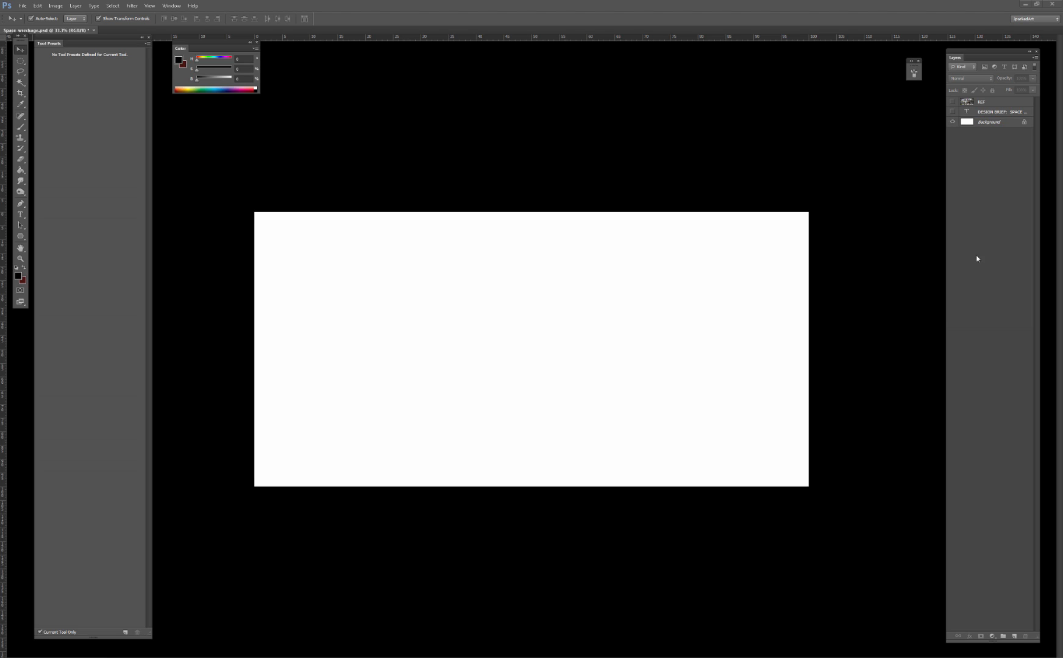
Step: Show the design brief text layer and move the text up to the top edge of the canvas
left_click(953, 113)
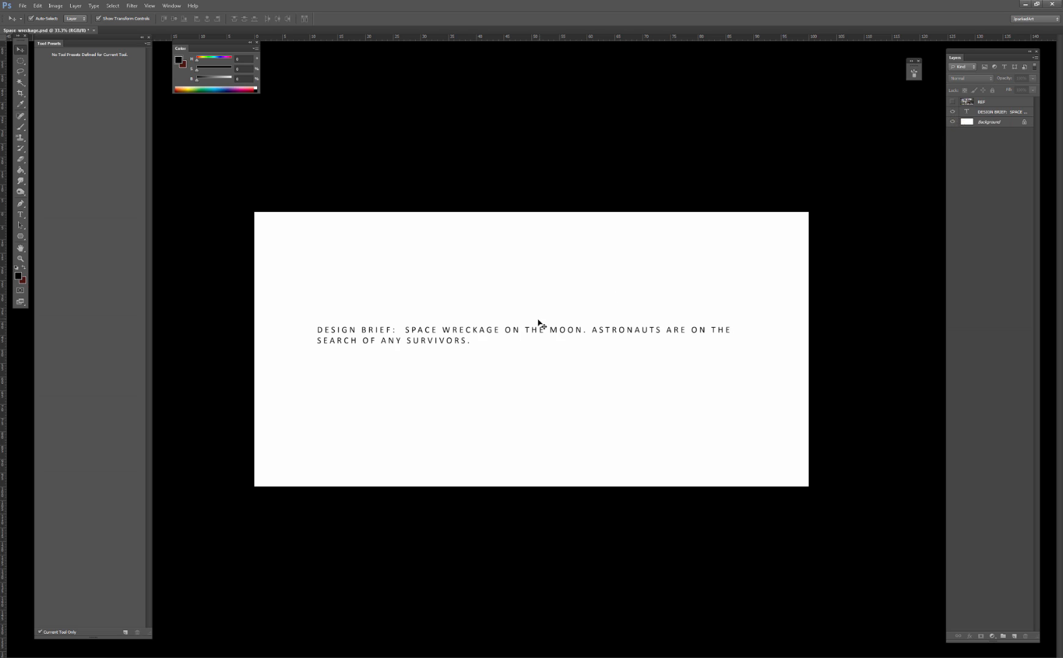
left_click_drag(518, 332, 521, 254)
left_click(547, 183)
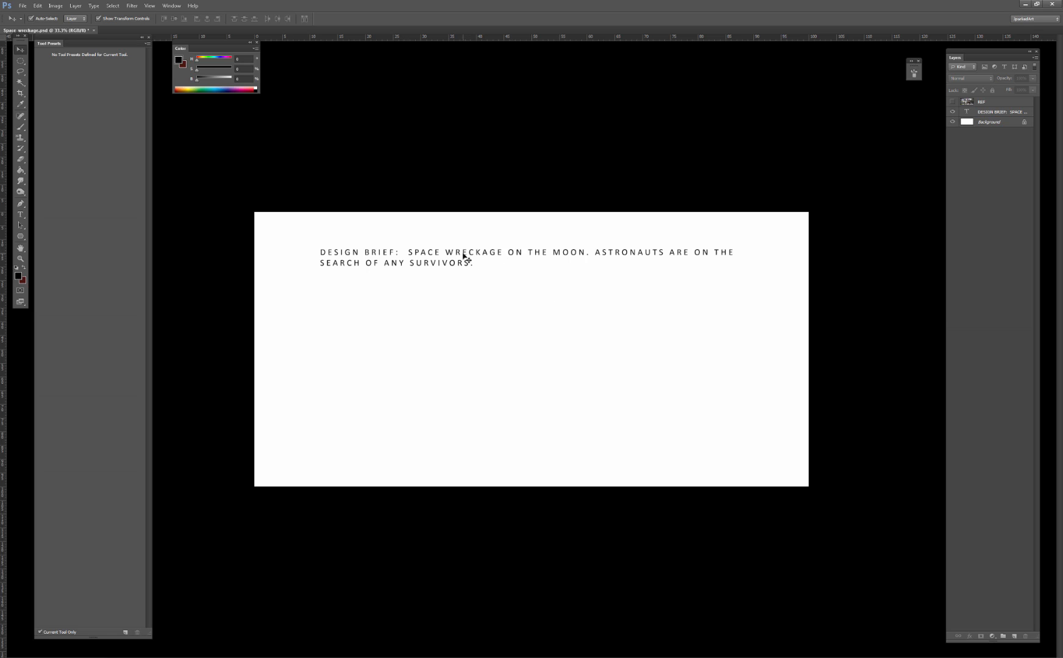
left_click_drag(463, 257, 463, 235)
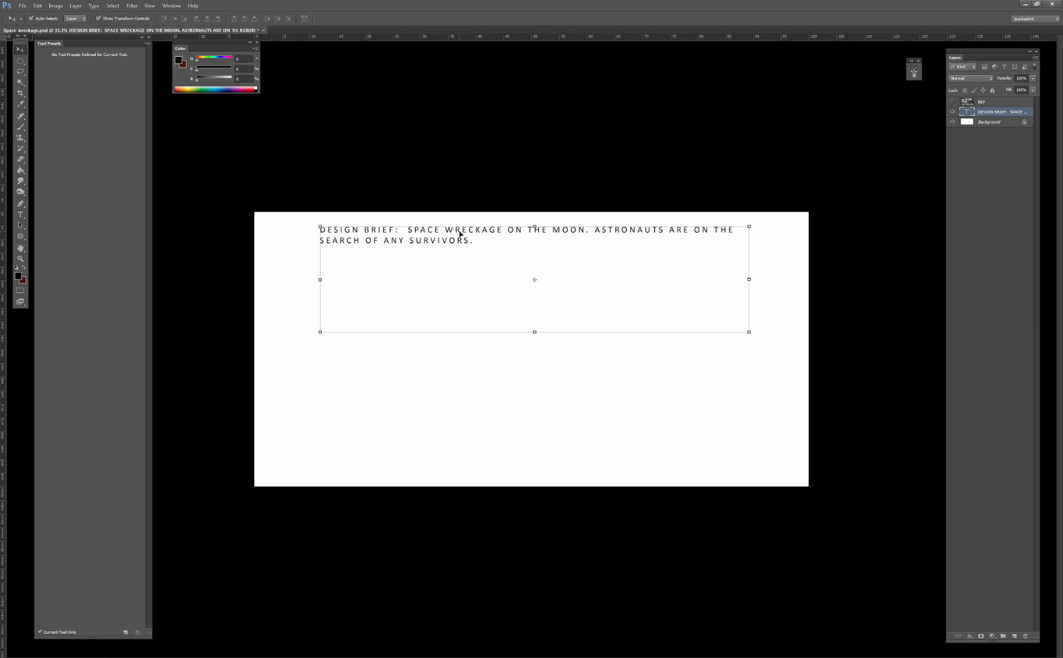
Step: Hide the design brief text, show the REF collage layer and inspect its crash photos up close
left_click(952, 111)
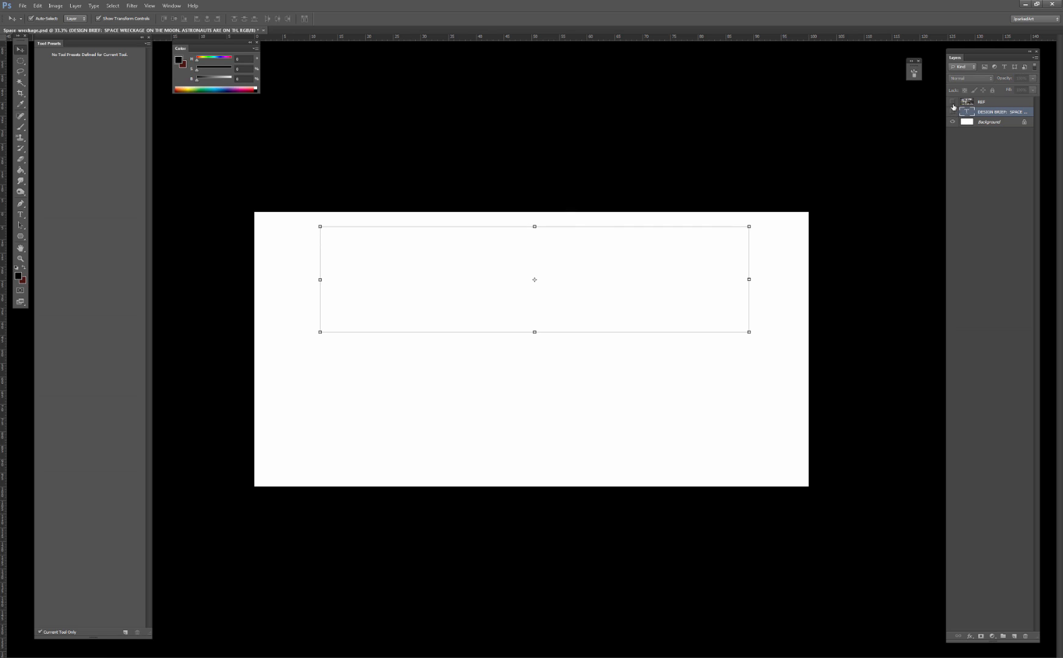
left_click(952, 102)
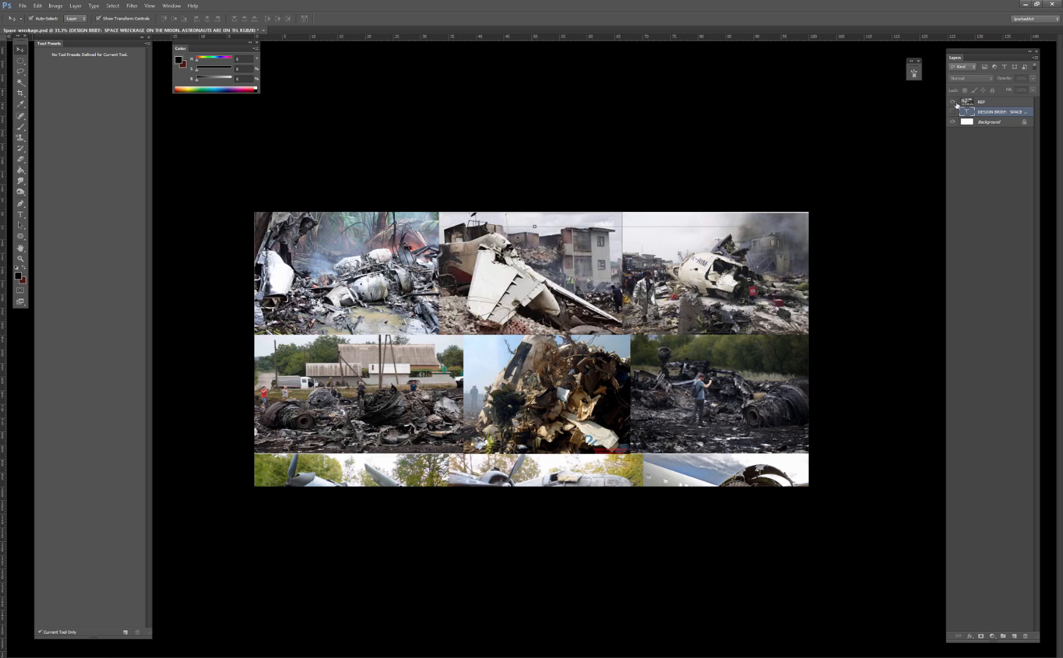
left_click(711, 179)
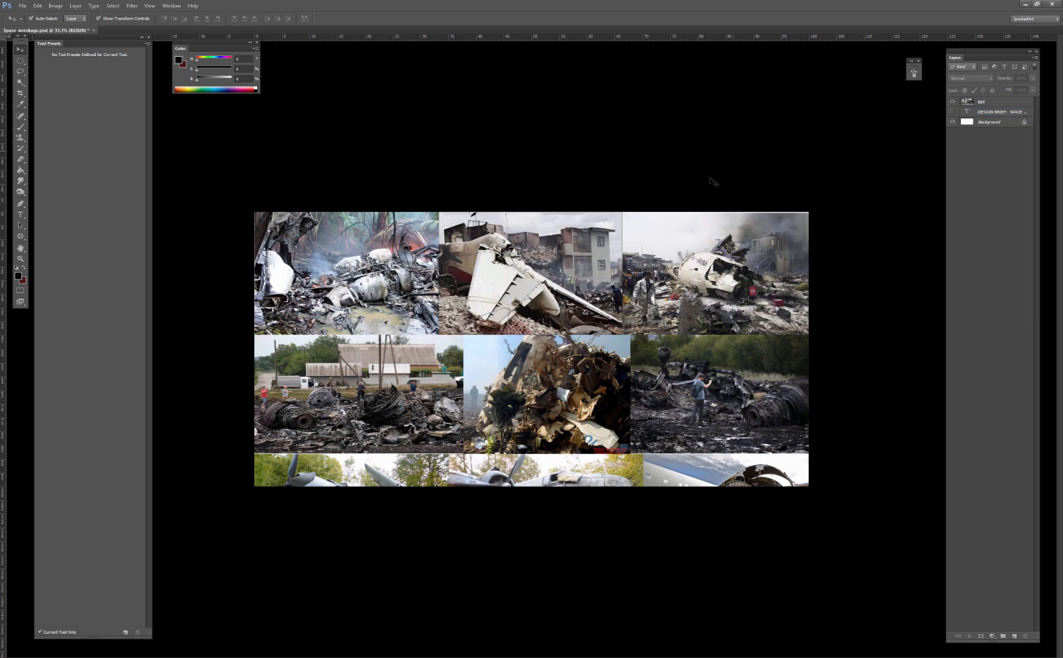
left_click(598, 281)
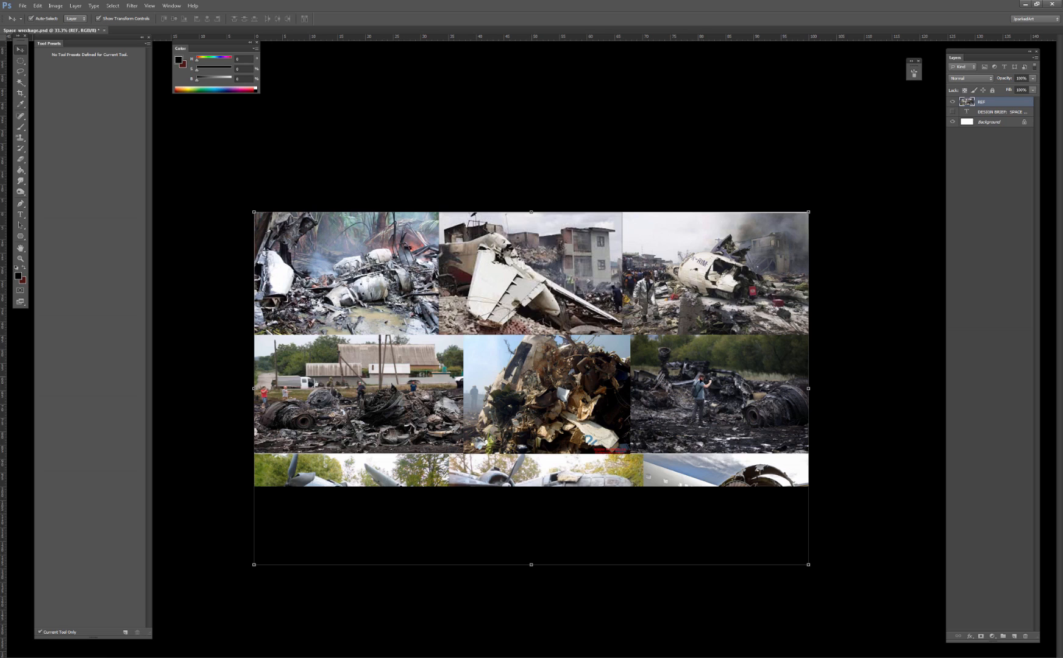
scroll(531, 349, "up", 1)
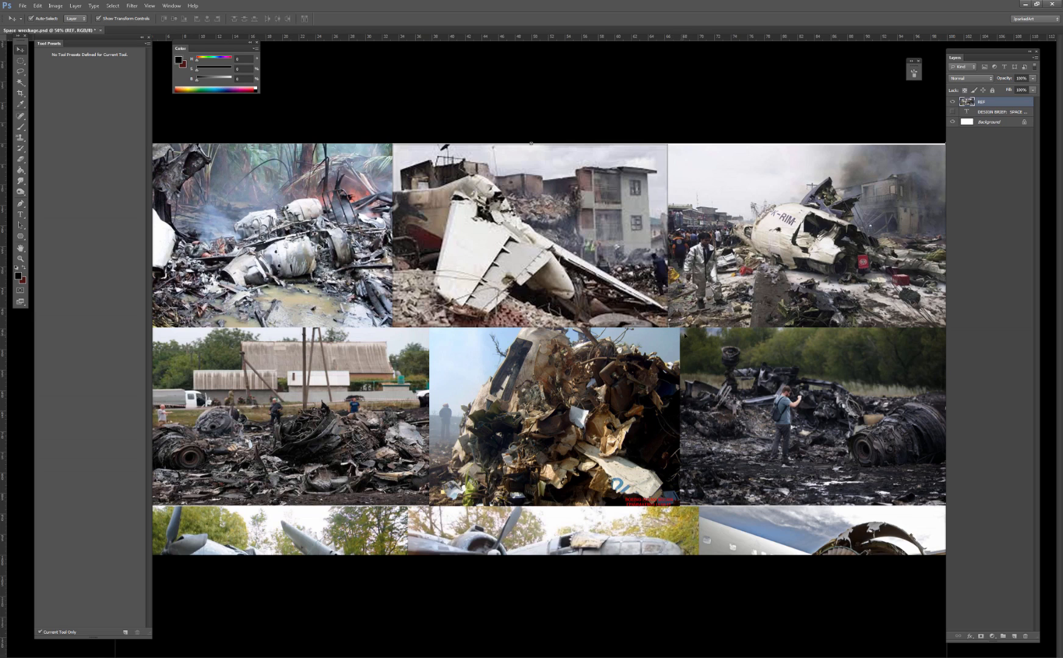
key("f")
left_click_drag(705, 265, 610, 229)
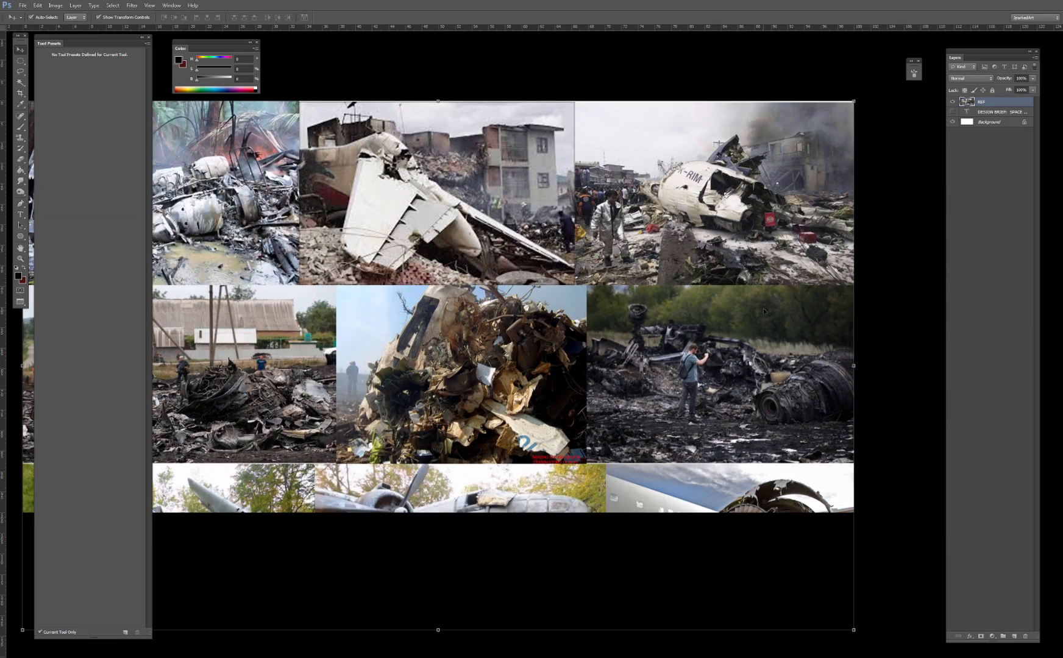
left_click_drag(763, 313, 773, 251)
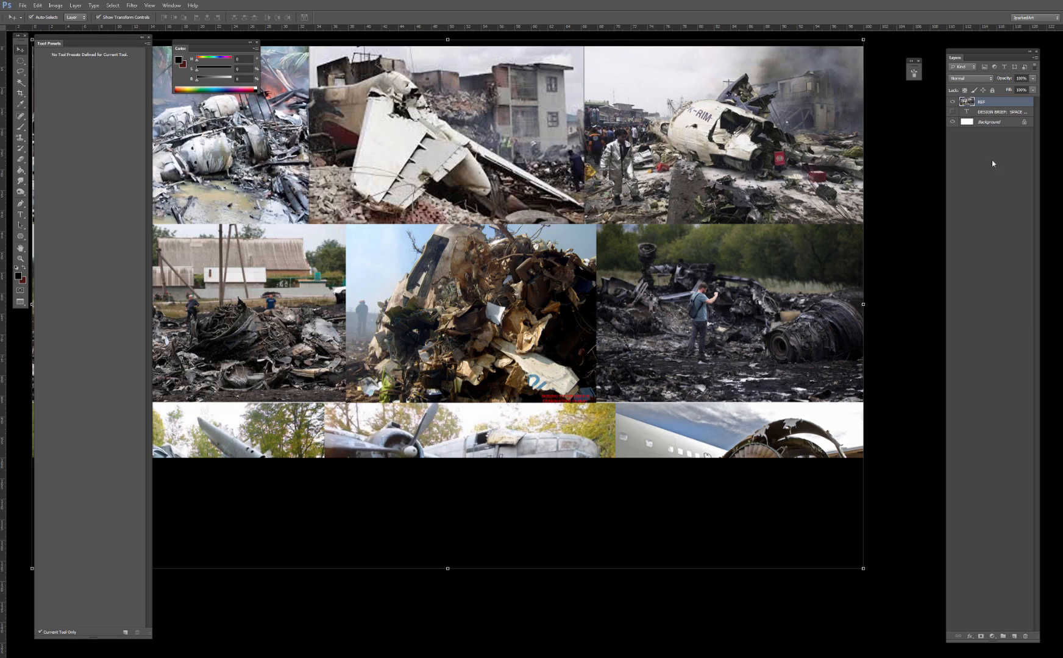
Step: Check the design brief text again with the collage hidden, and return to the REF collage
left_click(953, 103)
left_click(953, 112)
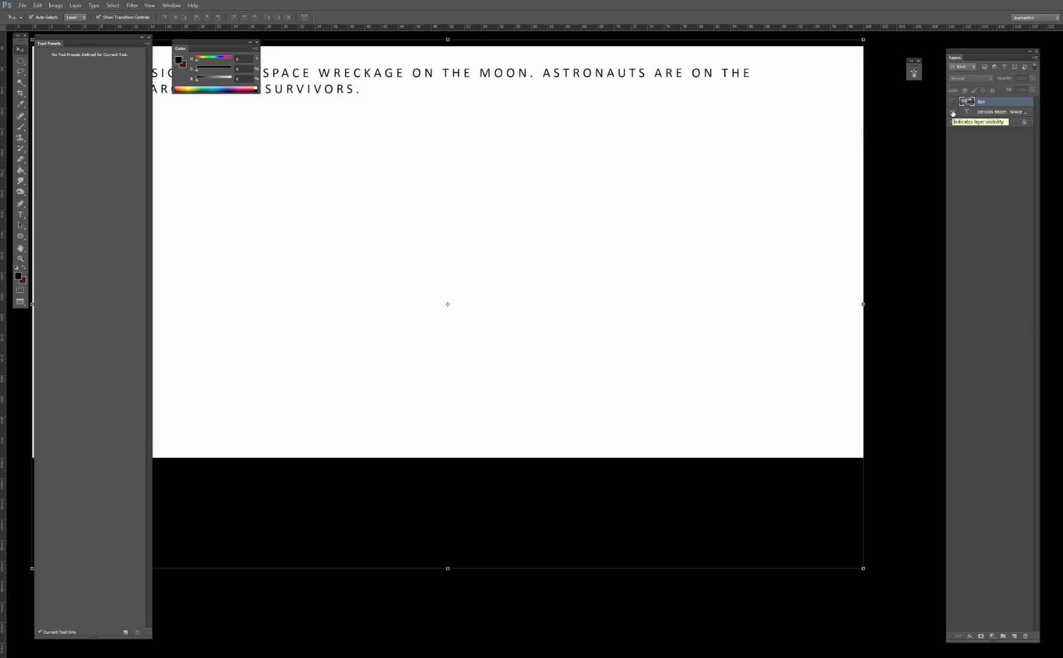
left_click(952, 113)
left_click(952, 113)
left_click_drag(952, 112, 953, 102)
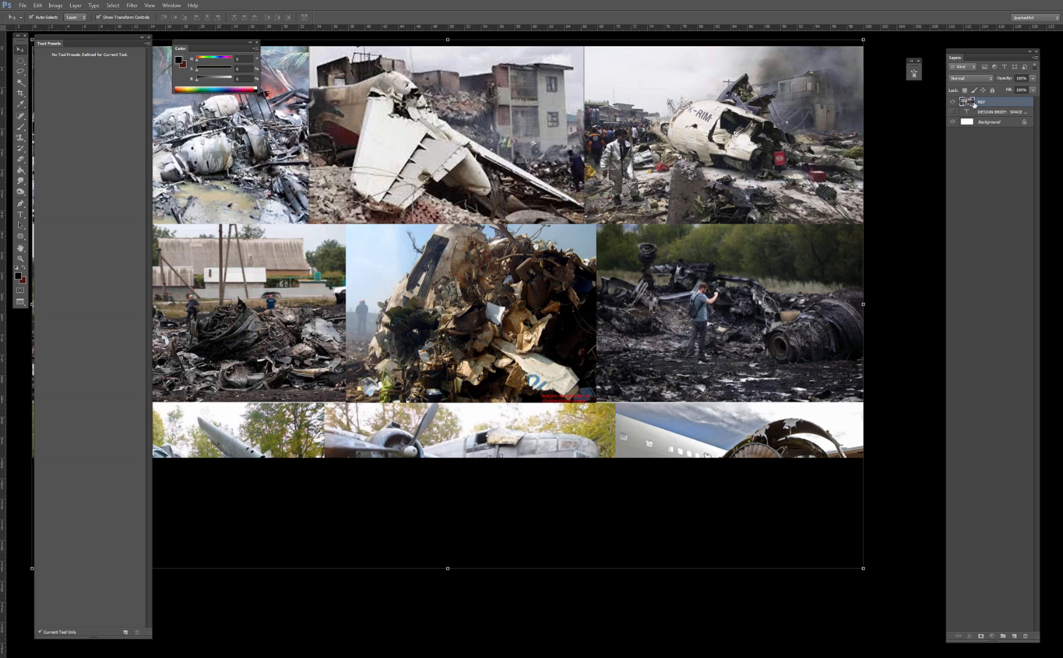
Step: Move the REF collage up so its bottom row of wrecked plane photos lies within the canvas
left_click_drag(632, 301, 625, 206)
left_click_drag(637, 252, 641, 252)
left_click_drag(563, 276, 661, 319)
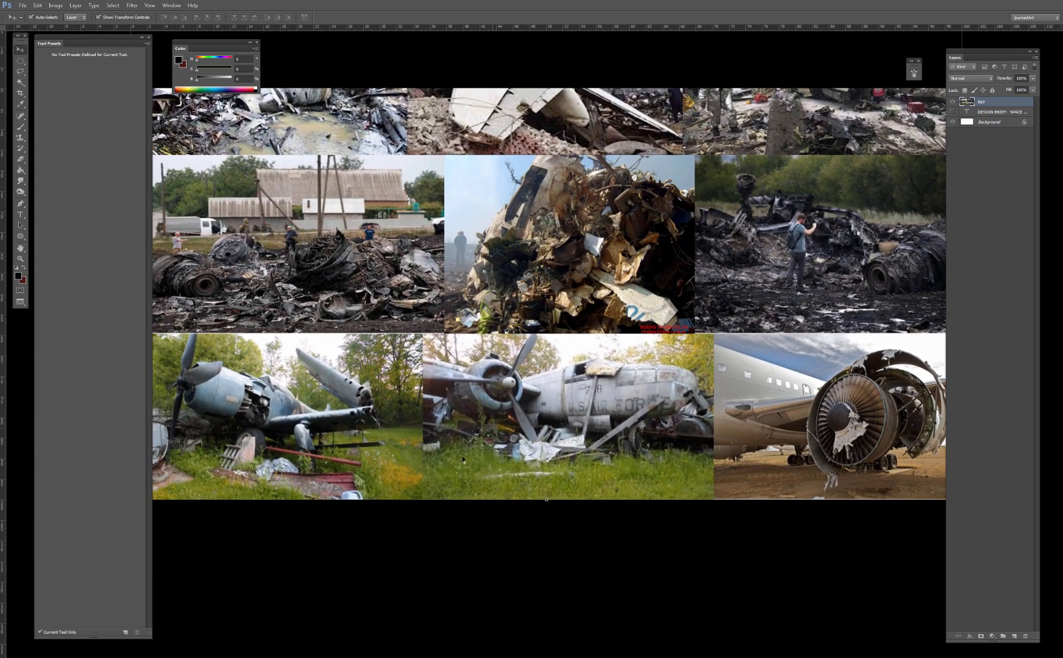
left_click_drag(423, 506, 454, 514)
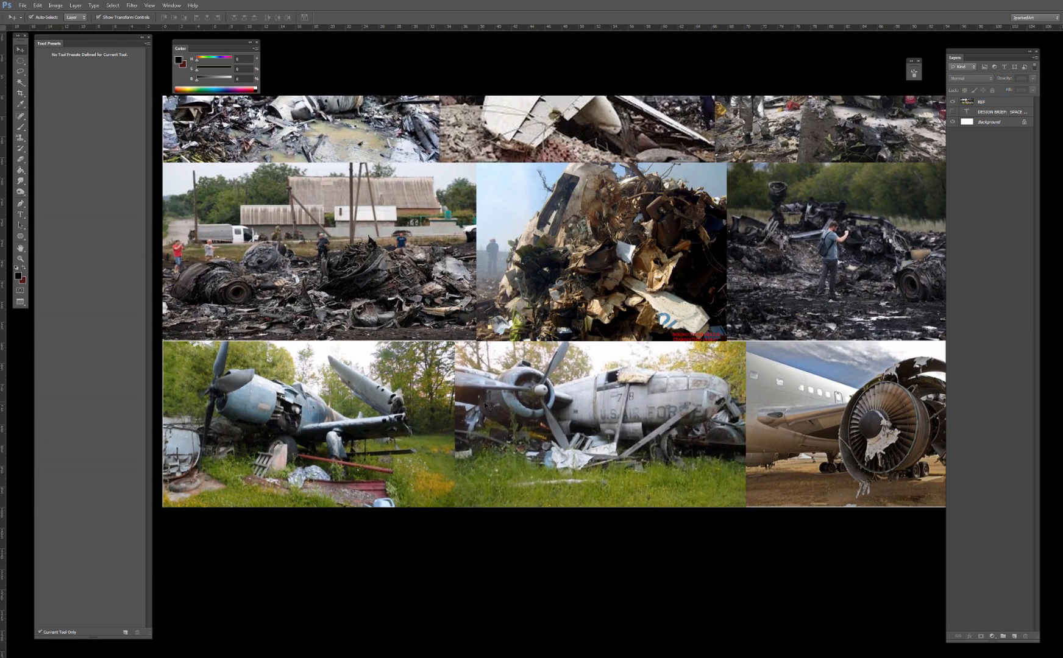
left_click(453, 418)
left_click_drag(453, 417, 465, 403)
key("ctrl+r")
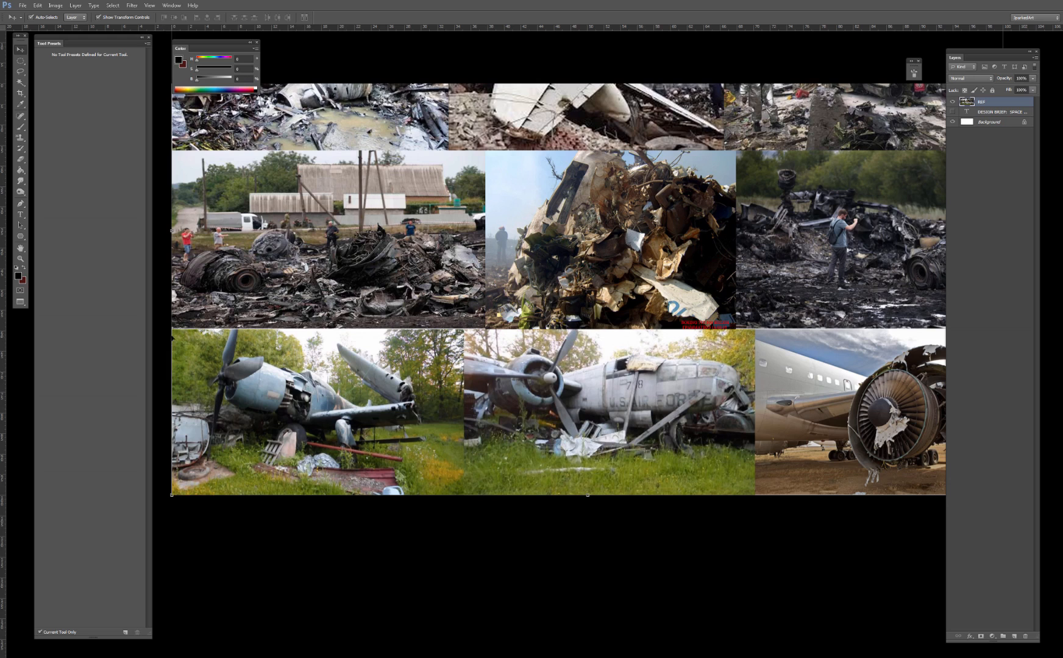
Step: Copy the U.S. Air Force plane photo from the collage's bottom row to a new layer and move the copy left
left_click_drag(20, 61, 50, 63)
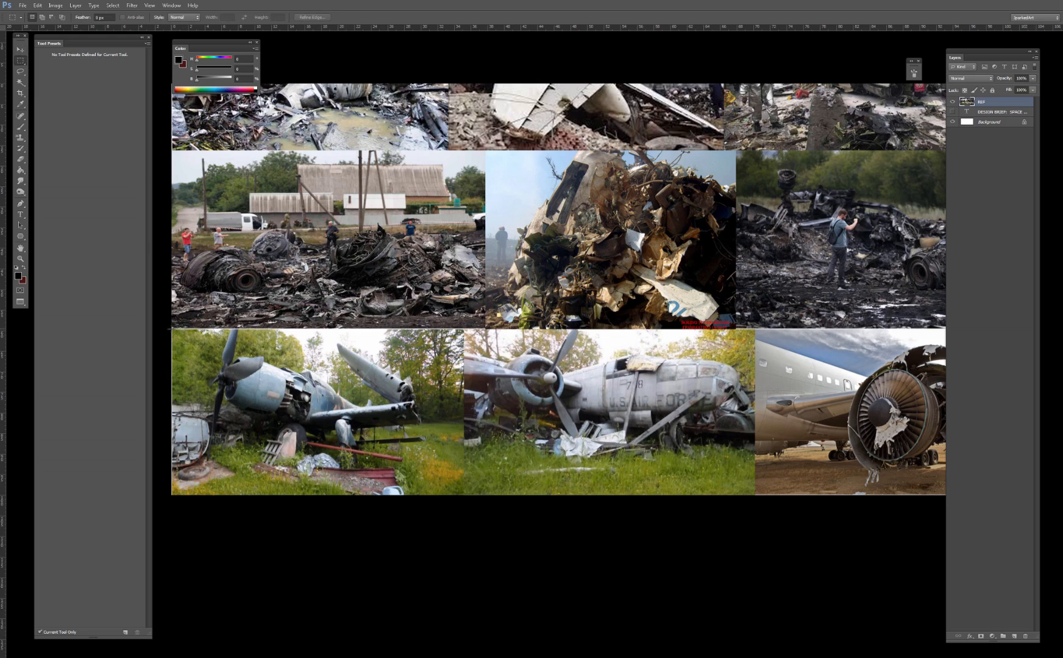
left_click_drag(465, 331, 761, 493)
left_click_drag(754, 471, 750, 470)
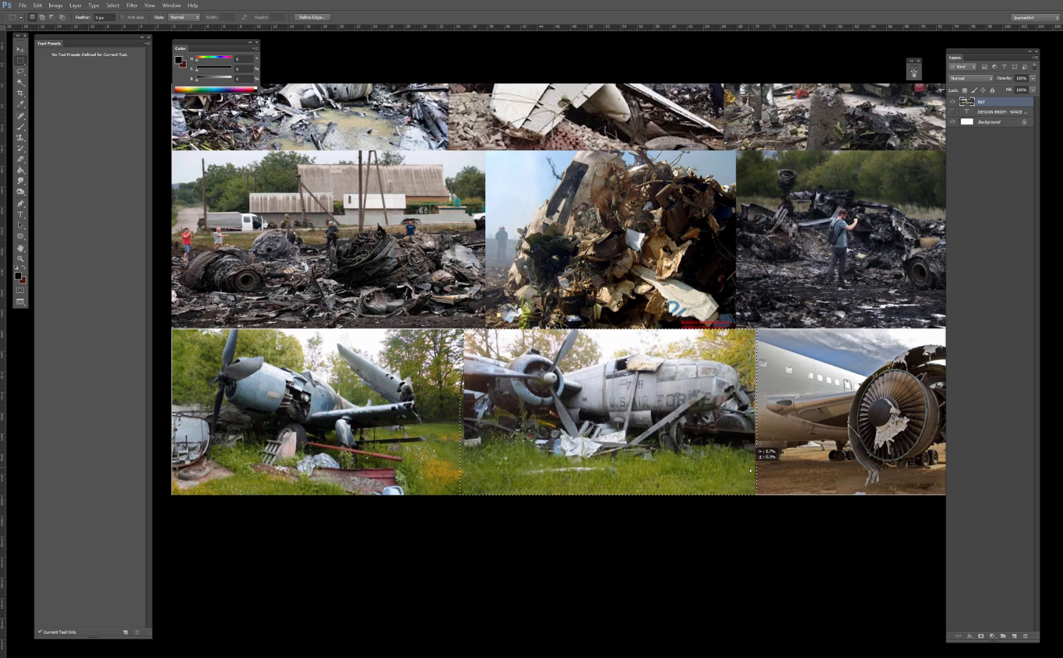
left_click_drag(465, 330, 754, 505)
key("ctrl+j")
key("v")
left_click_drag(653, 393, 366, 410)
Step: Move the REF collage back down, copy the middle debris pile photo to a new layer and shift the copy downward
left_click(548, 256)
left_click_drag(615, 182, 584, 464)
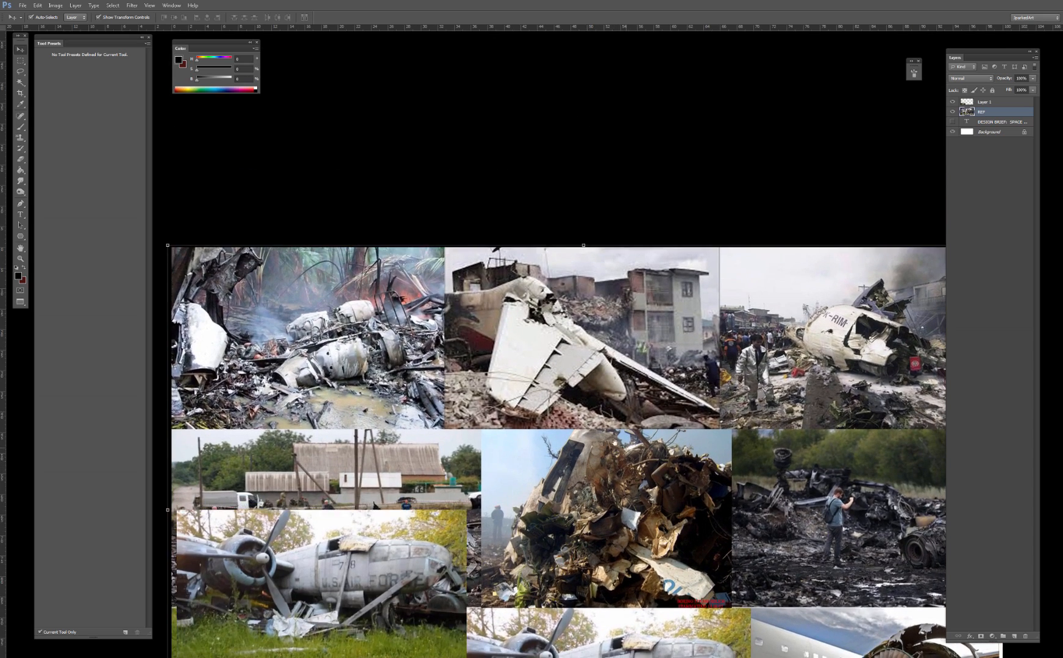
left_click_drag(709, 488, 593, 407)
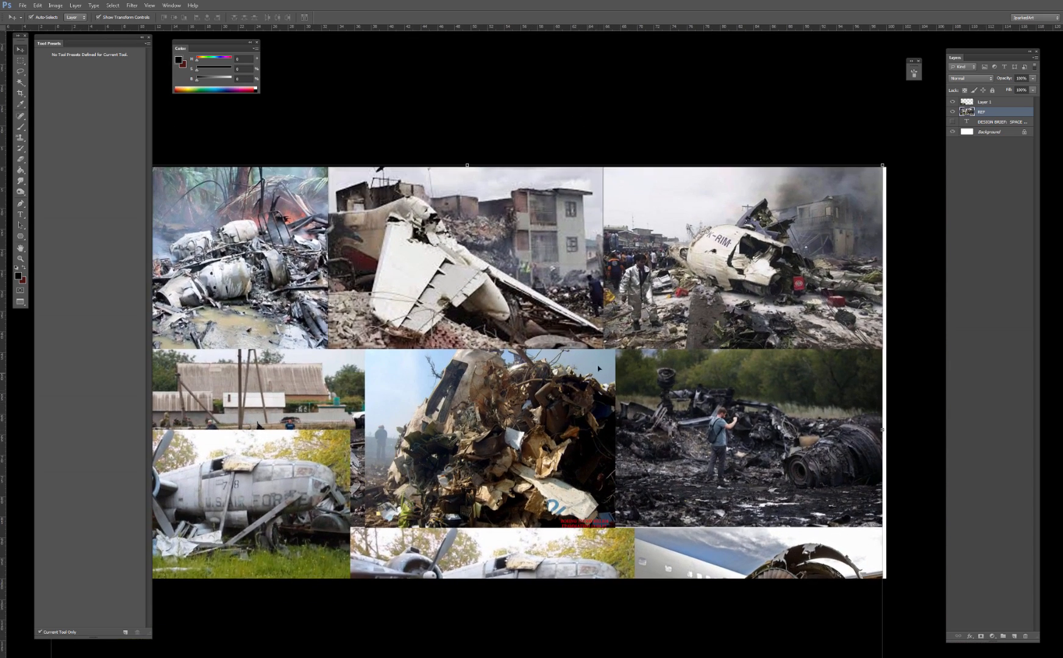
key("m")
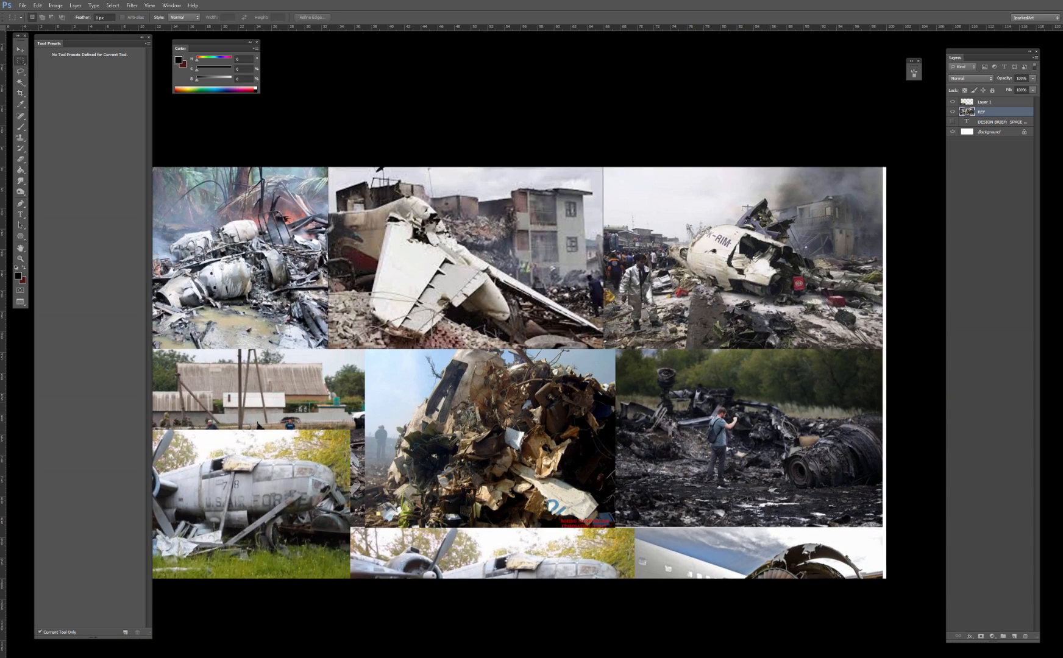
left_click_drag(367, 350, 614, 527)
key("ctrl+j")
key("v")
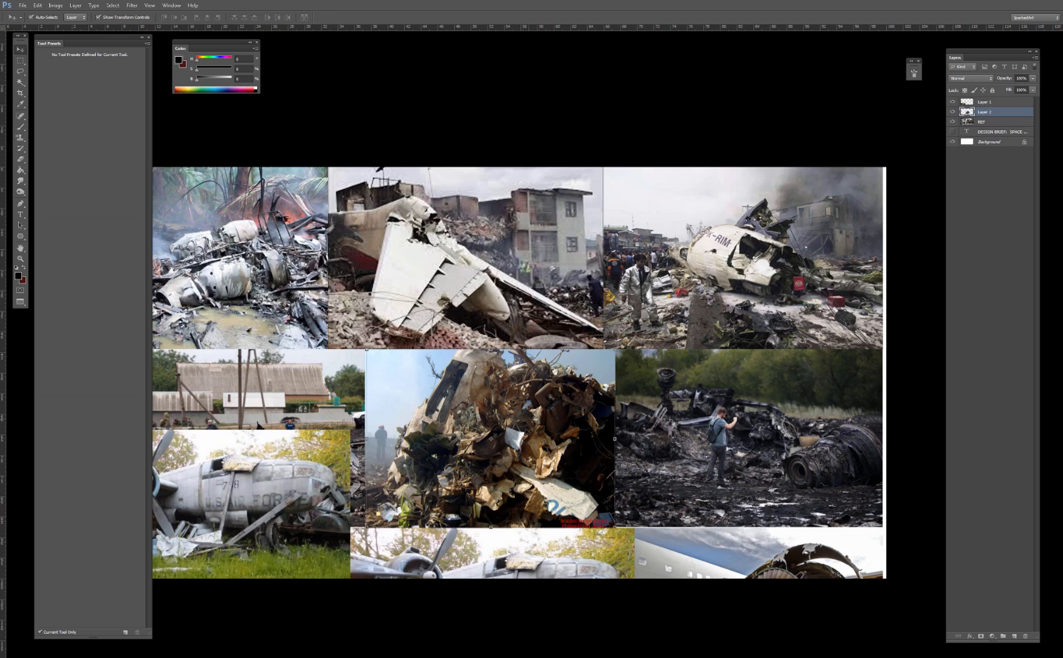
left_click_drag(518, 427, 512, 473)
Step: Copy the lower part of the smoking wreckage photo in the collage's top row to a new layer and hide the REF layer
left_click(553, 267)
left_click_drag(553, 267, 608, 266)
left_click_drag(464, 307, 544, 296)
key("m")
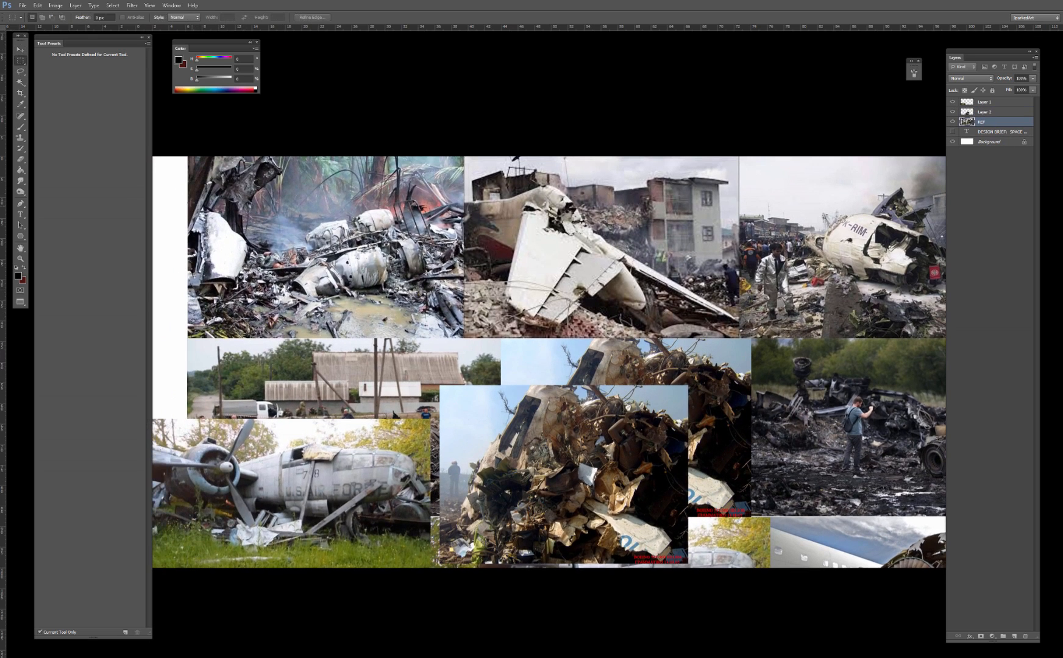
left_click_drag(187, 204, 466, 337)
key("ctrl+j")
key("v")
left_click(993, 131)
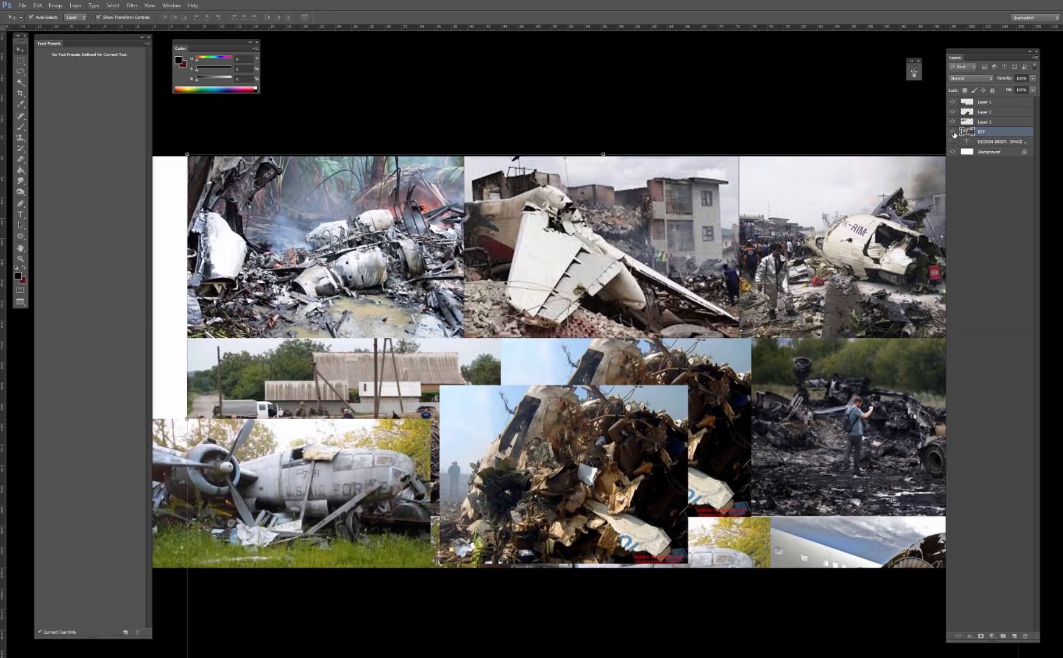
left_click(952, 132)
Step: Reshape the debris pile photo to be wider and lower, placing it above the smoking wreckage photo near the canvas center
left_click_drag(440, 324, 868, 332)
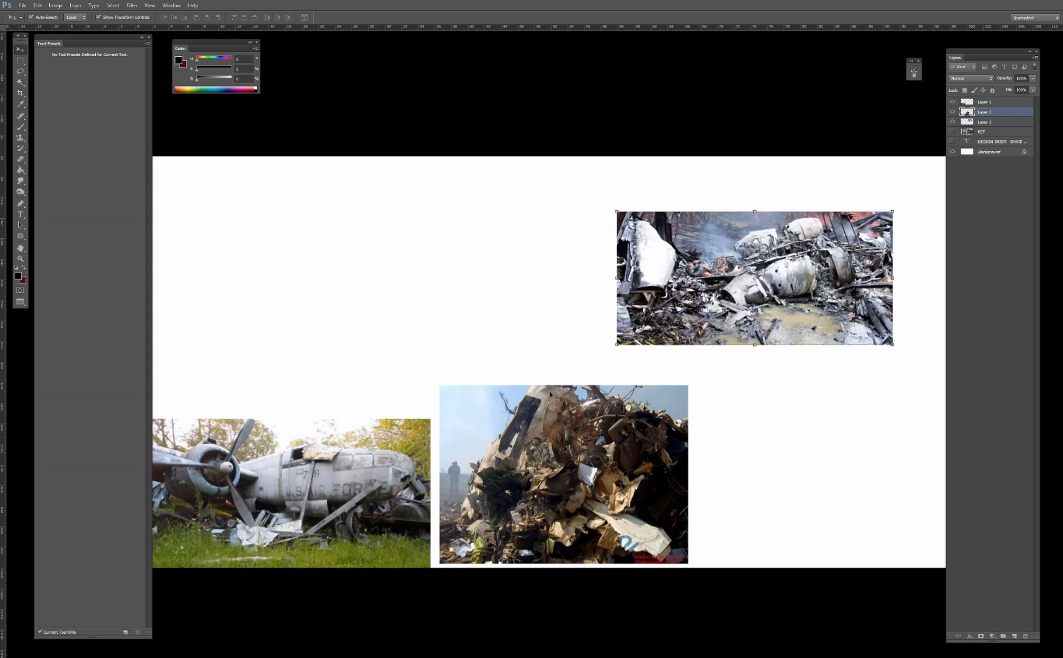
left_click_drag(568, 421, 512, 265)
left_click_drag(488, 390, 488, 352)
left_click_drag(370, 285, 351, 281)
key("Return")
left_click_drag(729, 266, 519, 437)
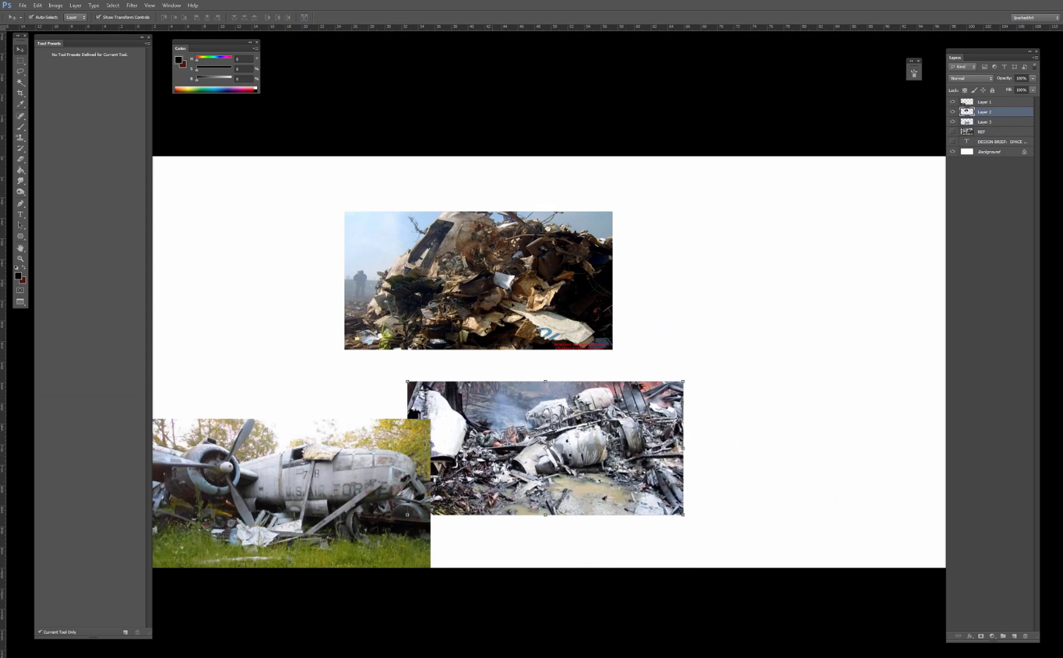
left_click_drag(575, 272, 614, 277)
Step: Move the U.S. Air Force plane photo to the upper part of the canvas and scale it up
left_click_drag(343, 466, 659, 255)
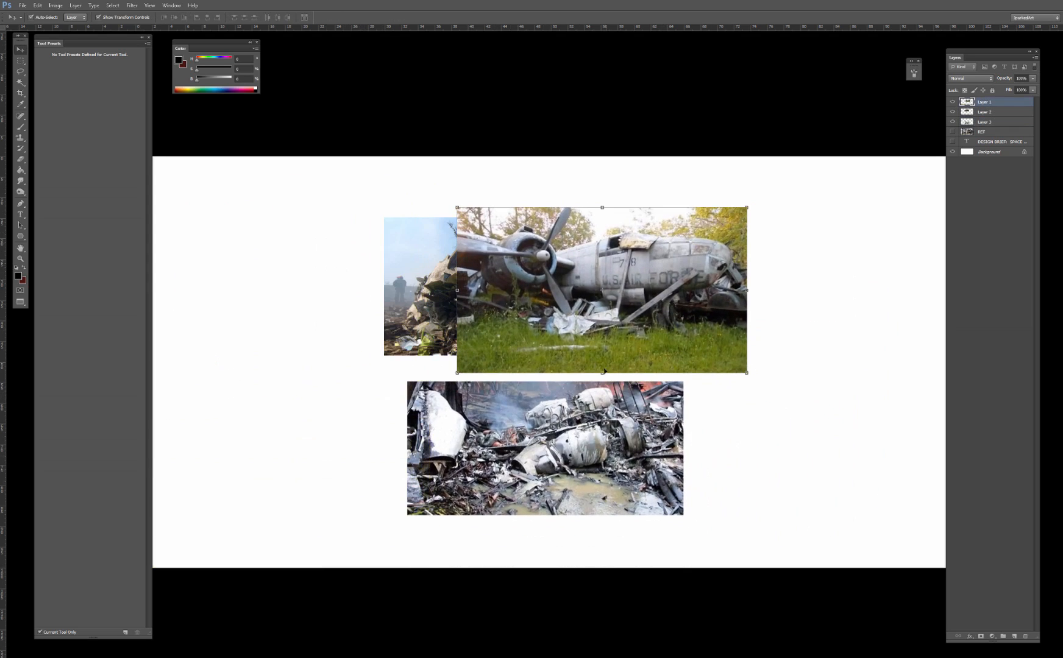
key("ctrl+t")
left_click_drag(750, 205, 827, 165)
left_click_drag(767, 222, 734, 219)
key("Return")
Step: Place the debris pile photo directly below the plane photo and enlarge it to the same width
left_click_drag(400, 307, 381, 457)
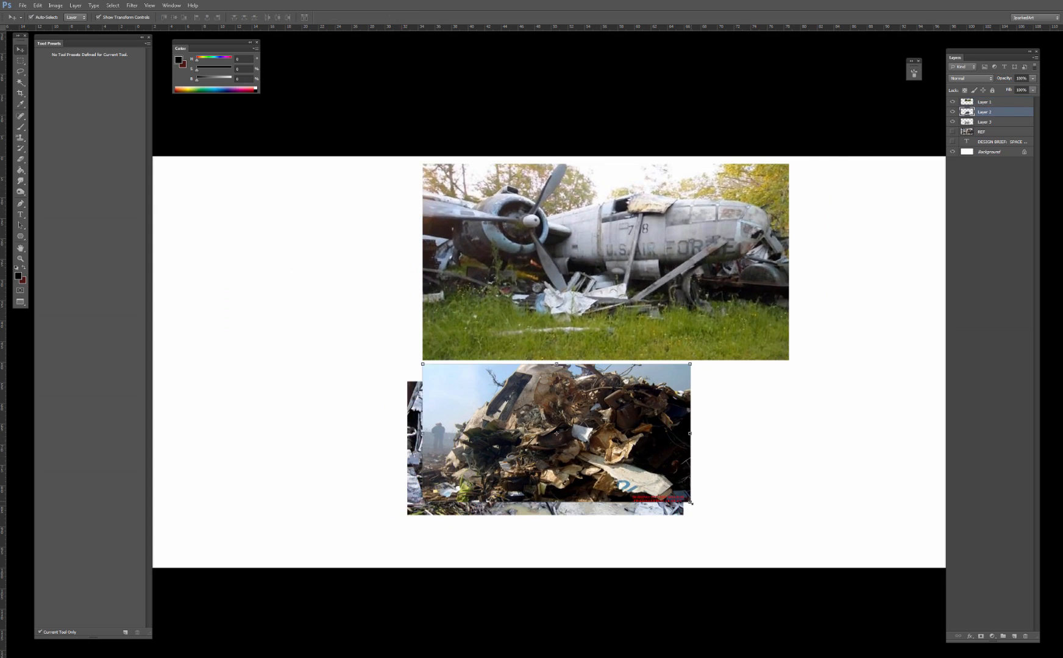
left_click_drag(689, 502, 788, 527)
key("Return")
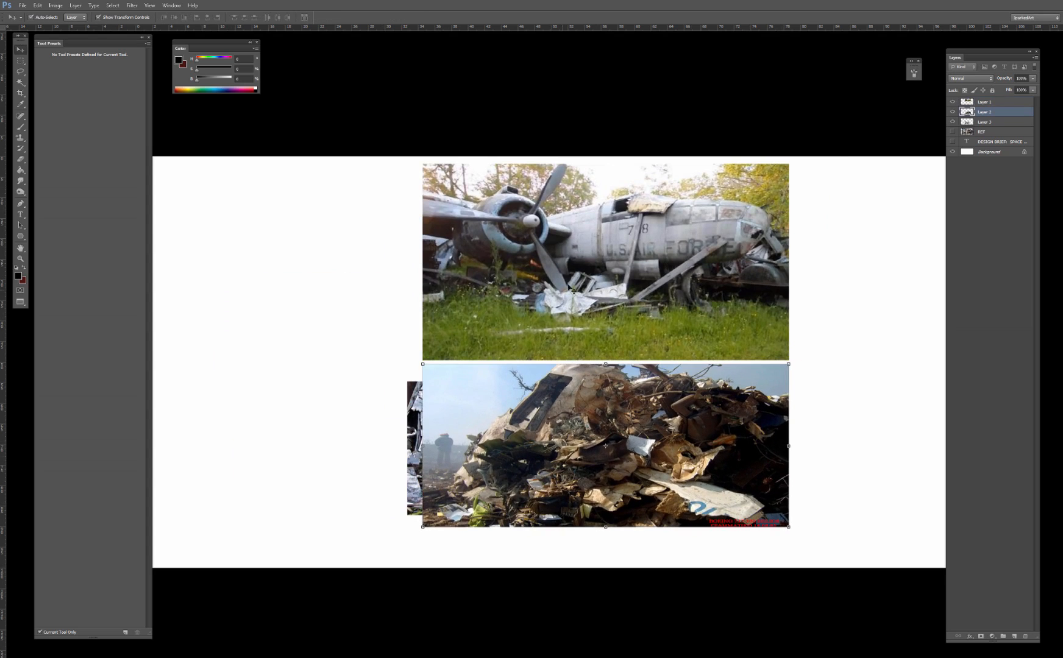
Step: Stack the debris pile photo with the plane photo and reduce the plane photo's height to match it
left_click(571, 290)
left_click_drag(600, 360, 600, 340)
key("Return")
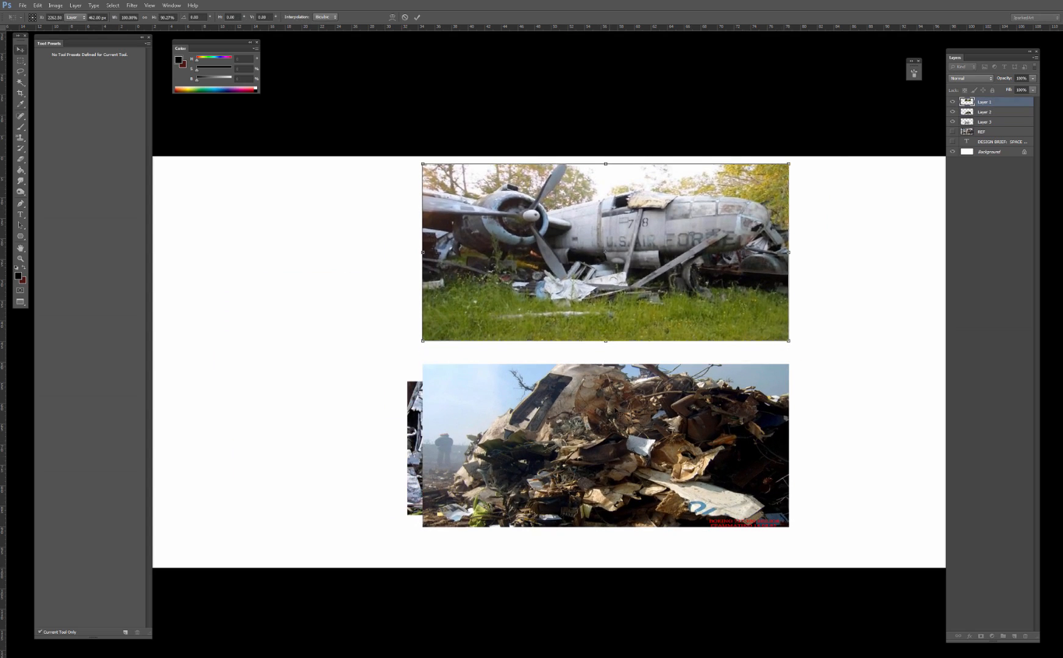
left_click_drag(614, 419, 615, 220)
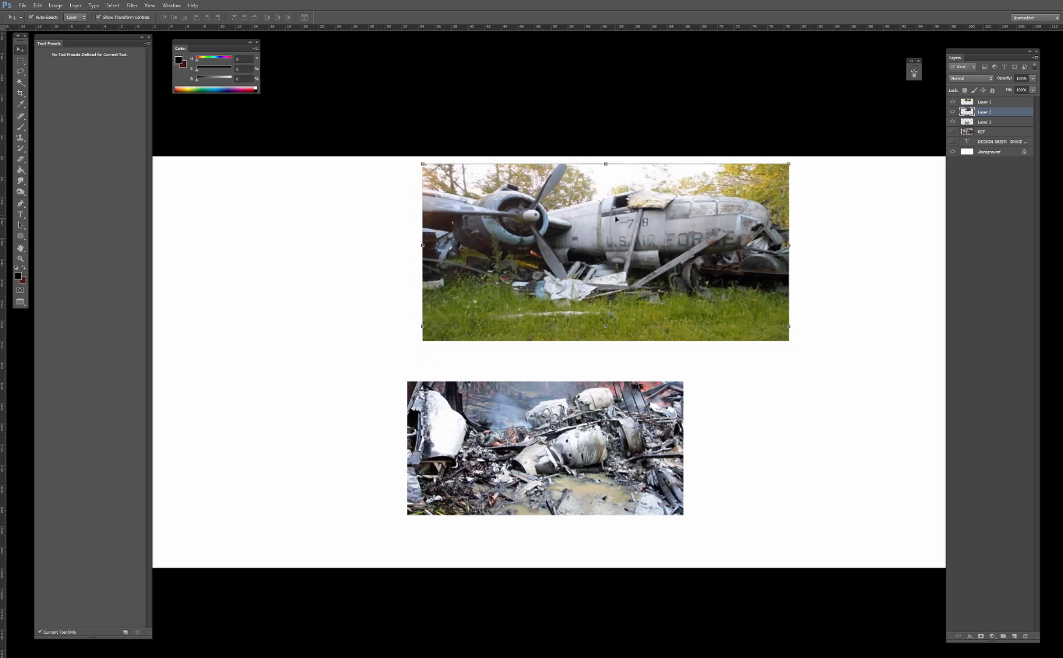
left_click(614, 317)
left_click_drag(605, 342, 606, 326)
left_click_drag(620, 326, 644, 255)
Step: Bring the smoking wreckage layer to the top of the stack and scale it to exactly cover the other two photos
left_click_drag(616, 421, 634, 233)
left_click_drag(980, 124, 975, 99)
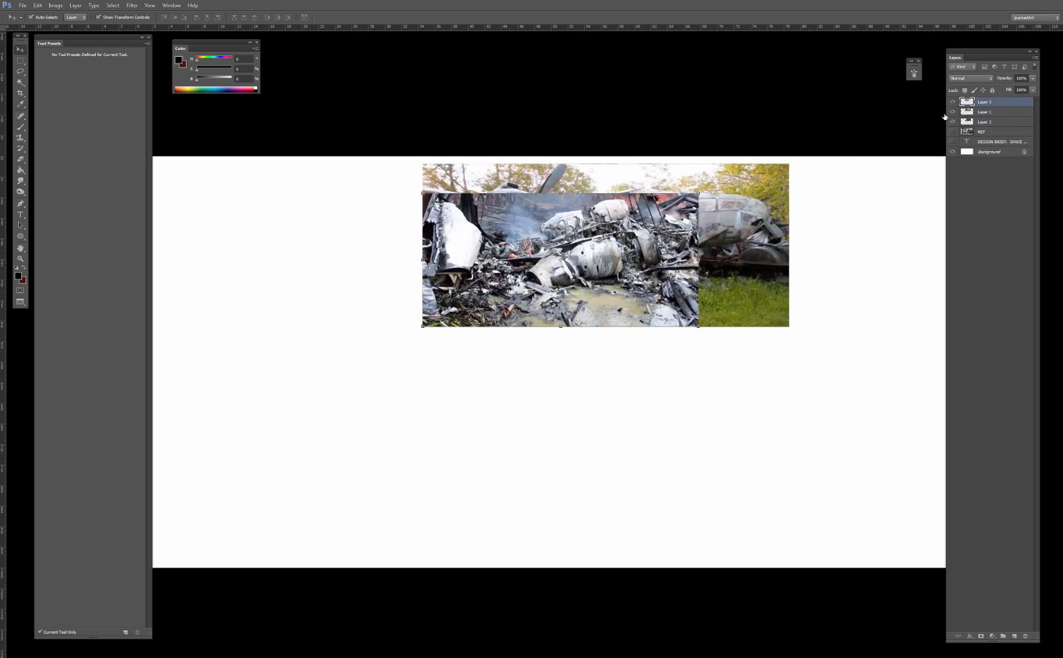
left_click_drag(705, 184, 790, 163)
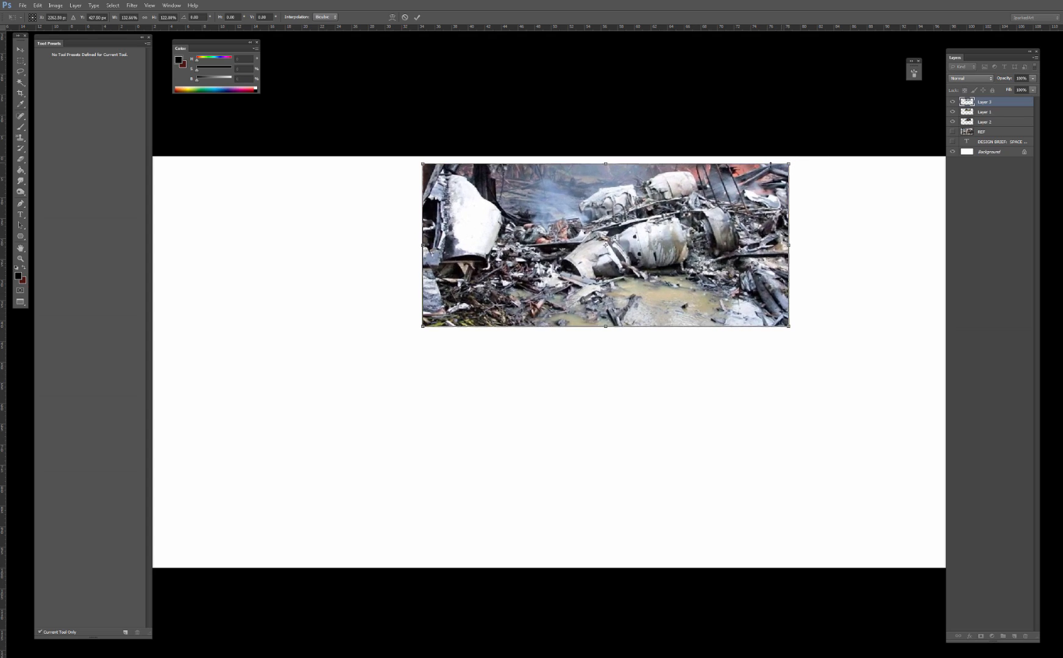
Step: Select all three photo layers and scale them down together, placing them in the upper part of the canvas
left_click(989, 124, "shift")
left_click_drag(708, 301, 779, 426)
key("ctrl+minus")
mouse_move(679, 370)
left_mouse_down()
mouse_move(688, 379)
mouse_move(668, 370)
left_mouse_up()
left_click_drag(768, 438, 707, 296)
key("Return")
key("ctrl+t")
key("Return")
Step: Arrange the photos with the debris pile and smoking wreckage side by side on top and the plane photo centered beneath
left_click(479, 172)
left_click_drag(384, 275, 520, 404)
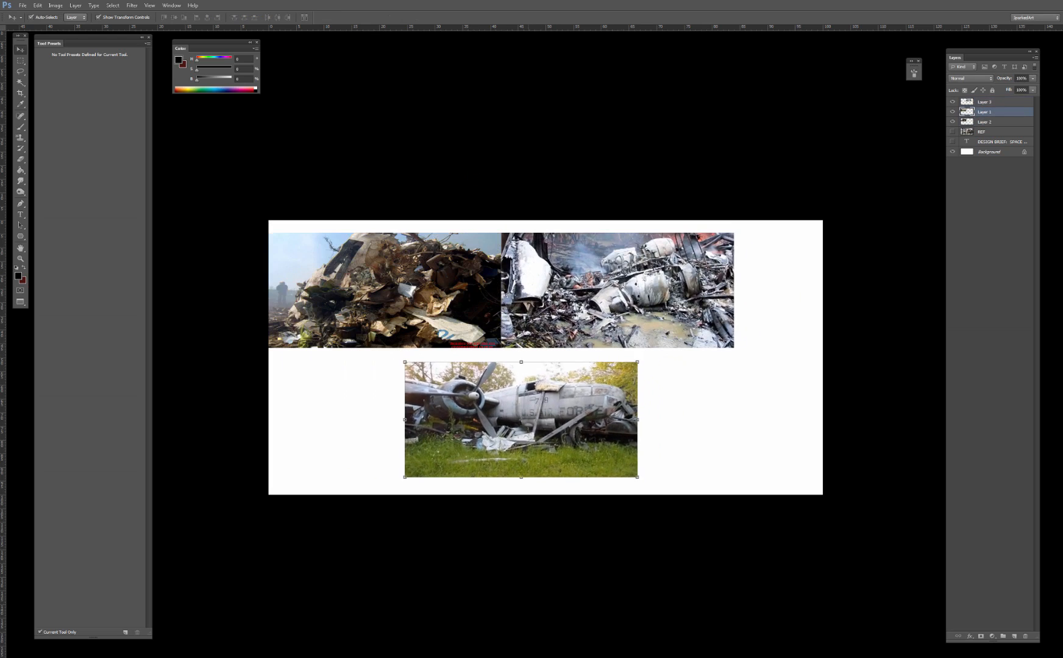
left_click_drag(573, 324, 648, 324)
left_click_drag(498, 316, 532, 318)
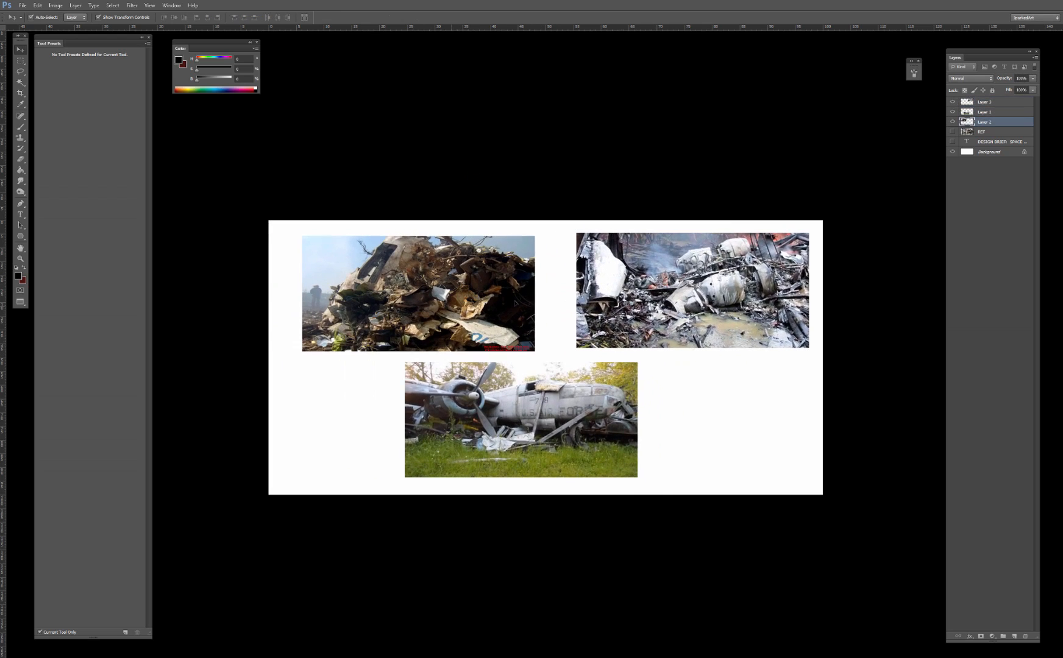
left_click_drag(606, 350, 588, 390)
left_click(622, 331)
left_click_drag(622, 330, 617, 330)
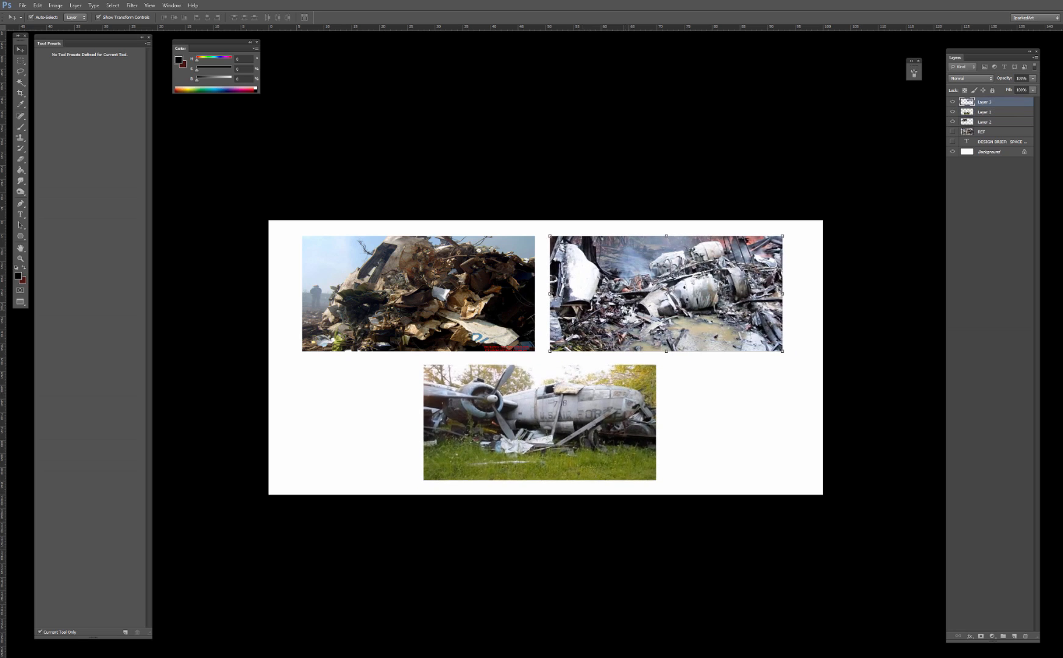
Step: Select the debris pile, smoking wreckage and plane photo layers and merge them into a single layer
left_click(596, 404)
left_click(607, 323)
left_click(590, 403)
left_click(597, 333, "shift")
left_click(479, 317, "shift")
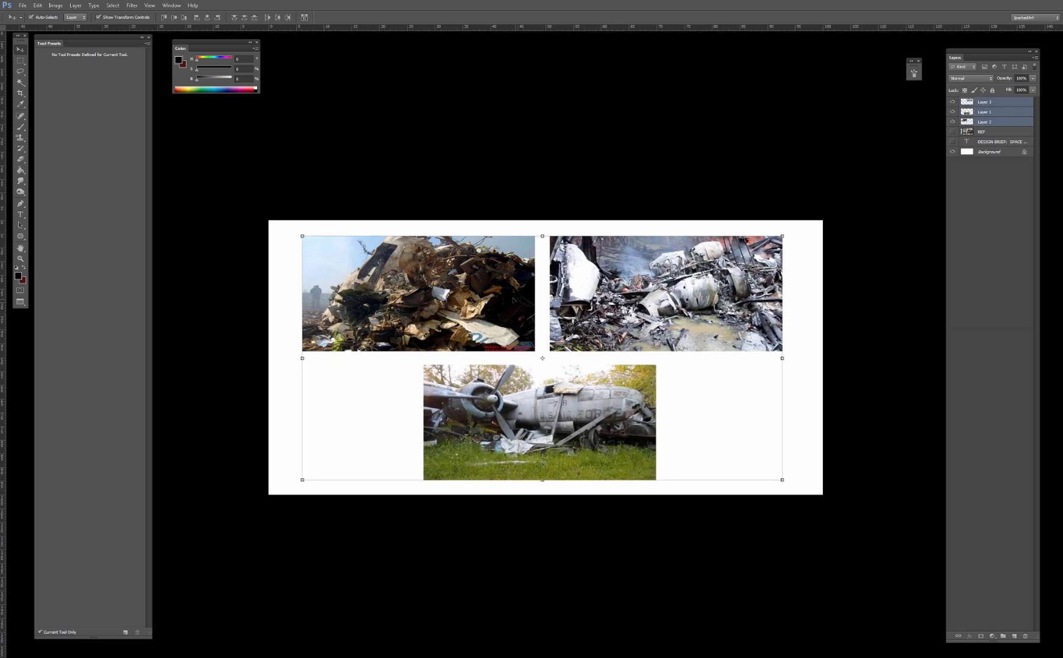
key("ctrl+e")
Step: Choose the _A_texture_08** brush, sample dark tones from the debris pile photo and lock the merged layer's transparent pixels
key("b")
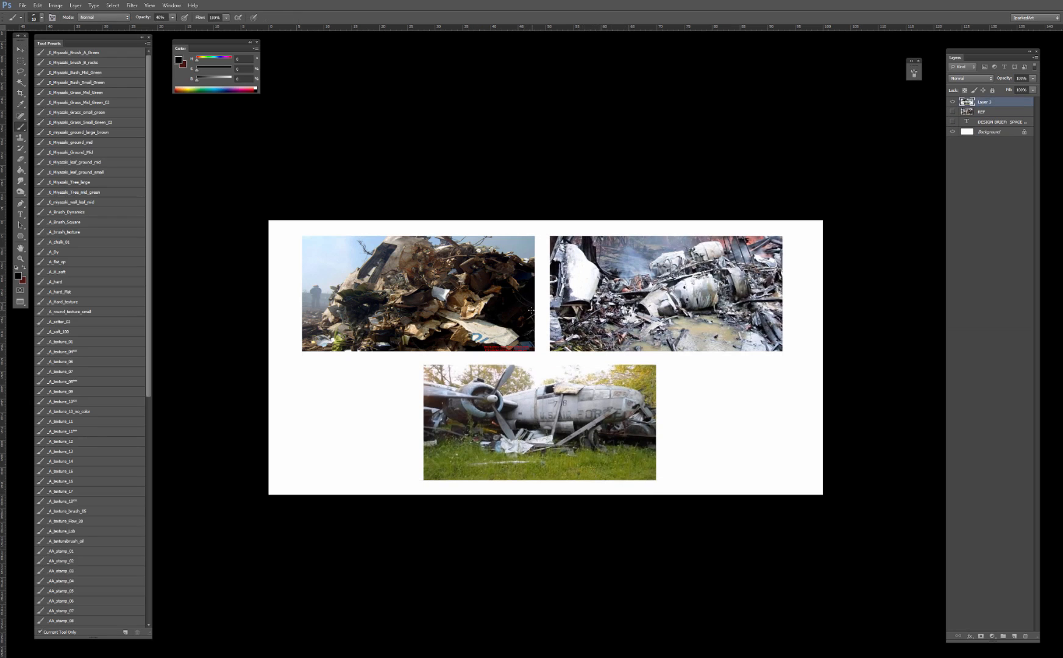
key("ctrl+plus")
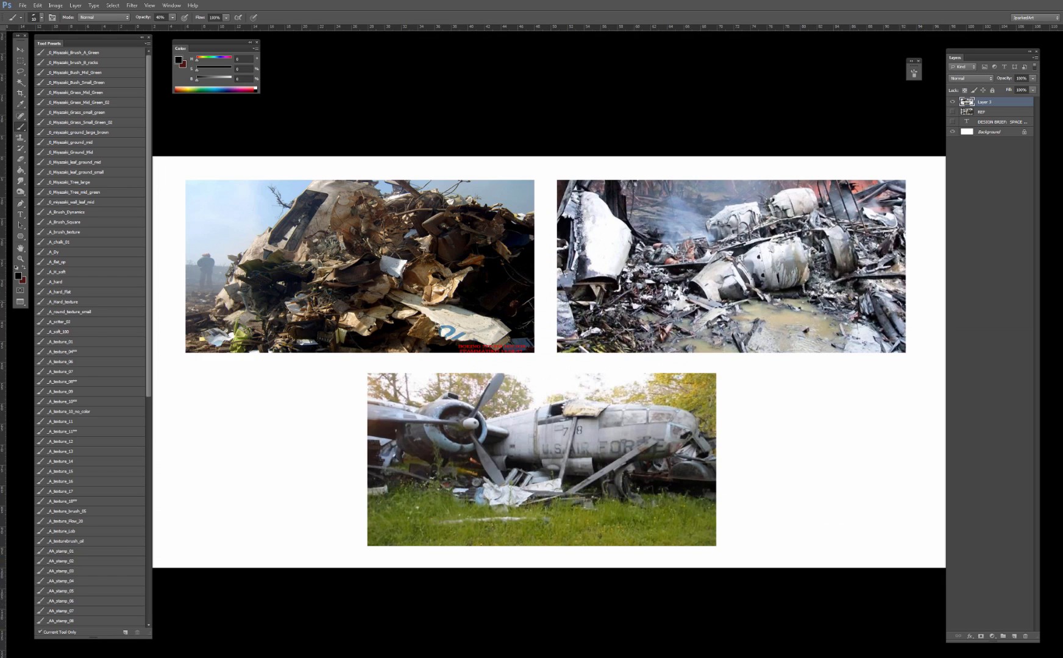
left_click(81, 382)
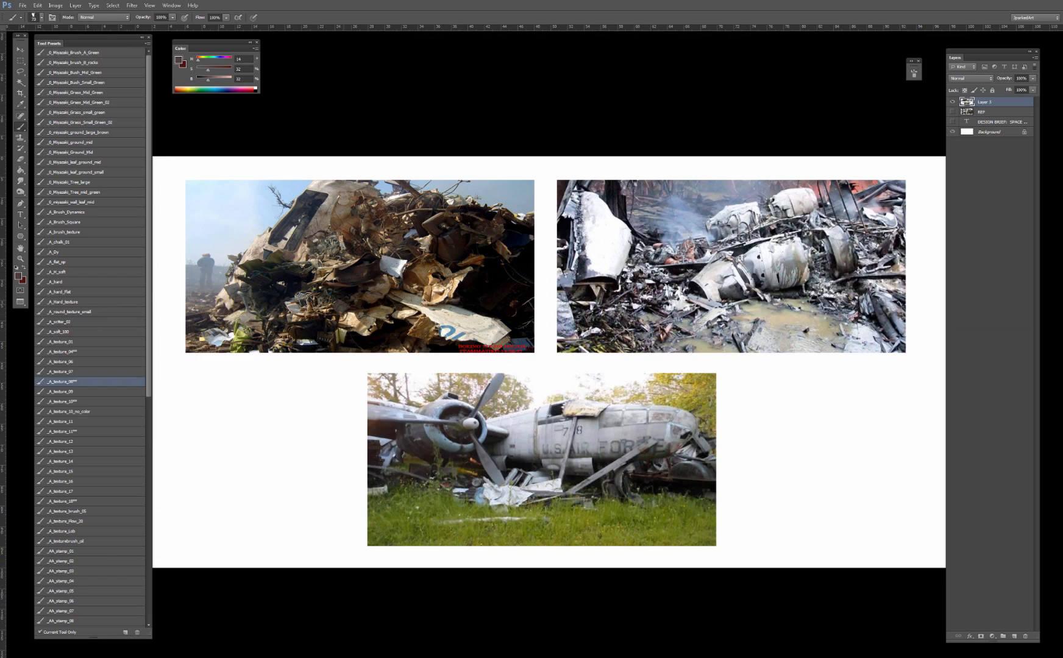
left_click_drag(243, 260, 259, 266, "alt")
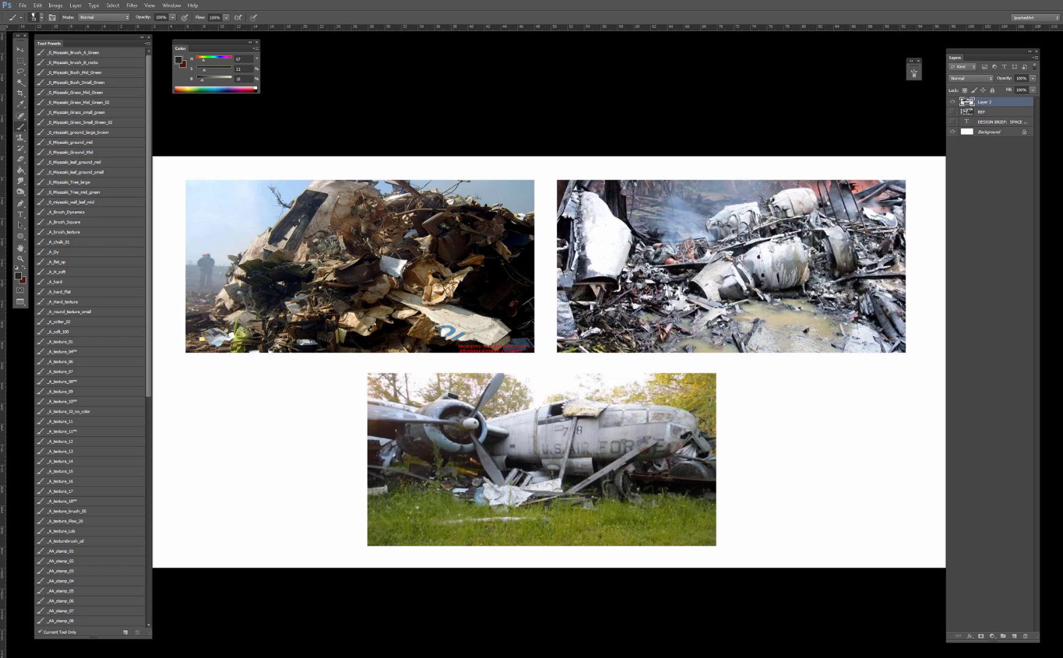
left_click_drag(454, 273, 473, 280)
left_click_drag(289, 281, 282, 271, "alt")
key("slash")
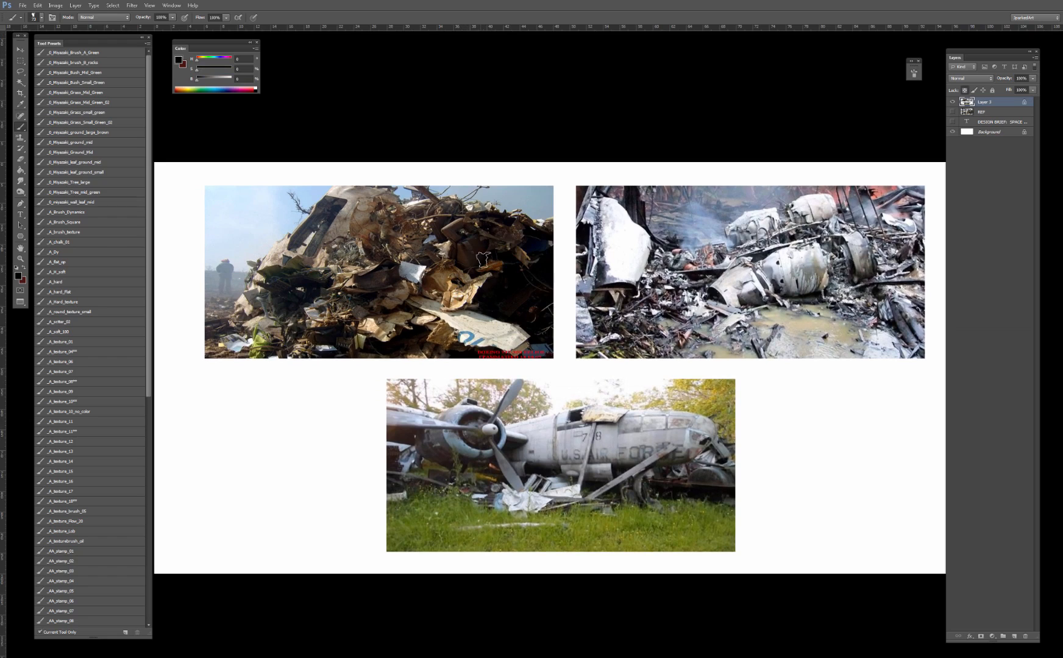
Step: Paint dark smoky grey over the blue sky above the right half of the debris pile using sampled colors
mouse_move(527, 194)
left_mouse_down()
mouse_move(551, 204)
mouse_move(477, 192)
mouse_move(442, 171)
mouse_move(477, 197)
mouse_move(448, 191)
mouse_move(416, 207)
mouse_move(382, 180)
left_mouse_up()
left_click(481, 198, "alt")
left_click(480, 198, "alt")
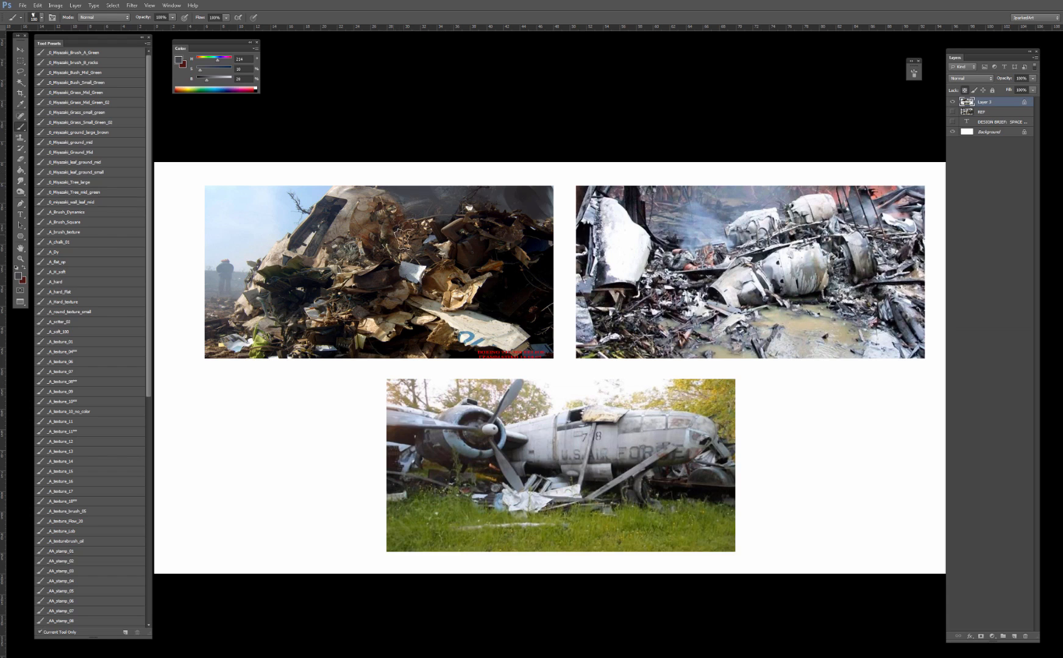
left_click(367, 222, "alt")
right_click(387, 288)
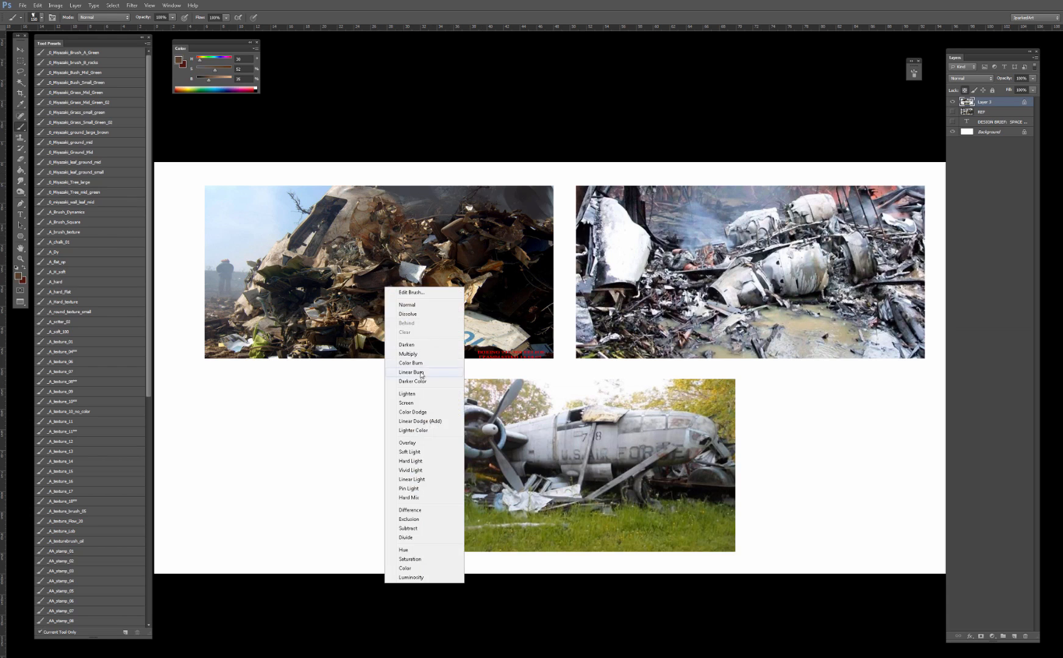
key("Escape")
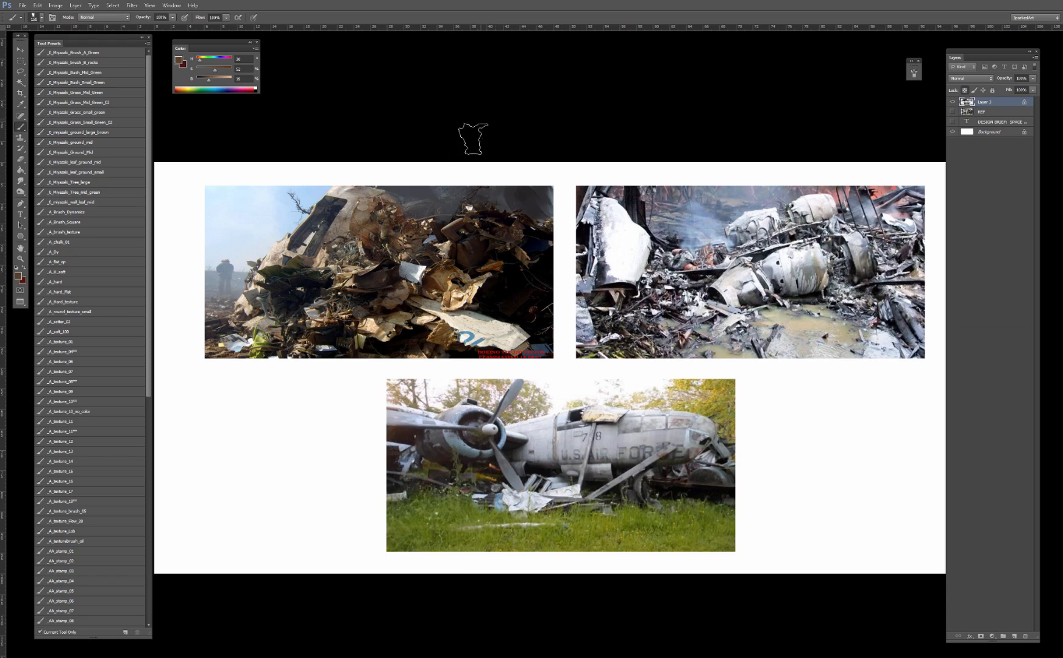
Step: Shift the merged photo layer's midtones toward cyan at -44 and toward blue with Color Balance
key("ctrl+b")
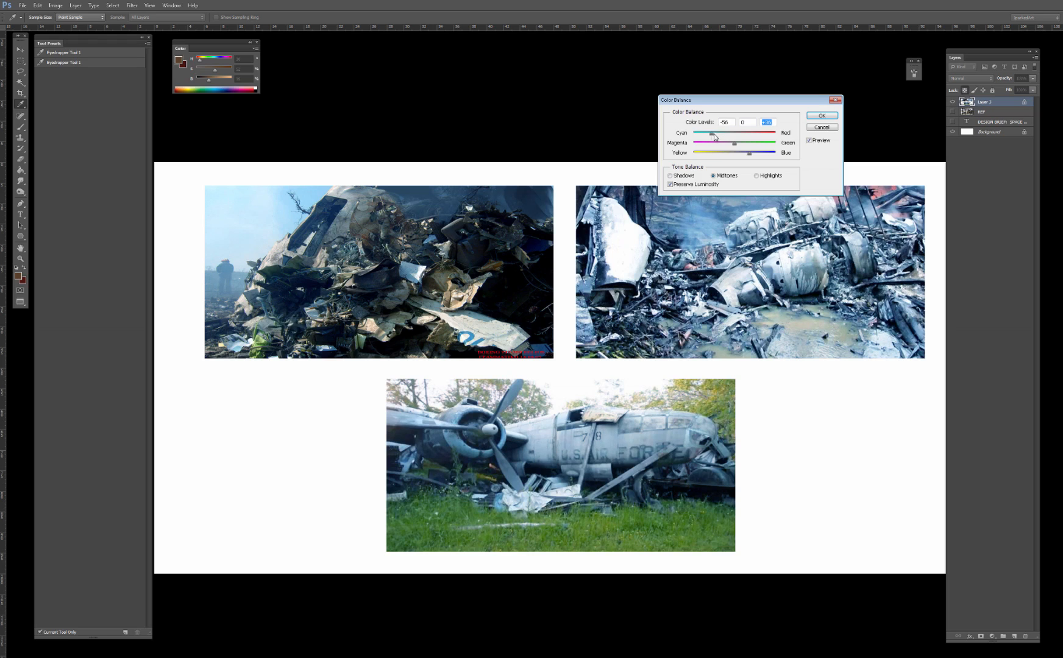
key("Return")
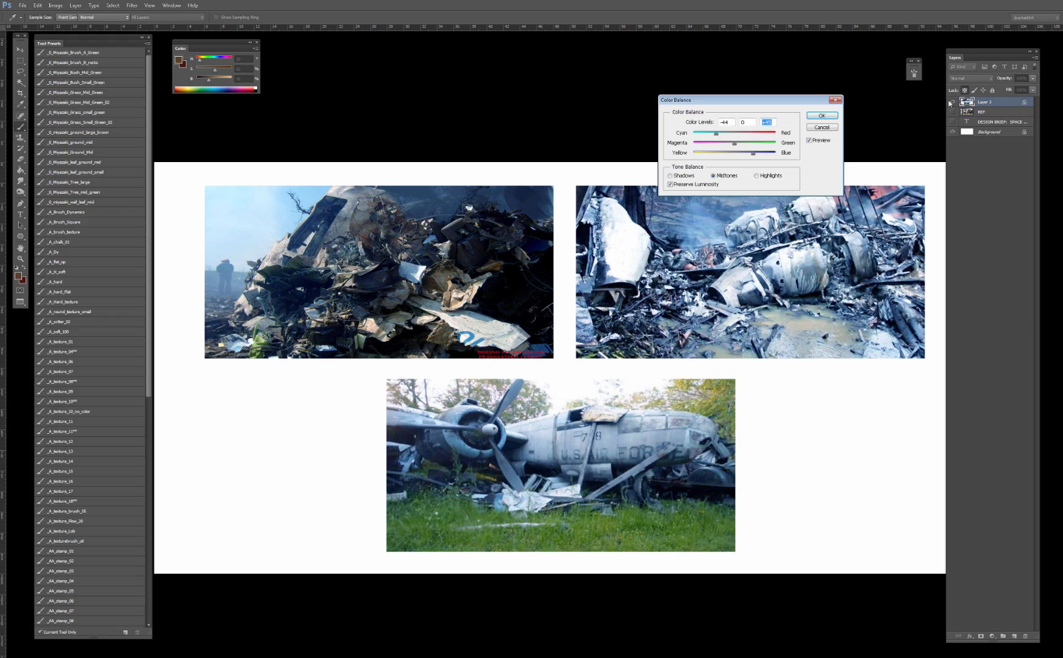
Step: Move the design brief text layer to the top of the stack, shift its text up the canvas, and hide it again
left_click_drag(987, 124, 981, 99)
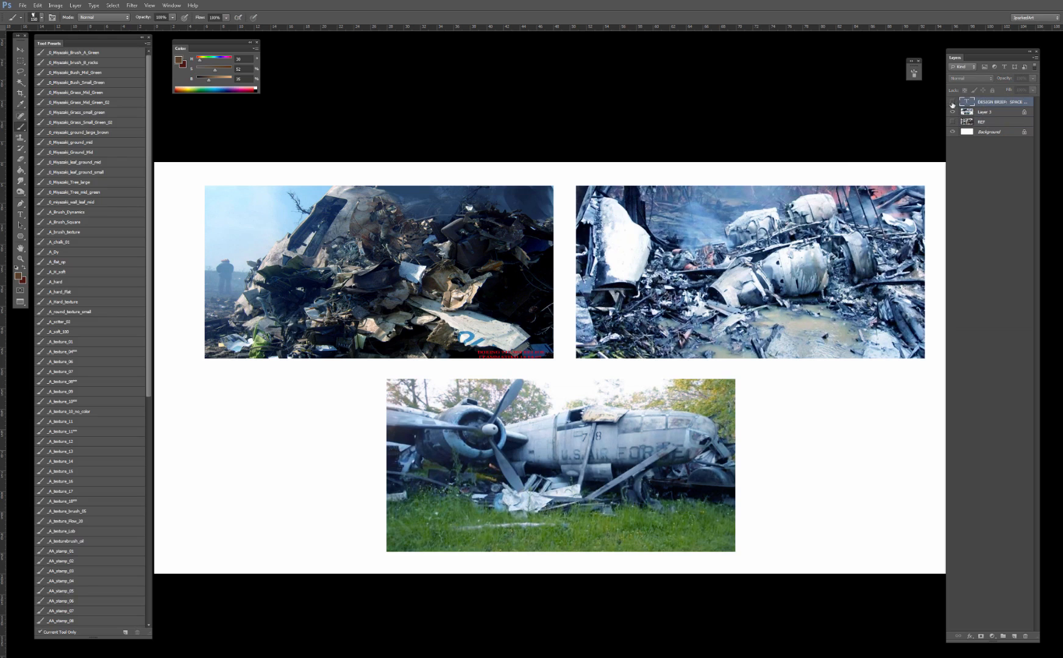
left_click(952, 102)
key("v")
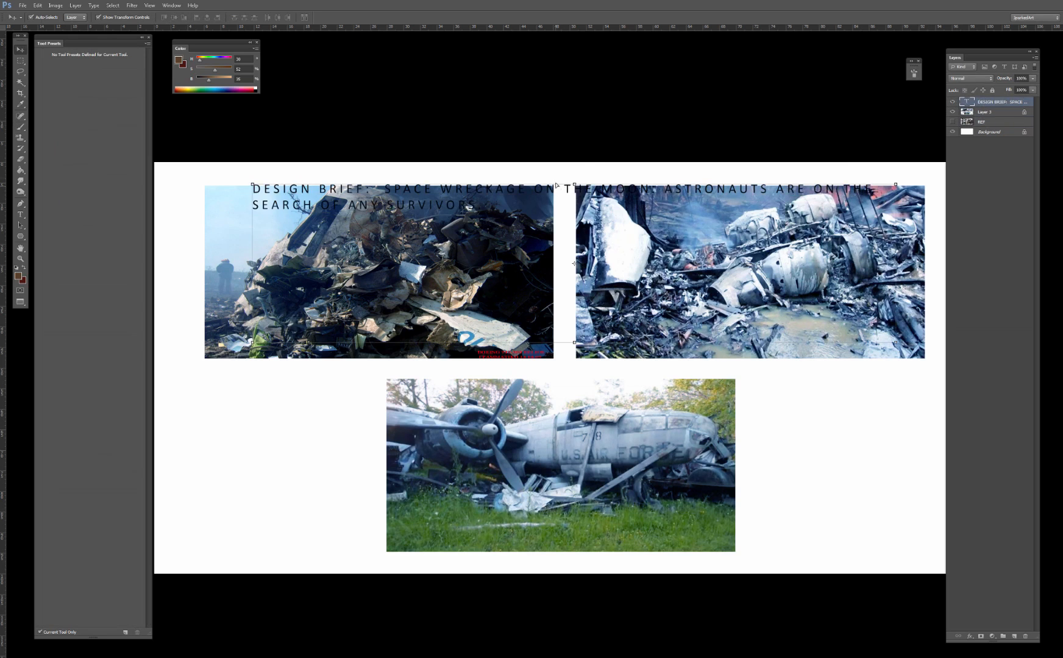
left_click_drag(556, 185, 555, 166)
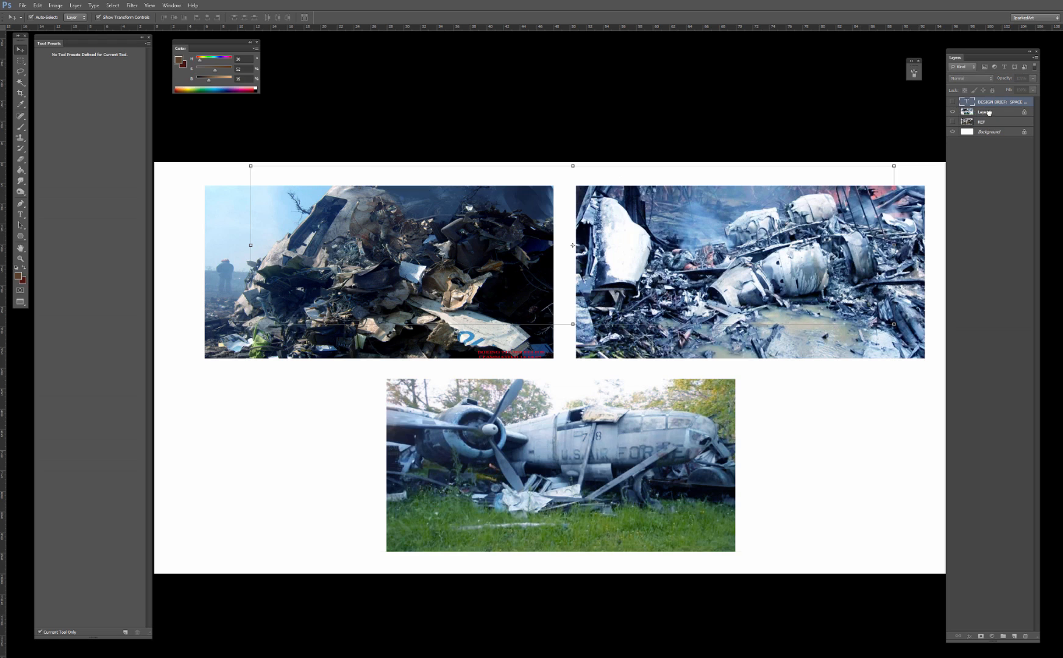
left_click(951, 102)
Step: Reduce the saturation of the merged photo layer with Hue/Saturation and return to the Brush tool
left_click(984, 112)
key("ctrl+u")
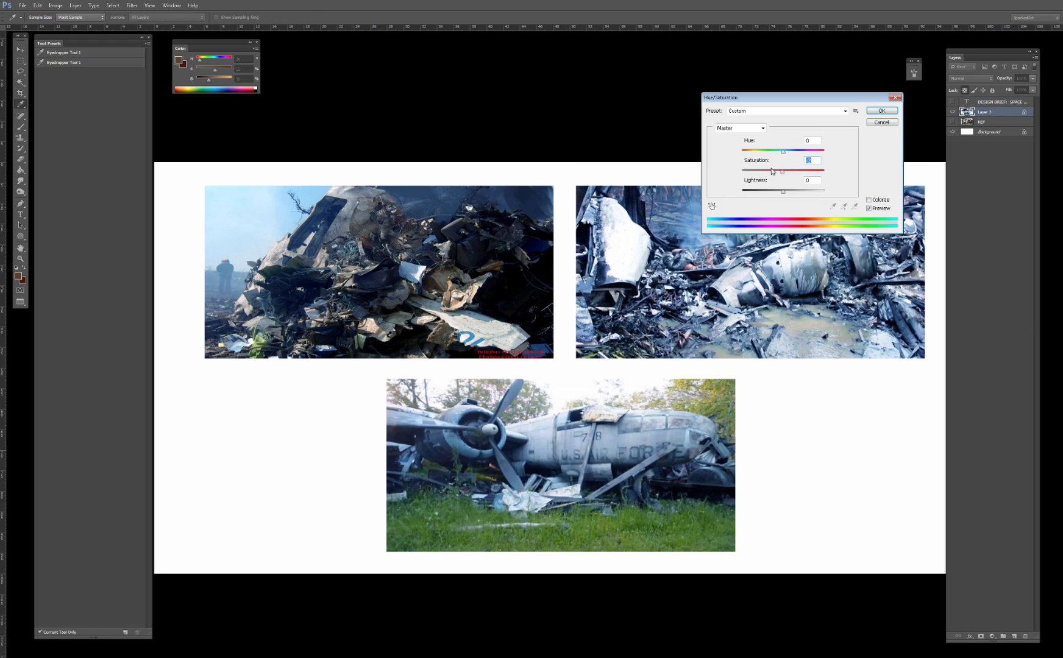
left_click_drag(772, 171, 766, 171)
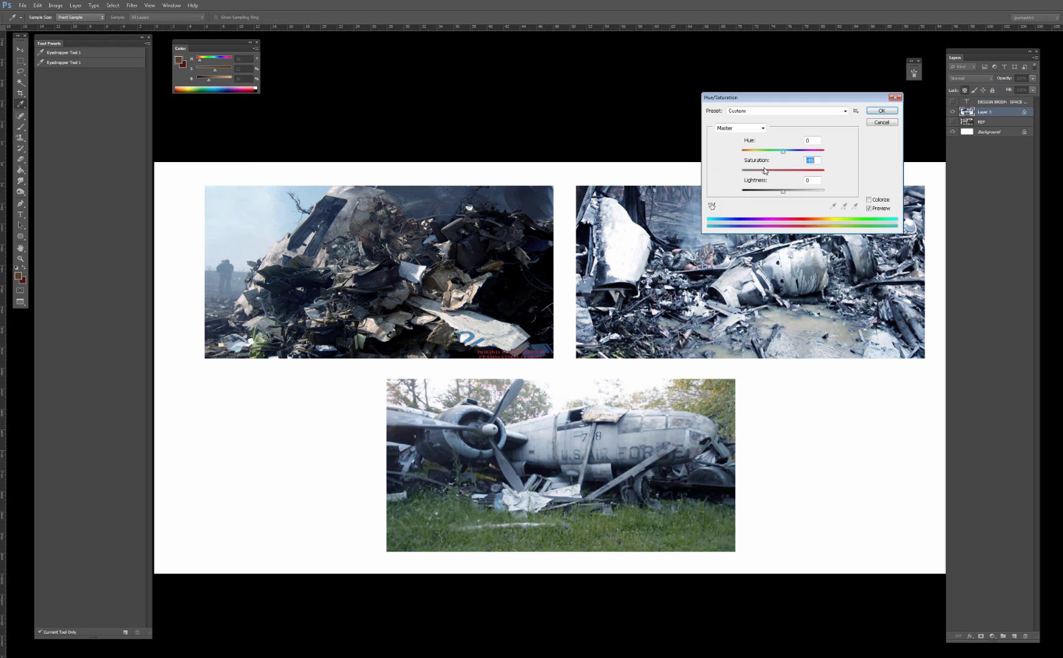
key("Return")
key("b")
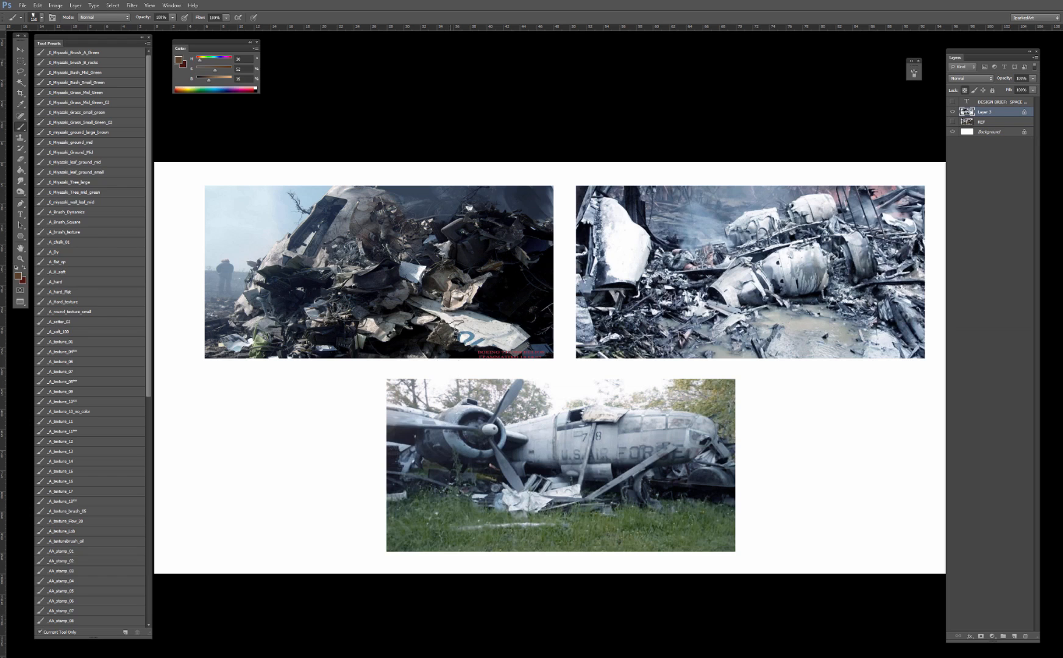
left_click(78, 334)
left_click(493, 211, "alt")
left_click(653, 196, "alt")
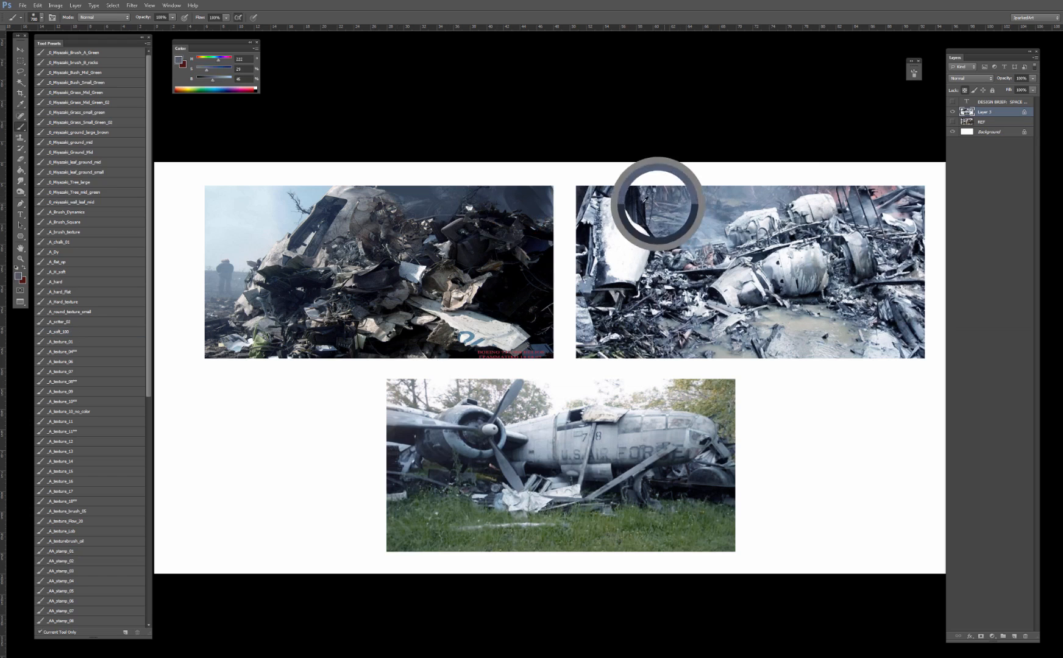
left_click(74, 333)
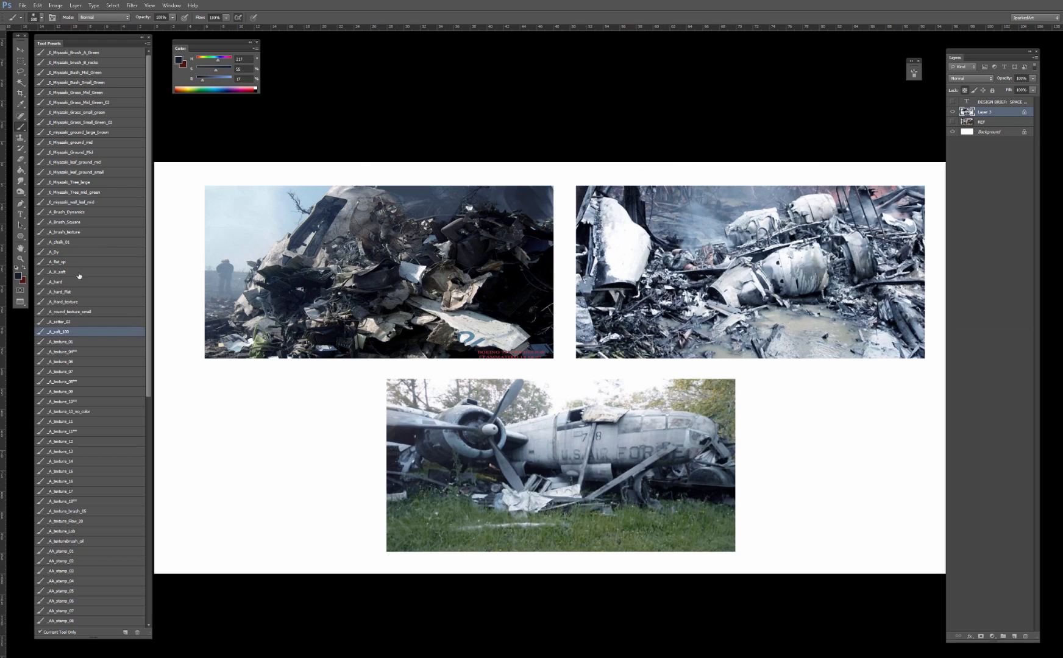
left_click(75, 273)
left_click(76, 303)
Step: Darken the sky above the debris pile with the _A_texture_08** brush in near-black sampled from the wreckage
left_click(76, 380)
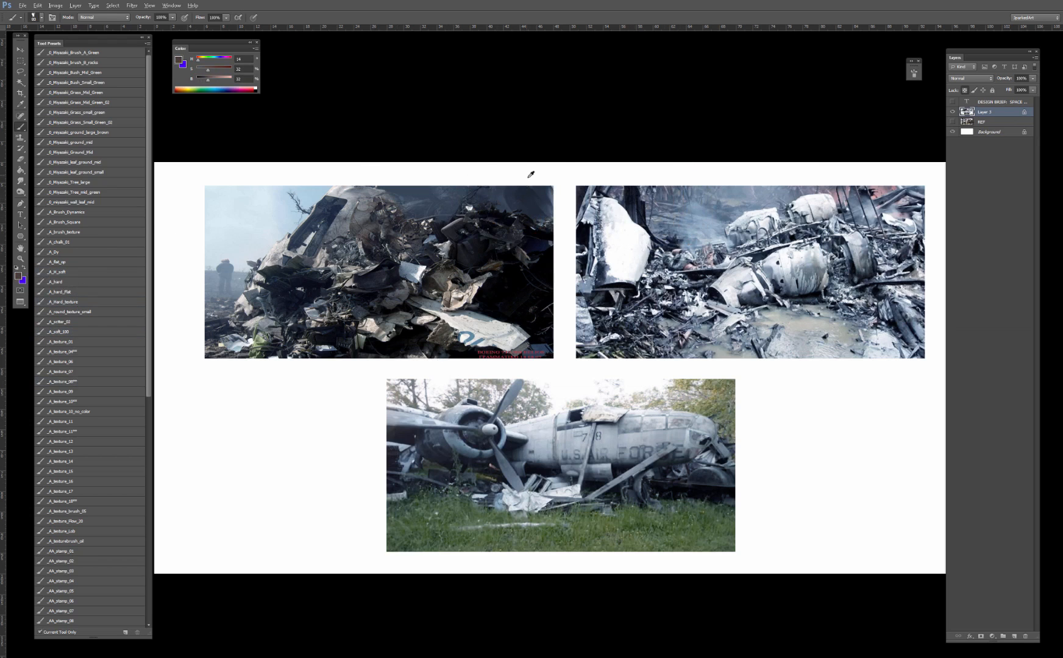
left_click(527, 232, "alt")
mouse_move(520, 198)
left_mouse_down()
mouse_move(541, 192)
mouse_move(546, 206)
left_mouse_up()
key("bracketright")
mouse_move(478, 192)
left_mouse_down()
mouse_move(451, 177)
mouse_move(400, 195)
mouse_move(378, 187)
mouse_move(404, 193)
left_mouse_up()
Step: Paint dark blue-grey over the light sky and standing figure beside the debris pile, resampling colors and adjusting the brush size
key("bracketleft")
key("bracketleft")
key("bracketleft")
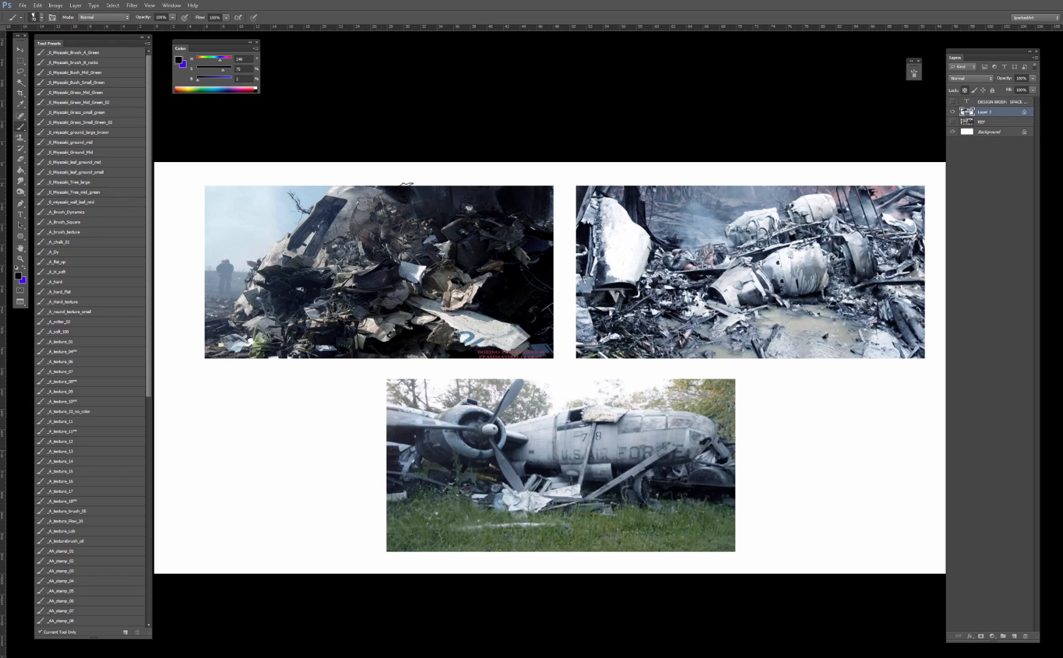
mouse_move(312, 187)
left_mouse_down()
mouse_move(280, 233)
mouse_move(261, 177)
mouse_move(237, 227)
mouse_move(211, 235)
mouse_move(213, 219)
mouse_move(266, 179)
mouse_move(272, 219)
mouse_move(256, 258)
mouse_move(212, 263)
left_mouse_up()
left_click(334, 213, "alt")
key("bracketright")
left_click(236, 214, "alt")
key("bracketleft")
key("bracketleft")
left_click(227, 247, "alt")
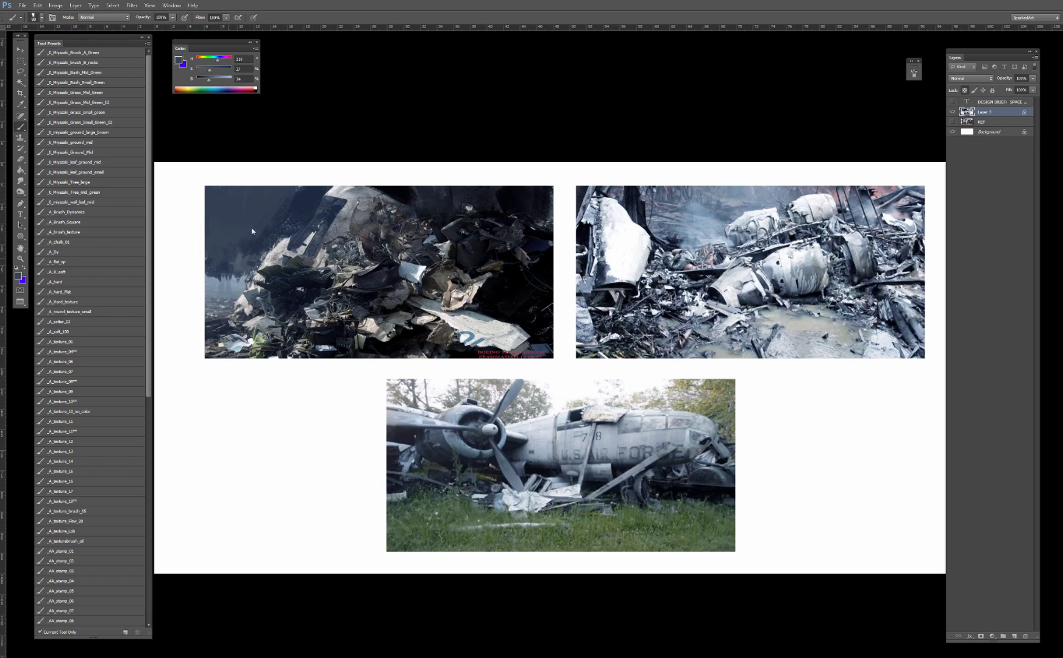
Step: Smudge the painted dark sky beside the debris pile into soft smoke with a Smudge tool preset
key("r")
left_click(69, 124)
left_click(69, 92)
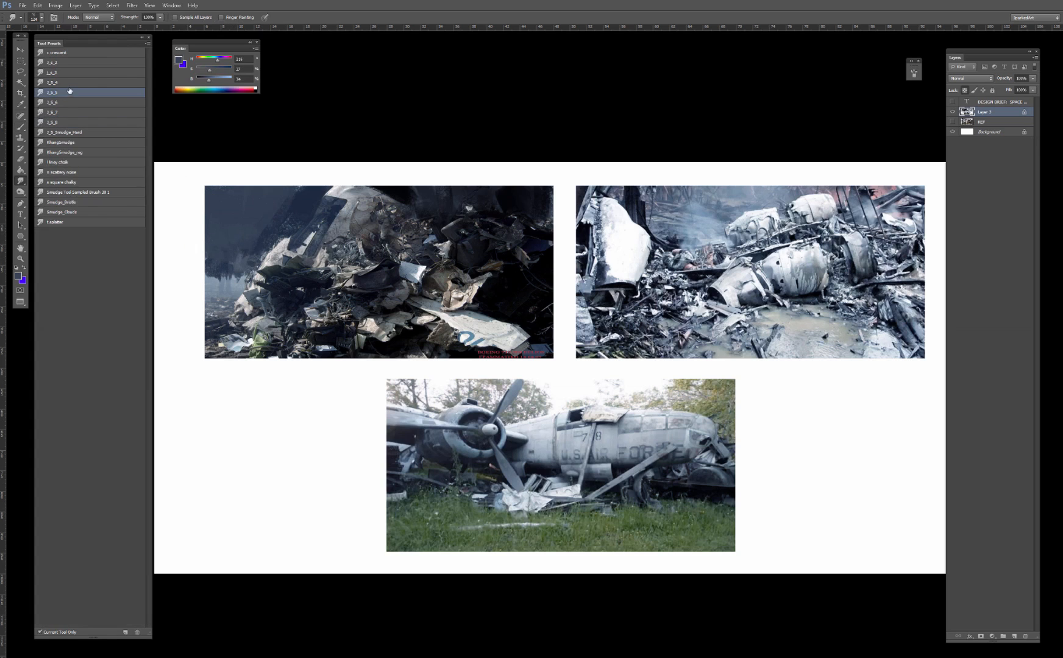
mouse_move(236, 258)
left_mouse_down()
mouse_move(225, 268)
mouse_move(243, 244)
mouse_move(234, 276)
mouse_move(213, 260)
mouse_move(241, 293)
mouse_move(281, 241)
left_mouse_up()
Step: Try a near-black brush stroke in the dark sky beside the upright wreckage and undo it
key("b")
left_click(273, 234, "alt")
left_click(301, 204, "alt")
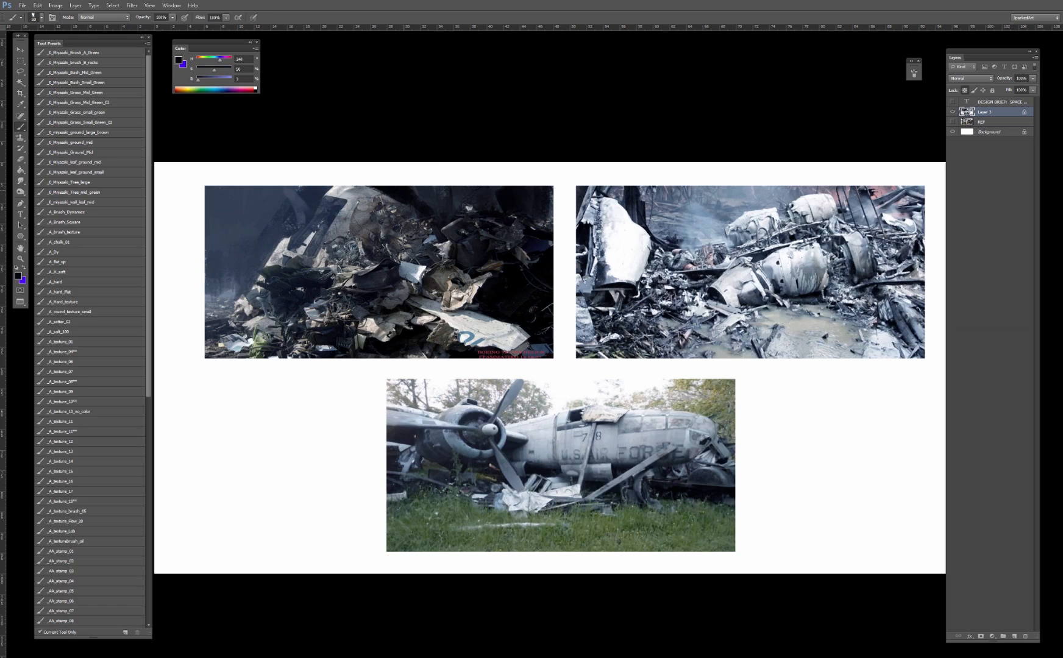
left_click_drag(287, 221, 252, 248)
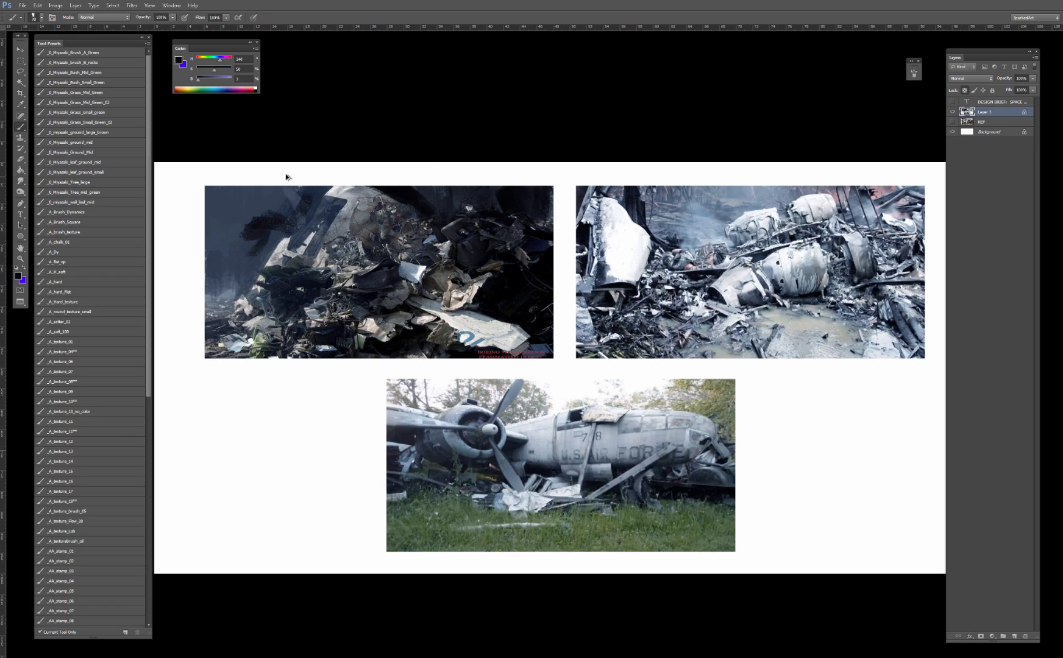
key("ctrl+z")
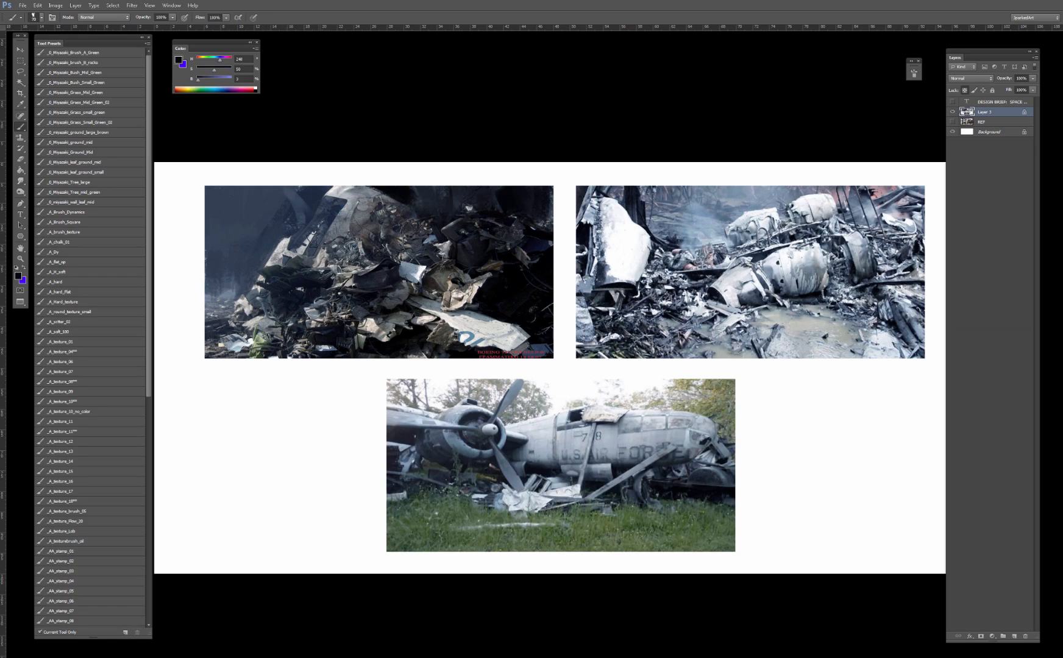
left_click(289, 225, "alt")
Step: Select the whole debris pile photo with a rectangular marquee, flip it horizontally and deselect it
left_click(20, 61)
left_click_drag(192, 178, 562, 368)
key("ctrl+t")
right_click(535, 294)
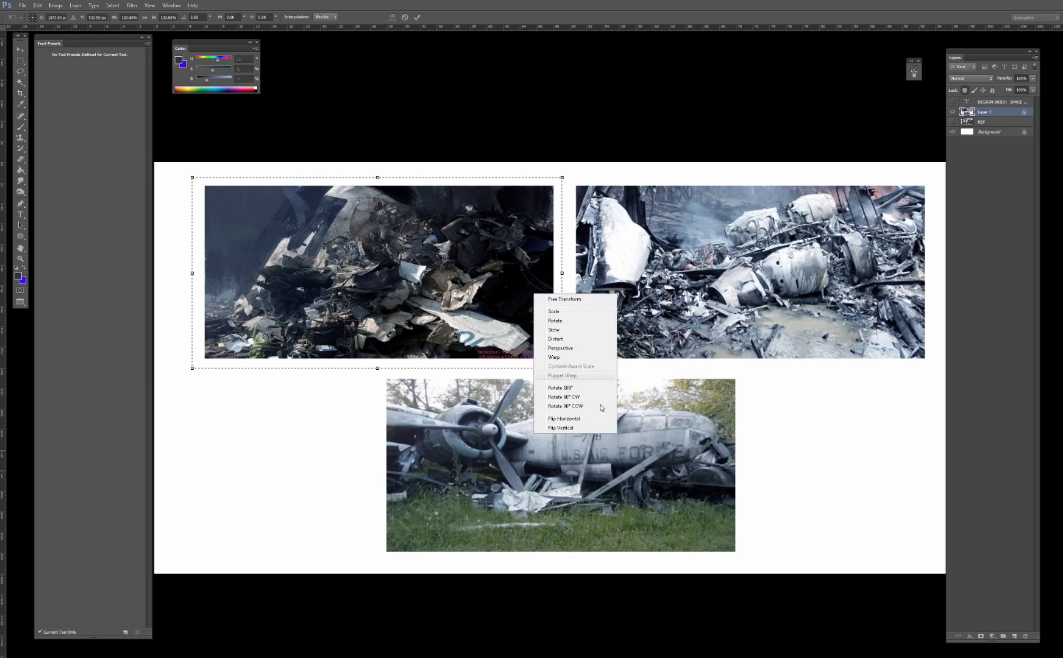
left_click(592, 423)
key("Return")
key("ctrl+d")
Step: Paint over the blue logo and red watermark on the pale wreckage panel using cream and dark tones sampled nearby
key("b")
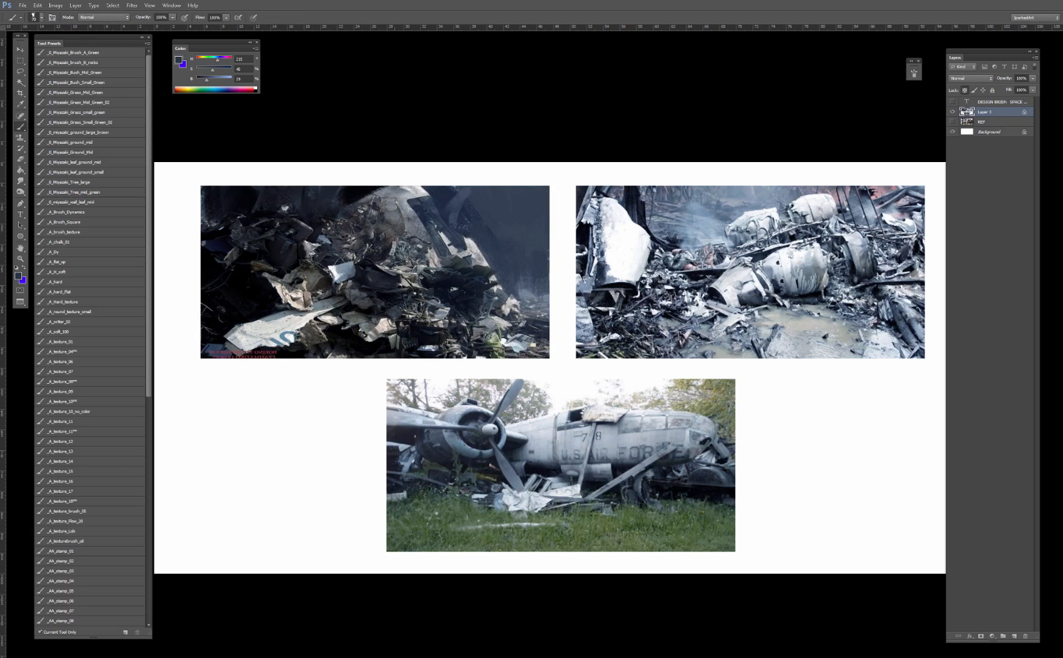
left_click(249, 350, "alt")
mouse_move(273, 344)
left_mouse_down()
mouse_move(187, 359)
mouse_move(258, 355)
mouse_move(234, 361)
mouse_move(300, 338)
left_mouse_up()
left_click(301, 349, "alt")
left_click(250, 342, "alt")
key("bracketleft")
key("bracketleft")
mouse_move(341, 336)
left_mouse_down()
mouse_move(259, 354)
mouse_move(361, 347)
left_mouse_up()
Step: Paint a flat blue-grey ground along the base of the debris pile photo with broad horizontal strokes
left_click(539, 303, "alt")
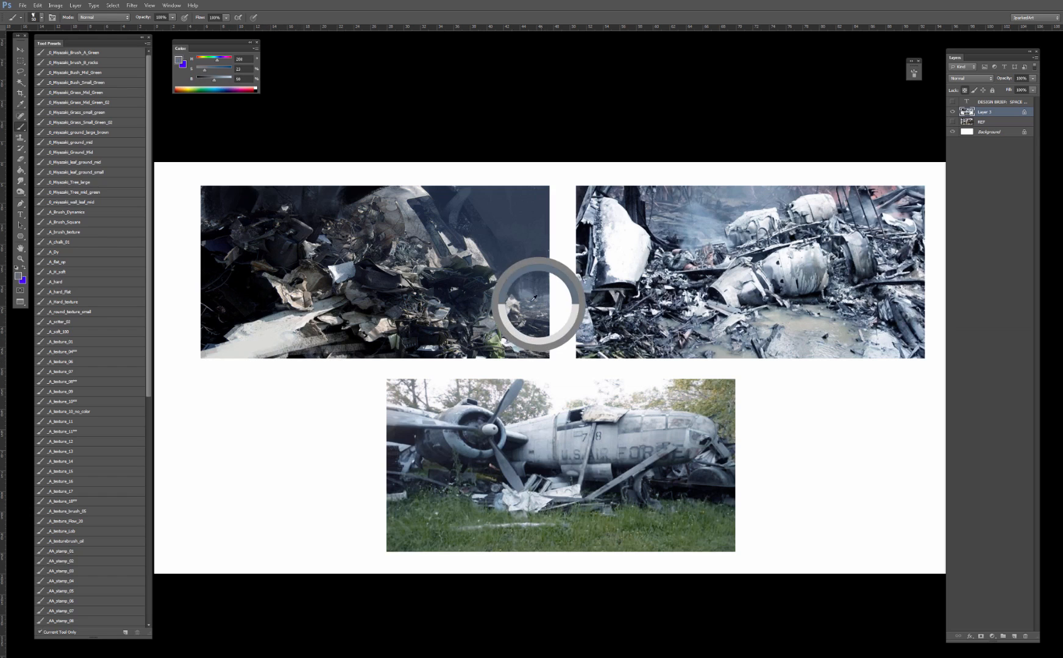
key("bracketright")
left_click_drag(507, 317, 547, 317)
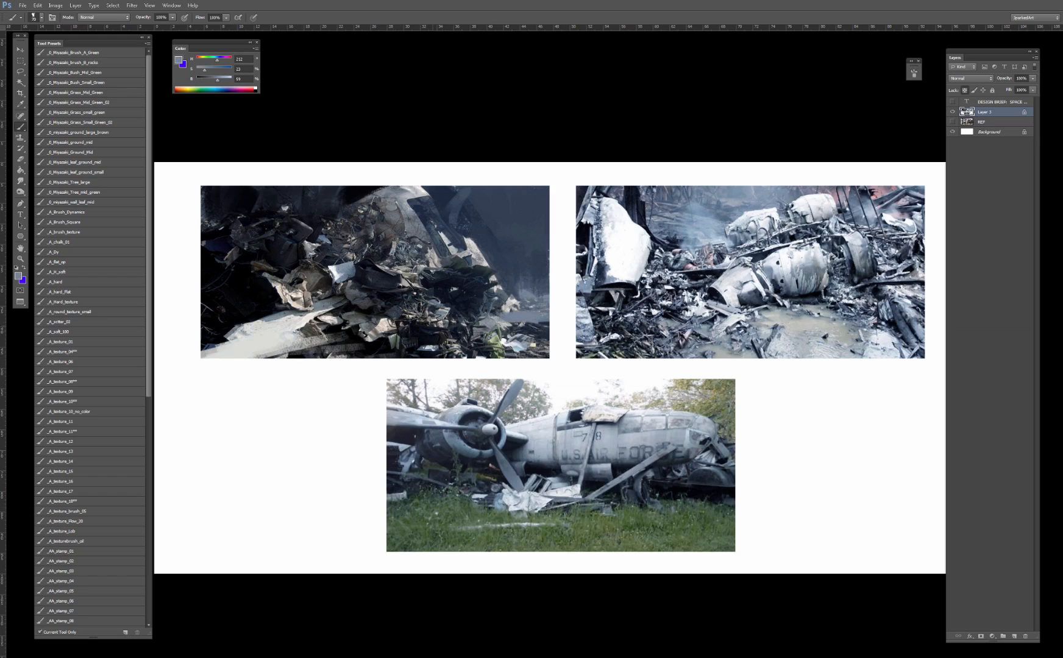
key("bracketright")
key("bracketright")
left_click_drag(274, 338, 380, 329)
left_click_drag(225, 348, 403, 342)
mouse_move(341, 351)
left_mouse_down()
mouse_move(204, 345)
mouse_move(243, 332)
mouse_move(393, 329)
mouse_move(530, 336)
mouse_move(341, 348)
mouse_move(417, 334)
mouse_move(541, 349)
mouse_move(292, 358)
left_mouse_up()
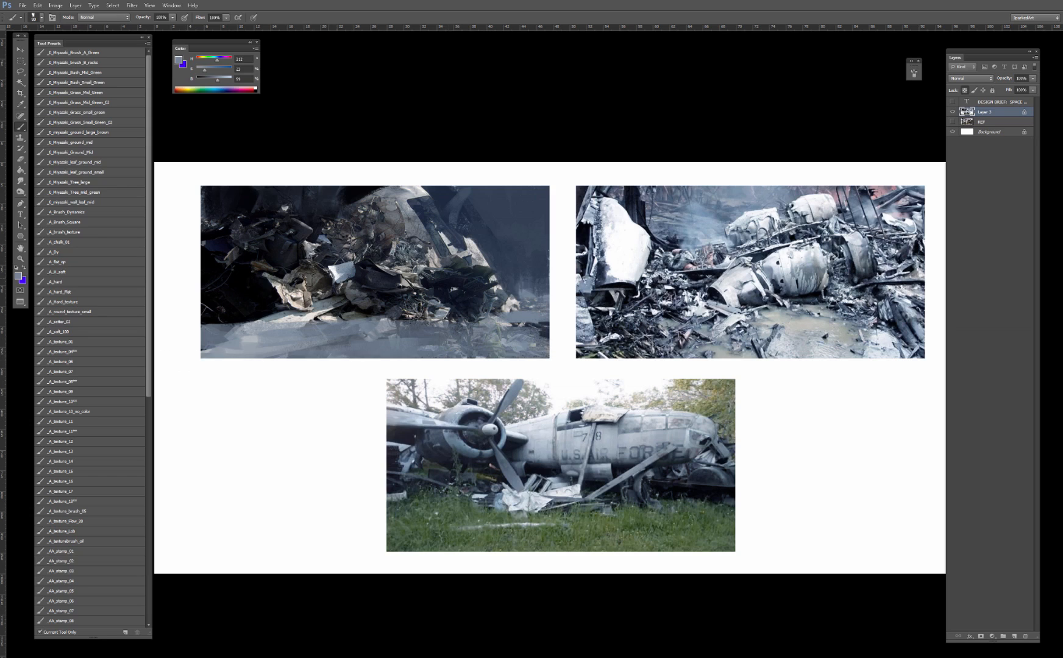
left_click(257, 308, "alt")
left_click(78, 265)
left_click(79, 272)
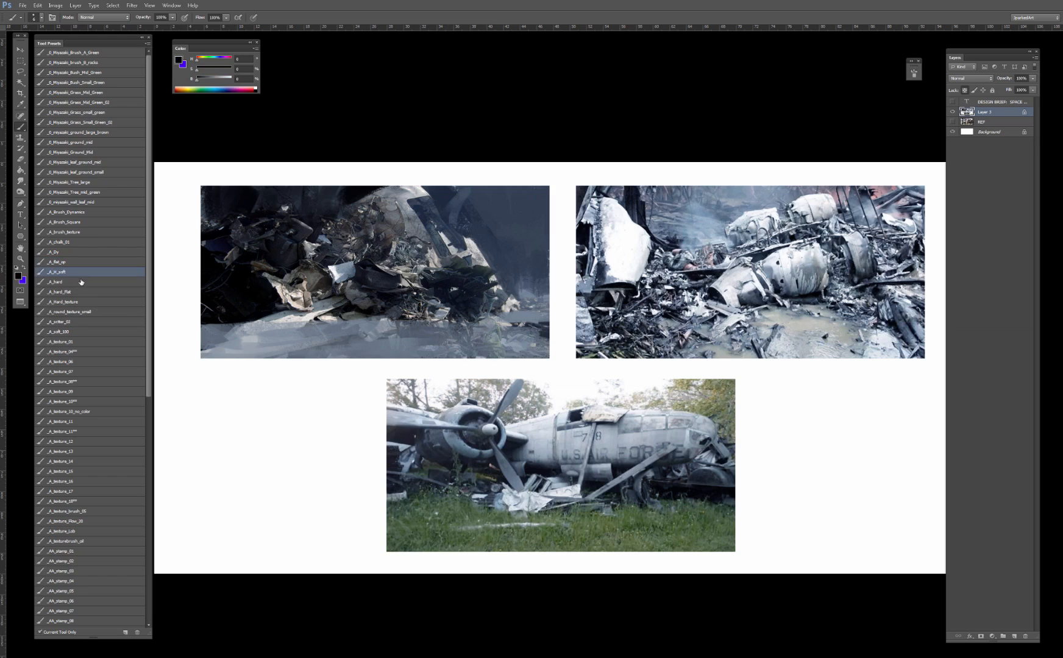
left_click(263, 329, "alt")
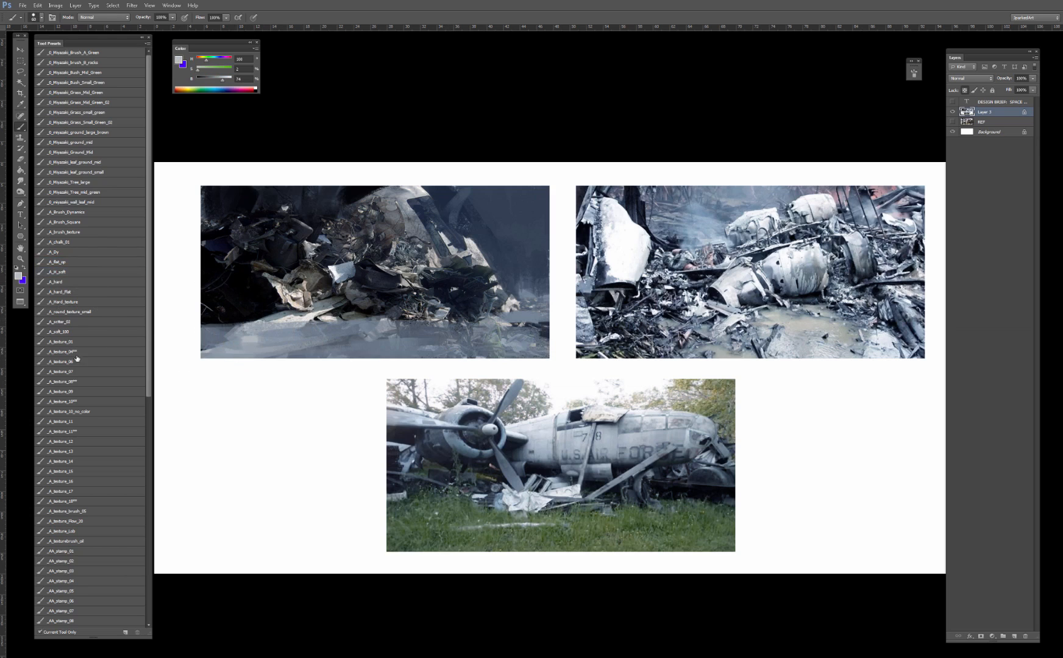
key("bracketright")
key("bracketright")
key("bracketright")
key("bracketright")
key("bracketright")
key("bracketright")
key("bracketright")
key("bracketright")
key("bracketright")
Step: Try a dark brush stroke descending from the debris pile's slope into the smoky background and undo it
left_click(76, 283)
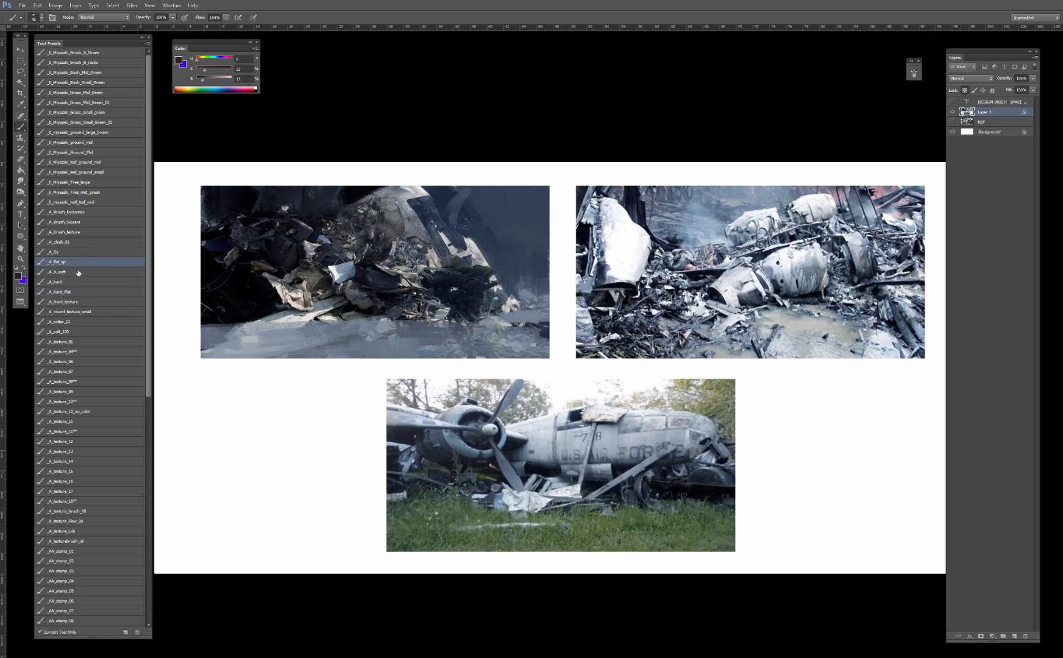
left_click(485, 258, "alt")
mouse_move(486, 259)
left_mouse_down()
mouse_move(506, 263)
mouse_move(518, 290)
mouse_move(535, 272)
mouse_move(539, 292)
left_mouse_up()
key("ctrl+alt+z")
key("ctrl+alt+z")
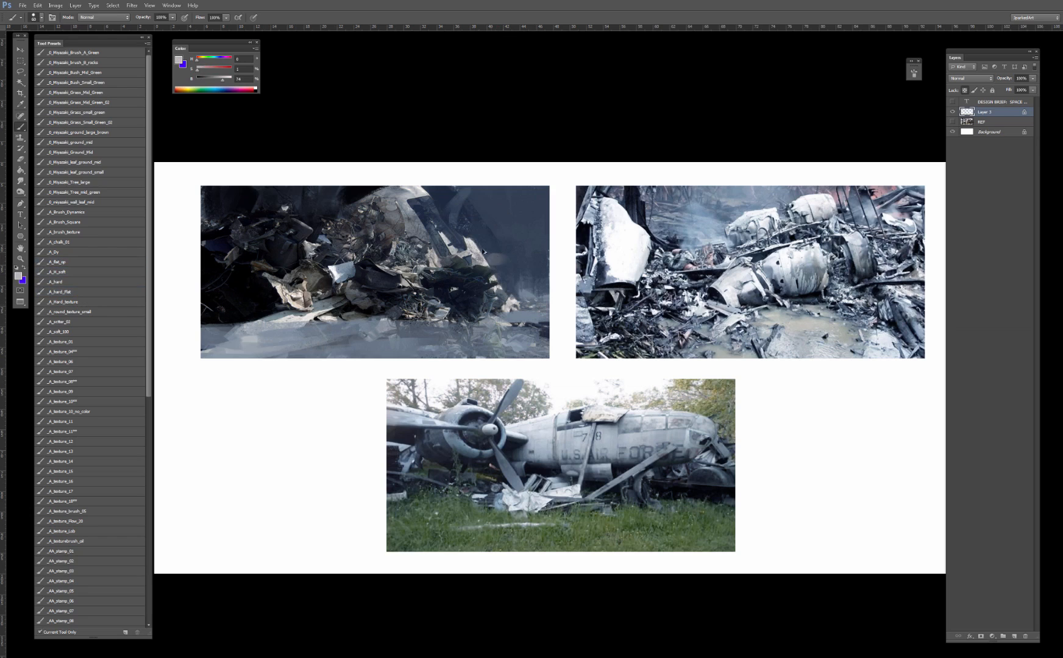
Step: Paint dark and pale touches over the debris pile's slope and upper panels using tones sampled from the photo
key("[")
key("[")
left_click(272, 260, "alt")
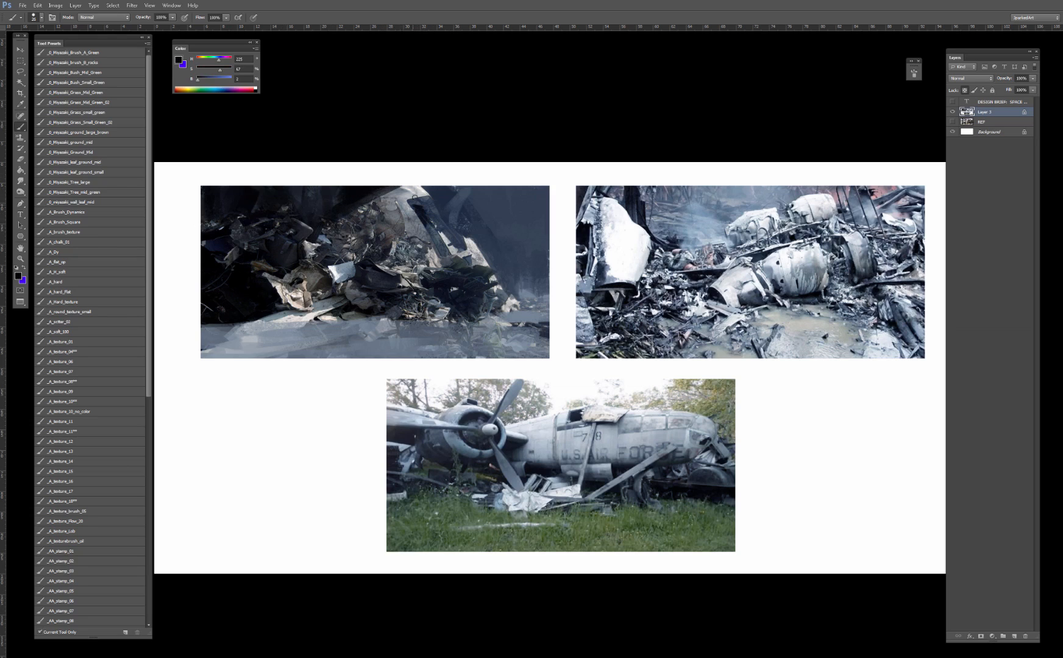
left_click(412, 195, "alt")
left_click(400, 196, "alt")
left_click(336, 267, "alt")
Step: Smudge the smoky background beside the debris pile's slope, undoing the unwanted smear
key("r")
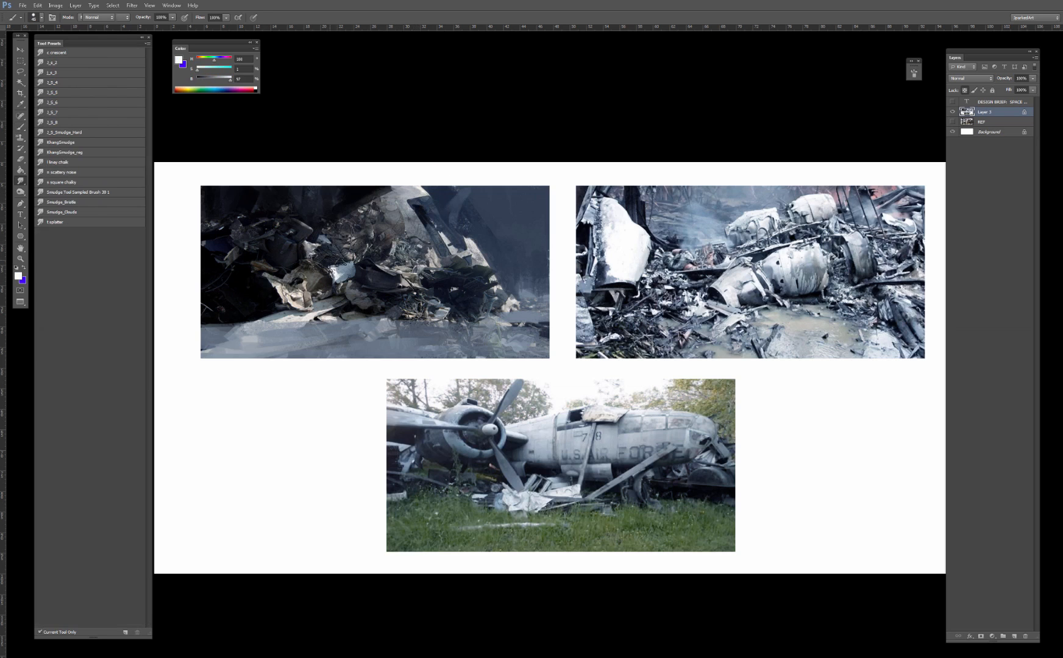
key("bracketright")
key("bracketright")
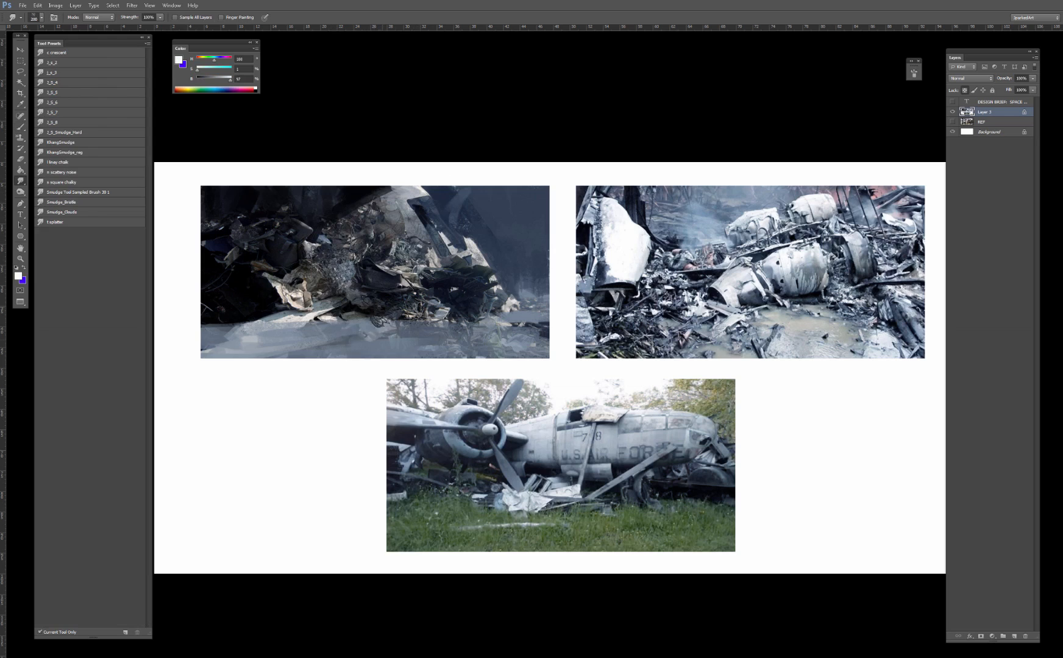
mouse_move(390, 286)
left_mouse_down()
mouse_move(540, 296)
mouse_move(554, 273)
left_mouse_up()
key("d")
key("x")
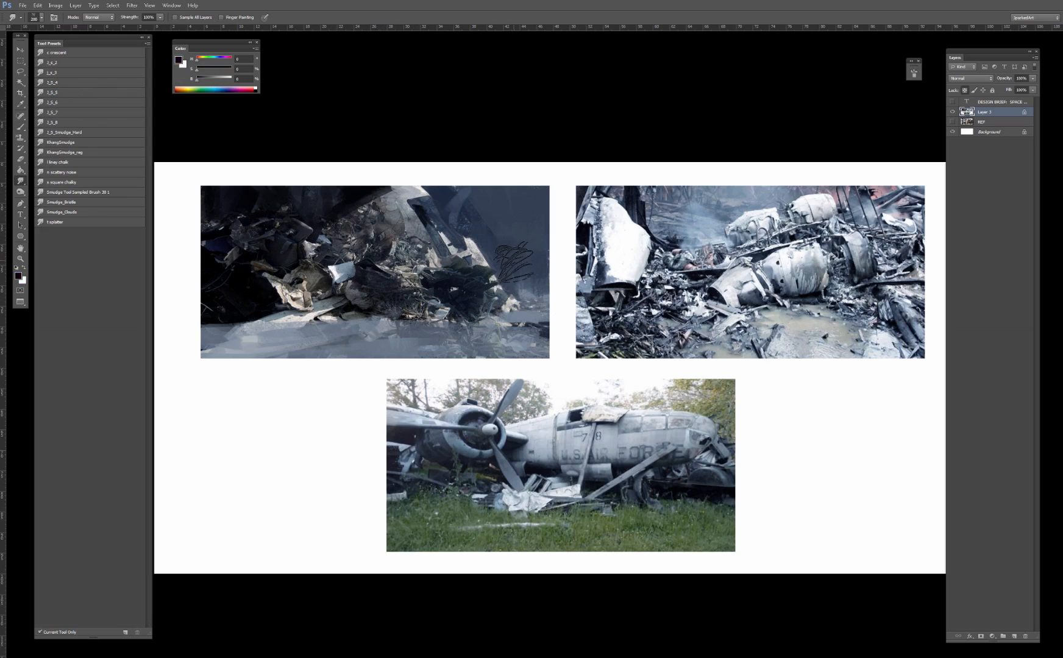
key("ctrl+z")
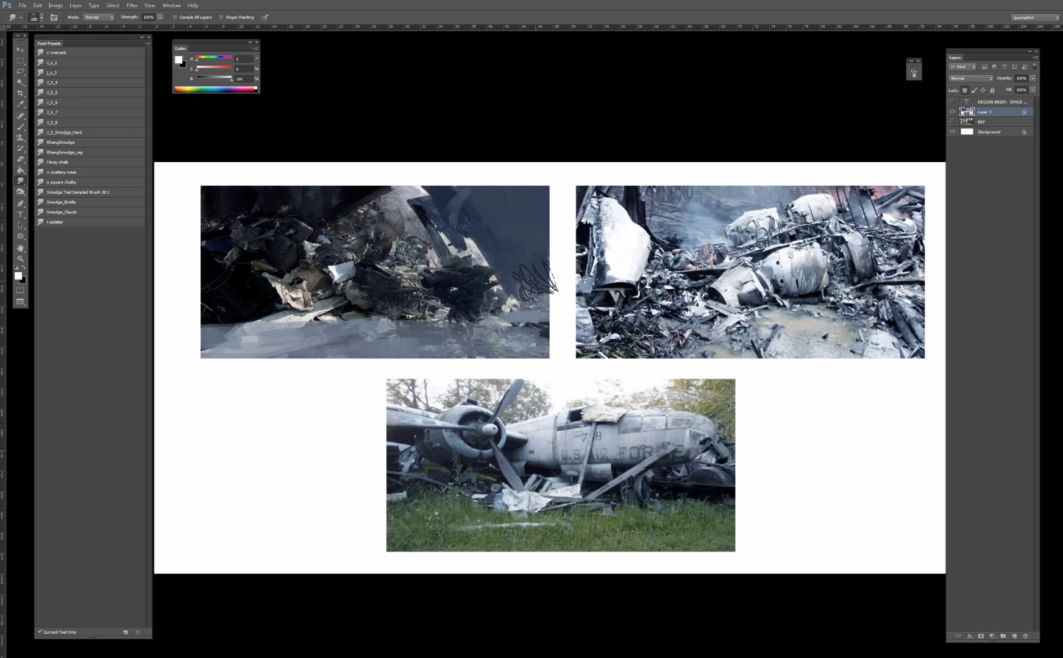
key("x")
left_click_drag(532, 282, 556, 258)
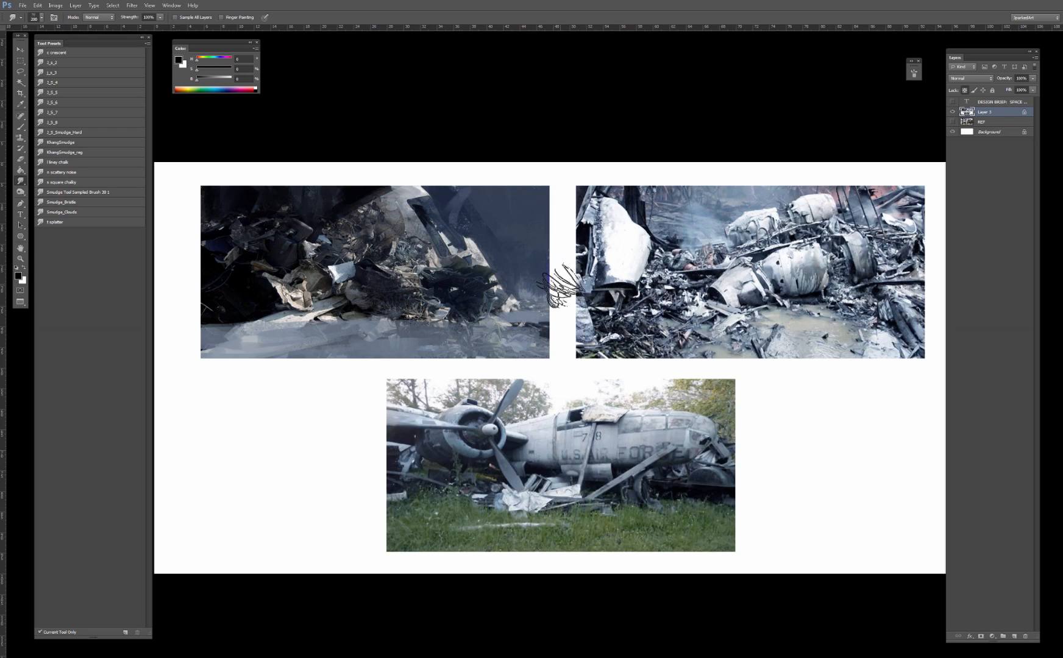
Step: Airbrush a soft blue-grey haze over the upper part and slope of the debris pile with the soft 100 brush preset
key("b")
left_click(521, 294, "alt")
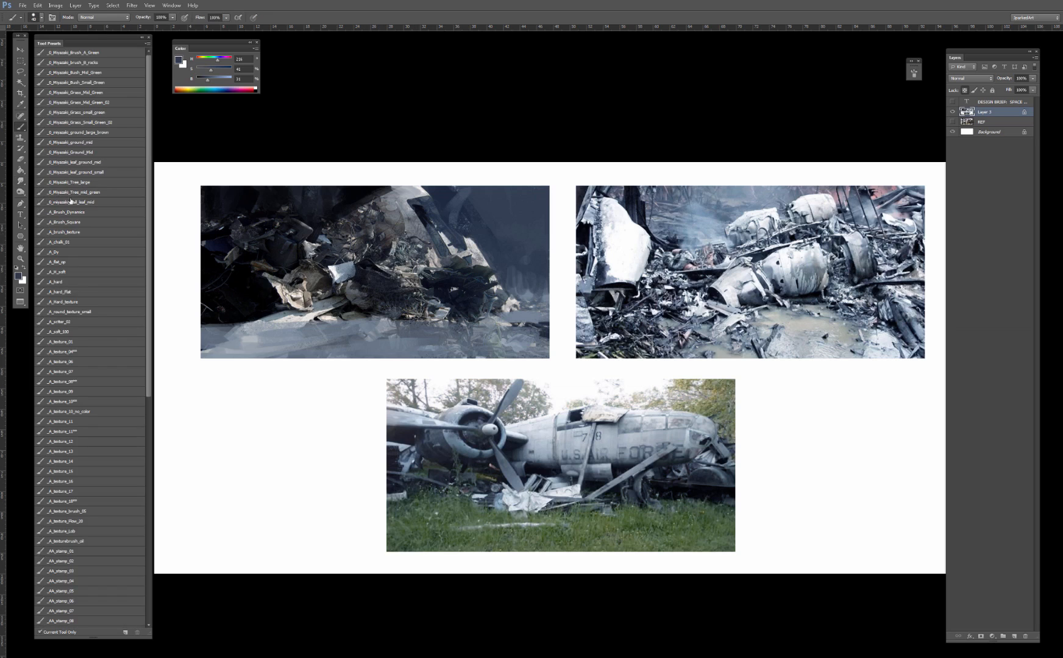
left_click(66, 331)
left_click(320, 267, "alt")
key("bracketright")
mouse_move(469, 209)
left_mouse_down()
mouse_move(251, 188)
mouse_move(493, 256)
left_mouse_up()
key("bracketleft")
key("bracketleft")
Step: Airbrush a sampled blue-grey haze over the black shadows on the debris pile's left side
left_click(473, 263, "alt")
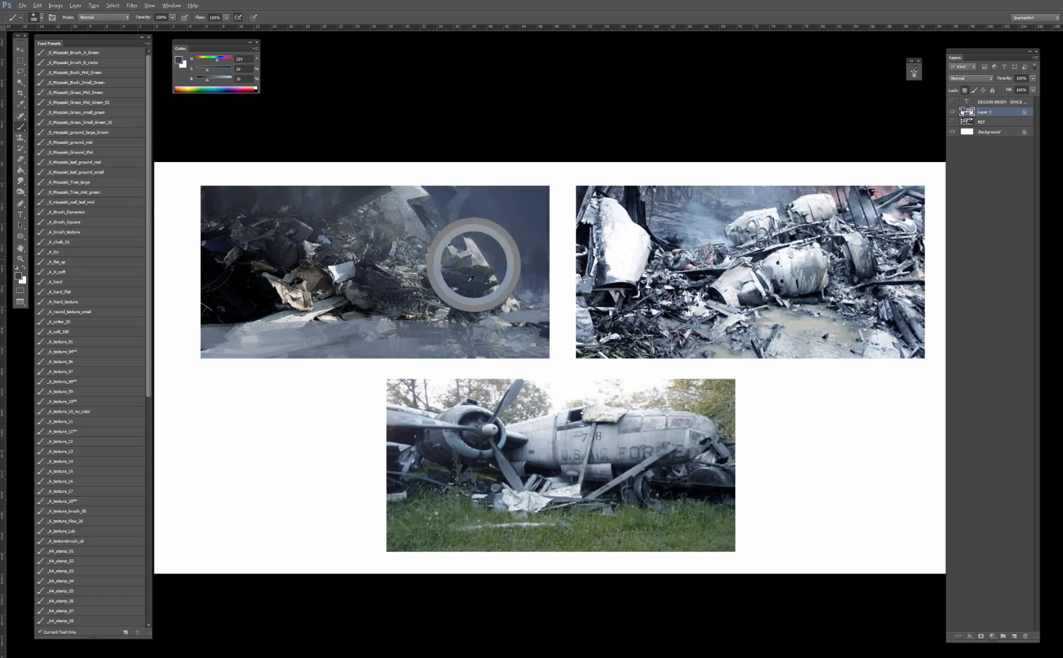
left_click(357, 321, "alt")
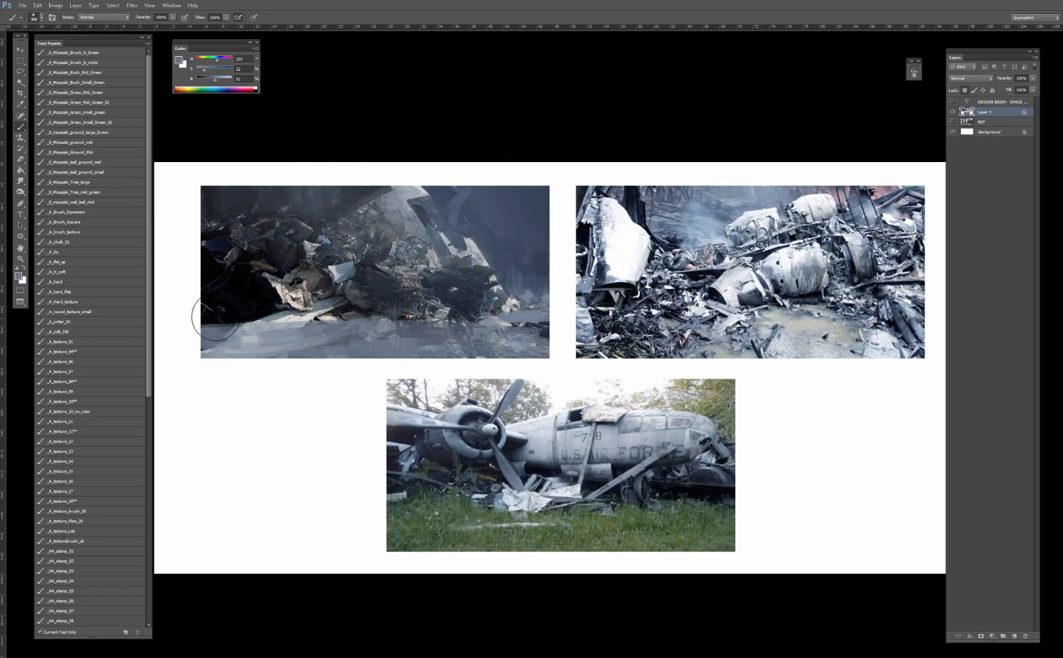
left_click_drag(269, 252, 202, 238)
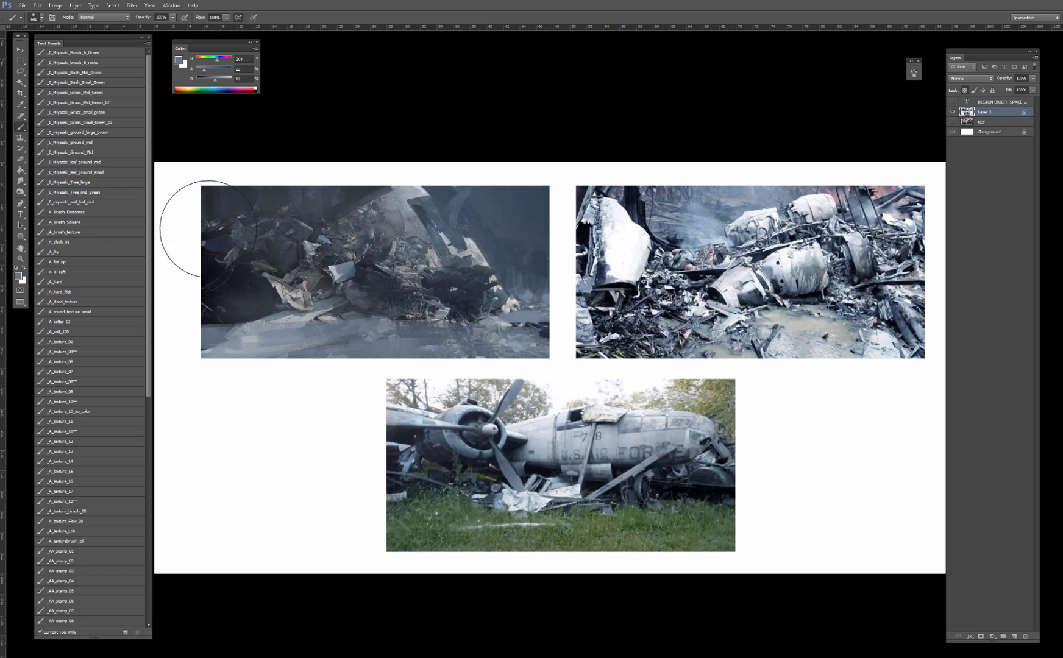
key("bracketright")
key("bracketleft")
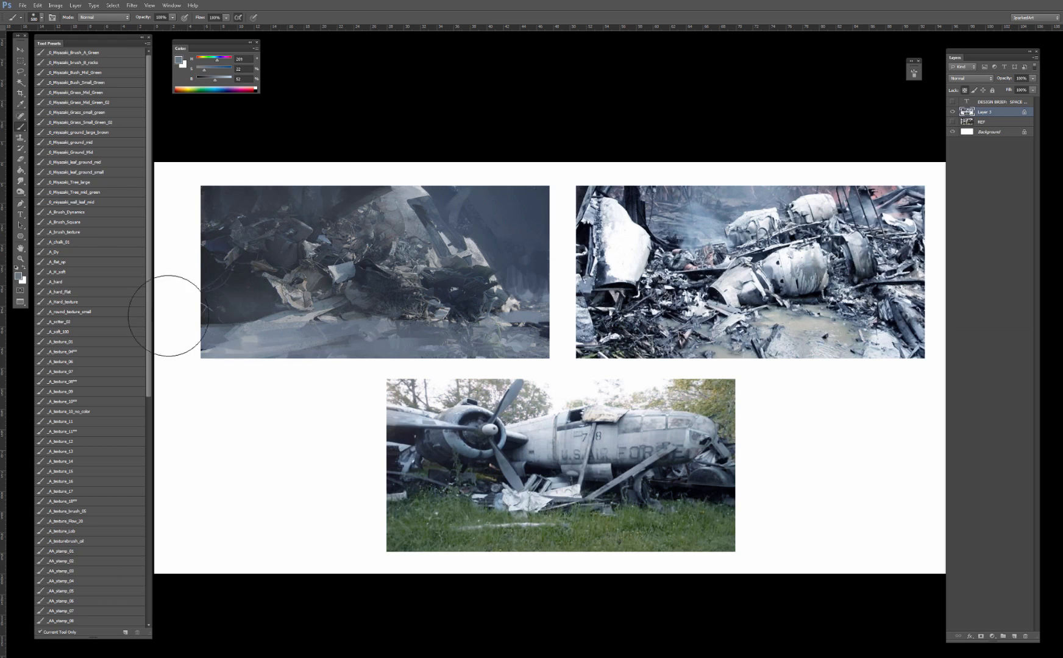
Step: Try a Color Dodge stroke in sampled blue-grey along the ground of the debris pile photo and undo it
left_click(303, 329, "alt")
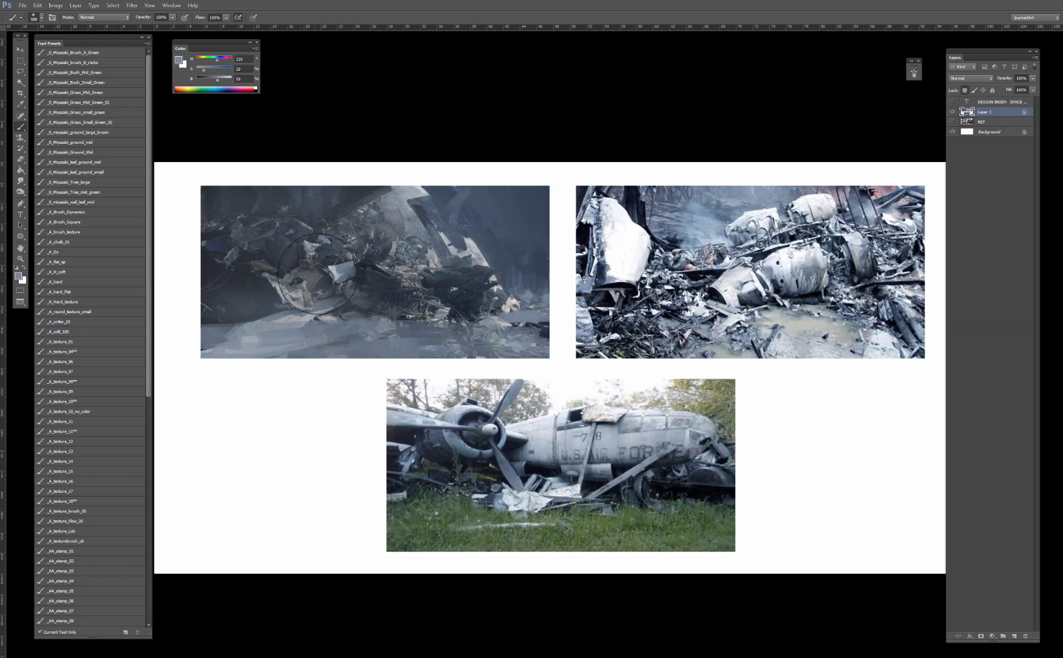
right_click(320, 291, "shift")
left_click(348, 415)
right_click(277, 319, "alt")
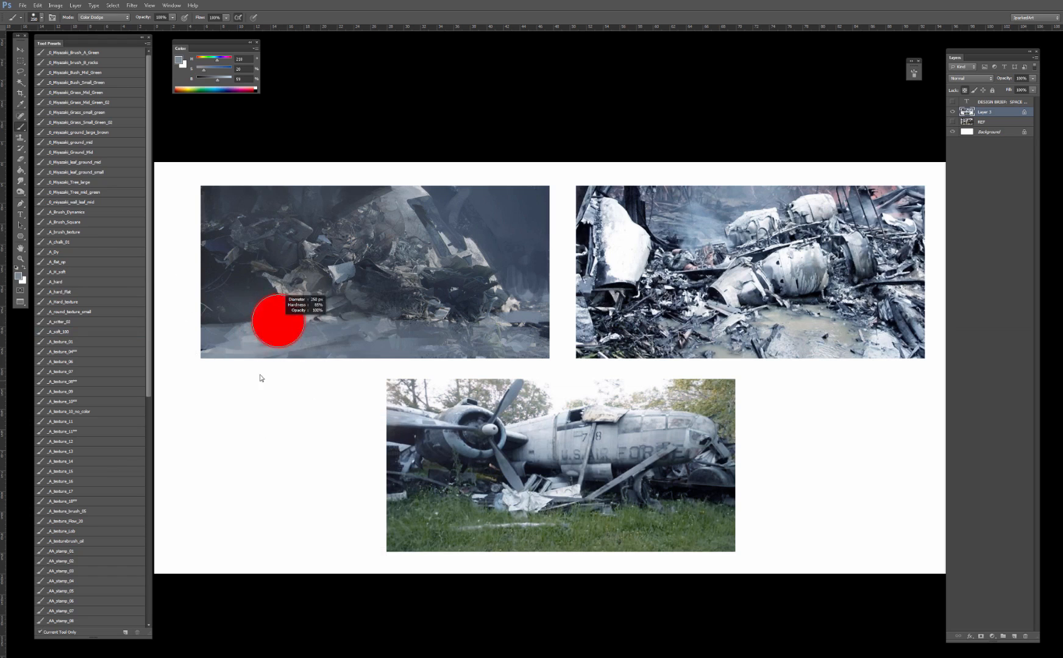
mouse_move(180, 345)
left_mouse_down()
mouse_move(383, 352)
mouse_move(223, 349)
mouse_move(451, 344)
mouse_move(181, 348)
left_mouse_up()
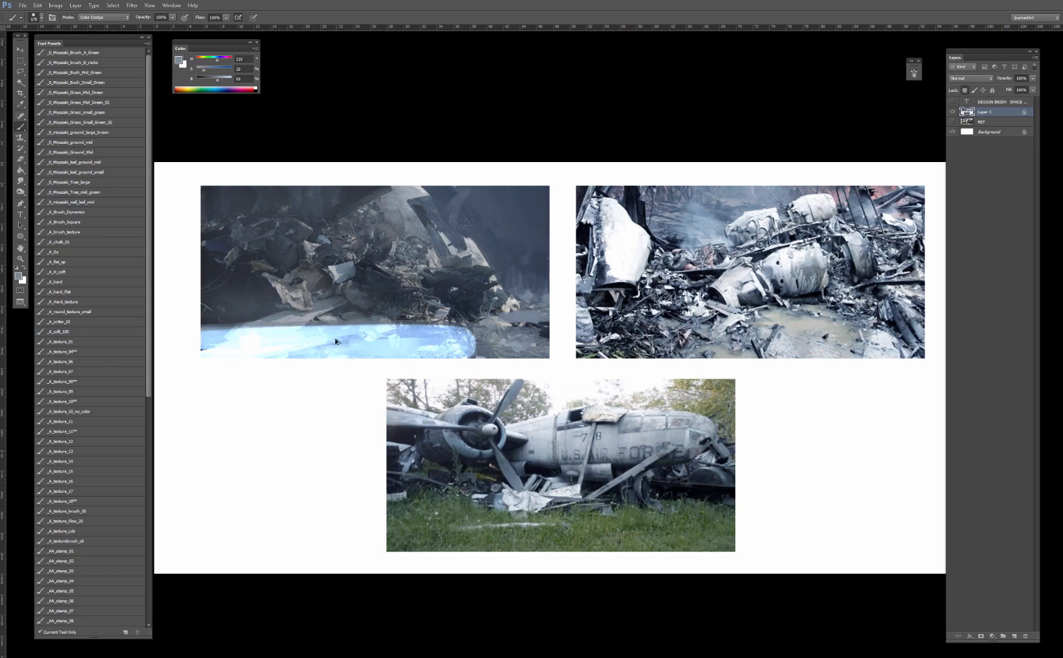
key("ctrl+z")
Step: Try Normal-mode soft strokes in blue-grey and white along the debris pile's ground and undo them
left_click(267, 327, "alt")
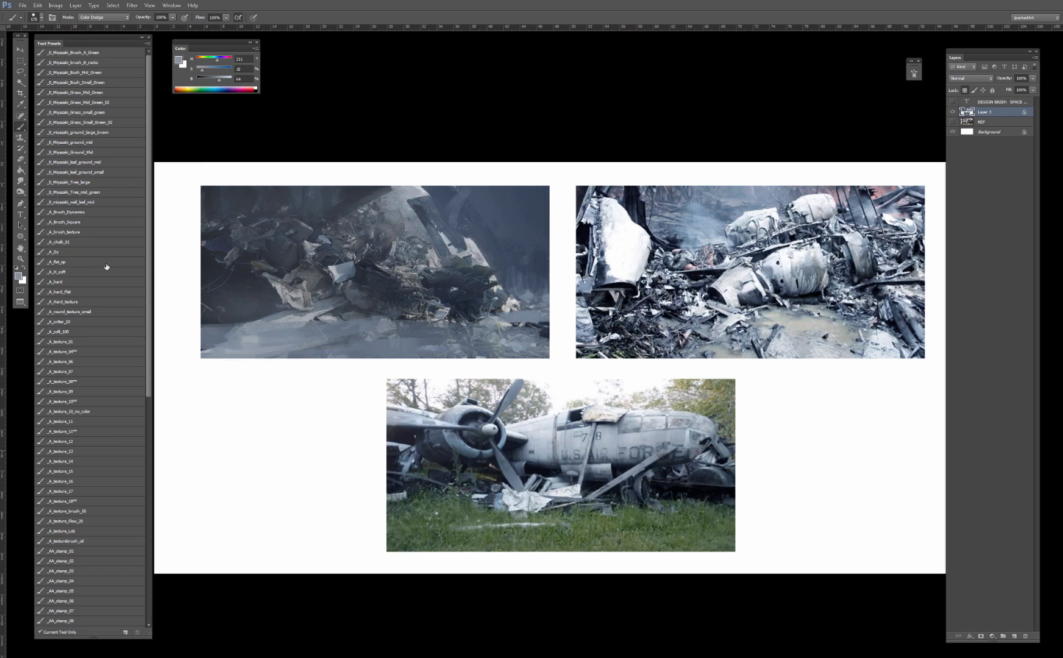
right_click(181, 296)
key("Escape")
right_click(306, 297, "shift")
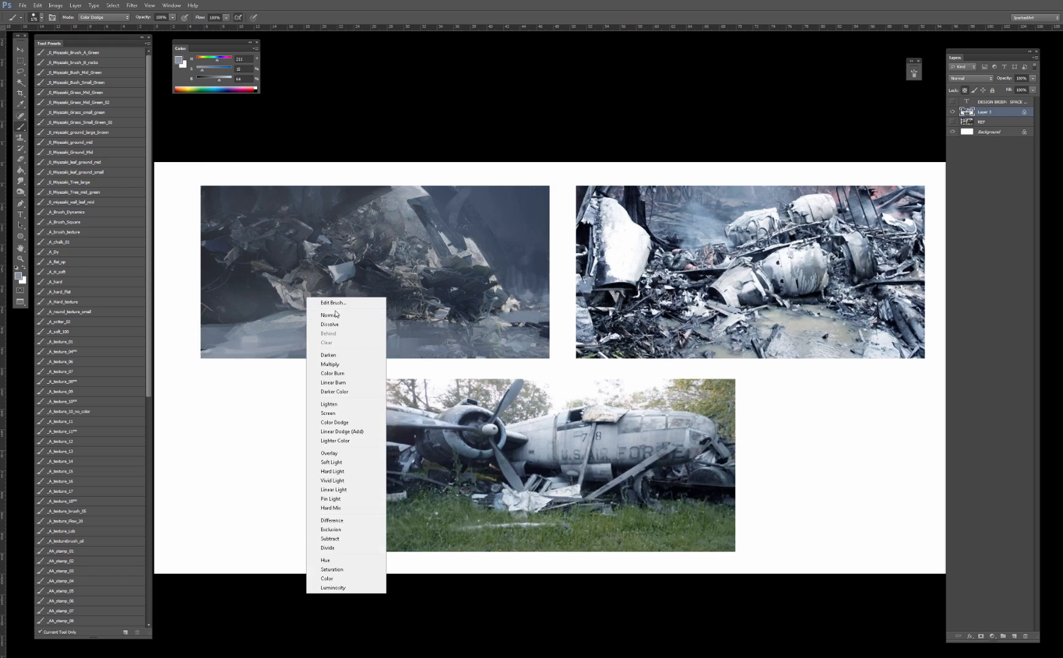
left_click(332, 303)
left_click_drag(196, 338, 314, 340)
key("ctrl+z")
left_click(269, 385, "alt")
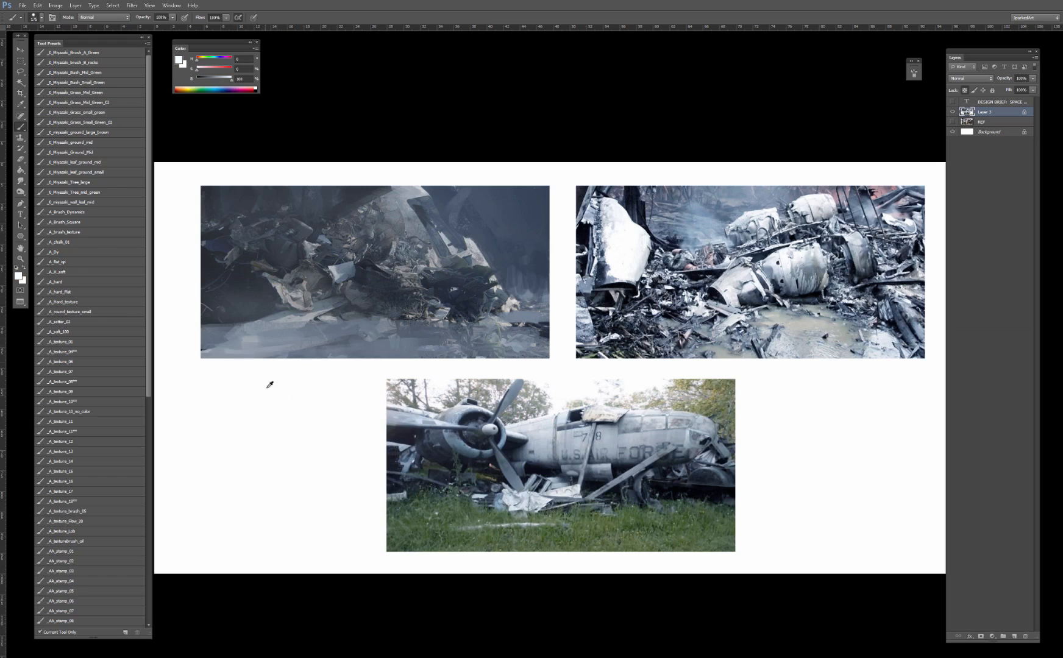
mouse_move(211, 343)
left_mouse_down()
mouse_move(306, 346)
mouse_move(186, 340)
mouse_move(467, 354)
mouse_move(212, 339)
mouse_move(562, 334)
left_mouse_up()
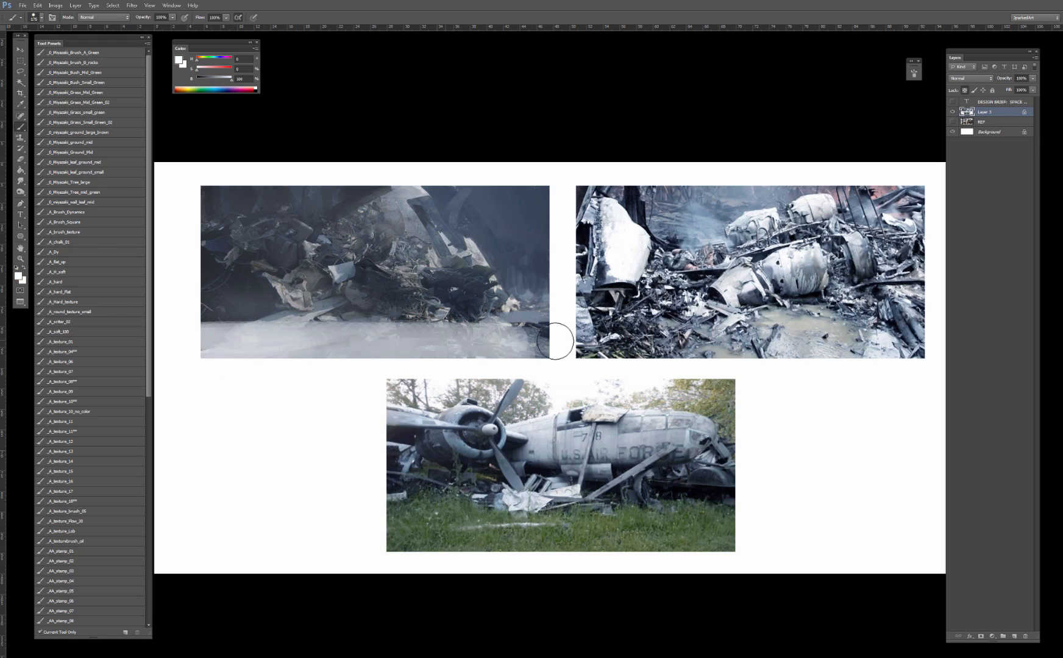
key("ctrl+z")
Step: Fill the Background layer with a near-black grey, darkening it over successive fills
left_click(988, 133)
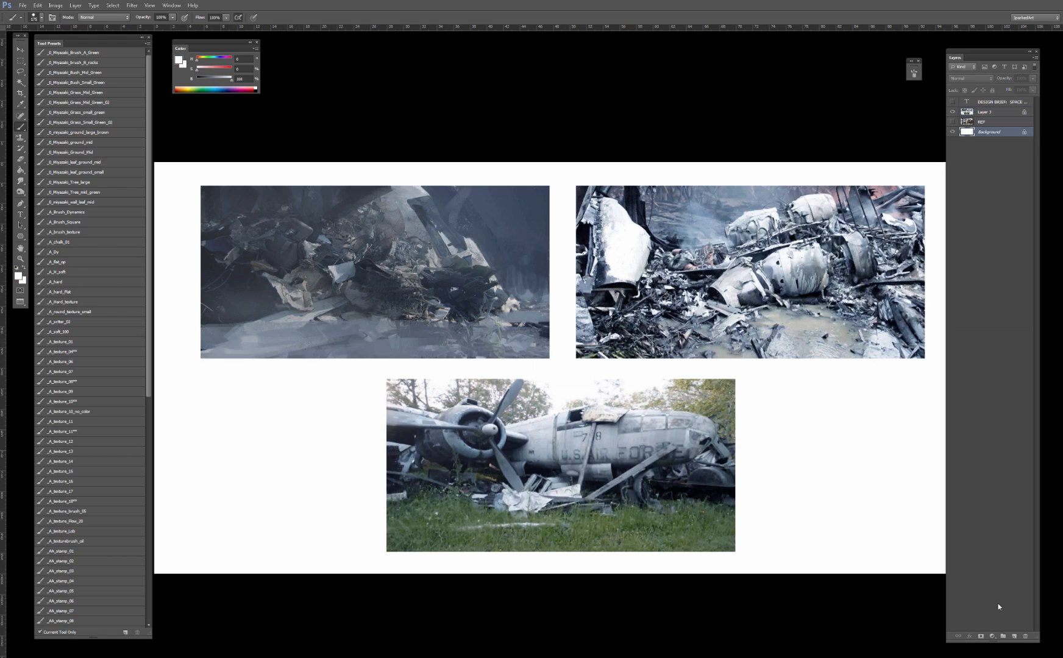
key("g")
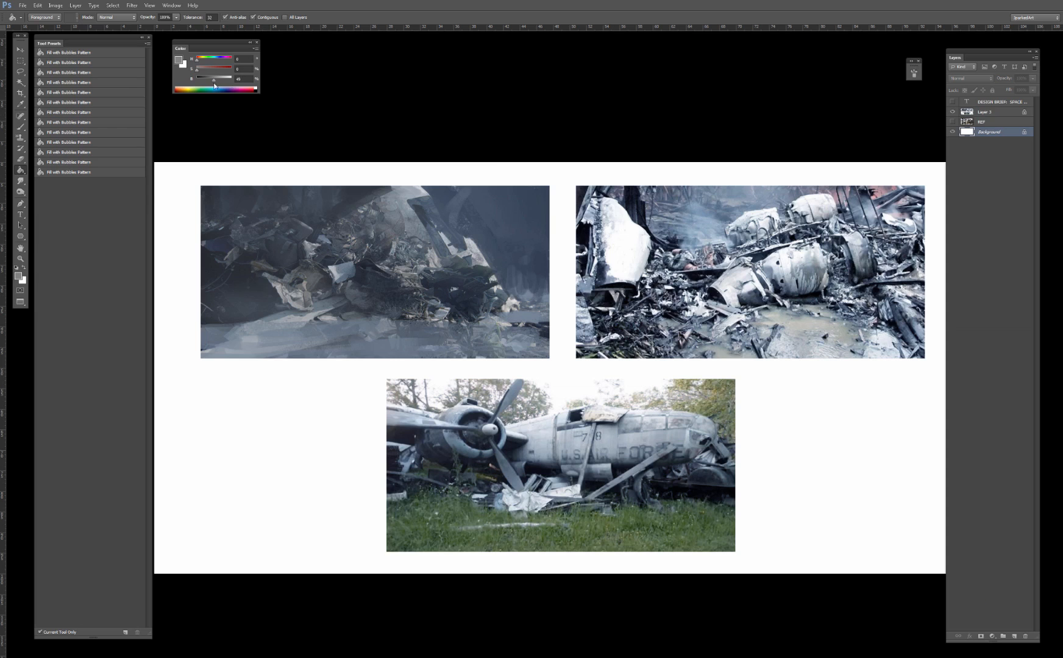
left_click(472, 172)
scroll(443, 168, "left", 1)
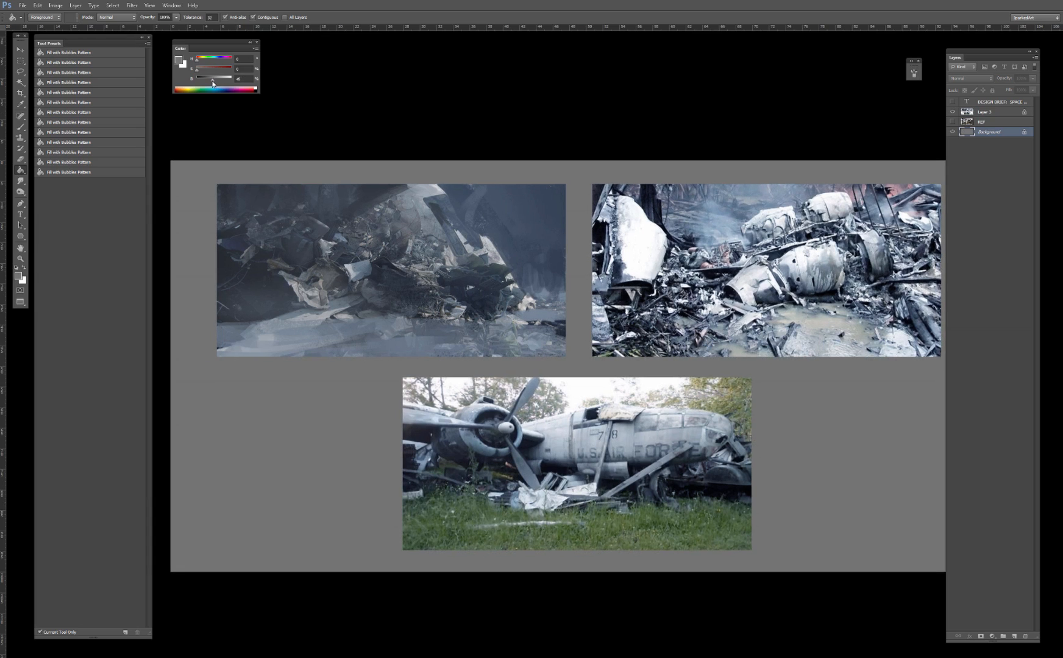
left_click(262, 163)
scroll(394, 209, "left", 1)
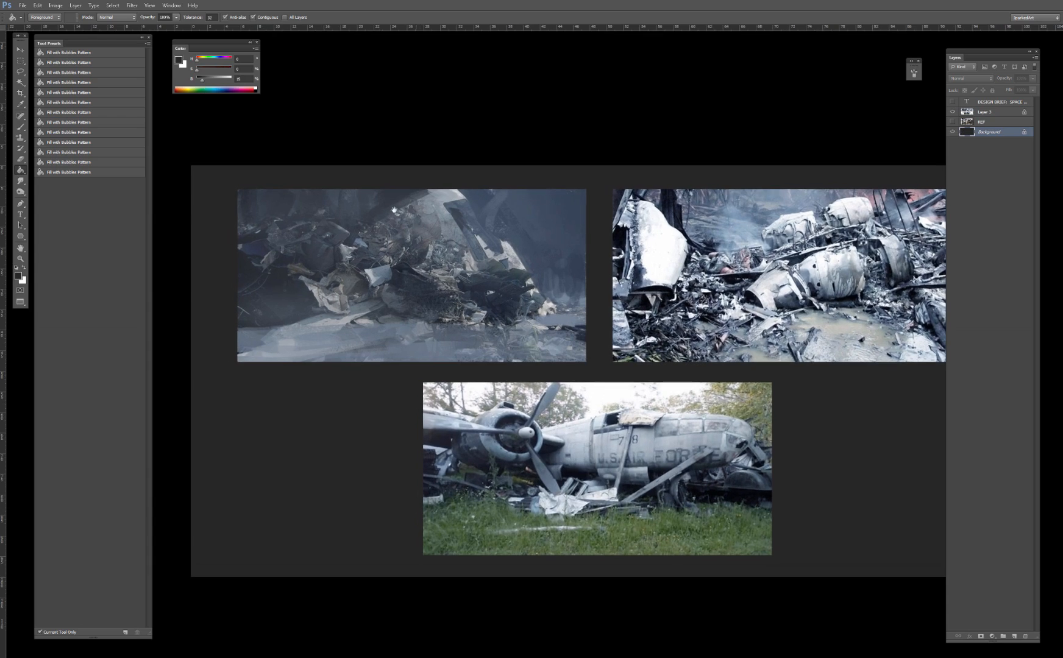
left_click(312, 179)
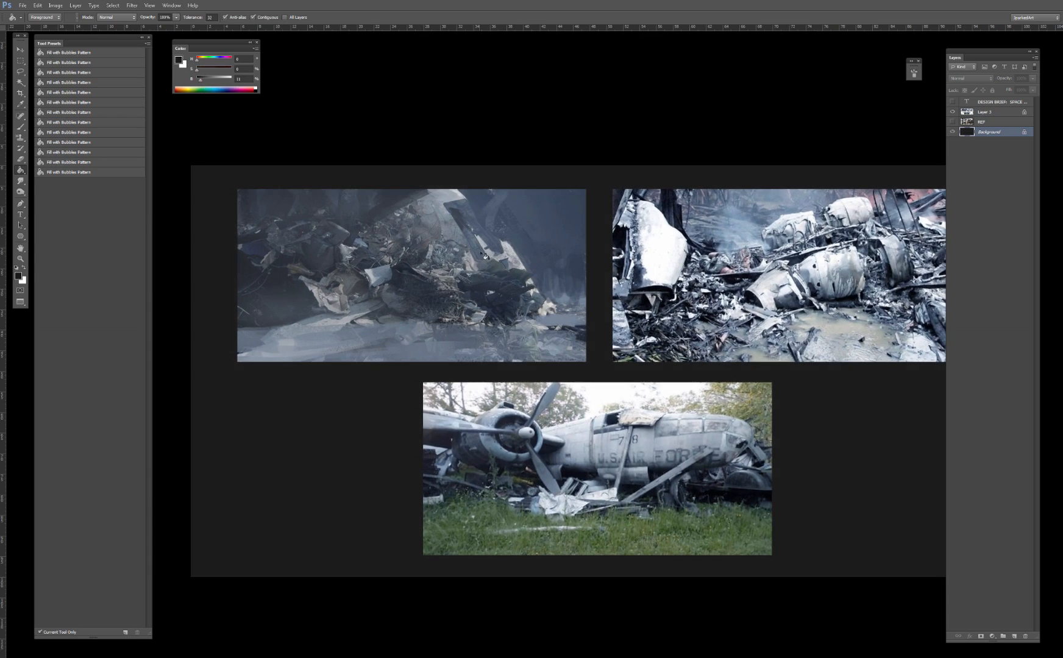
Step: Try a dark brush stroke on the ground of the debris pile photo and undo it
key("b")
key("alt+bracketright")
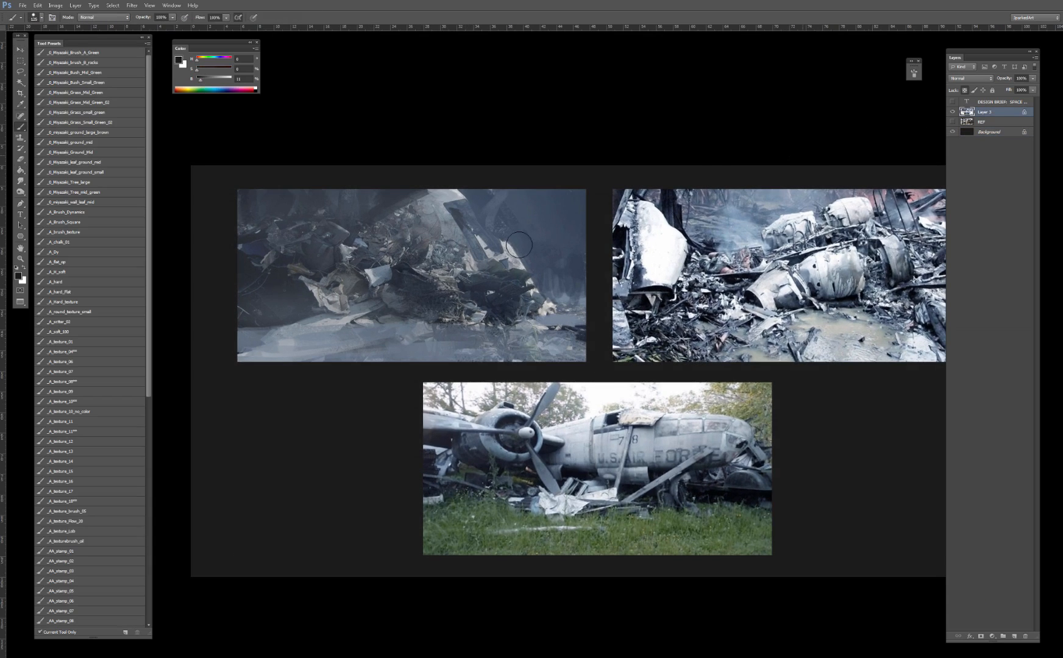
left_click_drag(331, 350, 265, 348)
key("ctrl+z")
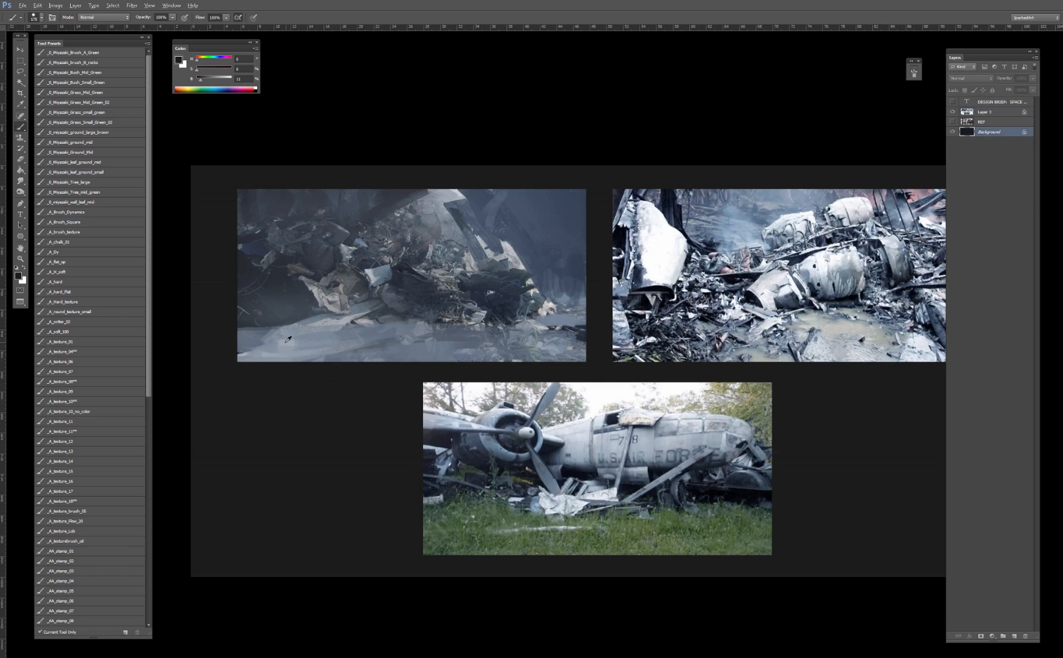
Step: Try Color Dodge strokes in sampled grey across the debris pile's base on the Background layer and Layer 1, undoing both
left_click(308, 339, "alt")
right_click(347, 336, "shift")
left_click(375, 462)
left_click_drag(227, 358, 412, 365)
key("ctrl+z")
left_click(990, 115)
mouse_move(256, 346)
left_mouse_down()
mouse_move(475, 350)
mouse_move(598, 369)
left_mouse_up()
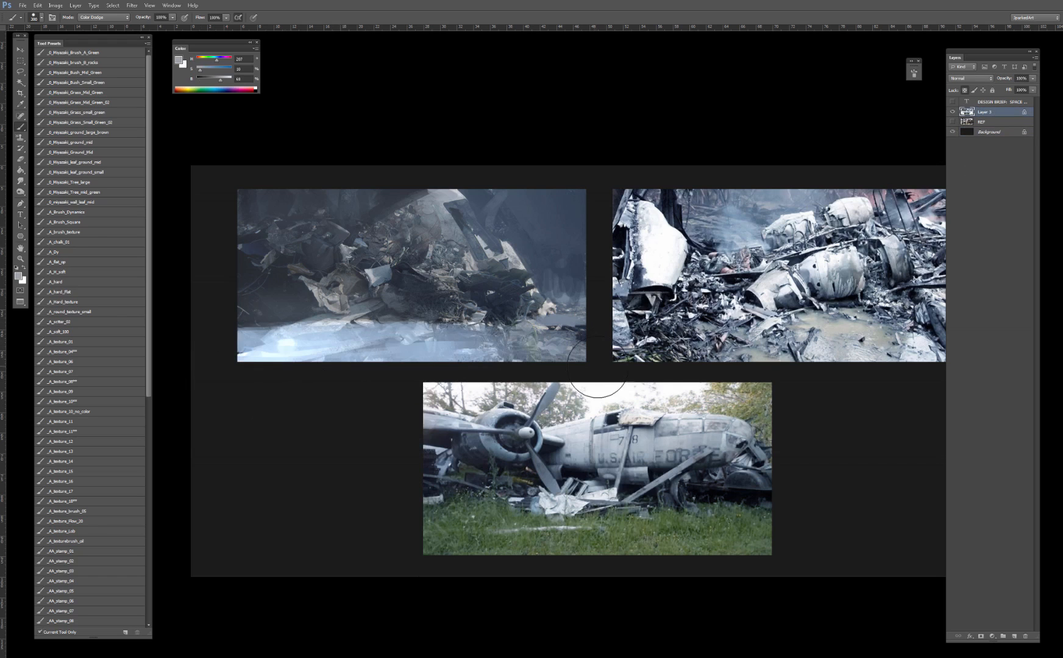
key("ctrl+z")
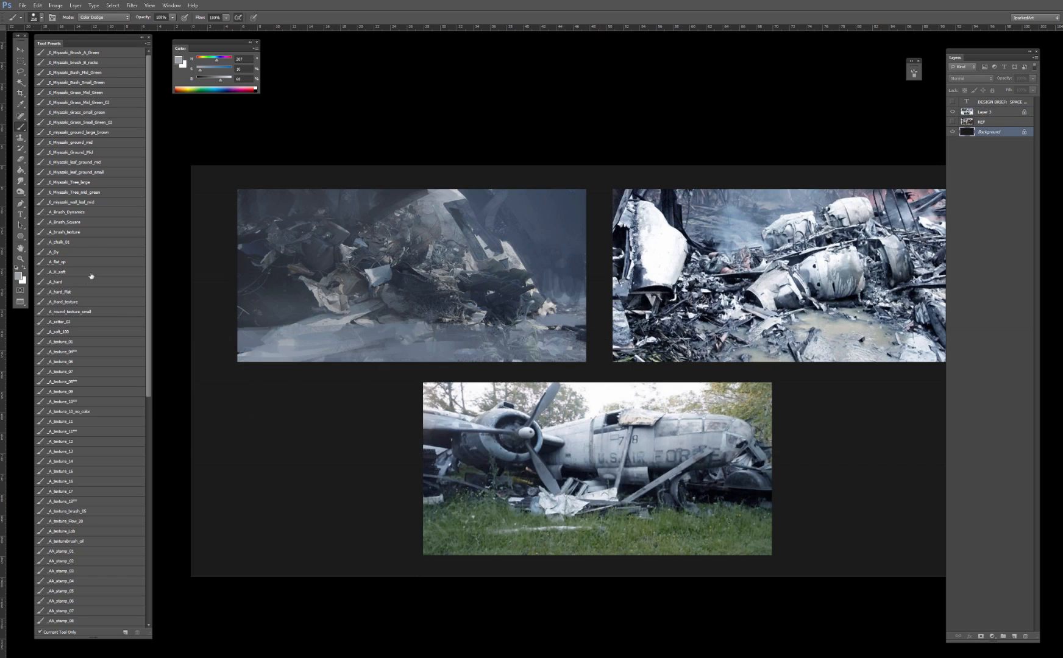
Step: Paint a broad near-white blue-tinted ground across the debris pile's foreground on Layer 1 with the A_texture_06 brush preset
left_click(92, 353)
left_click(100, 361)
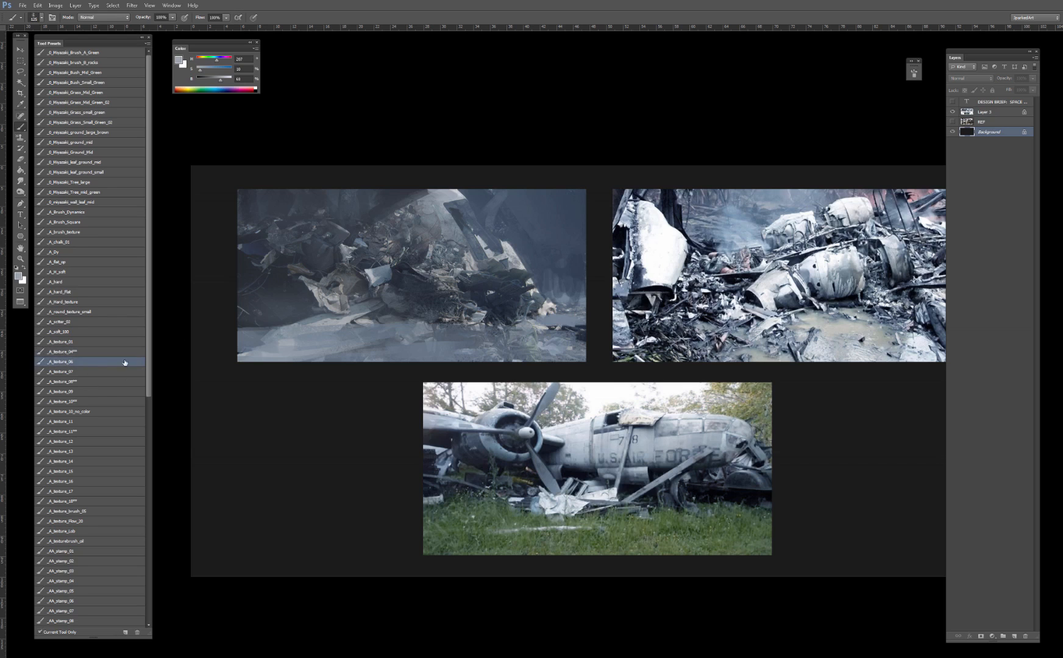
key("bracketright")
key("bracketright")
left_click(280, 347, "alt")
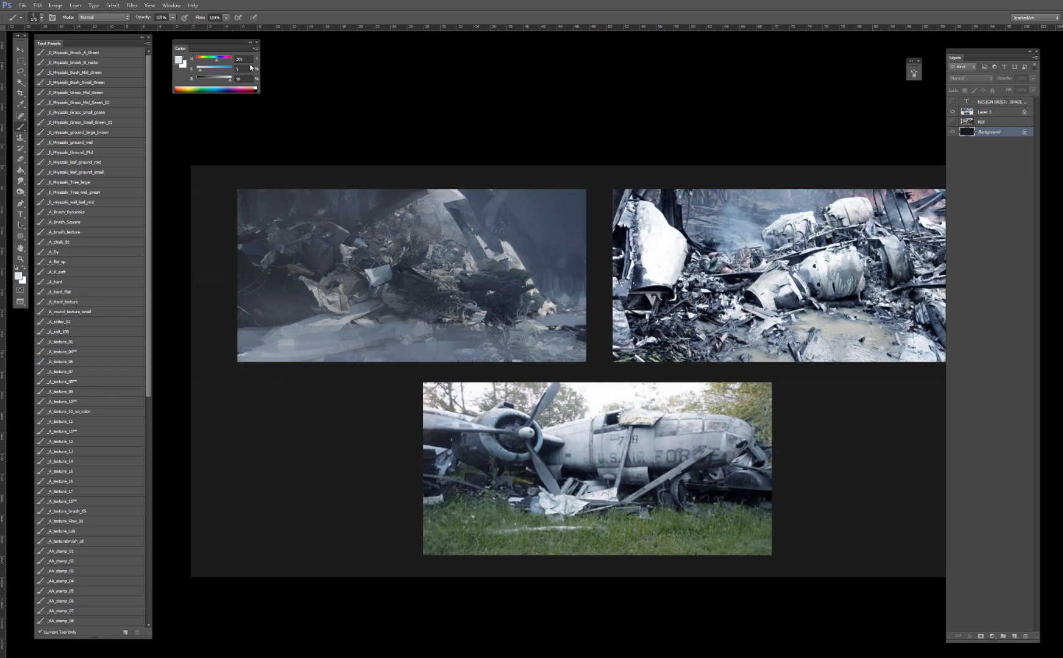
key("bracketright")
key("bracketright")
left_click(984, 115)
left_click_drag(243, 345, 487, 347)
Step: Extend the pale ground along the foot of the debris pile with thinner horizontal strokes
key("bracketleft")
key("bracketleft")
key("bracketleft")
key("bracketleft")
key("bracketleft")
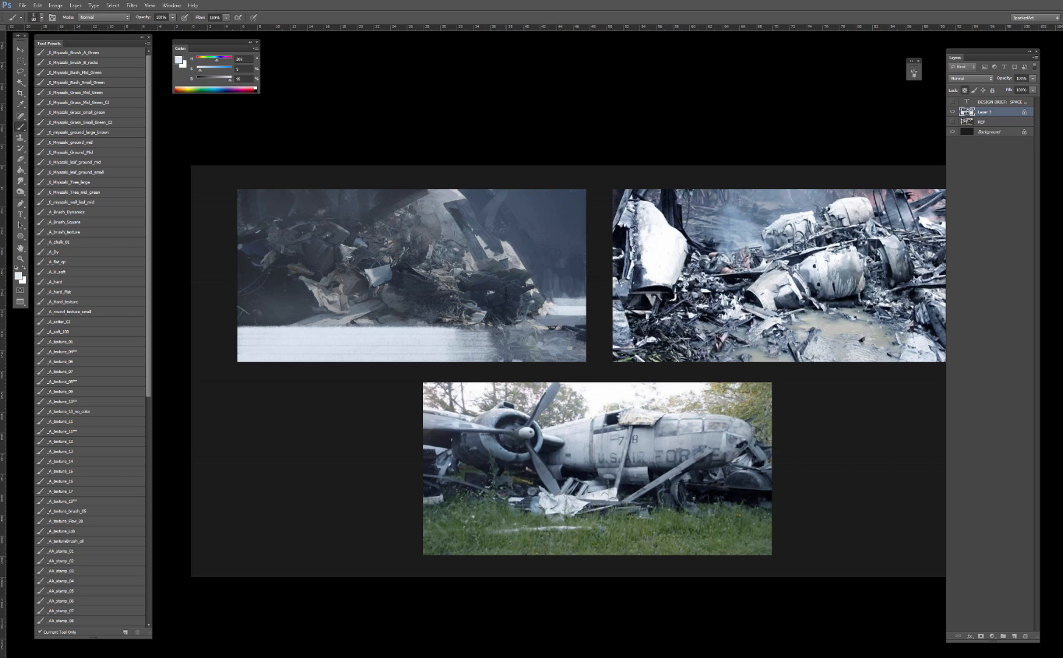
mouse_move(321, 330)
left_mouse_down()
mouse_move(301, 326)
mouse_move(520, 328)
left_mouse_up()
key("bracketleft")
key("bracketleft")
left_click_drag(417, 329, 572, 329)
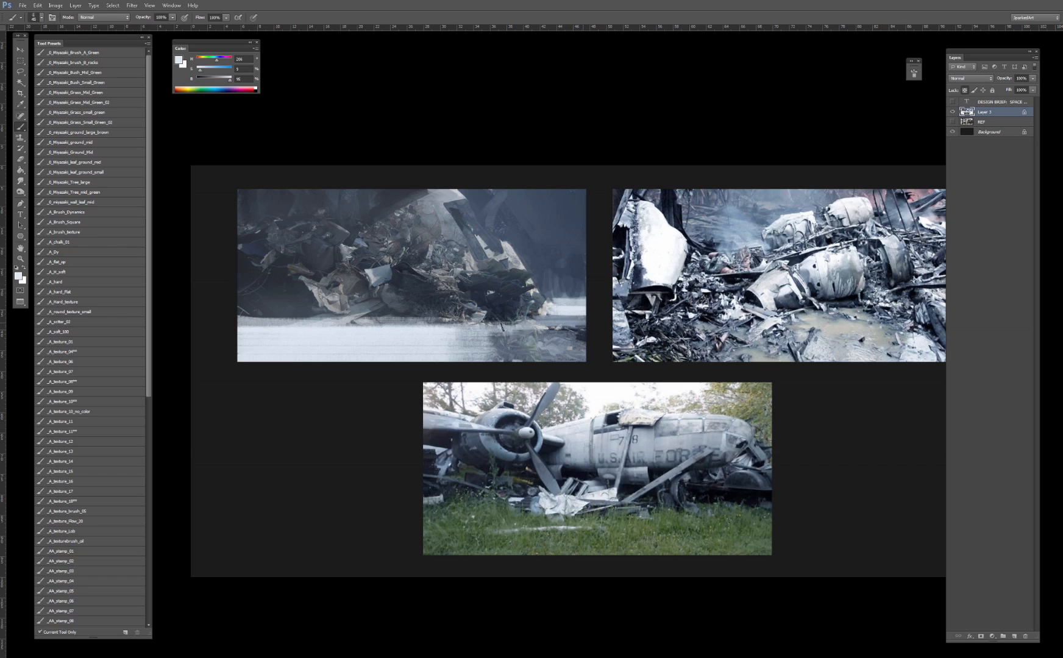
left_click_drag(502, 327, 582, 324)
mouse_move(460, 330)
left_mouse_down()
mouse_move(582, 329)
mouse_move(551, 334)
left_mouse_up()
Step: Cover the remaining dark ground at the debris photo's lower right corner with larger slanted pale strokes
key("bracketright")
key("bracketright")
left_click_drag(404, 352, 568, 328)
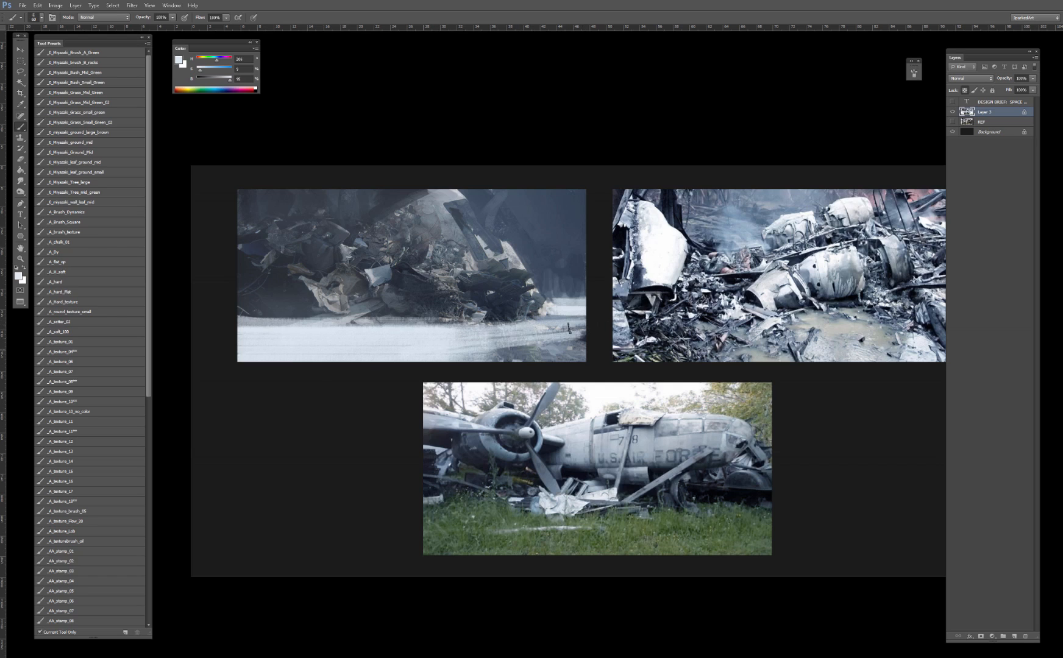
mouse_move(461, 347)
left_mouse_down()
mouse_move(573, 323)
mouse_move(541, 347)
mouse_move(583, 330)
left_mouse_up()
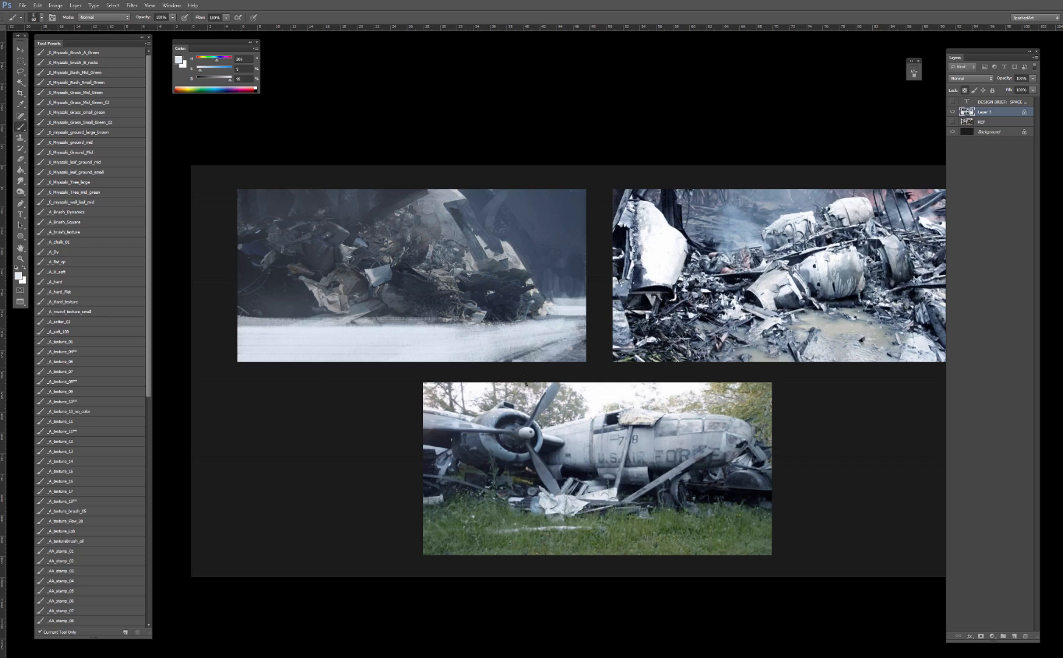
left_click_drag(503, 359, 584, 334)
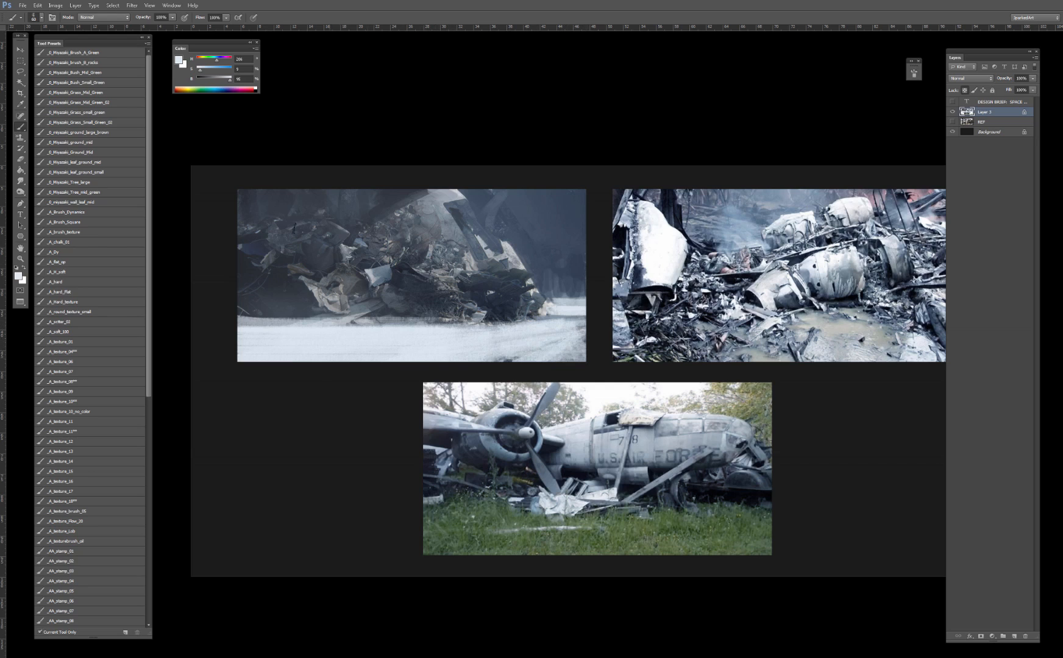
Step: Extend the pale metal panel in the middle of the debris pile with light grey sampled from it
left_click(371, 273, "alt")
key("bracketleft")
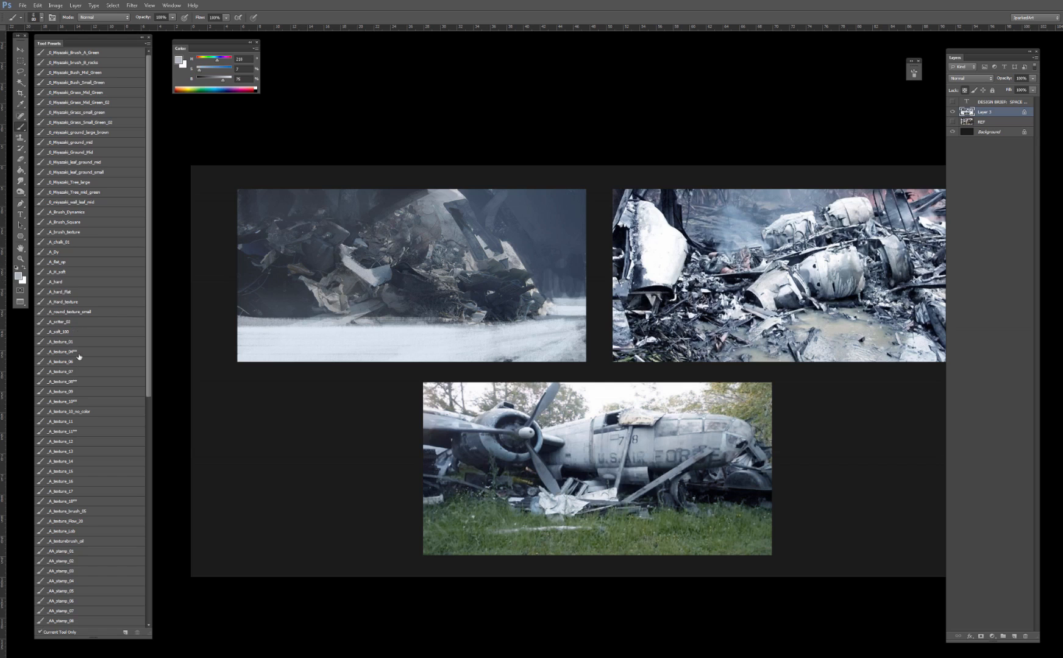
Step: Paint pale highlights sampled from the ground over the dark debris at the pile's lower right end with the A_texture_10 brush preset
left_click(61, 402)
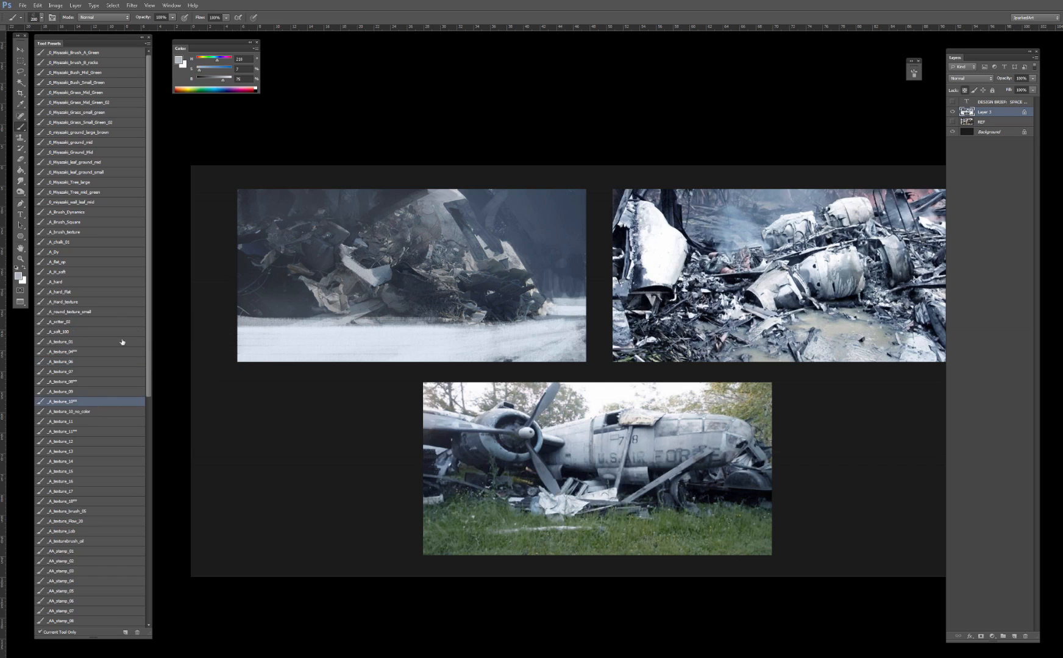
key("bracketleft")
key("bracketleft")
key("bracketleft")
left_click(487, 285, "alt")
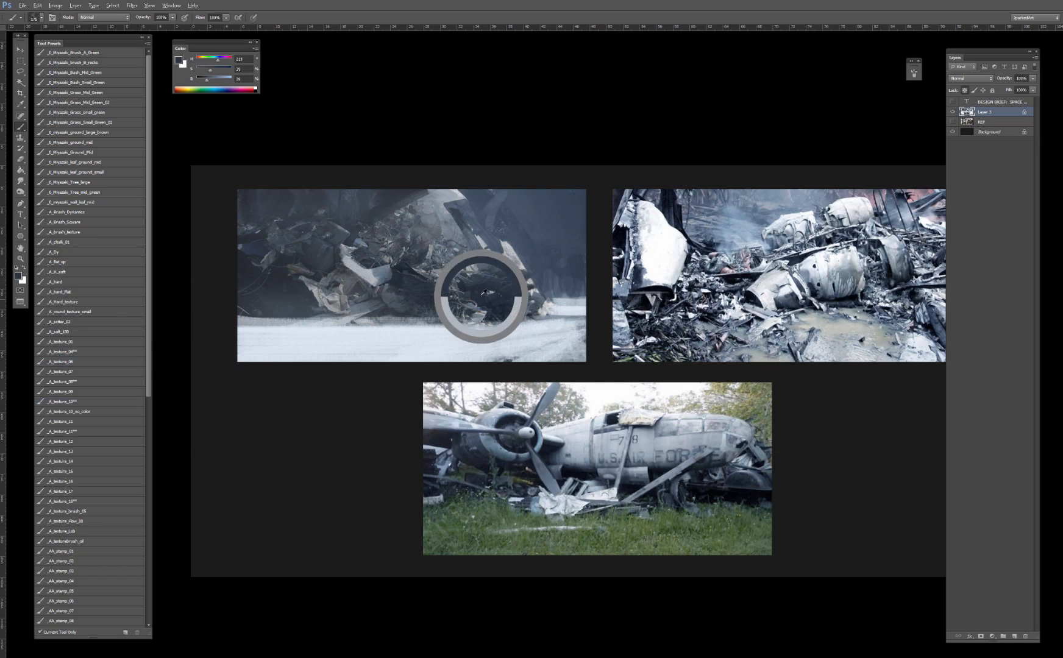
left_click(442, 333, "alt")
key("bracketleft")
key("bracketleft")
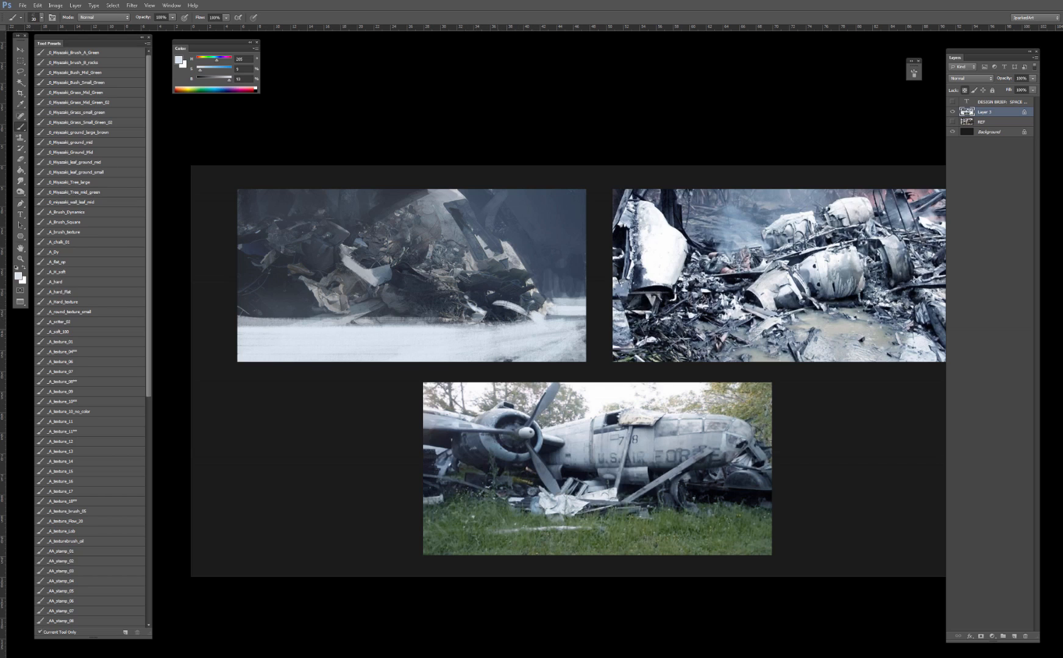
Step: Paint lighter blue-grey haze over the background to the right of the debris pile, using colors sampled from that area
left_click(559, 292, "alt")
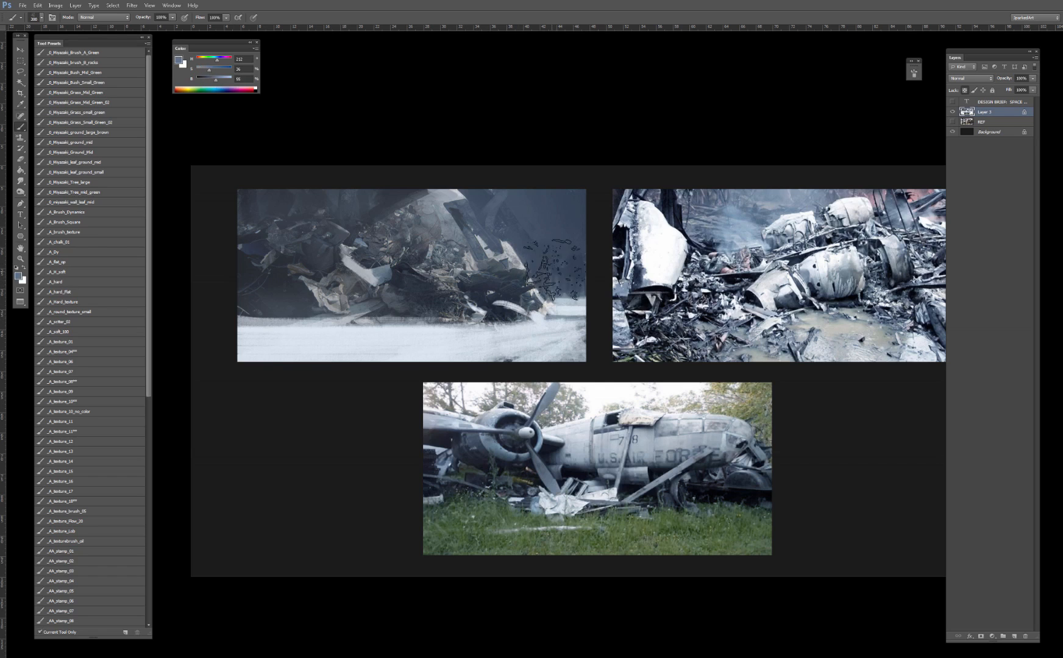
key("bracketright")
key("bracketright")
key("bracketright")
key("bracketright")
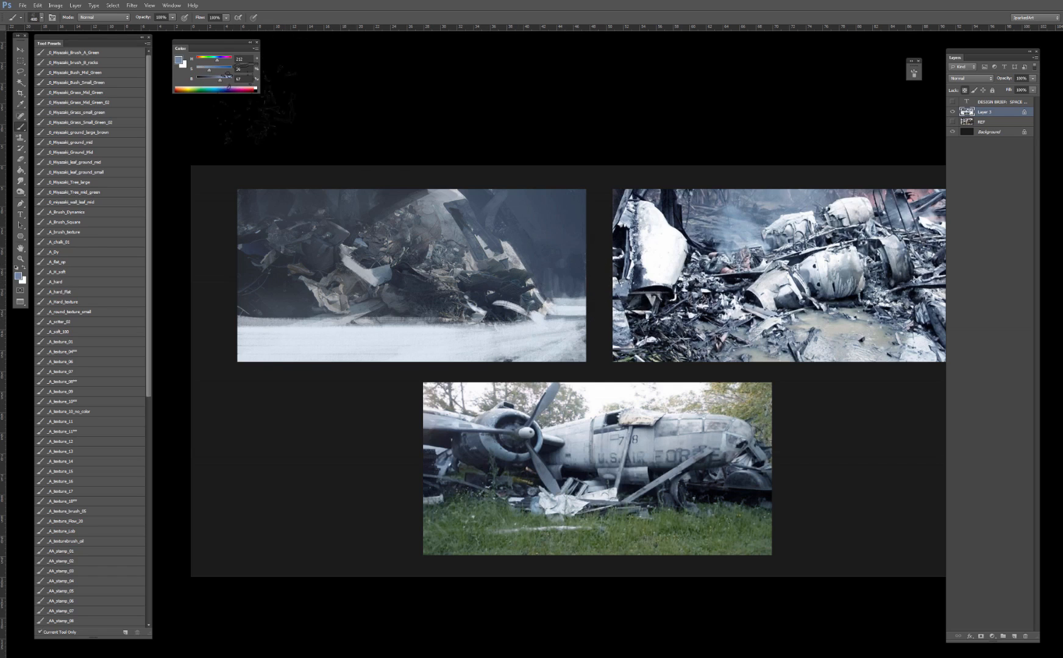
left_click(90, 409)
left_click(548, 258, "alt")
key("]")
key("]")
key("]")
mouse_move(554, 281)
left_mouse_down()
mouse_move(541, 283)
mouse_move(539, 262)
left_mouse_up()
Step: Smooth the sky beside the pile's upper right slope with large strokes of blue-grey sampled from the sky
left_click(507, 221, "alt")
left_click(513, 201, "alt")
key("]")
key("]")
key("]")
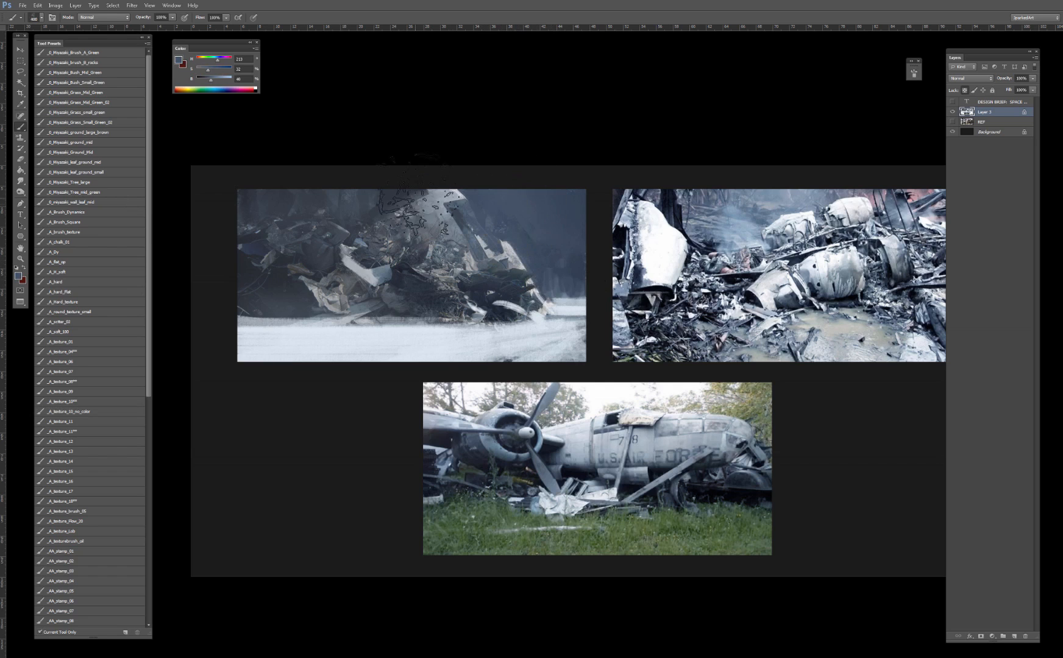
Step: Paint a dark curved hull plate over the upper middle of the debris pile with a small brush, using dark blue sampled from the wreckage
key("[")
key("[")
key("[")
key("[")
key("[")
key("[")
key("[")
key("[")
key("[")
key("[")
key("[")
key("[")
key("[")
left_click(406, 267, "alt")
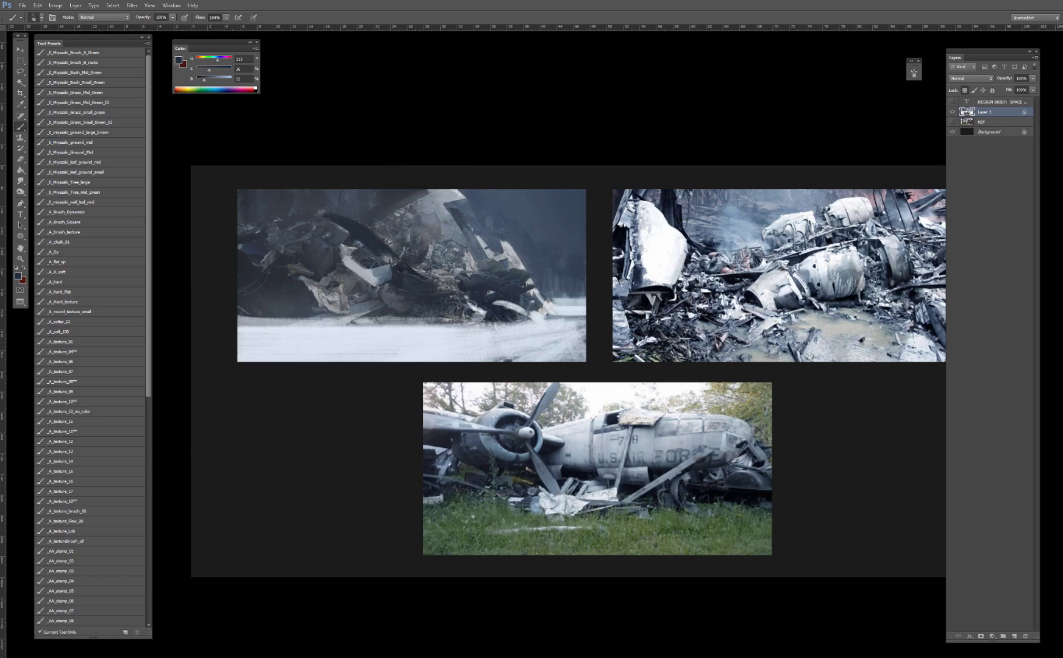
Step: Add a light grey rim along the dark curved plate with a thin brush, undoing a stroke and resampling dark blue for touch-ups
left_click(345, 267, "alt")
key("[")
key("[")
left_click(358, 262, "alt")
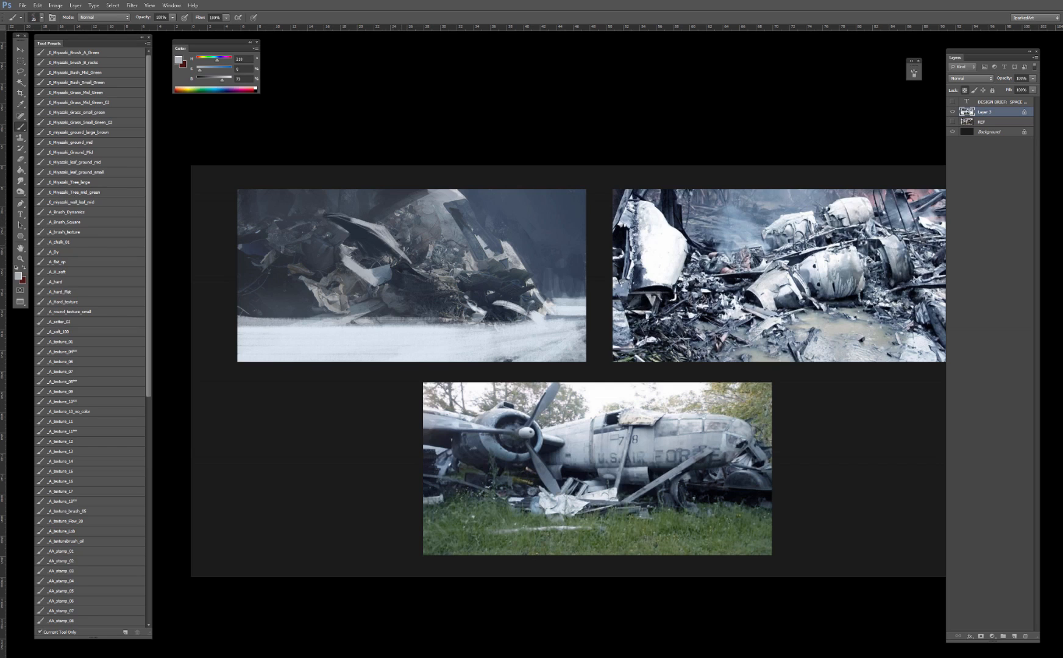
key("ctrl+z")
left_click(447, 246, "alt")
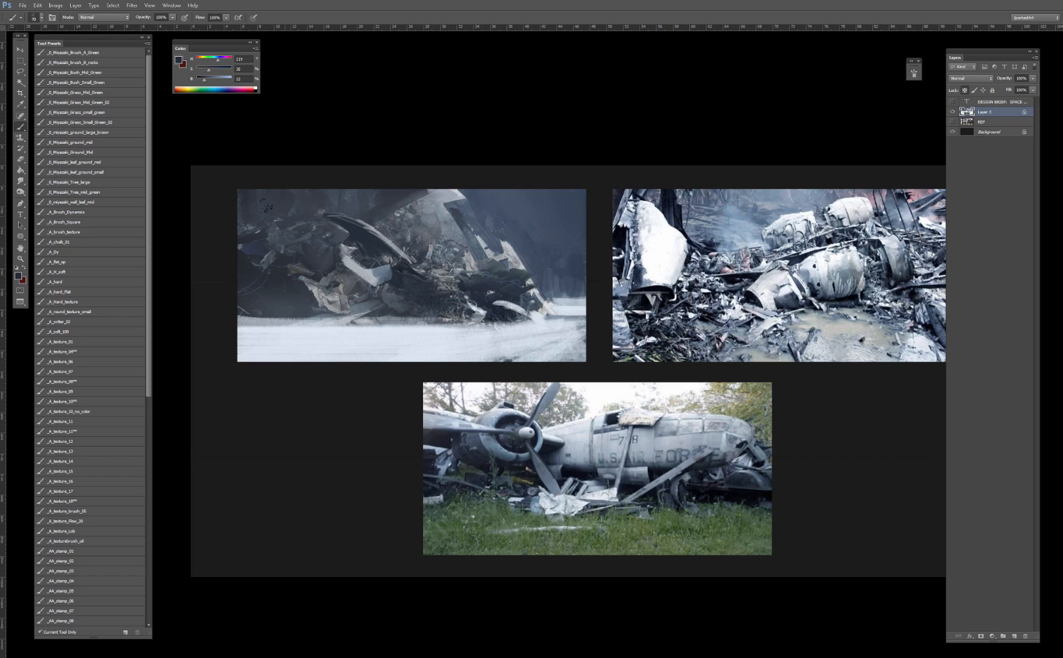
Step: Draw a tall elliptical selection over the left part of the debris pile, then narrow it and rotate it about 27° with Transform Selection
left_click_drag(21, 62, 52, 68)
mouse_move(263, 207)
left_mouse_down()
mouse_move(309, 282)
mouse_move(311, 298)
mouse_move(300, 296)
left_mouse_up()
right_click(313, 262)
left_click(346, 370)
left_click_drag(304, 210, 312, 206)
mouse_move(312, 259)
left_mouse_down()
mouse_move(323, 267)
mouse_move(303, 265)
mouse_move(316, 248)
left_mouse_up()
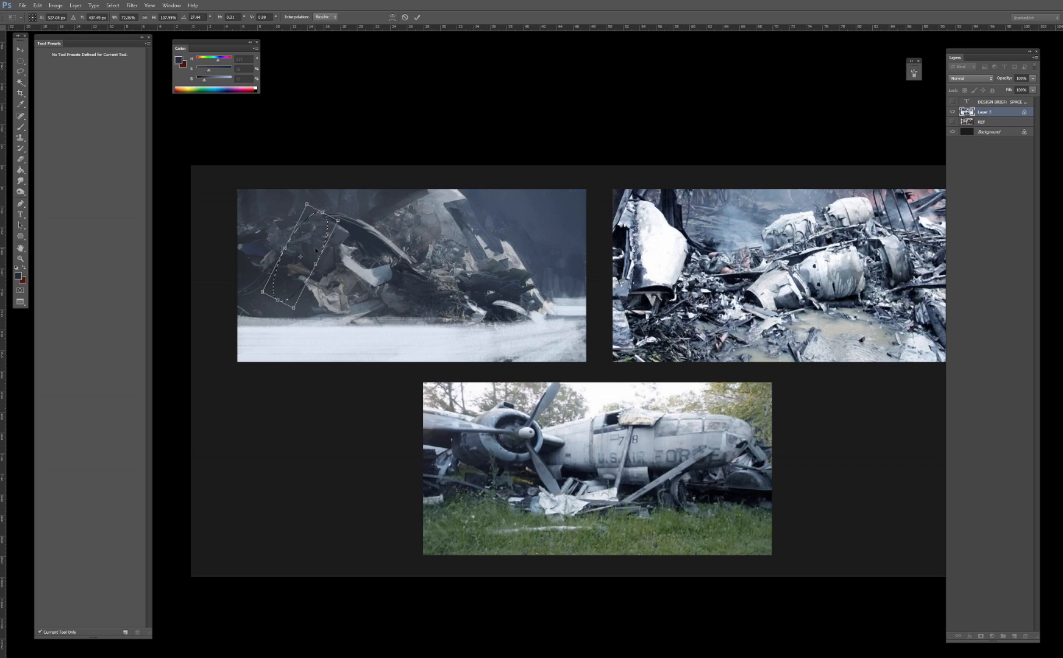
key("Return")
Step: Paint the upper part of the selected ellipse solid dark blue, sampled from the debris pile's shadows
key("b")
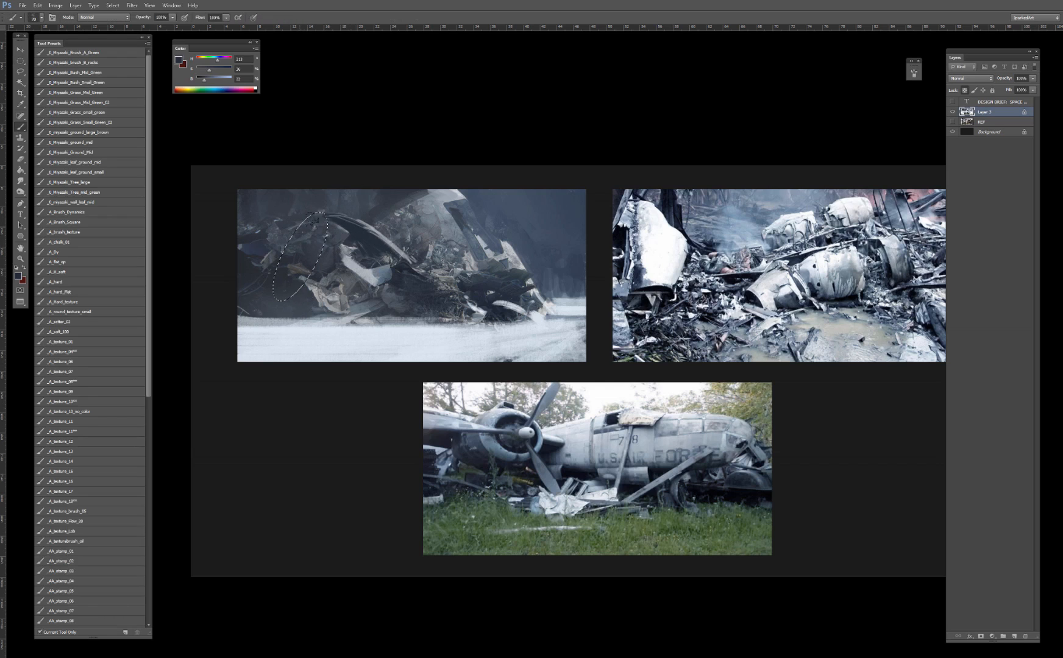
mouse_move(378, 180)
left_mouse_down()
mouse_move(438, 190)
mouse_move(348, 171)
mouse_move(338, 158)
left_mouse_up()
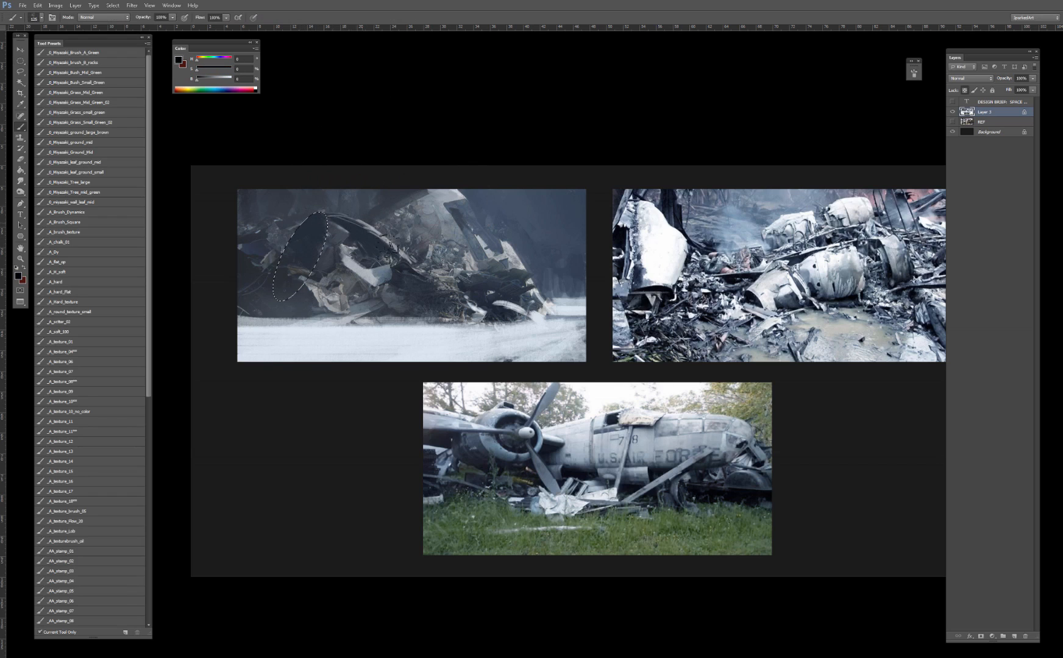
left_click(420, 271, "alt")
left_click_drag(304, 216, 313, 224)
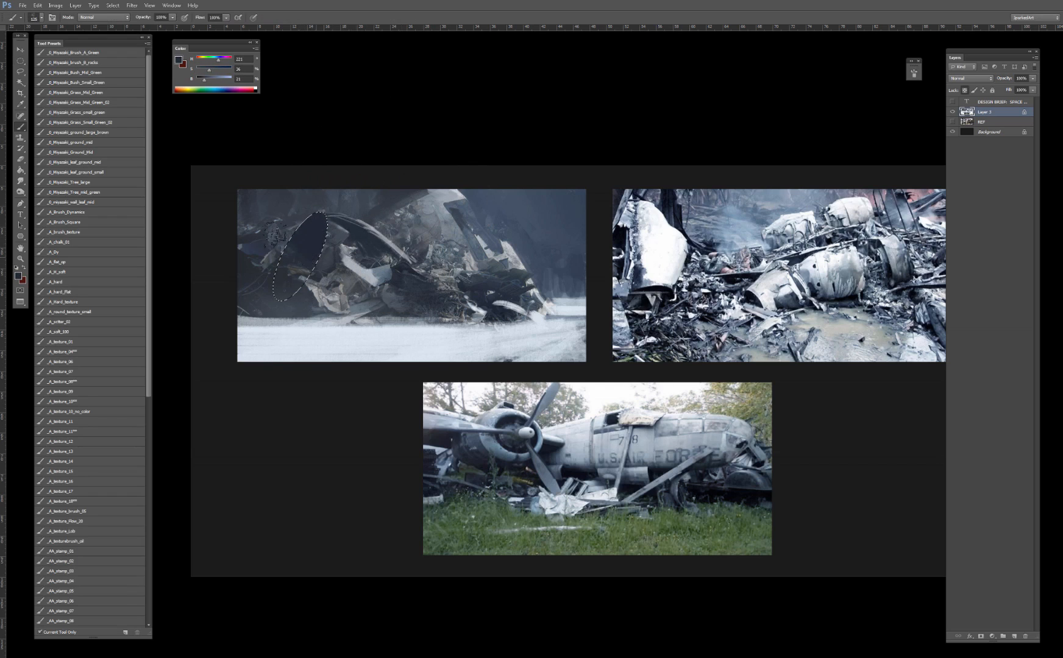
Step: Shade the lower end of the selected ellipse with sampled lighter grey and blend it with the dark blue above
left_click(285, 273, "alt")
key("bracketright")
left_click_drag(287, 287, 280, 301)
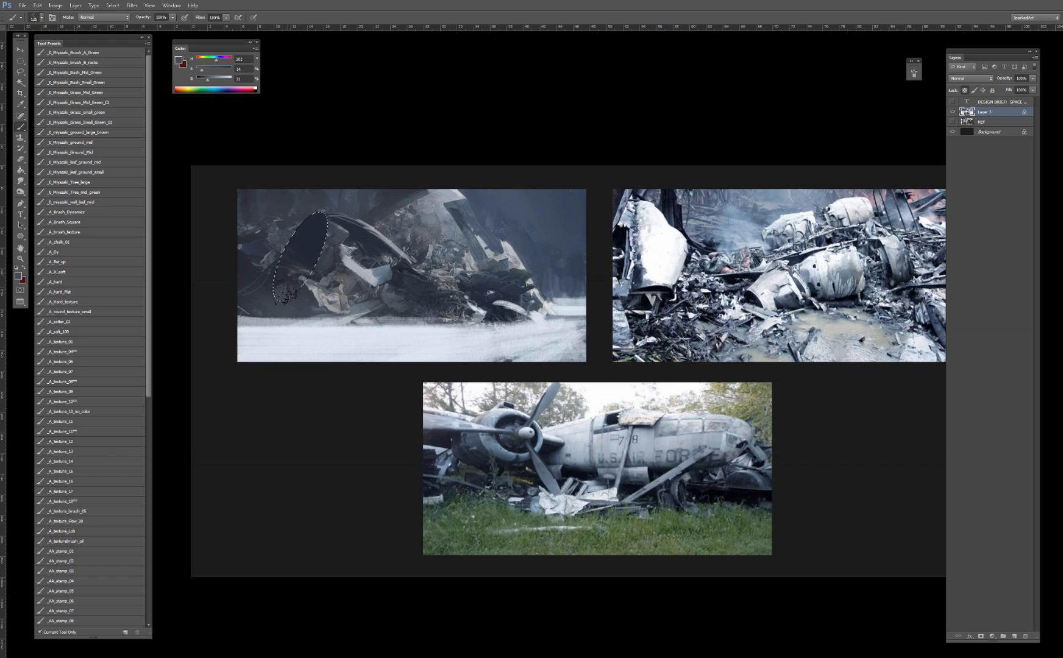
mouse_move(295, 259)
left_mouse_down()
mouse_move(264, 301)
mouse_move(273, 237)
mouse_move(311, 261)
mouse_move(286, 282)
left_mouse_up()
key("bracketright")
key("bracketright")
key("bracketright")
key("bracketright")
left_click(315, 243, "alt")
key("bracketleft")
key("bracketleft")
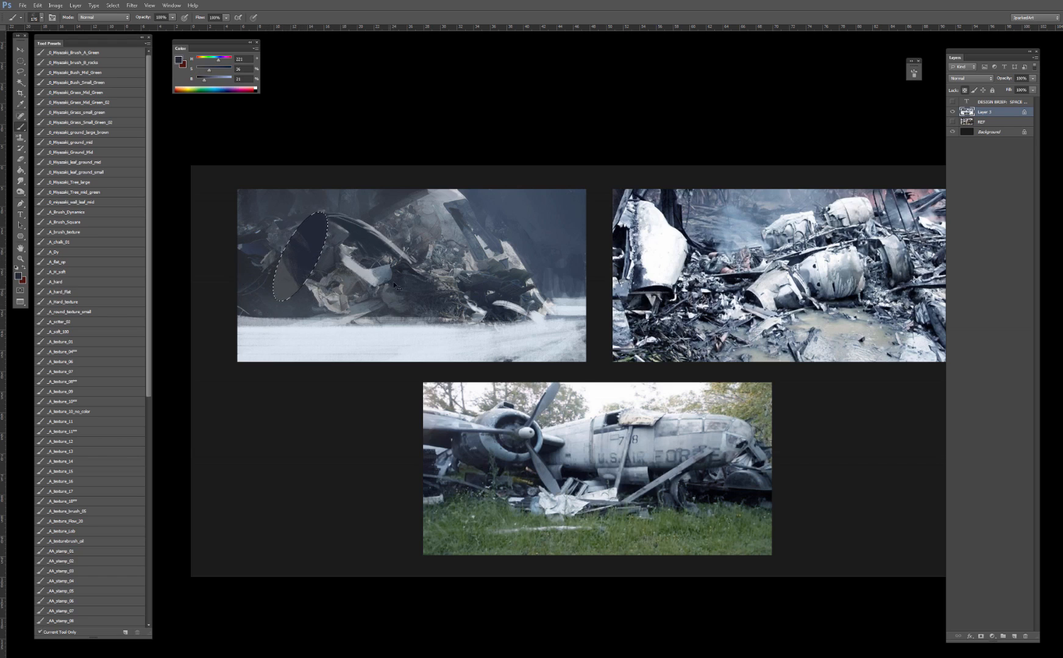
Step: Invert the selection and paint blue-grey on Layer 1 along the ellipse's outer right edge, using the color sampled from its lower end
key("ctrl+shift+i")
left_click(329, 259, "alt")
key("alt+bracketleft")
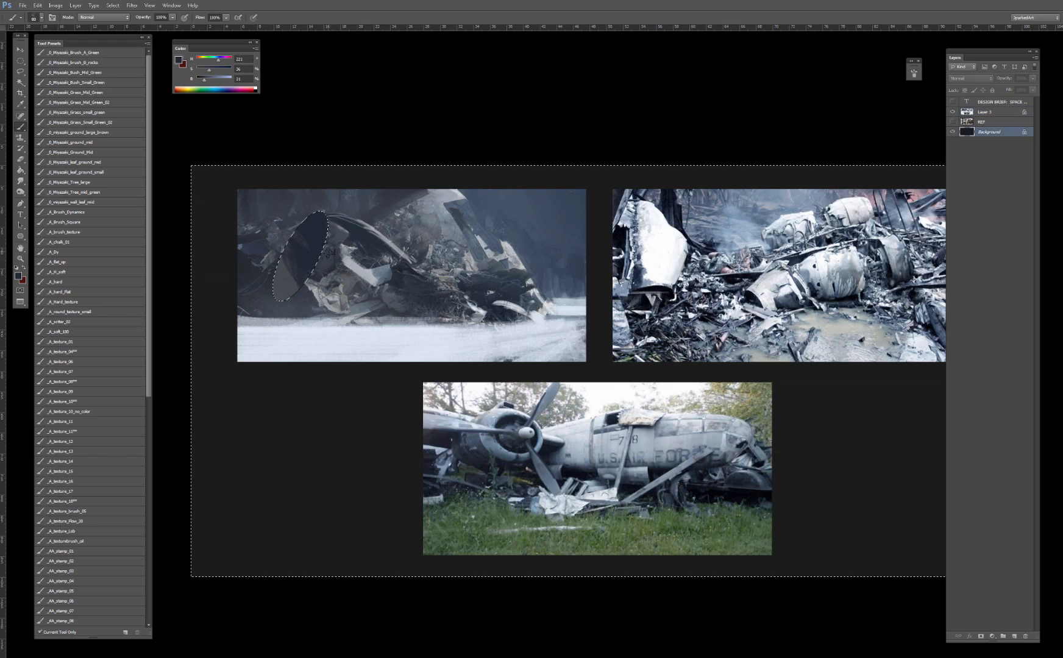
key("bracketleft")
key("bracketleft")
key("bracketleft")
key("bracketleft")
key("bracketleft")
key("alt+bracketright")
left_click(286, 273, "alt")
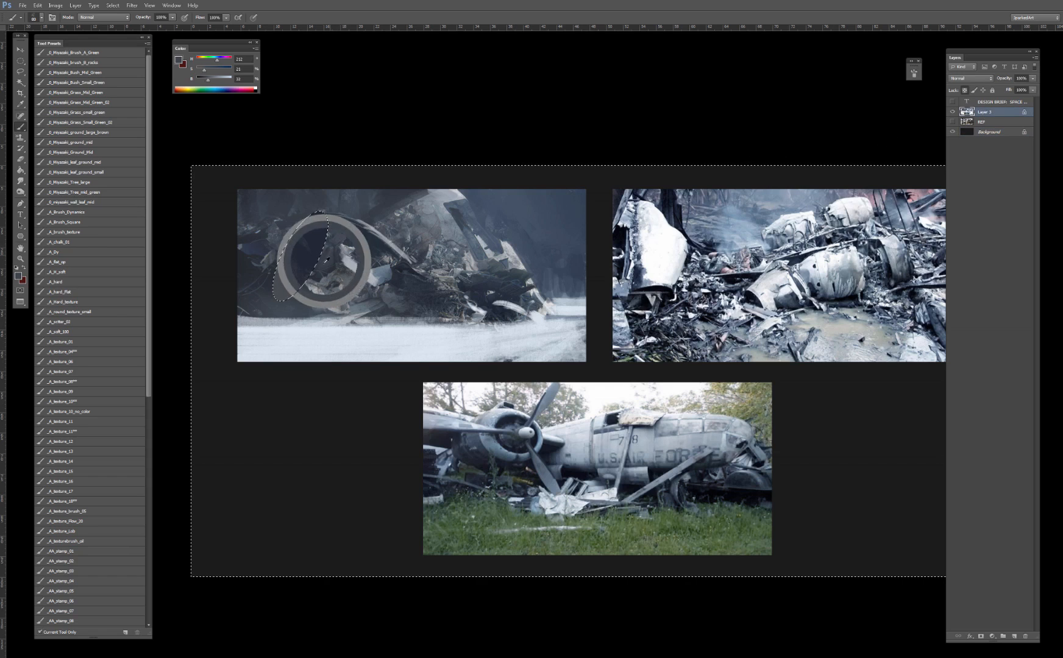
key("bracketleft")
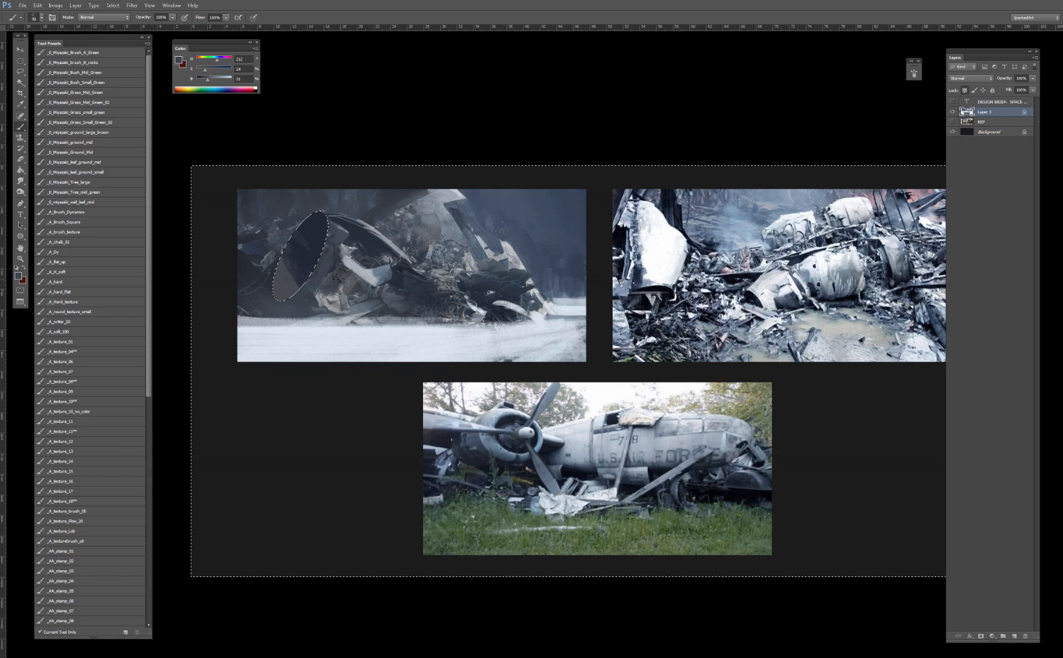
Step: Paint small light grey accents beside the ellipse with the A_texture_08 brush preset, sampling the pale metal panel
left_click(338, 274, "alt")
left_click(366, 267, "alt")
key("bracketleft")
key("bracketleft")
key("bracketleft")
key("bracketleft")
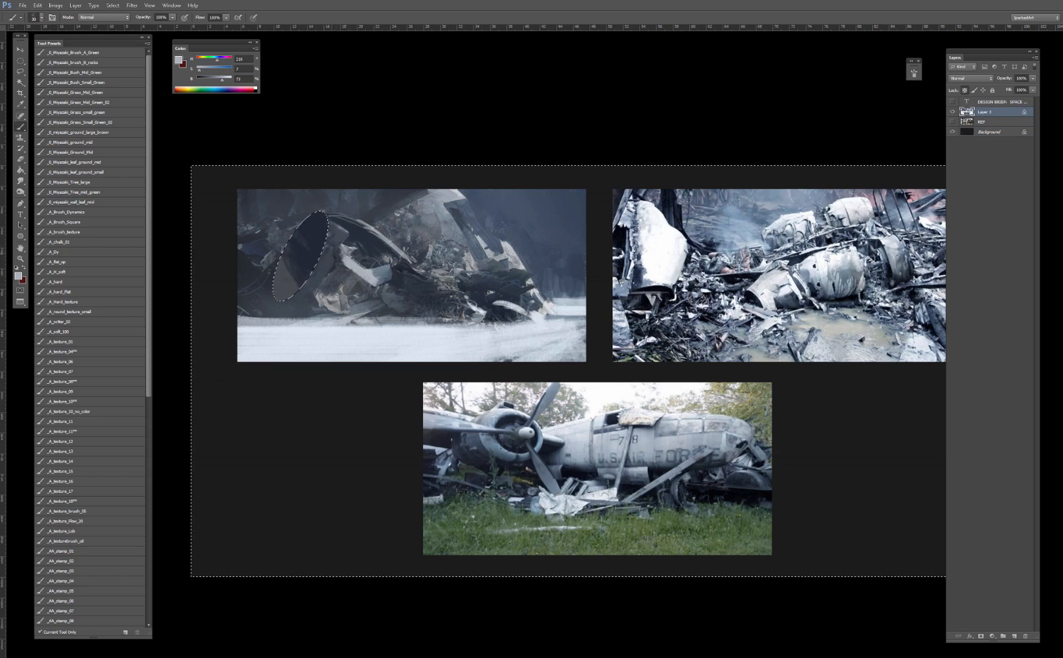
key("bracketleft")
left_click(72, 382)
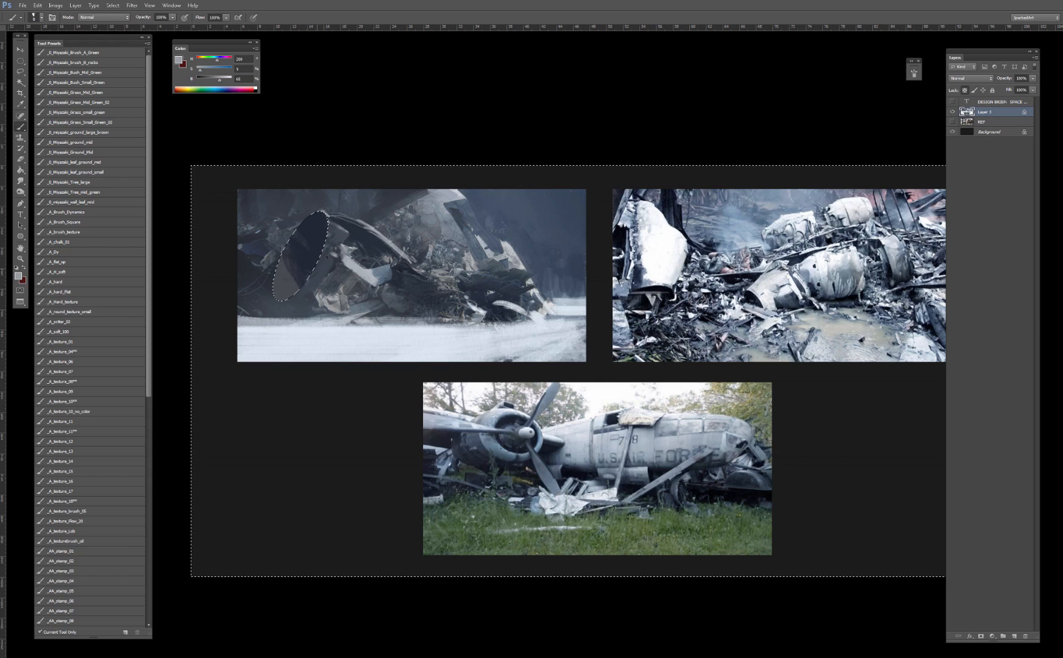
Step: Paint dark blue-grey wreckage shapes around the ellipse's lower end and down to the foot of the pile
left_click(327, 248, "alt")
left_click(337, 279, "alt")
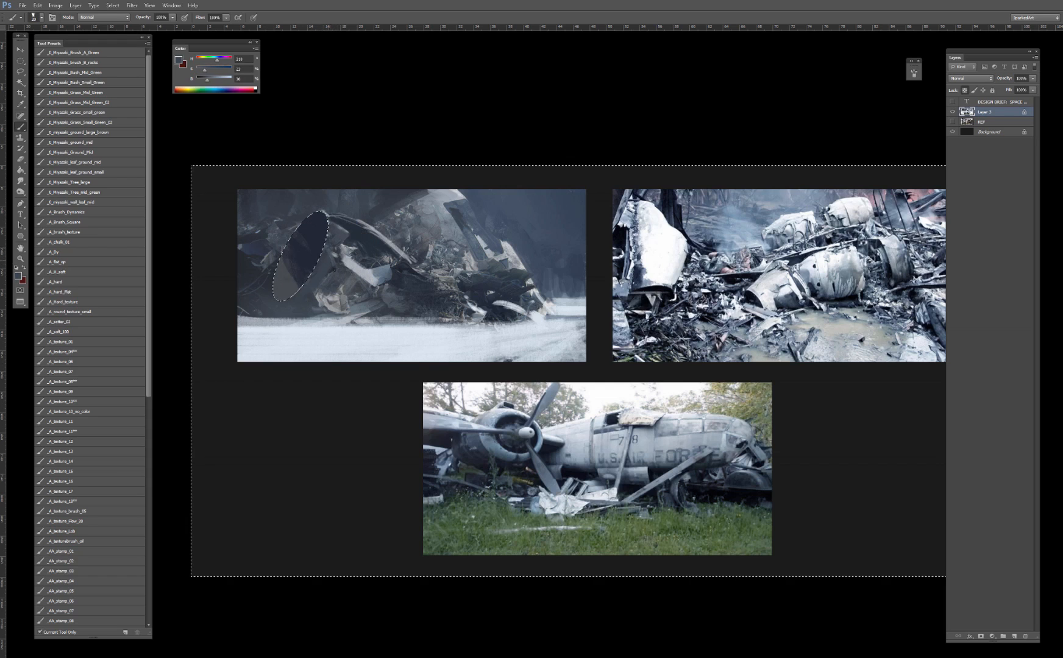
mouse_move(320, 276)
left_mouse_down()
mouse_move(263, 273)
mouse_move(285, 281)
left_mouse_up()
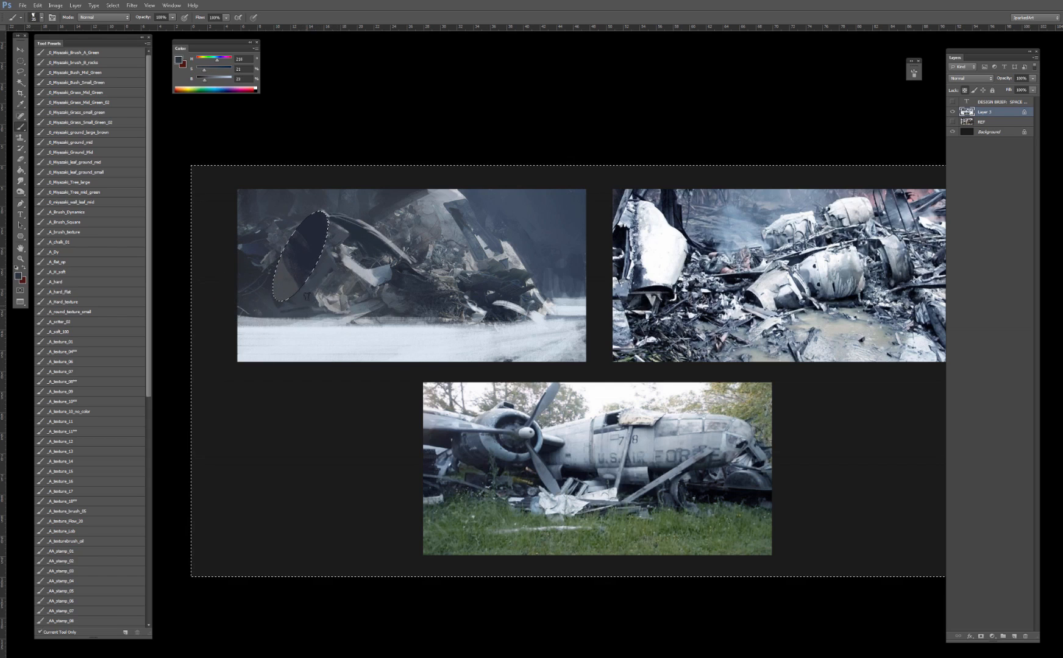
mouse_move(323, 282)
left_mouse_down()
mouse_move(306, 306)
mouse_move(321, 313)
left_mouse_up()
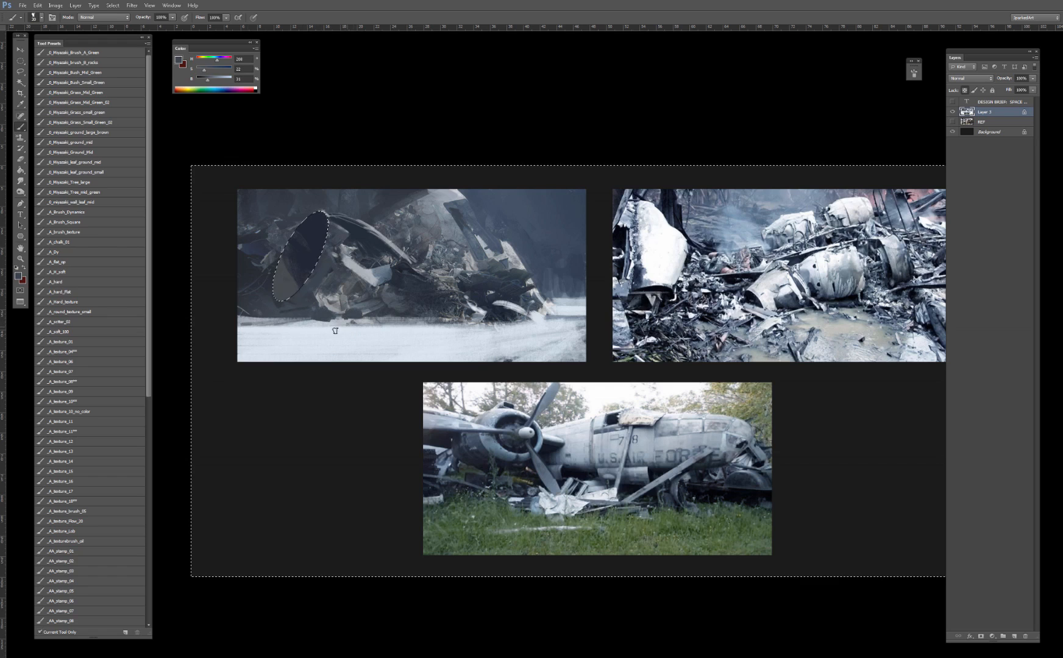
Step: Paint a short dark shadow streak across the pale ground at the debris photo's lower left, replacing an undone longer stroke
left_click_drag(239, 351, 417, 326)
key("ctrl+z")
left_click_drag(302, 352, 239, 343)
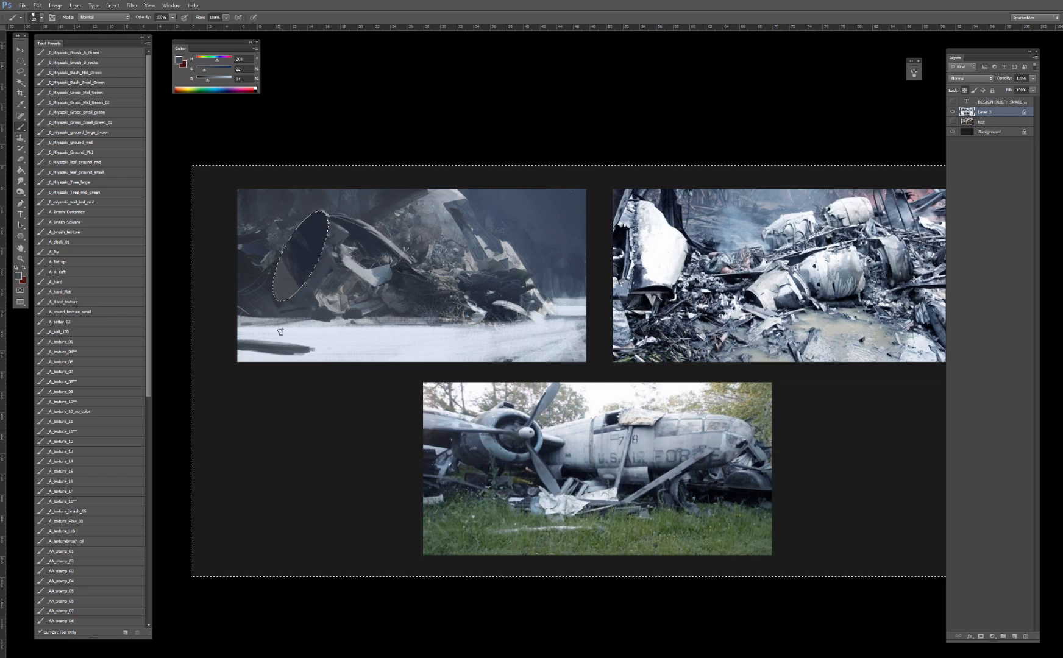
Step: Trim and soften the shadow streak's lower edge with pale grey sampled from the ground, then enlarge the brush for more ground strokes
left_click_drag(360, 308, 370, 274)
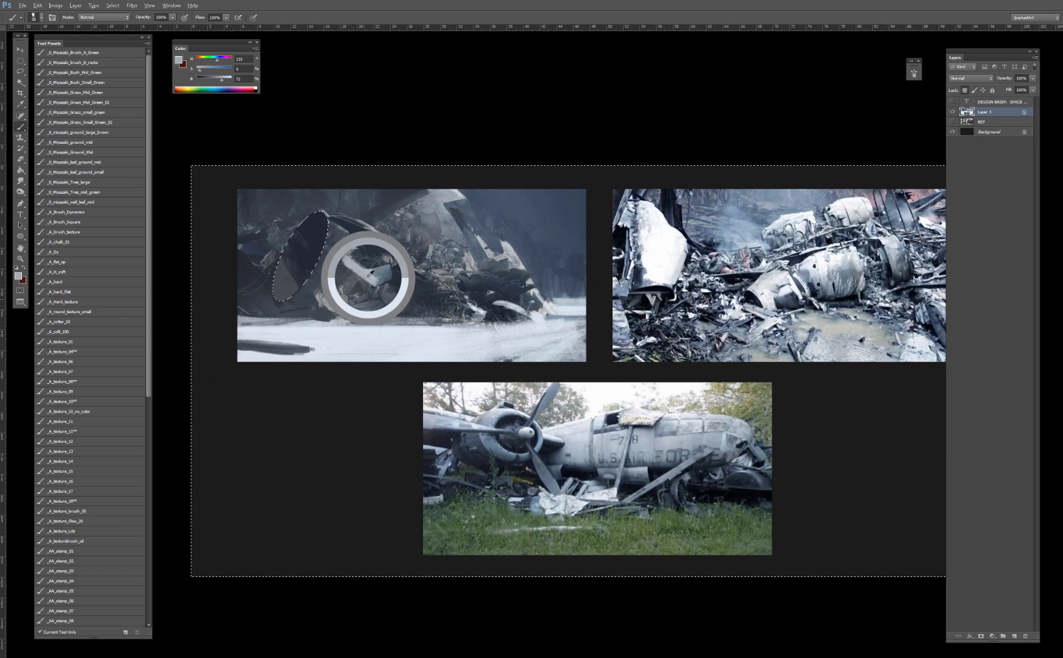
left_click_drag(520, 352, 512, 355)
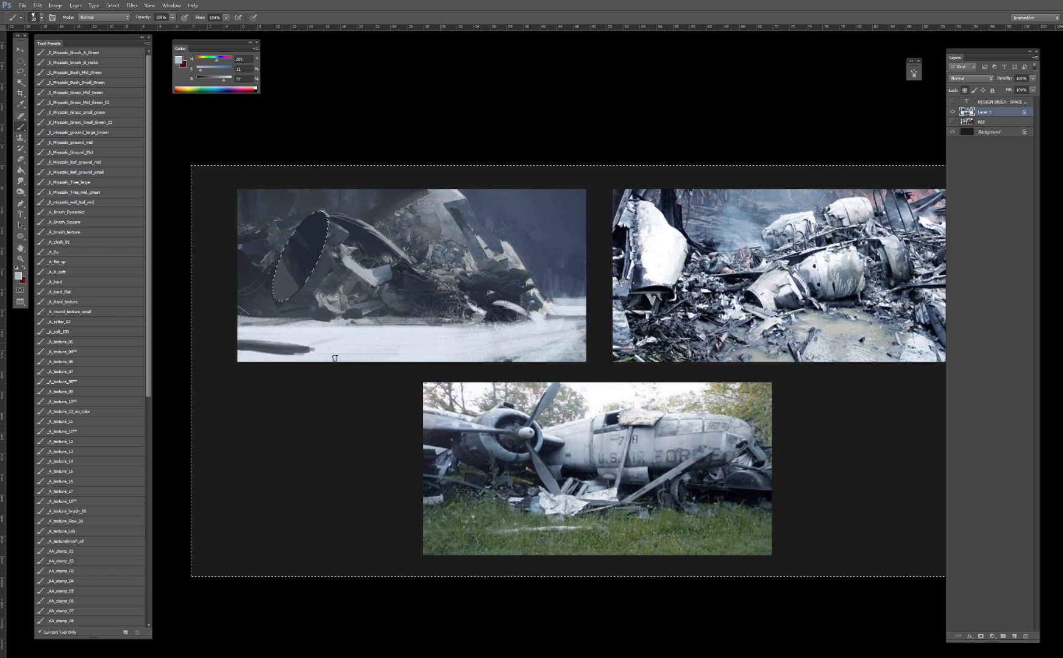
mouse_move(319, 359)
left_mouse_down()
mouse_move(245, 356)
mouse_move(332, 355)
left_mouse_up()
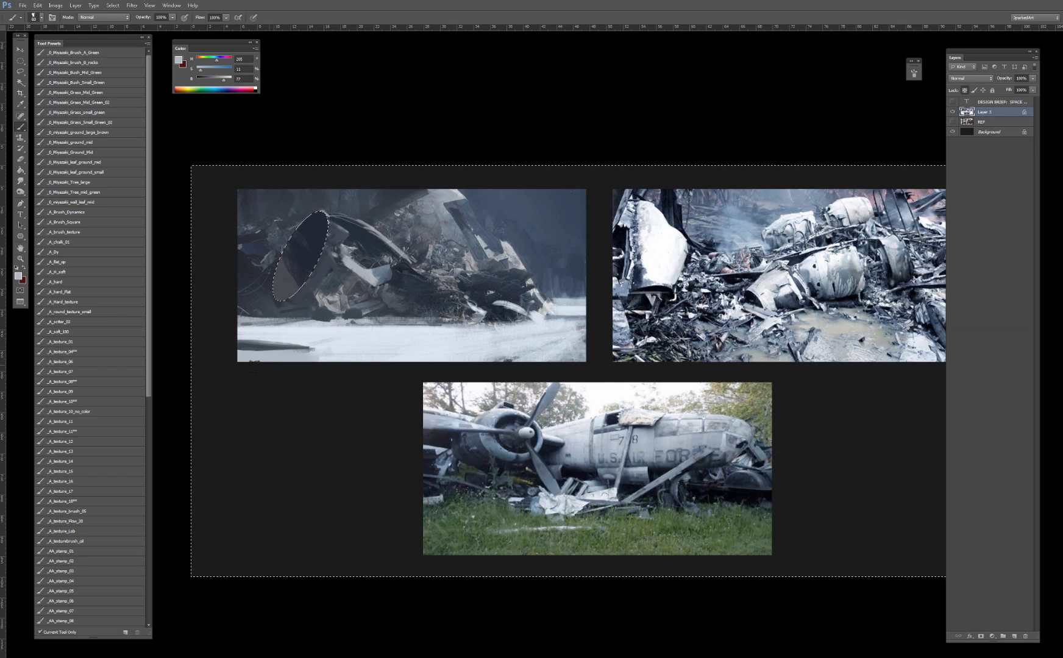
key("bracketright")
key("bracketright")
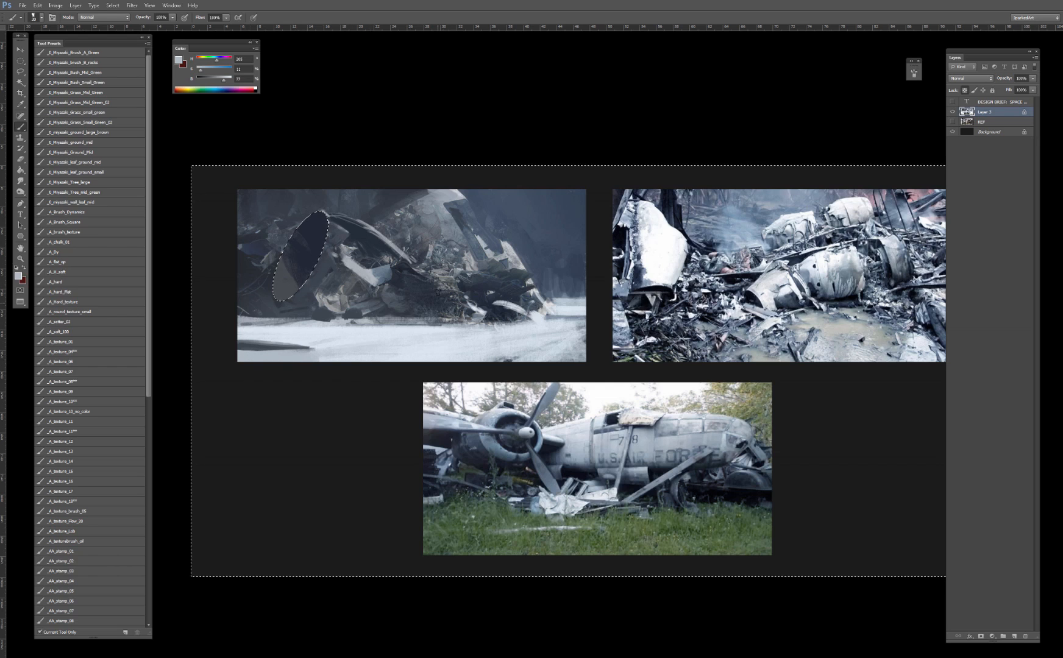
Step: Paint sampled dark tones along the foot of the debris pile and break up its left end with near-white ground strokes
left_click(390, 306, "alt")
key("bracketleft")
key("bracketleft")
key("bracketleft")
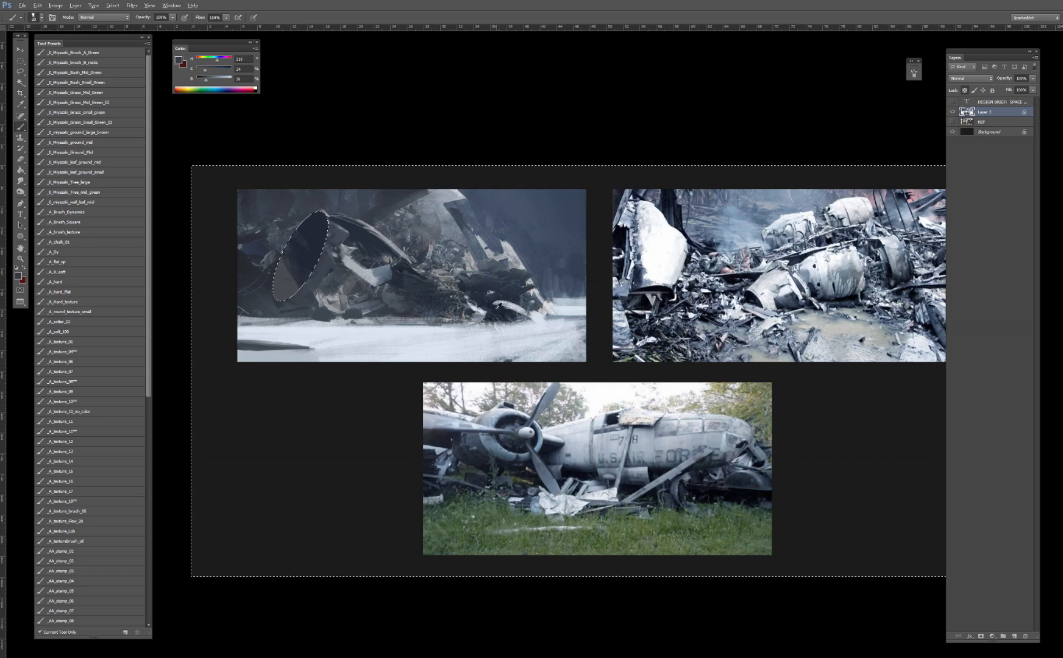
left_click(493, 311, "alt")
left_click_drag(426, 324, 442, 325)
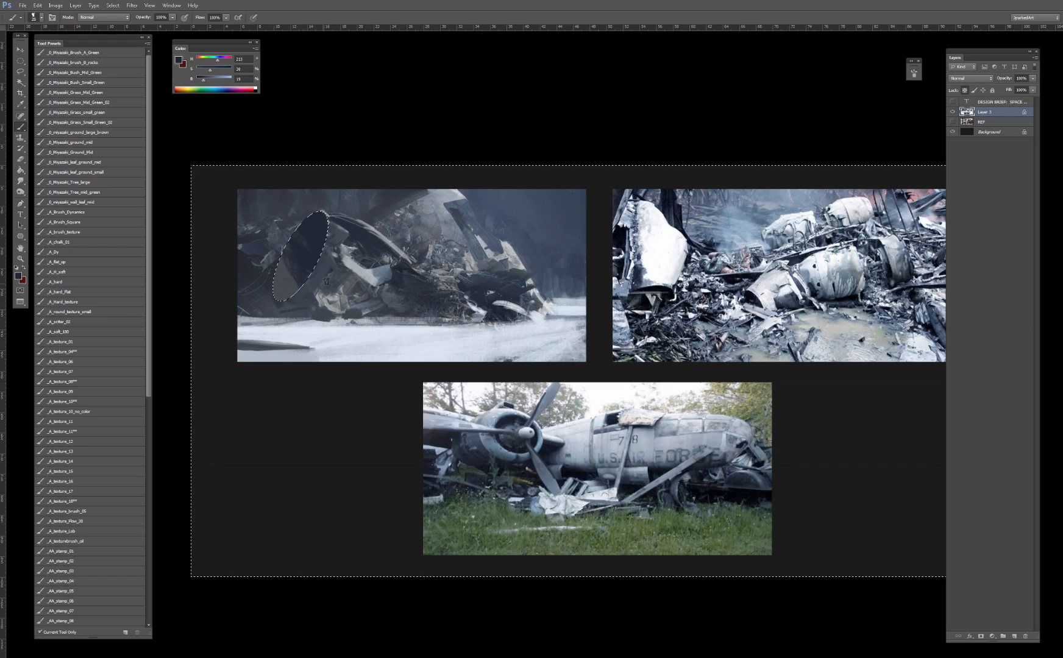
left_click(299, 321, "alt")
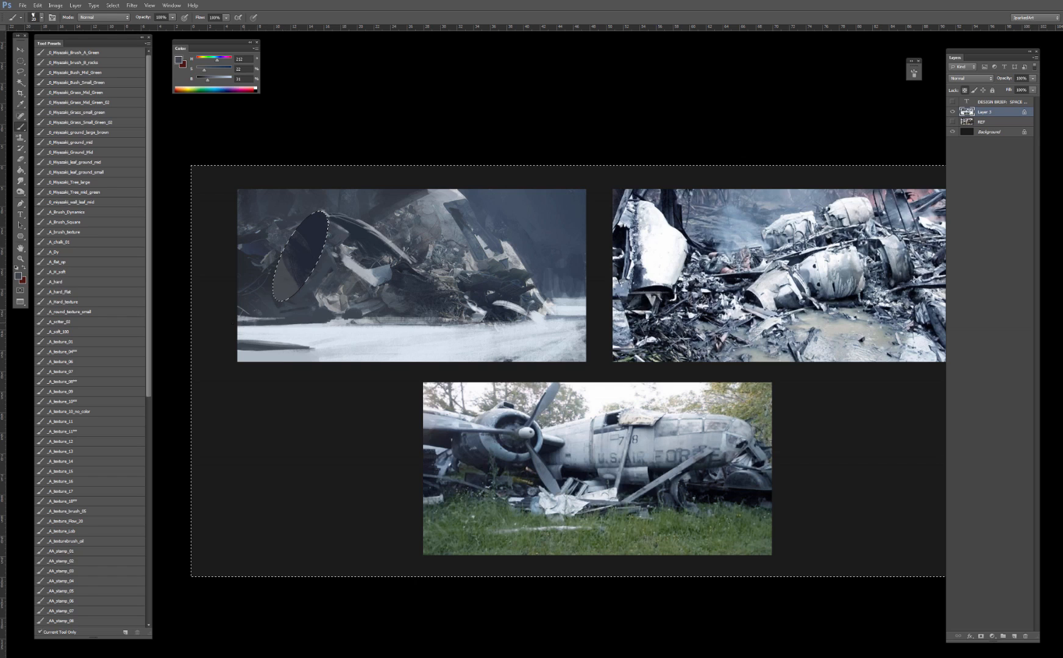
left_click(301, 348, "alt")
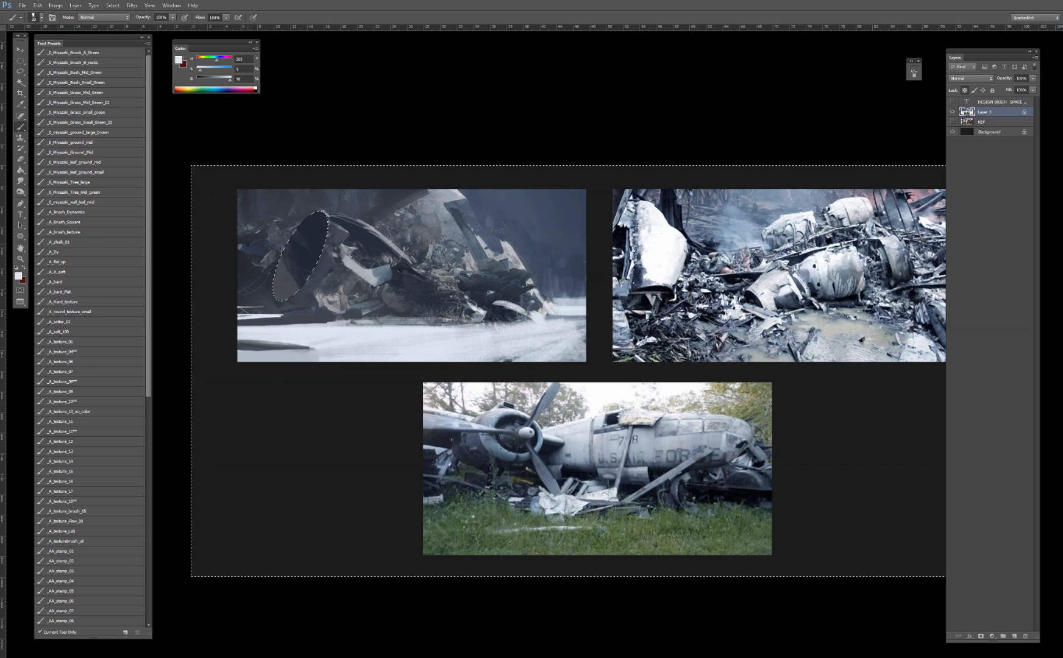
Step: Paint large dark blue haze strokes over the left side and top of the debris pile with the brush mode set to Lighten
left_click(262, 266, "alt")
key("bracketright")
key("bracketright")
key("bracketright")
key("bracketright")
key("bracketright")
key("bracketright")
key("bracketright")
key("bracketright")
key("bracketright")
right_click(254, 265, "shift")
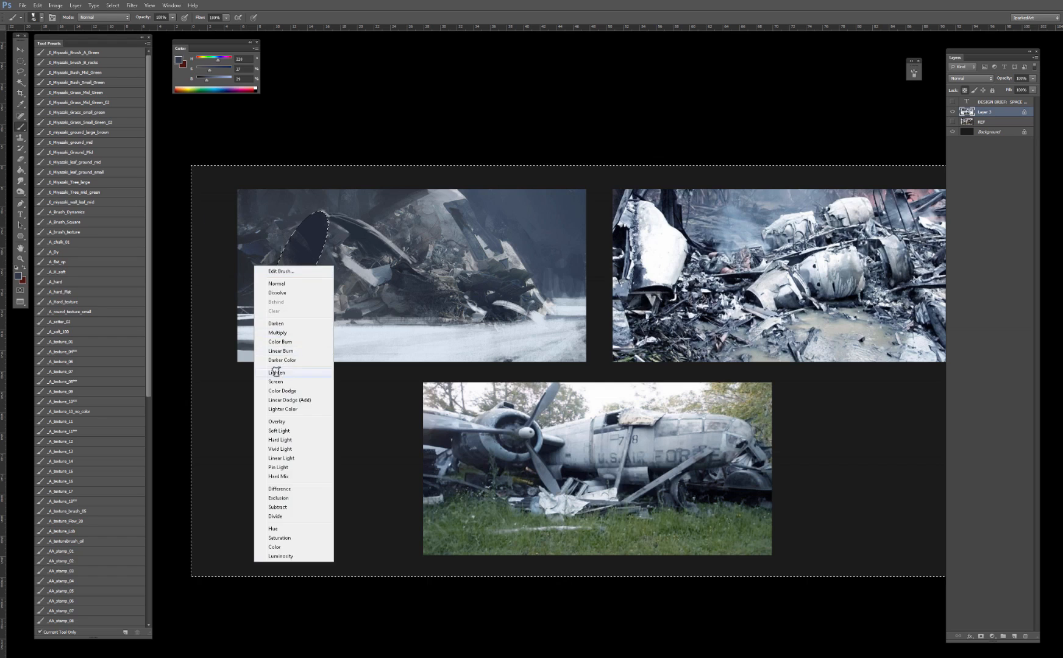
left_click(276, 373)
key("bracketright")
key("bracketright")
key("bracketright")
key("bracketright")
key("bracketright")
key("bracketright")
key("bracketright")
left_click_drag(243, 249, 252, 249)
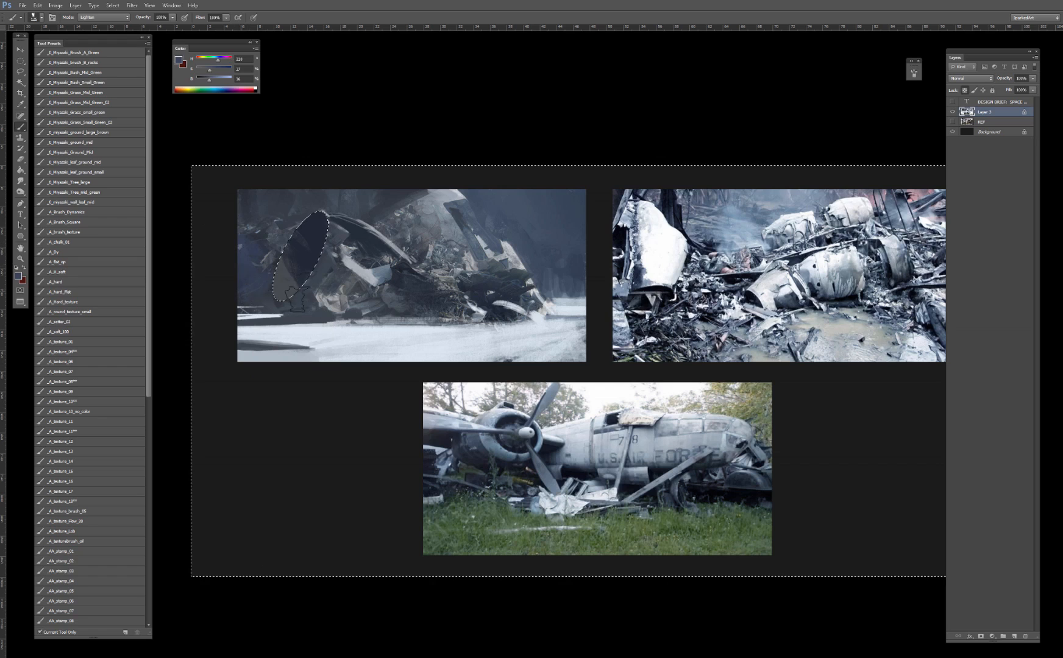
key("bracketright")
key("bracketright")
key("bracketright")
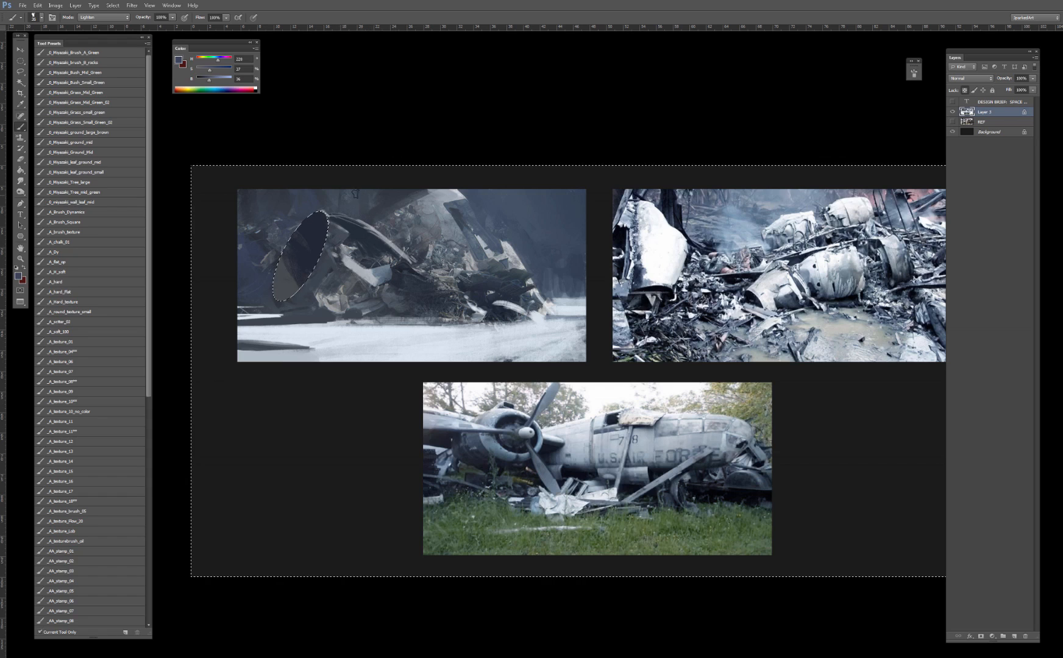
Step: Sample the dark blue haze around the debris photo's upper part, set the brush mode to Normal and resize the brush for hull strokes
key("bracketright")
key("bracketright")
key("bracketright")
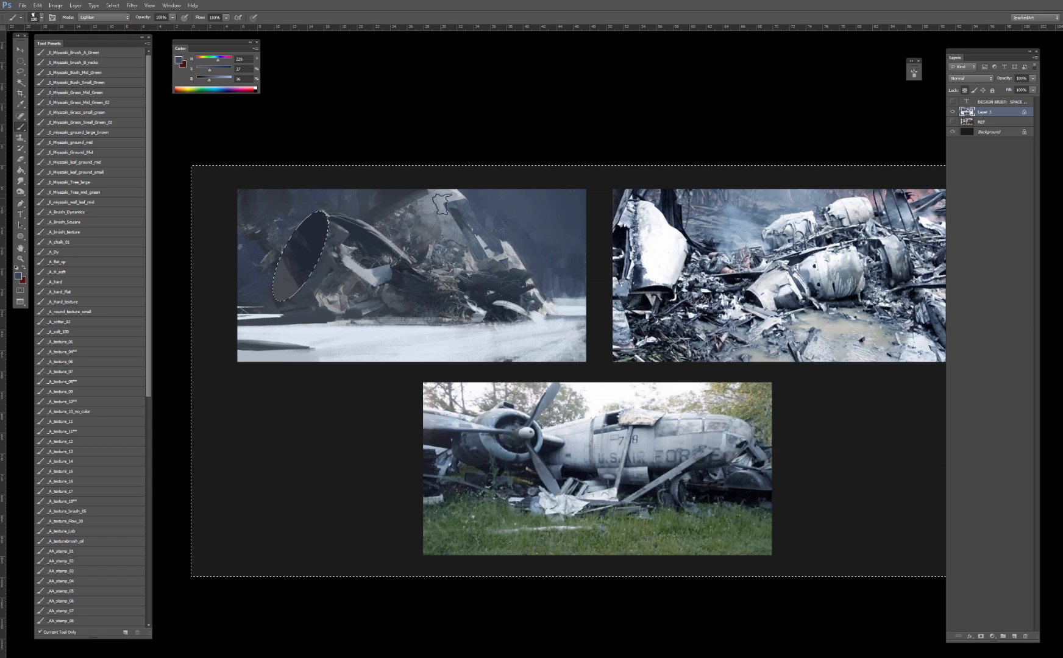
key("bracketleft")
key("bracketleft")
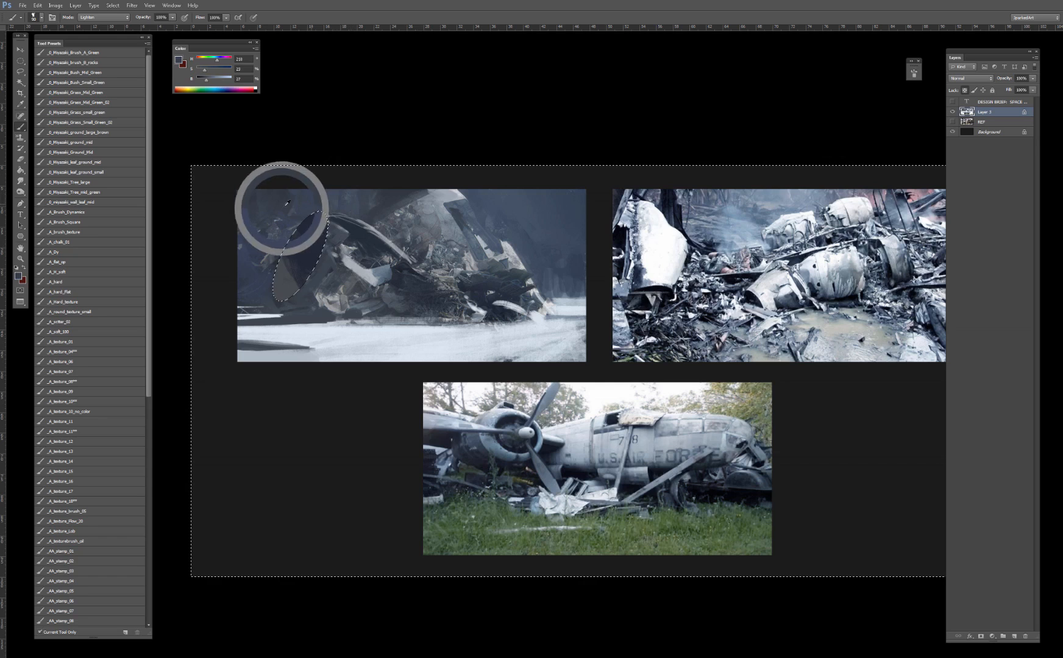
right_click(298, 232, "shift")
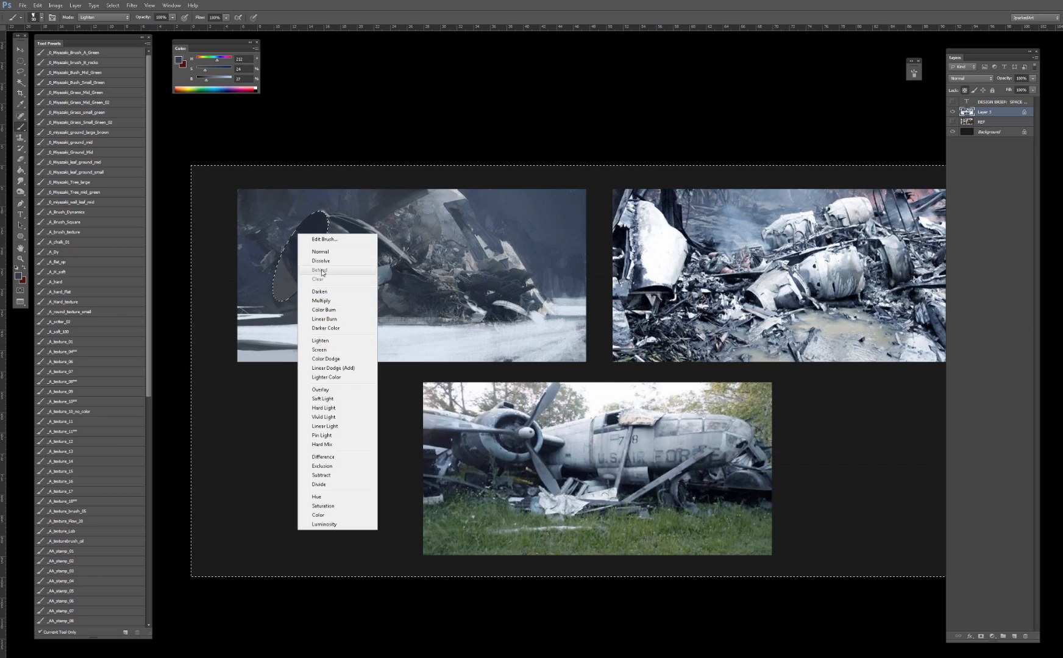
left_click(321, 252)
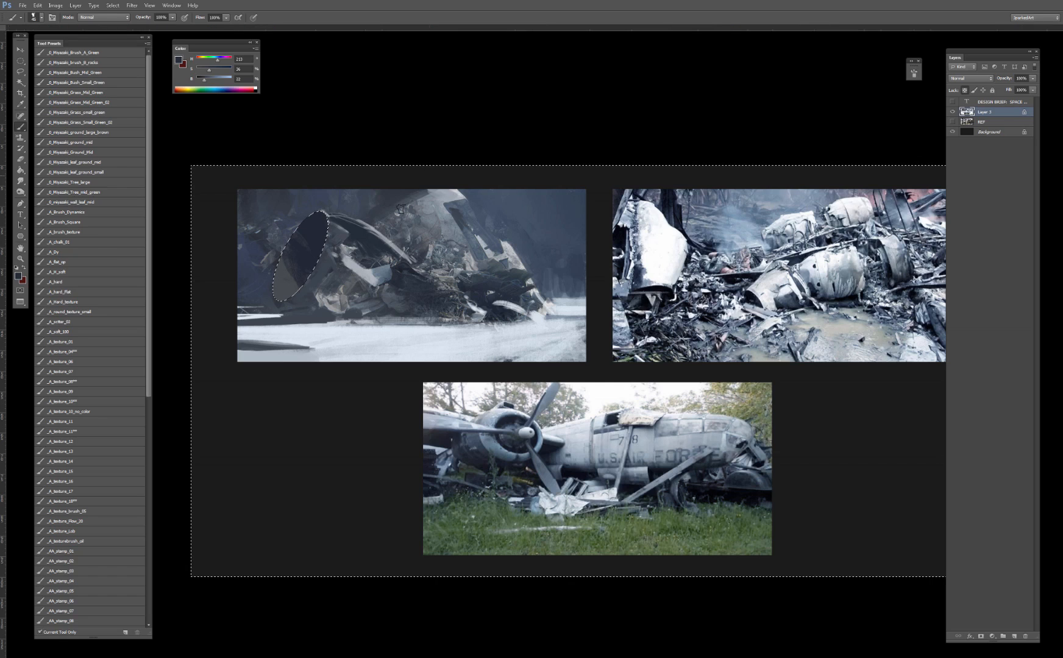
key("bracketright")
key("bracketright")
key("bracketright")
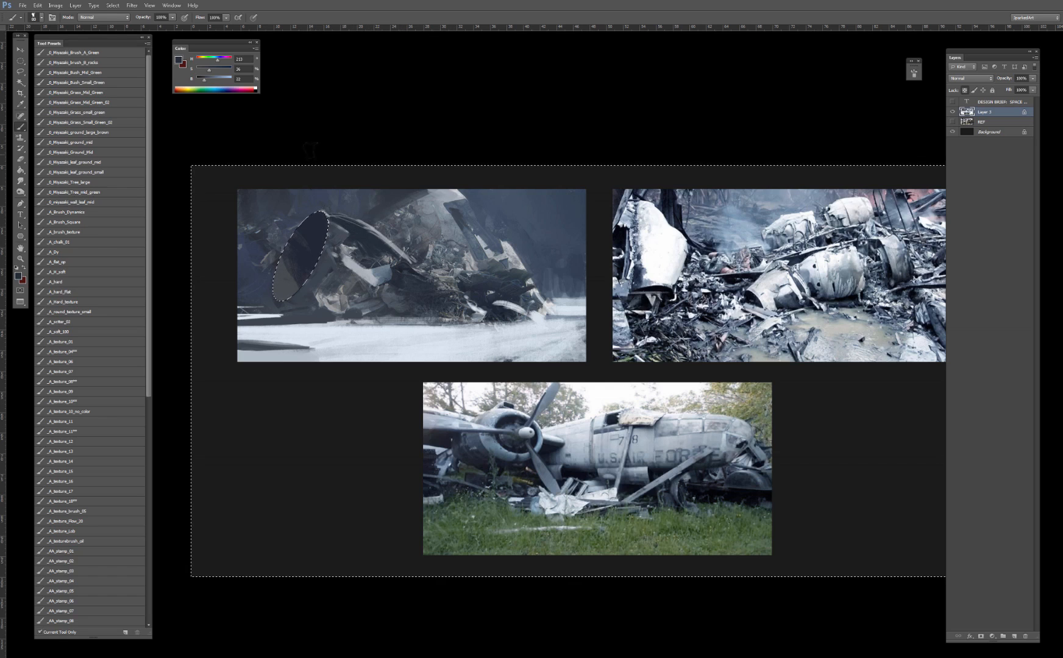
Step: Paint light grey hull plating behind the oval opening with a smaller brush, using grey sampled from the debris
left_click(349, 257, "alt")
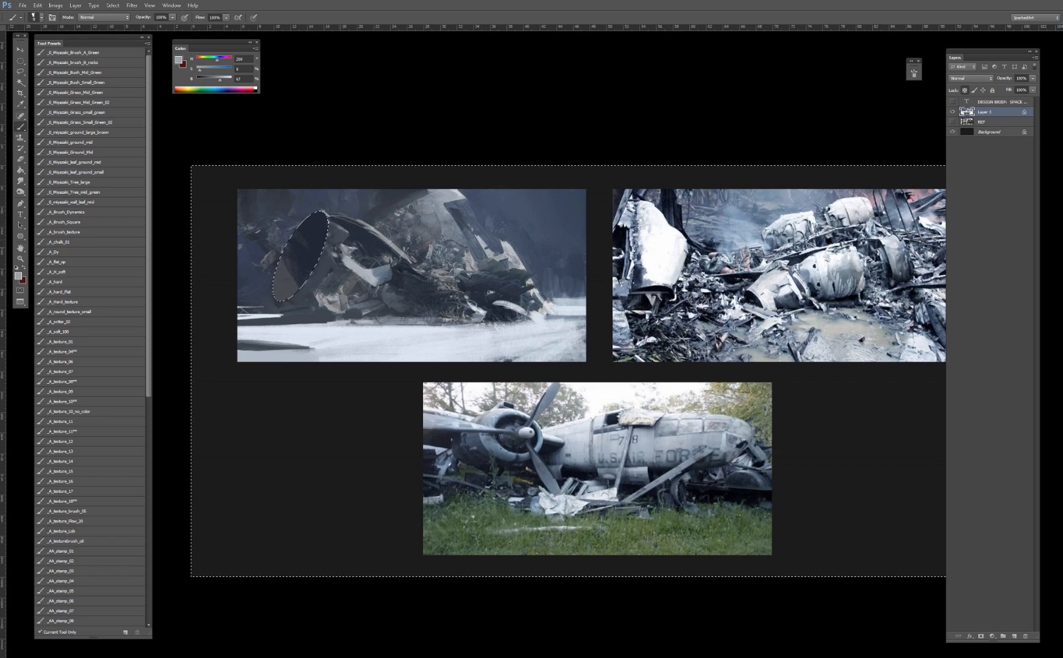
key("bracketleft")
key("bracketleft")
key("bracketleft")
key("bracketleft")
key("bracketleft")
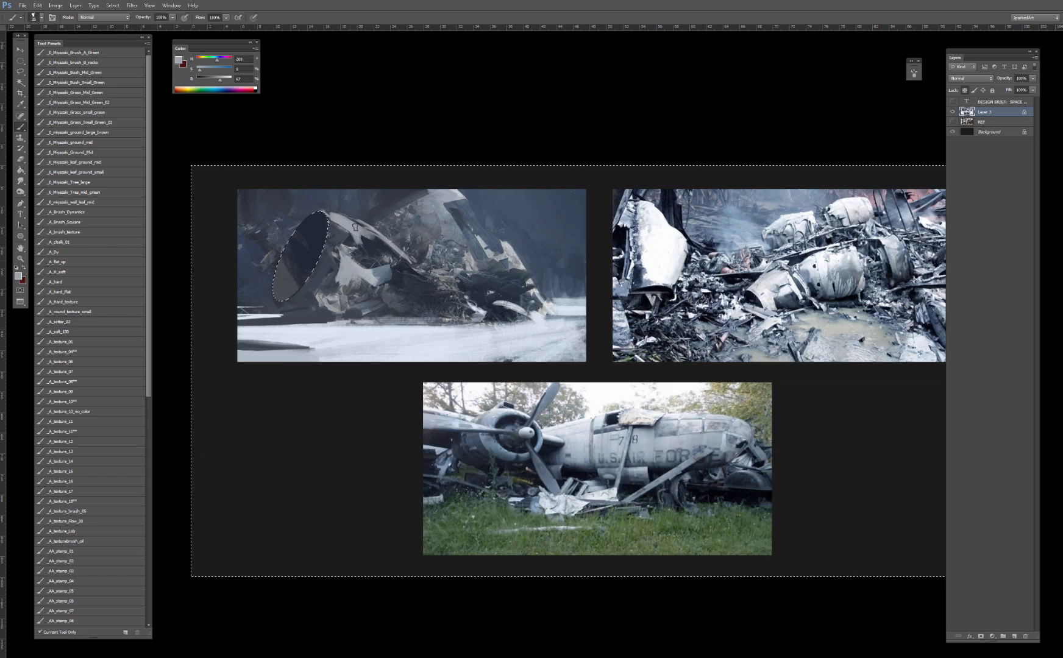
left_click(350, 220, "alt")
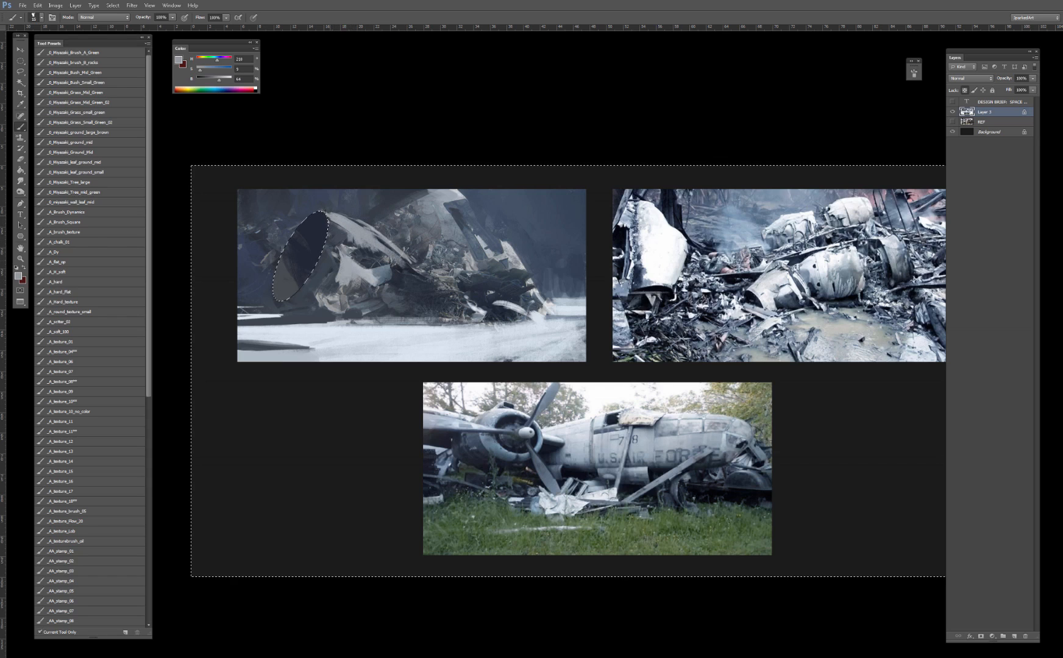
Step: Brighten the upper side of the cylindrical hull with near-white sampled from the ground, then sample the hull's own tone
left_click(326, 337, "alt")
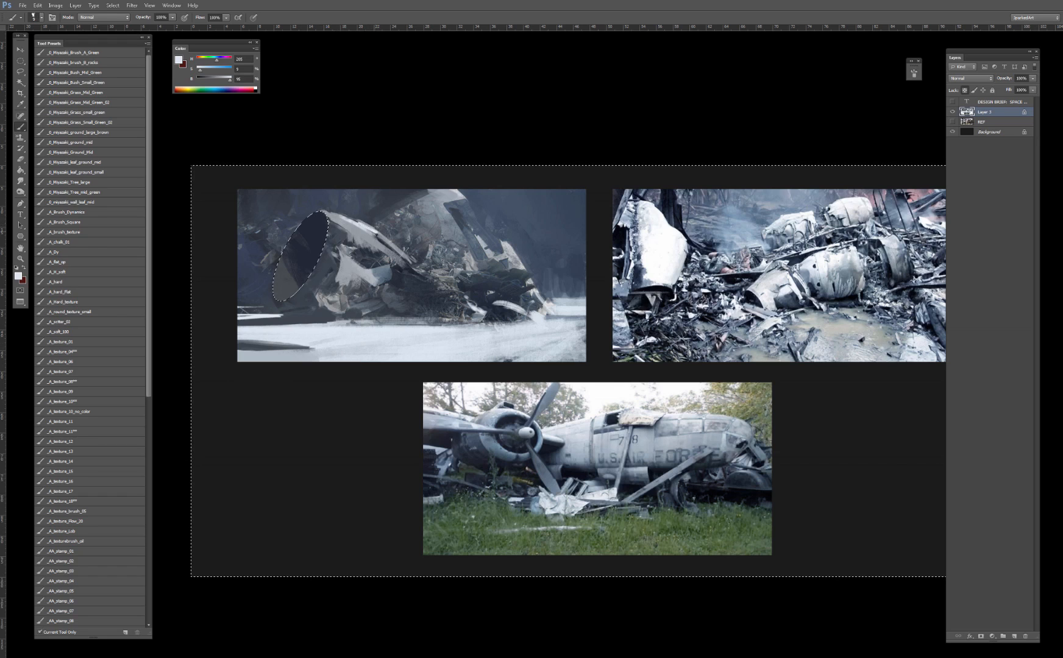
key("bracketright")
key("bracketright")
key("bracketright")
mouse_move(358, 222)
left_mouse_down()
mouse_move(393, 245)
mouse_move(337, 221)
left_mouse_up()
left_click(347, 231, "alt")
Step: Refine the torn gap in the cylindrical hull with sampled dark and mid-grey strokes running down towards the debris
left_click(373, 254, "alt")
key("bracketleft")
key("bracketleft")
key("bracketleft")
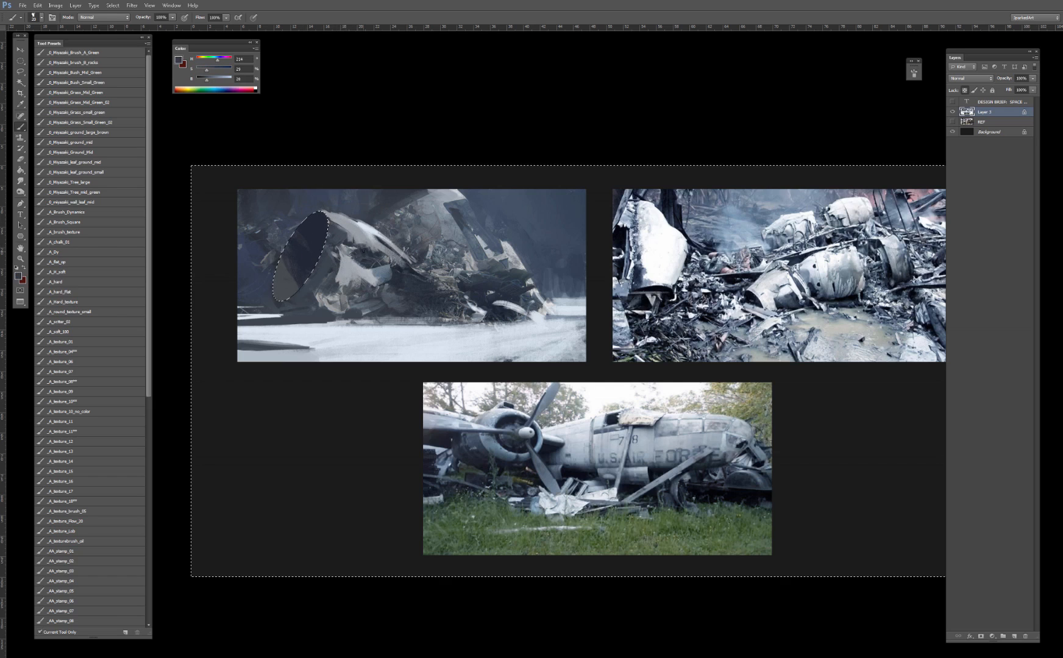
left_click(354, 239, "alt")
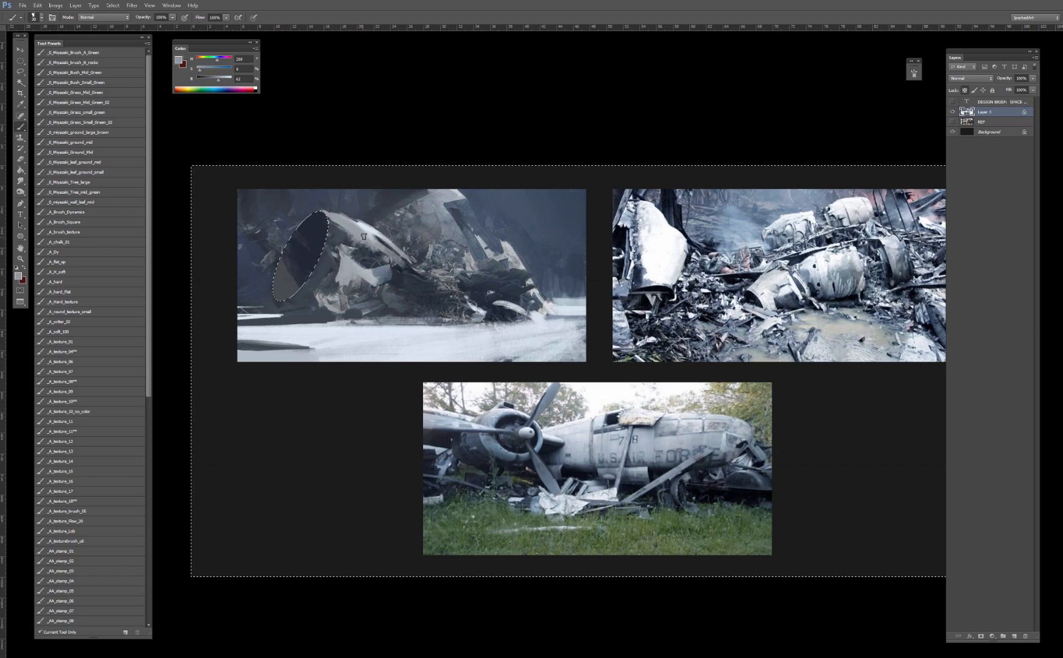
key("bracketright")
key("bracketright")
mouse_move(356, 231)
left_mouse_down()
mouse_move(384, 258)
mouse_move(404, 275)
left_mouse_up()
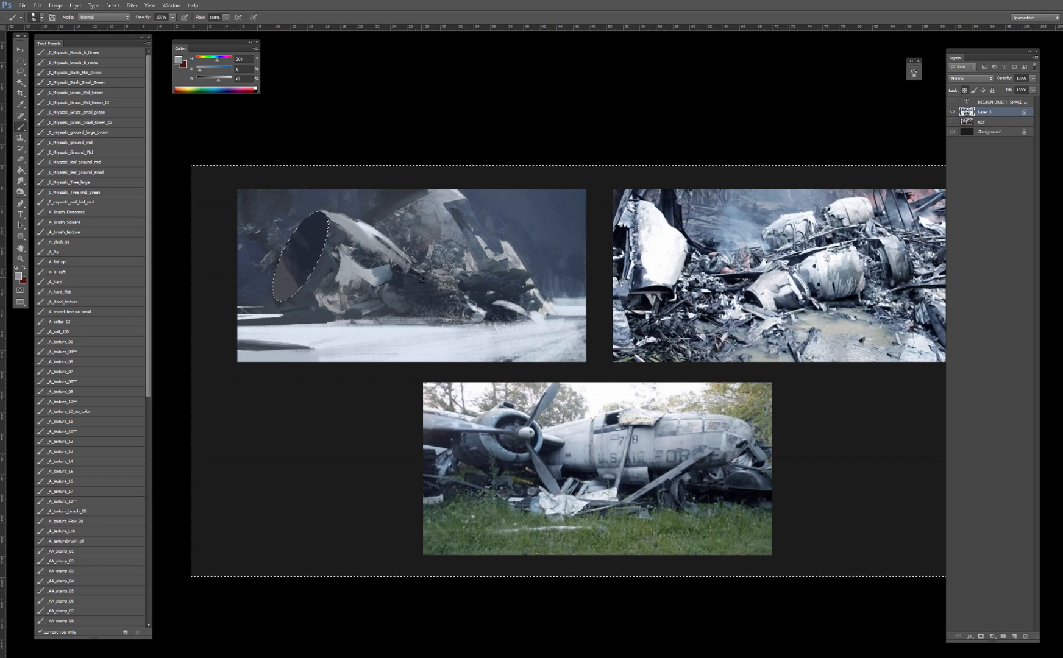
Step: Retouch the upright fin at the top of the debris pile and the gap beside it with sampled pale grey and dark tones
left_click(343, 263, "alt")
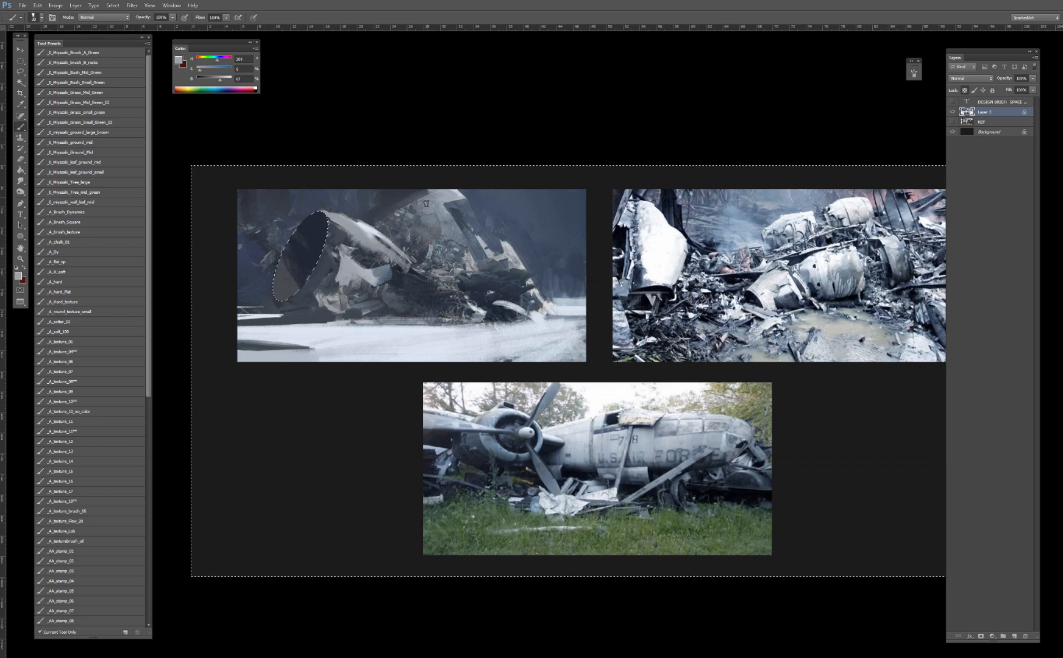
left_click(429, 223, "alt")
left_click(461, 191, "alt")
left_click(459, 194, "alt")
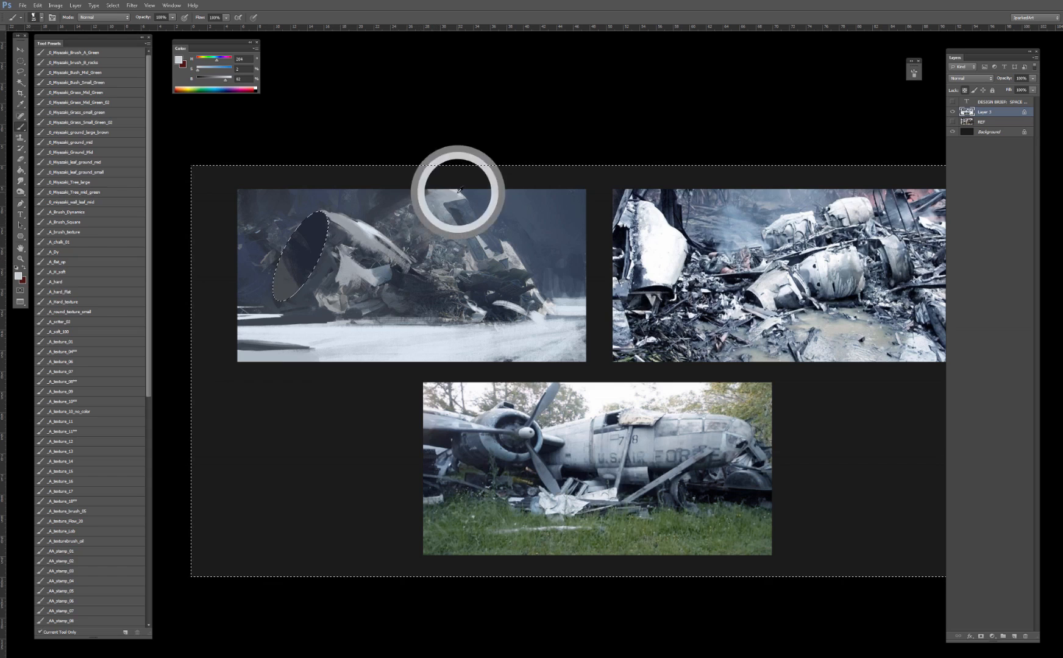
key("bracketleft")
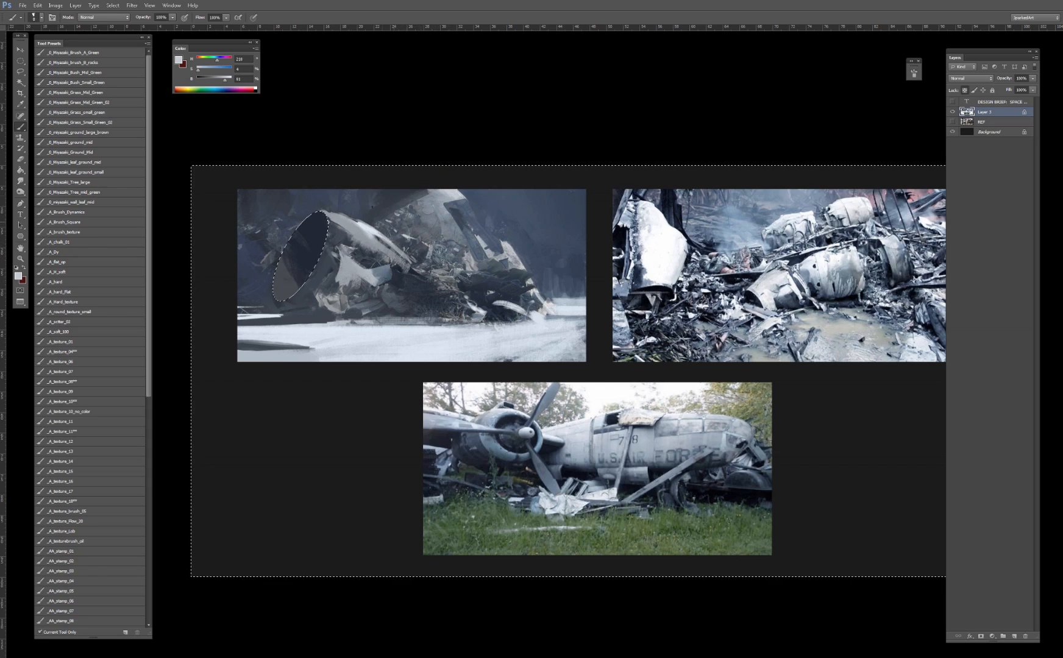
left_click(420, 256, "alt")
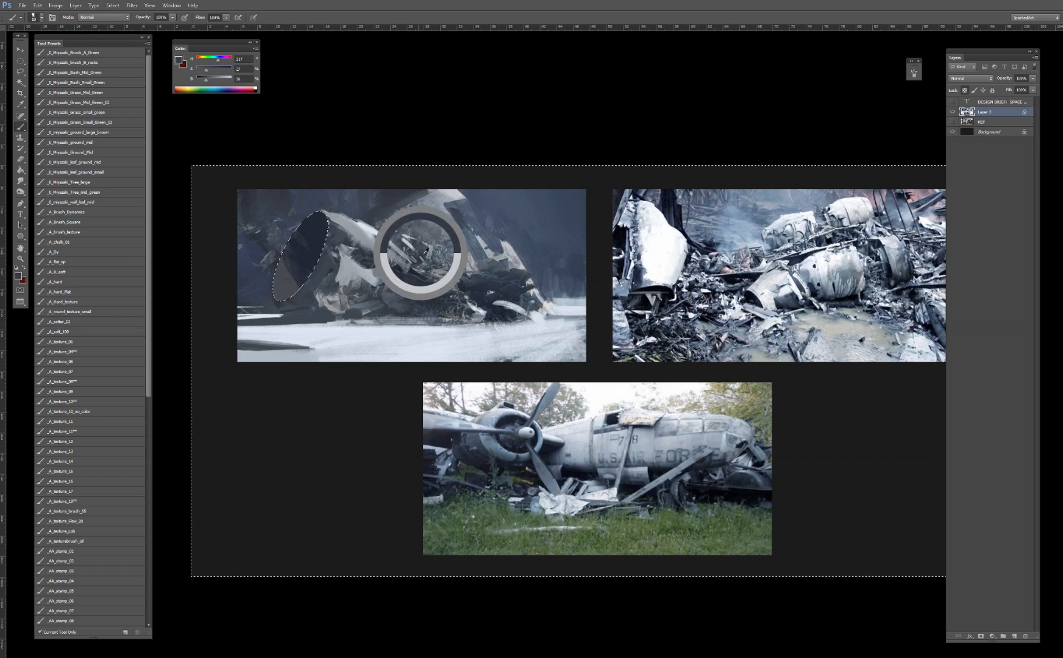
Step: Paint a dark round opening in the middle of the debris pile below the fin, using sampled dark blue tones
left_click(463, 237, "alt")
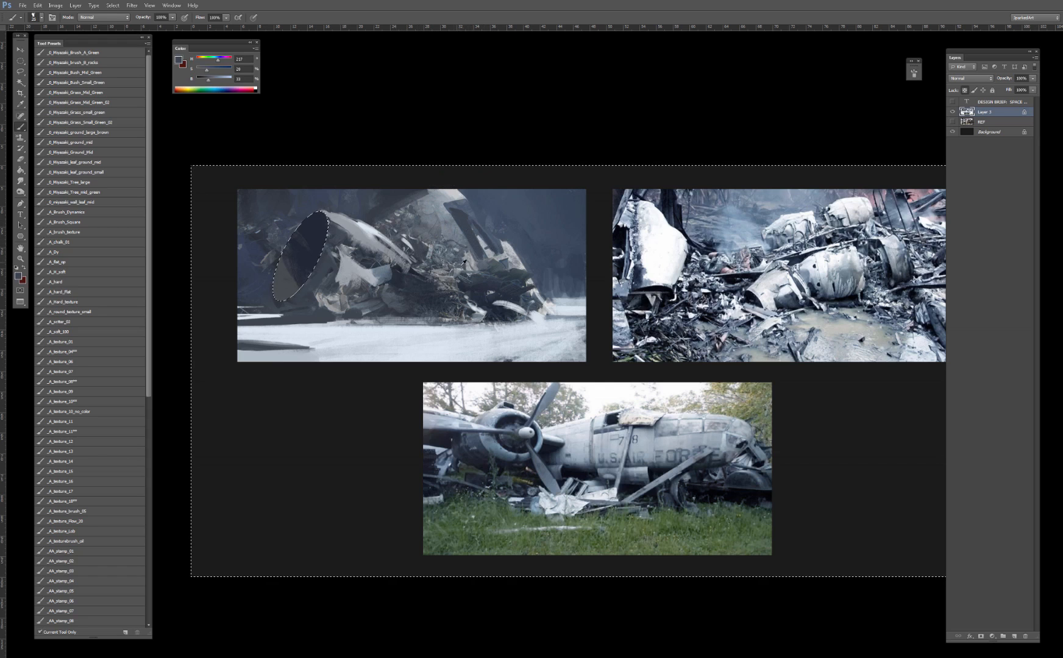
left_click(472, 277, "alt")
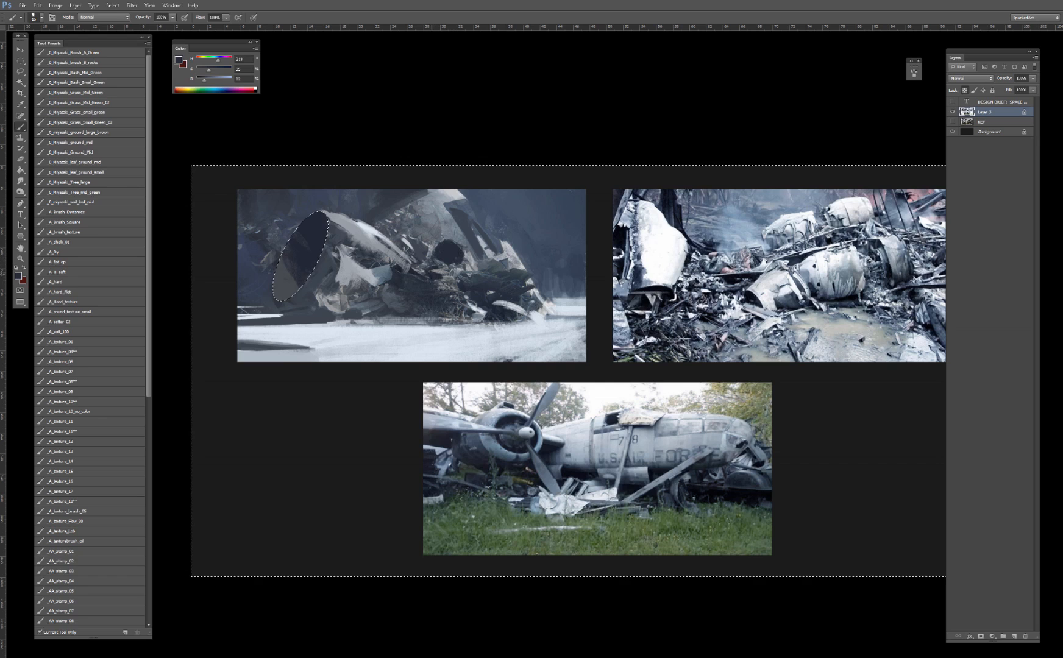
left_click(463, 292, "alt")
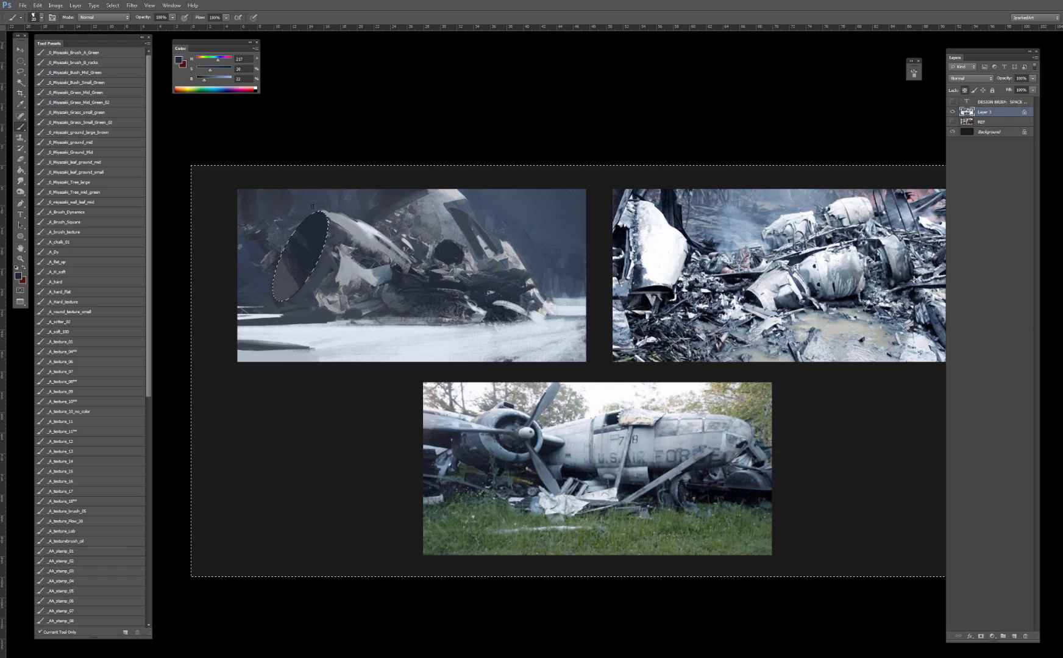
Step: Shade the cylindrical hull beside the oval opening with sampled mid-grey and blue-grey strokes
left_click(347, 227, "alt")
mouse_move(356, 244)
left_mouse_down()
mouse_move(334, 223)
mouse_move(336, 249)
left_mouse_up()
left_click(350, 252, "alt")
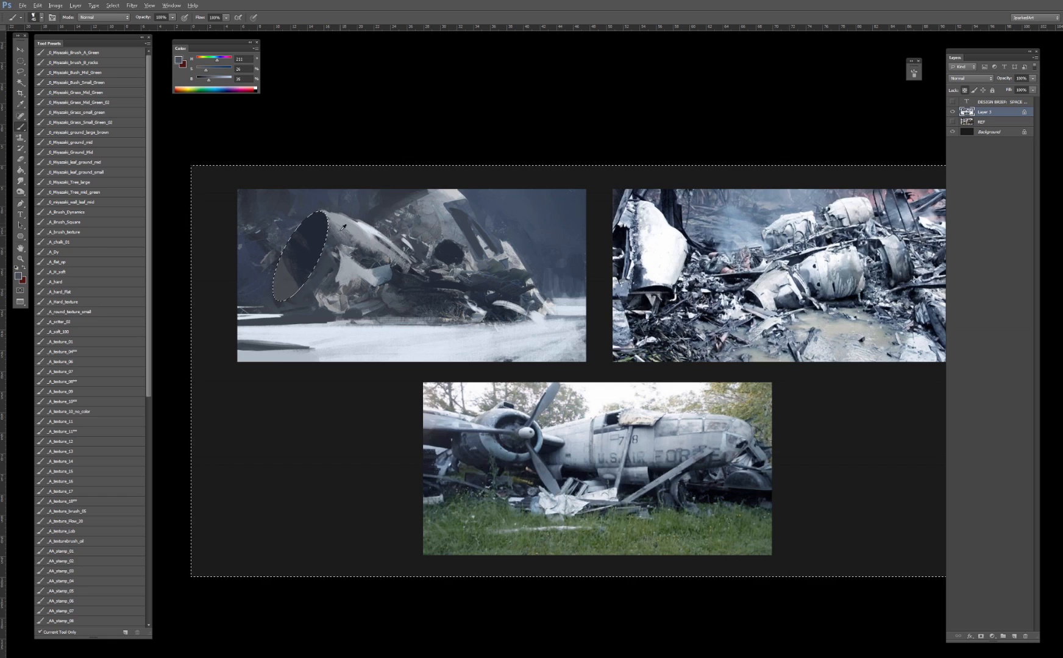
left_click(346, 234, "alt")
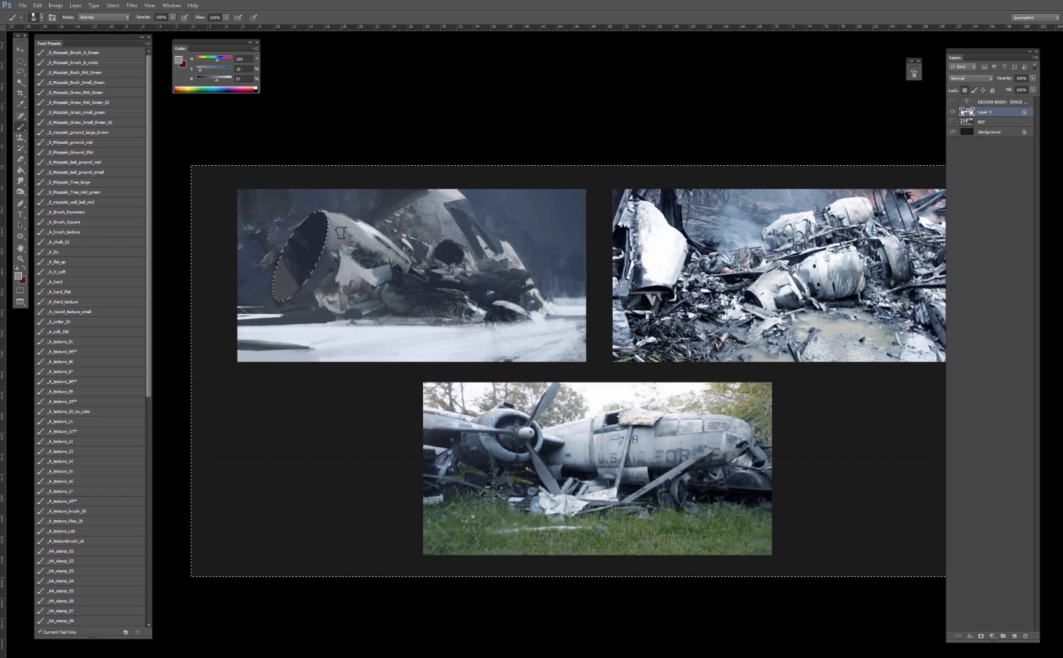
Step: Add fine dark details to the hull's torn gap and the oval opening's rim with a much smaller brush
left_click(378, 257, "alt")
key("bracketleft")
key("bracketleft")
key("bracketleft")
key("bracketleft")
key("bracketleft")
key("bracketleft")
key("bracketleft")
key("bracketleft")
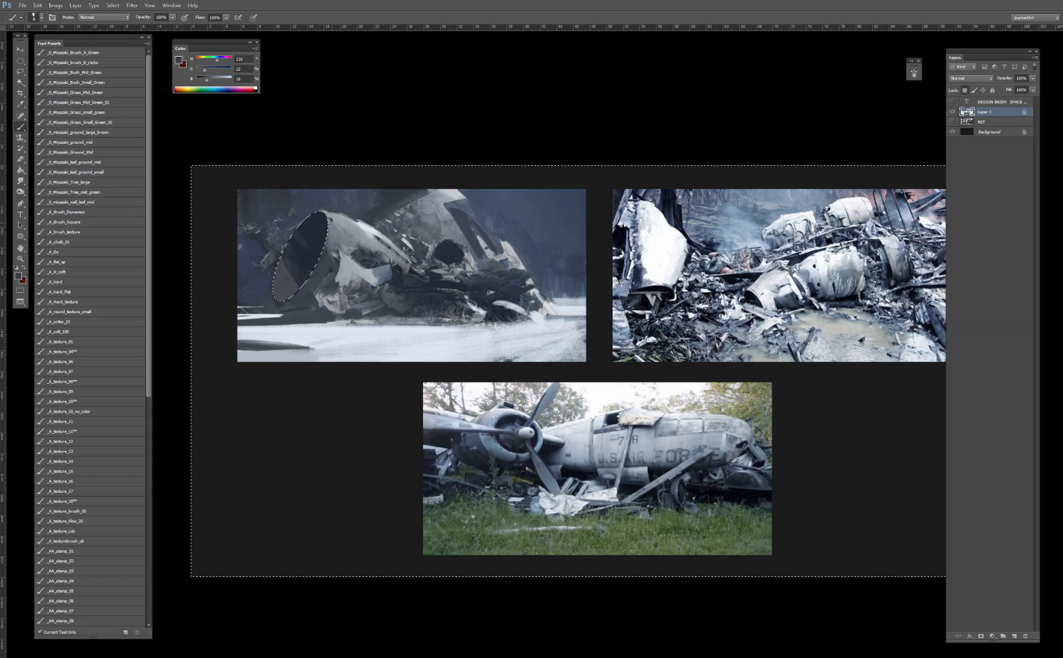
left_click(369, 263, "alt")
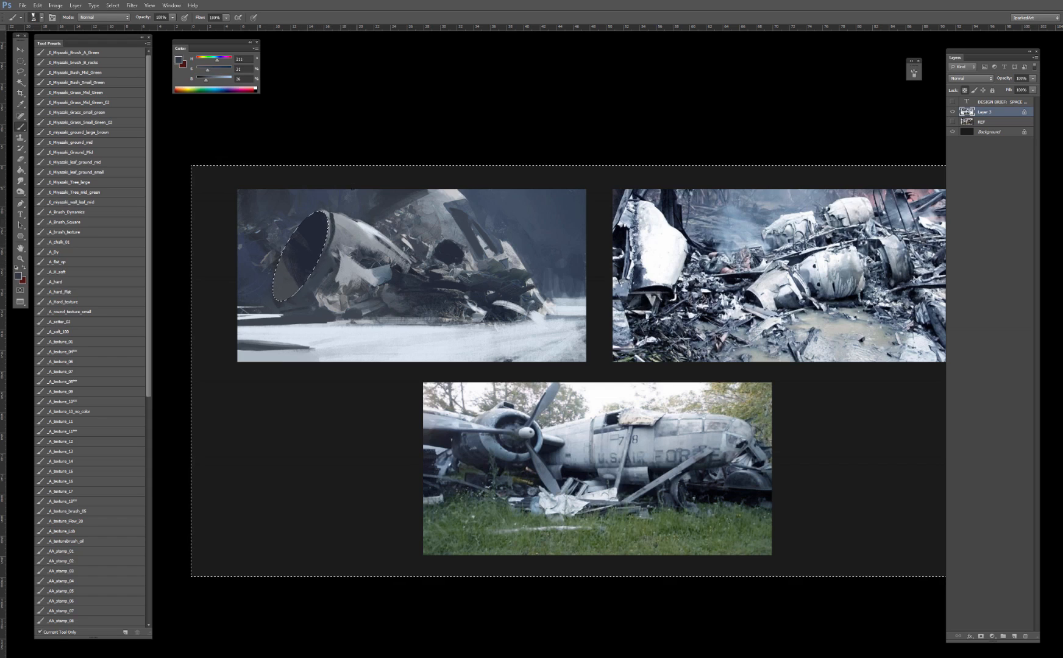
Step: Touch up the foot of the debris pile and the ground shadow streak with sampled dark and pale grey tones
left_click(365, 228, "alt")
left_click(549, 318, "alt")
left_click(471, 316, "alt")
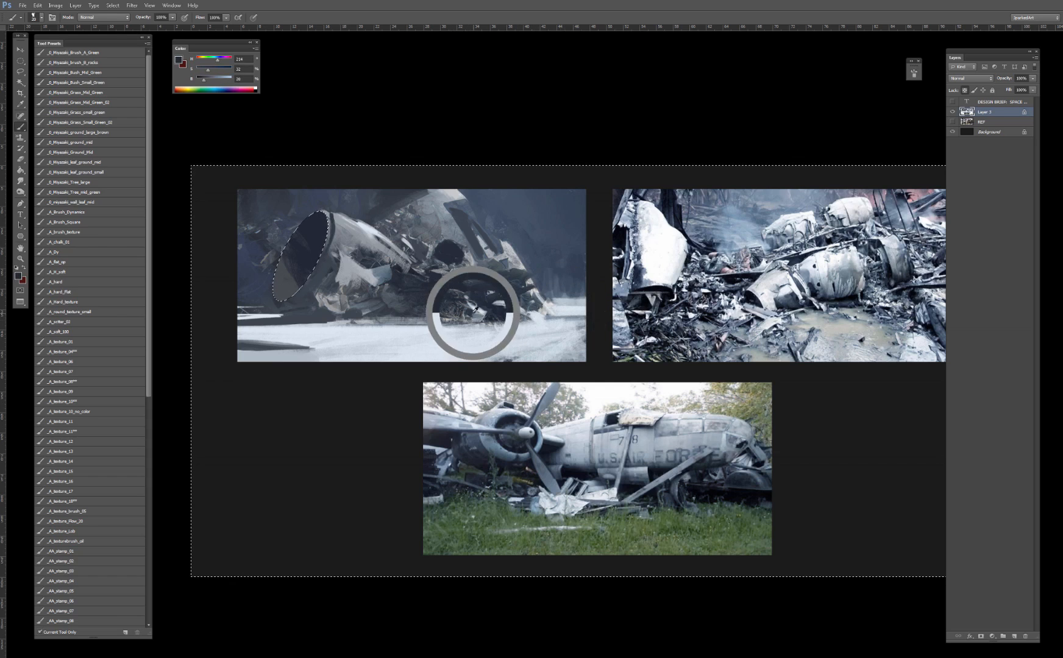
left_click(315, 341, "alt")
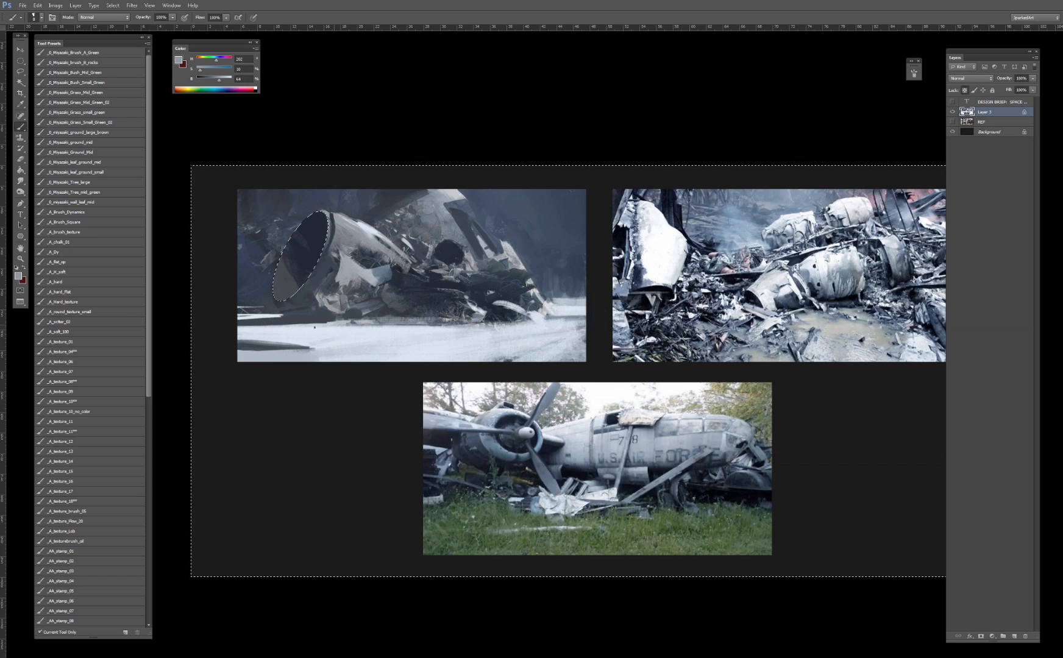
left_click(312, 326, "alt")
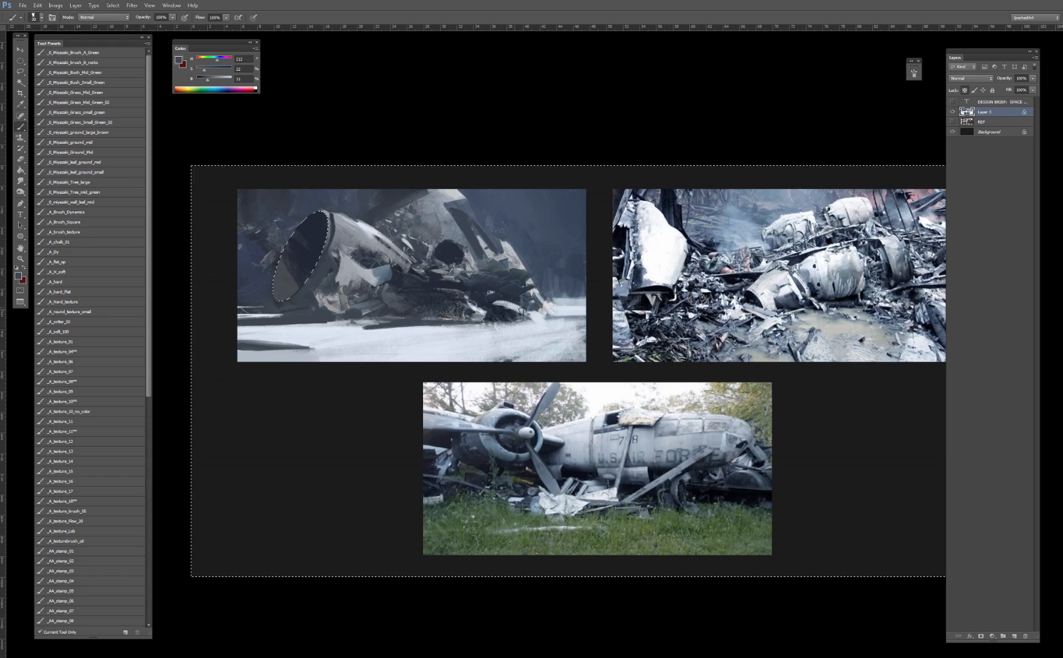
Step: Paint a large dark rounded wreckage shape on the pale foreground below the debris pile, replacing an undone stroke
left_click(493, 317, "alt")
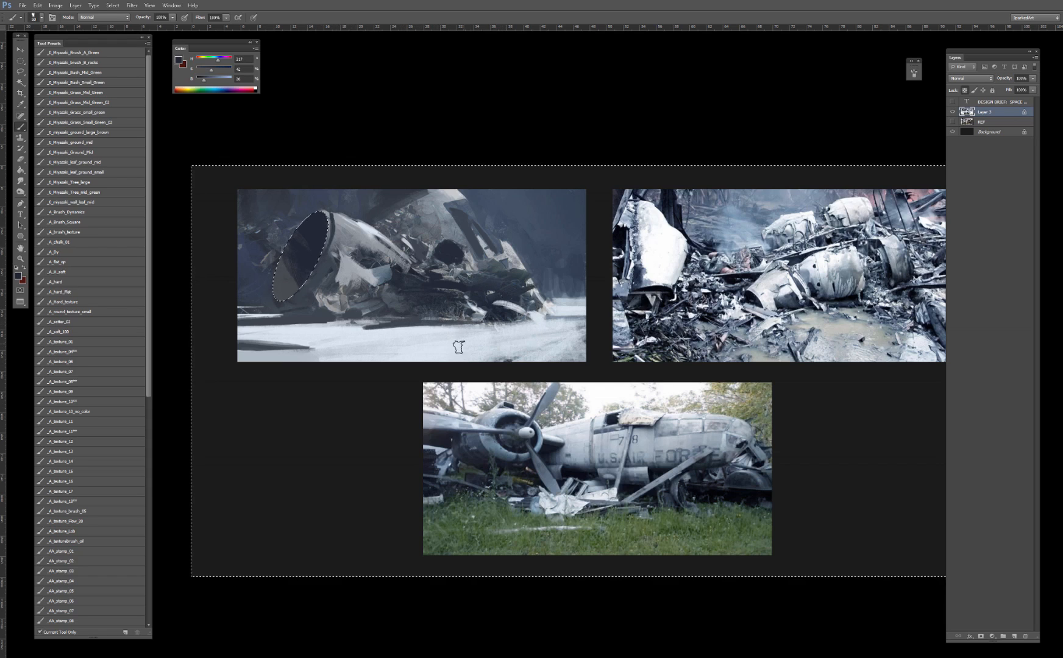
mouse_move(441, 359)
left_mouse_down()
mouse_move(433, 349)
mouse_move(469, 323)
mouse_move(465, 356)
mouse_move(429, 335)
mouse_move(450, 323)
mouse_move(430, 350)
mouse_move(488, 357)
left_mouse_up()
key("ctrl+z")
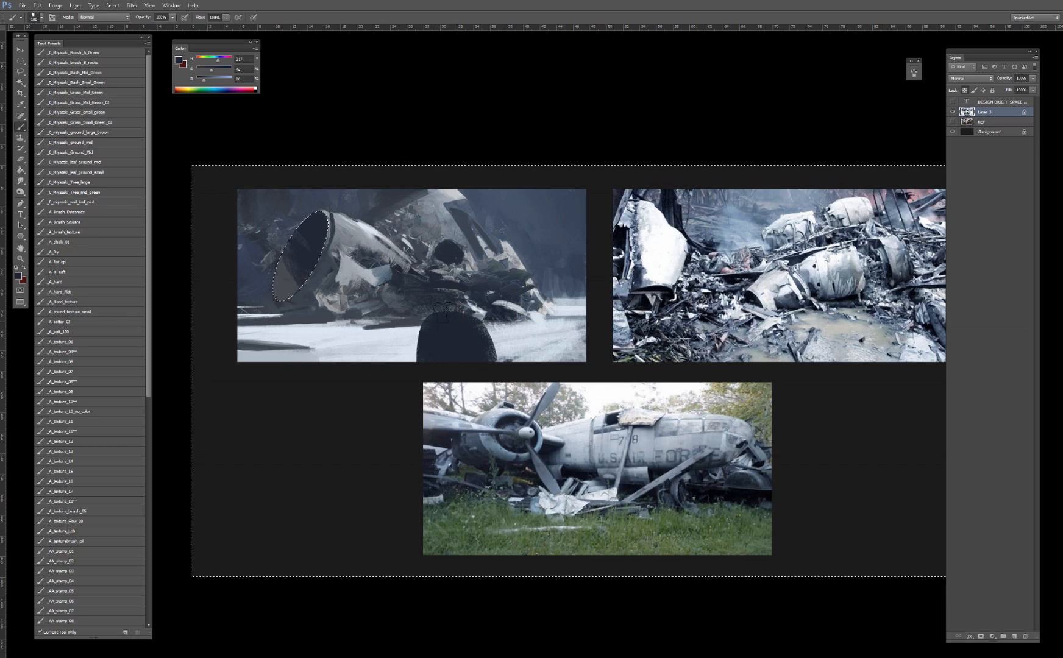
Step: Scatter small dark rocks across the pale ground on both sides of the large foreground shape
key("bracketleft")
left_click_drag(430, 315, 449, 317)
left_click_drag(366, 327, 356, 332)
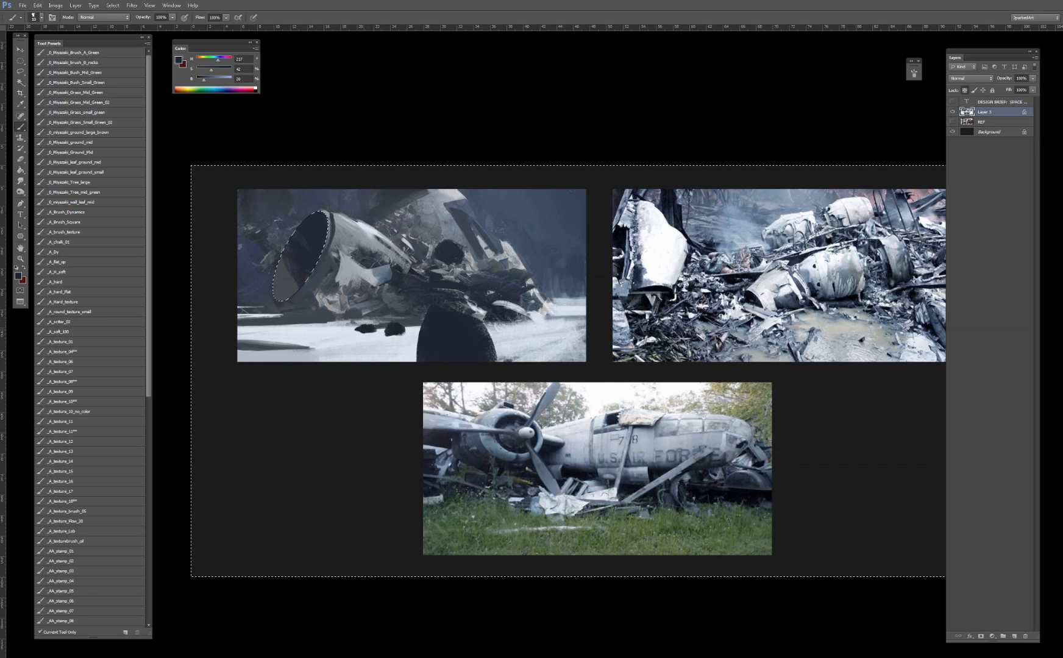
left_click(380, 325, "alt")
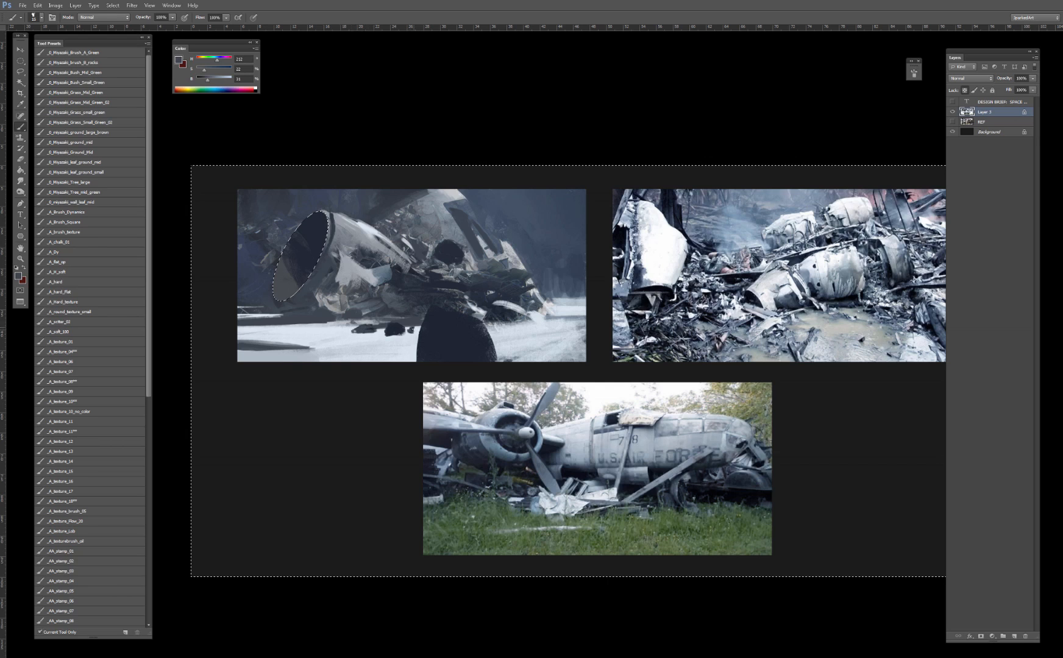
left_click(491, 338, "alt")
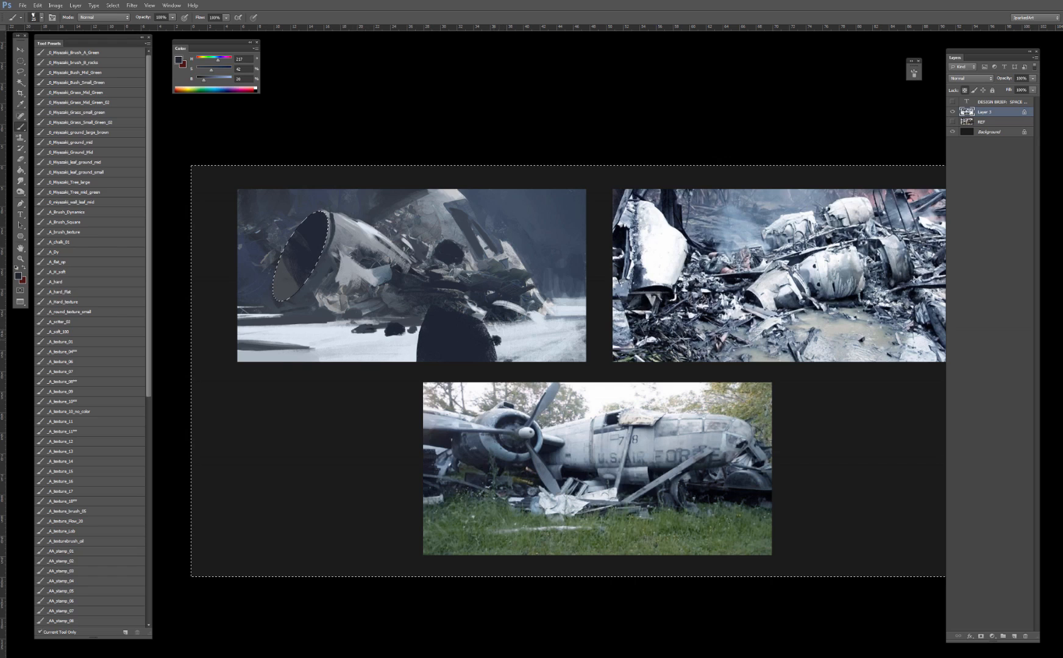
left_click_drag(536, 339, 543, 339)
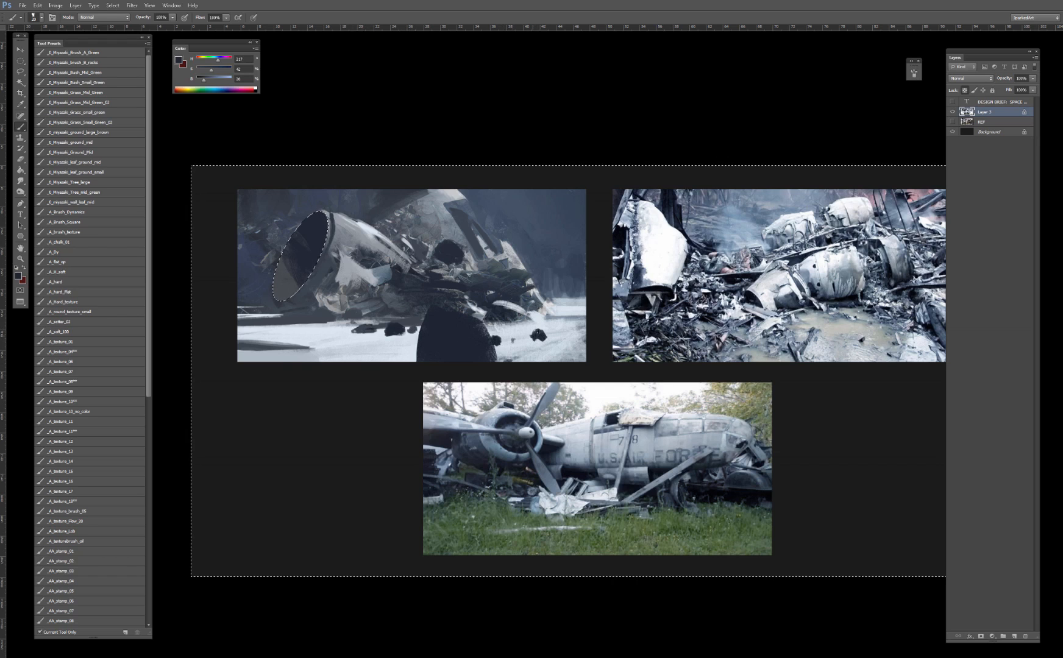
Step: Paint a curved grey hull fragment at the right end of the debris pile with sampled dark and pale tones
key("bracketright")
key("bracketright")
key("bracketright")
key("bracketright")
key("bracketright")
left_click_drag(505, 237, 506, 226)
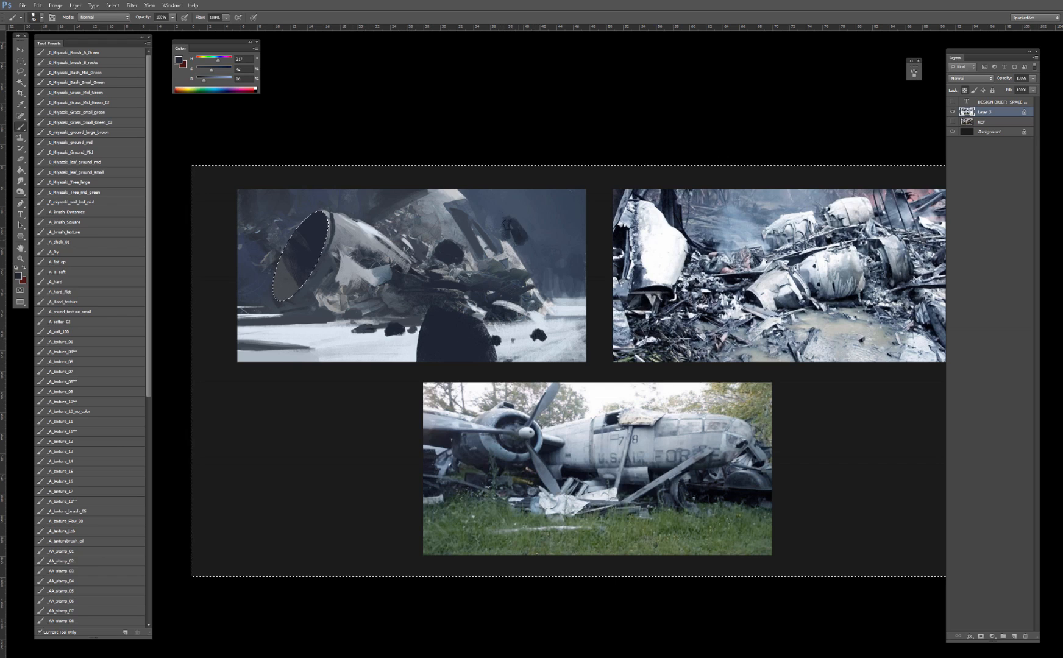
left_click(503, 245, "alt")
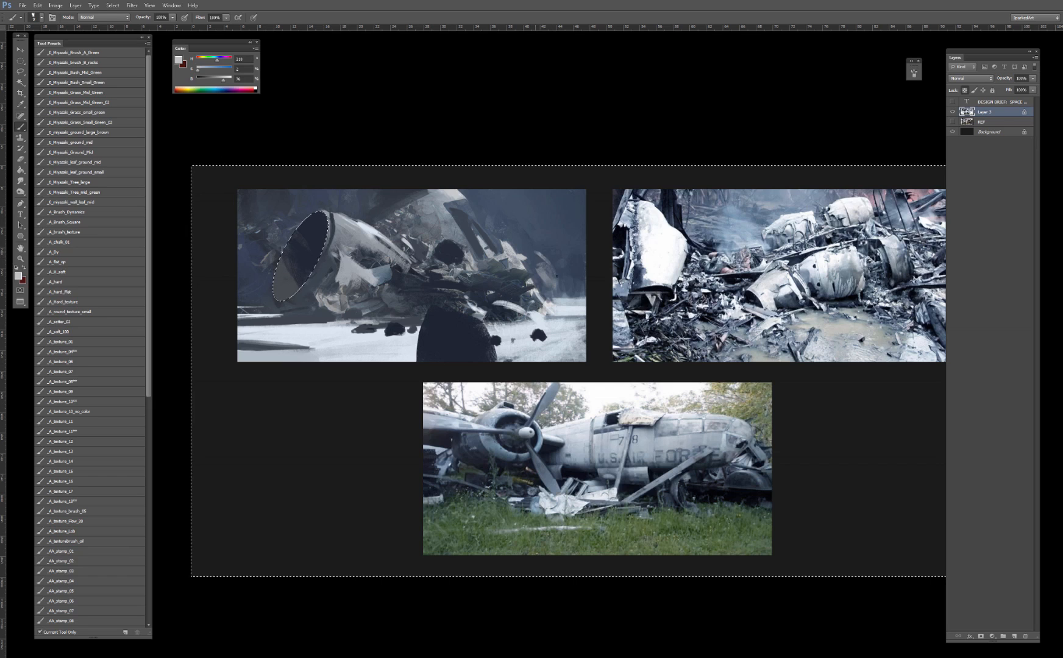
left_click(568, 293, "alt")
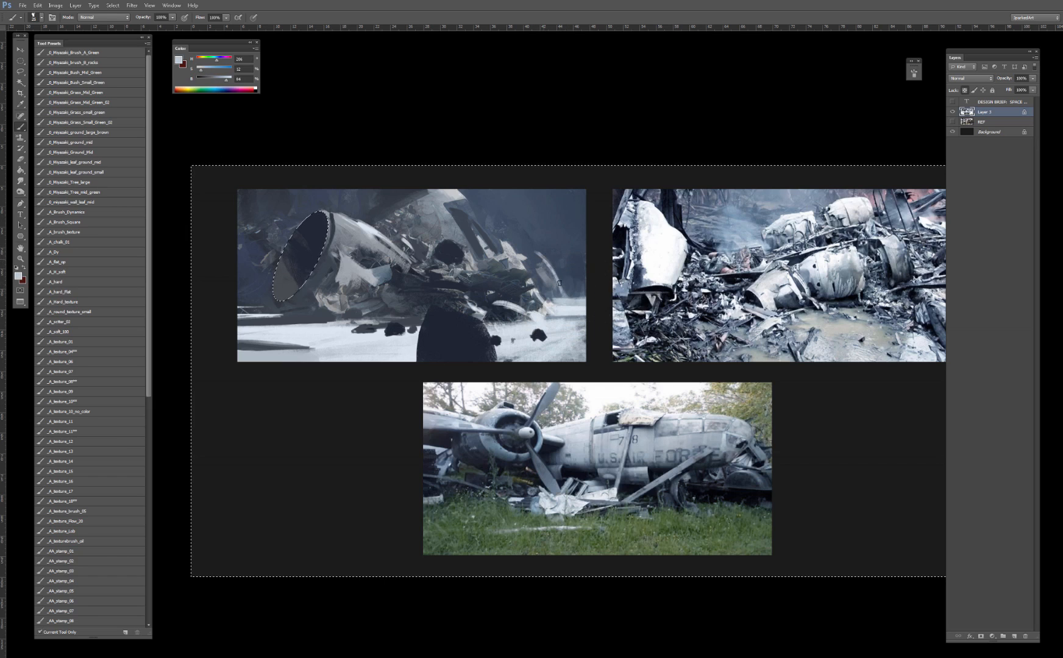
Step: Streak the curved hull fragment at the debris pile's right end with sampled blue-grey haze and pale tones
left_click(535, 238, "alt")
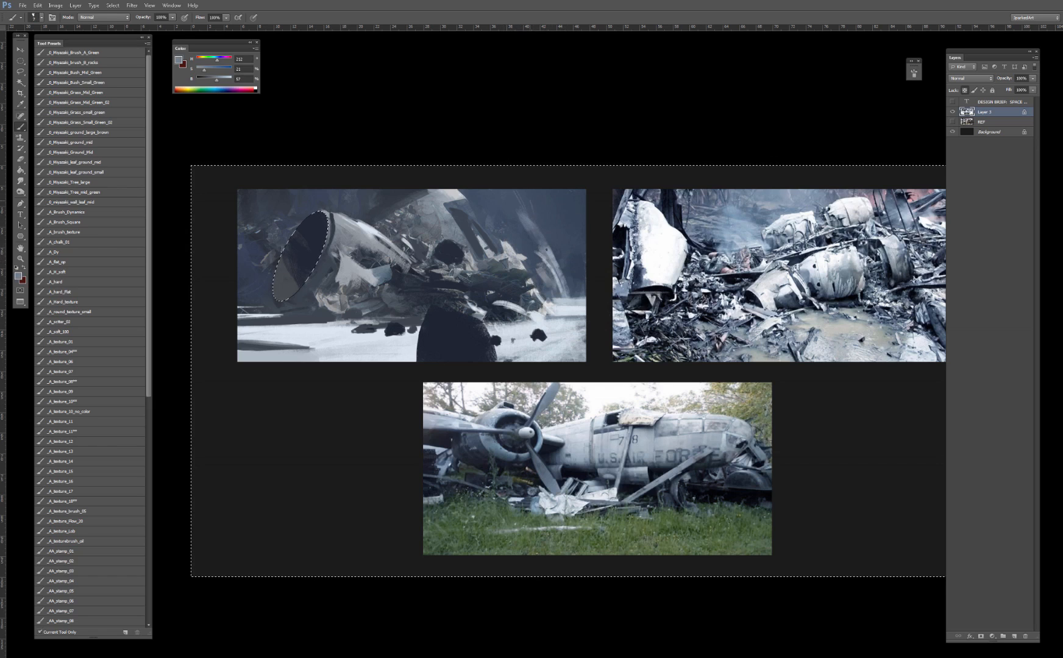
left_click(533, 245, "alt")
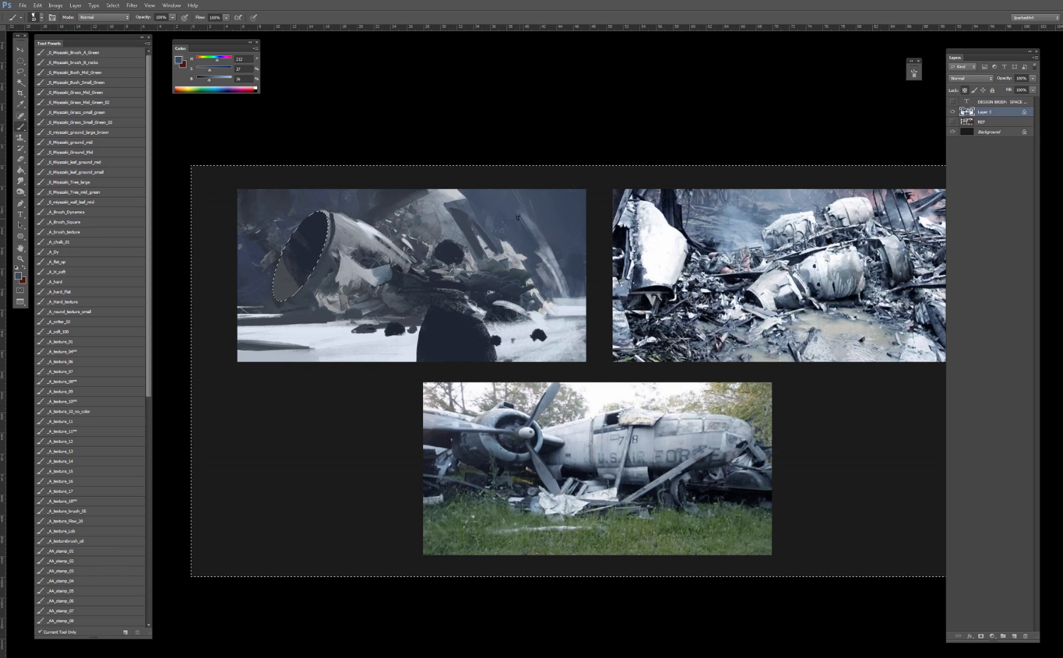
left_click(537, 252, "alt")
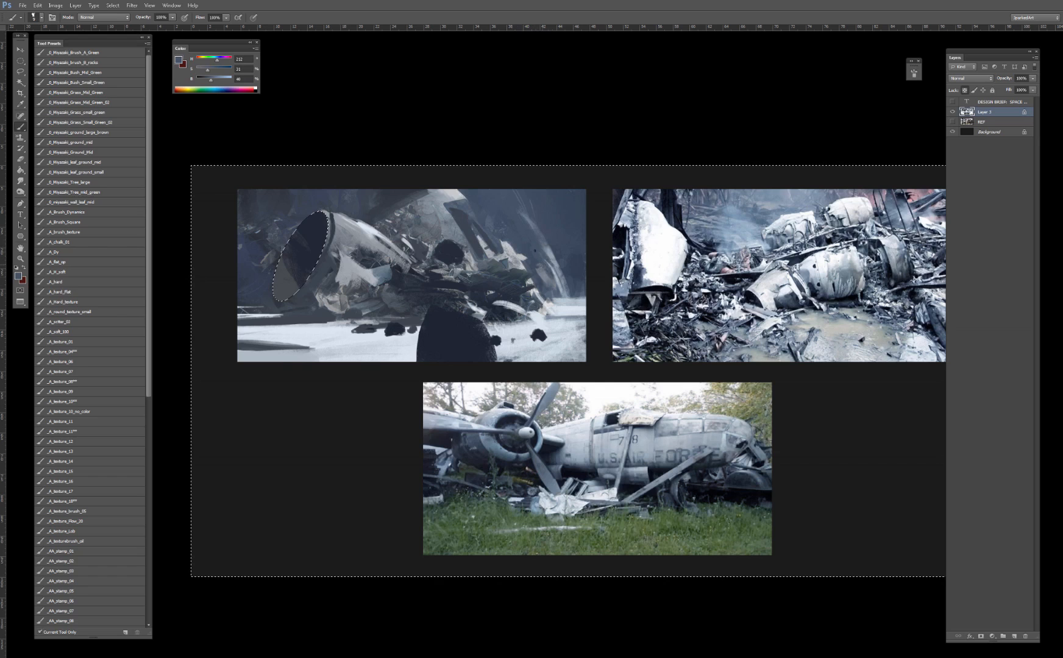
left_click(545, 278, "alt")
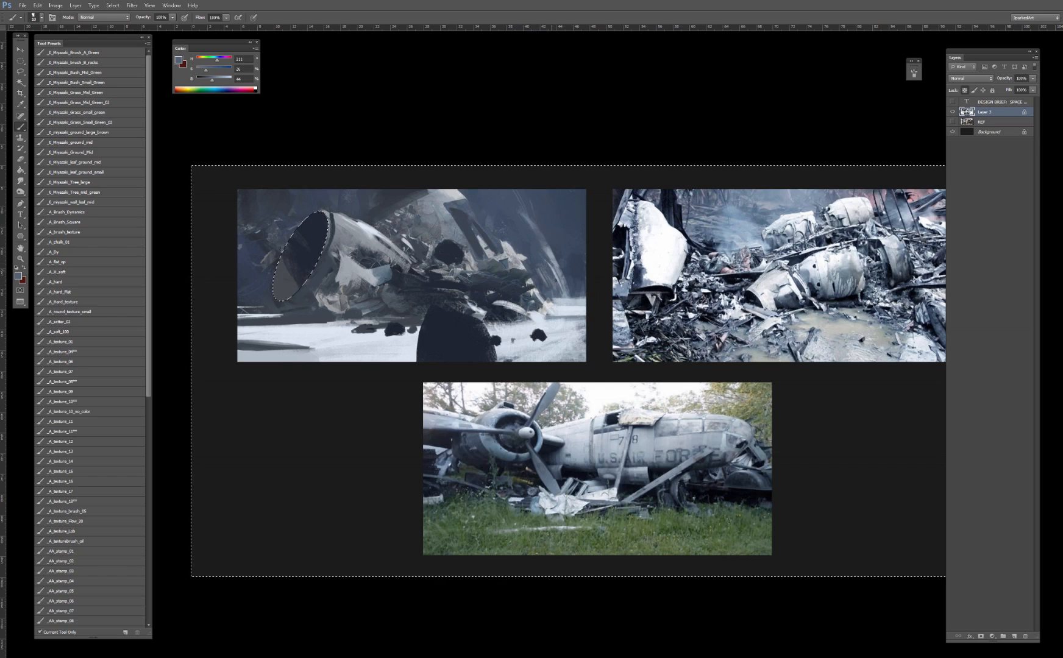
left_click(560, 275, "alt")
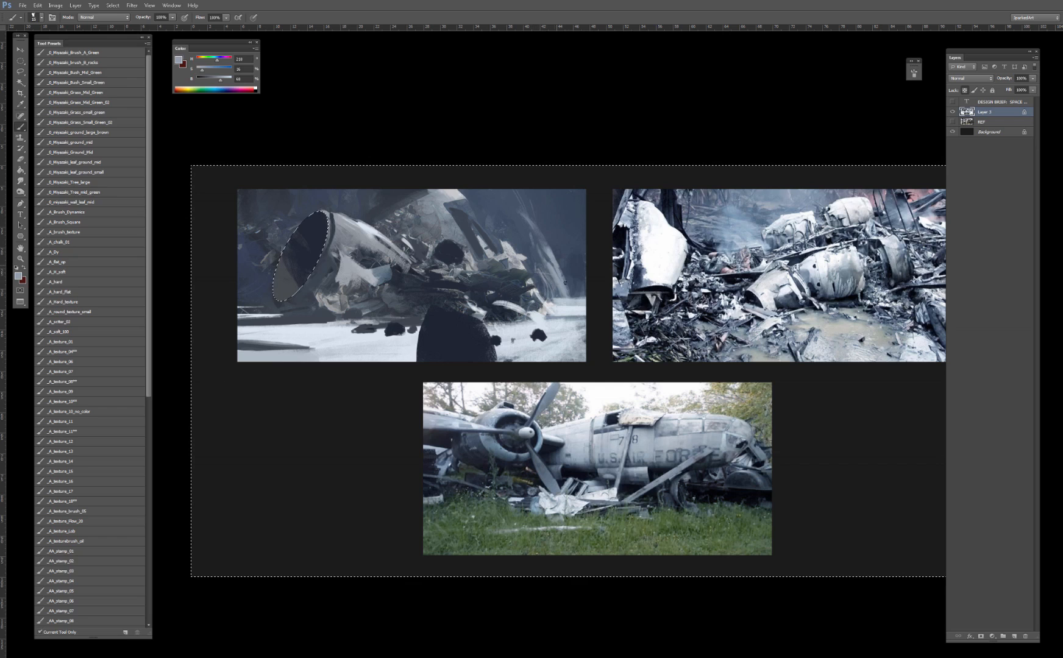
Step: Smudge the edges of the curved hull fragment into the haze with a textured smudge preset
key("r")
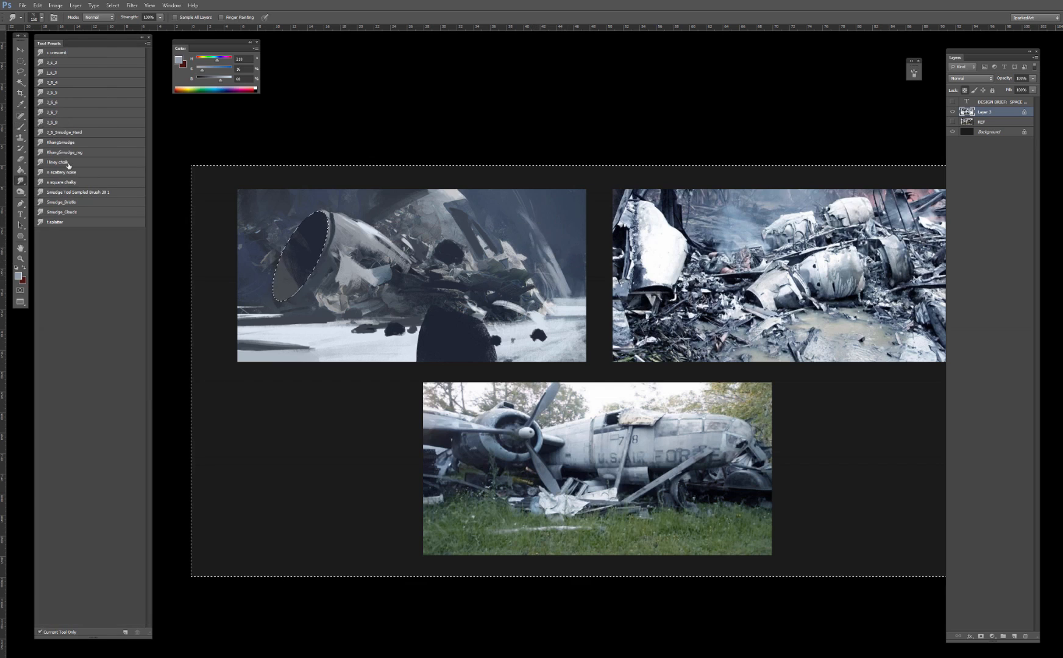
left_click(85, 163)
left_click(86, 172)
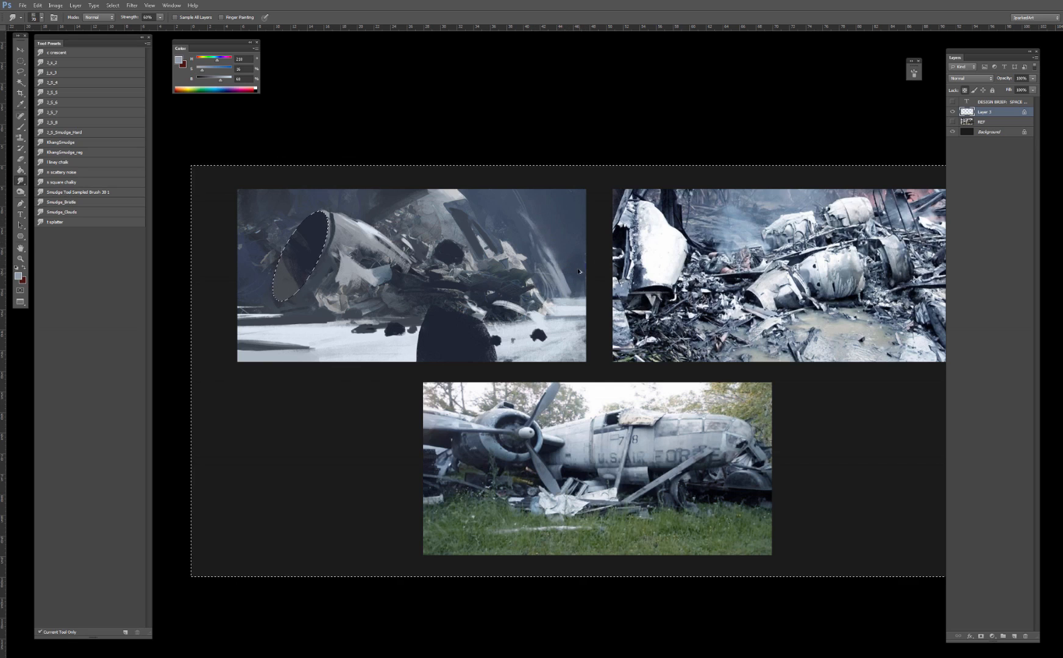
Step: Paint sampled haze tones around the curved fragment and along the upper edge of the large background hull
key("b")
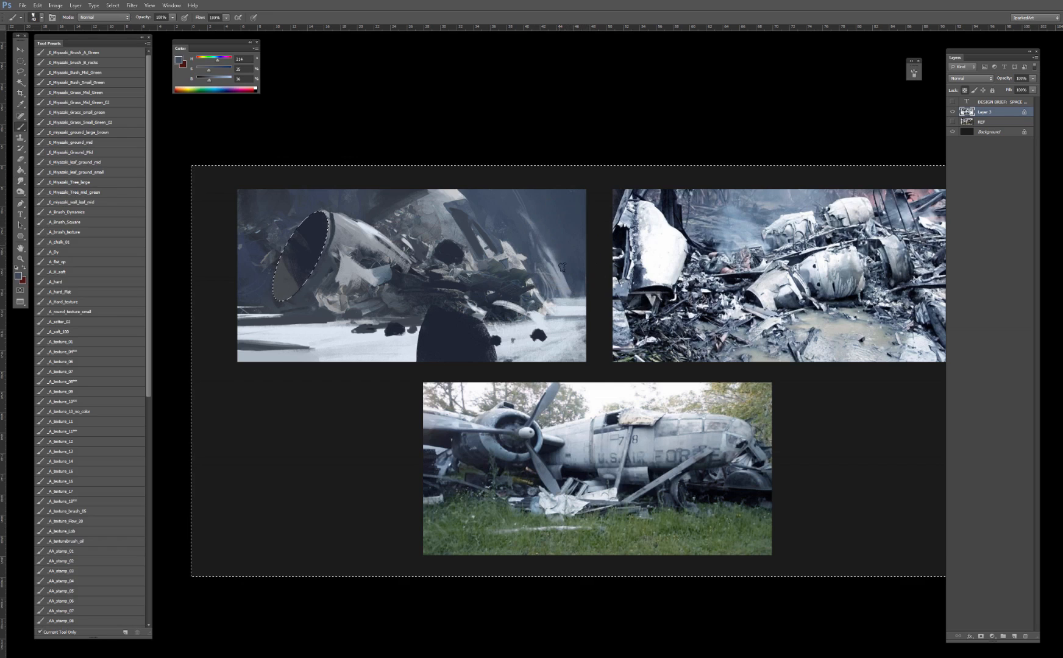
left_click(515, 204, "alt")
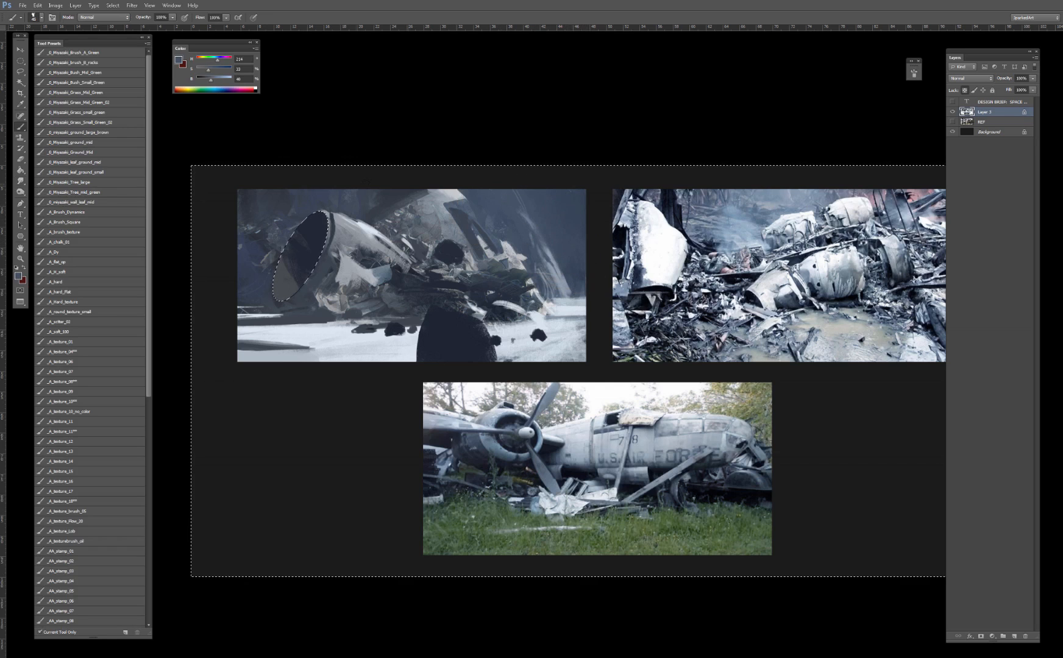
left_click(382, 189, "alt")
left_click_drag(480, 197, 488, 203)
key("bracketleft")
left_click(503, 216, "alt")
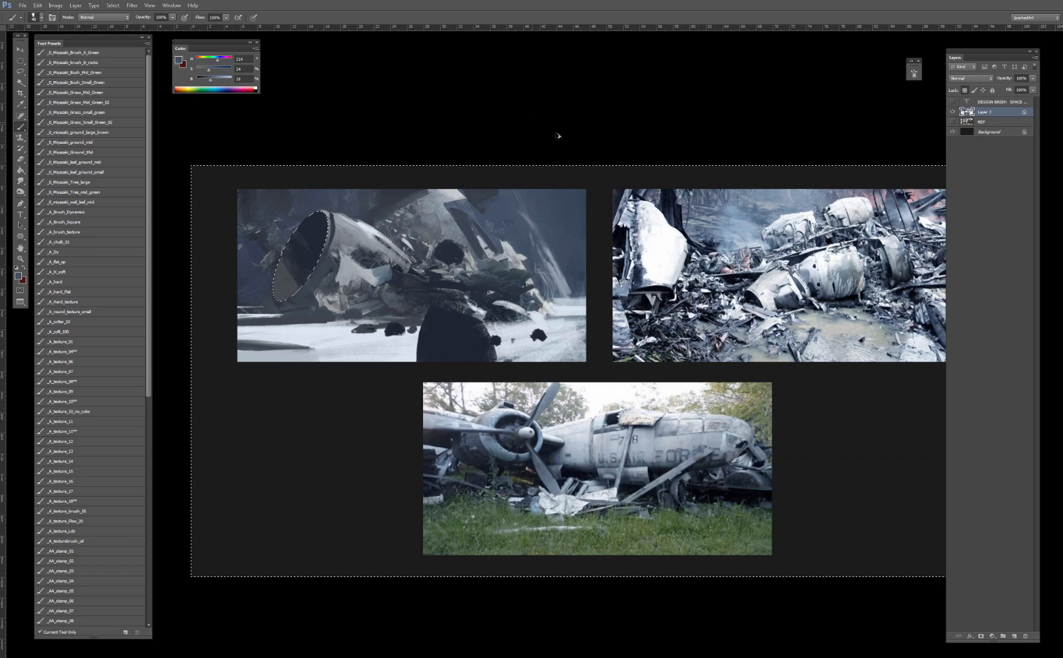
Step: Clear the selection and try darkening the haze around the cone-shaped hull with a large Overlay brush in a sampled dark tone
key("bracketright")
key("bracketright")
key("bracketright")
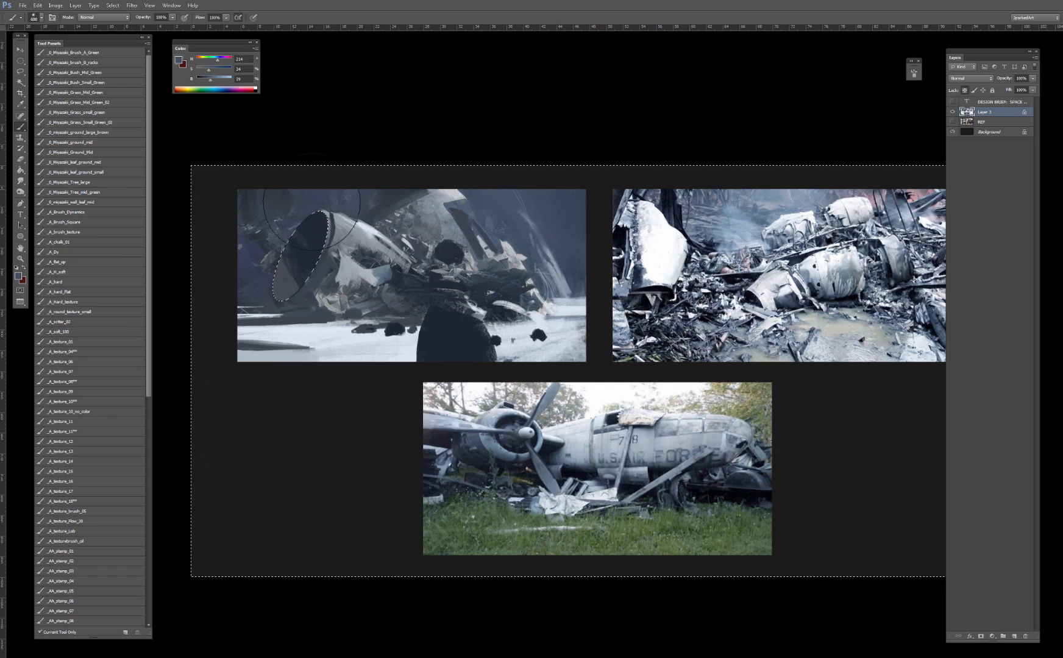
left_click(309, 227, "alt")
right_click(325, 204, "shift")
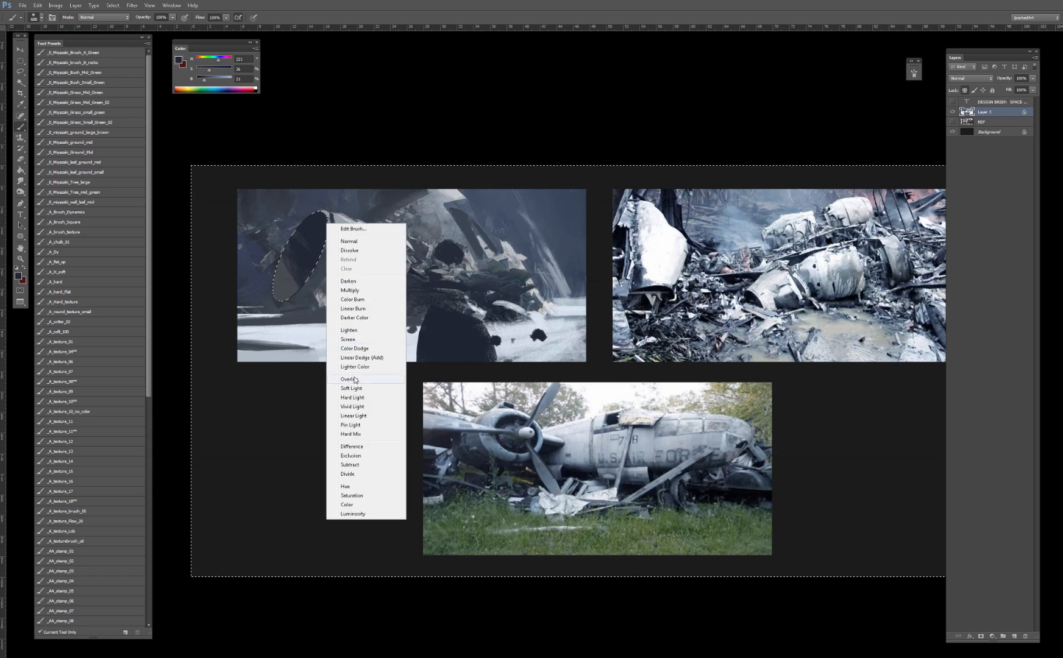
left_click(342, 363)
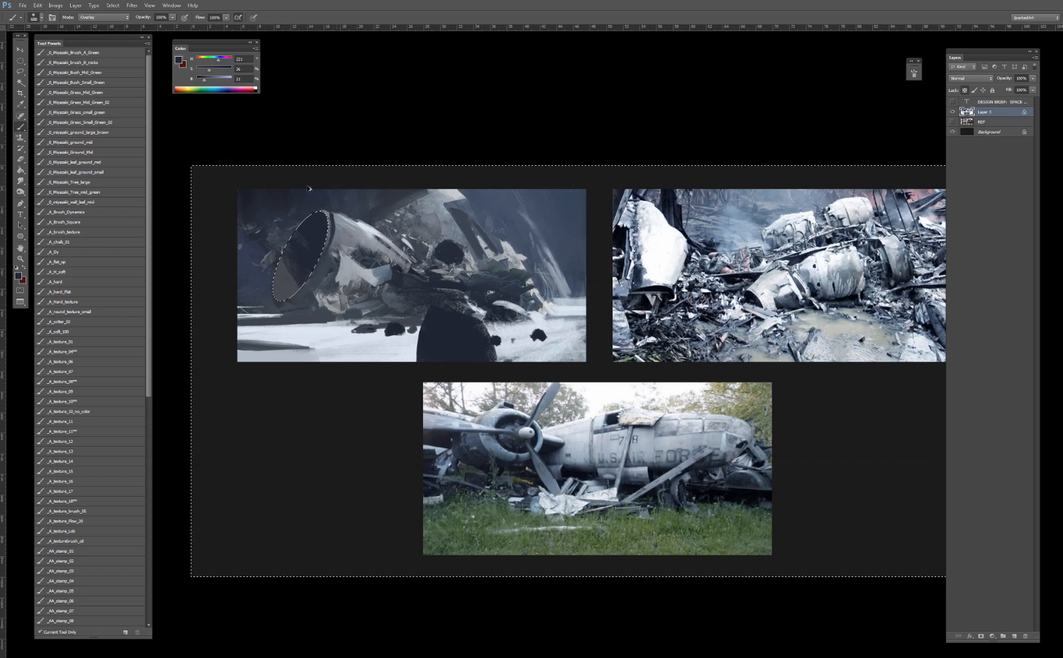
key("ctrl+d")
left_click_drag(269, 224, 261, 253)
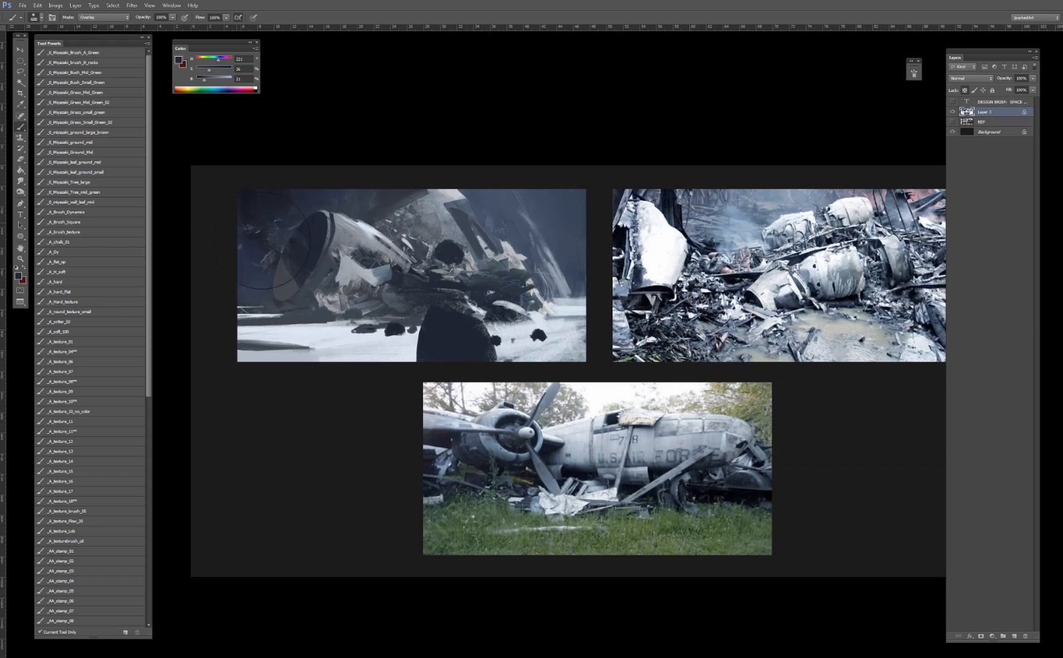
key("ctrl+z")
left_click_drag(265, 207, 332, 210)
left_click_drag(280, 262, 326, 259)
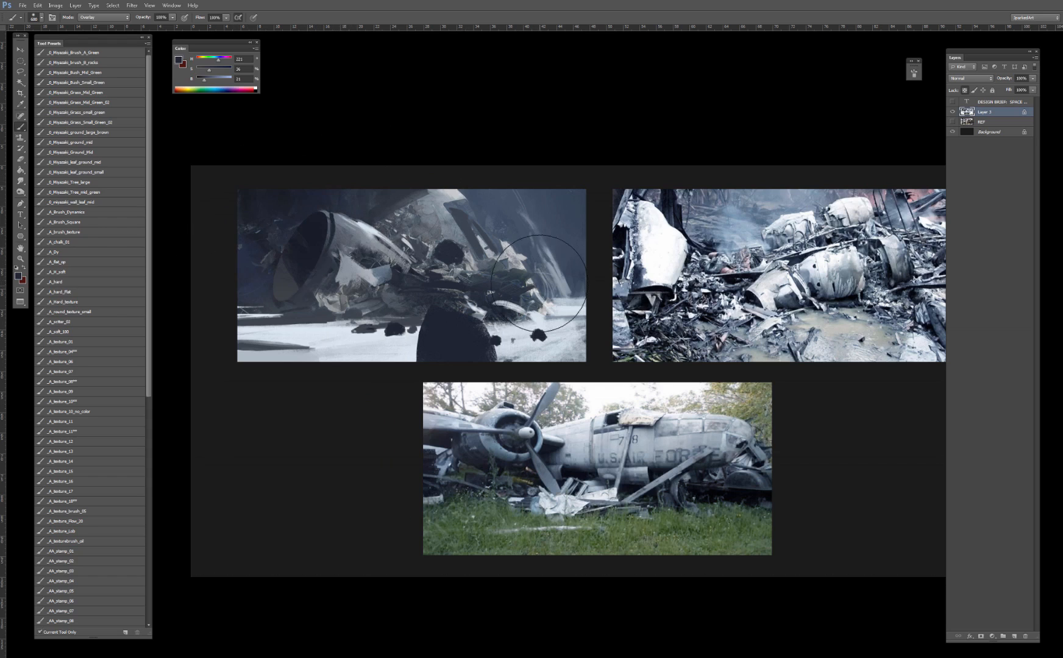
key("ctrl+alt+z")
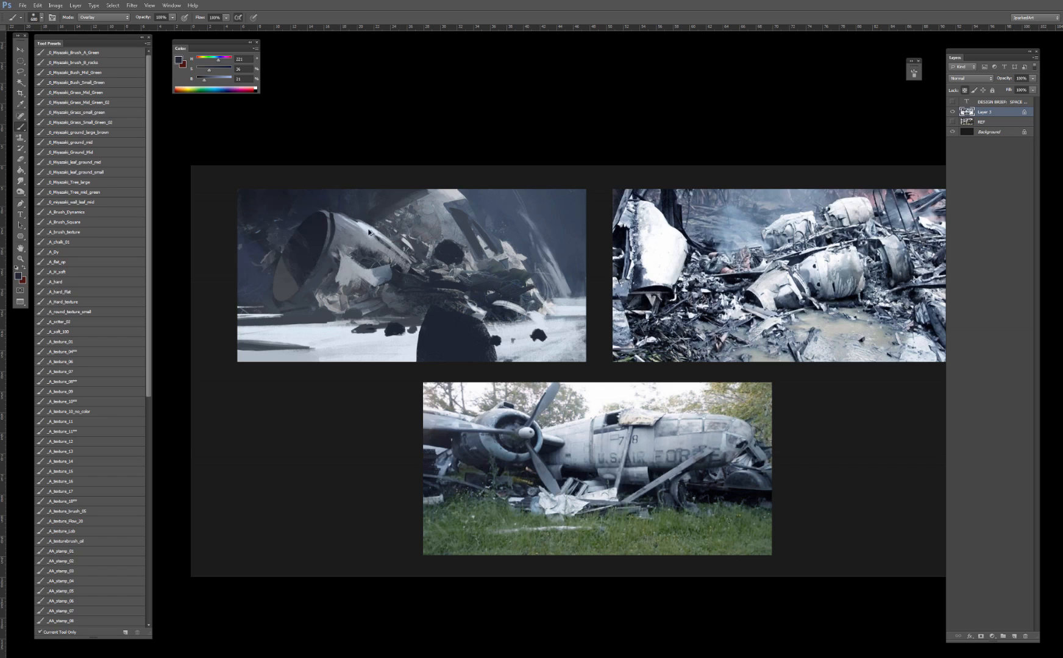
key("ctrl+alt+z")
key("ctrl+alt+z")
key("[")
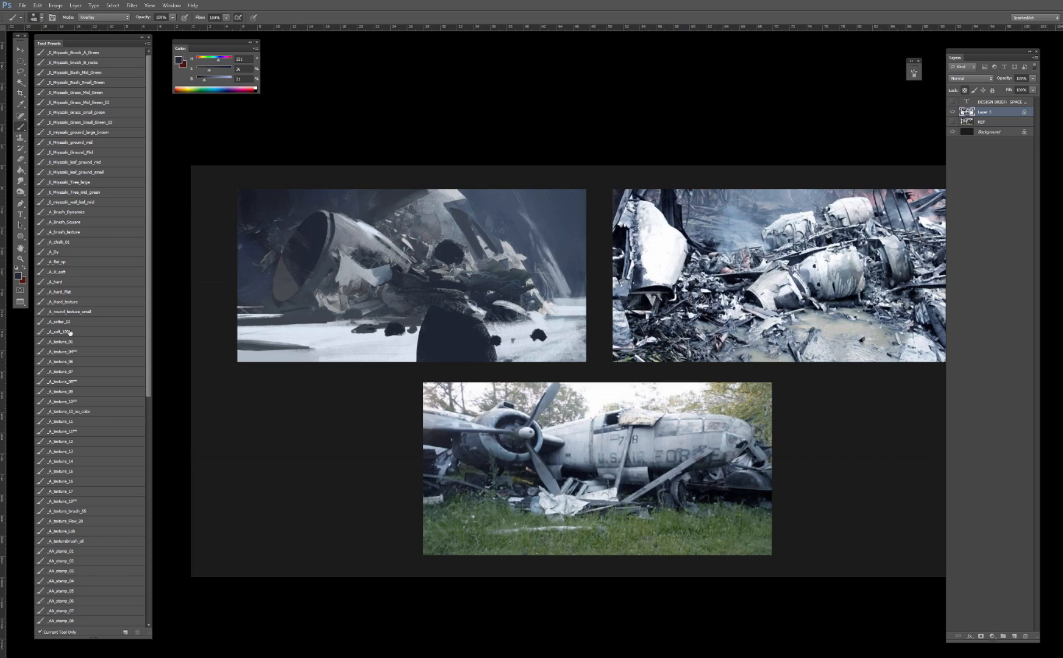
Step: Paint a thin pale spar jutting diagonally above the cone-shaped hull's open end with a Normal-mode textured brush
left_click(80, 380)
left_click(266, 251, "alt")
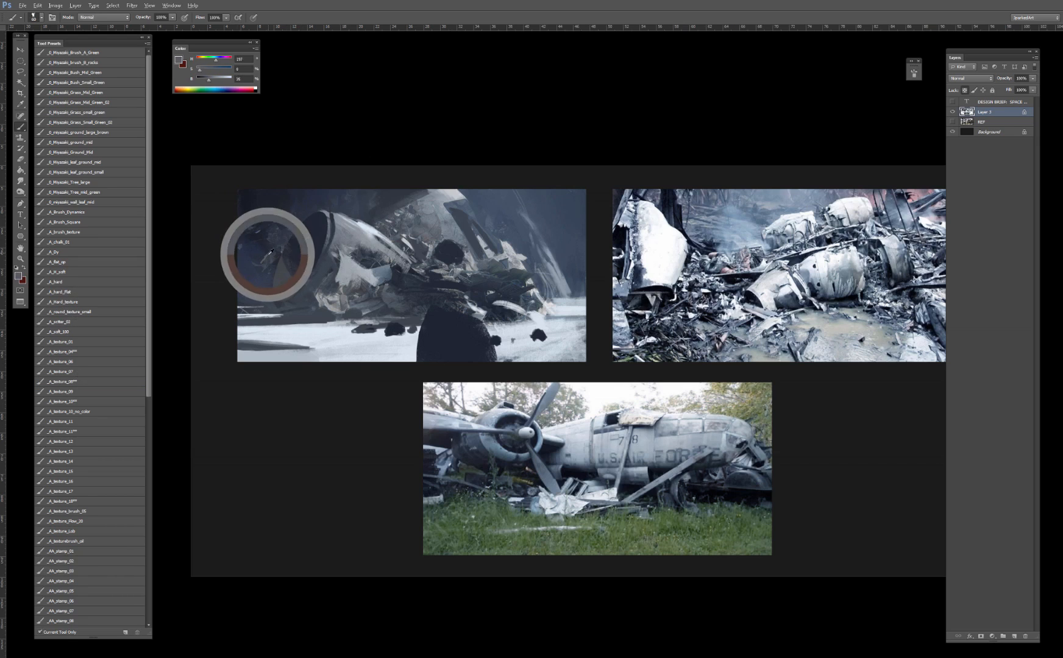
left_click(240, 244, "alt")
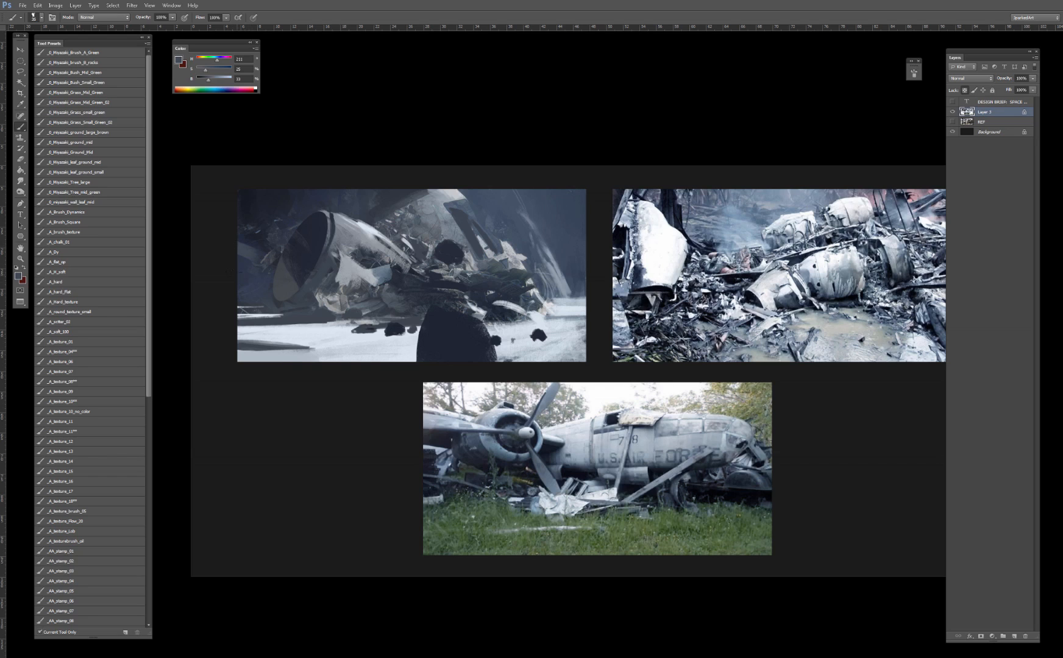
left_click(316, 323, "alt")
left_click_drag(282, 226, 290, 232)
left_click_drag(253, 199, 288, 234)
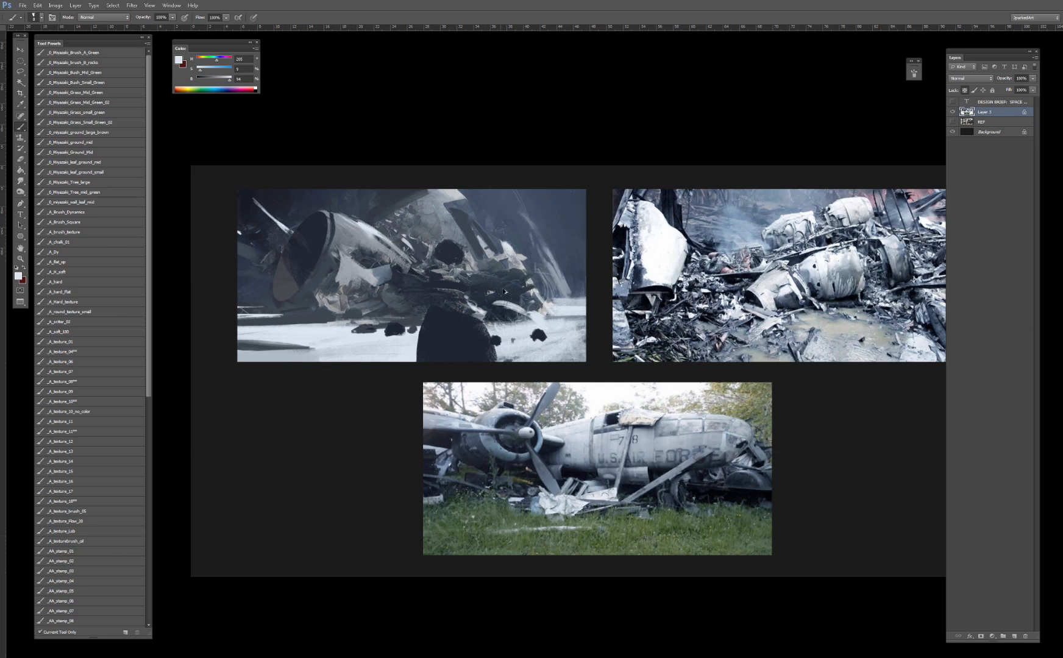
Step: Brush sampled dark grey texture across the large dark foreground wreckage shape
left_click(440, 344, "alt")
left_click(437, 321, "alt")
left_click(498, 282, "alt")
left_click(507, 276, "alt")
left_click_drag(436, 312, 463, 325)
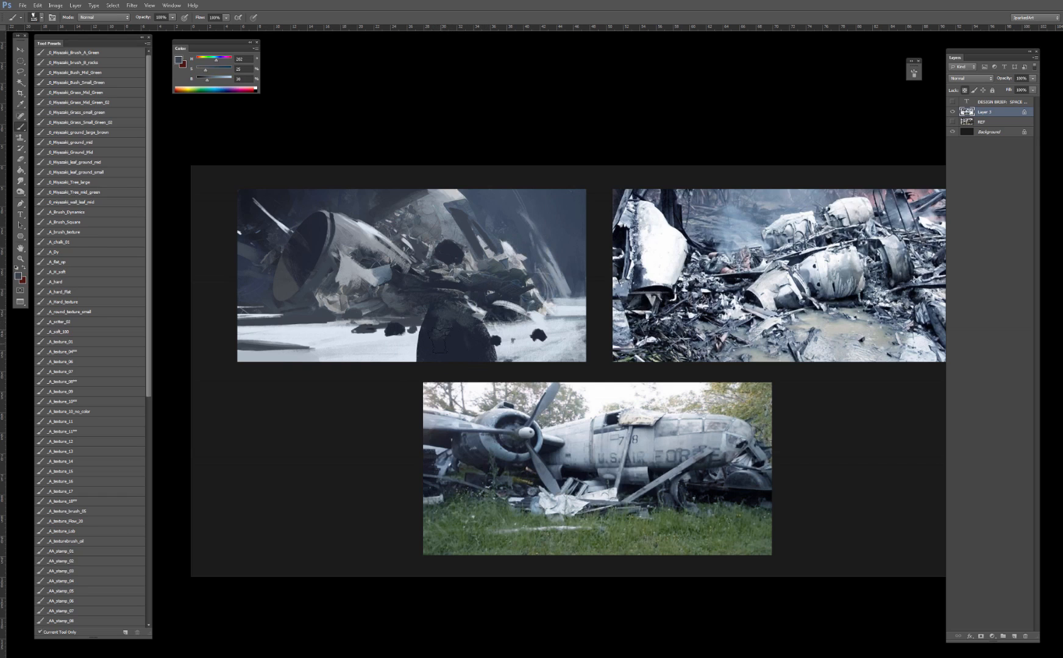
mouse_move(449, 339)
left_mouse_down()
mouse_move(471, 365)
mouse_move(478, 348)
left_mouse_up()
Step: Add small black holes and a rougher dark edge to the foreground wreckage shape
key("[")
key("[")
key("[")
key("[")
key("[")
key("[")
key("[")
key("[")
key("[")
left_click(431, 340, "alt")
left_click(476, 137, "alt")
mouse_move(430, 334)
left_mouse_down()
mouse_move(423, 360)
mouse_move(426, 326)
mouse_move(434, 353)
mouse_move(445, 321)
left_mouse_up()
key("]")
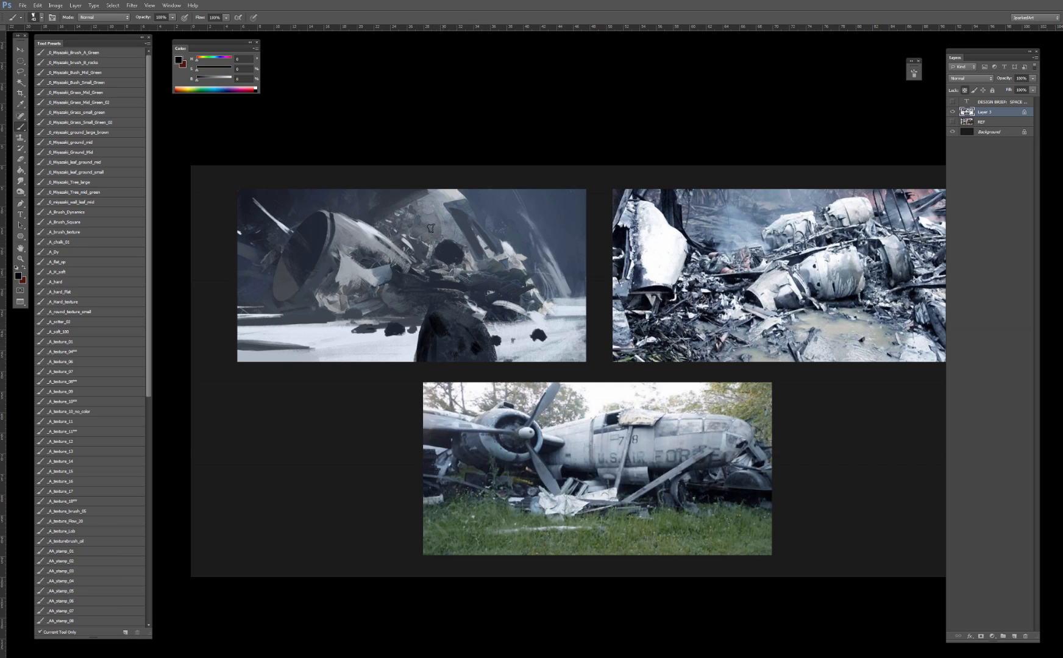
Step: Refine the foreground wreckage and the nearby ground edge with sampled dark, haze and pale tones
left_click(451, 311, "alt")
left_click(268, 255, "alt")
left_click(507, 330, "alt")
left_click(467, 210, "alt")
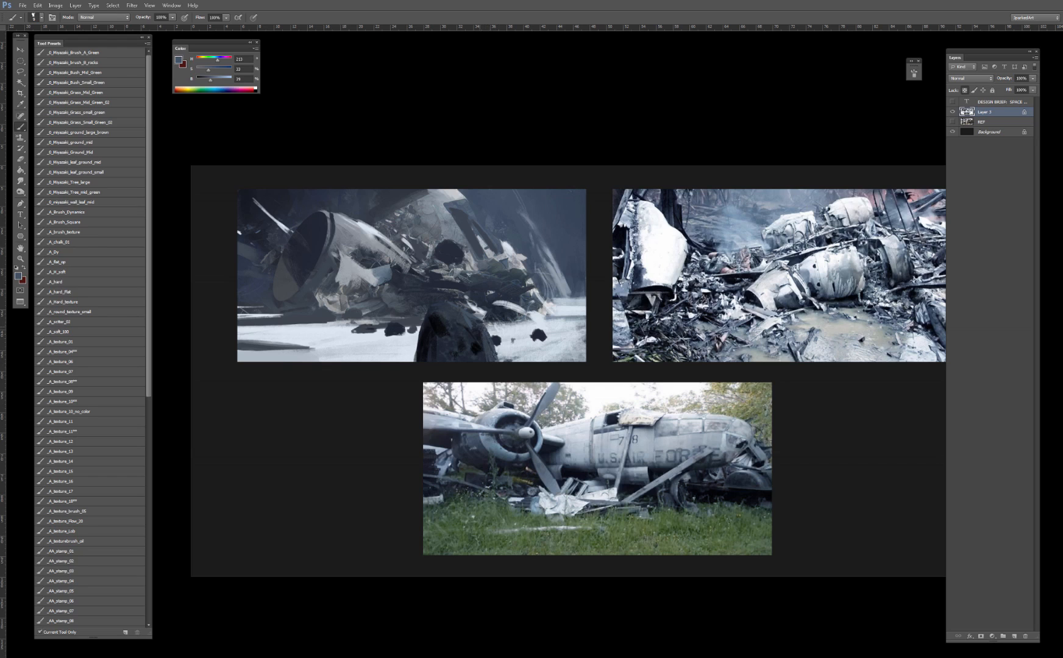
left_click(401, 345, "alt")
mouse_move(426, 302)
left_mouse_down()
mouse_move(381, 271)
mouse_move(393, 337)
left_mouse_up()
Step: Touch up the small rocks and ground beside the foreground wreckage, toward the debris pile's right end, with sampled tones
left_click(535, 323, "alt")
left_click(511, 332, "alt")
left_click(502, 317, "alt")
left_click_drag(525, 328, 500, 325)
Step: Paint flat dark rock streaks on the pale ground below the cone-shaped hull, undoing unwanted strokes
left_click(366, 328, "alt")
mouse_move(357, 326)
left_mouse_down()
mouse_move(296, 328)
mouse_move(323, 327)
left_mouse_up()
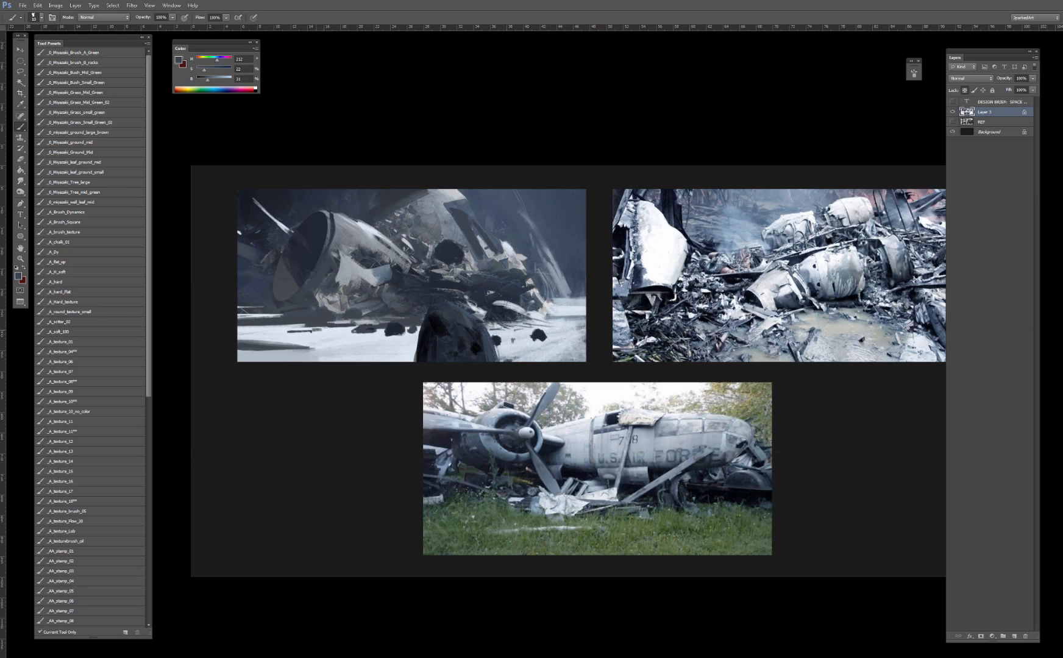
key("ctrl+z")
left_click_drag(324, 329, 345, 335)
key("ctrl+z")
mouse_move(385, 337)
left_mouse_down()
mouse_move(342, 336)
mouse_move(417, 342)
left_mouse_up()
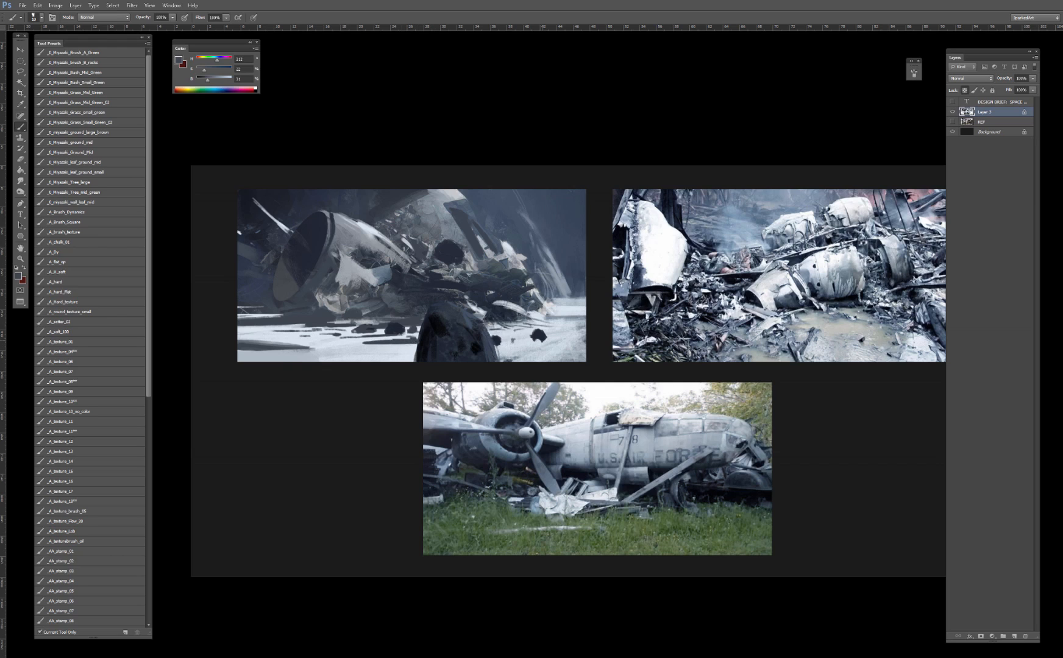
Step: Try adding dark streaks on the ground beside the foreground wreckage and in the thumbnail's lower-left corner
left_click_drag(546, 340, 500, 340)
key("ctrl+z")
left_click_drag(257, 354, 238, 351)
key("ctrl+z")
Step: Paint over the dark shadow streak in the lower-left foreground with a textured brush and sampled pale ground tones
left_click(80, 372)
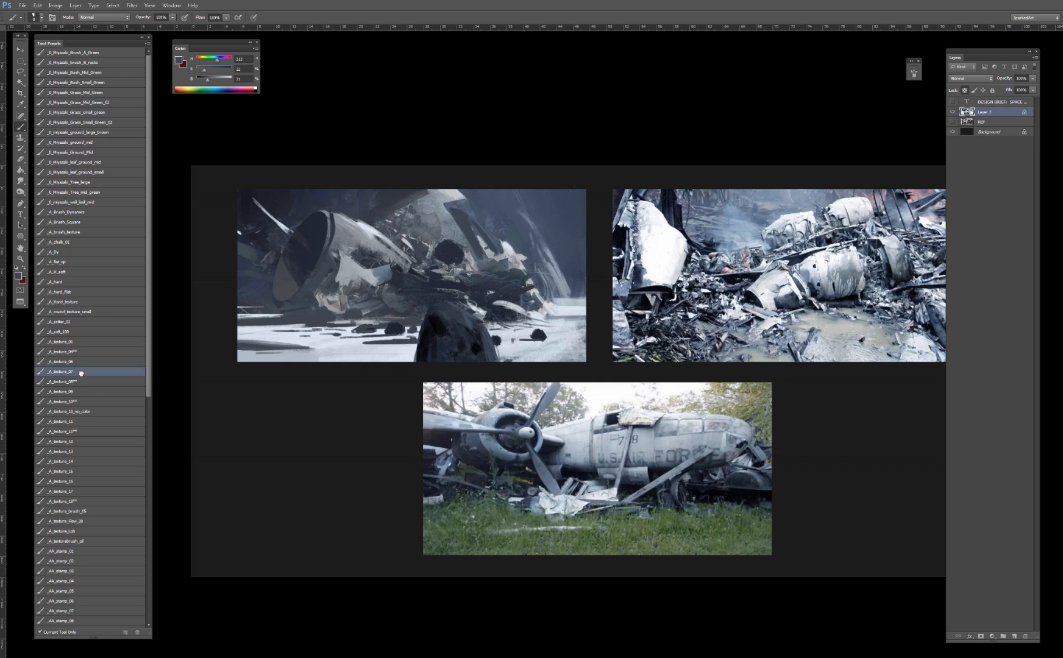
left_click(97, 362)
left_click(318, 354, "alt")
mouse_move(276, 351)
left_mouse_down()
mouse_move(241, 347)
mouse_move(292, 347)
mouse_move(239, 347)
left_mouse_up()
left_click(327, 349, "alt")
key("bracketright")
key("bracketright")
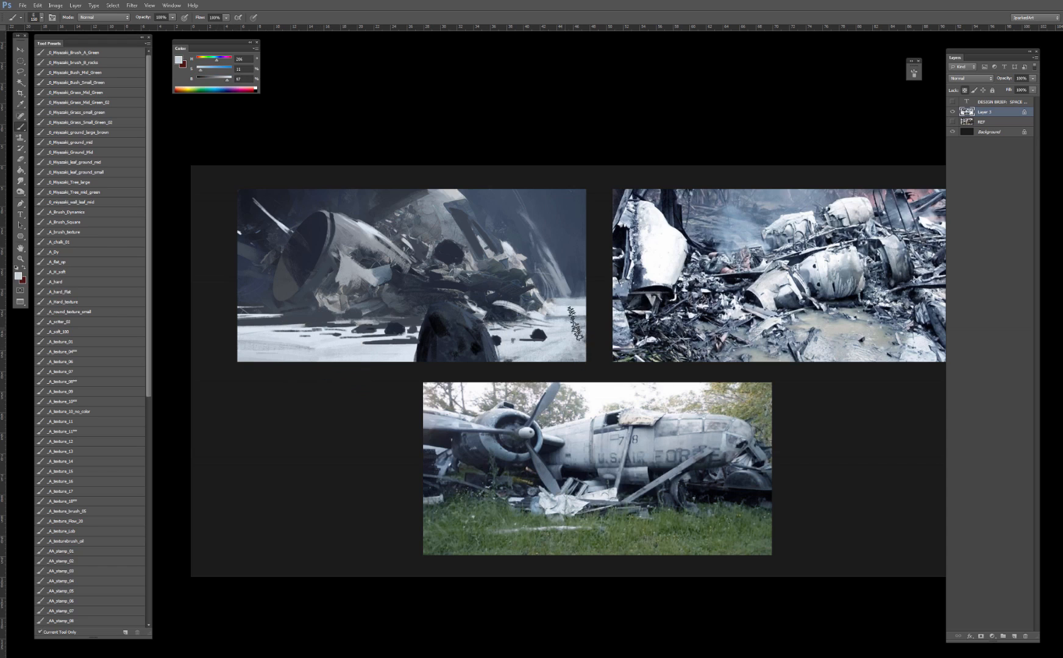
Step: Brush a sampled mid grey-blue texture across the pale ground from the right horizon toward the debris foot
left_click(562, 309, "alt")
right_click(548, 315)
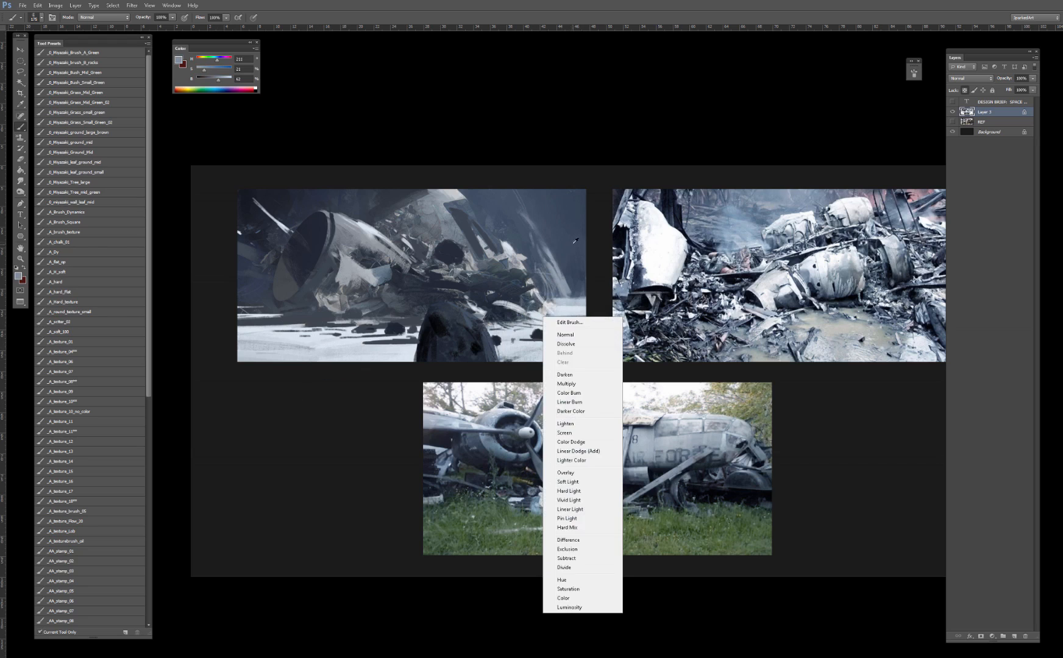
key("Escape")
left_click_drag(566, 307, 379, 328)
Step: Select the connected dark haze, wreckage and ground shadow areas of the first thumbnail with the Magic Wand
key("w")
left_click(452, 334)
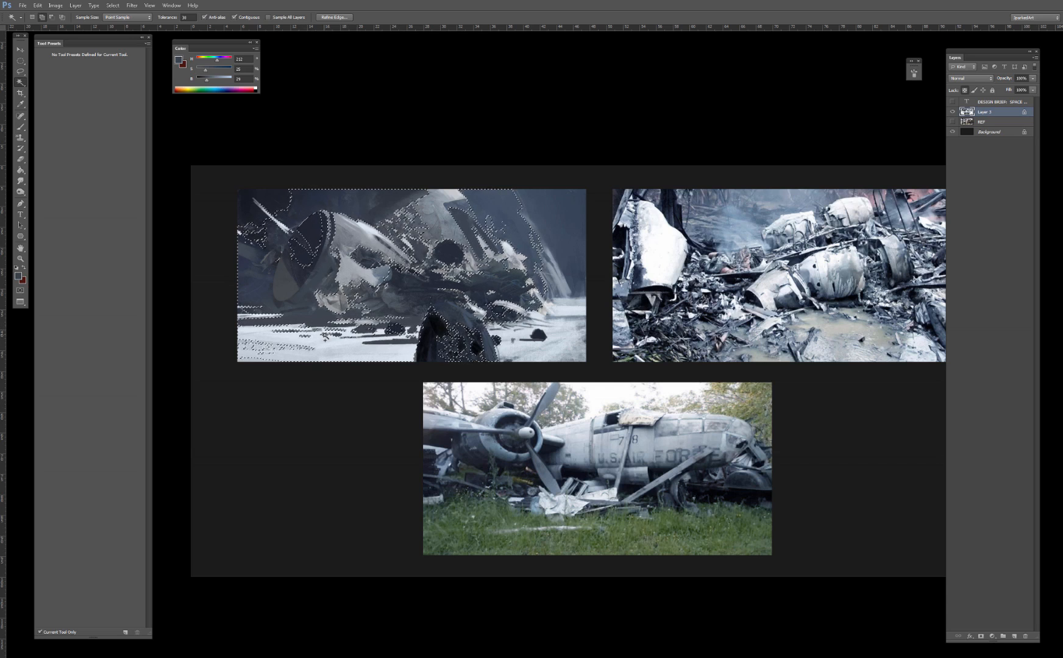
key("ctrl+z")
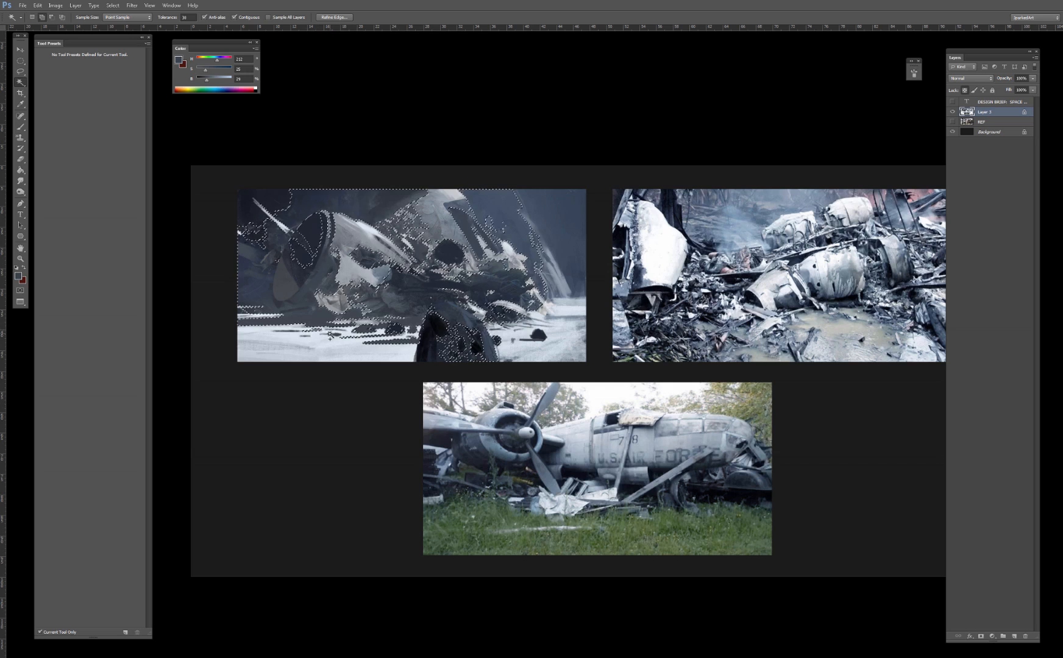
left_click(297, 334)
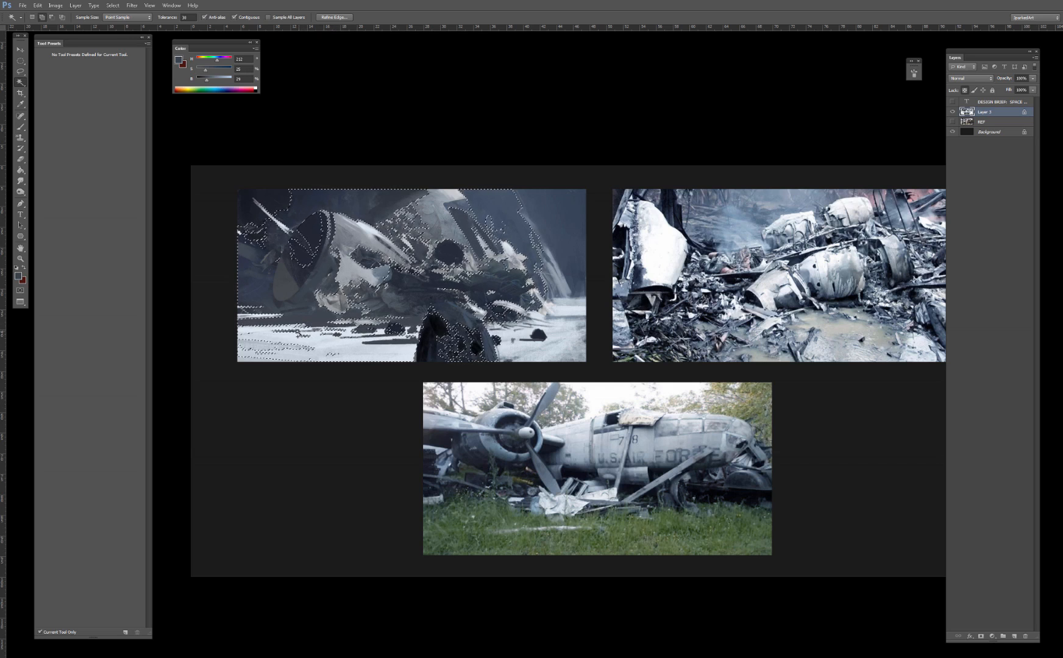
Step: With the selection edges hidden, brush a lightened grey-blue over the selected shadows beside the foreground wreckage
key("b")
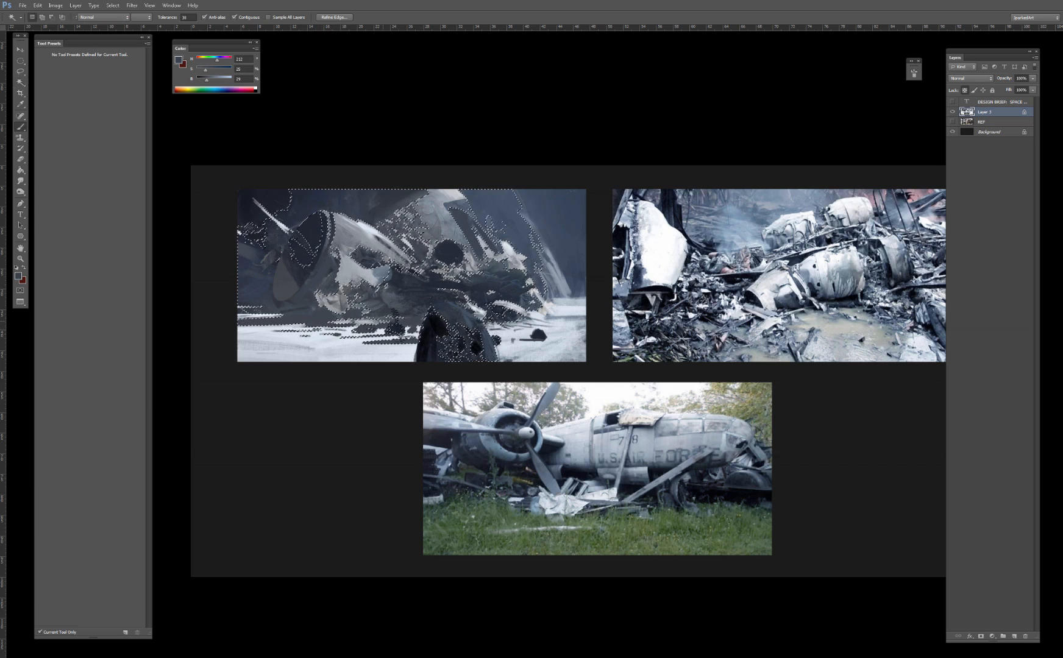
left_click(405, 319, "alt")
left_click(539, 221, "alt")
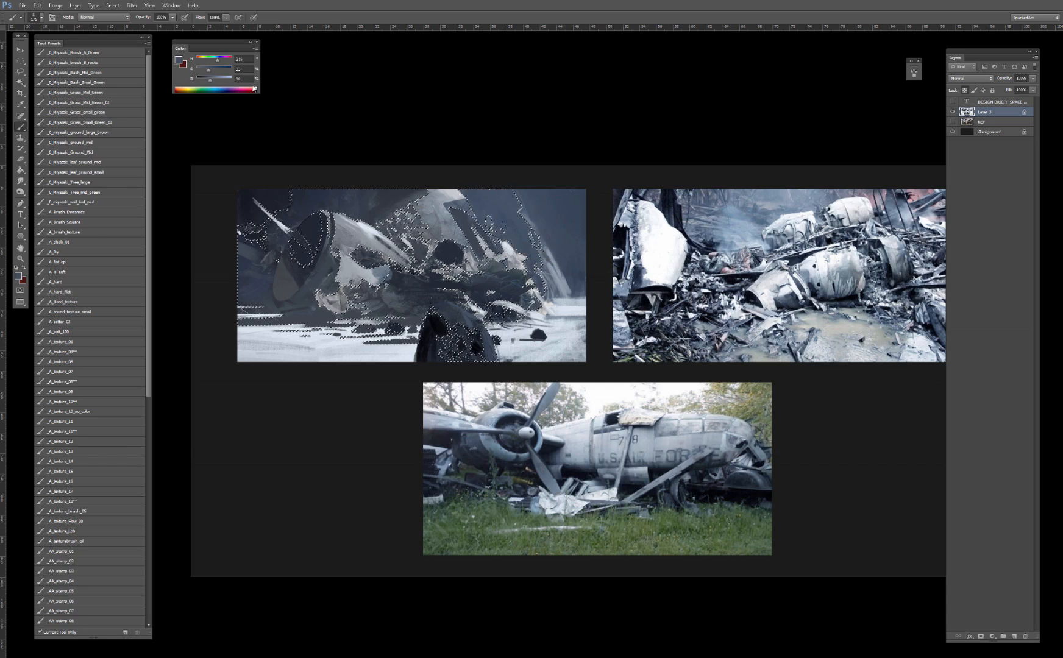
left_click(214, 79)
left_click(210, 69)
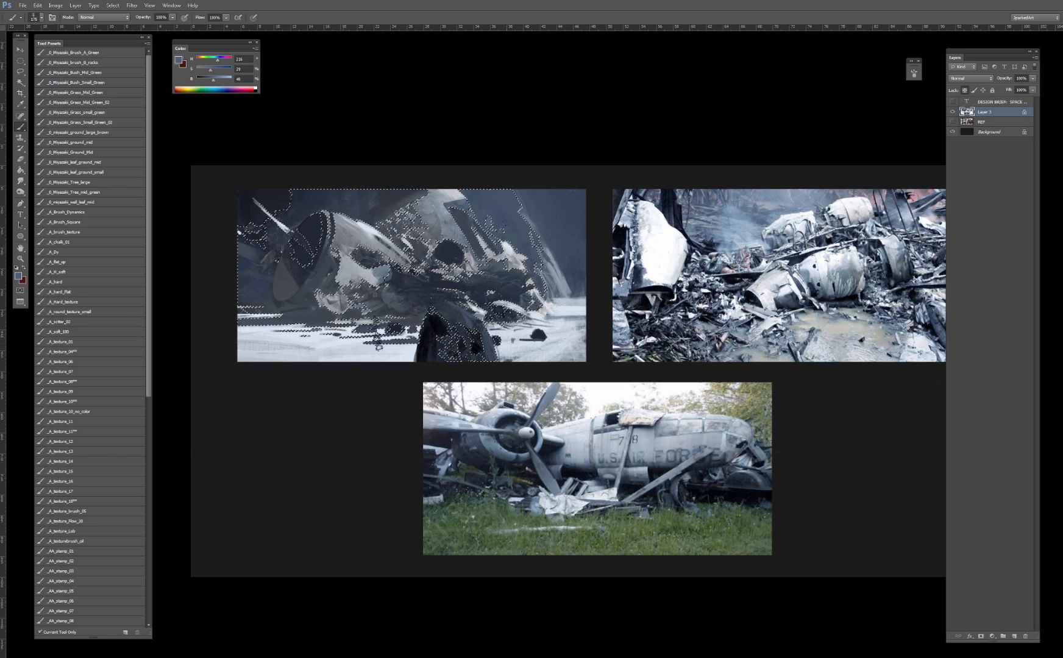
key("ctrl+h")
key("bracketleft")
key("bracketleft")
key("bracketleft")
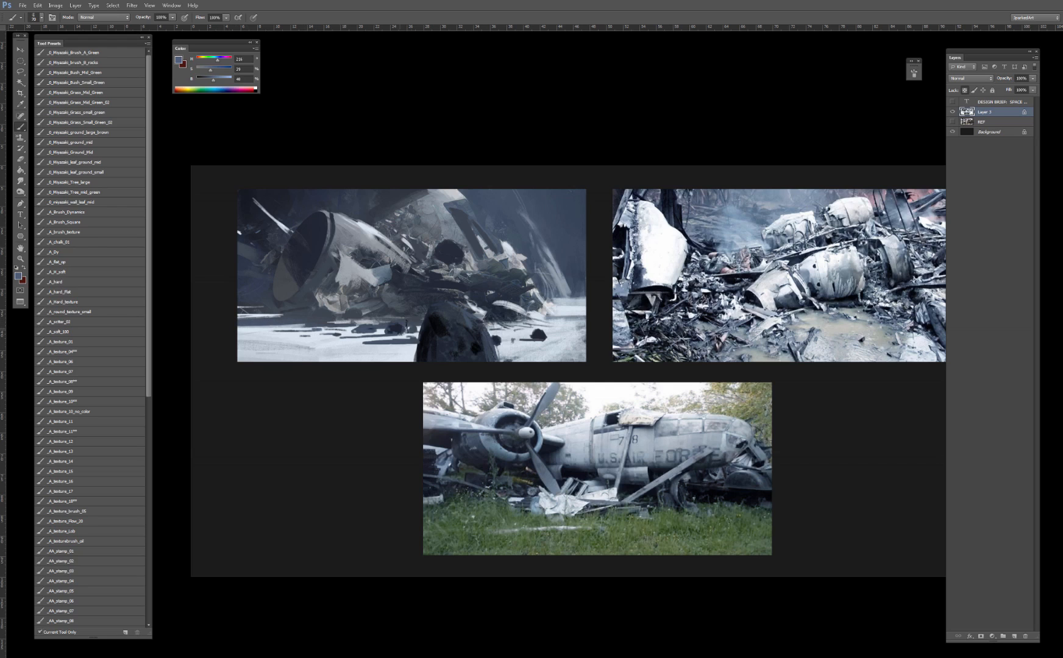
key("bracketright")
left_click_drag(523, 324, 494, 322)
Step: Deepen the foreground wreckage piece using an enlarged brush and a near-black sampled from its edge
key("bracketright")
key("bracketright")
key("bracketright")
key("bracketright")
key("bracketright")
key("bracketright")
left_click(439, 332, "alt")
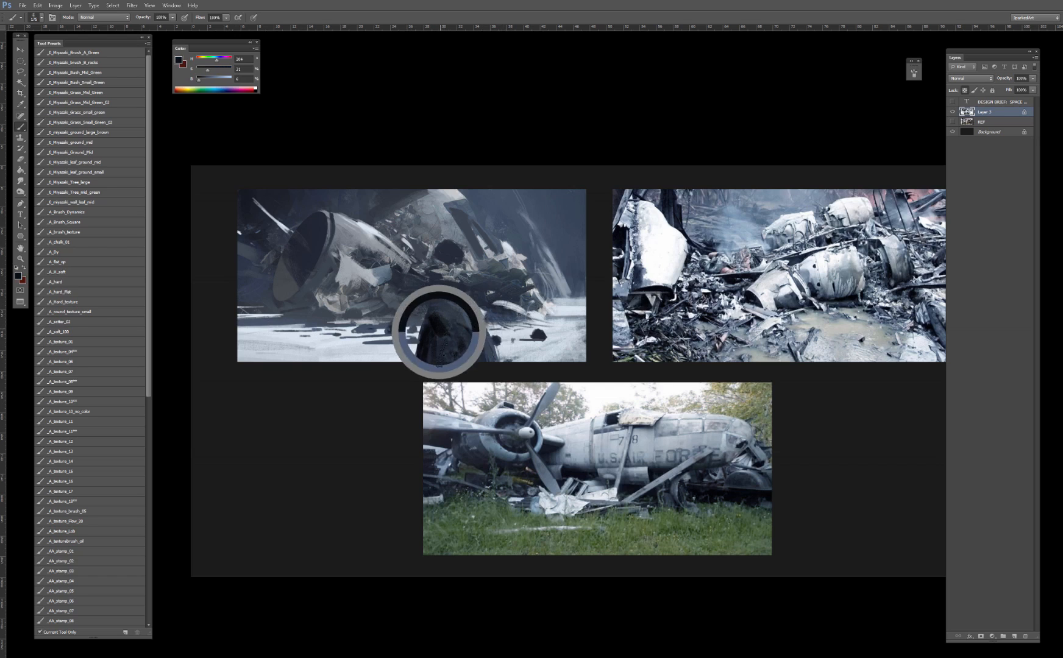
key("bracketleft")
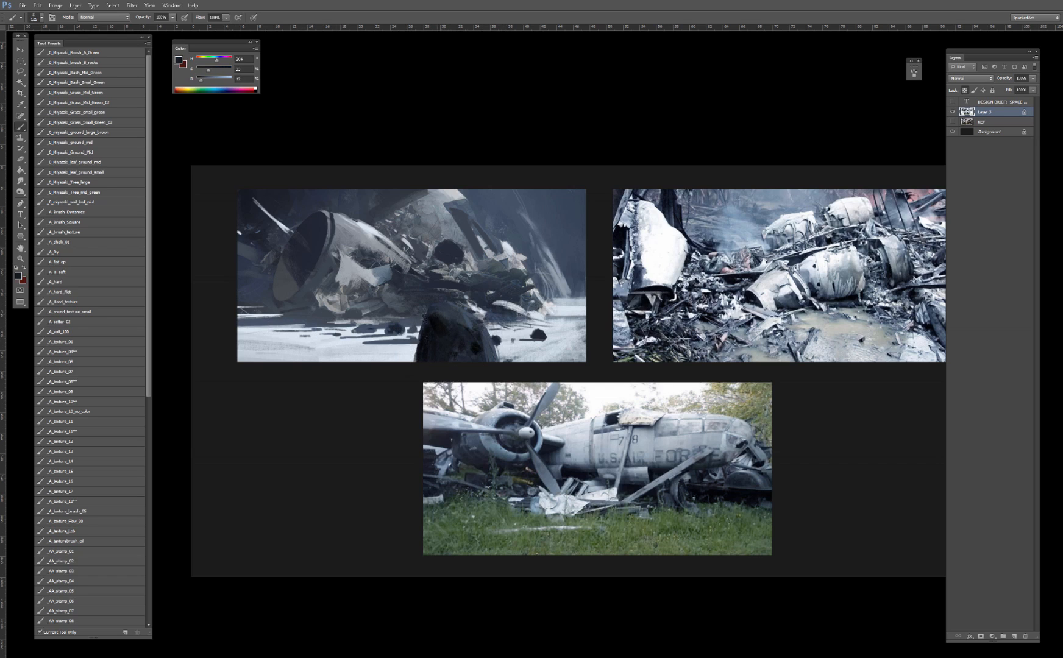
Step: Blend sampled pale ground tones over the thumbnail's lower-left foreground and the ground below the right horizon
key("bracketright")
key("bracketright")
key("bracketright")
left_click(325, 346, "alt")
left_click_drag(323, 346, 279, 349)
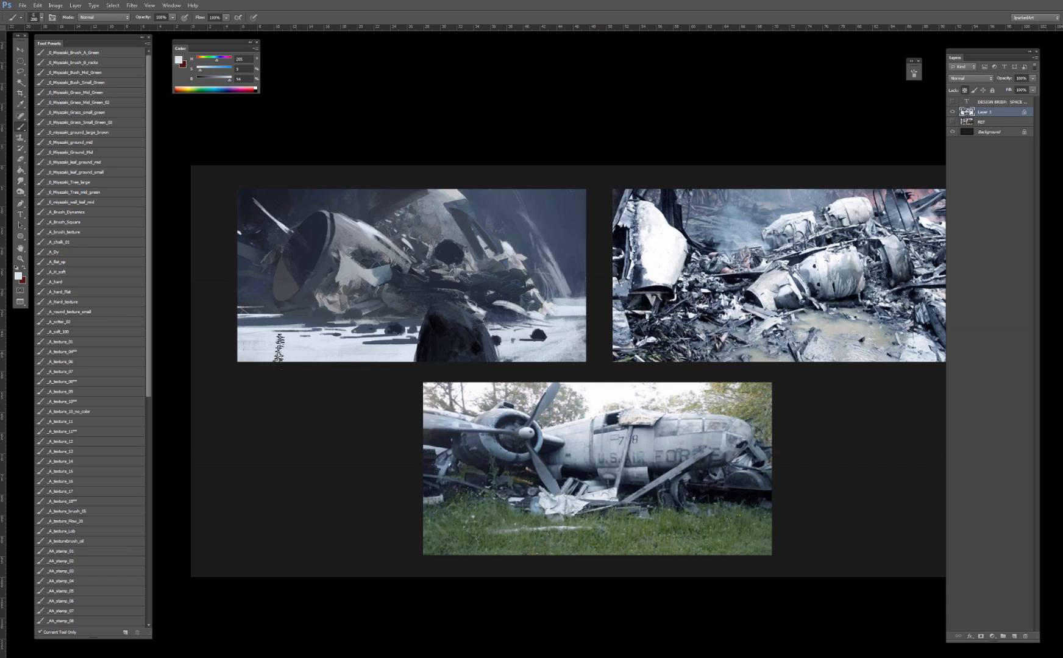
key("bracketleft")
key("bracketleft")
key("bracketleft")
left_click(573, 298, "alt")
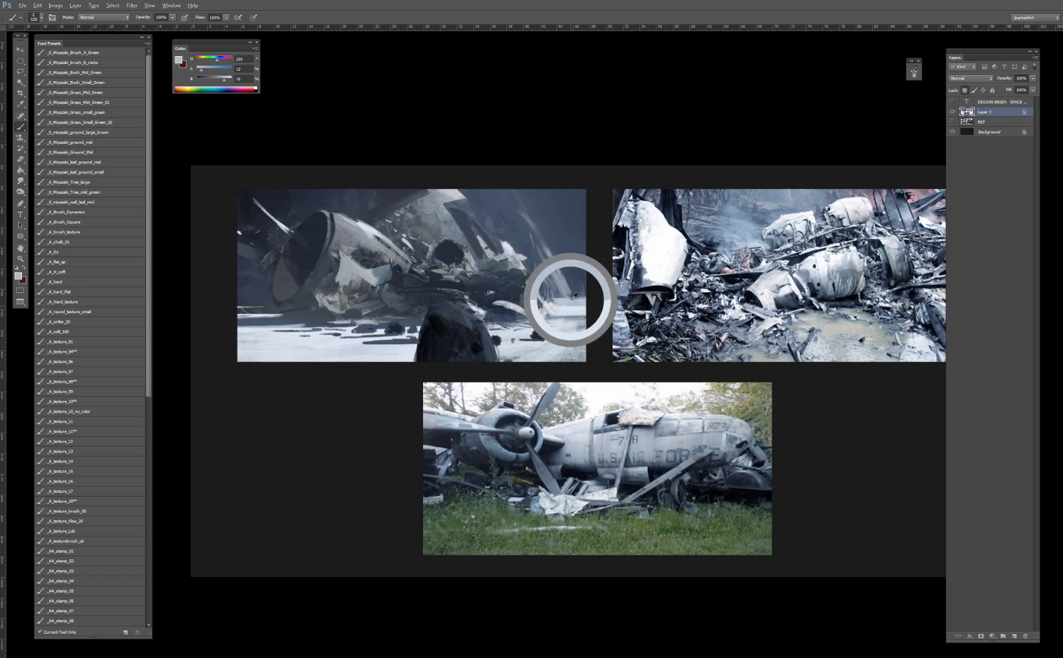
left_click_drag(571, 300, 569, 313)
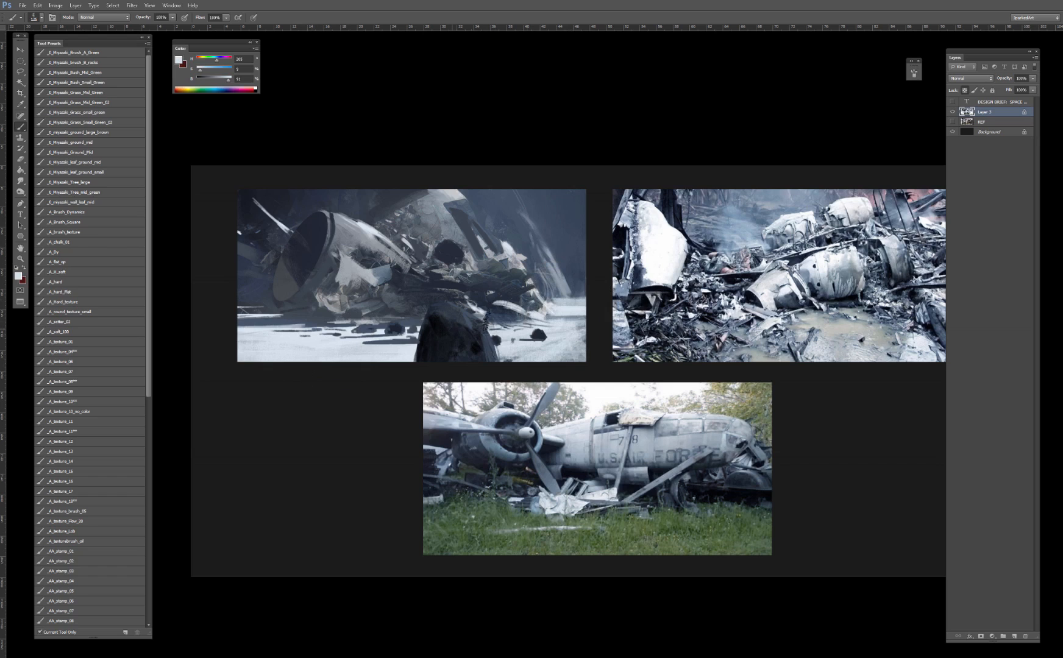
Step: Tint the pale ground left of the foreground wreckage with a more saturated light blue using the Darken brush mode
key("bracketright")
left_click(267, 323, "alt")
left_click_drag(214, 81, 229, 82)
right_click(332, 322, "shift")
left_click(366, 379)
key("bracketleft")
key("bracketleft")
key("bracketleft")
key("bracketleft")
left_click_drag(238, 327, 289, 328)
key("bracketright")
key("bracketright")
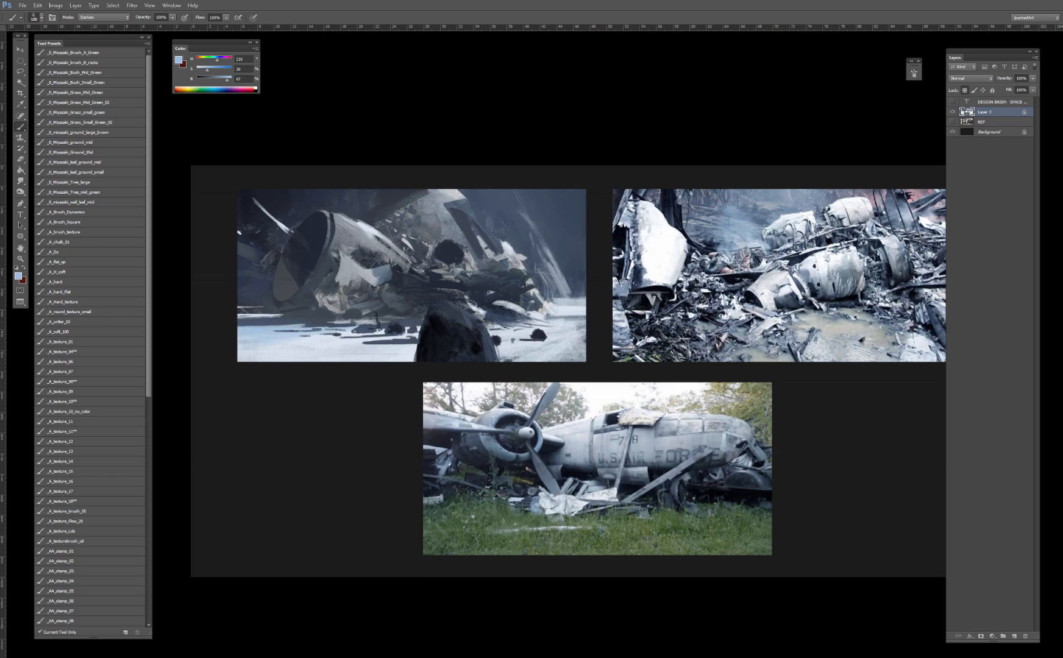
key("bracketright")
key("bracketright")
key("bracketleft")
key("bracketleft")
key("bracketleft")
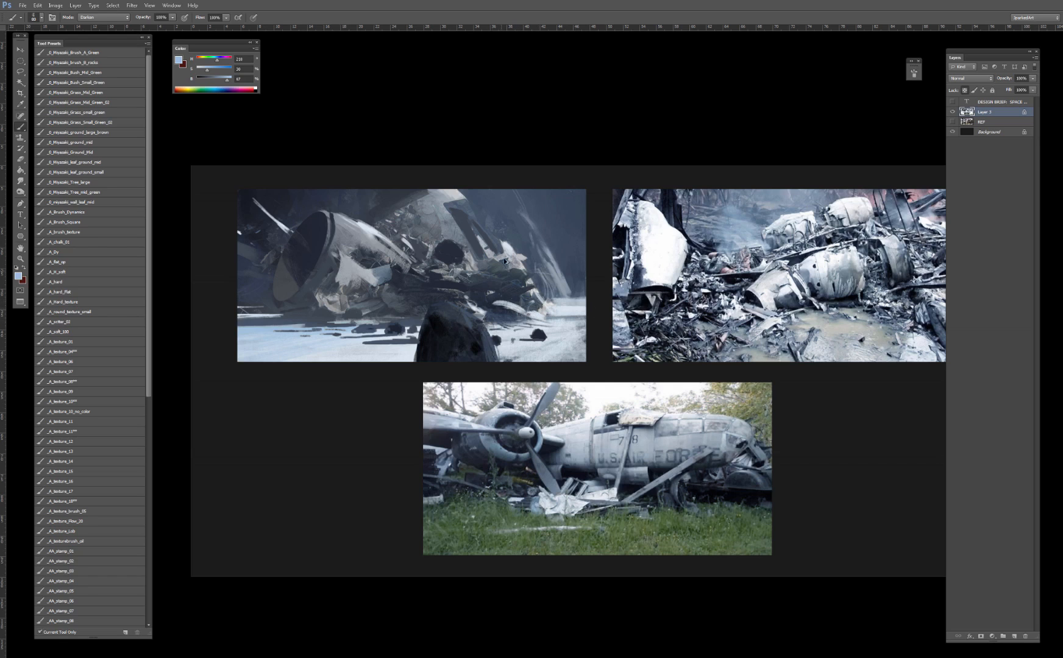
Step: Darken the base of the debris pile with a sampled dark blue, and undo the stroke on the upper hull
left_click(504, 299, "alt")
mouse_move(494, 301)
left_mouse_down()
mouse_move(515, 308)
mouse_move(472, 306)
left_mouse_up()
key("[")
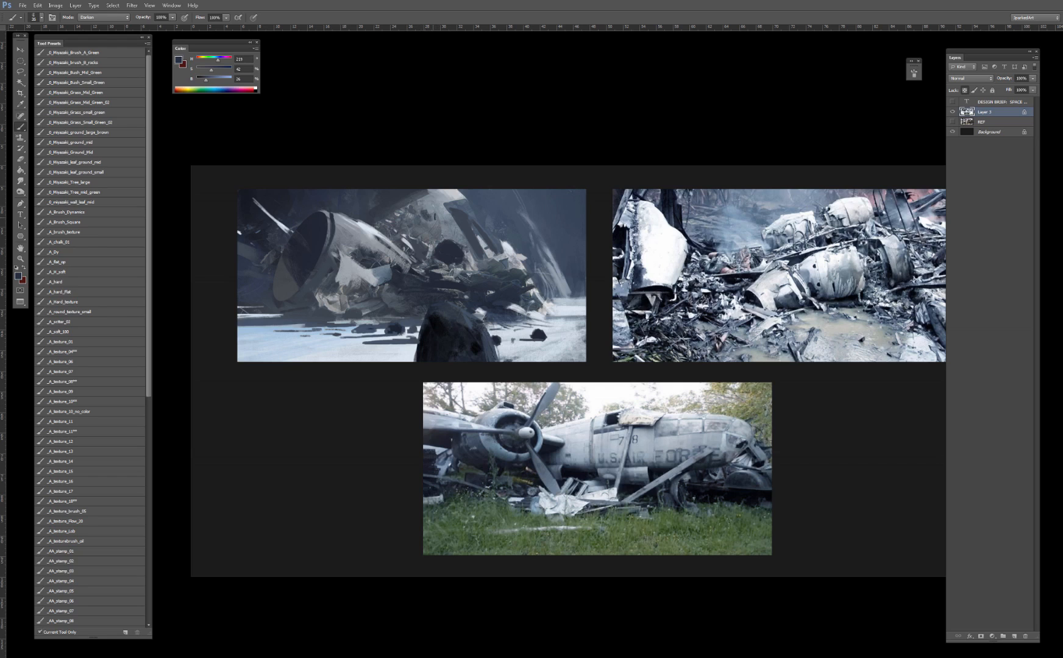
left_click_drag(426, 214, 426, 216)
key("ctrl+z")
Step: Paint sampled dark blue-grey shadows across the underside of the large cylindrical hull and its torn panel
key("bracketleft")
key("bracketleft")
left_click(391, 278, "alt")
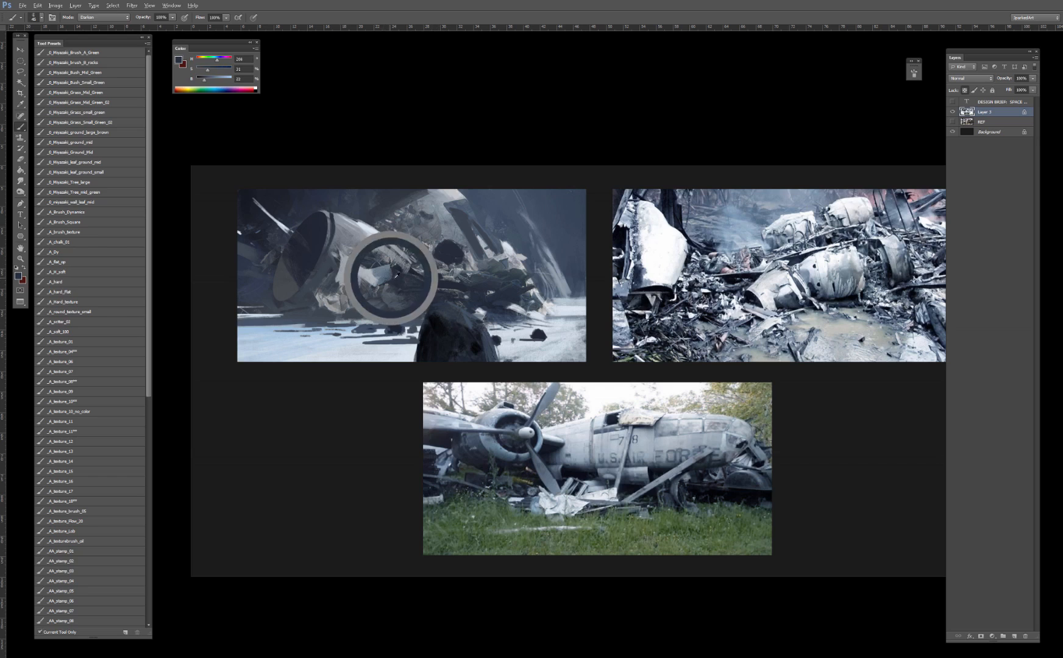
mouse_move(389, 272)
left_mouse_down()
mouse_move(373, 286)
mouse_move(385, 265)
mouse_move(362, 236)
mouse_move(326, 301)
mouse_move(334, 306)
mouse_move(334, 273)
mouse_move(313, 287)
mouse_move(330, 269)
left_mouse_up()
left_click_drag(331, 291, 348, 303)
left_click_drag(390, 294, 351, 309)
left_click_drag(393, 305, 363, 313)
key("bracketleft")
key("bracketleft")
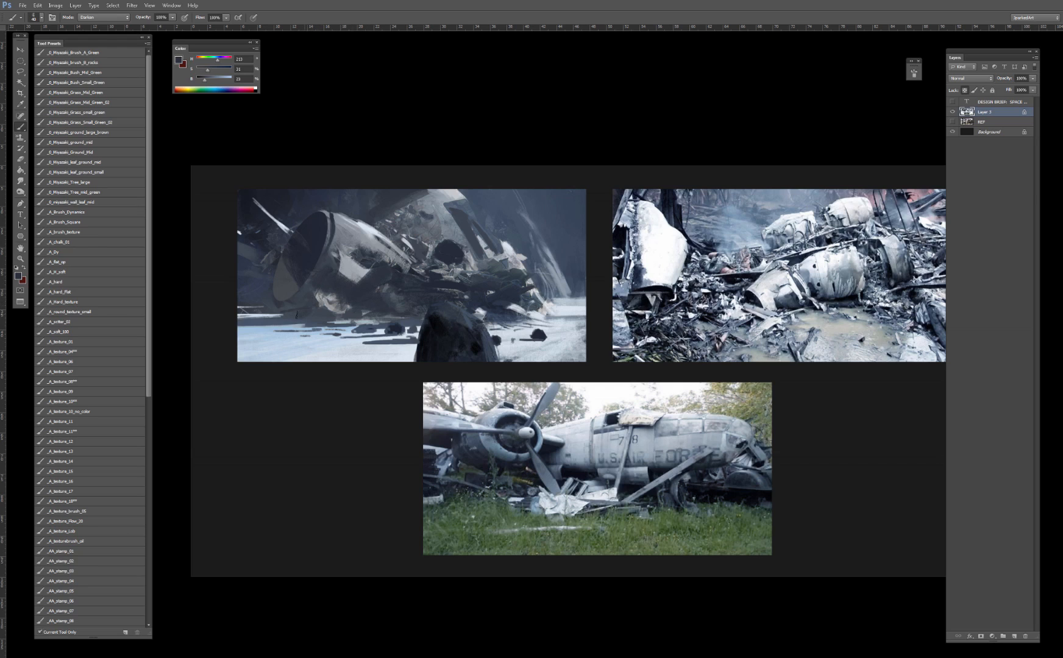
Step: Undo the last shadow strokes and darken the cylindrical hull's open rim with a dark blue sampled from its interior
key("ctrl+z")
key("ctrl+z")
key("ctrl+z")
left_click(303, 270, "alt")
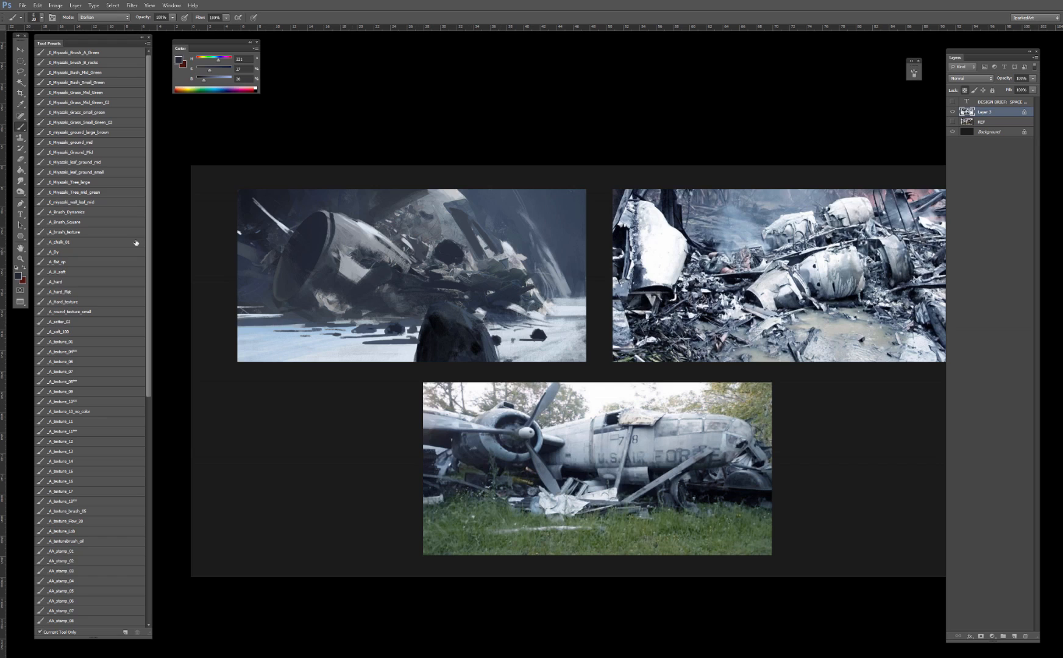
Step: Paint angular light-grey shards between the cylindrical hull and foreground wreckage with the _A_texture_07 brush and sampled tones
left_click(75, 371)
left_click(403, 329, "alt")
left_click(474, 312, "alt")
left_click(392, 288)
left_click_drag(418, 293, 431, 295)
mouse_move(427, 307)
left_mouse_down()
mouse_move(404, 299)
mouse_move(418, 310)
left_mouse_up()
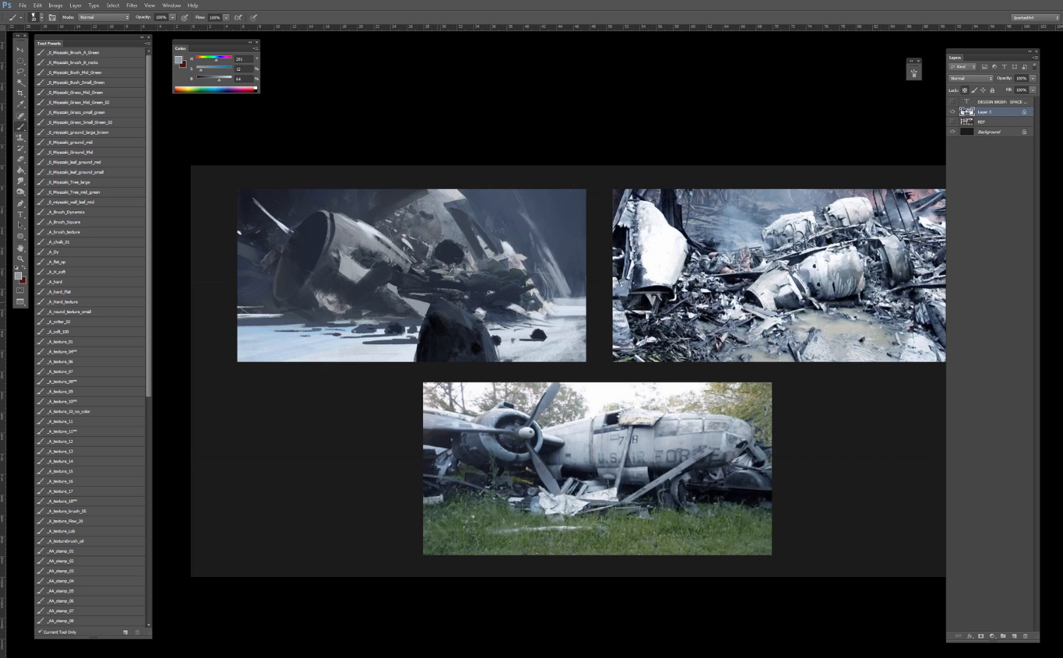
Step: Rework the light shard beside the foreground wreckage's tip with resampled tones, limiting the stroke with a Magic Wand selection
left_click(432, 288, "alt")
left_click(462, 302, "alt")
left_click(480, 314, "alt")
left_click(484, 311, "alt")
key("ctrl+z")
key("w")
left_click(419, 304)
key("b")
left_click_drag(429, 304, 424, 314)
left_click(422, 305, "alt")
Step: Reshape the scattered ground rocks into angular forms by cutting in with sampled pale blue and shadow tones
left_click(349, 329, "alt")
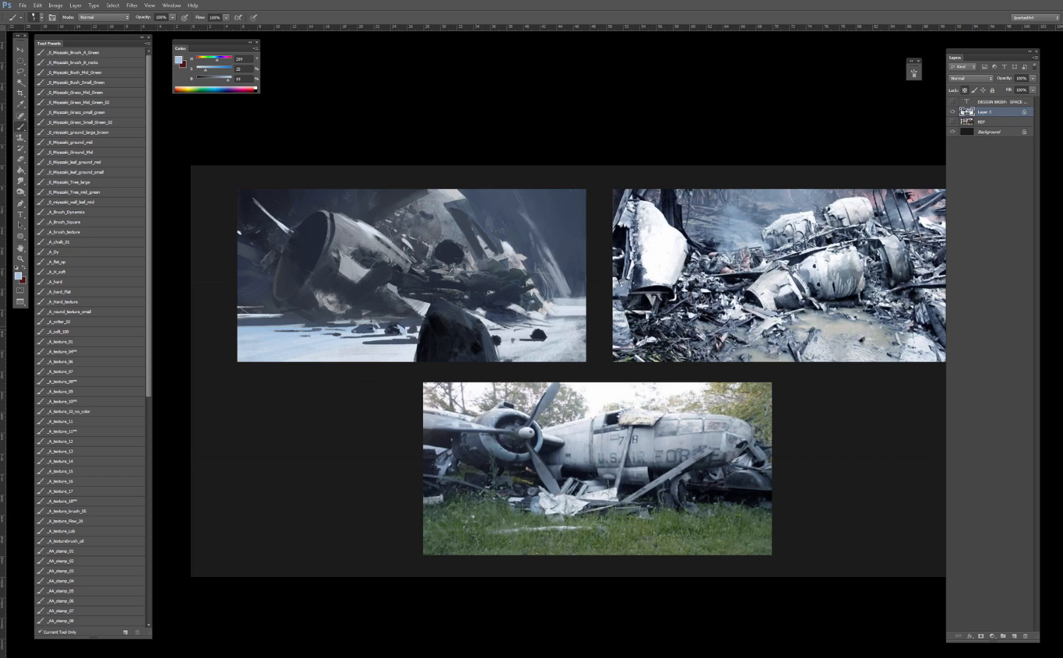
left_click(380, 332, "alt")
left_click_drag(535, 336, 547, 332)
left_click(509, 318, "alt")
left_click(285, 323, "alt")
left_click_drag(320, 344, 331, 344)
Step: Clean up the left ground edge beneath the cylindrical hull with sampled pale blue and shadow tones
left_click(284, 332, "alt")
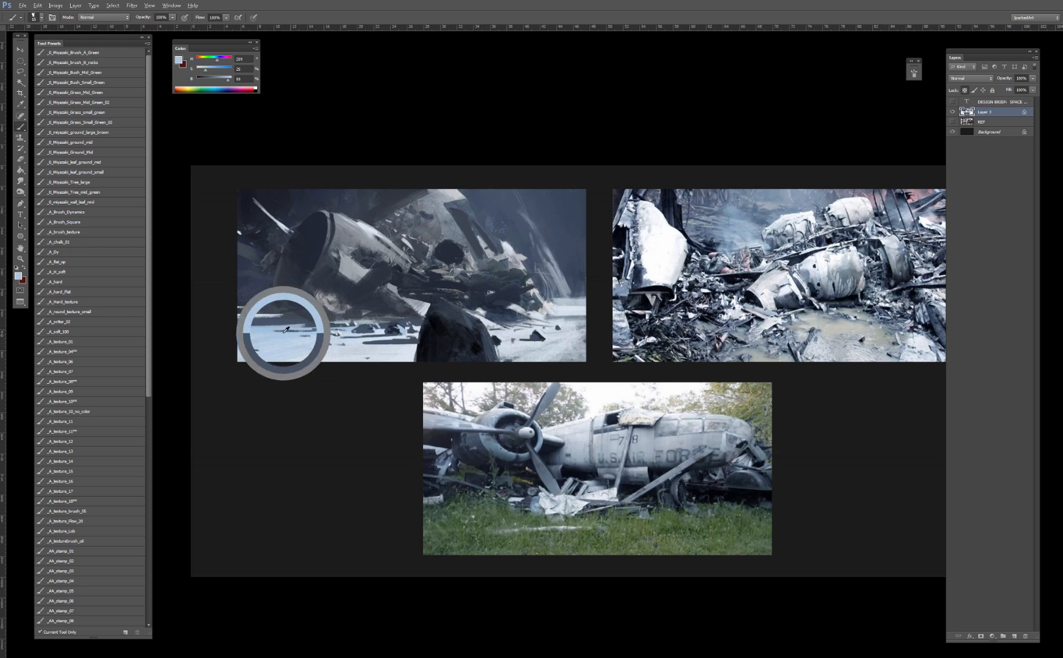
key("]")
mouse_move(275, 331)
left_mouse_down()
mouse_move(299, 330)
mouse_move(237, 318)
left_mouse_up()
left_click(249, 329, "alt")
left_click(261, 320, "alt")
left_click(290, 317, "alt")
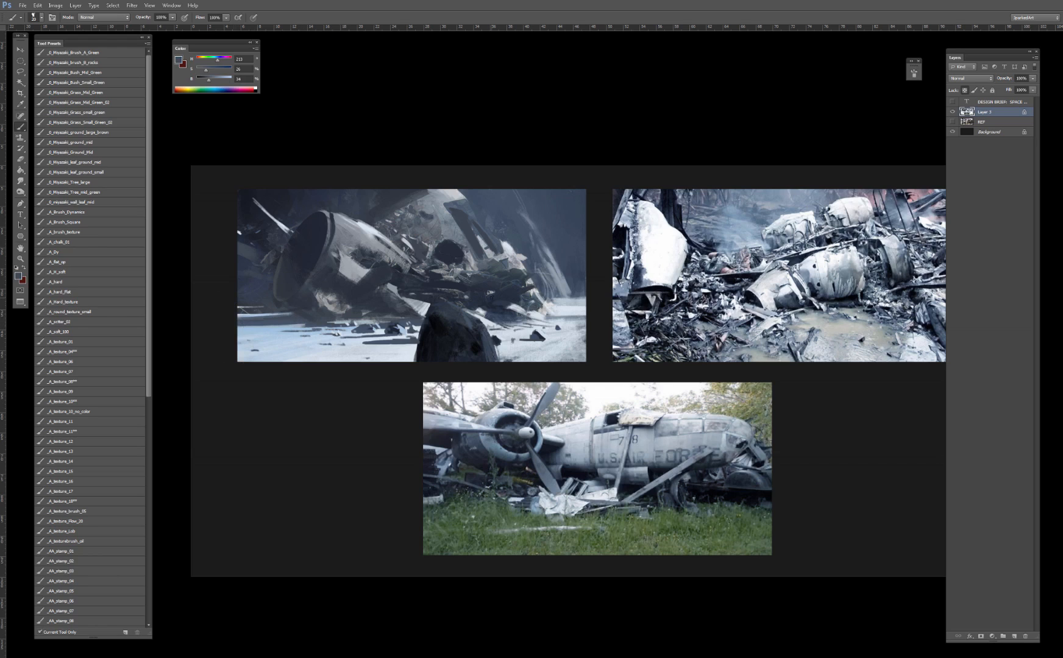
Step: Redefine the foreground wreckage's left contour with sampled pale ground and dark tones
left_click(512, 329, "alt")
key("ctrl+plus")
left_click_drag(412, 319, 512, 361)
left_click(472, 384, "alt")
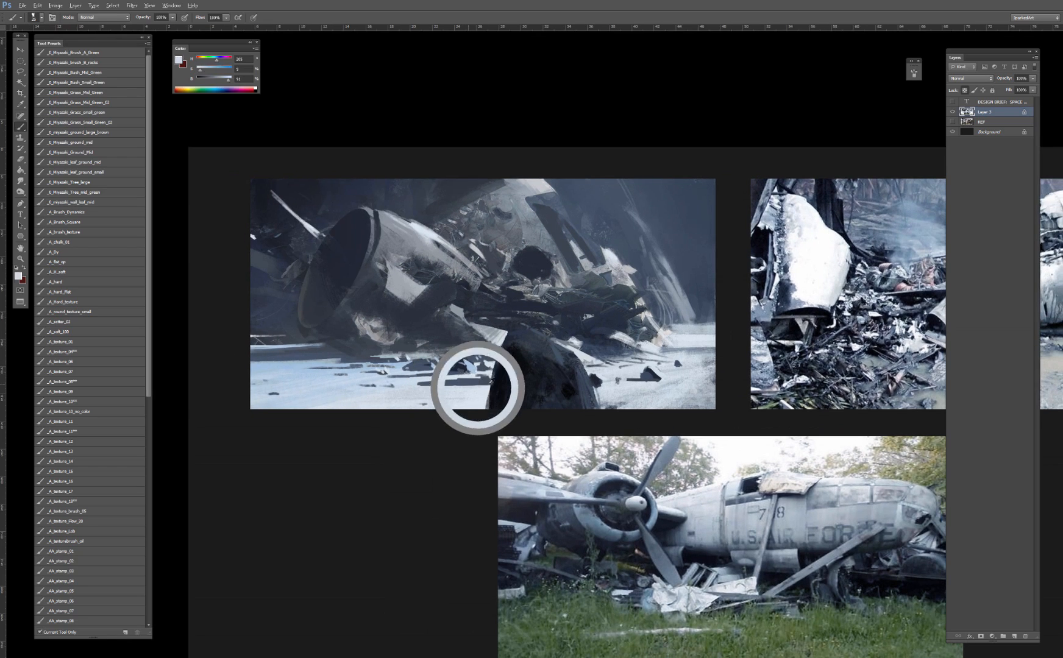
left_click(498, 379, "alt")
left_click_drag(493, 373, 490, 406)
left_click(499, 385, "alt")
Step: Paint sampled near-white tones along the ground at the right base of the debris pile with a smaller brush
key("ctrl+plus")
key("ctrl+plus")
key("ctrl+plus")
key("ctrl+minus")
key("ctrl+minus")
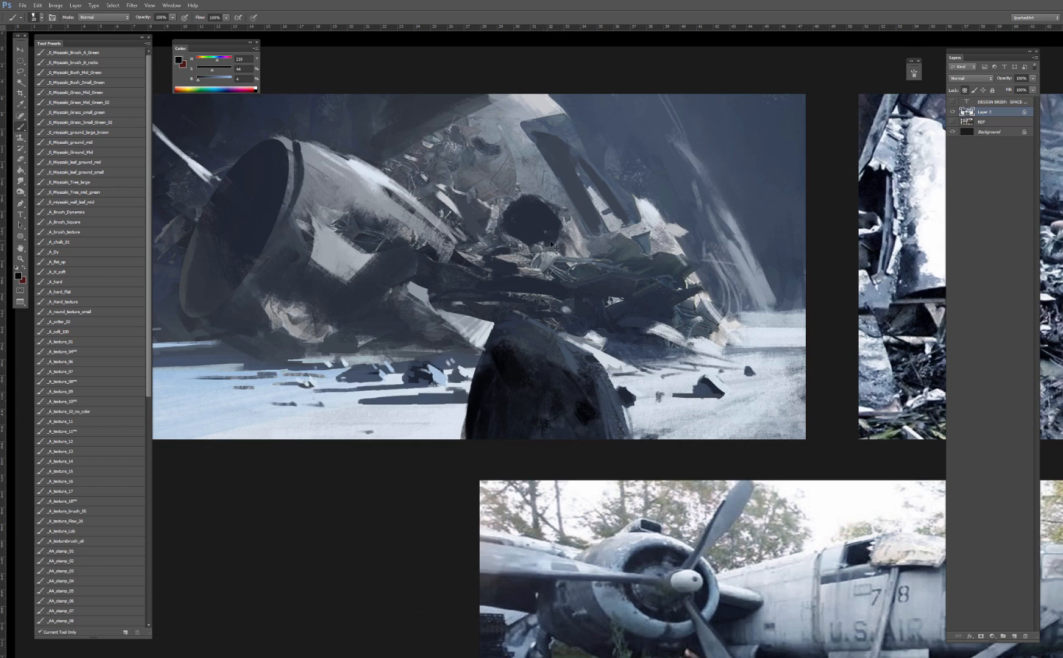
key("ctrl+plus")
key("ctrl+plus")
key("bracketleft")
left_click(664, 335, "alt")
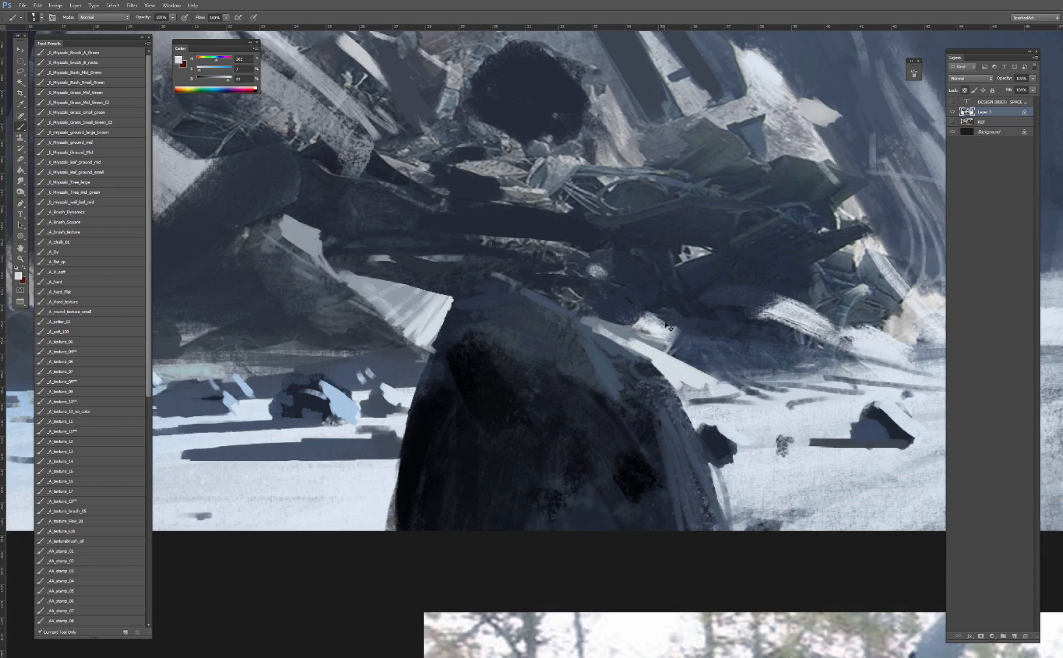
key("ctrl+minus")
key("ctrl+minus")
left_click(687, 335, "alt")
left_click_drag(675, 327, 713, 326)
left_click(623, 342, "alt")
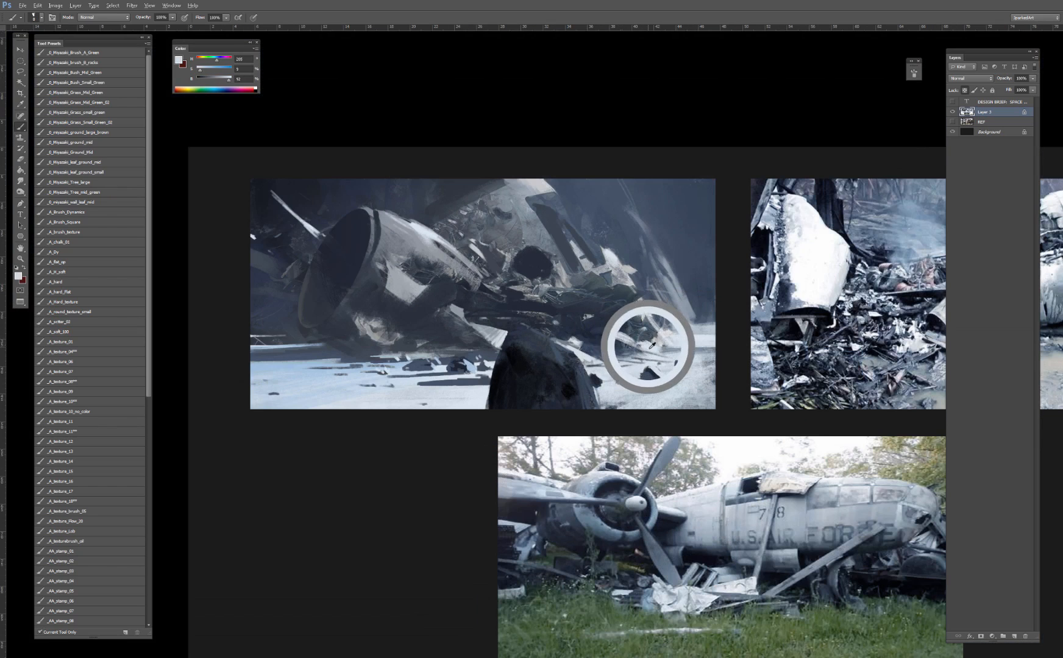
left_click(655, 359, "alt")
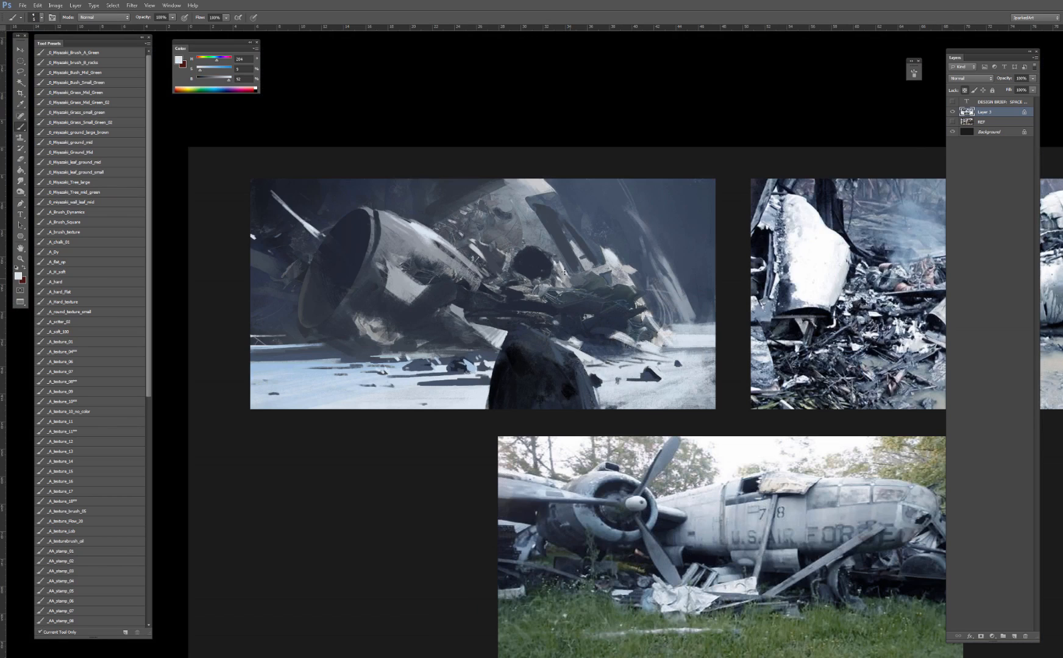
Step: Add small strokes to the debris right of the round opening, undo the upper panel stroke, and sample a dark blue
left_click_drag(601, 271, 579, 274)
left_click_drag(575, 290, 559, 284)
left_click_drag(531, 207, 555, 245)
key("ctrl+z")
key("bracketright")
key("bracketright")
left_click(492, 299, "alt")
Step: Check how the painted wreckage thumbnail reads at reduced size beside the other two images
key("ctrl+minus")
key("ctrl+minus")
key("ctrl+minus")
key("ctrl+minus")
key("ctrl+minus")
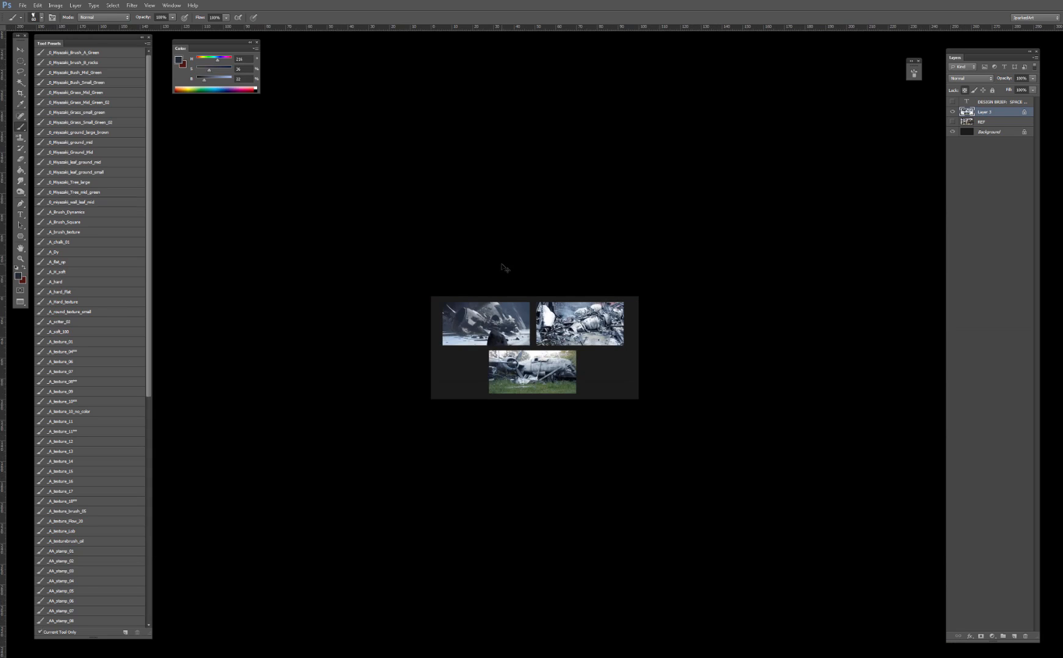
key("ctrl+plus")
key("ctrl+plus")
key("ctrl+plus")
key("ctrl+plus")
left_click_drag(438, 251, 569, 327)
Step: Set the enlarged brush to Darken after trying Overlay, and undo the test stroke on the pale upper hull panel
key("bracketright")
key("bracketright")
key("bracketright")
key("bracketright")
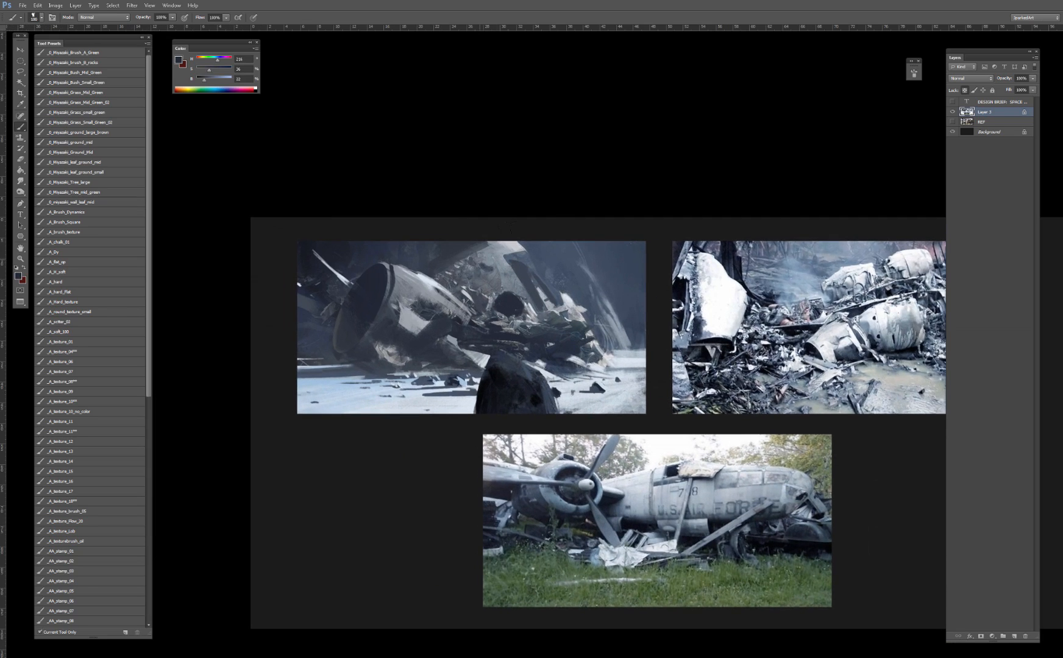
left_click(516, 242, "alt")
right_click(508, 262, "shift")
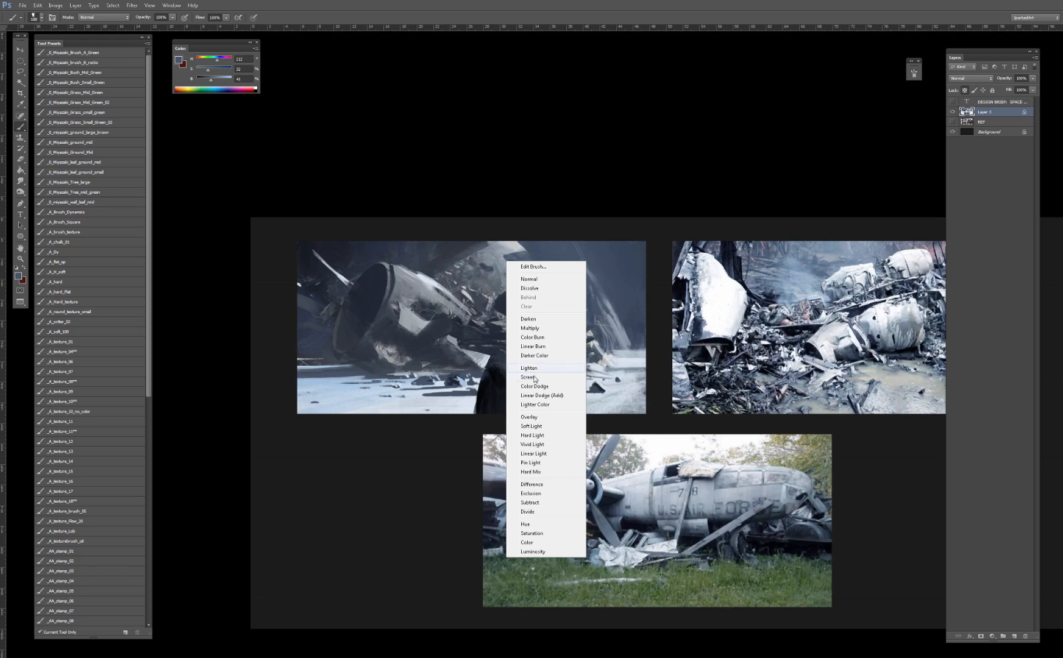
left_click(530, 418)
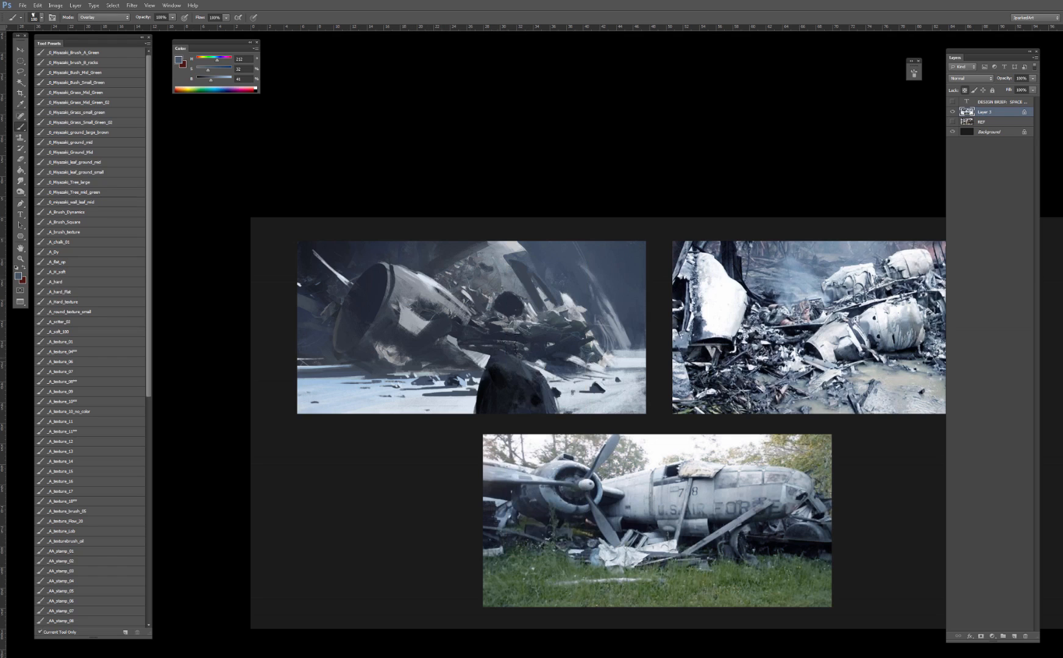
left_click(521, 253, "alt")
left_click(521, 255, "alt")
left_click(538, 255, "alt")
right_click(512, 273, "shift")
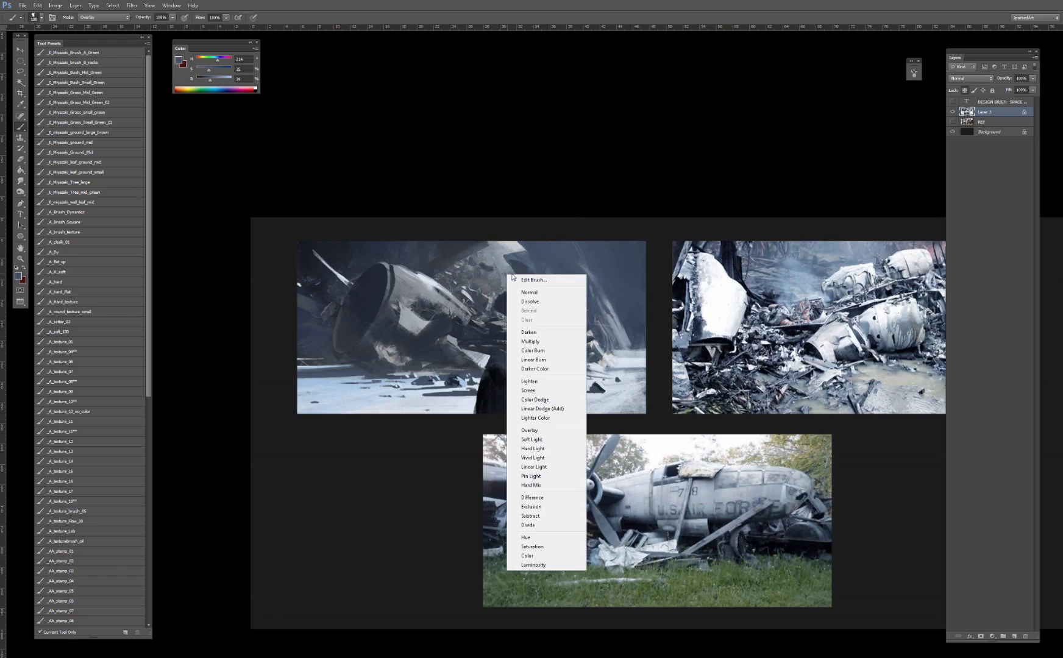
left_click(536, 322)
mouse_move(507, 244)
left_mouse_down()
mouse_move(478, 276)
mouse_move(488, 290)
mouse_move(509, 284)
left_mouse_up()
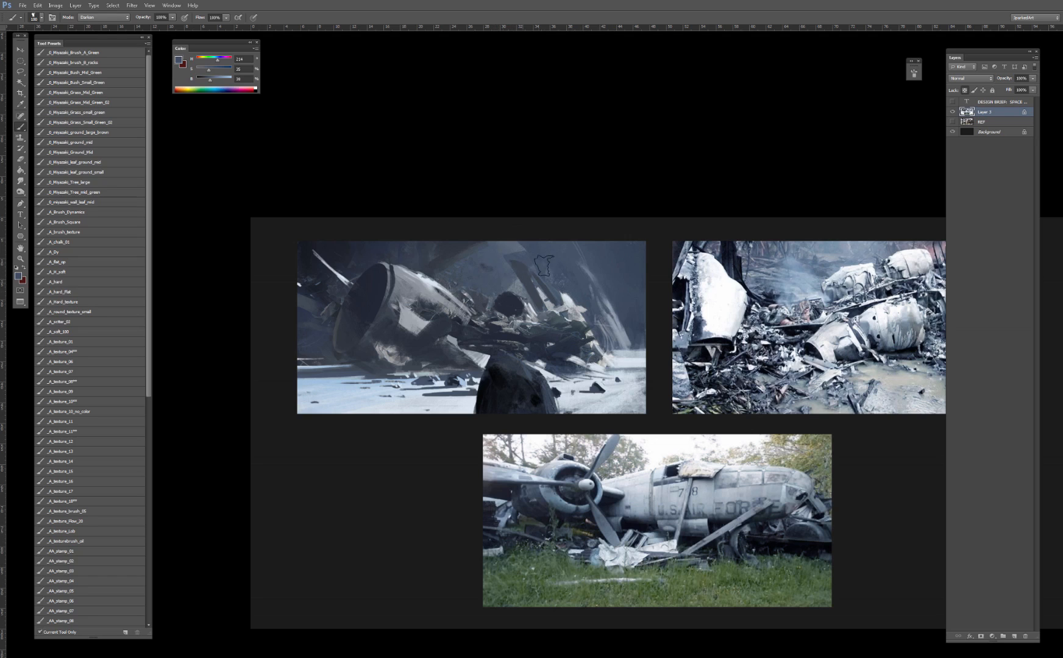
key("ctrl+z")
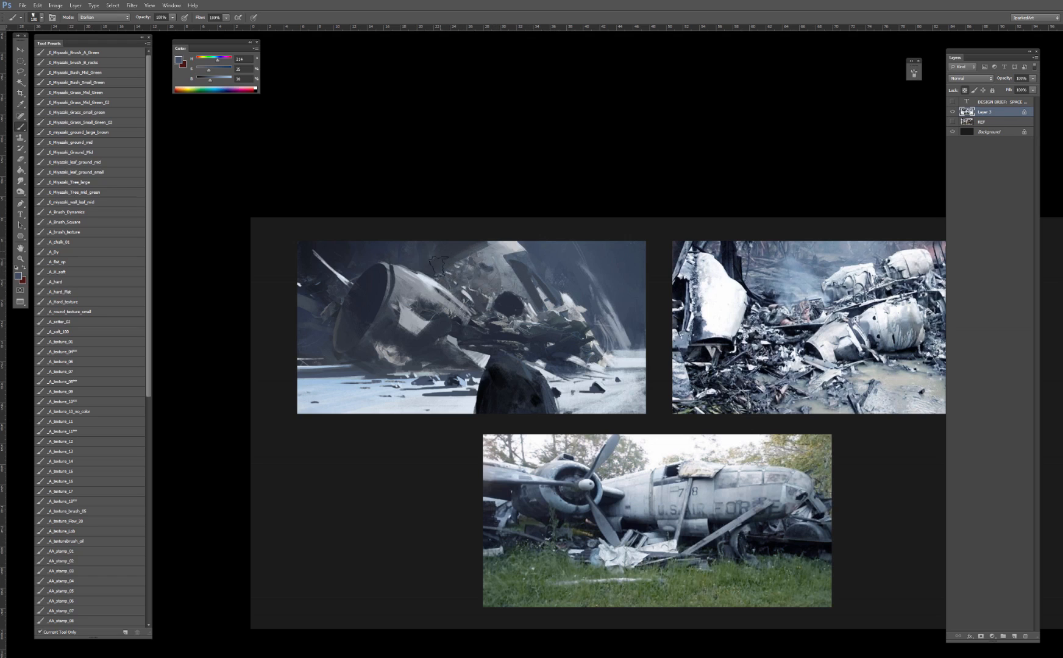
Step: Subdue the pale upper hull panel at the thumbnail's top edge with sampled blue-grey tones in Darken mode
left_click(485, 249, "alt")
left_click_drag(494, 247, 496, 266)
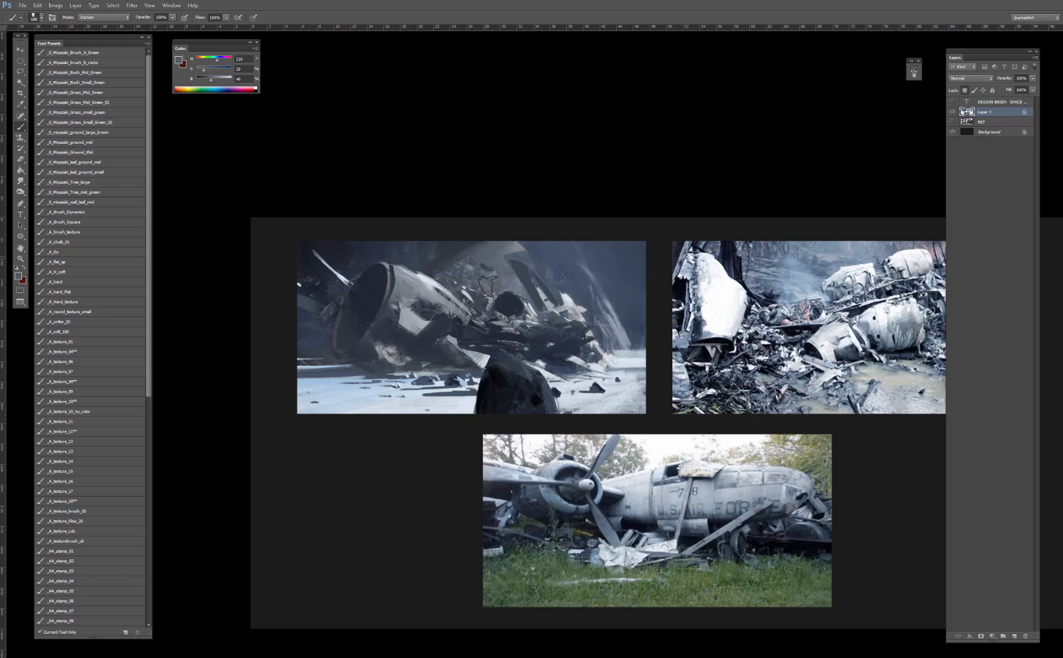
left_click(457, 259, "alt")
mouse_move(456, 264)
left_mouse_down()
mouse_move(510, 243)
mouse_move(492, 285)
mouse_move(457, 248)
mouse_move(432, 247)
mouse_move(510, 246)
left_mouse_up()
left_click(451, 245, "alt")
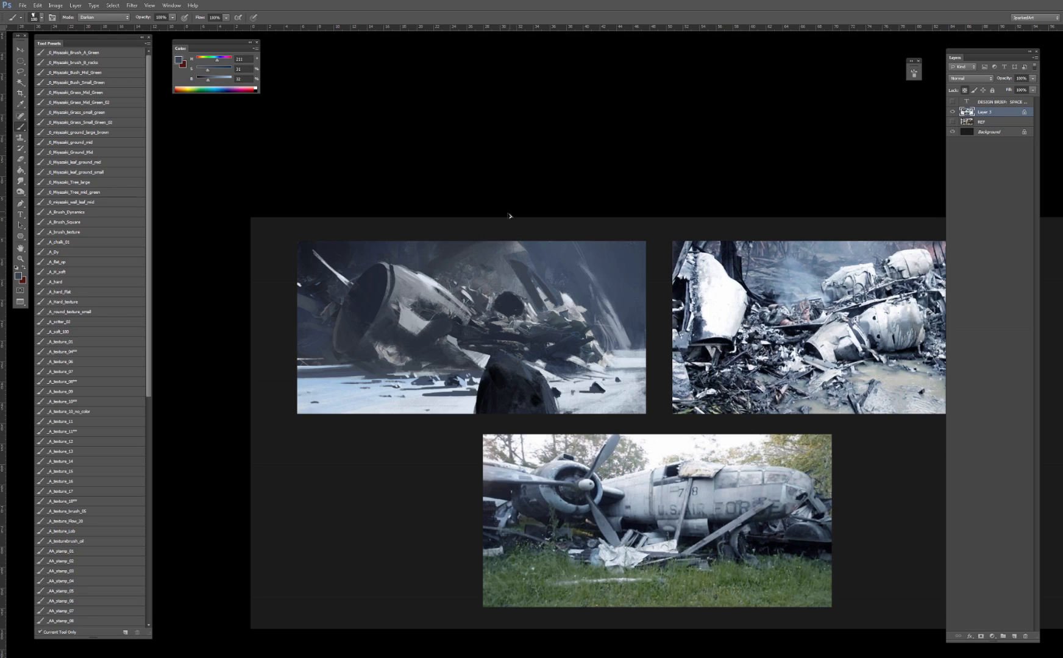
Step: Soften the pale upper hull panel into the dark backdrop with a smaller soft brush in Darken mode, using sampled blue-grey tones
left_click(74, 331)
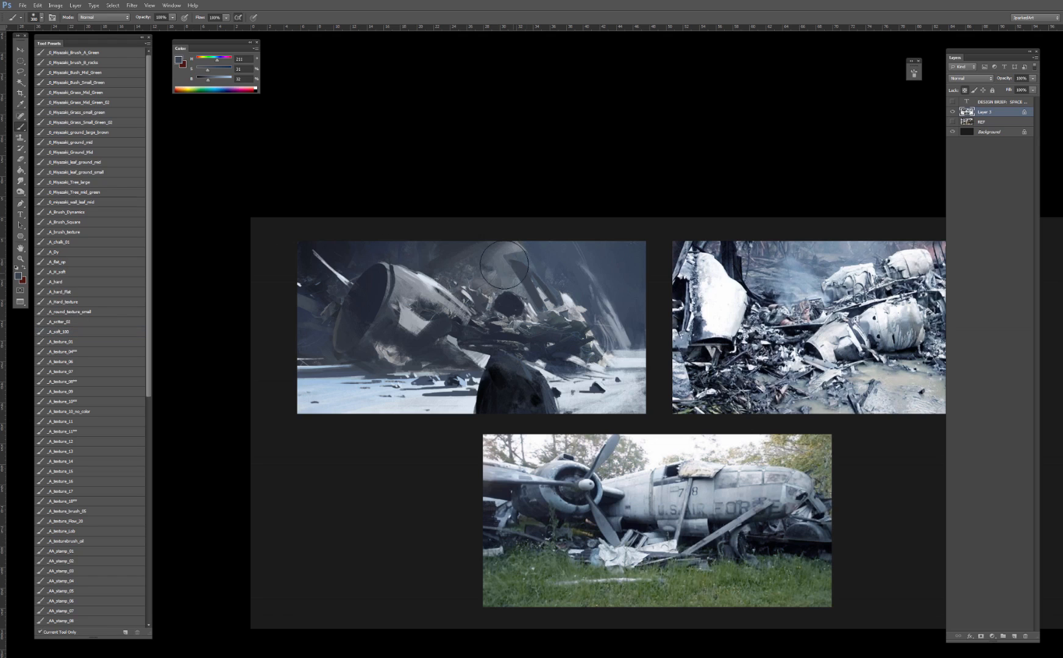
key("bracketleft")
key("bracketleft")
left_click(490, 250, "alt")
right_click(491, 274, "ctrl")
left_click(523, 209)
right_click(504, 309, "shift")
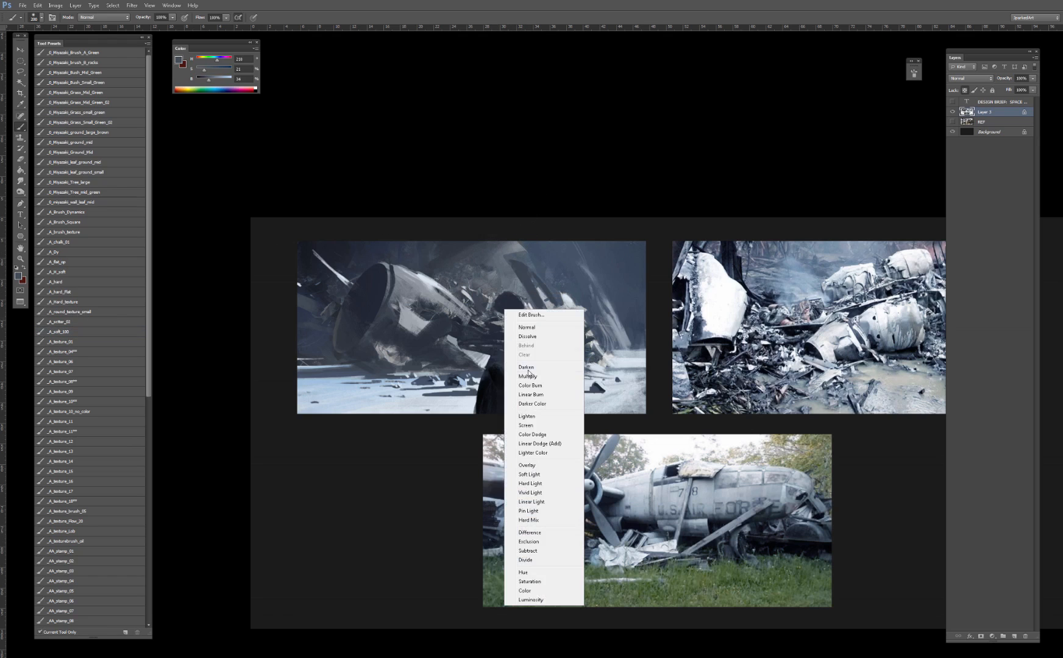
left_click(526, 367)
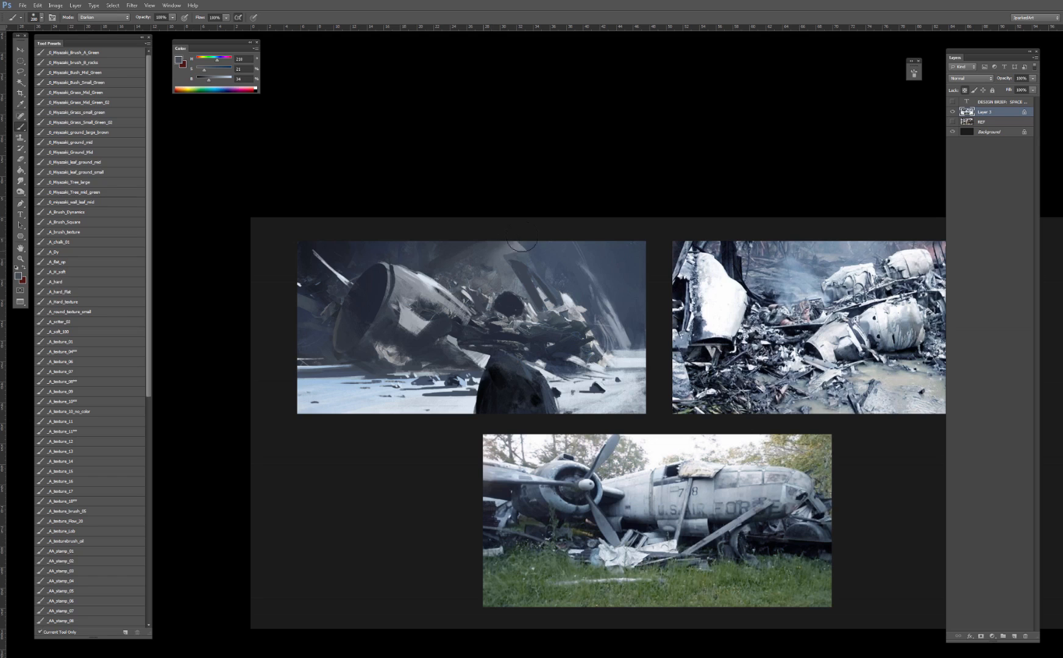
left_click(527, 244, "alt")
right_click(524, 272, "shift")
left_click(539, 280)
left_click(449, 250, "alt")
Step: Smudge the dark backdrop above the hull, and retouch it and the wreck's base with the _A_texture_08** brush in sampled blue-greys
key("r")
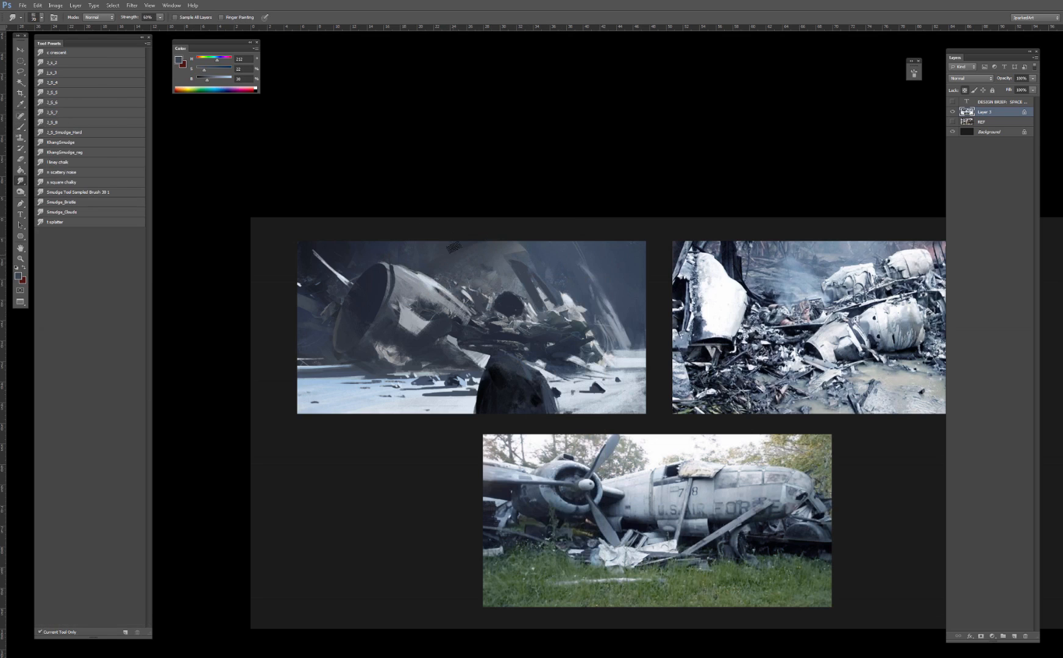
left_click(72, 92)
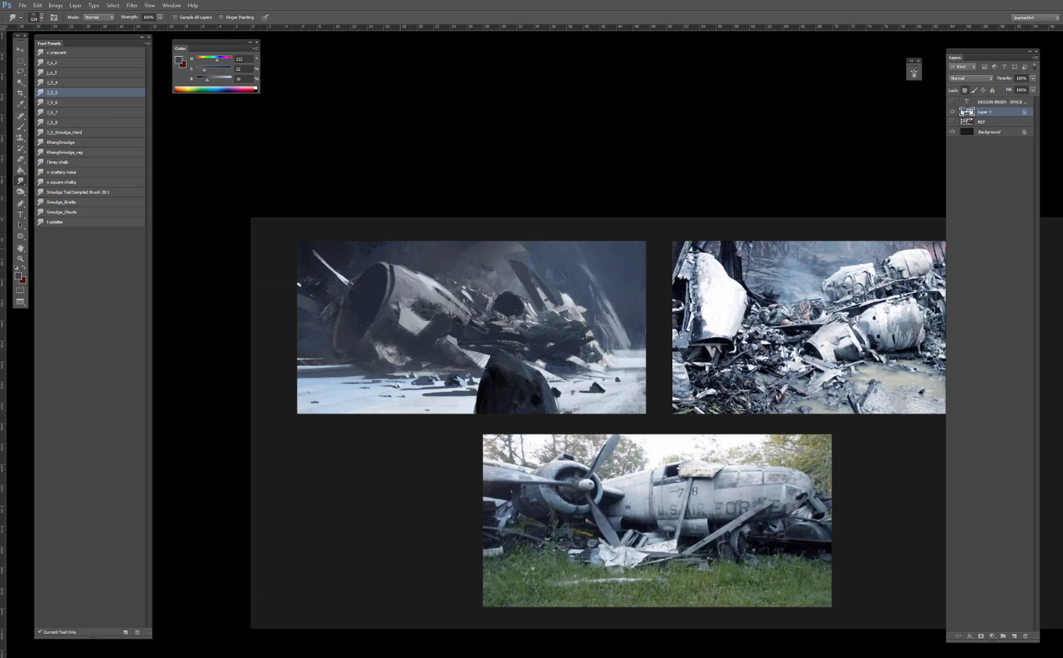
key("b")
left_click(77, 383)
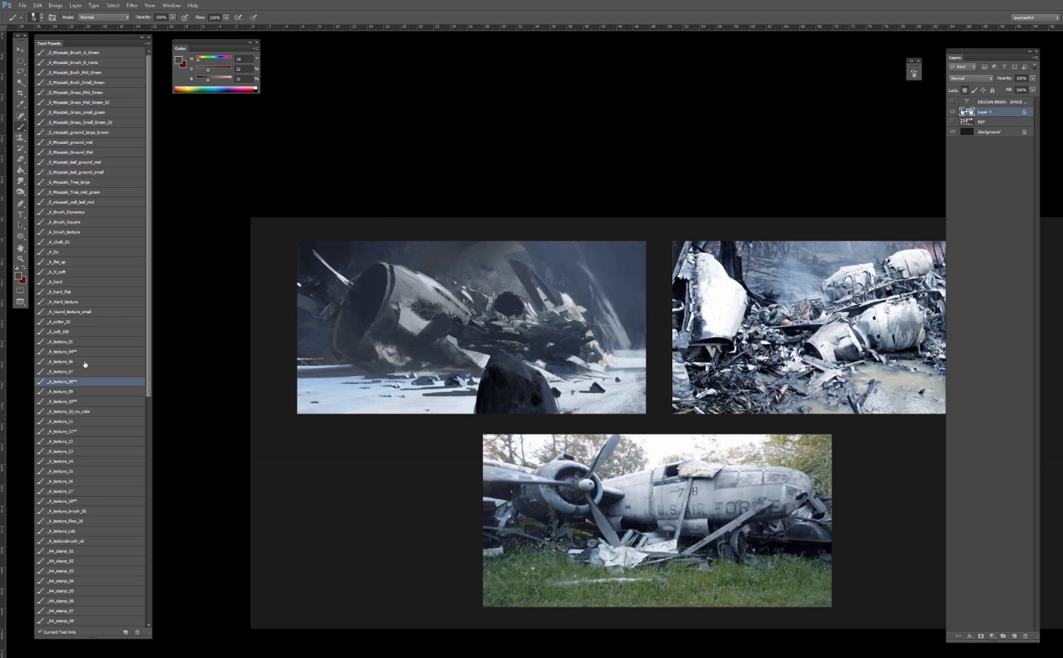
left_click(390, 249, "alt")
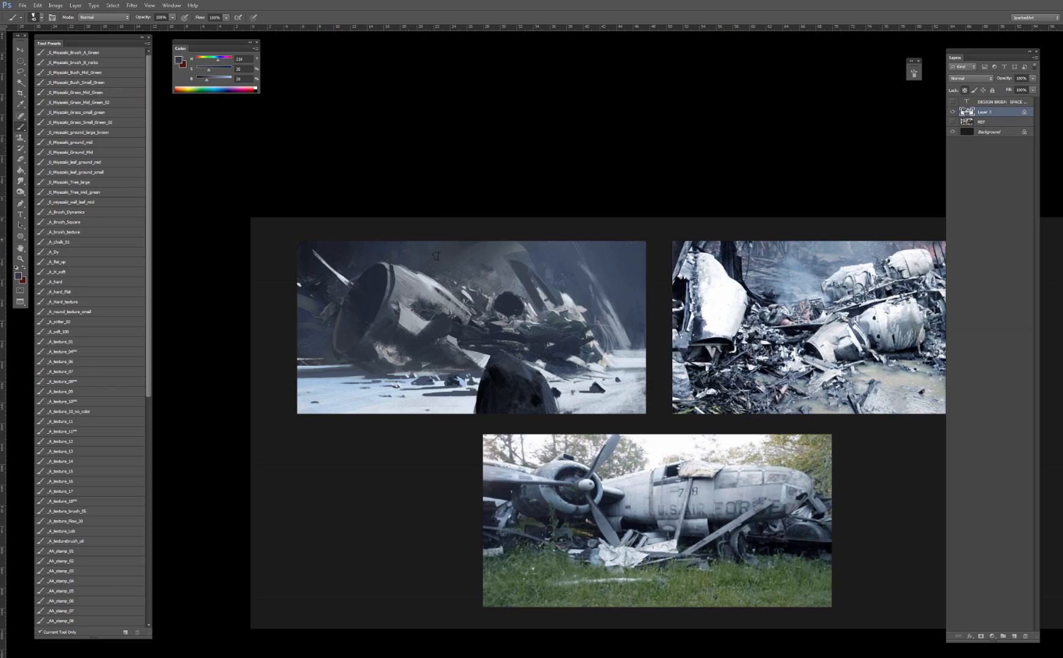
left_click(444, 245, "alt")
left_click(449, 368, "alt")
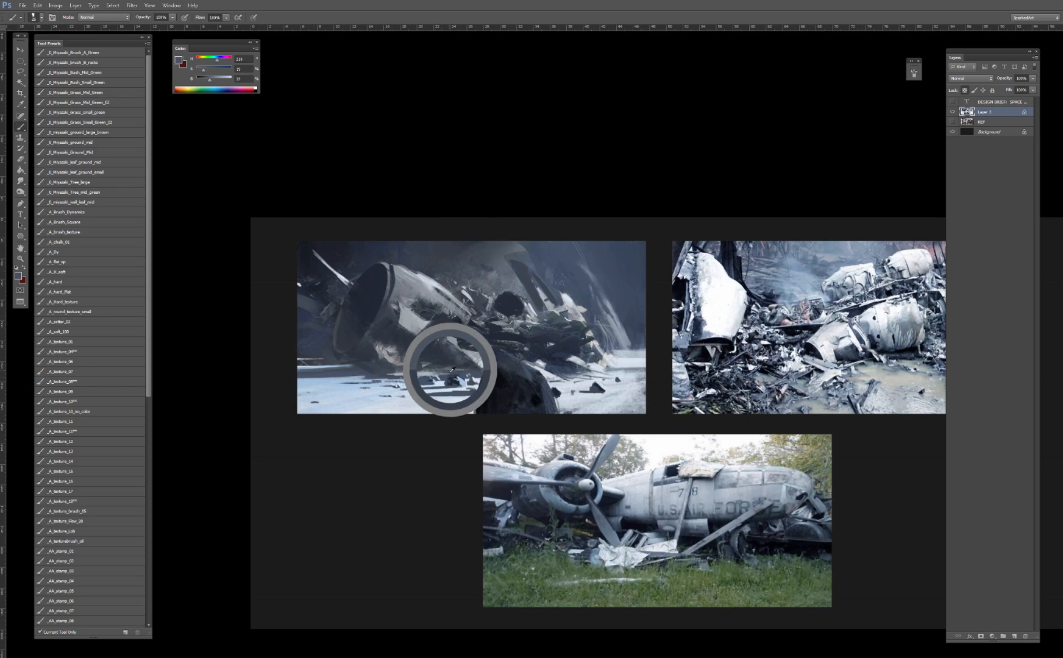
left_click(449, 361, "alt")
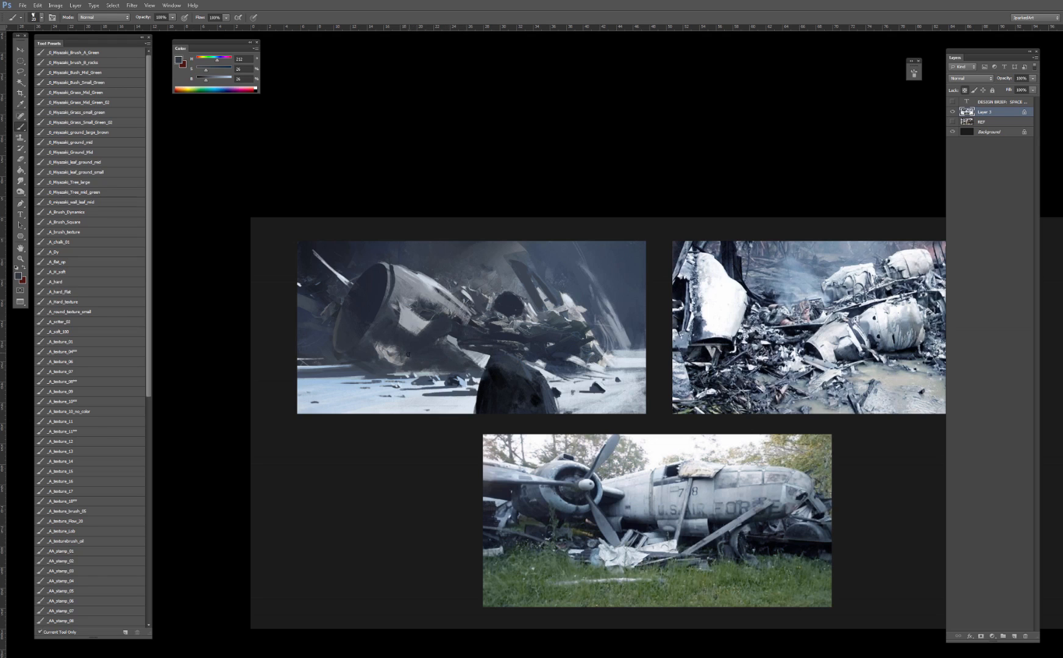
left_click(518, 334, "alt")
Step: Paint a small astronaut standing on the ground in front of the hull, using pale blue sampled from the lit ground
key("ctrl+plus")
left_click(367, 388, "alt")
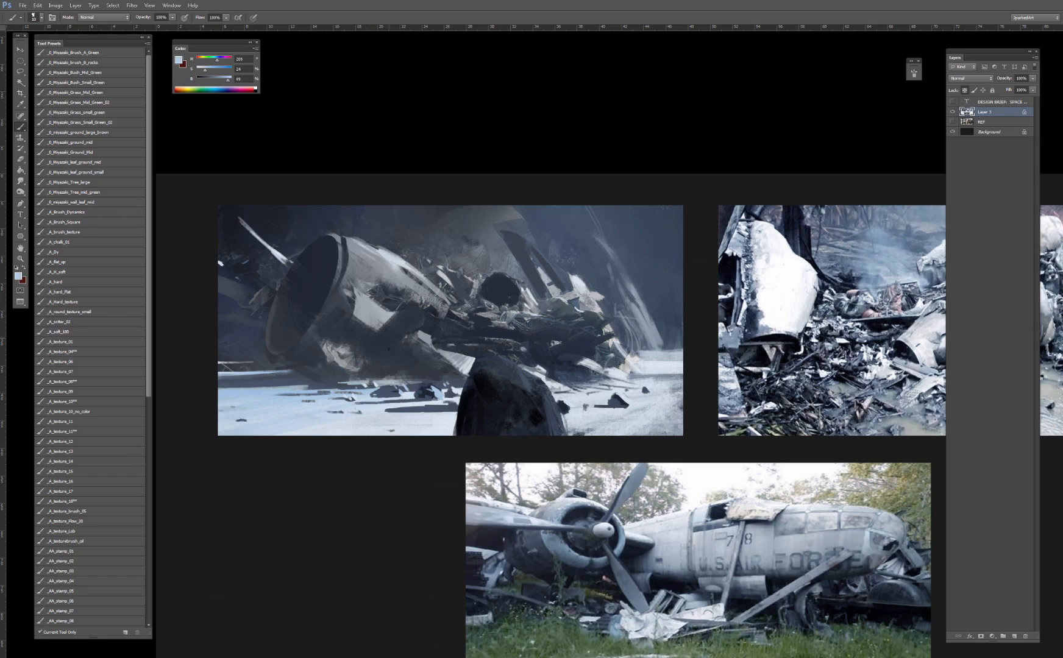
left_click(382, 349)
left_click_drag(376, 372, 385, 376)
left_click(394, 381, "alt")
left_click(378, 349, "alt")
Step: Refine the standing astronaut's helmet, arm and outline with sampled light and dark tones
key("bracketright")
key("bracketright")
left_click(379, 351, "alt")
left_click(380, 363, "alt")
left_click_drag(385, 344, 272, 366)
left_click_drag(389, 343, 408, 393)
Step: Add shading to the standing astronaut's suit and dark touches around its feet with sampled blues
left_click(389, 347, "alt")
left_click(386, 353, "alt")
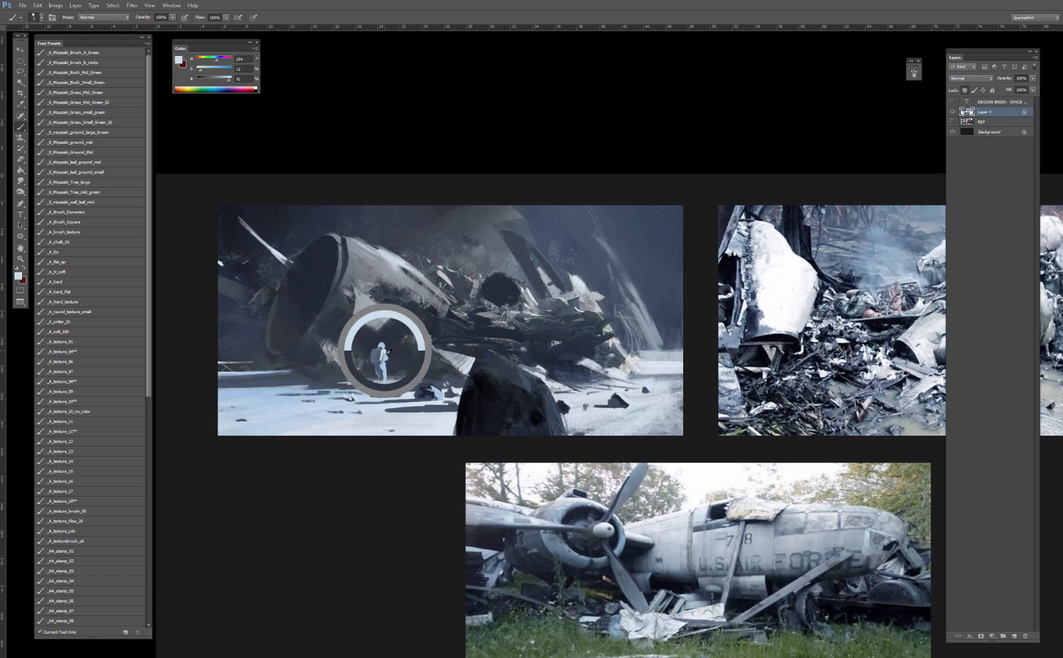
left_click(385, 388, "alt")
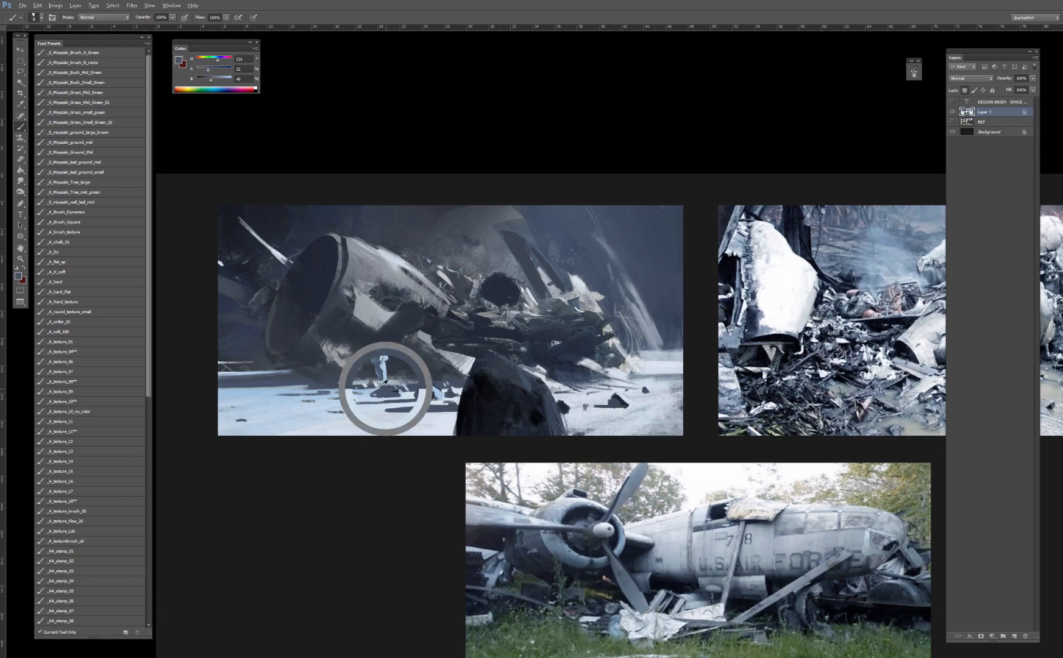
left_click(420, 391, "alt")
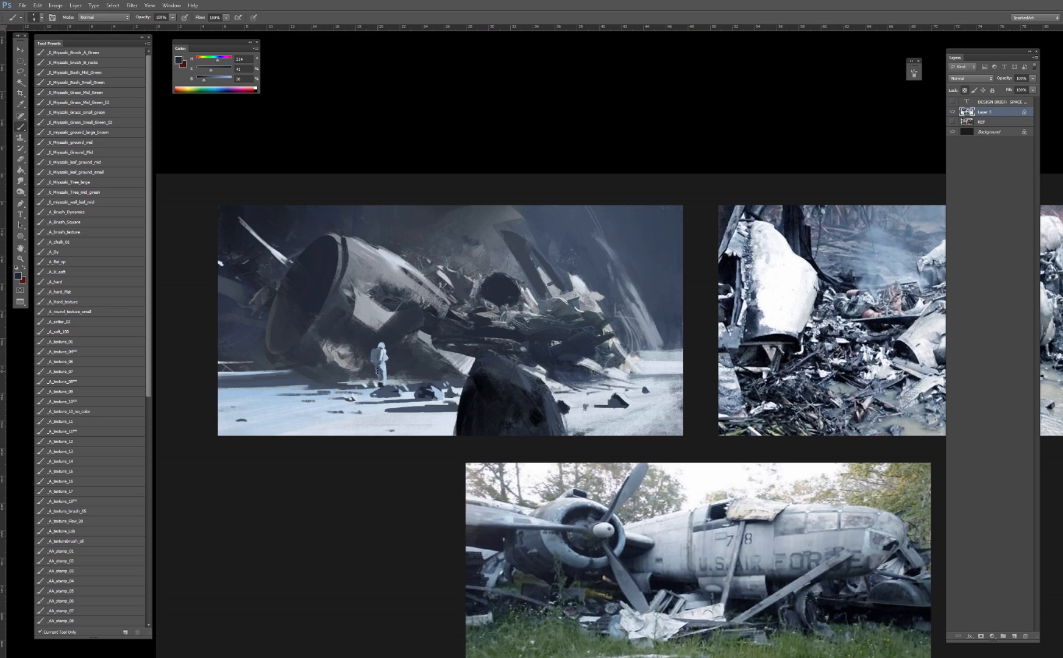
left_click(385, 358, "alt")
left_click(384, 360, "alt")
left_click(489, 388, "alt")
left_click(496, 262)
key("ctrl+z")
Step: Create a new layer above the painting and sample the pale grey of the debris shard beside the foreground rock
left_click(1013, 636)
left_click(467, 364, "alt")
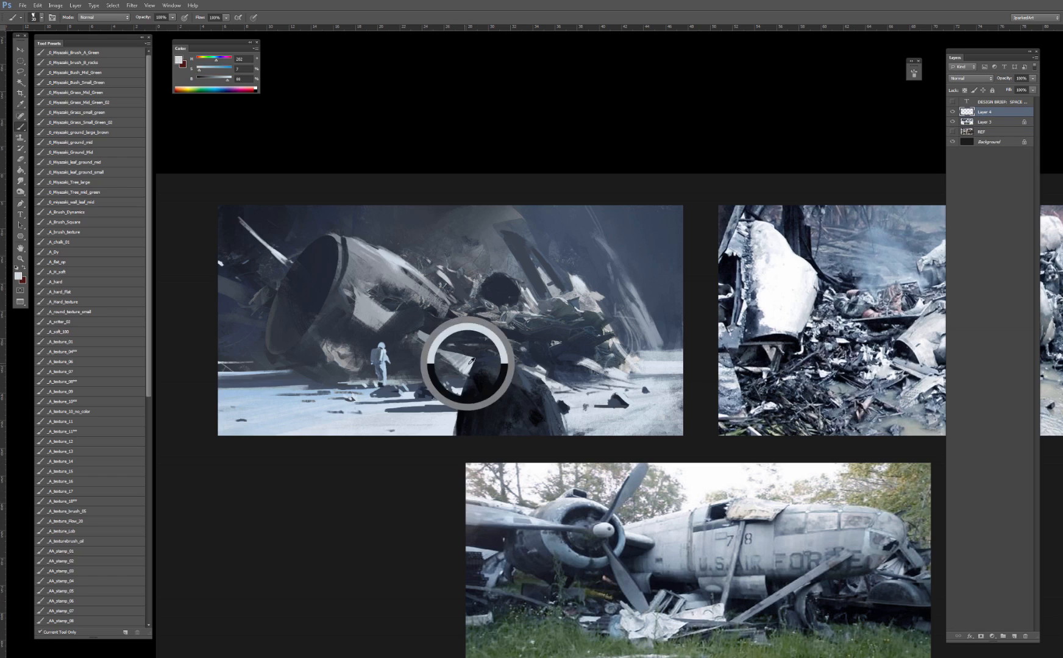
left_click(467, 363, "alt")
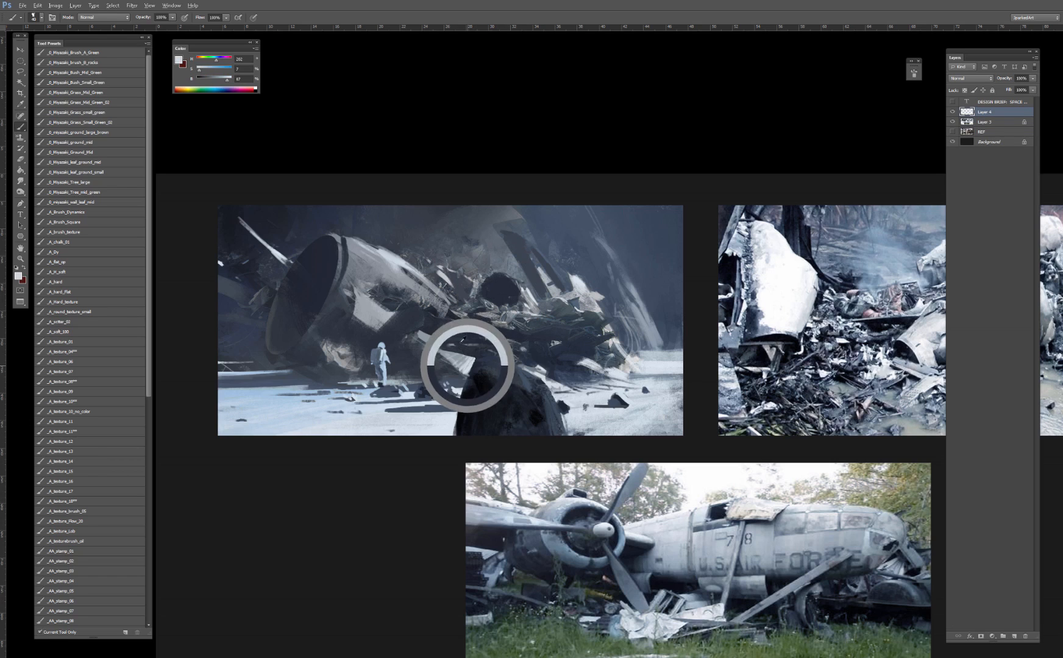
Step: Try to paint a large pale grey astronaut silhouette standing on top of the dark foreground rock
mouse_move(498, 273)
left_mouse_down()
mouse_move(504, 297)
mouse_move(487, 277)
mouse_move(506, 298)
mouse_move(490, 297)
mouse_move(499, 235)
mouse_move(487, 265)
mouse_move(511, 265)
mouse_move(502, 252)
mouse_move(483, 262)
mouse_move(495, 252)
mouse_move(510, 261)
mouse_move(499, 253)
mouse_move(484, 264)
mouse_move(513, 282)
mouse_move(492, 311)
mouse_move(496, 256)
left_mouse_up()
key("e")
key("bracketright")
key("bracketright")
key("bracketright")
key("b")
key("bracketleft")
mouse_move(496, 255)
left_mouse_down()
mouse_move(492, 318)
mouse_move(509, 300)
mouse_move(507, 313)
mouse_move(486, 287)
mouse_move(482, 300)
mouse_move(487, 279)
mouse_move(479, 307)
mouse_move(521, 289)
mouse_move(513, 284)
mouse_move(496, 311)
mouse_move(500, 354)
left_mouse_up()
key("bracketleft")
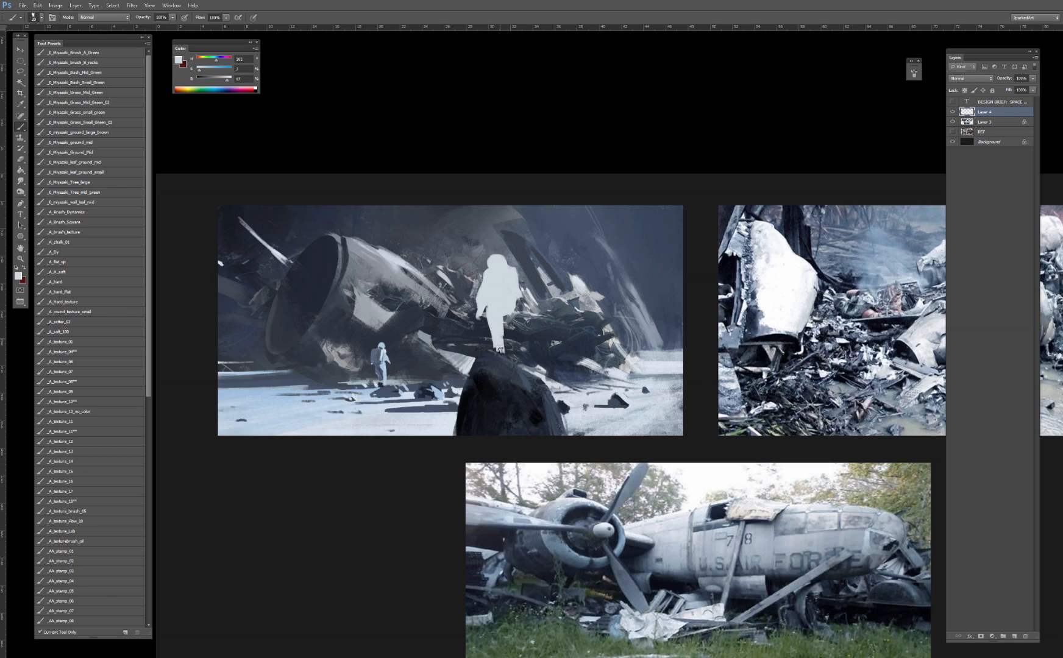
left_click_drag(513, 301, 507, 356)
Step: Undo the large standing silhouette stroke by stroke until the new layer is empty
key("ctrl+alt+z")
key("ctrl+alt+z")
key("ctrl+alt+z")
key("ctrl+alt+z")
key("ctrl+alt+z")
key("ctrl+alt+z")
key("ctrl+alt+z")
key("ctrl+alt+z")
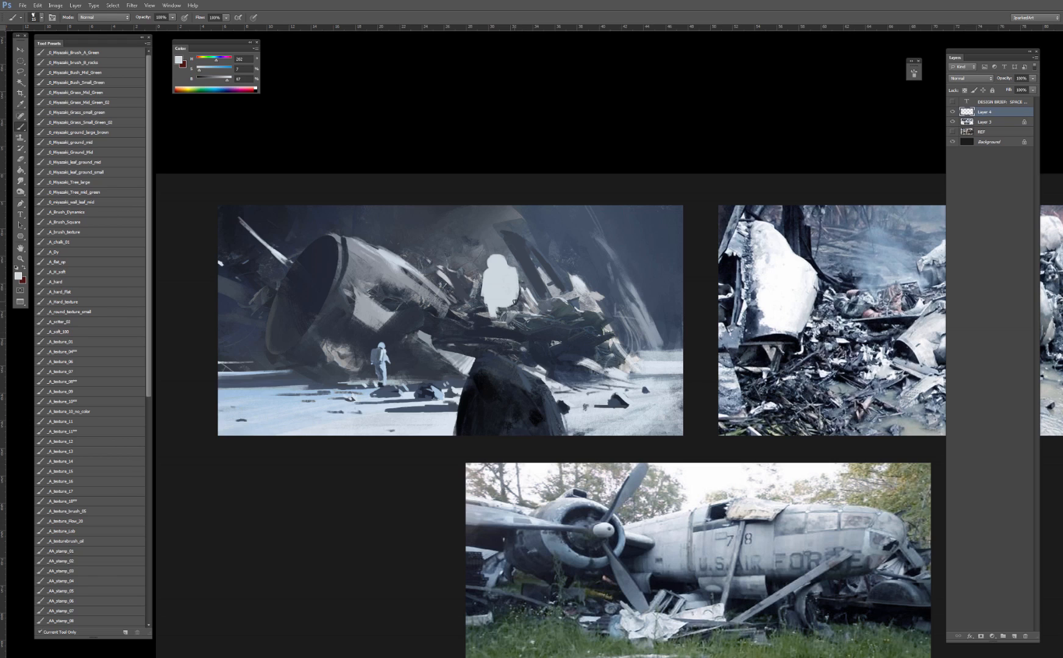
key("ctrl+alt+z")
key("e")
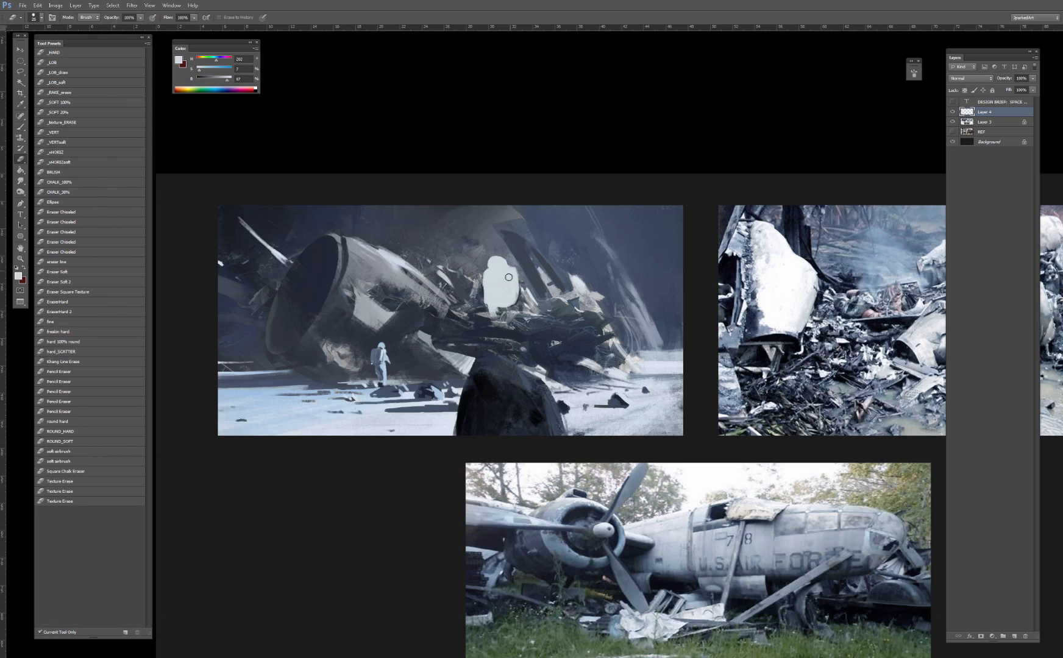
key("ctrl+alt+z")
key("ctrl+alt+z")
key("ctrl+alt+z")
Step: Block in a smaller pale grey astronaut silhouette sitting on the foreground rock, and trim its back edge with the eraser
key("b")
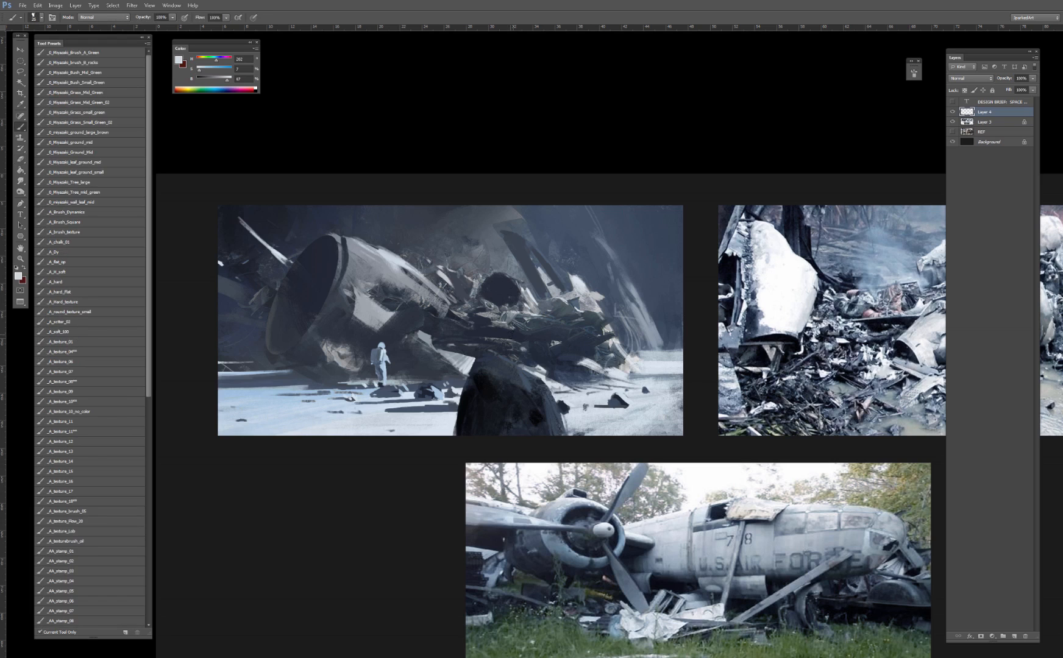
key("bracketleft")
key("bracketleft")
mouse_move(511, 328)
left_mouse_down()
mouse_move(509, 342)
mouse_move(524, 336)
mouse_move(513, 355)
mouse_move(523, 340)
mouse_move(531, 354)
mouse_move(524, 365)
mouse_move(501, 349)
mouse_move(510, 355)
left_mouse_up()
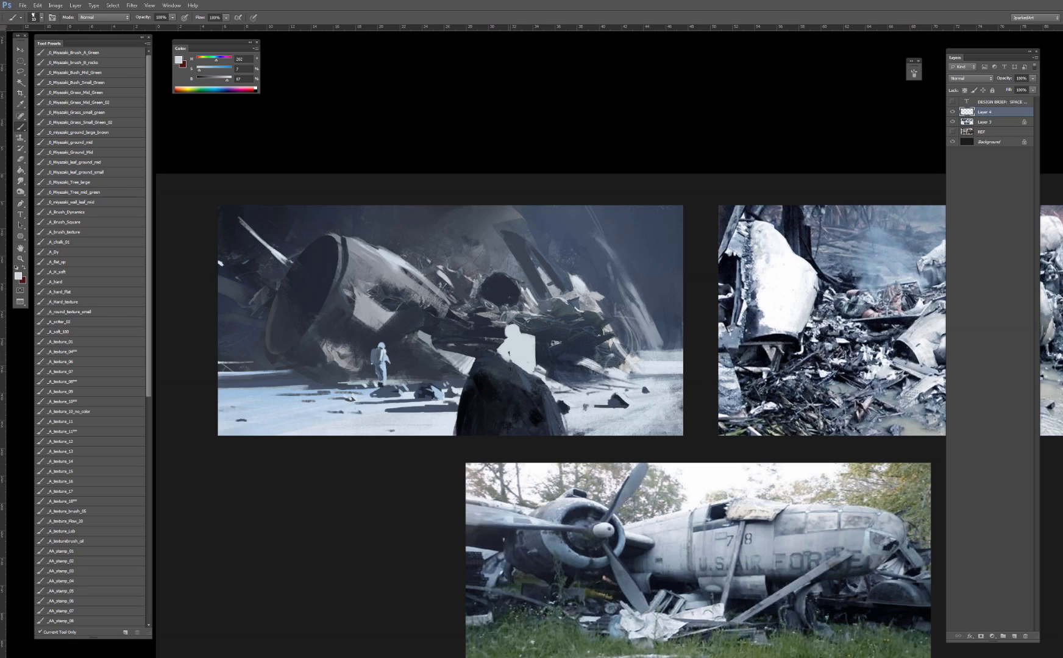
left_click(507, 360, "alt")
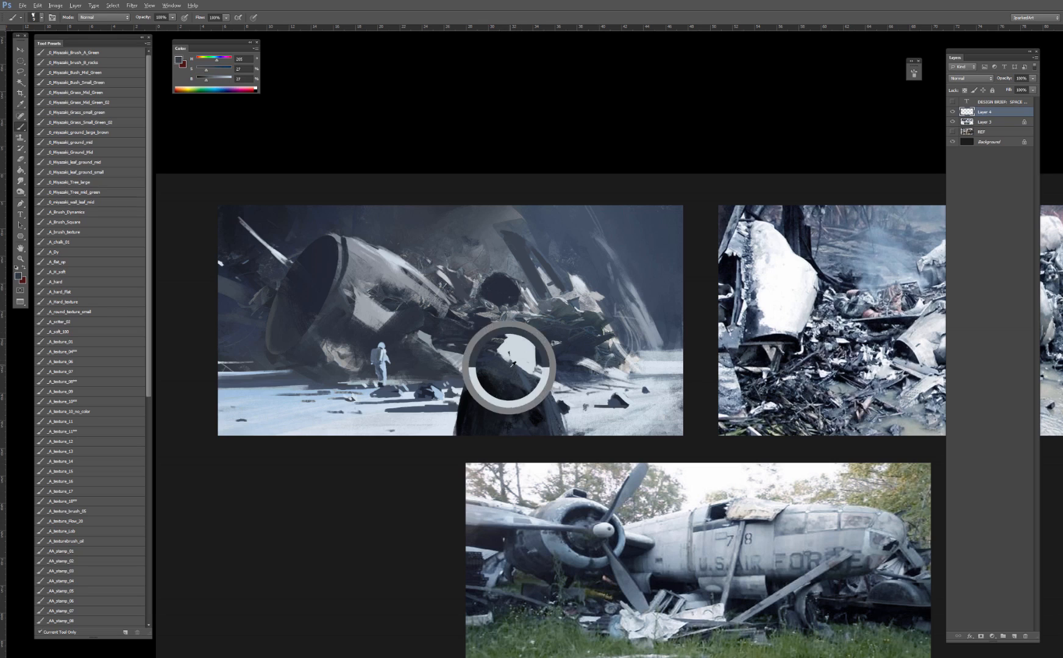
left_click(521, 349, "alt")
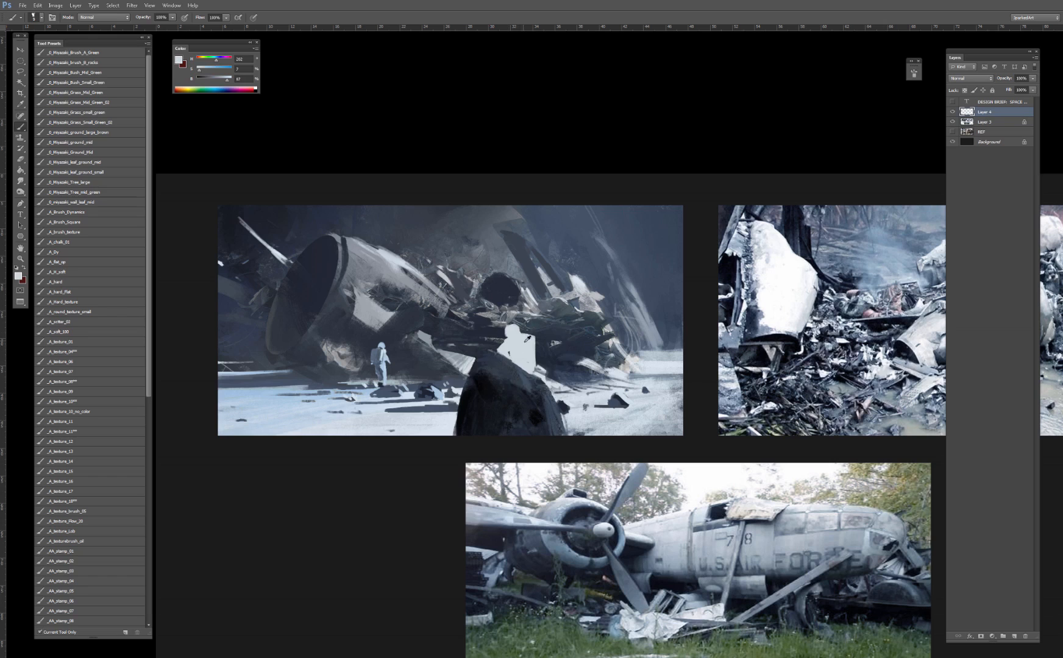
left_click(526, 342, "alt")
left_click_drag(536, 343, 538, 373)
key("e")
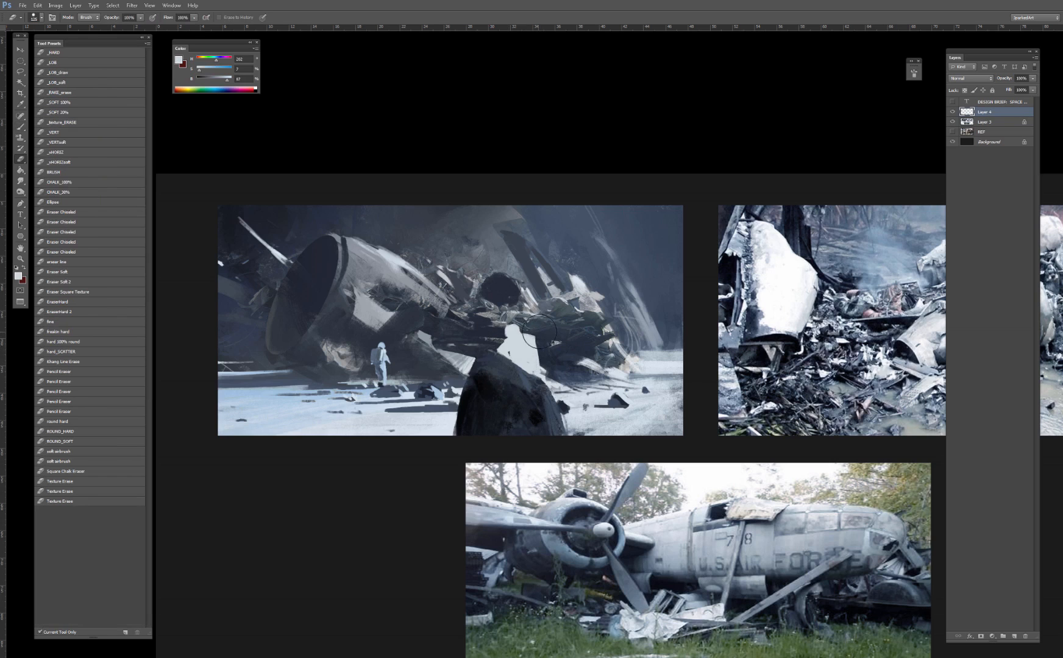
left_click_drag(537, 333, 543, 373)
Step: Lock the silhouette layer's transparent pixels and shade the seated astronaut's front with sampled pale blue and dark rock tones
key("b")
left_click(378, 347, "alt")
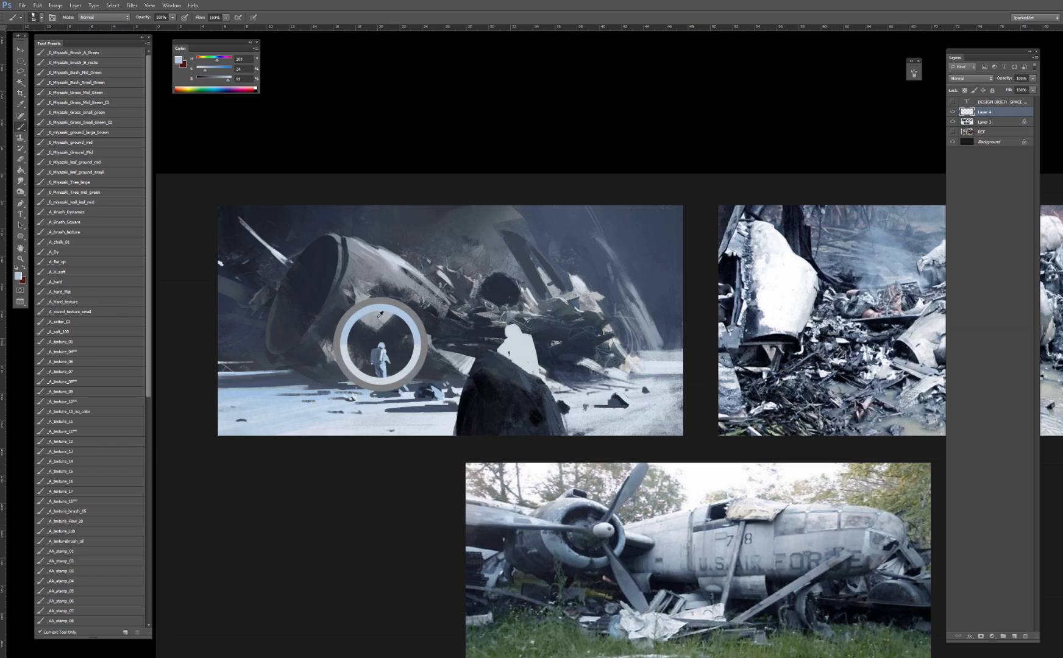
key("/")
left_click_drag(501, 343, 504, 356)
left_click(505, 345, "alt")
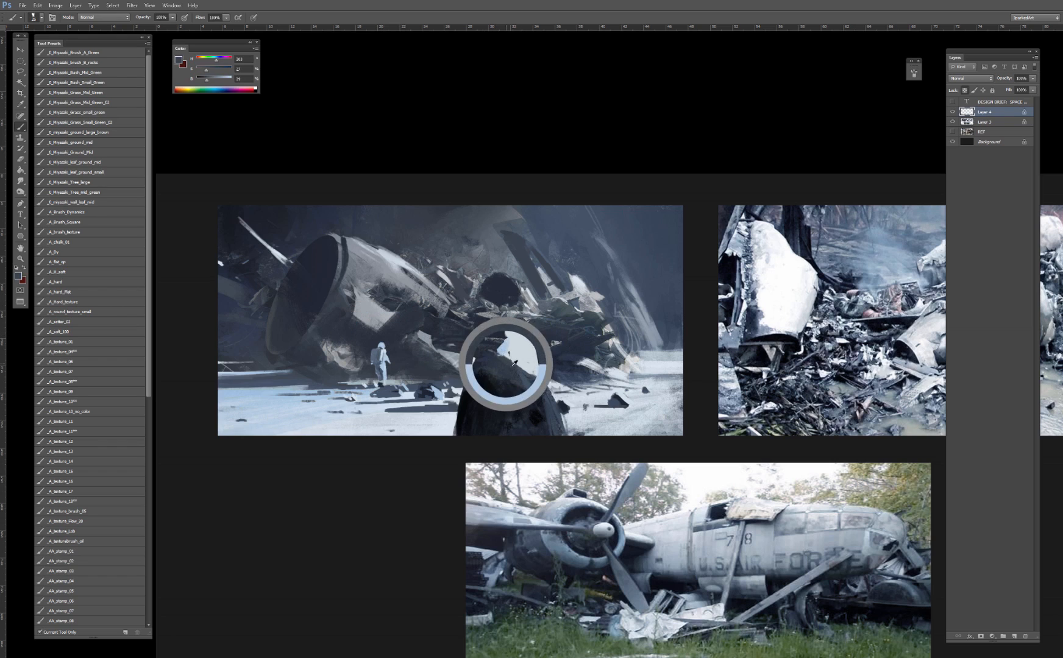
left_click(505, 345, "alt")
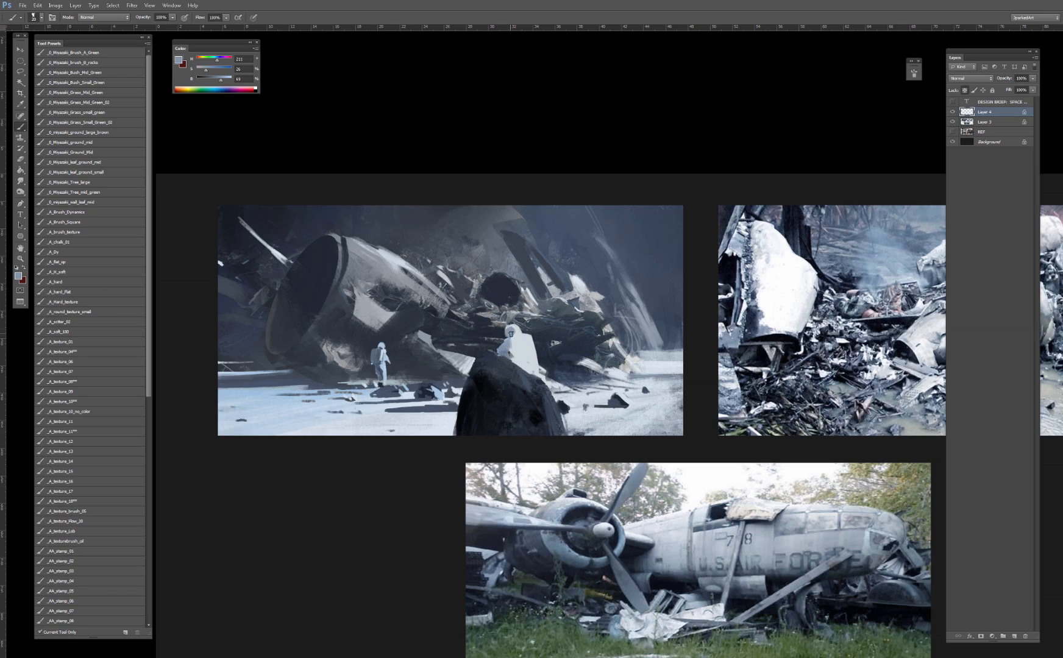
Step: Define the seated astronaut's helmet, backpack and arm with blue-grey and dark tones sampled from the figure, ground and rock
left_click(511, 334, "alt")
left_click_drag(512, 346, 518, 359)
left_click(575, 401, "alt")
left_click(418, 408, "alt")
left_click(498, 357, "alt")
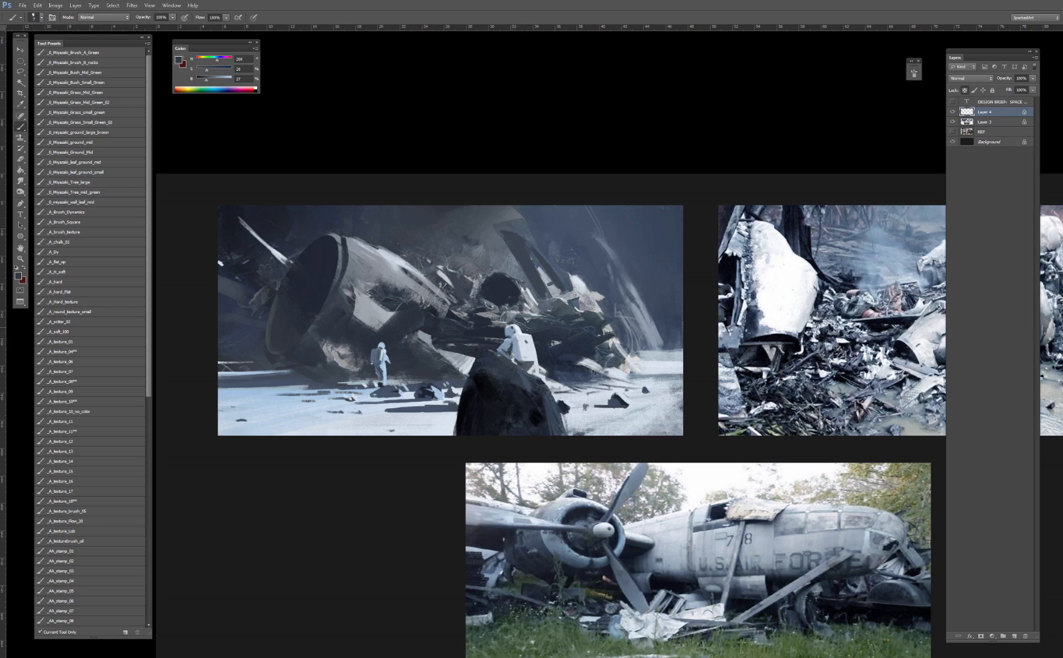
Step: Select the painting layer below the astronaut and darken the debris behind the seated figure with sampled dark blues
key("ctrl+minus")
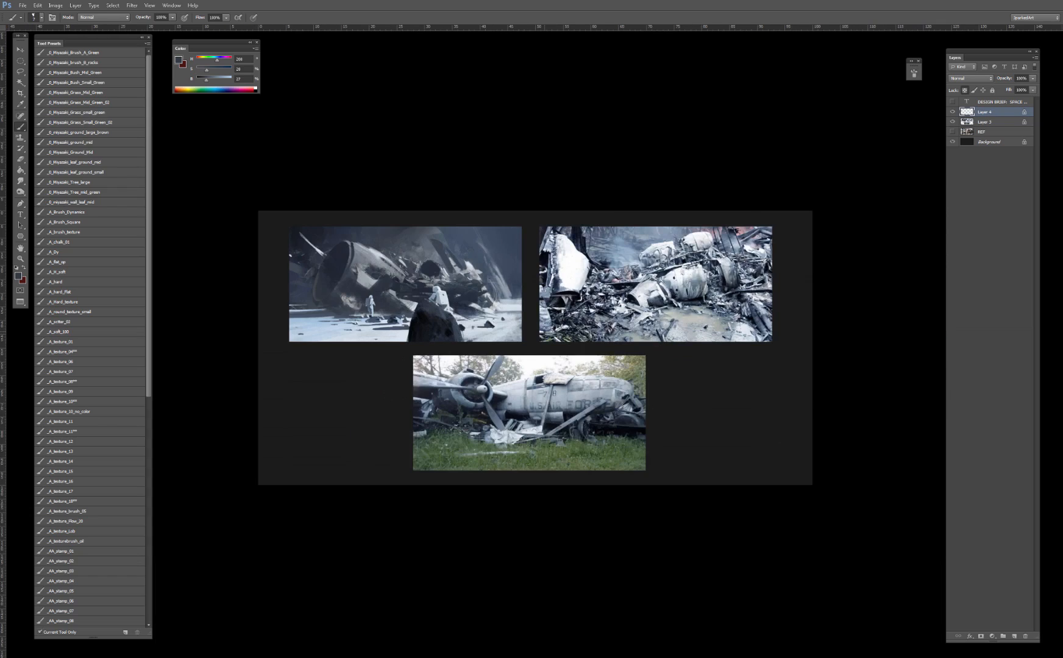
key("ctrl+plus")
left_click_drag(348, 219, 489, 261)
left_click(994, 122)
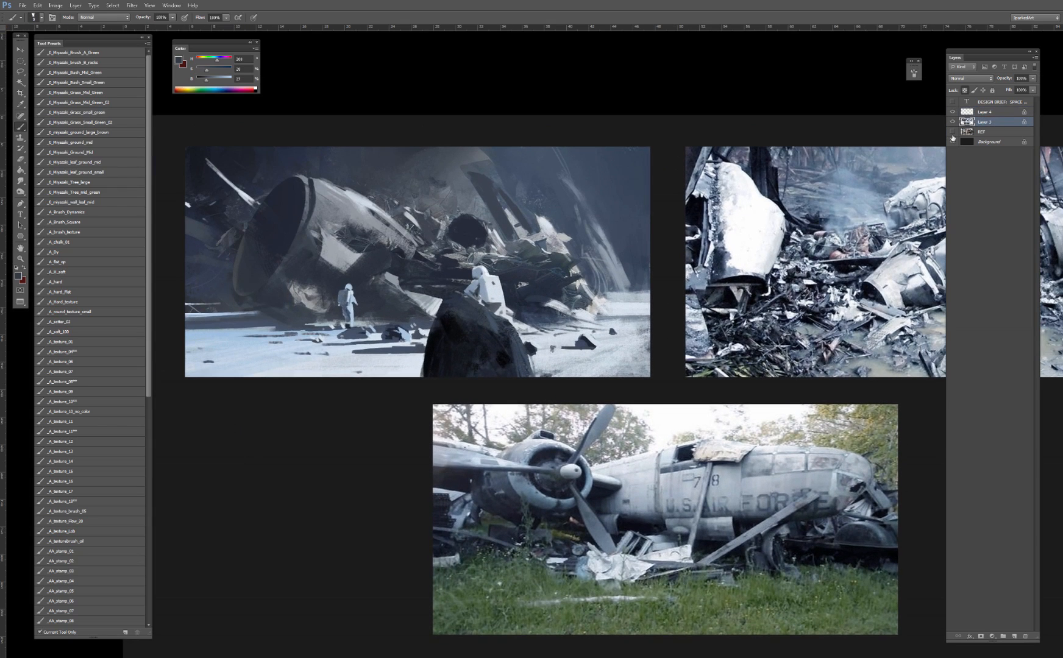
left_click(495, 266, "alt")
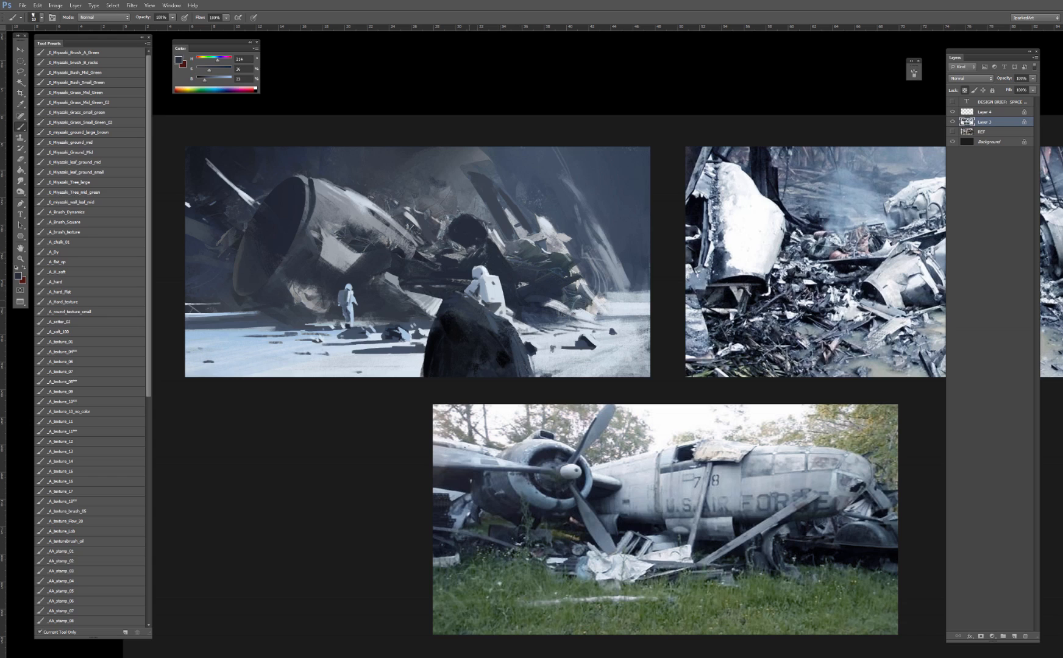
left_click(469, 272, "alt")
left_click_drag(429, 287, 477, 276)
left_click(430, 270, "alt")
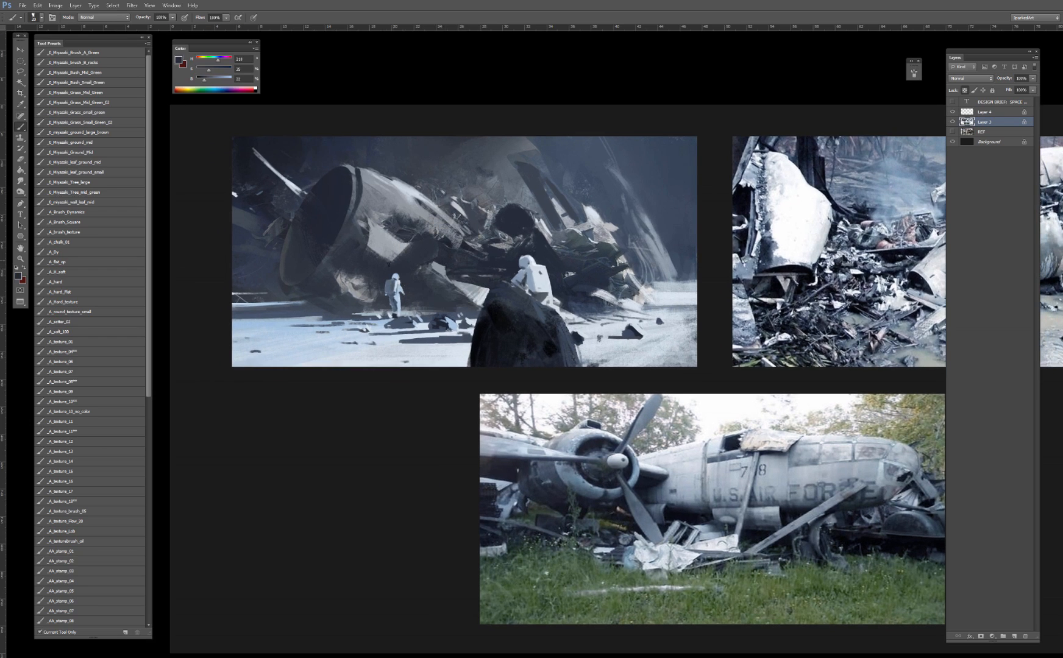
Step: Retouch the broken hull's underside and upper edge with tones sampled from the hull
left_click(367, 287, "alt")
left_click(359, 276, "alt")
left_click(406, 186, "alt")
key("ctrl+minus")
left_click_drag(436, 319, 626, 333)
key("ctrl+plus")
left_click_drag(601, 290, 481, 283)
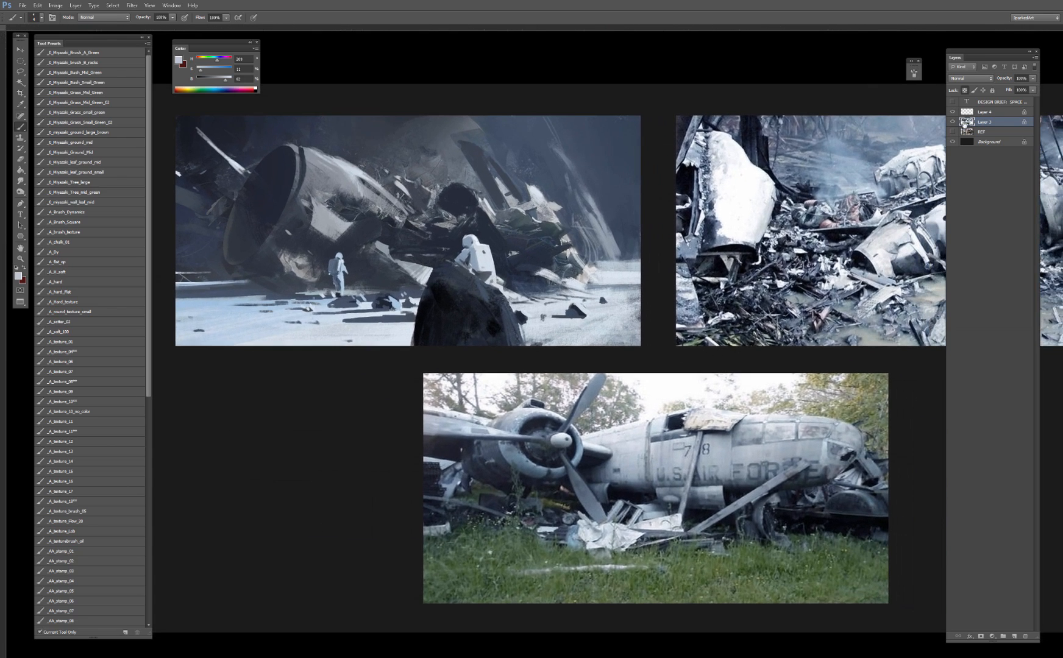
Step: Merge the seated astronaut's layer with the painting layer below it
left_click(981, 113, "shift")
key("ctrl+e")
left_click_drag(653, 254, 397, 277)
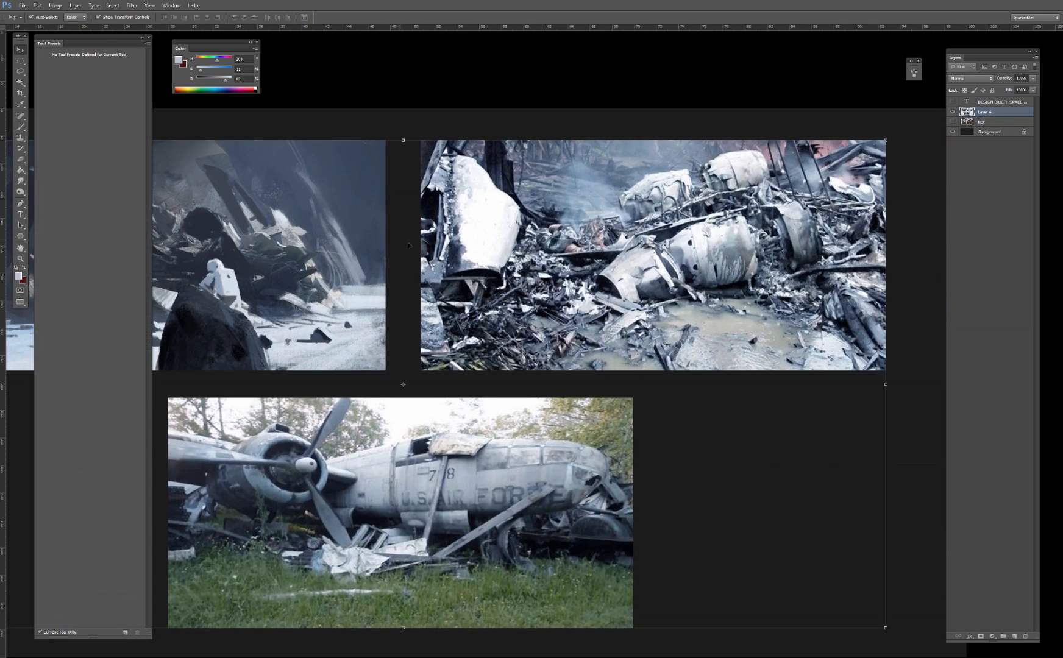
key("ctrl+minus")
key("ctrl+plus")
key("ctrl+minus")
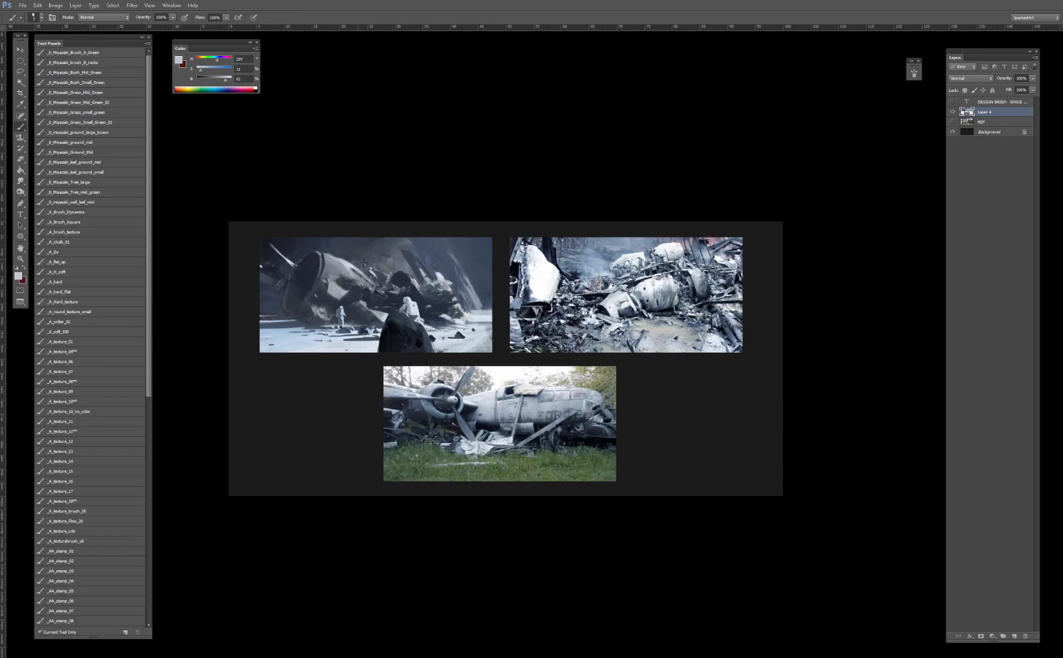
Step: Lock the painting layer's transparent pixels and cover the second photo's smoky background with dark blue sampled from the first thumbnail
key("ctrl+plus")
left_click(179, 191, "alt")
left_click_drag(179, 191, 169, 195)
key("bracketright")
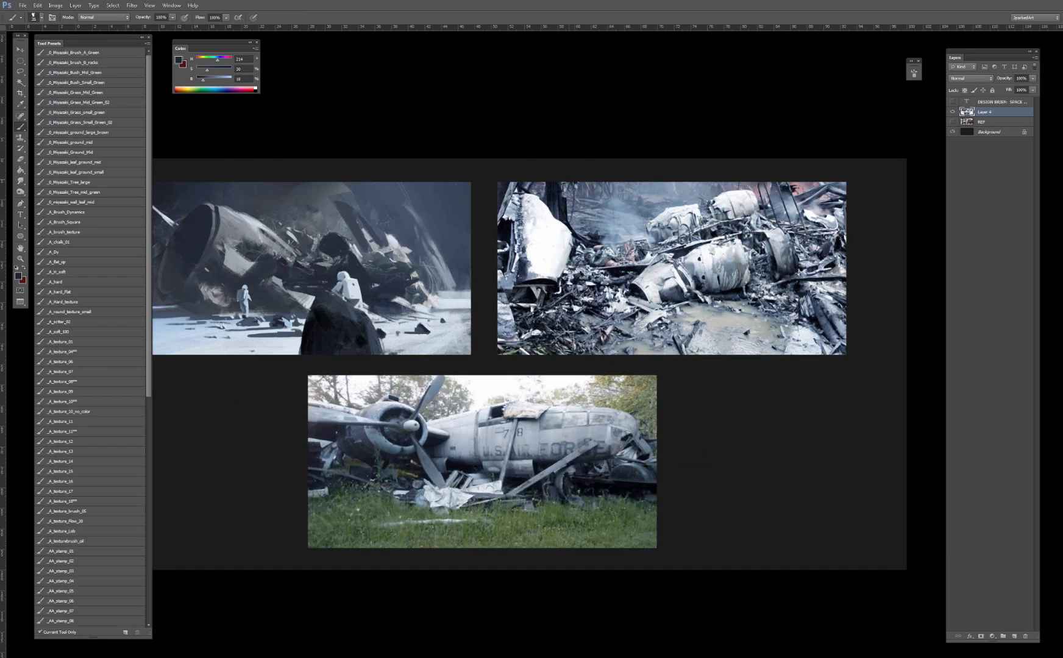
key("bracketright")
key("bracketright")
key("bracketright")
key("bracketright")
key("slash")
mouse_move(567, 190)
left_mouse_down()
mouse_move(594, 186)
mouse_move(616, 238)
mouse_move(633, 185)
mouse_move(641, 223)
mouse_move(674, 198)
mouse_move(598, 195)
left_mouse_up()
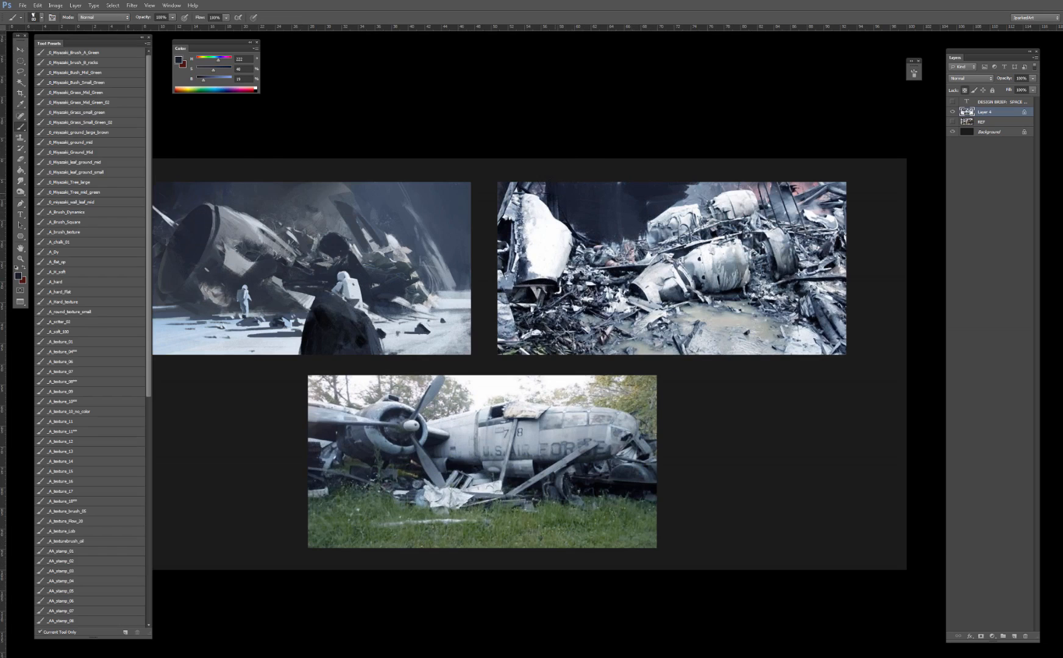
Step: Extend the dark background behind the second image's wreckage to its upper-right corner with sampled dark blues
left_click(507, 226, "alt")
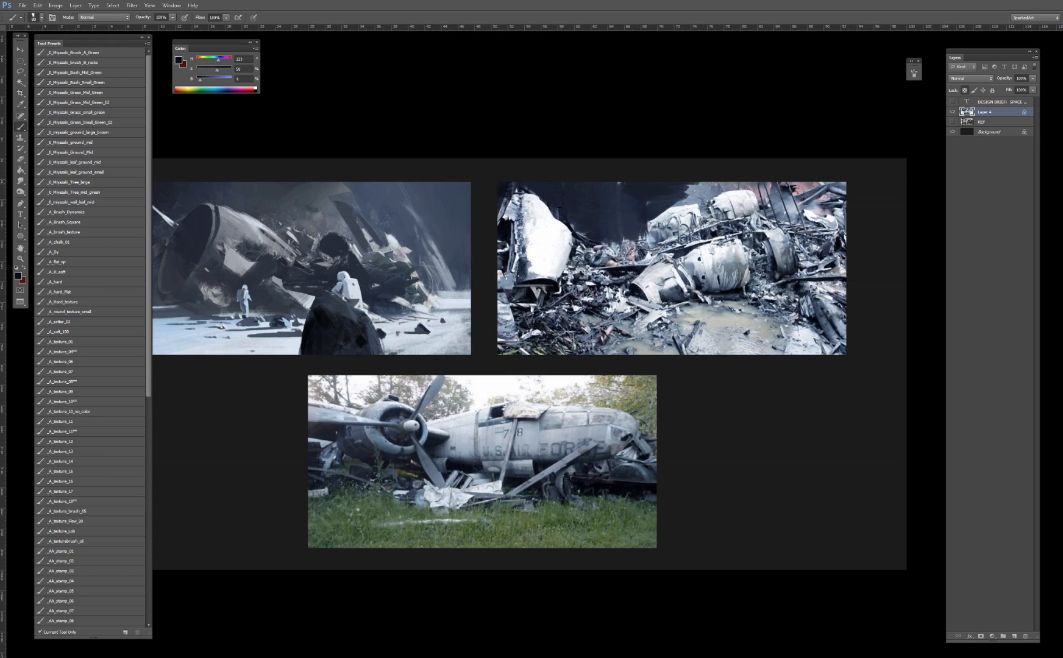
left_click(640, 197, "alt")
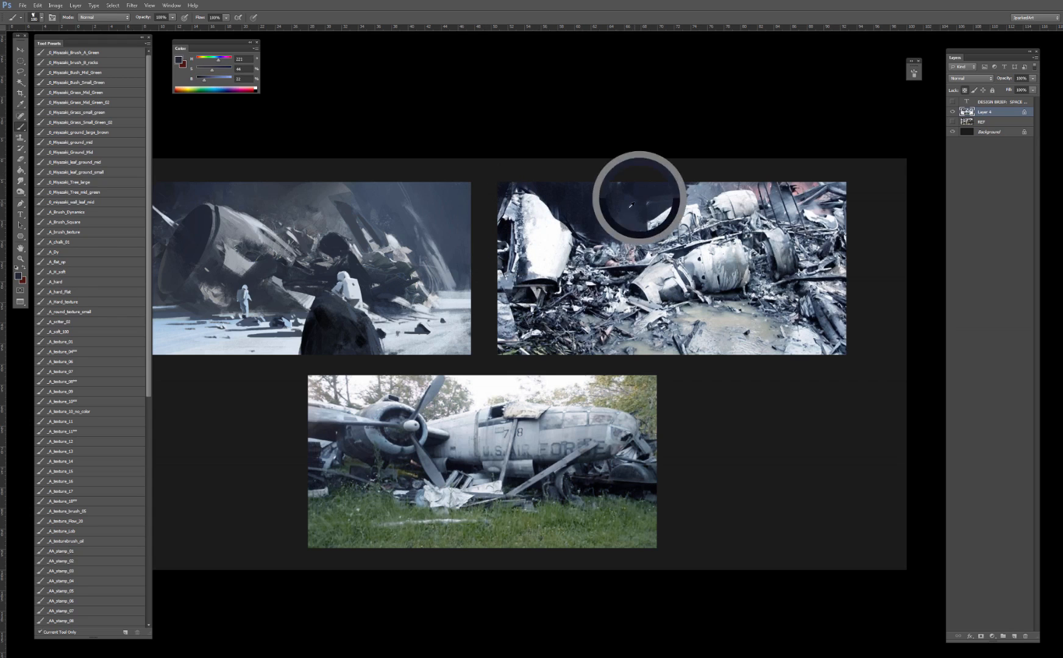
left_click_drag(587, 201, 588, 188)
left_click(662, 189, "alt")
mouse_move(673, 200)
left_mouse_down()
mouse_move(698, 194)
mouse_move(715, 172)
mouse_move(777, 192)
mouse_move(816, 173)
mouse_move(838, 221)
left_mouse_up()
Step: Brush grey-blue haze behind the second image's wreckage, using tones sampled from the debris and background
left_click(618, 249, "alt")
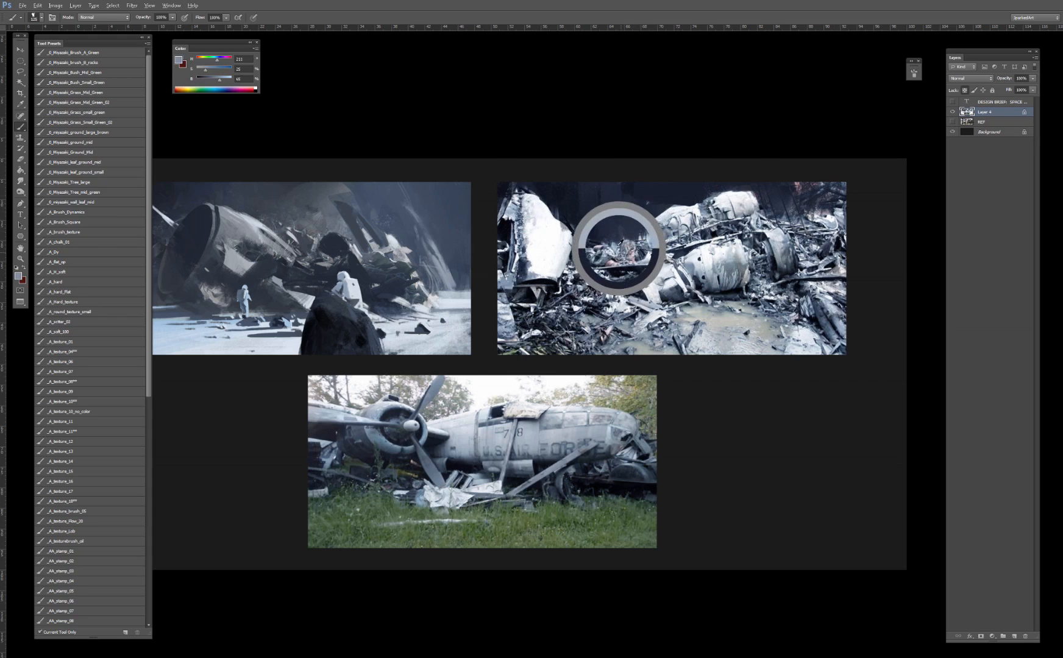
key("bracketleft")
mouse_move(618, 249)
left_mouse_down()
mouse_move(637, 234)
mouse_move(582, 236)
mouse_move(655, 222)
left_mouse_up()
key("bracketright")
key("bracketright")
mouse_move(576, 222)
left_mouse_down()
mouse_move(646, 213)
mouse_move(591, 228)
mouse_move(548, 210)
left_mouse_up()
left_click(621, 212, "alt")
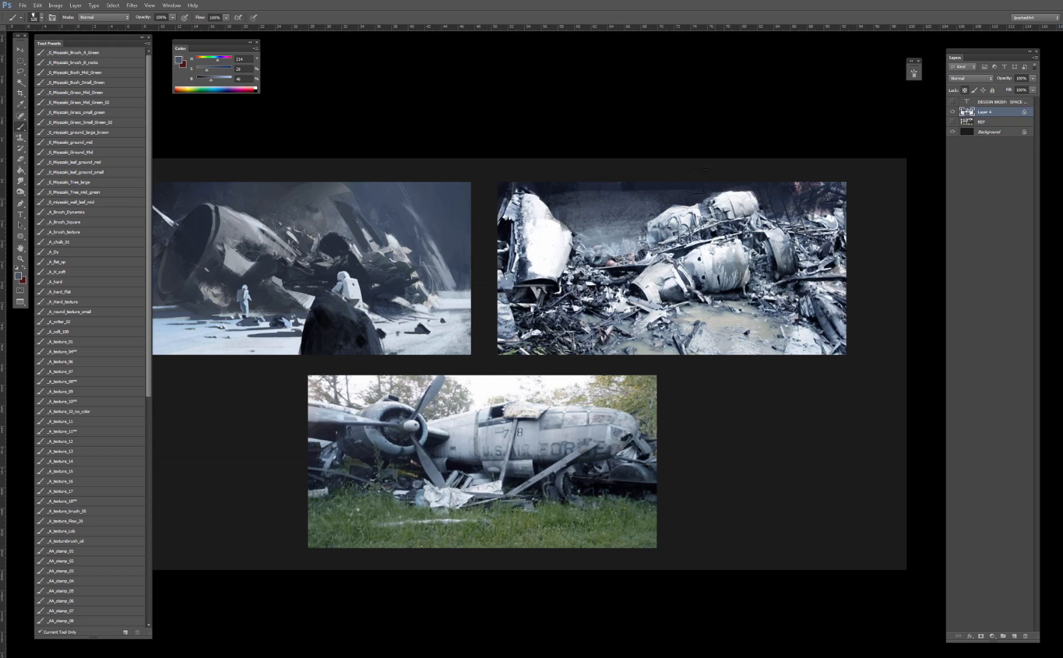
left_click(612, 238, "alt")
key("bracketleft")
key("bracketleft")
key("bracketleft")
key("bracketleft")
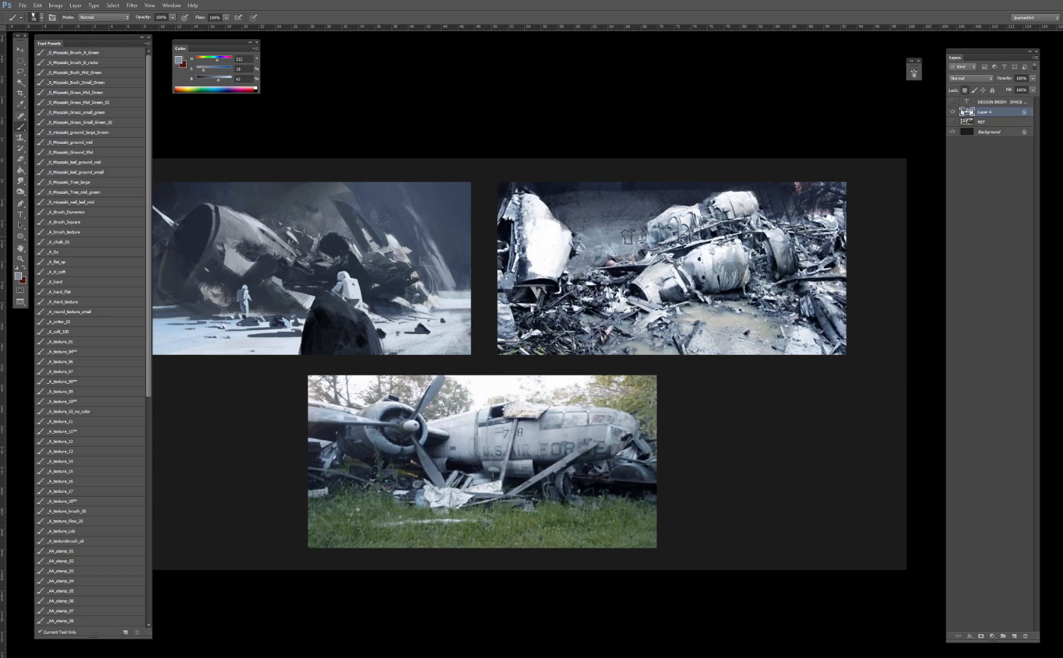
Step: Try covering the second image's muddy foreground with pale blue-white sampled from the hull and the first thumbnail's ground
left_click(655, 279, "alt")
key("bracketright")
key("bracketright")
key("bracketright")
key("bracketright")
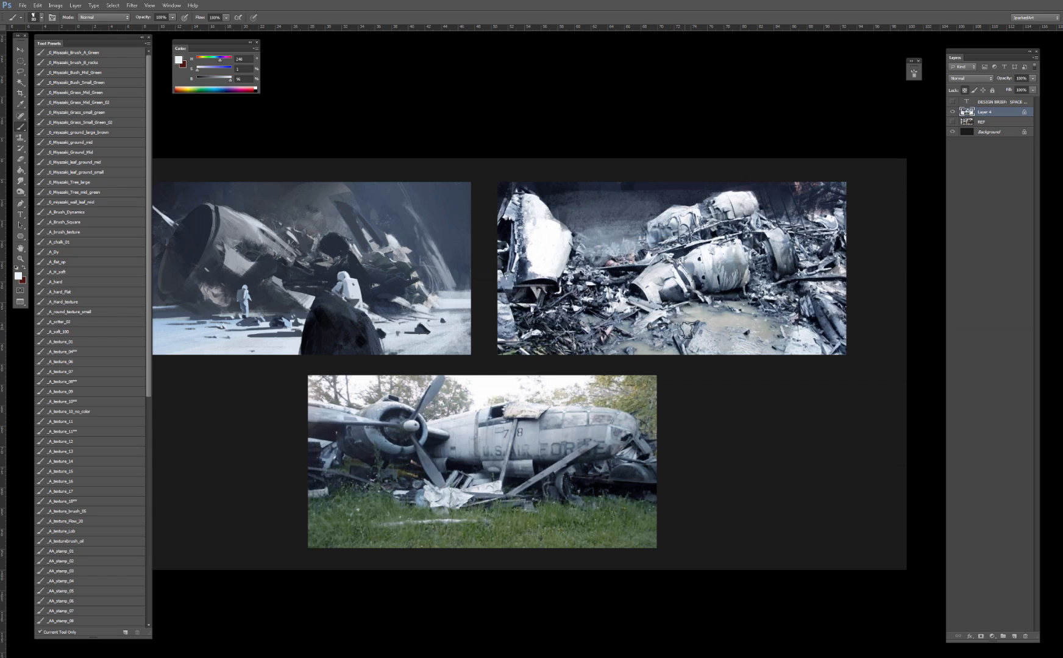
mouse_move(689, 326)
left_mouse_down()
mouse_move(722, 351)
mouse_move(748, 350)
mouse_move(688, 318)
left_mouse_up()
left_click(654, 290, "alt")
left_click_drag(621, 239, 434, 338, "alt")
mouse_move(689, 347)
left_mouse_down()
mouse_move(789, 311)
mouse_move(836, 332)
left_mouse_up()
key("bracketleft")
key("bracketleft")
key("bracketleft")
mouse_move(646, 341)
left_mouse_down()
mouse_move(570, 343)
mouse_move(587, 318)
mouse_move(580, 335)
mouse_move(511, 347)
mouse_move(594, 312)
mouse_move(624, 314)
mouse_move(661, 342)
mouse_move(605, 368)
mouse_move(720, 340)
left_mouse_up()
key("bracketleft")
left_click_drag(773, 315, 774, 300)
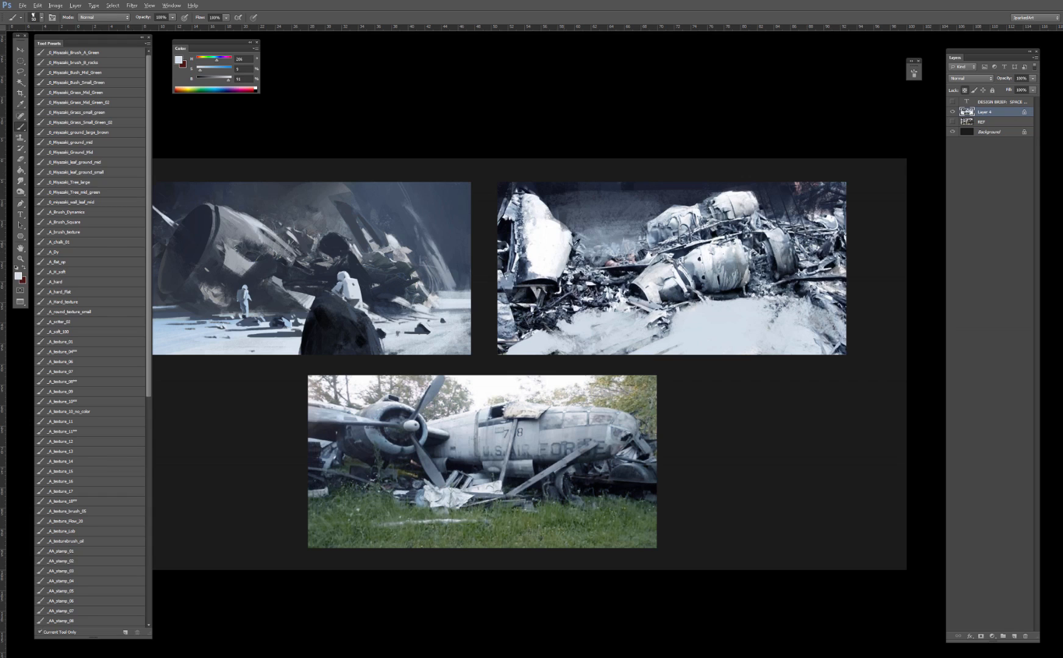
Step: Try a broad white hull stroke joining the tall hull piece to the upper tank in the second image
left_click(559, 237, "alt")
left_click_drag(551, 228, 684, 207)
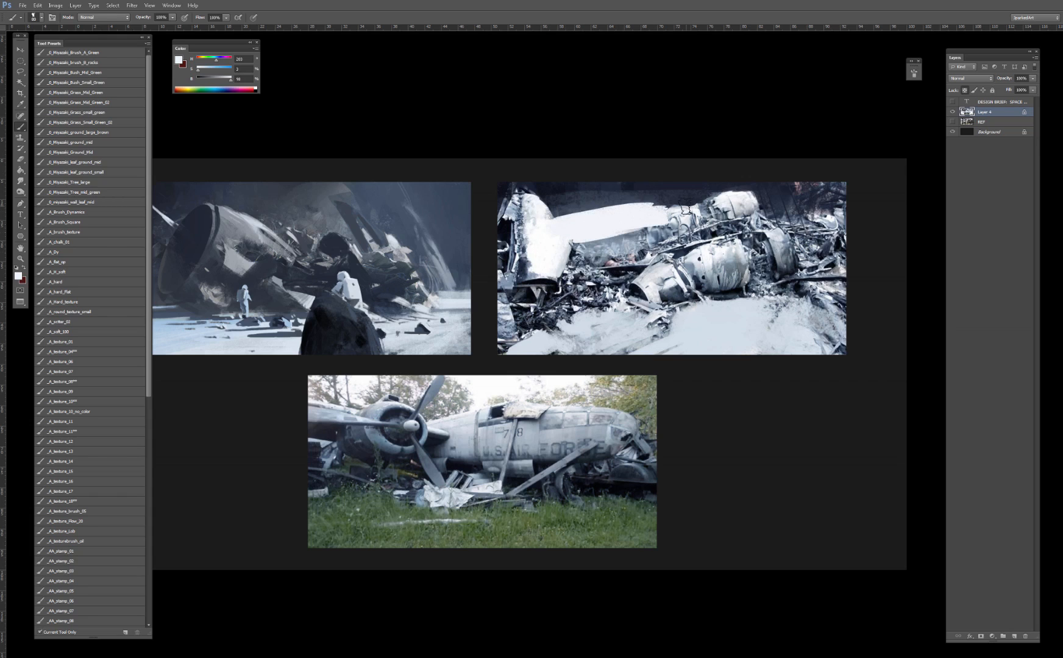
key("ctrl+z")
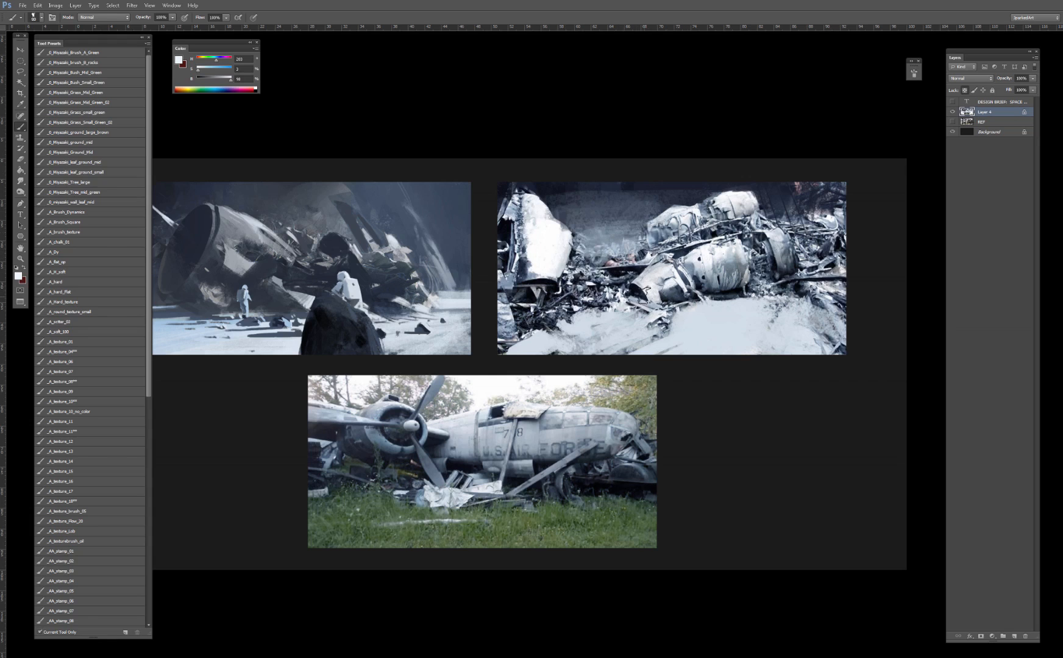
Step: Undo the small dark figure and the pale ground strokes in the second image
left_click(631, 292, "alt")
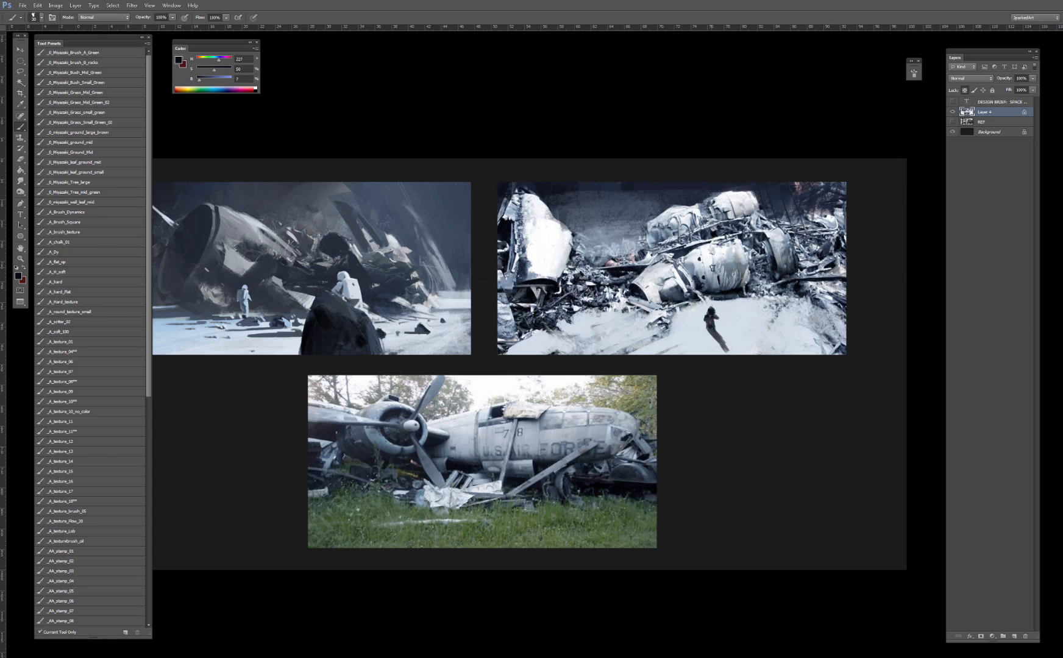
key("ctrl+alt+z")
key("ctrl+alt+z")
key("ctrl+alt+z")
key("ctrl+alt+z")
key("ctrl+alt+z")
key("ctrl+alt+z")
key("ctrl+alt+z")
key("ctrl+alt+z")
key("ctrl+alt+z")
key("ctrl+alt+z")
key("ctrl+alt+z")
key("ctrl+alt+z")
key("ctrl+alt+z")
key("ctrl+alt+z")
key("ctrl+alt+z")
key("ctrl+alt+z")
key("ctrl+alt+z")
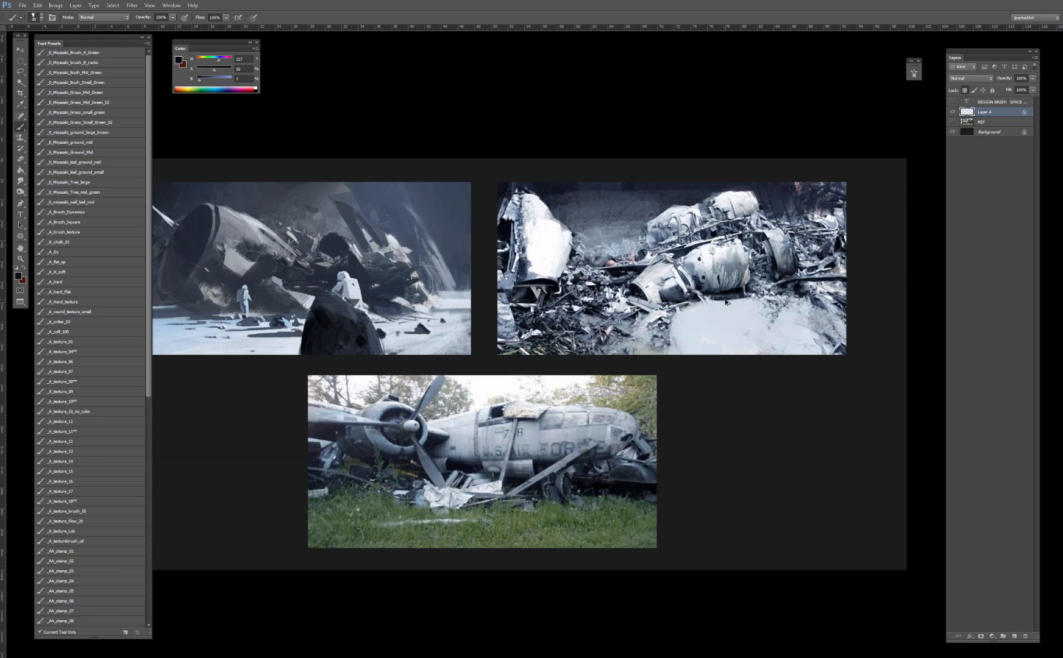
key("ctrl+alt+z")
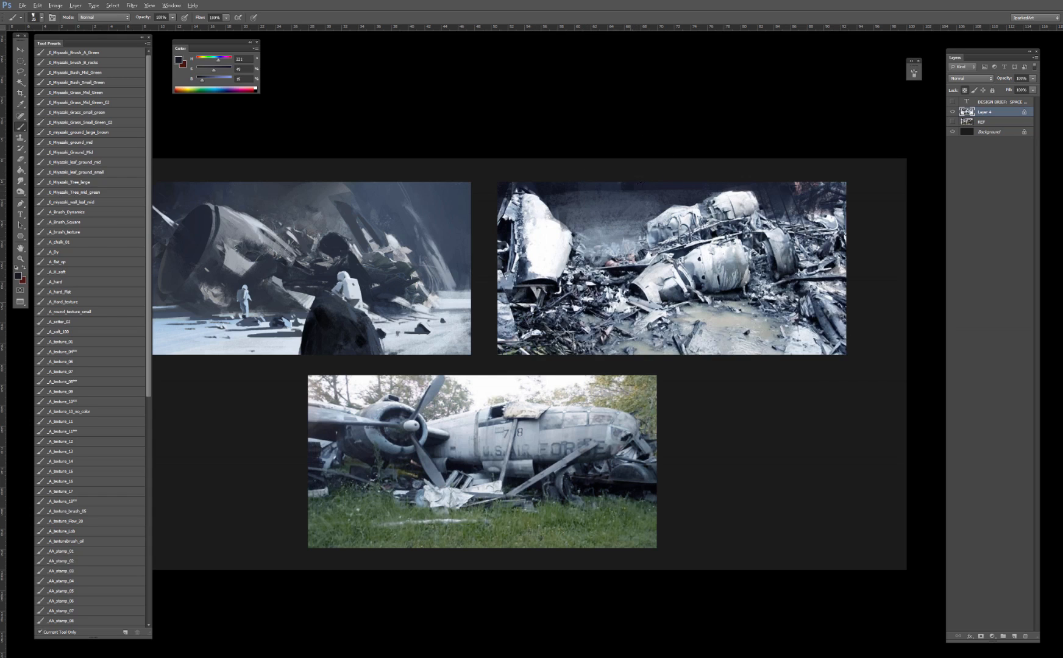
Step: Repaint the background between the second image's hull pieces in dark blue and reshape the upper tank's top with sampled tones
mouse_move(638, 191)
left_mouse_down()
mouse_move(643, 207)
mouse_move(680, 217)
mouse_move(633, 247)
mouse_move(615, 203)
mouse_move(607, 215)
mouse_move(555, 216)
mouse_move(584, 244)
mouse_move(628, 239)
left_mouse_up()
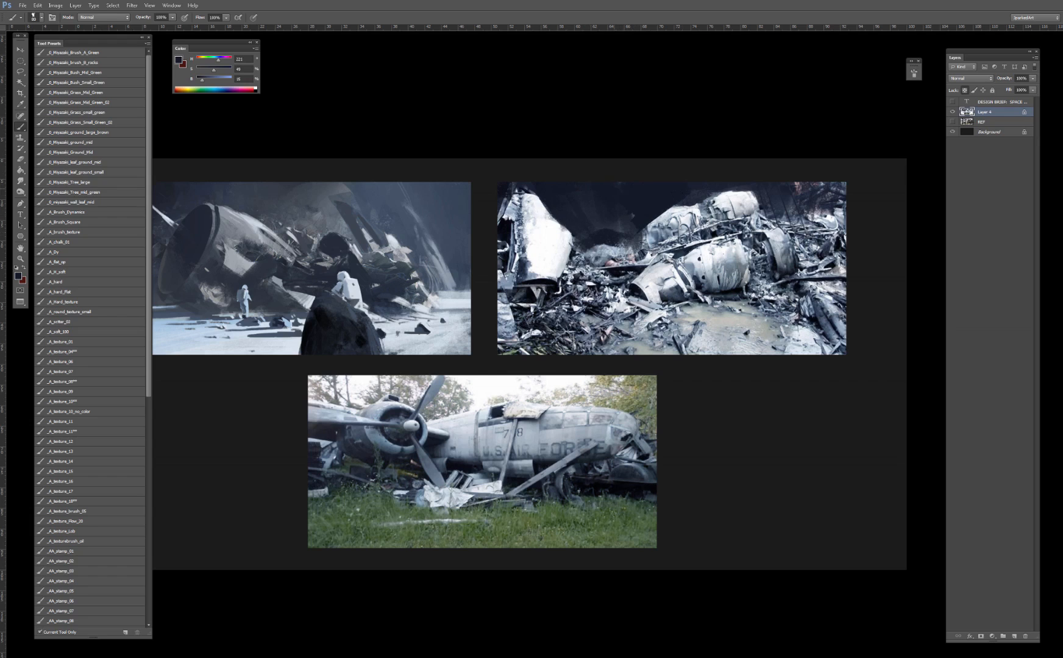
left_click(703, 188, "alt")
left_click(731, 202, "alt")
mouse_move(727, 197)
left_mouse_down()
mouse_move(773, 213)
mouse_move(763, 188)
mouse_move(819, 270)
mouse_move(770, 212)
mouse_move(824, 265)
mouse_move(710, 195)
mouse_move(725, 186)
left_mouse_up()
left_click(730, 203, "alt")
key("bracketleft")
key("bracketleft")
left_click(694, 189, "alt")
key("bracketleft")
key("bracketleft")
Step: Paint a diagonal grey band descending from the second image's upper edge over the wreckage on its right side
mouse_move(719, 185)
left_mouse_down()
mouse_move(762, 217)
mouse_move(708, 183)
mouse_move(765, 215)
mouse_move(746, 187)
mouse_move(784, 239)
left_mouse_up()
left_click(755, 222, "alt")
key("bracketleft")
left_click(707, 184, "alt")
key("bracketright")
key("bracketright")
key("bracketright")
key("bracketright")
key("bracketright")
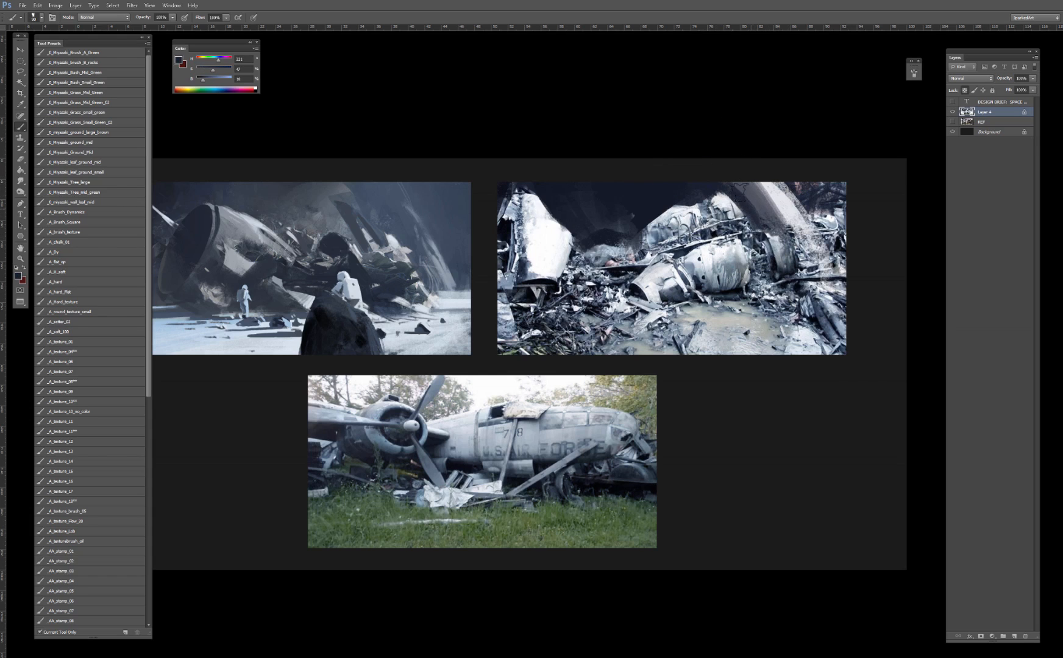
left_click(664, 204, "alt")
left_click(573, 209, "alt")
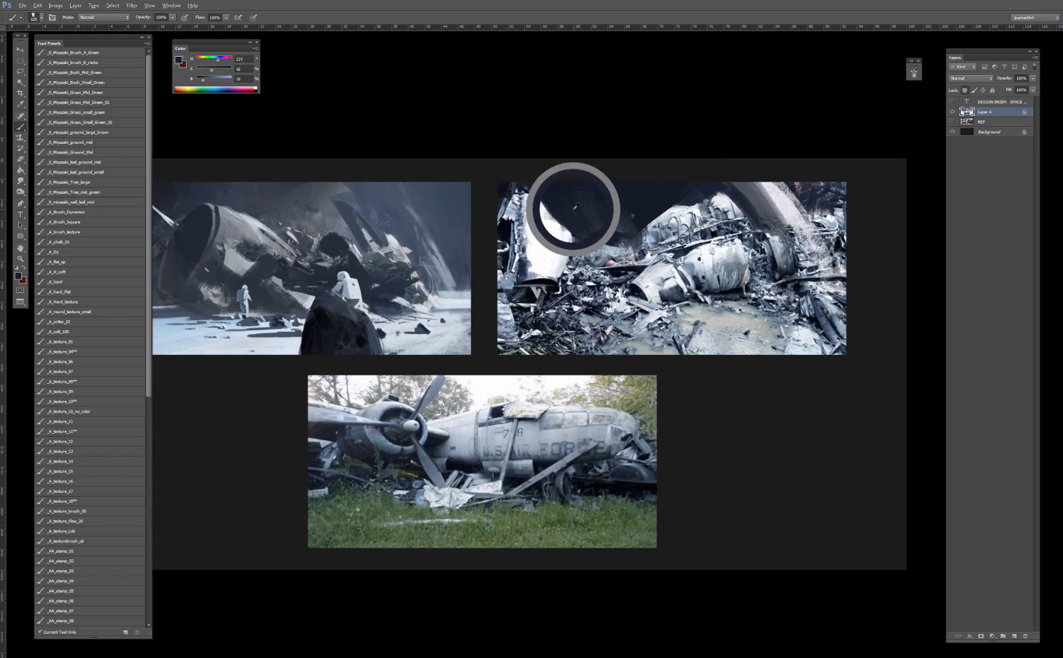
Step: Paint a long pale beam across the debris below the tall hull, using white sampled from the hull
left_click(543, 263, "alt")
key("bracketleft")
key("bracketleft")
left_click_drag(509, 305, 639, 321)
left_click(657, 325, "alt")
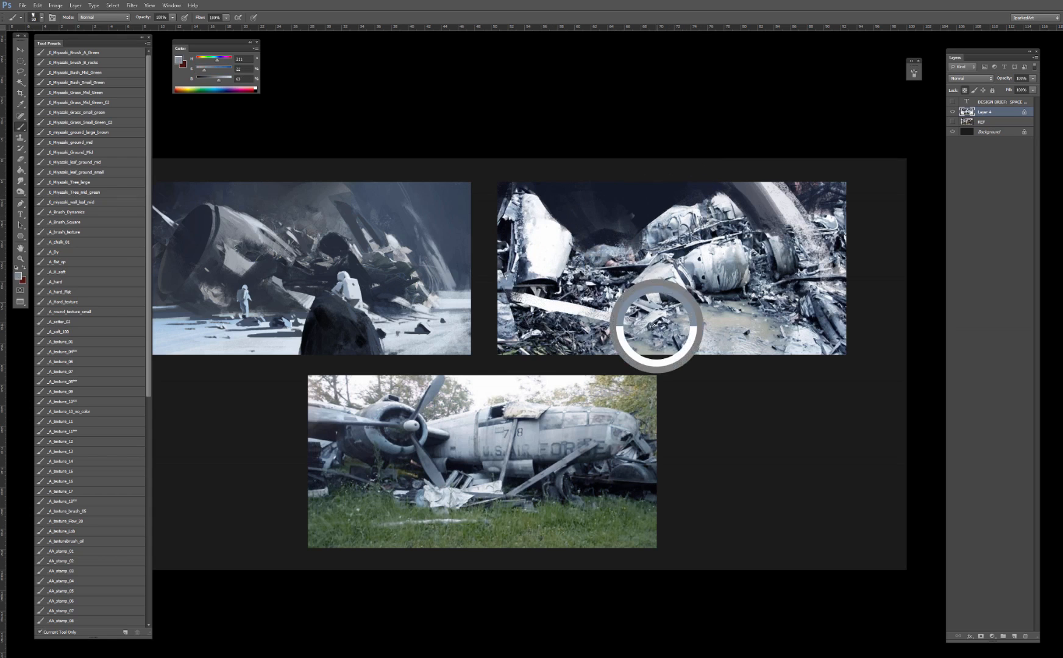
left_click(564, 308, "alt")
Step: Cover the second image's foreground debris and puddle with pale blue-white sampled from the first thumbnail's ground
left_click(432, 330, "alt")
key("bracketright")
key("bracketright")
key("bracketright")
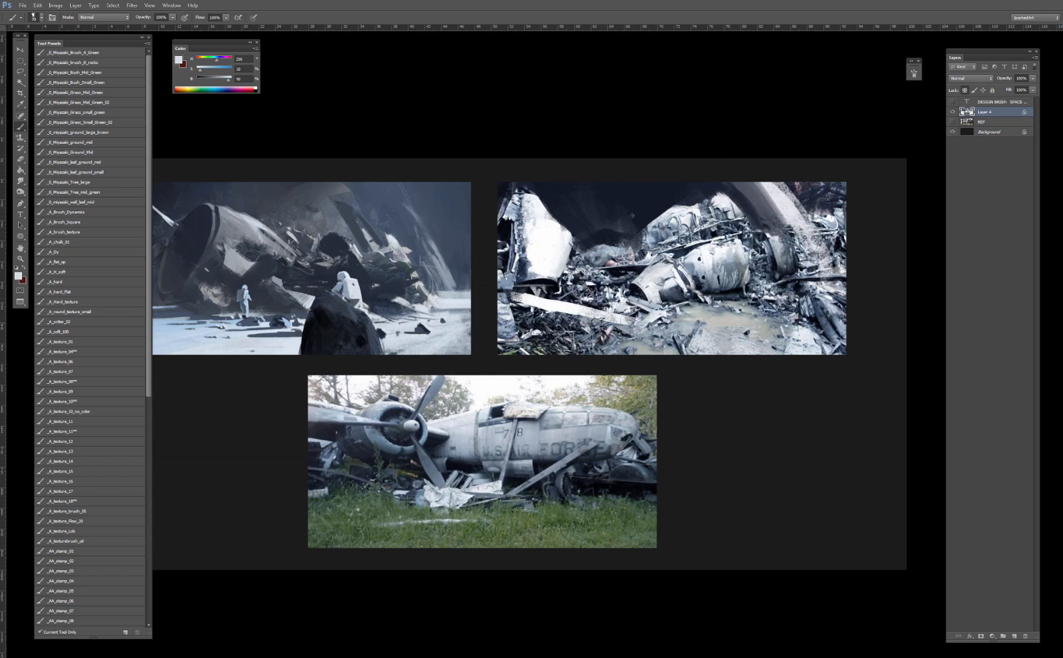
mouse_move(542, 320)
left_mouse_down()
mouse_move(624, 329)
mouse_move(529, 322)
left_mouse_up()
left_click_drag(609, 334, 506, 339)
key("bracketleft")
key("bracketleft")
key("bracketleft")
mouse_move(688, 324)
left_mouse_down()
mouse_move(530, 334)
mouse_move(754, 314)
left_mouse_up()
key("bracketleft")
mouse_move(646, 313)
left_mouse_down()
mouse_move(743, 303)
mouse_move(811, 302)
left_mouse_up()
mouse_move(807, 304)
left_mouse_down()
mouse_move(762, 314)
mouse_move(799, 310)
left_mouse_up()
mouse_move(780, 318)
left_mouse_down()
mouse_move(637, 335)
mouse_move(661, 348)
left_mouse_up()
Step: Fill out the pale ground toward the second image's right edge and clean its border beneath the wreckage
key("bracketright")
mouse_move(807, 346)
left_mouse_down()
mouse_move(656, 347)
mouse_move(725, 338)
left_mouse_up()
left_click_drag(807, 327, 747, 334)
left_click_drag(672, 340, 762, 333)
left_click_drag(831, 319, 716, 331)
key("bracketleft")
key("bracketleft")
left_click_drag(843, 297, 815, 295)
key("bracketleft")
key("bracketleft")
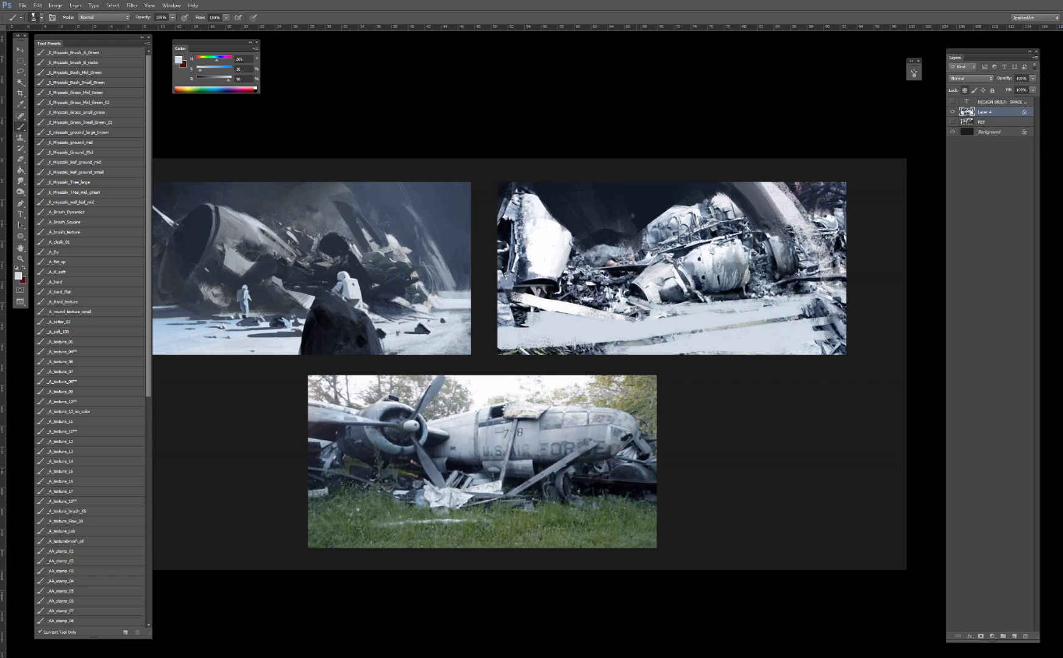
left_click_drag(648, 316, 614, 311)
left_click_drag(635, 313, 597, 306)
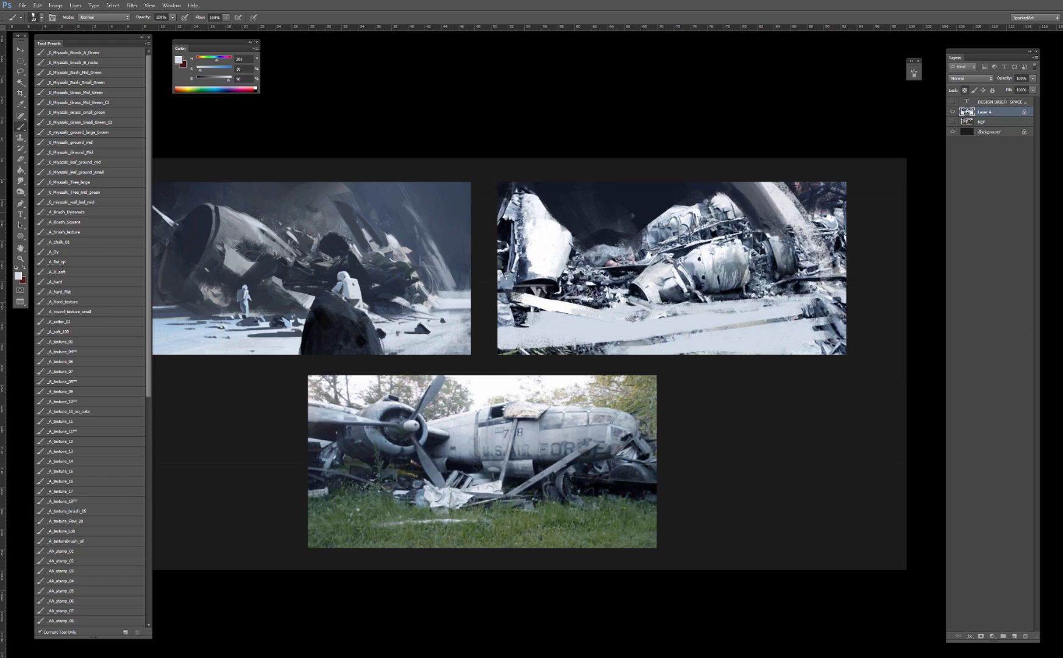
Step: Darken the gap above the debris between the second image's hull pieces with sampled dark blue
left_click(608, 235, "alt")
left_click_drag(591, 247, 618, 246)
left_click_drag(579, 249, 624, 251)
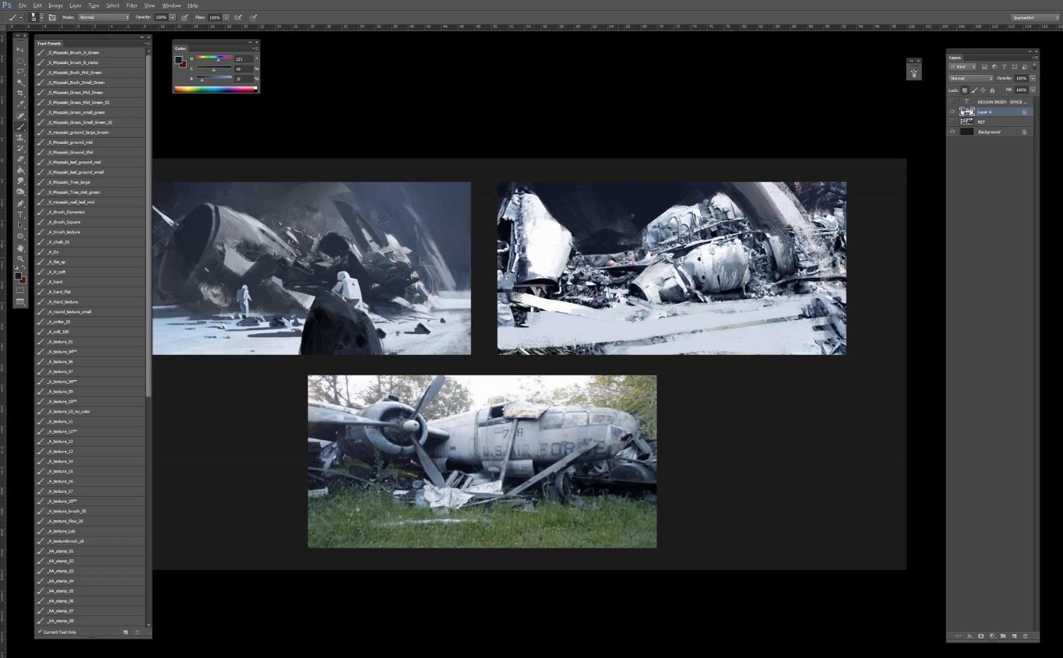
left_click(614, 257, "alt")
left_click(635, 238, "alt")
left_click(597, 215, "alt")
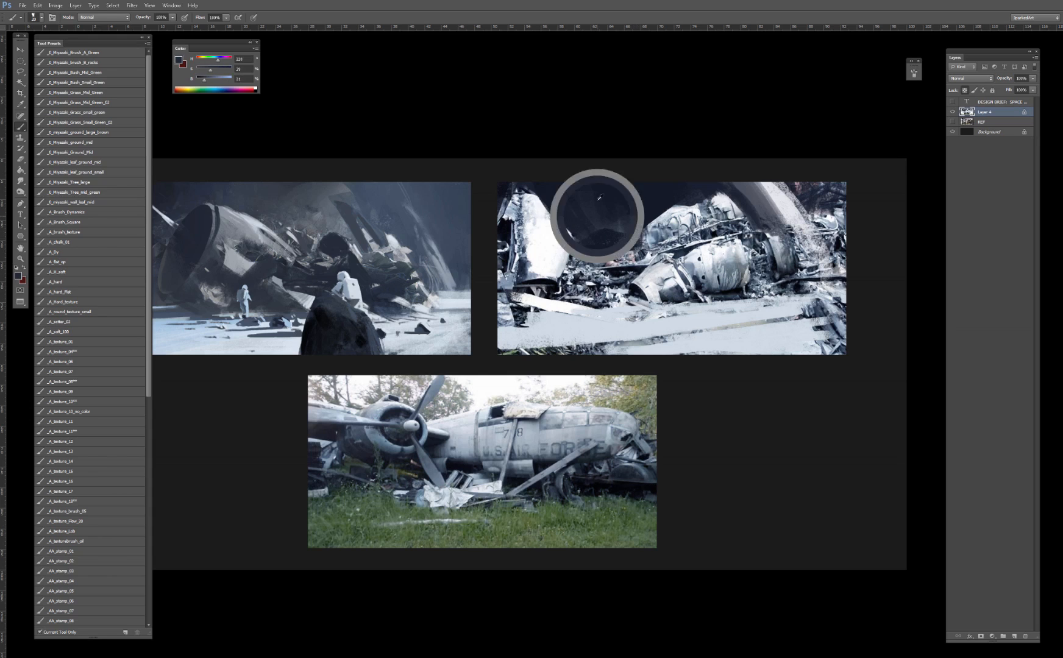
left_click(627, 214, "alt")
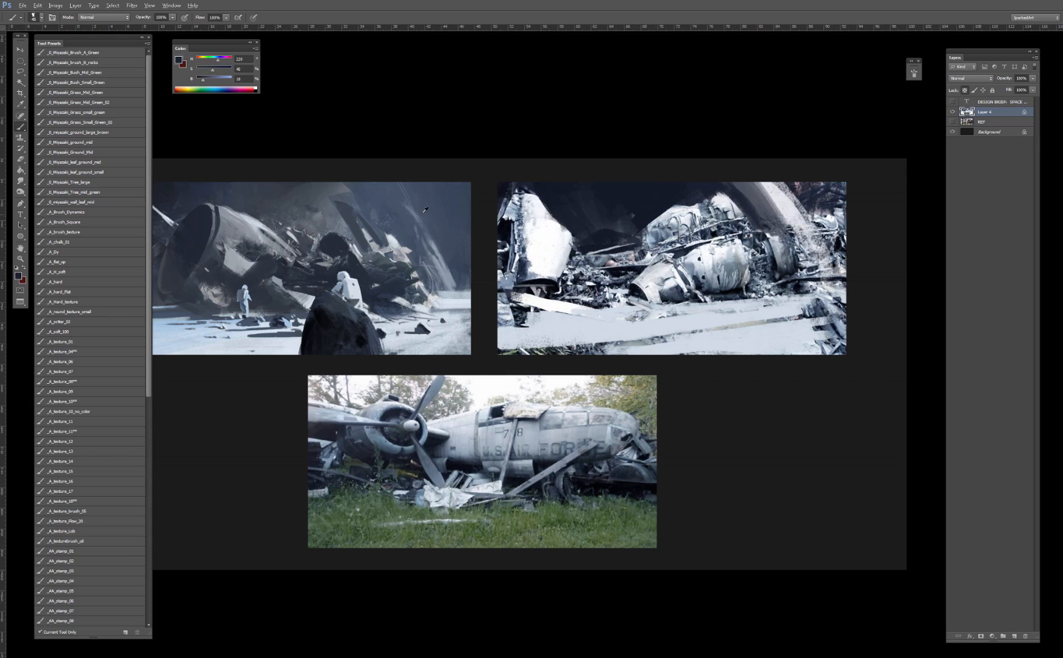
Step: Soften the second image's upper-right background with the _A_soft_500 brush and sampled dark blues
left_click(444, 199, "alt")
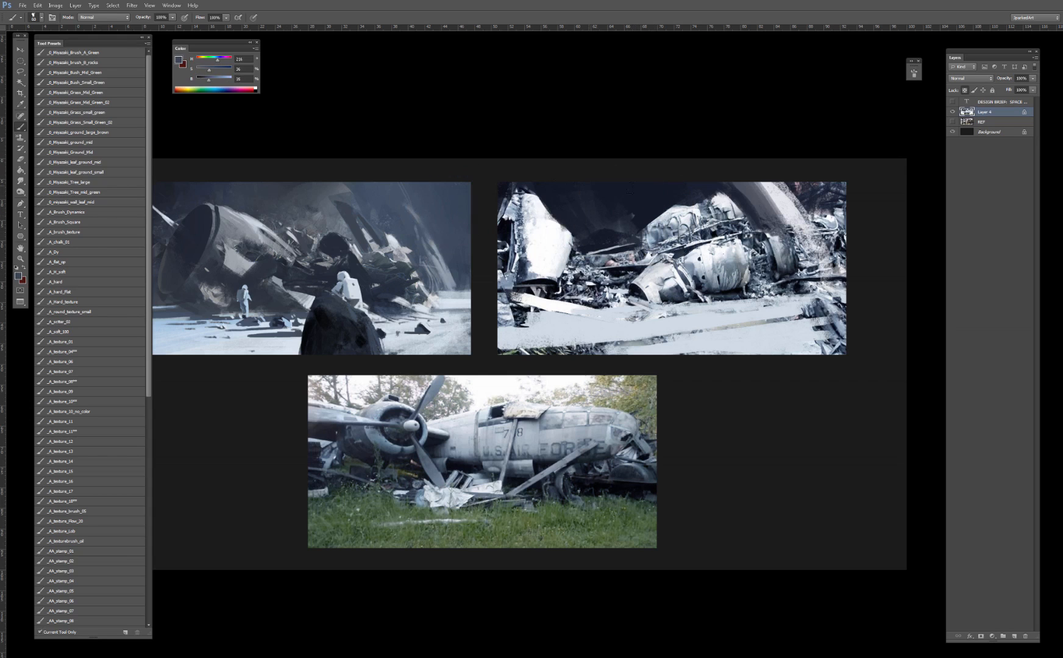
left_click(80, 332)
left_click(701, 184, "alt")
key("bracketright")
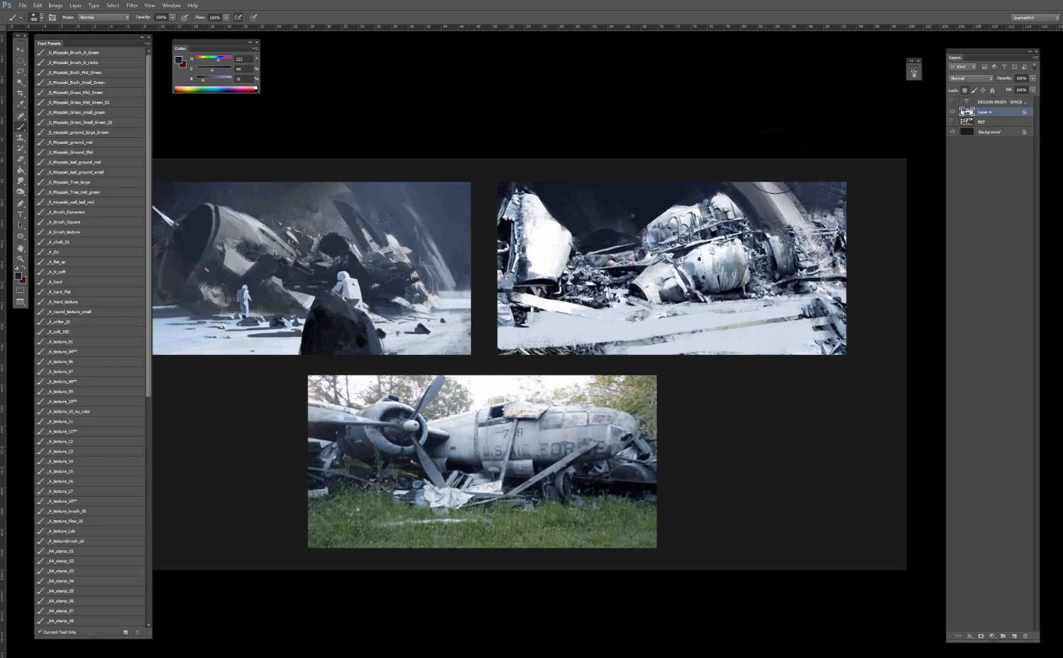
left_click(802, 205, "alt")
key("bracketleft")
key("bracketleft")
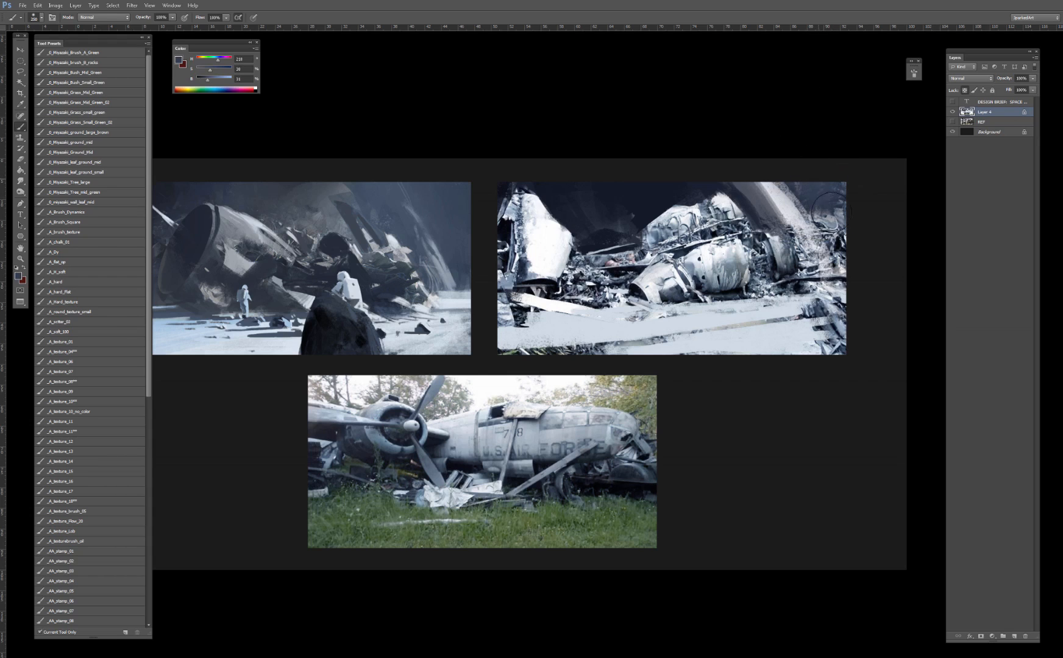
key("bracketright")
key("bracketright")
key("bracketright")
key("bracketright")
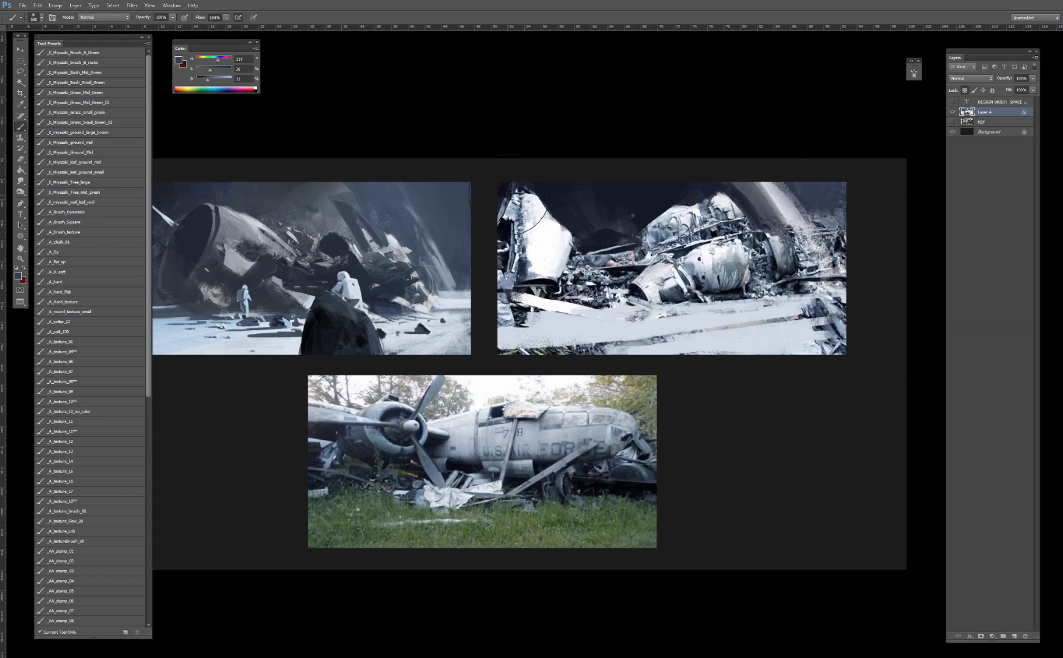
key("bracketleft")
key("bracketleft")
Step: Select the first thumbnail with a rectangular marquee and place it on its own new layer
left_click(22, 59)
key("ctrl+minus")
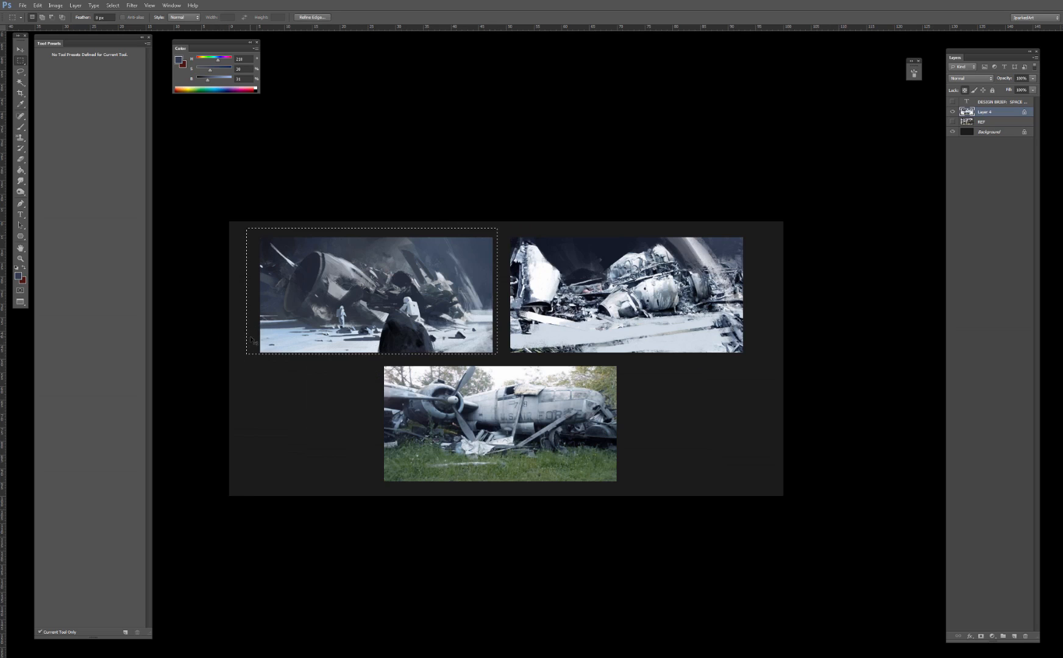
key("ctrl+shift+alt+n")
key("v")
key("ctrl+plus")
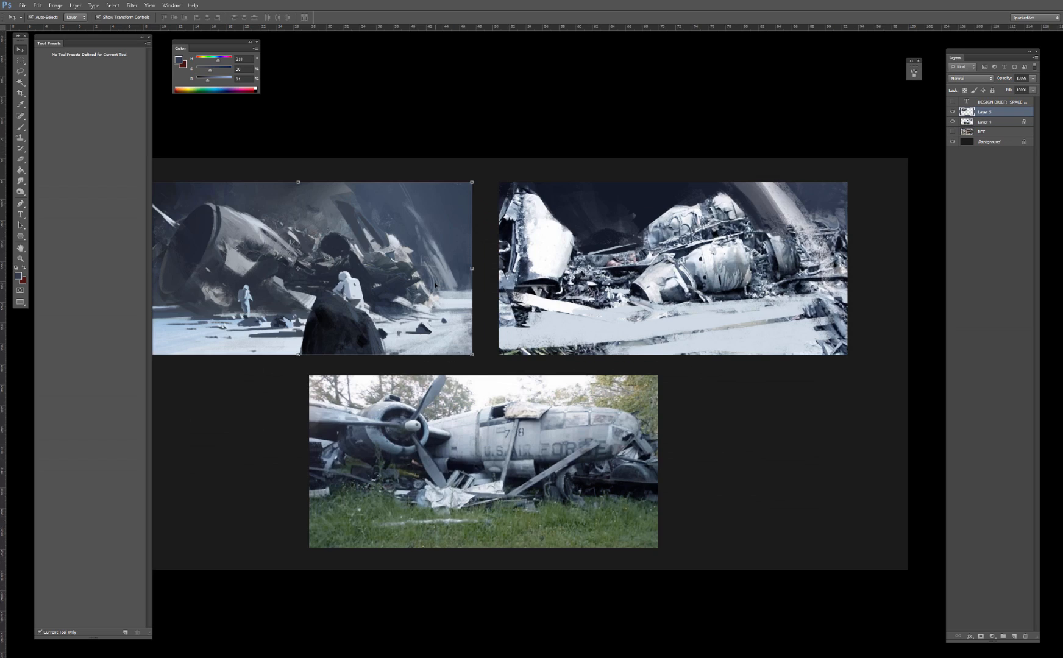
key("ctrl+minus")
Step: Lock the new layer's transparent pixels and darken the first thumbnail's upper sky with a large brush in Overlay mode
key("b")
key("bracketright")
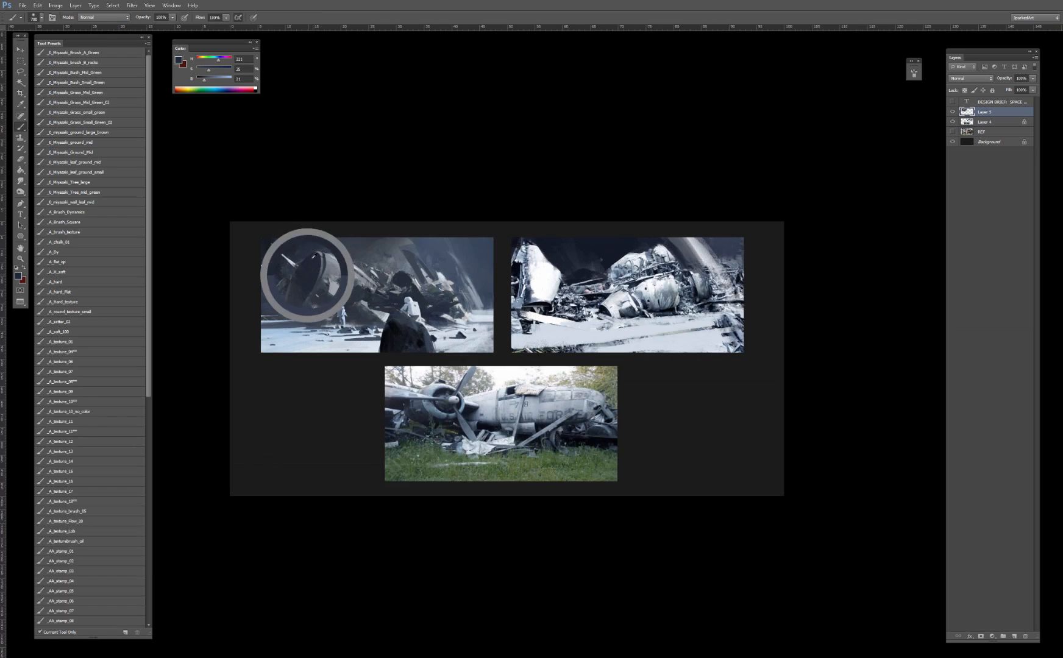
right_click(322, 282, "shift")
left_click(338, 425)
key("slash")
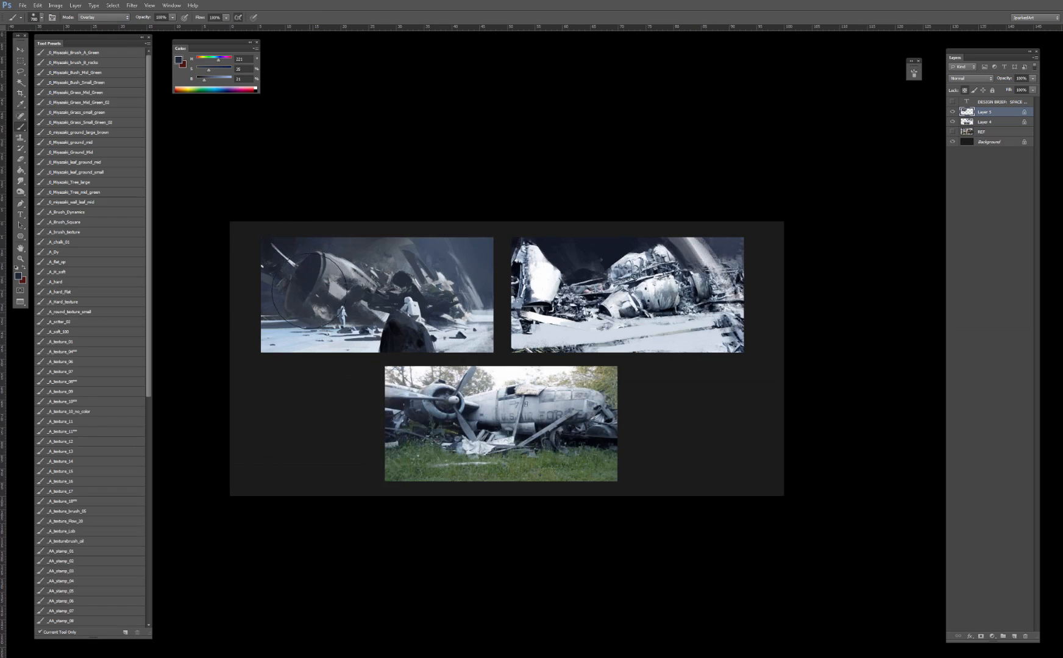
key("bracketright")
key("bracketright")
left_click_drag(301, 243, 367, 222)
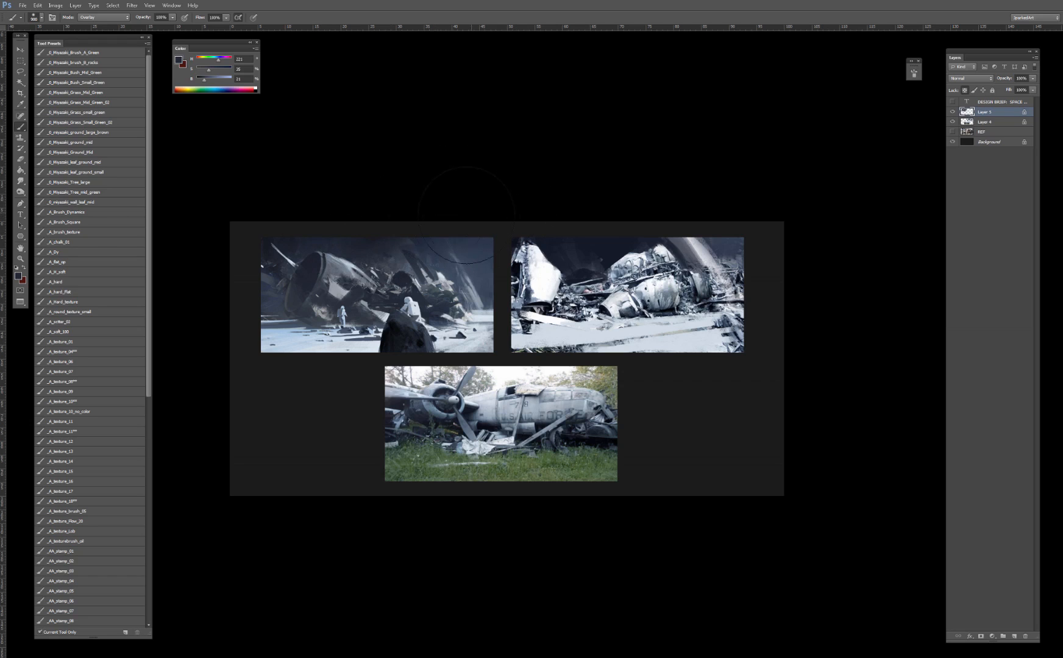
key("ctrl+alt+z")
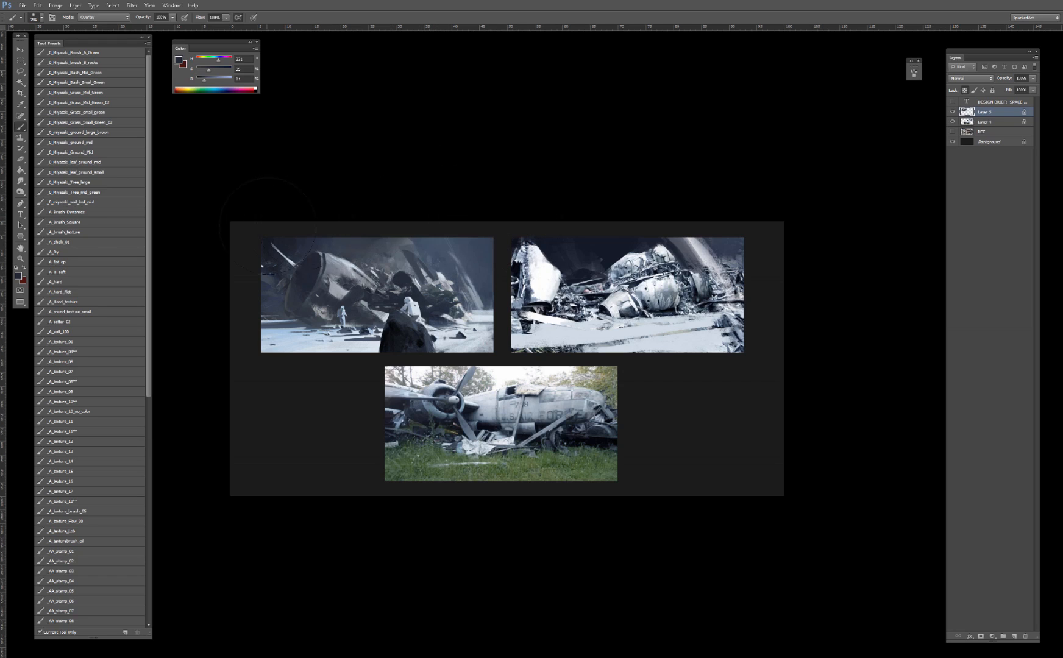
left_click_drag(346, 216, 393, 230)
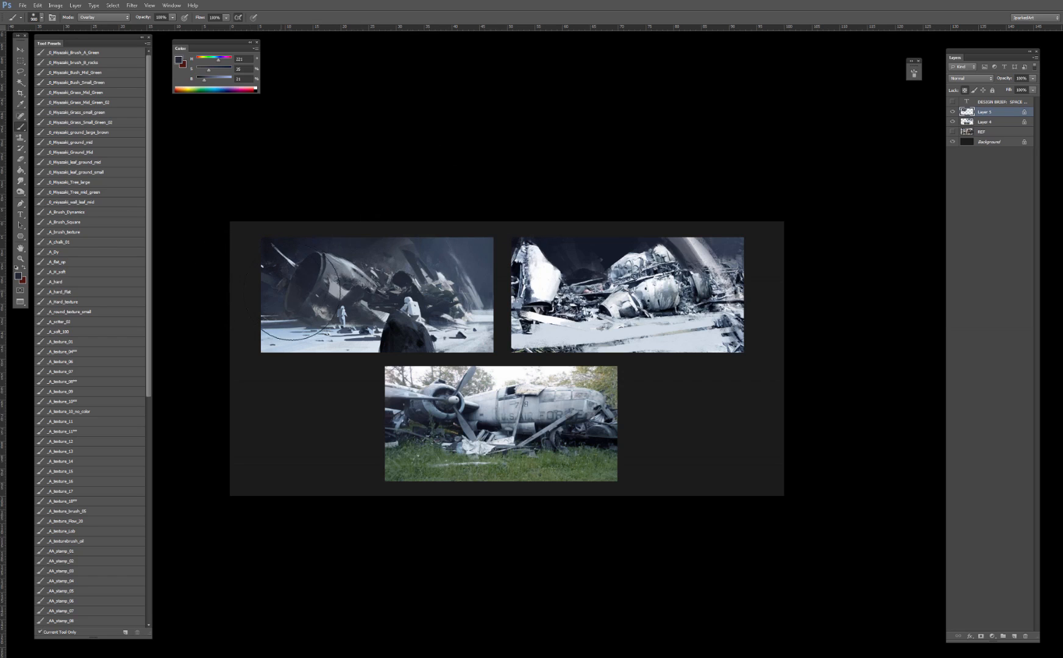
Step: Paint a lighter blue and teal glow over the first thumbnail's right-hand sky, using a large brush in Screen mode
left_click(455, 259, "alt")
left_click(217, 78)
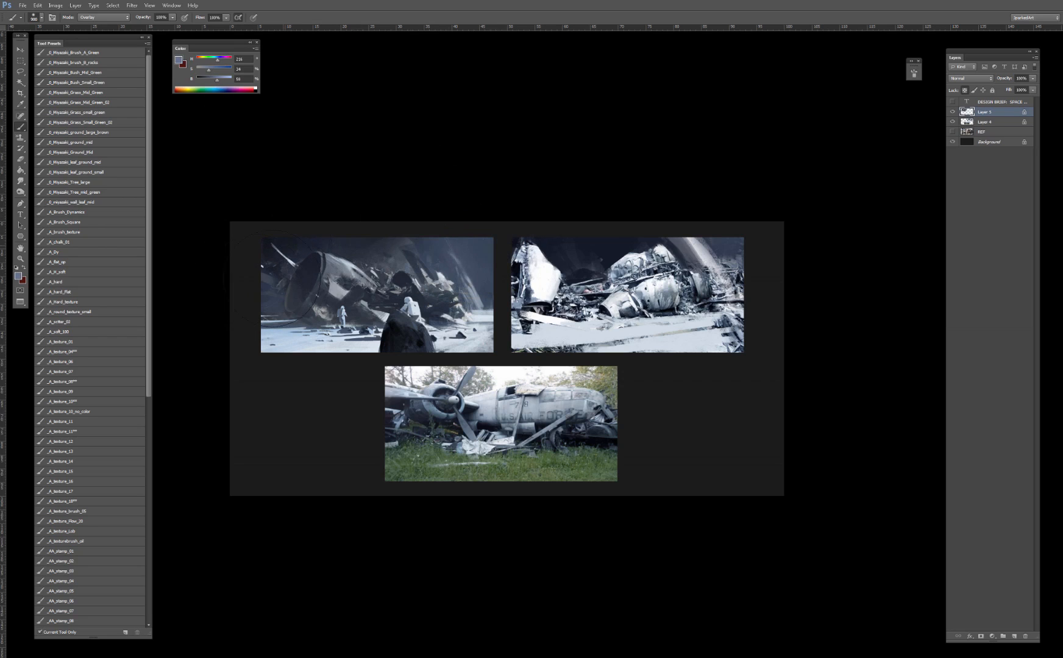
left_click_drag(252, 292, 251, 274)
mouse_move(500, 276)
left_mouse_down()
mouse_move(473, 269)
mouse_move(513, 292)
left_mouse_up()
left_click(212, 58)
right_click(430, 280)
left_click(452, 395)
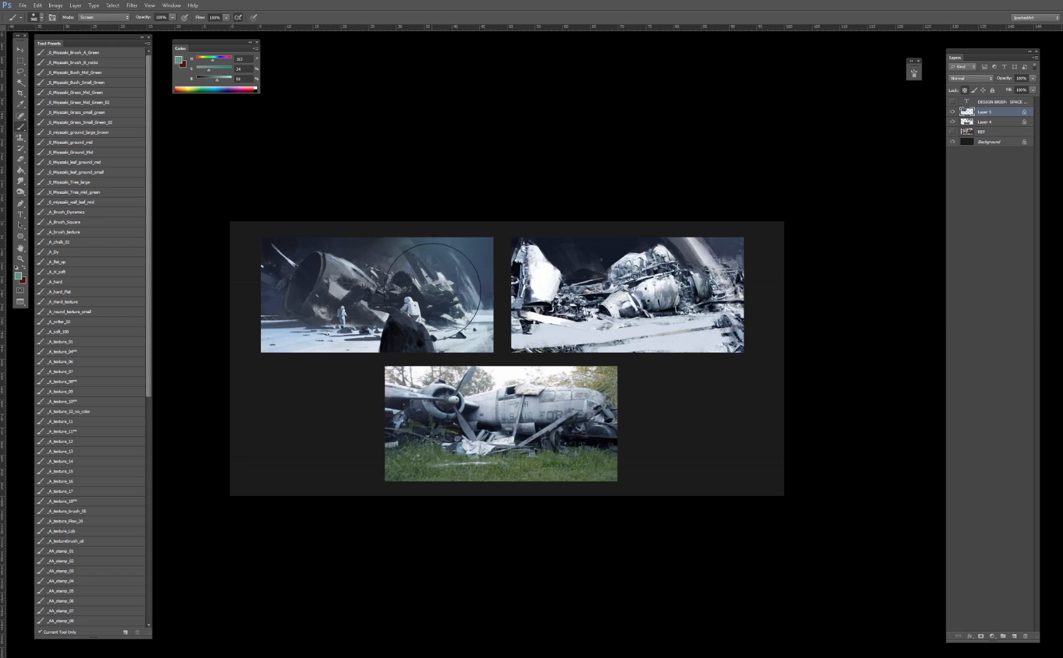
left_click_drag(426, 245, 428, 262)
Step: Adjust the first thumbnail's tones with Levels and fully lock its layer
key("v")
key("ctrl+l")
left_click_drag(773, 204, 775, 207)
key("Return")
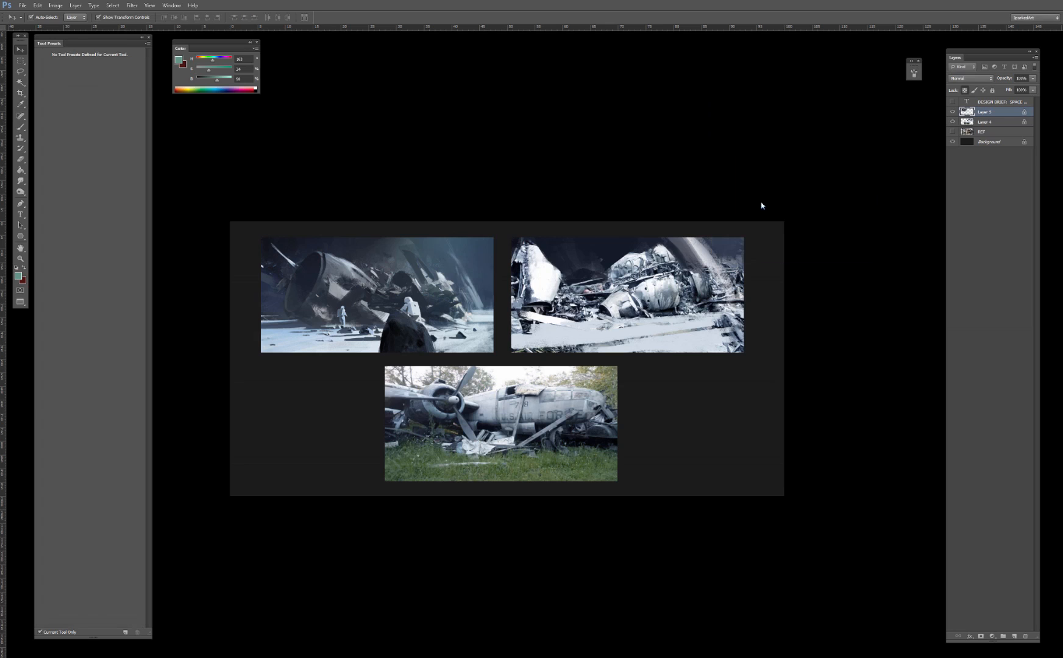
left_click(993, 92)
Step: Select the second thumbnail's layer and darken its upper sky with sampled dark blue, using a large brush in Overlay mode
left_click(617, 289)
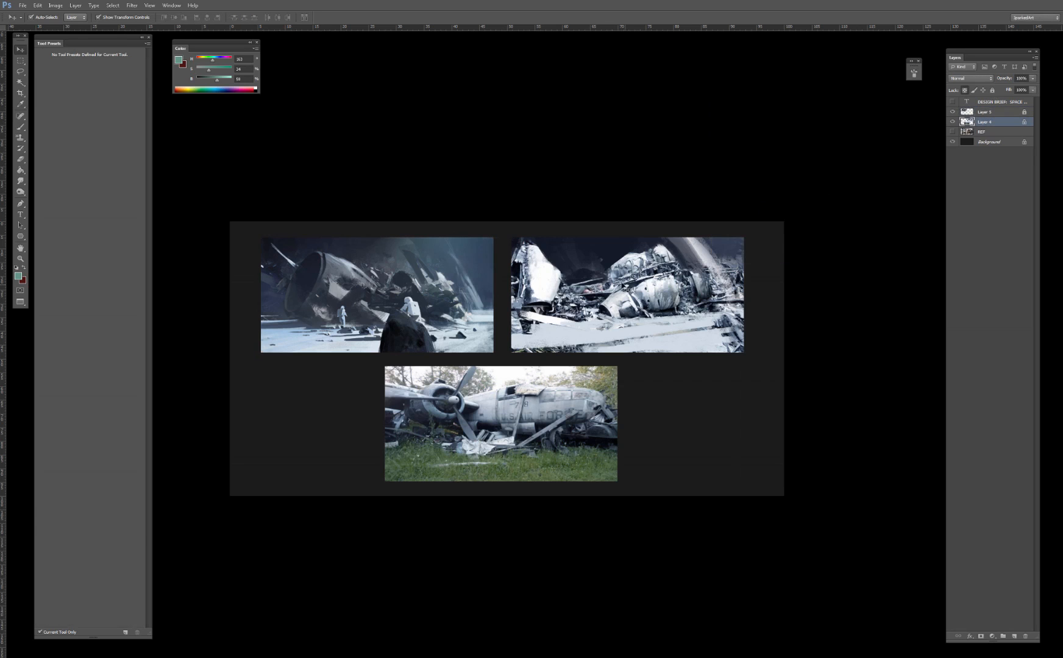
key("ctrl+plus")
key("b")
left_click_drag(572, 251, 559, 265)
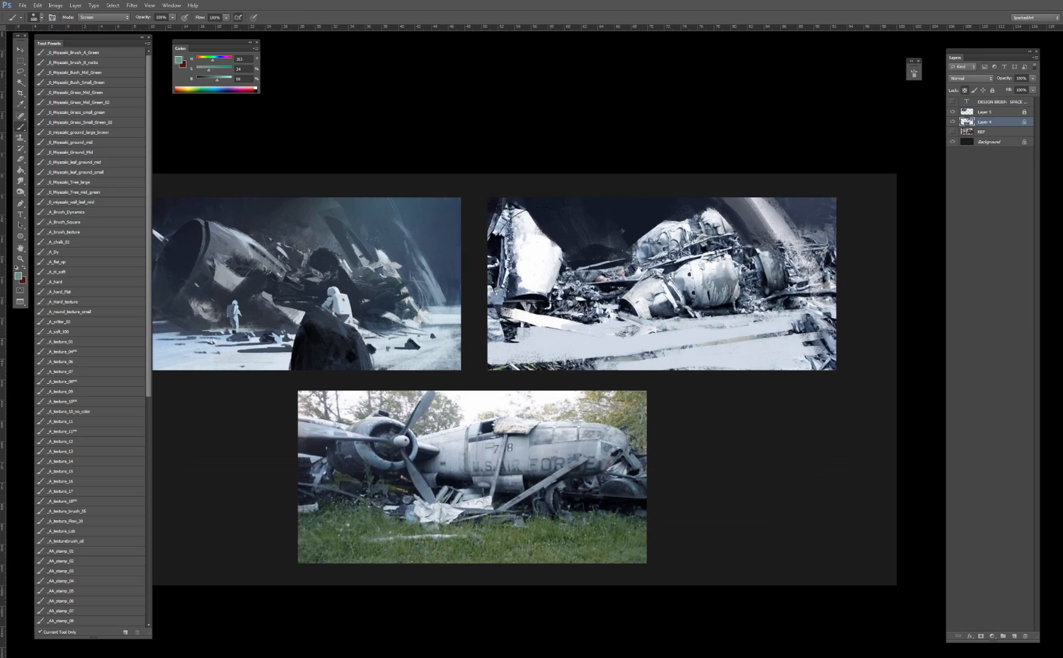
left_click(627, 218, "alt")
key("bracketright")
key("bracketright")
key("bracketright")
key("bracketright")
left_click_drag(639, 218, 792, 220)
key("ctrl+z")
right_click(657, 241, "shift")
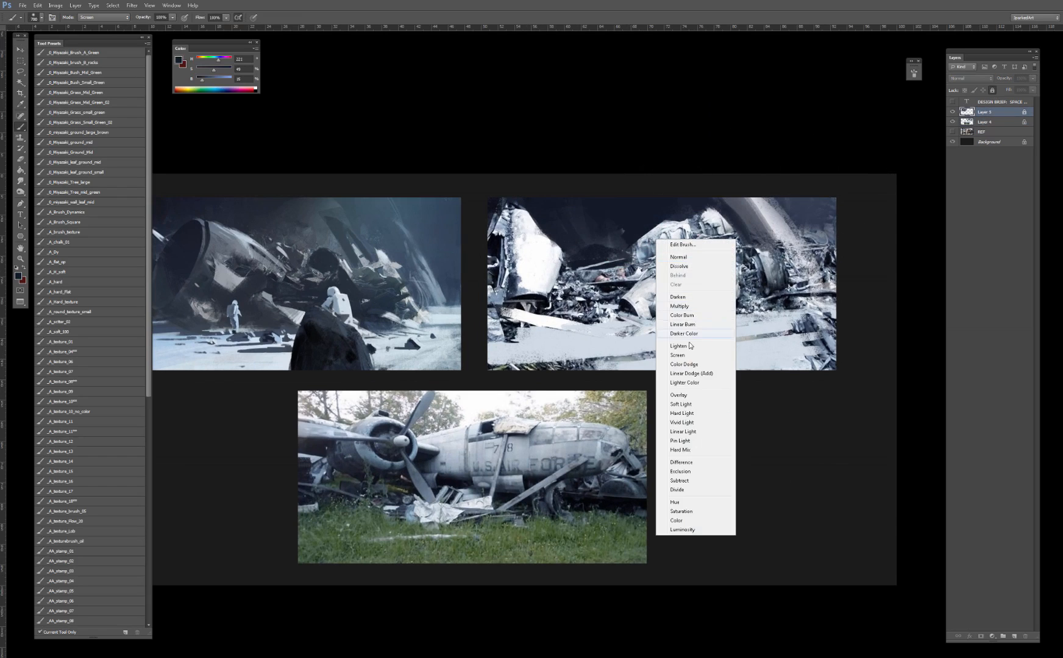
left_click(685, 395)
key("alt+bracketleft")
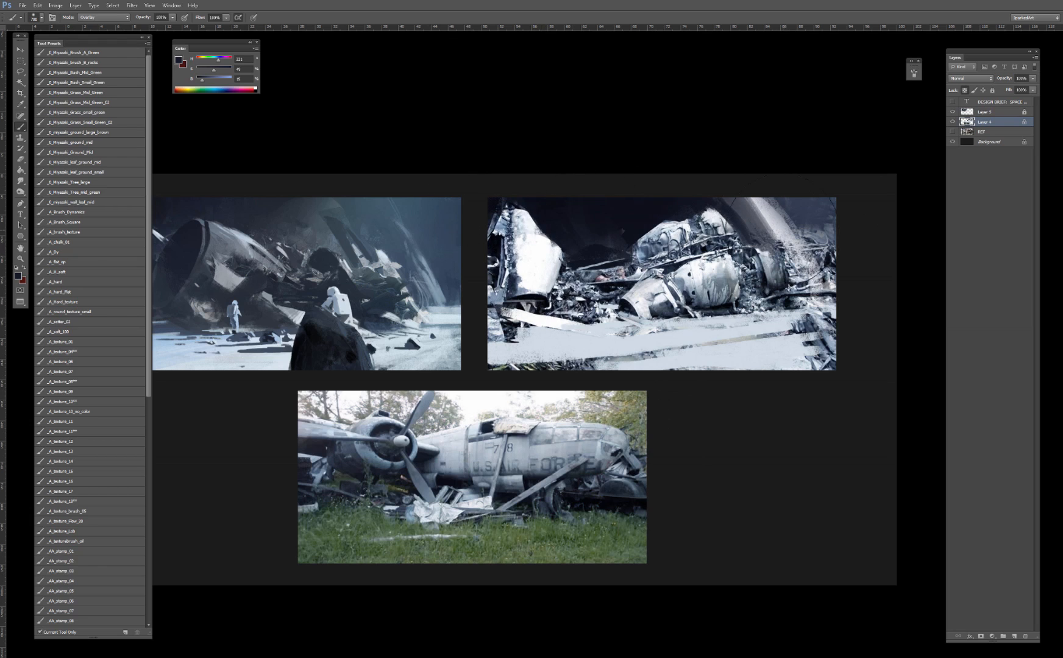
key("bracketleft")
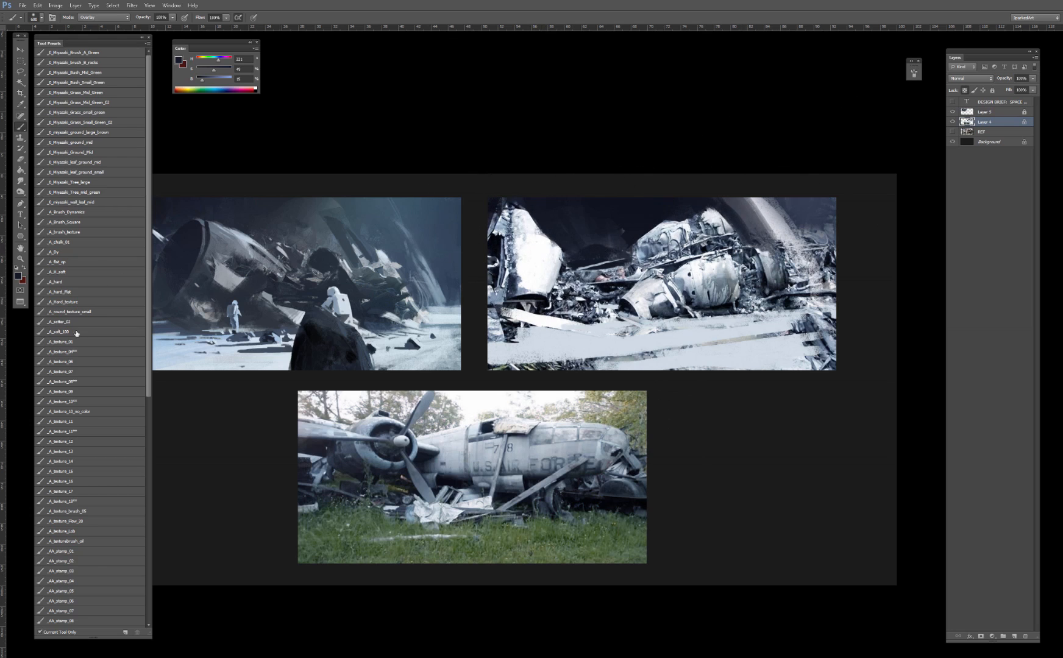
Step: Paint pale blue strokes along the second image's upper-right diagonal beam with the _A_texture_08** brush
left_click(70, 284)
left_click(77, 350)
left_click(76, 341)
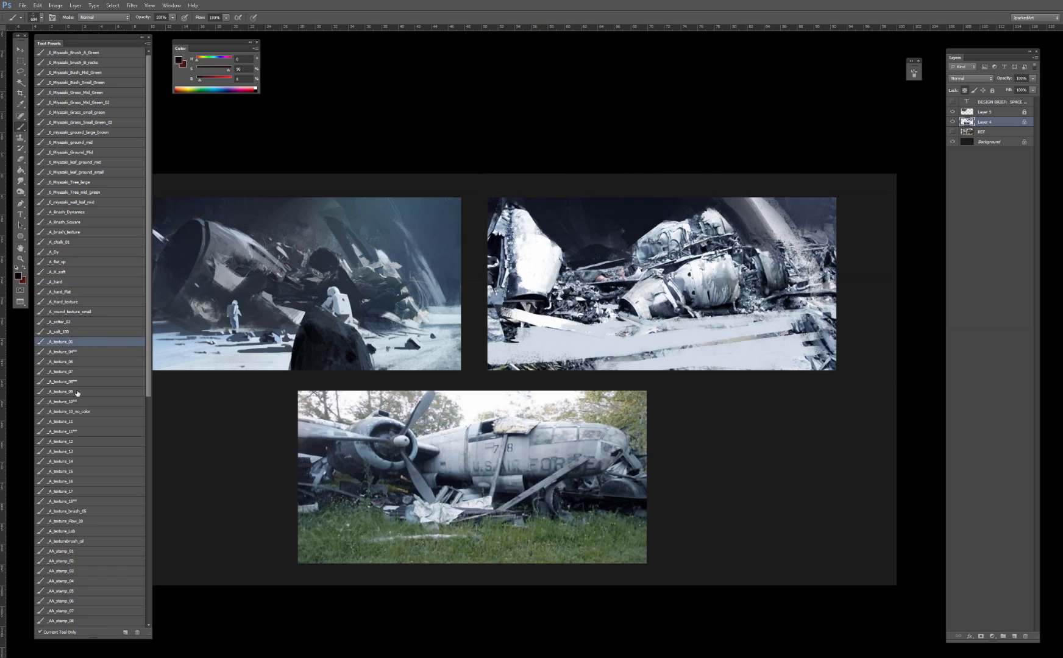
left_click(76, 391)
left_click(77, 382)
left_click_drag(236, 282, 378, 259)
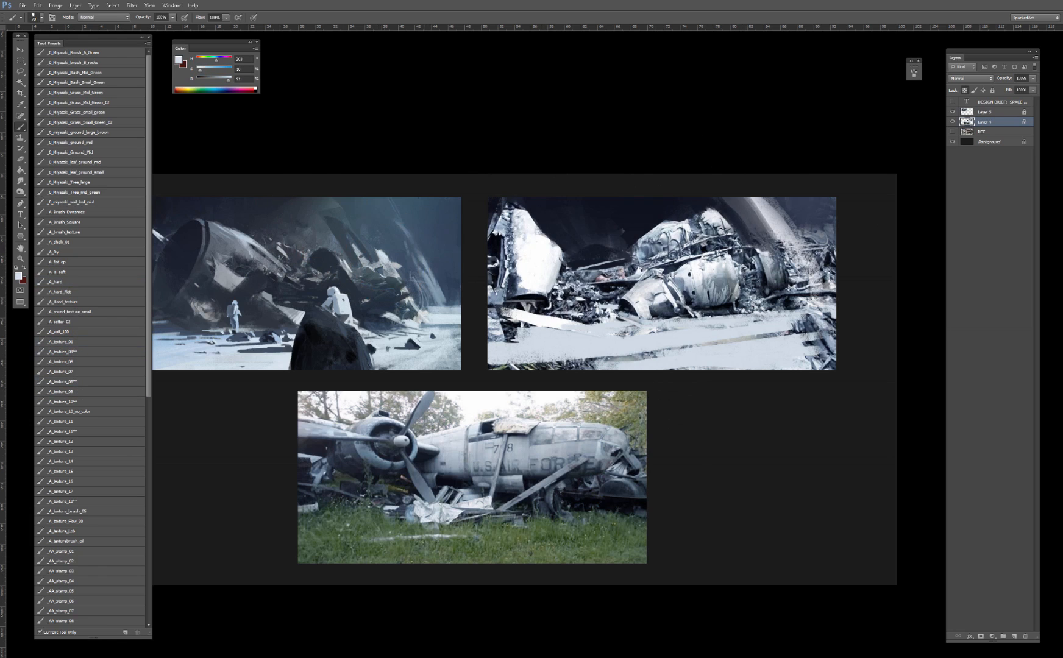
mouse_move(752, 198)
left_mouse_down()
mouse_move(778, 241)
mouse_move(799, 238)
left_mouse_up()
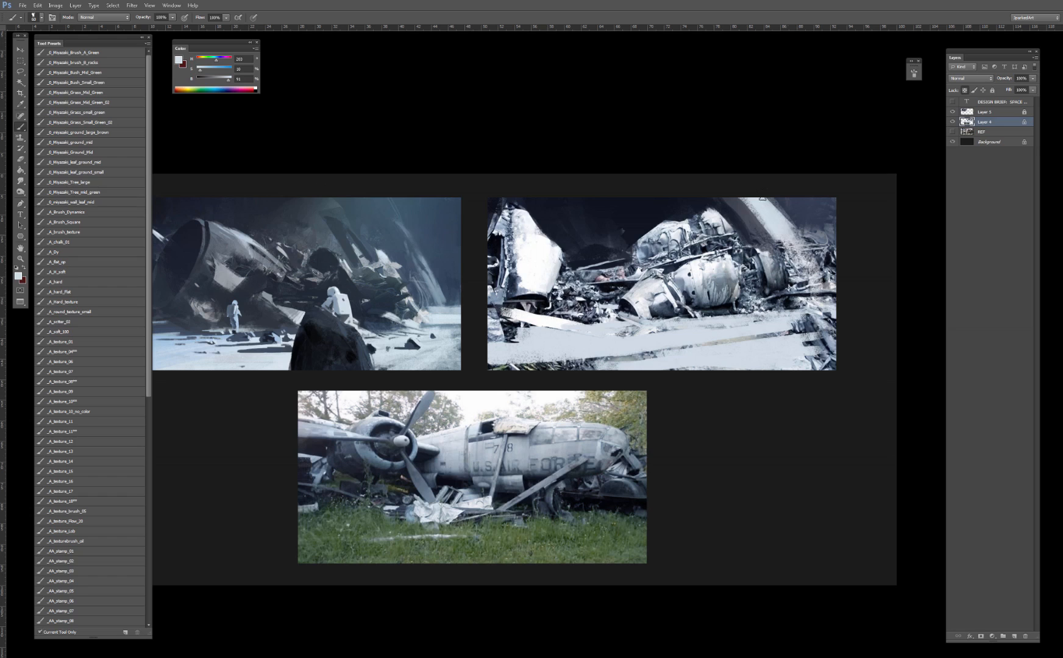
Step: Break up the diagonal beam with blue-grey notches and trim its edge with sampled dark blue
key("bracketright")
key("bracketright")
key("bracketright")
left_click(757, 203, "alt")
left_click_drag(757, 203, 757, 206)
key("bracketleft")
key("bracketleft")
key("bracketleft")
key("bracketleft")
key("bracketleft")
key("bracketleft")
key("bracketleft")
key("bracketleft")
left_click(761, 217, "alt")
left_click(761, 217, "alt")
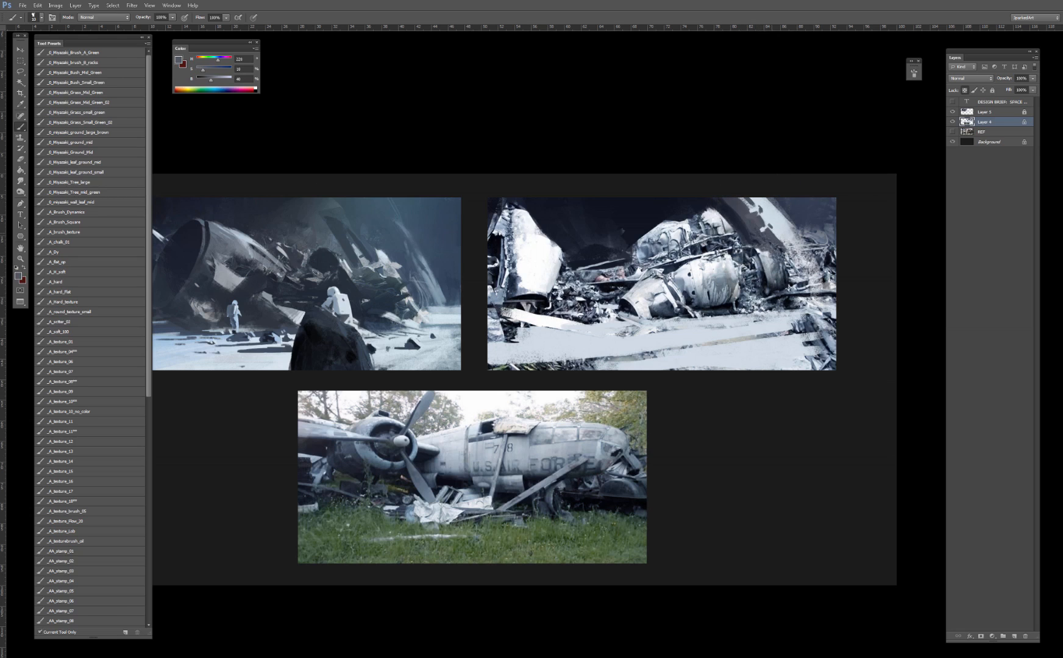
left_click(717, 200, "alt")
left_click_drag(754, 232, 735, 205)
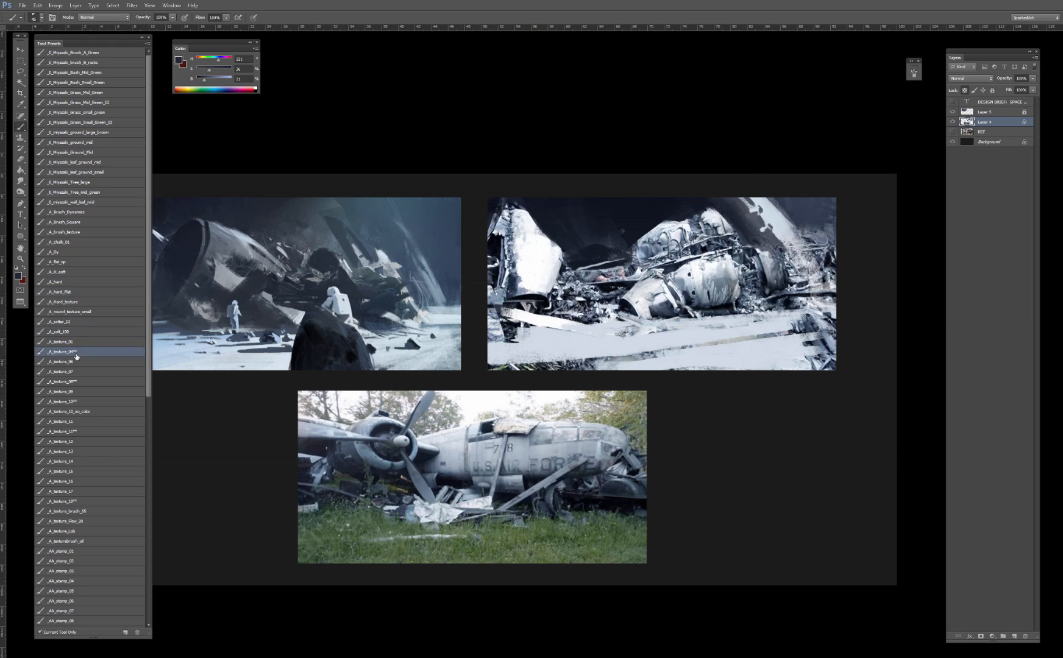
left_click(672, 203, "alt")
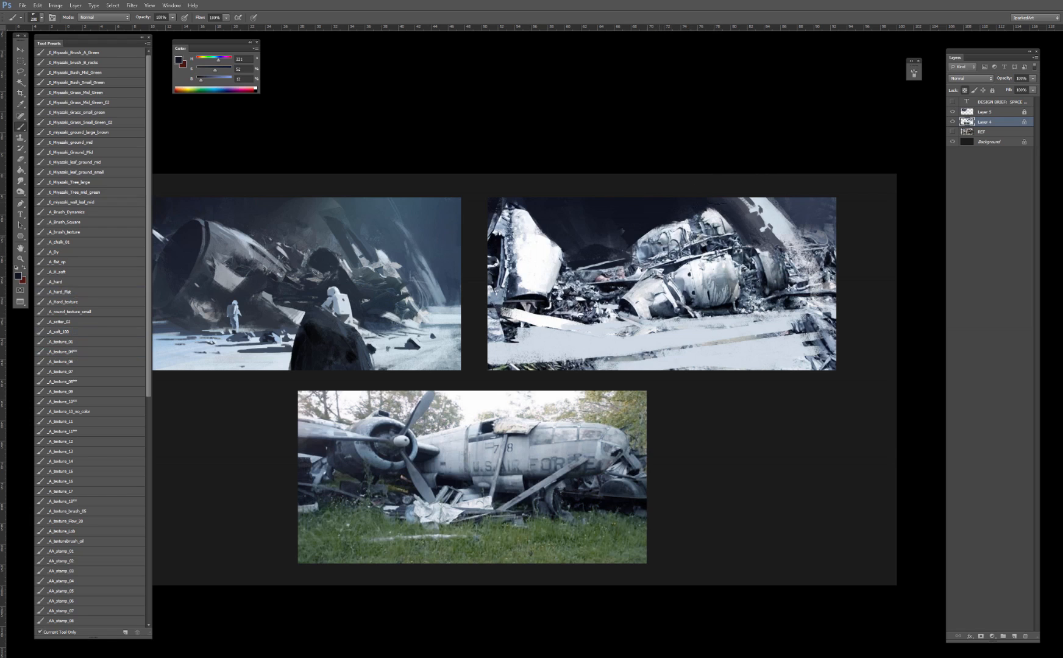
left_click(647, 255, "alt")
right_click(647, 270)
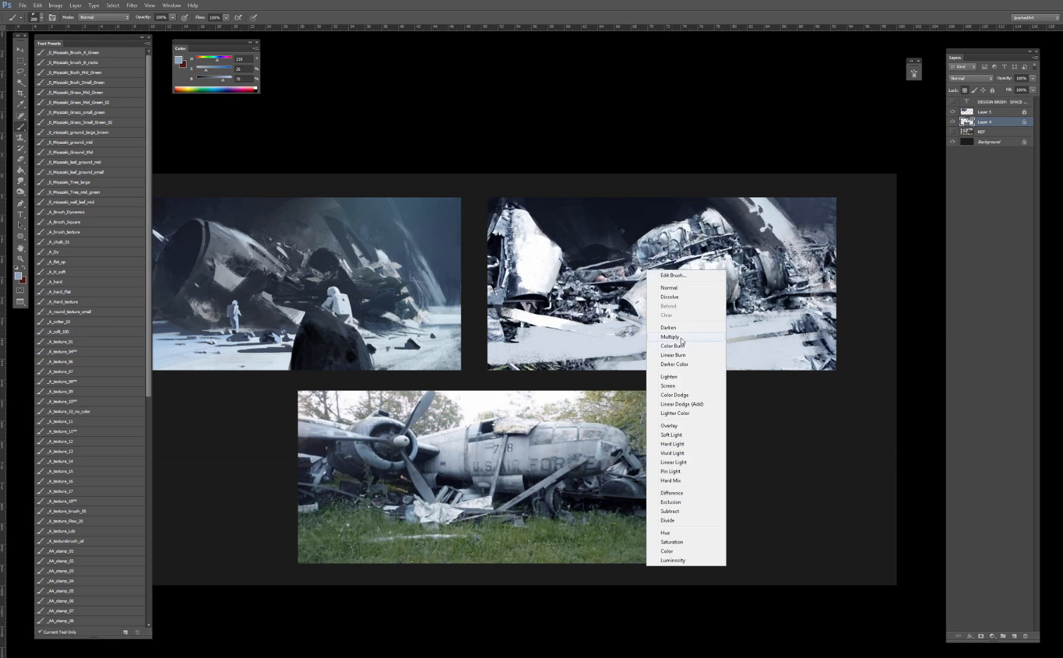
left_click(668, 327)
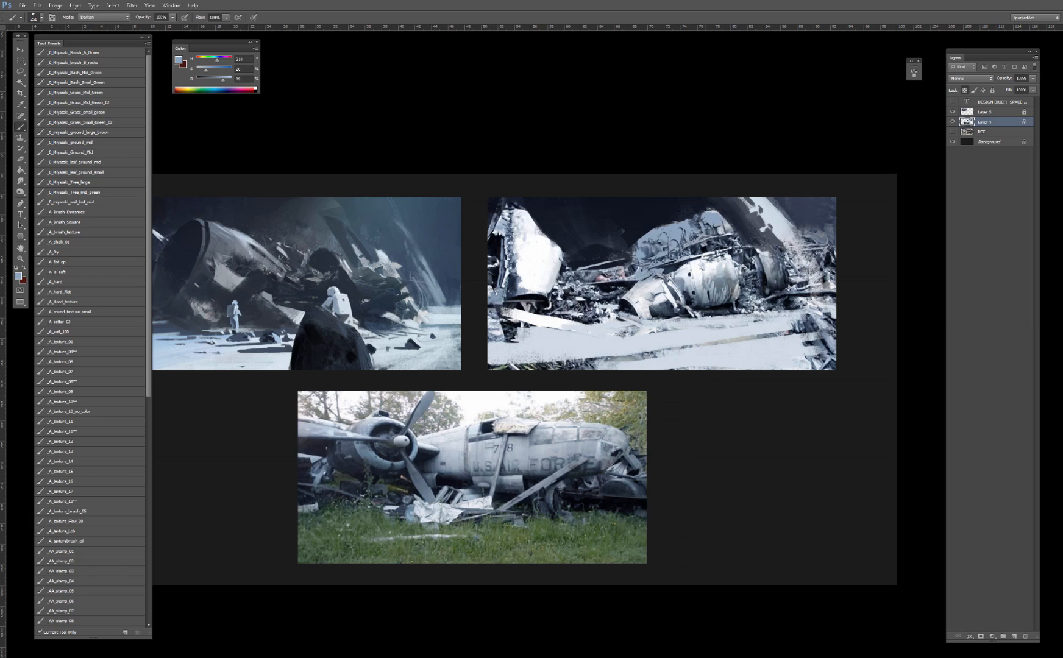
key("ctrl+z")
left_click(683, 211, "alt")
mouse_move(716, 214)
left_mouse_down()
mouse_move(640, 244)
mouse_move(631, 262)
mouse_move(722, 216)
mouse_move(612, 282)
left_mouse_up()
key("ctrl+z")
left_click_drag(700, 223, 637, 259)
key("ctrl+z")
key("bracketleft")
key("bracketleft")
Step: Paint two small white astronaut silhouettes in the gap between the second image's hull pieces
left_click(73, 332)
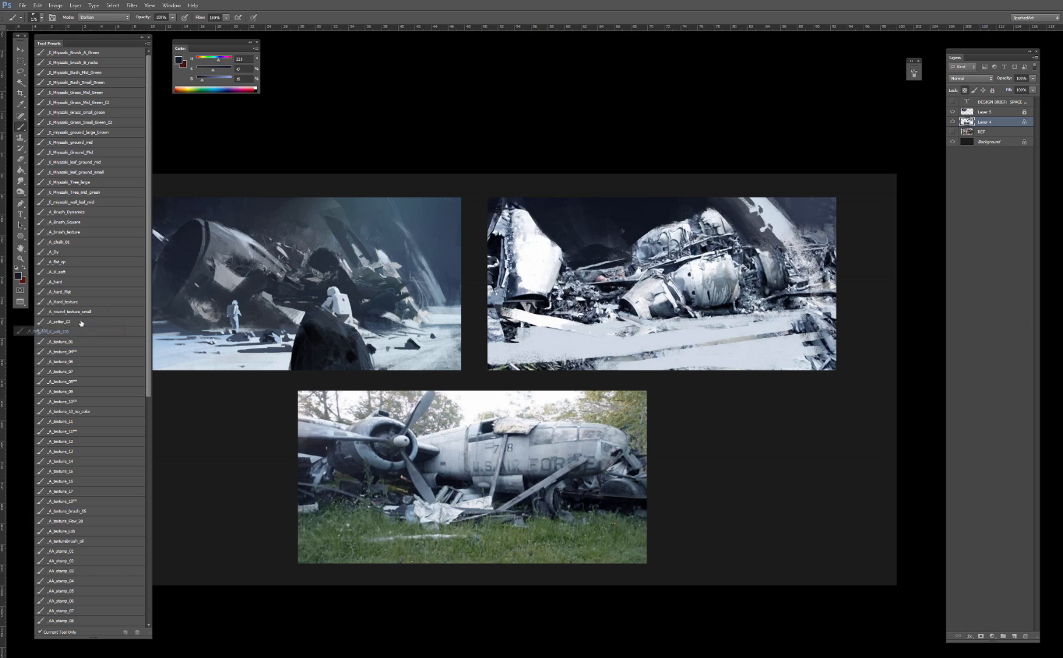
left_click_drag(81, 323, 82, 322)
left_click(547, 273, "alt")
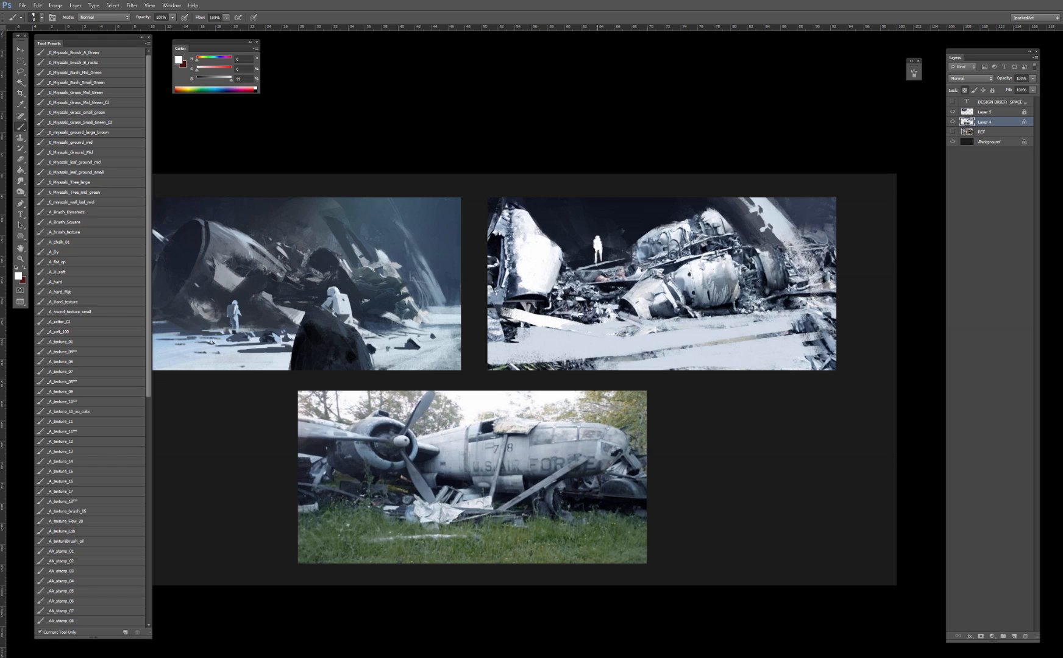
key("ctrl+plus")
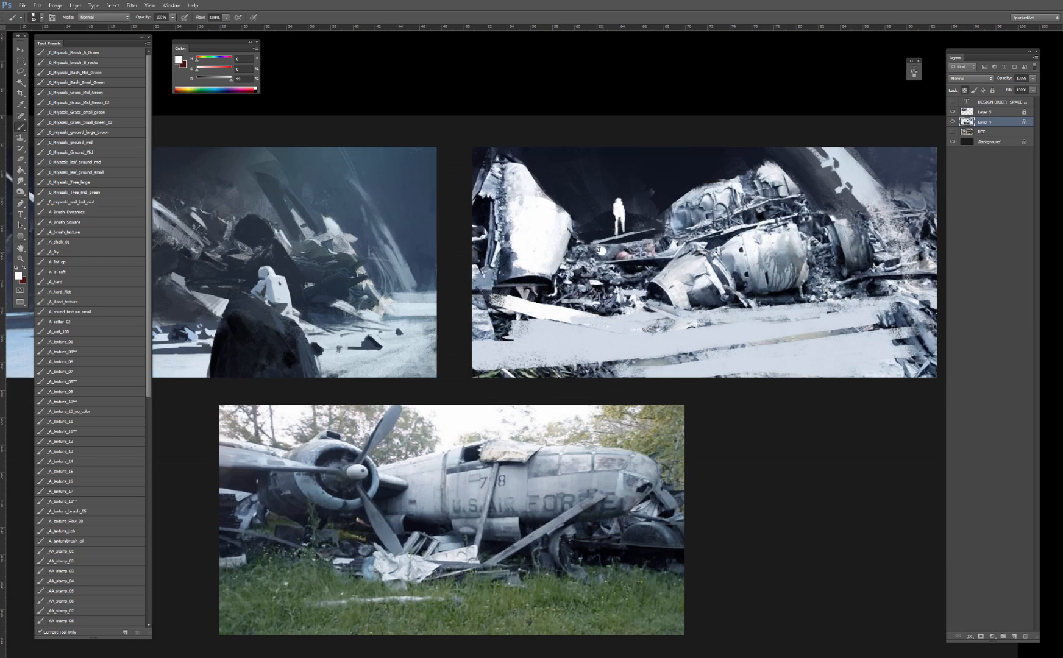
mouse_move(601, 257)
left_mouse_down()
mouse_move(607, 268)
mouse_move(592, 267)
mouse_move(608, 280)
left_mouse_up()
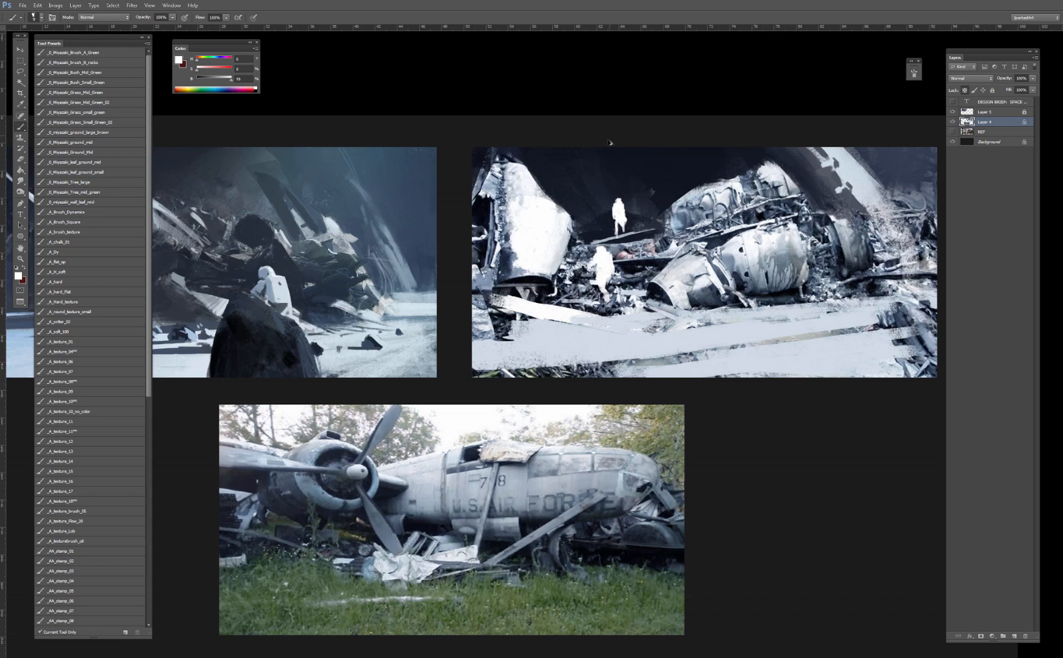
Step: Refine the upper astronaut's body and legs with sampled whites and dark blues
left_click(624, 225, "alt")
left_click(619, 220, "alt")
left_click(609, 231, "alt")
left_click(614, 224, "alt")
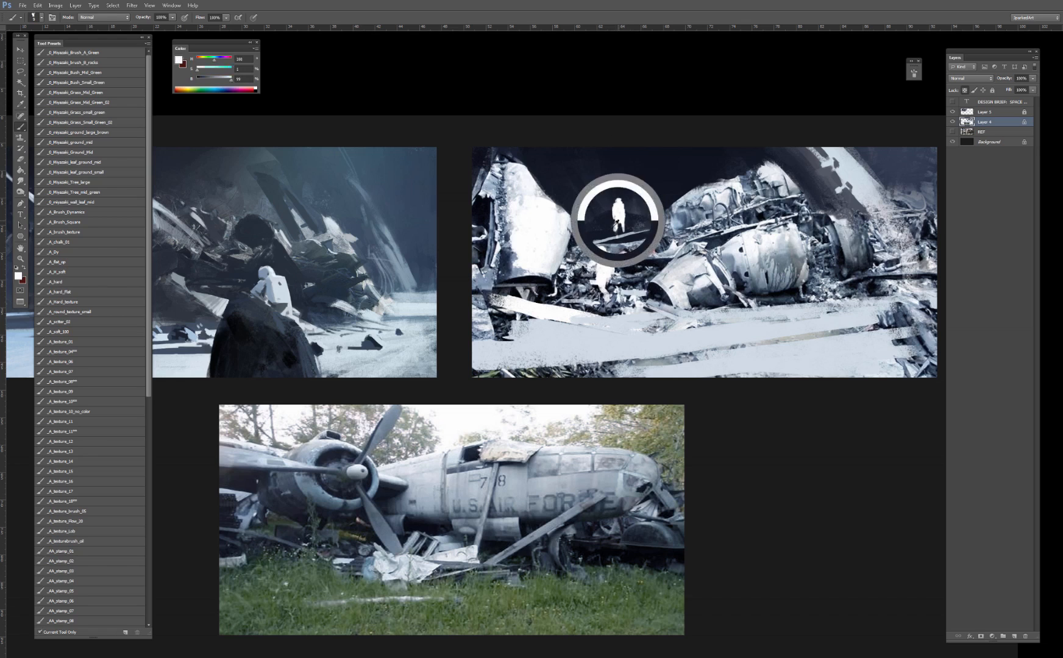
left_click(618, 220, "alt")
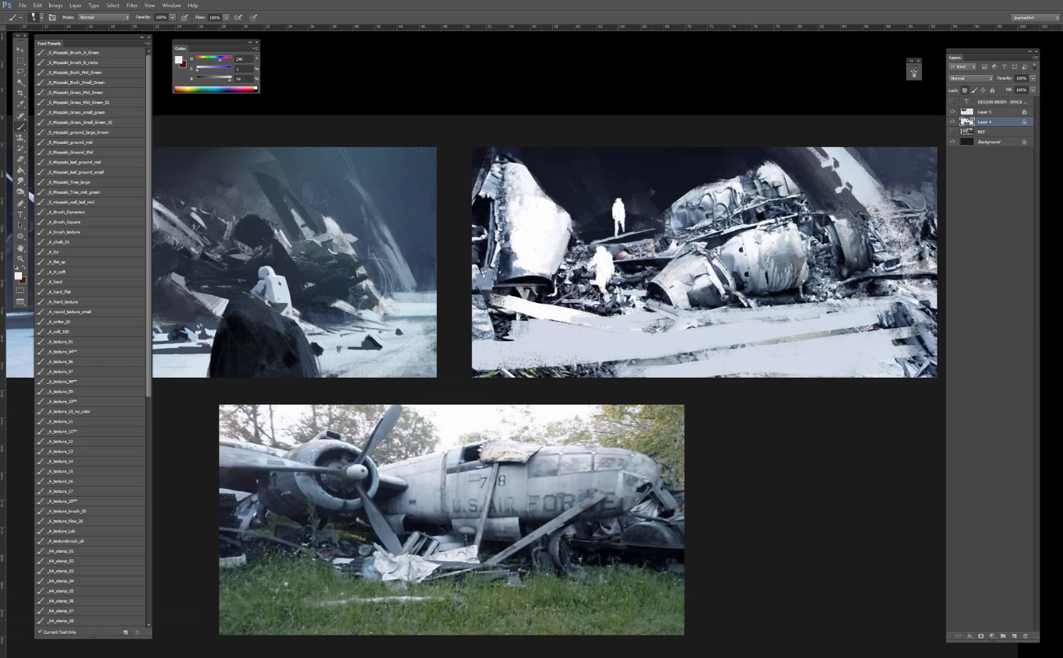
left_click(624, 225, "alt")
left_click(624, 226, "alt")
left_click(631, 201, "alt")
Step: Trim the lower astronaut's outline and define its helmet with sampled dark blues and greys
left_click(598, 245, "alt")
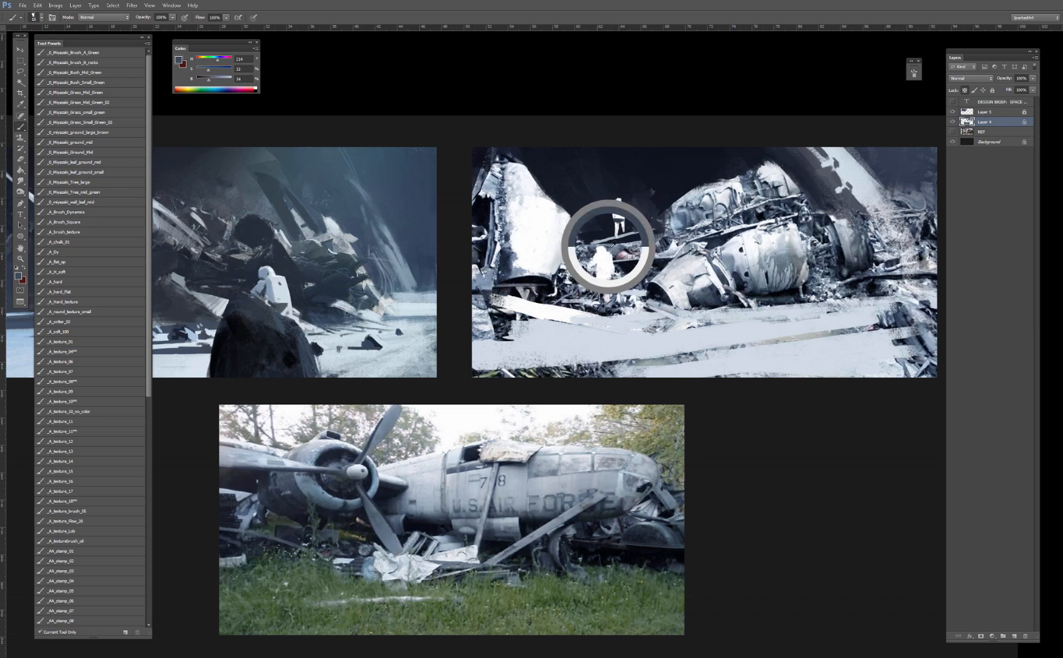
left_click(620, 266, "alt")
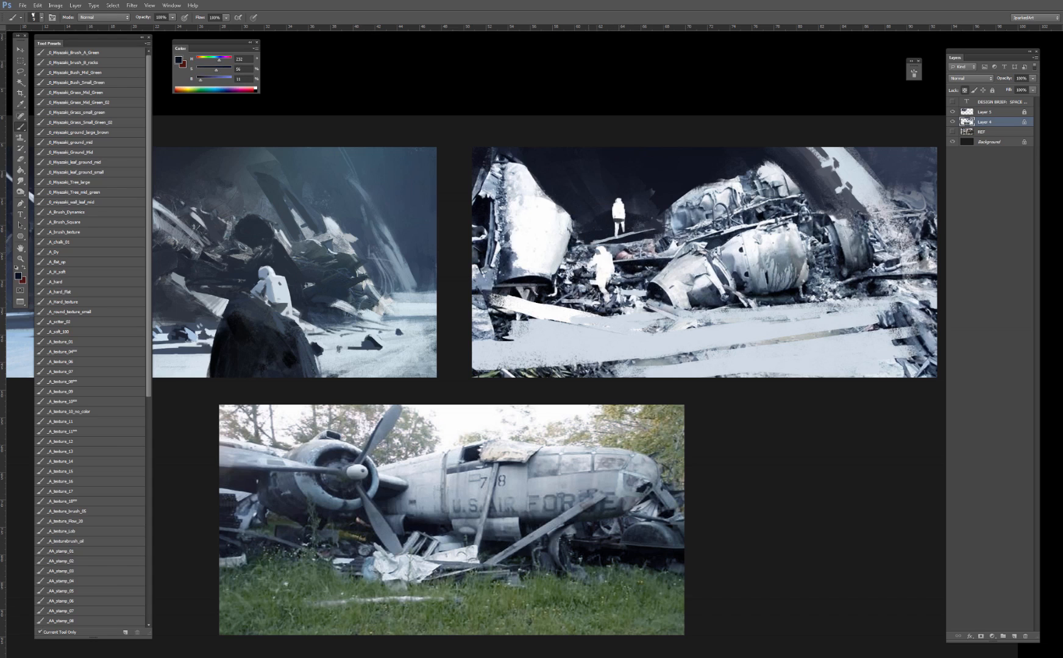
left_click(591, 250, "alt")
left_click(598, 253, "alt")
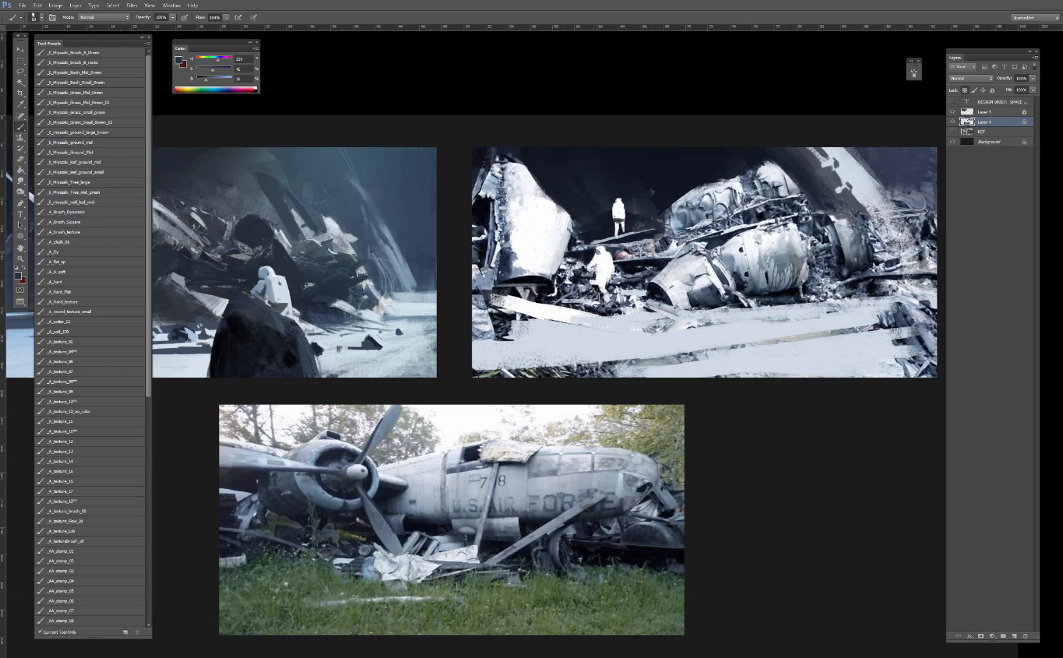
left_click(602, 251, "alt")
left_click(603, 253, "alt")
left_click(601, 250, "alt")
left_click(590, 256, "alt")
left_click(594, 255, "alt")
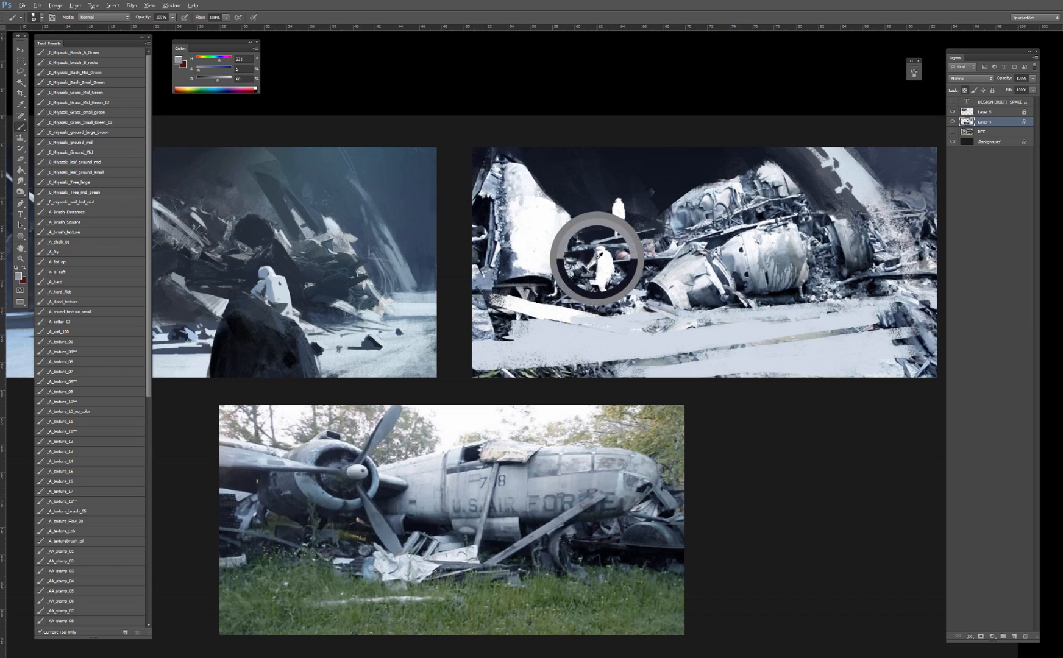
Step: Shade the lower astronaut's torso and limbs with sampled light grey and dark blue
left_click(604, 263, "alt")
left_click(569, 243, "alt")
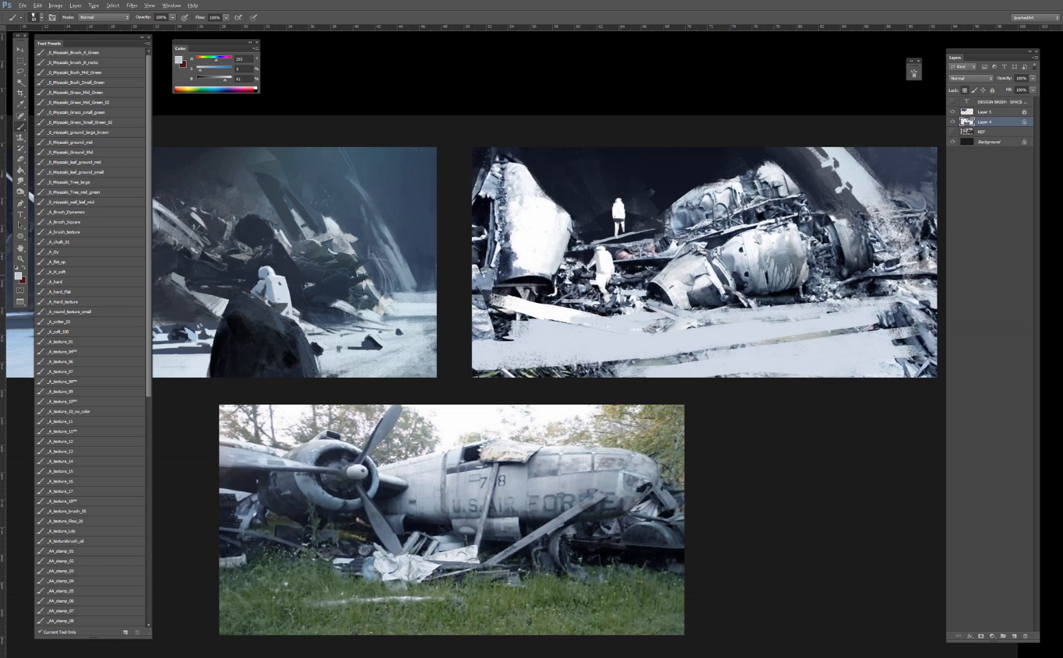
left_click(619, 270, "alt")
left_click(614, 273, "alt")
left_click(592, 277, "alt")
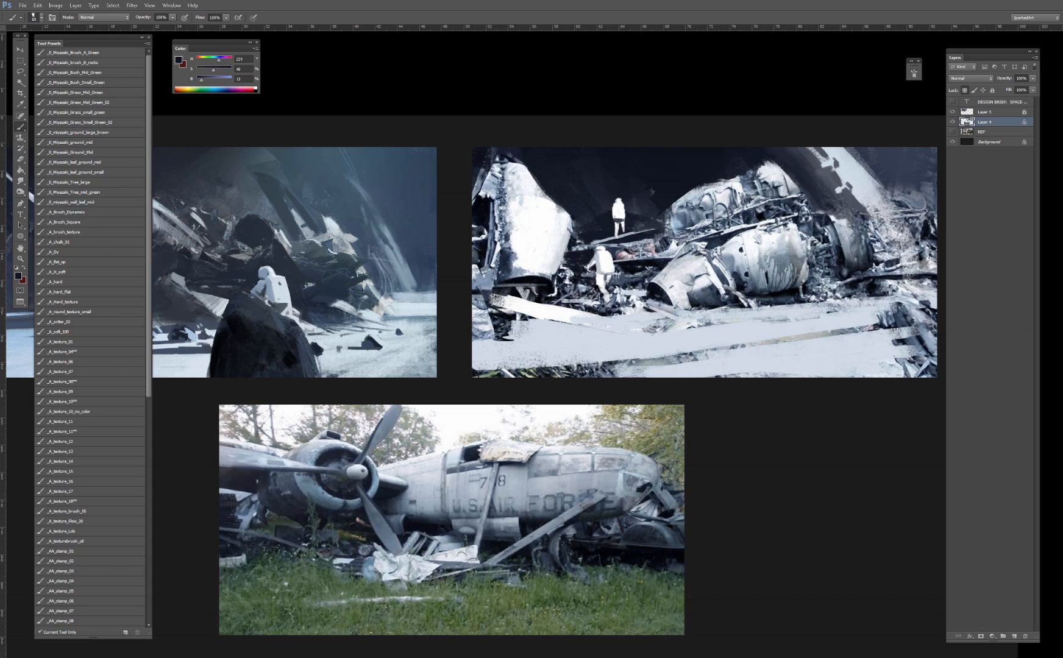
Step: Paint over the debris around the astronauts with sampled tones and give the upper astronaut spread arms and separated legs
left_click(615, 249, "alt")
left_click(616, 251, "alt")
left_click(641, 243, "alt")
left_click_drag(630, 243, 654, 232)
left_click(619, 224, "alt")
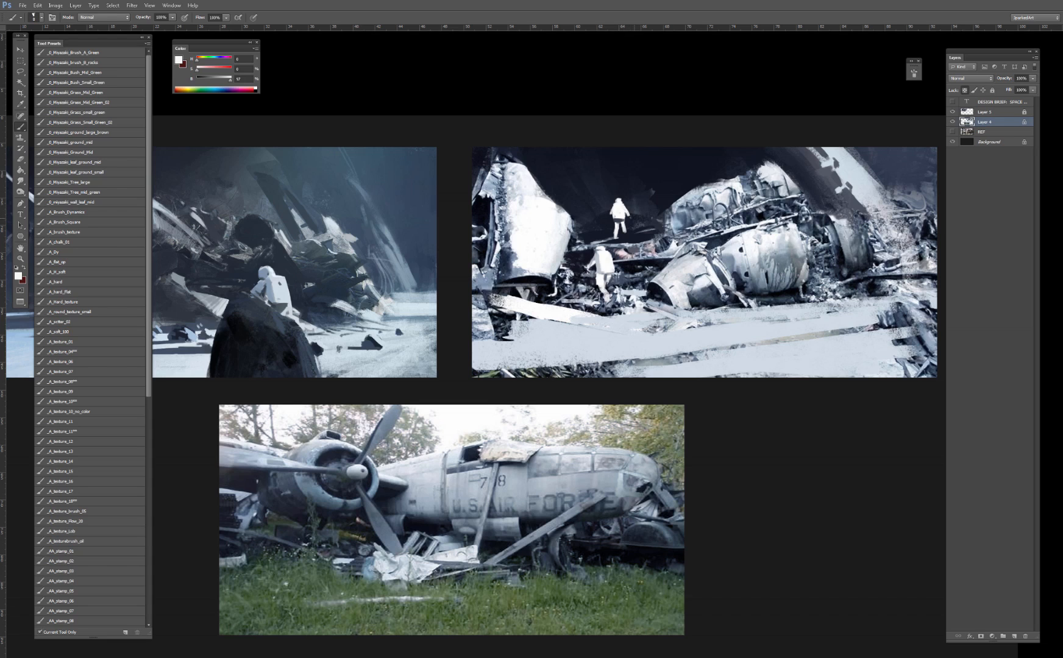
Step: Tone down the second image's upper hull piece with sampled blues, using an enlarged brush in Darken mode
left_click(483, 181, "alt")
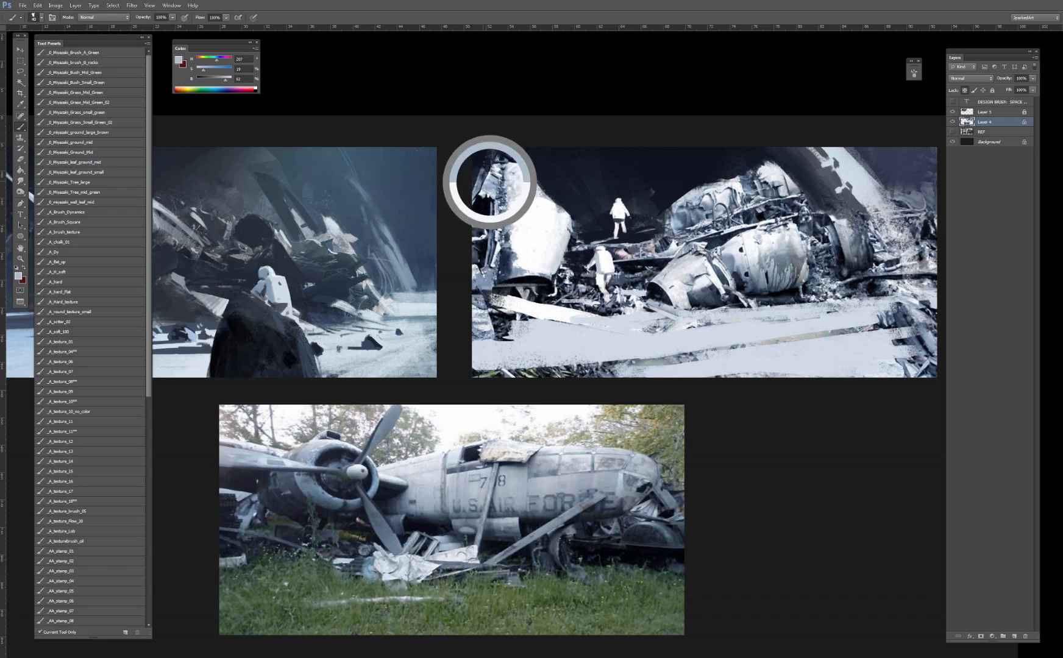
key("bracketright")
right_click(581, 213, "shift")
left_click(617, 273)
key("bracketright")
key("bracketright")
key("bracketright")
key("bracketright")
key("bracketright")
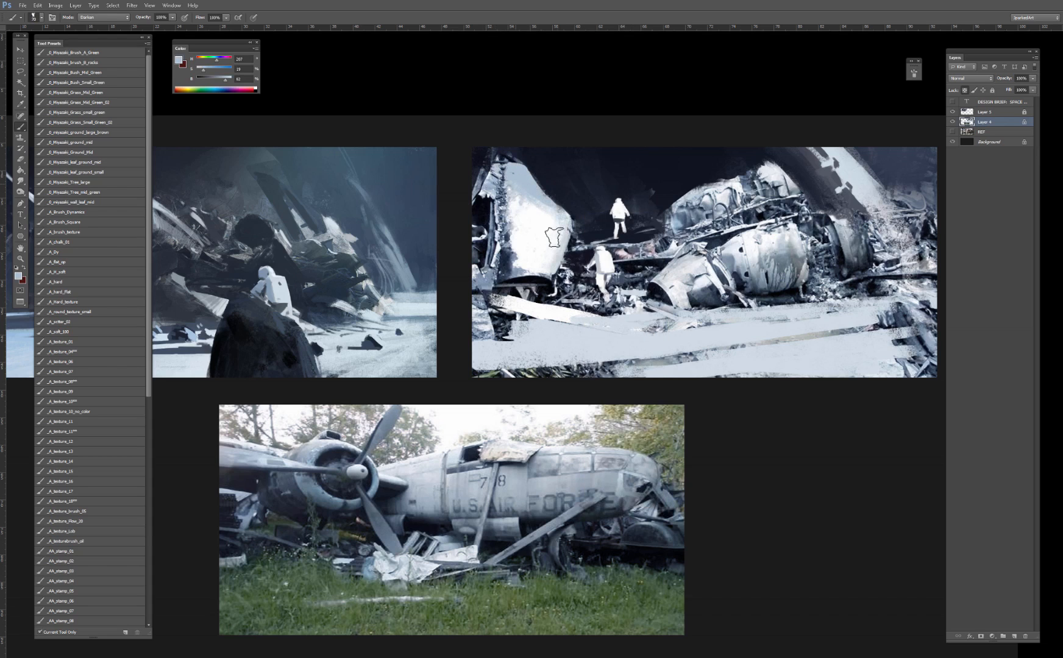
left_click(678, 217, "alt")
mouse_move(677, 207)
left_mouse_down()
mouse_move(699, 194)
mouse_move(675, 215)
left_mouse_up()
key("bracketleft")
key("bracketleft")
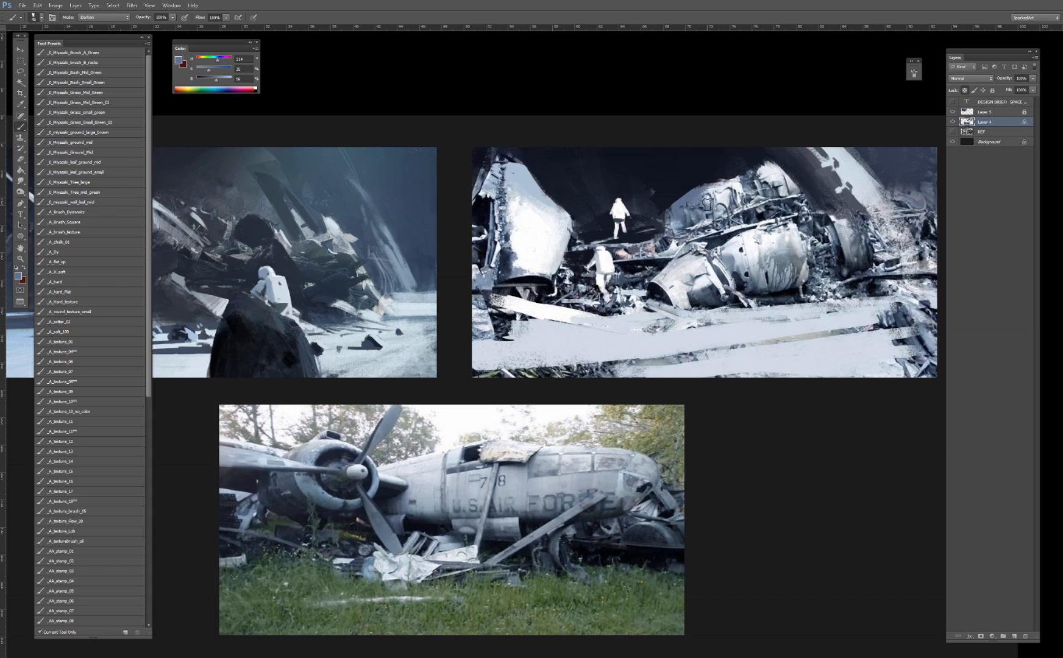
Step: Shade the upper hull piece's rounded end with a smaller brush and a sampled darker blue
key("bracketleft")
key("bracketleft")
key("bracketleft")
left_click(714, 242, "alt")
mouse_move(682, 212)
left_mouse_down()
mouse_move(676, 232)
mouse_move(683, 201)
left_mouse_up()
key("]")
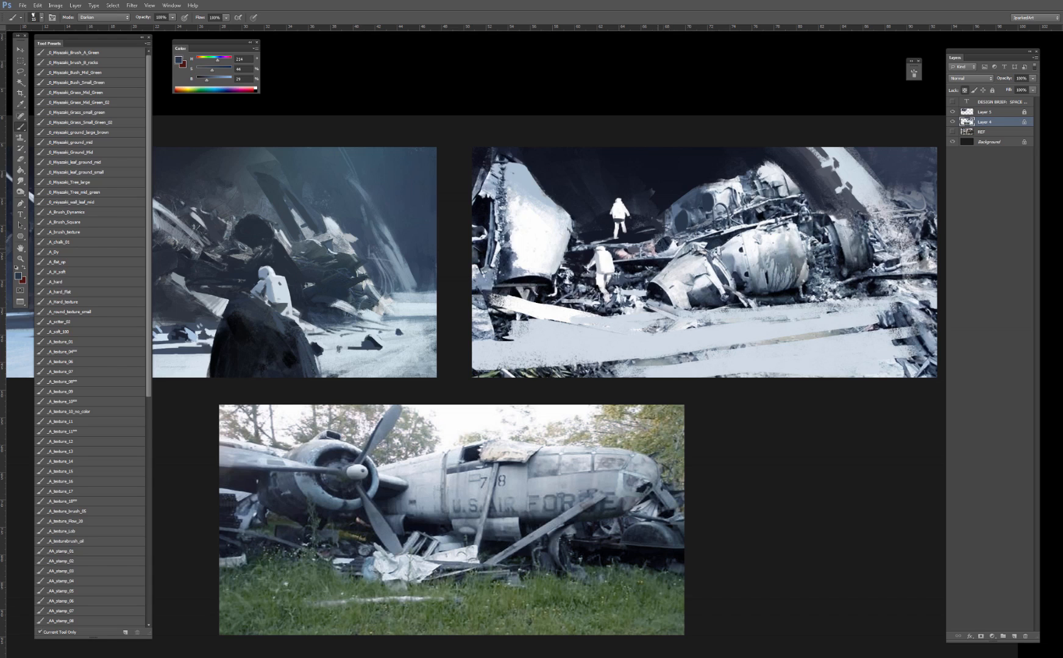
Step: Darken the lower hull's open end and the ground edge beside it with near-black blue
left_click_drag(722, 244, 660, 289)
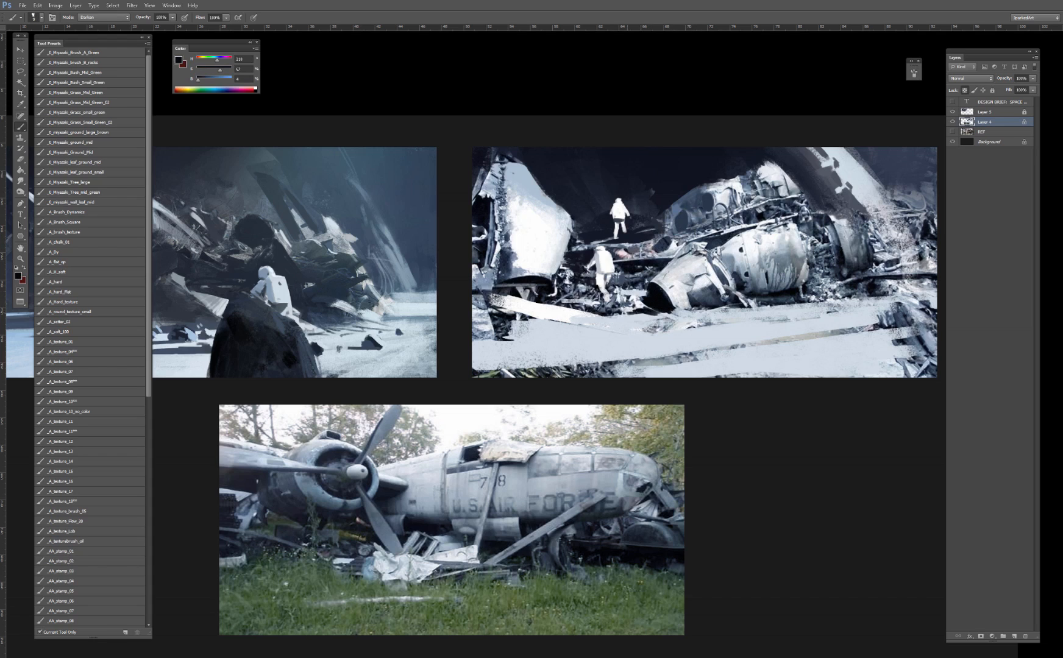
left_click_drag(646, 314, 609, 317)
key("ctrl+z")
left_click_drag(643, 313, 600, 312)
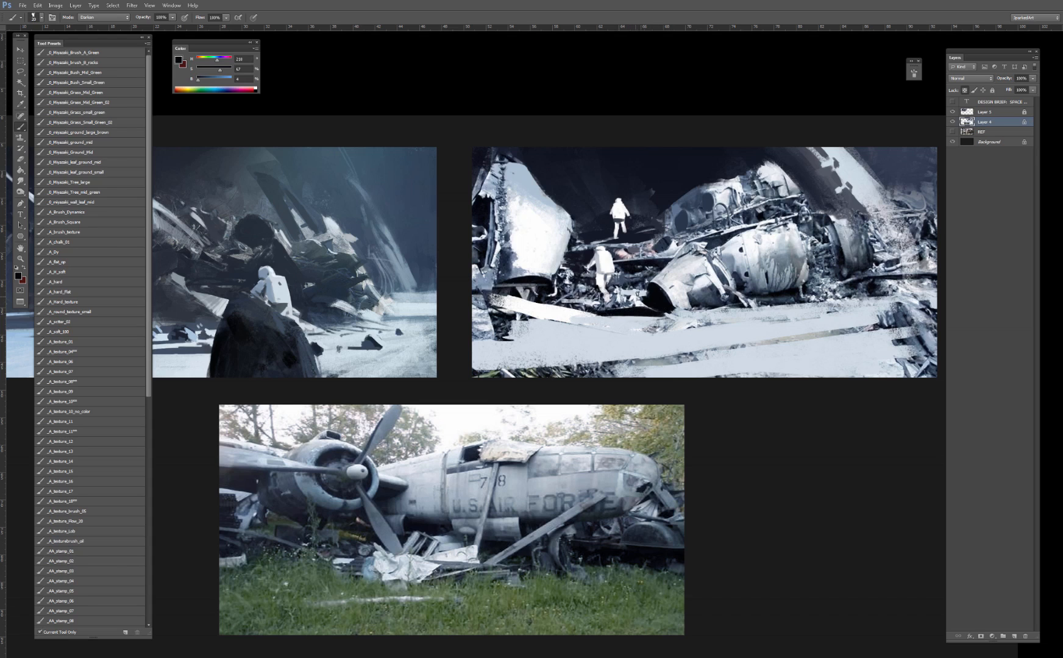
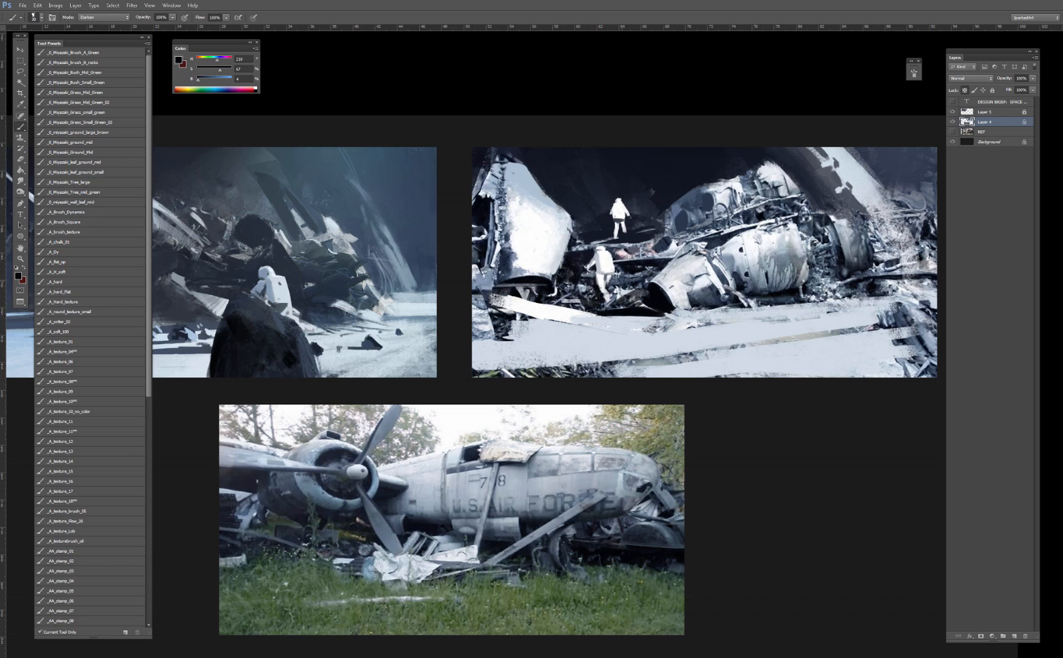
Step: Tone down the torn edge of the second image's tall upright hull fragment with sampled blue-greys
left_click(533, 188, "alt")
left_click(483, 200, "alt")
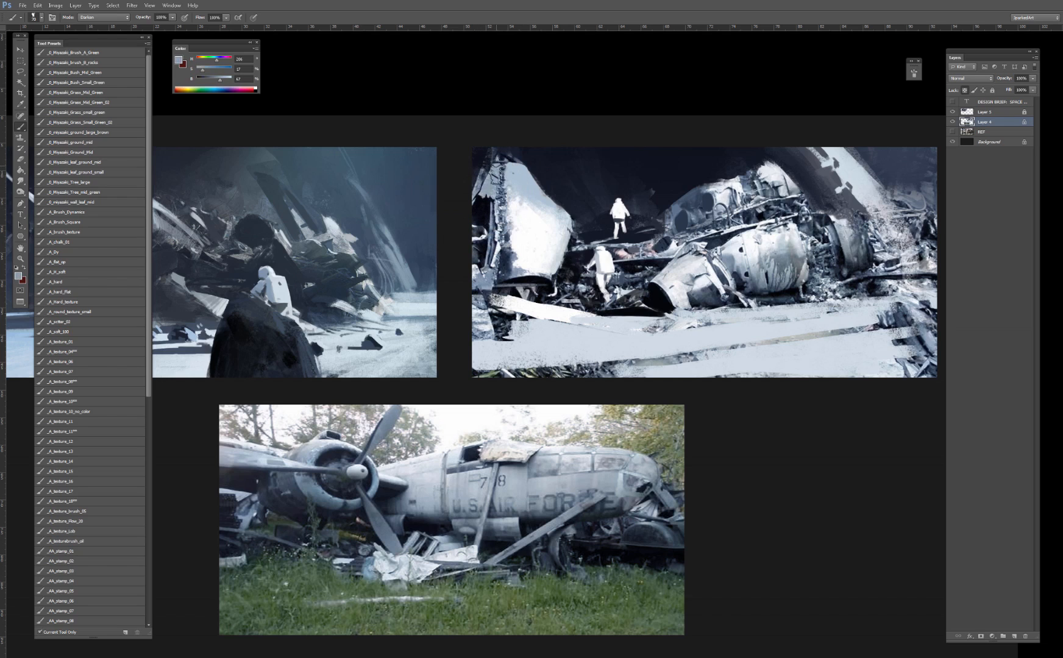
left_click(487, 213, "alt")
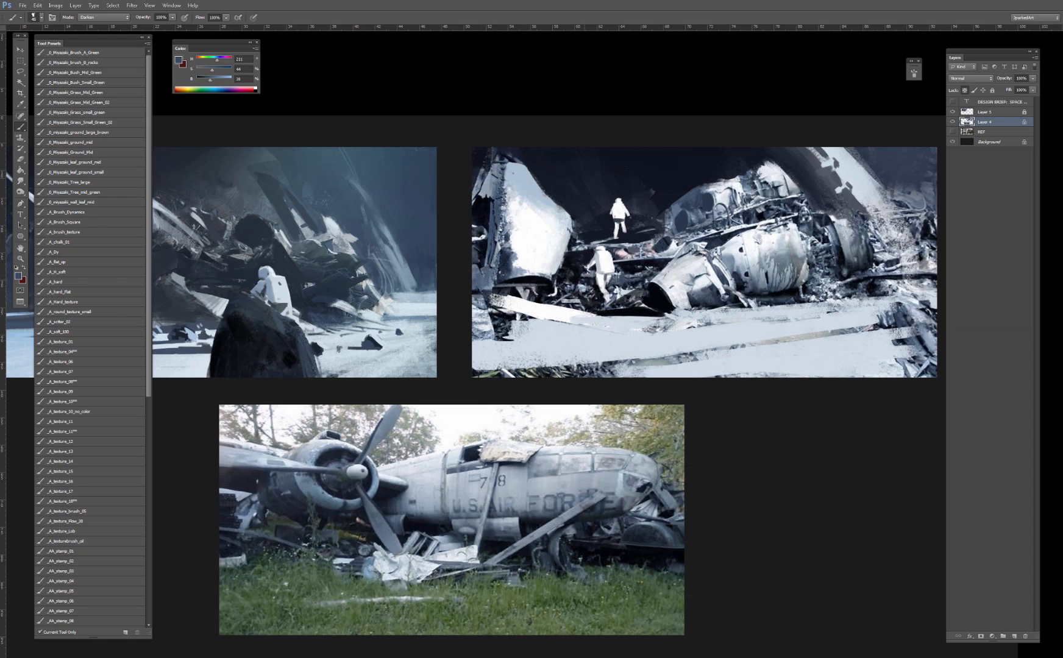
Step: Paint dark round openings into the upper hull piece with sampled blues, and set the brush mode to Normal
left_click_drag(668, 212, 681, 204)
left_click(676, 211, "alt")
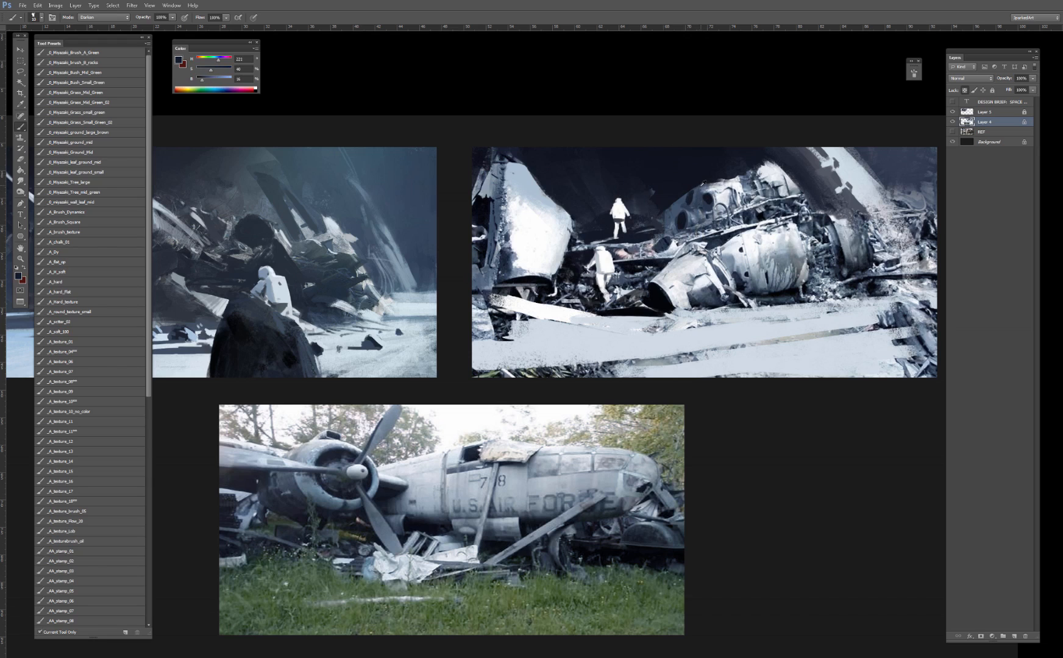
left_click(696, 190, "alt")
right_click(695, 193)
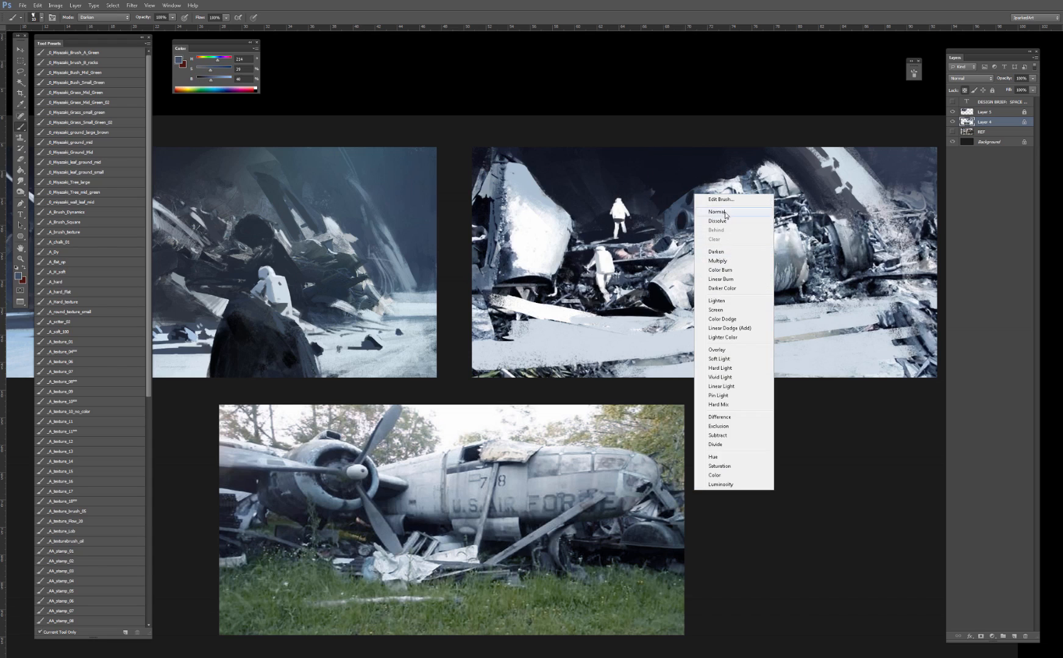
left_click(722, 212)
left_click(695, 191, "alt")
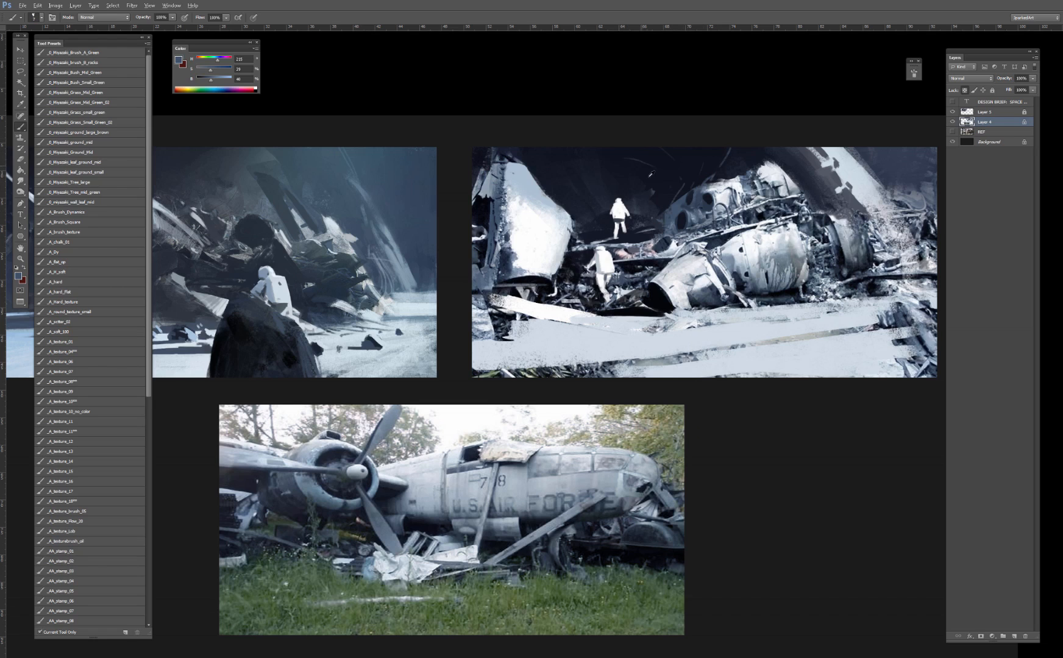
Step: Rework the sky above the astronauts and darken the leaning panel behind the wreck with sampled dark blues
left_click(641, 199, "alt")
left_click(651, 182, "alt")
left_click_drag(803, 238, 744, 247)
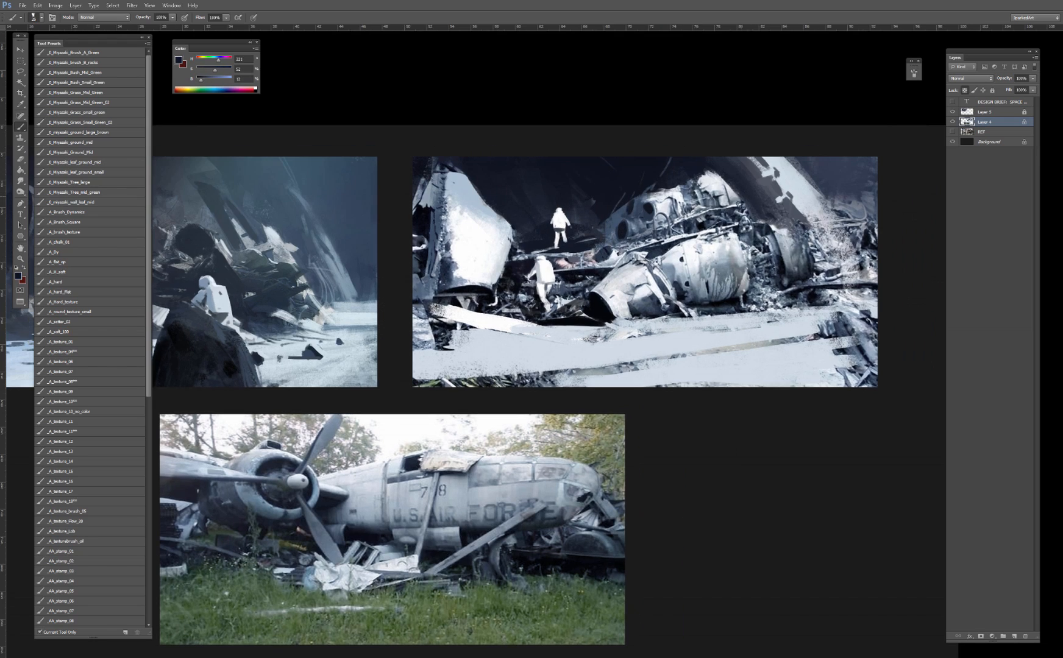
left_click(733, 166, "alt")
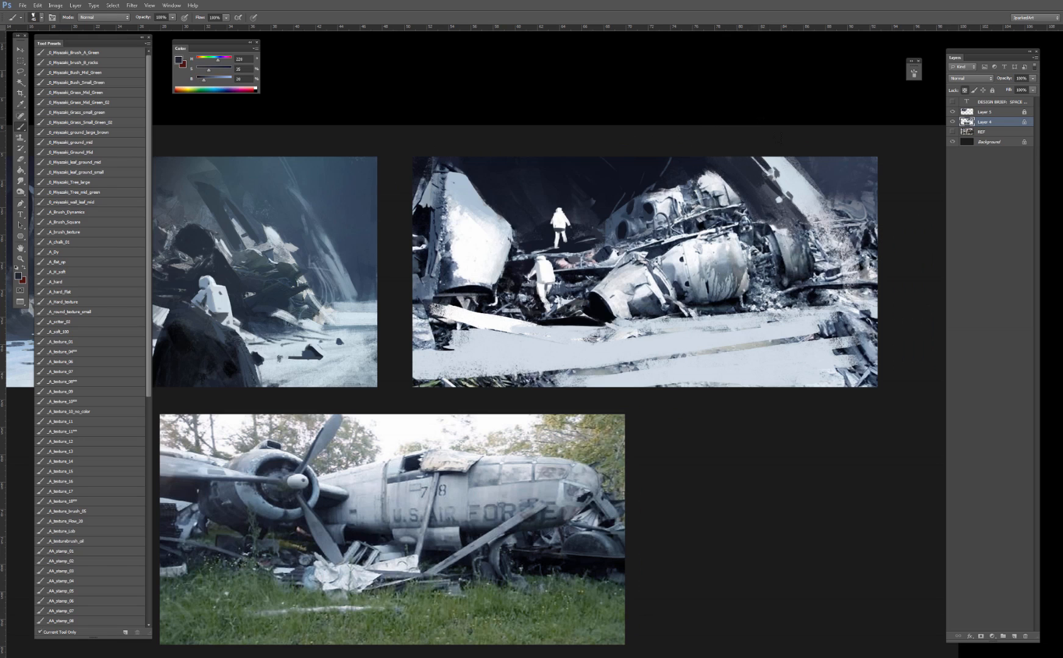
left_click(790, 175, "alt")
left_click(748, 164, "alt")
Step: Brighten the second image's ground below the wreck with sampled near-white tones and a much larger brush
left_click(780, 287, "alt")
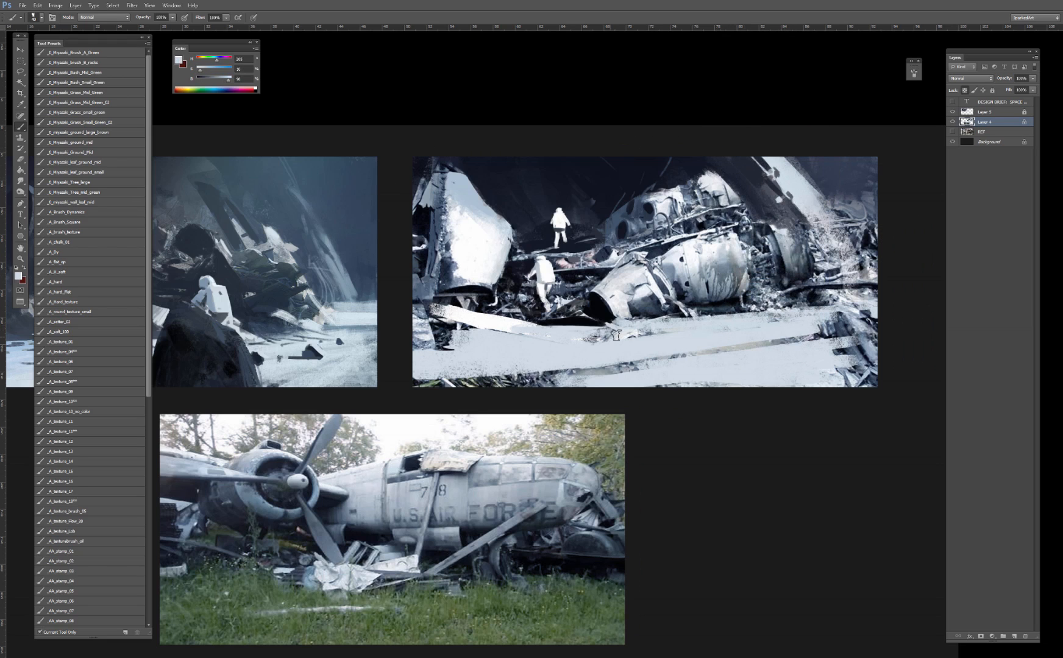
left_click(505, 324, "alt")
key("bracketright")
key("bracketright")
key("bracketright")
key("bracketright")
key("bracketright")
key("bracketright")
key("bracketright")
mouse_move(462, 364)
left_mouse_down()
mouse_move(599, 367)
mouse_move(605, 377)
left_mouse_up()
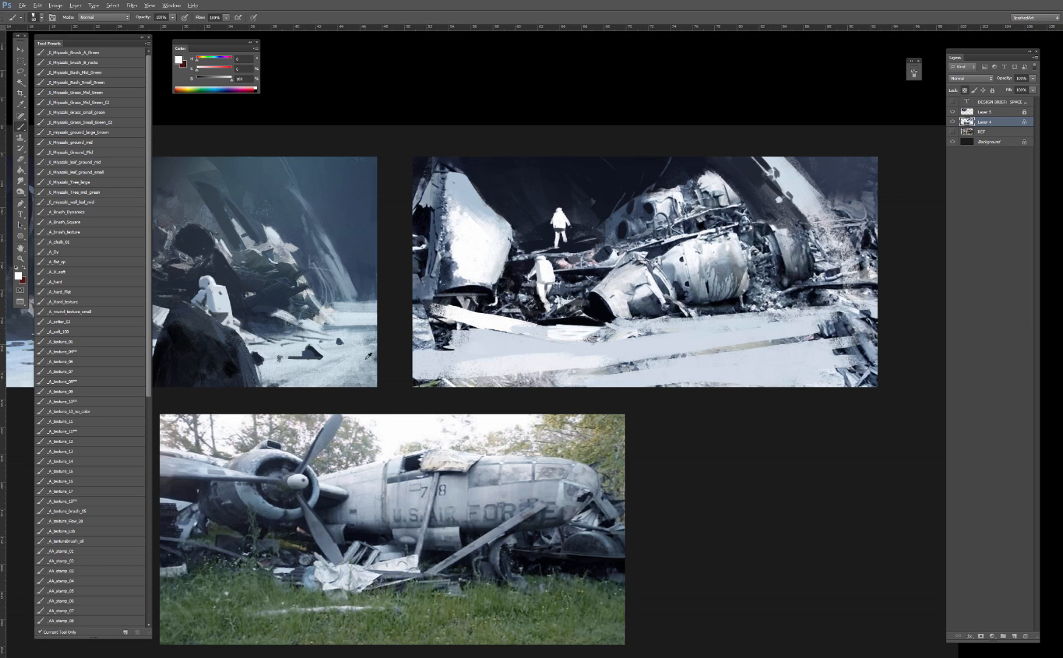
Step: Cover the remaining grass and dark streaks in the foreground with pale blues sampled from light ground, using a texture brush preset
left_click(354, 362, "alt")
mouse_move(505, 379)
left_mouse_down()
mouse_move(485, 374)
mouse_move(696, 367)
left_mouse_up()
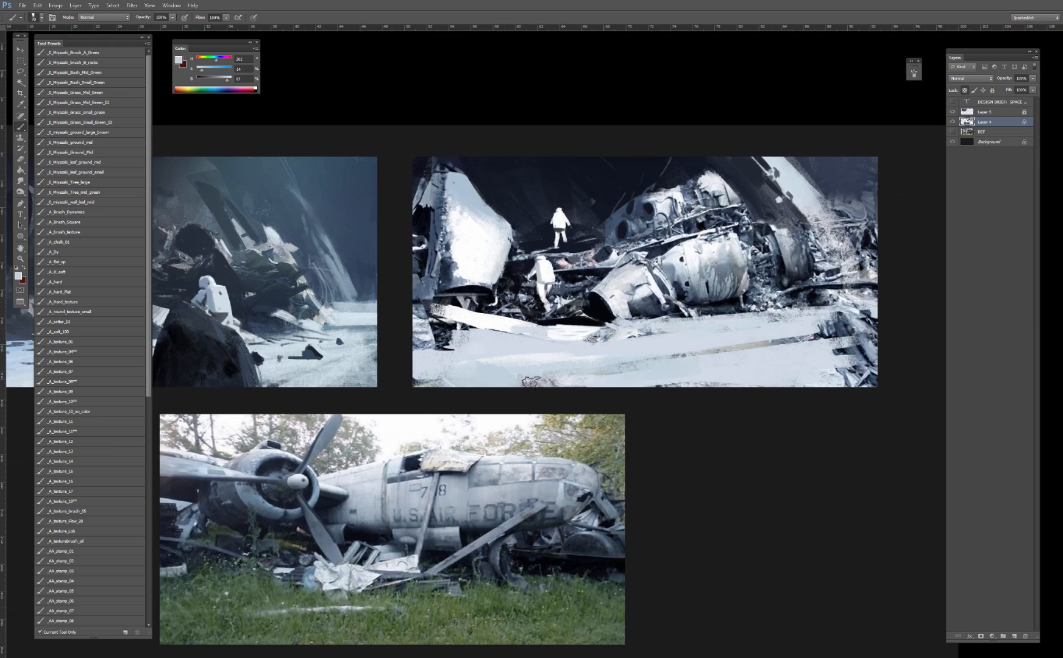
left_click(77, 371)
left_click(78, 363)
left_click(394, 368, "alt")
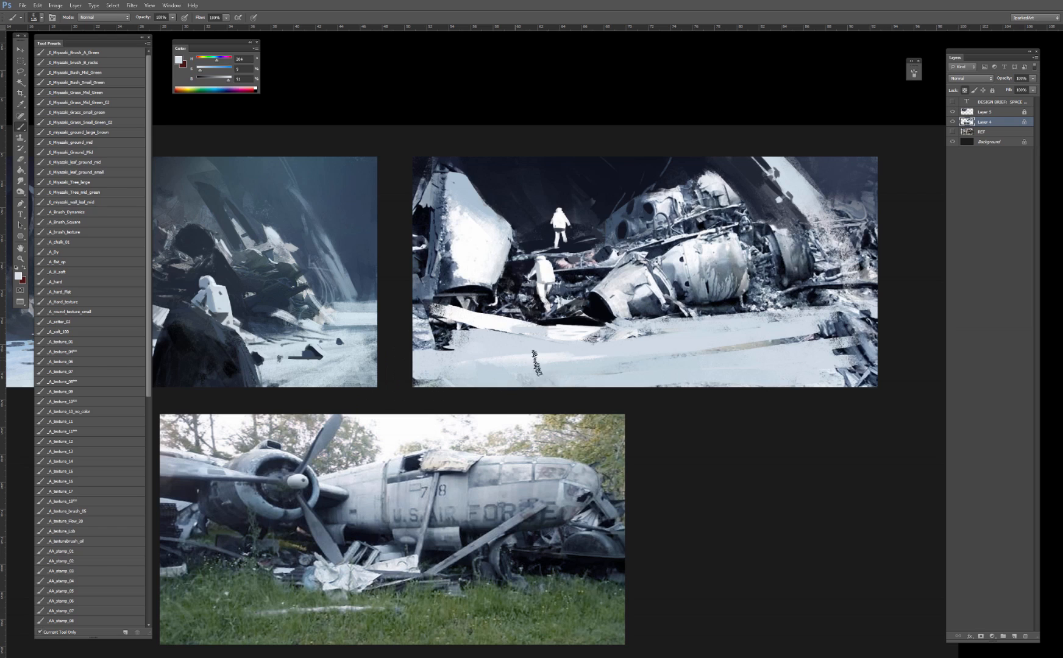
mouse_move(457, 369)
left_mouse_down()
mouse_move(756, 339)
mouse_move(834, 390)
left_mouse_up()
left_click(759, 334, "alt")
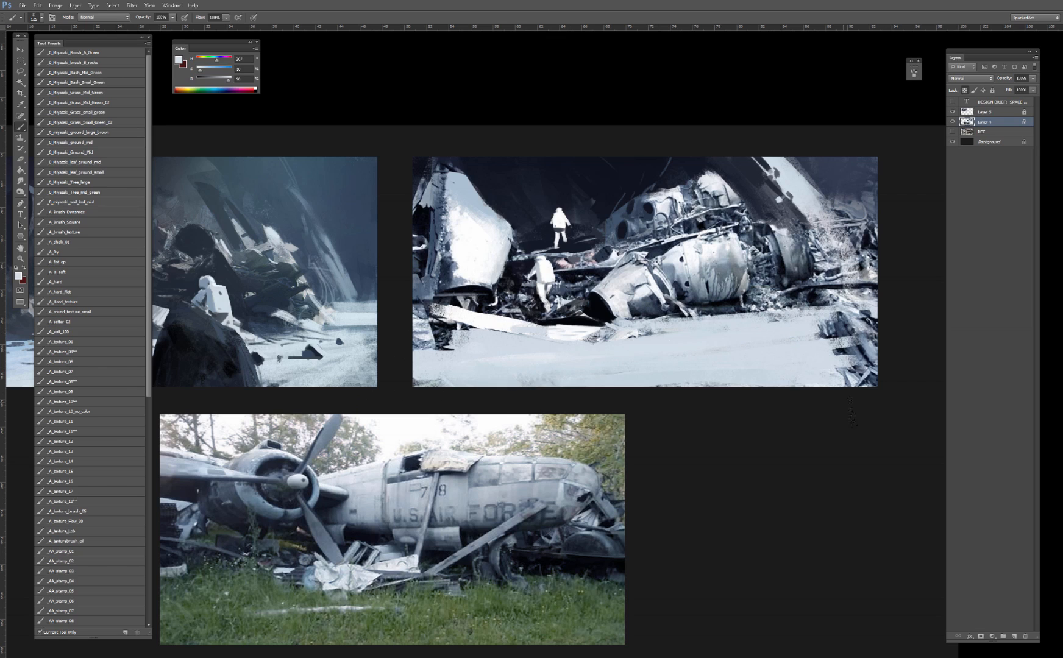
Step: Tidy the ground edge below the hulls with sampled pale blue and select the pale foreground with the Magic Wand
key("bracketleft")
left_click(595, 307, "alt")
left_click(728, 324, "alt")
key("w")
left_click(790, 332)
key("b")
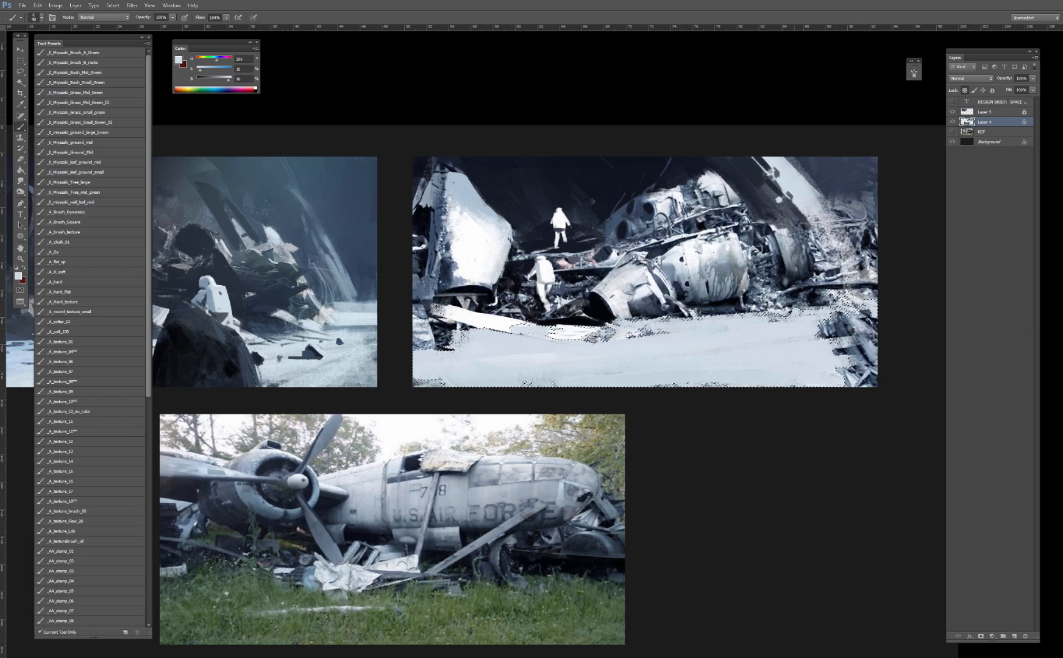
Step: Repaint the selected ground near the debris with sampled tones and a pale blue raised to 100% brightness, adjusting the brush size
left_click(764, 319, "alt")
left_click(560, 321, "alt")
left_click(570, 327, "alt")
left_click(782, 326, "alt")
left_click_drag(228, 80, 235, 79)
key("bracketright")
key("bracketright")
key("bracketright")
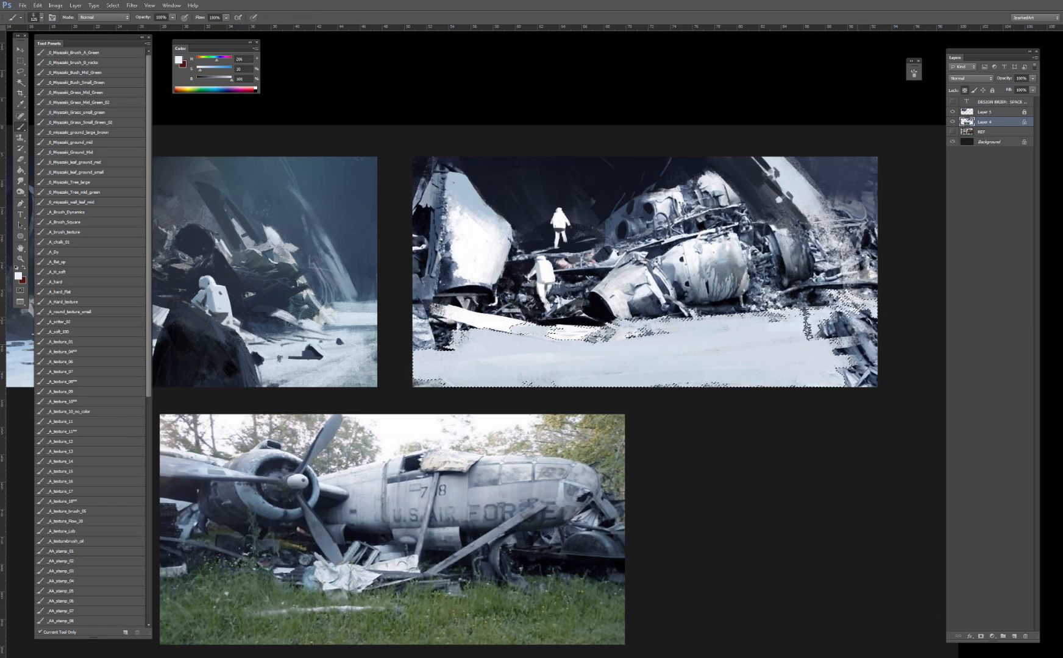
key("bracketleft")
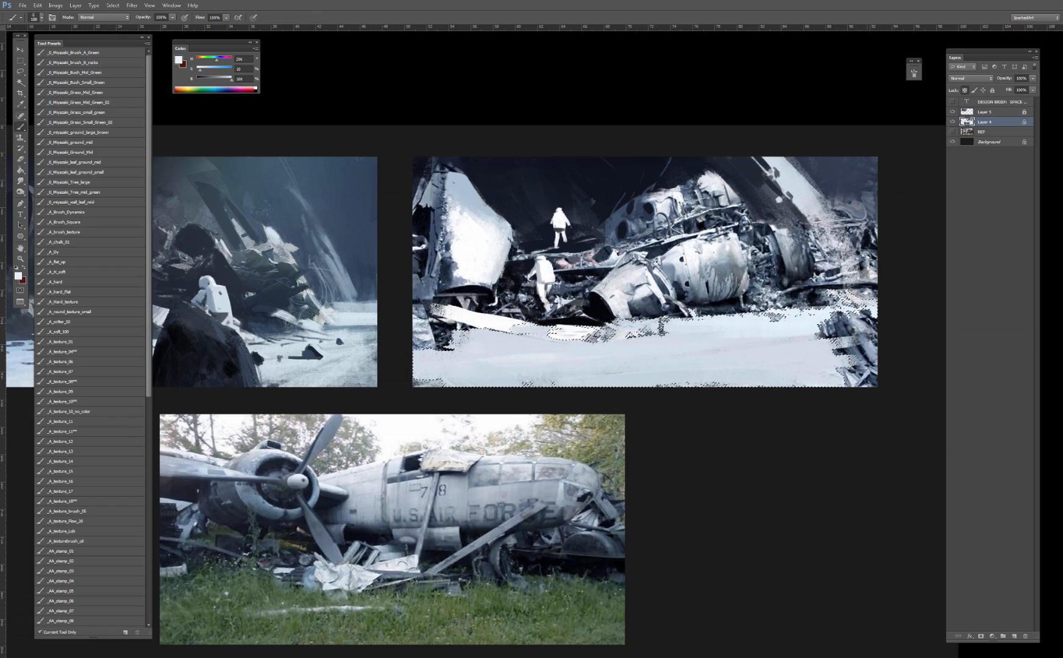
Step: Try a grey-blue streak across the selected ground using another texture brush at a reduced size
left_click(121, 354)
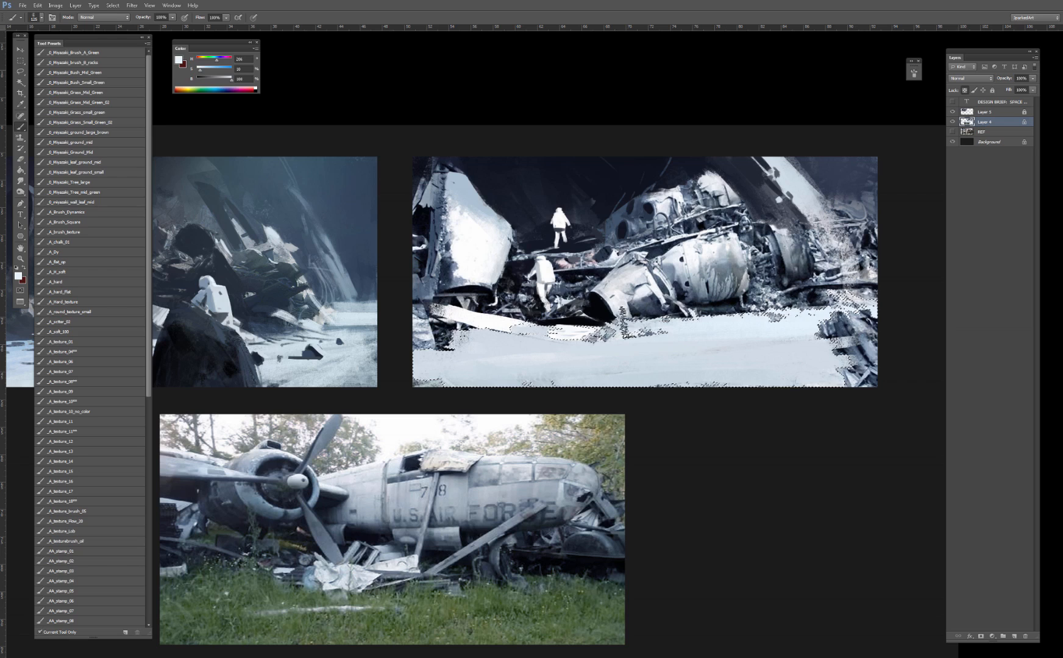
left_click(639, 310, "alt")
left_click_drag(647, 307, 644, 303)
key("bracketleft")
key("bracketleft")
key("bracketleft")
key("bracketleft")
key("bracketleft")
key("bracketleft")
left_click_drag(852, 342, 691, 353)
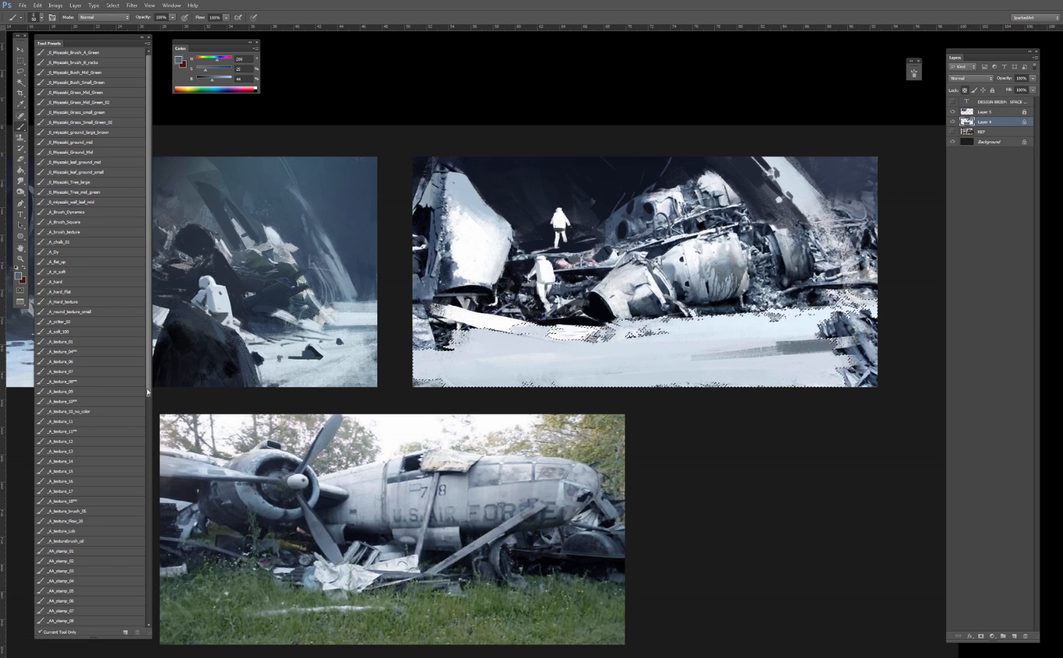
Step: Choose the A_Round_oilstroke_02 brush at a smaller size, hide the selection outline and undo the grey-blue ground streak
scroll(124, 500, "down", 4)
left_click(87, 549)
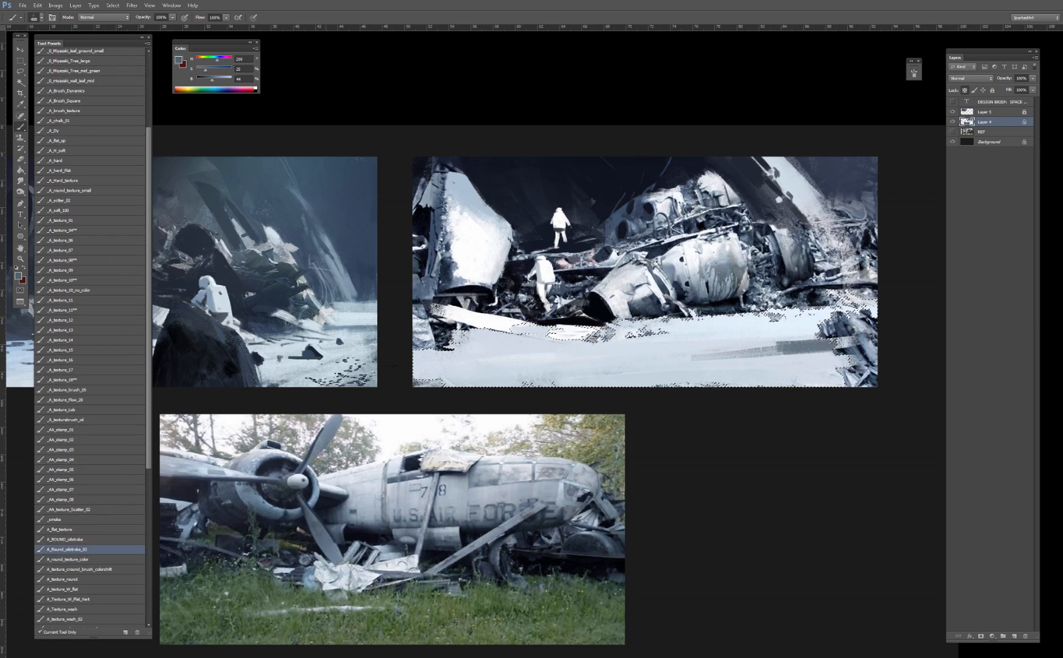
key("bracketleft")
key("bracketleft")
key("bracketleft")
key("bracketleft")
key("ctrl+h")
key("ctrl+z")
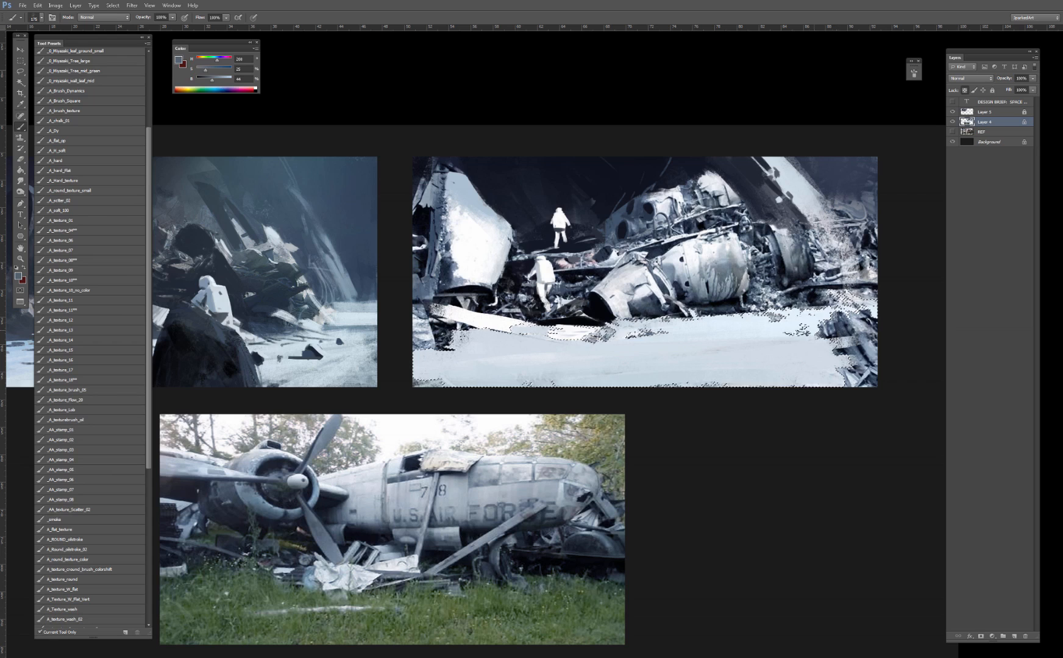
Step: Paint a dark contact shadow along the ground below the hulls and light plank with sampled near-black blue in Darken mode
left_click(605, 320, "alt")
right_click(765, 350, "shift")
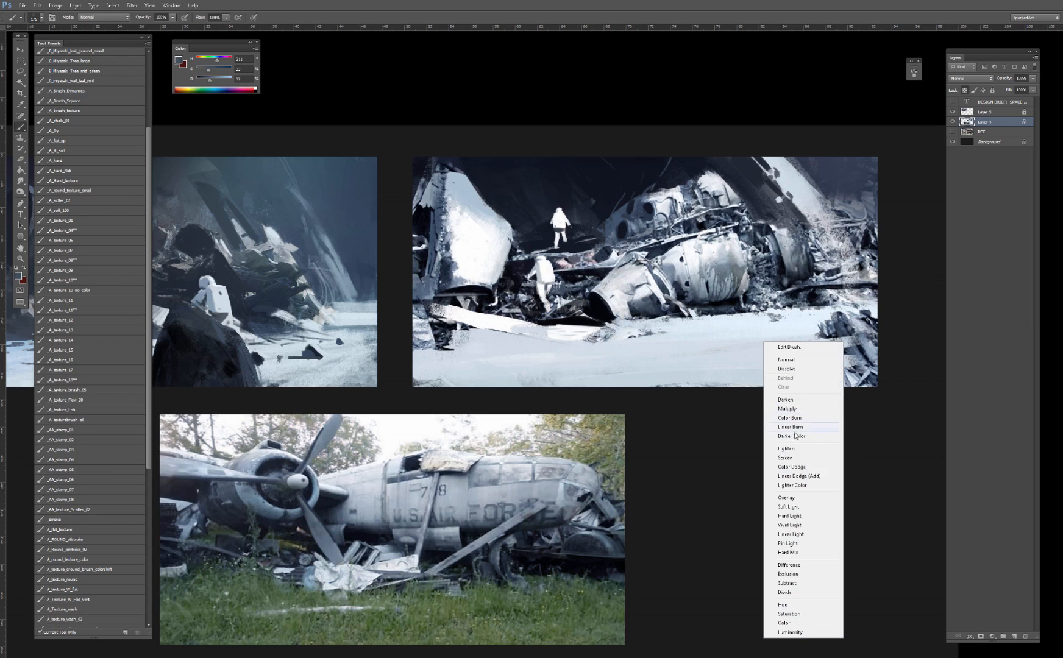
left_click(800, 401)
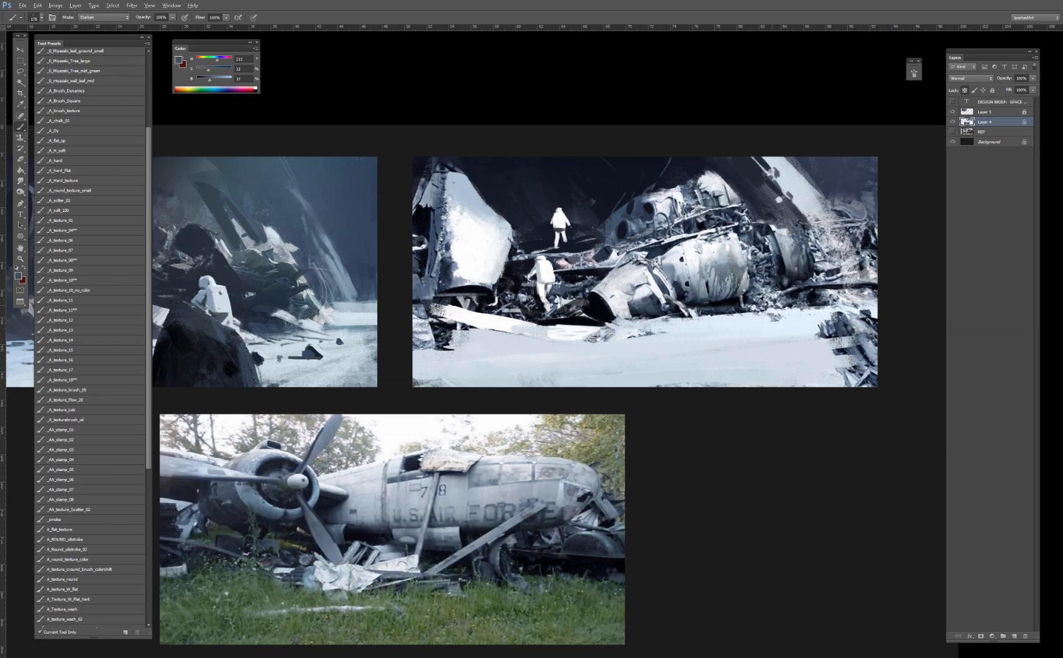
mouse_move(758, 305)
left_mouse_down()
mouse_move(810, 302)
mouse_move(686, 312)
mouse_move(836, 308)
left_mouse_up()
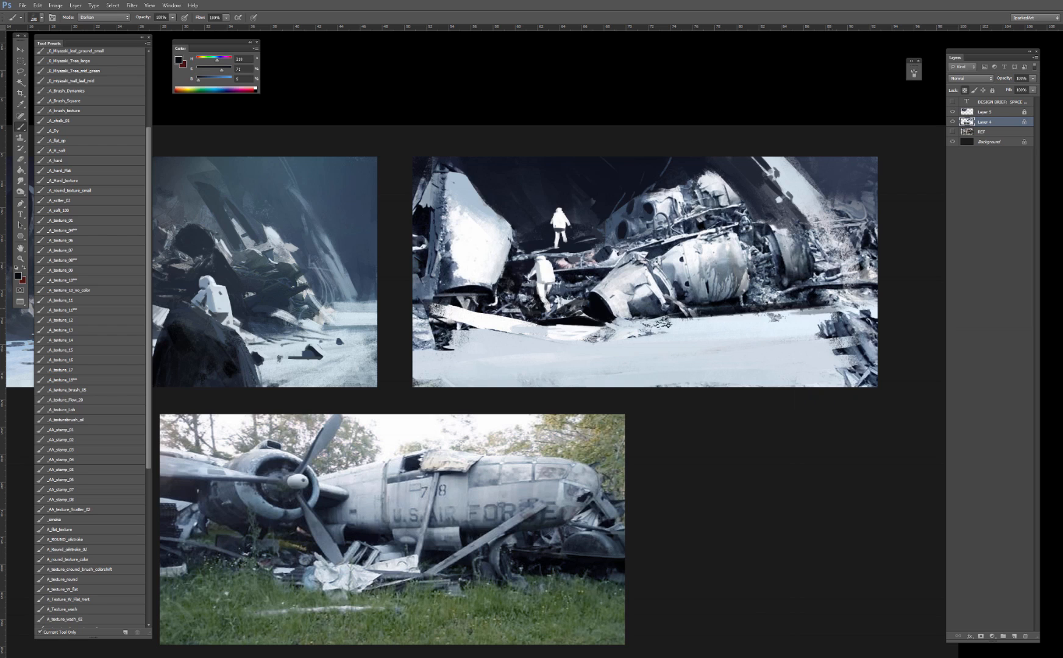
left_click_drag(672, 319, 797, 314)
key("bracketleft")
key("bracketleft")
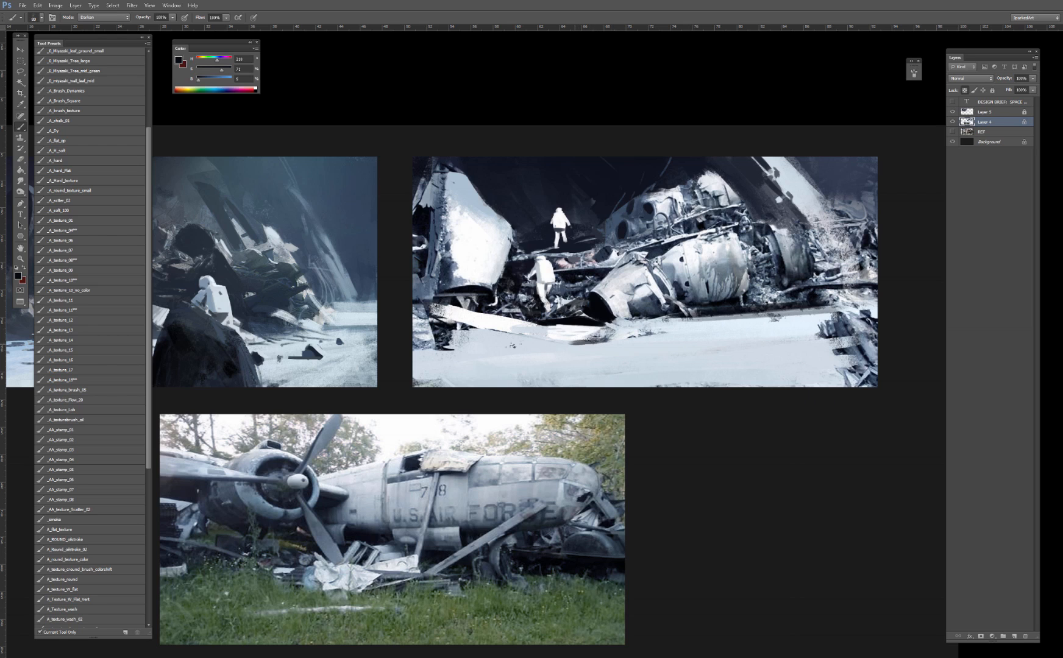
left_click_drag(527, 342, 609, 339)
Step: Try near-black strokes along the second image's lower foreground with an enlarged oil-stroke brush
key("bracketright")
key("bracketright")
key("ctrl+minus")
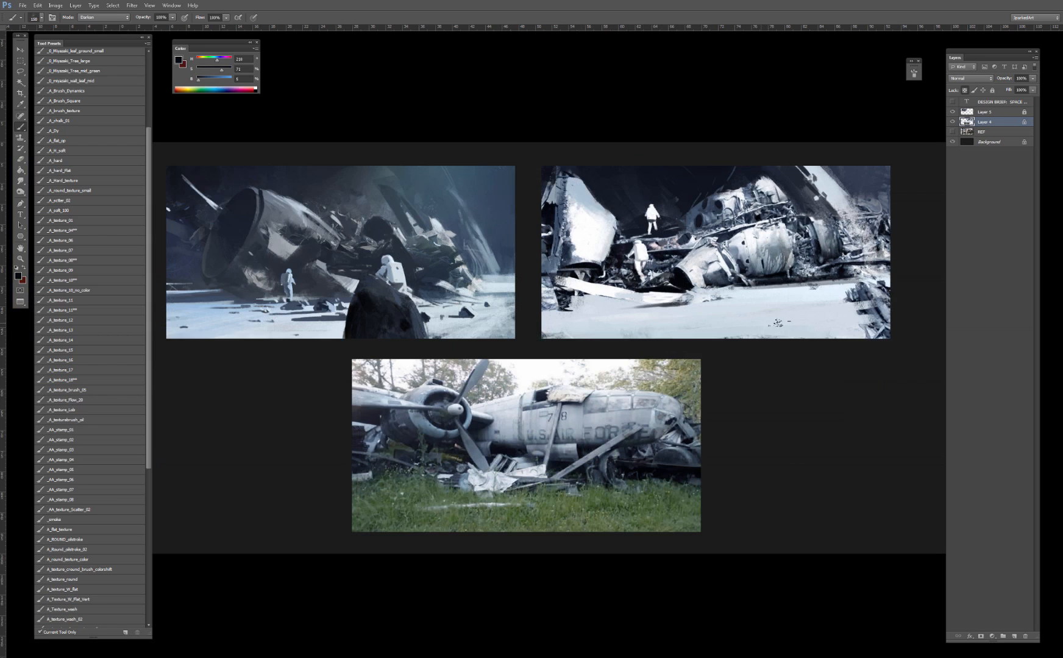
mouse_move(766, 337)
left_mouse_down()
mouse_move(655, 345)
mouse_move(585, 336)
left_mouse_up()
key("bracketright")
key("bracketright")
key("bracketright")
key("bracketright")
key("bracketright")
key("bracketright")
mouse_move(585, 336)
left_mouse_down()
mouse_move(740, 324)
mouse_move(518, 338)
left_mouse_up()
key("ctrl+z")
mouse_move(740, 327)
left_mouse_down()
mouse_move(449, 352)
mouse_move(741, 315)
mouse_move(444, 332)
left_mouse_up()
key("ctrl+z")
key("bracketleft")
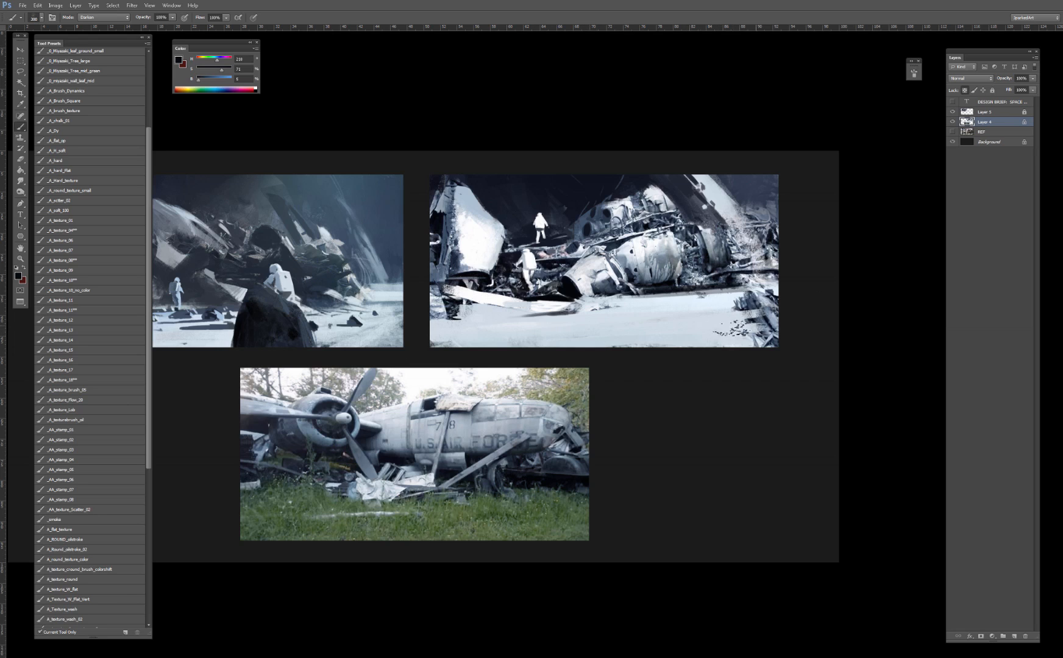
Step: Try a broad foreground shadow using a grey-blue sampled from the lower hull and a larger brush
left_click(600, 286, "alt")
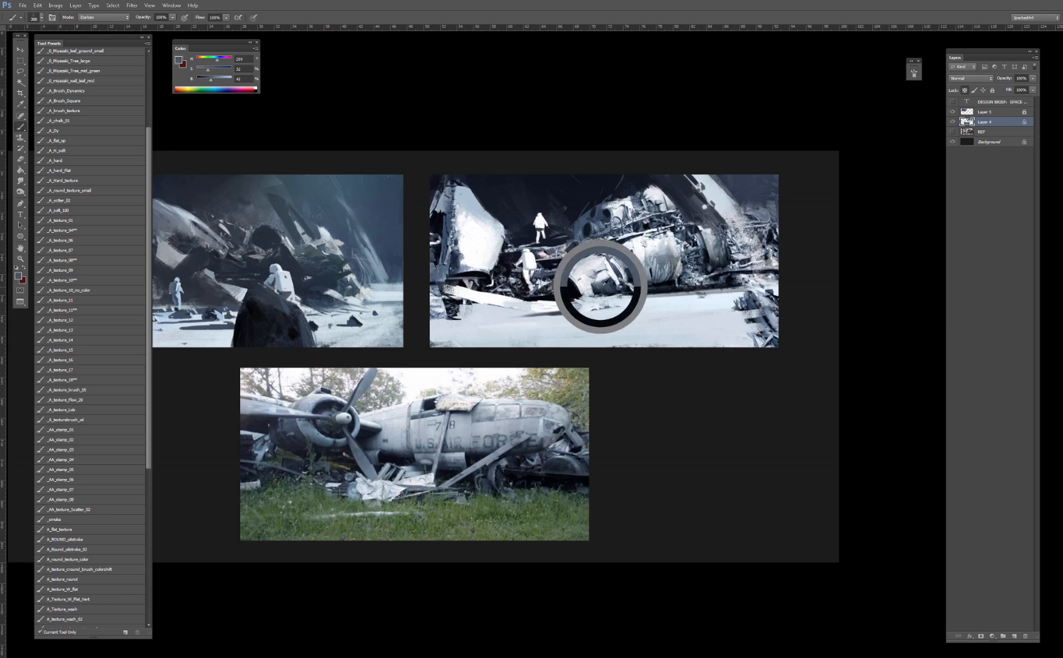
key("bracketright")
key("bracketright")
key("bracketright")
mouse_move(737, 334)
left_mouse_down()
mouse_move(621, 346)
mouse_move(707, 336)
left_mouse_up()
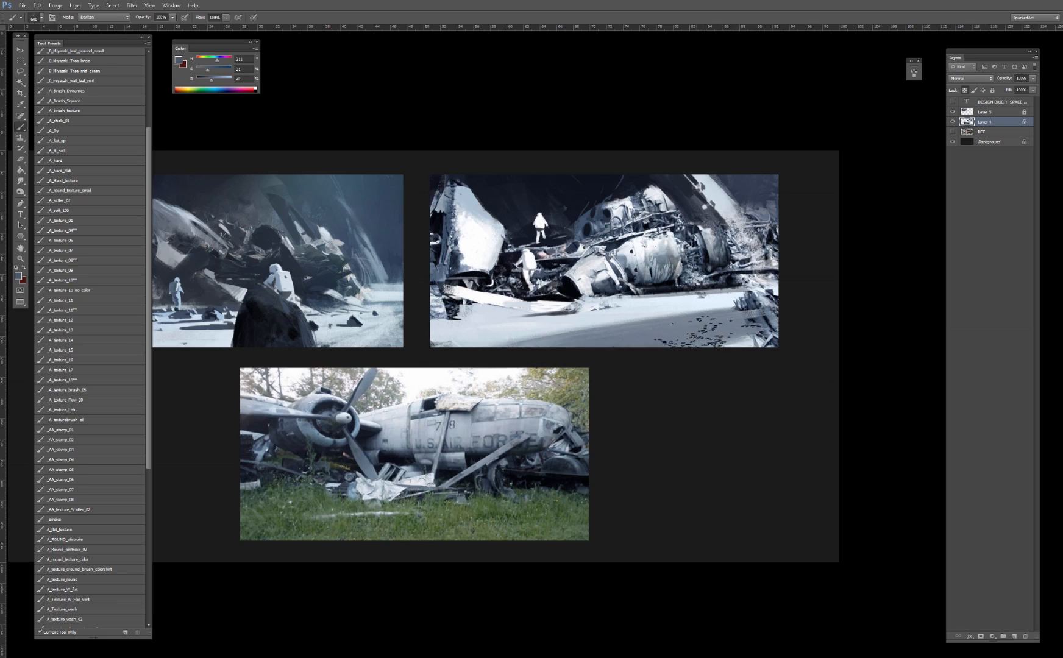
key("ctrl+z")
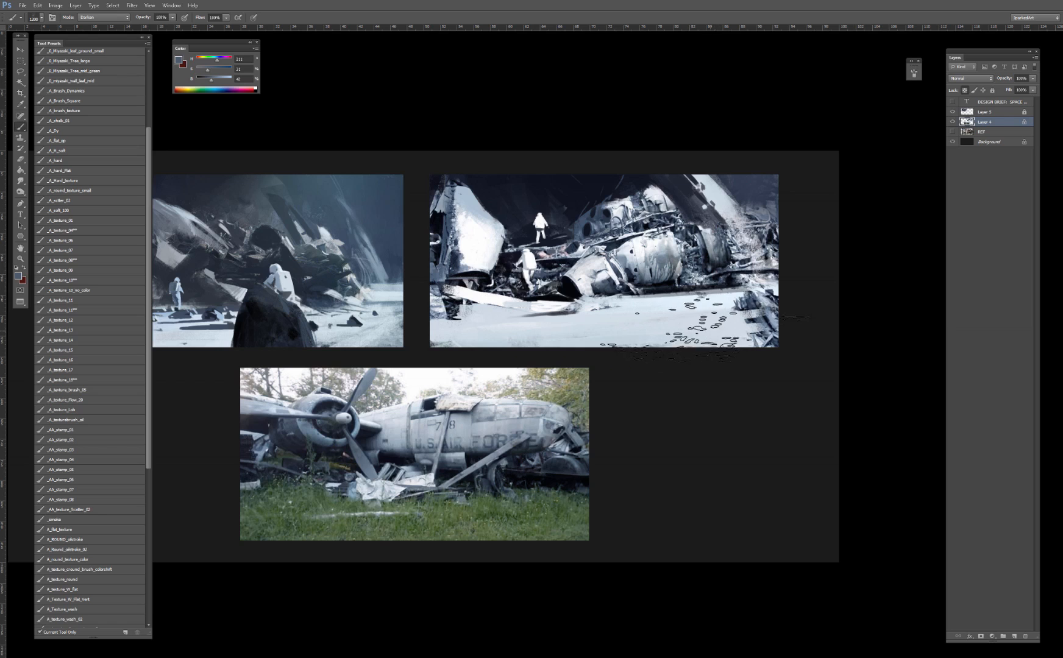
Step: Reduce the brush size, paint a blue-grey shadow over the snow at the bottom of the crashed-spaceship painting and readjust the brush size
key("bracketleft")
key("bracketleft")
key("bracketleft")
key("bracketleft")
key("bracketleft")
key("bracketleft")
key("bracketleft")
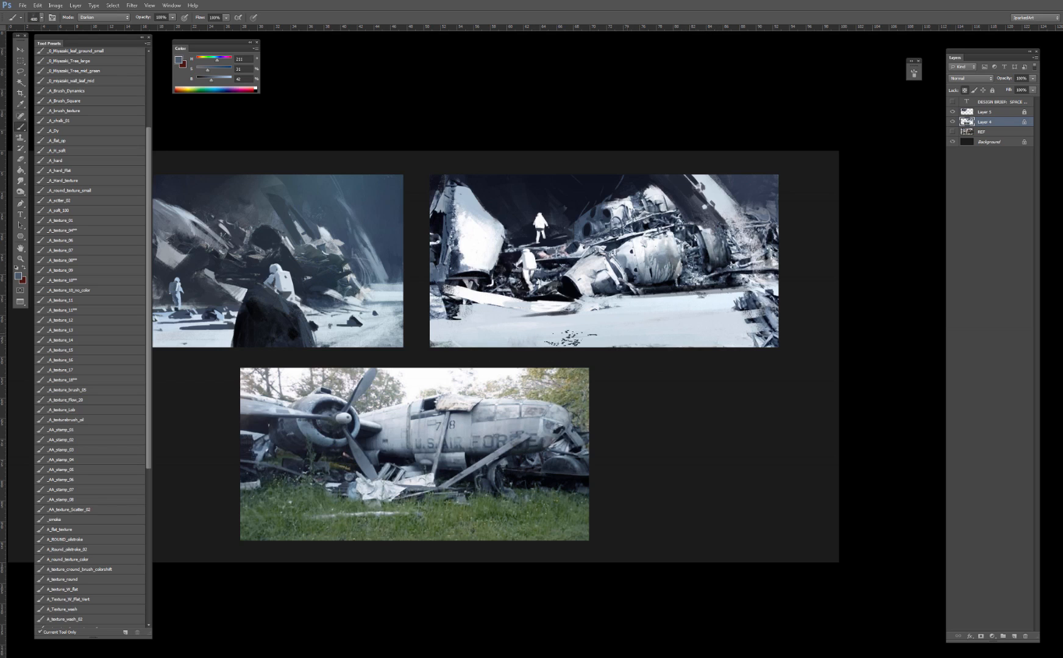
mouse_move(488, 340)
left_mouse_down()
mouse_move(460, 331)
mouse_move(555, 338)
mouse_move(481, 322)
mouse_move(563, 337)
left_mouse_up()
key("bracketright")
key("bracketright")
key("bracketright")
key("bracketright")
key("bracketleft")
key("bracketleft")
key("bracketleft")
left_click_drag(661, 305, 732, 302)
key("ctrl+z")
mouse_move(646, 307)
left_mouse_down()
mouse_move(726, 309)
mouse_move(630, 305)
left_mouse_up()
key("ctrl+z")
key("ctrl+z")
Step: Extend the shadow in broad strokes across the foreground snow and touch up its lower right with a sampled pale snow tone
left_click_drag(734, 304, 615, 311)
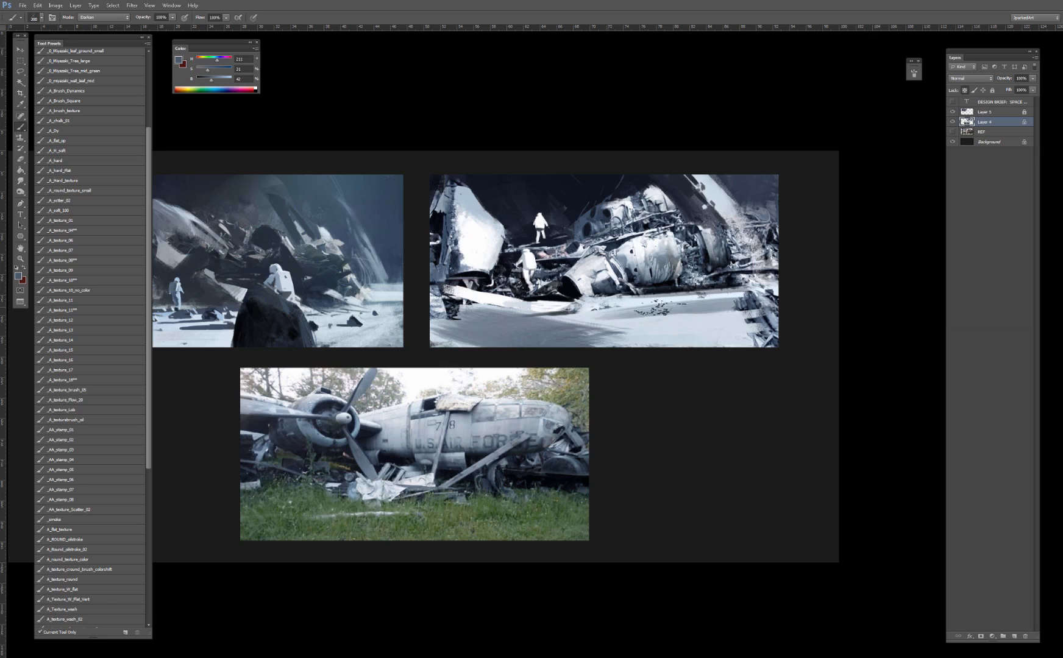
left_click_drag(762, 328, 560, 342)
left_click_drag(728, 326, 628, 343)
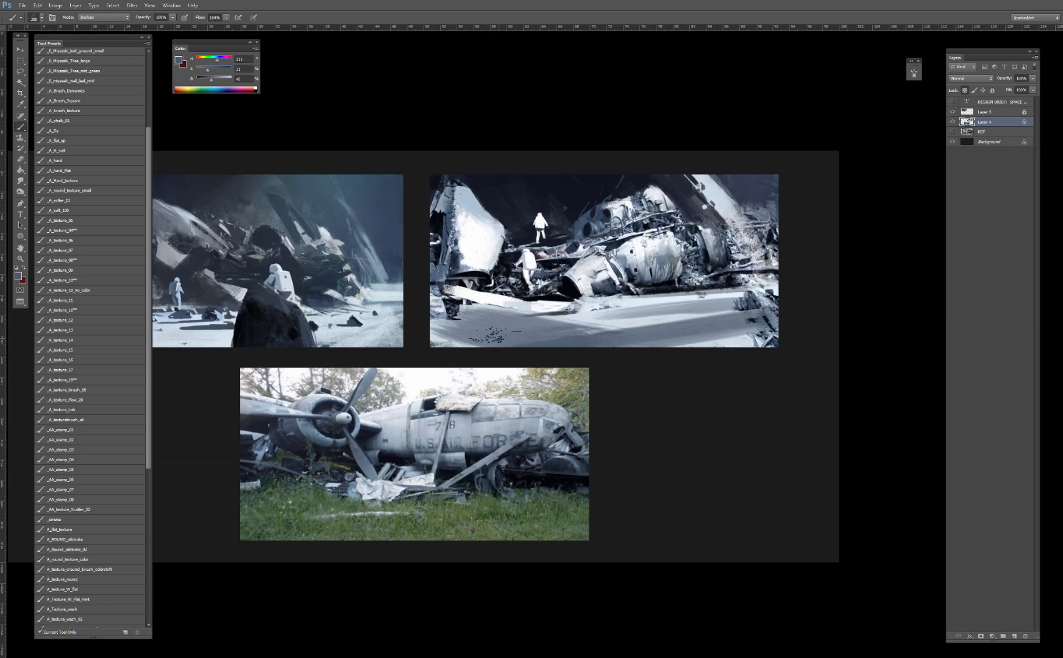
left_click(725, 344, "alt")
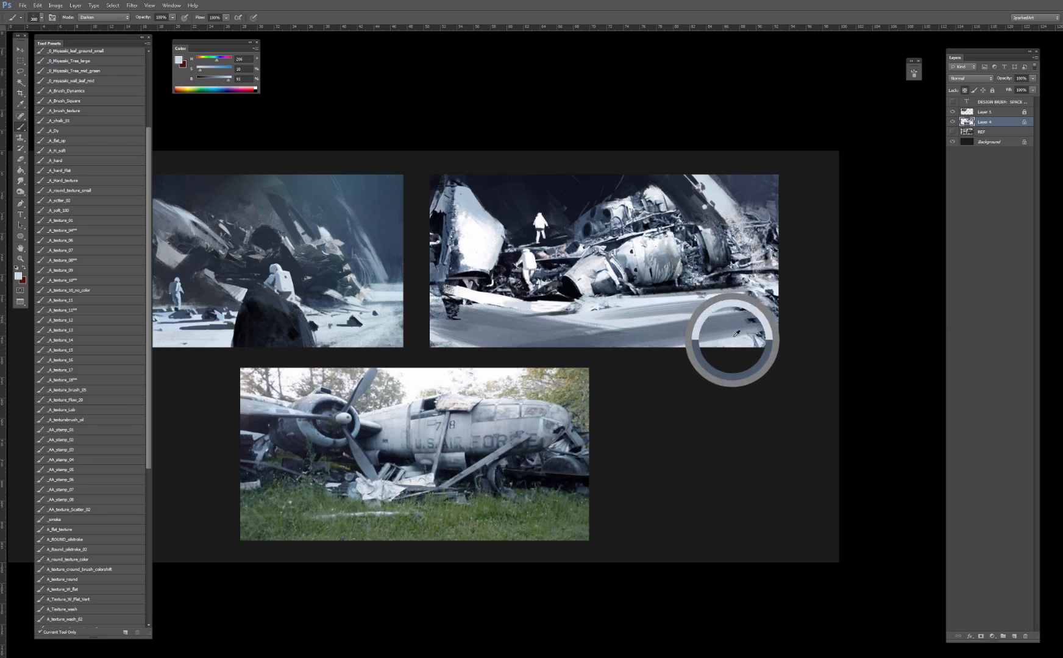
left_click_drag(762, 338, 673, 341)
Step: Sample the dark blue shadow tone and darken the bottom strip of the foreground snow with long strokes, enlarging the brush
left_click(754, 341, "alt")
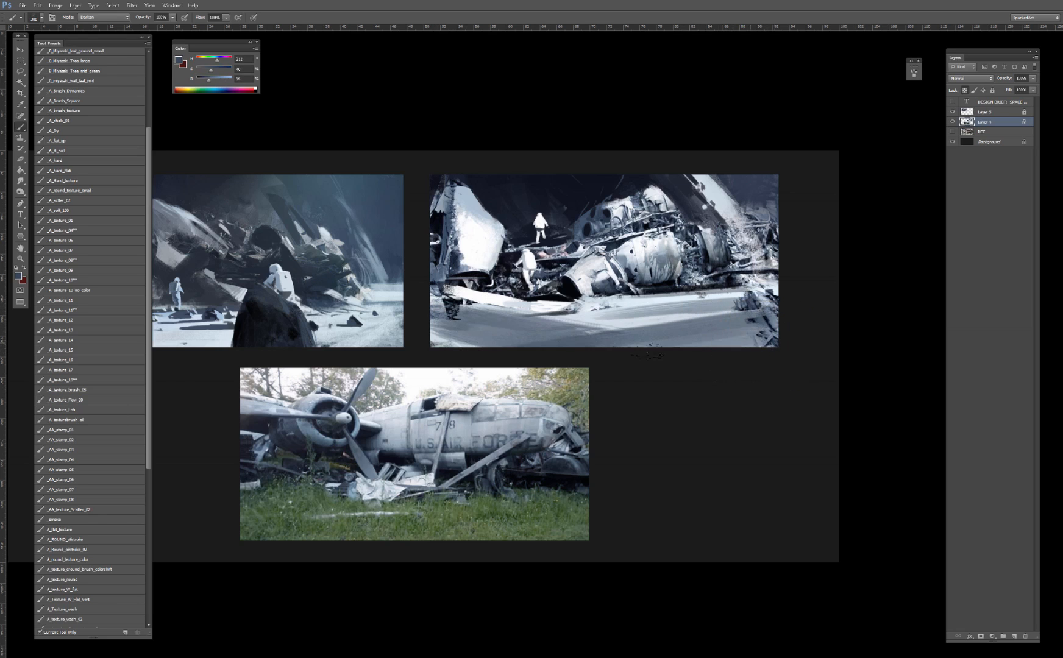
left_click_drag(774, 340, 564, 337)
mouse_move(722, 332)
left_mouse_down()
mouse_move(506, 334)
mouse_move(725, 332)
left_mouse_up()
key("]")
key("]")
key("]")
left_click_drag(481, 338, 731, 339)
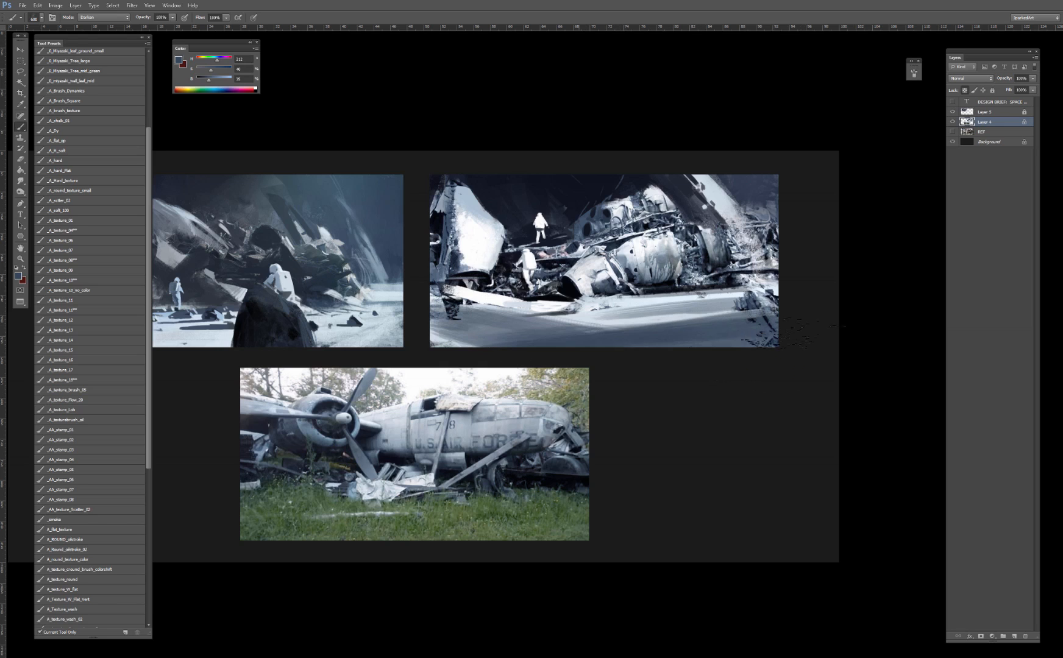
left_click_drag(658, 341, 768, 341)
Step: Shrink the brush, sample a pale grey from the lit snow and set the brush blending mode to Normal
key("[")
key("[")
key("[")
key("[")
left_click(610, 320, "alt")
right_click(610, 312, "shift")
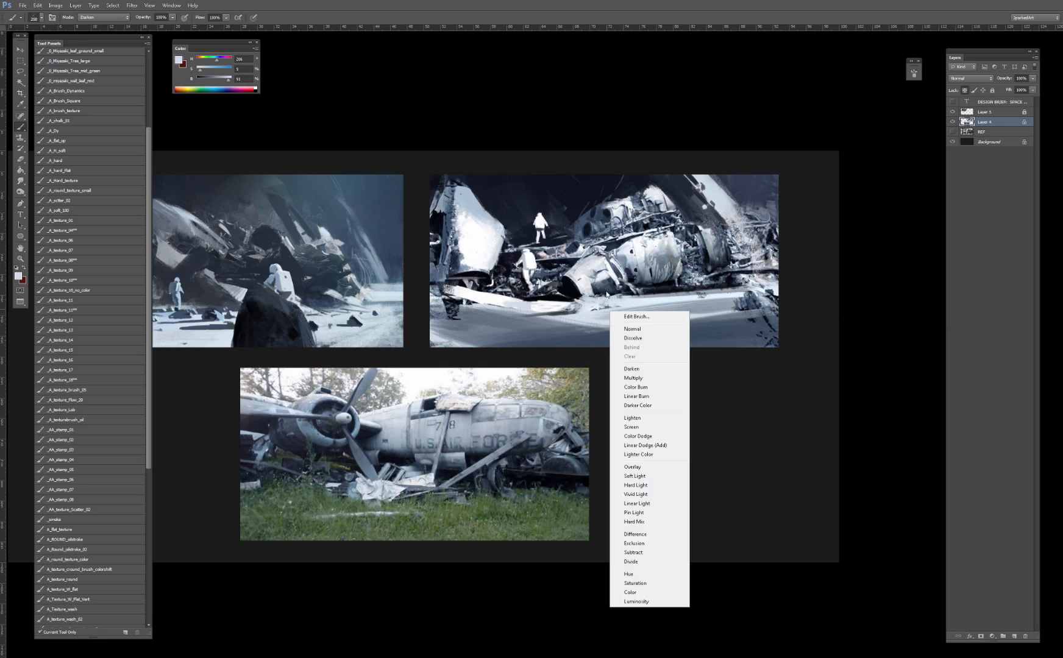
left_click(632, 329)
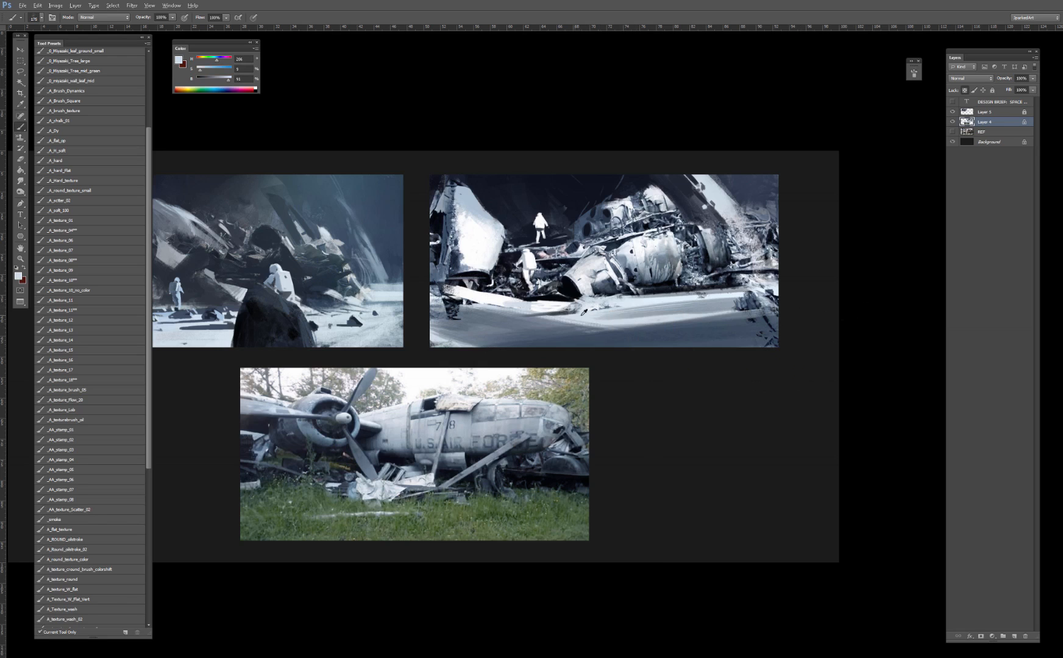
Step: Resize the brush and paint the pale snow tone over the left part of the foreground shadow
key("[")
key("[")
key("[")
key("]")
key("]")
key("]")
key("]")
key("]")
left_click_drag(473, 336, 578, 323)
Step: Sample a light blue-white beside the long plank and brush it over the lower-left snow with a smaller brush
left_click(579, 308, "alt")
key("[")
key("[")
key("[")
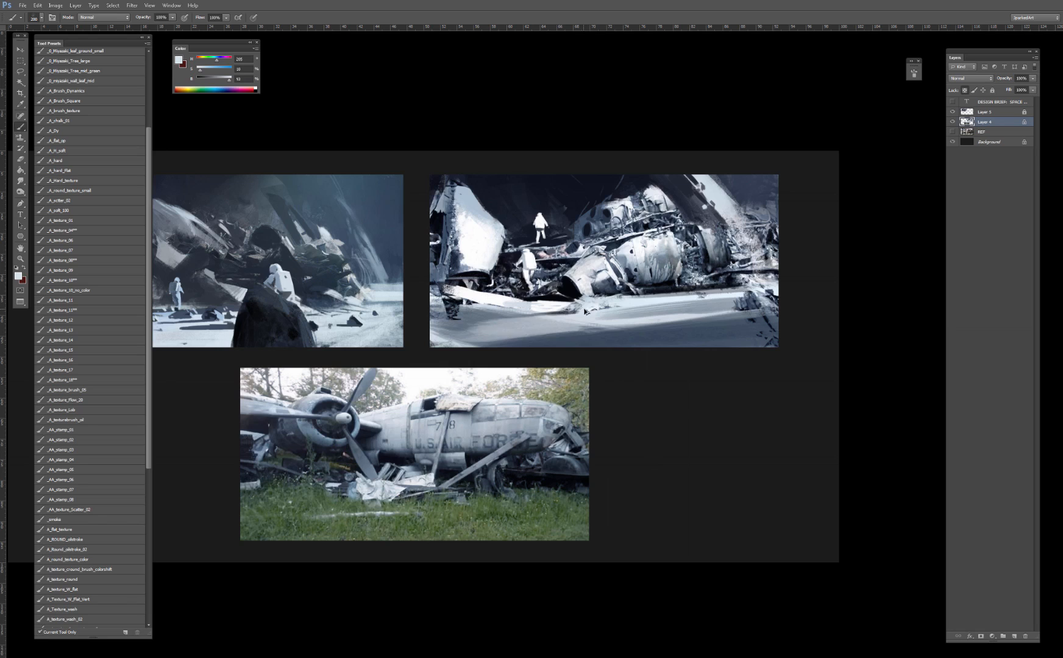
left_click_drag(463, 333, 582, 320)
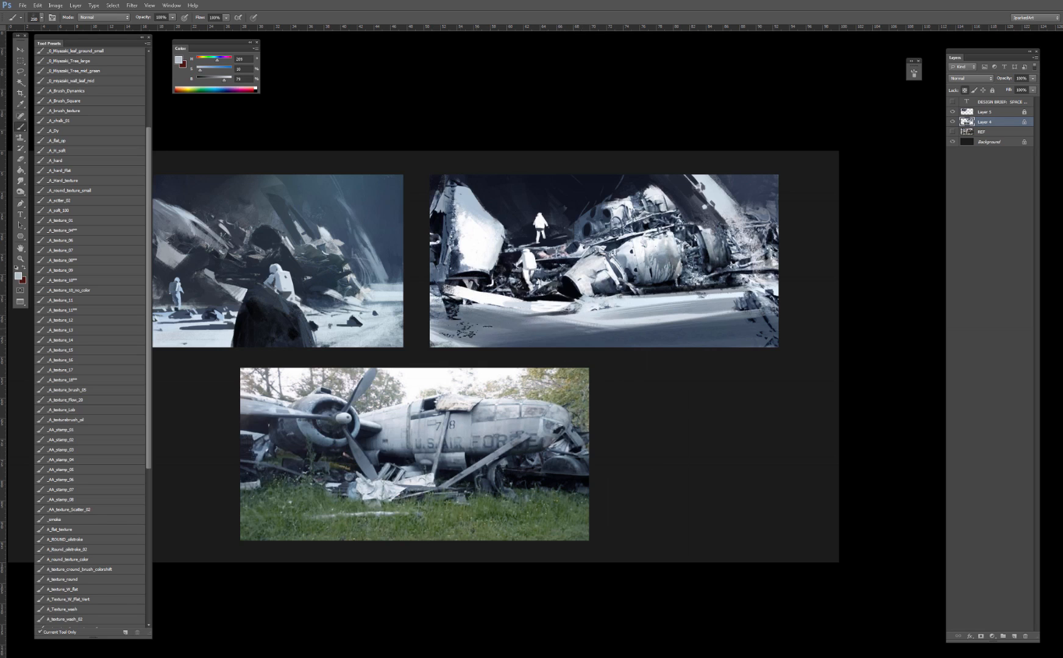
left_click_drag(468, 330, 572, 320)
Step: Sample pale blue from the upright wing fragment and paint it across the middle of the foreground snow with an enlarged brush
left_click(485, 218, "alt")
key("]")
key("]")
key("]")
key("]")
key("]")
key("]")
left_click_drag(503, 326, 625, 326)
Step: Soften the foreground shadow's edge with smaller pale-blue strokes across the central snow, undoing the last stroke
key("[")
key("[")
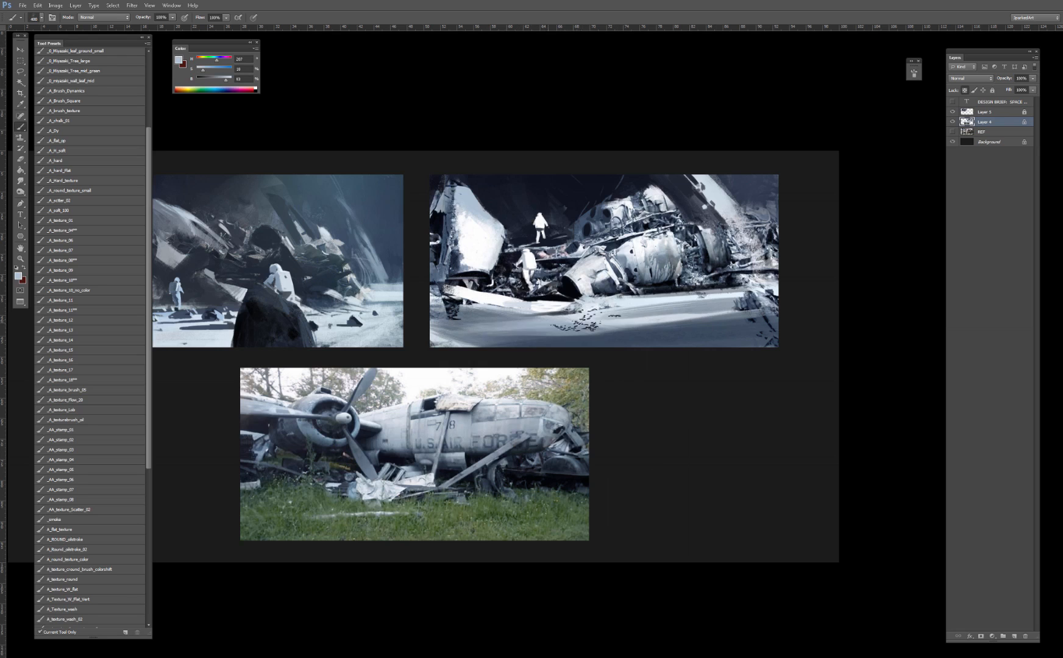
left_click_drag(521, 325, 672, 313)
key("[")
mouse_move(599, 318)
left_mouse_down()
mouse_move(719, 313)
mouse_move(692, 311)
left_mouse_up()
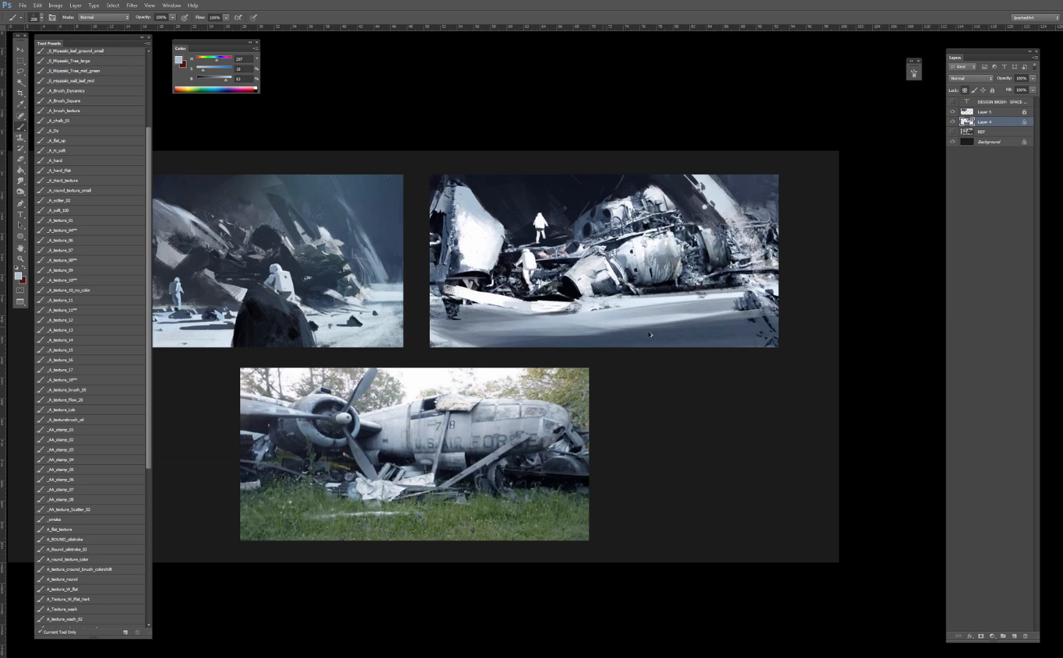
left_click_drag(537, 324, 643, 316)
mouse_move(492, 332)
left_mouse_down()
mouse_move(604, 332)
mouse_move(555, 327)
left_mouse_up()
left_click_drag(637, 328, 563, 332)
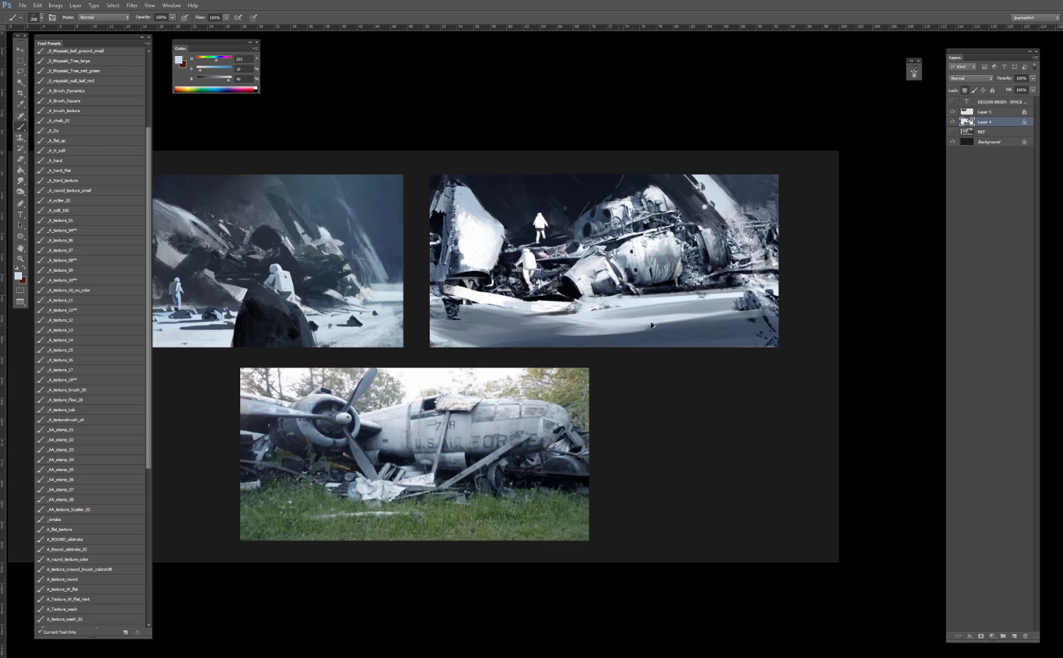
key("ctrl+z")
Step: Sample the bright snow tone beneath the wreck and paint light diagonal streaks across the central foreground snow
key("[")
key("[")
key("[")
key("[")
key("]")
key("]")
key("]")
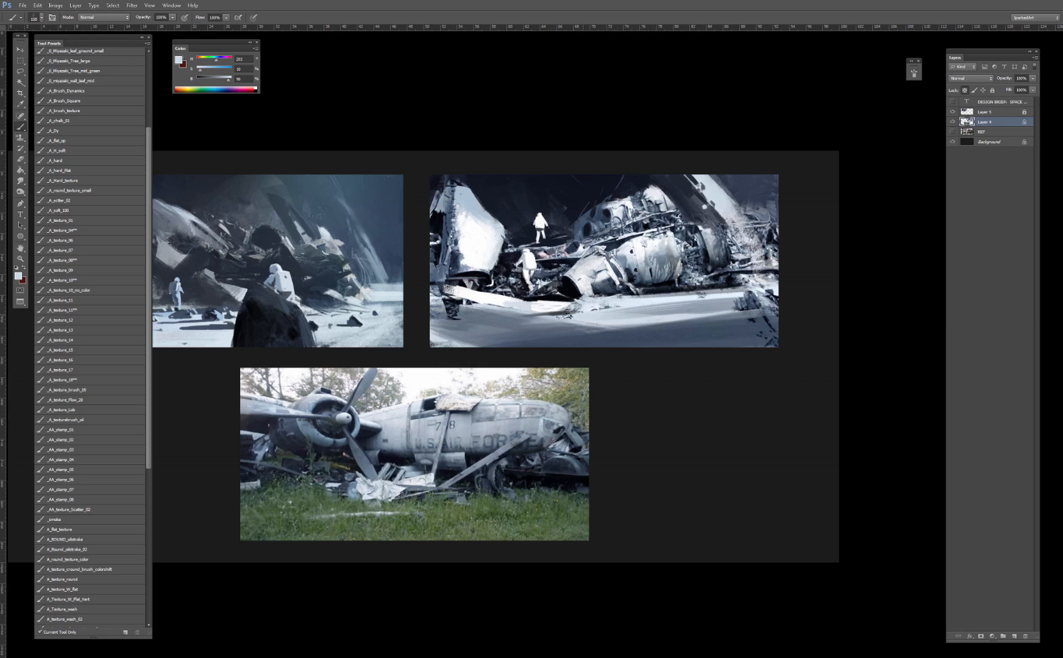
left_click(631, 298, "alt")
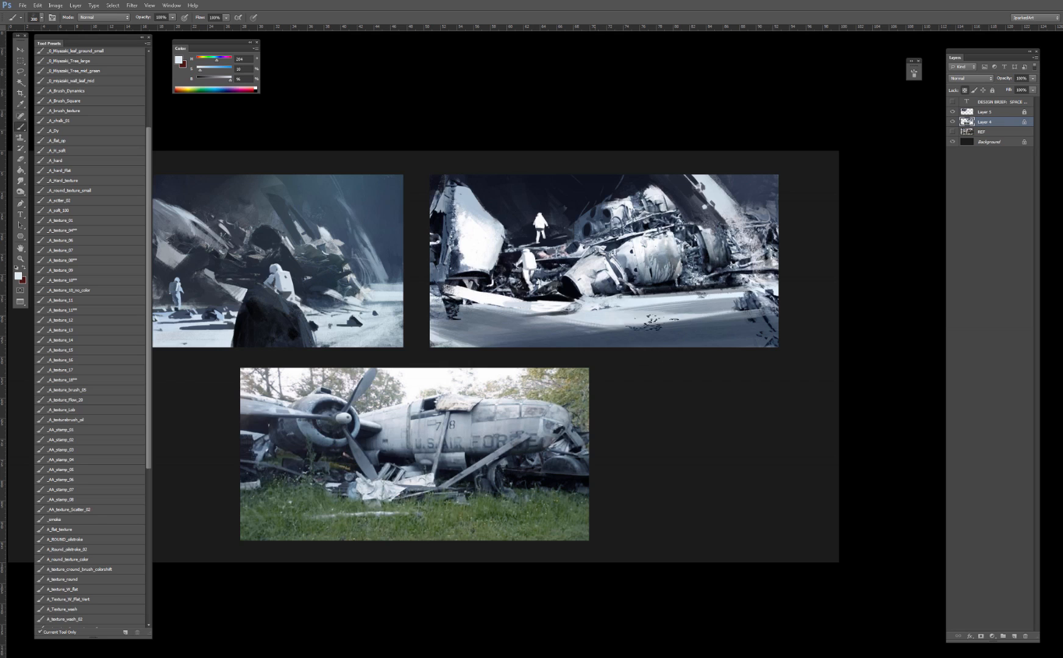
key("]")
key("]")
key("]")
left_click_drag(636, 328, 566, 335)
mouse_move(632, 324)
left_mouse_down()
mouse_move(488, 350)
mouse_move(509, 354)
left_mouse_up()
mouse_move(678, 319)
left_mouse_down()
mouse_move(594, 330)
mouse_move(603, 337)
left_mouse_up()
Step: Sample the dark shadow blue and repaint a shadow stroke over the right-central foreground snow
left_click(681, 332, "alt")
key("[")
key("[")
key("]")
key("]")
key("]")
mouse_move(675, 331)
left_mouse_down()
mouse_move(497, 356)
mouse_move(622, 333)
left_mouse_up()
key("[")
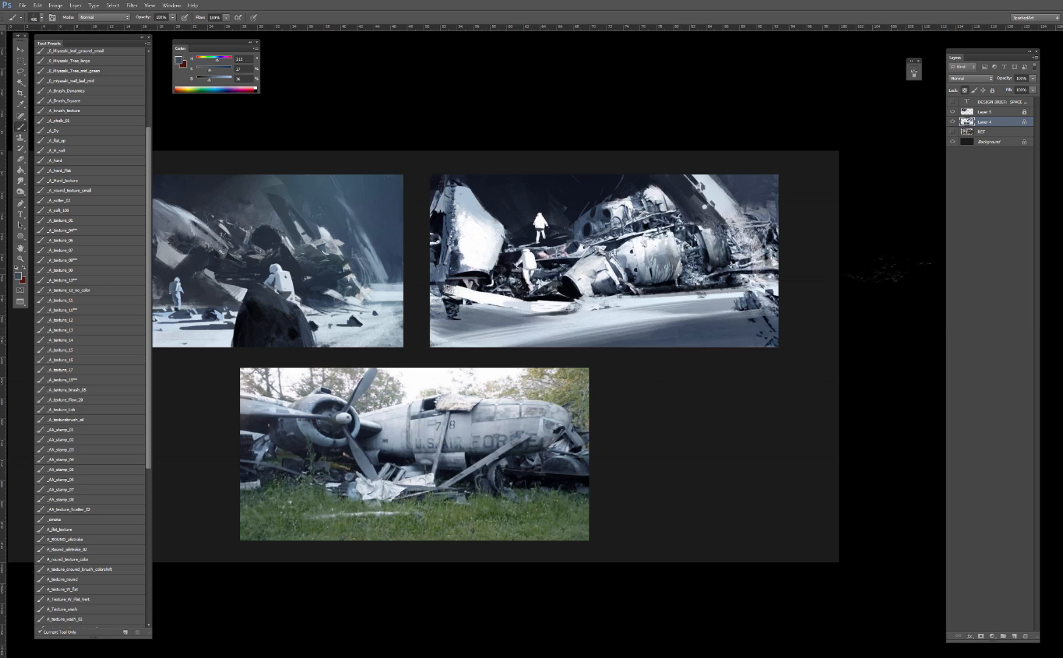
left_click(454, 310, "alt")
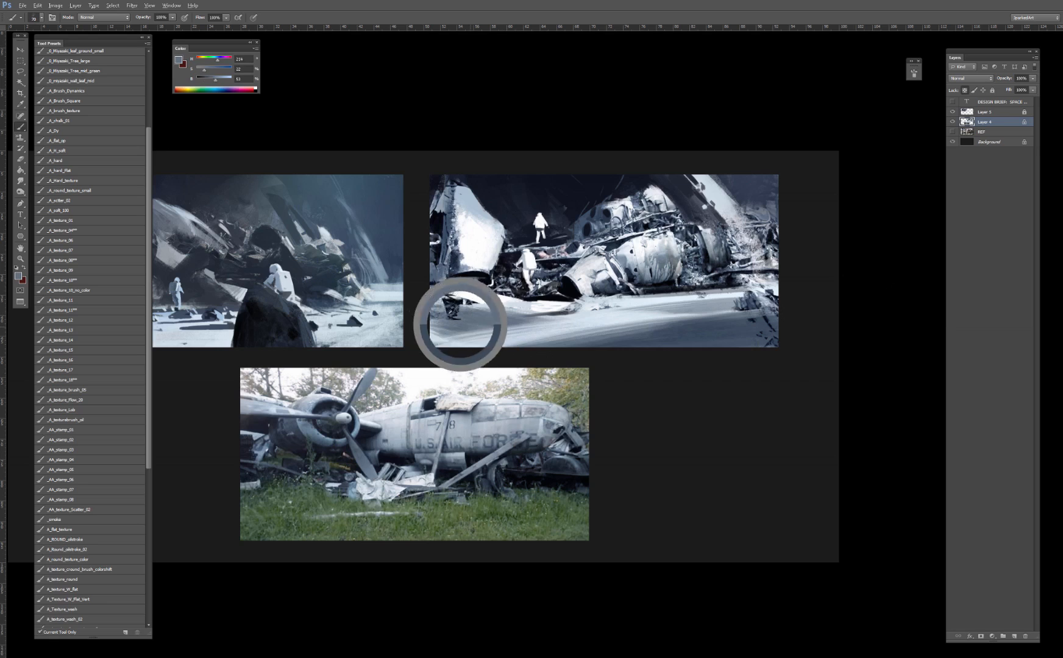
key("[")
mouse_move(466, 308)
left_mouse_down()
mouse_move(505, 322)
mouse_move(445, 326)
left_mouse_up()
left_click_drag(454, 321, 432, 317)
key("ctrl+alt+z")
key("ctrl+alt+z")
key("ctrl+alt+z")
key("ctrl+alt+z")
Step: Rework the small dark debris beneath the long plank and at the painting's left edge with short strokes
left_click_drag(456, 314, 433, 307)
left_click_drag(449, 307, 430, 294)
left_click_drag(440, 296, 429, 295)
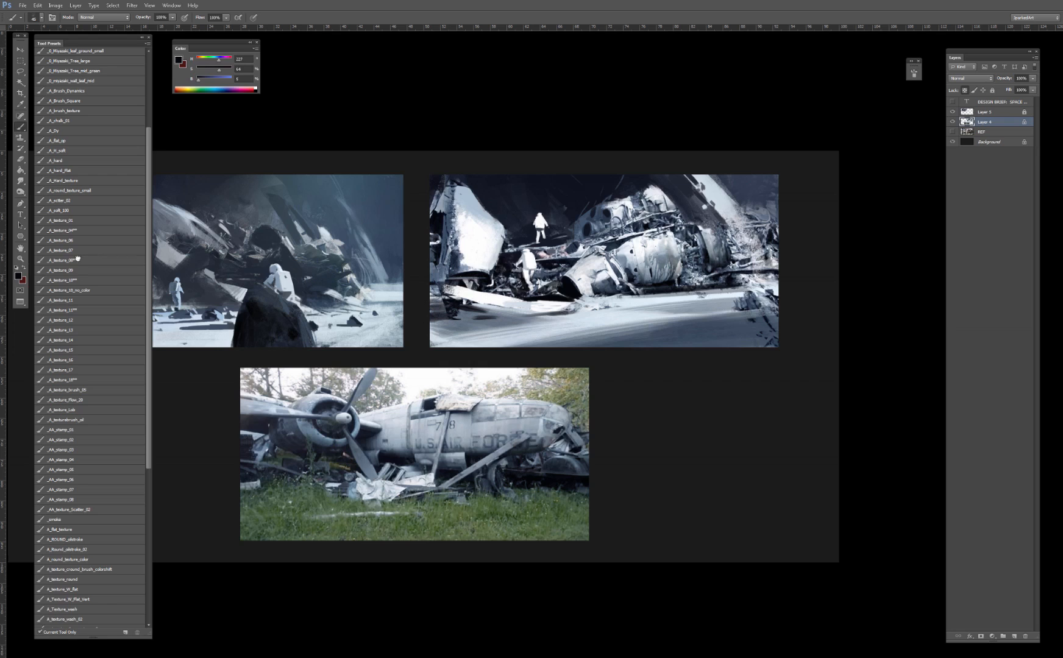
Step: Refine the right end of the long white plank with a smaller brush, using dark and pale tones sampled nearby
left_click(554, 301, "alt")
left_click(566, 296, "alt")
key("bracketleft")
left_click_drag(539, 300, 567, 306)
left_click(583, 315, "alt")
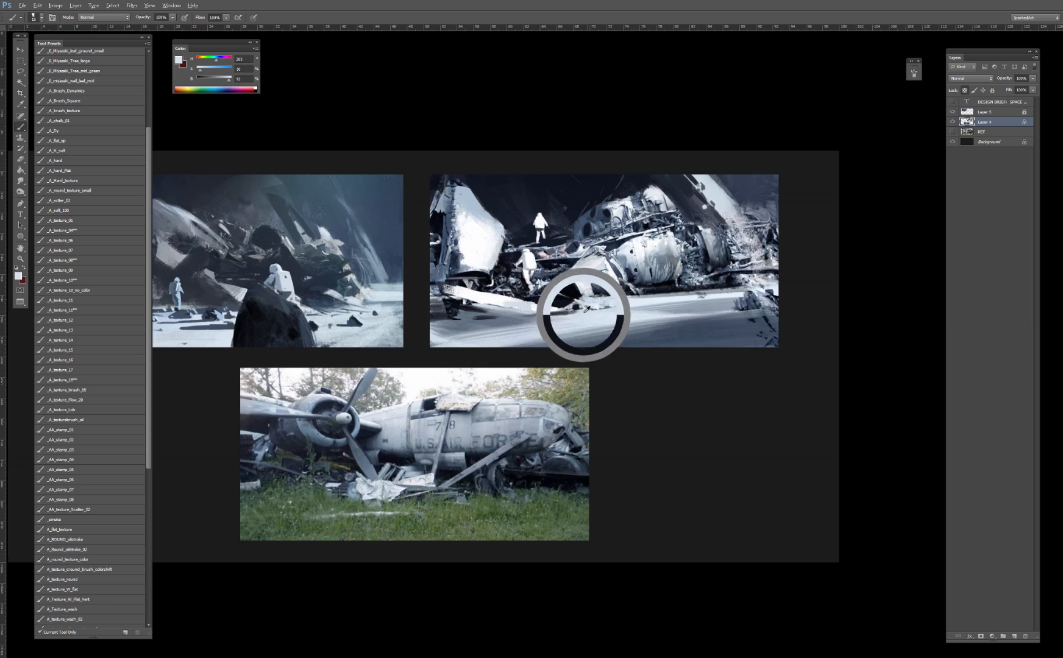
left_click_drag(535, 304, 572, 303)
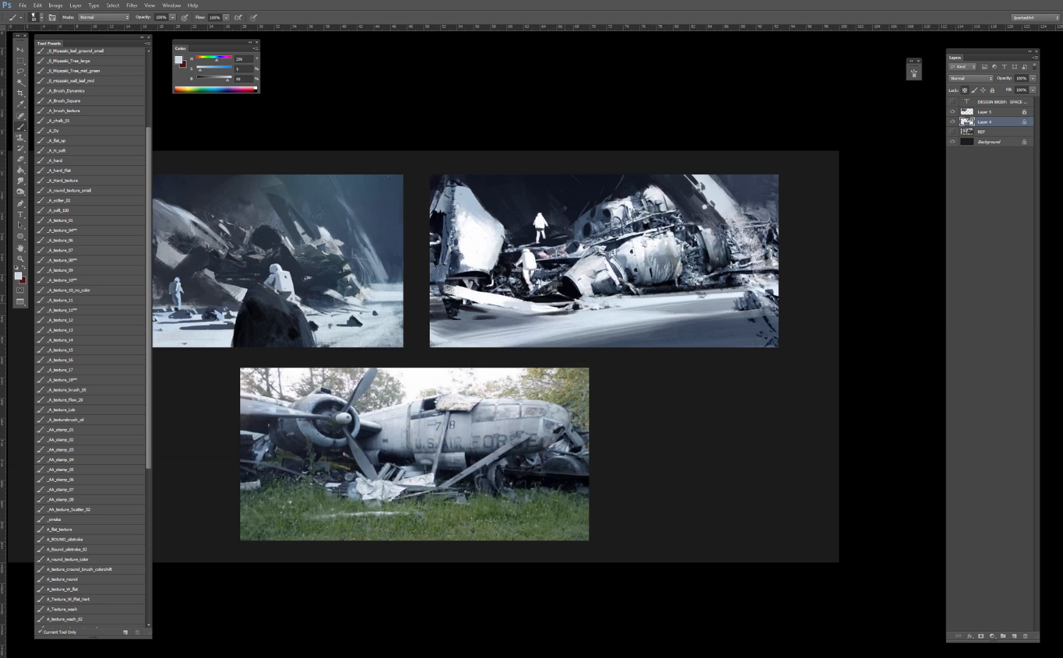
Step: Sample shadow tones from the snow and retouch the snow's edge below the right side of the wreck
left_click(568, 294, "alt")
left_click(477, 312, "alt")
left_click(686, 328, "alt")
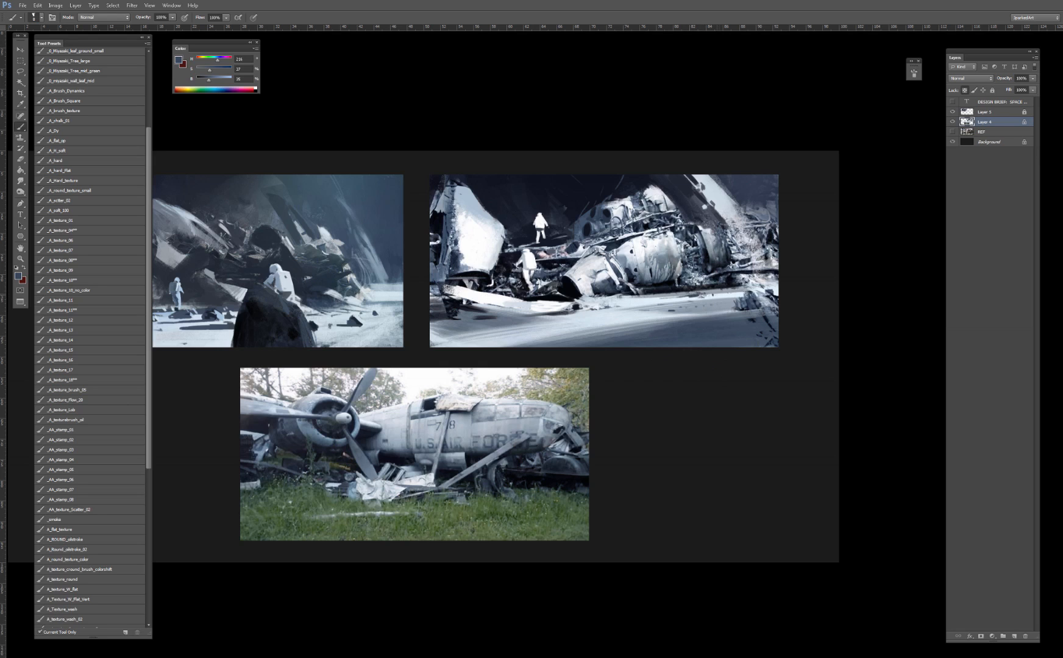
mouse_move(735, 293)
left_mouse_down()
mouse_move(726, 294)
mouse_move(745, 292)
left_mouse_up()
left_click(476, 250, "alt")
left_click(476, 232, "alt")
mouse_move(536, 176)
left_mouse_down()
mouse_move(492, 292)
mouse_move(589, 176)
left_mouse_up()
key("ctrl+z")
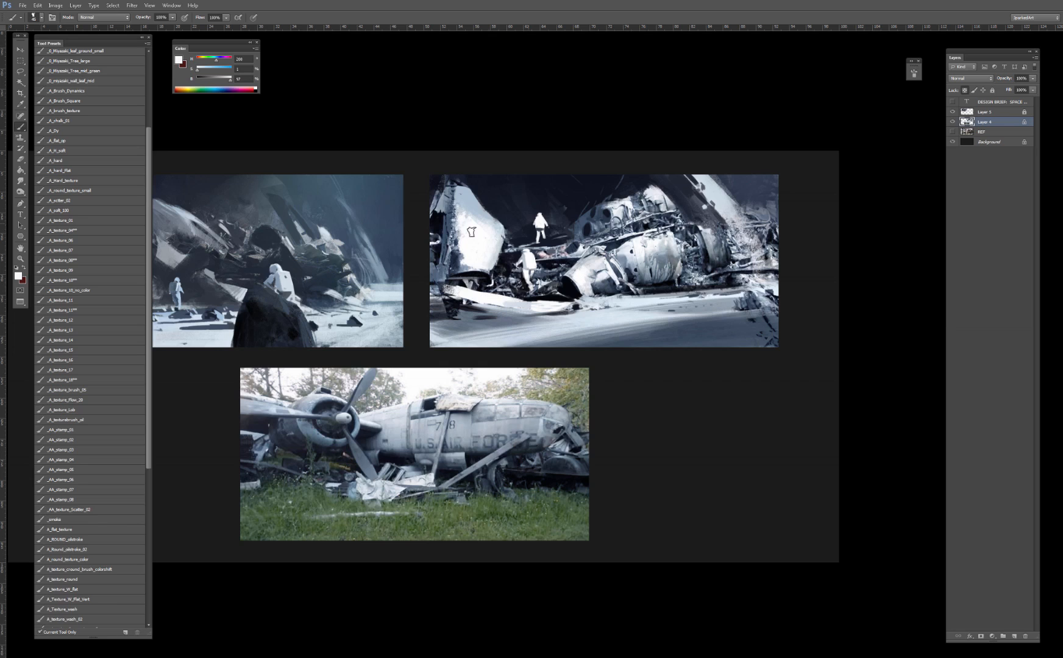
Step: Choose the _A_soft_100 brush preset, sample light blue from the wing fragment and set the brush blending mode to Darken
left_click(73, 261)
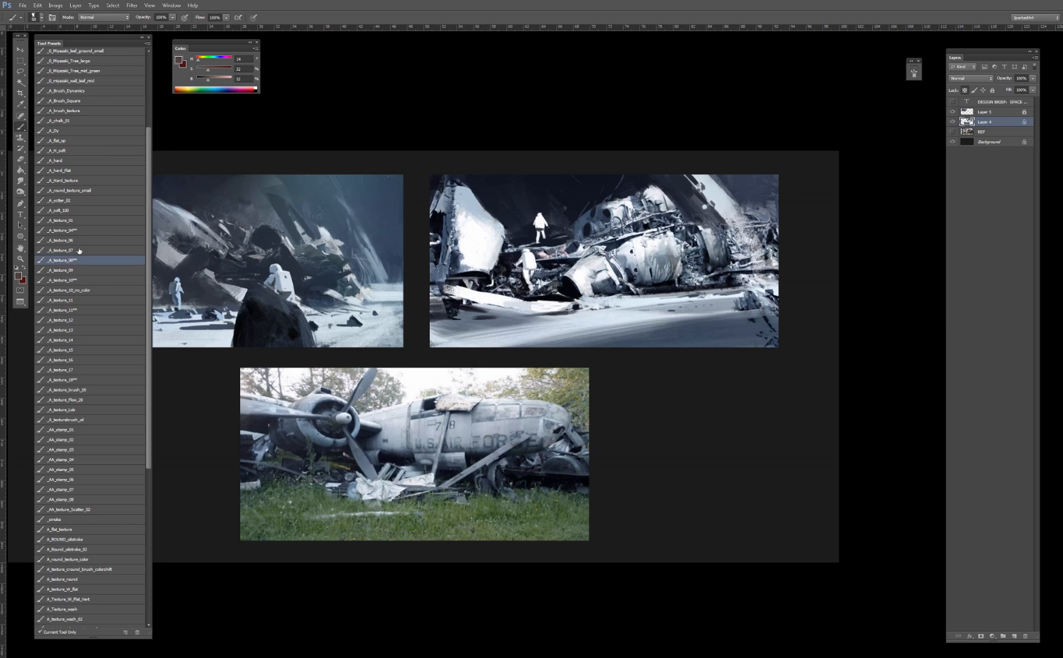
left_click(94, 211)
key("bracketleft")
left_click(463, 190, "alt")
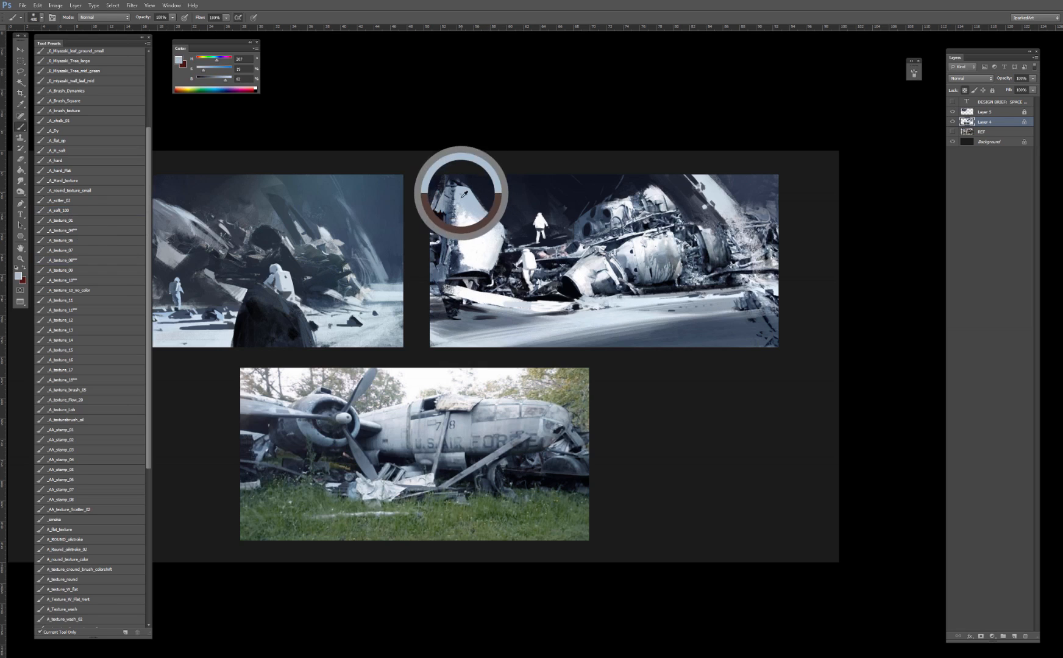
right_click(481, 242, "shift")
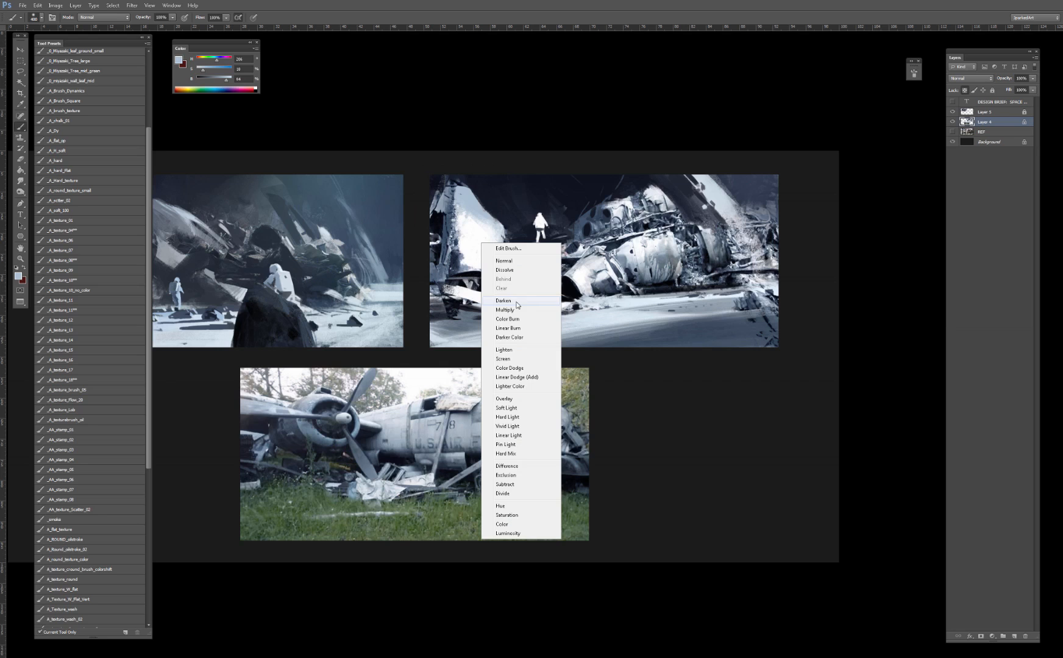
left_click(503, 300)
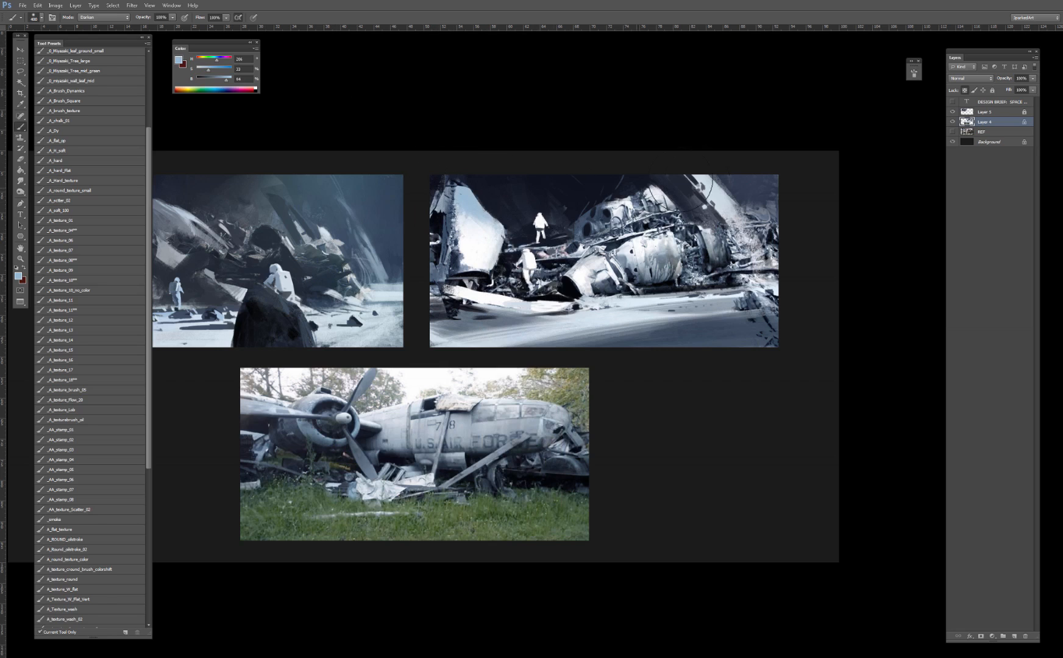
Step: Enlarge the soft brush, adjust the colour's saturation and darken the diagonal beam in the painting's upper-right corner with sampled blues
key("bracketright")
left_click(213, 66)
left_click(758, 183, "alt")
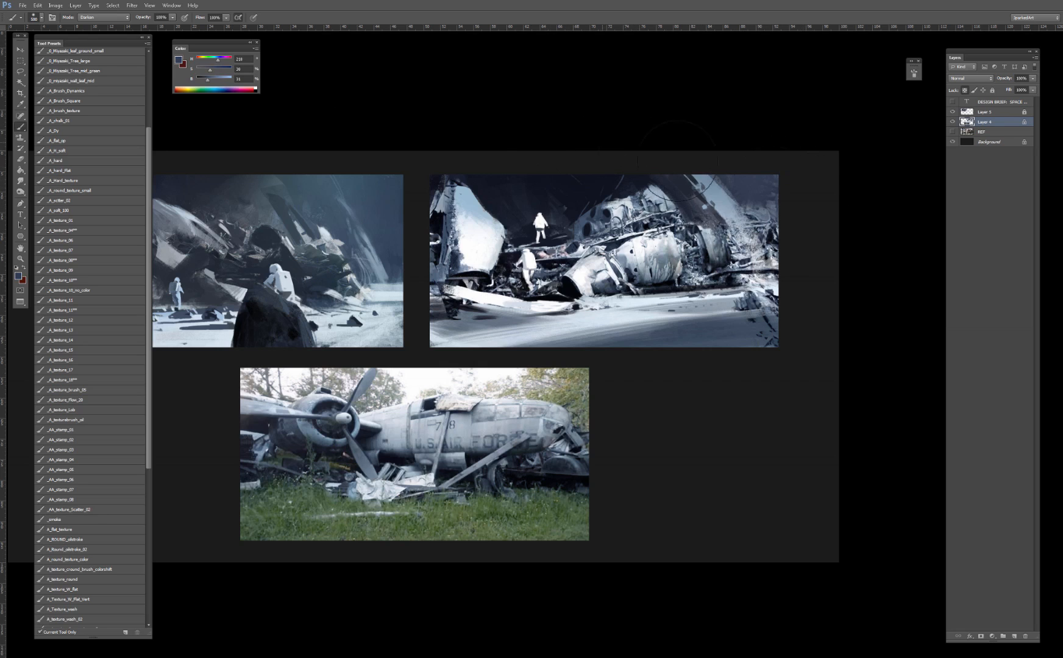
left_click(727, 197, "alt")
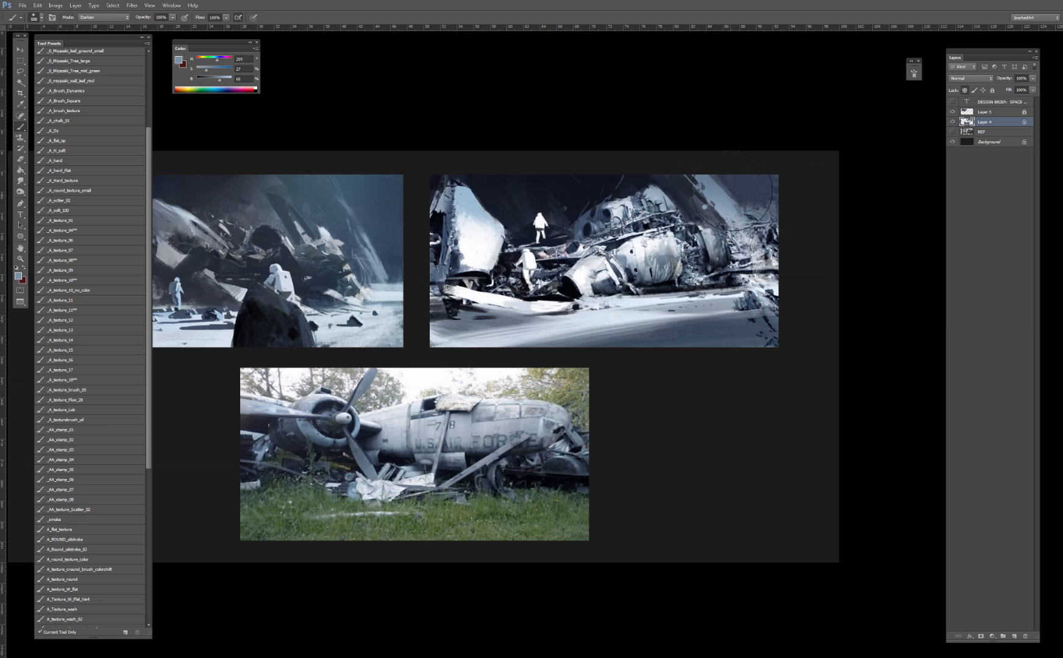
left_click(763, 217, "alt")
mouse_move(749, 204)
left_mouse_down()
mouse_move(789, 263)
mouse_move(739, 170)
mouse_move(751, 198)
left_mouse_up()
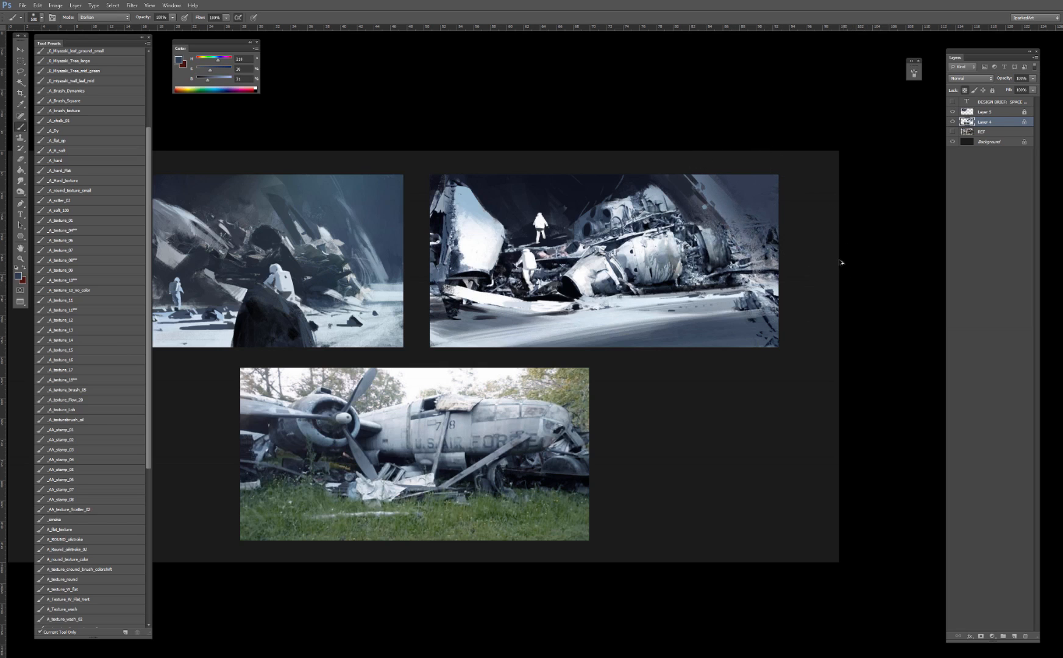
left_click(572, 223, "alt")
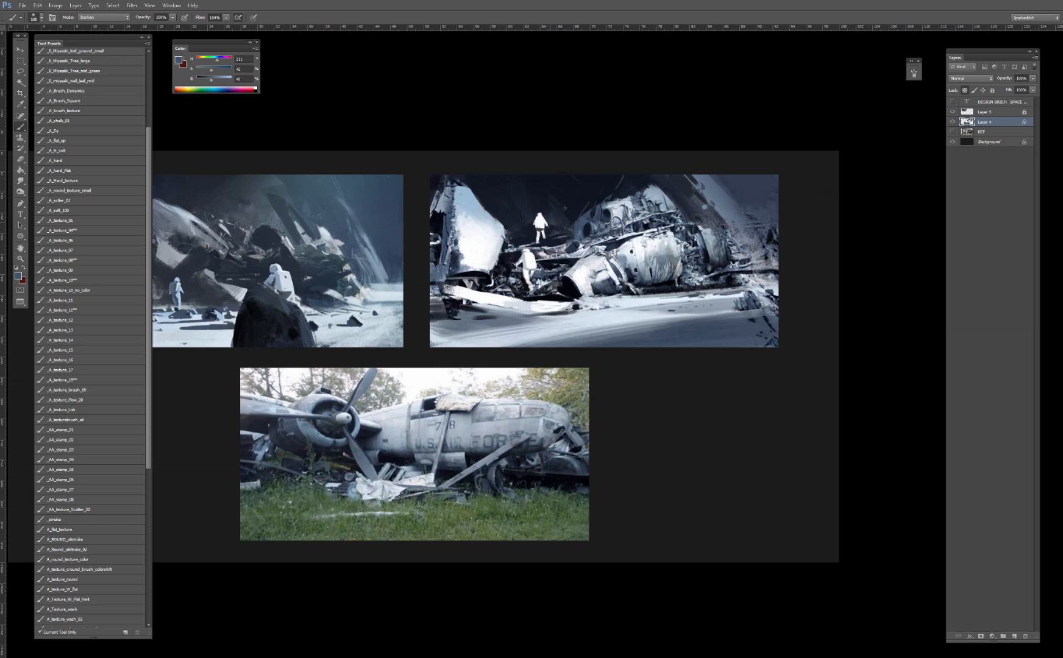
mouse_move(562, 214)
left_mouse_down()
mouse_move(557, 228)
mouse_move(585, 217)
mouse_move(557, 221)
mouse_move(571, 229)
mouse_move(550, 207)
left_mouse_up()
key("ctrl+z")
right_click(572, 228, "shift")
left_click(610, 139)
Step: Softly shade the upper astronaut with a smaller brush, using blues sampled from the wreckage, and undo the stray dab on the snow
left_click(592, 211, "alt")
key("bracketleft")
key("ctrl+z")
left_click(439, 240, "alt")
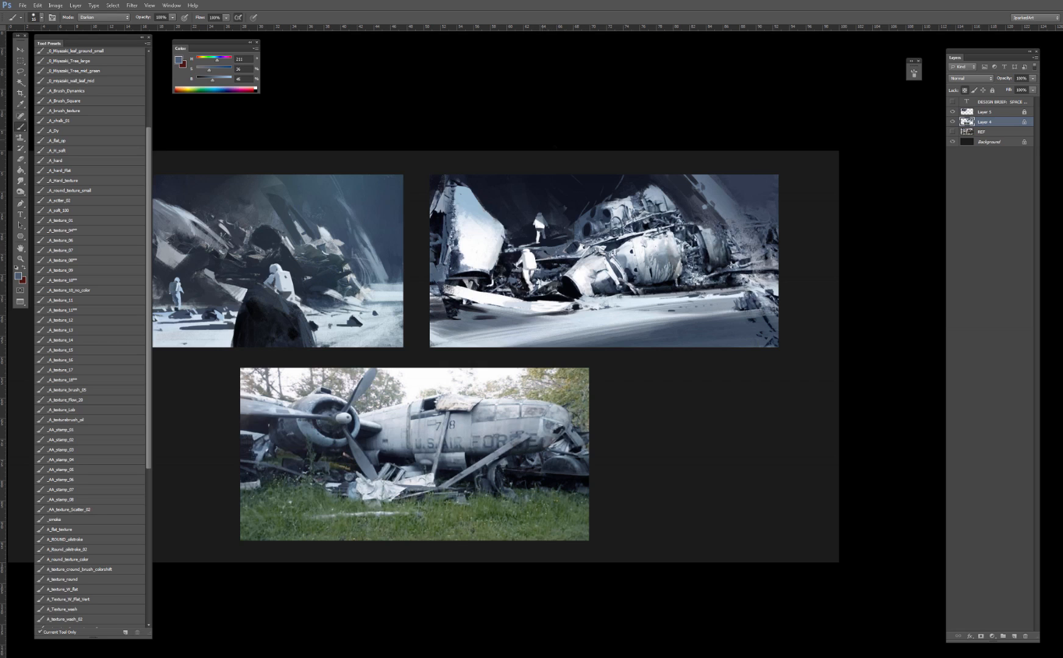
left_click(560, 240, "alt")
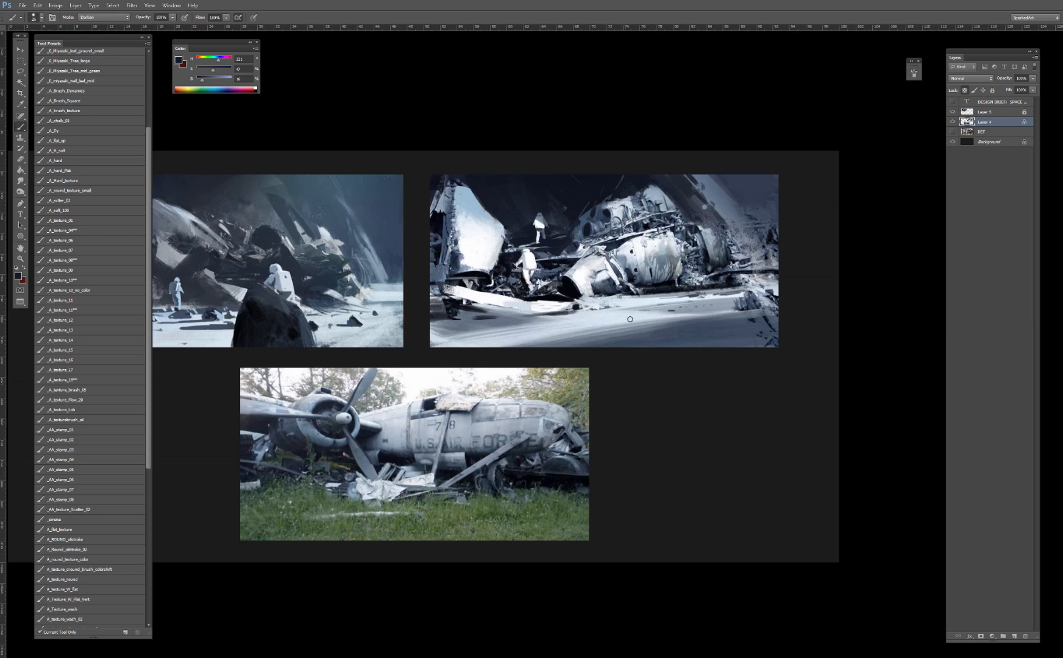
left_click(655, 323)
key("ctrl+z")
Step: Choose the A_ROUND_oilstroke brush preset and paint sampled blue-grey tones in long strokes across the bottom of the foreground snow
left_click(89, 538)
left_click(622, 321, "alt")
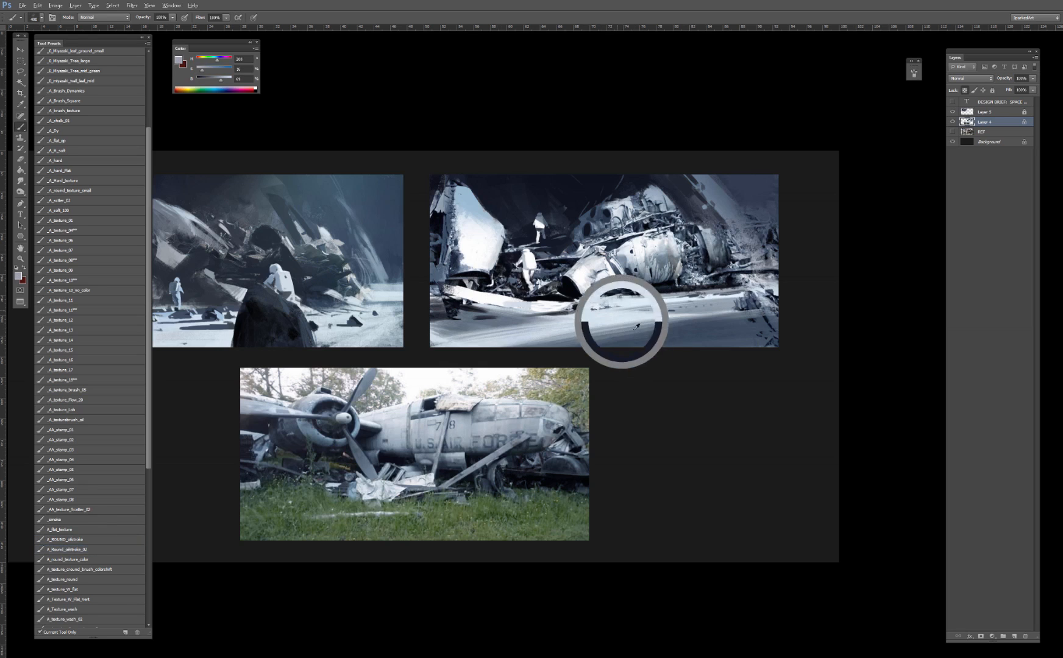
left_click(615, 334)
left_click_drag(630, 330, 478, 343)
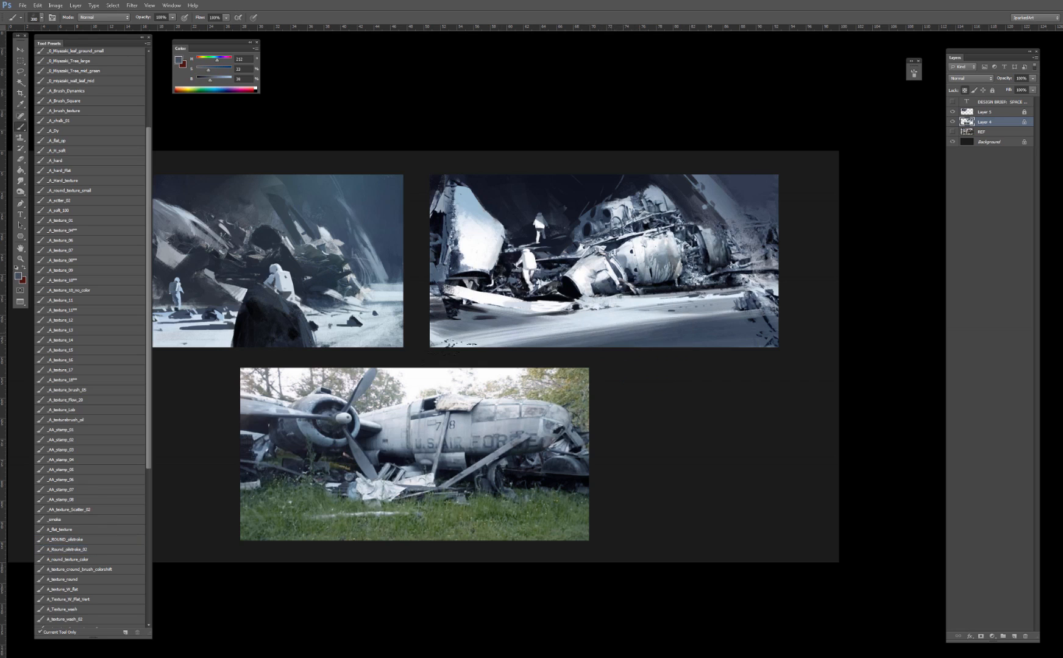
left_click(662, 336, "alt")
left_click_drag(647, 333, 469, 341)
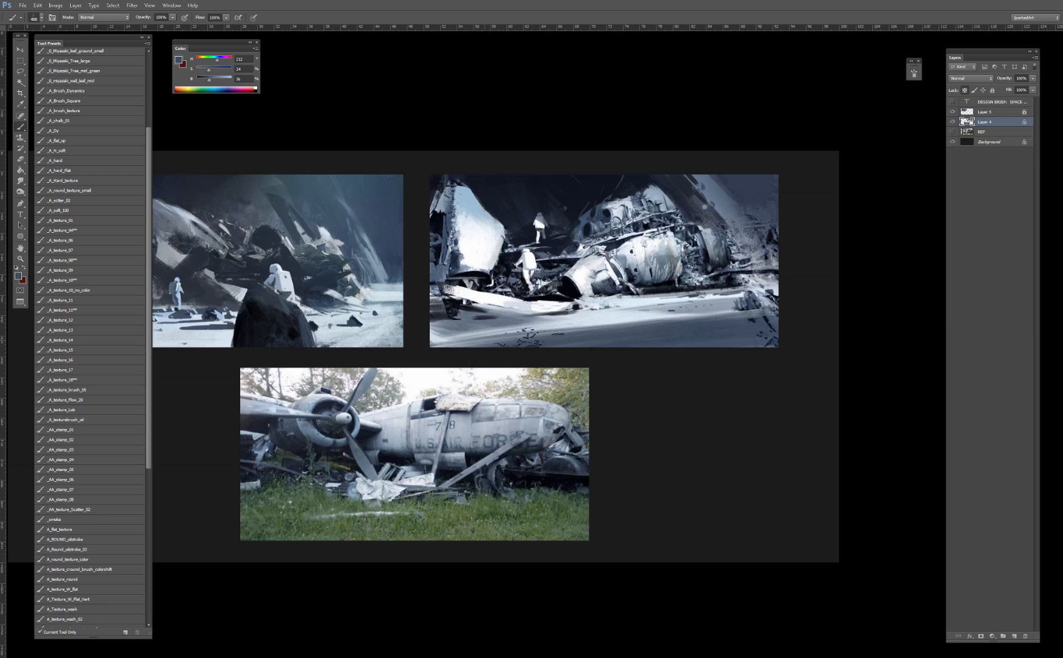
Step: Undo the latest long dark strokes across the bottom of the foreground snow
left_click_drag(652, 327, 524, 334)
key("ctrl+alt+z")
key("ctrl+alt+z")
key("ctrl+alt+z")
key("ctrl+alt+z")
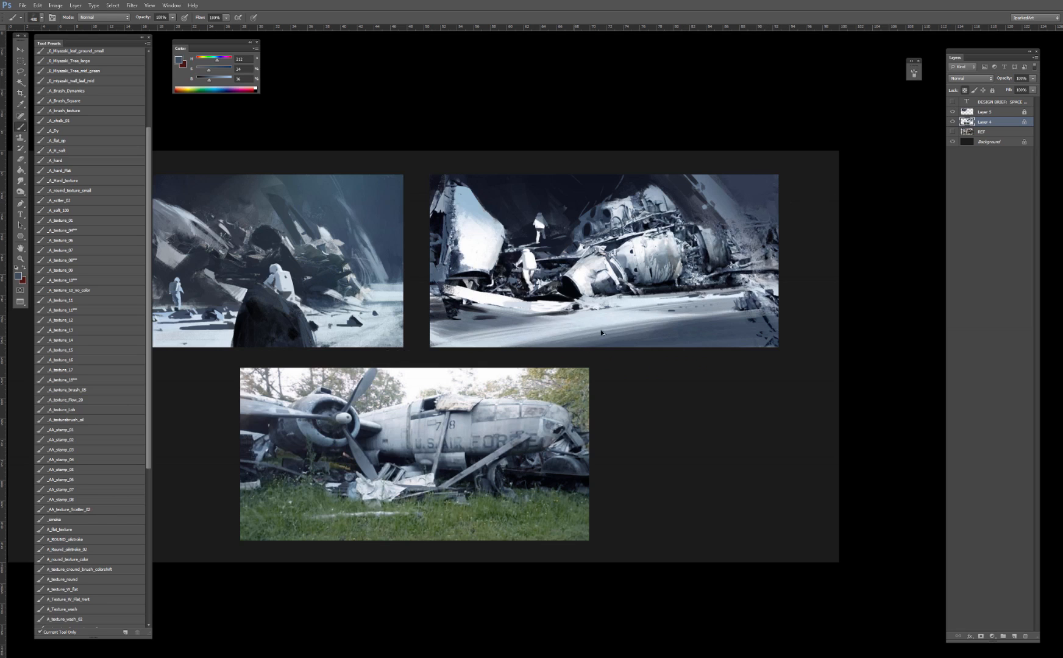
Step: Paint soft blue-grey strokes across the middle and right of the foreground snow, resampling tones from the surrounding snow
left_click(606, 320, "alt")
mouse_move(613, 328)
left_mouse_down()
mouse_move(571, 341)
mouse_move(536, 337)
mouse_move(643, 331)
left_mouse_up()
left_click(621, 318, "alt")
left_click(685, 331, "alt")
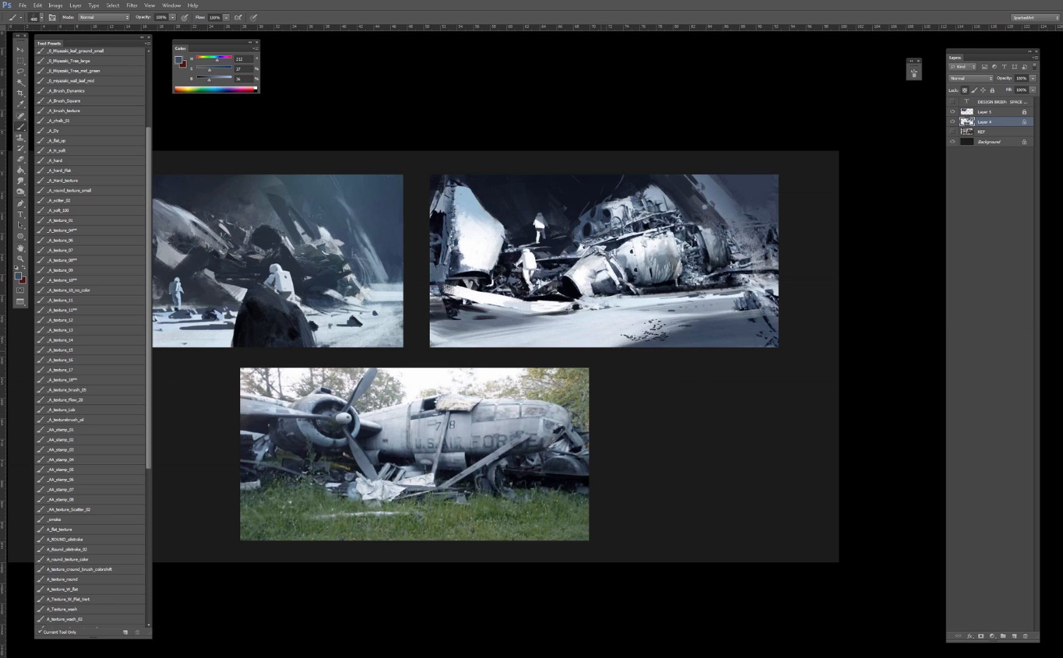
left_click(637, 323, "alt")
mouse_move(676, 332)
left_mouse_down()
mouse_move(613, 341)
mouse_move(643, 340)
mouse_move(634, 341)
left_mouse_up()
left_click(693, 335, "alt")
left_click(628, 333, "alt")
left_click(555, 335, "alt")
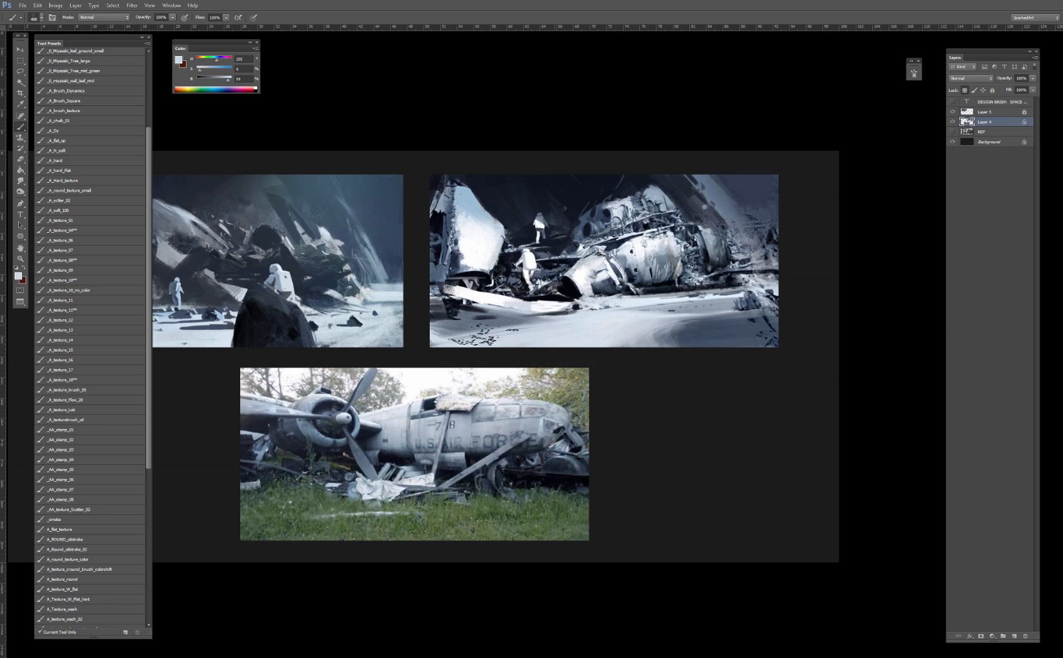
Step: Lighten the left part of the foreground snow with a pale sampled tone, finishing with a much smaller brush
mouse_move(474, 335)
left_mouse_down()
mouse_move(529, 331)
mouse_move(499, 319)
mouse_move(551, 318)
mouse_move(493, 316)
mouse_move(517, 321)
left_mouse_up()
key("bracketleft")
key("bracketleft")
key("bracketleft")
key("bracketleft")
key("bracketleft")
key("bracketleft")
key("bracketleft")
key("bracketleft")
key("bracketleft")
mouse_move(516, 321)
left_mouse_down()
mouse_move(481, 323)
mouse_move(489, 328)
left_mouse_up()
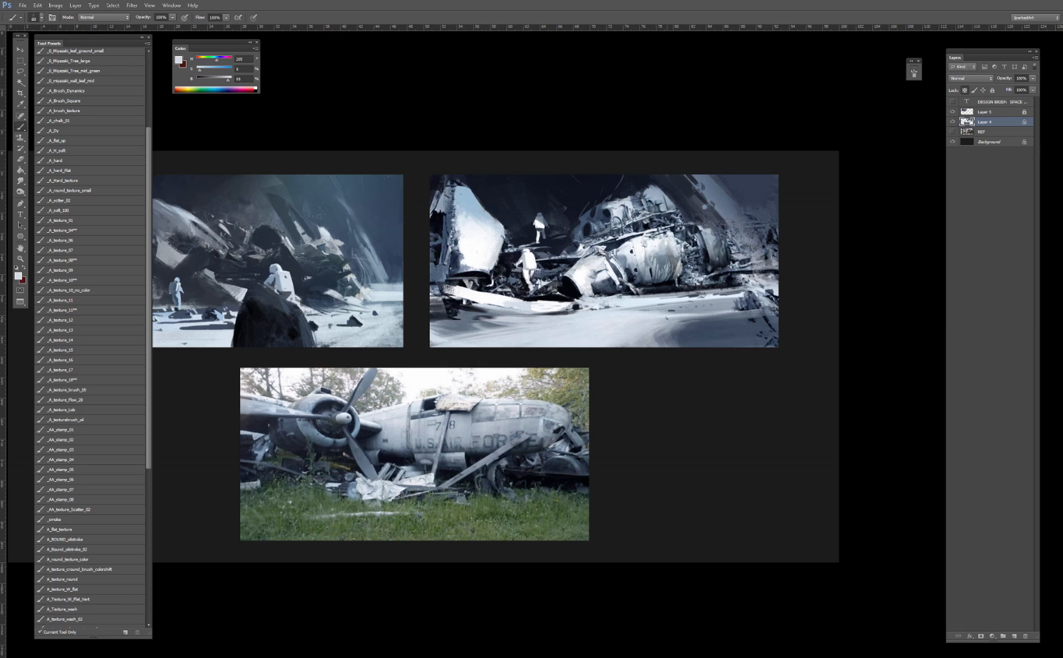
Step: Sample snow tones and brush light snow along the ground just below the fuselage, reducing the brush size for the stroke
key("bracketright")
key("bracketright")
key("bracketright")
key("bracketright")
key("bracketright")
key("bracketright")
left_click(642, 328, "alt")
left_click(714, 294, "alt")
key("bracketleft")
key("bracketleft")
key("bracketleft")
key("bracketleft")
key("bracketleft")
mouse_move(678, 305)
left_mouse_down()
mouse_move(735, 305)
mouse_move(709, 300)
left_mouse_up()
Step: Extend the pale snow edge from the fuselage base toward the debris on the right with a smaller brush
left_click(725, 297, "alt")
key("bracketleft")
key("bracketleft")
key("bracketleft")
key("bracketleft")
left_click_drag(693, 300, 777, 296)
key("bracketleft")
Step: Raise the colour's brightness to 100% and add thin highlights to the fuselage hull, undoing the unwanted strokes
left_click_drag(223, 79, 231, 79)
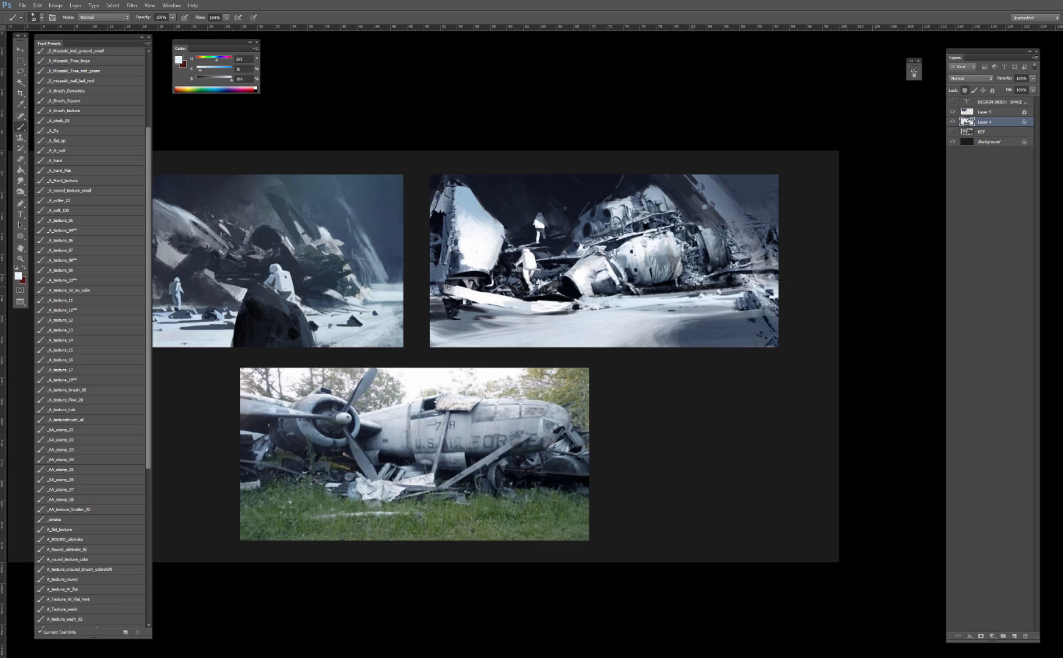
key("bracketleft")
mouse_move(689, 284)
left_mouse_down()
mouse_move(696, 291)
mouse_move(662, 280)
mouse_move(671, 288)
left_mouse_up()
key("ctrl+z")
mouse_move(657, 261)
left_mouse_down()
mouse_move(656, 296)
mouse_move(643, 272)
mouse_move(652, 292)
mouse_move(670, 294)
mouse_move(642, 298)
left_mouse_up()
key("ctrl+z")
Step: Touch up the snow under the wreck with sampled white, undoing the blue-grey stroke near the fuselage nose
left_click(603, 305, "alt")
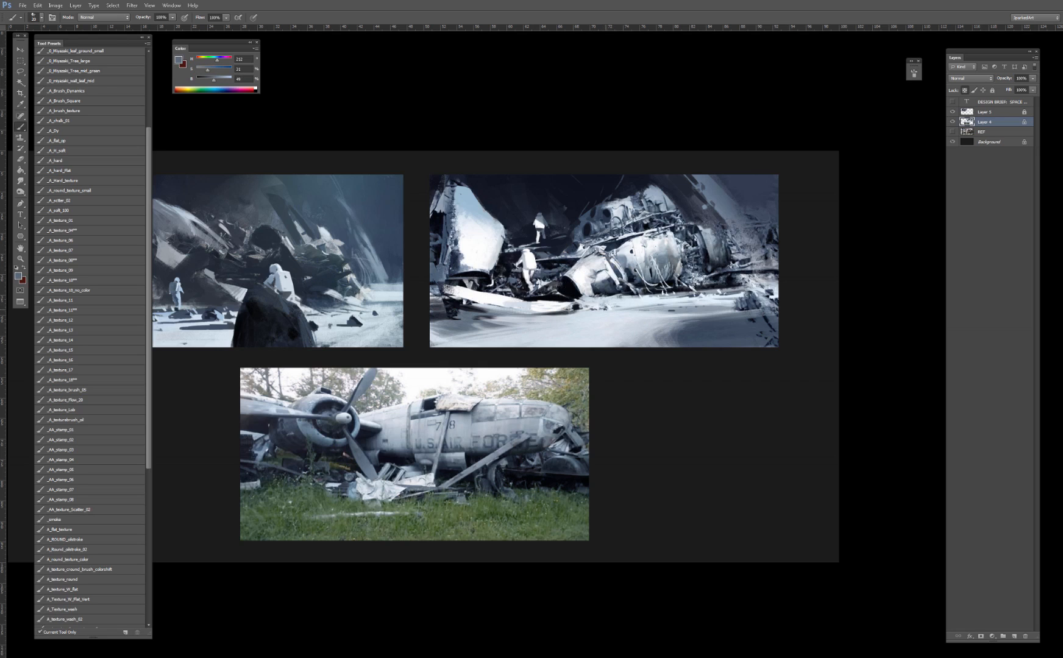
left_click_drag(605, 308, 588, 311)
key("ctrl+z")
left_click(555, 306, "alt")
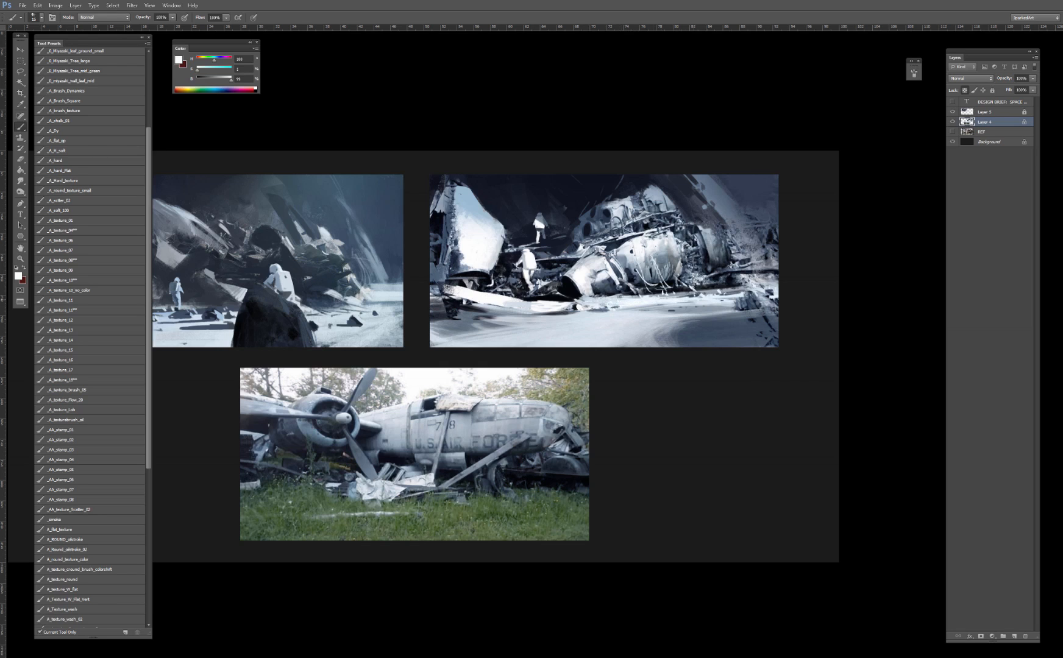
left_click_drag(682, 301, 708, 300)
left_click(531, 298, "alt")
Step: Select the right-hand wreck painting with a rectangular marquee and put it on its own layer
left_click_drag(712, 372, 752, 379)
key("v")
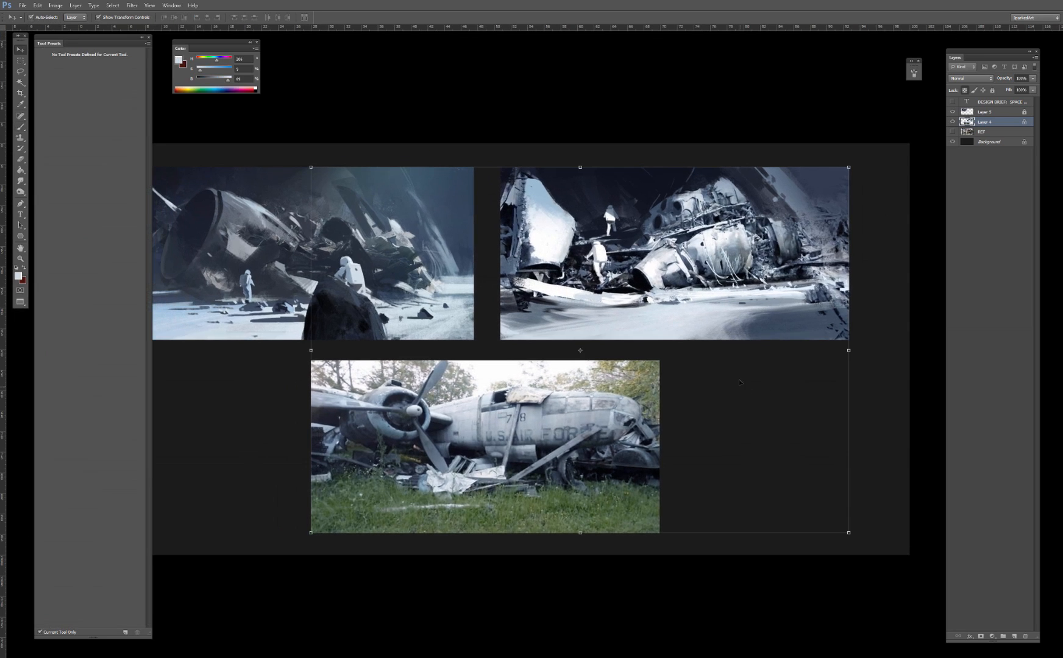
left_click_drag(659, 251, 637, 237)
left_click(20, 60)
mouse_move(501, 148)
left_mouse_down()
mouse_move(564, 207)
mouse_move(866, 358)
mouse_move(881, 350)
left_mouse_up()
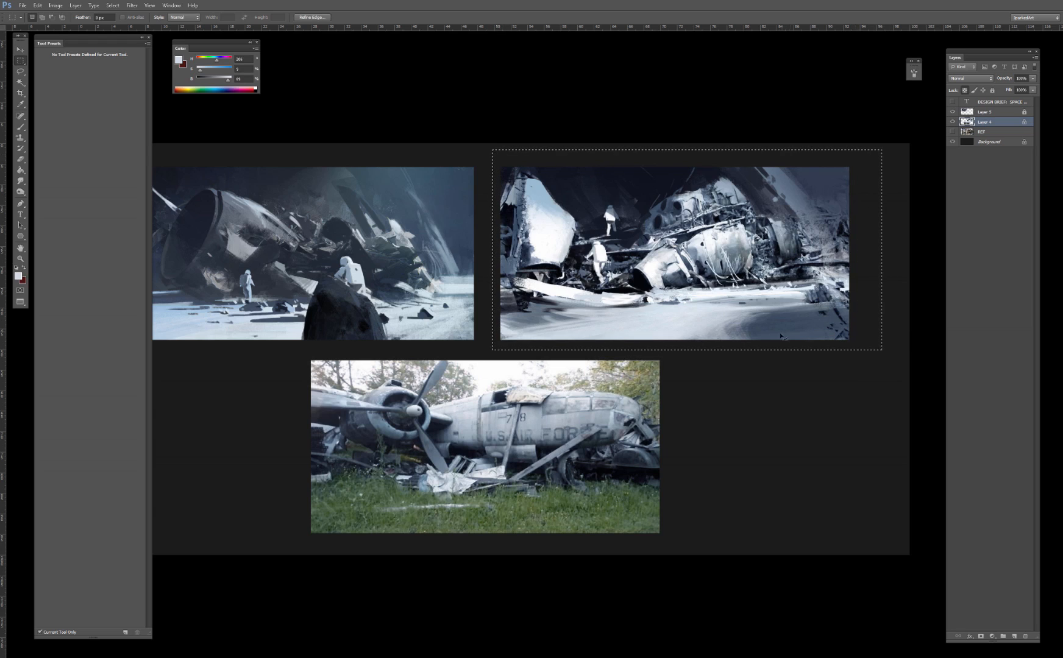
key("ctrl+j")
key("v")
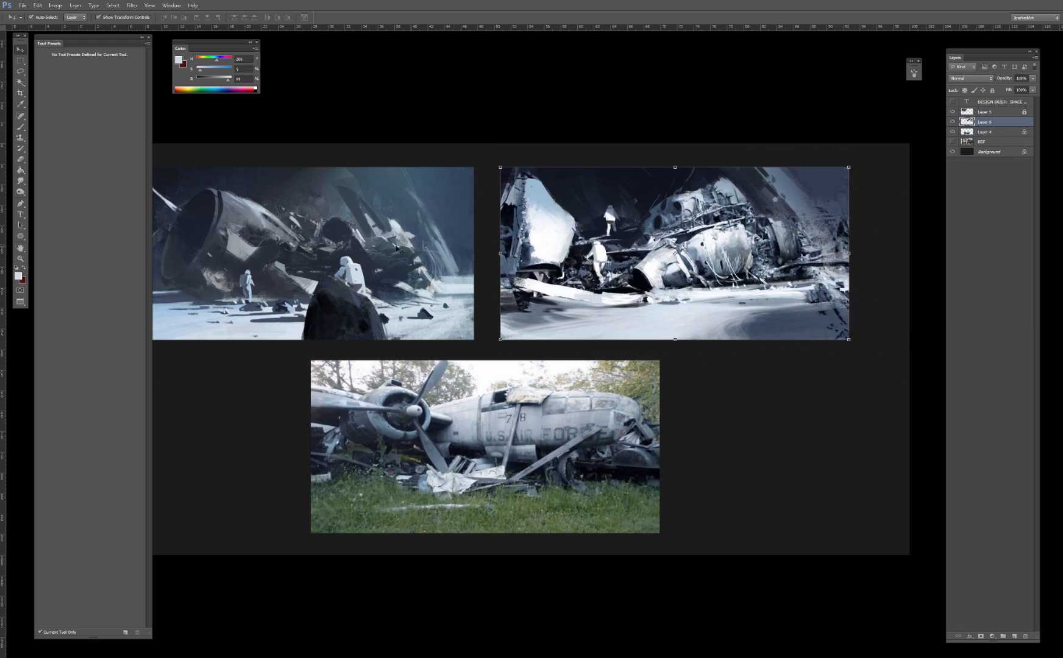
Step: Choose the _A_soft_100 brush preset, sample blue from the first painting's sky, set the brush mode to Screen and lock the layer's transparent pixels
key("b")
left_click(67, 332)
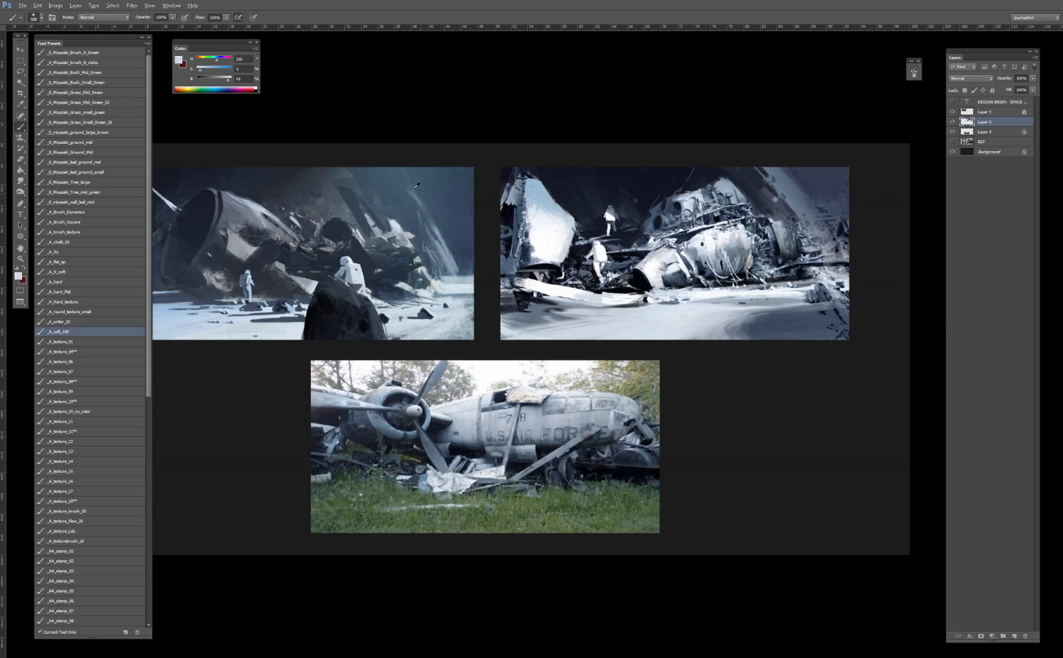
left_click(417, 185, "alt")
right_click(640, 246, "shift")
left_click(668, 367)
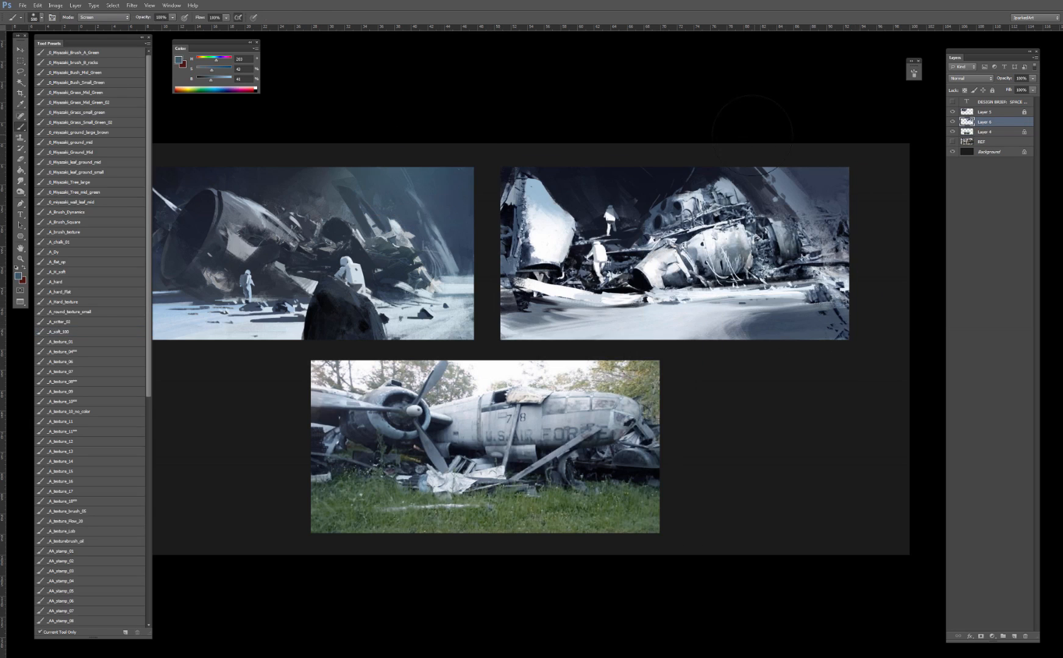
key("slash")
Step: Brush a soft blue haze over the dark background behind the wreck, adjusting the brush size and undoing the excess strokes
key("bracketright")
key("bracketright")
mouse_move(729, 159)
left_mouse_down()
mouse_move(755, 159)
mouse_move(736, 152)
mouse_move(729, 184)
left_mouse_up()
key("ctrl+z")
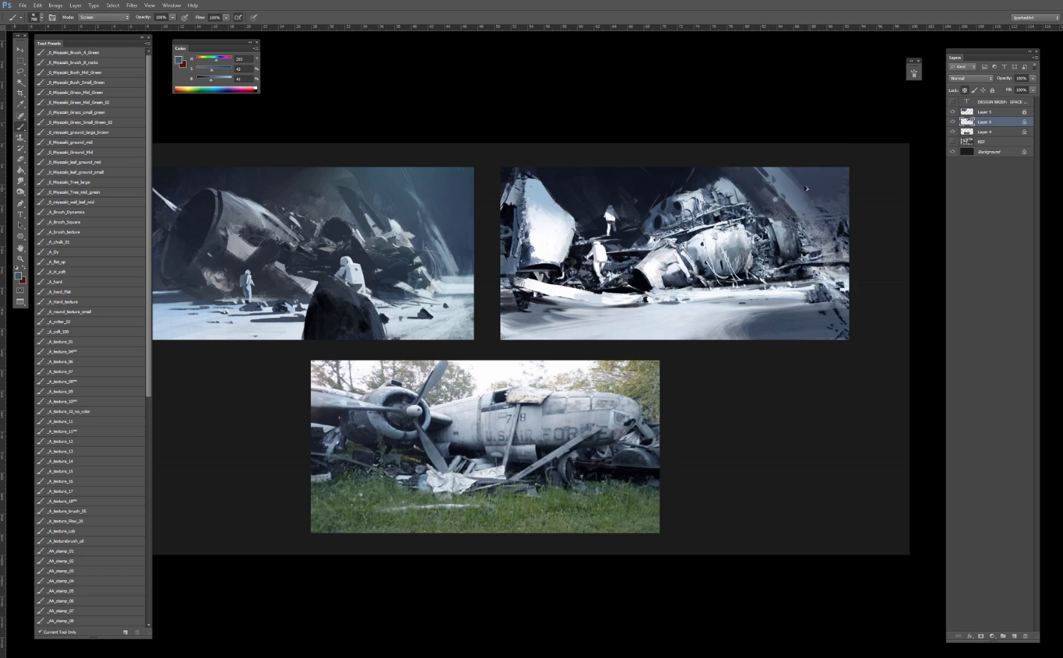
key("bracketleft")
key("bracketleft")
key("bracketleft")
key("bracketleft")
left_click_drag(587, 233, 716, 174)
key("ctrl+z")
left_click_drag(588, 232, 724, 167)
mouse_move(490, 181)
left_mouse_down()
mouse_move(526, 183)
mouse_move(491, 220)
mouse_move(737, 117)
left_mouse_up()
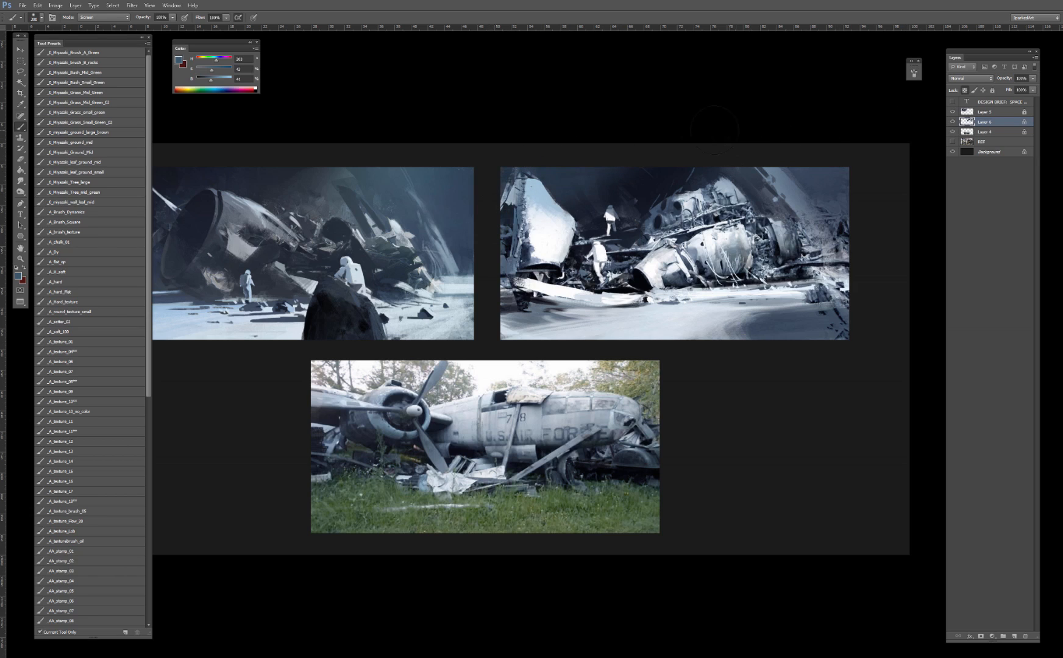
key("ctrl+z")
key("ctrl+minus")
key("ctrl+minus")
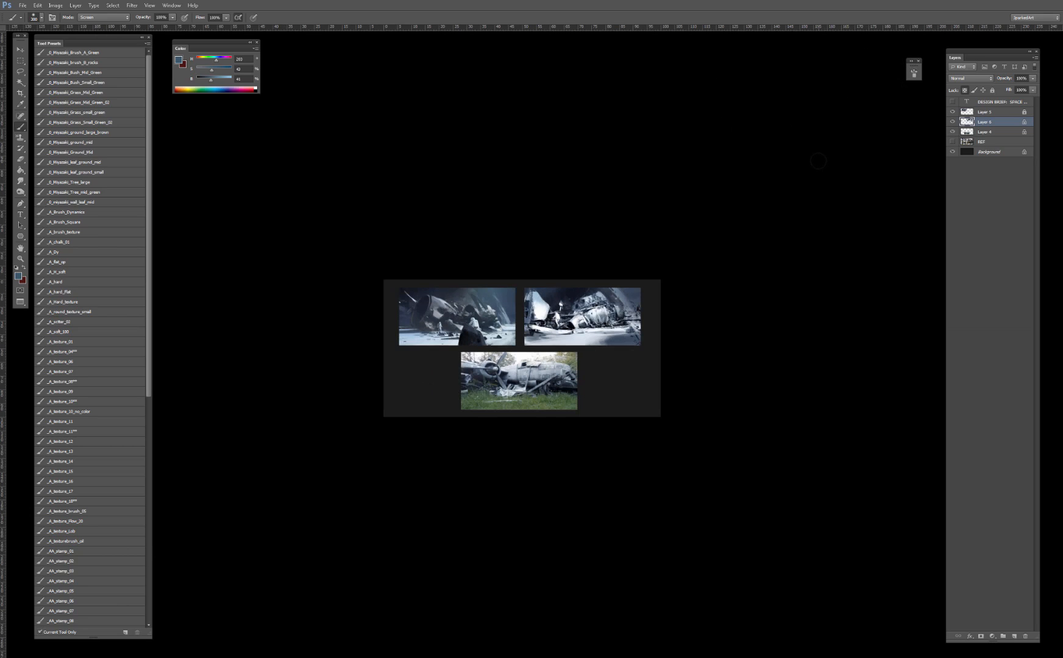
key("ctrl+plus")
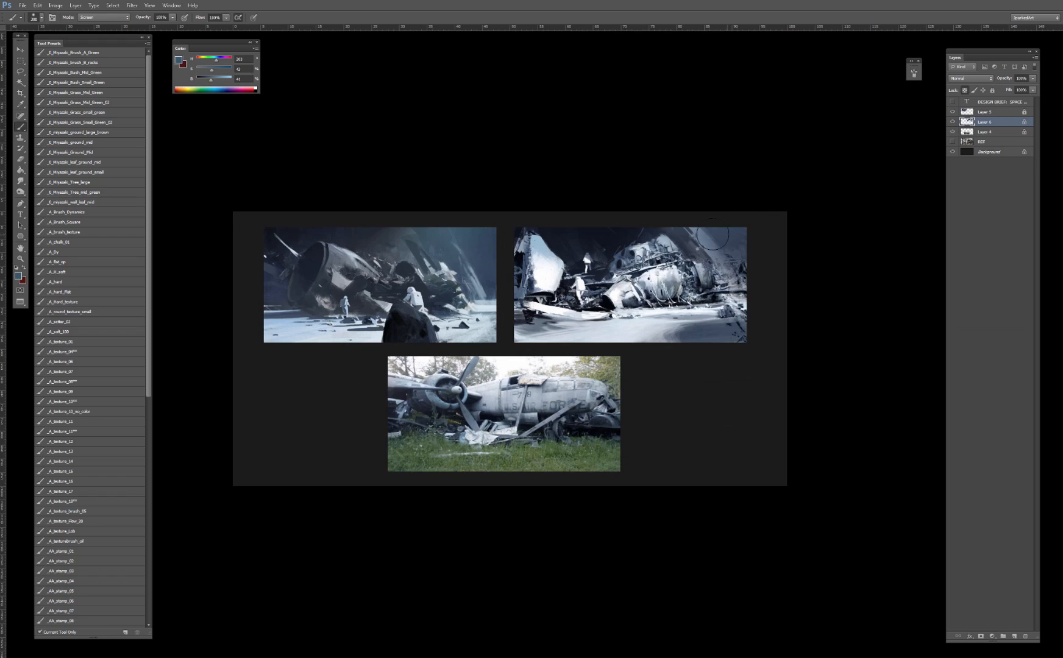
Step: Sample a very dark blue, set the brush mode to Multiply and darken the painting's upper-right corner
left_click(611, 245, "alt")
right_click(644, 251, "shift")
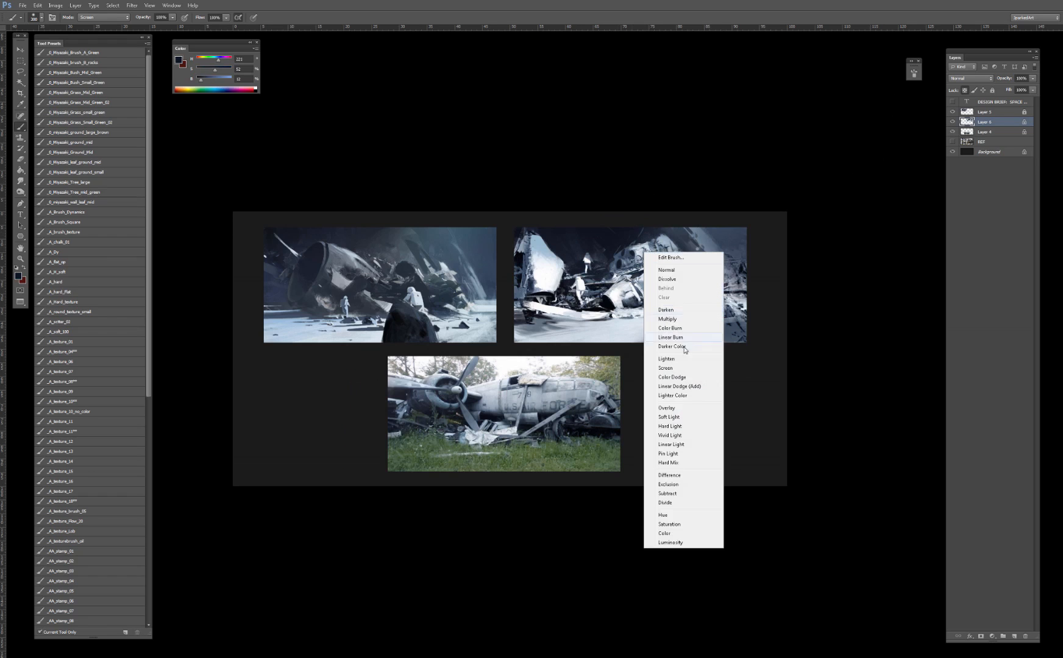
left_click(668, 319)
left_click_drag(717, 204, 664, 244)
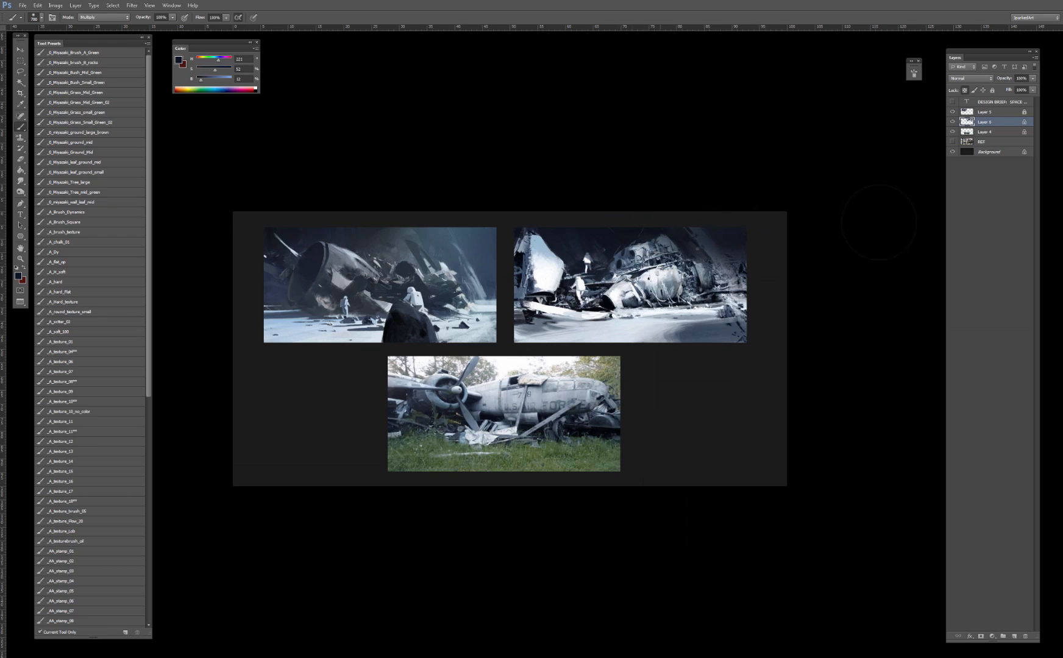
Step: Sample a mid blue-grey and darken the wing fragment's upper-left side, undoing the unwanted strokes and shrinking the brush
left_click(688, 231, "alt")
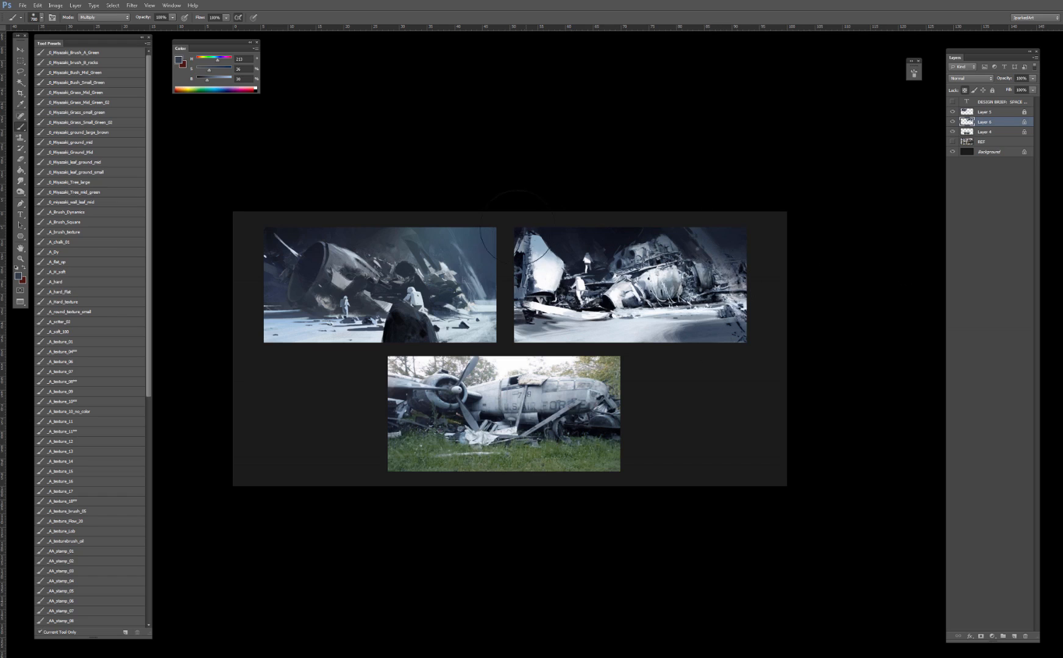
key("ctrl+z")
mouse_move(518, 242)
left_mouse_down()
mouse_move(528, 243)
mouse_move(516, 280)
mouse_move(528, 287)
left_mouse_up()
key("bracketleft")
key("bracketleft")
key("bracketleft")
key("bracketleft")
key("bracketleft")
key("bracketleft")
key("bracketleft")
key("bracketleft")
key("bracketleft")
key("bracketleft")
key("bracketleft")
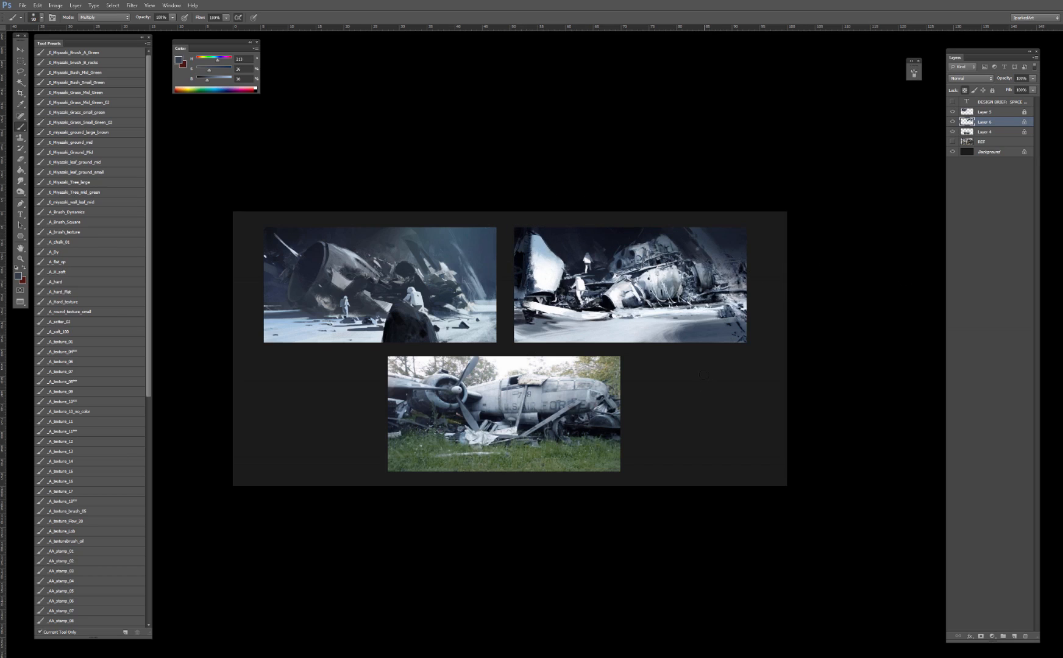
key("ctrl+z")
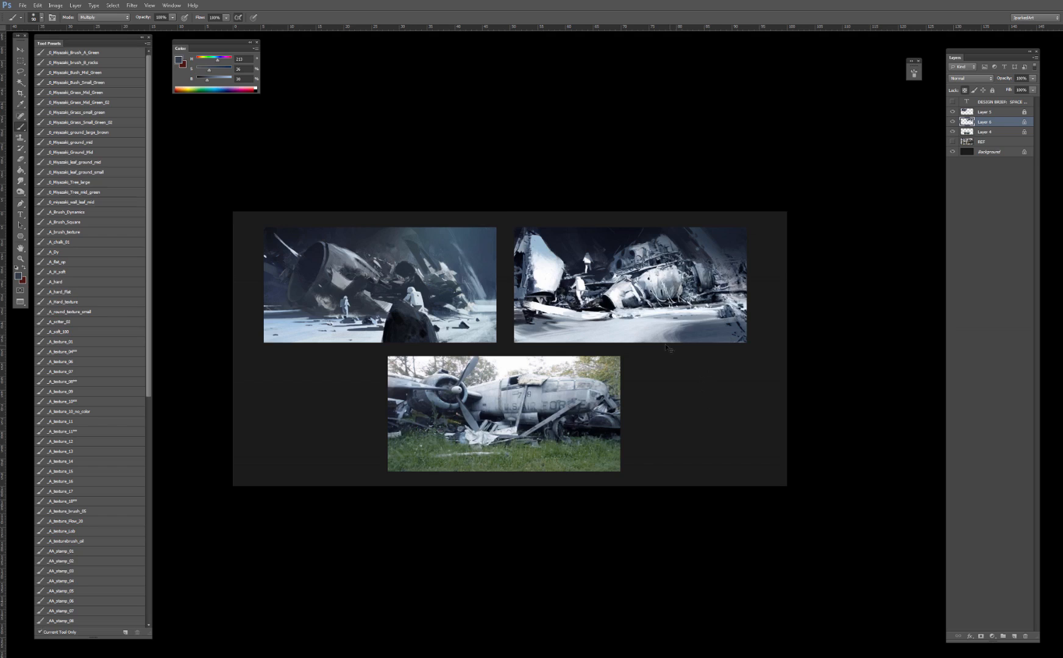
Step: Choose the _A_texture_08** brush preset and paint a strut and debris beneath the wing fragment with sampled greys
key("ctrl+plus")
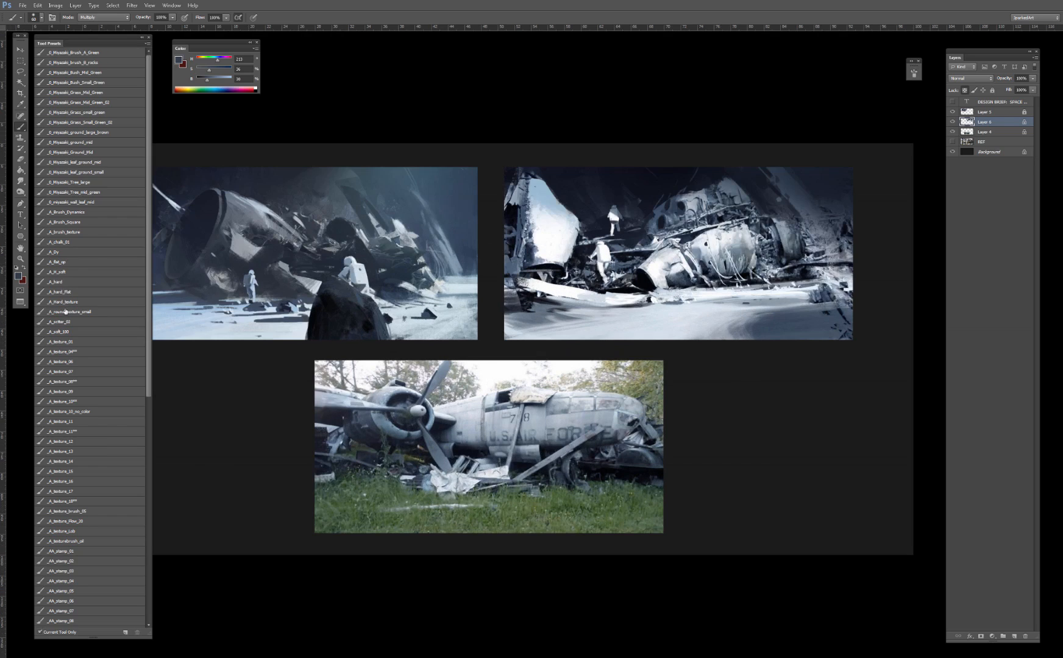
left_click(76, 383)
left_click(540, 284, "alt")
left_click(581, 293, "alt")
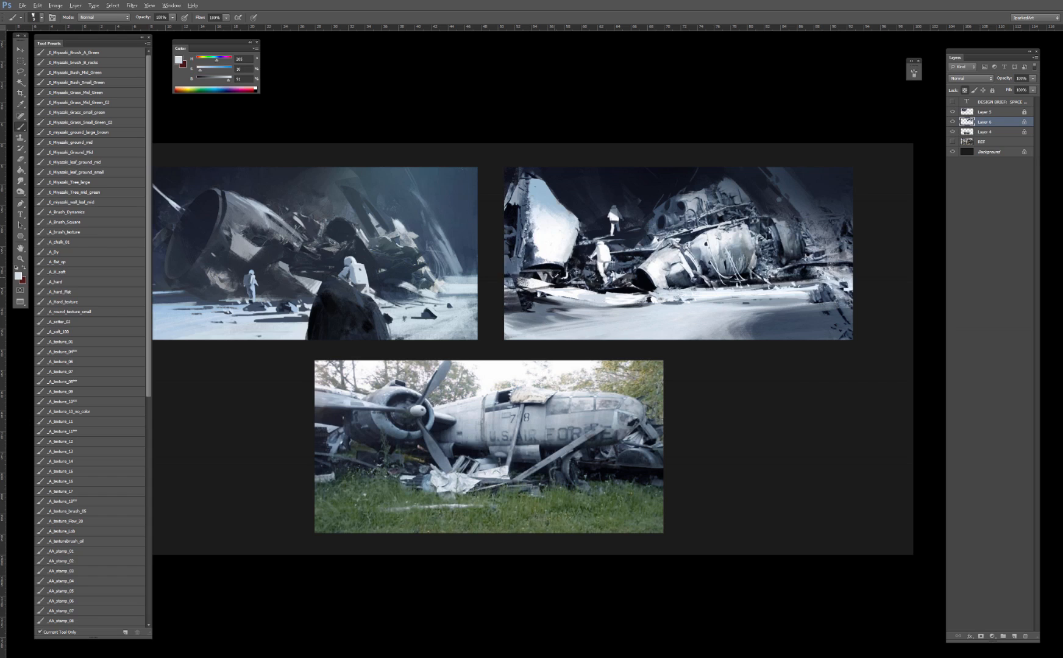
left_click(550, 277, "alt")
left_click(543, 275, "alt")
left_click(537, 276, "alt")
left_click(543, 281, "alt")
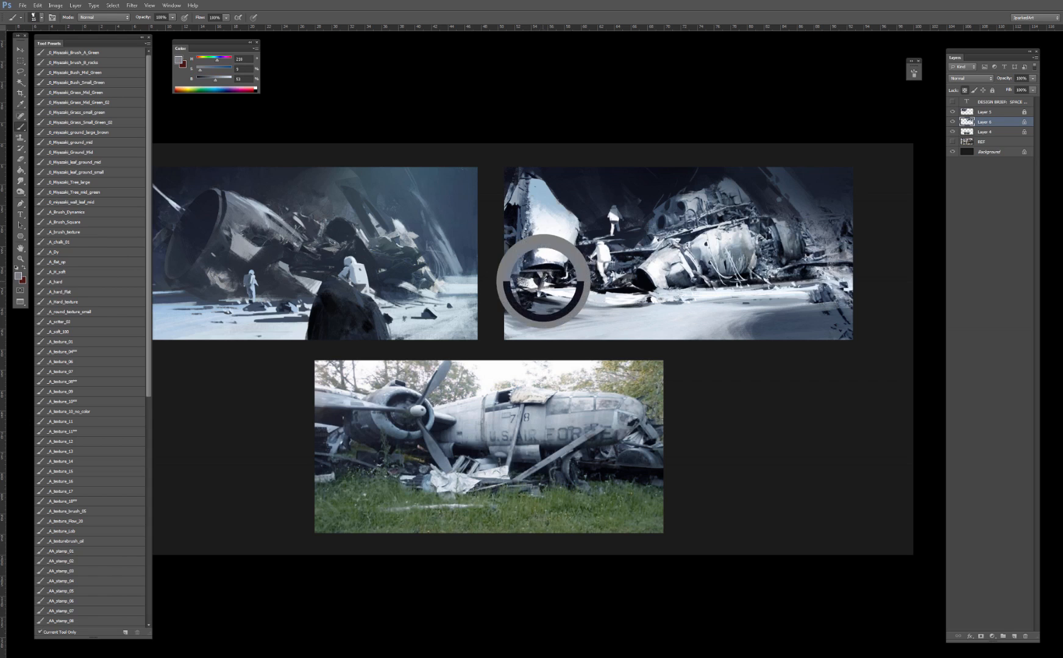
left_click(543, 284, "alt")
left_click_drag(546, 276, 542, 288)
key("]")
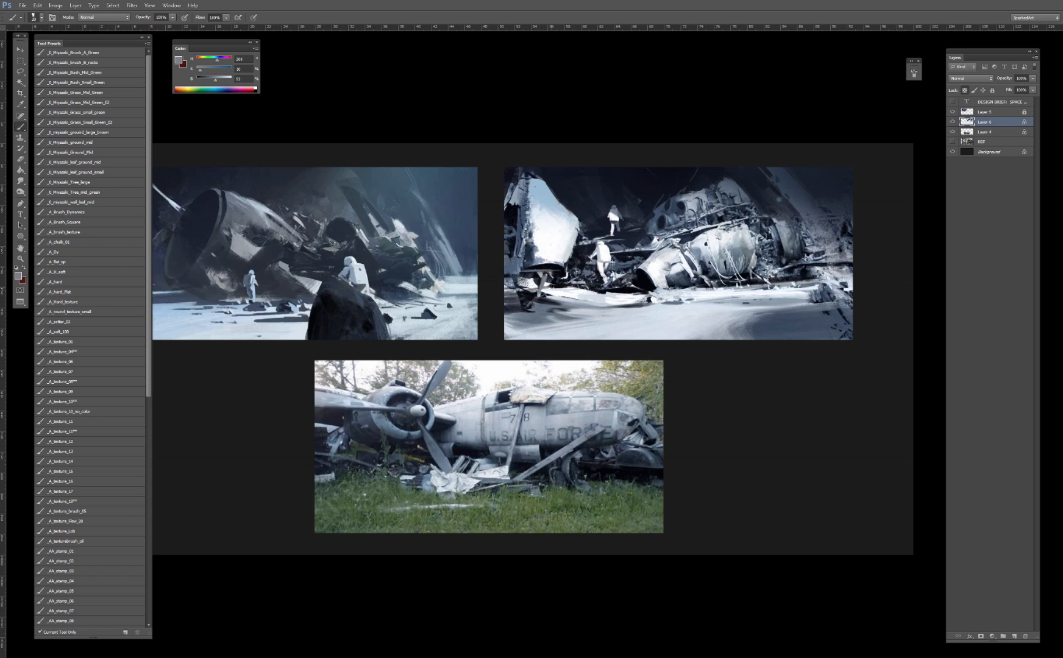
Step: Rework the snow edge around the debris on the painting's right side using tones sampled from it
left_click(560, 249, "alt")
key("ctrl+minus")
key("ctrl+minus")
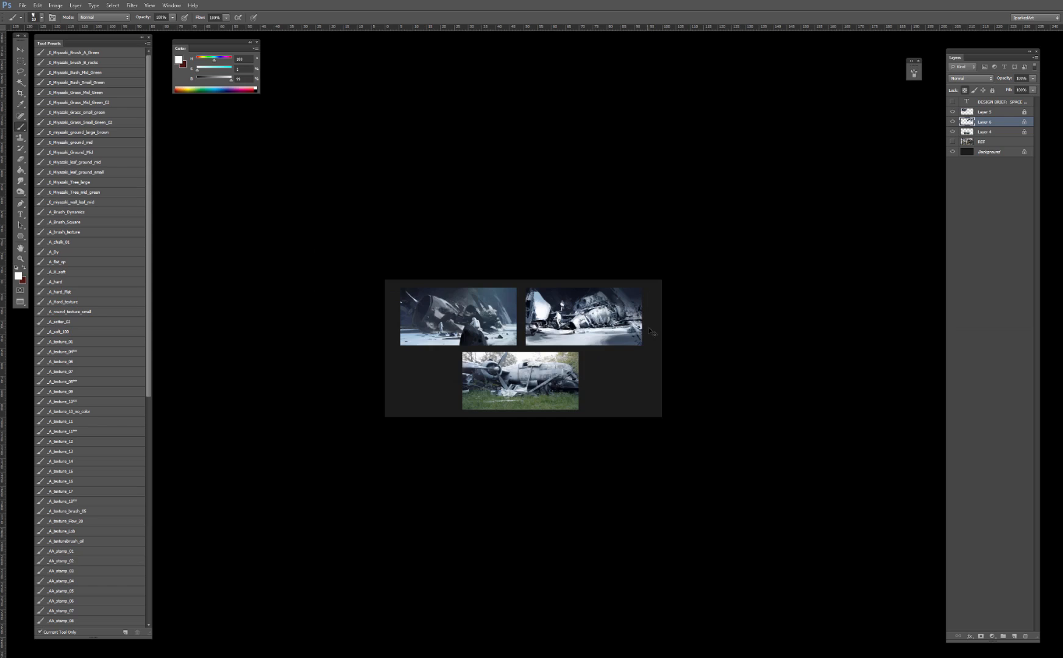
key("ctrl+plus")
key("ctrl+plus")
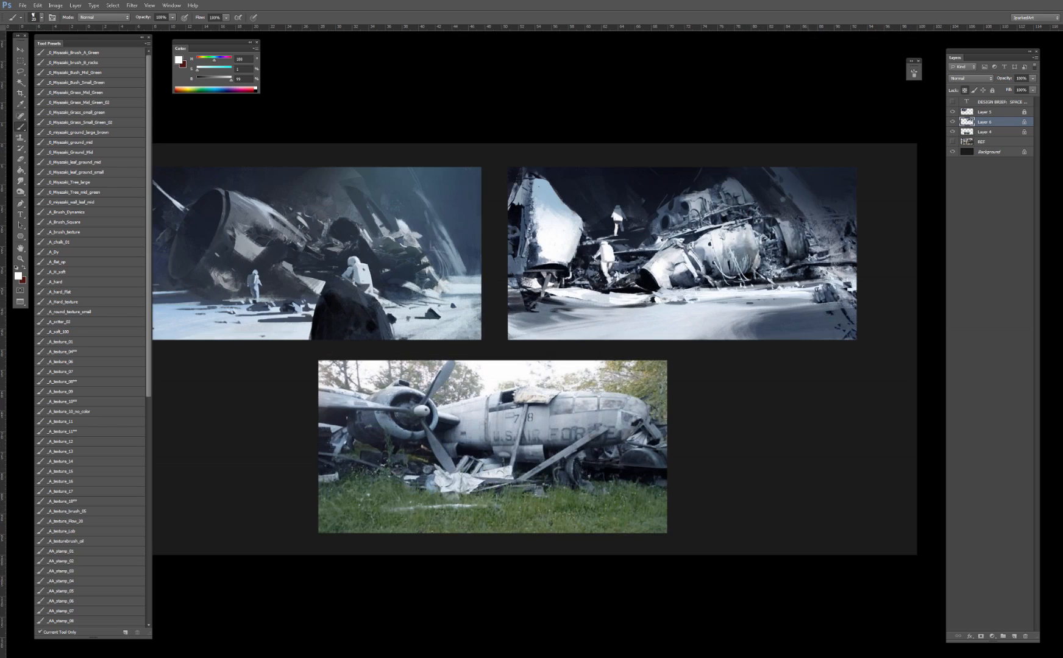
left_click(825, 296, "alt")
left_click_drag(822, 301, 774, 302)
left_click(830, 312, "alt")
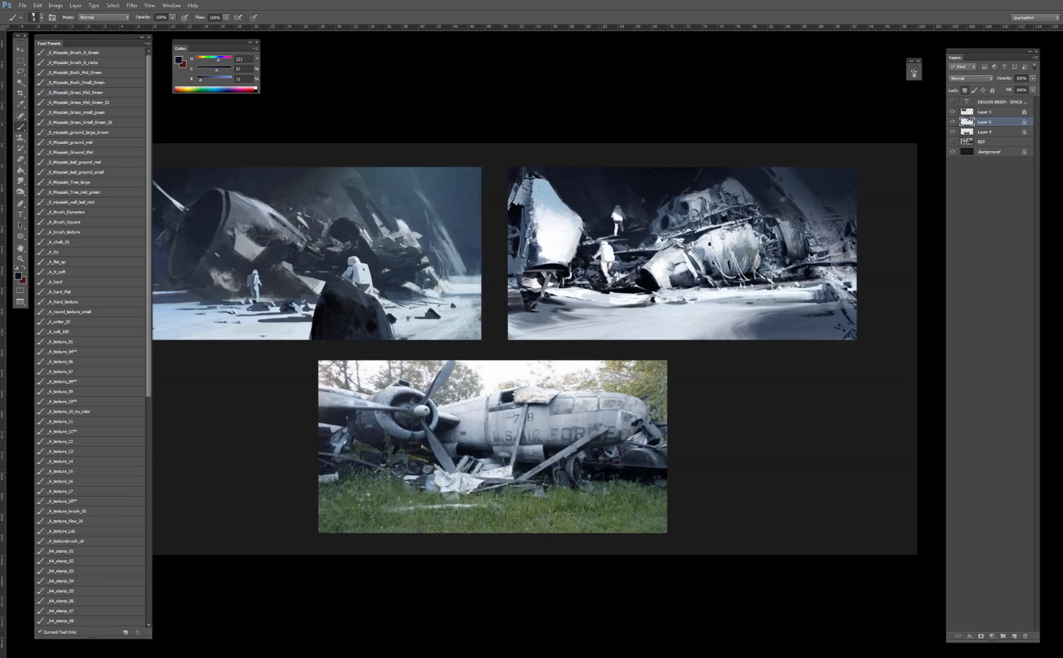
Step: Refine the lower astronaut's legs, torso and surrounding shadows in the right painting with sampled near-white, blue-grey and very dark blue tones
left_click(600, 274, "alt")
left_click(603, 268, "alt")
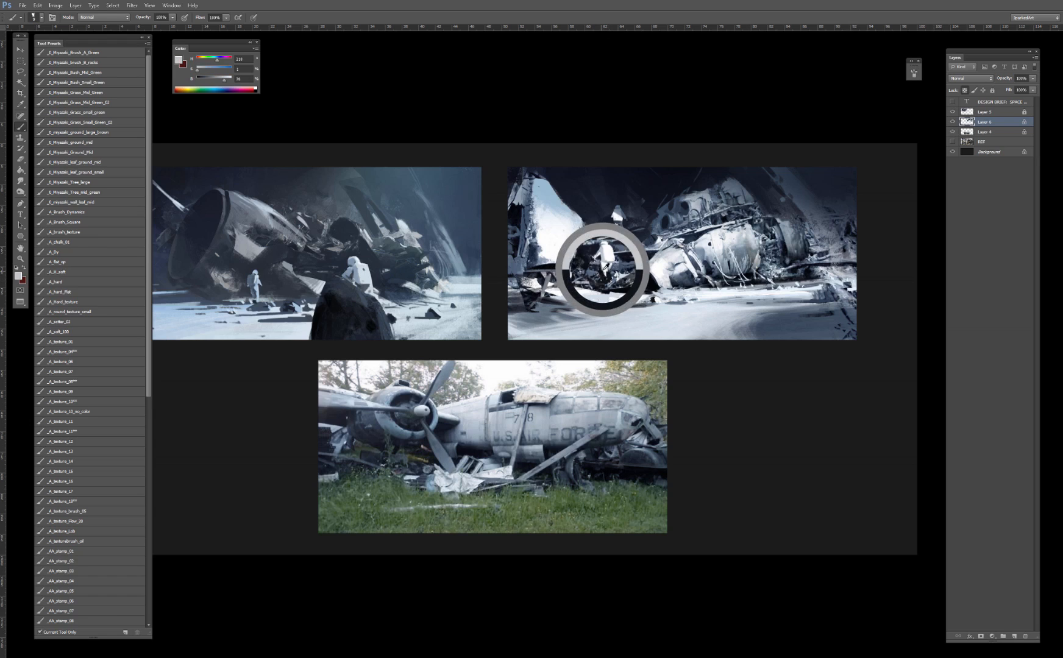
left_click(602, 278, "alt")
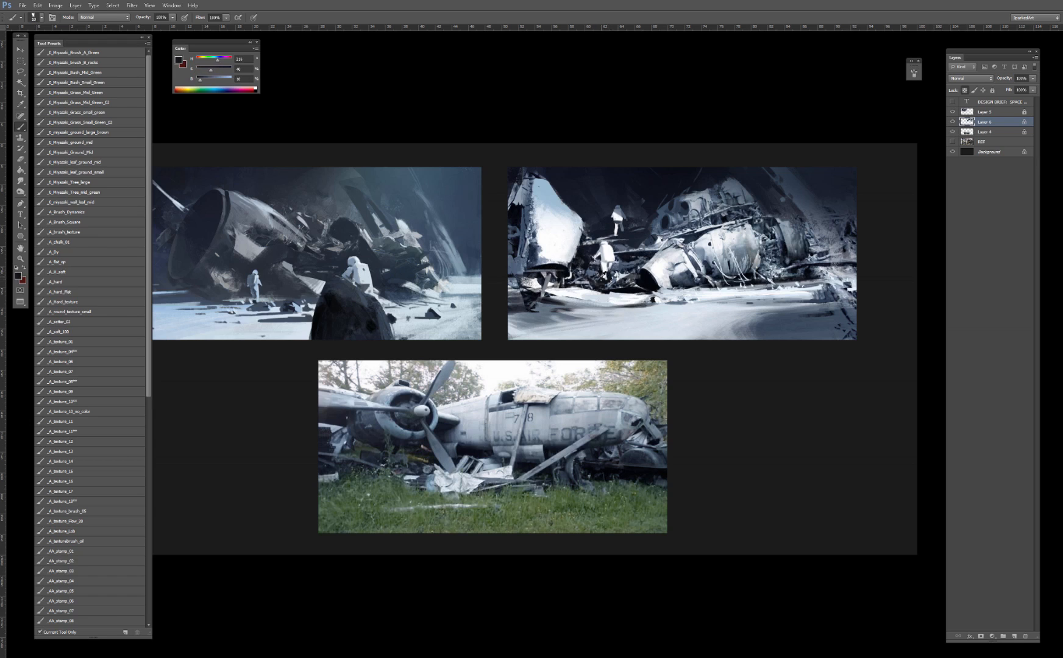
left_click(605, 272, "alt")
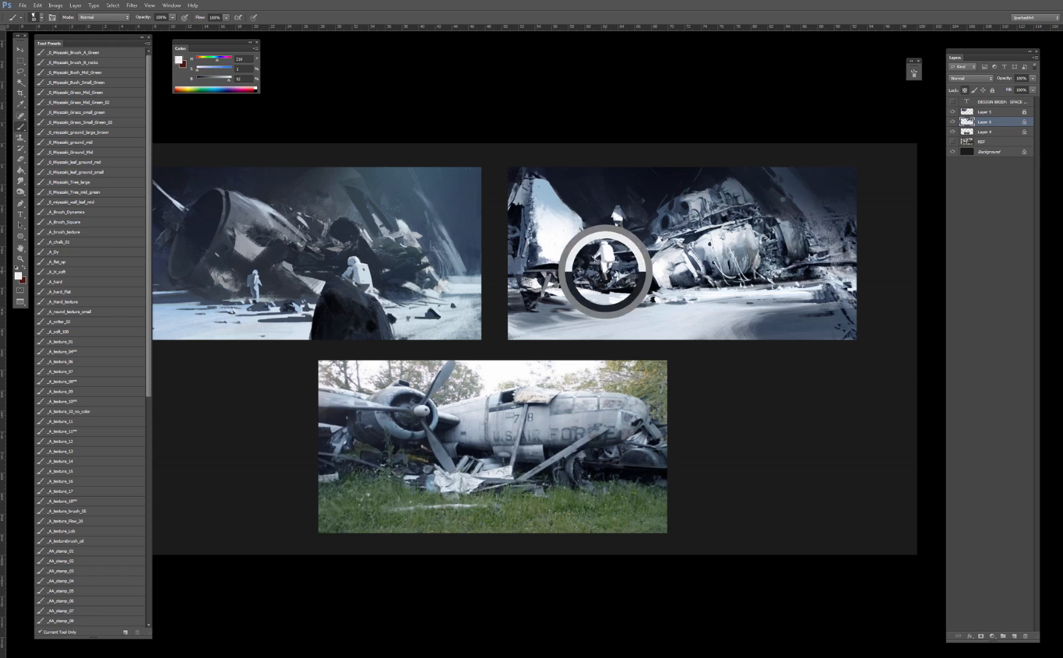
left_click(601, 262, "alt")
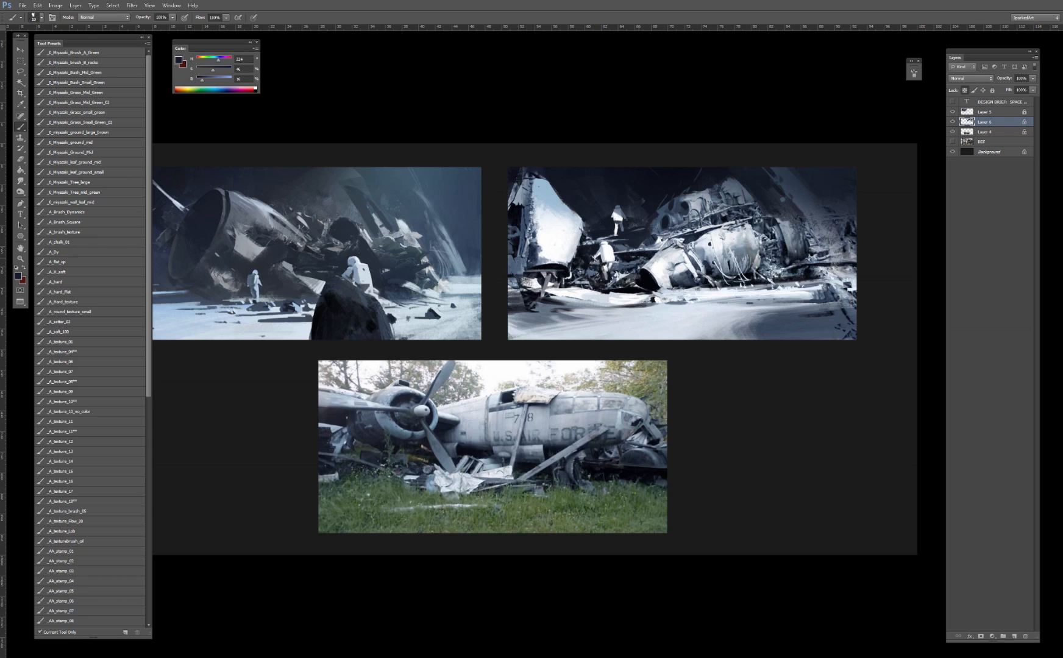
left_click(598, 252, "alt")
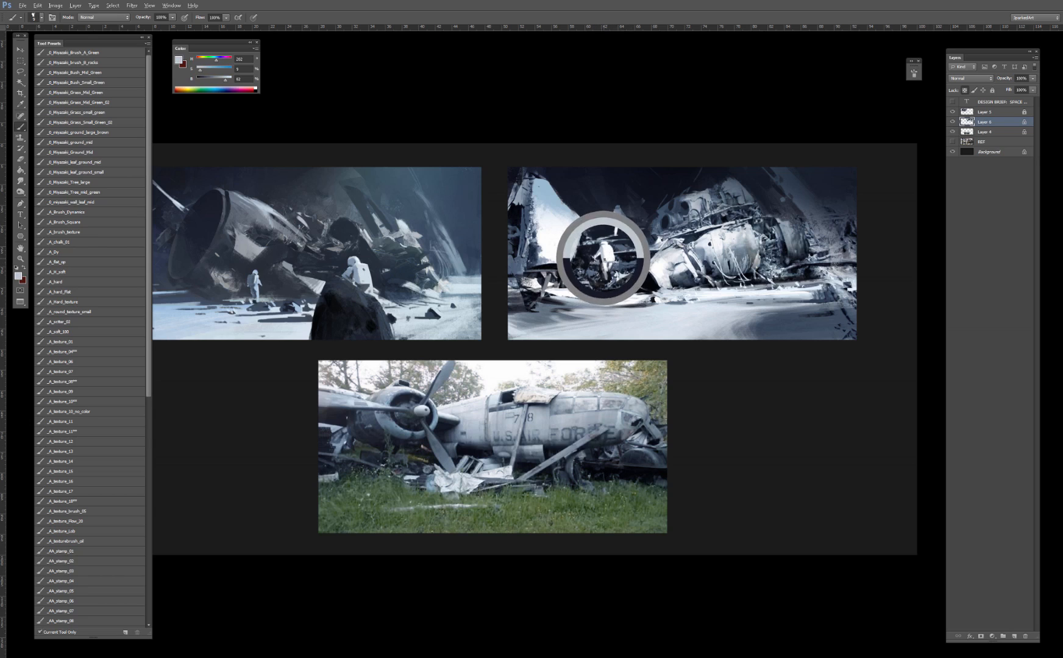
left_click(614, 259, "alt")
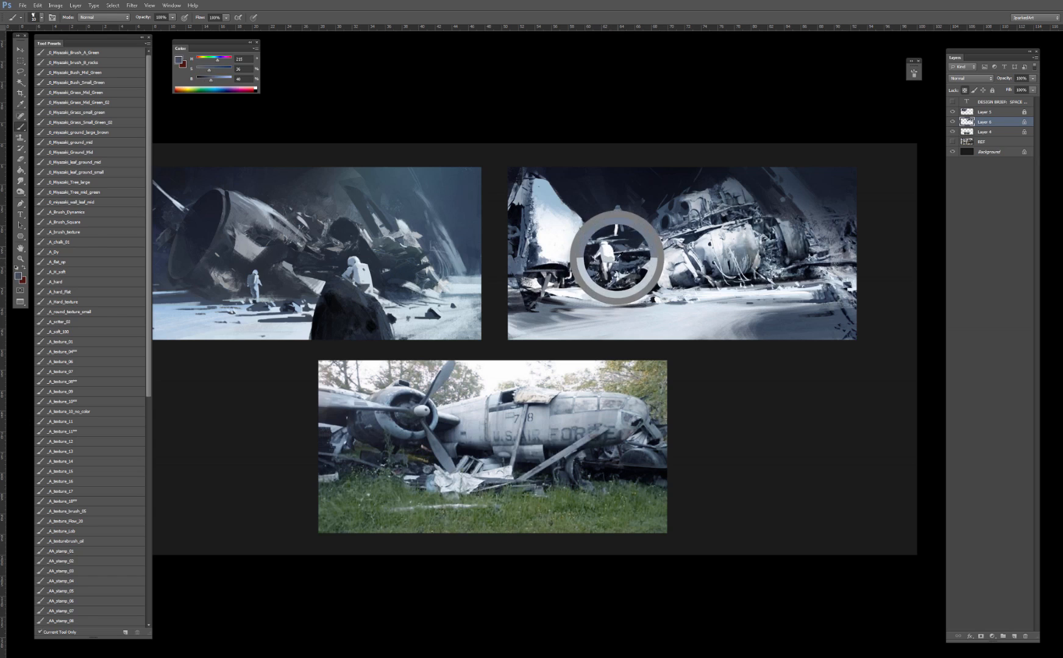
left_click(599, 259, "alt")
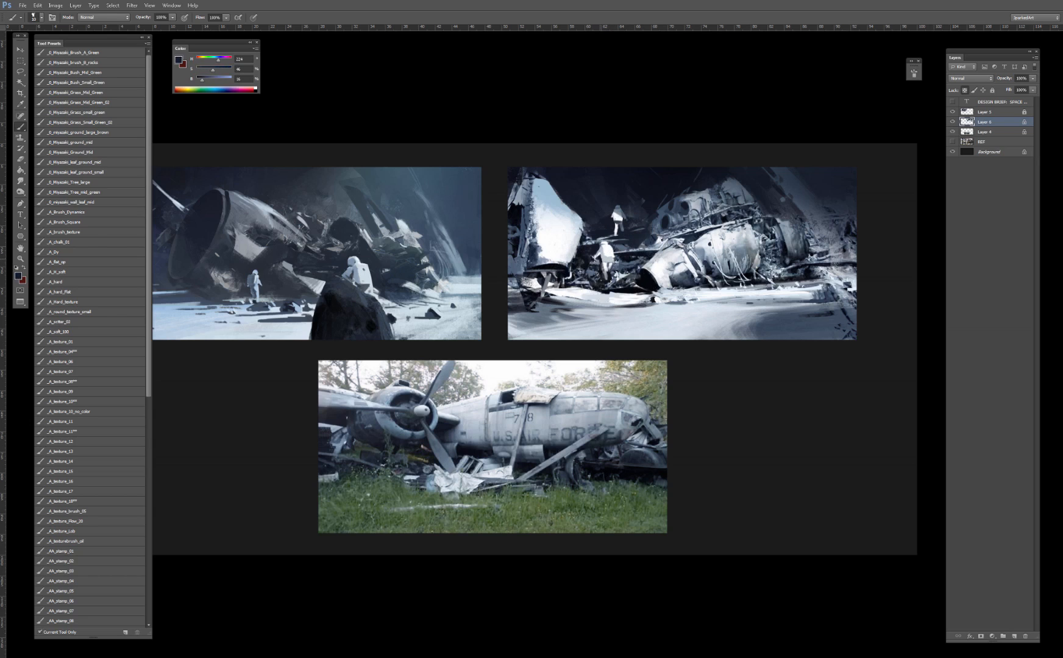
left_click(601, 257, "alt")
left_click_drag(602, 256, 608, 259)
Step: Touch up the debris beneath the wing fragment and the wreckage around the crashed hull with tones sampled from each area
left_click(552, 276, "alt")
left_click_drag(564, 273, 566, 286)
left_click(645, 279, "alt")
left_click(653, 209, "alt")
left_click(707, 261, "alt")
left_click(784, 250, "alt")
left_click(804, 274, "alt")
left_click_drag(811, 273, 780, 275)
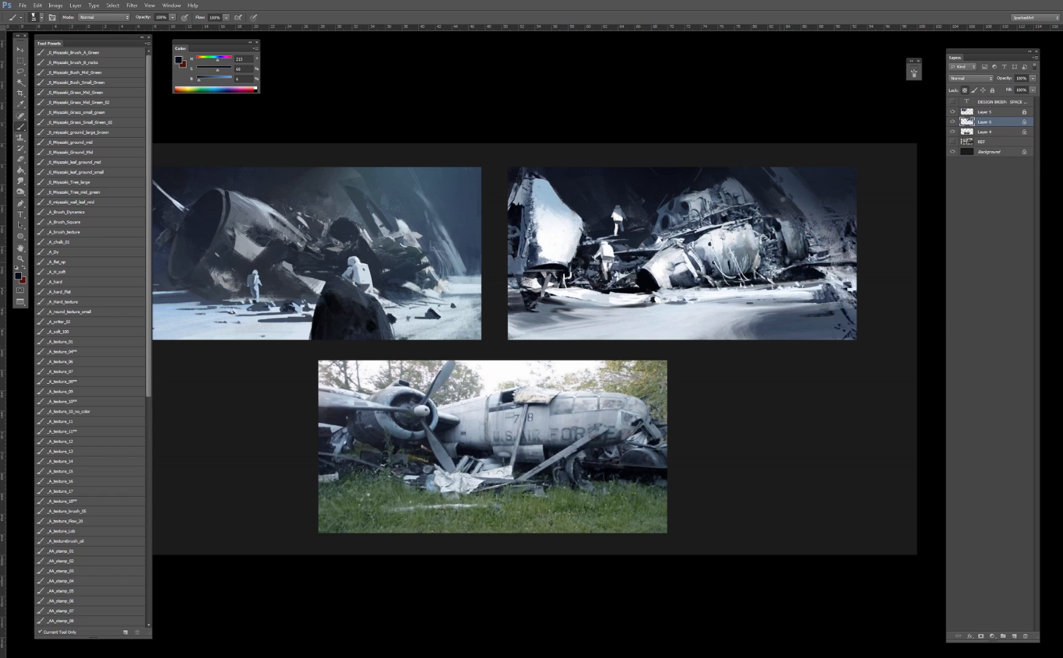
Step: Sample dark tones around the wreck, enlarge the brush and darken the wing fragment's shaded areas in the right painting
left_click(783, 258, "alt")
left_click(662, 211, "alt")
key("bracketright")
left_click(642, 201, "alt")
left_click(660, 194, "alt")
mouse_move(541, 245)
left_mouse_down()
mouse_move(516, 240)
mouse_move(516, 268)
mouse_move(526, 249)
left_mouse_up()
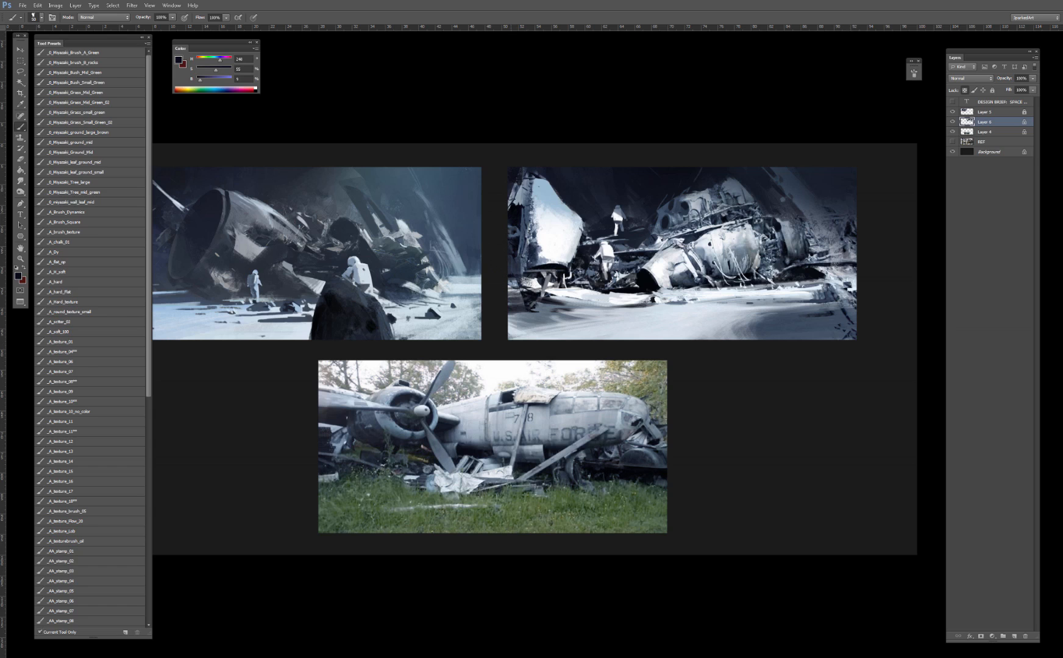
Step: Sample a near-white tone and paint snow highlights on the ground below the lower astronaut in the right painting
key("ctrl+minus")
key("ctrl+minus")
key("ctrl+minus")
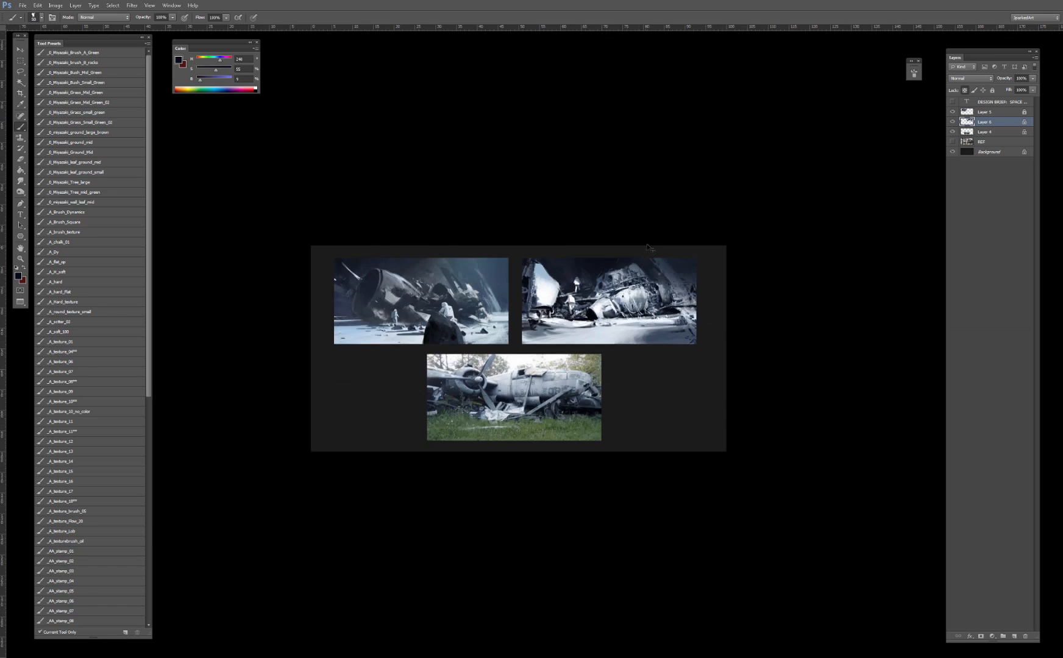
key("ctrl+plus")
key("ctrl+plus")
key("ctrl+plus")
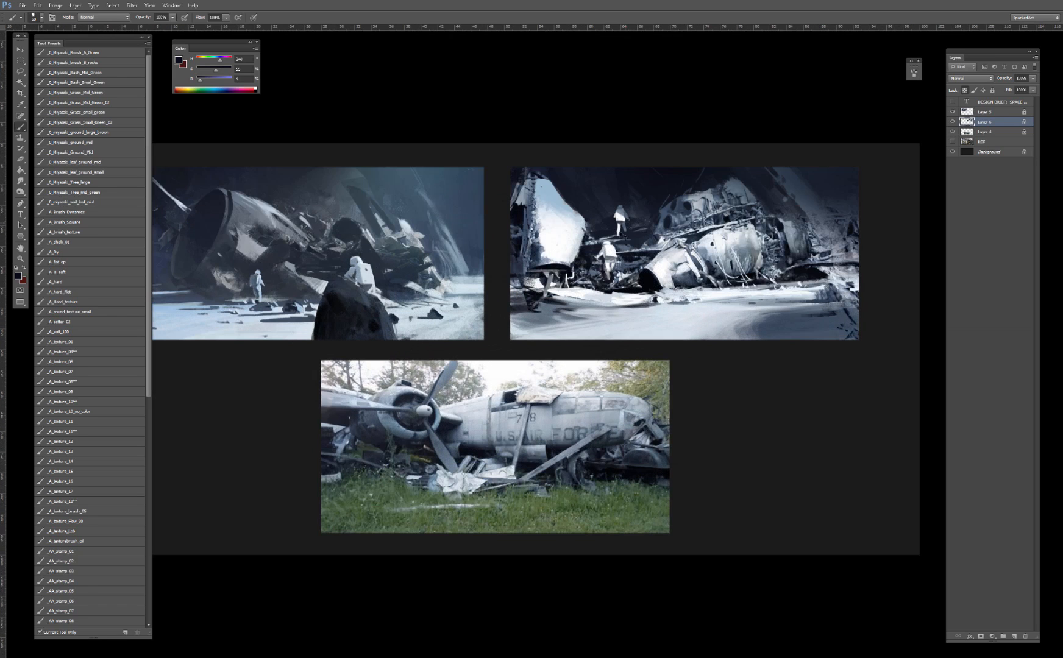
left_click_drag(636, 259, 652, 230)
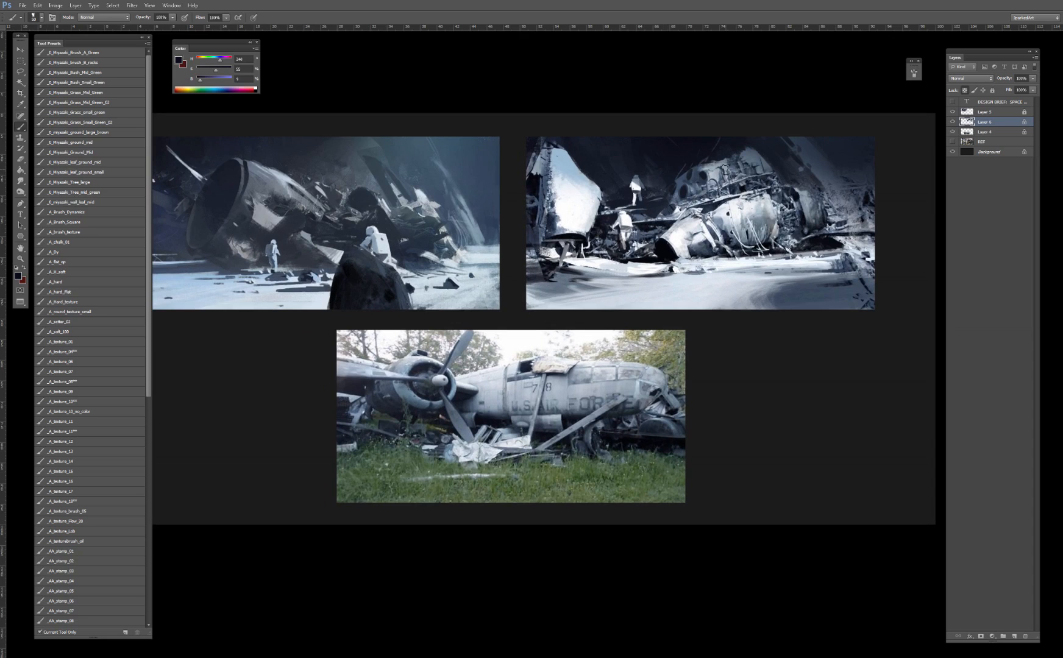
key("v")
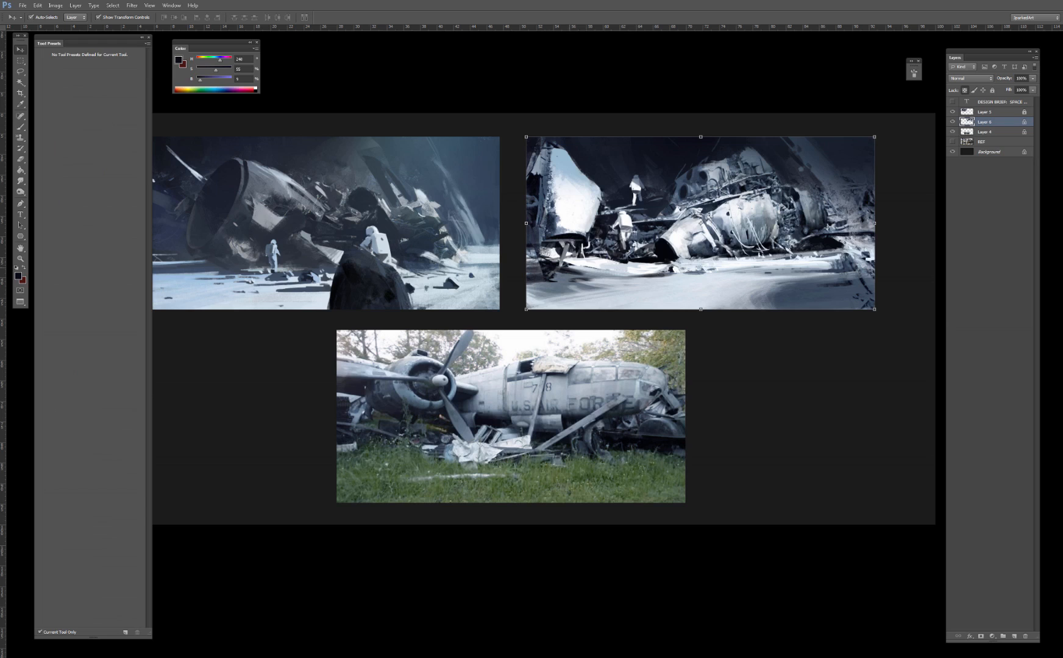
key("b")
left_click(621, 269, "alt")
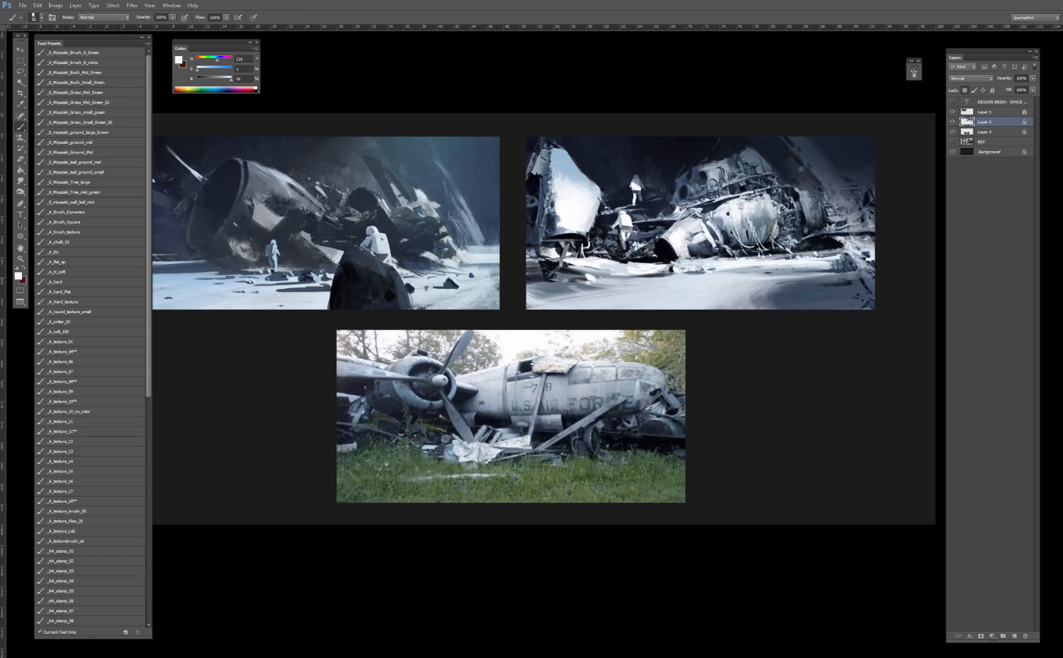
Step: Select the left spaceship painting's layer and adjust its Levels to strengthen the dark tones
key("ctrl+minus")
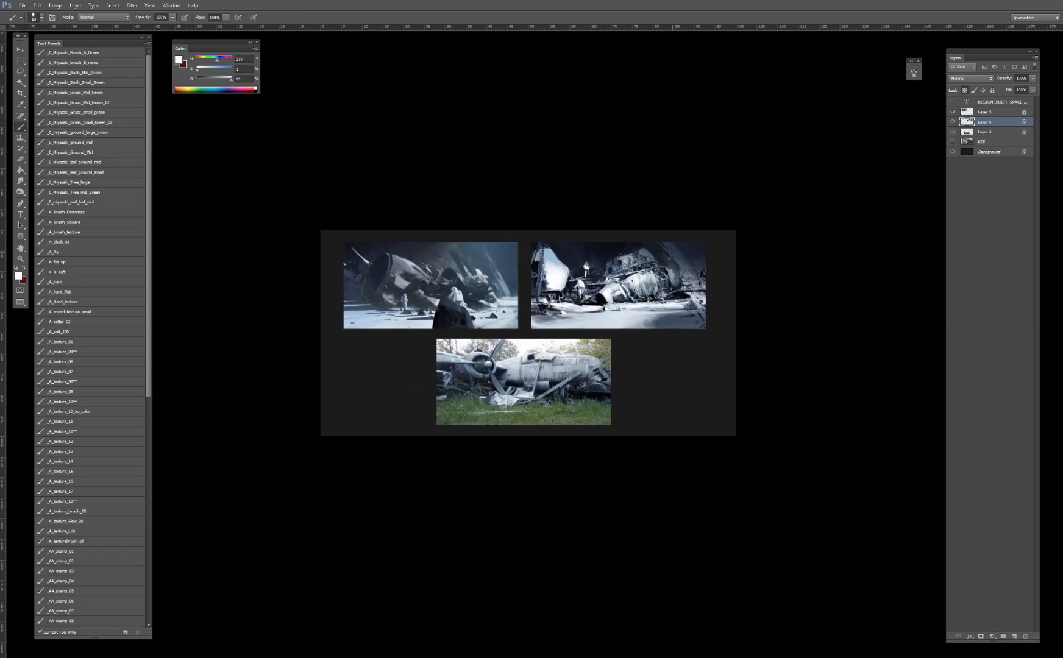
key("v")
key("ctrl+plus")
key("ctrl+plus")
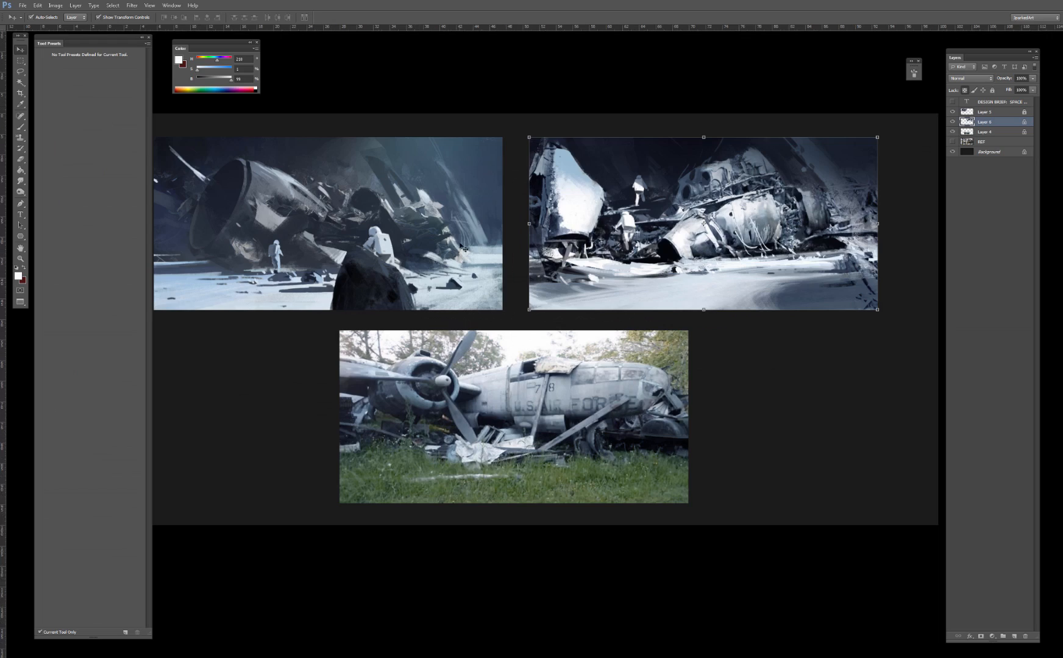
key("ctrl+minus")
left_click(456, 265)
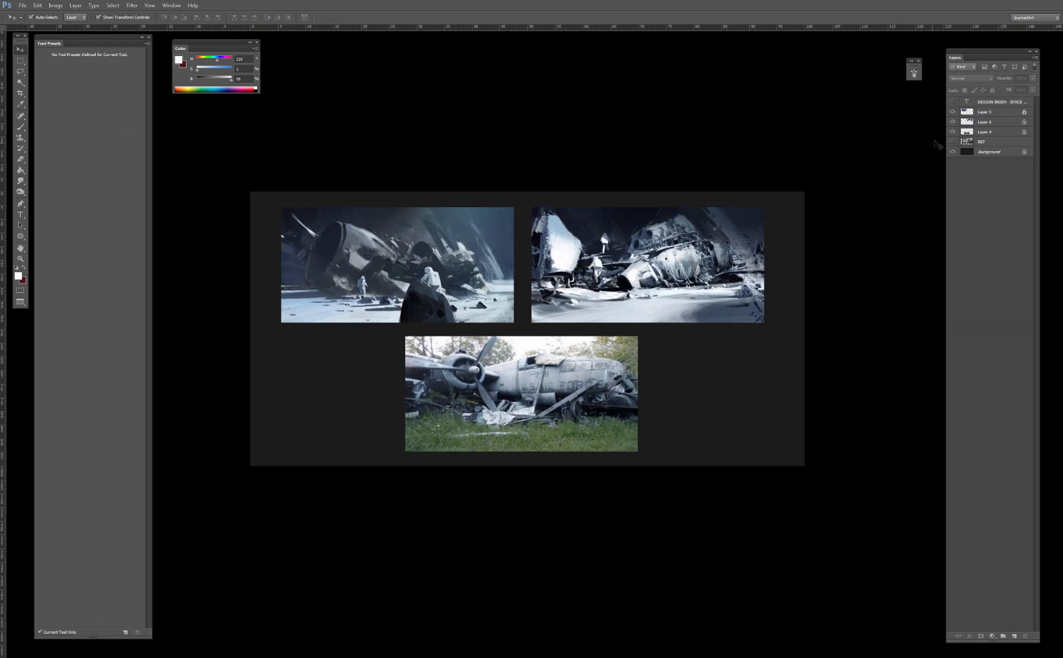
left_click(989, 121)
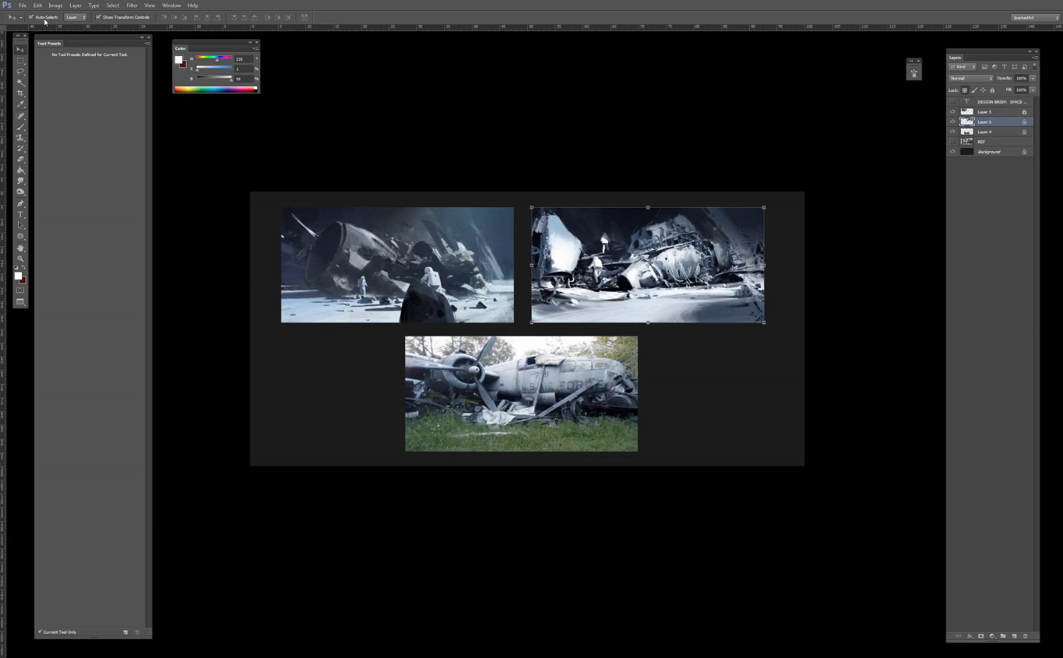
left_click(990, 112)
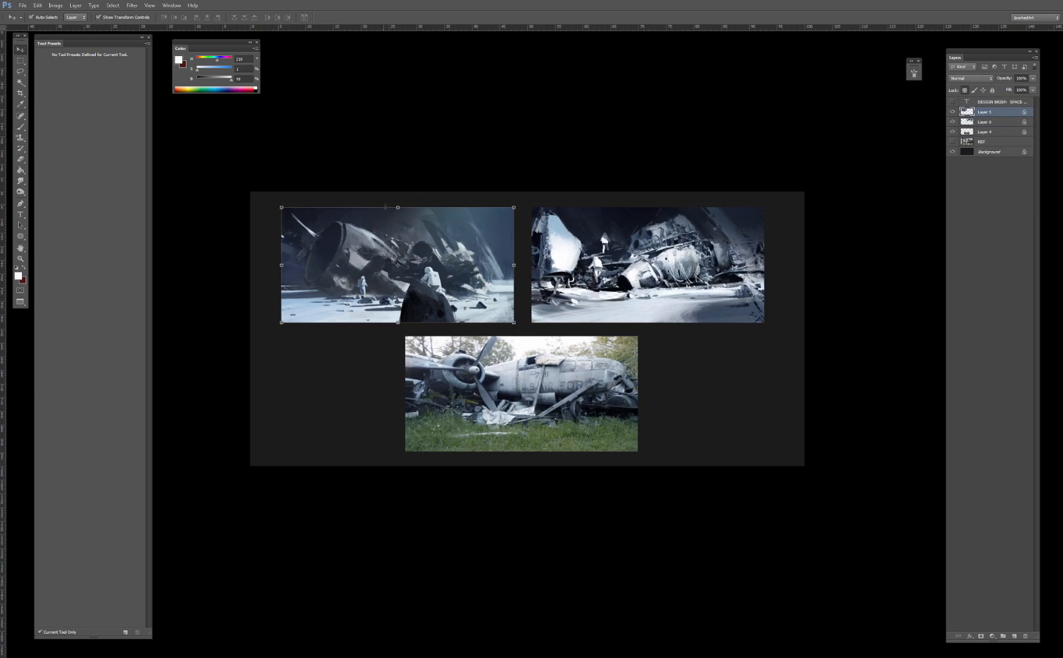
key("ctrl+l")
left_click_drag(775, 204, 821, 204)
key("Return")
key("ctrl+0")
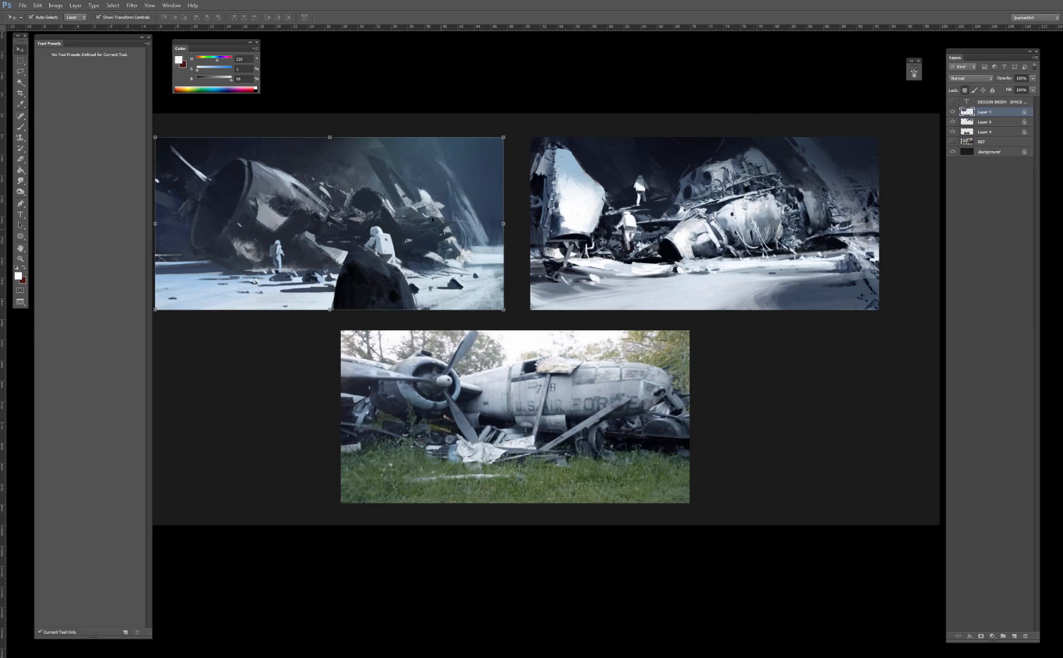
Step: Sample a near-white from the right painting and brush bright highlights onto the left painting's hull, undoing the first stroke
key("b")
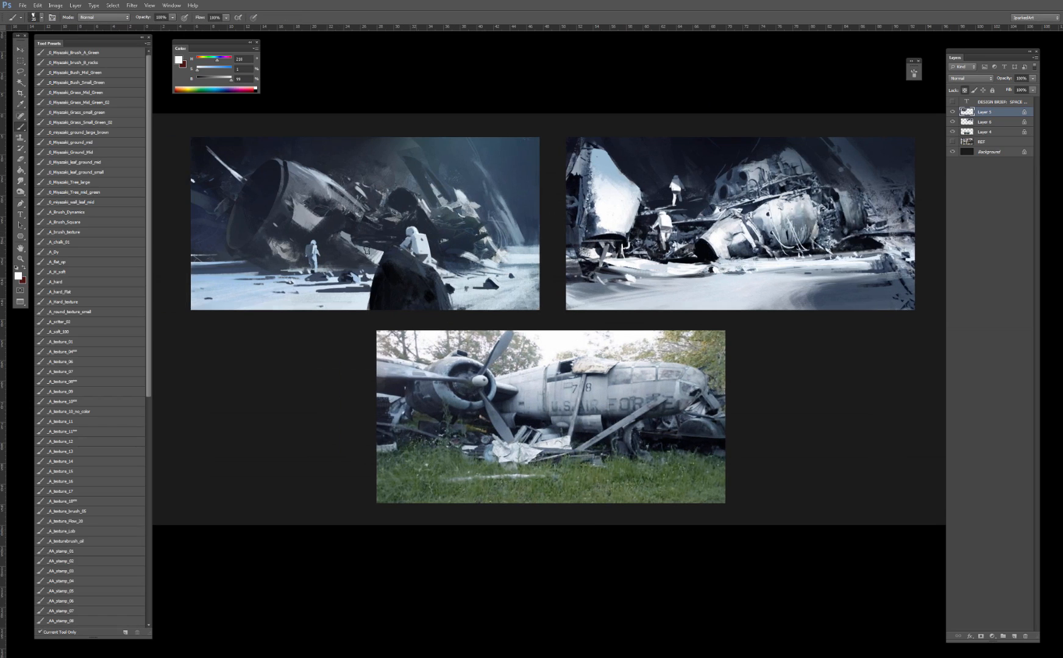
left_click(613, 207, "alt")
left_click_drag(288, 260, 288, 264)
key("ctrl+z")
key("[")
left_click_drag(300, 208, 313, 221)
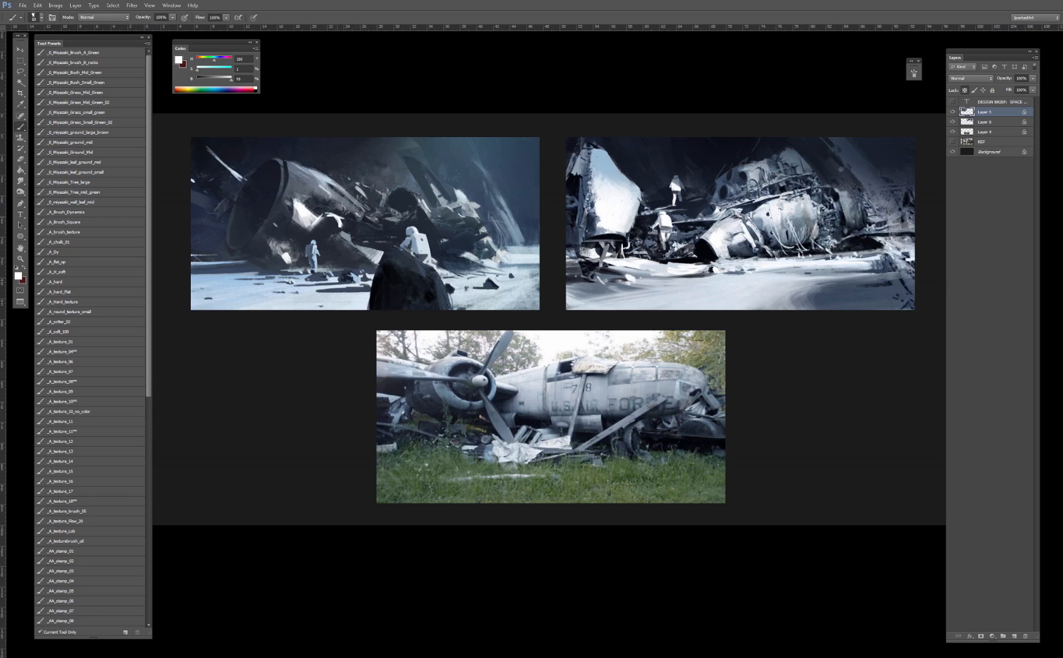
Step: Rework the torn hull panel behind the smaller astronaut in the left painting with sampled tones and a larger brush
left_click(330, 224, "alt")
left_click(346, 234, "alt")
left_click(345, 230, "alt")
left_click(348, 226, "alt")
left_click(347, 224, "alt")
left_click(352, 225, "alt")
left_click(346, 226, "alt")
key("bracketright")
key("bracketright")
key("bracketright")
left_click_drag(342, 225, 352, 234)
Step: Blend the left painting's hull and the wreckage around its dark opening with sampled dark blue-grey tones
left_click(352, 227, "alt")
left_click(332, 221, "alt")
left_click_drag(395, 200, 404, 196)
left_click(412, 194, "alt")
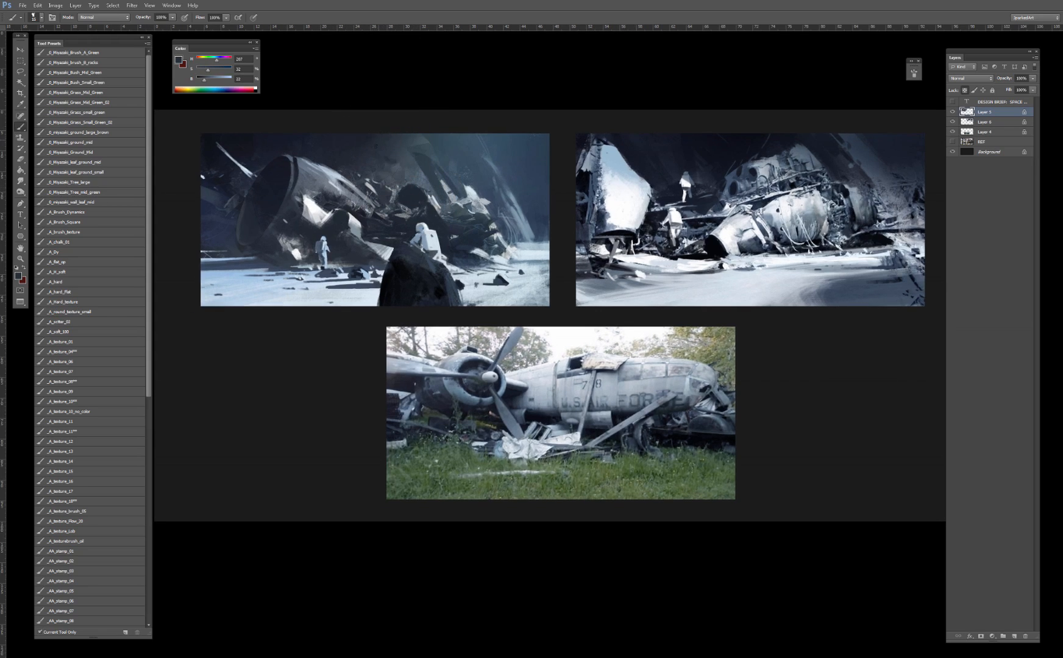
left_click(365, 139, "alt")
key("r")
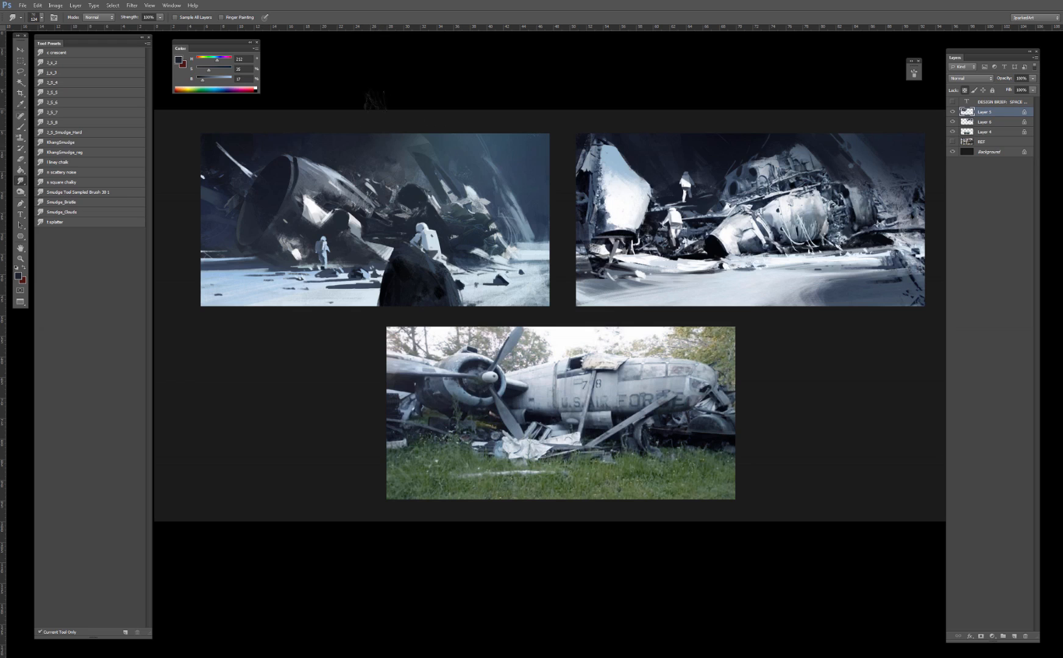
Step: Select the right painting's layer, choose a soft brush preset and set the brush mode to Lighten
key("v")
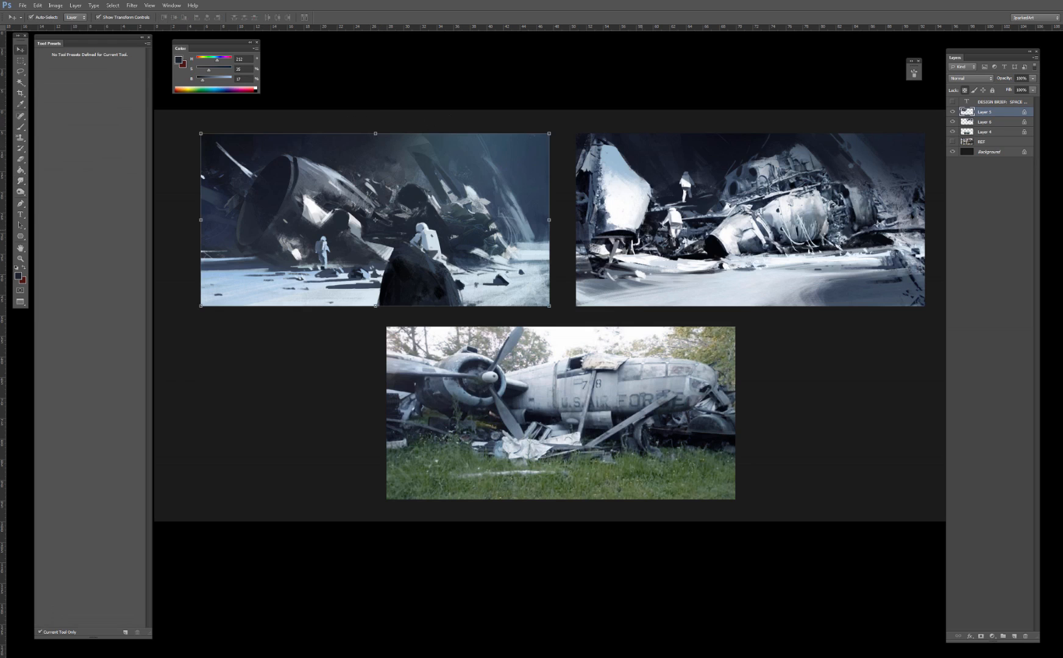
left_click(671, 247)
left_click_drag(718, 271, 658, 274)
key("ctrl+r")
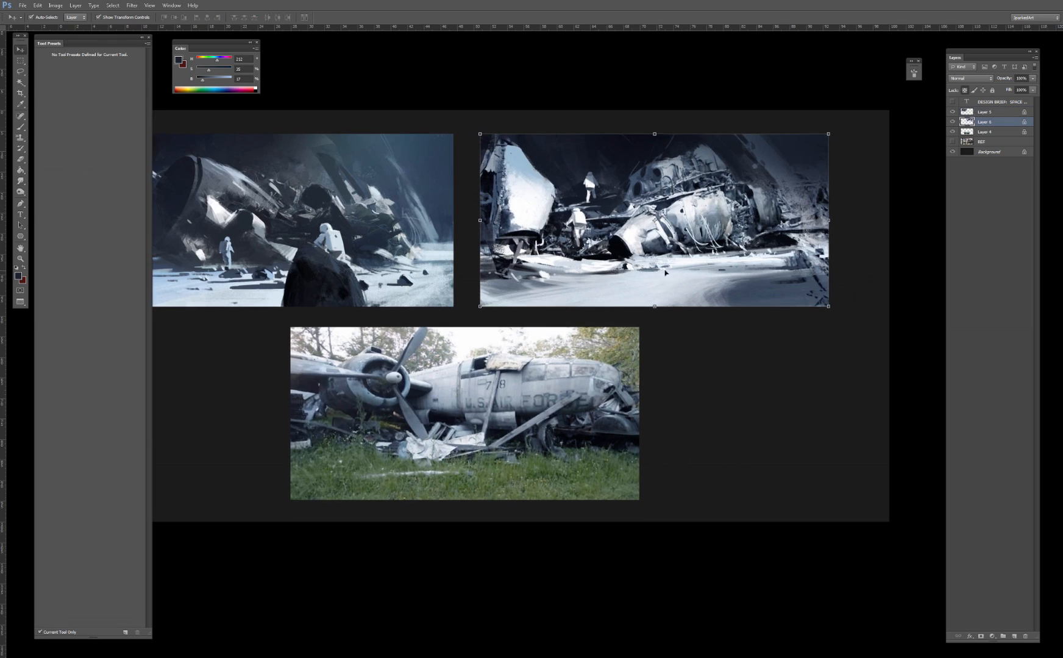
key("b")
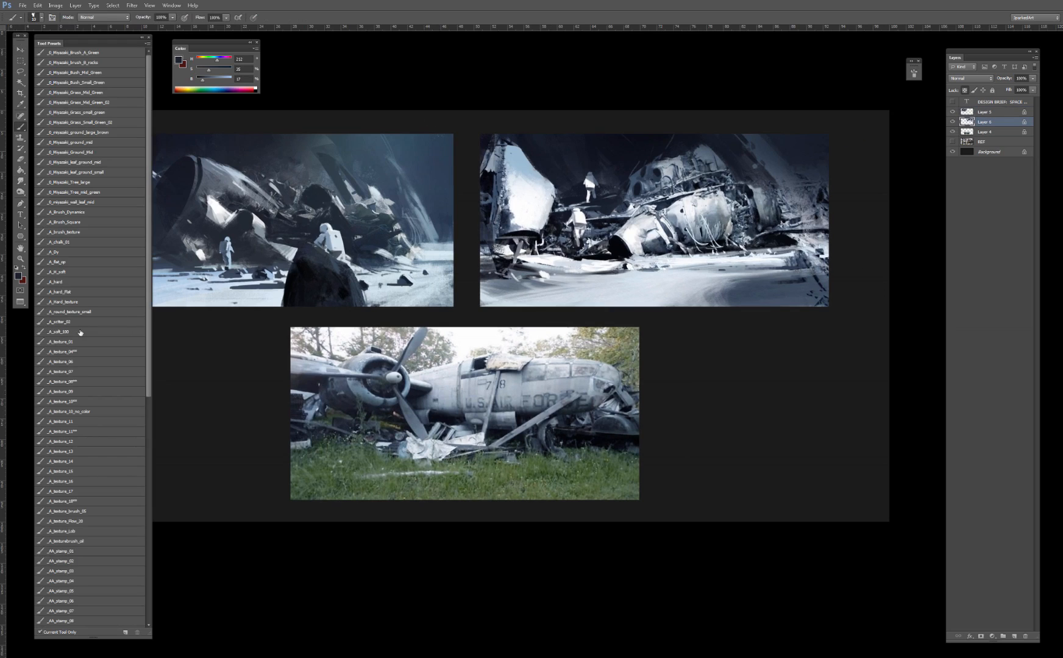
right_click(617, 183, "shift")
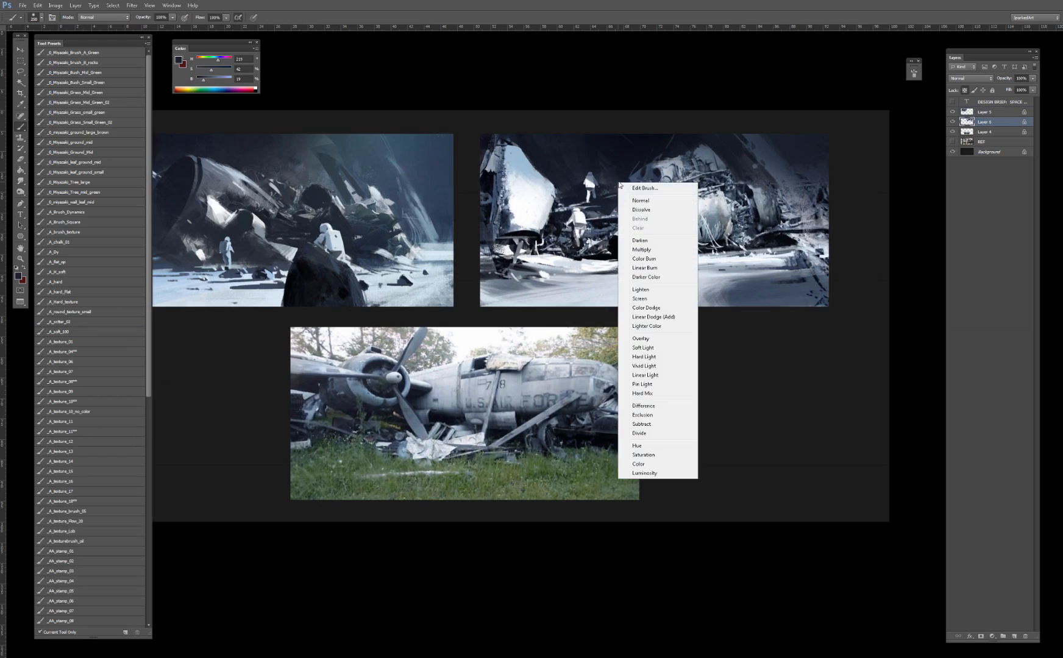
left_click(640, 290)
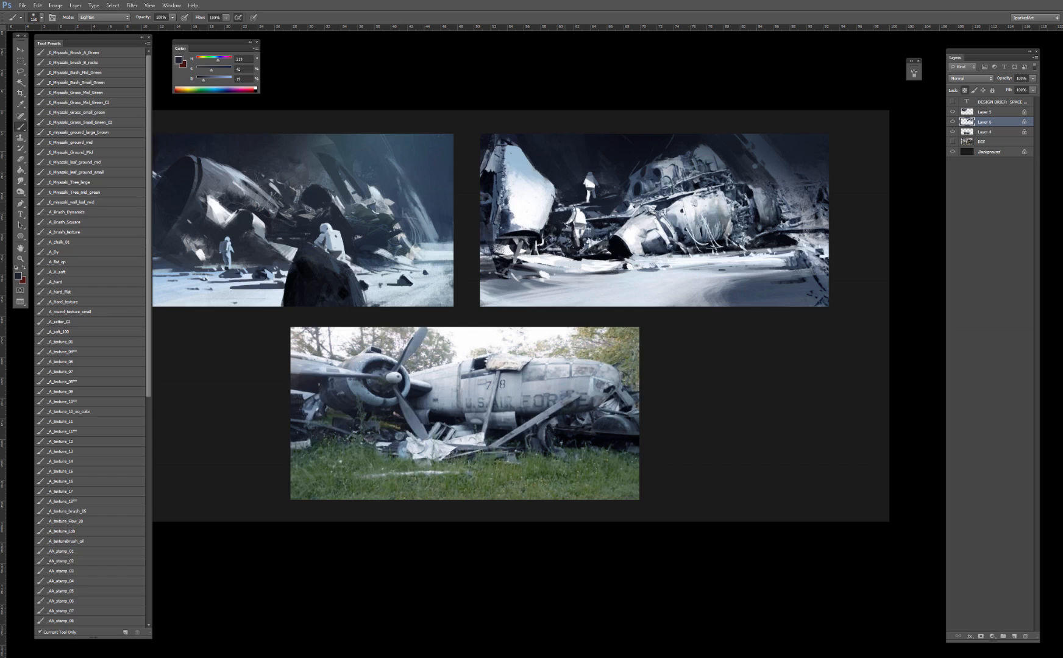
Step: Enlarge the brush and lay a soft haze of sampled dark blue over the background behind the right painting's hull
key("bracketright")
key("bracketright")
key("bracketright")
left_click(744, 166, "alt")
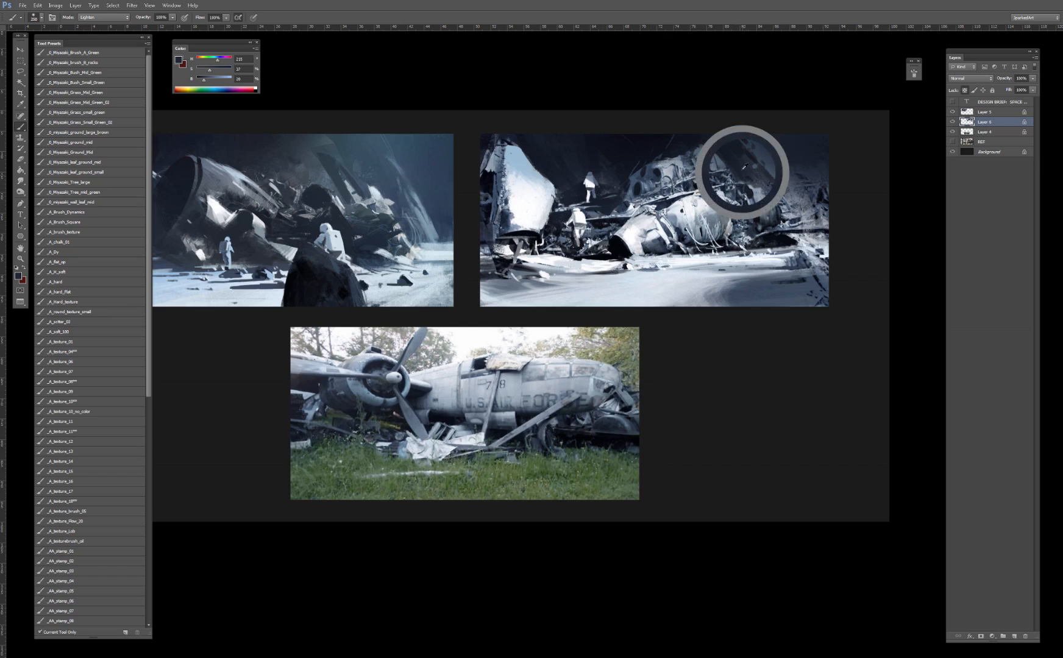
left_click_drag(744, 166, 748, 196)
left_click(733, 169, "alt")
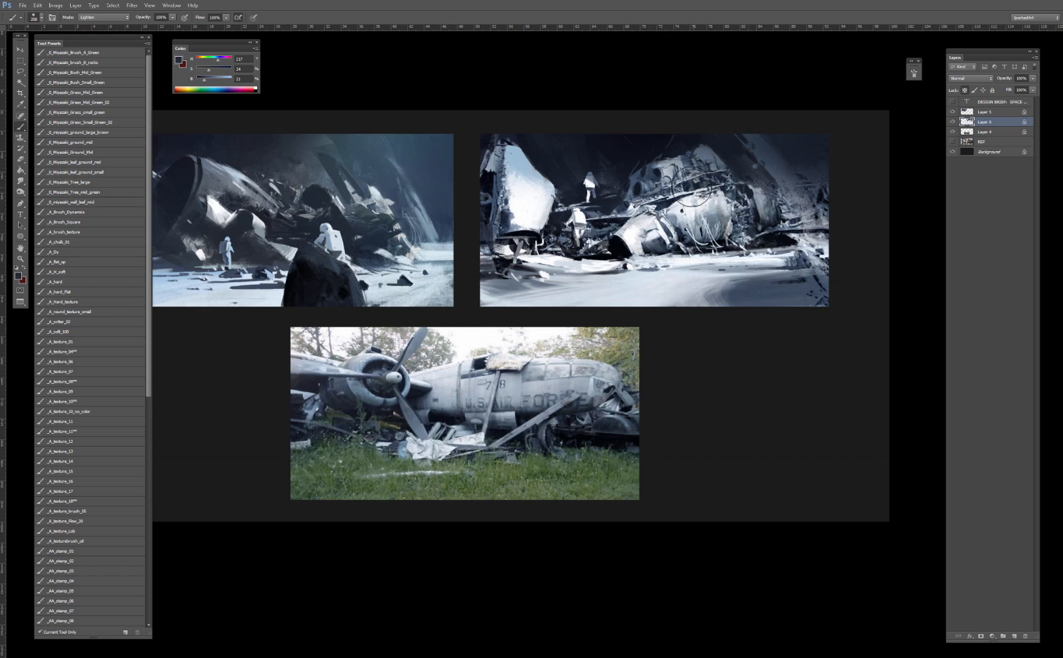
Step: Sample blue-greys from the right painting's upper hull, adjust the brush size and soften the hull's top edge with haze
left_click(708, 163, "alt")
left_click(703, 168, "alt")
key("bracketleft")
key("bracketleft")
key("bracketright")
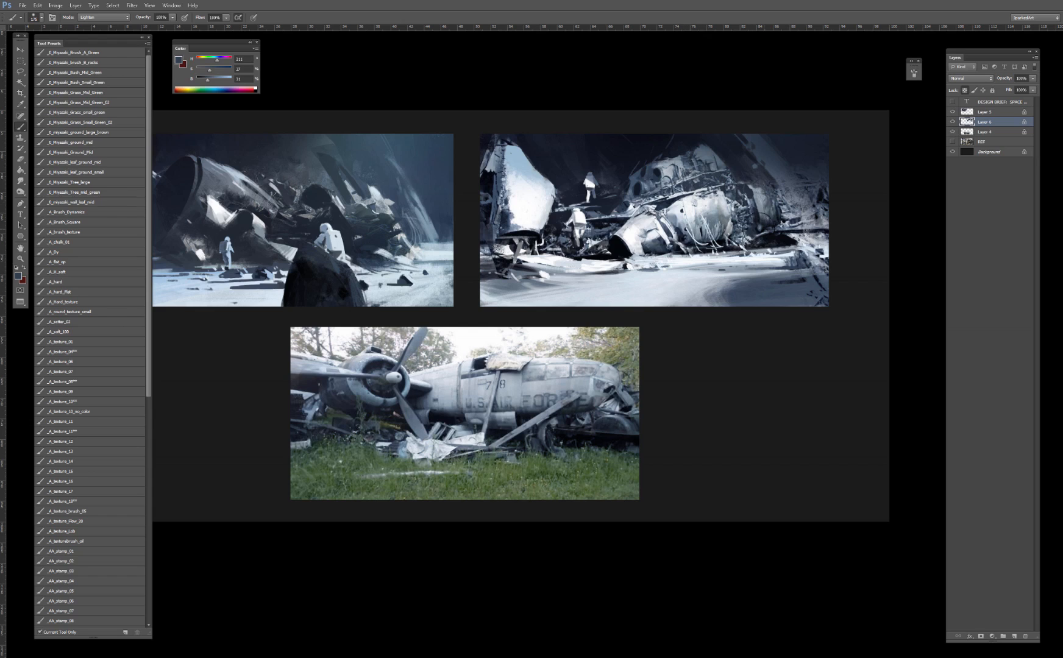
Step: Lighten the dark wreckage beside the right painting's engine with soft haze in blue-greys sampled from the surrounding debris and snow
left_click(762, 210, "alt")
left_click(762, 250, "alt")
left_click(802, 261, "alt")
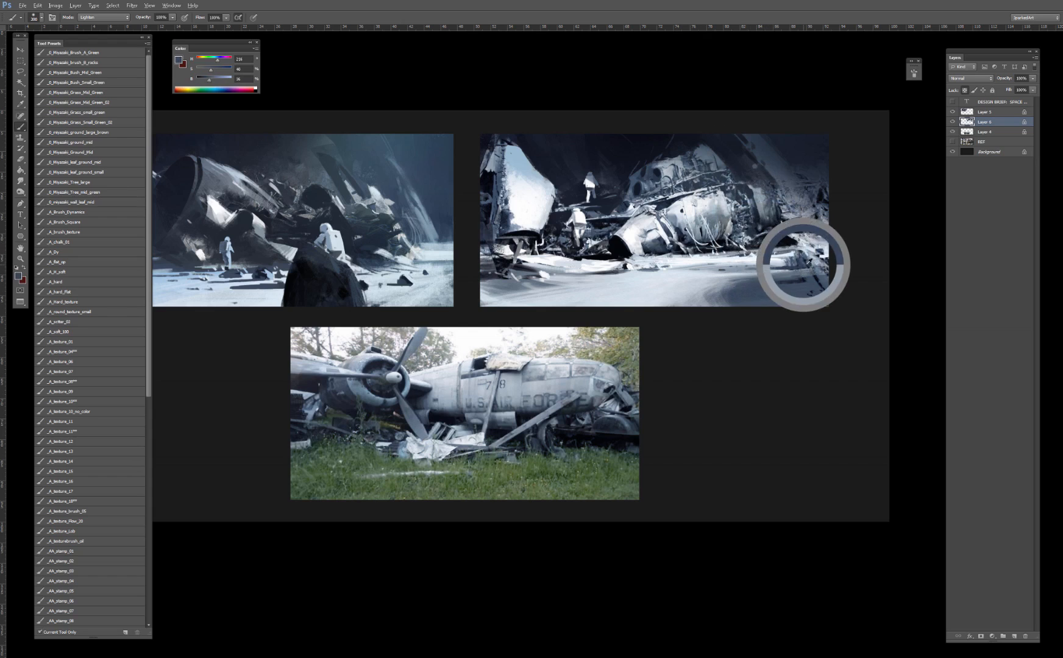
left_click(736, 220, "alt")
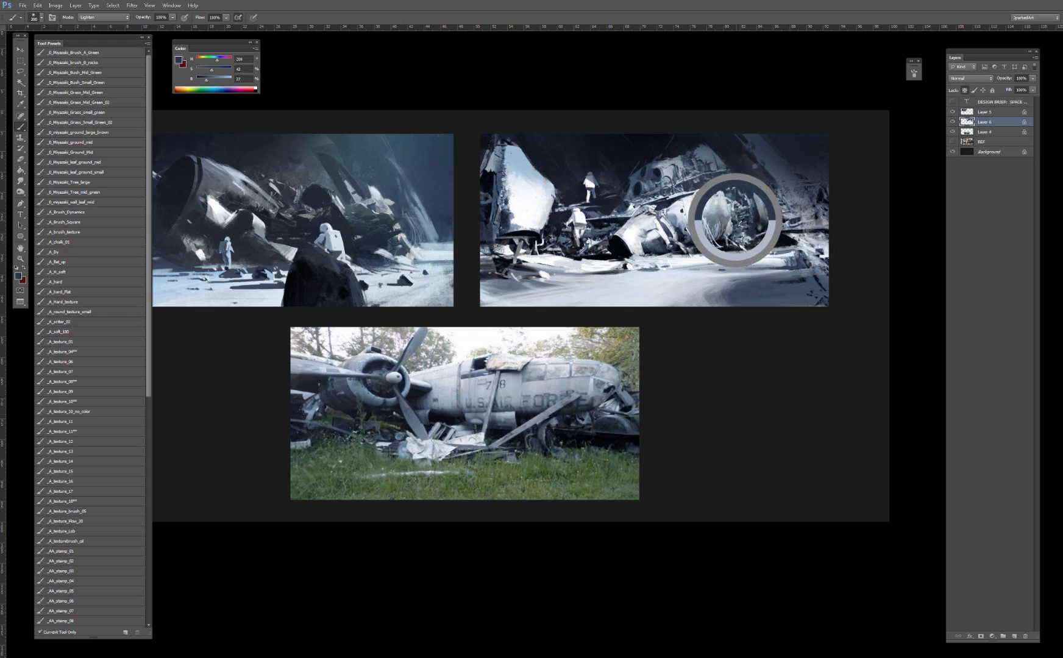
left_click(776, 211, "alt")
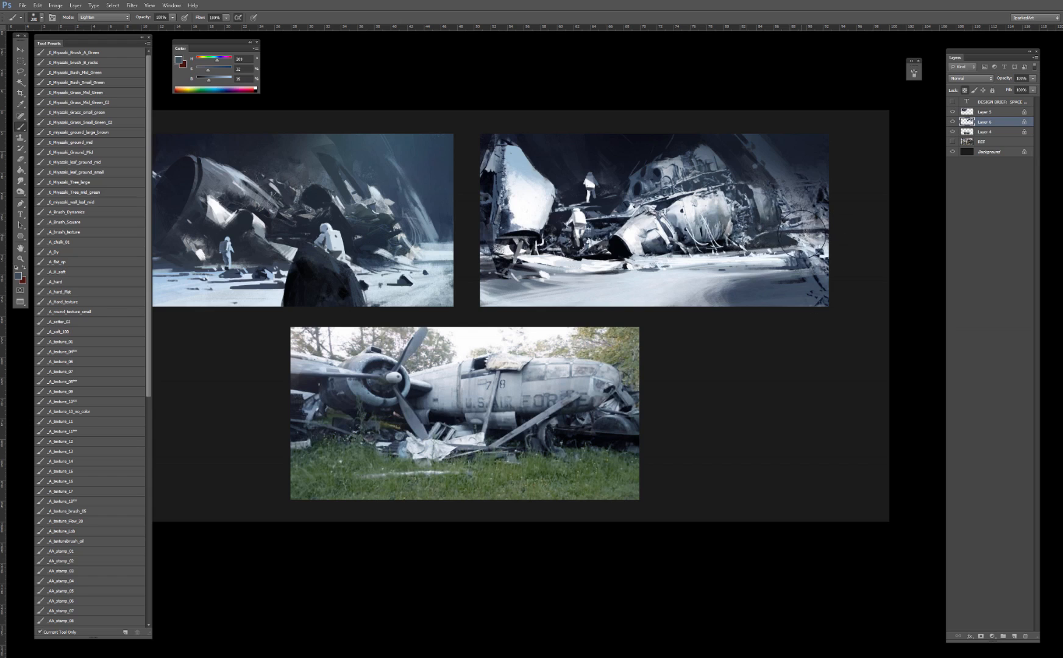
Step: Soften the dark area along the right painting's far right edge with haze in dark blues sampled from its background
left_click(817, 178, "alt")
left_click(816, 175, "alt")
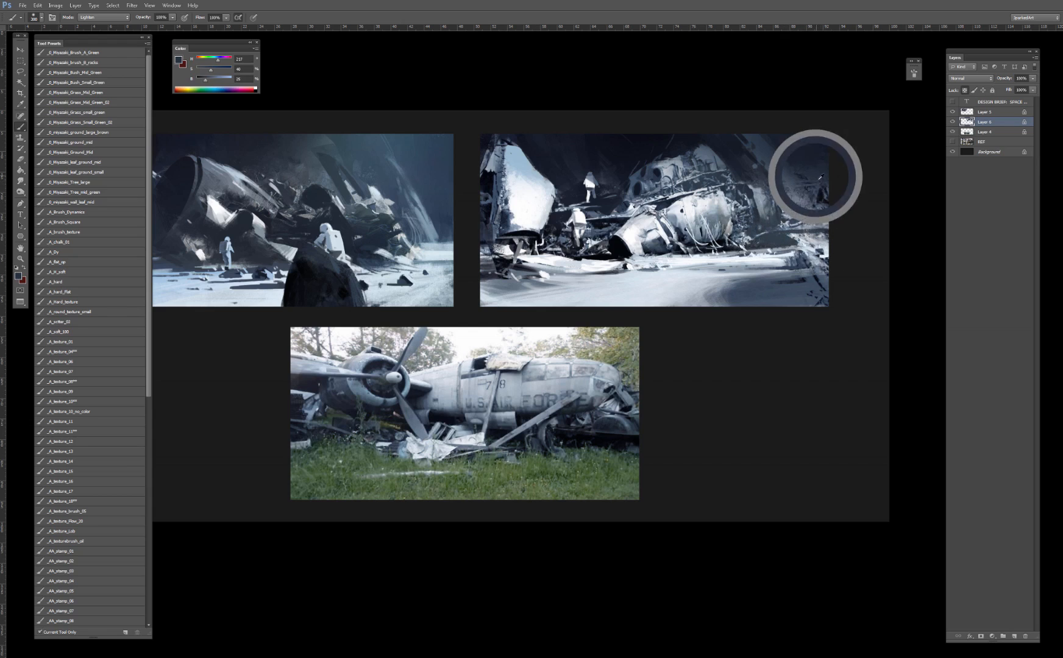
left_click(819, 186, "alt")
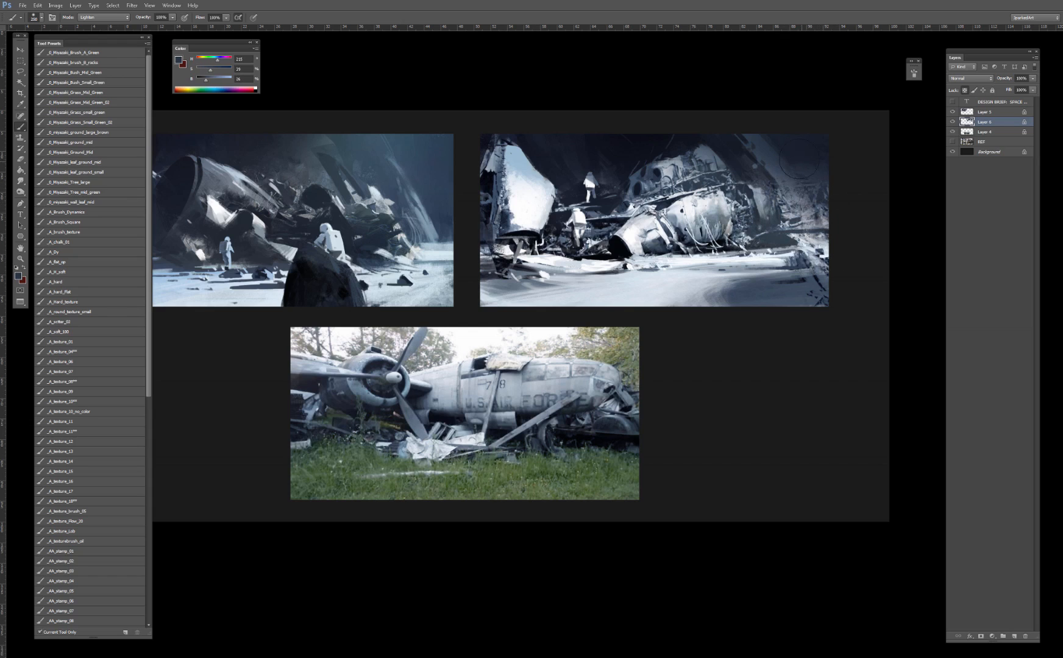
left_click(807, 165, "alt")
Step: Reduce the brush size and soften the debris at the engine's rear in the right painting with tones sampled nearby
key("bracketleft")
key("bracketleft")
key("bracketleft")
left_click(754, 227, "alt")
mouse_move(721, 225)
left_mouse_down()
mouse_move(728, 247)
mouse_move(792, 243)
mouse_move(778, 247)
left_mouse_up()
left_click(745, 241, "alt")
key("bracketleft")
left_click(714, 222, "alt")
key("bracketleft")
Step: Brush a light blue-grey sampled from the snow along the ground edge below the right painting's engine
left_click(729, 250, "alt")
key("bracketleft")
key("bracketleft")
key("bracketleft")
key("ctrl+z")
key("ctrl+z")
left_click_drag(713, 250, 798, 248)
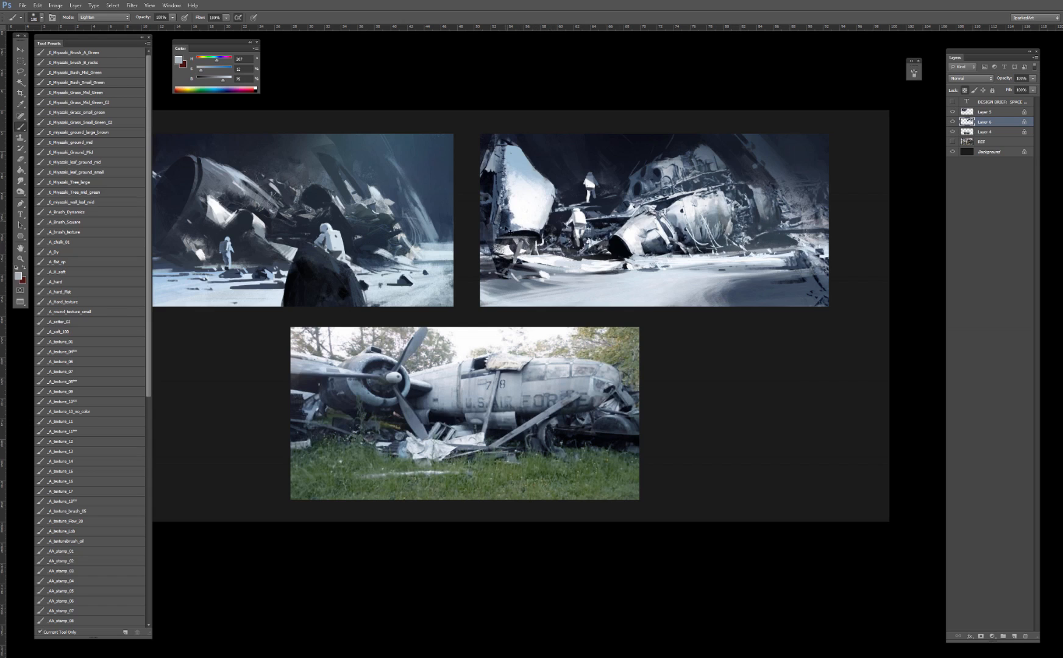
Step: Enlarge the brush and haze the dark gap beside the right painting's left wreck piece with a sampled dark blue
left_click(497, 191, "alt")
key("bracketright")
key("bracketright")
key("bracketright")
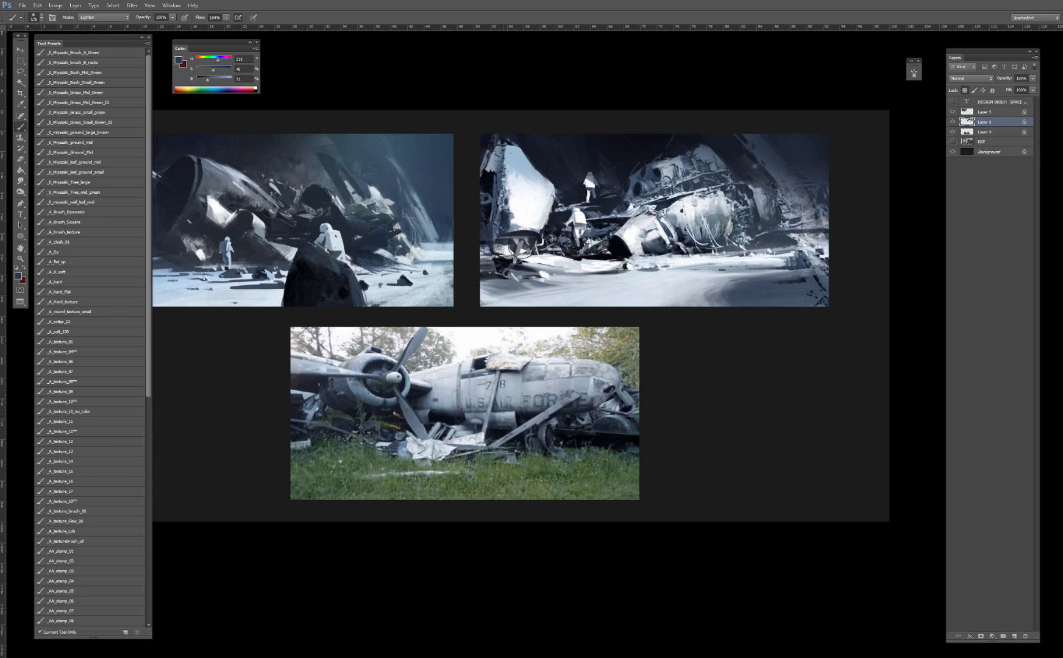
left_click_drag(495, 189, 500, 146)
Step: Sample a blue-grey from the upper hull and smudge the edge of the right painting's left wreck piece
left_click(707, 156, "alt")
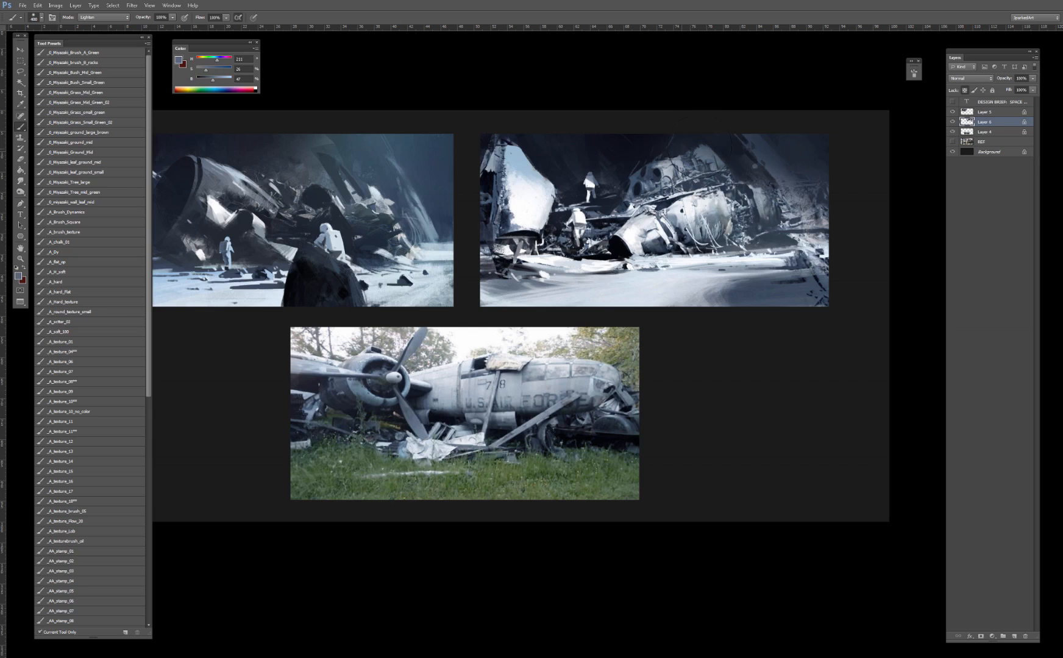
key("bracketright")
key("bracketright")
key("bracketright")
key("bracketright")
key("r")
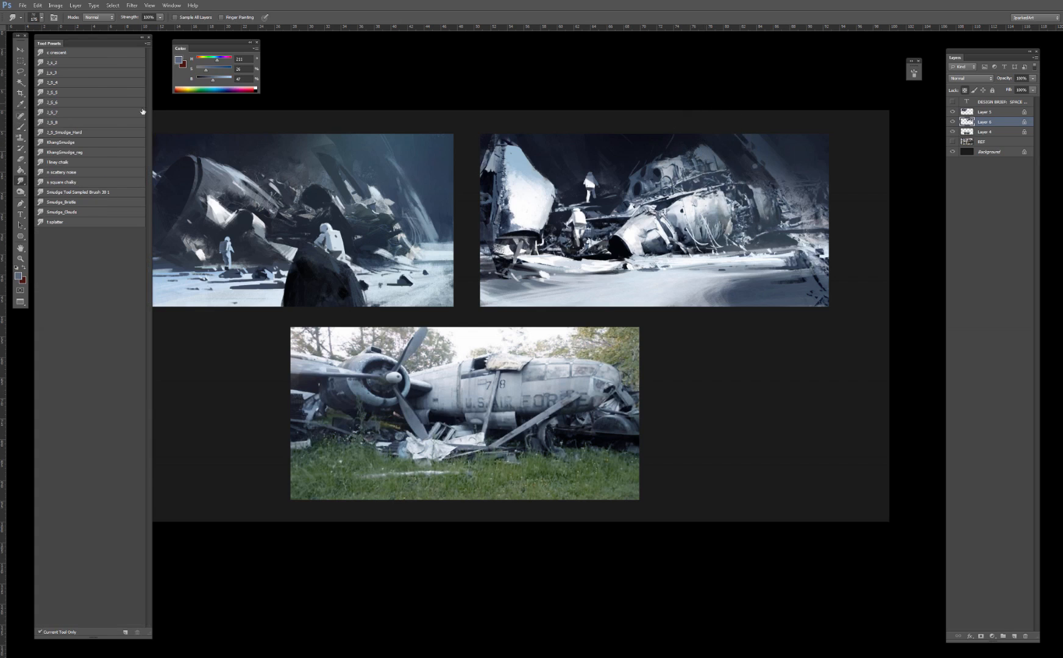
left_click(87, 145)
left_click_drag(514, 148, 550, 181)
Step: Select the crashed bomber photo's layer, choose the _A_texture_08** brush preset and sample the fuselage's light grey
key("v")
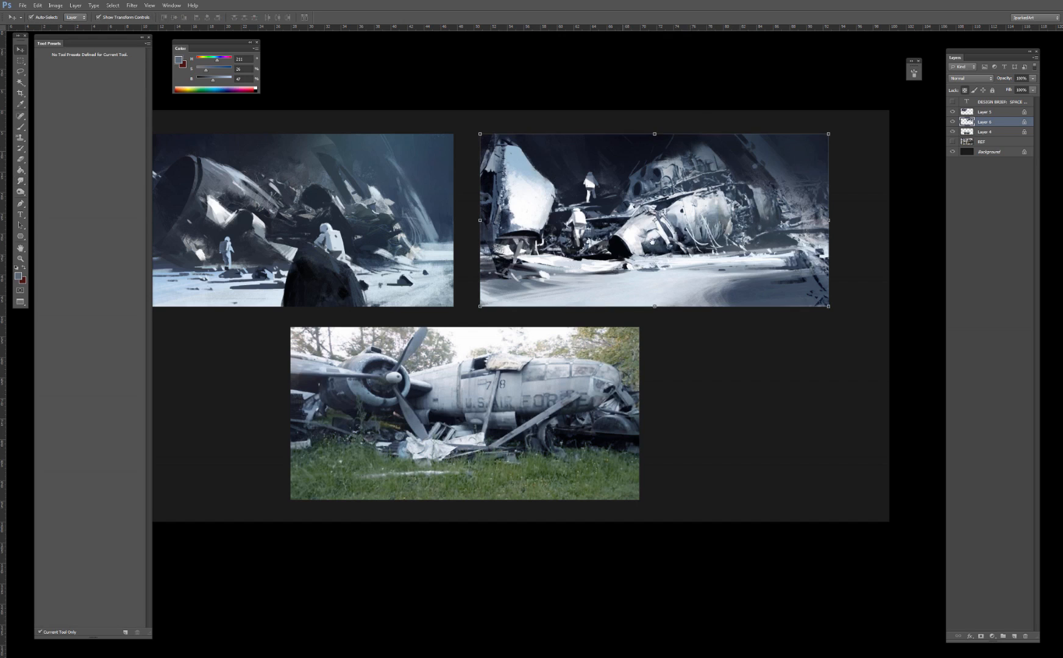
left_click_drag(652, 242, 715, 204)
left_click(602, 350)
key("b")
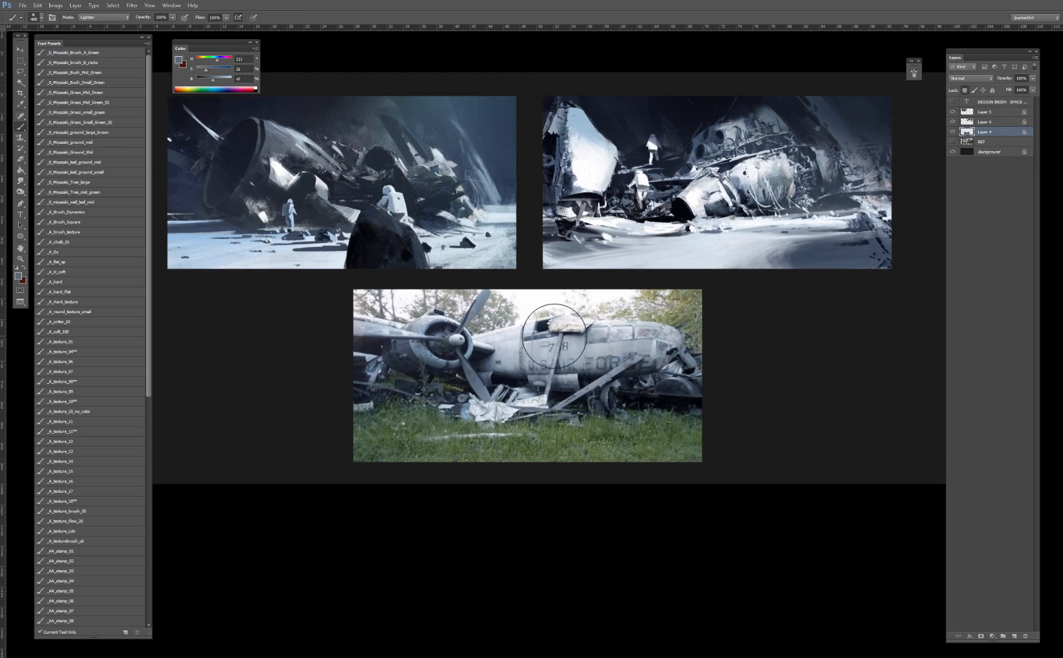
key("bracketleft")
left_click(78, 379)
left_click_drag(503, 361, 527, 347)
left_click(538, 332, "alt")
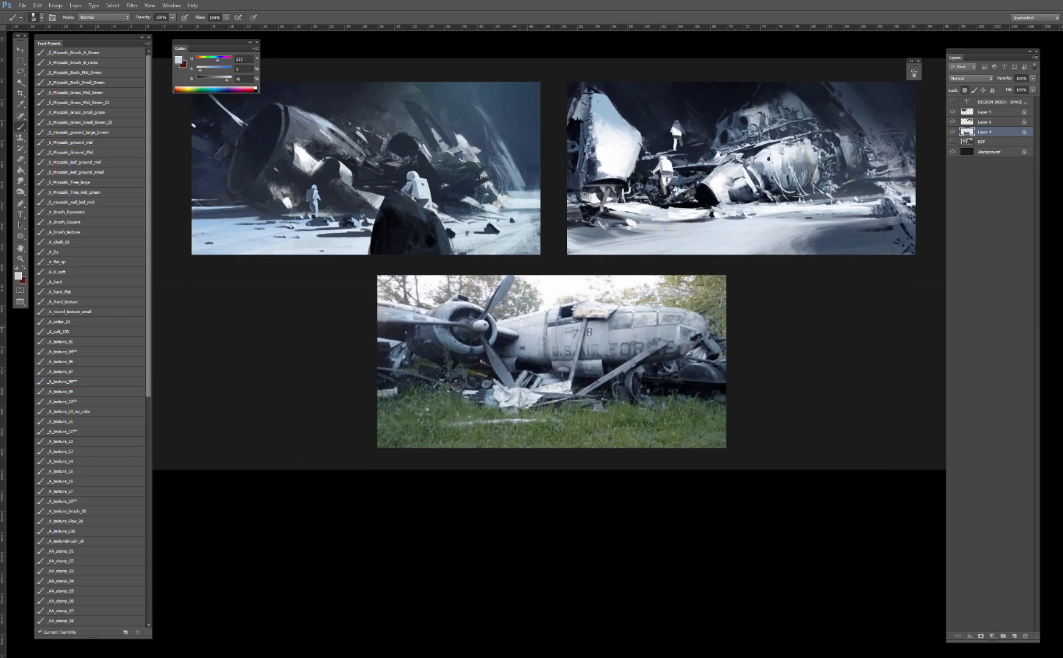
Step: Paint out the propeller hub and upper blade, and cover the photo's trees and sky with sampled dark blue
left_click(453, 320, "alt")
mouse_move(465, 327)
left_mouse_down()
mouse_move(478, 321)
mouse_move(473, 336)
mouse_move(465, 323)
left_mouse_up()
left_click(485, 330, "alt")
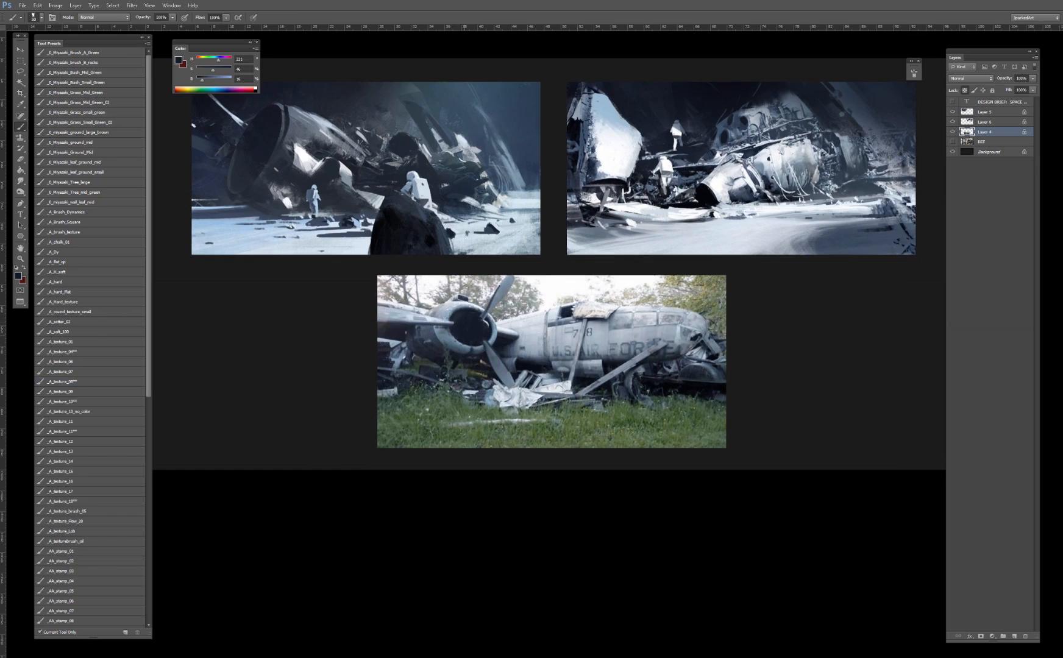
left_click(473, 309, "alt")
left_click_drag(432, 113, 666, 119)
mouse_move(463, 275)
left_mouse_down()
mouse_move(485, 287)
mouse_move(488, 312)
mouse_move(520, 284)
mouse_move(549, 281)
mouse_move(560, 298)
mouse_move(509, 312)
mouse_move(679, 282)
mouse_move(702, 304)
mouse_move(710, 299)
mouse_move(708, 326)
mouse_move(686, 302)
mouse_move(600, 297)
mouse_move(719, 299)
mouse_move(566, 277)
mouse_move(436, 283)
mouse_move(420, 296)
mouse_move(426, 304)
mouse_move(383, 285)
mouse_move(420, 304)
mouse_move(384, 311)
mouse_move(476, 300)
mouse_move(414, 312)
left_mouse_up()
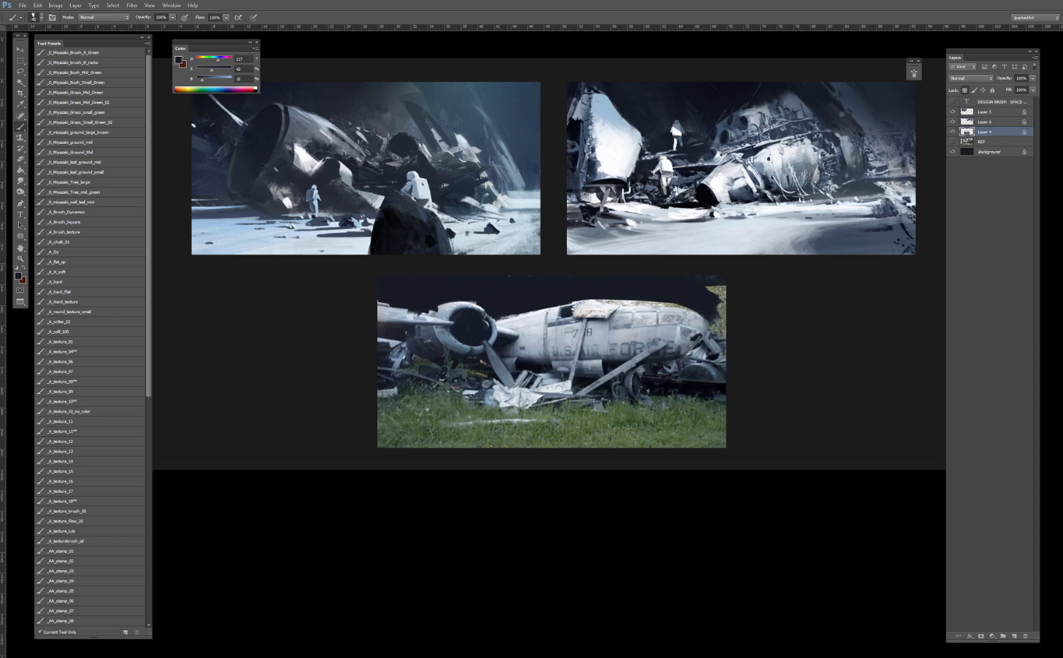
Step: Paint over the bomber's cockpit and reshape the fuselage top with light and dark tones sampled from the plane
left_click(600, 339, "alt")
left_click(558, 312, "alt")
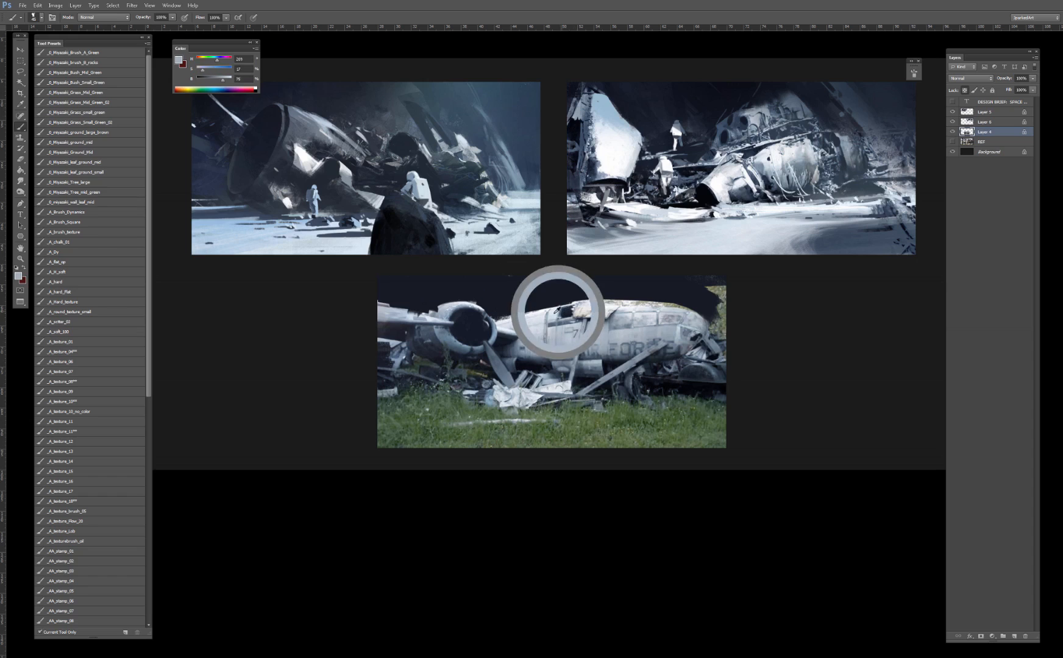
left_click(567, 308, "alt")
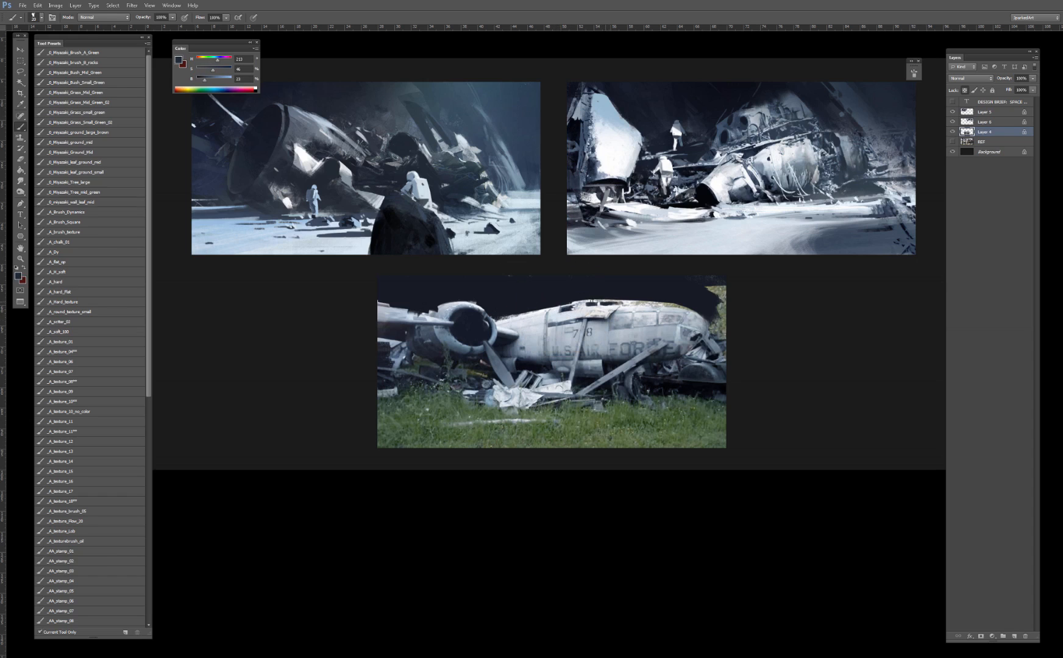
left_click(578, 310, "alt")
left_click(619, 310, "alt")
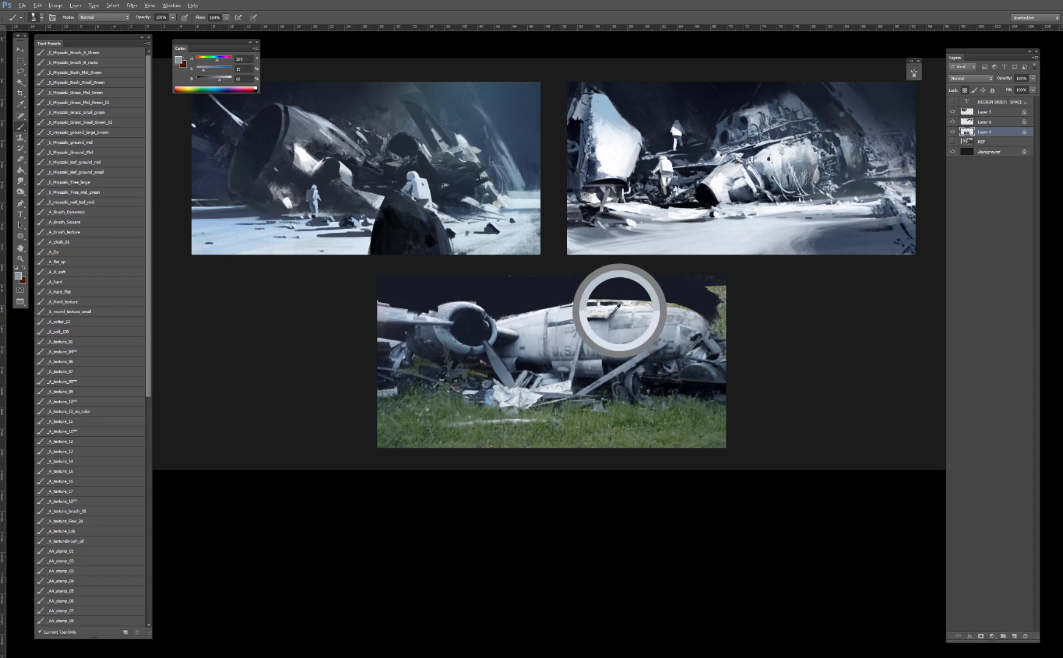
Step: Paint out the markings and lettering on the bomber's fuselage with sampled light blue-greys, enlarging the brush
left_click(607, 330, "alt")
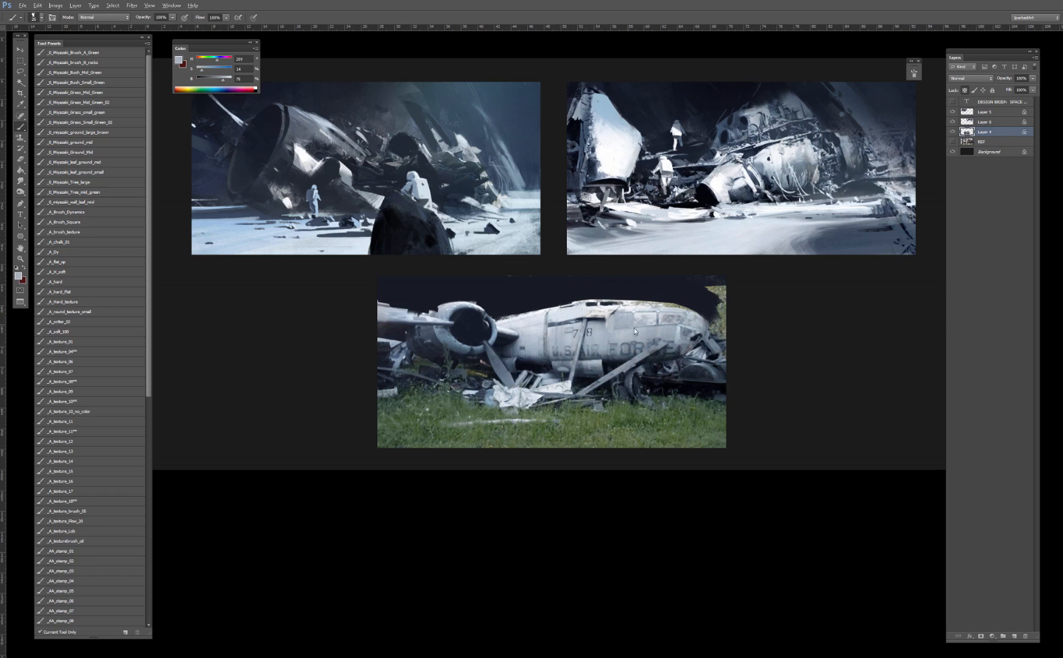
mouse_move(646, 312)
left_mouse_down()
mouse_move(680, 329)
mouse_move(615, 349)
mouse_move(652, 349)
mouse_move(613, 338)
mouse_move(576, 351)
left_mouse_up()
key("bracketright")
key("bracketright")
left_click(623, 340, "alt")
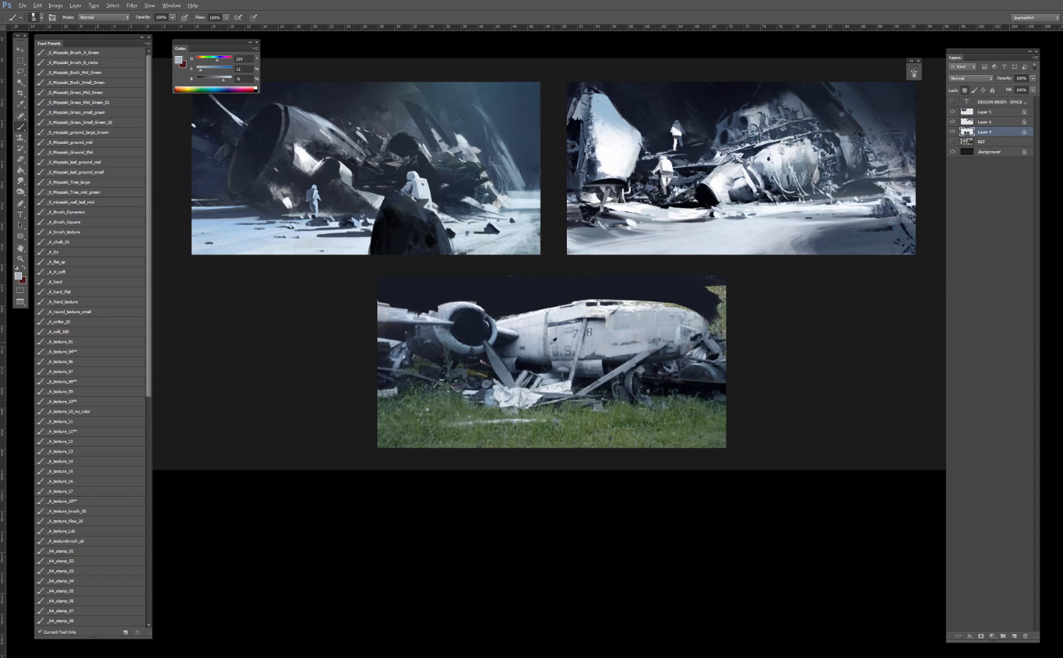
Step: Rework the fuselage edge beside the engine with sampled dark and mid tones, enlarging the brush
left_click(474, 324, "alt")
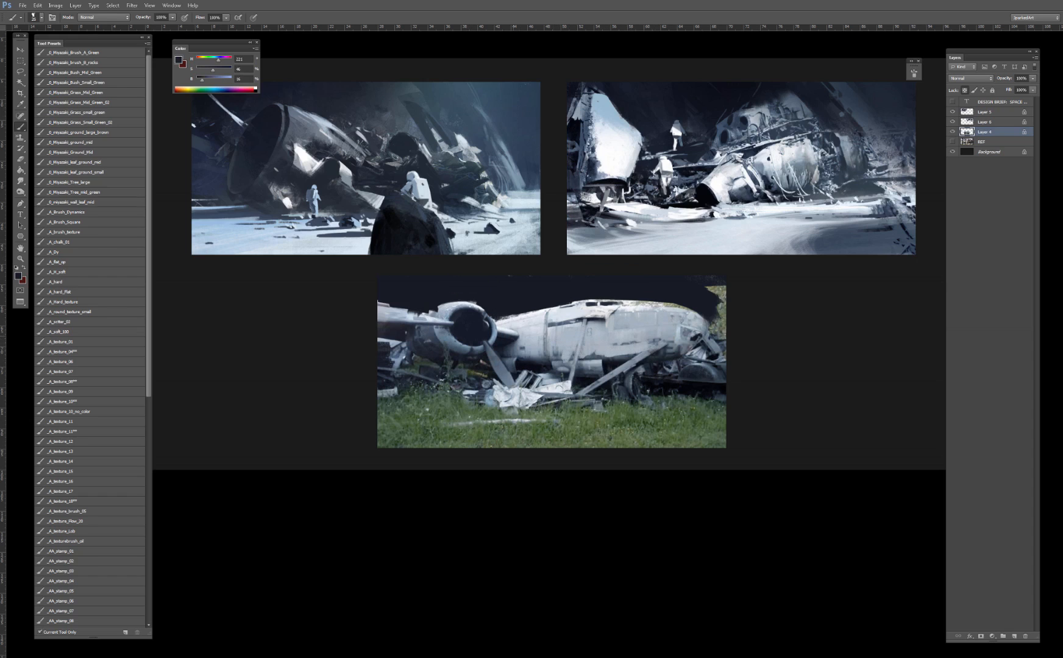
left_click(518, 323, "alt")
mouse_move(541, 311)
left_mouse_down()
mouse_move(493, 312)
mouse_move(513, 315)
left_mouse_up()
left_click(499, 315, "alt")
key("]")
left_click(518, 317, "alt")
key("]")
key("]")
Step: Paint out the foliage and wreckage around the bomber's nose with sampled dark blue
left_click(679, 307, "alt")
mouse_move(681, 304)
left_mouse_down()
mouse_move(665, 304)
mouse_move(721, 335)
mouse_move(709, 352)
mouse_move(721, 347)
mouse_move(683, 362)
mouse_move(717, 373)
left_mouse_up()
left_click(701, 307, "alt")
left_click(669, 383, "alt")
key("bracketright")
mouse_move(529, 369)
left_mouse_down()
mouse_move(700, 233)
mouse_move(704, 216)
left_mouse_up()
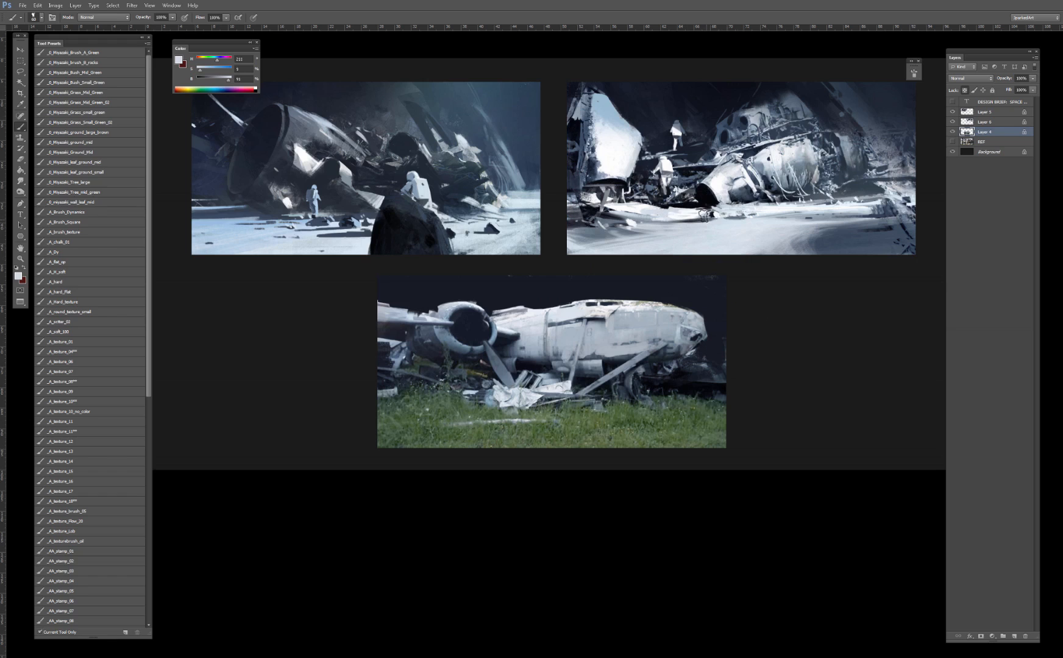
Step: Marquee-select the left painting's snowy foreground and copy it from Layer 5 to a new layer
left_click(985, 122)
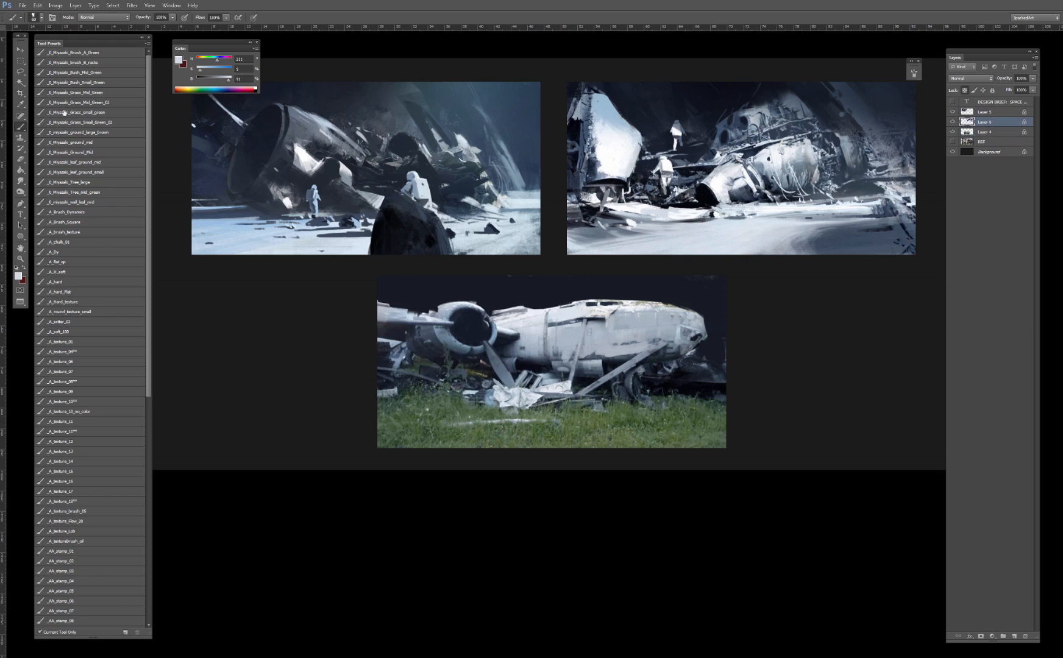
left_click(21, 60)
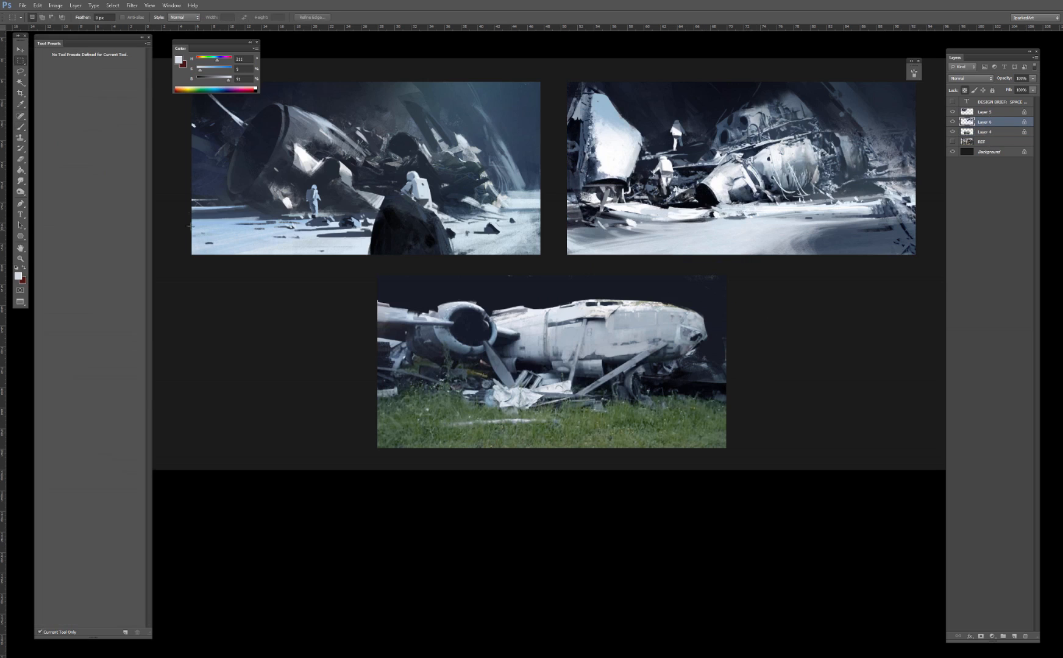
mouse_move(186, 209)
left_mouse_down()
mouse_move(316, 262)
mouse_move(372, 256)
left_mouse_up()
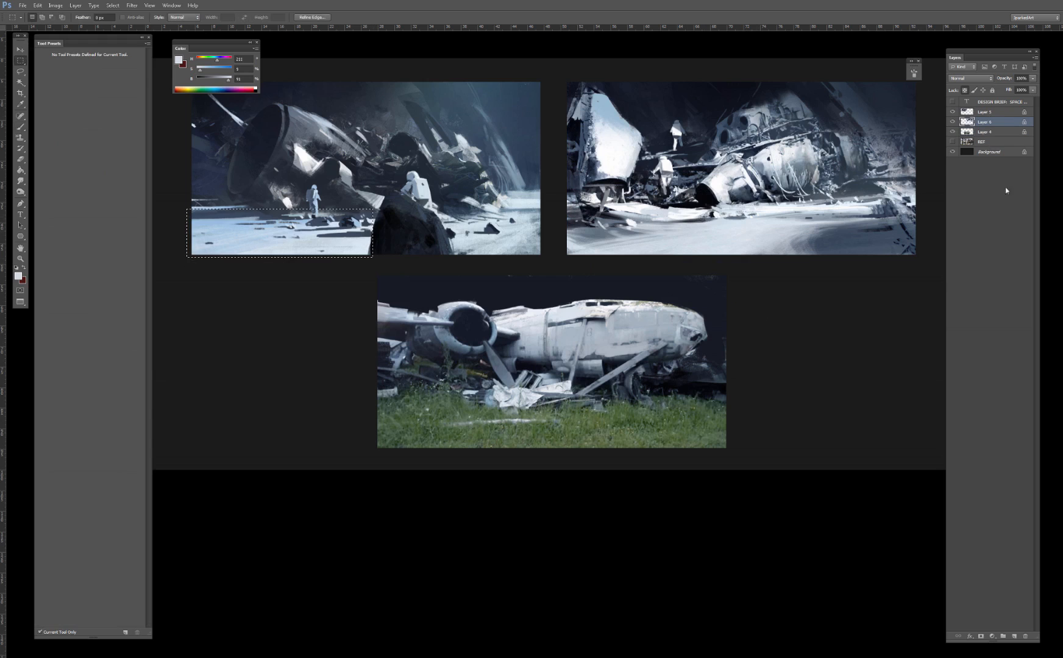
left_click(993, 113)
key("ctrl+j")
Step: Move the copied snow strip onto the bomber photo's grass and stretch it wider
key("v")
left_click_drag(279, 233, 458, 426)
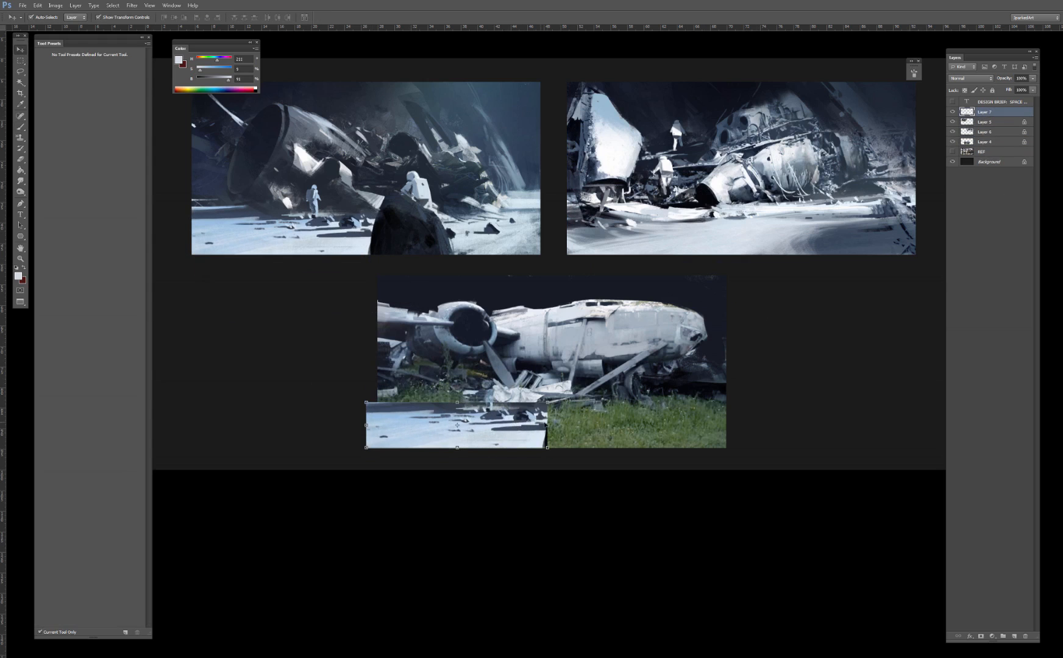
left_click_drag(546, 425, 624, 425)
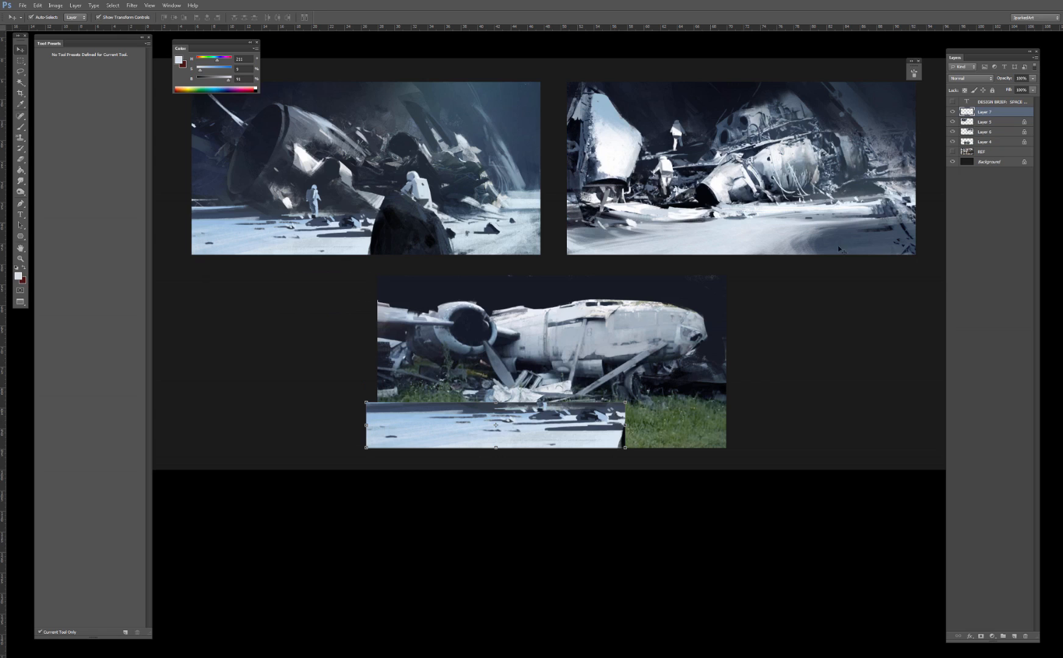
Step: Put the snow layer directly above the bomber photo's layer, clip it to that layer and stretch the strip further right
left_click_drag(991, 111, 988, 136)
left_click(988, 136, "alt")
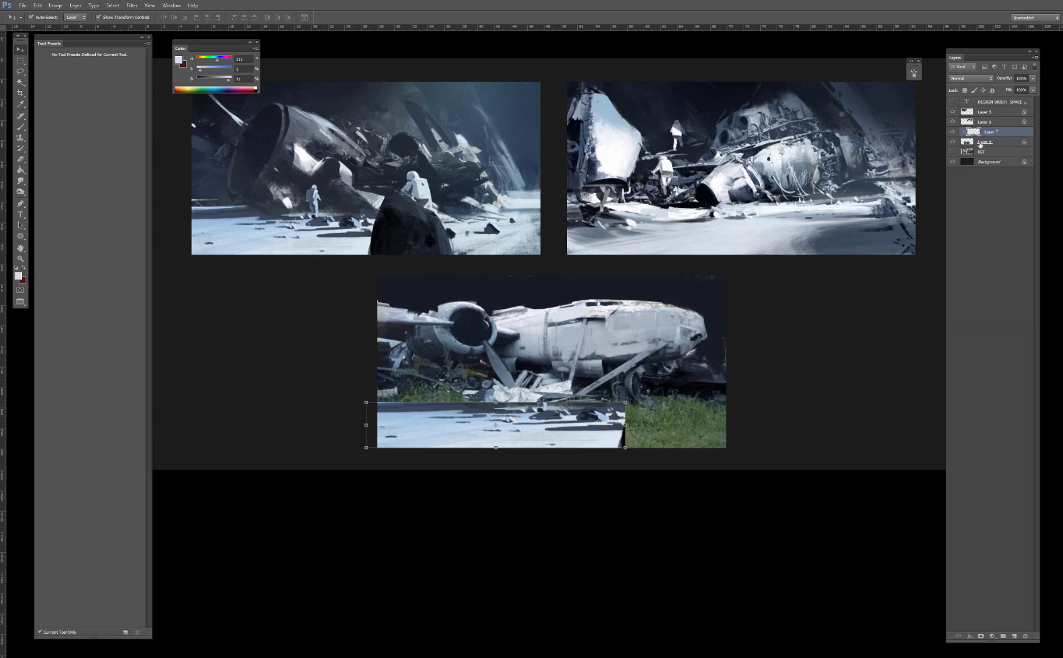
key("b")
key("v")
left_click_drag(625, 426, 688, 426)
key("Return")
Step: Cover the grass above the left part of the snow strip with dark blue-greys sampled from the scene
key("b")
left_click(436, 408, "alt")
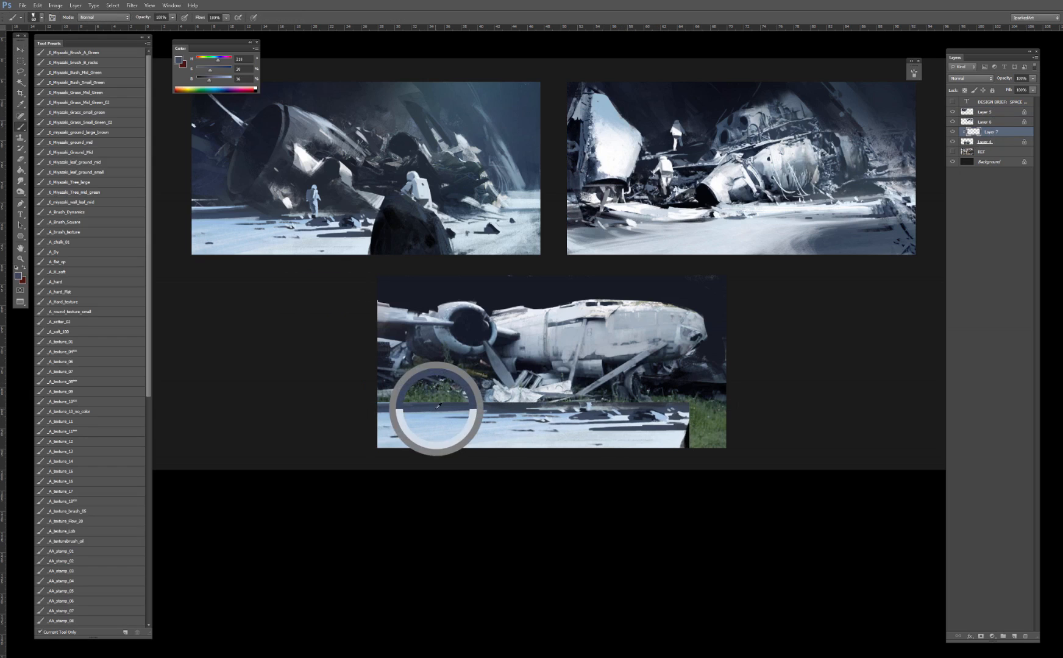
left_click_drag(453, 401, 379, 399)
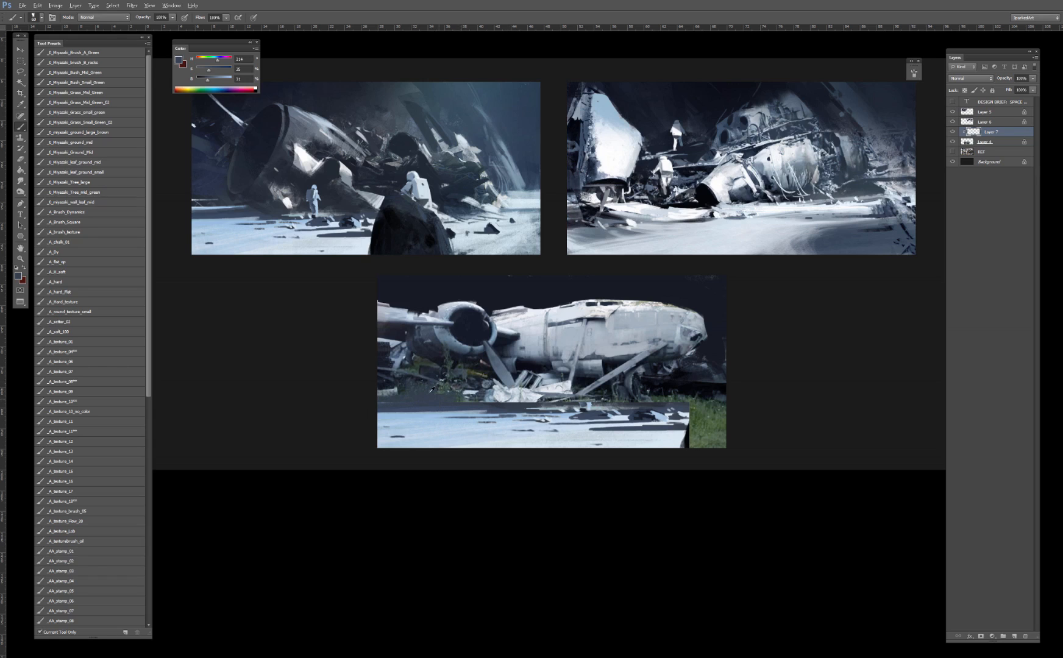
left_click(413, 358, "alt")
left_click(442, 360, "alt")
Step: Use a hard smudge preset to drag the snow strip across the remaining grass to the bomber image's right edge
left_click(659, 434, "alt")
key("r")
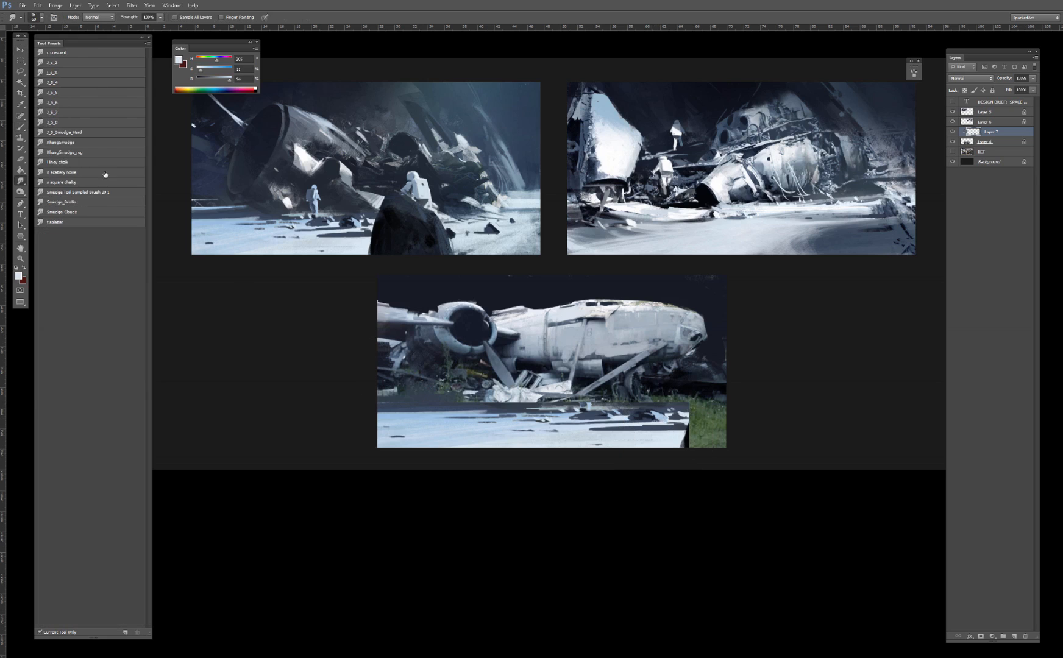
left_click(80, 131)
left_click_drag(675, 433, 817, 437)
key("ctrl+z")
key("ctrl+z")
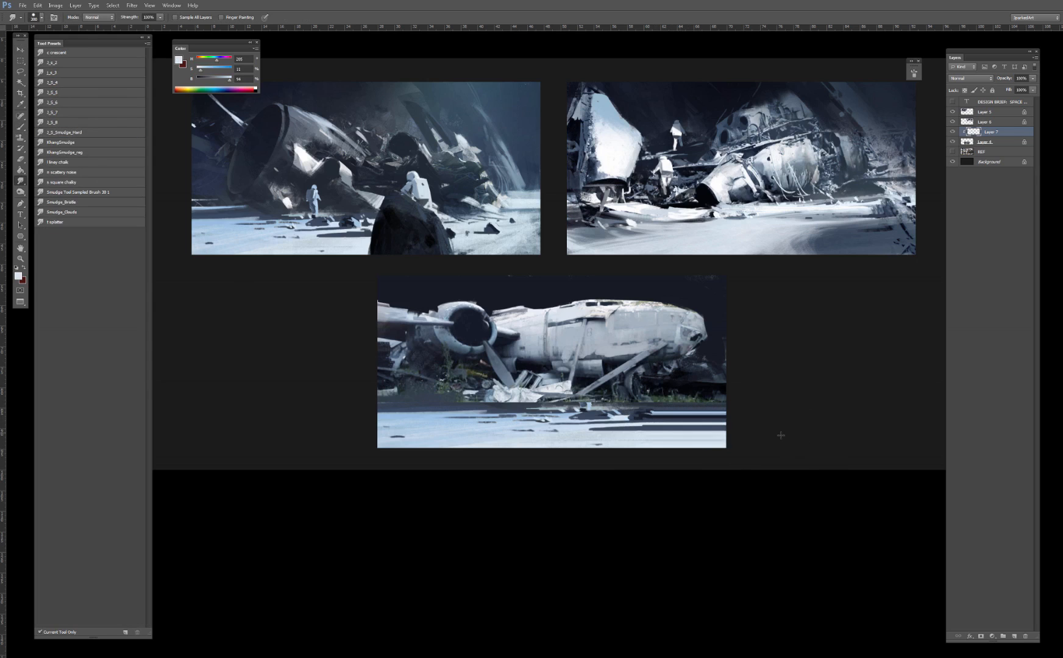
Step: Paint over the smudged streaks in the bomber image's snow with sampled snow colour and a smaller brush
key("b")
left_click(644, 435, "alt")
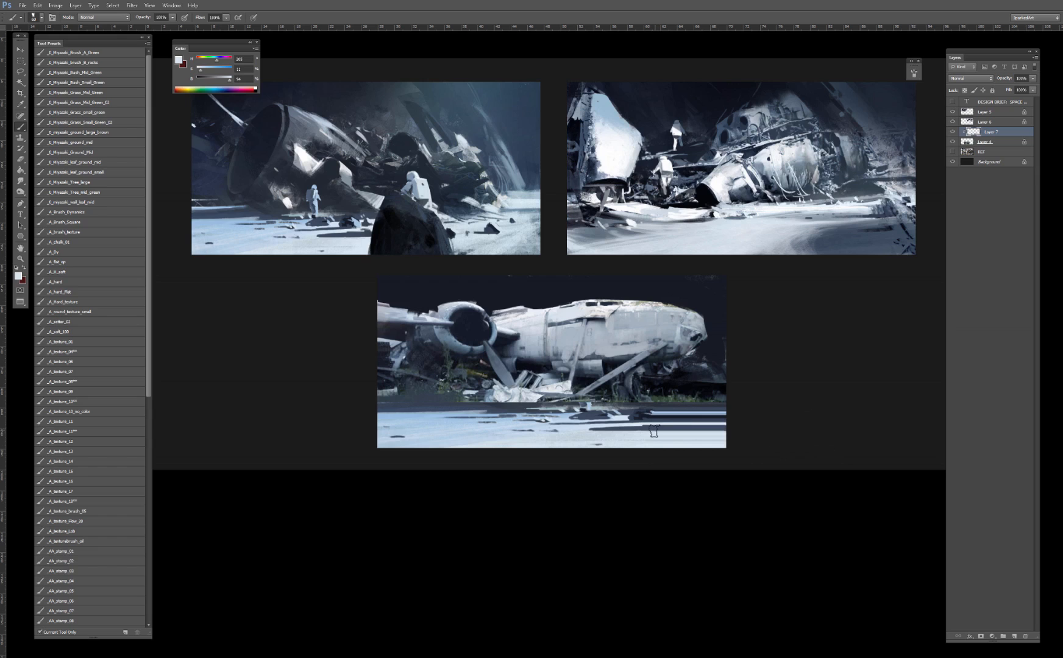
left_click(648, 433, "alt")
key("bracketleft")
key("bracketleft")
mouse_move(591, 416)
left_mouse_down()
mouse_move(718, 415)
mouse_move(587, 418)
left_mouse_up()
mouse_move(729, 413)
left_mouse_down()
mouse_move(589, 407)
mouse_move(682, 410)
left_mouse_up()
Step: Paint a diagonal strut below the bomber's nose and cover the grass around it with sampled dark tones
key("bracketleft")
mouse_move(589, 399)
left_mouse_down()
mouse_move(669, 406)
mouse_move(635, 401)
mouse_move(631, 374)
mouse_move(670, 412)
left_mouse_up()
left_click_drag(637, 368, 709, 400)
left_click(704, 379, "alt")
key("bracketleft")
mouse_move(615, 391)
left_mouse_down()
mouse_move(633, 399)
mouse_move(622, 401)
left_mouse_up()
left_click(597, 390, "alt")
Step: Brush a sampled light blue over the dark upper edge of the snow below the bomber's engine
left_click(486, 368, "alt")
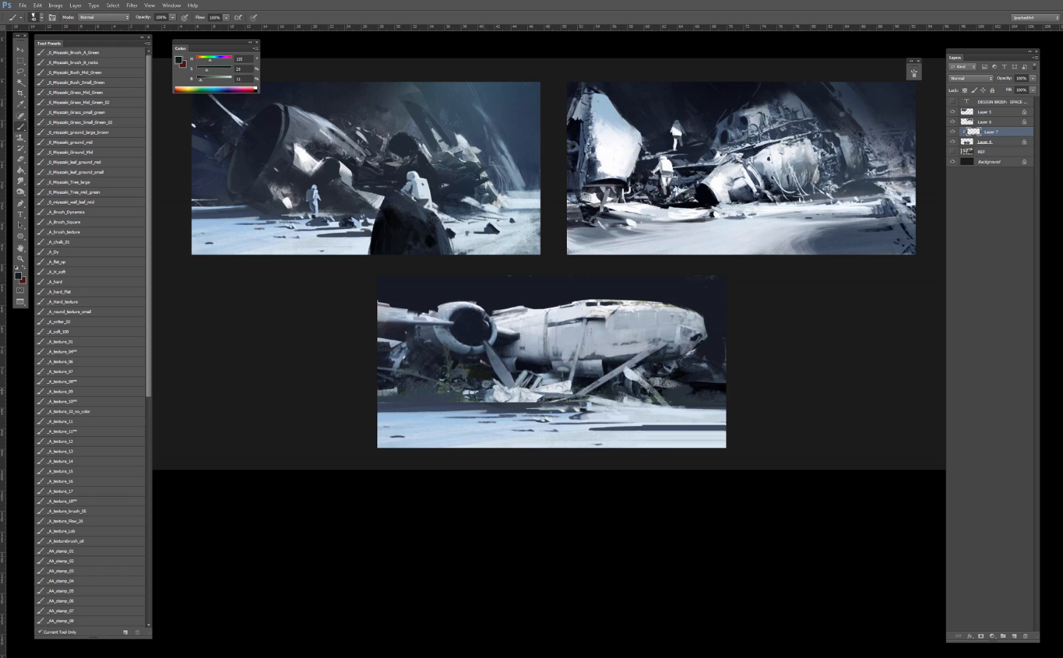
left_click(465, 403, "alt")
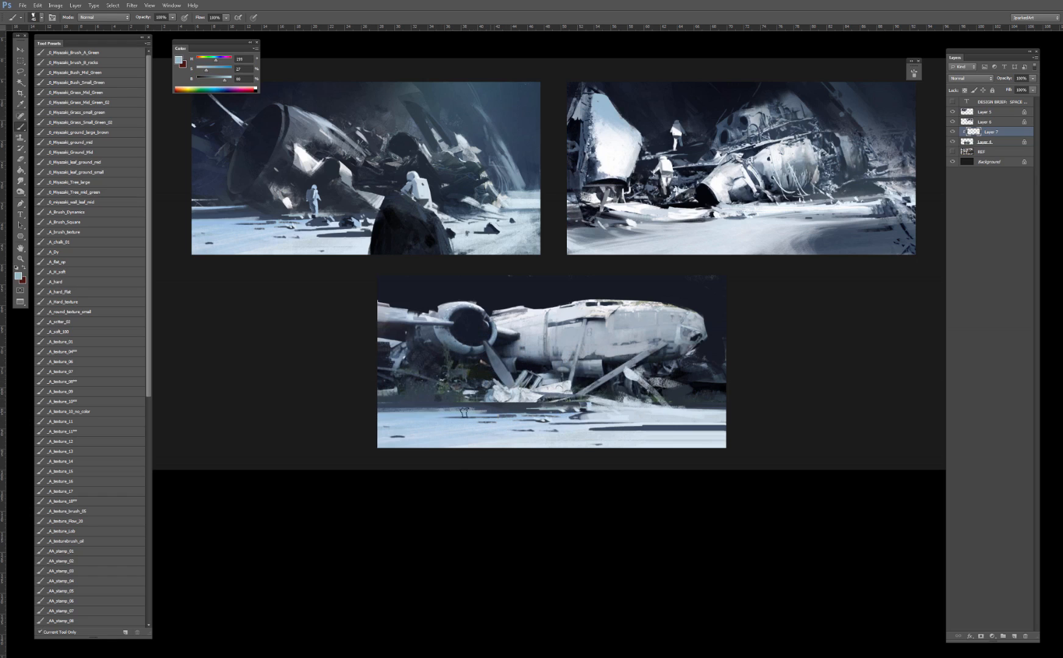
left_click_drag(464, 412, 516, 407)
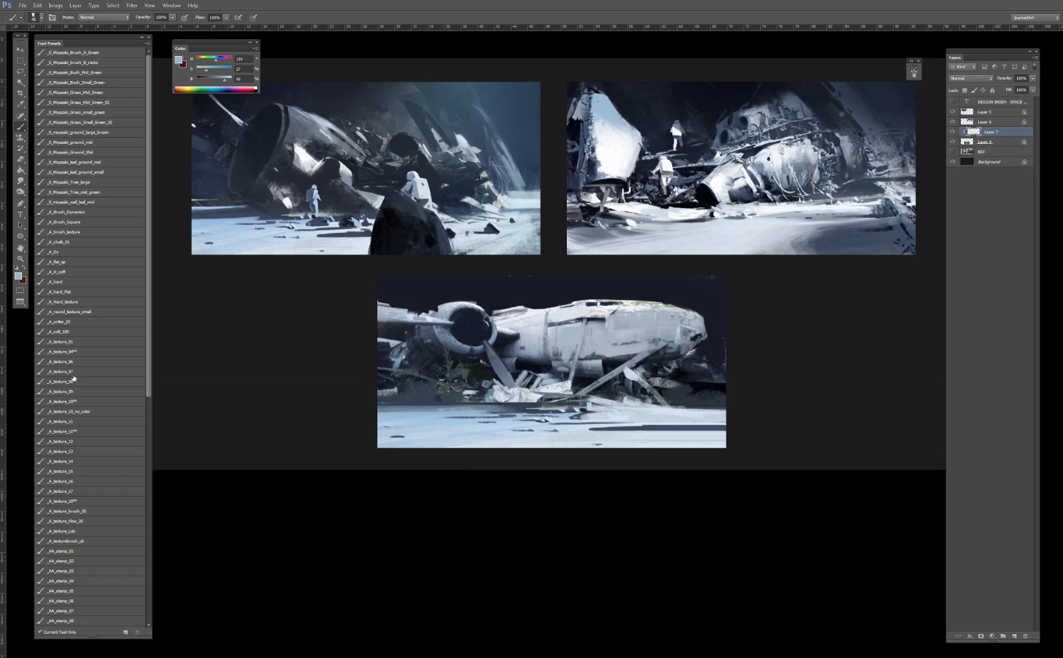
Step: Choose the _A_texture_06 brush preset and blend the snow's left edge into the debris with a sampled snow tone
left_click(73, 380)
left_click(72, 362)
left_click(426, 414, "alt")
mouse_move(436, 411)
left_mouse_down()
mouse_move(485, 409)
mouse_move(354, 408)
mouse_move(467, 399)
mouse_move(380, 399)
left_mouse_up()
key("bracketleft")
mouse_move(452, 411)
left_mouse_down()
mouse_move(539, 407)
mouse_move(443, 409)
mouse_move(493, 405)
left_mouse_up()
key("bracketleft")
left_click_drag(386, 401, 467, 401)
key("bracketright")
key("bracketright")
Step: Cover the grass below the bomber's engine with a sampled dark tone and soften the long dark streak in the snow with sampled tones
left_click(476, 375, "alt")
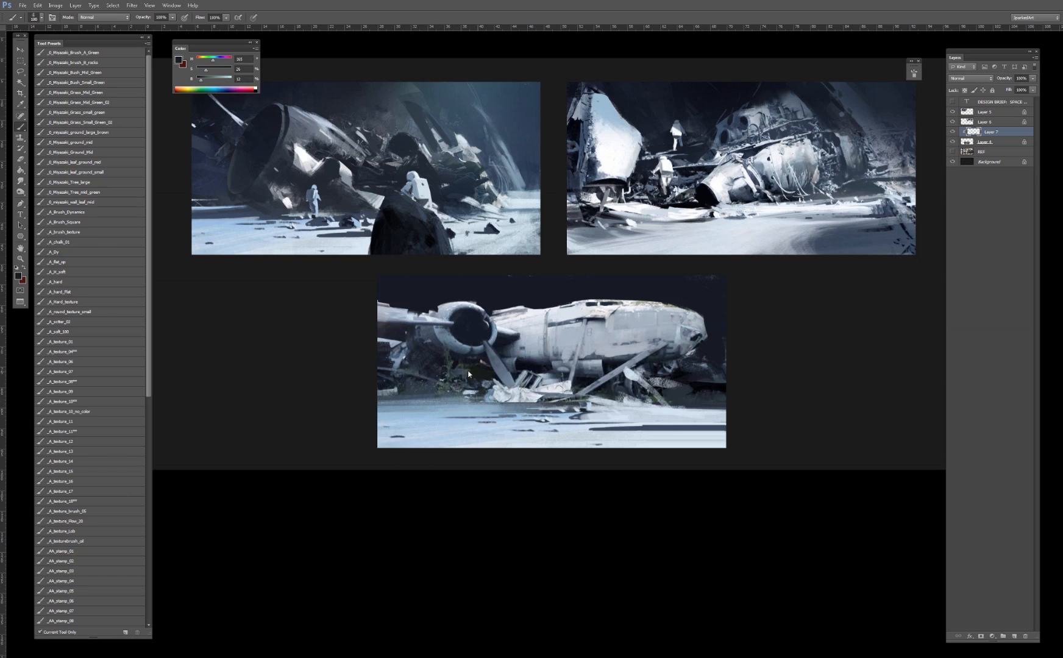
mouse_move(420, 390)
left_mouse_down()
mouse_move(433, 382)
mouse_move(425, 364)
left_mouse_up()
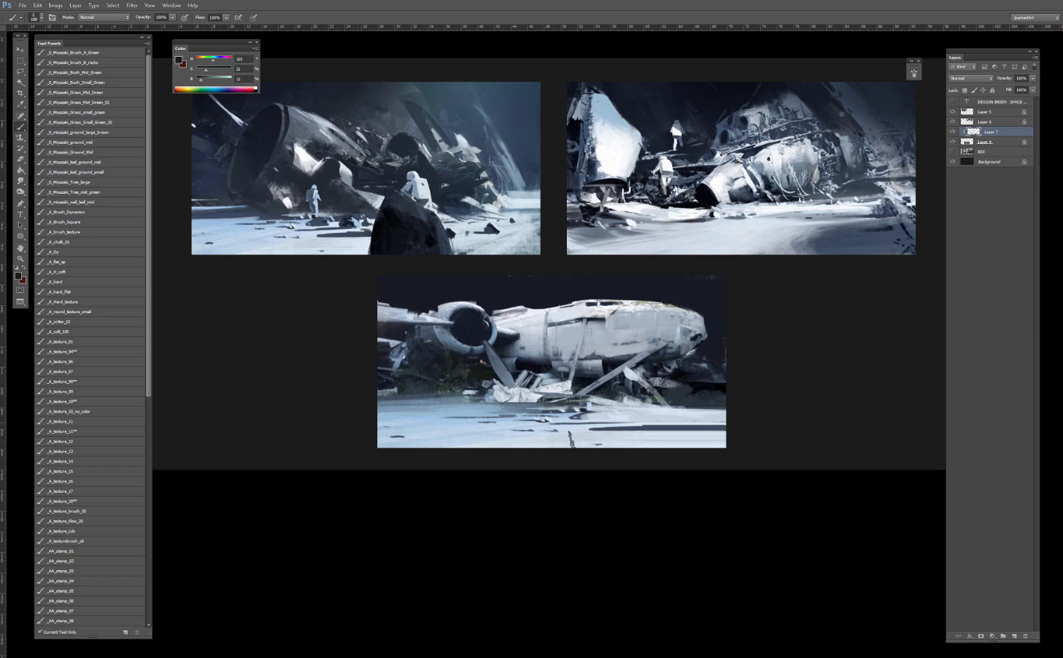
left_click(582, 436, "alt")
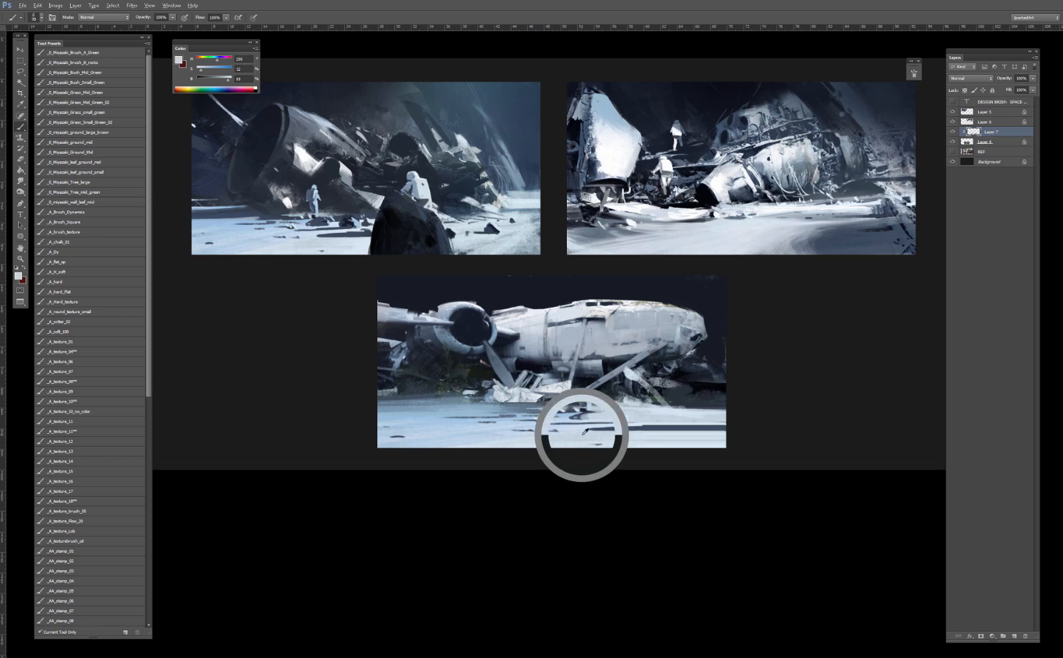
left_click(665, 425, "alt")
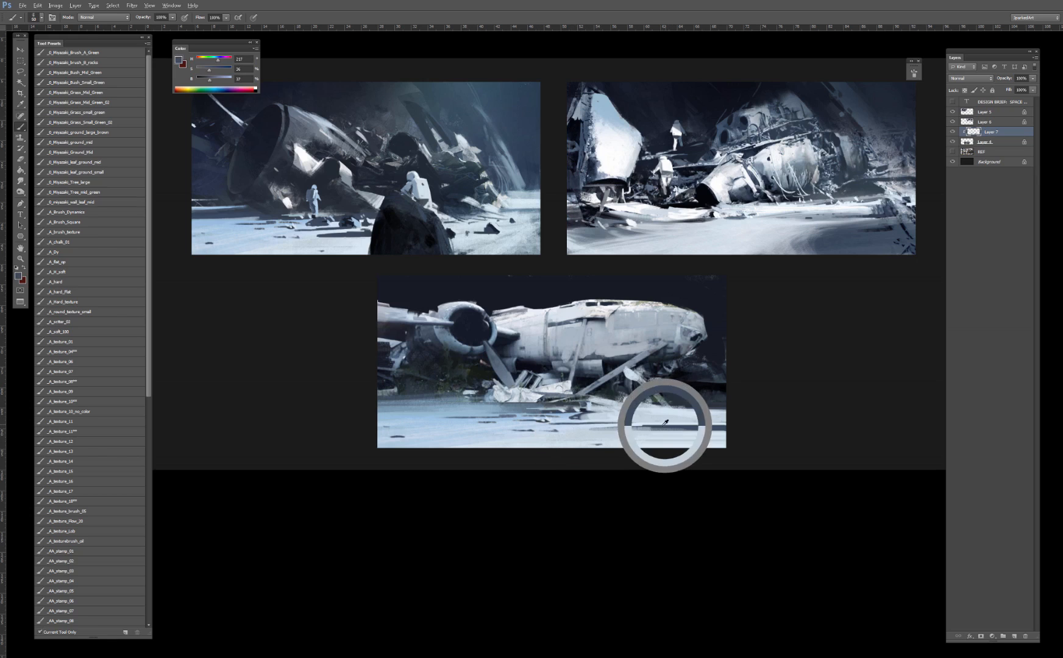
key("bracketleft")
left_click_drag(673, 429, 590, 429)
left_click(577, 442, "alt")
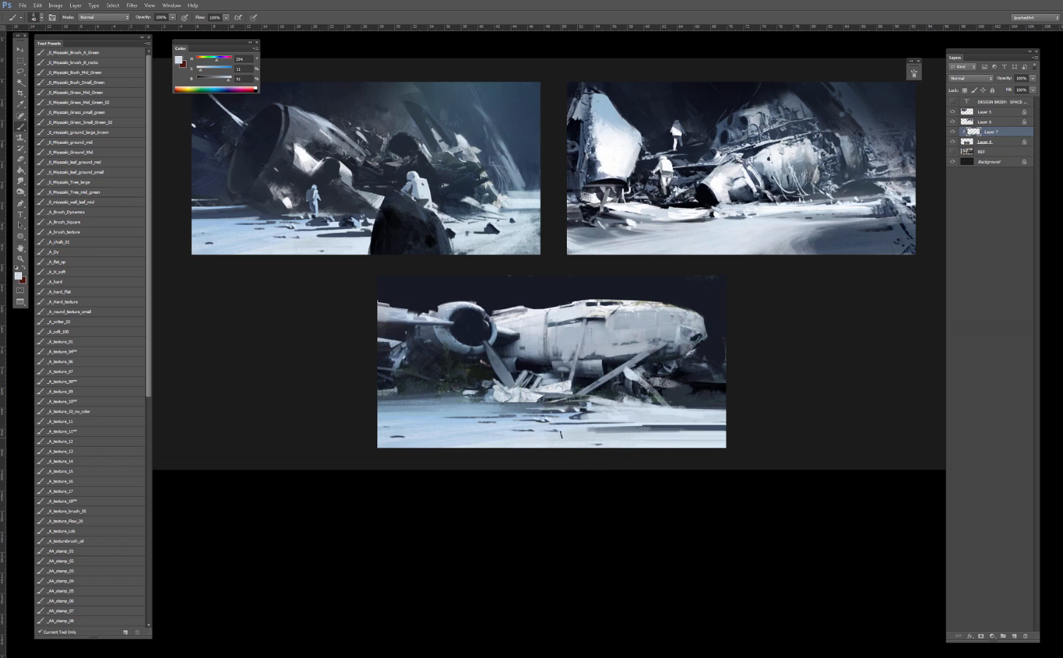
Step: Touch up the debris around the propeller blade and under the fuselage with sampled snow and dark tones
left_click(506, 407, "alt")
left_click(489, 376, "alt")
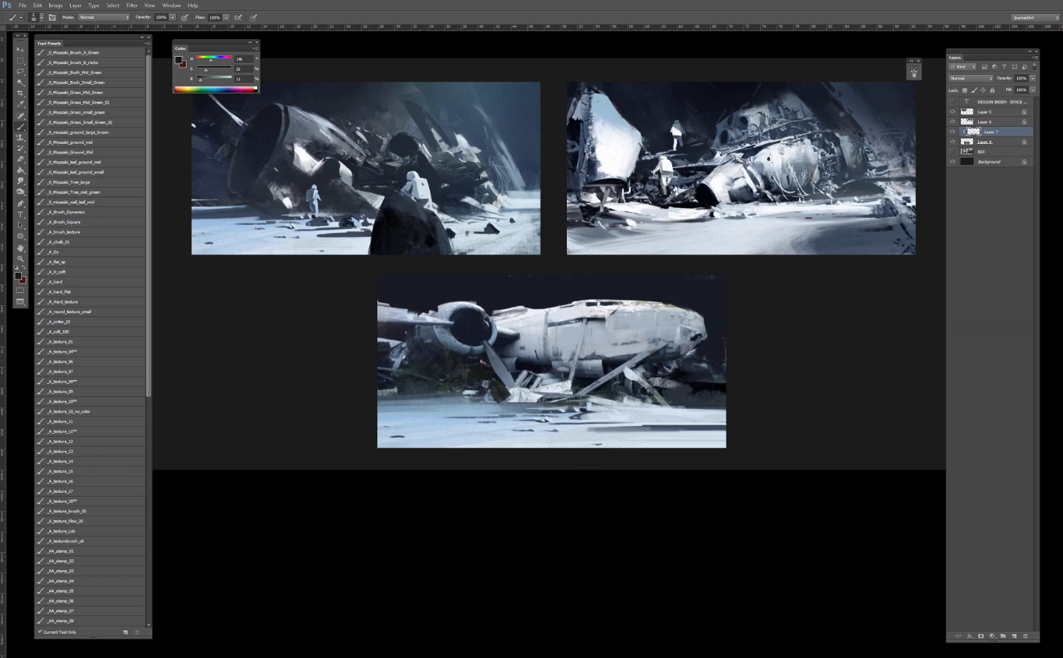
left_click(609, 365, "alt")
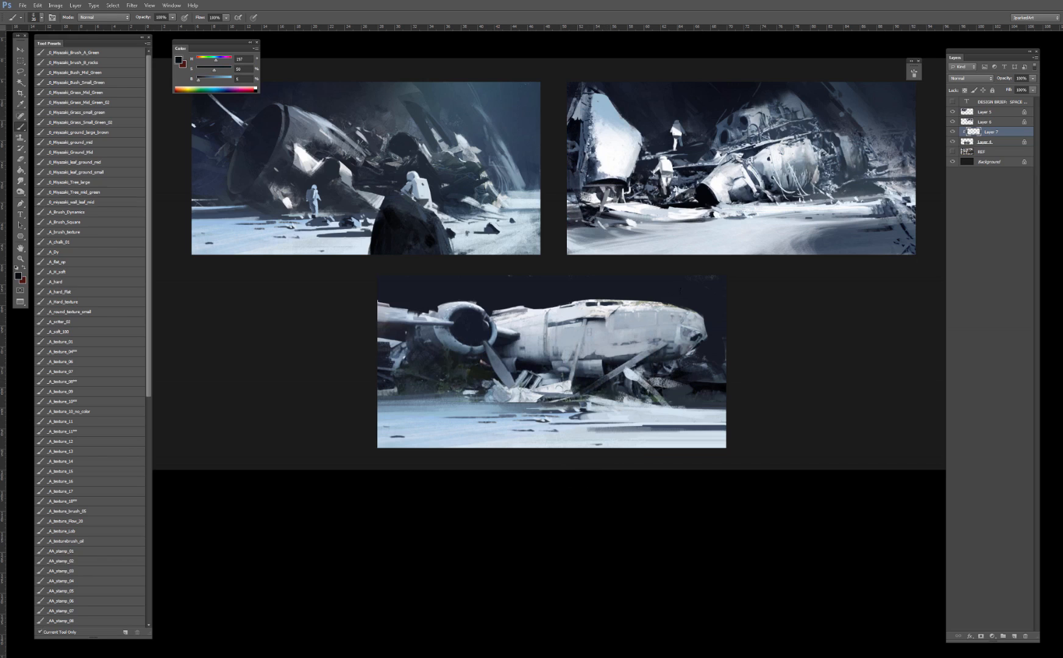
Step: Repaint the bomber's upper fuselage edge and cockpit windows with sampled grey and near-white hull tones
left_click(529, 312, "alt")
left_click(585, 304, "alt")
left_click(607, 303, "alt")
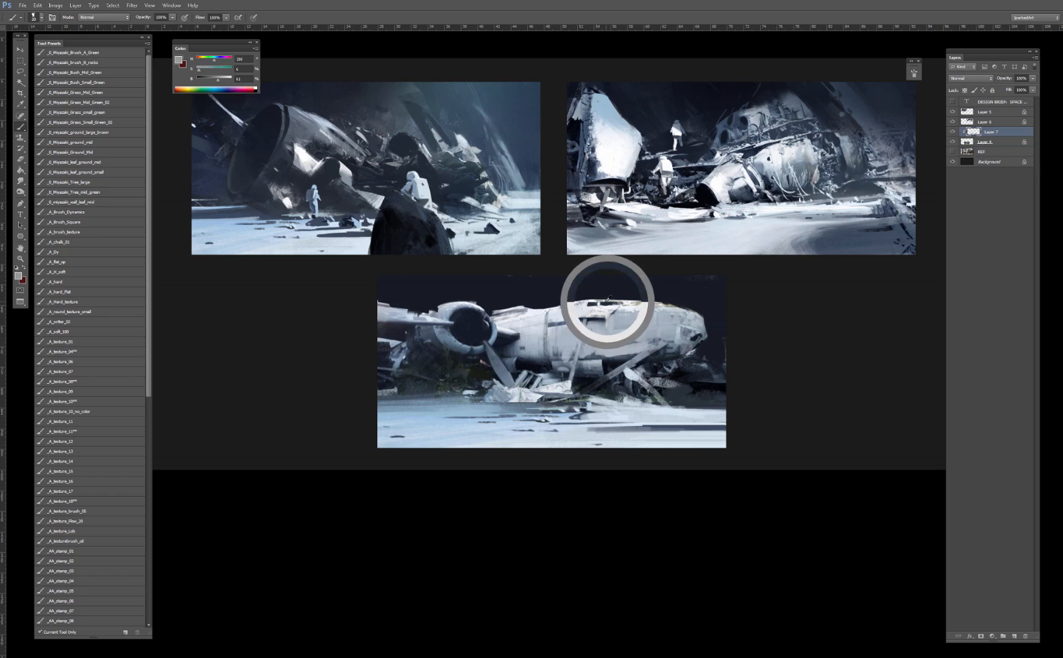
left_click(612, 306, "alt")
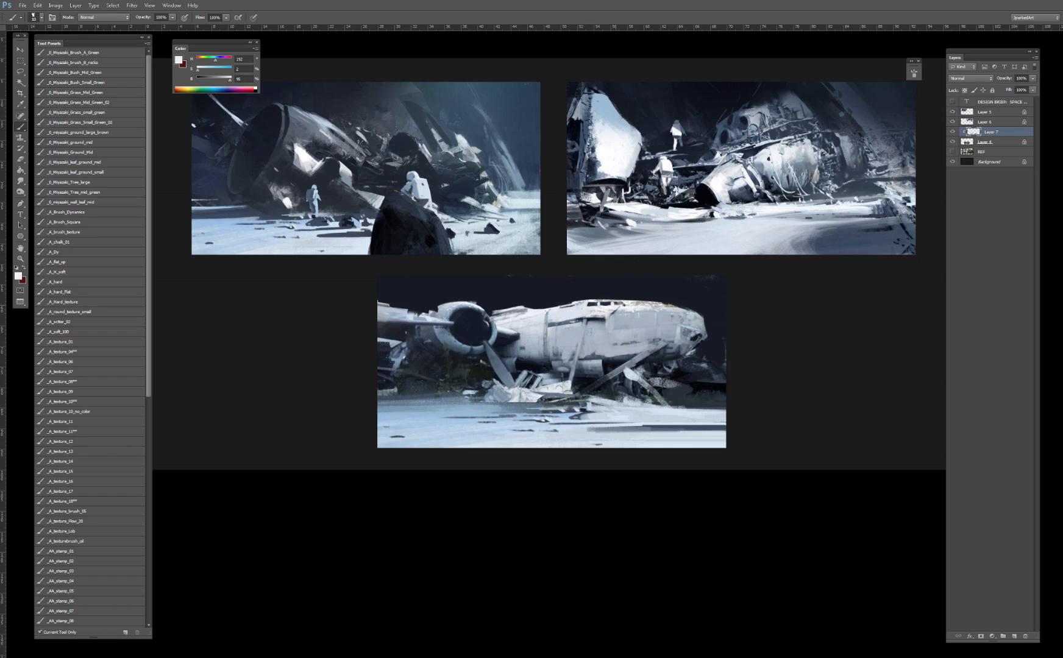
left_click(603, 315, "alt")
left_click(566, 316, "alt")
Step: Paint a dark opening and seam down the middle of the bomber's fuselage with a sampled near-black and a smaller brush
left_click(535, 347, "alt")
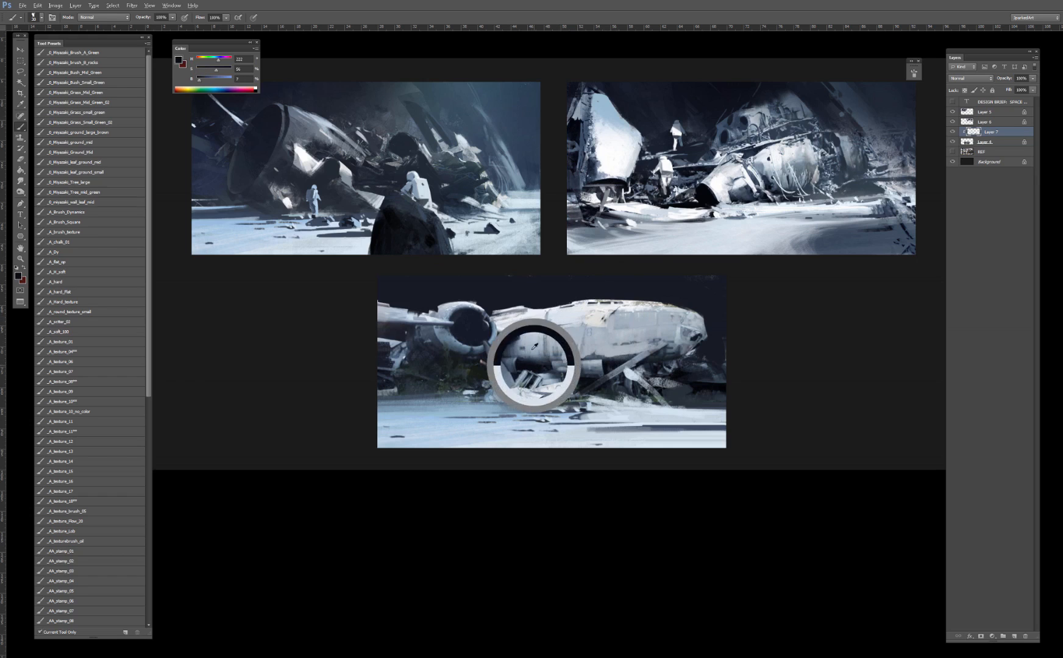
key("bracketleft")
key("bracketleft")
key("bracketleft")
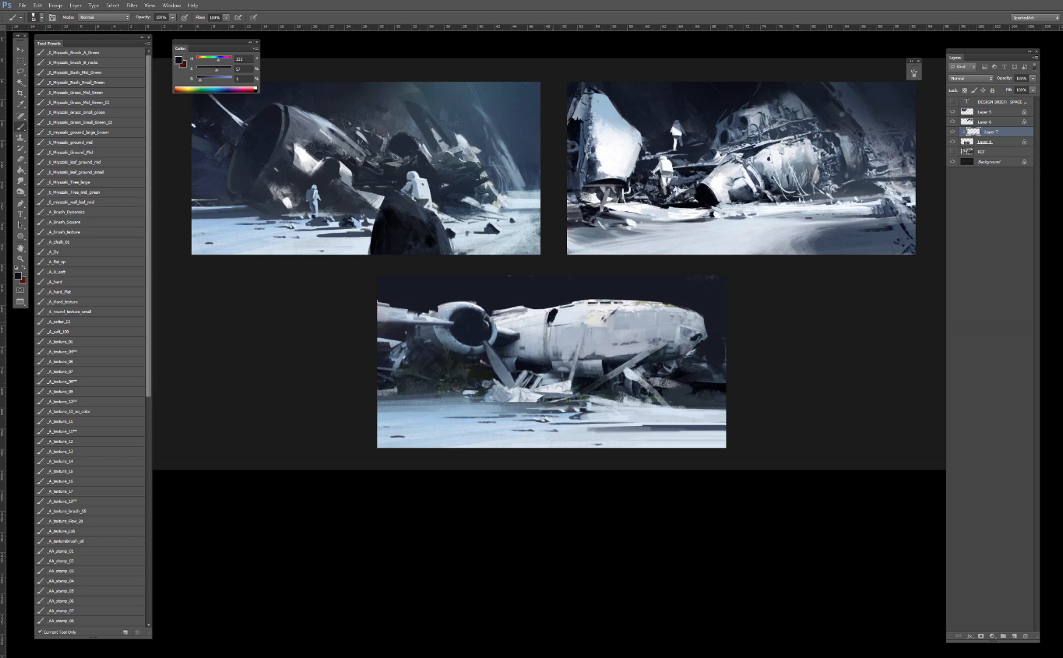
left_click_drag(548, 334, 550, 347)
Step: Paint out the lower propeller blade and rework the area beside the engine with sampled hull and dark tones
left_click(507, 343, "alt")
left_click(491, 347, "alt")
left_click(486, 335, "alt")
left_click(504, 365, "alt")
left_click(493, 372, "alt")
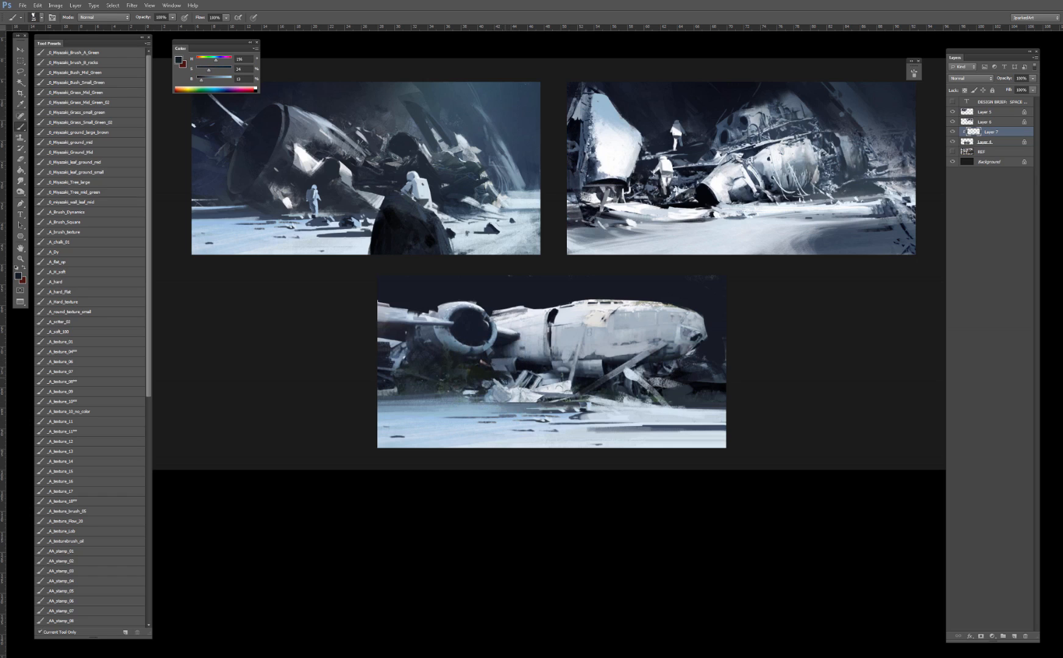
left_click(490, 372, "alt")
Step: Add crossing light struts beneath the bomber's nose and a thin spike at the nose tip with sampled tones
left_click(630, 370, "alt")
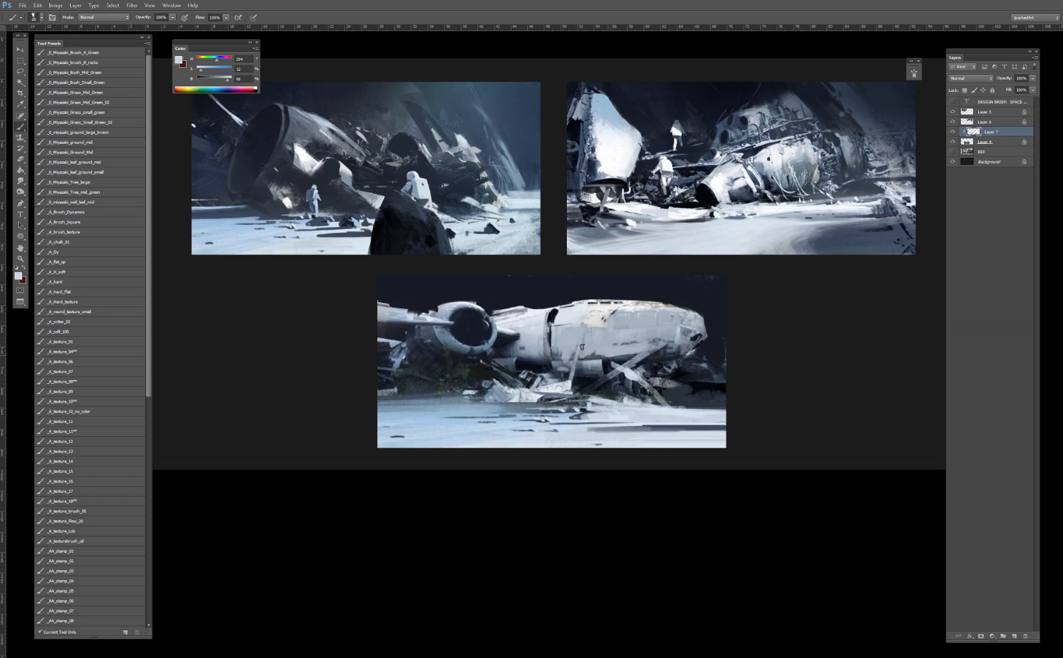
left_click(395, 312, "alt")
left_click(695, 322, "alt")
left_click(715, 329, "alt")
Step: Try a light turret shape on top of the bomber's fuselage with sampled hull tones and undo it
left_click(666, 307, "alt")
left_click(580, 308, "alt")
key("bracketright")
mouse_move(584, 299)
left_mouse_down()
mouse_move(595, 294)
mouse_move(566, 300)
left_mouse_up()
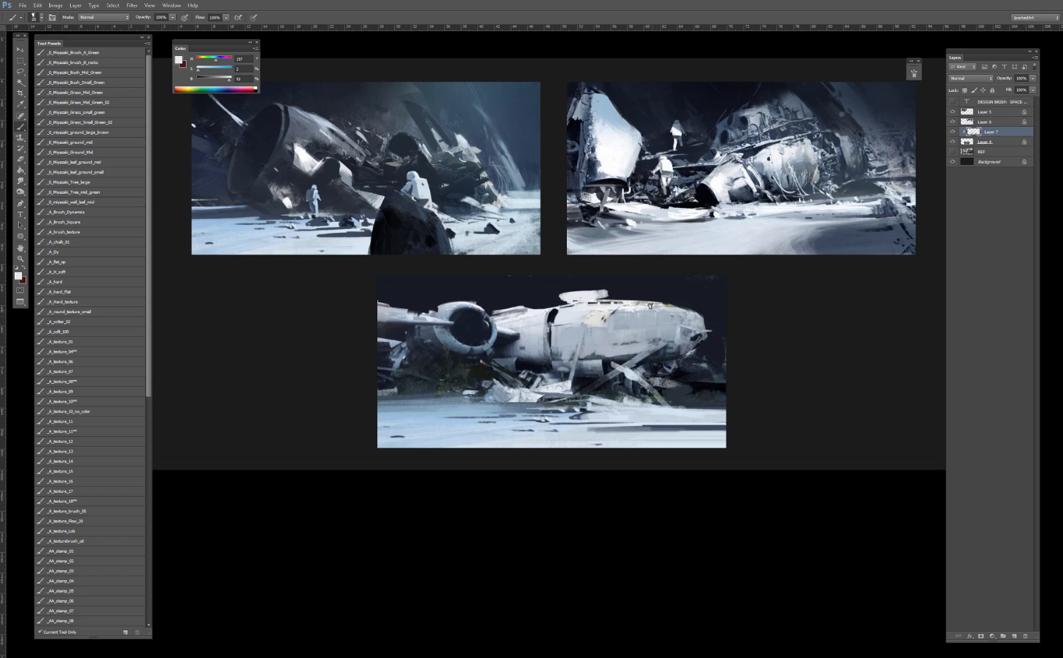
key("ctrl+z")
Step: Reshape the fuselage's upper edge between the engine and the cockpit windows into a smoother slope with sampled light and grey-blue tones
left_click(517, 307, "alt")
mouse_move(515, 303)
left_mouse_down()
mouse_move(531, 305)
mouse_move(521, 301)
left_mouse_up()
left_click(486, 309, "alt")
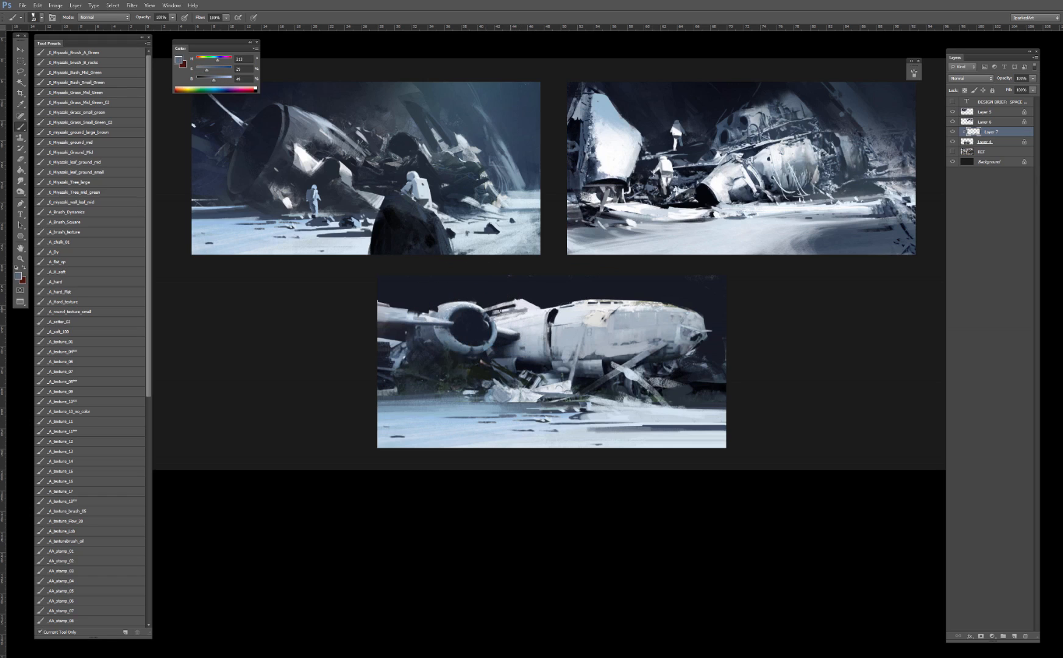
left_click(510, 303, "alt")
left_click(539, 306, "alt")
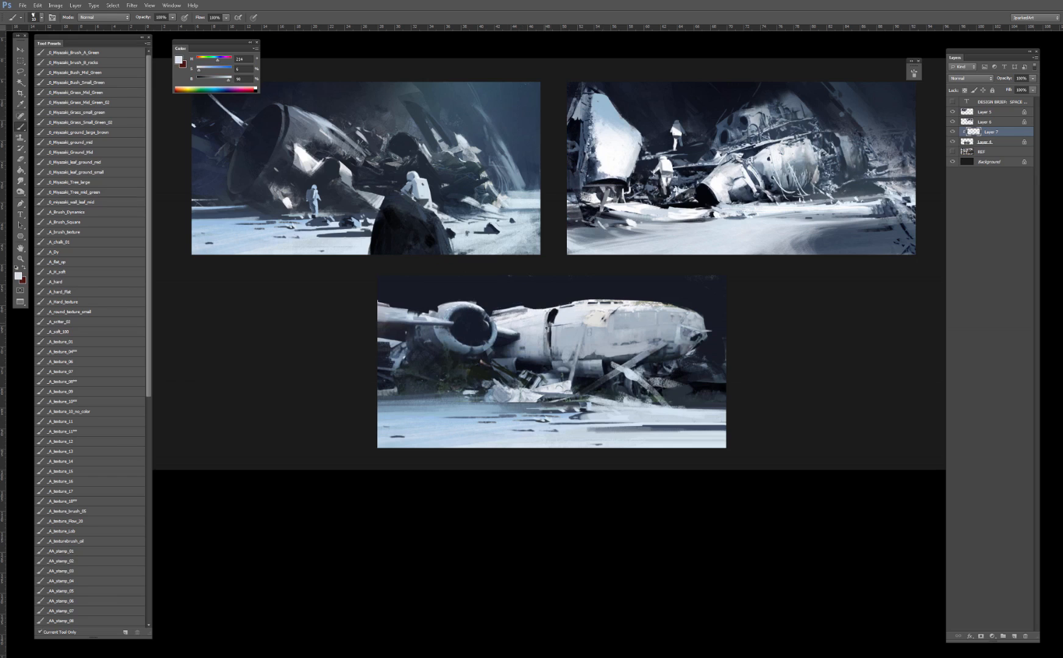
left_click(531, 313, "alt")
left_click(515, 307, "alt")
left_click(498, 324, "alt")
left_click_drag(495, 318, 525, 312)
left_click(591, 314, "alt")
Step: Break up the debris edge and the snow below the fuselage with sampled snow and dark tones and a smaller brush
left_click(527, 391, "alt")
left_click(510, 406, "alt")
left_click(491, 373, "alt")
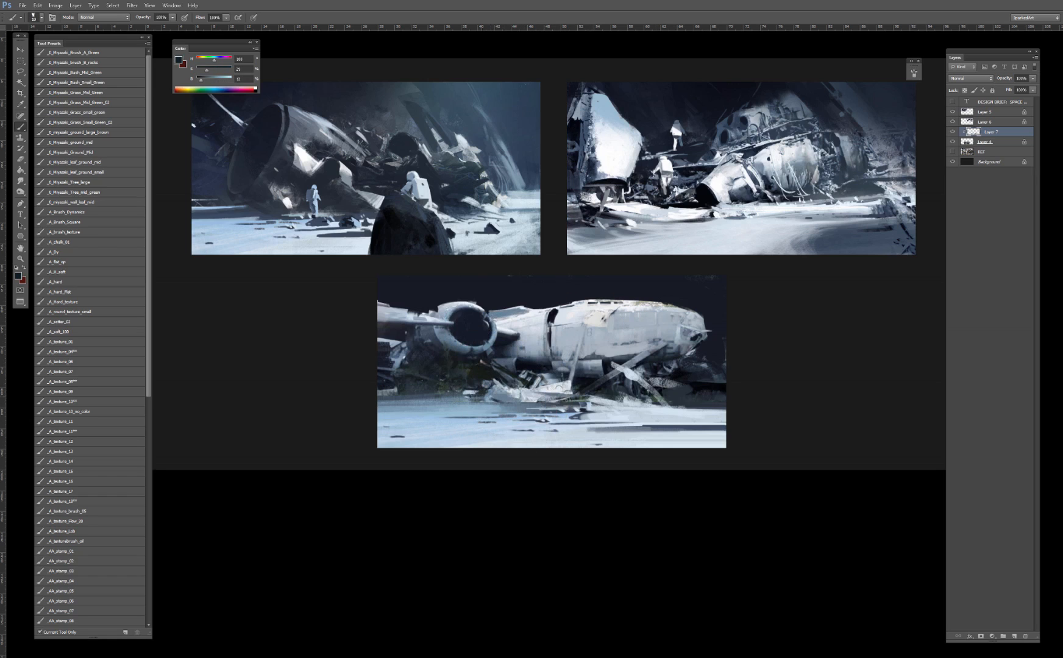
left_click(581, 420, "alt")
left_click(599, 414, "alt")
left_click(561, 386, "alt")
key("bracketleft")
key("bracketleft")
left_click_drag(553, 394, 588, 403)
Step: Paint a jagged torn hole in the middle of the bomber's fuselage with sampled near-black and light hull tones
left_click(544, 359, "alt")
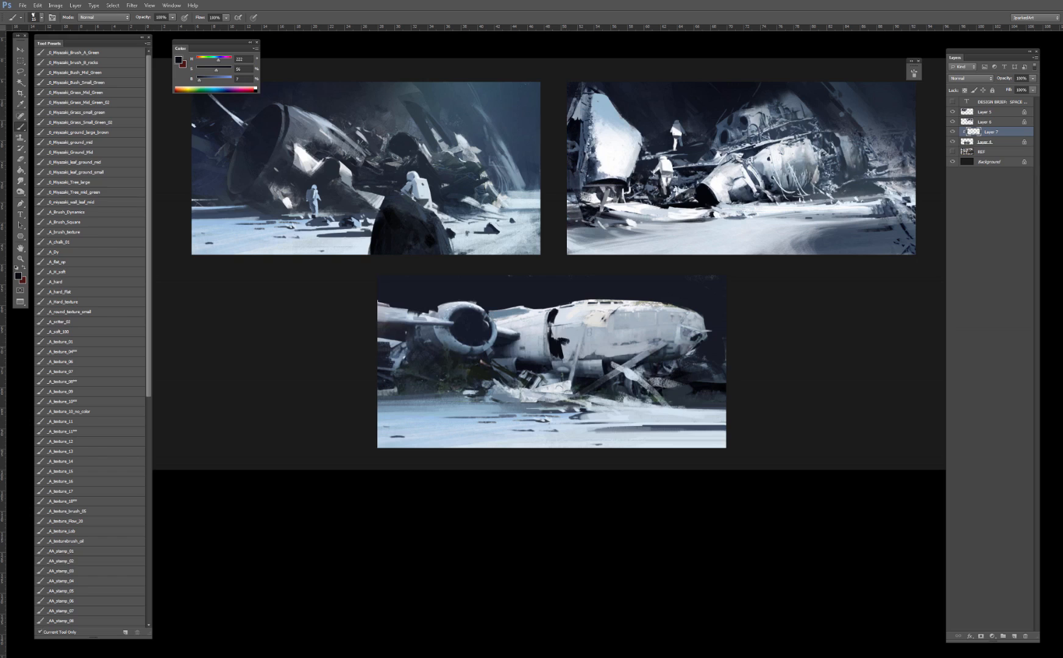
left_click(557, 348, "alt")
left_click_drag(558, 328, 569, 334)
key("[")
left_click_drag(580, 325, 567, 355)
left_click(577, 309, "alt")
left_click(566, 334, "alt")
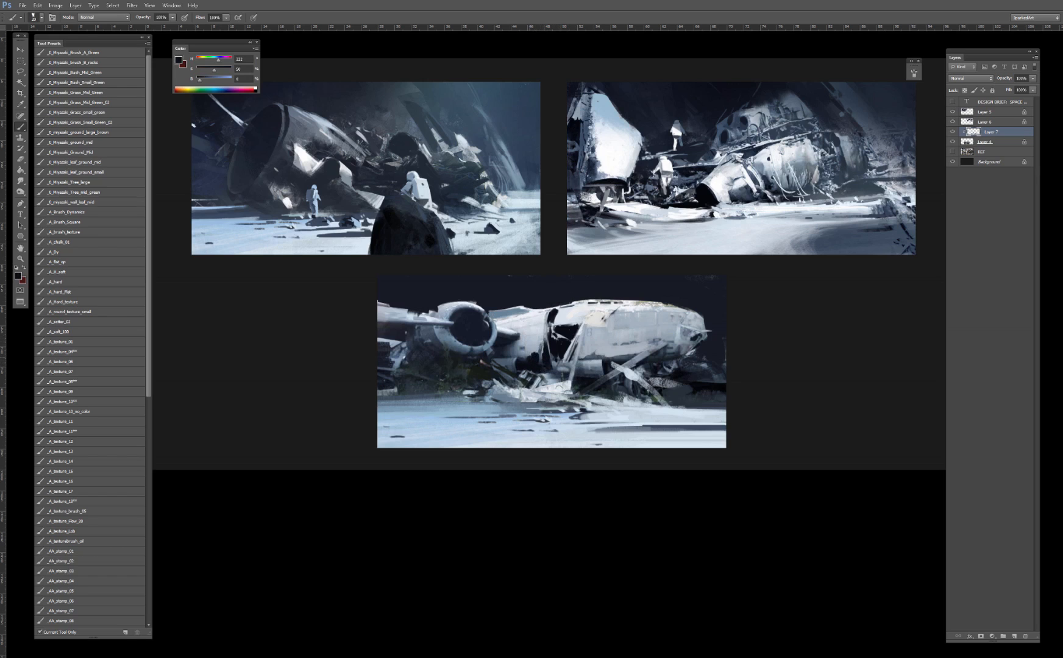
left_click_drag(558, 316, 563, 318)
left_click_drag(581, 351, 583, 351)
Step: Refine the engine cowling and the adjoining wing of the bomber with sampled dark and light grey-blue tones
left_click(455, 324, "alt")
left_click(442, 309, "alt")
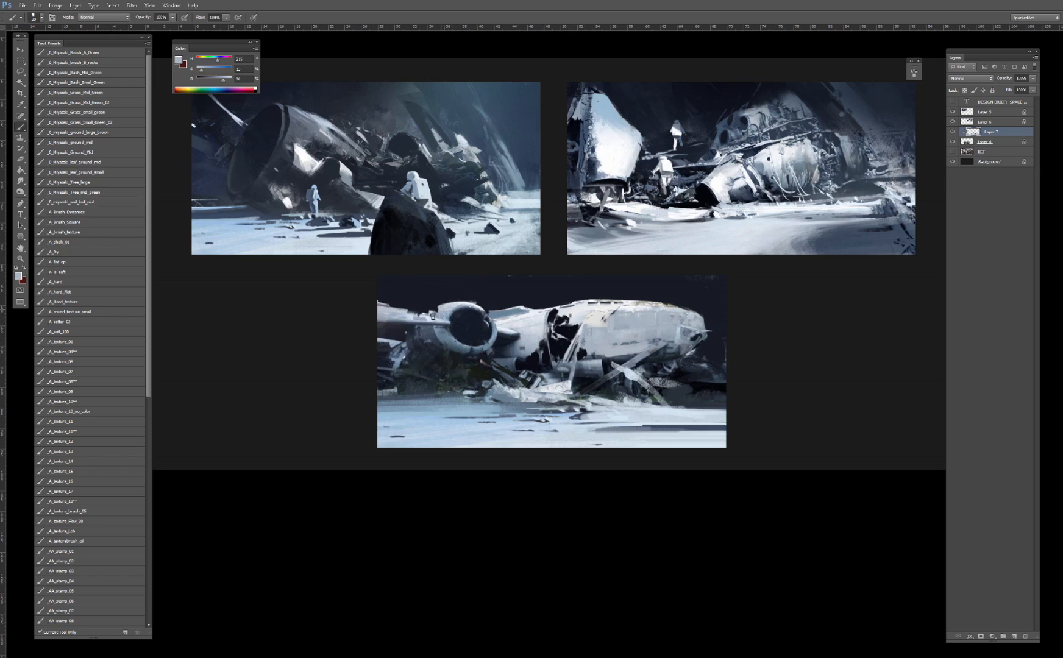
left_click(417, 313, "alt")
left_click(389, 348, "alt")
Step: Paint horizontal snow and dark streaks across the ground edge beyond the bomber's nose with sampled tones and a smaller brush
left_click(700, 415, "alt")
key("bracketleft")
mouse_move(725, 401)
left_mouse_down()
mouse_move(687, 400)
mouse_move(724, 399)
mouse_move(695, 388)
mouse_move(725, 392)
mouse_move(685, 385)
left_mouse_up()
left_click(683, 393, "alt")
left_click(690, 393, "alt")
left_click(712, 384, "alt")
left_click_drag(691, 385, 726, 385)
Step: Rework the shadowed debris beneath the bomber's nose with sampled blue-grey and near-black tones
left_click(701, 365, "alt")
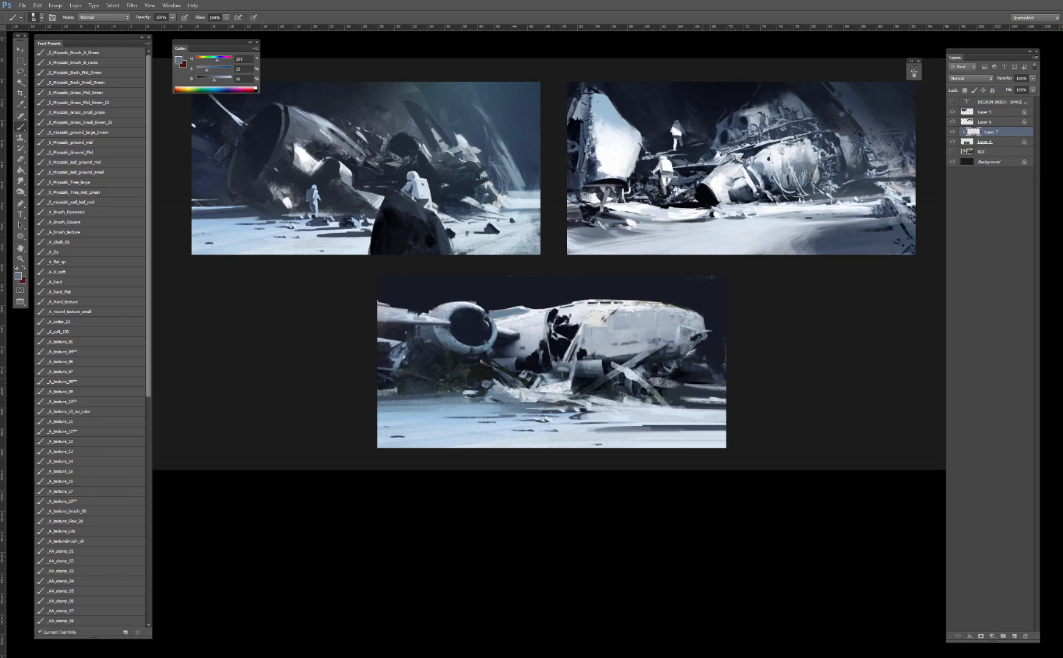
left_click(672, 393, "alt")
left_click(679, 376, "alt")
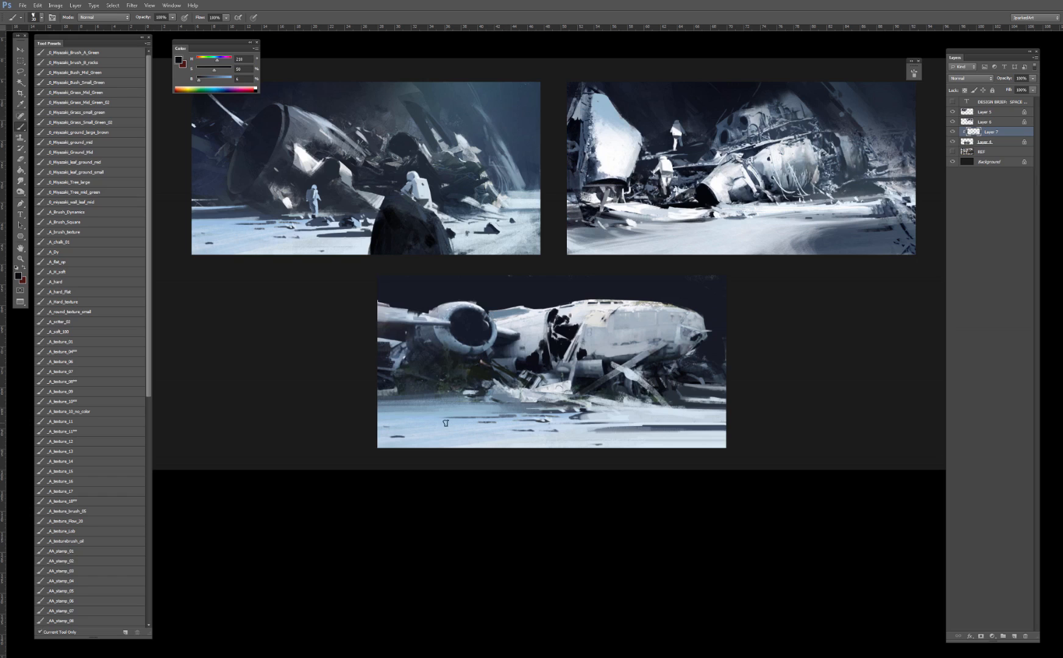
left_click(527, 331, "alt")
Step: Compare the bomber image with and without the Layer 7 paint-over, and merge Layer 7 with the bomber photo layer beneath it
left_click(997, 144, "ctrl")
left_click(953, 132)
left_click(952, 132)
left_click(952, 132)
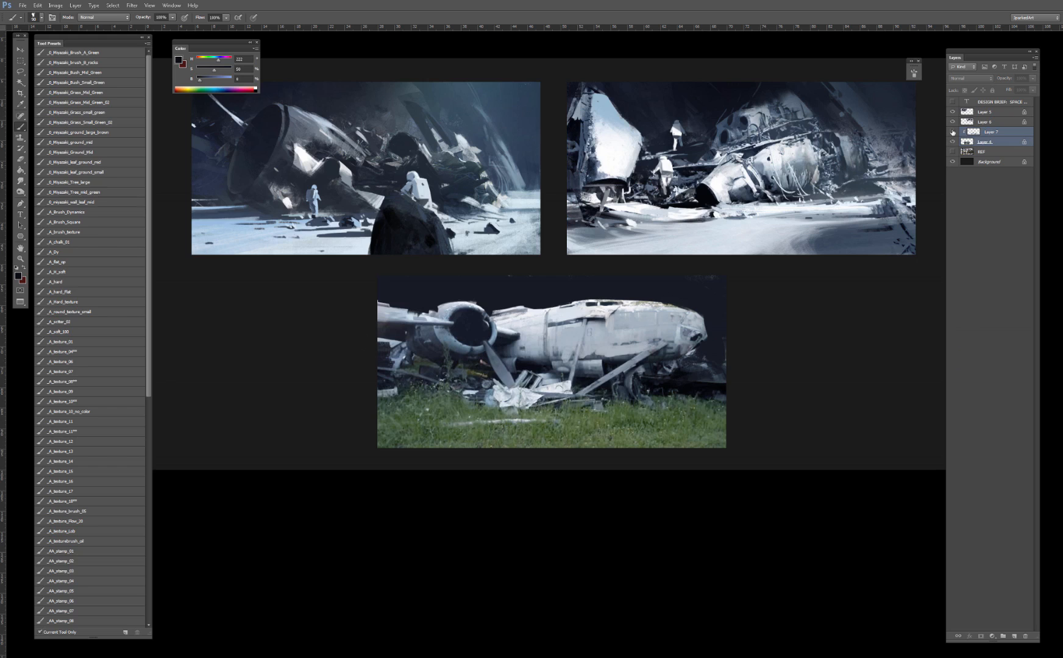
left_click(953, 131)
left_click(953, 131)
left_click(952, 132)
left_click(953, 132)
left_click(952, 131)
left_click(952, 132)
left_click(953, 132)
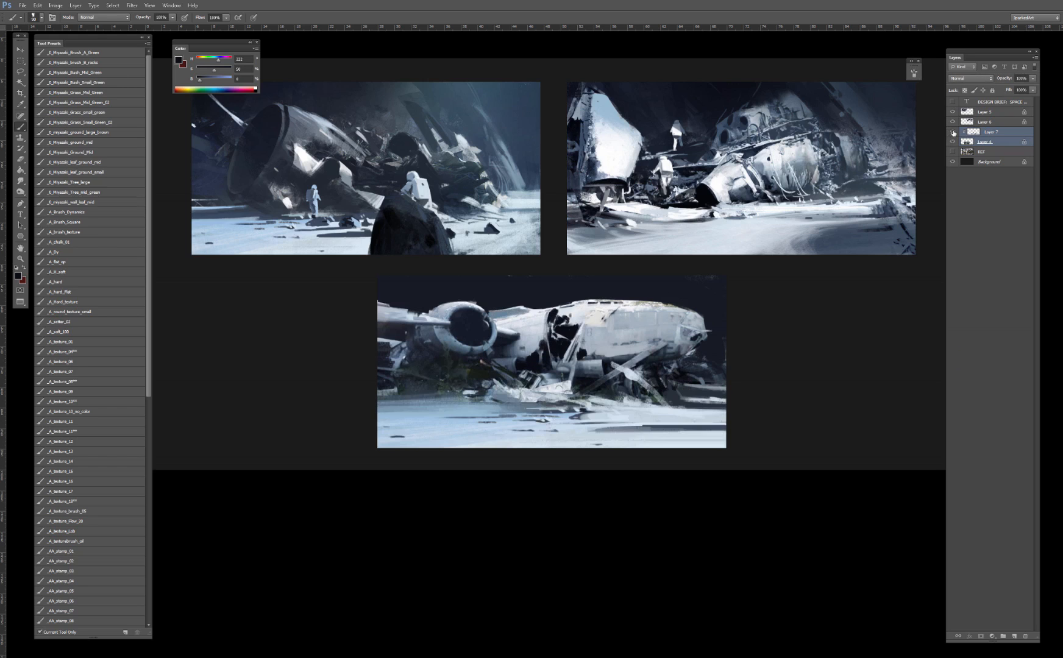
key("ctrl+e")
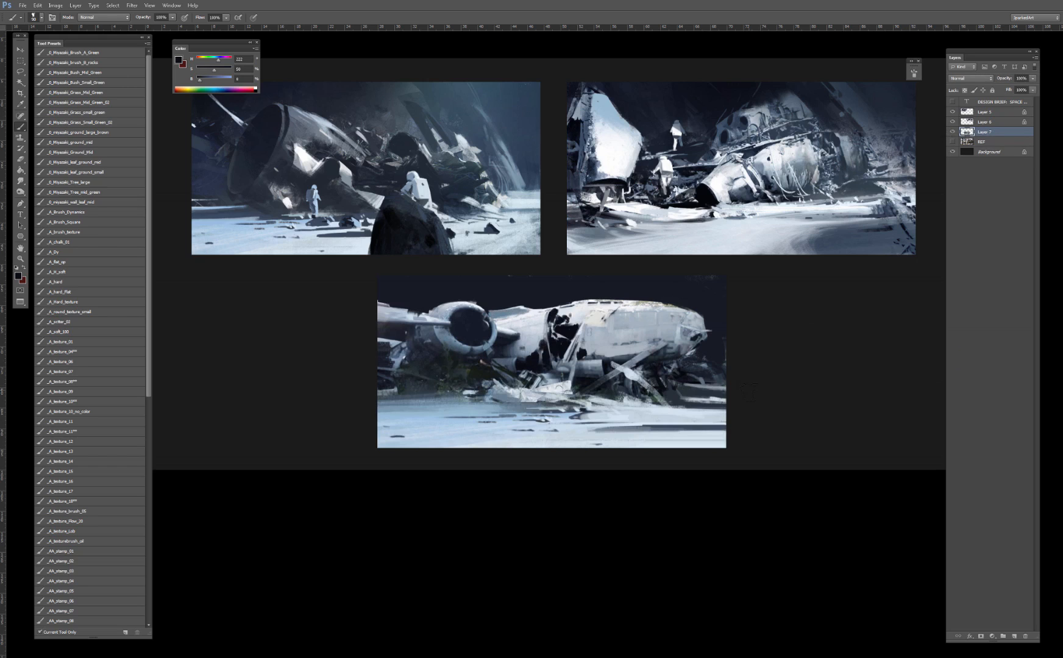
Step: Select a small rectangle beside the bomber image and fill it with a sampled pale snow tone below a dark blue strip
left_click(541, 325, "alt")
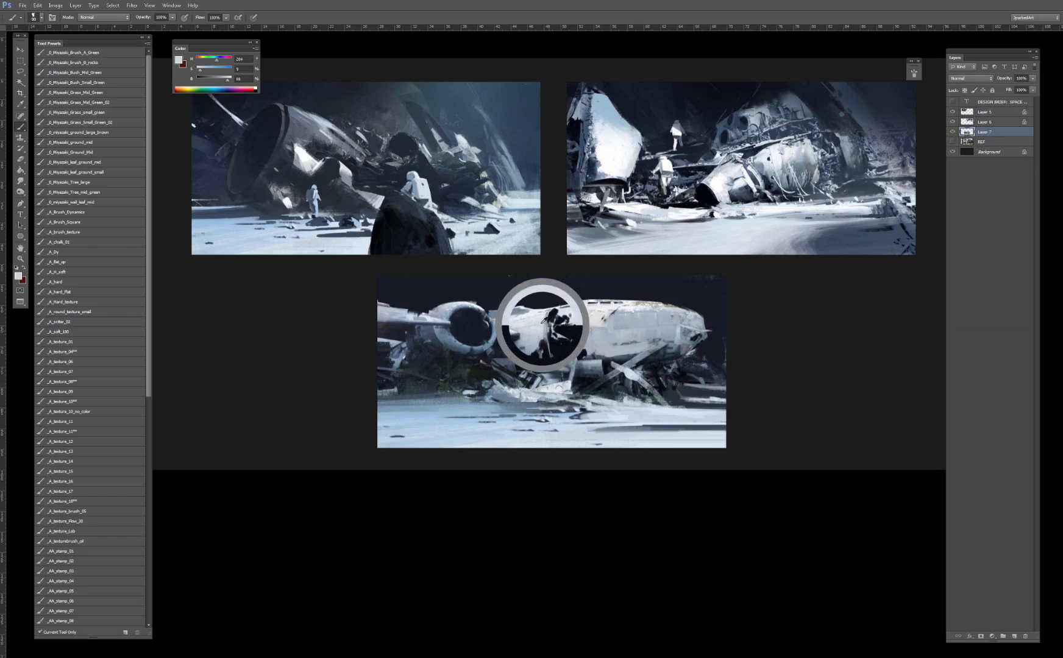
left_click(20, 60)
left_click_drag(232, 326, 348, 382)
key("b")
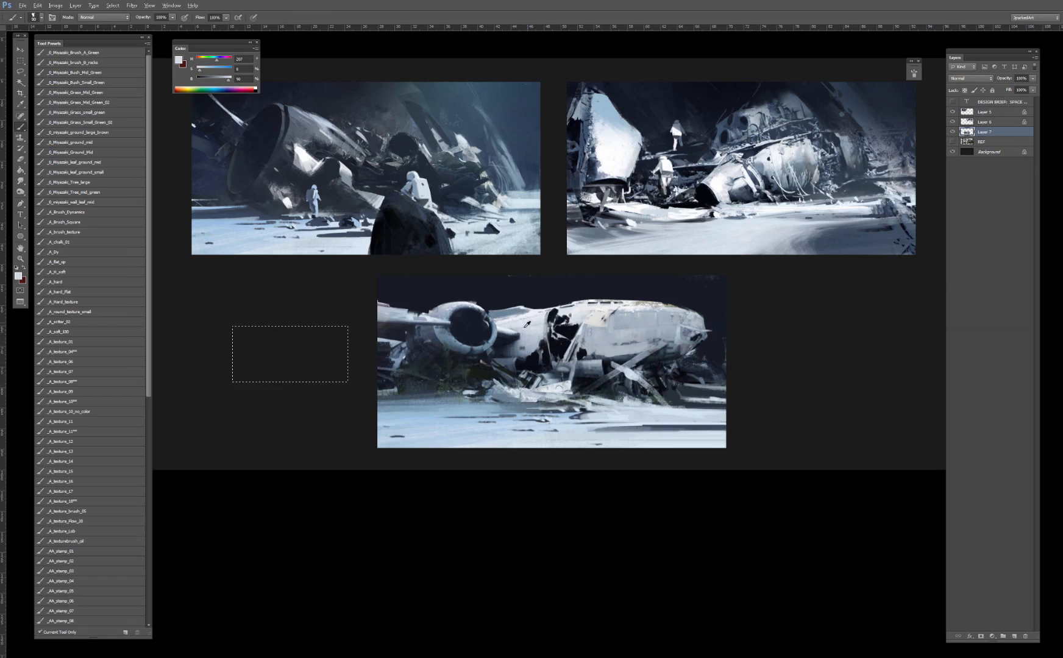
left_click(528, 324, "alt")
mouse_move(235, 353)
left_mouse_down()
mouse_move(347, 356)
mouse_move(238, 372)
mouse_move(274, 376)
left_mouse_up()
left_click(470, 291, "alt")
left_click_drag(239, 335, 342, 335)
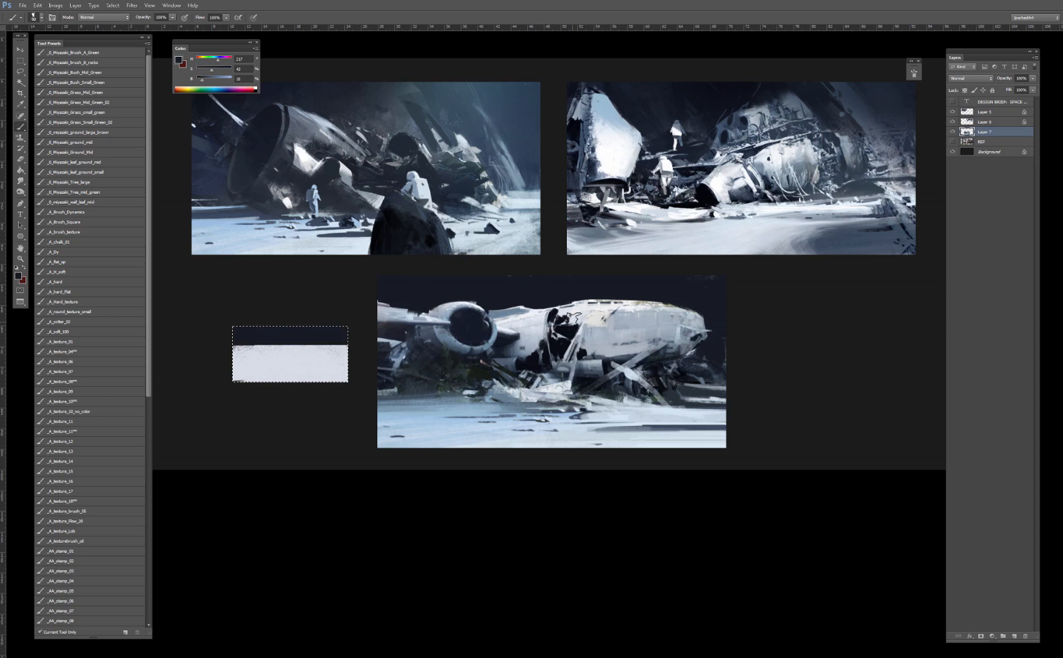
left_click(287, 364, "alt")
mouse_move(237, 351)
left_mouse_down()
mouse_move(346, 352)
mouse_move(237, 350)
left_mouse_up()
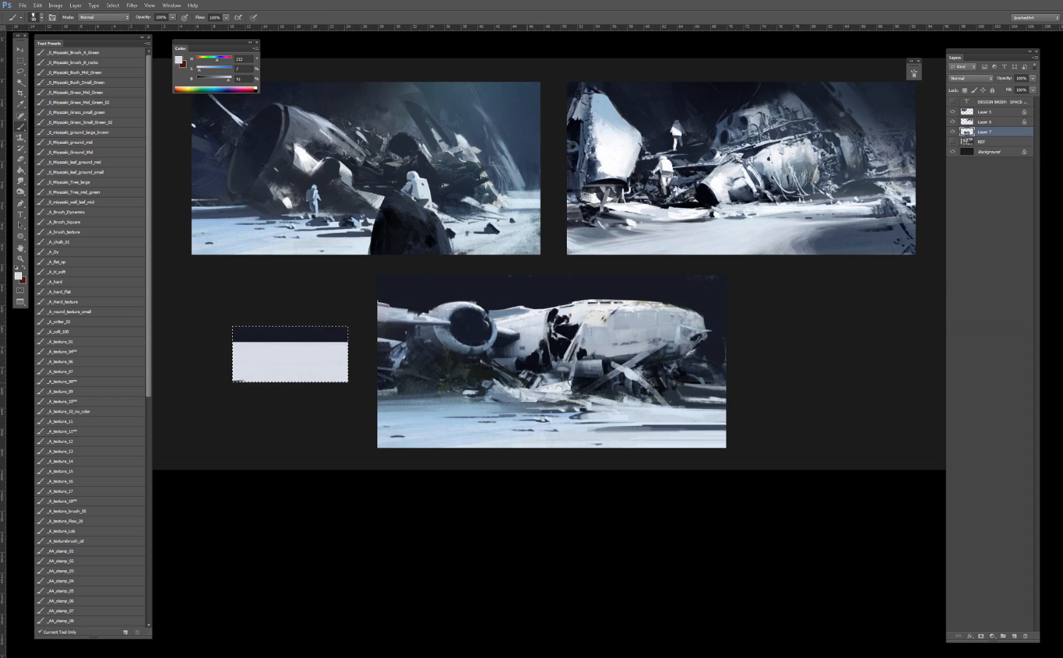
Step: Try small dark figure strokes on the rectangle's pale area with a reduced brush, and paint them out with the sampled pale tone
left_click(298, 340, "alt")
key("bracketleft")
key("bracketleft")
key("bracketleft")
key("bracketleft")
key("bracketleft")
key("bracketleft")
key("bracketleft")
key("bracketleft")
key("bracketleft")
key("bracketleft")
key("bracketleft")
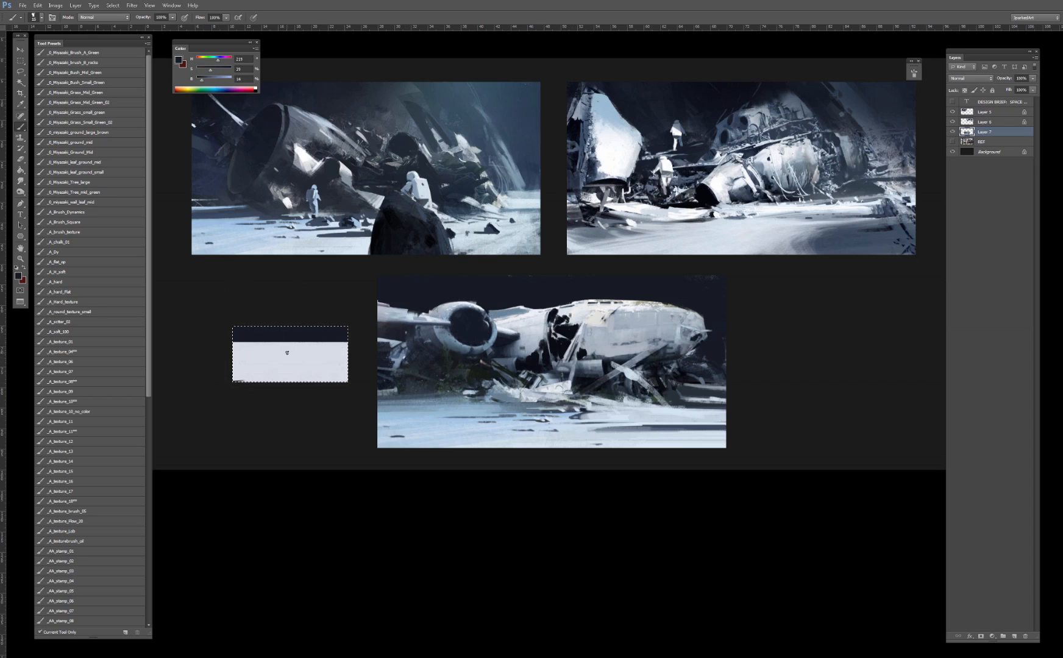
left_click_drag(286, 351, 286, 354)
left_click(295, 352)
left_click(290, 351)
left_click(300, 346, "alt")
left_click(306, 330, "alt")
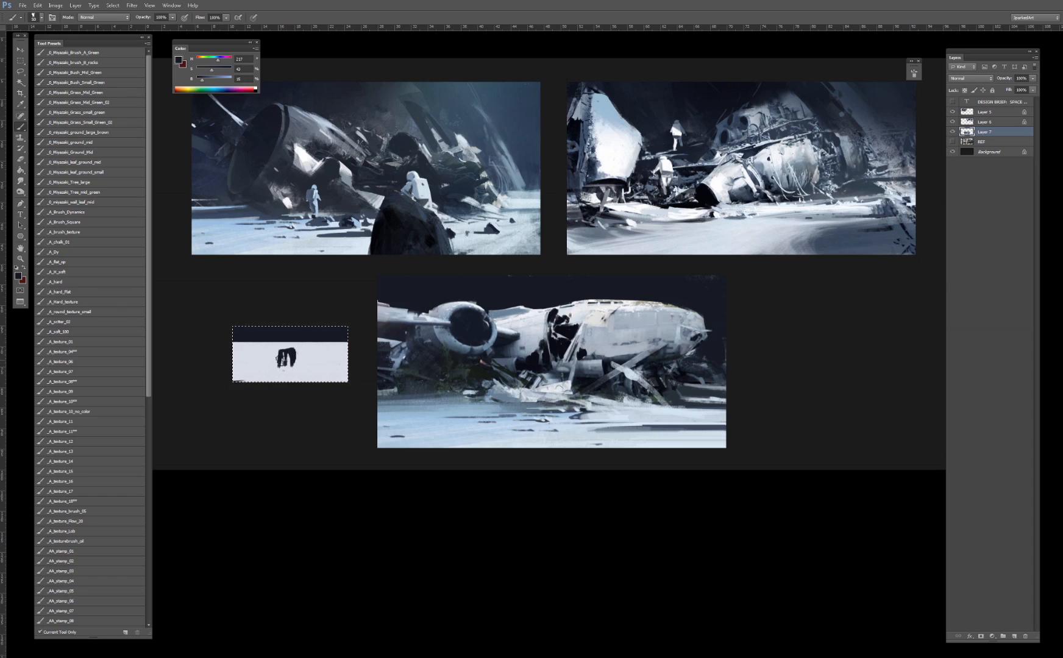
left_click(299, 361, "alt")
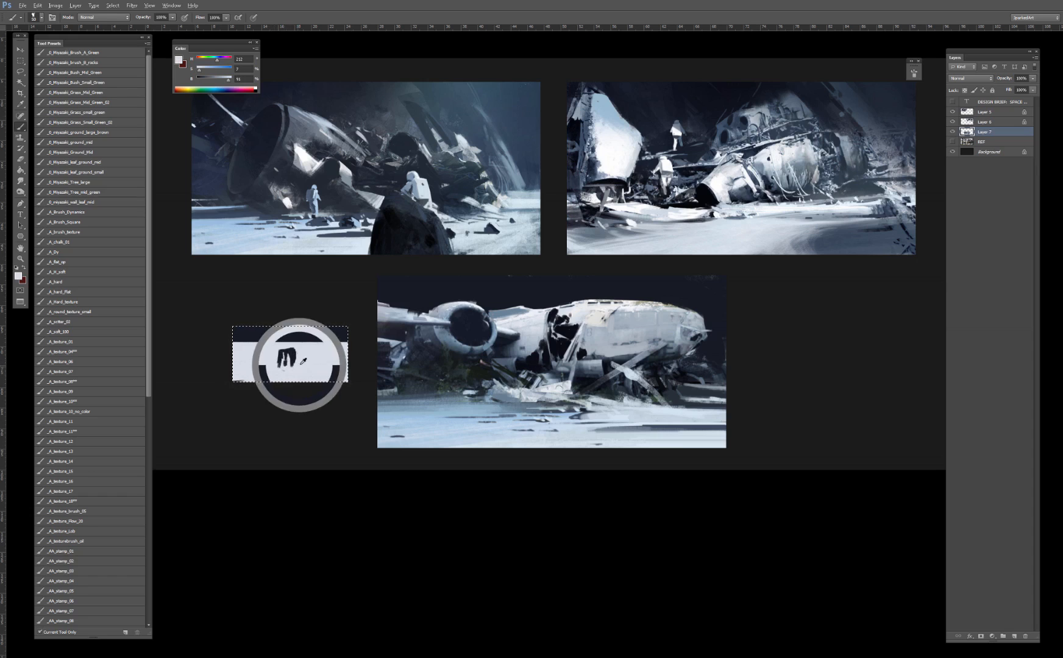
left_click_drag(286, 362, 300, 360)
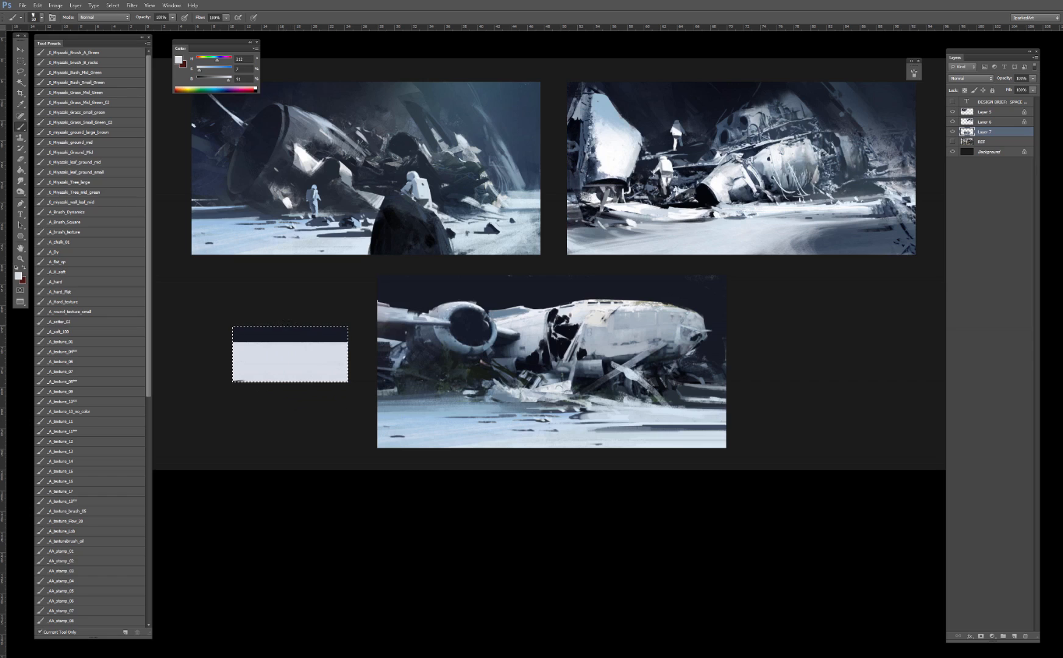
Step: Paint a small dark standing figure in the rectangle's pale area with the sampled dark blue and a smaller brush
left_click(296, 332, "alt")
key("bracketleft")
key("bracketleft")
key("bracketleft")
key("bracketleft")
key("bracketleft")
key("bracketleft")
key("bracketleft")
left_click(293, 352)
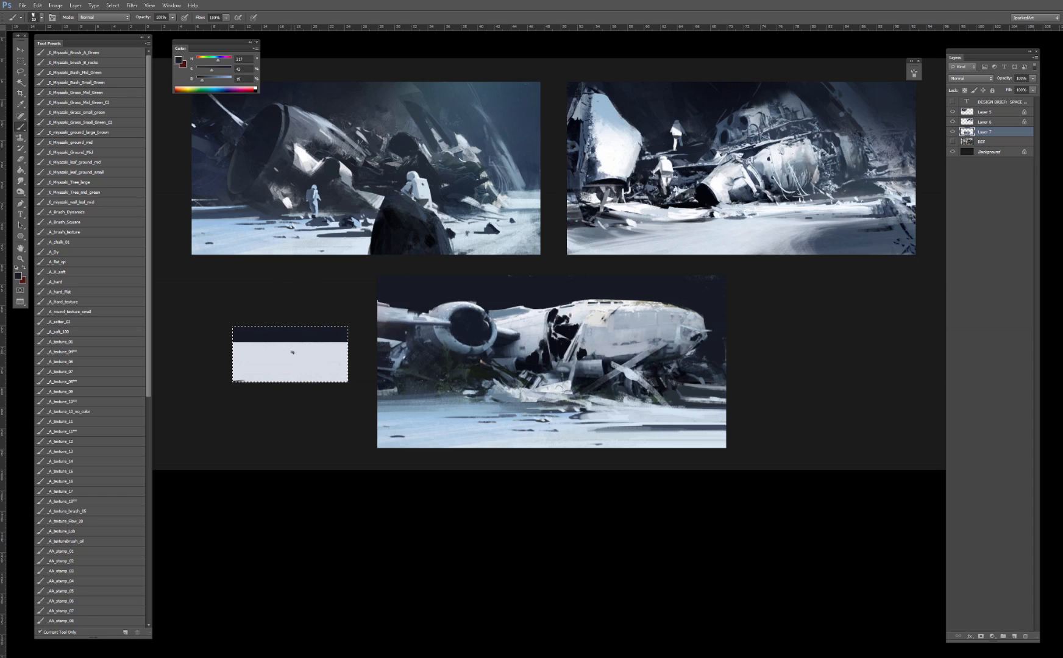
left_click_drag(291, 353, 287, 356)
left_click_drag(294, 364, 296, 383)
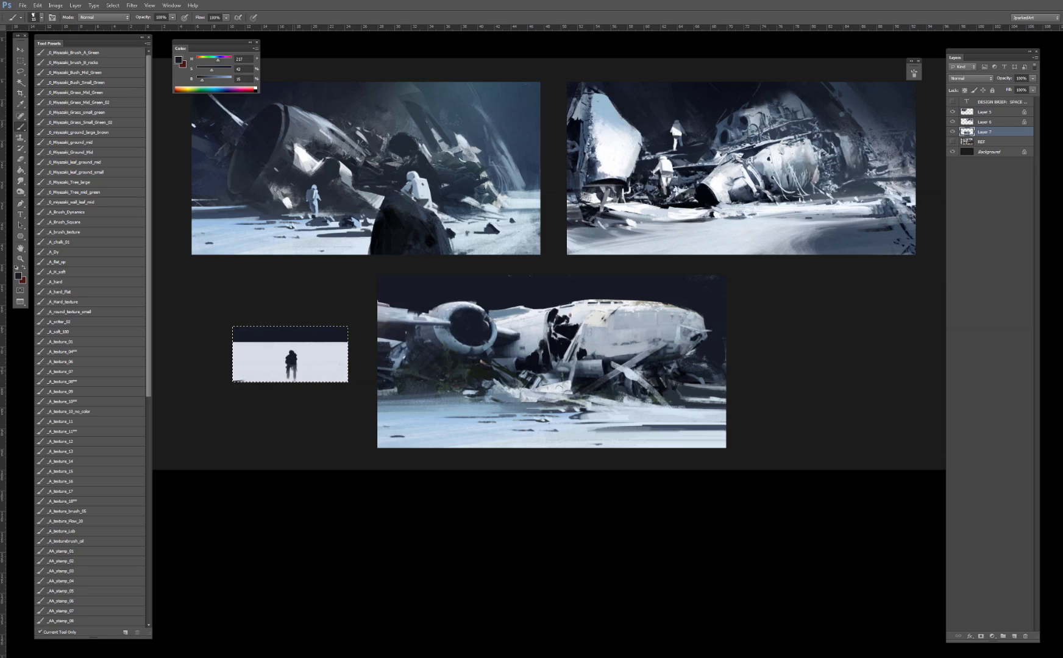
Step: Paint a second, smaller dark figure beside the first in the pale rectangle, refining its outline with sampled pale and dark tones
left_click(273, 357)
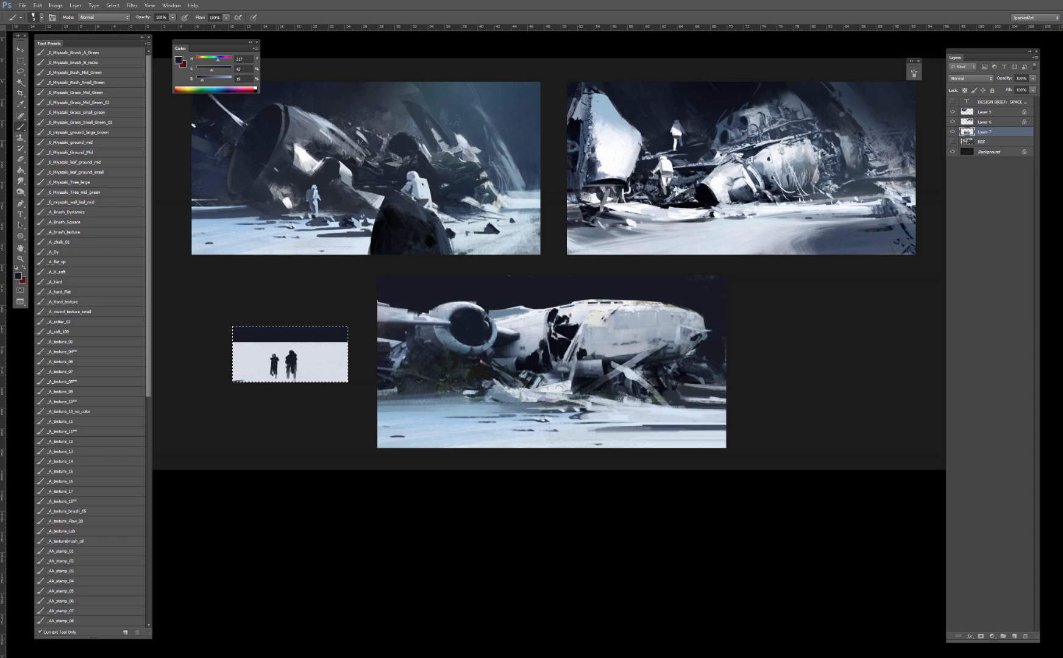
left_click(279, 373, "alt")
left_click(274, 364, "alt")
left_click_drag(274, 372, 275, 378)
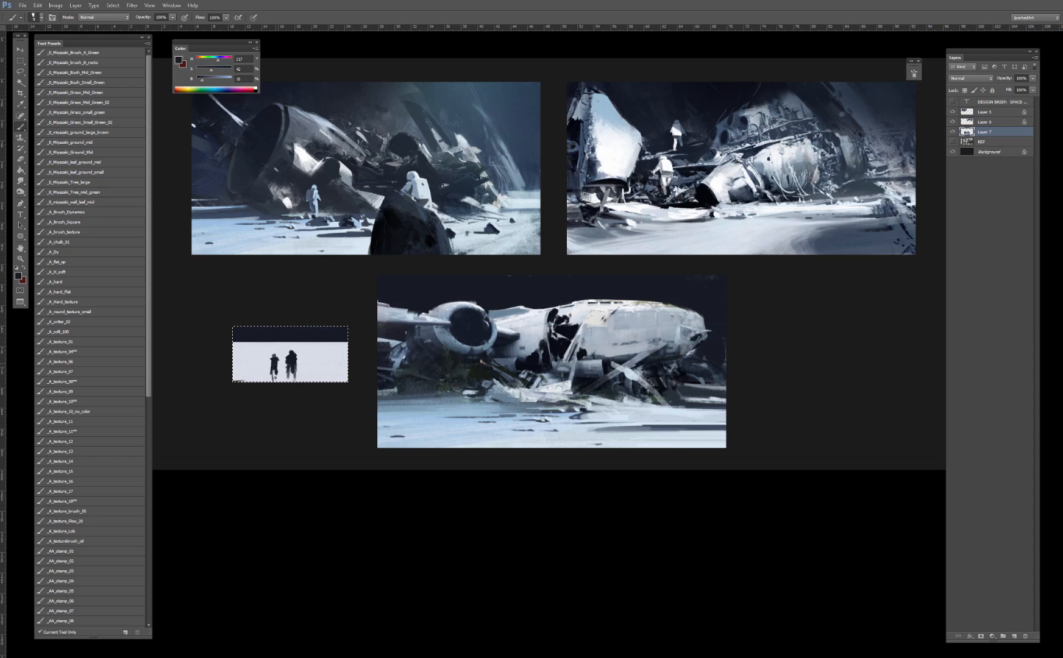
left_click(285, 351, "alt")
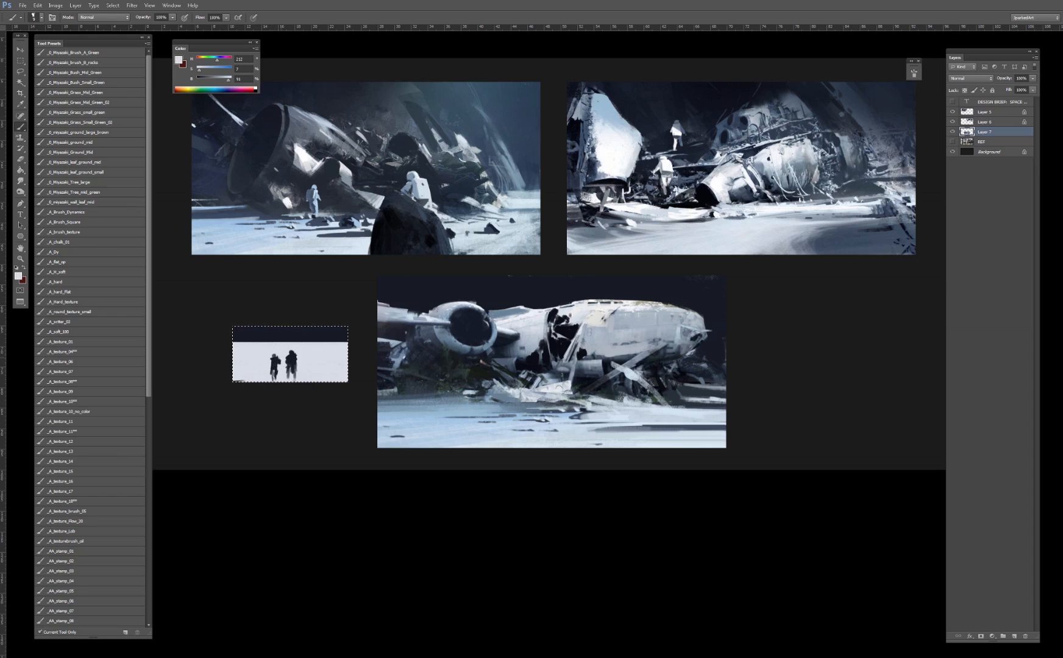
left_click(274, 365, "alt")
left_click_drag(276, 362, 274, 365)
left_click(279, 355, "alt")
left_click(274, 360, "alt")
Step: Clear the selection and block in the head and body of a large dark blue-grey figure on a new layer over the bomber image
left_click(1013, 637)
left_click(611, 362, "alt")
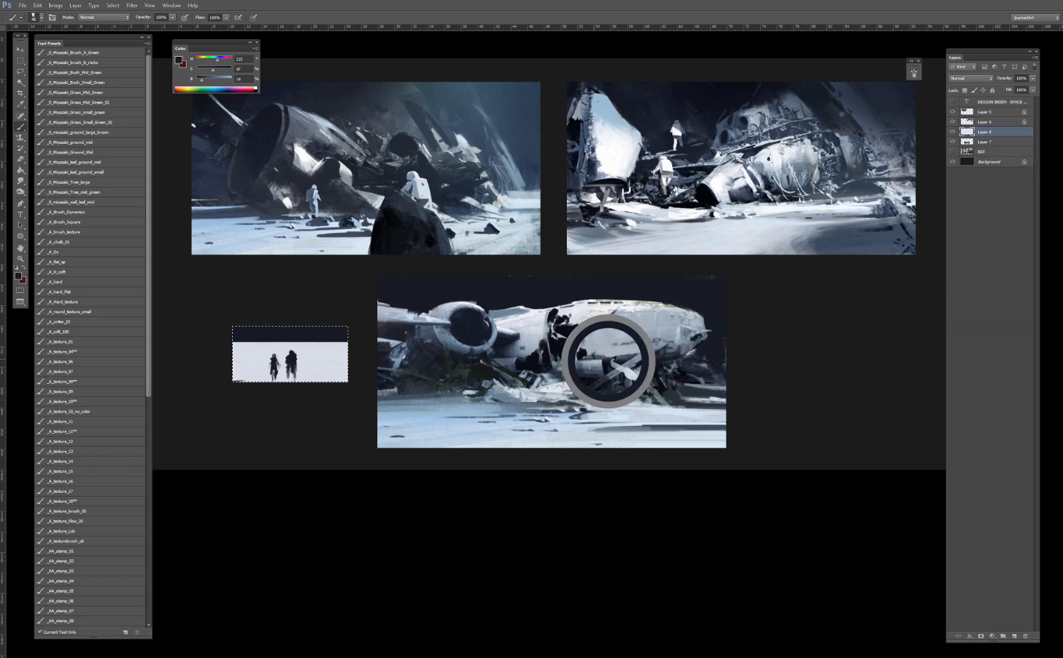
left_click(595, 348, "alt")
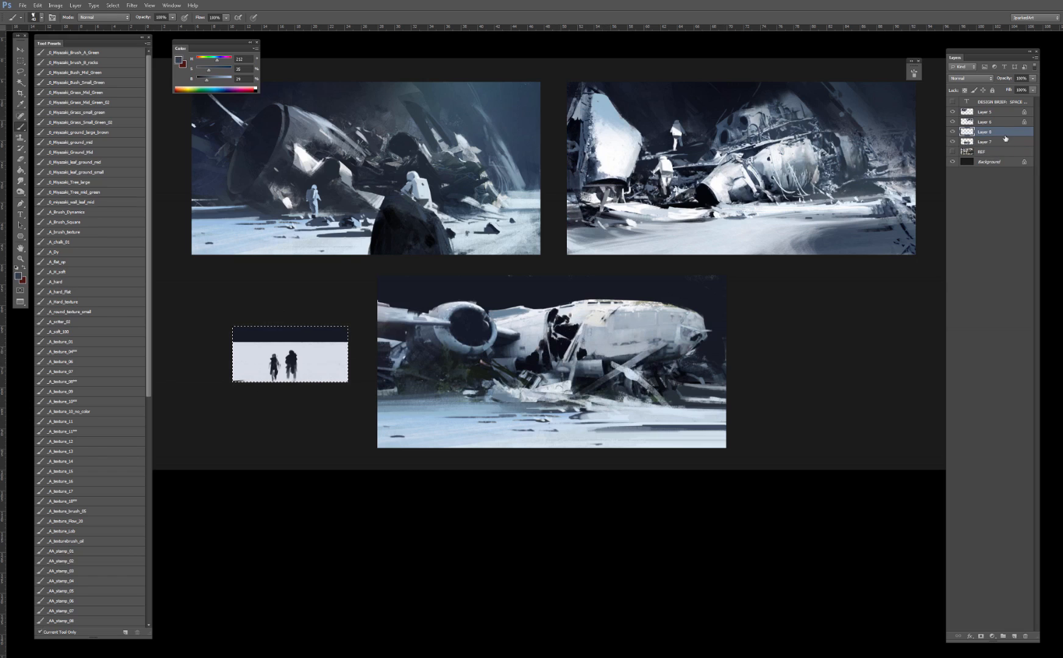
key("ctrl+d")
left_click(577, 316, "alt")
left_click(605, 355, "alt")
key("]")
mouse_move(605, 361)
left_mouse_down()
mouse_move(592, 371)
mouse_move(619, 367)
left_mouse_up()
mouse_move(593, 377)
left_mouse_down()
mouse_move(591, 393)
mouse_move(620, 395)
mouse_move(597, 428)
mouse_move(604, 439)
mouse_move(609, 429)
left_mouse_up()
Step: Widen the large figure's torso with the enlarged brush in the same dark blue-grey
key("]")
key("]")
key("]")
key("]")
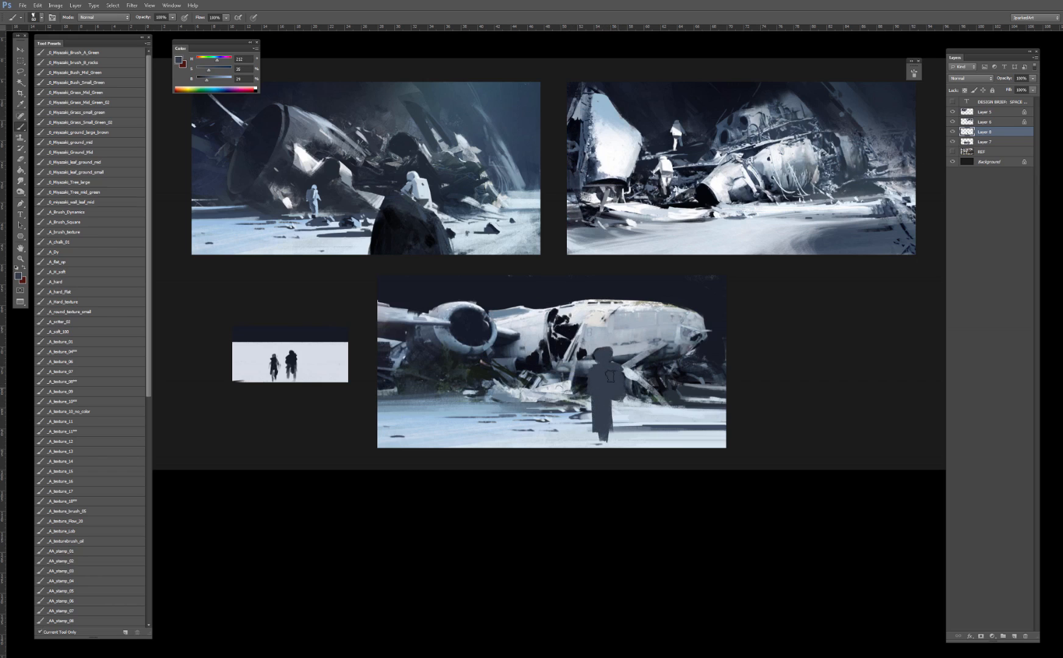
mouse_move(617, 371)
left_mouse_down()
mouse_move(595, 384)
mouse_move(618, 398)
mouse_move(608, 406)
mouse_move(617, 388)
mouse_move(619, 429)
mouse_move(607, 418)
mouse_move(625, 414)
mouse_move(609, 420)
mouse_move(624, 376)
left_mouse_up()
key("[")
key("[")
key("]")
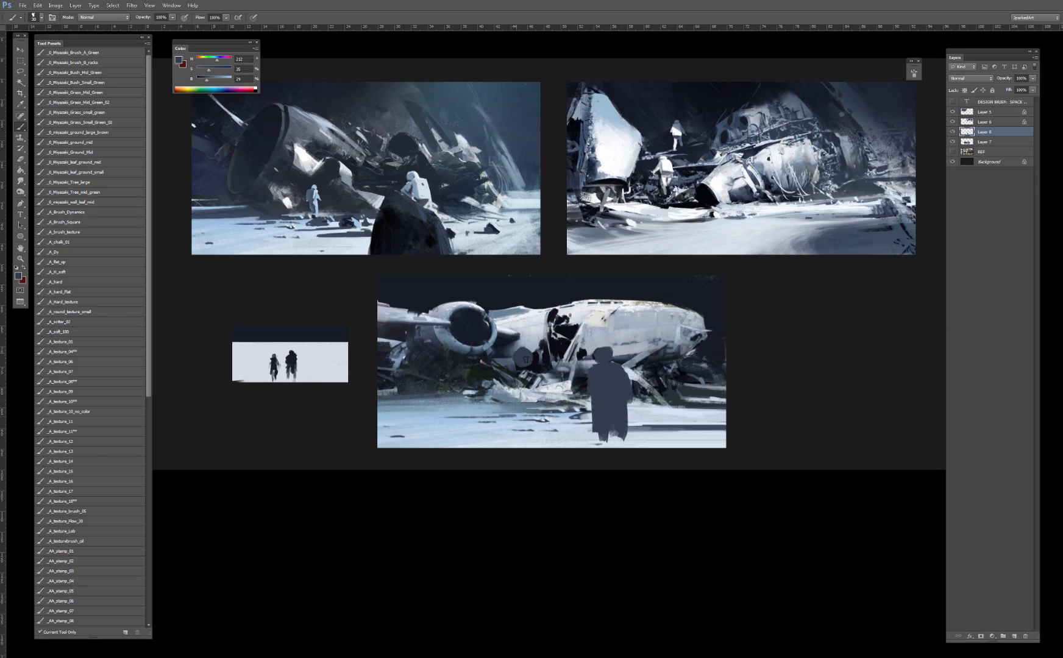
left_click_drag(523, 359, 525, 348)
key("ctrl+alt+z")
key("ctrl+alt+z")
Step: Clip Layer 8 to Layer 7 and shape the large figure's arms and legs with the brush and eraser
mouse_move(589, 378)
left_mouse_down()
mouse_move(602, 404)
mouse_move(577, 413)
mouse_move(594, 410)
mouse_move(593, 441)
mouse_move(621, 439)
left_mouse_up()
left_click(1002, 136, "alt")
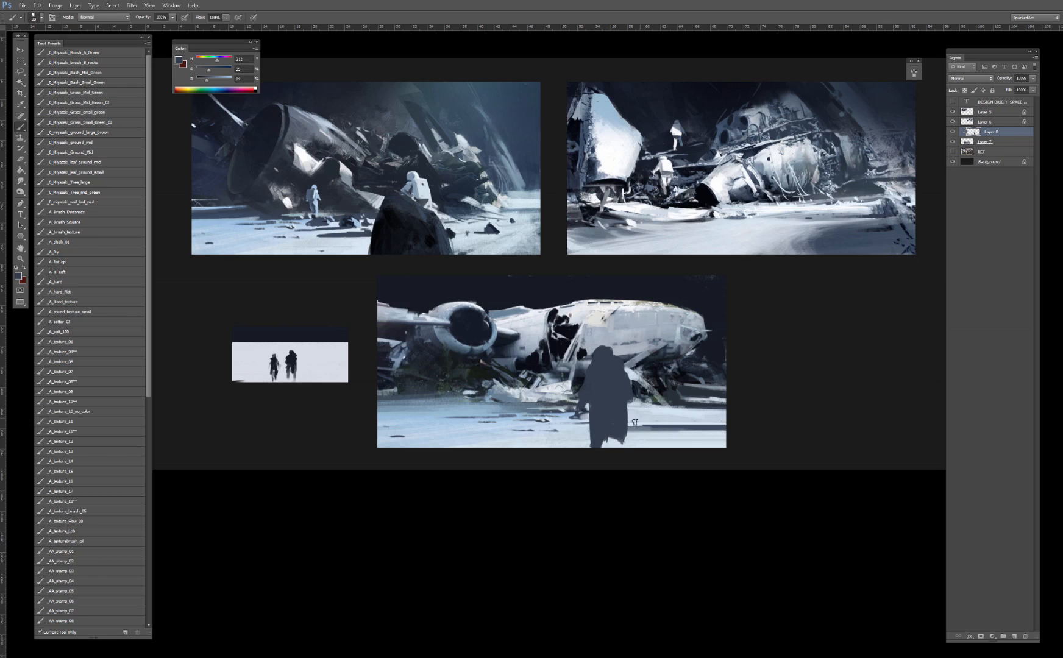
key("e")
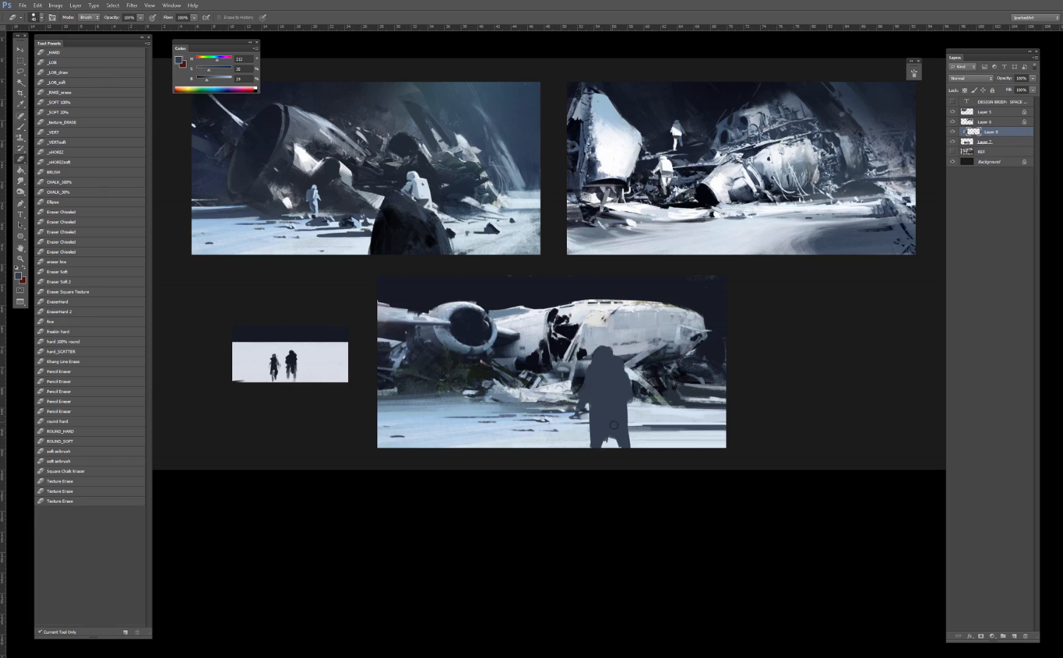
key("b")
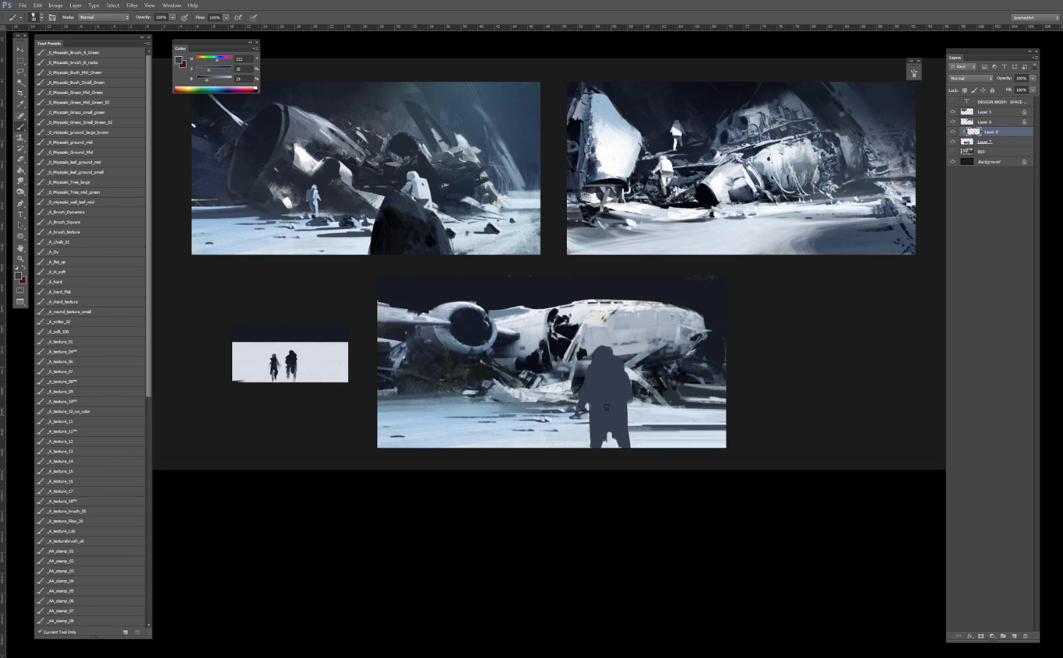
left_click_drag(633, 413, 623, 374)
Step: Try a second dark blue-grey figure in the snow beside the large one, and erase it
mouse_move(439, 382)
left_mouse_down()
mouse_move(434, 364)
mouse_move(429, 384)
mouse_move(426, 357)
mouse_move(453, 378)
left_mouse_up()
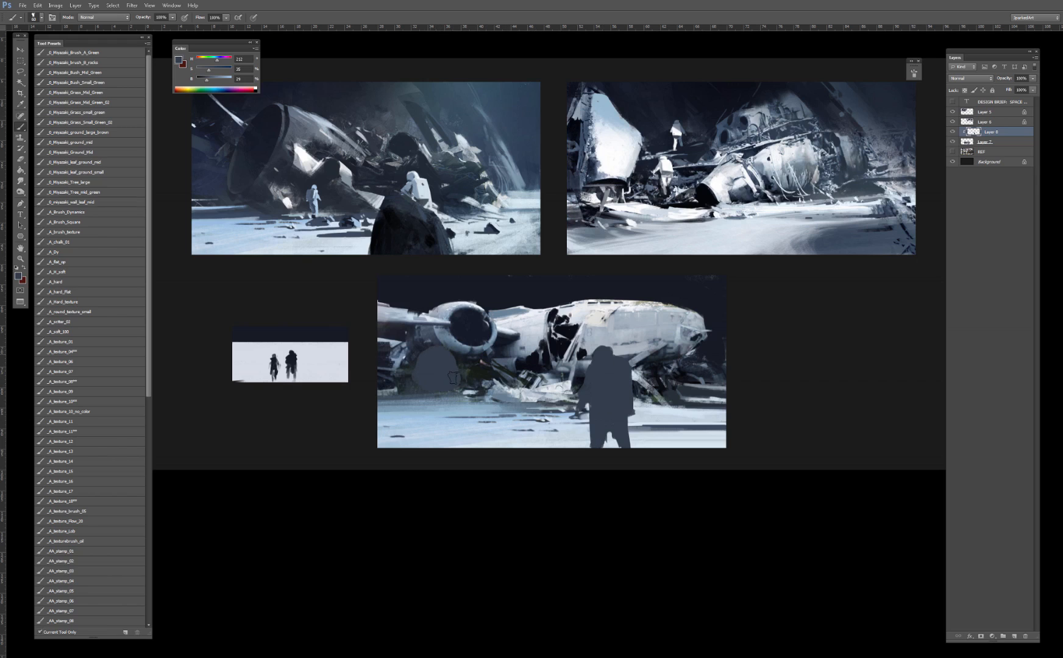
key("ctrl+z")
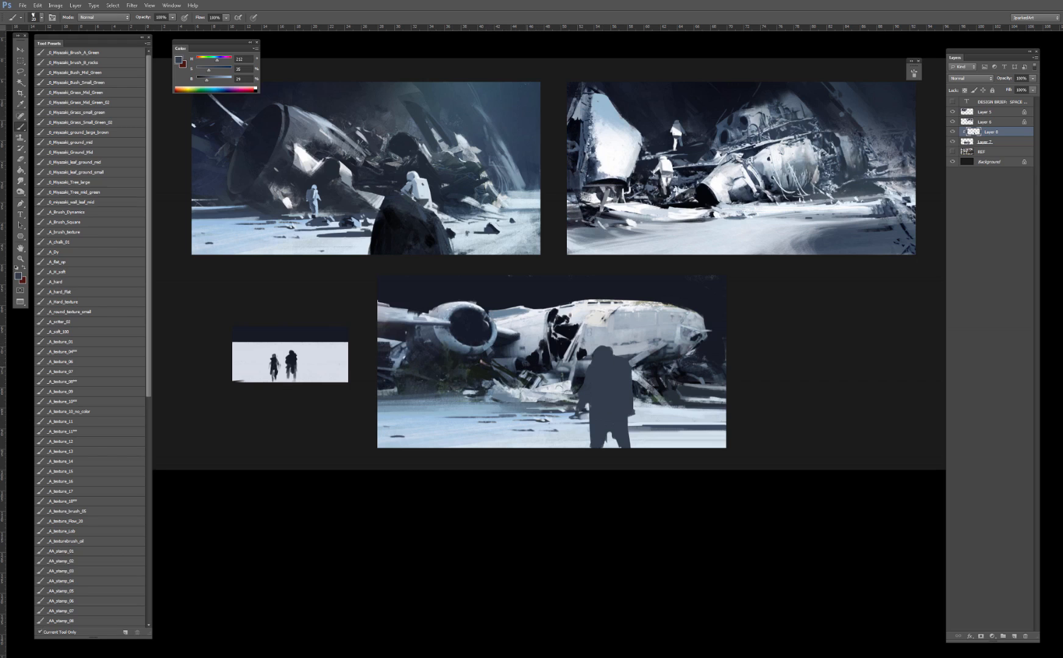
mouse_move(521, 368)
left_mouse_down()
mouse_move(528, 360)
mouse_move(523, 374)
mouse_move(534, 377)
mouse_move(524, 400)
mouse_move(515, 396)
mouse_move(533, 384)
mouse_move(527, 440)
left_mouse_up()
left_click_drag(517, 404, 519, 442)
mouse_move(522, 405)
left_mouse_down()
mouse_move(520, 450)
mouse_move(529, 450)
left_mouse_up()
key("]")
mouse_move(532, 433)
left_mouse_down()
mouse_move(533, 458)
mouse_move(534, 426)
left_mouse_up()
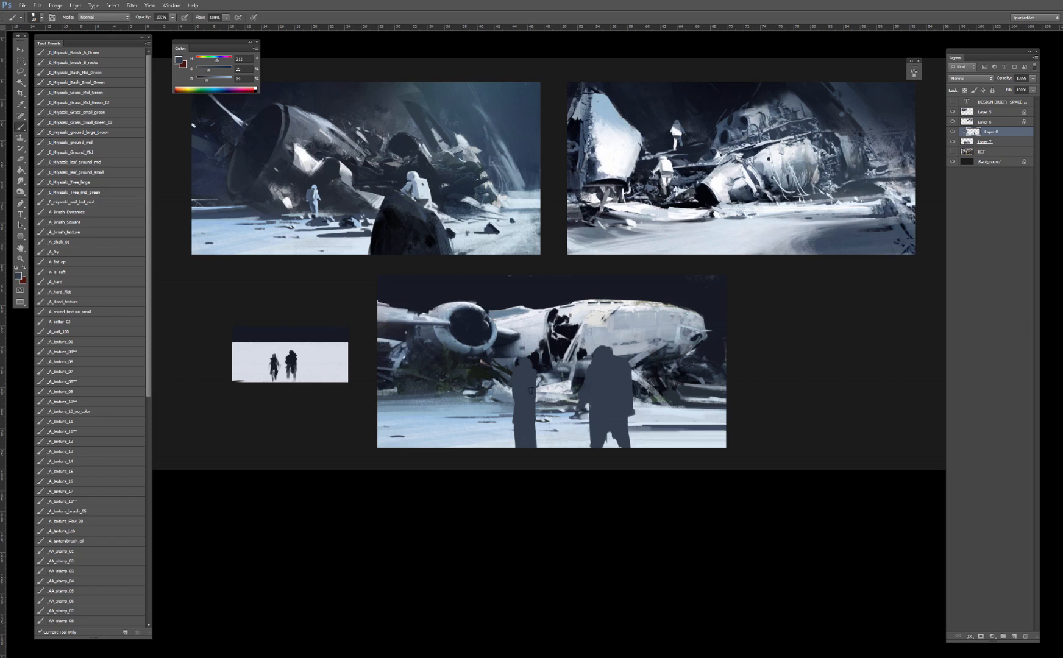
key("e")
left_click_drag(525, 341, 535, 440)
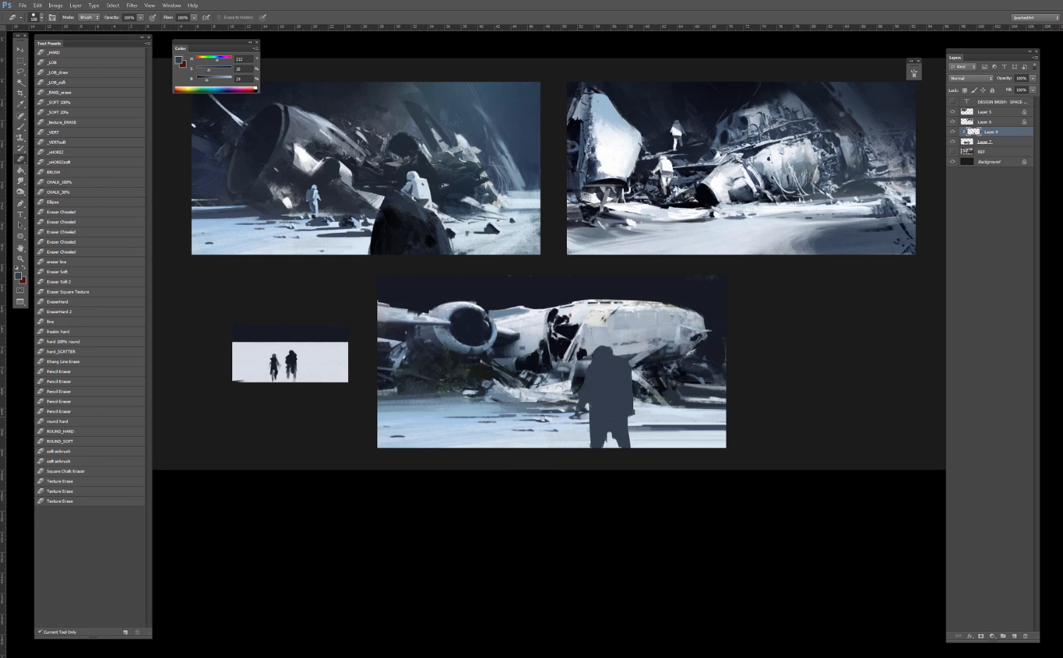
Step: Paint a tiny white astronaut in the wreckage below the fuselage opening with a sampled snow white
key("b")
left_click(549, 389, "alt")
left_click_drag(547, 390, 551, 386)
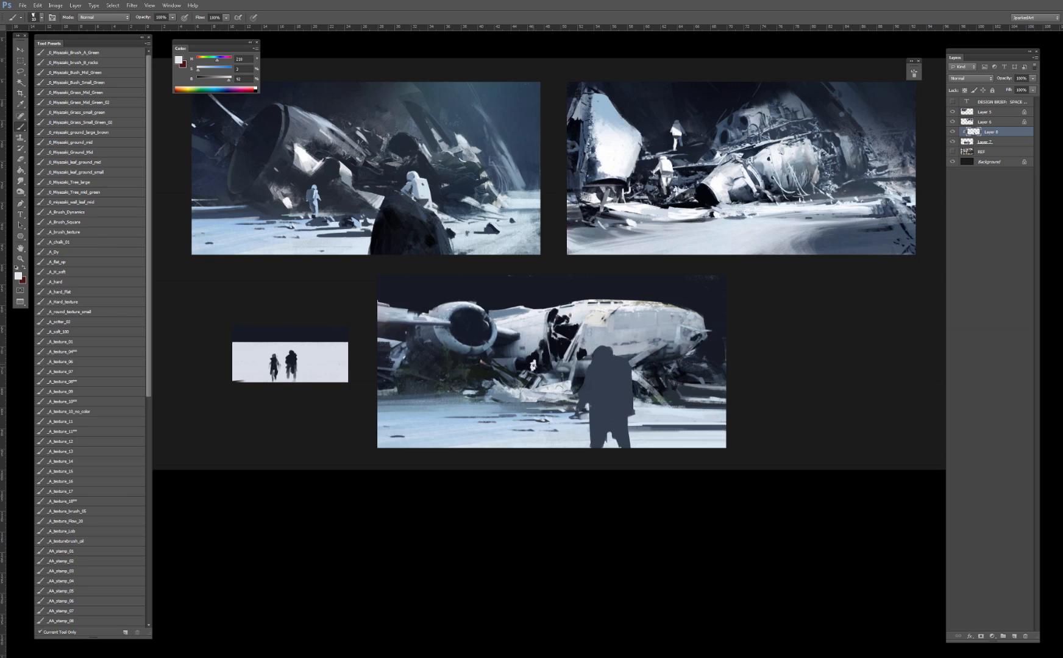
left_click_drag(535, 368, 535, 381)
Step: Add a clipped layer beneath the figure and paint a soft sampled-blue shadow across the foreground snow of the bomber image
left_click(612, 358, "alt")
left_click(995, 143)
left_click(1014, 635)
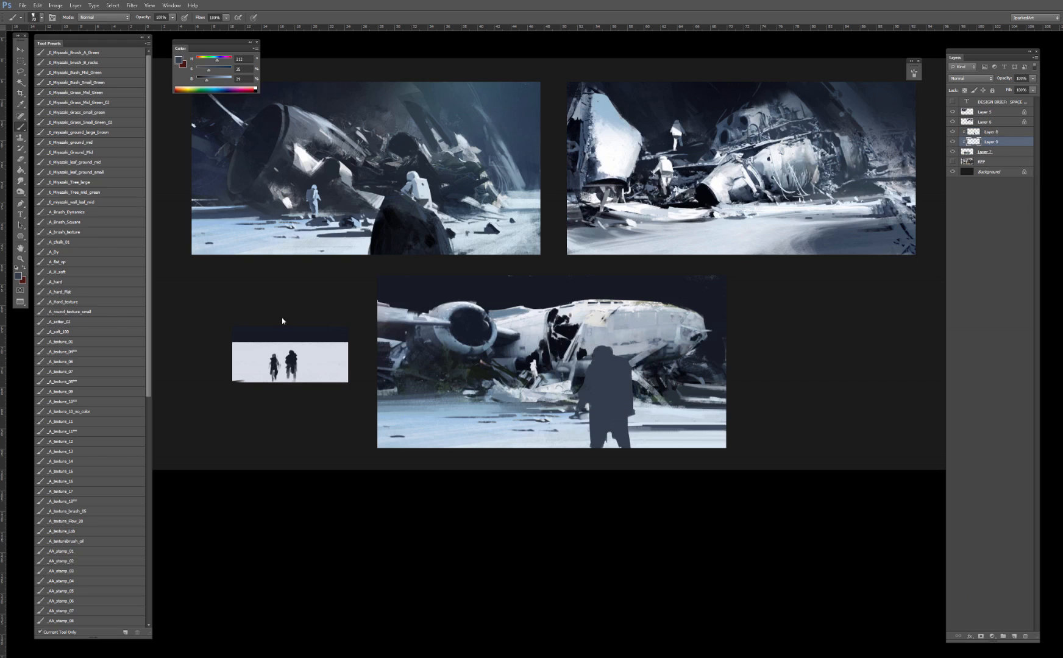
left_click(77, 333)
left_click(563, 337, "alt")
left_click(566, 355, "alt")
left_click(655, 430, "alt")
left_click(663, 426, "alt")
key("bracketleft")
mouse_move(438, 455)
left_mouse_down()
mouse_move(717, 440)
mouse_move(381, 454)
left_mouse_up()
mouse_move(685, 439)
left_mouse_down()
mouse_move(725, 436)
mouse_move(381, 441)
mouse_move(772, 432)
left_mouse_up()
Step: Clean up the upper edge of the foreground shadow with a smaller brush and a sampled pale snow tone
key("bracketleft")
key("bracketleft")
key("bracketleft")
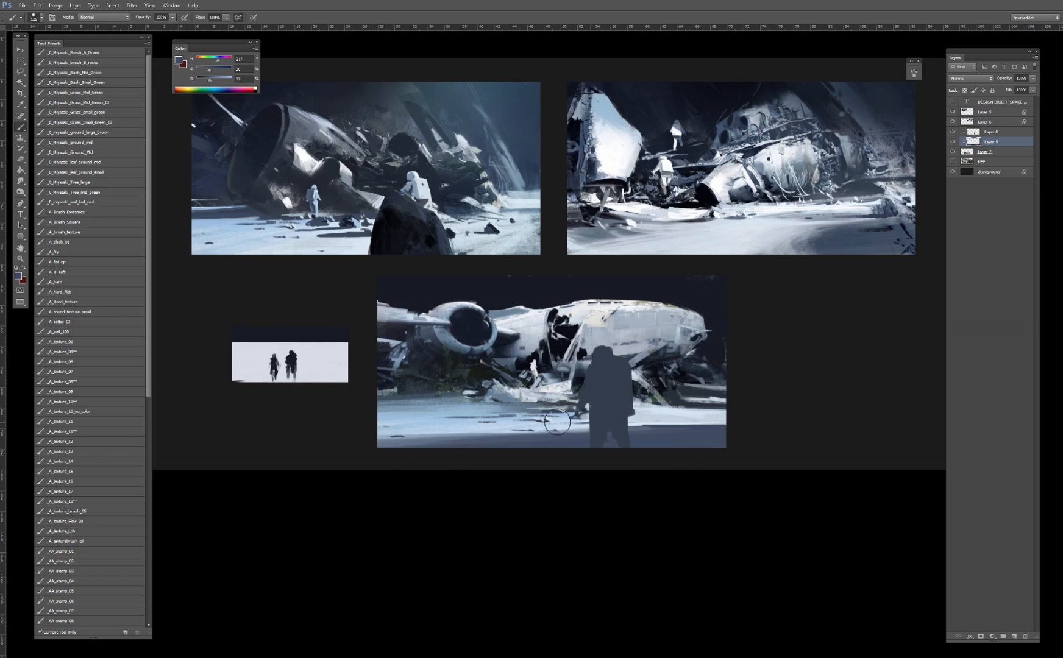
left_click(653, 415, "alt")
left_click_drag(407, 430, 721, 420)
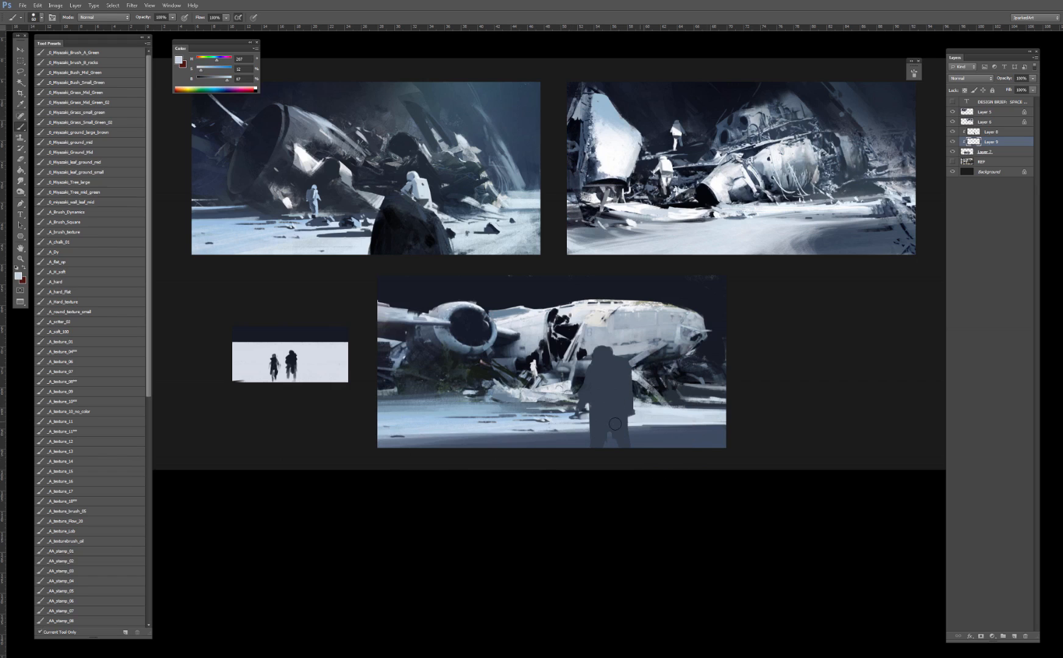
left_click_drag(498, 432, 726, 426)
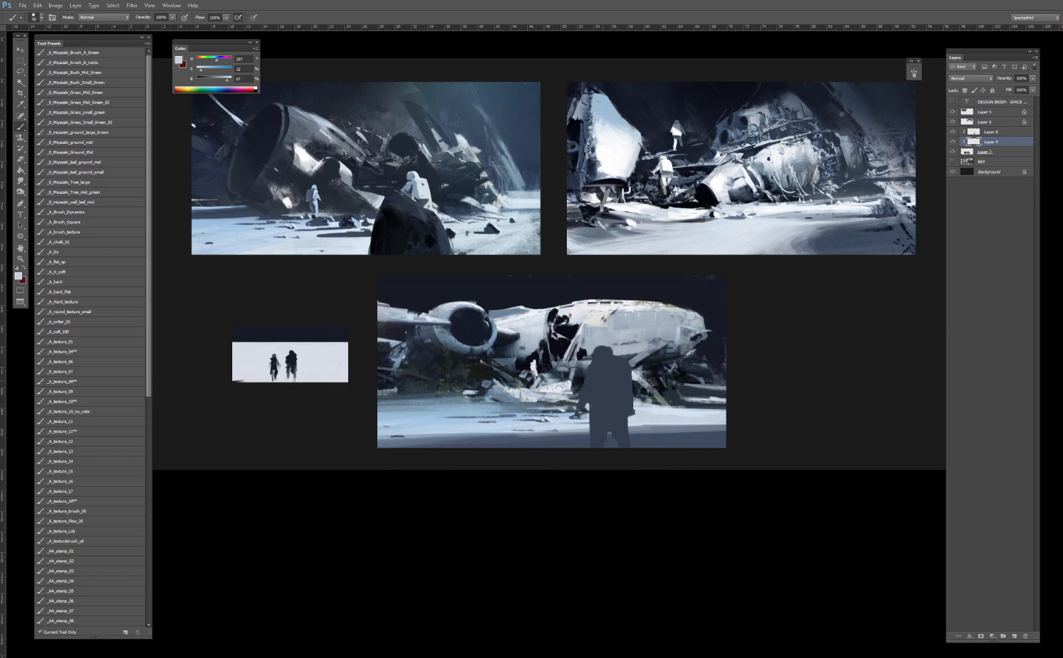
Step: On Layer 8, paint lighter blue-grey edges on the large figure's shoulder and arm and round off its head
left_click(993, 132)
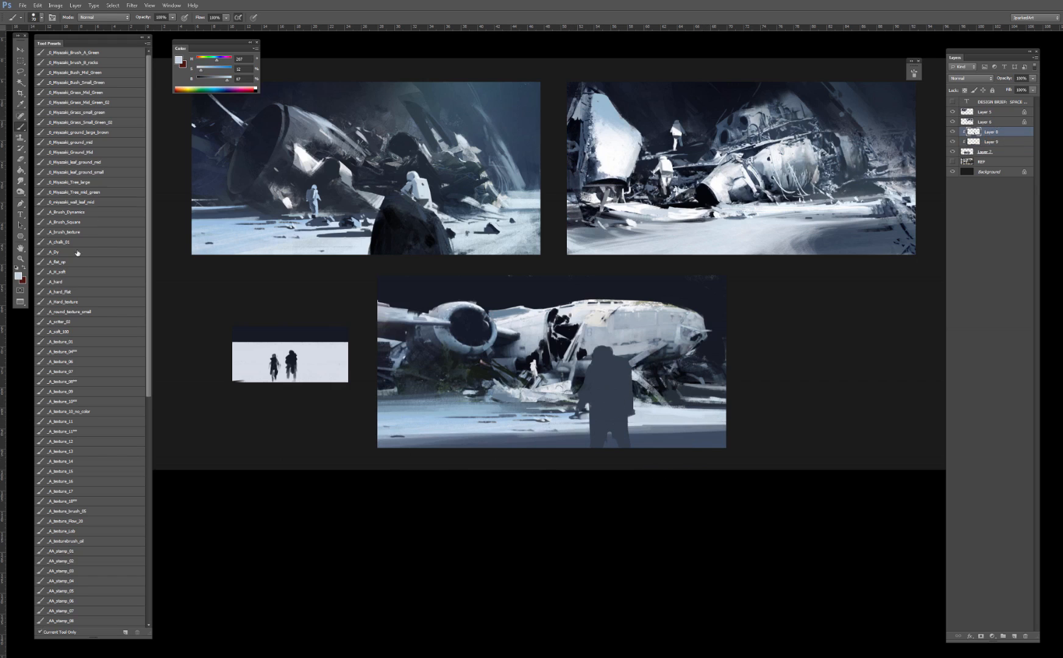
left_click(81, 353)
left_click(655, 372, "alt")
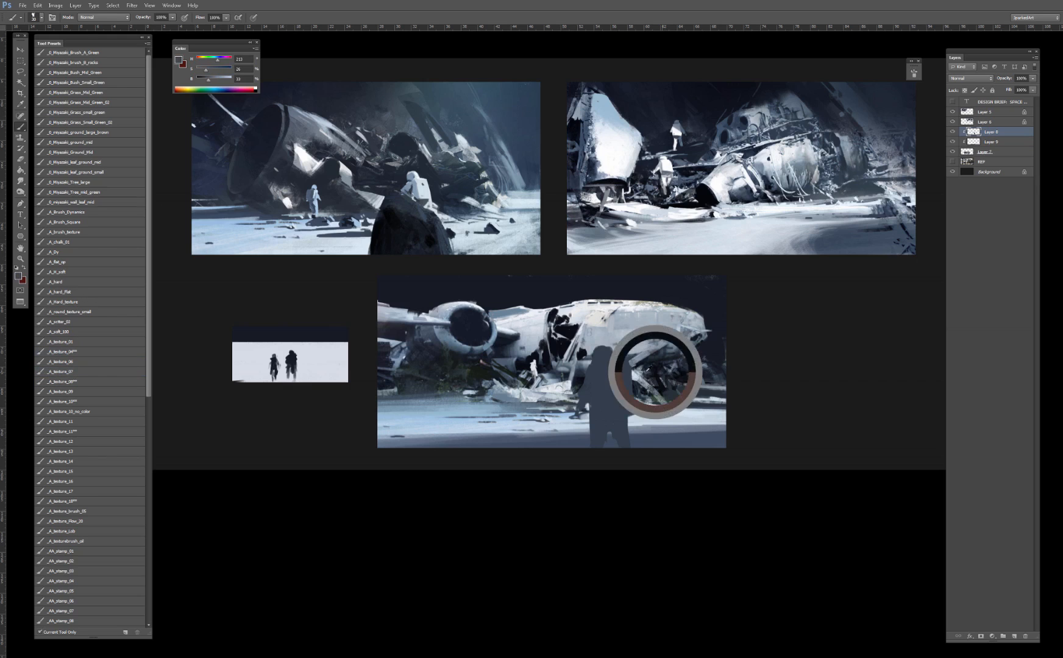
left_click_drag(655, 372, 704, 364, "alt")
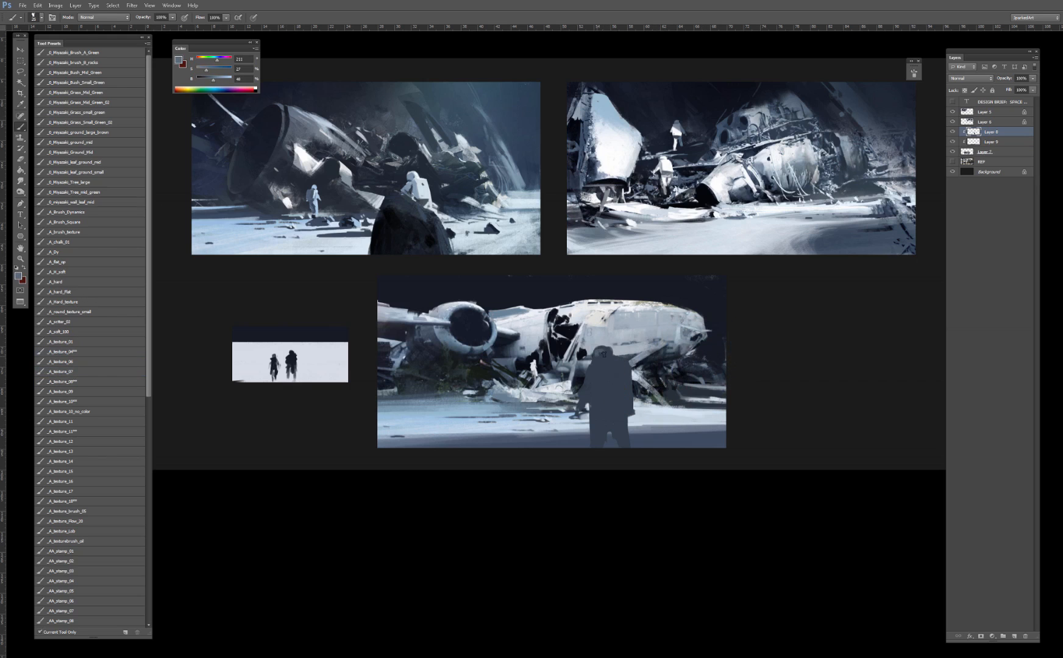
left_click(609, 350, "alt")
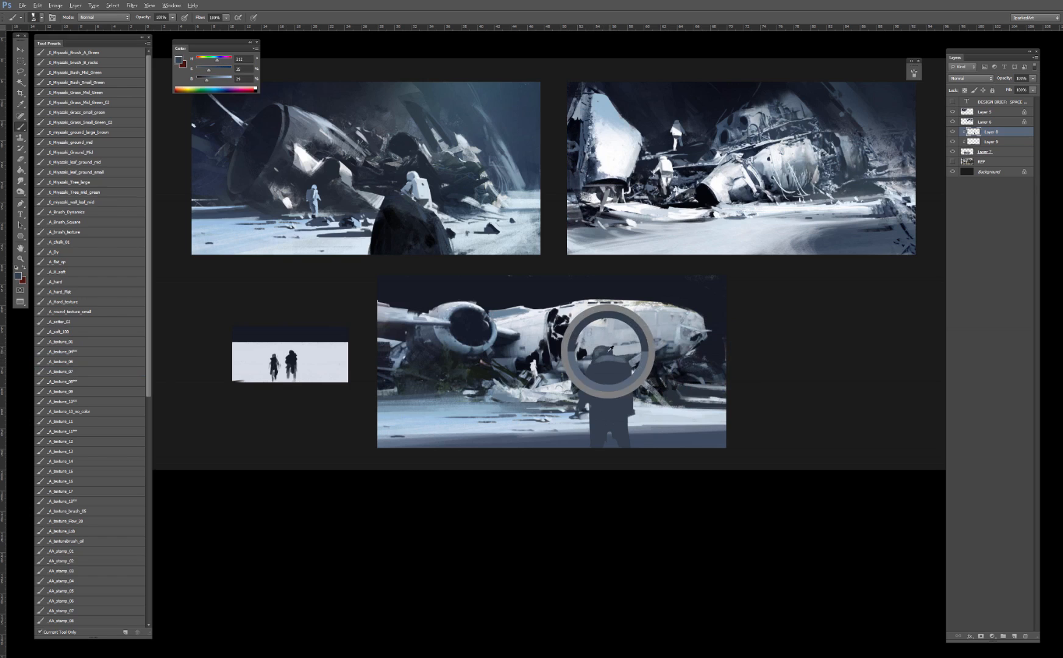
left_click_drag(602, 350, 580, 398)
left_click(602, 361, "alt")
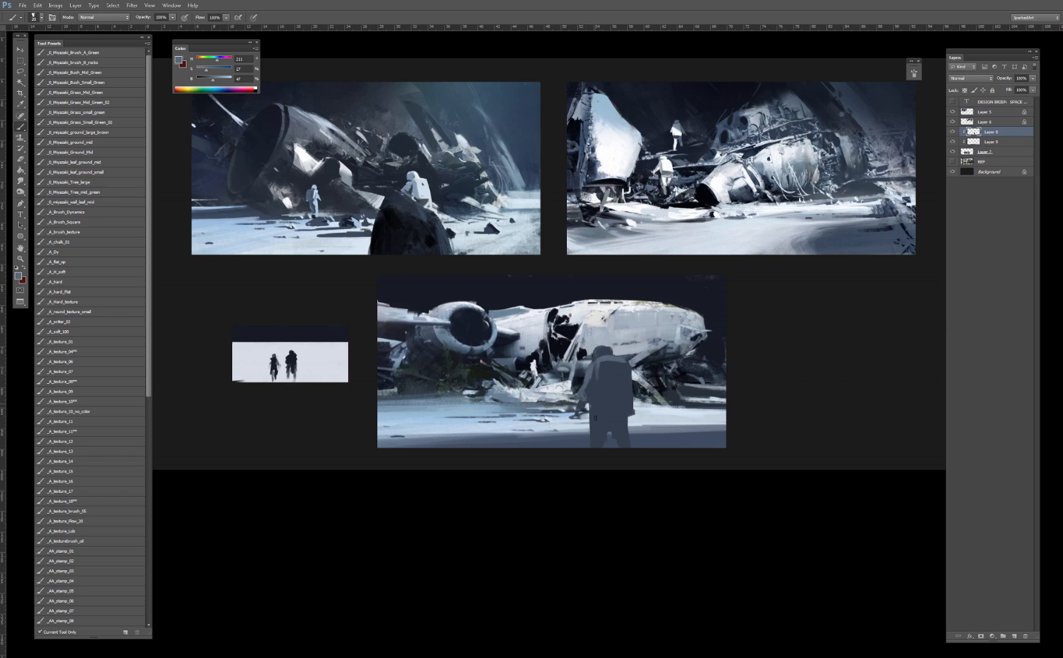
left_click_drag(609, 364, 608, 345)
left_click_drag(595, 345, 605, 344)
Step: On Layer 9, paint sampled off-white tones over the fuselage around and above the large figure's head
left_click(988, 142)
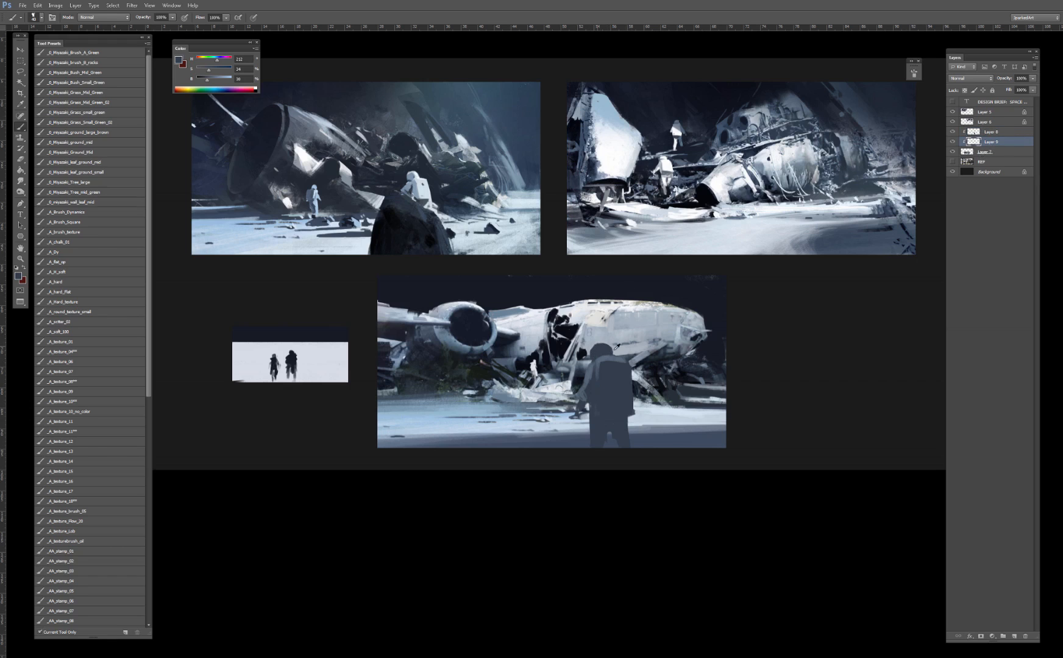
left_click(609, 342, "alt")
key("[")
left_click(560, 387, "alt")
left_click(598, 323, "alt")
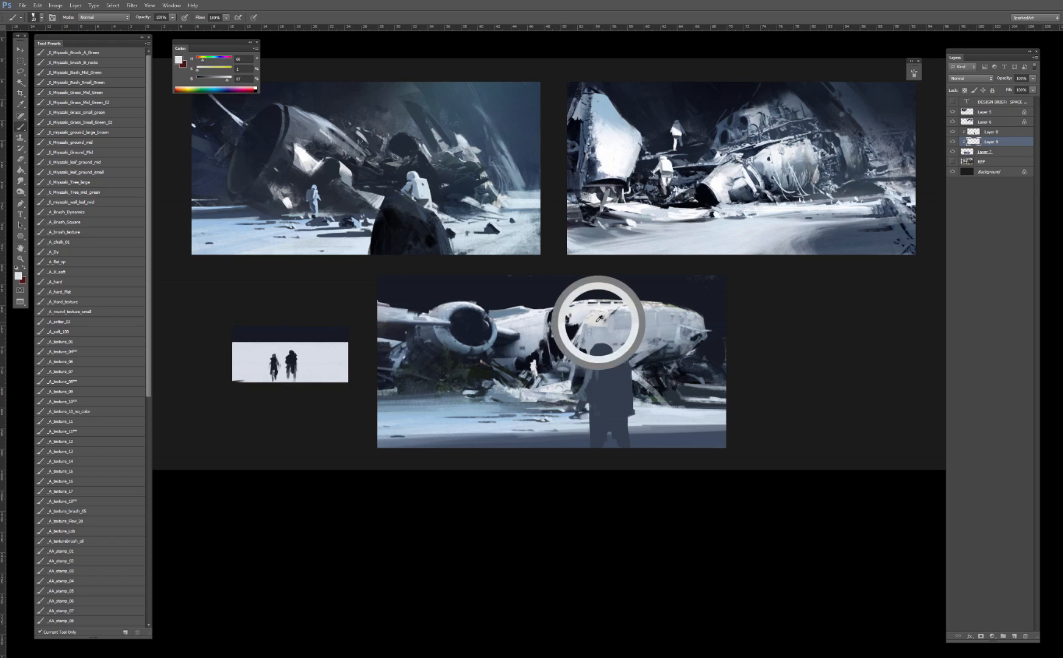
left_click_drag(590, 351, 612, 332)
key("]")
key("]")
key("]")
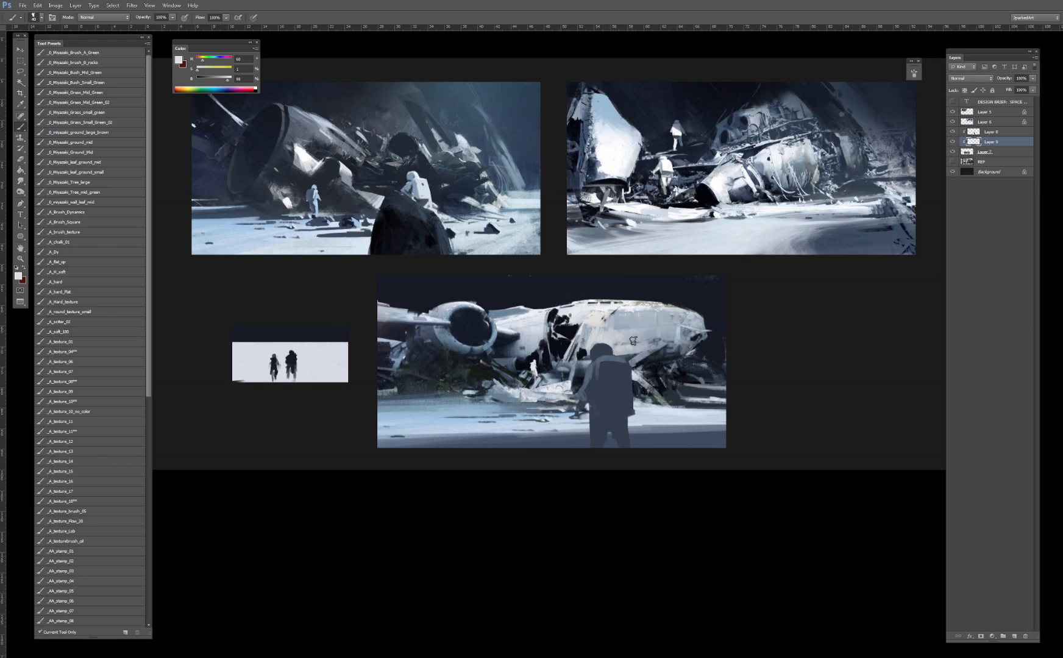
left_click(593, 319, "alt")
left_click_drag(635, 327, 604, 328)
Step: Darken the large figure on Layer 8 with a Levels adjustment
left_click(997, 131)
key("ctrl+l")
left_click_drag(774, 204, 786, 206)
key("Return")
key("b")
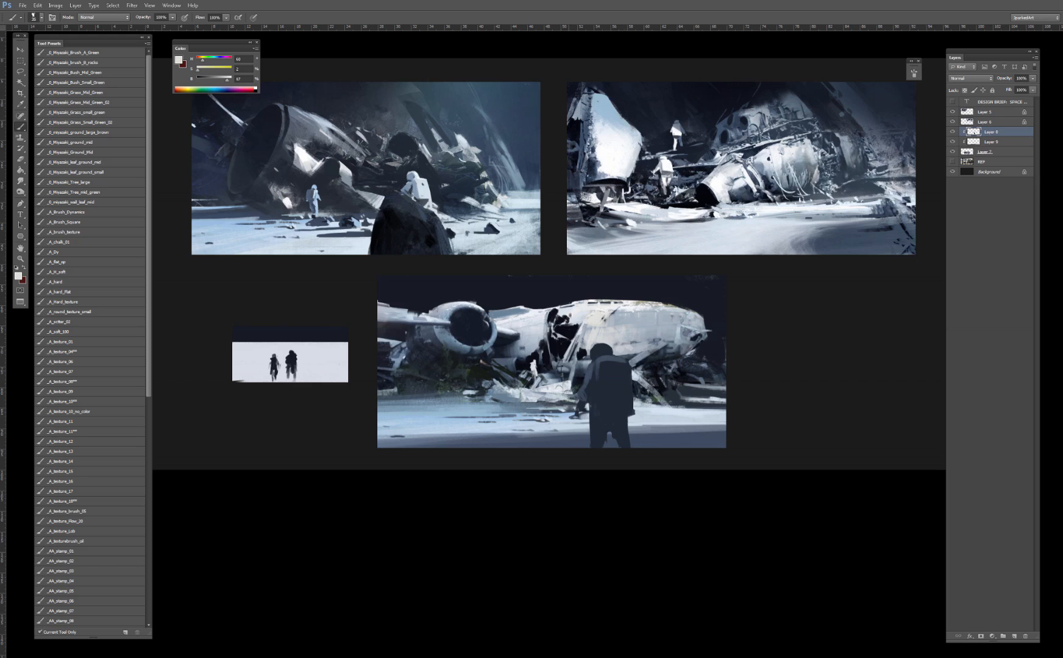
Step: Merge the figure layer and the shadow layer with the bomber image on Layer 7
left_click(992, 143)
key("ctrl+plus")
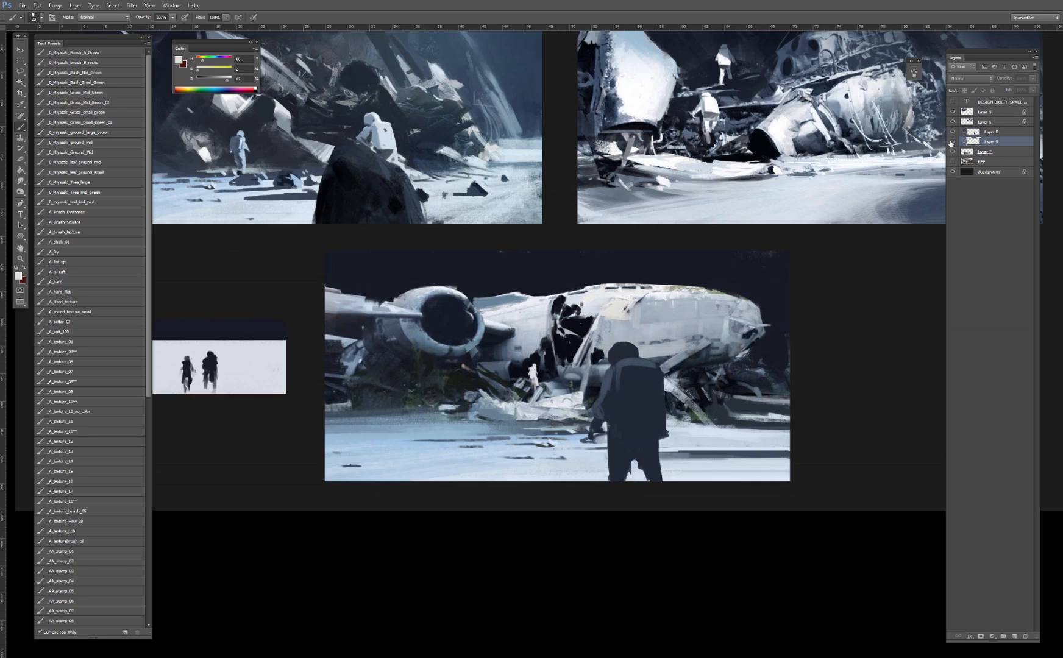
left_click(998, 152, "ctrl")
key("ctrl+e")
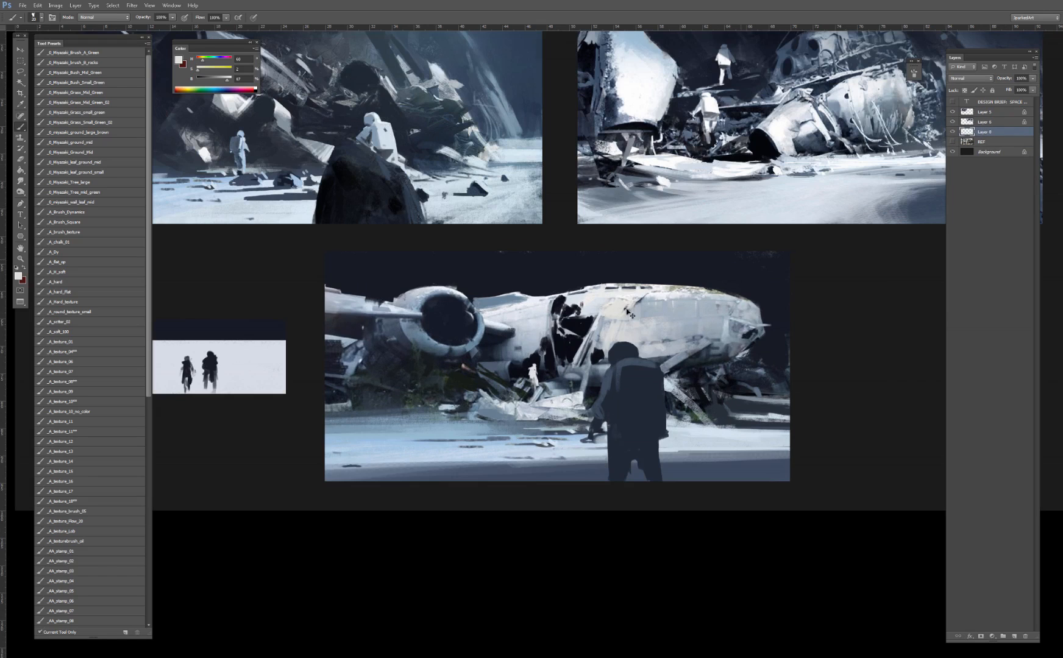
Step: Refine the tiny white astronaut's body and legs in the wreckage with sampled light and dark tones
left_click(535, 358, "alt")
left_click(534, 367, "alt")
left_click_drag(531, 368, 529, 376)
left_click(534, 368, "alt")
left_click(538, 370, "alt")
left_click(532, 372, "alt")
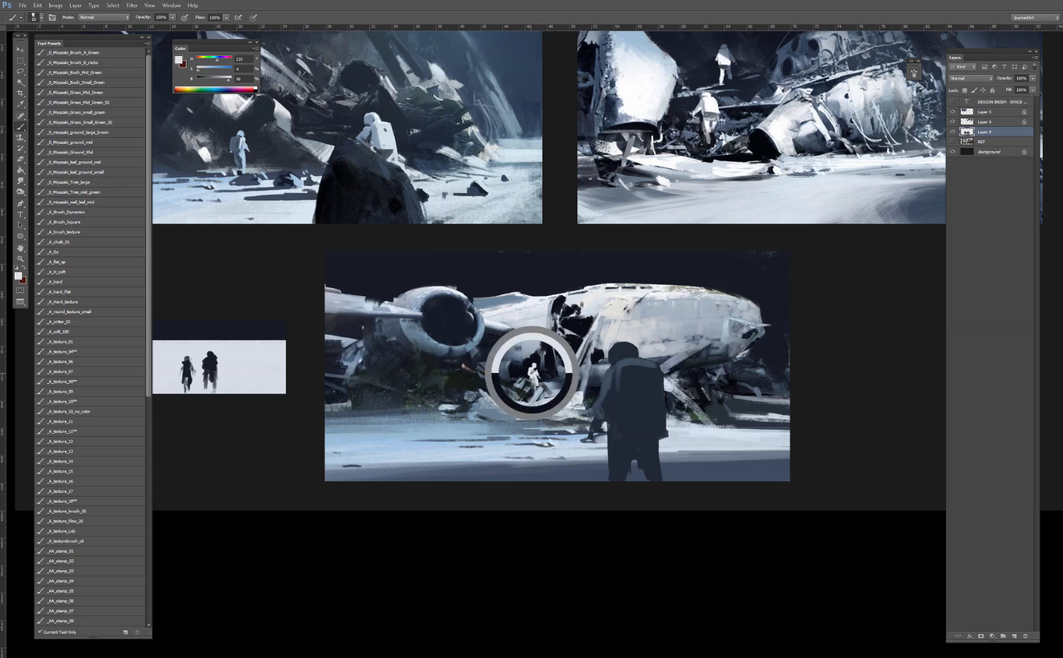
left_click_drag(529, 370, 534, 376)
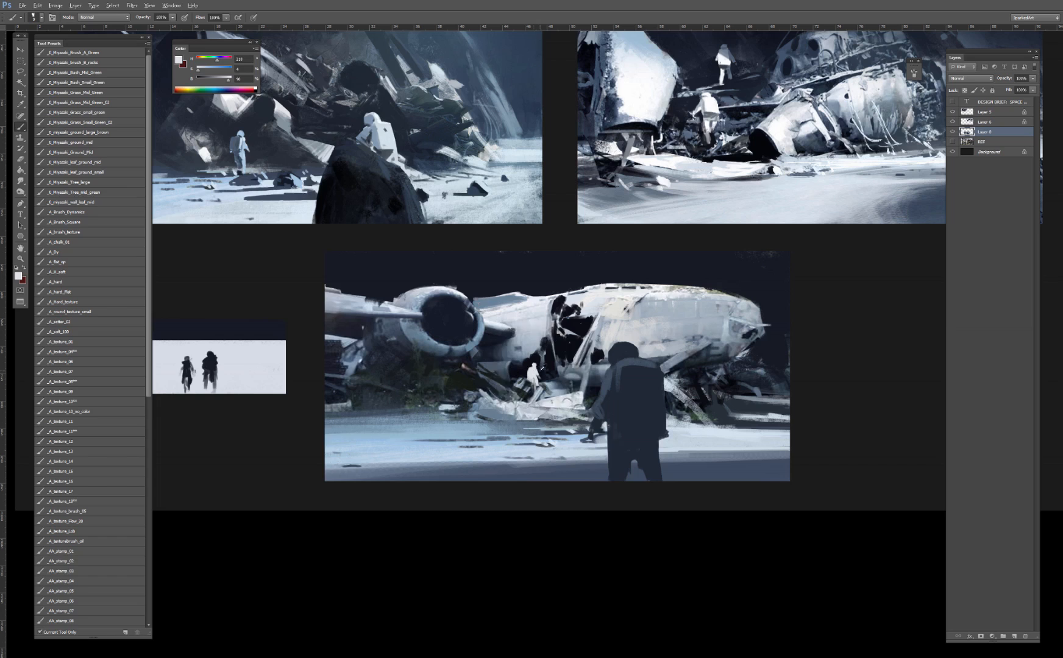
left_click(537, 366, "alt")
left_click(533, 367, "alt")
left_click(537, 363, "alt")
left_click(541, 362, "alt")
left_click(538, 376, "alt")
Step: Paint lighter blue-grey planes on the large figure's backpack with a larger brush and sampled tones
left_click(633, 360, "alt")
key("bracketright")
mouse_move(627, 370)
left_mouse_down()
mouse_move(632, 384)
mouse_move(656, 373)
mouse_move(632, 418)
mouse_move(651, 424)
mouse_move(661, 373)
left_mouse_up()
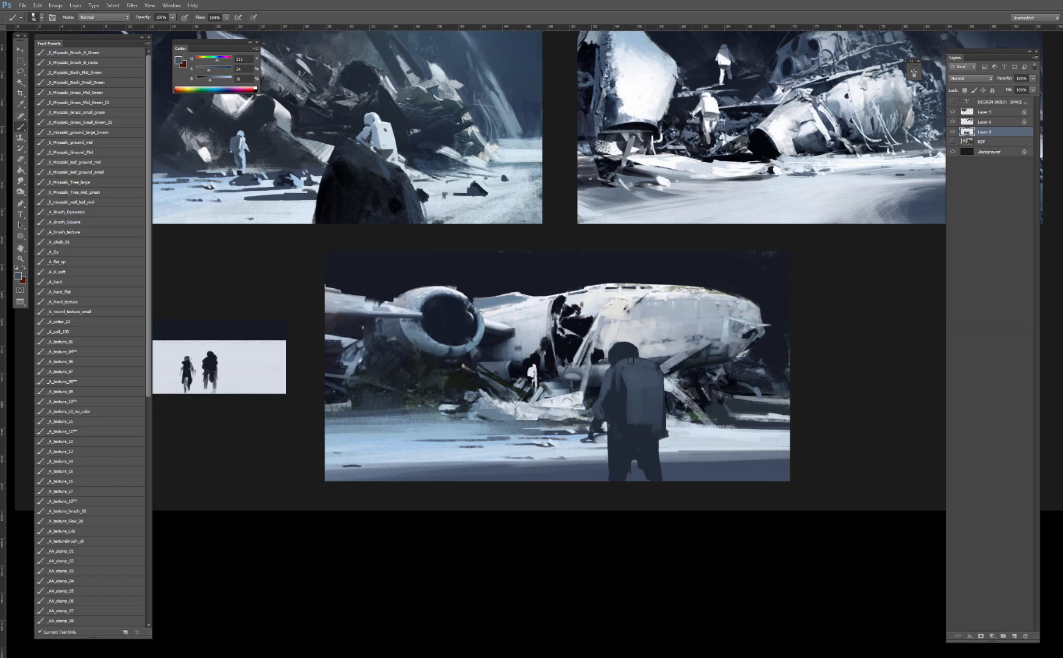
left_click(634, 408, "alt")
left_click_drag(630, 420, 632, 433)
mouse_move(632, 433)
left_mouse_down()
mouse_move(654, 432)
mouse_move(620, 383)
mouse_move(621, 438)
left_mouse_up()
Step: Shade the backpack's side and lower area with a sampled dark blue and a smaller brush
left_click(624, 445, "alt")
key("bracketleft")
key("bracketleft")
mouse_move(617, 389)
left_mouse_down()
mouse_move(618, 416)
mouse_move(637, 437)
left_mouse_up()
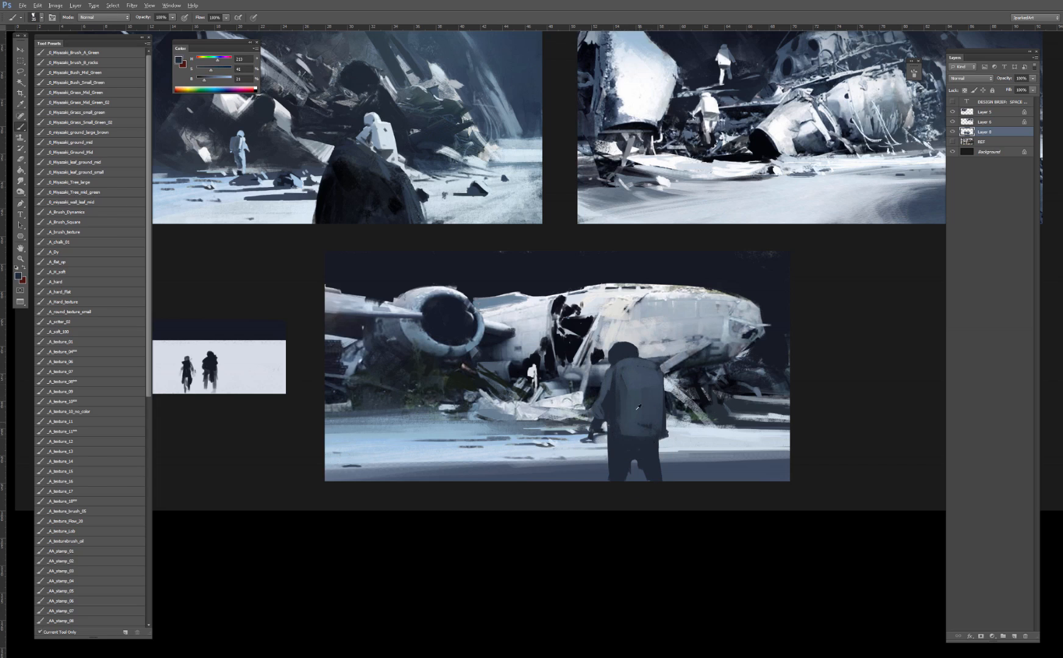
Step: Paint fine sampled blue-grey strokes down the large figure's arm beside the backpack
left_click(625, 402, "alt")
key("bracketleft")
key("bracketleft")
left_click_drag(613, 382, 609, 398)
left_click_drag(608, 400, 600, 414)
Step: Add lighter blue-grey strokes to the large figure's head to give it form
left_click(629, 374, "alt")
left_click_drag(623, 349, 615, 359)
left_click_drag(621, 349, 625, 358)
left_click_drag(629, 345, 631, 356)
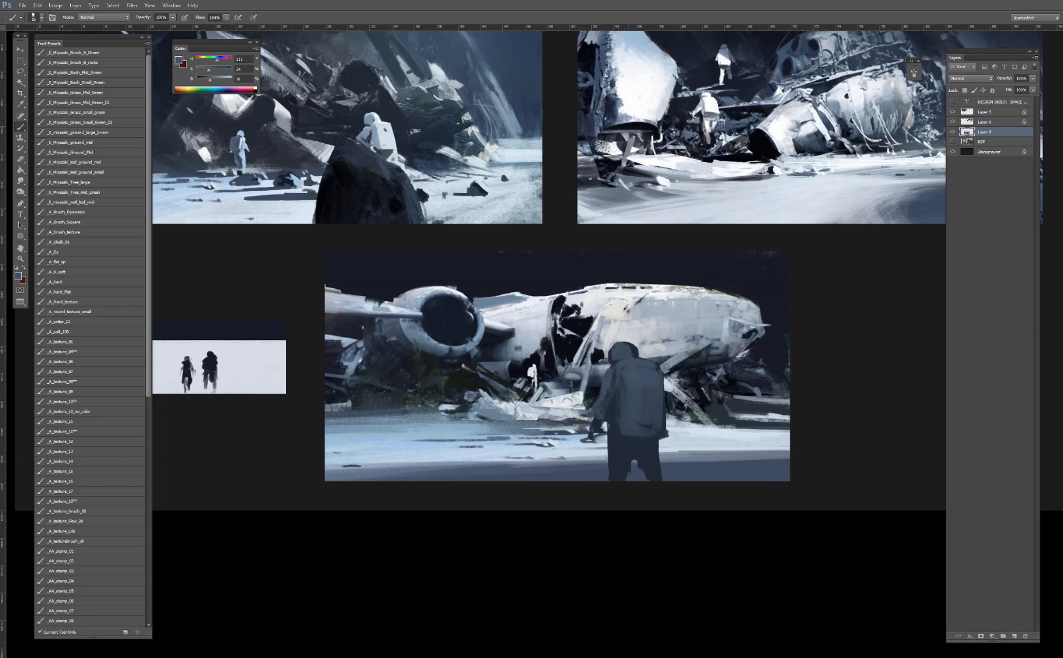
Step: Repaint the large figure's forearm, hand and legs with sampled blue-grey and snow tones
left_click(615, 357, "alt")
left_click(616, 415, "alt")
mouse_move(617, 408)
left_mouse_down()
mouse_move(612, 466)
mouse_move(610, 434)
mouse_move(608, 462)
mouse_move(594, 442)
mouse_move(603, 431)
left_mouse_up()
left_click(633, 446, "alt")
left_click(676, 435, "alt")
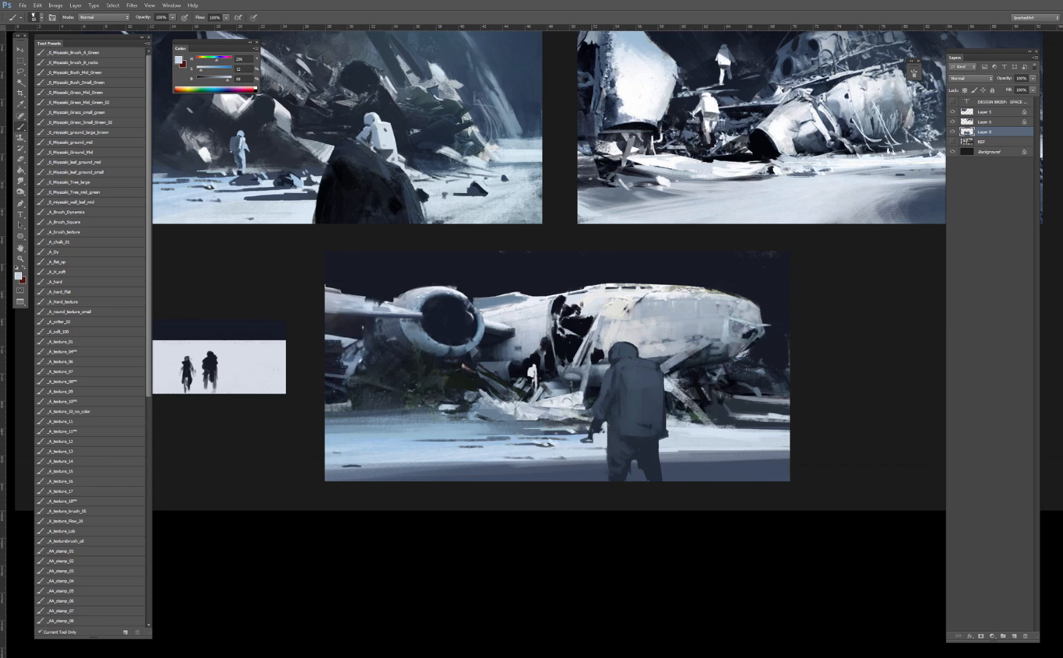
Step: Lasso the snow beside the large figure's hand, repaint it with a larger brush and sampled pale blues, and deselect
key("l")
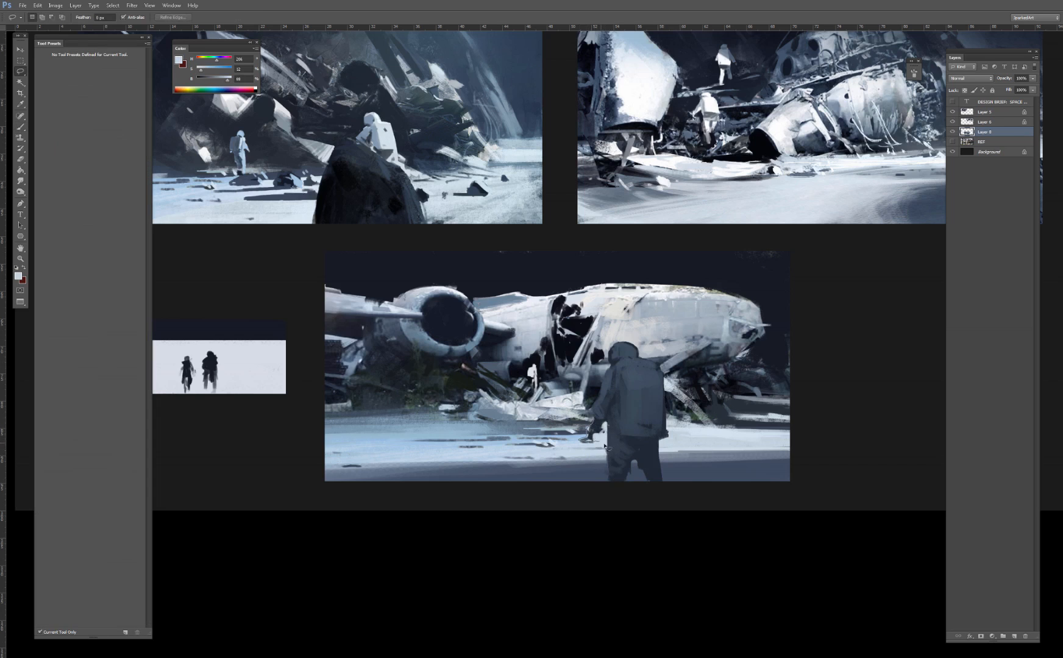
mouse_move(605, 448)
left_mouse_down()
mouse_move(570, 458)
mouse_move(369, 440)
mouse_move(594, 419)
mouse_move(600, 435)
mouse_move(531, 426)
mouse_move(562, 419)
mouse_move(525, 421)
left_mouse_up()
key("b")
key("bracketright")
mouse_move(562, 428)
left_mouse_down()
mouse_move(518, 428)
mouse_move(532, 430)
left_mouse_up()
left_click_drag(582, 436, 515, 432)
left_click(584, 451, "alt")
left_click_drag(582, 434, 479, 437)
left_click_drag(554, 433, 470, 435)
key("ctrl+d")
Step: Reshape the large figure's hanging hand with a smaller brush and sampled dark blue-grey
key("bracketleft")
key("bracketleft")
key("bracketleft")
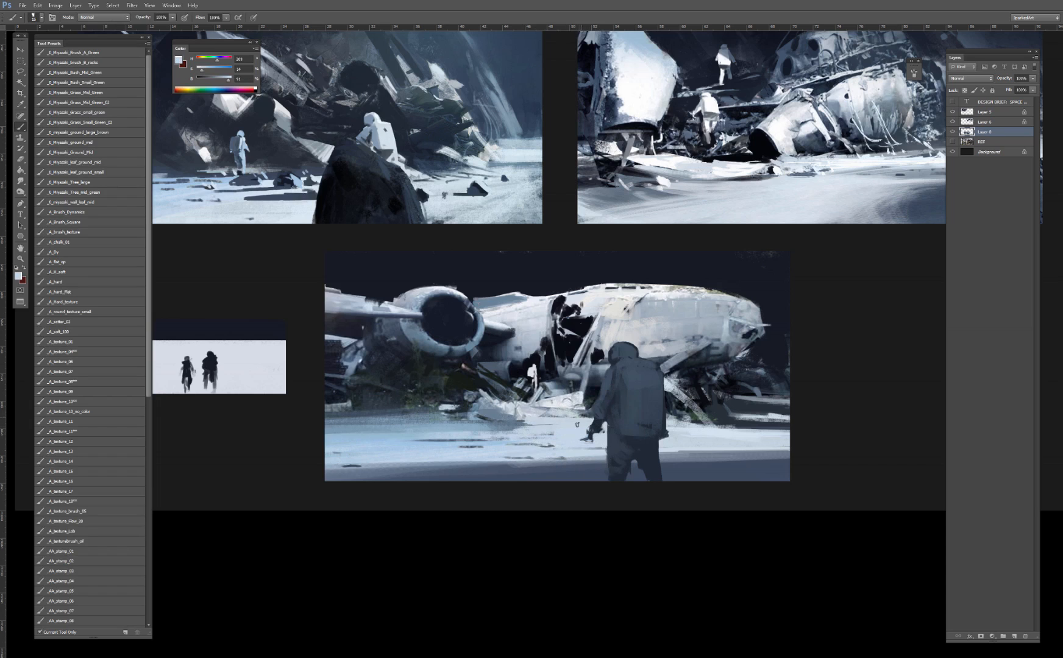
left_click(603, 415, "alt")
left_click(603, 406, "alt")
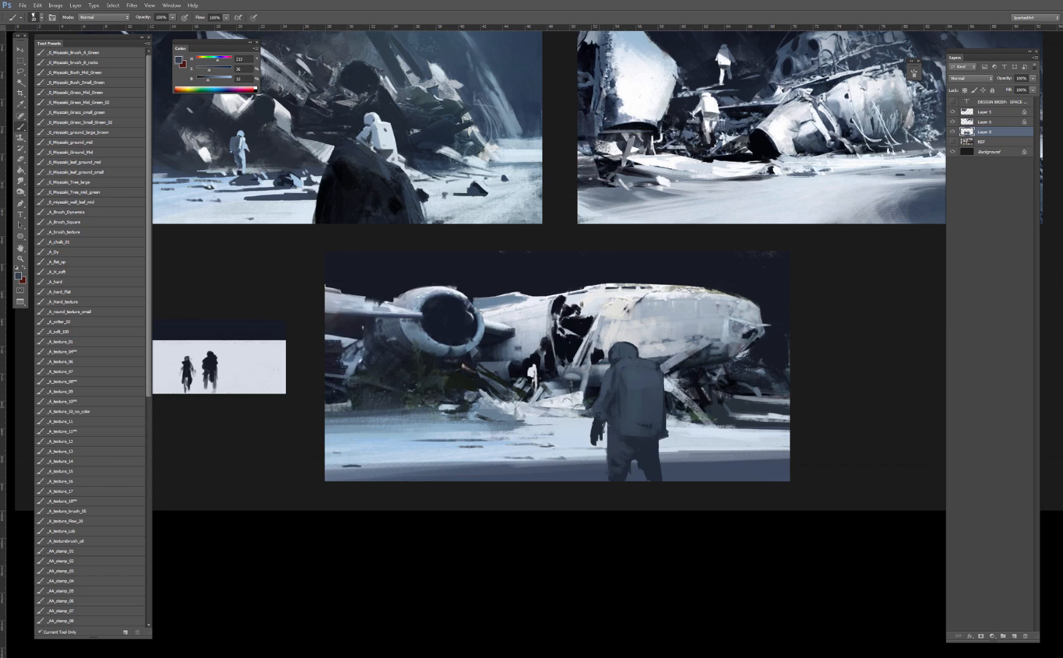
left_click(603, 412, "alt")
Step: Add fine blue-grey accents to the large figure's backpack and head, using sampled tones and a more saturated mix
left_click(615, 401, "alt")
left_click(615, 360, "alt")
key("bracketleft")
mouse_move(638, 403)
left_mouse_down()
mouse_move(717, 324)
mouse_move(524, 317)
mouse_move(479, 295)
mouse_move(422, 293)
left_mouse_up()
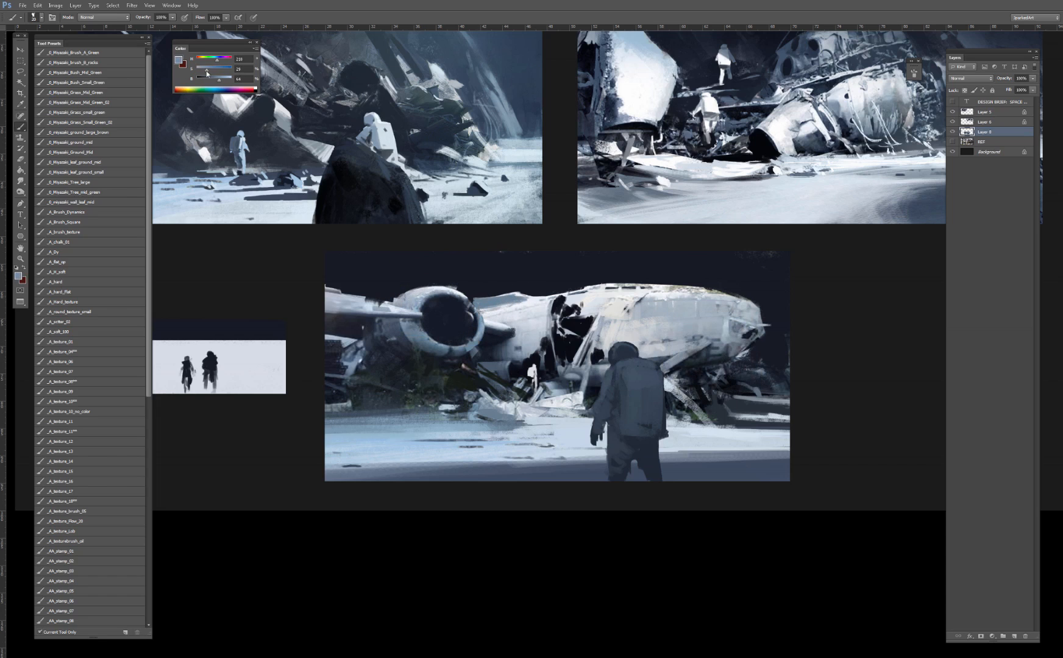
left_click_drag(207, 72, 212, 72)
left_click(635, 372, "alt")
left_click(636, 360, "alt")
left_click(627, 354, "alt")
Step: Shade the large figure's lower leg with a sampled tone and a larger brush
left_click(658, 449, "alt")
key("bracketright")
left_click_drag(641, 469, 644, 478)
Step: Paint pale blue strokes across the snow below the wreck with the _A_texture_06 brush
left_click(543, 434, "alt")
key("bracketright")
key("ctrl+0")
left_click(76, 361)
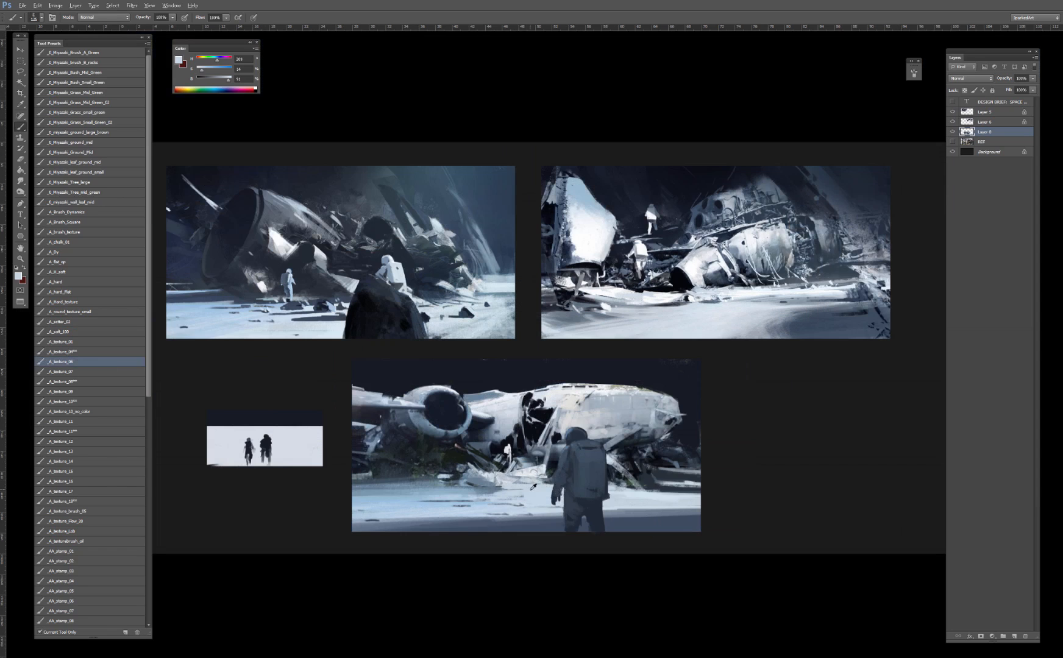
key("bracketright")
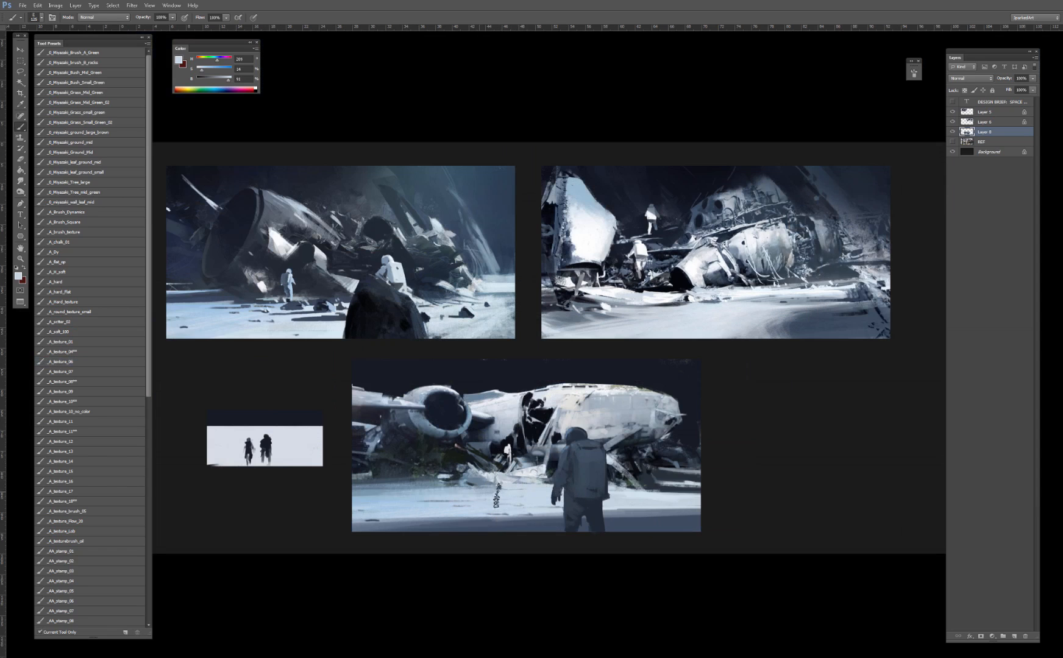
left_click_drag(532, 471, 533, 469)
key("bracketleft")
key("bracketleft")
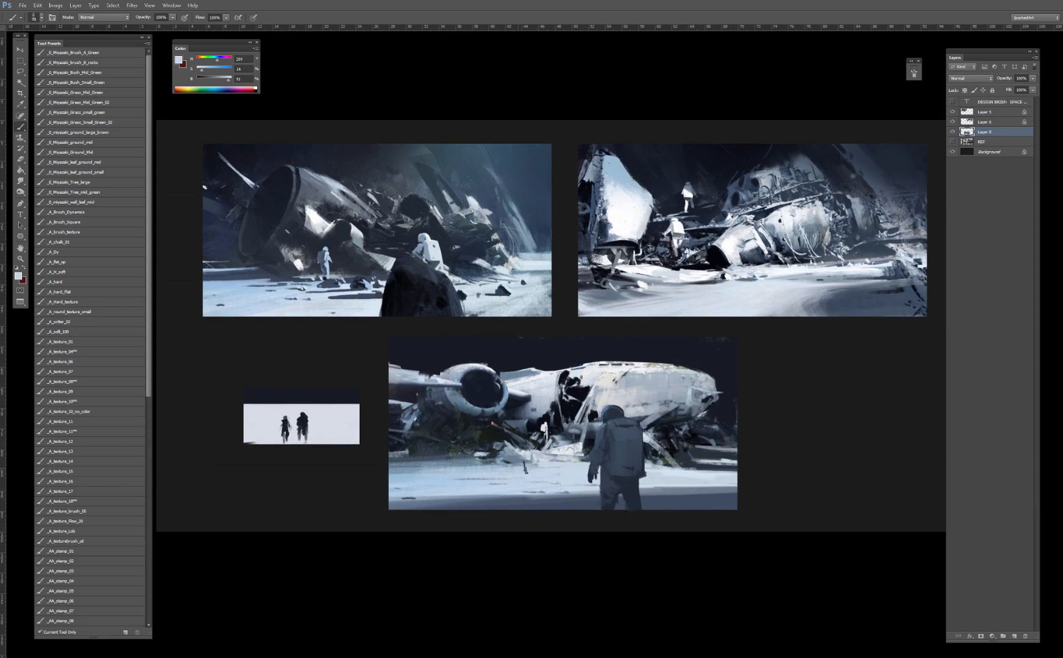
left_click_drag(537, 466, 508, 466)
left_click_drag(427, 464, 505, 465)
left_click(412, 474, "alt")
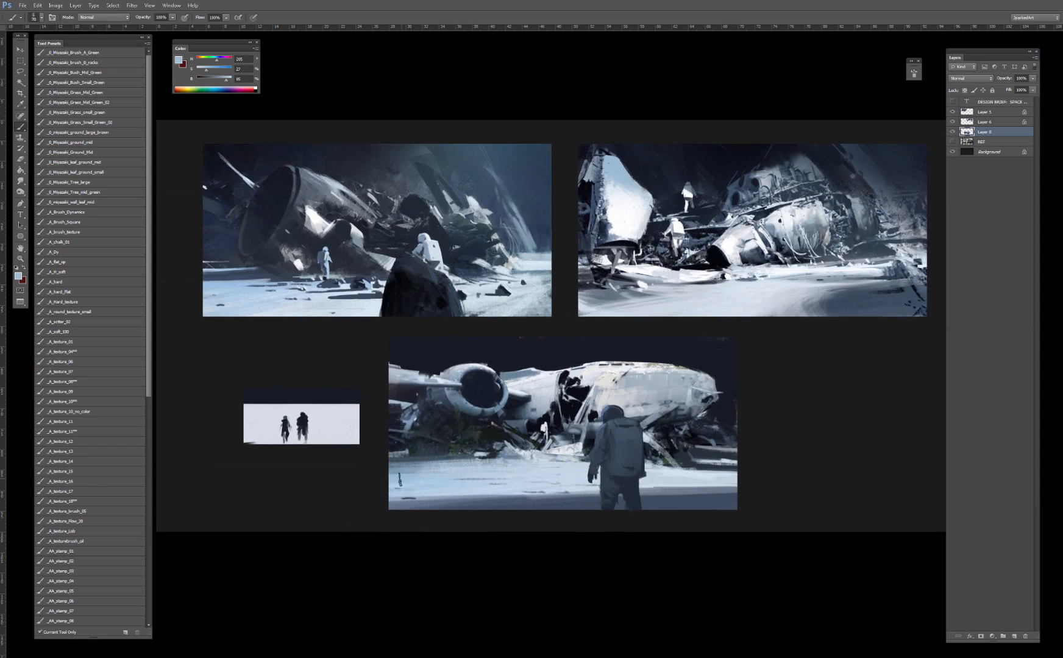
mouse_move(381, 475)
left_mouse_down()
mouse_move(451, 463)
mouse_move(390, 461)
mouse_move(501, 461)
left_mouse_up()
key("ctrl+alt+z")
key("ctrl+alt+z")
key("bracketright")
key("bracketright")
key("bracketright")
key("bracketleft")
key("bracketleft")
key("bracketleft")
Step: Switch to the _A_texture_08** brush and rework the wreckage beside the large figure with sampled tones
left_click(561, 451, "alt")
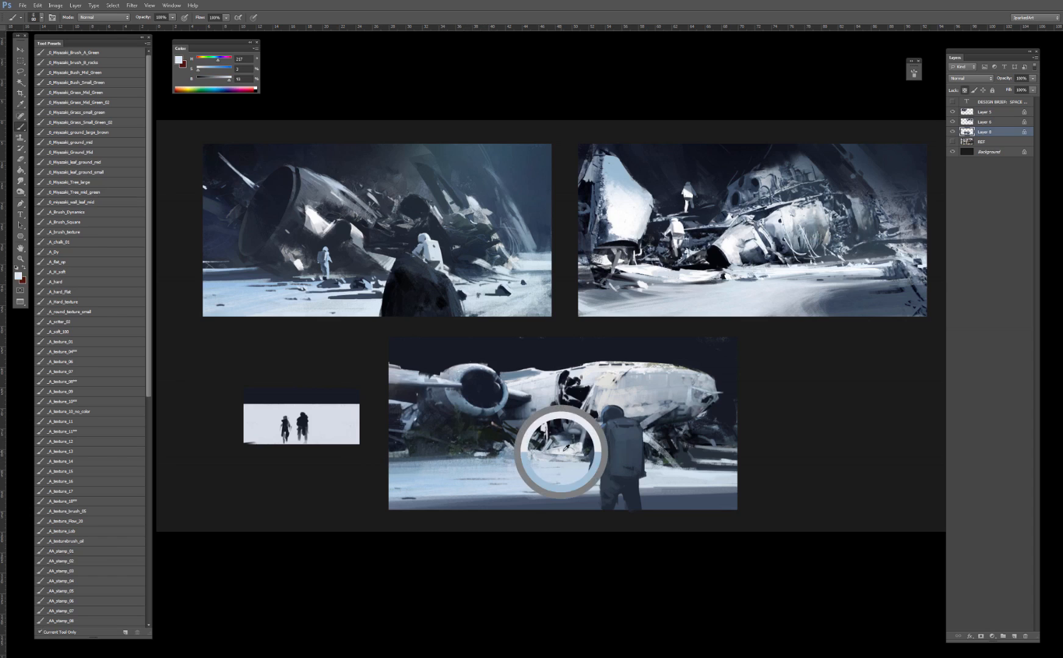
left_click(76, 283)
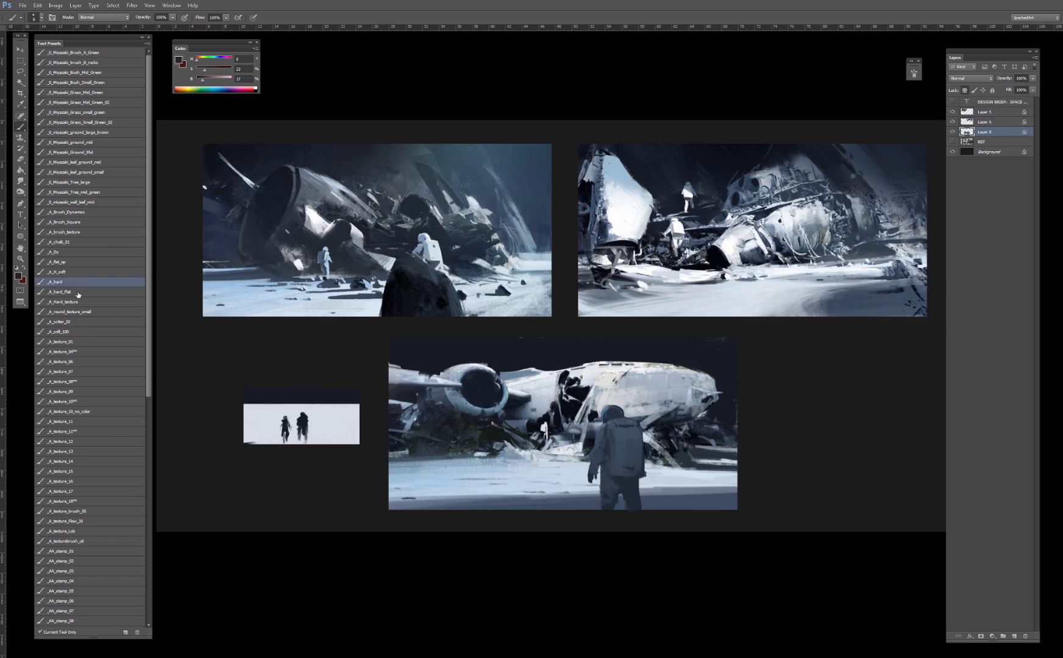
left_click(77, 293)
left_click(82, 362)
left_click(89, 380)
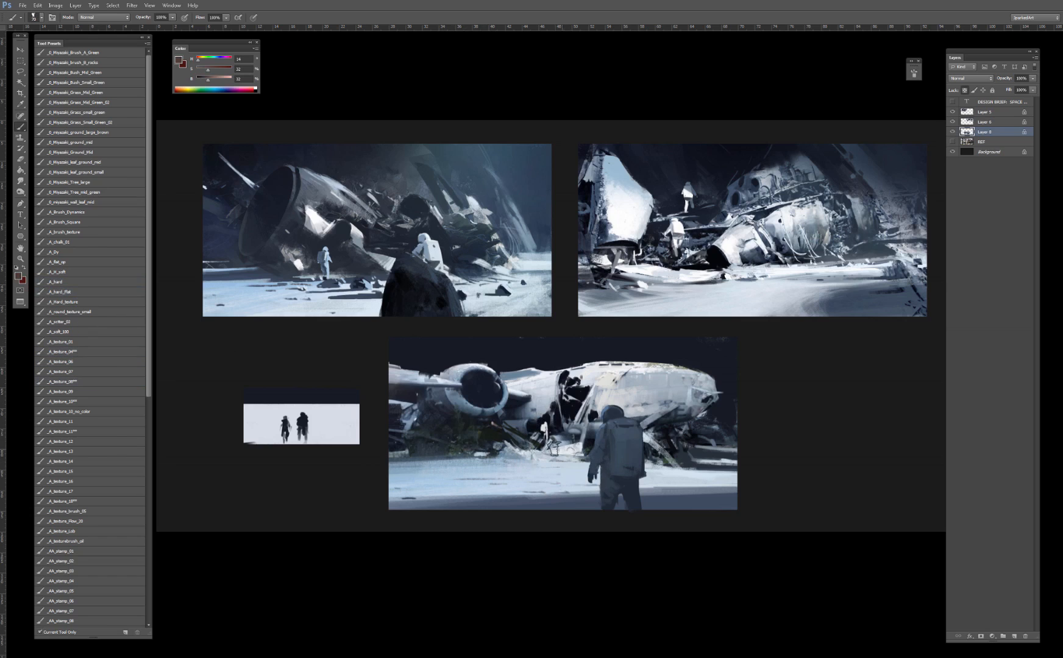
left_click(580, 449, "alt")
left_click(590, 435, "alt")
left_click(596, 427, "alt")
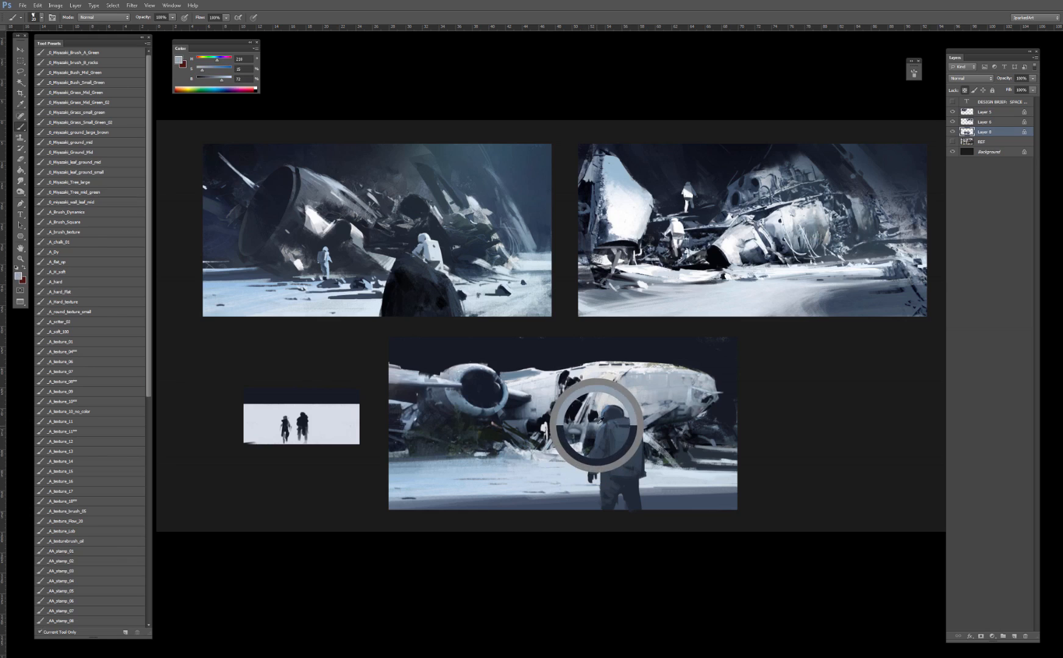
left_click(579, 445, "alt")
left_click_drag(581, 447, 586, 437)
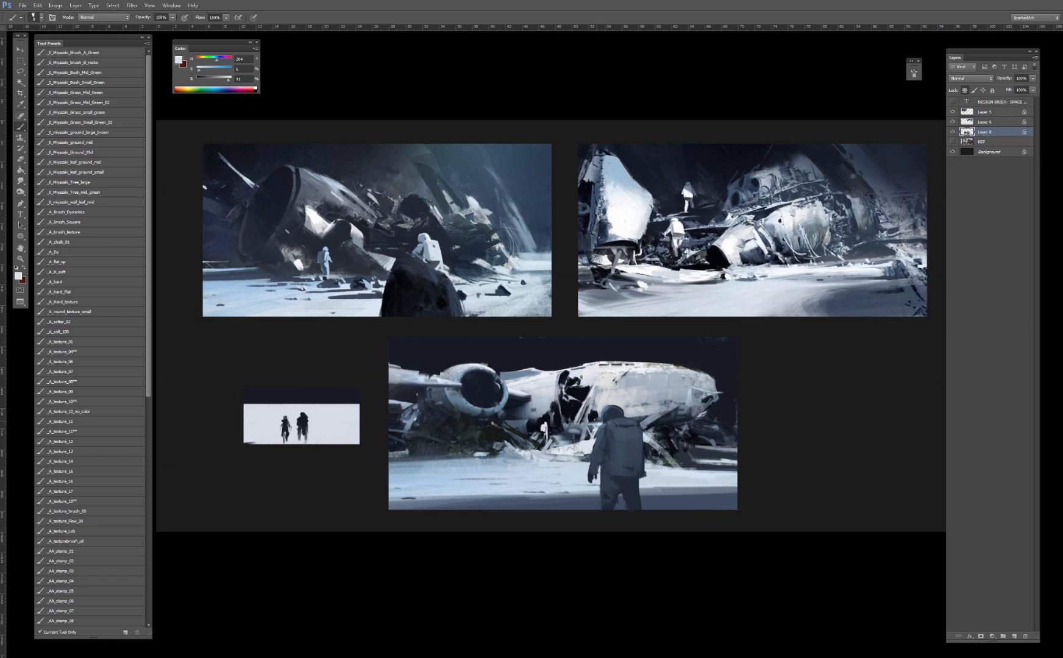
Step: Paint sampled grey-white strokes on the torn hull just beside the large figure's head
left_click(603, 408, "alt")
left_click(602, 409, "alt")
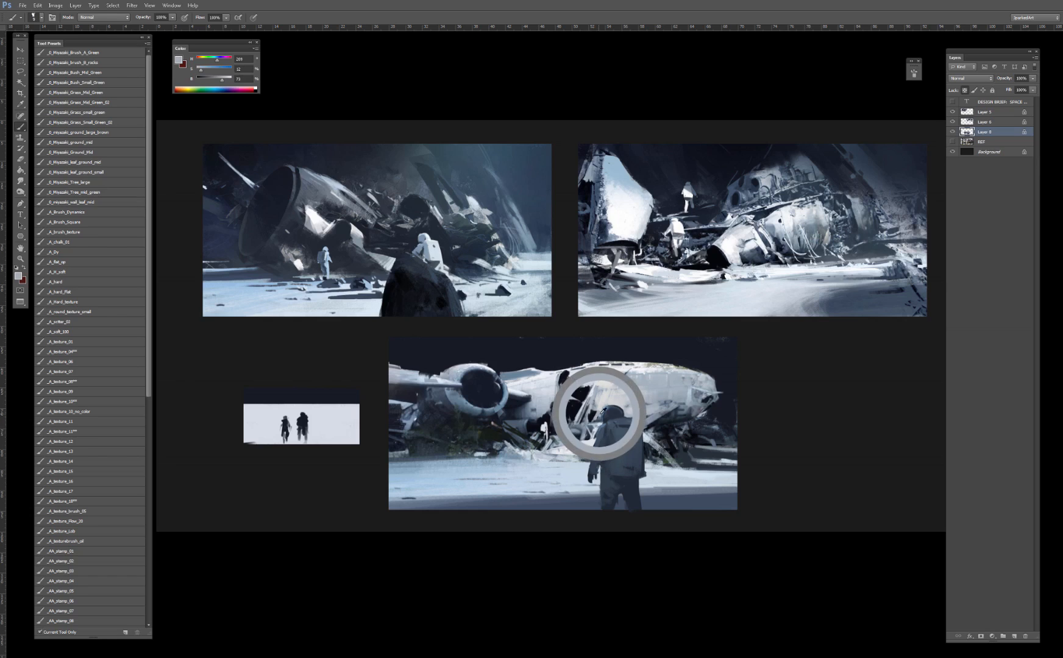
left_click_drag(595, 413, 586, 418)
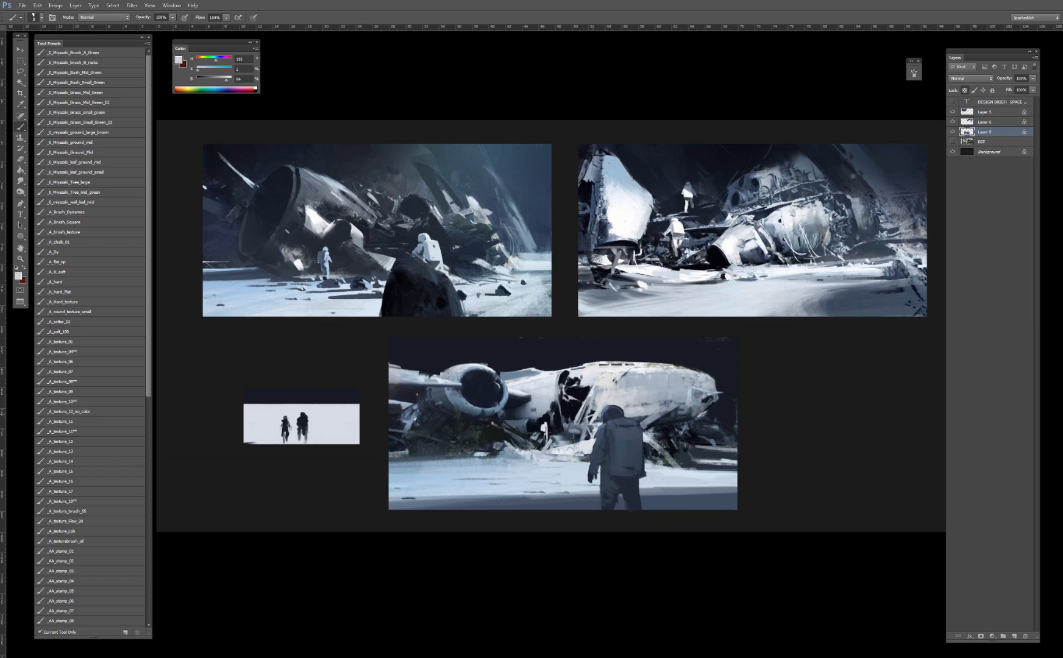
left_click(590, 409, "alt")
left_click(605, 395, "alt")
left_click(580, 440, "alt")
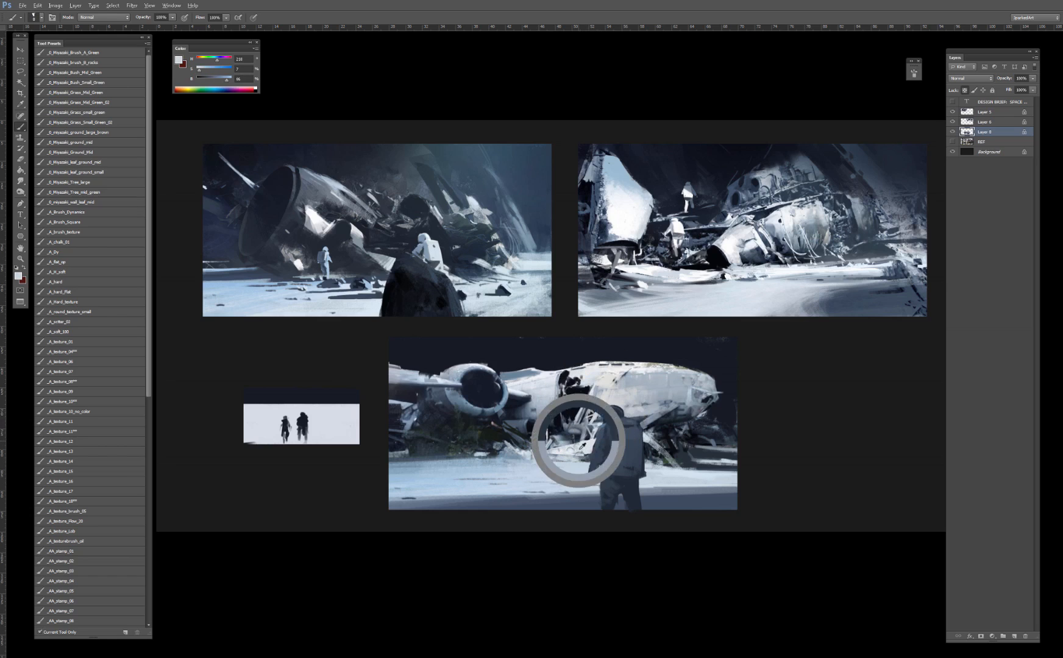
Step: Raise a sampled hull colour to full brightness and paint the fuselage behind the large figure with a larger brush
left_click(547, 386, "alt")
left_click_drag(230, 80, 251, 63)
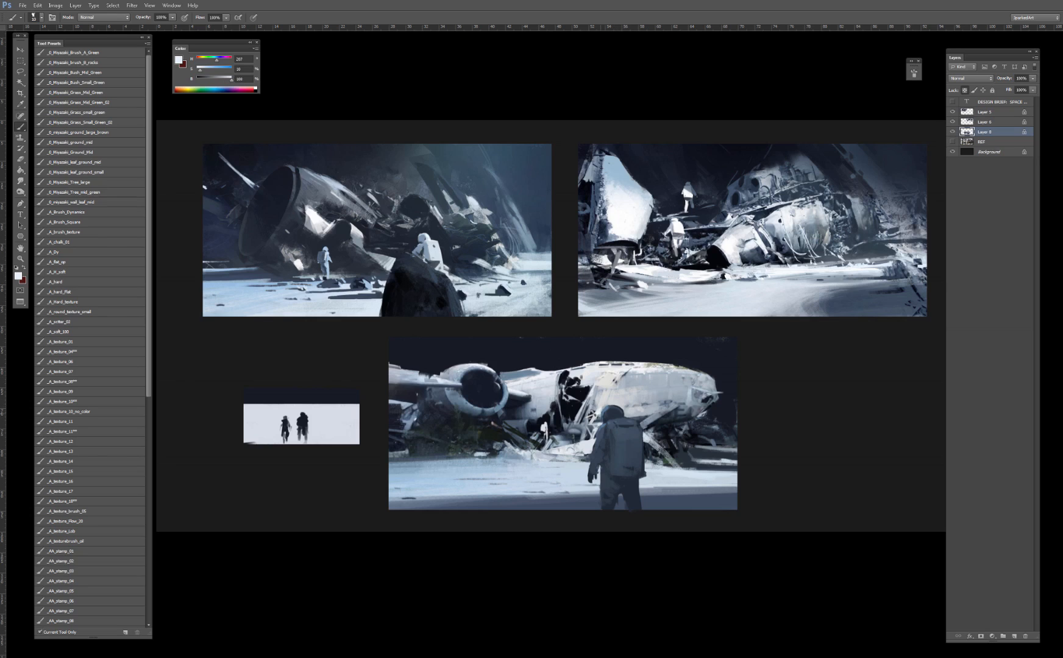
key("bracketright")
mouse_move(635, 409)
left_mouse_down()
mouse_move(622, 409)
mouse_move(659, 407)
left_mouse_up()
Step: Clean up the edge around the large figure's head with sampled dark blue and near-white tones
left_click(600, 411, "alt")
left_click(603, 414, "alt")
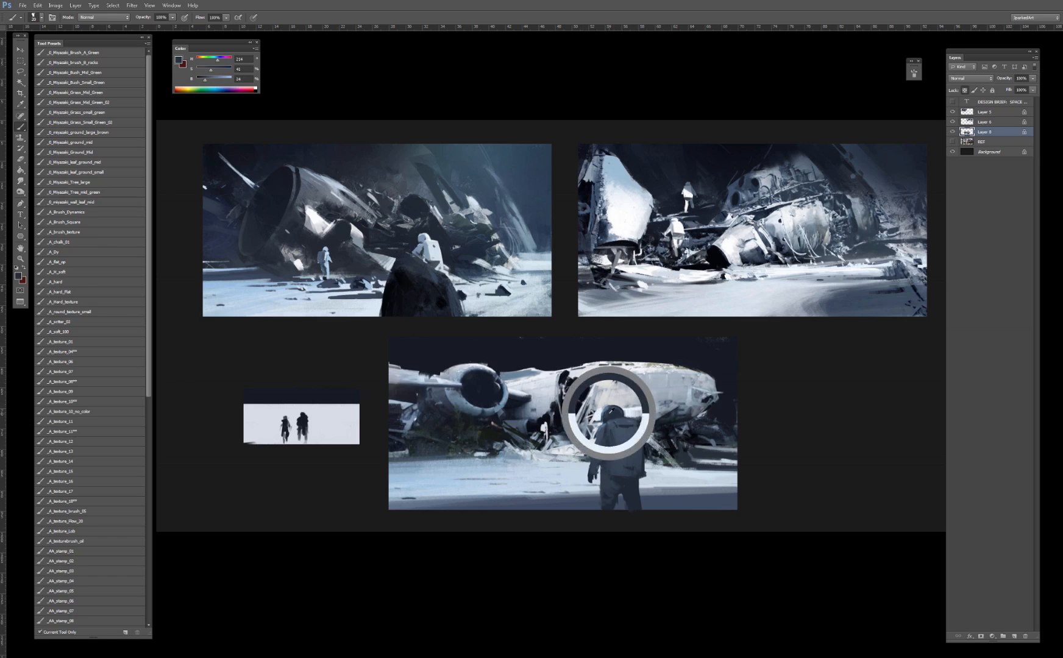
left_click(597, 414, "alt")
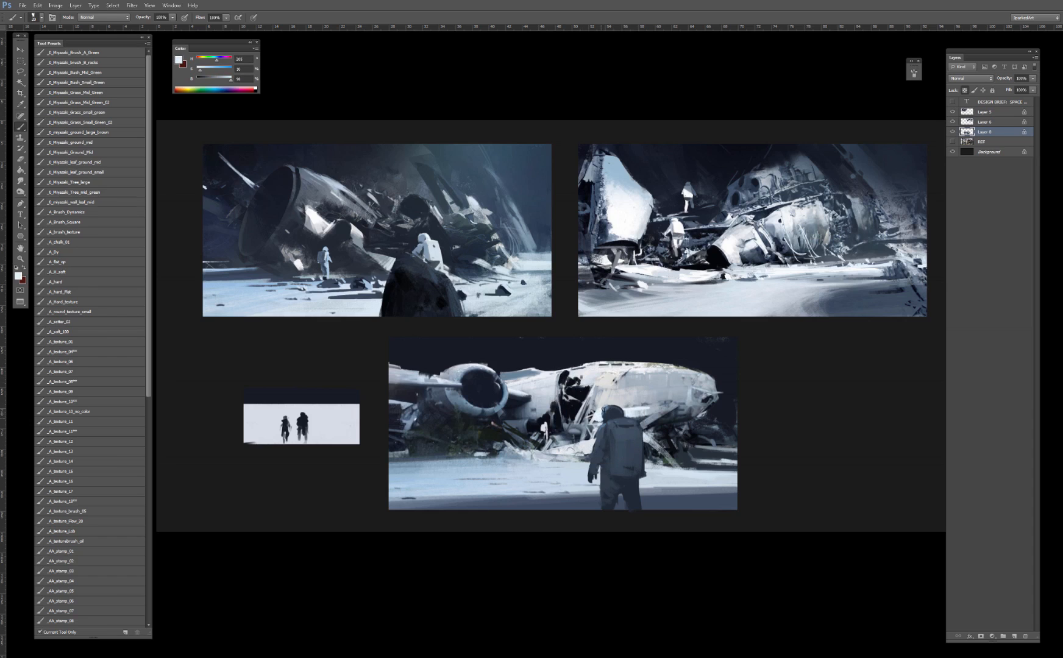
left_click(600, 410, "alt")
left_click(598, 417, "alt")
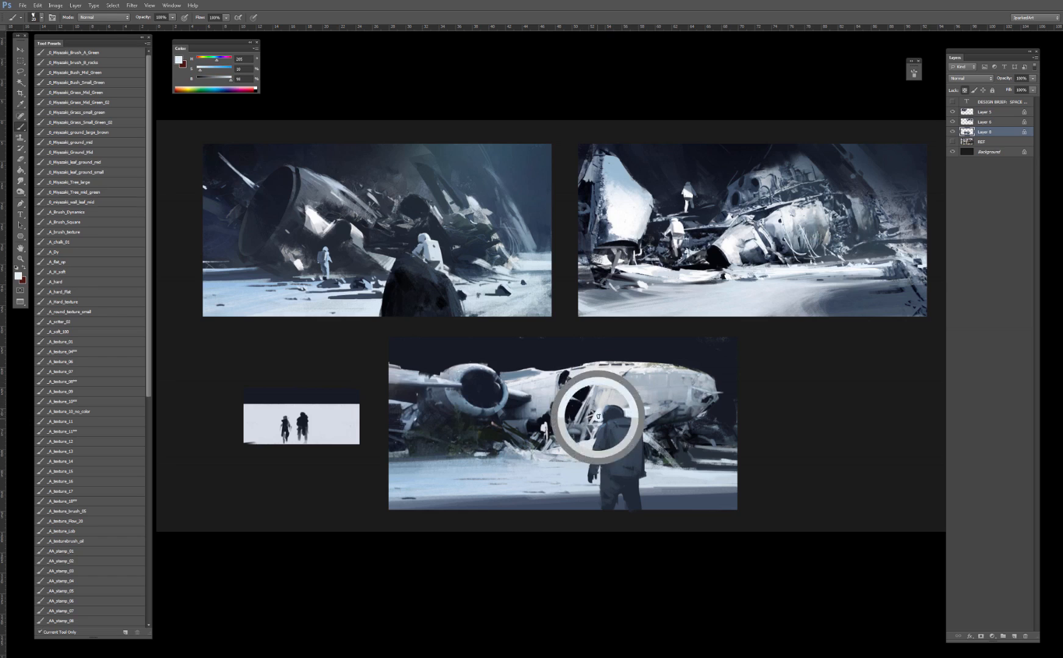
left_click(598, 418, "alt")
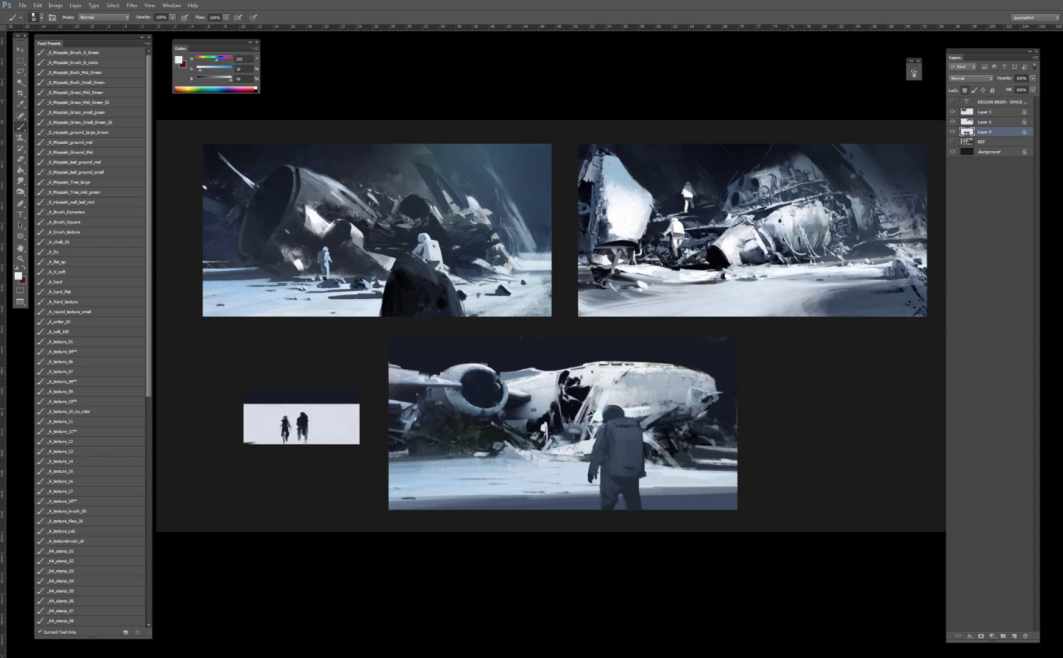
Step: Paint near-white highlights along the upper fuselage toward the nose and cut its top edge with the sampled sky colour
left_click_drag(612, 379, 702, 375)
key("bracketright")
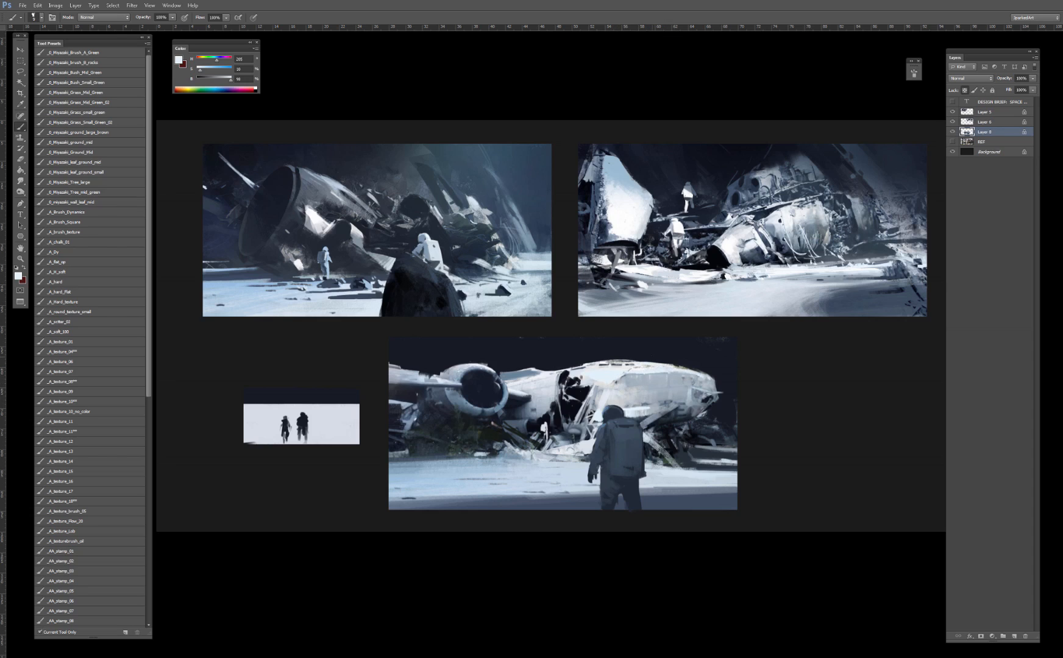
left_click(649, 353, "alt")
left_click_drag(644, 363, 714, 383)
left_click(659, 367, "alt")
left_click(663, 377, "alt")
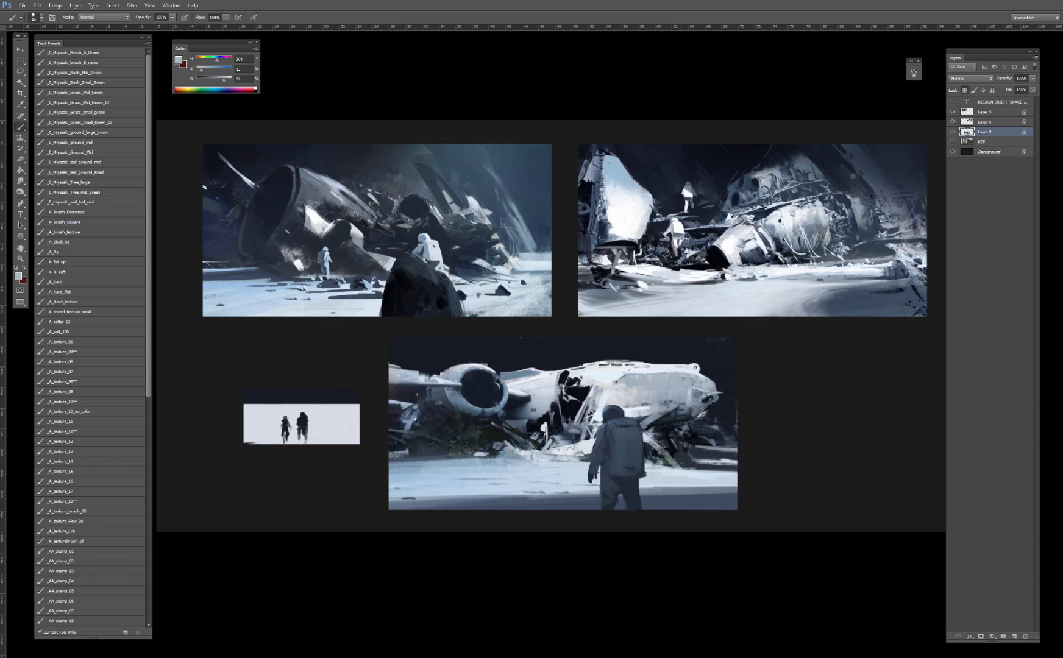
Step: Refine the bomber's nose and underside with sampled grey and dark navy tones
left_click(693, 382, "alt")
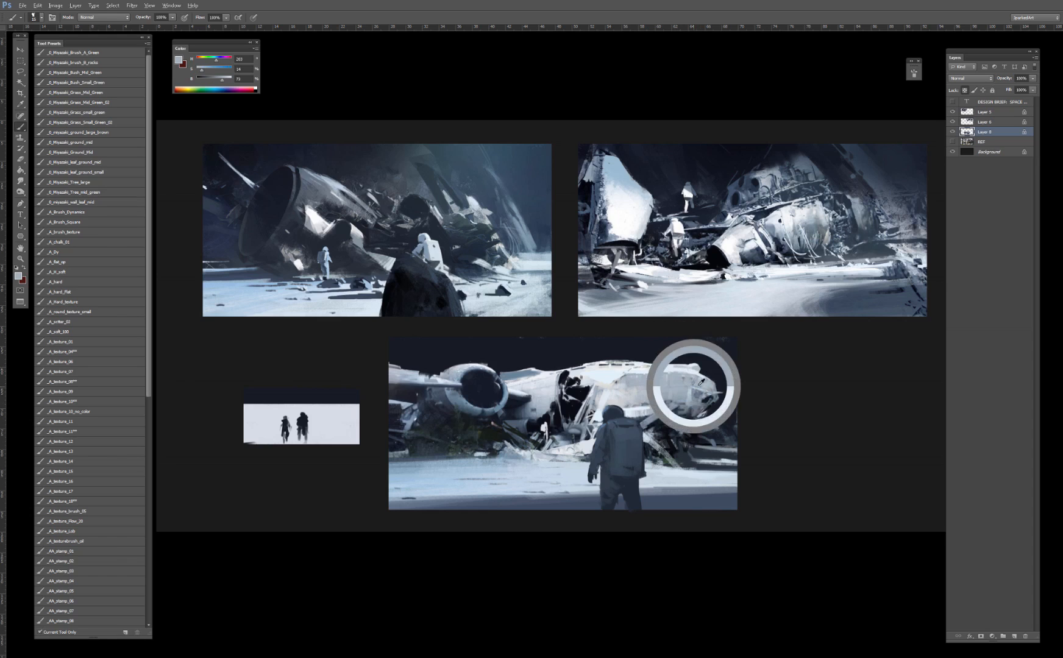
left_click(707, 399, "alt")
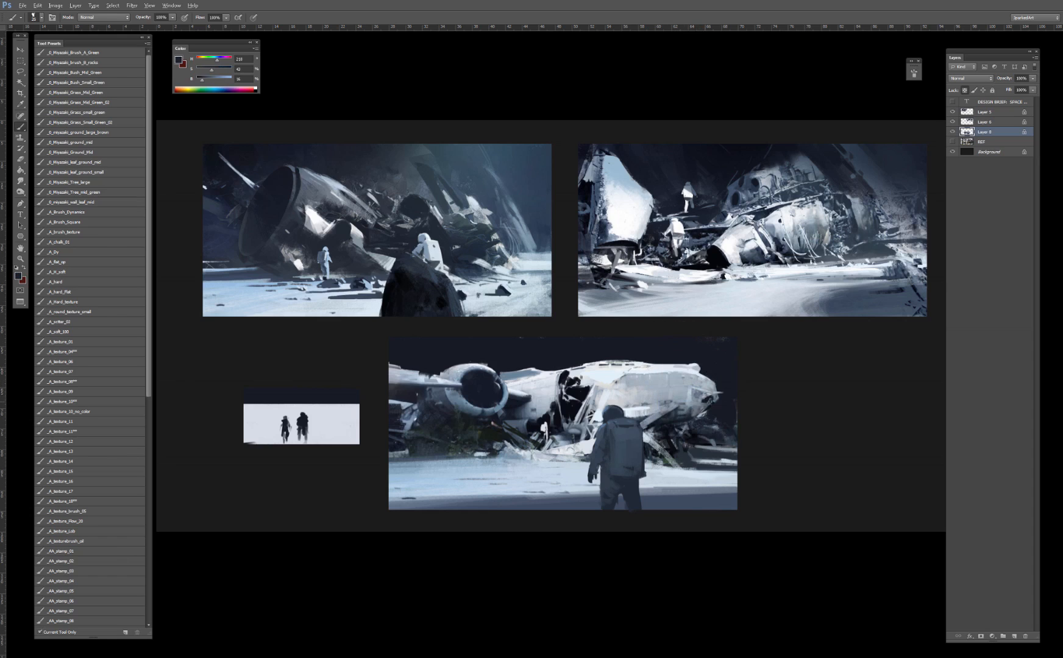
left_click(671, 412, "alt")
Step: Clean up the fuselage roofline above the large figure with sampled hull and sky tones
left_click(609, 376, "alt")
left_click(604, 361, "alt")
left_click(623, 365, "alt")
left_click(622, 358, "alt")
left_click_drag(618, 365, 602, 360)
Step: Refine the engine and the debris beneath it with sampled blue-grey and dark tones
left_click(467, 380, "alt")
left_click(480, 385, "alt")
left_click(453, 402, "alt")
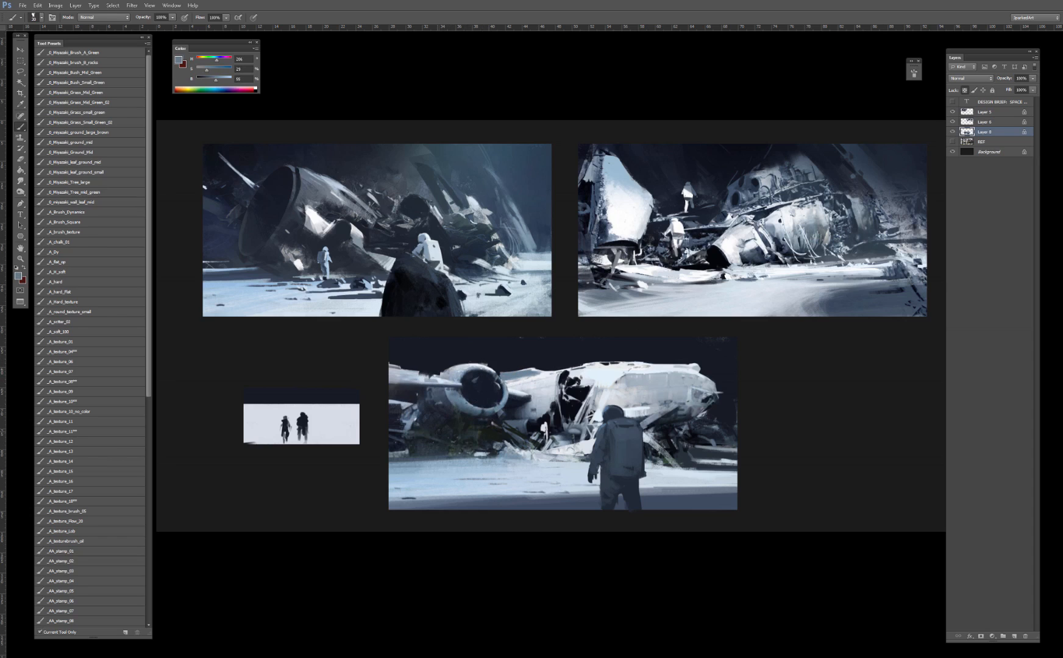
left_click(444, 416, "alt")
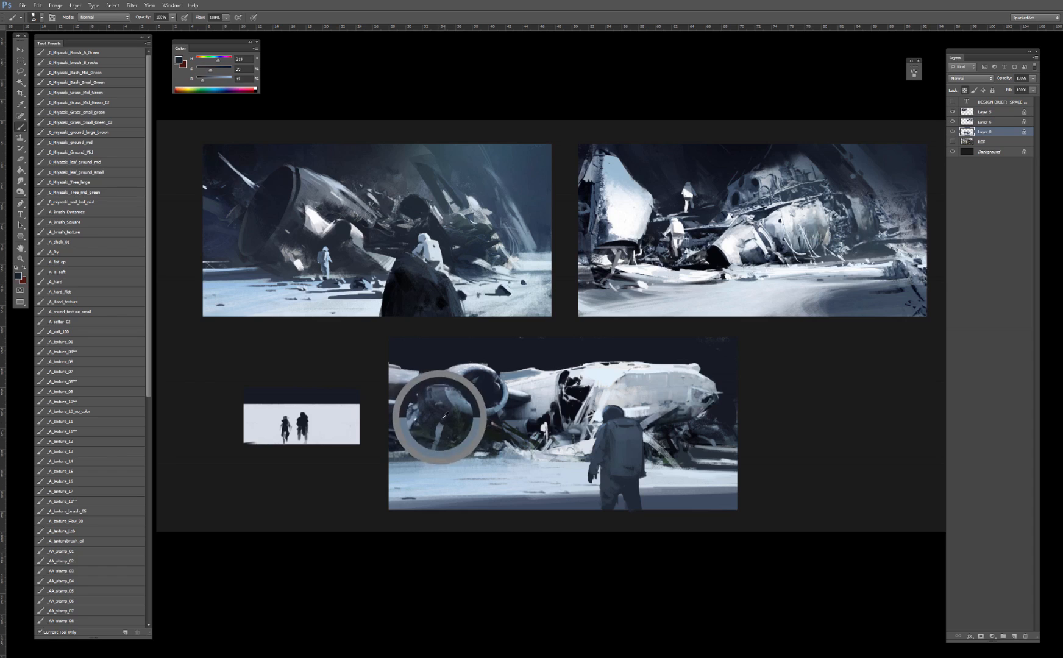
left_click(428, 462, "alt")
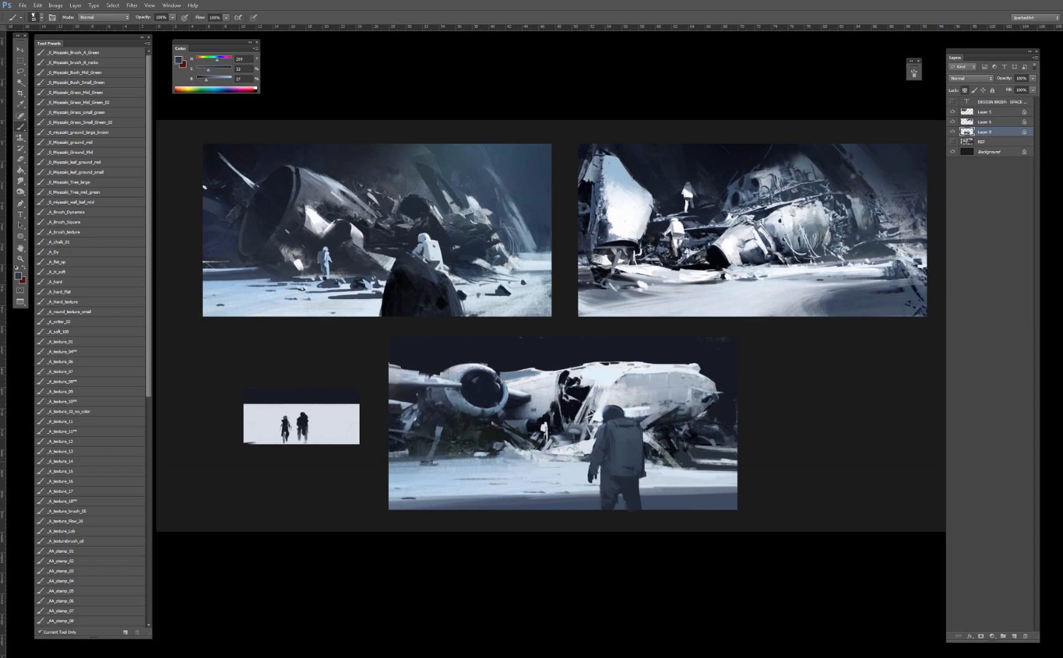
Step: Rework the wreckage between the engine and the large figure with sampled light and dark tones
left_click(485, 433, "alt")
left_click_drag(583, 440, 579, 464, "alt")
left_click(557, 425, "alt")
left_click(556, 425, "alt")
Step: Paint sampled dark navy shadows beneath the broken fuselage and under the engine and wing
key("]")
left_click(516, 400, "alt")
mouse_move(521, 410)
left_mouse_down()
mouse_move(536, 414)
mouse_move(505, 428)
mouse_move(522, 425)
left_mouse_up()
key("[")
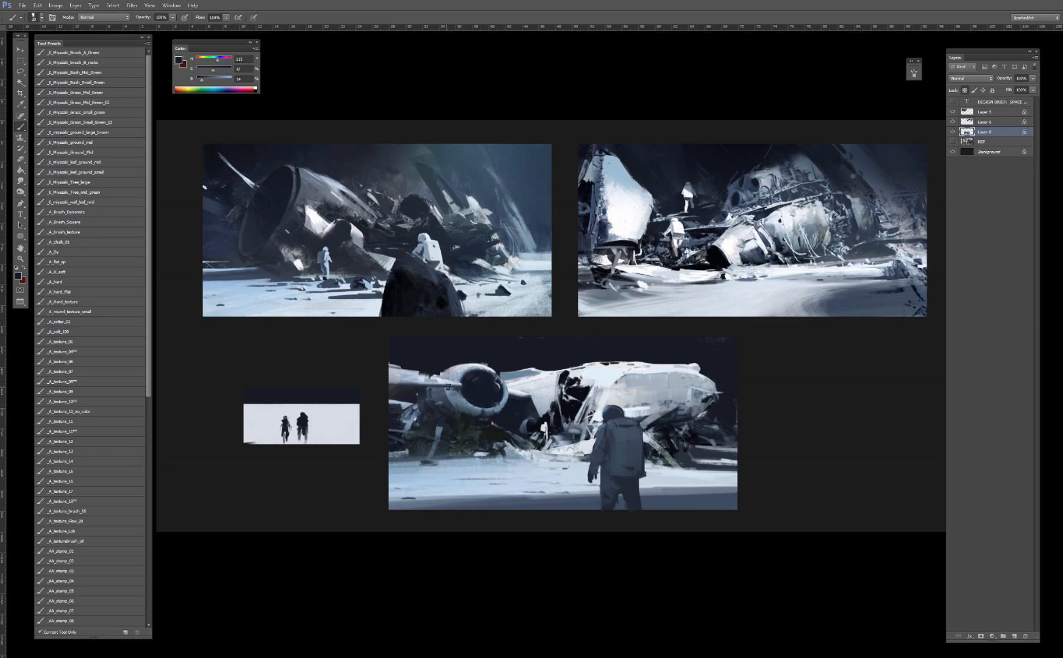
mouse_move(448, 387)
left_mouse_down()
mouse_move(432, 391)
mouse_move(460, 388)
mouse_move(456, 401)
mouse_move(426, 401)
mouse_move(407, 419)
mouse_move(426, 407)
left_mouse_up()
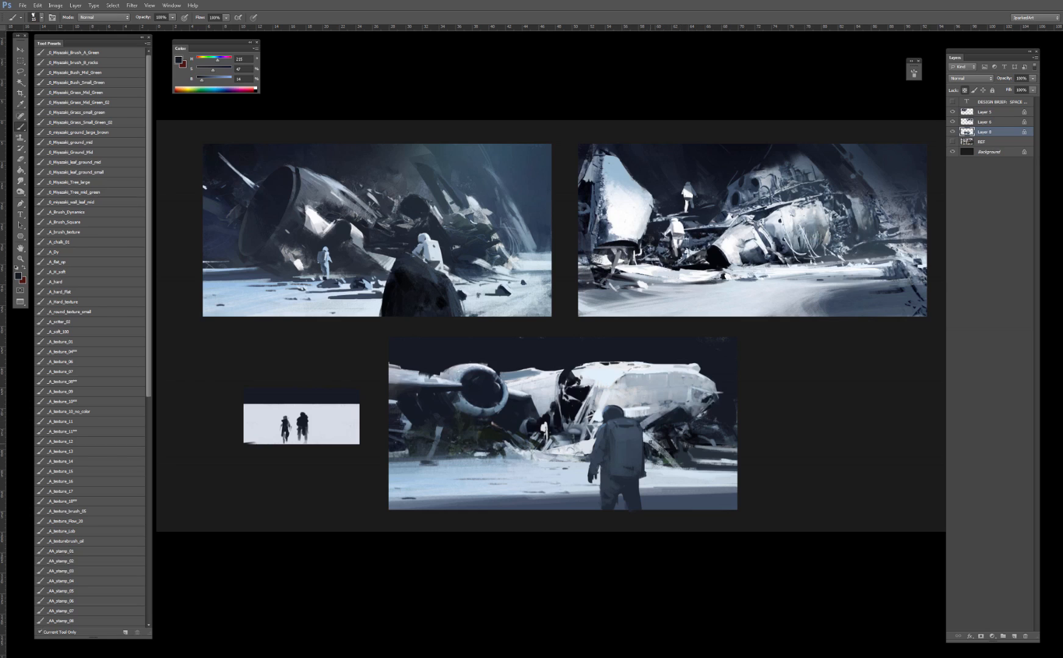
Step: Simplify the debris beside the large figure's backpack with dark strokes and sampled blue-grey, using a larger brush
key("bracketright")
left_click_drag(646, 434, 653, 445)
left_click(583, 445, "alt")
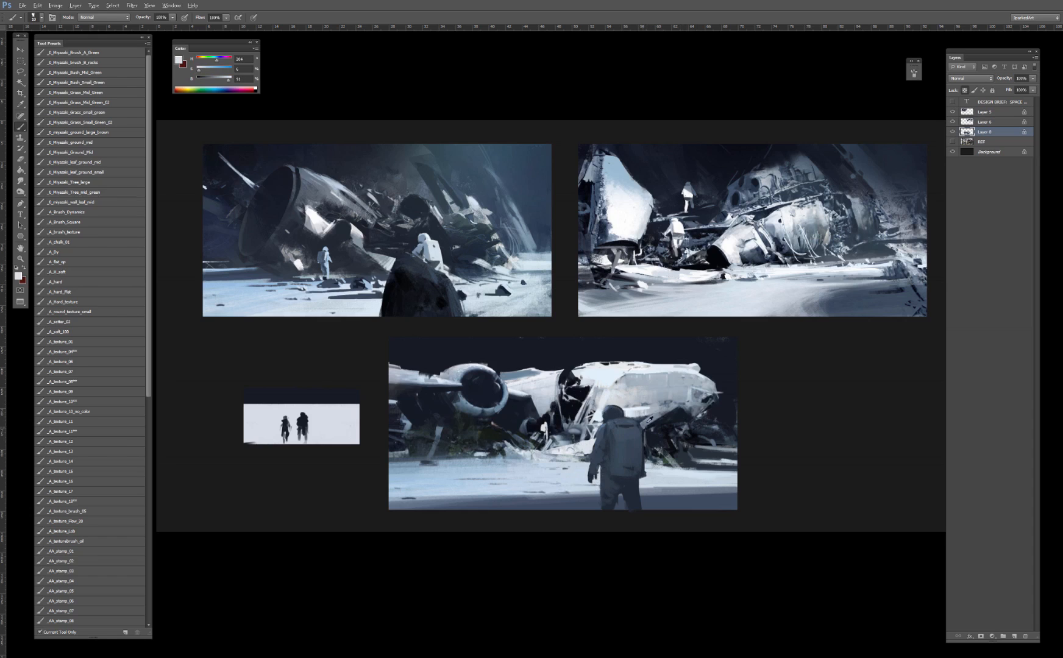
left_click(651, 438, "alt")
key("bracketright")
key("bracketright")
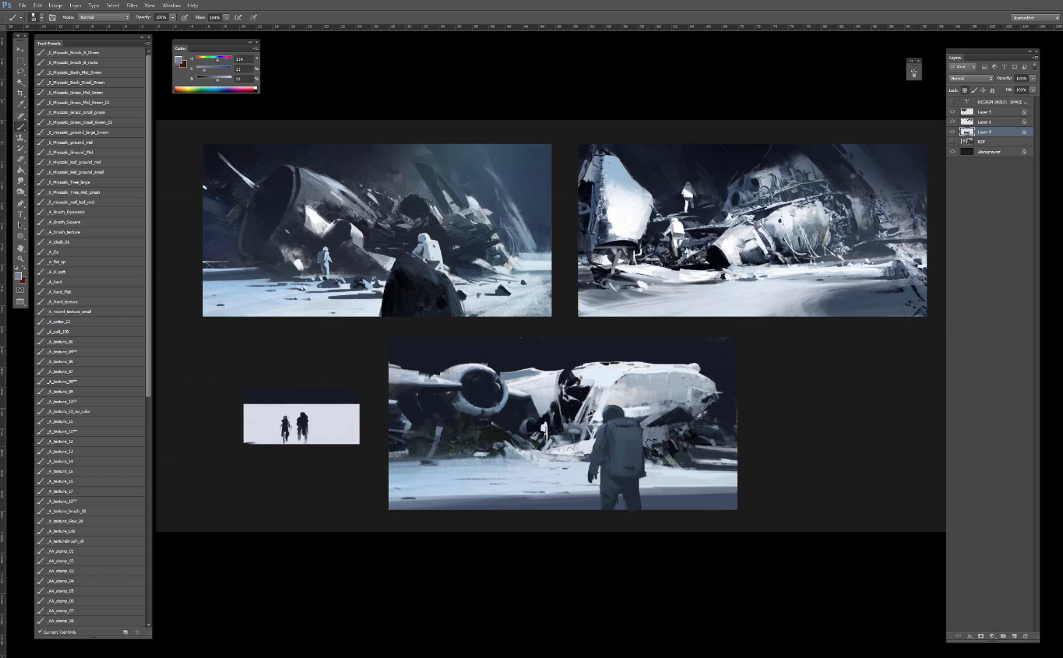
mouse_move(651, 444)
left_mouse_down()
mouse_move(671, 440)
mouse_move(655, 451)
left_mouse_up()
Step: Refine the shadow under the nose and the debris by the backpack with a smaller brush and sampled tones
left_click(669, 419, "alt")
key("bracketleft")
key("bracketleft")
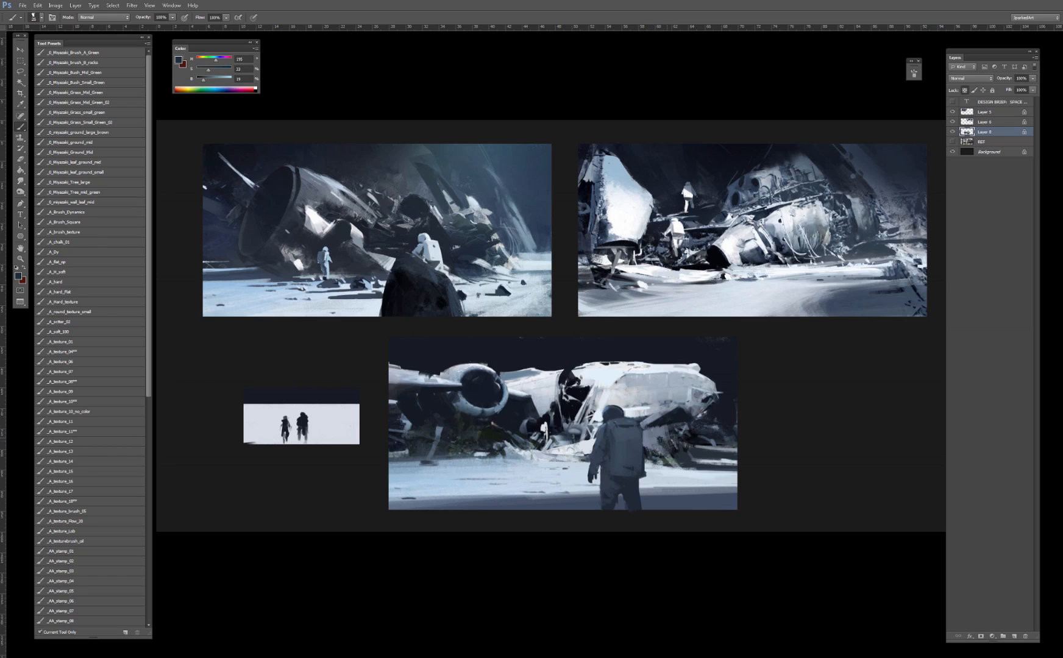
left_click(670, 418, "alt")
left_click(644, 434, "alt")
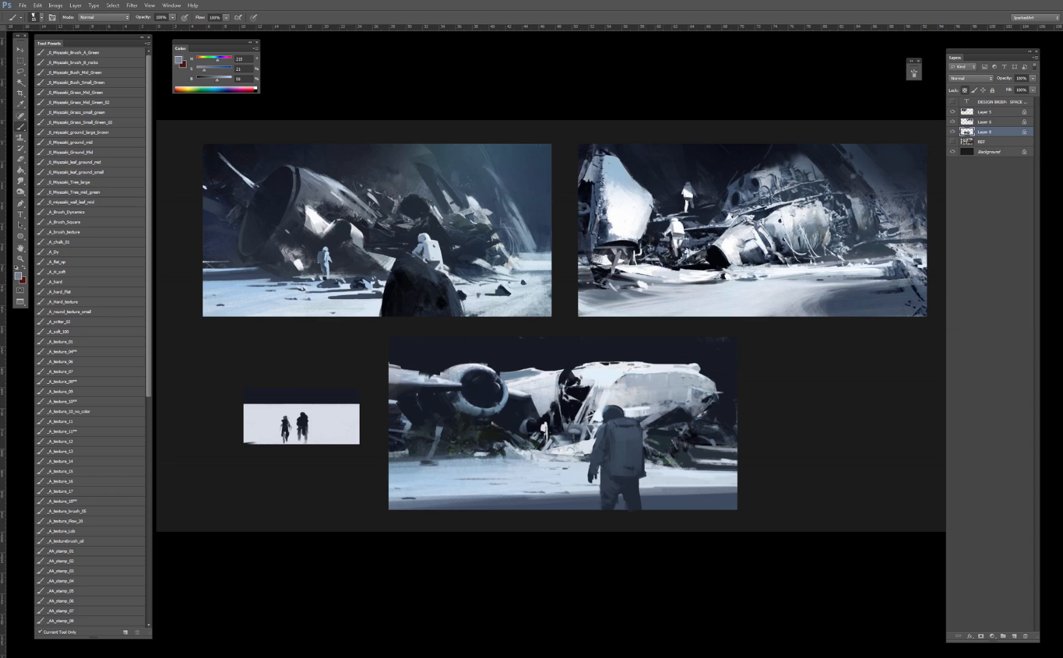
Step: Touch up the debris and snow beside the large figure with a sampled pale blue-grey and a larger brush
mouse_move(658, 445)
left_mouse_down()
mouse_move(673, 451)
mouse_move(672, 465)
mouse_move(725, 465)
left_mouse_up()
left_click(660, 471, "alt")
key("bracketleft")
key("bracketright")
key("bracketright")
key("bracketright")
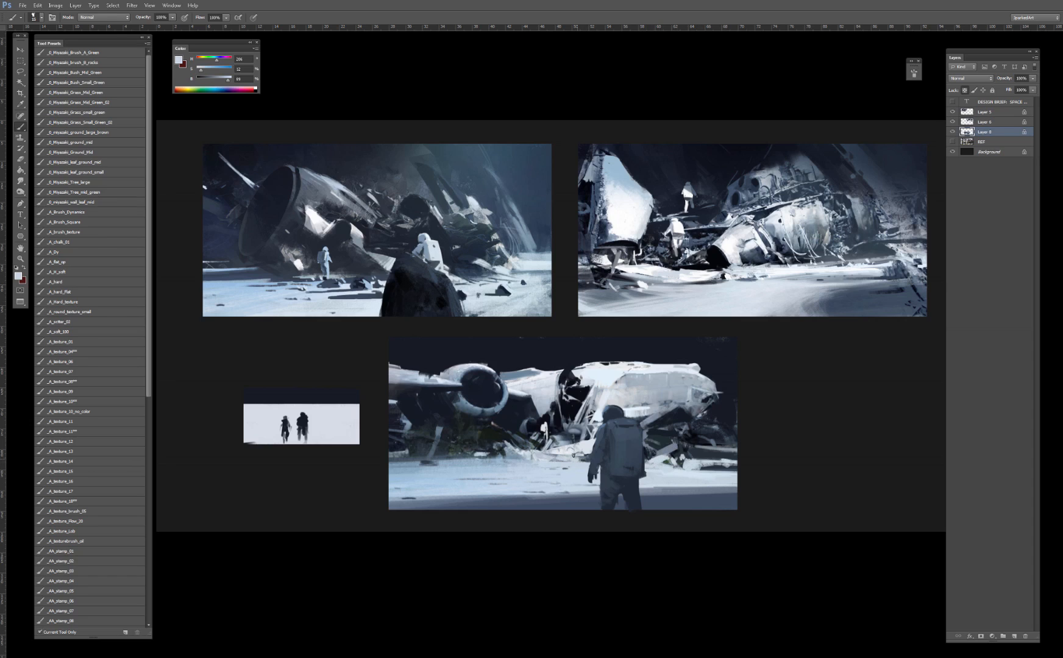
Step: Select the bright snow with the Magic Wand and texture it with an enlarged _A_texture_06 brush in sampled pale blue raised to 100% brightness
left_click(586, 444, "alt")
key("w")
left_click(568, 474)
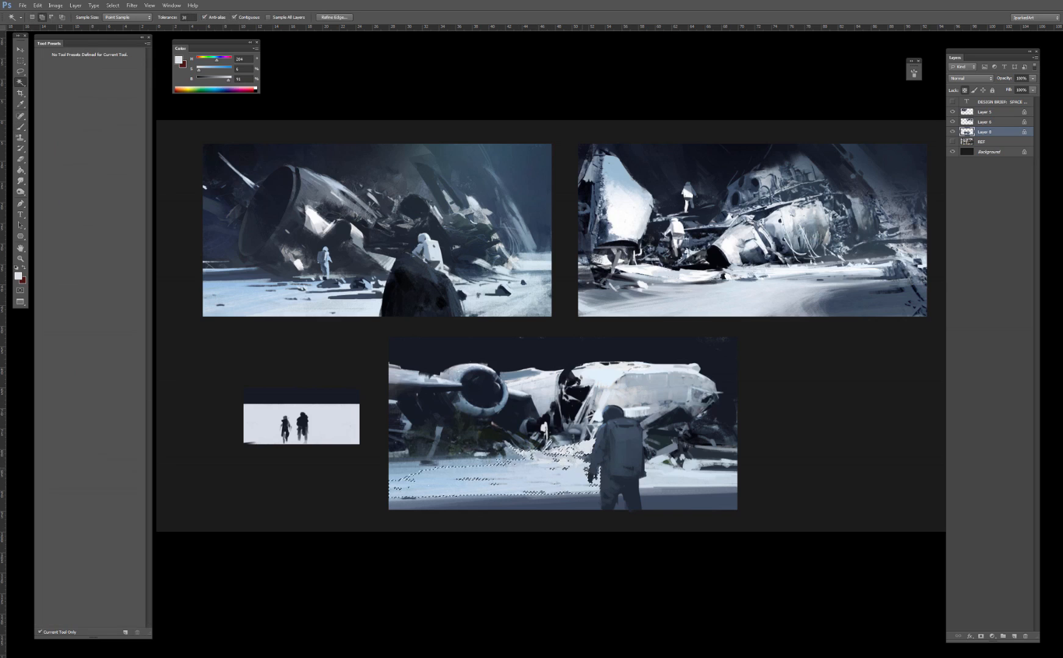
key("b")
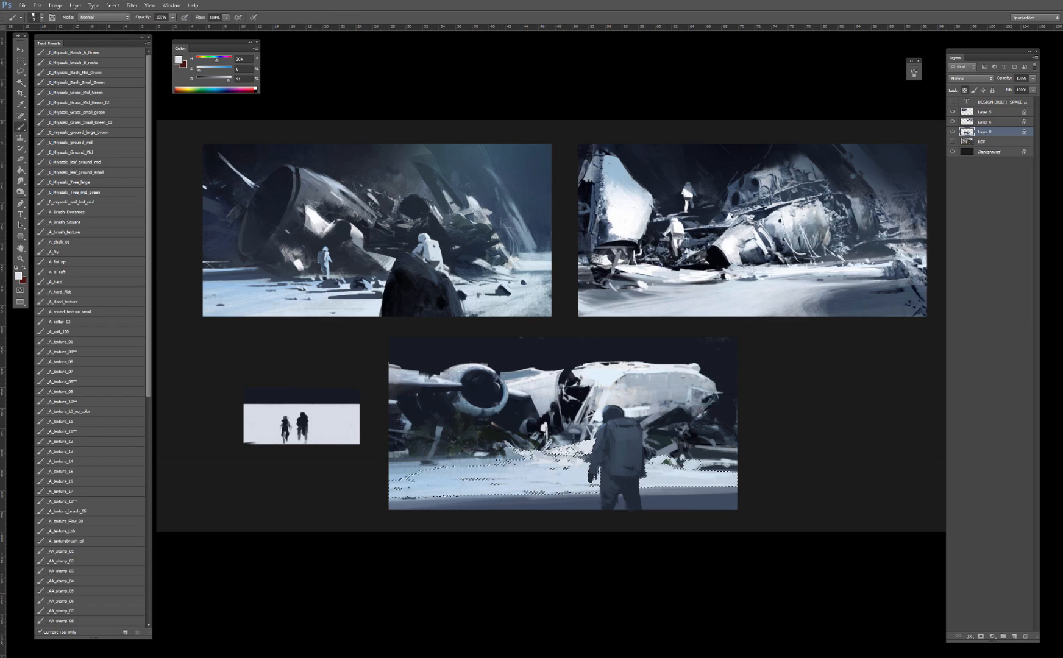
left_click(79, 361)
key("bracketright")
key("bracketright")
key("bracketright")
key("bracketright")
key("bracketright")
key("bracketright")
key("bracketright")
key("bracketright")
left_click(586, 444, "alt")
left_click(579, 470, "alt")
left_click_drag(228, 80, 234, 80)
key("bracketleft")
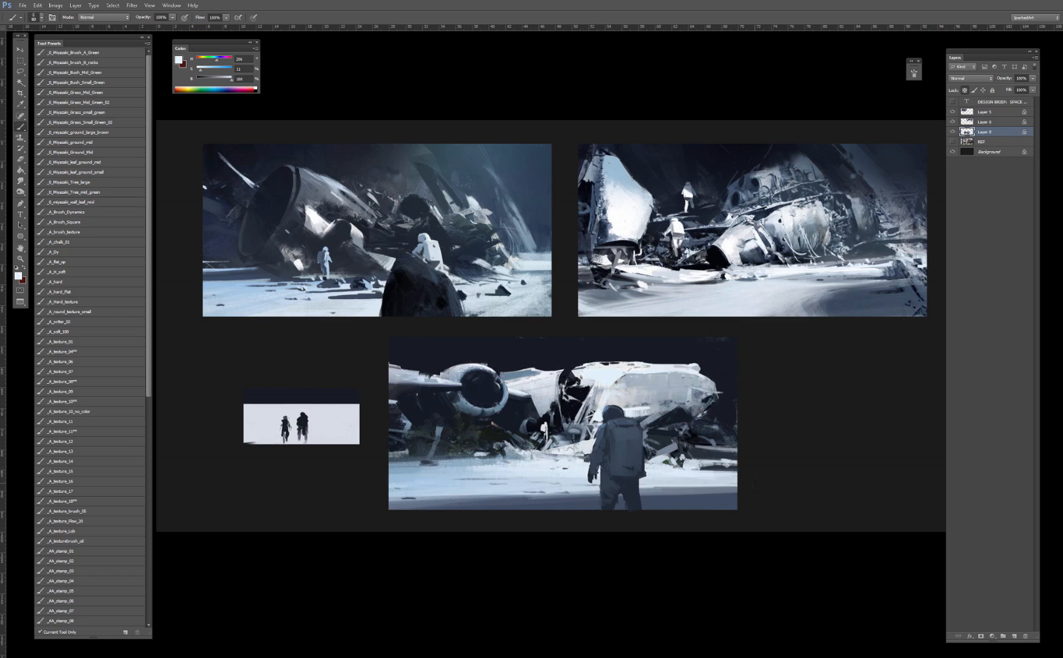
Step: Separate the small two-figure thumbnail from the bomber image onto its own layer
key("v")
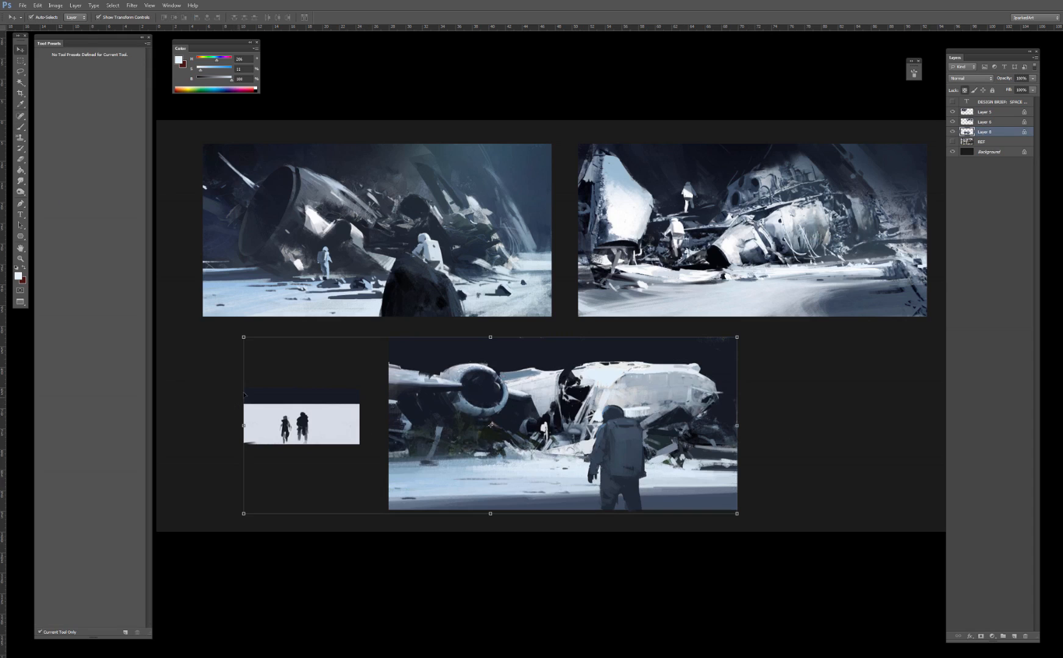
left_click(20, 61)
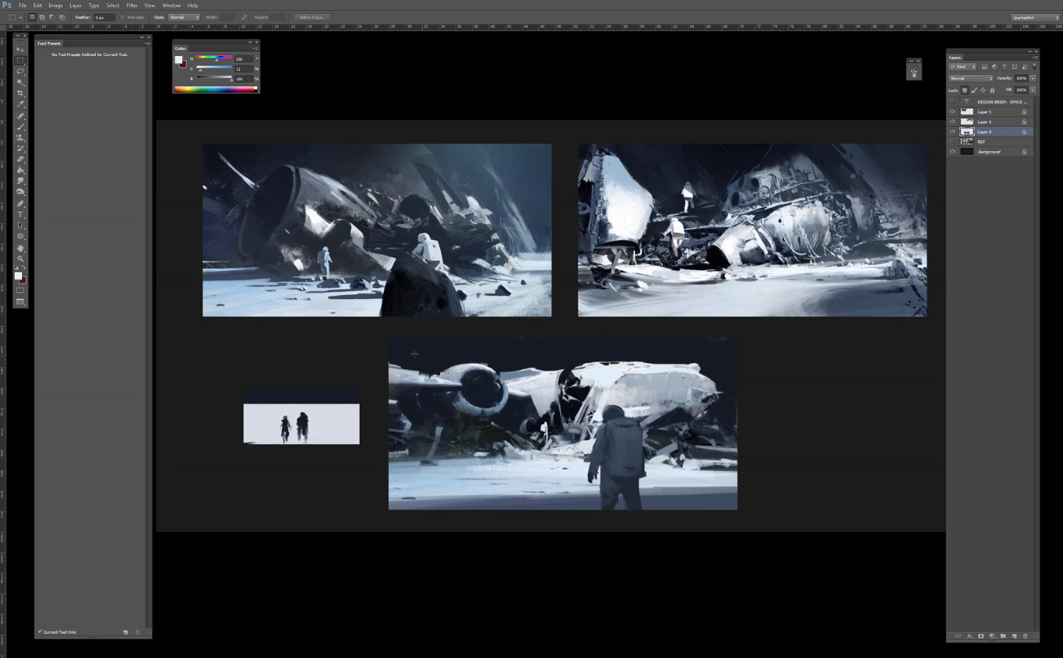
left_click_drag(372, 368, 217, 451)
key("ctrl+j")
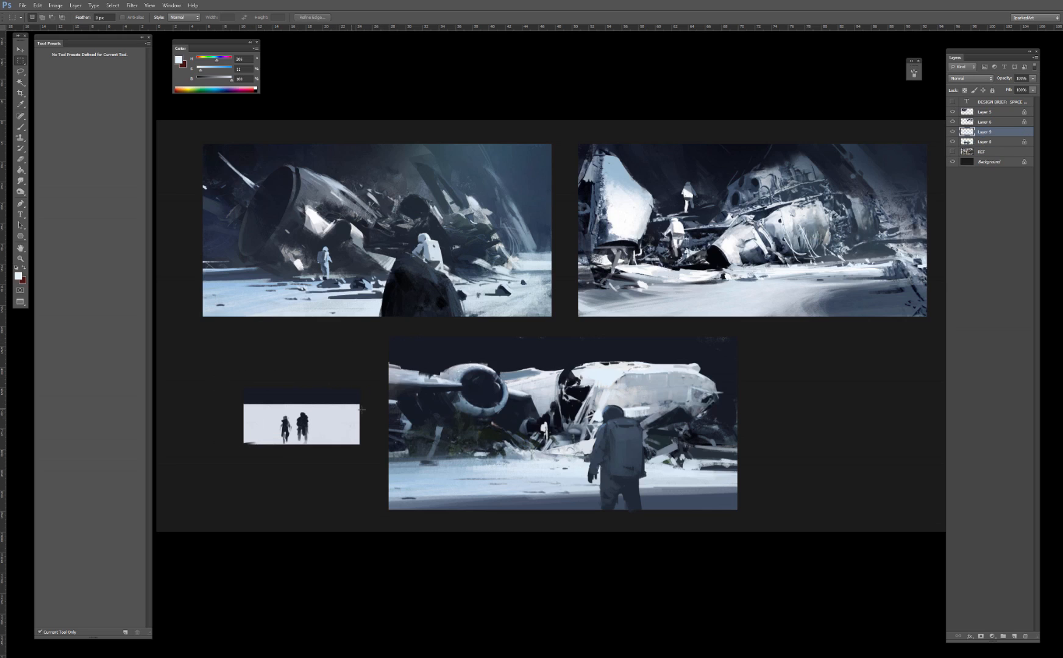
Step: Brush a soft glow around the bomber's engine and wing in Screen mode with the soft brush preset and teal sampled from the first concept
key("v")
left_click(461, 400)
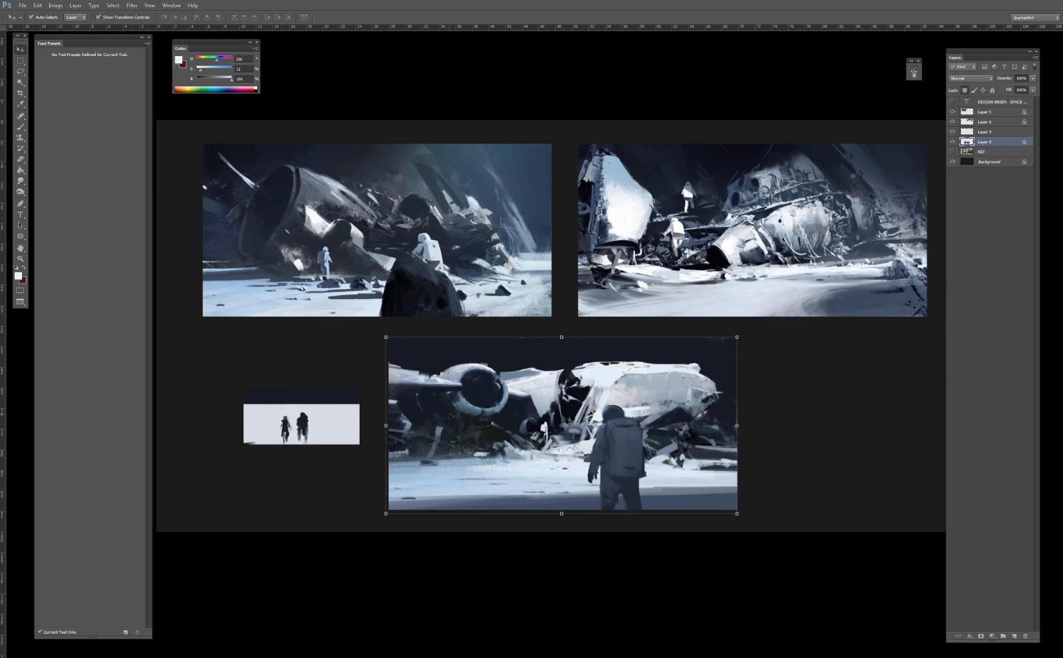
key("b")
left_click(85, 332)
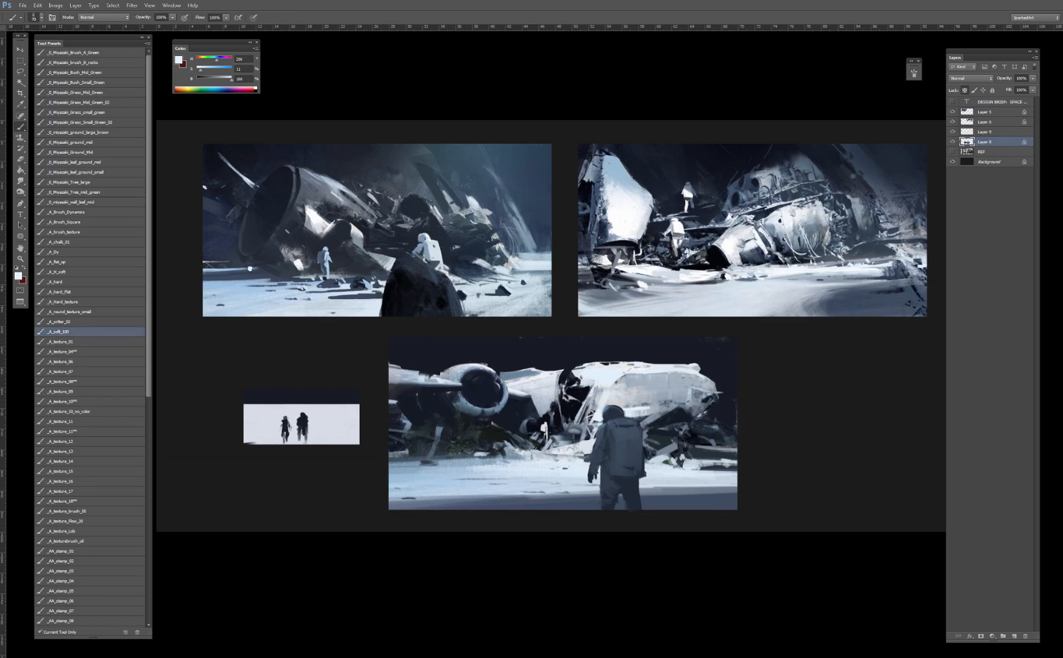
left_click(468, 156, "alt")
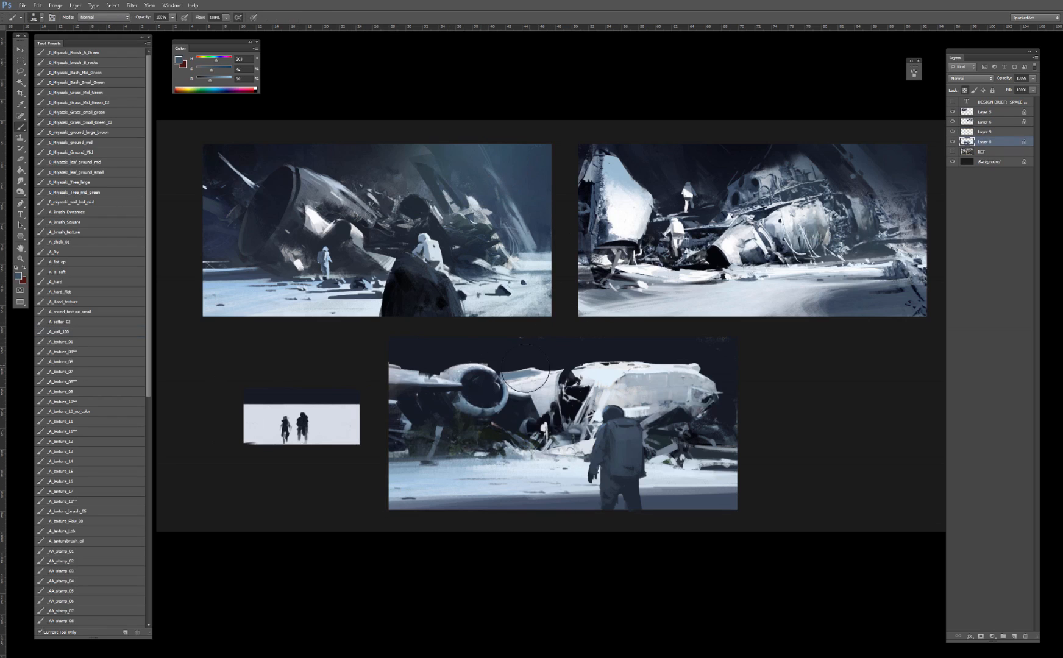
key("bracketleft")
key("bracketleft")
key("bracketleft")
key("bracketleft")
key("bracketleft")
key("bracketleft")
key("bracketright")
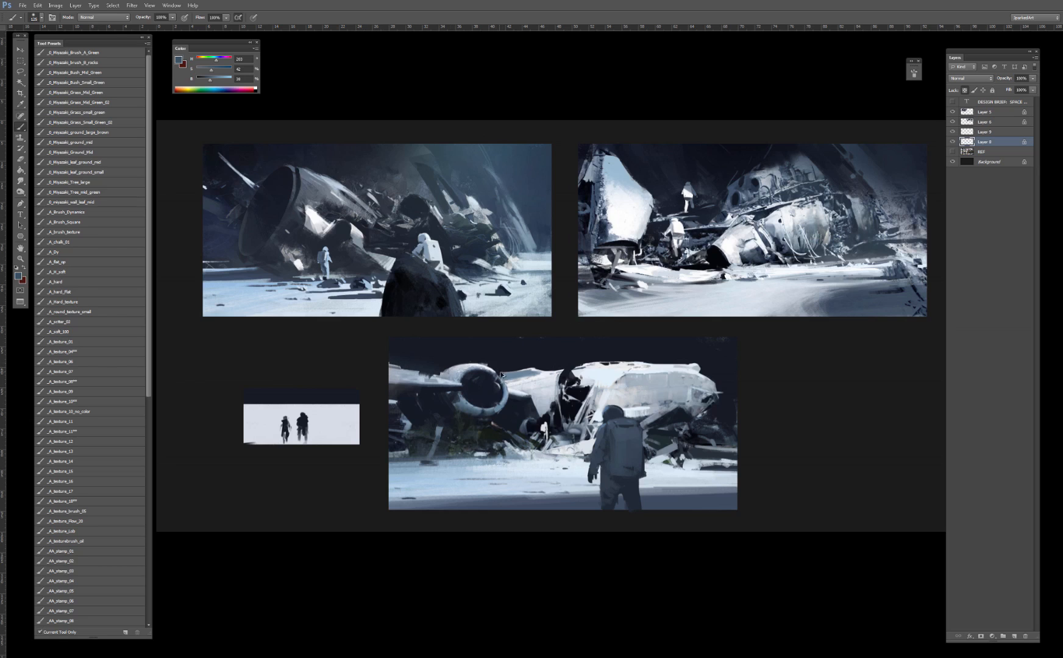
right_click(496, 378, "shift")
left_click(523, 198)
left_click_drag(470, 380, 410, 376)
Step: Paint a soft Screen-mode glow along the top of the bomber's hull with a larger brush, undoing unwanted strokes
key("bracketright")
key("bracketright")
key("bracketright")
key("bracketright")
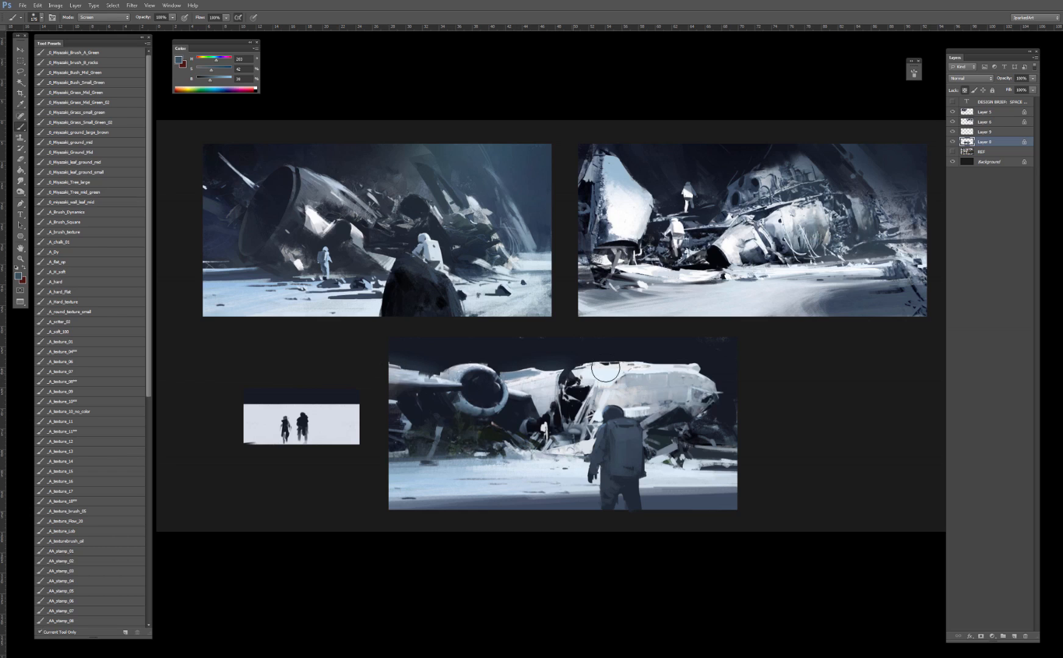
mouse_move(576, 371)
left_mouse_down()
mouse_move(646, 362)
mouse_move(566, 380)
mouse_move(677, 367)
mouse_move(577, 372)
mouse_move(700, 380)
left_mouse_up()
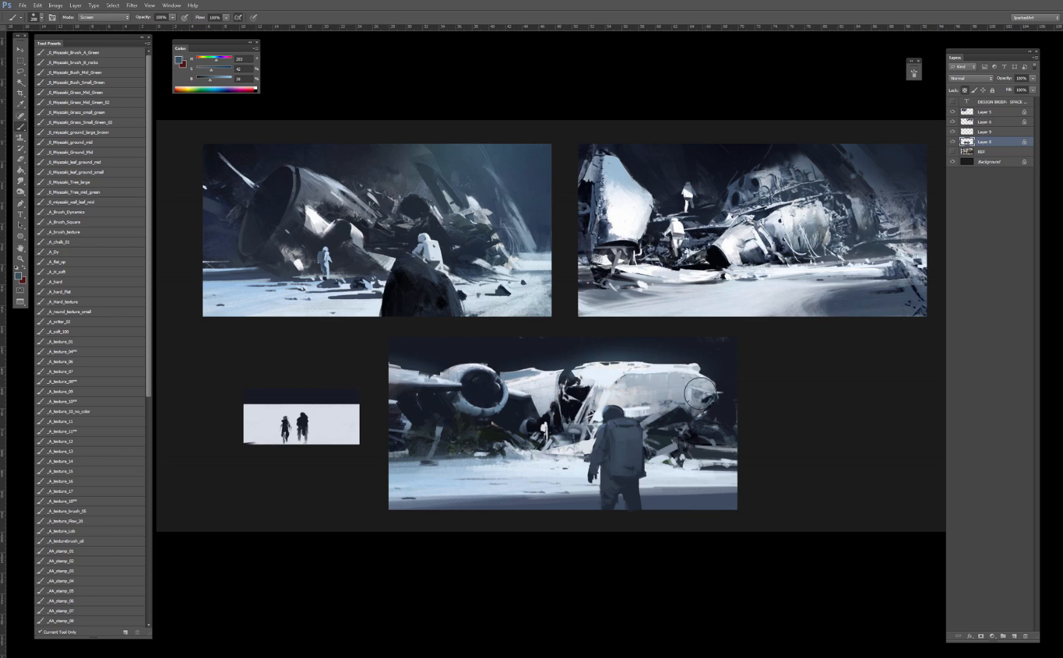
key("ctrl+z")
mouse_move(589, 371)
left_mouse_down()
mouse_move(697, 384)
mouse_move(686, 373)
left_mouse_up()
key("ctrl+z")
left_click_drag(506, 372, 626, 370)
key("ctrl+z")
Step: Lasso the dark background areas at the image's outer edges, below the wing and beyond the bomber's nose
left_click(509, 371, "alt")
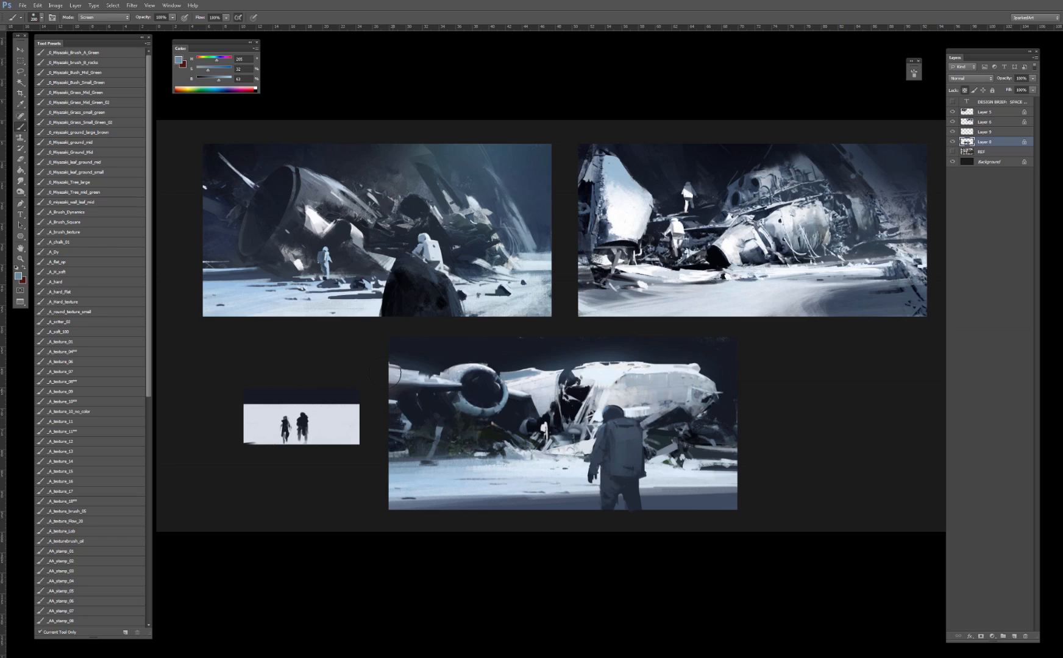
key("l")
mouse_move(399, 408)
left_mouse_down()
mouse_move(411, 451)
mouse_move(381, 450)
mouse_move(390, 400)
left_mouse_up()
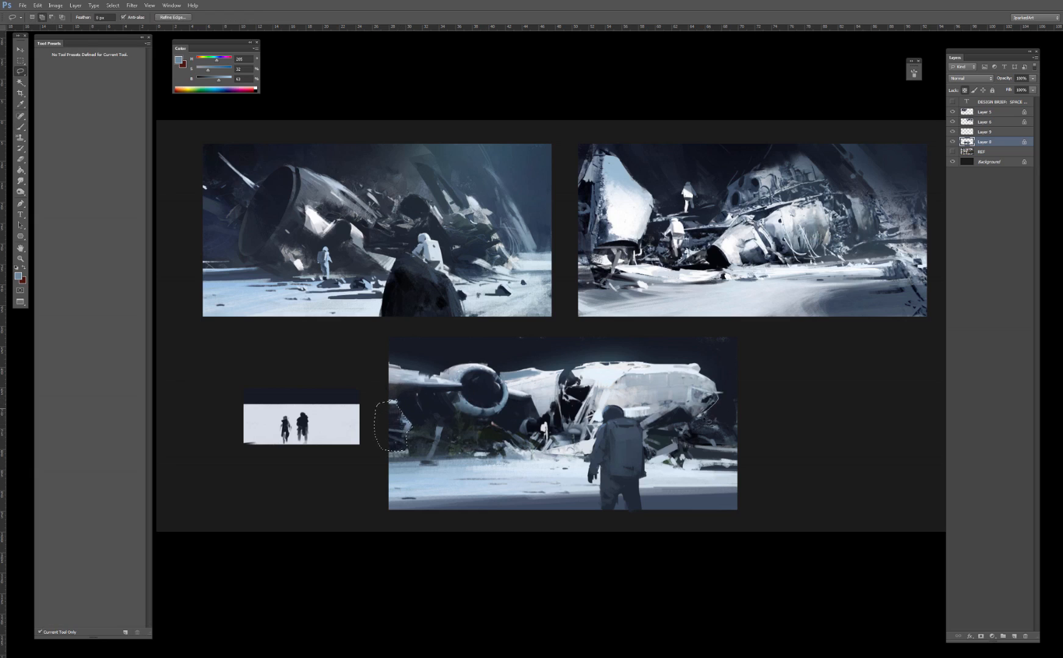
mouse_move(706, 420)
left_mouse_down()
mouse_move(684, 446)
mouse_move(700, 460)
mouse_move(748, 451)
mouse_move(748, 388)
mouse_move(722, 399)
left_mouse_up()
key("b")
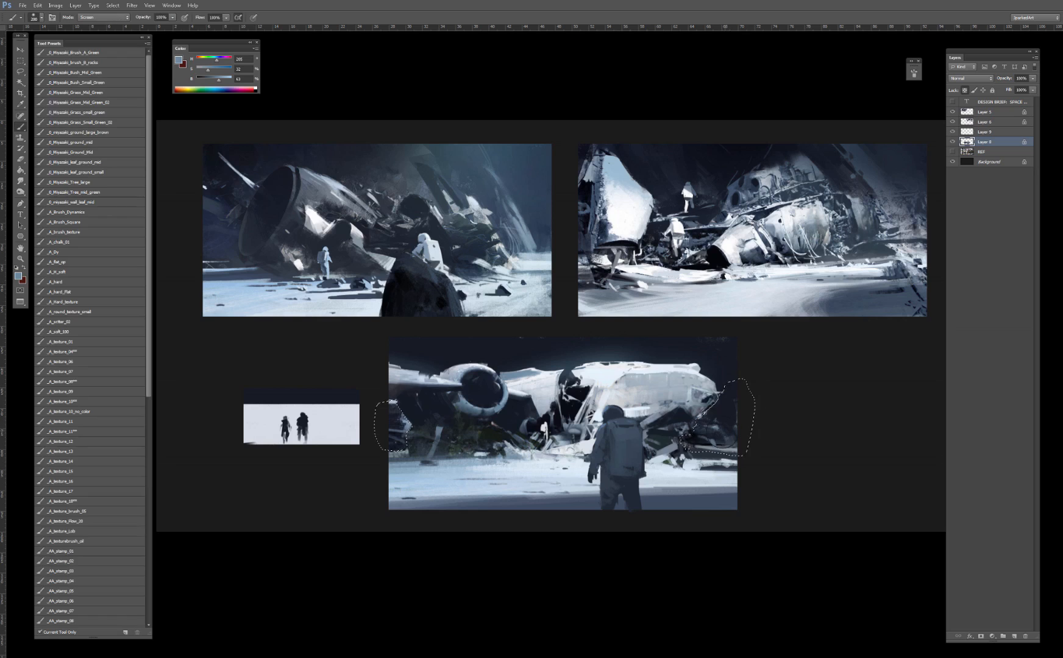
Step: Brush soft haze into the selected edge areas in Screen mode with sampled dark blues, and clear the selection
mouse_move(718, 440)
left_mouse_down()
mouse_move(674, 421)
mouse_move(725, 448)
mouse_move(736, 435)
left_mouse_up()
key("ctrl+z")
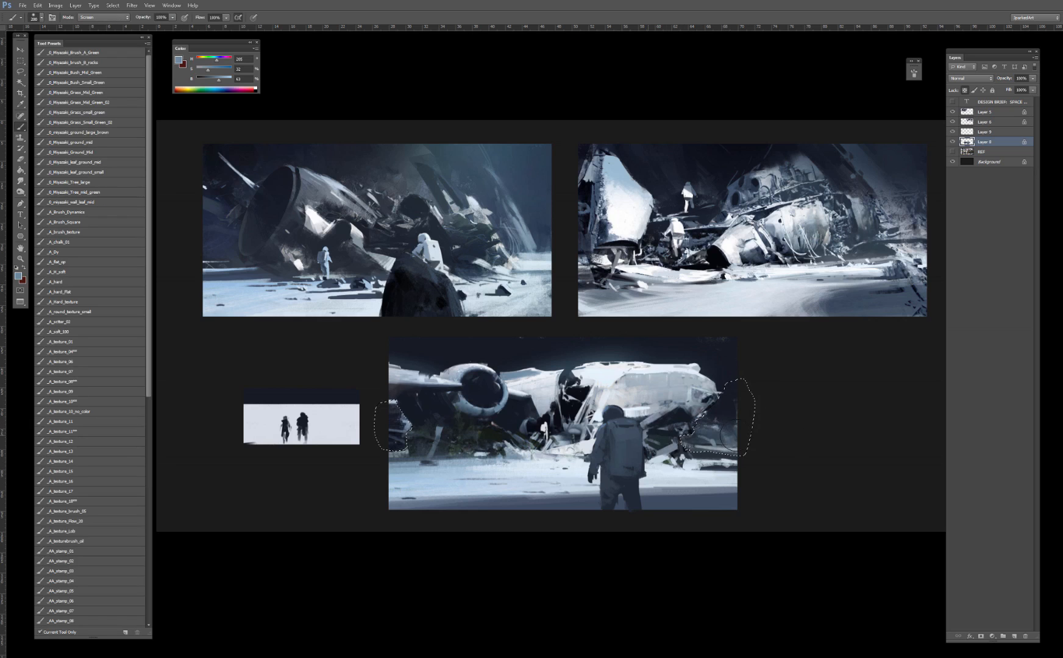
left_click(729, 426, "alt")
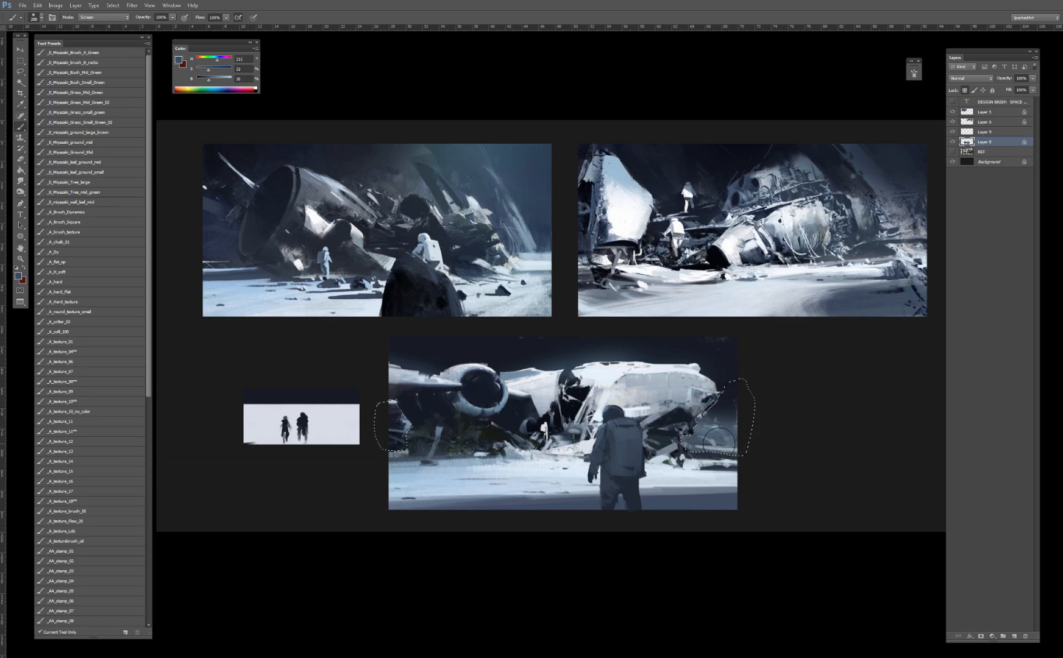
left_click(730, 429, "alt")
left_click(507, 371, "alt")
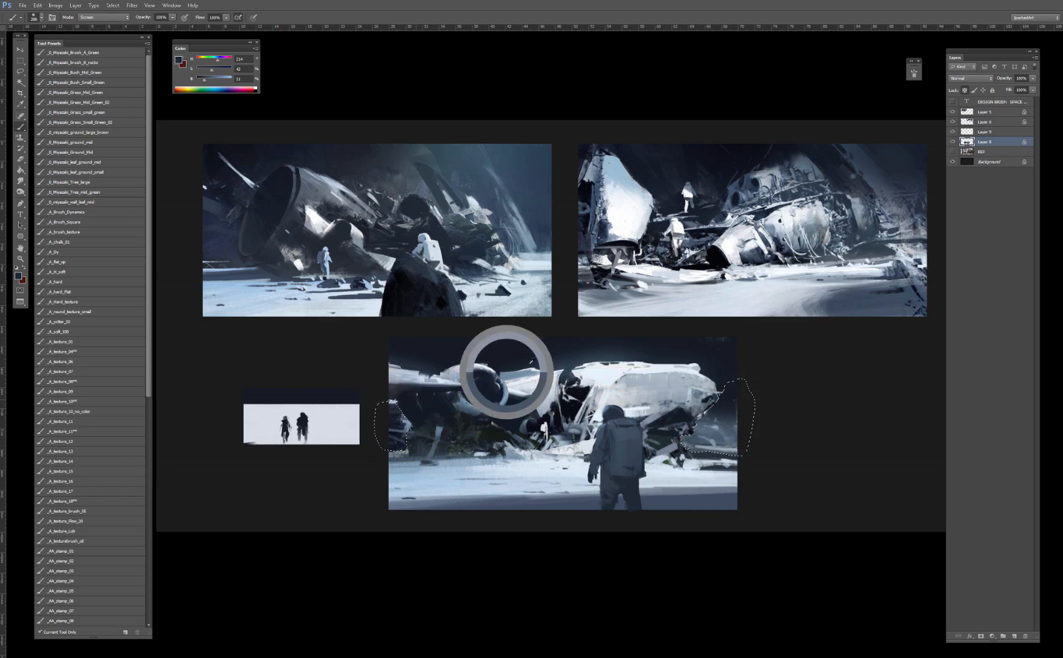
left_click_drag(530, 363, 565, 364)
key("]")
left_click_drag(403, 441, 404, 440)
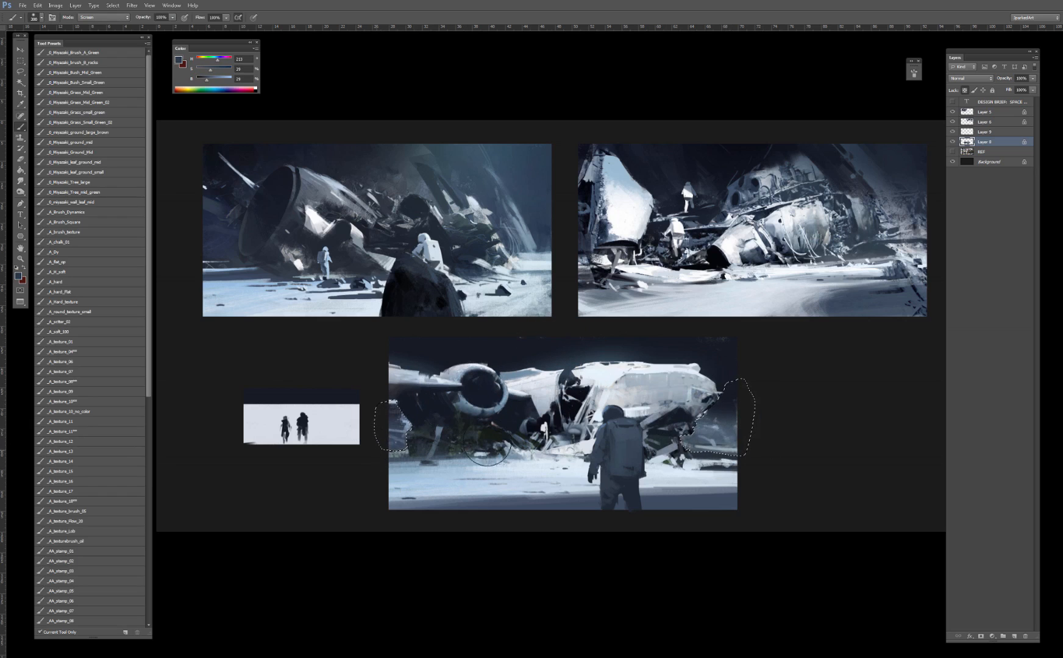
key("ctrl+d")
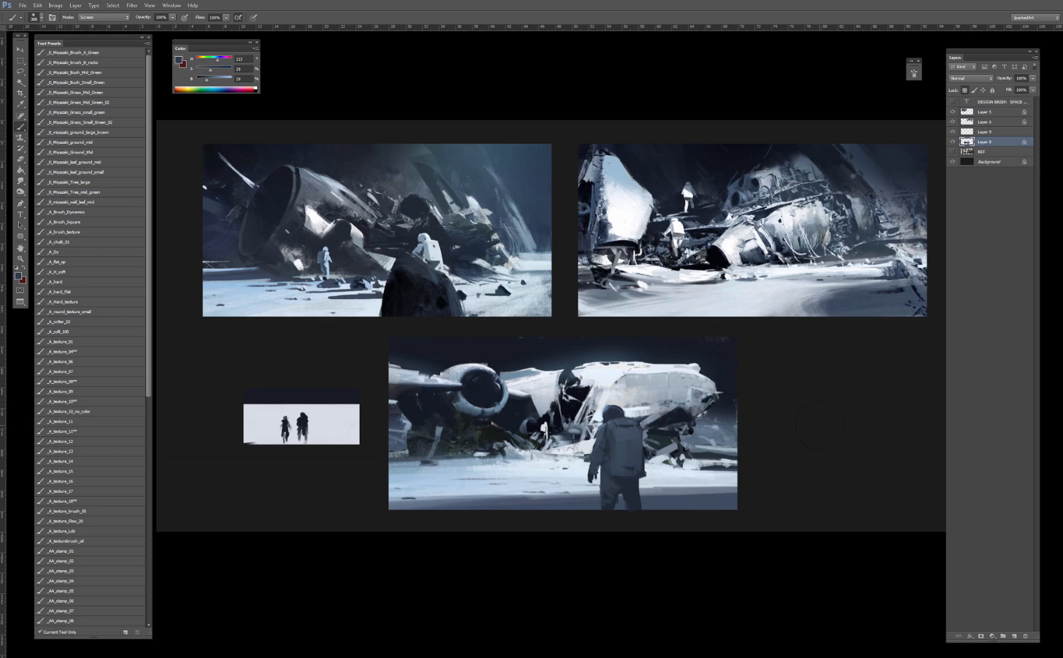
Step: Rework the wreckage and snow edge beneath the wing with the _A_texture_08** brush and sampled blue-grey tones
key("[")
key("[")
key("[")
left_click(80, 382)
left_click(404, 437, "alt")
left_click(403, 443, "alt")
left_click_drag(404, 451, 545, 462)
left_click(401, 424, "alt")
left_click(408, 446, "alt")
left_click(402, 443, "alt")
left_click_drag(401, 443, 400, 451)
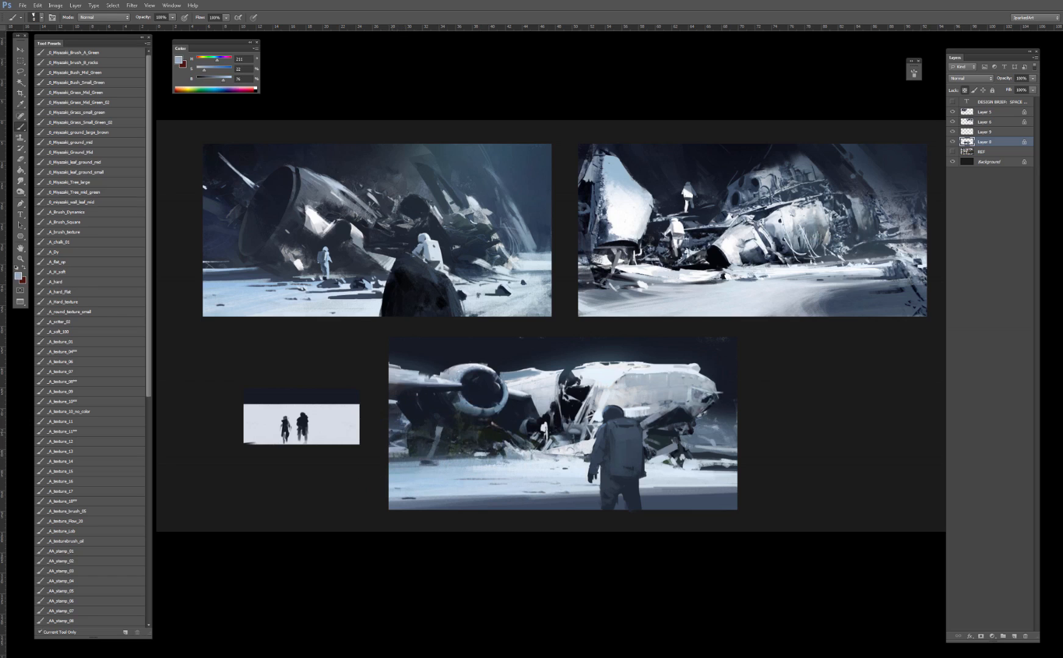
Step: Touch up the debris below the wing and nose and the nearby snow with tones sampled from each area
left_click(404, 423, "alt")
left_click(406, 423, "alt")
left_click(710, 438, "alt")
left_click(511, 466, "alt")
Step: Detail the upper part of the large figure's backpack with sampled tones and a small saturated orange accent
left_click(616, 412, "alt")
left_click(618, 421, "alt")
left_click(616, 423, "alt")
left_click(68, 282)
left_click(72, 290)
left_click(72, 270)
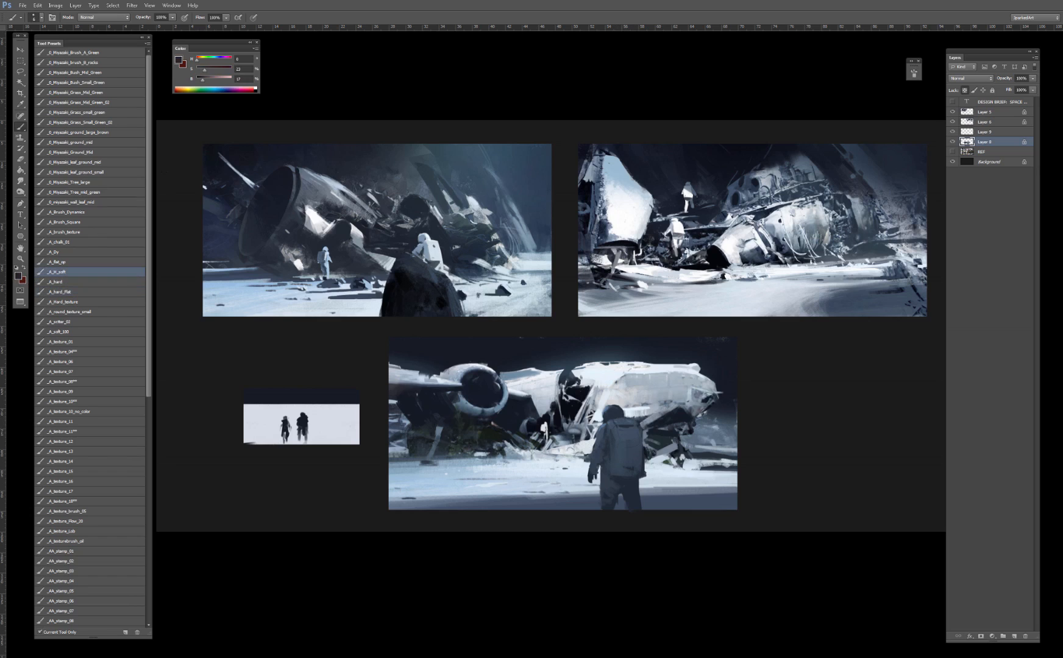
left_click(225, 69)
mouse_move(197, 60)
left_mouse_down()
mouse_move(217, 79)
mouse_move(194, 58)
left_mouse_up()
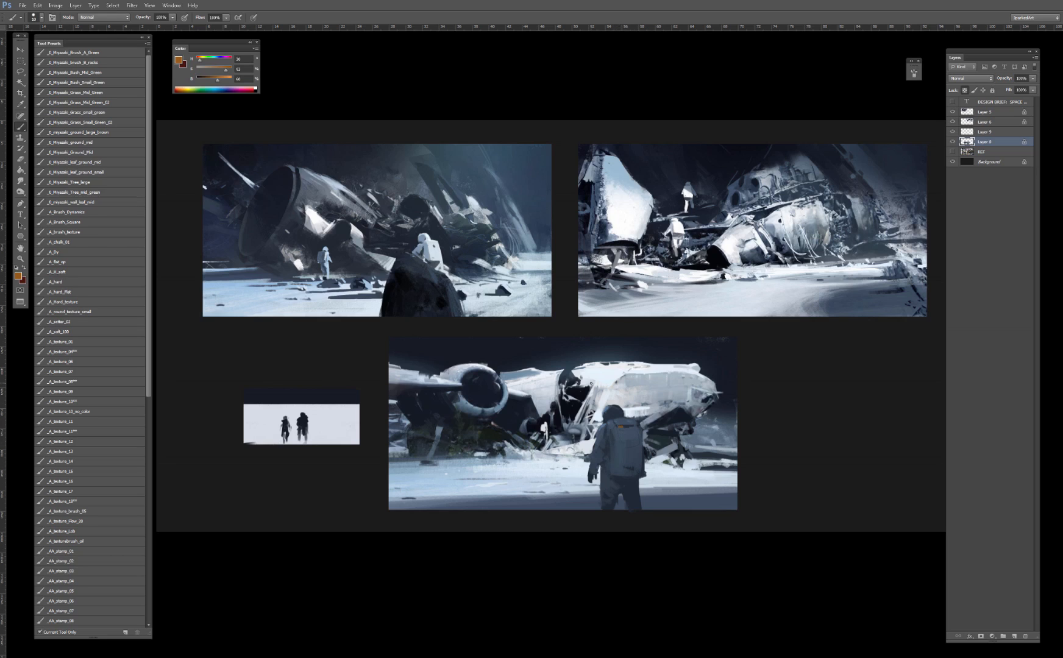
Step: Trim the stray pixels outside the bomber image along its left and bottom edges using rectangular selections
key("v")
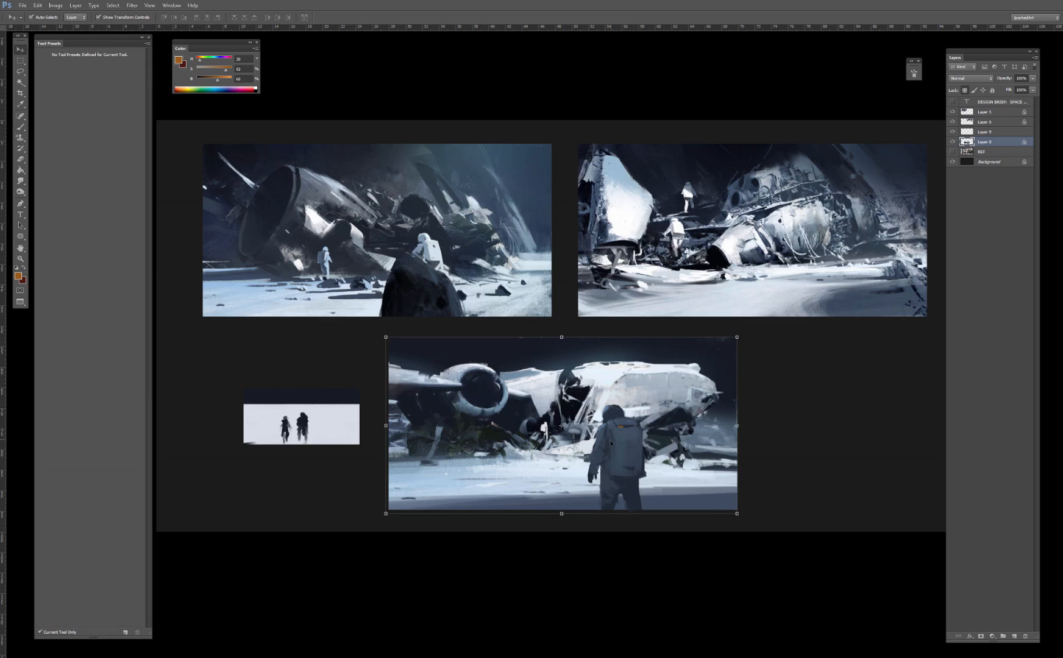
key("e")
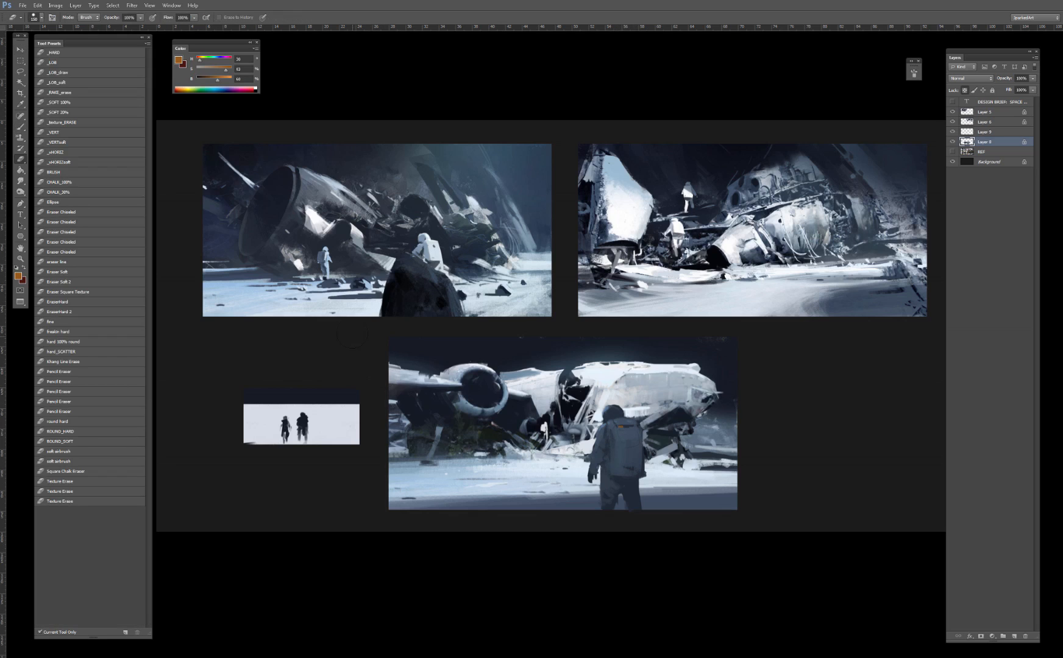
key("m")
mouse_move(369, 336)
left_mouse_down()
mouse_move(376, 499)
mouse_move(388, 531)
left_mouse_up()
left_click_drag(778, 531, 349, 510)
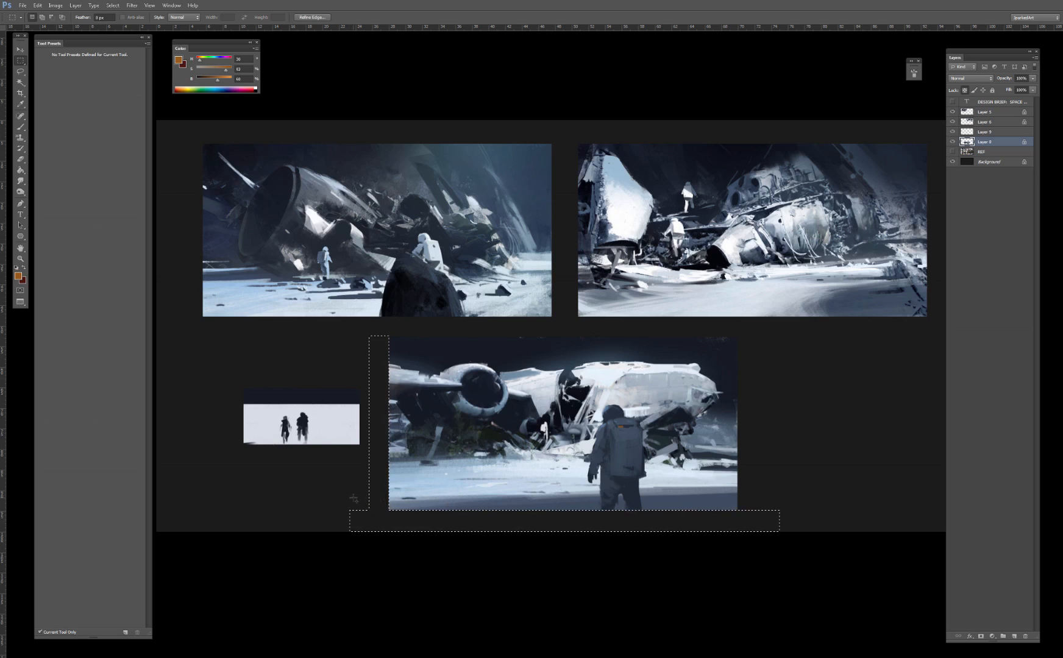
key("ctrl+d")
key("v")
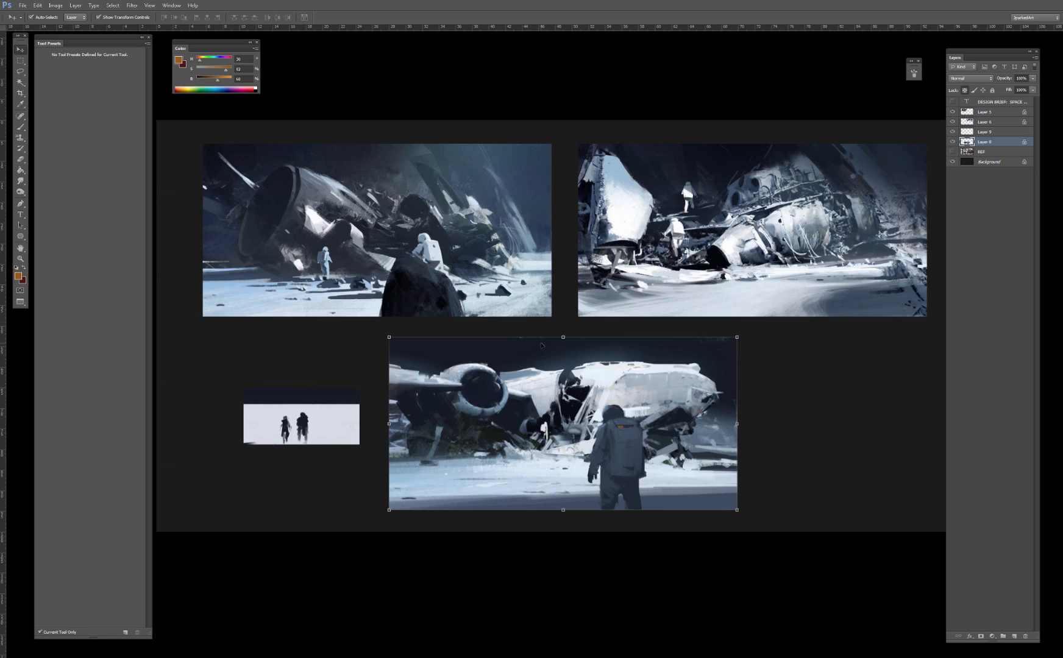
Step: Move the bomber layer above the thumbnail layer and merge it with the other two concept layers
left_click_drag(986, 140, 989, 128)
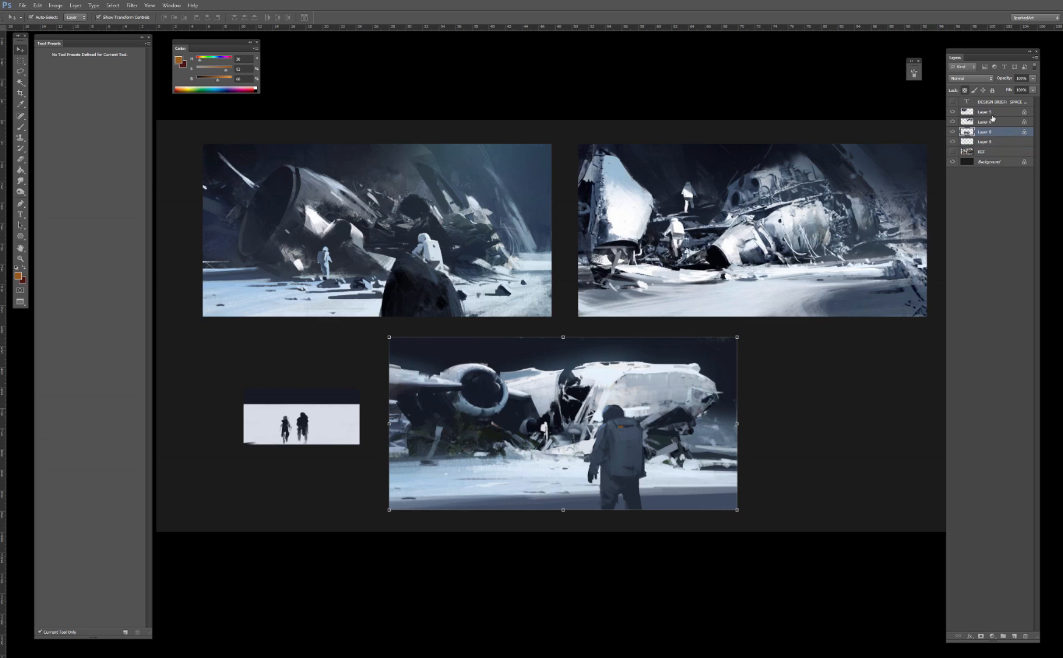
left_click(996, 113, "shift")
key("ctrl+e")
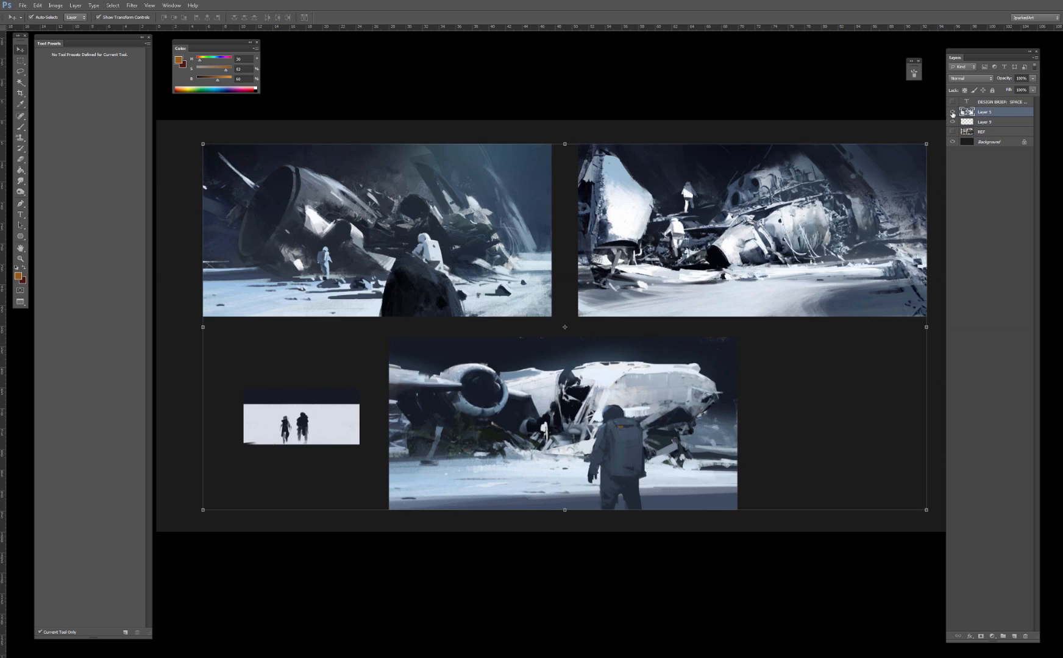
Step: Toggle the merged concepts' visibility to check them, and hide the two-figure thumbnail layer
left_click(952, 112)
left_click(952, 112)
left_click(952, 112)
left_click(952, 112)
left_click(952, 122)
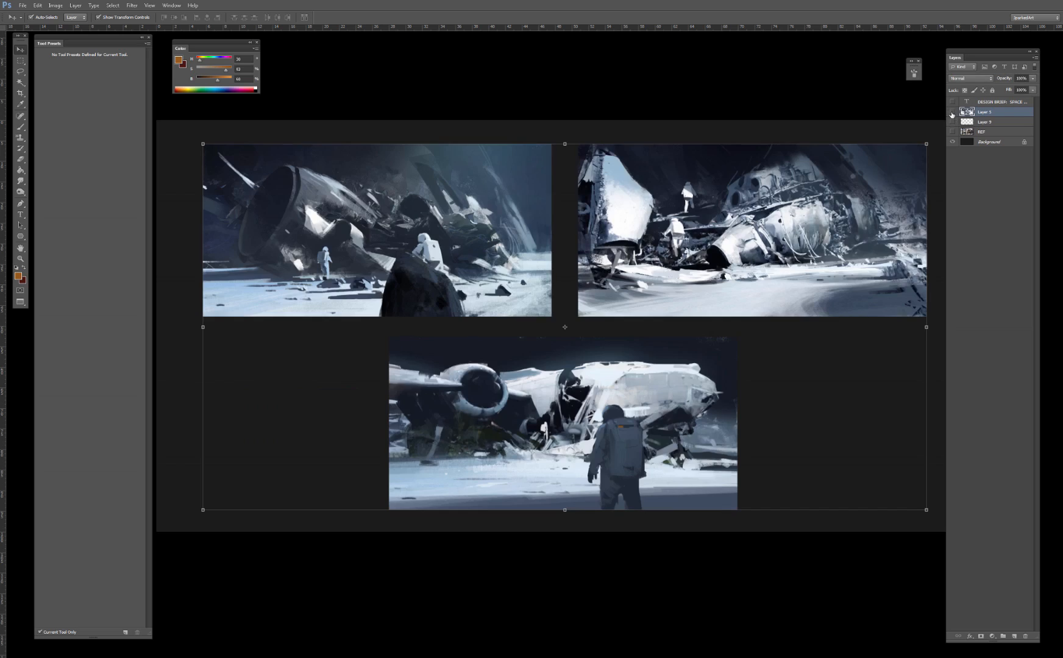
left_click(951, 112)
left_click(952, 112)
Step: Prepare the _A_texture_10_no_color brush in Lighten mode with a sampled dark blue, and lock the merged concept layer's transparent pixels
key("b")
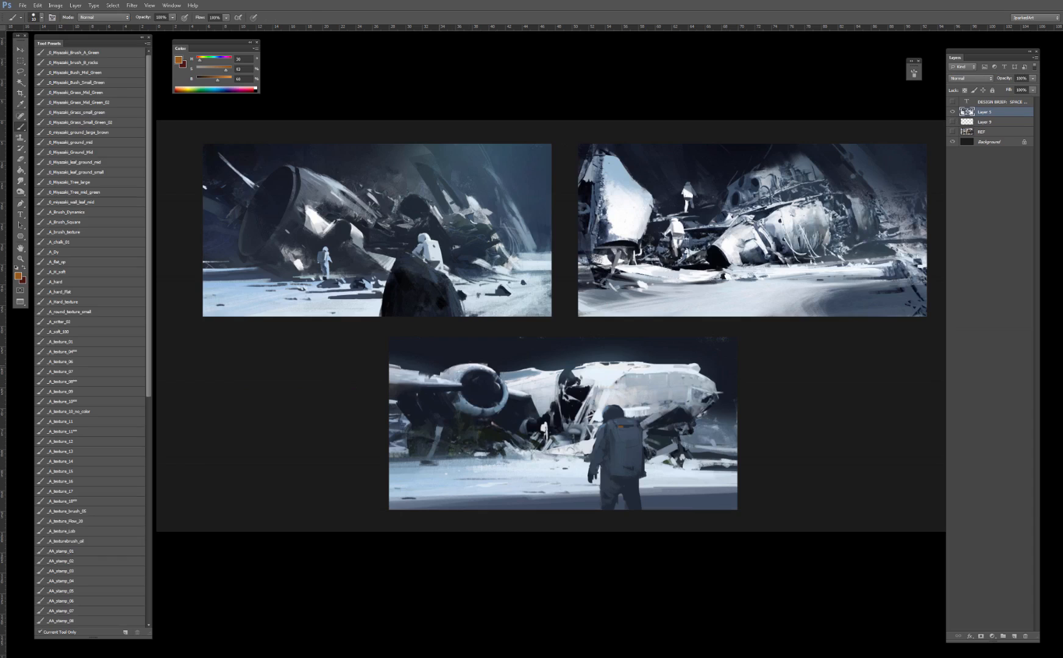
left_click(70, 334)
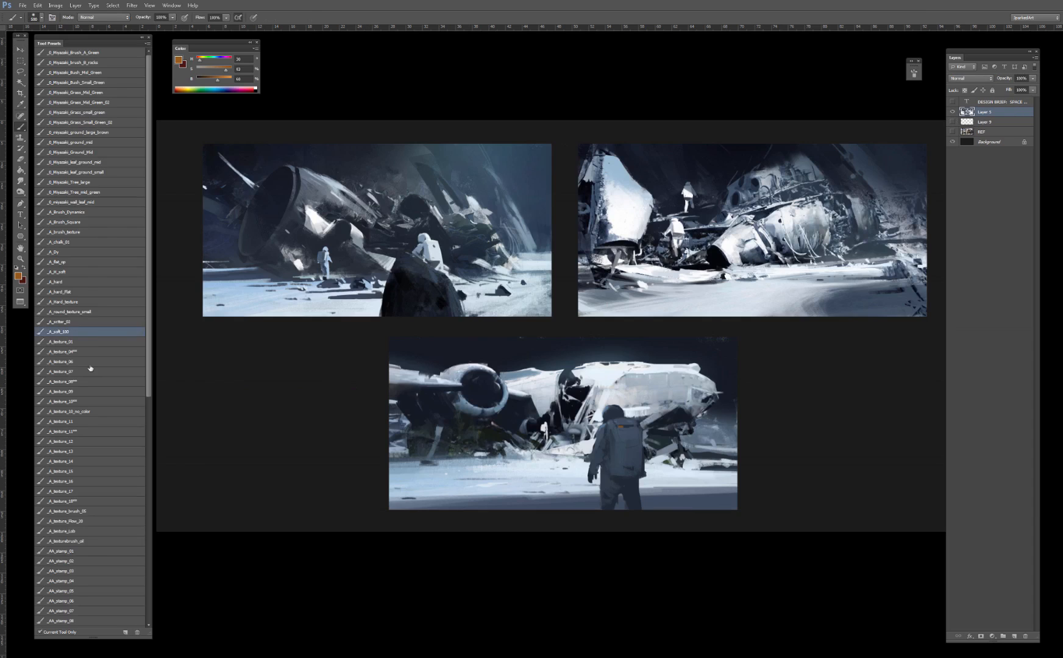
left_click(90, 412)
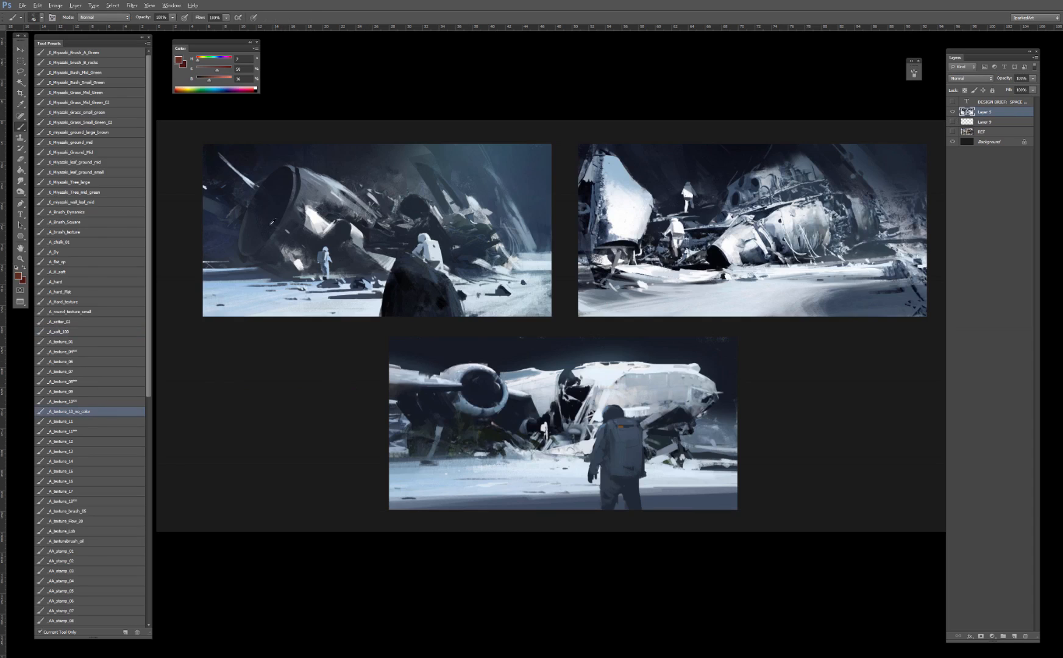
left_click(251, 228, "alt")
right_click(525, 84, "shift")
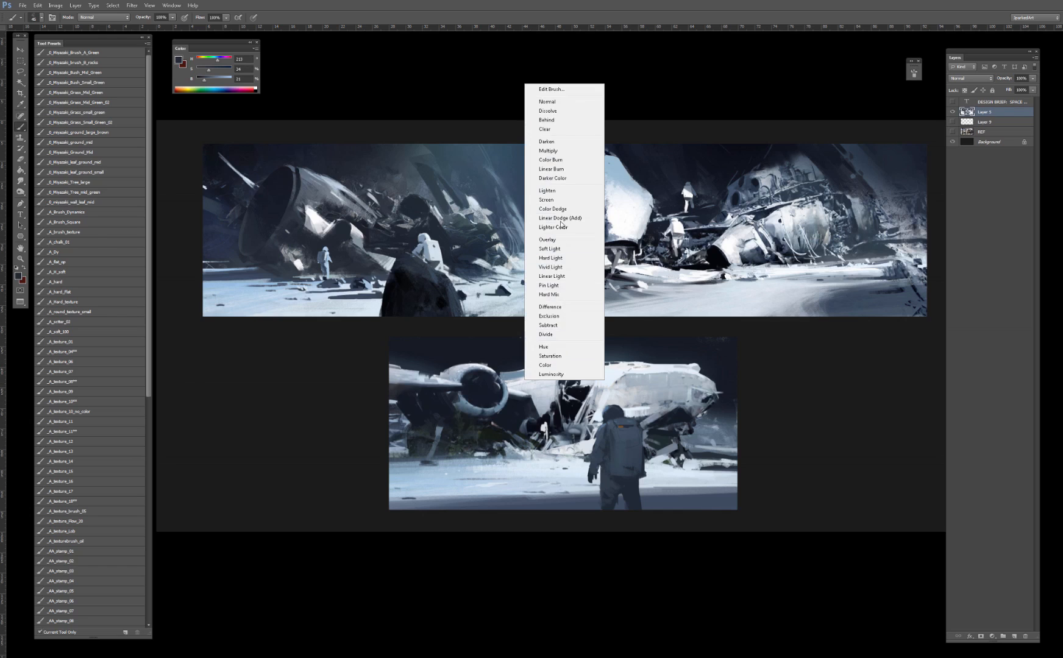
left_click(556, 191)
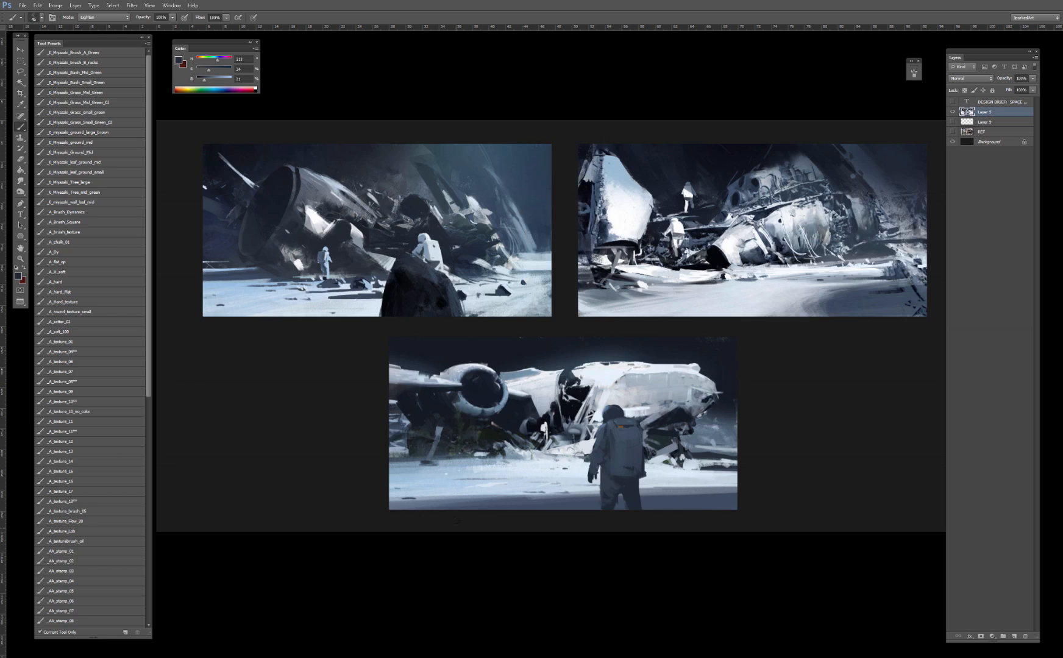
key("slash")
Step: Try a large lightening texture stroke over the dark area beneath the wing in the bomber concept
key("bracketright")
key("bracketright")
key("bracketright")
key("bracketright")
key("bracketright")
mouse_move(407, 391)
left_mouse_down()
mouse_move(412, 429)
mouse_move(437, 434)
mouse_move(414, 424)
mouse_move(423, 422)
left_mouse_up()
key("ctrl+alt+z")
key("ctrl+alt+z")
left_click(394, 391, "alt")
left_click(399, 386, "alt")
key("ctrl+alt+z")
key("ctrl+alt+z")
key("ctrl+alt+z")
Step: Lift the darks of the bomber's wreckage with a large lightening texture stroke in a sampled dark blue
key("bracketright")
key("bracketright")
key("bracketright")
key("bracketright")
key("bracketright")
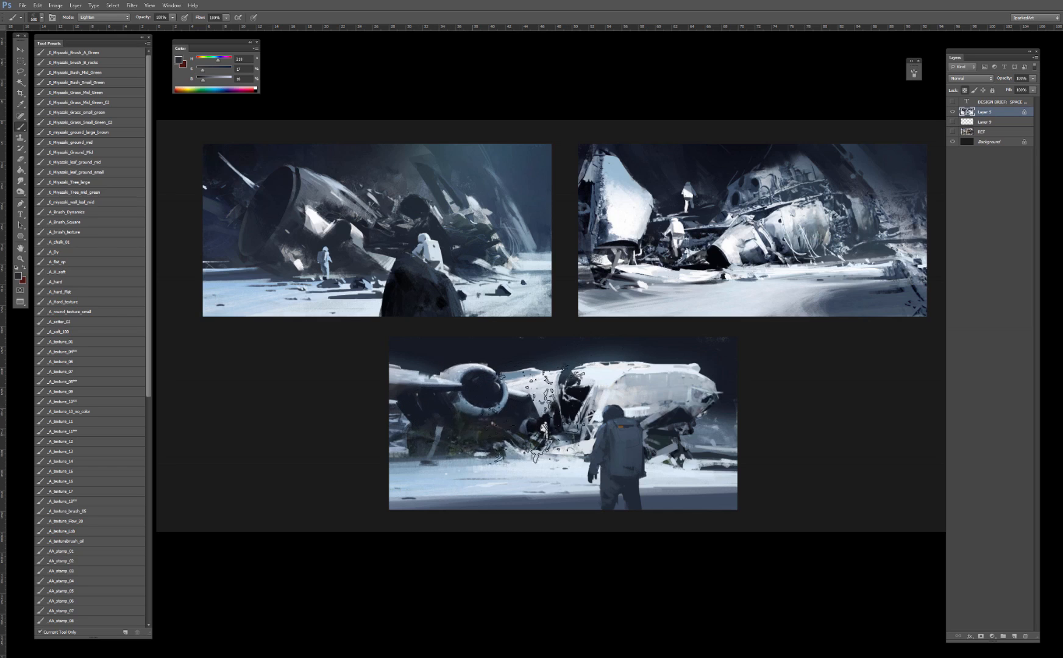
left_click(523, 406, "alt")
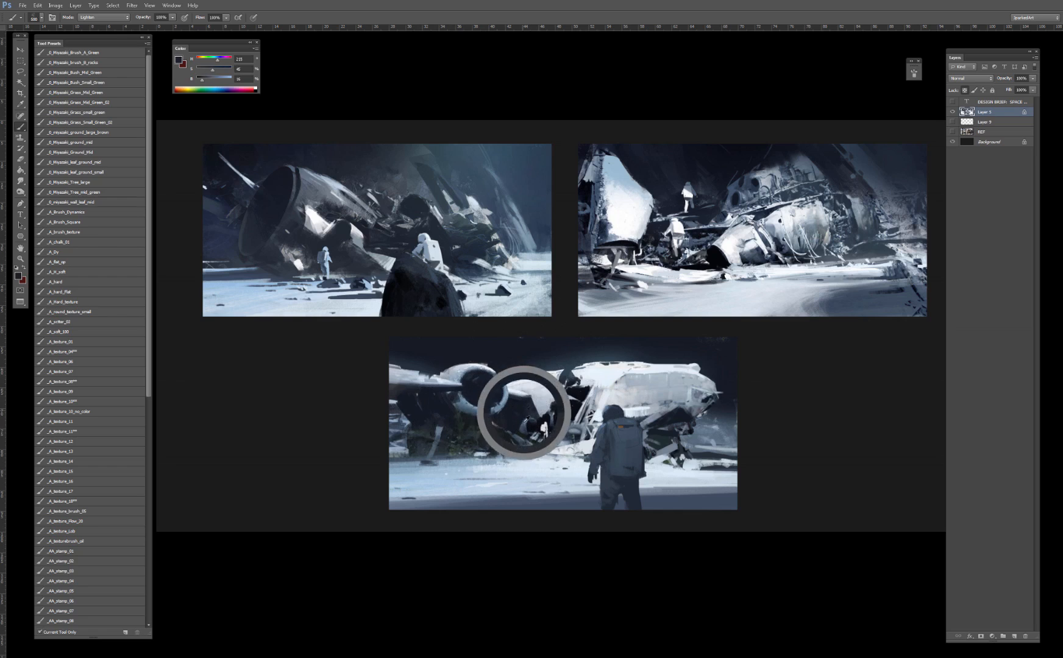
mouse_move(582, 402)
left_mouse_down()
mouse_move(702, 387)
mouse_move(547, 355)
mouse_move(570, 357)
left_mouse_up()
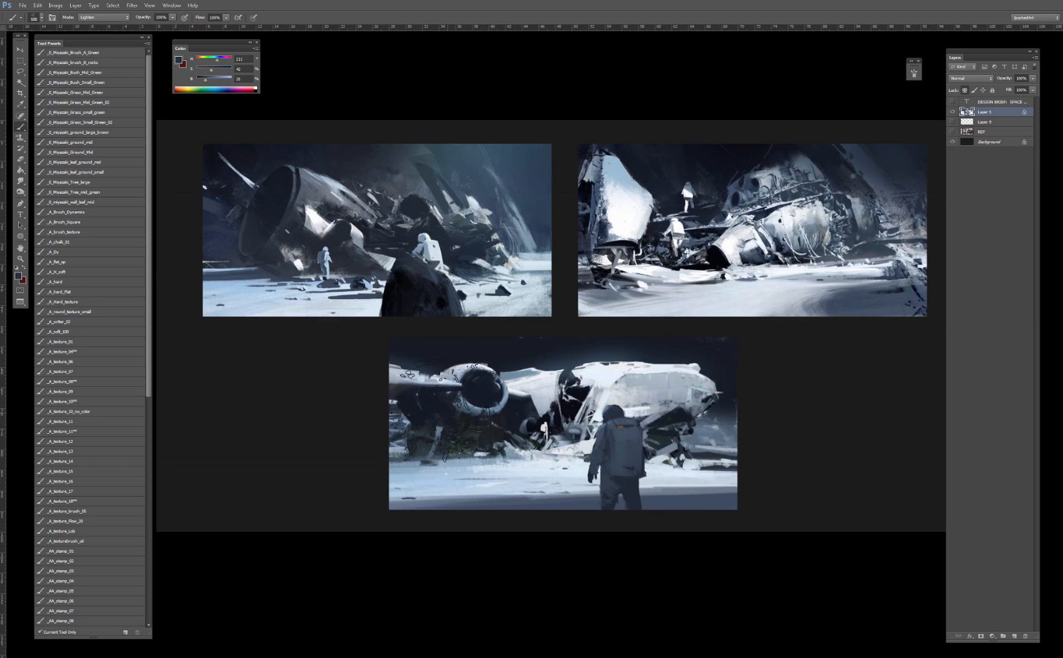
key("4")
key("bracketleft")
key("bracketleft")
key("bracketleft")
key("bracketleft")
Step: Review the three concepts in full-screen view without the interface
key("v")
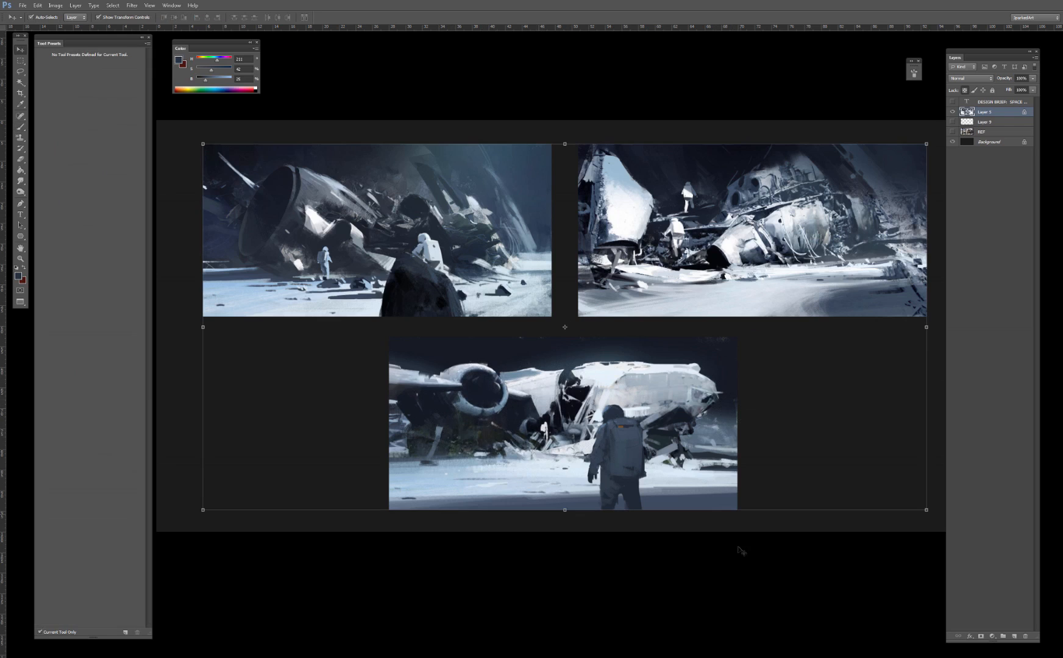
left_click(739, 562)
key("f")
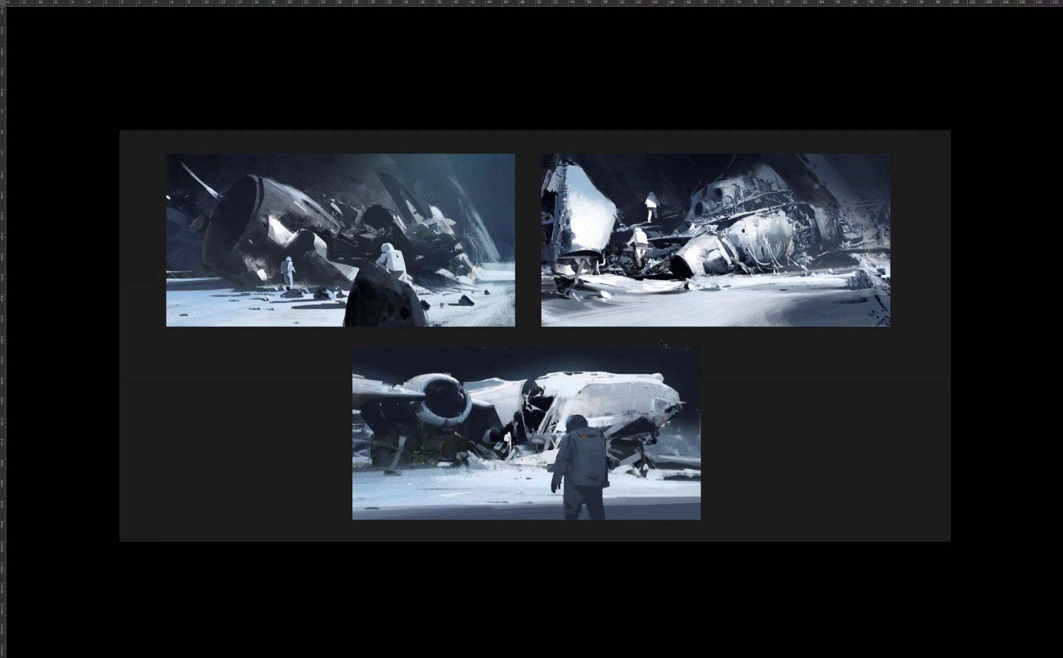
key("f")
Step: Add a new layer directly above the Background layer and fill it with black
left_click(996, 142)
key("ctrl+l")
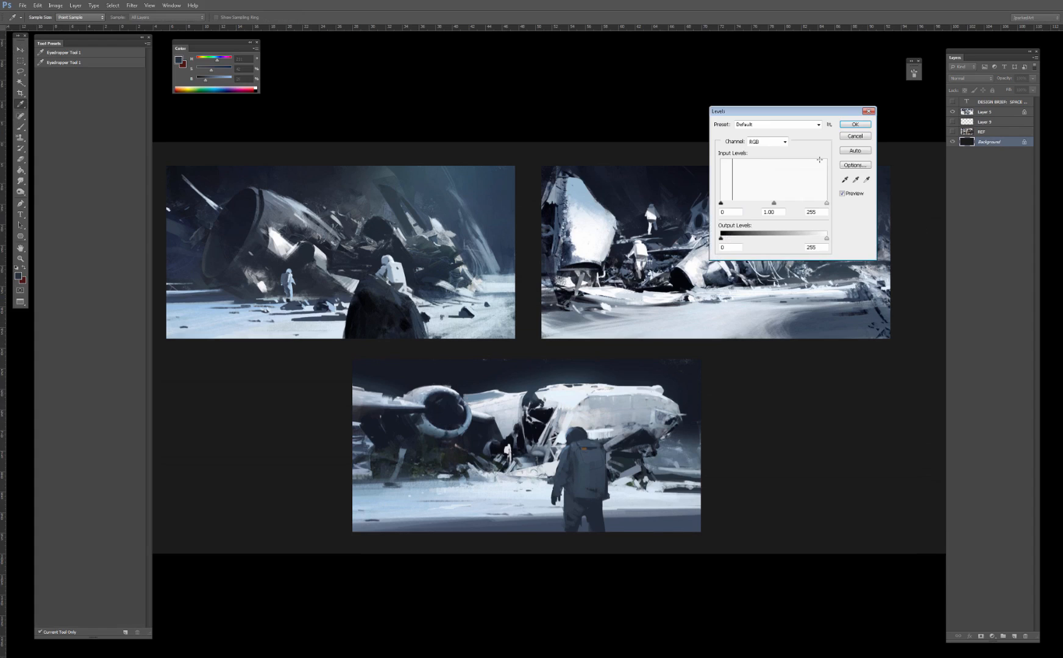
left_click(857, 136)
key("ctrl+shift+alt+n")
key("g")
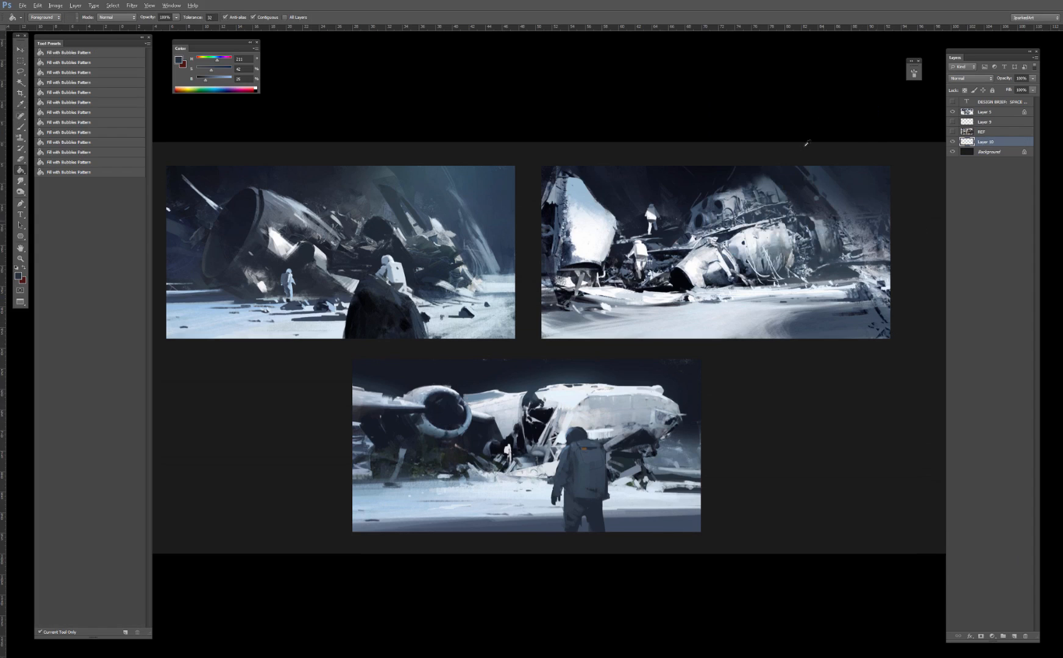
left_click(819, 114, "alt")
left_click(825, 151)
Step: Examine the three concepts enlarged in full-screen view against the black backdrop
key("f")
key("f")
key("v")
left_click(783, 73)
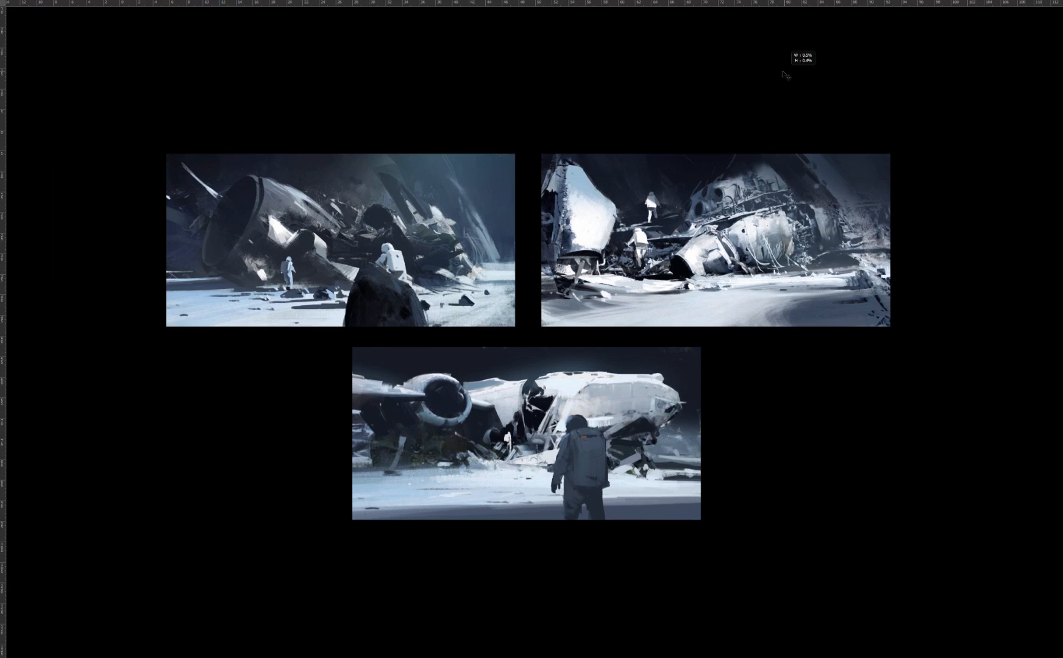
key("ctrl+plus")
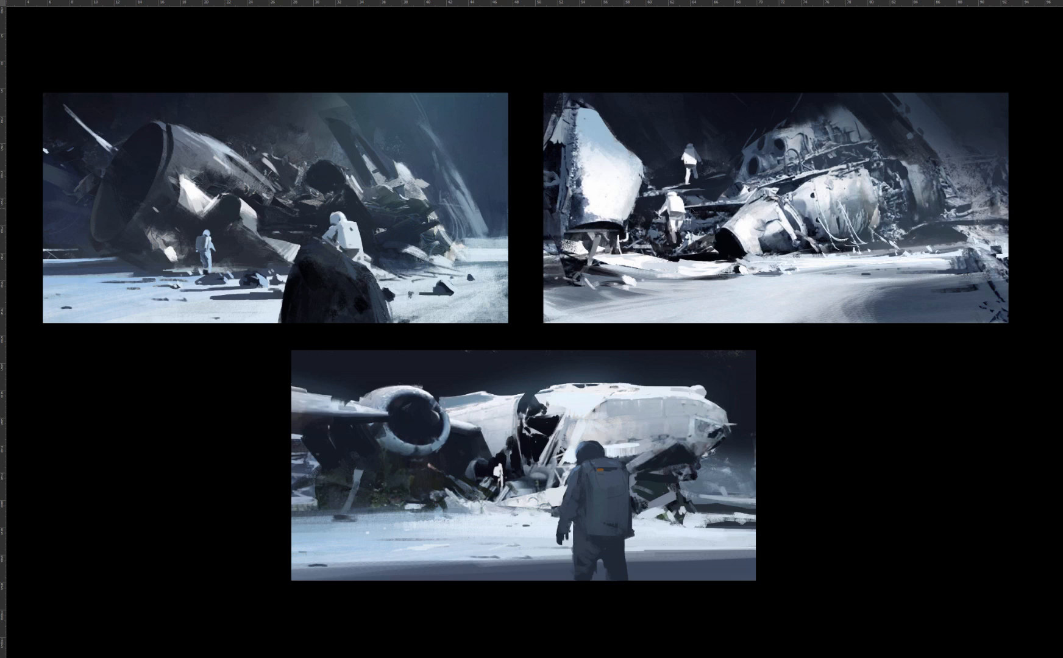
key("Tab")
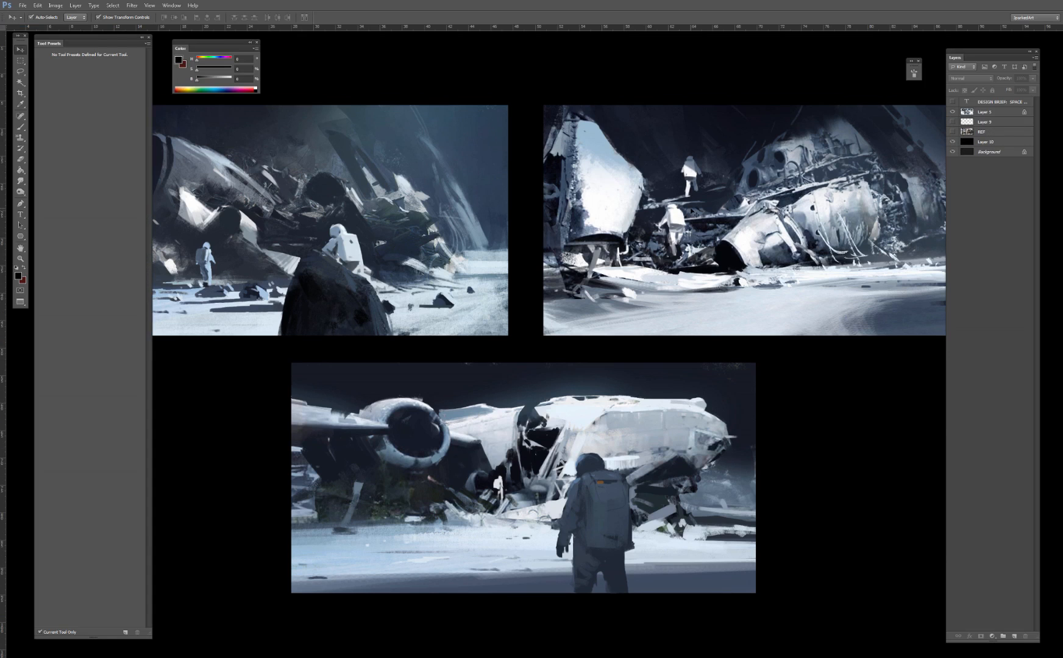
Step: Copy the second wreck concept, with the two white figures, onto its own layer and hide the merged concepts layer
key("ctrl+minus")
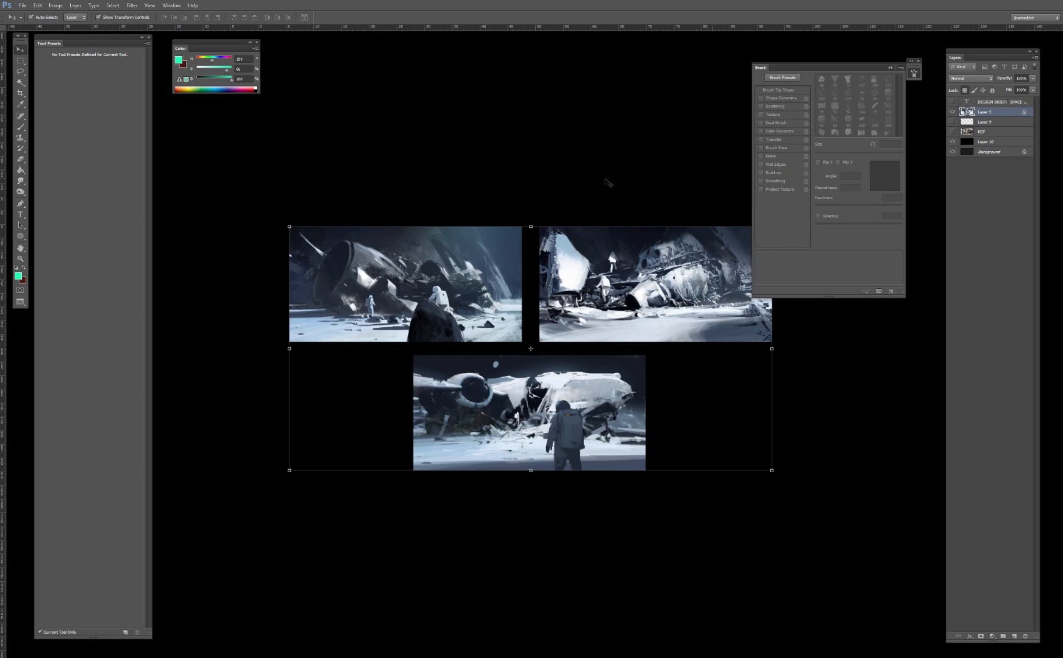
left_click_drag(669, 171, 594, 180)
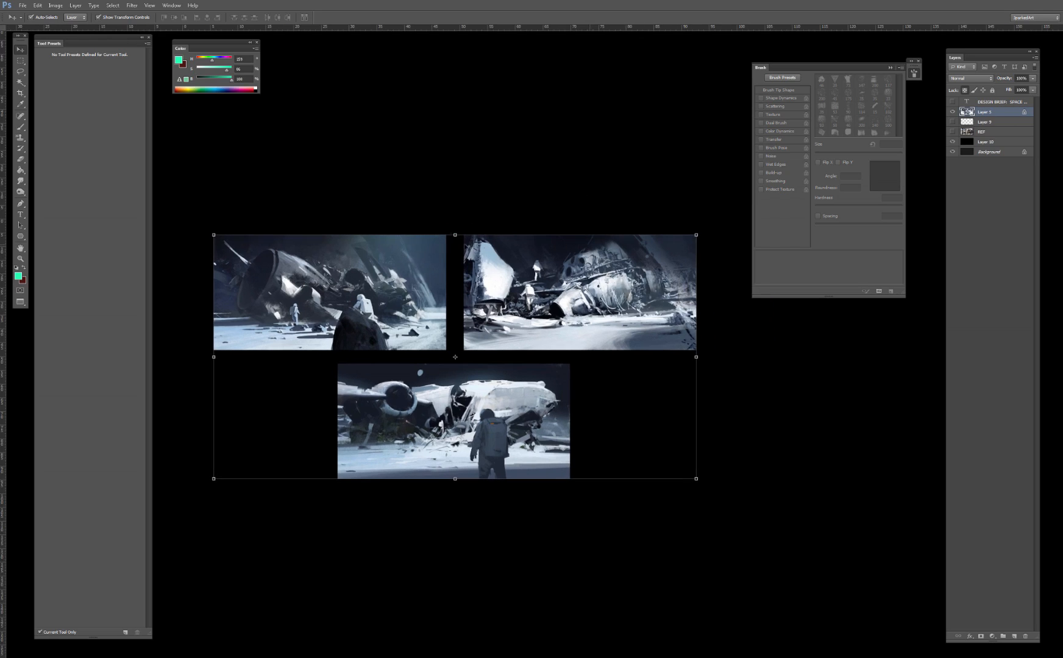
key("m")
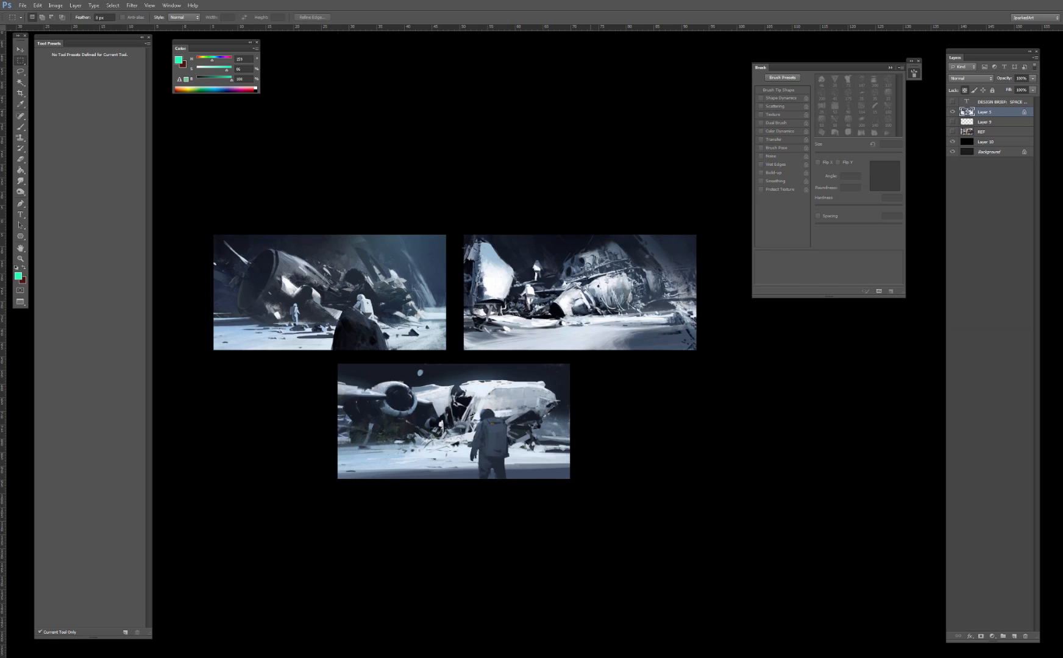
left_click_drag(635, 319, 702, 353)
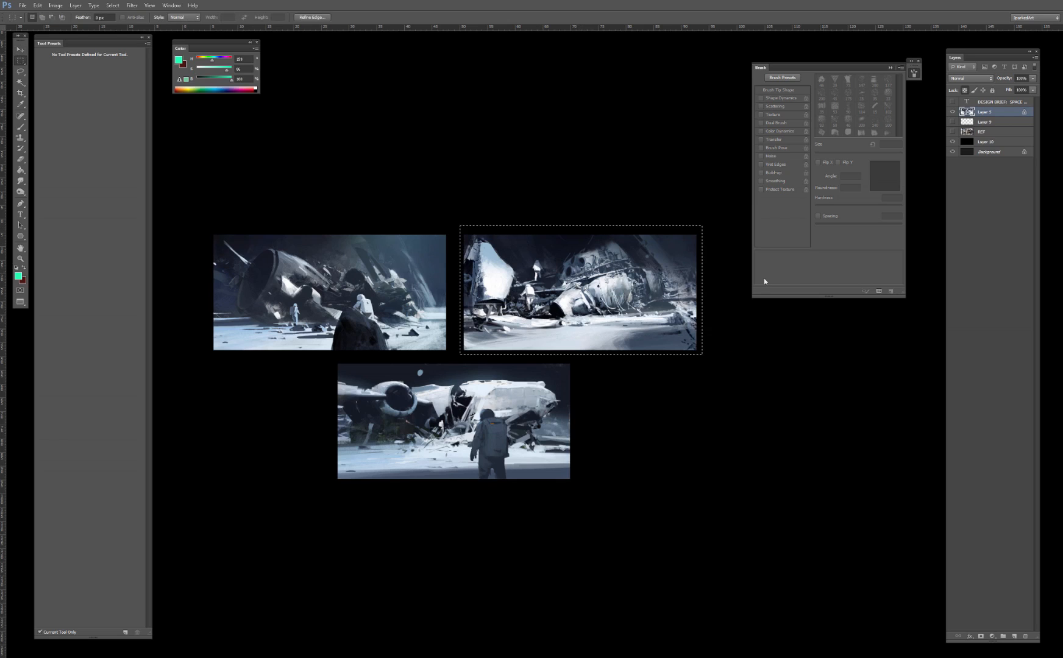
key("ctrl+j")
key("v")
left_click(952, 122)
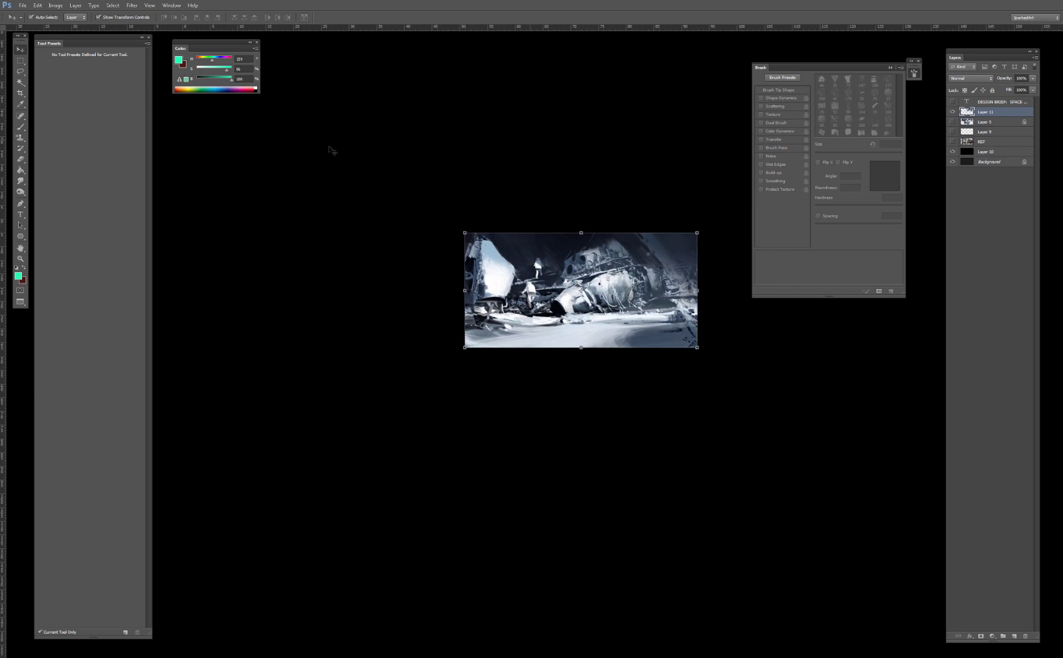
Step: Fill the area surrounding the canvas with a neutral dark grey
key("g")
left_click(197, 69)
left_click(201, 79)
left_click(436, 155, "shift")
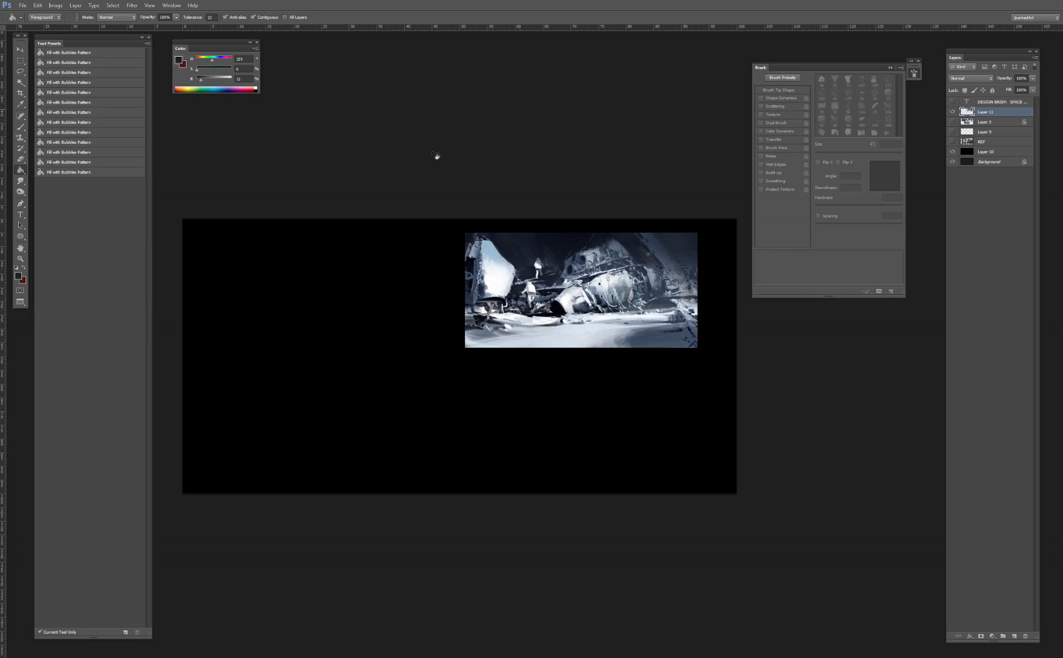
Step: Move the copied wreck concept to the canvas's upper-left corner and scale it up to fill the whole canvas
key("v")
mouse_move(600, 328)
left_mouse_down()
mouse_move(403, 361)
mouse_move(317, 313)
left_mouse_up()
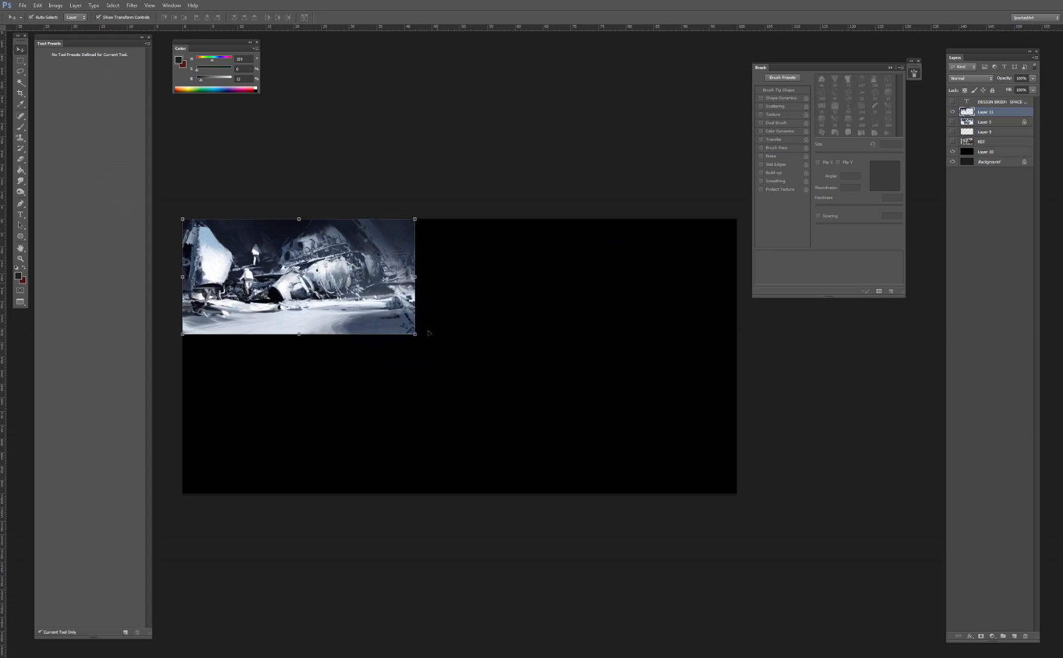
left_click_drag(417, 334, 749, 475)
key("Return")
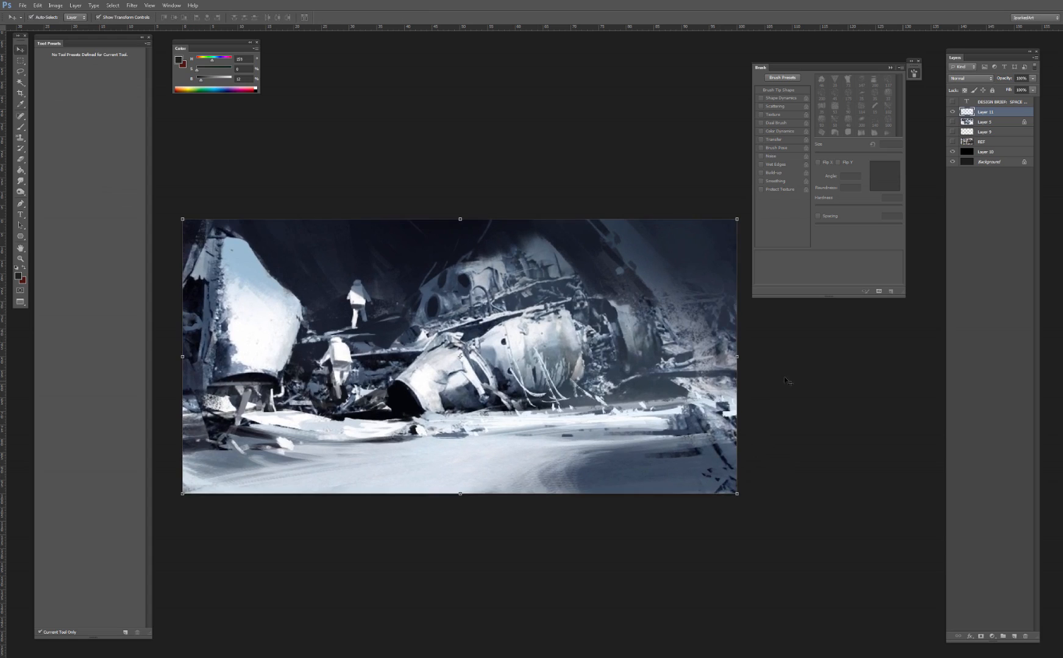
left_click_drag(624, 216, 651, 211)
left_click(579, 100)
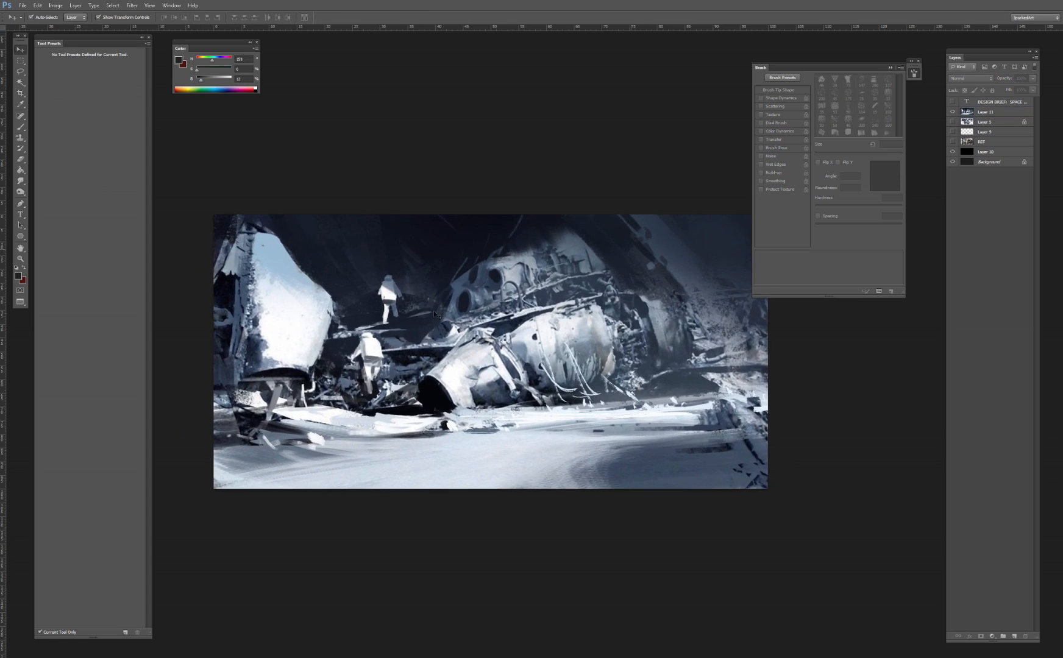
Step: Fill the canvas surround with black and select the enlarged wreck concept's layer for painting with the Brush tool
left_click_drag(200, 79, 188, 82)
key("g")
left_click(323, 140, "shift")
key("b")
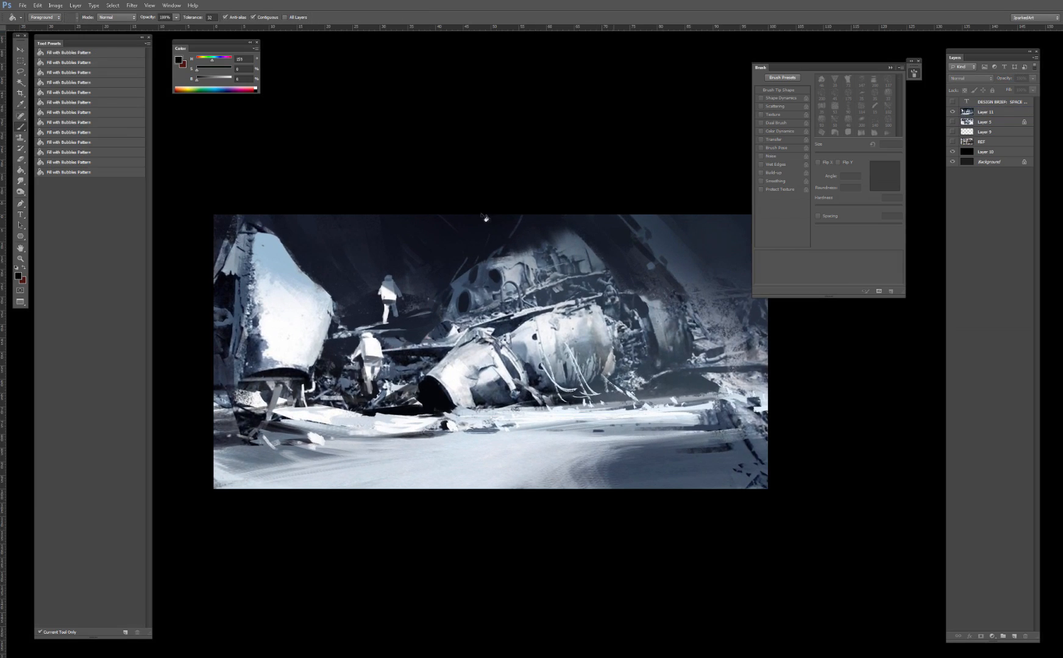
left_click_drag(458, 227, 506, 218)
key("ctrl+r")
left_click(968, 112)
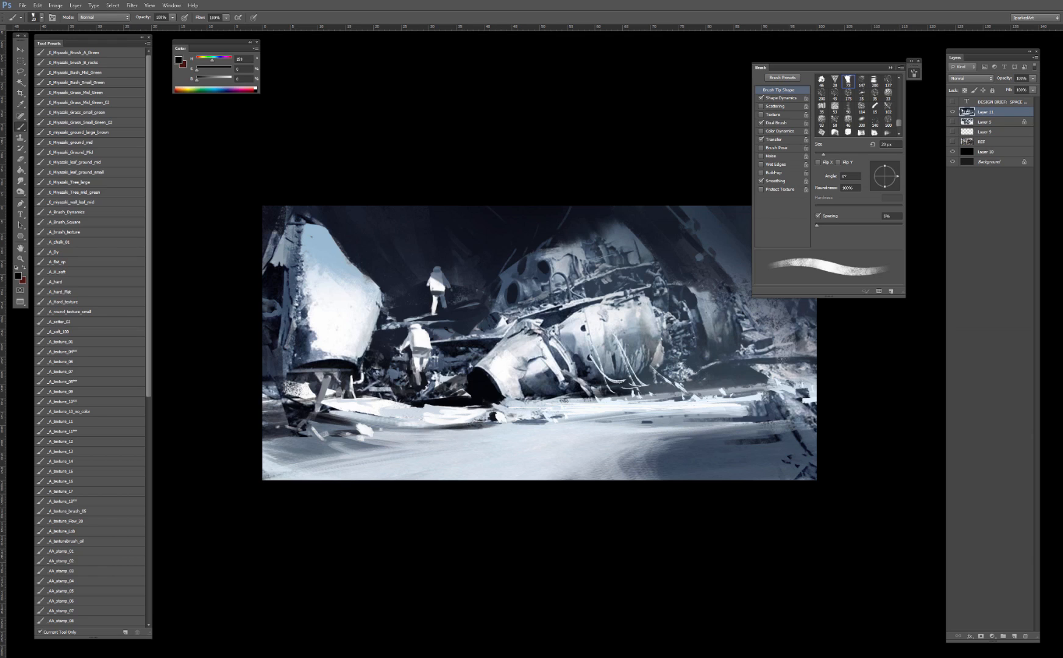
Step: Switch to the web browser and search Google Images for "plane crash"
left_click_drag(0, 222, 632, 122)
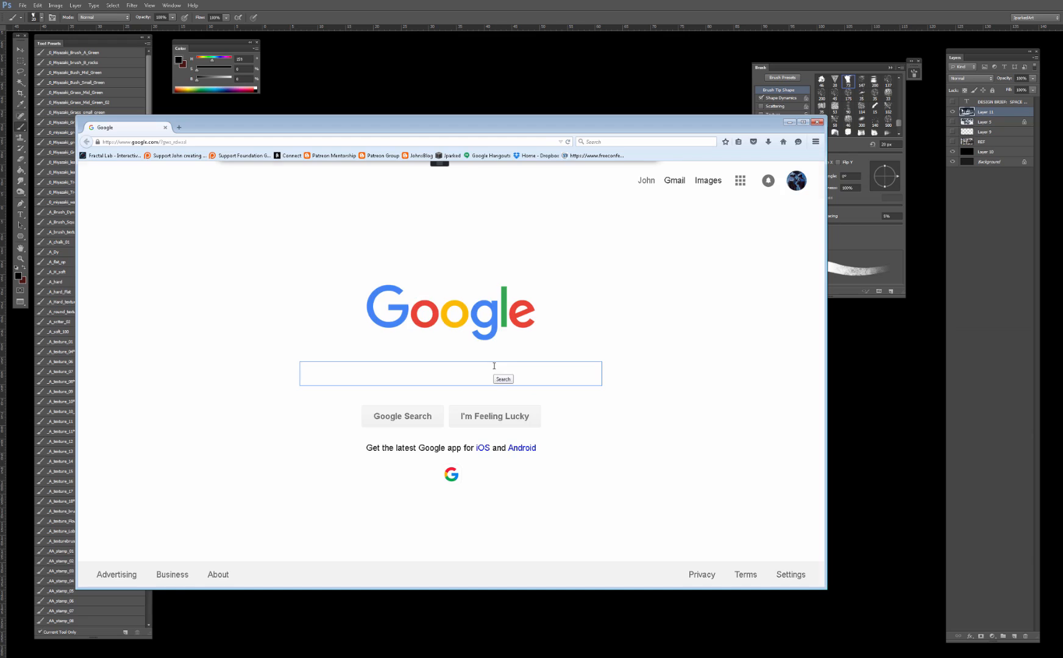
type("plane d")
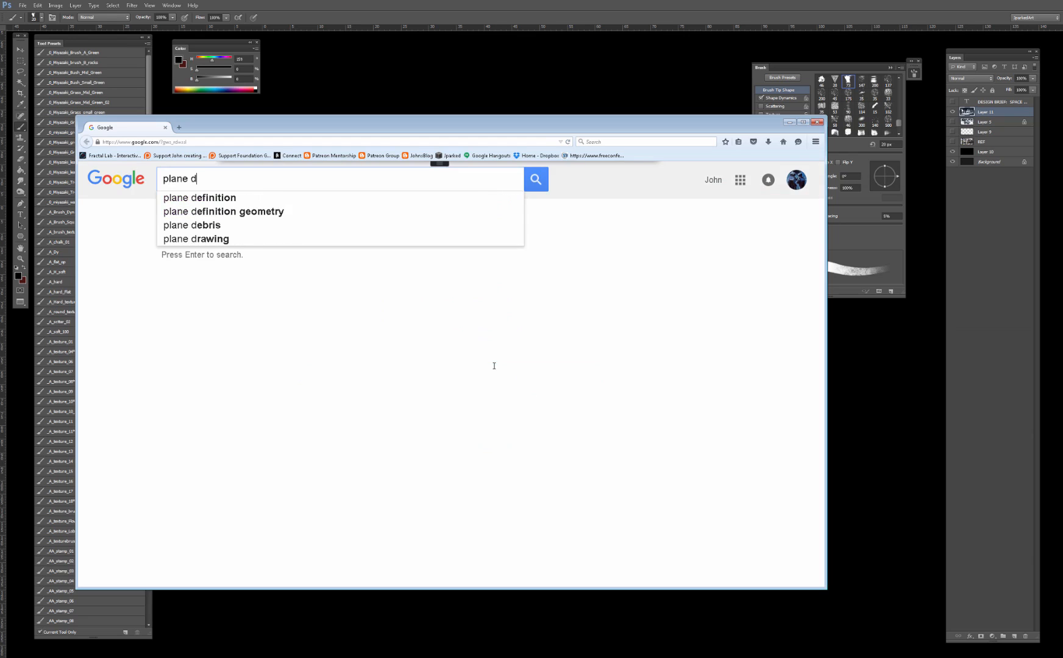
key("BackSpace")
type("crash")
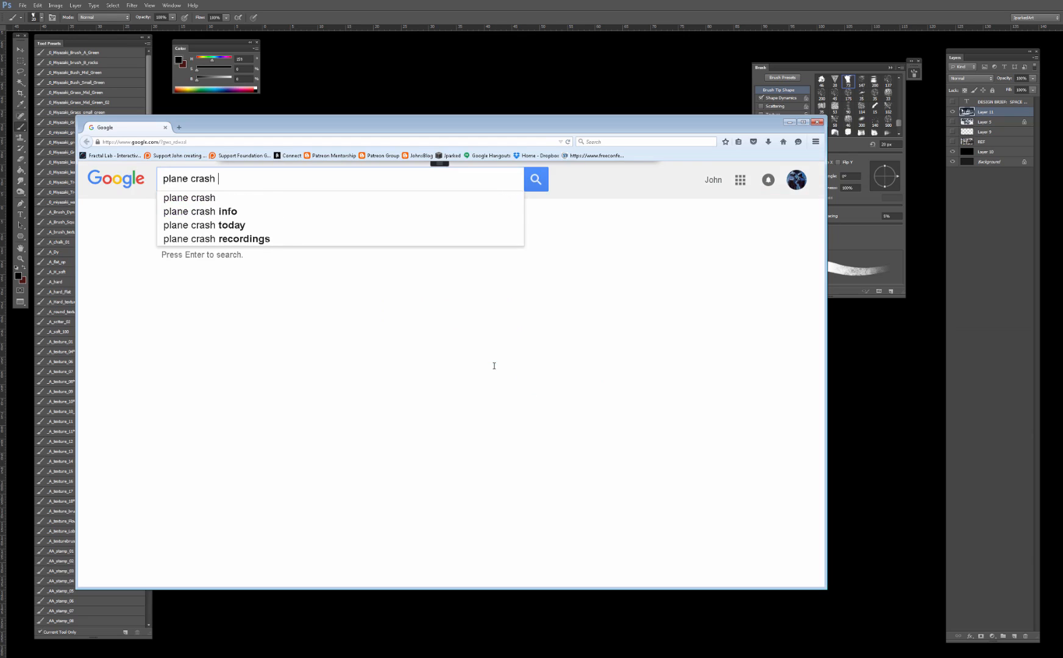
key("BackSpace")
key("BackSpace")
key("BackSpace")
key("BackSpace")
key("BackSpace")
key("BackSpace")
type("des")
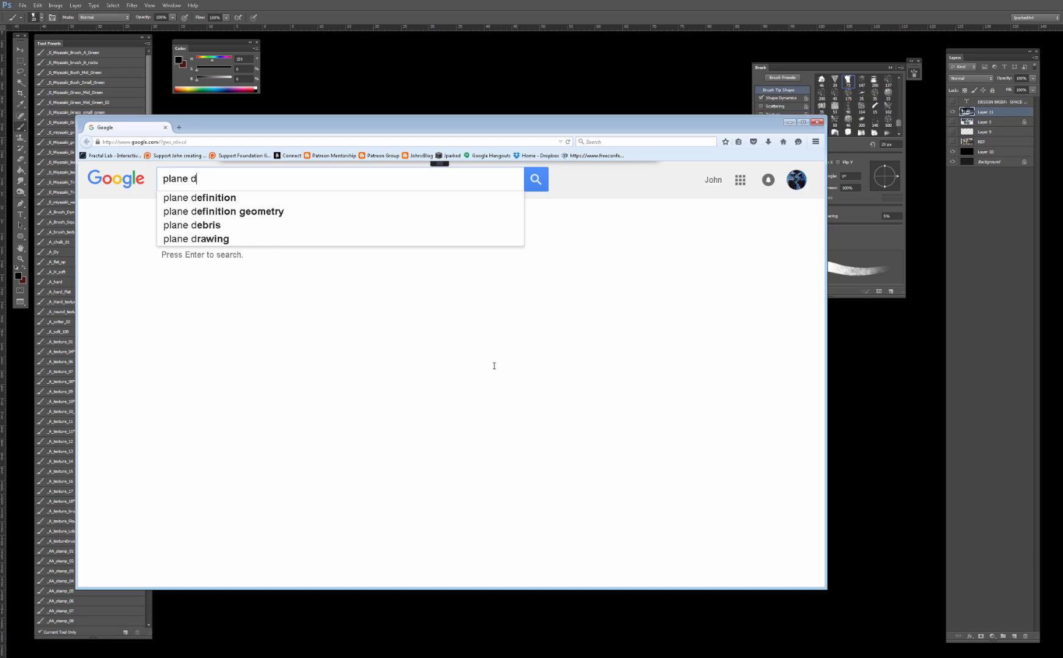
key("BackSpace")
key("BackSpace")
key("BackSpace")
type("crash")
key("Return")
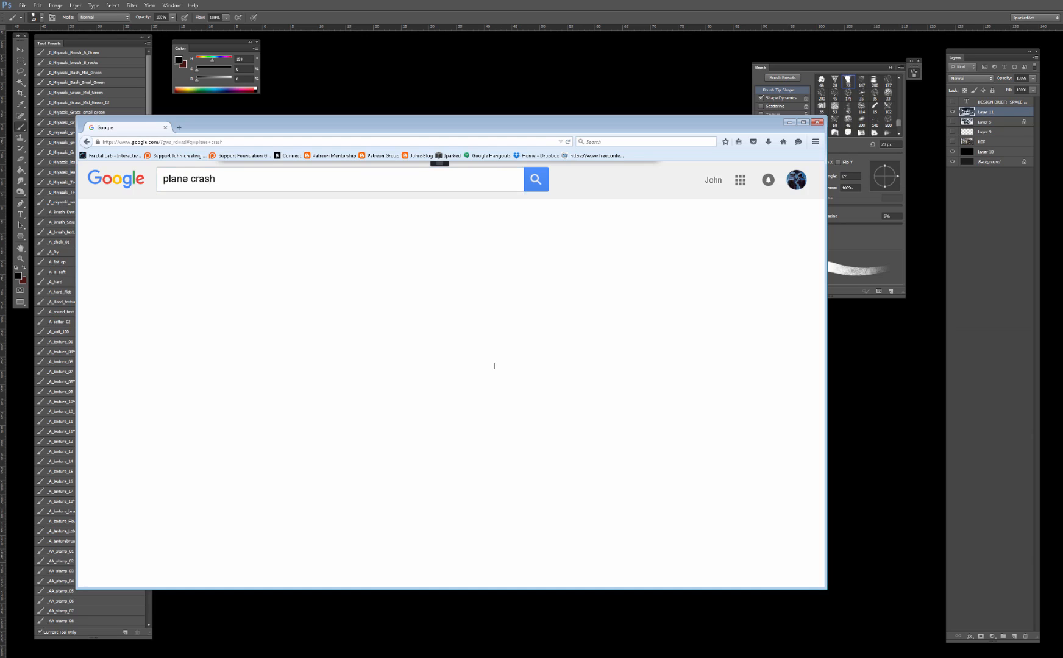
left_click(253, 215)
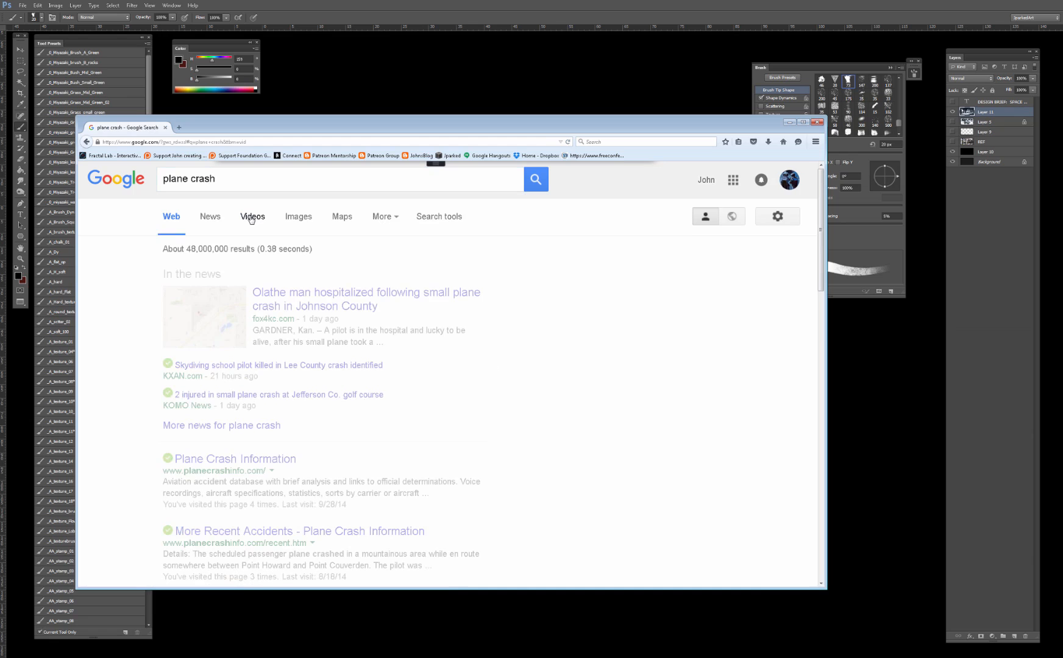
left_click(298, 220)
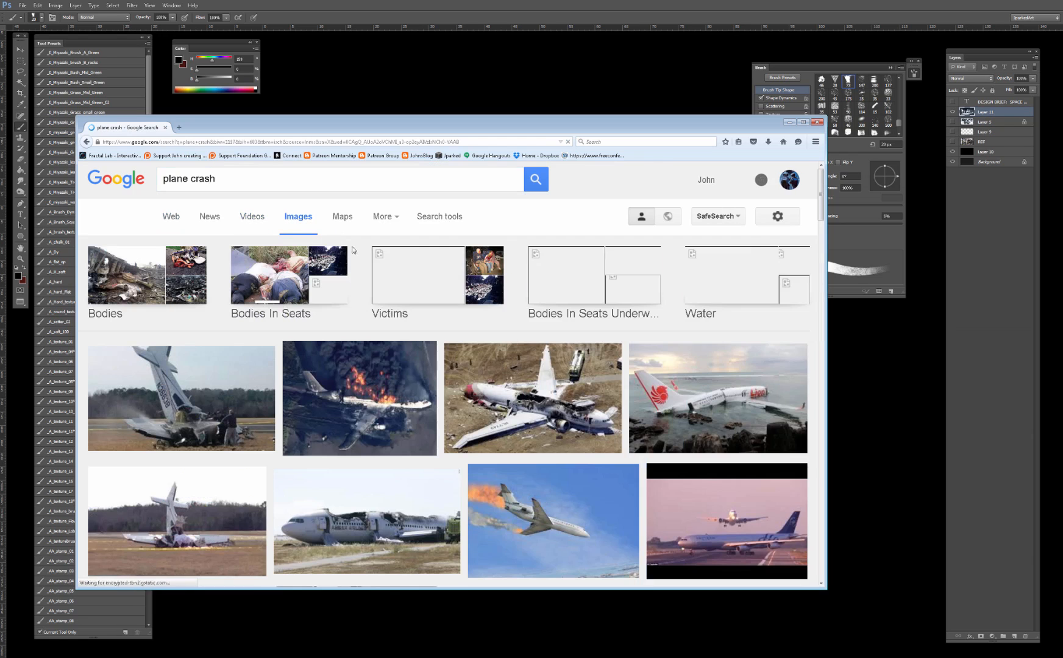
Step: Open the preview of the grounded Asiana Airlines fuselage photo from cnn.com among the image results
scroll(403, 272, "down", 1)
scroll(403, 272, "down", 3)
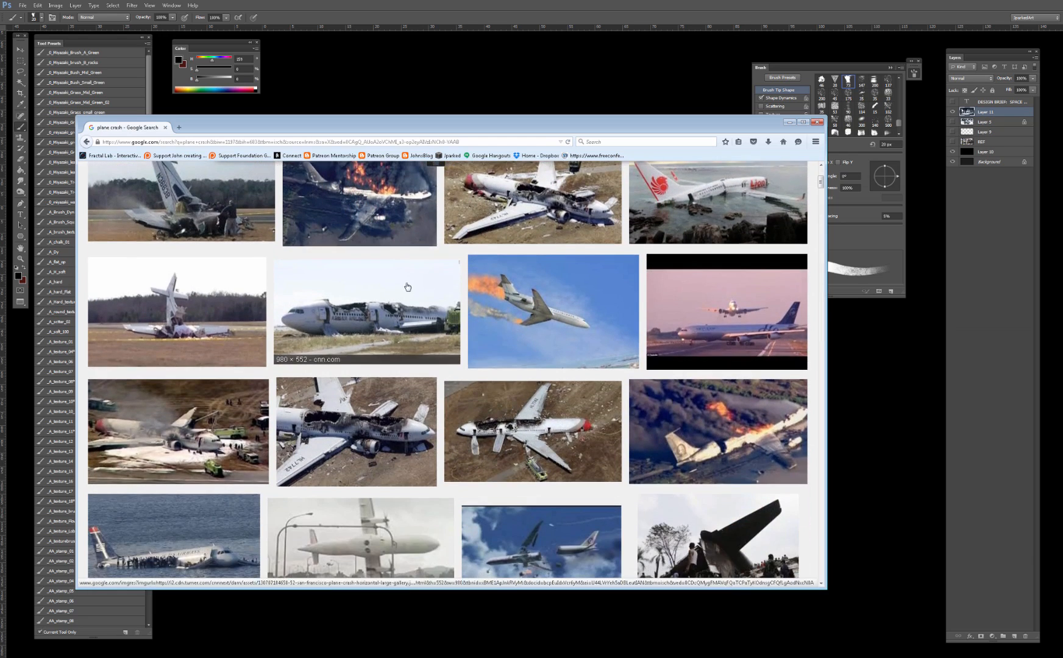
left_click(402, 293)
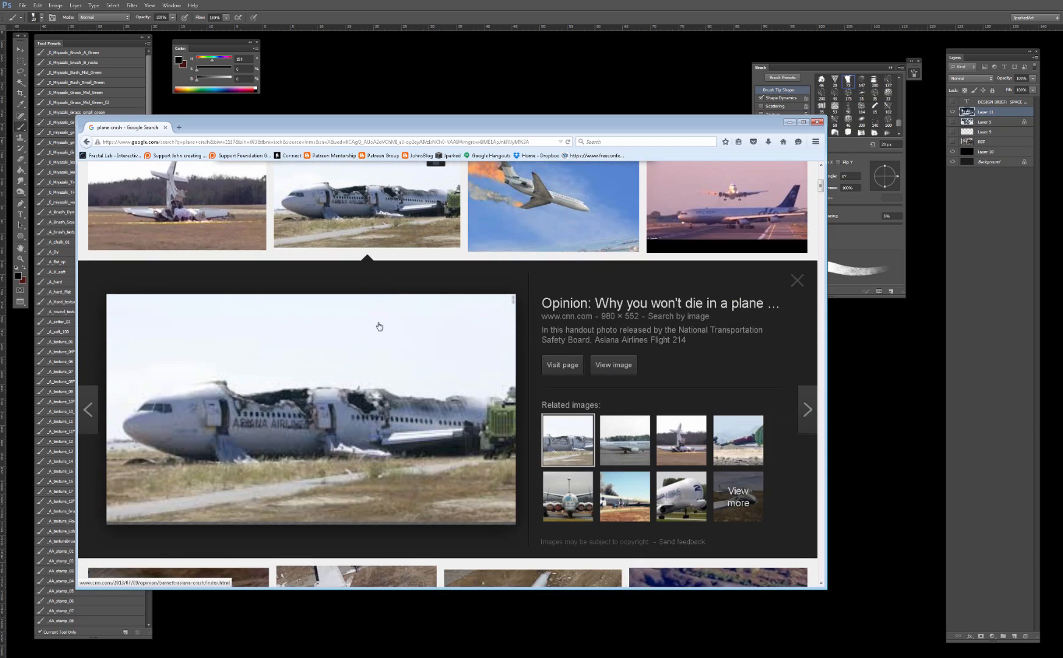
Step: Filter the plane crash image results to Large size only
scroll(327, 370, "up", 5)
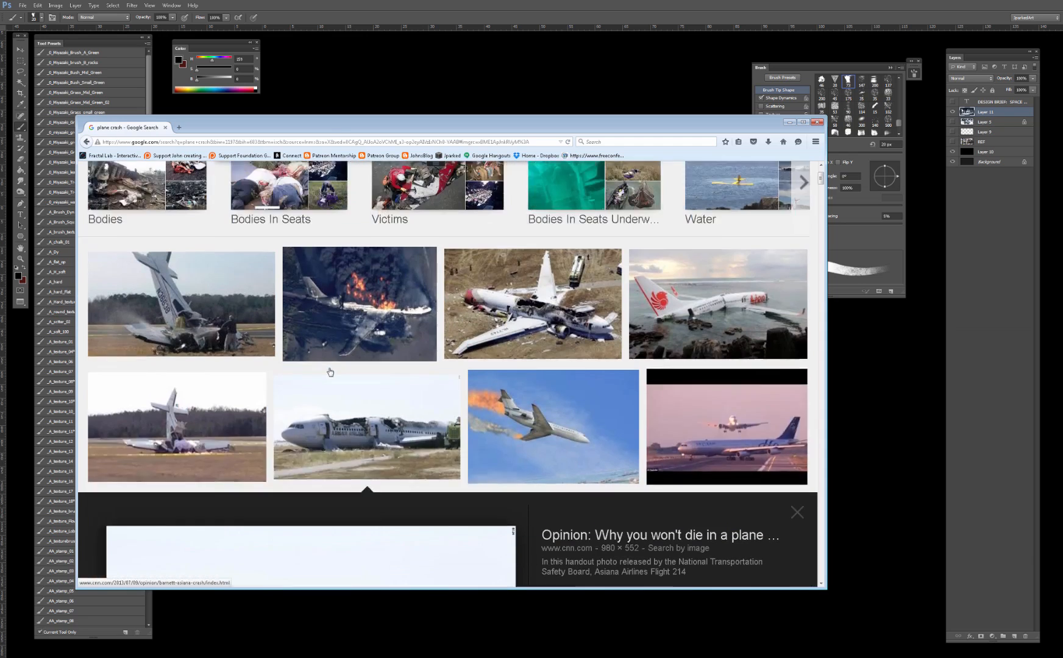
left_click(409, 220)
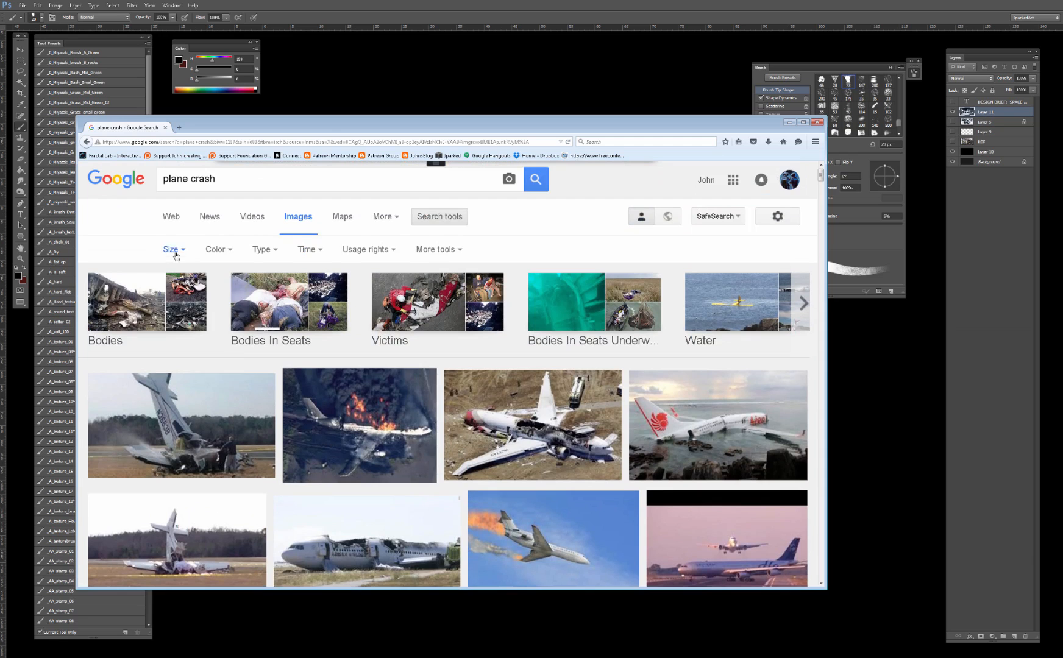
left_click(173, 249)
left_click(183, 290)
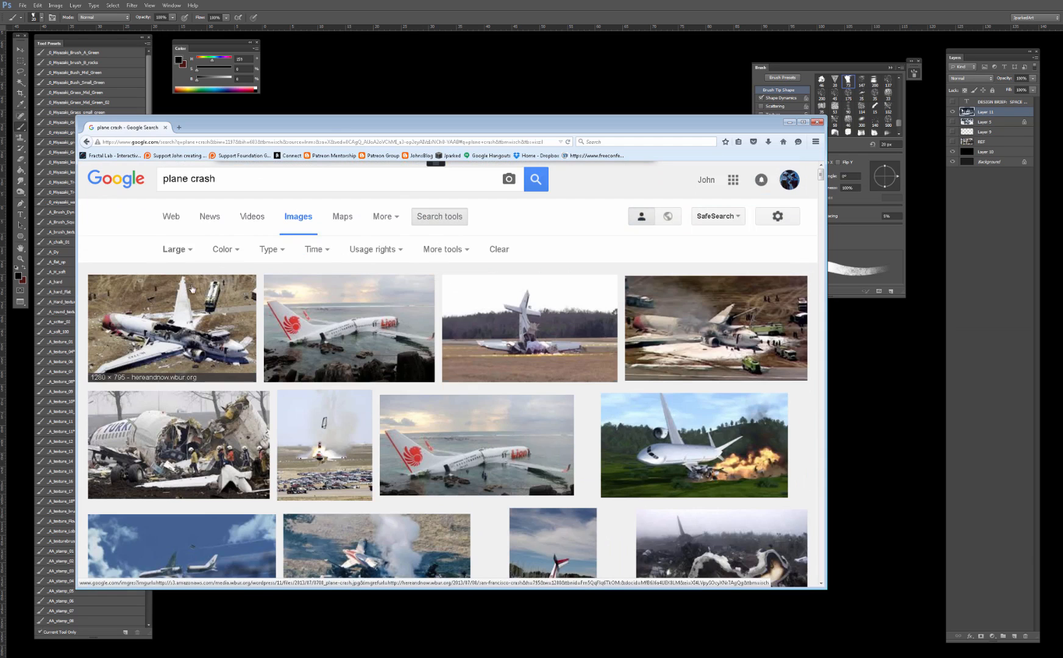
Step: Copy the broken Turkish Airlines fuselage photo from allnewsandreports.com and paste it into the Photoshop painting as a new layer
scroll(189, 292, "down", 3)
left_click(204, 310)
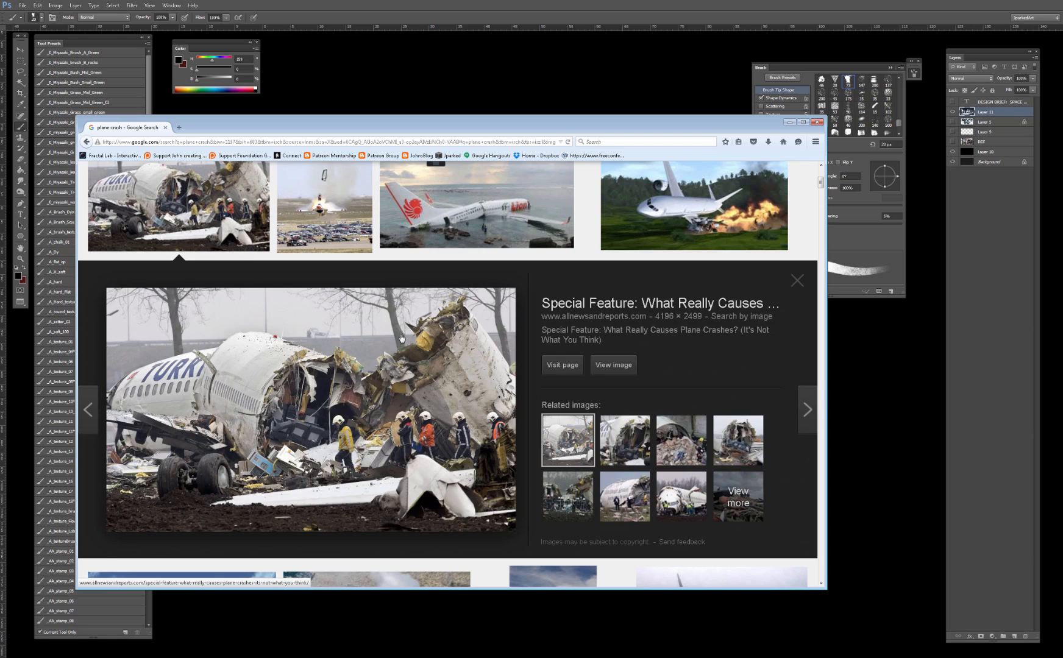
right_click(438, 328)
left_click(463, 438)
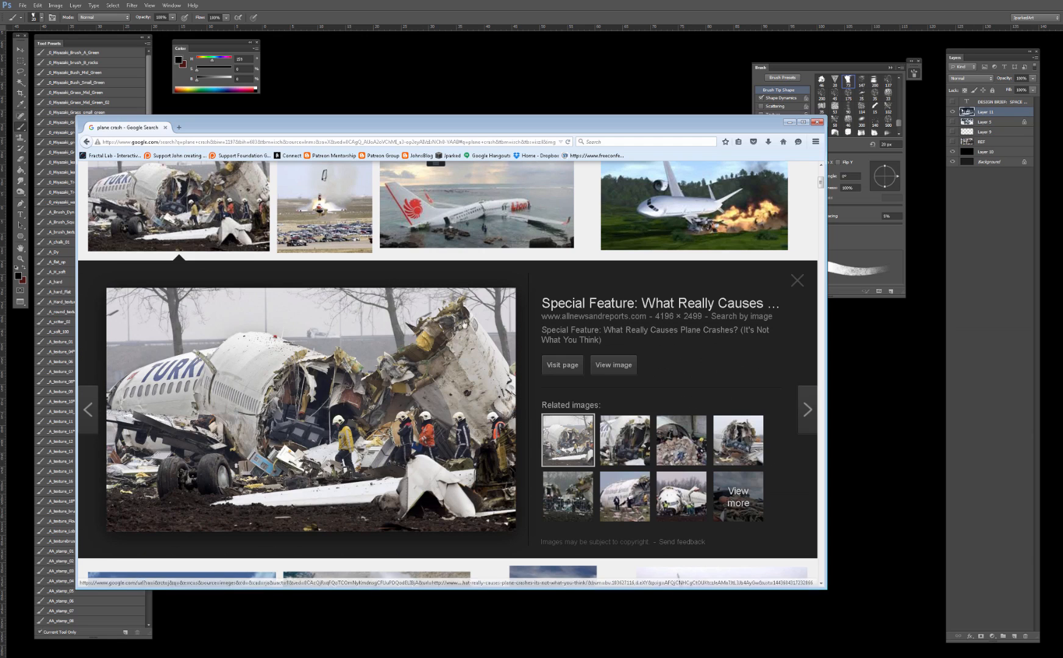
key("alt+Tab")
key("v")
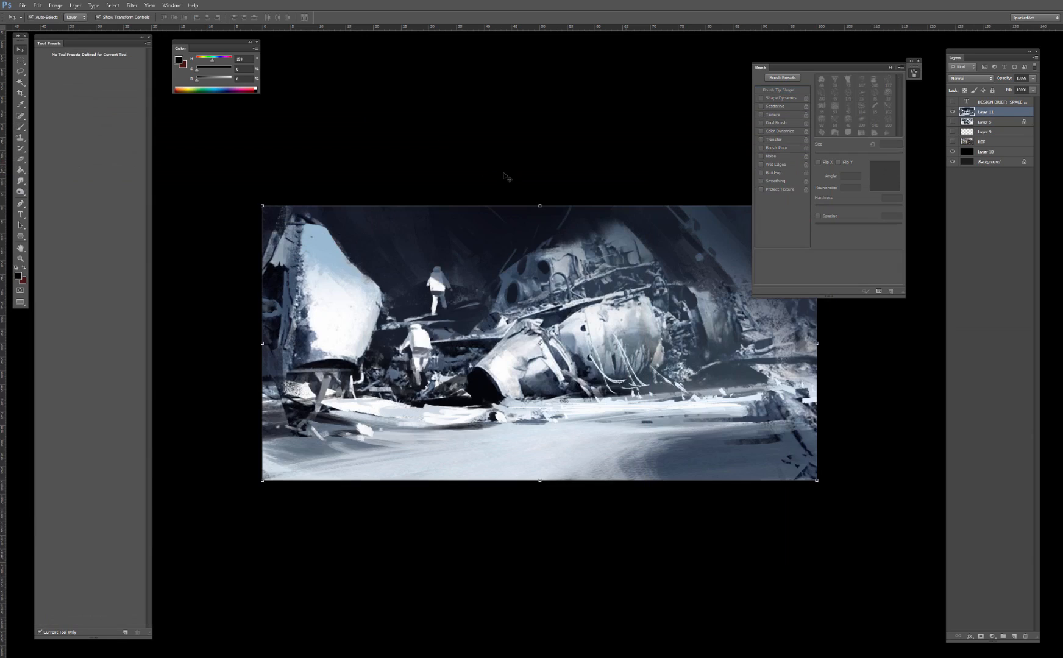
key("ctrl+v")
key("alt+Tab")
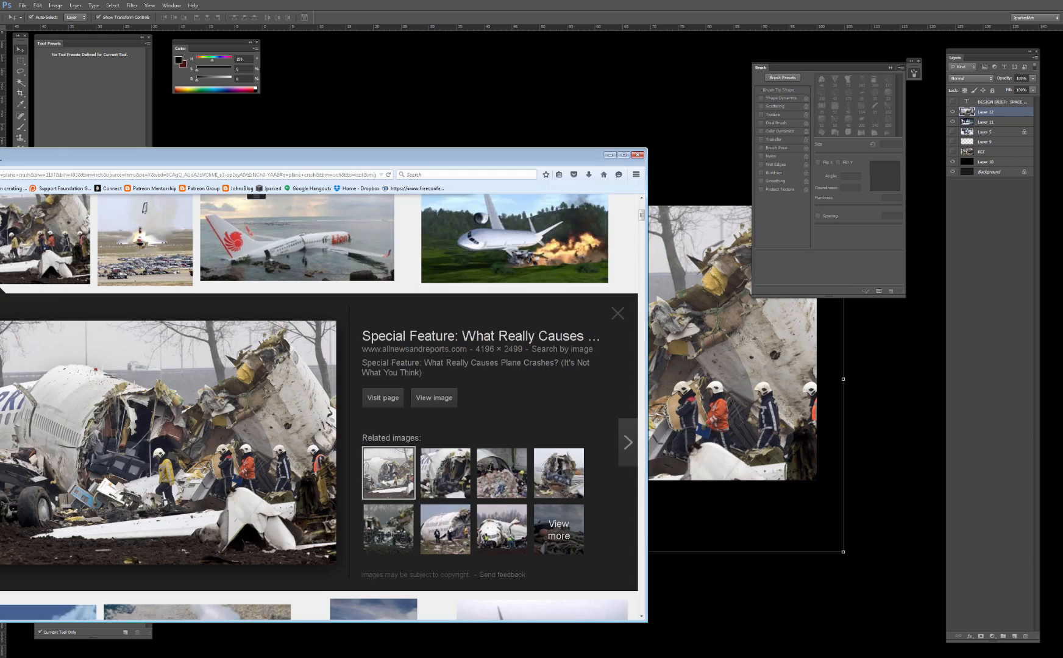
left_click_drag(295, 162, 443, 108)
left_click(606, 428)
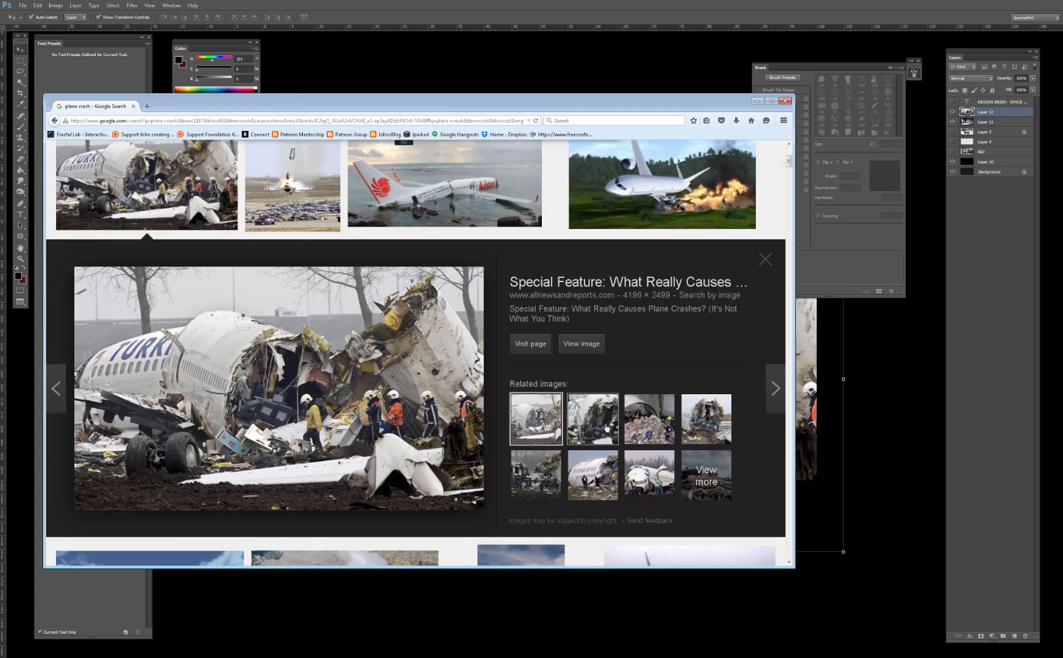
right_click(287, 325)
left_click(334, 400)
left_click(389, 88)
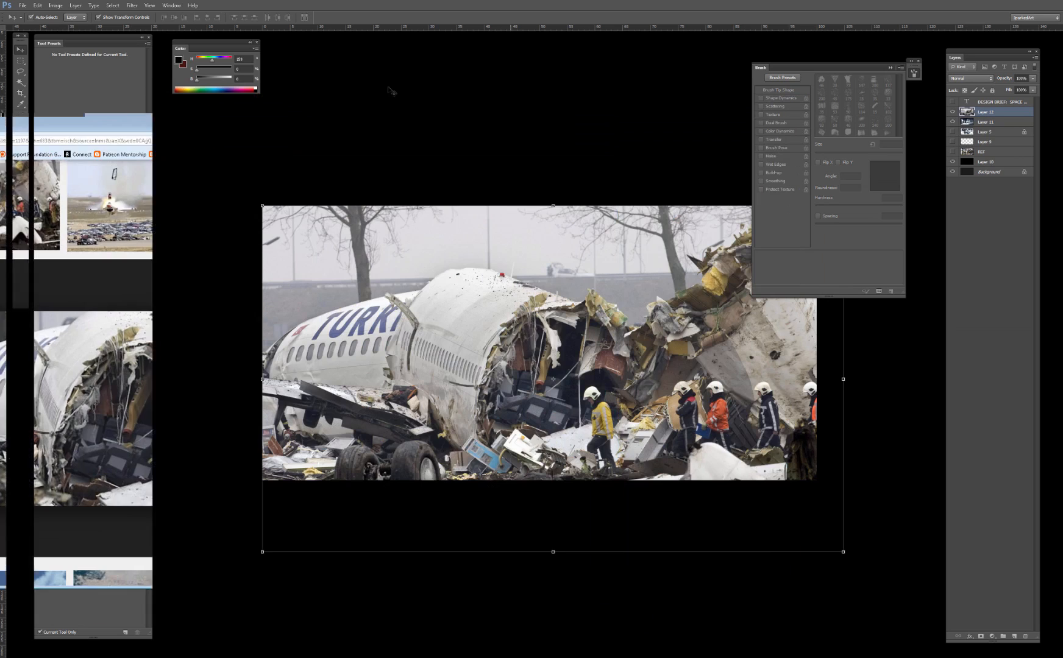
key("ctrl+v")
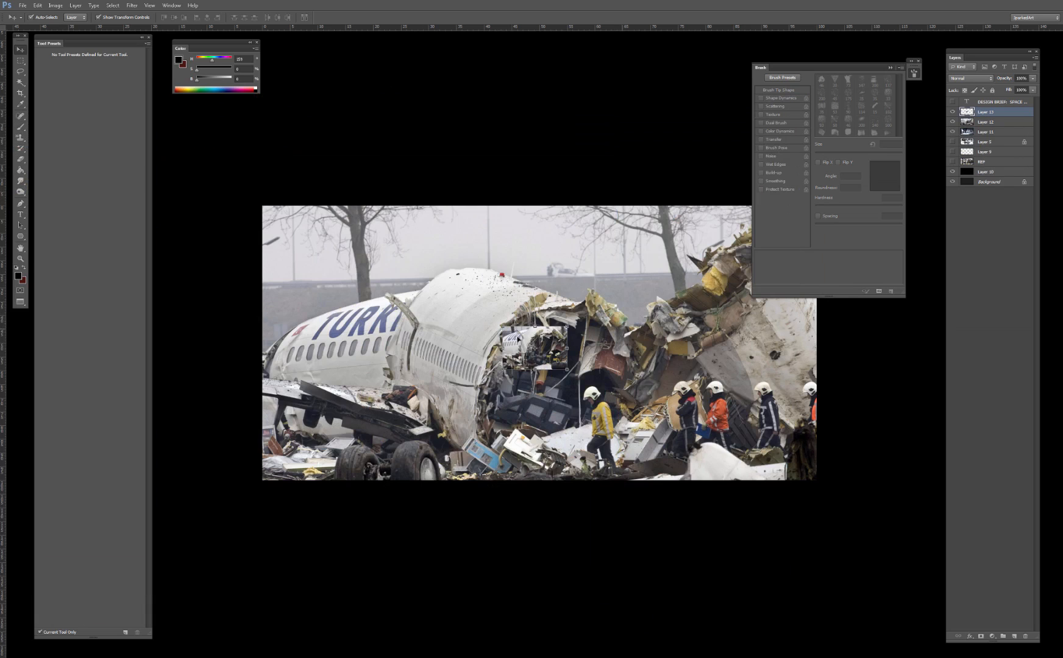
left_click_drag(514, 340, 362, 275)
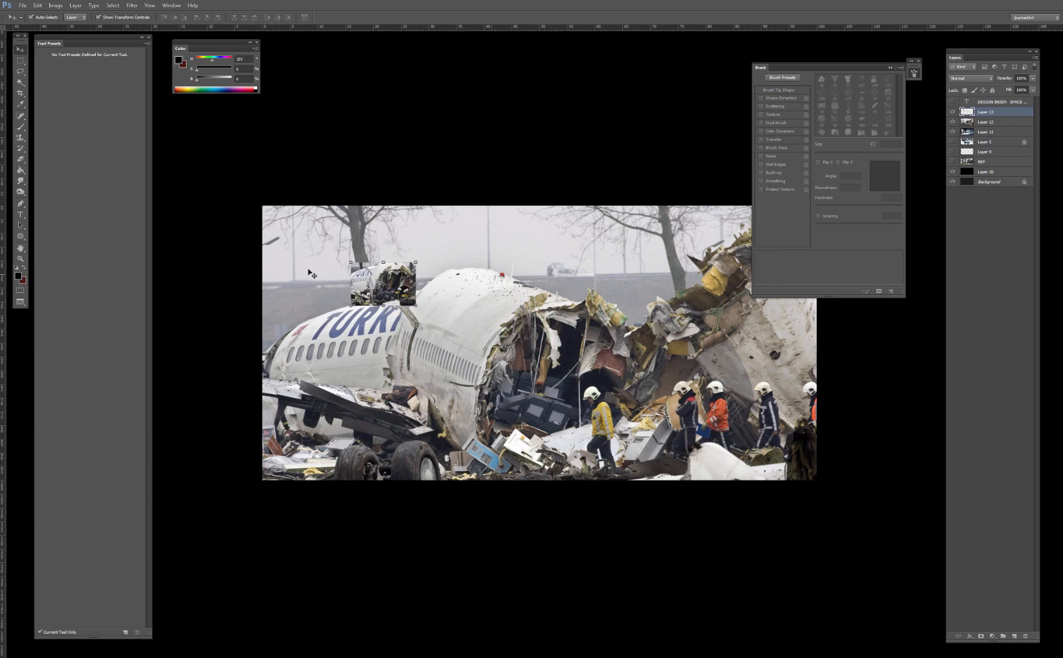
key("Delete")
Step: Switch back to the browser and preview the related wreckage photos from express.co.uk and lessonslearned.faa.gov
key("alt+Tab")
left_click(471, 438)
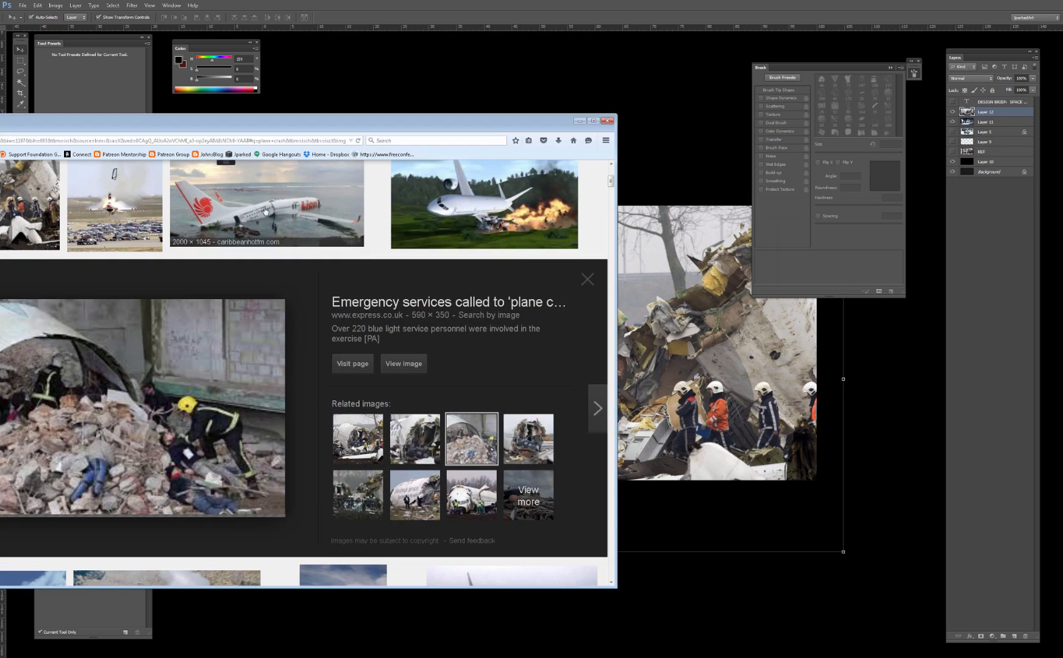
left_click_drag(255, 122, 524, 62)
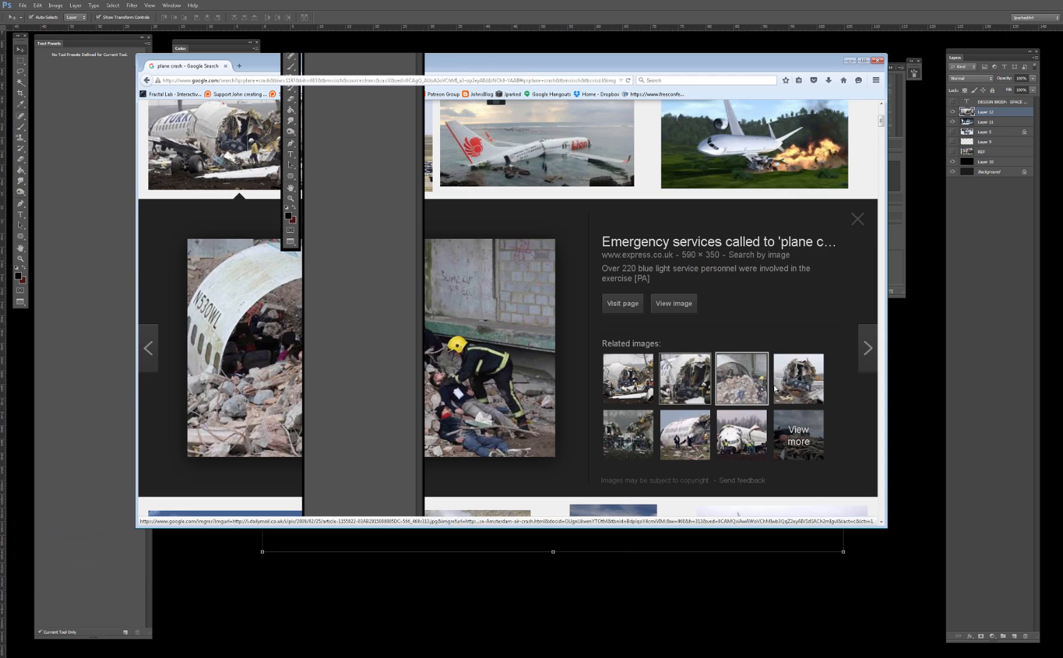
left_click(807, 388)
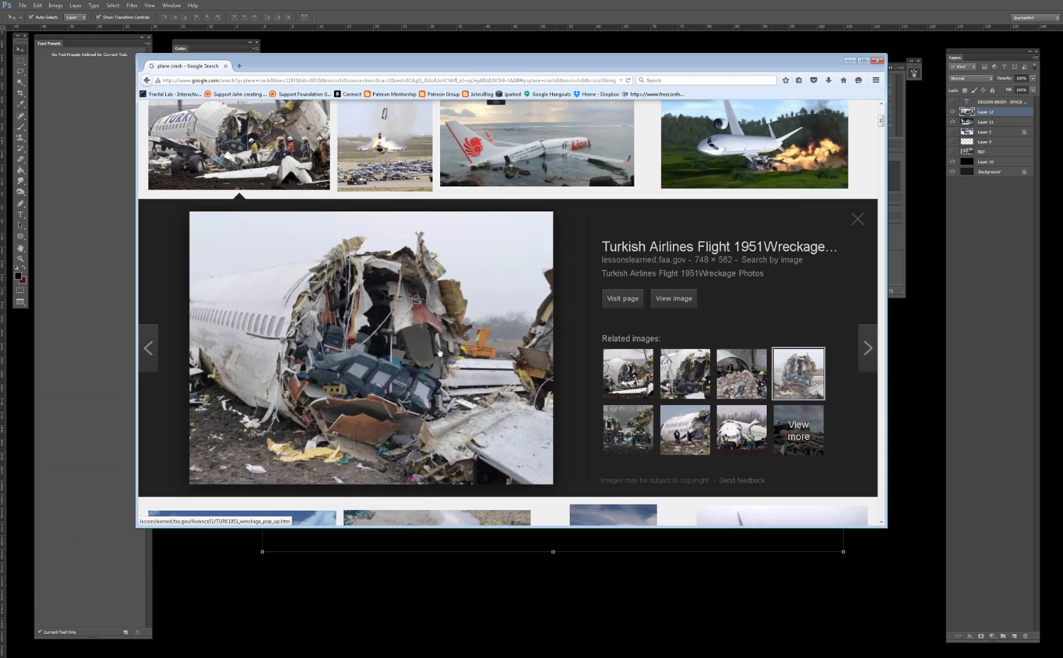
Step: Find the tilted crashed plane photo from dreamstime.com among the related images and paste a copy into the Photoshop painting
scroll(438, 353, "down", 7)
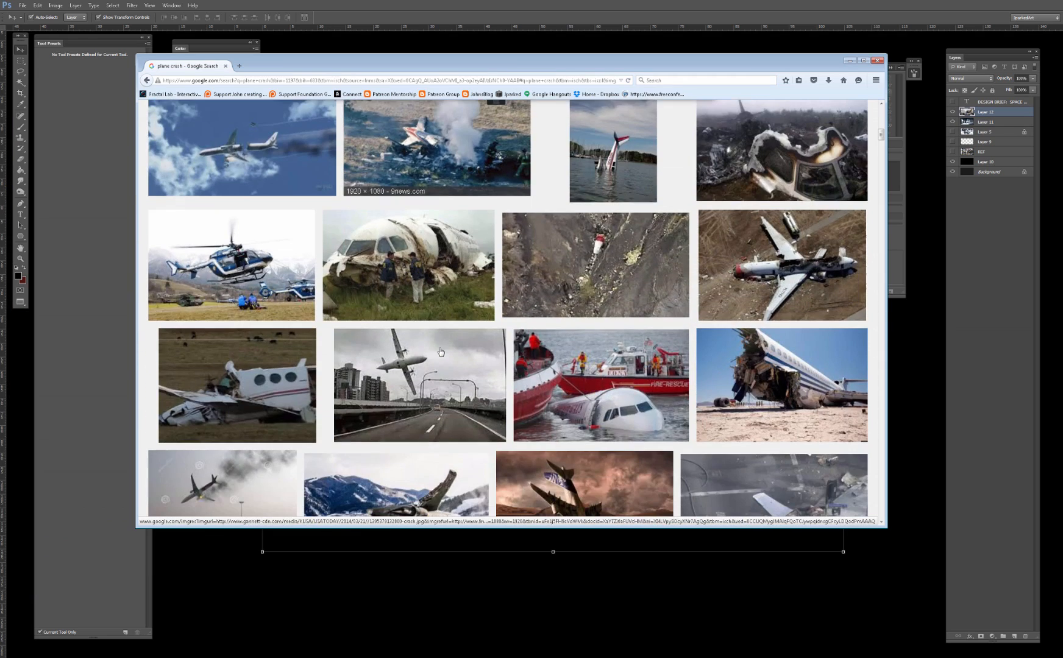
scroll(436, 346, "down", 1)
left_click(759, 323)
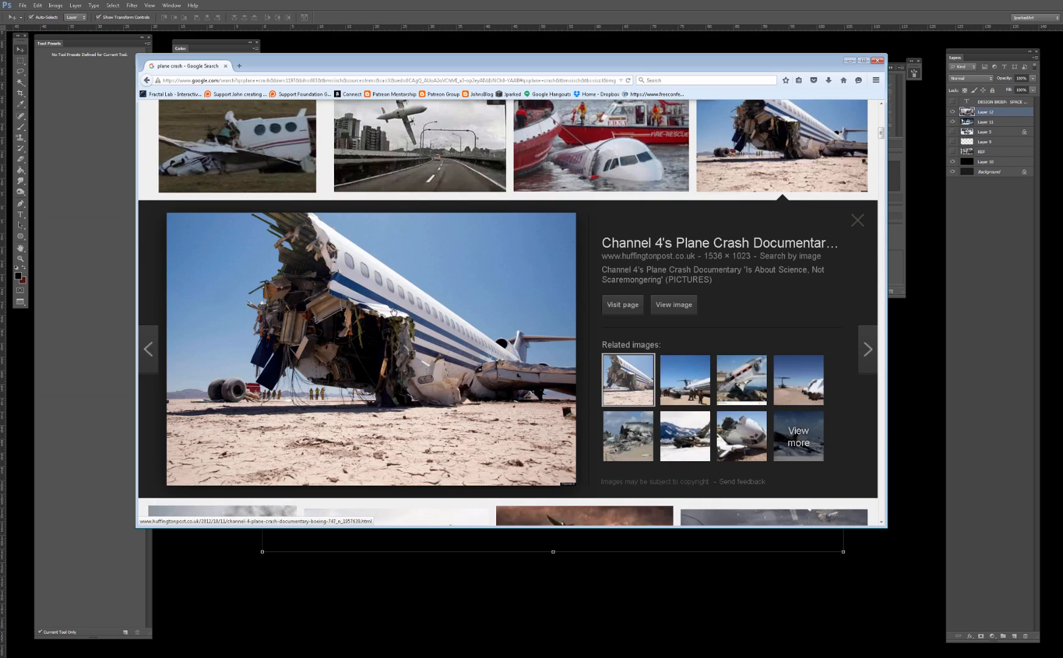
left_click(728, 374)
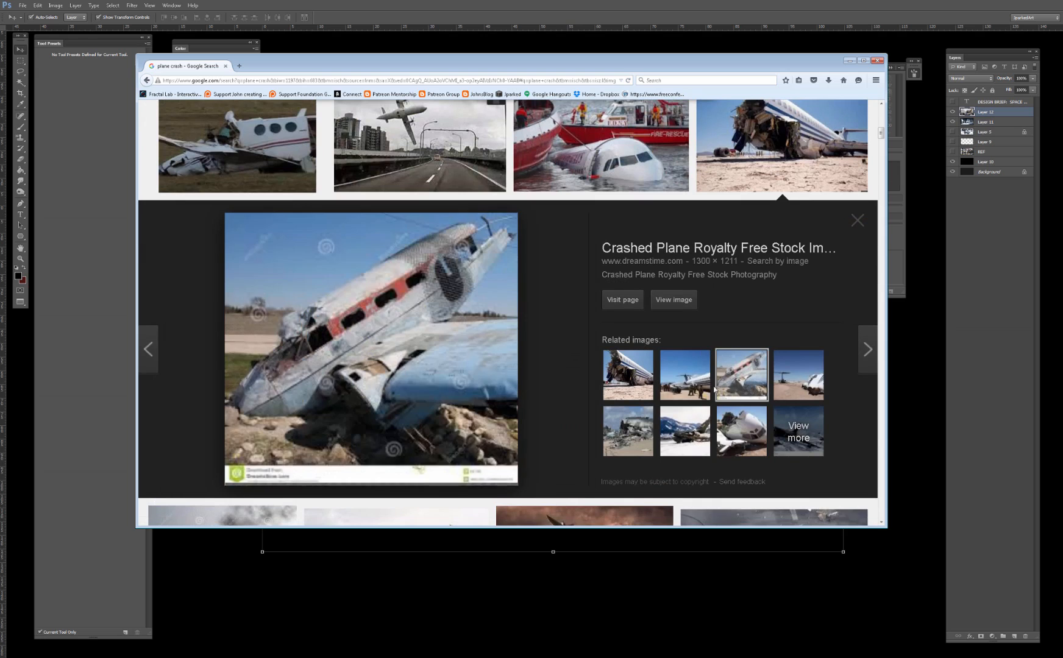
right_click(404, 312)
left_click(455, 392)
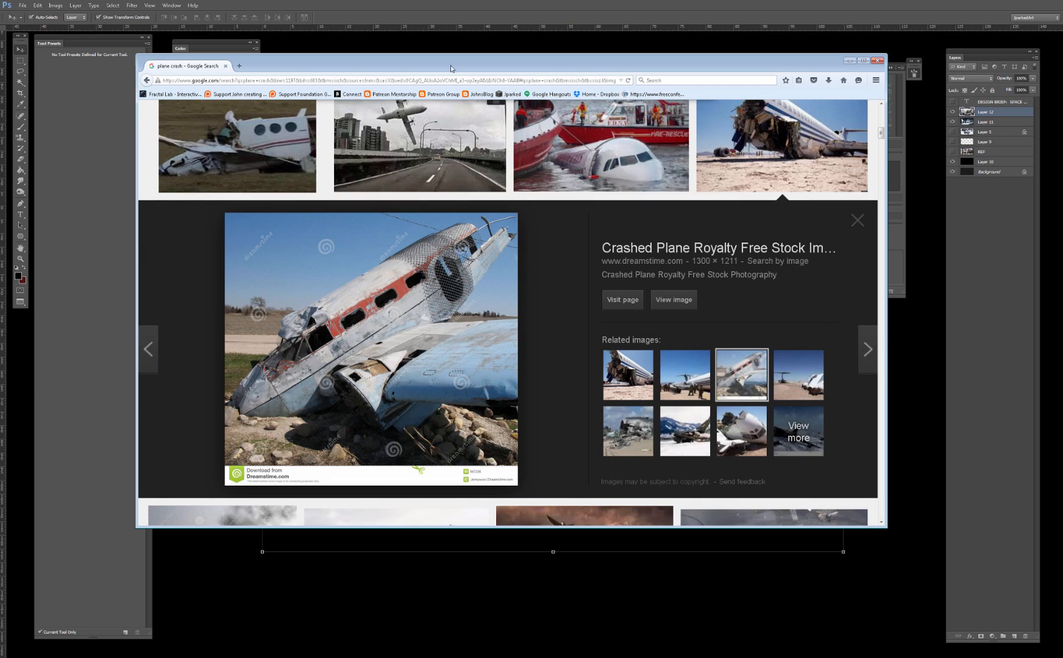
left_click_drag(454, 59, 262, 92)
left_click(379, 72)
key("ctrl+v")
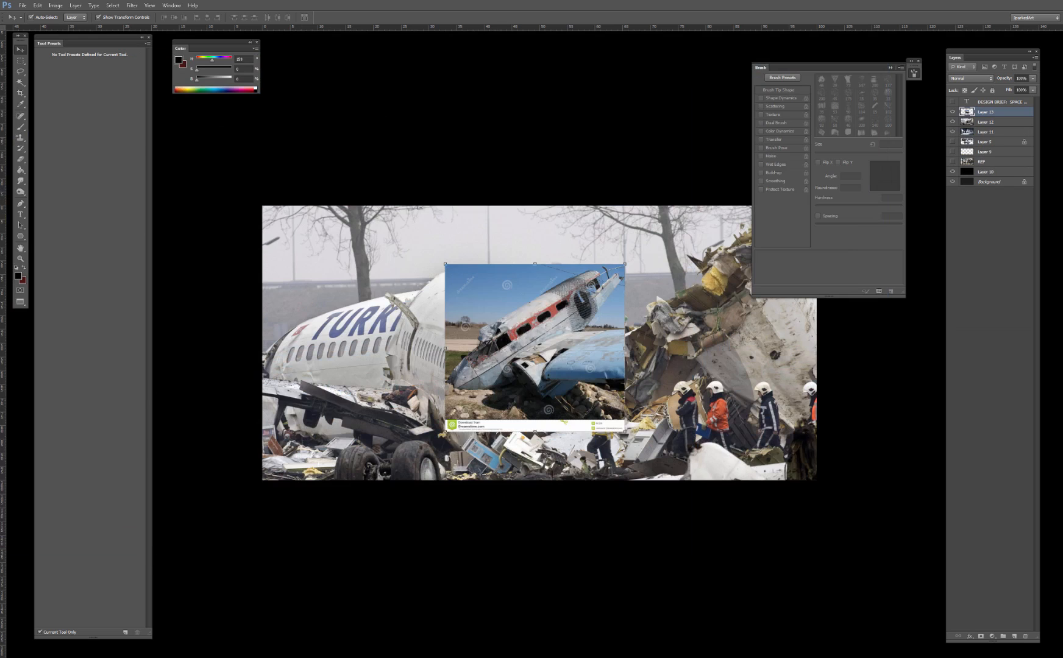
Step: Switch back to the browser and preview the related plane wreck photos from deadline.com and galleryhip.com
key("alt+Tab")
left_click_drag(378, 90, 460, 76)
left_click(632, 462)
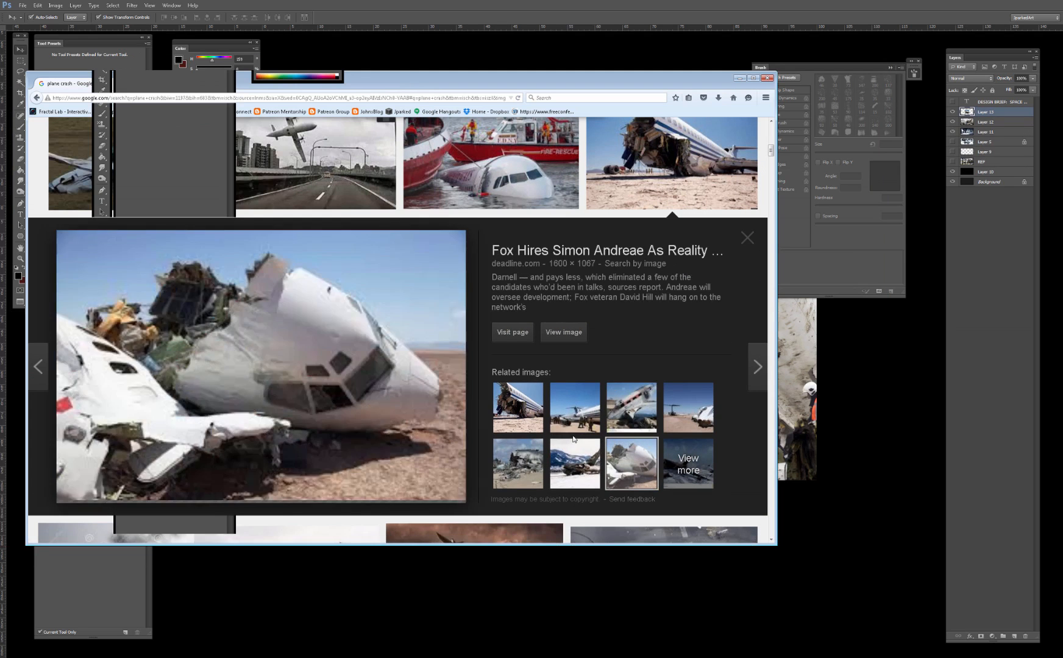
left_click(527, 450)
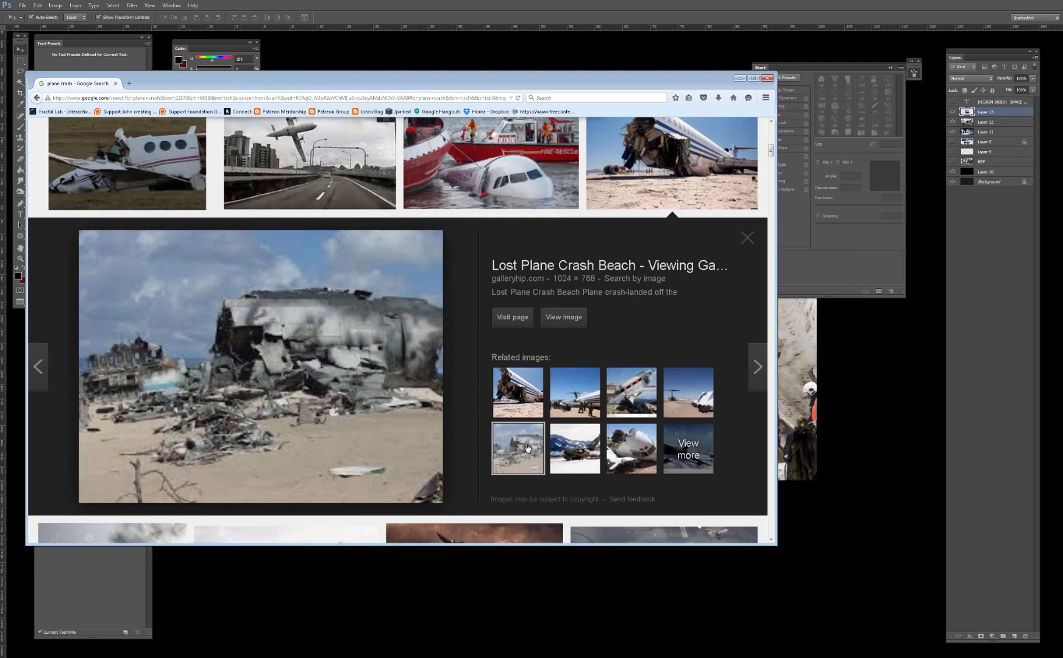
Step: Open the snowy Aspen plane crash result and copy its related jet wreck photo from sayitaintsoalready.com
scroll(502, 446, "down", 5)
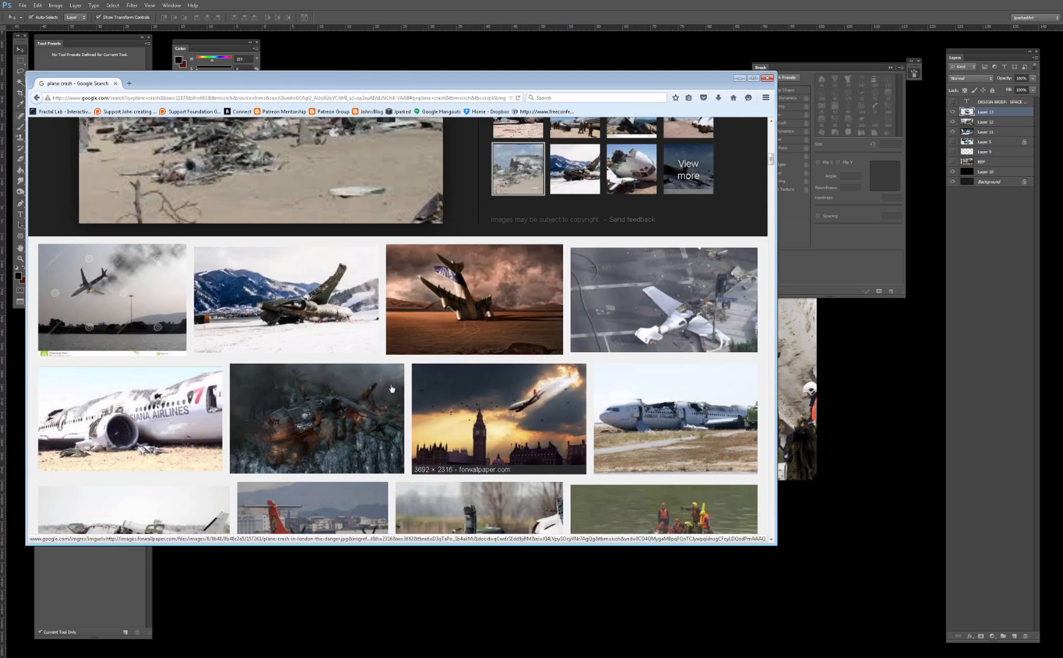
left_click(298, 317)
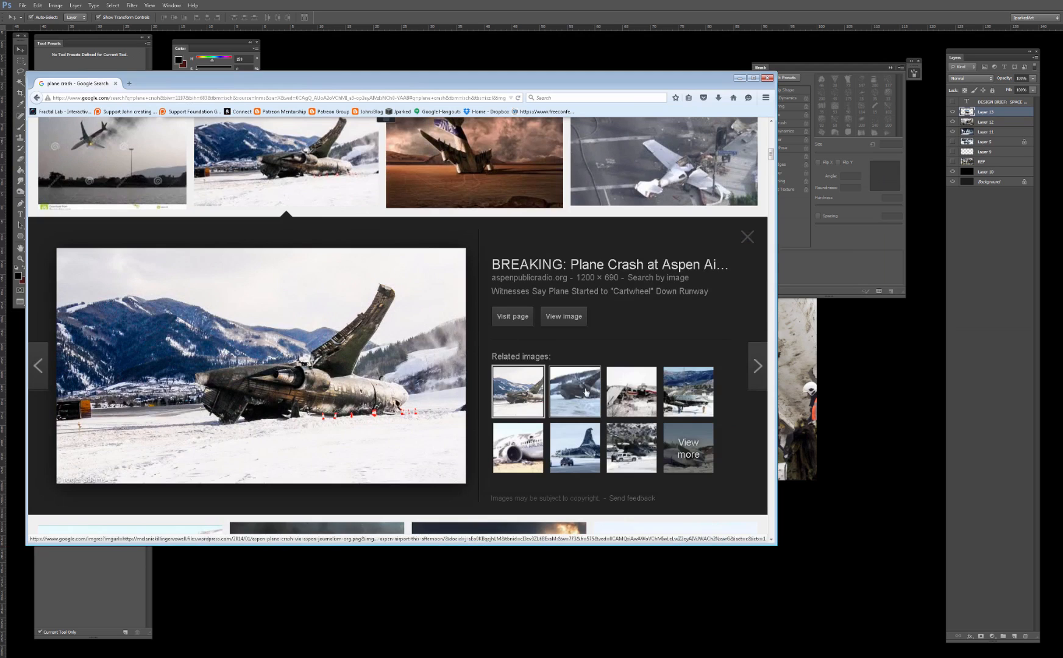
left_click(558, 392)
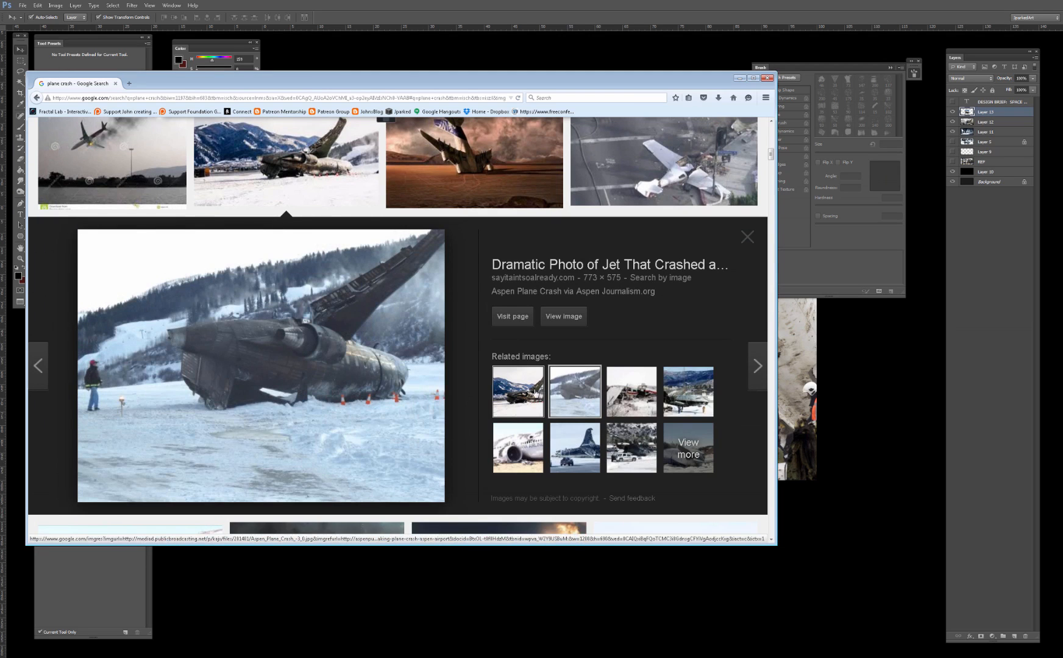
right_click(282, 307)
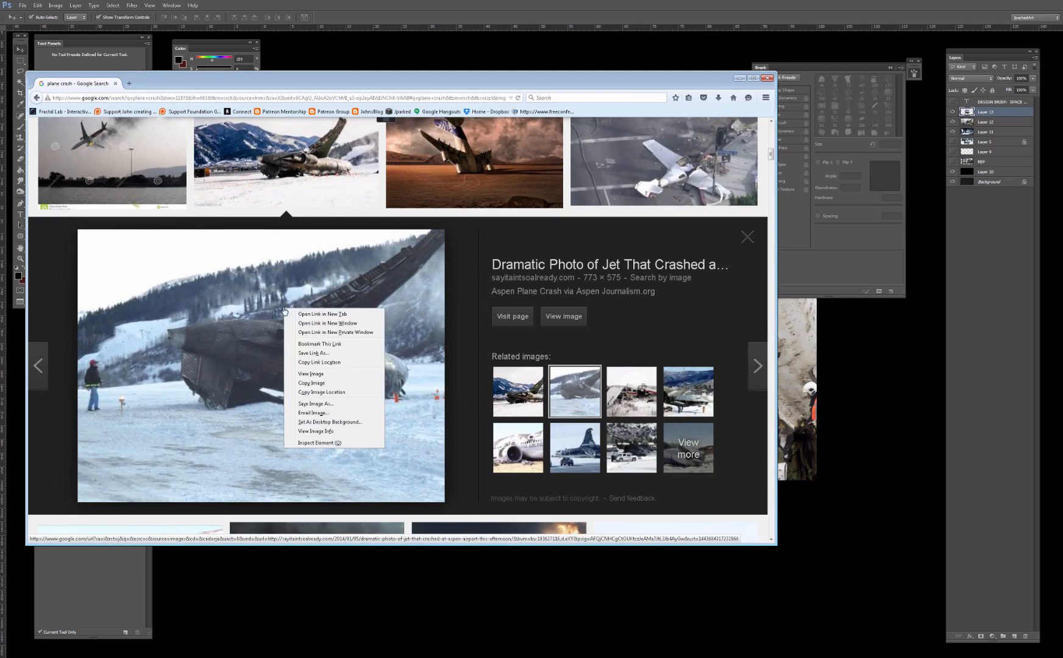
left_click(337, 382)
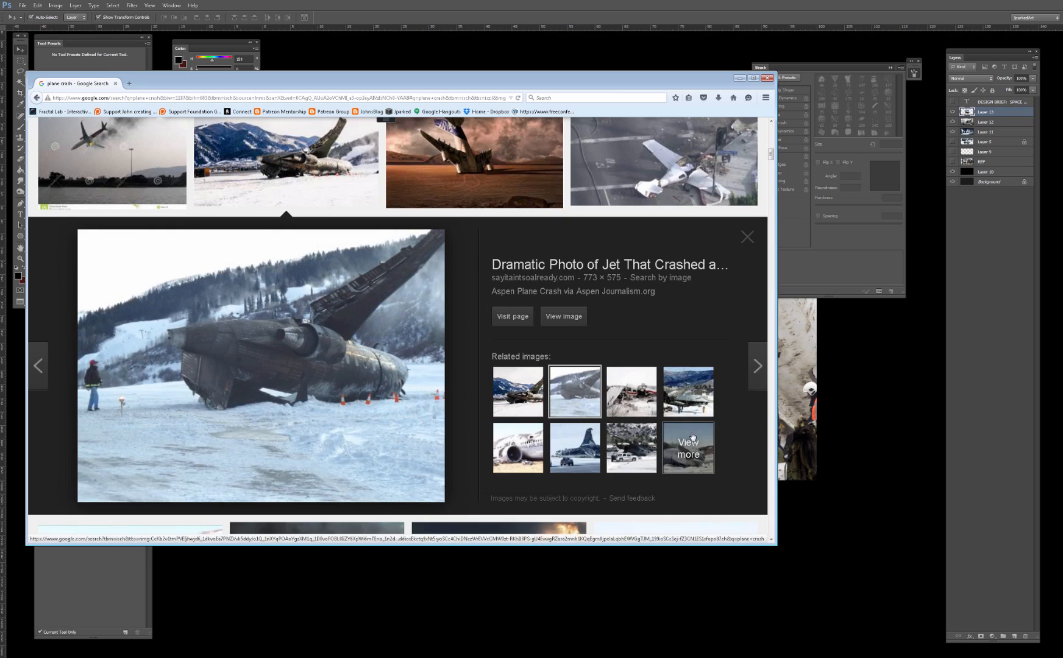
Step: Start a search by image for the snowy Aspen jet photo and paste the copied photo into the Photoshop painting
left_click(676, 279)
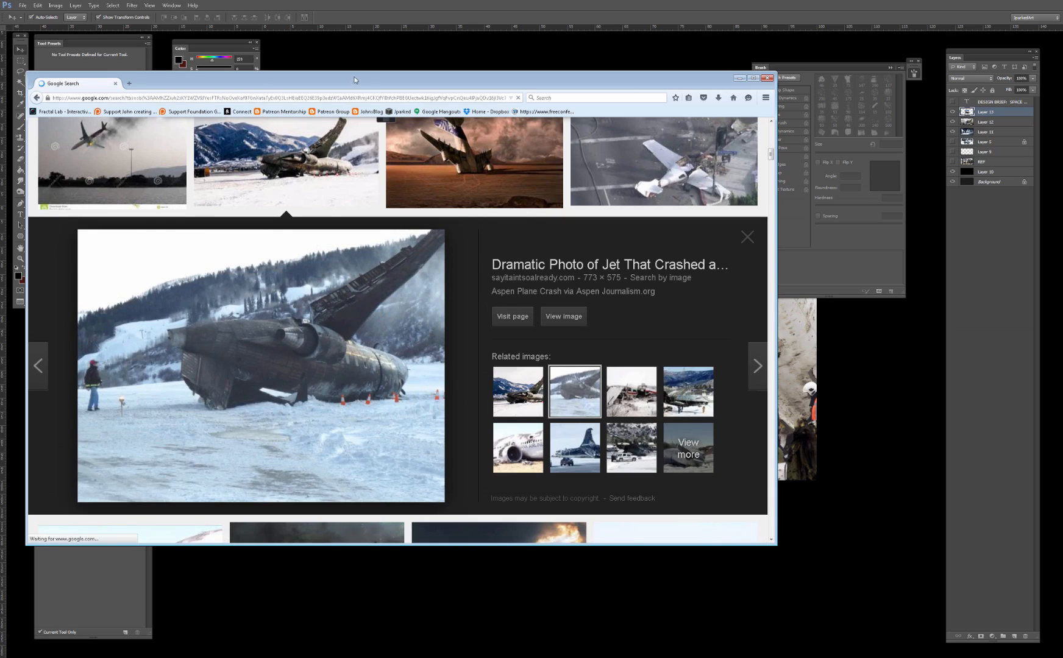
left_click_drag(475, 78, 375, 109)
left_click(373, 72)
key("ctrl+v")
Step: Back in the browser, show the visually similar Aspen crash images and filter them to Large size
key("alt+Tab")
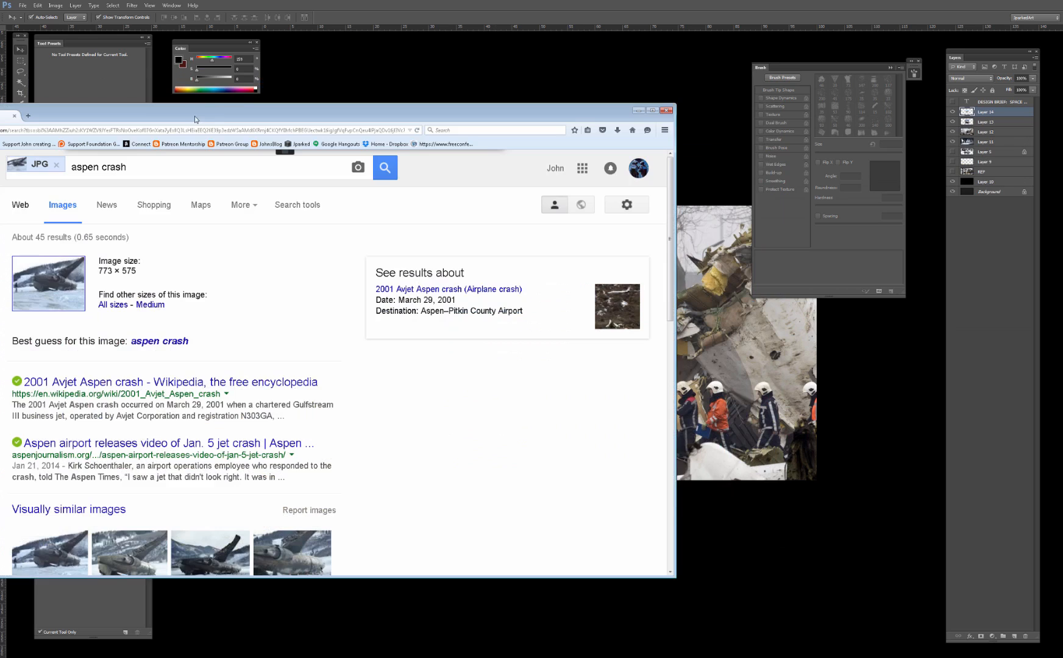
left_click_drag(239, 107, 351, 66)
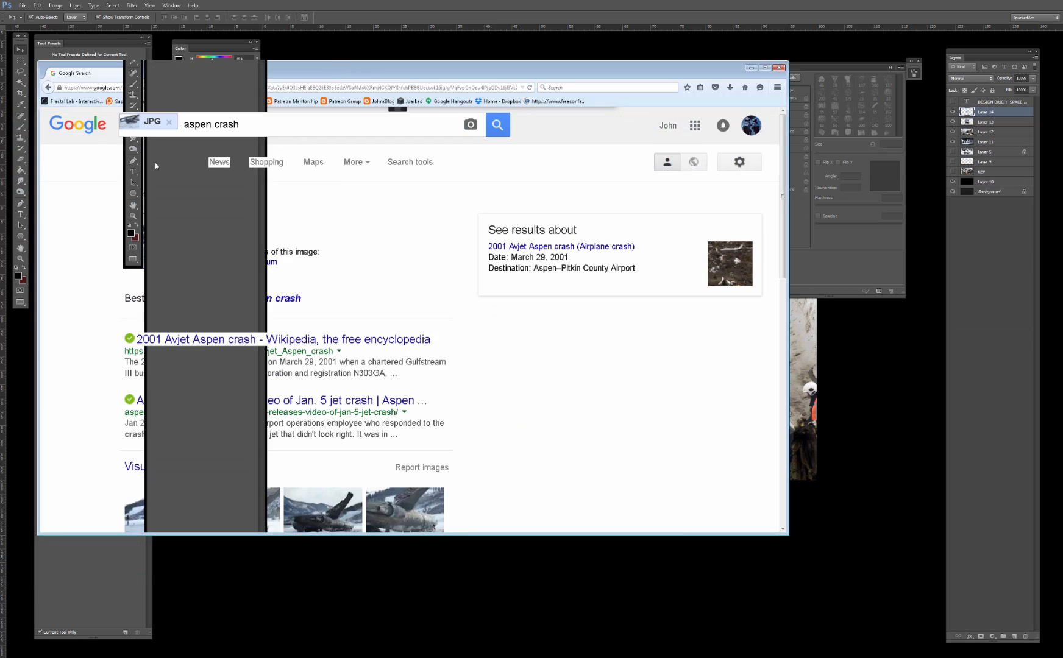
scroll(317, 232, "down", 4)
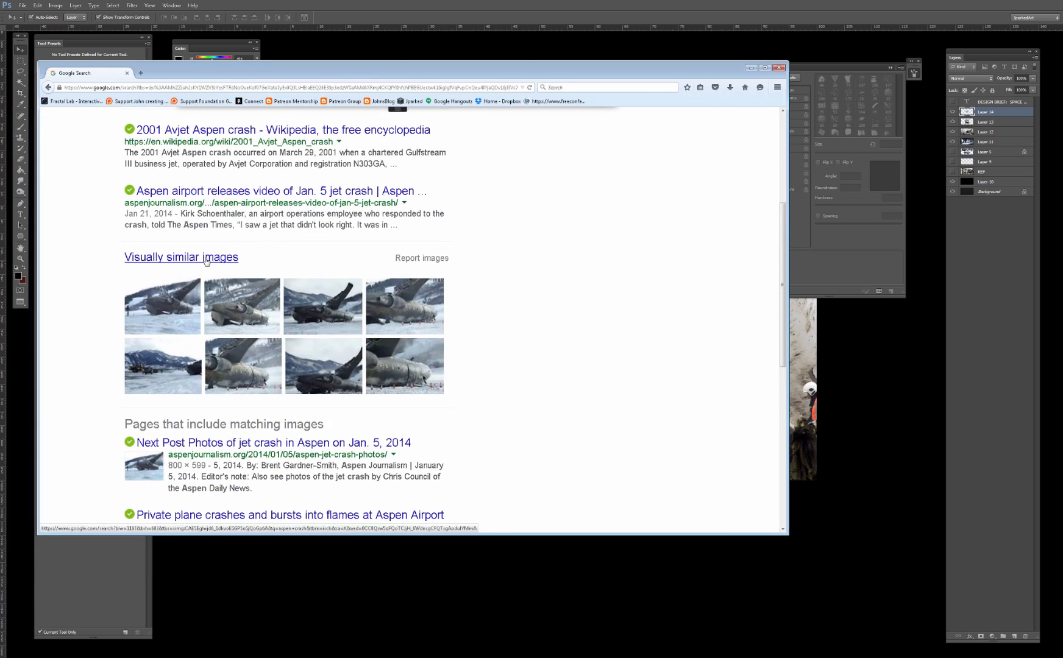
left_click(206, 253)
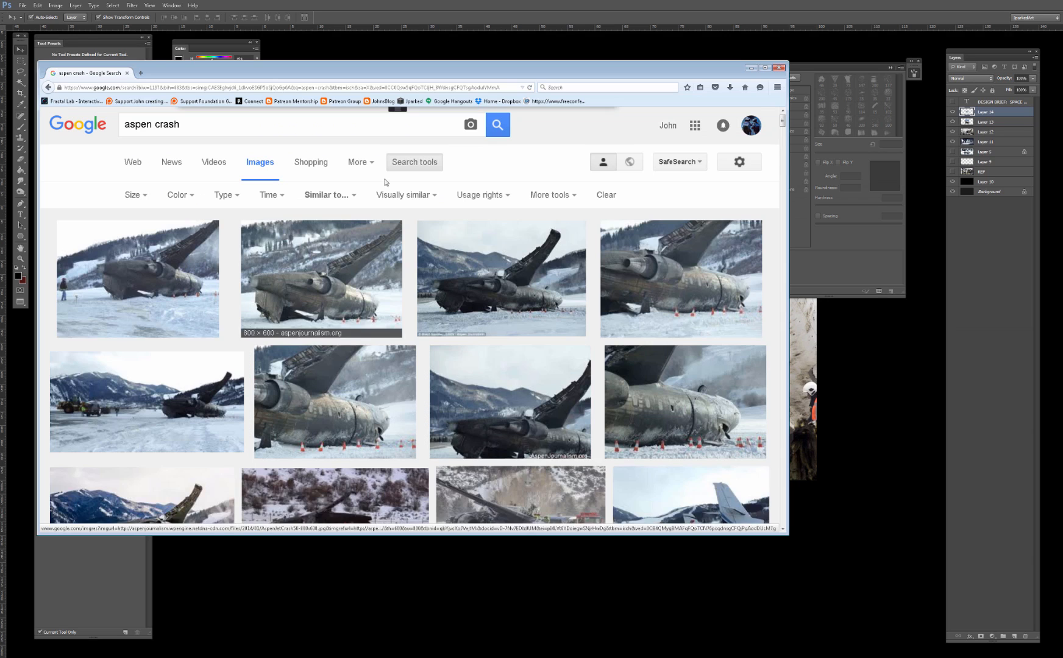
left_click(147, 196)
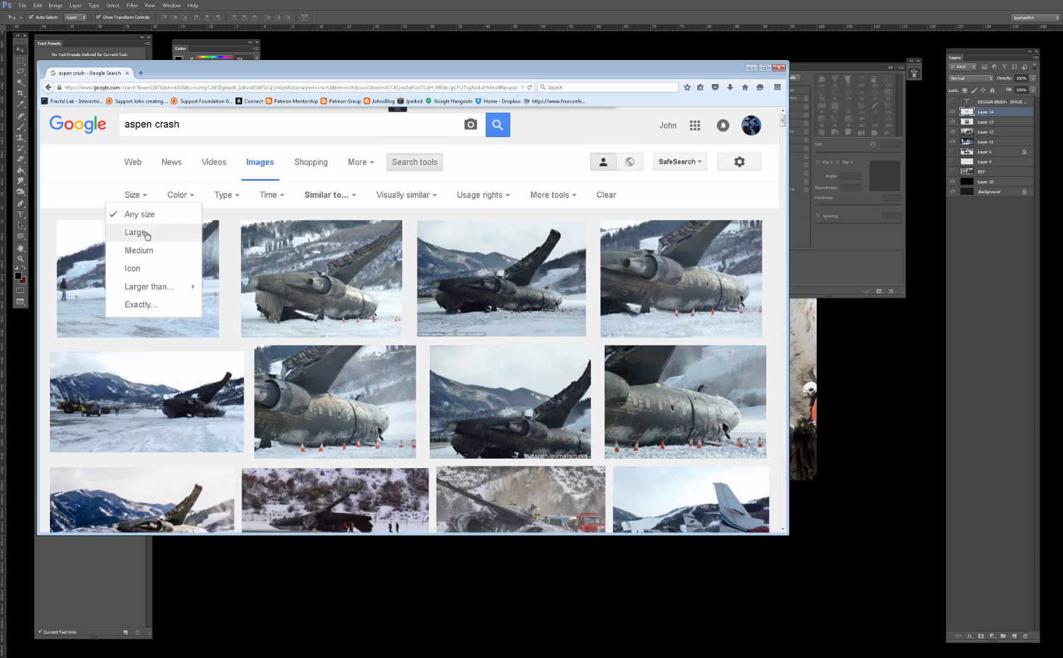
left_click(146, 234)
Step: Copy the 1200 × 900 Aspen jet wreck photo from arabonradar.info and preview the related aspenjournalism.org photo
left_click(289, 262)
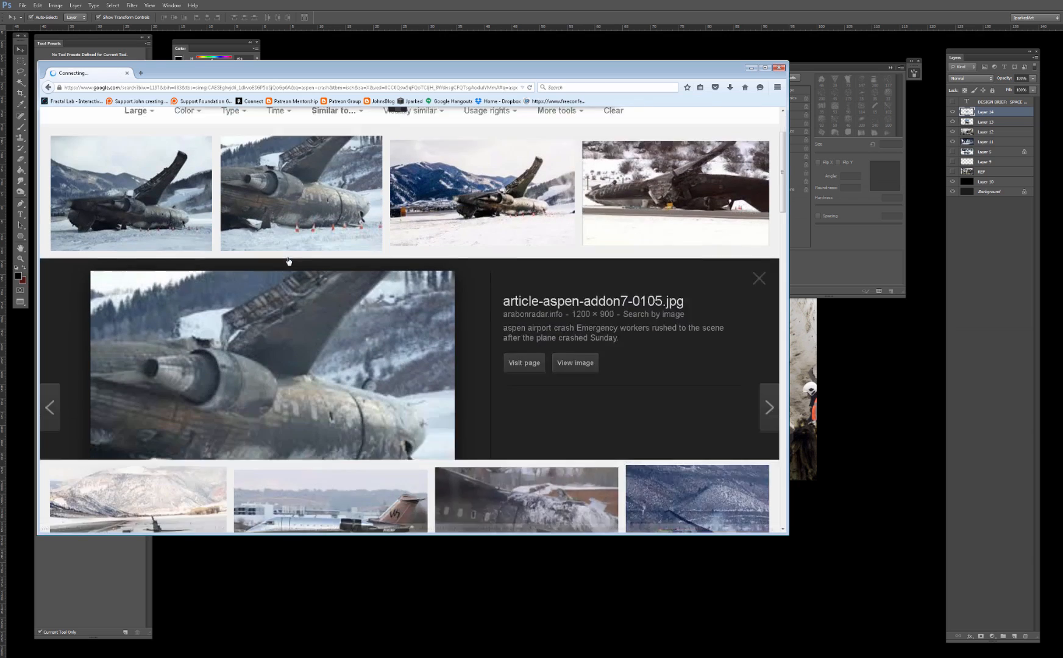
right_click(239, 314)
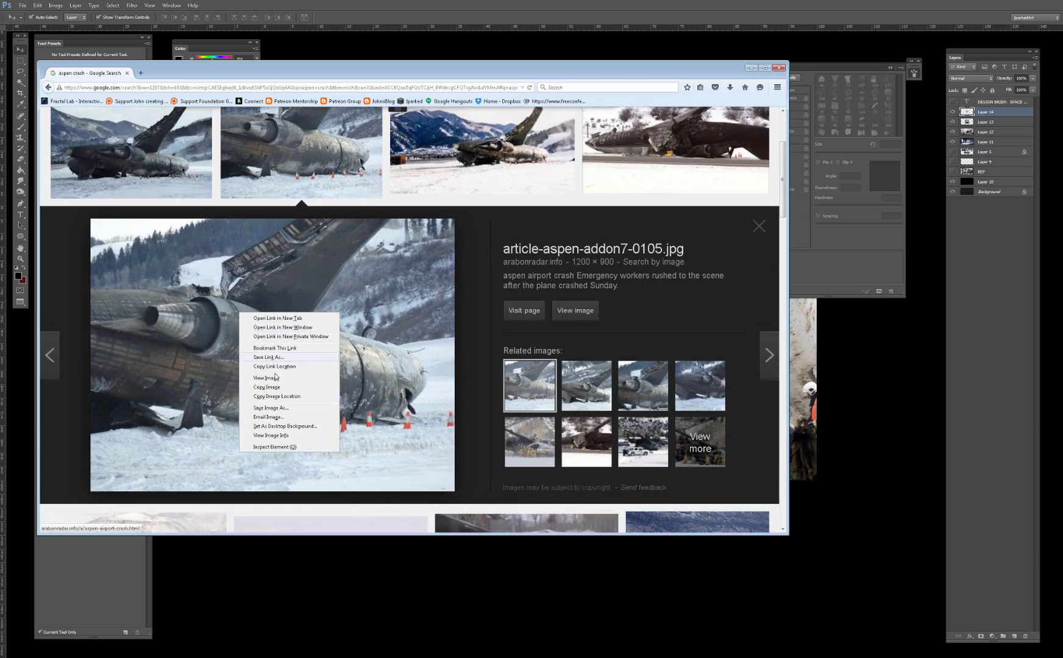
left_click(271, 388)
left_click(591, 390)
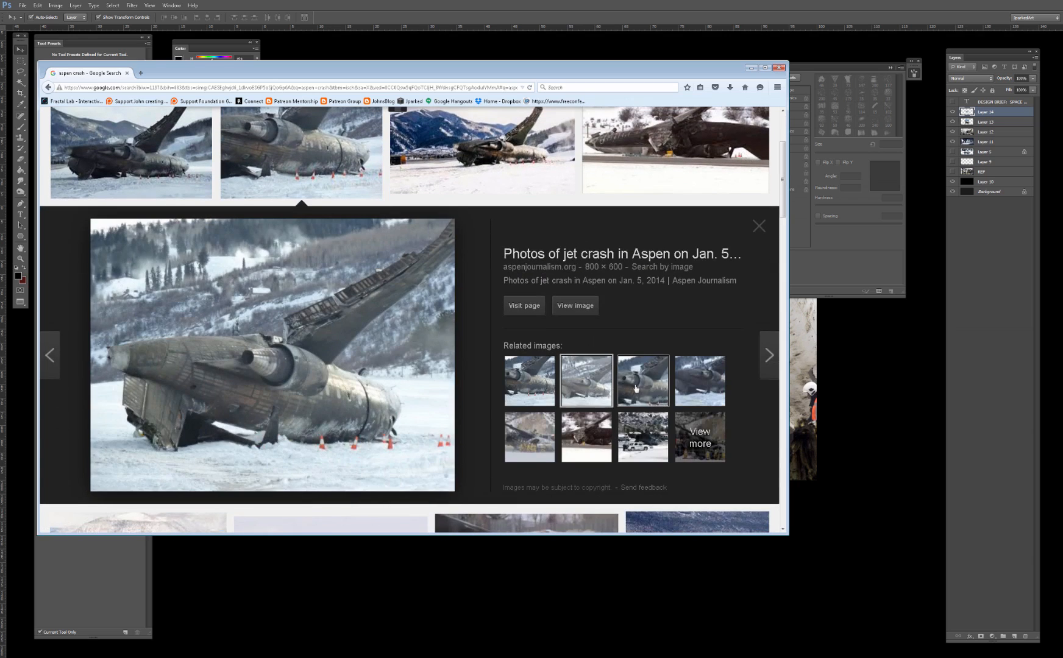
Step: Preview the related snowbrains.com jet photo and the 1200 × 690 aspenpublicradio.org photo, then browse the remaining large Aspen crash results
left_click(636, 388)
scroll(619, 386, "up", 2)
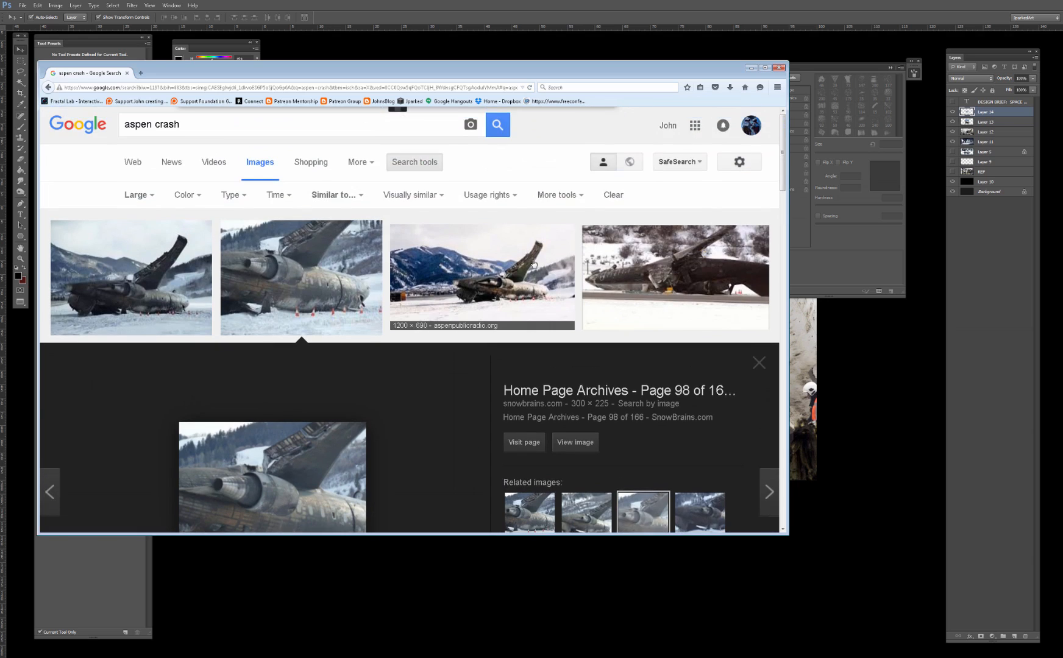
left_click(512, 289)
scroll(496, 349, "down", 5)
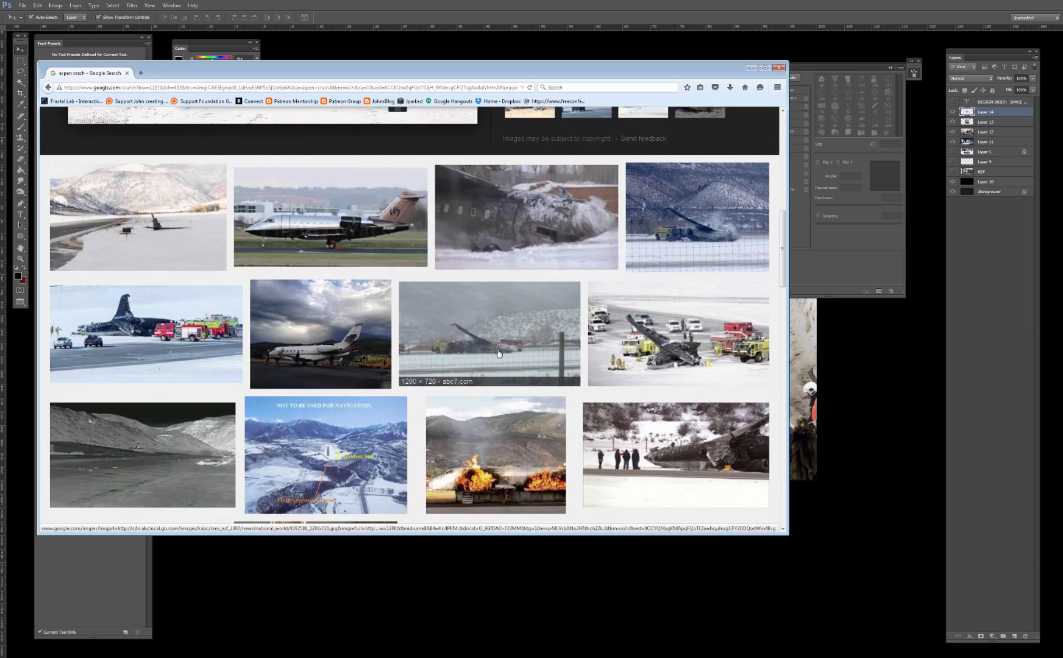
scroll(499, 353, "down", 10)
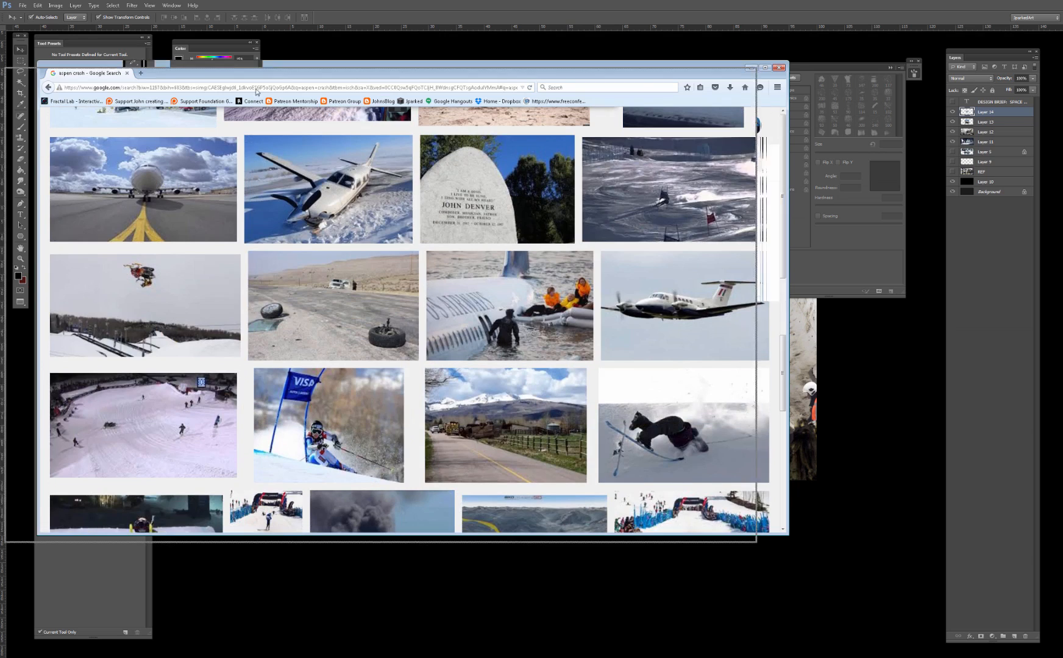
Step: Move the browser out of the way and paste the copied Aspen jet wreck photo into the Photoshop painting
left_click_drag(536, 68, 401, 74)
left_click(401, 74)
key("ctrl+v")
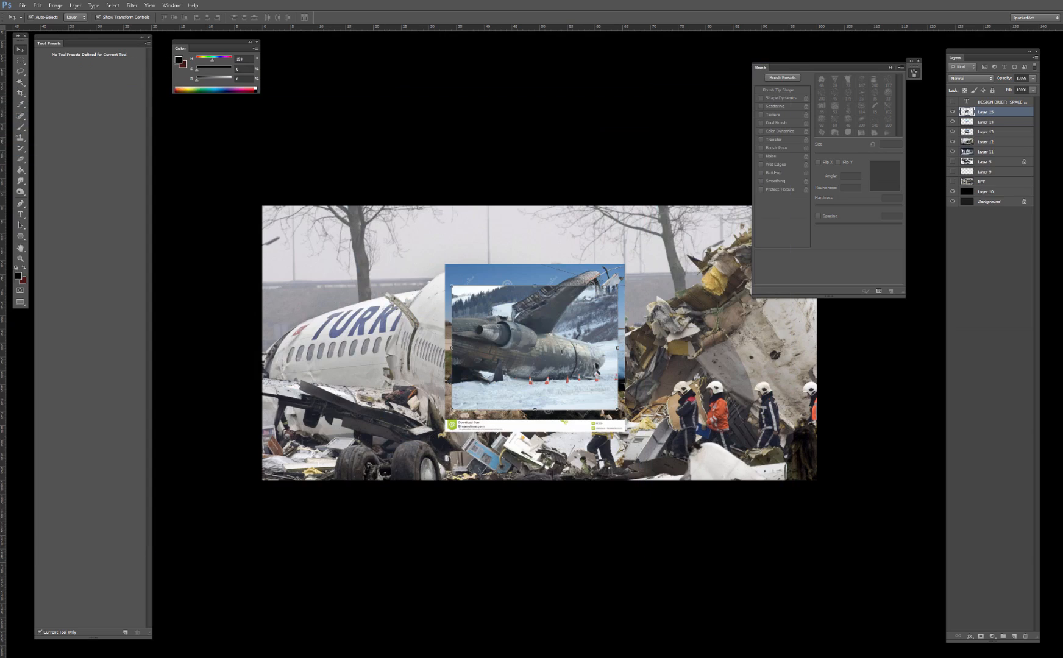
Step: Back in the browser, examine the aspenpublicradio.org Aspen wreck photo and the related 1920 × 1080 airliner crash photo from cw39.com
key("alt+Tab")
left_click_drag(182, 89, 364, 103)
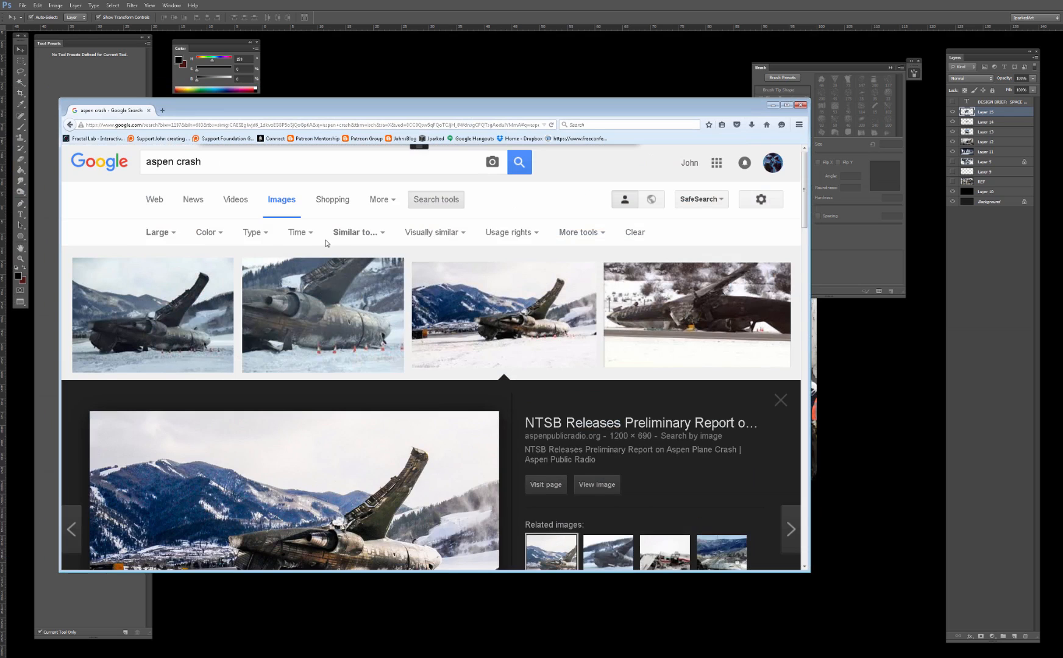
left_click(455, 298)
left_click(521, 311)
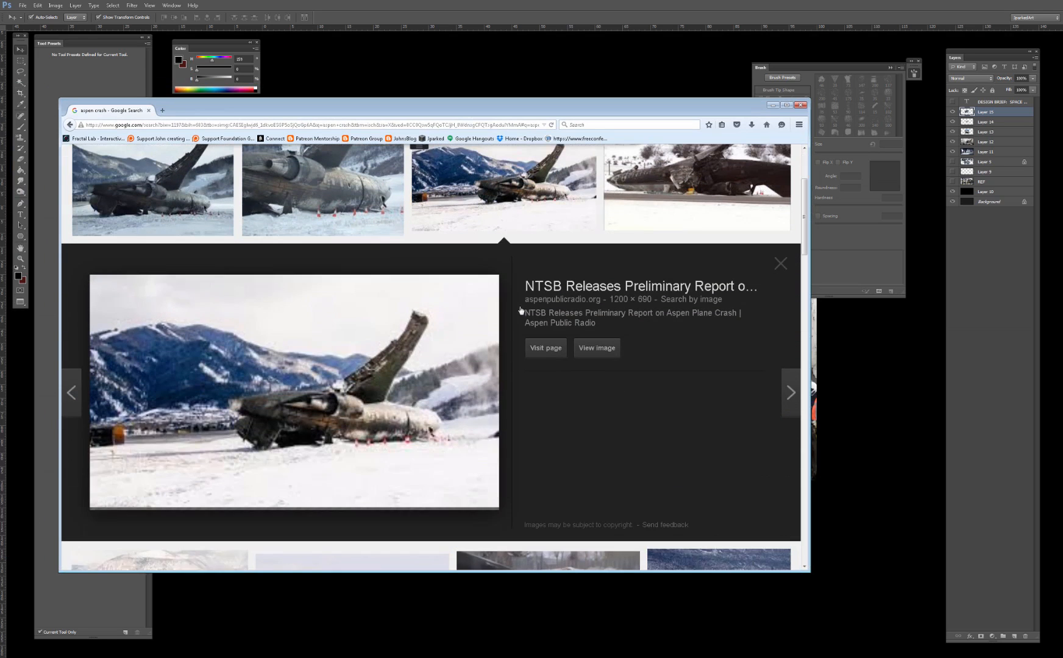
right_click(403, 327)
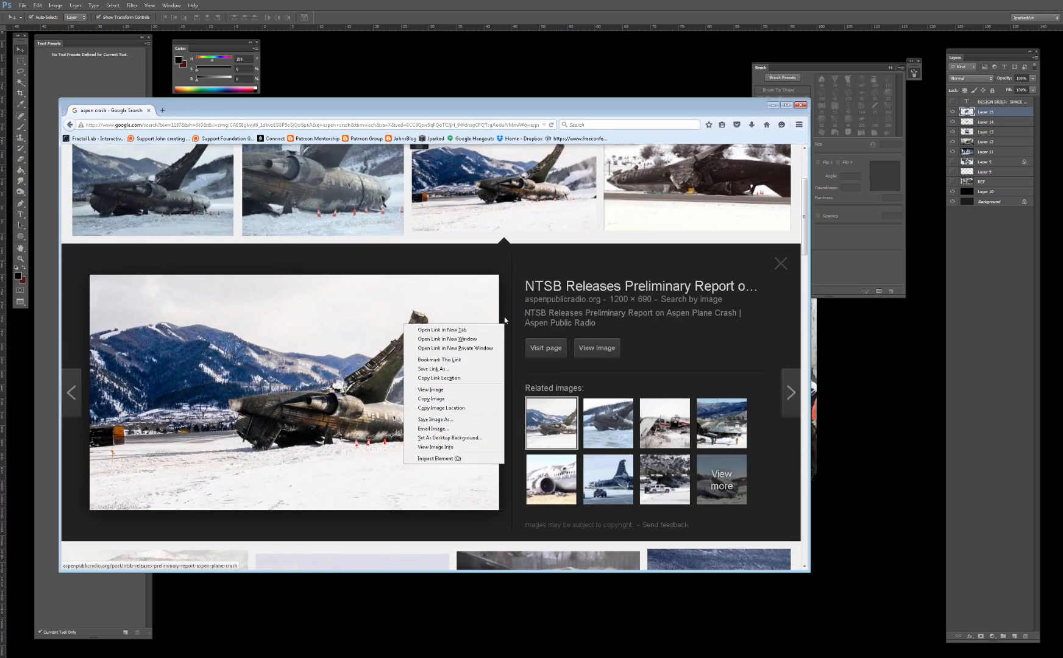
left_click(691, 361)
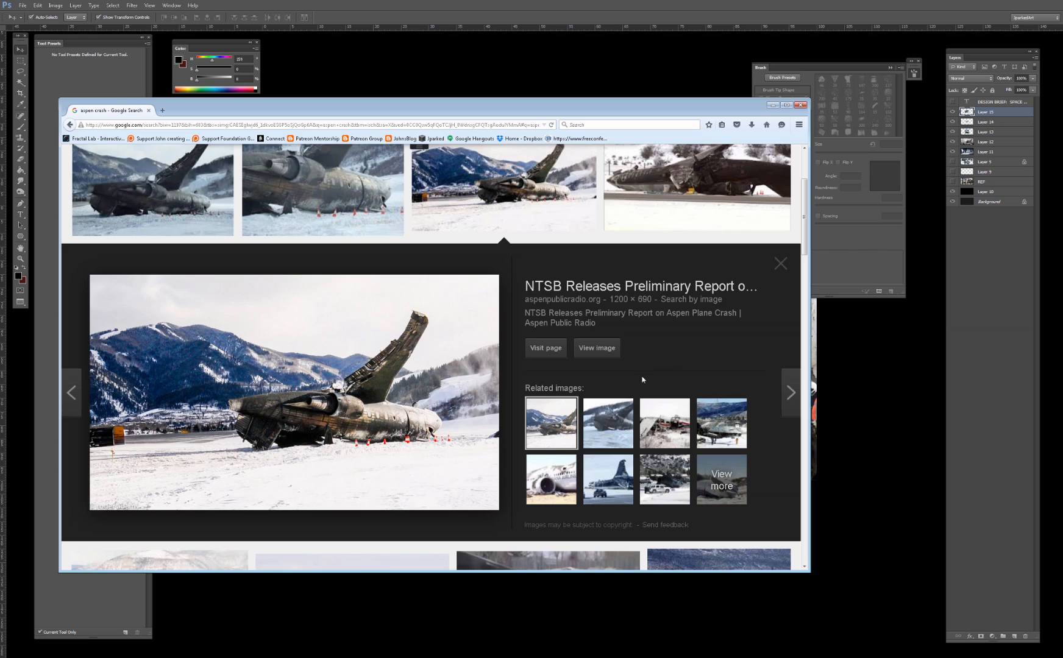
left_click(550, 479)
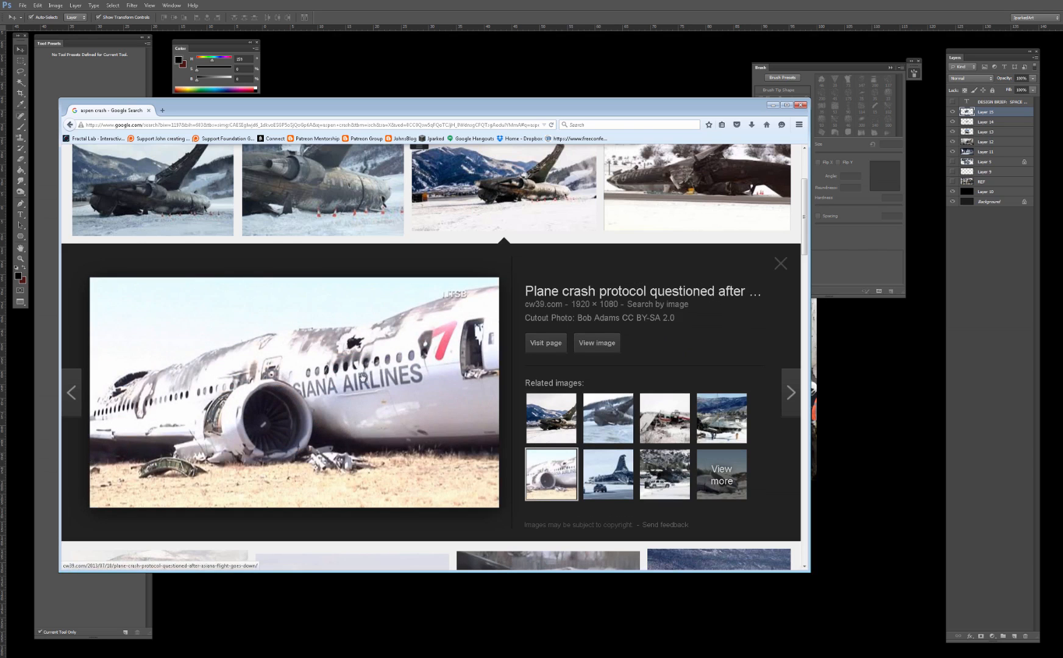
scroll(363, 375, "up", 3)
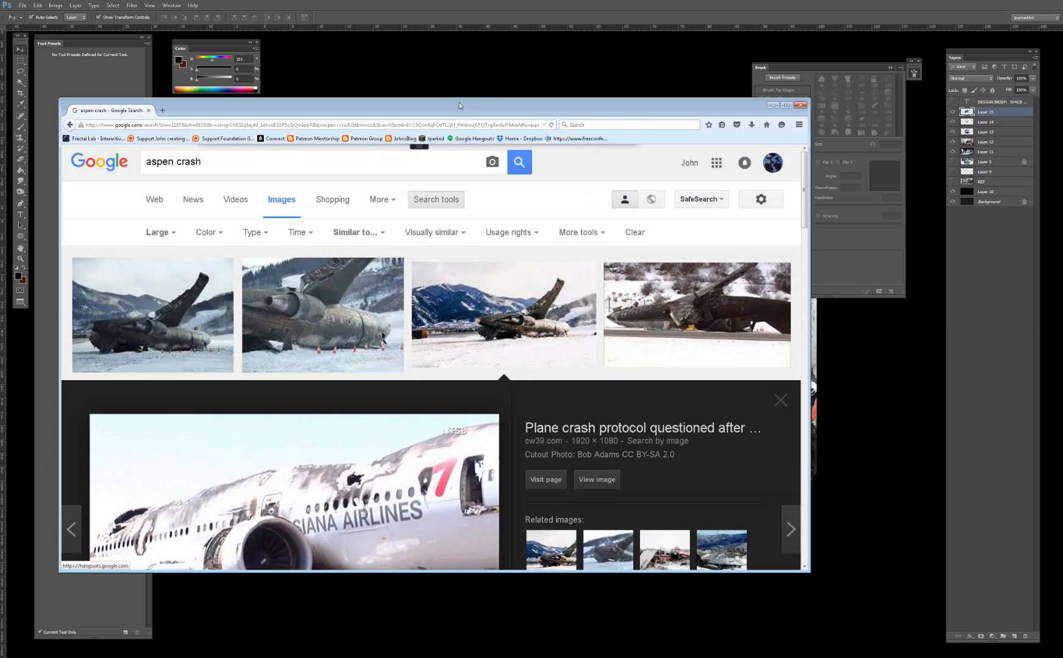
Step: In Photoshop, group the pasted crash photo layers, Layer 12 through Layer 15, as REF and hide the group
key("alt+Tab")
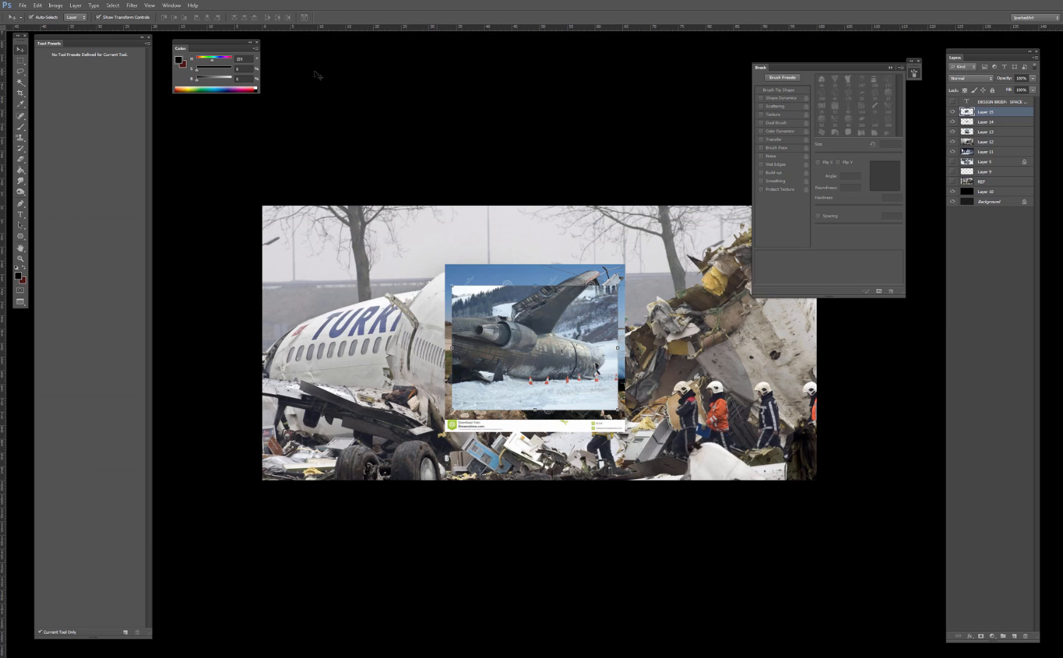
left_click(989, 155)
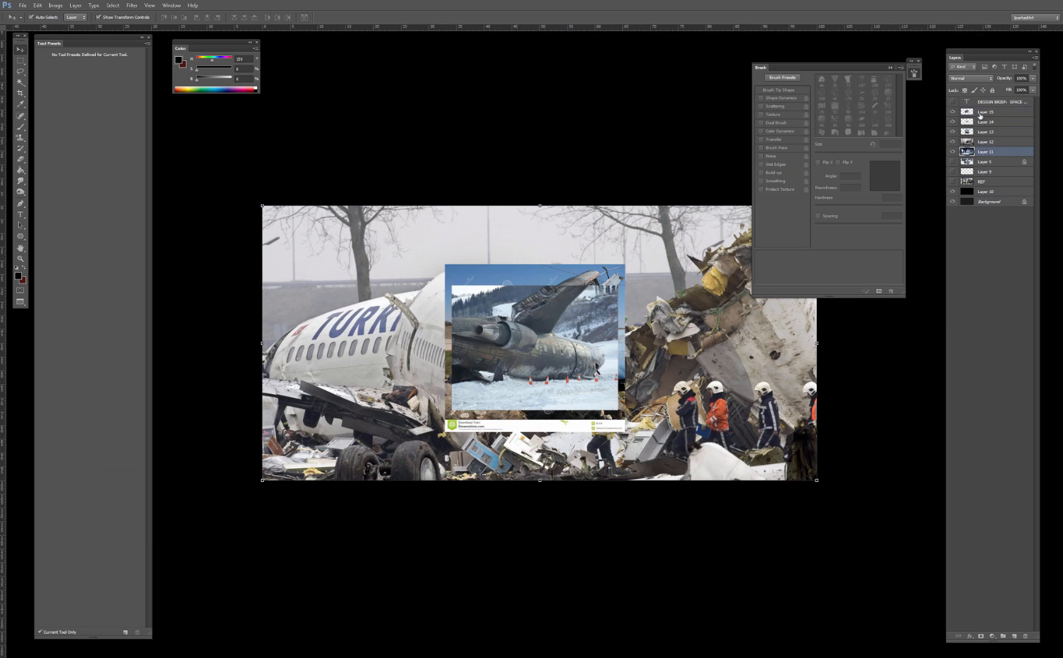
left_click(979, 114)
left_click(987, 140, "shift")
key("ctrl+g")
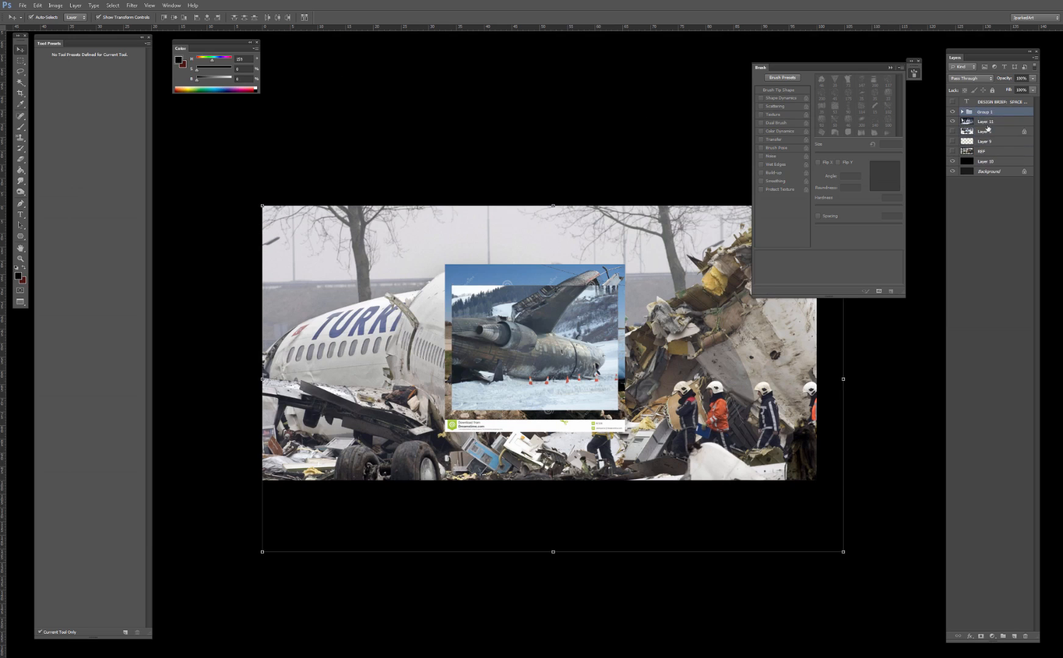
double_click(984, 112)
type("REF")
left_click(962, 112)
left_click(953, 112)
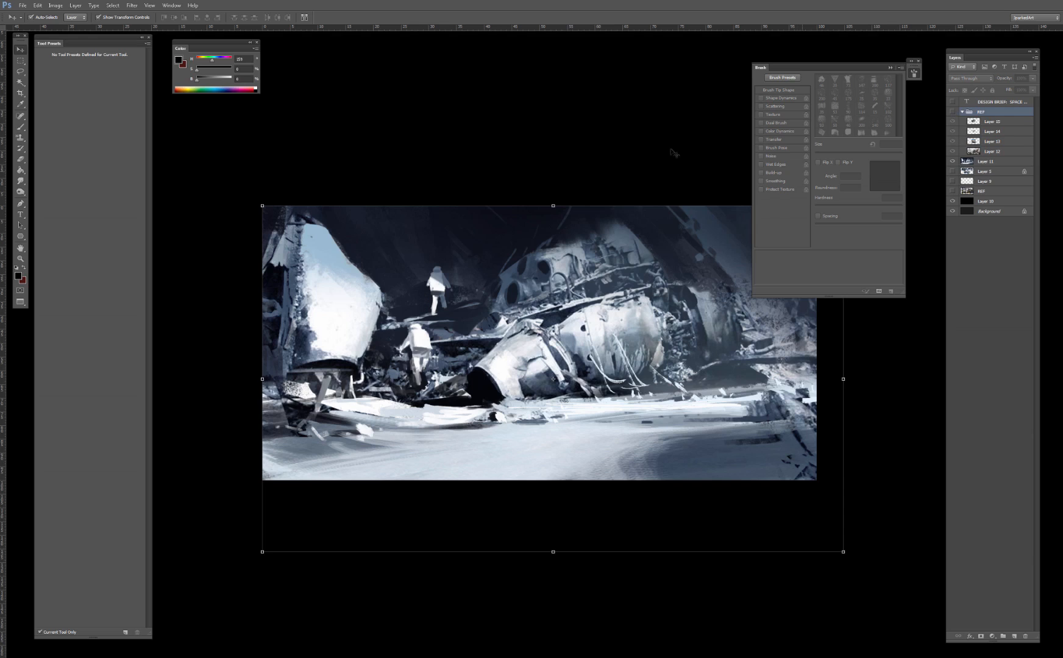
Step: Collapse the Brush settings and make the painting on Layer 11 the active layer
left_click(653, 117)
left_click(913, 73)
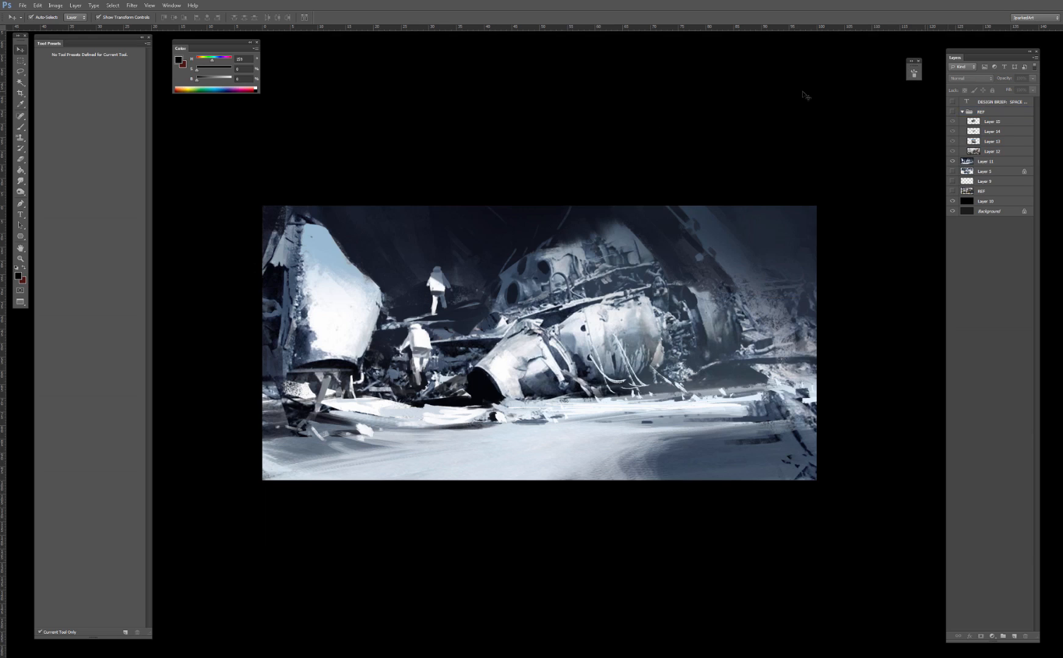
left_click(981, 162)
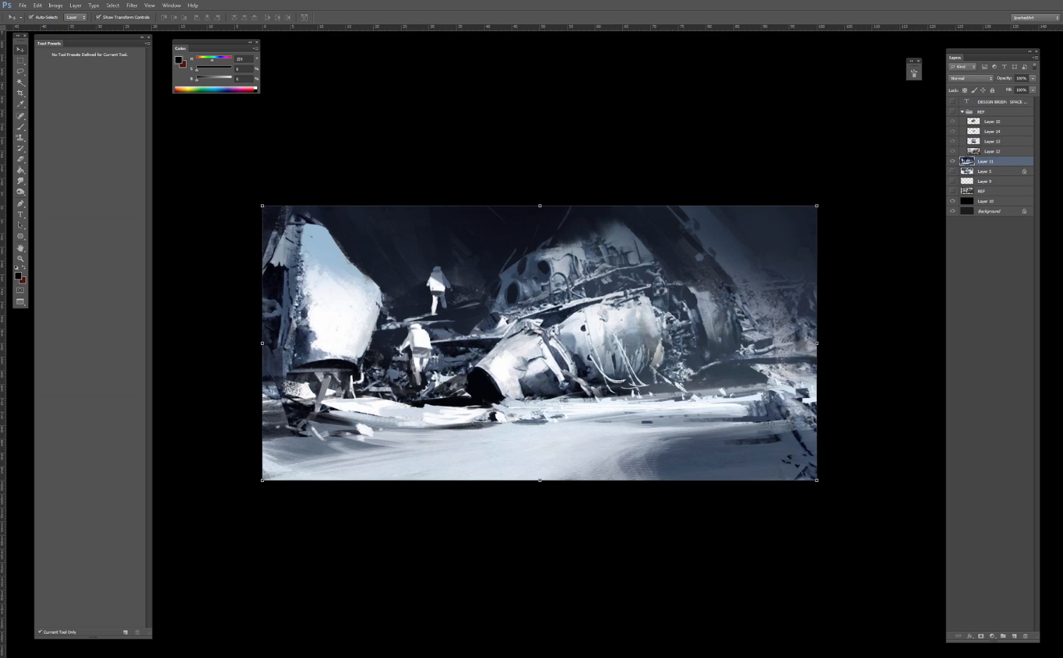
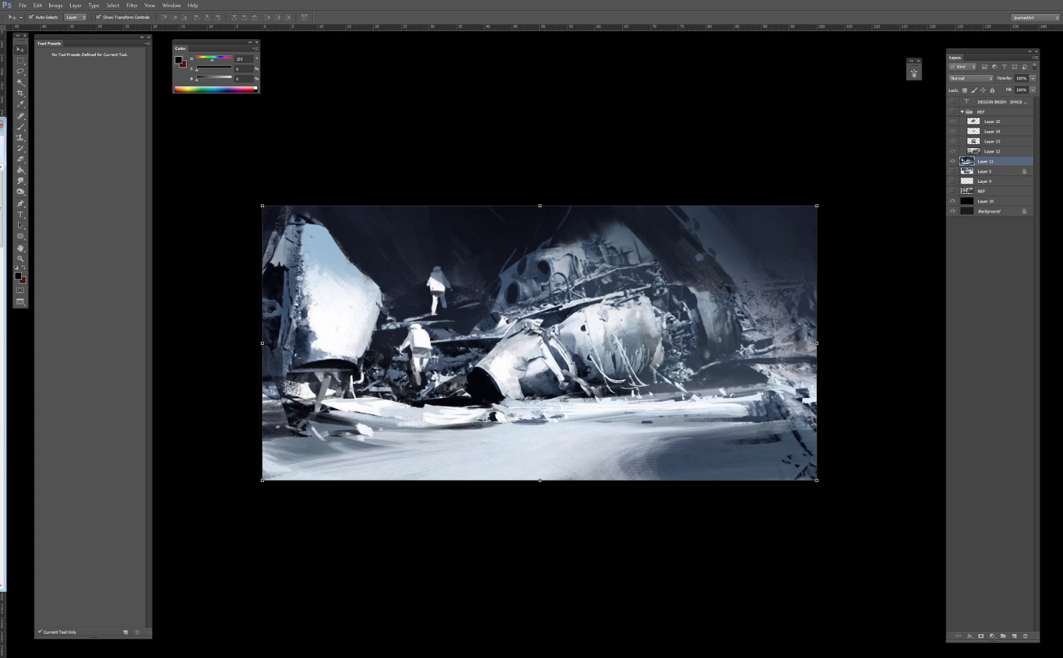
Step: Bring in the browser with the astronaut image results and open the front-and-back astronaut suit picture from pics-about.space
left_click_drag(0, 129, 303, 105)
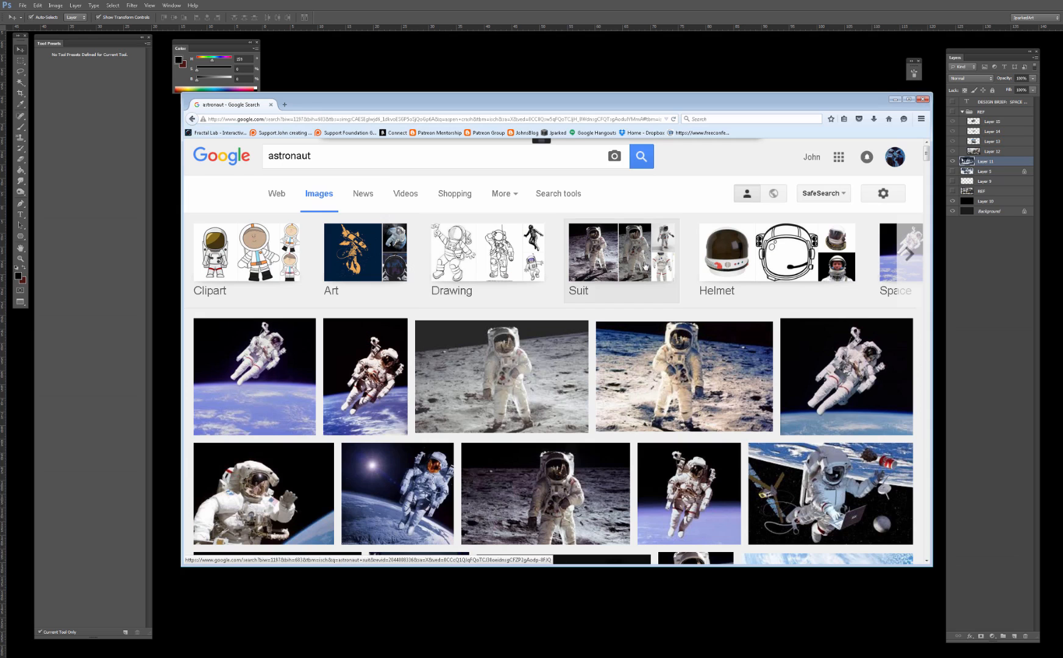
scroll(644, 266, "down", 10)
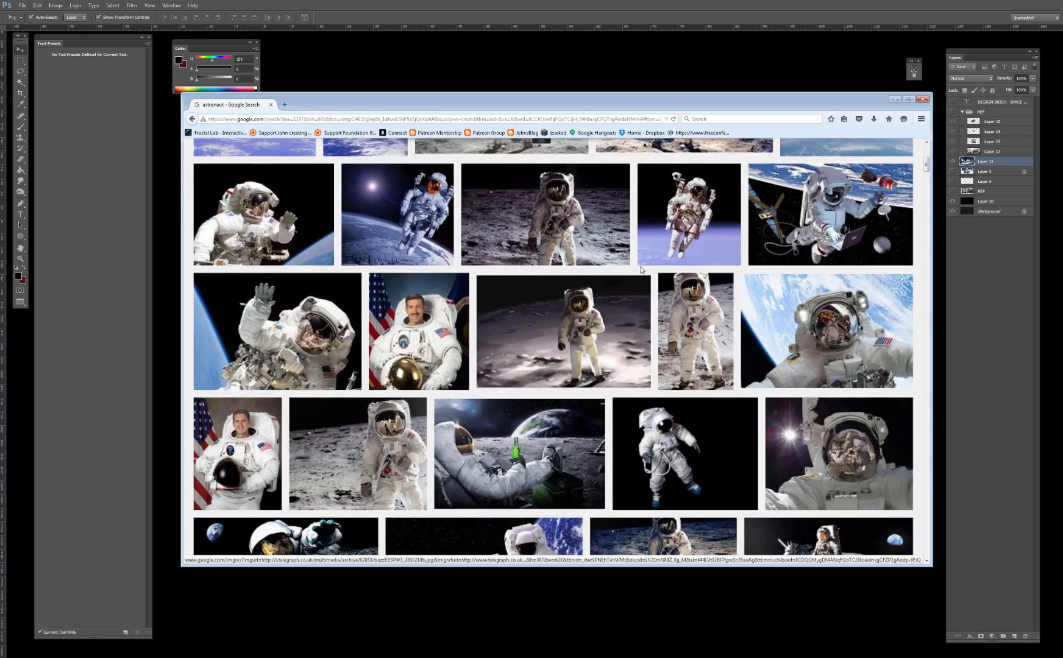
scroll(641, 268, "down", 6)
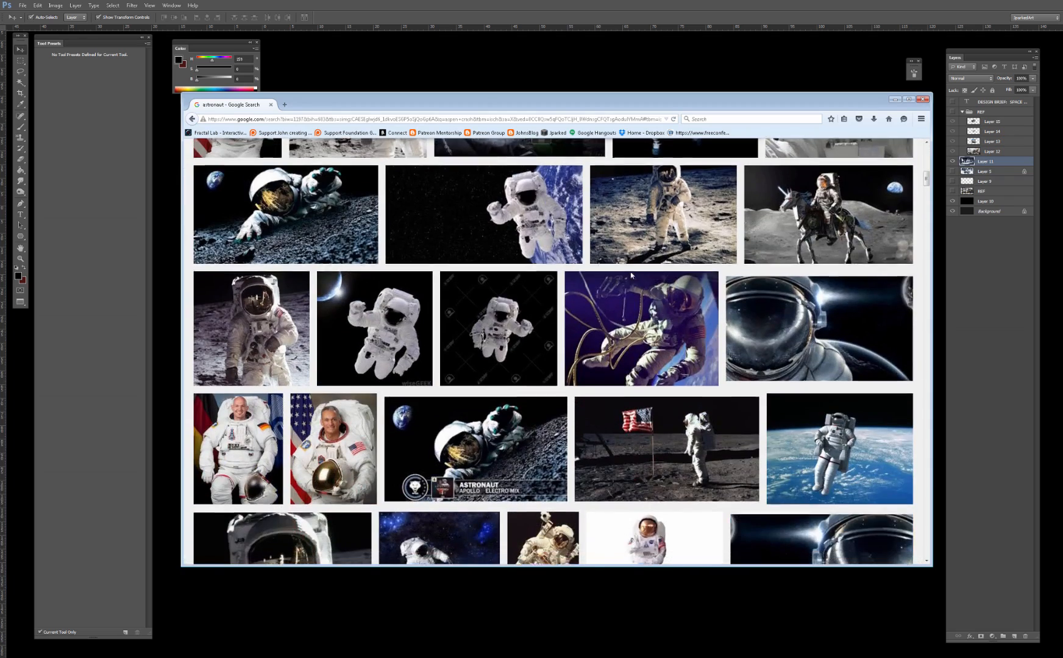
scroll(633, 274, "down", 1)
scroll(635, 274, "down", 2)
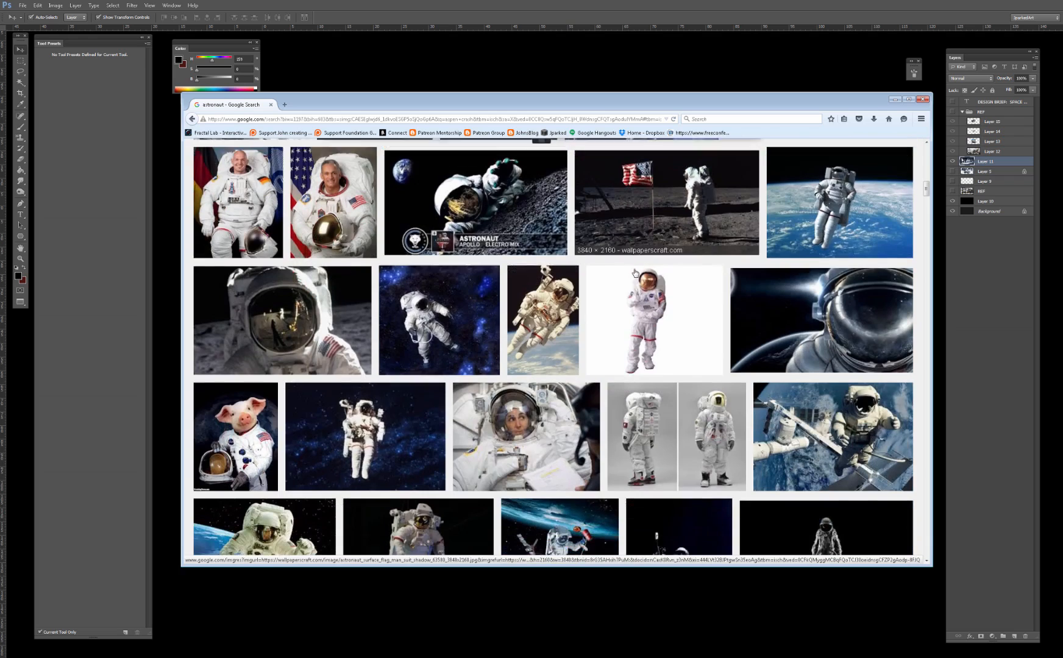
left_click(612, 415)
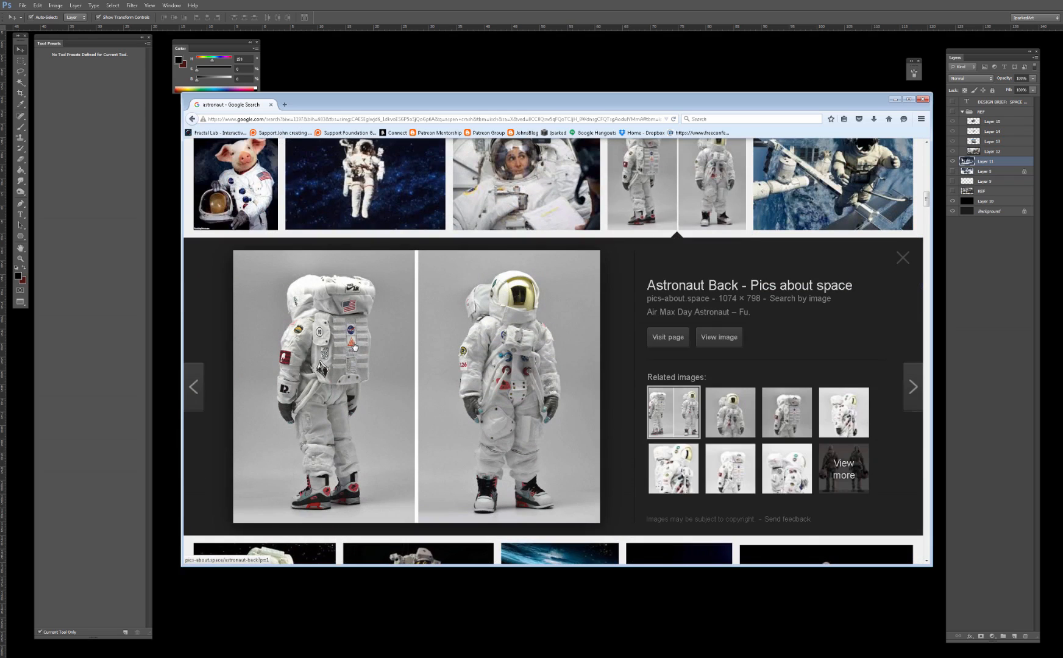
Step: Copy the related 660 × 994 rear-view astronaut figure photo from urdesign.it and paste it above the painting layer in Photoshop
left_click(796, 421)
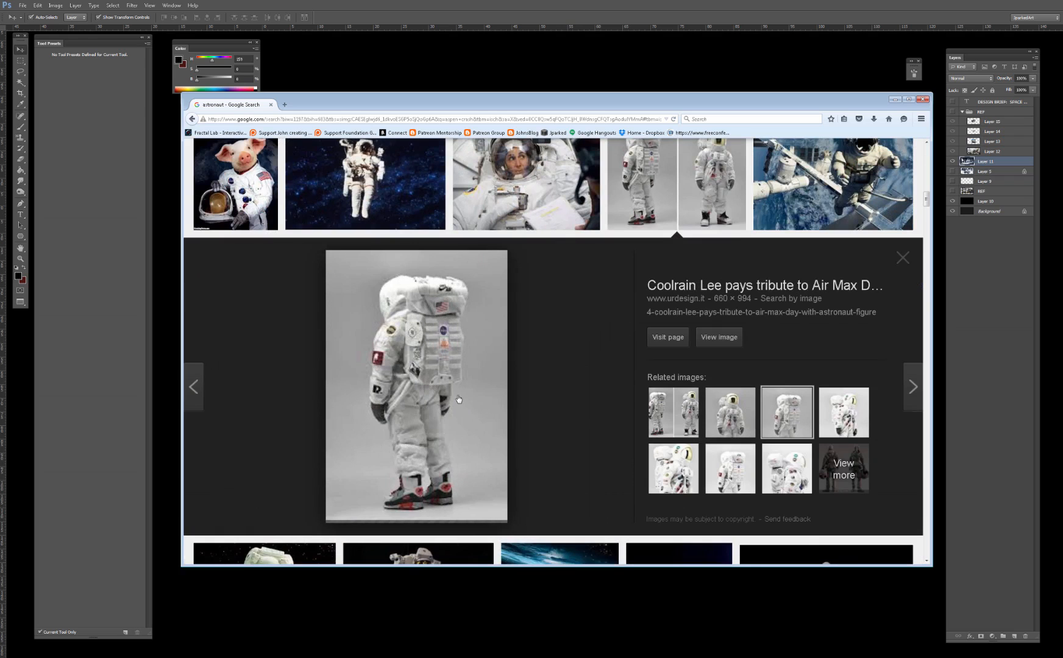
right_click(423, 346)
left_click(469, 432)
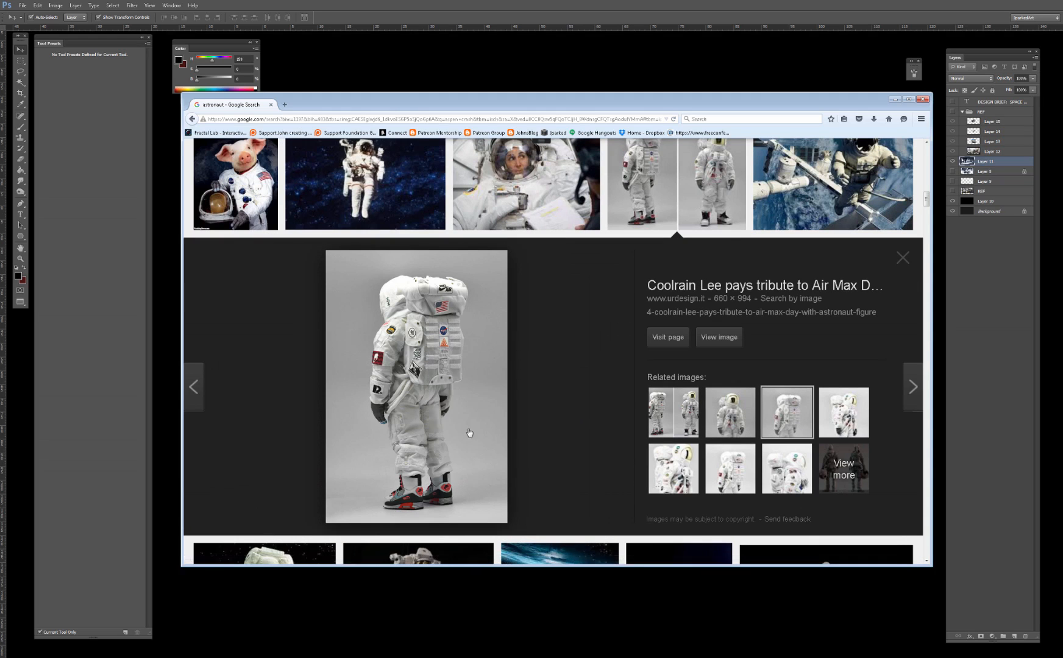
key("alt+Tab")
key("ctrl+v")
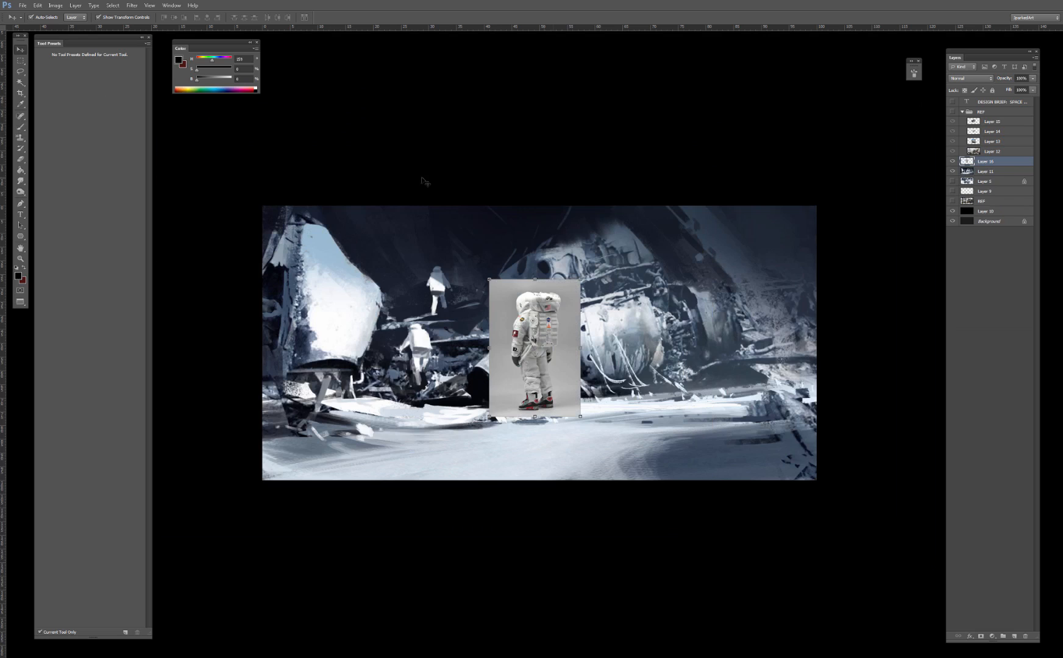
Step: Back in the browser, look through the further astronaut image results for more suit and pose references
key("alt+Tab")
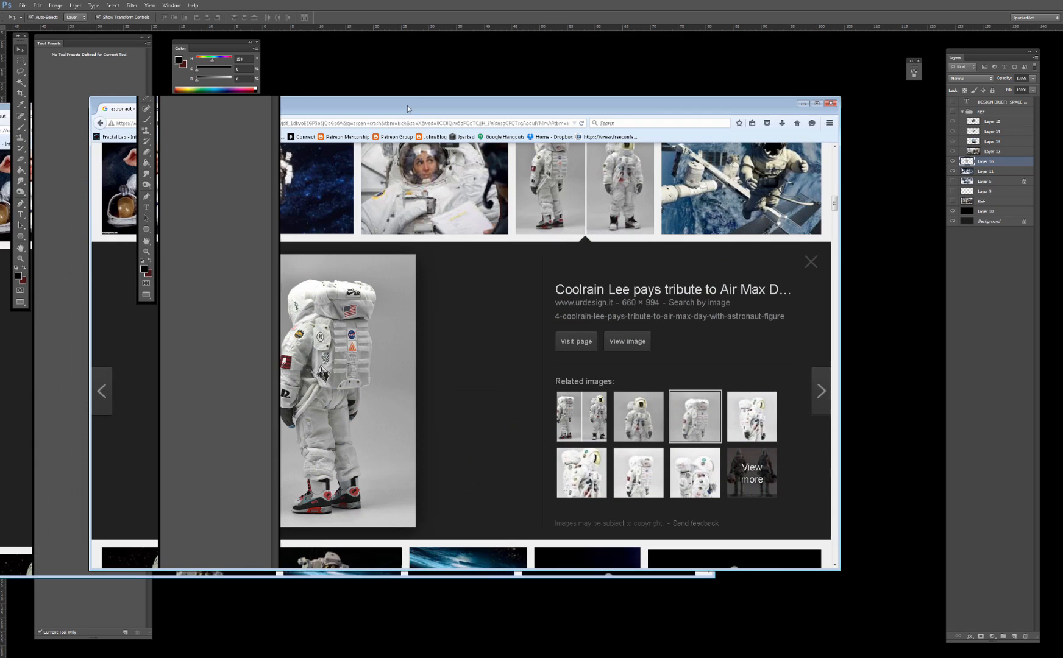
scroll(440, 298, "down", 5)
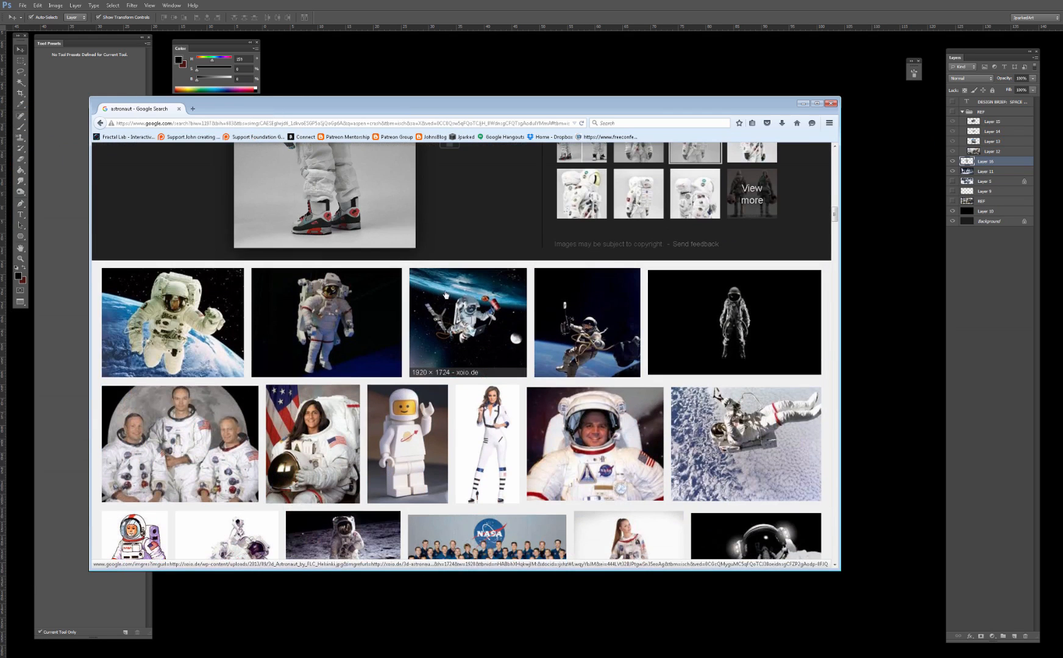
scroll(445, 295, "down", 3)
scroll(463, 293, "down", 4)
scroll(468, 293, "down", 3)
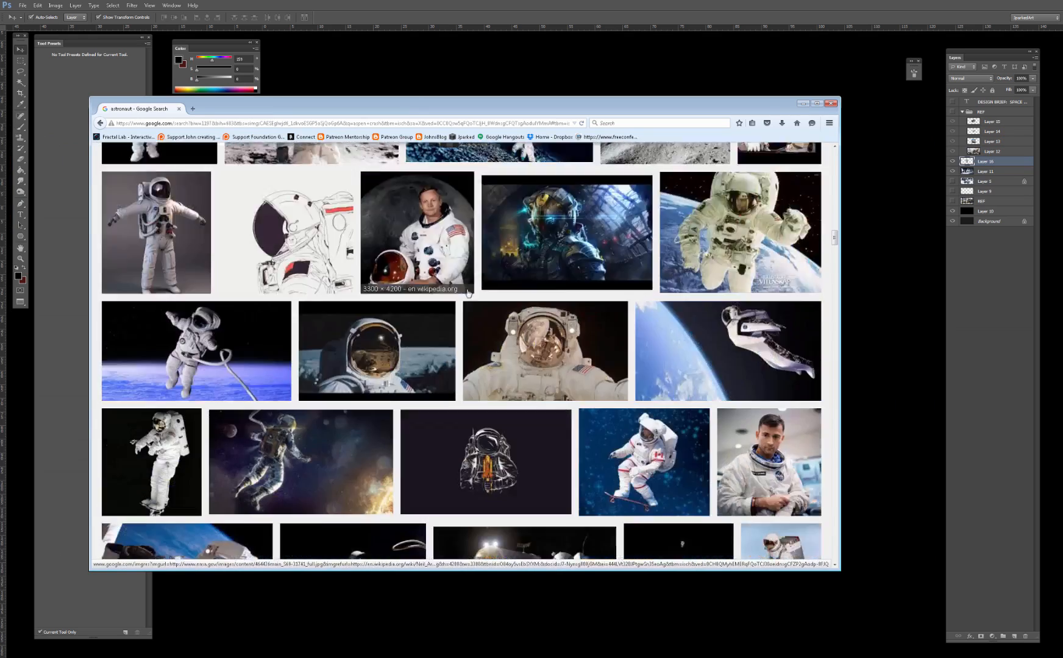
scroll(468, 293, "down", 4)
scroll(482, 295, "down", 5)
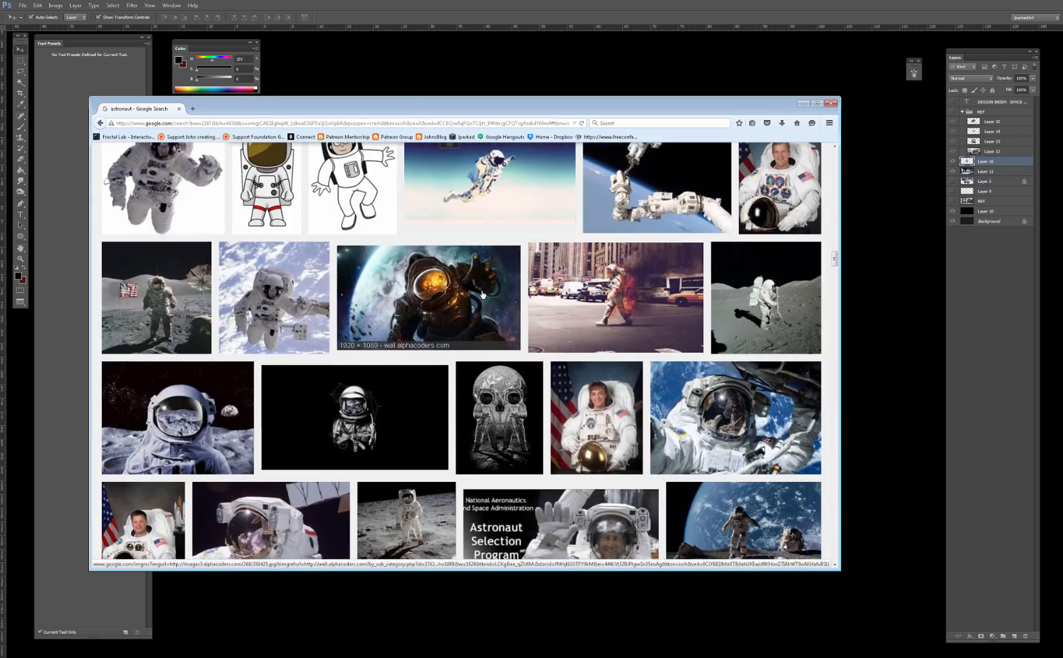
scroll(482, 295, "down", 4)
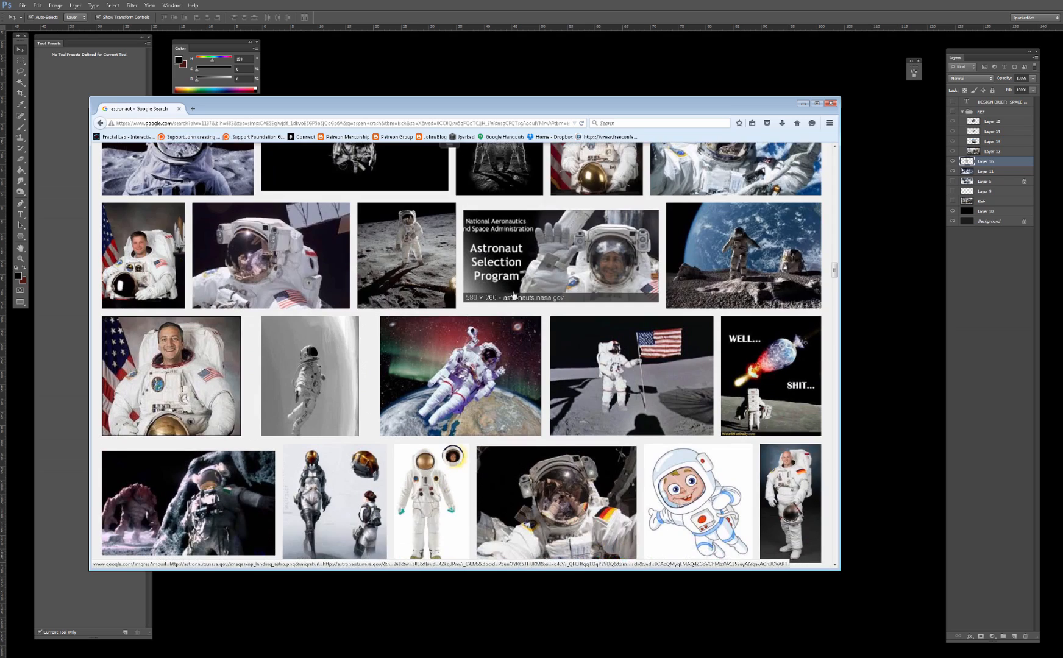
scroll(513, 293, "down", 5)
scroll(514, 293, "down", 7)
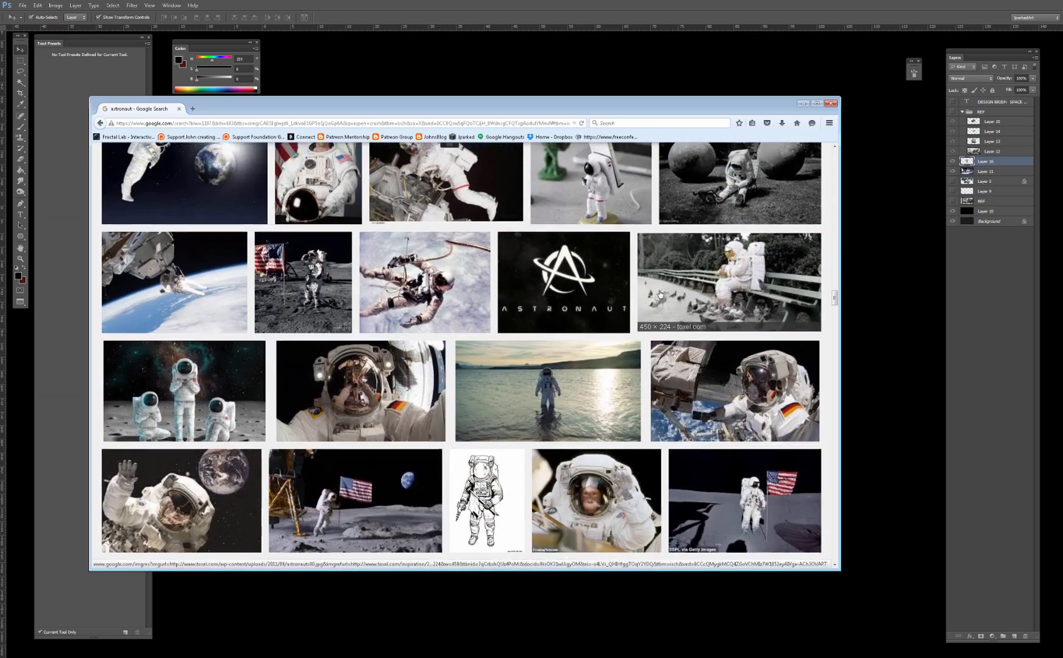
scroll(753, 284, "down", 5)
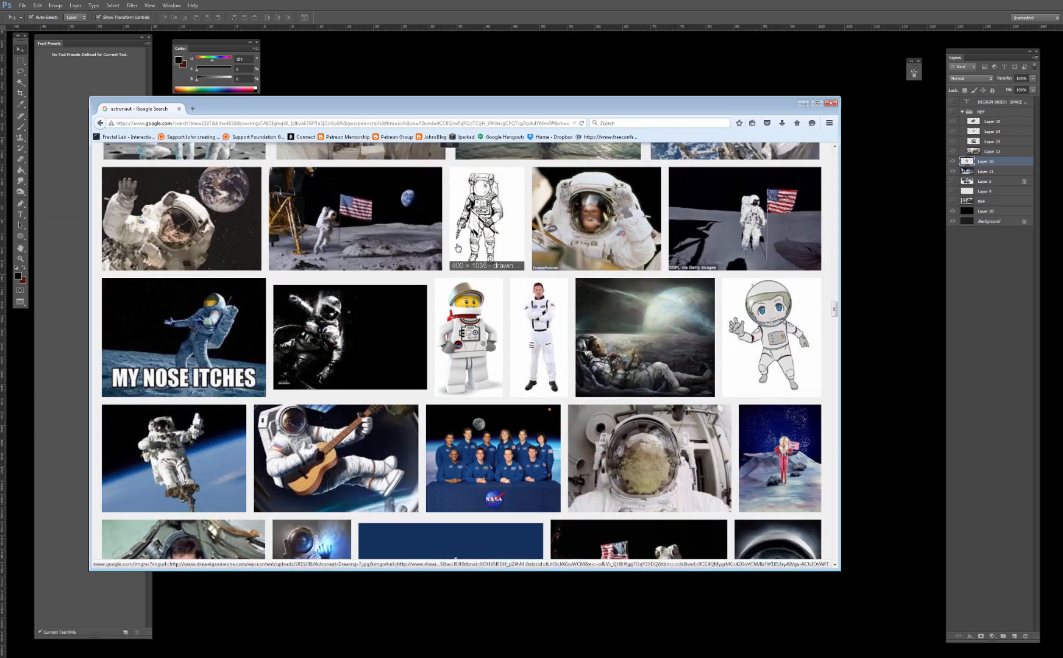
key("Home")
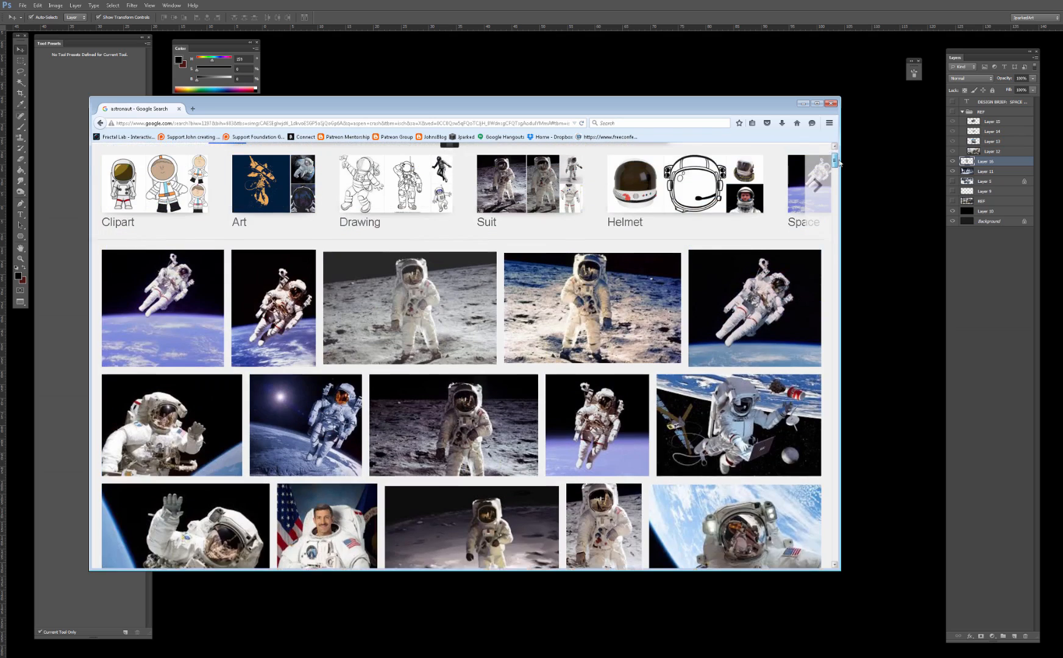
Step: Narrow the image search to astronaut suit and preview the 1000 × 586 futuristic space suit picture from geektyrant.com
left_click(497, 187)
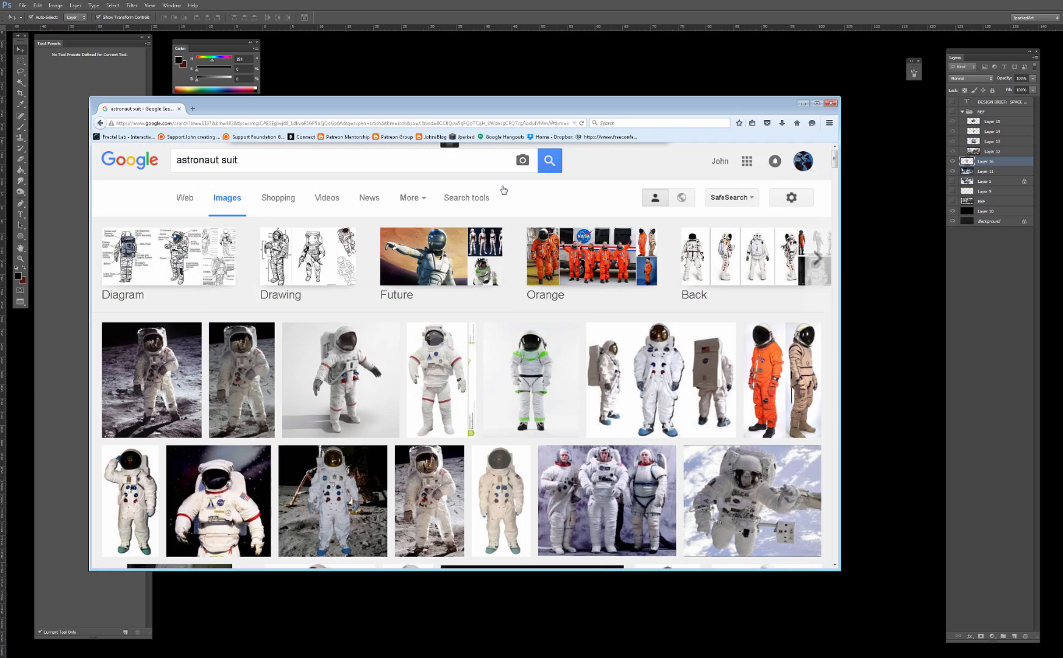
scroll(481, 223, "down", 5)
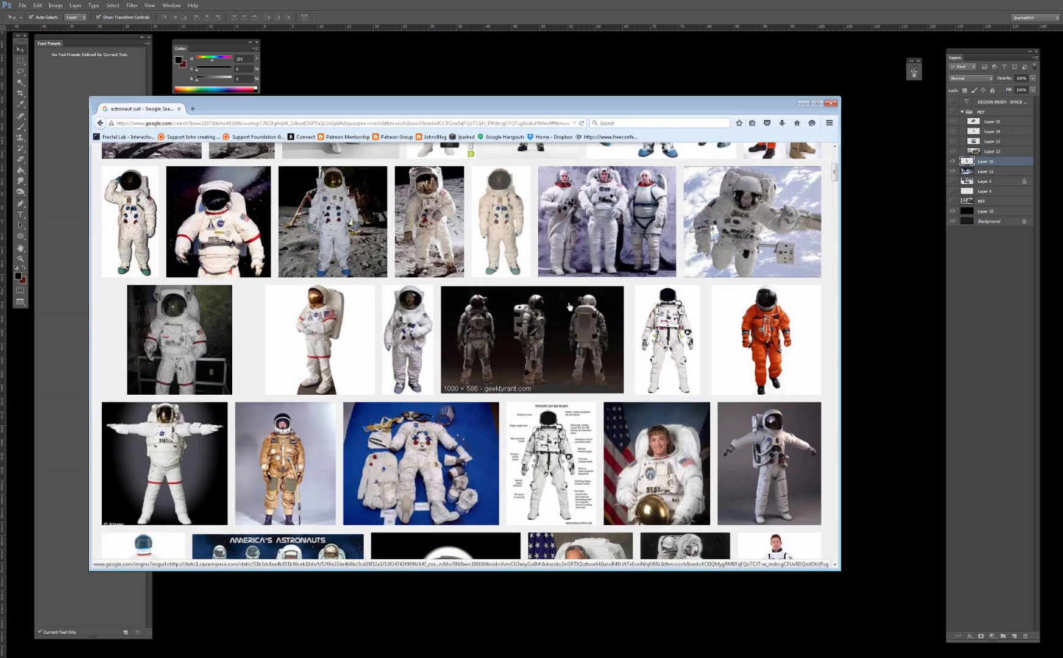
left_click(568, 303)
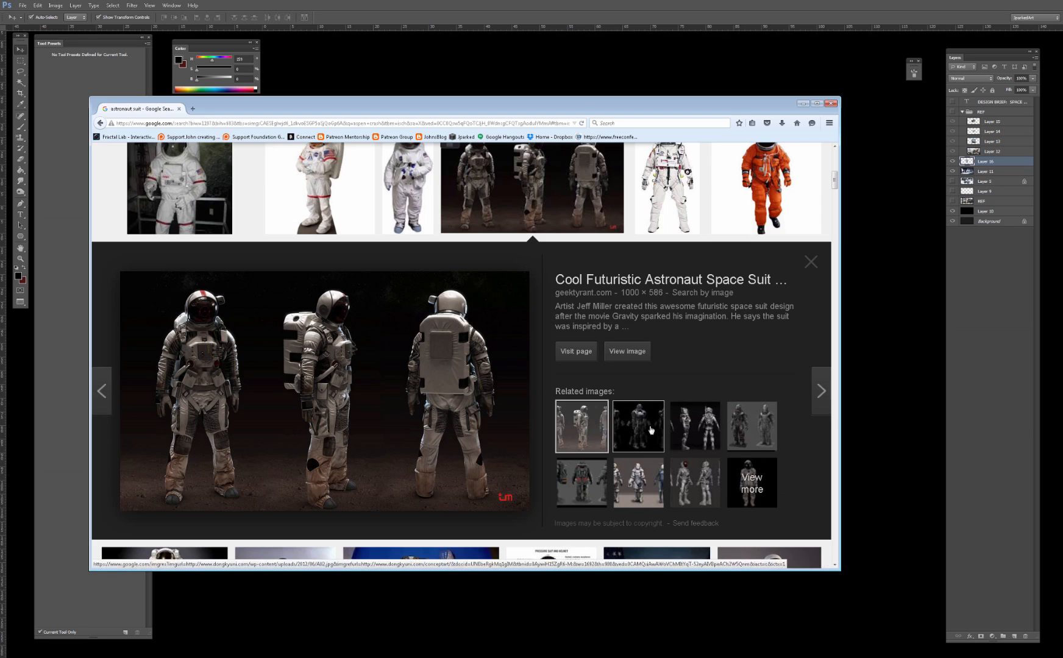
scroll(691, 359, "up", 3)
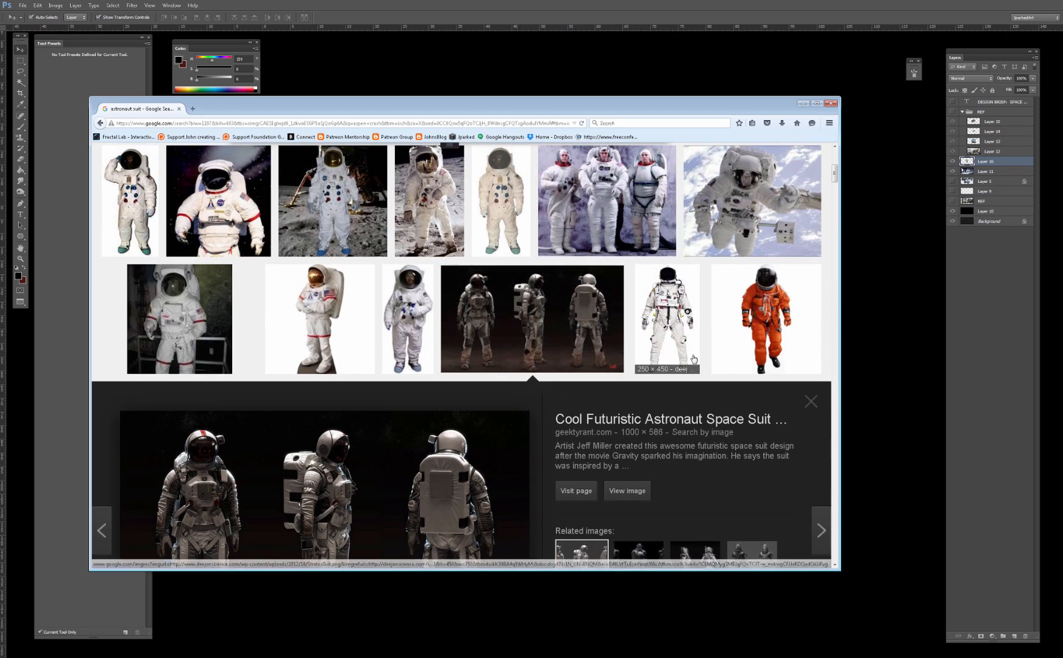
Step: Look through the astronaut suit image results for usable spacesuit references
scroll(693, 360, "down", 9)
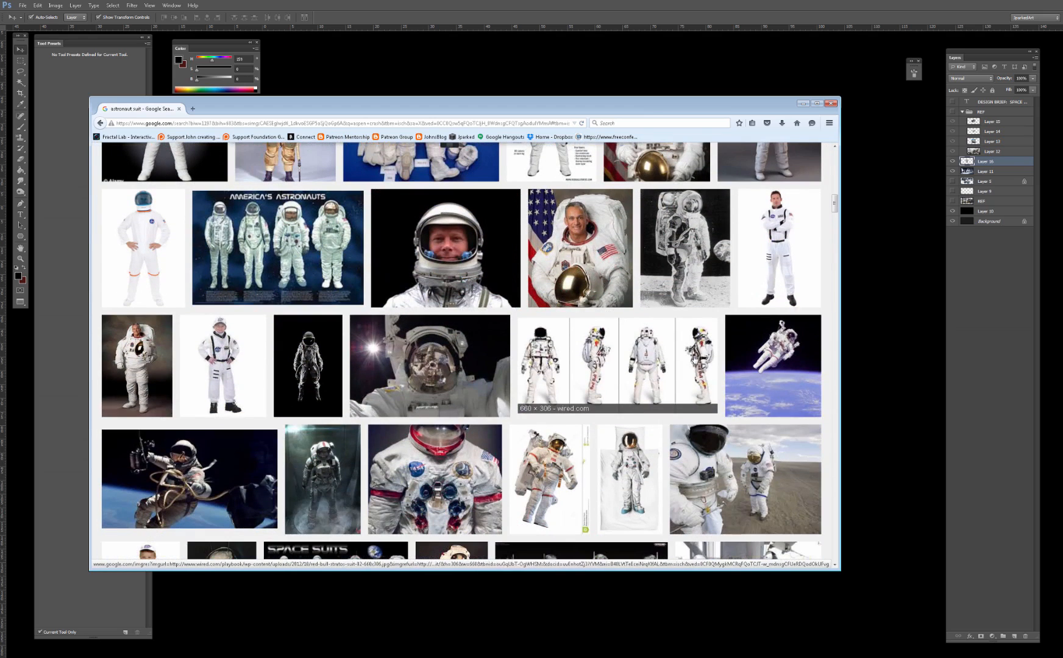
scroll(649, 360, "down", 5)
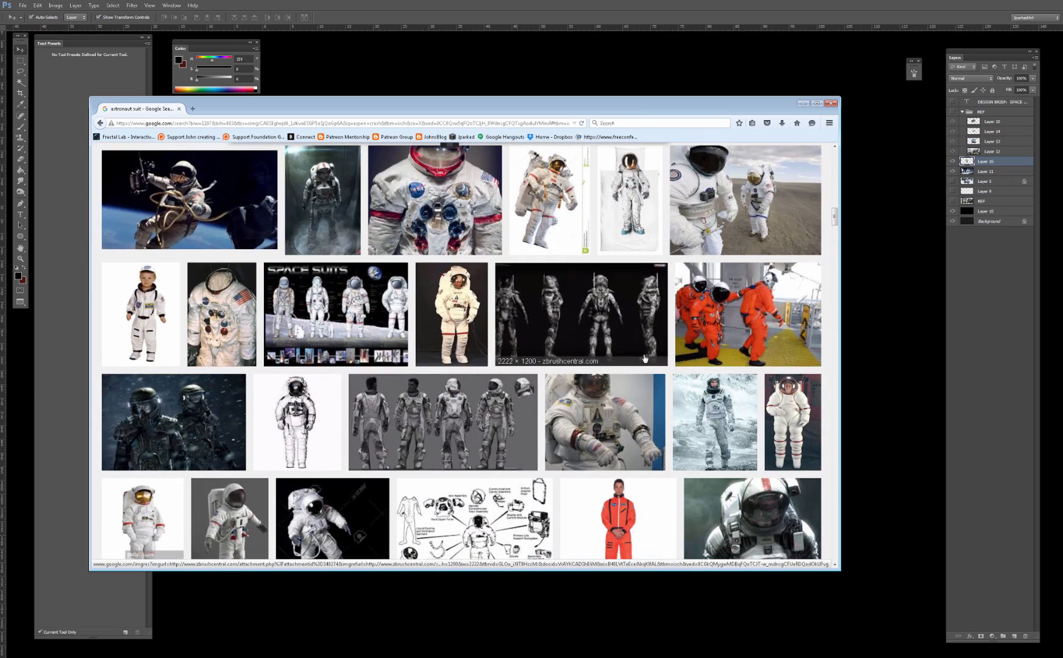
scroll(644, 358, "down", 5)
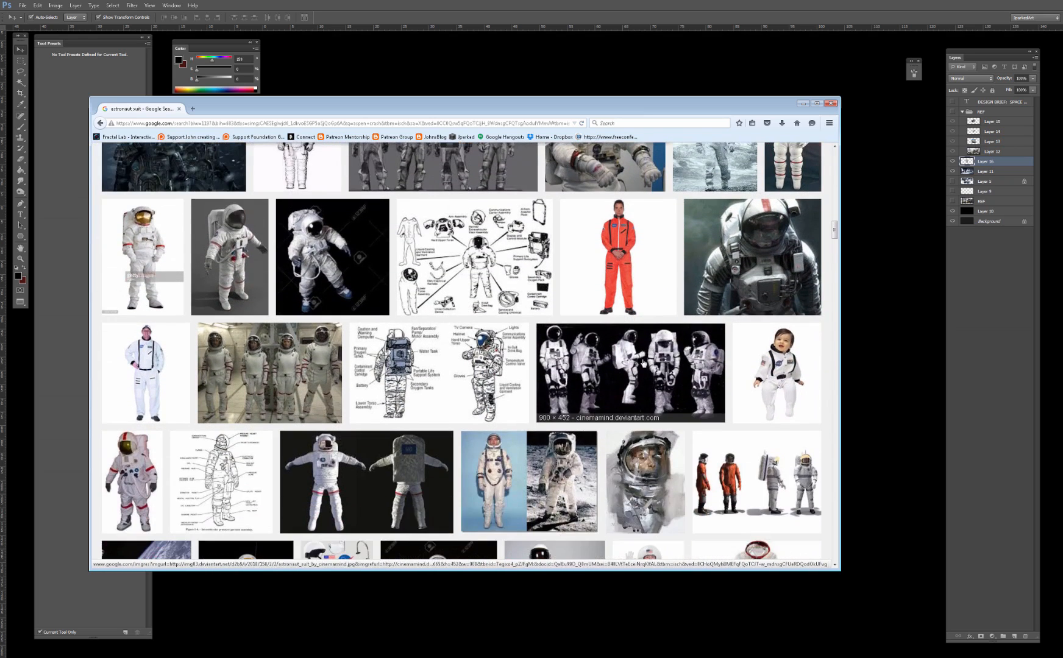
scroll(642, 363, "down", 4)
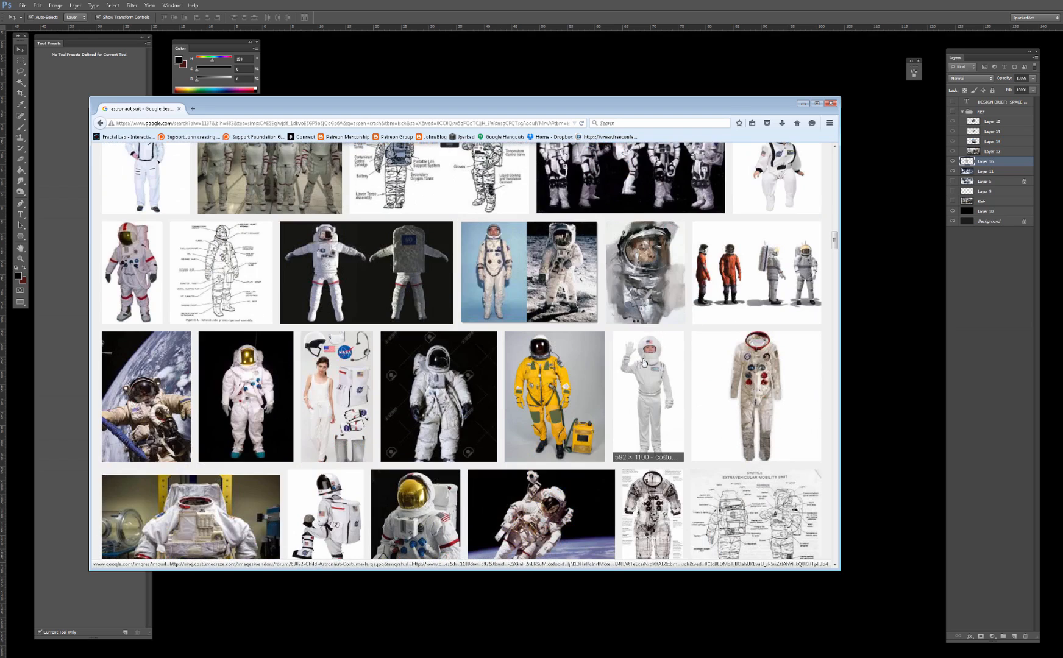
scroll(645, 362, "down", 7)
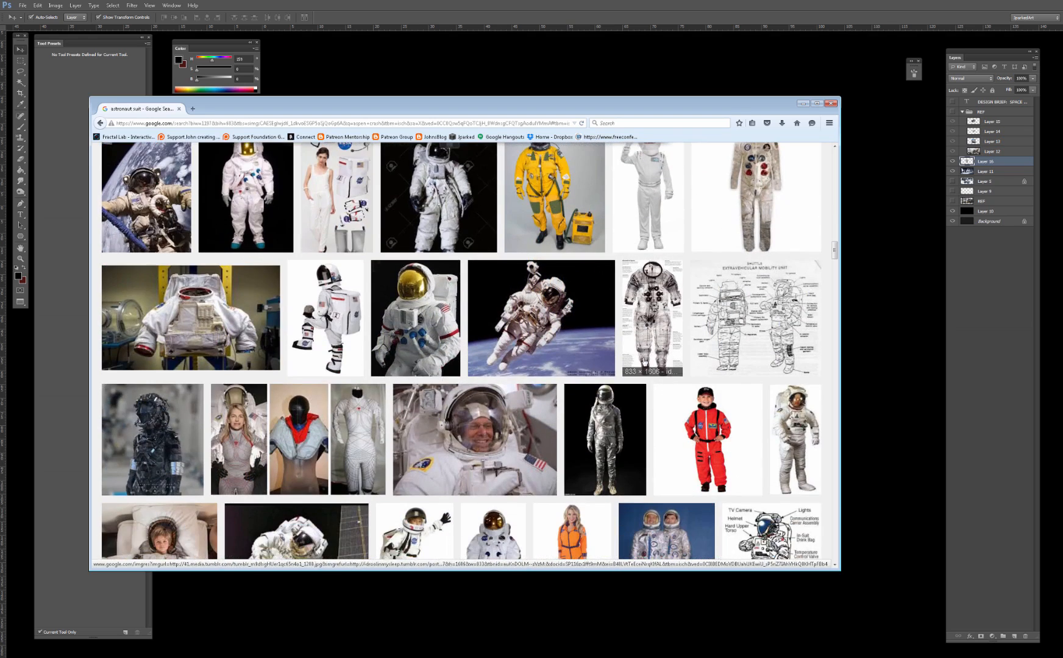
scroll(632, 355, "down", 6)
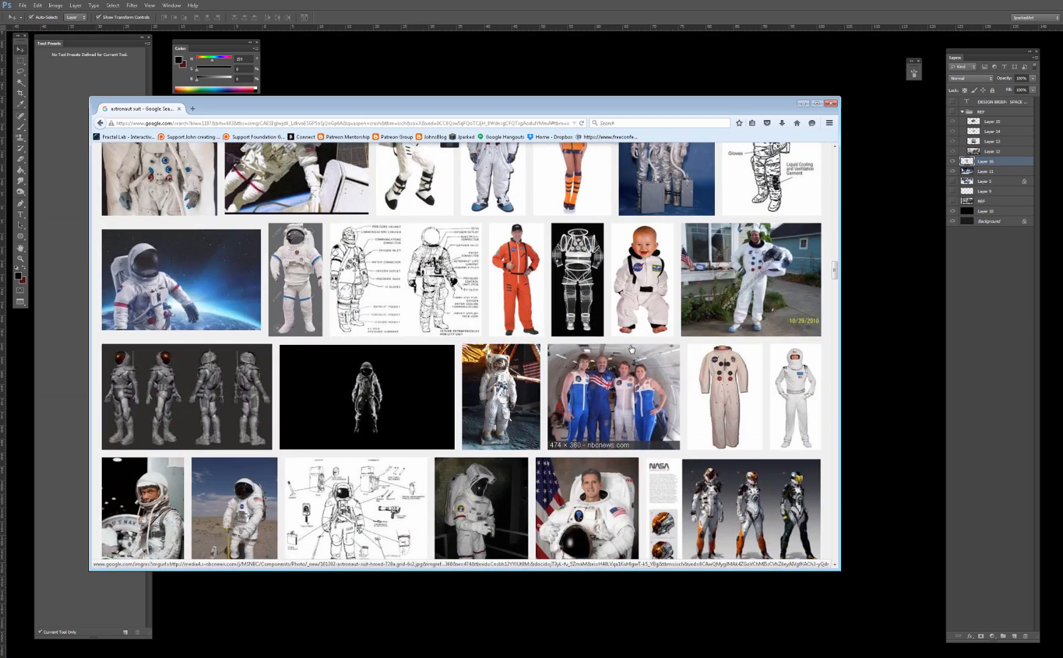
scroll(632, 351, "down", 4)
scroll(631, 348, "down", 13)
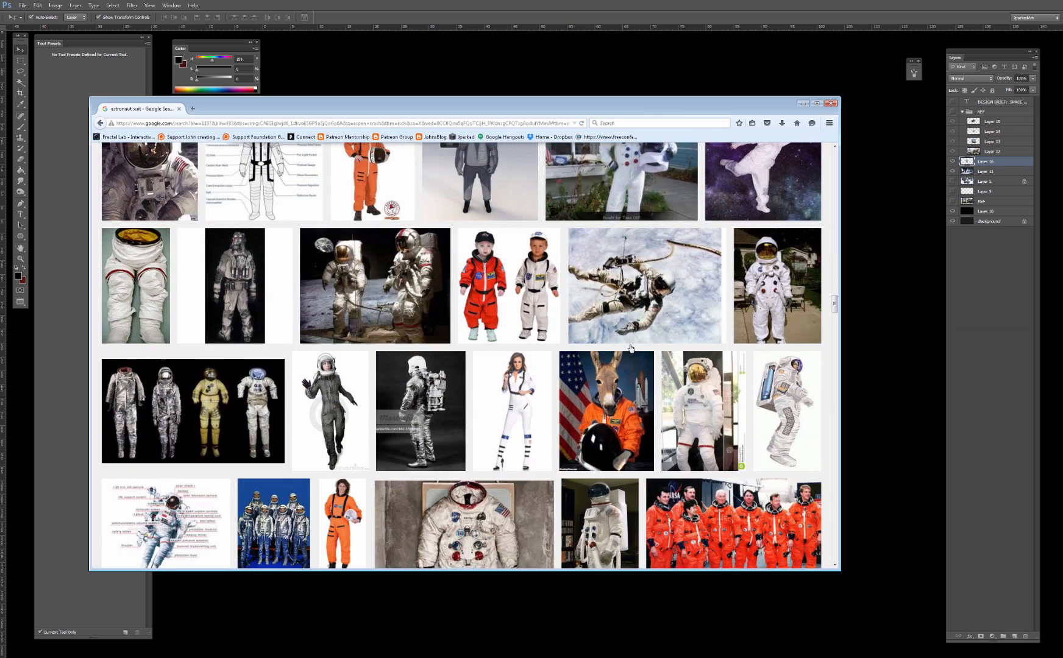
scroll(630, 347, "down", 6)
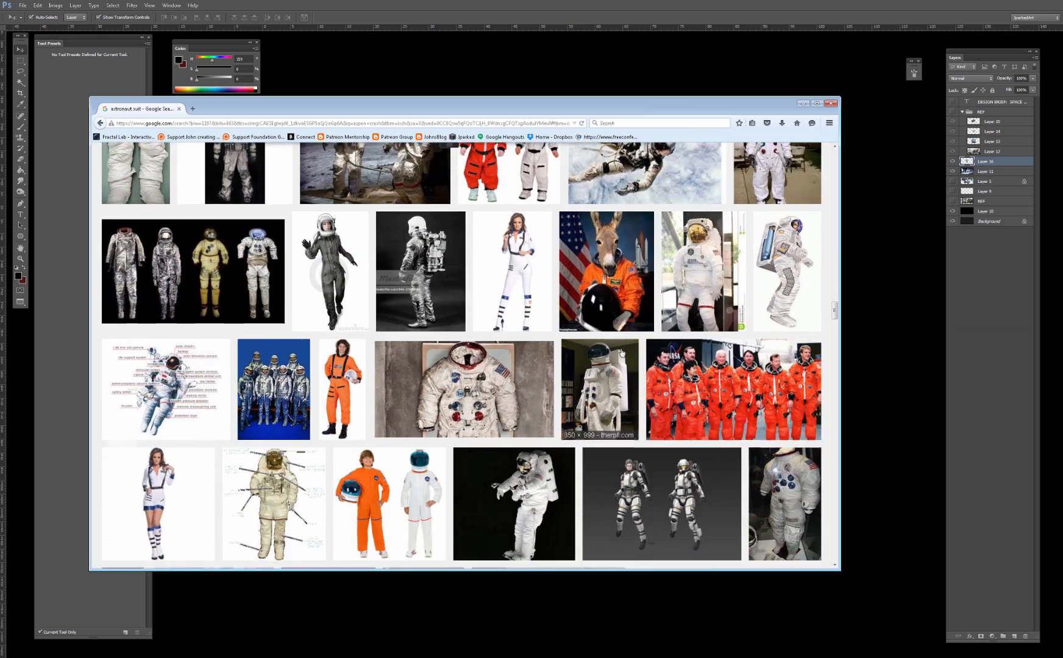
scroll(620, 353, "down", 5)
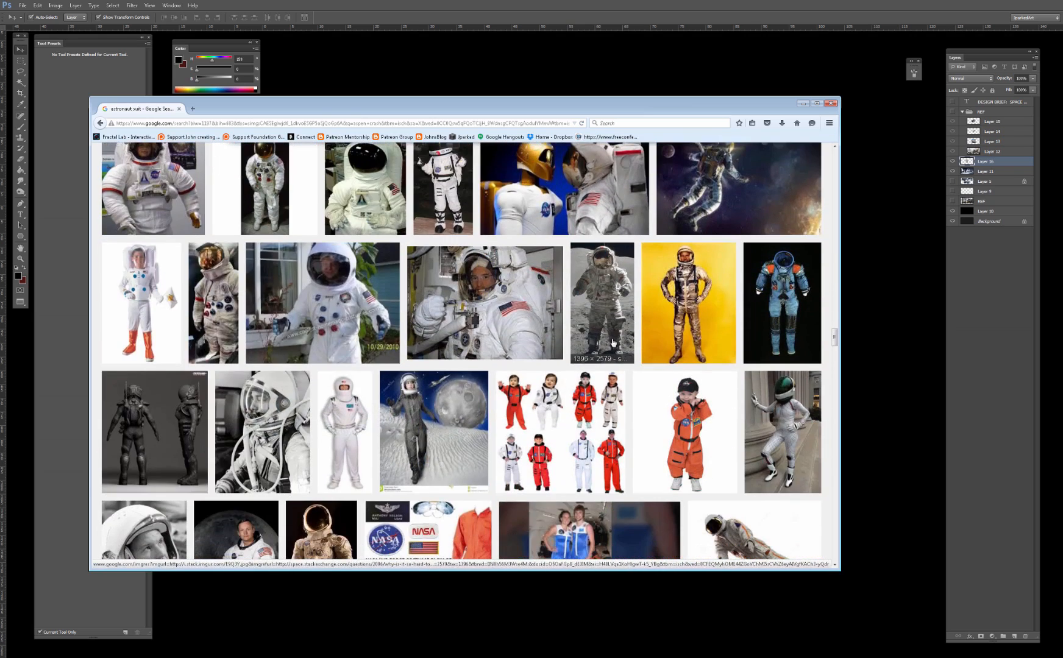
scroll(613, 342, "down", 6)
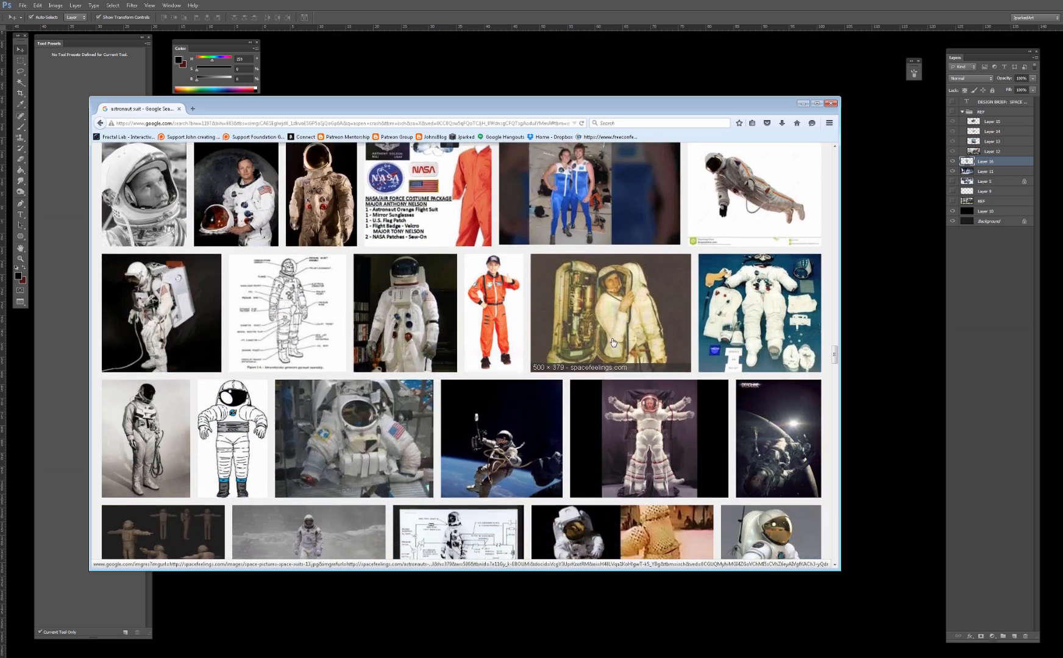
scroll(613, 342, "down", 6)
scroll(613, 342, "down", 5)
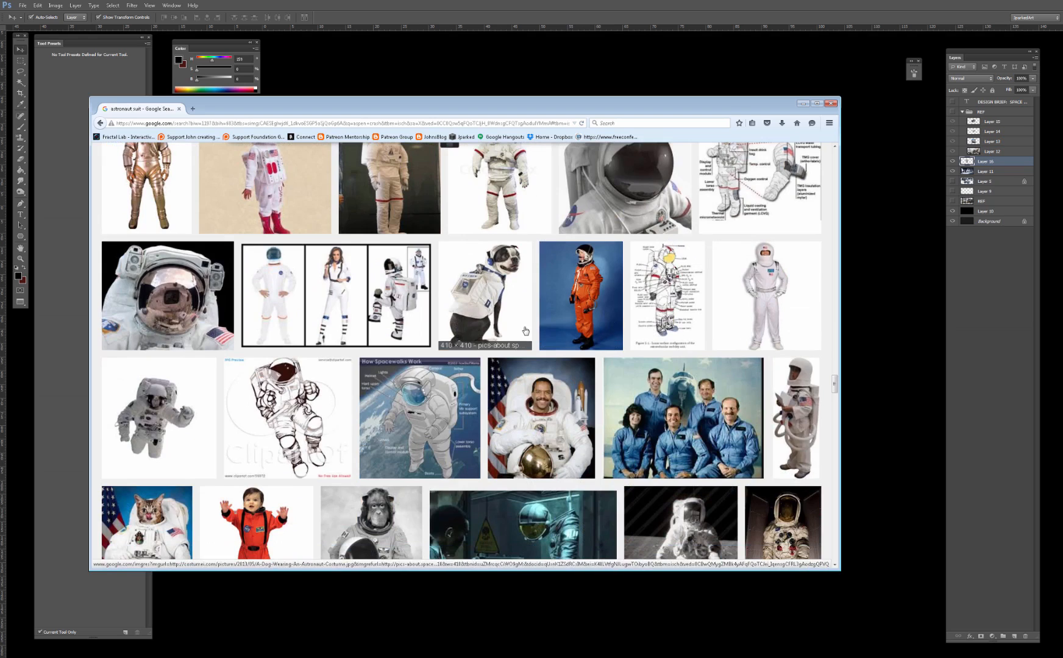
scroll(515, 329, "down", 6)
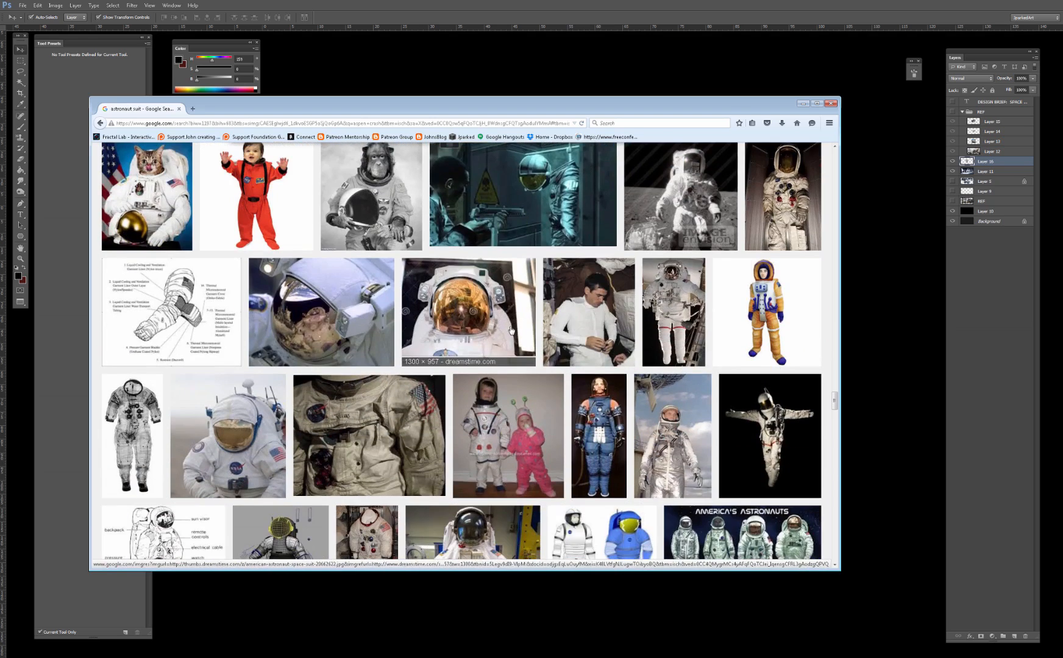
scroll(510, 329, "down", 3)
scroll(511, 326, "down", 5)
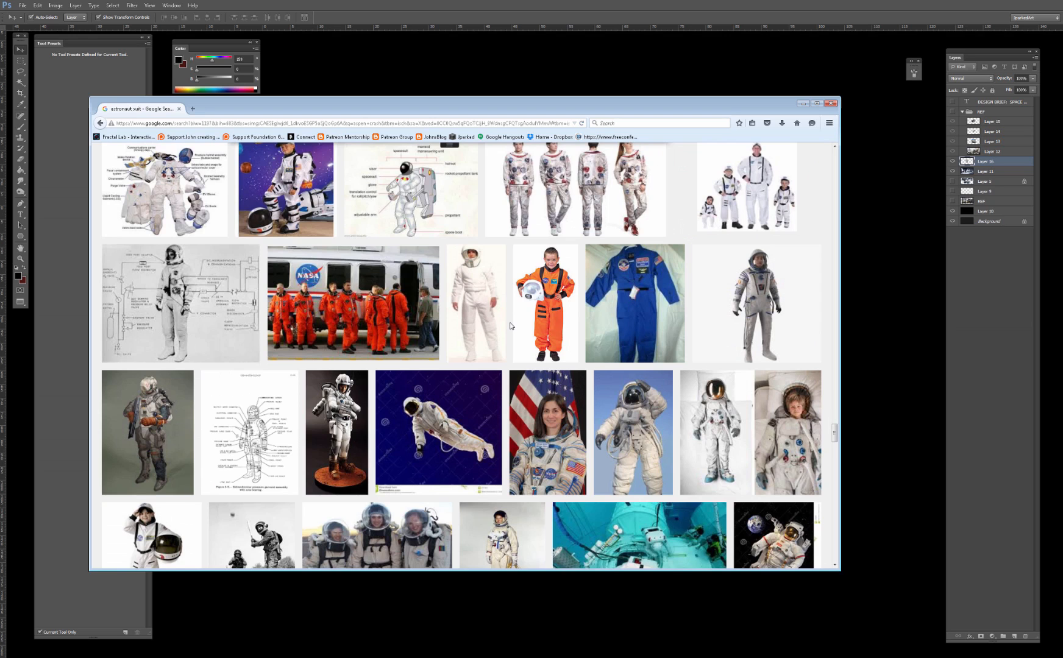
scroll(511, 326, "down", 3)
Step: Preview the Inkwell Films image of a spacesuit in three views and examine the remaining astronaut suit results
left_click(357, 283)
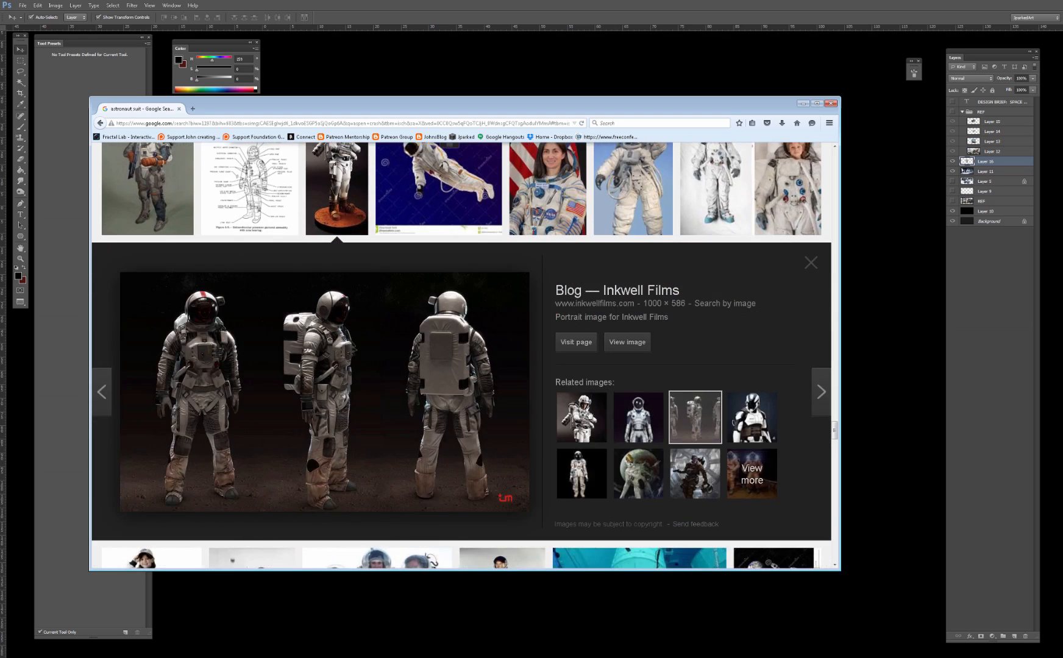
left_click(479, 396)
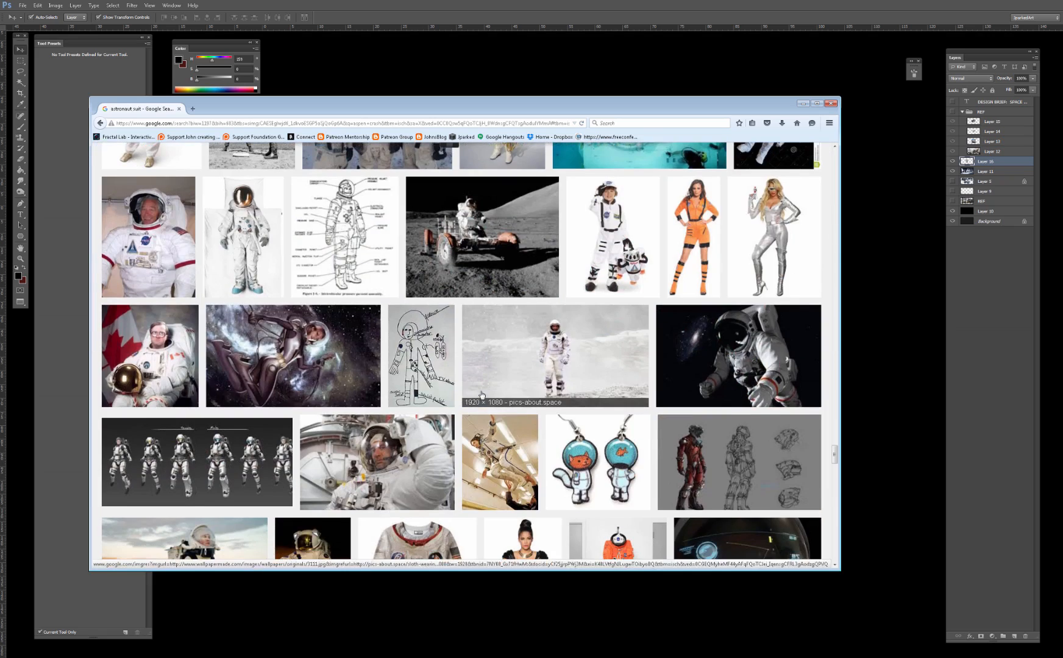
scroll(483, 394, "down", 5)
scroll(483, 395, "down", 5)
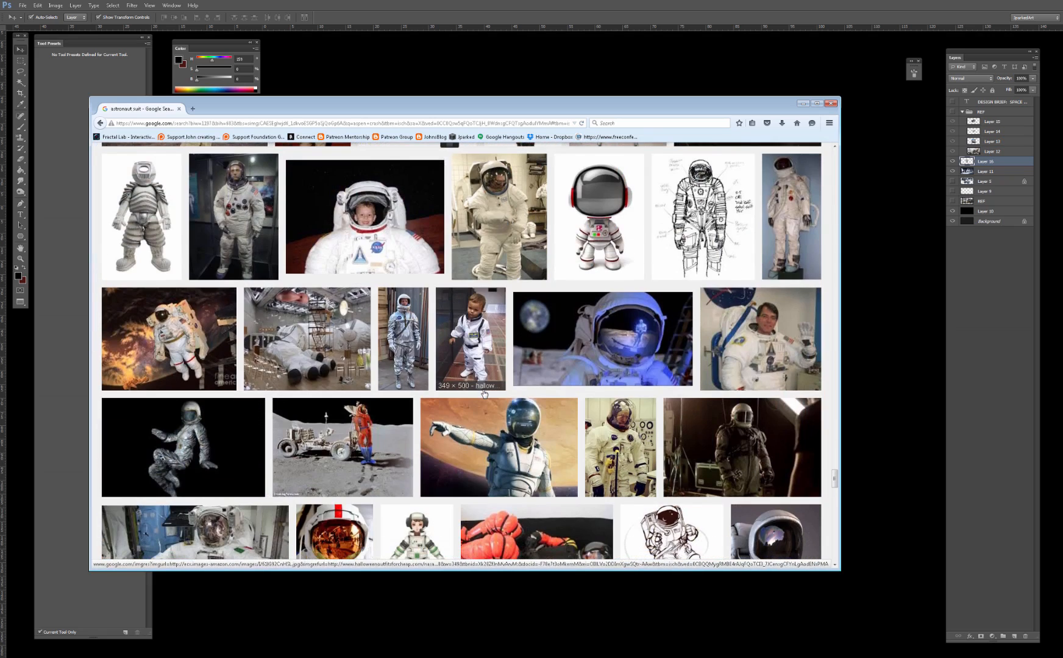
scroll(484, 393, "down", 10)
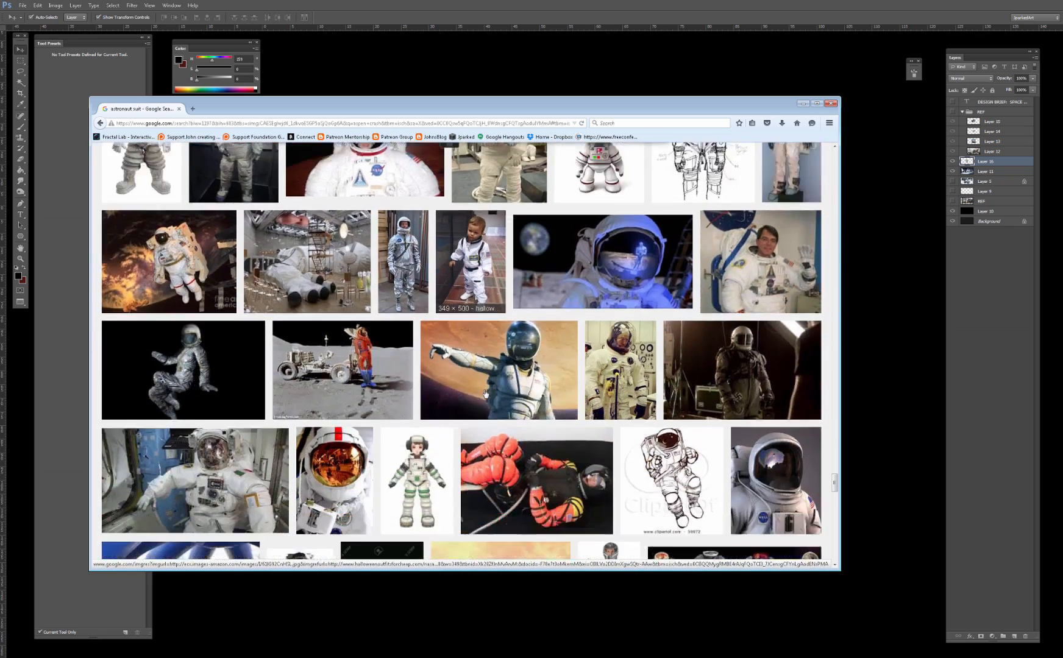
scroll(710, 390, "down", 8)
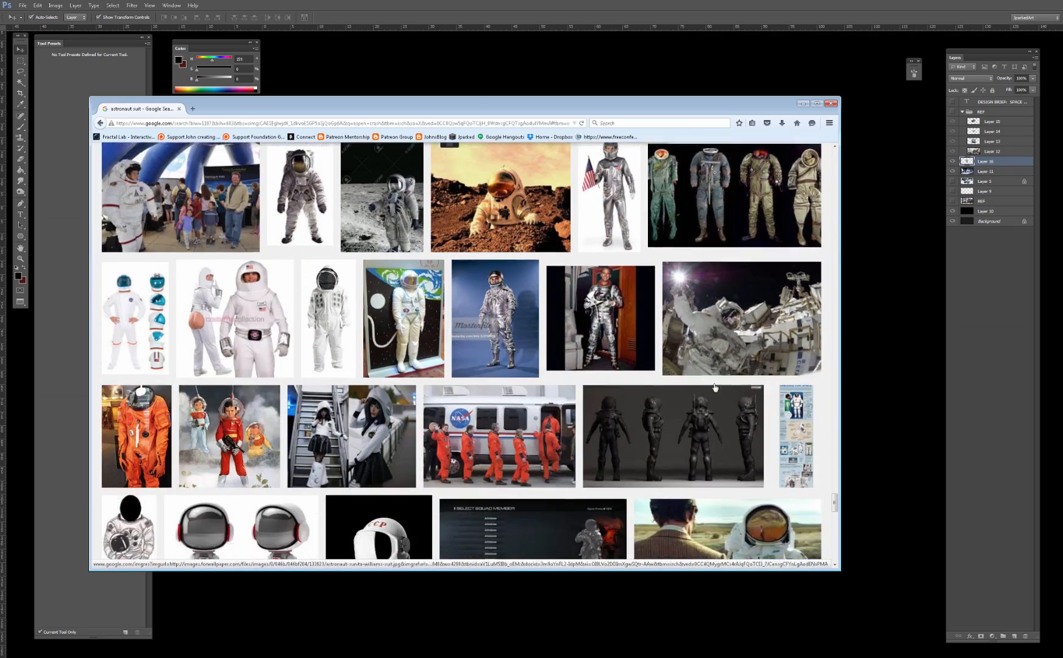
scroll(727, 382, "down", 8)
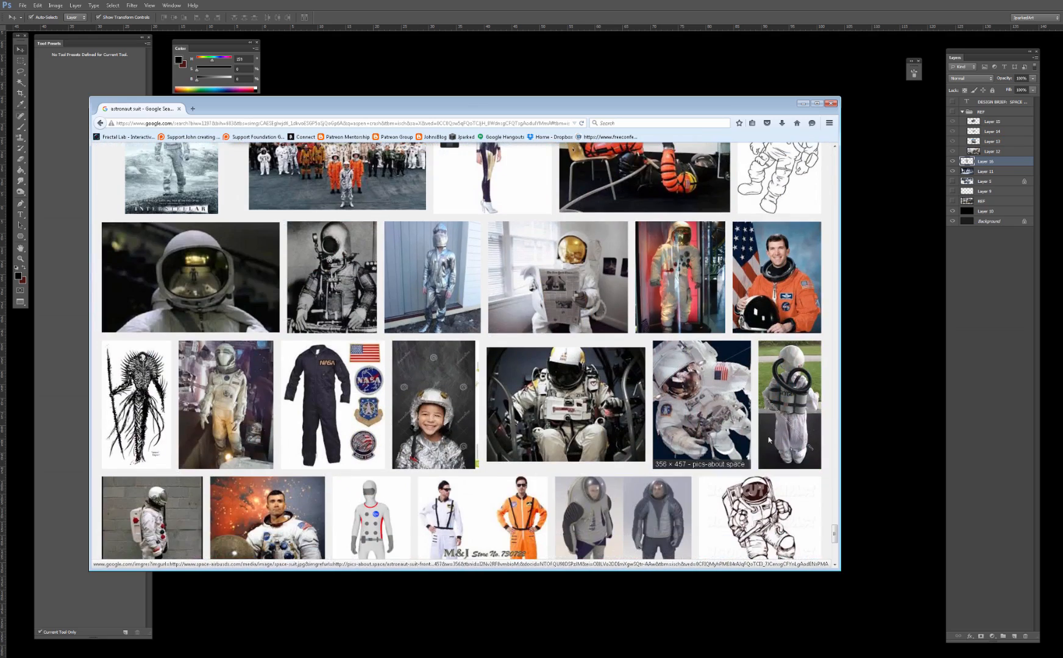
Step: Return to the first results and preview the Apollo 11 suit, the related Gemini astronaut and the Apollo 17 replica
left_click_drag(835, 534, 835, 157)
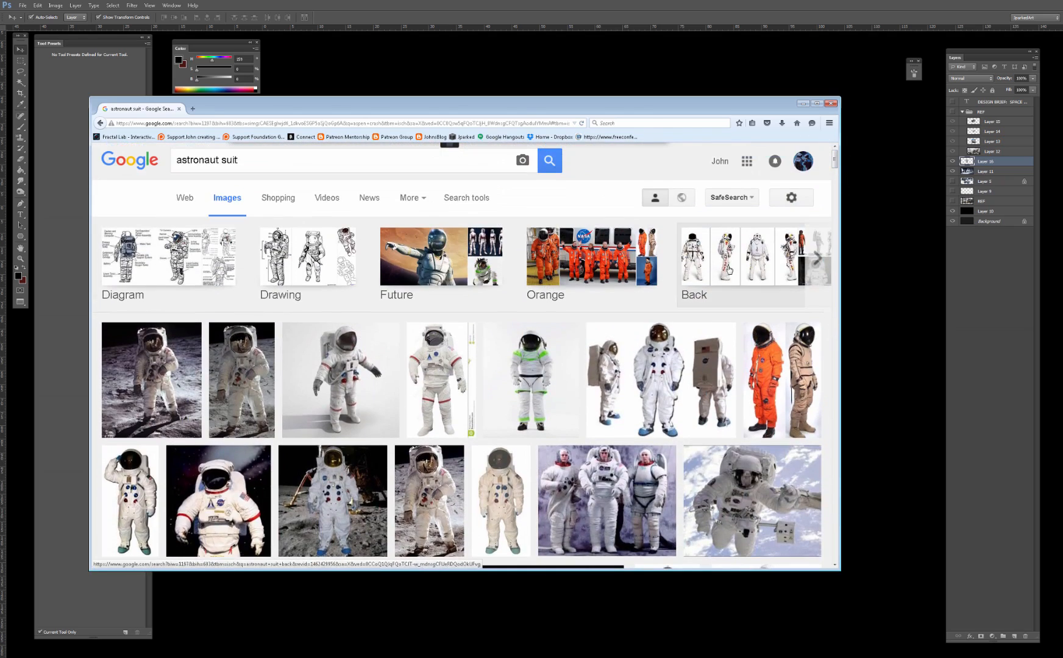
left_click(716, 341)
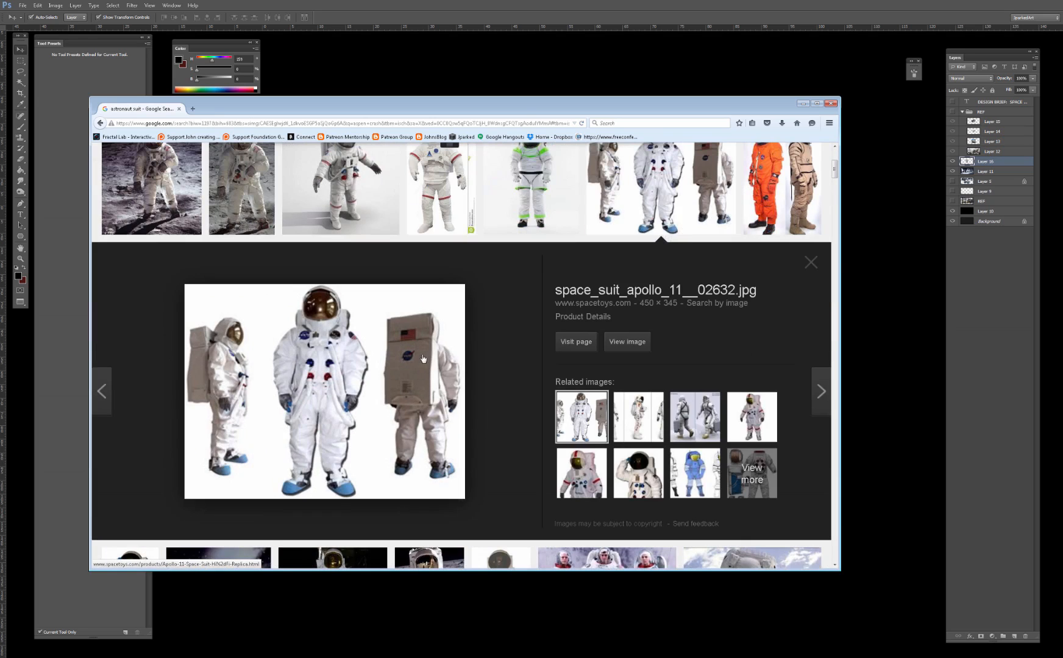
left_click(703, 419)
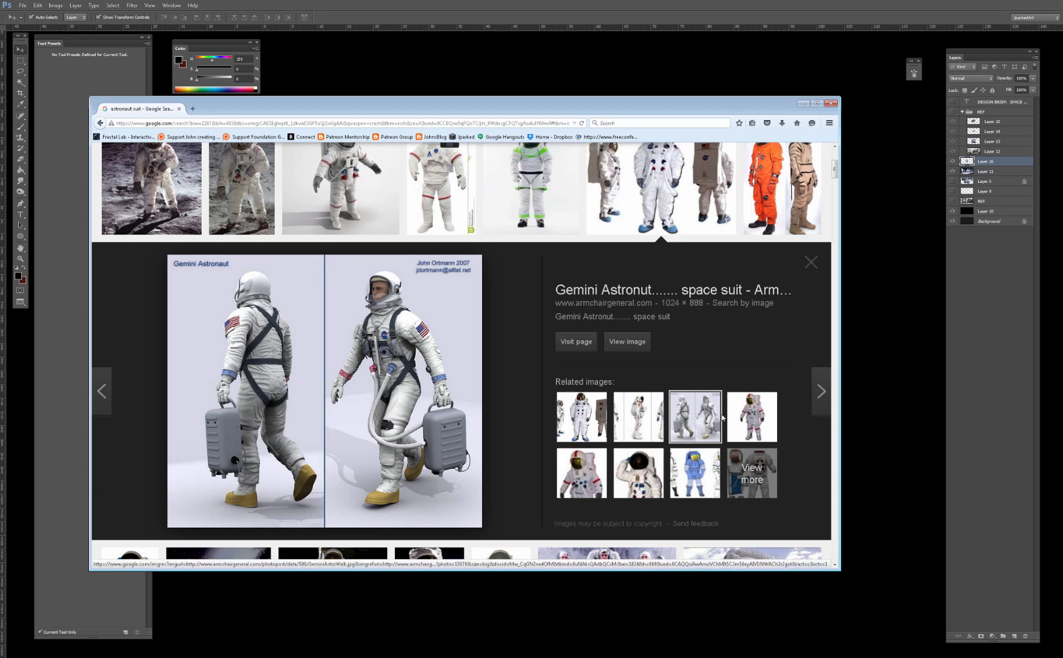
left_click(746, 413)
scroll(628, 393, "up", 3)
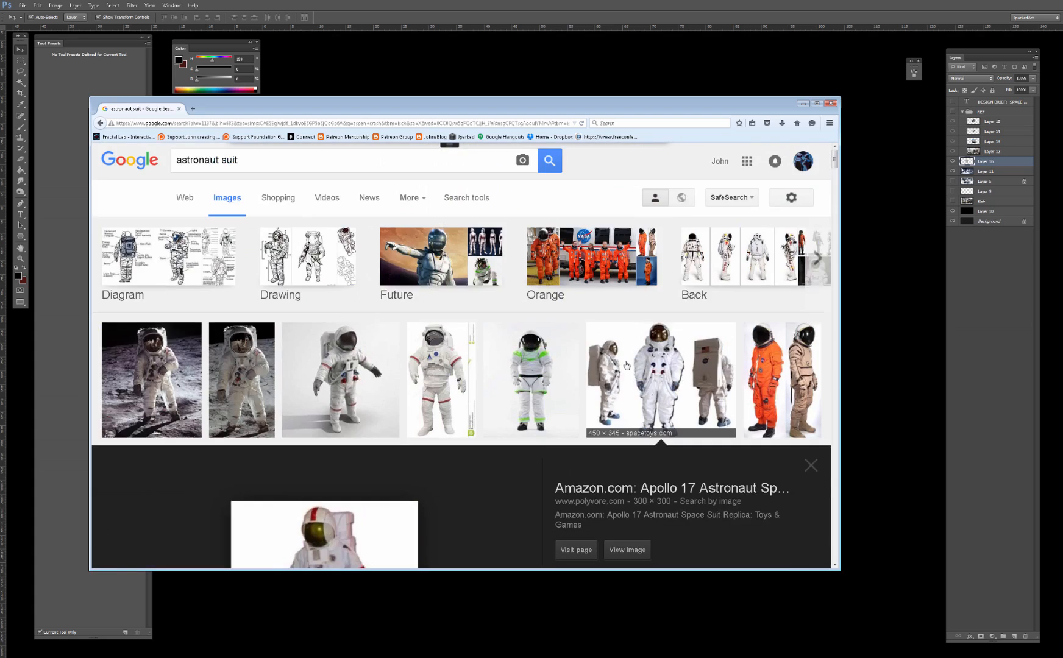
Step: Narrow the image search to astronaut suit back views and open the globaleffects.com image of a white suit in three views
left_click(747, 264)
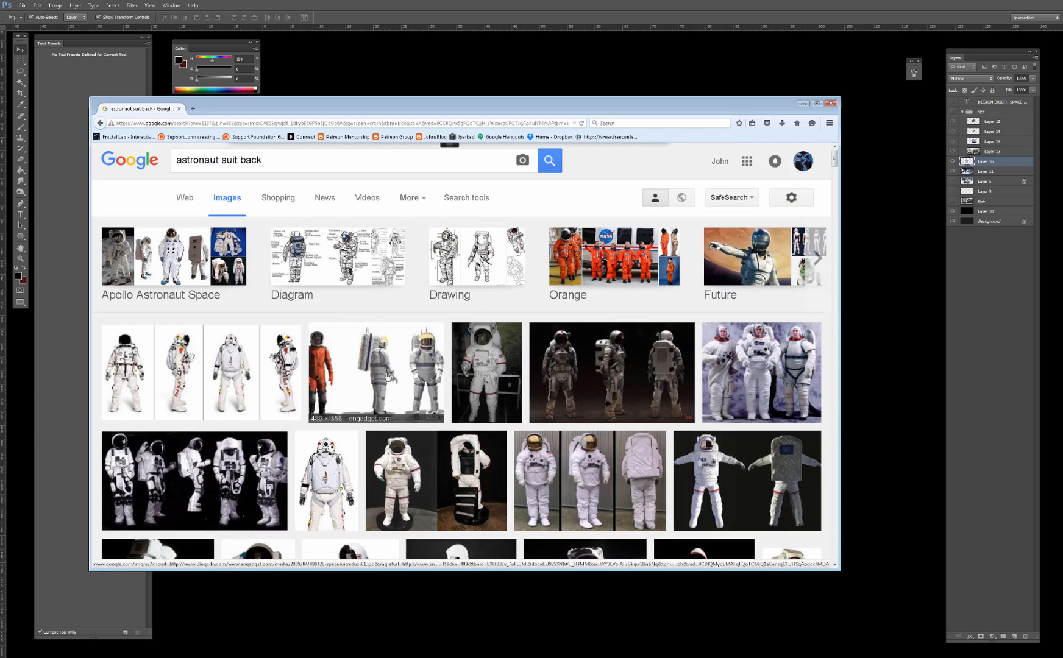
scroll(388, 376, "down", 3)
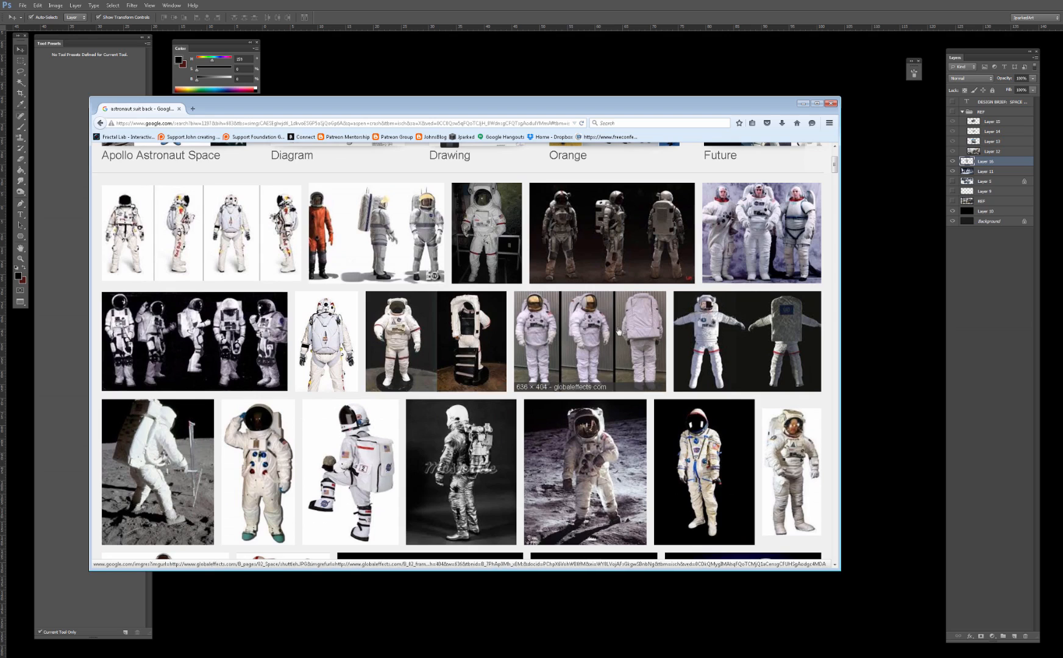
left_click(523, 366)
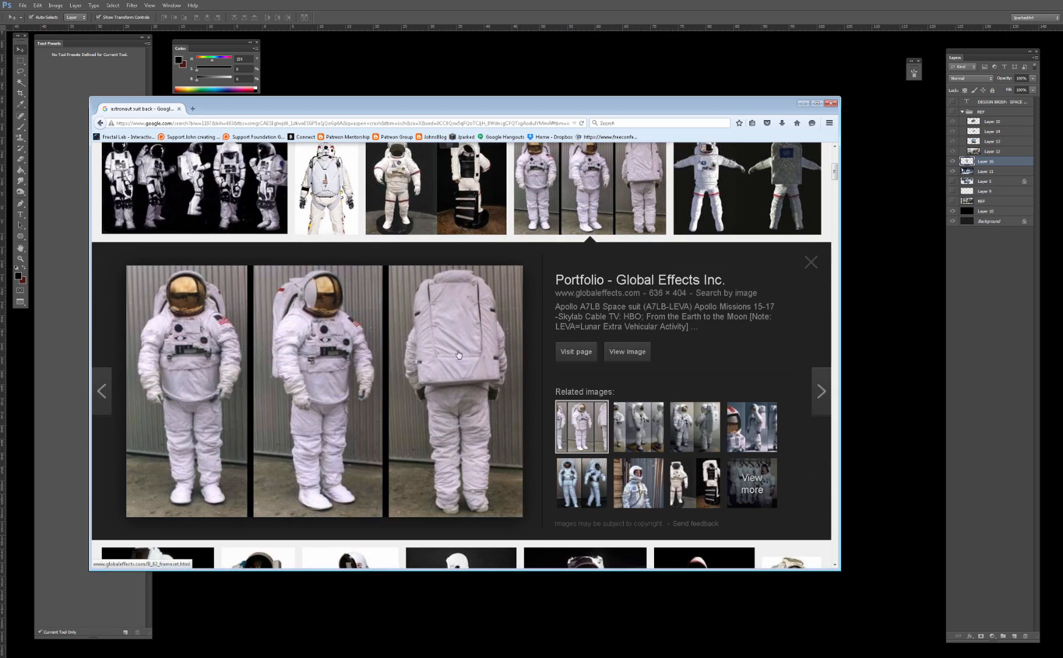
Step: Copy the previewed three-view suit image and paste it into the Photoshop document as a new layer
right_click(441, 351)
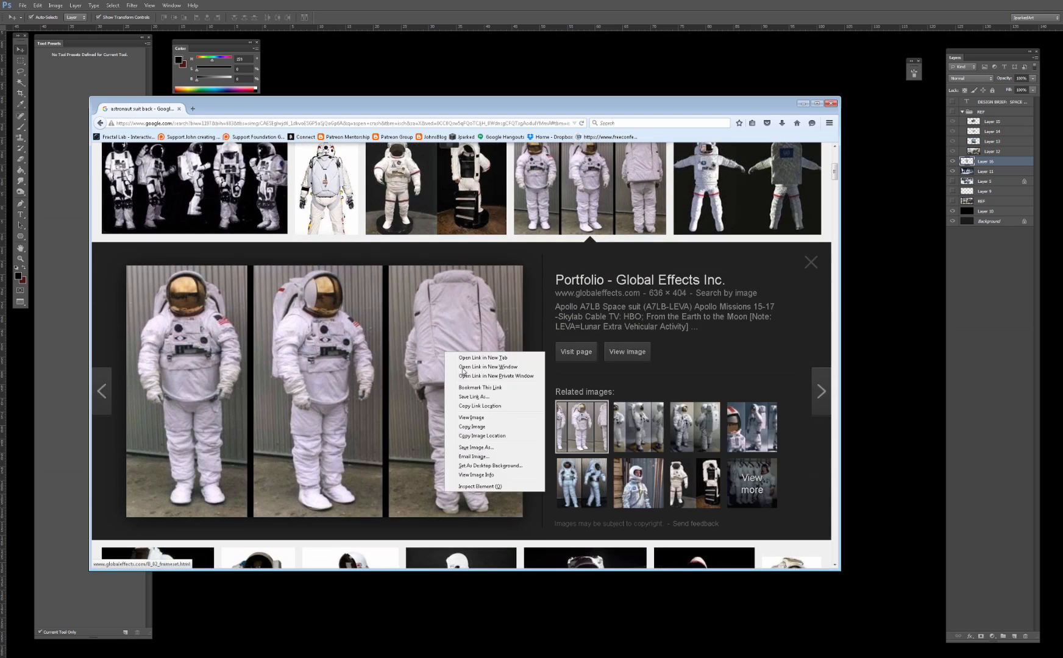
left_click(487, 429)
key("super+Down")
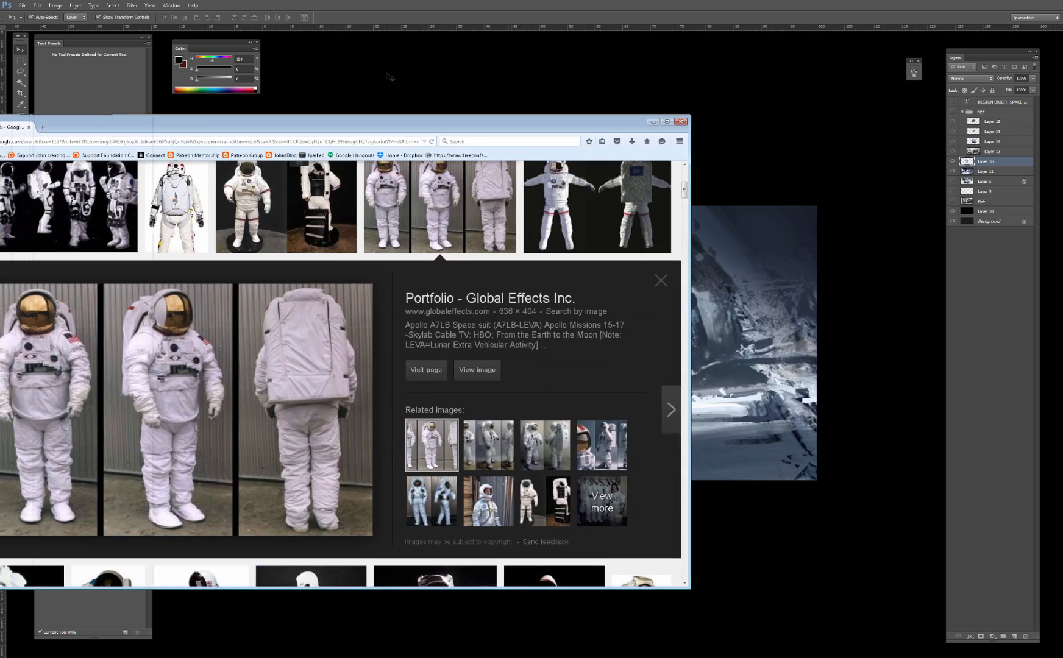
key("ctrl+v")
Step: Switch back to the browser and examine the remaining astronaut suit back results for further reference photos
key("alt+Tab")
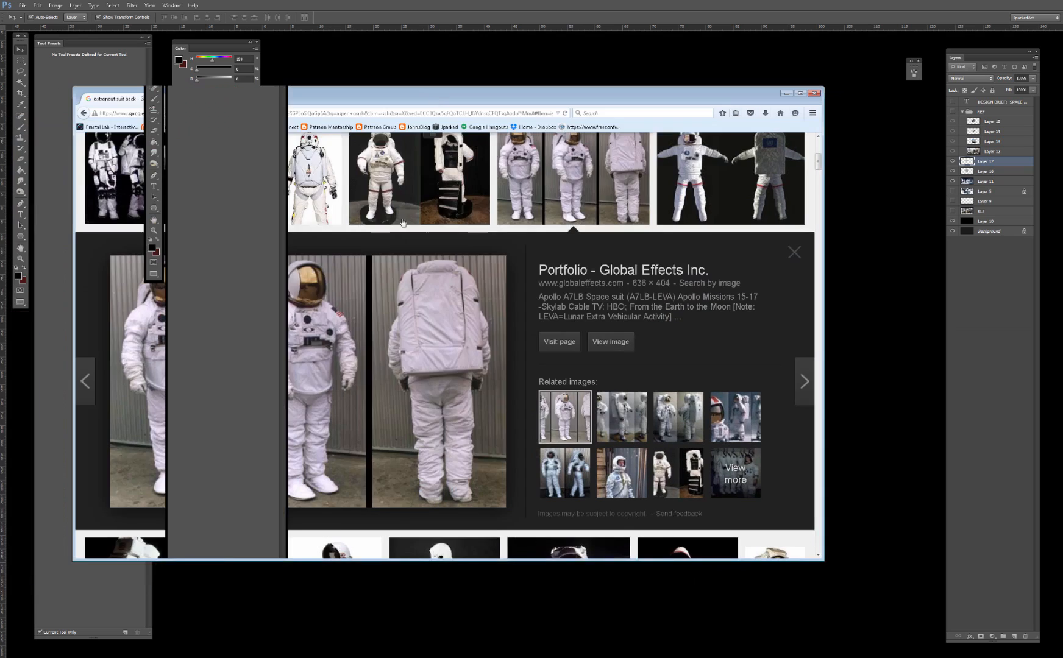
scroll(399, 234, "down", 5)
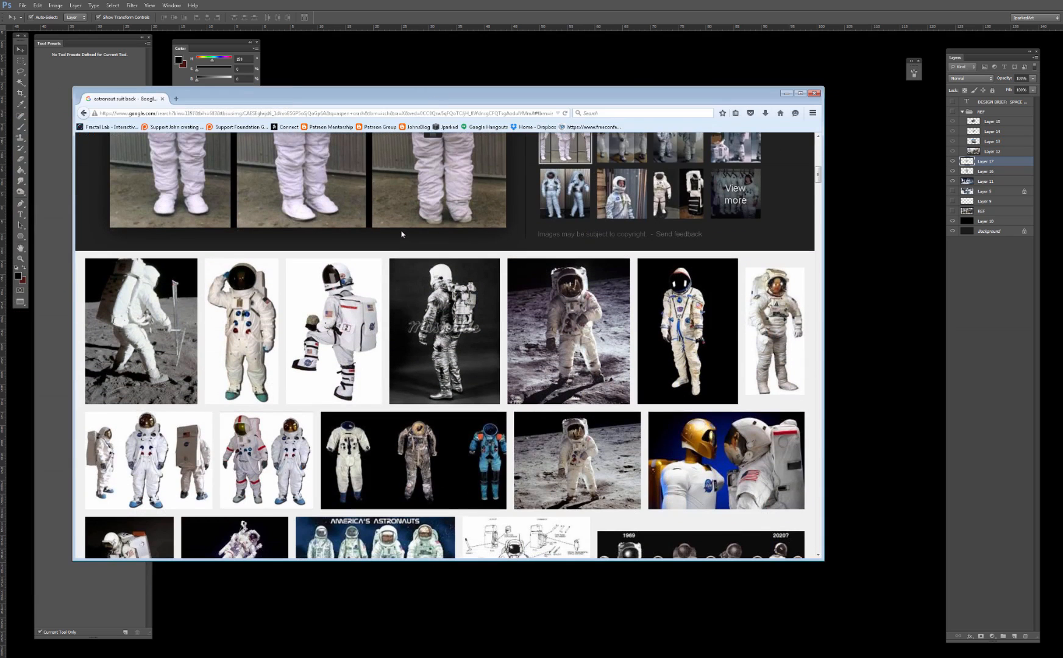
scroll(402, 234, "down", 3)
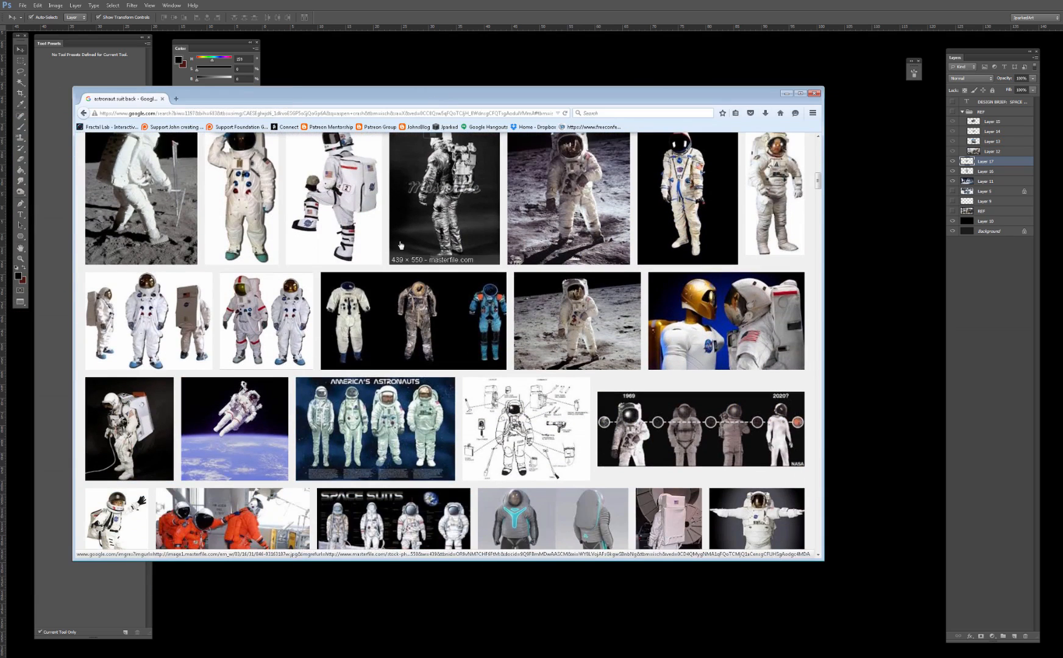
scroll(403, 237, "down", 3)
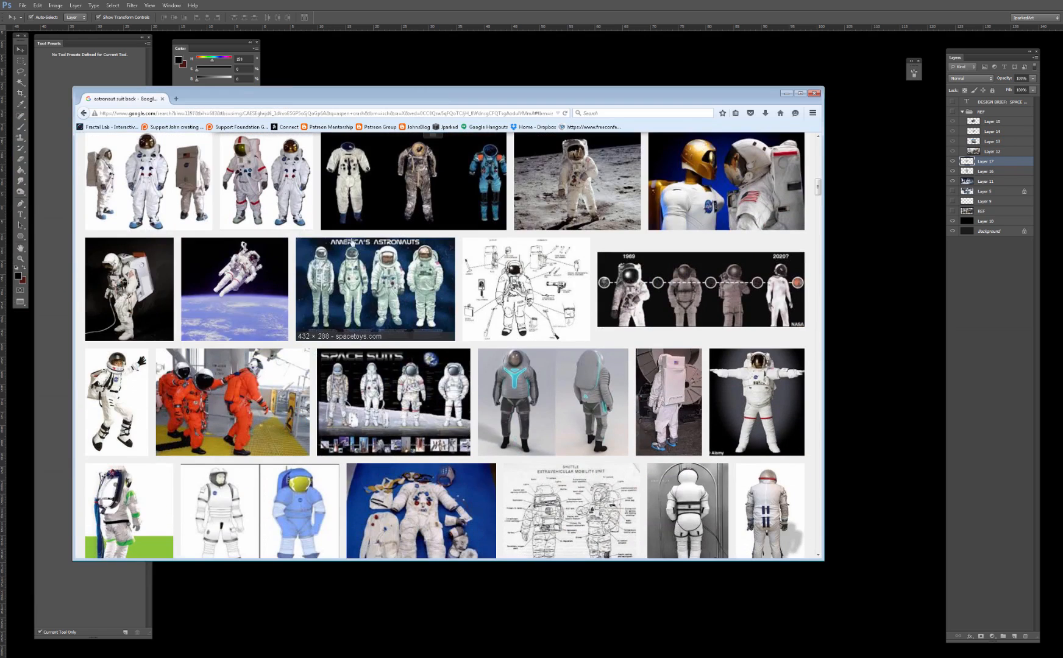
scroll(351, 247, "down", 5)
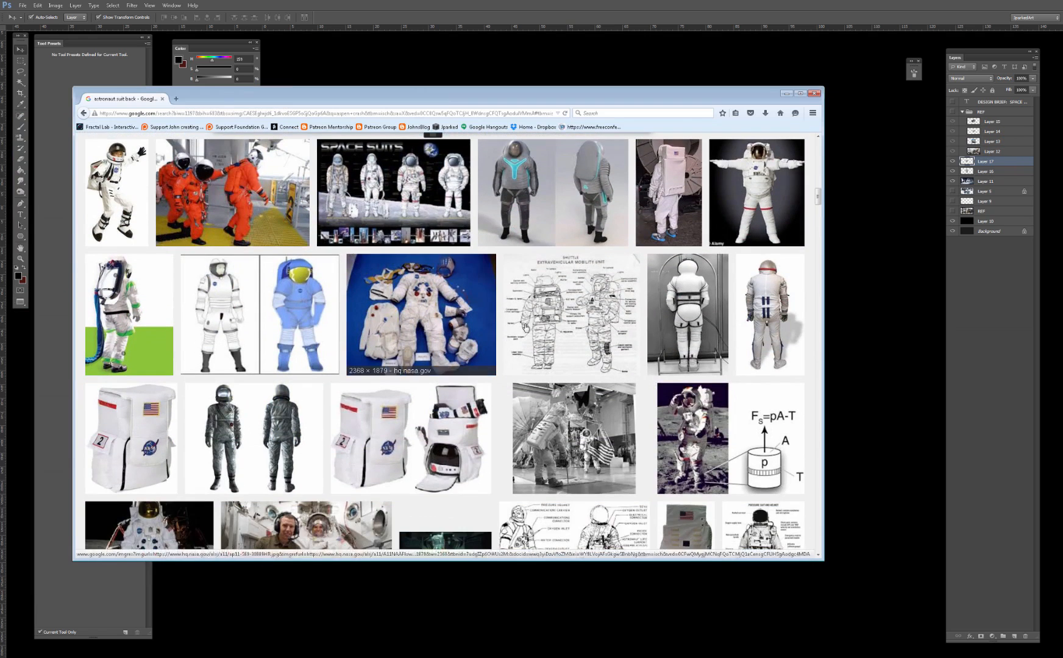
scroll(511, 321, "down", 4)
scroll(511, 322, "down", 3)
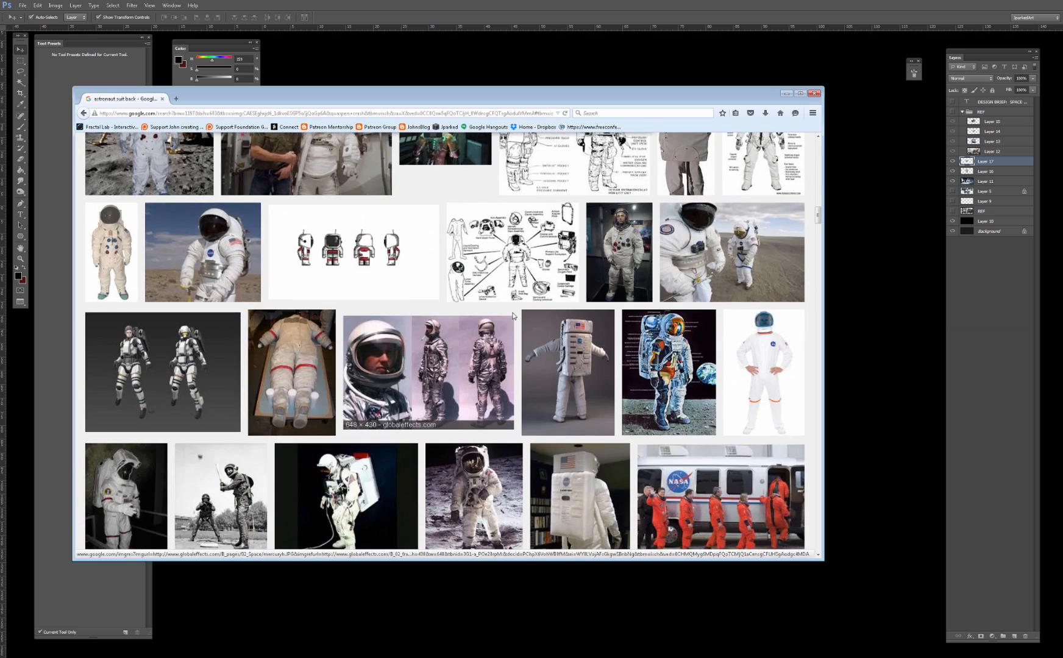
scroll(512, 315, "down", 2)
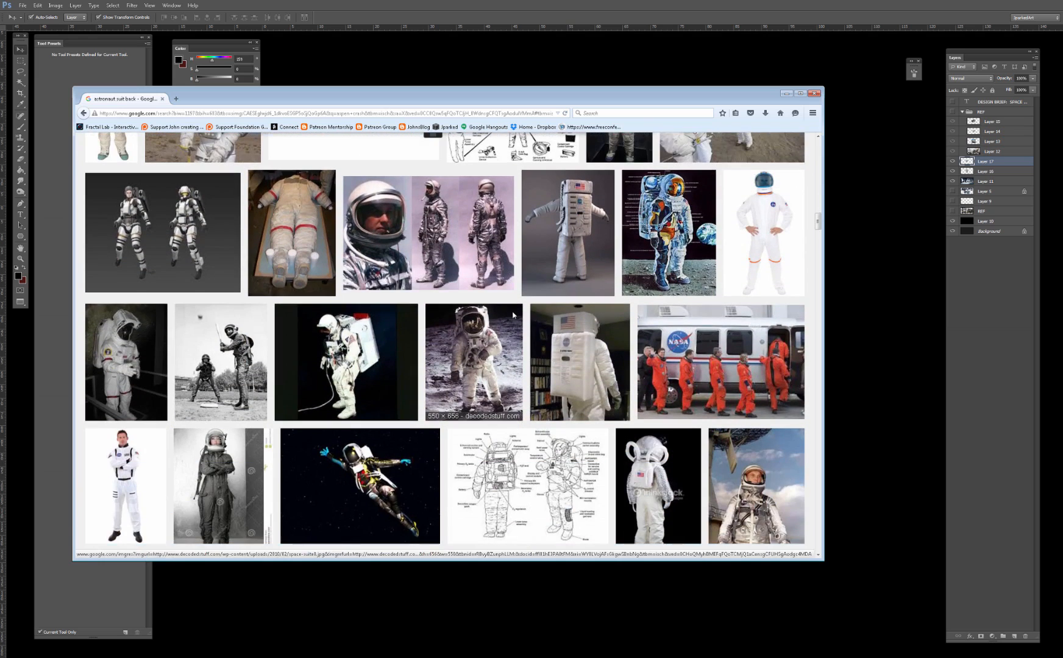
scroll(514, 315, "down", 3)
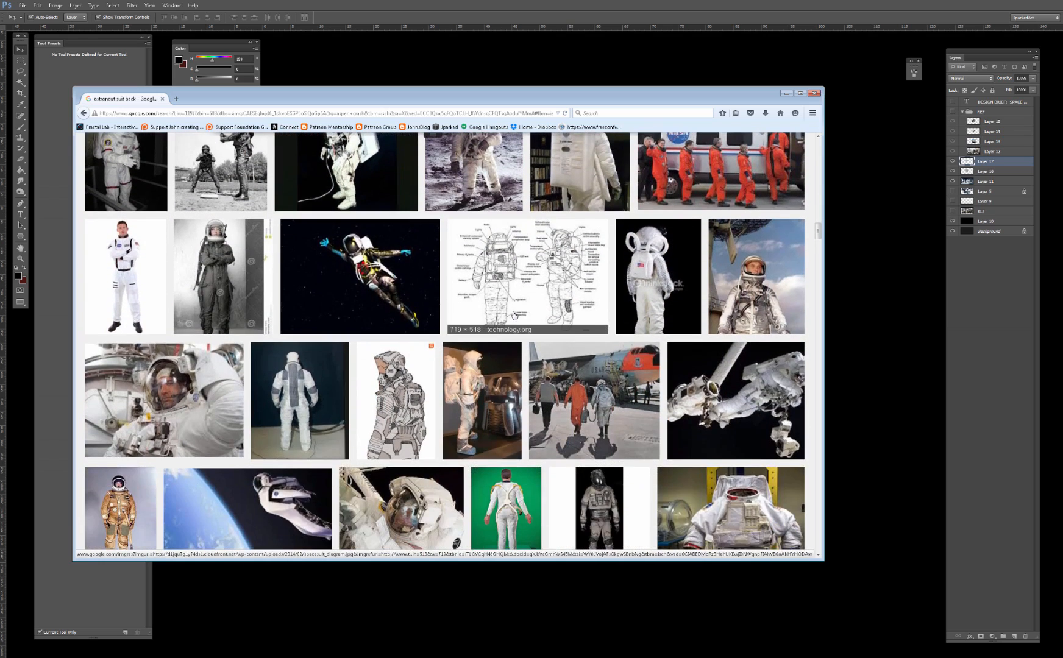
Step: Copy the 1962 Flickr photo of three men walking towards a U.S. Air Force plane and paste it into the Photoshop document
left_click(605, 392)
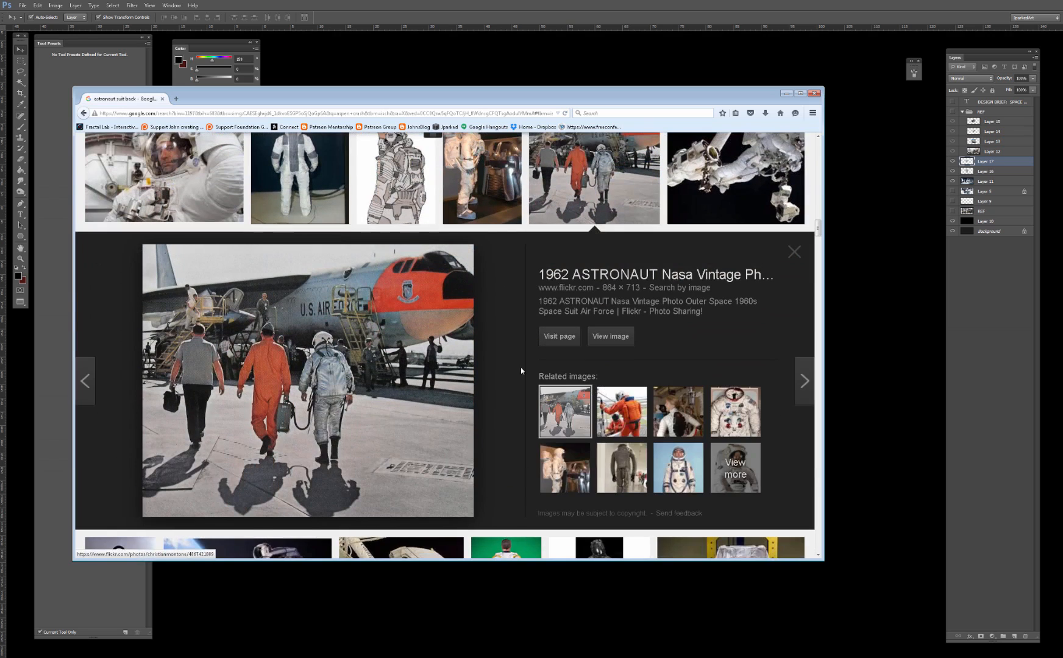
right_click(286, 345)
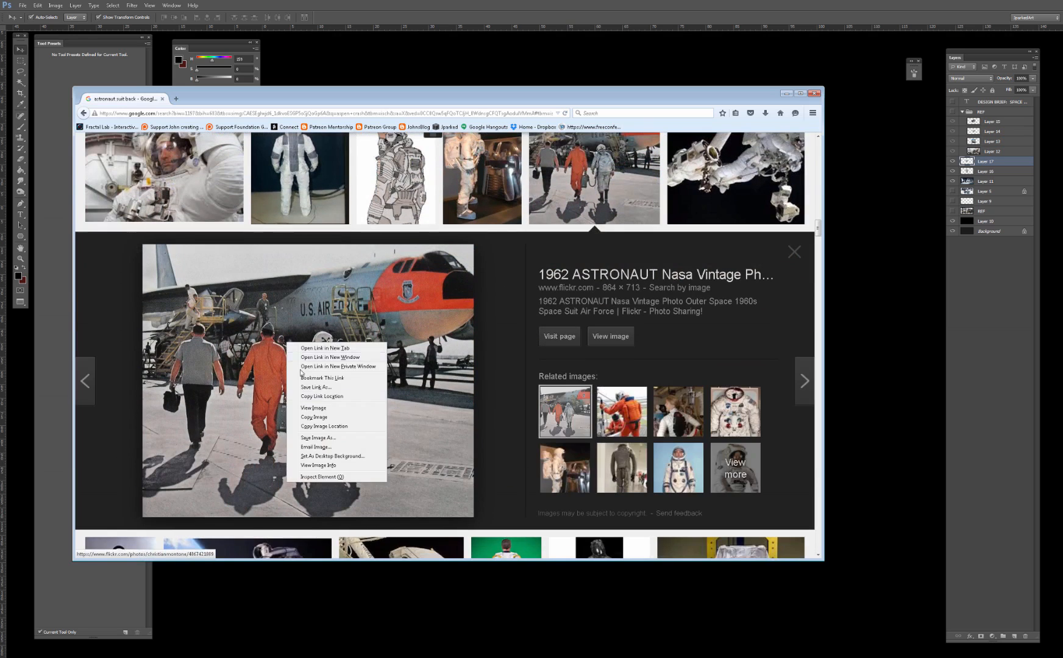
left_click(318, 420)
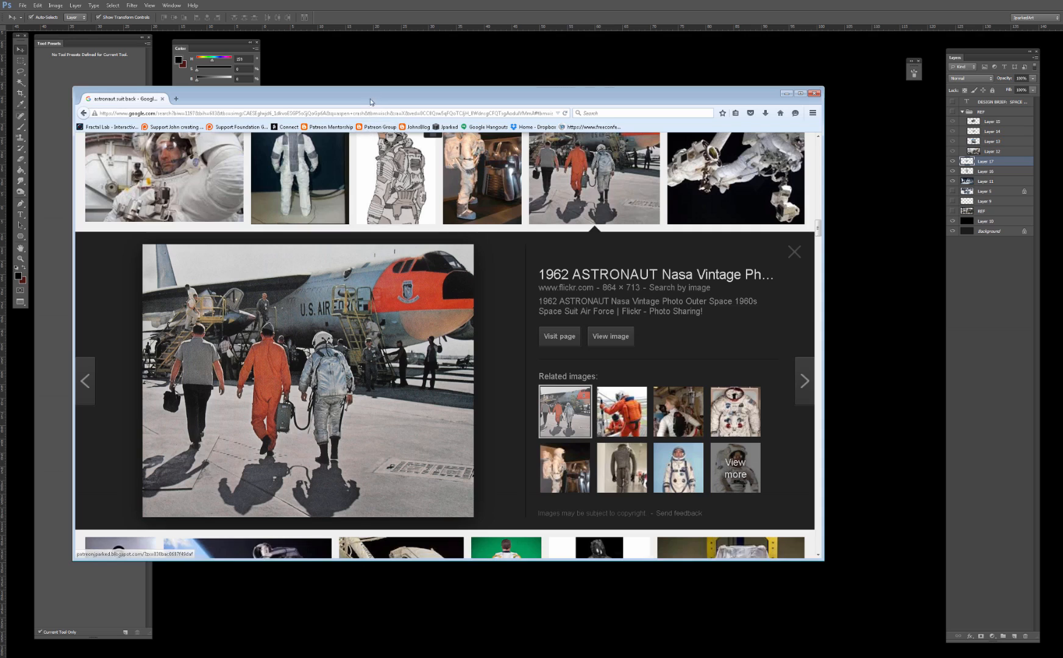
left_click_drag(370, 99, 271, 121)
left_click(375, 75)
key("ctrl+v")
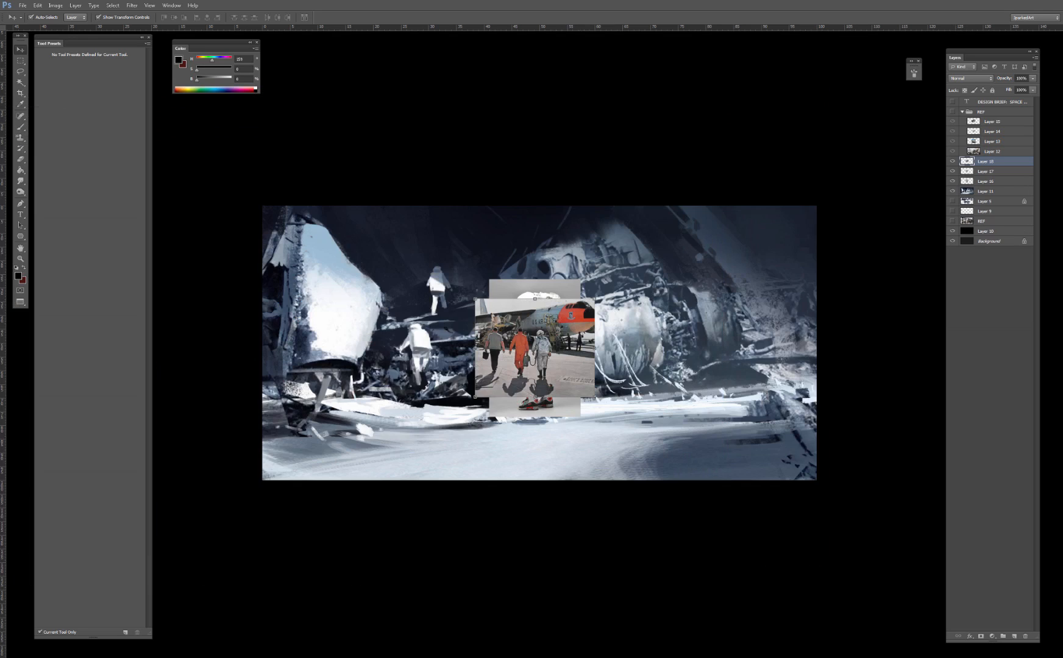
Step: Group the three pasted astronaut reference layers and name the group Character_REF
left_click(993, 182, "shift")
key("ctrl+g")
double_click(981, 161)
type("G")
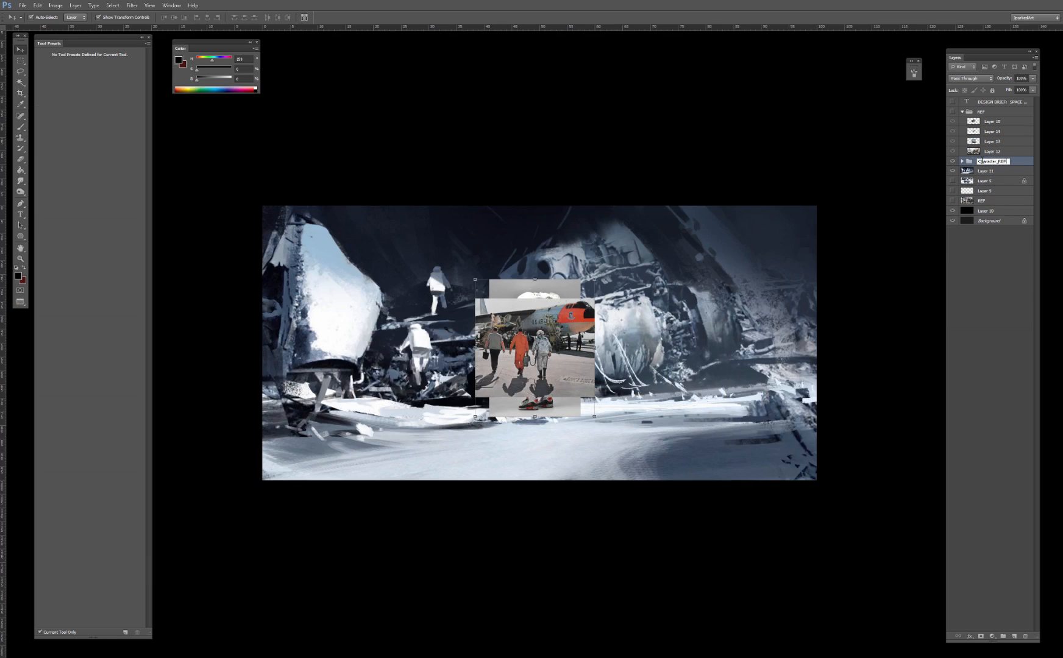
type("haracter_REF")
key("Return")
Step: Rename the older REF layer group as Debris_REF
left_click(980, 113)
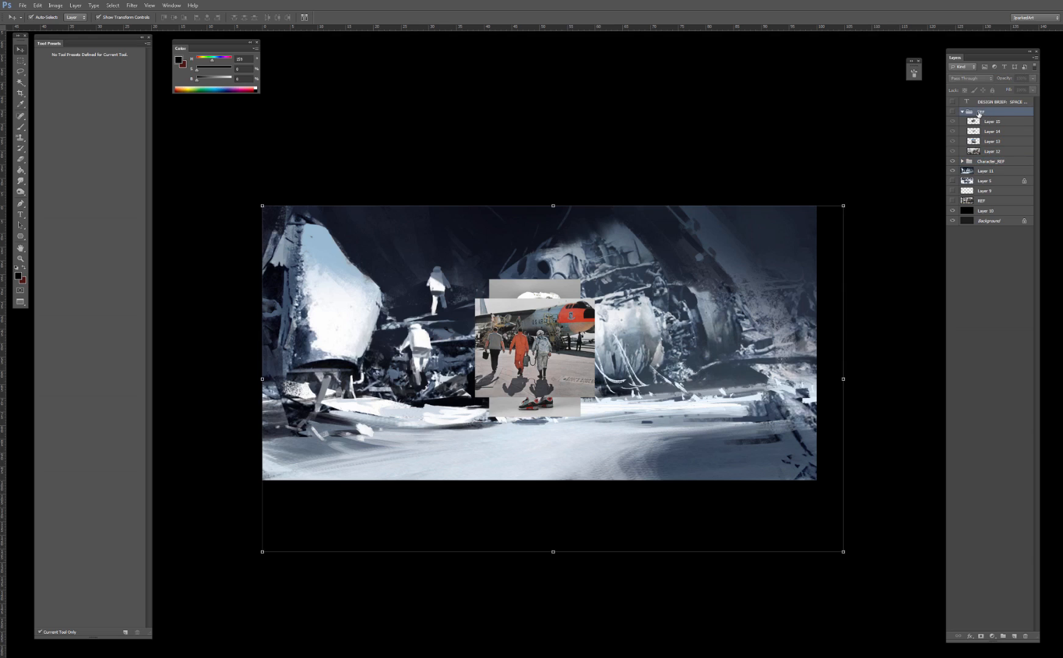
double_click(980, 114)
type("Debris_REF")
key("Return")
Step: Hide the Character_REF group and collapse the Debris_REF group
left_click(725, 112)
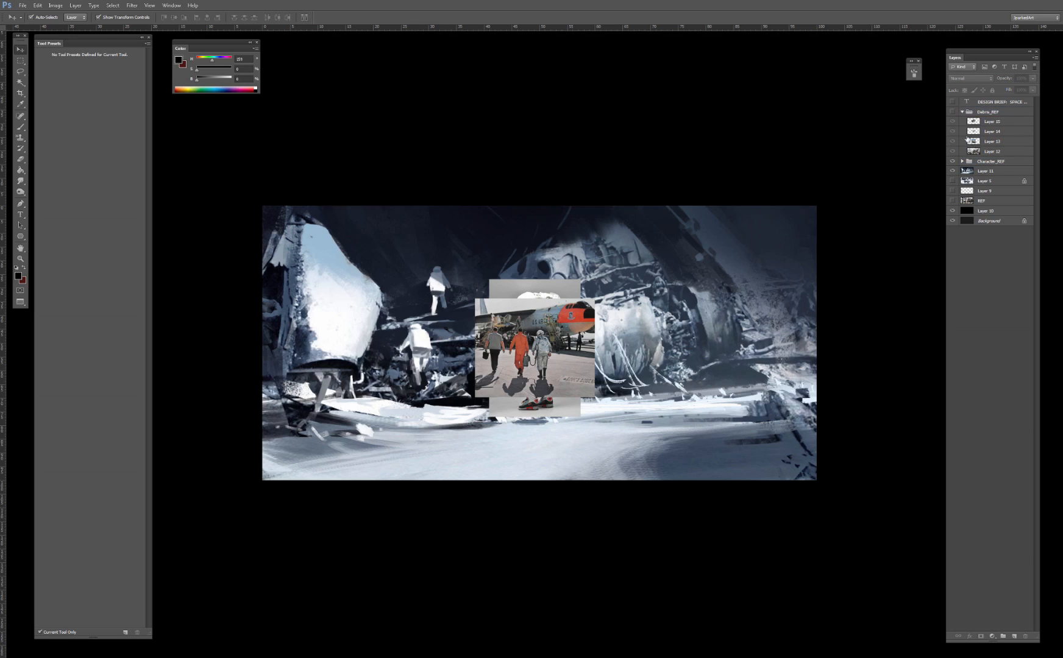
left_click(953, 161)
left_click(962, 112)
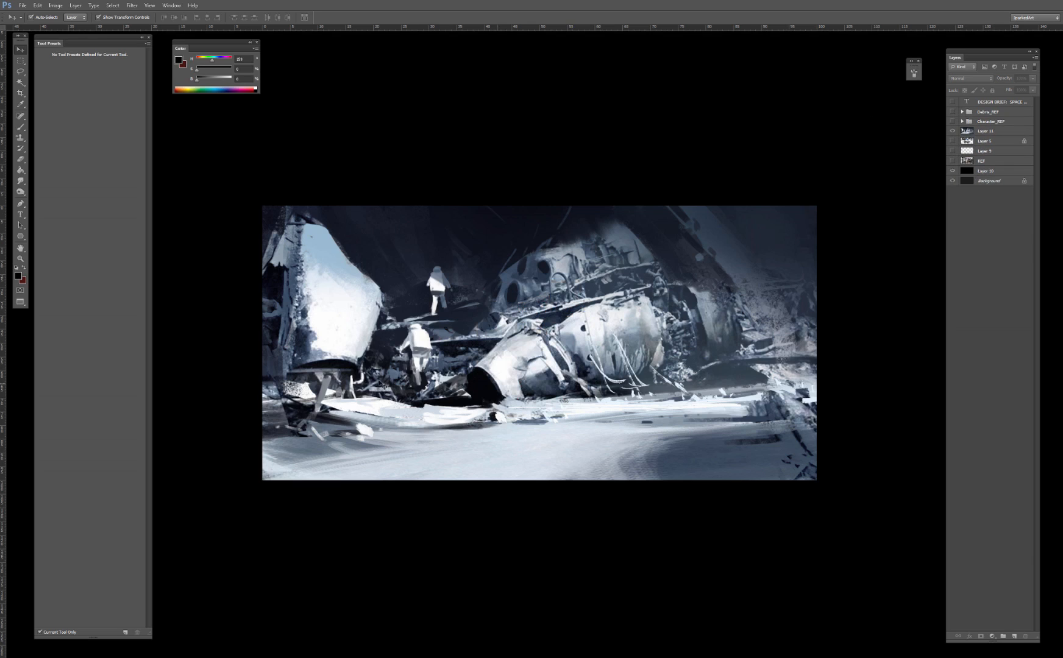
Step: Switch to the browser, search Google Images for Moon and narrow the results to the Surface category
key("alt+Tab")
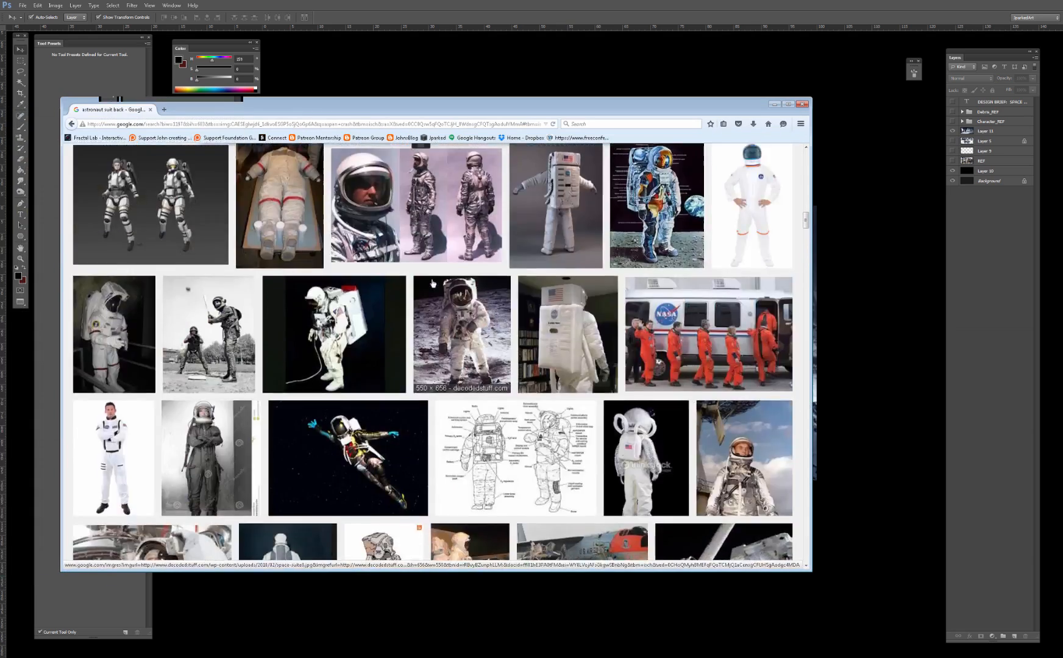
scroll(432, 282, "up", 15)
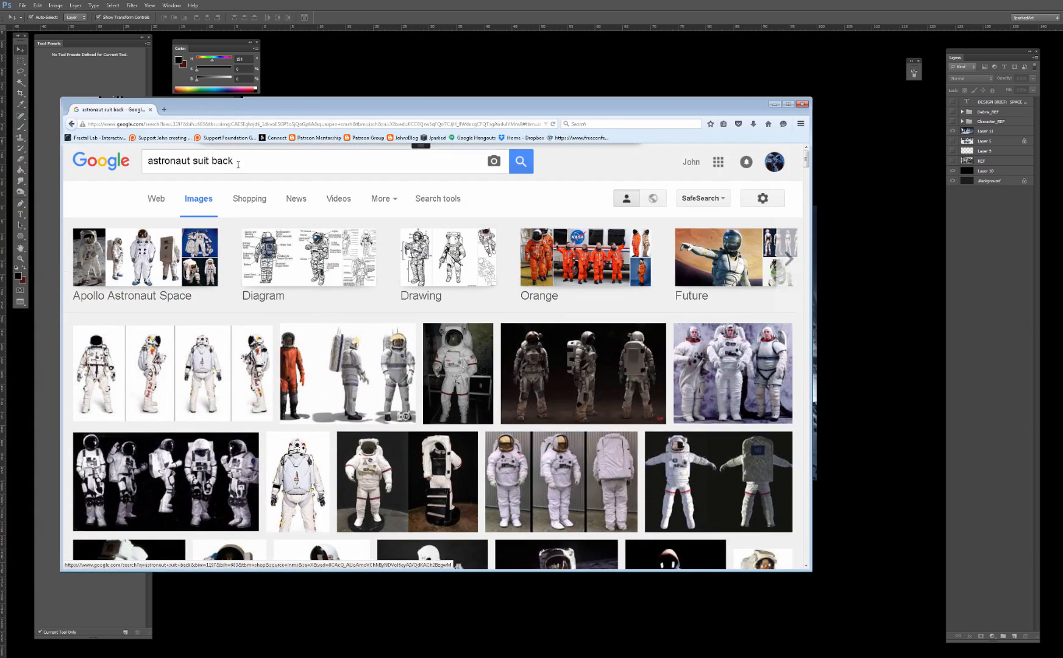
triple_click(237, 165)
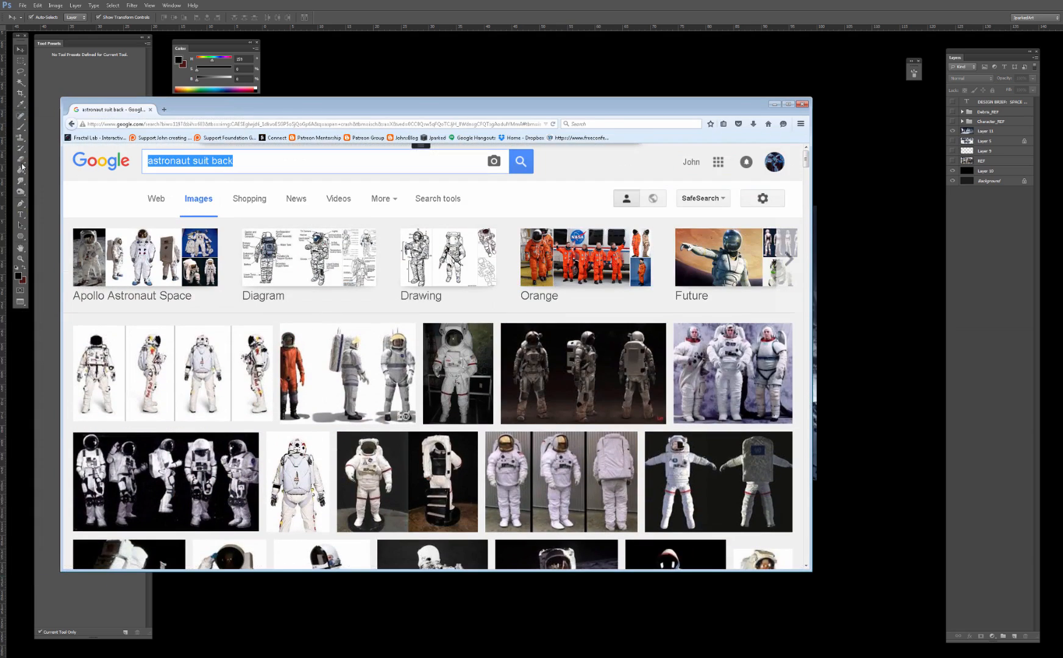
type("oo")
key("BackSpace")
key("BackSpace")
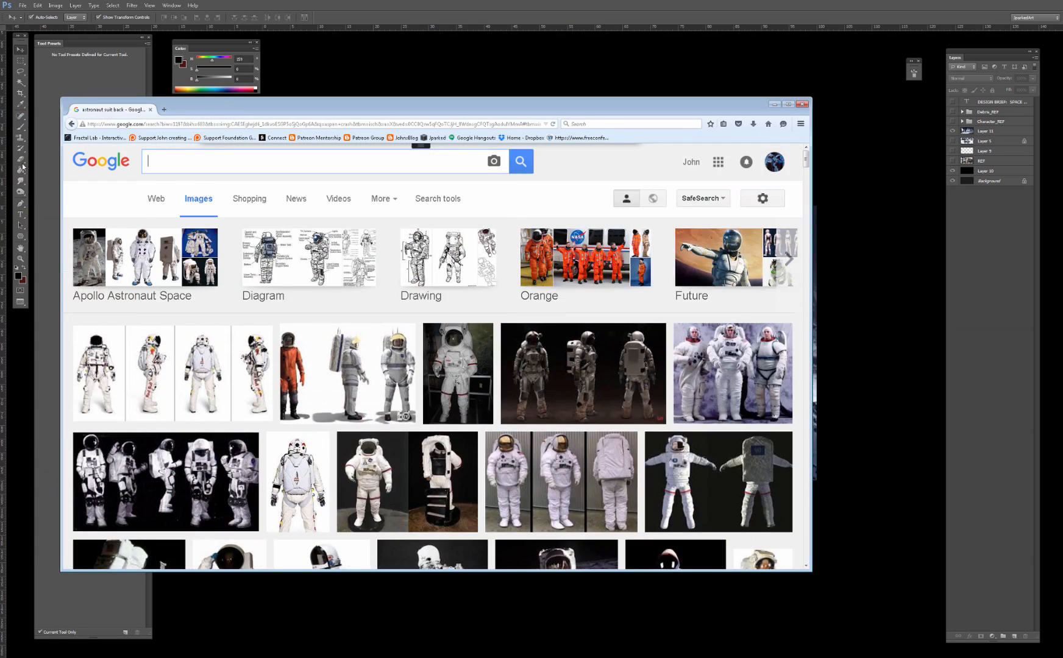
type("Moon")
key("Return")
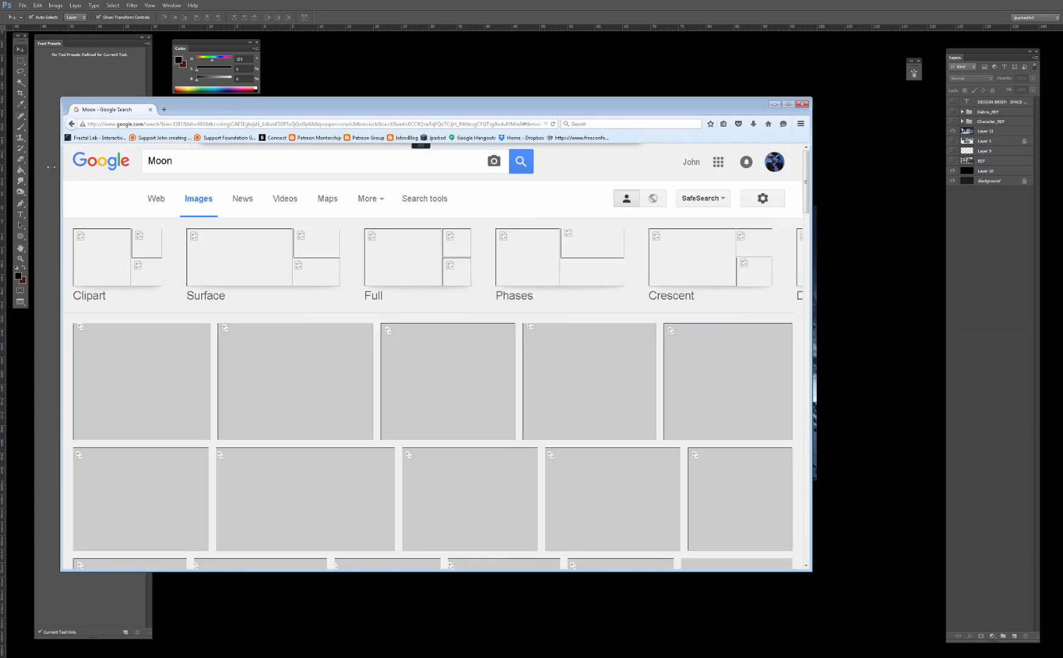
left_click(261, 267)
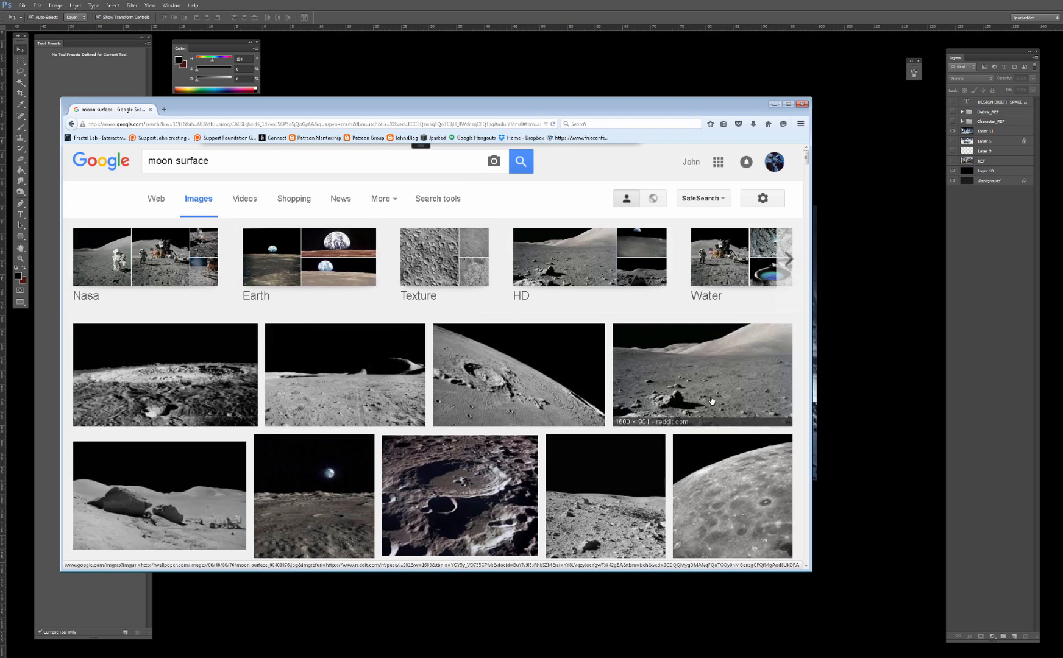
Step: Preview the FunMozar moon surface image with two large boulders and look through further moon surface results
scroll(426, 421, "down", 1)
left_click(190, 427)
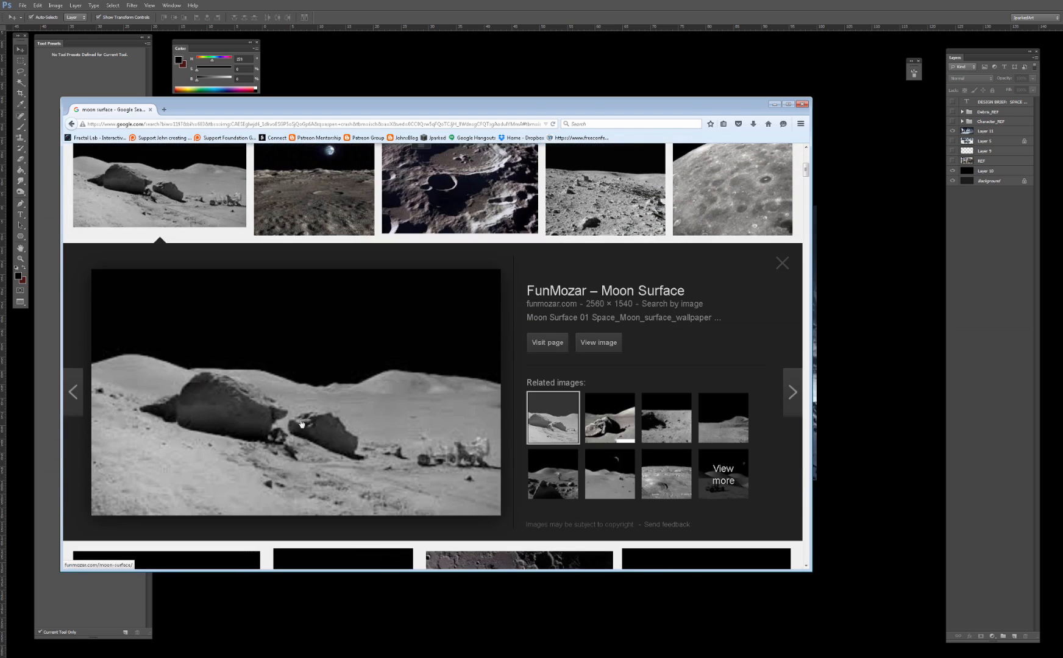
scroll(301, 423, "down", 5)
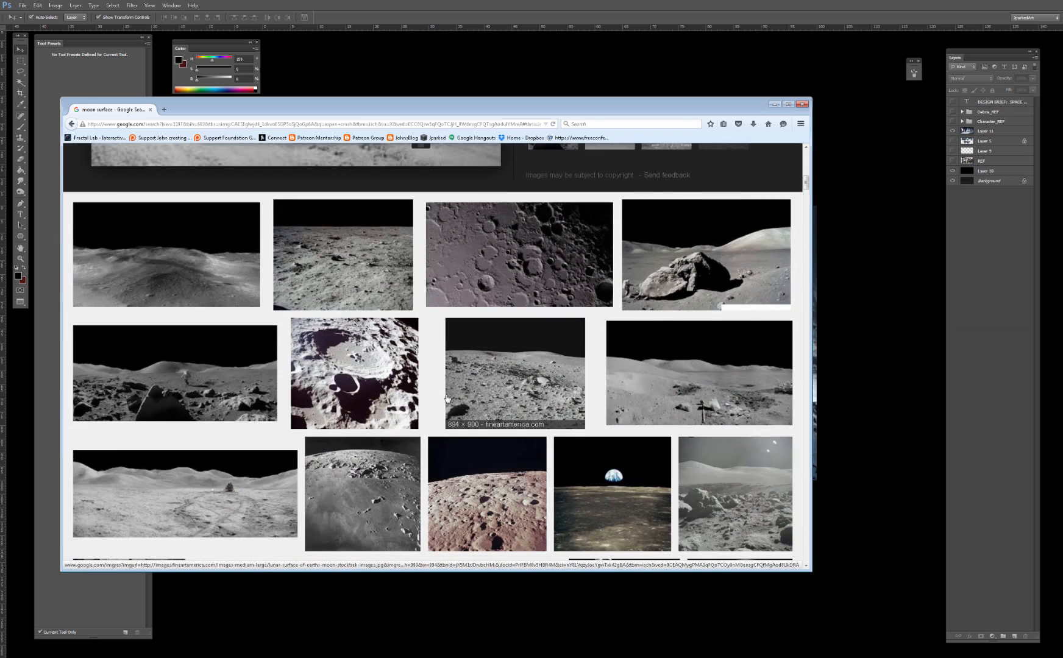
scroll(436, 385, "down", 4)
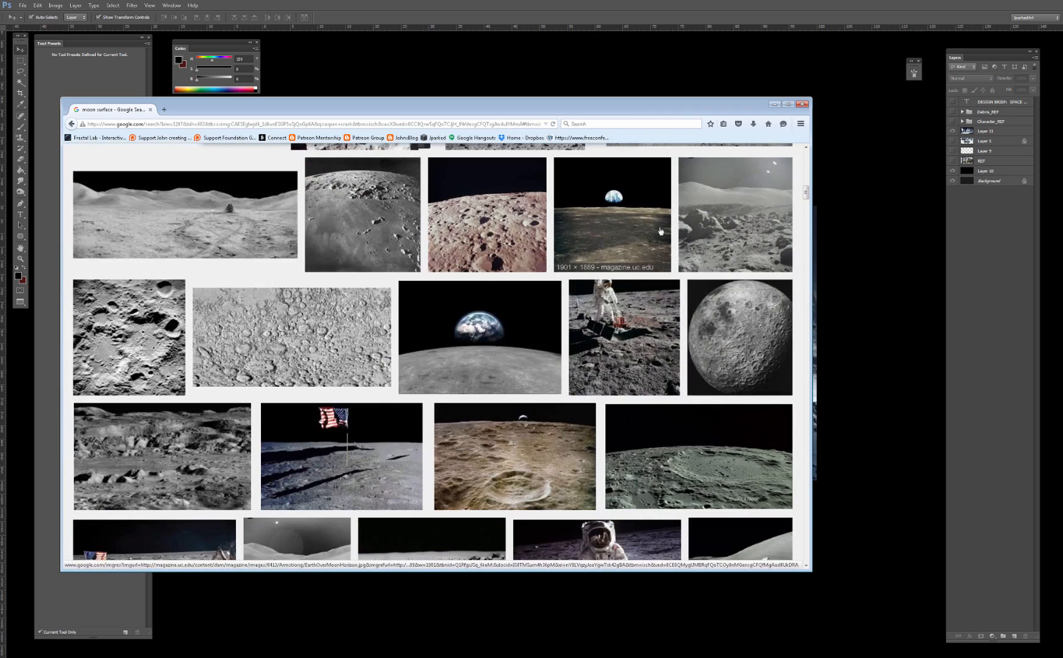
Step: Copy the pics-about.space photo of the rocky moon surface and open its full-size image in a new tab
left_click(725, 231)
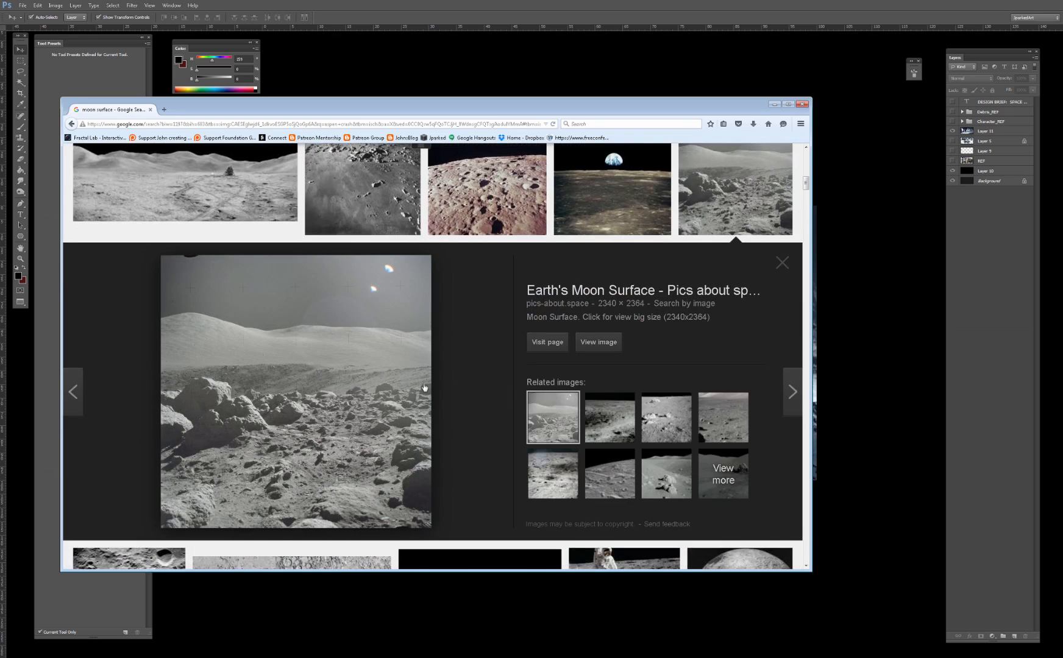
right_click(365, 366)
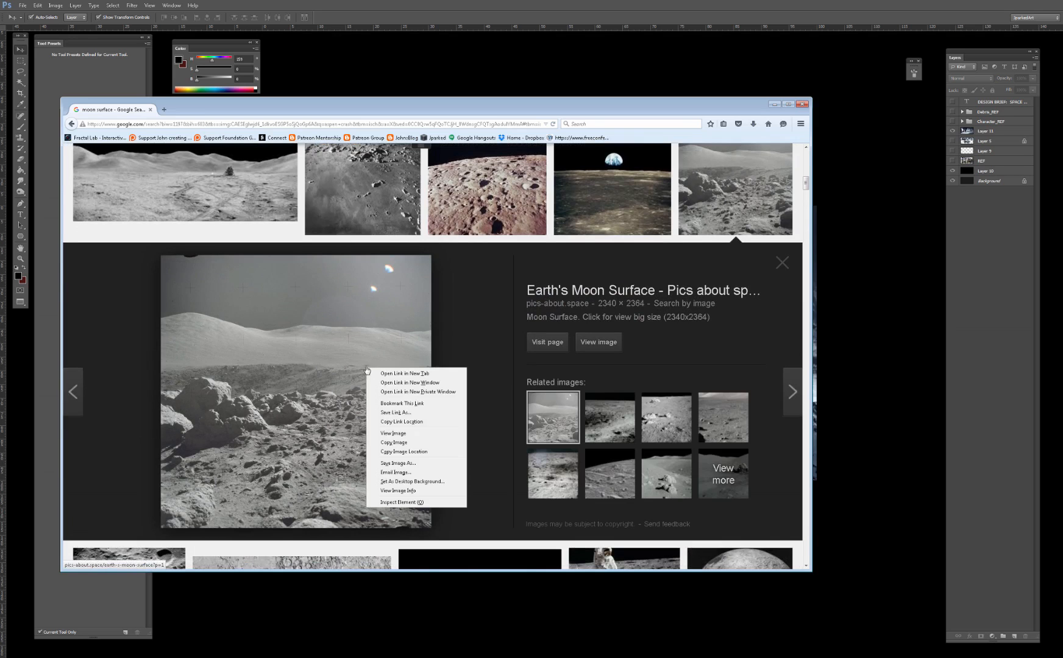
left_click(409, 445)
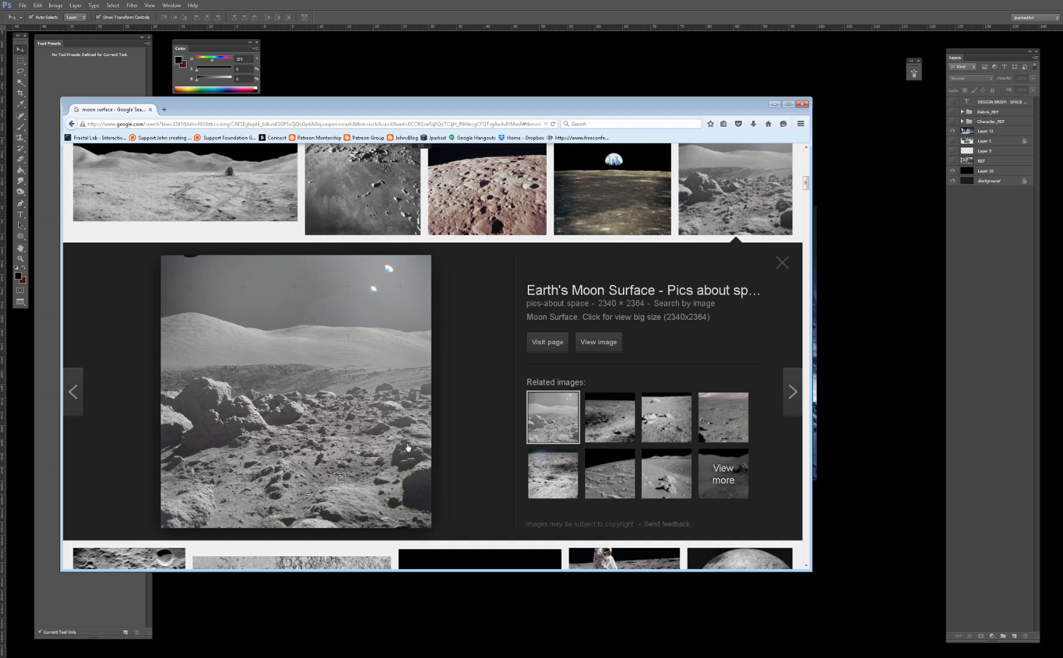
left_click(599, 342)
Step: Preview the related lunar surface photos, including the pinterest.com, fineartamerica.com and forum.nsu.ru images
left_click(609, 418)
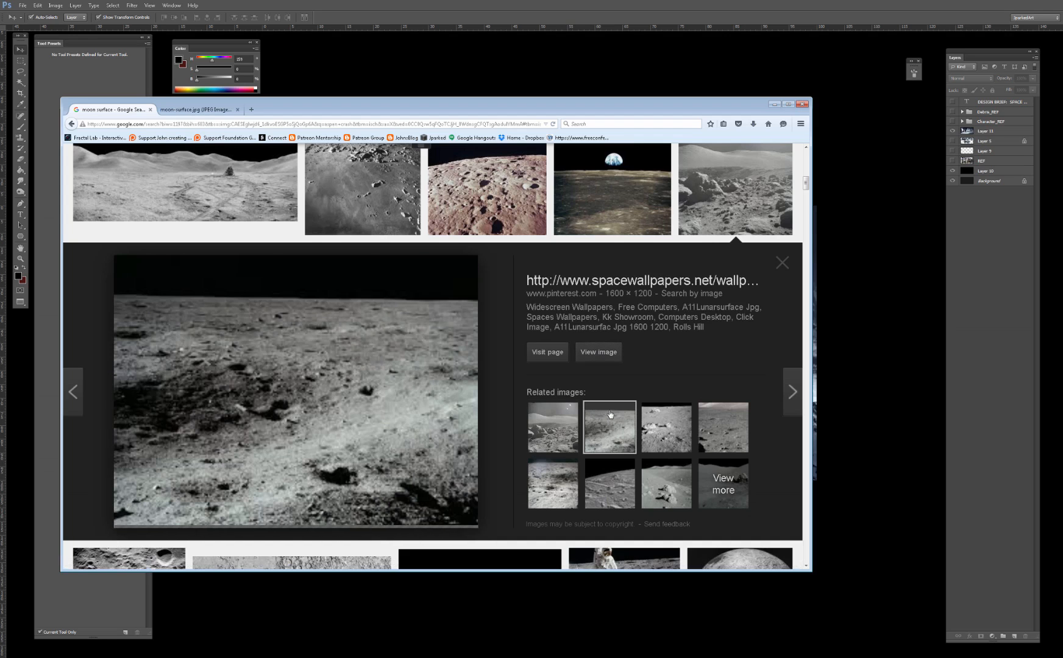
left_click(713, 419)
left_click(668, 425)
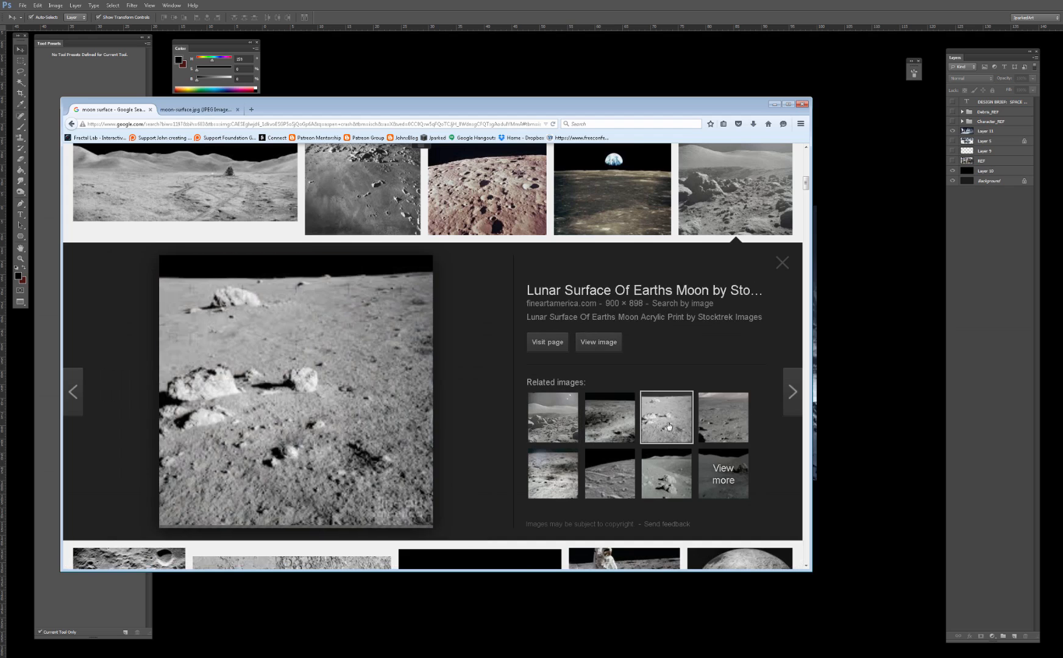
left_click(724, 418)
left_click(666, 473)
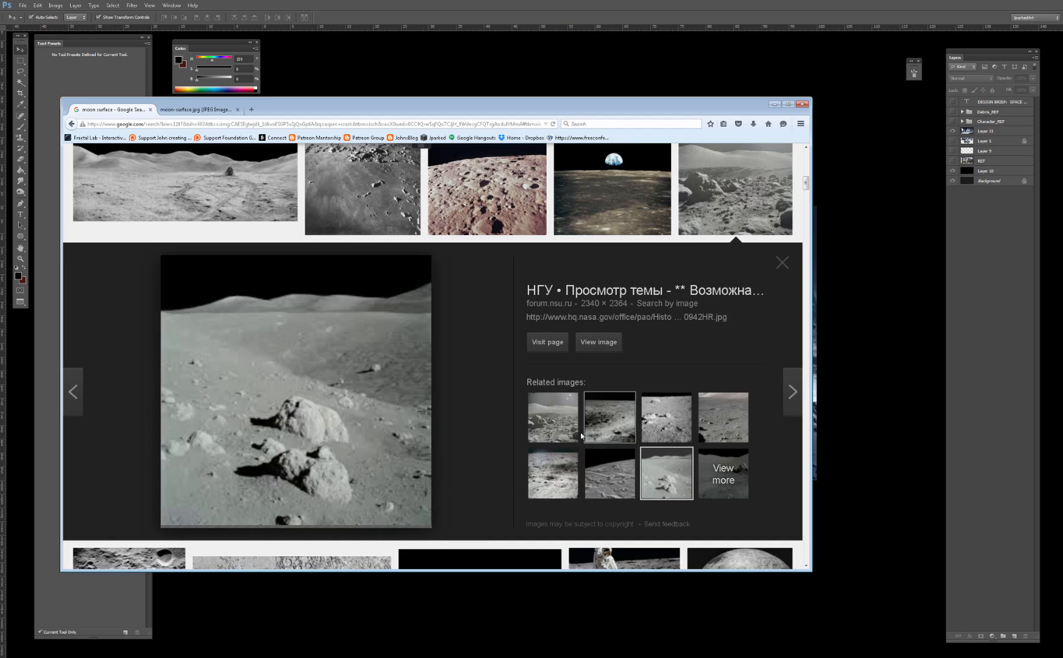
Step: Preview the Wikipedia Apollo 15 Lunar Module photo and open the related lpi.usra.edu Apollo surface panorama at full size
scroll(466, 416, "down", 7)
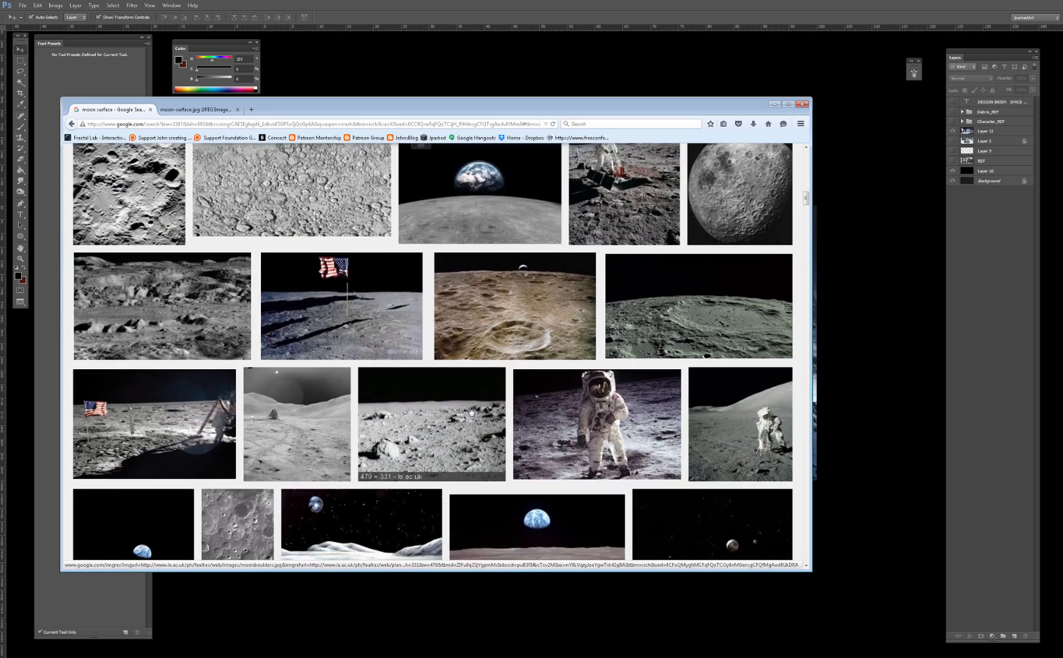
left_click(321, 407)
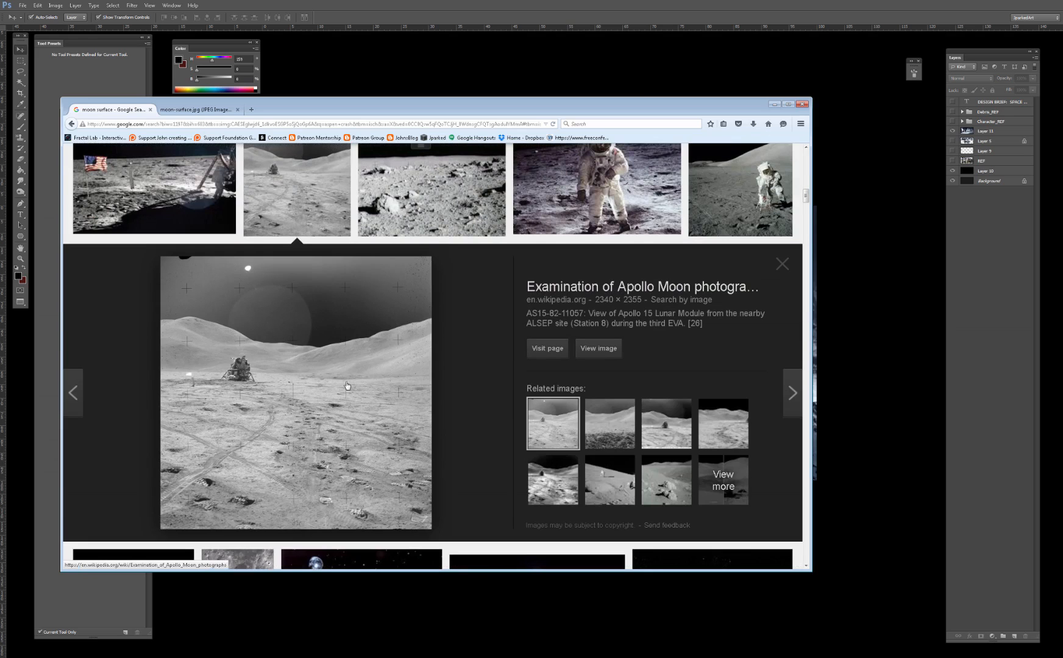
left_click(731, 427)
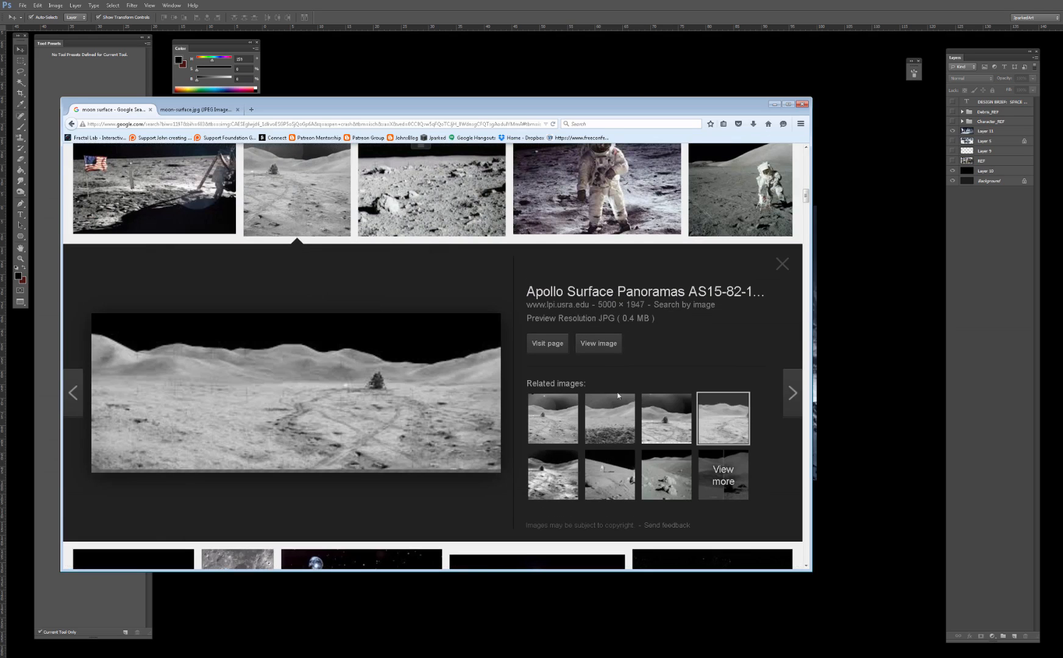
left_click(608, 345)
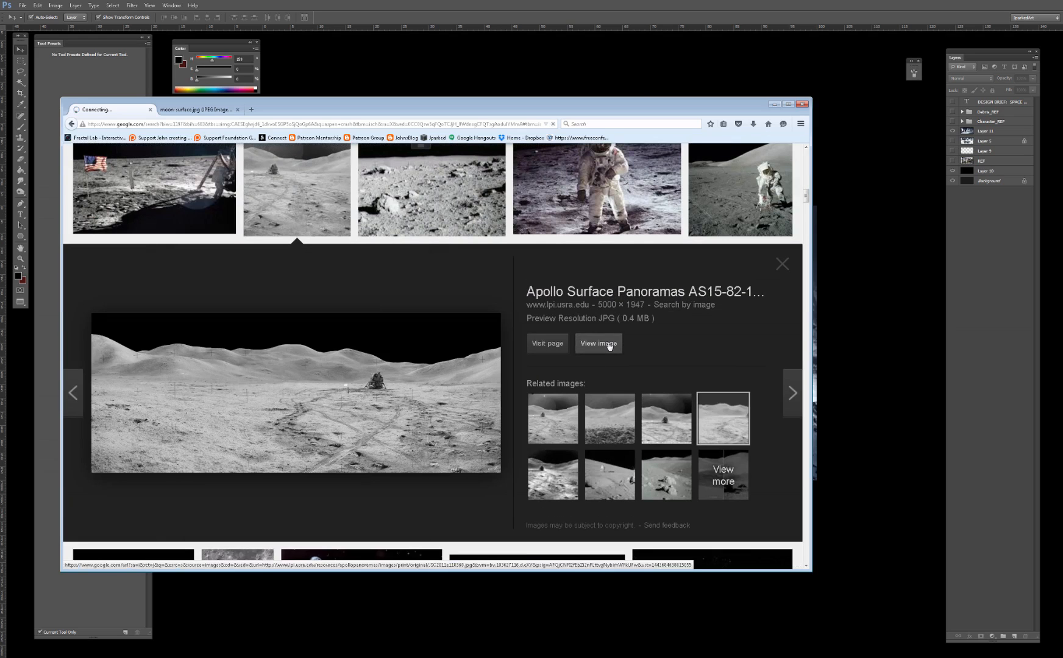
Step: Inspect the full-size Apollo surface panorama, copy it and paste it into the Photoshop document
left_click(422, 383)
scroll(431, 377, "right", 10)
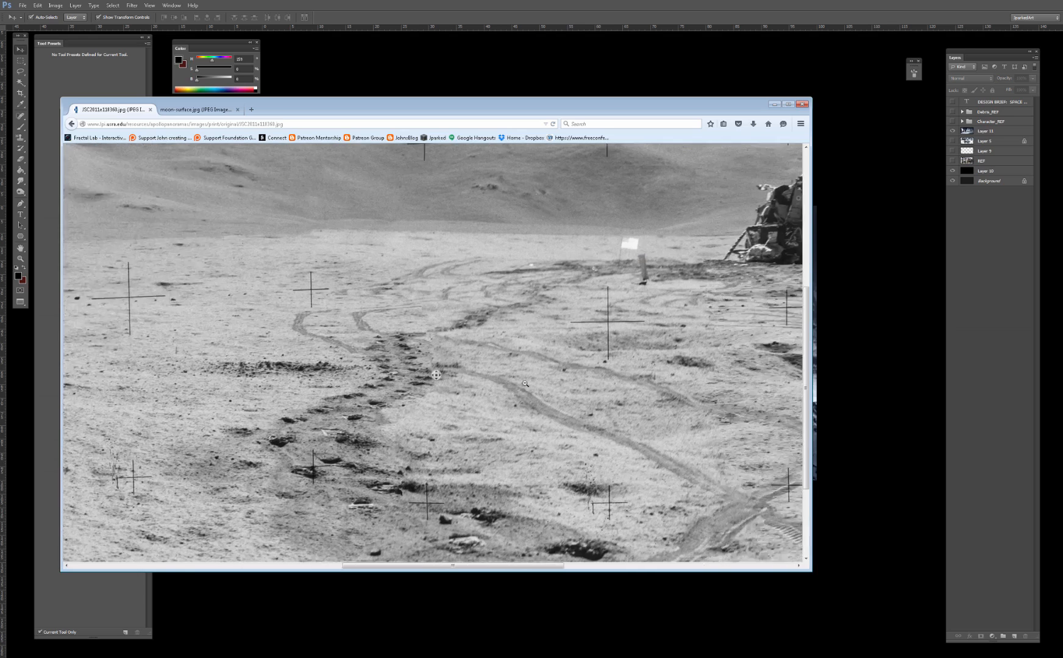
scroll(512, 383, "left", 10)
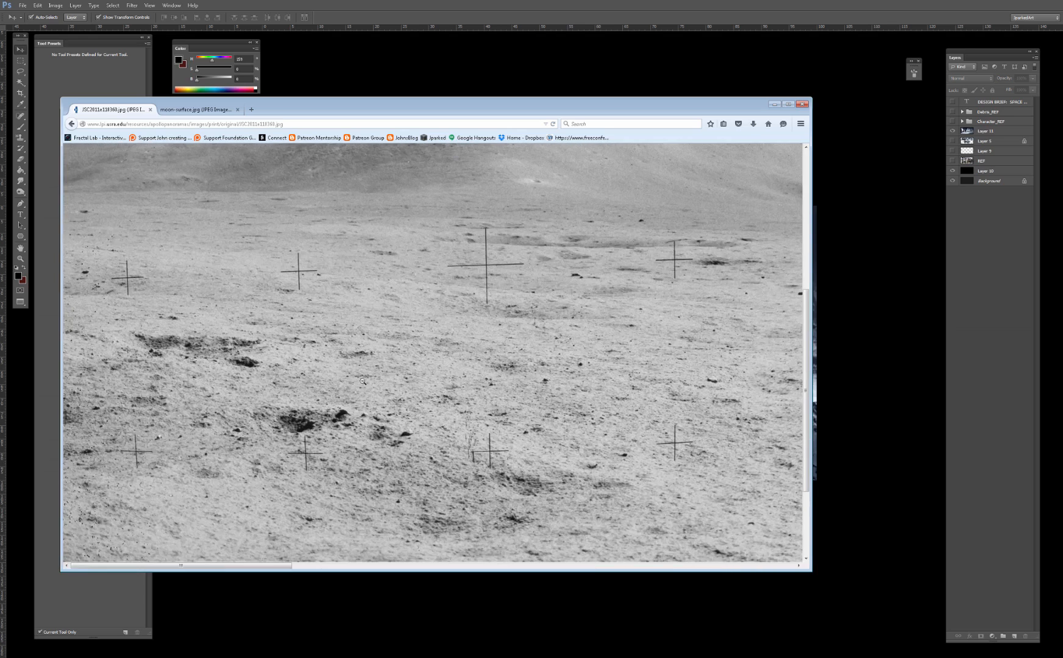
scroll(364, 378, "right", 3)
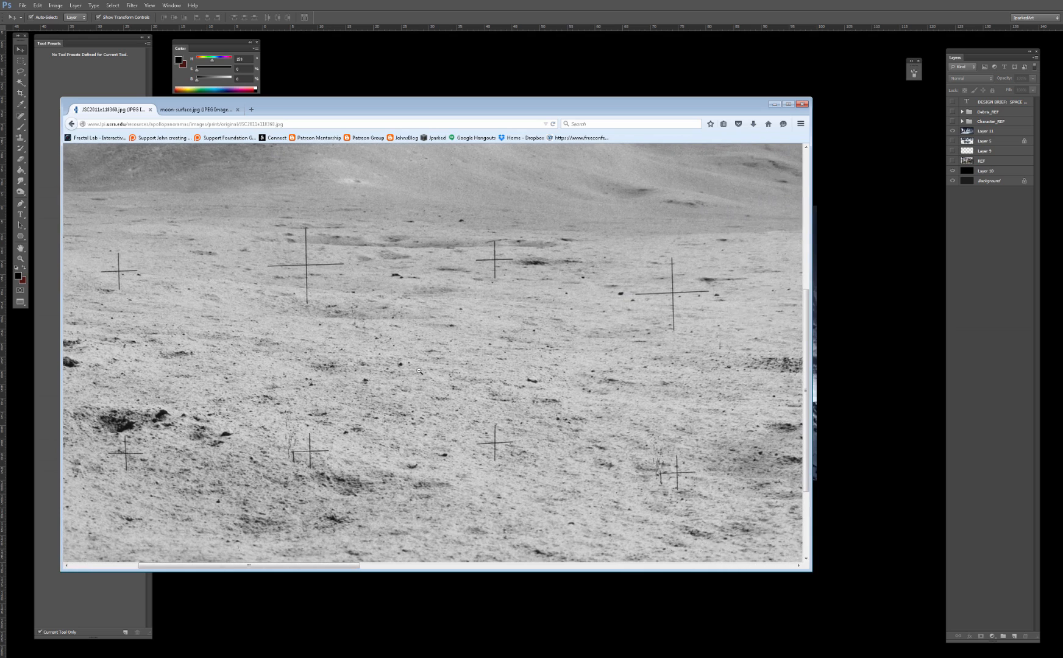
right_click(422, 360)
left_click(457, 366)
key("alt+Tab")
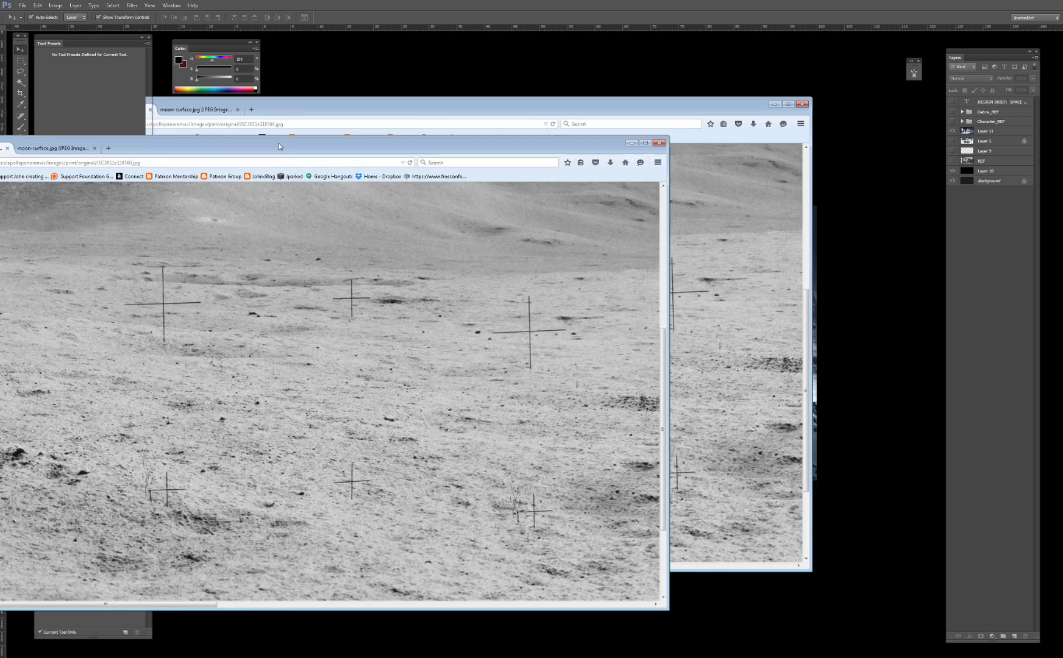
key("ctrl+v")
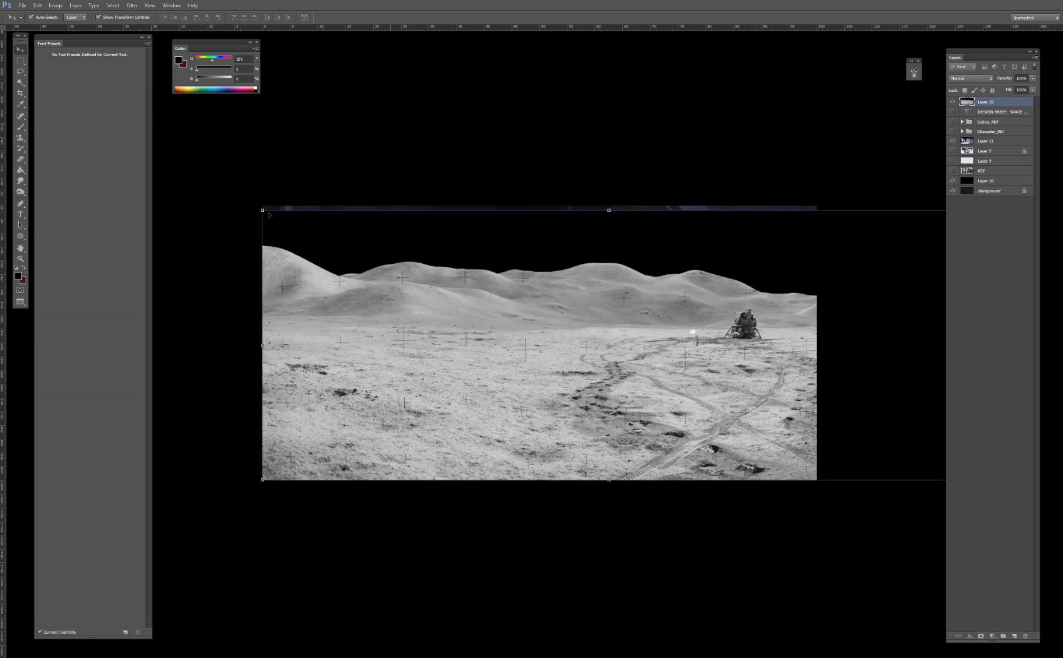
Step: Put the pasted panorama in a new group named Ground_REF below Character_REF and hide the panorama layer
left_click_drag(983, 102, 983, 133)
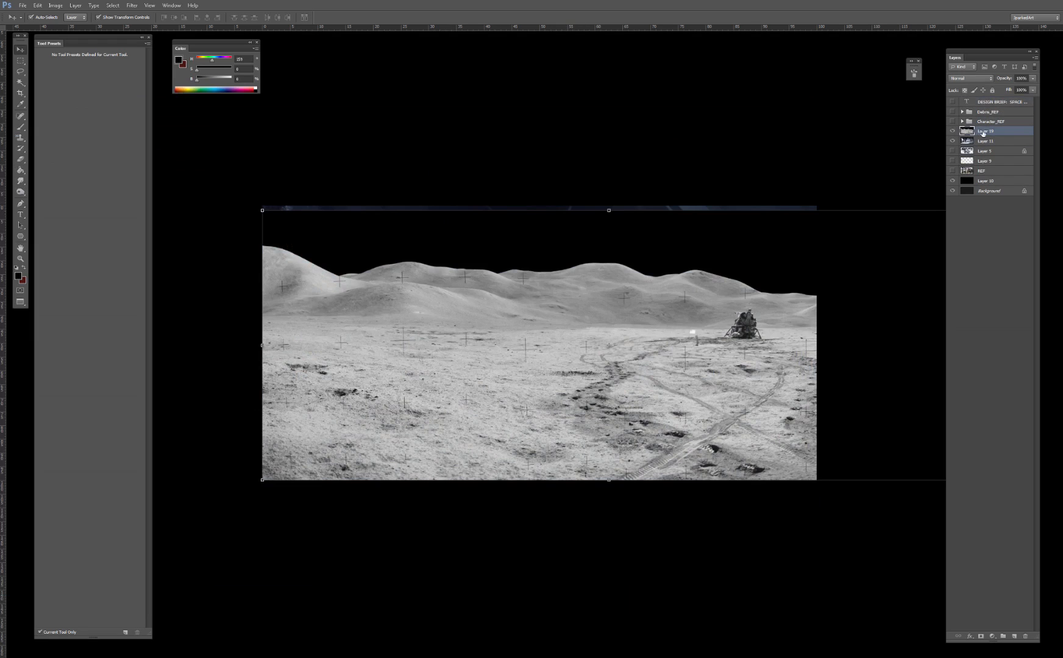
key("ctrl+g")
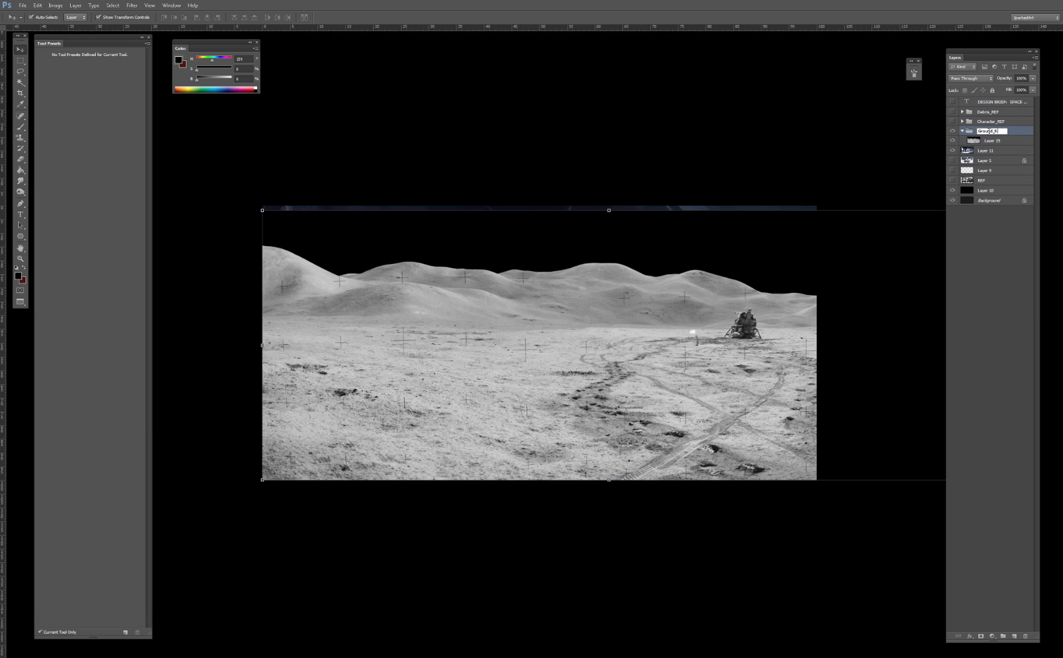
left_click(953, 131)
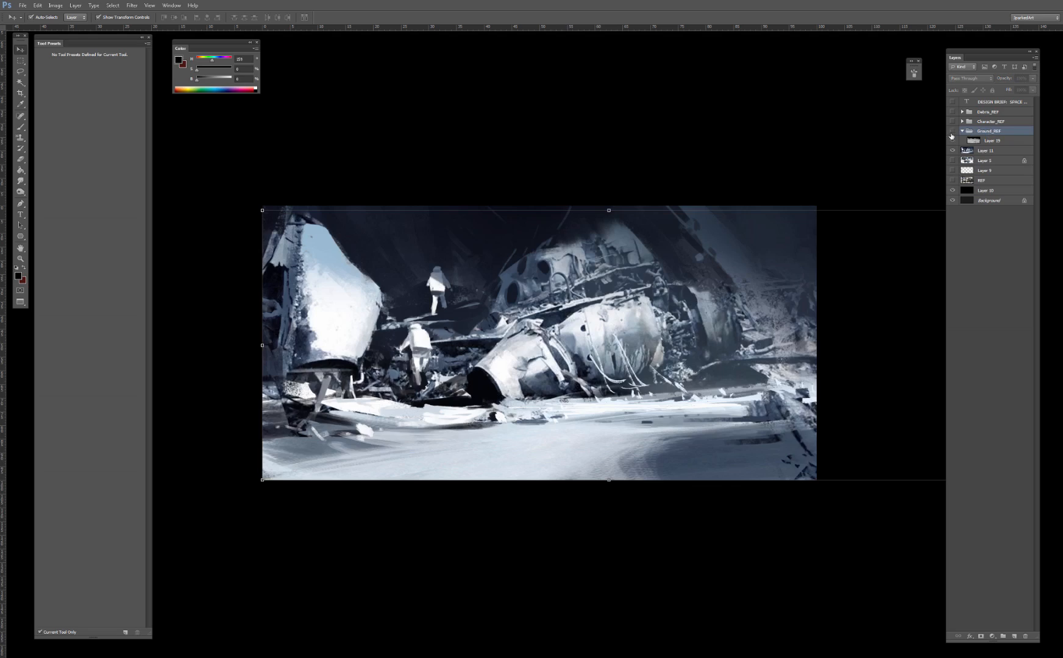
left_click(953, 131)
left_click(952, 141)
left_click(995, 141)
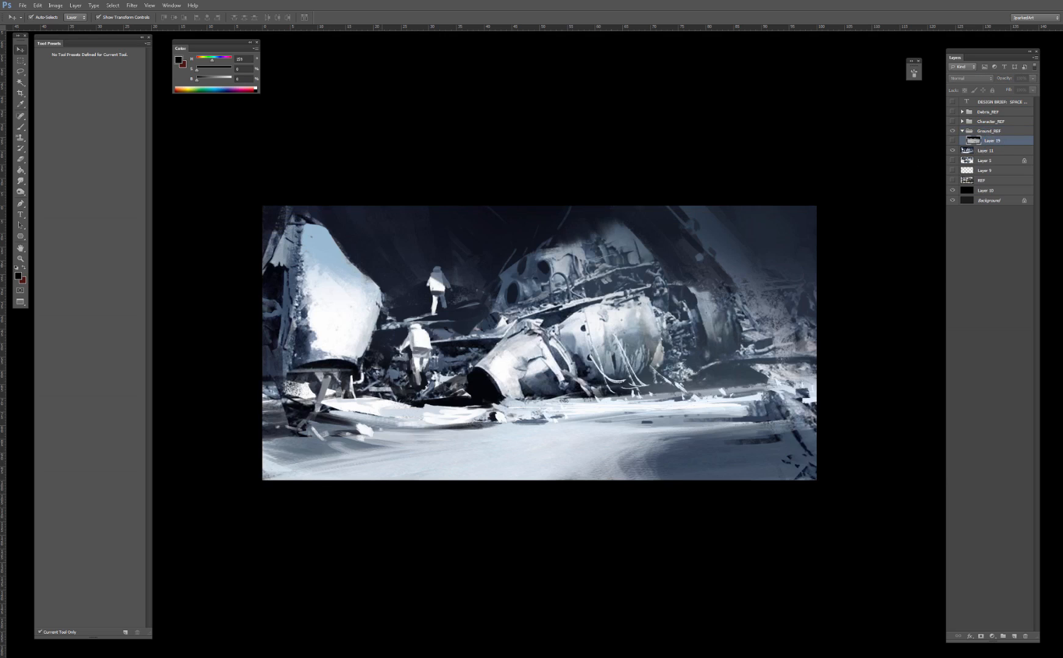
Step: Copy the moon-surface.jpg photo from its browser tab and paste it into the Ground_REF group in Photoshop
key("alt+Tab")
left_click_drag(266, 144, 418, 135)
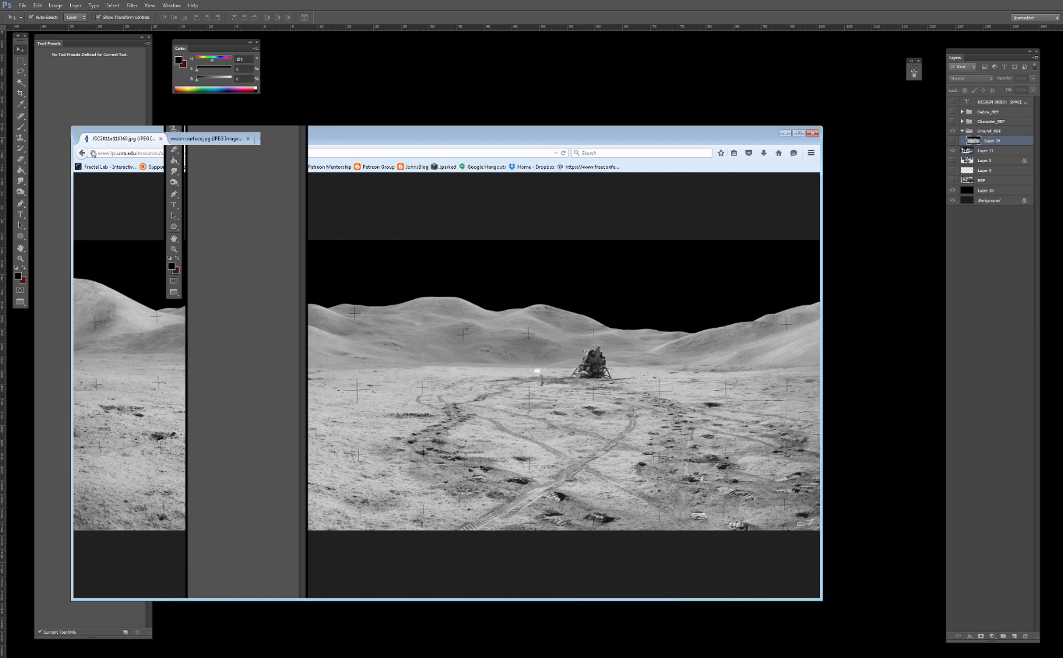
left_click(82, 153)
left_click(209, 140)
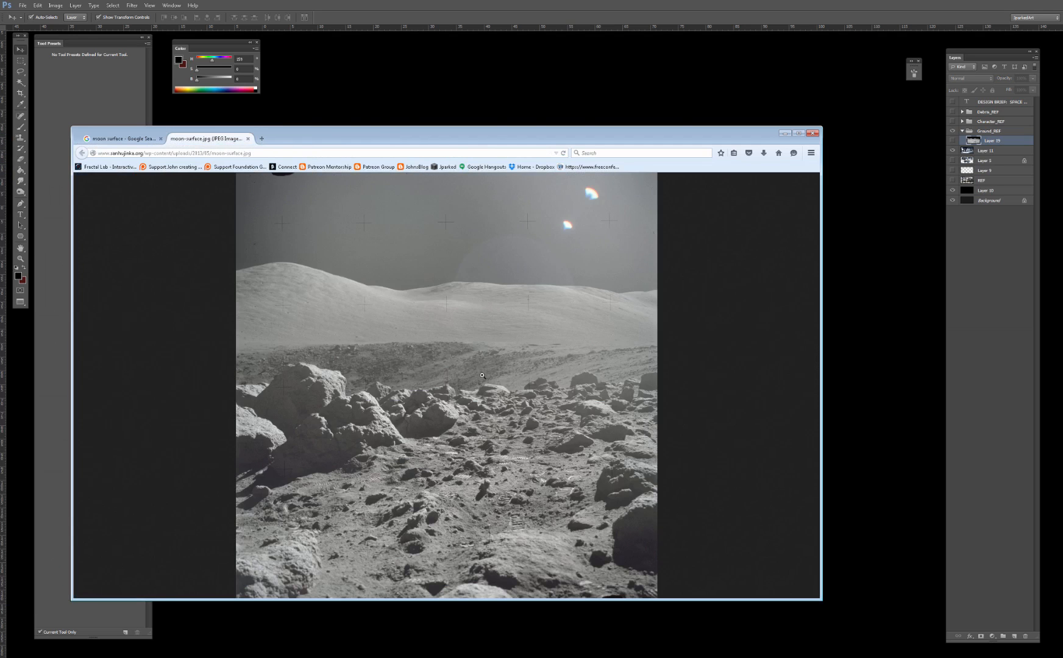
right_click(475, 371)
left_click(521, 381)
left_click_drag(467, 133, 288, 157)
left_click(440, 109)
key("ctrl+v")
Step: Close the moon-surface.jpg browser tab and refine the moon surface image search to HD
key("alt+Tab")
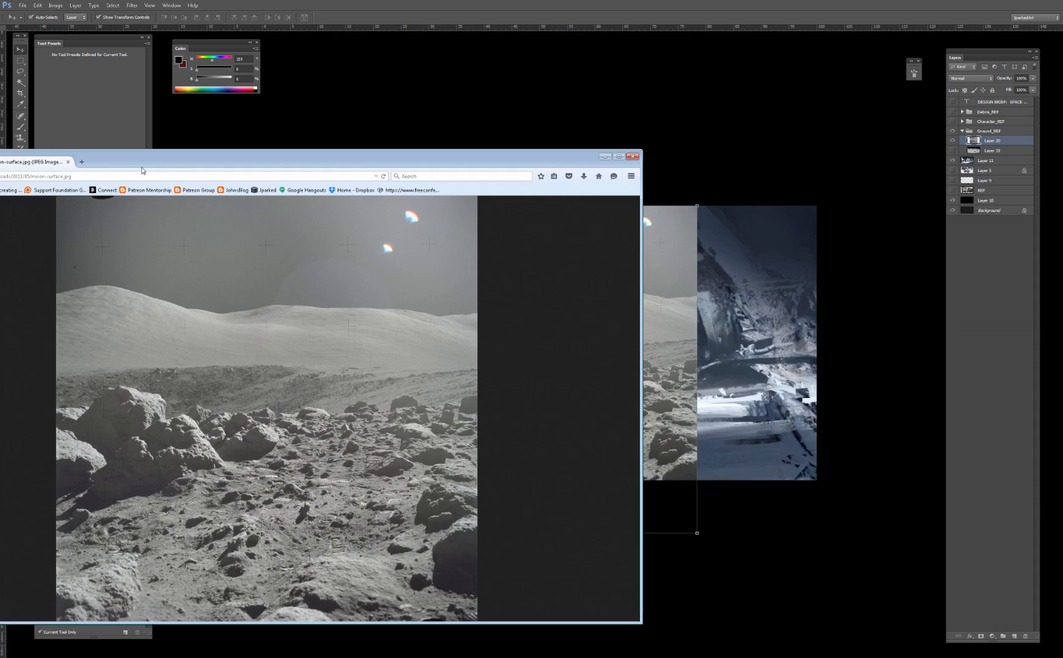
left_click(69, 162)
left_click_drag(147, 159, 319, 153)
scroll(328, 309, "up", 15)
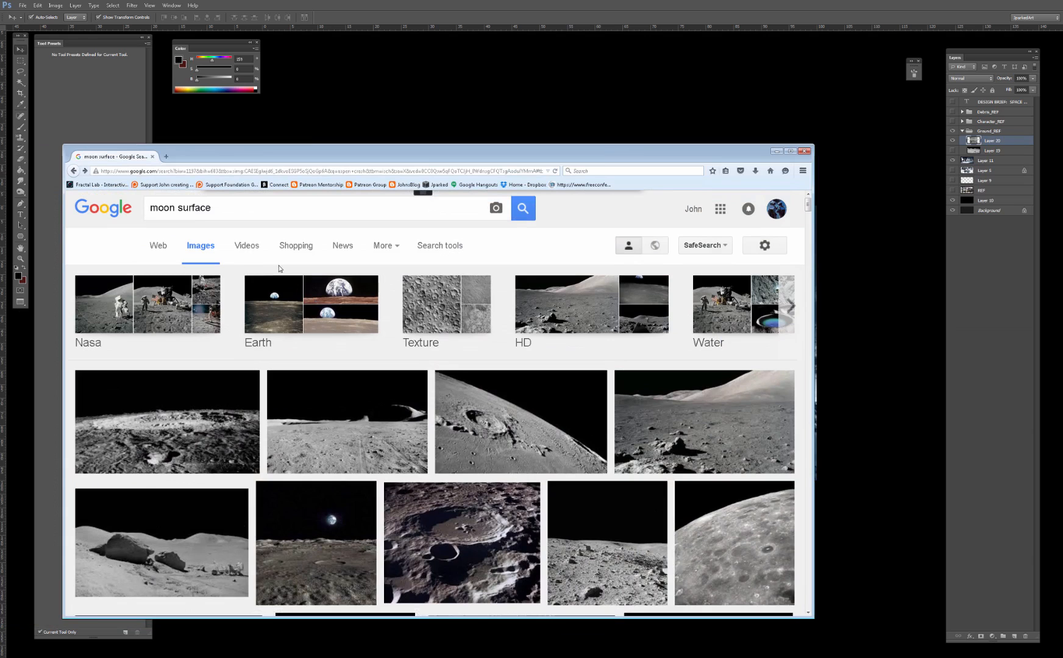
left_click(550, 297)
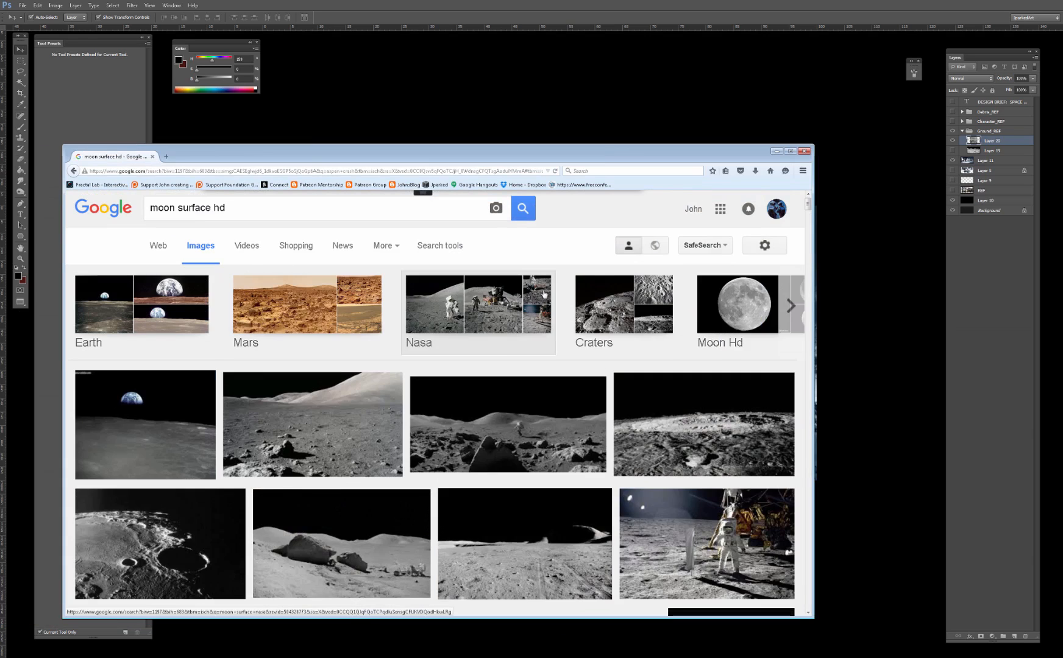
Step: Open the skyhdwallpaper.com moon surface wallpaper with the walking astronaut at full size and inspect its rocks and terrain
scroll(543, 296, "down", 2)
left_click(529, 305)
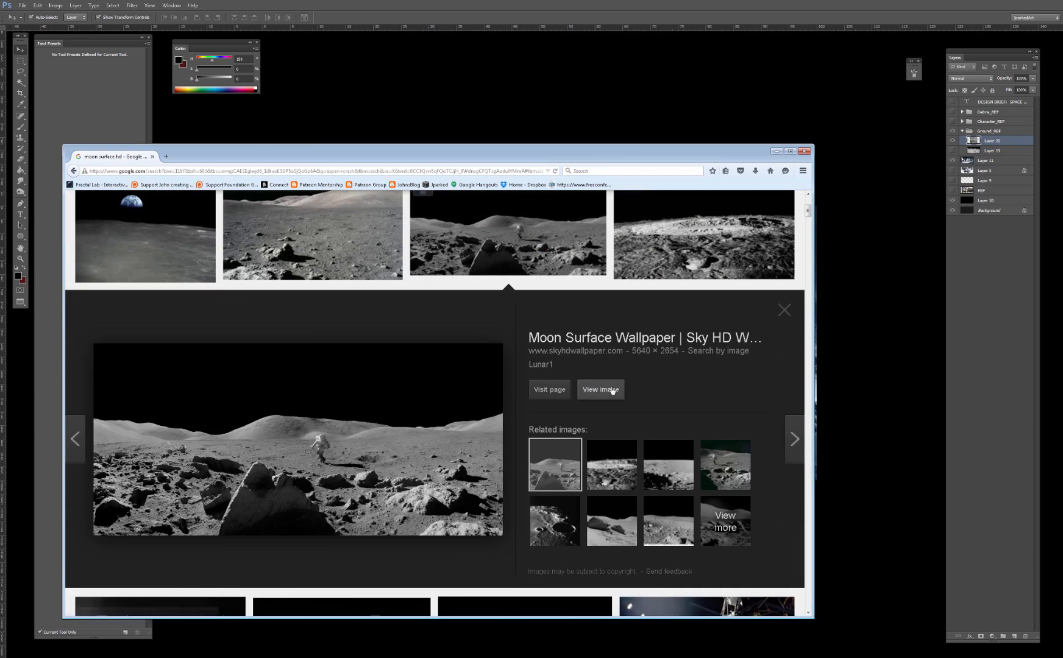
left_click(603, 389)
scroll(473, 411, "down", 5)
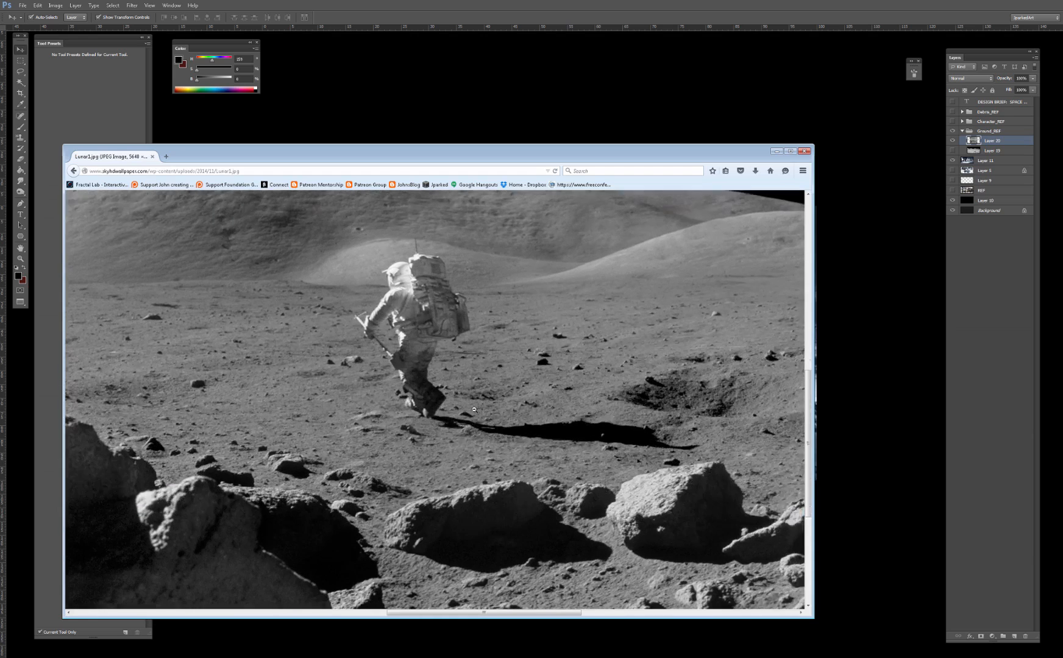
scroll(482, 390, "left", 5)
scroll(365, 392, "up", 1)
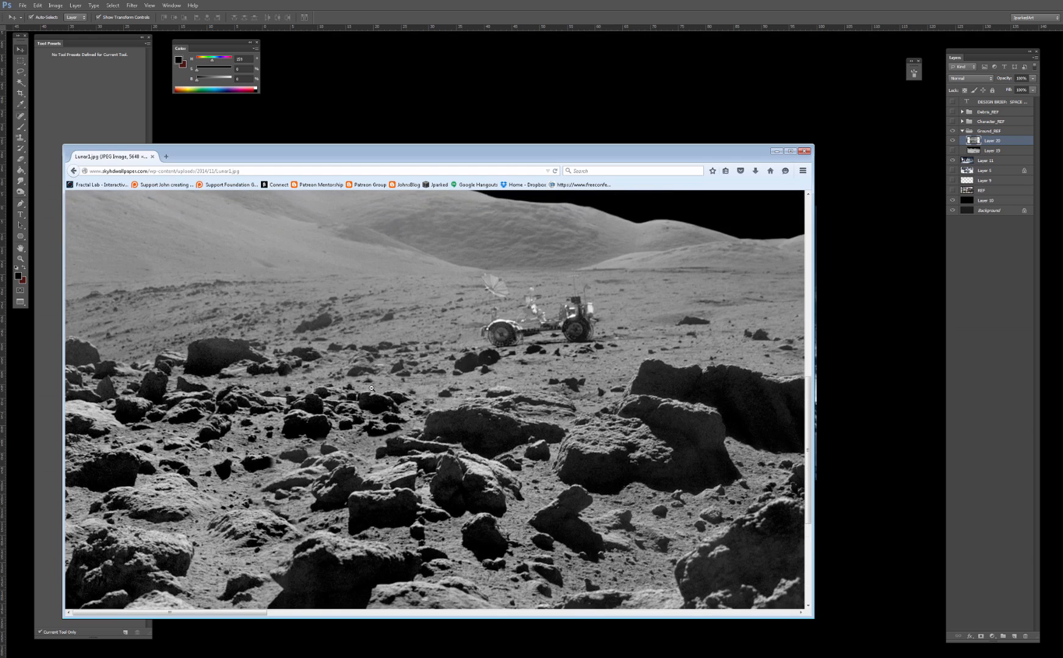
left_click(365, 392)
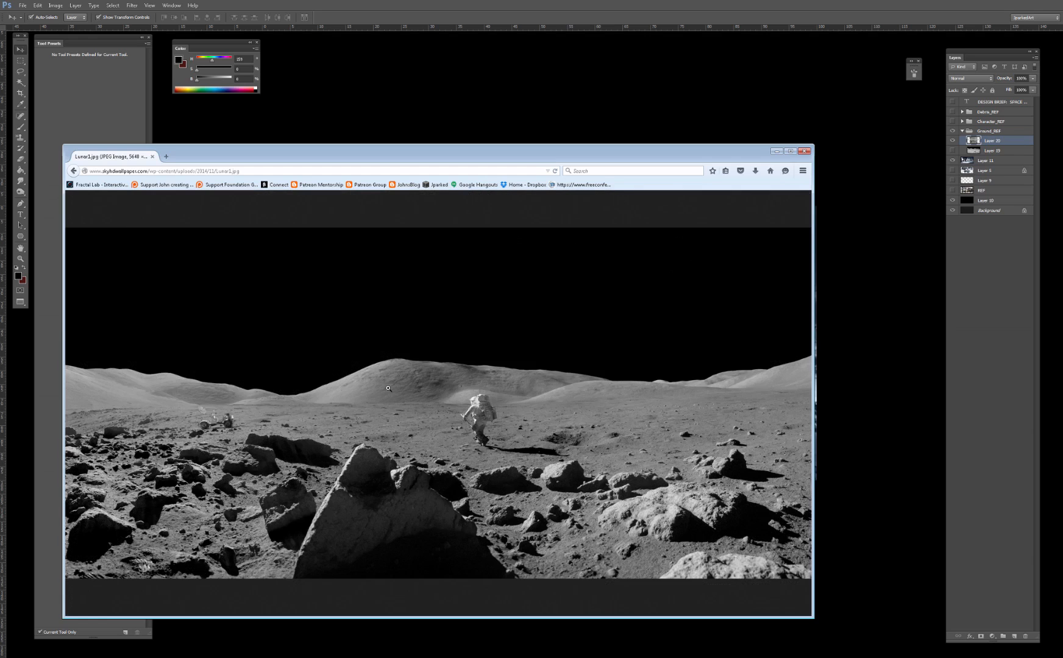
Step: Copy the full moon wallpaper with the astronaut and paste it into the Ground_REF group in Photoshop
right_click(393, 387)
left_click(434, 396)
left_click_drag(466, 150, 369, 174)
left_click(388, 140)
key("ctrl+v")
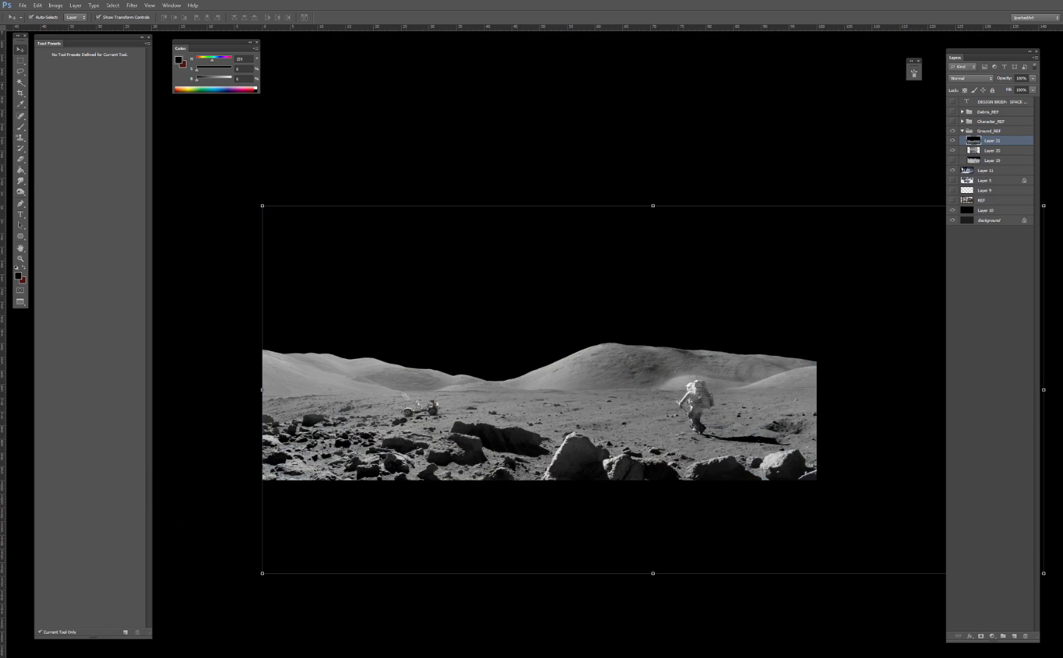
Step: Return to the browser, switch the image search to mars surface hd and look through the results
key("alt+Tab")
left_click_drag(224, 172, 353, 141)
left_click(318, 196)
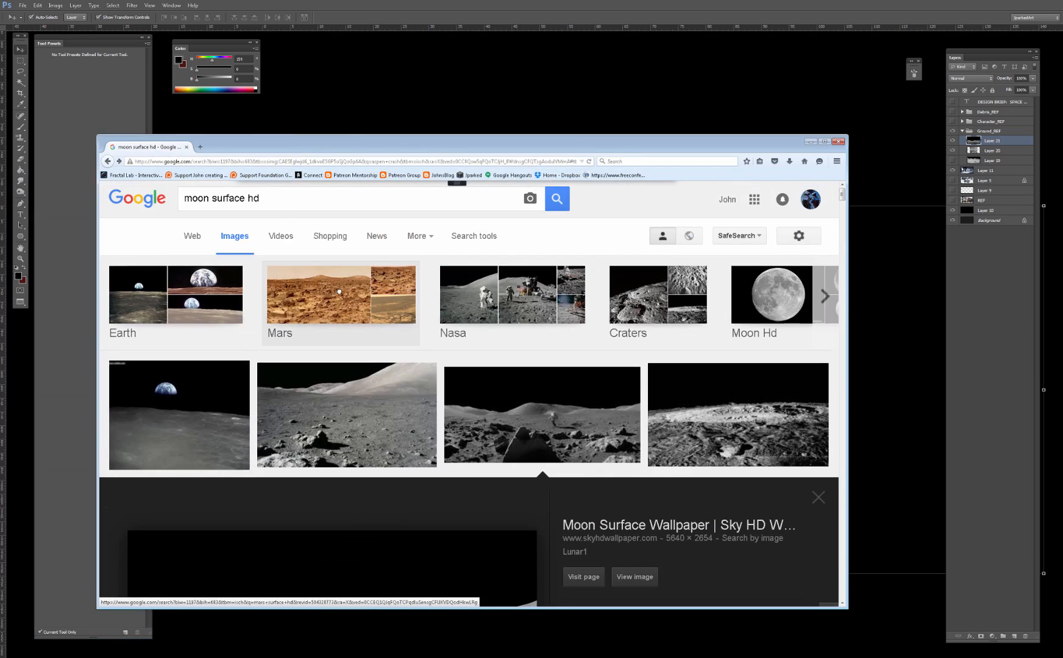
left_click(338, 292)
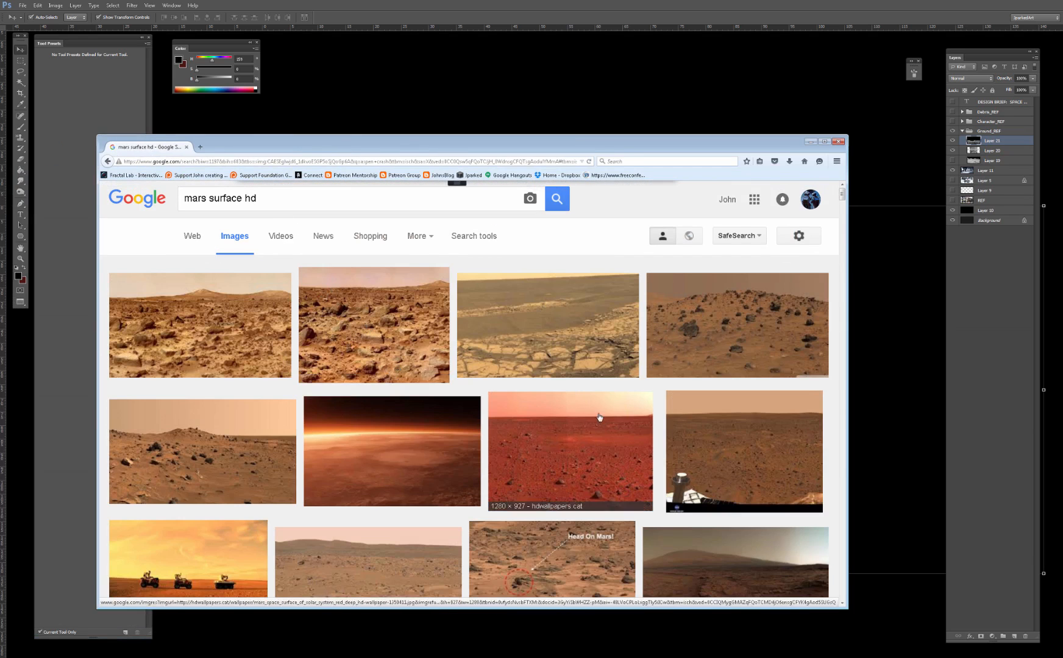
scroll(588, 412, "down", 3)
scroll(427, 396, "up", 3)
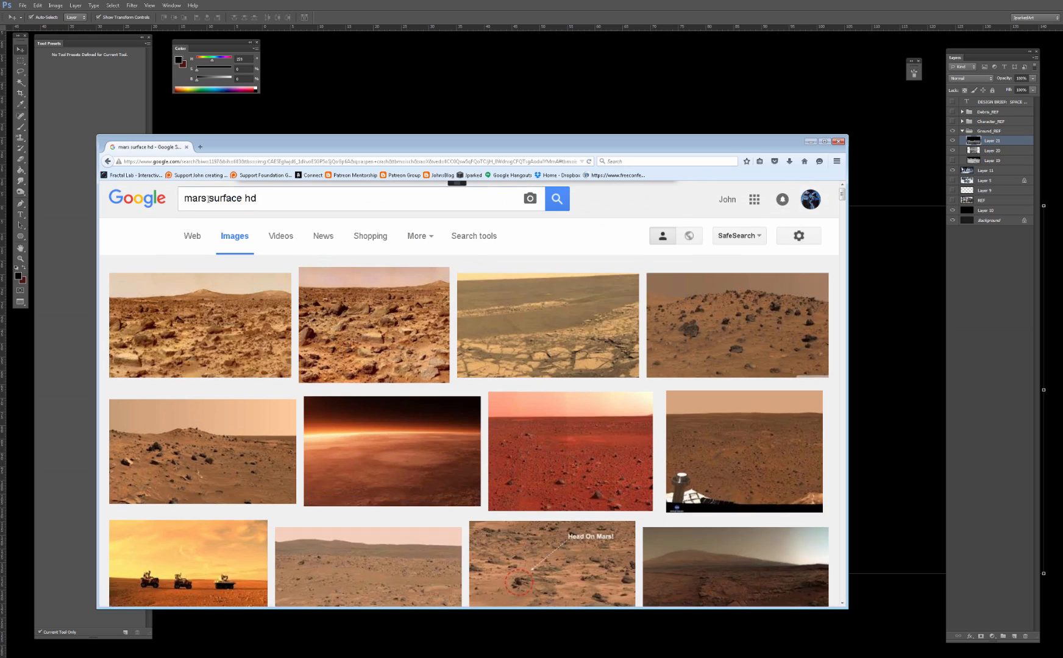
Step: Search images for "desert surface hd" and preview the wallpaperbeta.com desert sandstone landscape with rocky hills
left_click_drag(209, 198, 171, 206)
type("ed")
type("sert")
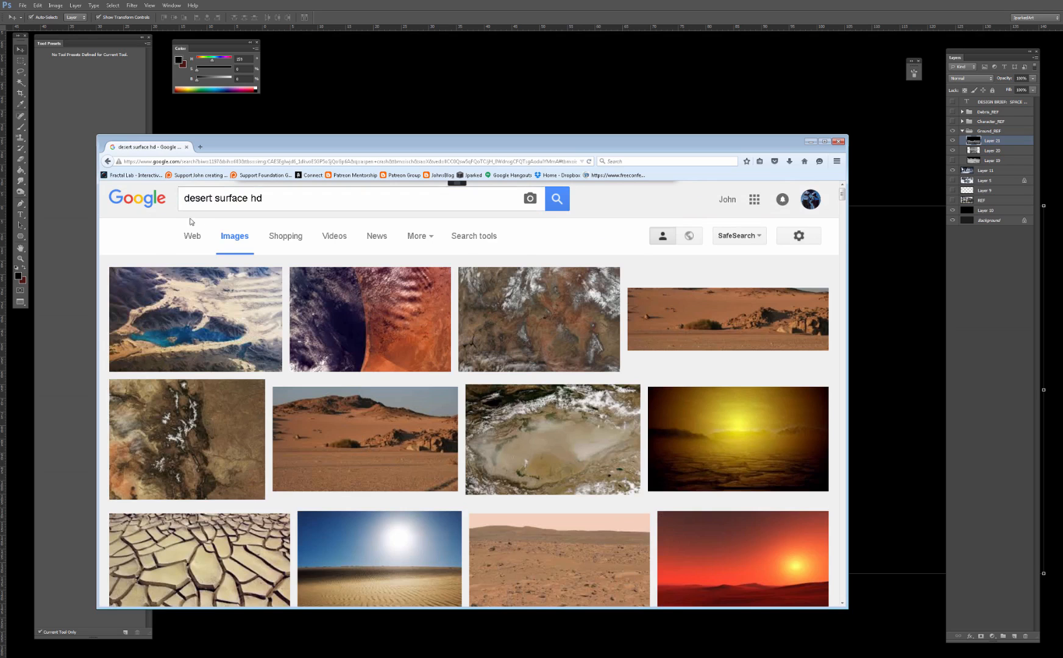
left_click(379, 428)
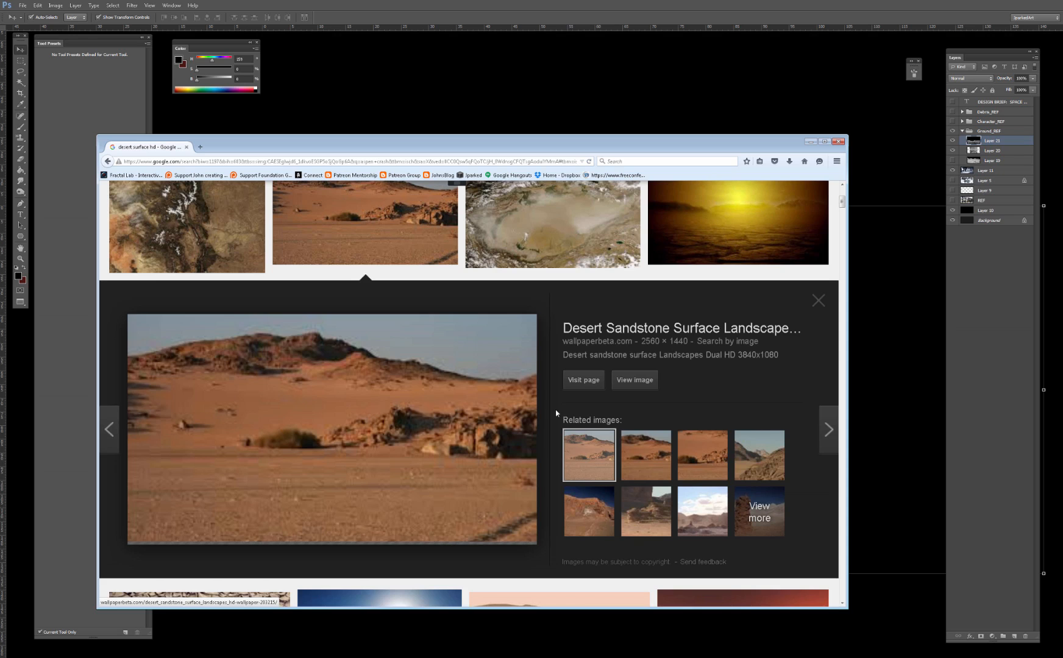
left_click(590, 461)
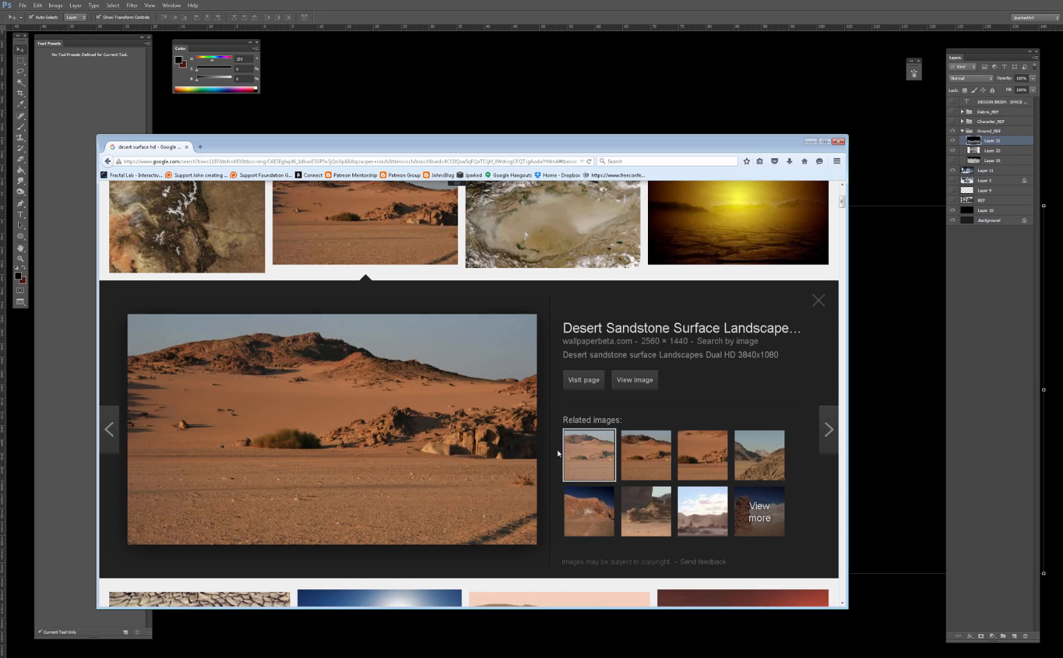
Step: Copy the desert sandstone preview image and paste it into the Ground_REF group in Photoshop
right_click(390, 450)
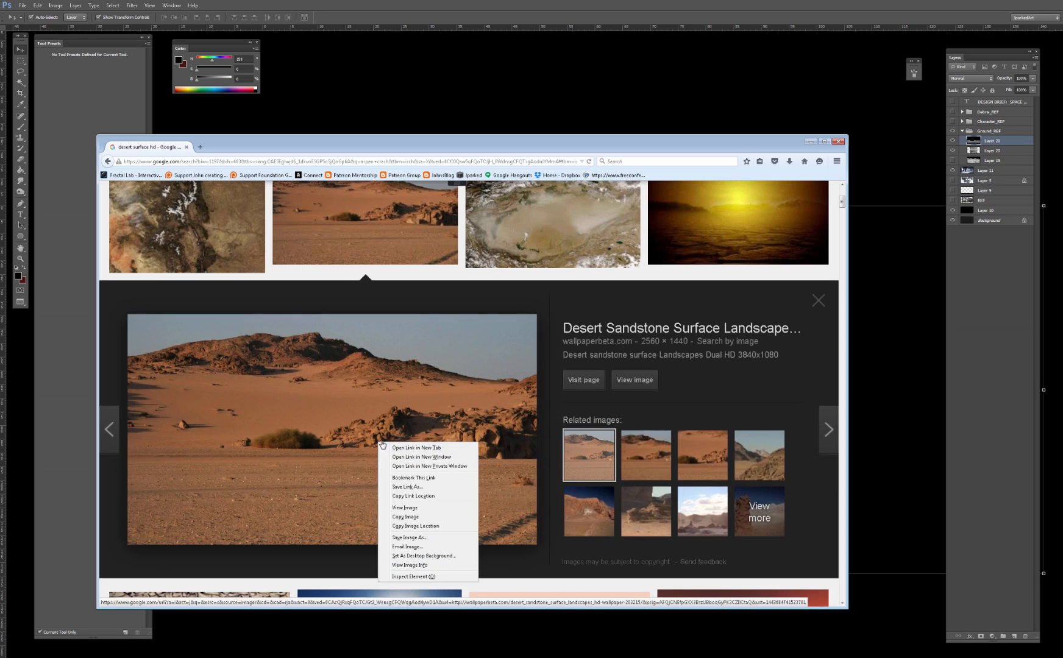
left_click(420, 518)
left_click_drag(499, 145, 369, 170)
key("alt+Tab")
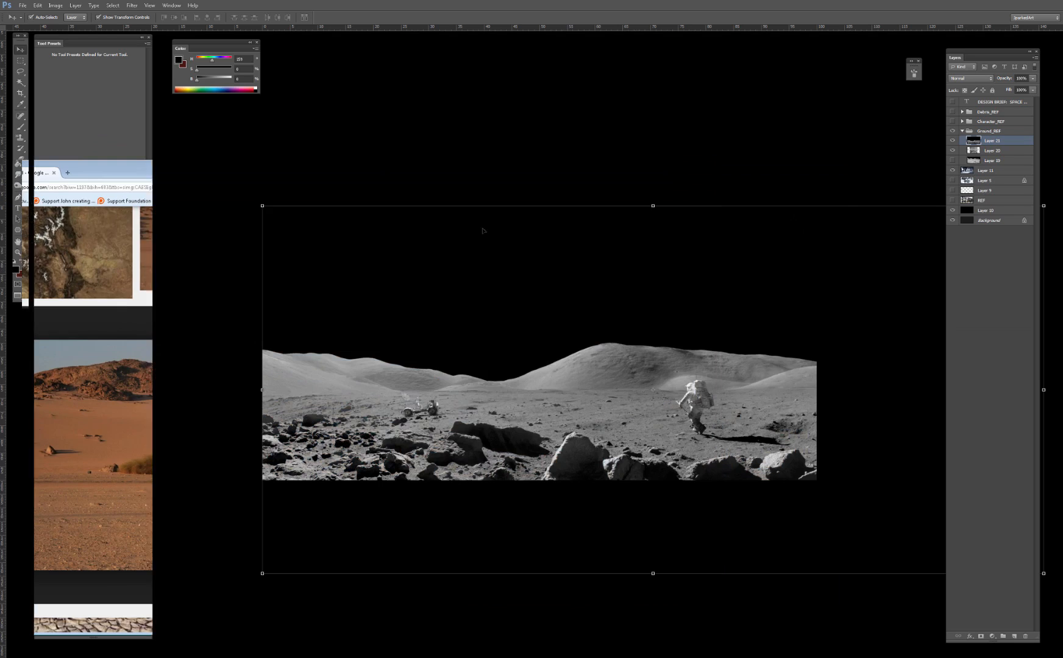
key("ctrl+v")
Step: Find the "Through the Mojave Desert" Mars surface photo in the desert surface hd results and copy its preview image
key("alt+Tab")
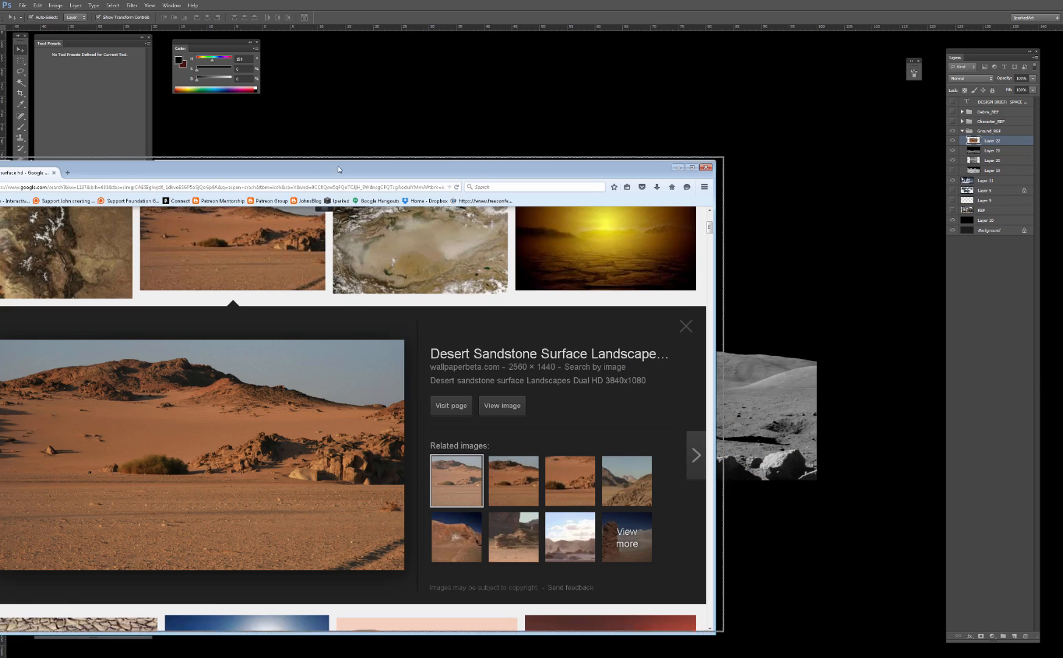
scroll(490, 346, "up", 4)
scroll(490, 346, "down", 10)
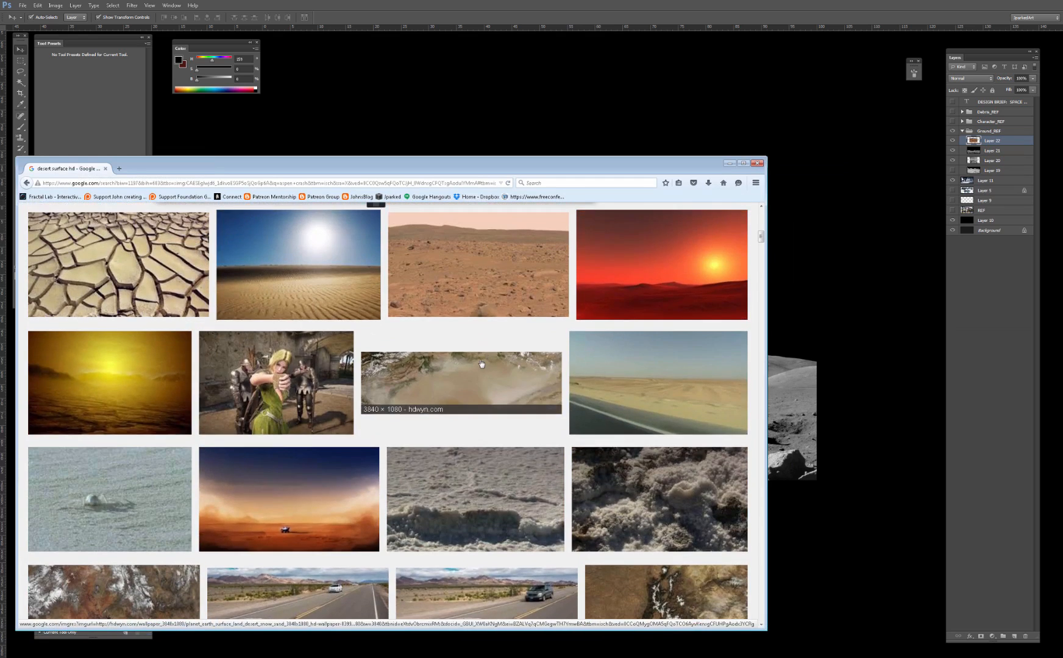
left_click(486, 266)
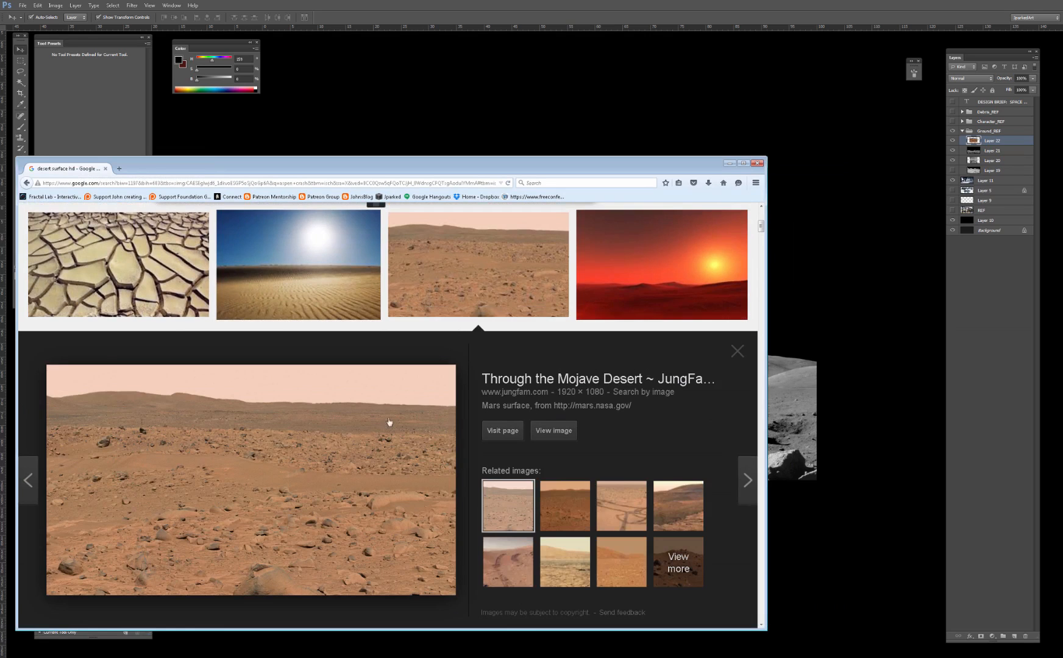
right_click(343, 437)
left_click(383, 509)
Step: Preview related Mars terrain photos from maxisciences.com, gizmodo.com and huffingtonpost.com, and look through the full set of related images
left_click(560, 514)
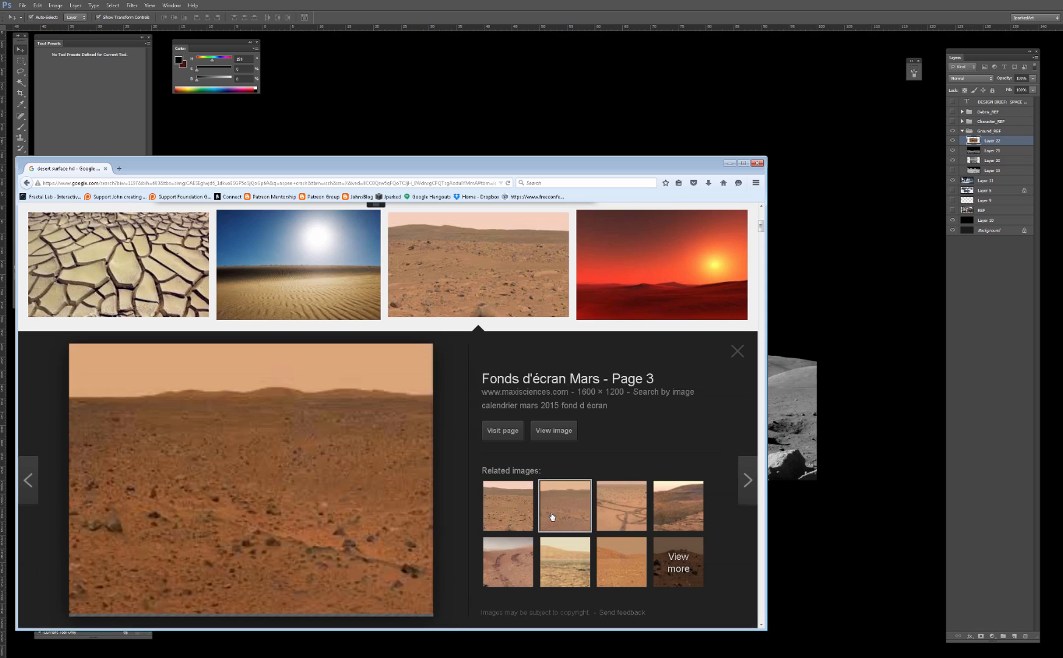
left_click(503, 517)
left_click(621, 506)
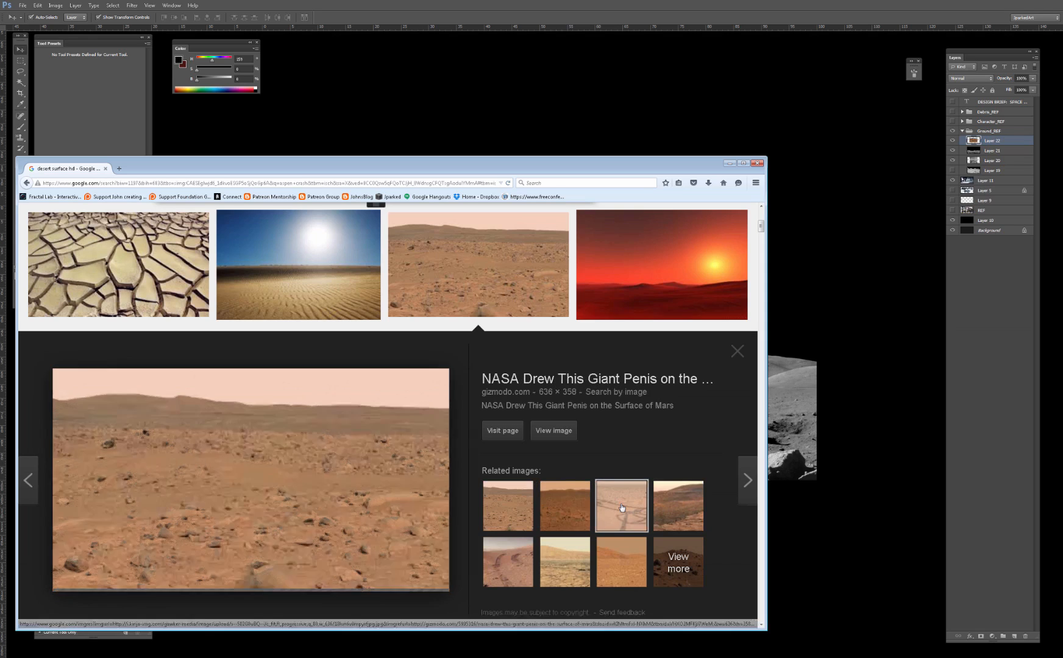
left_click(621, 548)
left_click(575, 559)
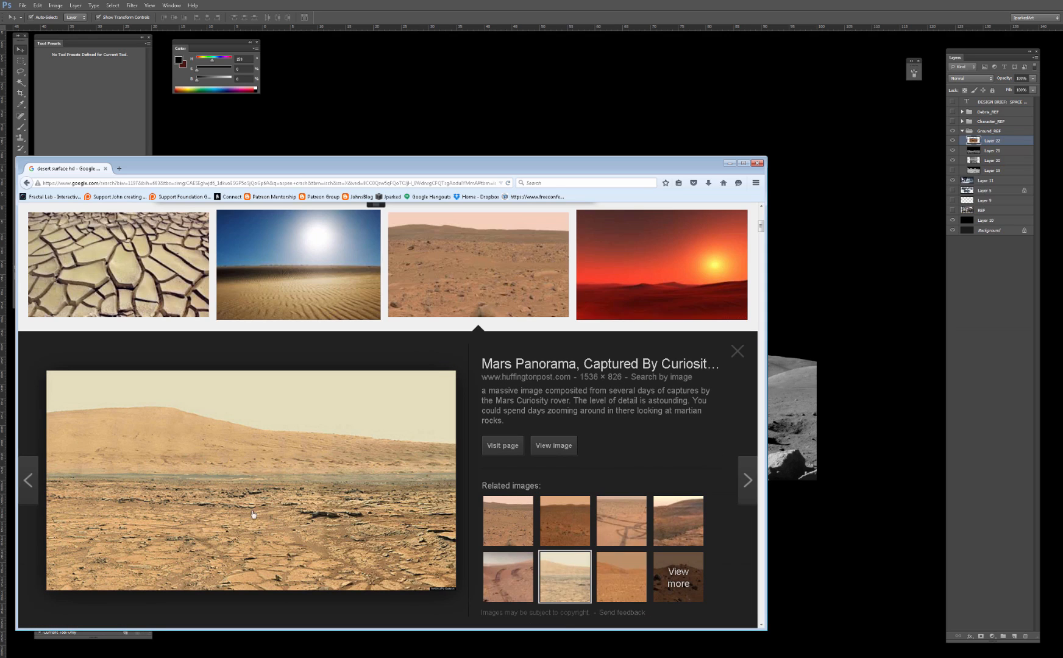
left_click(695, 567)
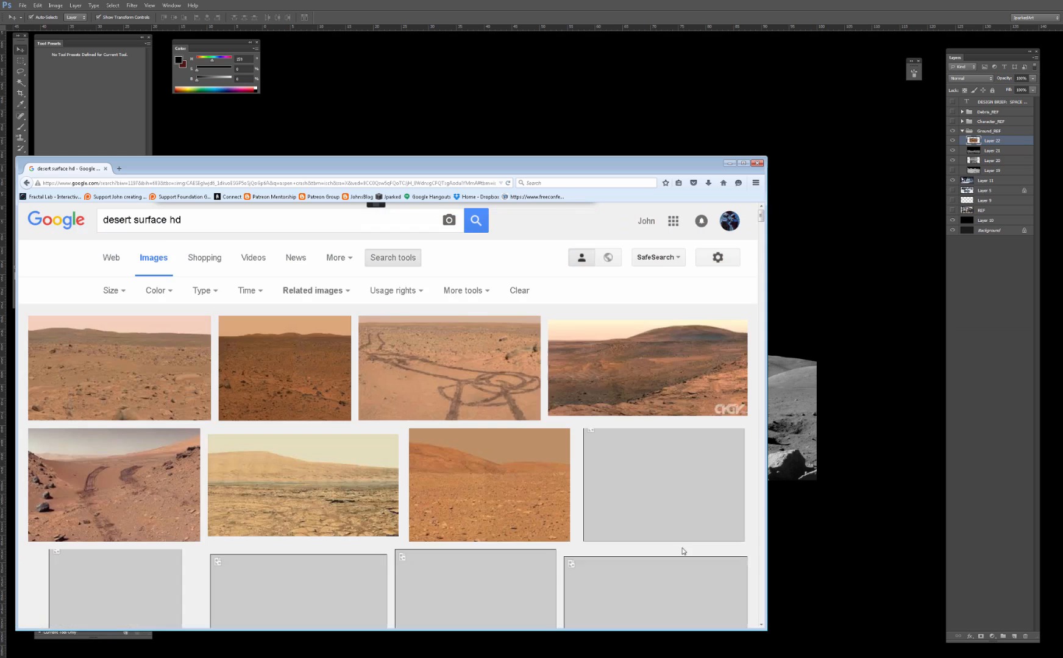
scroll(522, 475, "down", 3)
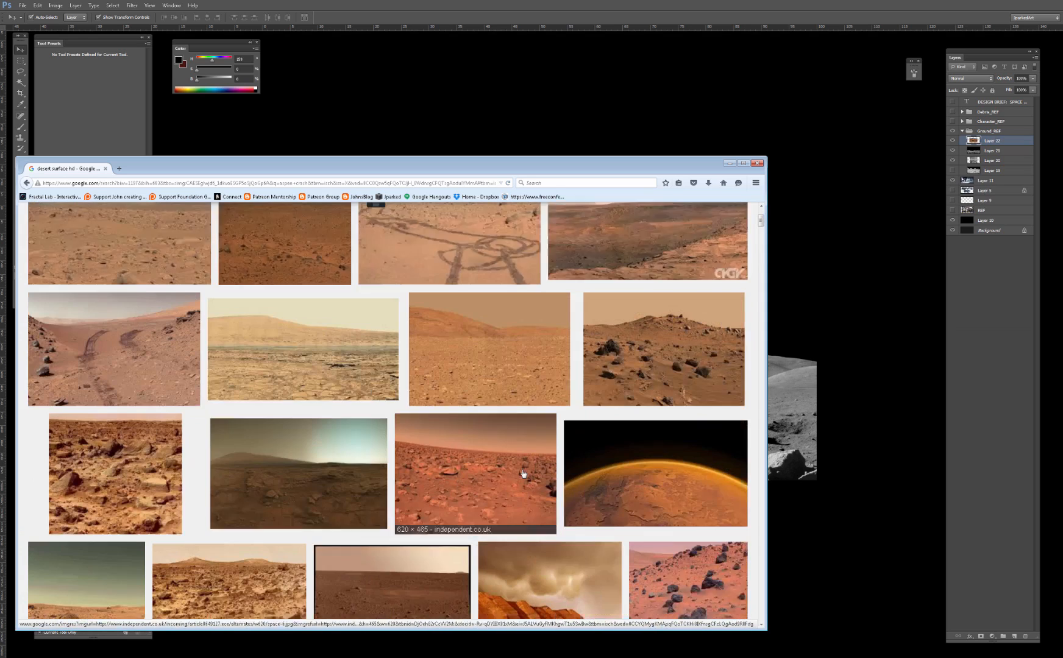
Step: Browse the related Mars surface images and preview the extremetech.com panorama of Gale Crater
scroll(522, 466, "down", 3)
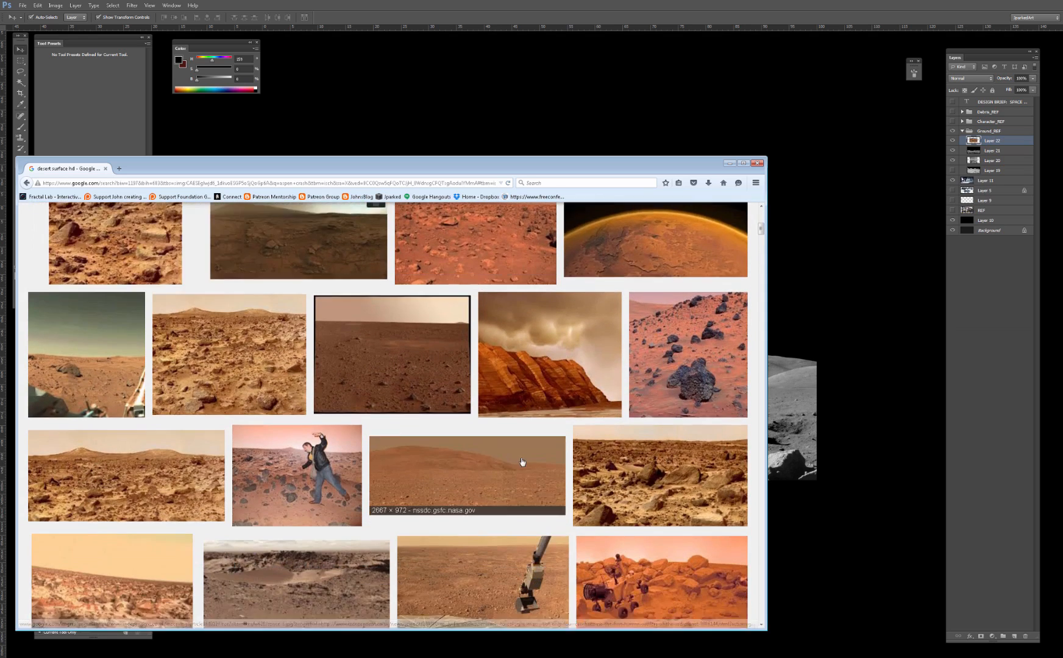
scroll(522, 462, "down", 1)
scroll(343, 464, "down", 3)
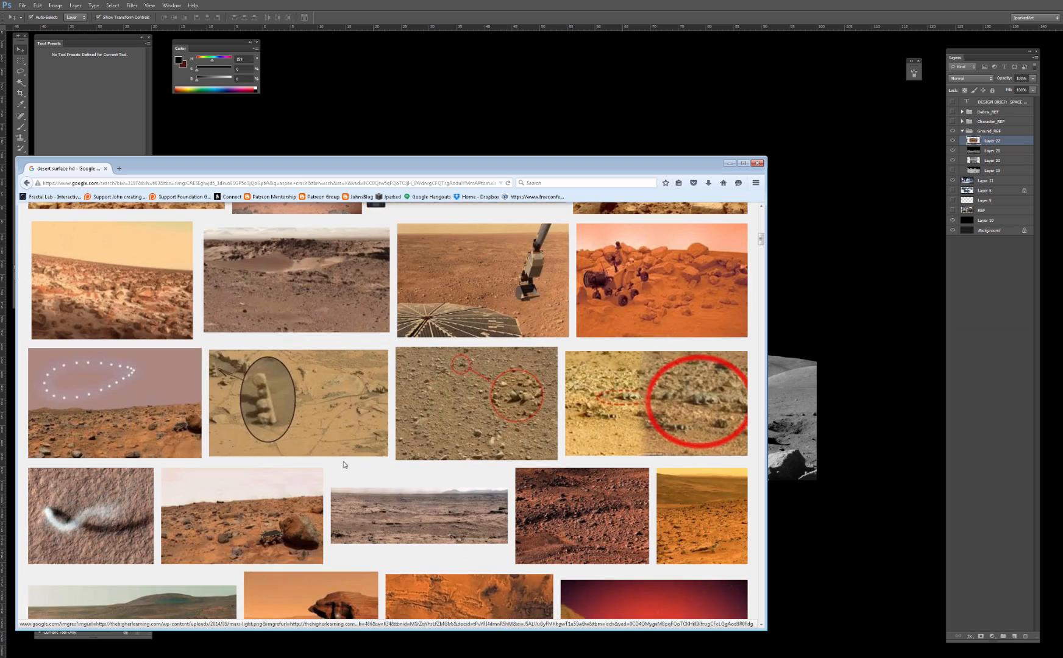
scroll(345, 463, "down", 1)
left_click(412, 448)
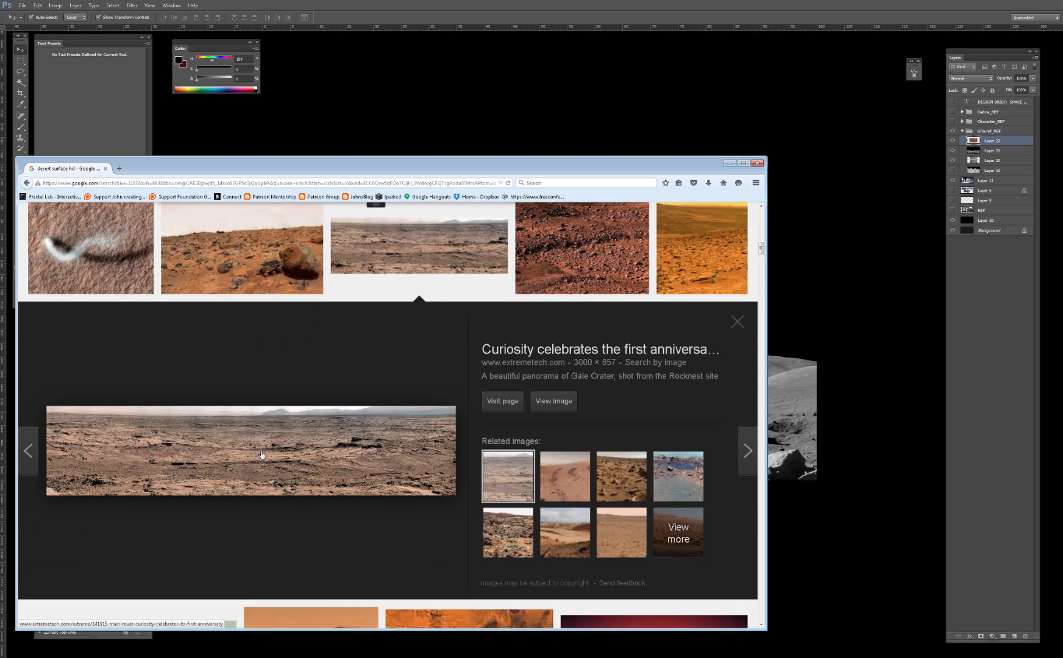
Step: Find the japantimes.co.jp Curiosity rover photo of the Mars surface in the image results and copy its preview image
scroll(540, 455, "down", 3)
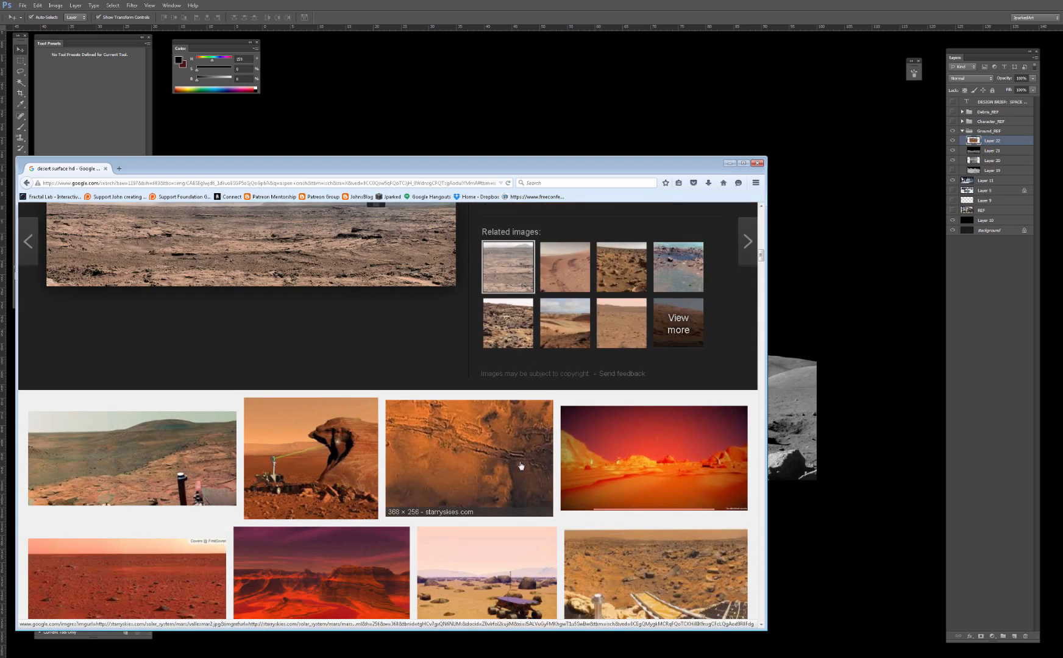
scroll(519, 463, "down", 3)
scroll(519, 462, "down", 5)
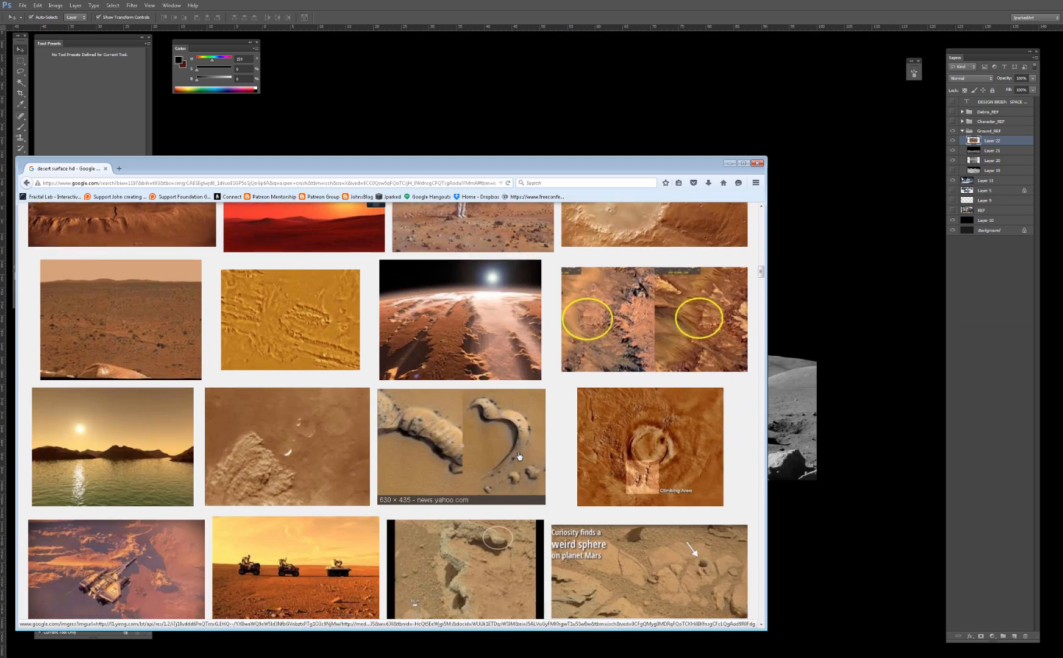
scroll(519, 455, "down", 3)
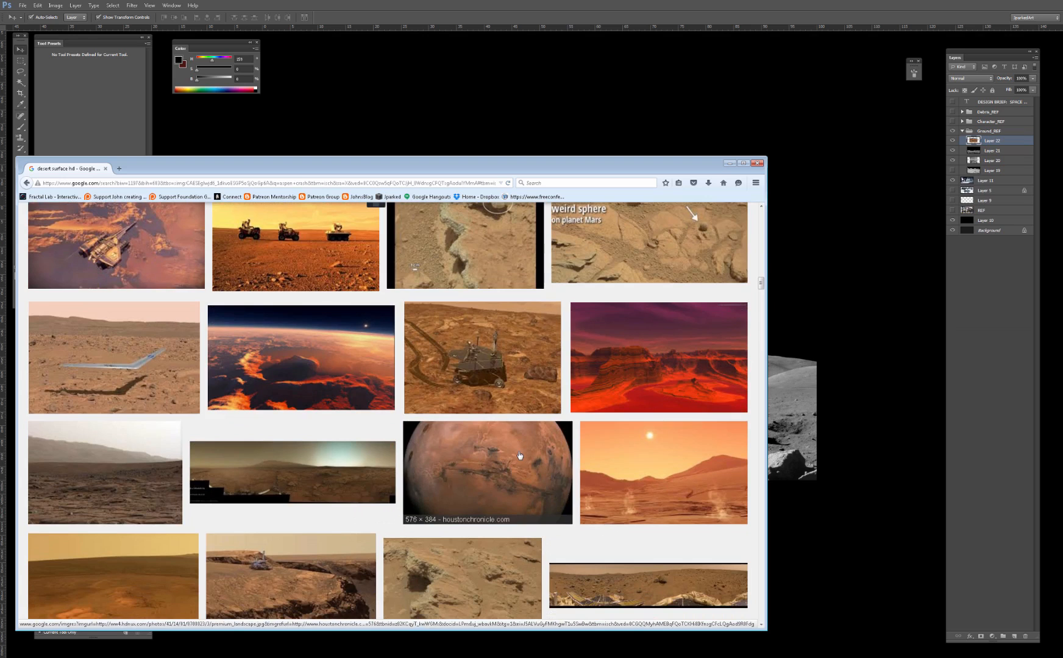
left_click(129, 450)
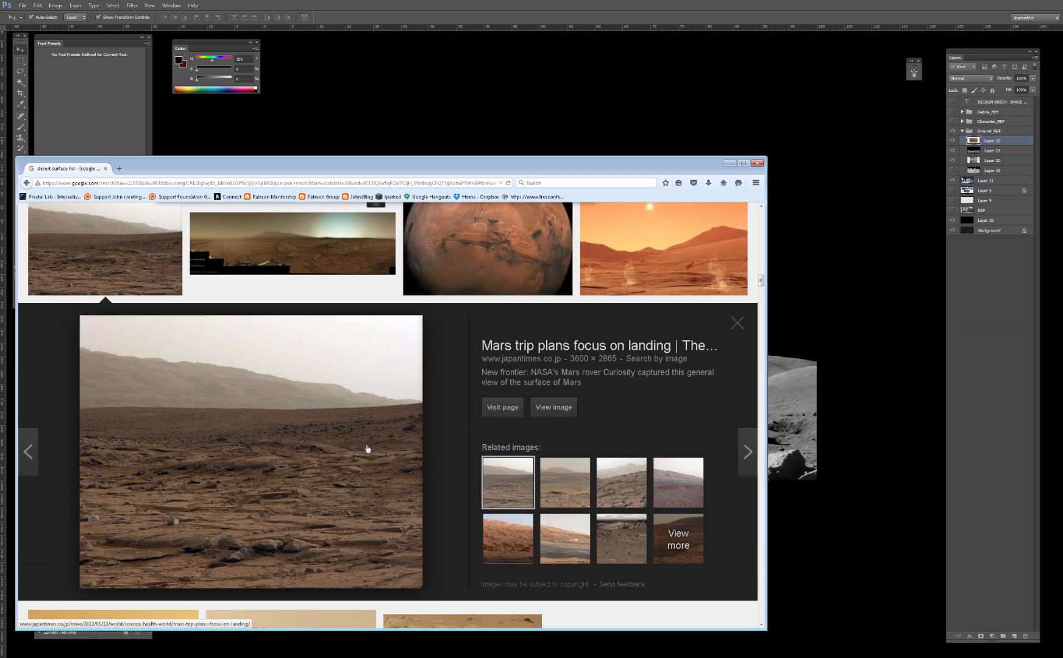
right_click(371, 446)
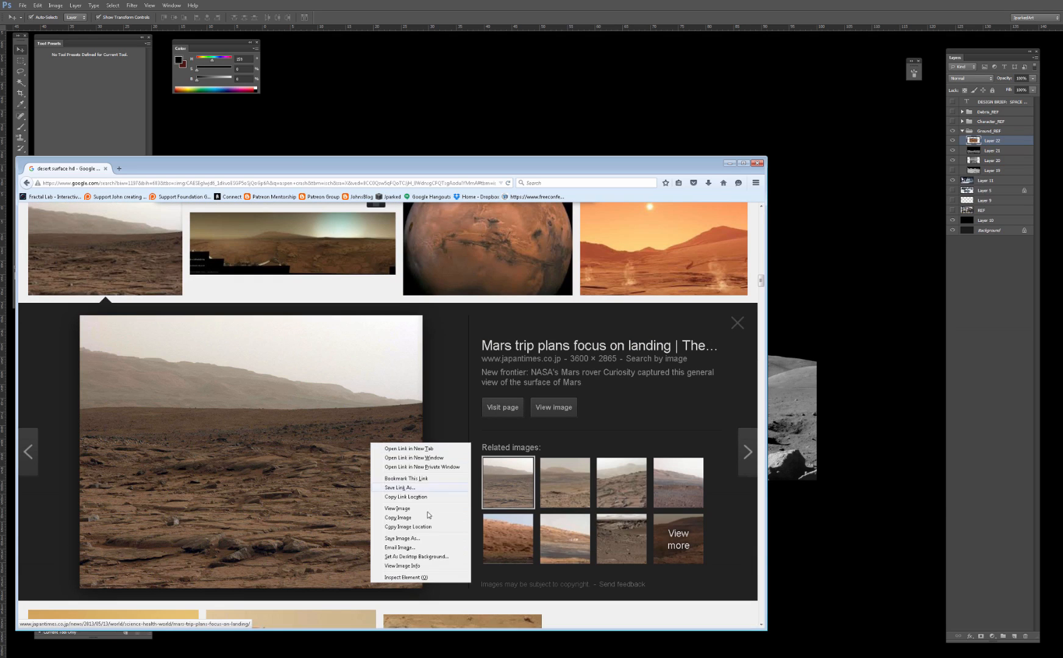
Step: Preview related Mars terrain photos, including the ones from telesavoirs.eu and pics-about.space
left_click(553, 499)
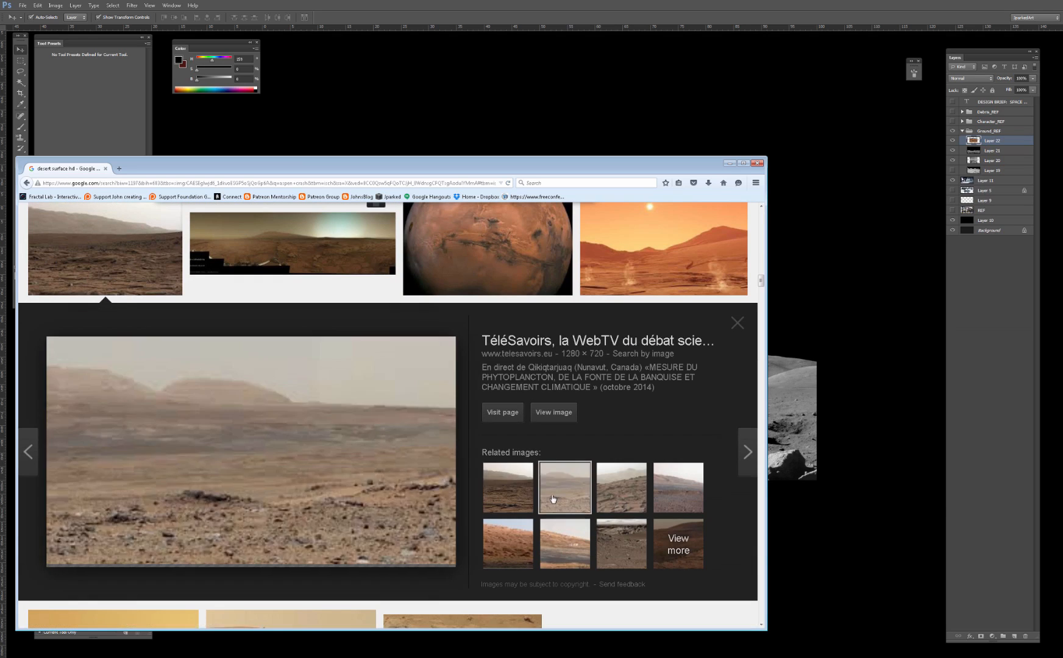
left_click(506, 495)
left_click(573, 541)
left_click(499, 539)
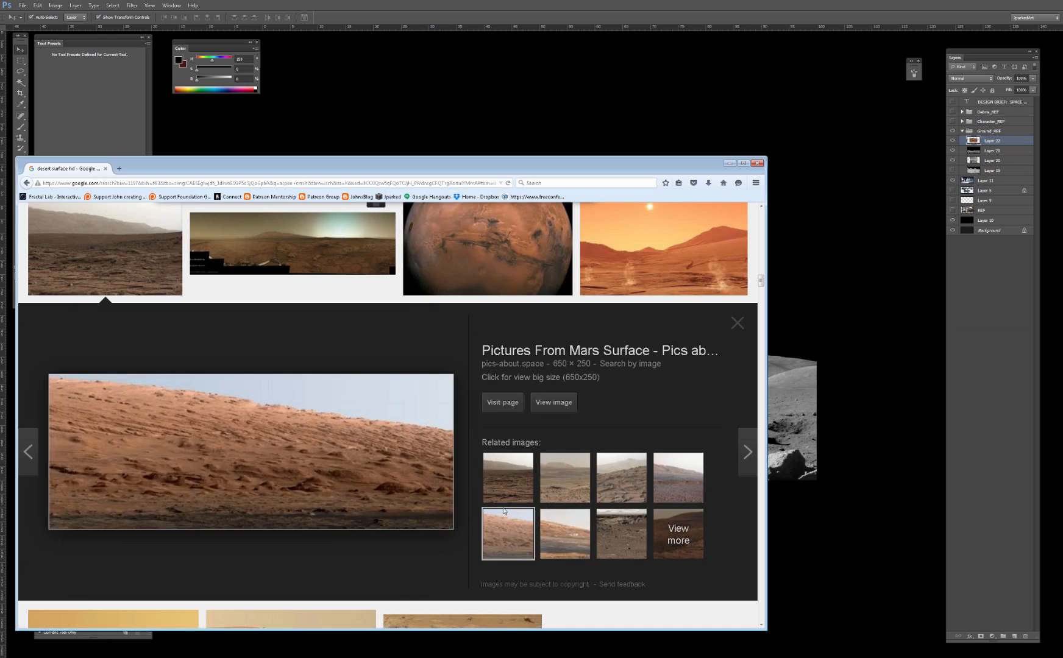
left_click(512, 487)
Step: Switch to Photoshop and paste the copied Mars landscape photo as a new layer in the Ground_REF group
left_click_drag(497, 168, 419, 170)
left_click(460, 139)
key("ctrl+v")
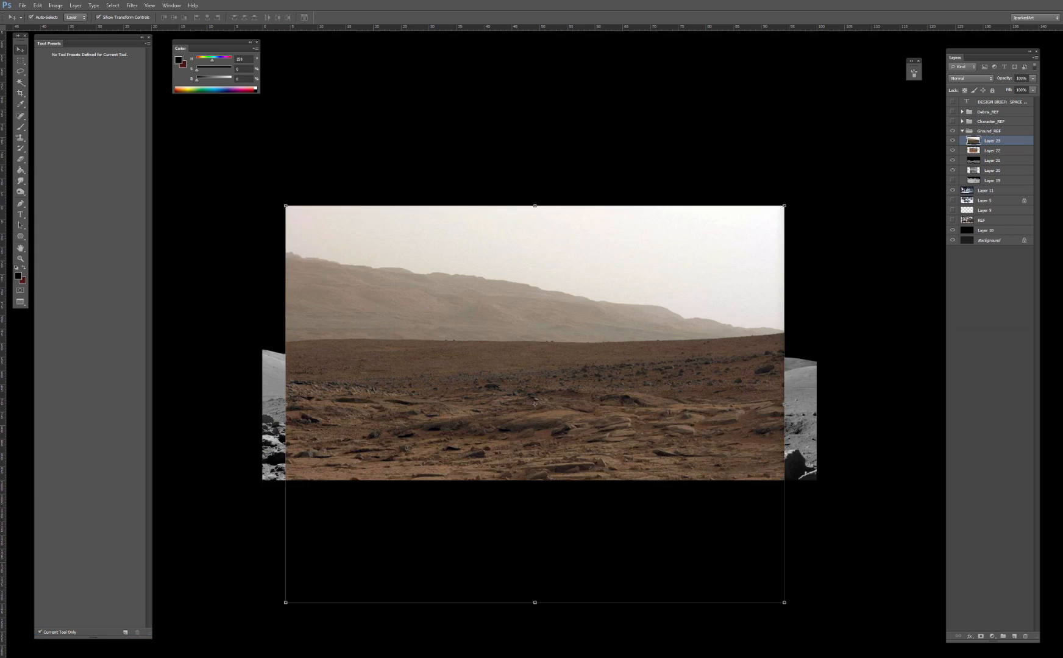
Step: Return to the browser's image results and preview the iter.org "Image of the Week" terrain photo and its related images
key("alt+Tab")
left_click_drag(313, 166, 454, 137)
scroll(495, 269, "down", 6)
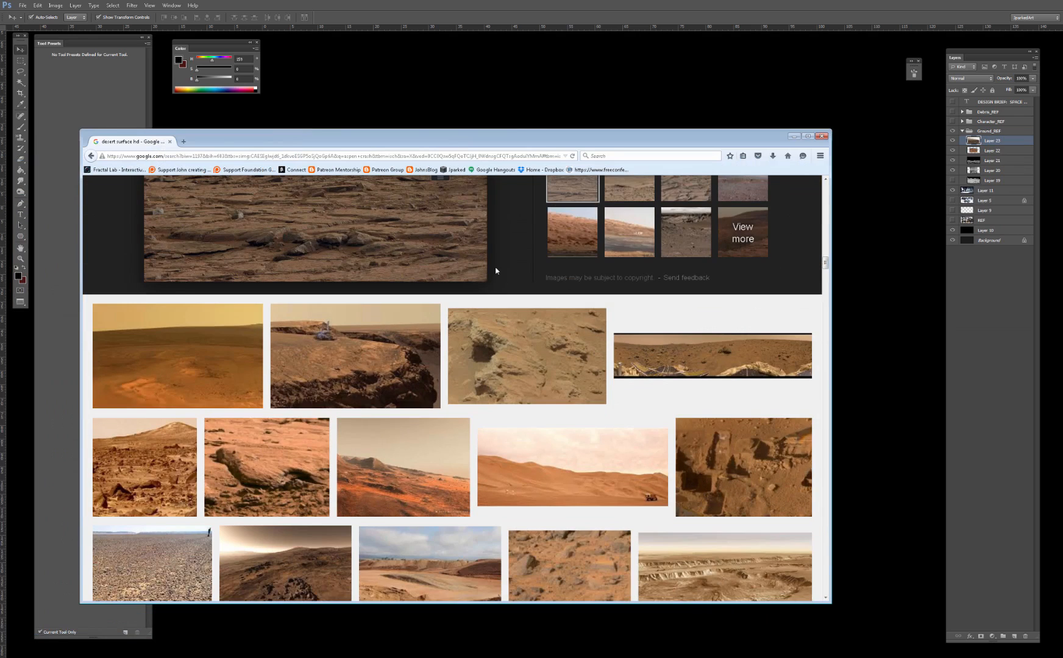
scroll(495, 270, "down", 5)
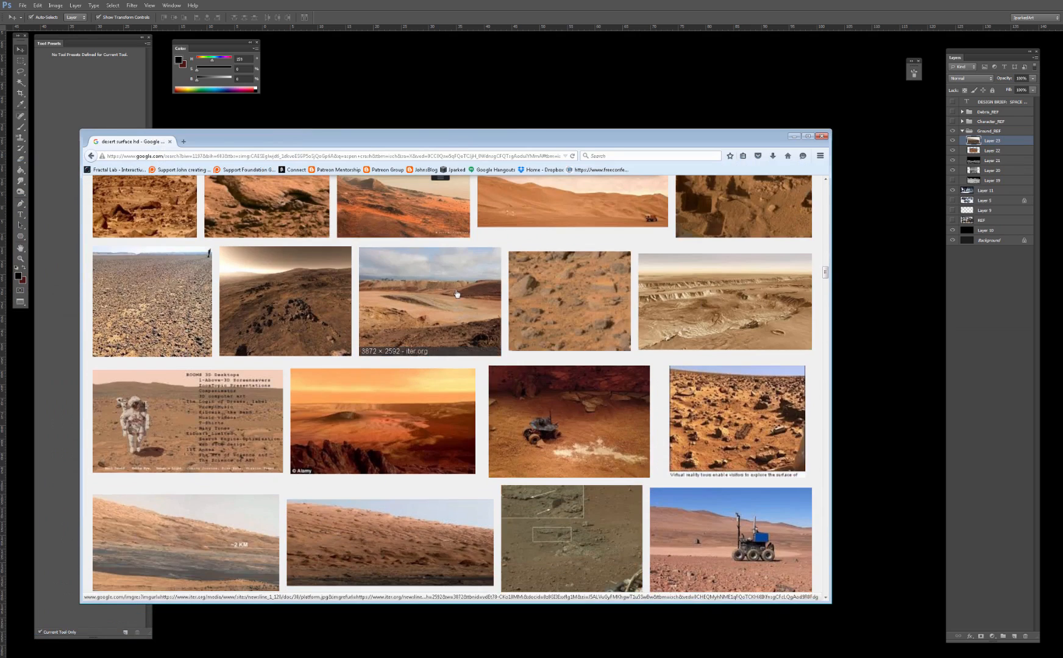
left_click(454, 294)
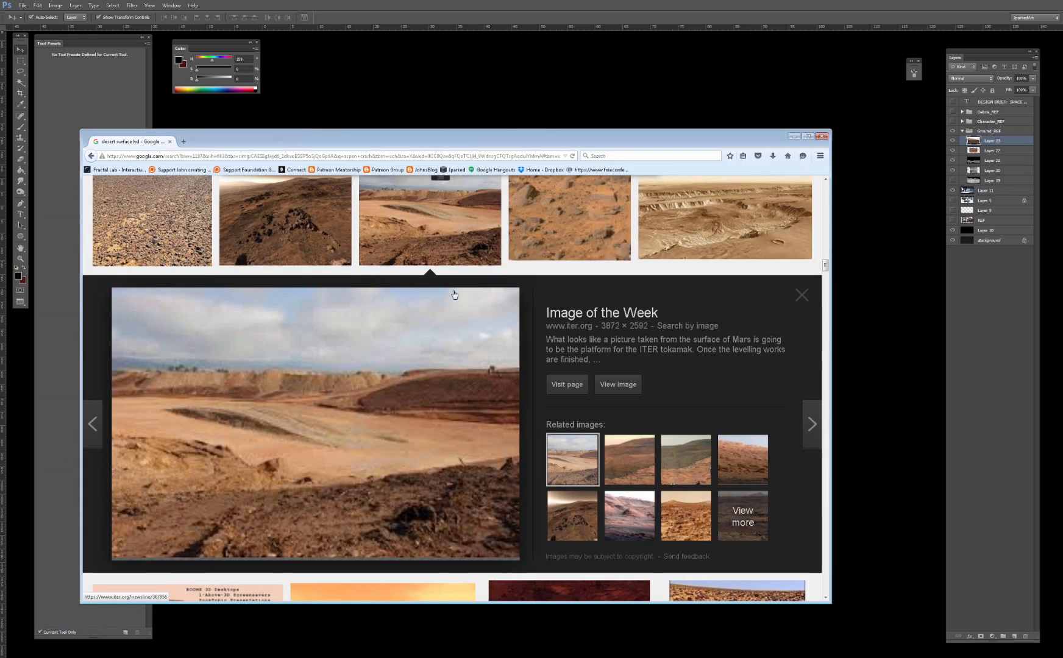
left_click(640, 462)
left_click(673, 462)
Step: Preview the solarviews.com Viking panorama of the Mars surface and a related rocky terrain photo
scroll(475, 414, "down", 5)
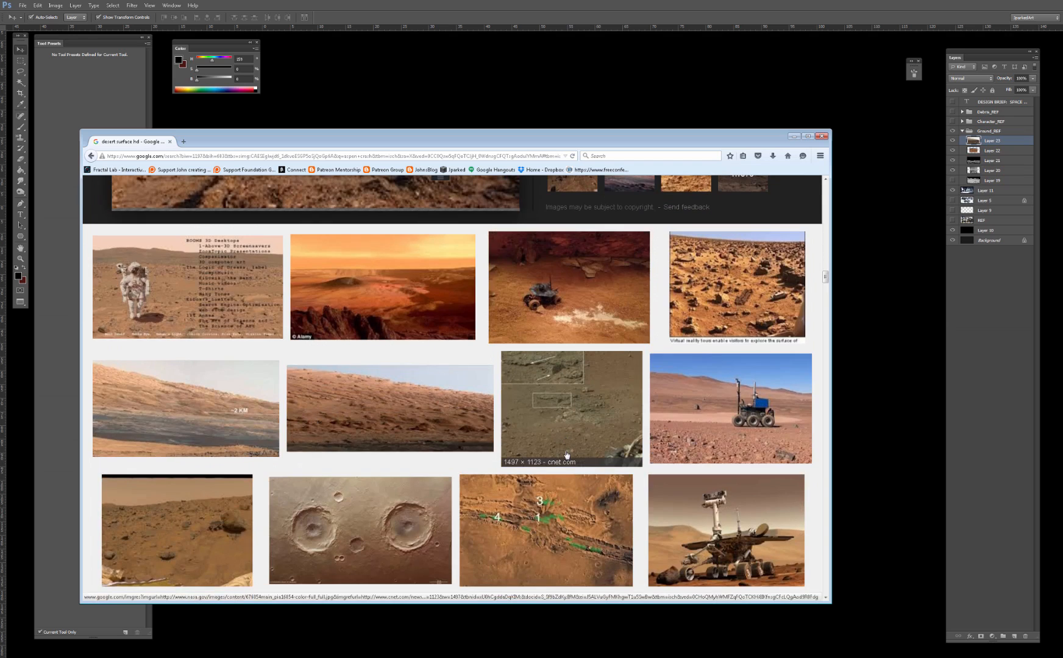
scroll(447, 413, "down", 5)
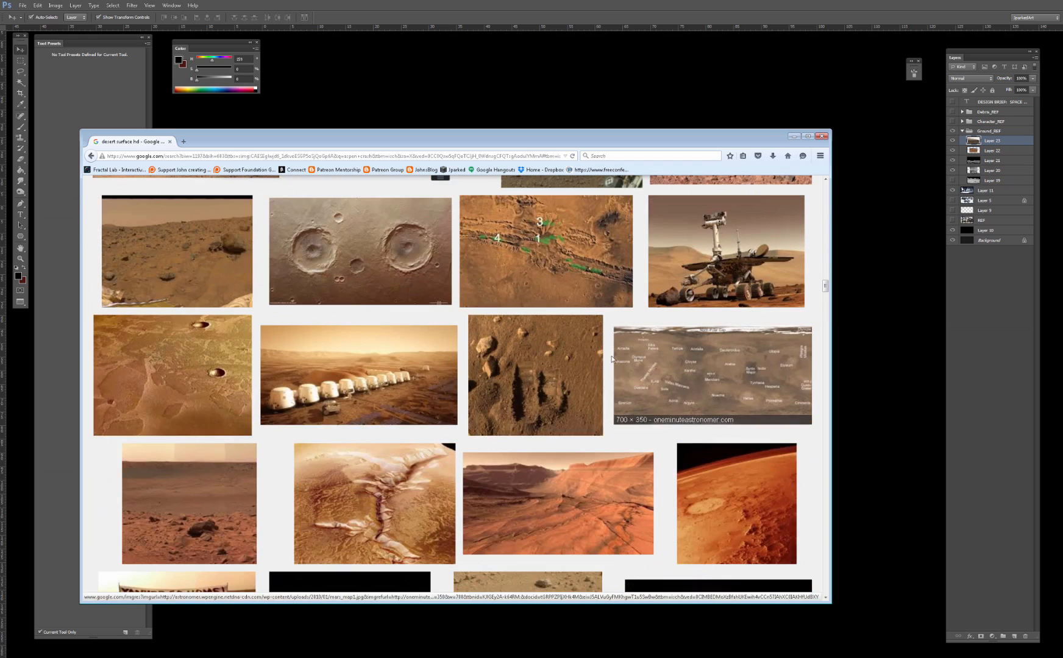
scroll(574, 367, "down", 7)
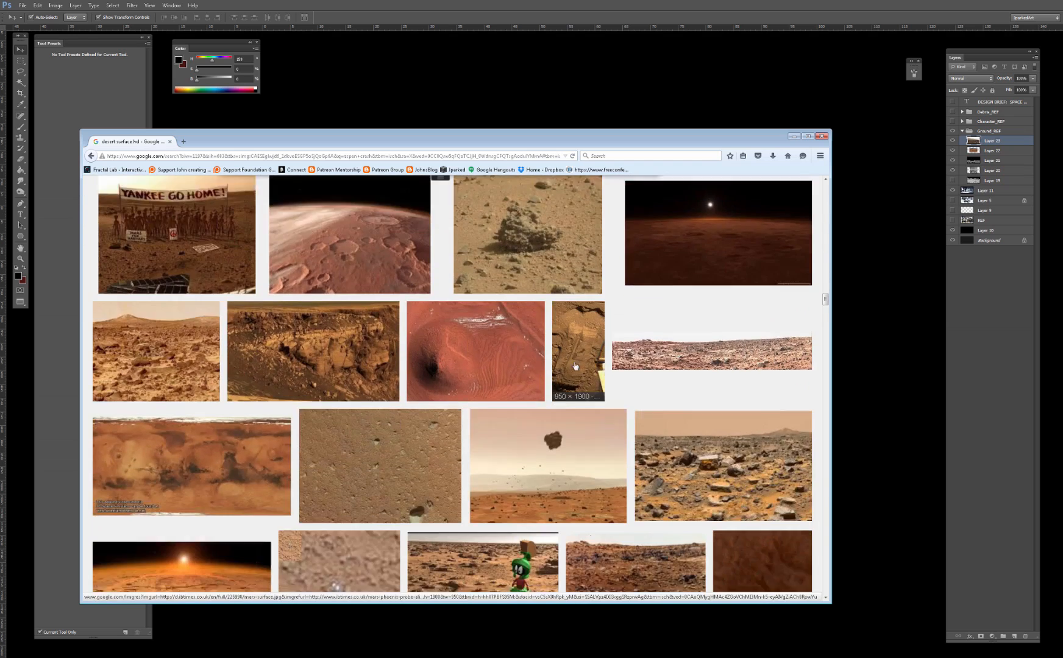
left_click(660, 337)
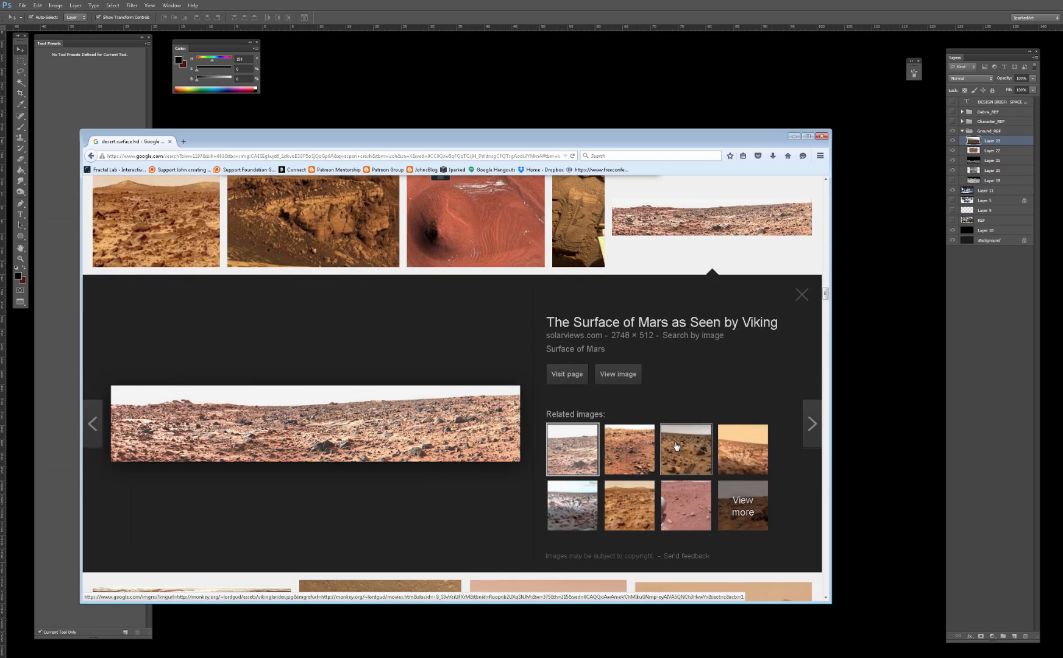
left_click(636, 504)
Step: Look through more of the Mars surface image results for further ground reference photos
scroll(608, 479, "down", 5)
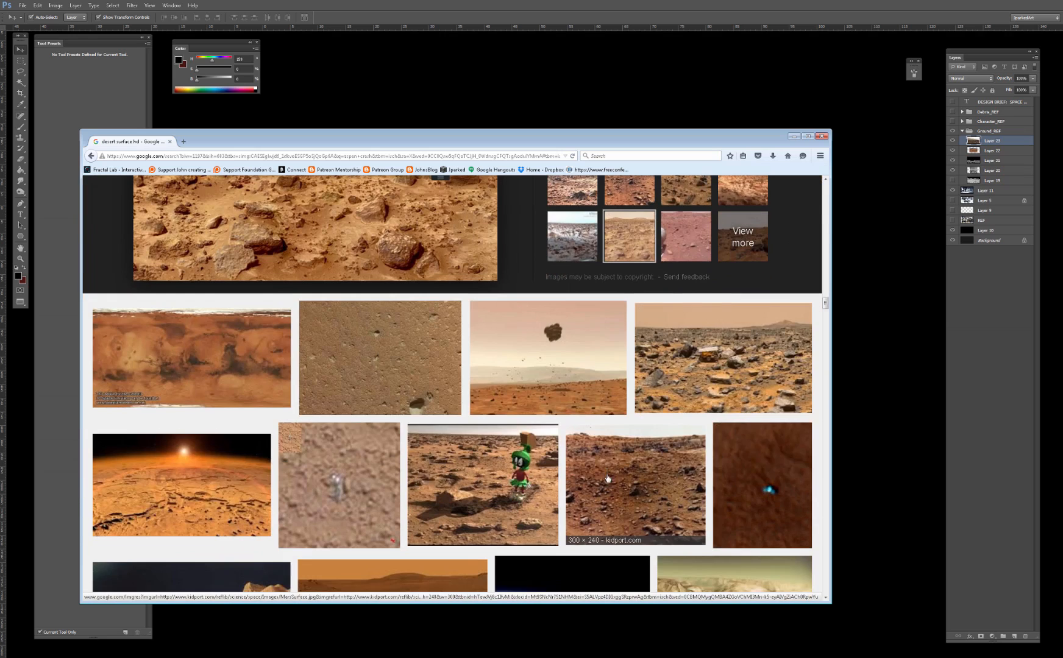
scroll(607, 468, "down", 9)
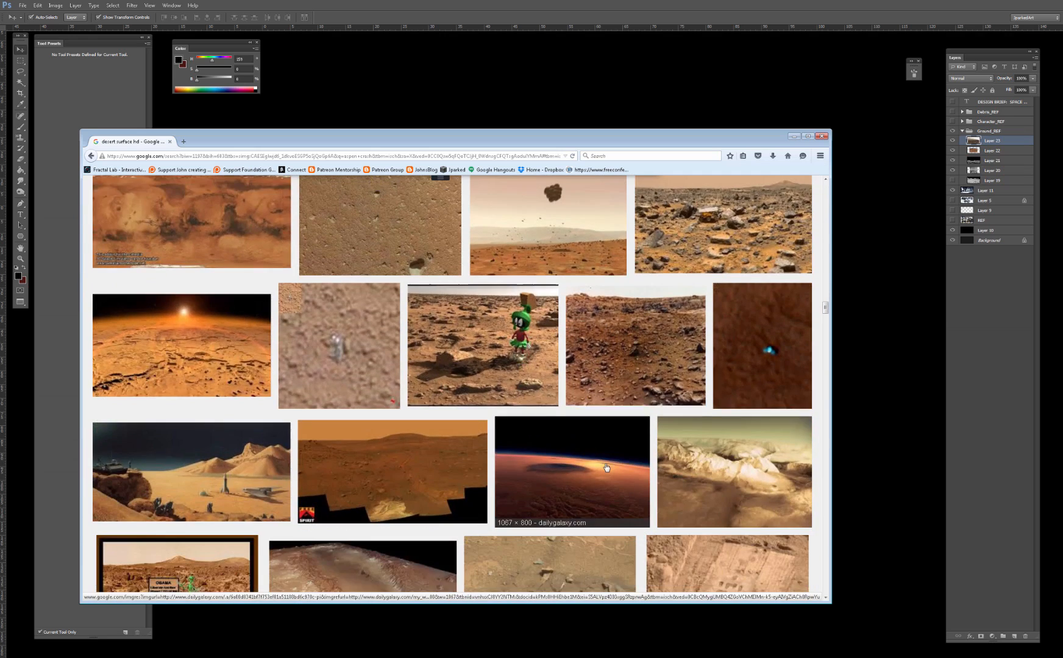
scroll(606, 467, "down", 2)
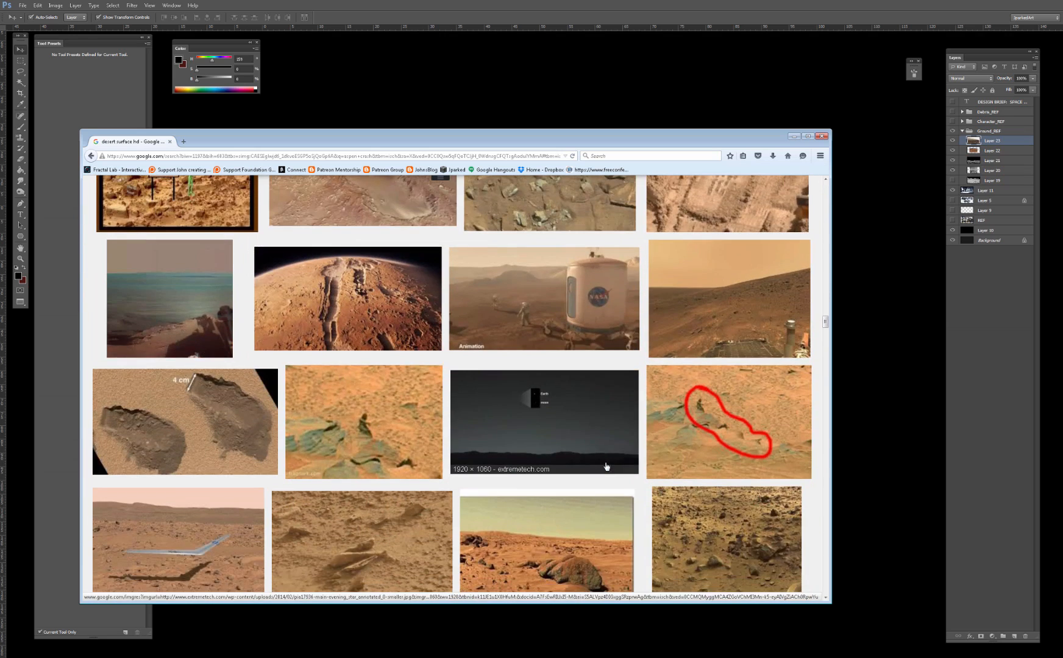
scroll(606, 467, "down", 5)
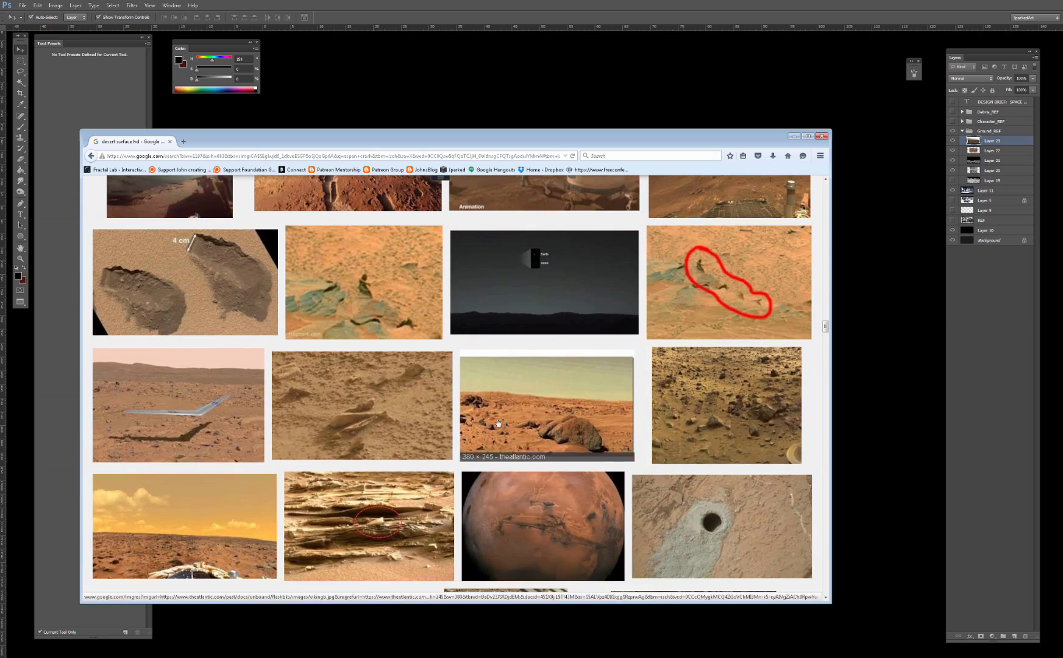
scroll(498, 423, "down", 3)
scroll(496, 420, "down", 5)
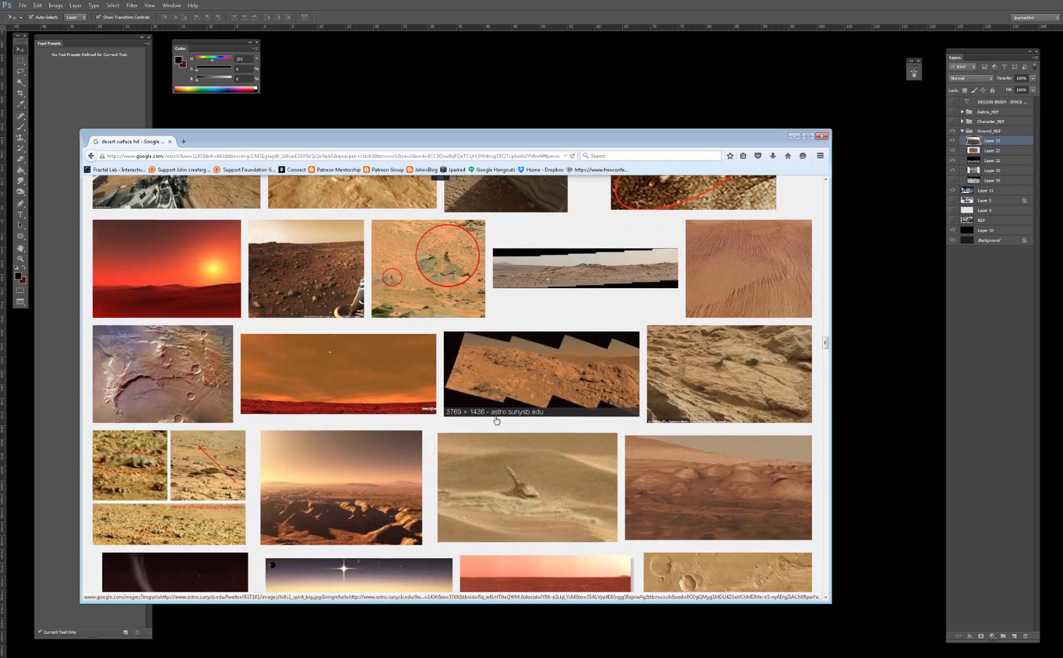
scroll(497, 419, "down", 2)
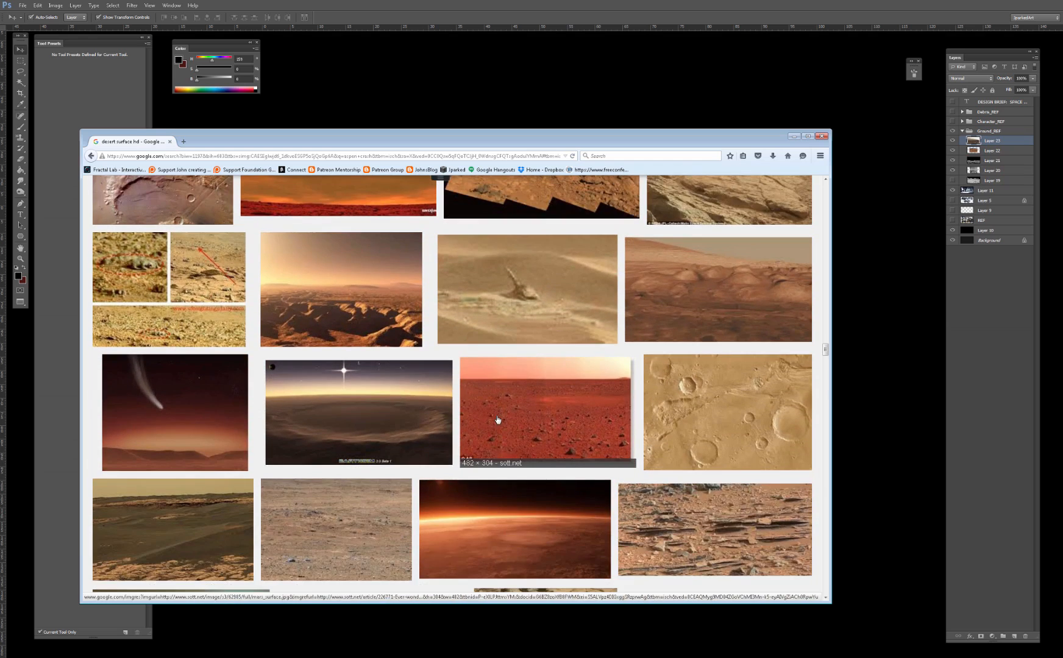
scroll(498, 420, "down", 4)
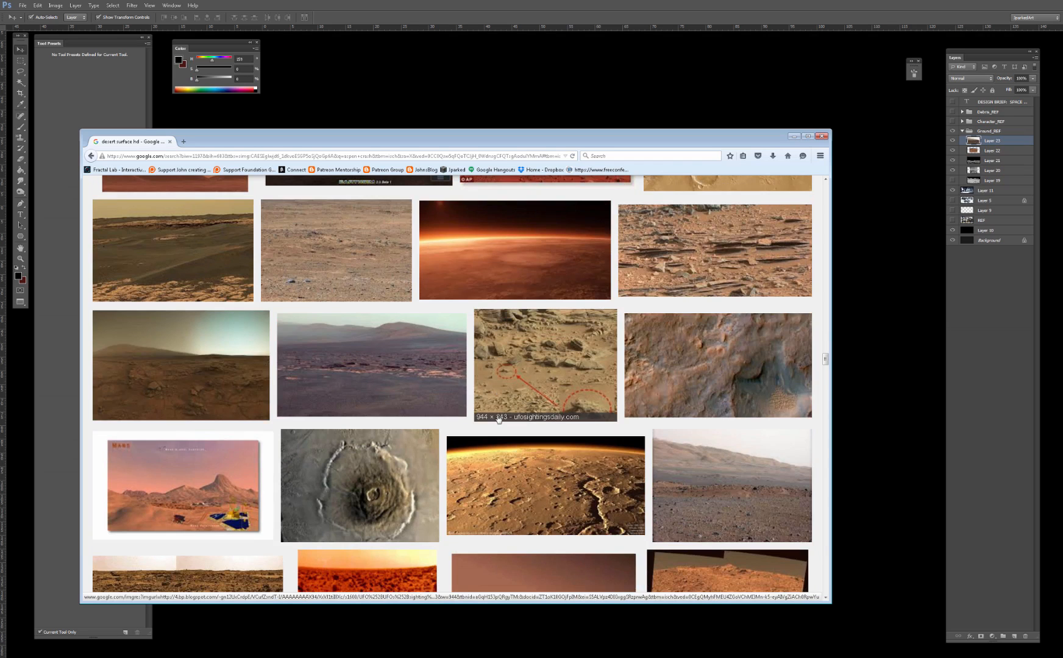
scroll(481, 416, "down", 4)
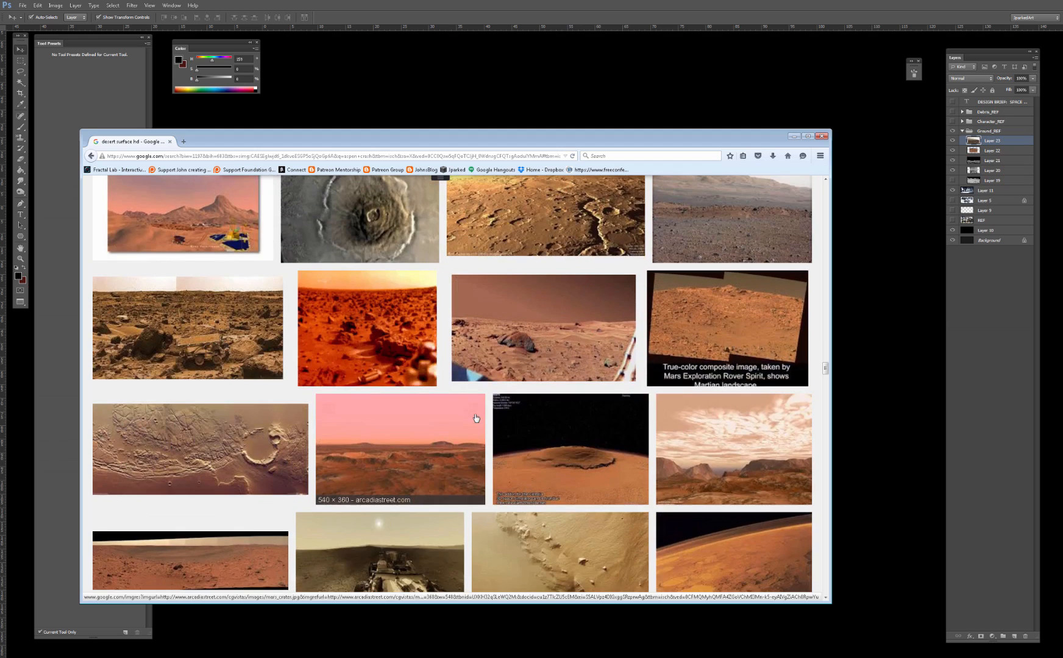
scroll(494, 382, "down", 5)
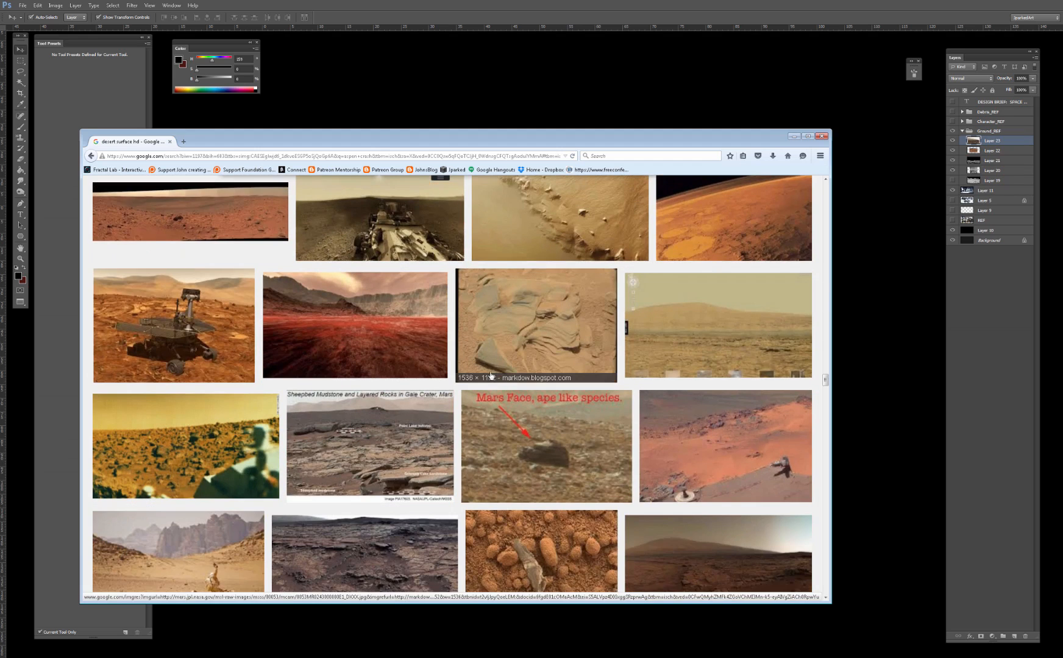
scroll(491, 375, "down", 3)
Step: Preview the "The Last Days on Mars" desert still from bluray.highdefdigest.com and compare its related images, including the realitatea.net version
left_click(165, 360)
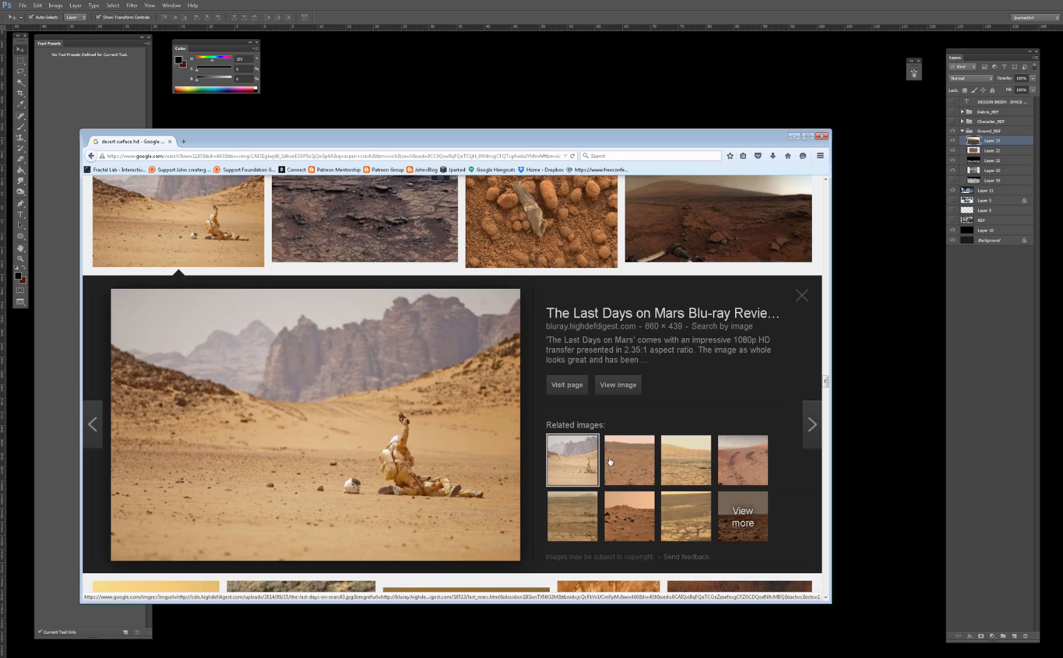
left_click(642, 466)
left_click(595, 457)
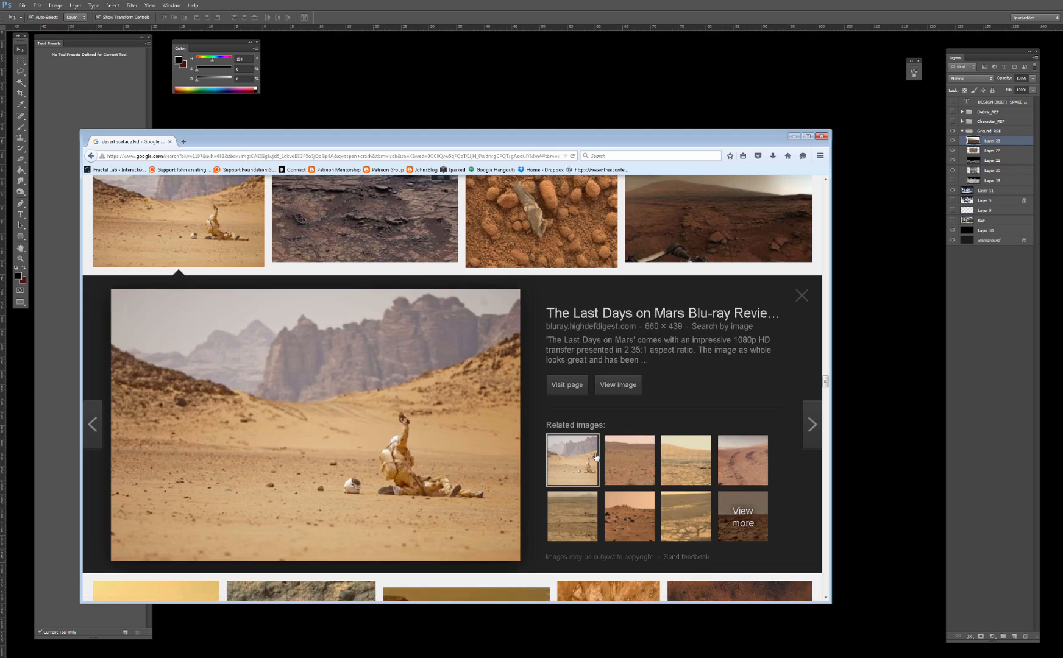
left_click(626, 511)
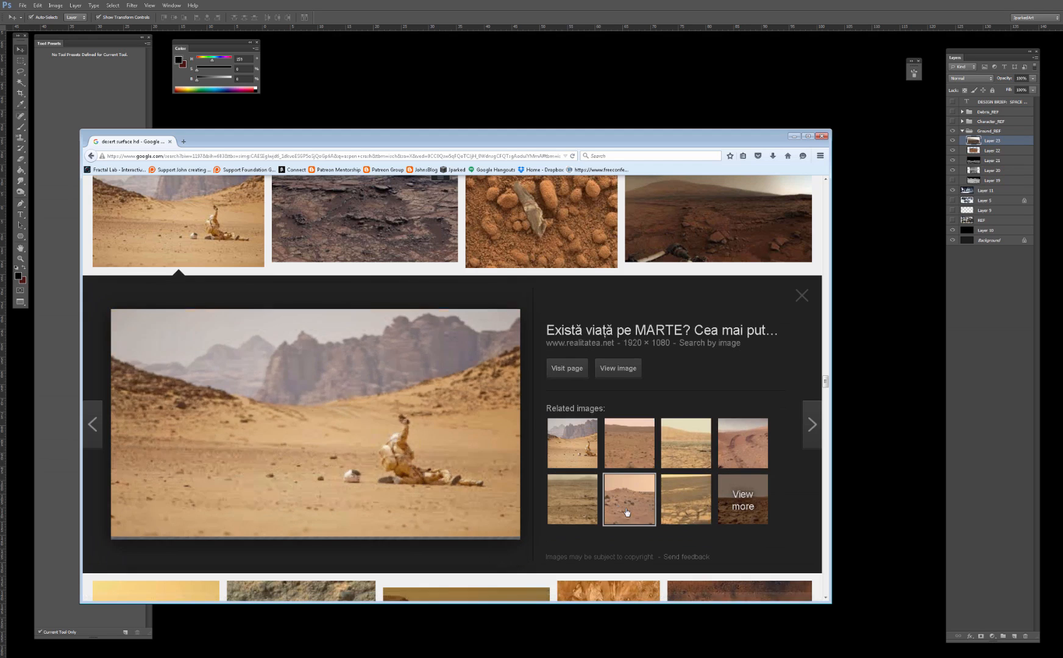
left_click(590, 501)
Step: Look through more of the Mars surface image results for usable ground and rock reference photos
scroll(590, 501, "down", 5)
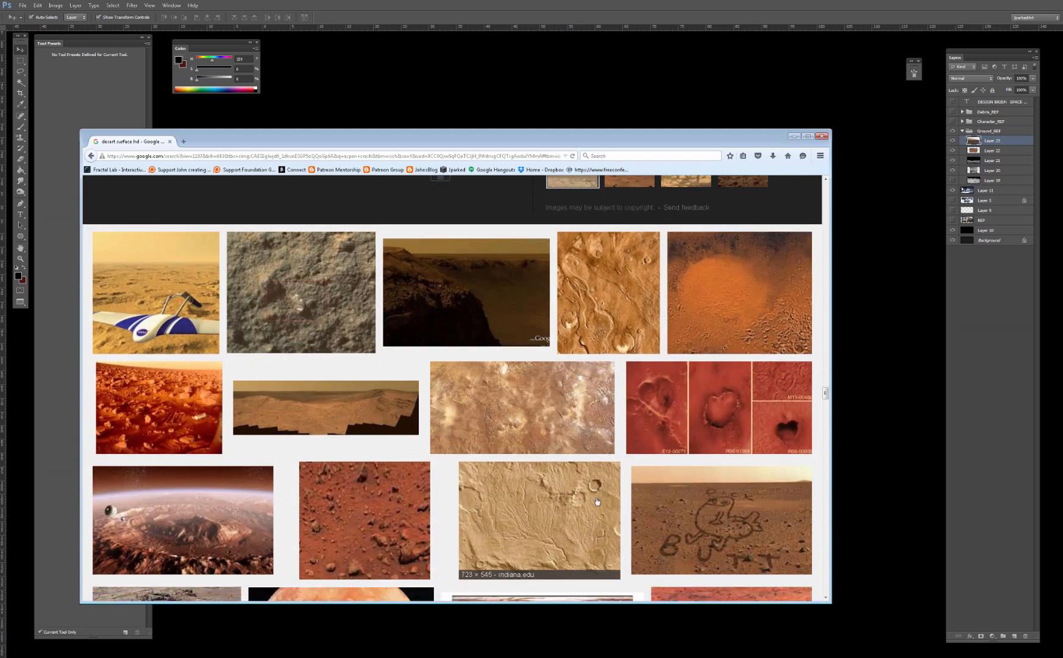
scroll(592, 485, "down", 10)
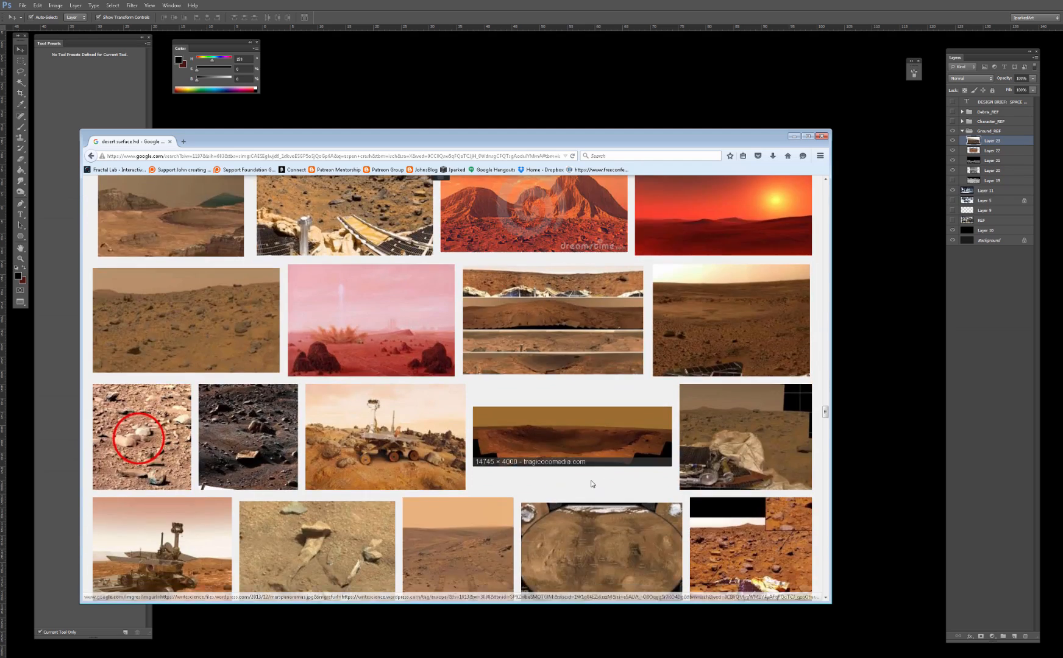
scroll(592, 481, "down", 4)
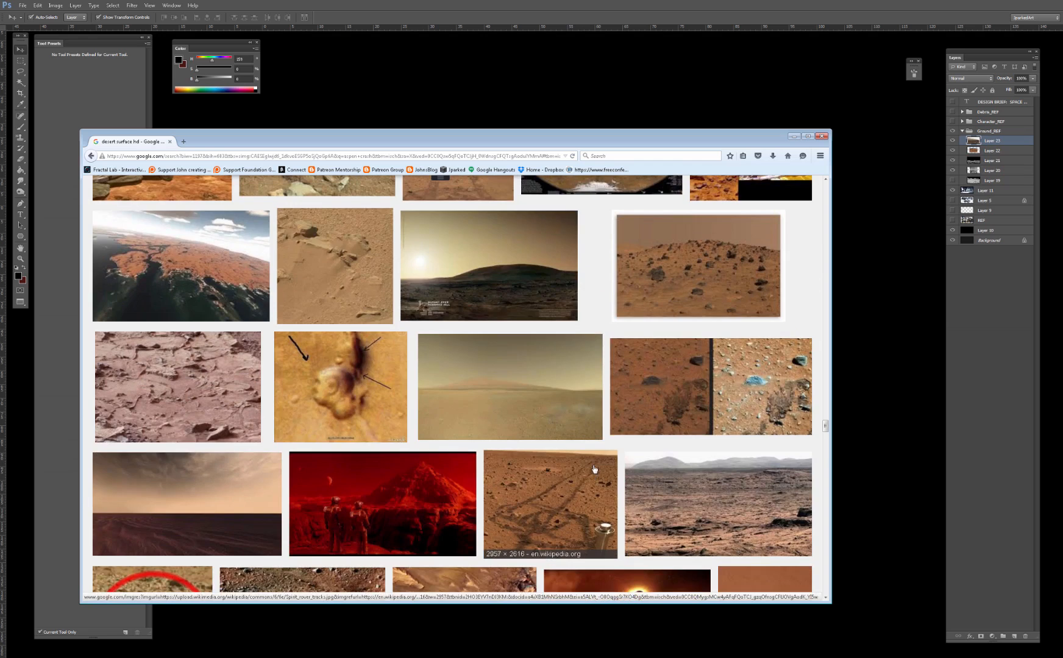
scroll(594, 469, "down", 8)
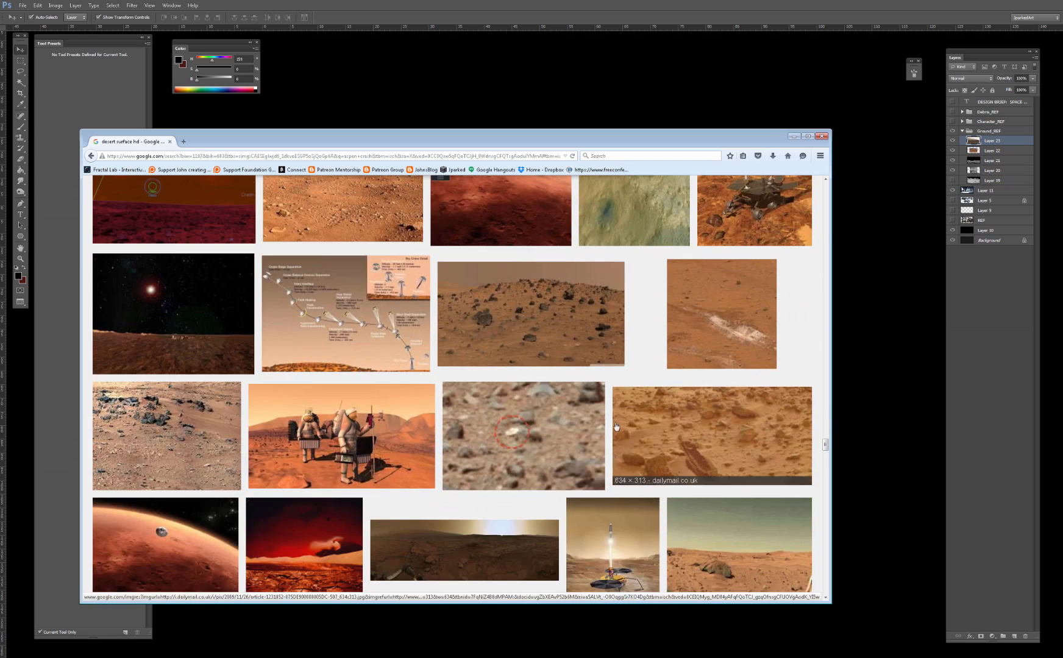
scroll(607, 408, "down", 4)
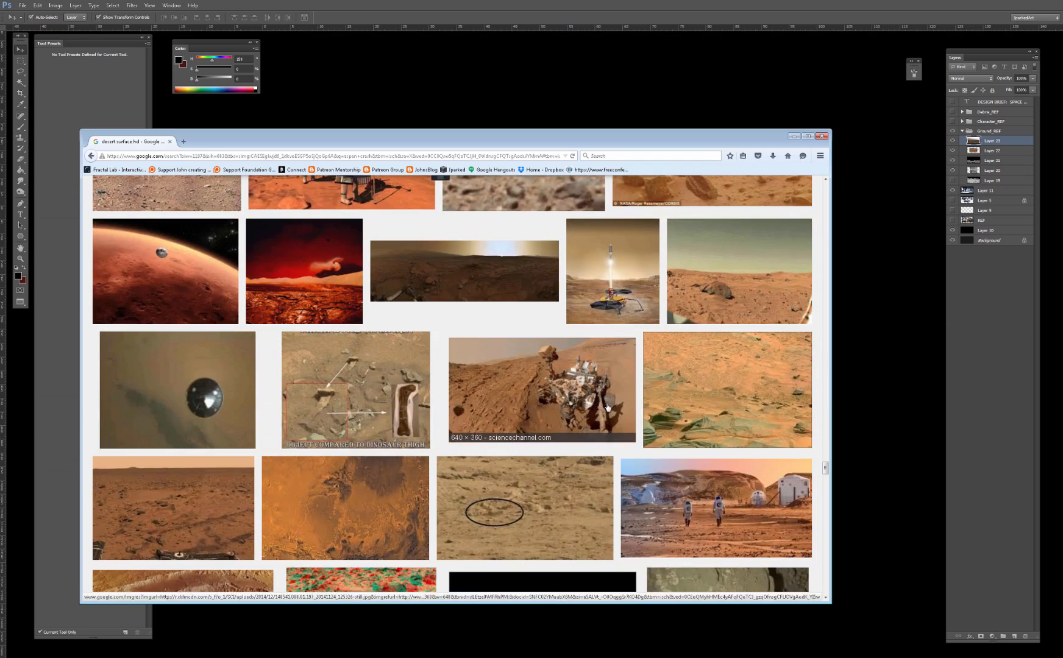
scroll(607, 407, "down", 9)
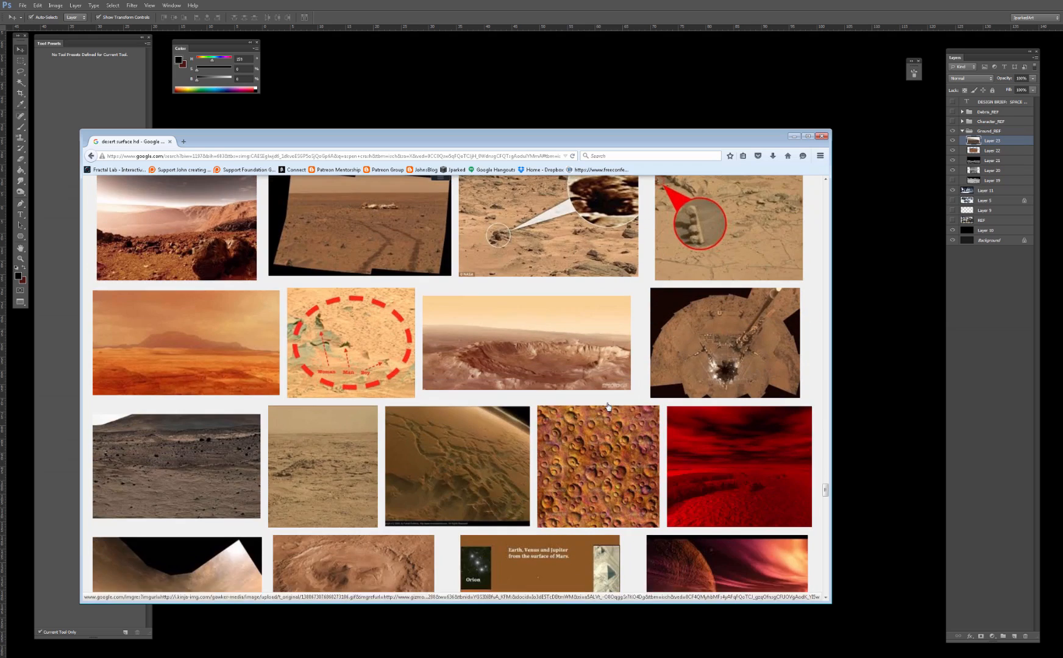
scroll(293, 435, "down", 9)
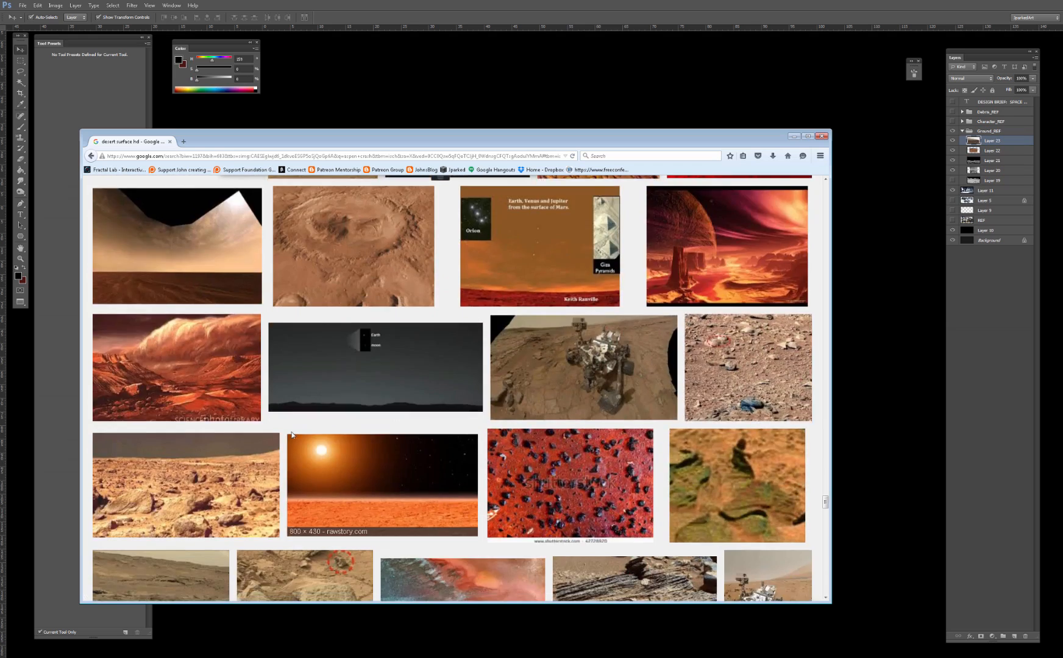
scroll(293, 435, "up", 1)
scroll(295, 432, "down", 4)
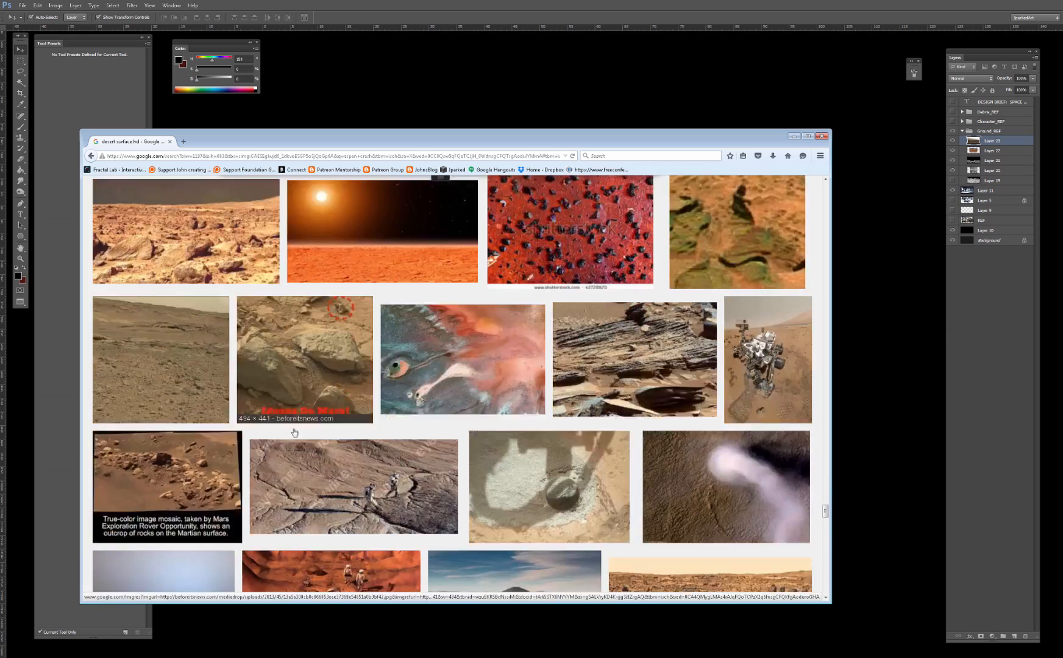
scroll(294, 431, "down", 4)
scroll(294, 431, "down", 5)
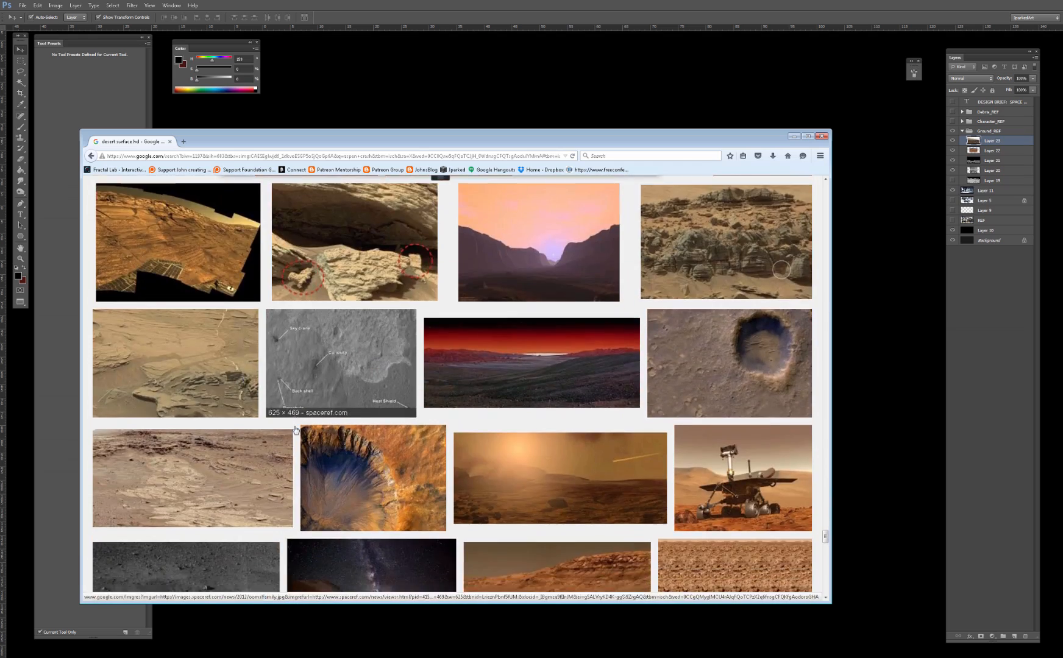
scroll(302, 420, "down", 3)
scroll(303, 420, "down", 3)
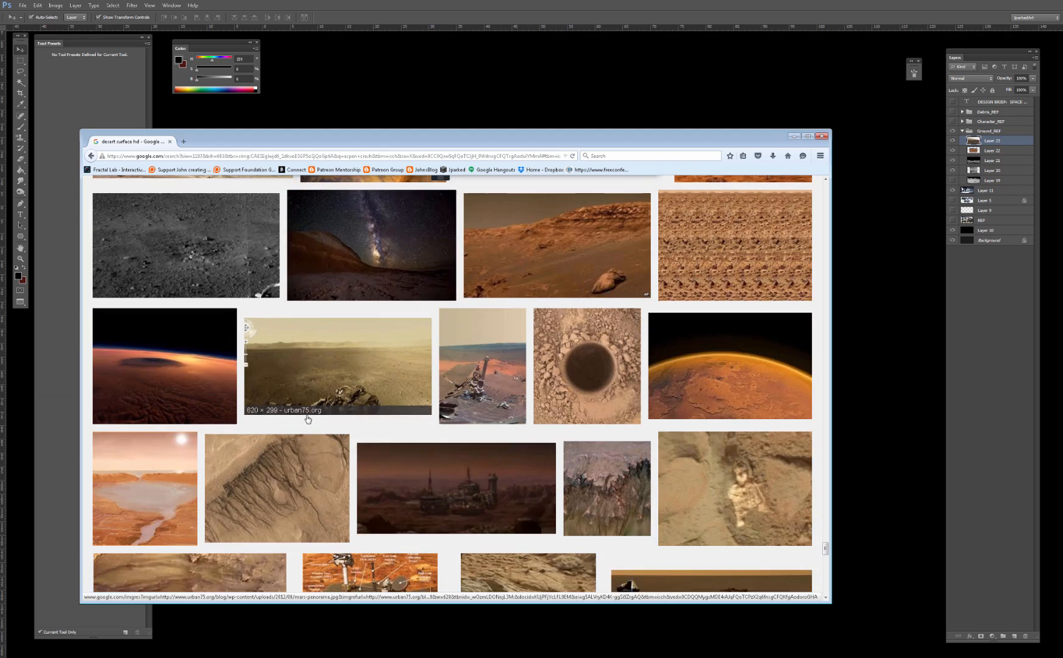
scroll(303, 419, "down", 4)
Step: Switch to Photoshop, raise the Mars terrain photo, copy its rocky ground into a new layer and hide both layers
left_click_drag(784, 138, 744, 141)
left_click(695, 122)
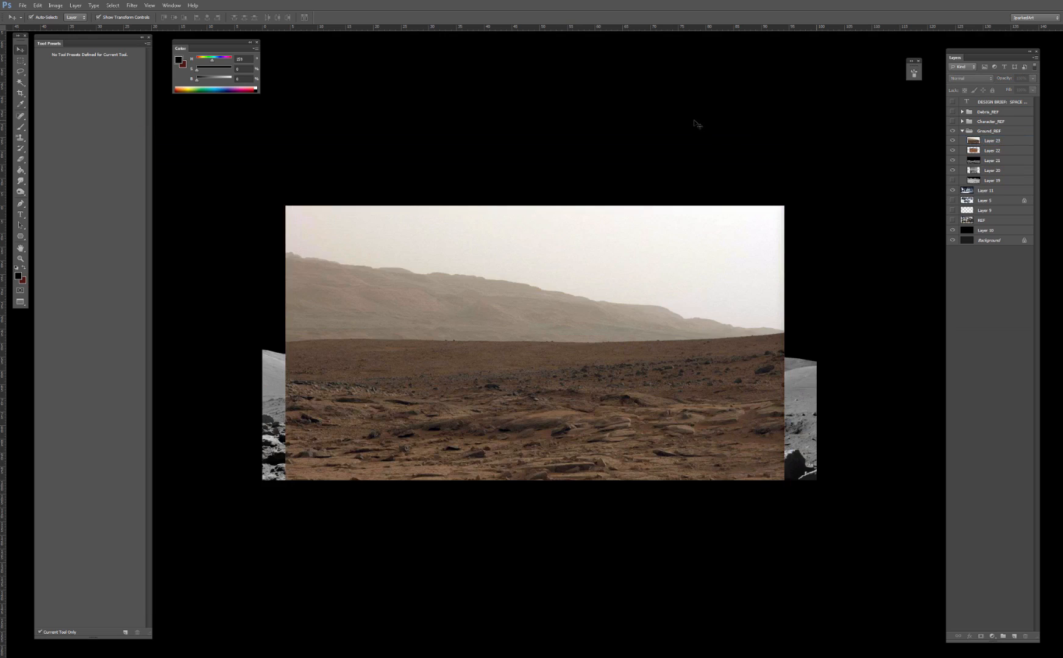
left_click_drag(562, 343, 570, 210)
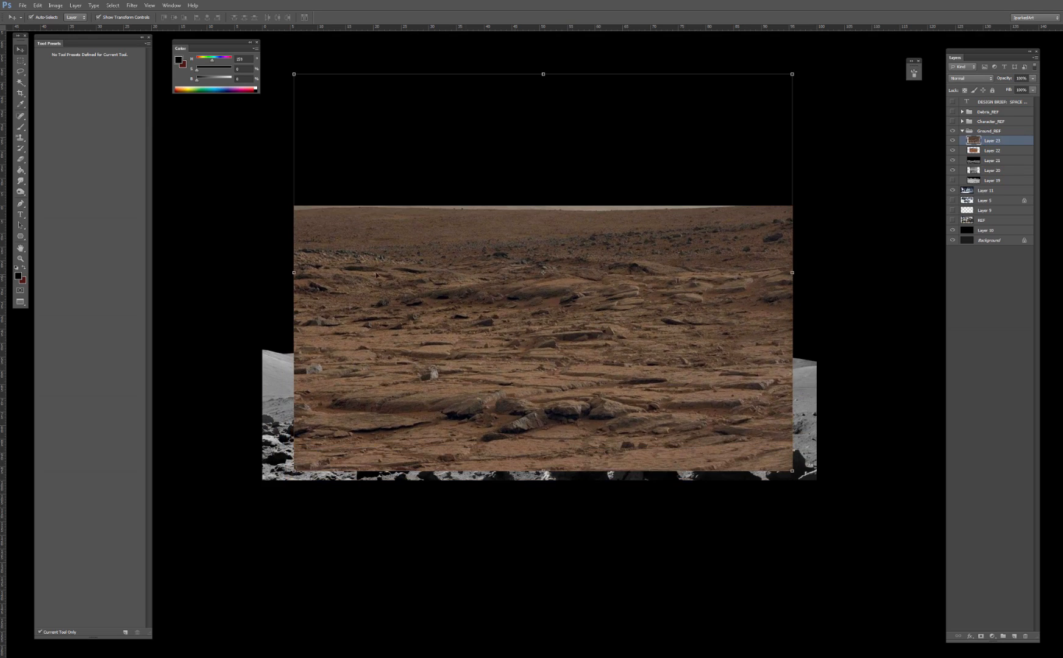
left_click(21, 60)
left_click_drag(281, 264, 817, 480)
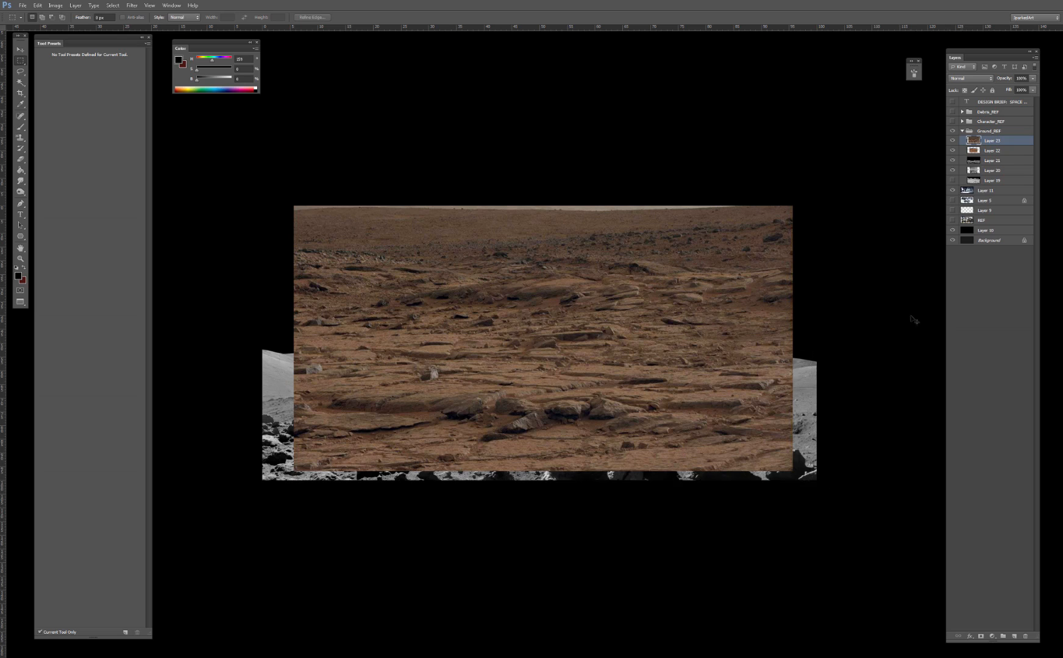
left_click(953, 140)
key("ctrl+v")
key("v")
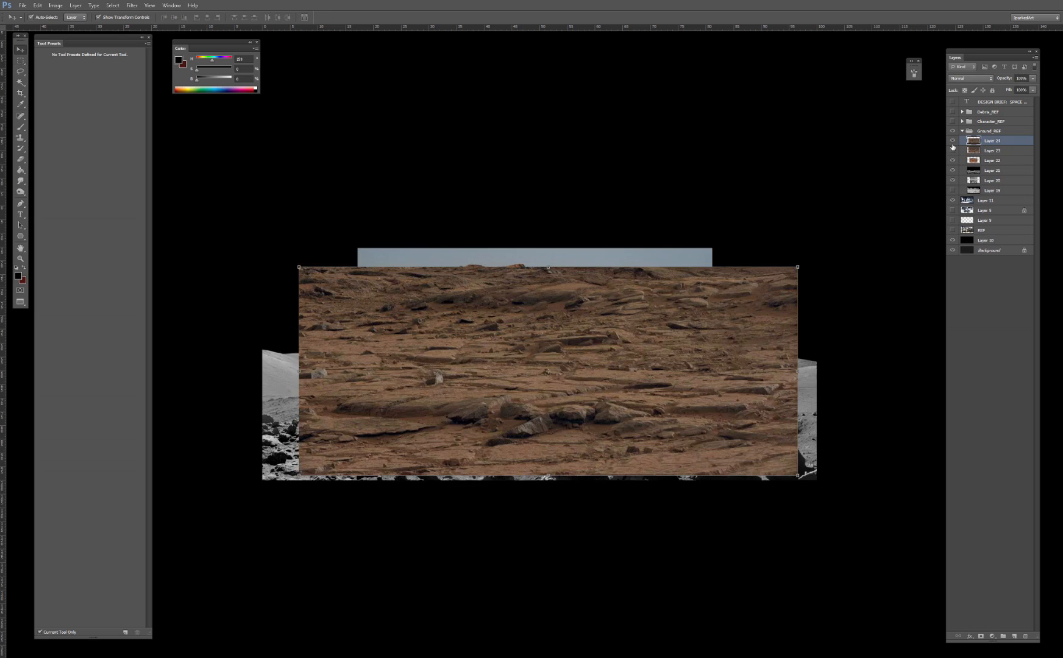
left_click(953, 140)
Step: Nudge the orange desert photo up slightly, copy its lower ground area into a new layer and hide the original
left_click(962, 159)
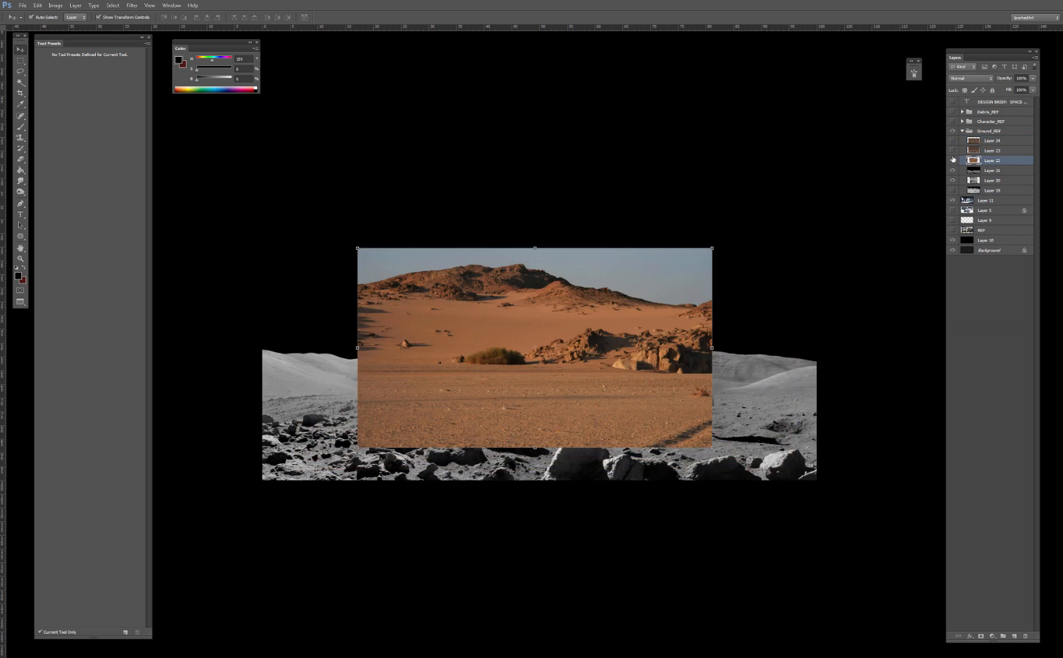
left_click(953, 159)
left_click(953, 160)
left_click_drag(576, 364, 576, 359)
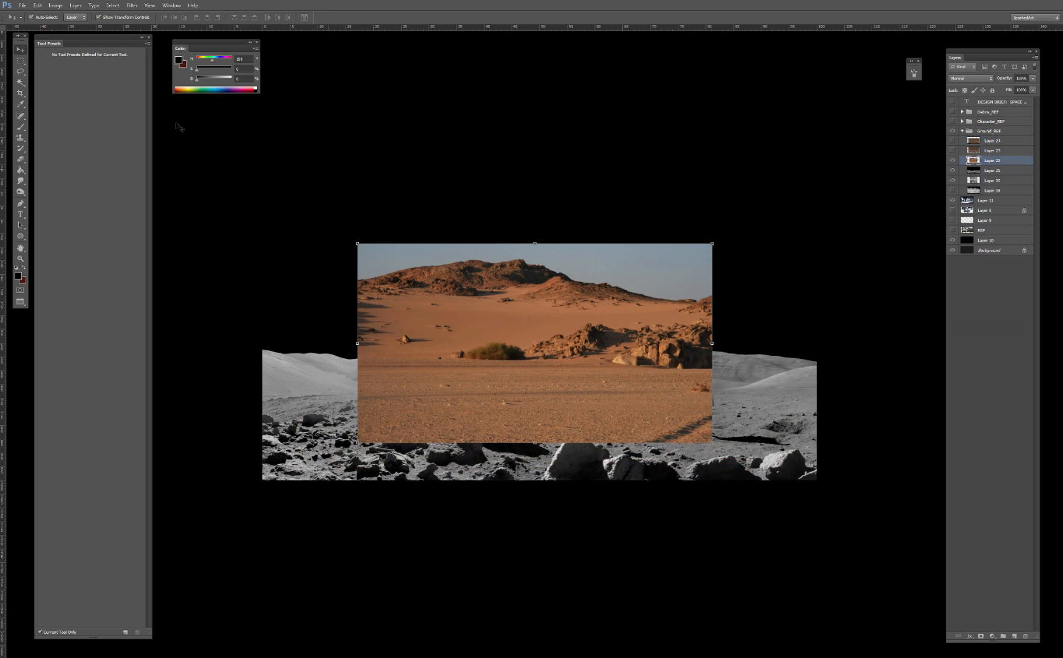
left_click(20, 61)
left_click_drag(351, 319, 753, 455)
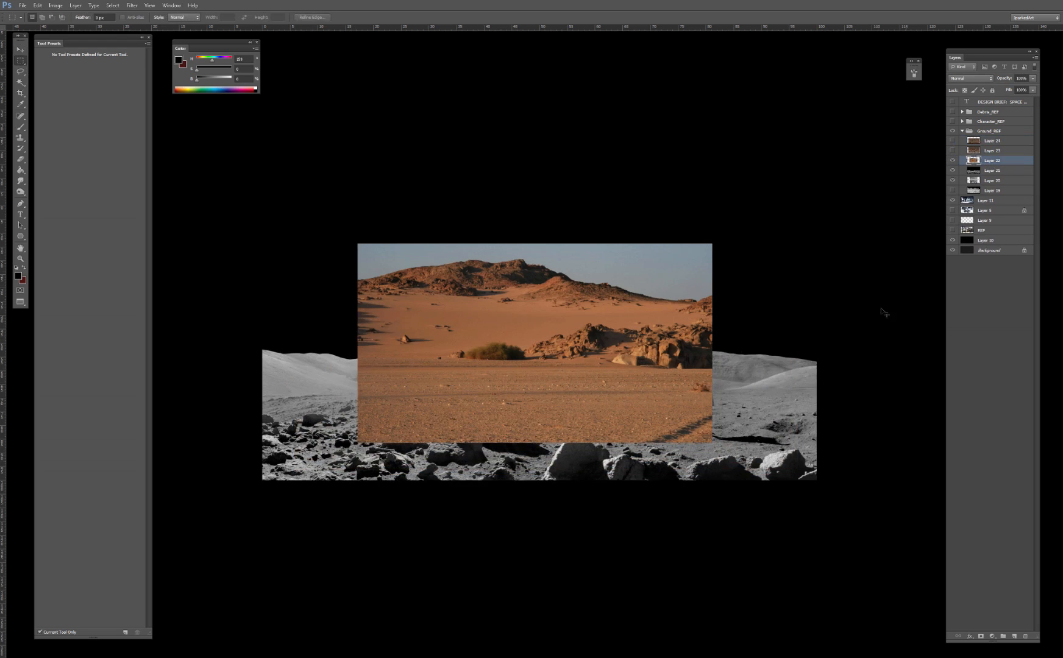
left_click(953, 161)
key("ctrl+j")
Step: Flip the copied desert ground strip horizontally and hide it
key("ctrl+t")
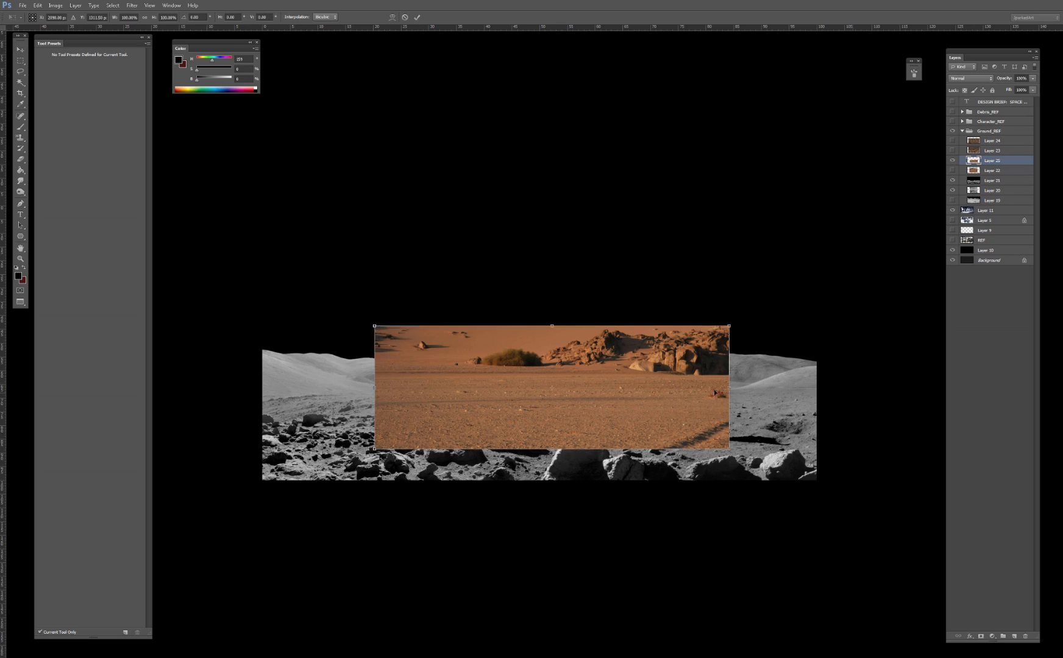
right_click(695, 387)
left_click(725, 512)
key("Return")
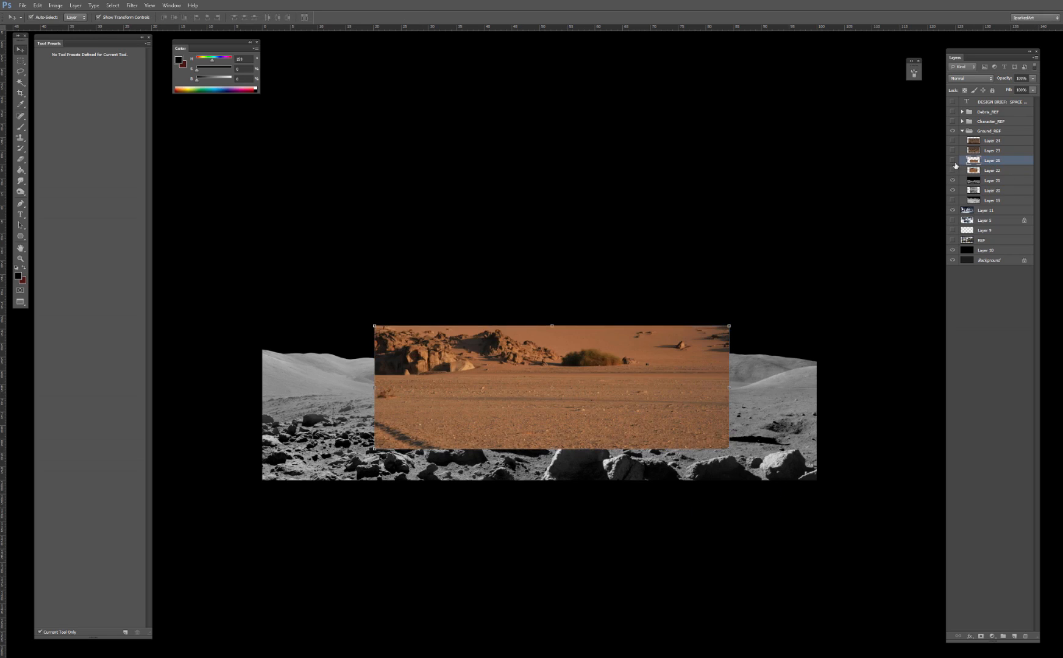
left_click(953, 160)
Step: Show only the moon panorama on Layer 21 among the ground references and reposition it to reveal its large foreground boulders
left_click(953, 180)
left_click(952, 181)
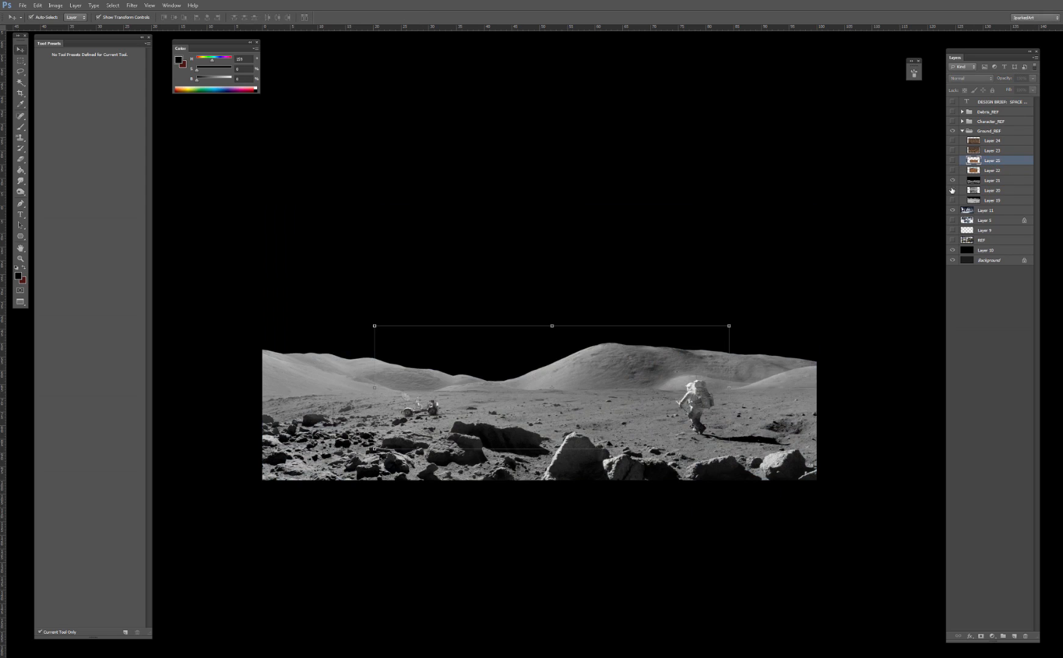
left_click(952, 181)
left_click(952, 181)
left_click(634, 370)
left_click_drag(537, 399, 480, 269)
left_click_drag(558, 324, 369, 357)
left_click_drag(484, 350, 615, 350)
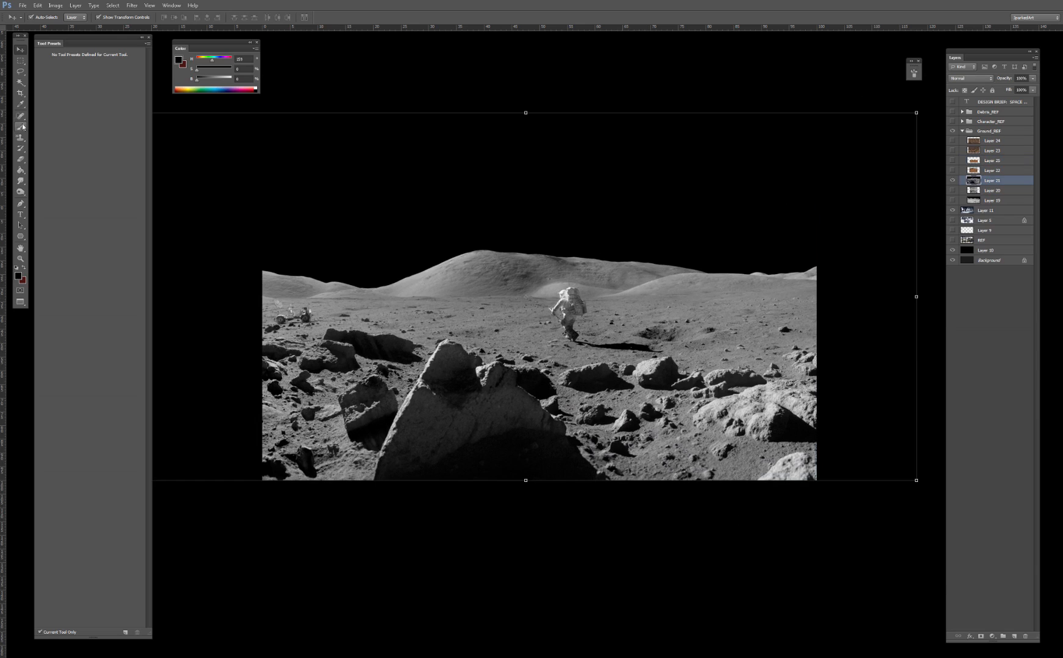
Step: Copy a wide band of the panorama's rocky moon ground into a new layer and hide the original
left_click(21, 61)
left_click_drag(333, 300, 818, 426)
key("ctrl+c")
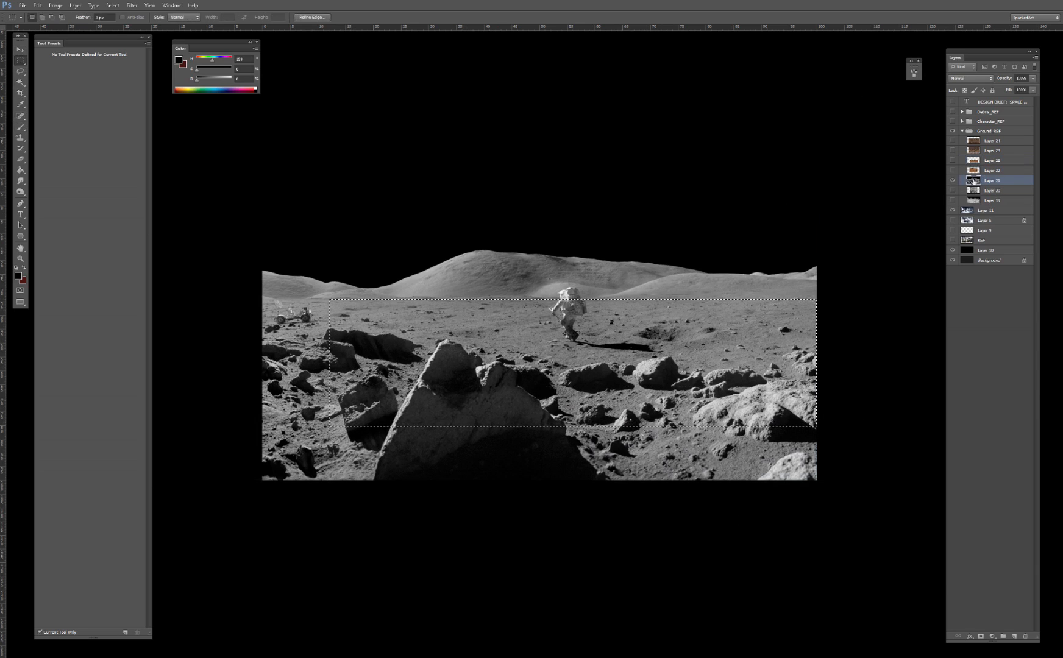
left_click(951, 180)
key("ctrl+v")
key("v")
Step: Flip the moon ground strip horizontally, stretch it across the painting's full width and flatten it along the lower edge
key("ctrl+t")
right_click(707, 376)
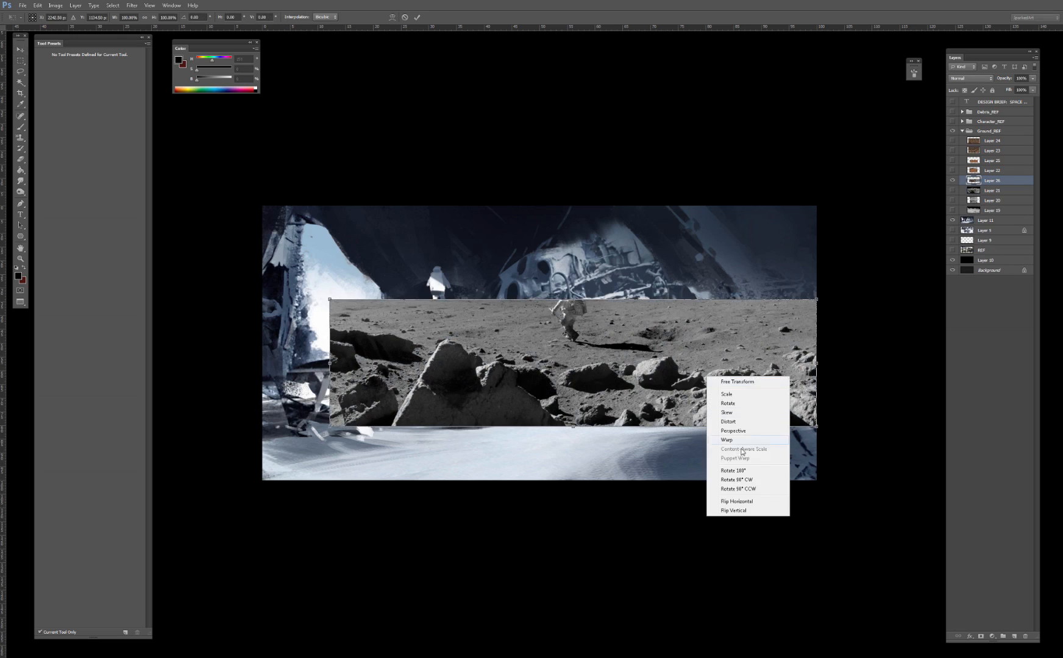
left_click(737, 503)
left_click_drag(696, 378, 613, 432)
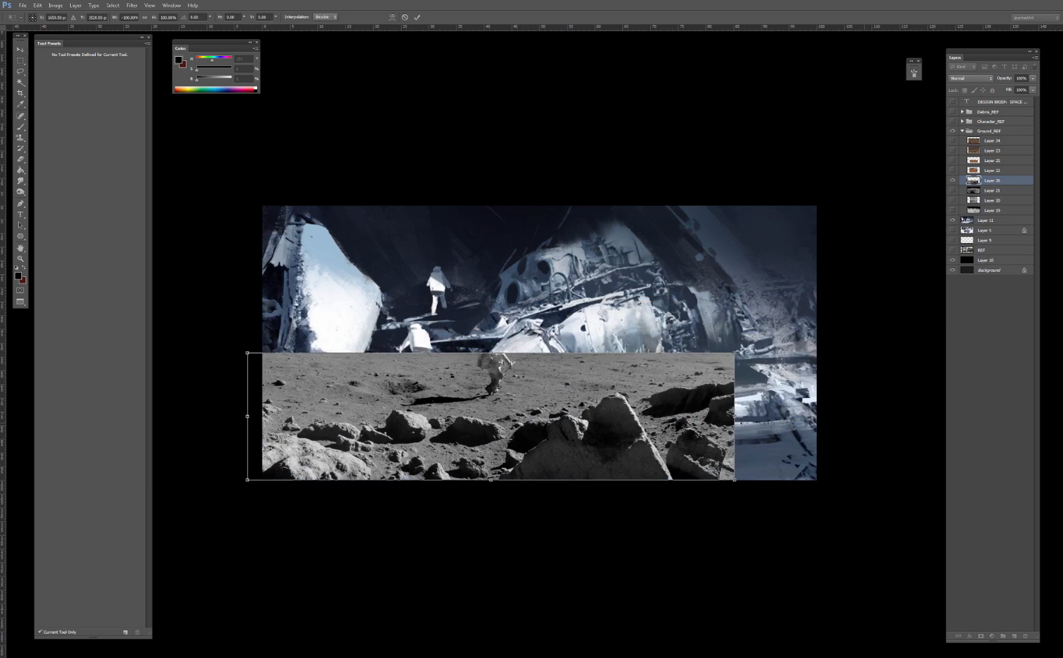
left_click_drag(734, 416, 827, 426)
mouse_move(651, 390)
left_mouse_down()
mouse_move(652, 463)
mouse_move(639, 381)
left_mouse_up()
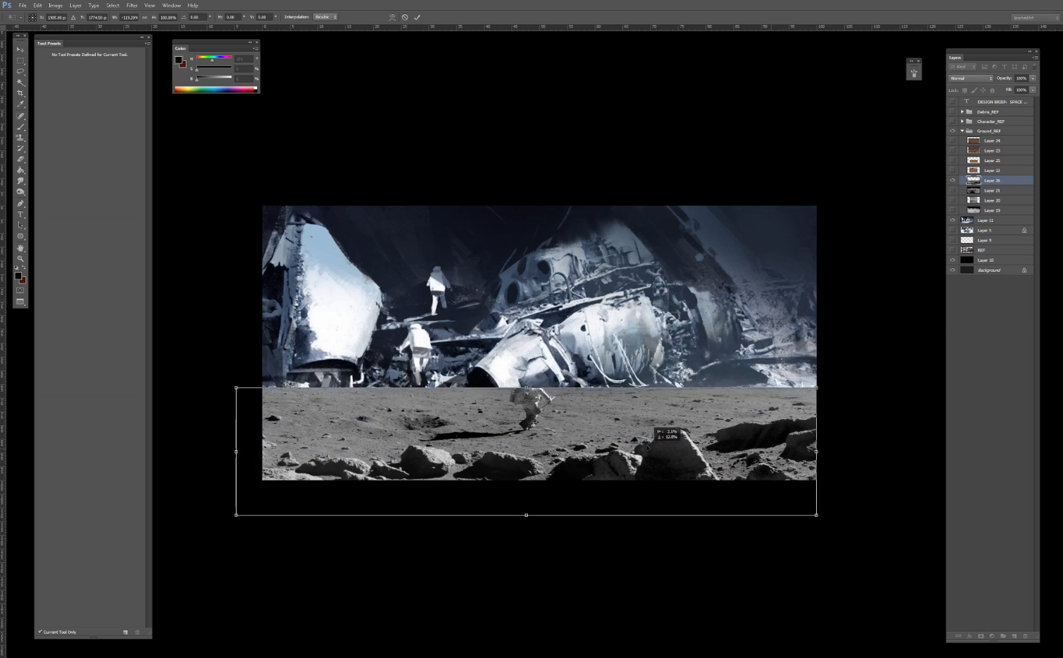
left_click_drag(524, 516, 547, 471)
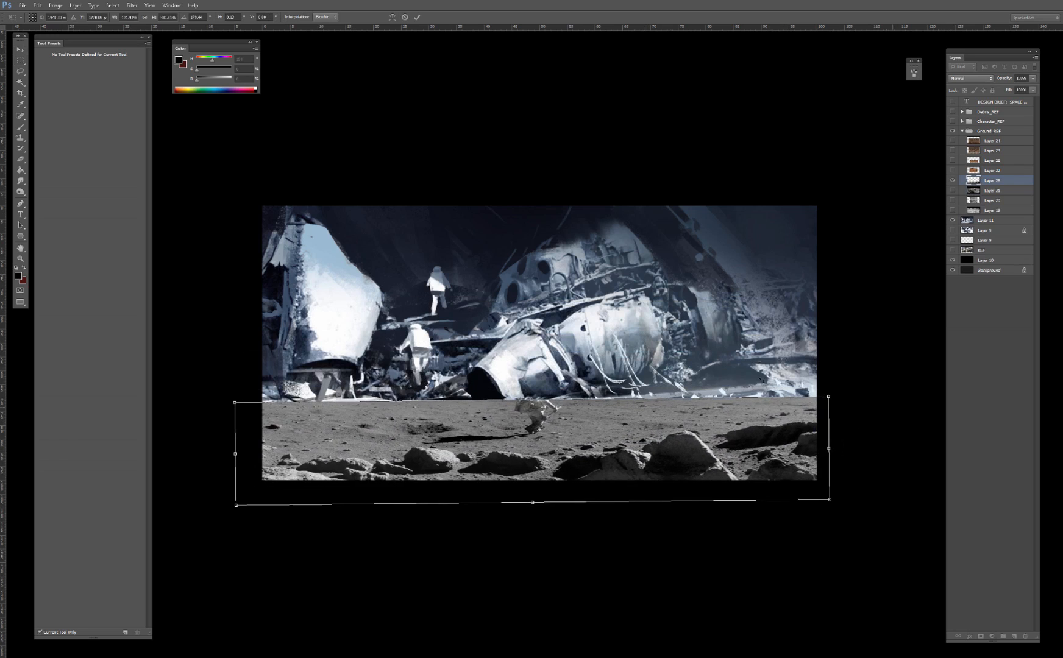
key("Return")
Step: Hide the moon ground strip and the panorama, show the grey moon photo on Layer 20 and move it up
left_click(953, 180)
left_click(952, 191)
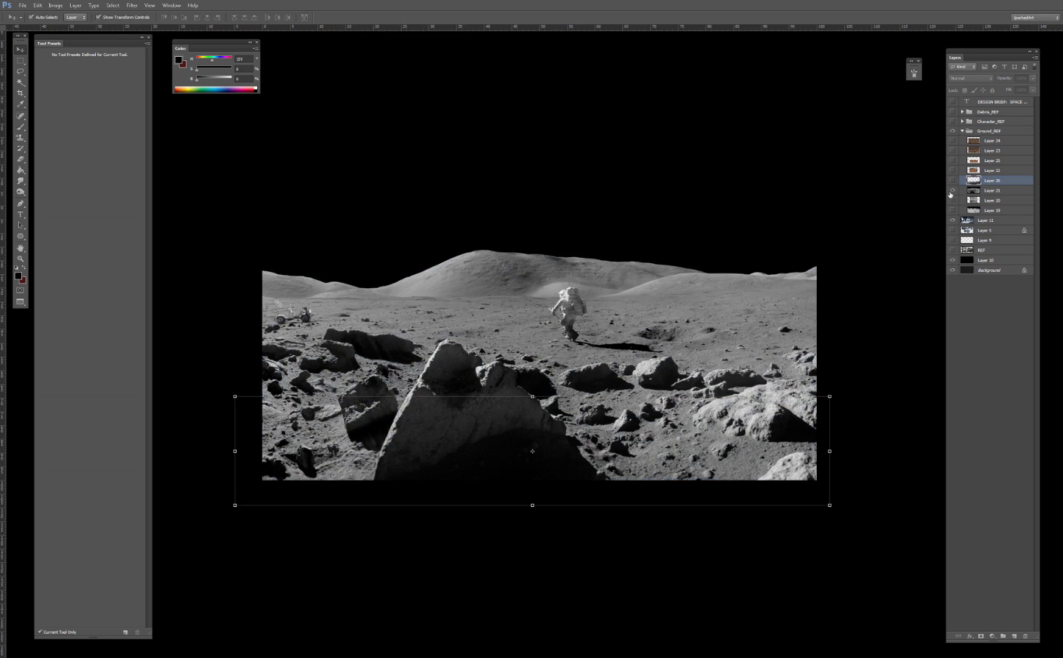
left_click(953, 191)
left_click(952, 200)
left_click(992, 201)
left_click_drag(581, 370, 592, 308)
Step: Copy the boulder area on the left of the grey moon photo into a new layer and hide the original
key("m")
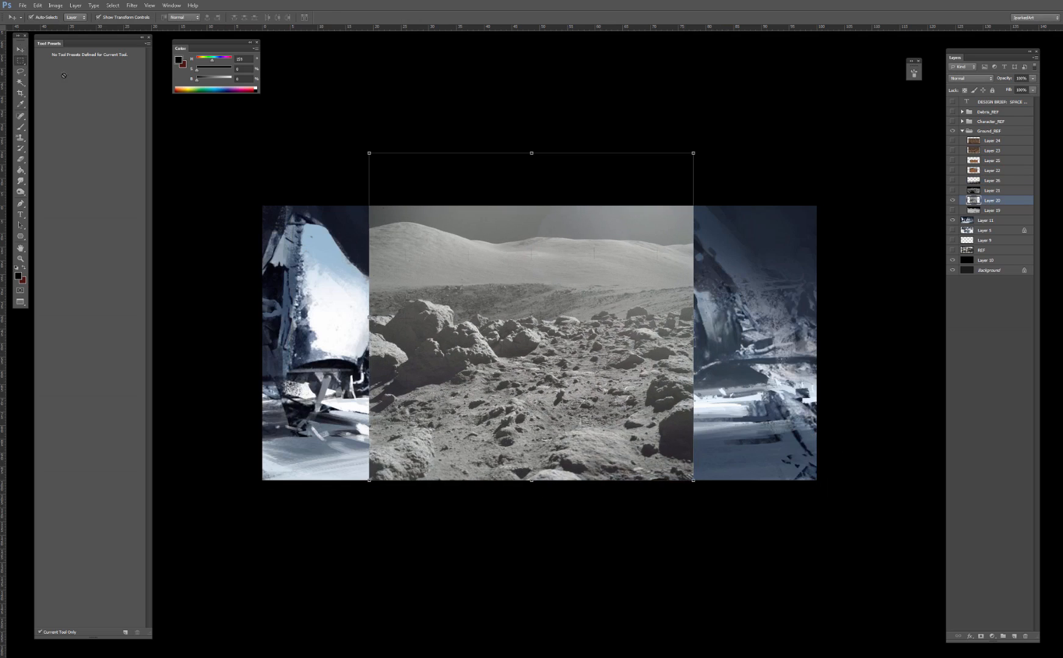
left_click_drag(353, 279, 606, 421)
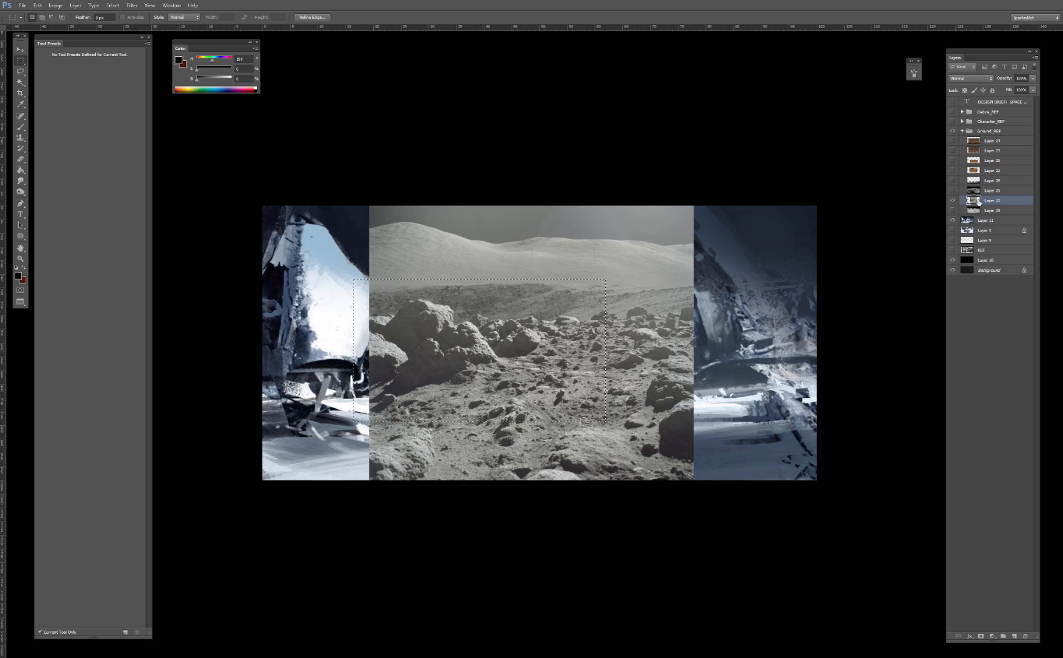
left_click(952, 201)
key("ctrl+v")
key("v")
Step: Move the copied boulder piece to the lower-left corner of the painting and scale it to fit there
left_click_drag(541, 361, 528, 414)
key("ctrl+t")
left_click_drag(521, 339, 473, 367)
mouse_move(445, 403)
left_mouse_down()
mouse_move(451, 422)
mouse_move(447, 412)
left_mouse_up()
key("Return")
Step: Darken the boulder layer with Levels by setting the midtones to 0.77, and adjust its Color Balance
key("ctrl+l")
left_click_drag(774, 203, 781, 203)
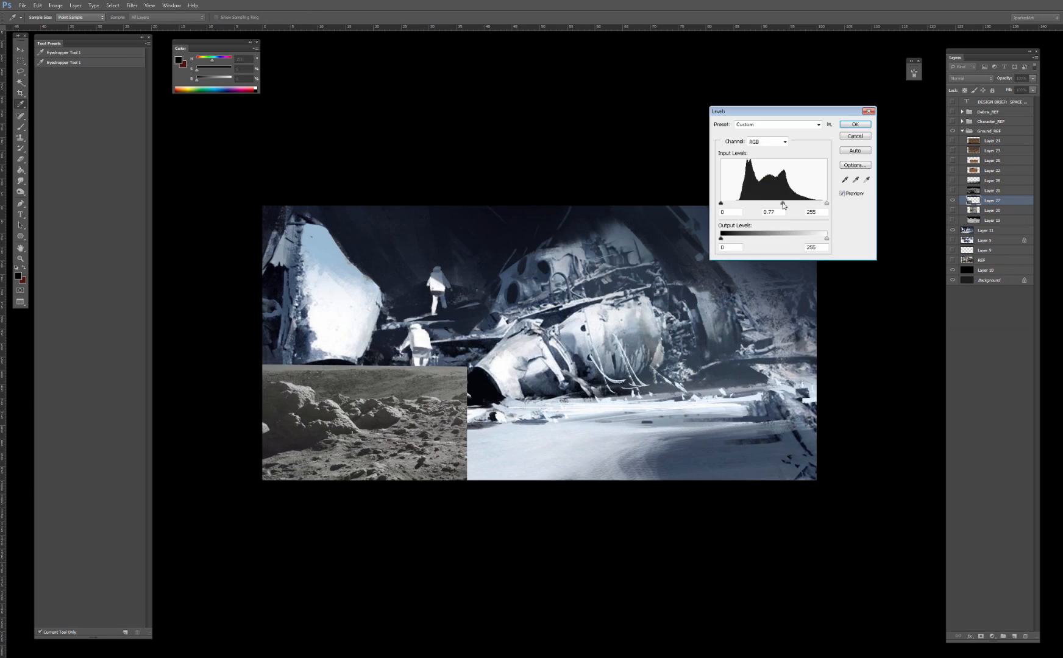
key("Return")
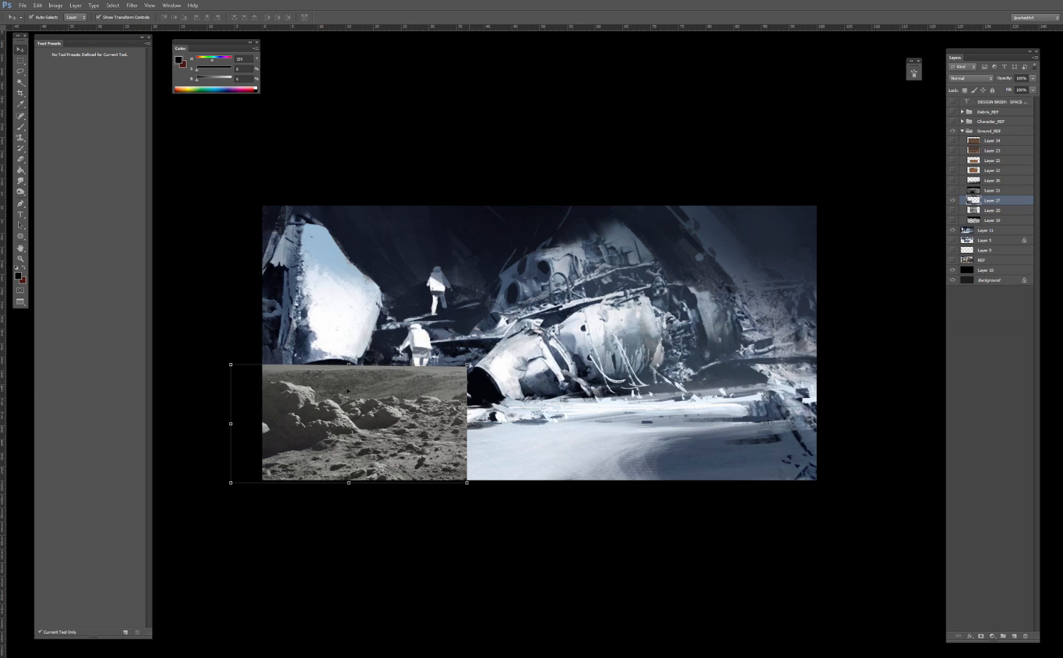
key("ctrl+b")
mouse_move(734, 152)
left_mouse_down()
mouse_move(749, 155)
mouse_move(719, 153)
left_mouse_up()
key("Return")
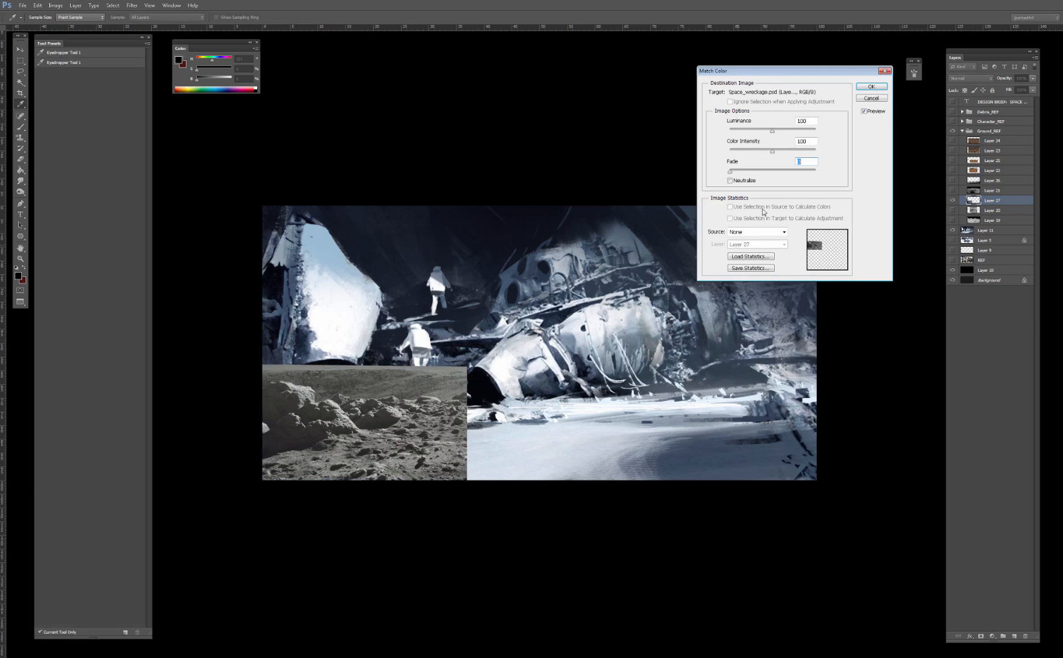
Step: Match the boulder layer's colours to Layer 11 of Space_wreckage.psd with Match Color, using Fade 20 and a reduced luminance
left_click_drag(743, 74, 486, 61)
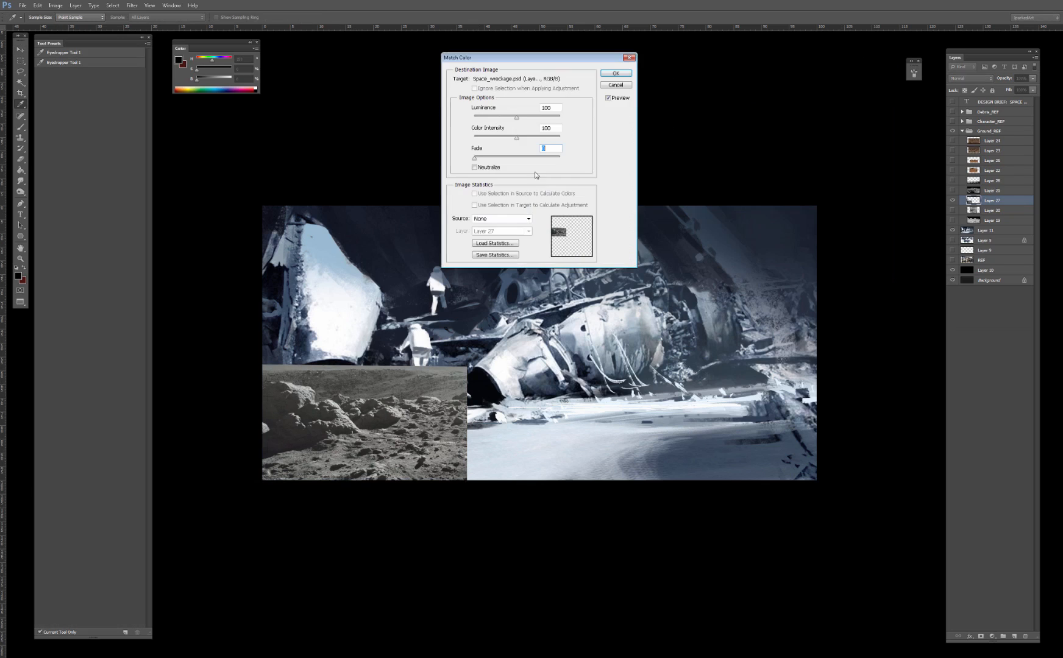
left_click(511, 219)
left_click(505, 234)
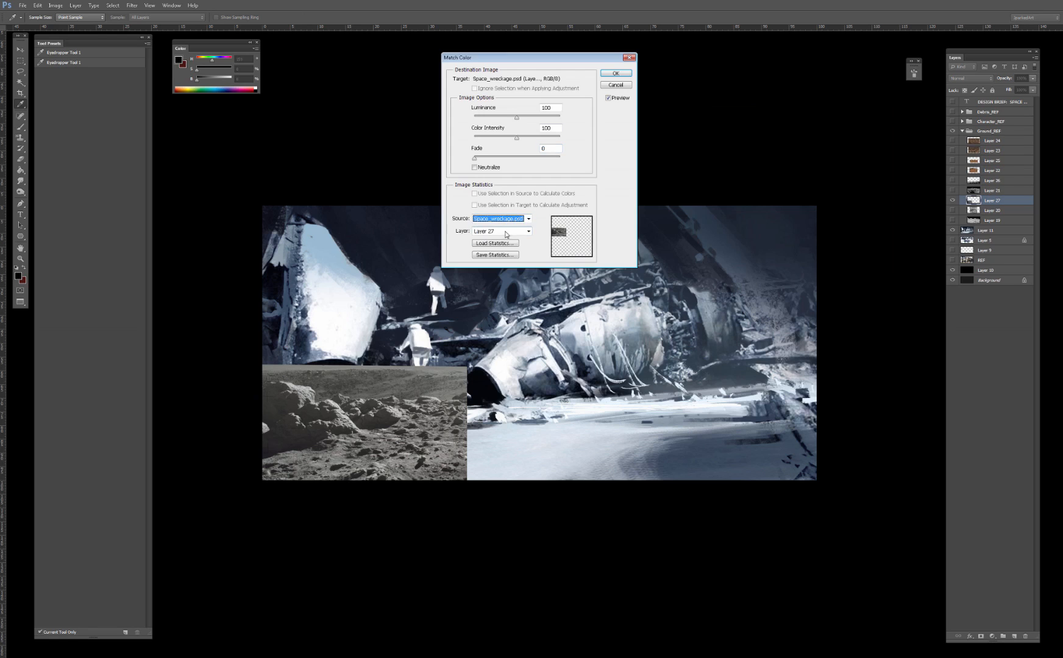
left_click(496, 232)
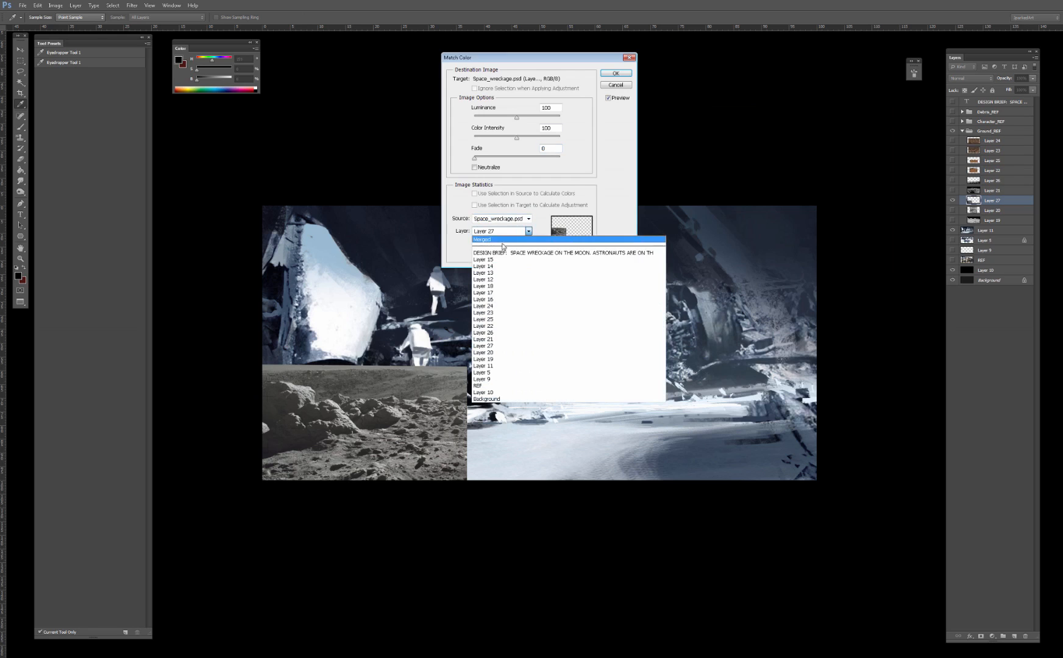
left_click(494, 366)
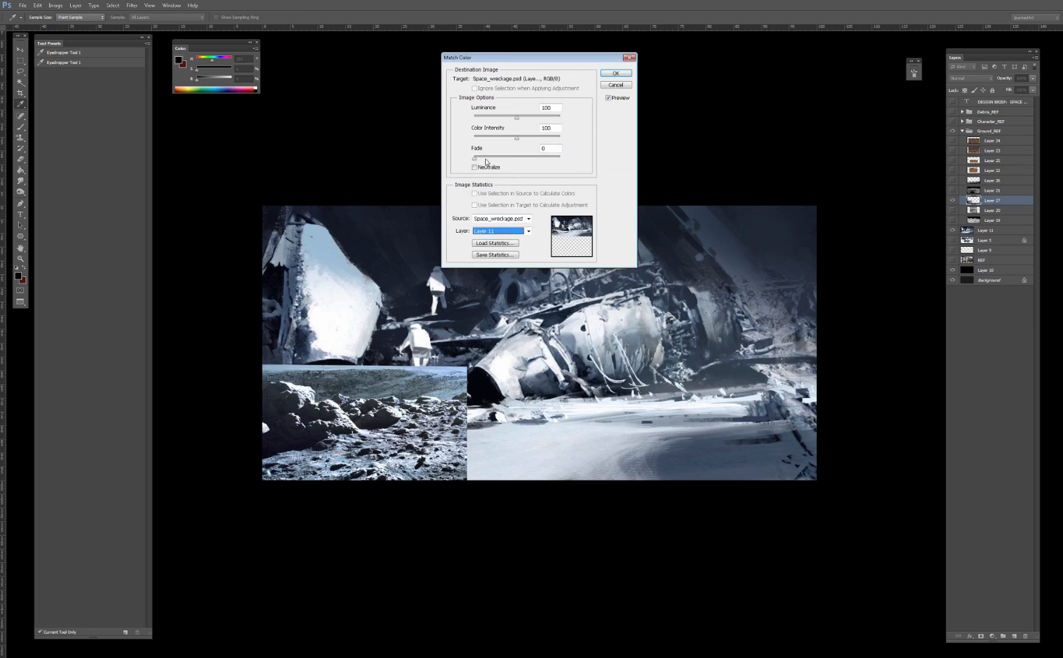
left_click_drag(492, 160, 495, 162)
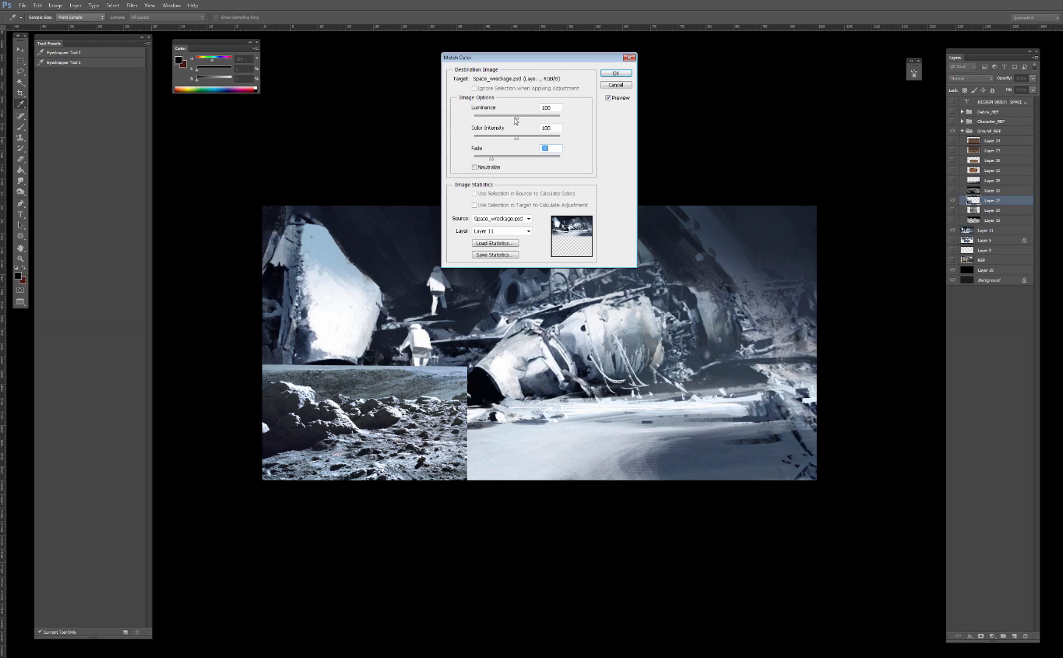
left_click(528, 118)
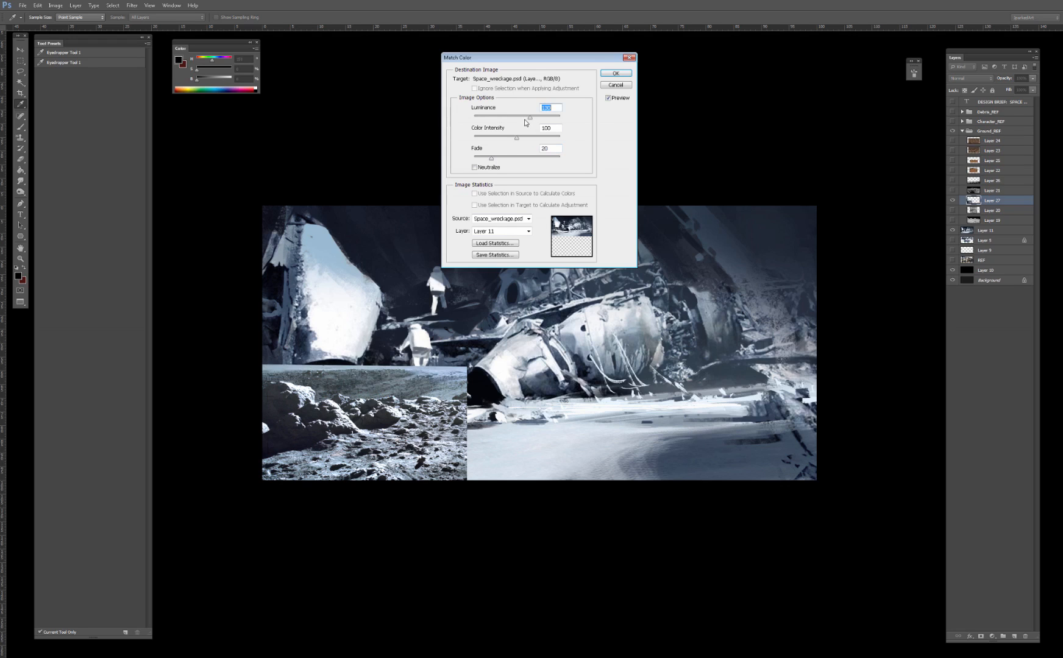
left_click(505, 118)
key("Return")
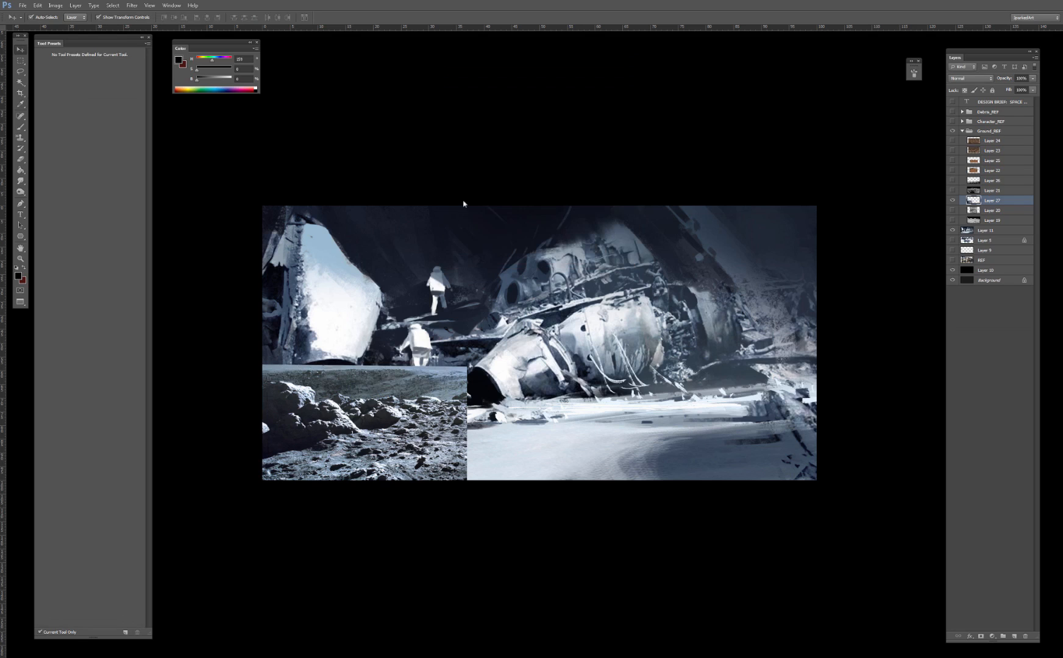
Step: Adjust the boulder layer with Levels, raising the midtones to 1.34 and lowering the white output level
key("ctrl+l")
left_click_drag(773, 203, 763, 204)
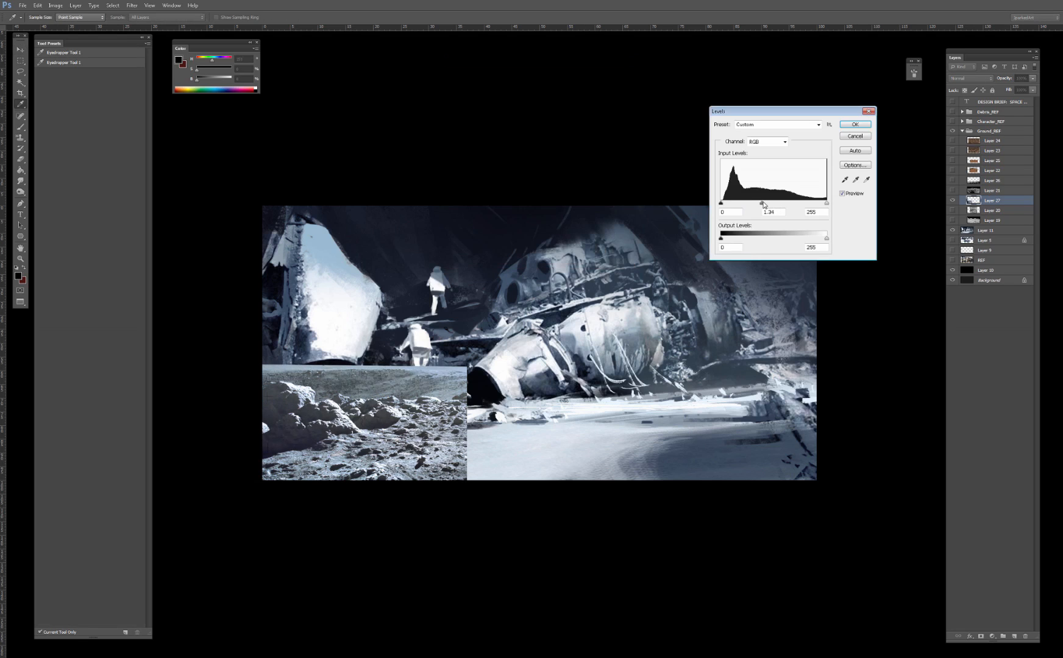
left_click(725, 239)
left_click_drag(826, 238, 796, 239)
key("Return")
Step: Widen the boulder piece, tilt it slightly and lower it so it covers the lower-left ground below the astronauts
key("ctrl+t")
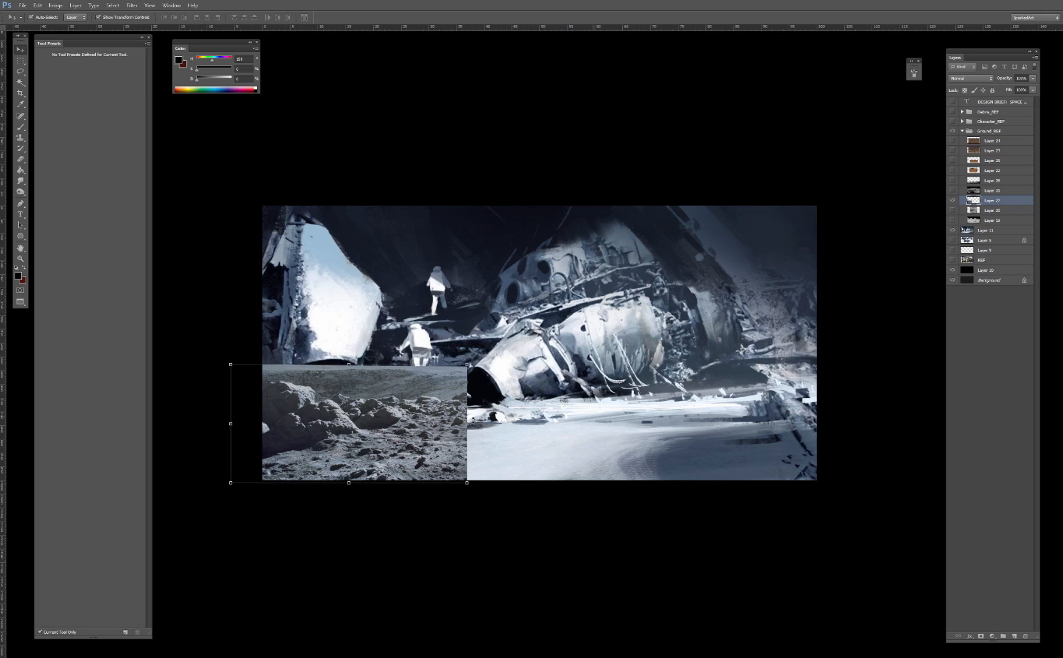
left_click_drag(467, 423, 492, 427)
mouse_move(457, 474)
left_mouse_down()
mouse_move(436, 604)
mouse_move(439, 420)
left_mouse_up()
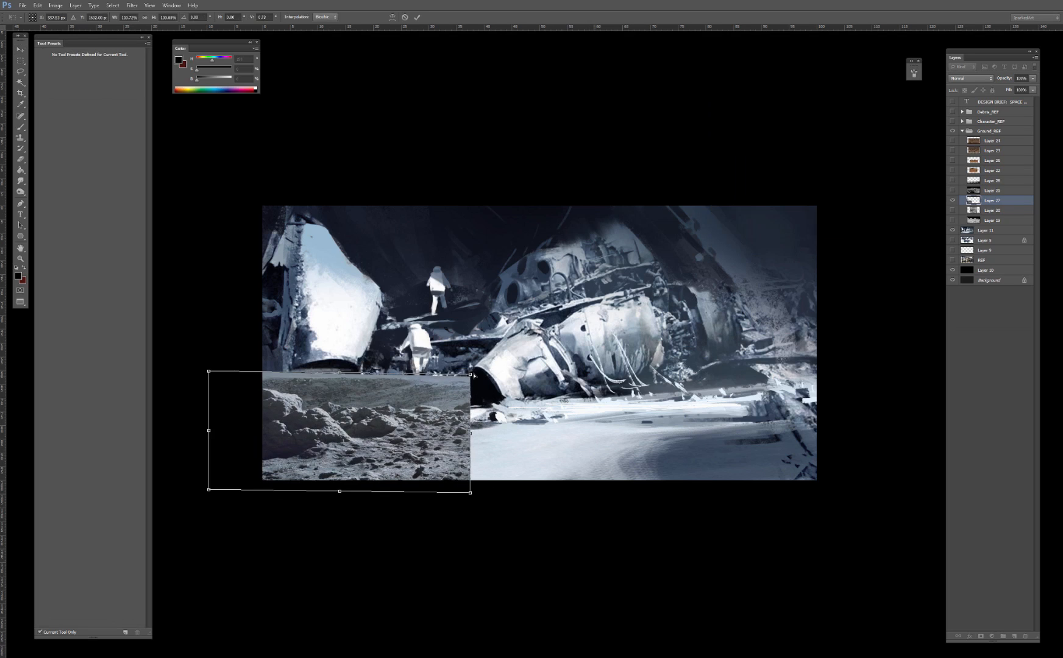
left_click_drag(471, 373, 468, 379)
left_click_drag(336, 377, 337, 385)
mouse_move(352, 399)
left_mouse_down()
mouse_move(348, 537)
mouse_move(356, 393)
left_mouse_up()
key("Return")
left_click_drag(474, 428, 489, 429)
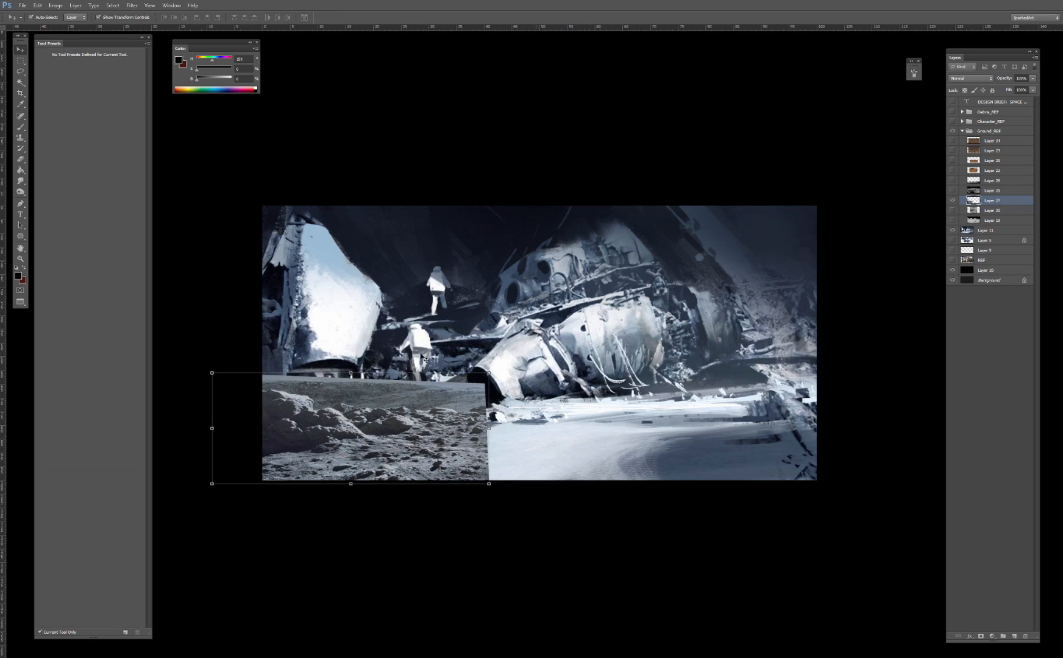
Step: Set the boulder layer's white input level to 210 with Levels, and hide the layer
key("ctrl+l")
left_click_drag(824, 206, 815, 204)
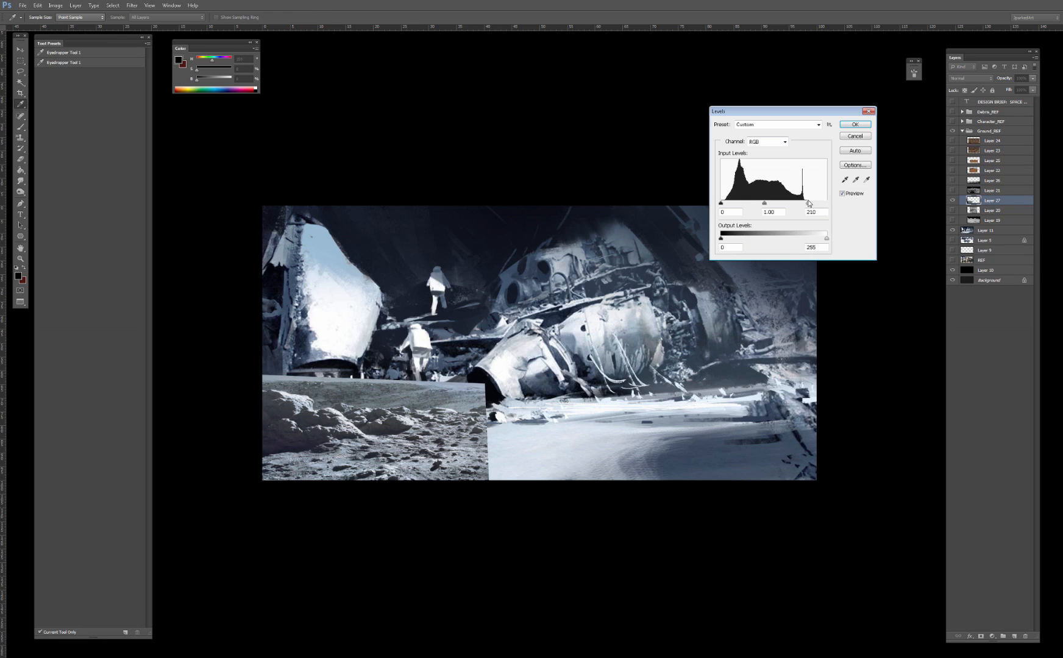
key("Return")
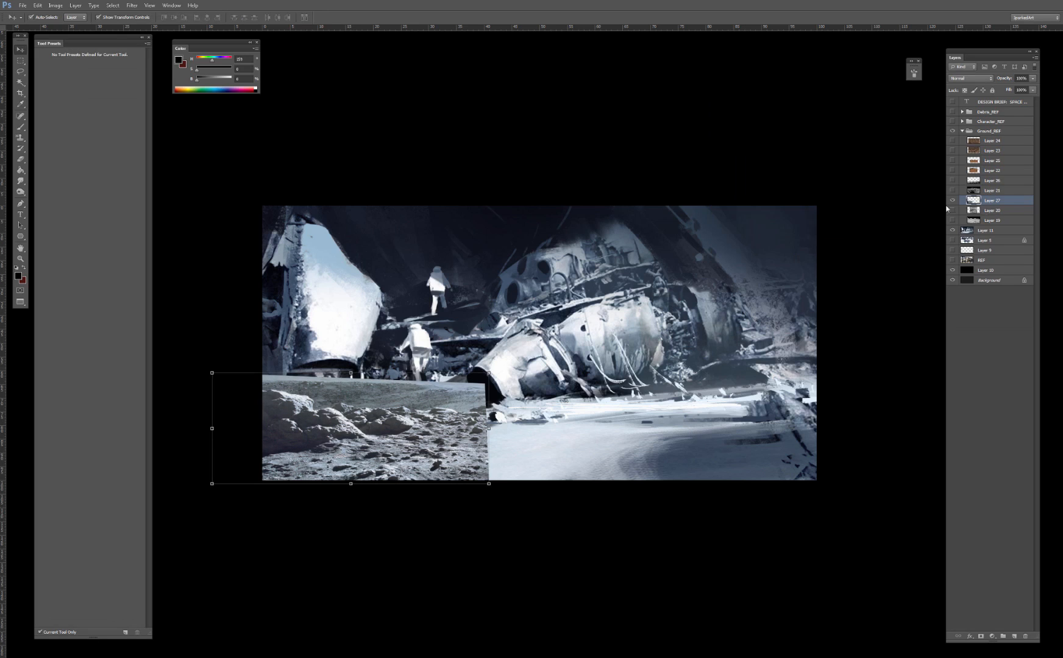
left_click(952, 201)
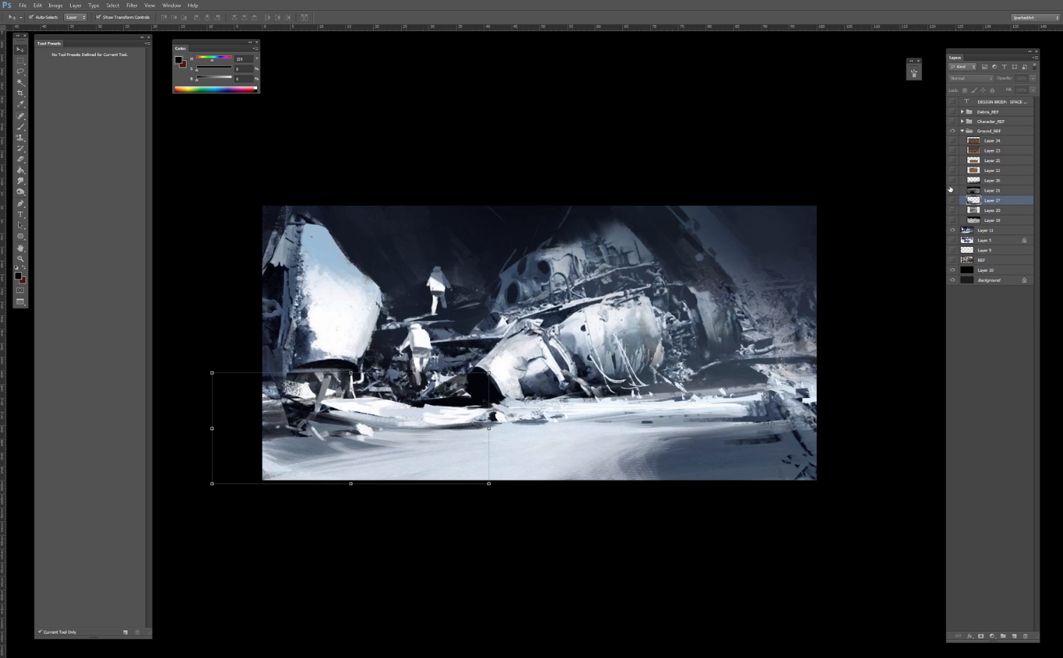
left_click(951, 171)
left_click(974, 171)
left_click(953, 171)
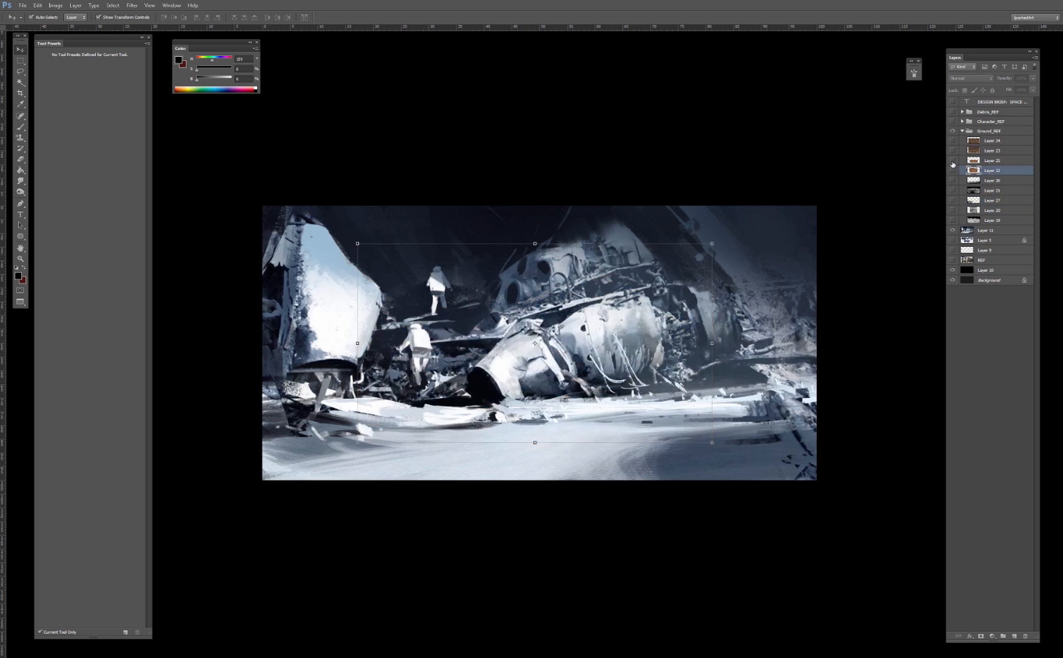
Step: Show the orange desert photo on Layer 25, move it over the painting's lower-left ground and stretch it wider
left_click(953, 161)
left_click(975, 161)
left_click_drag(627, 371, 552, 408)
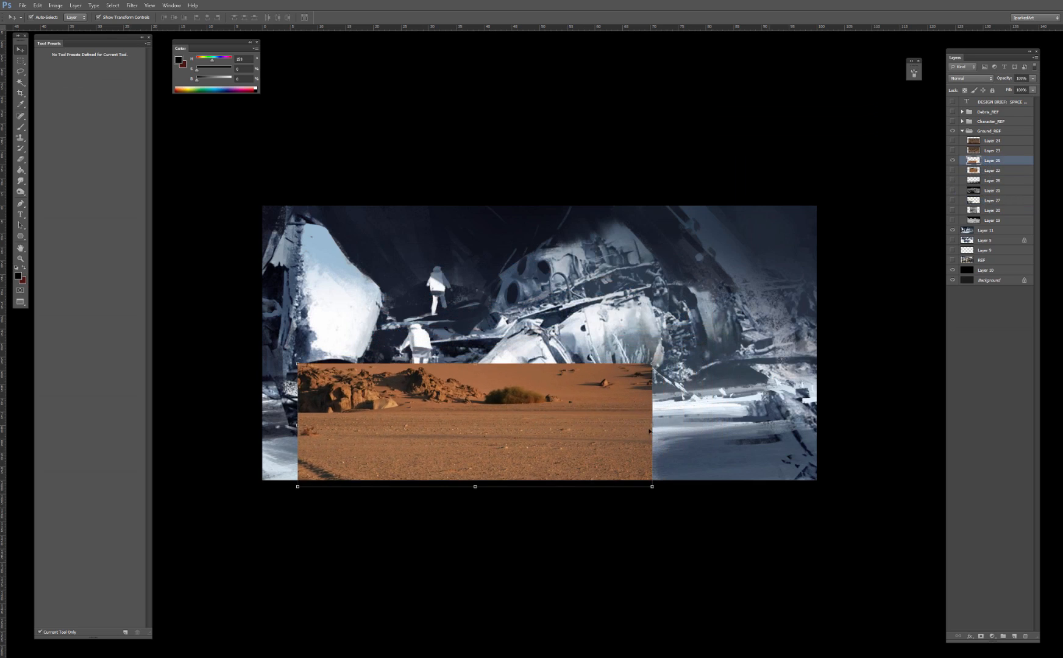
left_click_drag(652, 425, 739, 422)
left_click_drag(639, 418, 596, 415)
key("Return")
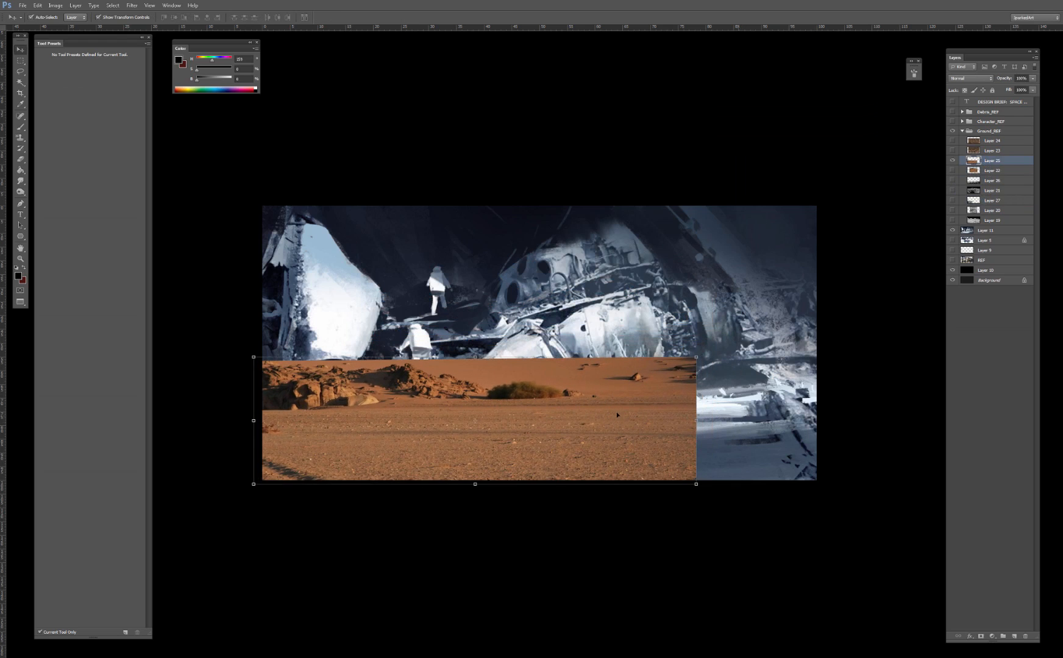
Step: Match the desert photo's colours to Layer 11 of Space_wreckage.psd with Match Color, raising the luminance
key("ctrl+alt+m")
left_click(502, 219)
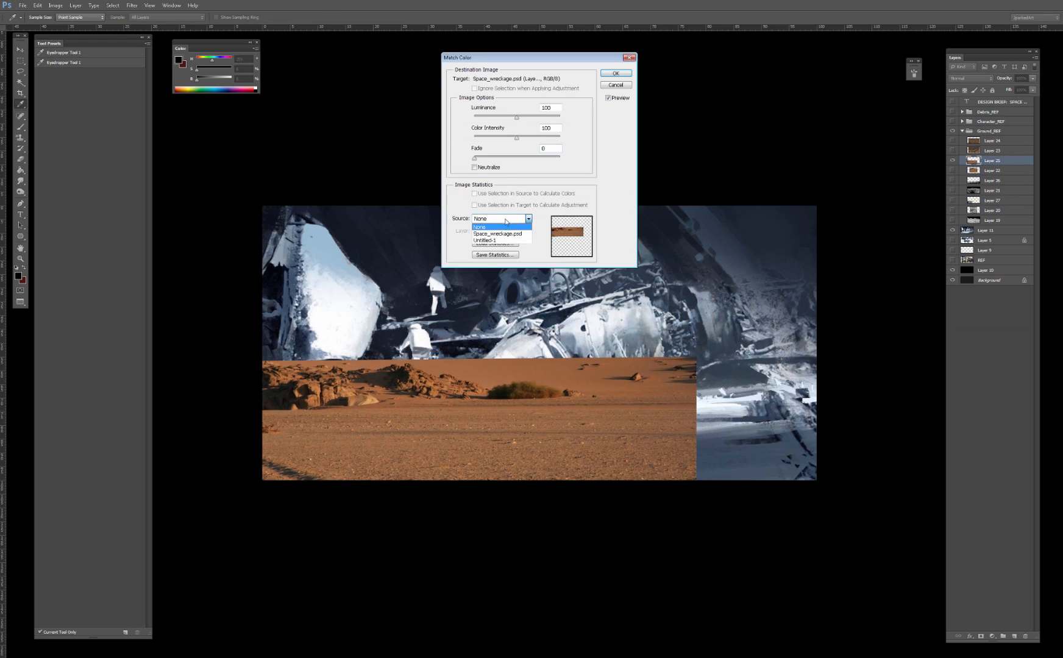
left_click(501, 233)
left_click(502, 231)
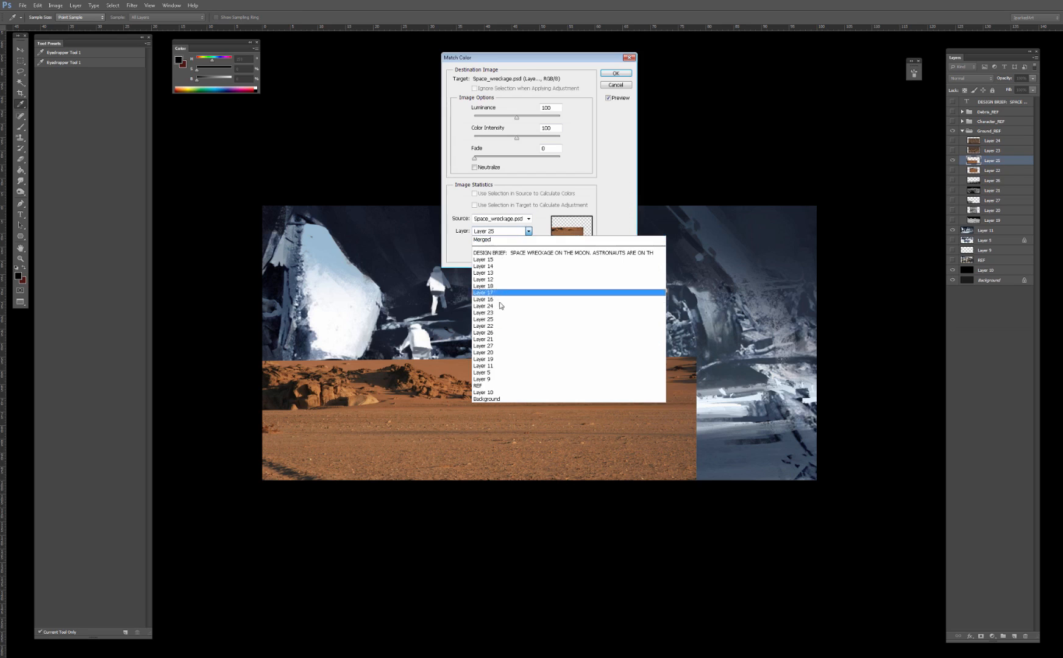
left_click(497, 366)
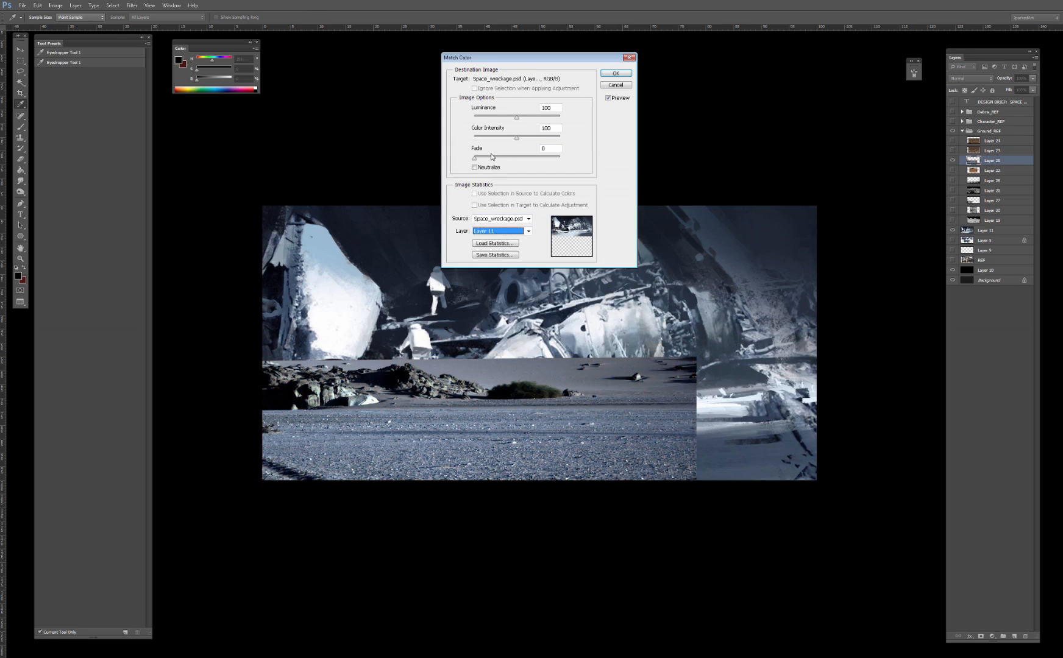
left_click_drag(513, 119, 532, 120)
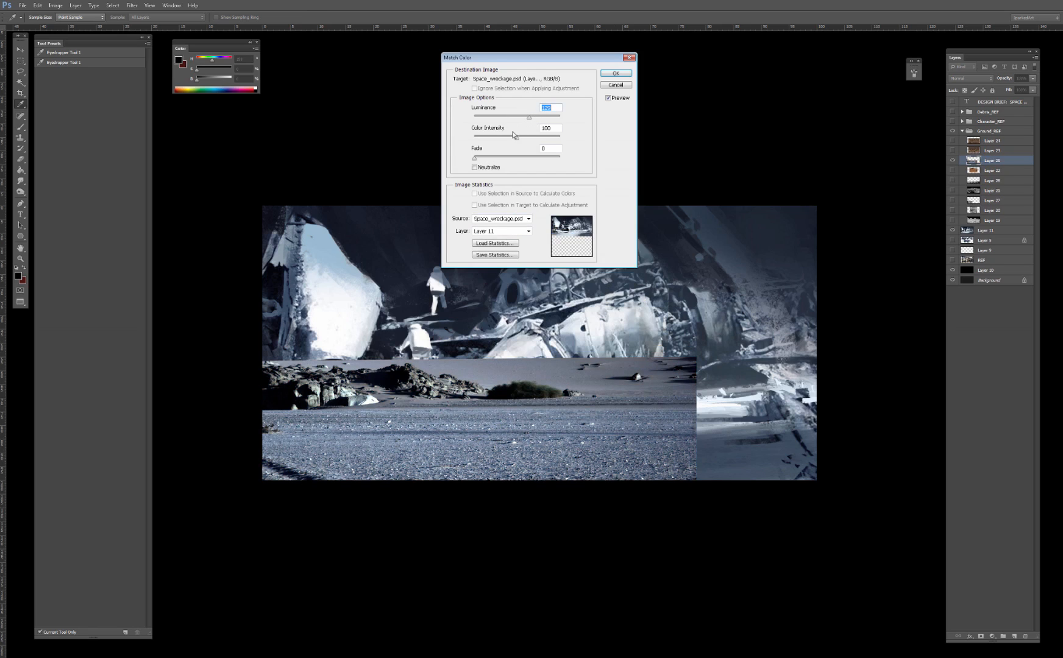
key("Return")
Step: Brighten the midtones of the desert layer with Levels
key("ctrl+l")
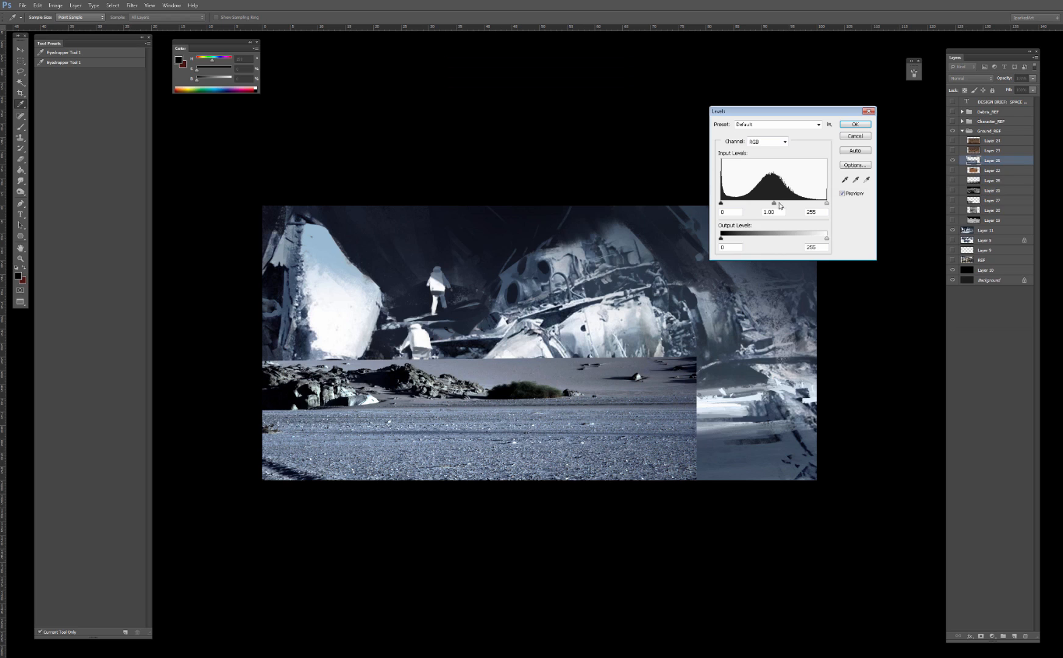
left_click_drag(773, 204, 767, 203)
key("Return")
Step: Transform the desert piece, making it taller and narrower and aligning it with the painting's lower-left ground
key("v")
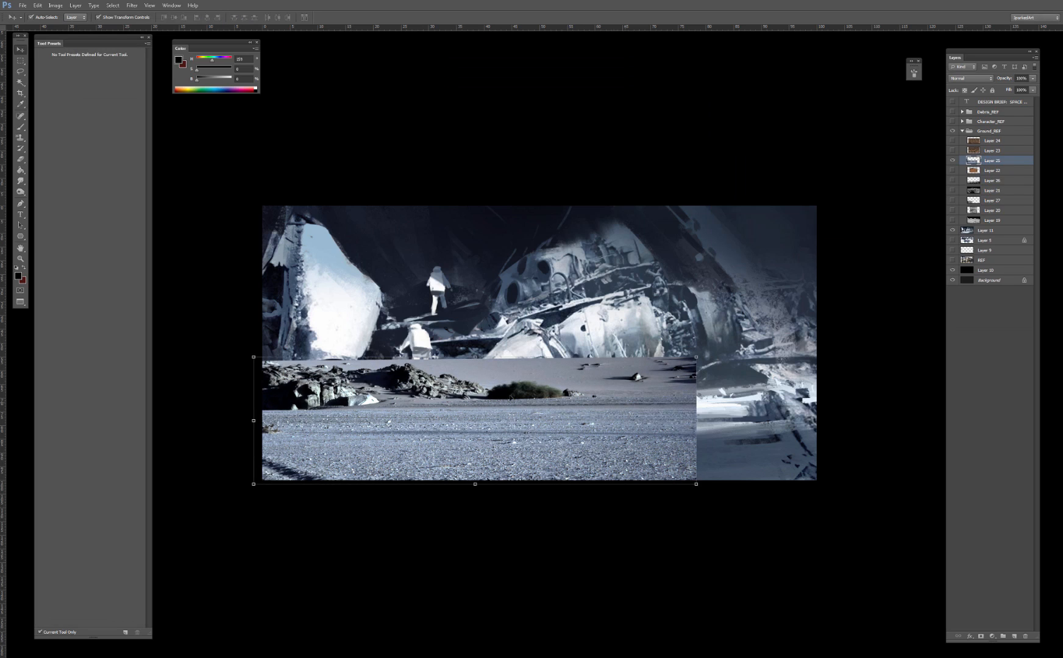
mouse_move(521, 404)
left_mouse_down()
mouse_move(522, 466)
mouse_move(534, 416)
left_mouse_up()
mouse_move(489, 370)
left_mouse_down()
mouse_move(489, 346)
mouse_move(481, 487)
mouse_move(482, 366)
left_mouse_up()
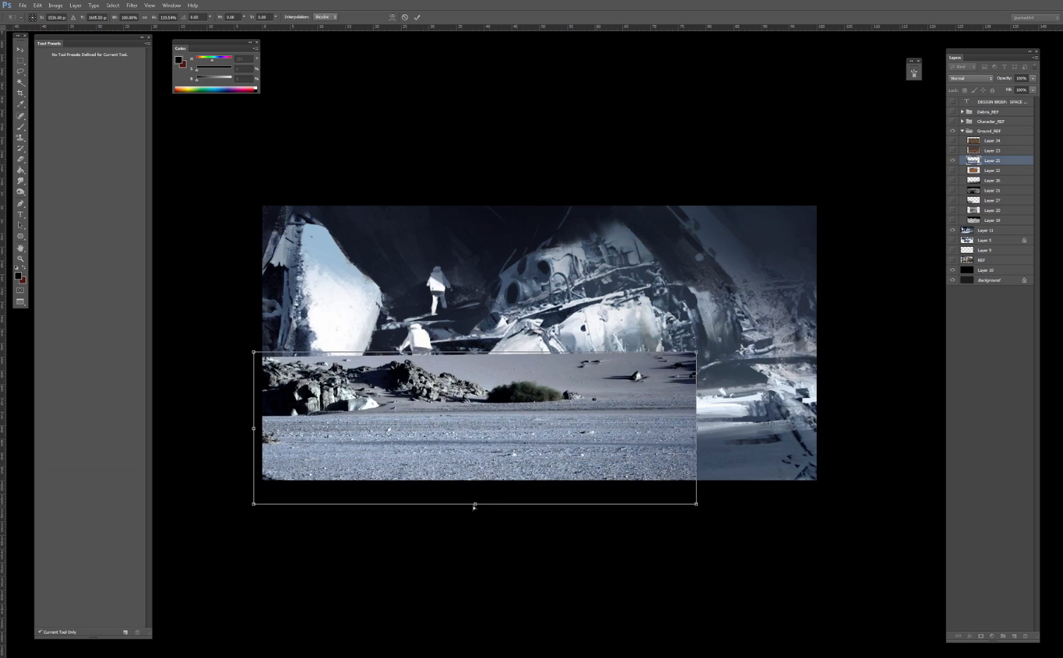
left_click_drag(474, 507, 474, 521)
left_click_drag(594, 410, 594, 378)
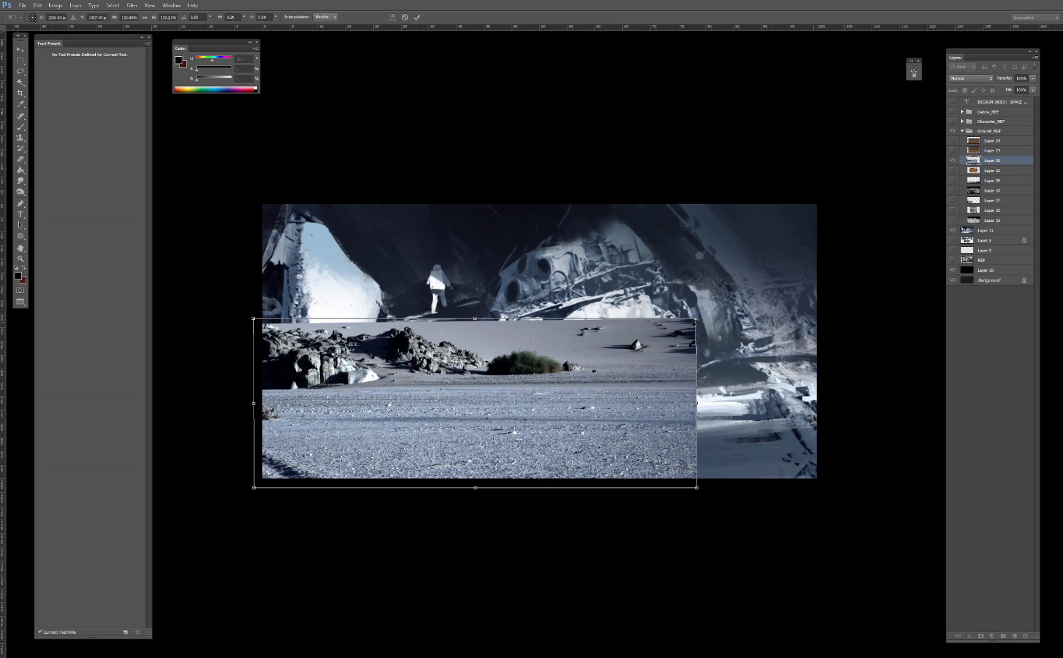
left_click_drag(695, 320, 617, 349)
left_click_drag(572, 375, 579, 400)
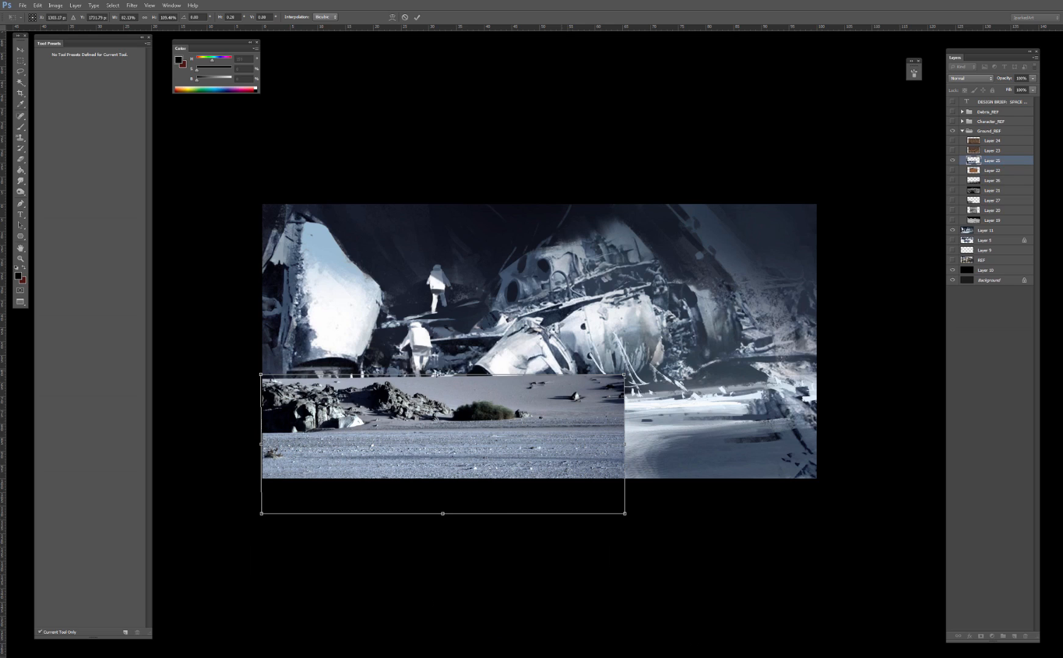
left_click_drag(438, 374, 442, 348)
left_click_drag(639, 434, 674, 434)
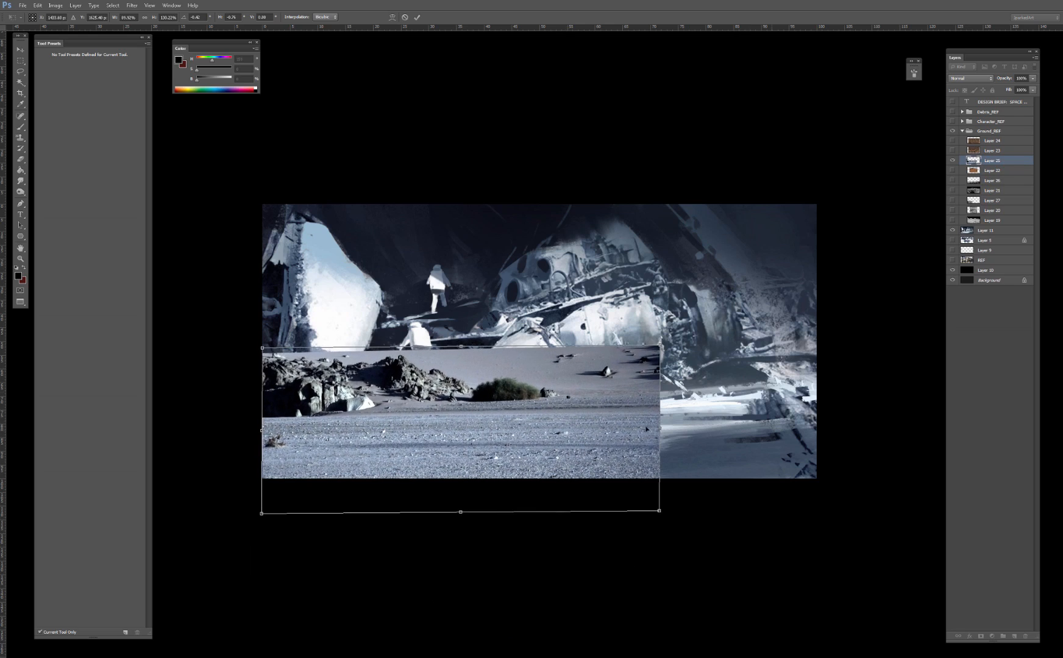
key("Return")
Step: Clone clean sand over the green bush and its shadow beside the desert rocks with the Clone Stamp tool
key("s")
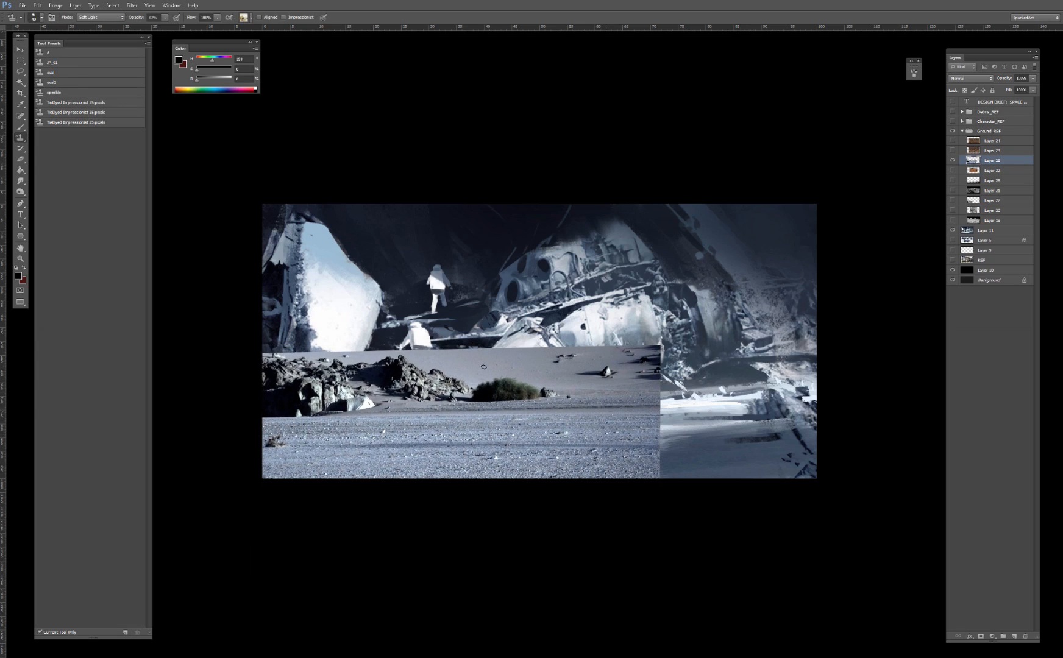
key("shift+s")
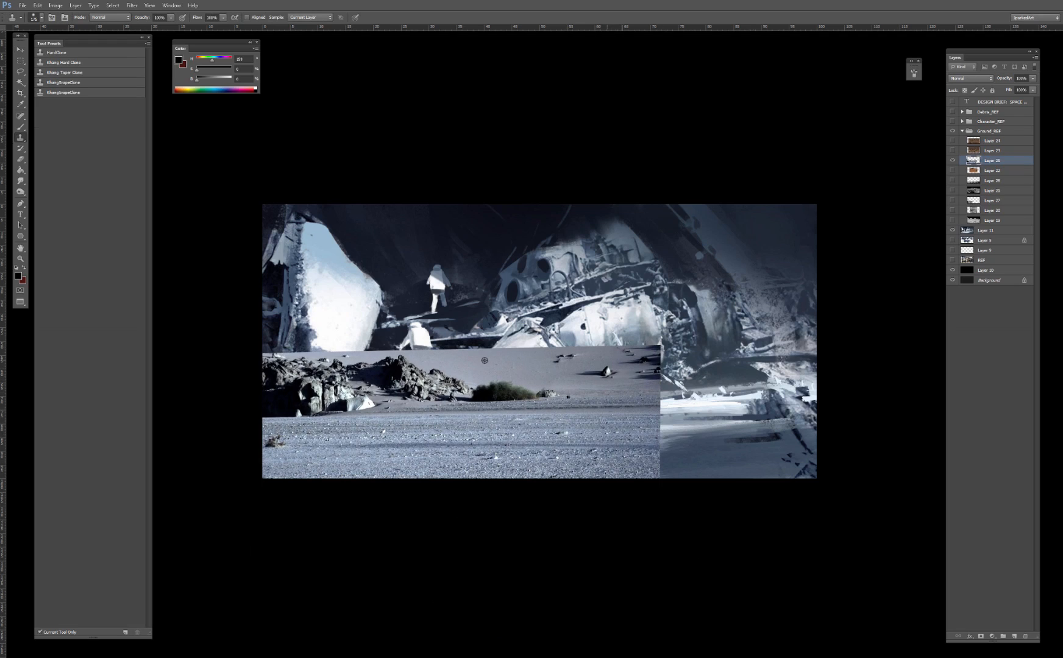
left_click(485, 360, "alt")
left_click_drag(491, 387, 559, 396)
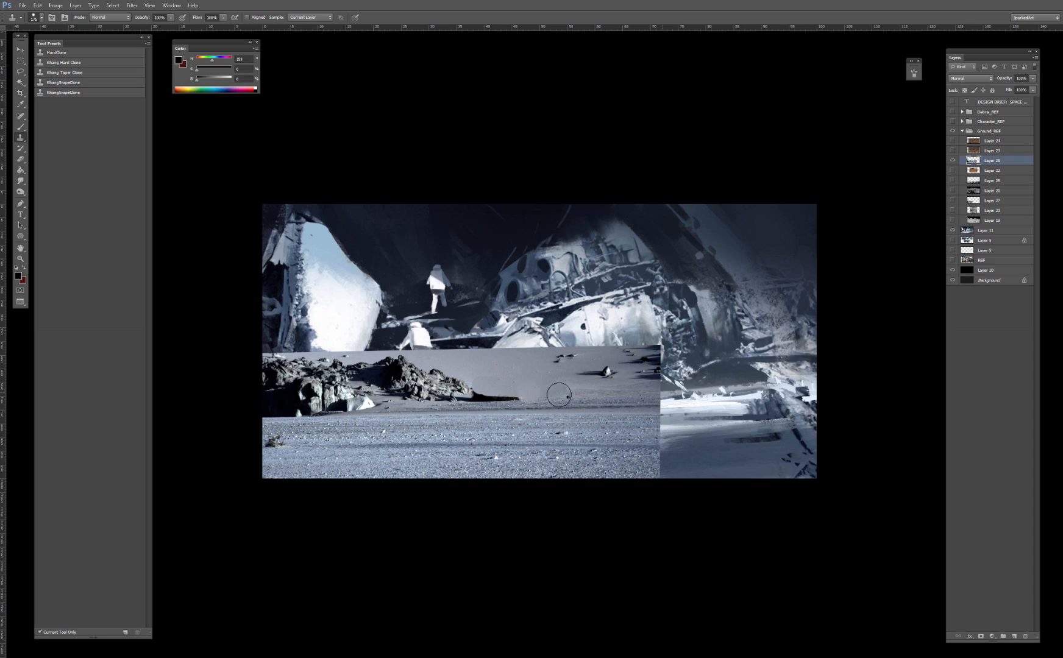
left_click(604, 398, "alt")
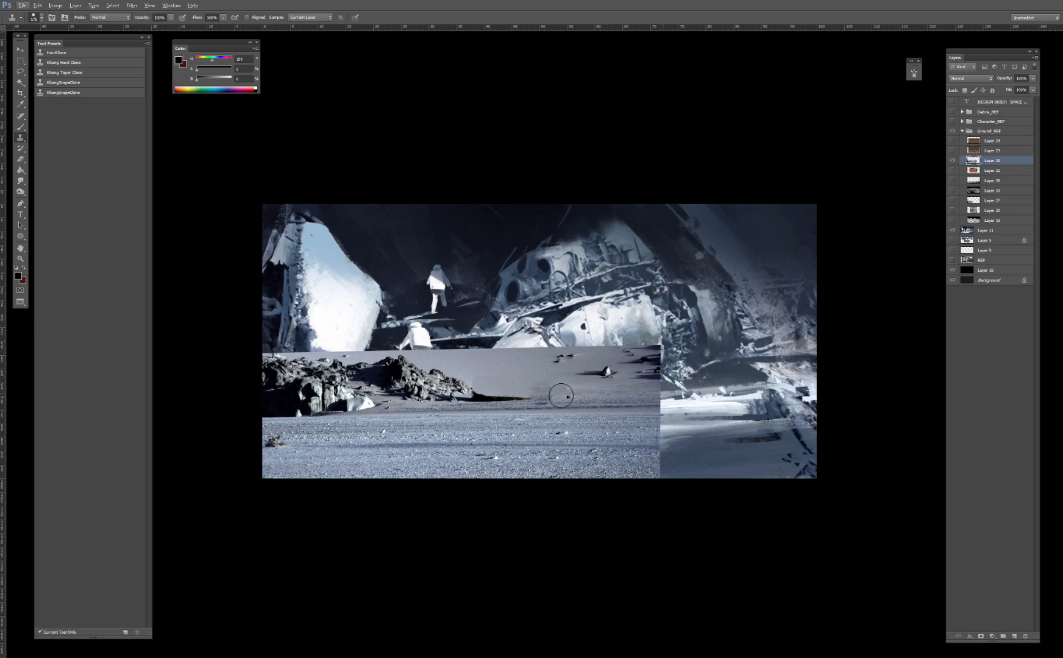
left_click(599, 400, "alt")
left_click_drag(544, 399, 460, 401)
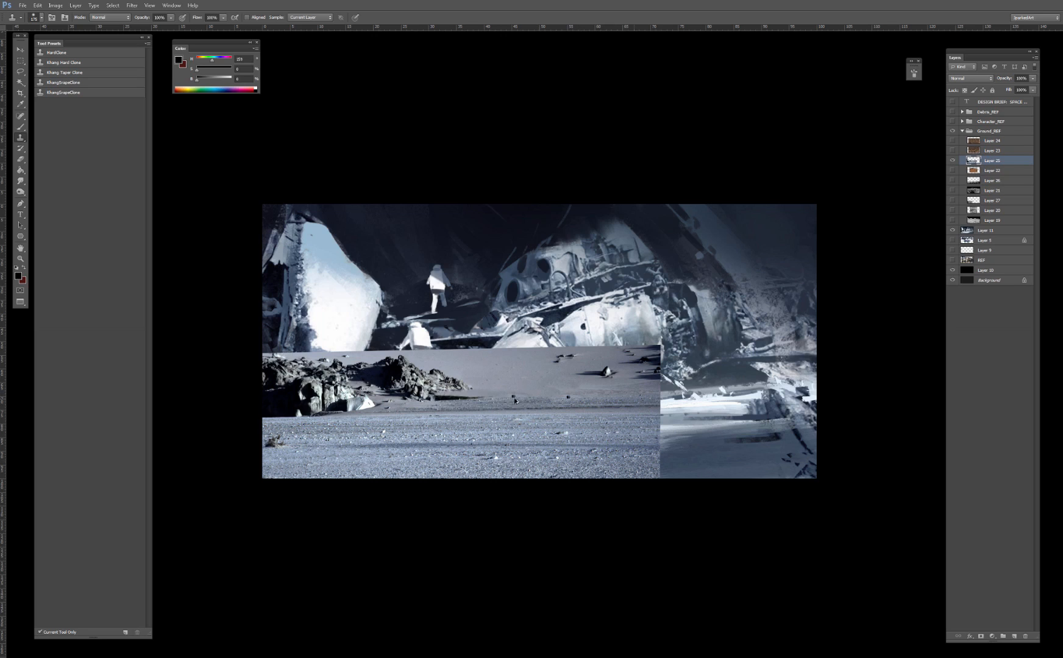
Step: Stretch the retouched desert piece further to the right across the wreckage foreground
key("ctrl+t")
left_click_drag(660, 429, 736, 429)
key("Return")
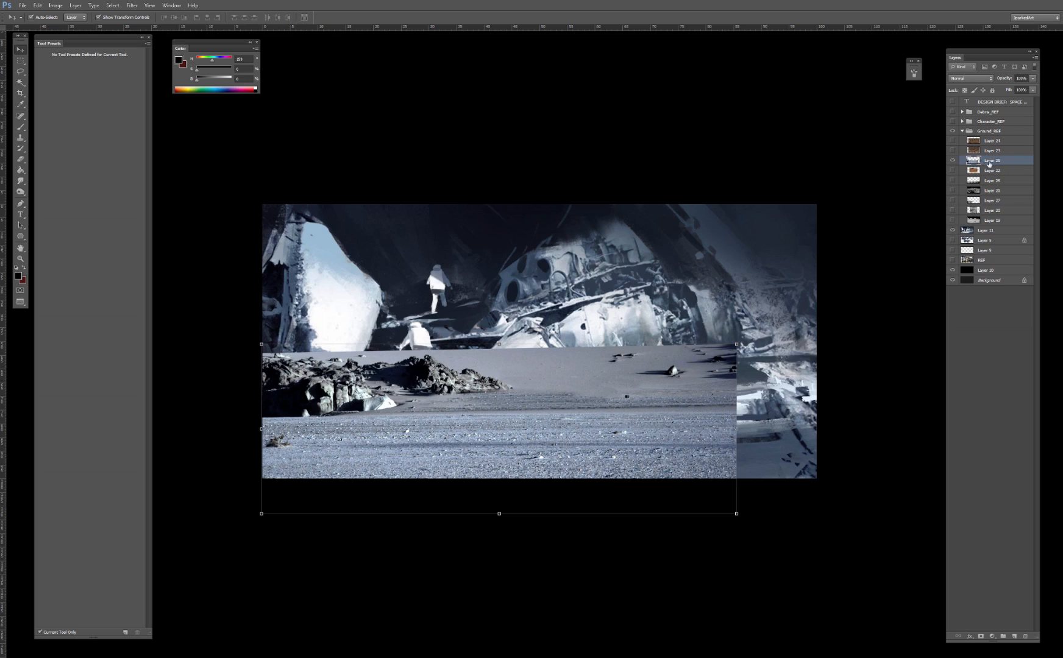
Step: Move the desert layer out of the Ground_REF group to just above Layer 11 and hide it
left_click_drag(989, 163, 975, 224)
left_click(953, 220)
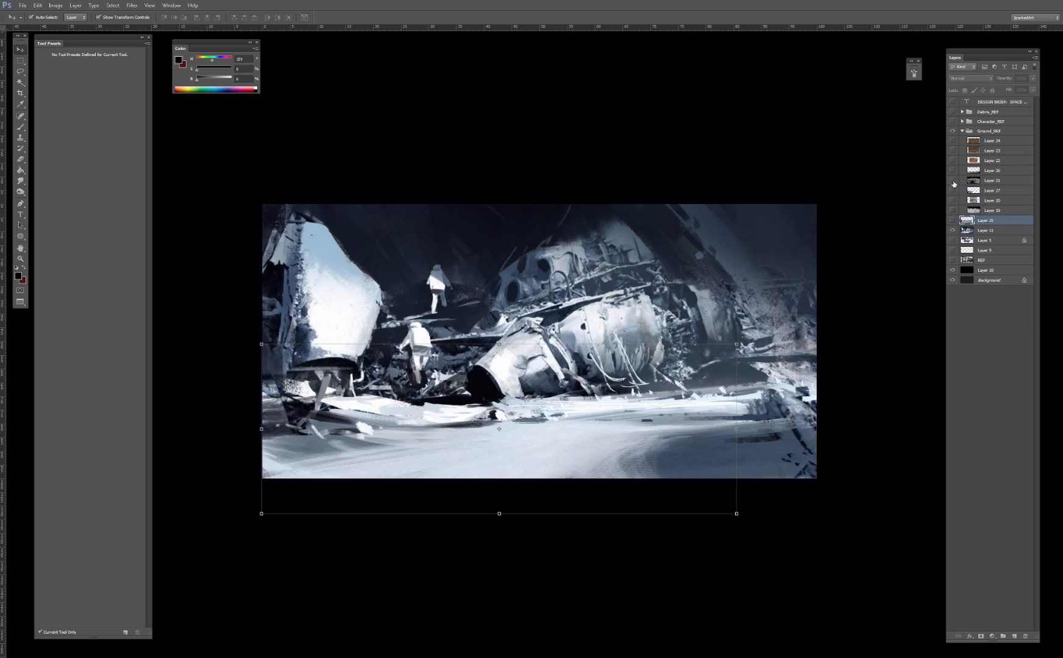
Step: Show and select the brown rocky ground photo on Layer 24, keeping Layer 22 hidden
left_click(987, 160)
left_click(953, 161)
left_click(953, 140)
left_click(989, 140)
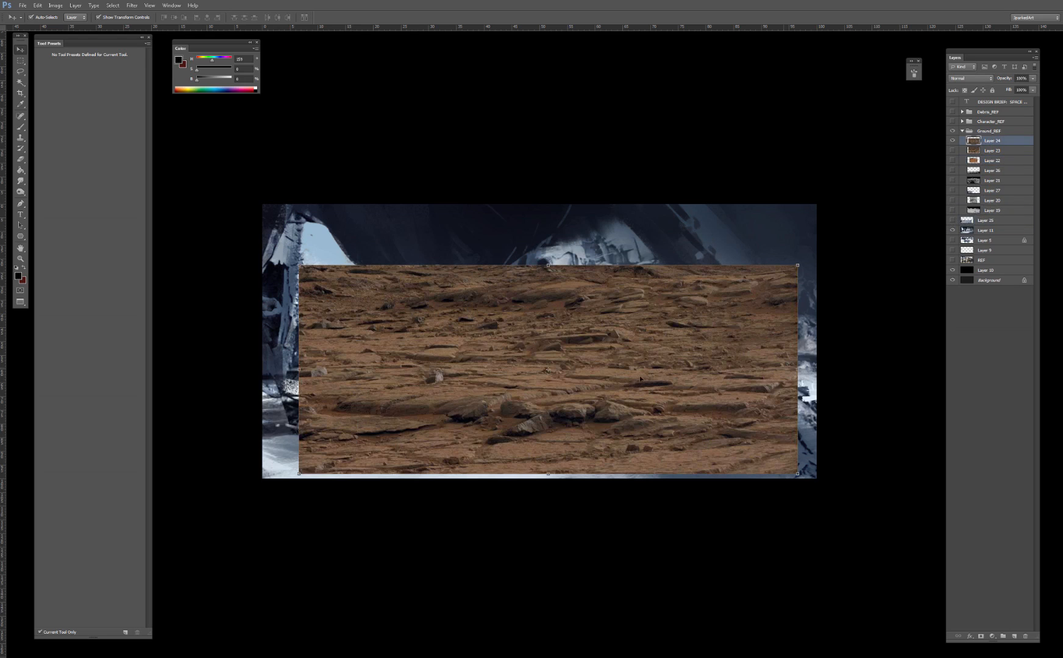
Step: Move the brown rocky ground on Layer 24 down and resize it to span almost the full width of the wreckage foreground
left_click_drag(640, 379, 613, 444)
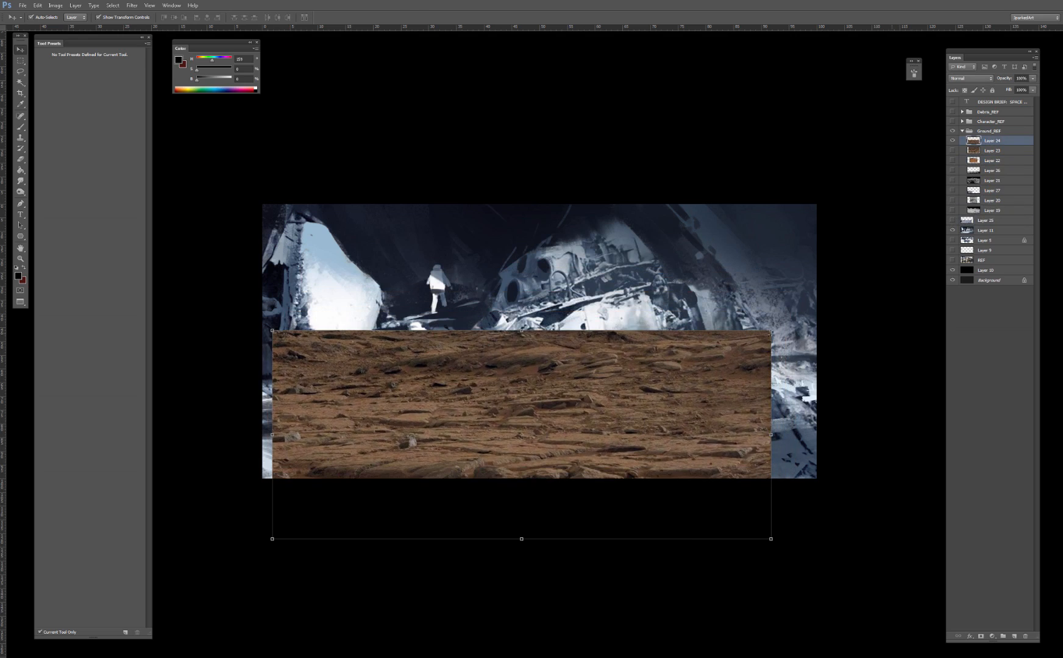
left_click_drag(771, 332, 696, 361)
left_click_drag(654, 411, 651, 382)
left_click_drag(693, 422, 813, 423)
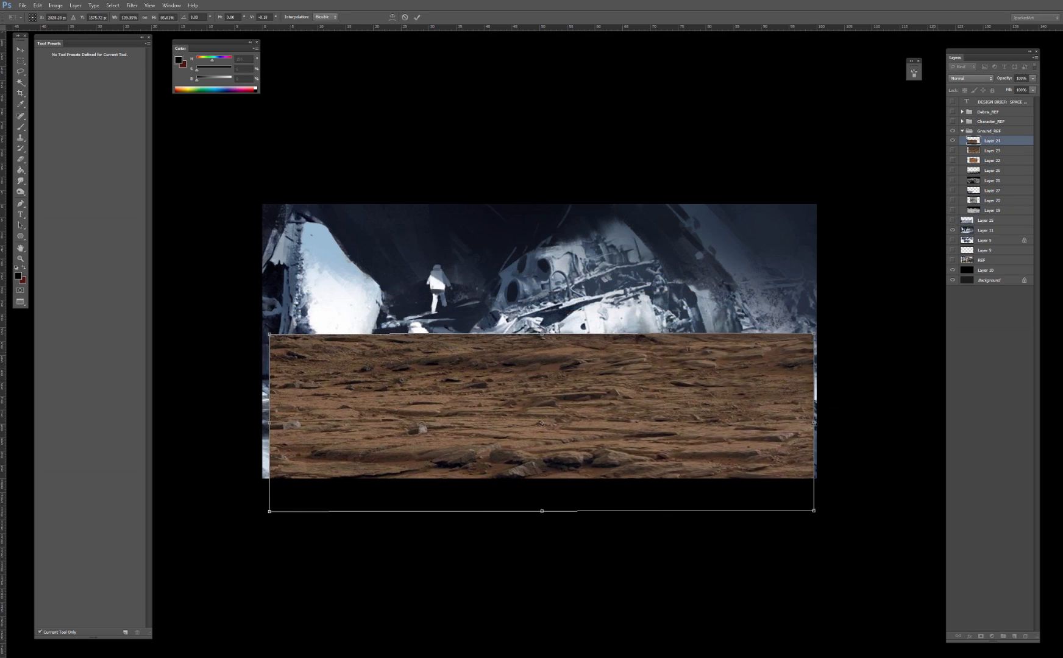
key("Return")
Step: Apply Match Color to the rocky ground, using Layer 11 of Space_wreckage.psd as the source
key("ctrl+alt+m")
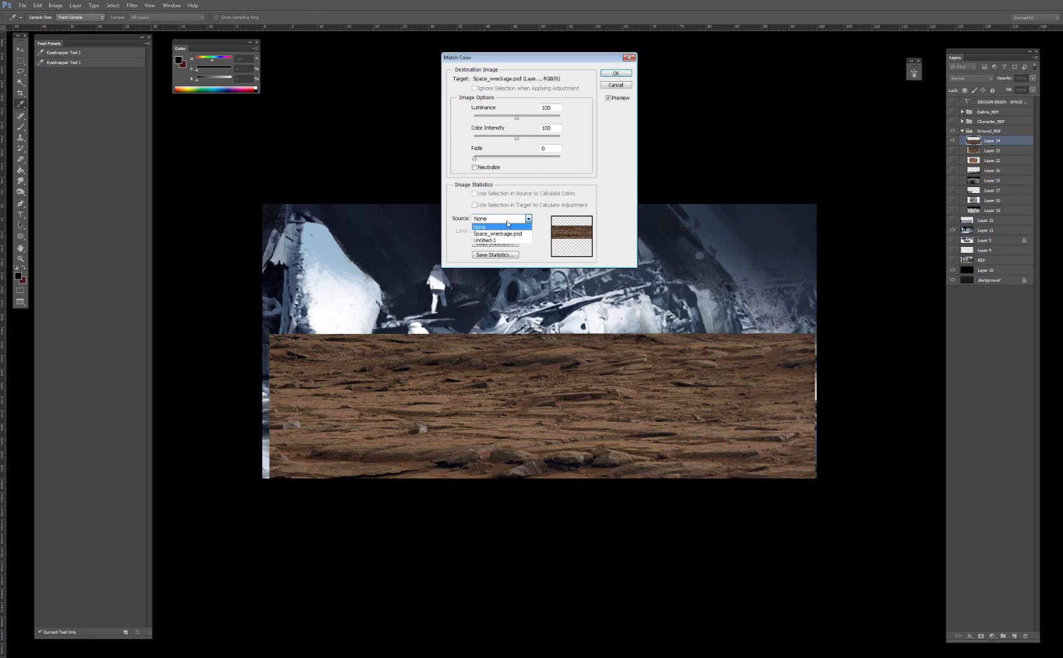
left_click(498, 234)
left_click(501, 232)
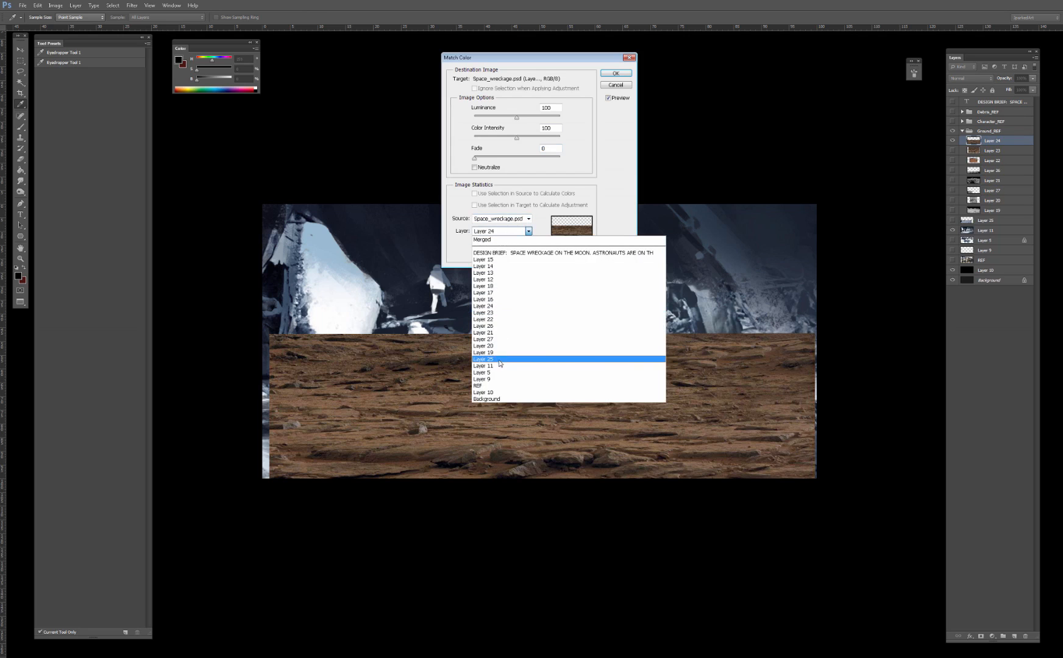
left_click(500, 360)
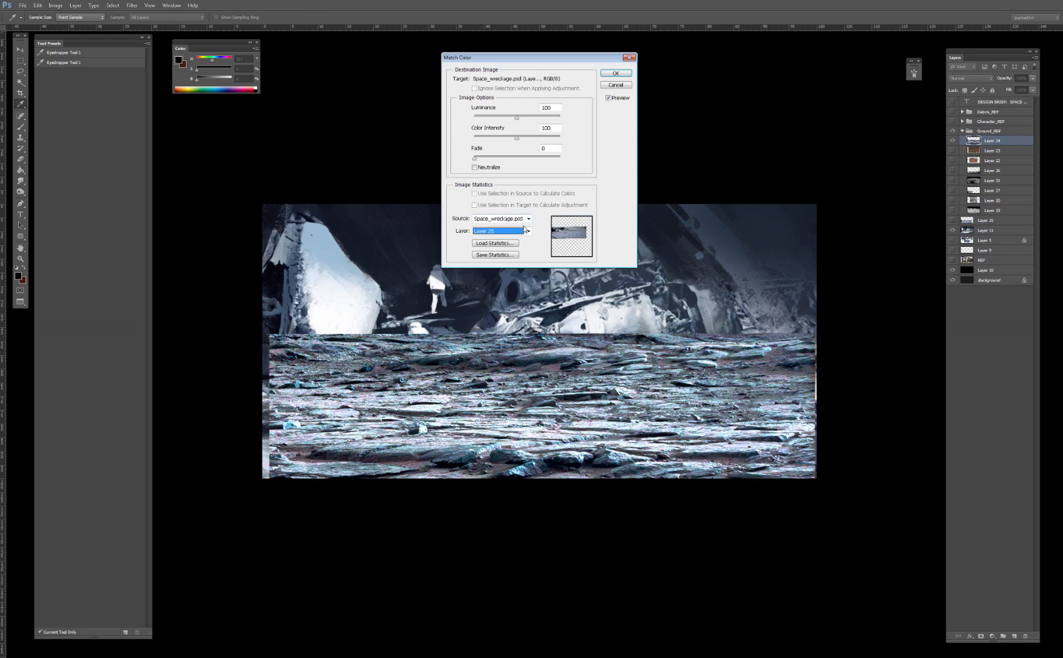
key("Up")
key("Down")
key("Down")
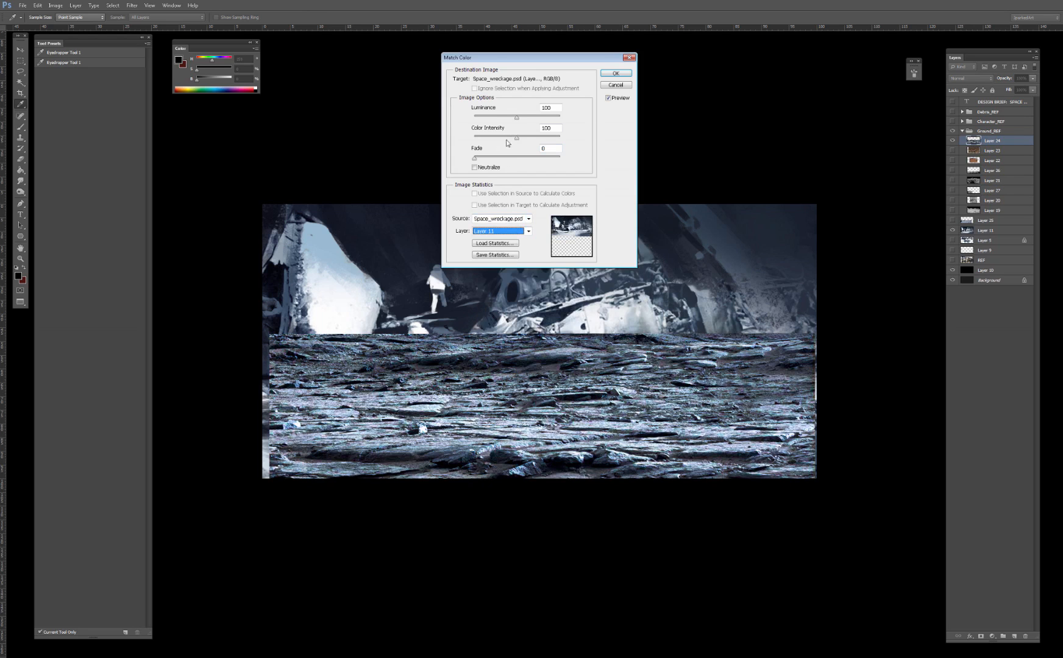
left_click(615, 73)
Step: Squash the rocky ground vertically below the astronauts and widen it to both edges of the canvas
key("ctrl+t")
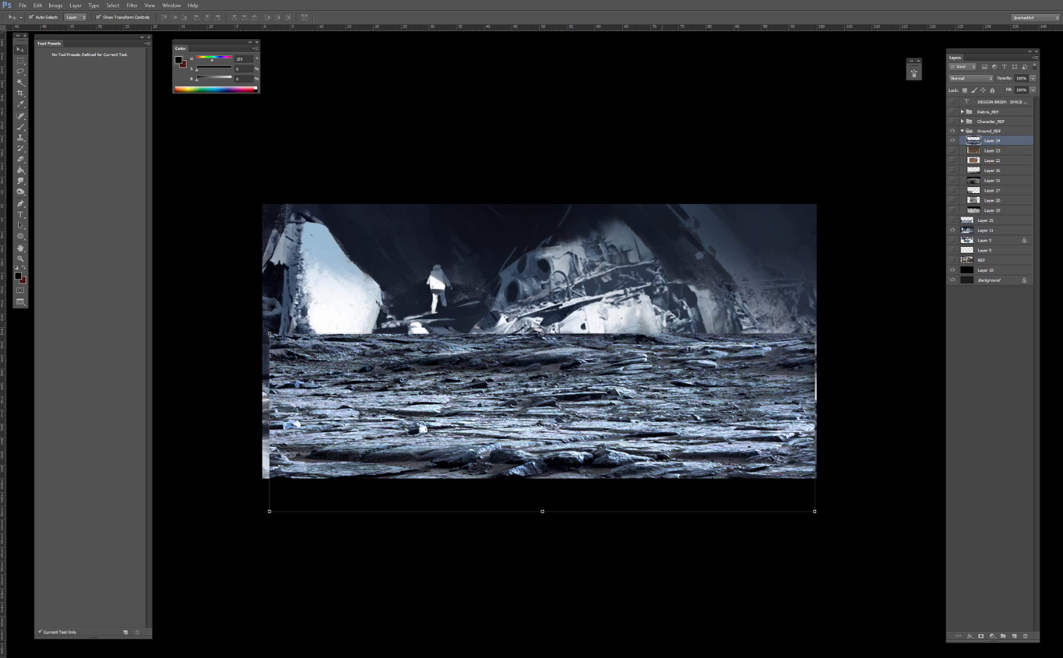
left_click_drag(542, 334, 535, 388)
left_click_drag(807, 454, 816, 456)
key("Return")
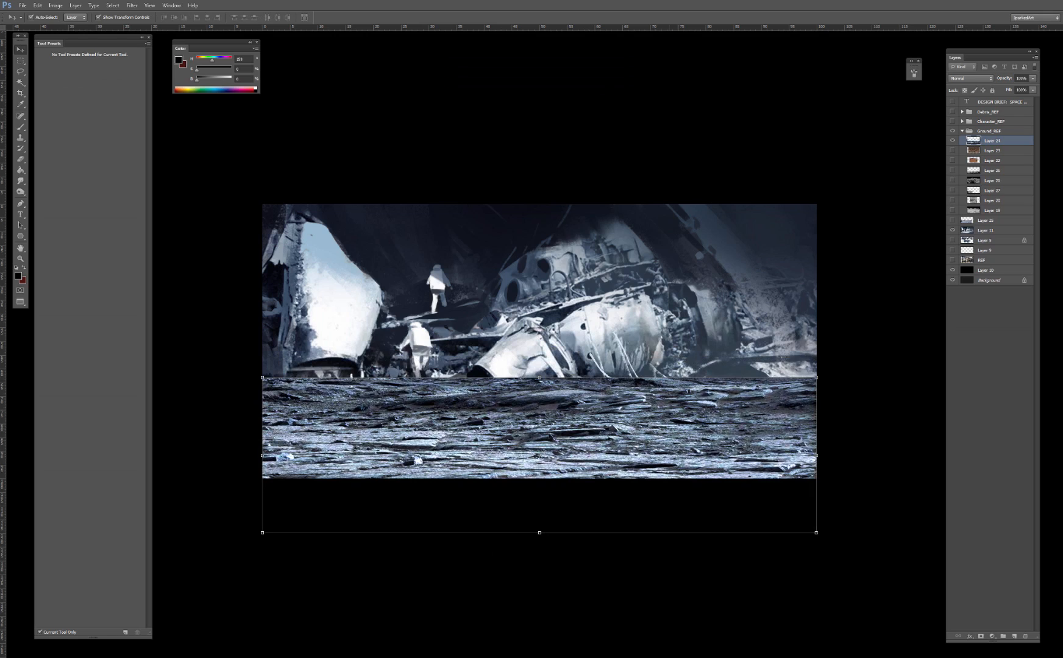
Step: Brighten the rocky ground's midtones with Levels, setting the middle input to about 1.2
key("ctrl+l")
left_click_drag(776, 203, 765, 203)
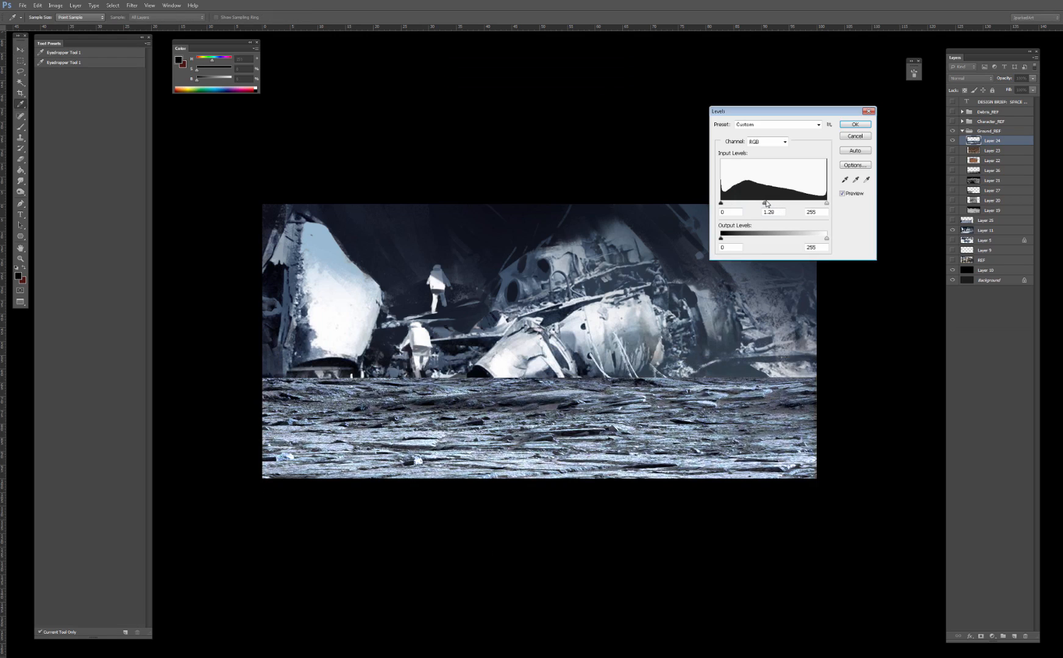
key("Return")
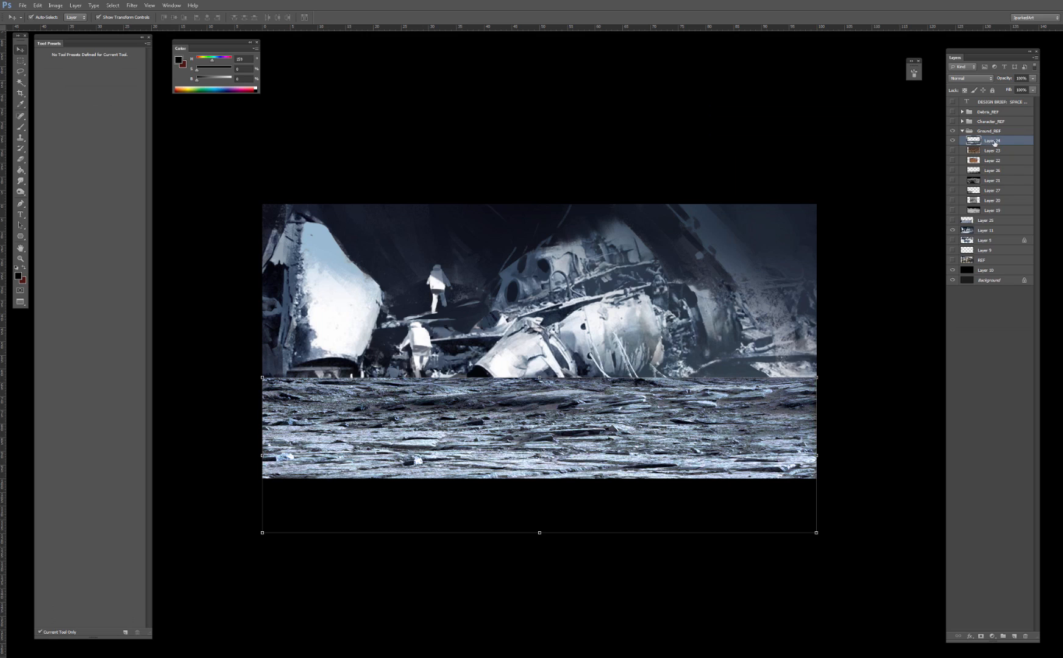
Step: Move Layer 24 out of the Ground_REF group to just above Layer 25, hide it, and show and select Layer 25
left_click_drag(994, 144, 989, 212)
left_click(952, 210)
left_click(952, 220)
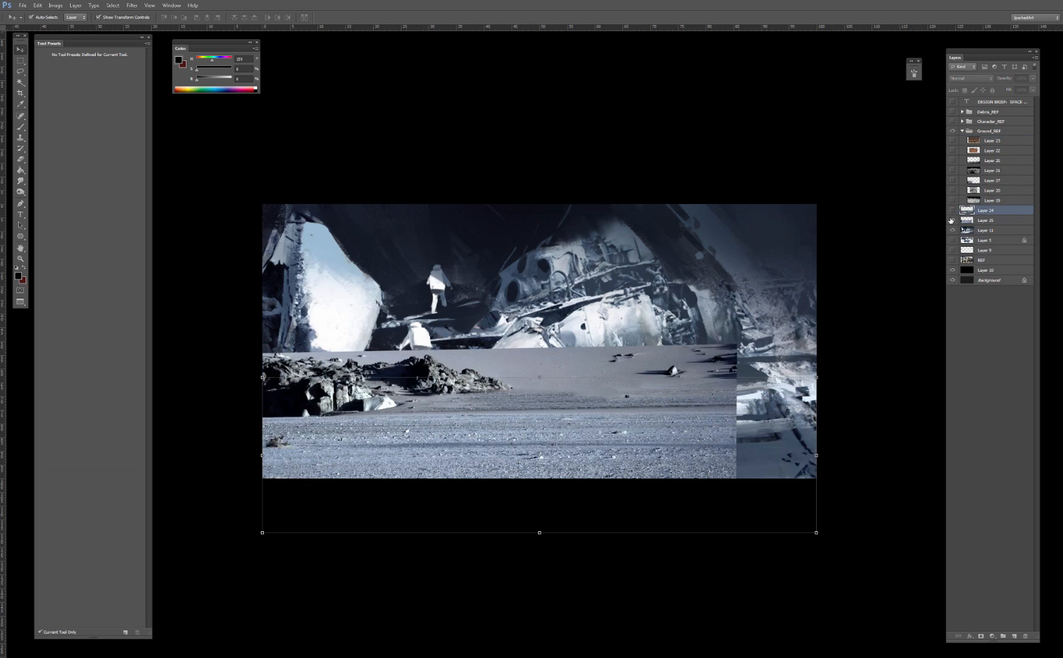
left_click(952, 220)
left_click(952, 220)
left_click(498, 425)
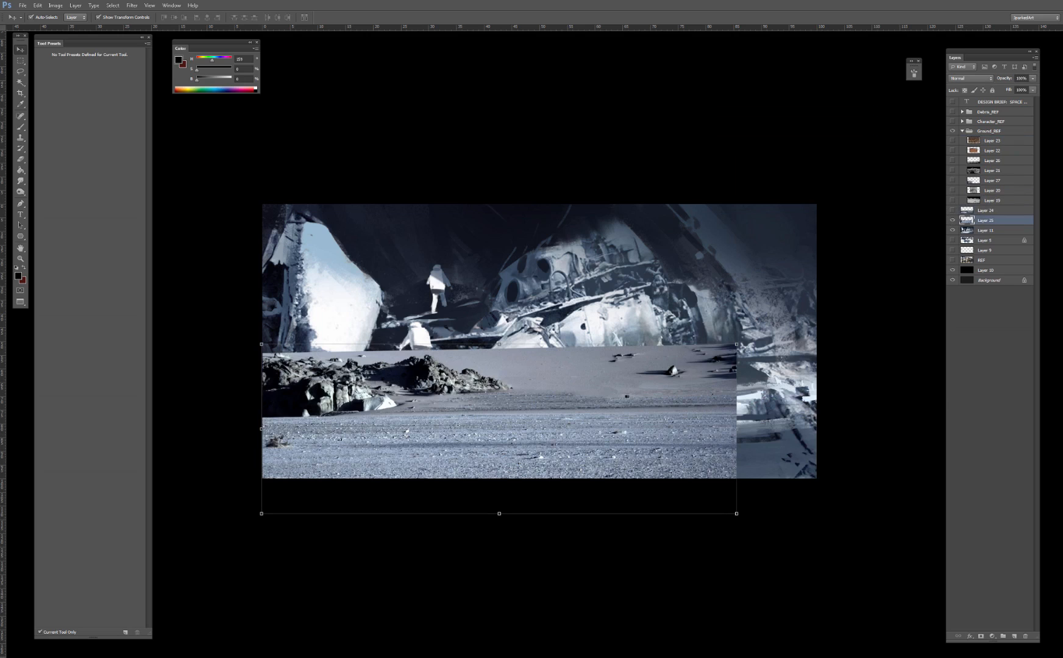
Step: Widen and flatten the desert ground on Layer 25 so it sits lower beneath the wreckage
left_click_drag(737, 428, 708, 455)
left_click_drag(520, 545, 517, 496)
mouse_move(537, 433)
left_mouse_down()
mouse_move(518, 644)
mouse_move(527, 419)
left_mouse_up()
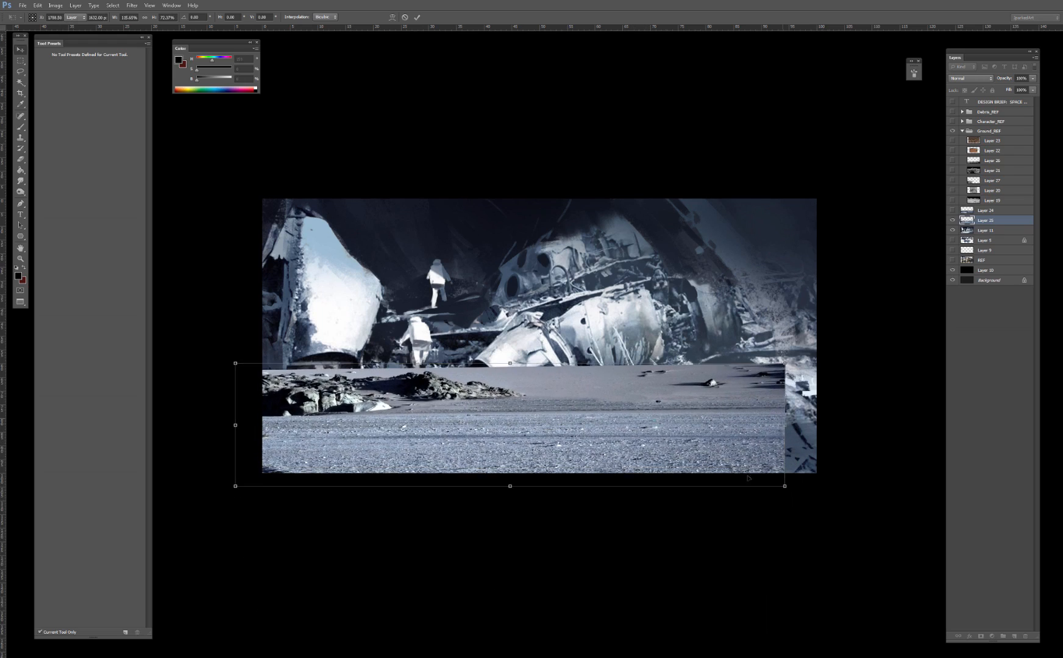
Step: Add a layer mask to Layer 25 and fill it with the dark foreground colour to hide the desert ground
left_click(981, 636)
key("d")
key("g")
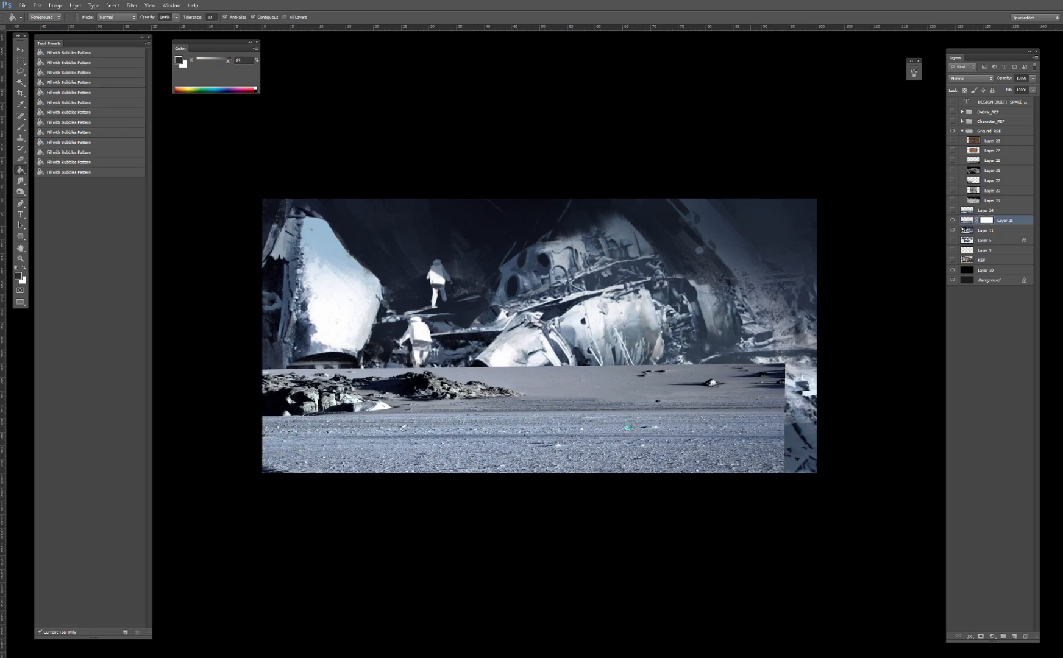
left_click(627, 428)
Step: Reveal gravel in the lower right foreground by painting Layer 25's mask with a texture brush enlarged to 1000 px
key("b")
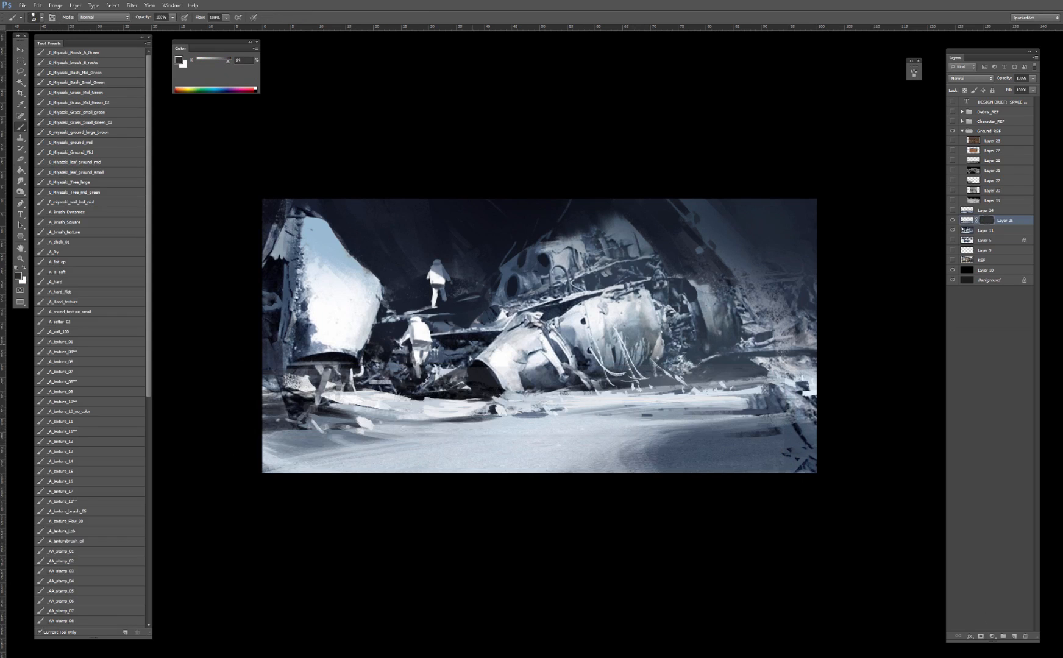
scroll(118, 444, "down", 1)
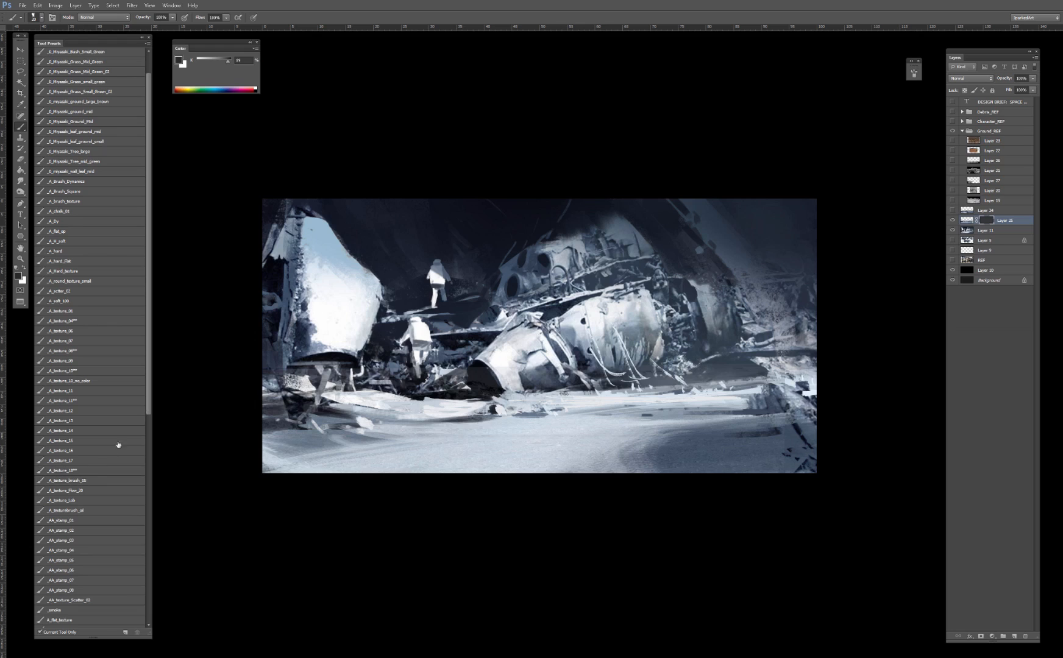
left_click(90, 480)
left_click(91, 263)
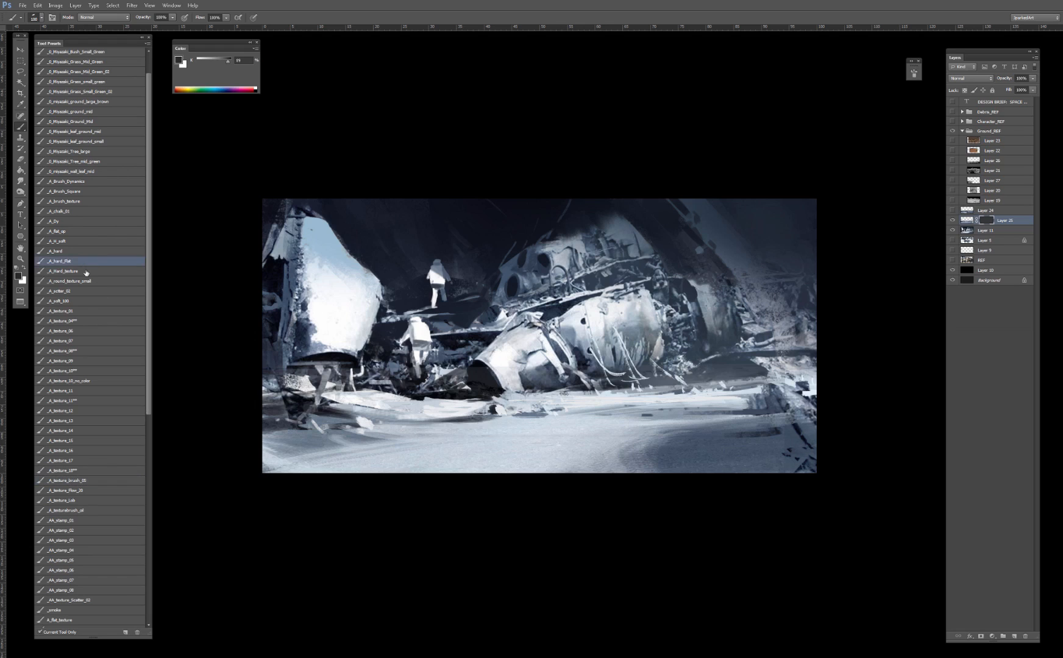
left_click(79, 321)
key("d")
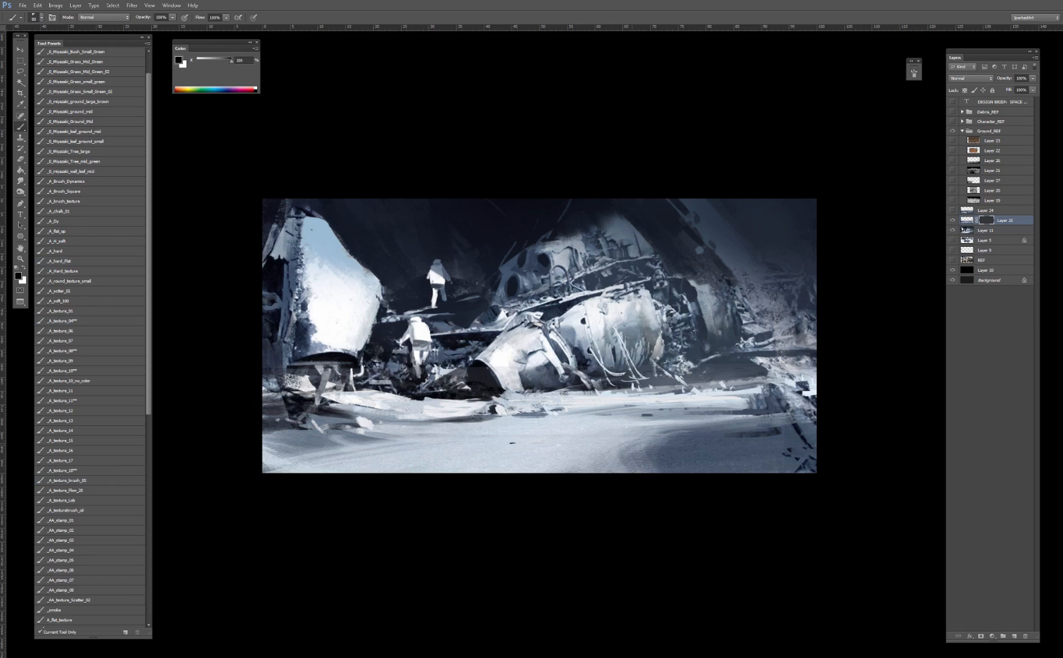
key("]")
key("]")
key("]")
key("]")
key("]")
key("]")
key("]")
key("]")
key("]")
key("]")
key("]")
key("]")
key("]")
key("]")
key("]")
key("]")
key("]")
key("]")
mouse_move(508, 449)
left_mouse_down()
mouse_move(550, 455)
mouse_move(606, 489)
mouse_move(658, 447)
mouse_move(661, 458)
mouse_move(681, 454)
mouse_move(709, 435)
mouse_move(731, 506)
mouse_move(748, 455)
mouse_move(560, 454)
mouse_move(635, 418)
mouse_move(547, 440)
left_mouse_up()
key("x")
key("x")
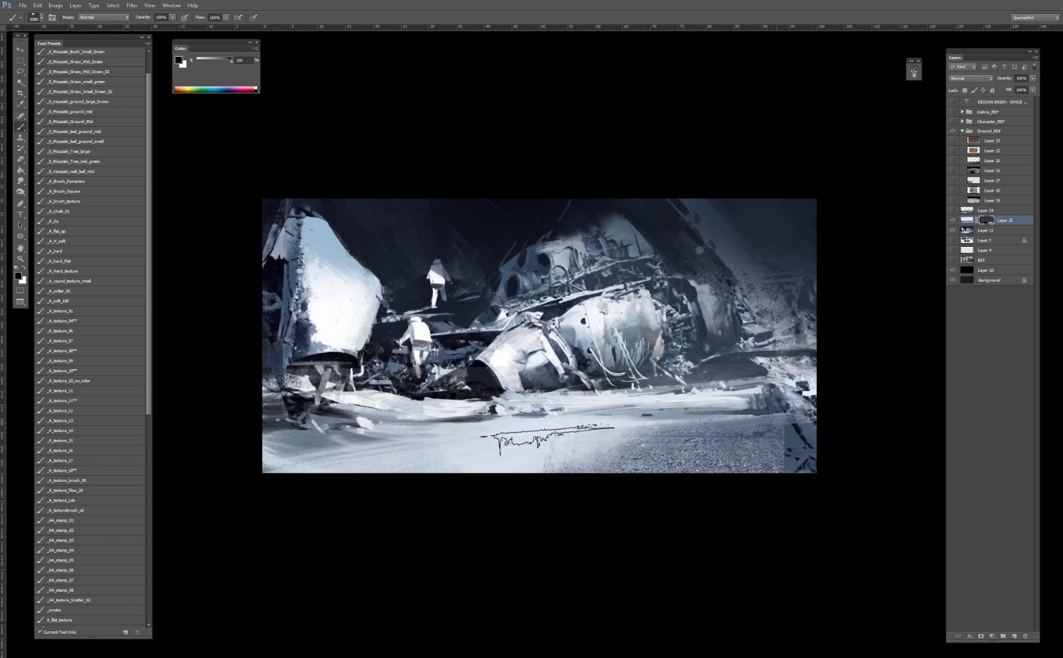
Step: Paint white on Layer 25's mask to reveal the rocks and gravel across the left side and middle ground
key("x")
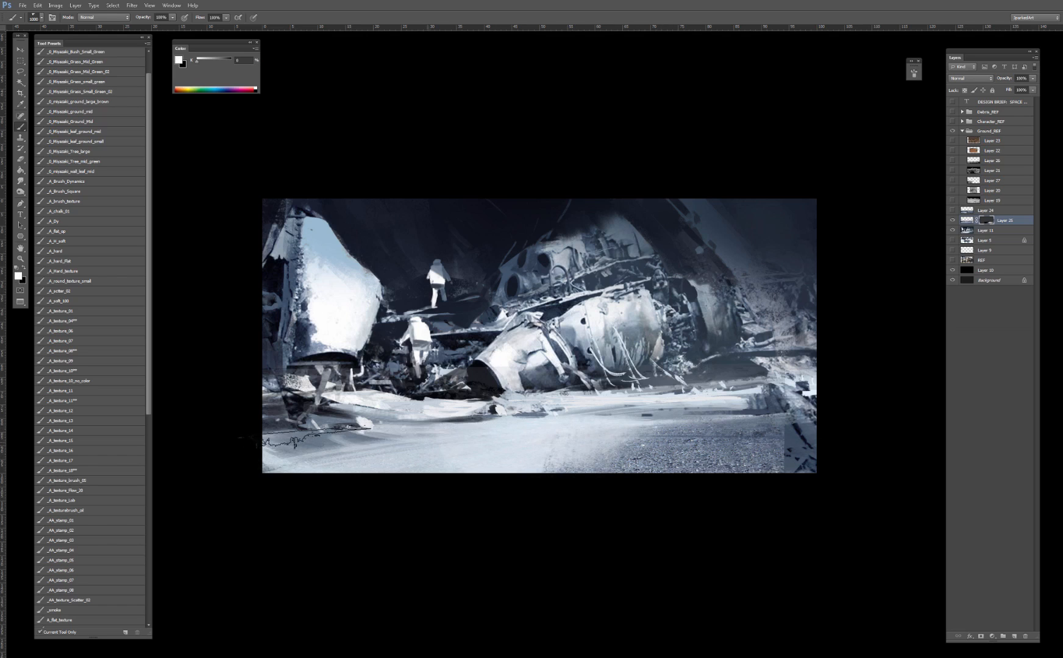
key("3")
mouse_move(293, 458)
left_mouse_down()
mouse_move(389, 450)
mouse_move(247, 435)
mouse_move(448, 431)
mouse_move(238, 422)
mouse_move(430, 421)
mouse_move(317, 408)
mouse_move(439, 403)
mouse_move(338, 407)
mouse_move(363, 401)
mouse_move(326, 390)
mouse_move(358, 413)
mouse_move(307, 394)
mouse_move(335, 407)
left_mouse_up()
key("9")
key("bracketleft")
key("bracketleft")
key("bracketleft")
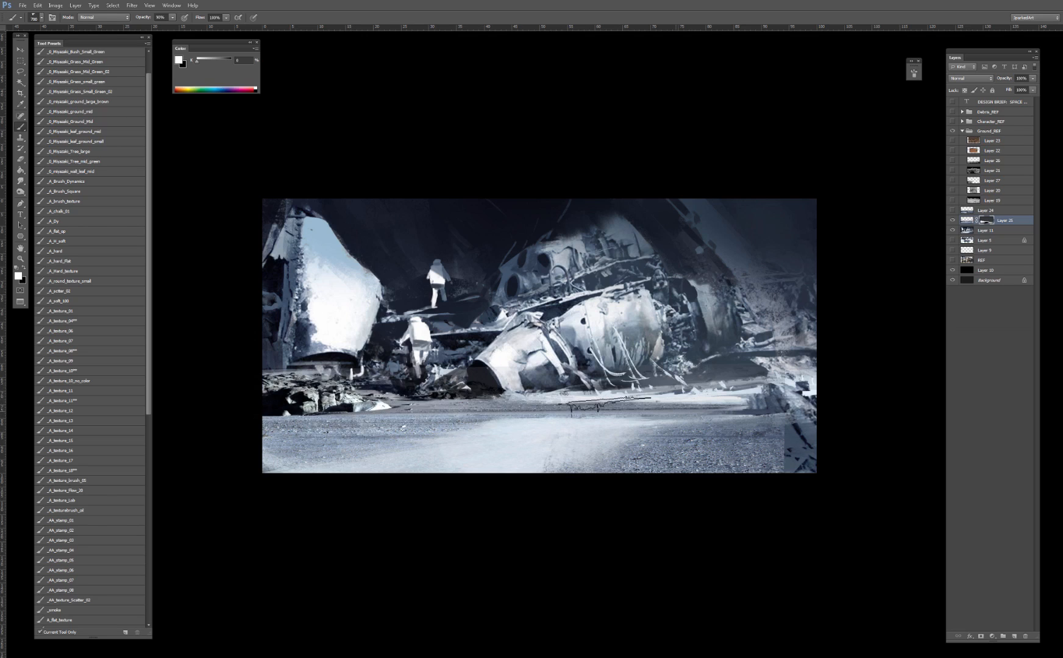
key("bracketright")
key("bracketright")
key("bracketright")
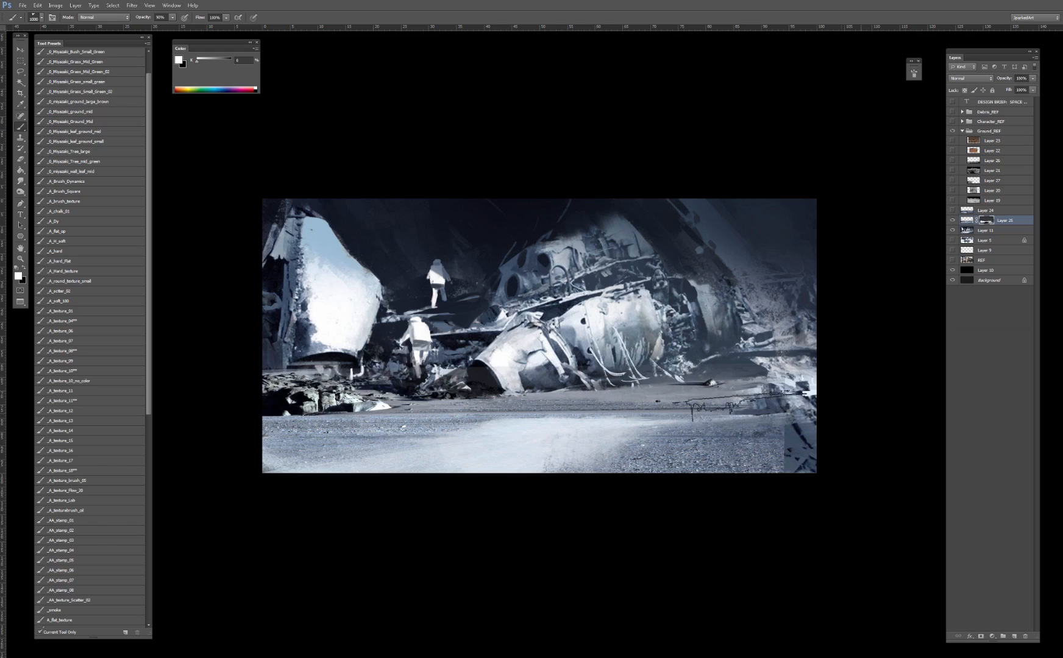
key("bracketleft")
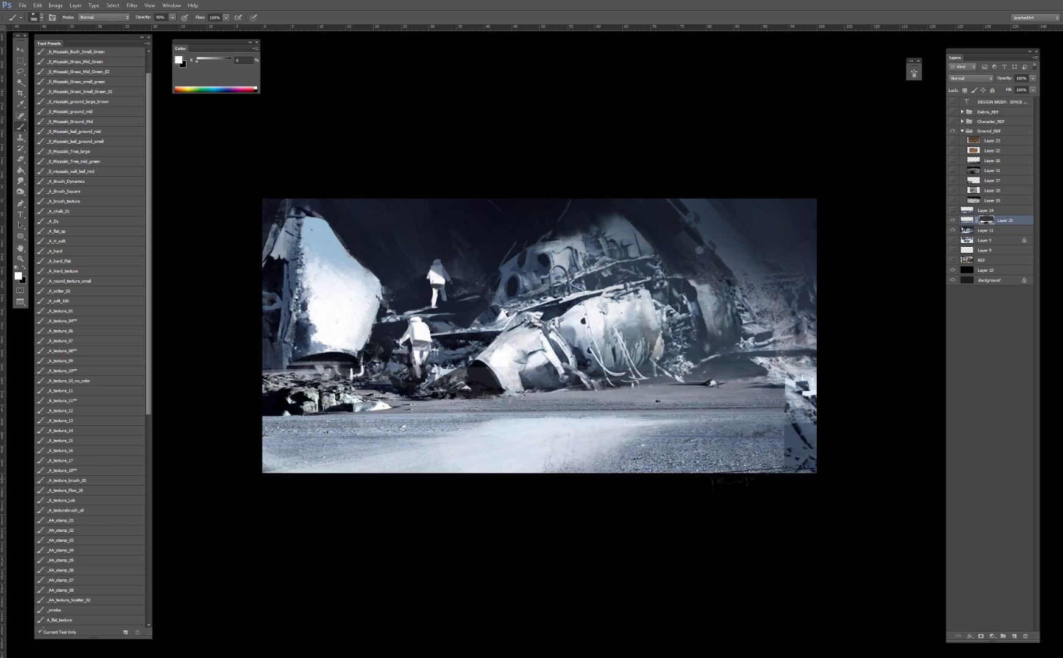
Step: Paint black with a soft brush on Layer 25's mask to hide the sand and rocks below the wreckage and the right edge seam
key("x")
left_click(78, 301)
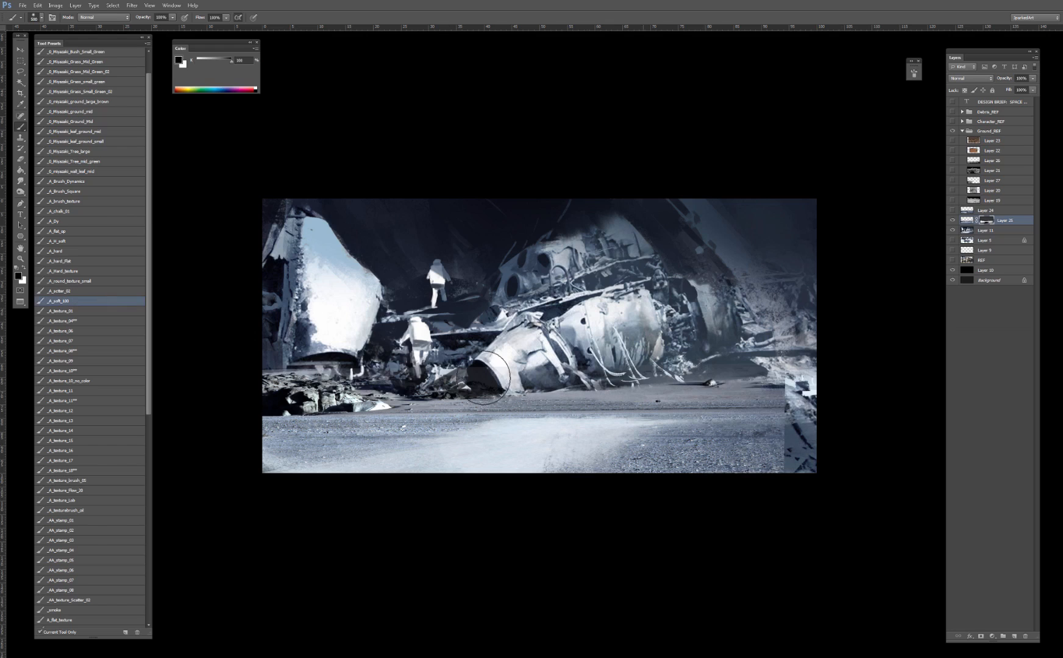
left_click_drag(489, 377, 778, 393)
mouse_move(550, 366)
left_mouse_down()
mouse_move(653, 390)
mouse_move(835, 389)
left_mouse_up()
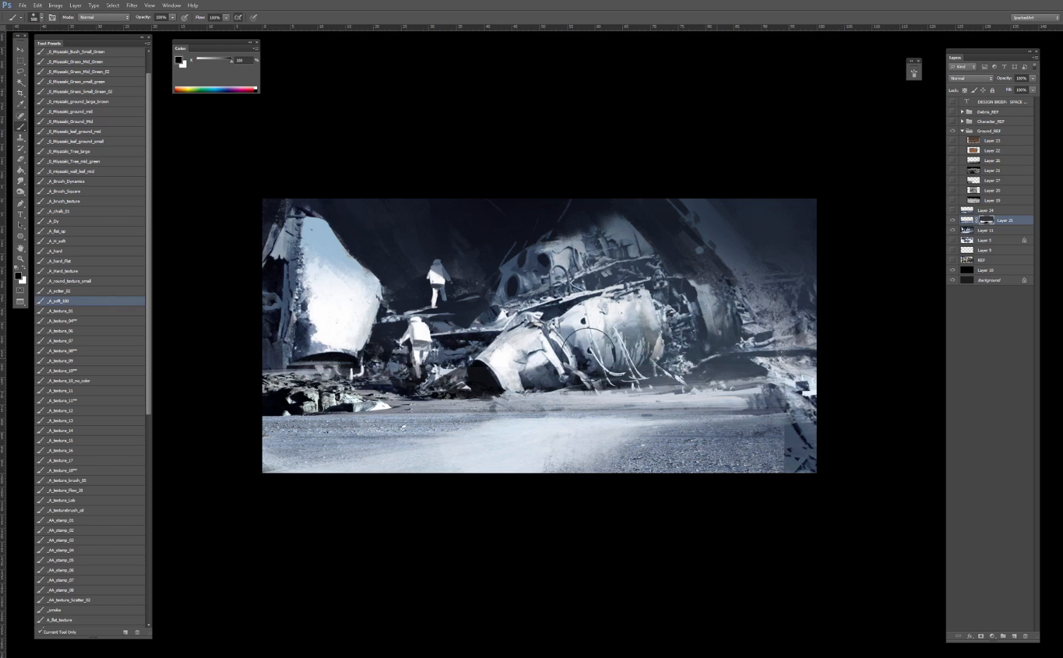
left_click_drag(567, 377, 779, 390)
mouse_move(463, 393)
left_mouse_down()
mouse_move(696, 387)
mouse_move(268, 390)
mouse_move(372, 396)
mouse_move(268, 399)
mouse_move(348, 399)
left_mouse_up()
mouse_move(782, 405)
left_mouse_down()
mouse_move(763, 489)
mouse_move(821, 450)
mouse_move(731, 466)
mouse_move(772, 439)
left_mouse_up()
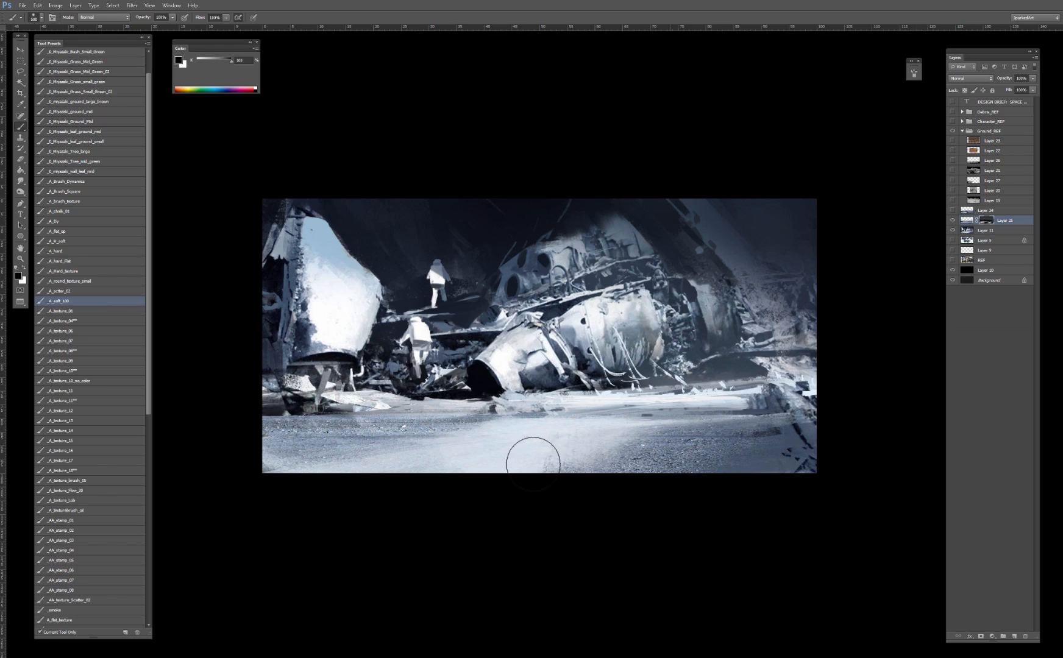
Step: Show and select Layer 24, add a layer mask and fill it with black to hide the rocky ground
key("v")
left_click(952, 210)
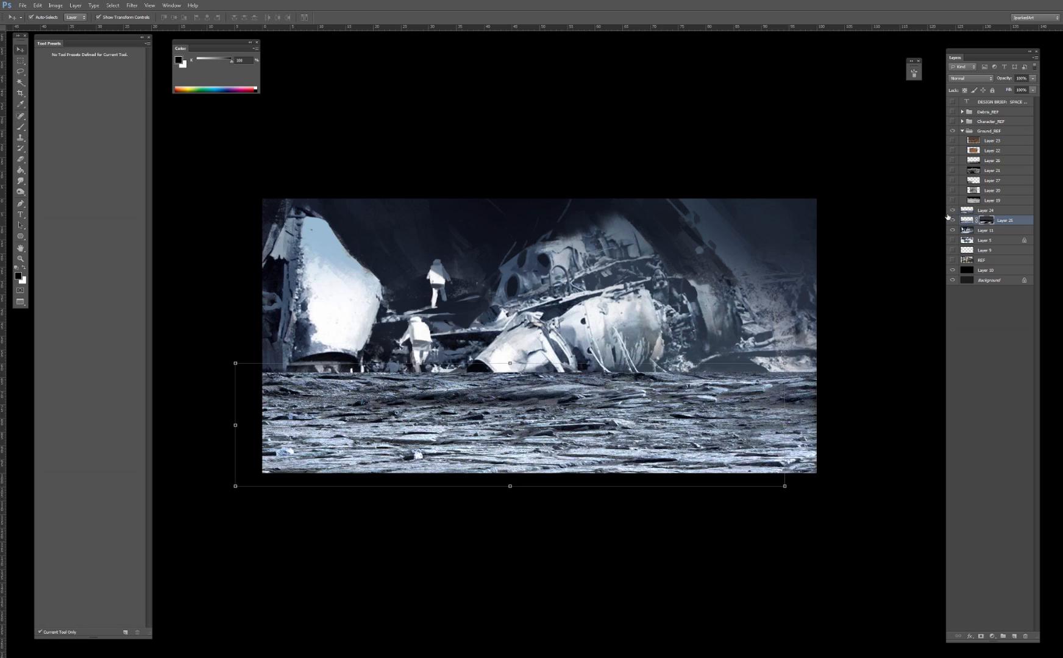
left_click(994, 211)
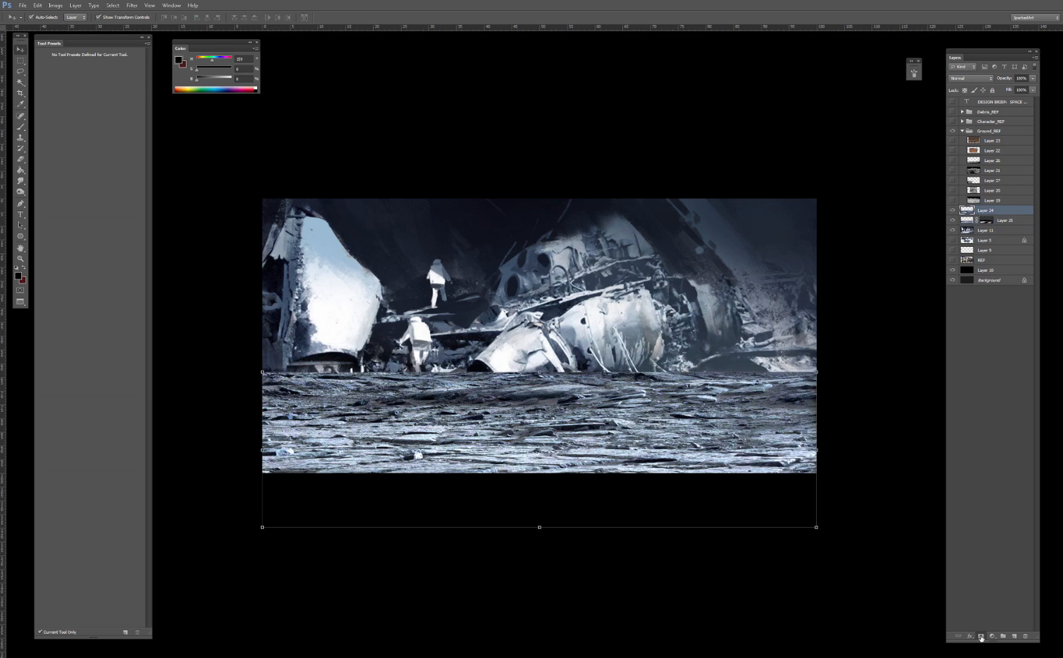
left_click(981, 637)
key("g")
left_click(629, 392)
Step: Paint white on Layer 24's mask to reveal rocky texture along the ground beneath the wreckage and to its left
key("x")
key("b")
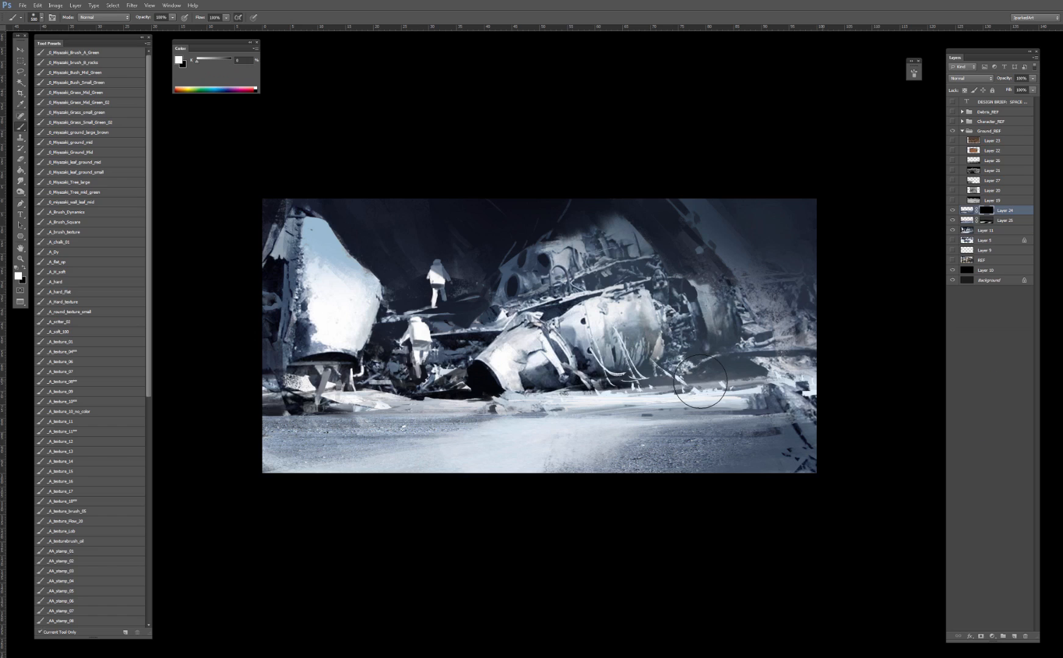
mouse_move(700, 382)
left_mouse_down()
mouse_move(665, 376)
mouse_move(729, 379)
mouse_move(584, 371)
mouse_move(689, 373)
mouse_move(627, 379)
mouse_move(684, 367)
mouse_move(693, 336)
mouse_move(580, 324)
mouse_move(553, 369)
left_mouse_up()
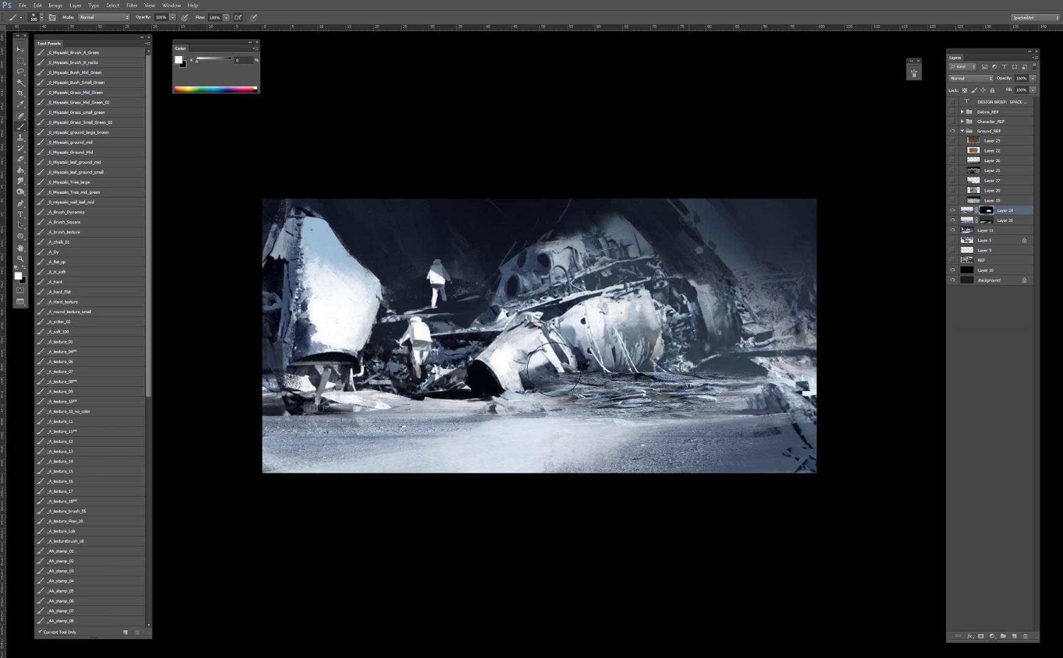
mouse_move(439, 390)
left_mouse_down()
mouse_move(287, 408)
mouse_move(366, 396)
mouse_move(289, 403)
mouse_move(529, 412)
left_mouse_up()
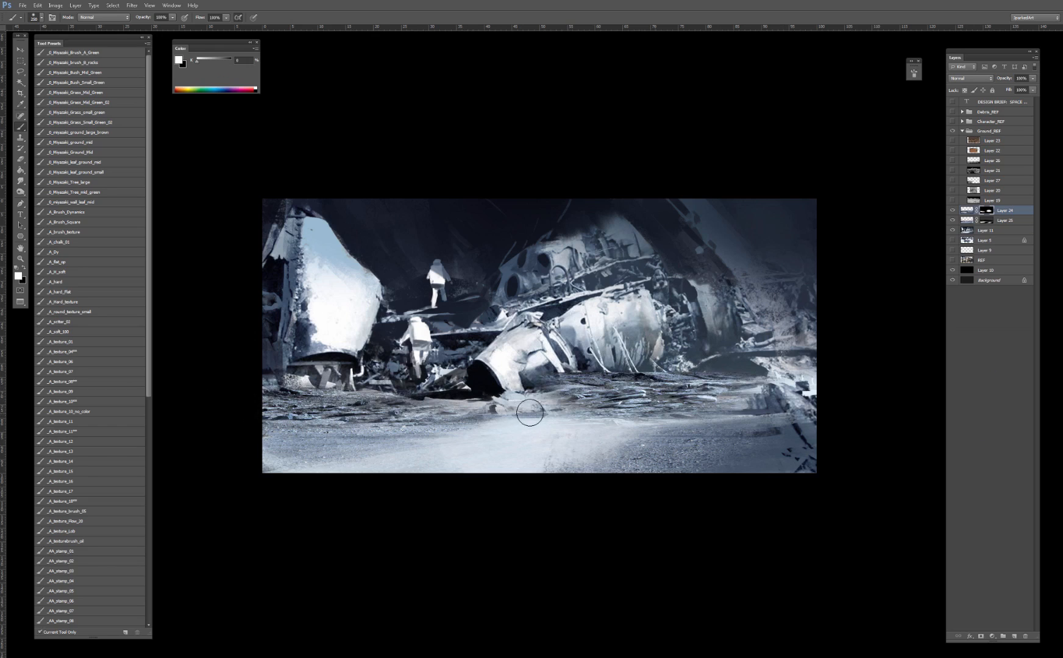
left_click_drag(651, 396, 738, 390)
Step: Paint black on Layer 24's mask to thin out the rocky texture below the wreckage and across the left ground, undoing the last stroke
key("x")
mouse_move(674, 368)
left_mouse_down()
mouse_move(538, 373)
mouse_move(790, 376)
left_mouse_up()
left_click_drag(634, 352, 650, 565)
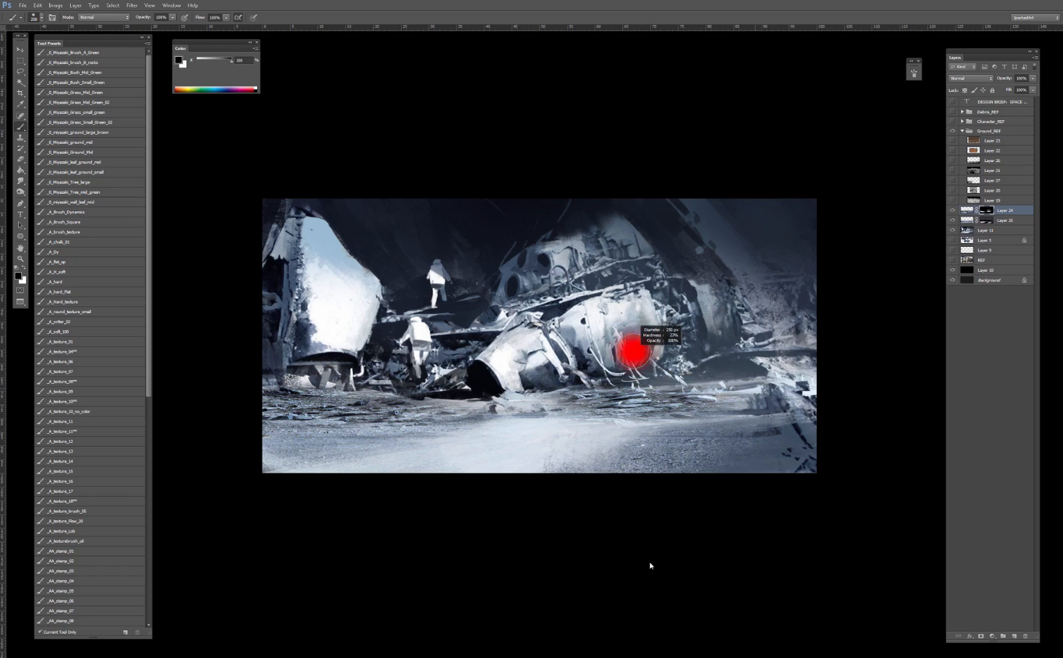
left_click_drag(681, 373, 782, 386)
mouse_move(782, 385)
left_mouse_down()
mouse_move(613, 379)
mouse_move(546, 394)
left_mouse_up()
left_click_drag(473, 393, 368, 394)
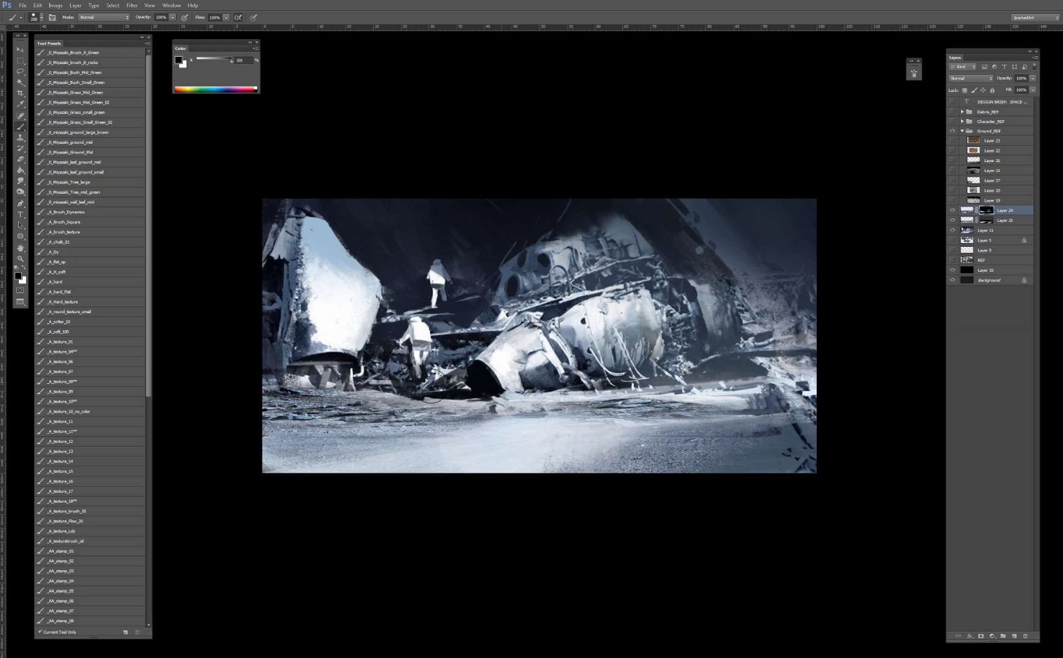
left_click_drag(476, 413, 279, 424)
mouse_move(437, 417)
left_mouse_down()
mouse_move(221, 425)
mouse_move(436, 426)
mouse_move(396, 427)
left_mouse_up()
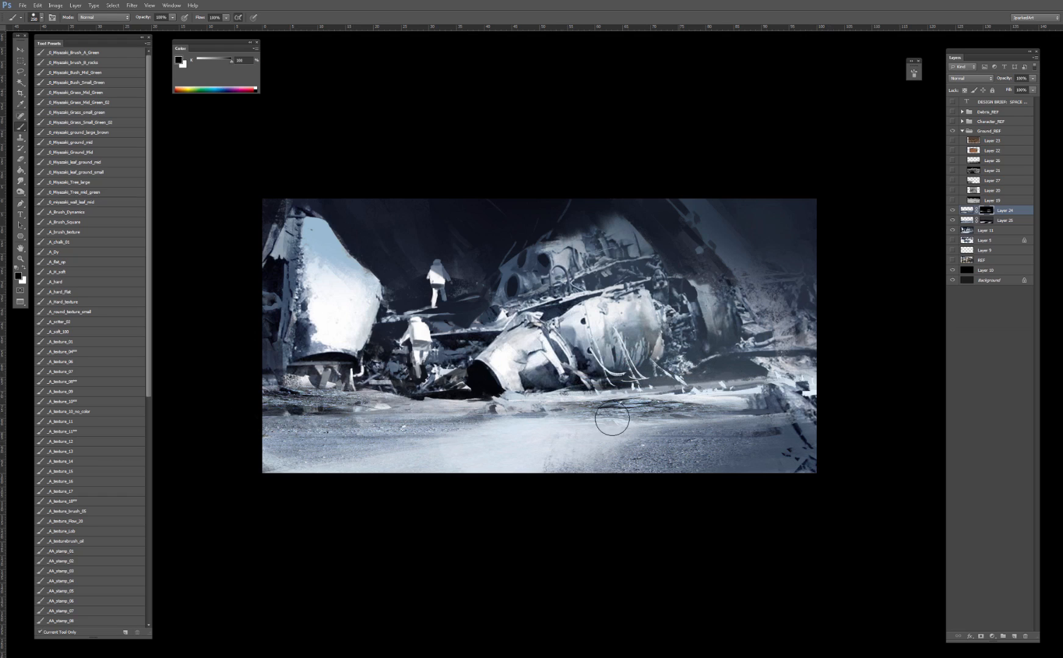
key("ctrl+z")
Step: Hide Layer 24 and show the orange desert photo on Layer 22
left_click(952, 210)
left_click(951, 150)
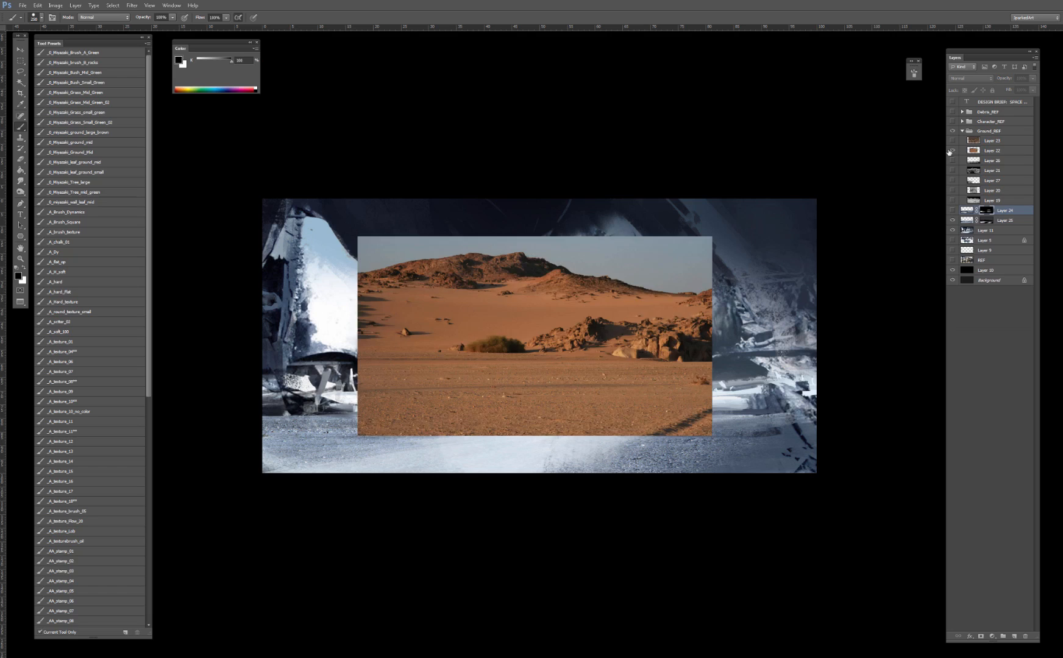
Step: Hide the desert photo, show the rocky ground photo on Layer 27, and add a layer mask inverted to black
left_click(952, 150)
left_click(951, 180)
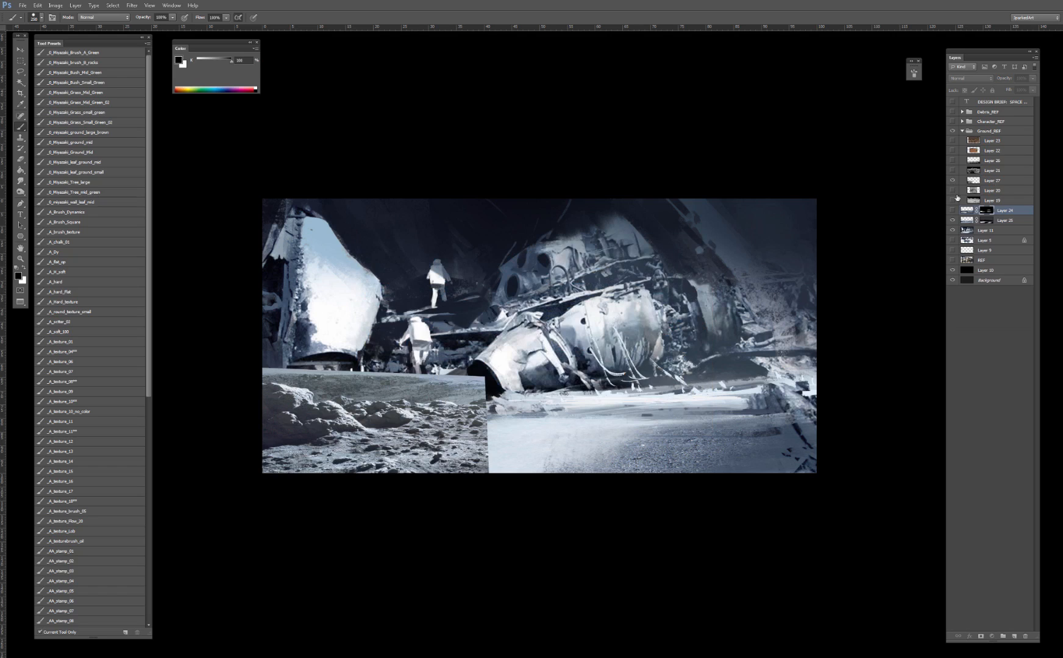
left_click(992, 180)
key("v")
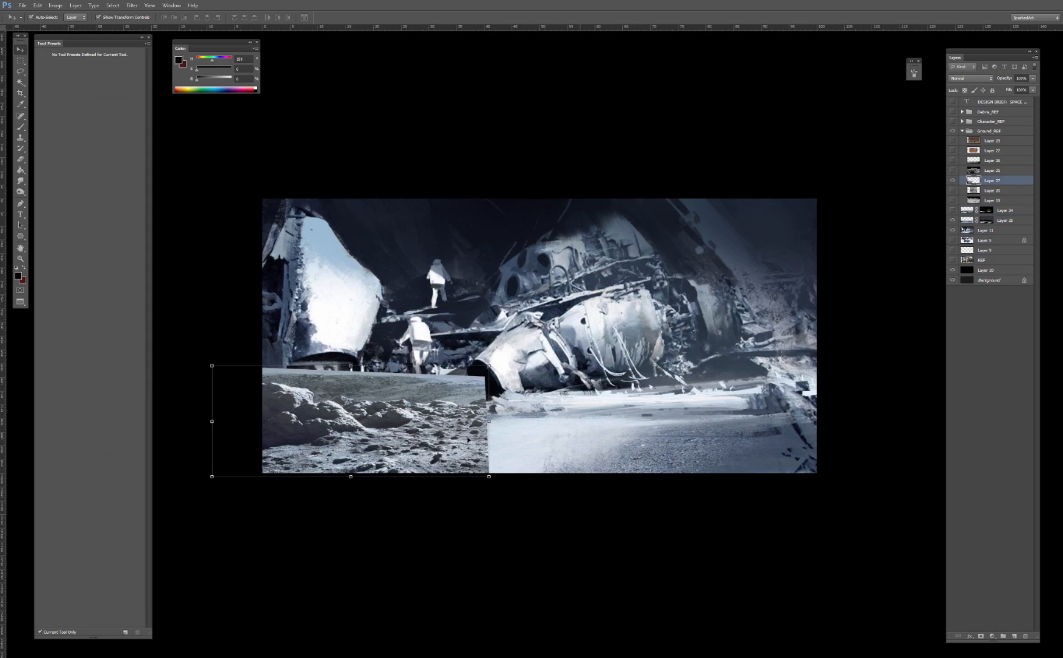
left_click(980, 638)
key("b")
key("ctrl+i")
key("x")
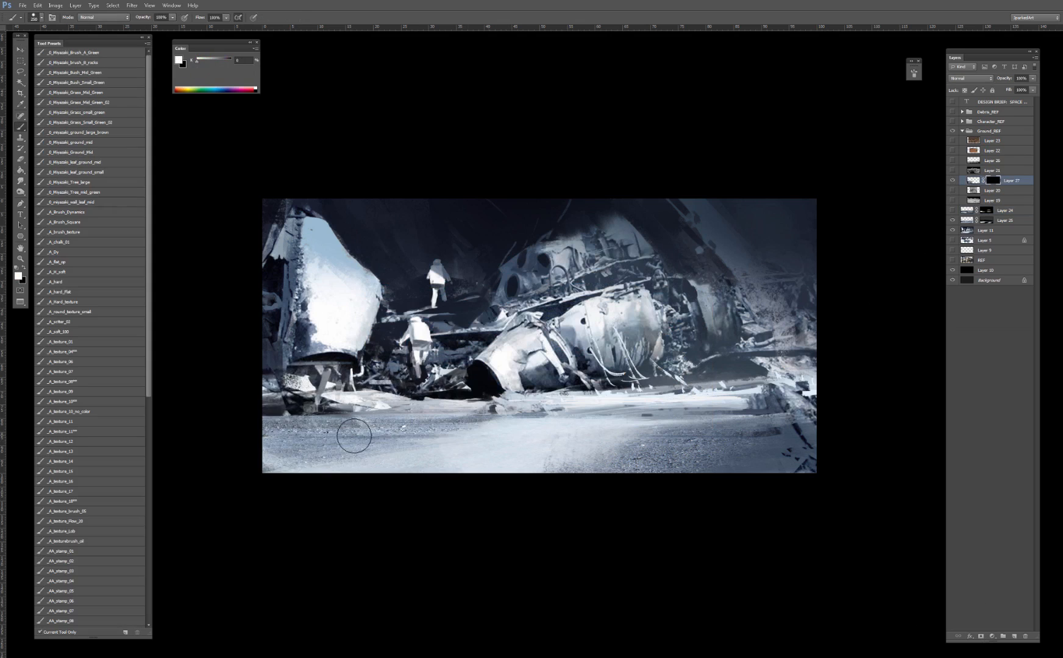
Step: Paint on Layer 27's mask to reveal the rocks along the left ground, refining their edges below the wreckage
mouse_move(296, 424)
left_mouse_down()
mouse_move(264, 429)
mouse_move(285, 403)
mouse_move(373, 431)
mouse_move(367, 423)
mouse_move(265, 433)
mouse_move(413, 421)
mouse_move(367, 409)
mouse_move(509, 417)
mouse_move(435, 397)
mouse_move(497, 393)
mouse_move(515, 407)
mouse_move(518, 437)
mouse_move(414, 417)
left_mouse_up()
key("x")
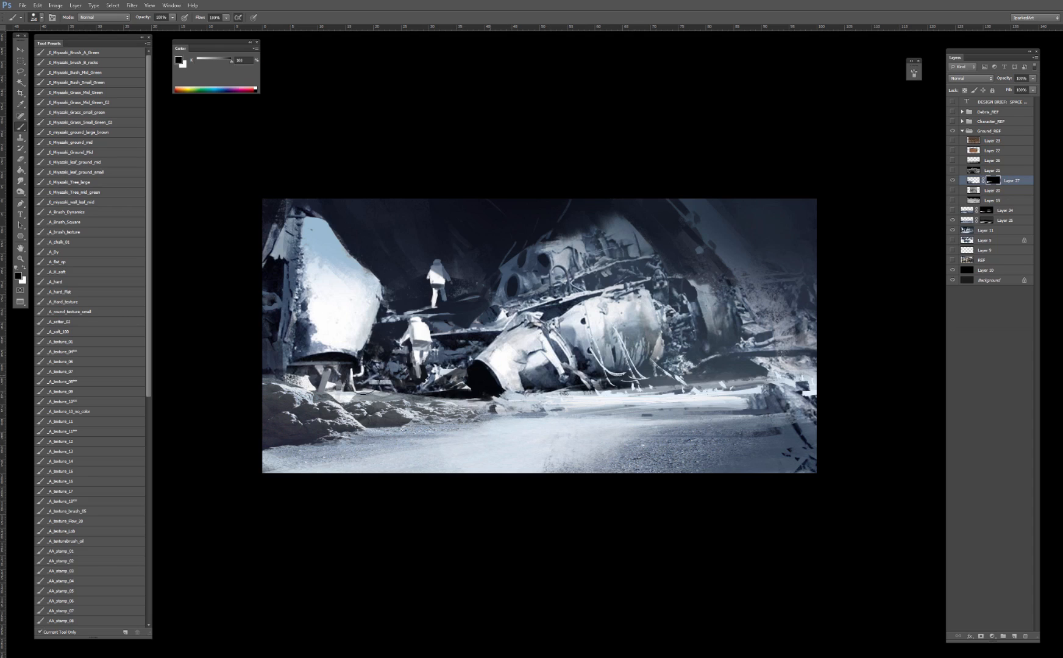
left_click_drag(365, 385, 363, 390)
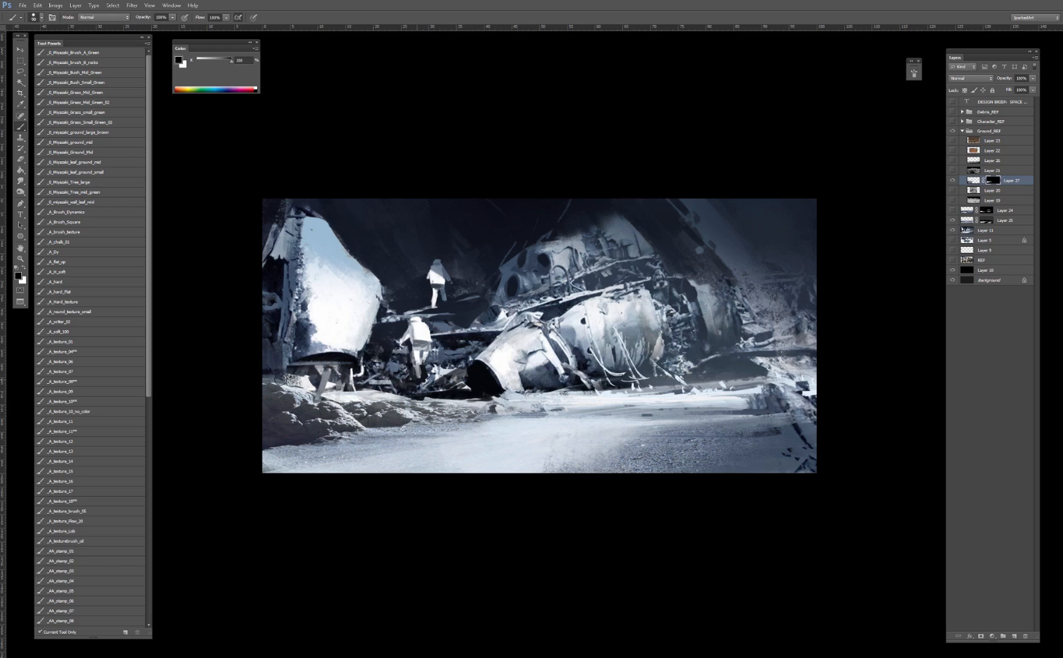
mouse_move(436, 414)
left_mouse_down()
mouse_move(502, 412)
mouse_move(329, 442)
left_mouse_up()
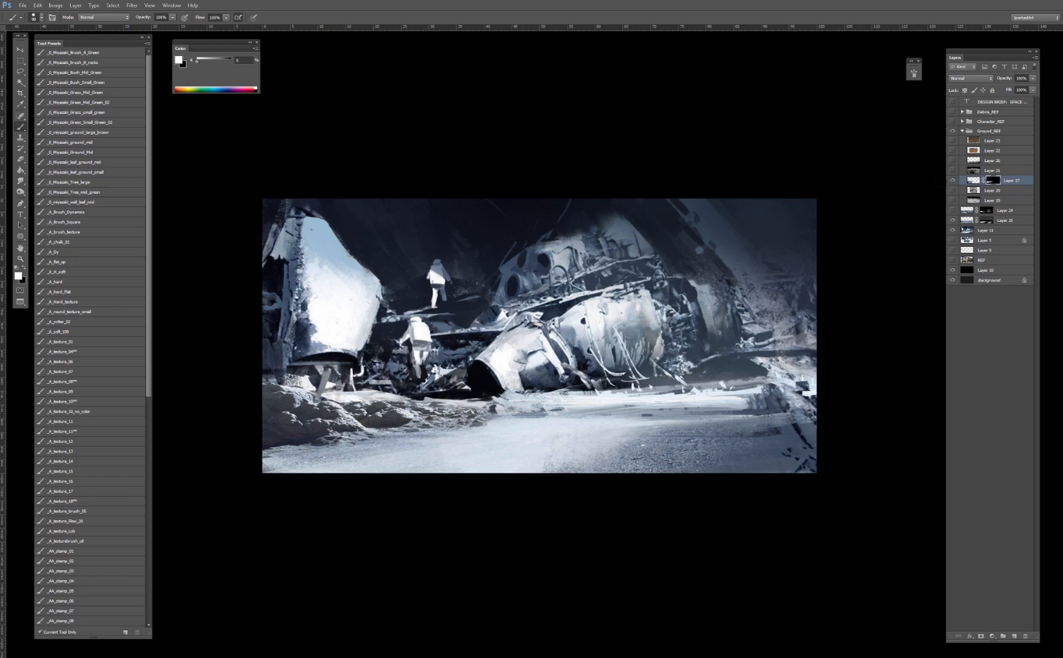
Step: Darken the midtones of Layer 27's rock image with Levels
key("ctrl+l")
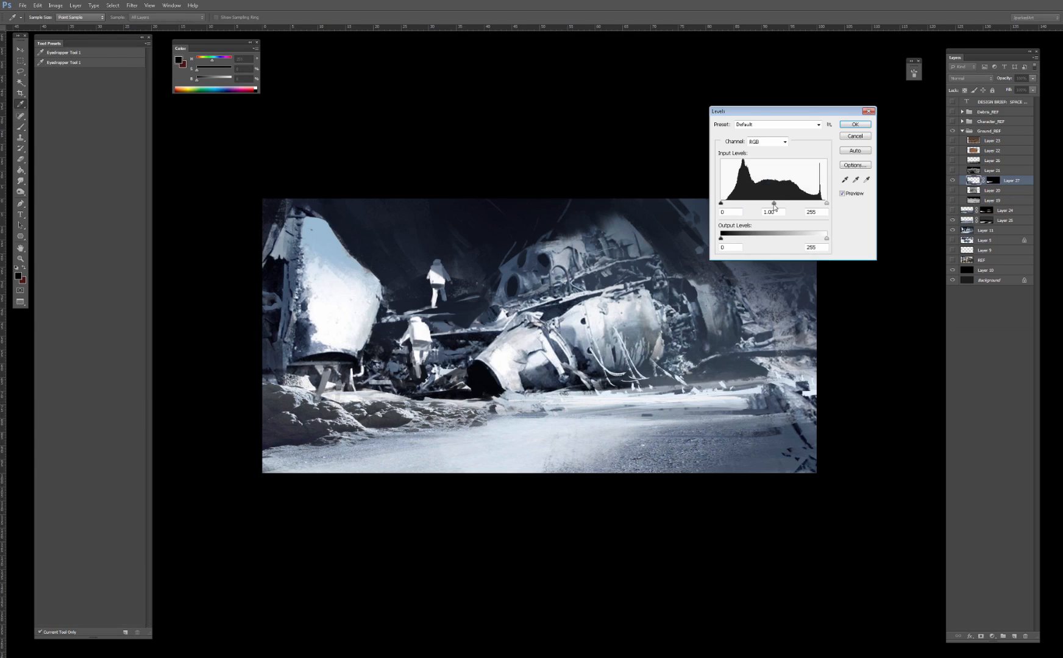
left_click_drag(774, 203, 782, 203)
key("Return")
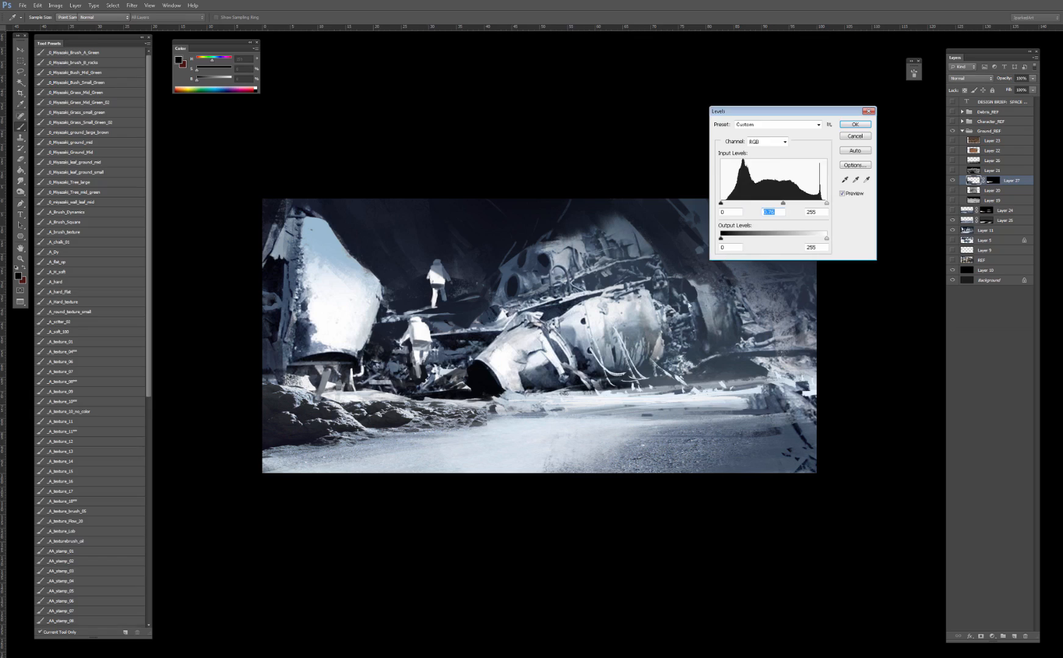
Step: Paint black on Layer 27's mask to clean up the right end of the rocks
left_click(988, 180)
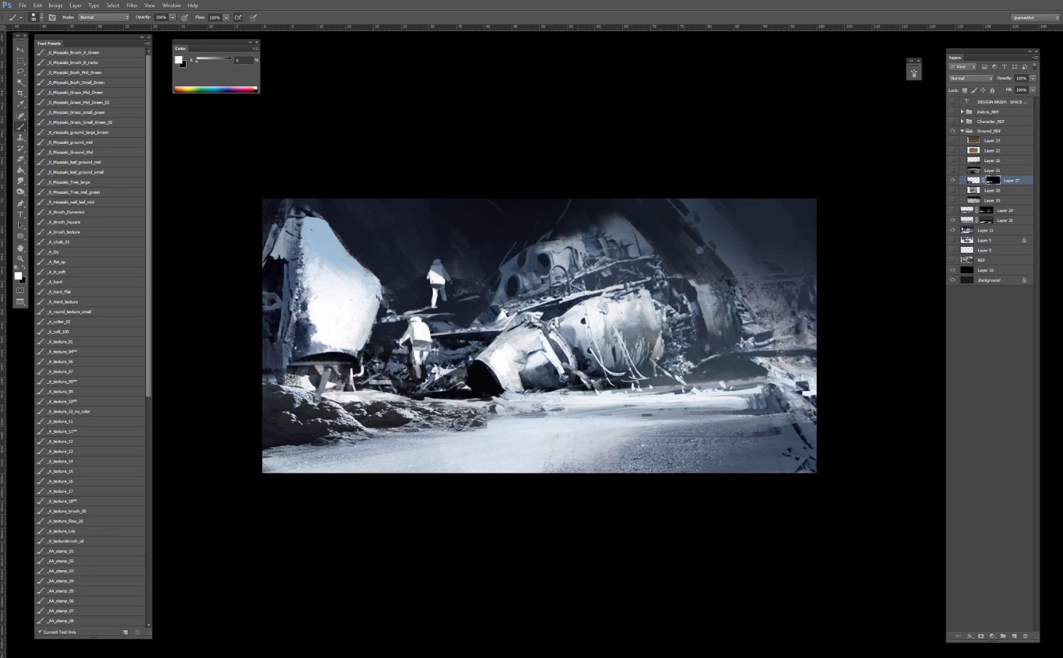
key("d")
left_click_drag(475, 428, 488, 423)
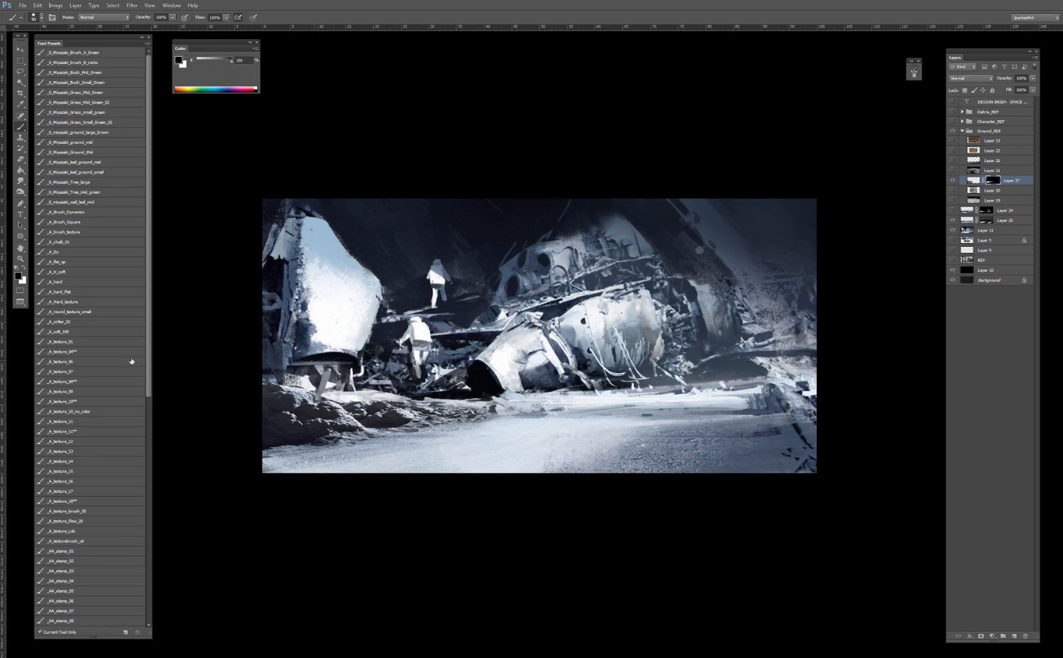
left_click_drag(80, 377, 80, 381)
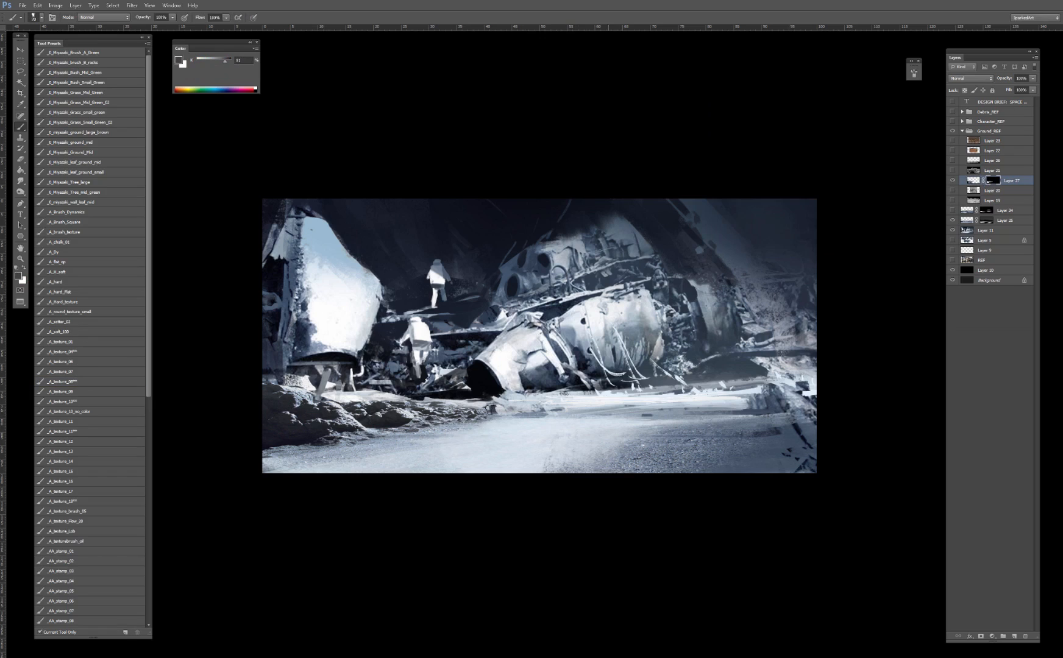
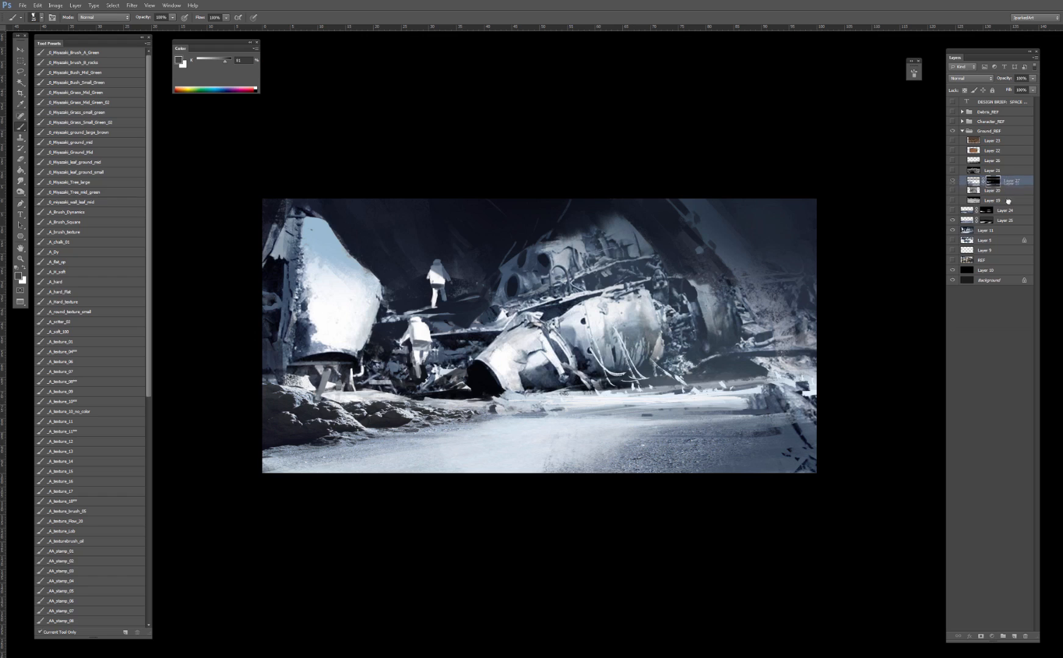
Step: Move Layer 27 out of the Ground_REF group to below Layer 24, and duplicate Layer 11 above the Debris_REF group
left_click_drag(974, 181, 1014, 636)
left_click_drag(999, 231, 985, 106)
Step: Compare the foreground with and without the Layer 11 copy and with and without Layer 24's rocky texture
left_click(952, 112)
left_click(951, 112)
left_click(951, 112)
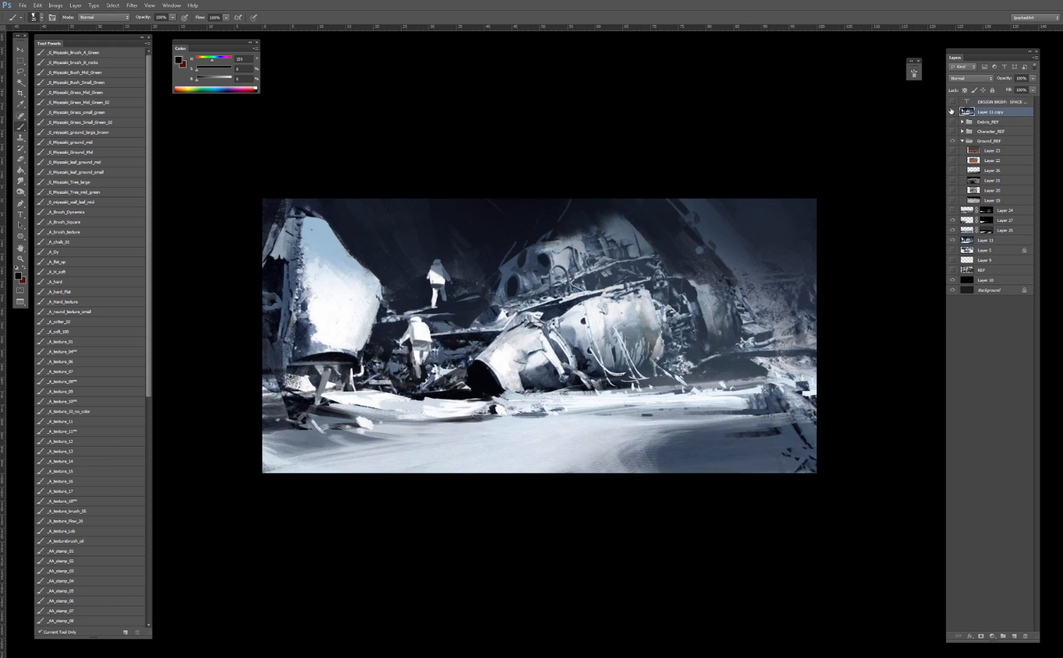
left_click(951, 112)
left_click(985, 212)
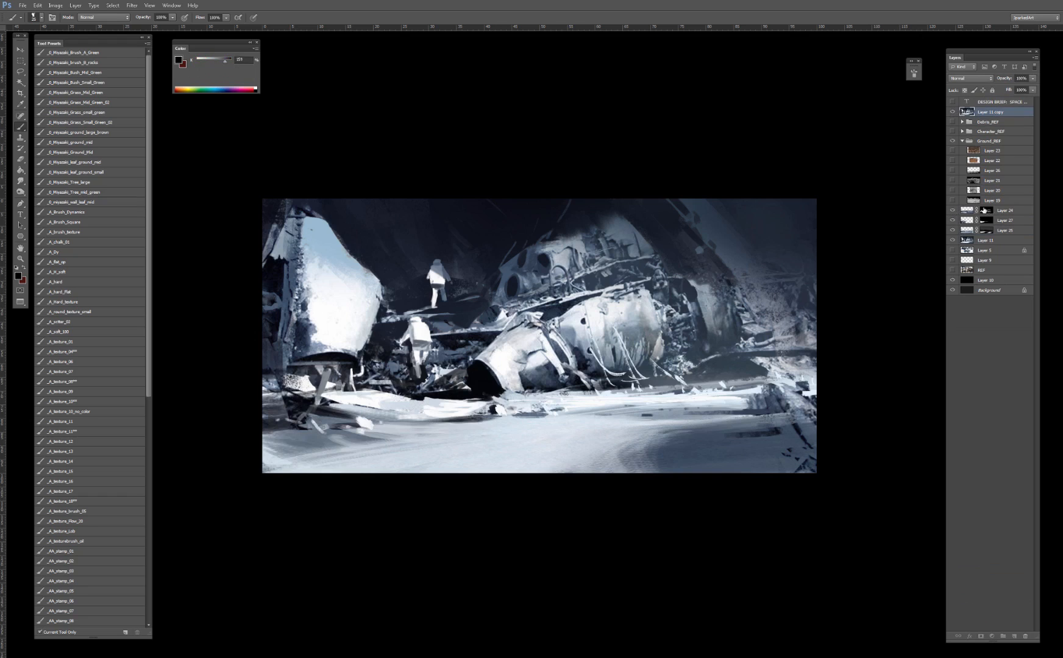
left_click(953, 211)
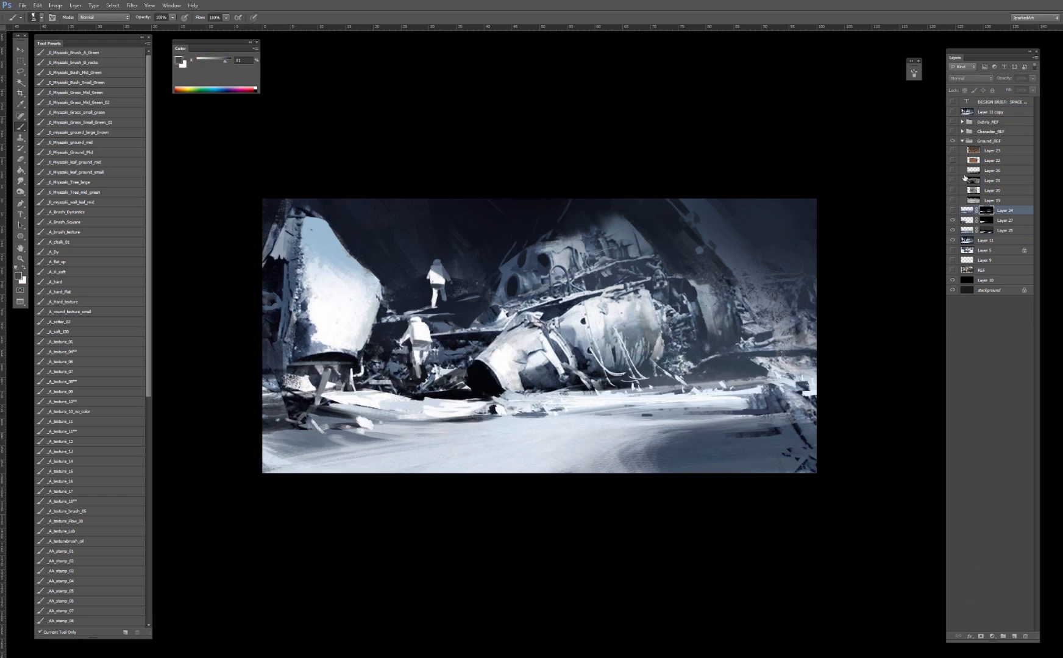
left_click(952, 211)
left_click(952, 211)
left_click(951, 211)
left_click(951, 211)
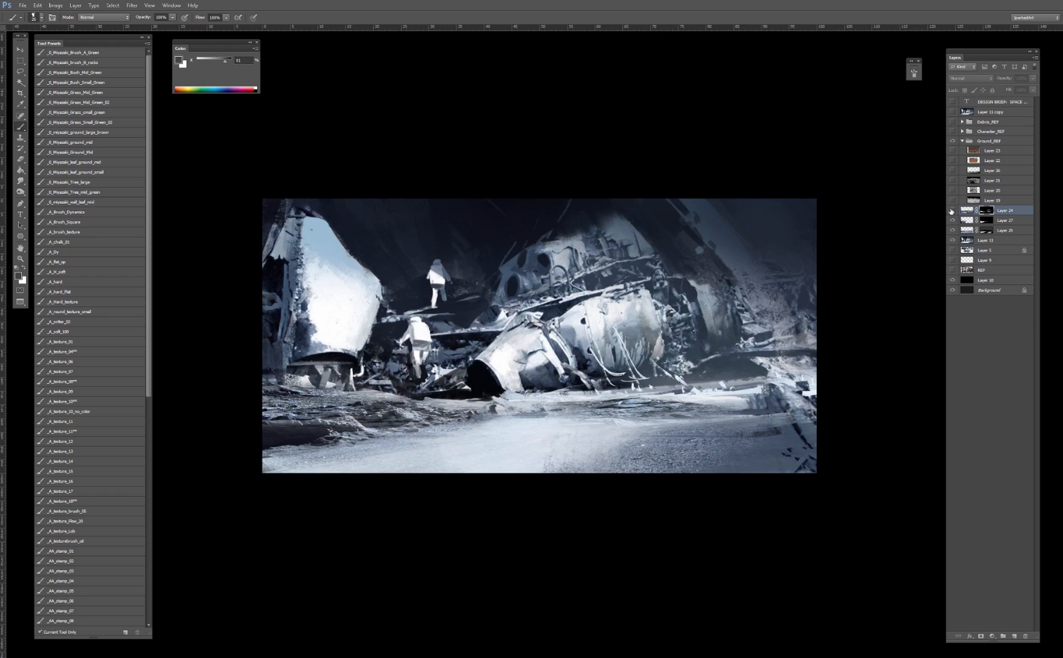
left_click(952, 211)
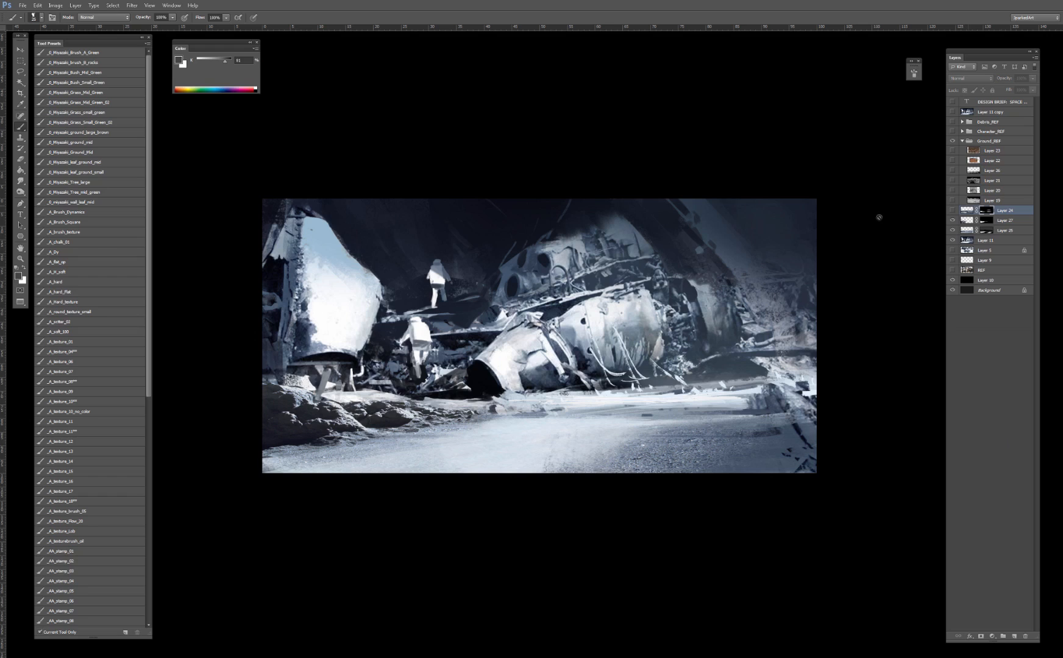
left_click(1011, 219)
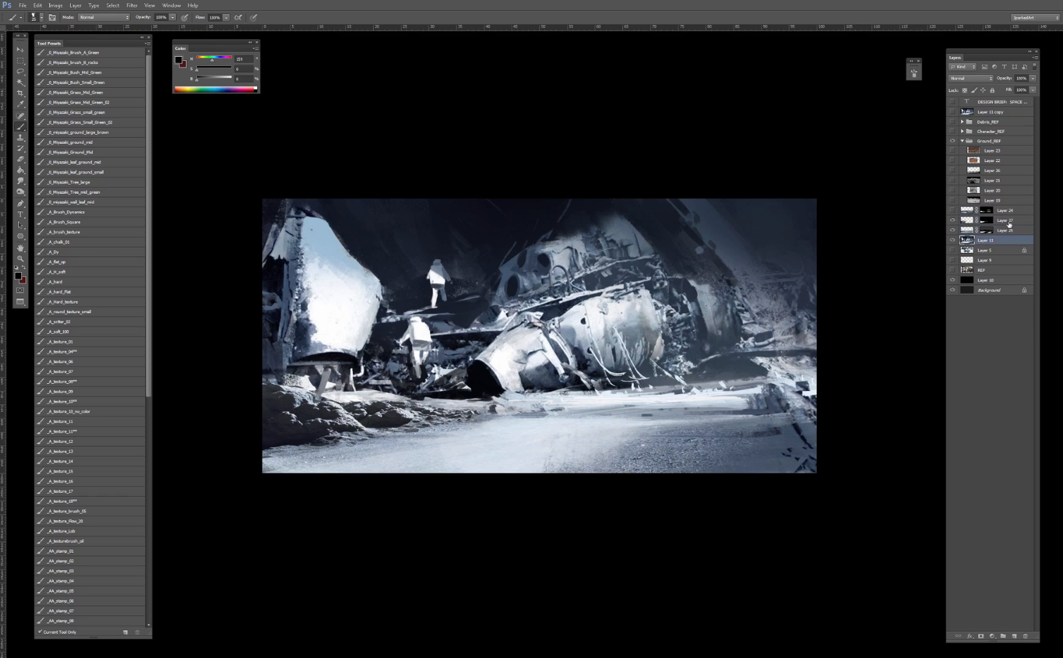
left_click_drag(1007, 240, 1014, 636)
key("Delete")
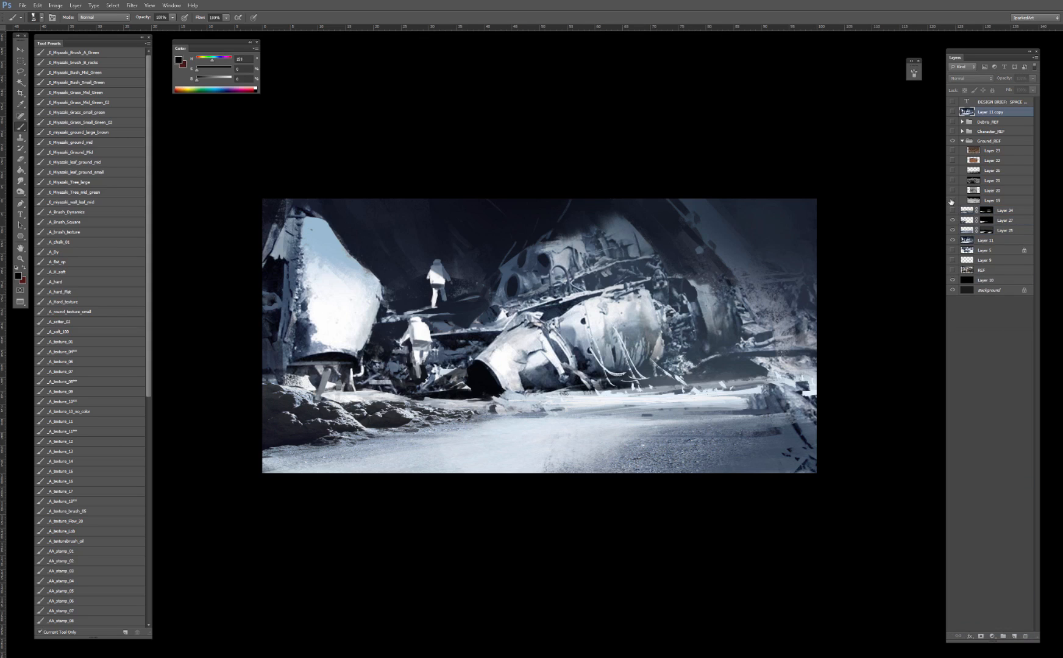
Step: Collapse and hide the Ground_REF group, and show and expand the Character_REF group
left_click(952, 200)
left_click(952, 201)
key("v")
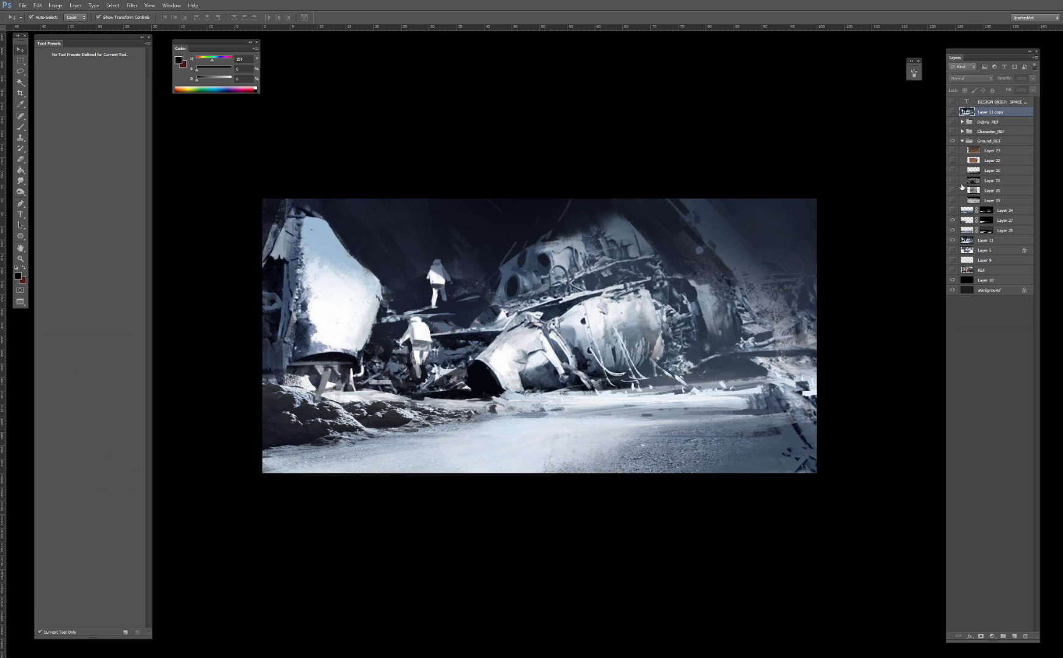
left_click(962, 141)
left_click(952, 140)
left_click(952, 131)
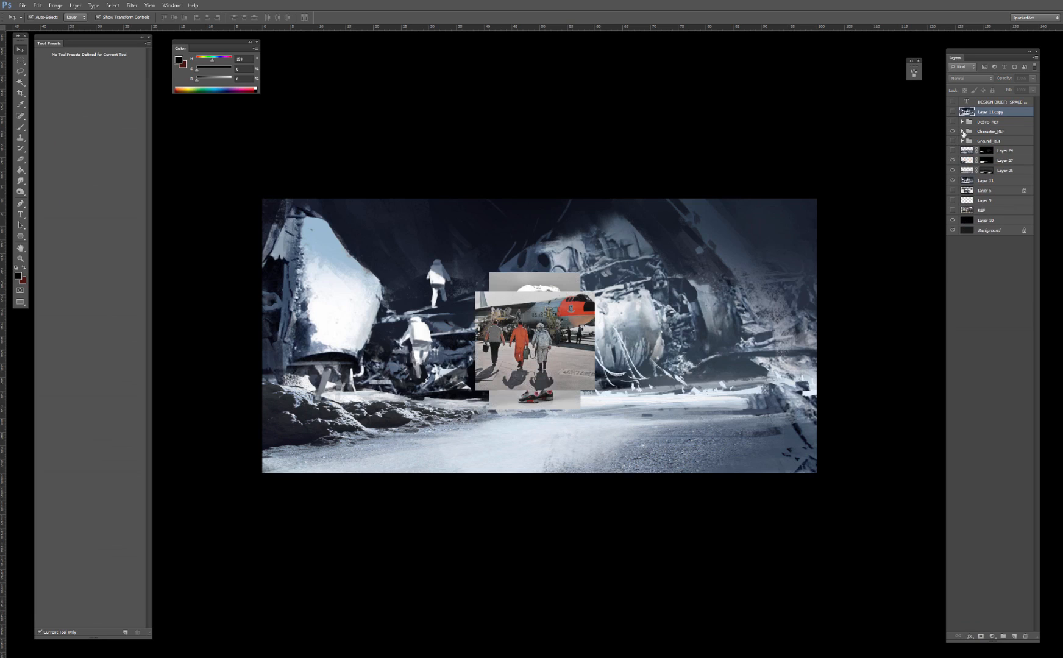
left_click(962, 131)
Step: Enlarge the airfield photo and place it over the right side of the painting, and move the three-view spacesuit photo to the painted astronauts
left_click_drag(549, 344, 534, 373)
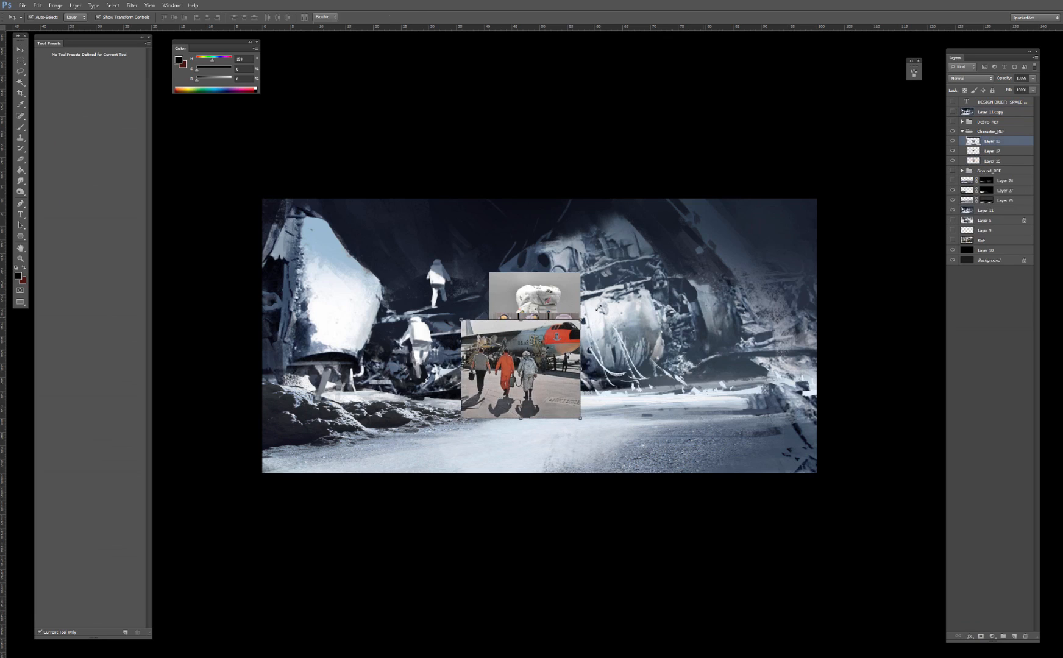
left_click_drag(581, 321, 704, 324)
key("Return")
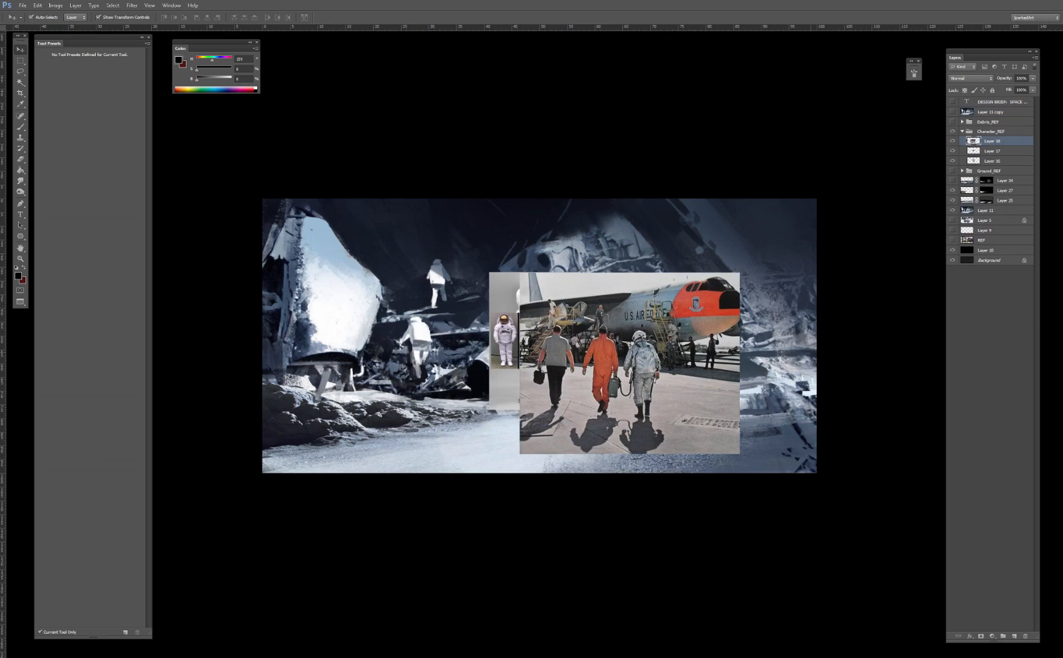
left_click_drag(505, 356, 378, 351)
Step: Lasso the backpack on the rear-view spacesuit, copy it to its own layer and move it up toward the upper astronaut
key("ctrl+plus")
key("ctrl+plus")
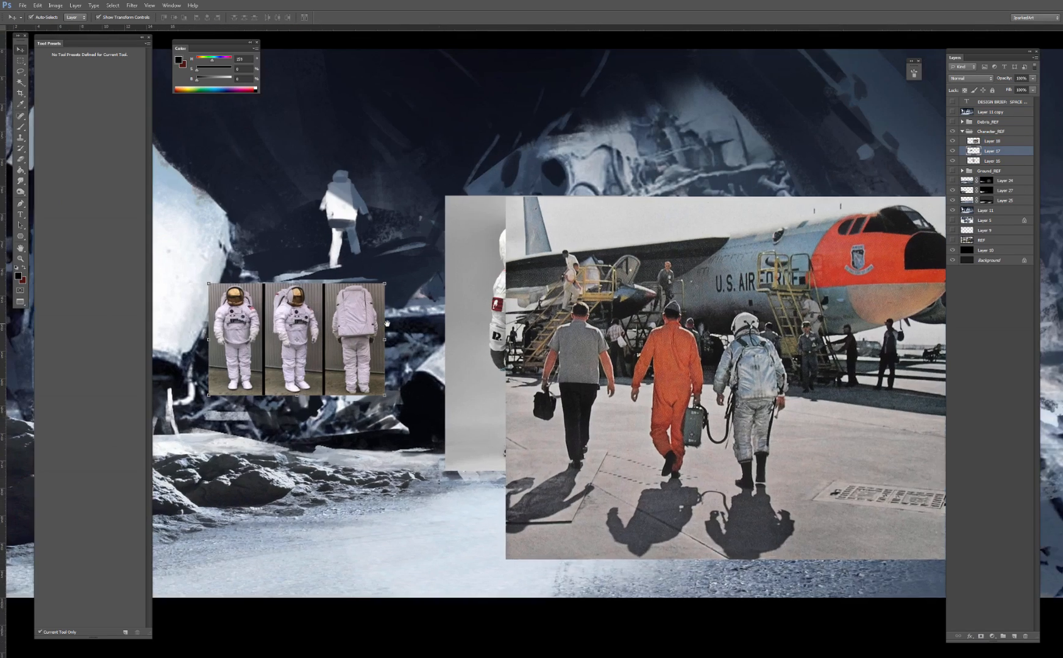
left_click_drag(328, 320, 529, 351)
key("ctrl+plus")
key("l")
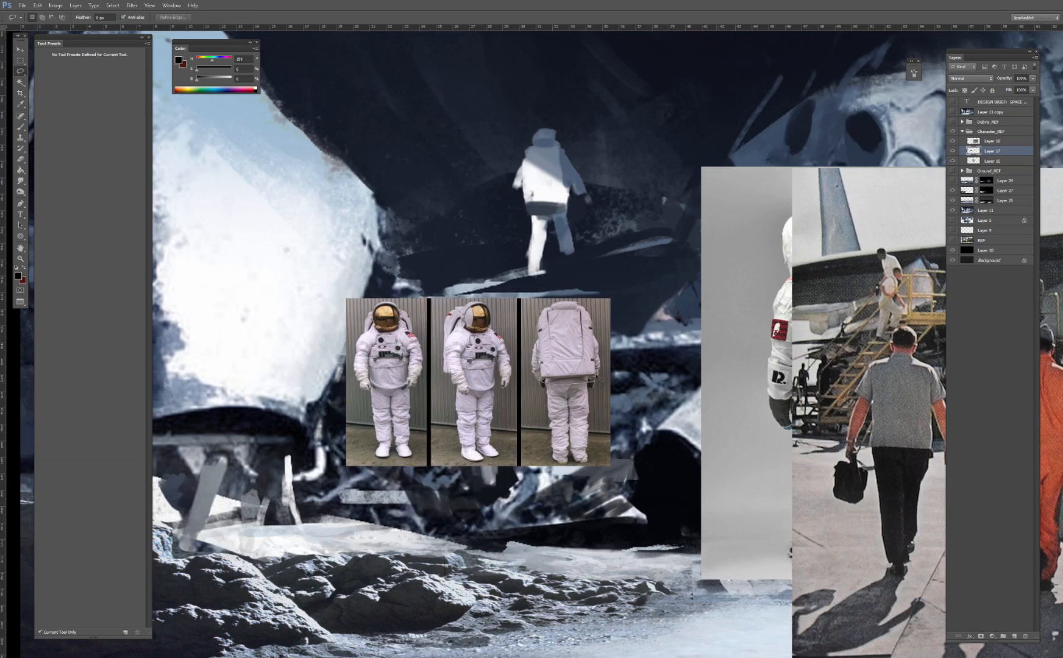
left_click_drag(595, 329, 566, 305)
key("ctrl+j")
key("v")
left_click_drag(576, 345, 570, 243)
Step: Lasso the rear-view spacesuit's legs, copy them to their own layer and move them below the suit photo
mouse_move(561, 365)
left_mouse_down()
mouse_move(548, 399)
mouse_move(559, 470)
mouse_move(594, 380)
mouse_move(550, 460)
left_mouse_up()
key("l")
key("ctrl+j")
key("v")
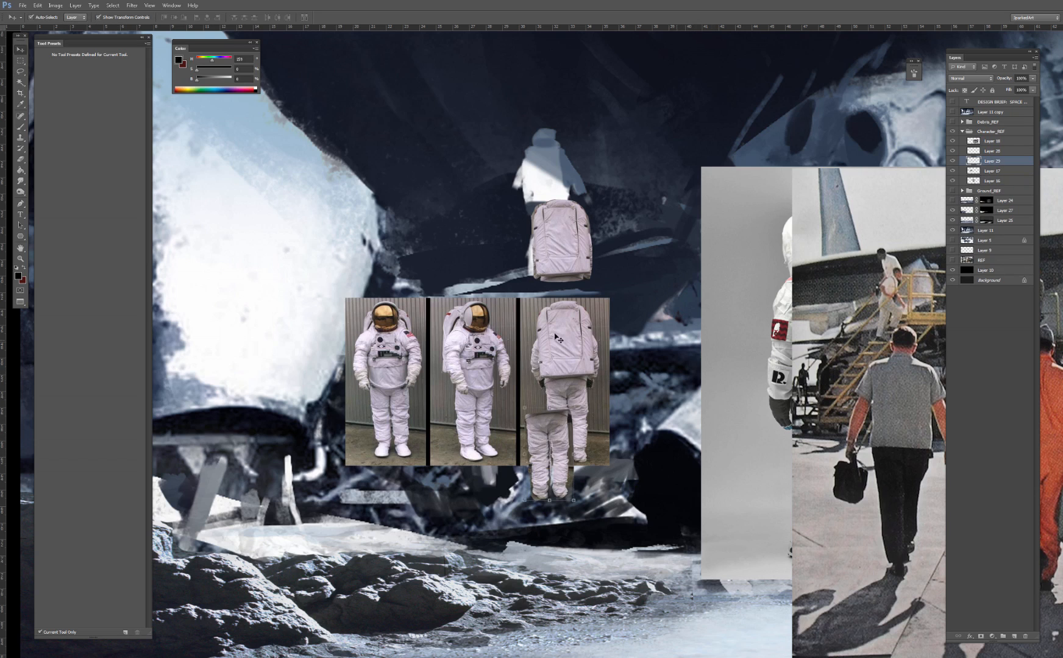
Step: Hide the spacesuit photo on Layer 17 and fit the backpack cutout onto the lower painted astronaut's back
left_click(990, 171)
left_click(952, 171)
mouse_move(578, 224)
left_mouse_down()
mouse_move(507, 339)
mouse_move(522, 315)
left_mouse_up()
key("Return")
Step: Try brightening the backpack's highlights with Levels, and undo the change
key("ctrl+l")
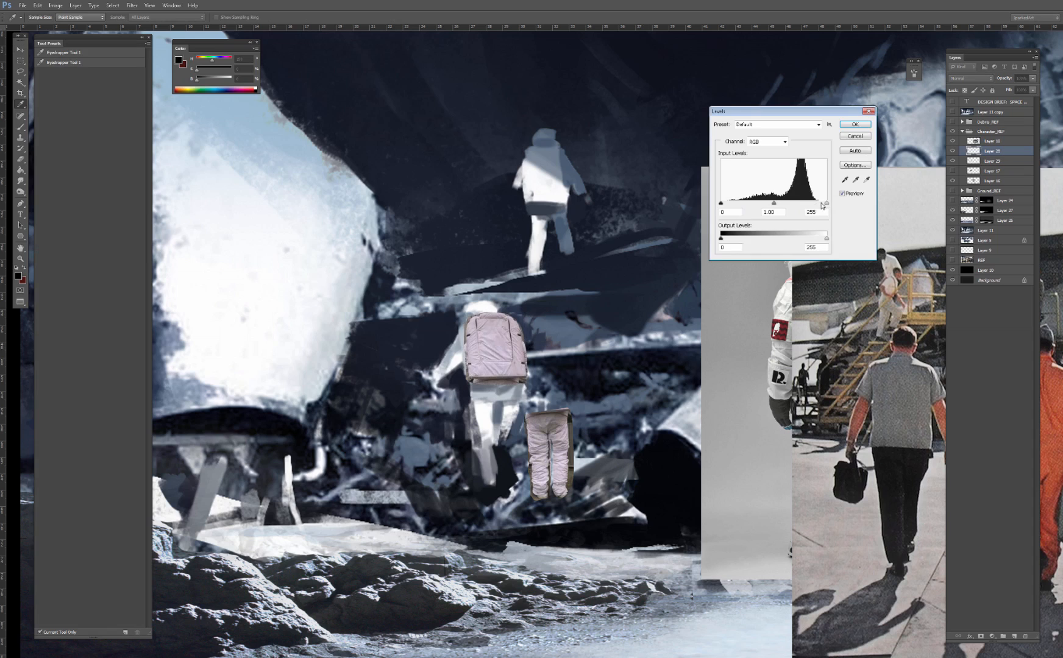
left_click_drag(822, 204, 806, 204)
key("Return")
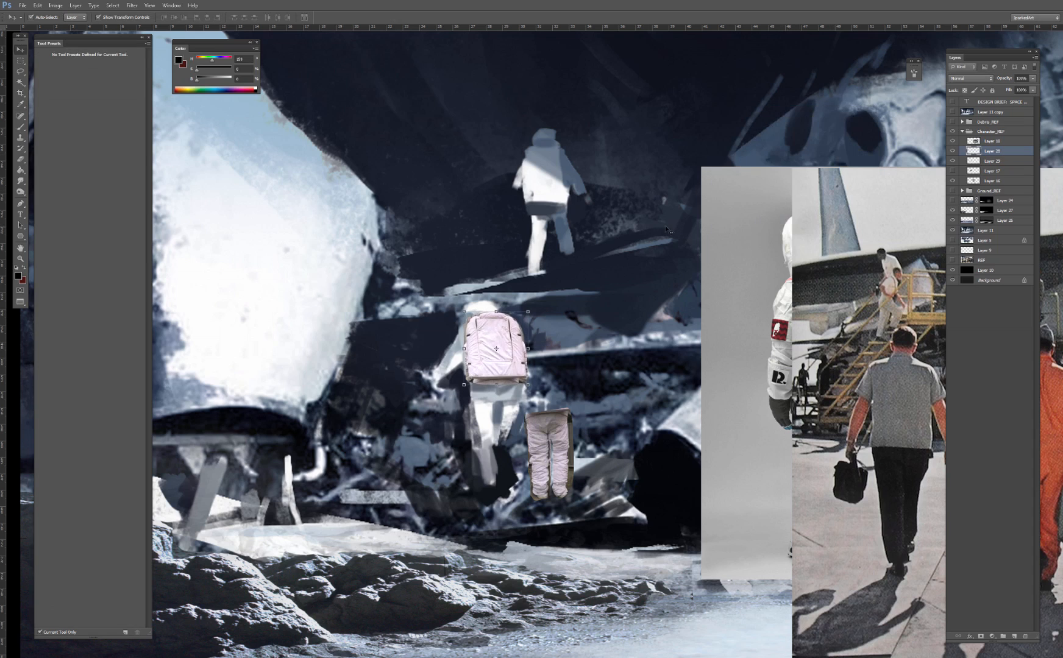
key("ctrl+z")
Step: Shift the backpack toward cyan and +24 blue with Color Balance, and brighten its highlights with Levels
key("ctrl+b")
left_click_drag(735, 153, 712, 133)
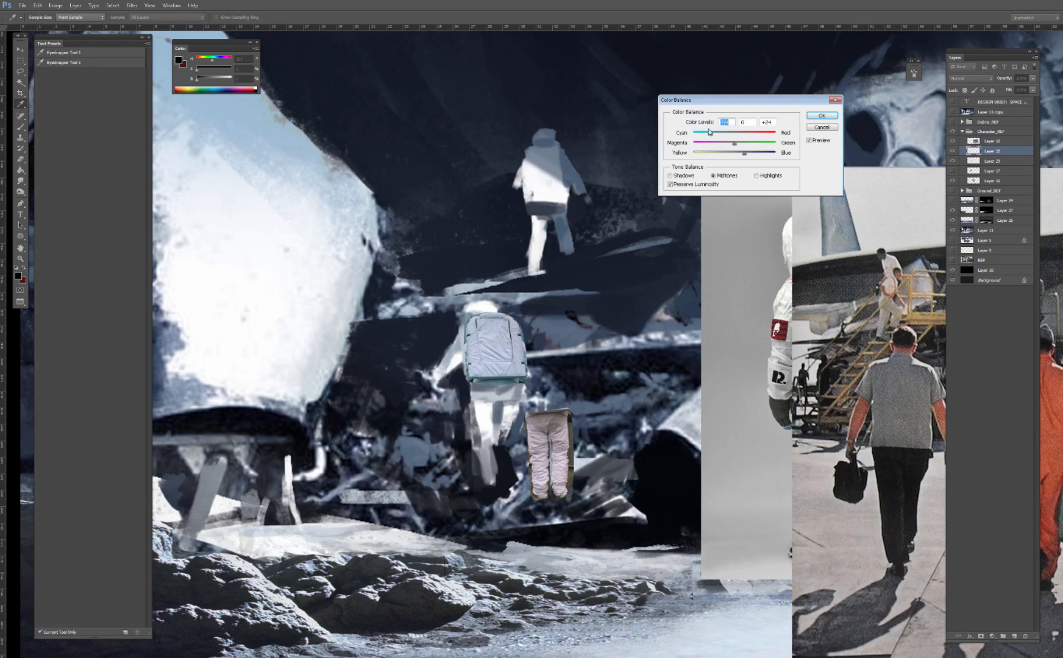
key("Return")
key("ctrl+l")
left_click_drag(825, 203, 814, 203)
key("Return")
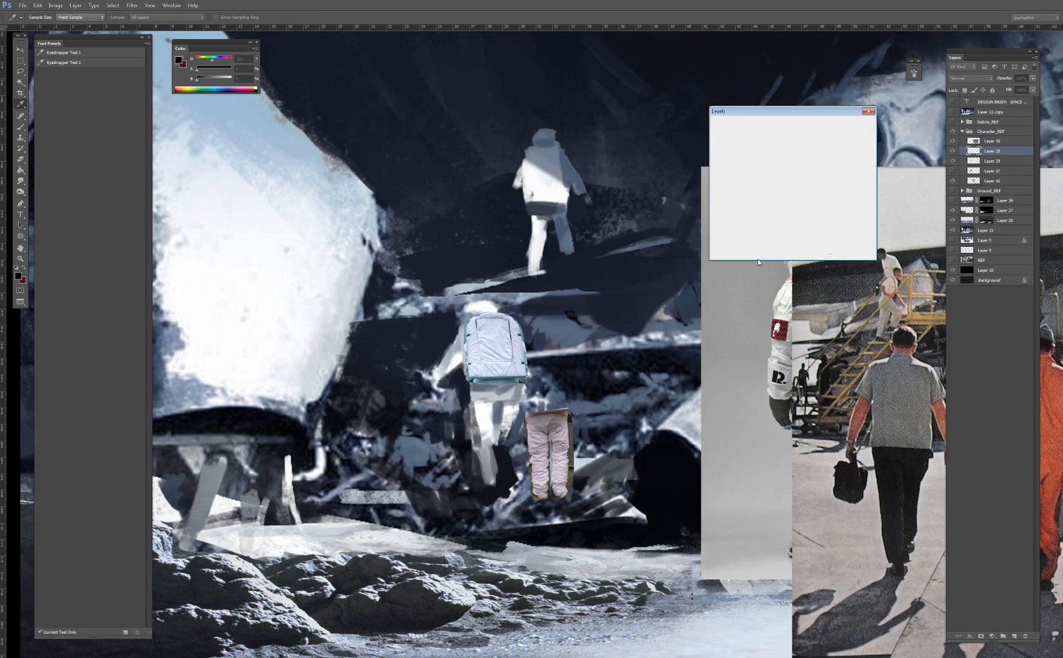
Step: Move the legs cutout under the backpack and fit it to the lower astronaut
key("v")
left_click_drag(561, 422, 524, 373)
key("ctrl+t")
key("Return")
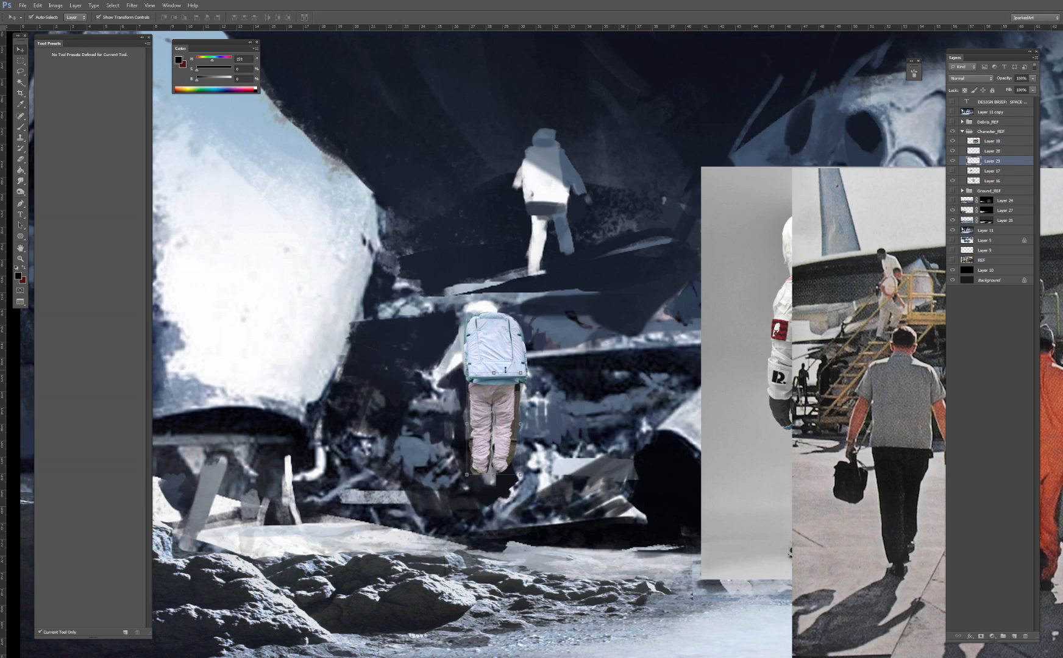
Step: Erase the right leg from the legs cutout and transform the remaining leg to match the painted astronaut's left leg
key("e")
mouse_move(504, 466)
left_mouse_down()
mouse_move(507, 442)
mouse_move(516, 457)
mouse_move(505, 417)
mouse_move(500, 489)
left_mouse_up()
key("v")
key("ctrl+t")
left_click_drag(472, 429, 508, 421)
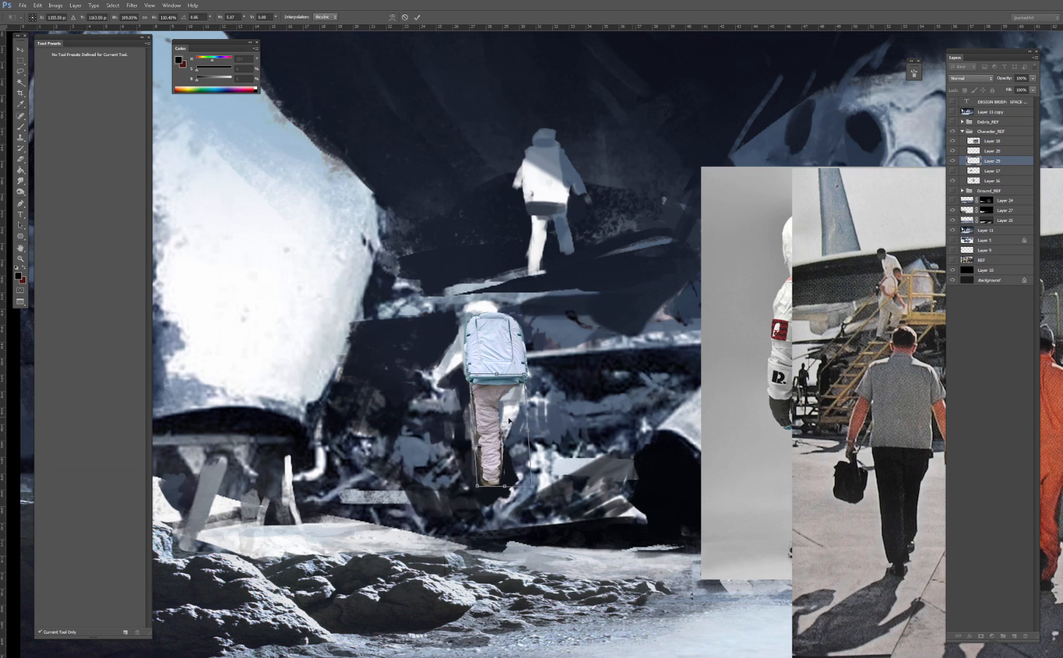
key("Return")
Step: Shift the leg cutout's midtones toward cyan and blue with Color Balance to match the backpack
key("ctrl+l")
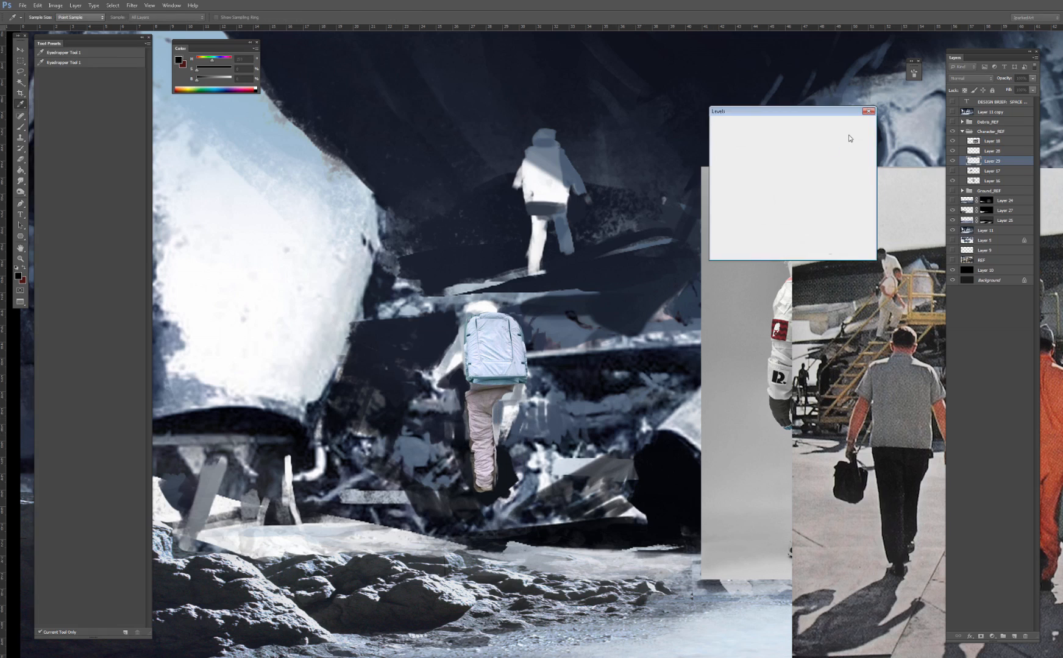
key("Escape")
key("ctrl+b")
left_click_drag(736, 155, 738, 155)
left_click_drag(735, 134, 723, 135)
key("Return")
Step: Lower the backpack's saturation with Hue/Saturation and merge it with the lower astronaut's leg cutout
key("ctrl+minus")
left_click_drag(718, 384, 507, 377)
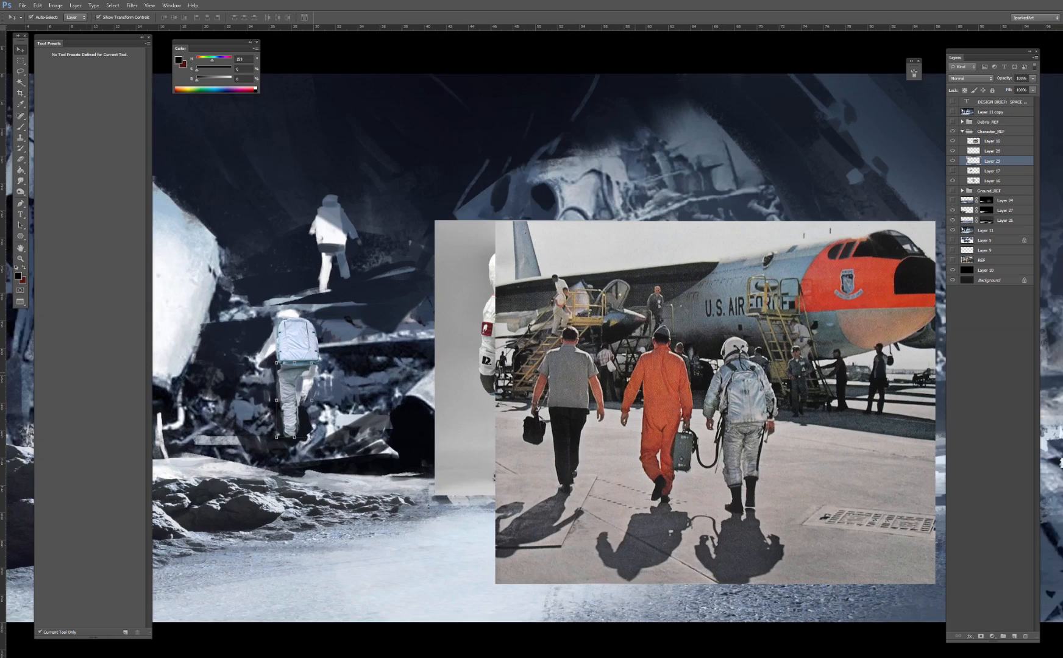
left_click_drag(297, 357, 429, 395)
left_click(432, 361)
left_click(428, 353, "shift")
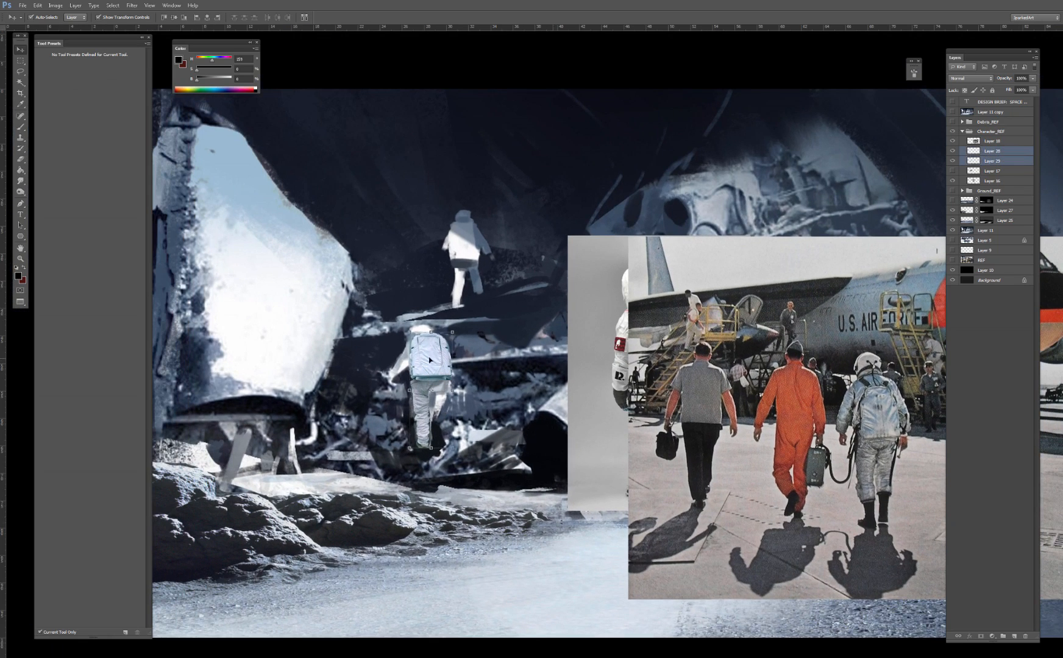
left_click(429, 360)
key("ctrl+u")
left_click_drag(782, 170, 766, 173)
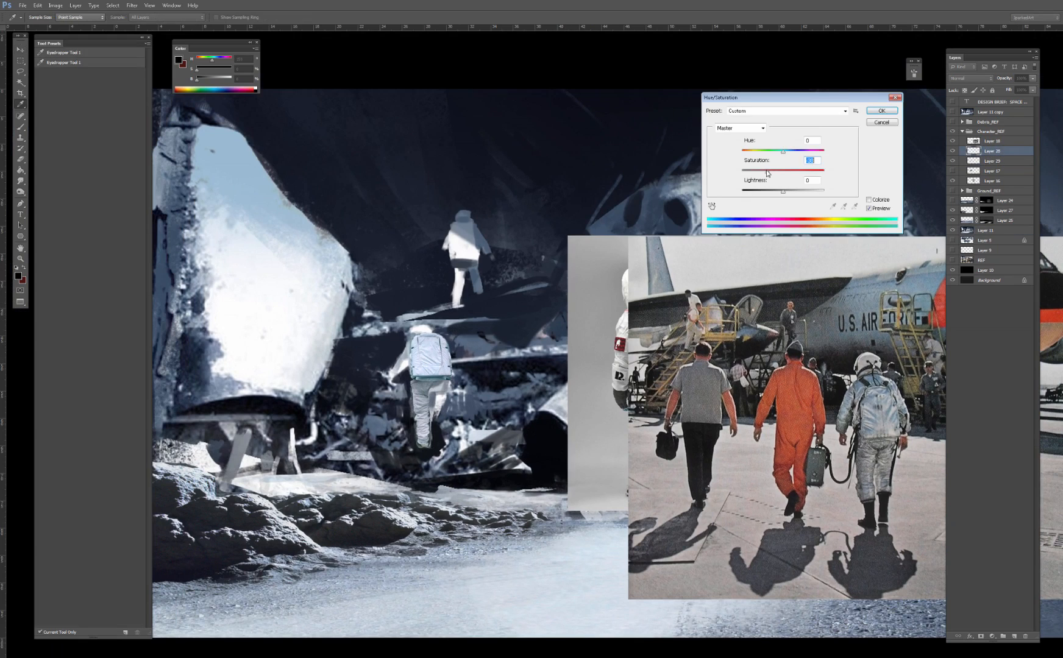
key("Return")
left_click(418, 398, "shift")
key("ctrl+e")
Step: Paint the lower astronaut's right leg and the gap around it with light greys and dark blues sampled nearby
key("b")
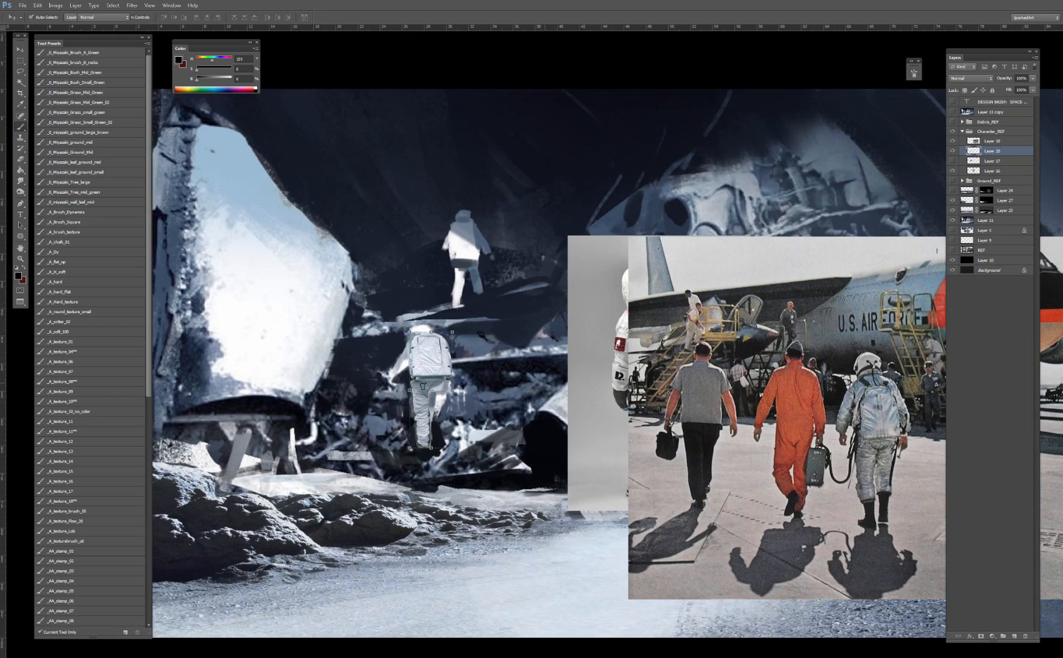
left_click(417, 387, "alt")
left_click(410, 376, "alt")
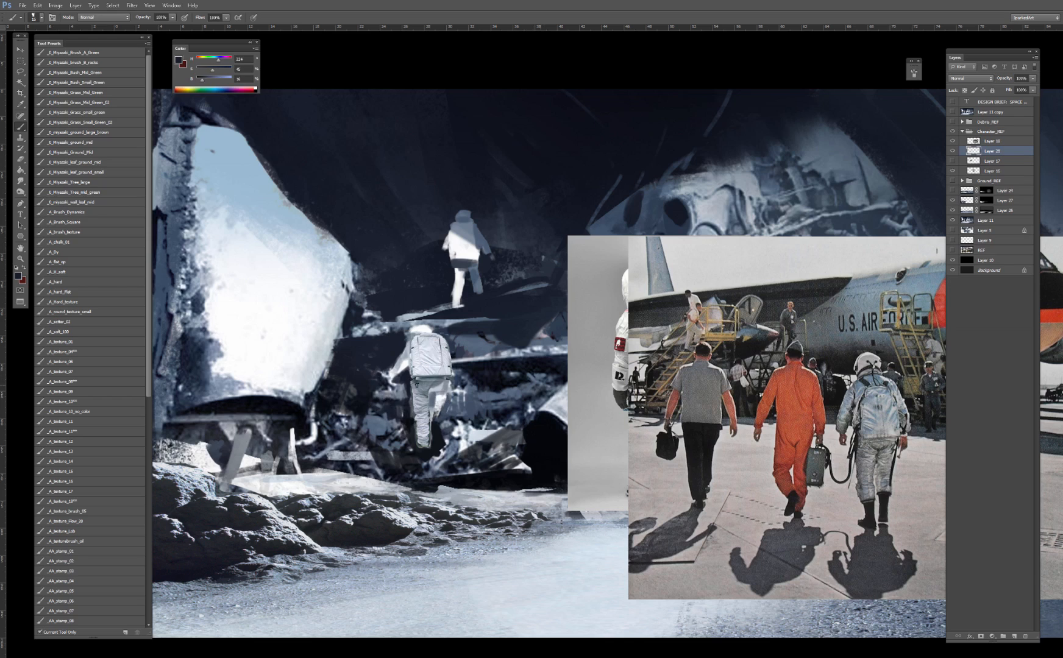
left_click(430, 388, "alt")
left_click(434, 399, "alt")
left_click(434, 411, "alt")
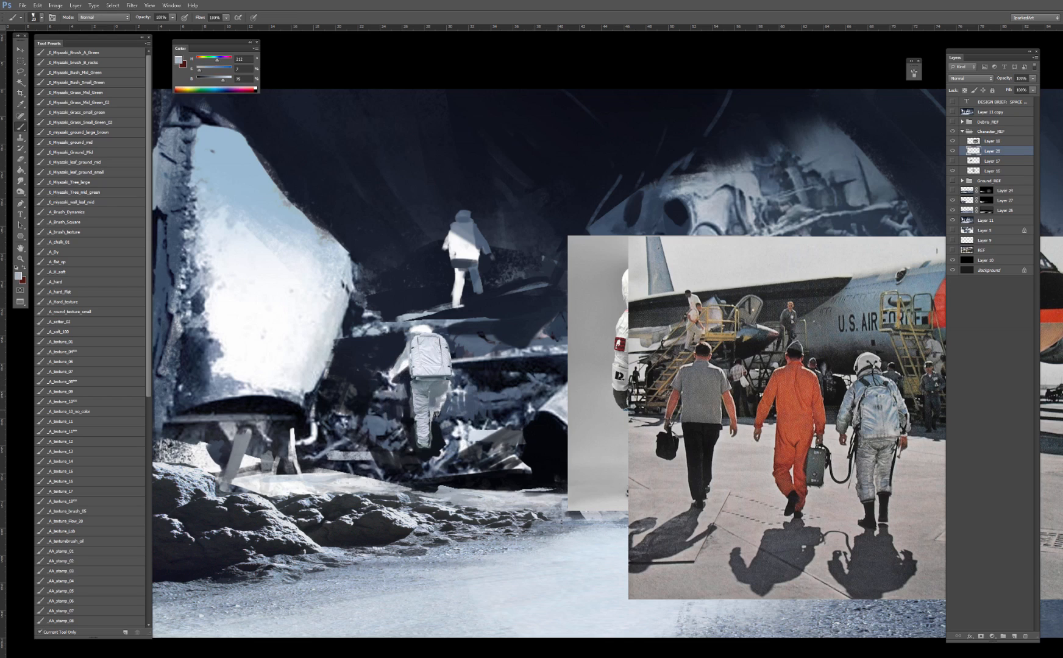
left_click(436, 394, "alt")
left_click(431, 437, "alt")
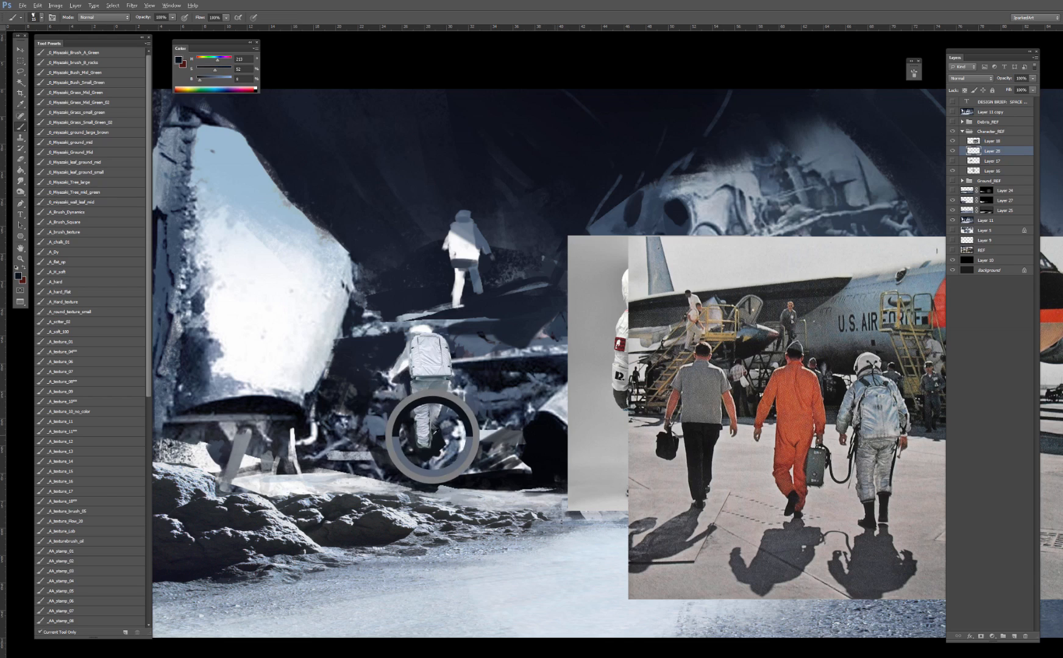
Step: Clean up the boot and waist edges with sampled dark and grey-blue tones
key("e")
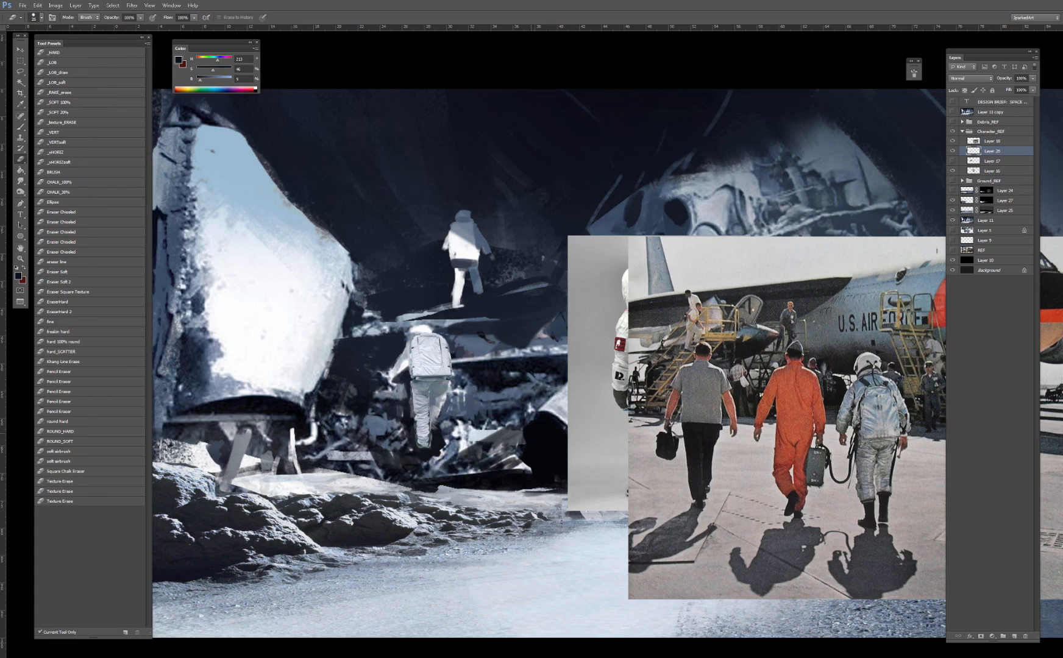
key("b")
left_click(416, 449, "alt")
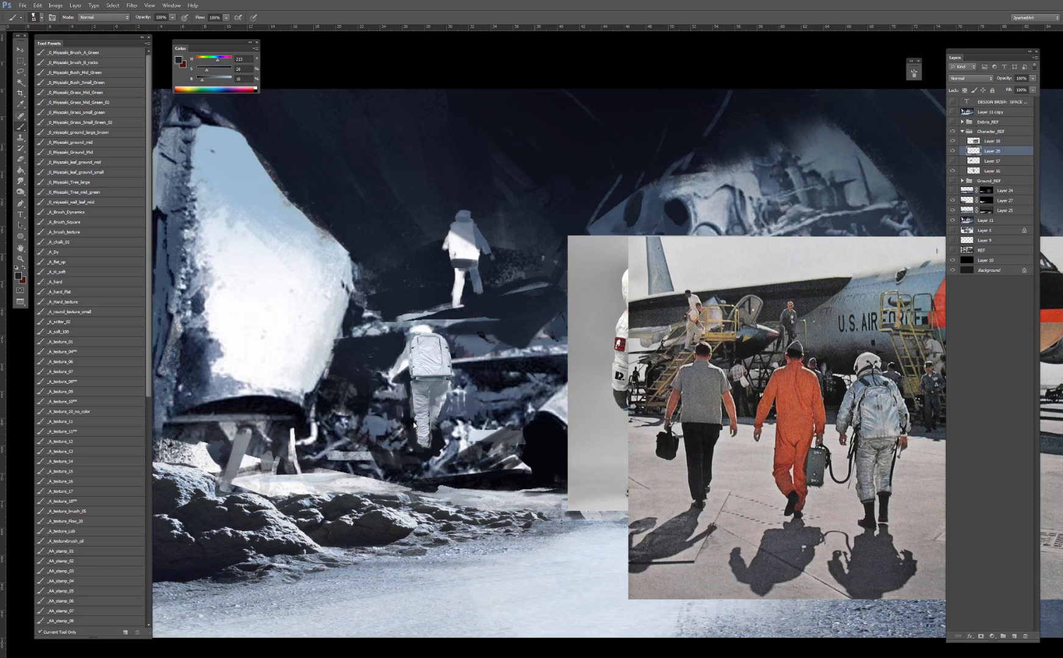
left_click(407, 372, "alt")
left_click(418, 380, "alt")
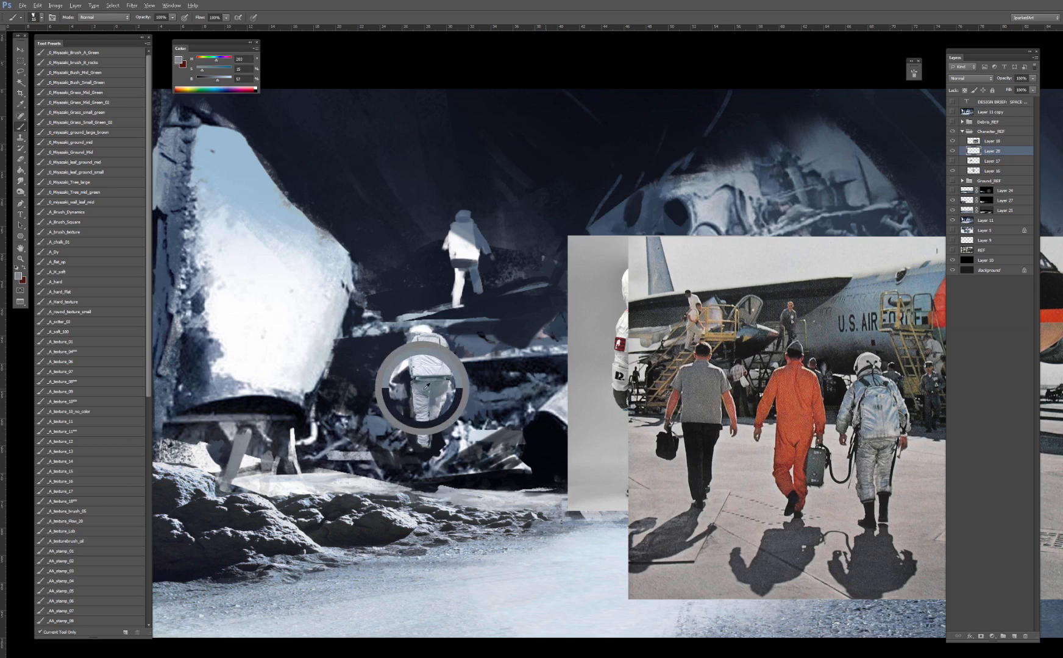
left_click(413, 376, "alt")
key("[")
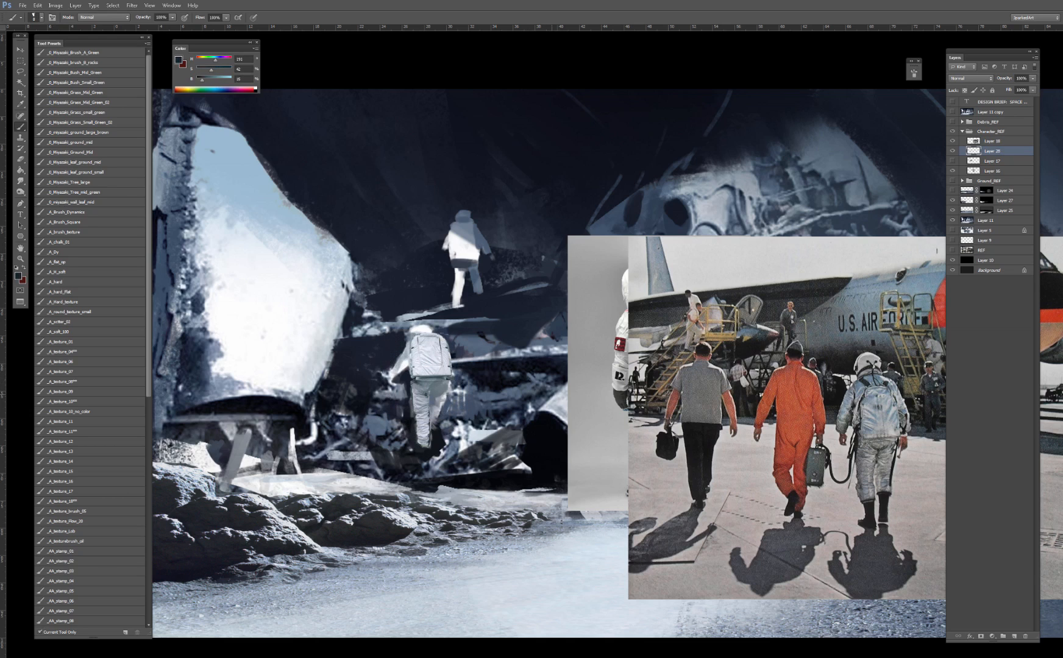
Step: Refine the hips and leg outline under the backpack with a smaller brush, using suit and background colours
left_click(437, 386, "alt")
left_click(433, 394, "alt")
left_click(407, 382, "alt")
left_click(408, 421, "alt")
left_click(404, 389, "alt")
left_click(409, 376, "alt")
Step: Hide the airfield photo, the white spacesuit photo and its leftover sneakers piece to clear the painting
key("v")
left_click(698, 362)
left_click(952, 141)
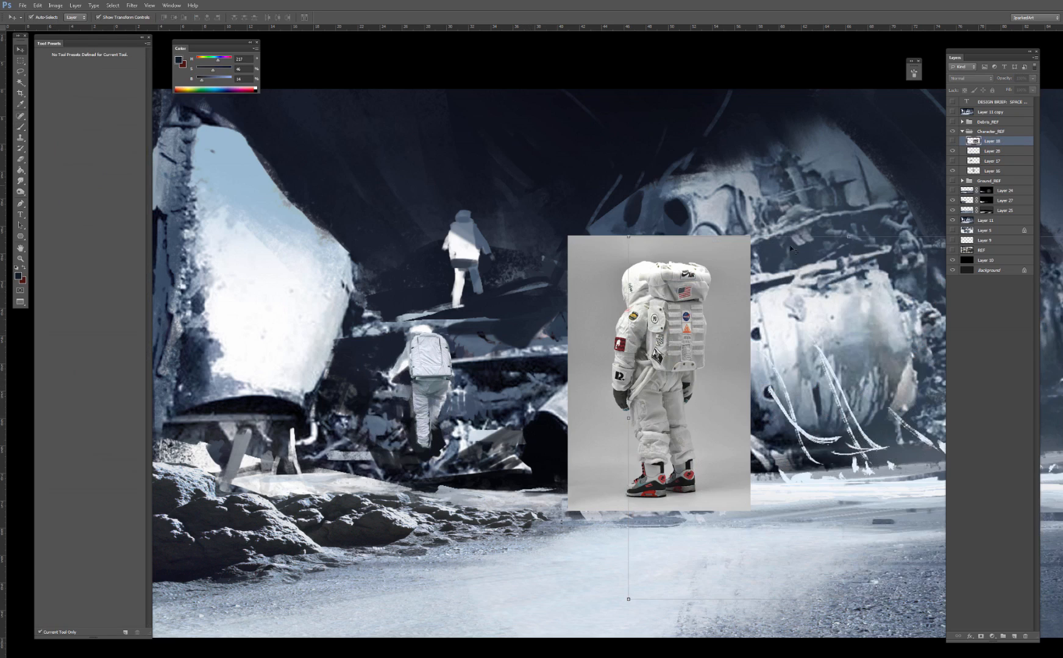
left_click_drag(685, 355, 618, 354)
key("l")
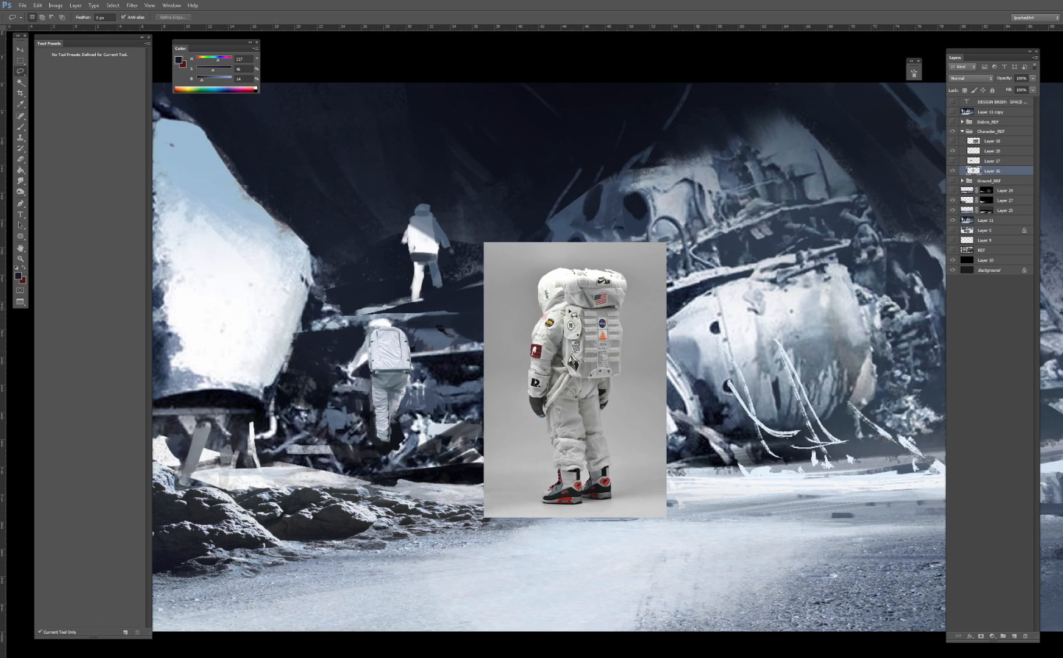
left_click(952, 170)
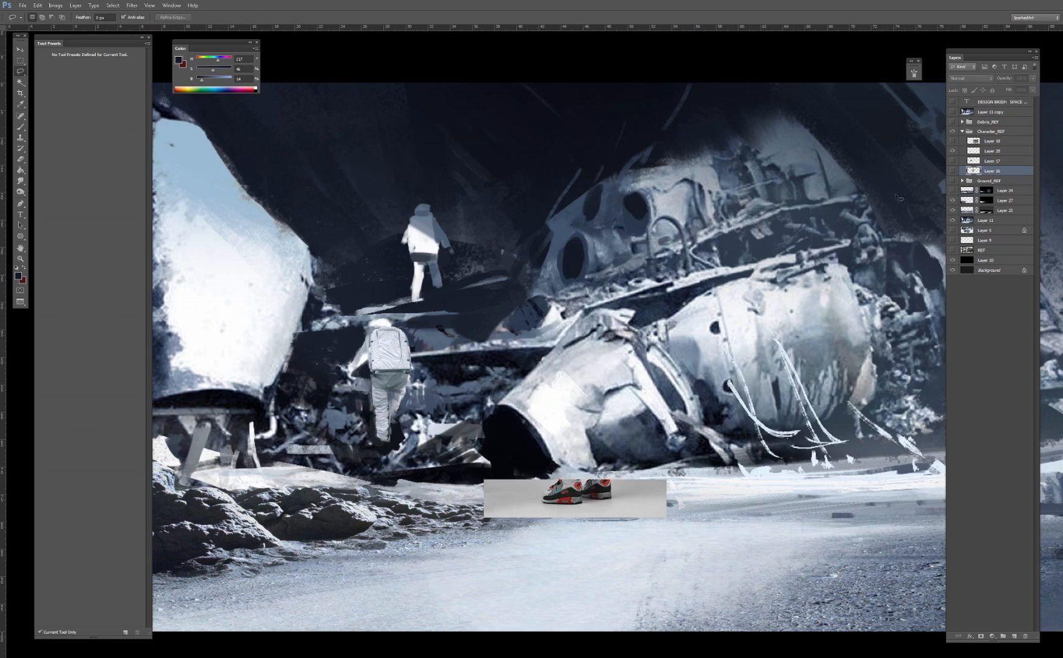
key("v")
left_click(951, 161)
left_click(952, 161)
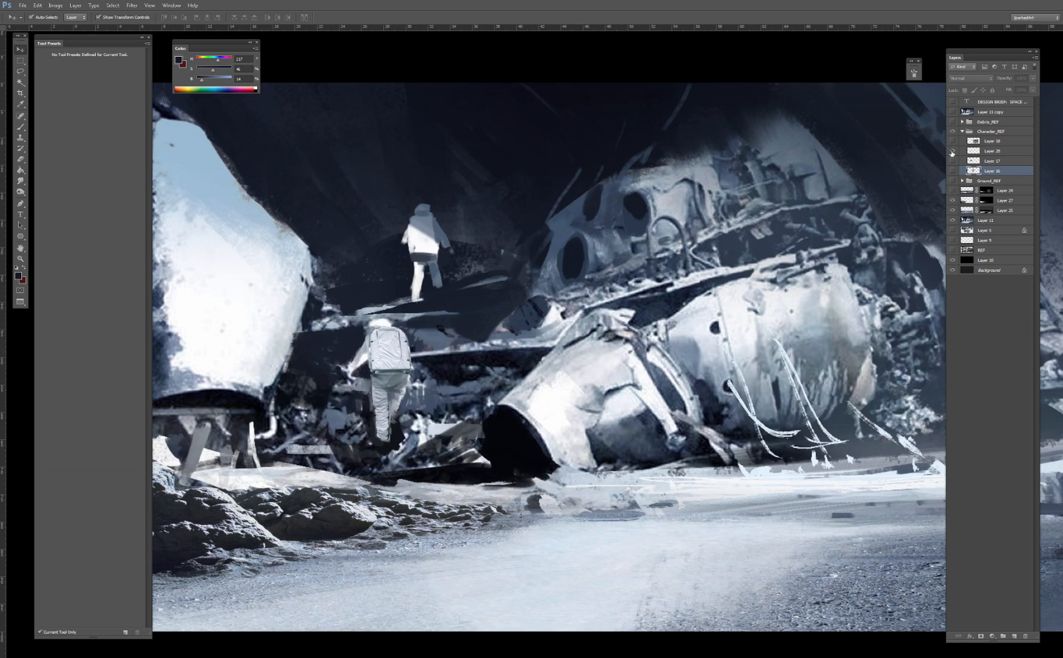
Step: Show the airfield photo again, copy the silver-suited pilot's helmet to a new layer, and hide the photo
left_click(952, 142)
left_click(989, 142)
left_click_drag(917, 526, 752, 490)
key("l")
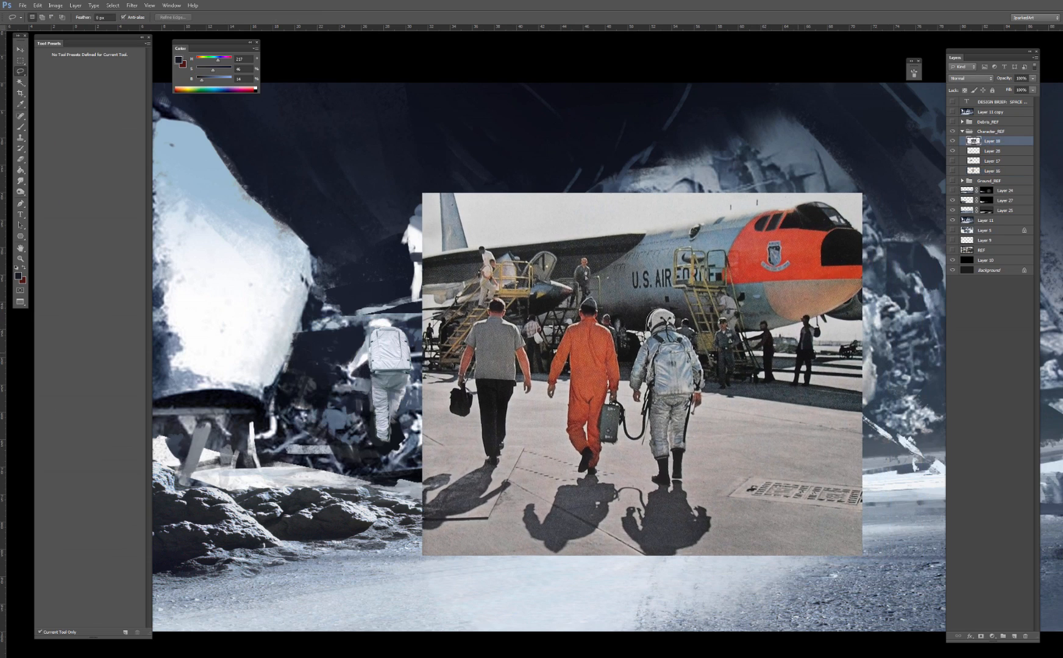
key("ctrl+j")
left_click(952, 151)
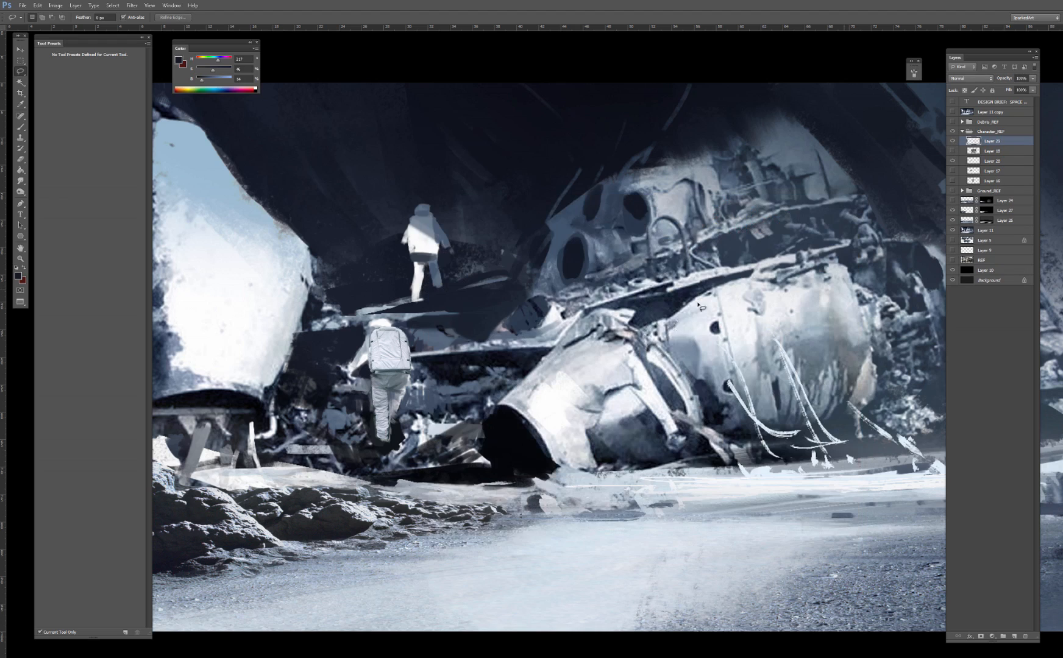
Step: Transform the helmet cutout to fit the lower astronaut's head and stack its layer directly above the backpack layer
key("v")
left_click_drag(666, 317, 407, 320)
left_click_drag(398, 339, 404, 313)
left_click_drag(396, 331, 394, 331)
key("Return")
left_click_drag(1012, 142, 1006, 165)
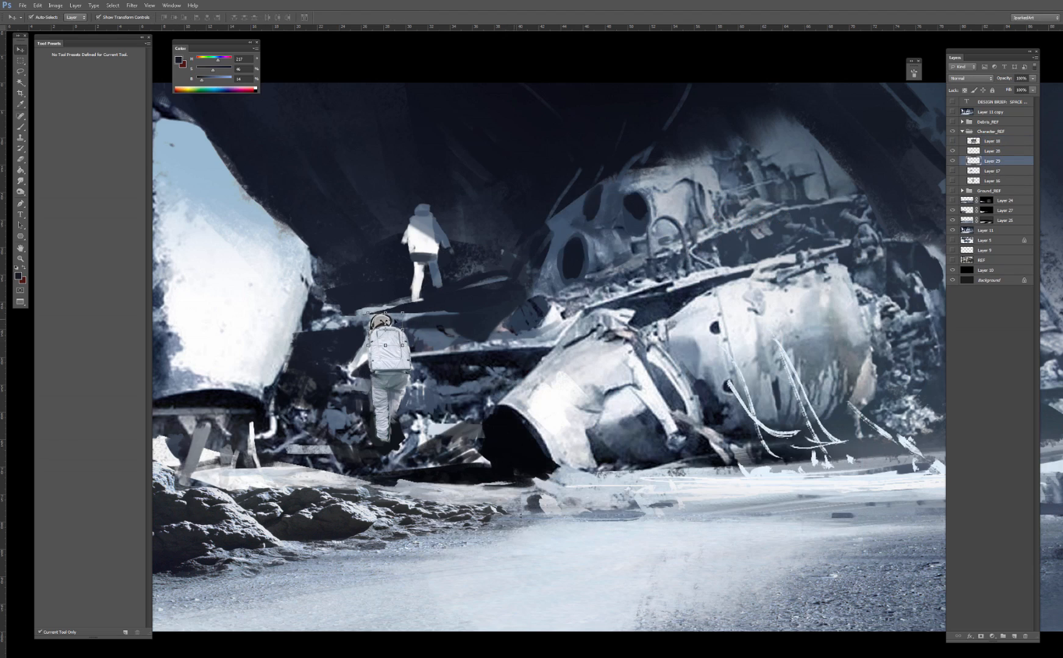
key("ctrl+bracketright")
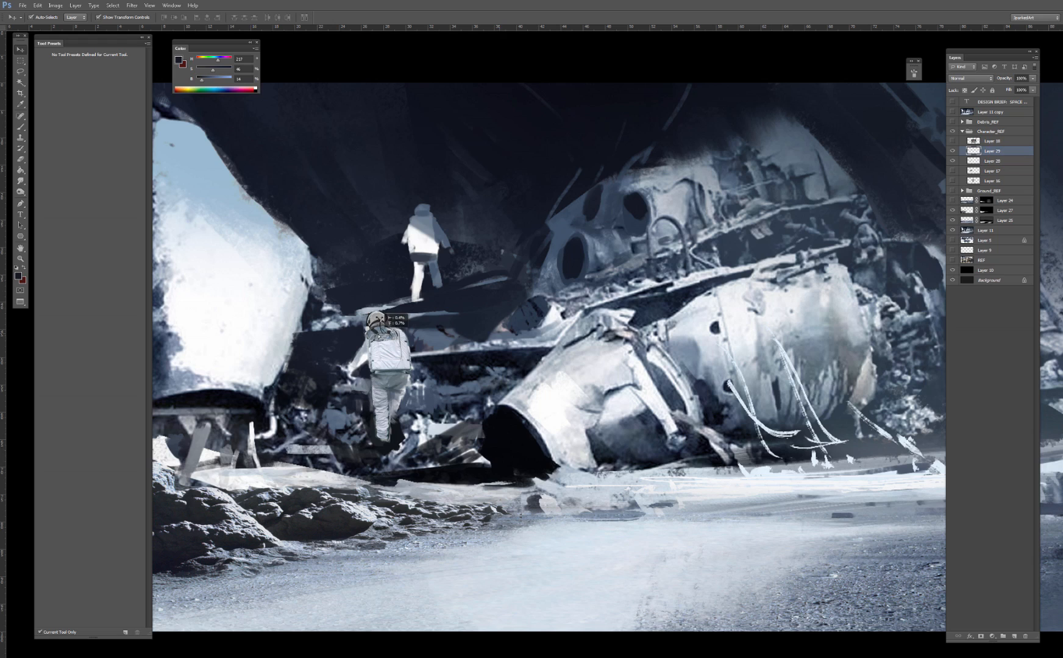
key("ctrl+t")
left_click_drag(399, 313, 403, 309)
key("Return")
Step: Blend the helmet cutout into the backpack with light greys sampled from both, and tidy its edges
key("b")
left_click(385, 339, "alt")
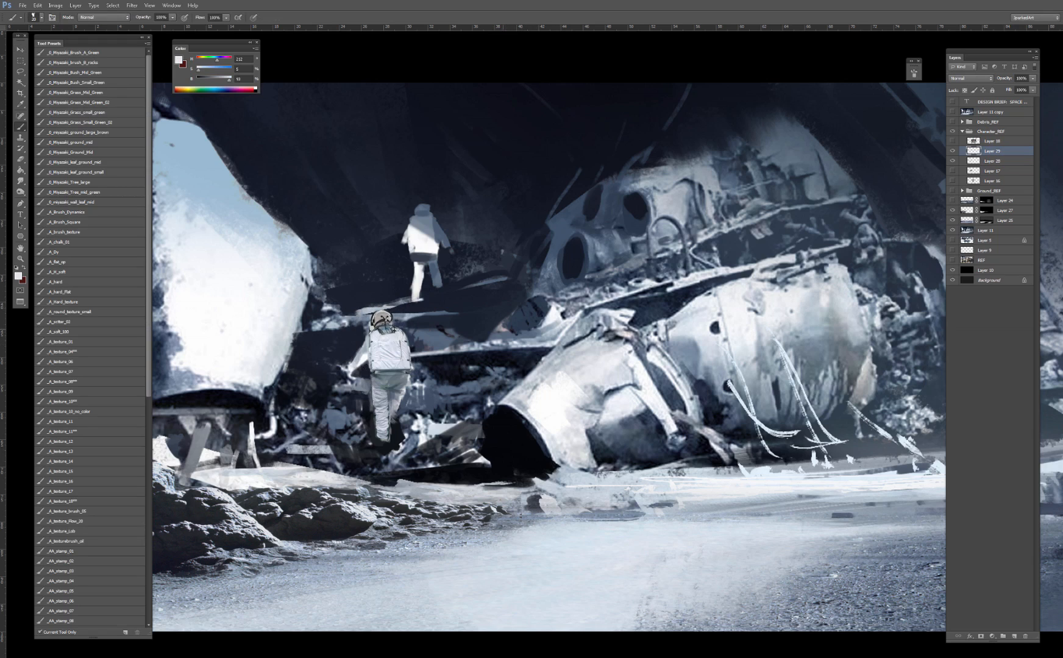
left_click(380, 321, "alt")
key("e")
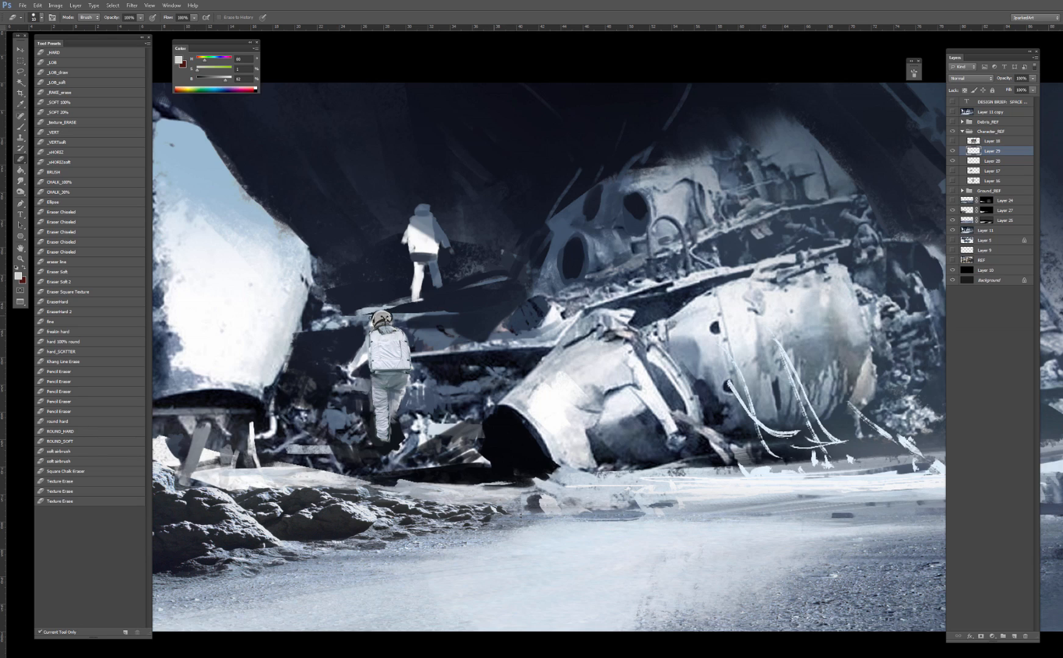
key("b")
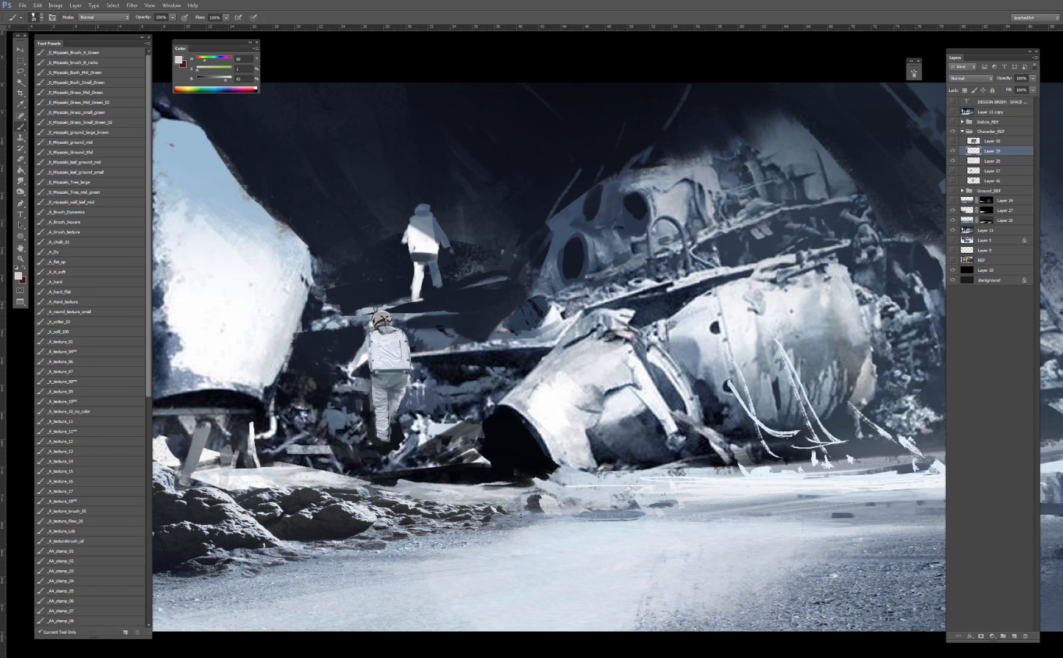
Step: Paint the lower astronaut's left shoulder and arm with tones sampled from the suit and the dark surroundings
left_click(377, 329, "alt")
left_click(358, 361, "alt")
left_click(357, 361, "alt")
left_click(372, 337, "alt")
left_click(360, 361, "alt")
left_click(375, 376, "alt")
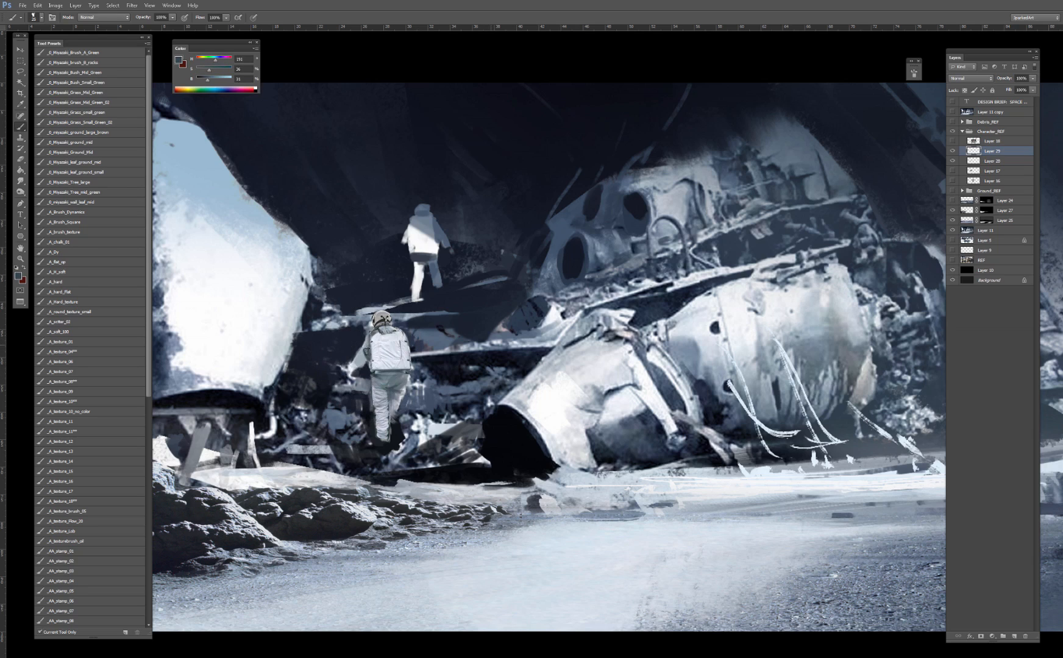
left_click(364, 355, "alt")
left_click(358, 358, "alt")
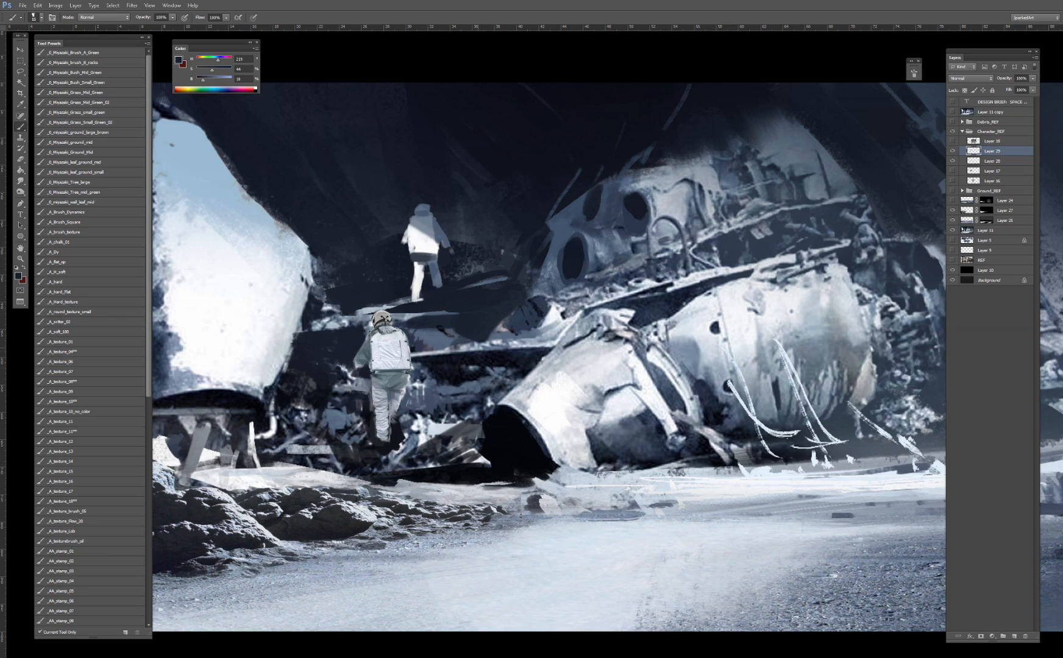
Step: Reshape the left arm's silhouette by extending the forearm and cutting in with the background colour
left_click(358, 358, "alt")
left_click(352, 369, "alt")
left_click(367, 334, "alt")
left_click(359, 357, "alt")
left_click(377, 315, "alt")
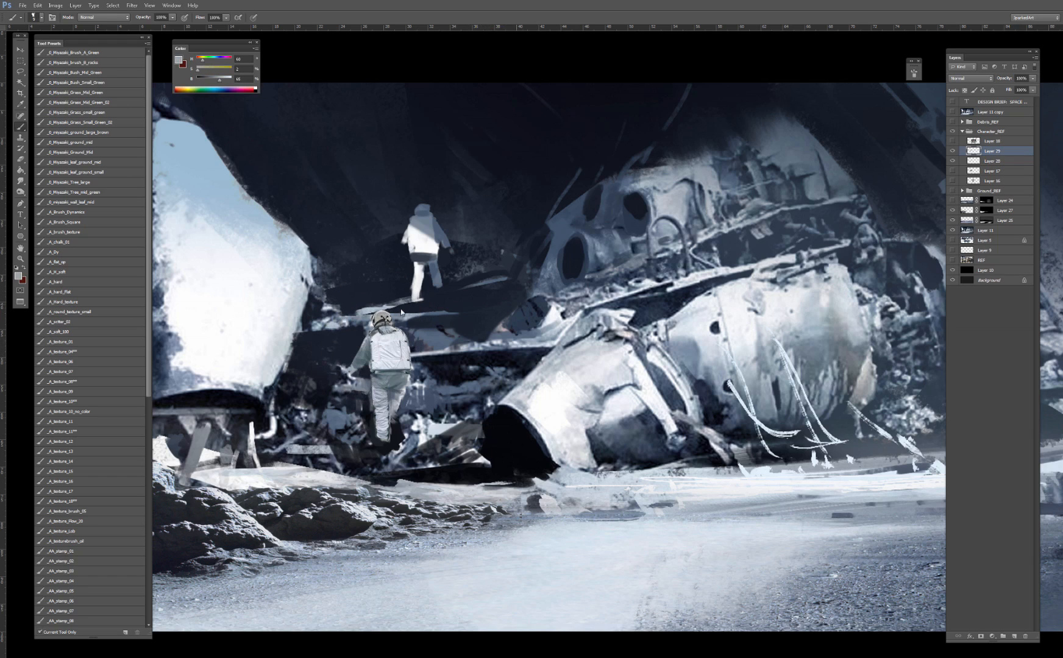
Step: Set the brush blend mode to Color and merge the helmet layer with the backpack and leg layer
right_click(402, 313)
left_click(422, 591)
left_click(382, 332, "alt")
left_click(992, 161, "shift")
key("ctrl+e")
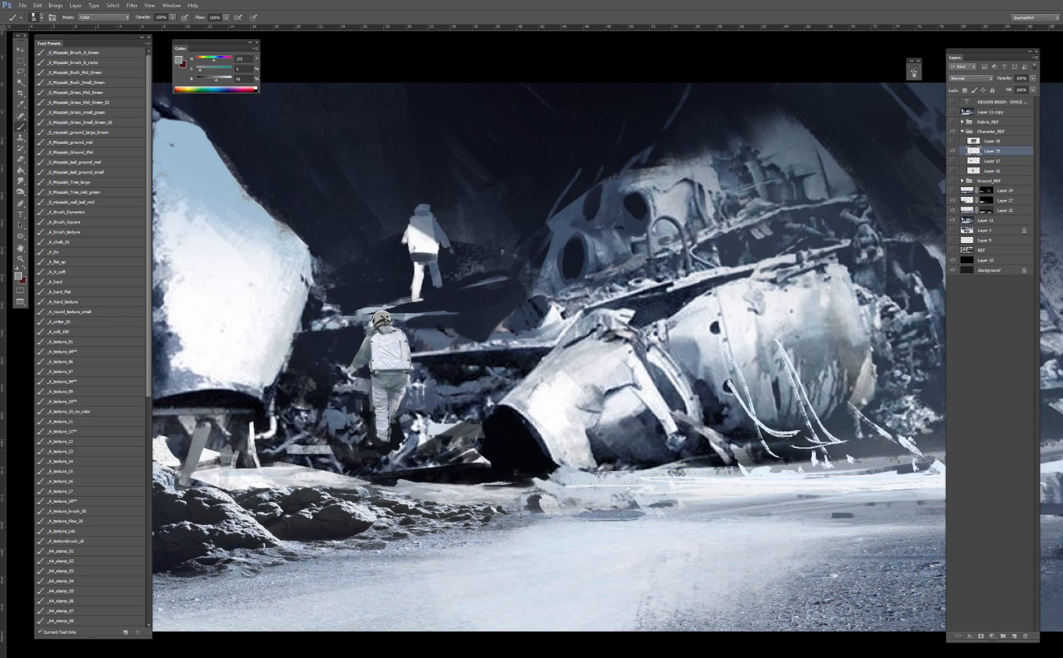
Step: Lock the merged layer's transparent pixels and tint the helmet and suit with blues sampled from the scene
key("slash")
left_click(349, 331, "alt")
left_click(388, 368, "alt")
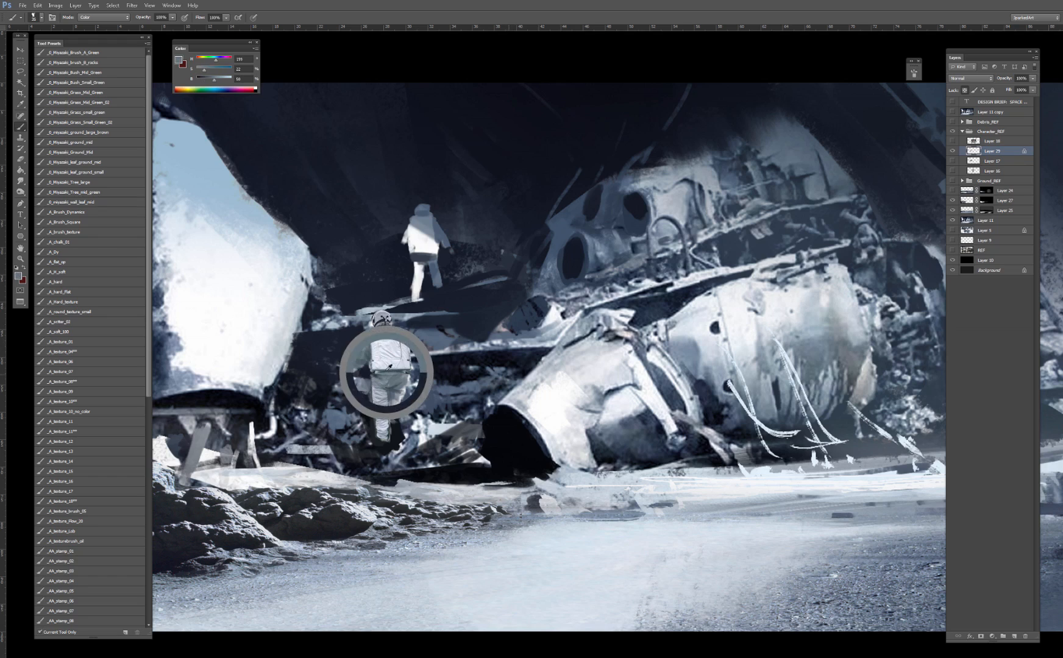
left_click(346, 348, "alt")
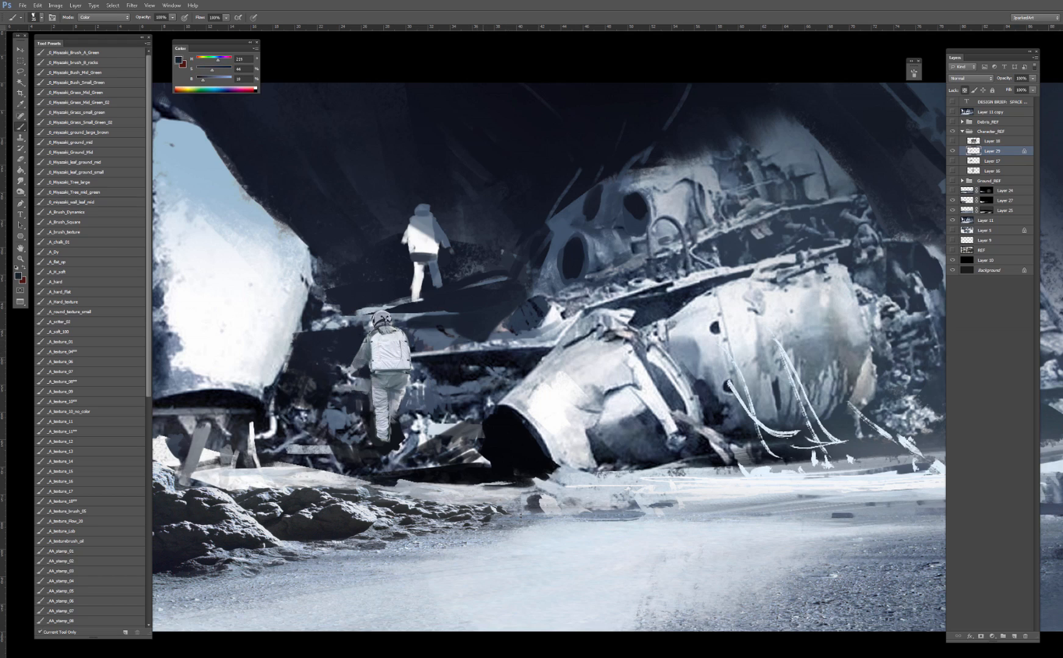
left_click(366, 327, "alt")
left_click(365, 323, "alt")
Step: Return the brush to Normal mode, reduce its size, and paint blue-grey shadows around the backpack and shoulder
right_click(413, 332, "shift")
left_click(442, 342)
key("bracketleft")
key("bracketleft")
left_click(375, 339, "alt")
left_click(379, 332, "alt")
mouse_move(376, 340)
left_mouse_down()
mouse_move(377, 371)
mouse_move(396, 367)
left_mouse_up()
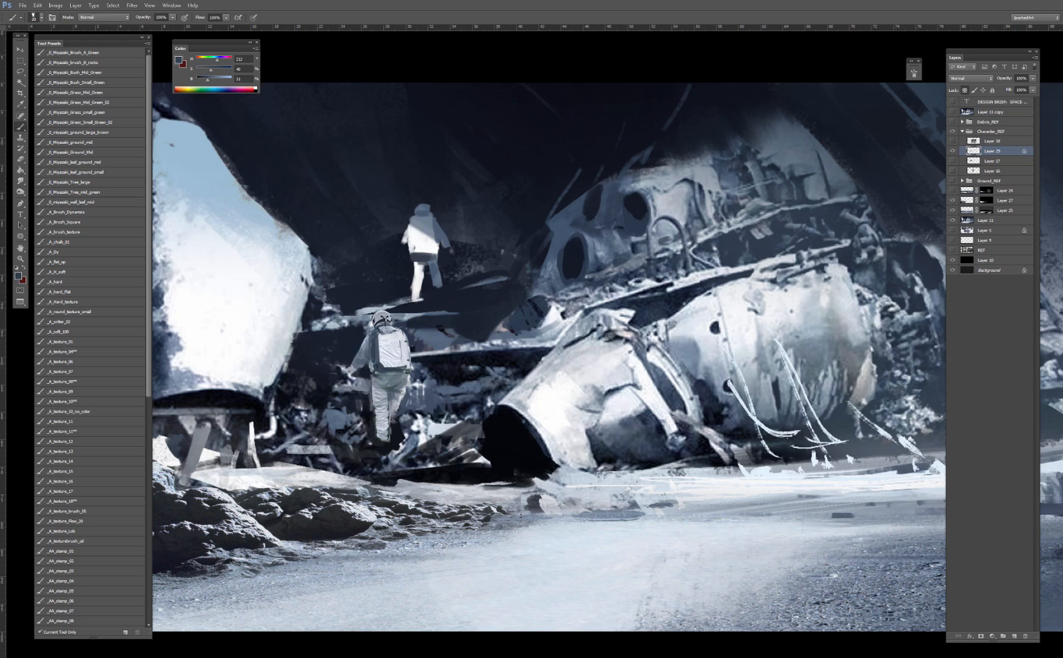
Step: Shade the left arm, shoulder and waist with a smaller brush and sampled dark blue tones
left_click(366, 373, "alt")
key("[")
left_click(364, 371, "alt")
key("bracketleft")
key("bracketleft")
left_click_drag(365, 347, 364, 355)
left_click(368, 346, "alt")
left_click(375, 341, "alt")
left_click(368, 371, "alt")
left_click(378, 372, "alt")
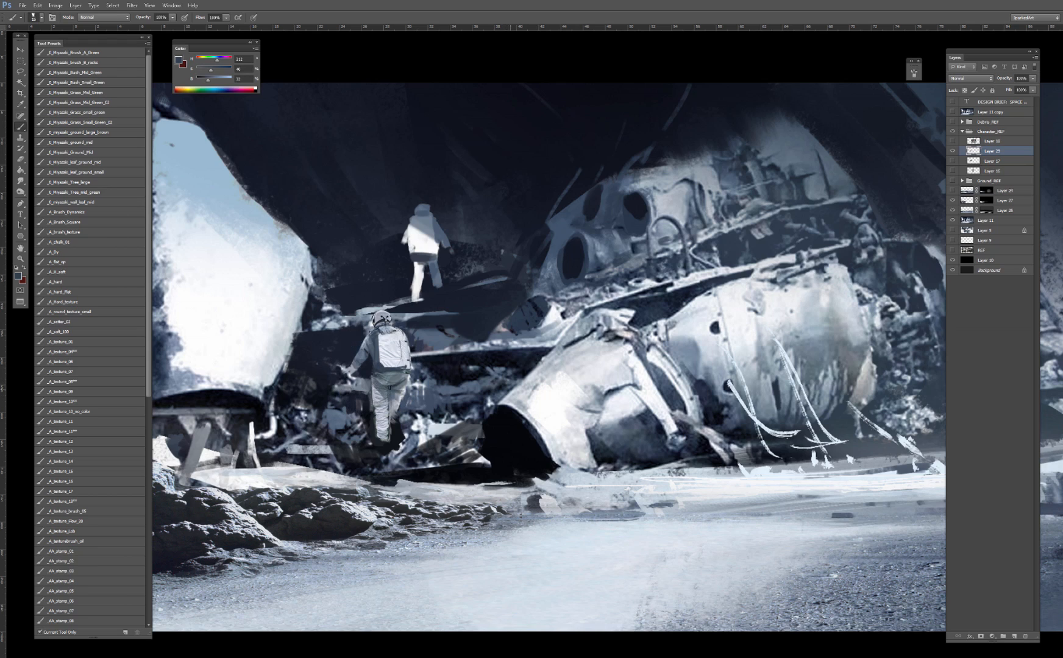
Step: Shade the lower astronaut's legs and boots with tones sampled from the trousers and the ground shadow
left_click(379, 386, "alt")
left_click(382, 434, "alt")
left_click(386, 436, "alt")
left_click(392, 388, "alt")
left_click(396, 384, "alt")
left_click(390, 388, "alt")
Step: Paint the right thigh and knee with a larger brush and sampled grey-blue tones
left_click_drag(401, 390, 405, 384)
key("bracketright")
left_click(395, 398, "alt")
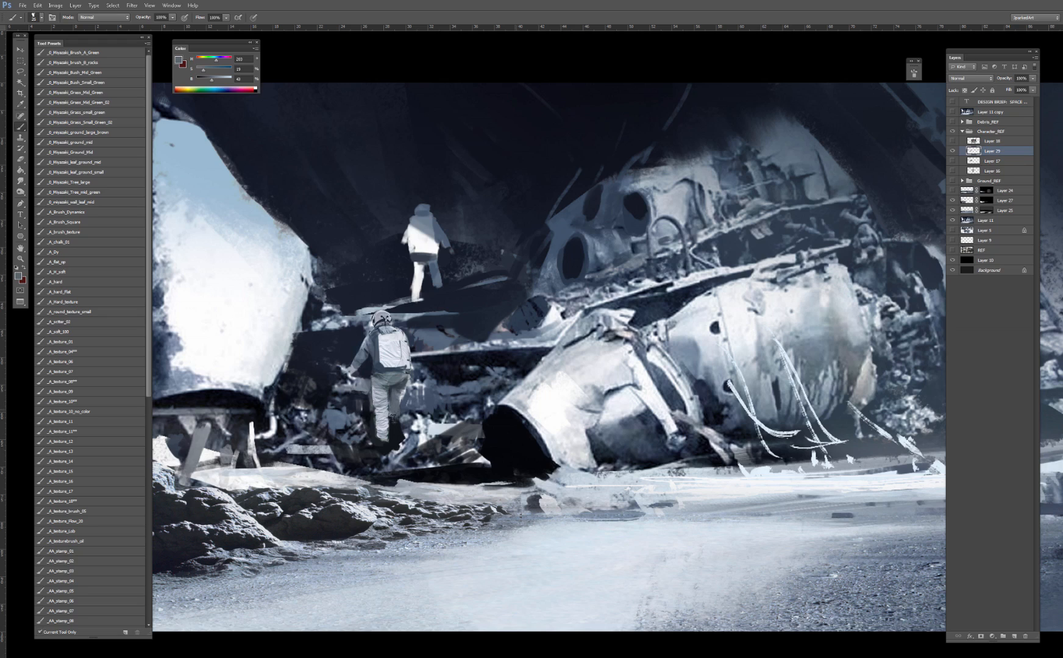
left_click(393, 426, "alt")
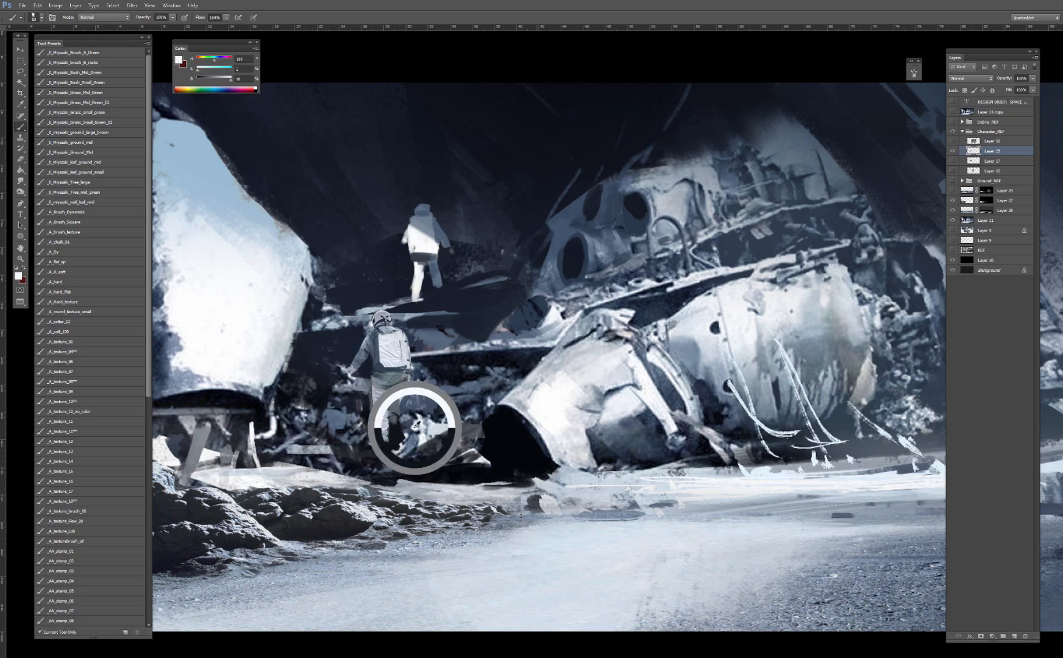
left_click(395, 397, "alt")
Step: Lock the astronaut layer's transparent pixels and darken the trousers with the brush in Darken mode, using tones sampled from the figure
right_click(407, 392, "shift")
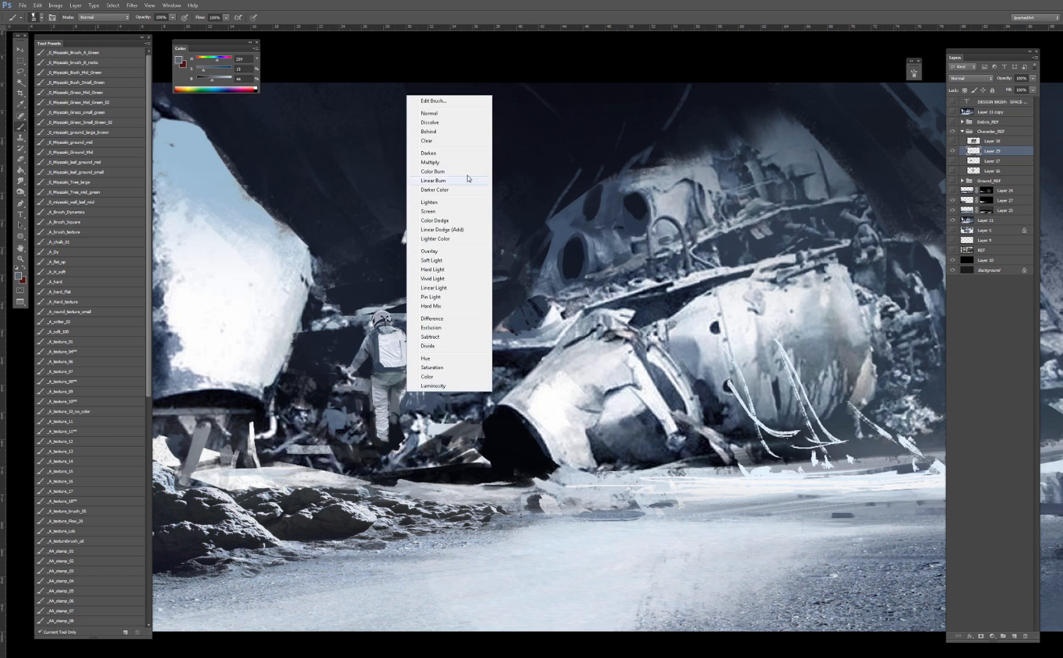
left_click(439, 162)
left_click(390, 379, "alt")
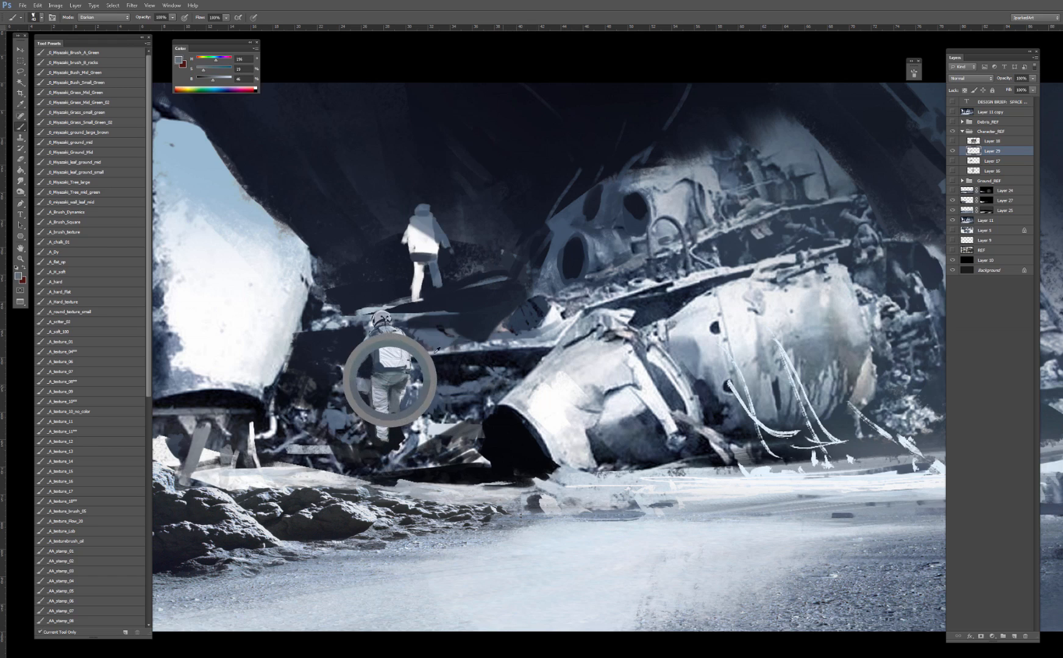
left_click(952, 112)
left_click(952, 112)
left_click(390, 366, "alt")
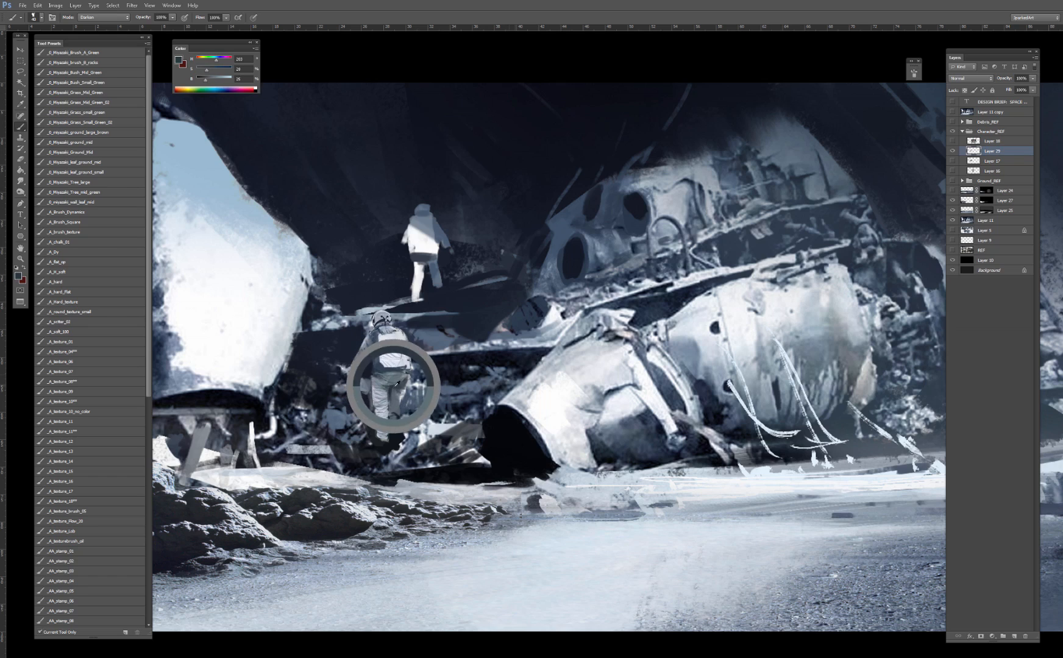
left_click_drag(377, 393, 380, 420)
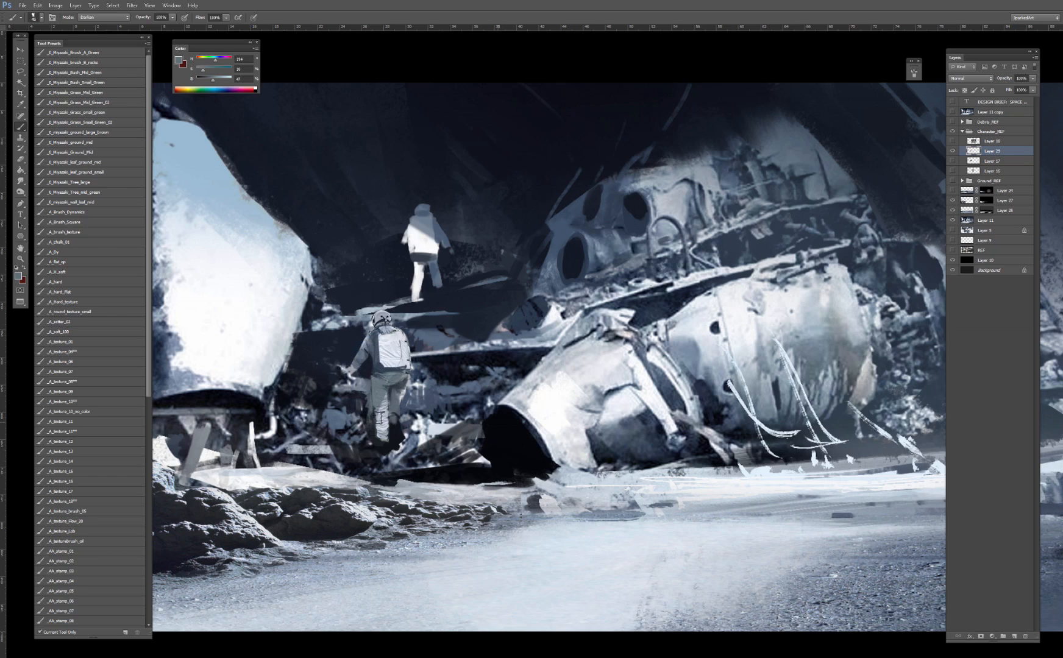
key("ctrl+z")
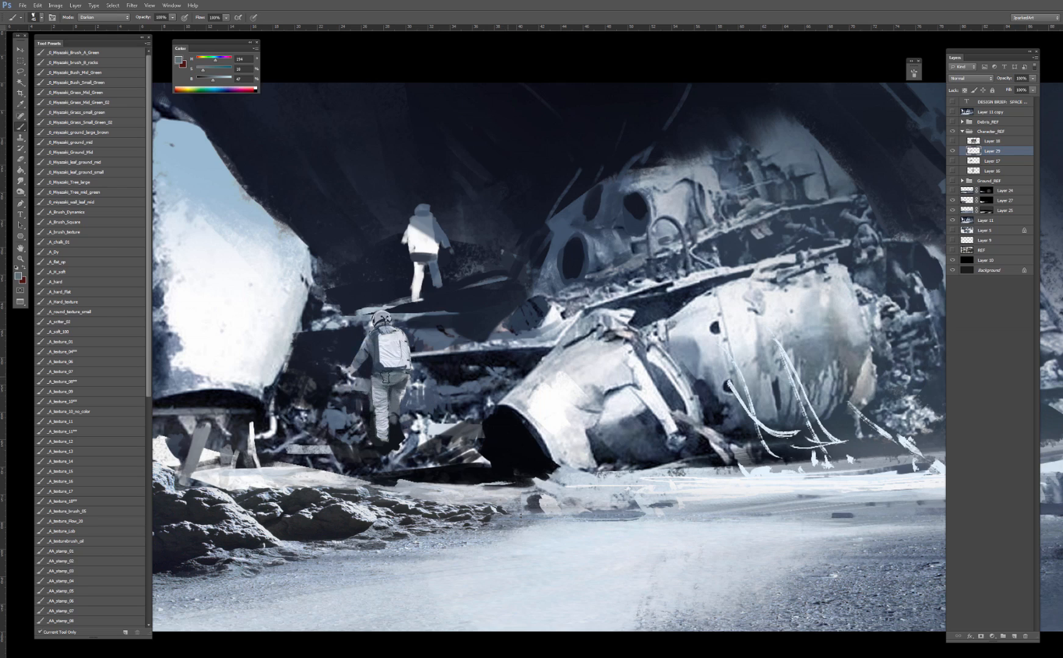
key("slash")
left_click_drag(376, 390, 380, 420)
key("bracketleft")
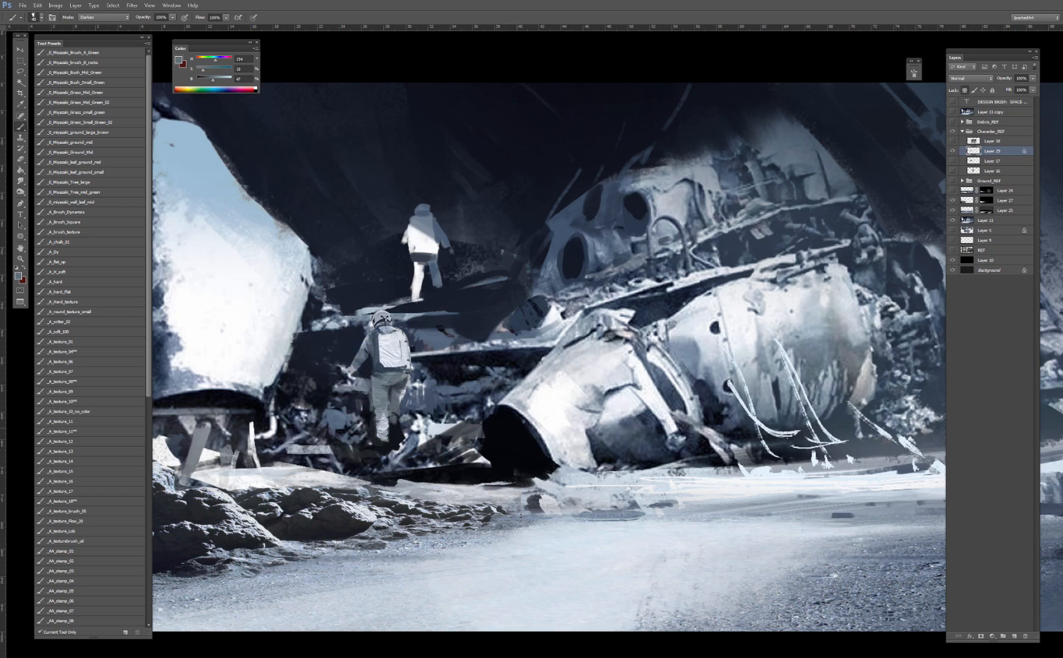
Step: Return the brush to Normal mode, reduce its size, and repaint the upper backpack with sampled light grey tones
right_click(411, 376)
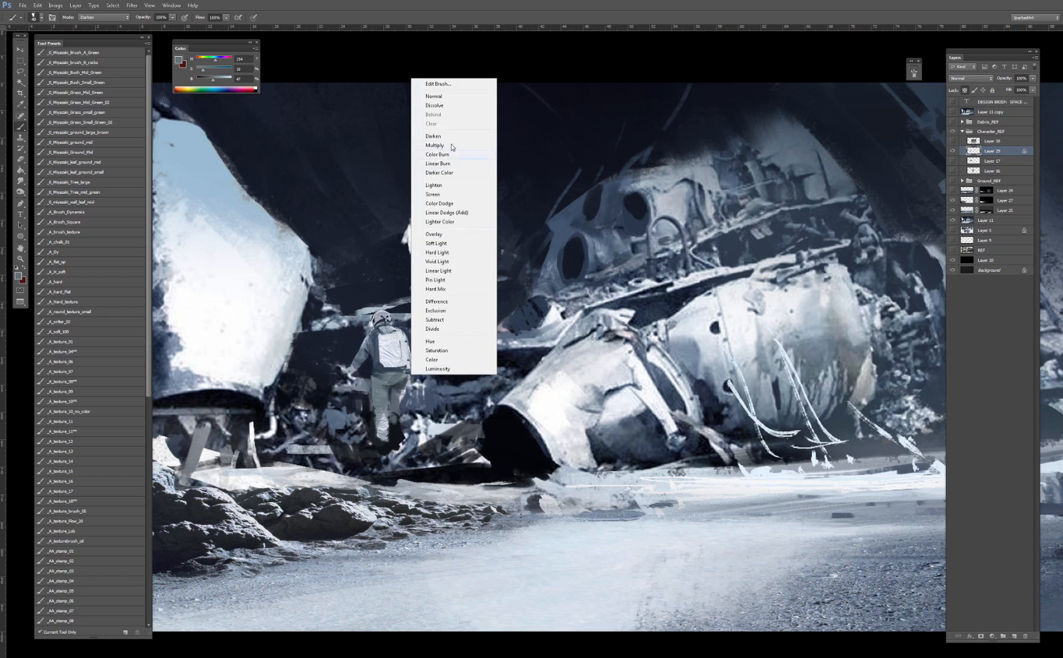
left_click(433, 97)
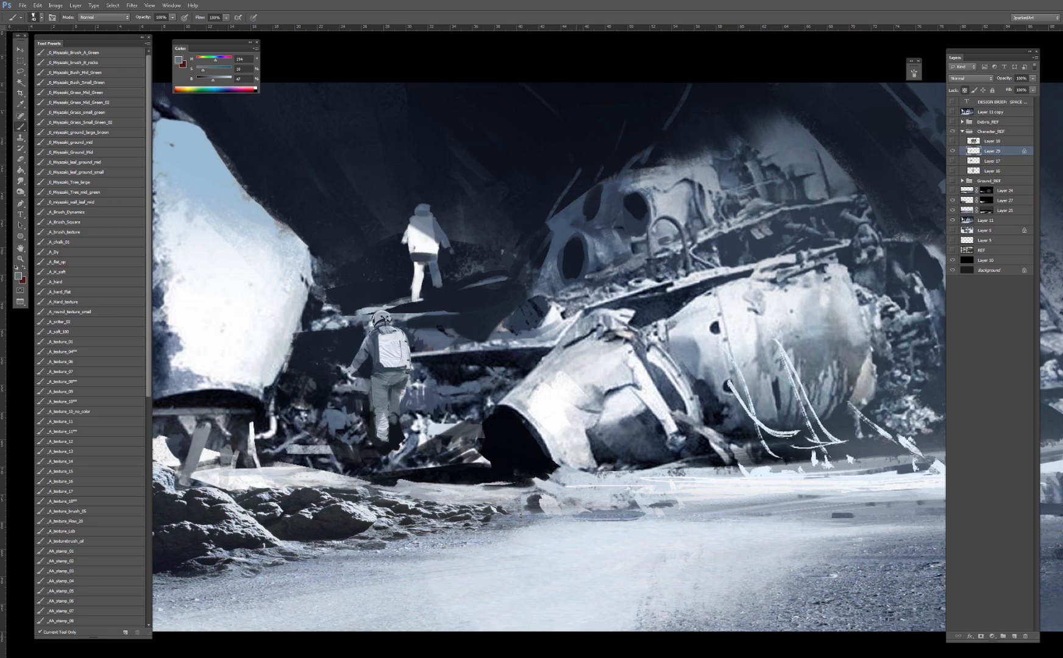
left_click(533, 409, "alt")
left_click(391, 328, "alt")
key("bracketleft")
key("bracketleft")
left_click(386, 335, "alt")
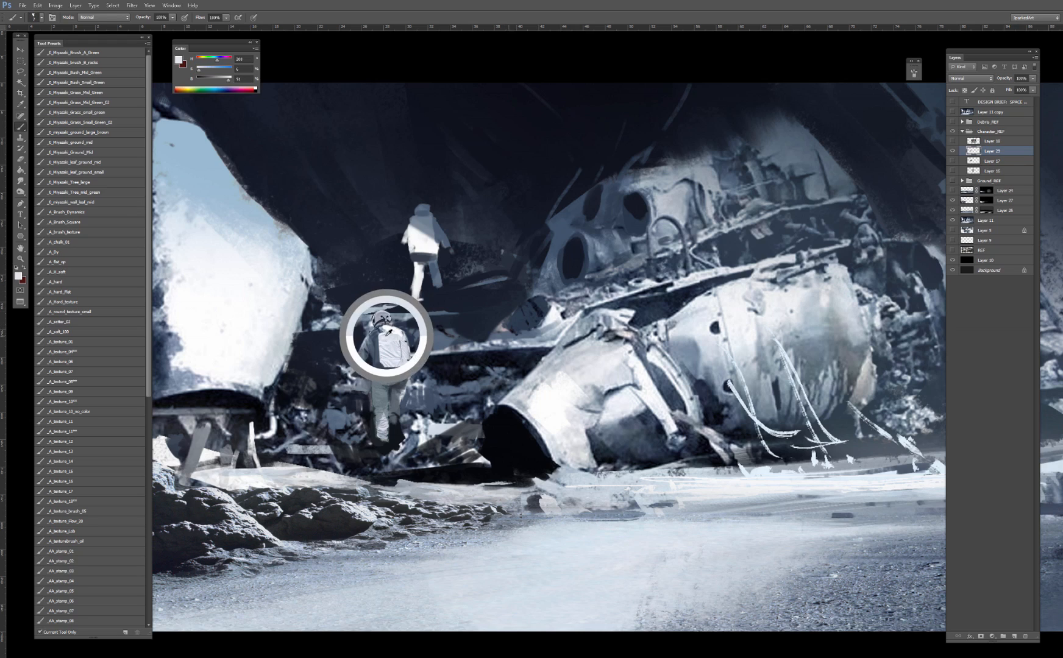
left_click(383, 331, "alt")
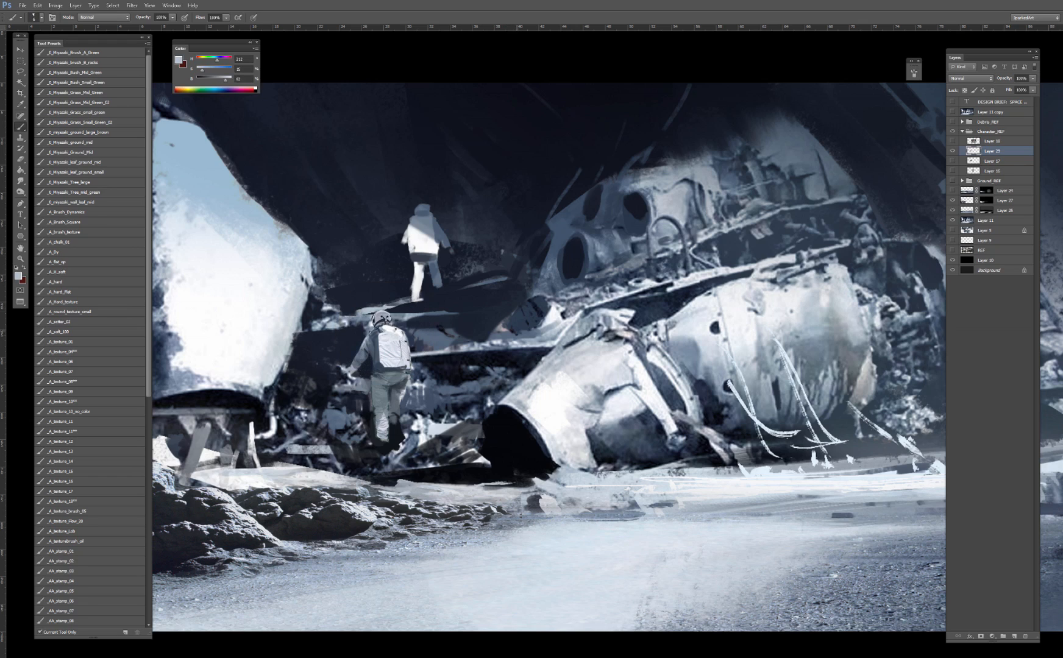
left_click(385, 332, "alt")
left_click(385, 333, "alt")
Step: Paint the lower edge of the backpack and the waist with tones sampled around them
left_click(383, 369, "alt")
left_click(398, 365, "alt")
left_click(390, 363, "alt")
left_click(393, 361, "alt")
Step: Lock the layer's transparency and shade the helmet and neck with sampled dark blue tones
left_click(379, 327, "alt")
left_click(379, 308, "alt")
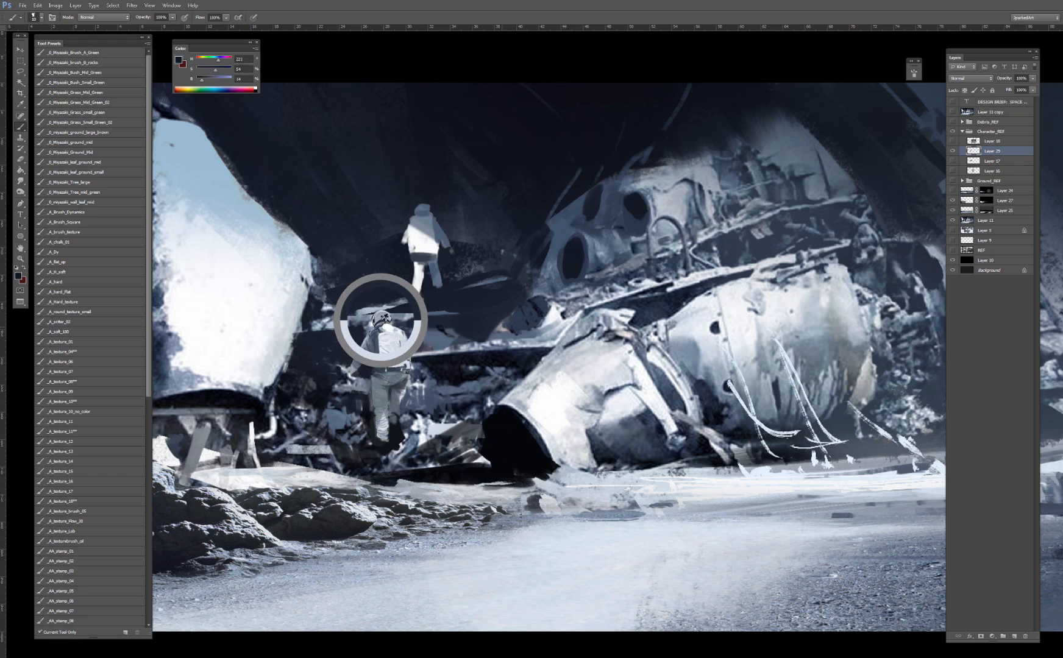
key("slash")
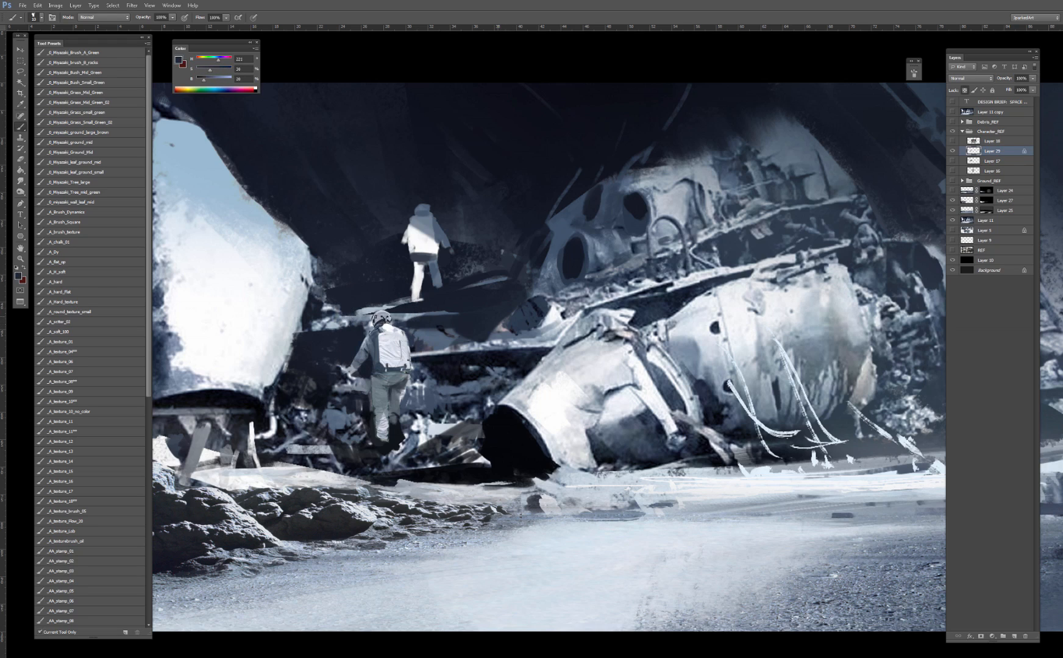
left_click_drag(375, 322, 366, 310)
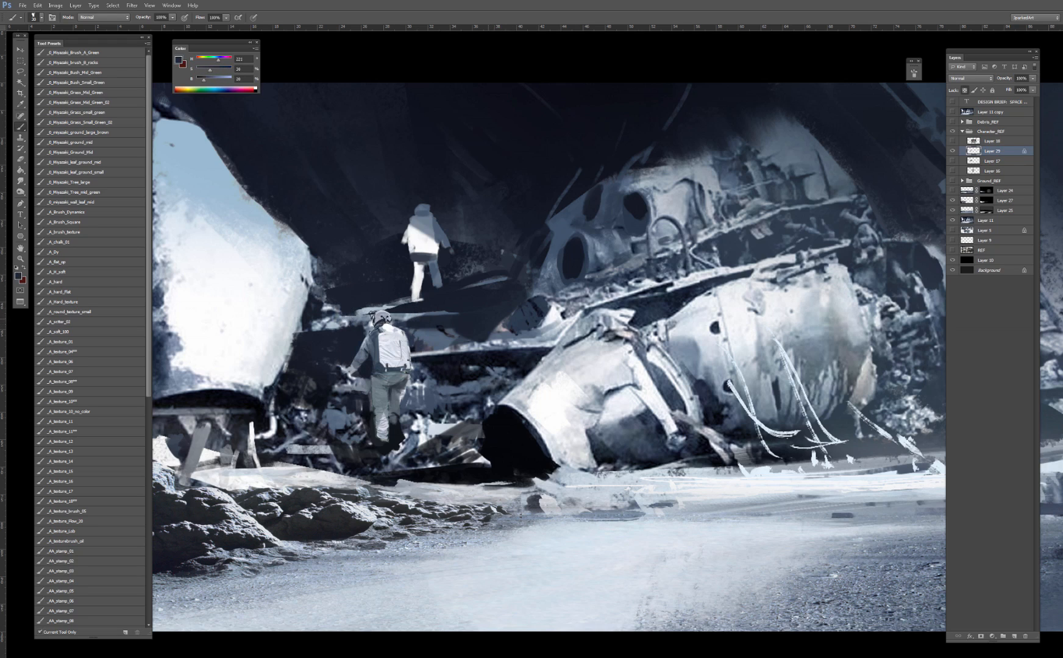
Step: Duplicate Layer 27, Layer 25 and Layer 11, merge the copies into one layer, and check it by toggling its visibility
left_click(1009, 200)
left_click(993, 218)
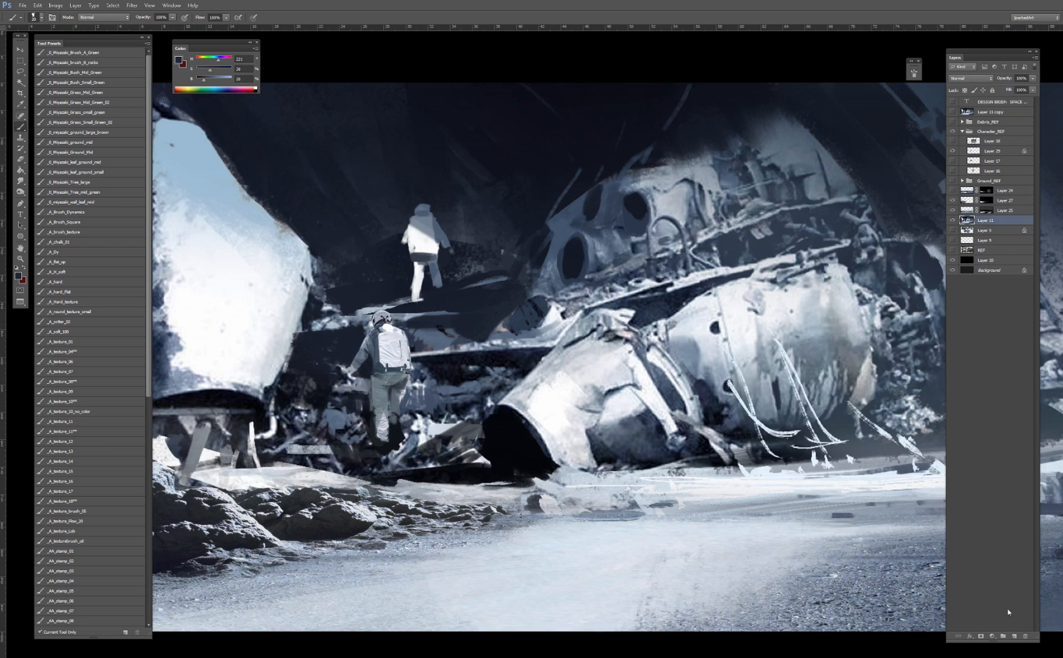
left_click(1011, 201)
key("ctrl+minus")
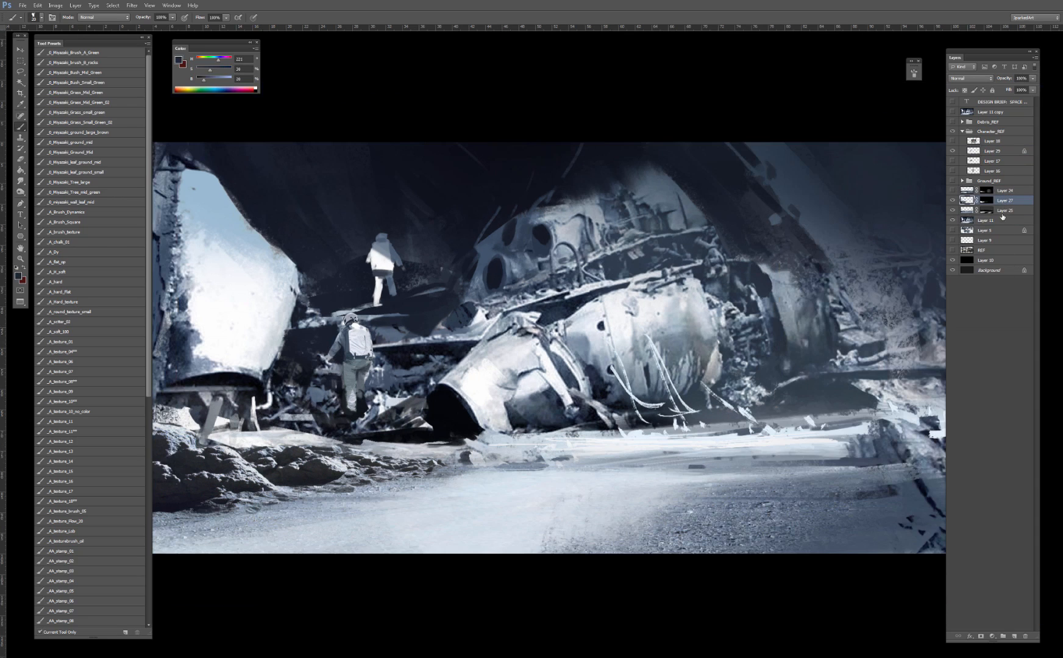
left_click(1005, 221, "shift")
left_click_drag(1017, 231, 1014, 636)
key("ctrl+e")
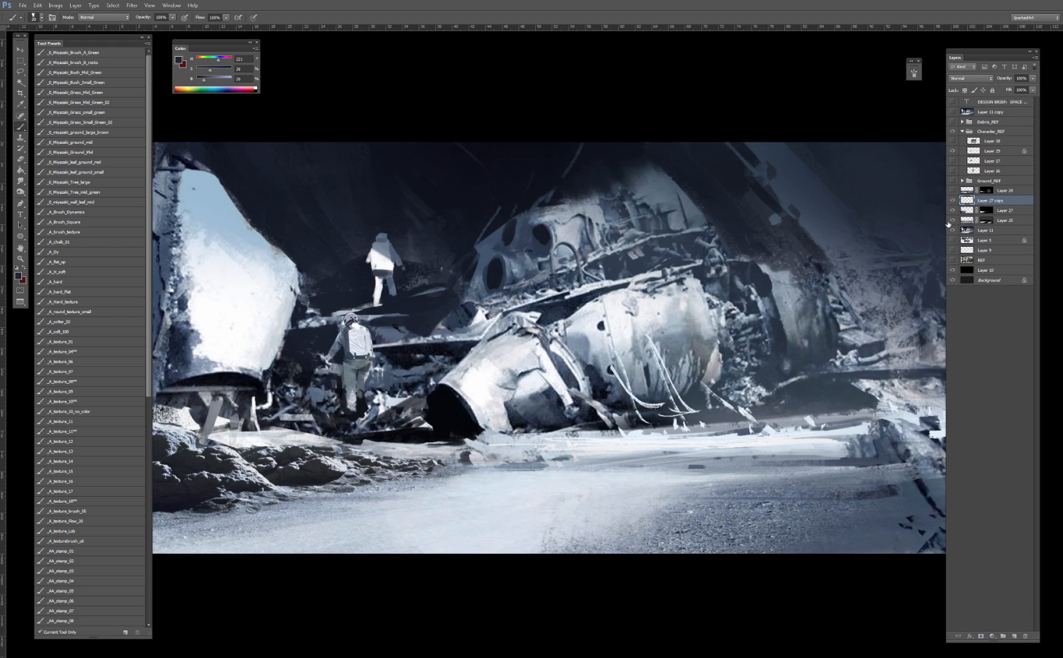
left_click_drag(497, 331, 566, 328)
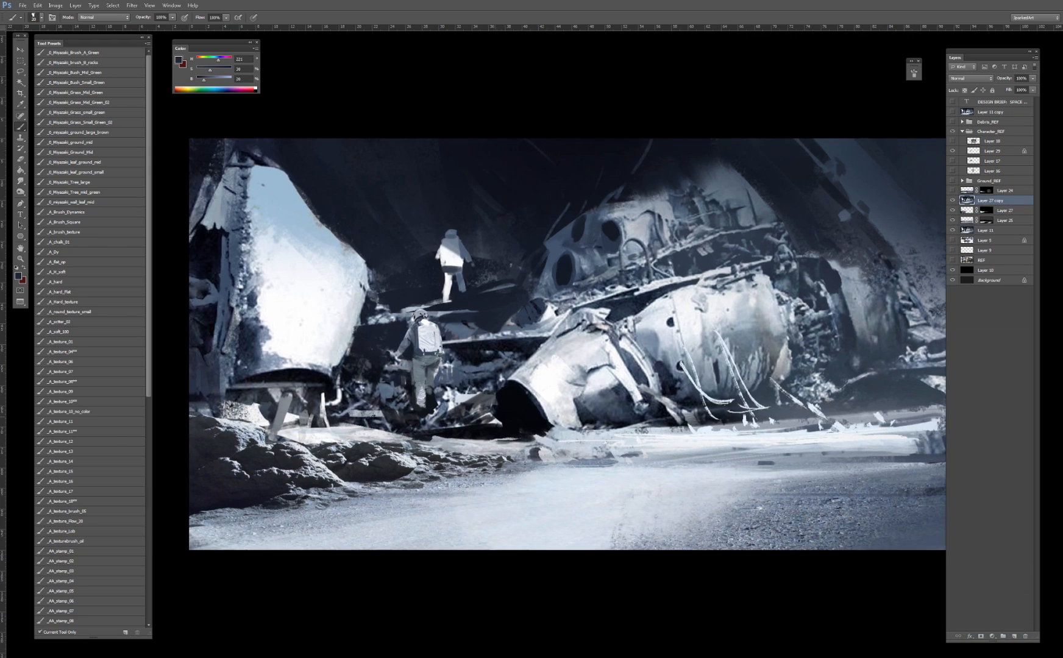
left_click(952, 200)
left_click(952, 200)
left_click(952, 201)
left_click(952, 201)
Step: Move Layer 29 out of the Character_REF group to directly above the merged painting layer
left_click(402, 339, "alt")
left_click(389, 341, "alt")
left_click(374, 368, "alt")
left_click_drag(1004, 153, 975, 194)
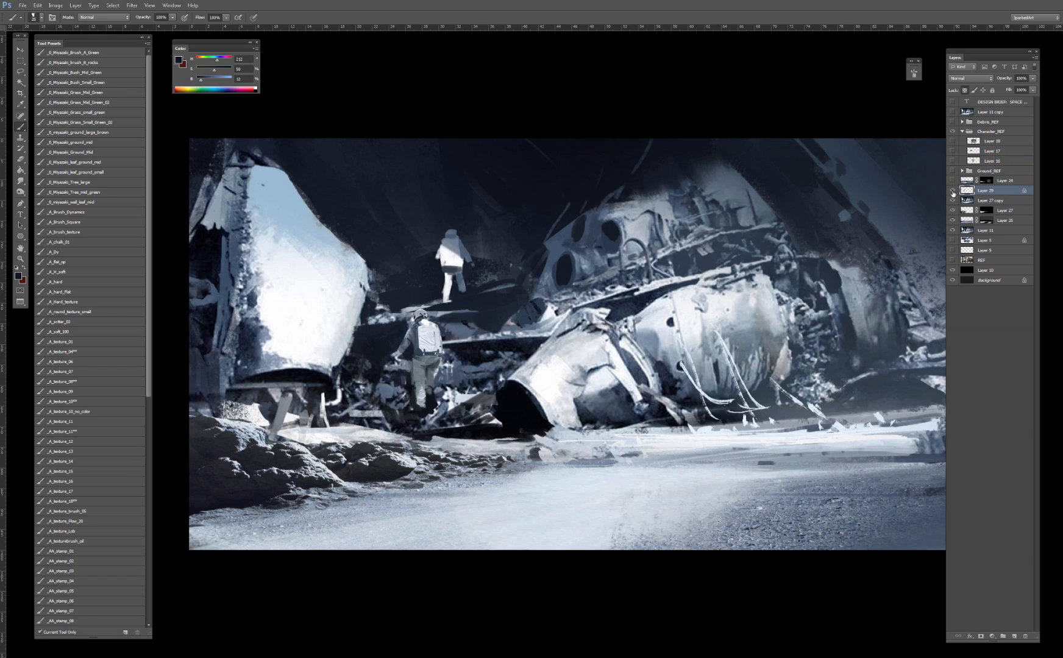
Step: On the merged painting layer, paint sampled dark tones over the debris behind the lower astronaut's helmet
left_click(957, 203)
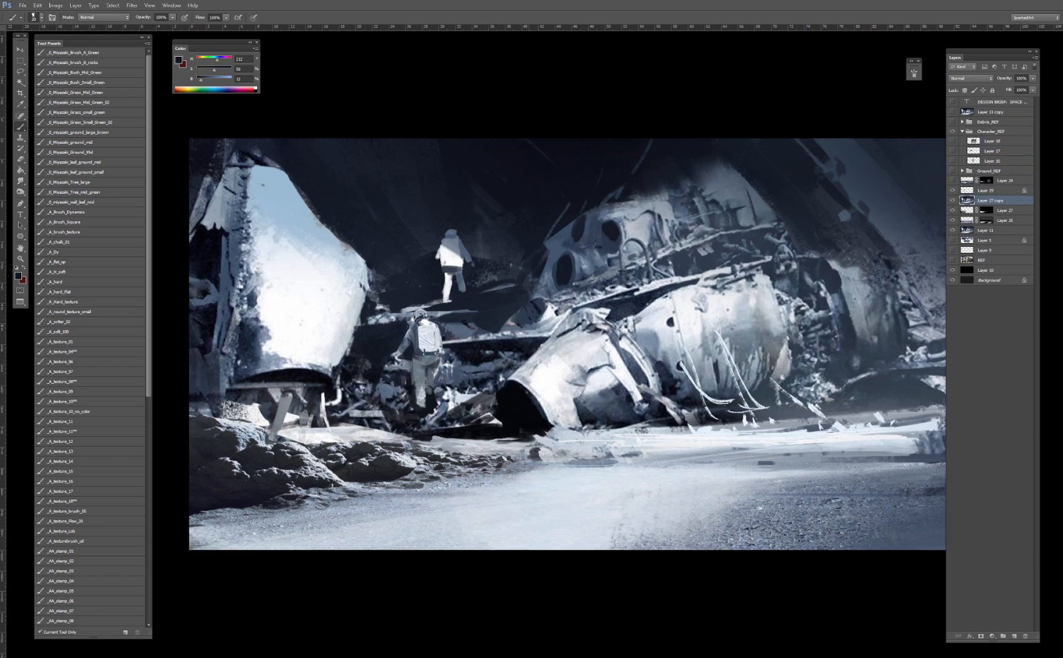
left_click(412, 323, "alt")
left_click(456, 330, "alt")
left_click(400, 314, "alt")
key("bracketleft")
key("bracketright")
left_click_drag(411, 315, 421, 310)
mouse_move(410, 314)
left_mouse_down()
mouse_move(450, 315)
mouse_move(402, 317)
mouse_move(449, 314)
left_mouse_up()
Step: Clean up the wreckage beside the lower astronaut's shoulders with a smaller brush and sampled near-black blue
key("bracketleft")
key("bracketleft")
left_click(454, 322, "alt")
left_click_drag(402, 342, 487, 344, "alt")
mouse_move(387, 316)
left_mouse_down()
mouse_move(481, 316)
mouse_move(488, 329)
left_mouse_up()
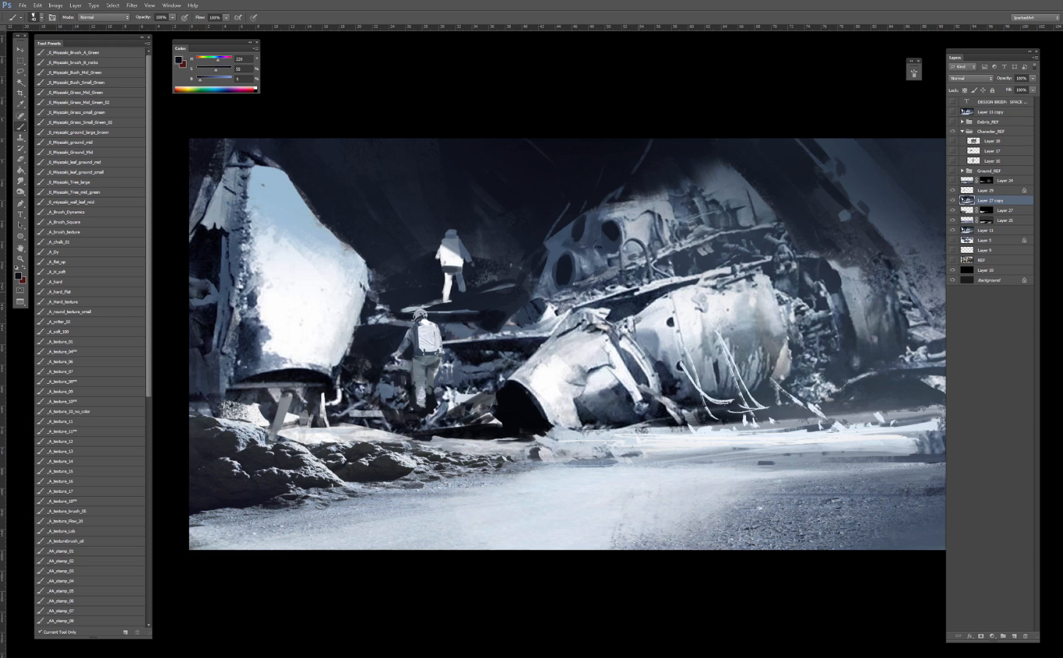
Step: Compare the whole painting with its earlier version by toggling the visibility of Layer 11 copy
key("ctrl+minus")
key("ctrl+minus")
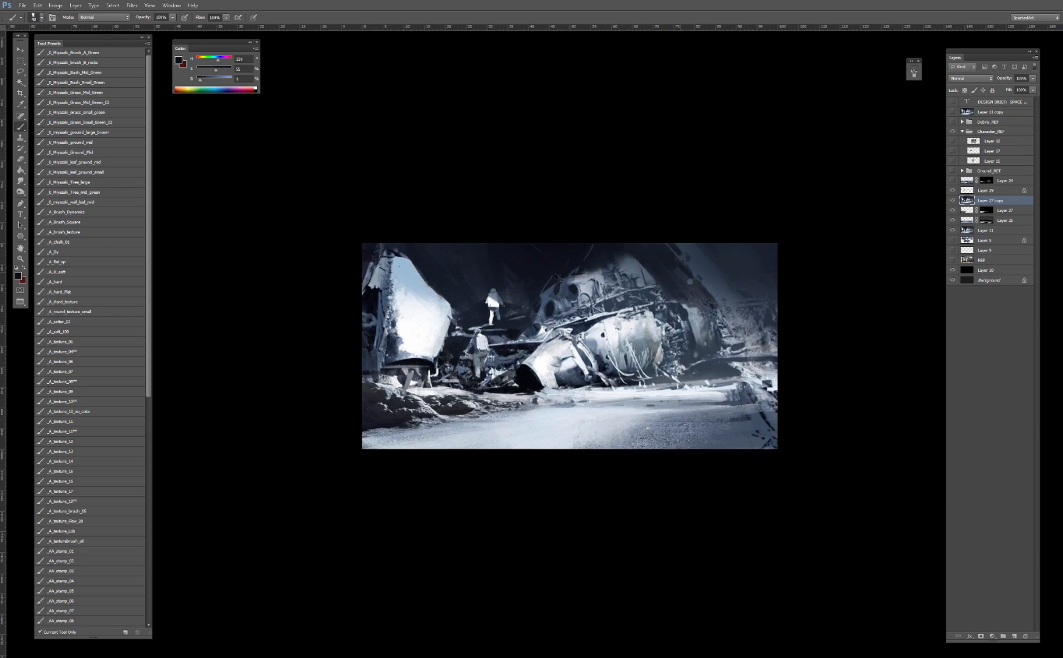
key("ctrl+plus")
key("ctrl+plus")
left_click_drag(503, 332, 499, 339)
key("ctrl+r")
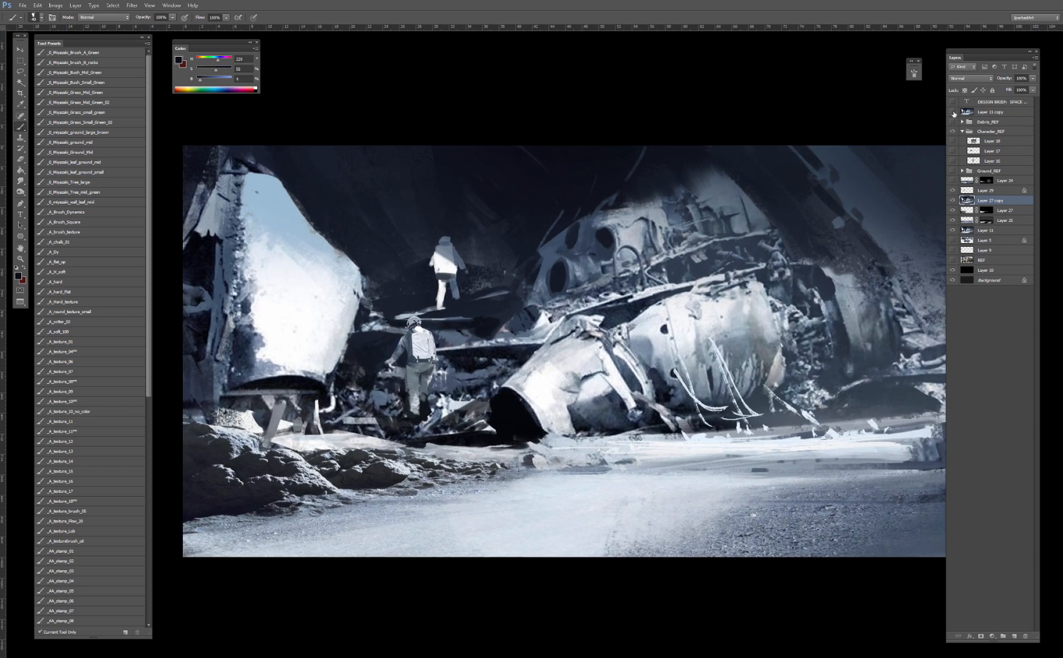
left_click(954, 112)
left_click(952, 112)
left_click(952, 112)
left_click(952, 111)
left_click(952, 111)
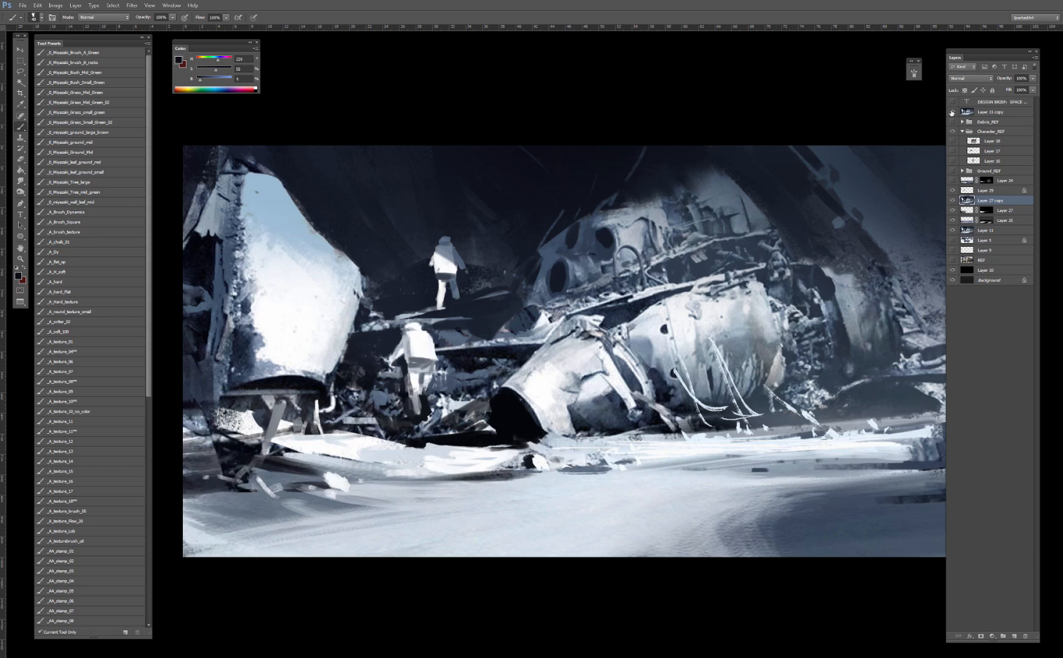
left_click(951, 112)
left_click(951, 112)
left_click(952, 112)
Step: On Layer 29, paint a highlight on the helmet with a smaller Color Dodge brush and sampled near-white
left_click(972, 187)
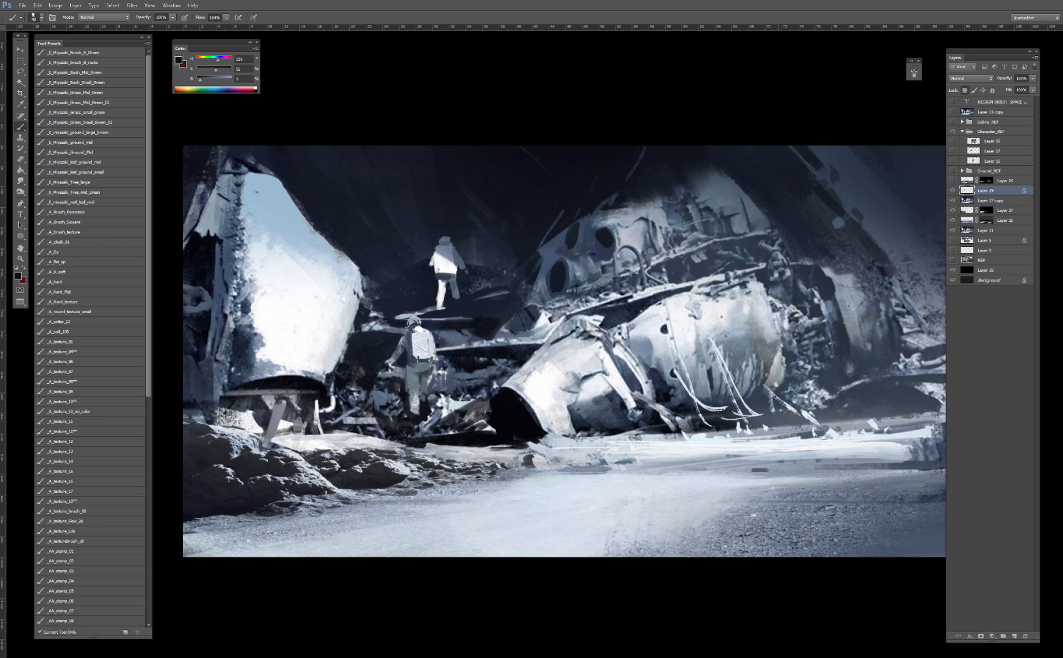
left_click(417, 335, "alt")
right_click(419, 330)
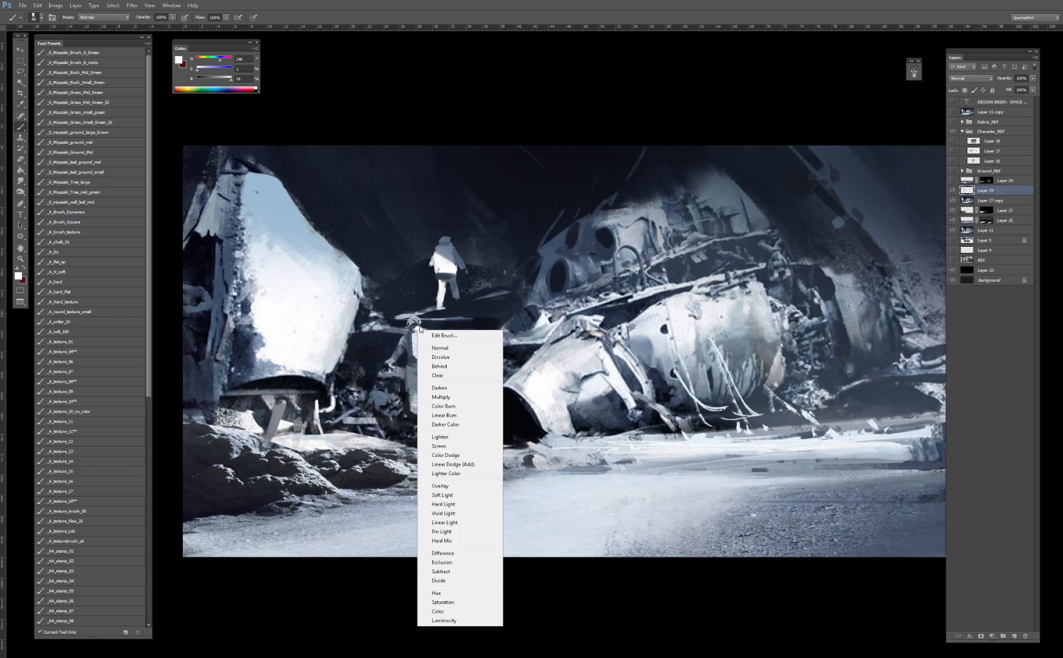
left_click(451, 452)
key("bracketleft")
key("bracketleft")
left_click_drag(413, 318, 420, 322)
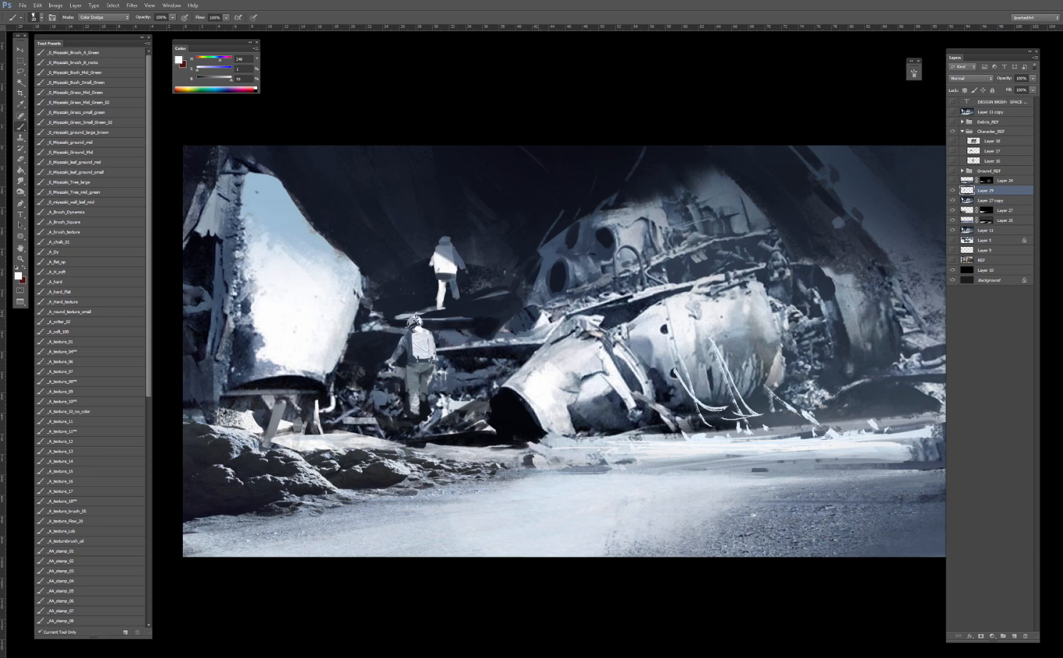
Step: Lock Layer 29's transparent pixels and brighten the helmet and shoulder highlights with a smaller Color Dodge brush
key("alt+bracketleft")
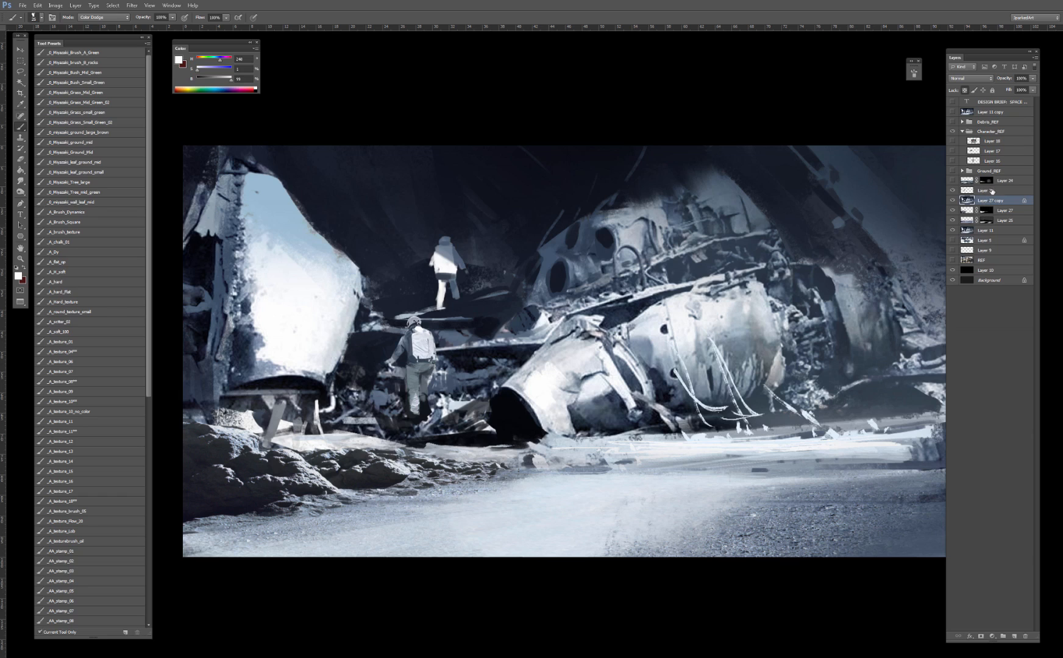
key("alt+bracketright")
key("slash")
key("bracketleft")
key("bracketleft")
key("bracketleft")
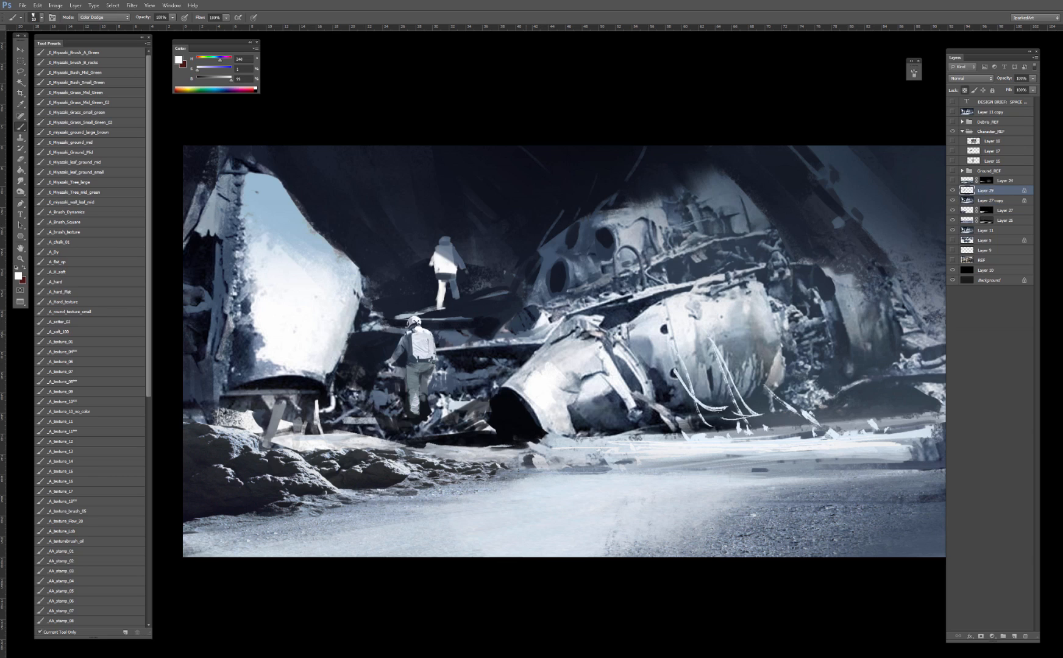
left_click(429, 334)
Step: Return the brush to Normal mode, unlock Layer 29's transparency, and paint the lower astronaut's right arm in sampled light tones
left_click(951, 113)
left_click(952, 113)
right_click(435, 320, "shift")
left_click(468, 337)
left_click(429, 330, "alt")
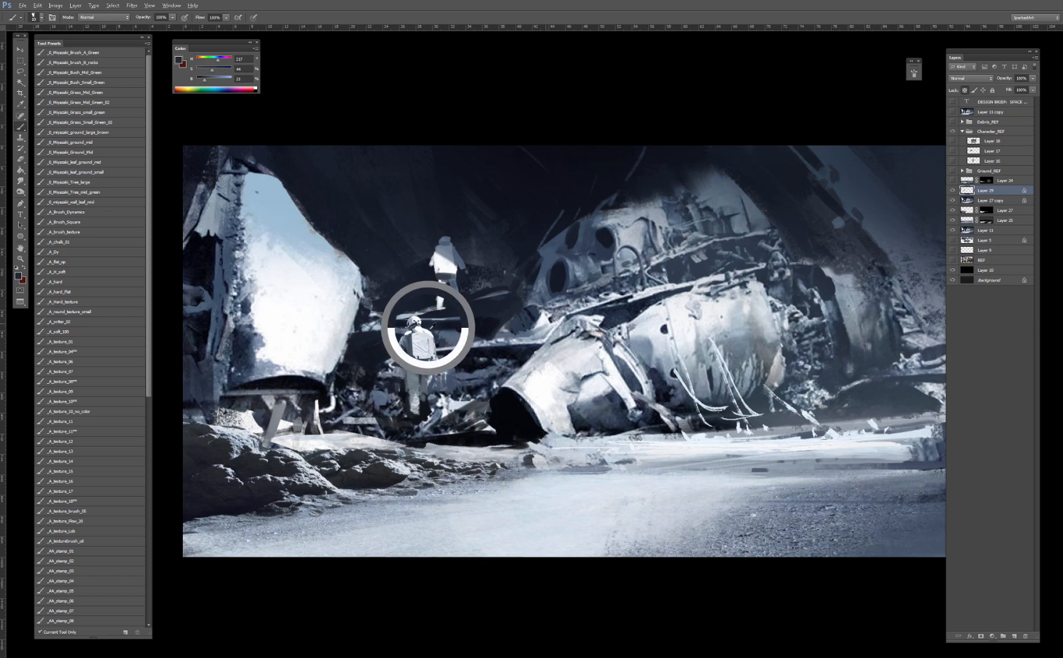
key("slash")
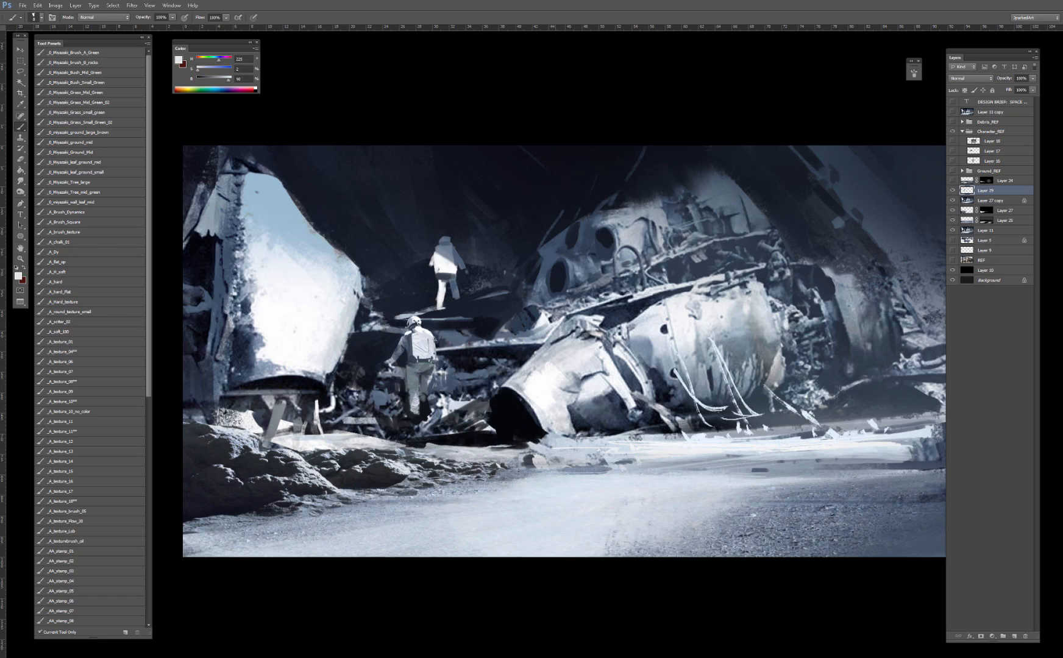
left_click_drag(436, 341, 440, 351)
left_click(440, 351, "alt")
Step: Refine the backpack's upper edge and the left shoulder with tones sampled from the suit
left_click(417, 335, "alt")
left_click(410, 331, "alt")
left_click(397, 337, "alt")
left_click(407, 337, "alt")
Step: Touch up the lower astronaut's right leg and boot with sampled dark blue and mid-grey tones
left_click(422, 410, "alt")
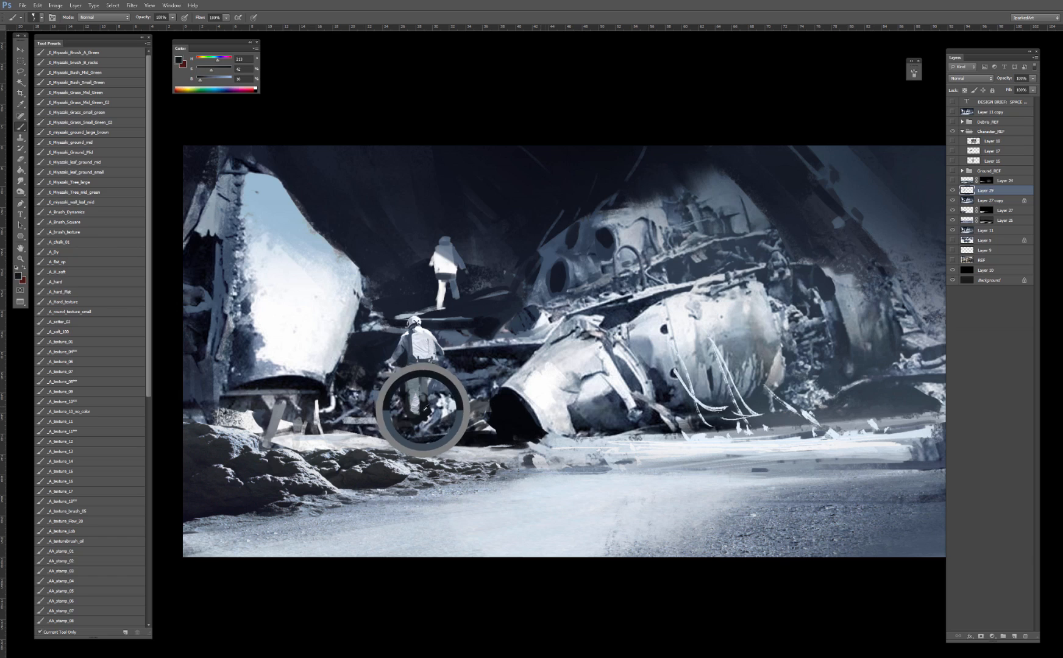
left_click(417, 408, "alt")
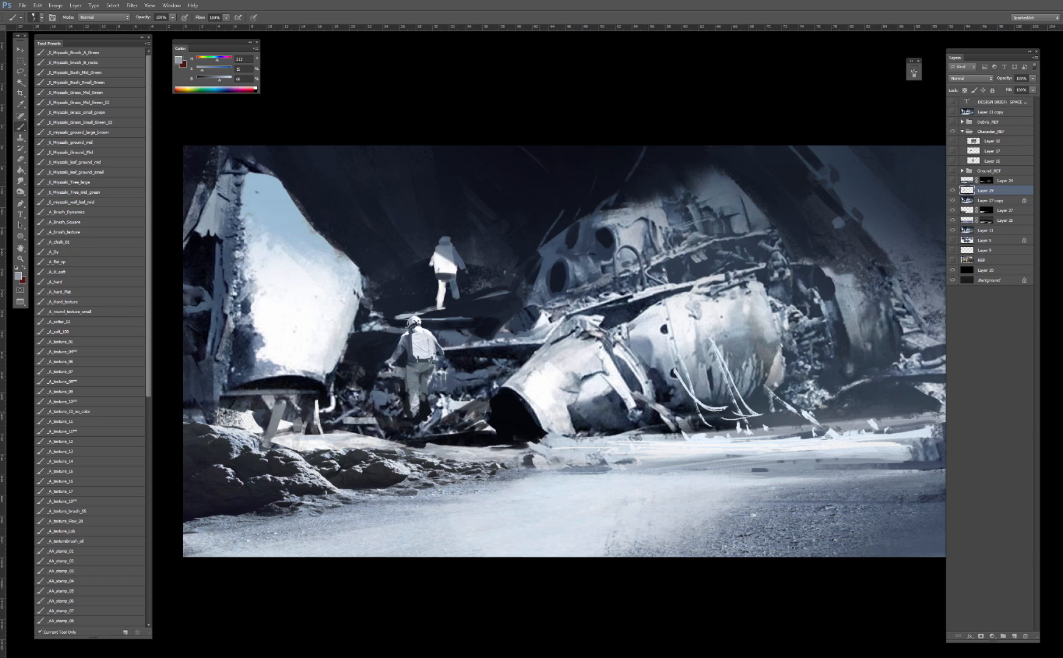
left_click(422, 411, "alt")
left_click(433, 416, "alt")
Step: Touch up the debris beside the lower astronaut's right boot on Layer 29 with sampled blue-grey tones
left_click(956, 198)
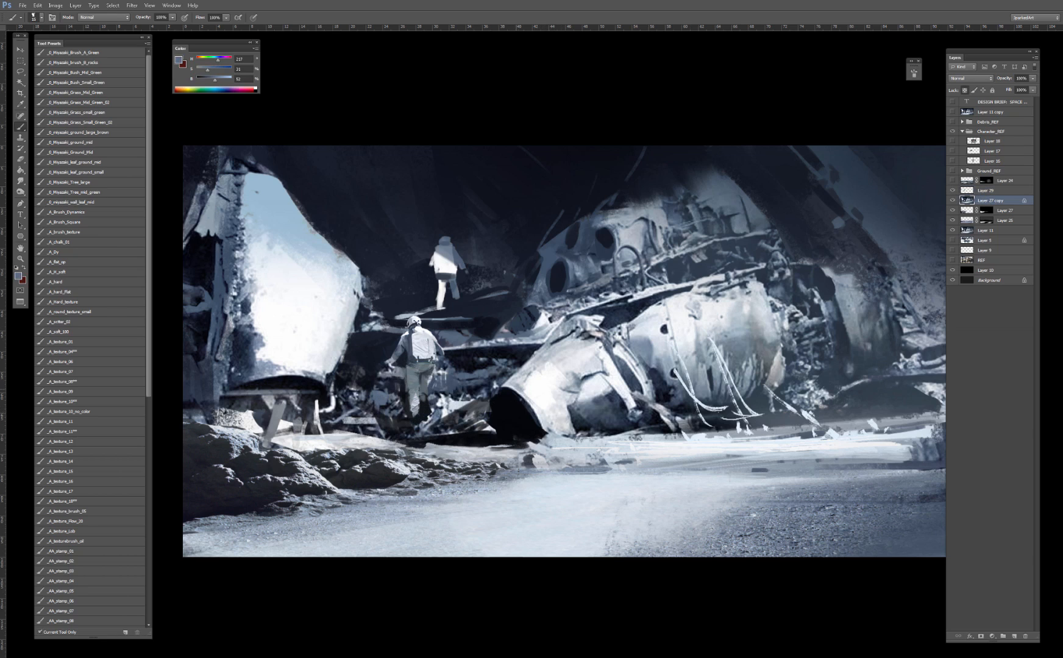
left_click(431, 414, "alt")
left_click(987, 190)
left_click(427, 407, "alt")
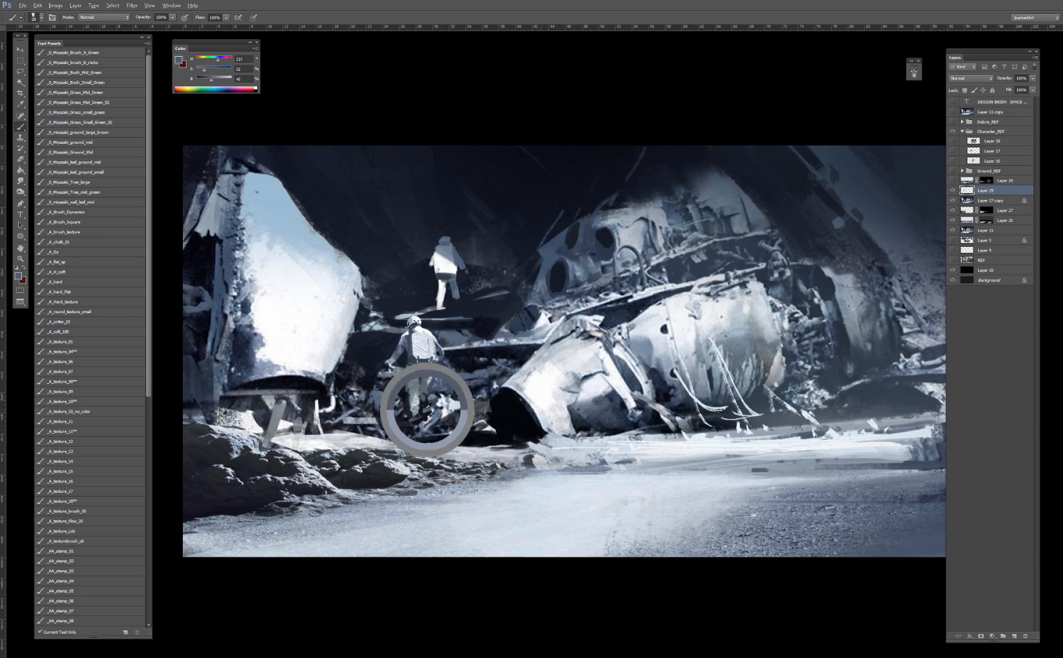
left_click(428, 408, "alt")
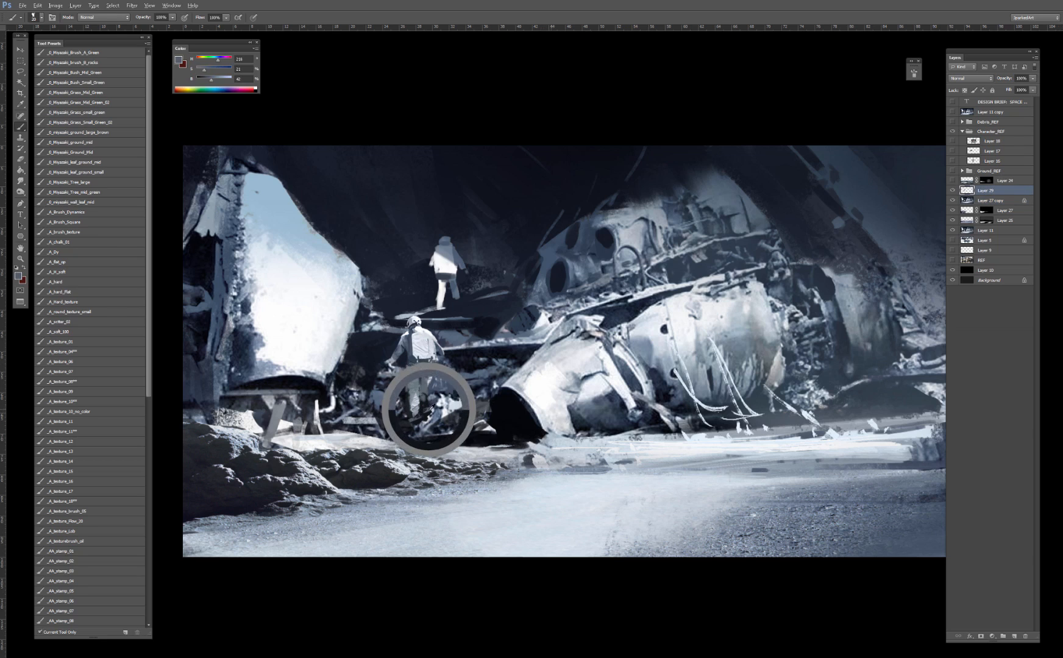
left_click(430, 407, "alt")
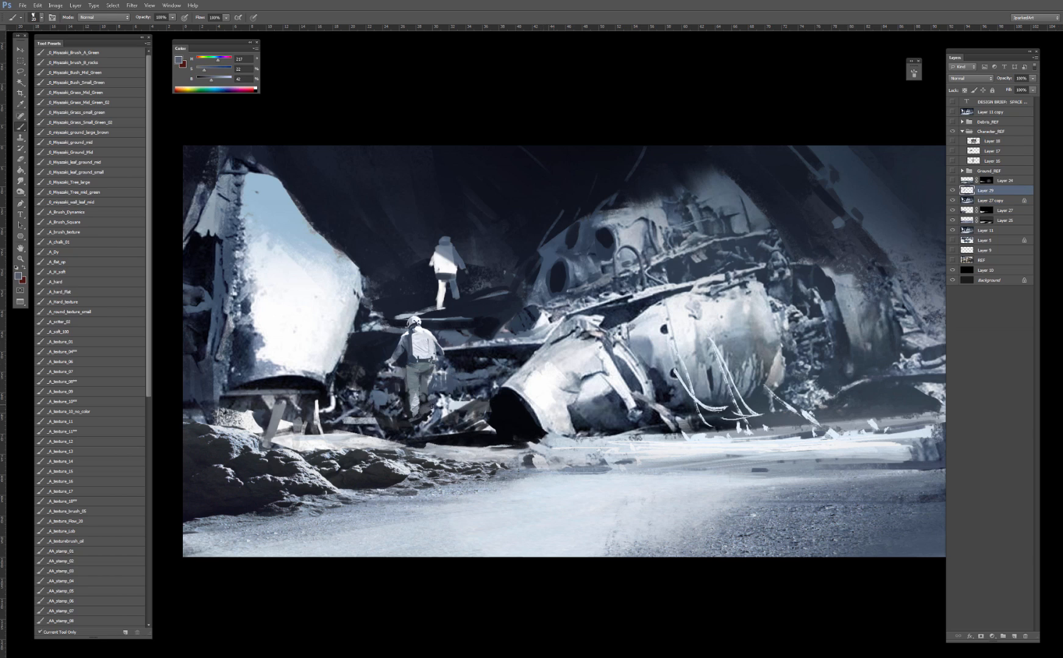
left_click(431, 405, "alt")
Step: Refine the lower astronaut's boots and the debris left of the feet with sampled dark blue tones
left_click(412, 412, "alt")
left_click(412, 412, "alt")
left_click(412, 412, "alt")
left_click(412, 412, "alt")
left_click(412, 411, "alt")
left_click(407, 409, "alt")
left_click(400, 409, "alt")
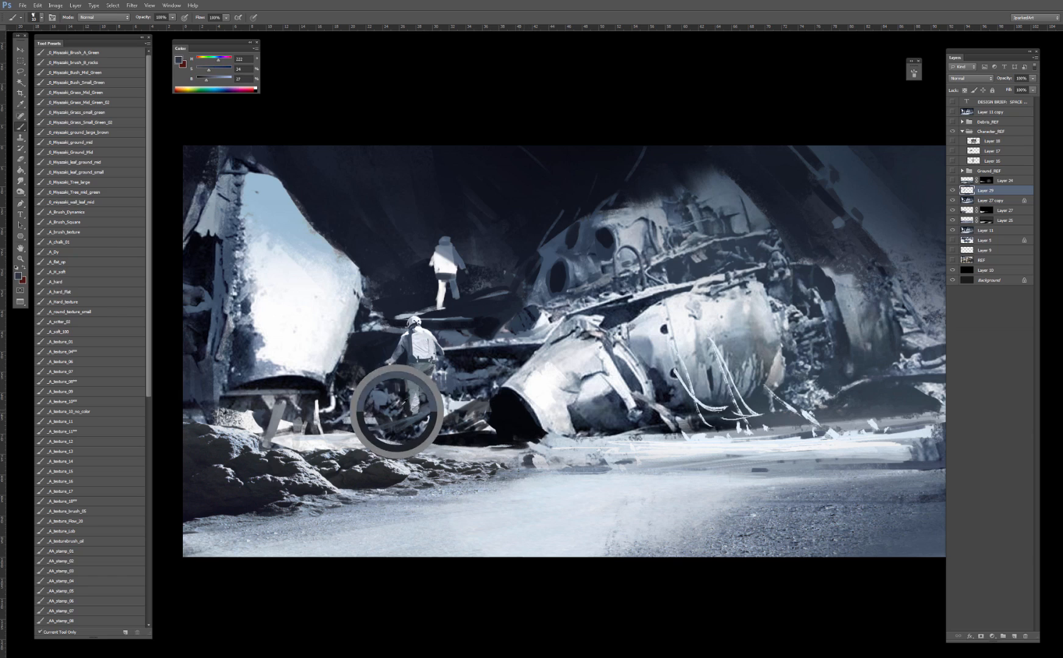
left_click(396, 413, "alt")
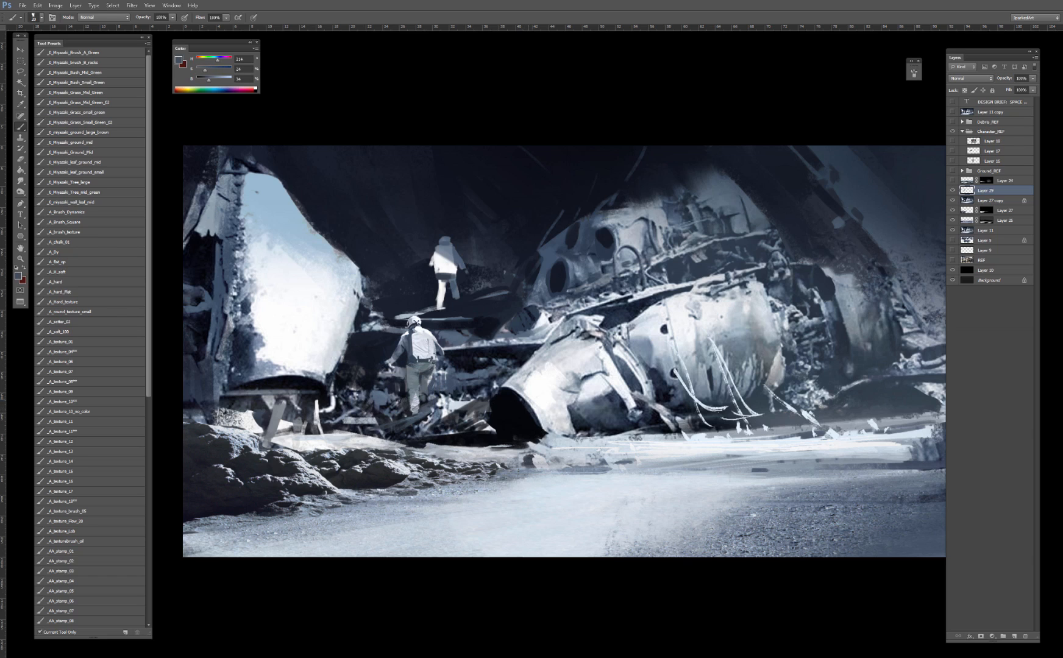
left_click(392, 412, "alt")
left_click(402, 408, "alt")
Step: Refine the lower astronaut's left forearm and hand with mid-grey and dark tones sampled around them
left_click(396, 384, "alt")
left_click(402, 359, "alt")
left_click(397, 358, "alt")
left_click(390, 348, "alt")
left_click(390, 360, "alt")
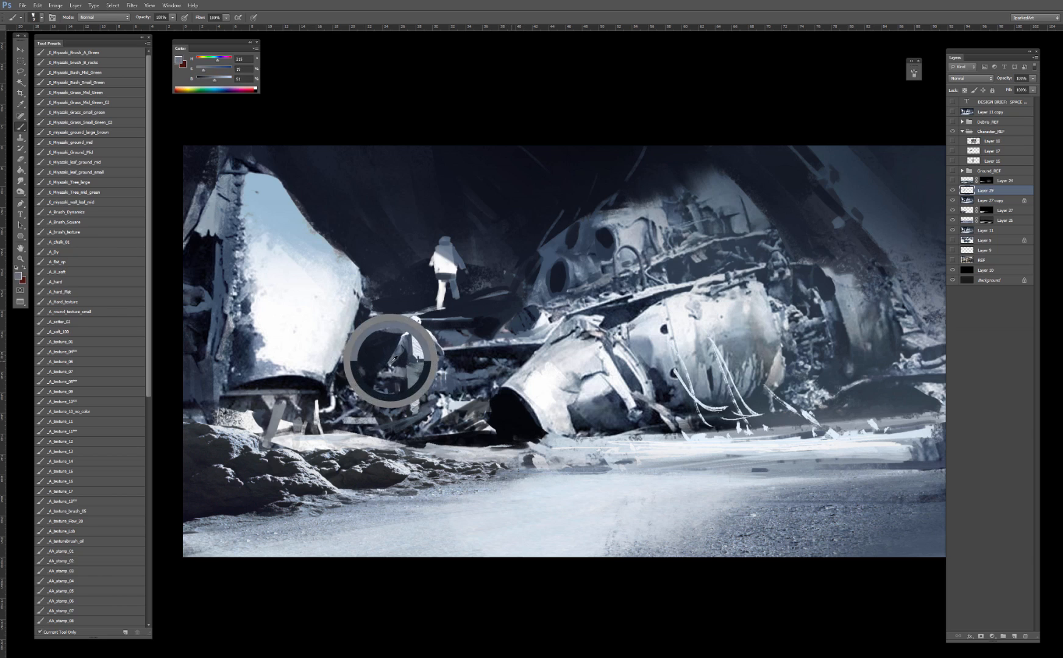
left_click(385, 358, "alt")
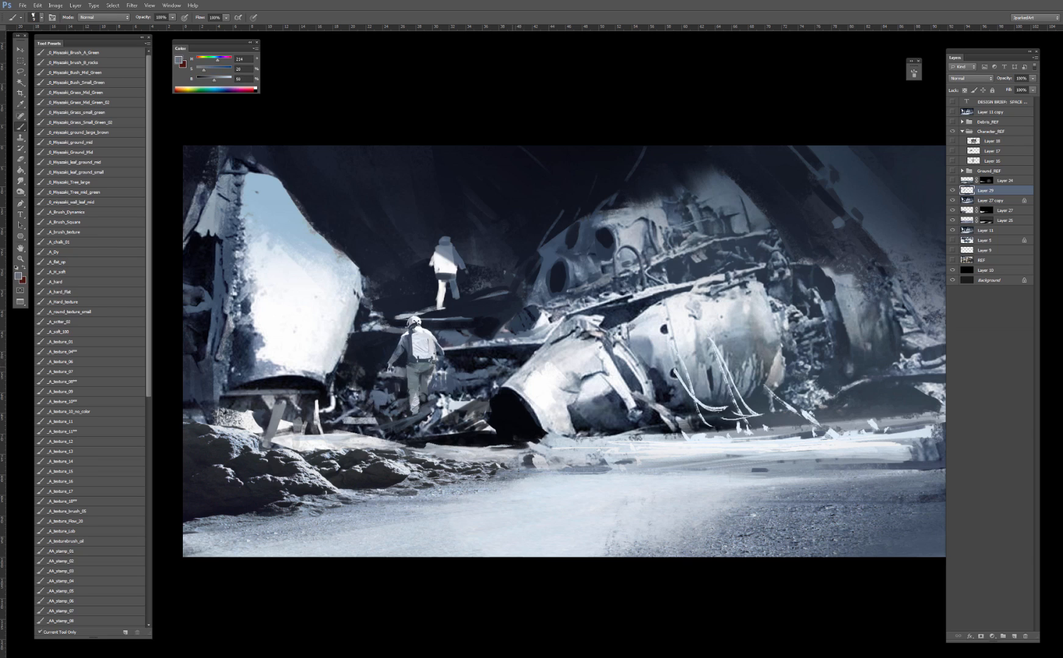
left_click(392, 361, "alt")
left_click(396, 364, "alt")
left_click(399, 362, "alt")
left_click(399, 362, "alt")
Step: Blend the wreckage left of the astronaut's hand with sampled blue-greys and near-blacks, varying the brush size
key("bracketright")
left_click(393, 374, "alt")
left_click(385, 372, "alt")
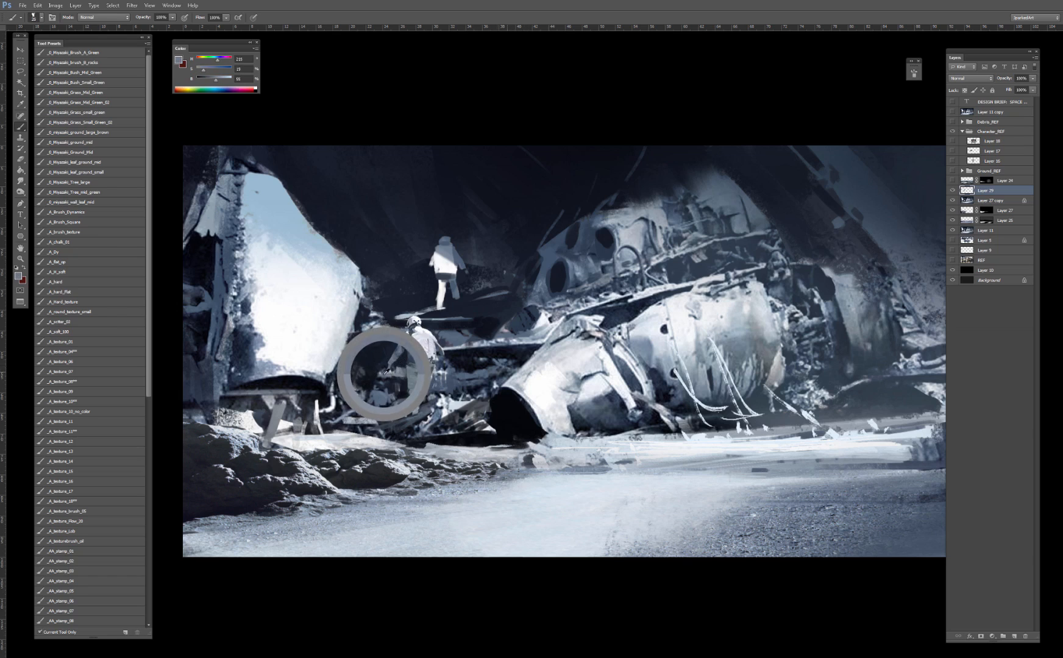
left_click(375, 371, "alt")
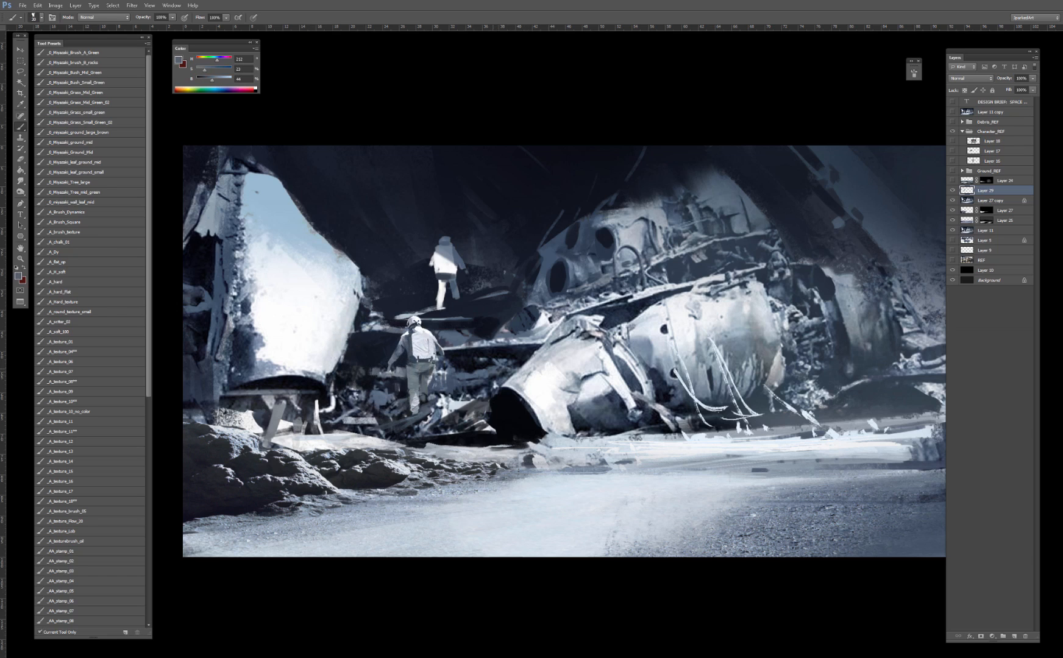
left_click(361, 370, "alt")
key("bracketleft")
left_click(377, 352, "alt")
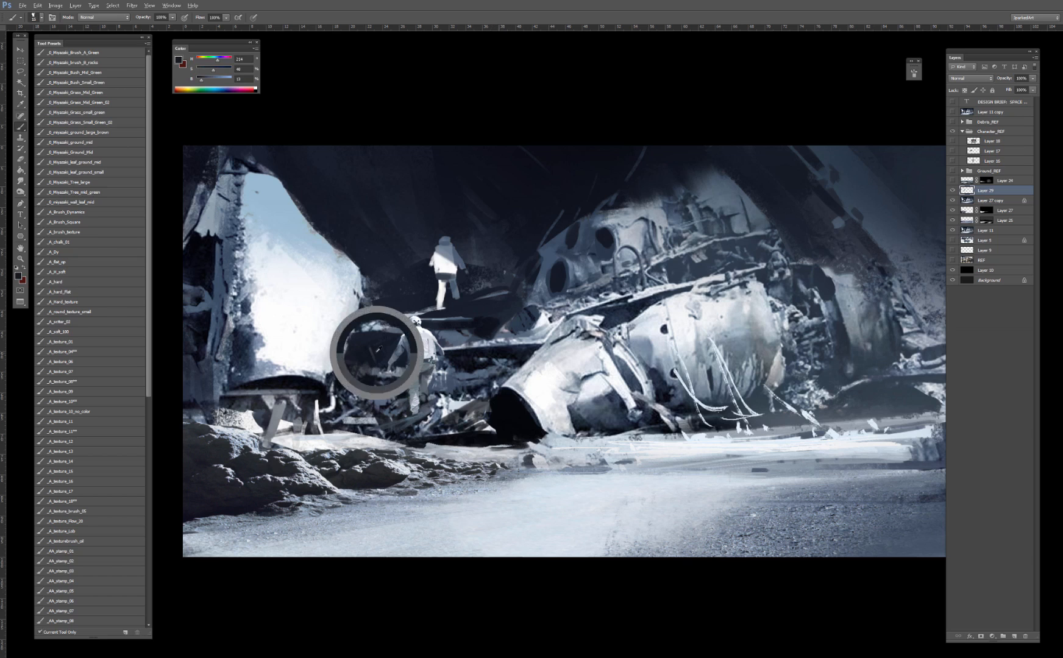
left_click(377, 371, "alt")
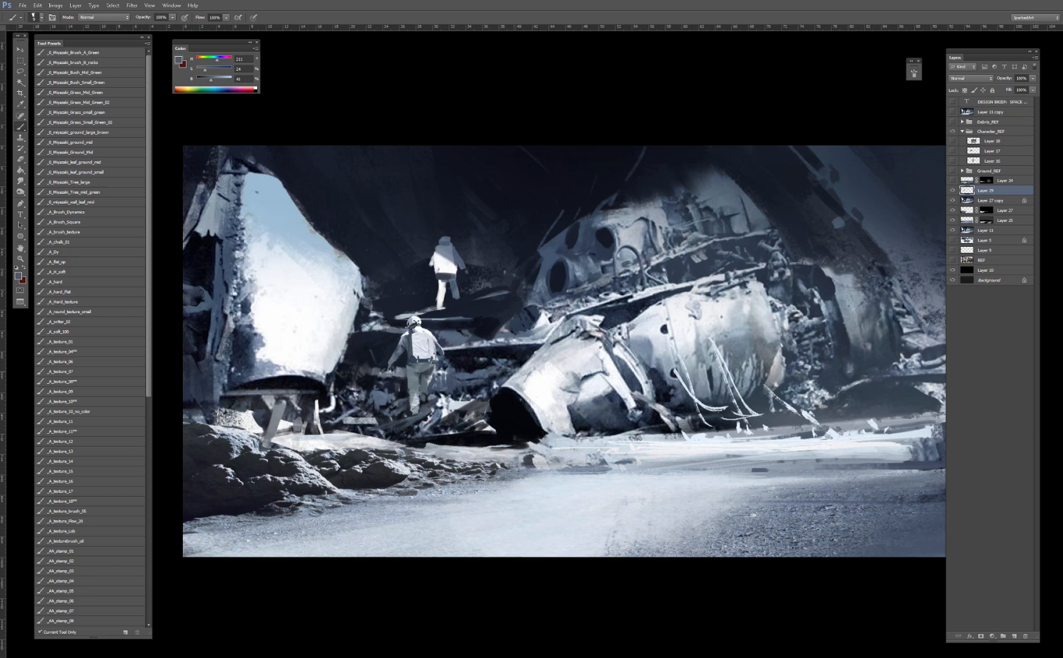
Step: Paint over the debris left of the lower astronaut's legs with sampled dark blue tones
left_click(382, 391, "alt")
left_click(392, 385, "alt")
left_click(380, 385, "alt")
left_click(379, 385, "alt")
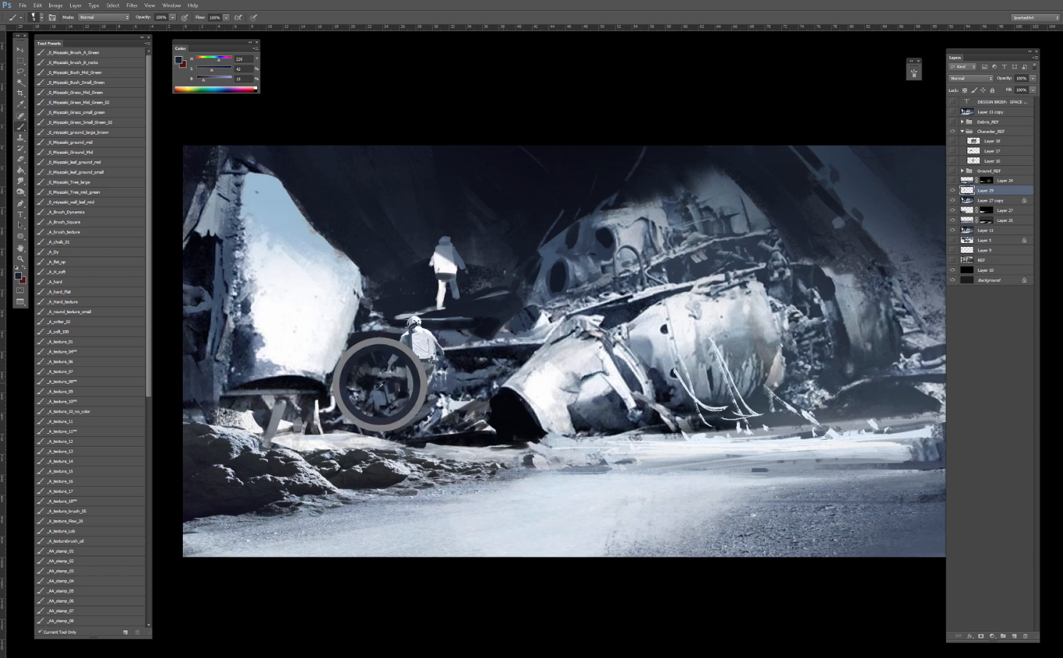
key("]")
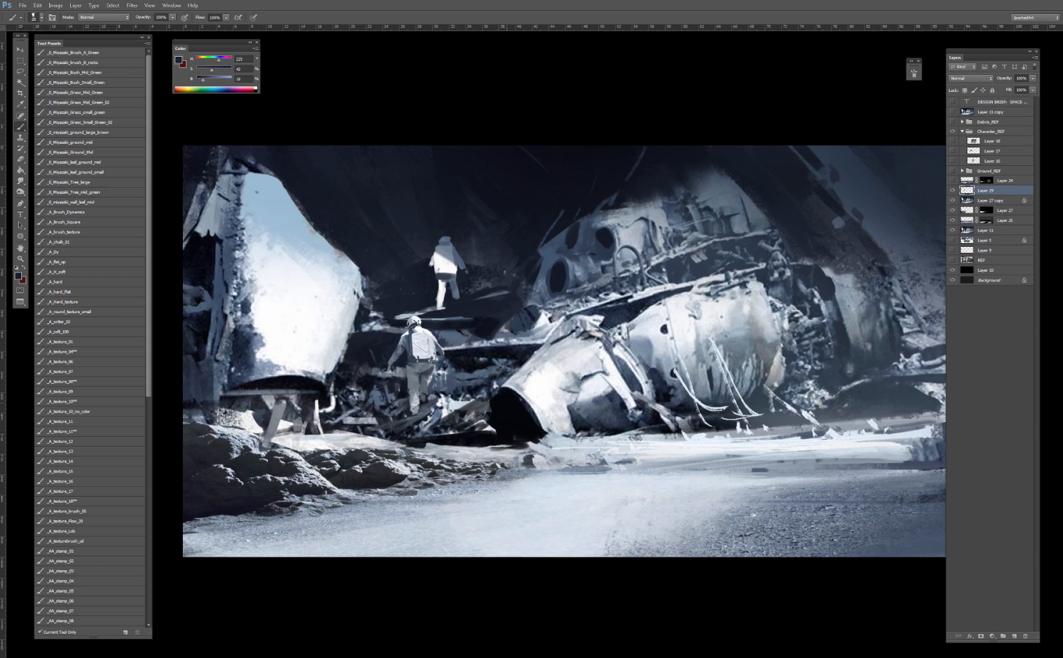
left_click(378, 380, "alt")
left_click(367, 383, "alt")
left_click(392, 389, "alt")
Step: Compare the painting with Layer 29 and Layer 11 copy switched on and off
left_click(952, 190)
left_click(952, 191)
left_click(952, 191)
left_click(952, 191)
left_click(949, 112)
left_click(949, 112)
left_click(949, 112)
left_click(949, 113)
left_click(951, 191)
left_click(952, 191)
left_click(952, 190)
left_click(952, 191)
Step: Refine the lower astronaut's right sleeve and glove with near-white and grey tones sampled nearby
left_click(450, 409, "alt")
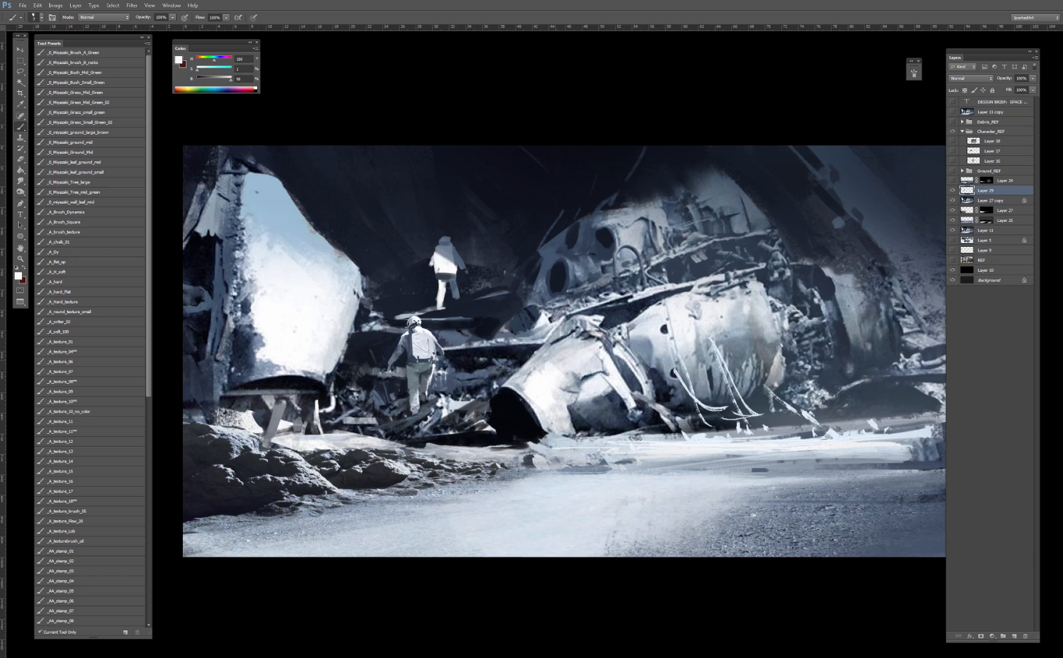
left_click(434, 344, "alt")
left_click(437, 351, "alt")
left_click(440, 362, "alt")
left_click(440, 353, "alt")
left_click(441, 364, "alt")
left_click(430, 345, "alt")
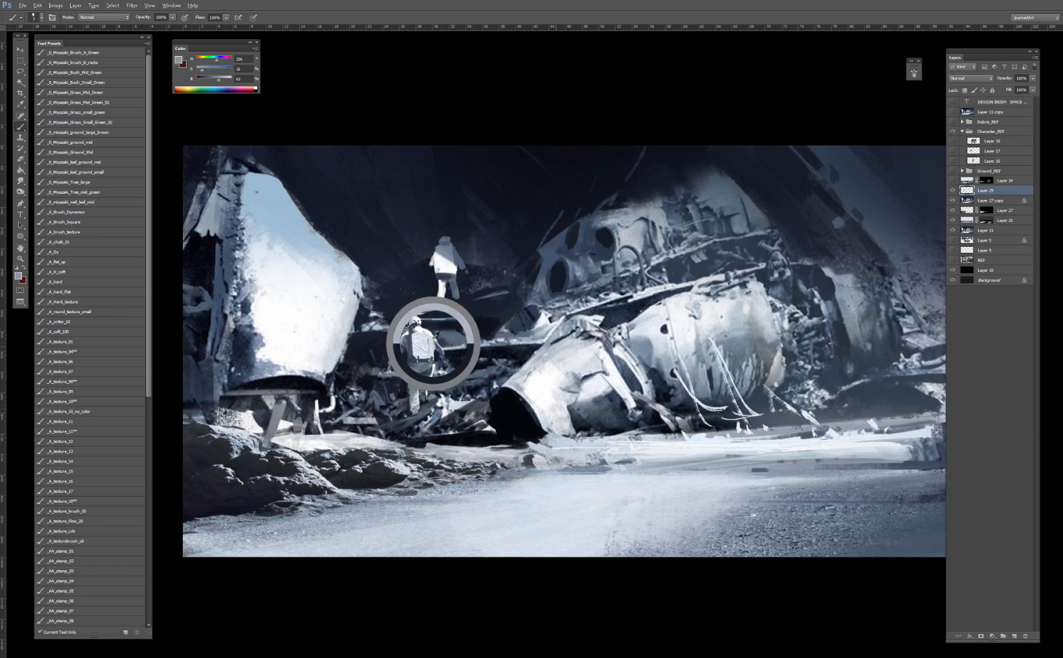
left_click(432, 367, "alt")
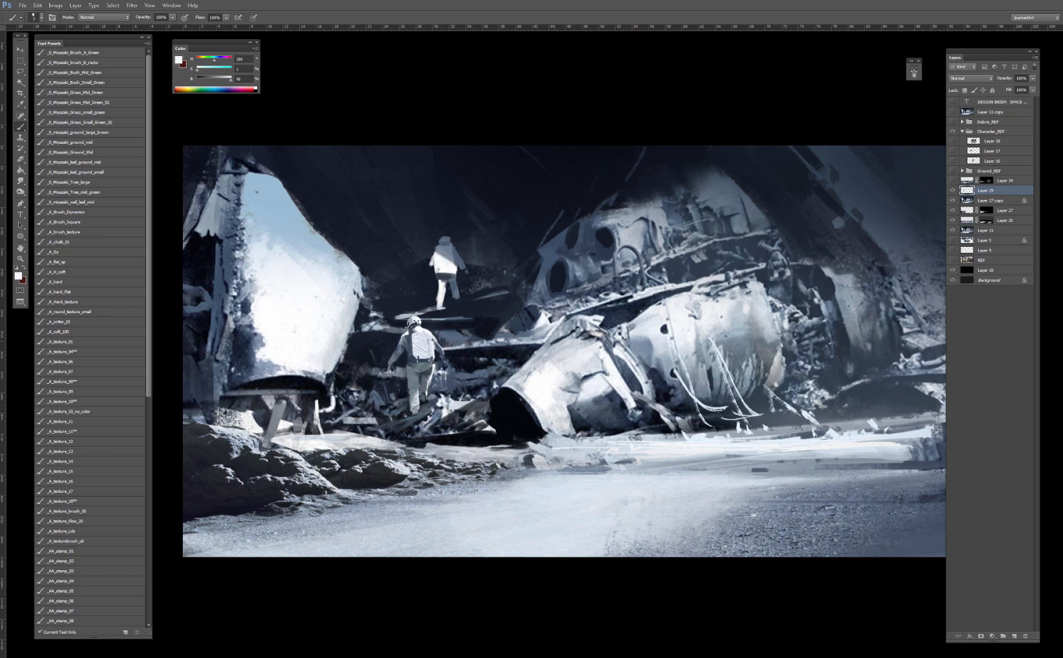
Step: Paint strokes down the lower astronaut's right arm and darken the area beside the hip with sampled tones
left_click_drag(434, 341, 434, 355)
left_click(438, 360, "alt")
left_click_drag(435, 363, 433, 377)
left_click(435, 361, "alt")
left_click(430, 370, "alt")
left_click(428, 369, "alt")
left_click(427, 373, "alt")
key("]")
Step: Create a new layer above Layer 29 and set the brush colour to a fully saturated bright blue
key("ctrl+minus")
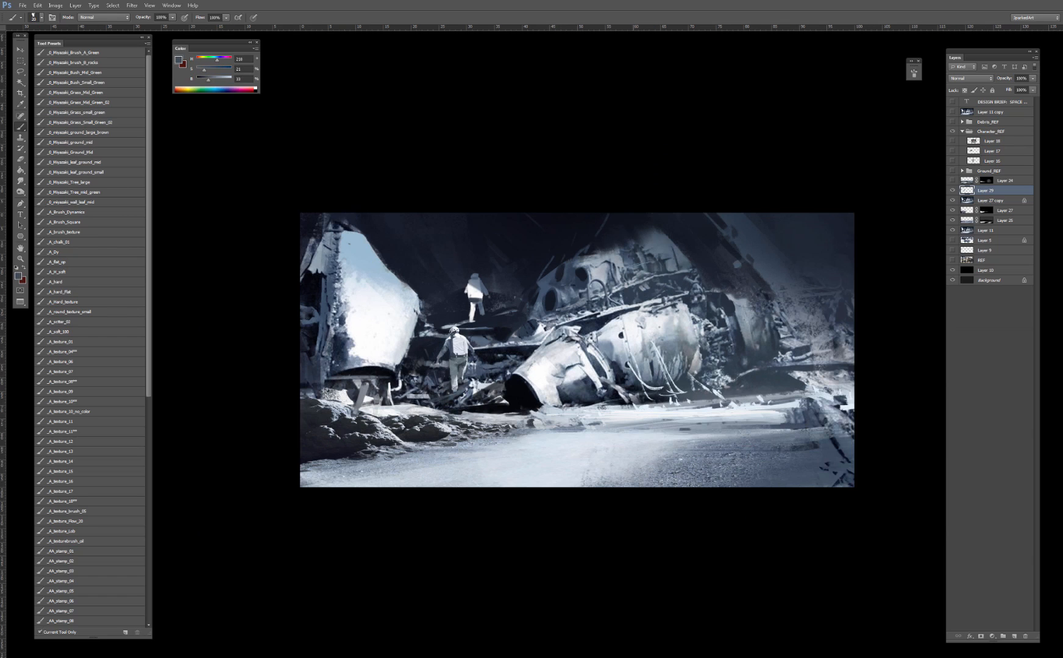
key("ctrl+plus")
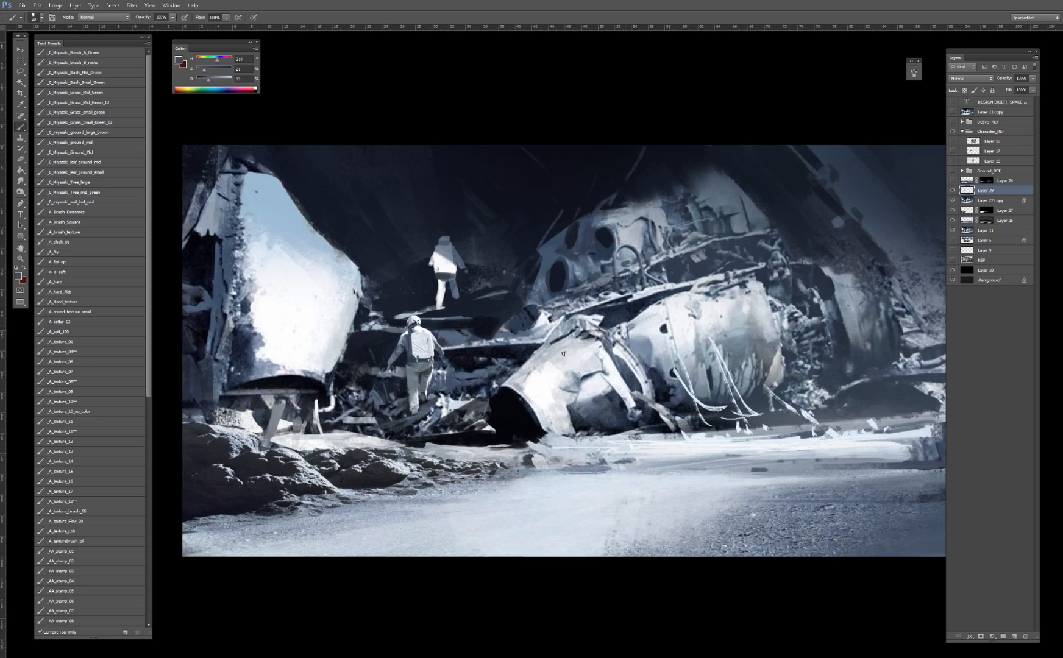
key("ctrl+minus")
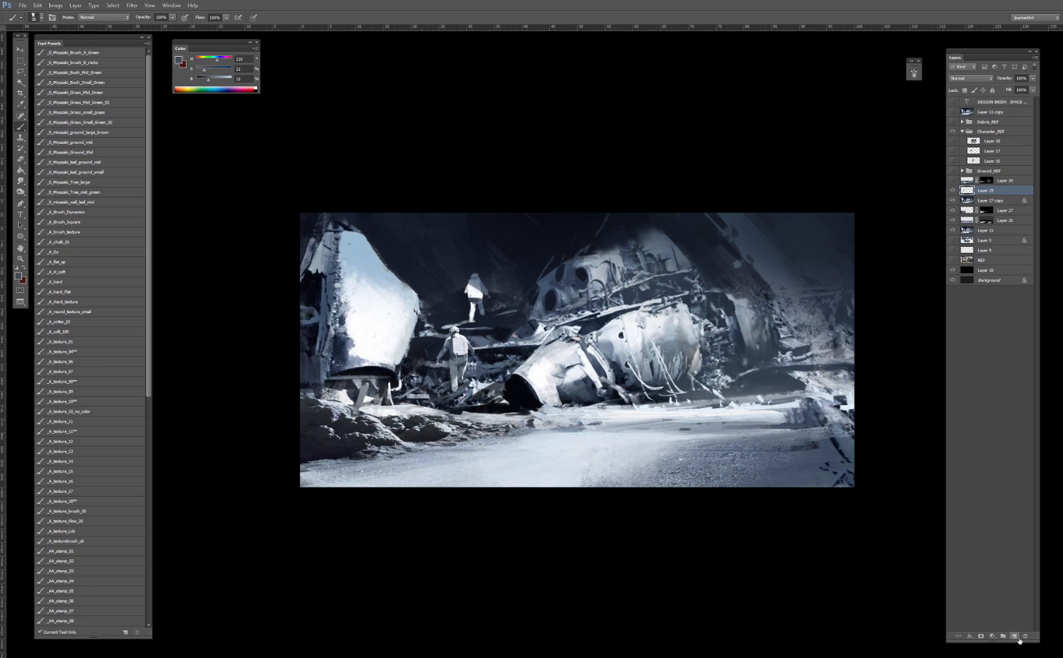
left_click(1014, 636)
left_click_drag(222, 65, 232, 67)
left_click_drag(208, 80, 230, 80)
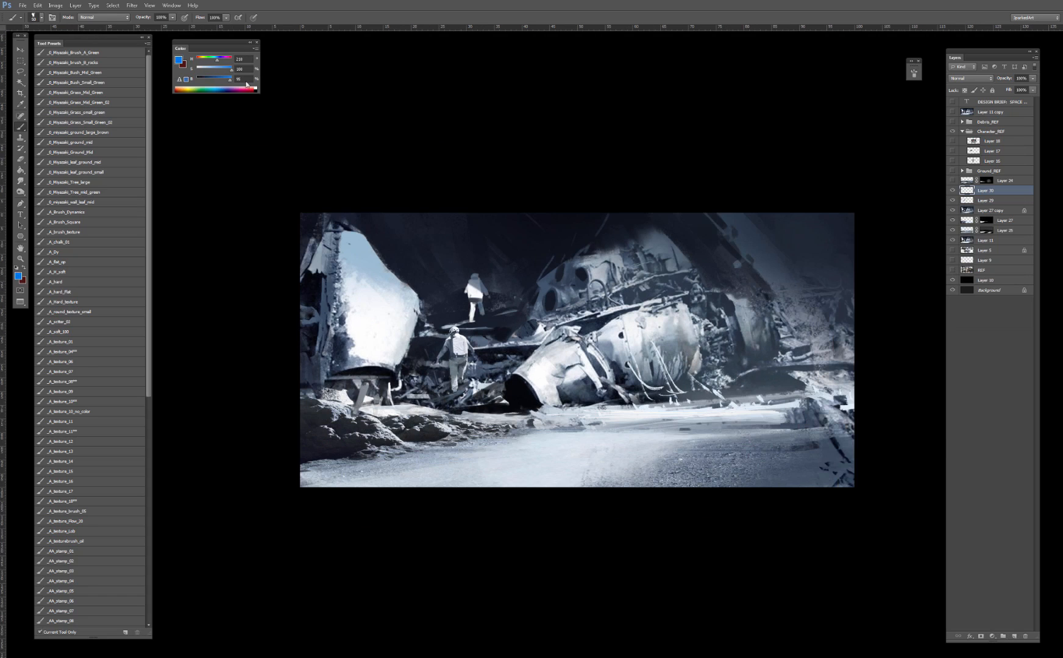
Step: Try blue composition lines curving from the foreground along the ground towards the wreck, undoing each attempt
mouse_move(528, 229)
left_mouse_down()
mouse_move(360, 263)
mouse_move(519, 434)
mouse_move(736, 291)
mouse_move(457, 256)
left_mouse_up()
key("ctrl+z")
left_click_drag(390, 485, 538, 458)
left_click_drag(626, 432, 500, 381)
key("ctrl+z")
mouse_move(377, 486)
left_mouse_down()
mouse_move(429, 477)
mouse_move(539, 415)
left_mouse_up()
key("ctrl+z")
left_click_drag(457, 486, 518, 406)
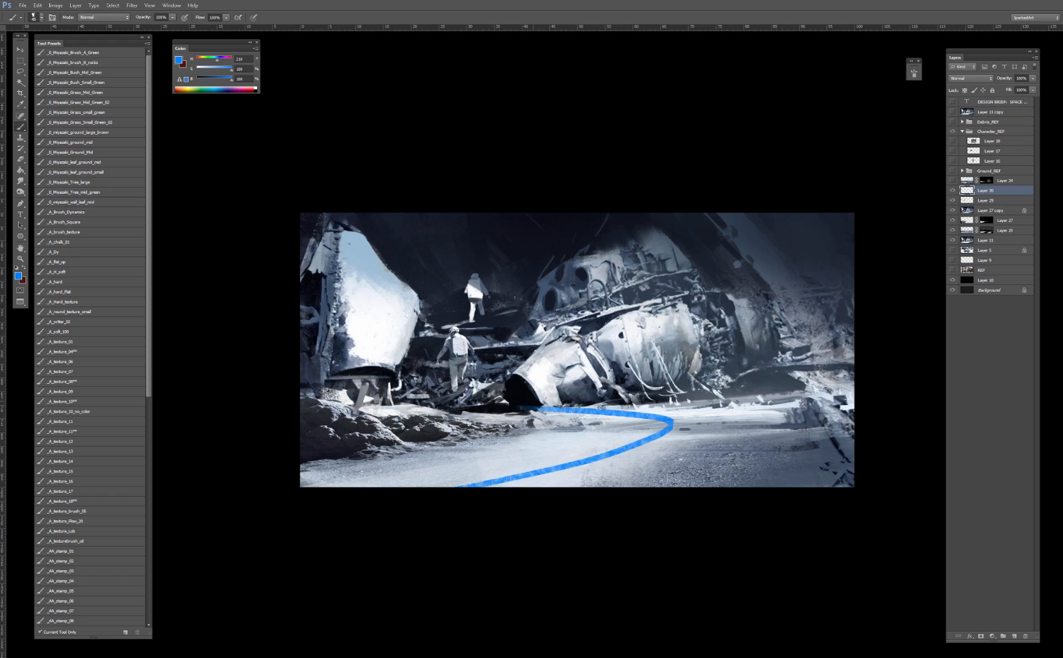
key("ctrl+z")
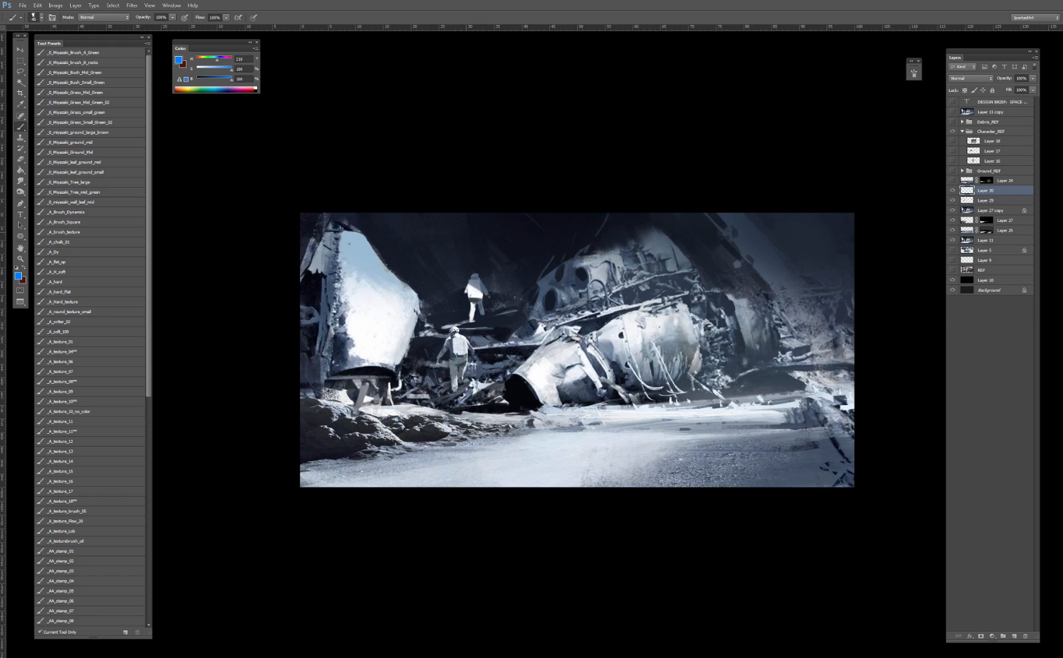
Step: Mark blue leading lines along the left hull and the right wreckage towards the astronauts, and undo them
left_click_drag(332, 215, 398, 330)
left_click_drag(750, 251, 498, 331)
mouse_move(619, 221)
left_mouse_down()
mouse_move(512, 292)
mouse_move(521, 294)
left_mouse_up()
key("ctrl+alt+z")
key("ctrl+alt+z")
key("ctrl+alt+z")
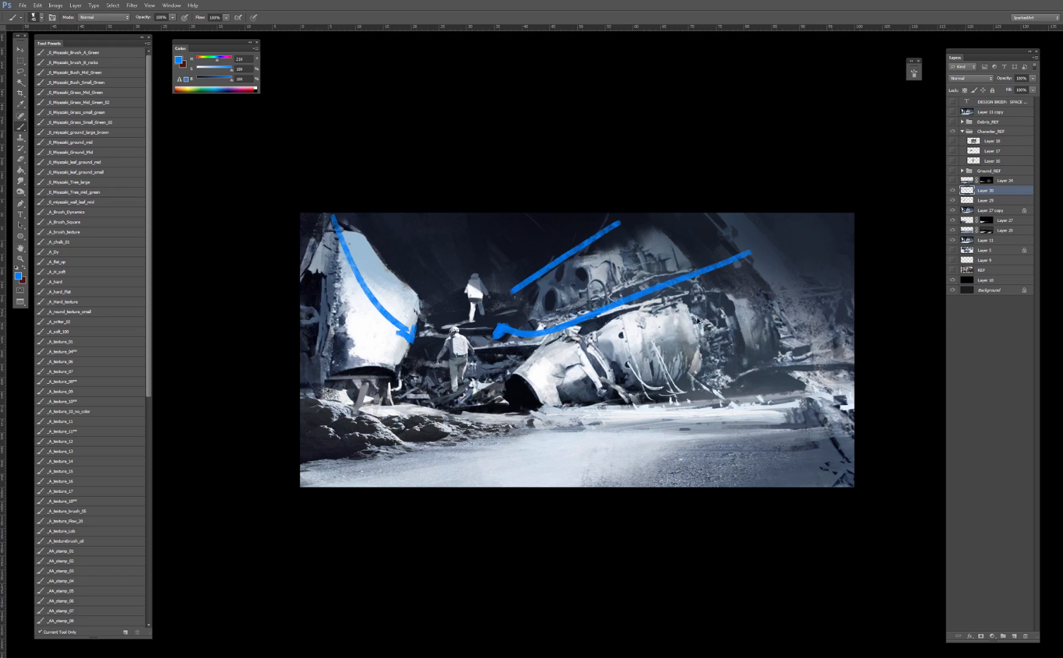
key("ctrl+alt+z")
key("ctrl+alt+z")
key("ctrl+alt+z")
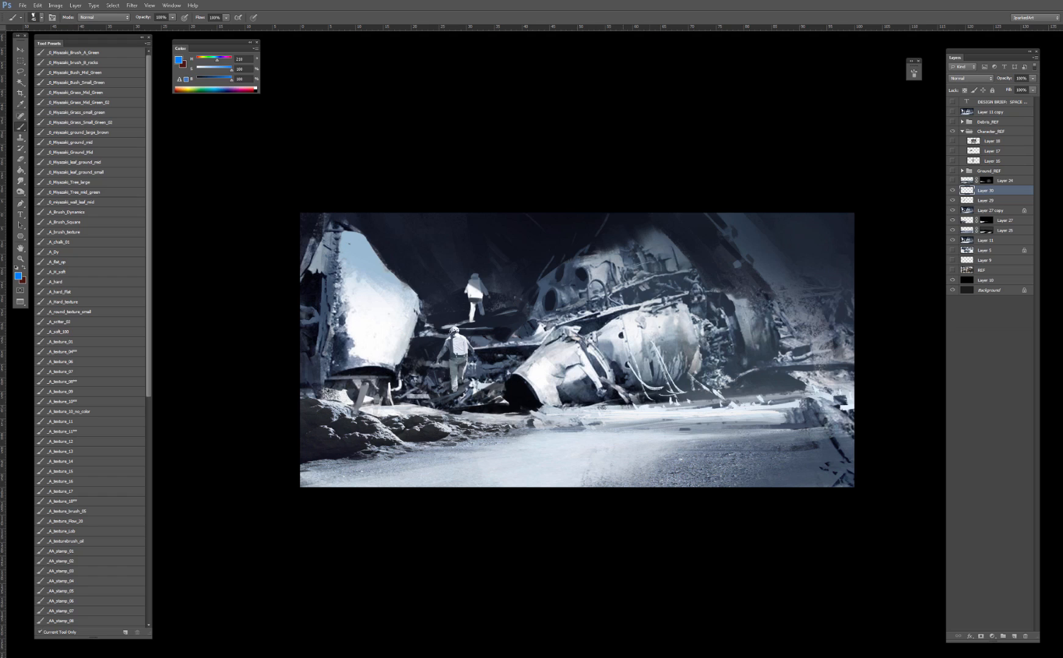
Step: Draw a large blue ellipse around the astronauts and surrounding wreckage, and undo it
left_click_drag(343, 289, 643, 297)
left_click_drag(521, 447, 348, 280)
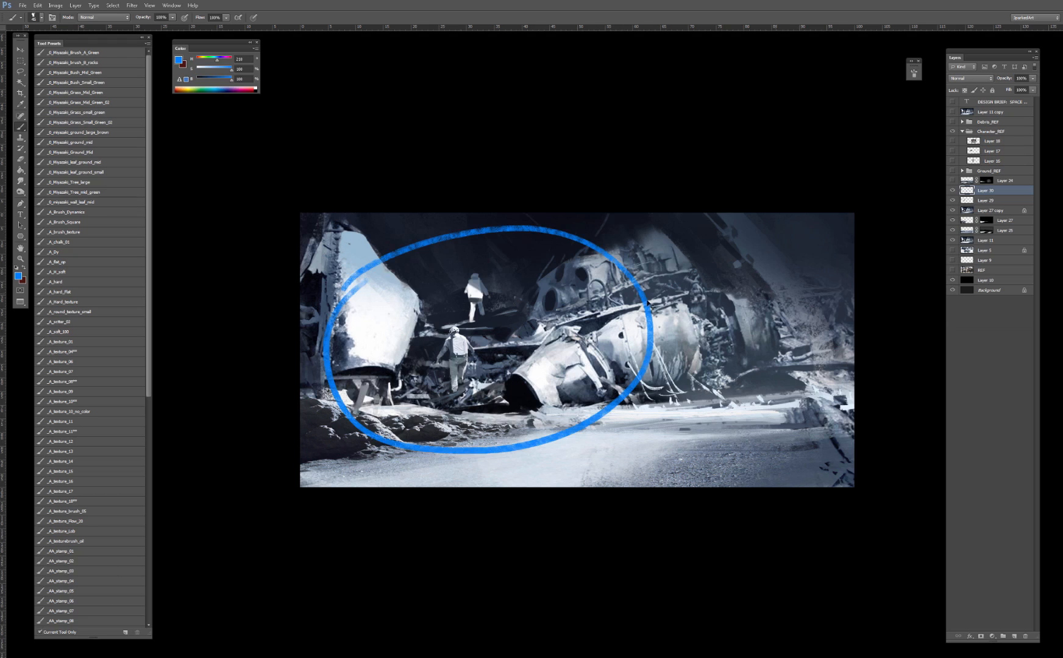
key("ctrl+alt+z")
Step: Hide Layer 30 and reveal the Debris_REF group with its layers expanded
left_click(952, 191)
left_click(951, 191)
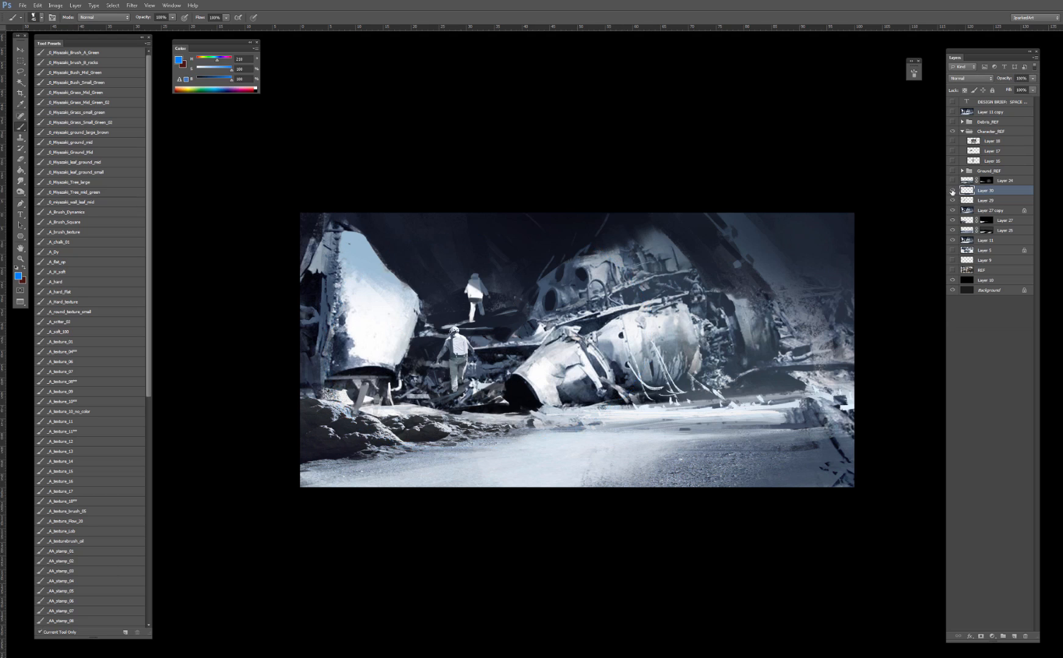
left_click(952, 191)
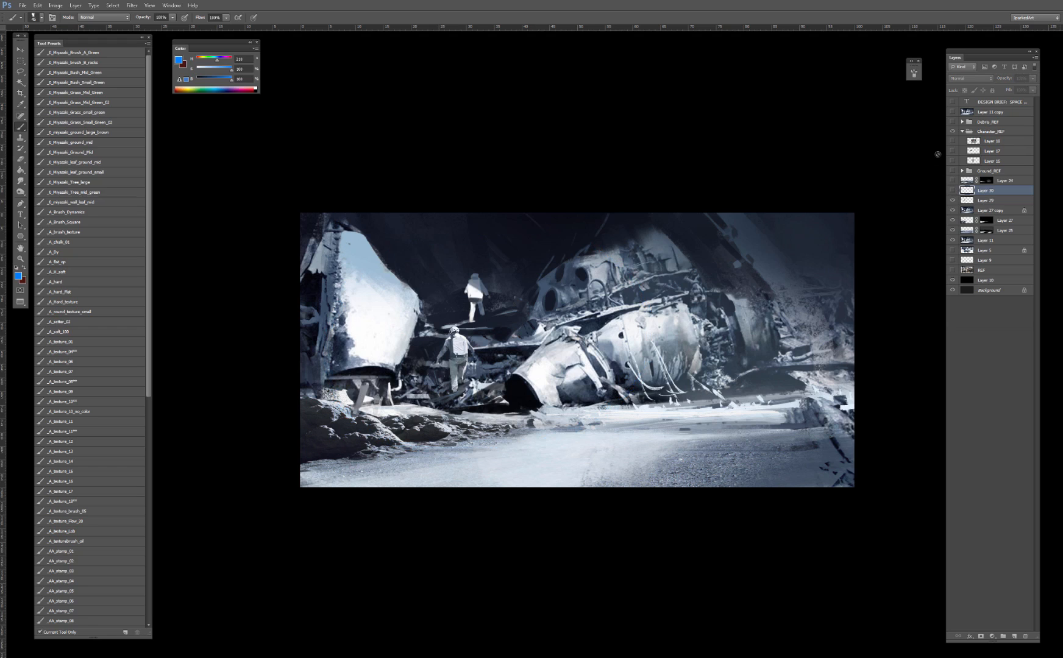
left_click(963, 131)
left_click(952, 121)
left_click(962, 121)
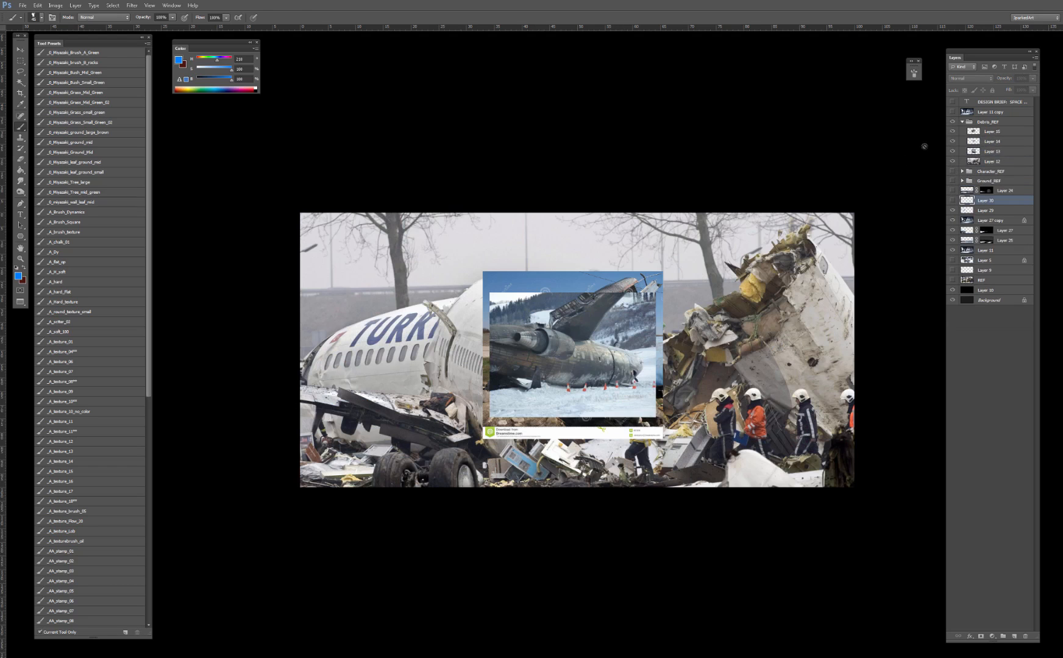
Step: Enlarge the close-up photo of the burnt plane tail in the snow and reposition it near the canvas centre
key("v")
left_click(610, 340)
left_click_drag(635, 304, 741, 226)
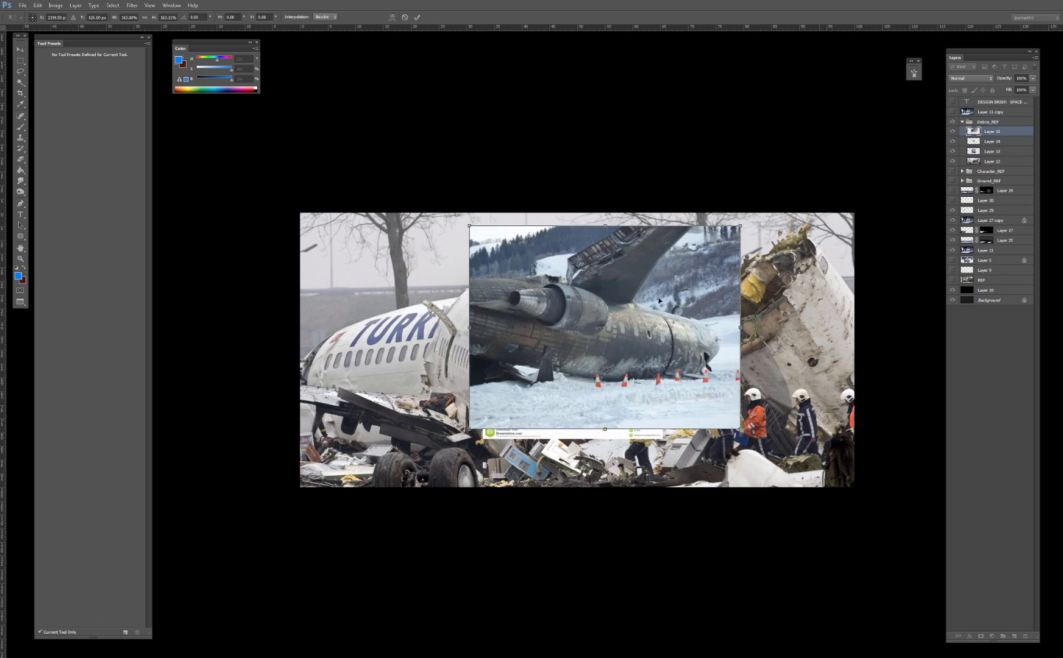
left_click_drag(648, 284, 597, 298)
key("Return")
Step: Lasso the jet engine, copy it to its own layer at the canvas's upper left, and hide Layer 15
key("ctrl+plus")
key("l")
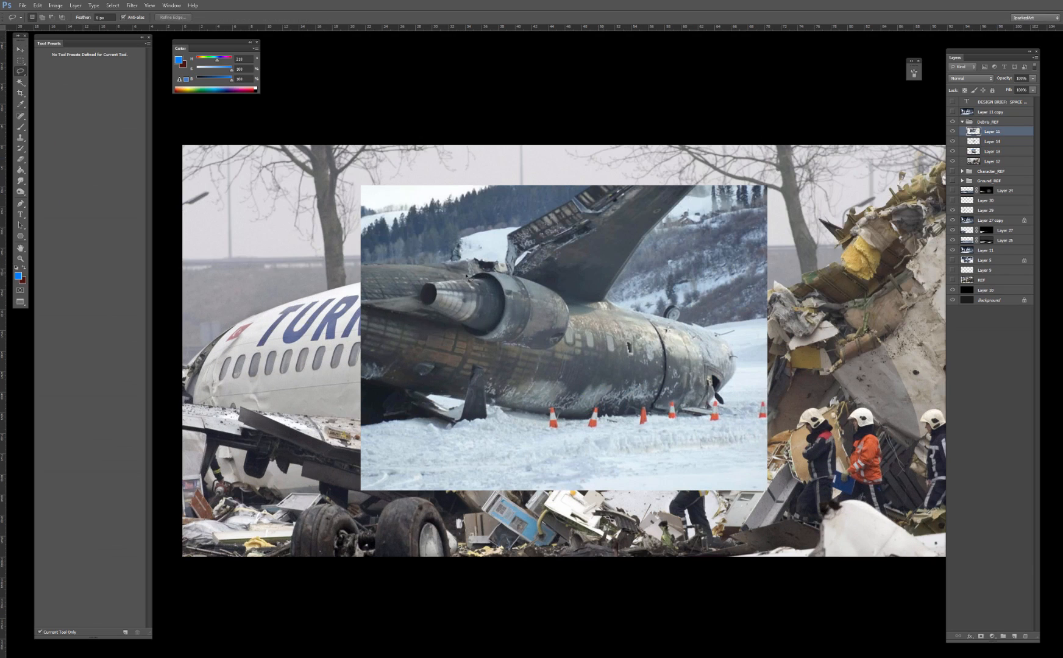
mouse_move(469, 277)
left_mouse_down()
mouse_move(440, 279)
mouse_move(470, 335)
mouse_move(512, 327)
mouse_move(503, 265)
mouse_move(469, 277)
mouse_move(318, 238)
mouse_move(278, 190)
left_mouse_up()
key("ctrl+j")
key("v")
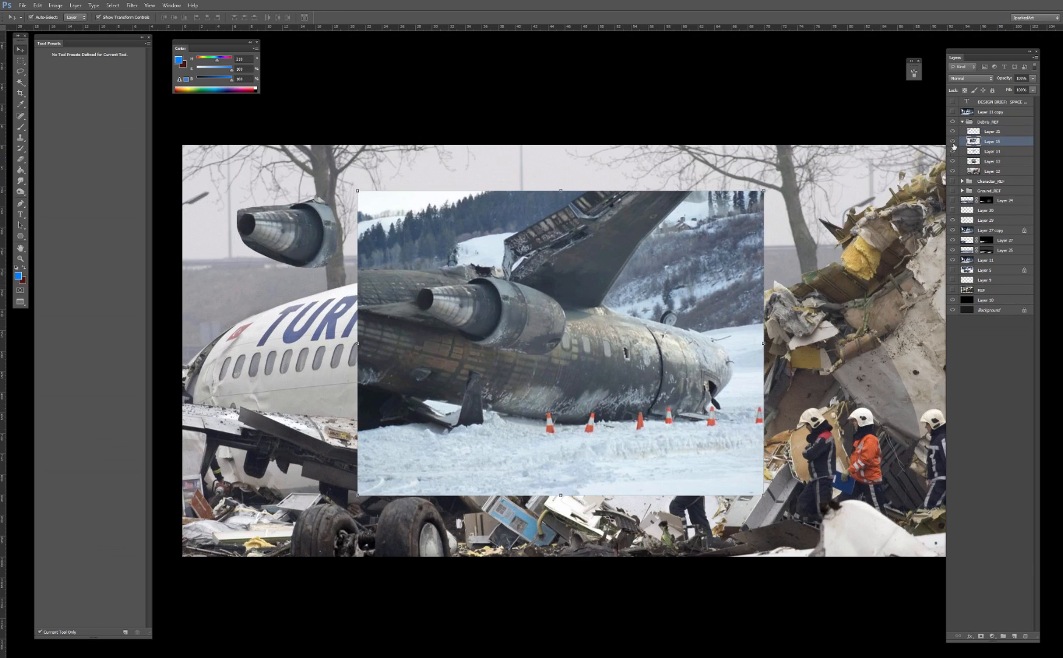
left_click(952, 140)
Step: Enlarge the wide snow crash photo on Layer 14 to roughly twice its size and reposition it over the canvas centre
left_click(612, 335)
left_click(640, 305, "shift")
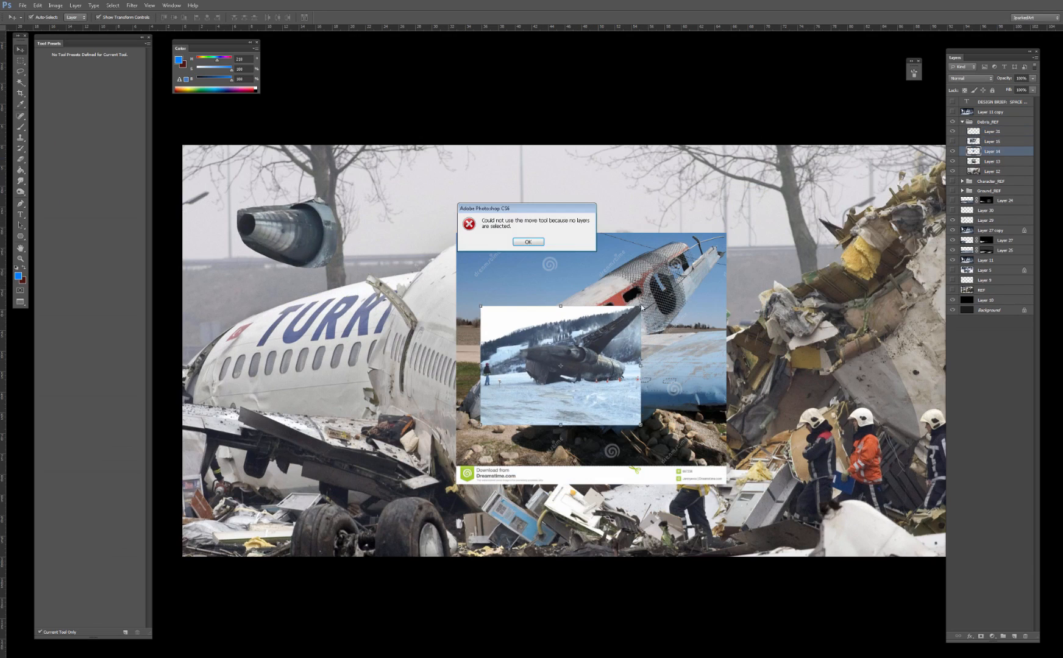
left_click(530, 242)
left_click(577, 348)
key("ctrl+t")
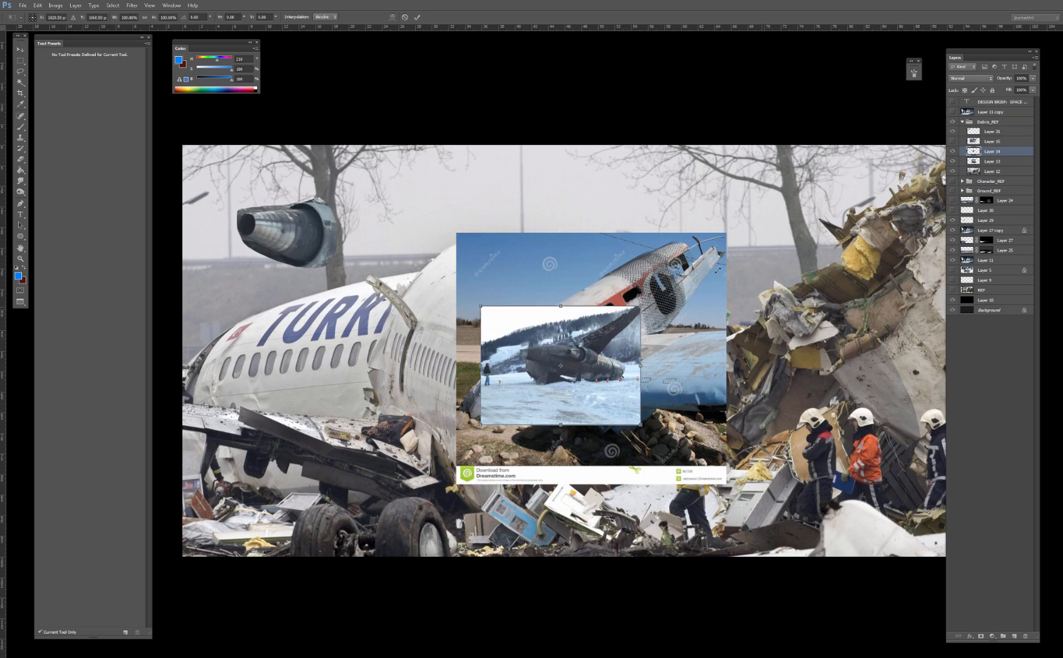
left_click_drag(641, 305, 834, 159)
mouse_move(720, 243)
left_mouse_down()
mouse_move(616, 299)
mouse_move(700, 232)
left_mouse_up()
key("Return")
key("l")
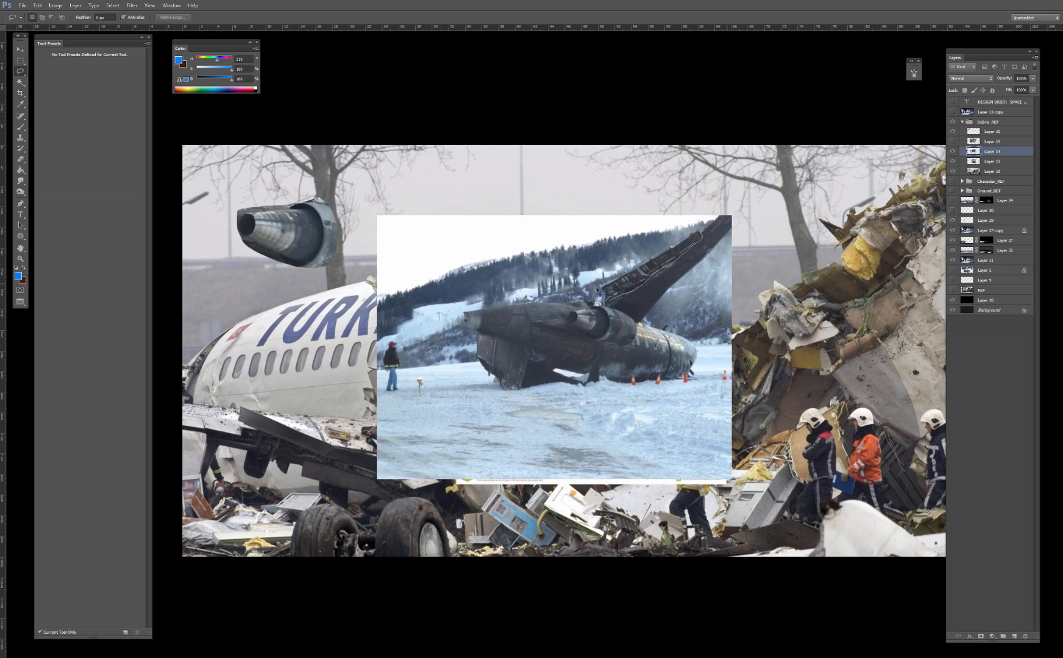
Step: Lasso the dark raised wing in the snow crash photo, copy it to its own layer, and hide Layer 14
left_click_drag(598, 290, 610, 301)
key("ctrl+j")
key("v")
left_click(952, 152)
left_click(952, 152)
left_click(952, 152)
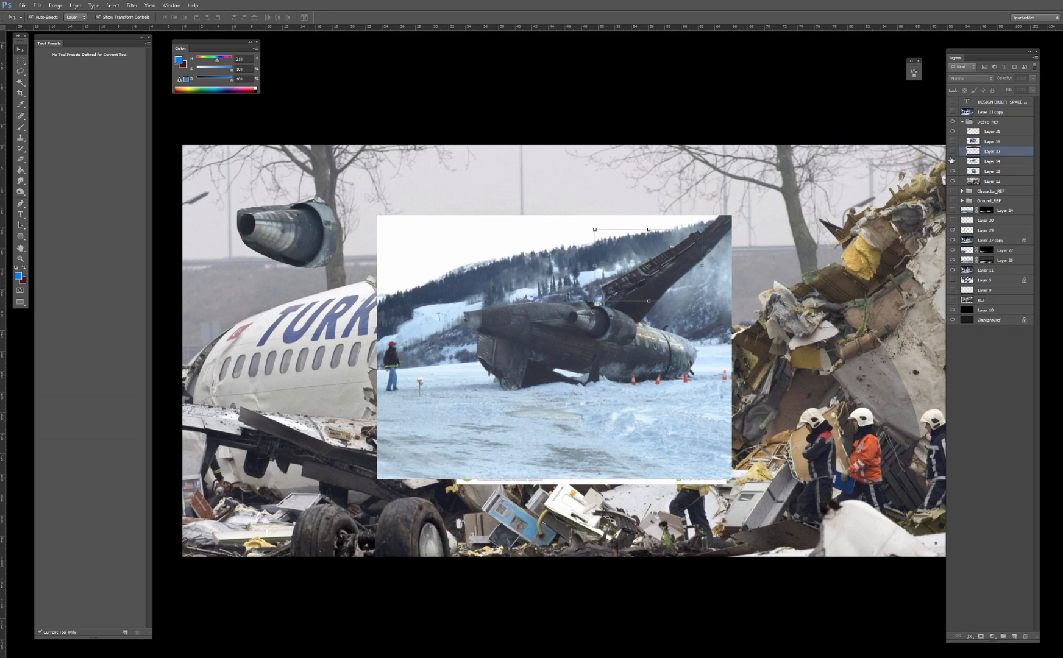
left_click(952, 151)
left_click(953, 161)
Step: Move the extracted engine and dark wing layers out of the Debris_REF group, placing them above Layer 11 copy
left_click_drag(988, 153, 998, 109)
left_click(992, 131, "shift")
key("ctrl+t")
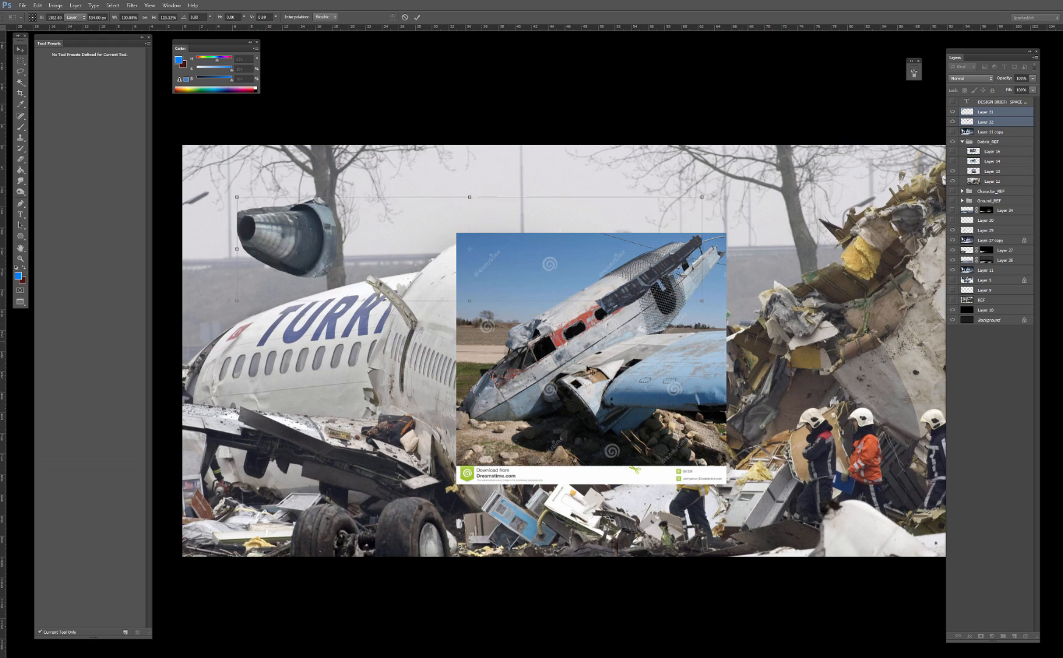
key("Return")
Step: Shift the small crashed plane photo left, copy its blue wing to its own layer beside the engine, and hide Layer 13
left_click_drag(633, 365, 524, 367)
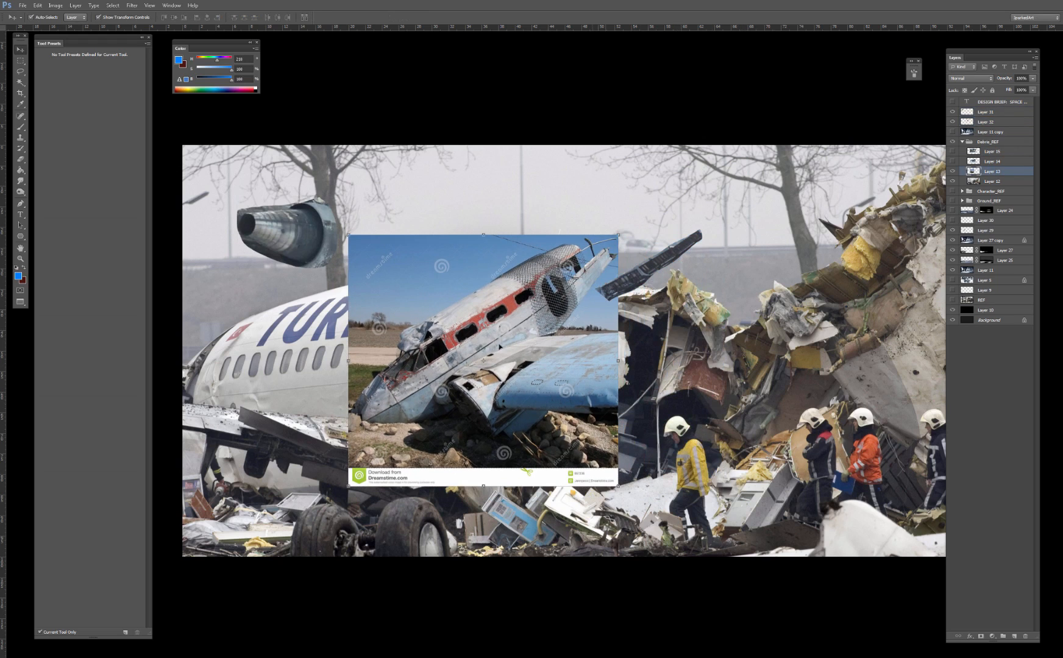
key("l")
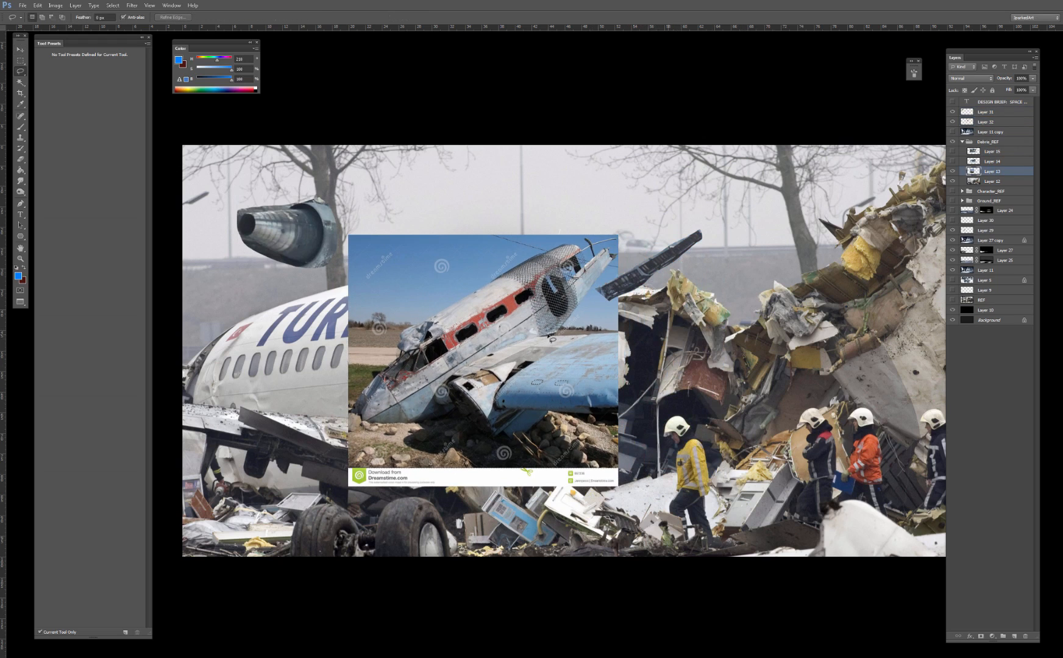
mouse_move(547, 335)
left_mouse_down()
mouse_move(532, 321)
mouse_move(477, 348)
mouse_move(447, 378)
mouse_move(450, 400)
mouse_move(498, 431)
mouse_move(513, 403)
mouse_move(624, 383)
mouse_move(619, 321)
left_mouse_up()
key("ctrl+j")
left_click(951, 181)
key("v")
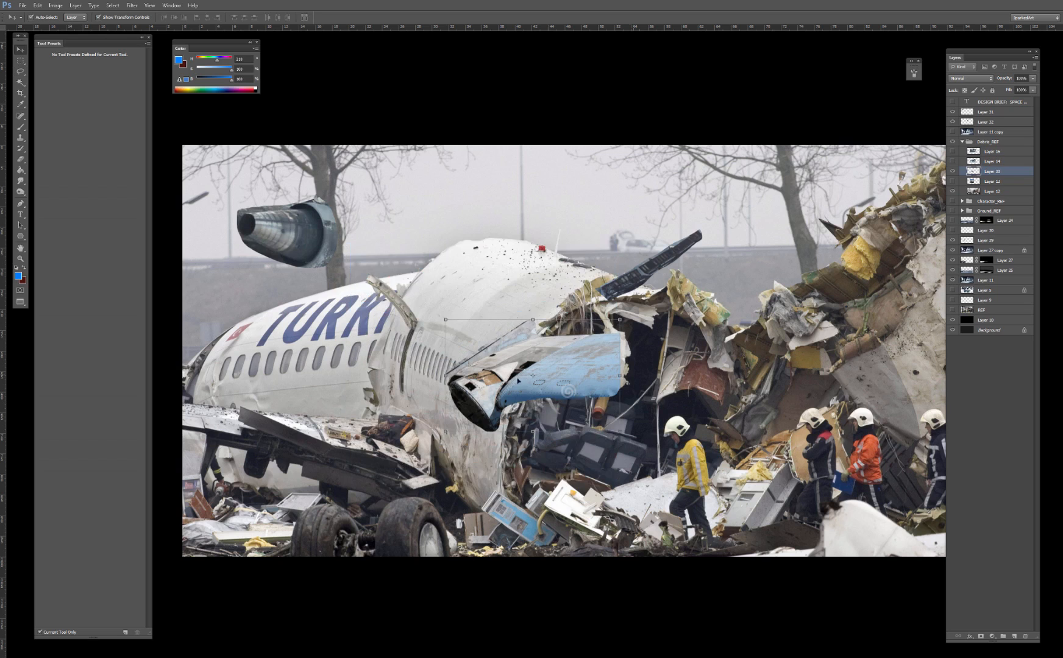
left_click_drag(517, 380, 399, 226)
Step: Nudge the large airliner crash photo right, then lasso the torn fuselage section, copy it to its own layer, and move it upward
left_click_drag(477, 365, 546, 352)
key("l")
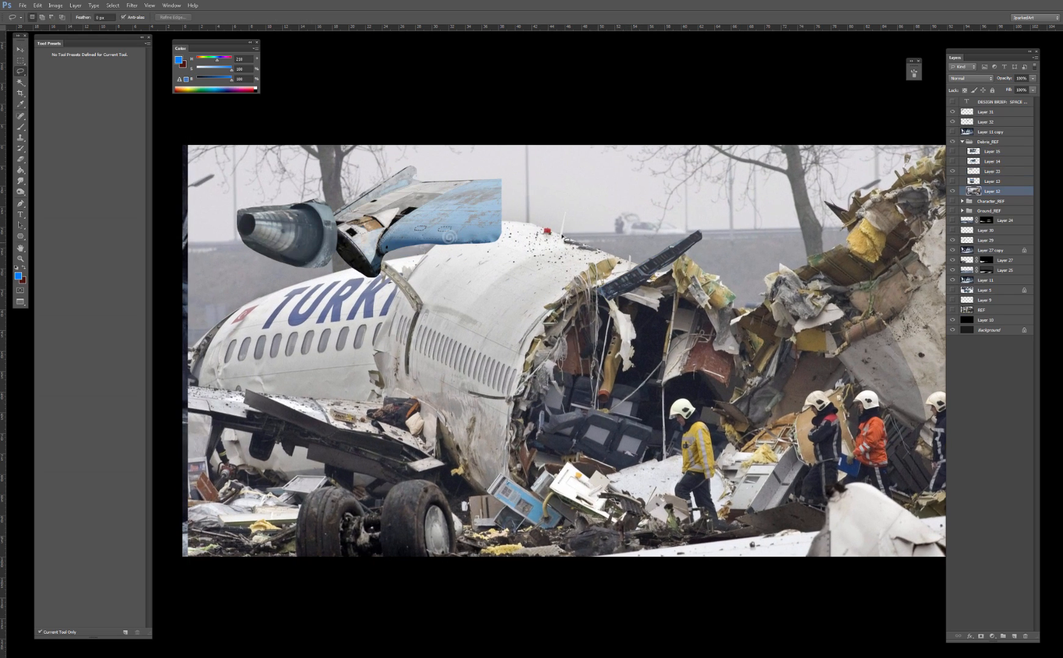
mouse_move(524, 216)
left_mouse_down()
mouse_move(408, 254)
mouse_move(378, 335)
mouse_move(463, 490)
mouse_move(505, 501)
left_mouse_up()
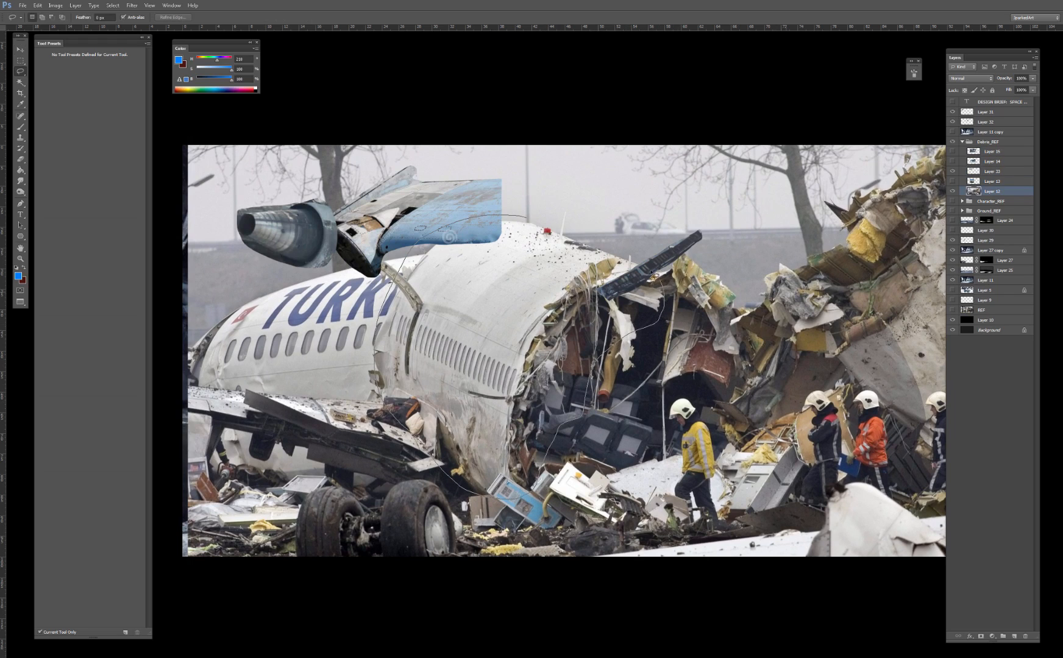
left_click_drag(651, 272, 529, 218)
key("ctrl+j")
key("v")
mouse_move(577, 255)
left_mouse_down()
mouse_move(553, 240)
mouse_move(559, 158)
left_mouse_up()
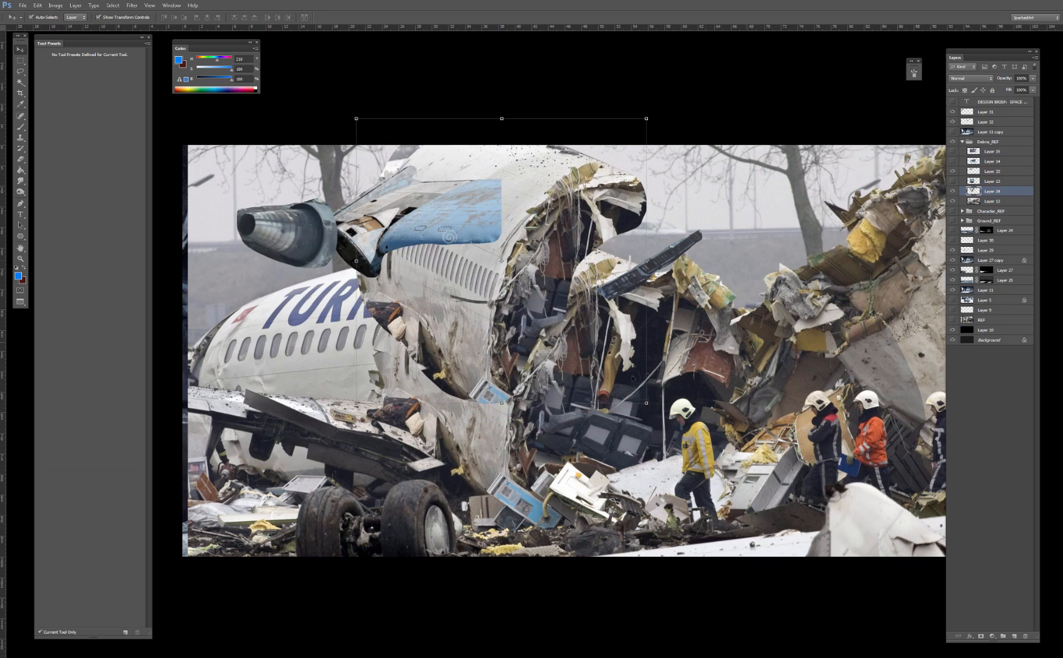
Step: Shift the large airliner crash photo up and left, and lasso the white wing wreckage lying in the foreground
mouse_move(810, 429)
left_mouse_down()
mouse_move(707, 404)
mouse_move(701, 334)
mouse_move(683, 321)
mouse_move(723, 331)
left_mouse_up()
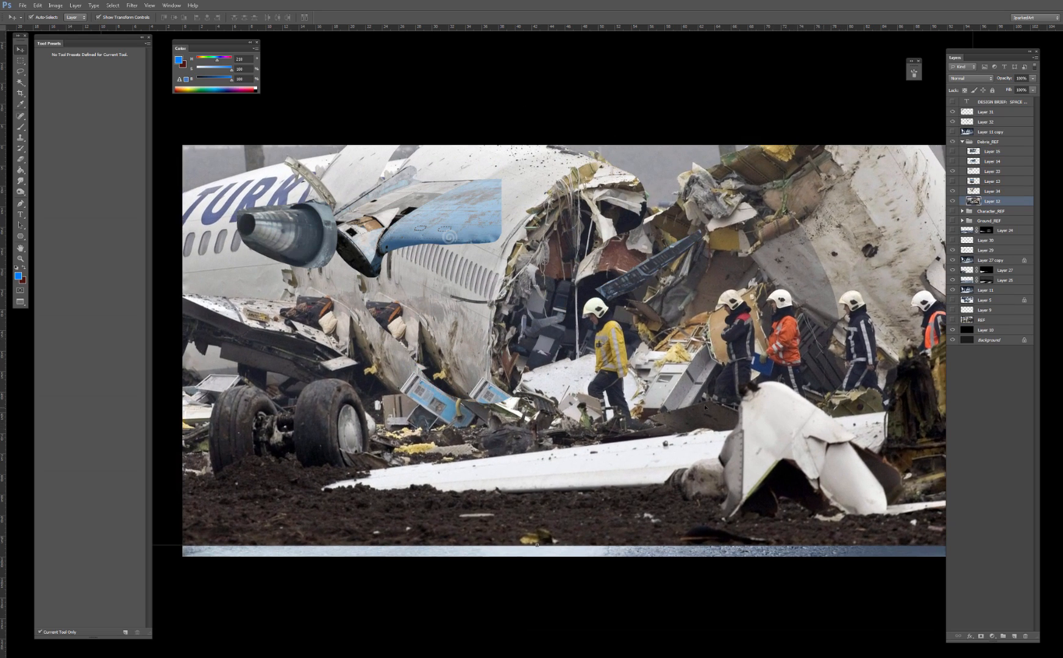
key("l")
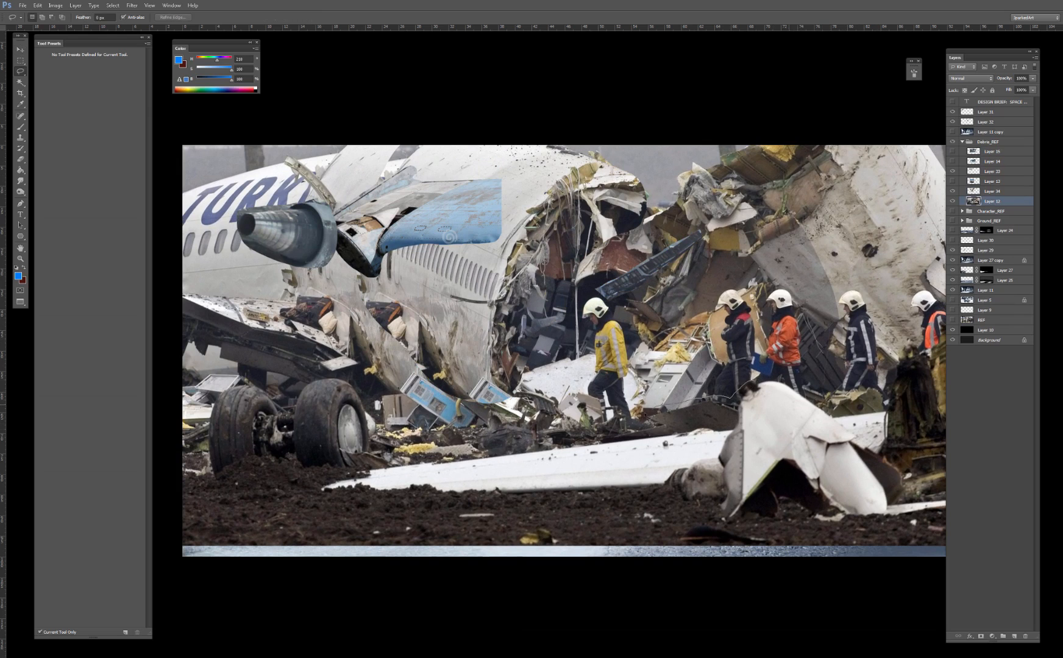
left_click_drag(614, 430, 611, 430)
key("ctrl+d")
mouse_move(370, 452)
left_mouse_down()
mouse_move(366, 502)
mouse_move(907, 523)
mouse_move(884, 395)
left_mouse_up()
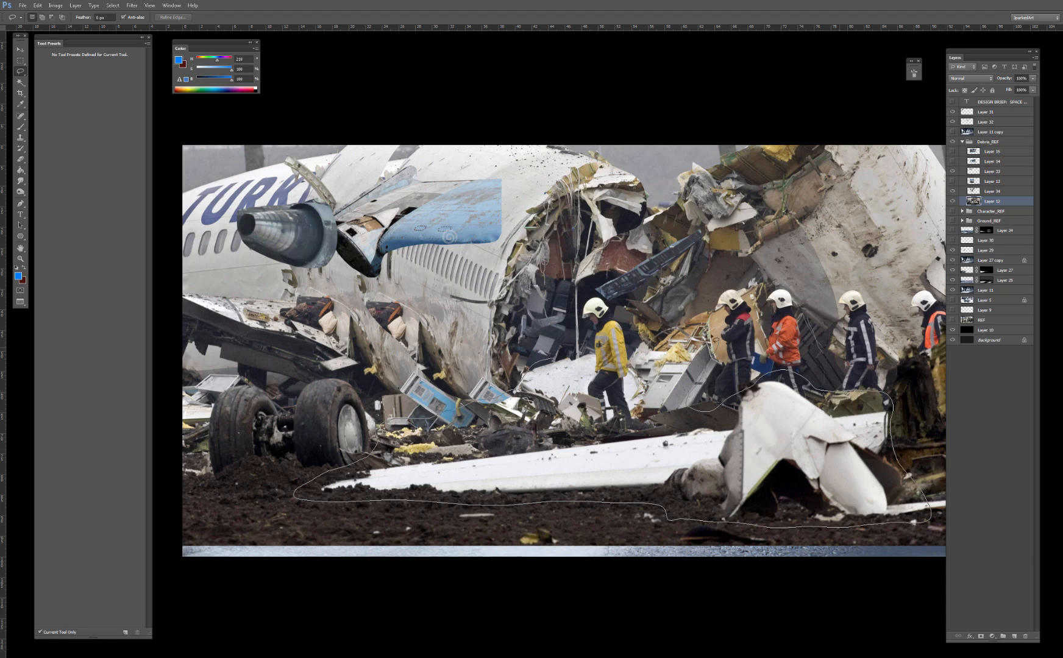
Step: Lasso the torn white wing and surrounding soil in the photo's foreground, copy it to a new layer and reposition the cutout
left_click_drag(611, 361, 587, 357)
key("ctrl+j")
key("v")
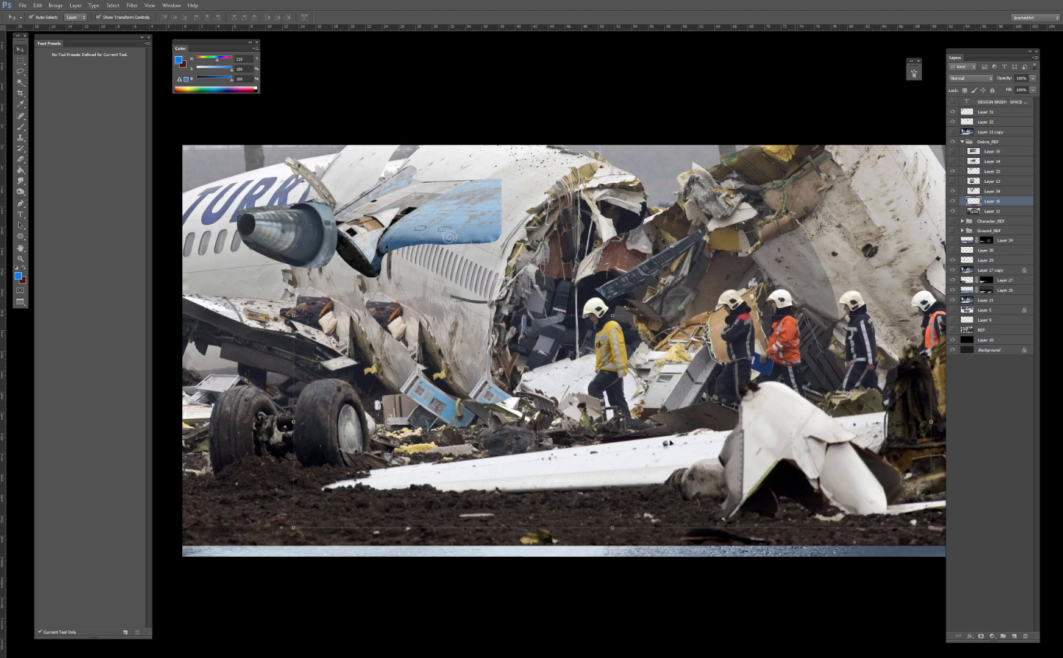
left_click_drag(680, 461, 632, 486)
Step: Move Layer 12 above Layer 33 and shift the crash photo so its raised broken fuselage section is in view
mouse_move(761, 259)
left_mouse_down()
mouse_move(646, 342)
mouse_move(672, 377)
left_mouse_up()
left_click_drag(994, 211, 994, 167)
left_click_drag(707, 278, 651, 279)
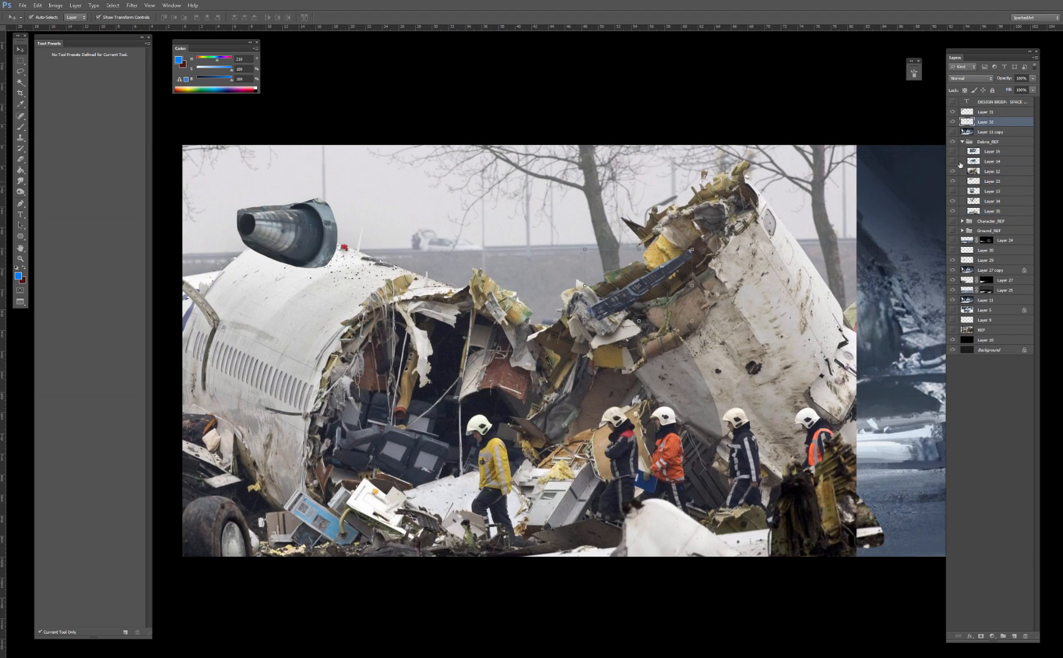
left_click_drag(953, 112, 952, 122)
left_click_drag(744, 300, 726, 296)
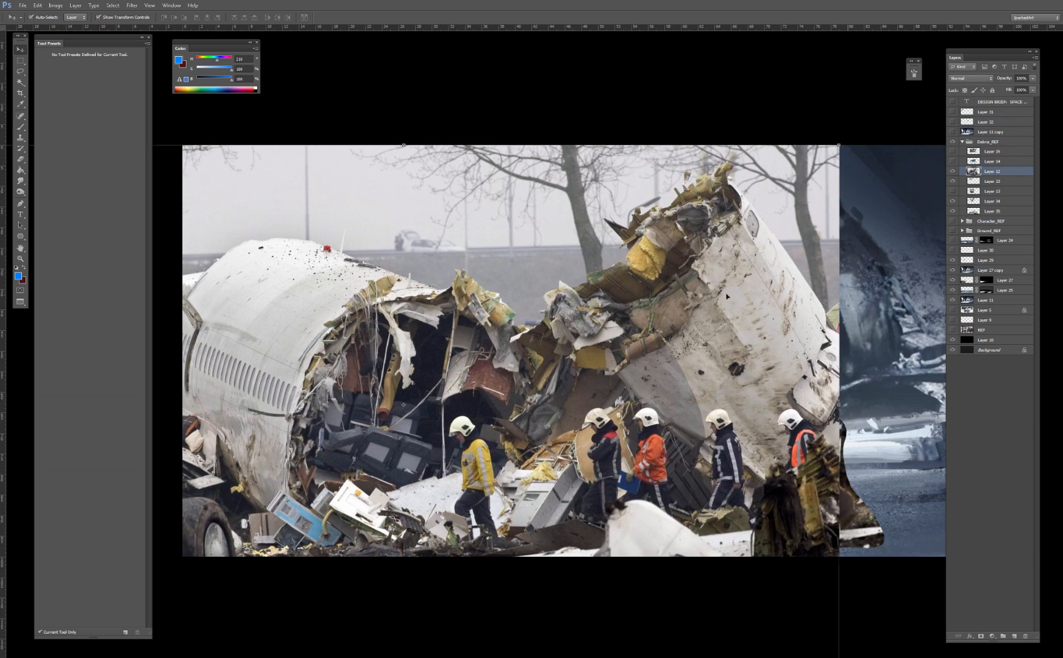
Step: Lasso the raised broken fuselage section, copy it to a new layer and move the cutout clear of the source photo
key("l")
mouse_move(655, 191)
left_mouse_down()
mouse_move(534, 291)
mouse_move(532, 321)
mouse_move(609, 385)
left_mouse_up()
mouse_move(809, 385)
left_mouse_down()
mouse_move(831, 305)
mouse_move(754, 225)
mouse_move(698, 252)
mouse_move(894, 138)
left_mouse_up()
key("ctrl+j")
key("v")
left_click_drag(365, 390, 542, 396)
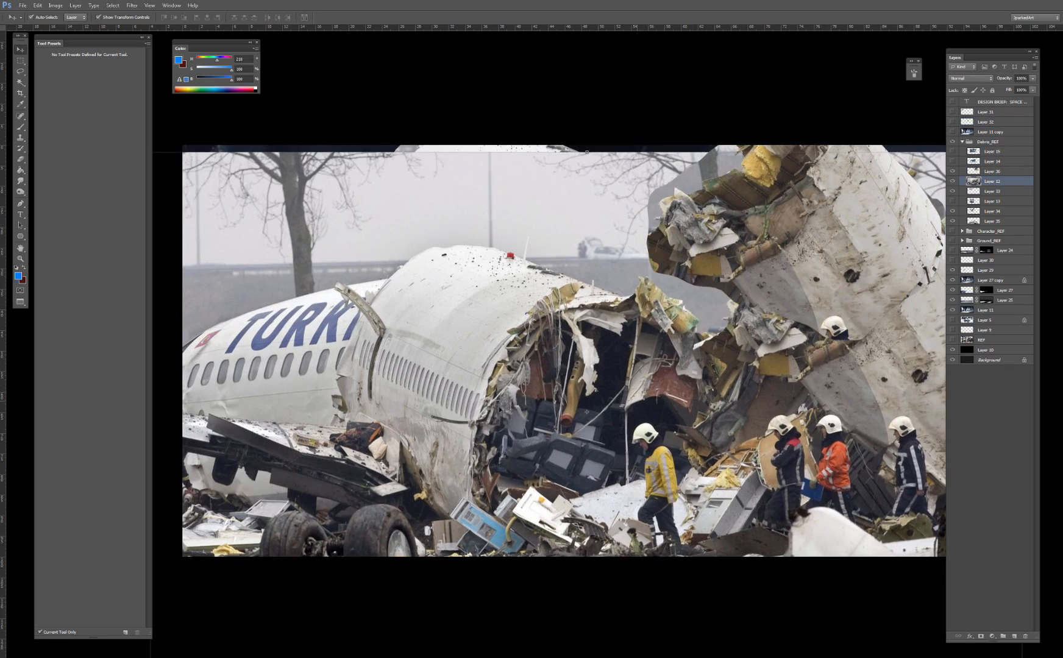
Step: Shift the photo to expose the damaged wing above the wheels, copy the lassoed wing to a new layer and move it up
left_click_drag(399, 448, 527, 380)
key("l")
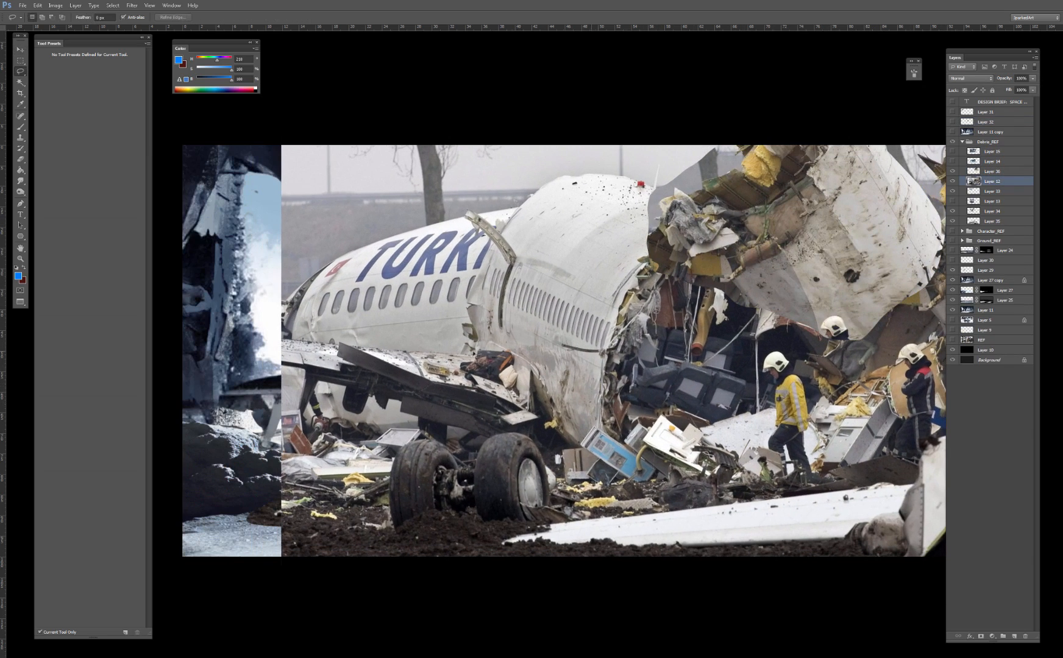
mouse_move(469, 355)
left_mouse_down()
mouse_move(275, 336)
mouse_move(322, 387)
left_mouse_up()
left_click_drag(391, 434, 482, 438)
left_click_drag(527, 408, 489, 346)
key("ctrl+j")
key("v")
left_click_drag(427, 383, 447, 264)
Step: Copy the ground debris beside the wheels to a new layer, hide the source photo and place the debris in the foreground
mouse_move(371, 428)
left_mouse_down()
mouse_move(391, 413)
mouse_move(262, 436)
mouse_move(415, 507)
left_mouse_up()
key("l")
left_click_drag(438, 417, 386, 412)
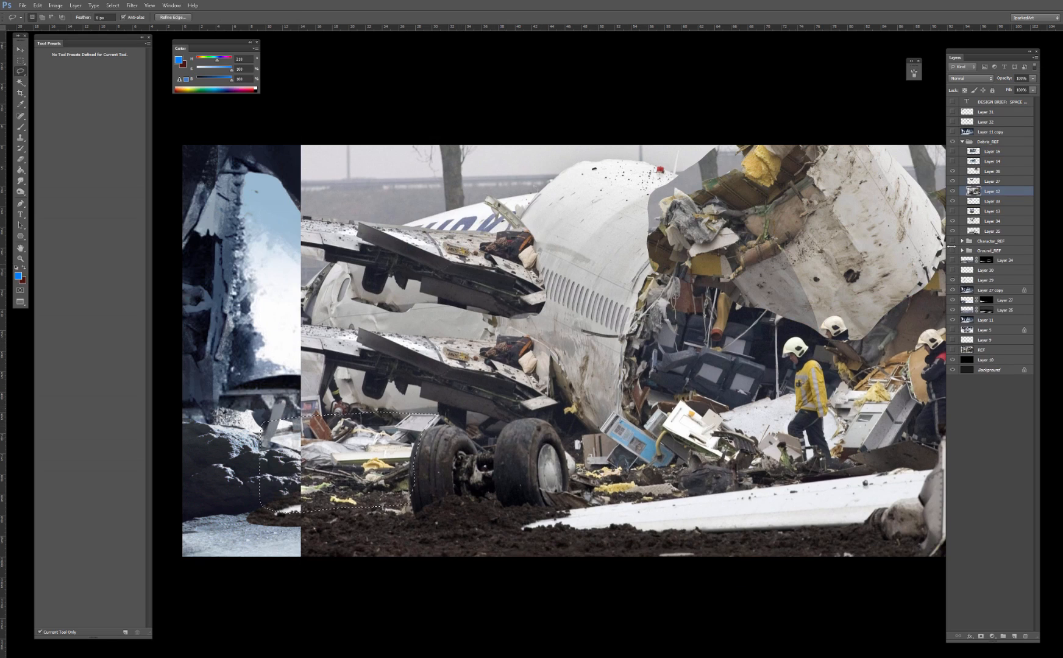
key("ctrl+j")
left_click(952, 201)
key("v")
mouse_move(438, 461)
left_mouse_down()
mouse_move(418, 478)
mouse_move(504, 482)
left_mouse_up()
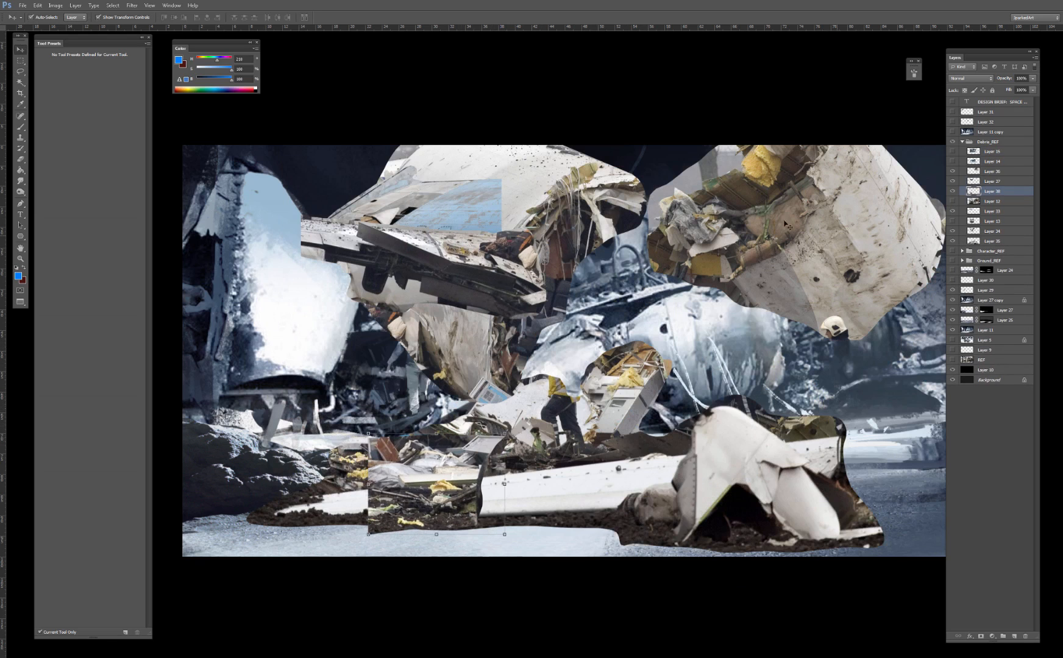
Step: Move all the extracted debris layers out of the Debris_REF group and place them between Layer 31 and Layer 32
left_click(989, 211)
key("ctrl+bracketright")
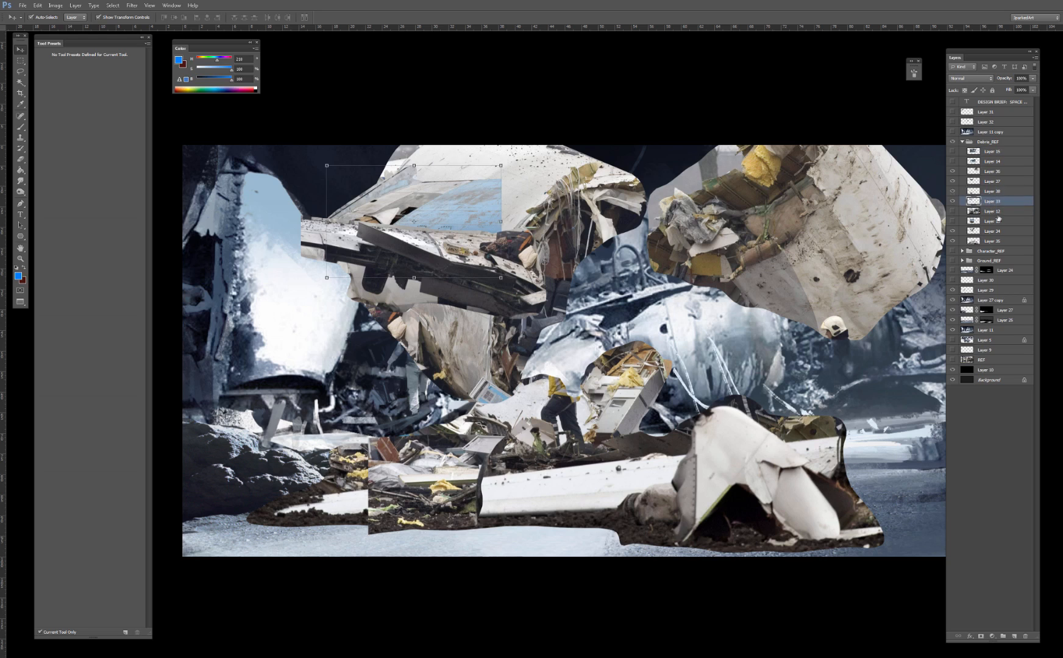
left_click(992, 231)
left_click(993, 240, "shift")
left_click_drag(993, 238, 994, 117)
left_click(998, 172)
left_click(994, 220, "shift")
left_click(998, 122)
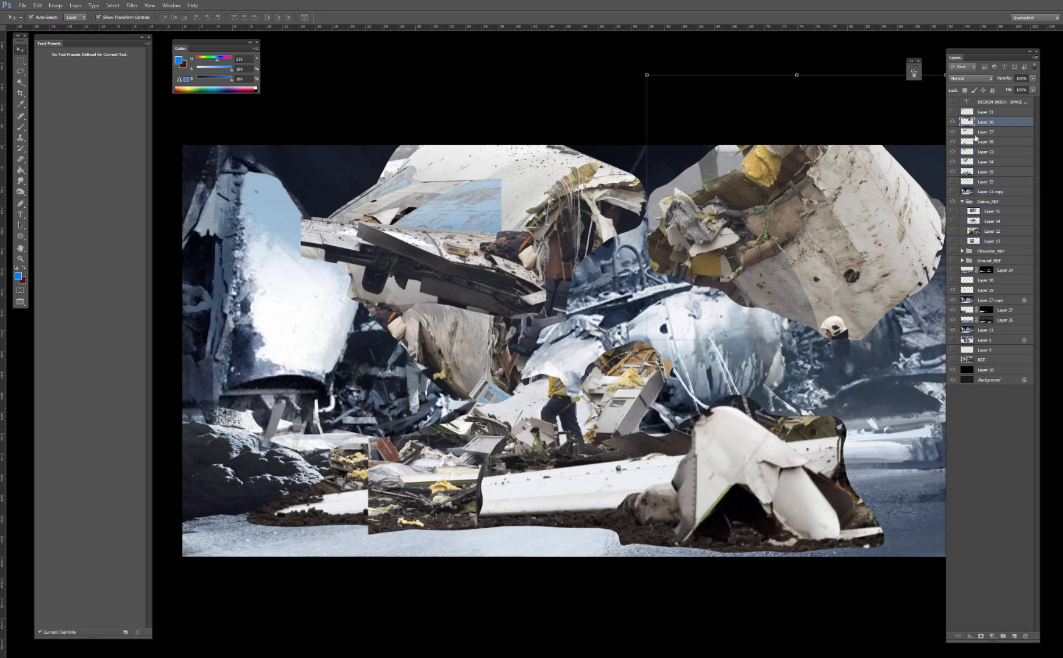
Step: Show only the Layer 36 fuselage cutout, scale it to about 85%, rotate it and place it over the painting's left engine
left_click(952, 171)
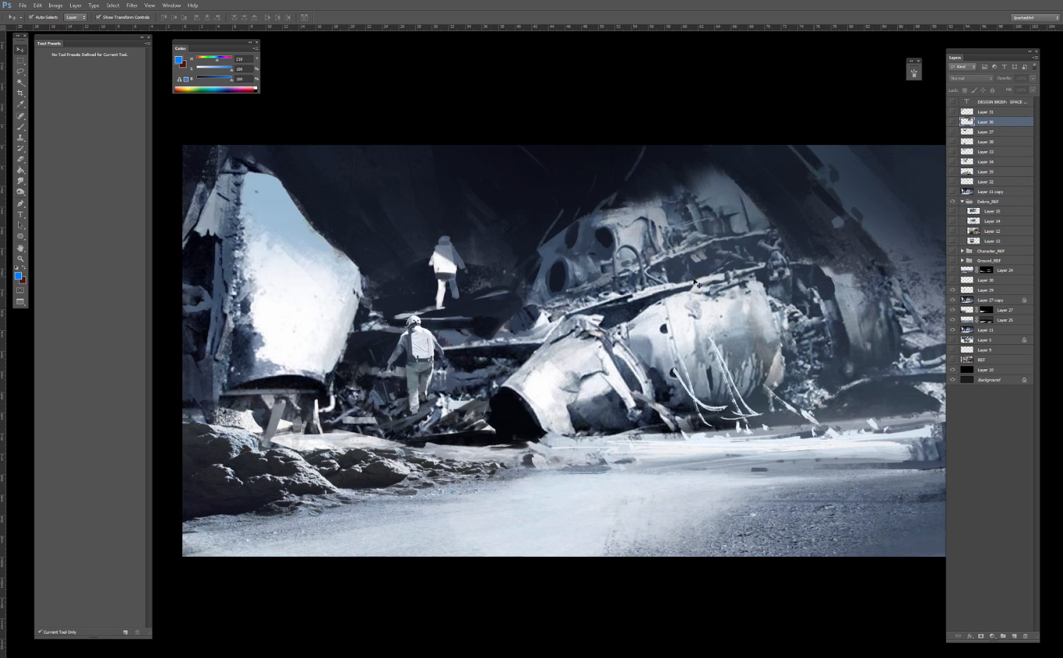
left_click(953, 122)
left_click_drag(782, 263, 678, 334)
left_click_drag(810, 206, 765, 246)
left_click_drag(787, 274, 684, 185)
left_click_drag(644, 241, 325, 177)
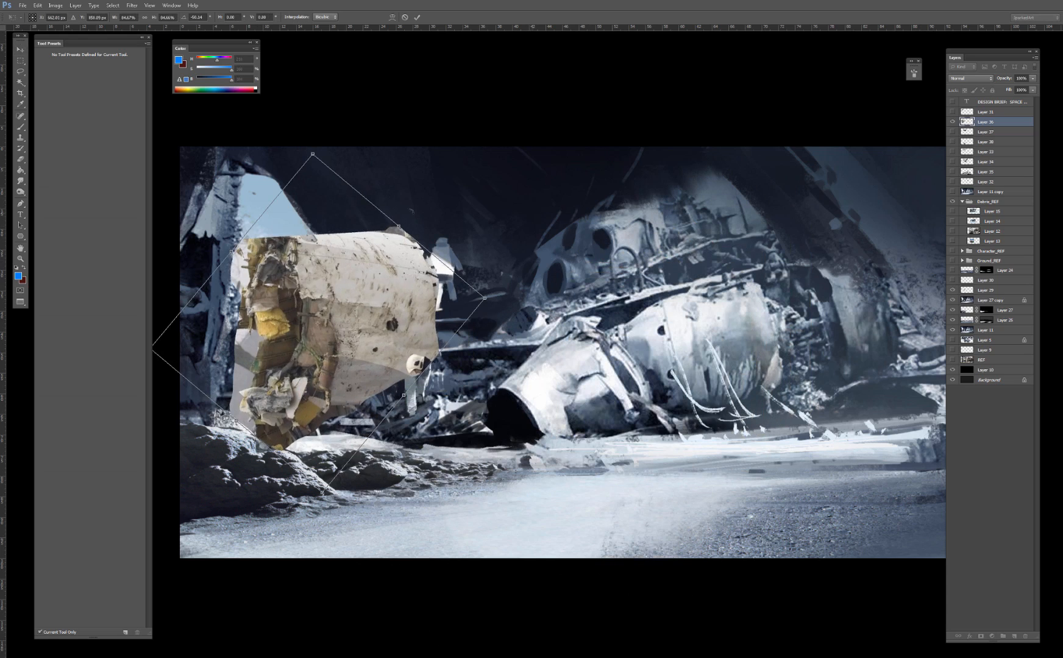
left_click_drag(399, 198, 284, 256)
key("Return")
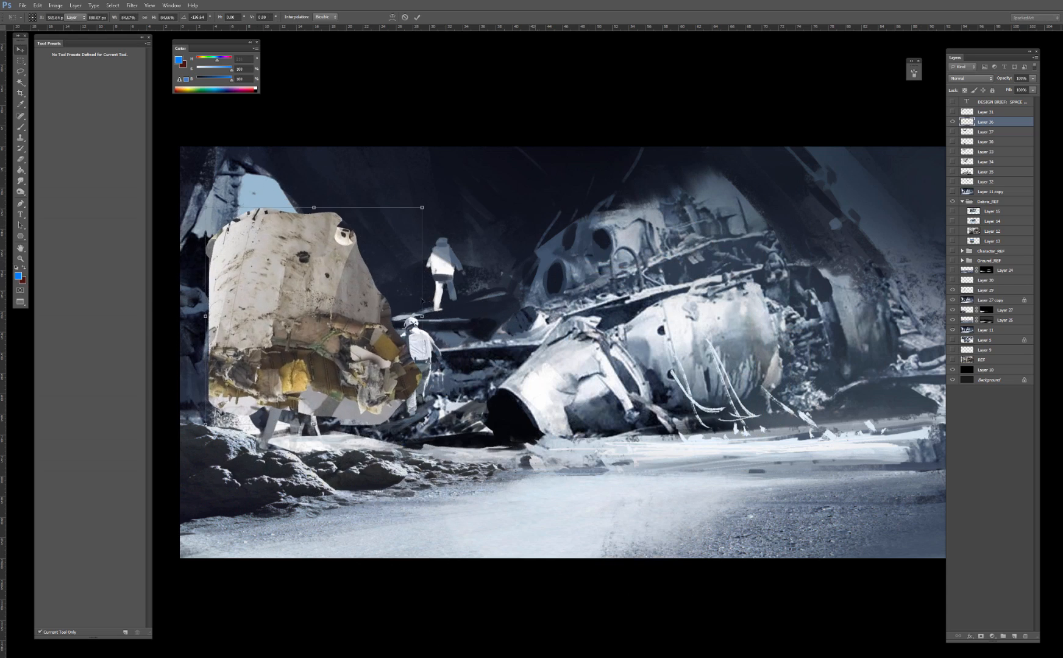
Step: Flip the fuselage cutout horizontally
key("ctrl+t")
right_click(362, 326)
left_click(408, 450)
key("Return")
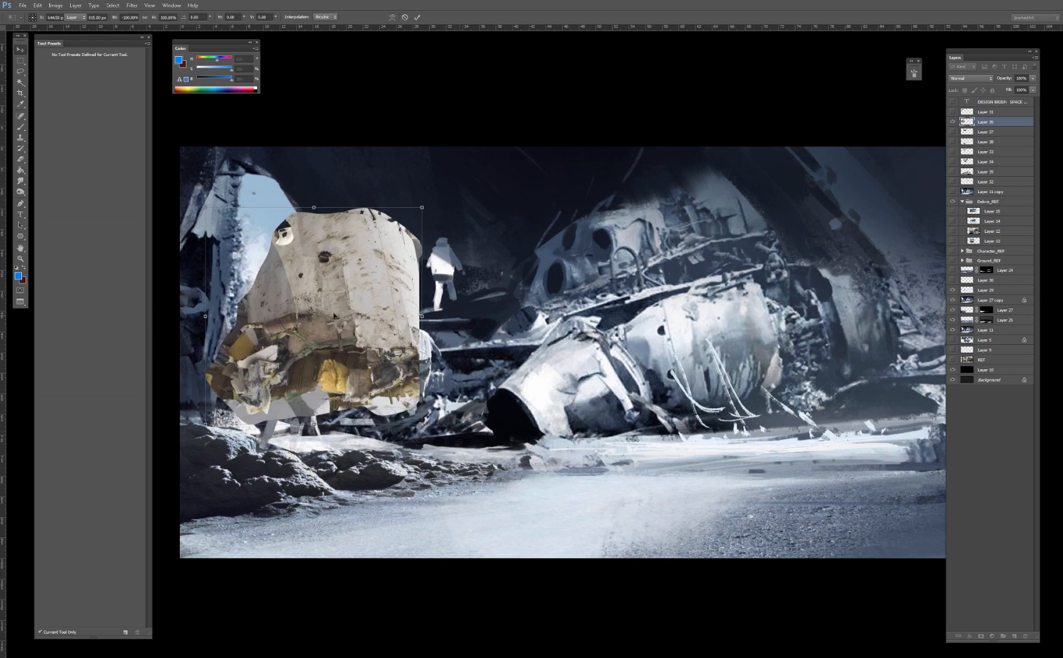
Step: Rotate and reposition the flipped fuselage cutout so it leans over the rocks at the painting's left edge
left_click_drag(423, 316, 361, 367)
left_click_drag(288, 193, 288, 182)
left_click_drag(387, 247, 395, 243)
key("Return")
mouse_move(327, 286)
left_mouse_down()
mouse_move(321, 359)
mouse_move(329, 281)
left_mouse_up()
left_click_drag(283, 274, 349, 298)
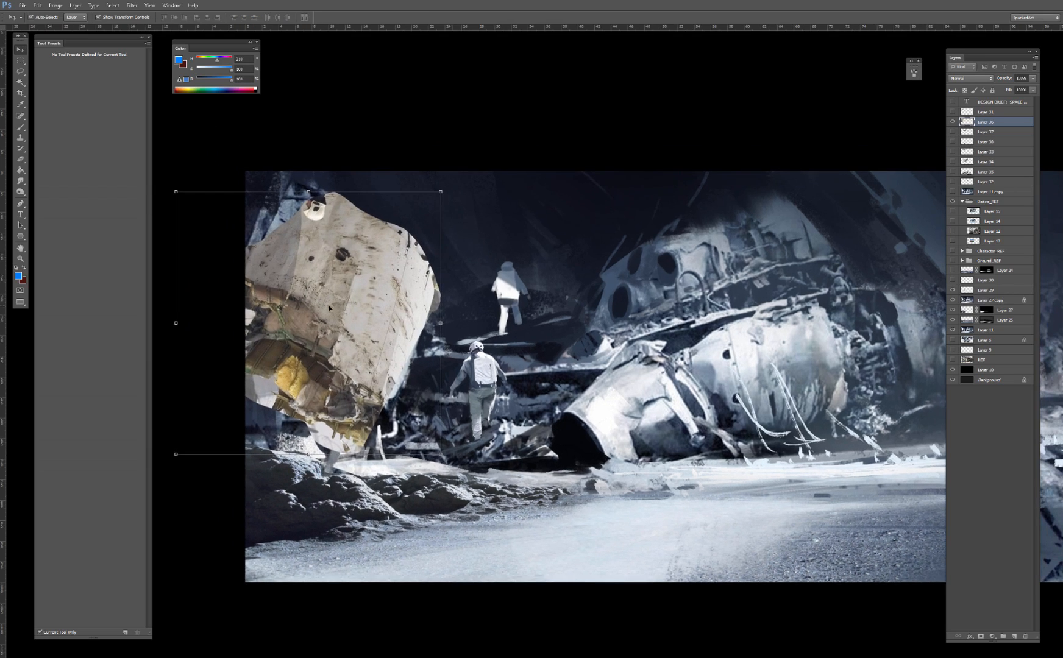
Step: Shift the fuselage cutout to a cooler tone with Color Balance and compare the painting with and without it
key("ctrl+b")
left_click_drag(734, 152, 719, 135)
key("Return")
left_click(952, 122)
left_click(951, 122)
left_click(951, 122)
left_click(952, 122)
Step: Move Layer 36 down the stack to just above Layer 29 and check it by toggling its visibility
left_click_drag(1002, 130, 987, 286)
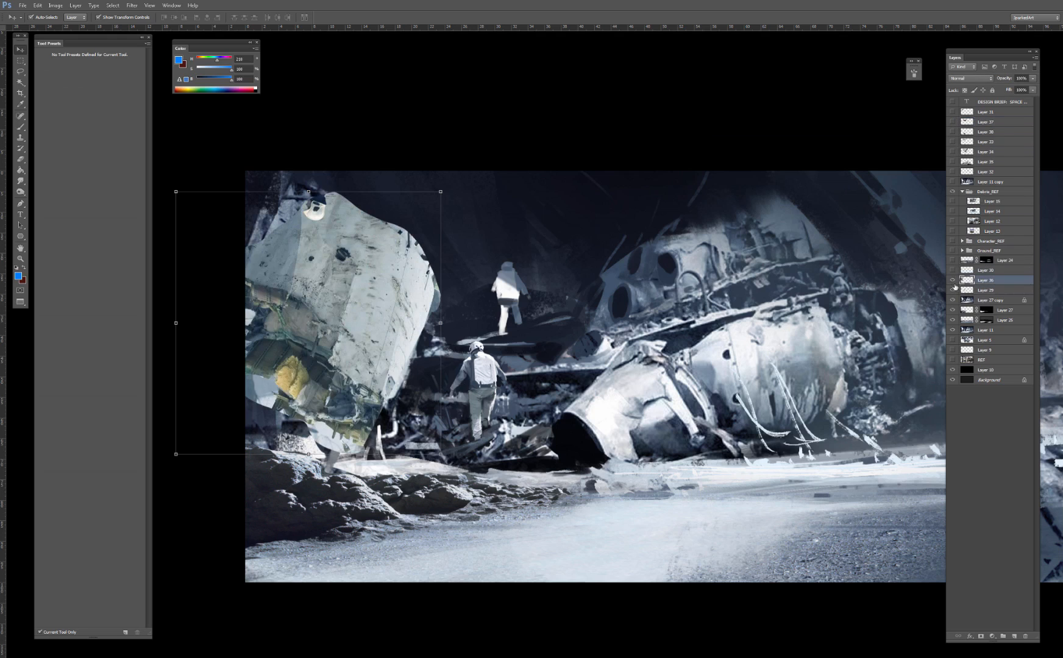
left_click(952, 280)
left_click(953, 280)
Step: Shift the fuselage cutout's midtones further toward blue with Color Balance
key("ctrl+l")
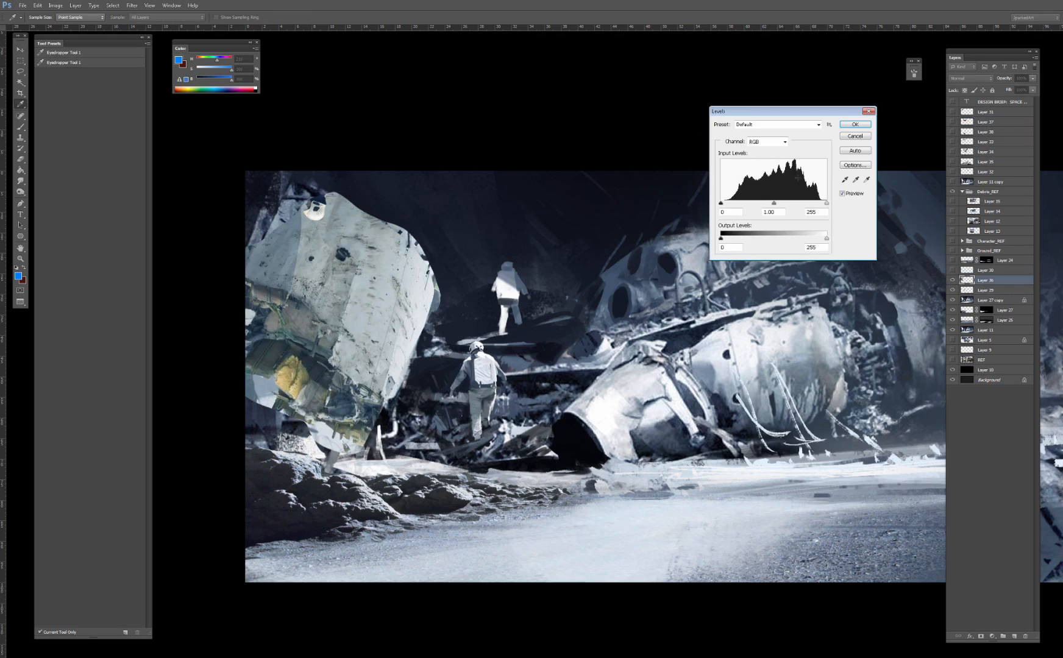
left_click(859, 139)
key("ctrl+b")
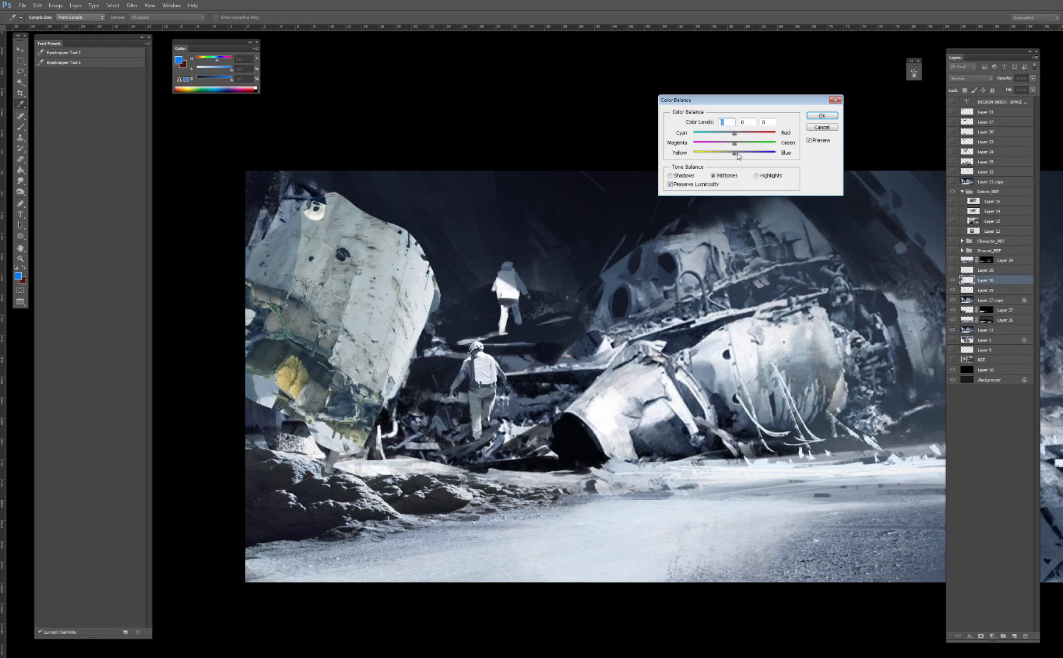
left_click_drag(738, 155, 746, 155)
key("Return")
Step: Darken the fuselage cutout's midtones slightly with Levels
key("ctrl+l")
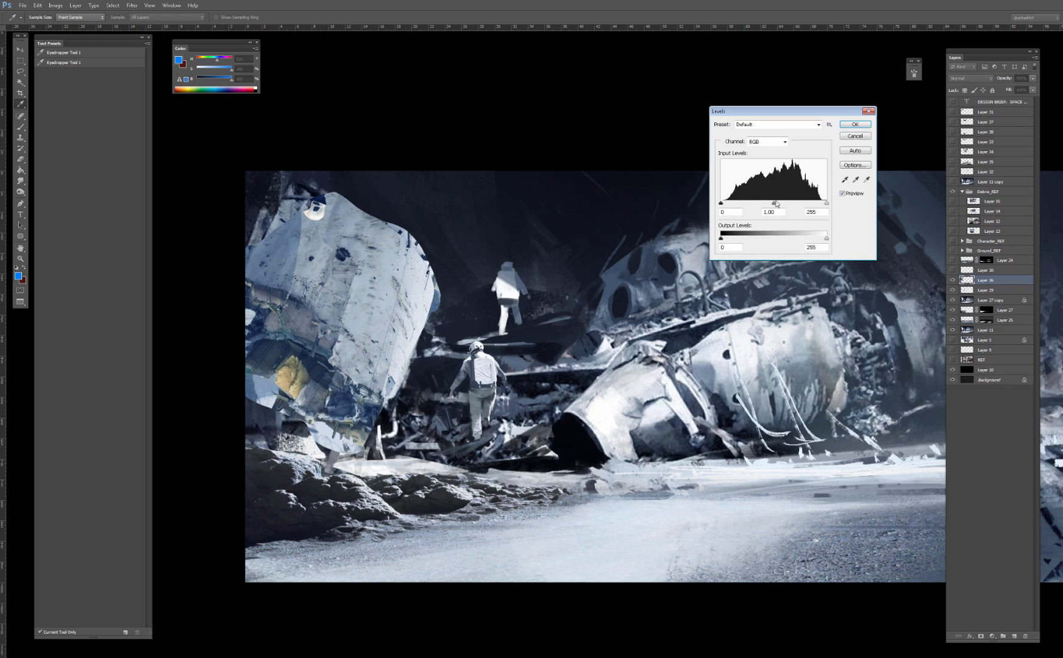
left_click_drag(774, 203, 780, 204)
key("Return")
Step: Nudge the fuselage cutout and rotate it counterclockwise by about 2.9°
key("v")
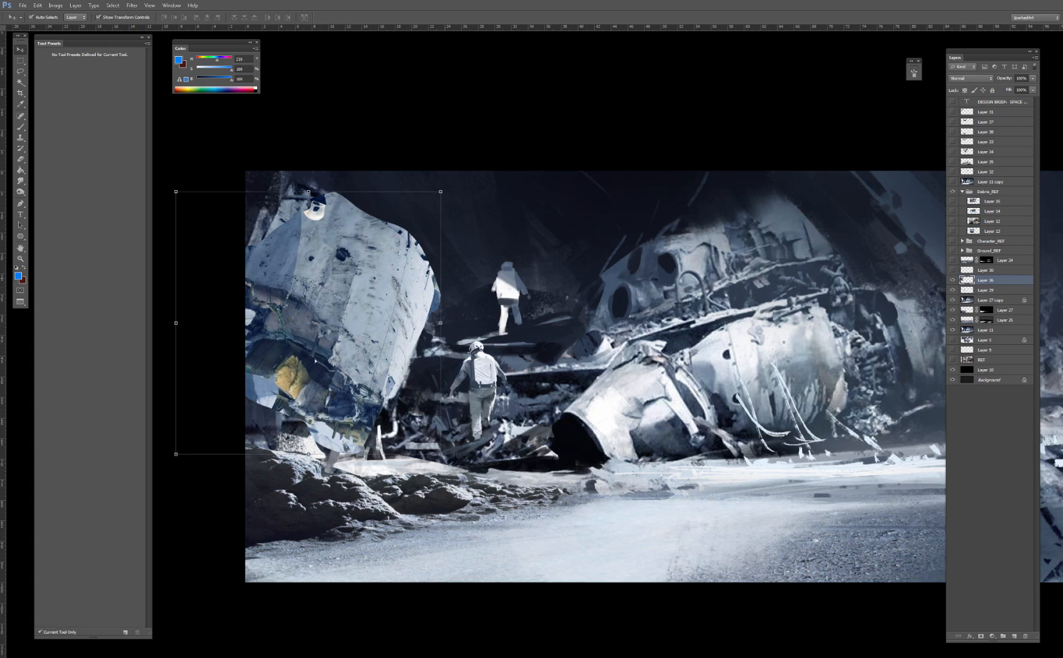
left_click_drag(372, 299, 374, 299)
left_click_drag(455, 303, 454, 295)
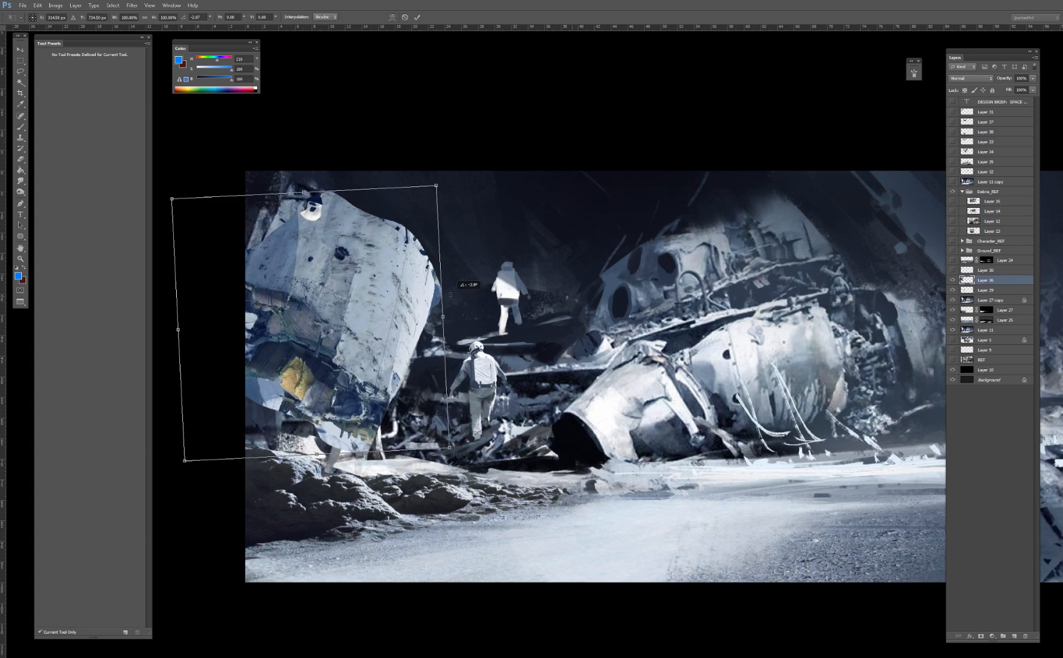
key("Return")
Step: Set up an enlarged _A_soft_100 brush in Overlay mode and lock the transparent pixels of Layer 36
key("b")
left_click(71, 330)
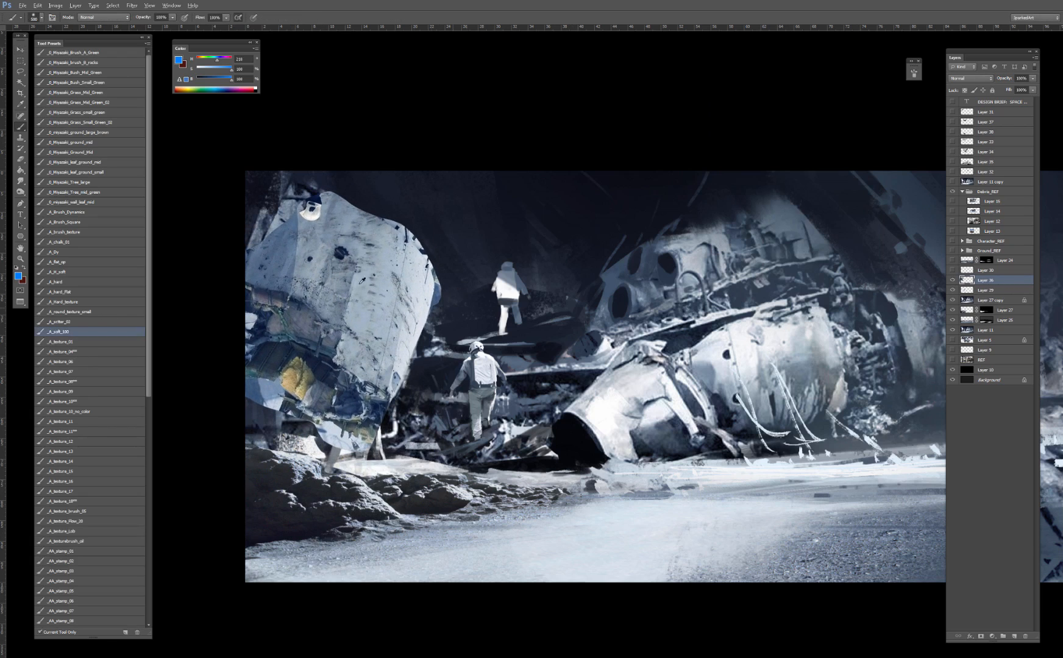
right_click(386, 258)
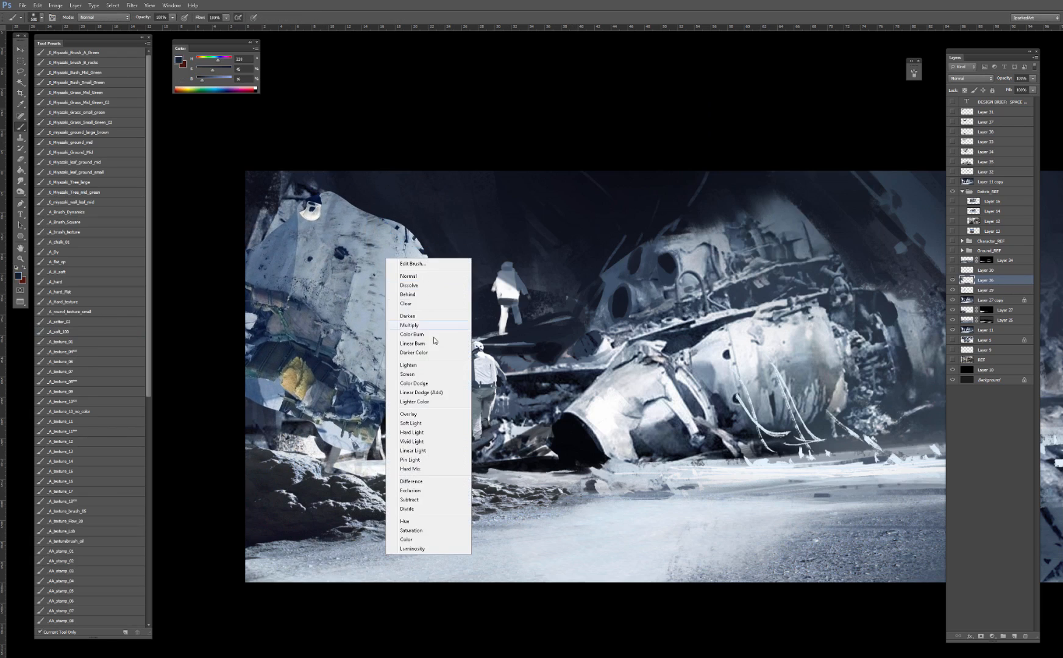
left_click(408, 415)
key("slash")
key("bracketright")
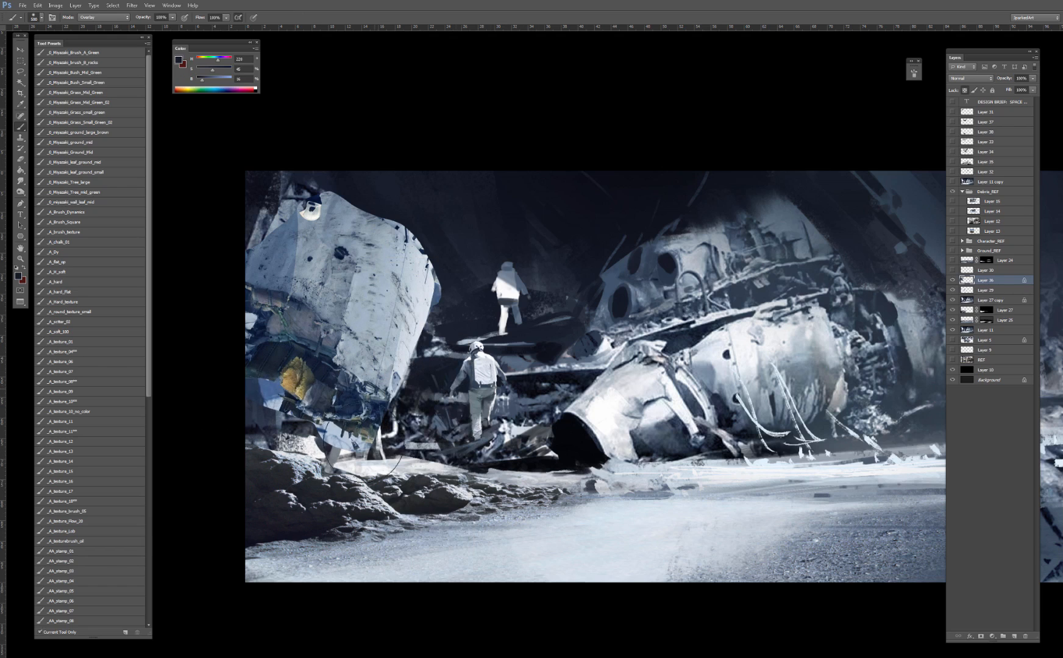
Step: Darken the torn lower part of the fuselage cutout with black Overlay strokes, comparing the result before and after
left_click(215, 343, "alt")
mouse_move(240, 335)
left_mouse_down()
mouse_move(290, 393)
mouse_move(358, 432)
mouse_move(436, 417)
left_mouse_up()
key("ctrl+z")
key("ctrl+z")
key("ctrl+z")
mouse_move(242, 341)
left_mouse_down()
mouse_move(254, 256)
mouse_move(420, 247)
left_mouse_up()
key("ctrl+z")
key("ctrl+z")
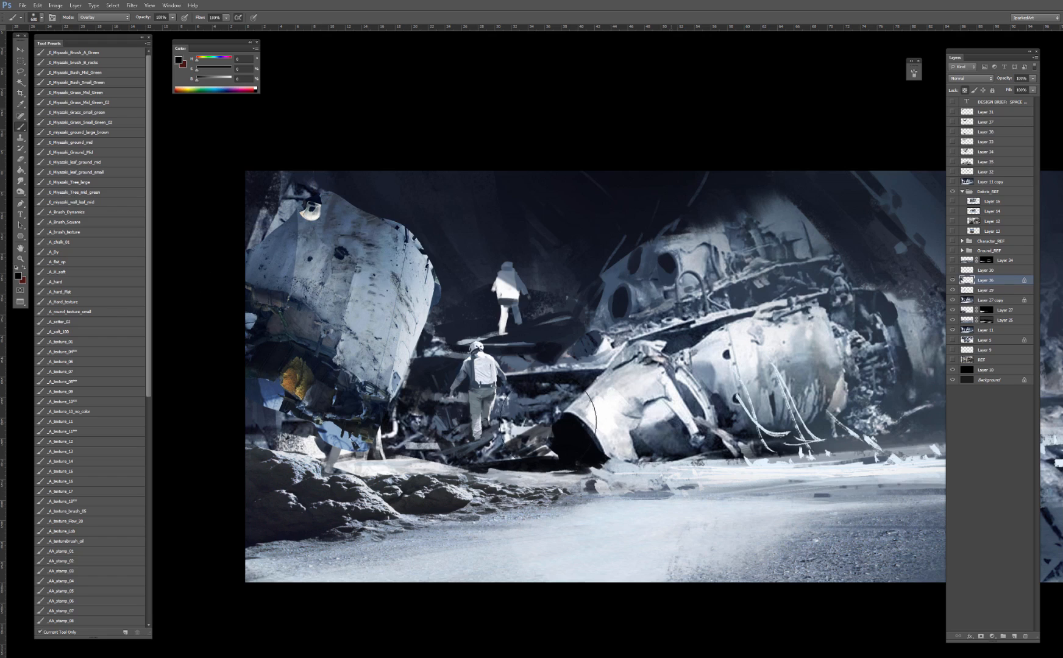
key("ctrl+z")
key("ctrl+z")
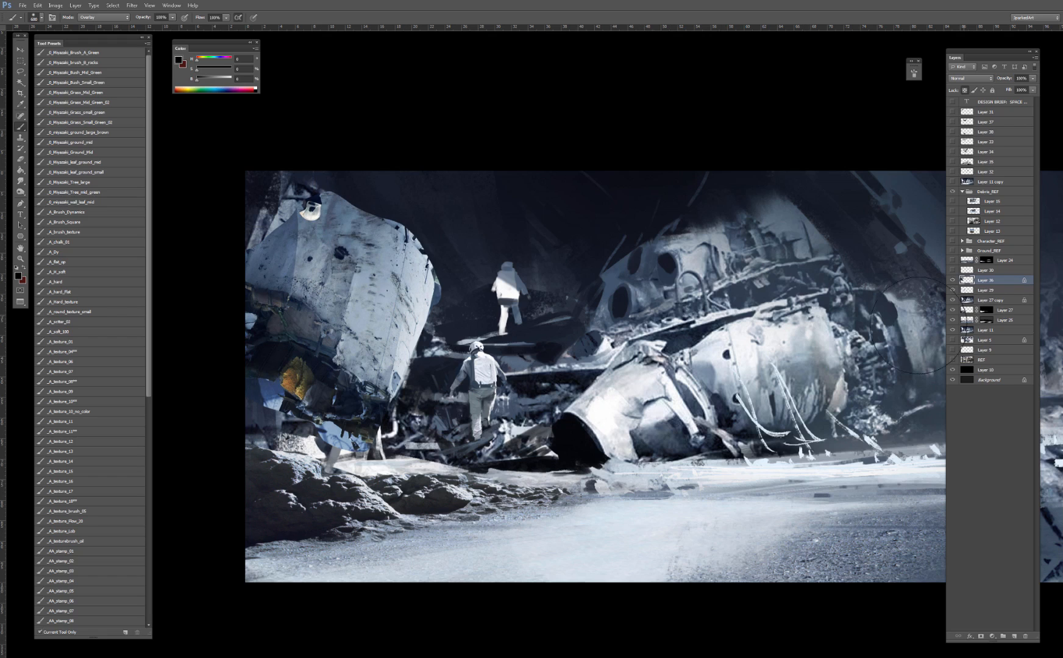
left_click(952, 280)
left_click(952, 280)
Step: Try to trim the fuselage cutout's upper curved edge with the Eraser, using Layer 12 copy as the shape reference
key("e")
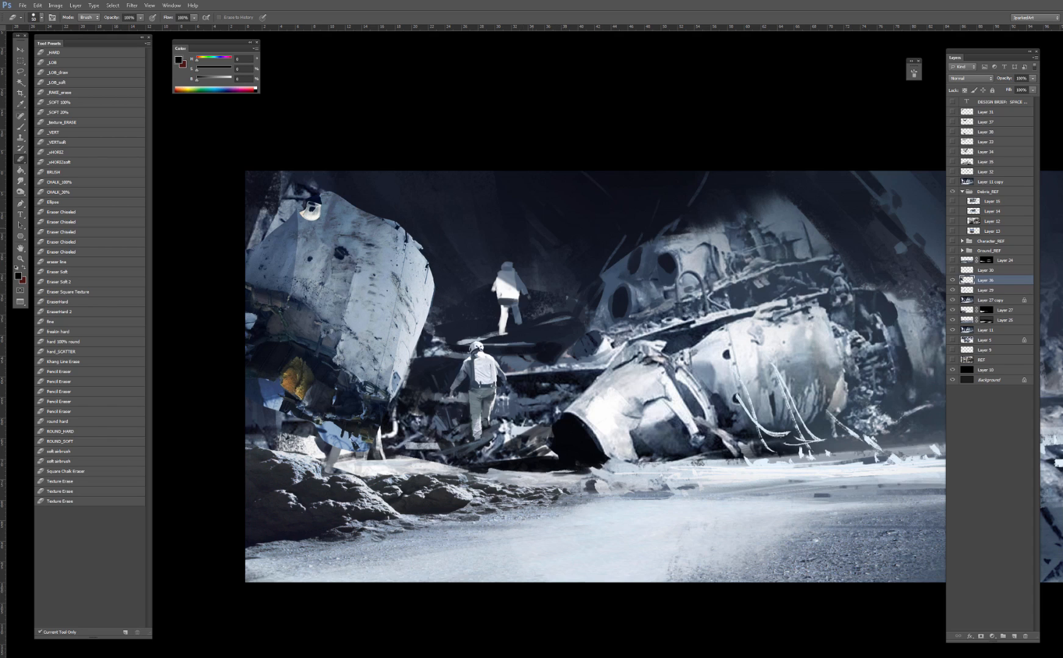
left_click_drag(407, 227, 422, 245)
key("ctrl+z")
left_click(952, 182)
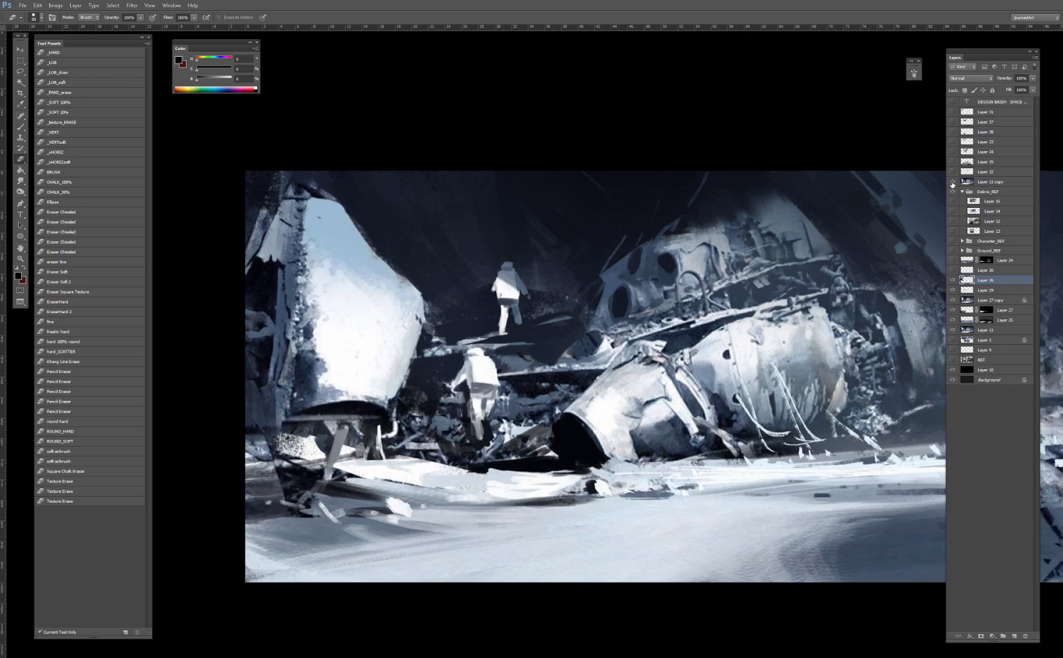
left_click(952, 182)
left_click_drag(379, 218, 428, 280)
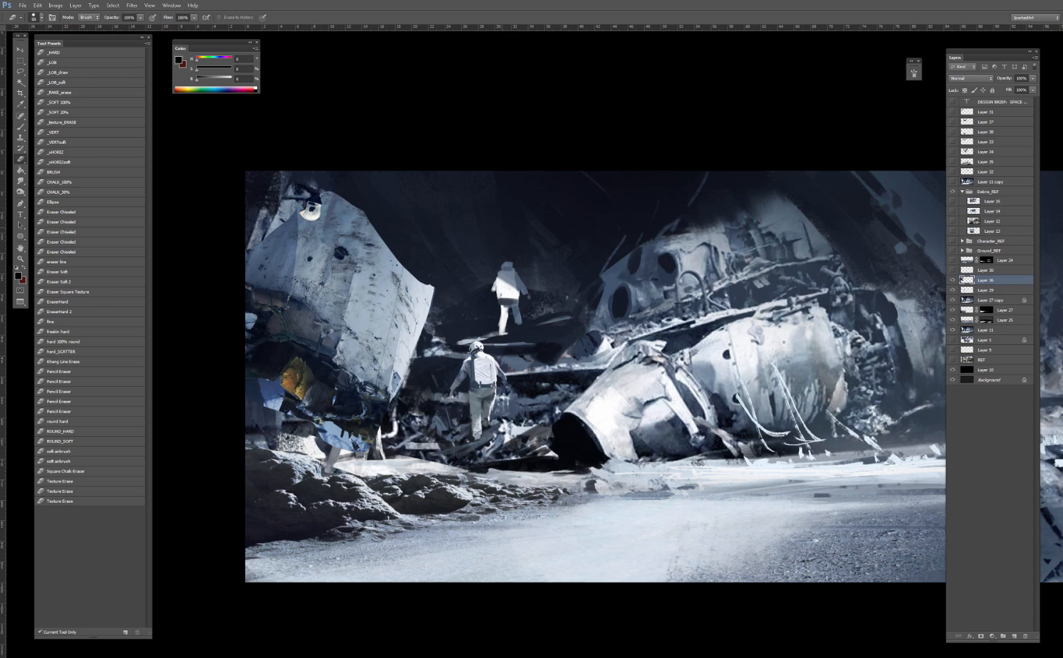
key("ctrl+z")
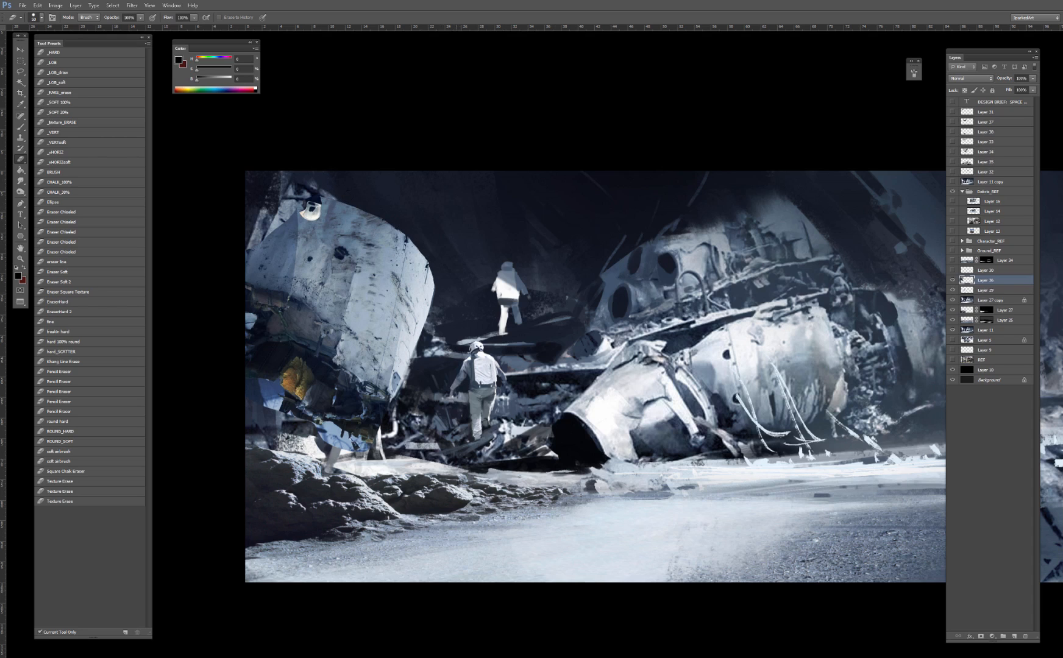
Step: Paint over the leftover helmet and nearby upper hull with the _A_texture_10_no_color brush in sampled grey-blue tones
key("b")
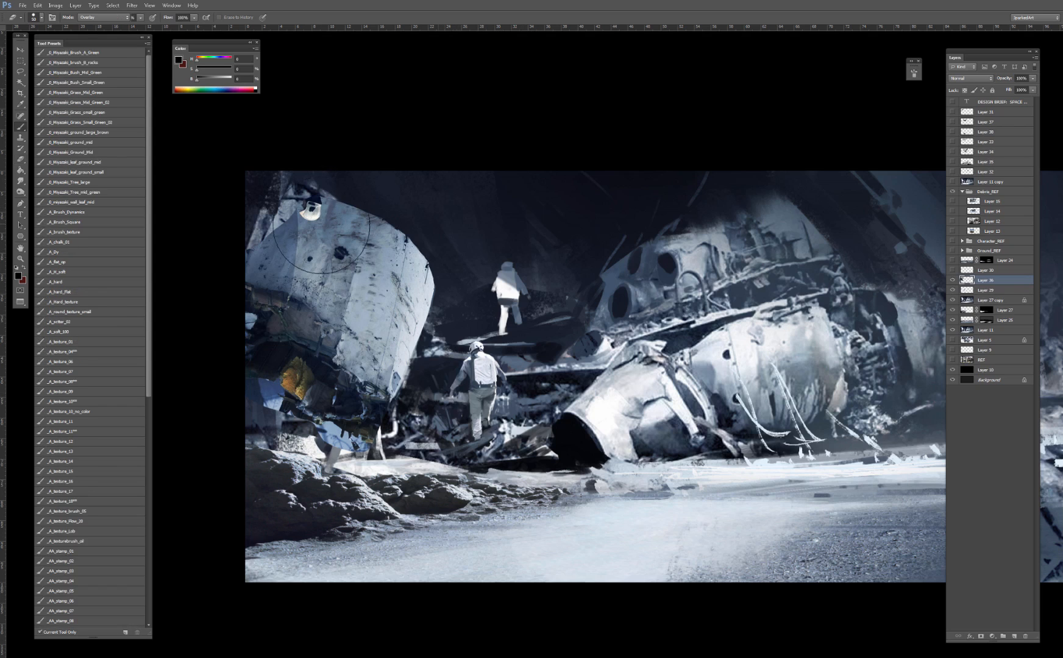
left_click(79, 413)
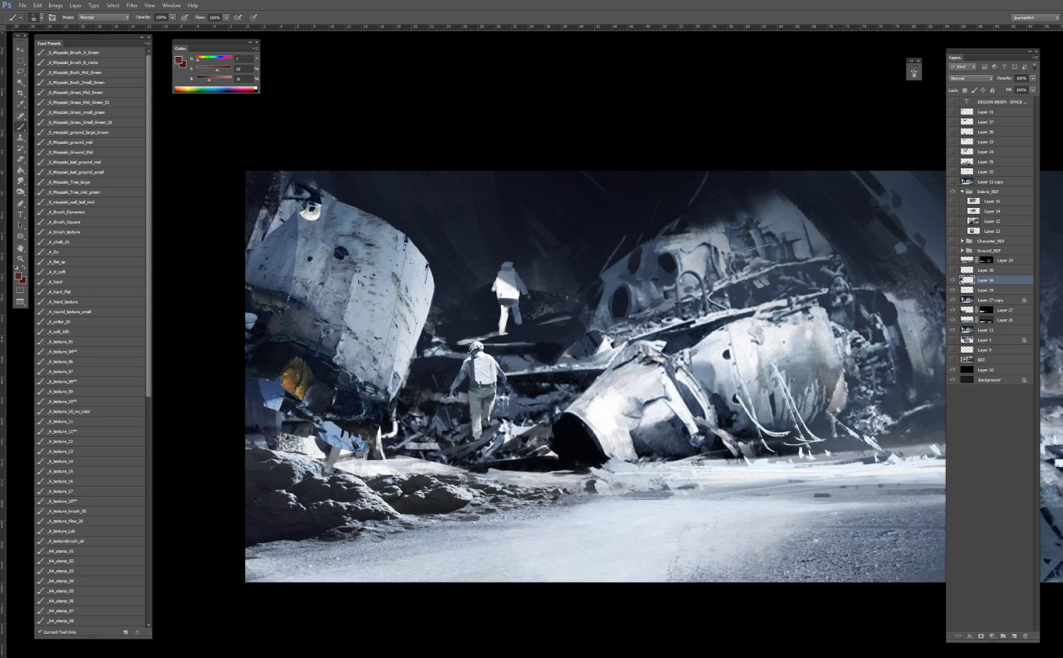
left_click(307, 218, "alt")
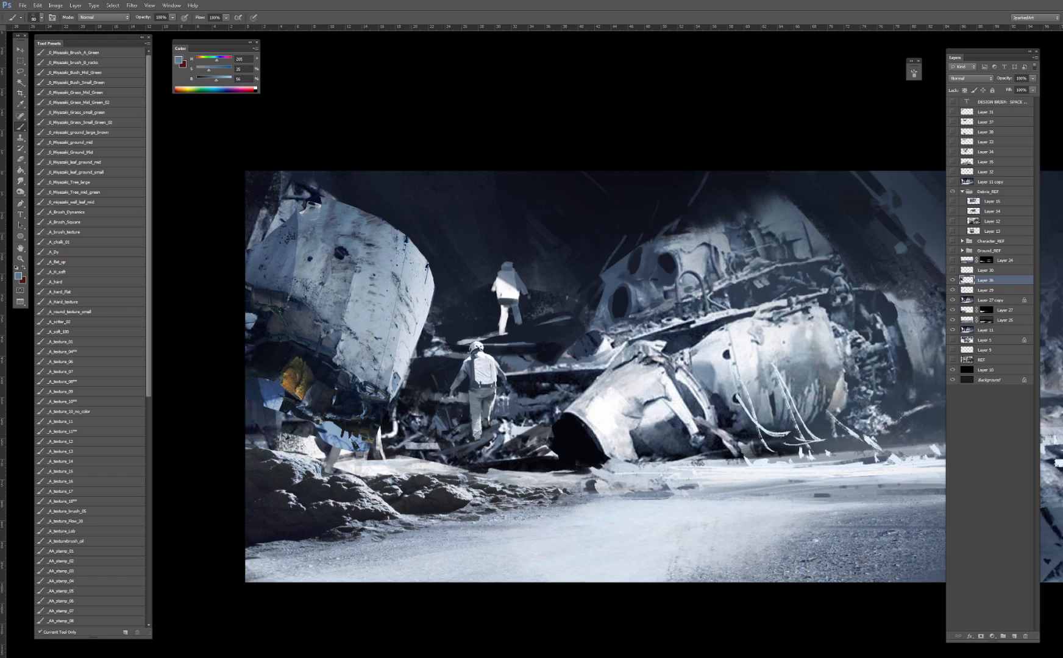
left_click(286, 239, "alt")
left_click_drag(292, 211, 256, 253)
Step: Paint out the dark marks along the fuselage cutout's top edge with sampled hull blues, adjusting the brush size
key("bracketright")
key("bracketright")
key("bracketright")
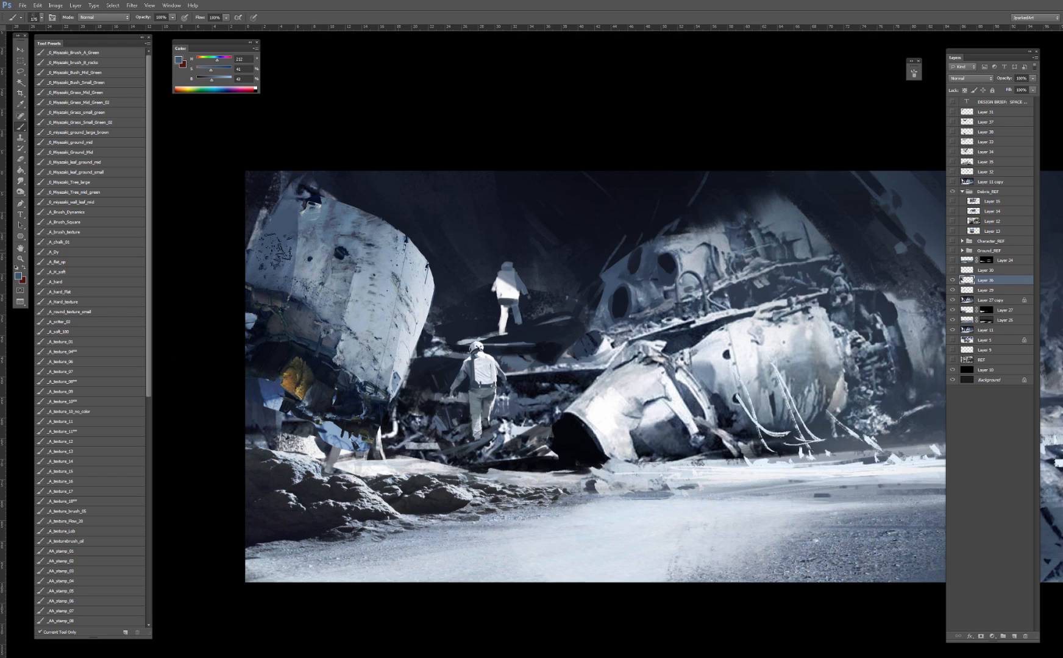
left_click(279, 256, "alt")
mouse_move(294, 201)
left_mouse_down()
mouse_move(302, 185)
mouse_move(306, 205)
mouse_move(314, 200)
mouse_move(310, 189)
left_mouse_up()
key("bracketleft")
key("bracketleft")
left_click(323, 215, "alt")
left_click(293, 270, "alt")
Step: Paint the torn opening at the fuselage cutout's left edge with a sampled dark navy and a larger brush
left_click(256, 327, "alt")
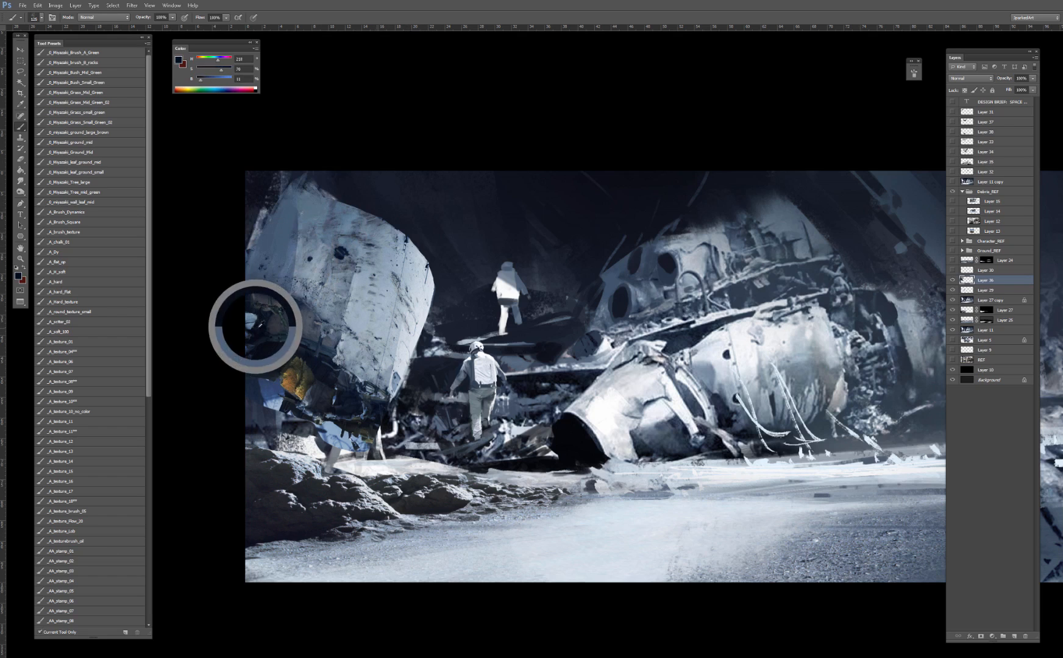
key("bracketright")
left_click_drag(248, 315, 251, 327)
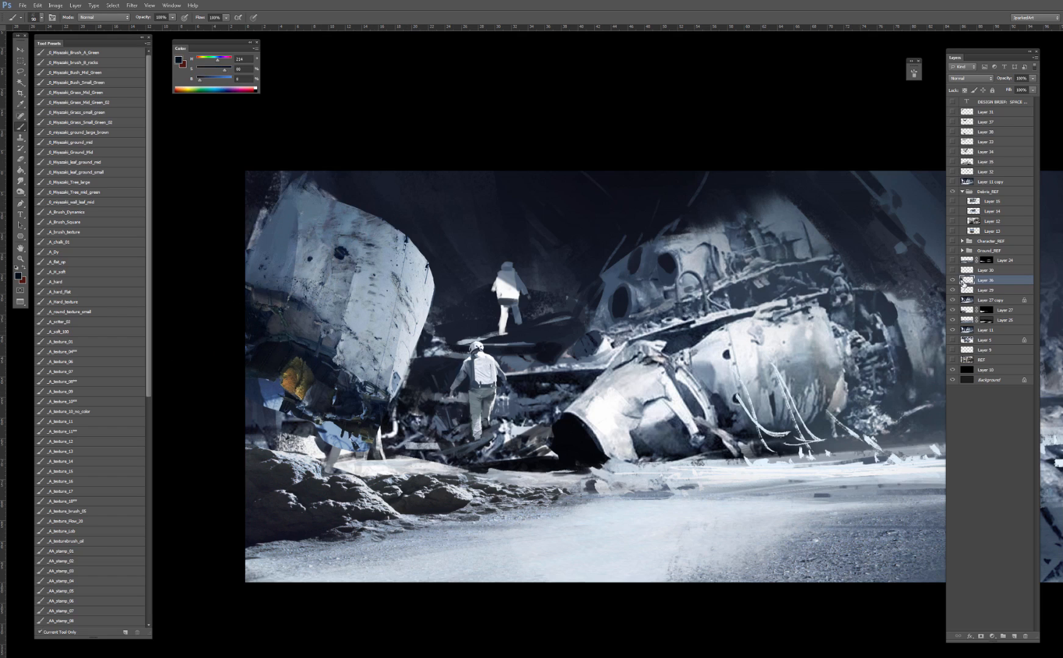
Step: Erase the stray bits beneath the fuselage cutout above the rocks, checking the result by hiding and showing Layer 36
left_click(952, 280)
left_click(952, 280)
left_click(951, 280)
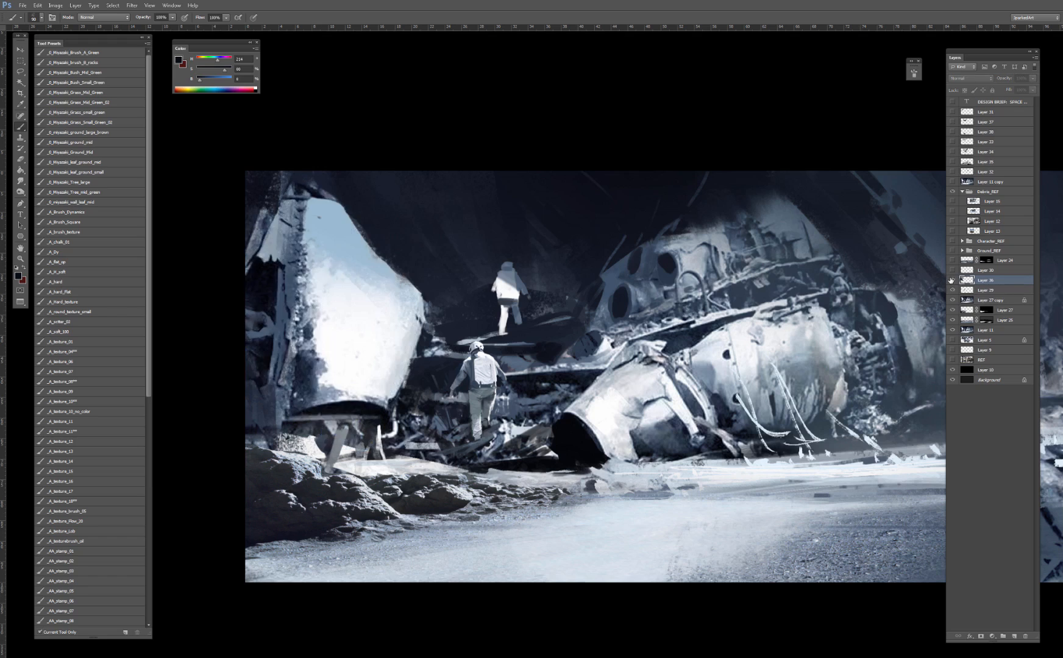
left_click(952, 279)
key("e")
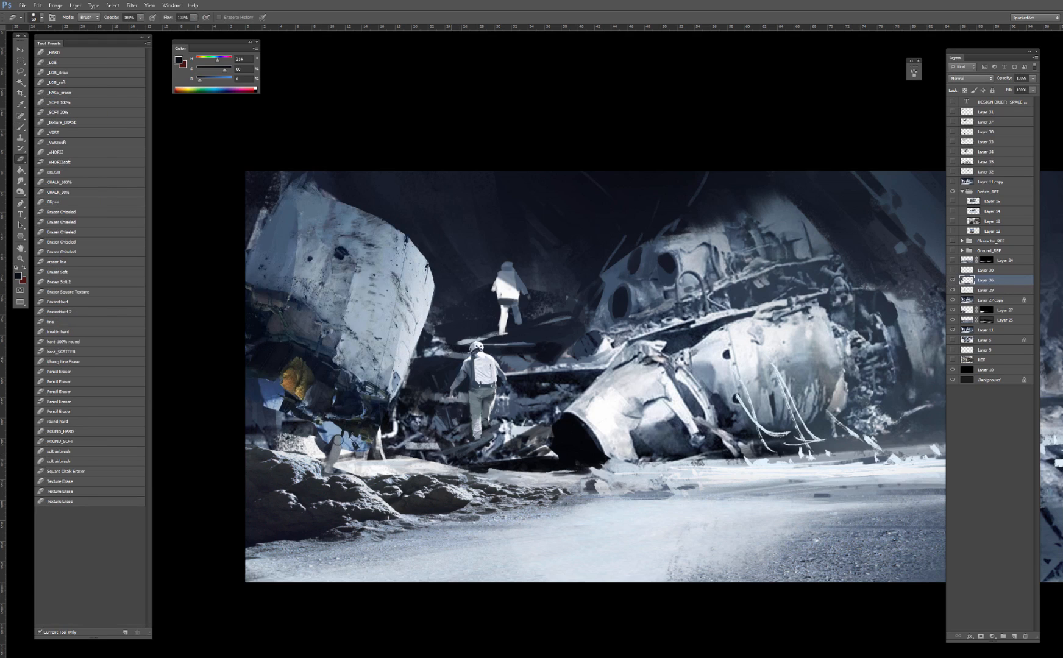
left_click_drag(340, 436, 327, 425)
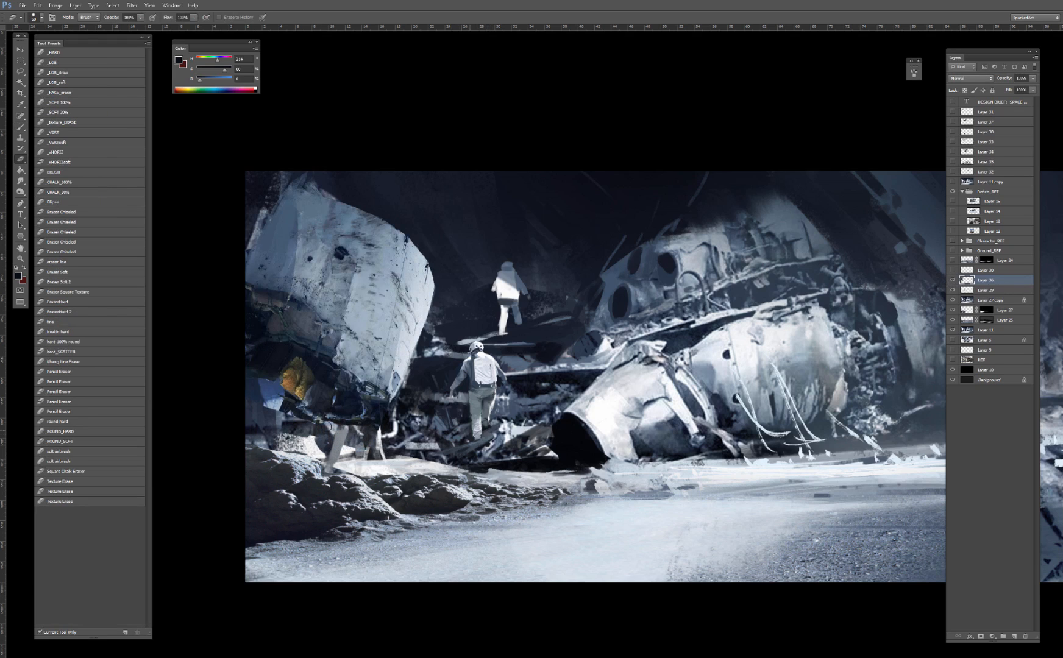
left_click(953, 281)
left_click(952, 281)
left_click(953, 281)
left_click(952, 280)
Step: Paint over the marks near the hull's lower right edge with sampled pale blue-greys and a larger brush
key("b")
left_click(402, 358, "alt")
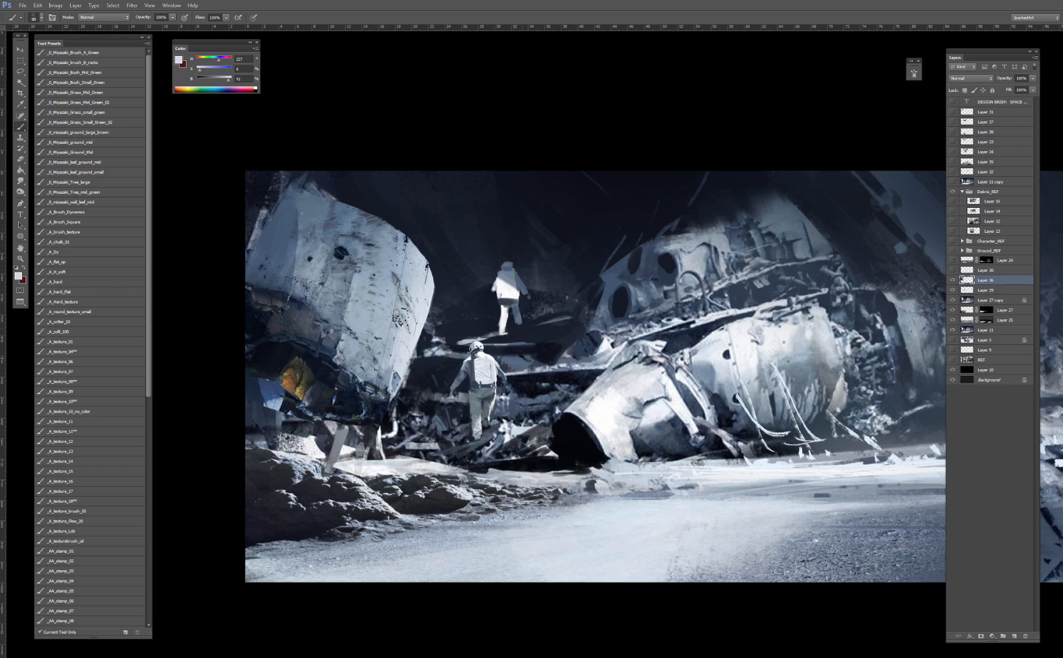
key("bracketright")
key("bracketright")
left_click(397, 337, "alt")
left_click_drag(397, 326, 385, 376)
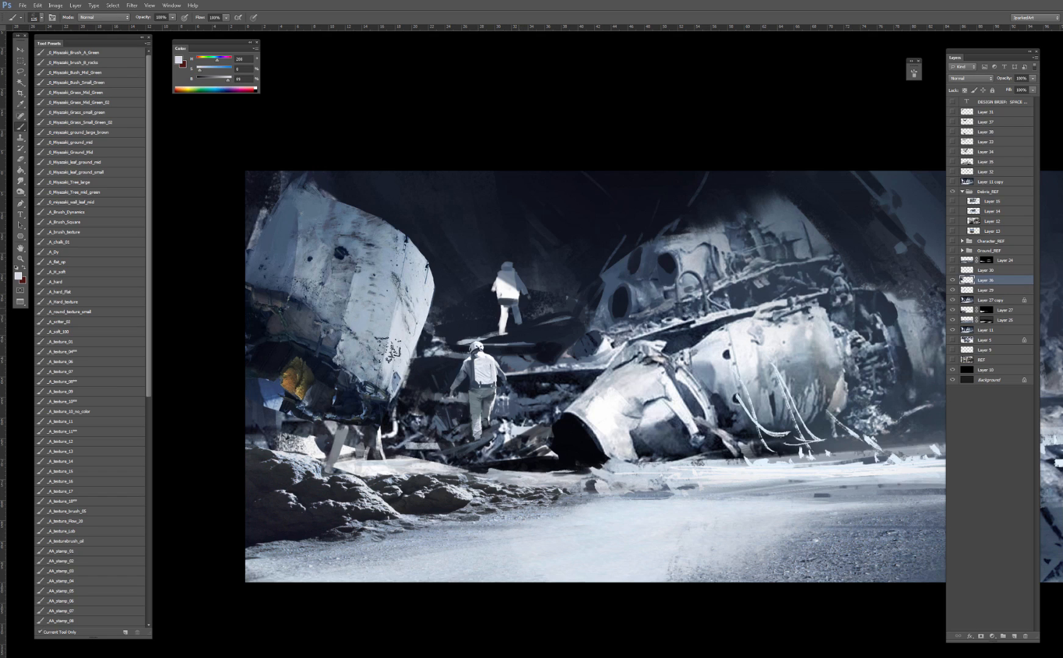
Step: Cover the blue debris at the cutout's lower-left corner with a sampled dark navy, adjusting the brush size
key("bracketright")
key("bracketright")
key("bracketright")
left_click(325, 398, "alt")
left_click(271, 358, "alt")
key("bracketleft")
mouse_move(278, 383)
left_mouse_down()
mouse_move(270, 404)
mouse_move(264, 393)
left_mouse_up()
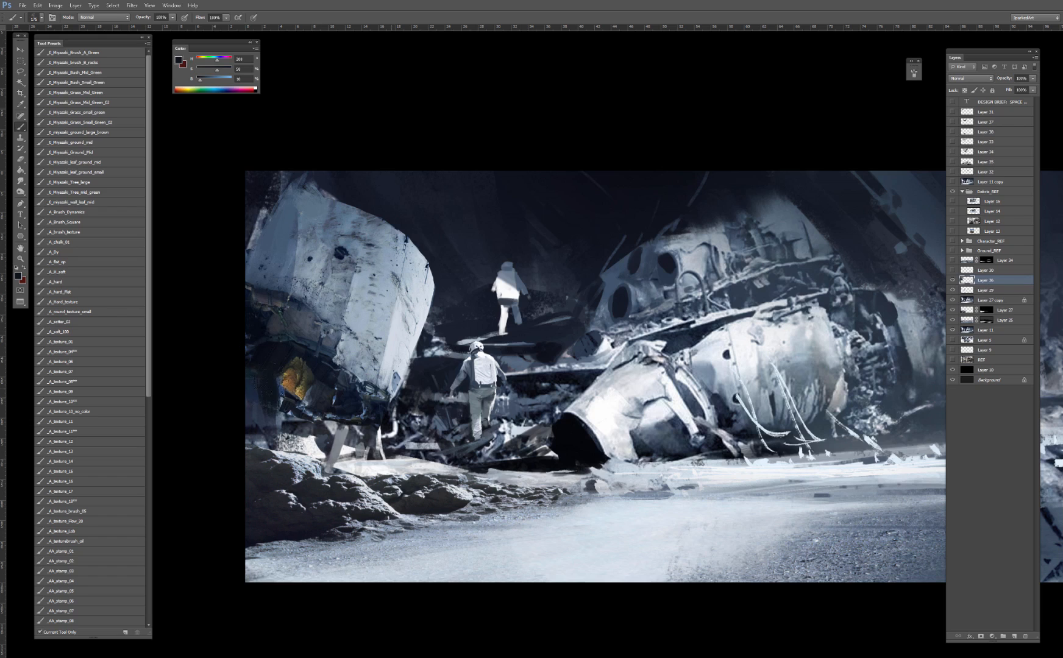
key("bracketright")
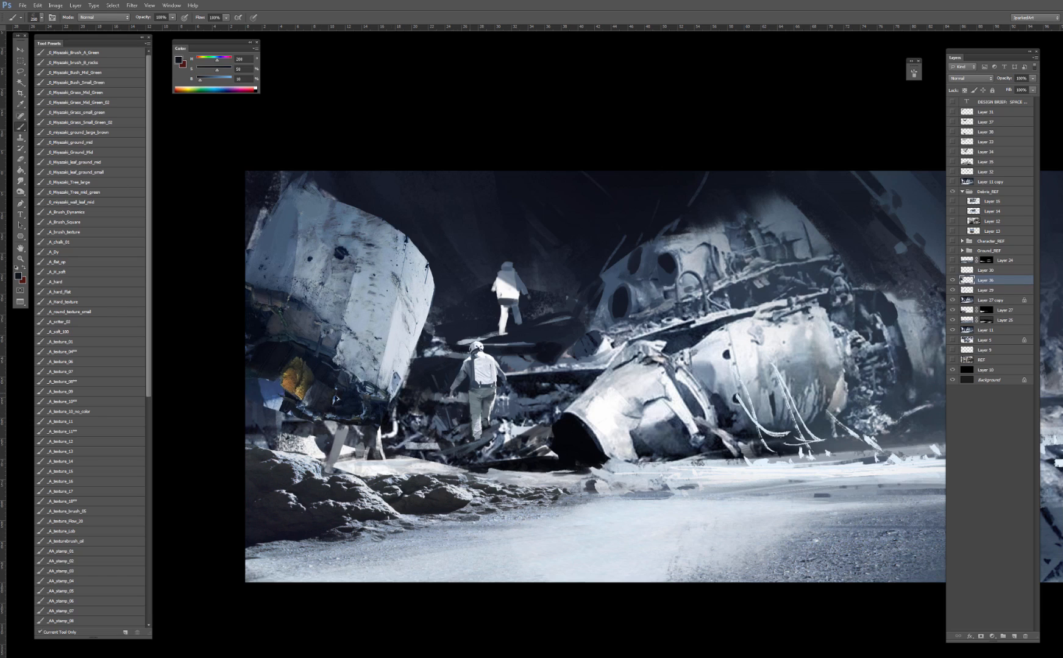
left_click_drag(282, 394, 282, 417)
Step: Darken the remaining scraps under the cutout above the rocks with a smaller brush and sampled dark tones
key("bracketleft")
key("bracketleft")
key("bracketleft")
left_click(268, 384, "alt")
key("bracketleft")
key("bracketleft")
key("bracketleft")
key("bracketleft")
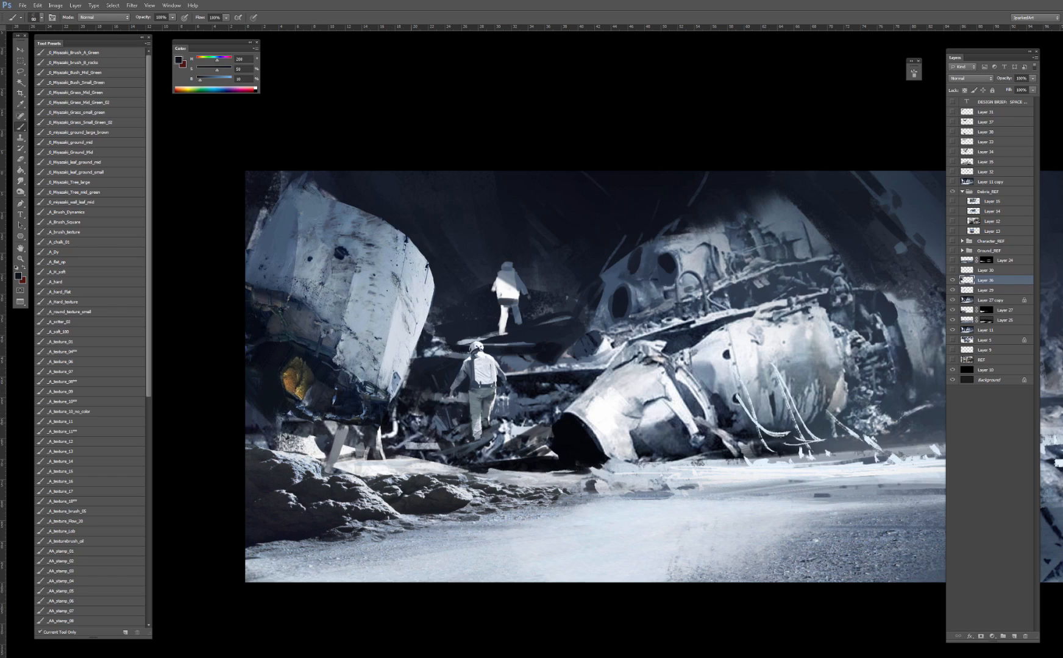
left_click(309, 426, "alt")
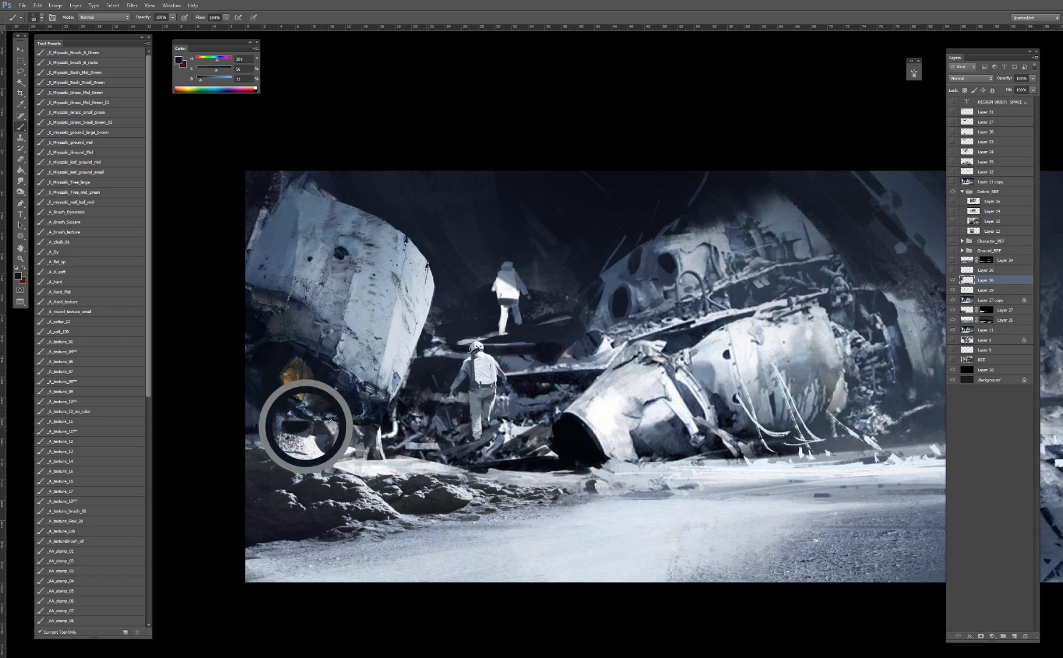
left_click(951, 281)
left_click(951, 281)
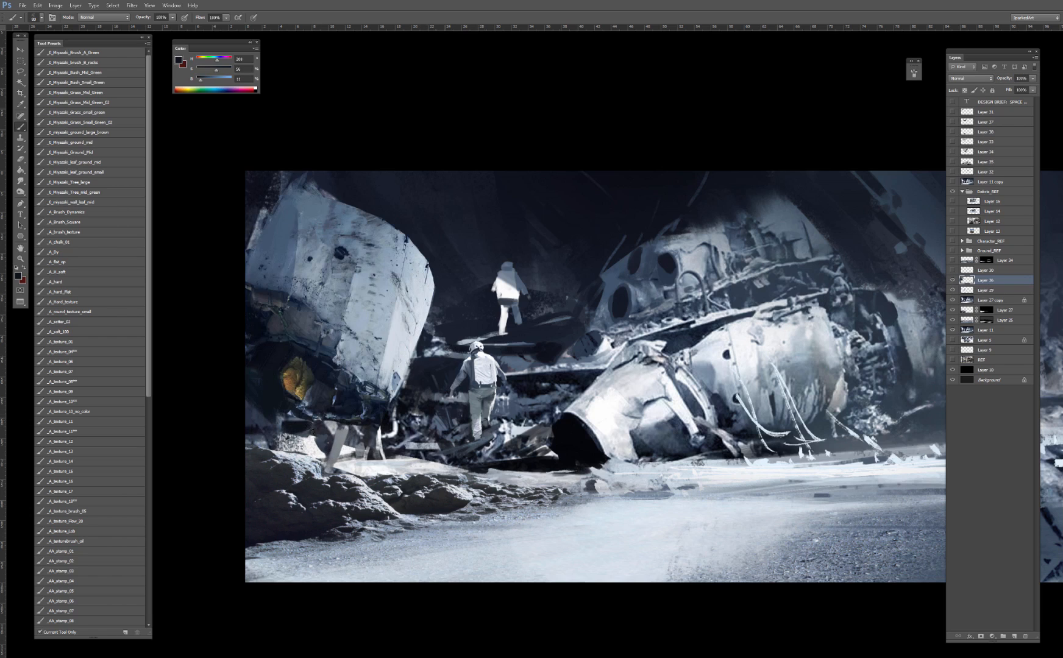
left_click(329, 414, "alt")
left_click_drag(333, 426, 326, 429)
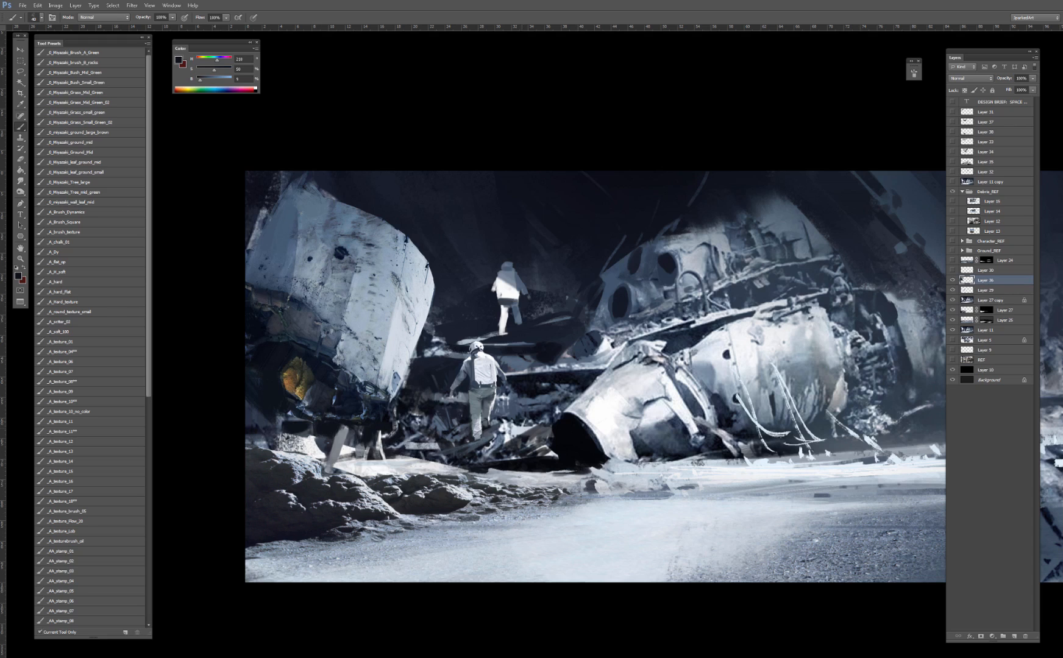
Step: Blend the debris beneath the hull's lower right tip using blues and dark greys sampled from nearby wreckage
left_click(433, 424, "alt")
left_click(385, 425, "alt")
left_click(364, 414, "alt")
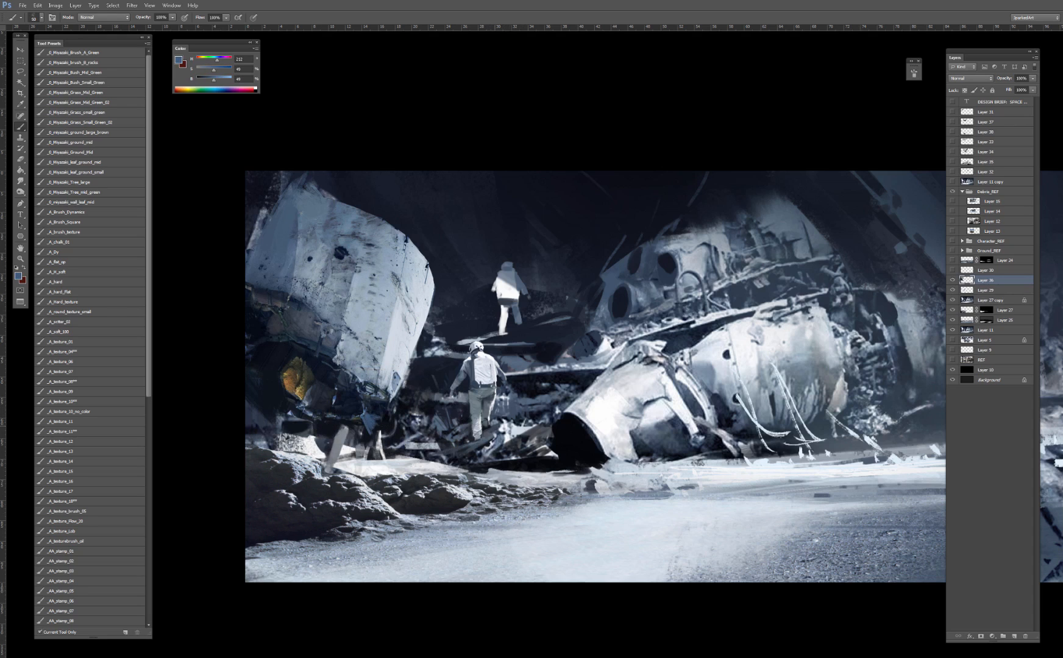
left_click(385, 430, "alt")
left_click_drag(369, 411, 371, 418)
left_click(311, 380, "alt")
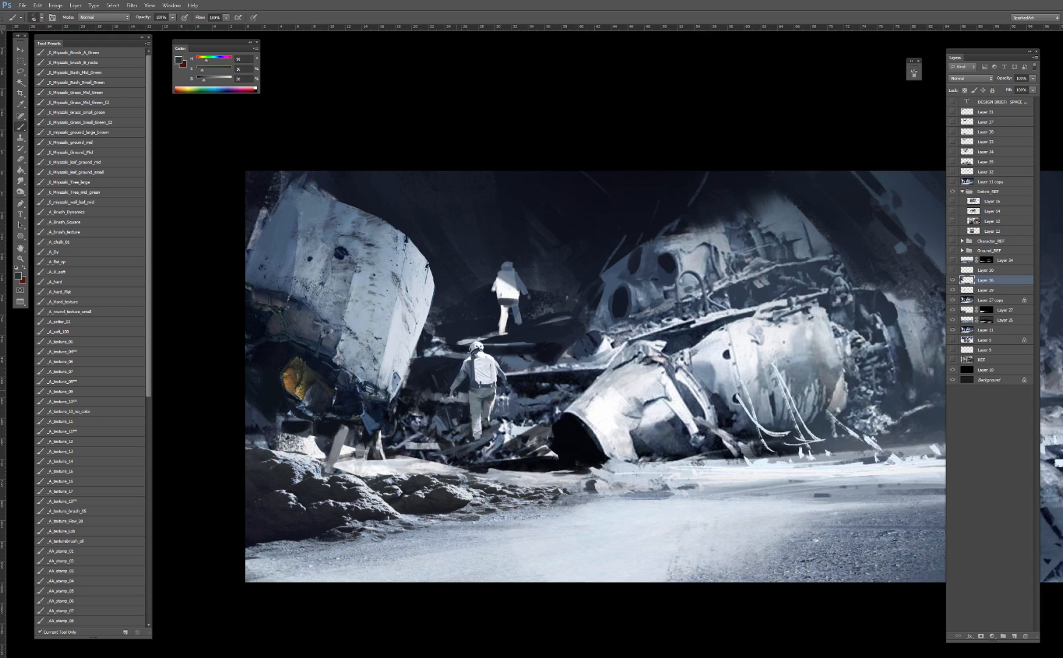
left_click_drag(337, 390, 358, 403)
Step: Tone down the orange patch in the wreckage with a sampled dark grey in Darken mode, undoing the last stroke
left_click(296, 348, "alt")
left_click(300, 365, "alt")
key("bracketright")
key("bracketright")
right_click(298, 365, "shift")
left_click(325, 427)
key("bracketright")
key("bracketright")
key("bracketright")
mouse_move(304, 391)
left_mouse_down()
mouse_move(344, 360)
mouse_move(337, 302)
mouse_move(304, 333)
mouse_move(287, 379)
mouse_move(301, 374)
mouse_move(307, 396)
left_mouse_up()
key("ctrl+z")
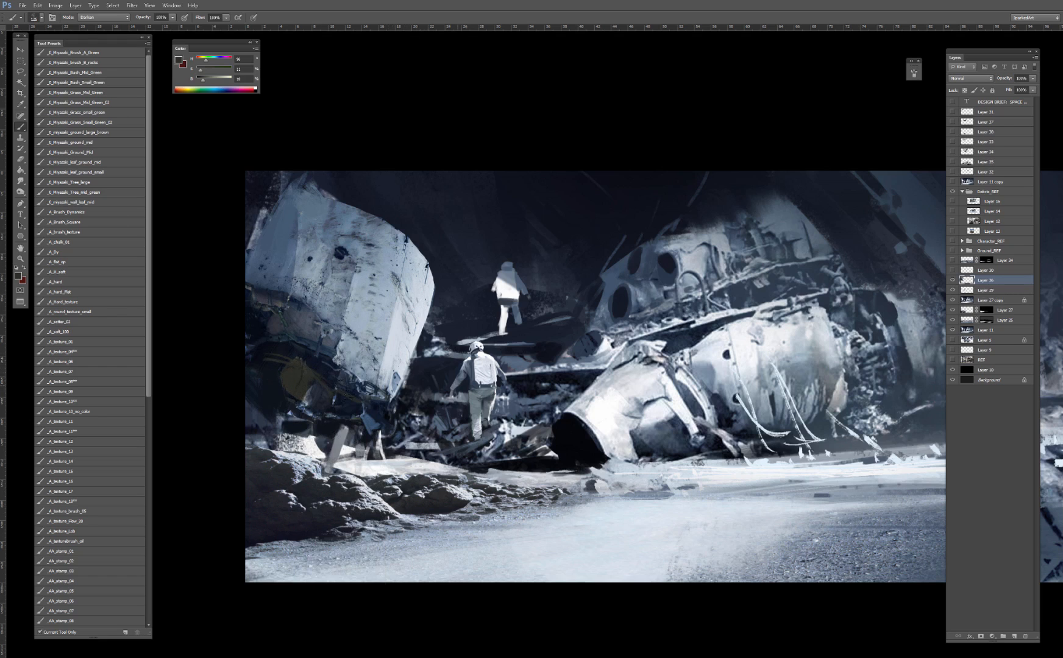
Step: Paint the hull's upper-left corner with sampled hull blues, using a smaller brush in Dissolve mode
key("ctrl+minus")
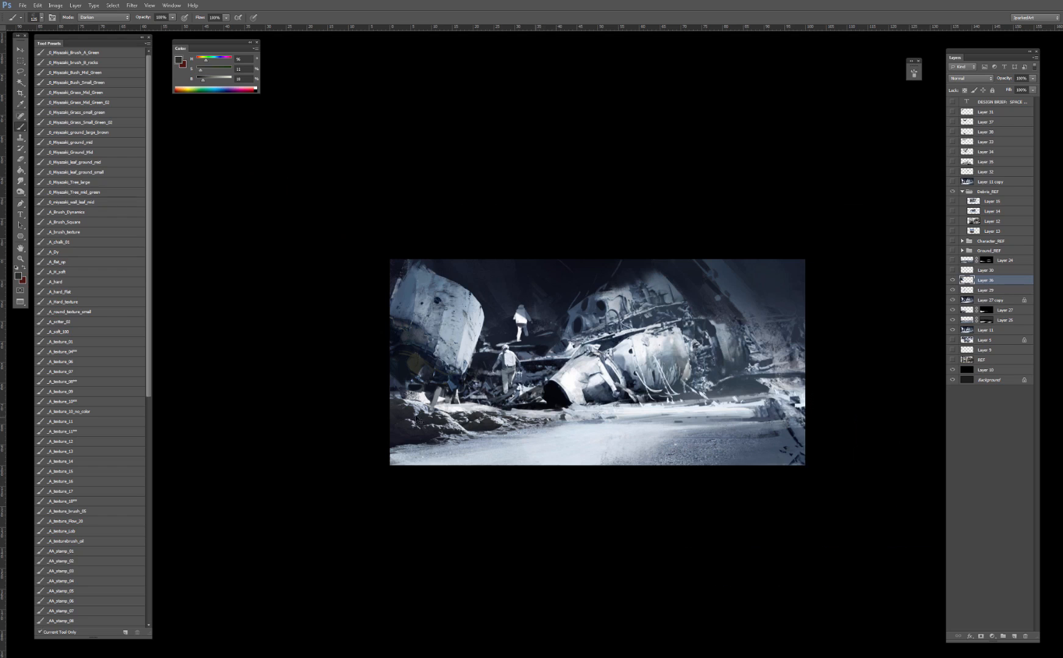
key("ctrl+plus")
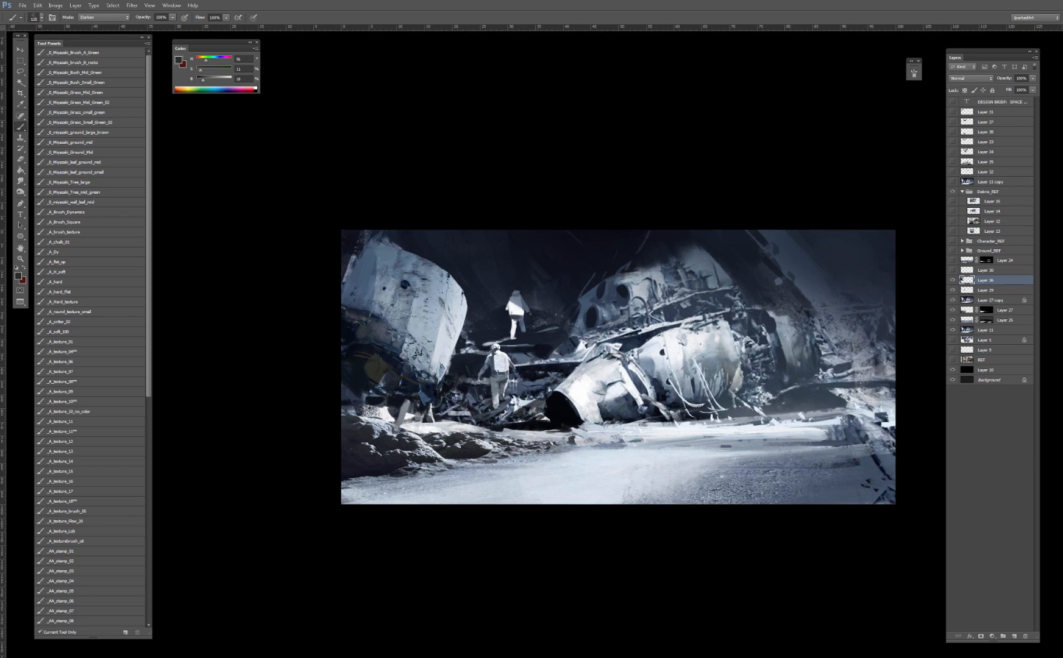
key("ctrl+plus")
left_click(281, 231, "alt")
key("slash")
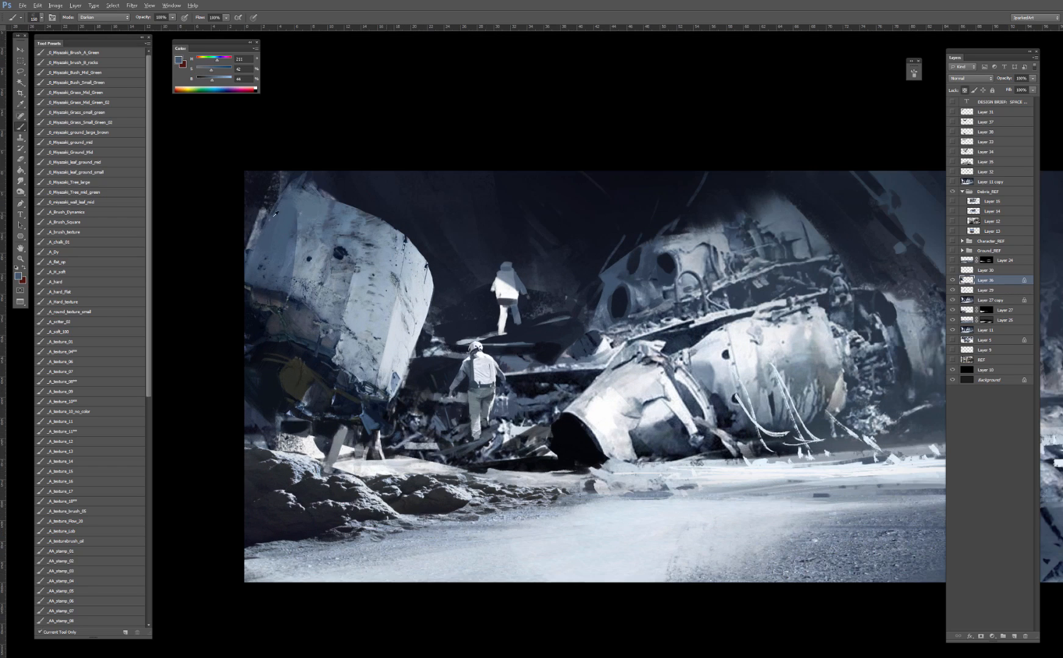
left_click(270, 227, "alt")
key("slash")
key("bracketleft")
right_click(344, 212, "shift")
left_click(366, 227)
left_click(279, 200, "alt")
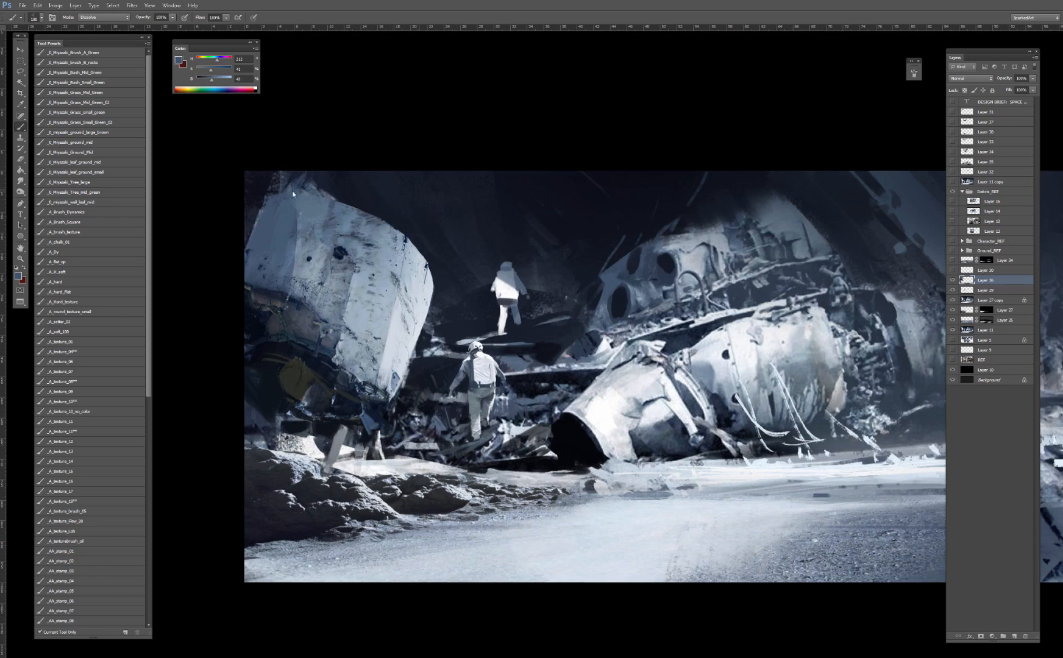
mouse_move(293, 191)
left_mouse_down()
mouse_move(316, 177)
mouse_move(289, 188)
mouse_move(321, 198)
mouse_move(281, 199)
mouse_move(296, 191)
mouse_move(315, 186)
mouse_move(281, 206)
mouse_move(311, 200)
mouse_move(302, 194)
mouse_move(308, 203)
mouse_move(278, 213)
mouse_move(274, 199)
mouse_move(302, 212)
mouse_move(284, 200)
mouse_move(262, 230)
left_mouse_up()
Step: Return the brush mode to Normal and reshape the hull's top edge with sampled navy and hull blue
left_click(316, 178, "alt")
key("bracketright")
key("bracketright")
key("bracketright")
key("bracketright")
left_click(287, 198, "alt")
left_click(112, 18)
left_click(111, 19)
left_click(110, 19)
left_click(109, 29)
left_click(315, 186, "alt")
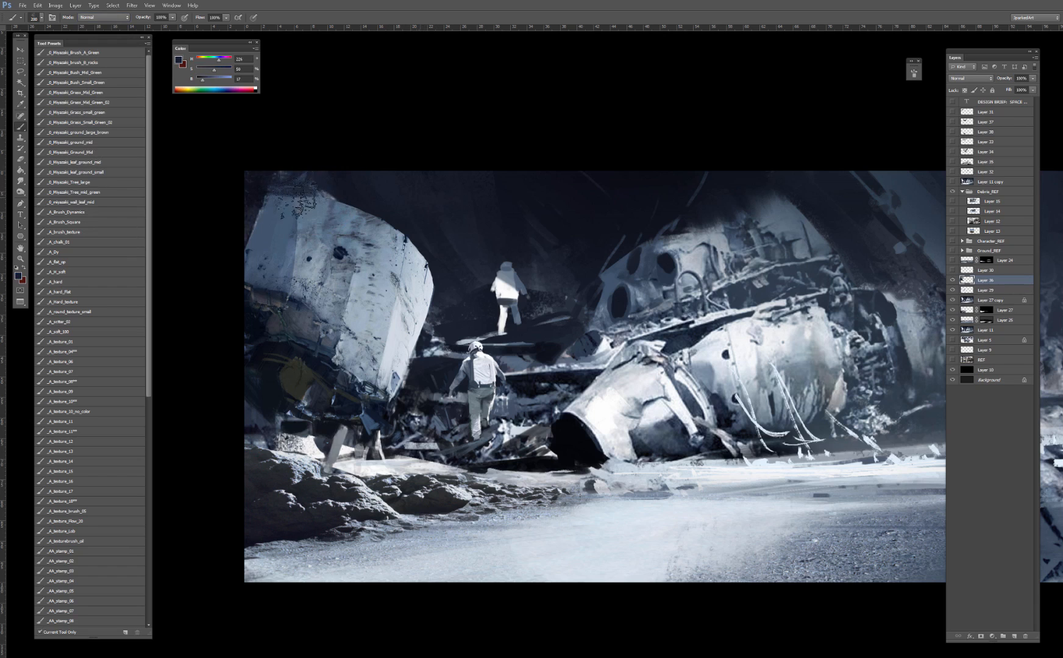
left_click(294, 201, "alt")
left_click(279, 215, "alt")
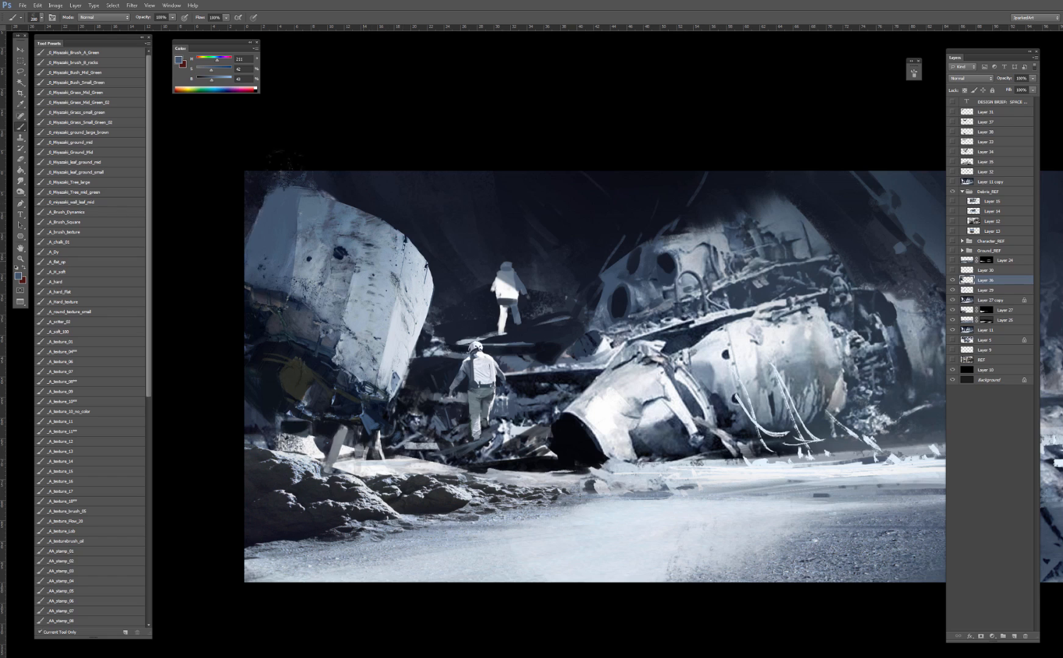
left_click(298, 180, "alt")
left_click_drag(294, 181, 317, 194)
left_click(304, 180, "alt")
key("bracketleft")
key("bracketleft")
key("bracketleft")
Step: On Layer 27 copy, paint the dark background above the hull with sampled navy and black tones
left_click(985, 299)
left_click(359, 186, "alt")
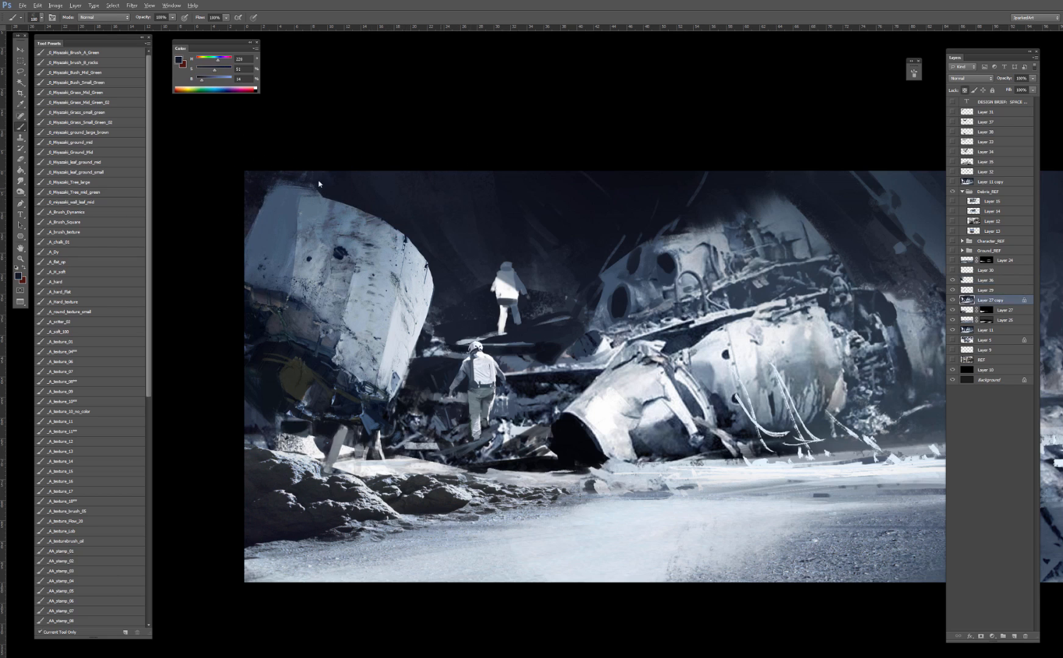
left_click(302, 176, "alt")
left_click(378, 184, "alt")
key("bracketright")
key("bracketright")
left_click(378, 198, "alt")
key("bracketright")
left_click(476, 303, "alt")
left_click(420, 145, "alt")
mouse_move(353, 206)
left_mouse_down()
mouse_move(346, 173)
mouse_move(414, 183)
left_mouse_up()
Step: Deepen the background between the hull and the distant figure with dark strokes at 41% flow, varying the brush size
key("bracketright")
key("bracketright")
key("bracketright")
key("bracketright")
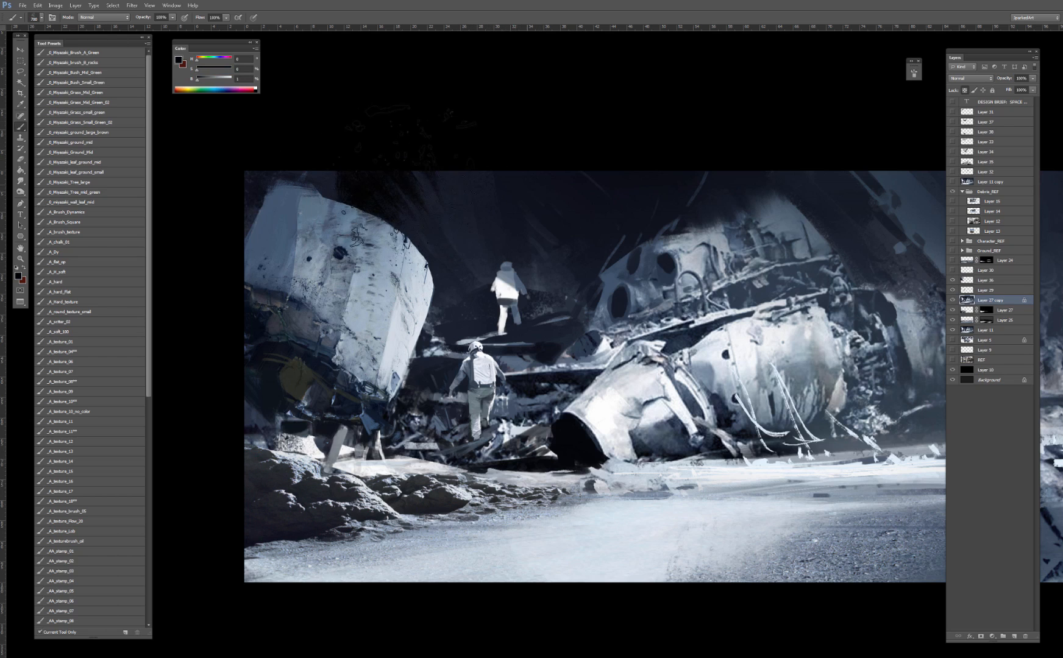
key("shift+4")
key("shift+1")
key("bracketleft")
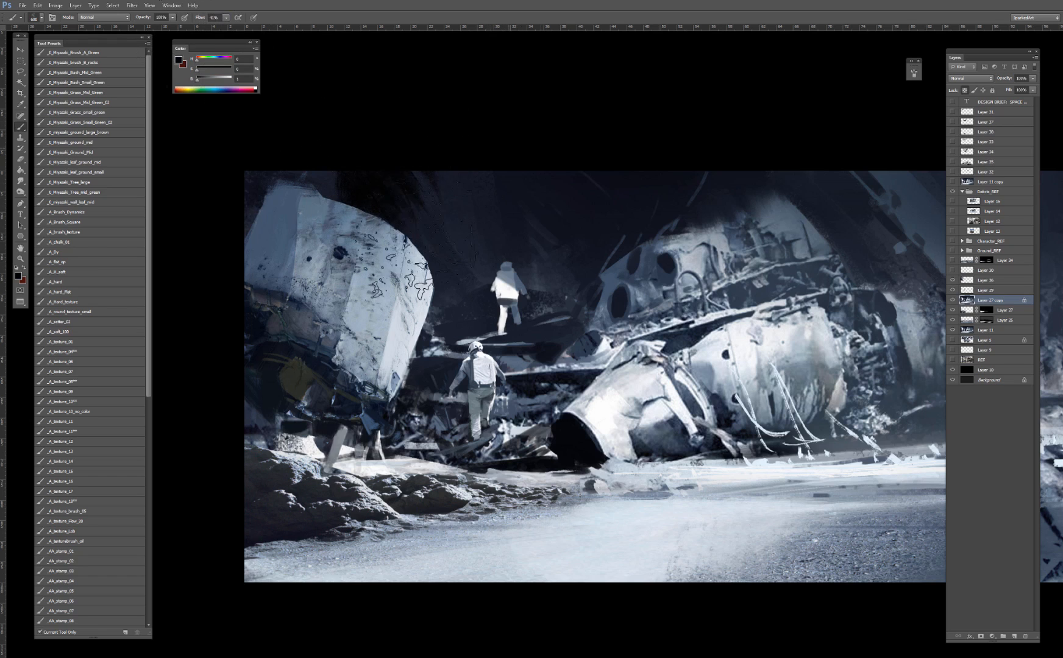
mouse_move(409, 211)
left_mouse_down()
mouse_move(425, 178)
mouse_move(454, 174)
left_mouse_up()
key("bracketleft")
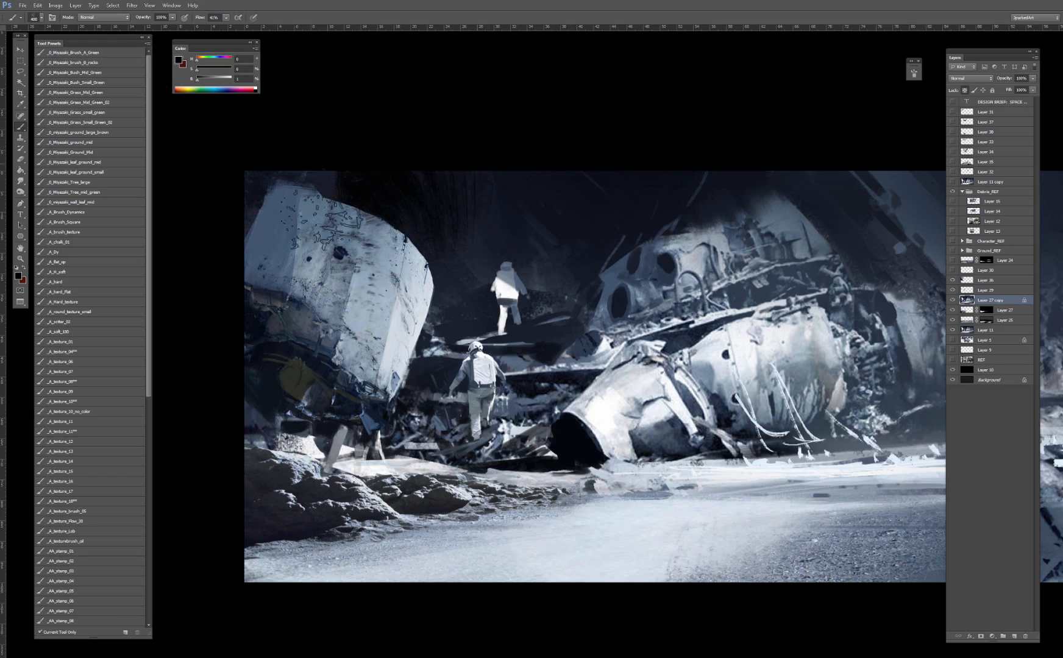
left_click_drag(379, 209, 397, 183)
left_click(452, 250, "alt")
left_click_drag(455, 243, 476, 207)
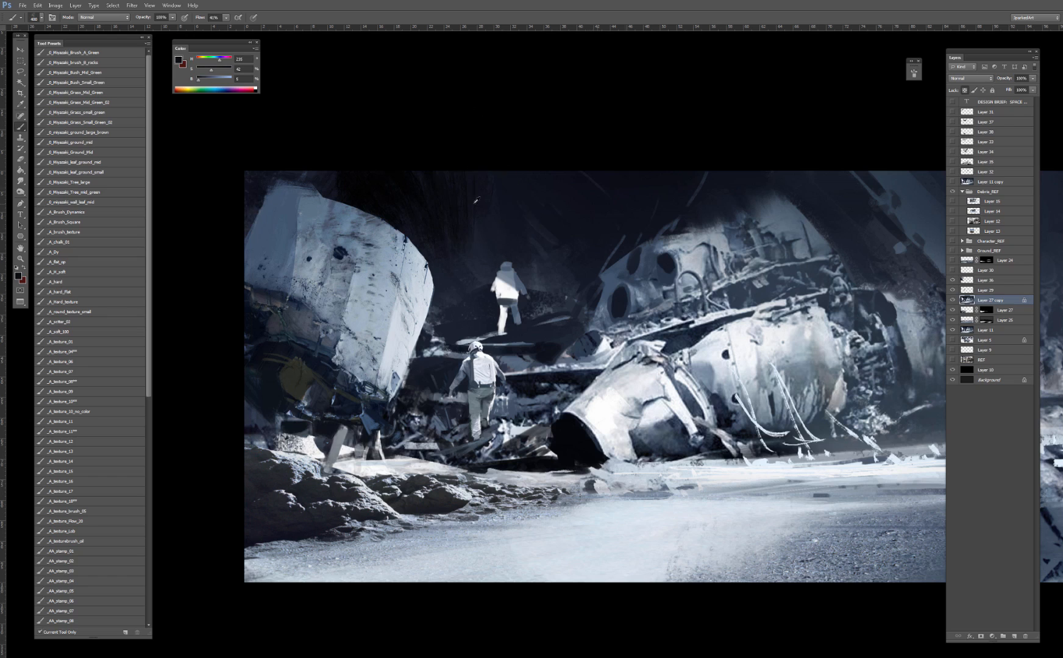
key("bracketleft")
Step: Compare the painting with Layer 12 copy and with Layer 36 hidden and shown, at close and full view
left_click(952, 181)
left_click(953, 181)
left_click(953, 180)
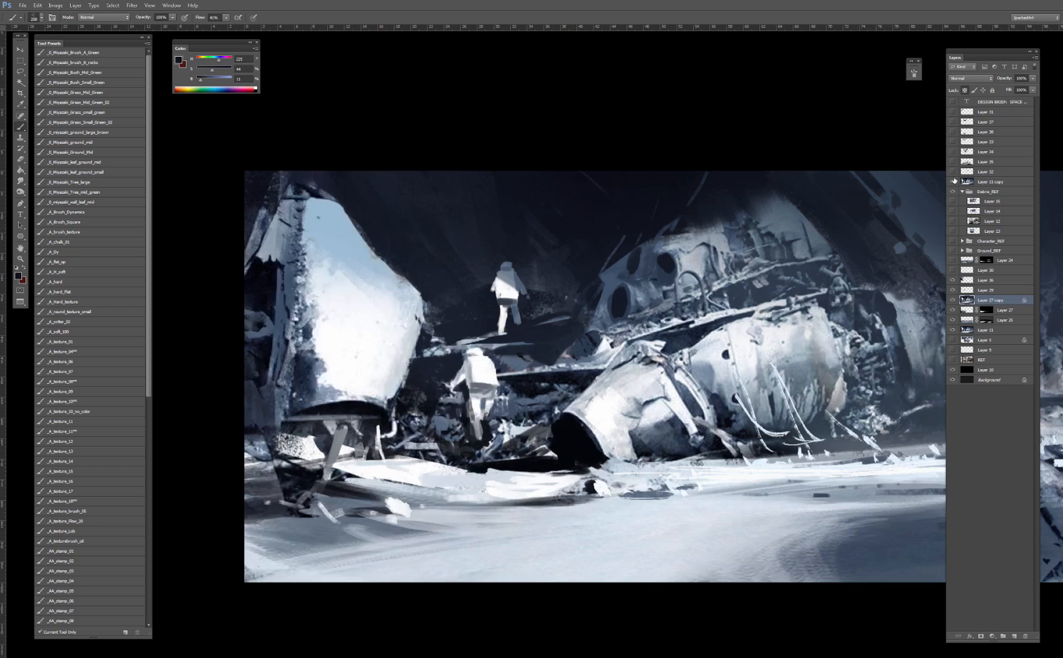
left_click(952, 179)
left_click(987, 290)
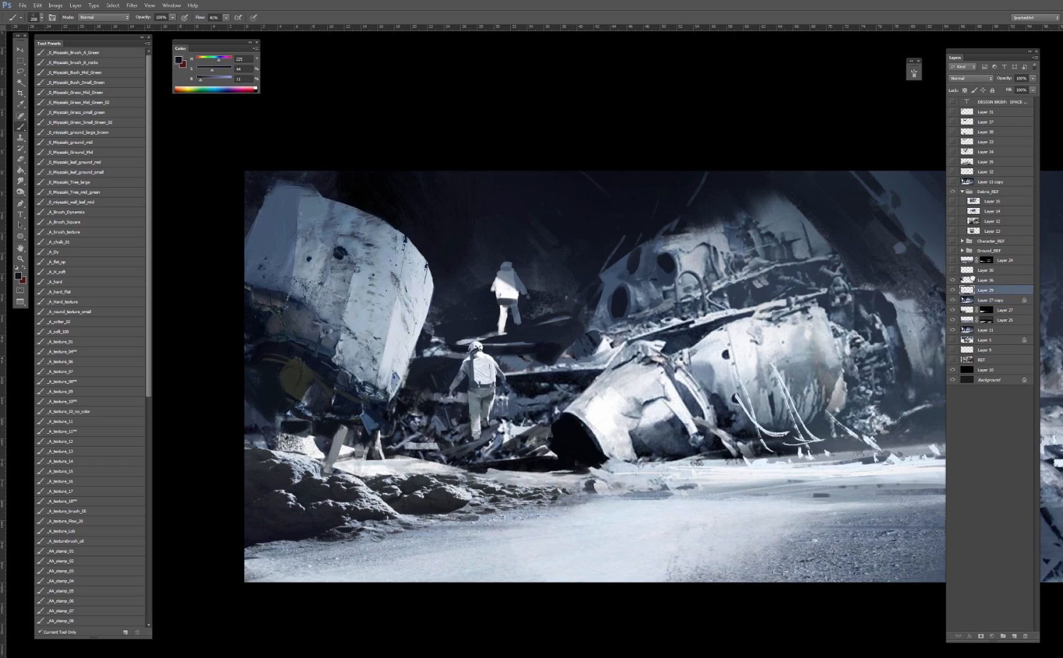
left_click(981, 280)
left_click(954, 280)
left_click(953, 280)
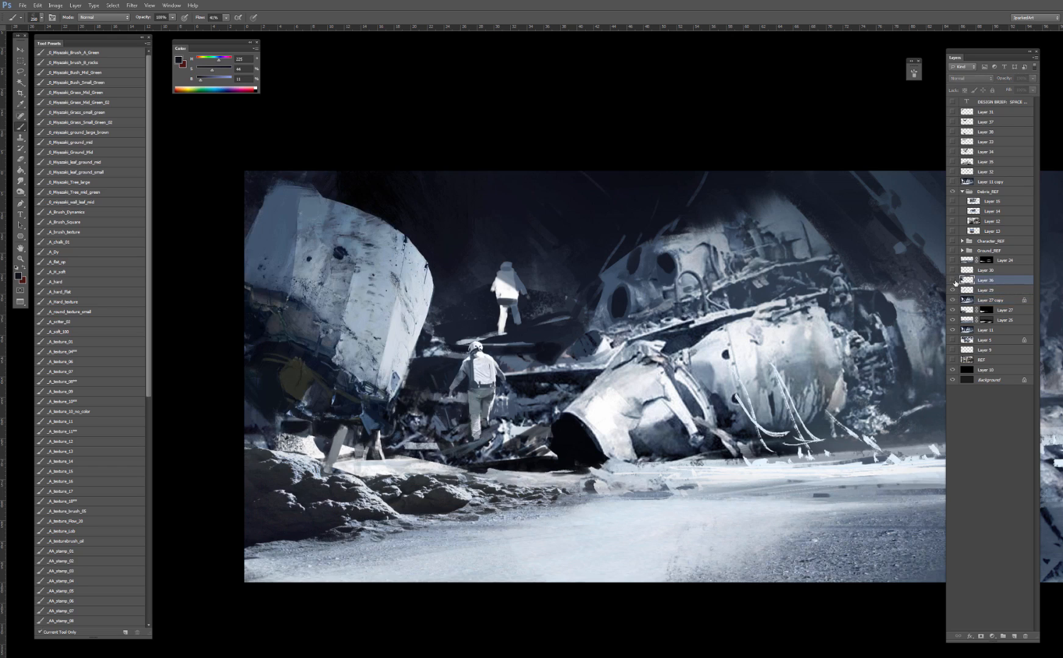
left_click(954, 280)
left_click(953, 280)
left_click(953, 280)
key("ctrl+minus")
key("ctrl+minus")
key("ctrl+minus")
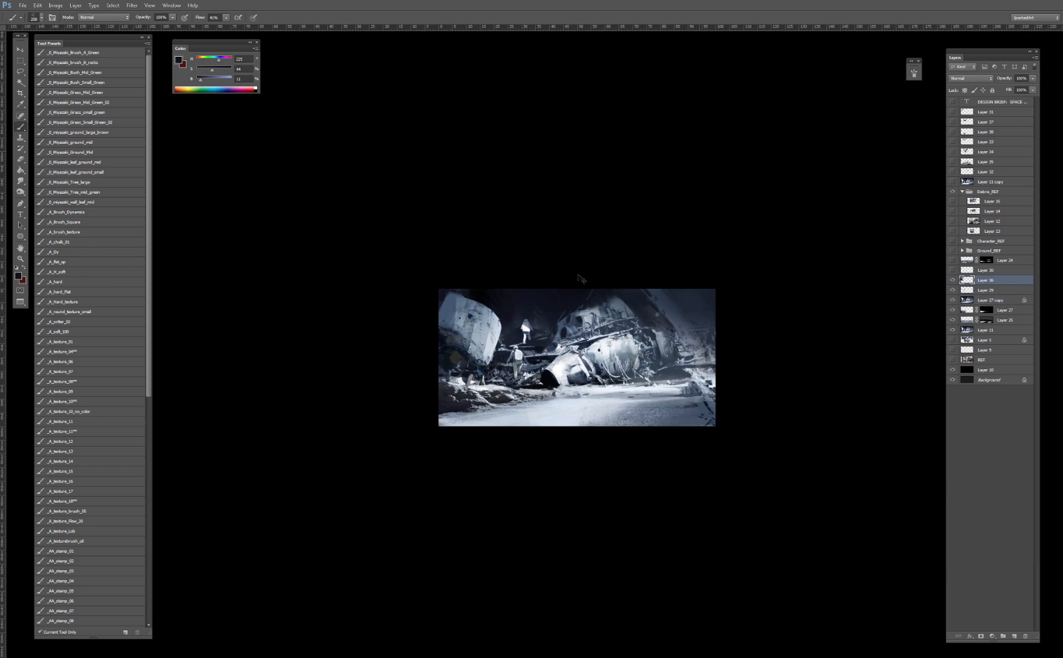
key("ctrl+plus")
key("ctrl+plus")
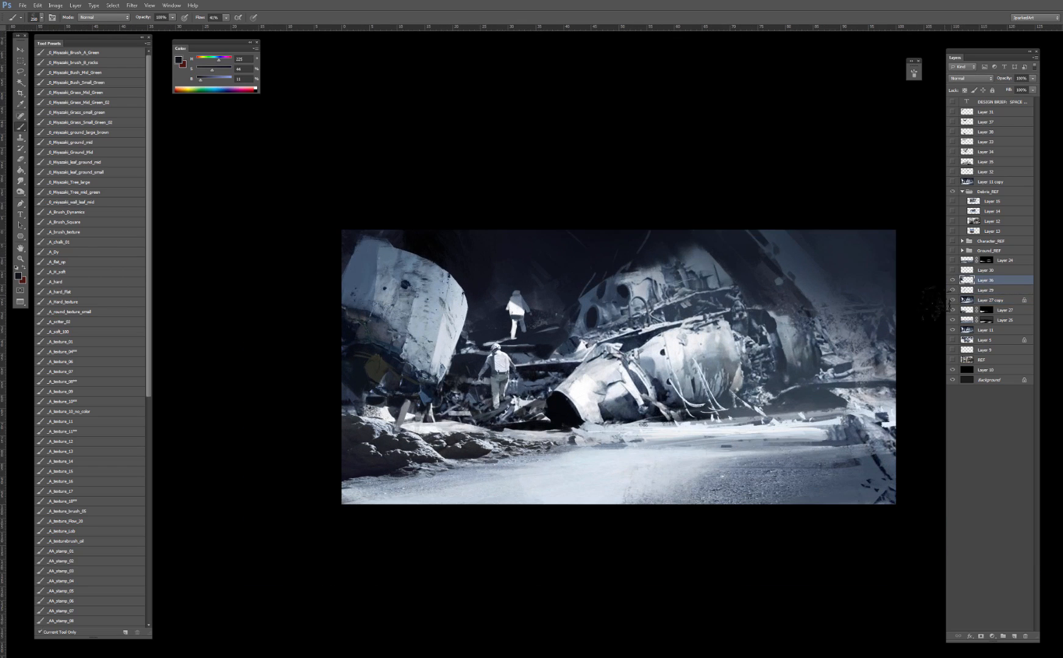
left_click(952, 280)
left_click(953, 280)
left_click(953, 280)
left_click(952, 281)
Step: Set up a transparency-locked duplicate of Layer 36 for shading with the _A_soft_100 brush in Multiply mode
left_click_drag(990, 283, 1014, 635)
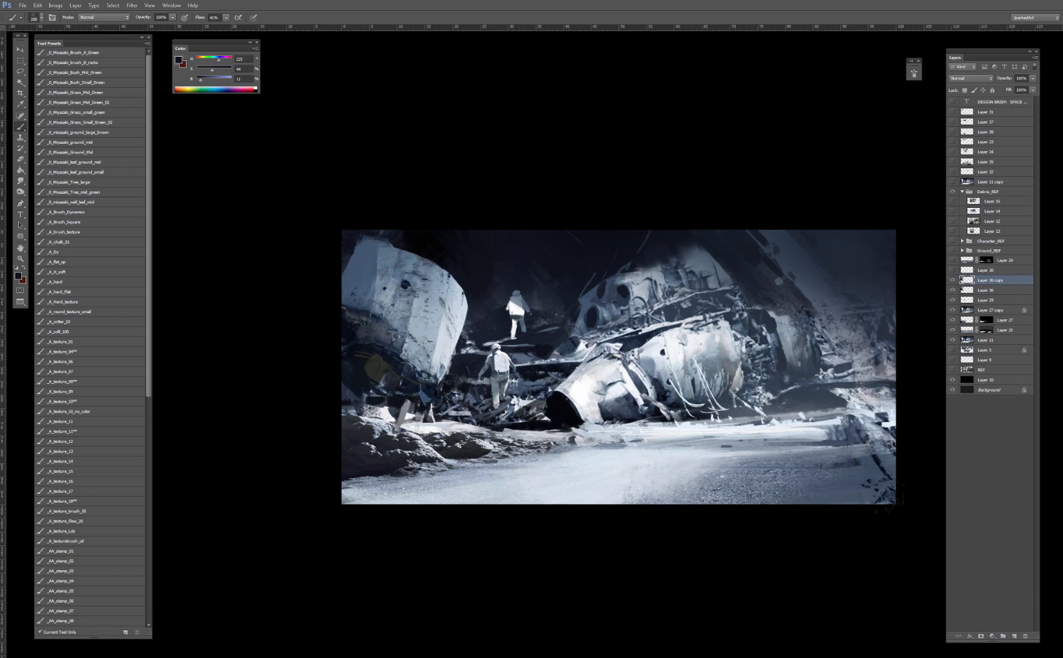
left_click(61, 332)
left_click(360, 345, "alt")
key("slash")
right_click(447, 298, "shift")
left_click(471, 365)
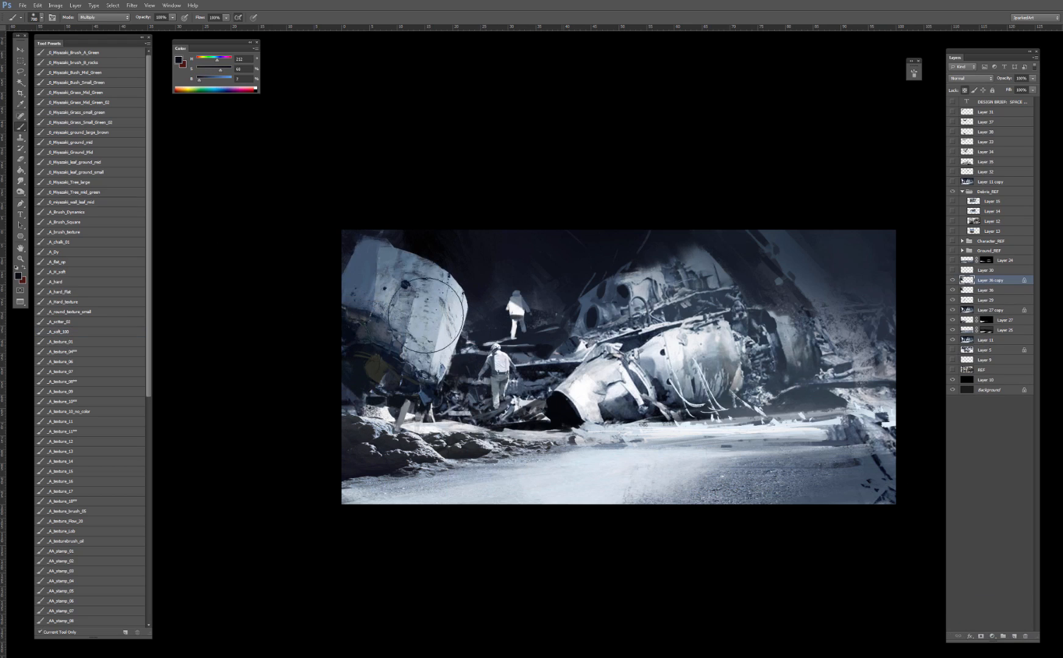
Step: Shade the fuselage hull with sampled blue and a much larger soft brush, comparing with the copy layer hidden and shown
key("bracketright")
key("bracketright")
key("bracketright")
key("bracketright")
key("bracketright")
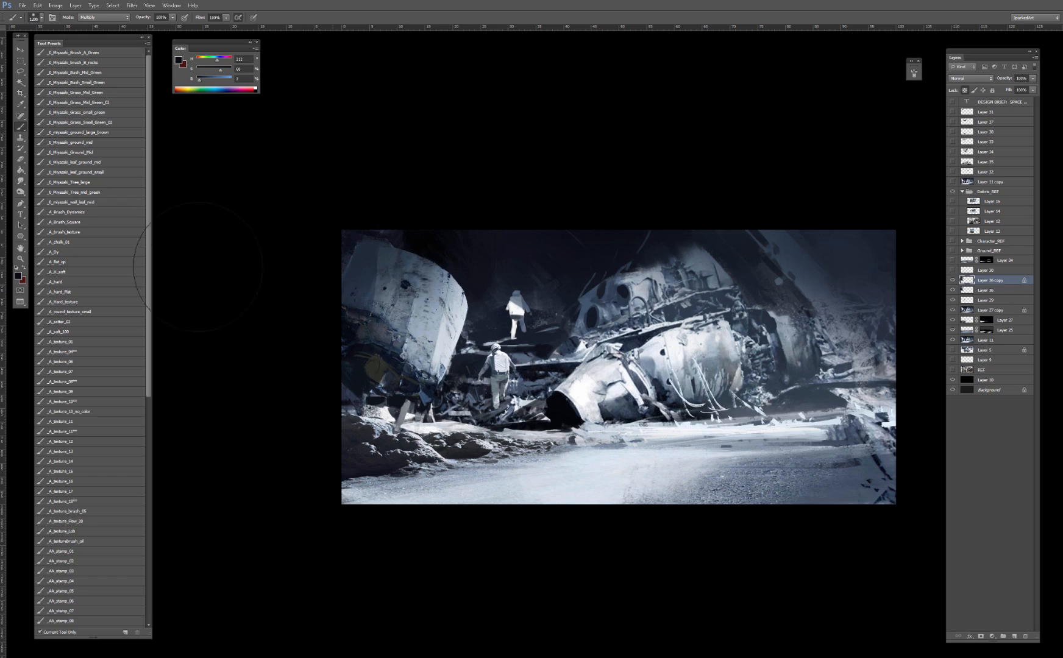
left_click(494, 346, "alt")
left_click_drag(494, 345, 581, 300)
left_click(952, 280)
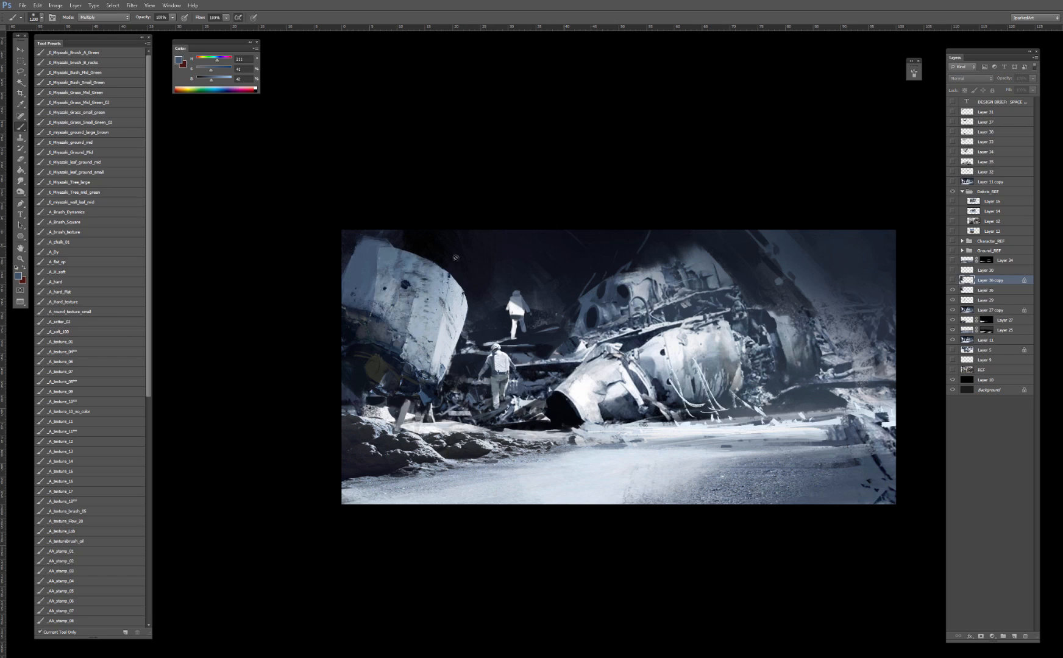
left_click(951, 280)
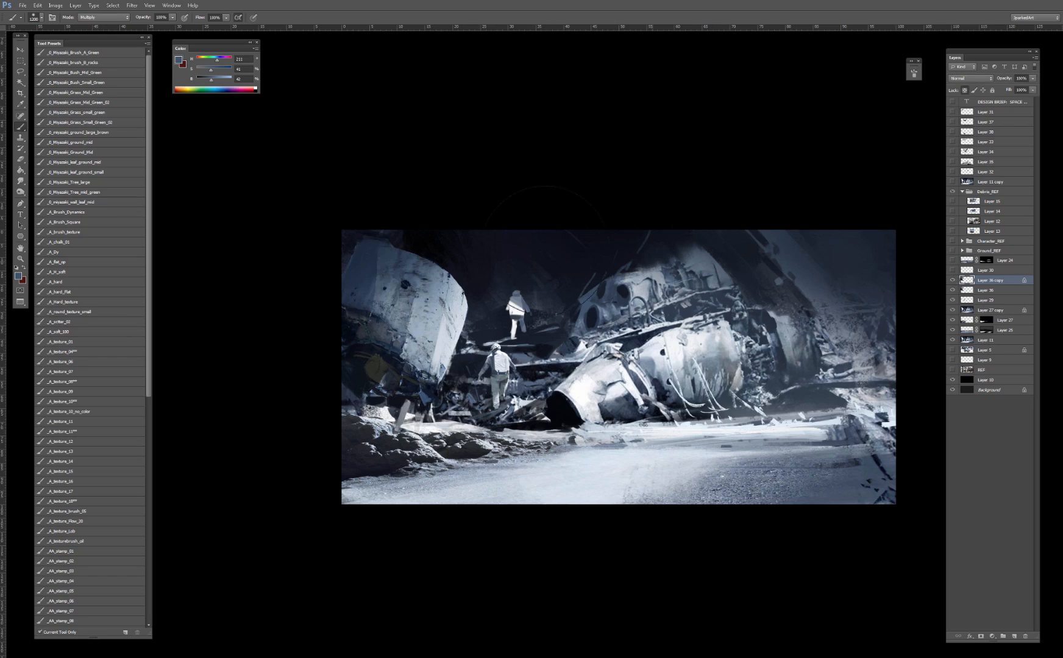
Step: Unlock the layer's transparency and rework the hull's upper-left edge with sampled dark blues, using a much smaller brush in Normal mode
key("slash")
left_click(350, 243, "alt")
key("bracketleft")
key("bracketleft")
key("bracketleft")
key("bracketleft")
key("bracketleft")
key("bracketleft")
key("bracketleft")
right_click(362, 261, "shift")
left_click(373, 268)
key("bracketleft")
left_click(361, 280, "alt")
left_click(344, 236, "alt")
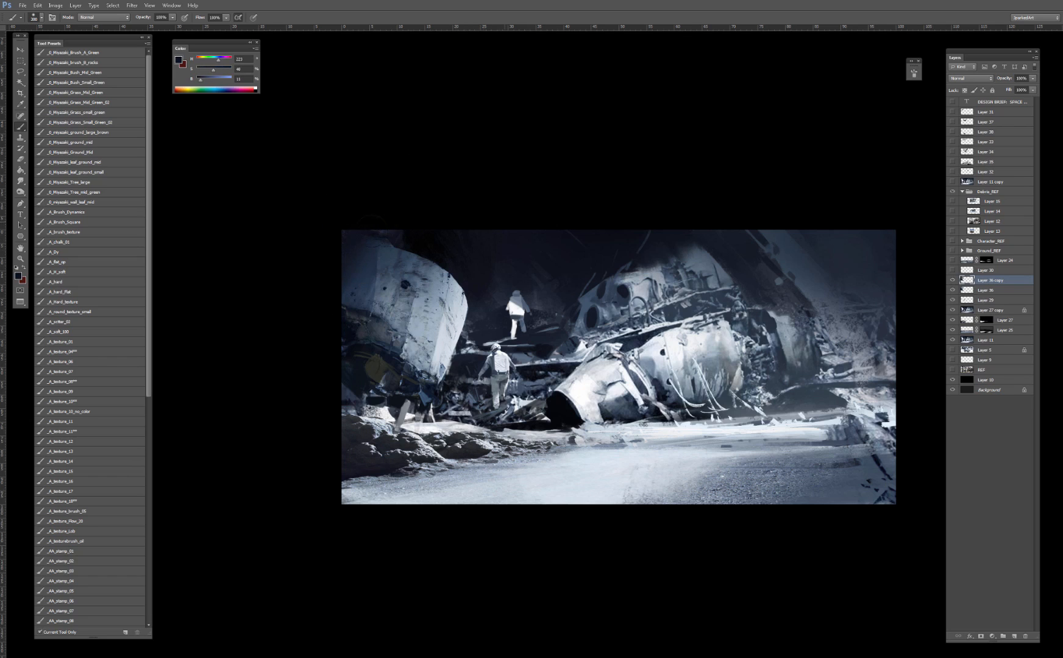
Step: Choose the _A_round_texture_small brush and paint sampled colour along the shadowed top edge of the left hull
key("r")
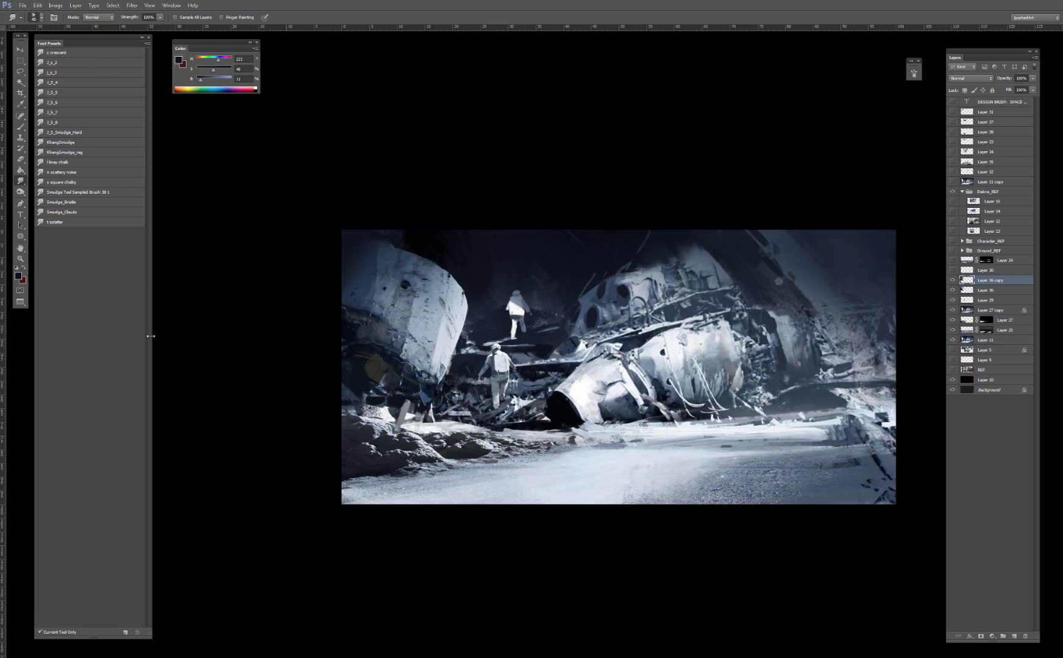
key("b")
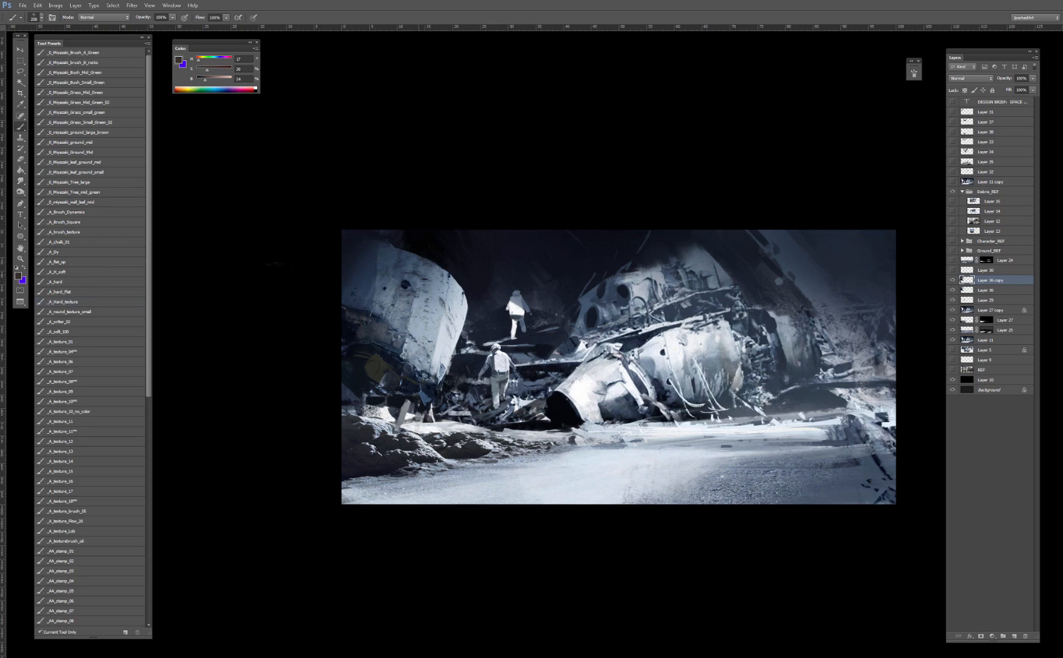
left_click(95, 311)
left_click(369, 258, "alt")
left_click_drag(365, 232, 408, 239)
Step: Darken the yellow patch and the shadows under the left hull with sampled dark blues
left_click(355, 373, "alt")
key("ctrl+plus")
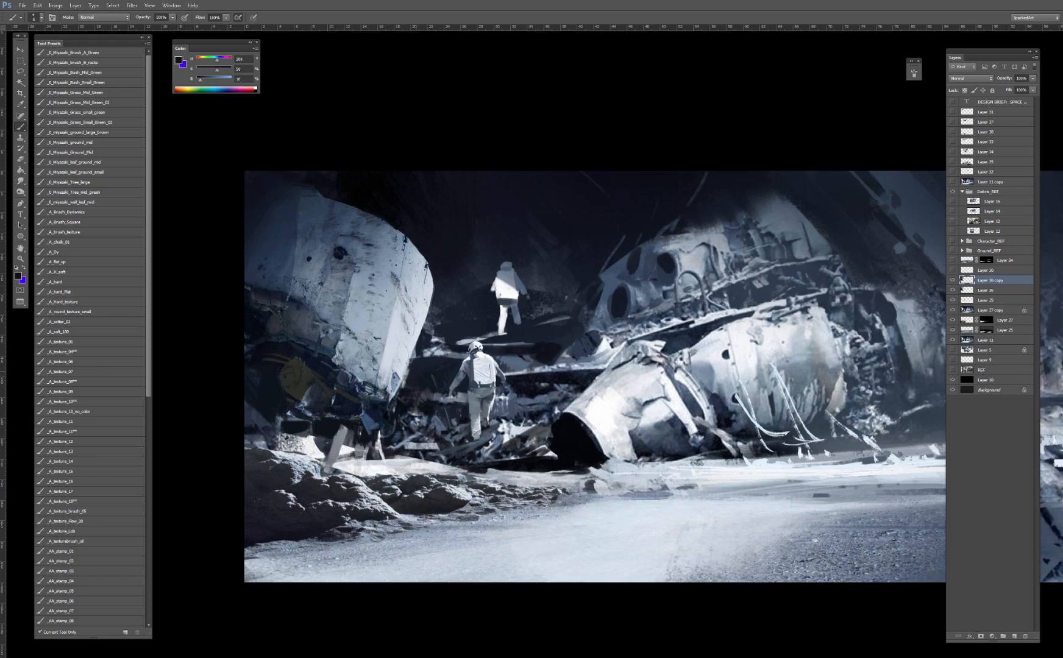
left_click(274, 365, "alt")
left_click(259, 381, "alt")
left_click(290, 408, "alt")
left_click(284, 413, "alt")
left_click(291, 418, "alt")
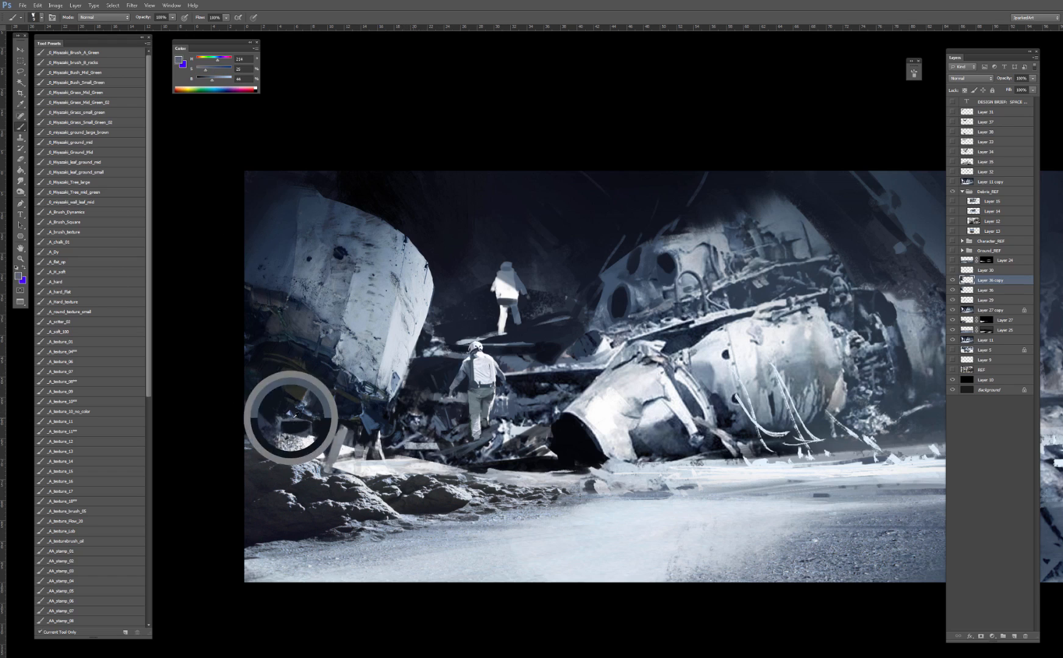
Step: Refine the small debris beneath the left hull with alternating sampled dark and light blue-greys
left_click(289, 409, "alt")
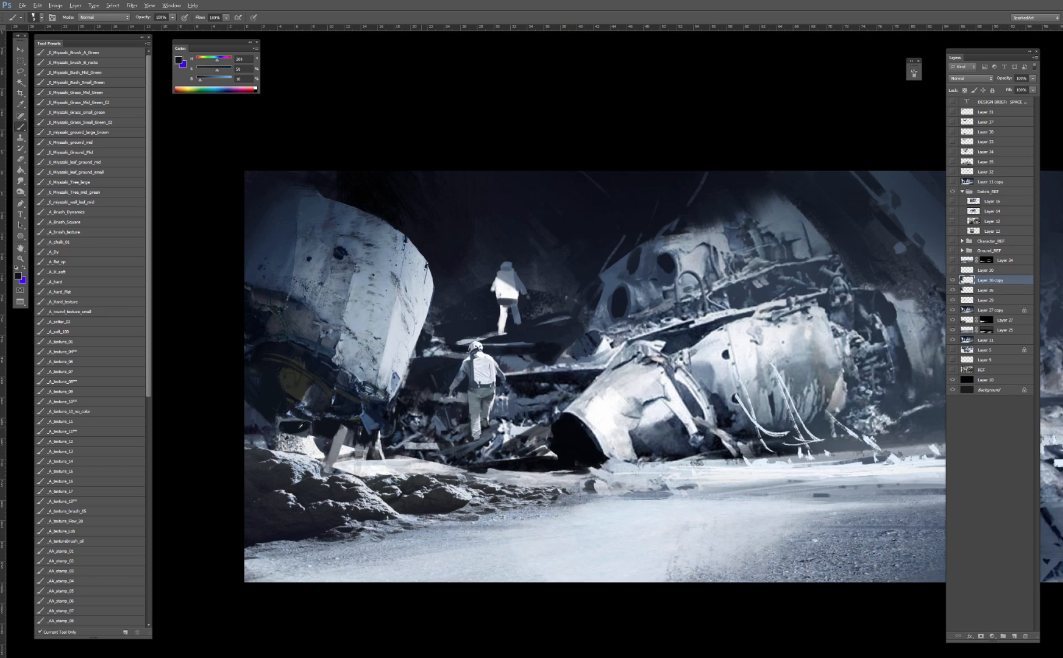
left_click(301, 415, "alt")
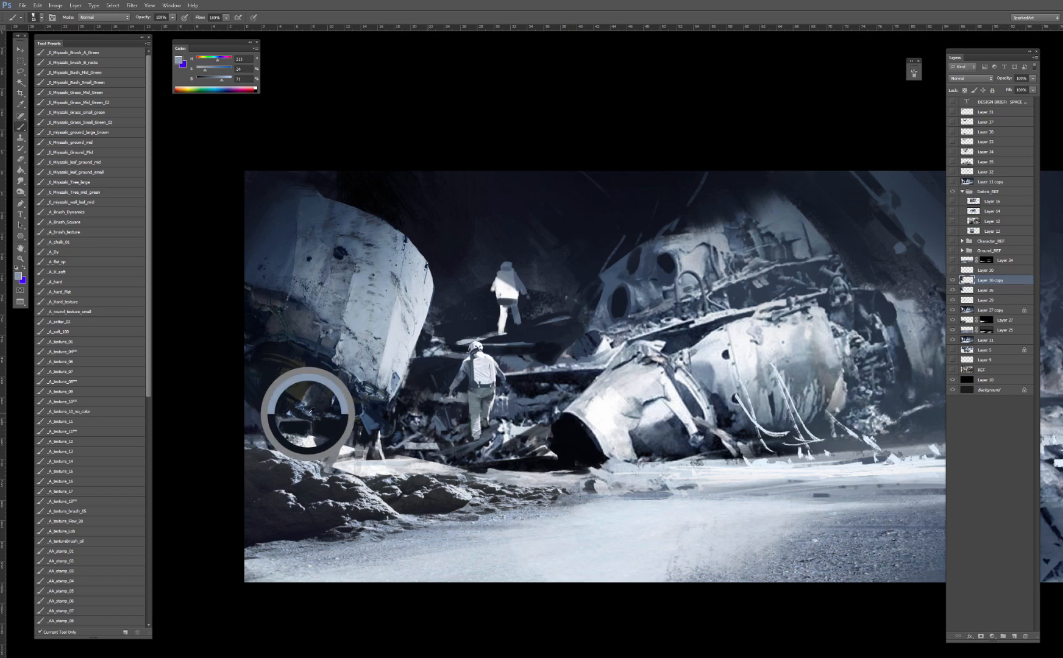
left_click(305, 415, "alt")
key("bracketleft")
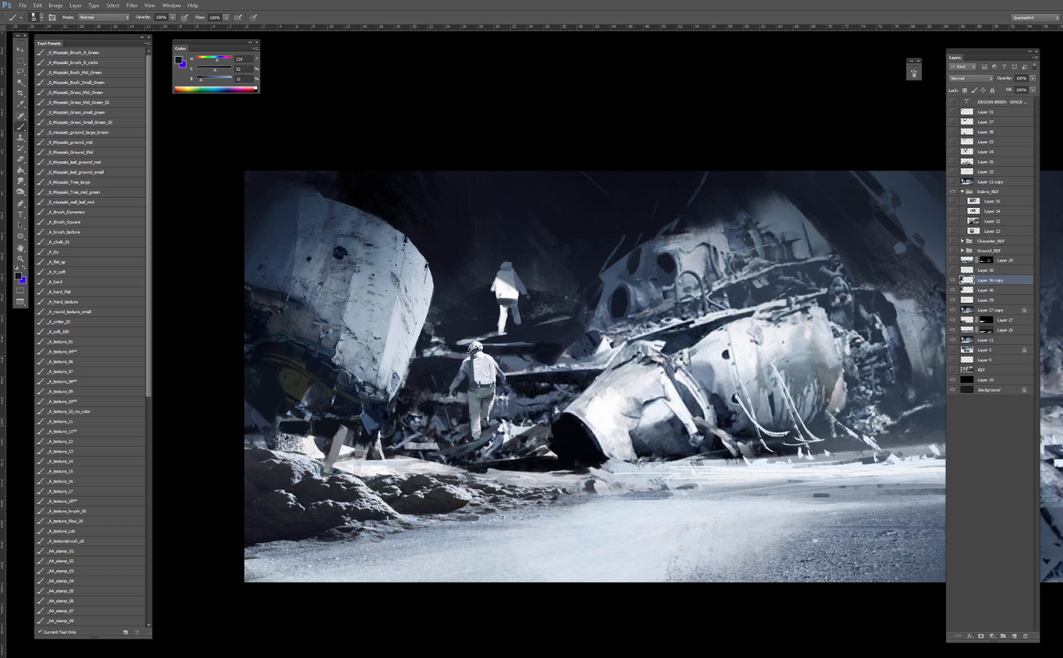
Step: Repaint the round yellowish part under the left hull with small strokes of nearby sampled dark tones
left_click(314, 399, "alt")
left_click(299, 390, "alt")
left_click(309, 397, "alt")
left_click(311, 381, "alt")
left_click(311, 383, "alt")
left_click(309, 379, "alt")
left_click(309, 379, "alt")
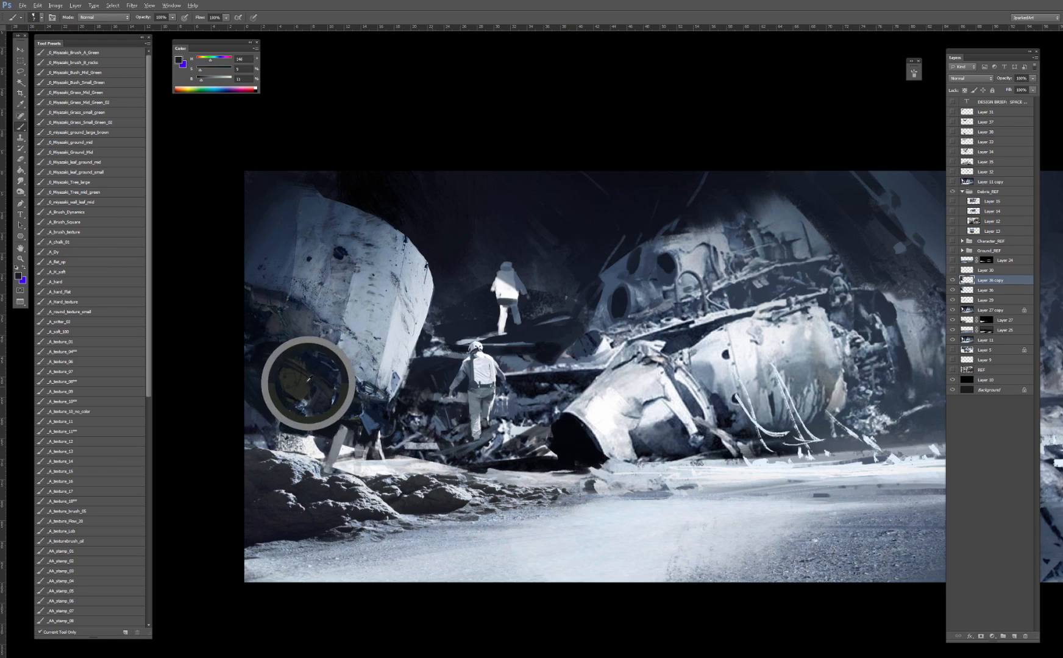
left_click(310, 393, "alt")
left_click(308, 392, "alt")
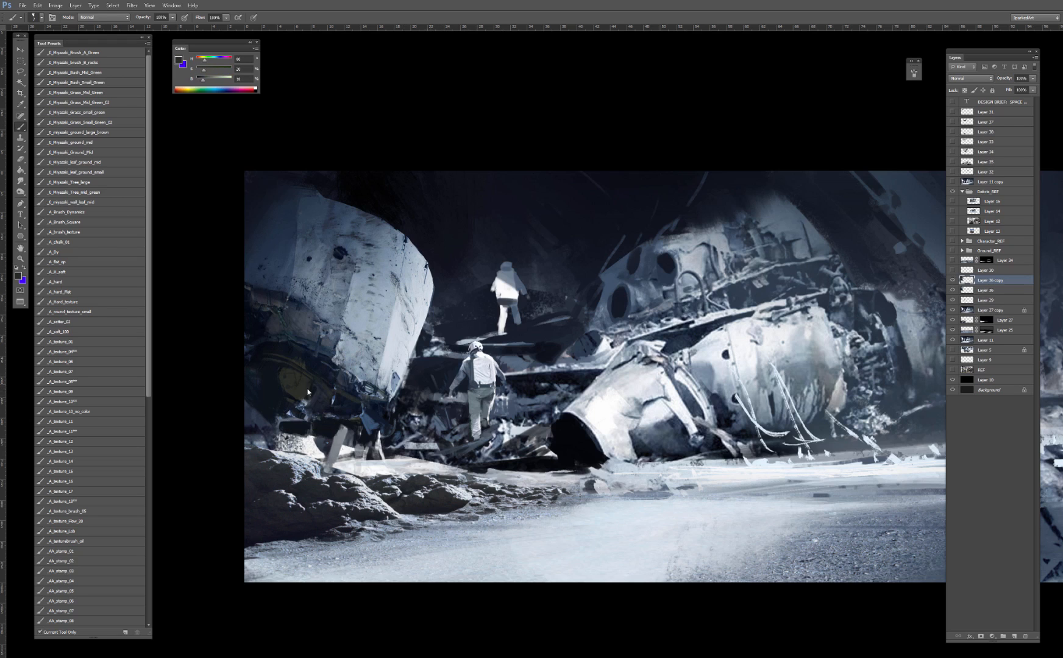
left_click(312, 391, "alt")
left_click(287, 390, "alt")
left_click(261, 380, "alt")
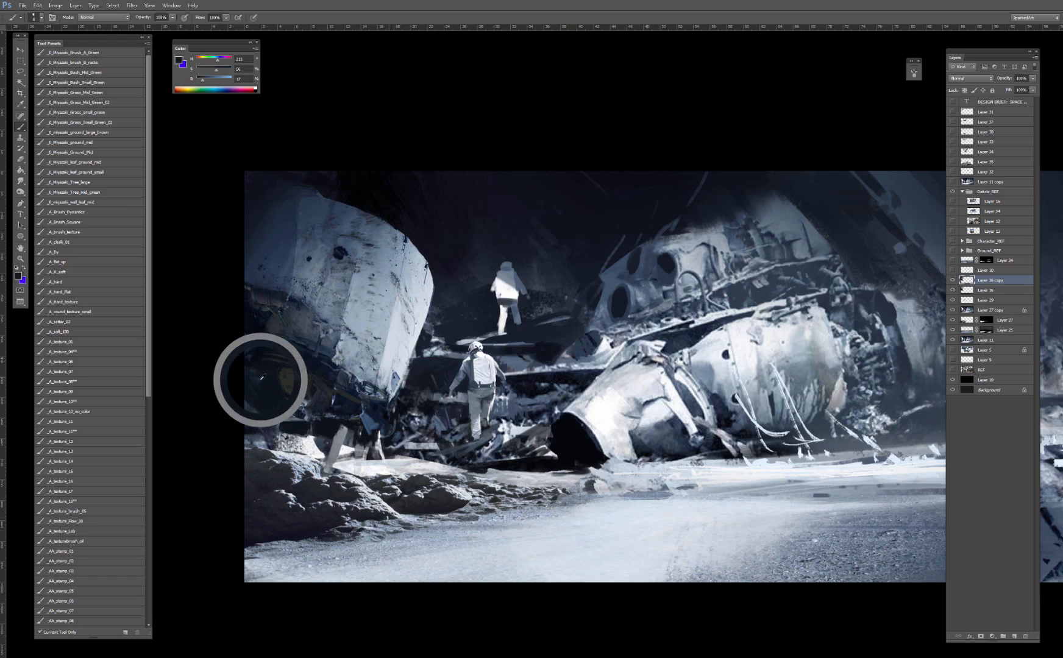
Step: Touch up the pale debris and the hull surface with sampled light greys, and check the painting at full view
left_click(298, 438, "alt")
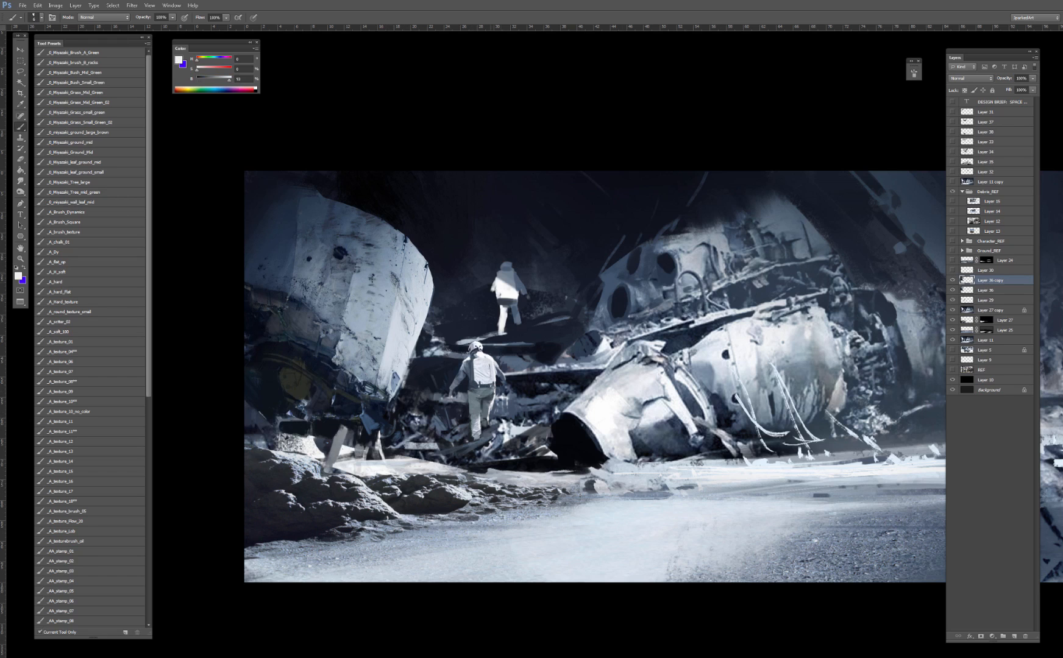
left_click(385, 315, "alt")
left_click_drag(559, 363, 514, 359)
key("v")
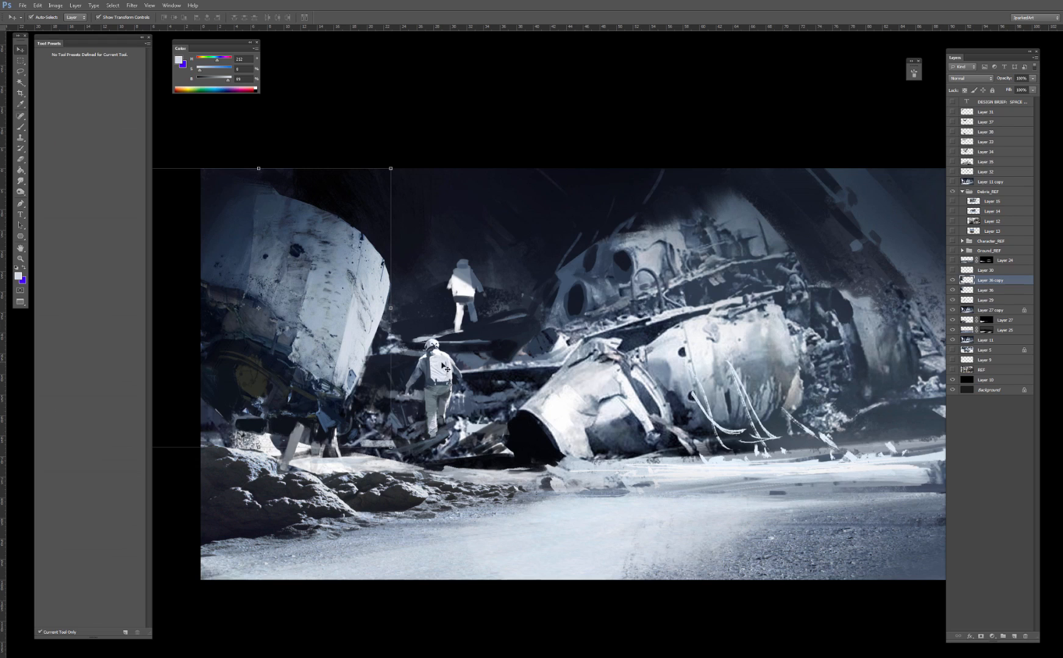
left_click(560, 122)
key("ctrl+minus")
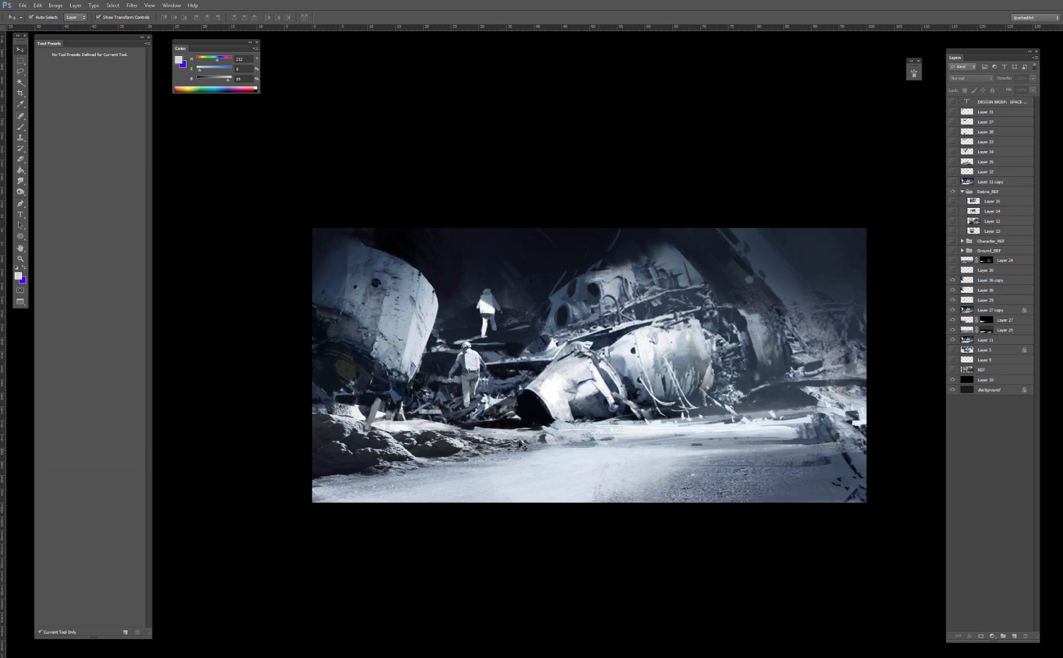
key("ctrl+plus")
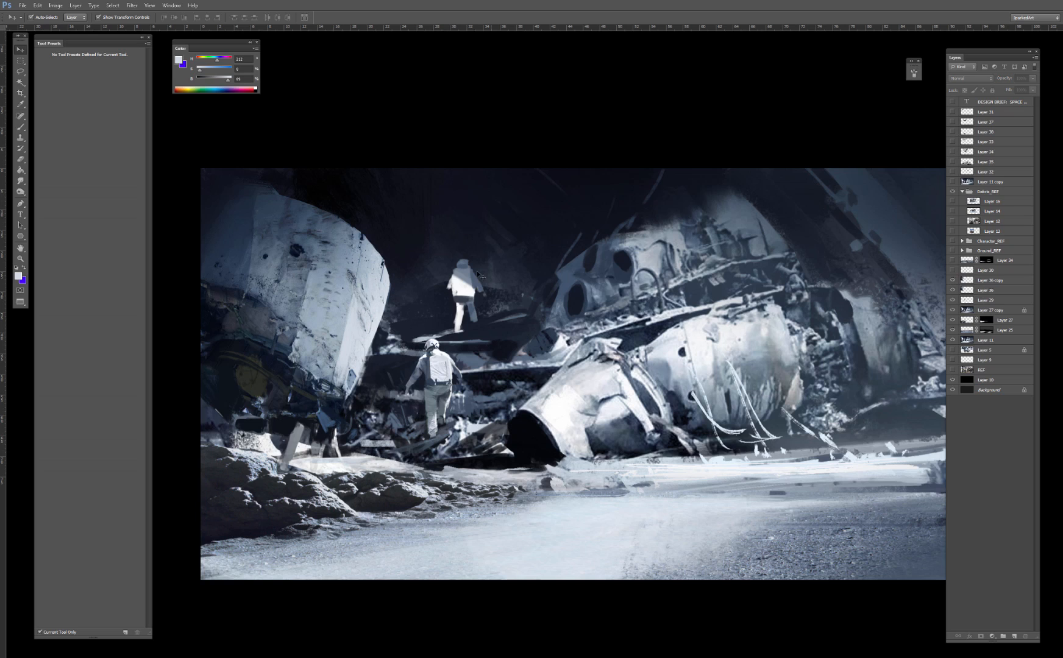
Step: Look through the Debris_REF photos and Layer 35 for another usable wreckage piece, including the crashed plane on Layer 13
left_click(952, 201)
left_click(679, 298)
left_click(952, 201)
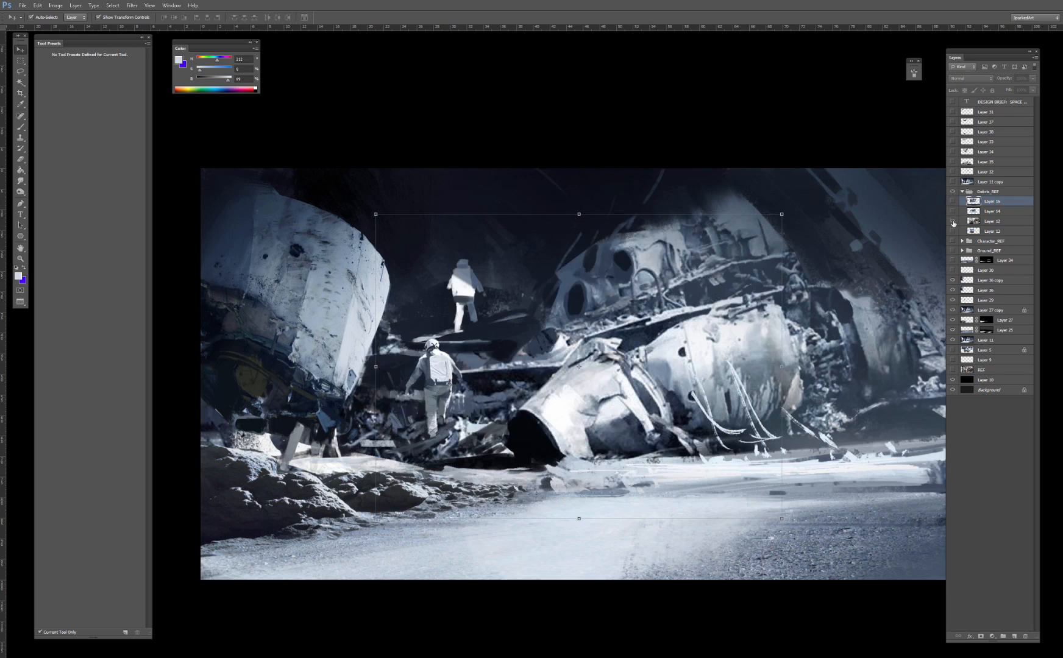
left_click(952, 211)
left_click(953, 232)
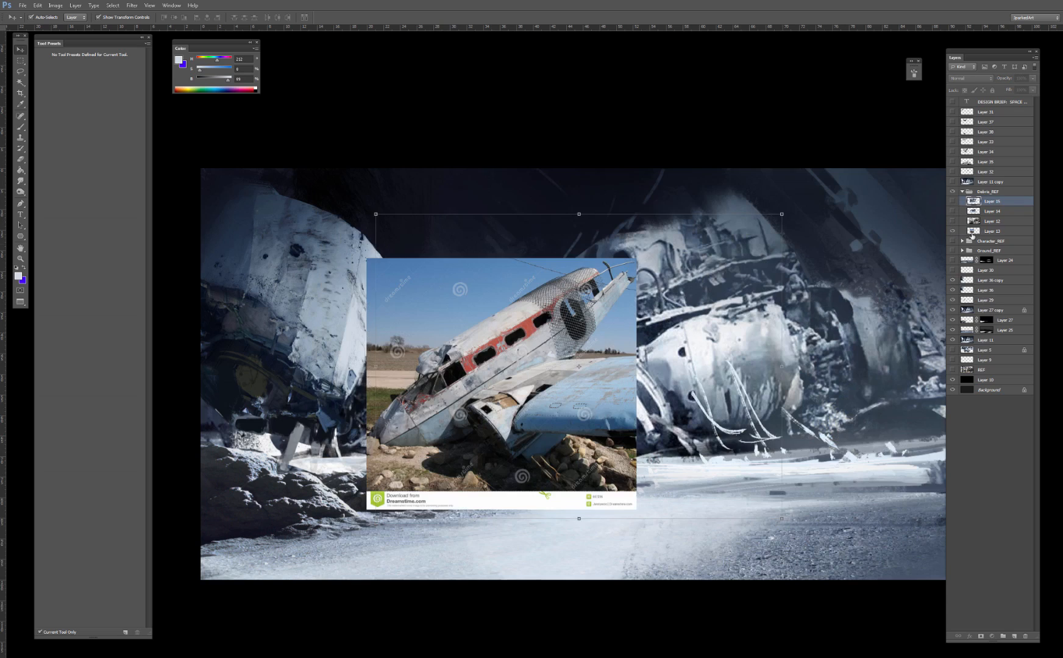
left_click(972, 233)
left_click_drag(571, 345, 583, 358)
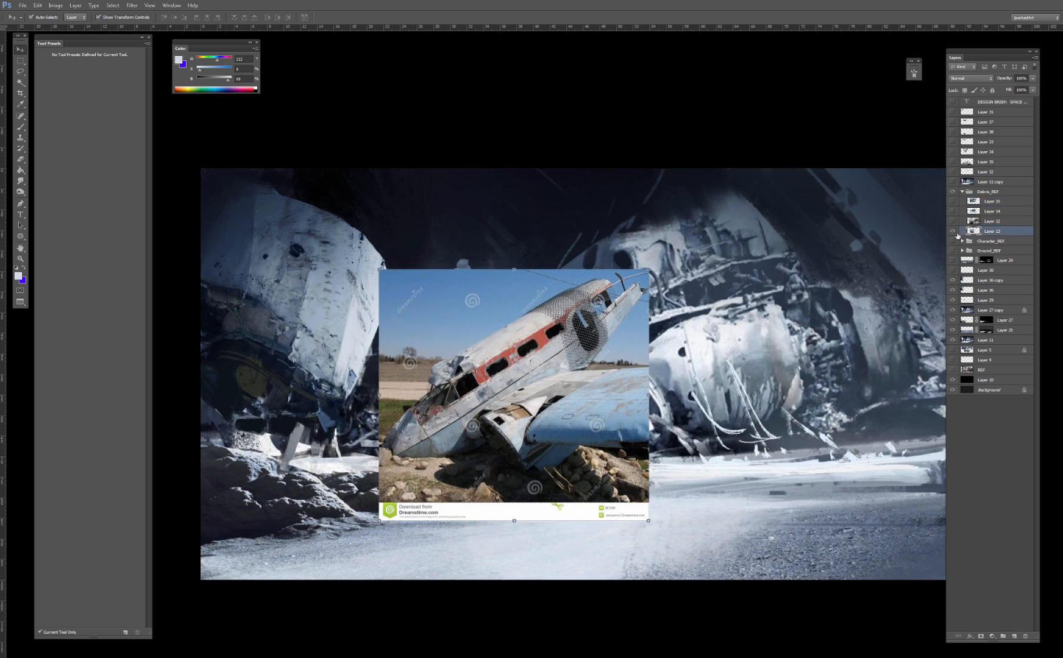
left_click(953, 231)
left_click(953, 163)
left_click(953, 165)
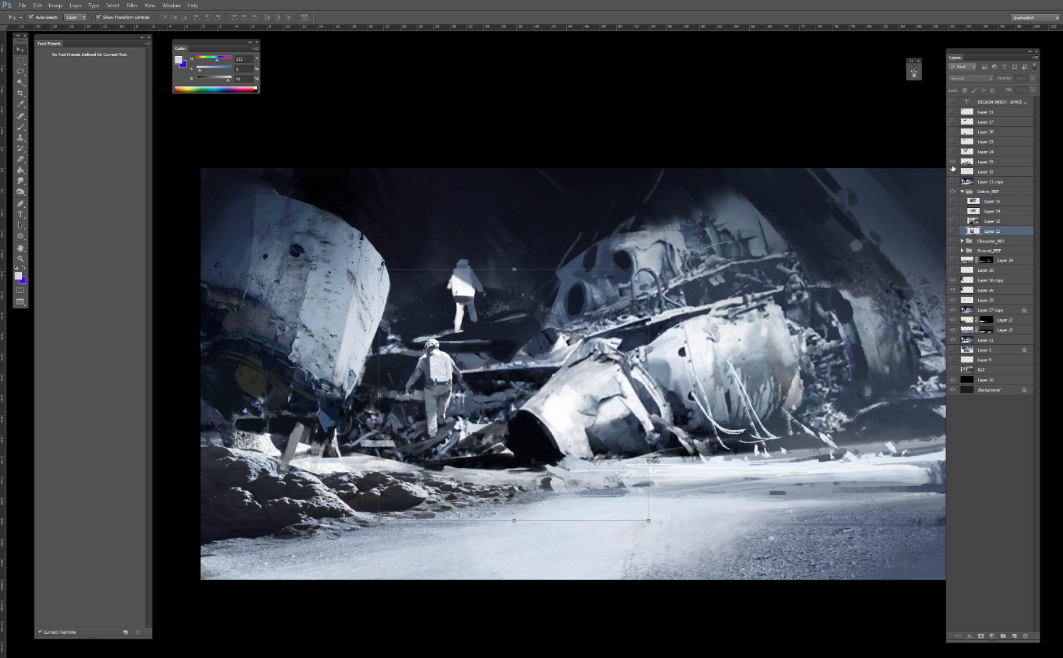
Step: Show the Layer 34 fuselage cutout, move it over the scene and duplicate it, keeping the copy hidden as a spare
left_click(953, 152)
left_click(975, 152)
left_click_drag(545, 298, 500, 373)
left_click_drag(580, 342, 617, 335, "alt")
left_click(952, 152)
left_click(513, 298)
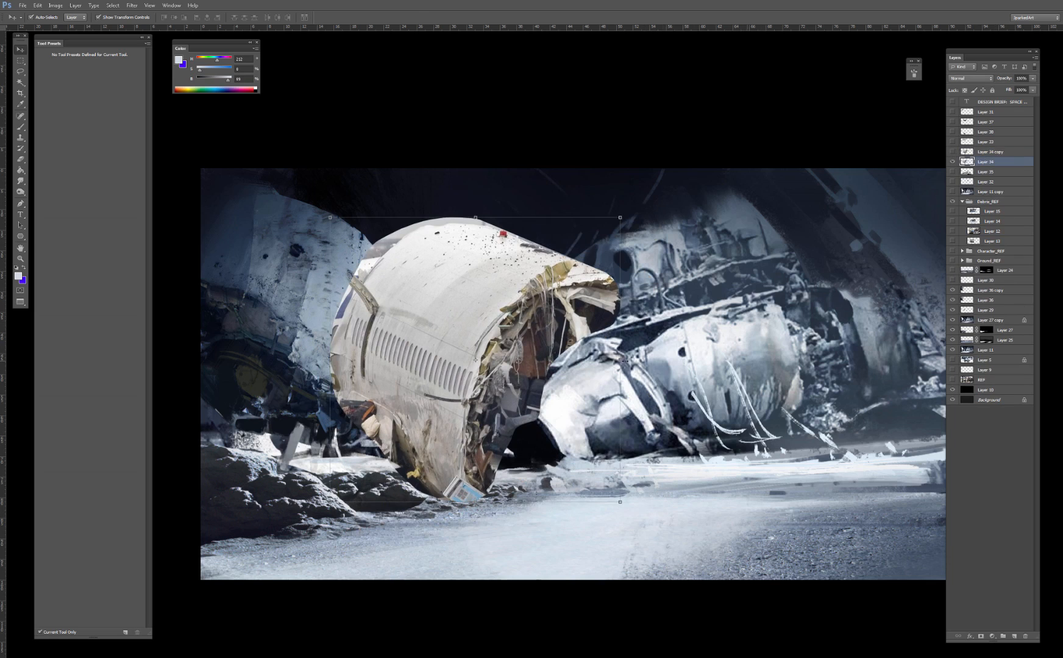
Step: Flip the Layer 34 cutout horizontally, scale it to about 65%, and tilt and place it over the central wreck
key("ctrl+t")
right_click(577, 339)
left_click(616, 463)
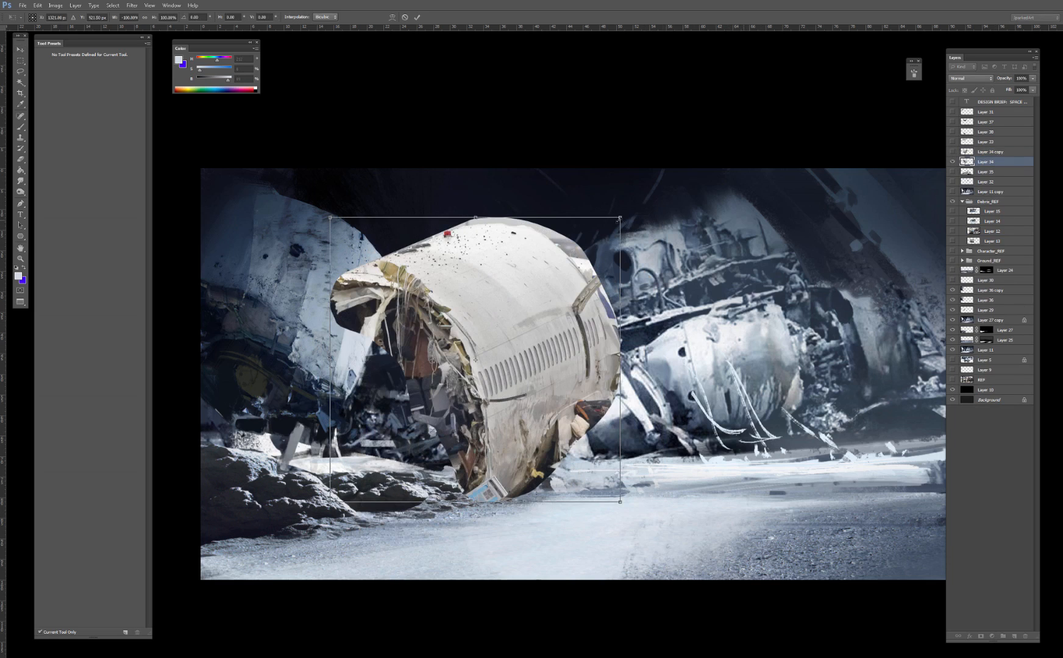
left_click_drag(618, 219, 516, 319, "shift")
left_click_drag(468, 358, 640, 387)
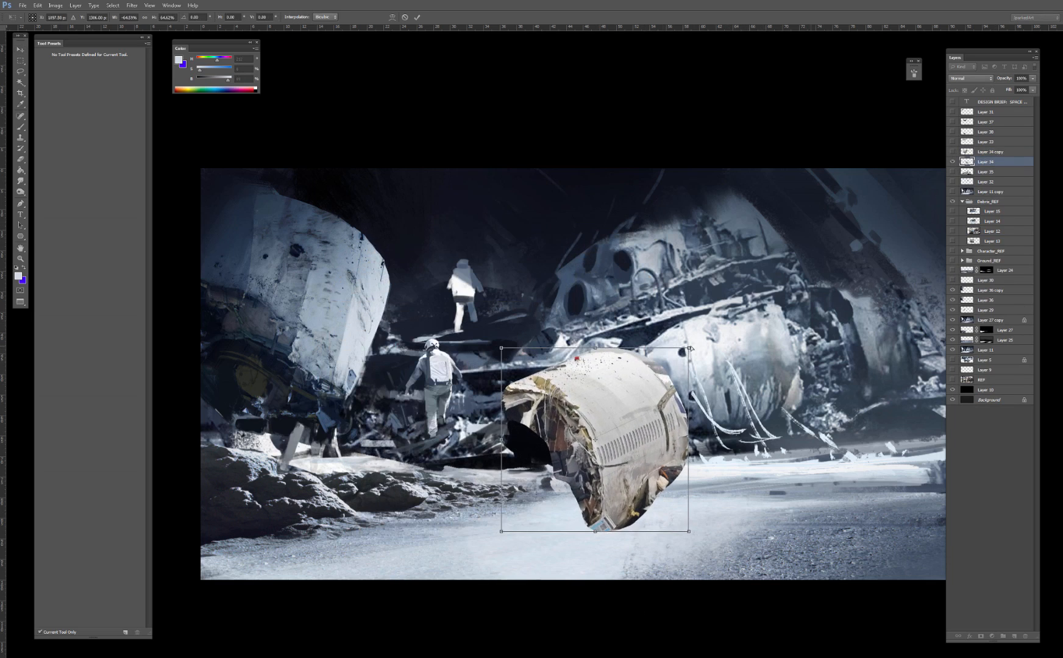
left_click_drag(690, 348, 597, 367, "ctrl")
left_click_drag(687, 368, 695, 304)
mouse_move(583, 367)
left_mouse_down()
mouse_move(613, 473)
mouse_move(596, 361)
left_mouse_up()
key("Return")
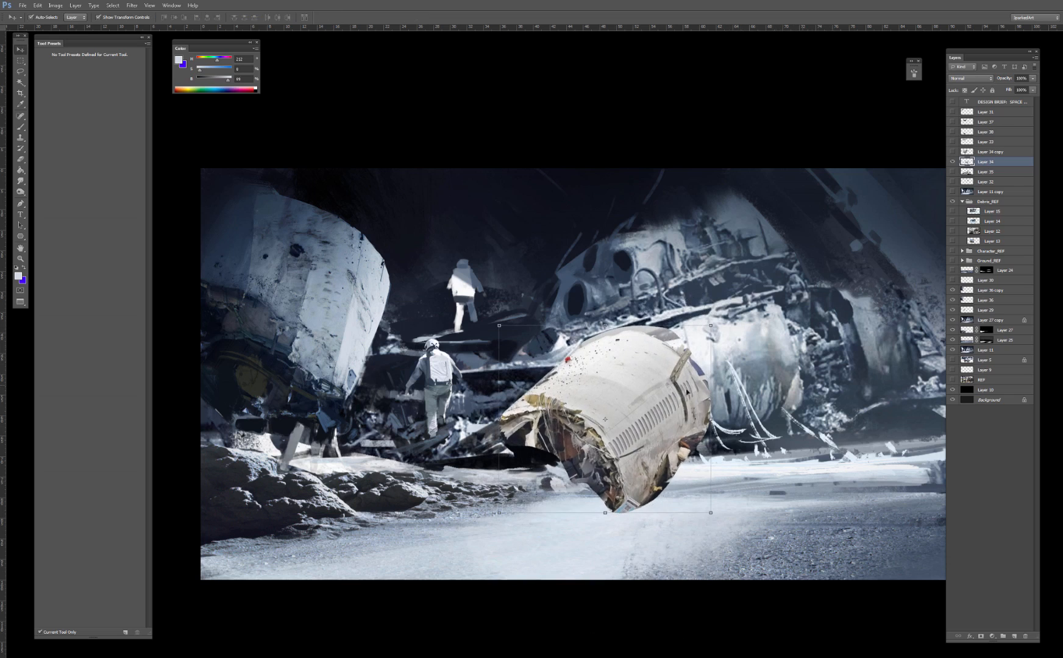
Step: Warp the fuselage cutout to pull in its broken left end and raise its lower tip onto the ground line
right_click(650, 380)
left_click(658, 477)
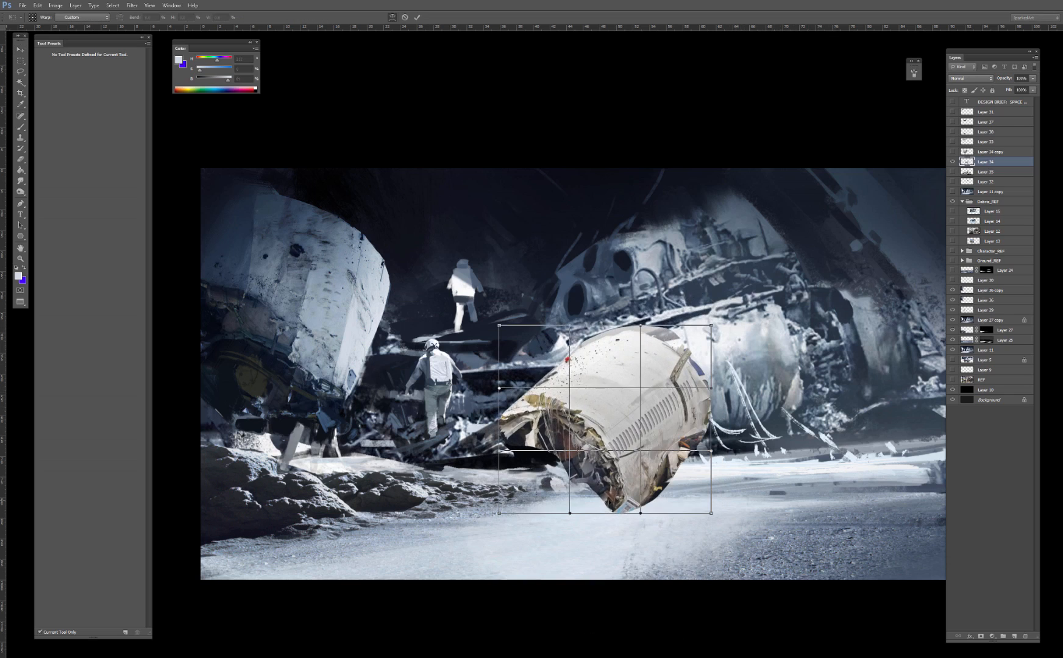
left_click_drag(639, 404, 632, 396)
mouse_move(499, 451)
left_mouse_down()
mouse_move(534, 442)
mouse_move(516, 446)
left_mouse_up()
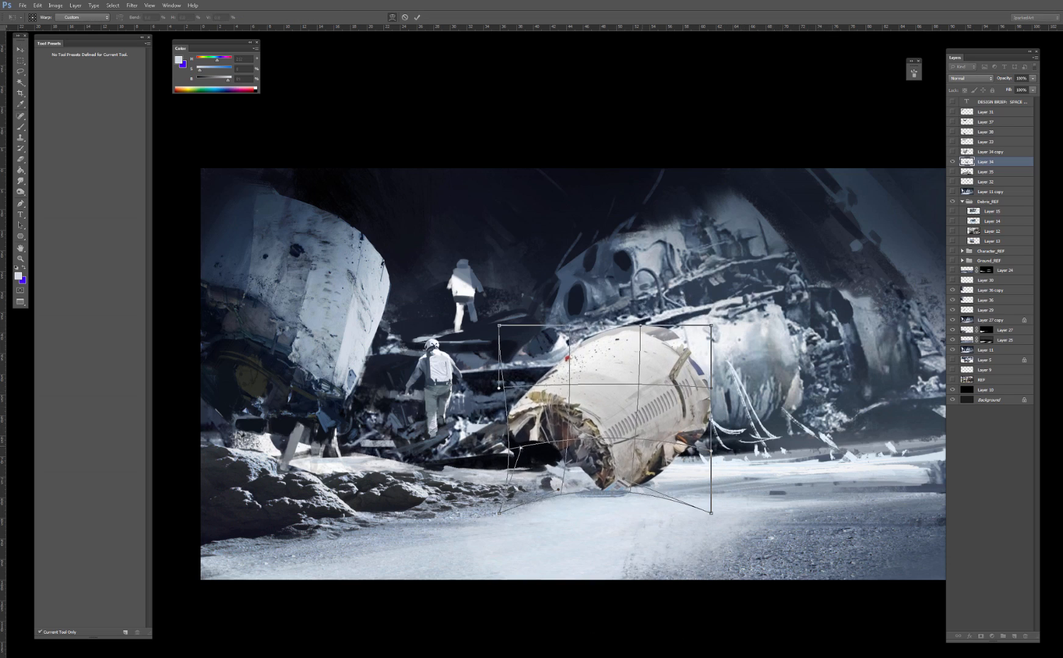
key("Return")
Step: Start a Match Color adjustment on the cutout with Layer 36 of Space_wreckage.psd as the source
key("ctrl+b")
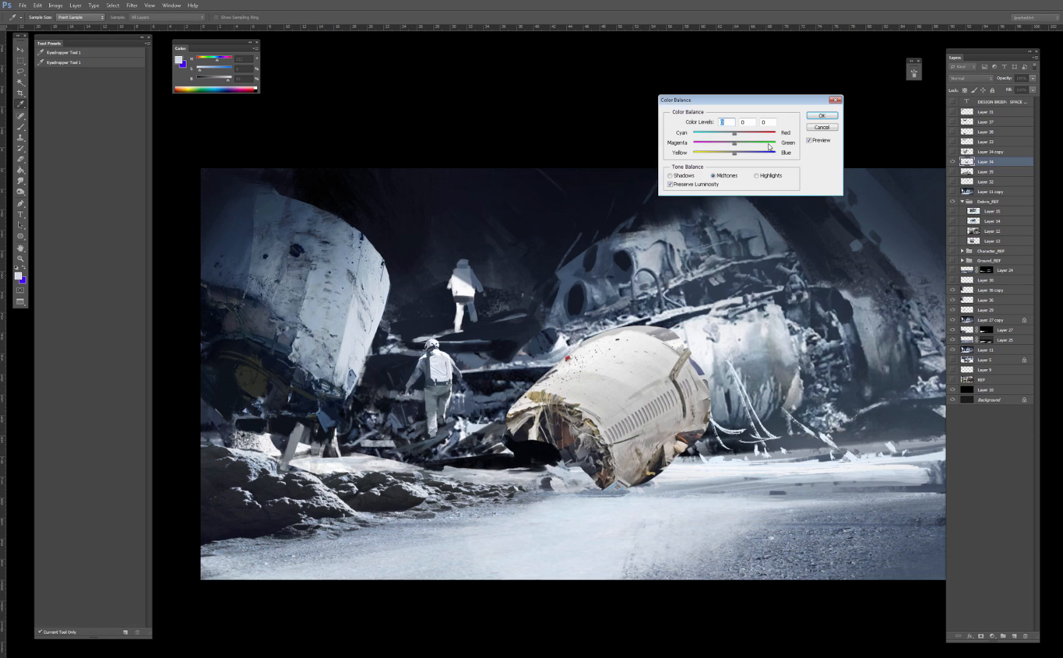
left_click(820, 130)
key("ctrl+m")
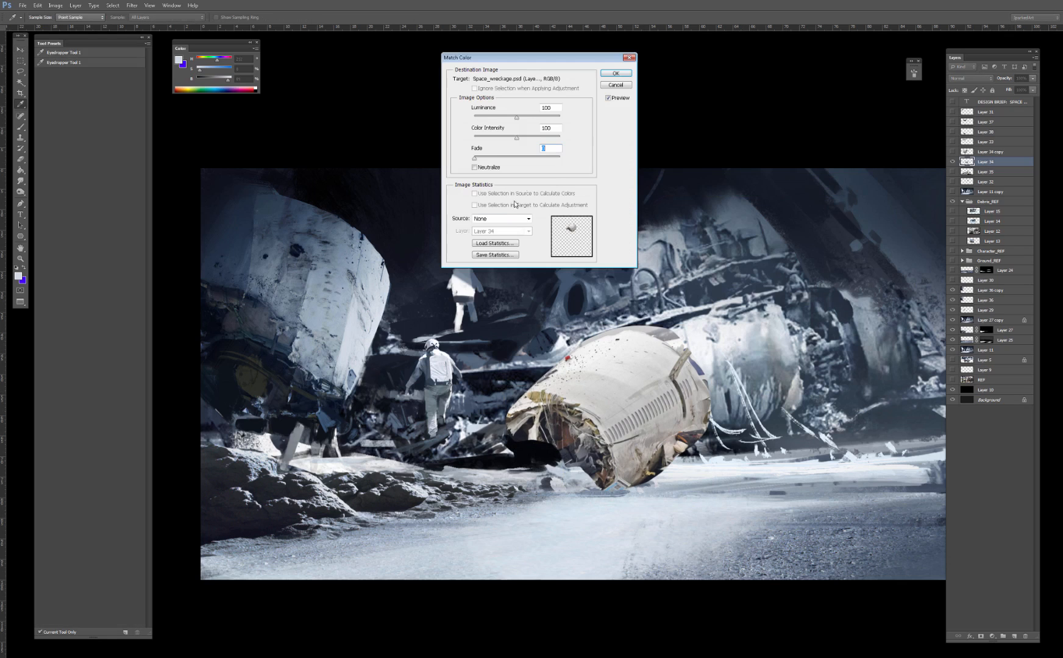
left_click(506, 218)
left_click(501, 235)
left_click(501, 231)
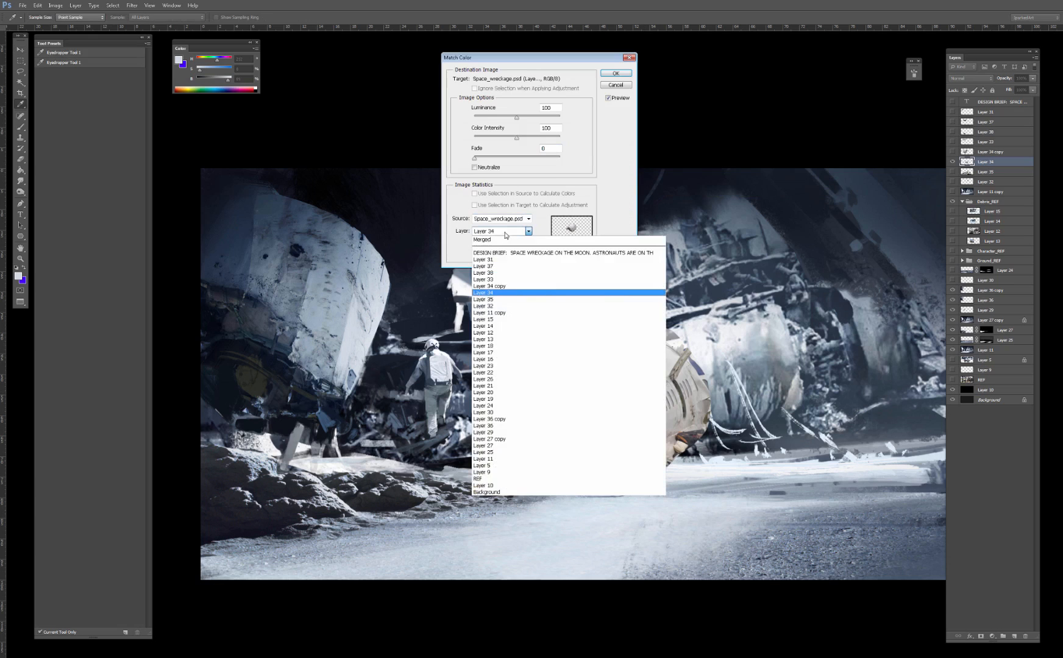
left_click(501, 419)
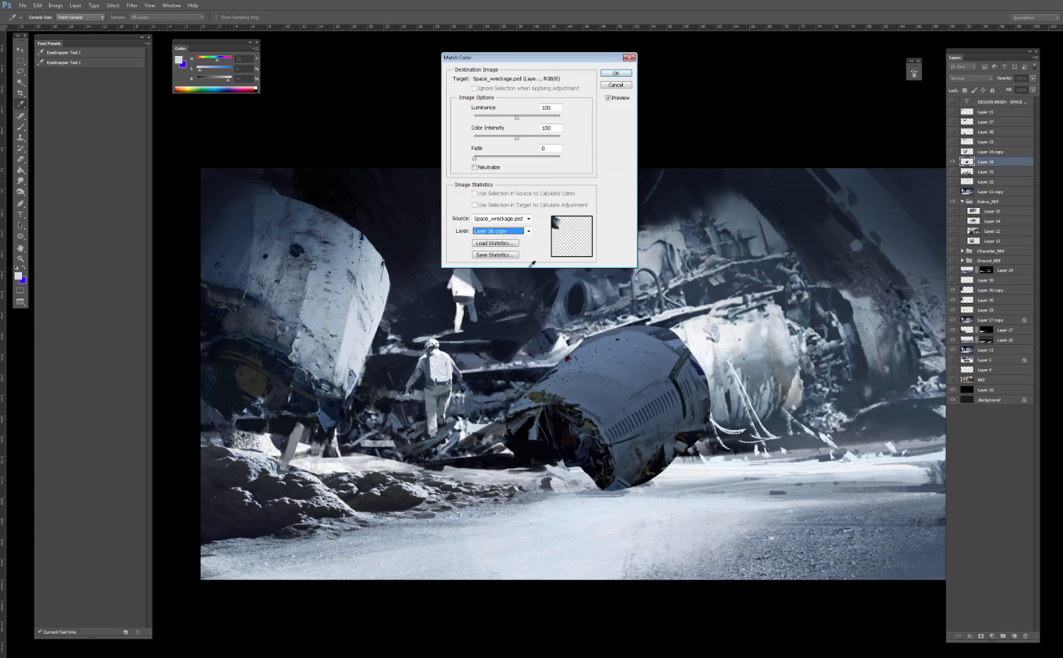
key("Down")
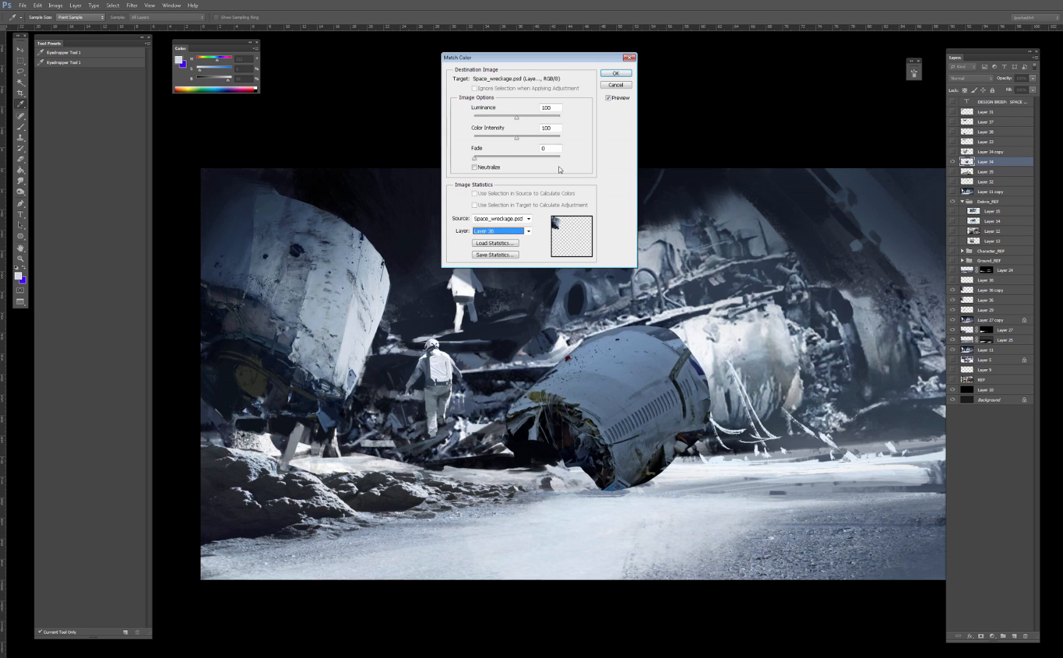
Step: Set the colour match's fade to 25, raise its luminance, and compare the scene with Layer 34 hidden and shown
left_click_drag(482, 158, 497, 157)
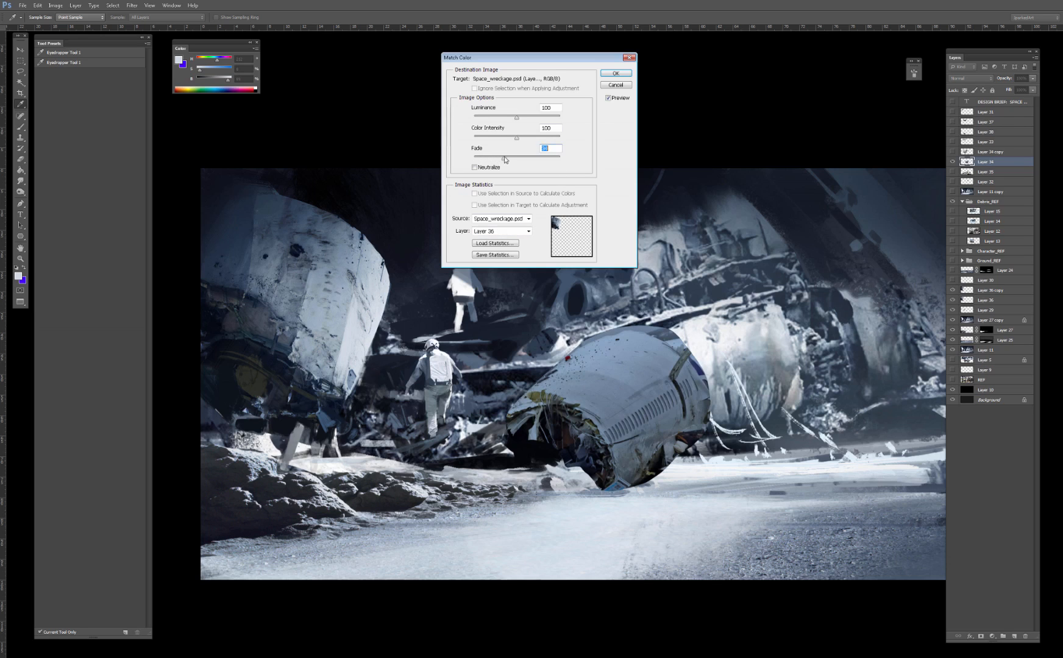
left_click_drag(516, 116, 538, 116)
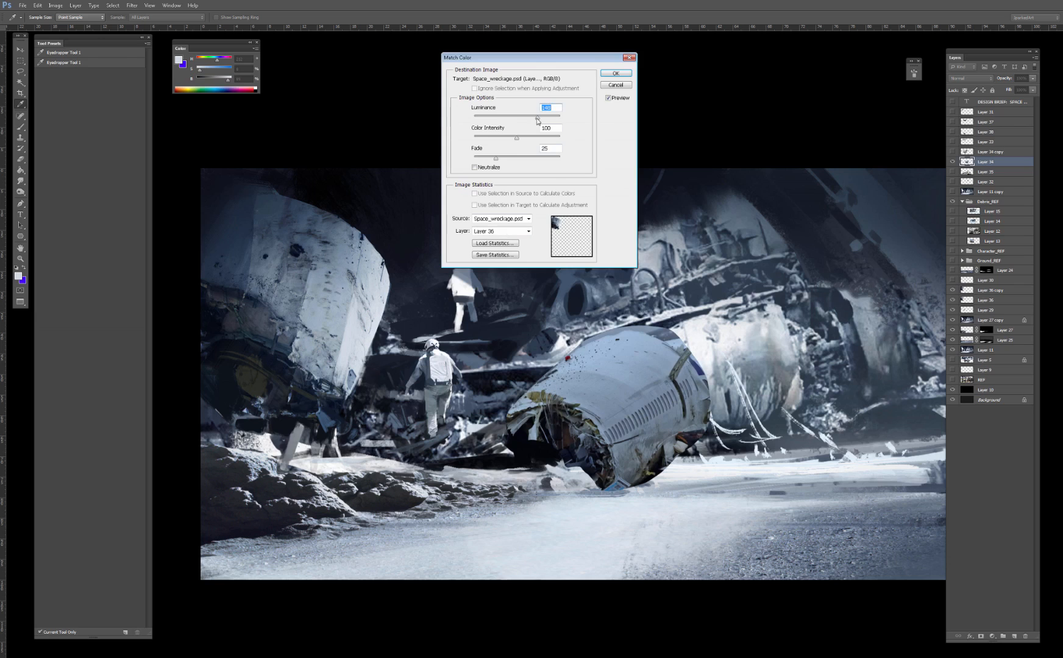
key("Return")
key("v")
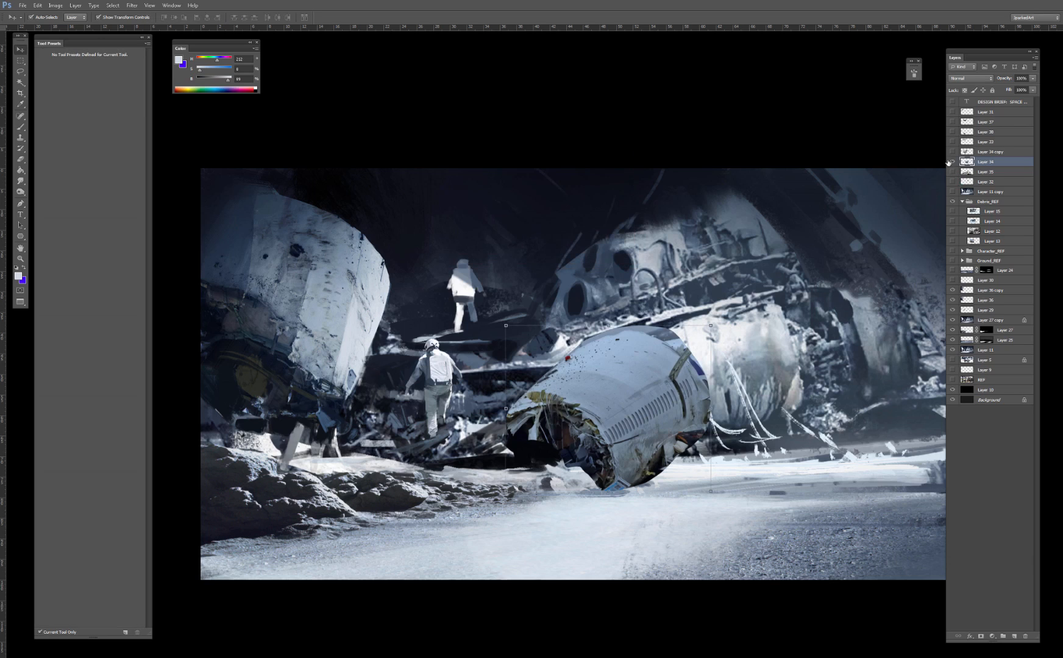
left_click(951, 163)
left_click(951, 161)
key("ctrl+l")
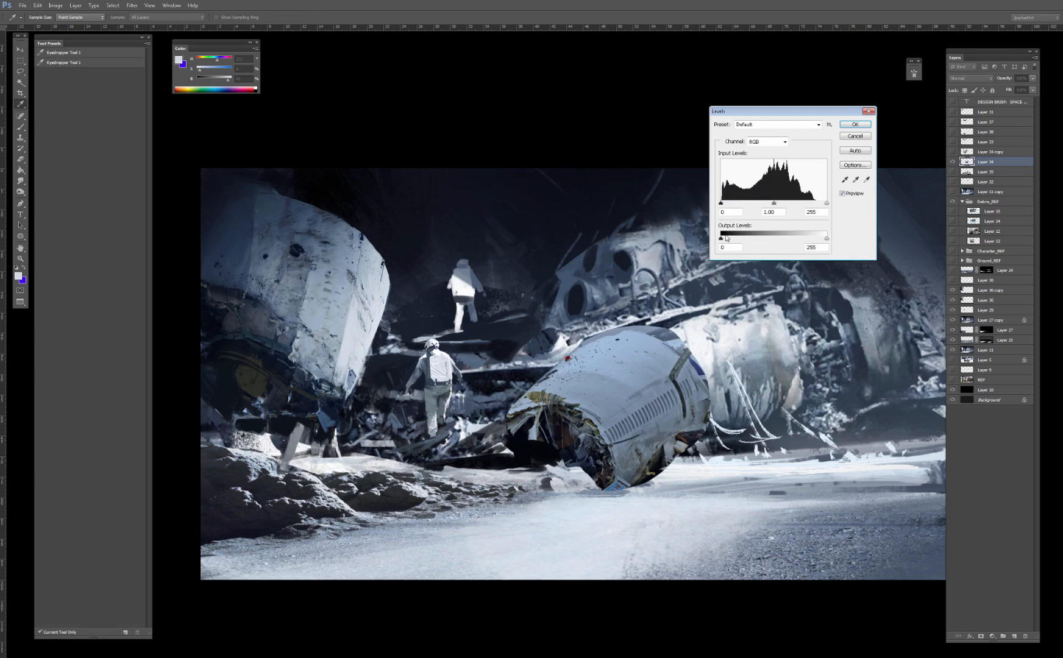
left_click_drag(826, 203, 769, 203)
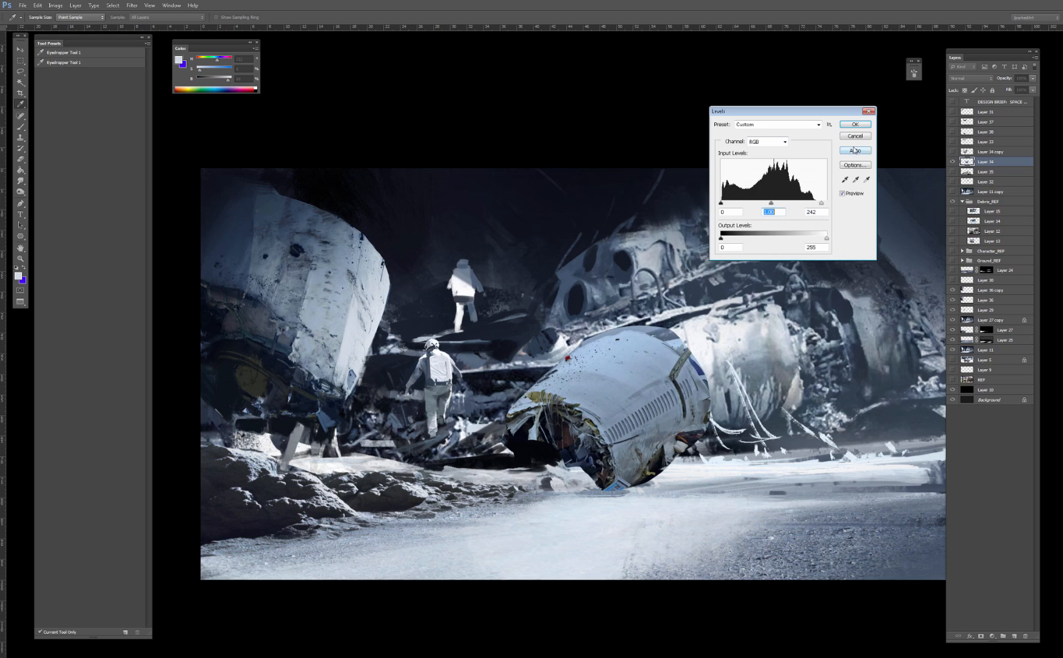
left_click(858, 135)
left_click(951, 162)
left_click(949, 163)
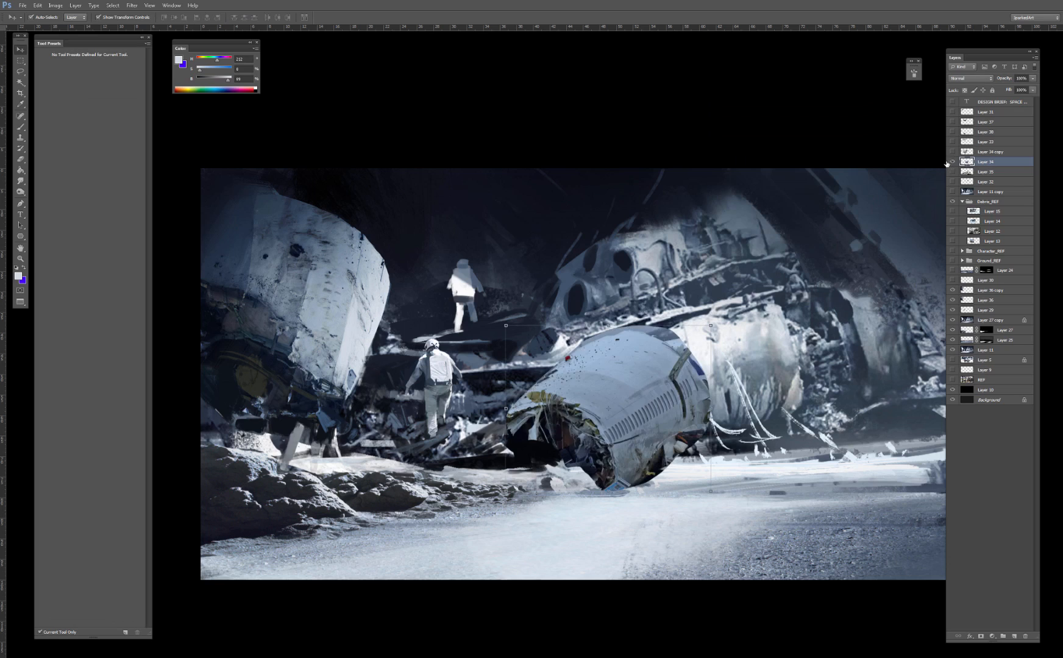
Step: Replace the cutout's colour match with a Color Balance shift towards blue and a Levels midtone darkening
key("ctrl+z")
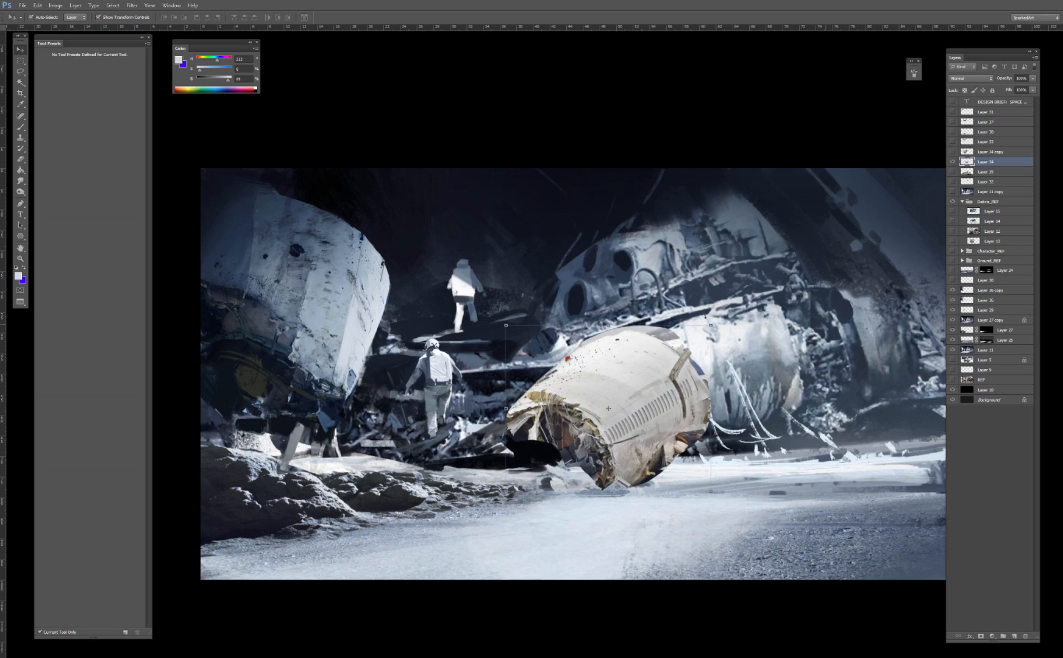
key("ctrl+b")
left_click_drag(734, 133, 746, 156)
key("Return")
key("ctrl+l")
left_click_drag(774, 203, 782, 203)
key("Return")
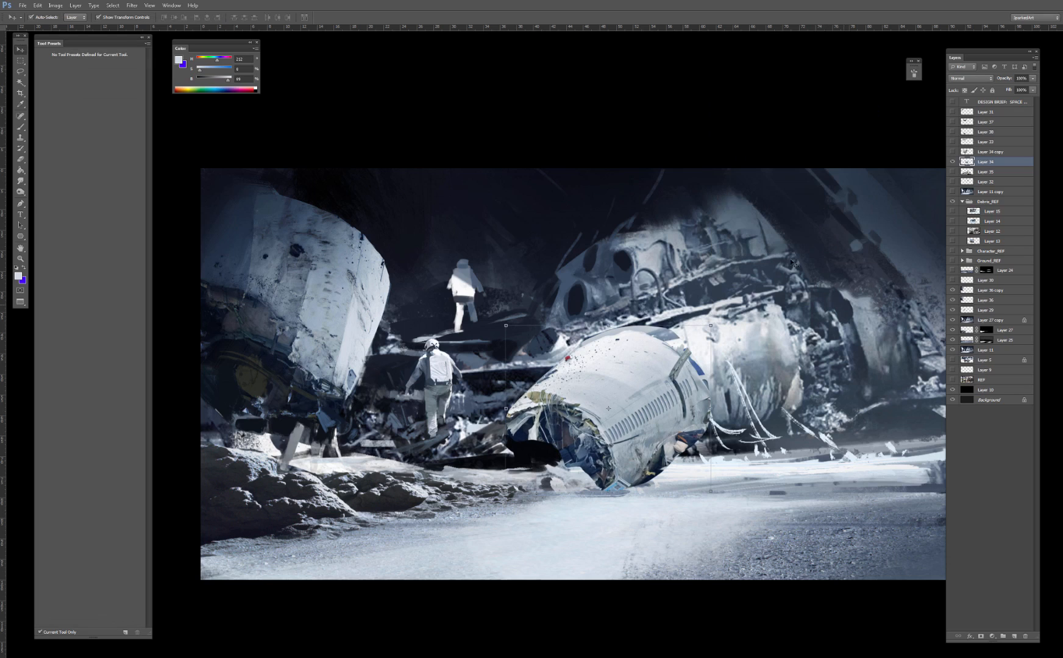
Step: Compare the scene with the recoloured Layer 34 cutout hidden and shown
left_click(953, 162)
left_click(953, 163)
left_click(953, 162)
left_click(953, 162)
left_click(953, 162)
left_click(952, 162)
key("b")
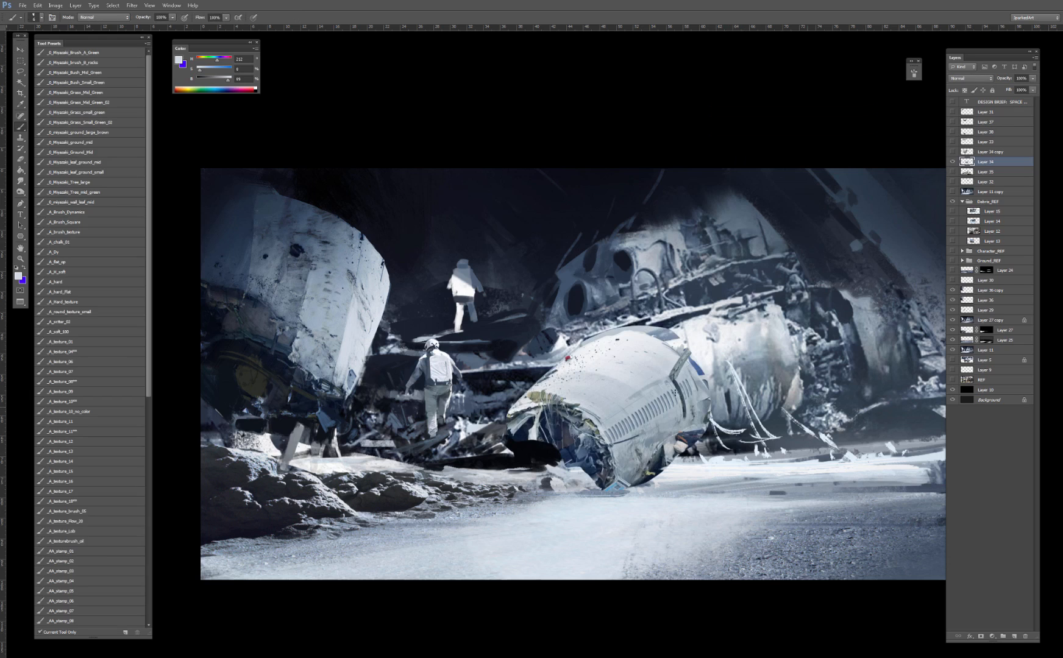
Step: Shift the fuselage cutout slightly up and left, and warp its broken end and lower hull to follow the painted wreck
key("v")
mouse_move(674, 390)
left_mouse_down()
mouse_move(662, 548)
mouse_move(664, 387)
left_mouse_up()
key("ctrl+t")
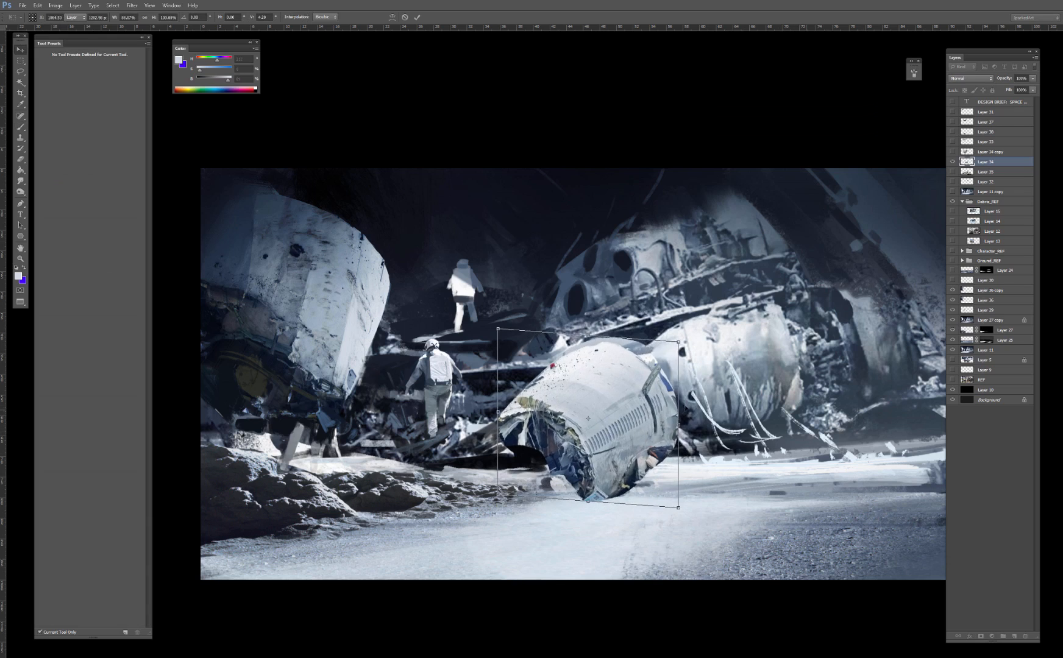
right_click(680, 420)
left_click(695, 461)
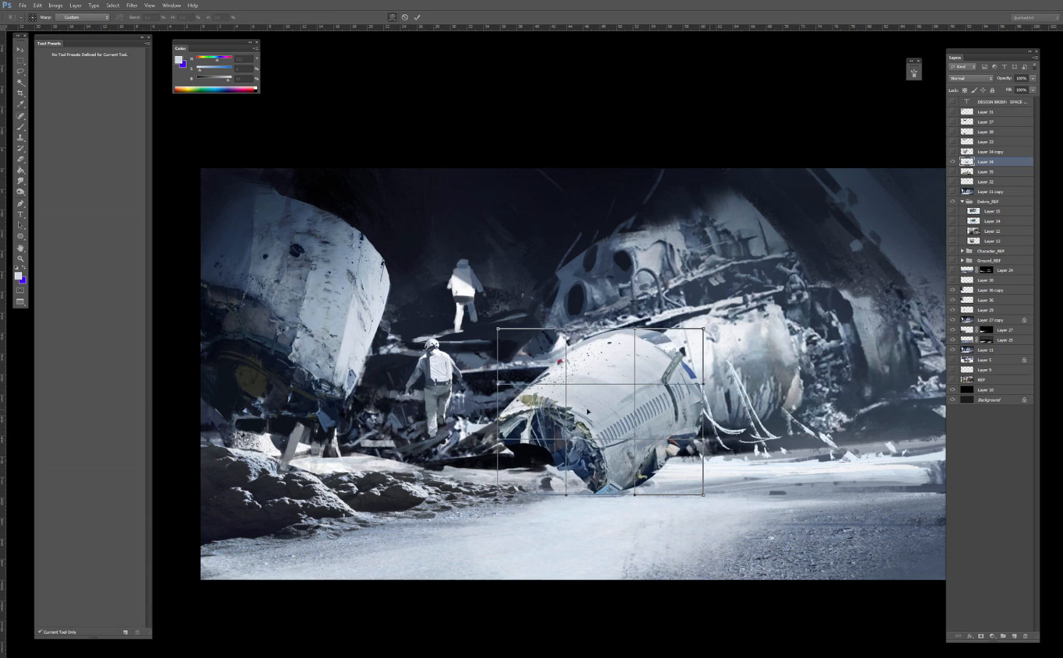
left_click_drag(605, 421, 583, 429)
left_click_drag(498, 439, 515, 428)
key("Return")
key("ctrl+t")
left_click_drag(704, 329, 734, 309)
left_click_drag(684, 366, 679, 394)
key("Escape")
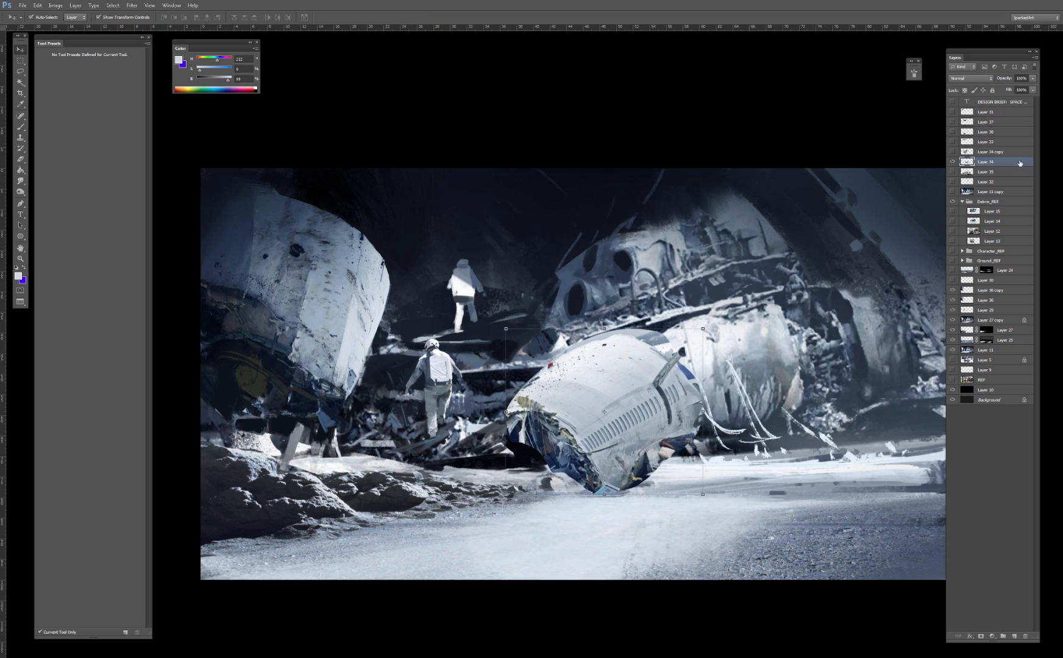
left_click_drag(840, 24, 668, 47)
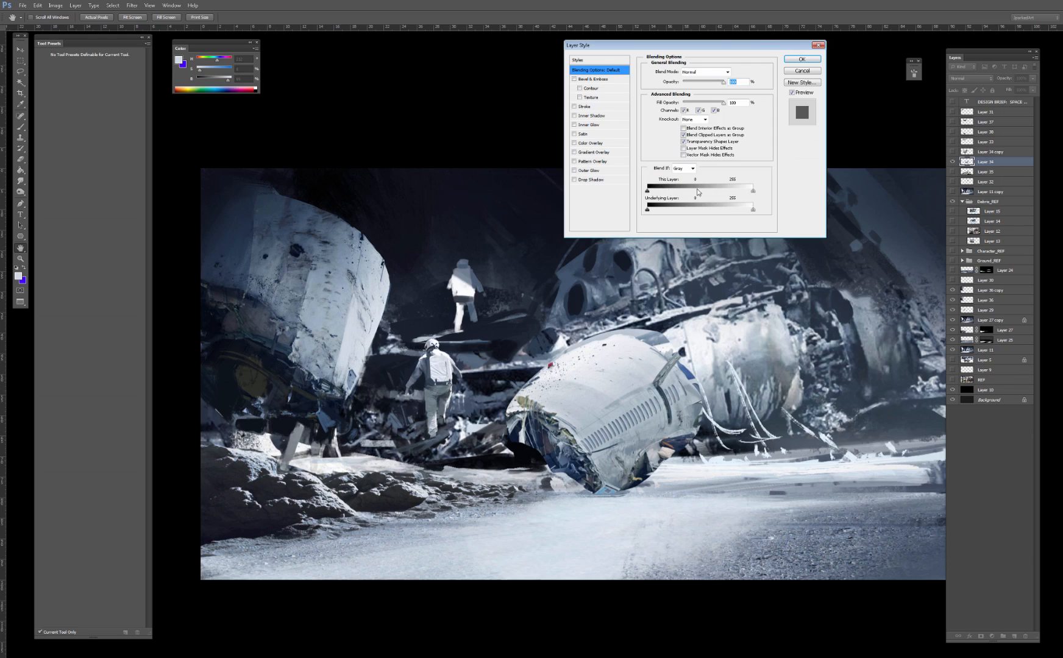
left_click_drag(647, 191, 699, 193)
left_click(801, 71)
key("v")
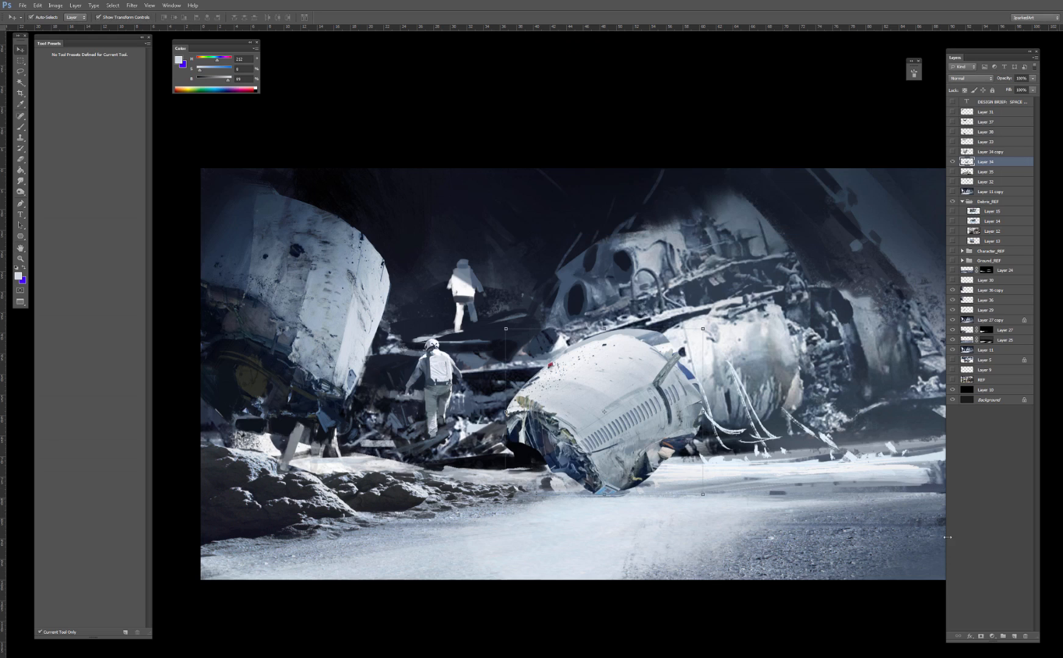
Step: Add a layer mask to Layer 34 and fill it with black to hide the cutout
left_click(980, 637)
key("g")
left_click(582, 403)
key("x")
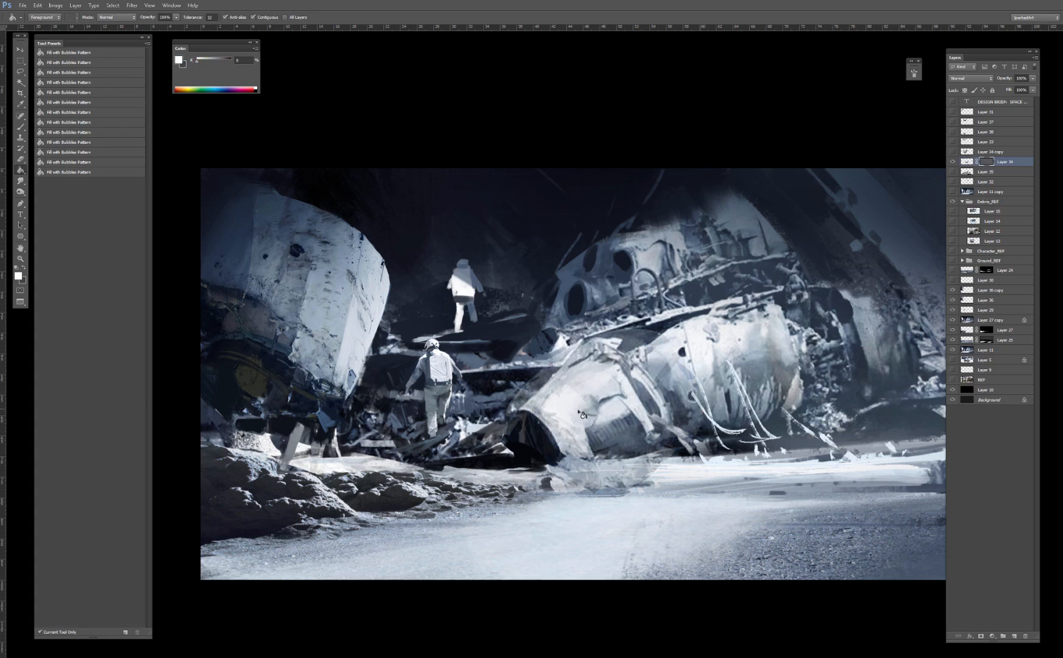
key("b")
key("g")
key("x")
key("x")
key("x")
left_click(590, 449)
key("x")
key("b")
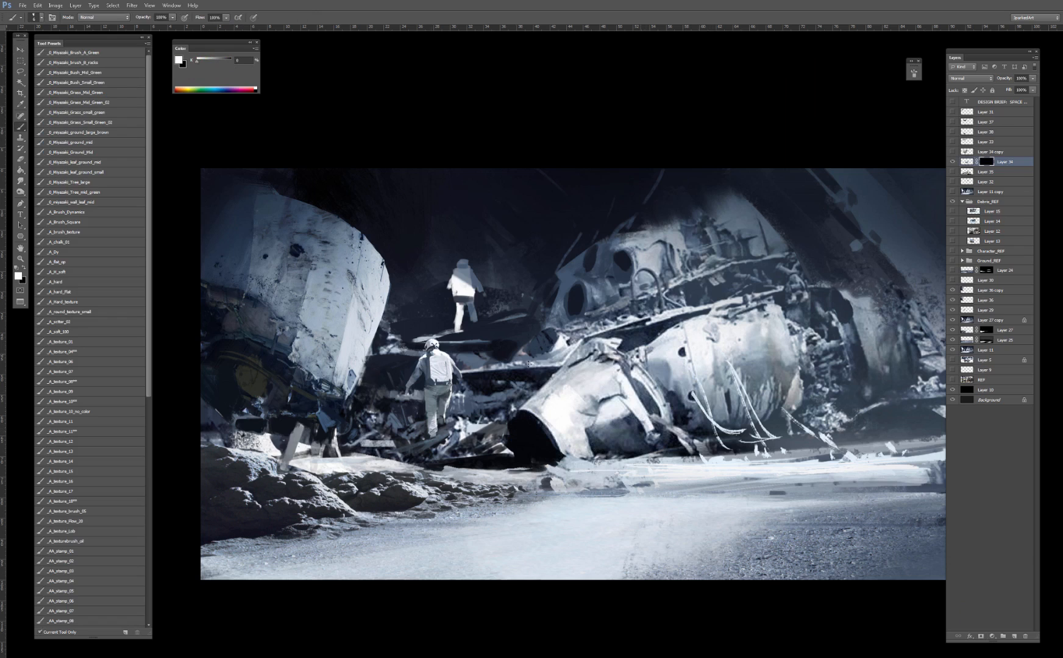
Step: Paint white in Layer 34's mask with an enlarged brush to reveal the cutout's broken rim and upper hull
key("bracketright")
key("bracketright")
key("bracketright")
key("bracketright")
key("bracketright")
key("bracketright")
key("bracketright")
key("bracketright")
key("bracketright")
mouse_move(577, 393)
left_mouse_down()
mouse_move(591, 415)
mouse_move(575, 406)
mouse_move(572, 441)
mouse_move(558, 439)
mouse_move(567, 396)
mouse_move(545, 404)
mouse_move(545, 440)
mouse_move(547, 420)
left_mouse_up()
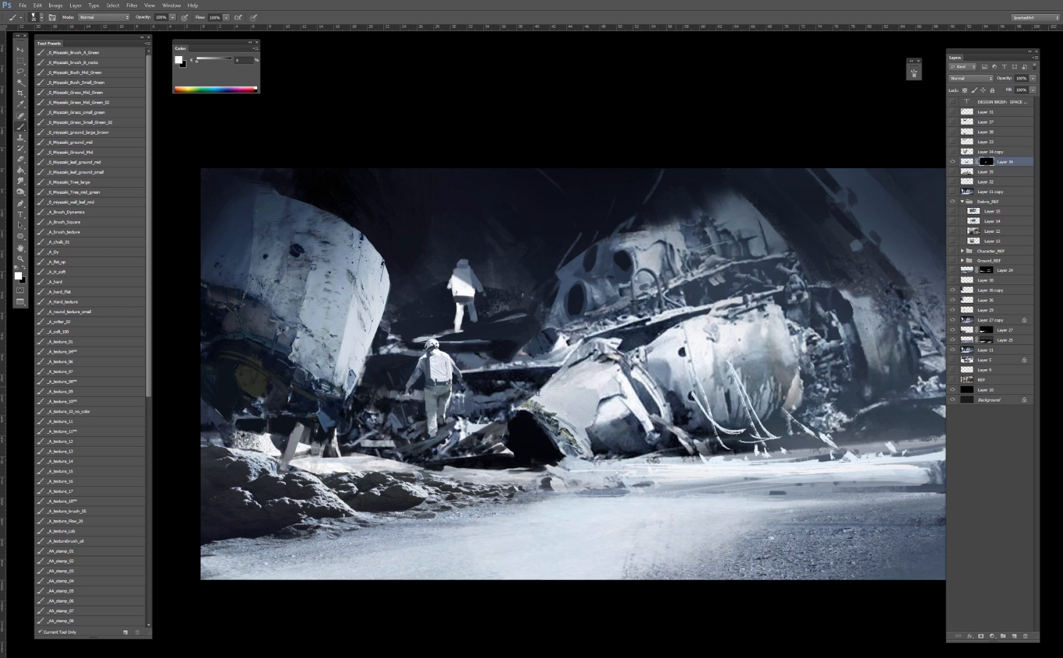
mouse_move(538, 394)
left_mouse_down()
mouse_move(515, 407)
mouse_move(524, 382)
mouse_move(566, 387)
mouse_move(584, 361)
mouse_move(610, 377)
mouse_move(601, 392)
mouse_move(587, 359)
left_mouse_up()
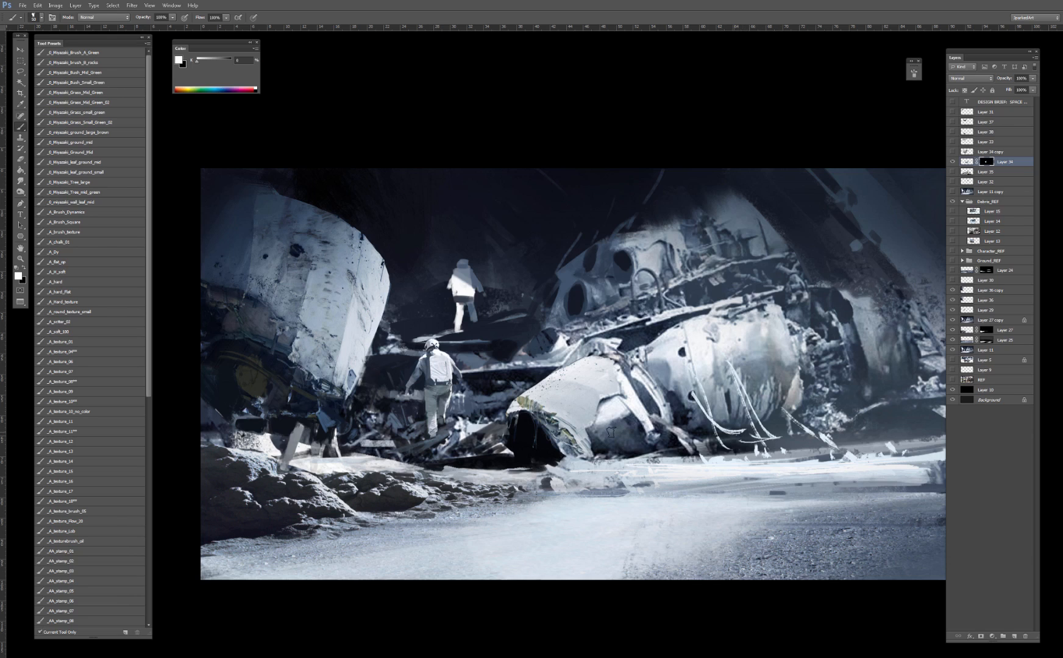
mouse_move(625, 433)
left_mouse_down()
mouse_move(596, 425)
mouse_move(608, 442)
mouse_move(593, 432)
mouse_move(635, 427)
left_mouse_up()
key("ctrl+z")
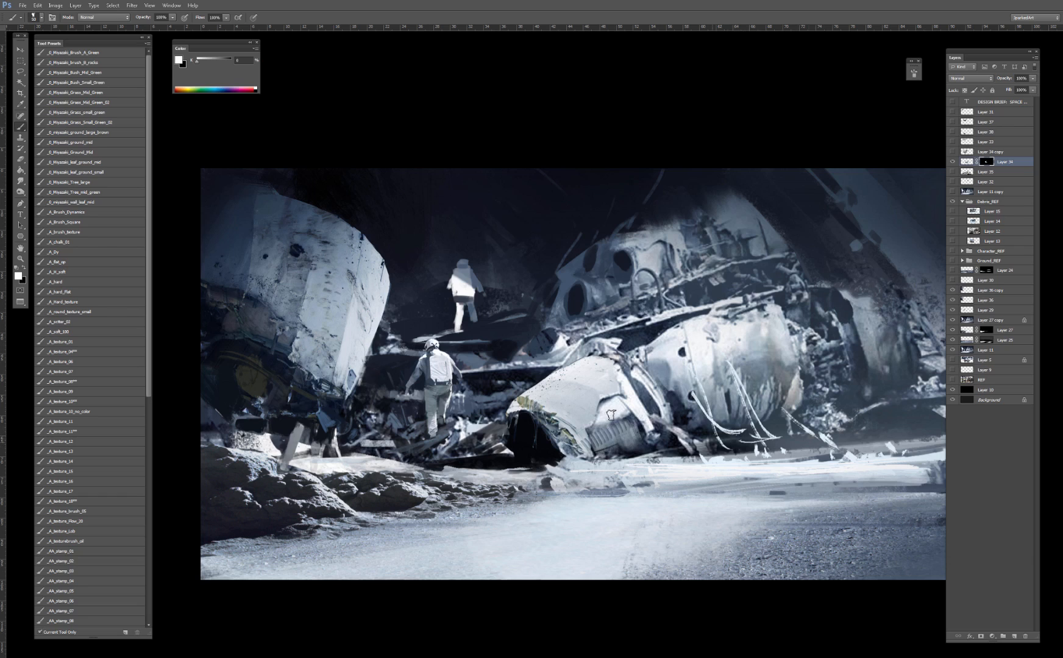
Step: Paint over the window row on Layer 34's lower hull with grey-blue tones sampled from the surrounding metal
left_click(967, 162)
left_click(605, 432, "alt")
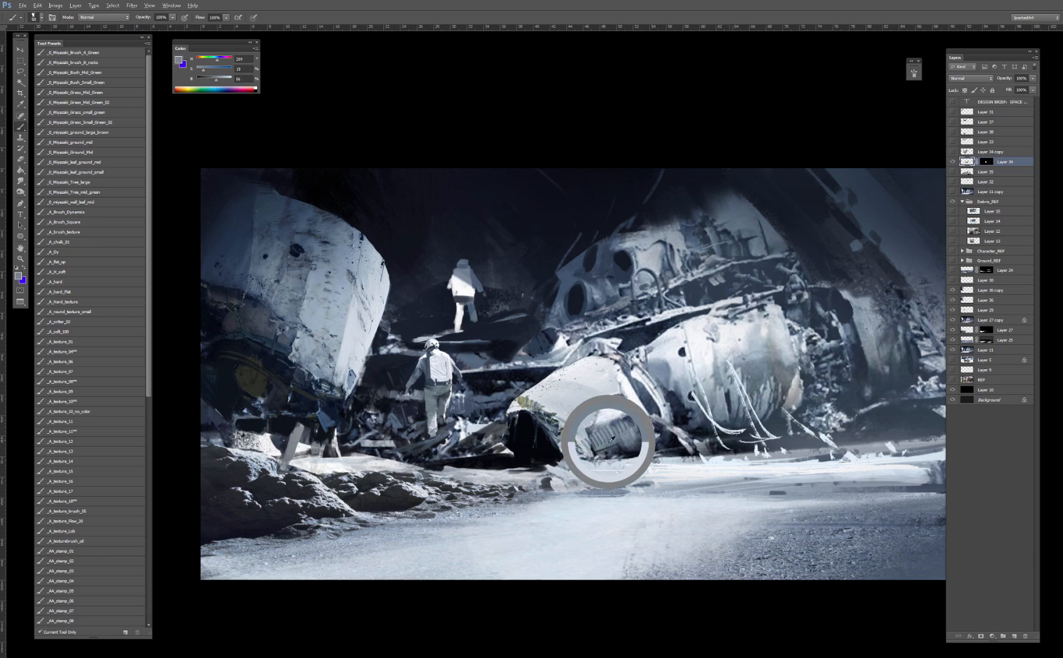
mouse_move(612, 436)
left_mouse_down()
mouse_move(583, 443)
mouse_move(600, 444)
left_mouse_up()
left_click(582, 430, "alt")
left_click(609, 440, "alt")
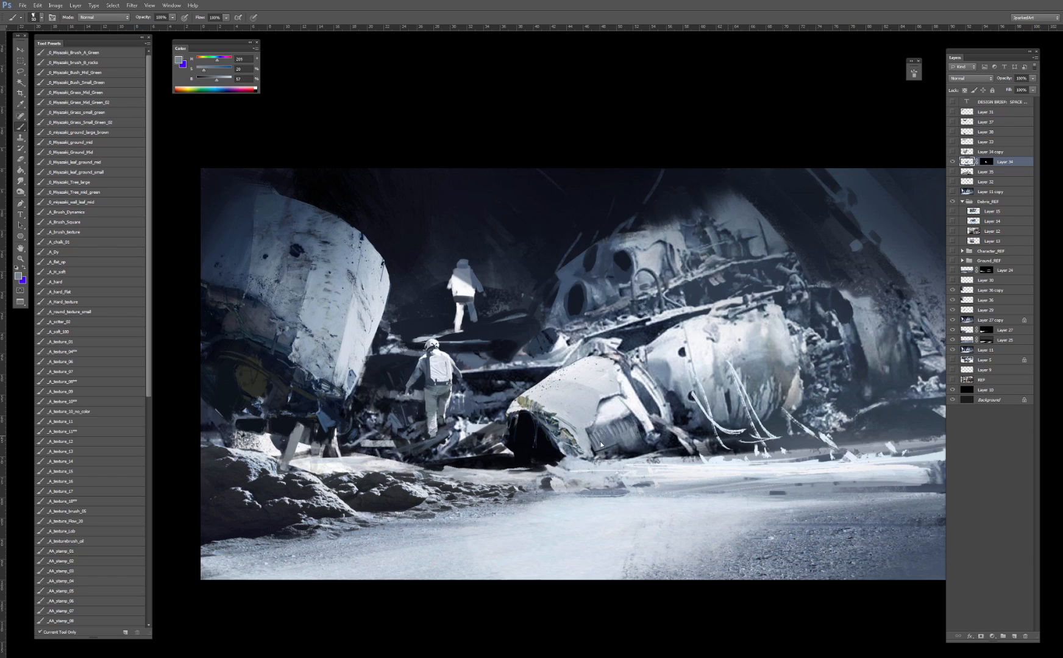
left_click(619, 436, "alt")
Step: Paint white in Layer 34's mask to bring cutout detail onto the hull section behind the broken front piece
left_click(986, 162)
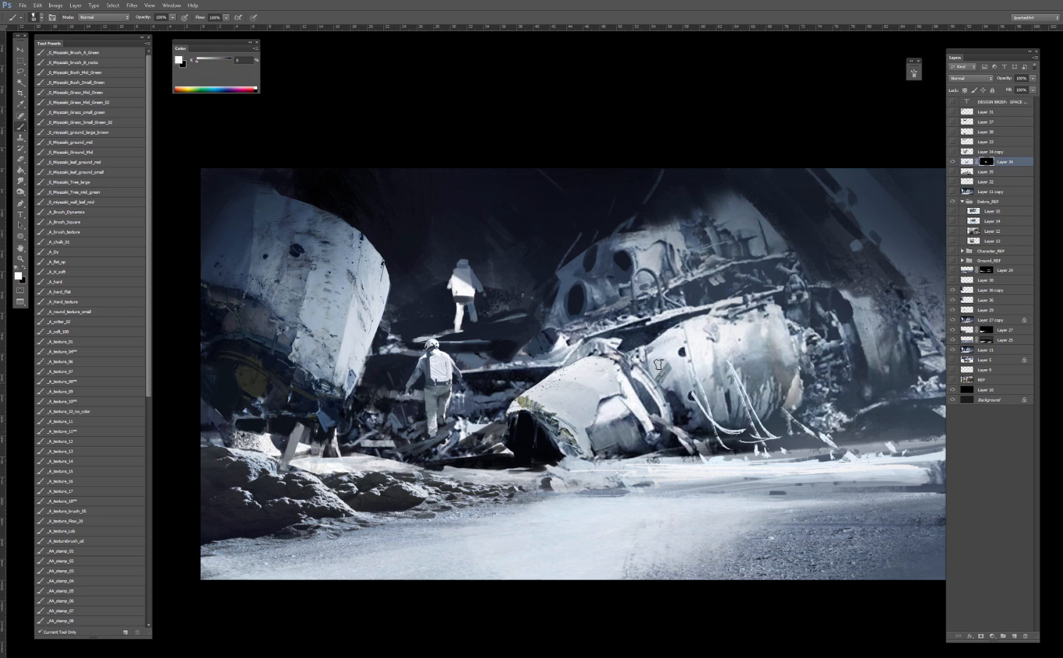
mouse_move(663, 354)
left_mouse_down()
mouse_move(680, 338)
mouse_move(677, 382)
mouse_move(686, 389)
mouse_move(692, 358)
mouse_move(684, 336)
mouse_move(683, 430)
left_mouse_up()
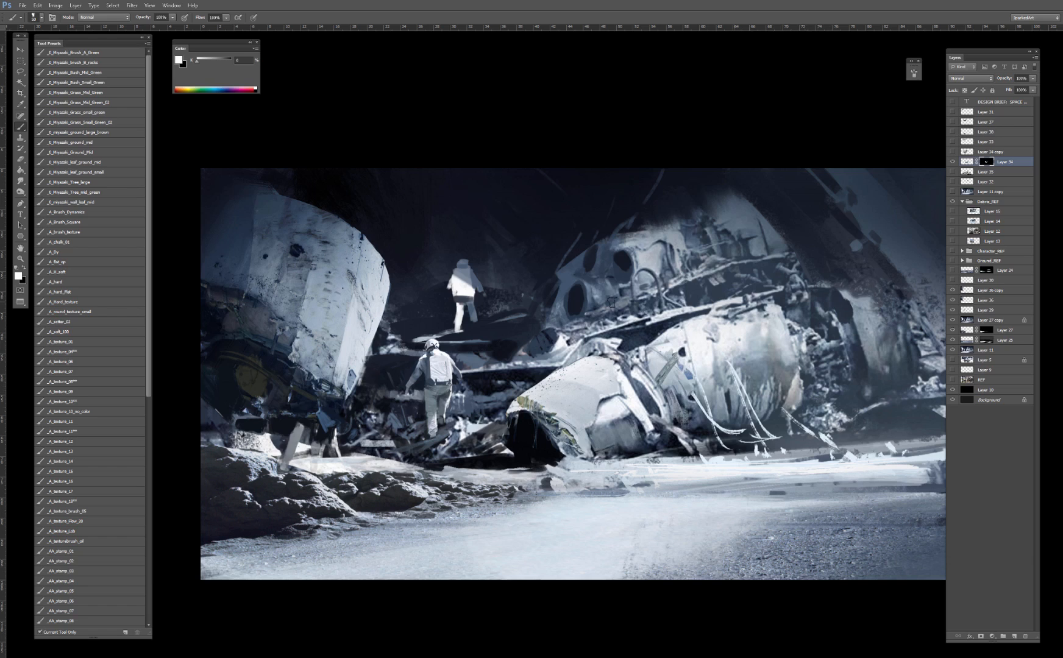
key("ctrl+minus")
key("ctrl+minus")
key("ctrl+0")
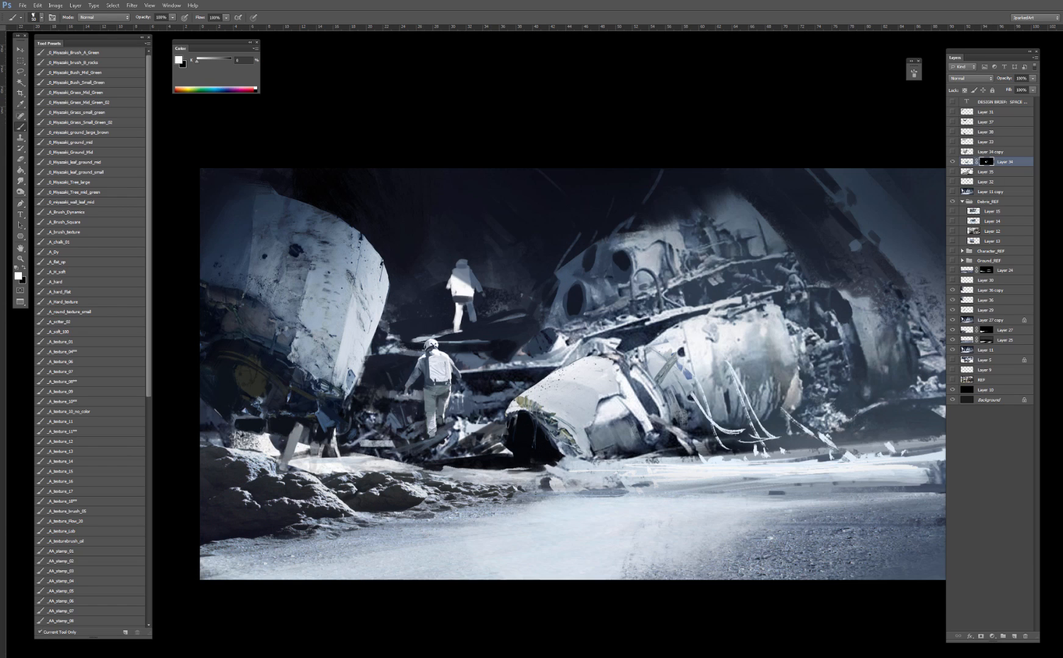
Step: Move Layer 34 directly above Layer 36 copy and compare the scene with it hidden and shown
left_click_drag(1005, 163, 1005, 281)
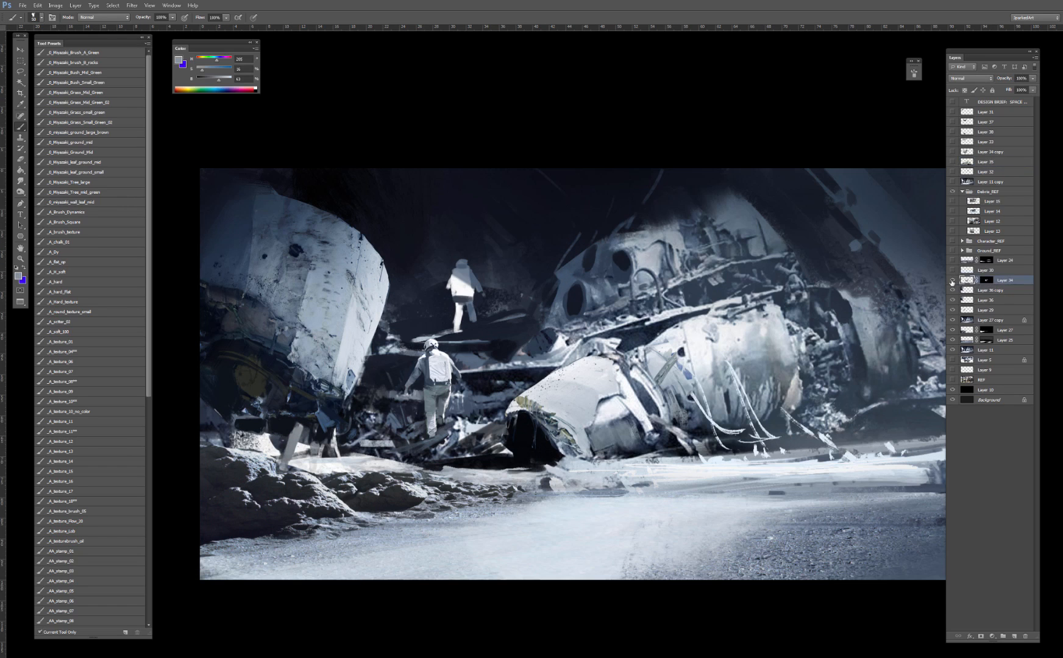
left_click(527, 392, "alt")
left_click(952, 282)
left_click(953, 282)
key("w")
left_click(589, 402)
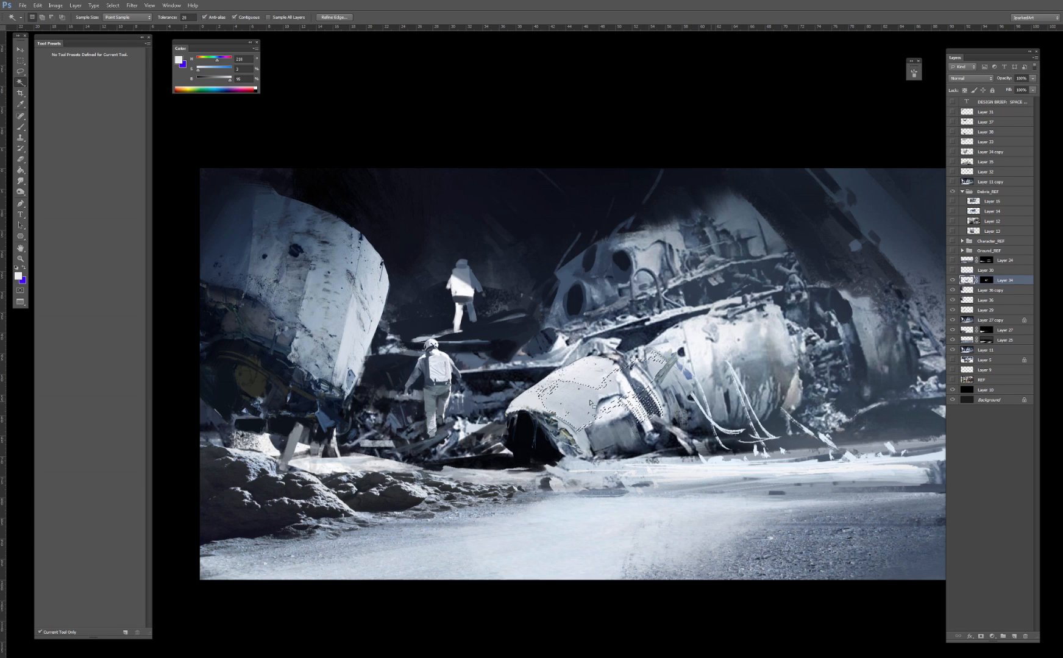
key("ctrl+d")
Step: Add a new layer above Layer 34 and merge the two into one layer
key("b")
left_click(601, 371, "alt")
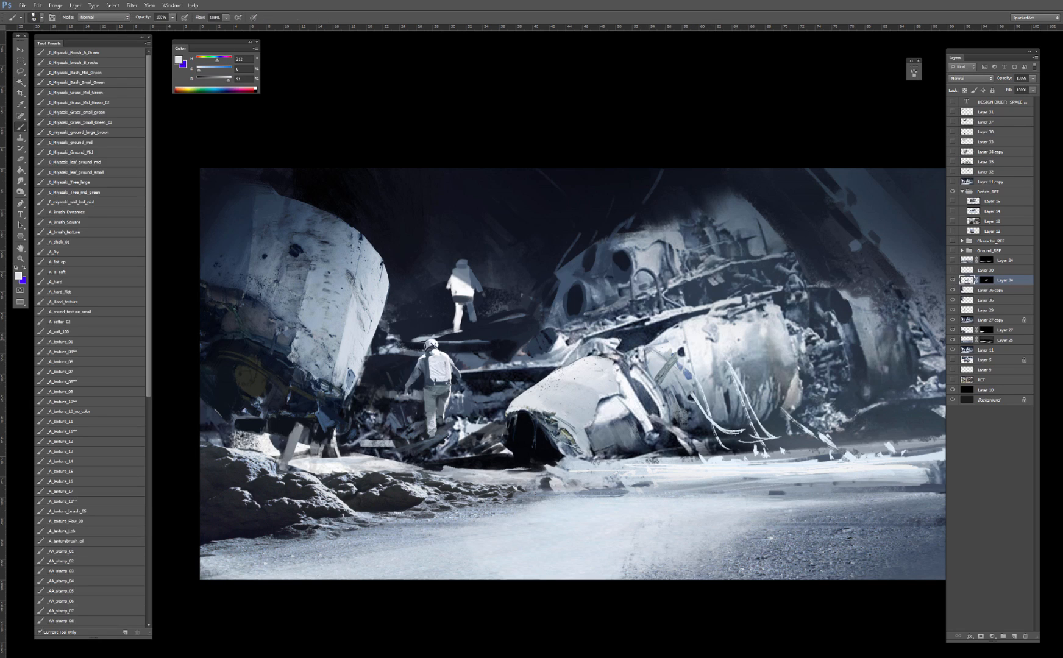
left_click(1014, 636)
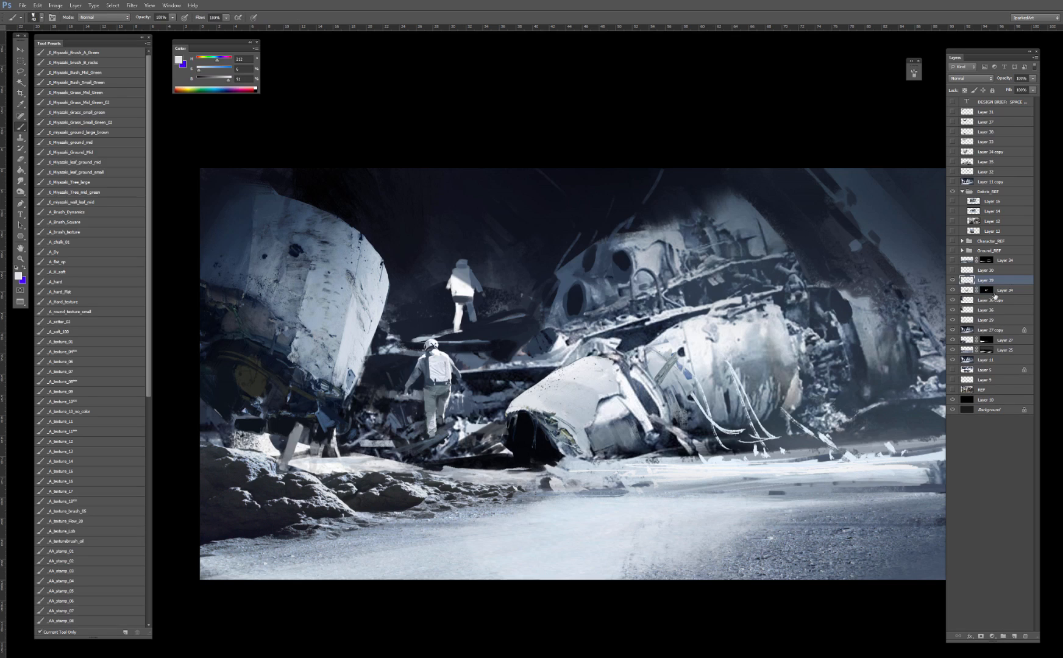
left_click(1000, 291, "shift")
key("ctrl+e")
Step: Repaint the front fuselage piece's hull on the merged layer with a smaller brush and tones sampled from it
left_click(599, 364, "alt")
key("bracketleft")
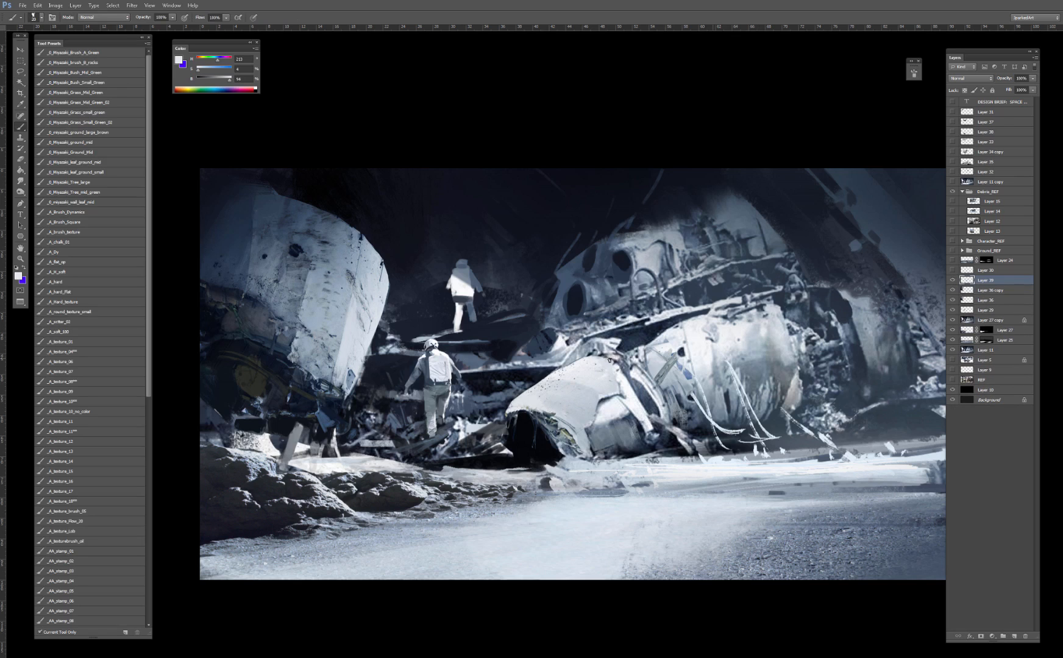
left_click(625, 370, "alt")
left_click(588, 409, "alt")
left_click(594, 424, "alt")
left_click(597, 401, "alt")
Step: Darken the fuselage's open end and rim with sampled near-black tones, undoing the last strokes beside the opening
left_click(534, 440, "alt")
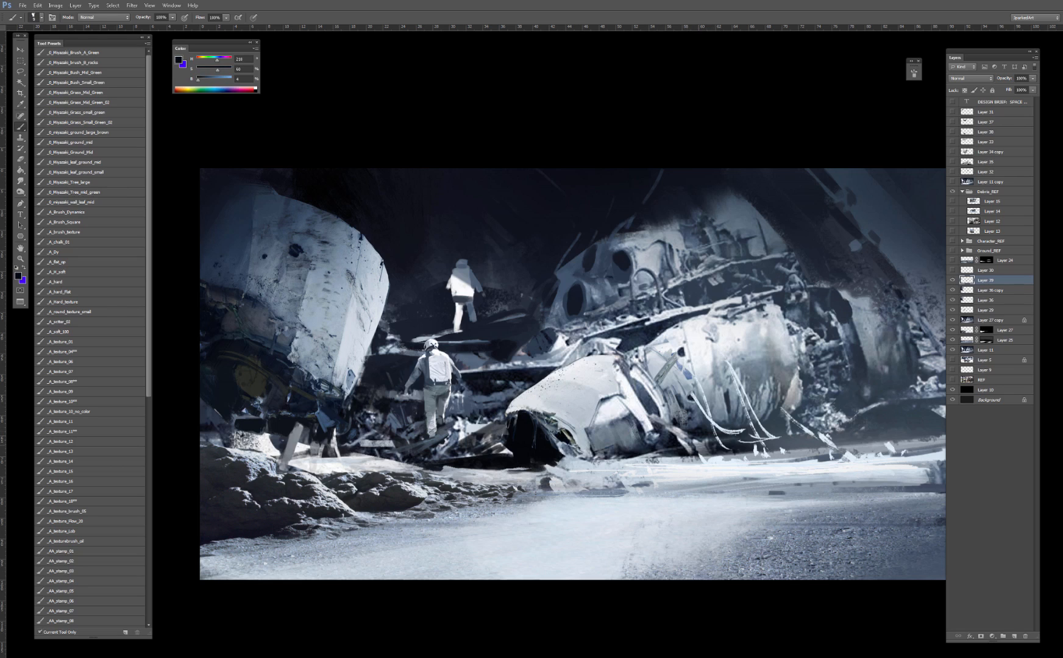
left_click(551, 447, "alt")
left_click(516, 422, "alt")
mouse_move(504, 442)
left_mouse_down()
mouse_move(487, 448)
mouse_move(495, 452)
left_mouse_up()
key("ctrl+alt+z")
key("ctrl+alt+z")
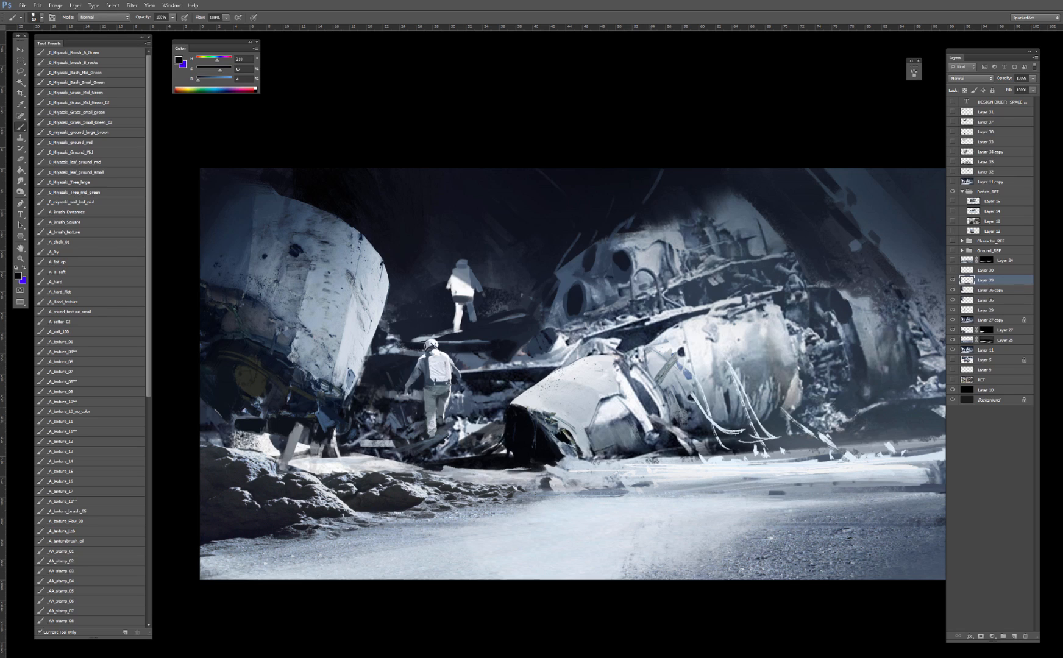
Step: Compare the scene with Layer 27 copy hidden and shown, and add a new layer directly above it
key("bracketleft")
left_click(982, 321)
left_click(953, 321)
left_click(953, 321)
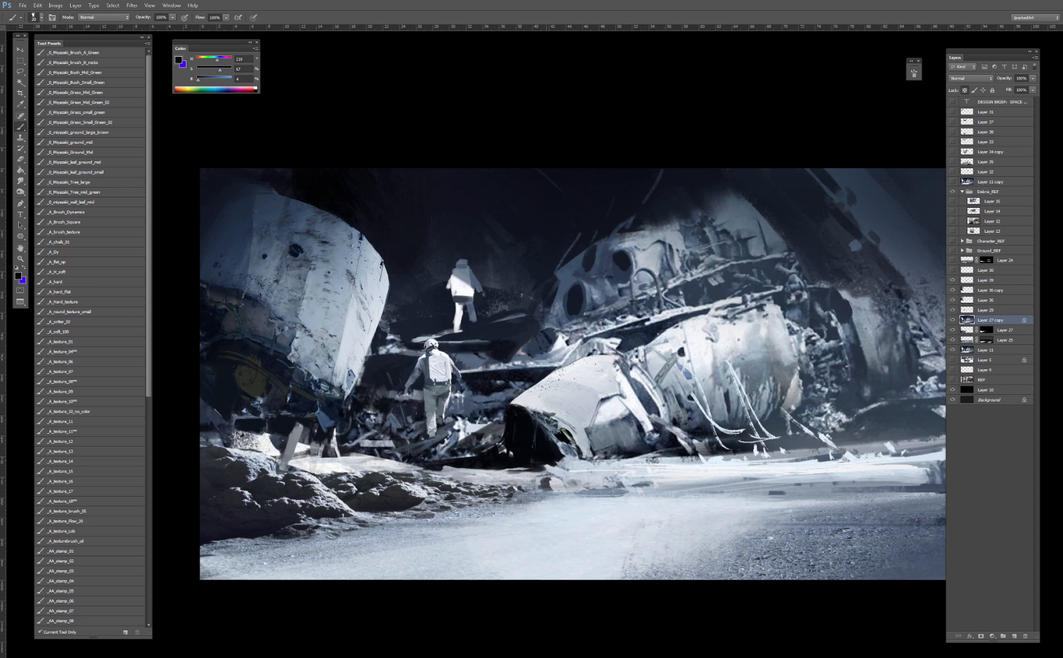
left_click(1013, 636)
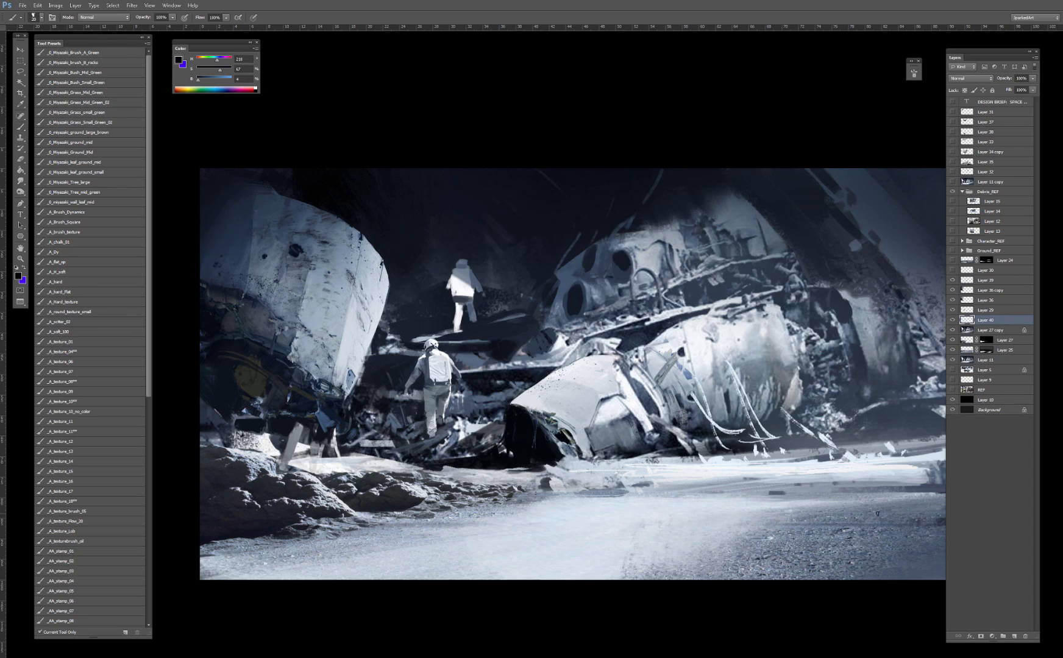
Step: Lasso the debris area around the lower astronaut, brush a soft grey-blue haze inside it, and clear the selection
key("l")
mouse_move(505, 412)
left_mouse_down()
mouse_move(518, 454)
mouse_move(509, 463)
mouse_move(497, 454)
mouse_move(446, 463)
mouse_move(362, 407)
mouse_move(483, 314)
mouse_move(554, 383)
mouse_move(505, 410)
left_mouse_up()
key("b")
left_click(491, 396, "alt")
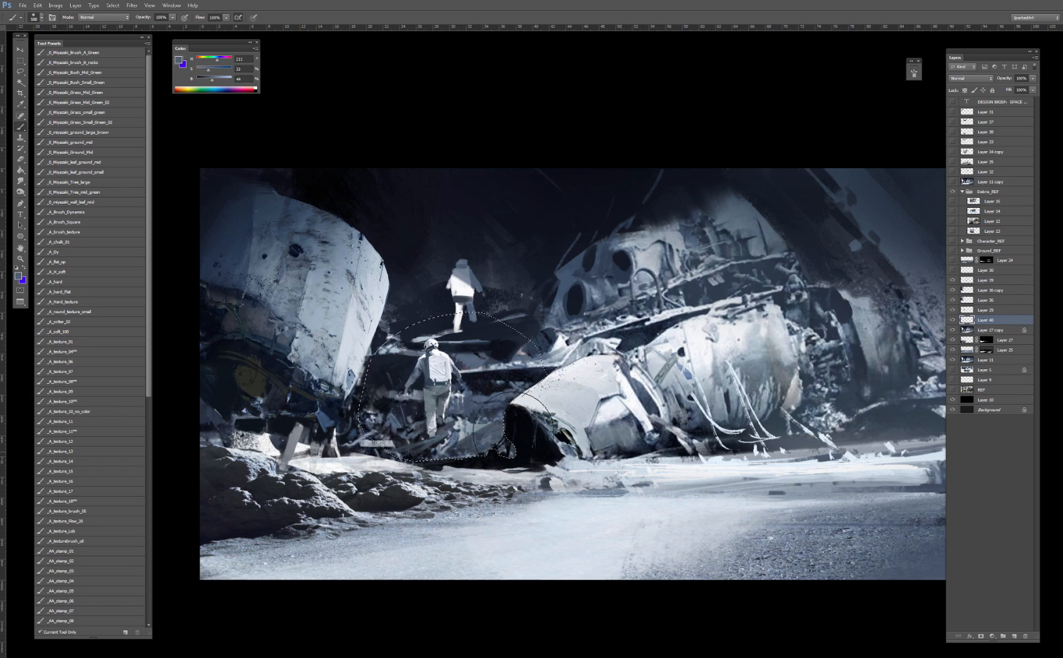
key("bracketright")
key("bracketright")
left_click(569, 368, "alt")
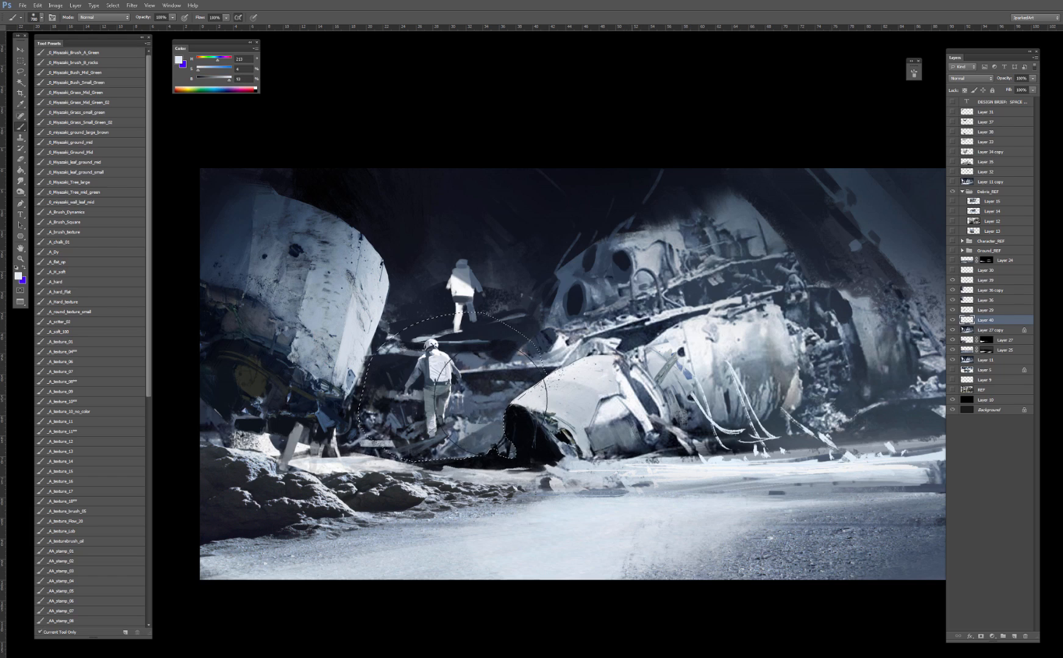
left_click_drag(411, 396, 436, 387)
key("ctrl+z")
key("ctrl+d")
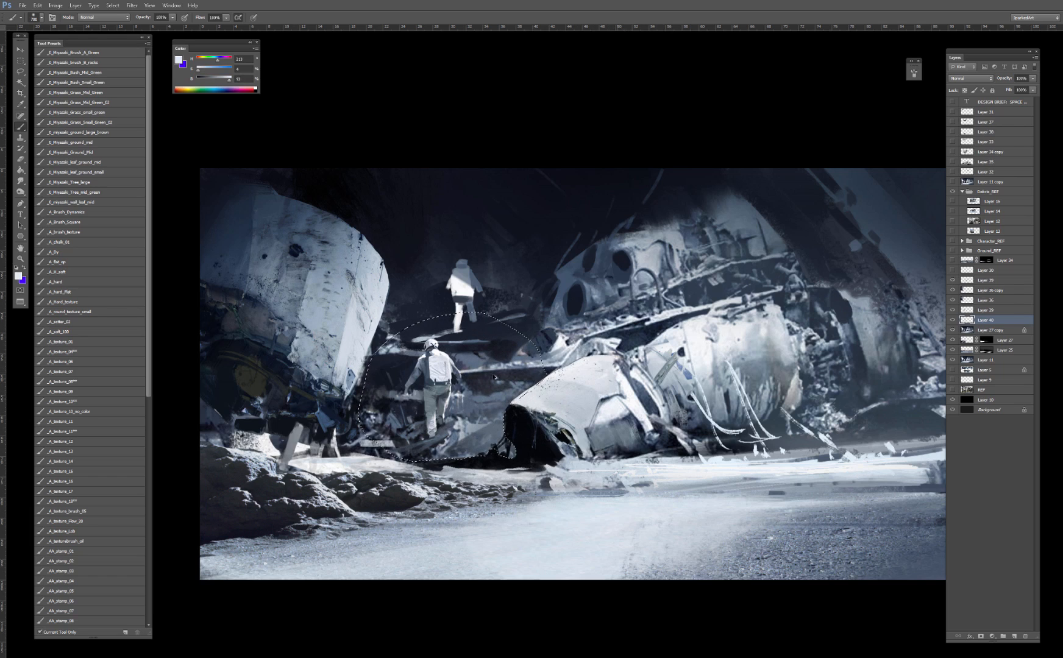
Step: Move the haze layer directly above Layer 29 and change its blend mode
left_click_drag(982, 317, 975, 308)
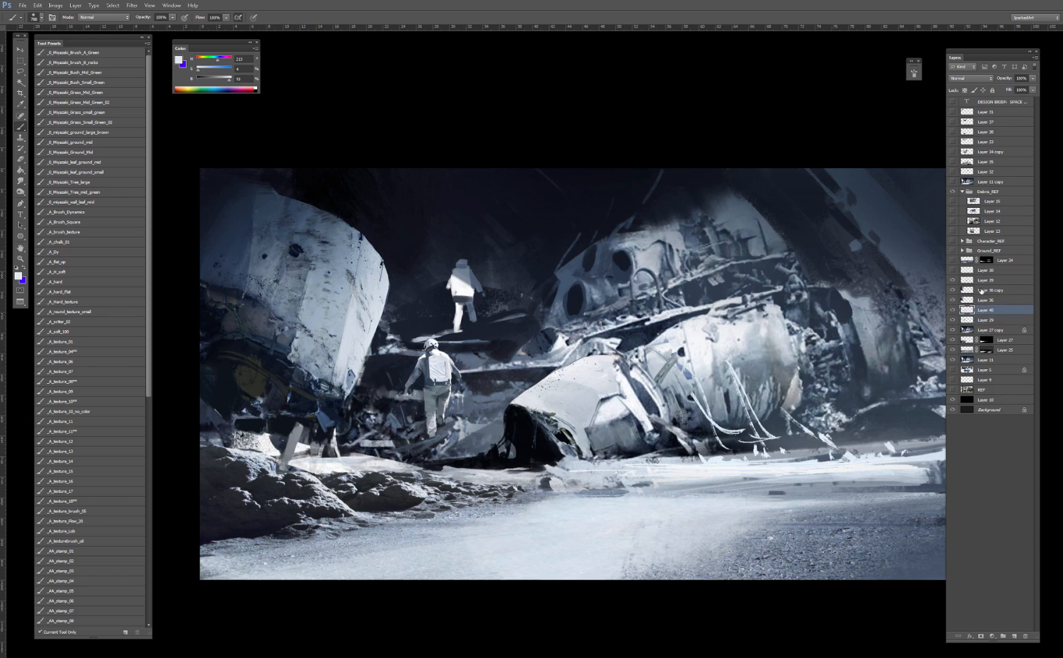
left_click(983, 78)
left_click(954, 147)
key("v")
left_click(527, 429)
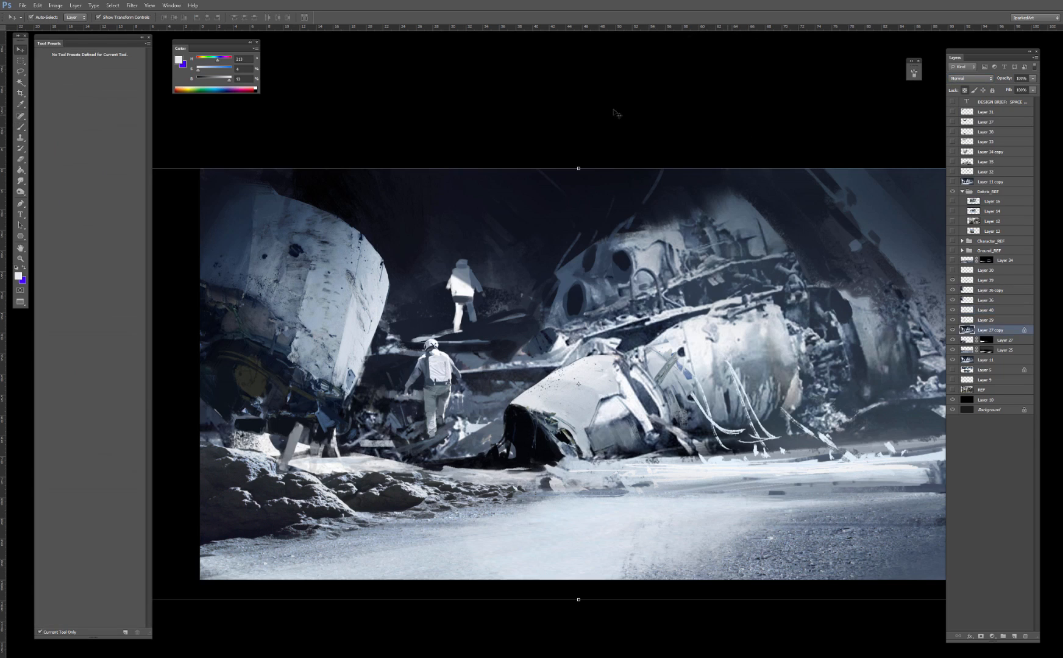
Step: Select Layer 39 and set up a smaller textured brush with a near-black tone sampled from the fuselage opening
left_click(615, 110)
left_click(509, 433)
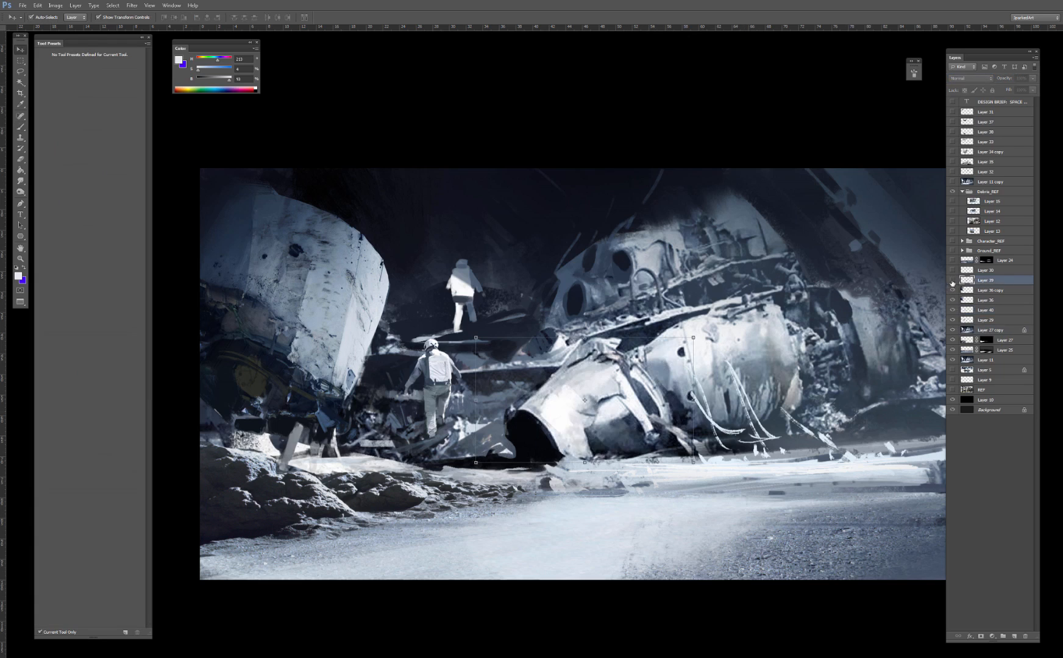
key("b")
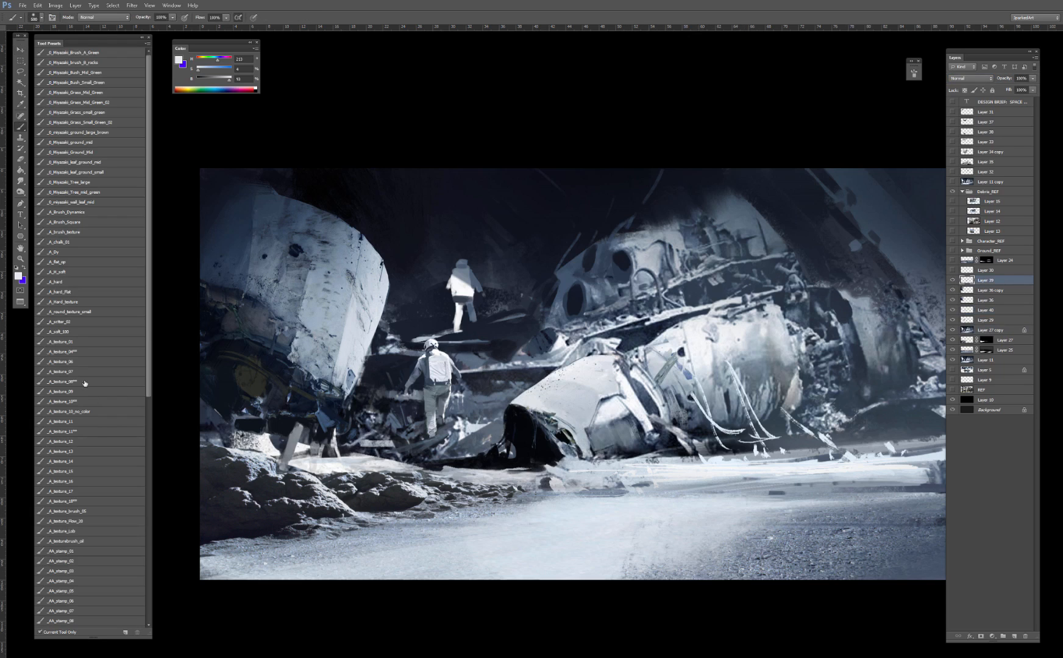
left_click(85, 381)
key("bracketleft")
key("bracketleft")
key("bracketleft")
key("bracketleft")
left_click(522, 432, "alt")
Step: Darken the lower edge of the debris between the lower astronaut and the fuselage opening, undoing the first stroke attempts
mouse_move(424, 460)
left_mouse_down()
mouse_move(506, 443)
mouse_move(423, 450)
mouse_move(452, 457)
mouse_move(436, 454)
left_mouse_up()
key("ctrl+z")
key("ctrl+z")
key("ctrl+z")
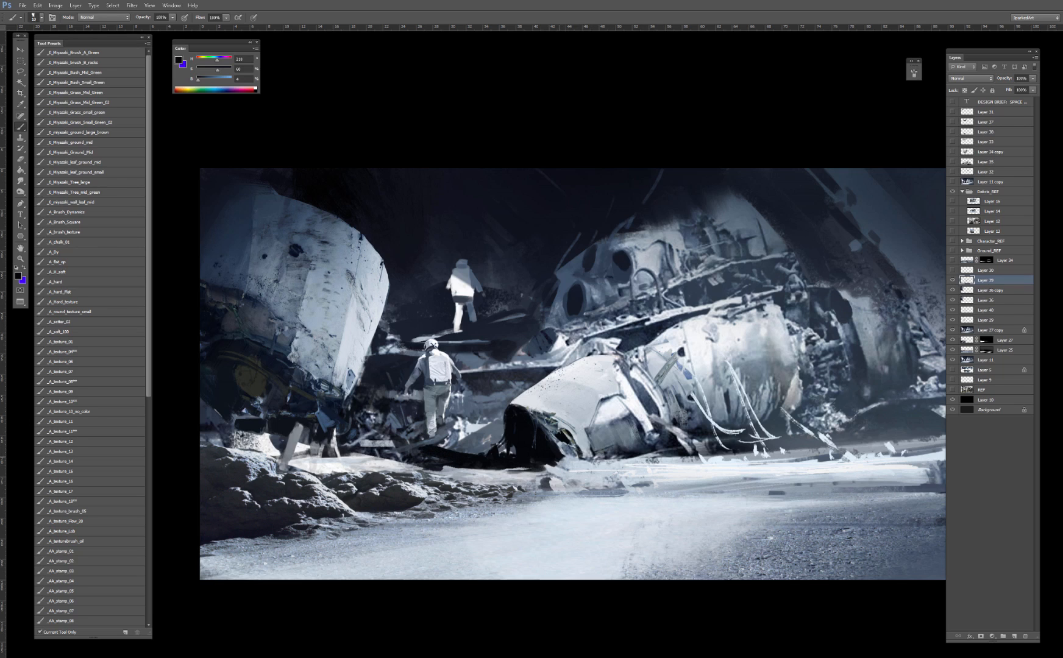
left_click_drag(422, 455, 409, 453)
Step: Select the dark shadow beside the fuselage opening by colour, retouch the nearby debris with sampled dark blue-grey tones, and clear the selection
left_click(428, 440, "alt")
key("w")
left_click(441, 454)
key("b")
left_click(387, 413, "alt")
left_click_drag(393, 405, 409, 408)
key("bracketright")
key("bracketright")
key("bracketright")
key("bracketright")
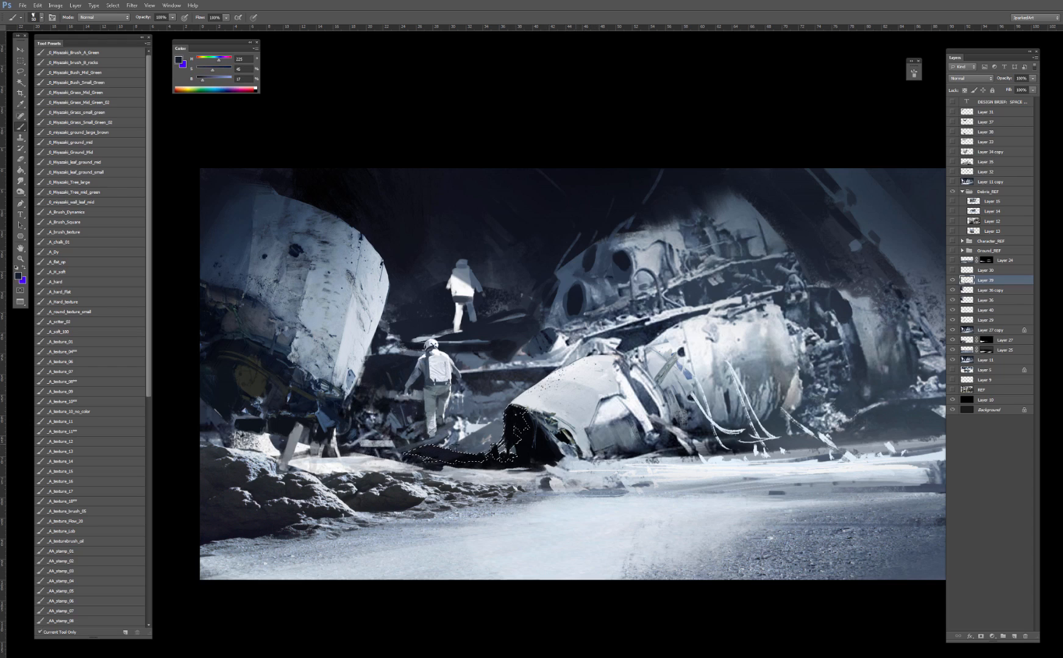
left_click(420, 445, "alt")
left_click_drag(420, 445, 422, 445)
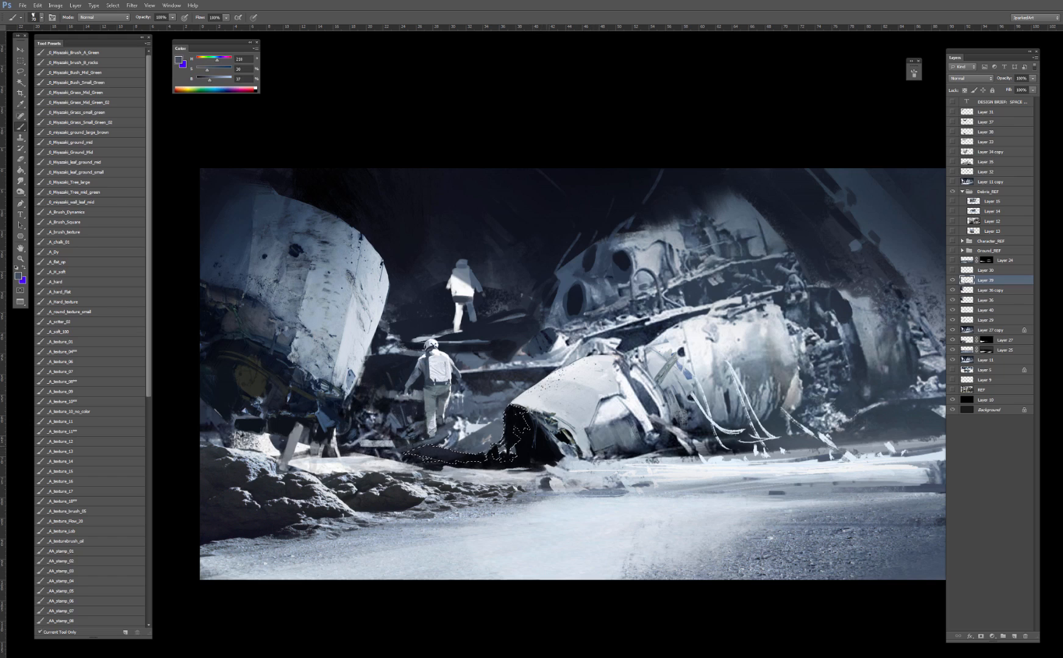
left_click(475, 452, "alt")
left_click(457, 457, "alt")
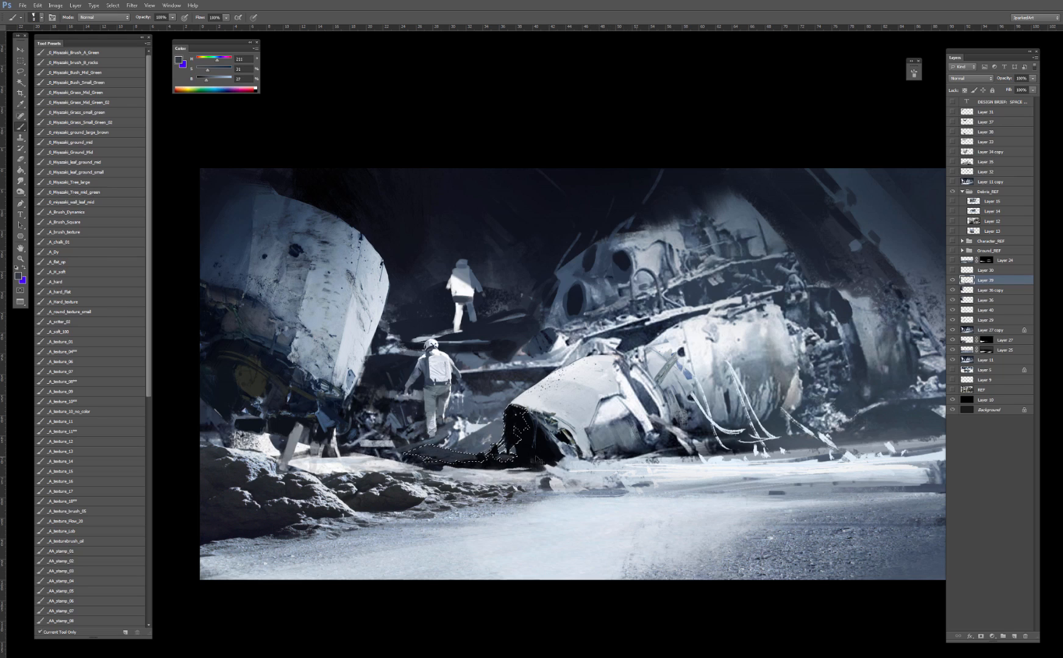
key("ctrl+d")
Step: Compare the scene with Layer 39 and Layer 40 hidden and shown, and add a new layer directly above Layer 40
key("ctrl+minus")
key("ctrl+minus")
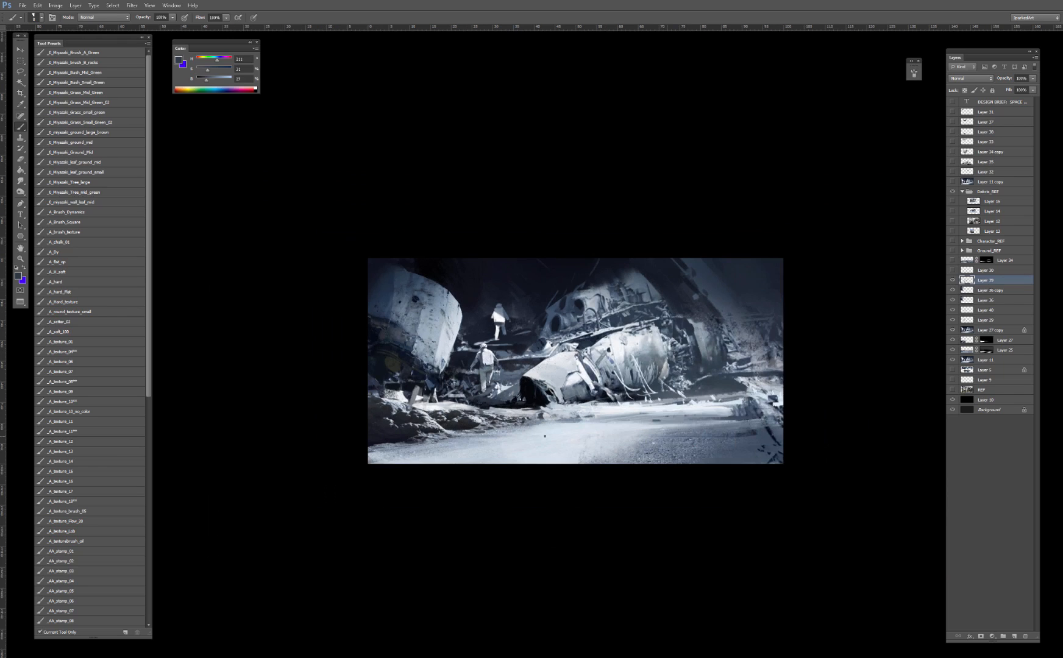
key("ctrl+plus")
key("ctrl+plus")
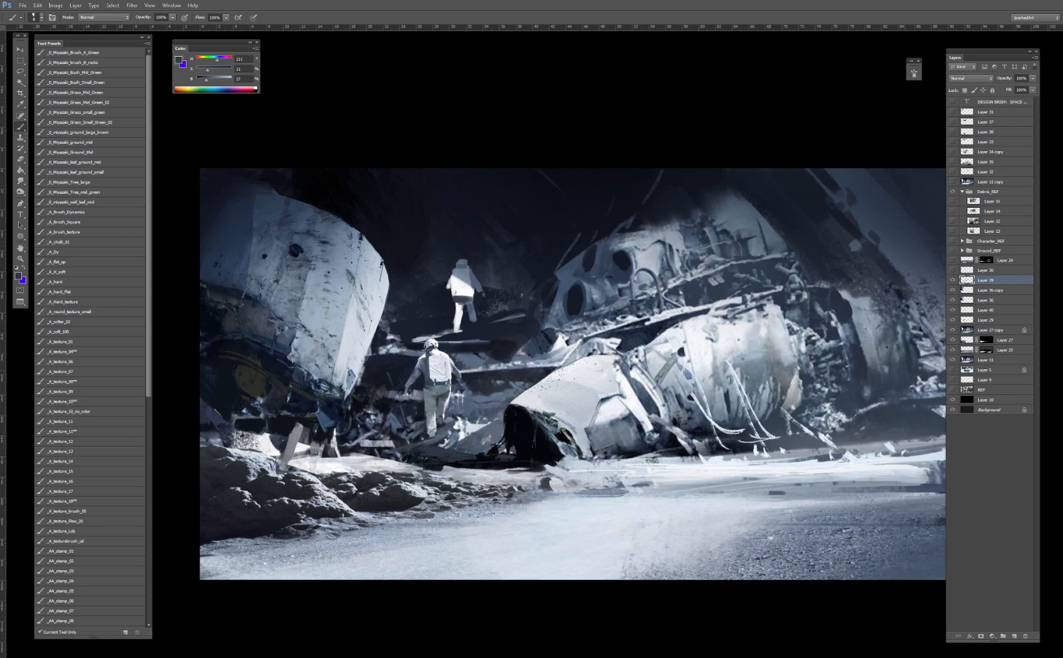
left_click(953, 280)
left_click(953, 281)
left_click(981, 311)
left_click(953, 311)
left_click(952, 310)
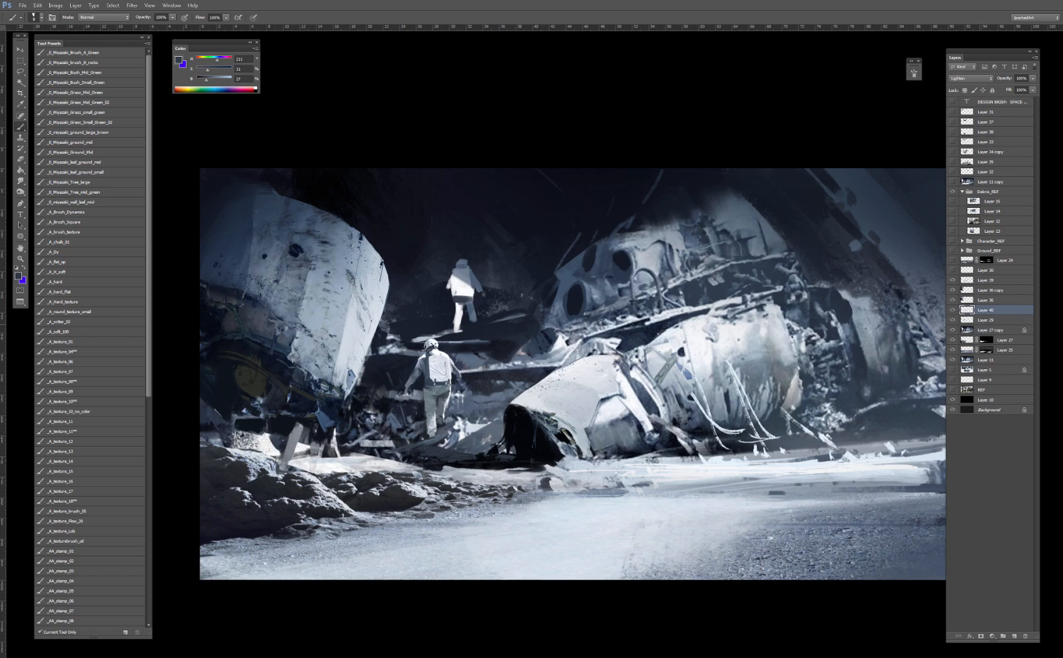
left_click(1012, 635)
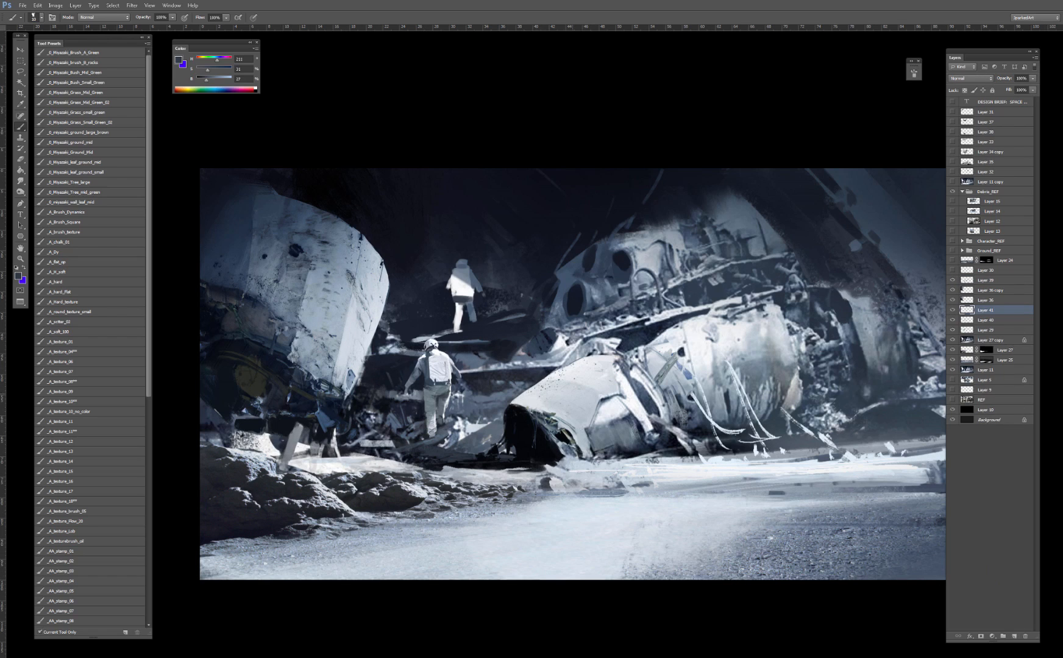
Step: Paint near-white debris shards between the lower astronaut and the fuselage opening, undoing the unwanted strokes
left_click(462, 416, "alt")
left_click_drag(453, 424, 457, 436)
mouse_move(479, 426)
left_mouse_down()
mouse_move(495, 434)
mouse_move(470, 423)
mouse_move(480, 428)
mouse_move(477, 401)
left_mouse_up()
key("ctrl+alt+z")
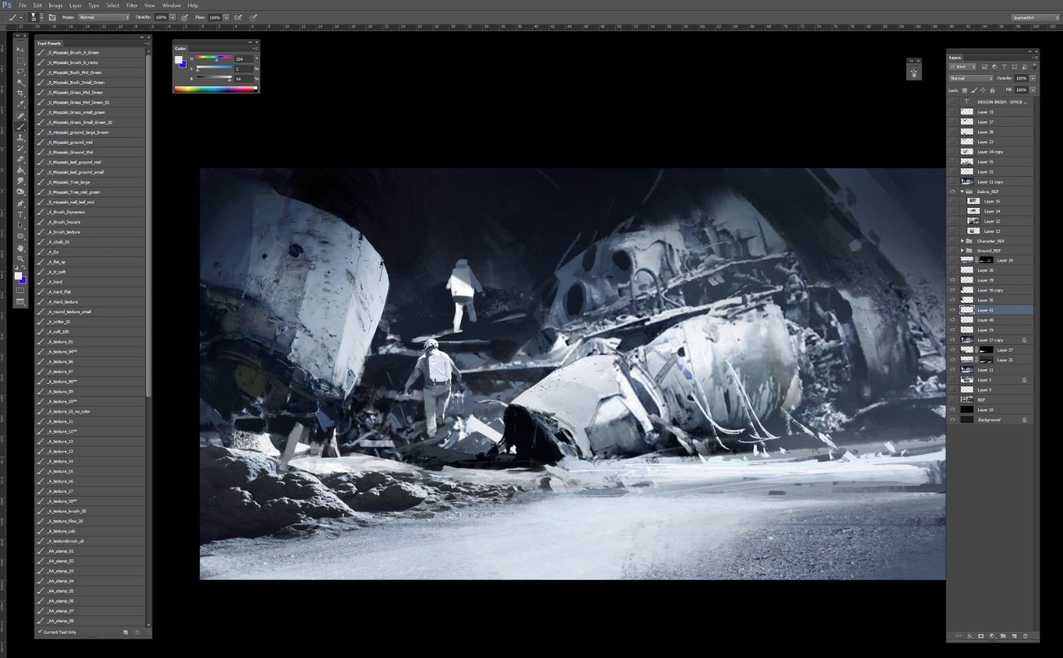
key("]")
key("]")
key("]")
left_click_drag(494, 393, 524, 394)
key("ctrl+z")
Step: Paint blue-grey shapes beside the lower astronaut's legs with tones sampled from the debris, and enlarge the brush
left_click(451, 427, "alt")
left_click_drag(451, 440, 466, 423, "alt")
left_click(483, 424, "alt")
left_click(474, 433, "alt")
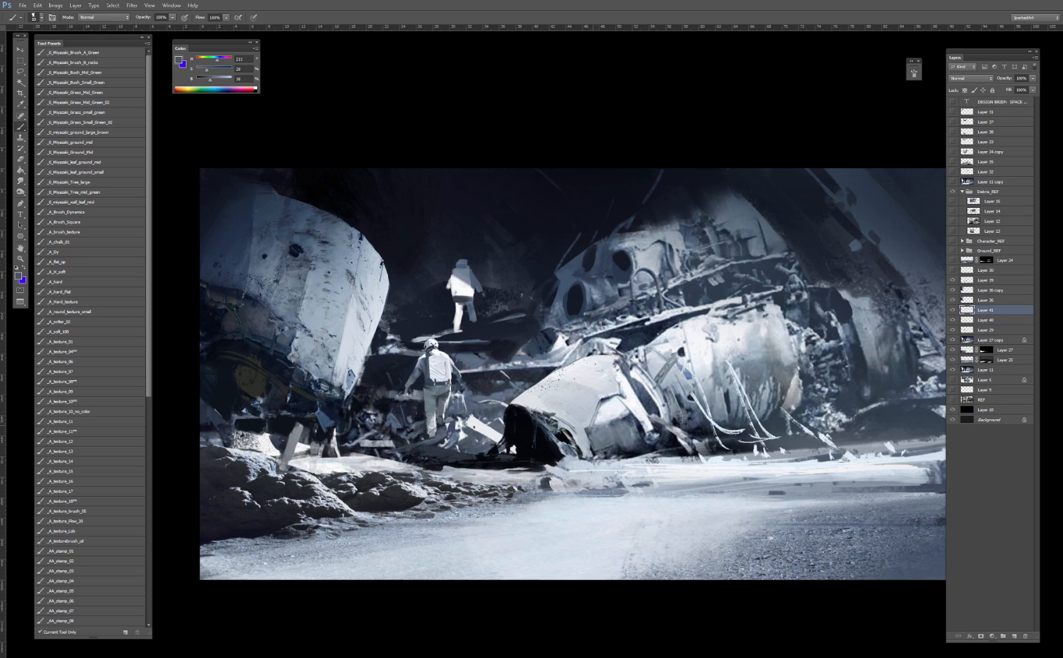
key("bracketright")
key("bracketright")
left_click_drag(466, 425, 499, 435)
left_click(514, 450)
mouse_move(476, 421)
left_mouse_down()
mouse_move(499, 434)
mouse_move(490, 440)
left_mouse_up()
key("ctrl+alt+z")
key("ctrl+alt+z")
key("ctrl+alt+z")
key("ctrl+alt+z")
key("ctrl+alt+z")
key("ctrl+alt+z")
Step: Tone down the bright shards in front of the fuselage opening with sampled mid blue-grey, checking the whole painting at small size
left_click_drag(470, 424, 499, 434)
left_click_drag(466, 418, 502, 444)
key("ctrl+minus")
key("ctrl+minus")
key("ctrl+minus")
key("ctrl+minus")
key("ctrl+minus")
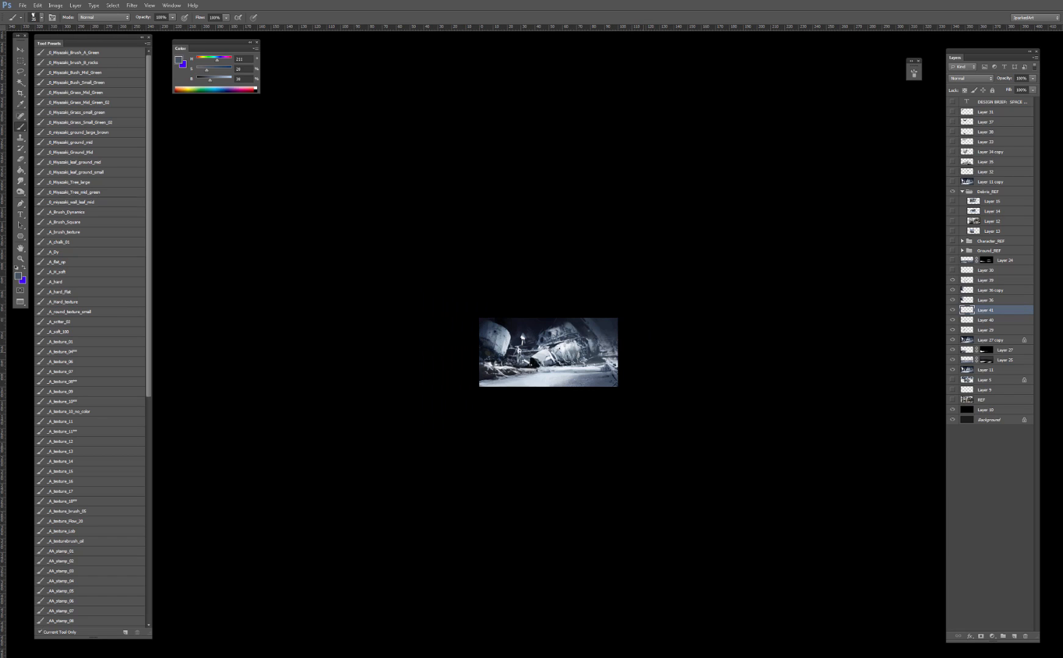
key("ctrl+plus")
key("ctrl+plus")
key("ctrl+plus")
key("ctrl+plus")
key("ctrl+plus")
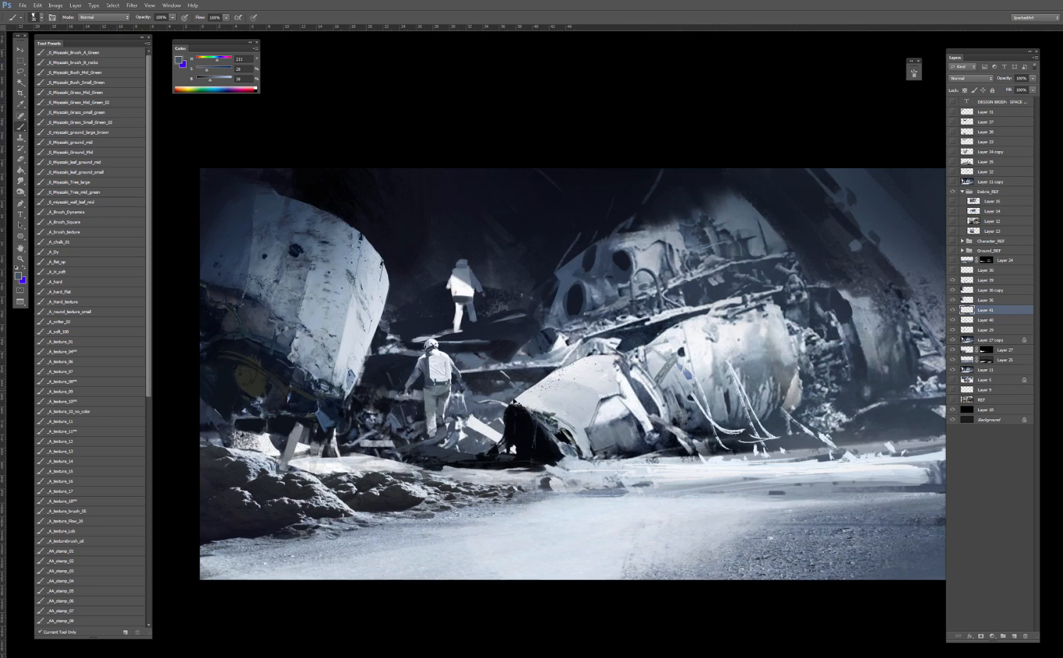
left_click(473, 437, "alt")
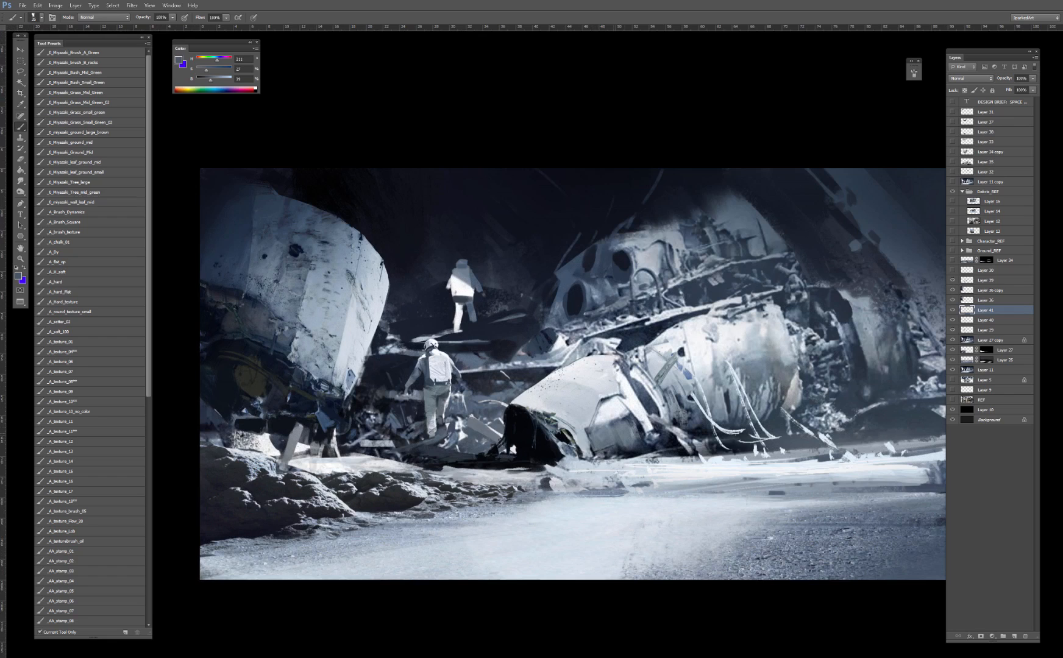
Step: Refine the light and dark shapes beside the lower astronaut's legs with tones sampled from the debris and figure, undoing one stroke
left_click(472, 423, "alt")
key("e")
key("b")
left_click(453, 420, "alt")
left_click(470, 403, "alt")
left_click(462, 430, "alt")
left_click(469, 434, "alt")
left_click(476, 423, "alt")
left_click(458, 420, "alt")
left_click(470, 427, "alt")
left_click_drag(465, 432, 460, 440)
key("ctrl+z")
left_click(427, 404, "alt")
left_click(470, 430, "alt")
left_click(429, 379, "alt")
Step: Compare the scene with Layer 39 and Layer 41 hidden and shown, and make Layer 39 active
left_click(983, 281)
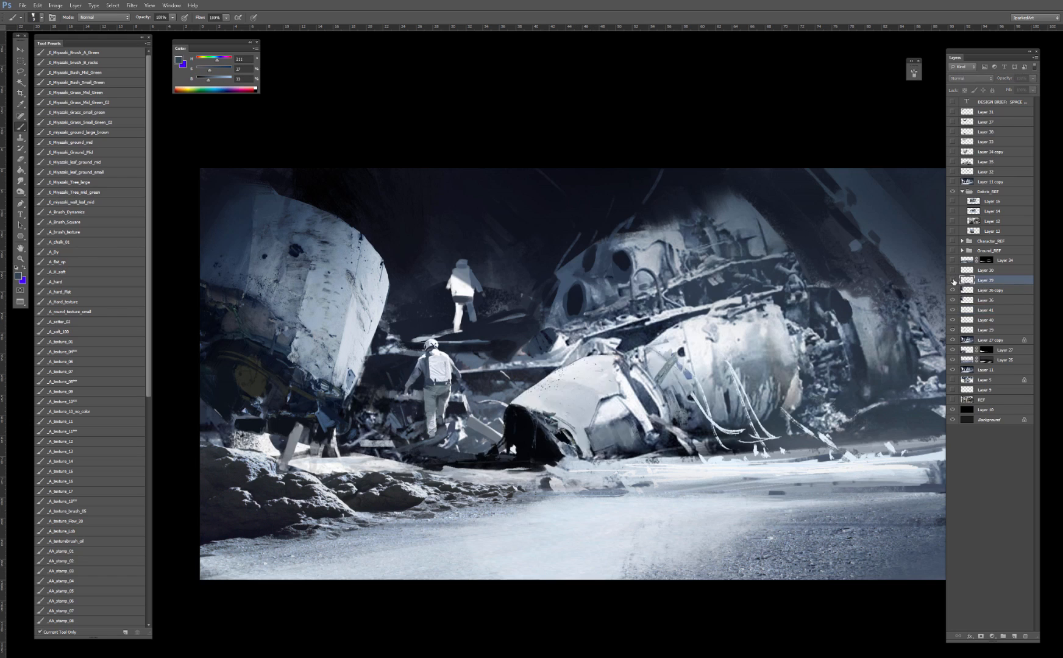
left_click(952, 310)
left_click(953, 310)
left_click(953, 310)
left_click(953, 310)
left_click(964, 311)
left_click(984, 283)
left_click(952, 281)
left_click(952, 281)
Step: Retouch the debris beside the lower astronaut's waist on Layer 39 with a larger brush and sampled dark blue-grey tones
key("bracketright")
left_click(462, 381, "alt")
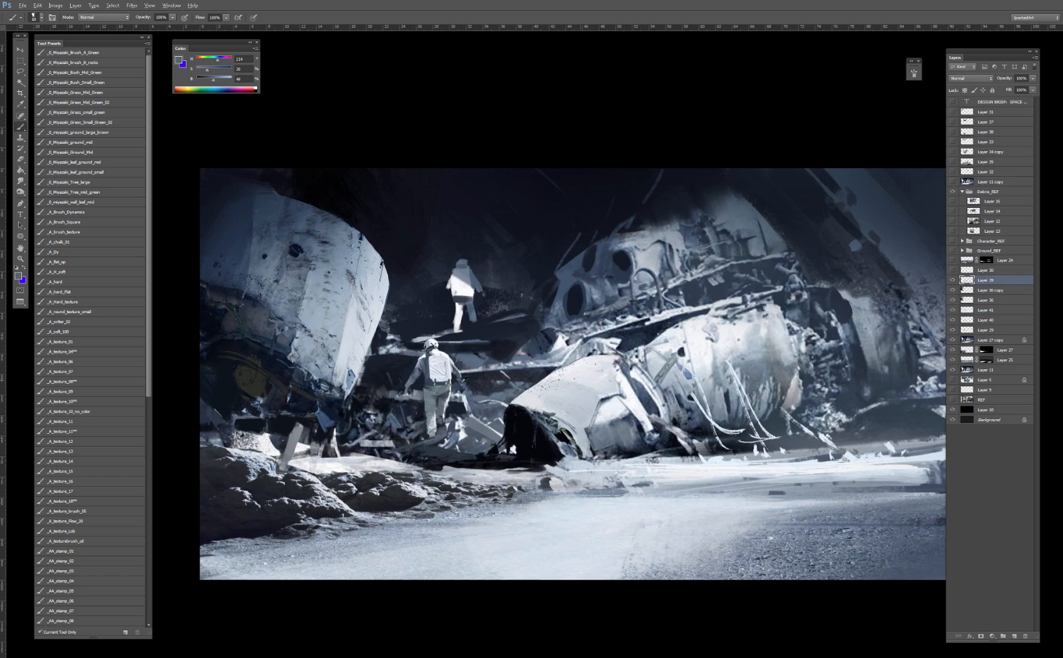
left_click(452, 382, "alt")
left_click(457, 375, "alt")
left_click(462, 386, "alt")
left_click(475, 381, "alt")
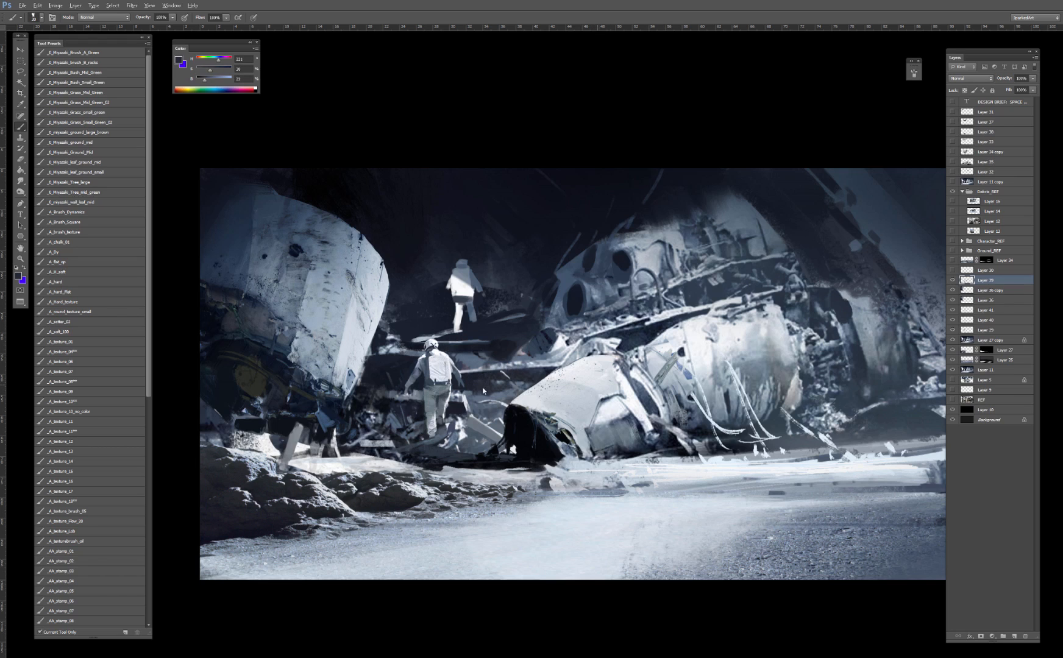
Step: Compare the current scene with the earlier painted version by repeatedly showing and hiding the copy layer above Debris_REF
left_click(953, 182)
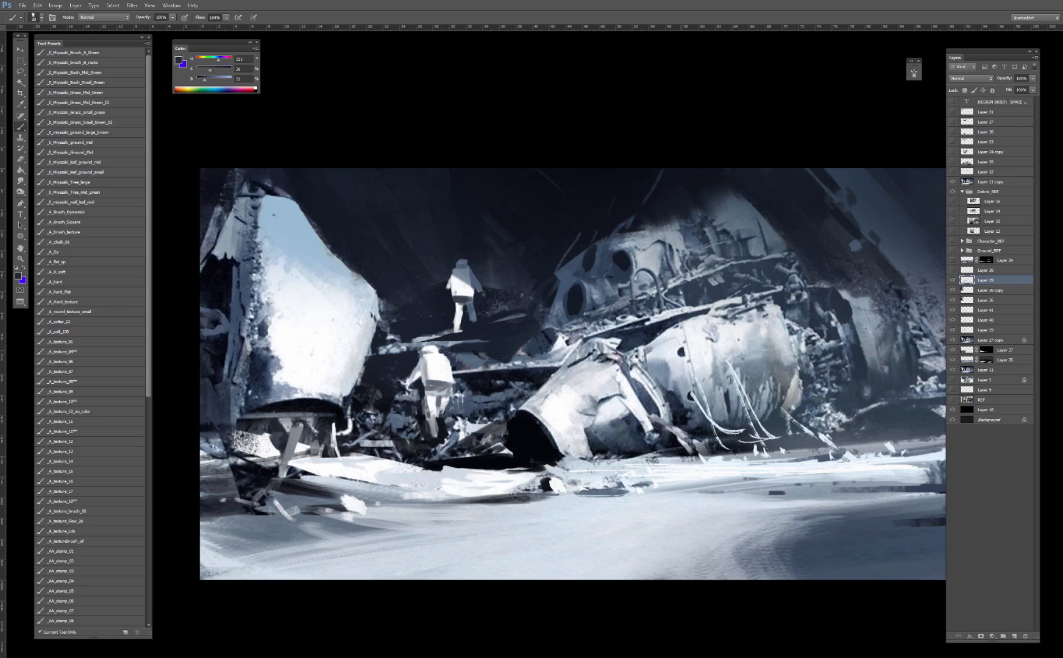
left_click(953, 182)
left_click(953, 181)
left_click(953, 182)
left_click(953, 181)
left_click(953, 182)
left_click(953, 181)
left_click(953, 181)
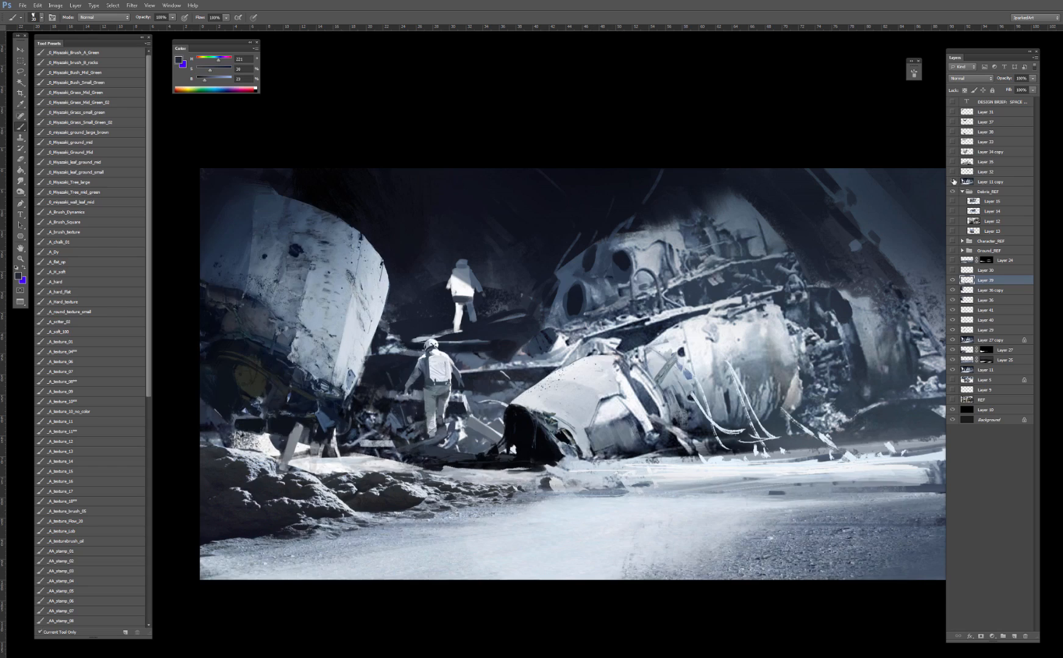
left_click(953, 182)
left_click(953, 182)
left_click(953, 181)
left_click(953, 182)
left_click(953, 181)
left_click(953, 182)
left_click(953, 181)
left_click(953, 181)
left_click(953, 181)
left_click(953, 182)
left_click(953, 182)
left_click(953, 181)
Step: Preview the beam on the layer above the earlier painted version, and compare that version with the current scene again
left_click(952, 172)
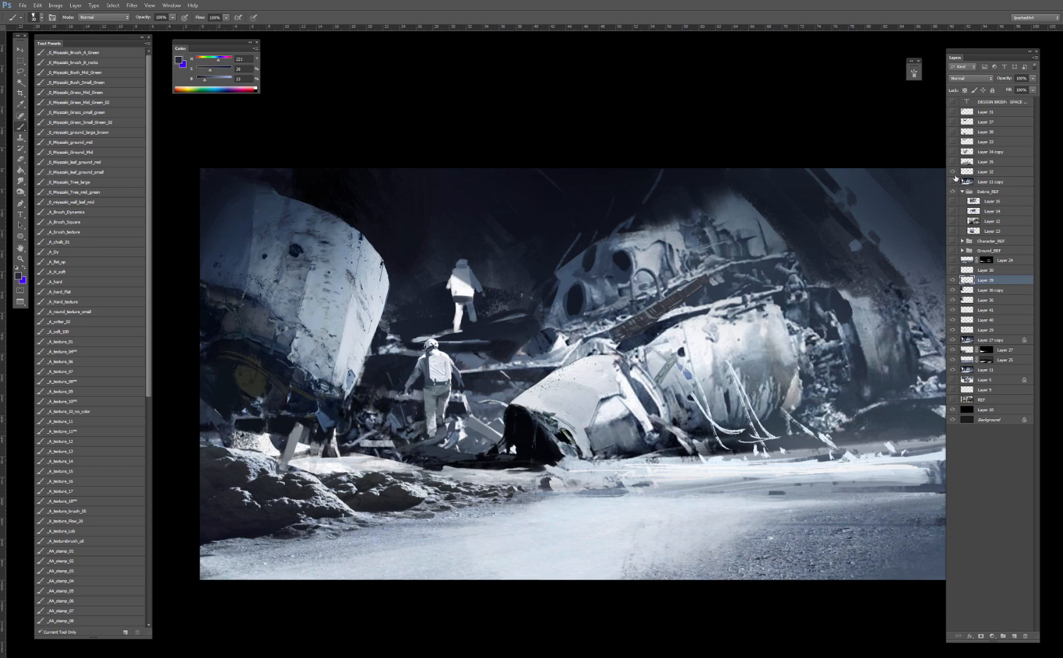
left_click(952, 173)
left_click(952, 173)
left_click(952, 172)
left_click(953, 172)
left_click(952, 173)
left_click(953, 182)
left_click(953, 181)
left_click(953, 181)
left_click(953, 181)
left_click(953, 182)
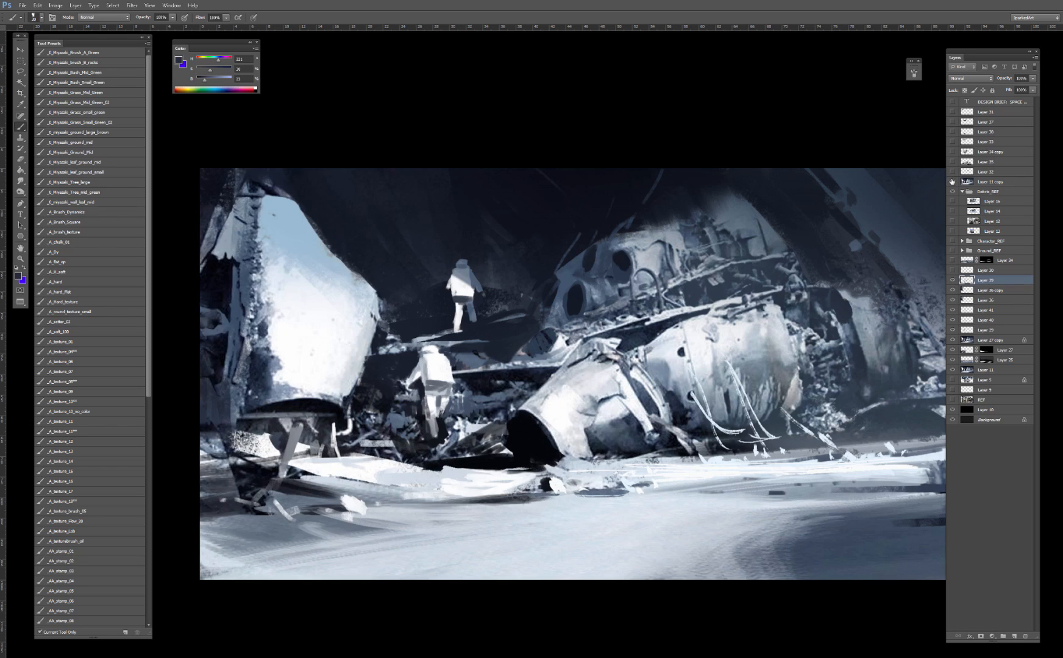
left_click(953, 182)
left_click(953, 181)
left_click(952, 181)
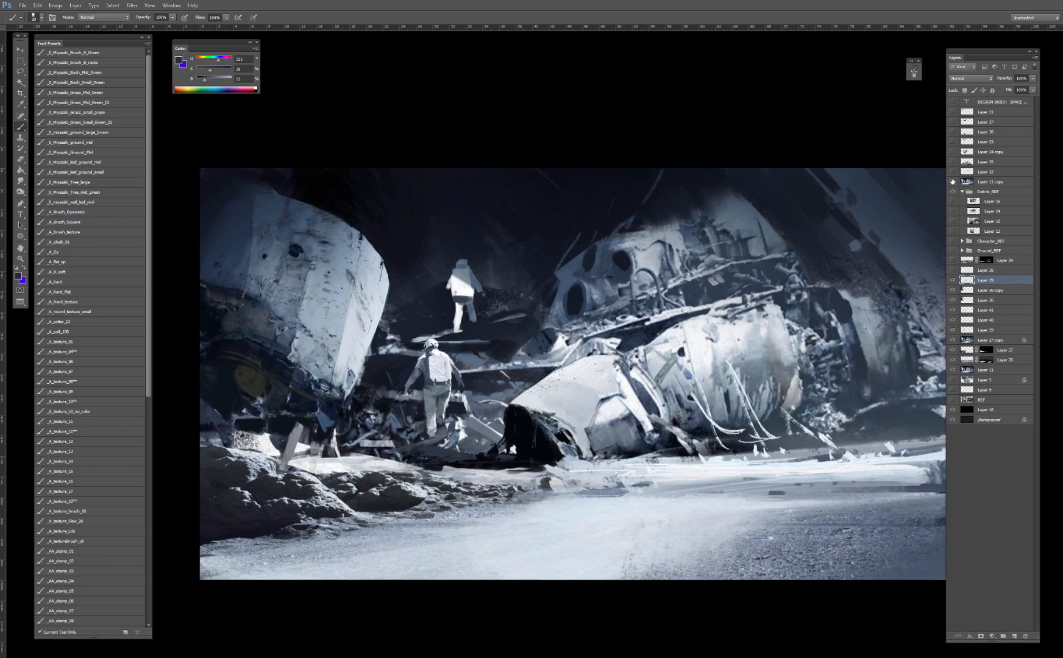
Step: Select Layer 27 copy and compare the full painting with that layer and the earlier painted version hidden and shown
key("ctrl+minus")
key("ctrl+minus")
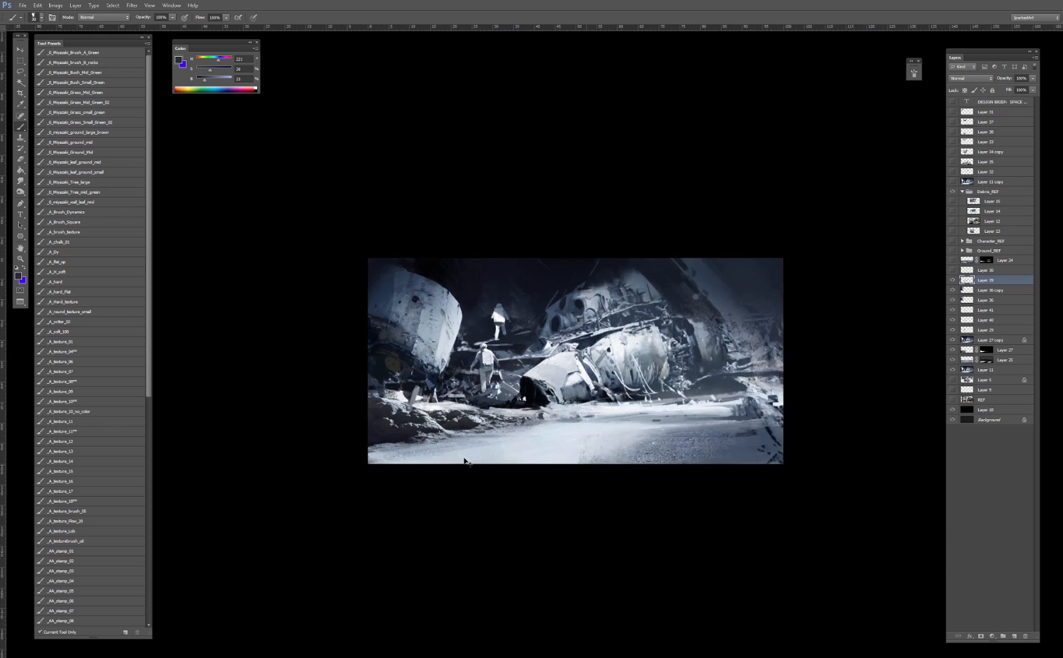
key("ctrl+minus")
key("ctrl+plus")
key("v")
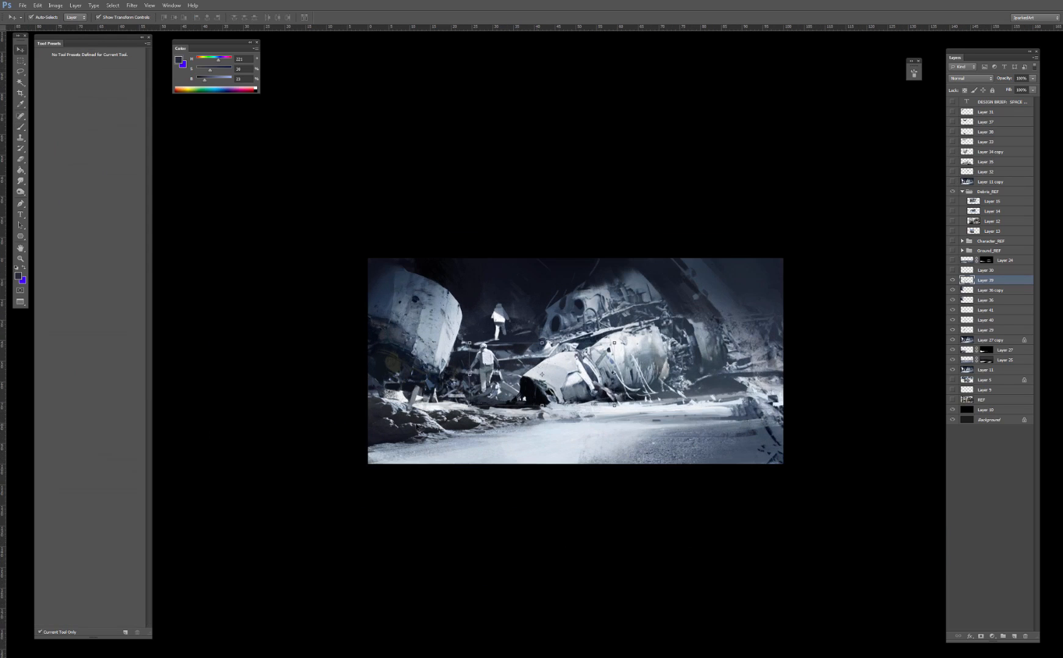
left_click(591, 404)
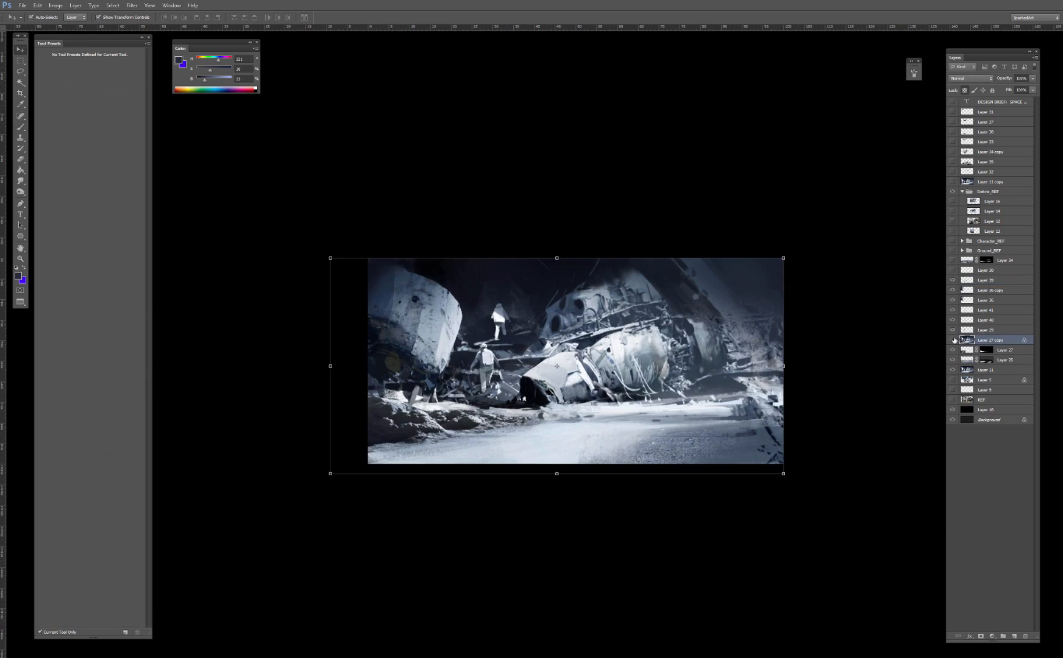
left_click(953, 181)
left_click(952, 182)
key("ctrl+plus")
left_click(953, 341)
left_click(953, 341)
left_click(953, 340)
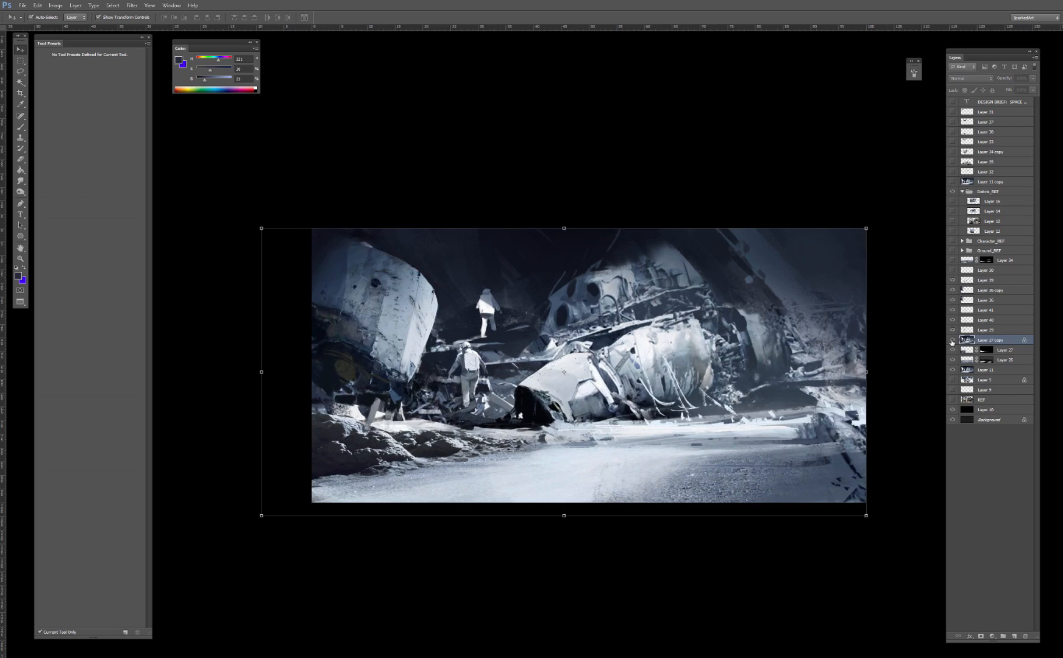
left_click(952, 341)
left_click(952, 181)
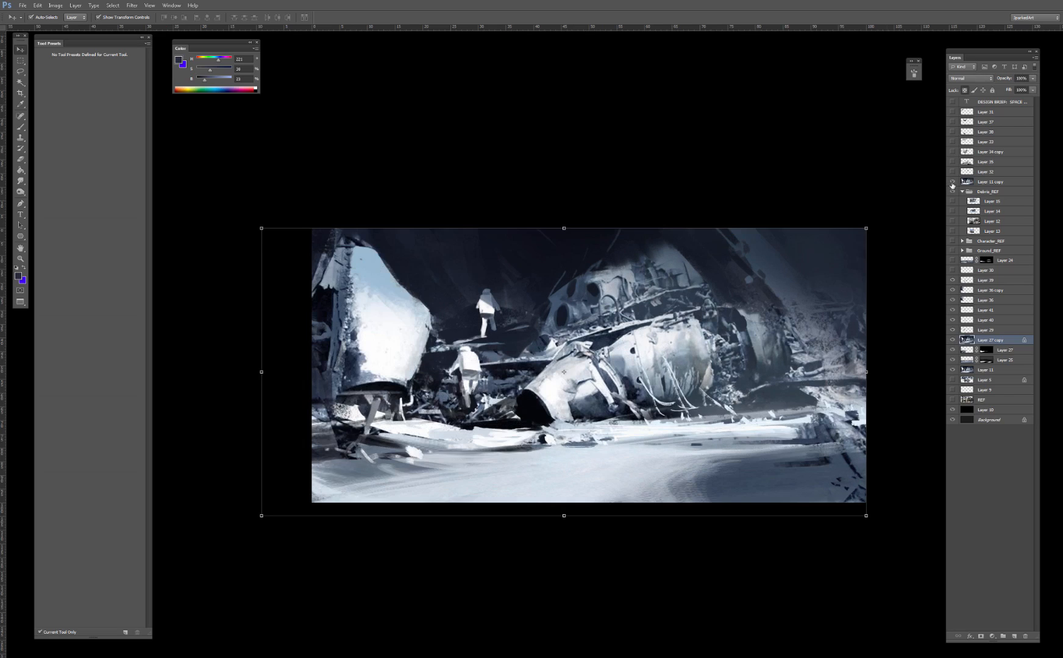
left_click(952, 182)
left_click(952, 181)
left_click(953, 182)
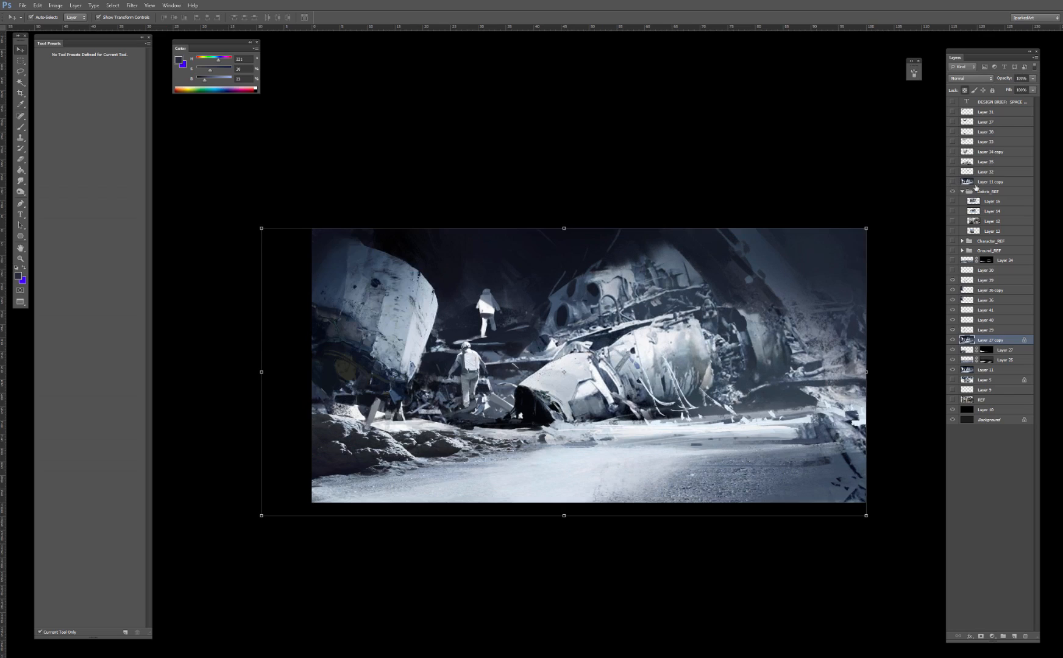
Step: Choose the soft brush, sample a blue-grey ground tone and add a new layer above Layer 27 copy in Lighten mode
left_click(977, 183)
left_click(988, 341)
key("b")
left_click(82, 334)
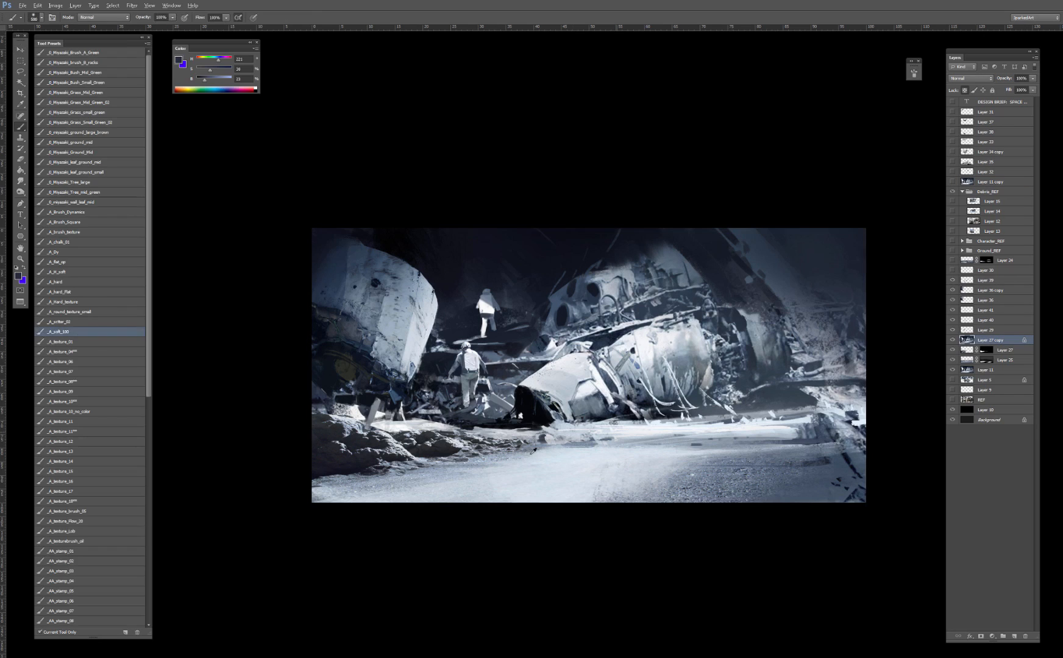
left_click(526, 451, "alt")
right_click(529, 430)
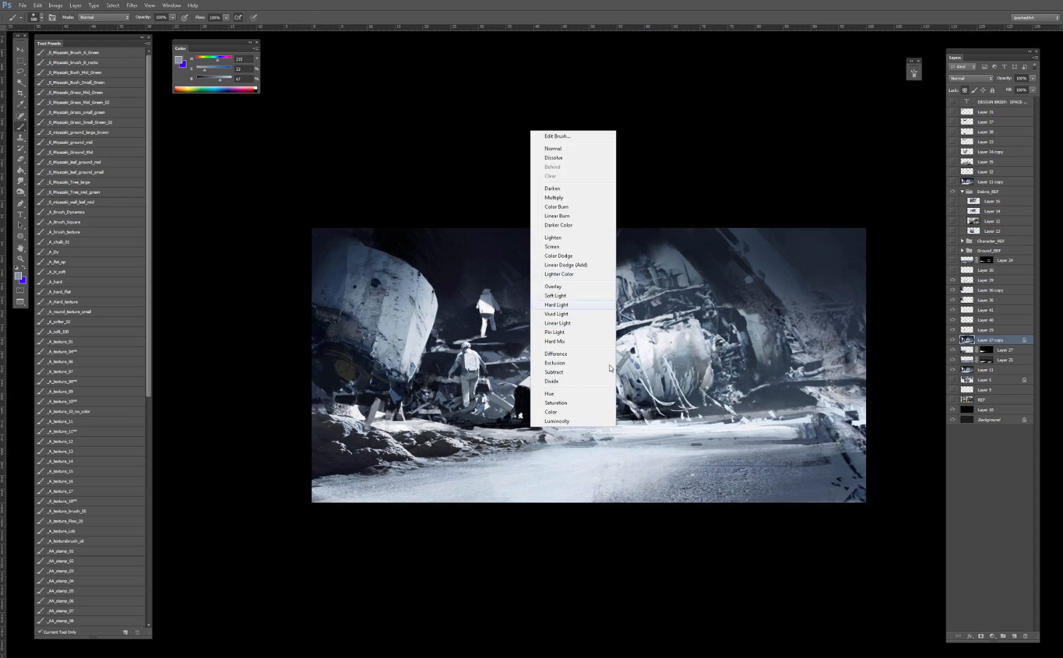
key("Escape")
left_click(1014, 636)
left_click(970, 78)
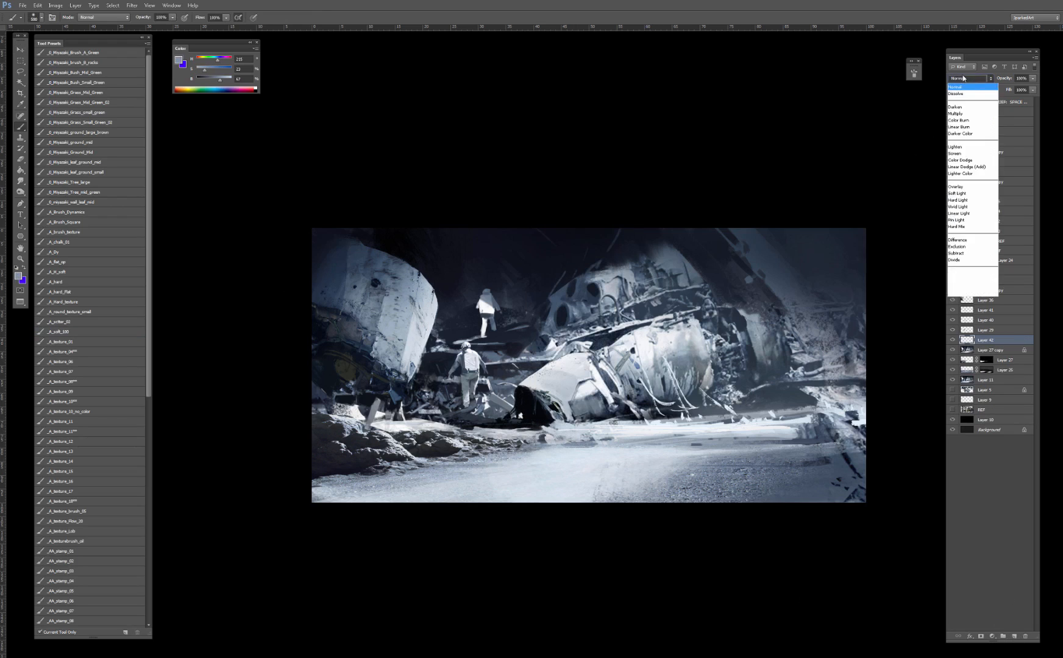
left_click(968, 149)
Step: Soften the rock and ground edges below the wreck with sampled greys on the Lighten layer, and merge it with Layer 27 copy
key("bracketleft")
key("bracketleft")
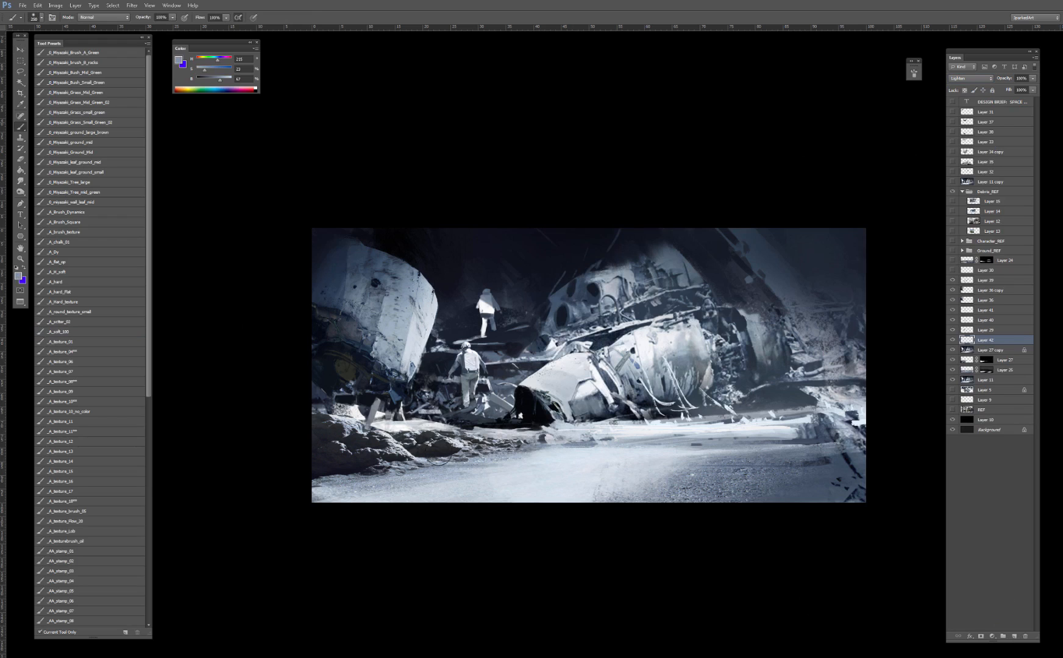
left_click(496, 454, "alt")
key("bracketright")
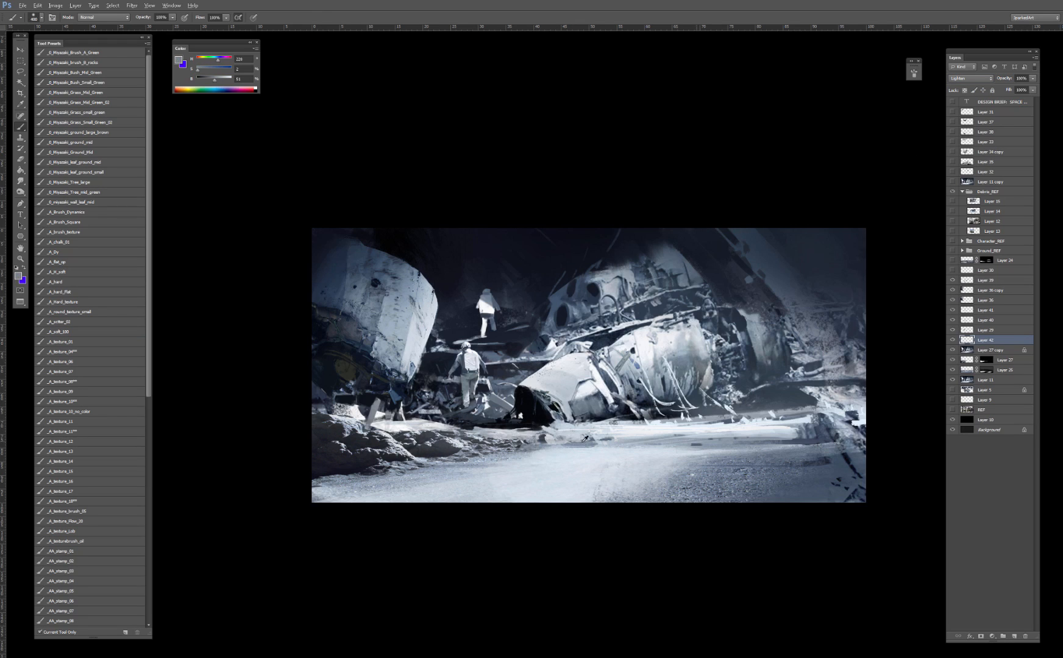
left_click(546, 405, "alt")
left_click(430, 461, "alt")
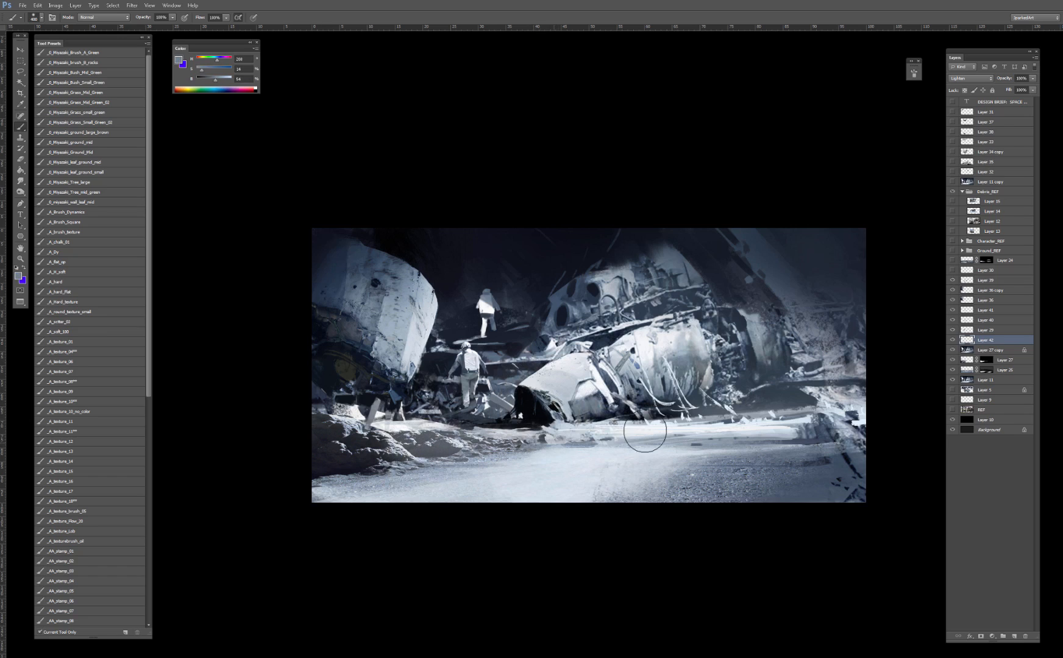
key("bracketleft")
key("bracketleft")
left_click(583, 440, "alt")
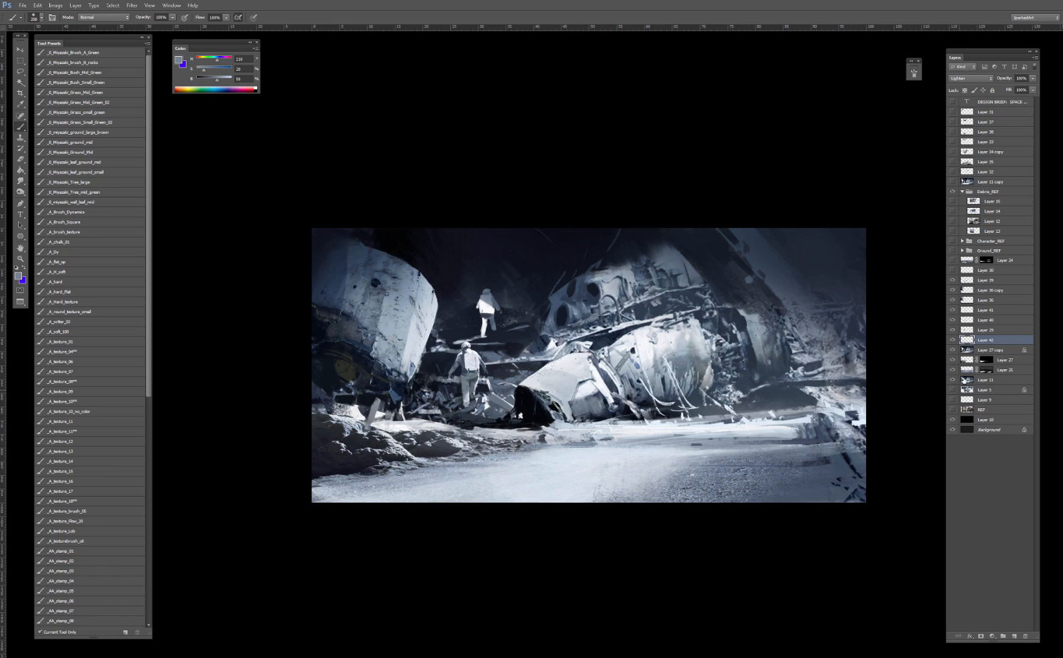
left_click(992, 352, "shift")
key("ctrl+e")
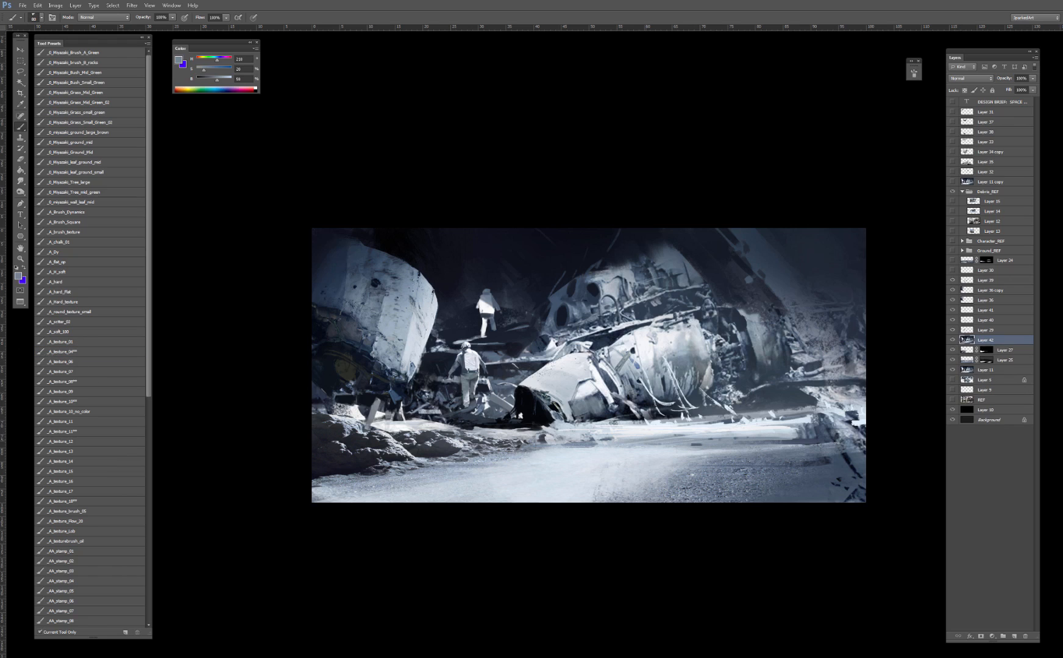
Step: Retouch the ground beside the foreground rocks on Layer 42 with sampled tones and compare it with the earlier painted version
key("bracketleft")
left_click(502, 457, "alt")
left_click(493, 458, "alt")
key("bracketright")
key("bracketright")
key("bracketright")
key("bracketright")
left_click(952, 182)
left_click(952, 181)
Step: Cover the right end of the foreground rocks with a flat patch of sampled light blue-grey, using a large brush
key("bracketright")
key("bracketright")
key("bracketright")
left_click(467, 454, "alt")
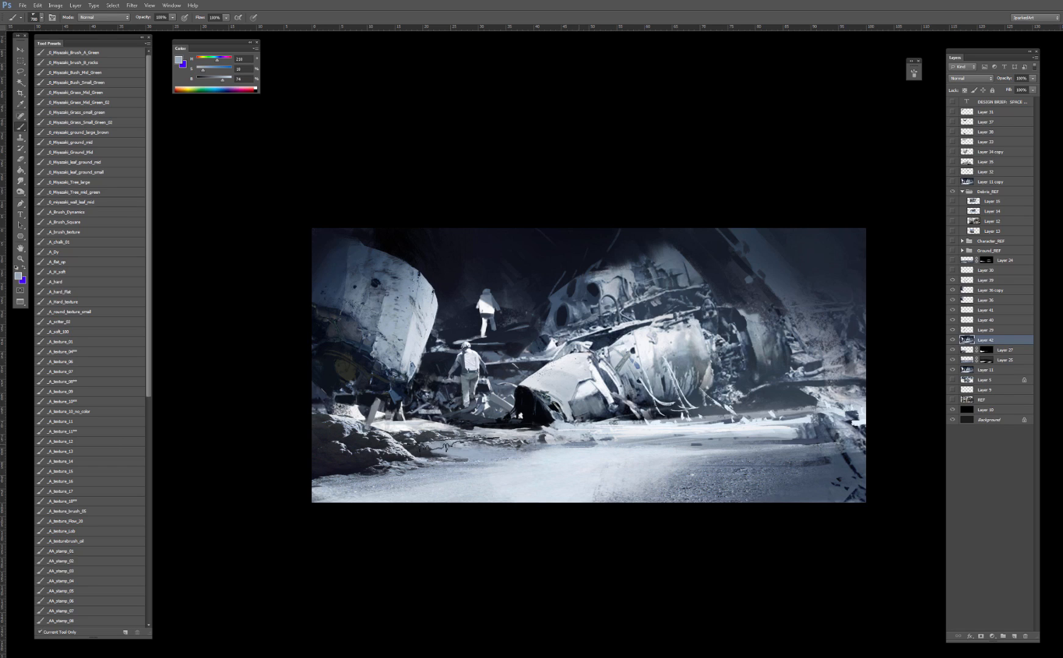
key("bracketright")
key("bracketright")
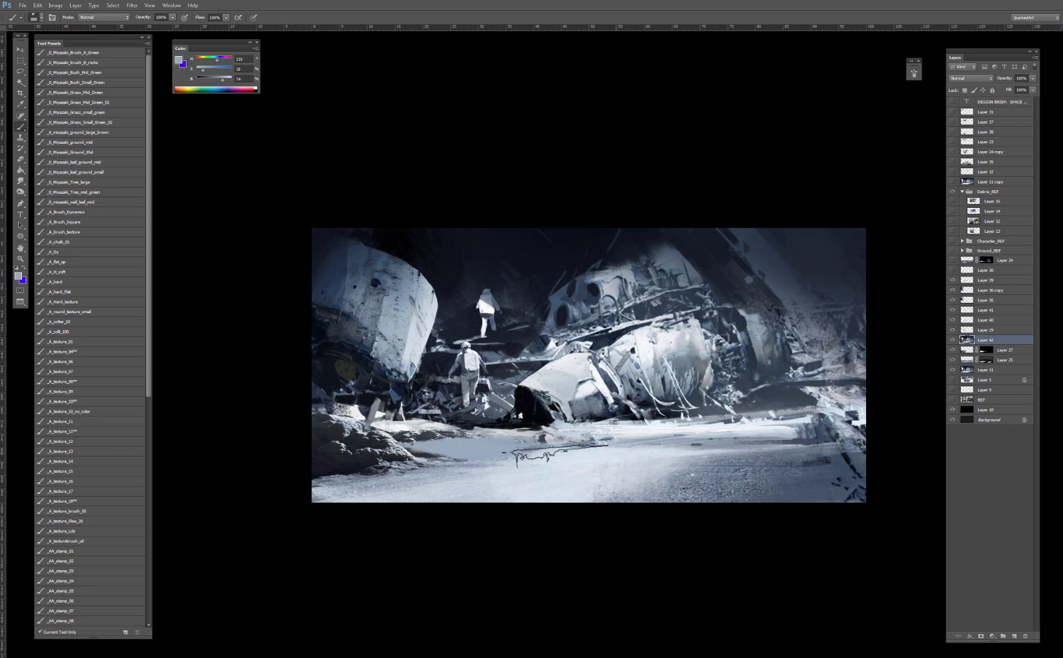
key("bracketleft")
key("bracketleft")
key("bracketleft")
key("bracketleft")
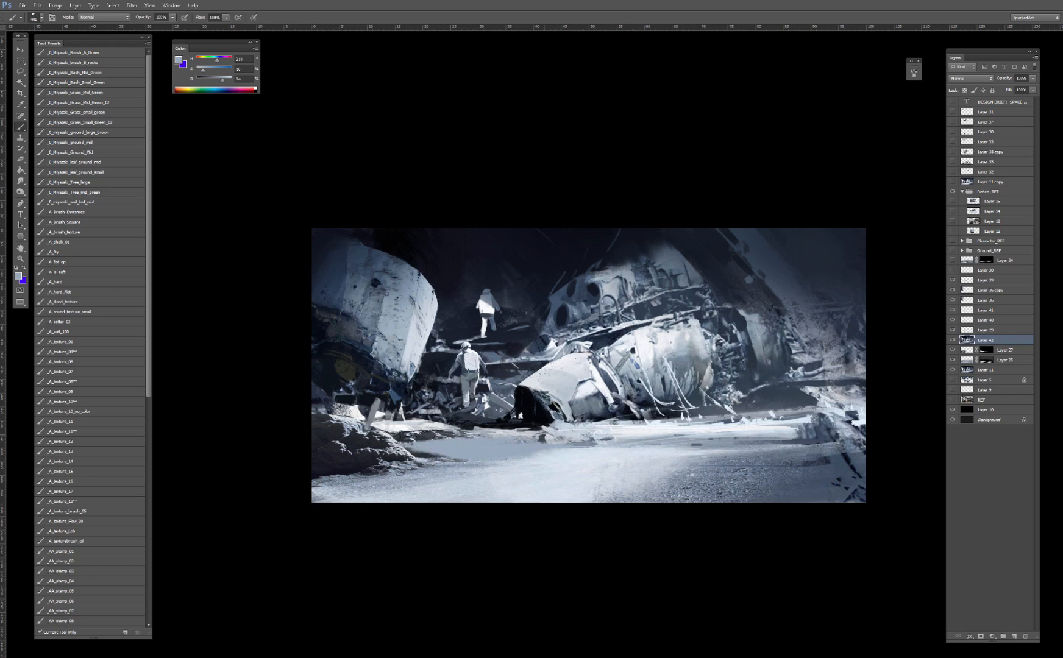
Step: Refine the rock edge and the borders of the flat ground patch on Layer 42 with sampled dark and light tones
left_click_drag(399, 435, 417, 438)
left_click(434, 433, "alt")
left_click(425, 434, "alt")
key("bracketleft")
left_click_drag(529, 443, 477, 447)
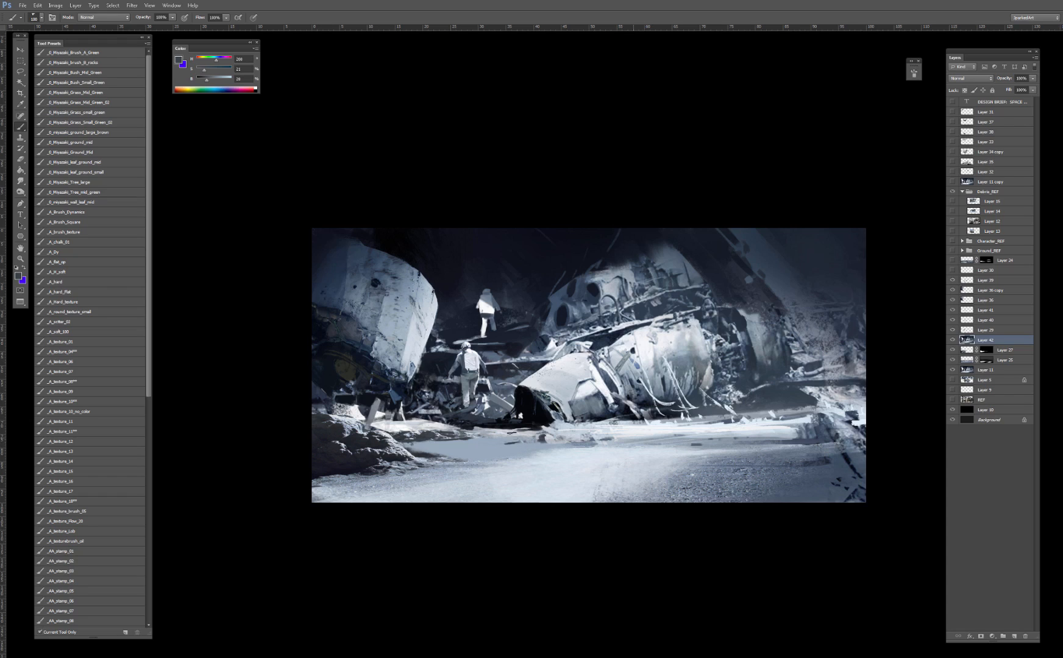
left_click(462, 445, "alt")
key("bracketright")
key("bracketright")
left_click(520, 417, "alt")
Step: Select the flat ground patch with the Magic Wand and try texturing it in sampled light grey with the small round texture brush
key("w")
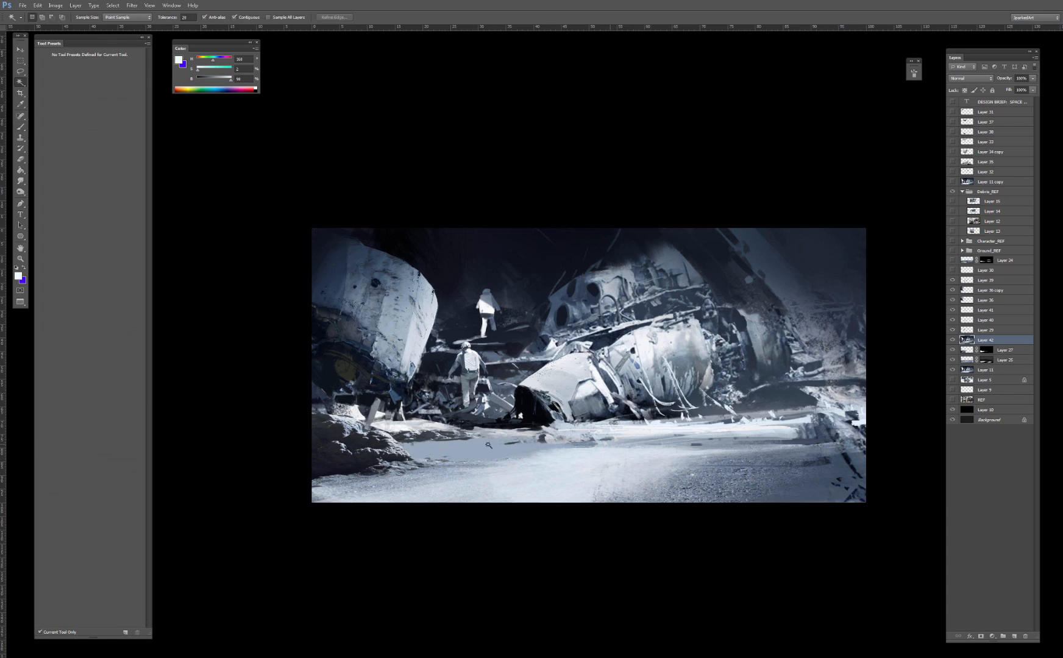
left_click(472, 450)
key("b")
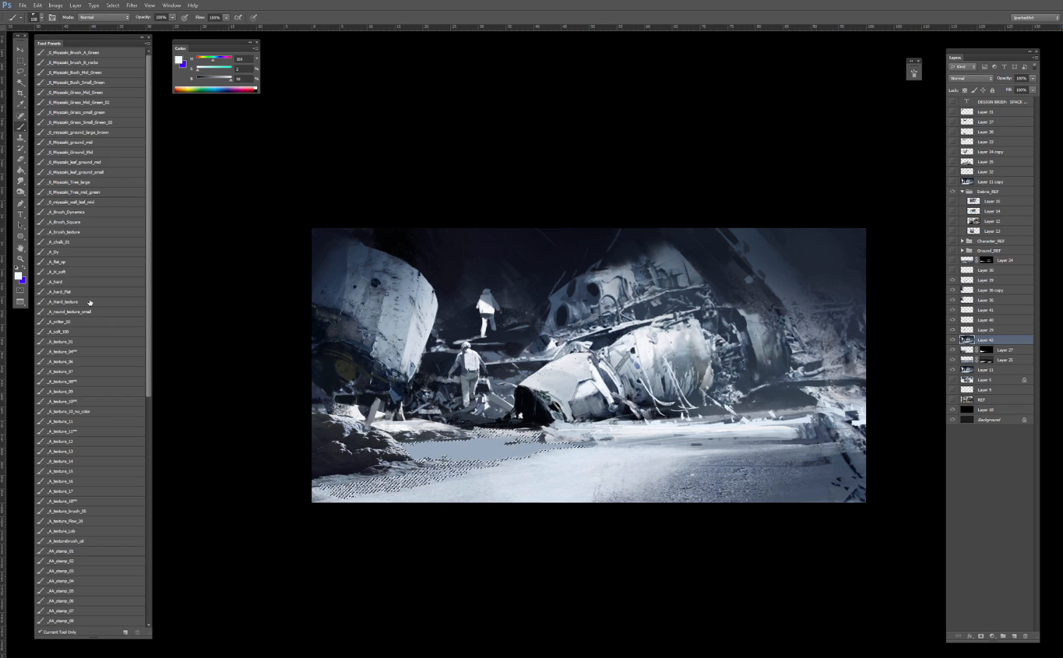
left_click(110, 310)
key("bracketright")
left_click(507, 429, "alt")
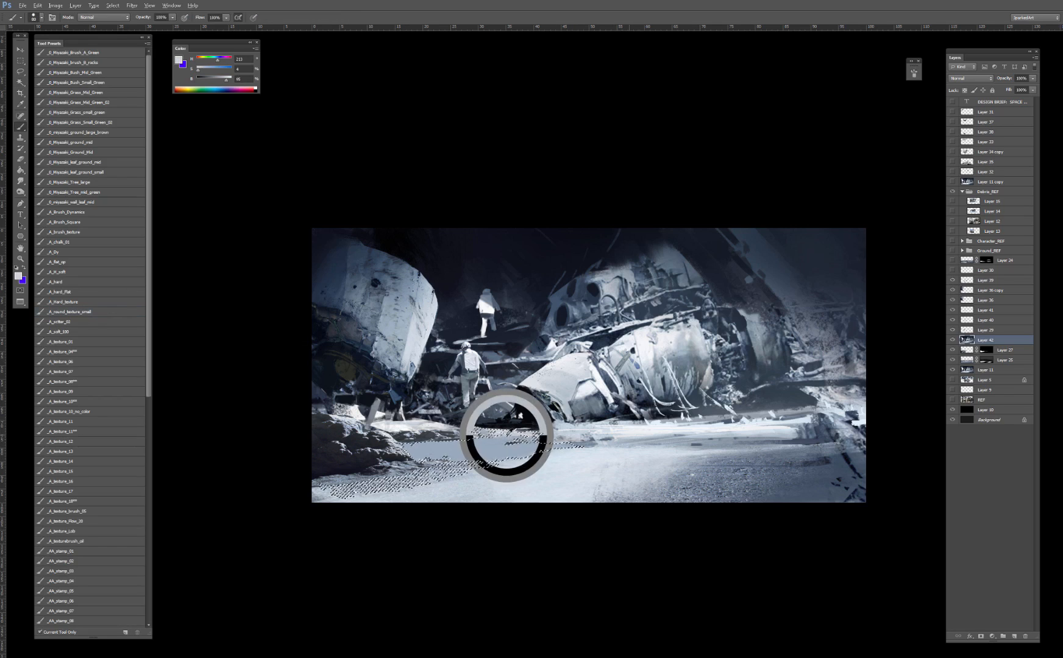
key("bracketright")
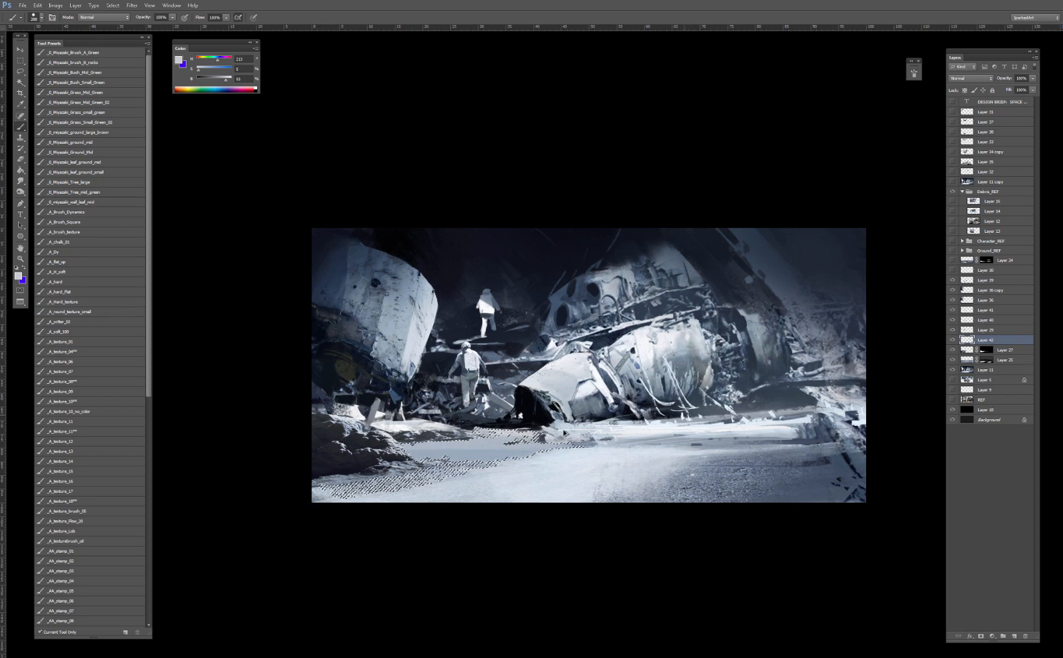
key("ctrl+z")
Step: Try texturing the selected ground patch with near-white strokes of the small green grass brush
left_click(570, 455, "alt")
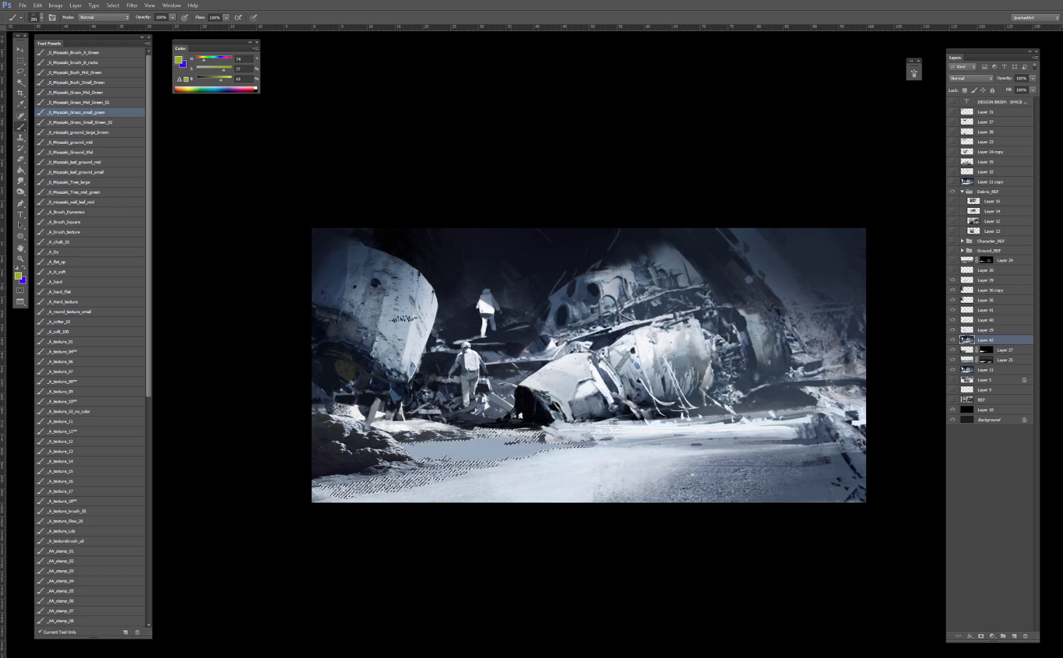
left_click(433, 424, "alt")
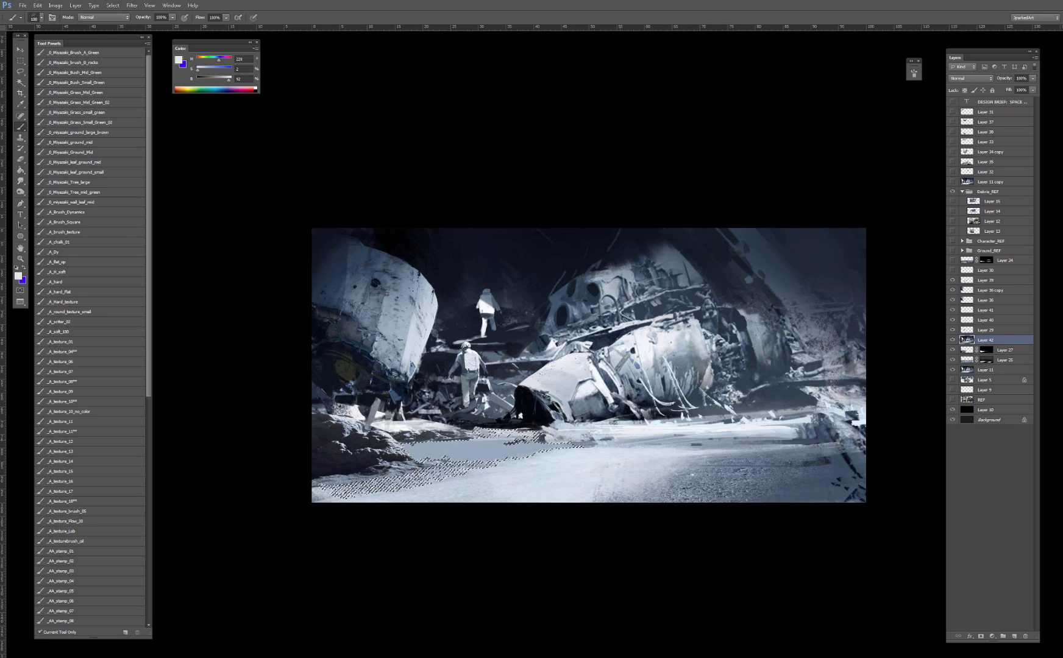
key("bracketright")
key("bracketright")
left_click_drag(426, 444, 519, 446)
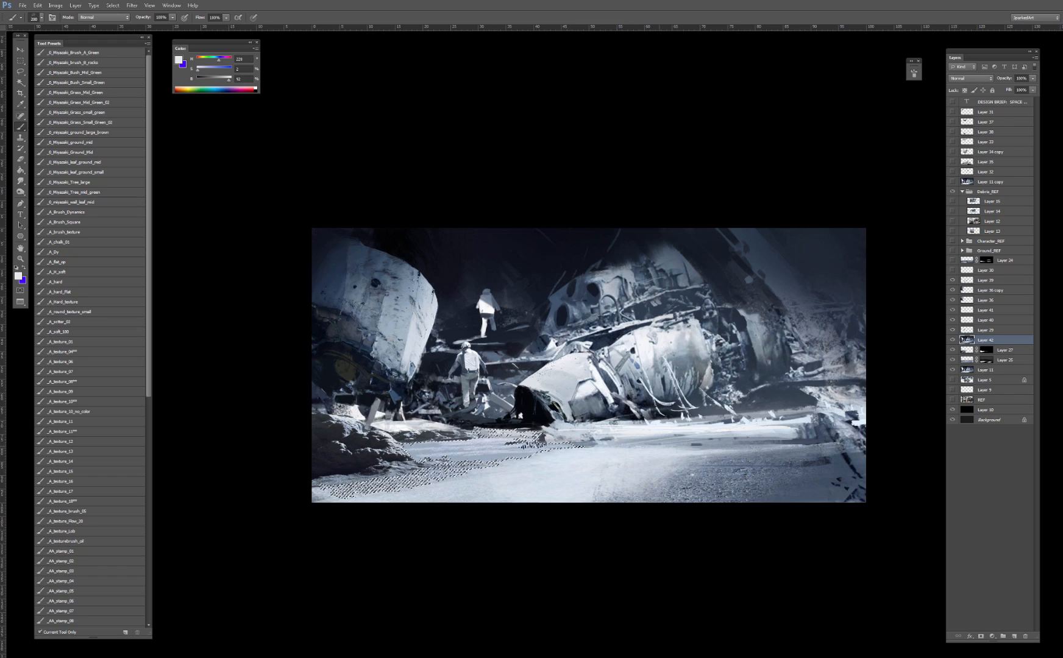
key("ctrl+d")
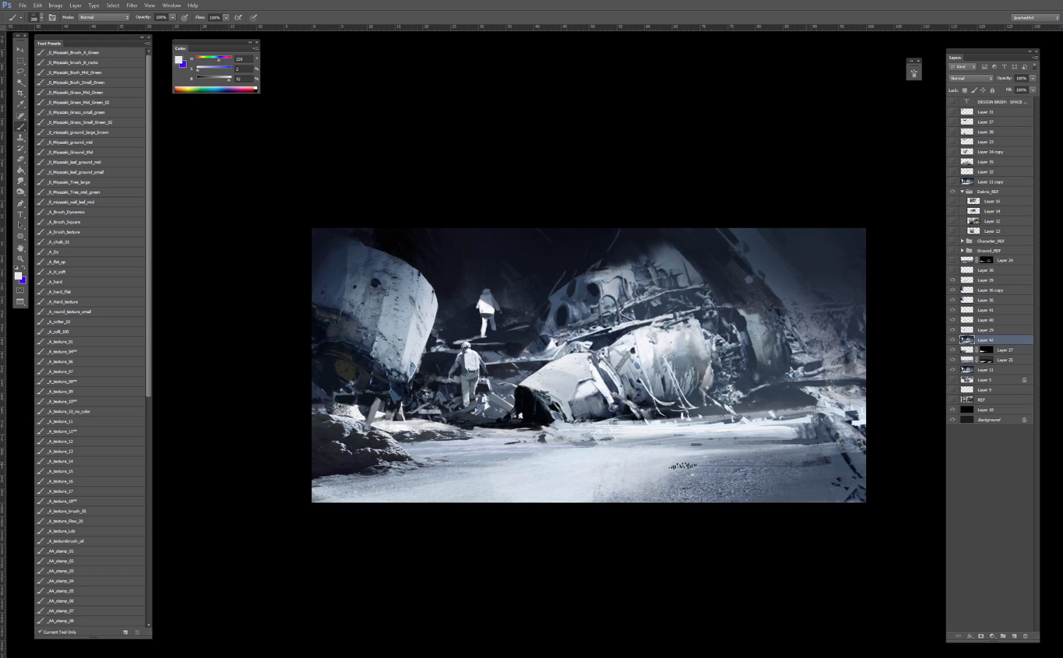
key("ctrl+shift+d")
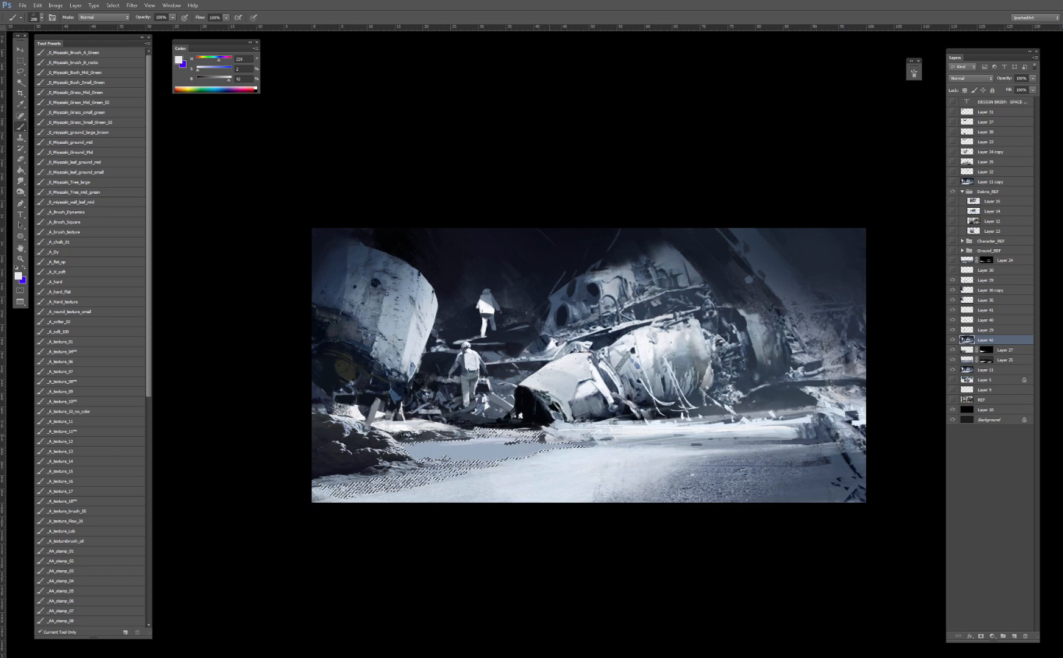
Step: Clear the ground selection and touch up the ground near the fuselage base with a smaller grass brush in sampled light grey
left_click(520, 430, "alt")
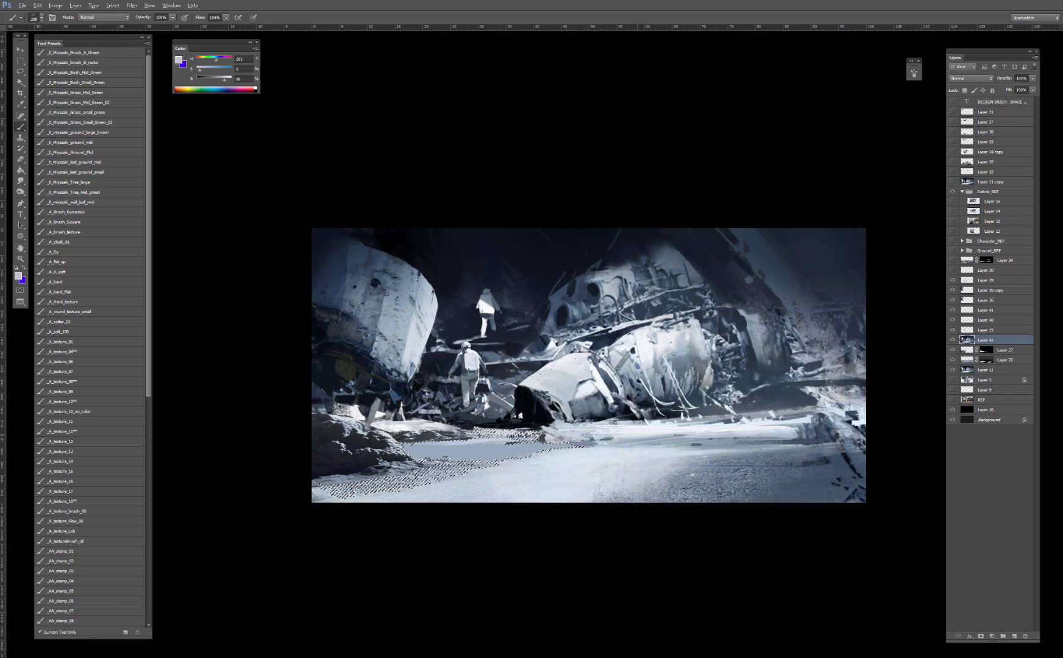
key("ctrl+d")
key("bracketleft")
key("bracketleft")
key("bracketleft")
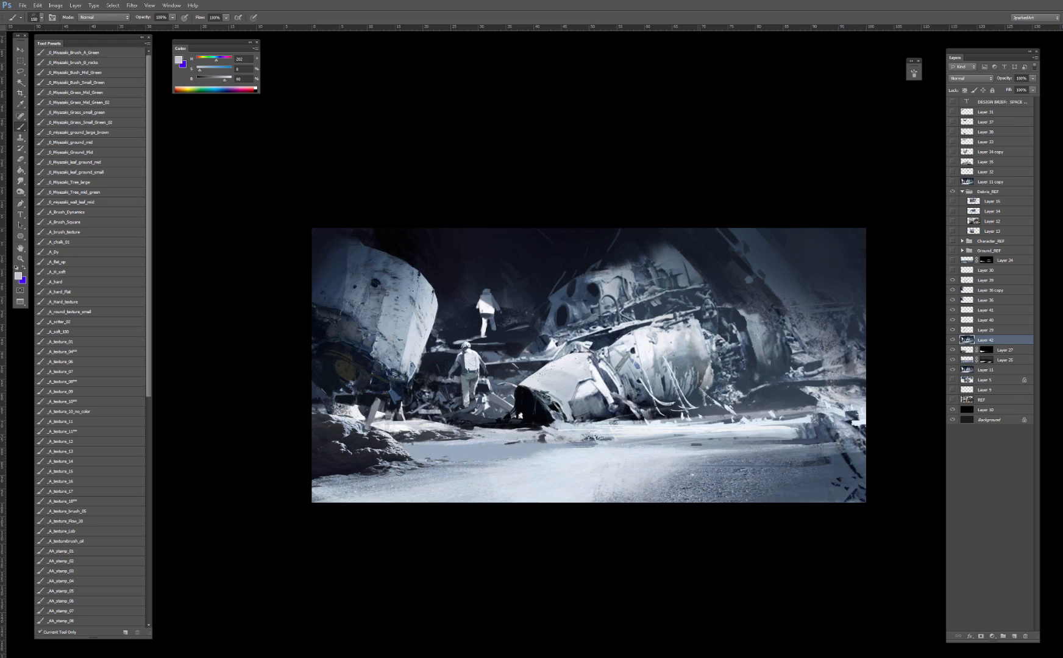
Step: Stipple the open foreground ground with a much larger grass brush in sampled light blue-grey
left_click(620, 429, "alt")
key("bracketright")
key("bracketright")
key("bracketright")
key("bracketright")
key("bracketright")
key("bracketright")
key("bracketright")
key("bracketright")
left_click(531, 466, "alt")
key("bracketright")
key("bracketright")
key("bracketright")
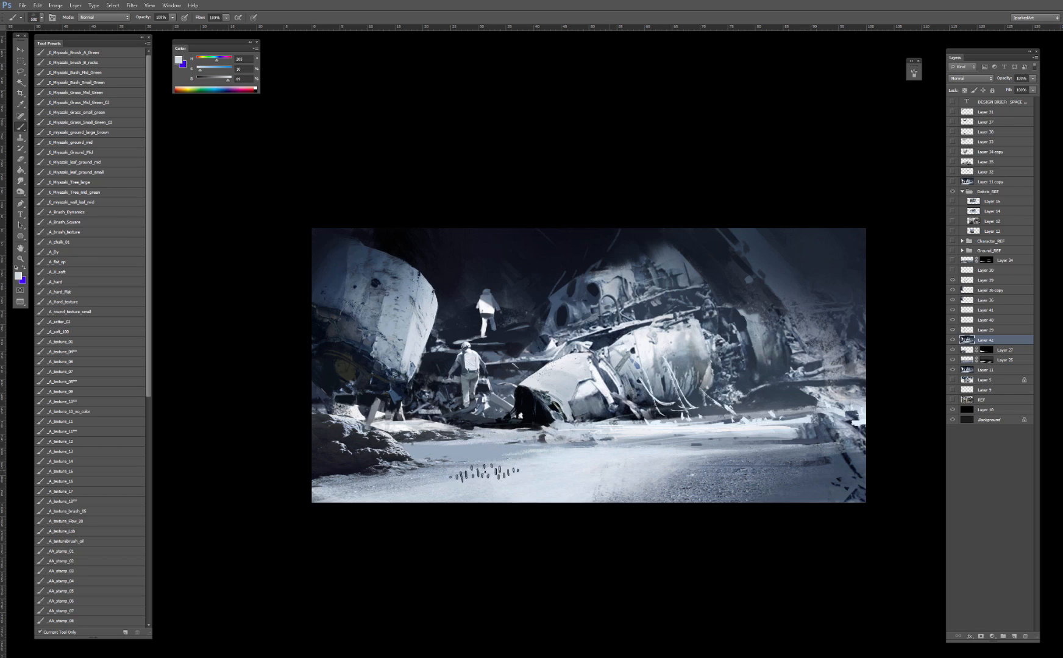
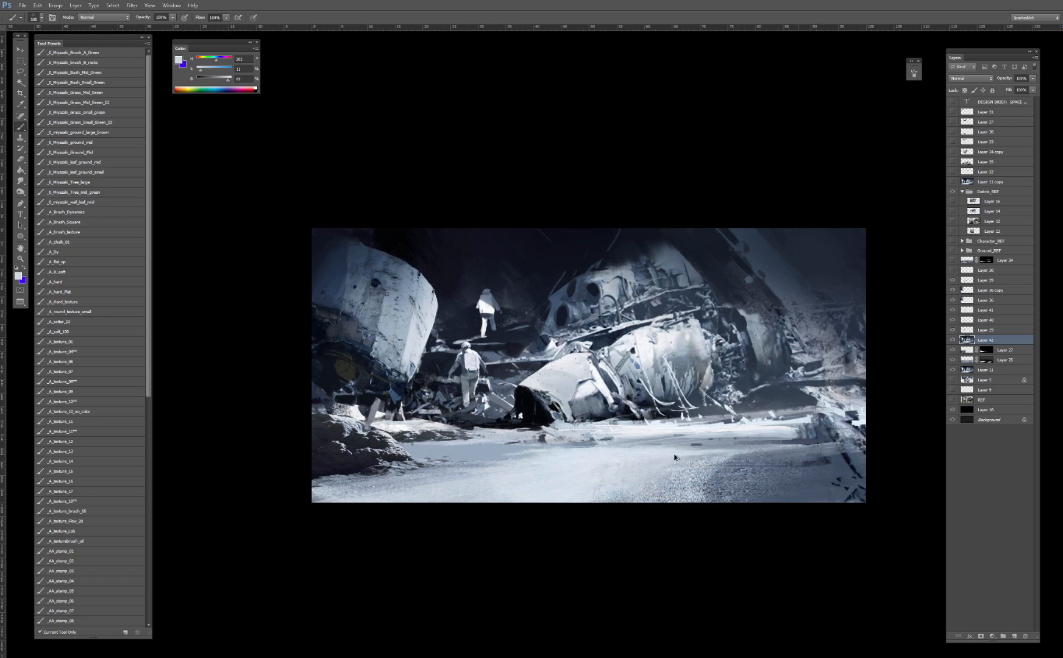
Step: Add grainy light texture to the ground in front of the central wreck with a smaller grass brush at 70% opacity
key("bracketleft")
key("bracketleft")
key("bracketleft")
key("bracketleft")
key("7")
mouse_move(635, 448)
left_mouse_down()
mouse_move(722, 448)
mouse_move(706, 449)
left_mouse_up()
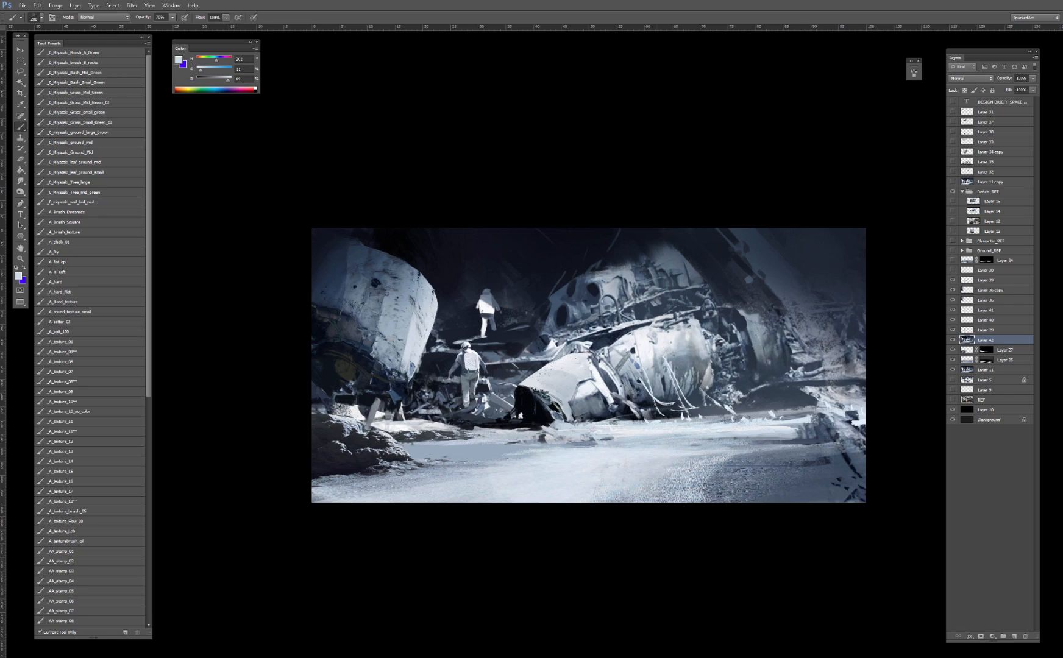
Step: Texture the flat ground patch beside the rocks with a larger grass brush in a brighter sampled blue-white
left_click(536, 457, "alt")
key("bracketright")
key("bracketright")
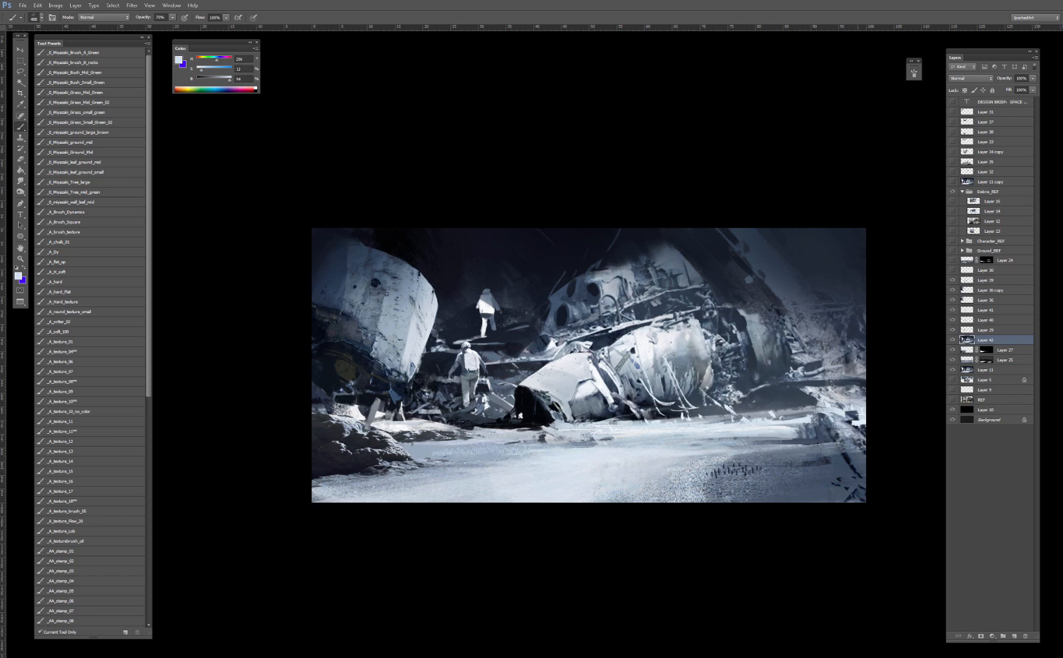
Step: Compare the textured ground with the earlier painted version and examine the whole composition at a reduced size
left_click(953, 182)
left_click(953, 181)
key("bracketleft")
key("ctrl+minus")
key("ctrl+minus")
key("ctrl+minus")
key("ctrl+plus")
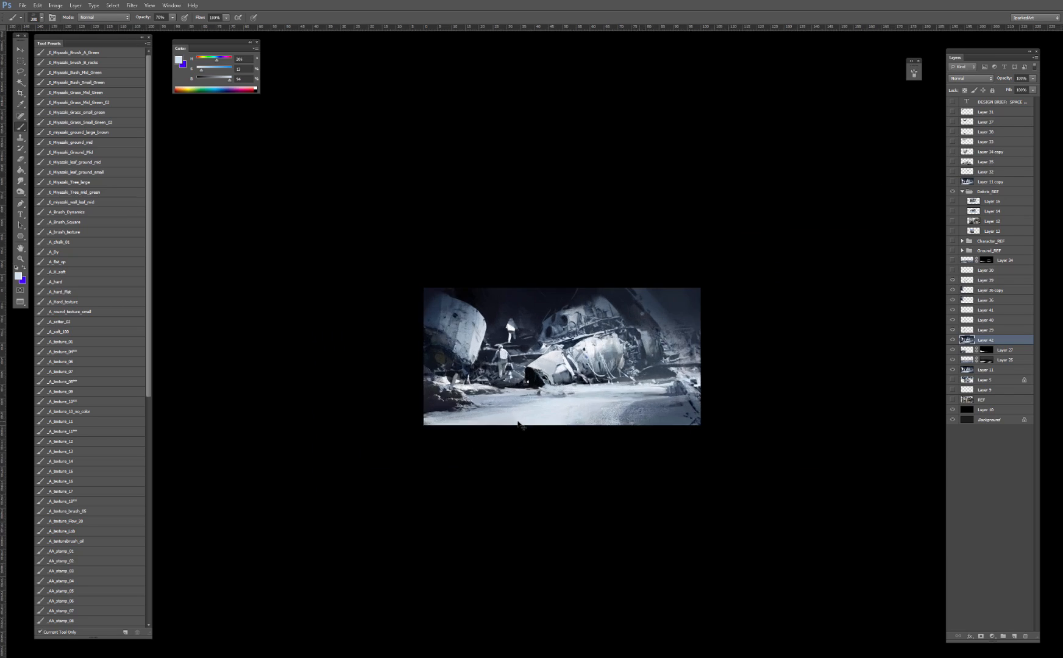
key("ctrl+plus")
key("ctrl+plus")
Step: Paint a small dark rock on the ground below the open fuselage on Layer 39 with a texture brush and sampled near-black tones
left_click(983, 282)
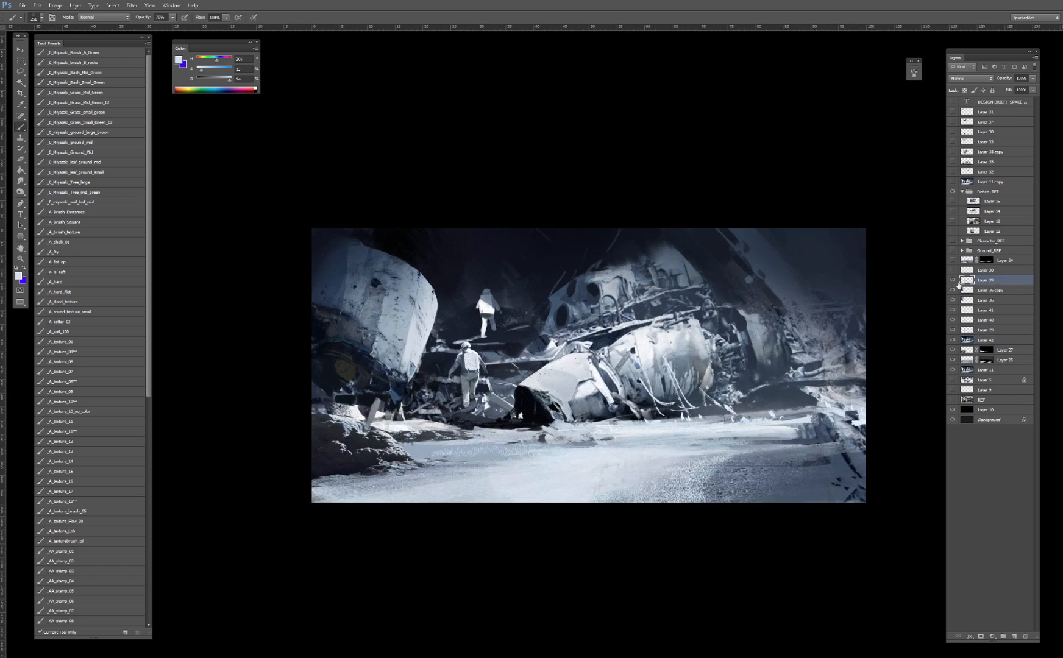
left_click(952, 279)
left_click(951, 279)
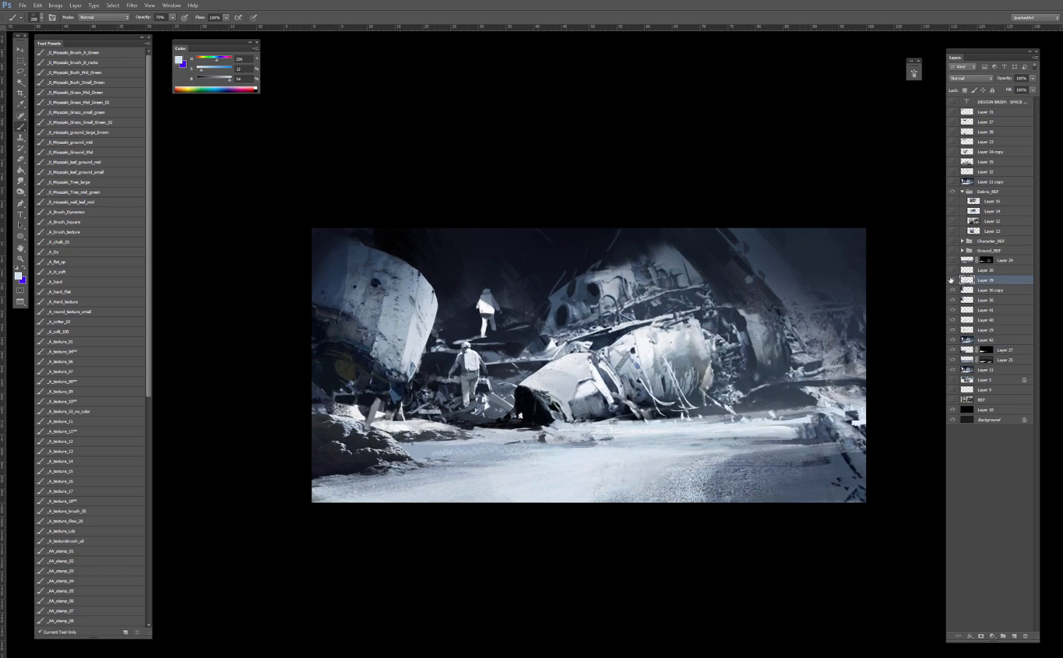
left_click(74, 381)
left_click(536, 412, "alt")
left_click(559, 437, "alt")
left_click(541, 439, "alt")
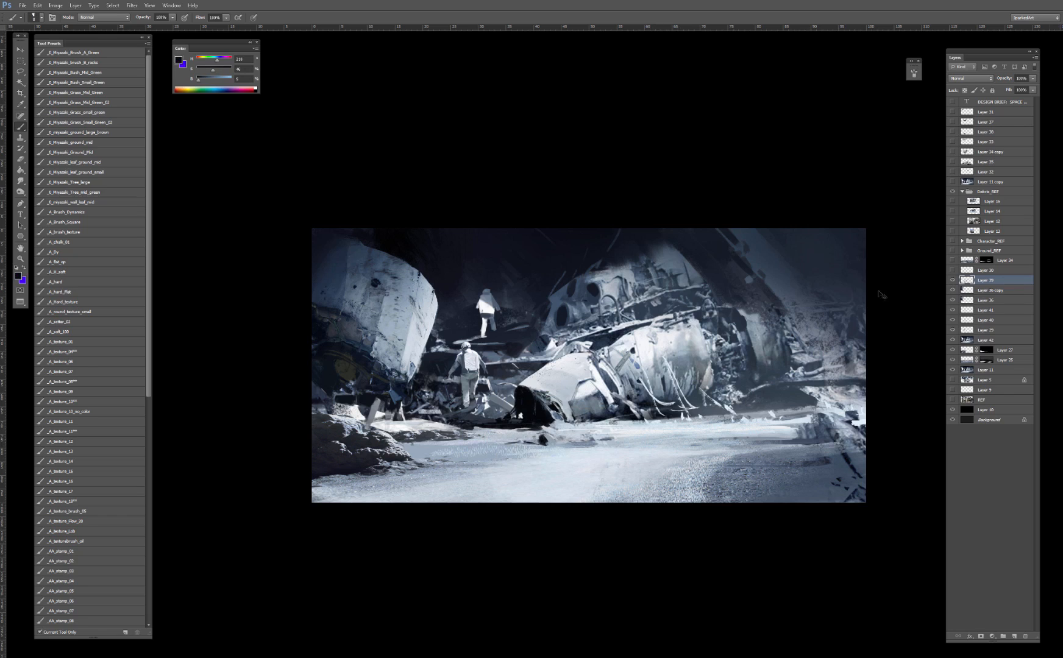
Step: Try placing the wing wreckage cutout in front of the fuselage at about 56% size, and check the earlier painted version
left_click(953, 221)
left_click(953, 221)
left_click(953, 161)
left_click(987, 161)
key("v")
left_click_drag(659, 459, 733, 493)
left_click_drag(853, 393, 668, 393)
left_click_drag(585, 454, 730, 425)
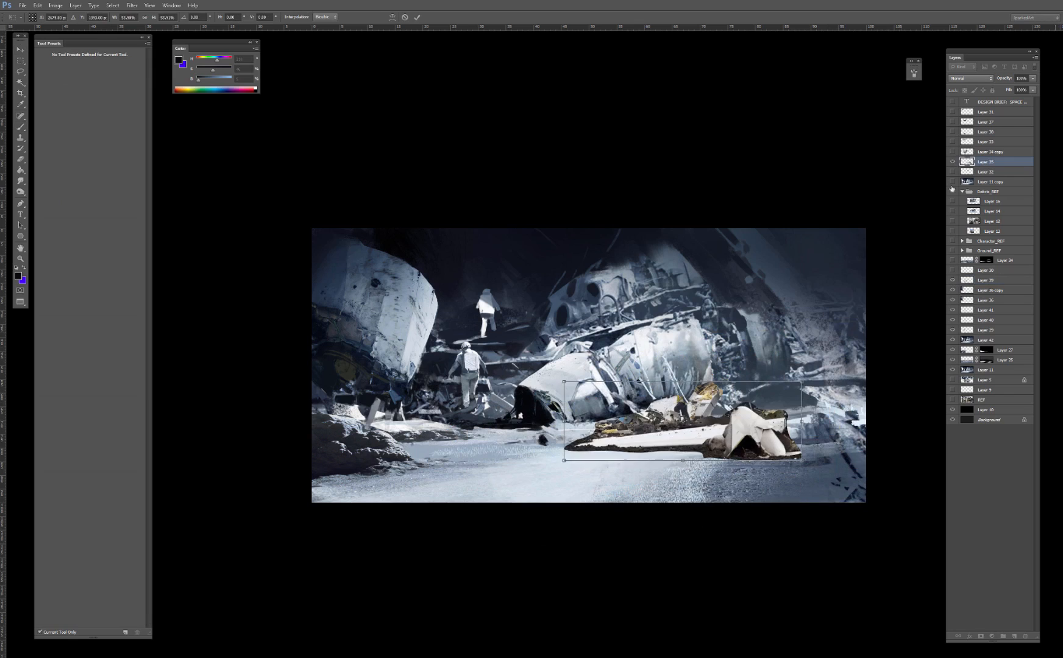
key("Escape")
left_click(952, 162)
left_click(953, 182)
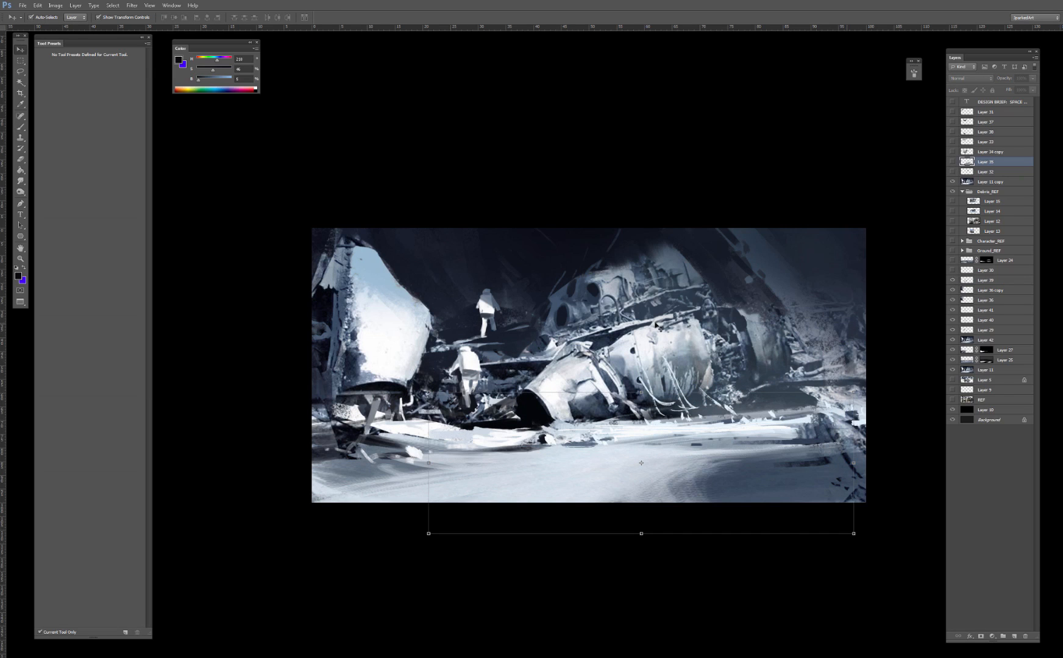
left_click(952, 182)
Step: Show the wing wreckage cutout on Layer 35, mirror it horizontally, and try a stretched, skewed placement in front of the fuselage
left_click(952, 162)
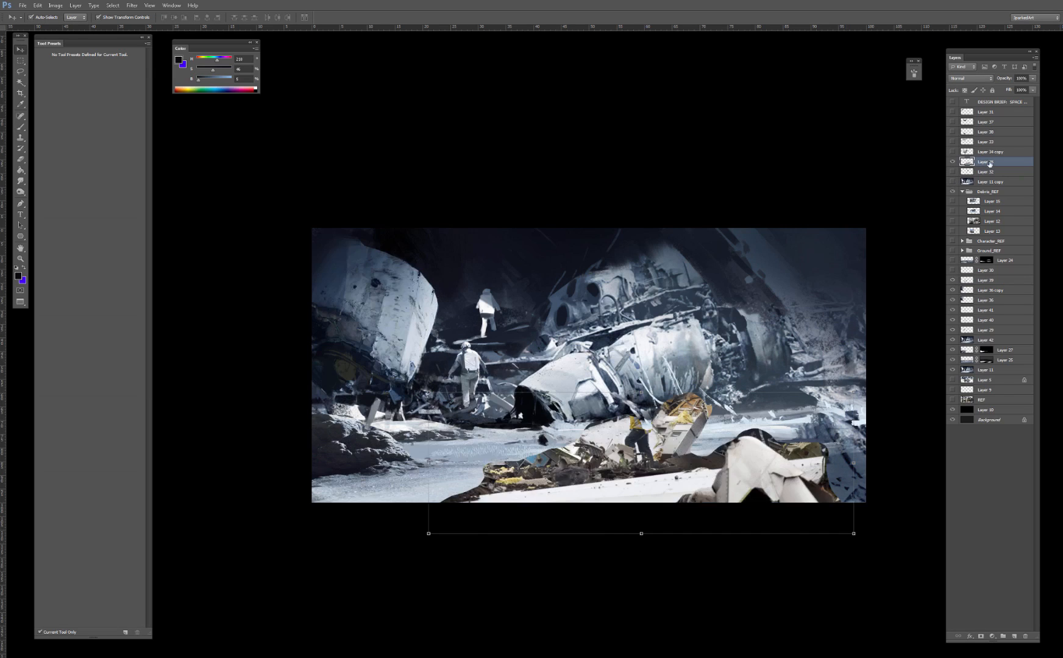
left_click_drag(734, 488, 759, 422)
left_click_drag(879, 396, 190, 396)
left_click_drag(381, 377, 787, 373)
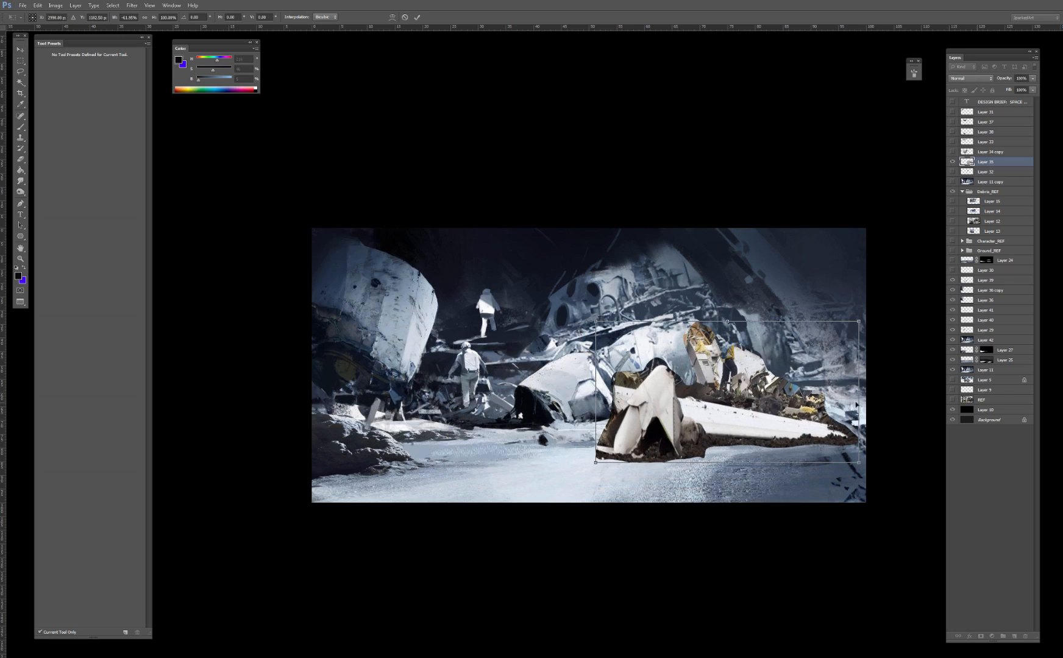
left_click_drag(858, 391, 935, 397)
left_click_drag(595, 322, 678, 357)
left_click_drag(682, 389, 645, 354)
left_click_drag(677, 384, 461, 372)
left_click_drag(681, 421, 721, 434)
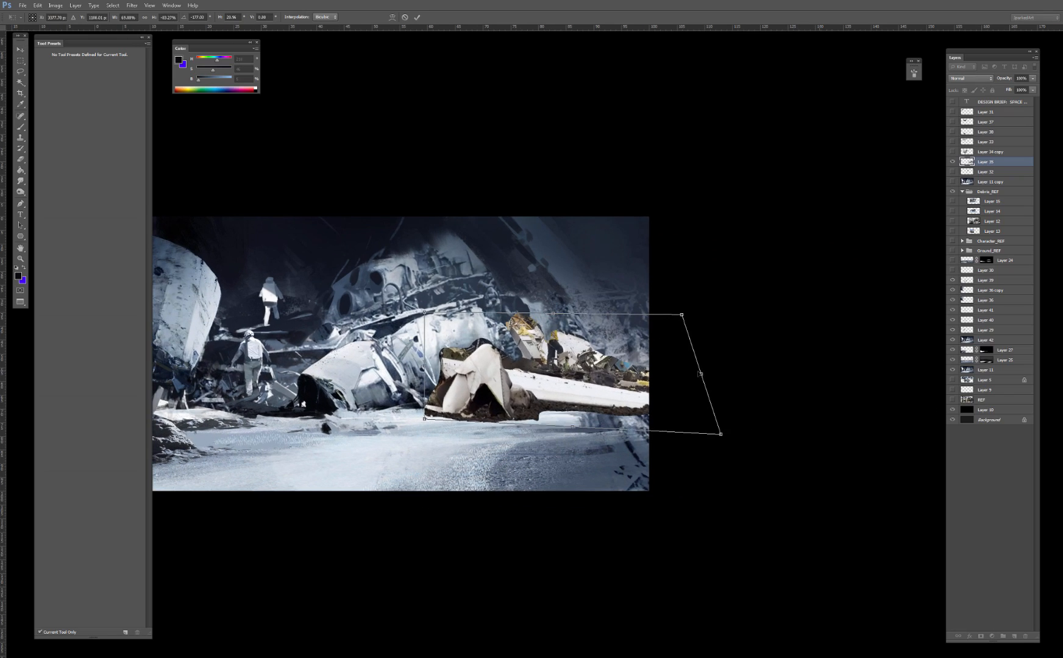
left_click_drag(683, 375, 853, 383)
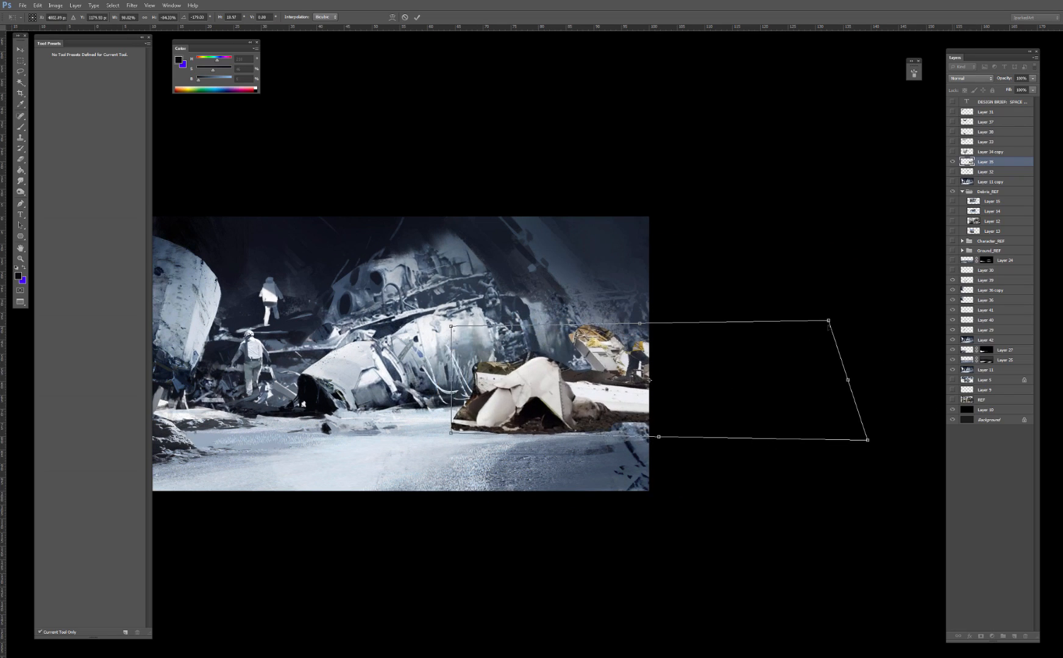
left_click_drag(828, 323, 754, 346)
left_click_drag(720, 359, 674, 360)
Step: Flip the wreckage cutout back, shrink and skew it, and place it beside the fuselage with its broken end at the painting's right edge
left_click_drag(553, 401, 150, 399)
left_click_drag(338, 395, 582, 394)
left_click_drag(645, 436, 690, 441)
left_click_drag(643, 348, 684, 344)
left_click_drag(653, 386, 710, 385)
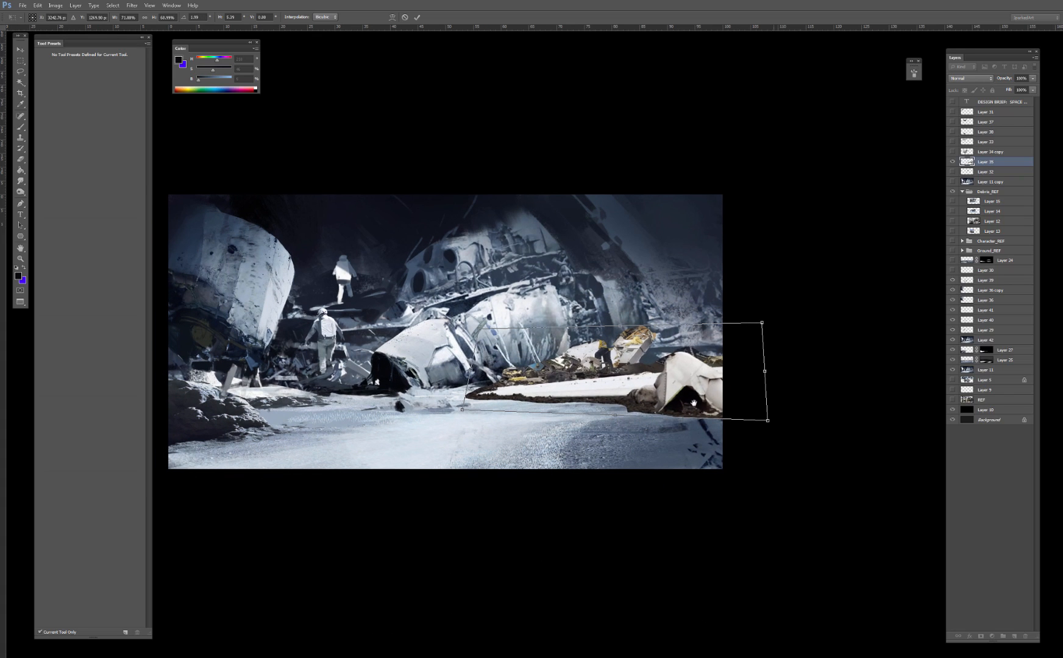
left_click_drag(768, 421, 766, 424)
mouse_move(724, 372)
left_mouse_down()
mouse_move(750, 217)
mouse_move(734, 369)
left_mouse_up()
left_click_drag(771, 319, 729, 483)
key("Return")
key("ctrl+z")
mouse_move(700, 375)
left_mouse_down()
mouse_move(701, 385)
mouse_move(747, 390)
left_mouse_up()
Step: Erase the dirt along the wing's lower edge and tip so it blends into the snowy ground
key("e")
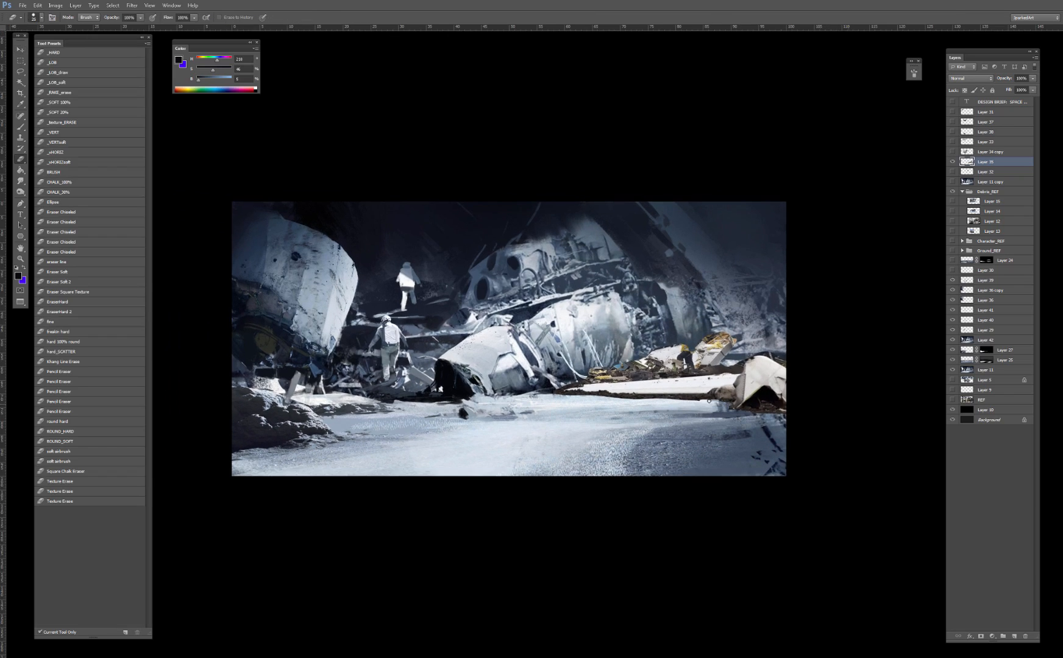
left_click_drag(695, 395, 562, 395)
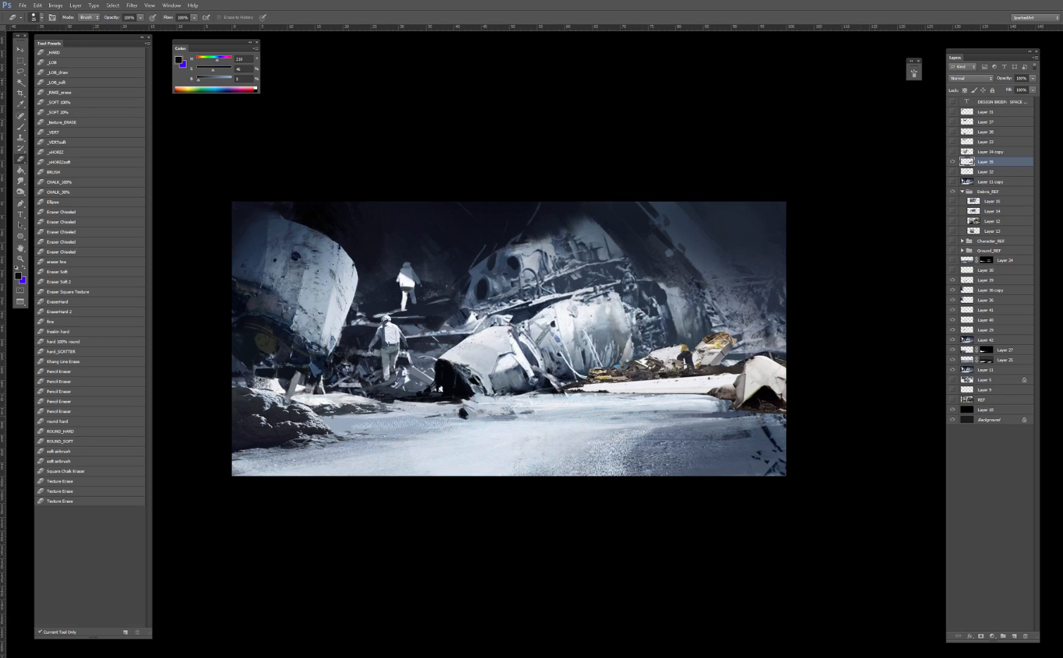
key("v")
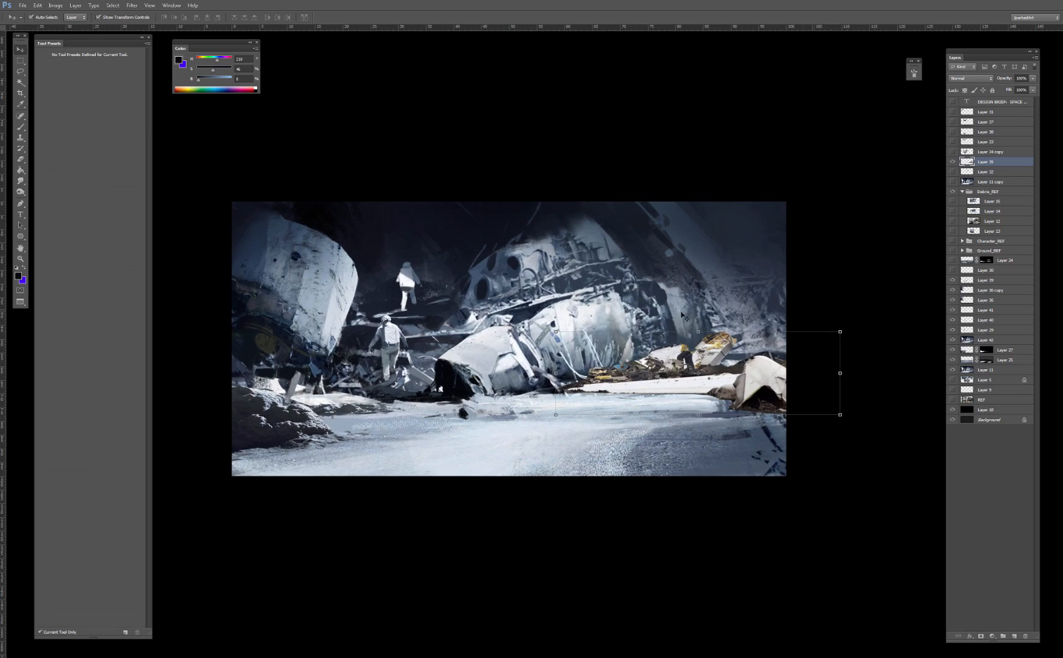
Step: Shift the wreckage's midtones towards cyan and blue with Color Balance, with blue at +41, and compare the scene with it hidden
key("ctrl+b")
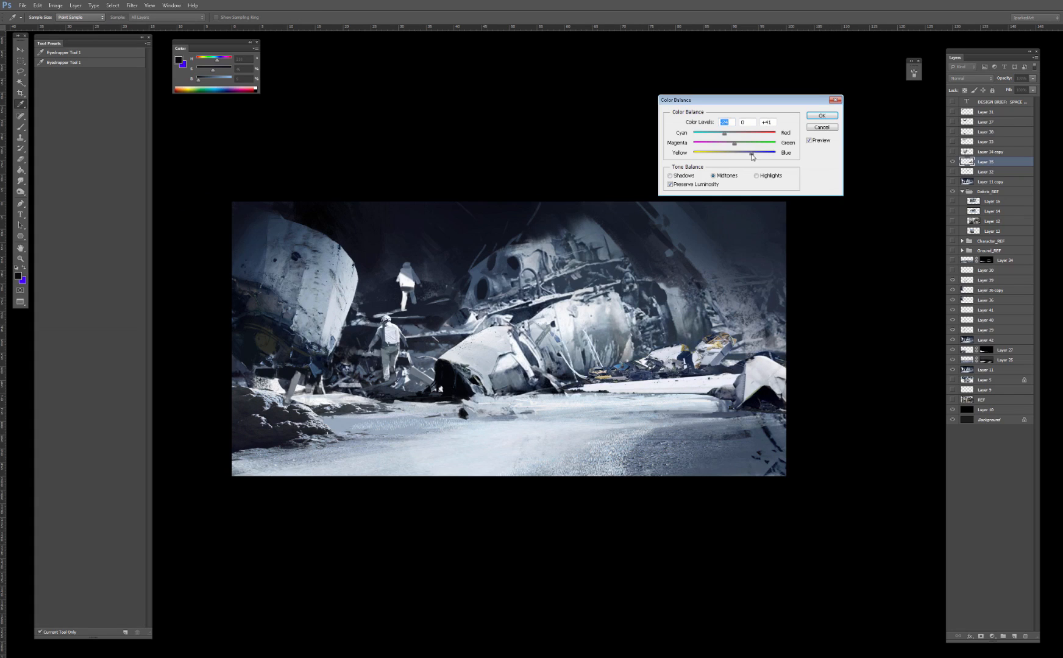
key("Return")
key("b")
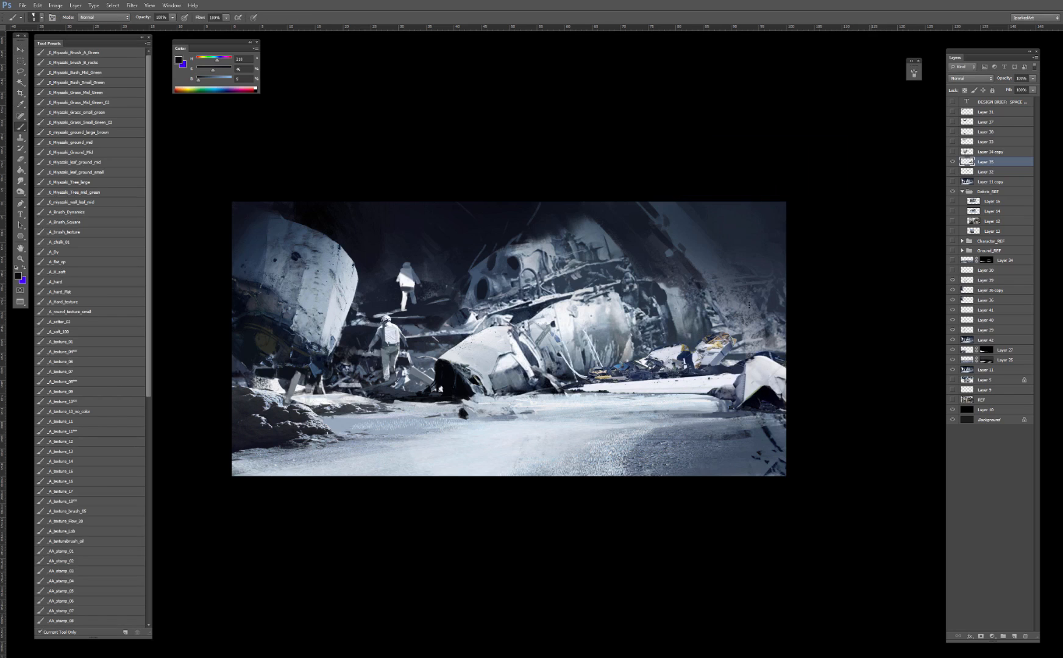
key("v")
left_click(952, 161)
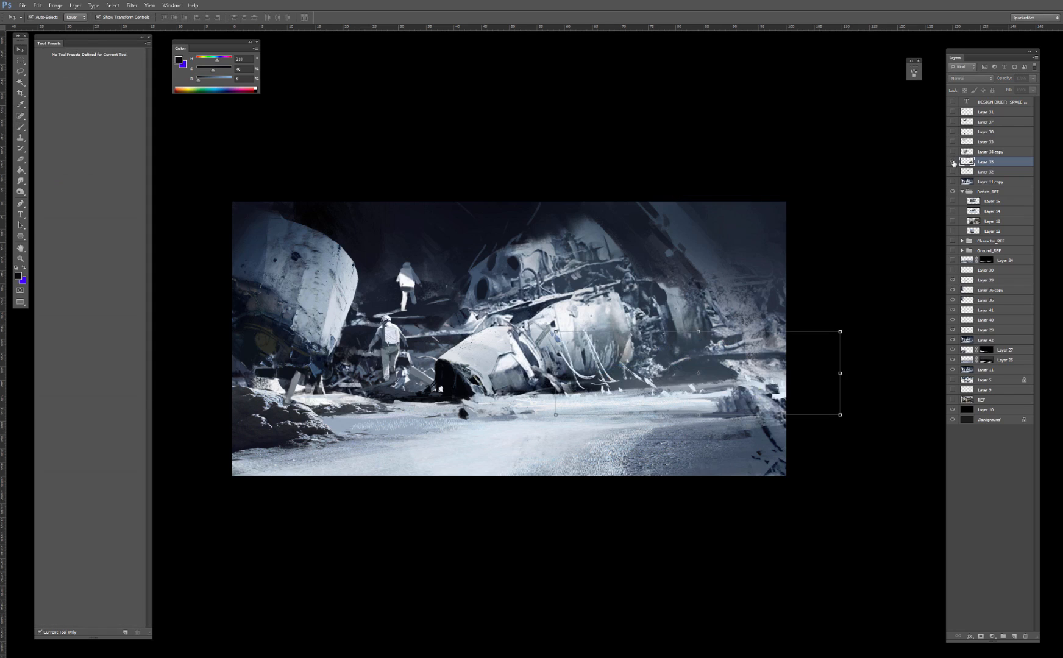
left_click(952, 161)
key("b")
left_click(581, 385, "alt")
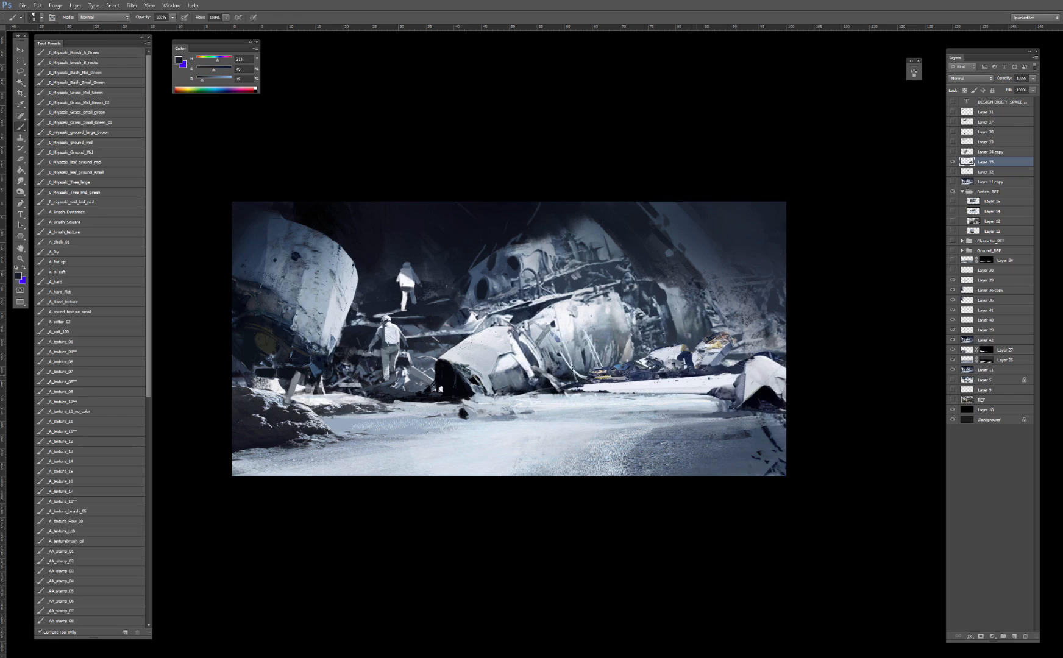
key("ctrl+b")
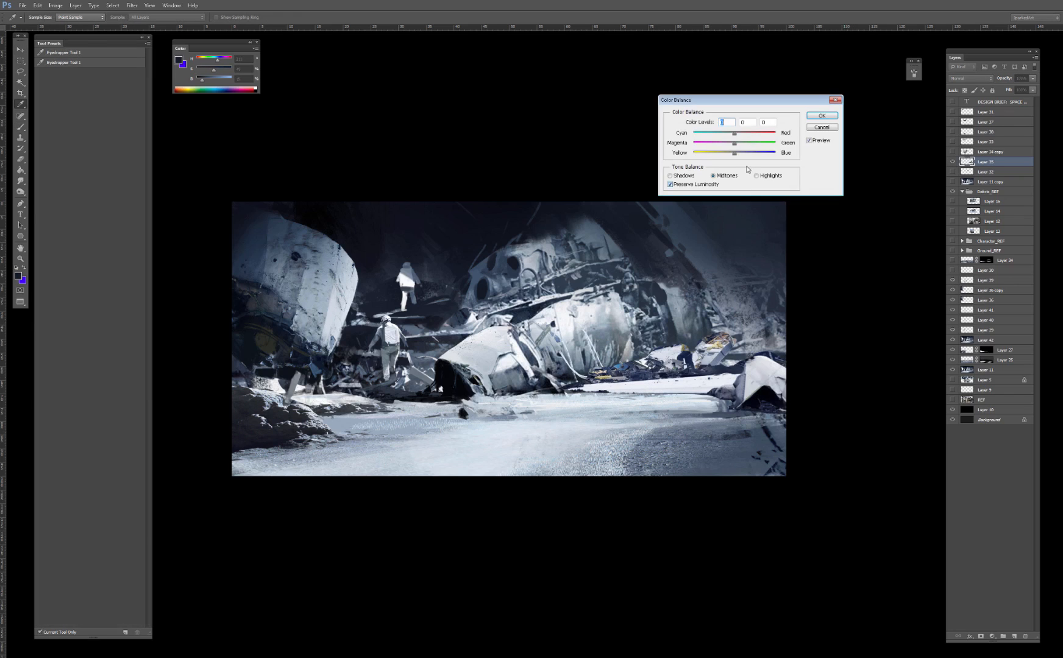
key("Return")
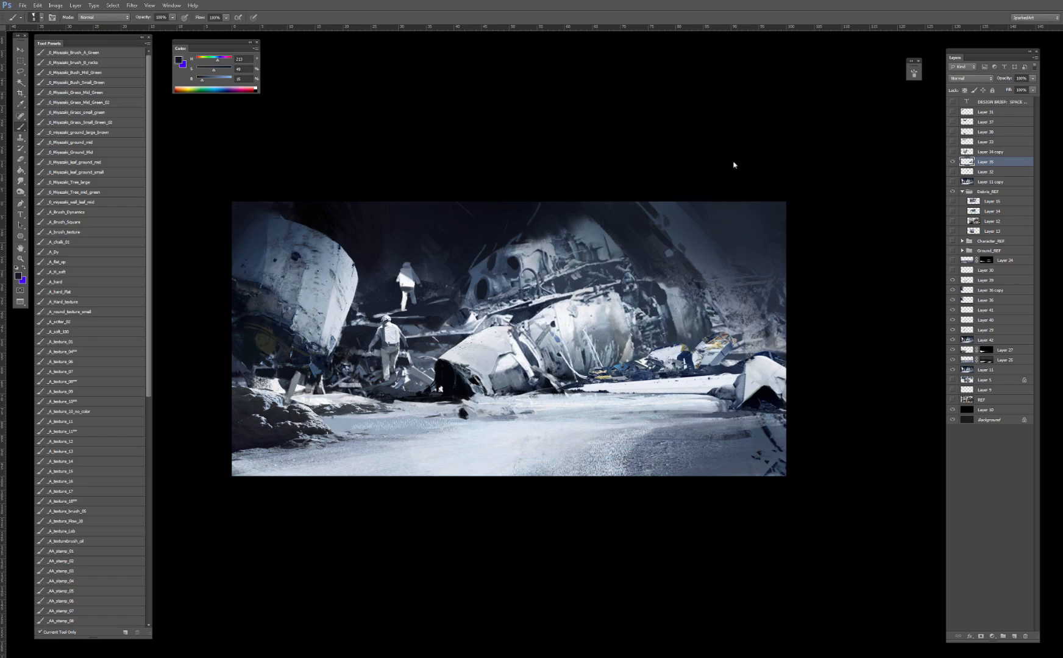
Step: Darken the wreckage slightly with Levels, setting the midtone input to 0.90
key("ctrl+l")
left_click_drag(777, 207, 825, 204)
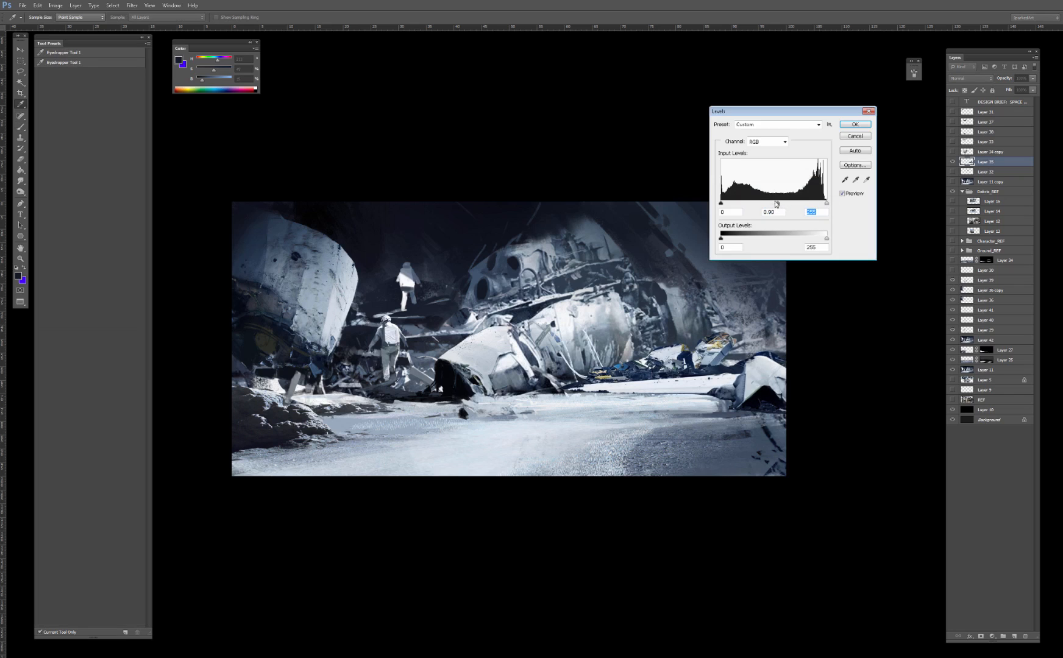
key("Return")
key("b")
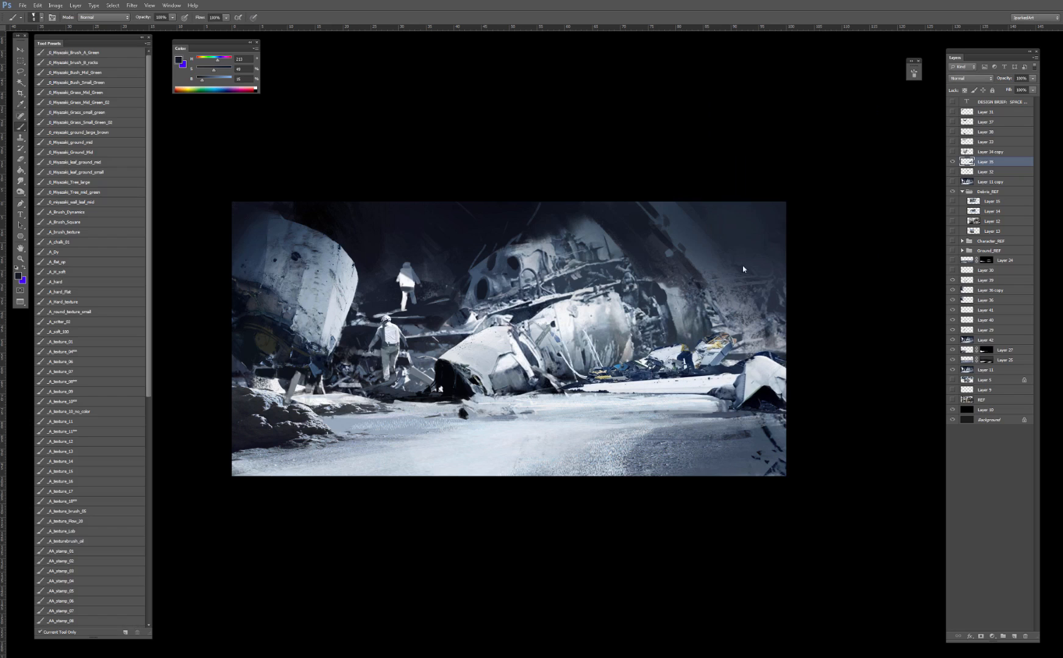
Step: Add a mask to the wreckage layer, fill it with black, and switch to a white brush
left_click(980, 637)
key("g")
key("d")
left_click(698, 380)
key("x")
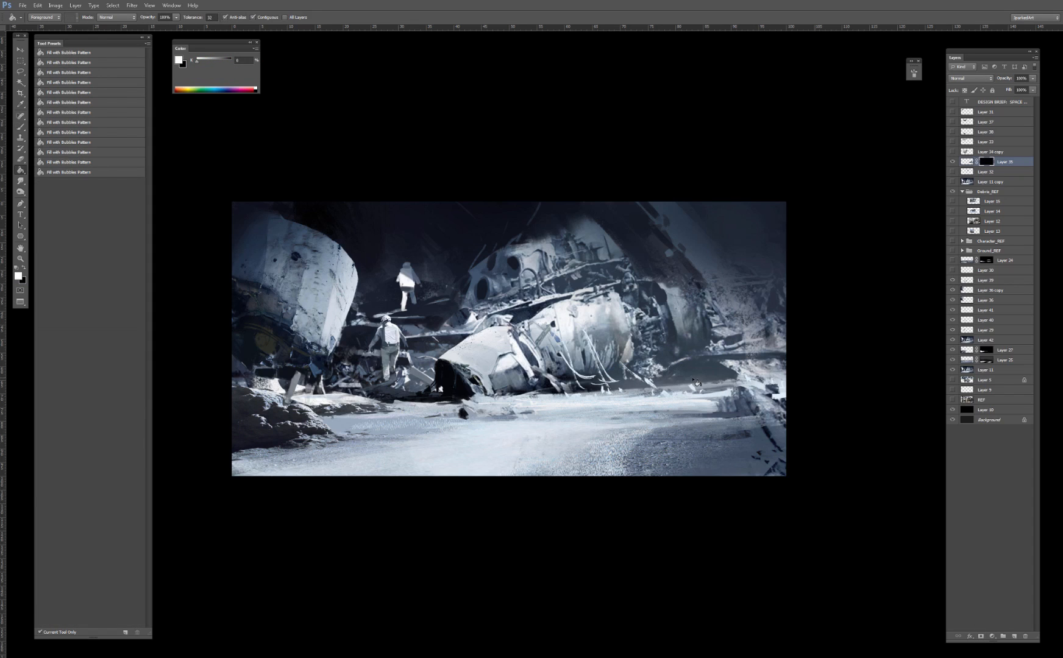
key("b")
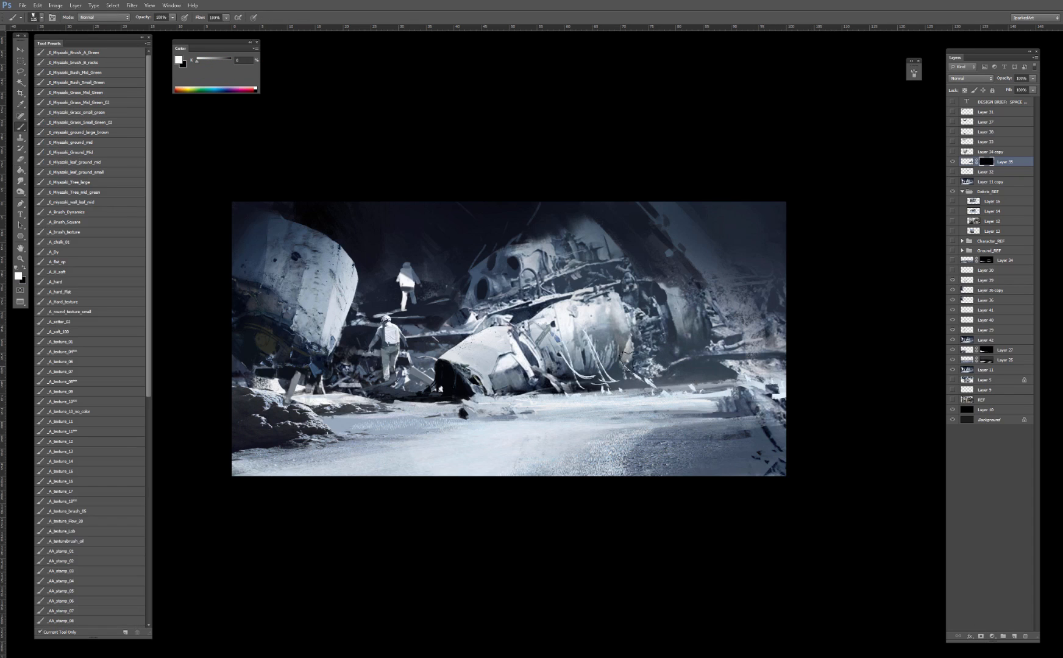
Step: Paint white on the mask with a resized brush to reveal the wing strip and the large broken piece at the painting's right edge
key("ctrl+z")
key("bracketright")
mouse_move(667, 367)
left_mouse_down()
mouse_move(612, 379)
mouse_move(630, 390)
mouse_move(773, 396)
mouse_move(752, 402)
mouse_move(771, 381)
mouse_move(777, 387)
mouse_move(782, 368)
left_mouse_up()
key("bracketleft")
key("bracketleft")
key("bracketleft")
key("bracketleft")
key("bracketright")
key("bracketright")
key("bracketright")
key("bracketleft")
key("bracketleft")
left_click_drag(736, 368, 738, 386)
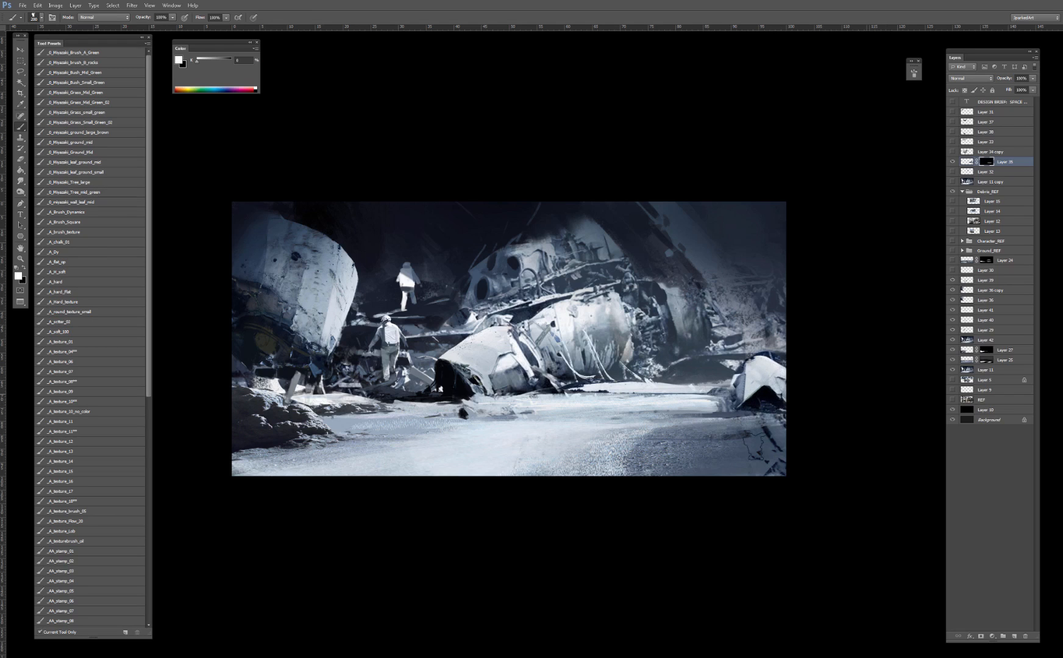
Step: Refine the outline of the large broken piece on the mask with alternating black and white strokes
key("x")
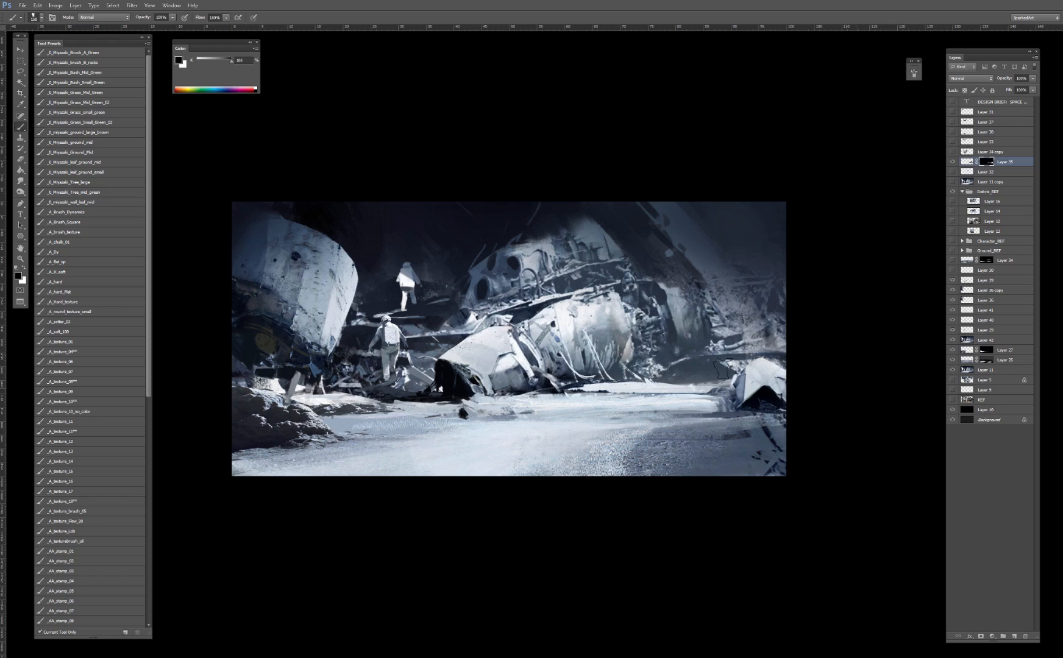
mouse_move(721, 383)
left_mouse_down()
mouse_move(756, 382)
mouse_move(743, 392)
mouse_move(773, 360)
mouse_move(783, 373)
mouse_move(760, 396)
mouse_move(761, 378)
mouse_move(751, 424)
mouse_move(781, 370)
mouse_move(764, 353)
mouse_move(747, 386)
left_mouse_up()
key("x")
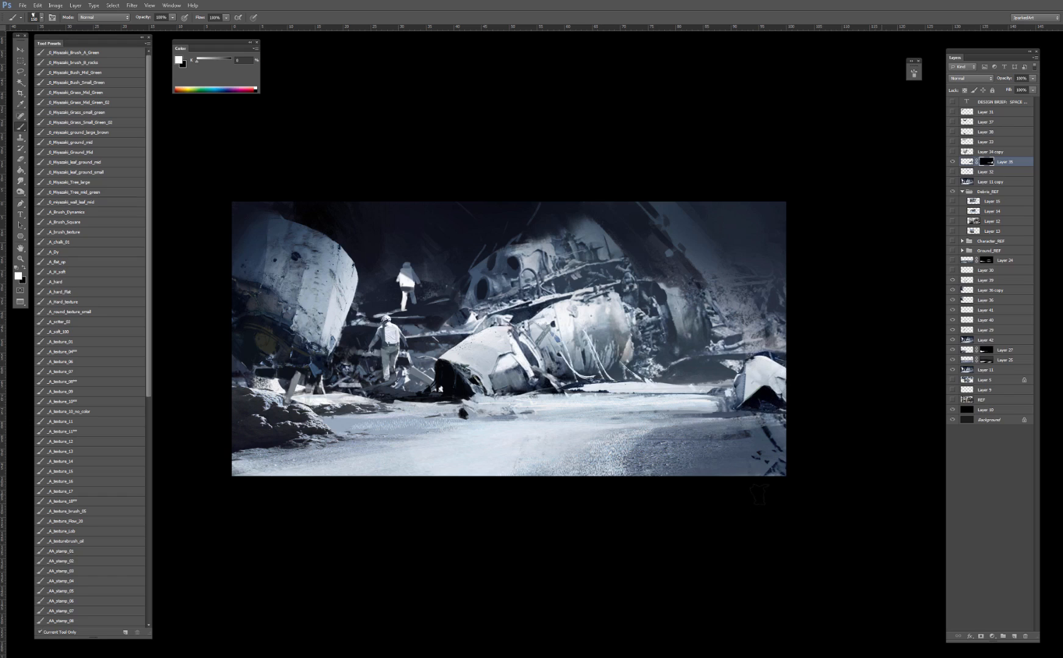
key("ctrl+z")
mouse_move(749, 406)
left_mouse_down()
mouse_move(758, 390)
mouse_move(778, 402)
mouse_move(758, 347)
left_mouse_up()
key("x")
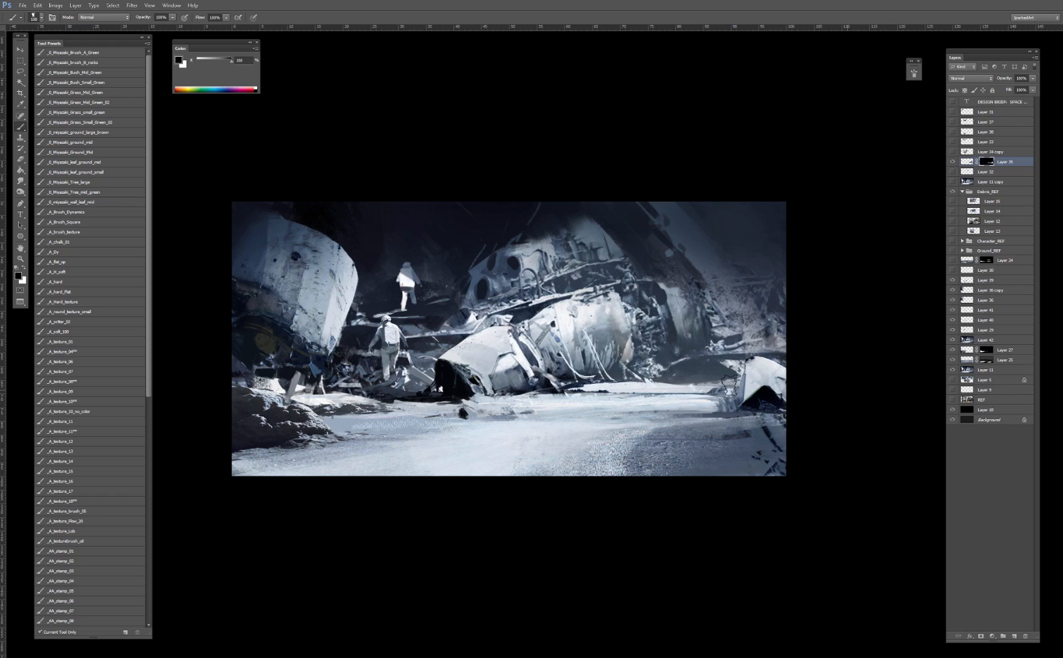
Step: Try darkening the broken piece with transparency locked, using a larger brush in Multiply mode and a sampled dark blue
key("v")
key("b")
left_click(56, 401)
key("slash")
left_click_drag(754, 370, 757, 378)
key("ctrl+z")
left_click(966, 161)
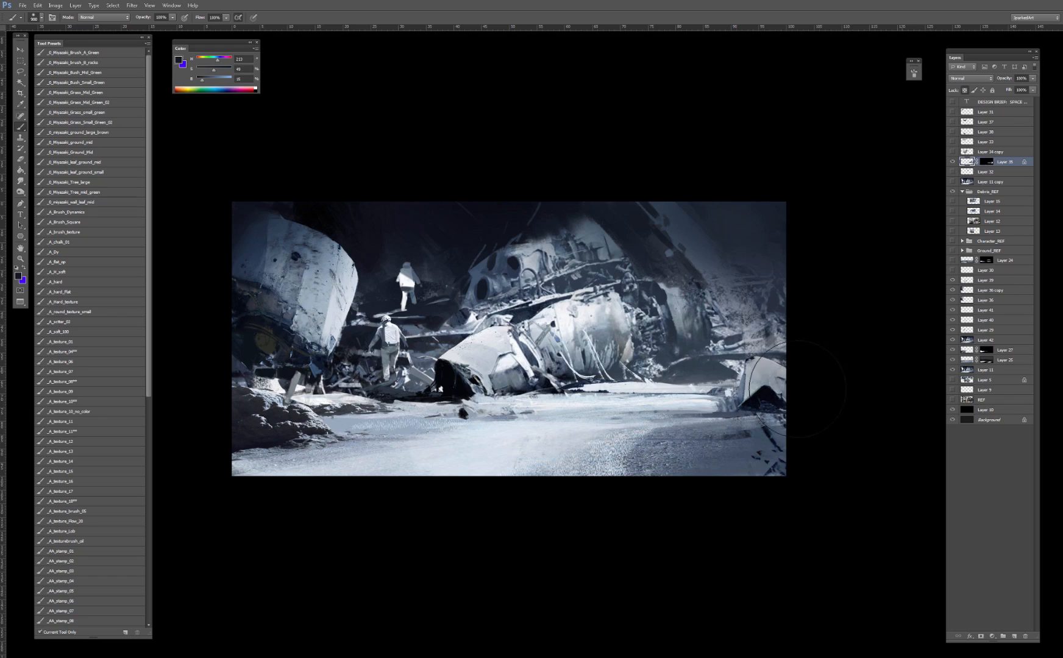
right_click(766, 375, "shift")
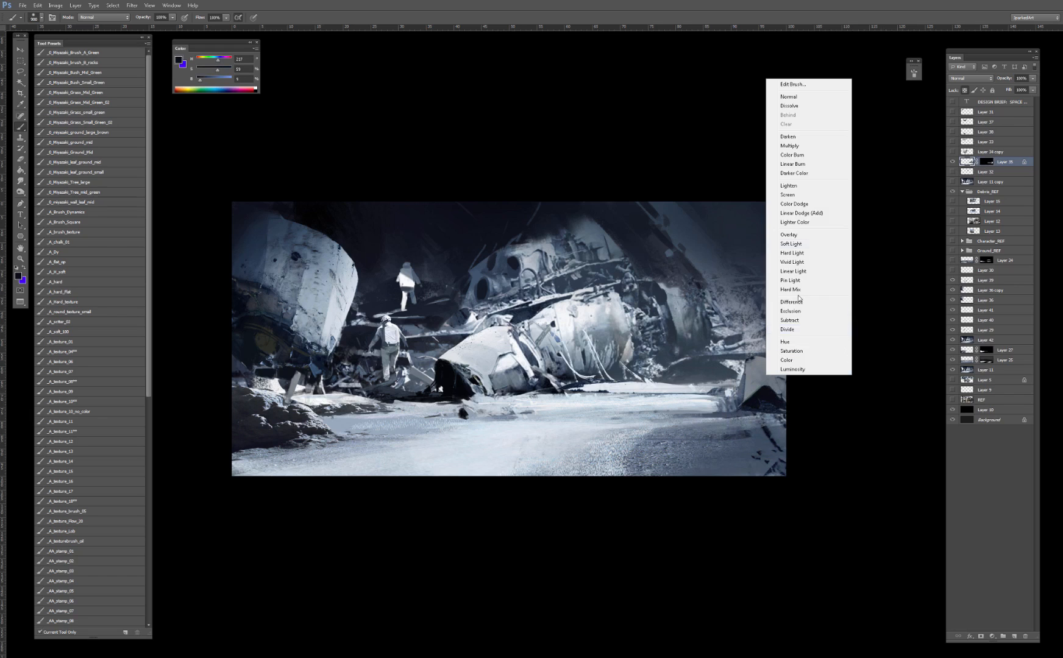
left_click(791, 146)
left_click(749, 436, "alt")
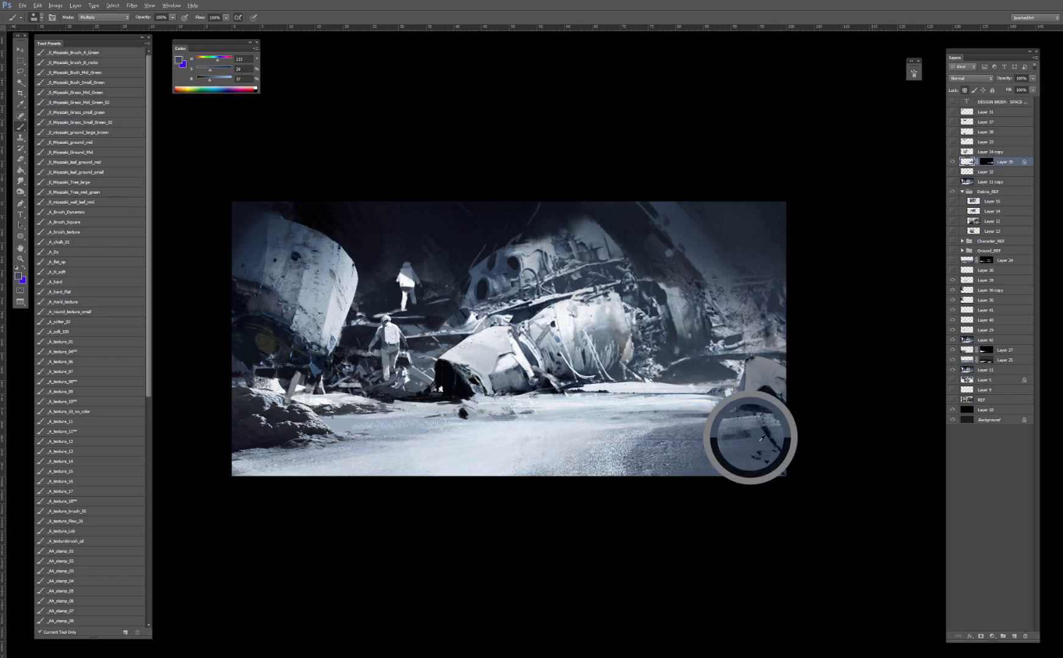
mouse_move(765, 391)
left_mouse_down()
mouse_move(758, 367)
mouse_move(749, 387)
left_mouse_up()
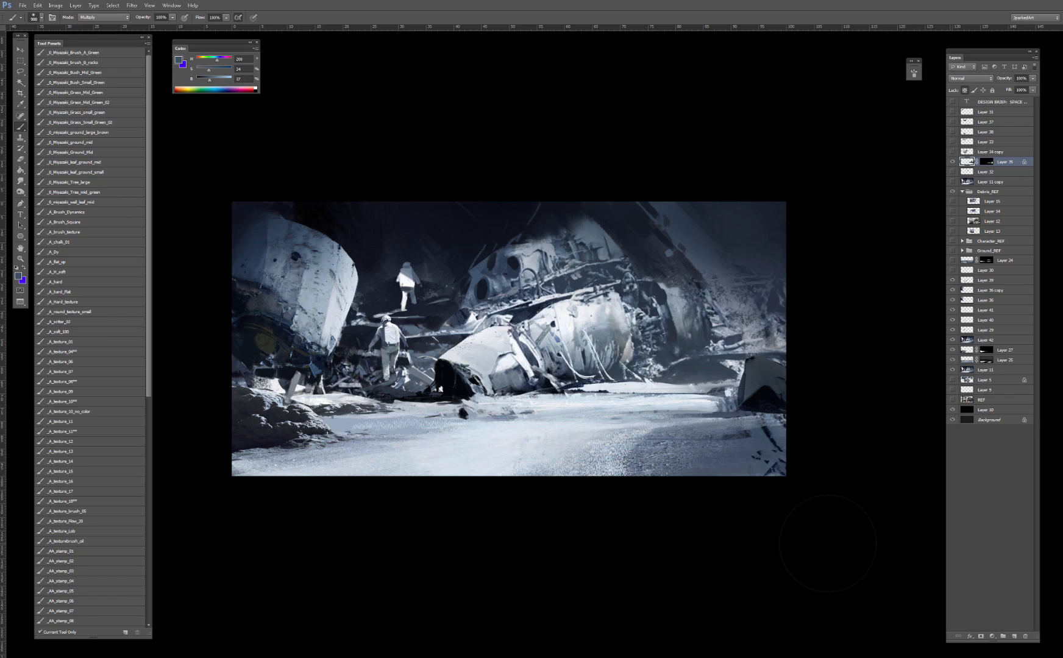
Step: Undo the heavy shading on the broken piece and shade it again in Multiply mode with a lighter sampled grey-blue
key("ctrl+alt+z")
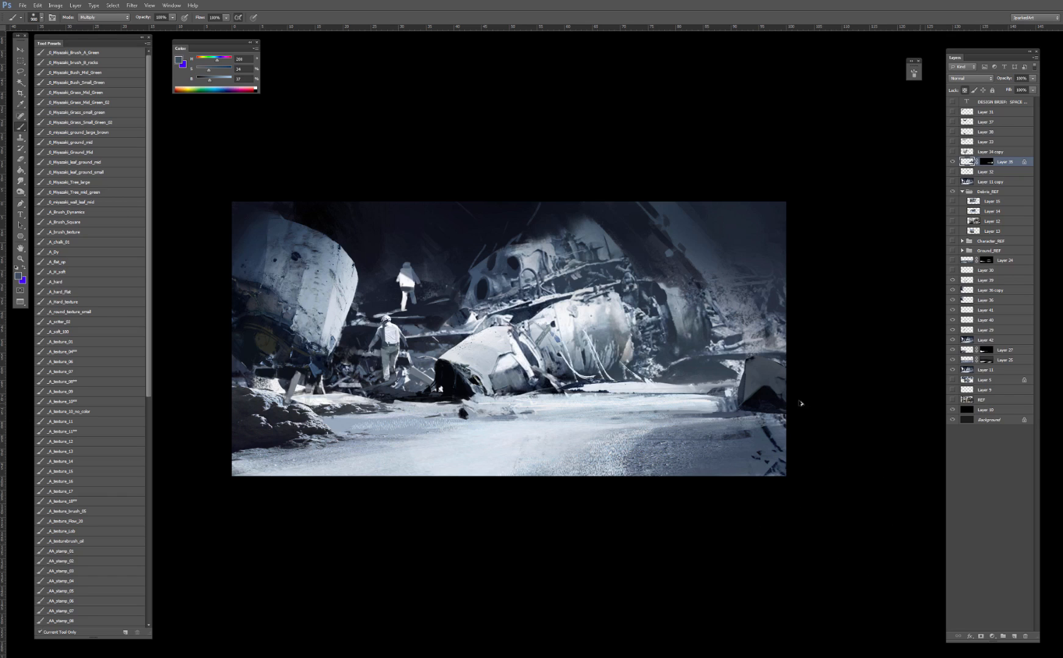
key("ctrl+alt+z")
left_click_drag(775, 407, 793, 427)
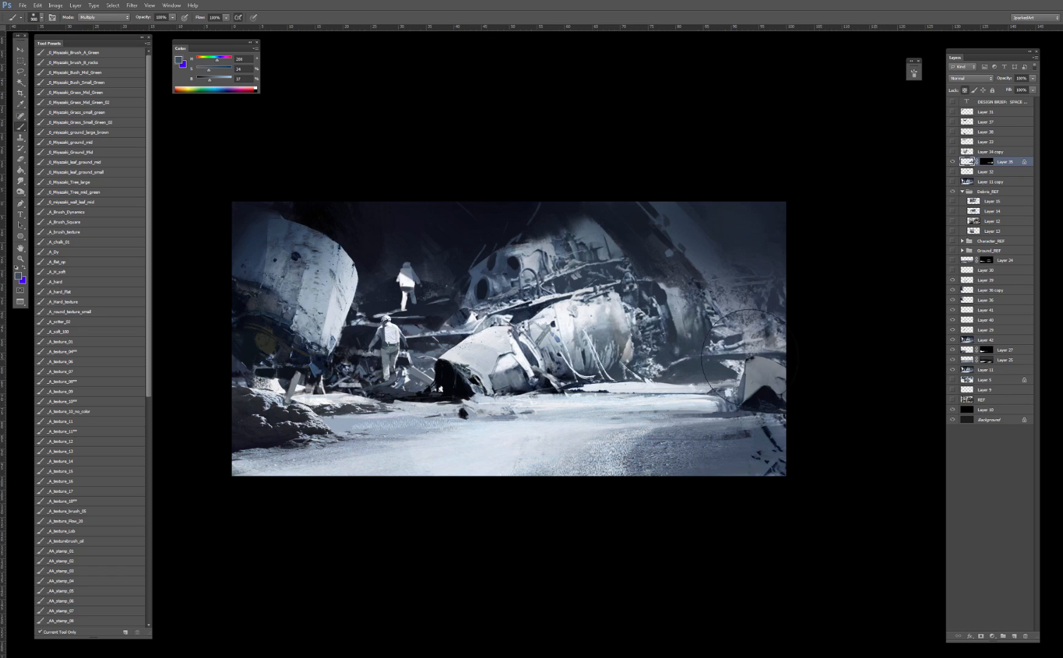
left_click(771, 415, "alt")
mouse_move(769, 368)
left_mouse_down()
mouse_move(808, 439)
mouse_move(794, 506)
left_mouse_up()
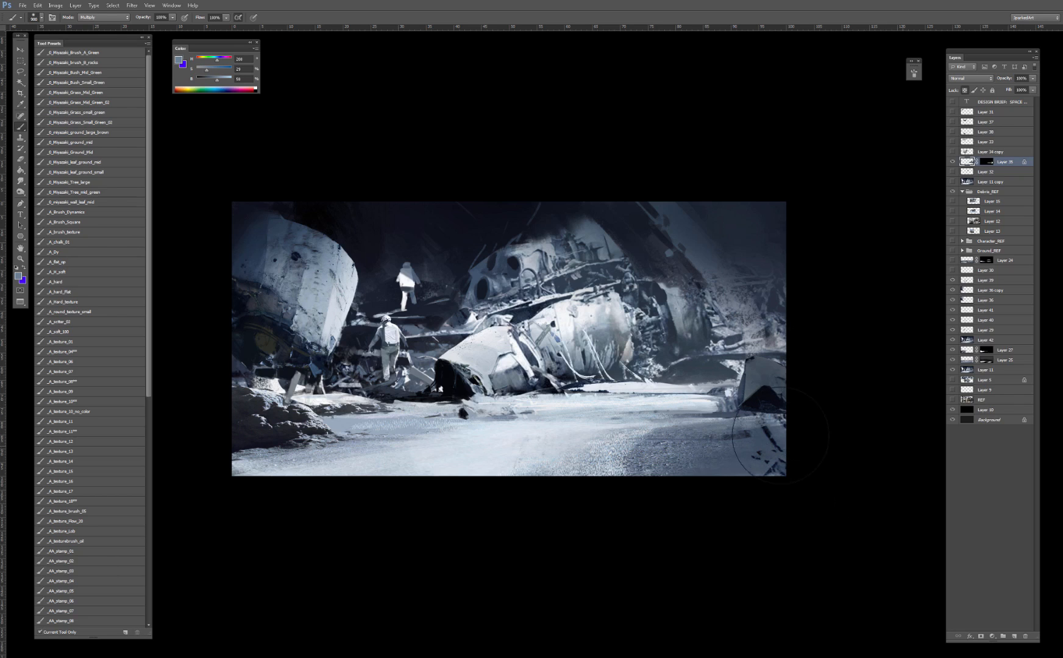
Step: Smudge the dark opening in the broken piece into the surrounding grey surface
key("r")
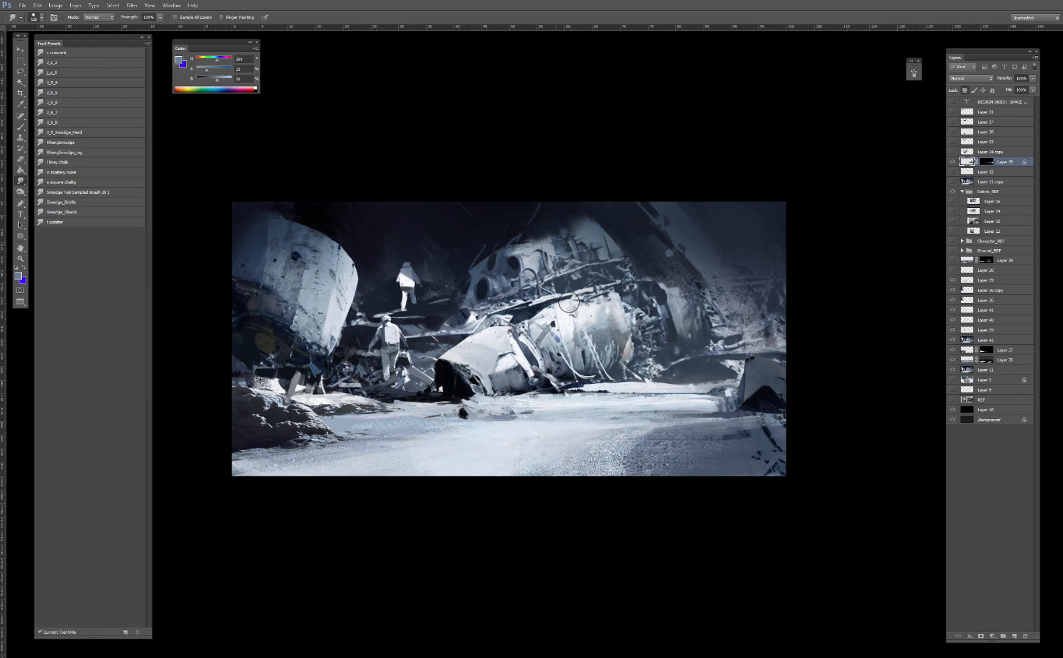
mouse_move(765, 391)
left_mouse_down()
mouse_move(754, 434)
mouse_move(774, 393)
mouse_move(776, 455)
left_mouse_up()
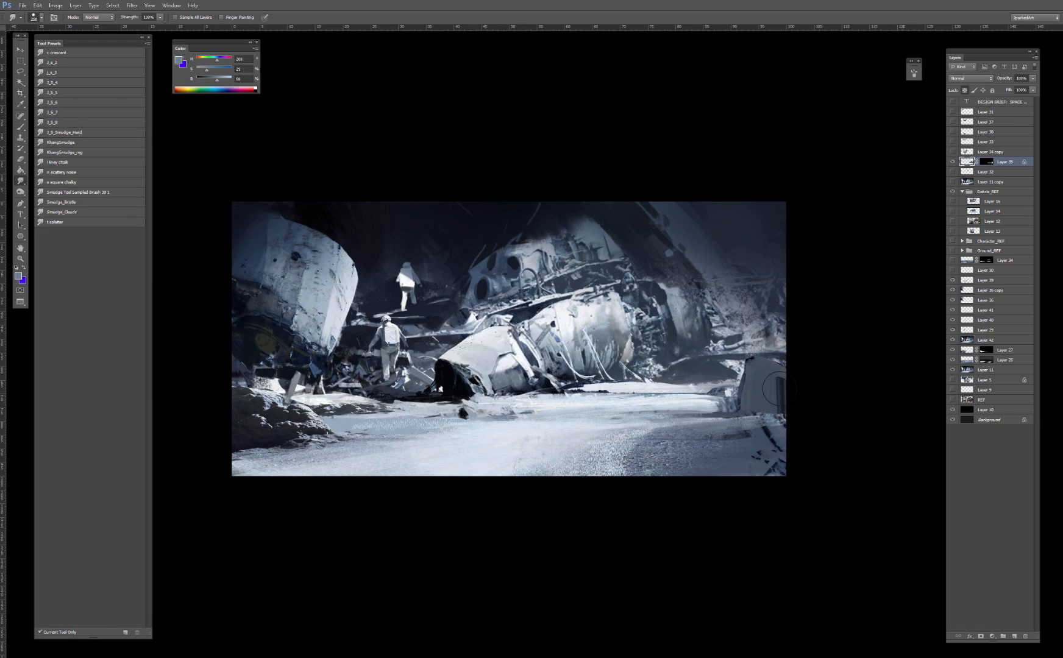
left_click_drag(778, 388, 793, 398)
Step: Examine the whole composition with the added wreckage at a reduced size
key("v")
left_click(871, 339)
key("ctrl+minus")
key("ctrl+minus")
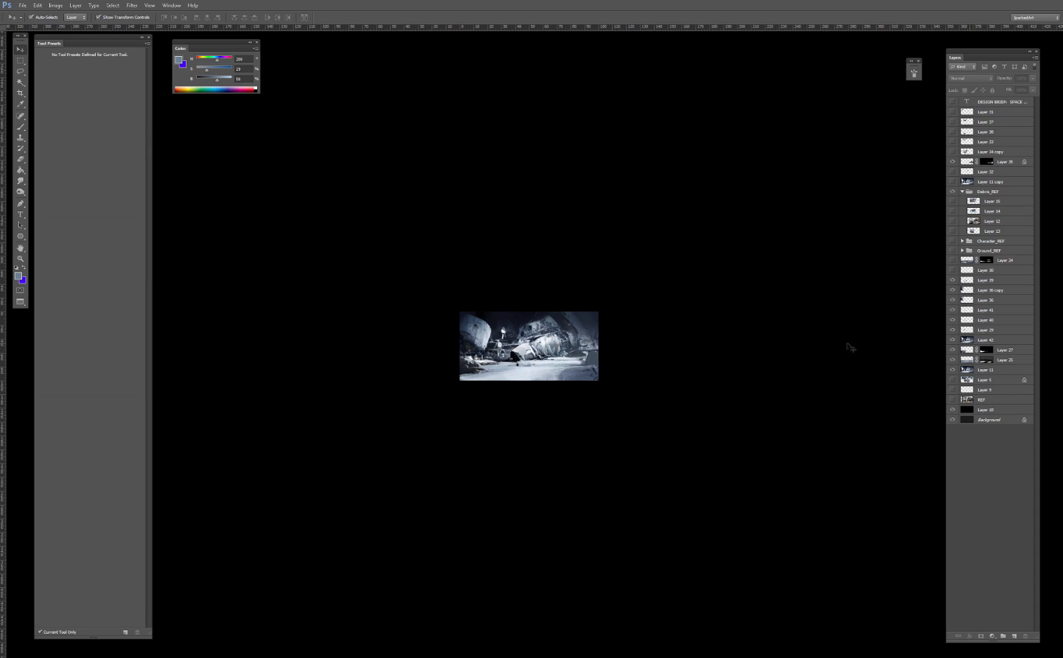
key("ctrl+plus")
key("ctrl+plus")
key("ctrl+plus")
Step: Hide the large broken piece at the painting's right edge by painting black on the Layer 35 mask
left_click(974, 162)
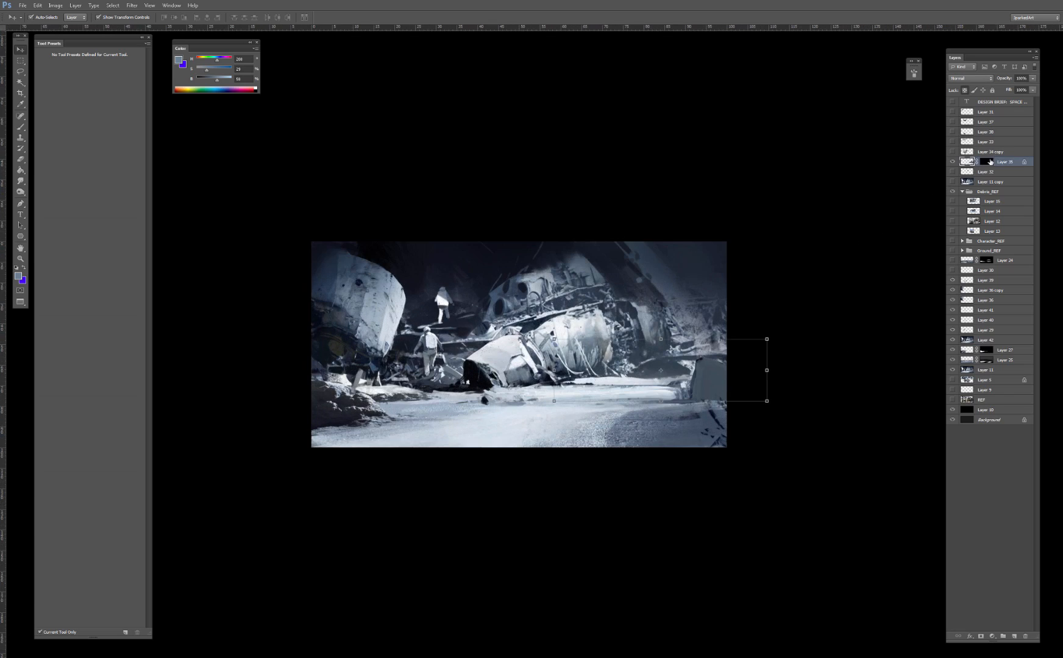
left_click(988, 162)
key("b")
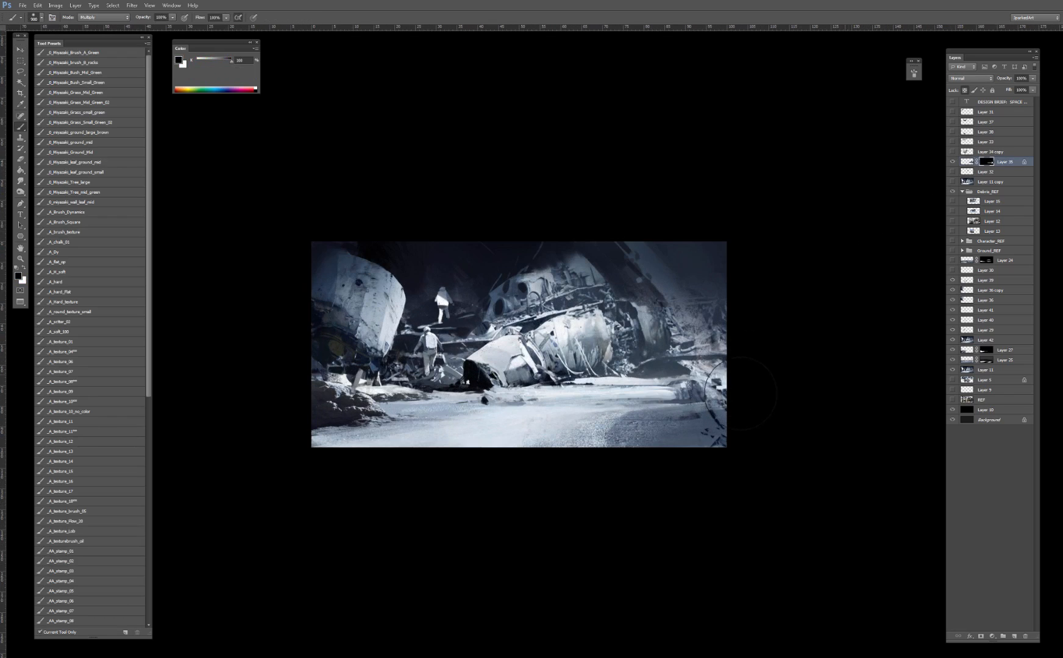
key("v")
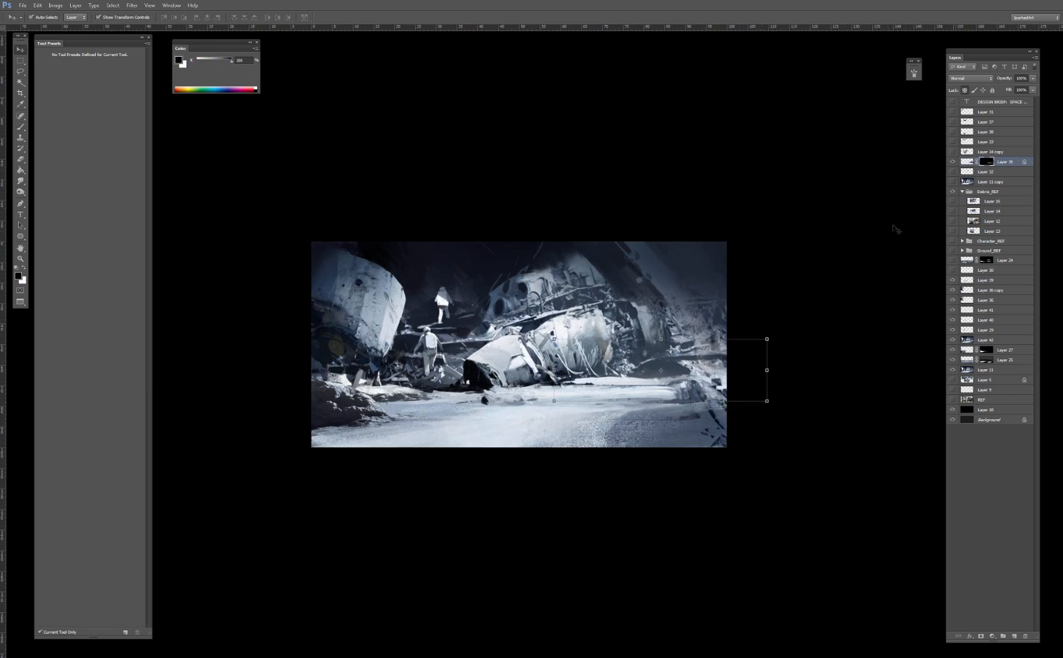
Step: Move Layer 35 down the stack to just above Layer 39, then show the Layer 33 engine-and-wing cutout and position it above the fuselage
left_click_drag(1007, 164, 999, 266)
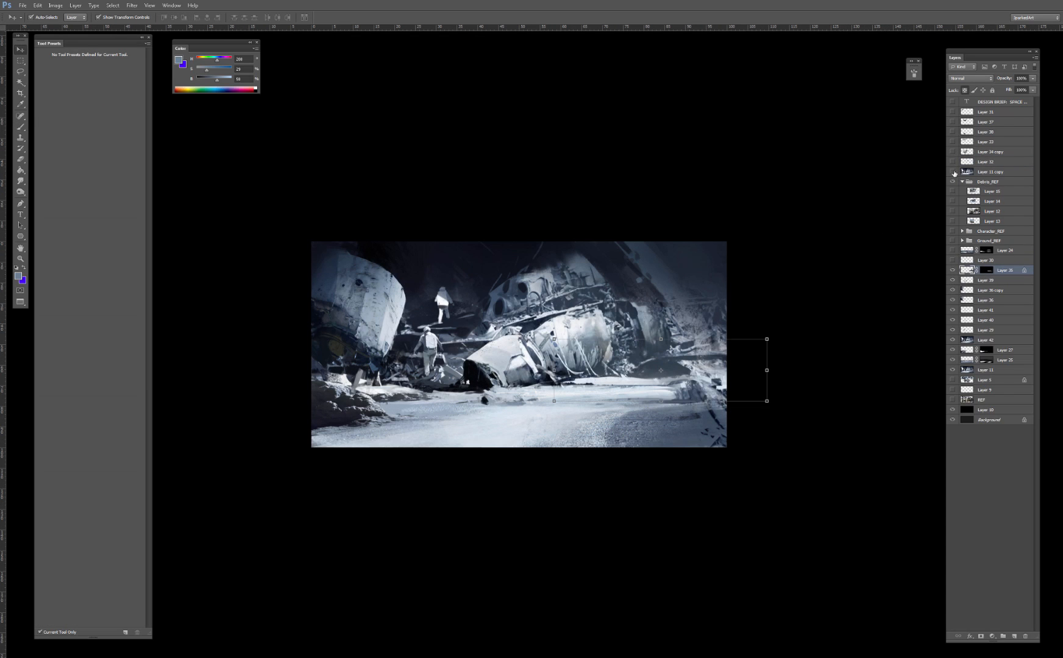
left_click(952, 142)
left_click(985, 142)
left_click_drag(463, 272, 545, 242)
key("ctrl+plus")
key("ctrl+plus")
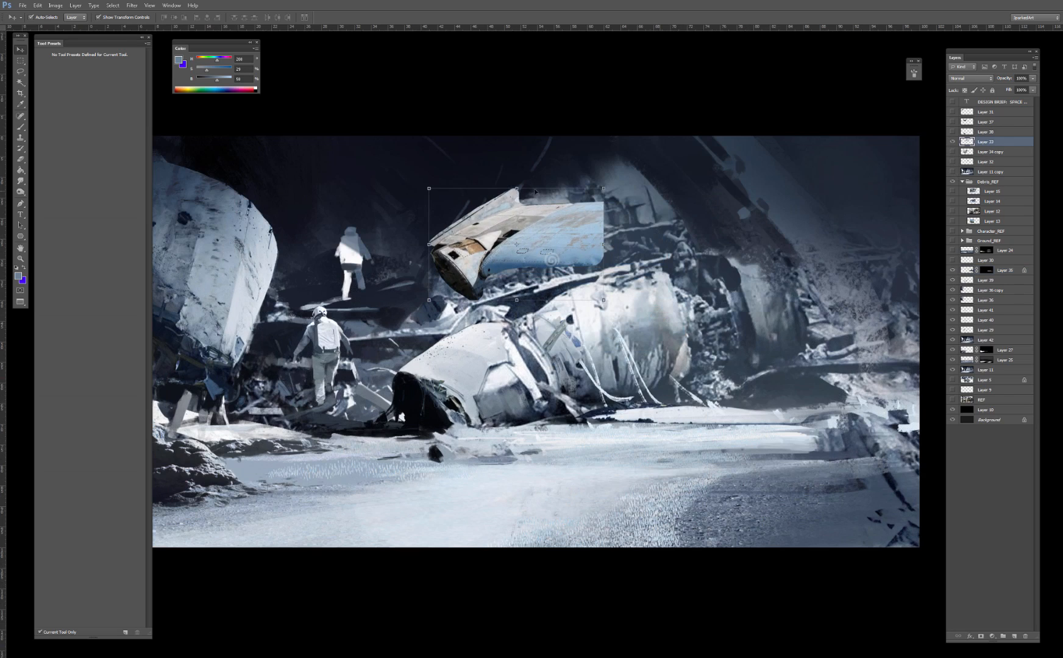
Step: Transform the engine-and-wing cutout so it tilts down along the hull and sits above the central fuselage
key("ctrl+t")
left_click_drag(521, 186, 521, 171)
left_click_drag(523, 160, 564, 175)
left_click_drag(568, 247, 610, 268)
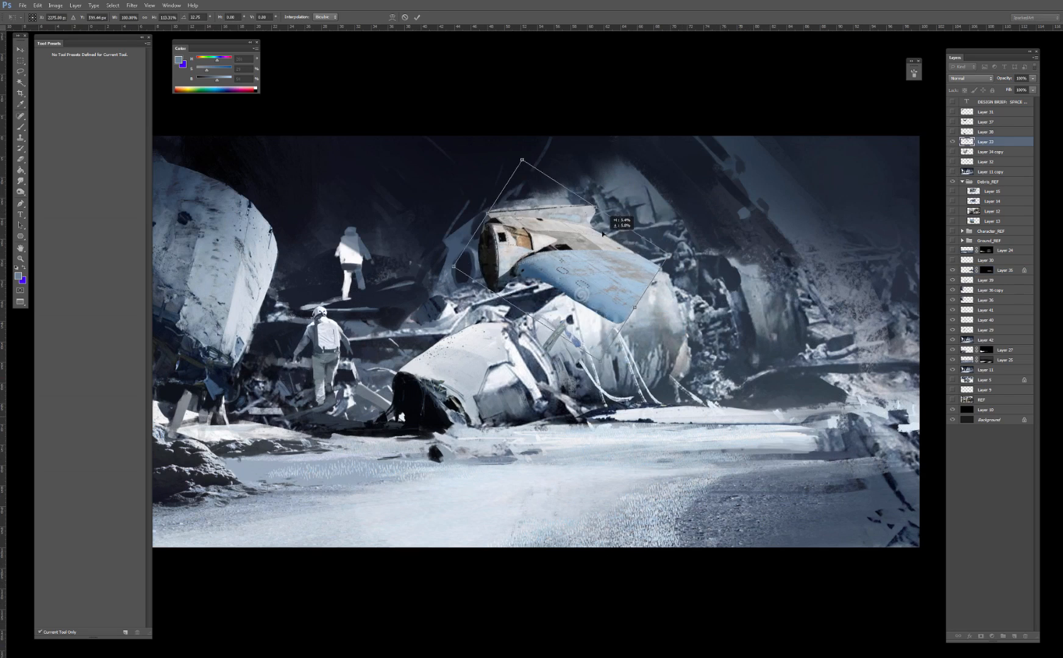
left_click_drag(572, 201, 586, 179)
left_click_drag(535, 136, 550, 174)
left_click_drag(551, 220, 534, 204)
key("Return")
left_click_drag(646, 240, 669, 222)
mouse_move(644, 232)
left_mouse_down()
mouse_move(643, 258)
mouse_move(643, 232)
left_mouse_up()
key("Return")
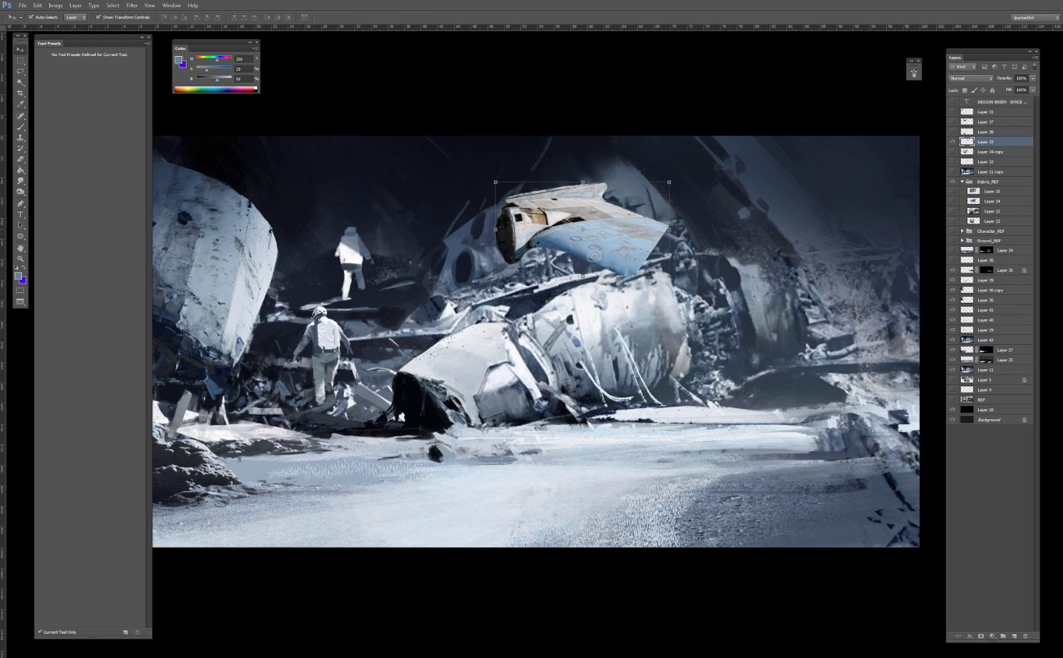
Step: Warp the open engine end of the wing cutout to reshape it
key("ctrl+t")
right_click(555, 239)
left_click(604, 304)
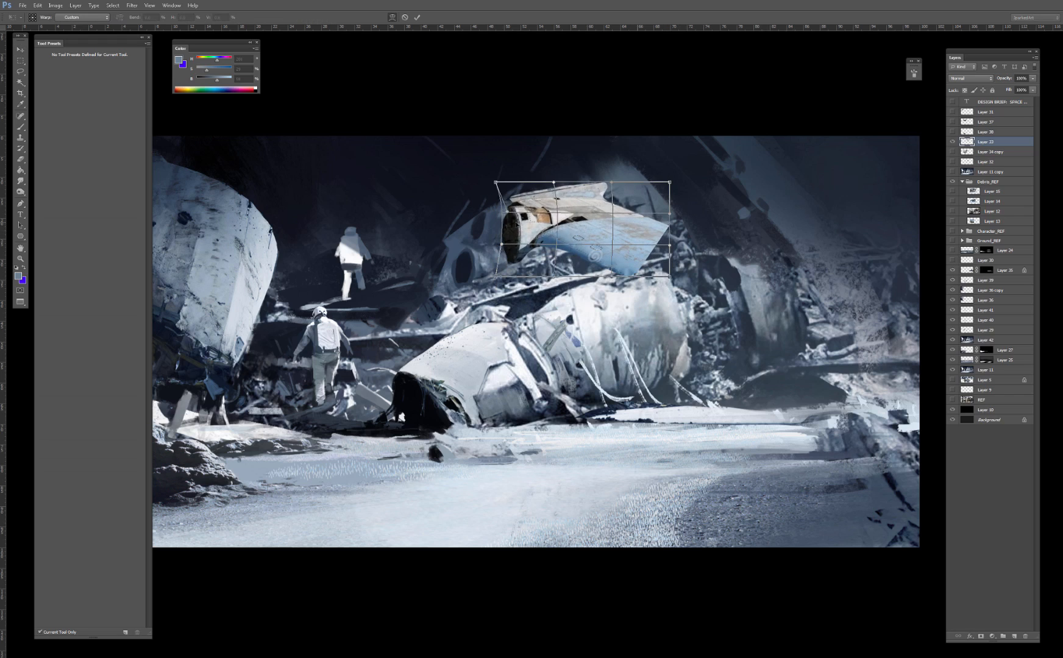
key("Return")
Step: Copy the cutout's engine opening to a new layer and place a smaller version at its lower left
key("l")
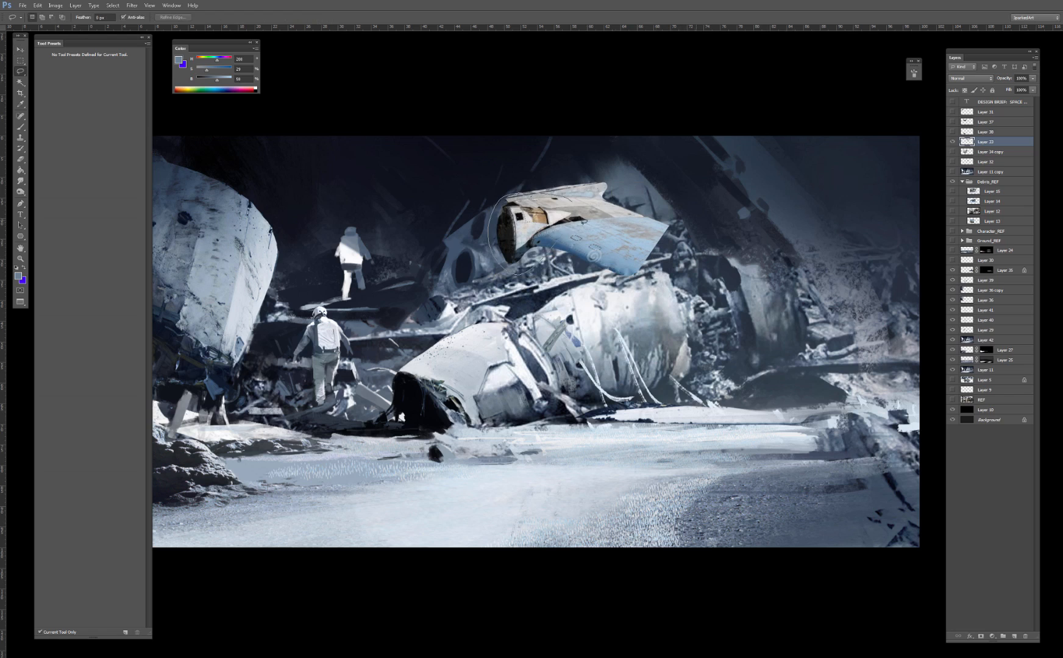
key("ctrl+j")
key("v")
left_click_drag(553, 215, 514, 245)
mouse_move(538, 224)
left_mouse_down()
mouse_move(520, 238)
mouse_move(527, 232)
left_mouse_up()
key("Escape")
key("Return")
key("Return")
key("e")
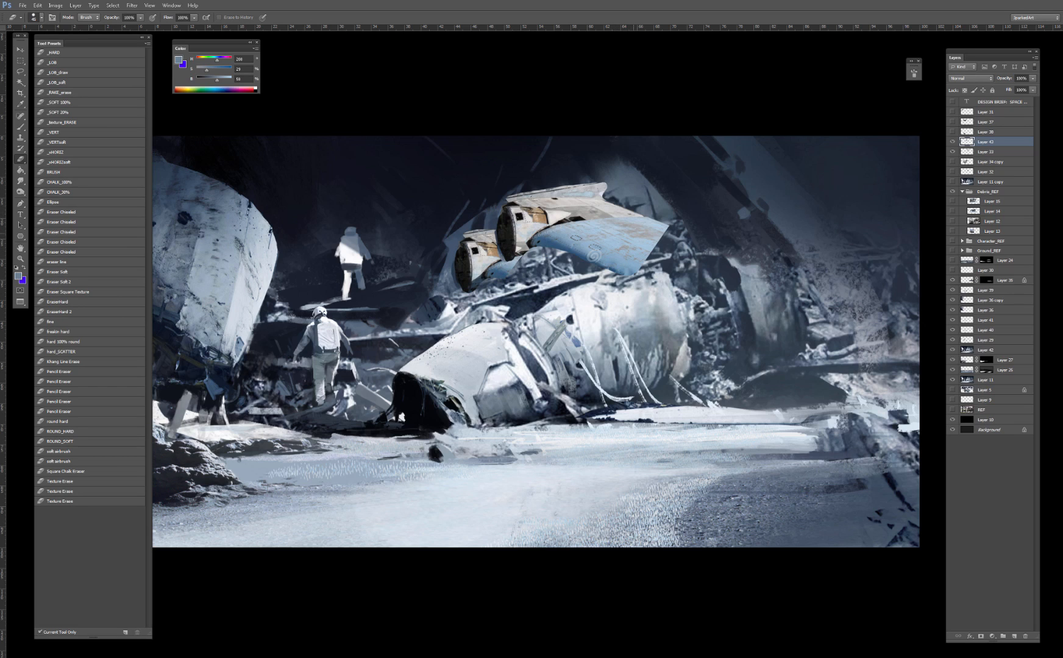
Step: Duplicate the small engine, send the copy behind the wing cutout, and scale it down above the first engine
key("v")
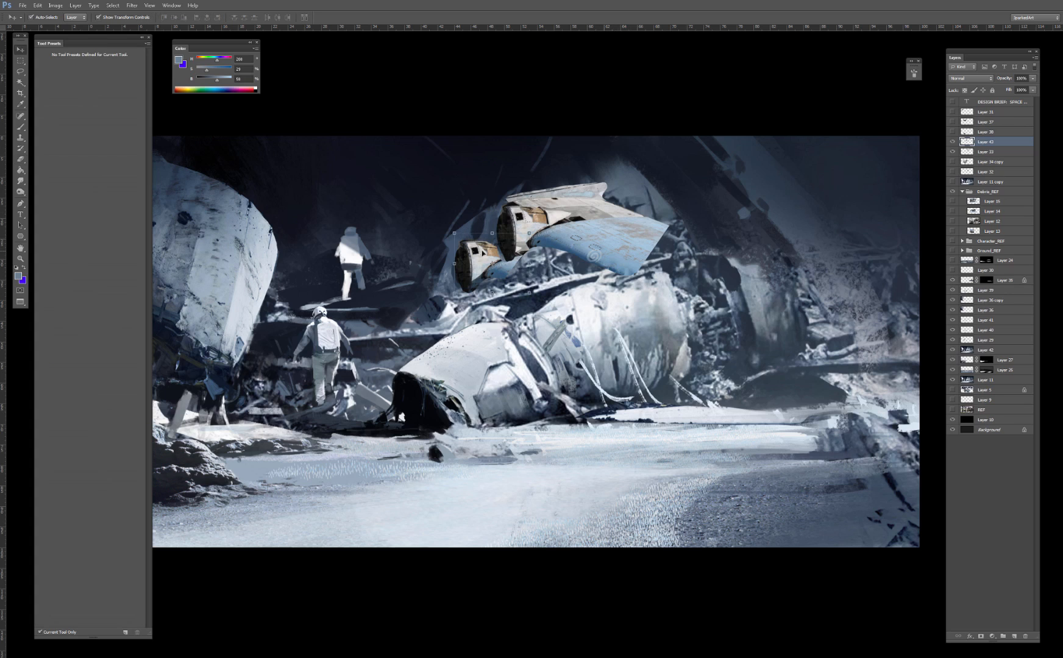
left_click_drag(491, 255, 508, 213)
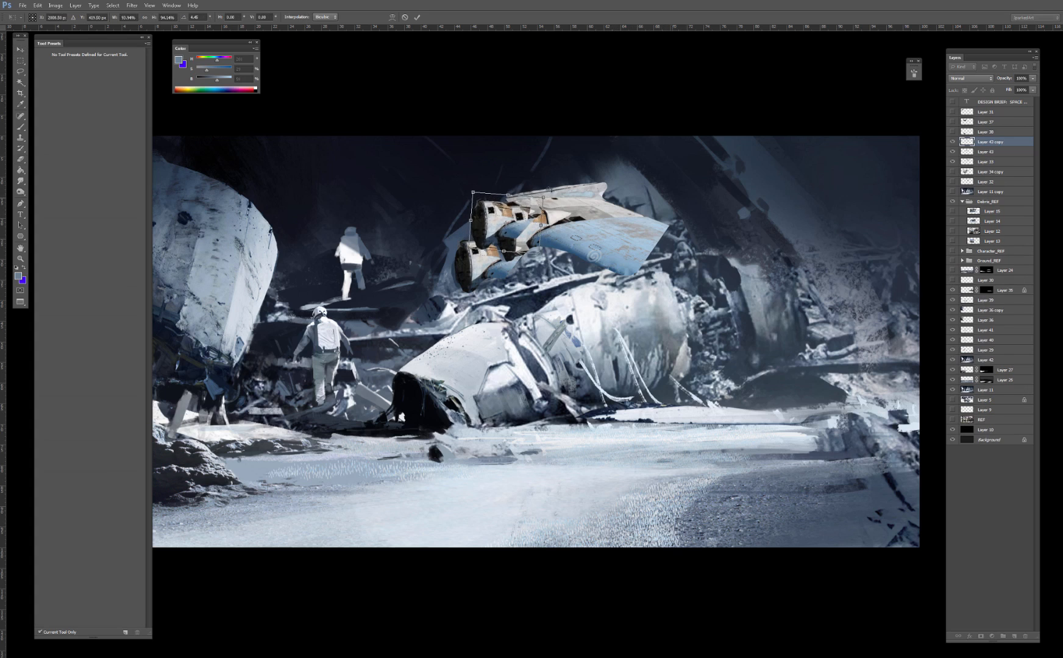
key("ctrl+bracketleft")
key("ctrl+bracketleft")
mouse_move(492, 203)
left_mouse_down()
mouse_move(503, 297)
mouse_move(482, 202)
mouse_move(525, 221)
mouse_move(512, 219)
mouse_move(523, 218)
mouse_move(519, 196)
mouse_move(496, 202)
left_mouse_up()
key("Return")
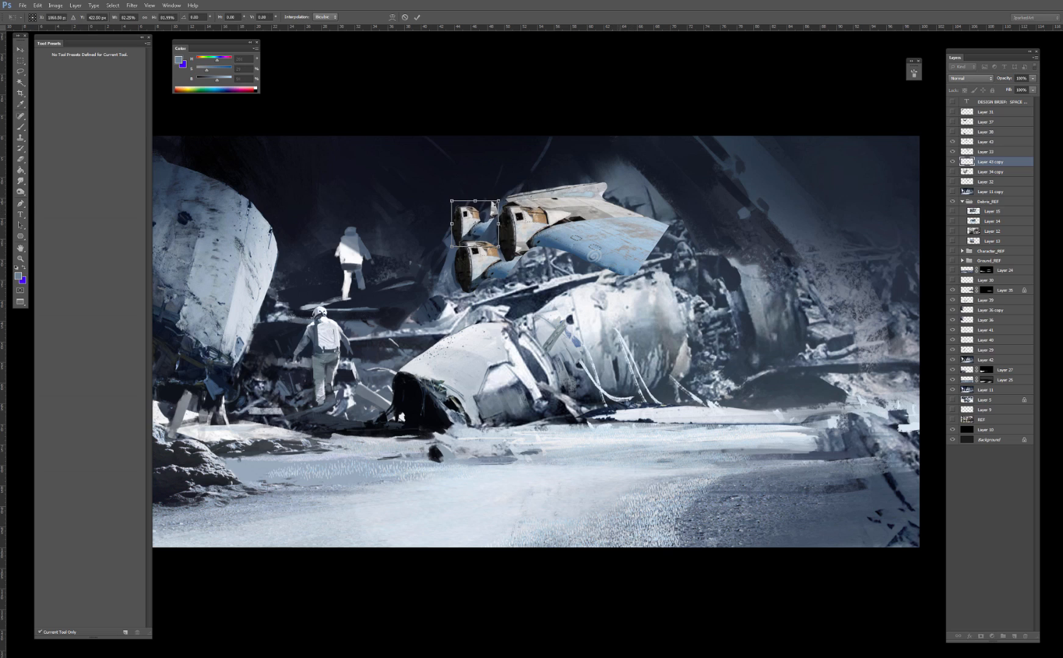
key("Return")
key("e")
key("r")
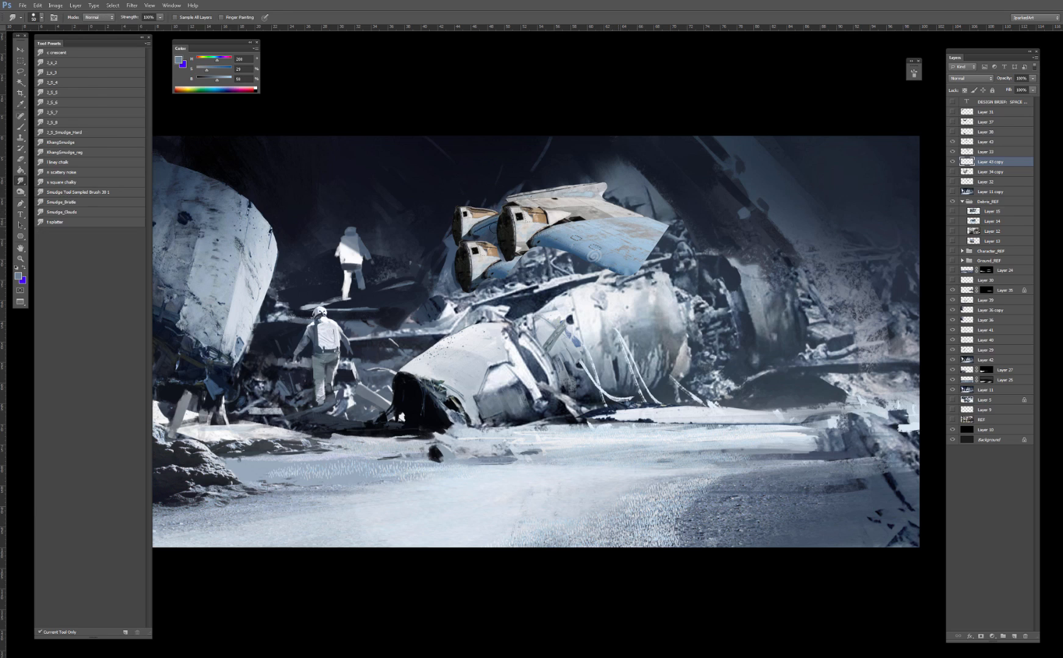
Step: Lock the rear engine copy's transparent pixels and shade it with a sampled grey-blue in Darken mode
key("v")
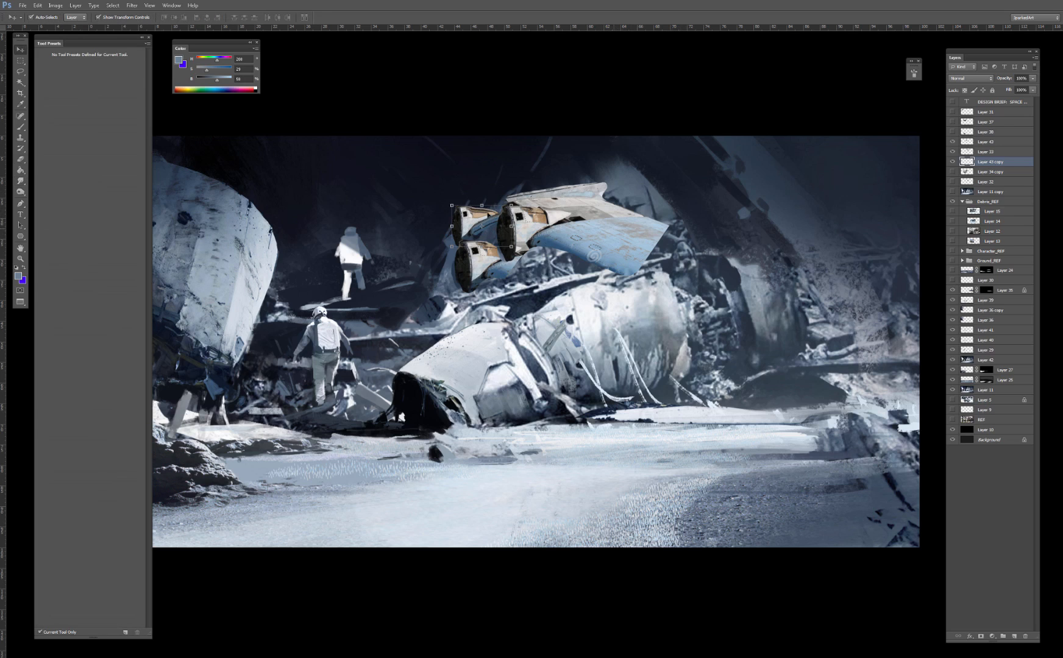
key("b")
left_click(474, 230, "alt")
right_click(457, 243, "shift")
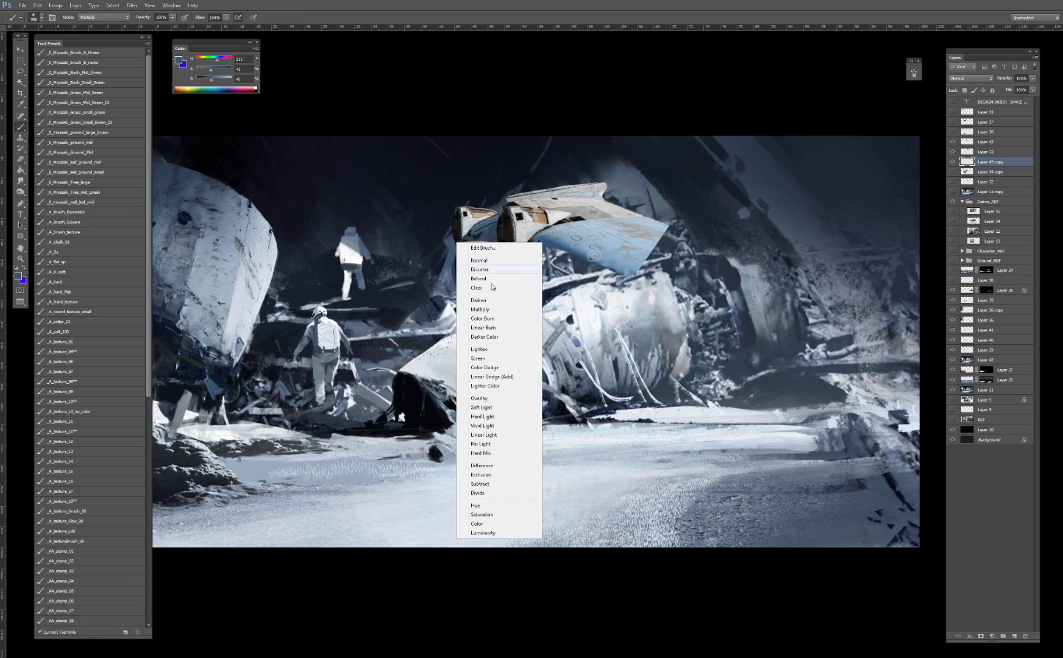
left_click(479, 300)
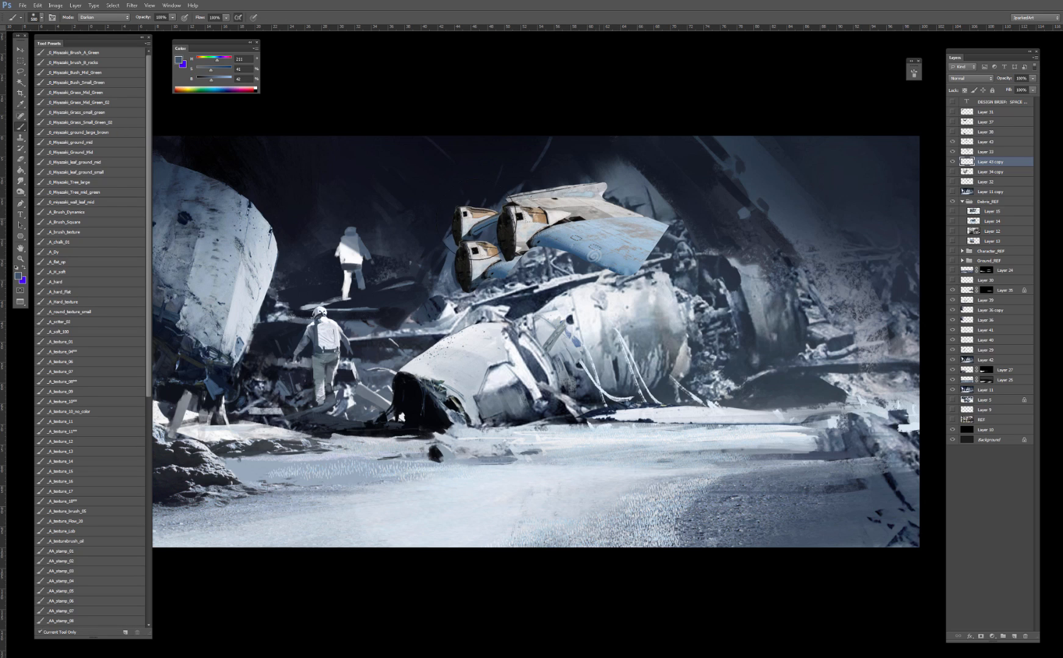
key("/")
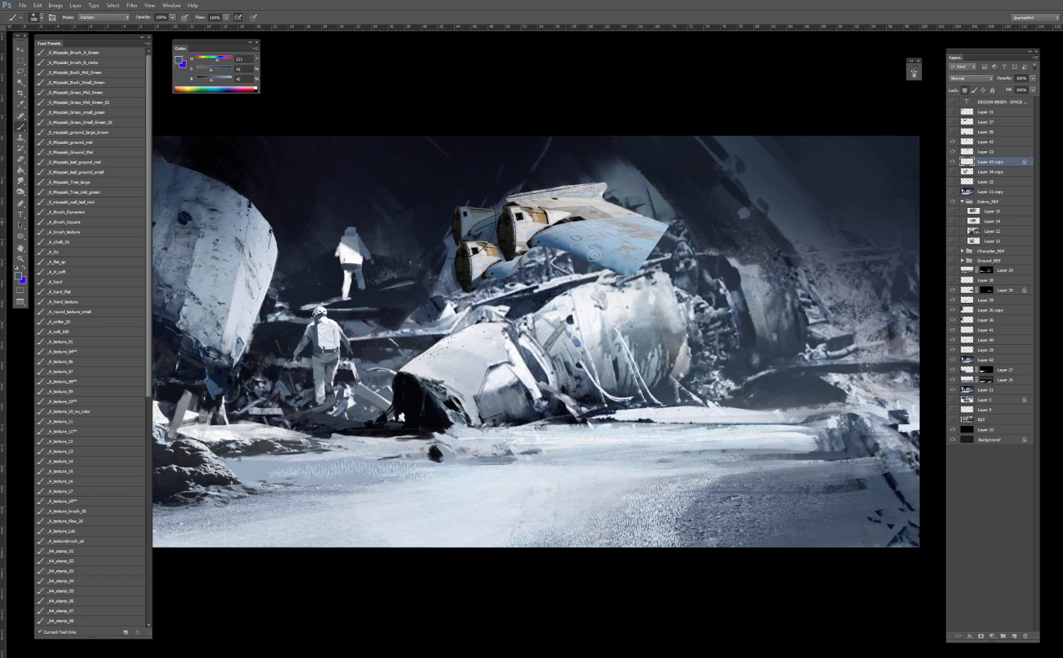
key("v")
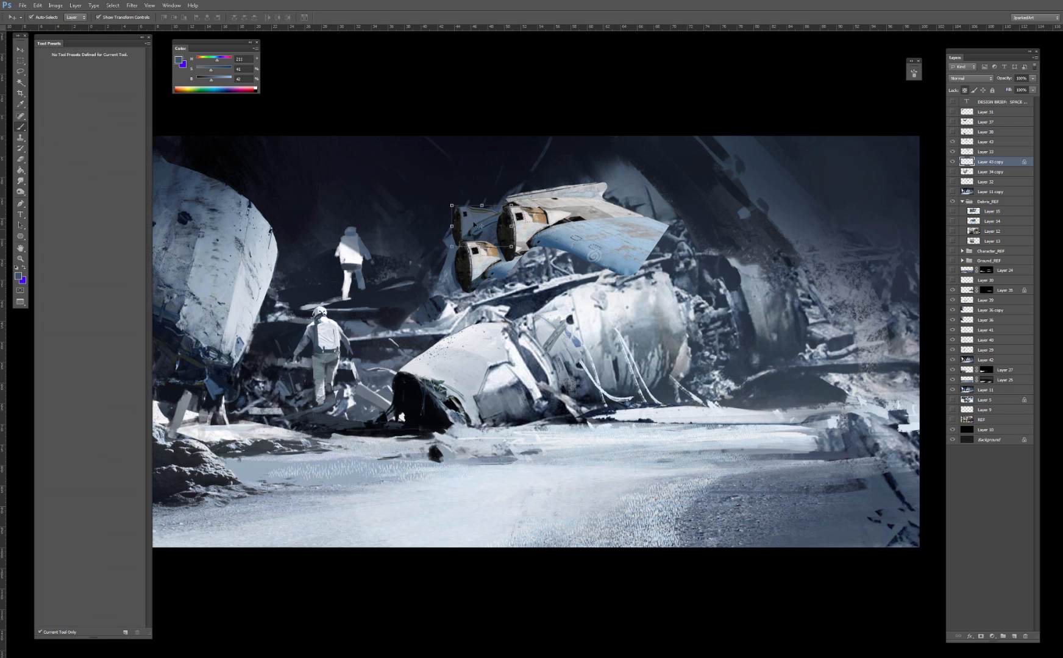
Step: Undo the last shading on the rear engine and tint it in Color mode with blues sampled from the painting
key("ctrl+z")
left_click(443, 202, "alt")
right_click(460, 211, "shift")
left_click(487, 494)
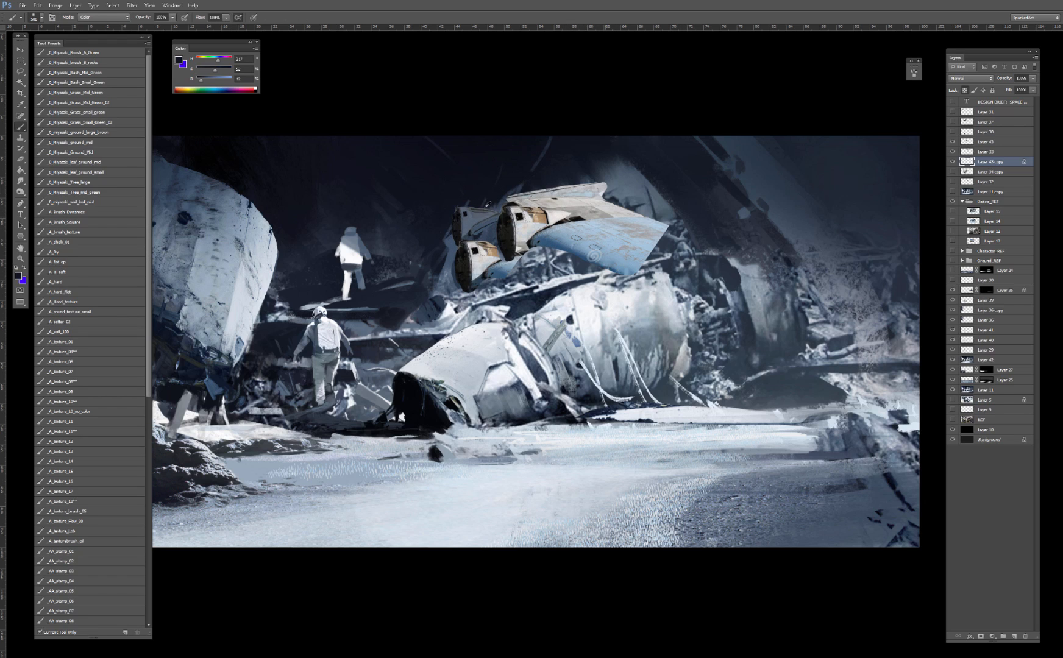
left_click(486, 221, "alt")
Step: Merge the lower engine with the main wing cutout, and undo a trial erasure along the upper fin
key("v")
left_click(478, 261)
left_click(547, 211, "shift")
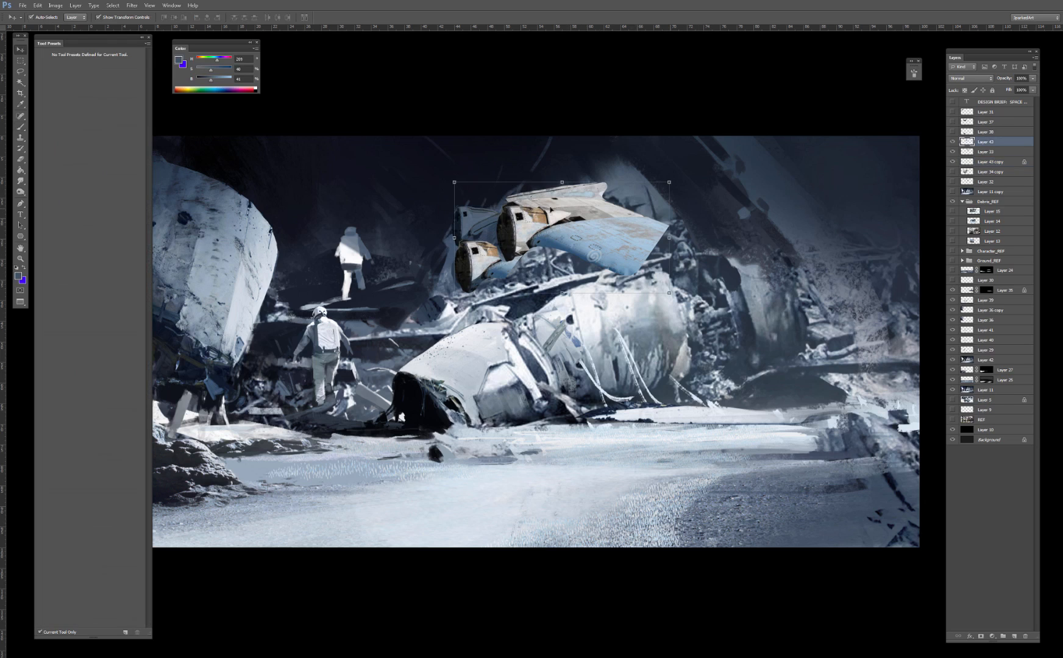
key("ctrl+e")
key("e")
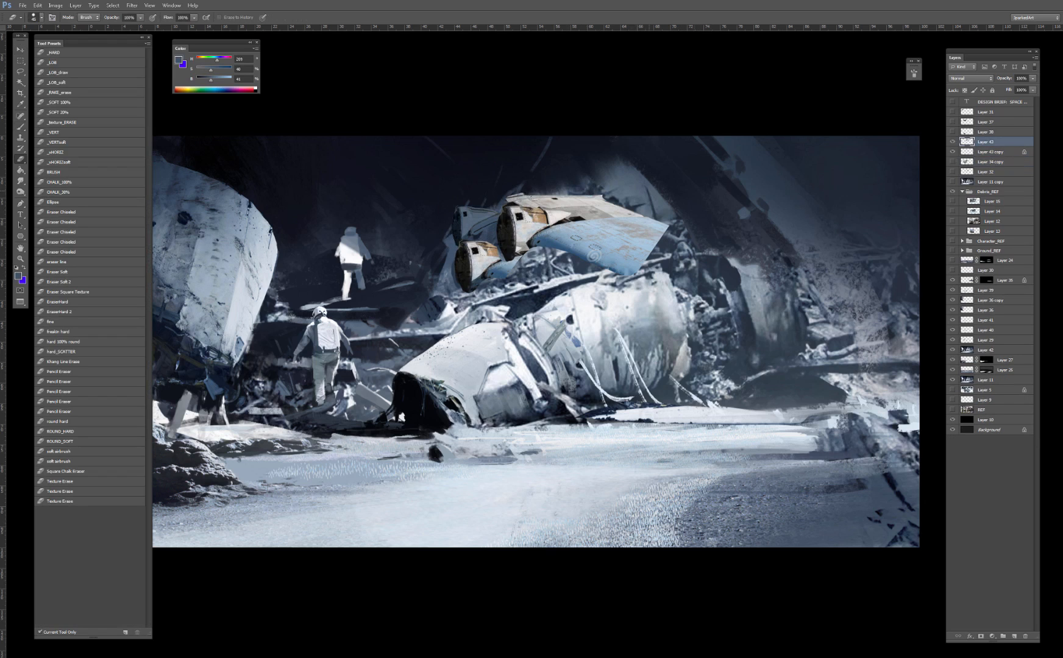
key("ctrl+z")
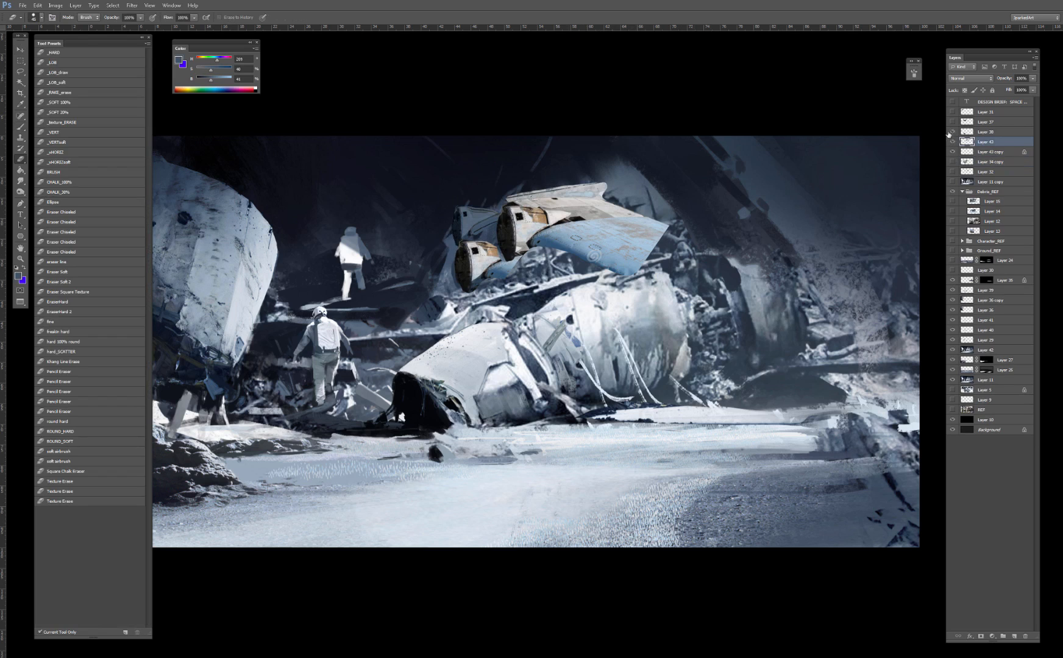
Step: Show the Layer 38 debris photo, scale it over the rocks at the painting's left edge, and move its layer just above Layer 35
left_click(950, 133)
key("v")
left_click_drag(374, 449, 347, 400)
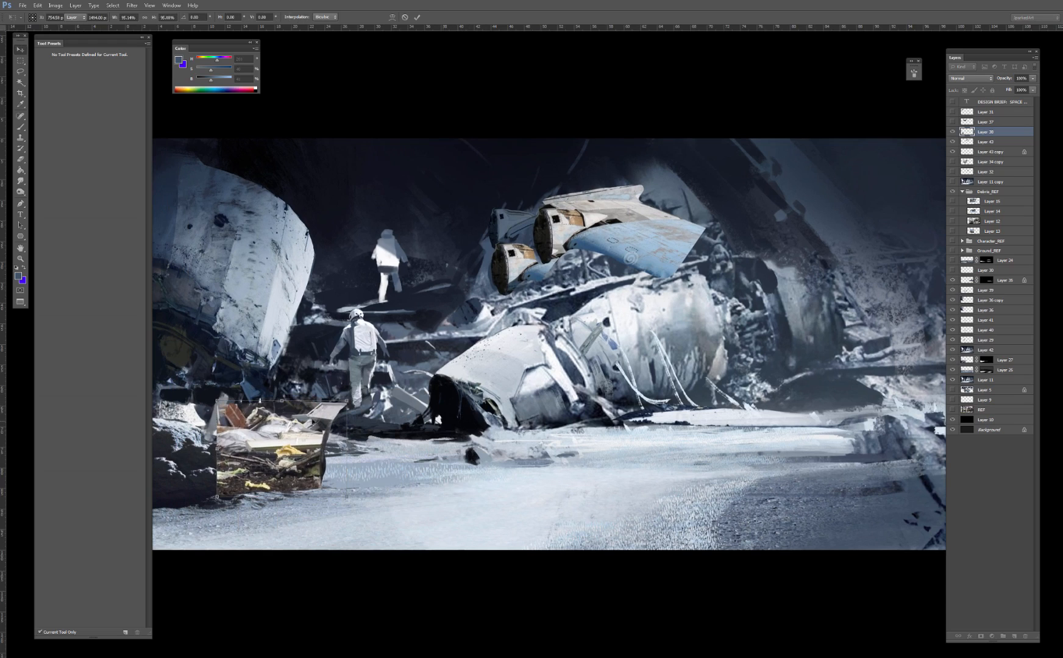
key("Return")
left_click_drag(260, 429, 241, 420)
mouse_move(328, 440)
left_mouse_down()
mouse_move(373, 423)
mouse_move(312, 408)
mouse_move(315, 416)
left_mouse_up()
key("Return")
key("e")
key("v")
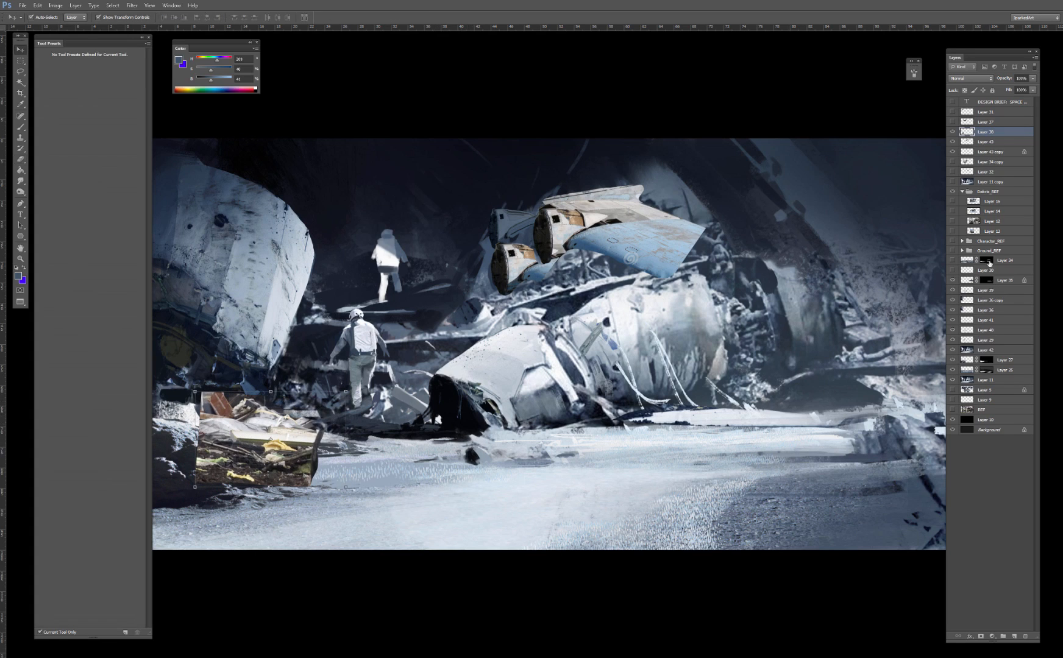
left_click_drag(1004, 134, 999, 270)
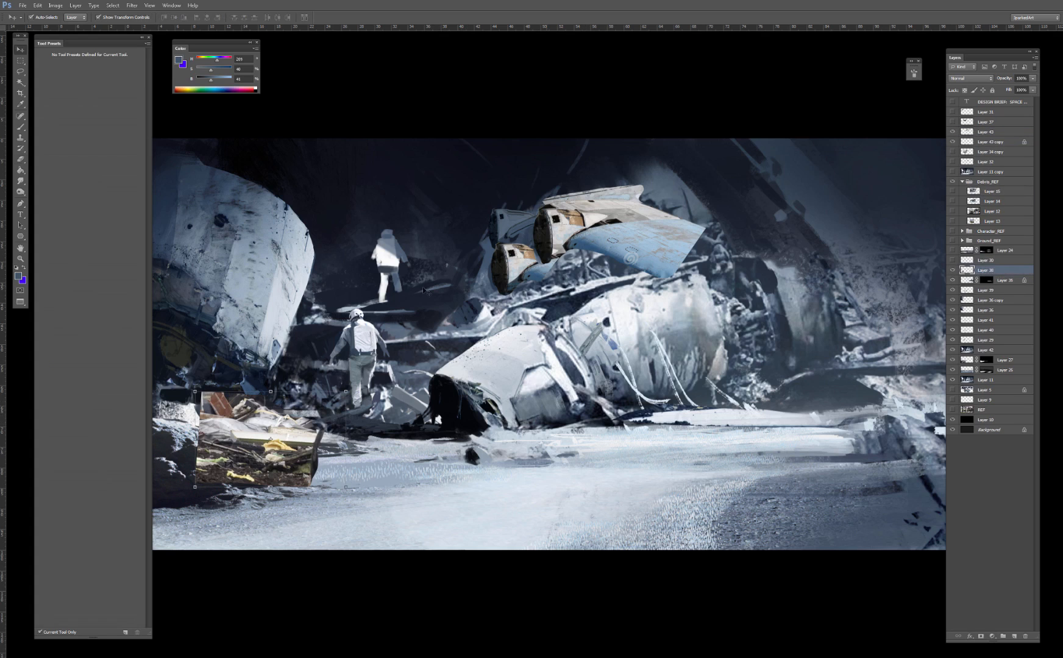
Step: Shift the debris midtones to -24 cyan-red and +22 yellow-blue, and darken them with a Levels midtone of 0.87
key("ctrl+b")
mouse_move(734, 132)
left_mouse_down()
mouse_move(722, 134)
mouse_move(739, 153)
mouse_move(727, 135)
left_mouse_up()
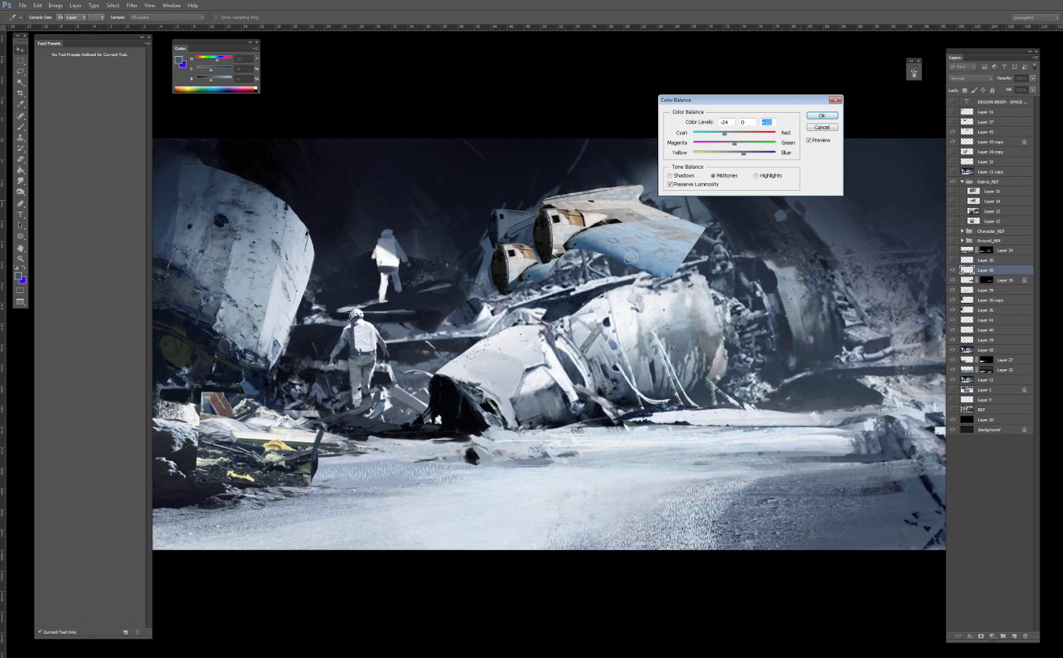
key("Return")
key("ctrl+l")
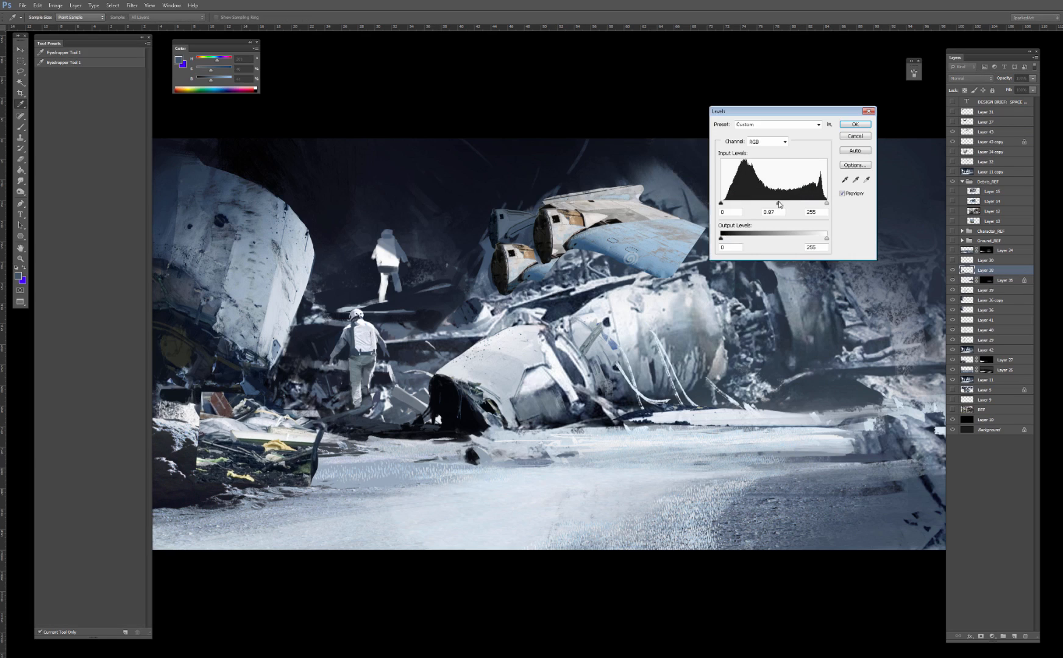
key("Return")
Step: Add a layer mask to the debris layer and invert it to black so the debris is hidden
key("v")
left_click(980, 636)
key("b")
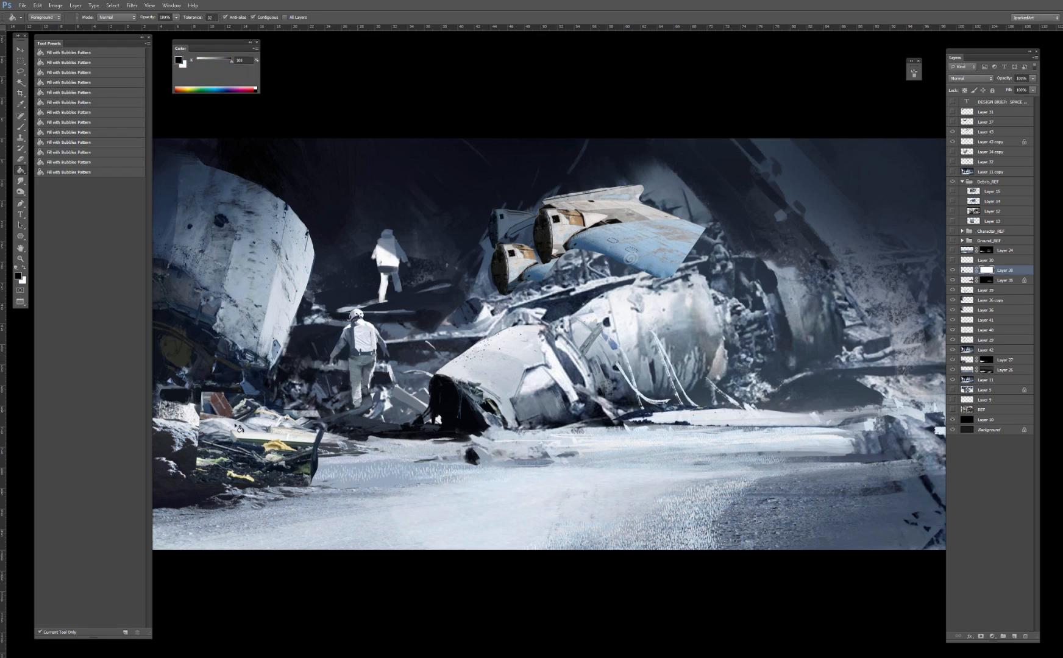
key("ctrl+i")
key("x")
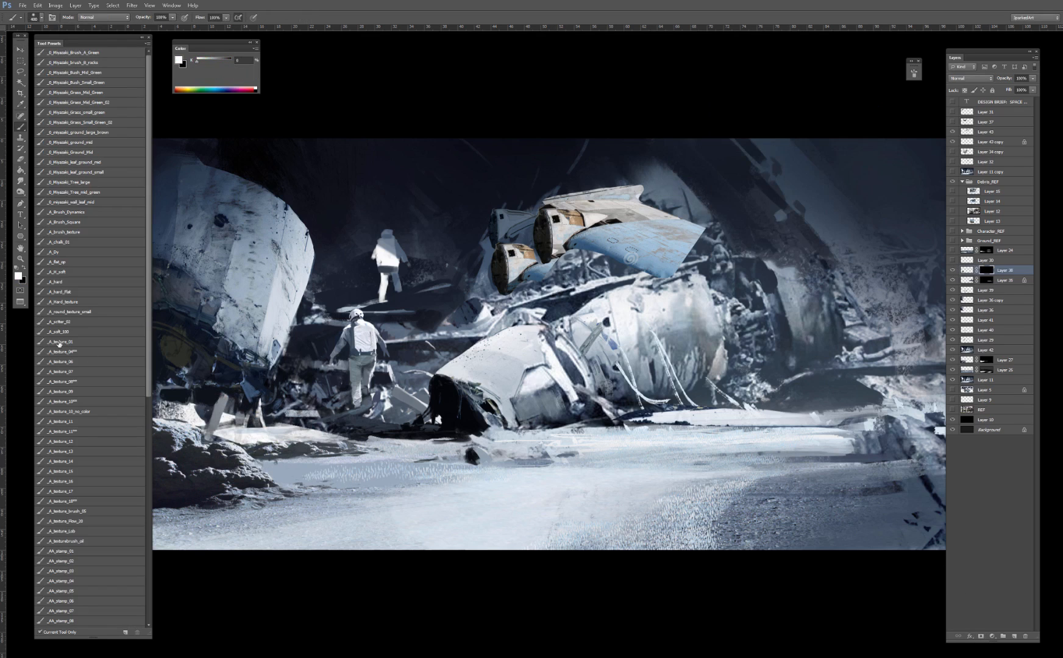
Step: Reveal a strip of debris behind the left rocks by painting white on the Layer 38 mask with a texture brush
left_click(80, 378)
left_click_drag(223, 62, 197, 63)
mouse_move(244, 437)
left_mouse_down()
mouse_move(254, 441)
mouse_move(230, 433)
mouse_move(320, 437)
mouse_move(267, 421)
mouse_move(290, 419)
mouse_move(229, 418)
mouse_move(248, 404)
mouse_move(224, 425)
left_mouse_up()
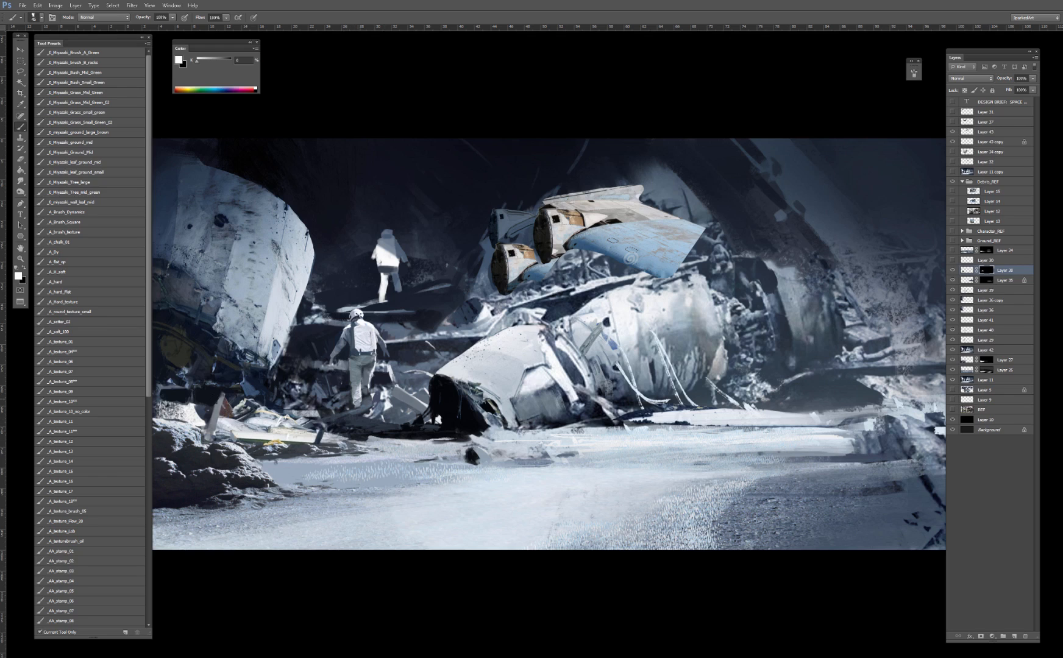
key("x")
key("ctrl+minus")
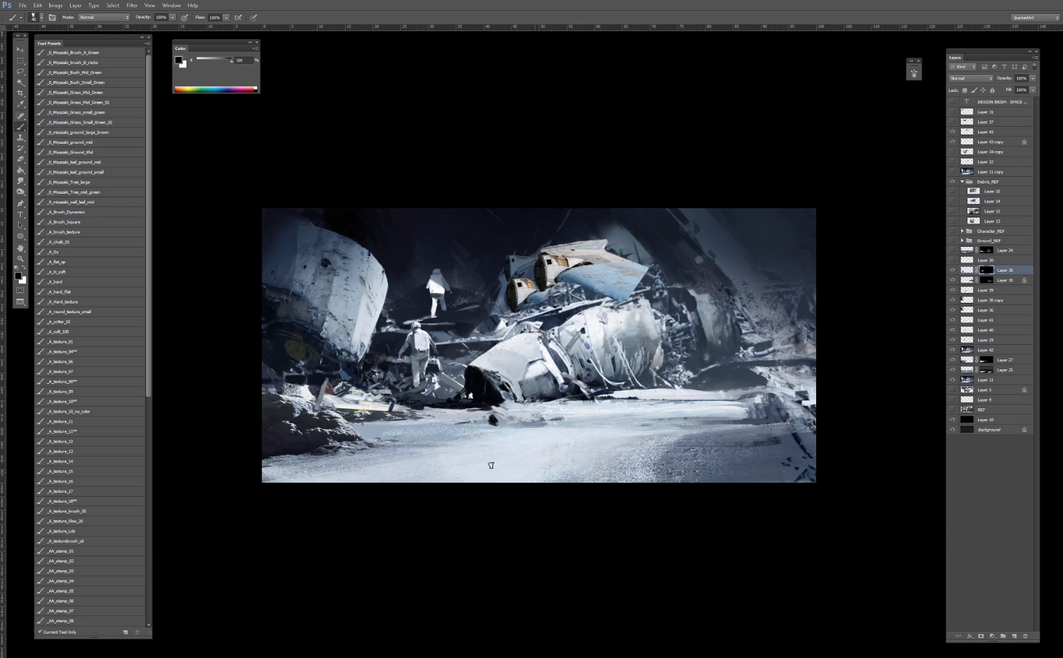
left_click_drag(419, 404, 440, 415)
key("v")
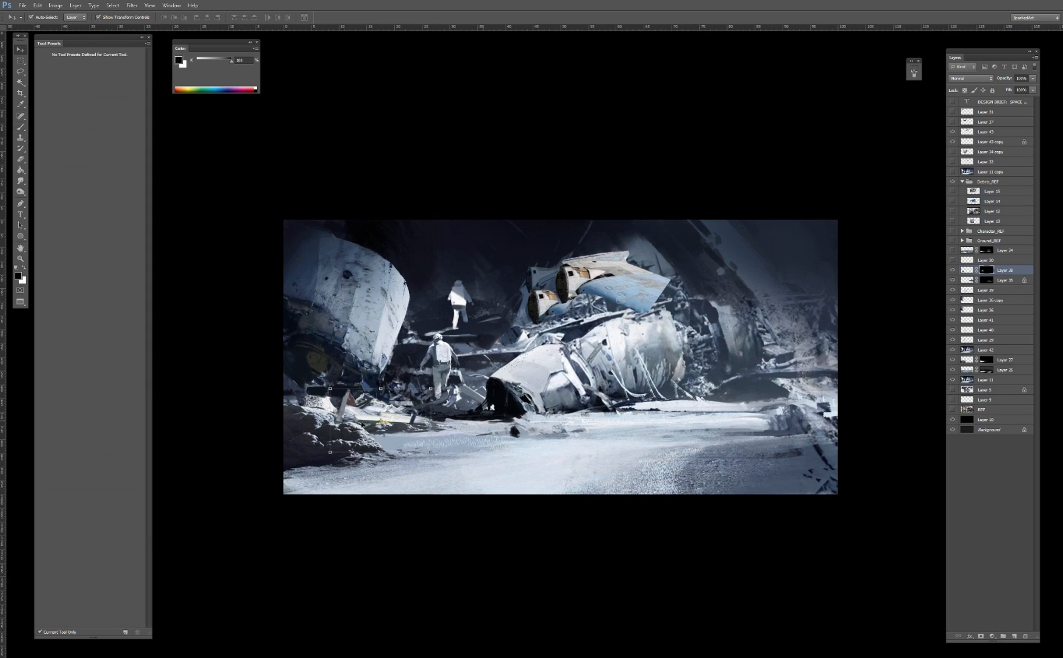
Step: Darken the revealed debris further with a Levels midtone of 0.62
key("ctrl+plus")
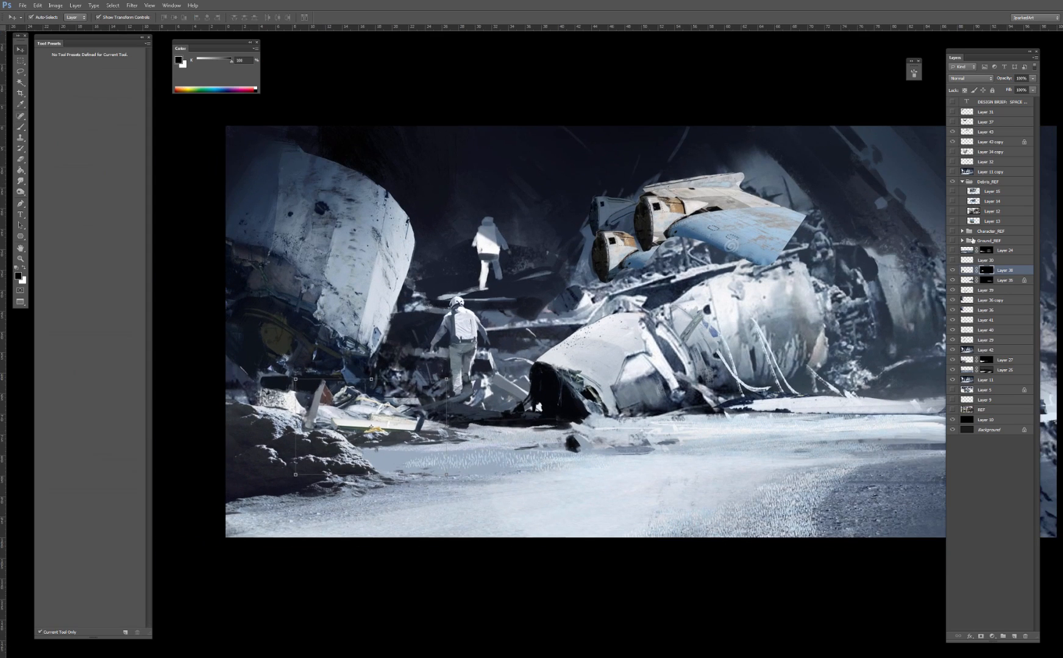
key("ctrl+l")
left_click_drag(773, 203, 793, 206)
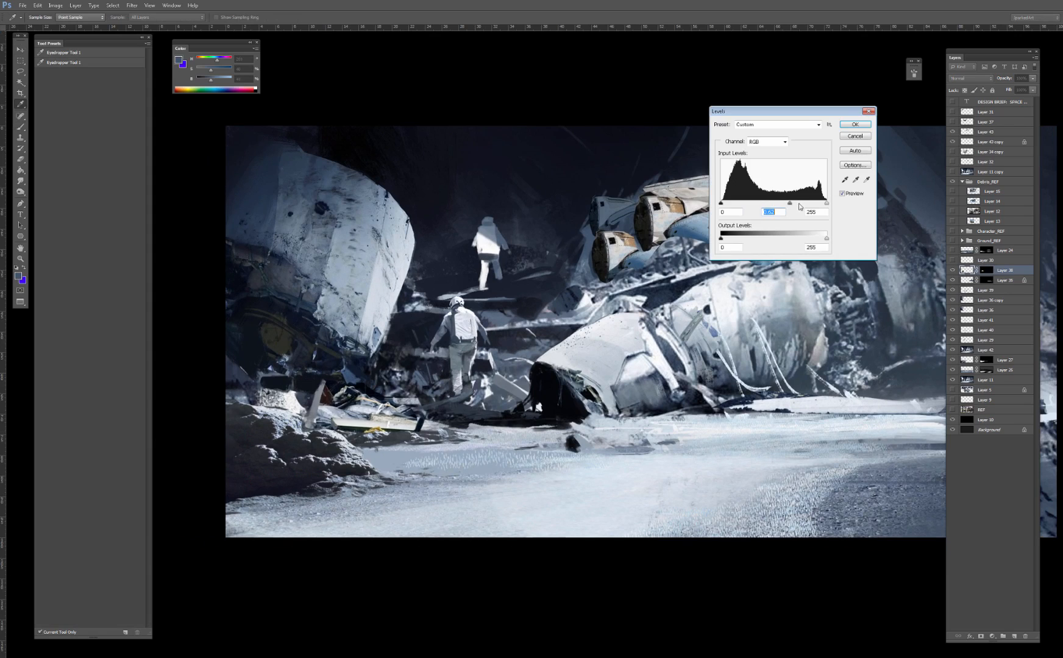
key("Return")
key("v")
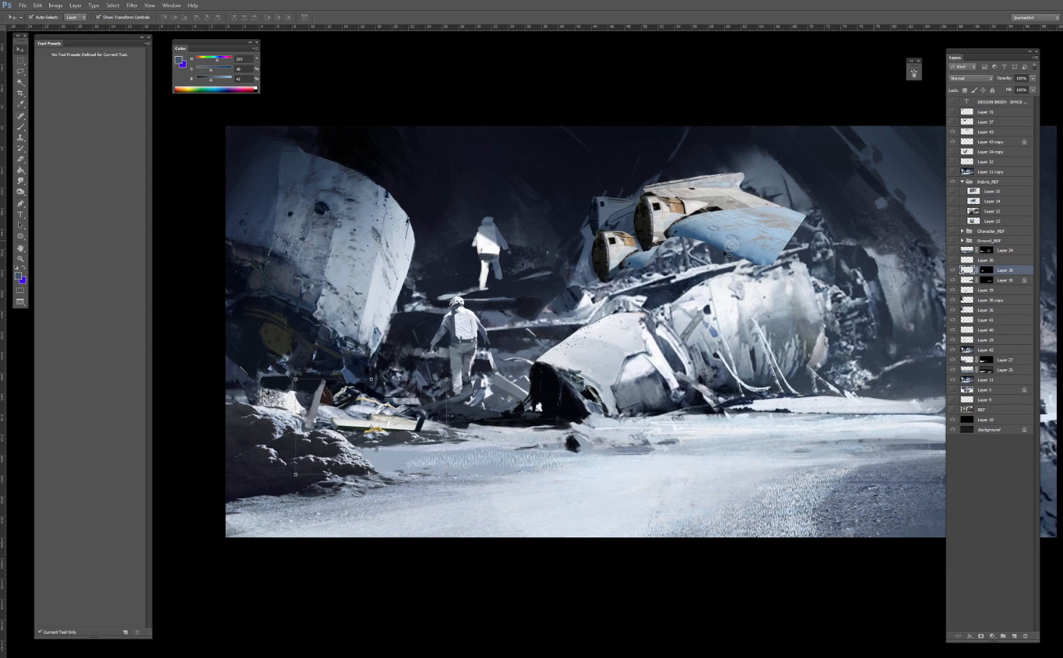
Step: Move Layer 43 and Layer 43 copy together down the layer stack to just above Layer 38, and select the engine cutout
left_click(700, 221)
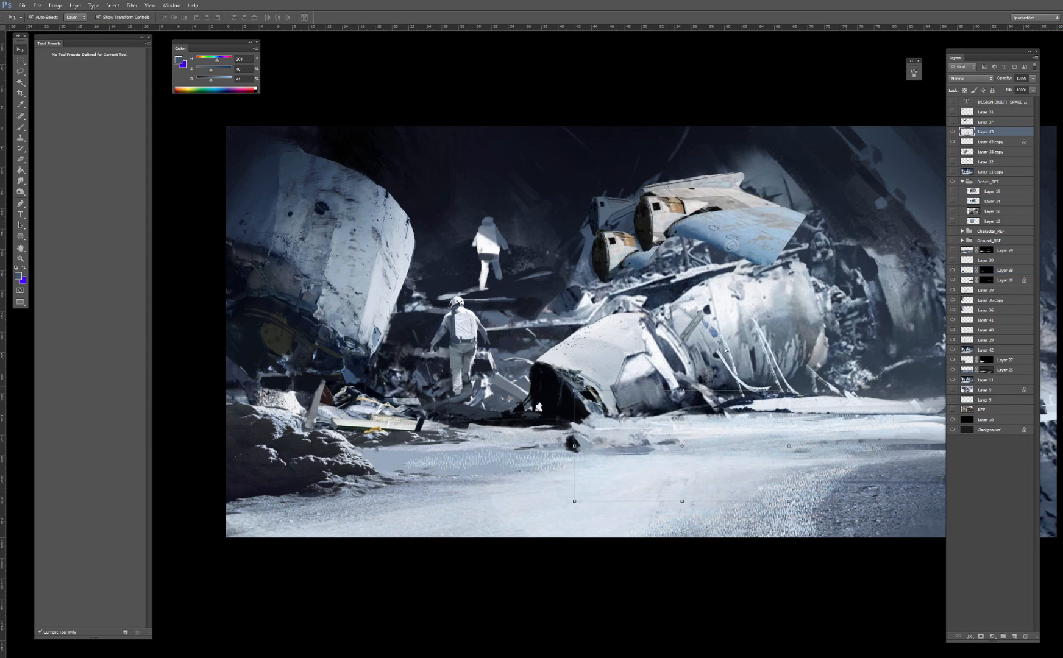
left_click(953, 141)
left_click(980, 143, "shift")
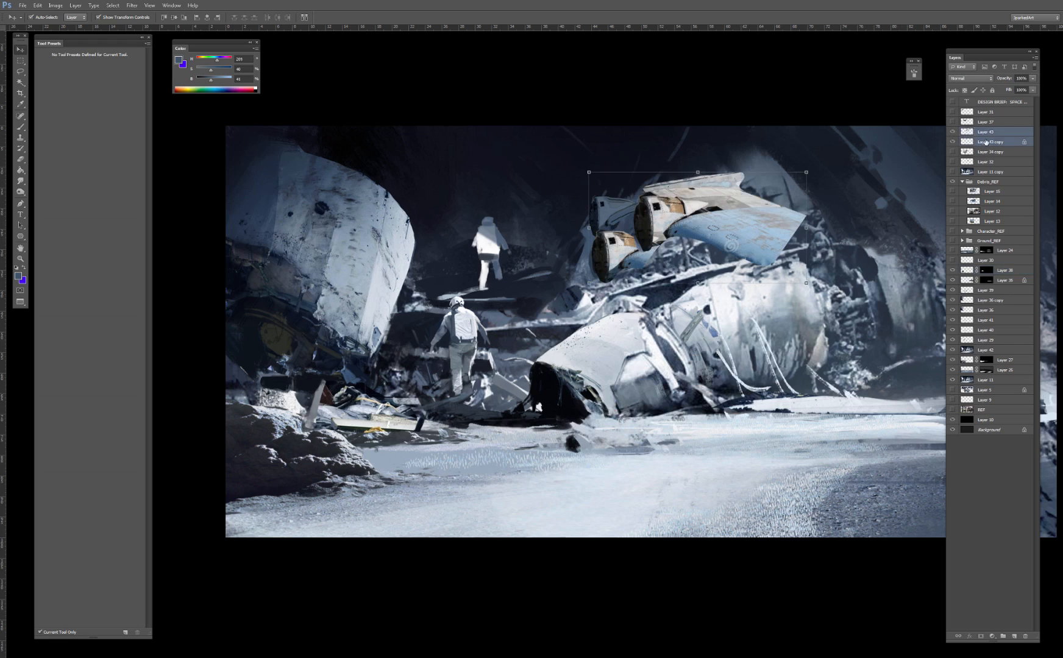
left_click_drag(999, 143, 981, 265)
left_click(785, 99)
left_click_drag(828, 126, 754, 149)
left_click(708, 242)
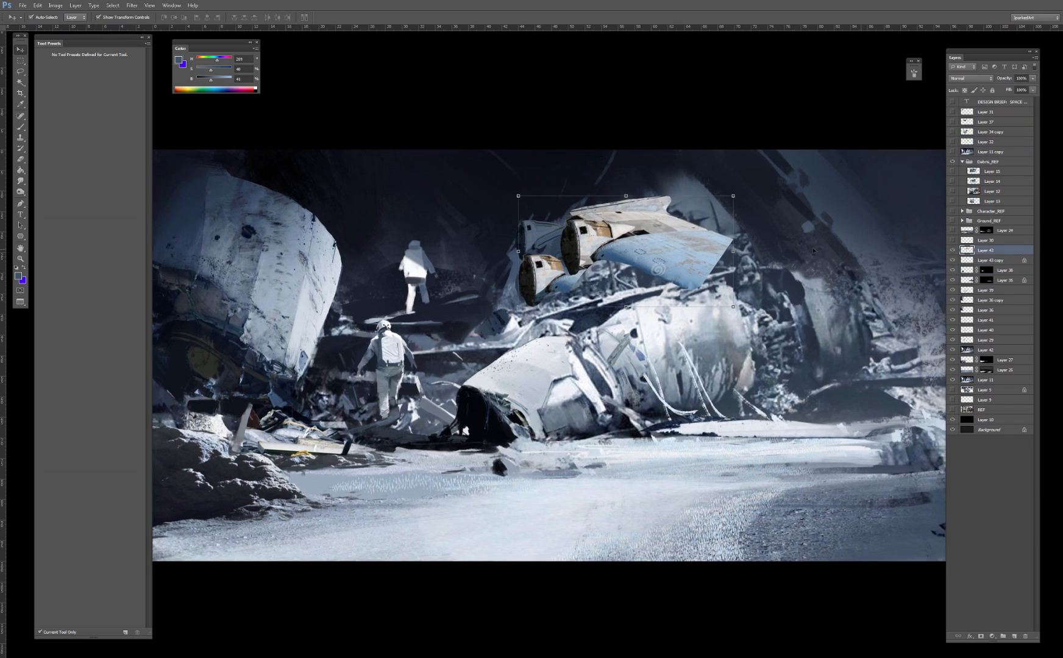
Step: Desaturate the engine and wing cutout with Hue/Saturation, and shift its midtones toward blue with Color Balance
left_click(951, 250)
left_click(952, 250)
key("ctrl+u")
left_click_drag(782, 171, 753, 172)
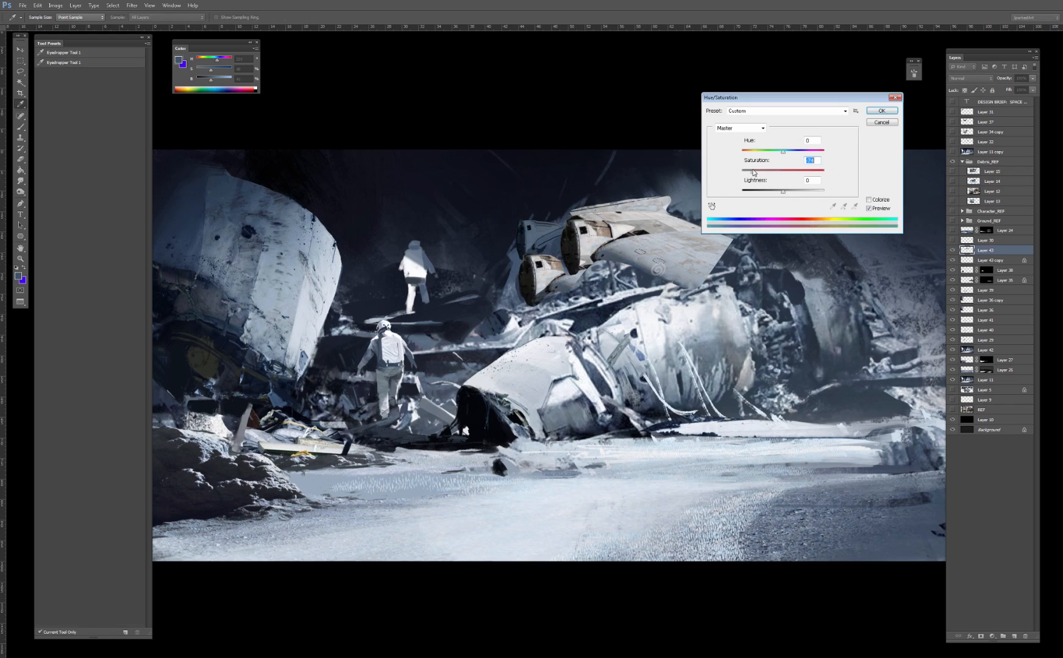
key("Return")
key("ctrl+b")
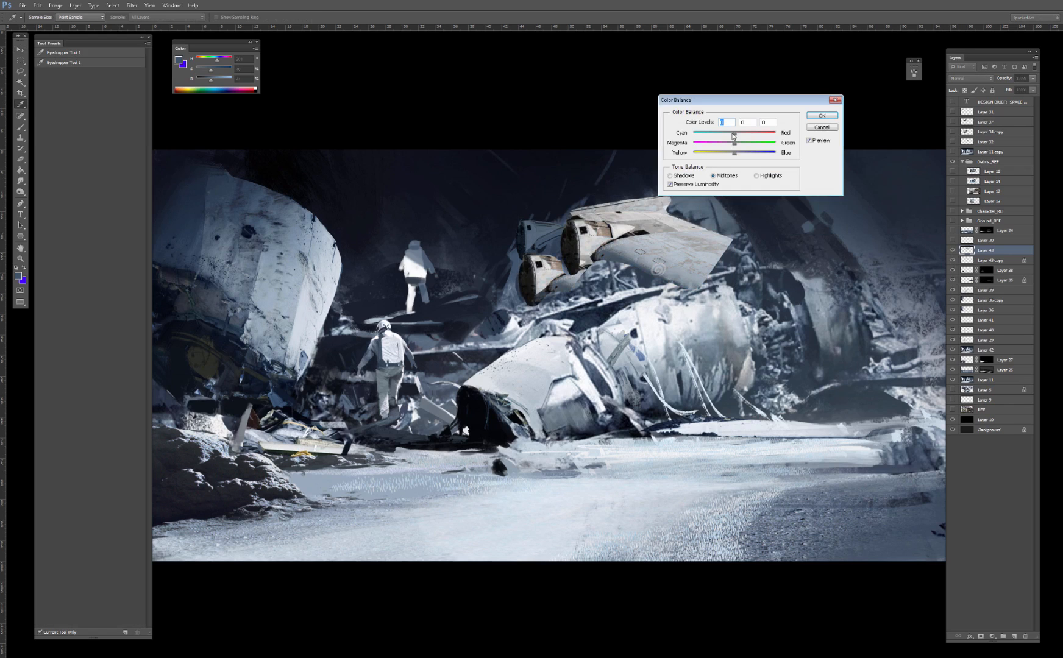
mouse_move(733, 135)
left_mouse_down()
mouse_move(724, 133)
mouse_move(742, 152)
left_mouse_up()
key("Return")
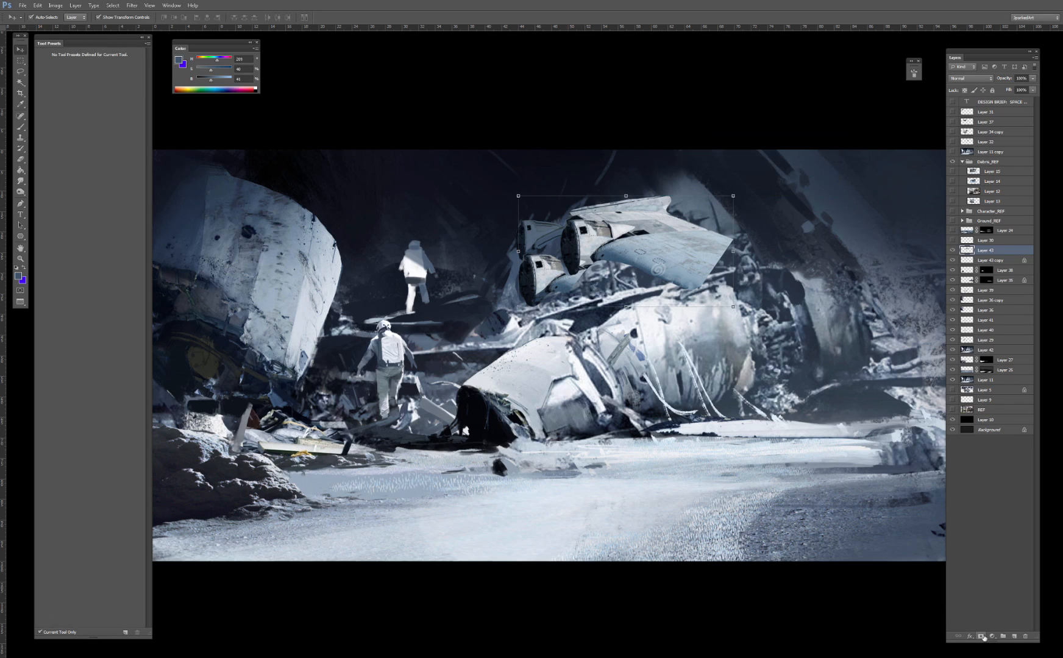
Step: Add a layer mask to Layer 43 and invert it to black so the engine cutout is hidden
left_click(981, 636)
key("b")
key("d")
key("ctrl+i")
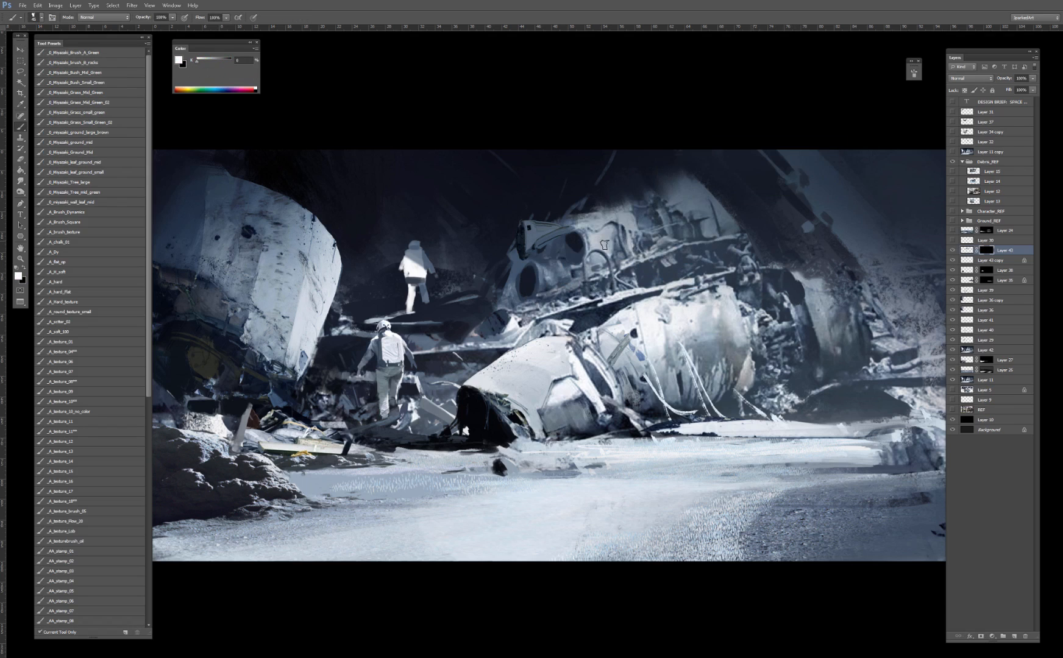
Step: Reveal the engine nozzles and part of the wing above the fuselage by painting white on the Layer 43 mask
mouse_move(604, 244)
left_mouse_down()
mouse_move(607, 218)
mouse_move(617, 241)
mouse_move(594, 229)
mouse_move(585, 266)
mouse_move(573, 221)
mouse_move(662, 234)
left_mouse_up()
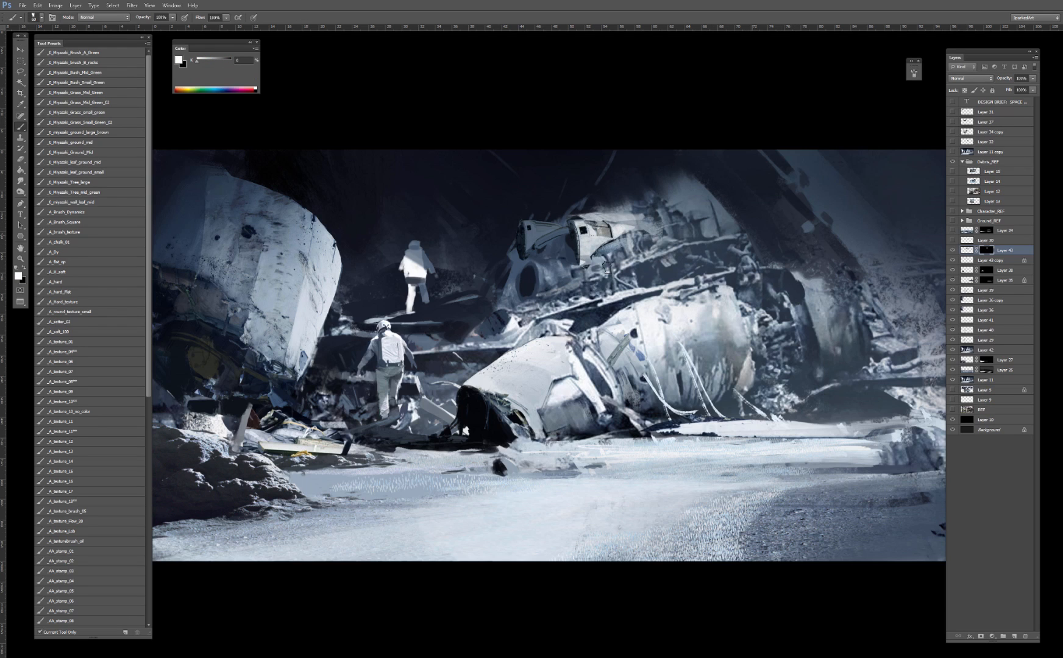
mouse_move(543, 283)
left_mouse_down()
mouse_move(537, 261)
mouse_move(564, 279)
mouse_move(544, 258)
left_mouse_up()
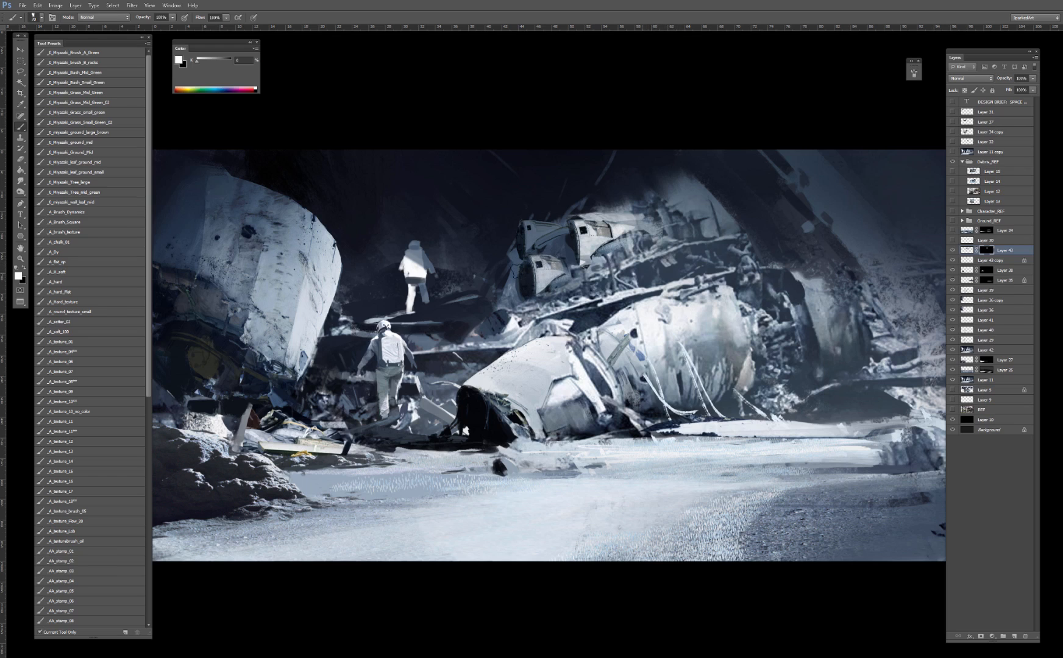
mouse_move(609, 245)
left_mouse_down()
mouse_move(645, 241)
mouse_move(608, 262)
mouse_move(719, 228)
left_mouse_up()
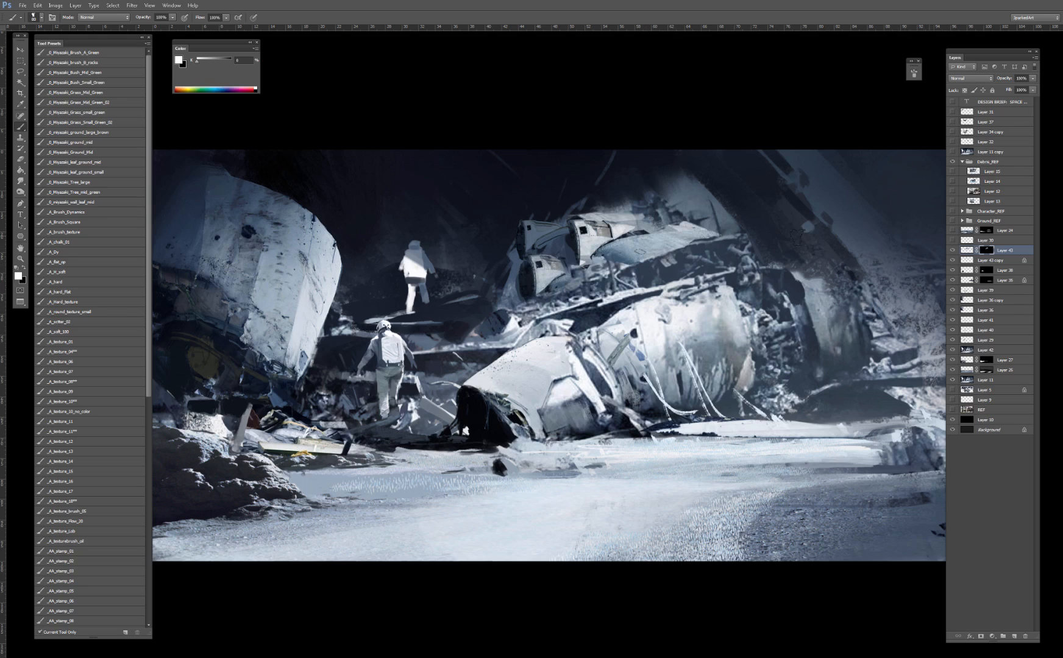
key("ctrl+minus")
key("ctrl+minus")
key("x")
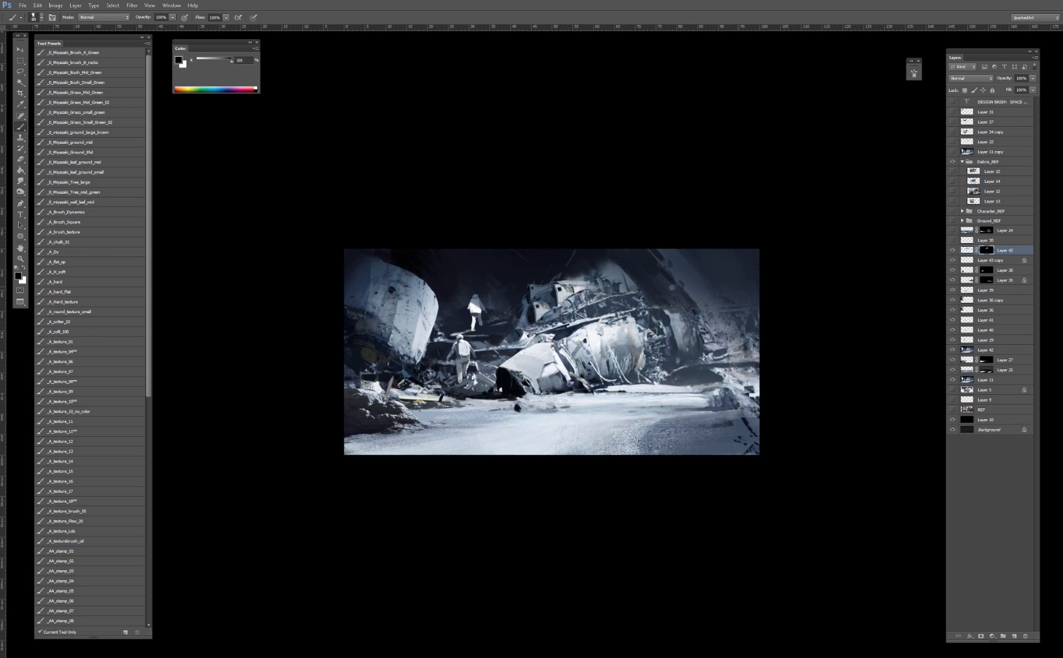
key("ctrl+plus")
key("ctrl+plus")
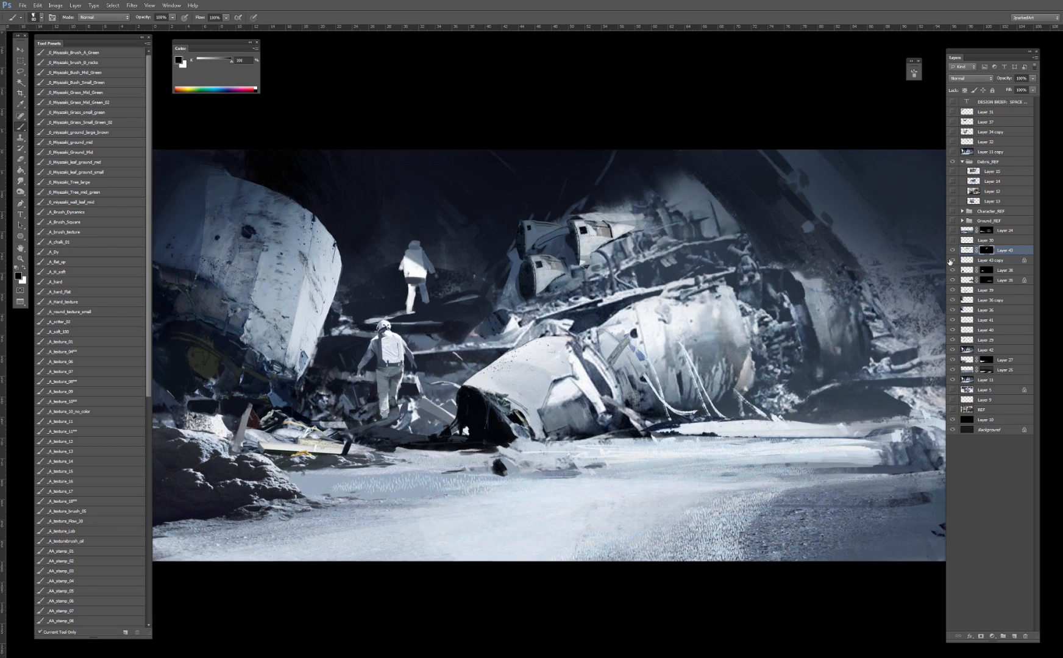
Step: Try shifting the small engine on Layer 43 copy beside the revealed nozzles, and remove that separate copy layer
left_click(950, 261)
left_click(950, 261)
left_click(951, 261)
left_click(951, 261)
left_click(950, 262)
left_click(971, 261)
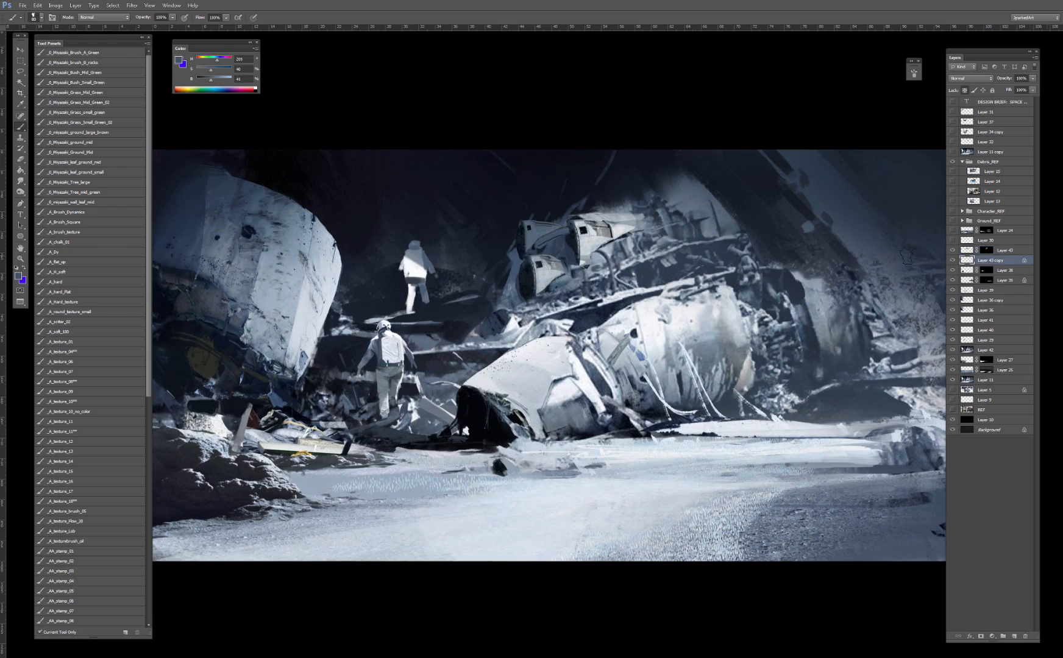
key("v")
left_click_drag(548, 230, 612, 234)
key("Return")
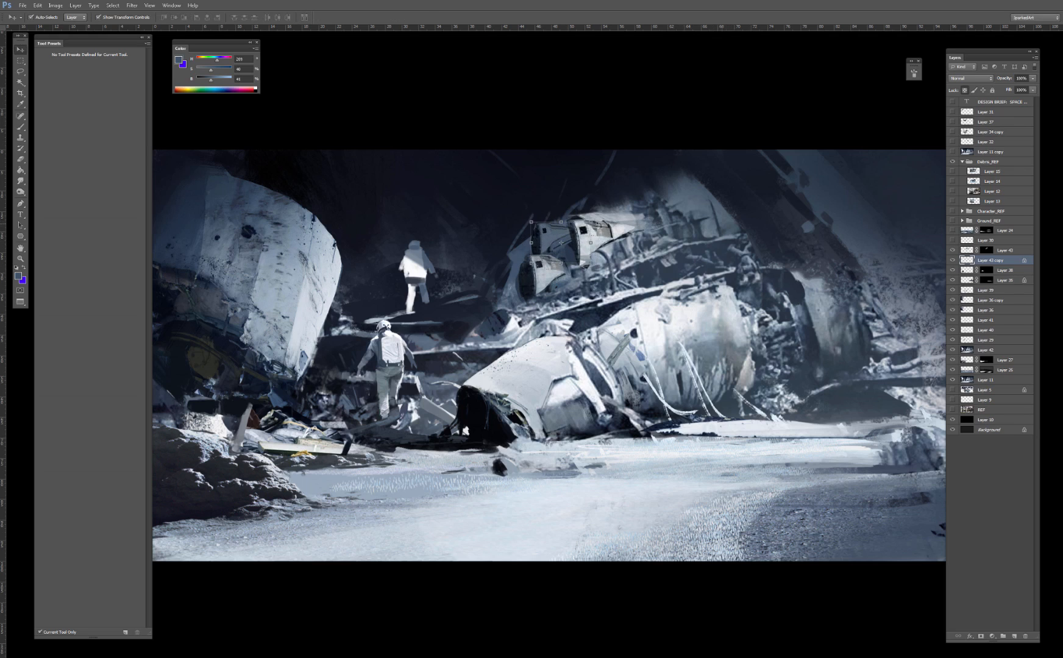
key("ctrl+e")
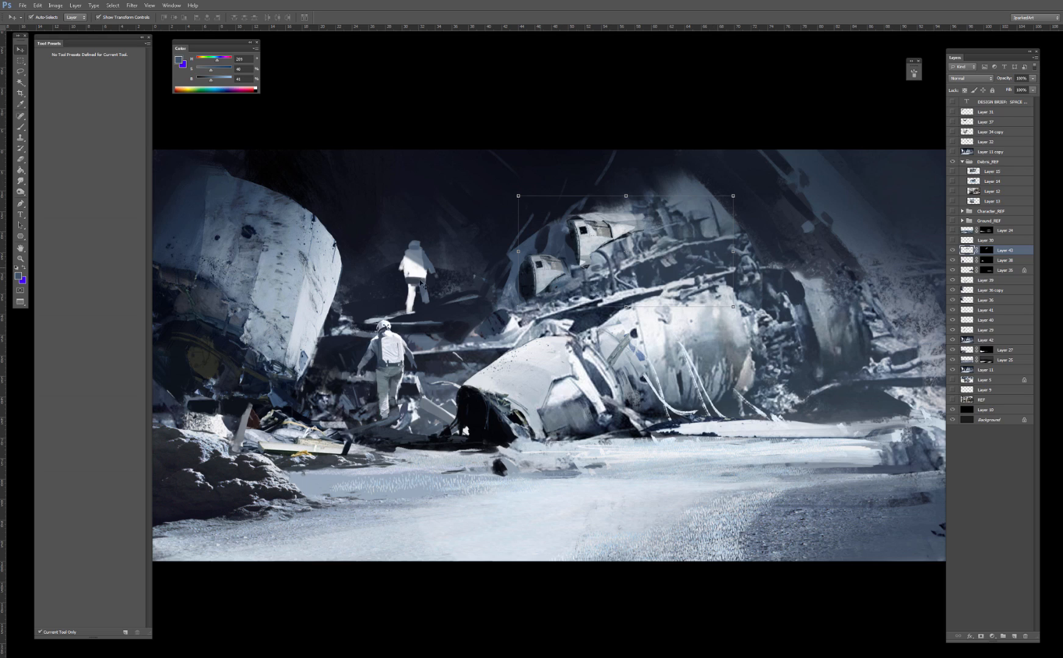
key("ctrl+minus")
key("ctrl+minus")
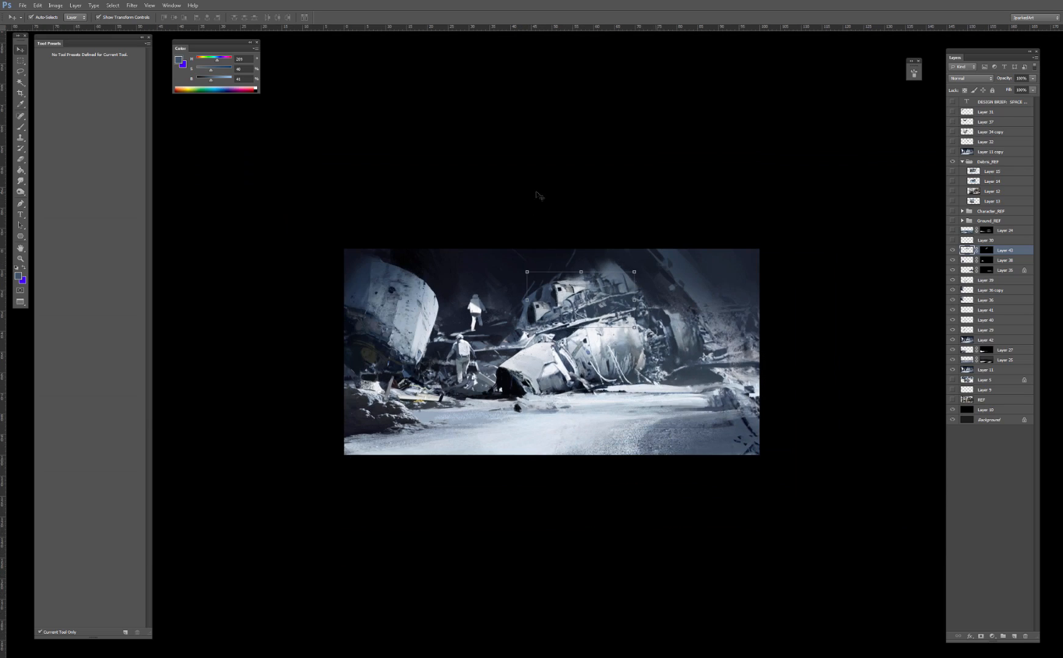
left_click(538, 196)
key("ctrl+plus")
key("ctrl+plus")
Step: Preview the wreck cutout on Layer 34 copy, and duplicate the Layer 37 cutout with its copy kept hidden
left_click(953, 131)
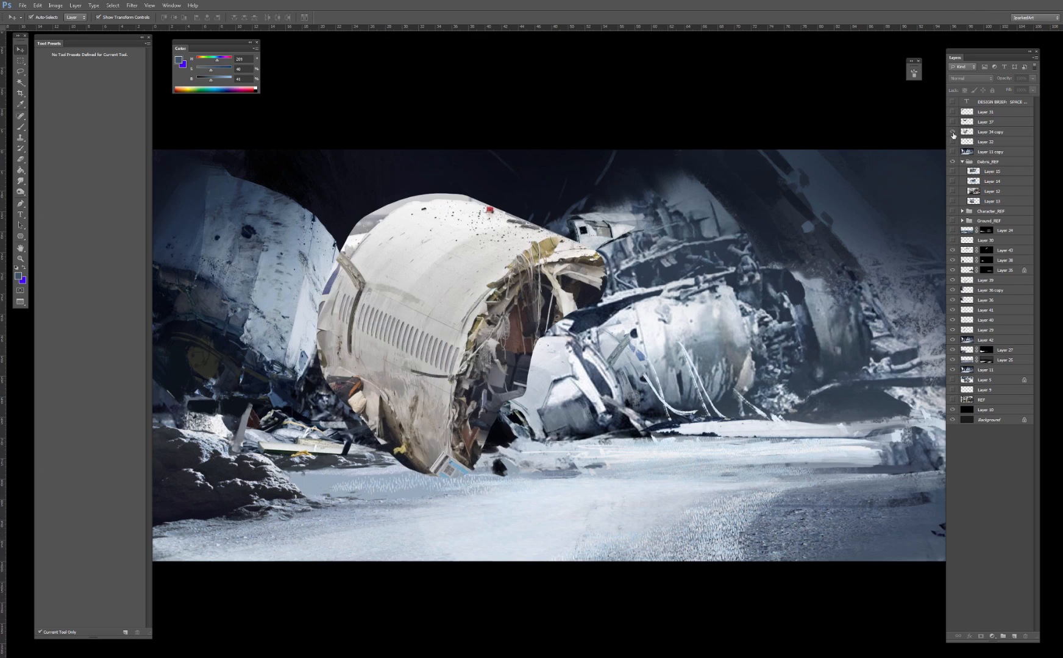
left_click(953, 133)
left_click(953, 131)
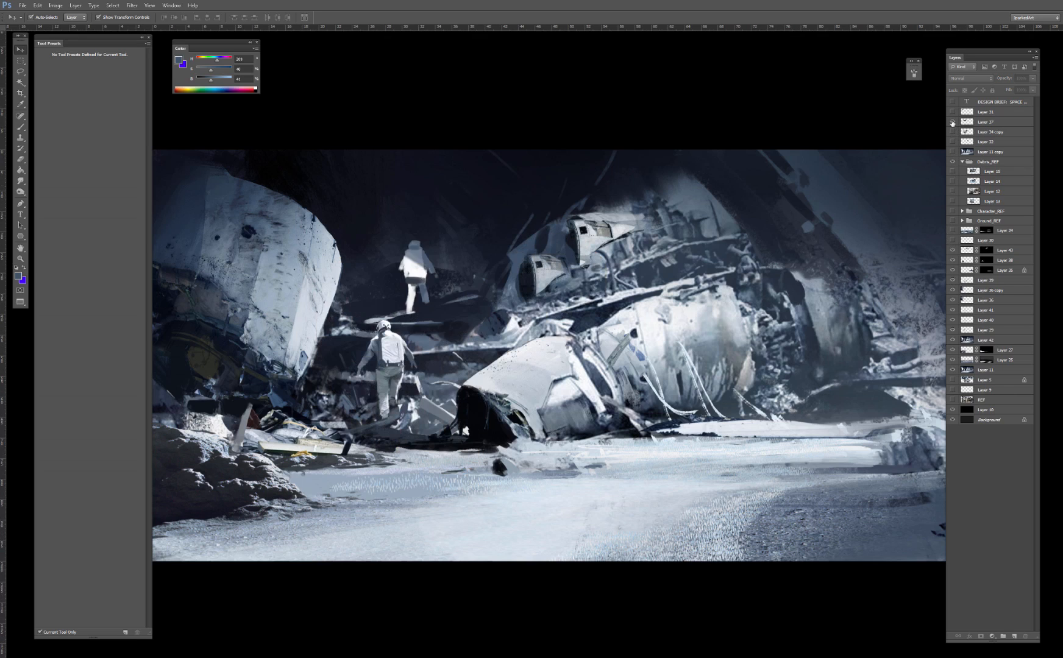
left_click(952, 122)
left_click_drag(460, 282, 479, 312)
left_click(952, 122)
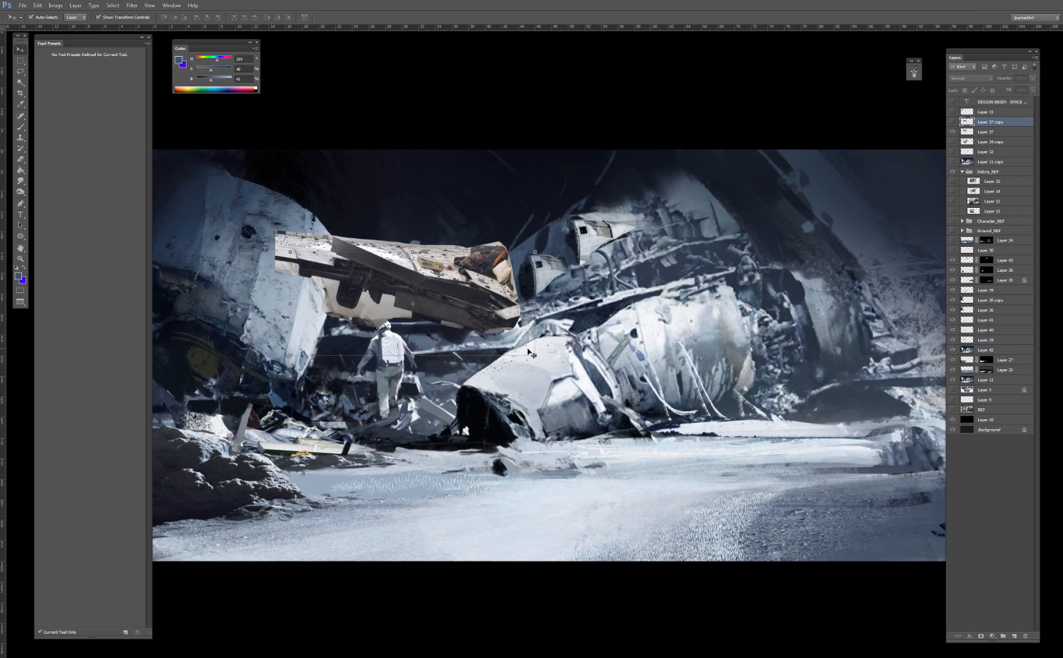
Step: Move the Layer 37 wreck section over the painting's upper right and rotate it so it slopes diagonally down behind the fuselage
left_click_drag(529, 351, 577, 396)
key("ctrl+z")
left_click(501, 310)
left_click_drag(514, 336, 747, 234)
left_click_drag(848, 198, 796, 322)
left_click_drag(774, 279, 854, 245)
key("Return")
left_click_drag(846, 189, 819, 207)
key("Return")
Step: Warp the Layer 37 wreck section into a curved arch, stretching its upper-left end outward and extending its lower tip
key("ctrl+t")
right_click(828, 196)
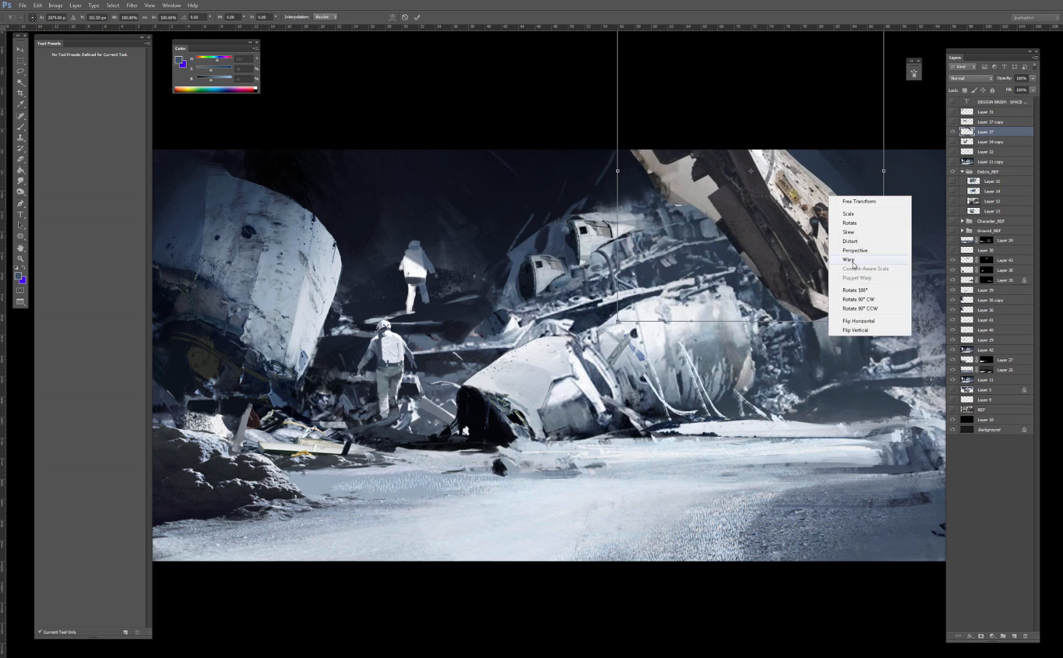
left_click(851, 260)
left_click_drag(795, 244, 815, 224)
mouse_move(671, 108)
left_mouse_down()
mouse_move(616, 67)
mouse_move(675, 86)
left_mouse_up()
left_click_drag(752, 102, 640, 230)
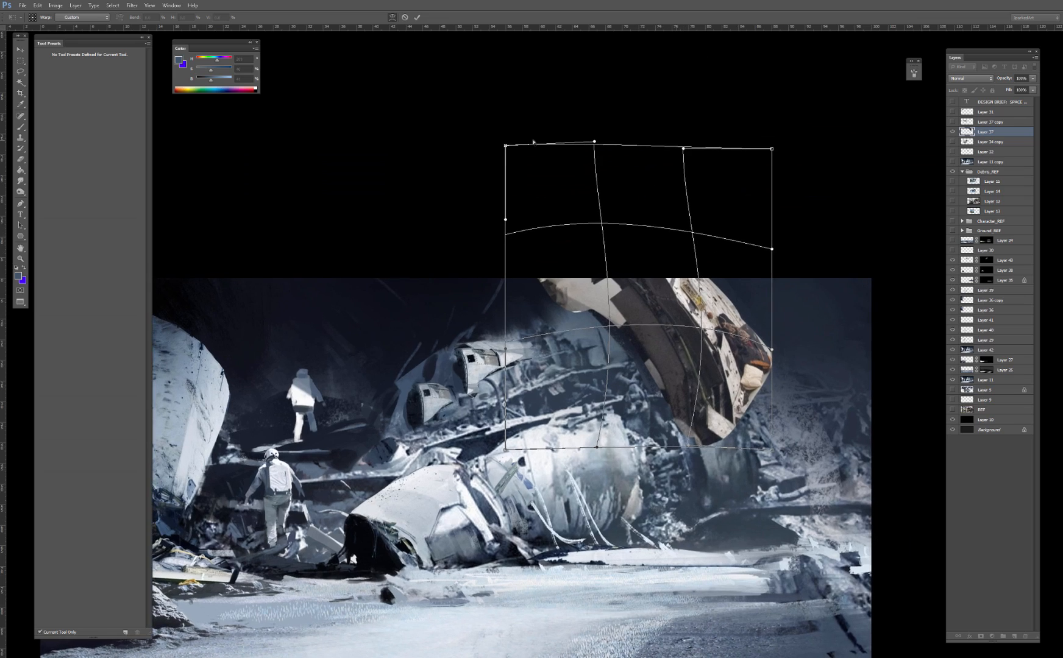
left_click_drag(506, 147, 185, 177)
left_click_drag(525, 300, 489, 301)
mouse_move(758, 440)
left_mouse_down()
mouse_move(828, 380)
mouse_move(760, 457)
left_mouse_up()
key("Return")
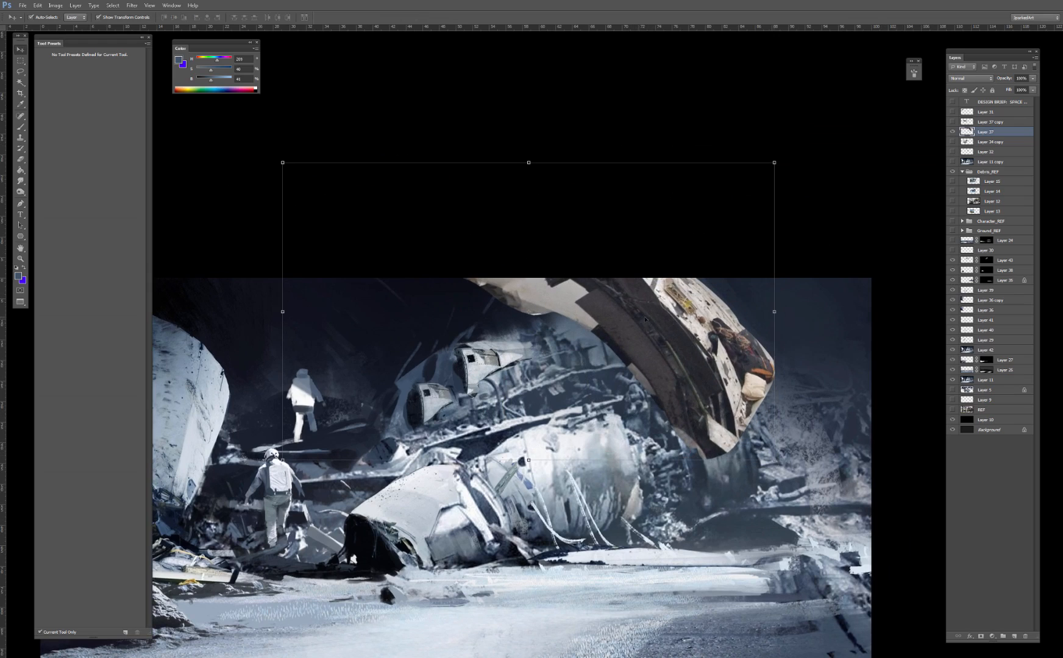
Step: Shift the wreck section's midtones toward cyan and +18 toward blue with Color Balance, and check its Levels
key("ctrl+b")
mouse_move(734, 153)
left_mouse_down()
mouse_move(743, 152)
mouse_move(711, 133)
mouse_move(748, 153)
mouse_move(736, 151)
left_mouse_up()
left_click_drag(717, 133, 724, 137)
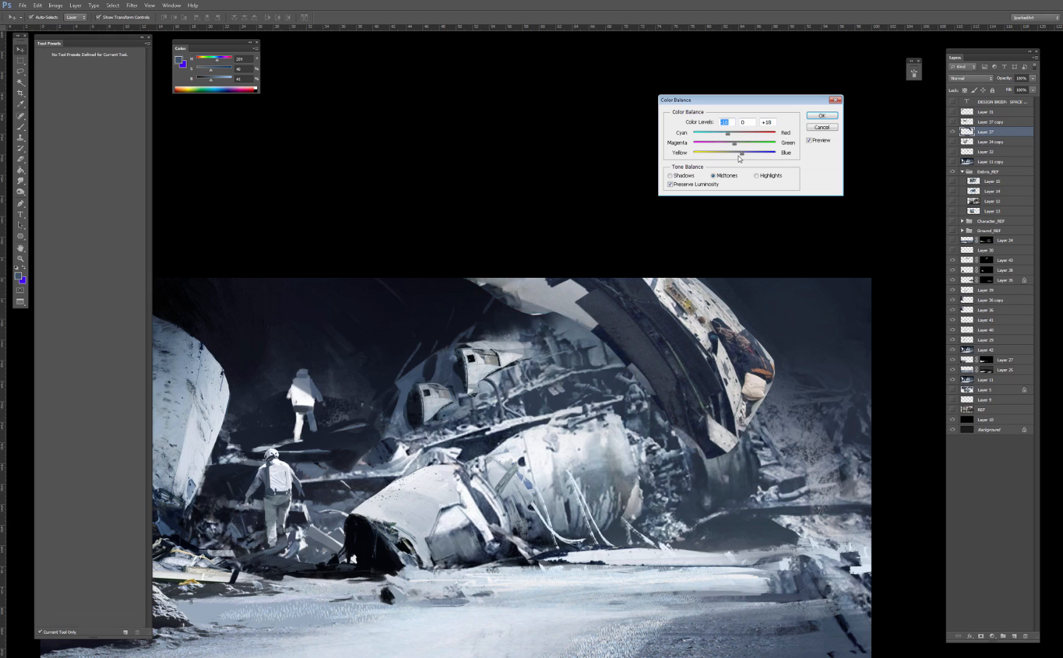
key("Return")
key("ctrl+l")
left_click(859, 136)
Step: Delete the pale panels at the wreck section's upper-left end using Magic Wand selections, and erase the leftover fragments
key("w")
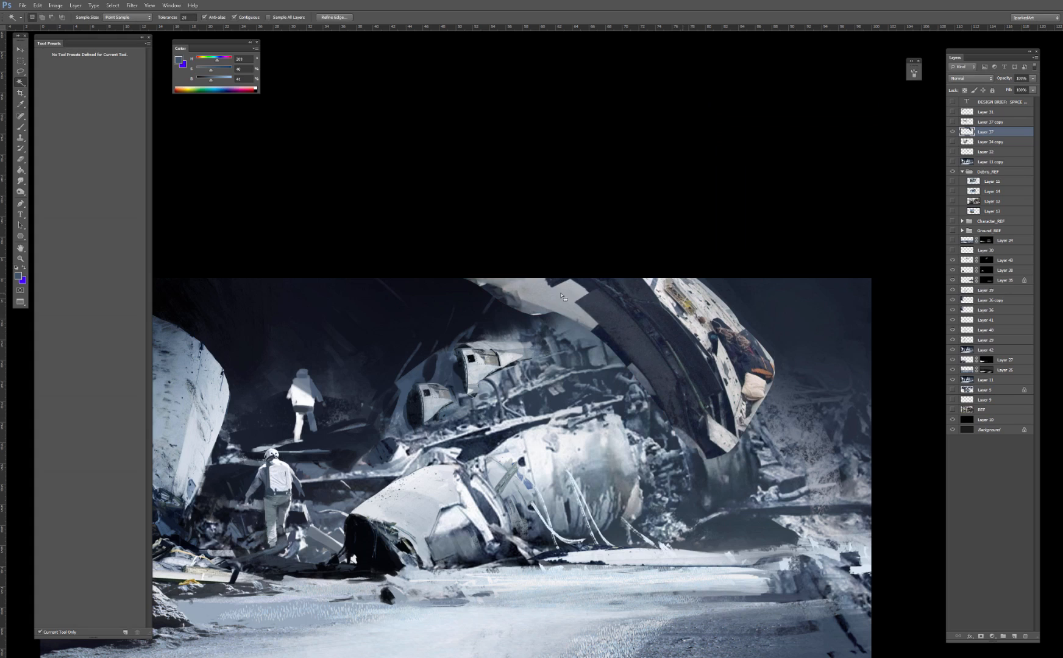
left_click(544, 303)
left_click(517, 296, "shift")
left_click(501, 294, "shift")
left_click(484, 286, "shift")
key("Delete")
key("ctrl+d")
key("v")
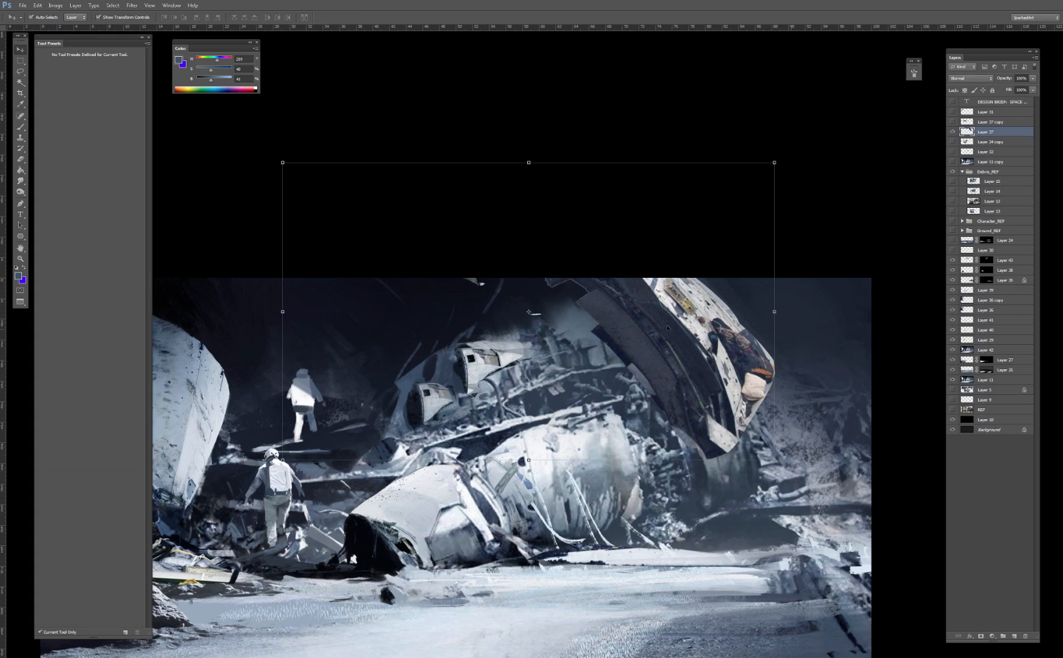
key("e")
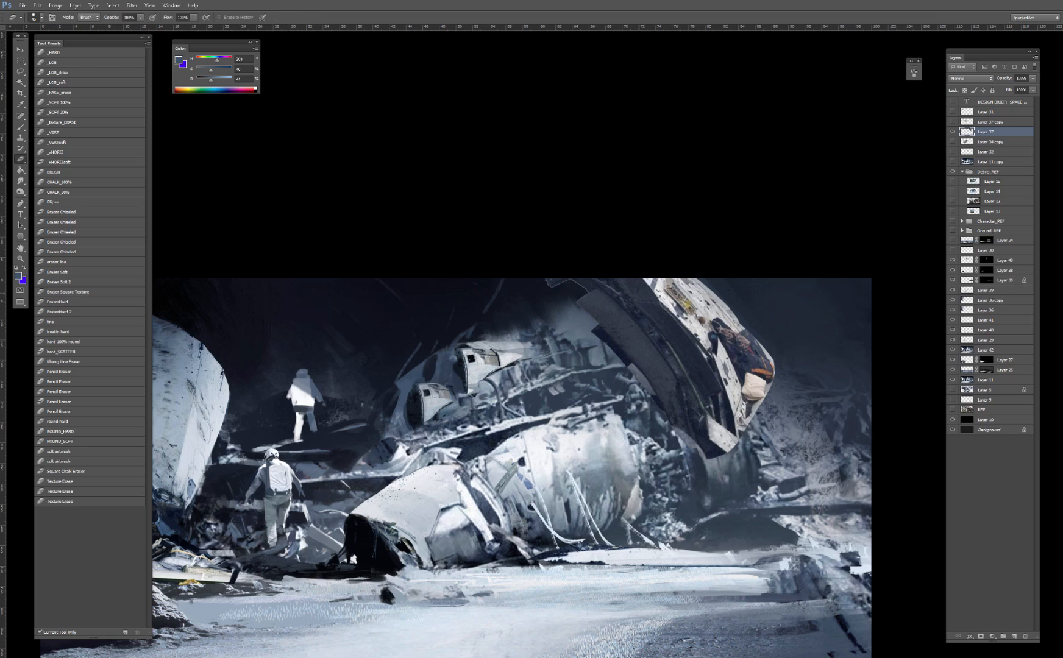
Step: Lock Layer 37's transparent pixels and try darkening the wreck section with a large soft brush in Overlay mode using a sampled dark blue
key("b")
left_click(182, 355, "alt")
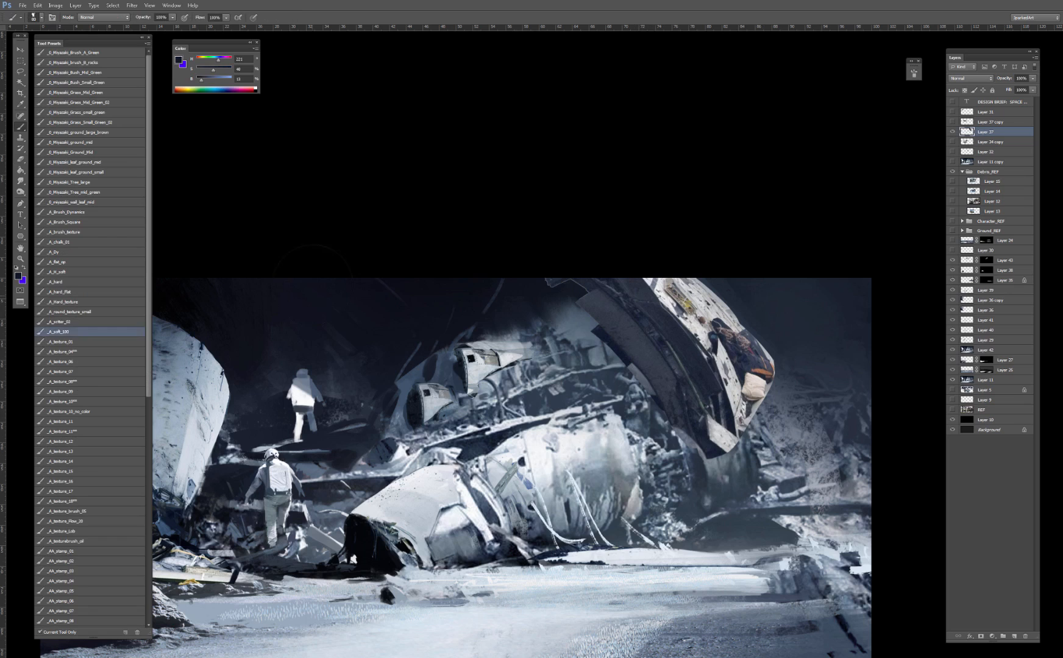
left_click(61, 331)
right_click(533, 325, "shift")
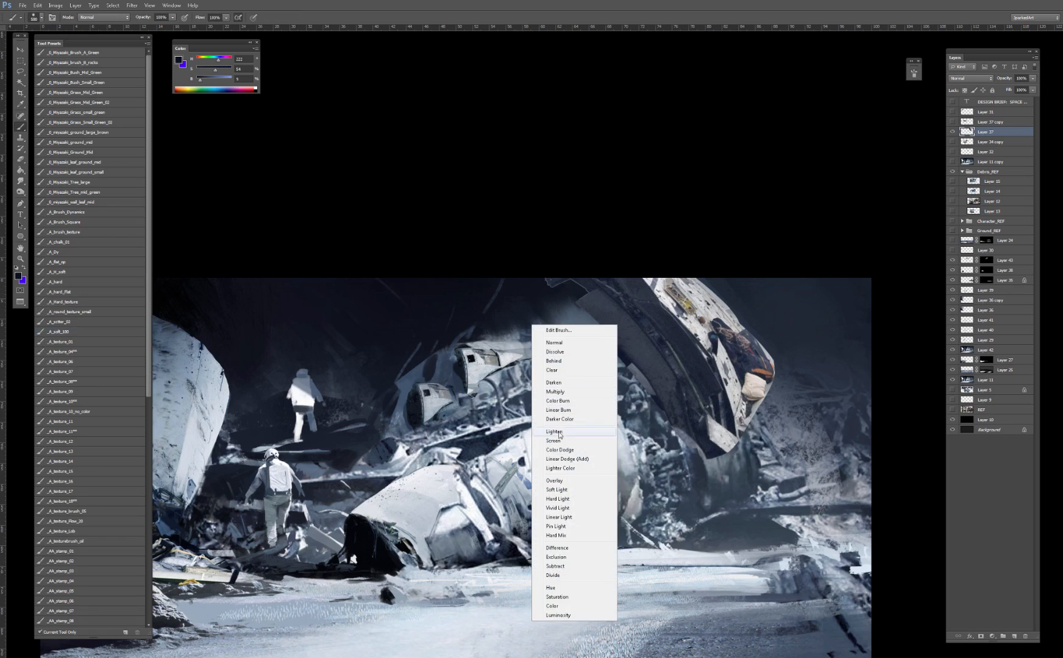
left_click(555, 480)
key("slash")
key("bracketright")
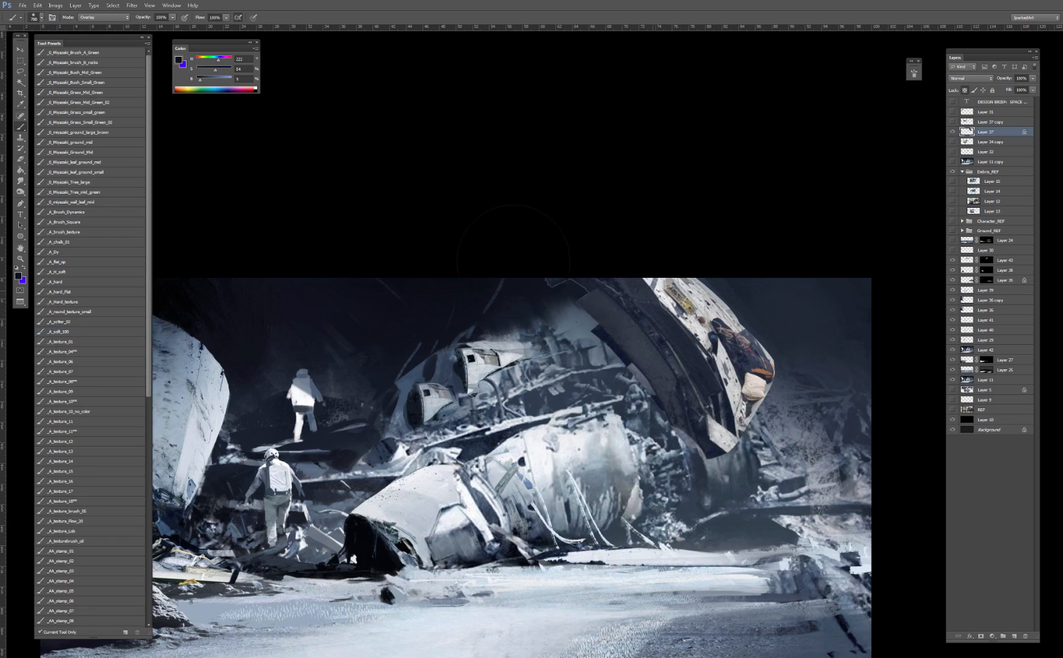
mouse_move(552, 253)
left_mouse_down()
mouse_move(618, 397)
mouse_move(736, 508)
left_mouse_up()
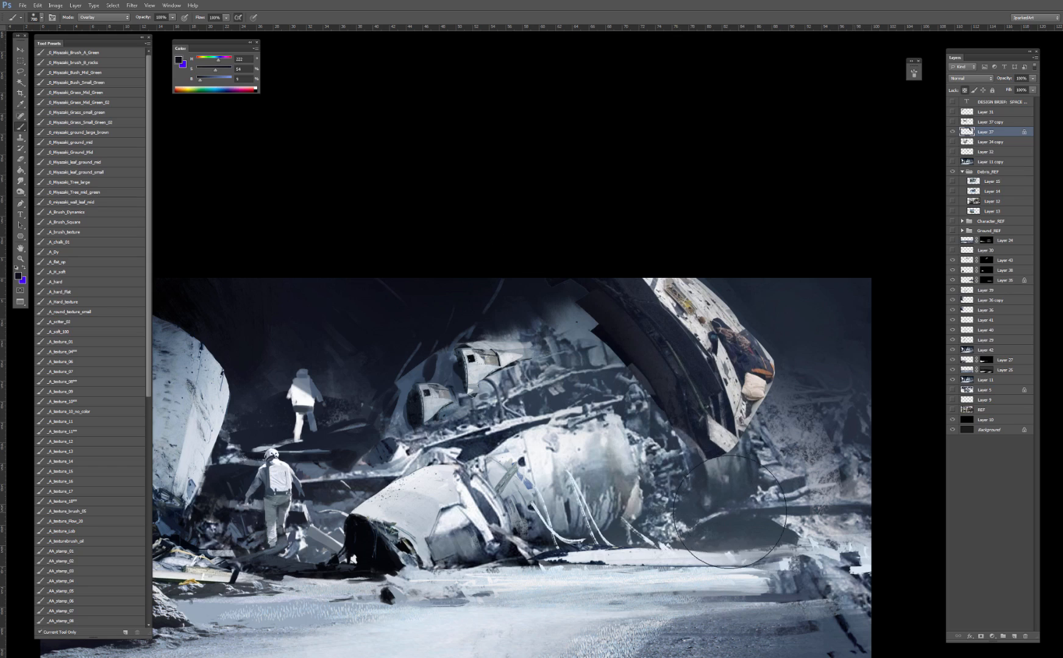
key("ctrl+minus")
key("ctrl+equal")
key("ctrl+z")
Step: Compare the whole composition with and without the curved wreck section on Layer 37
left_click(952, 132)
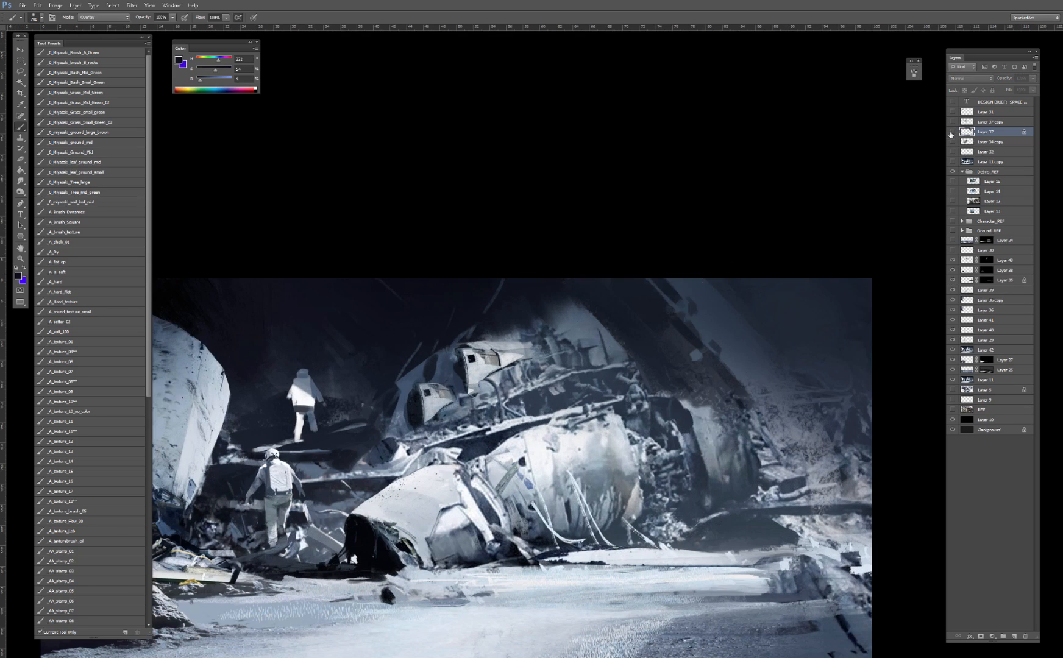
left_click(952, 132)
left_click(952, 131)
scroll(618, 308, "down", 4)
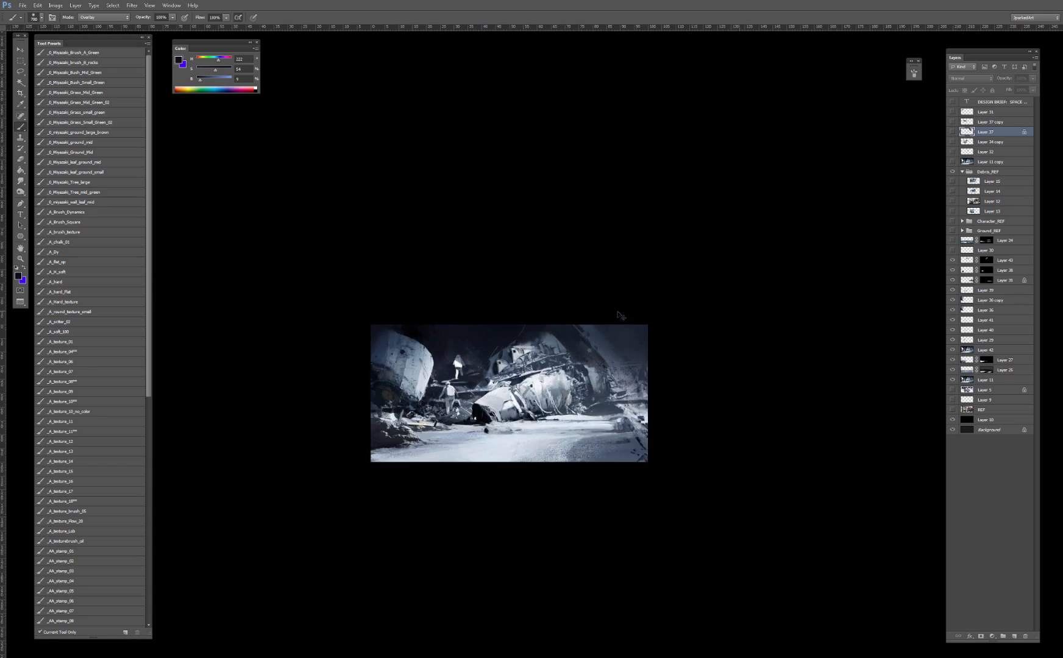
scroll(614, 315, "up", 3)
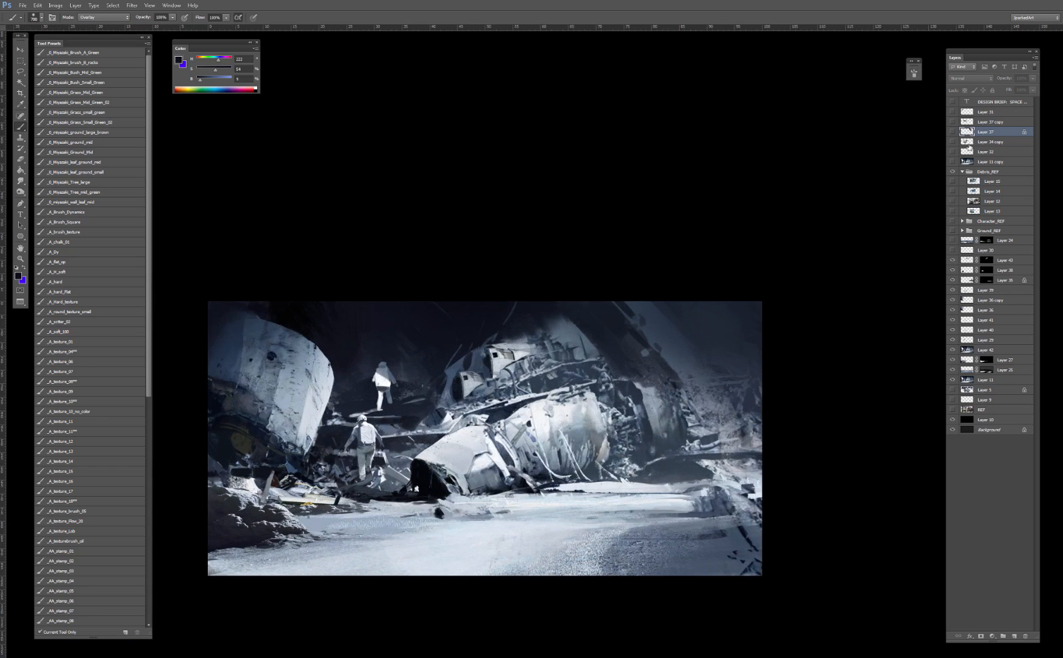
left_click(951, 133)
left_click(952, 133)
left_click(951, 133)
left_click(951, 133)
left_click(951, 133)
Step: Move Layer 37 down the stack to between Layer 30 and Layer 43, and make Layers 37 and 30 visible
left_click_drag(987, 133, 975, 255)
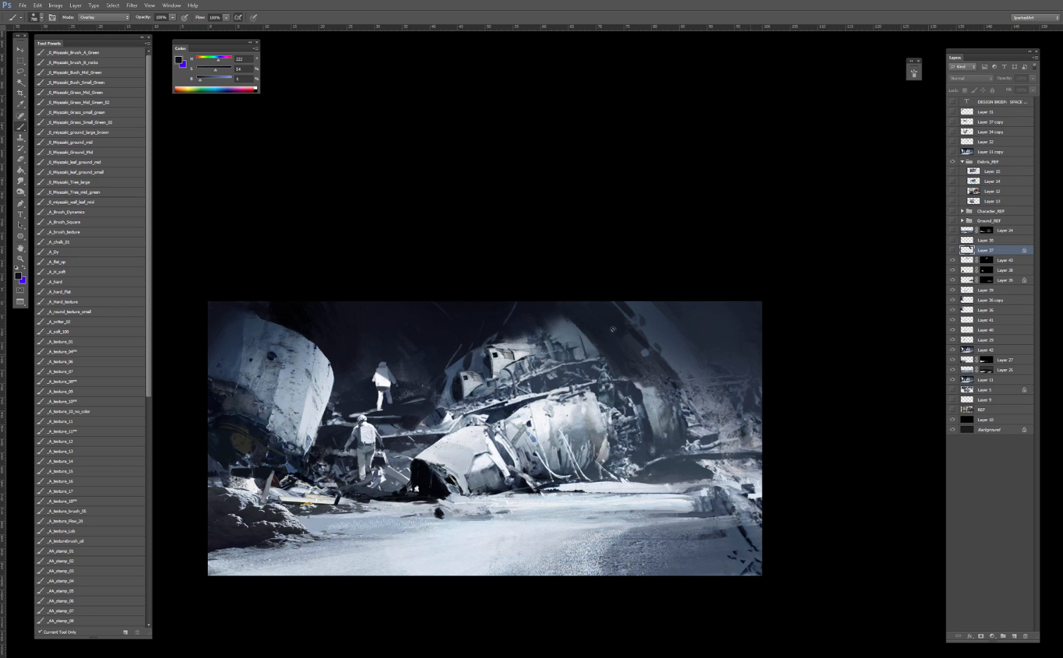
left_click_drag(952, 249, 953, 241)
key("v")
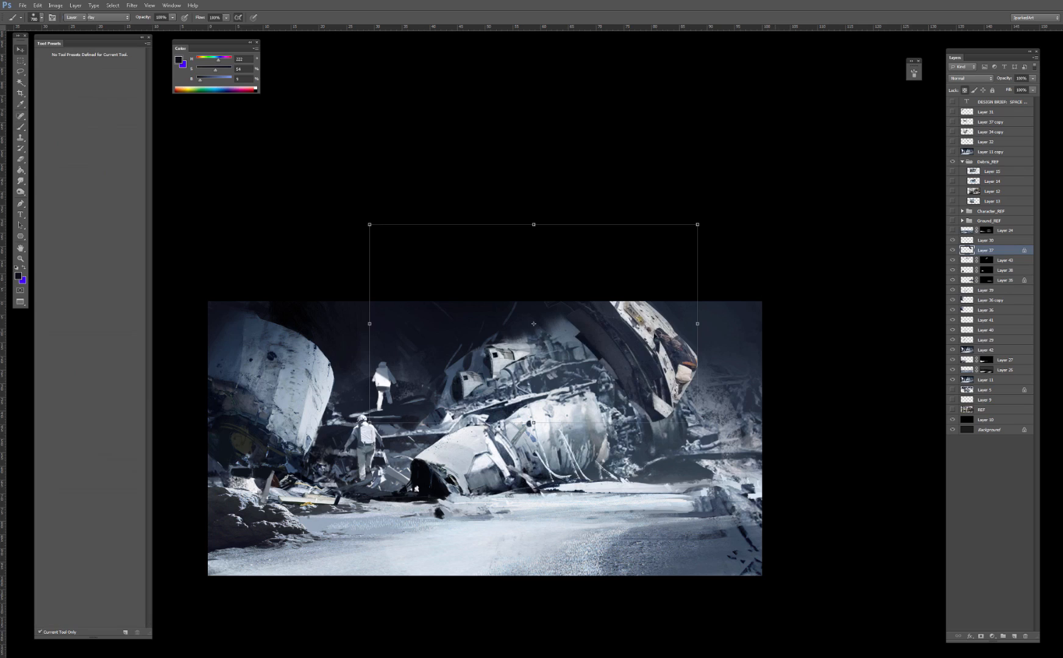
Step: Move the curved wreck section on Layer 37 up and left above the fuselage, and skew it slightly
left_click_drag(661, 340, 683, 296)
left_click_drag(520, 198, 503, 205)
key("Return")
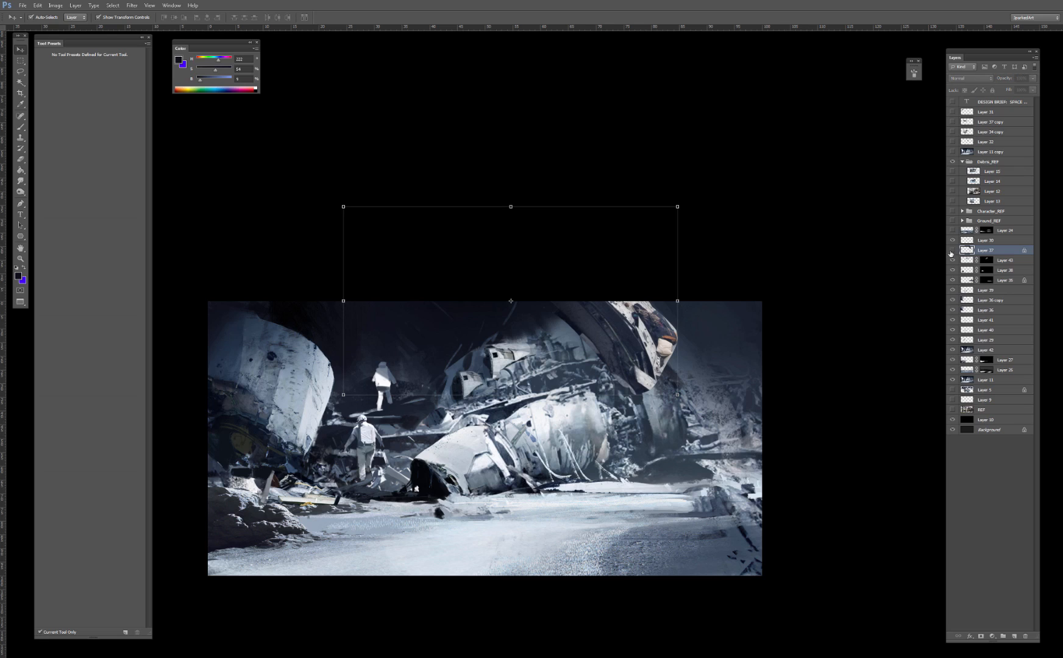
Step: Add a layer mask to Layer 37 and paint it black in Normal mode to hide the pale panels at the wreck section's outer end
key("e")
left_click_drag(674, 341, 647, 303)
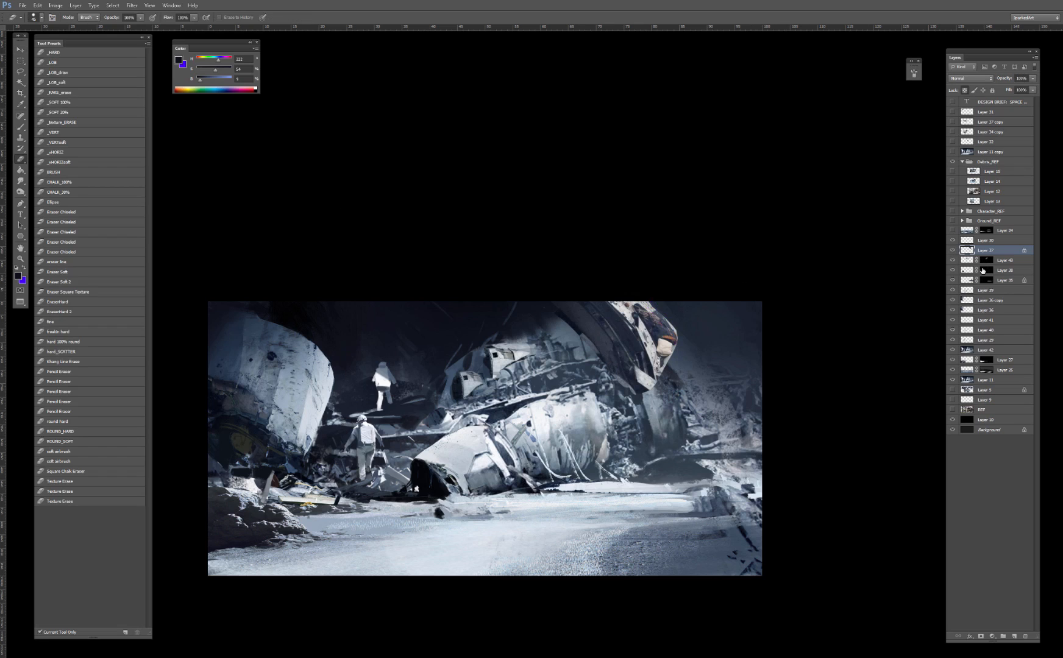
left_click(981, 637)
key("b")
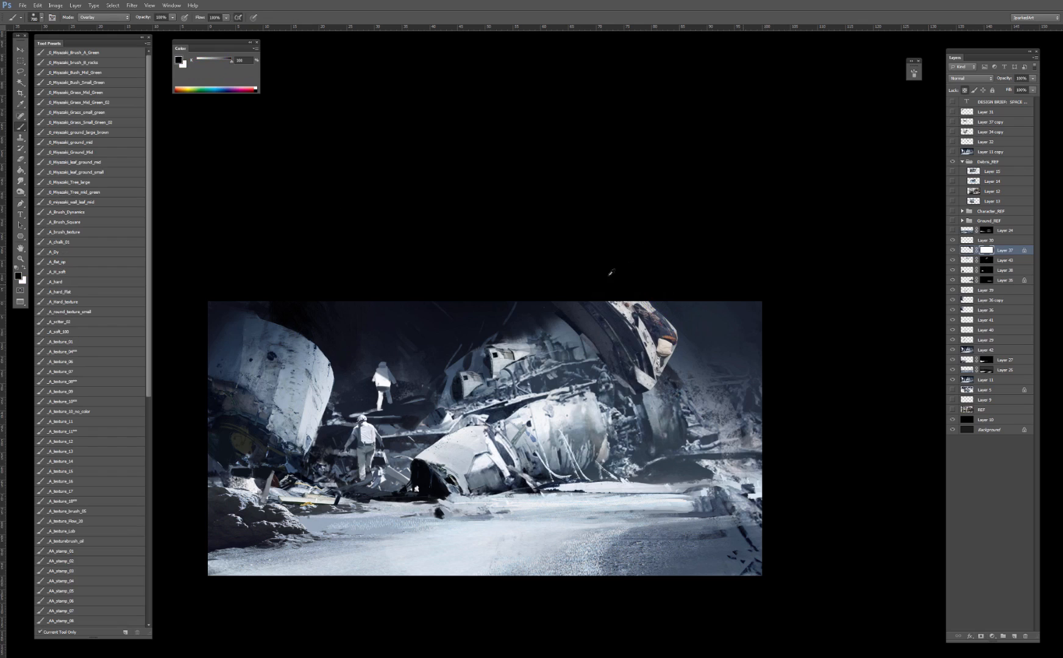
right_click(618, 381, "alt")
key("x")
key("x")
right_click(588, 352, "shift")
left_click(611, 369)
mouse_move(654, 300)
left_mouse_down()
mouse_move(673, 346)
mouse_move(673, 372)
mouse_move(660, 374)
mouse_move(629, 298)
left_mouse_up()
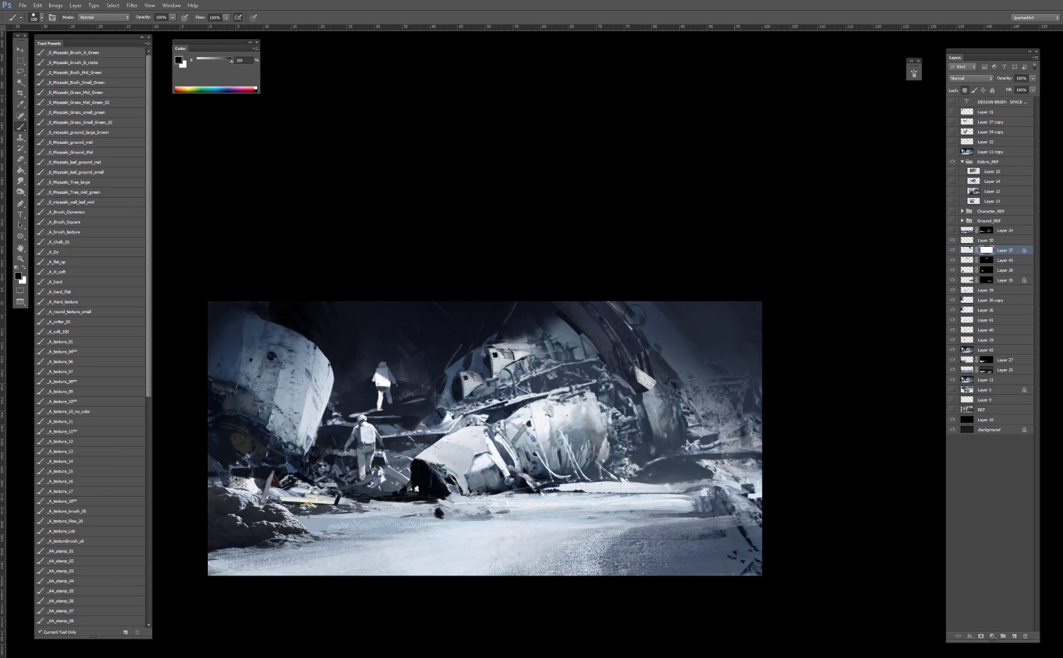
mouse_move(668, 386)
left_mouse_down()
mouse_move(610, 379)
mouse_move(626, 373)
left_mouse_up()
Step: Skew the masked wreck section on Layer 37 slightly to the left and reduce its height to about 96%
key("ctrl+t")
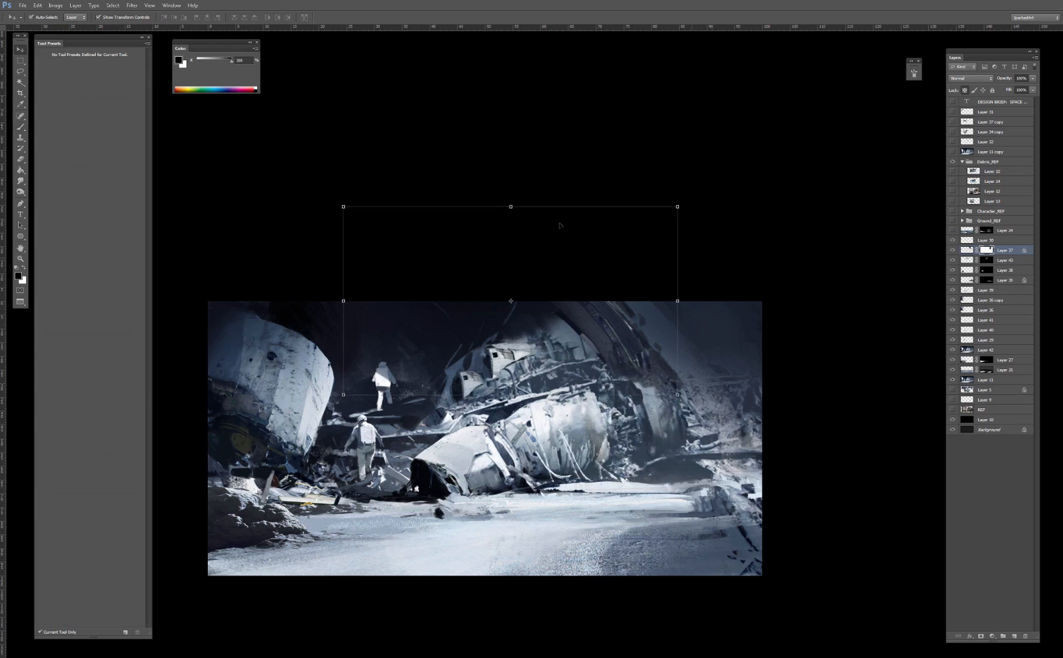
left_click_drag(510, 205, 491, 215)
key("Return")
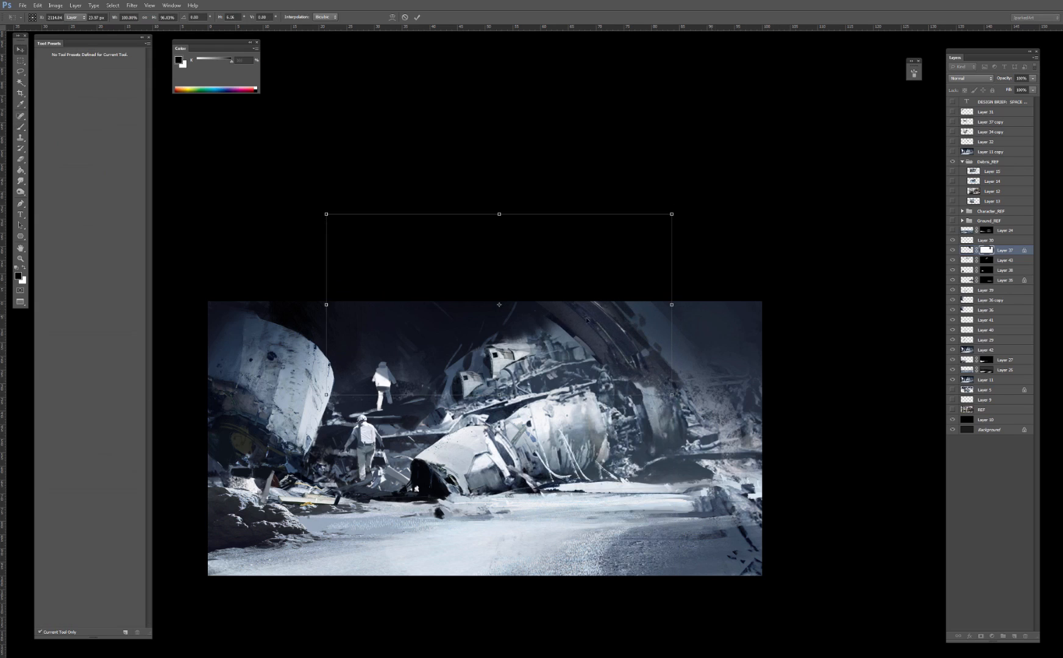
Step: Duplicate Layer 37 to the left, place the copy beneath the original, and skew it left to continue the ribs
left_click_drag(580, 321, 536, 325)
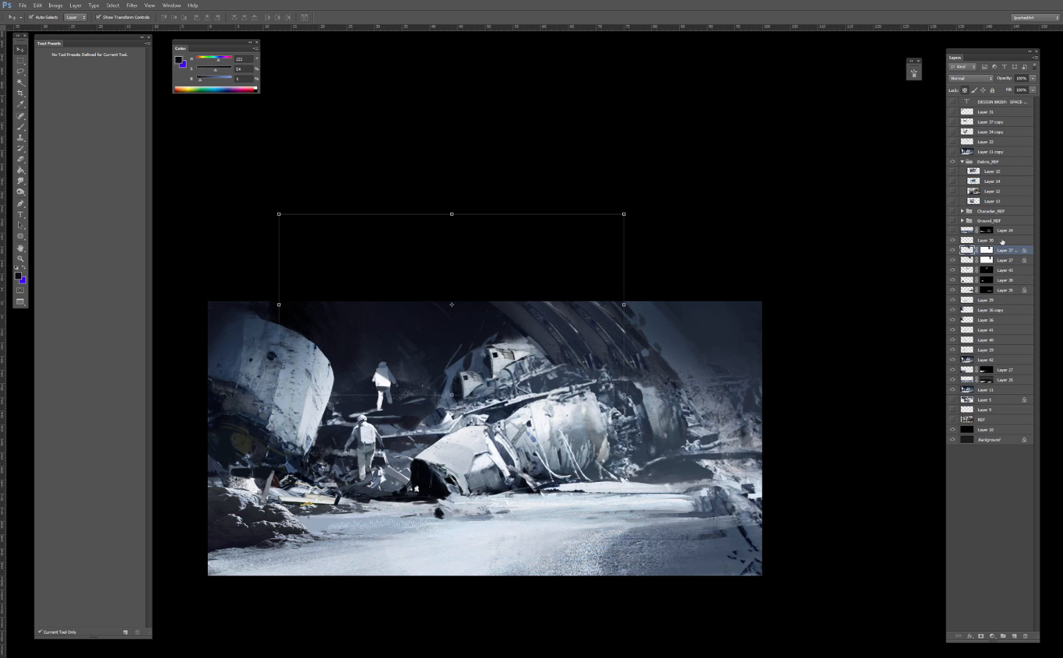
left_click_drag(1007, 262, 1007, 264)
left_click_drag(479, 216, 466, 396)
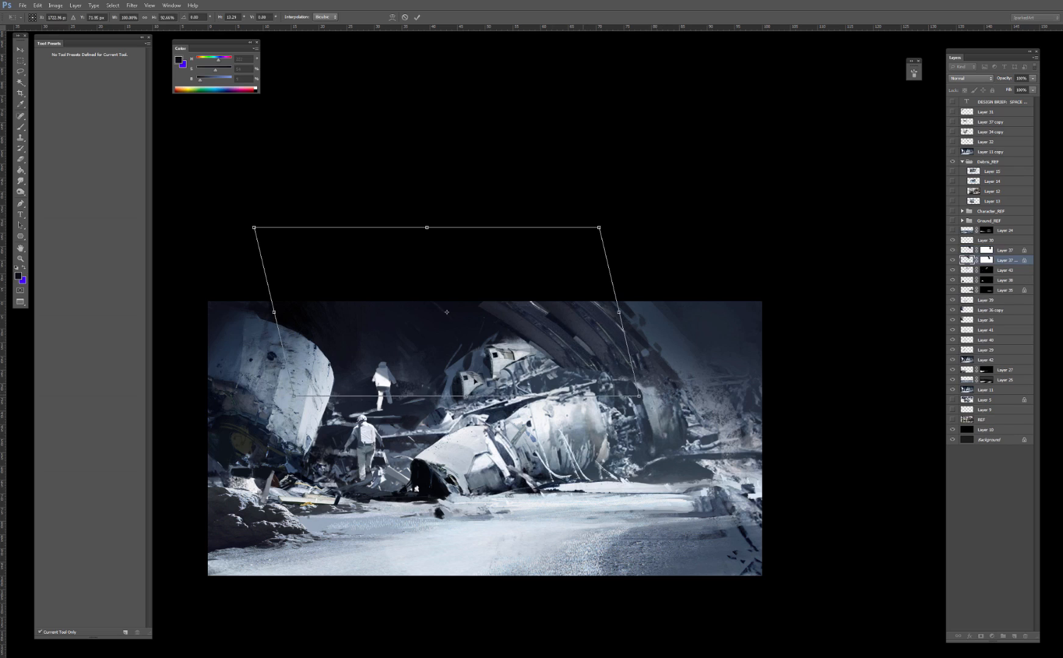
key("Return")
Step: Try skewing and slightly stretching the Layer 37 copy back towards the right, and undo the transform
left_click(541, 324)
key("e")
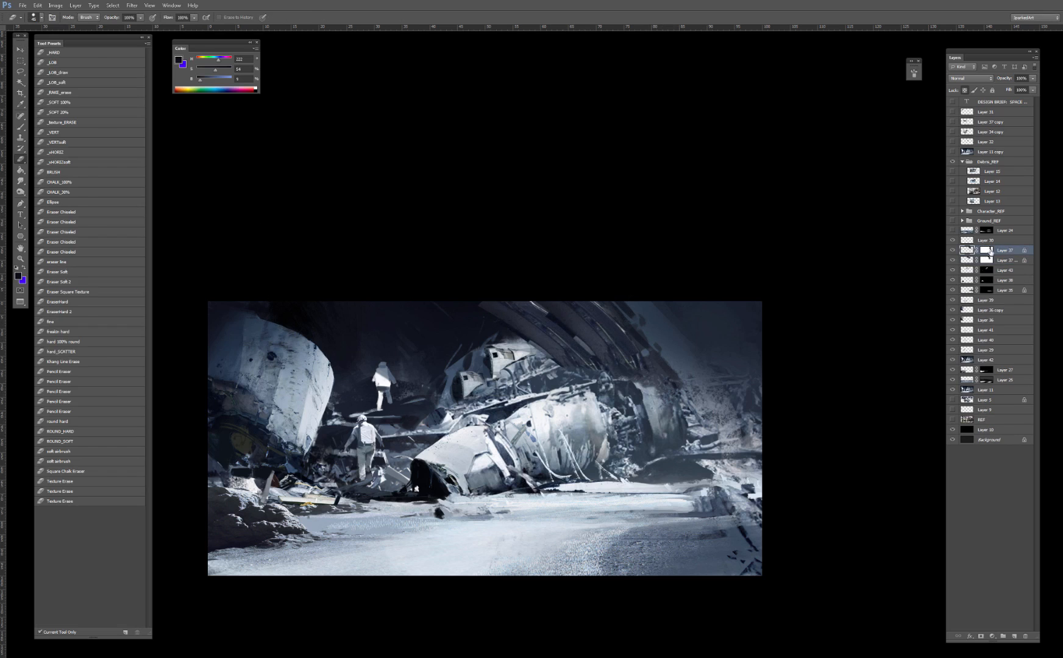
left_click(986, 251)
key("b")
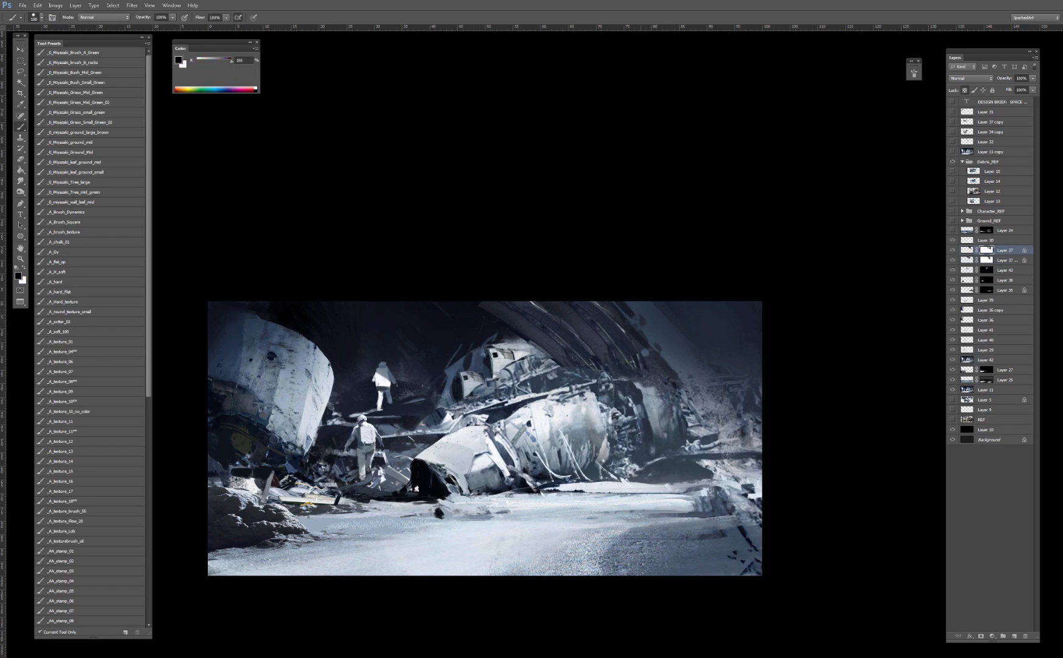
key("v")
left_click(524, 325)
left_click_drag(447, 228, 465, 223)
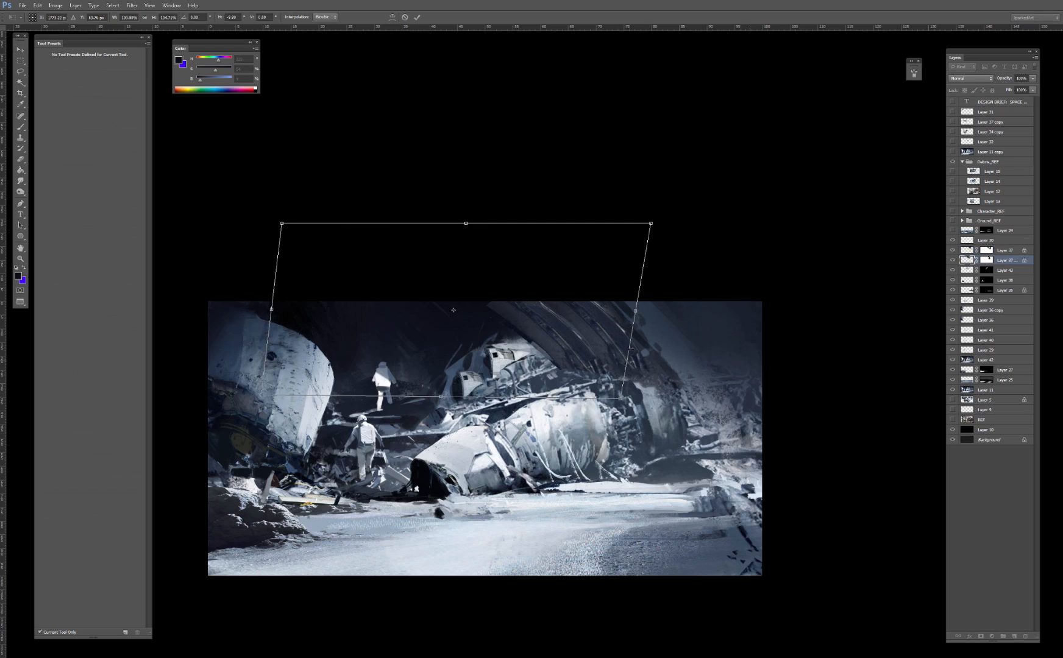
key("ctrl+z")
Step: Warp the Layer 37 copy so its ribs bend with the original's curve, and merge it with Layer 37
right_click(565, 309)
left_click(583, 372)
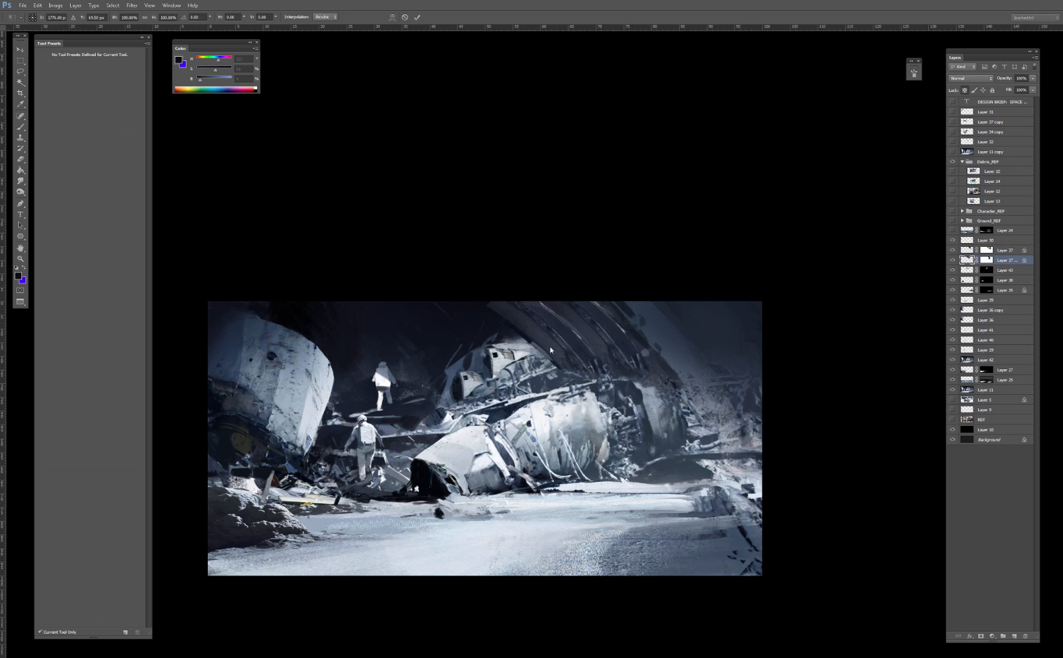
left_click_drag(449, 294, 466, 288)
left_click_drag(512, 224, 481, 236)
left_click_drag(395, 223, 332, 249)
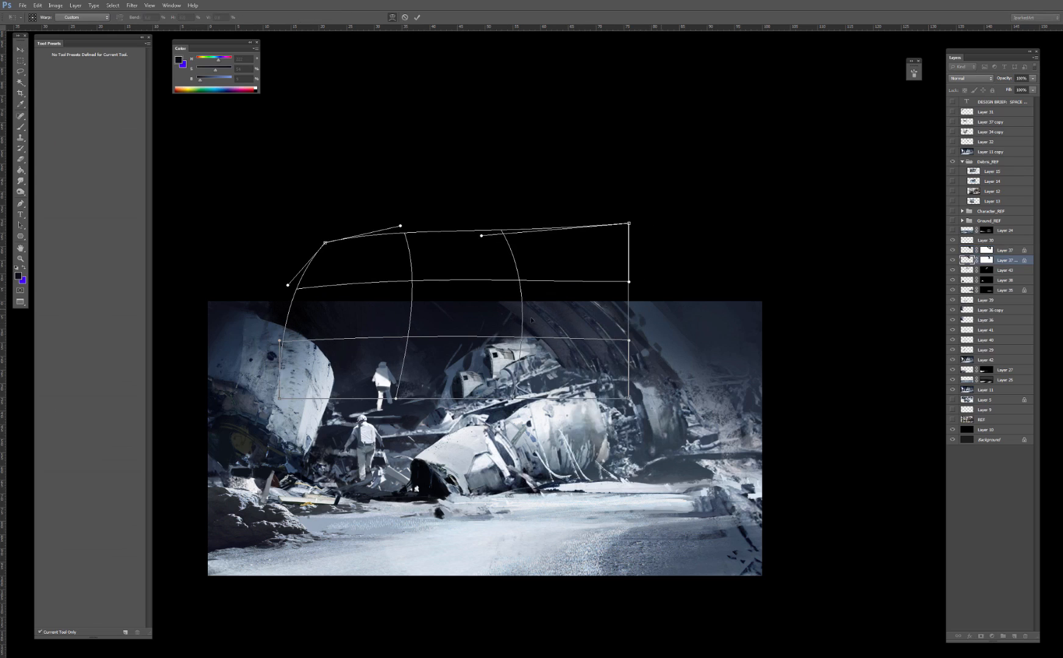
key("Return")
left_click(593, 318, "shift")
key("ctrl+e")
Step: Duplicate the merged rib section to the left and place the copy directly below Layer 37
left_click_drag(594, 317, 518, 312, "alt")
left_click_drag(595, 209, 504, 256, "shift")
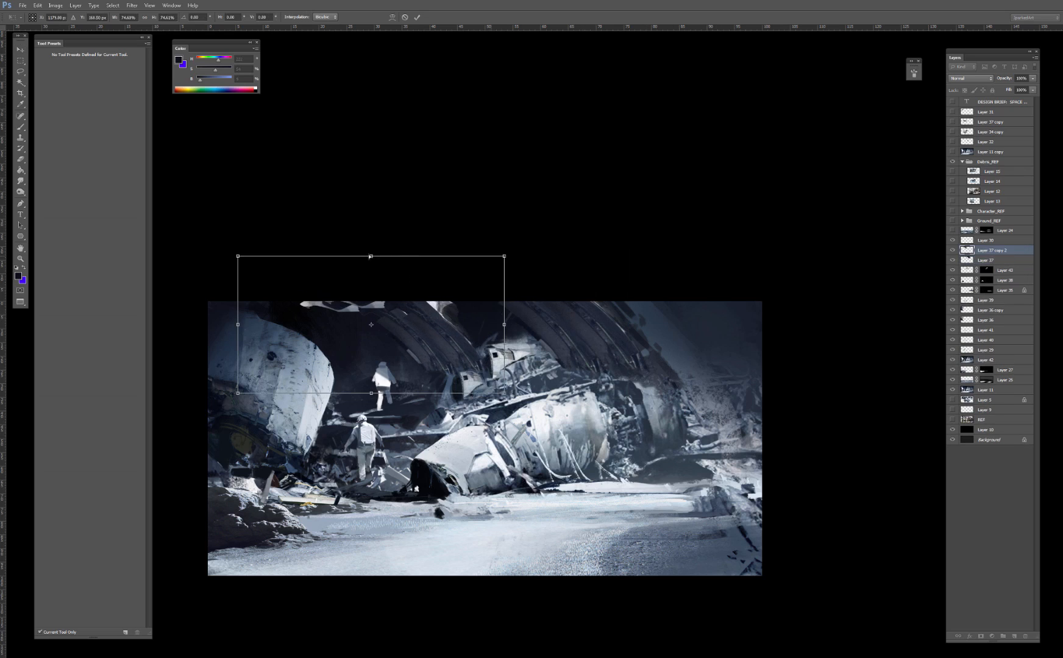
left_click_drag(371, 256, 332, 240, "ctrl")
key("ctrl+z")
key("Return")
key("ctrl+bracketleft")
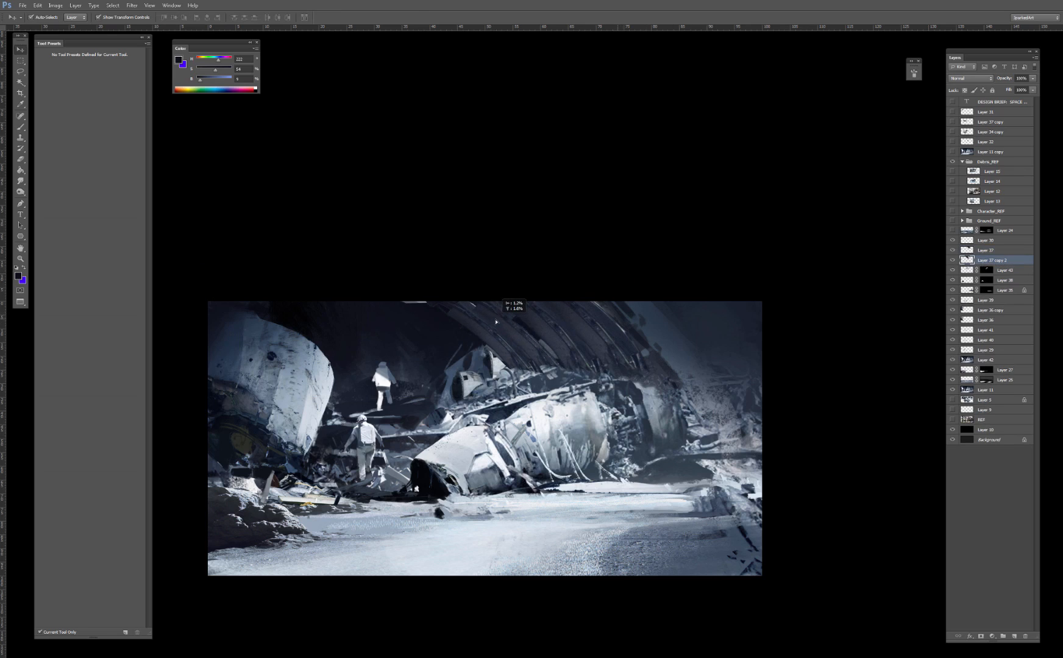
Step: Try deleting the duplicated rib section, and undo the deletion
key("alt+bracketright")
key("e")
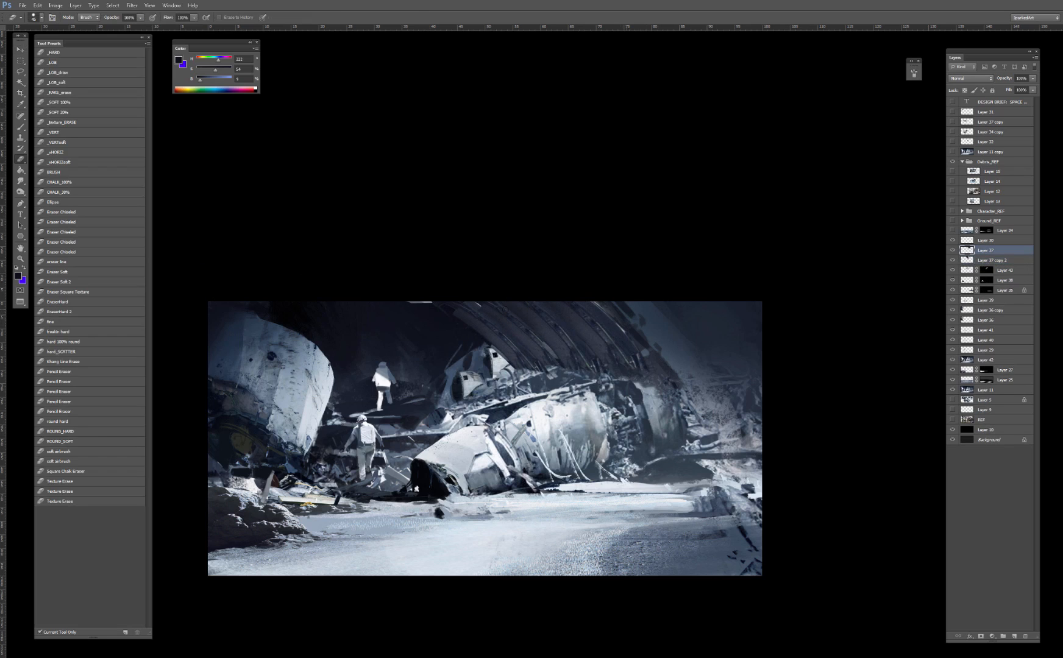
key("v")
left_click(546, 319)
key("Delete")
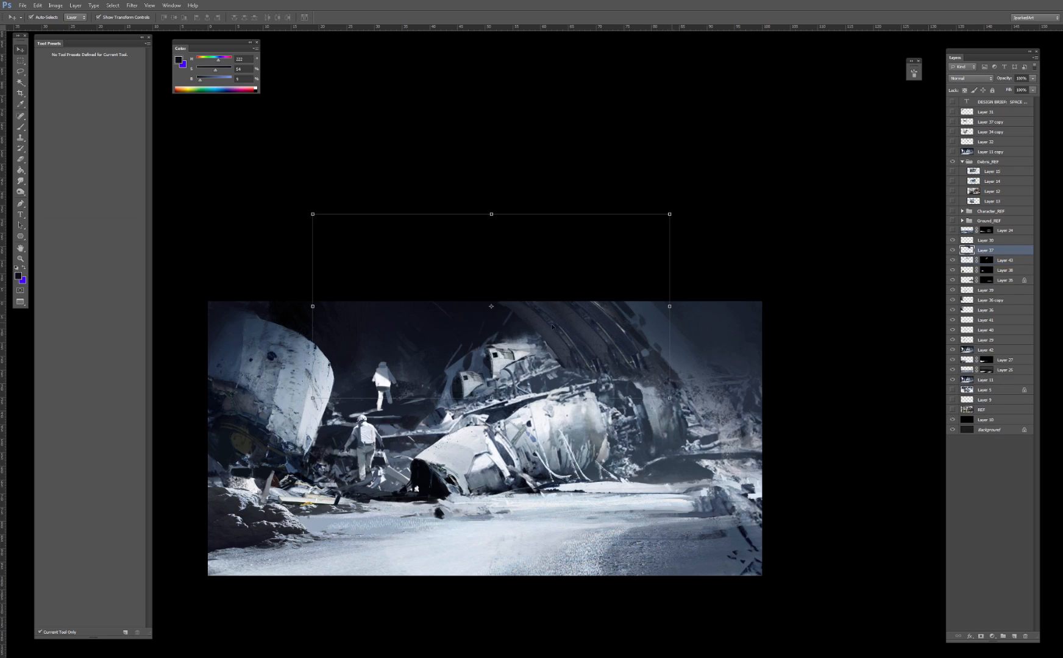
key("ctrl+z")
Step: Scale Layer 37 copy 2 to about 80%, skew it slightly, and shift it left to extend the ribs
left_click_drag(969, 256, 969, 265)
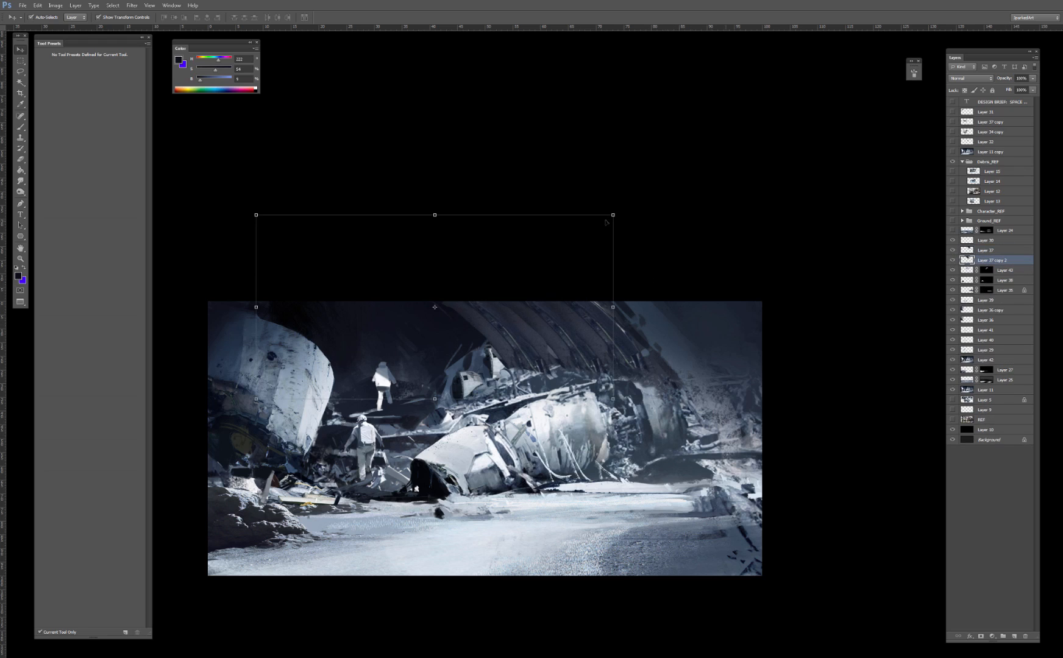
left_click_drag(613, 215, 579, 234)
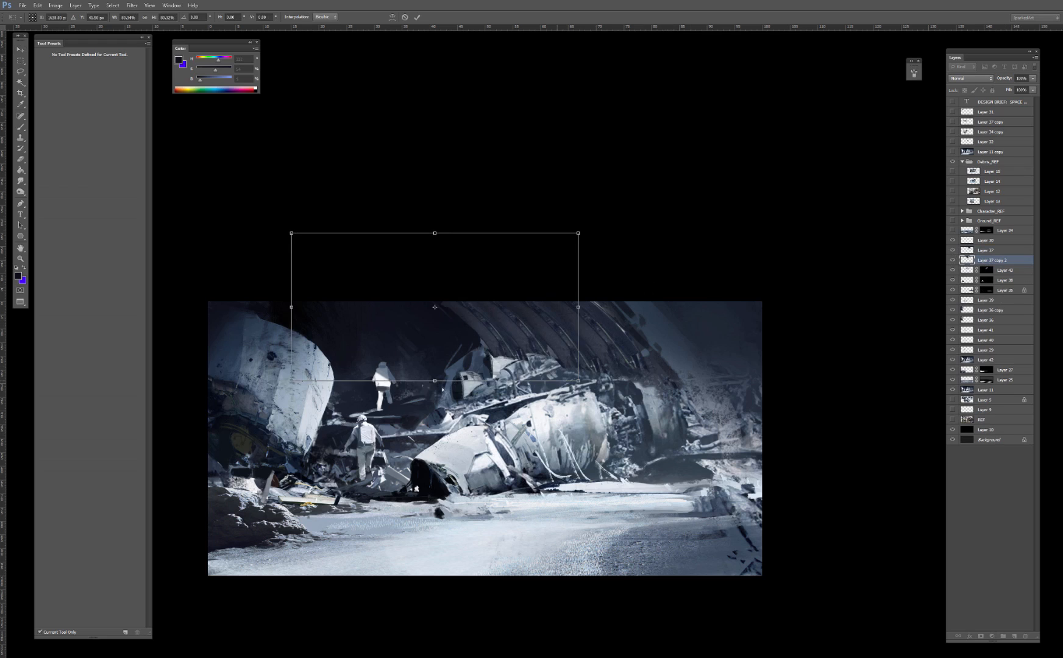
left_click_drag(434, 381, 451, 398)
left_click_drag(434, 234, 449, 249)
key("Return")
left_click_drag(505, 323, 469, 331)
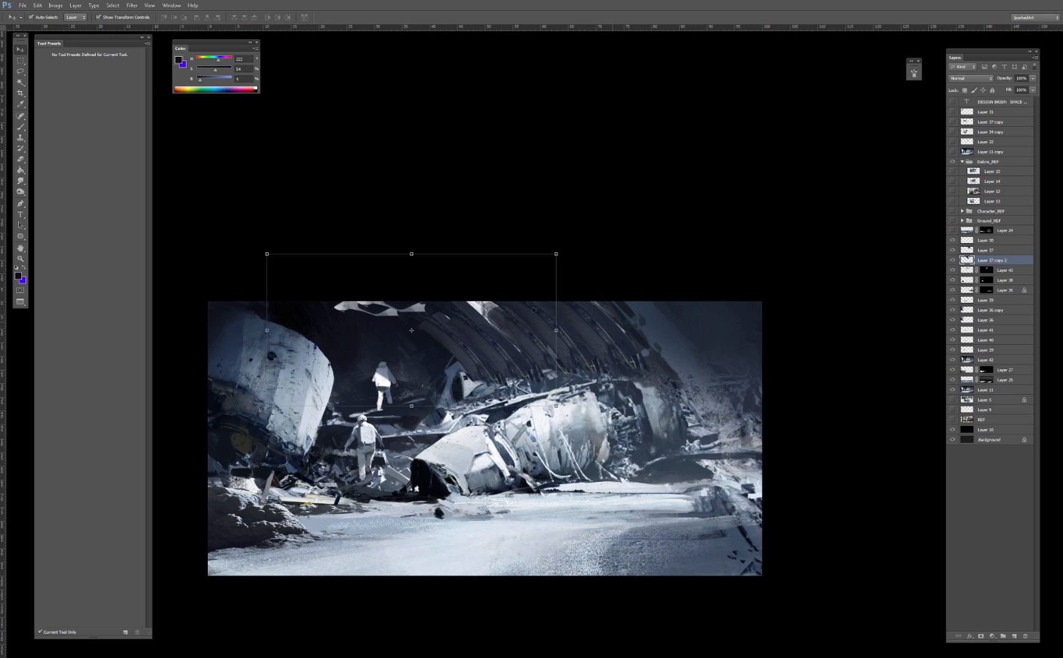
Step: Duplicate Layer 37 copy 2, scale the duplicate to about 85%, and position it beneath copy 2, overlapping the ribs
key("ctrl+j")
key("ctrl+t")
left_click_drag(556, 254, 535, 266)
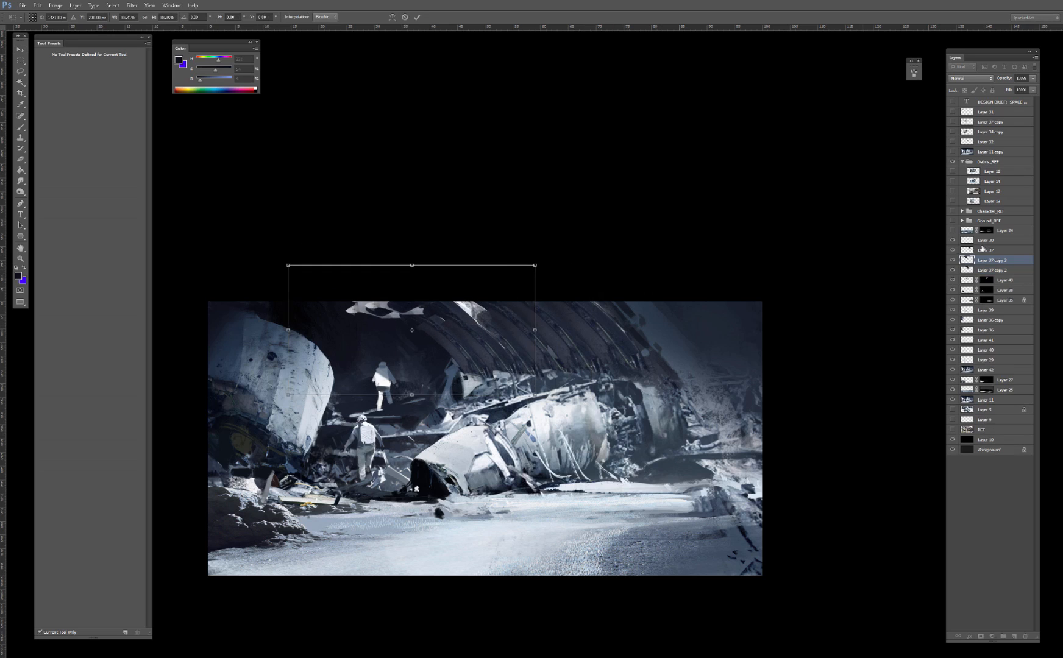
key("Return")
left_click_drag(983, 260, 985, 274)
left_click_drag(452, 340, 477, 344)
Step: Narrow Layer 37 copy 3 to about 83% width and skew it slightly to the left
key("ctrl+t")
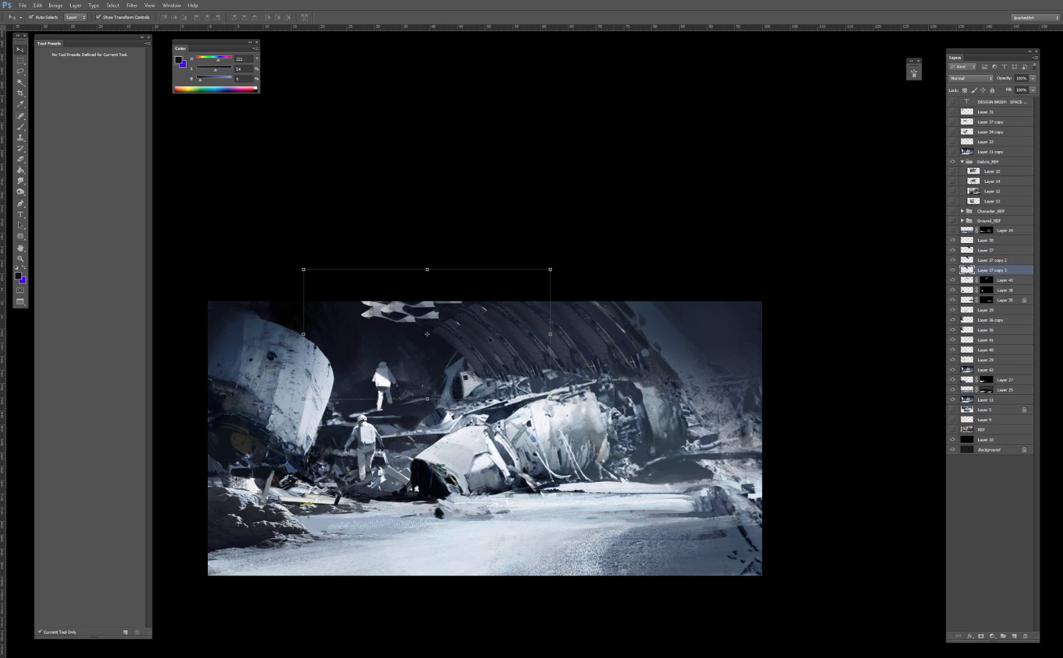
left_click_drag(311, 336, 345, 332)
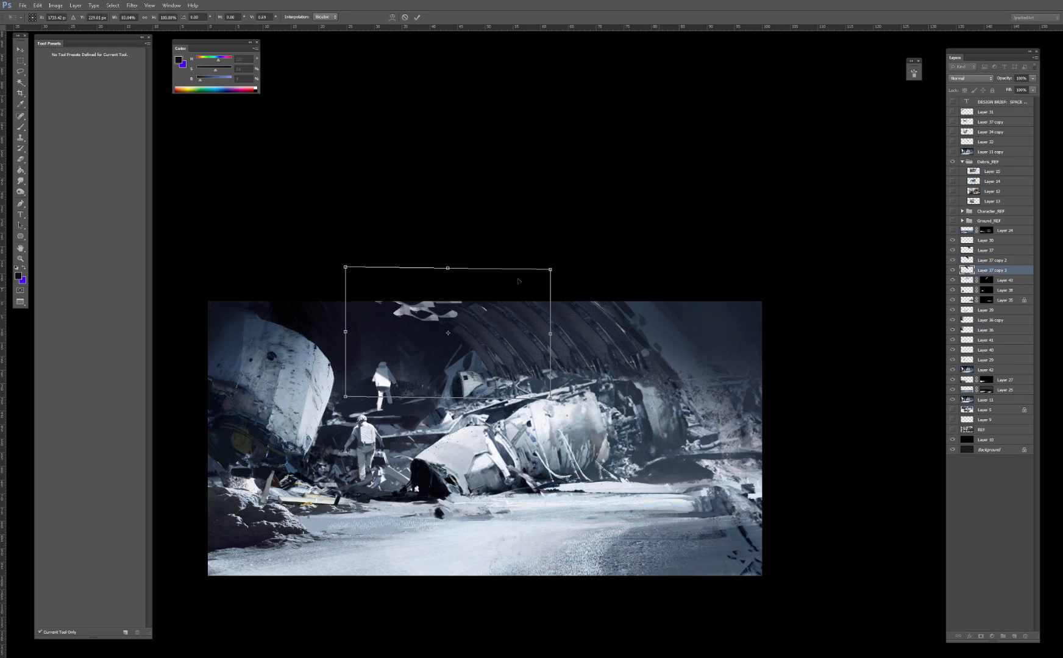
left_click_drag(436, 269, 421, 270)
key("Return")
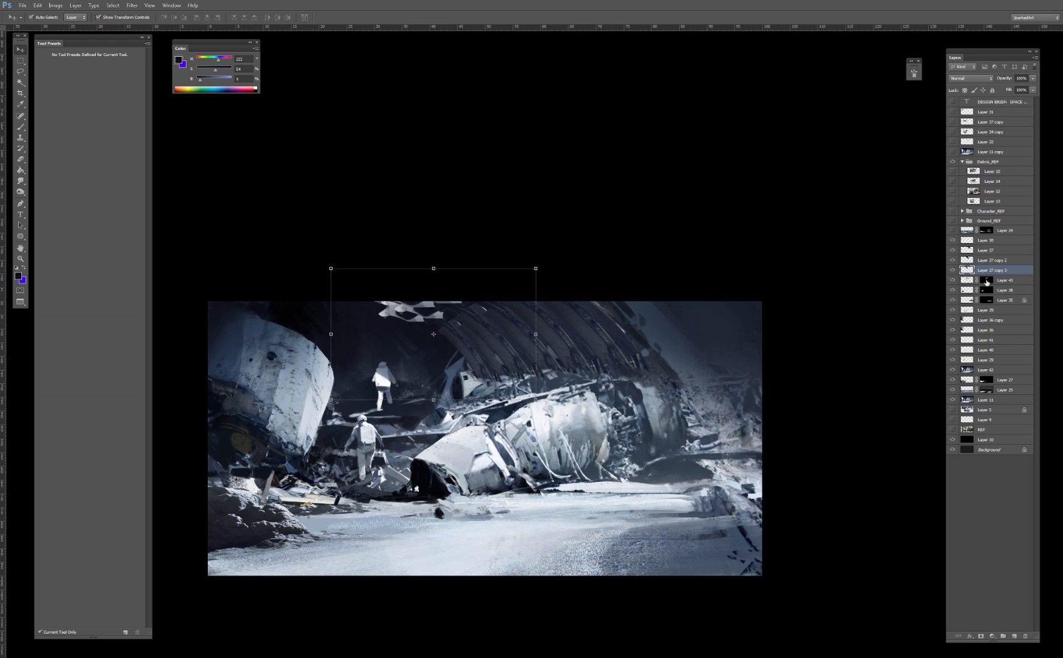
Step: Merge the three rib layers into Layer 37, and stretch the combined structure upward with a slight skew
left_click(993, 251, "shift")
key("ctrl+e")
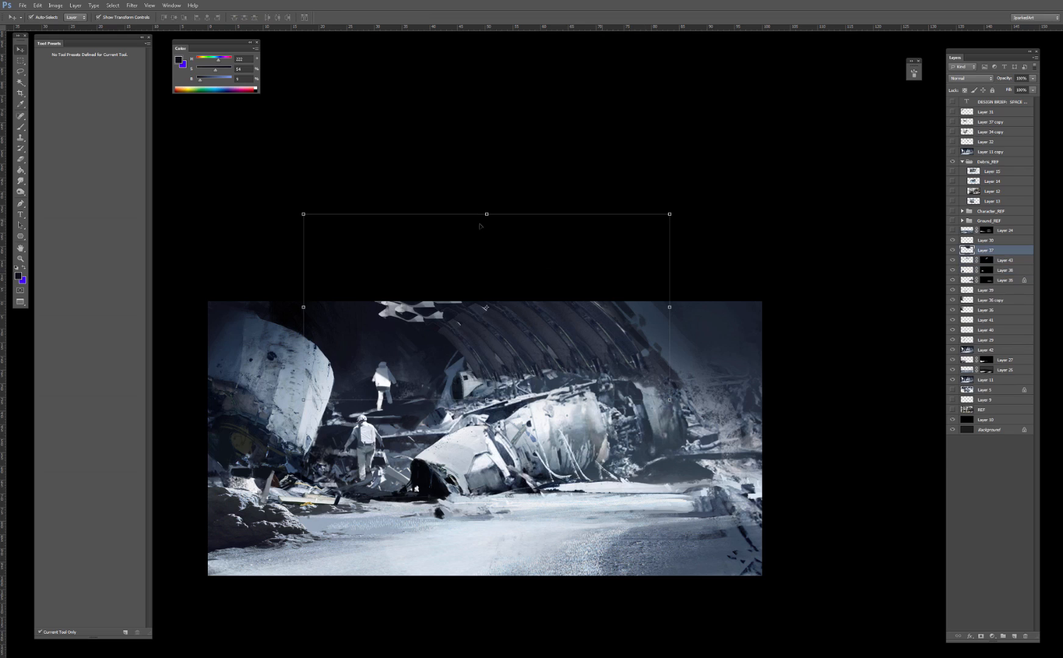
left_click_drag(486, 215, 477, 197)
mouse_move(667, 298)
left_mouse_down()
mouse_move(526, 302)
mouse_move(679, 295)
mouse_move(672, 315)
left_mouse_up()
key("Return")
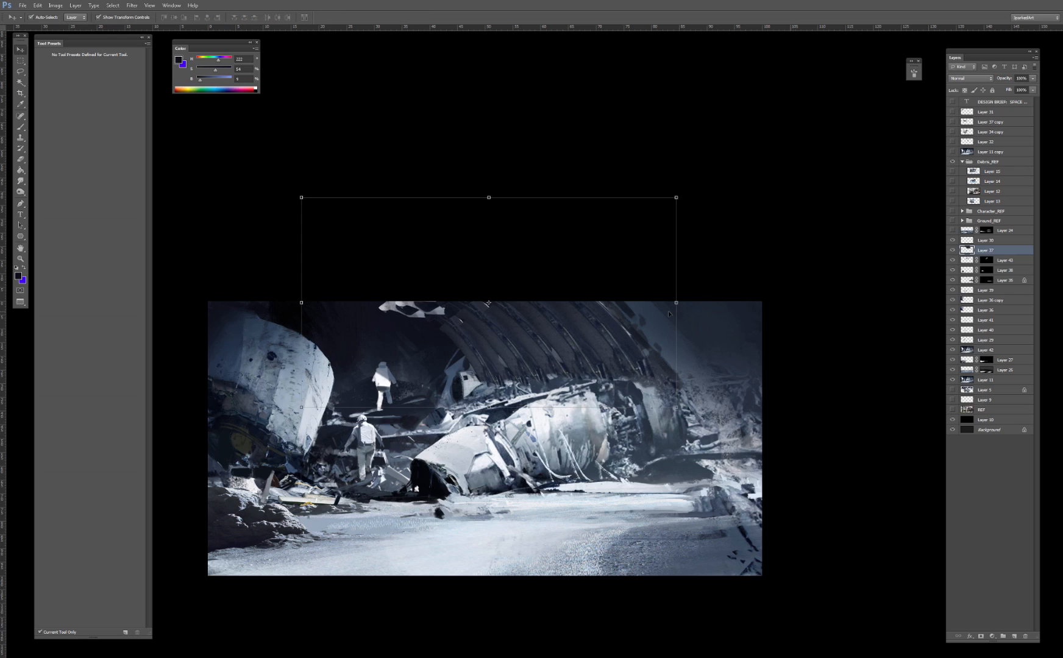
Step: Erase part of the pale fragment at the ribs' upper-left end, and darken the rest in Darken mode with transparent pixels locked
key("b")
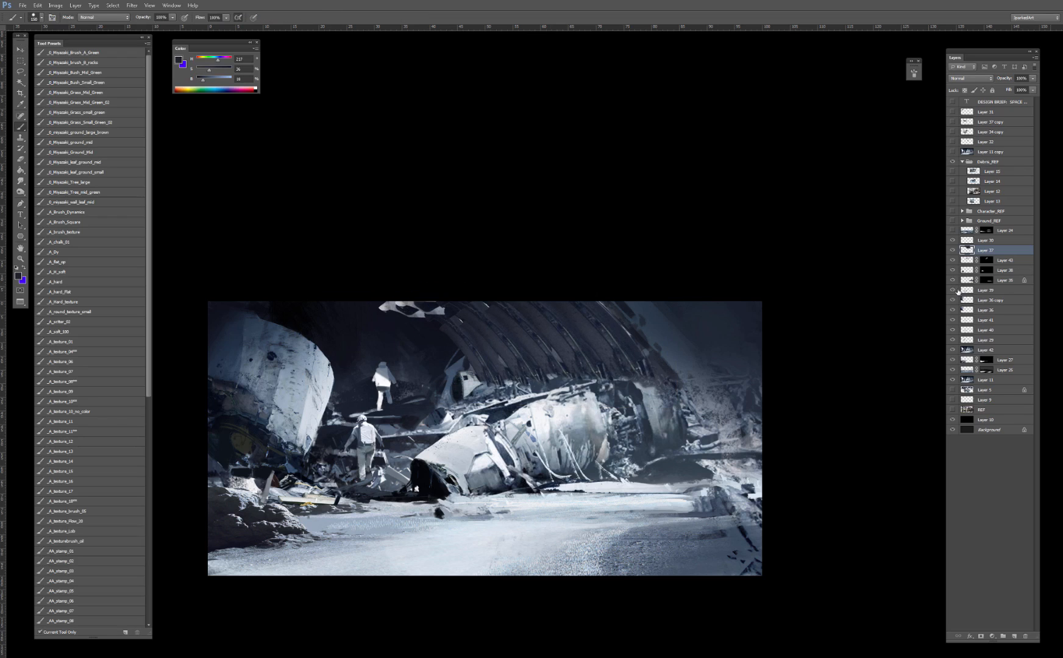
key("e")
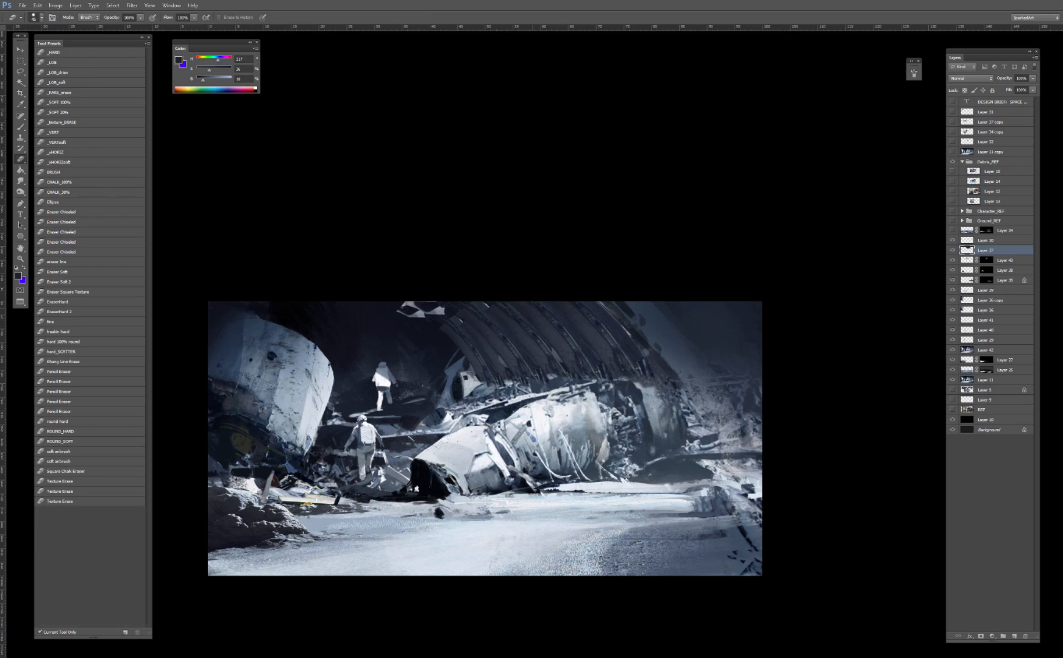
key("b")
right_click(459, 326)
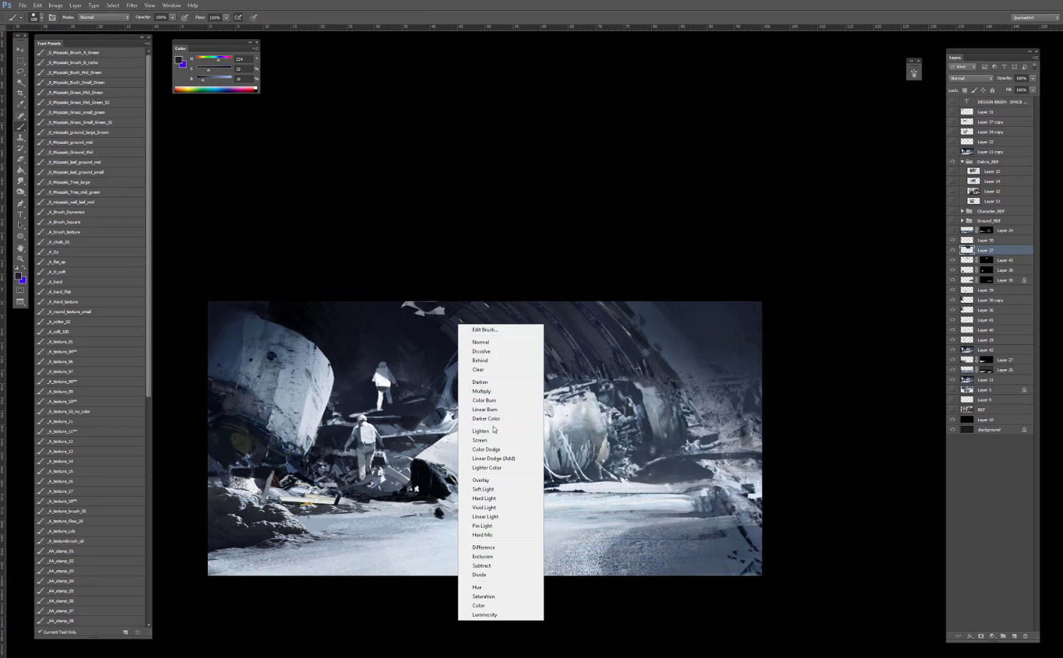
left_click(481, 382)
key("slash")
left_click_drag(417, 293, 427, 291)
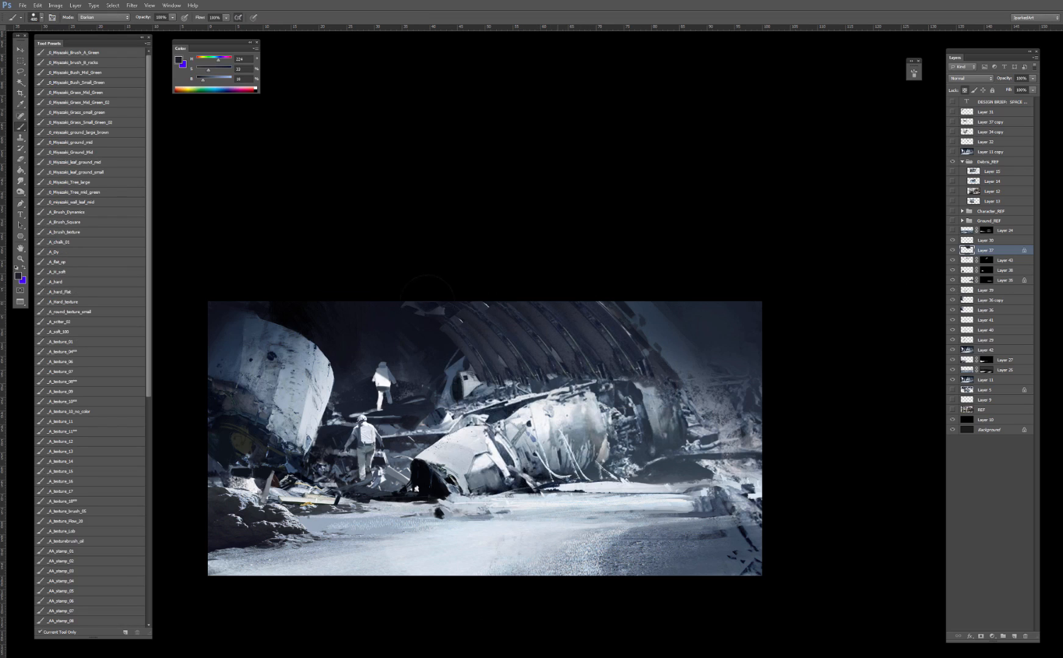
Step: Shade the ribs on Layer 37 with a large dark blue brush, using Overlay and Darken modes
left_click(71, 342)
right_click(417, 343)
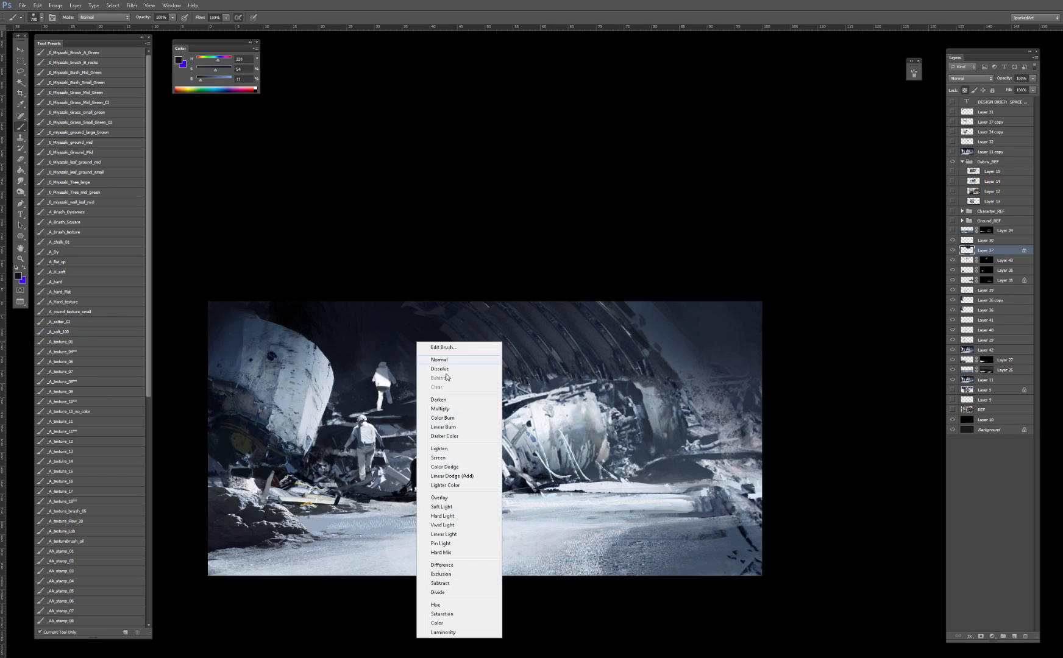
left_click(448, 497)
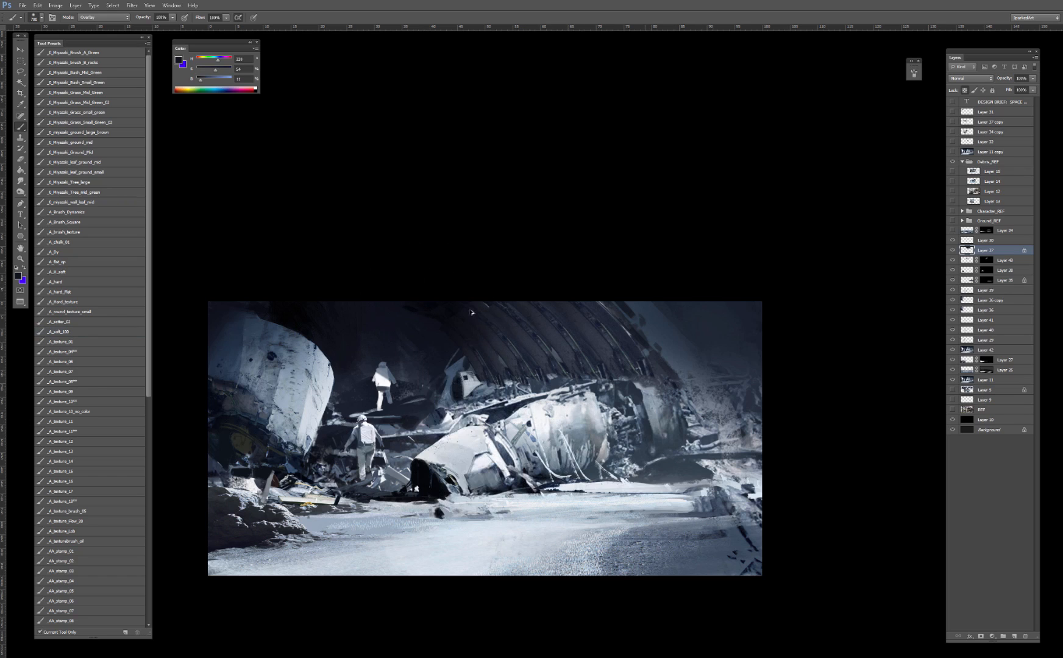
right_click(426, 334)
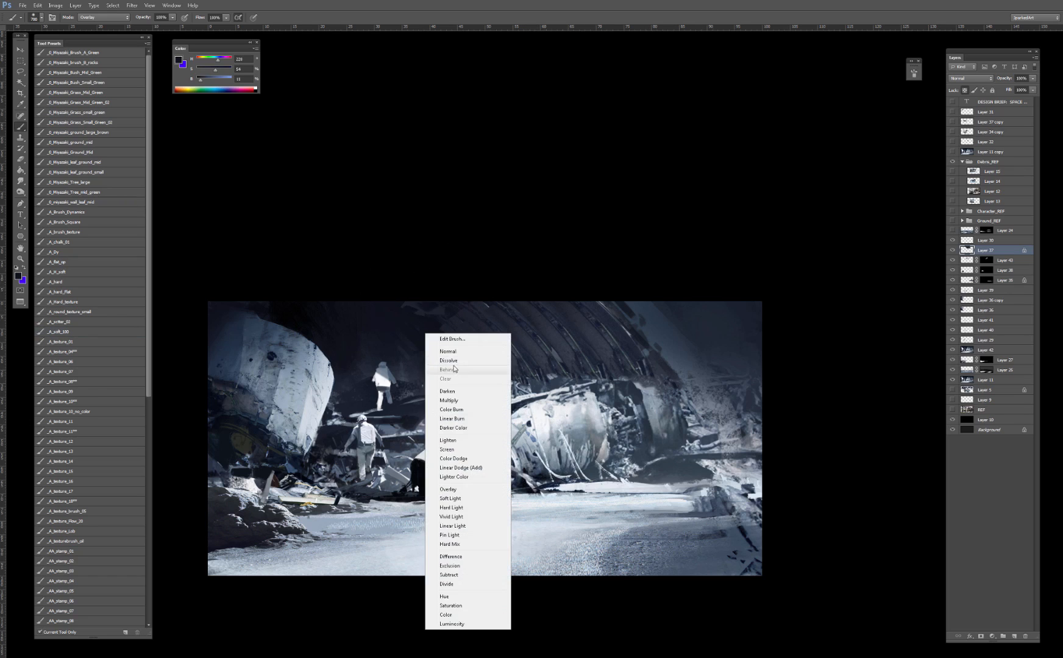
left_click(447, 391)
left_click_drag(467, 349, 555, 355)
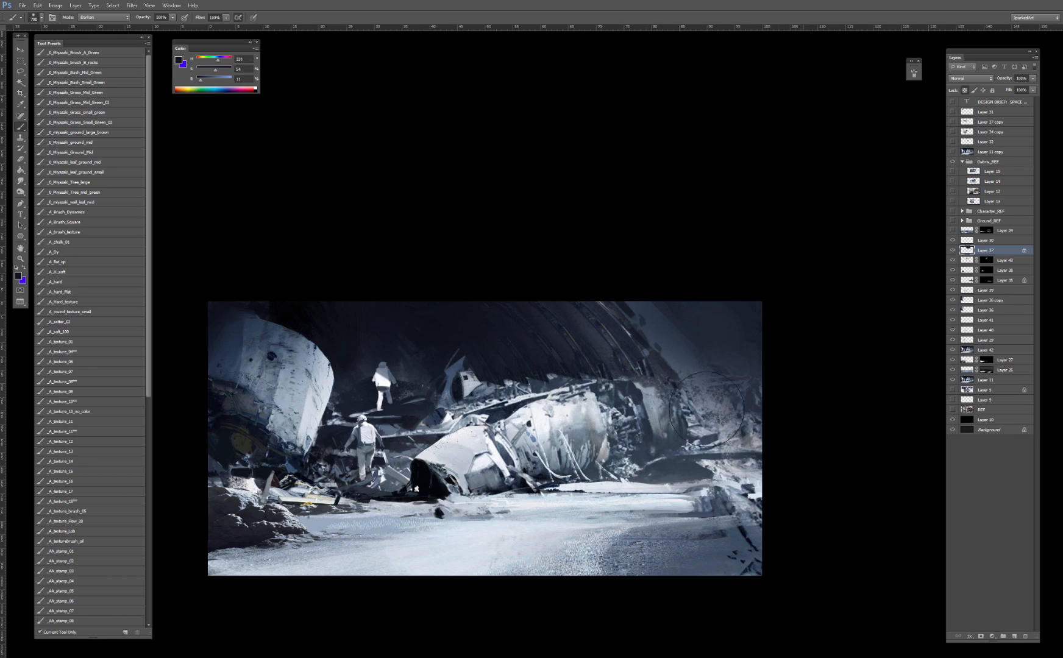
Step: Compare the composition with and without the ribs on Layer 37, and add a layer mask to that layer
left_click(952, 250)
left_click(953, 250)
left_click(981, 637)
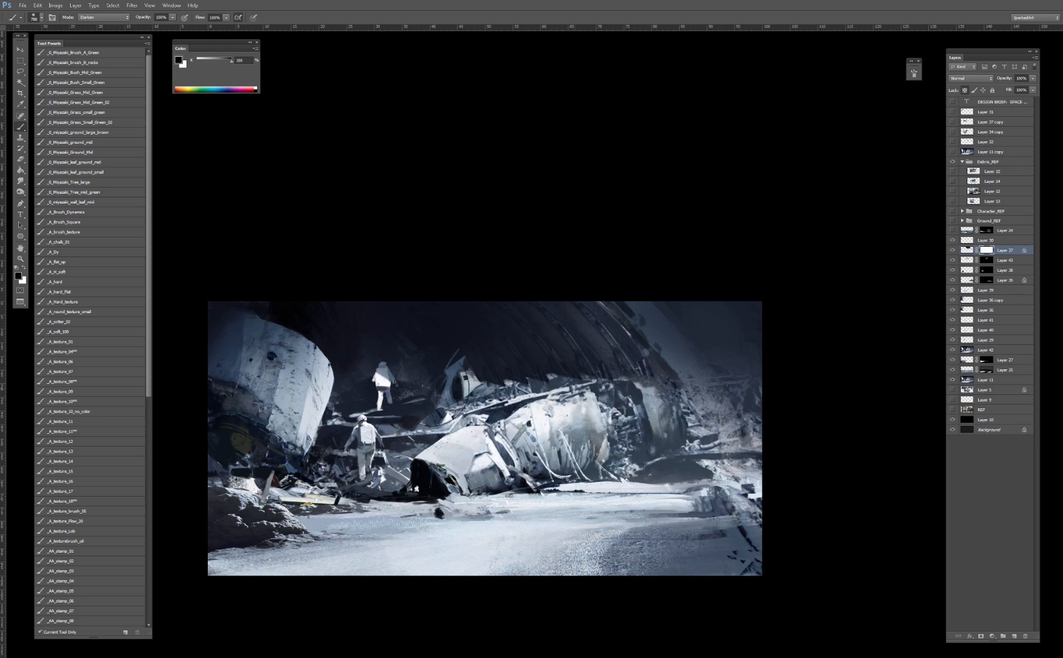
Step: Paint dark on Layer 37's mask with a texture brush to uncover the wreck debris behind the ribs in the upper middle
left_click(70, 380)
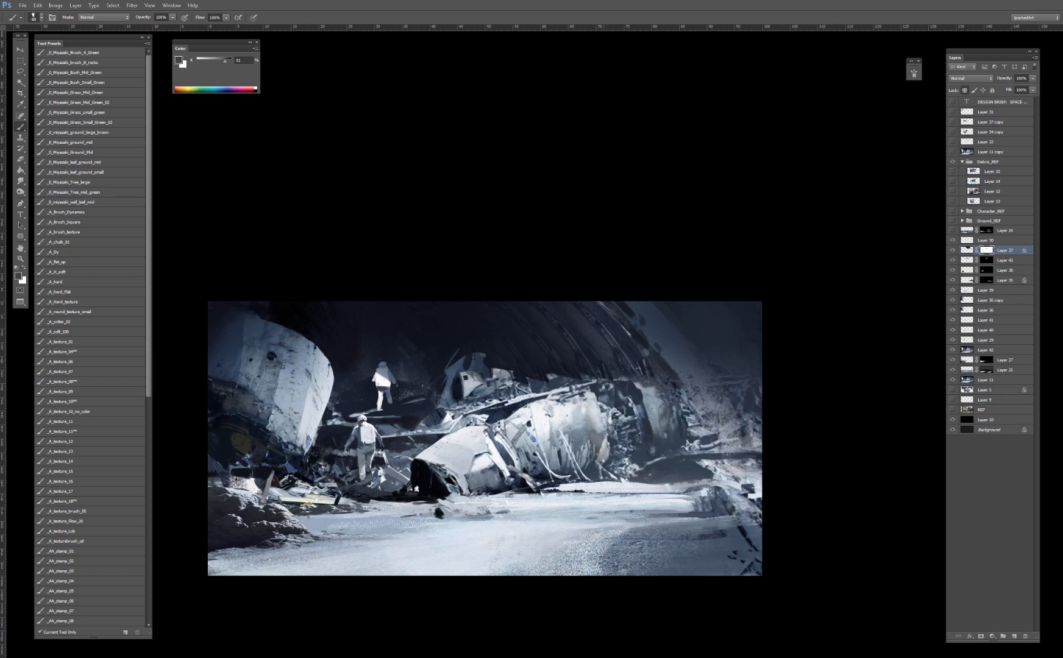
left_click_drag(473, 357, 495, 362)
key("[")
mouse_move(481, 356)
left_mouse_down()
mouse_move(495, 350)
mouse_move(512, 369)
mouse_move(514, 361)
left_mouse_up()
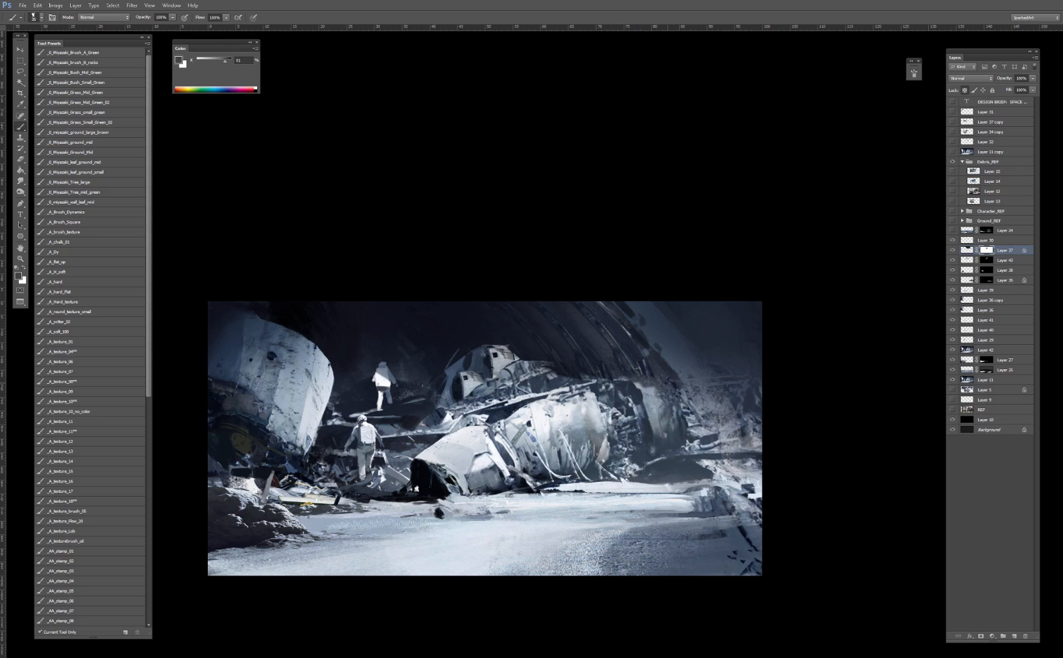
left_click_drag(523, 360, 551, 359)
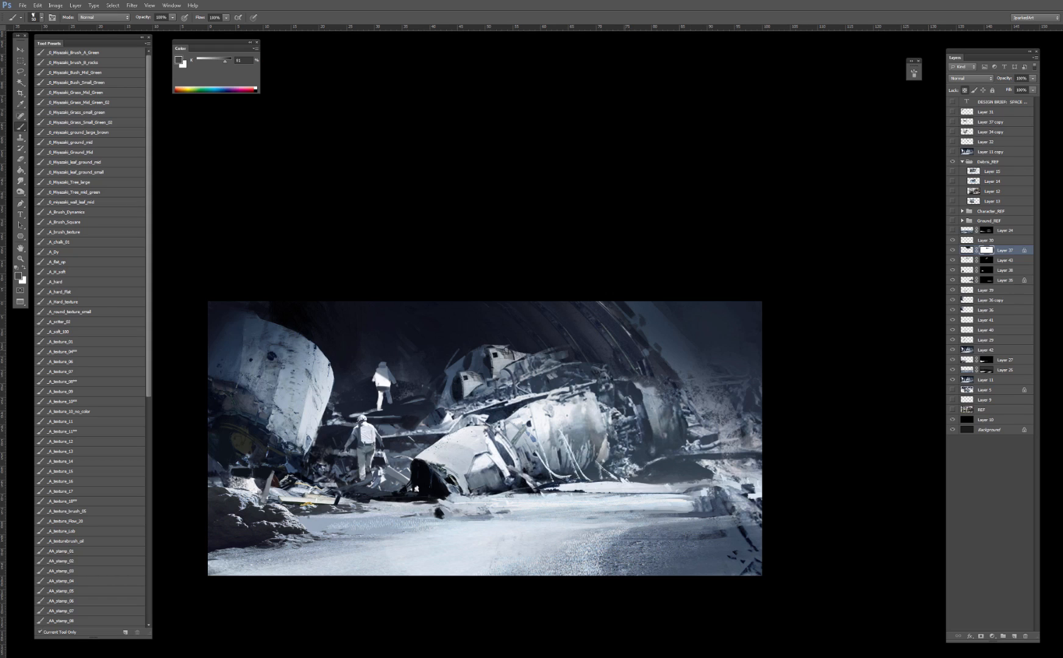
left_click_drag(541, 352, 506, 351)
mouse_move(566, 355)
left_mouse_down()
mouse_move(504, 343)
mouse_move(569, 358)
left_mouse_up()
Step: Refine the debris pile's upper edge on Layer 37's mask, alternating between white and dark paint
key("x")
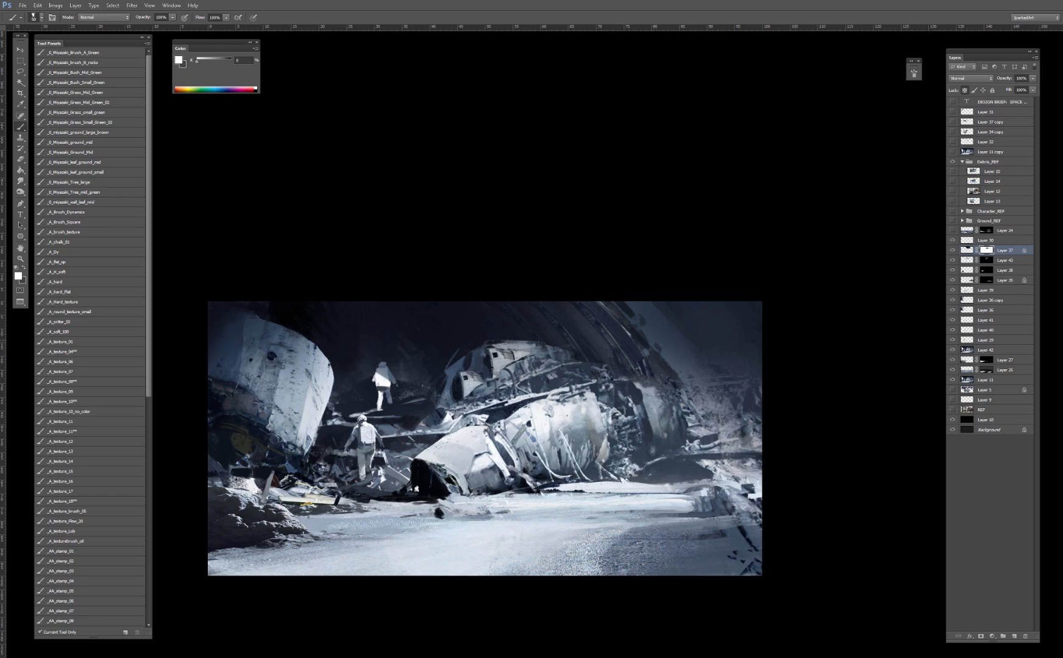
mouse_move(502, 344)
left_mouse_down()
mouse_move(587, 361)
mouse_move(529, 351)
mouse_move(551, 347)
left_mouse_up()
key("x")
key("x")
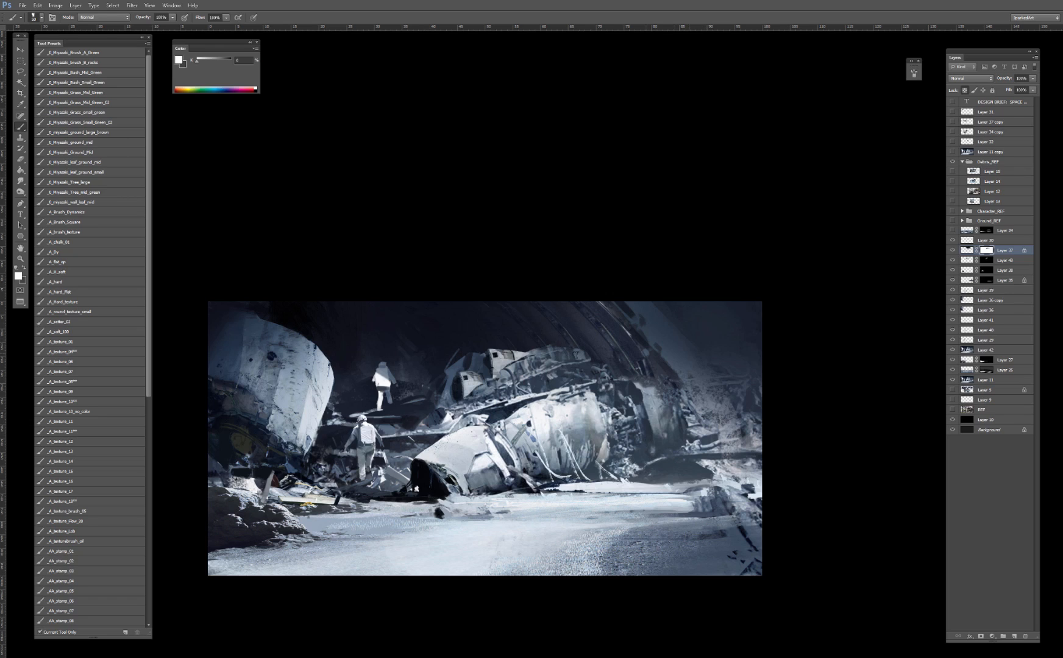
left_click_drag(557, 349, 544, 351)
left_click_drag(579, 352, 587, 358)
key("x")
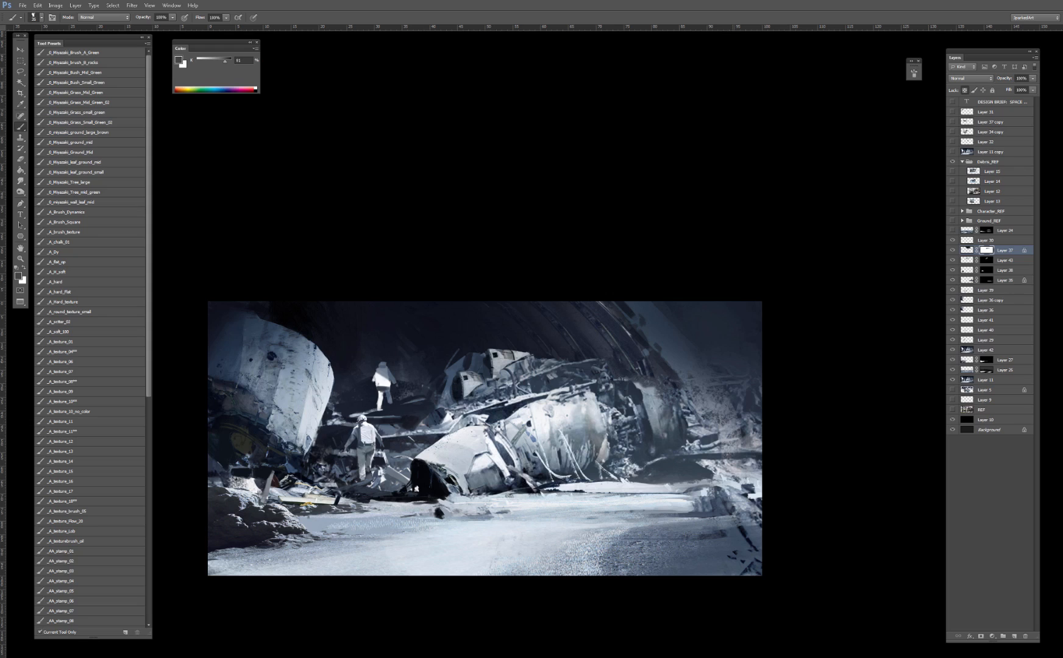
key("x")
key("x")
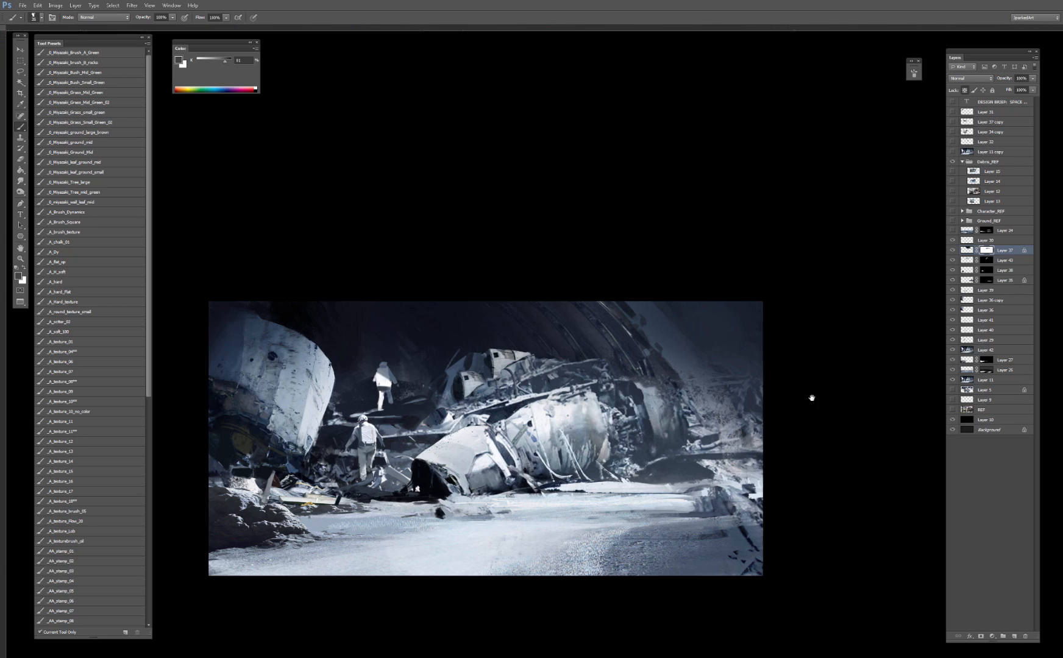
Step: Look through the hidden cutout layers and show the beige wreck piece on Layer 37 copy
mouse_move(811, 396)
left_mouse_down()
mouse_move(841, 376)
mouse_move(805, 393)
left_mouse_up()
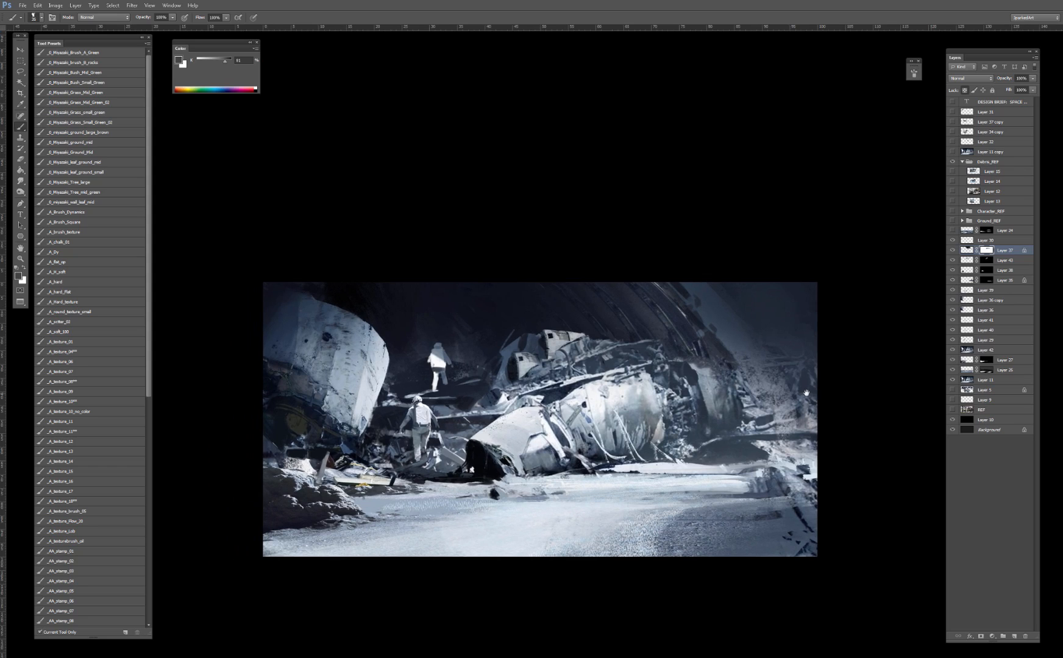
left_click(951, 151)
left_click(952, 152)
left_click(953, 132)
left_click(953, 129)
left_click(953, 121)
key("v")
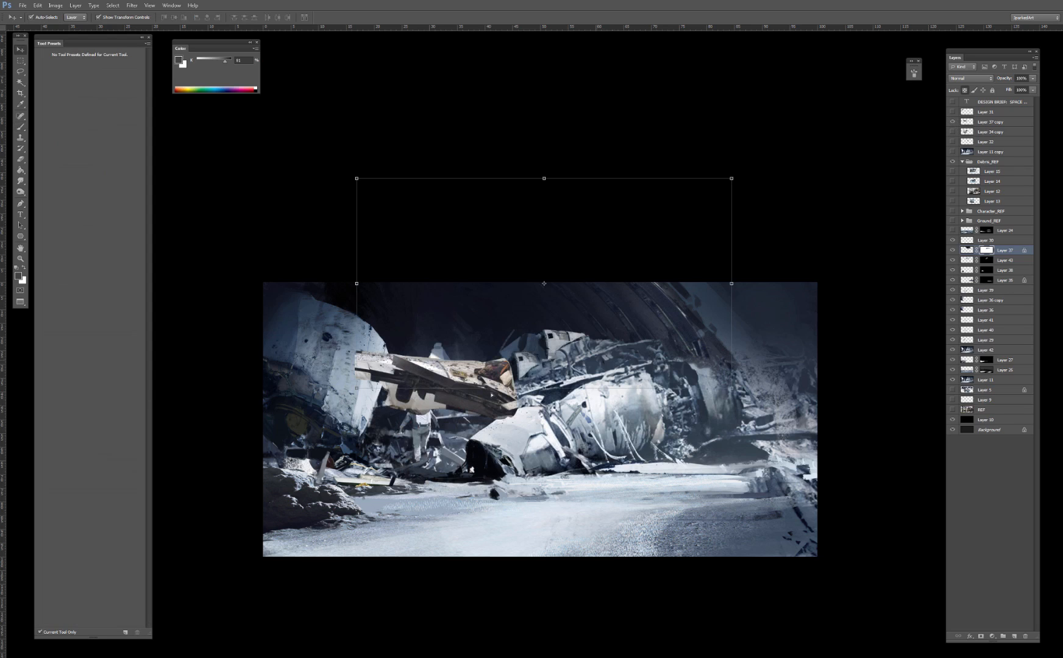
left_click_drag(491, 395, 510, 438)
key("ctrl+z")
key("Escape")
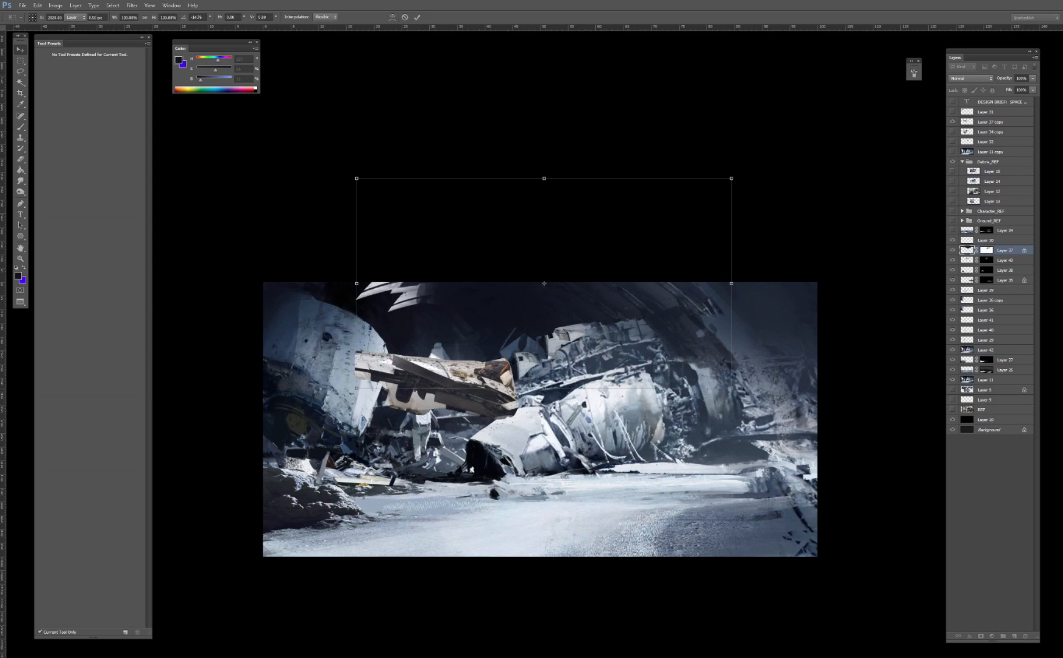
Step: Duplicate the beige wreck cutout, hide the spare copy, and enlarge and rotate the other steeply over the left fuselage section
left_click_drag(461, 372, 410, 345)
left_click(953, 123)
left_click_drag(569, 311, 536, 217)
left_click_drag(579, 259, 419, 173)
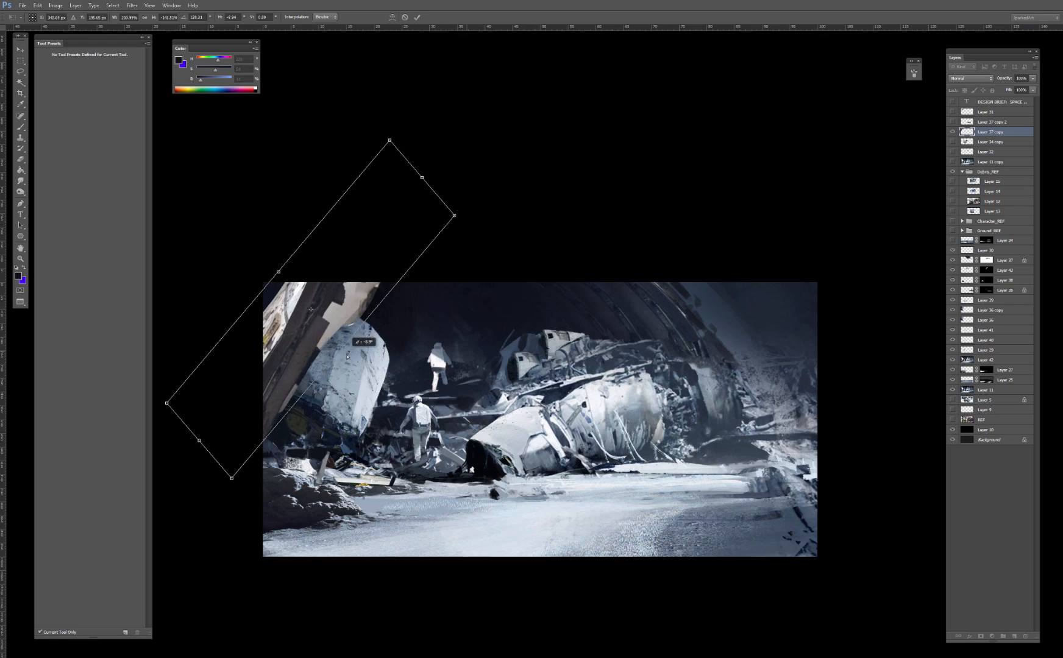
key("Return")
Step: Remove the pale panel along the cutout's right side using the Magic Wand with a higher tolerance
key("w")
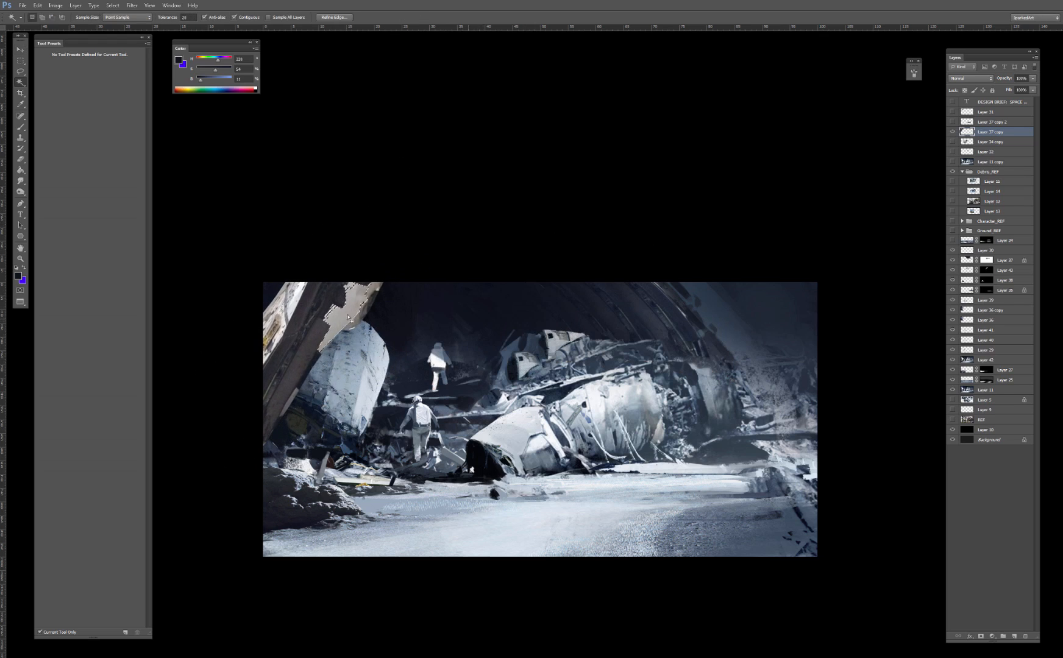
left_click(184, 18)
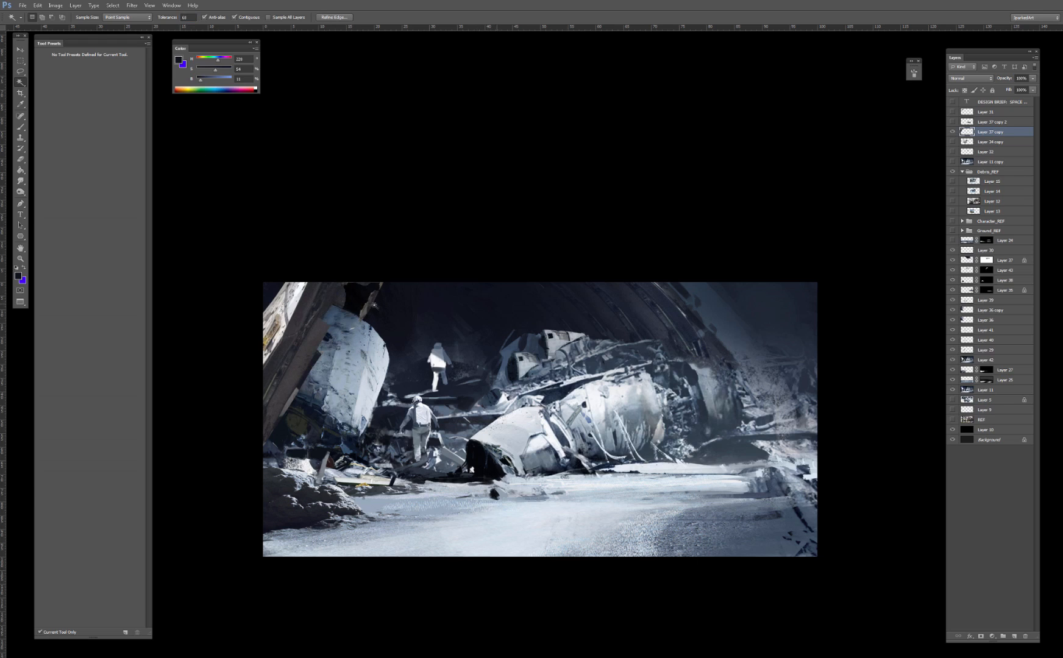
key("e")
key("v")
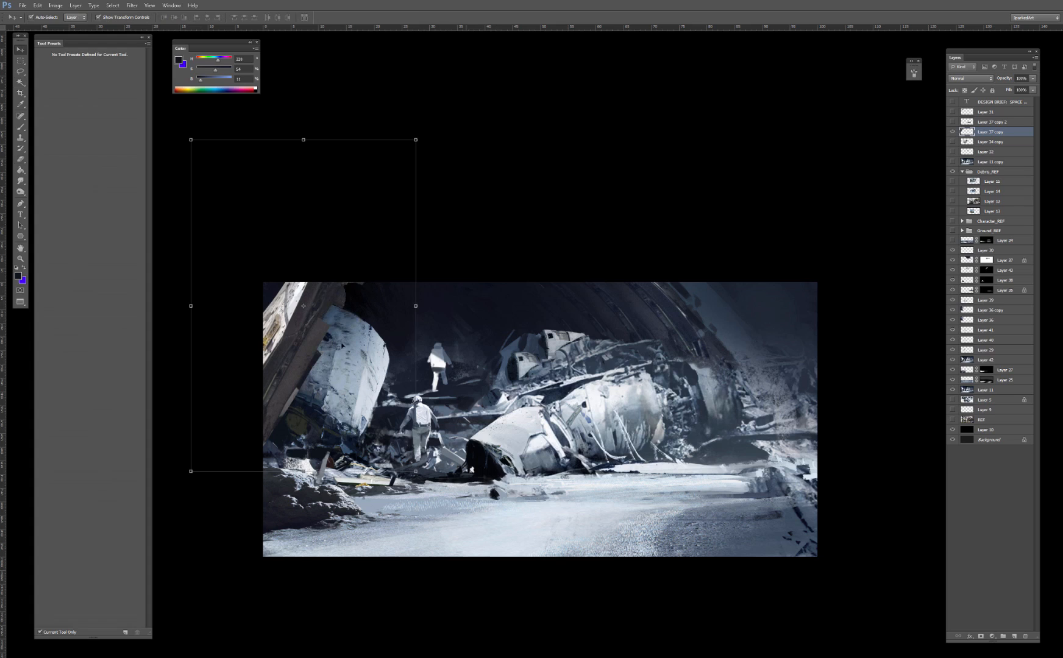
left_click_drag(302, 472, 281, 490)
left_click_drag(301, 432, 319, 376)
left_click_drag(443, 386, 648, 407)
key("Escape")
Step: Mirror the wreck cutout horizontally, widen it, and move it to the upper-right part of the painting
left_click_drag(192, 305, 694, 306)
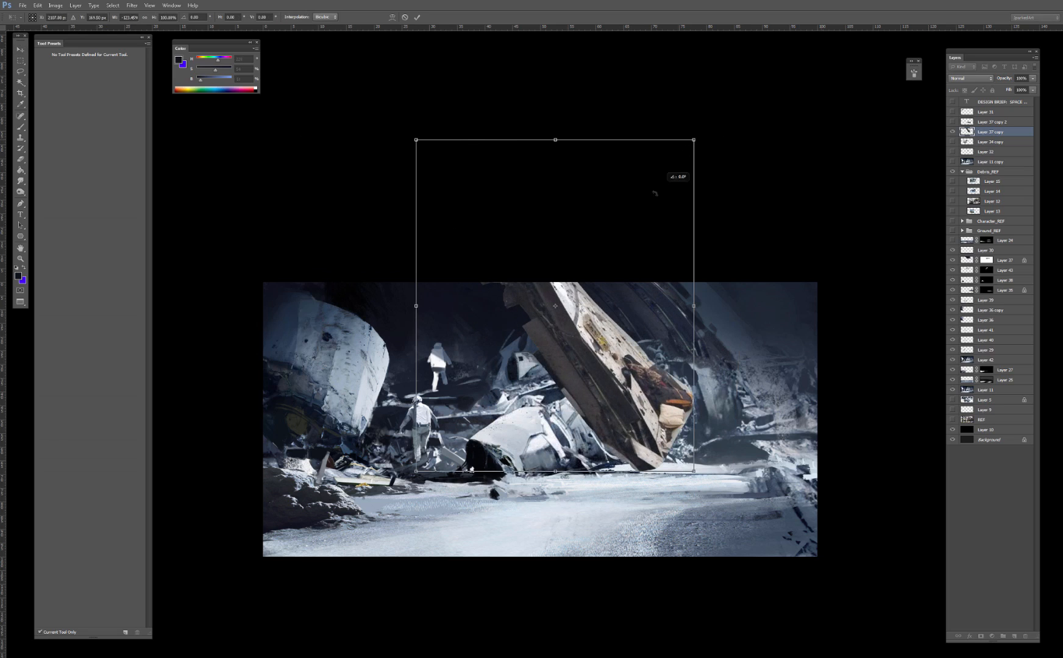
left_click_drag(654, 193, 791, 165)
key("Return")
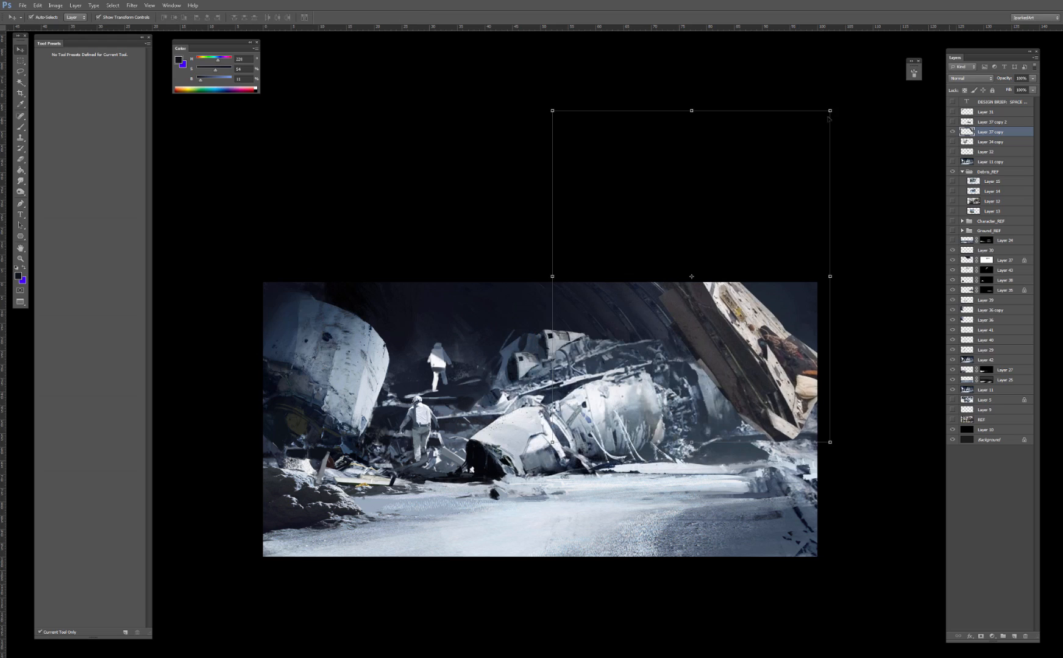
Step: Scale down, rotate and narrow the mirrored cutout so it stands more upright at the painting's right edge
left_click_drag(830, 111, 831, 147)
left_click_drag(844, 140, 870, 175)
left_click_drag(761, 251, 820, 254)
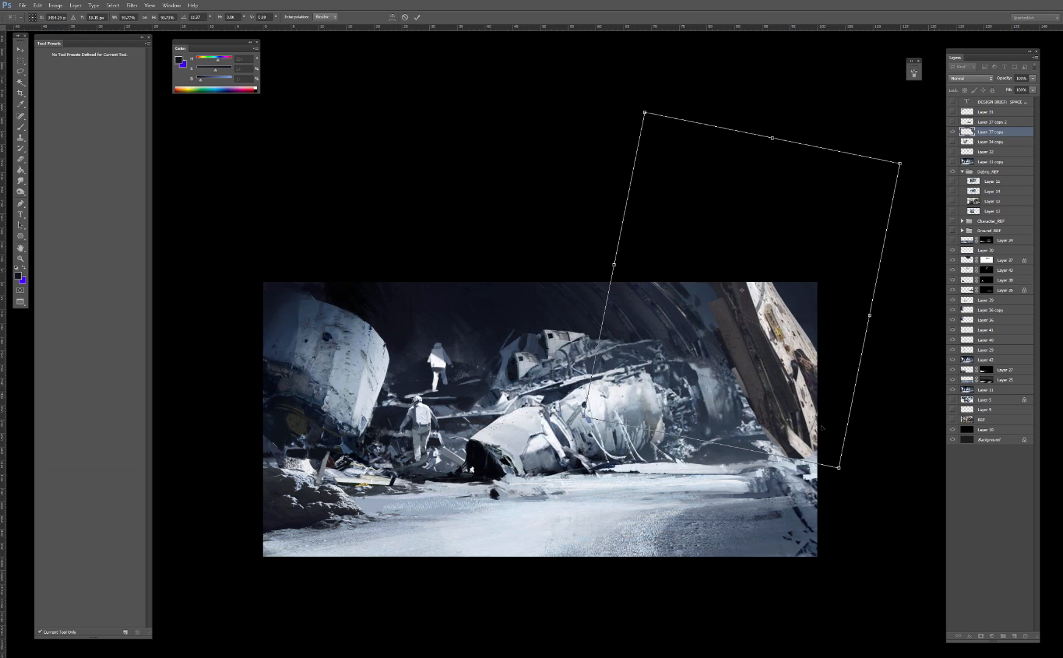
left_click_drag(834, 470, 824, 471)
left_click_drag(645, 113, 675, 114)
key("Return")
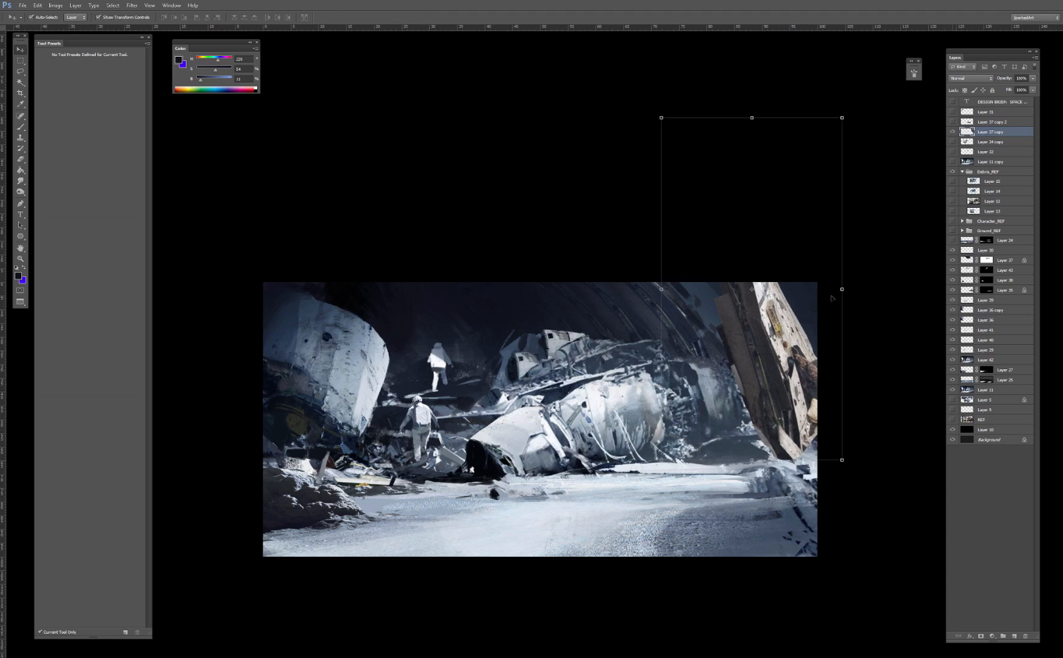
Step: Warp the cutout into a slightly curved, slimmer beam with its lower-right corner pulled downward
key("ctrl+t")
right_click(749, 343)
left_click(771, 419)
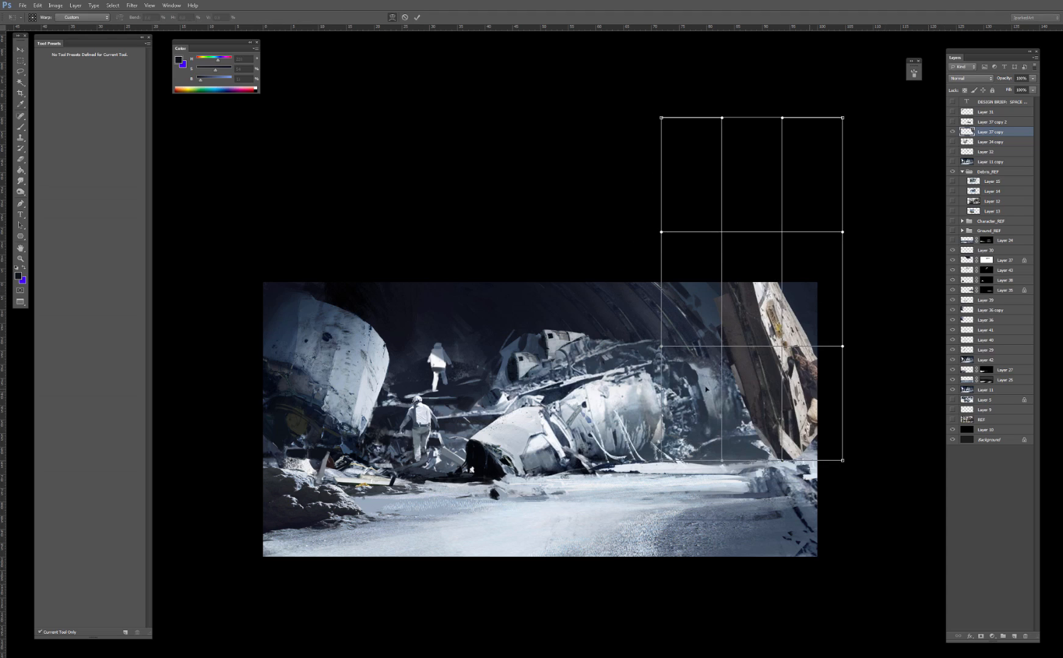
left_click_drag(706, 389, 730, 385)
left_click_drag(755, 258, 750, 265)
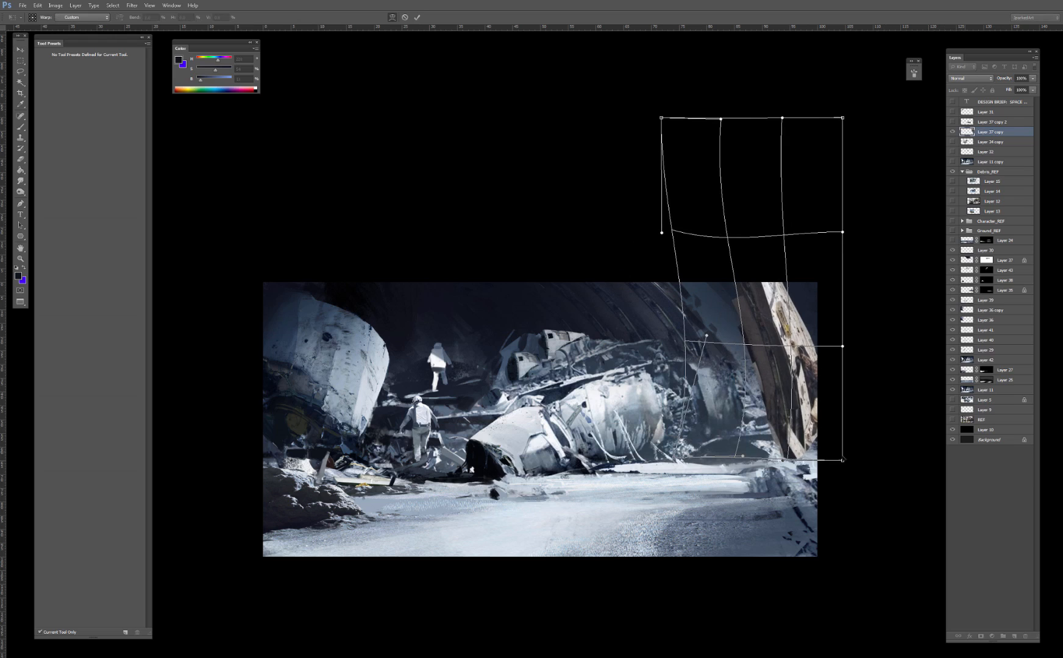
left_click_drag(843, 460, 845, 481)
key("Return")
Step: Squash, skew and rotate the beam so it slants down from above the debris to the painting's right edge
key("ctrl+t")
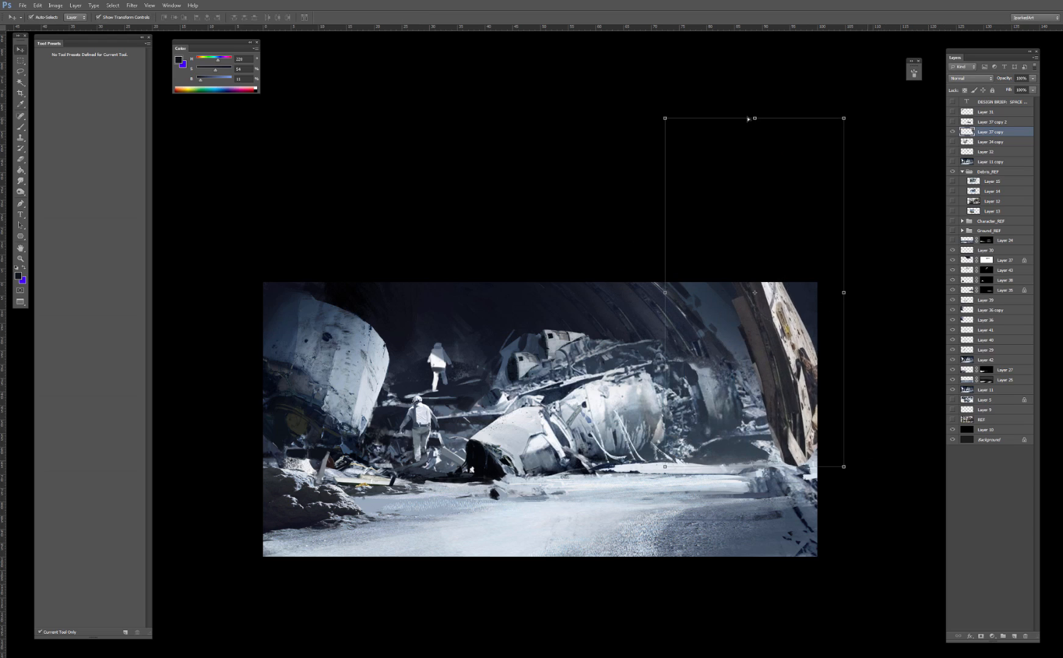
left_click_drag(754, 116, 700, 265)
left_click_drag(780, 270, 795, 253)
mouse_move(770, 316)
left_mouse_down()
mouse_move(747, 444)
mouse_move(648, 573)
mouse_move(783, 311)
mouse_move(785, 331)
left_mouse_up()
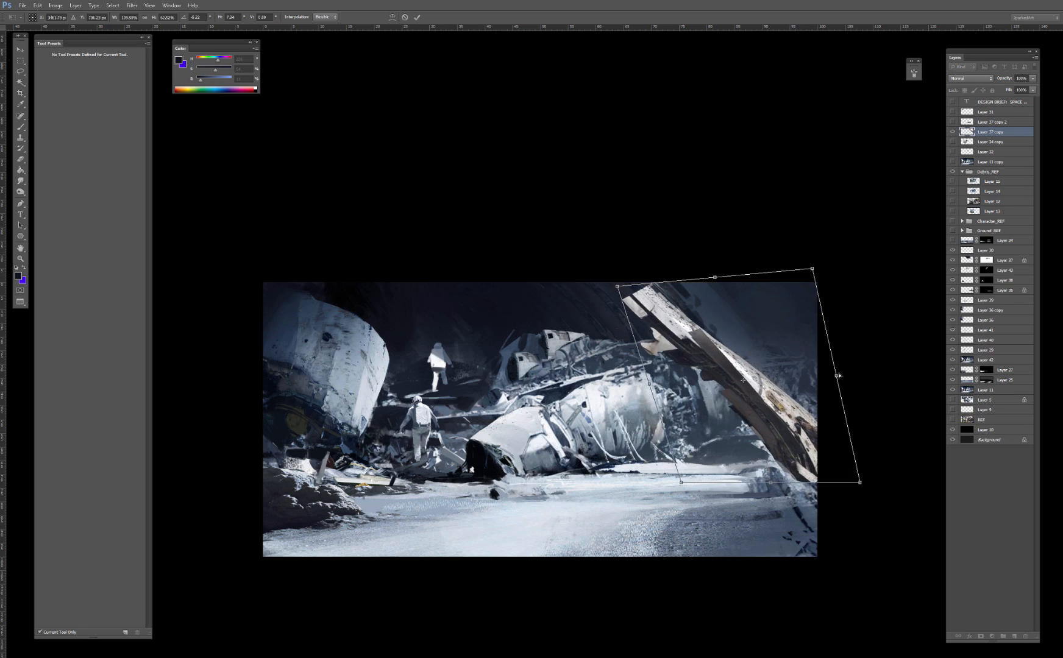
left_click_drag(837, 375, 871, 296)
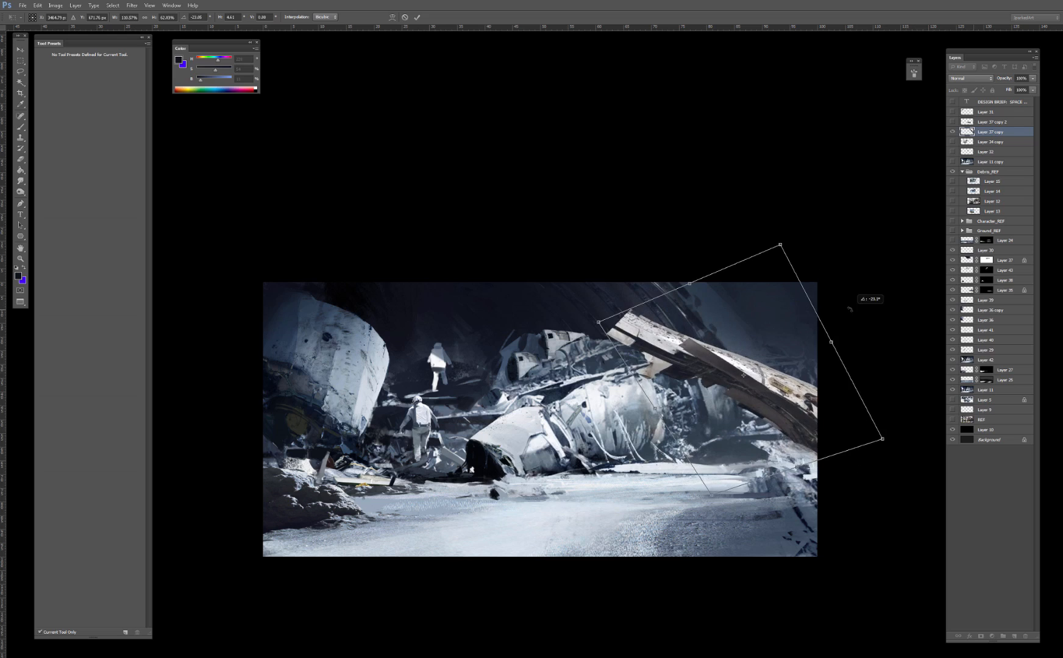
key("Return")
Step: Add a layer mask to Layer 37 copy and fill it with pure black to hide the beam
key("e")
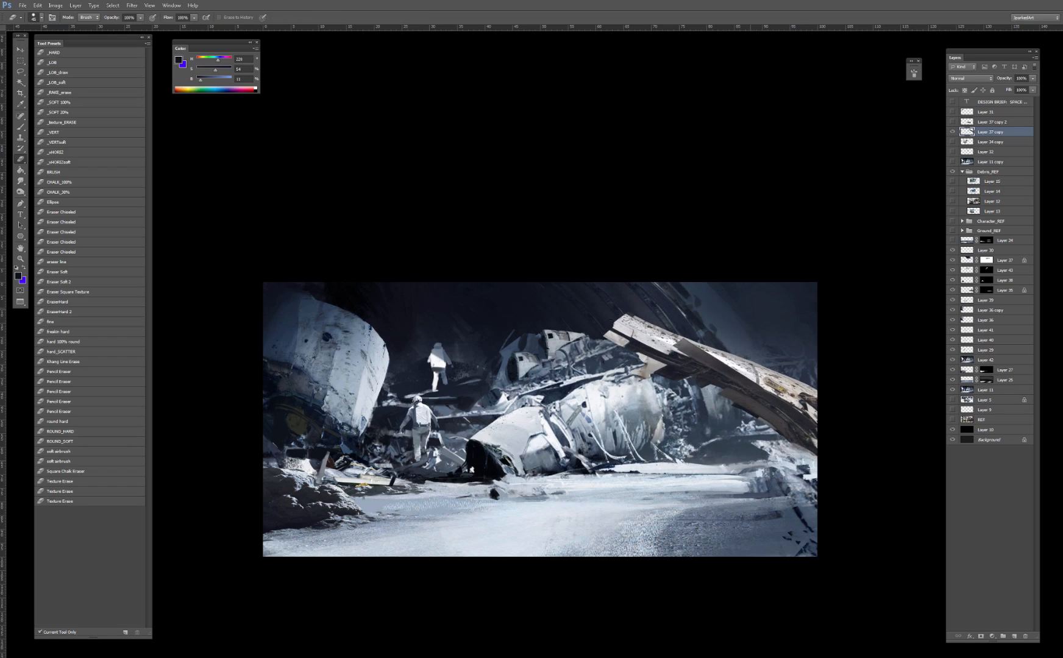
left_click(981, 638)
key("x")
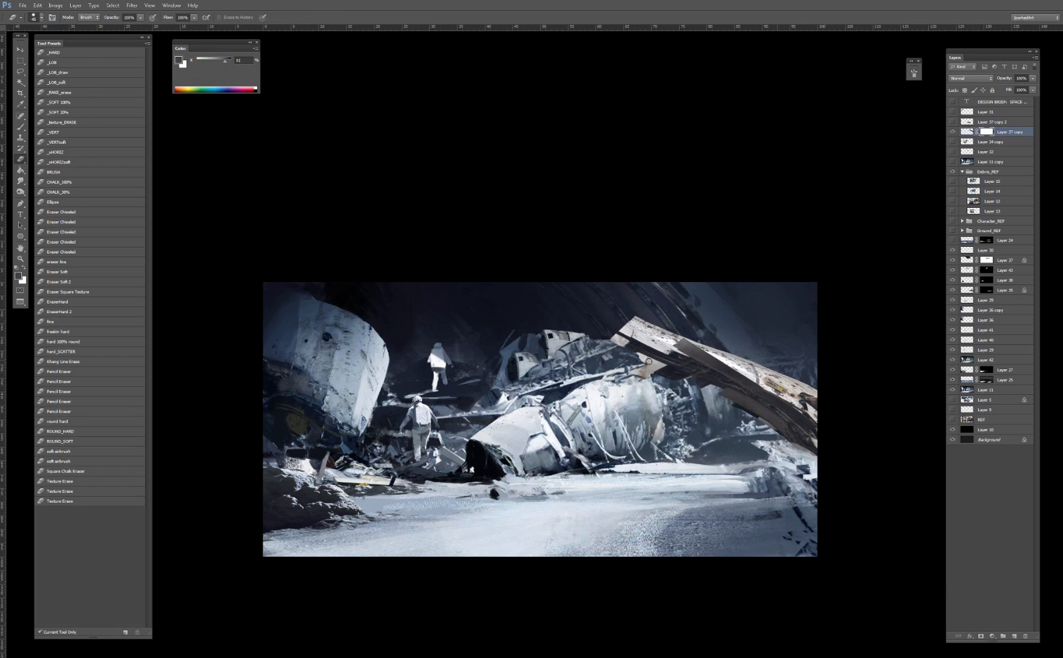
key("g")
left_click(649, 358)
key("x")
key("b")
key("g")
key("x")
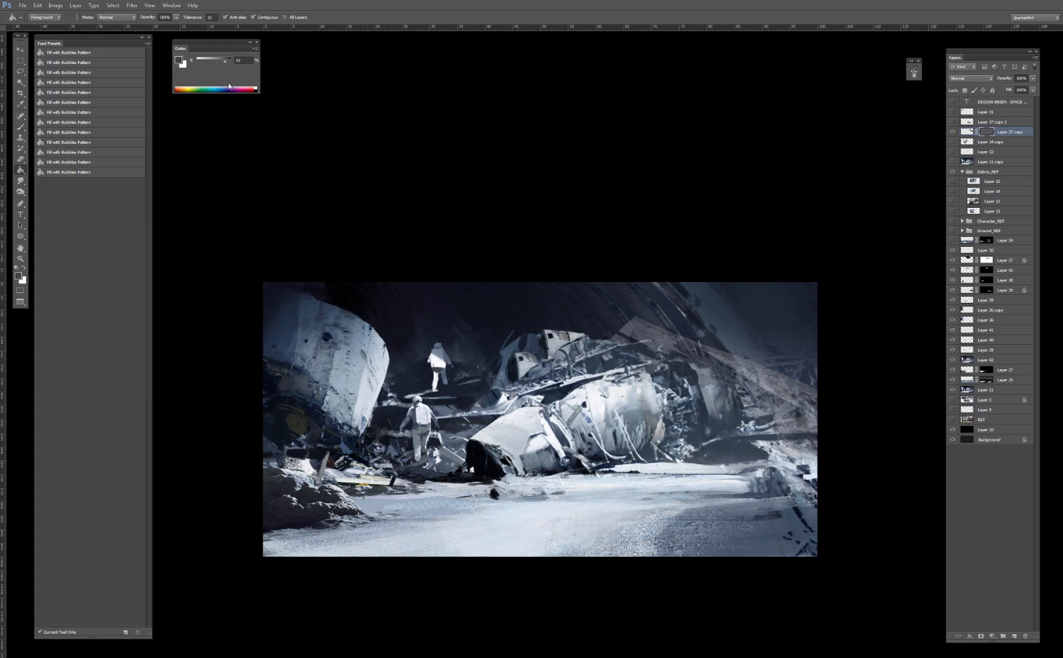
key("x")
key("x")
left_click_drag(223, 63, 234, 63)
left_click(688, 379)
Step: Paint white on the beam's mask to reveal it along the right edge with a tapered upper-left end
key("x")
key("b")
mouse_move(742, 370)
left_mouse_down()
mouse_move(814, 429)
mouse_move(735, 366)
mouse_move(806, 397)
mouse_move(811, 457)
mouse_move(746, 402)
mouse_move(750, 429)
left_mouse_up()
key("bracketright")
key("bracketright")
key("bracketright")
mouse_move(719, 388)
left_mouse_down()
mouse_move(687, 348)
mouse_move(661, 339)
mouse_move(689, 345)
mouse_move(677, 342)
mouse_move(700, 356)
mouse_move(648, 331)
mouse_move(686, 361)
left_mouse_up()
key("bracketleft")
key("bracketleft")
key("bracketleft")
key("x")
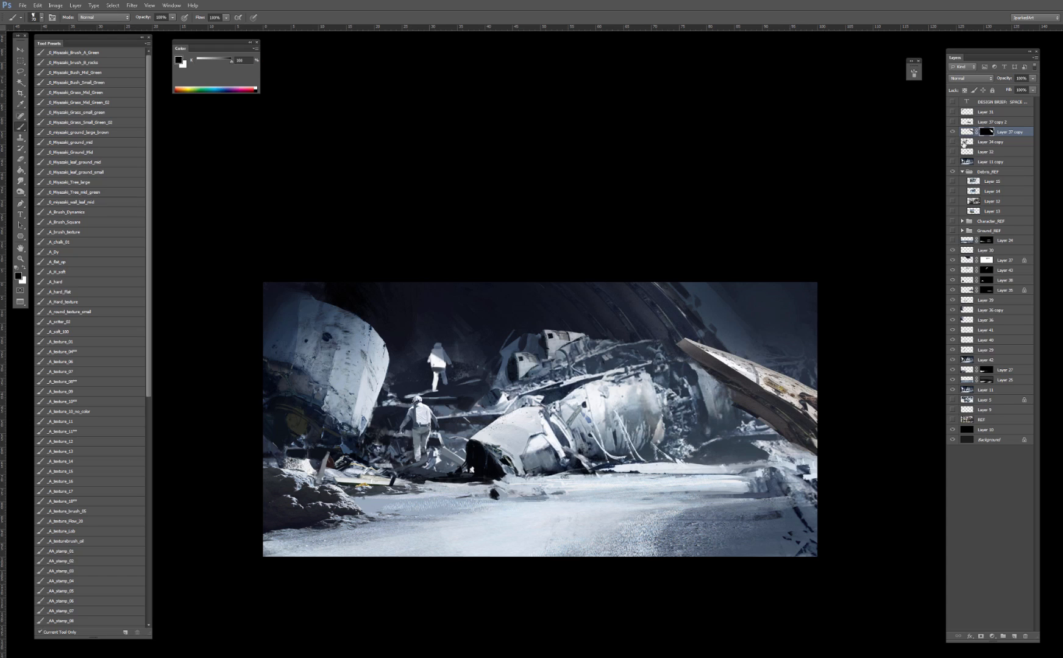
Step: Tint the beam's midtones toward cyan and +20 blue with Color Balance, and adjust its tones with Levels
left_click(968, 131)
key("i")
key("ctrl+b")
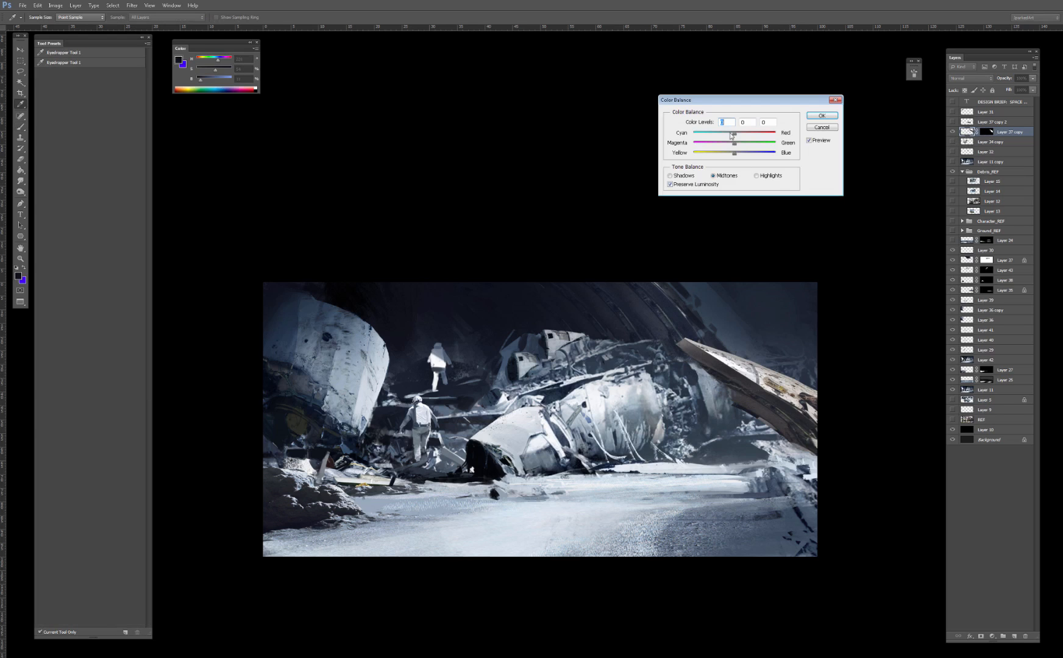
mouse_move(726, 133)
left_mouse_down()
mouse_move(741, 155)
mouse_move(725, 134)
left_mouse_up()
key("Return")
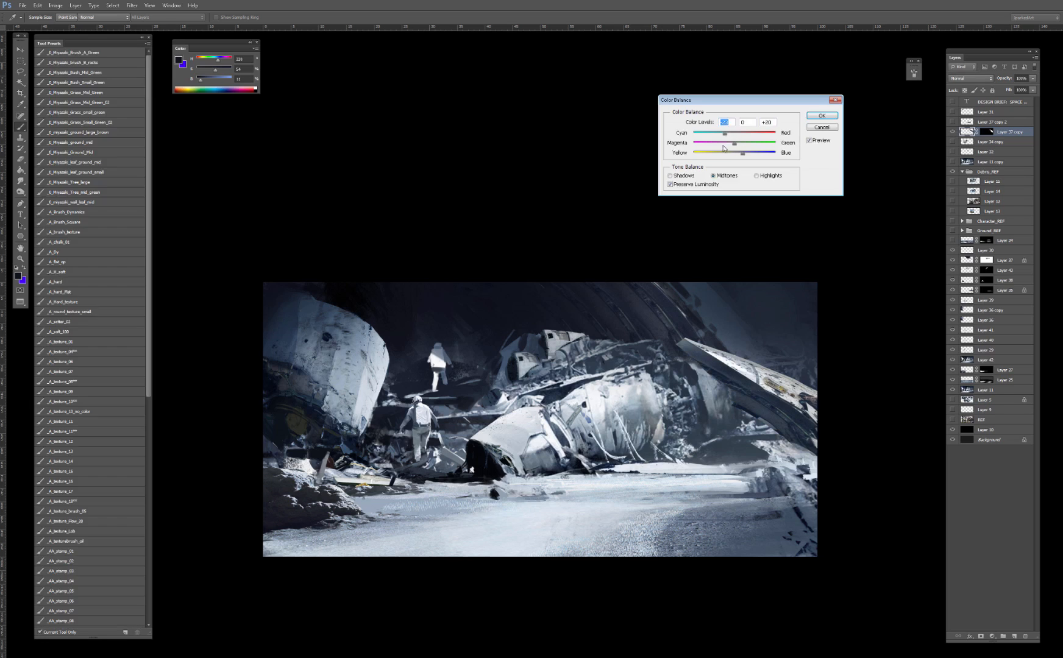
key("ctrl+l")
left_click_drag(773, 202, 780, 203)
left_click(858, 136)
Step: Examine the composition at a reduced size and compare it with and without the beam on Layer 37 copy
key("ctrl+minus")
key("ctrl+minus")
key("ctrl+minus")
key("ctrl+minus")
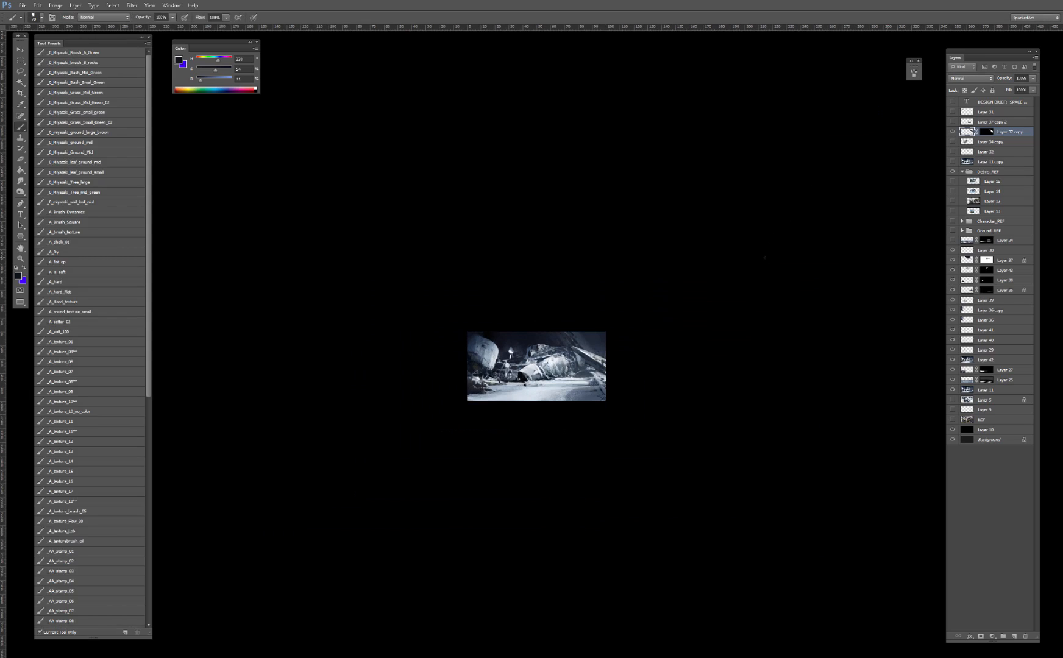
key("ctrl+plus")
key("ctrl+plus")
key("ctrl+plus")
left_click(952, 131)
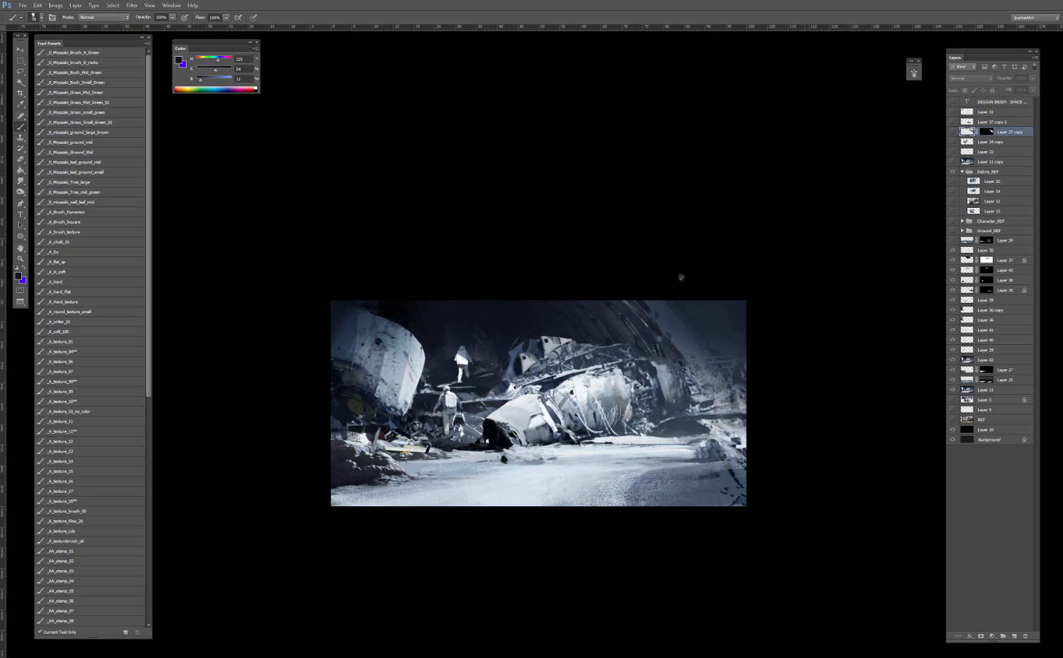
left_click(951, 131)
left_click(952, 131)
left_click(951, 132)
left_click(952, 132)
left_click(952, 131)
left_click(952, 132)
left_click(952, 132)
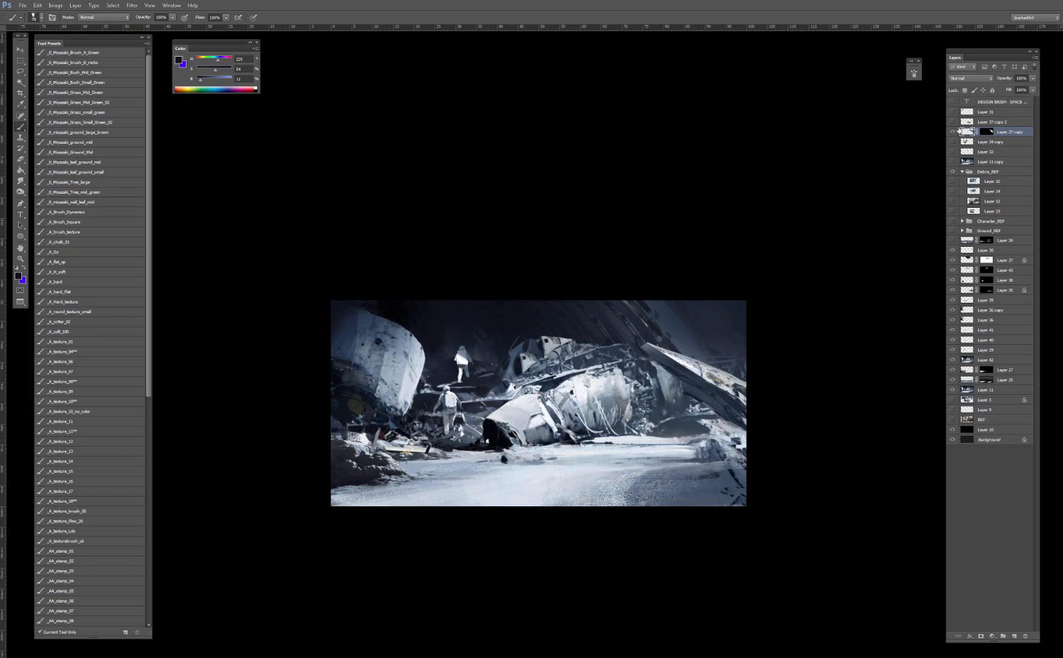
Step: Lock the beam layer's transparent pixels and prepare a large soft brush in Darken mode with a dark blue sampled from the painting
left_click(67, 332)
left_click(667, 319, "alt")
right_click(663, 335, "shift")
left_click(692, 395)
key("/")
left_click(952, 133)
left_click(951, 133)
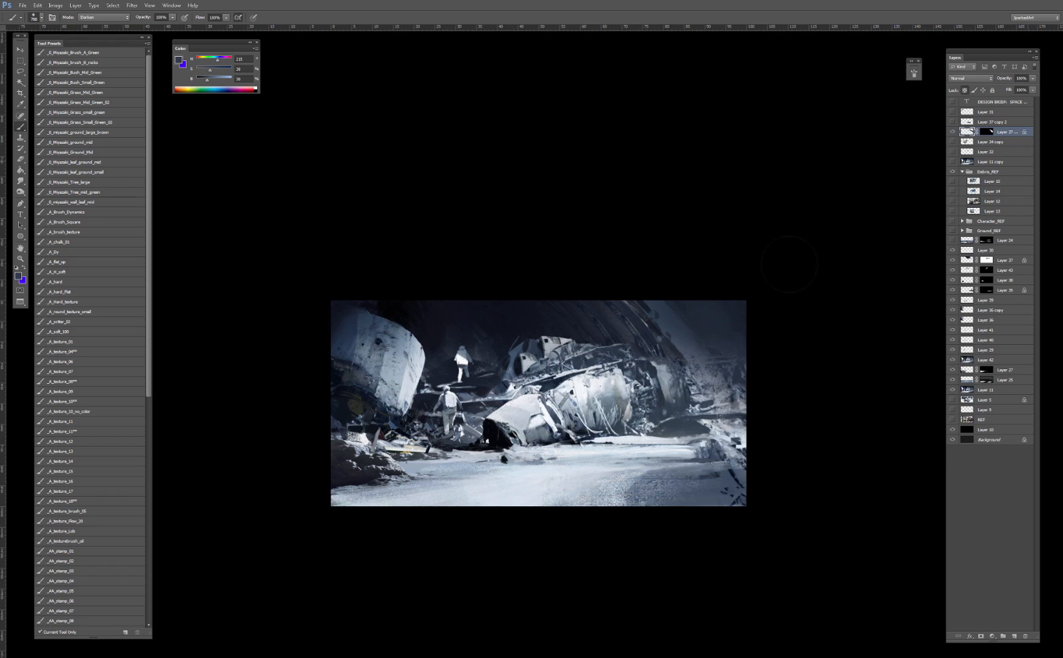
left_click(721, 346, "alt")
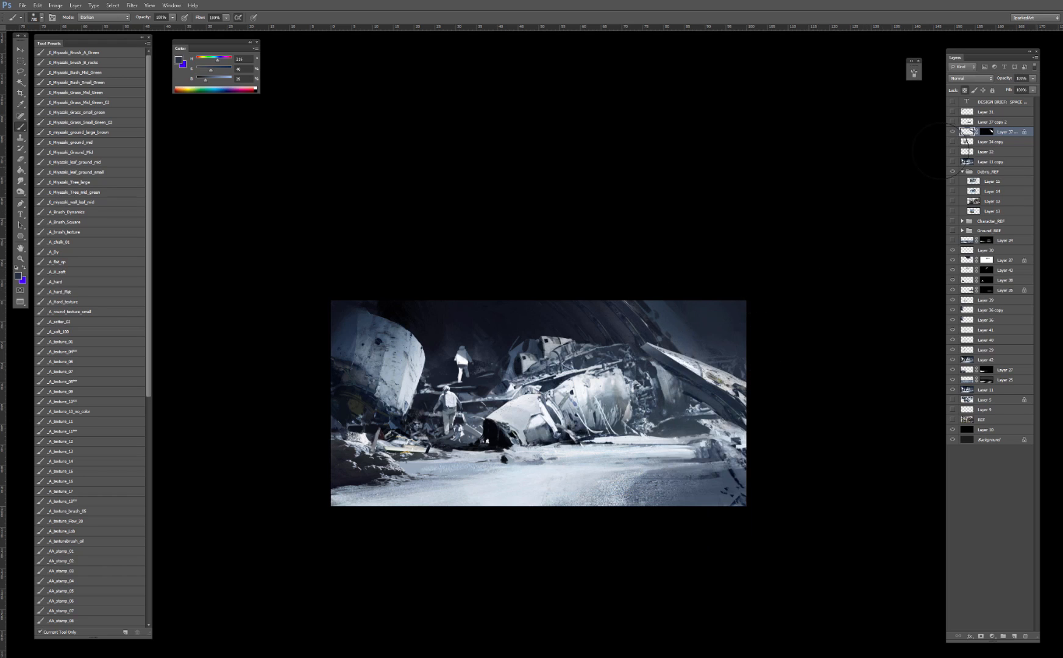
Step: Hide the diagonal beam layer, then rotate, scale and position the Layer 37 copy 2 wreckage on the snow at the scene's right
left_click(952, 131)
key("v")
left_click(634, 427, "ctrl")
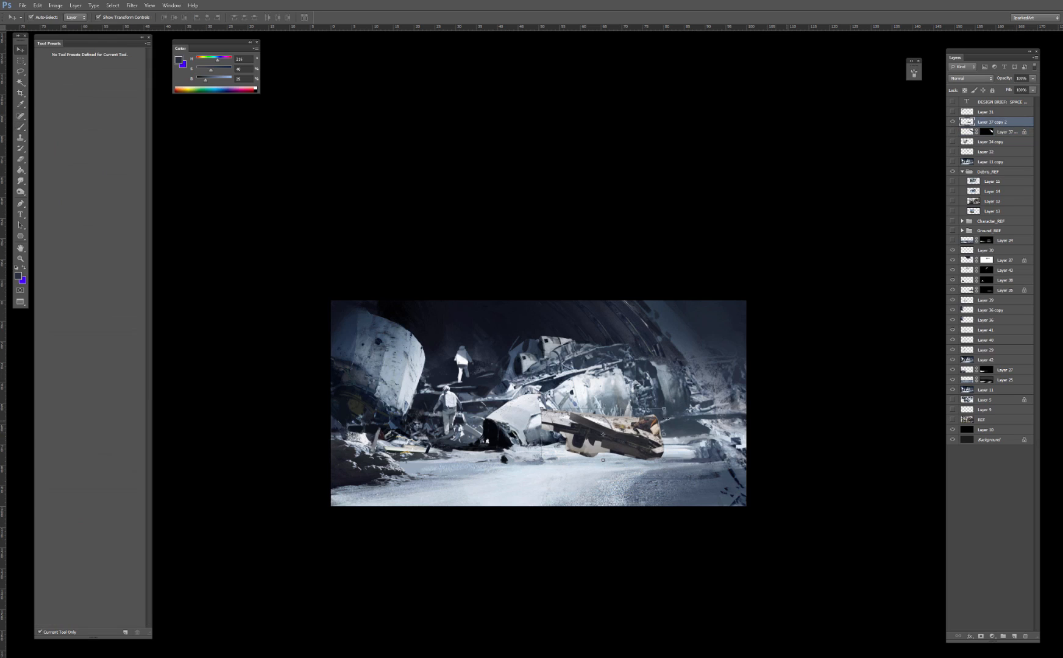
key("ctrl+t")
left_click_drag(663, 408, 678, 402)
left_click_drag(694, 389, 681, 365)
left_click_drag(658, 402, 695, 377)
key("Return")
Step: Shift the color balance of the Layer 37 copy 2 wreckage toward cyan in the midtones
key("ctrl+plus")
key("ctrl+b")
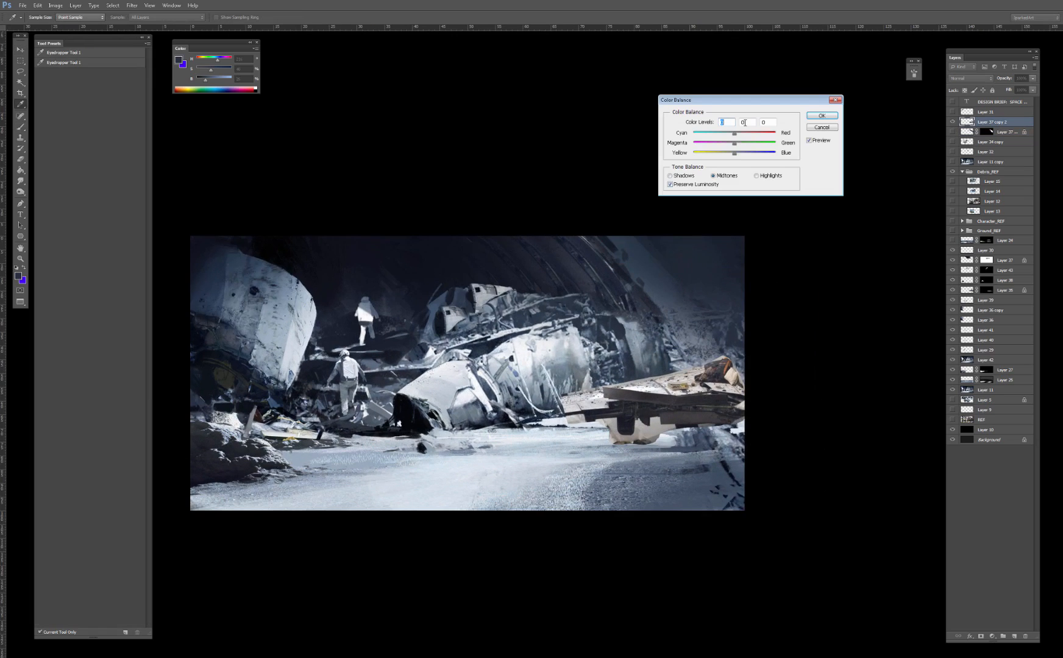
mouse_move(734, 134)
left_mouse_down()
mouse_move(724, 134)
mouse_move(745, 153)
mouse_move(721, 135)
left_mouse_up()
key("Return")
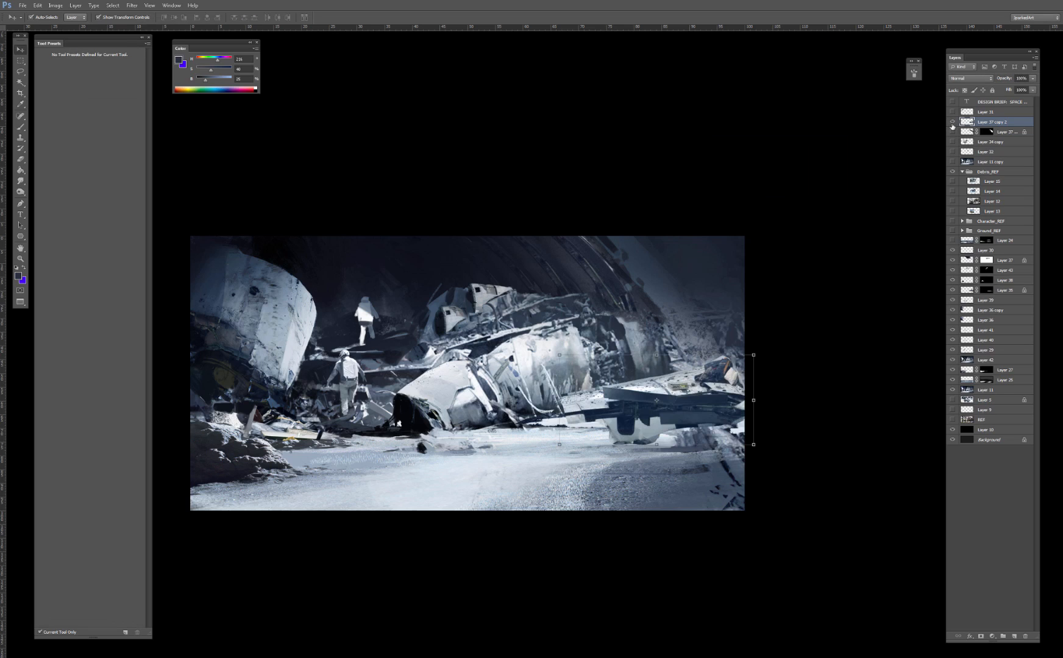
Step: Sample a dark blue from the background, set the brush mode to Lighten and lock the wreckage layer's transparent pixels
key("b")
left_click(633, 366, "alt")
right_click(637, 363)
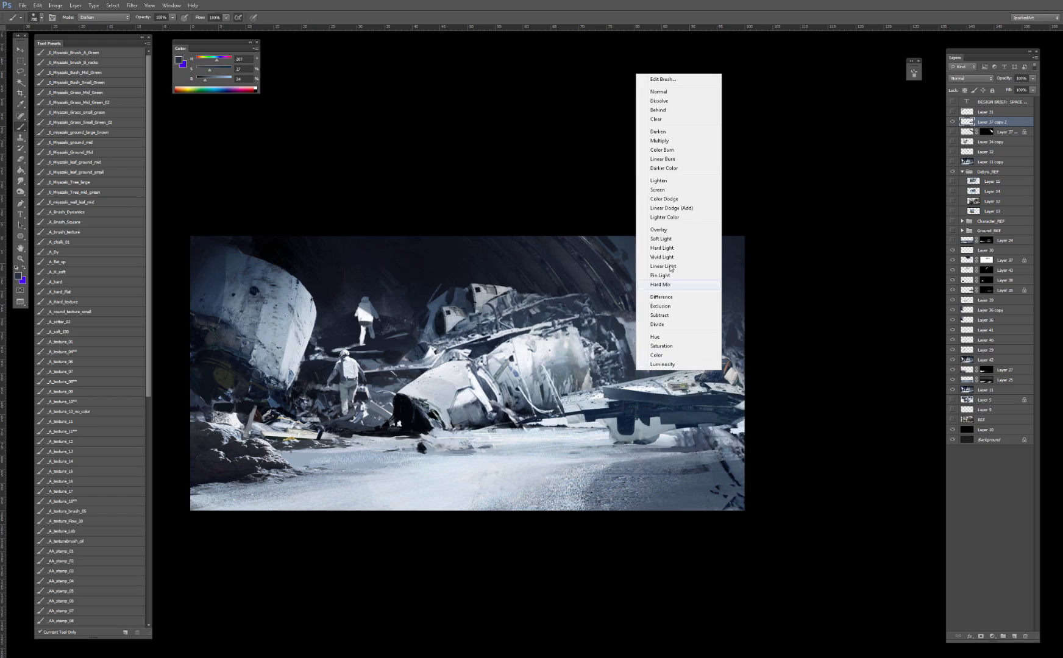
left_click(664, 186)
key("slash")
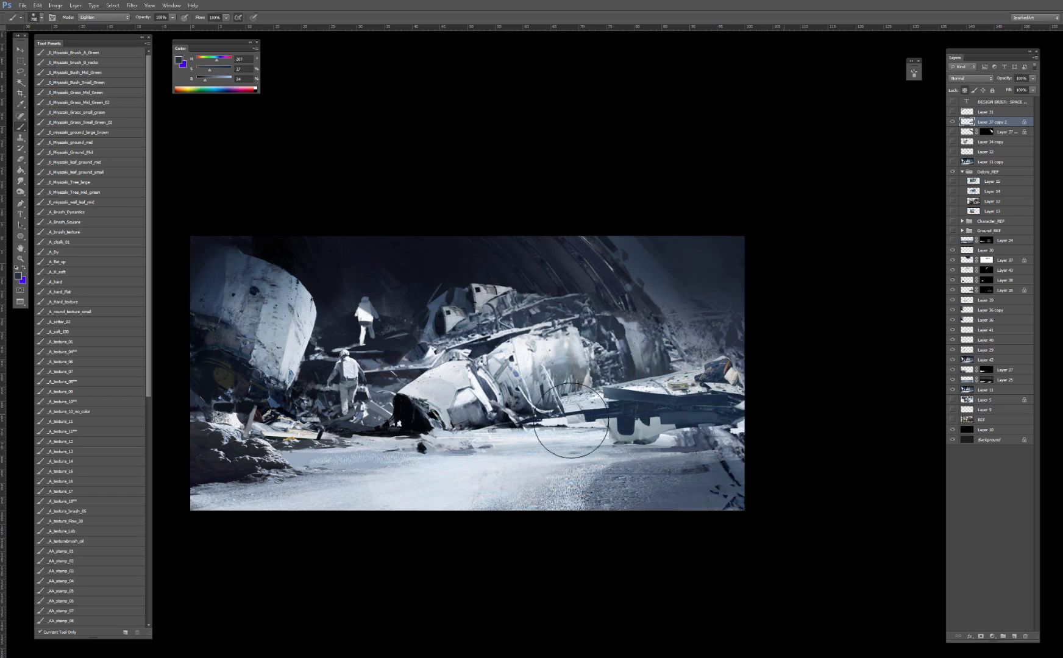
Step: Add a layer mask to the wreckage layer, fill it with black and paint white to reveal the wreckage's upper part
left_click(980, 636, "alt")
key("g")
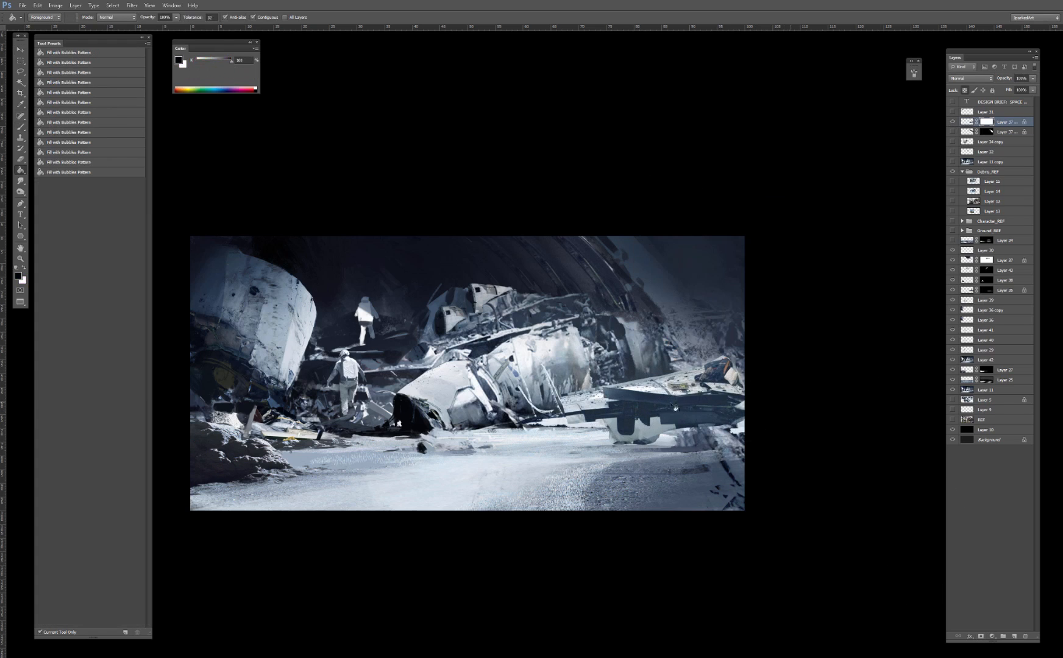
key("d")
left_click(675, 416)
key("b")
mouse_move(683, 370)
left_mouse_down()
mouse_move(626, 392)
mouse_move(706, 389)
mouse_move(676, 378)
mouse_move(690, 358)
mouse_move(550, 380)
mouse_move(649, 373)
mouse_move(658, 385)
mouse_move(754, 369)
left_mouse_up()
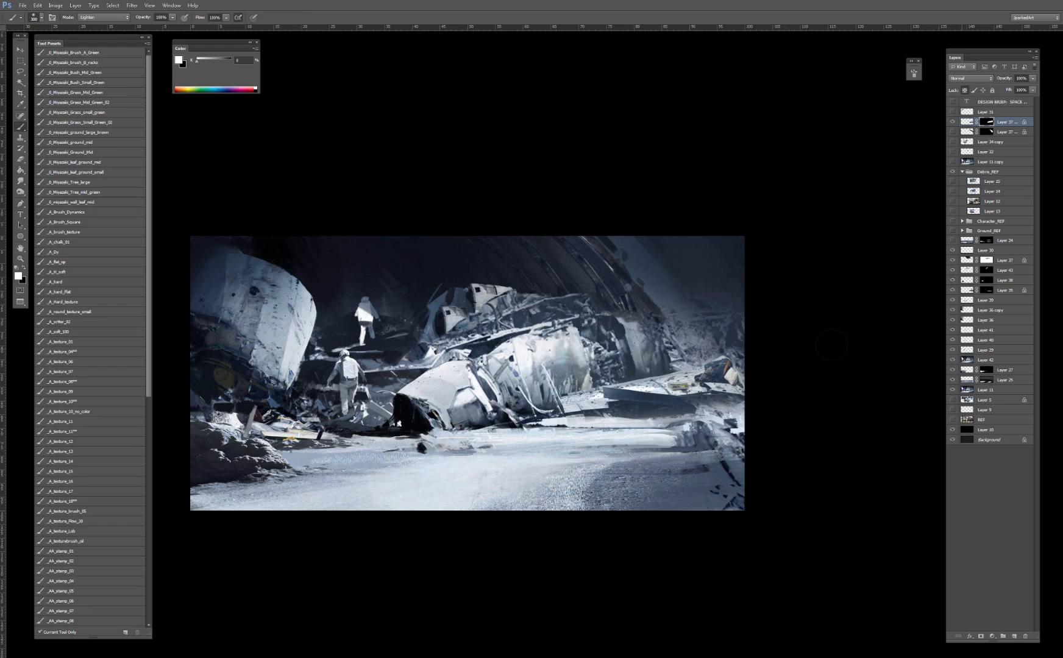
Step: Refine the wreckage mask with the _A_H_soft brush, using white along its lower edge and black along its upper edge
left_click(69, 282)
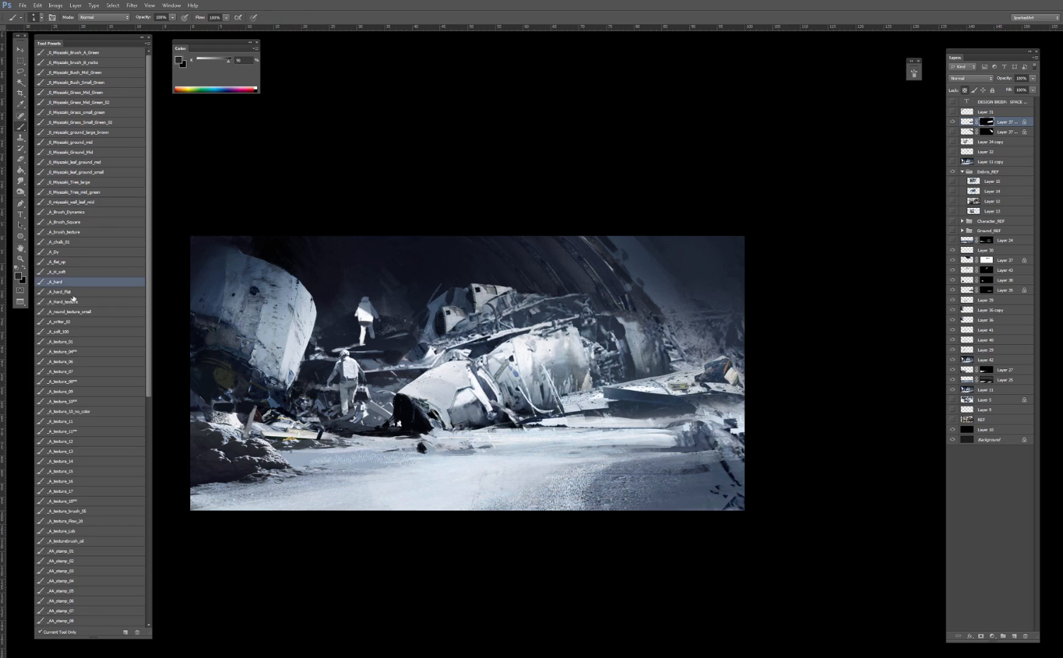
left_click(71, 273)
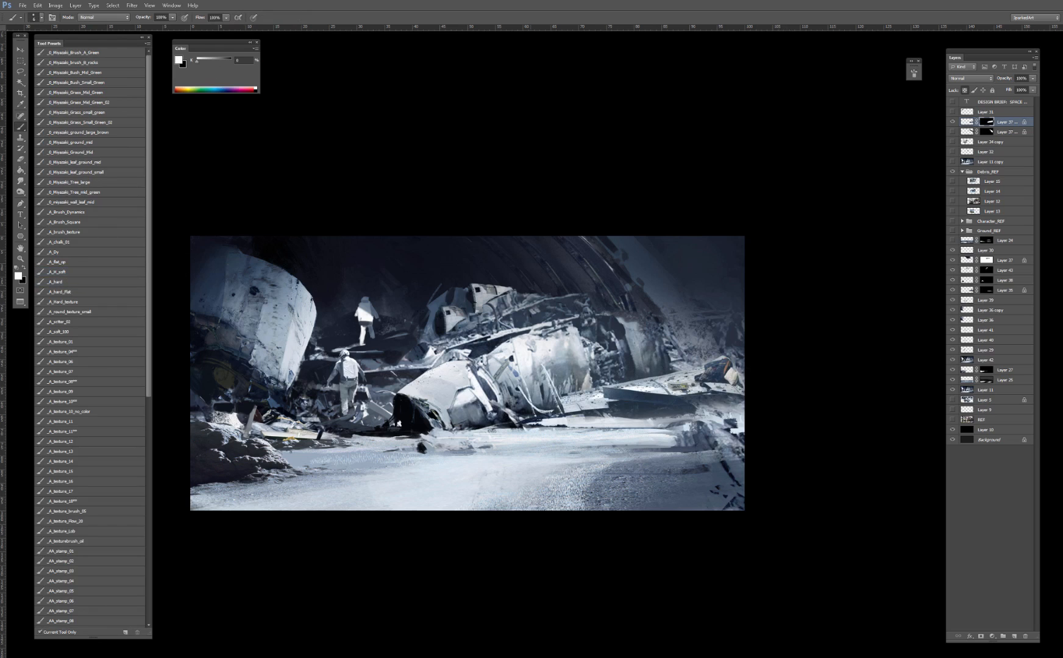
mouse_move(564, 411)
left_mouse_down()
mouse_move(710, 412)
mouse_move(578, 426)
mouse_move(695, 422)
left_mouse_up()
key("x")
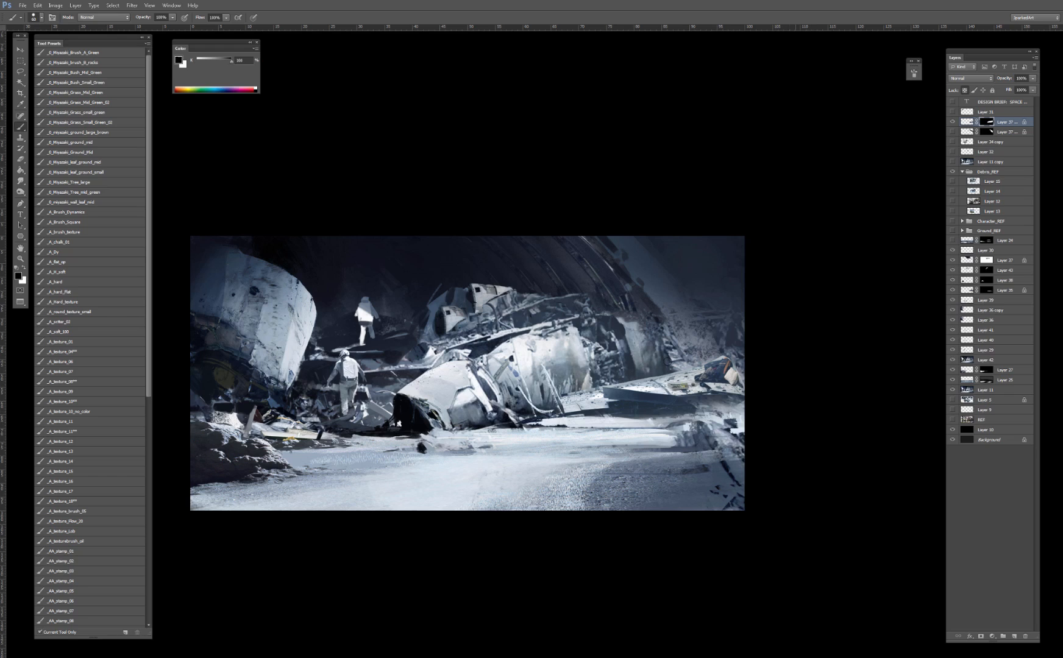
mouse_move(645, 377)
left_mouse_down()
mouse_move(608, 383)
mouse_move(733, 356)
left_mouse_up()
Step: Create a new layer above the masked wreckage and merge the two into Layer 44
left_click(1014, 636)
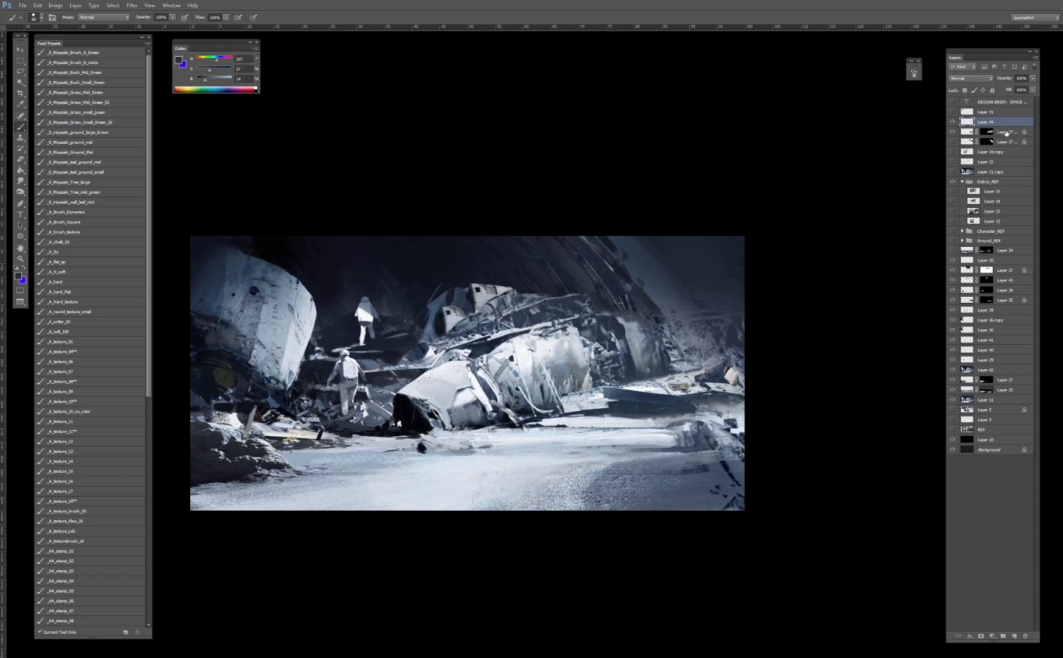
left_click(1004, 130, "shift")
key("ctrl+e")
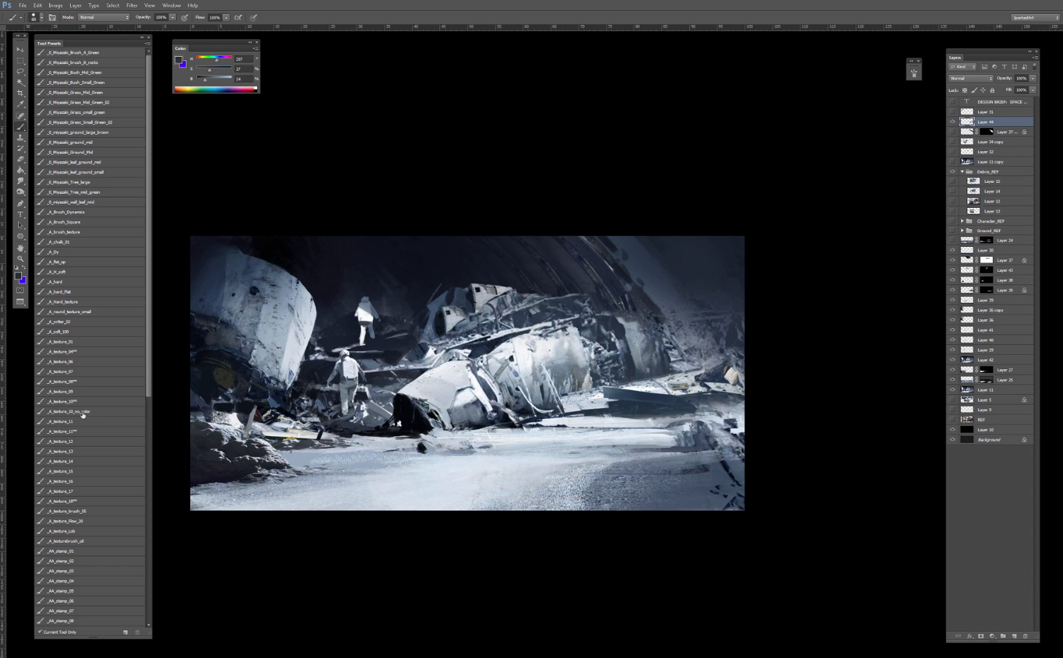
Step: Paint a light snow bank over the debris behind the wreckage at the scene's right, using sampled colors
left_click(699, 376, "alt")
left_click(712, 384, "alt")
left_click_drag(714, 381, 738, 373)
left_click(715, 362, "alt")
key("]")
left_click(713, 376, "alt")
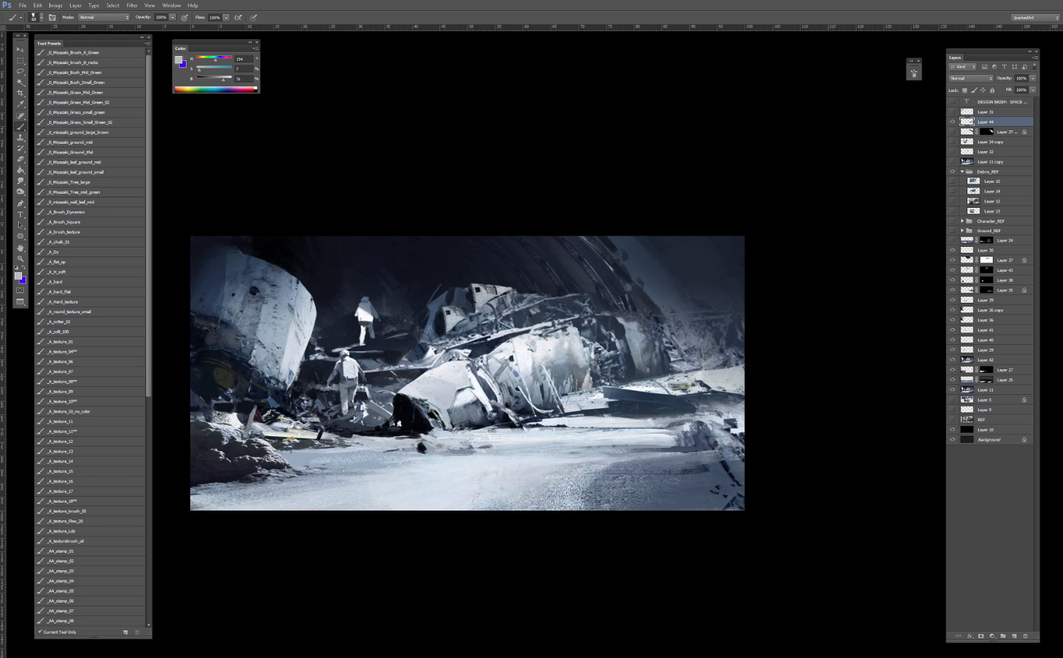
Step: Move Layer 44 down the layer stack to directly below Layer 24
key("e")
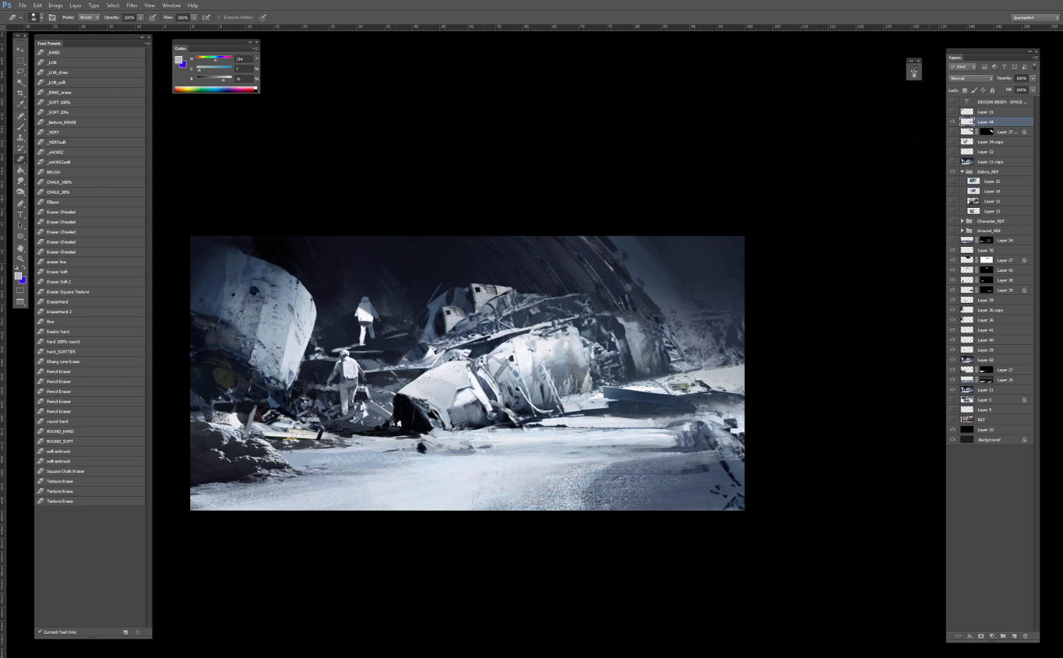
left_click_drag(998, 123, 999, 244)
left_click(997, 128)
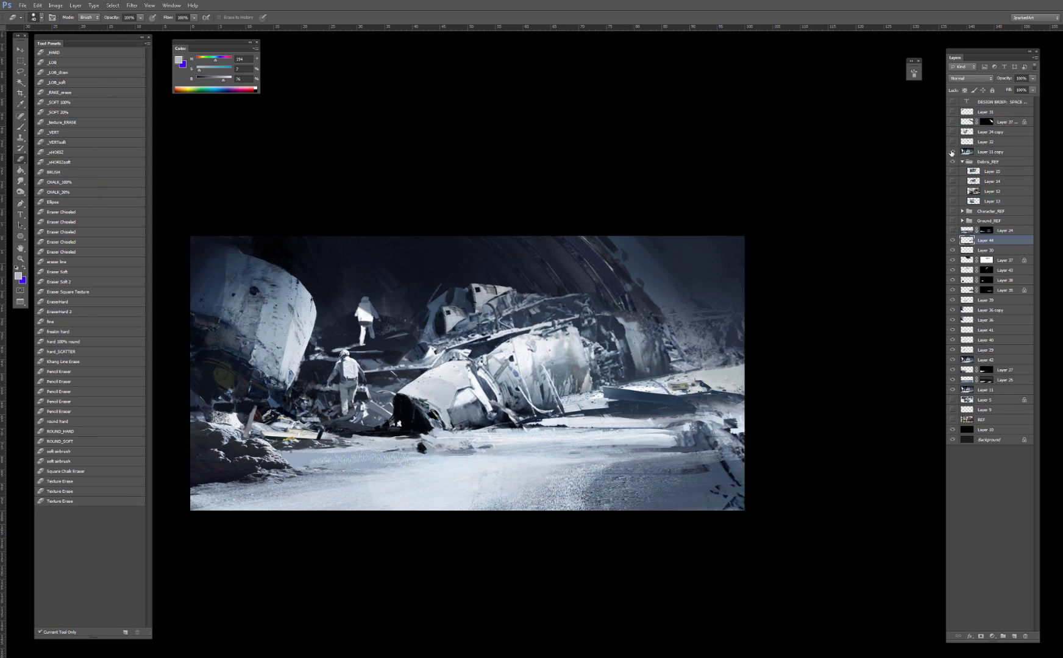
Step: Sample a grey with Layer 11 copy temporarily shown, then touch up the snow bank using a smaller brush
left_click(951, 152)
key("b")
left_click(692, 369, "alt")
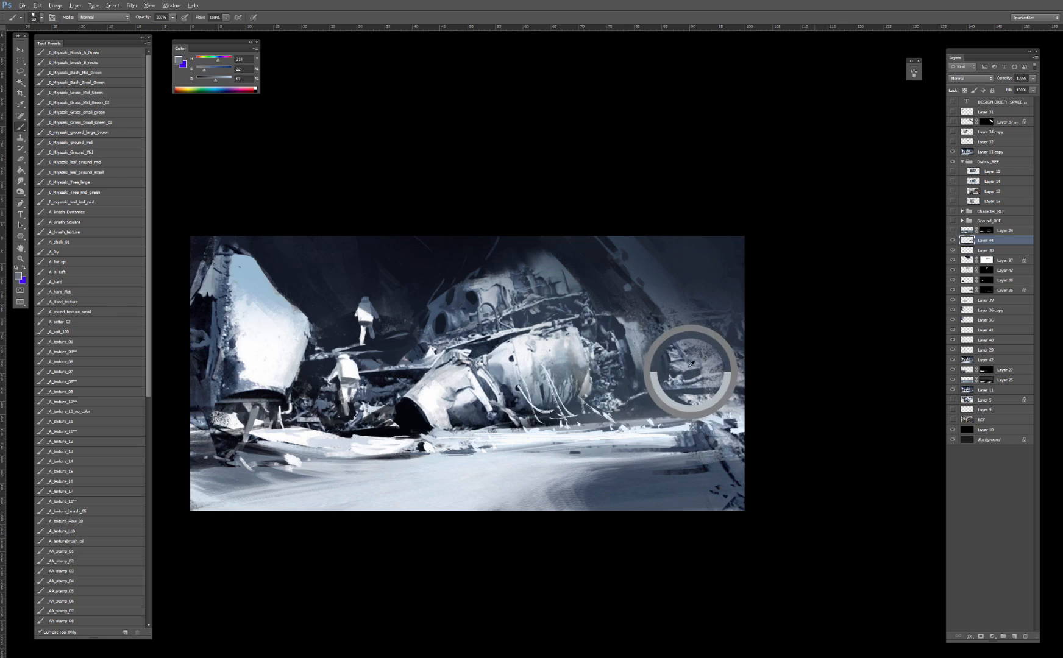
left_click(952, 152)
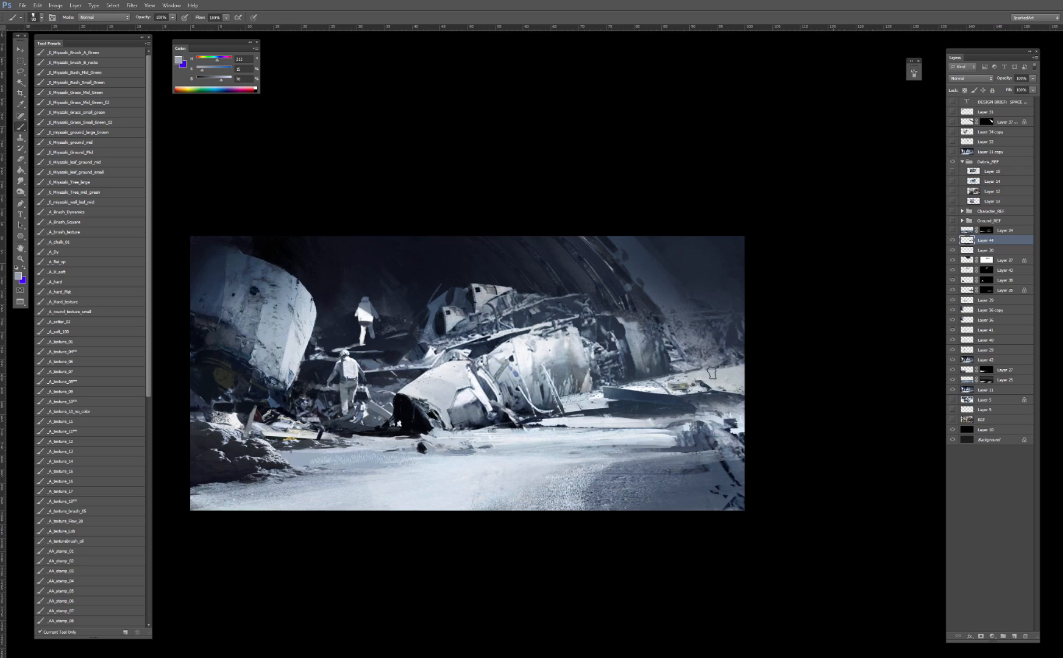
key("[")
mouse_move(696, 377)
left_mouse_down()
mouse_move(712, 375)
mouse_move(703, 369)
left_mouse_up()
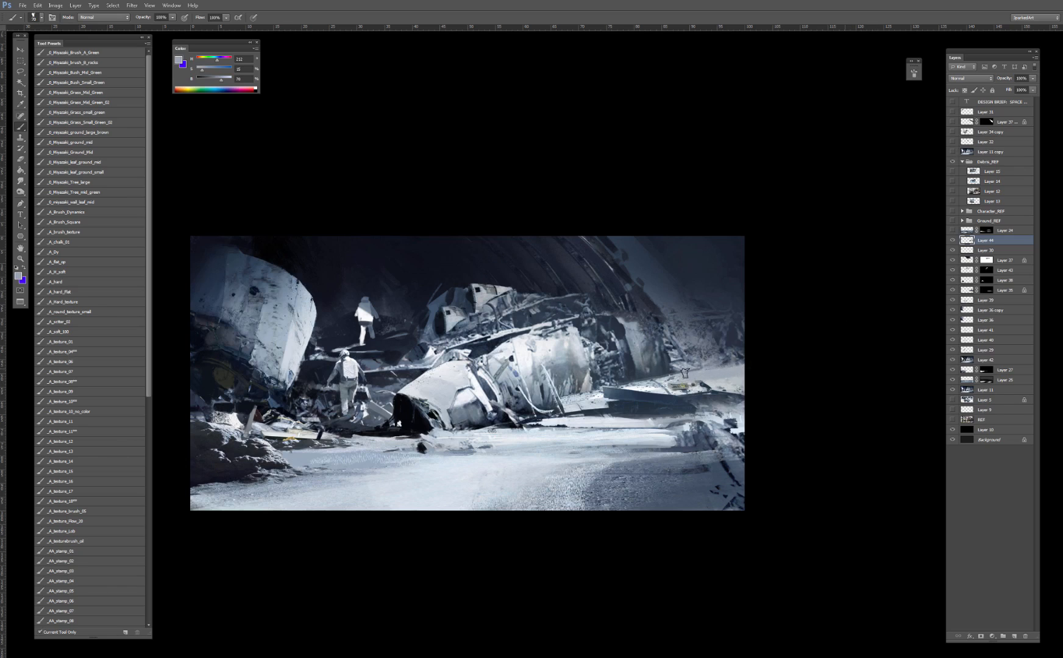
Step: Sample tones near the image's right edge and rework the snow bank's upper edge with a progressively smaller brush
left_click(724, 366, "alt")
left_click(734, 341, "alt")
left_click(733, 343, "alt")
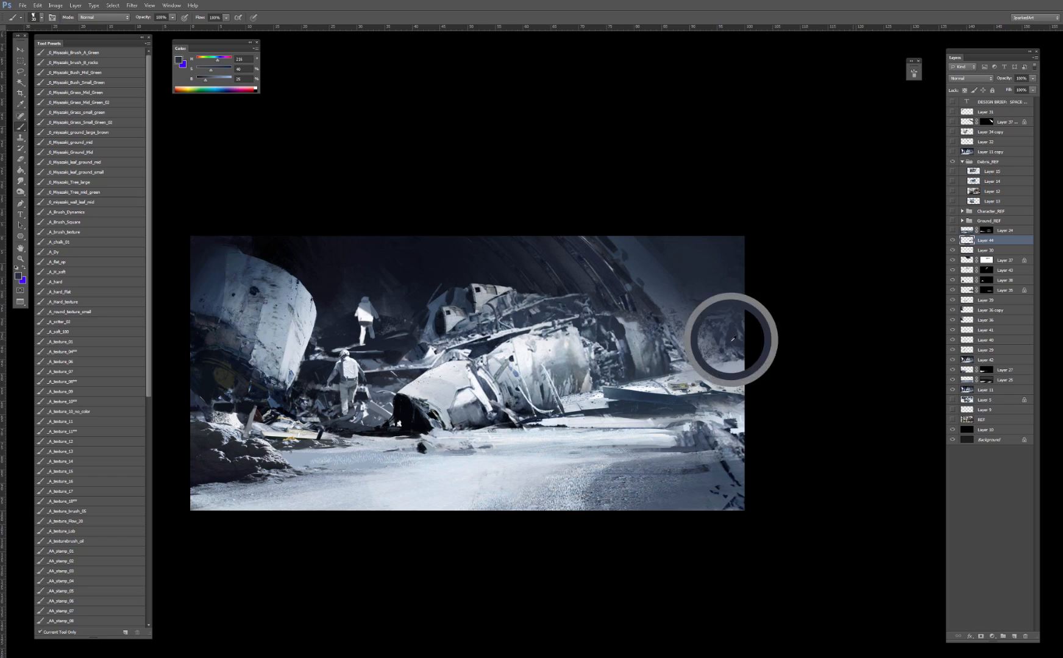
key("[")
key("[")
key("[")
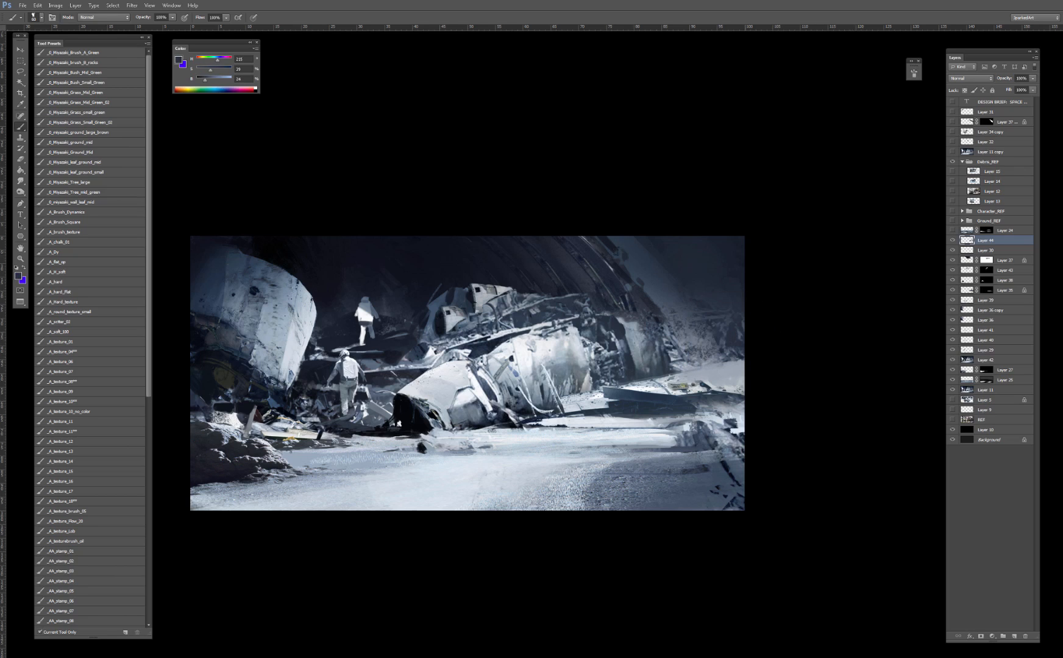
Step: Paint sampled dark blue haze along the arched hull's outer edge with an enlarged texture brush
left_click(86, 415)
left_click(642, 256, "alt")
left_click(631, 253, "alt")
key("]")
key("]")
key("]")
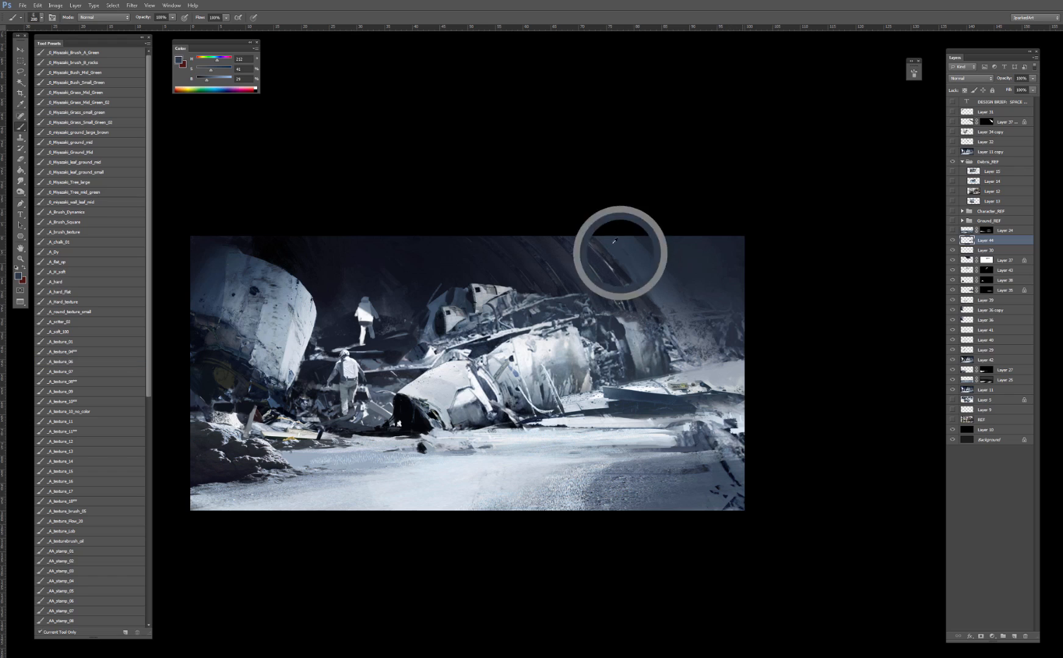
mouse_move(648, 284)
left_mouse_down()
mouse_move(649, 308)
mouse_move(673, 299)
left_mouse_up()
key("]")
left_click(657, 267, "alt")
mouse_move(626, 235)
left_mouse_down()
mouse_move(686, 303)
mouse_move(667, 275)
left_mouse_up()
Step: Extend the blue haze over the background beside the arched hull and compare the scene with Layer 44 off and on
left_click(648, 225, "alt")
key("]")
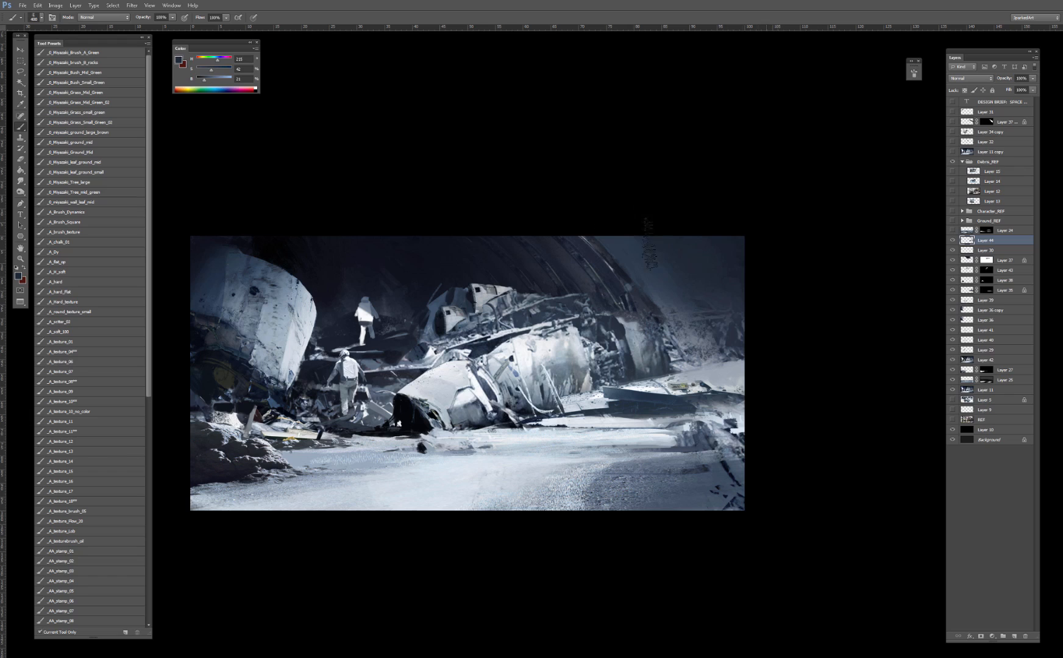
left_click(666, 292, "alt")
left_click_drag(690, 293, 704, 303)
left_click(699, 279, "alt")
left_click(952, 241)
left_click(952, 242)
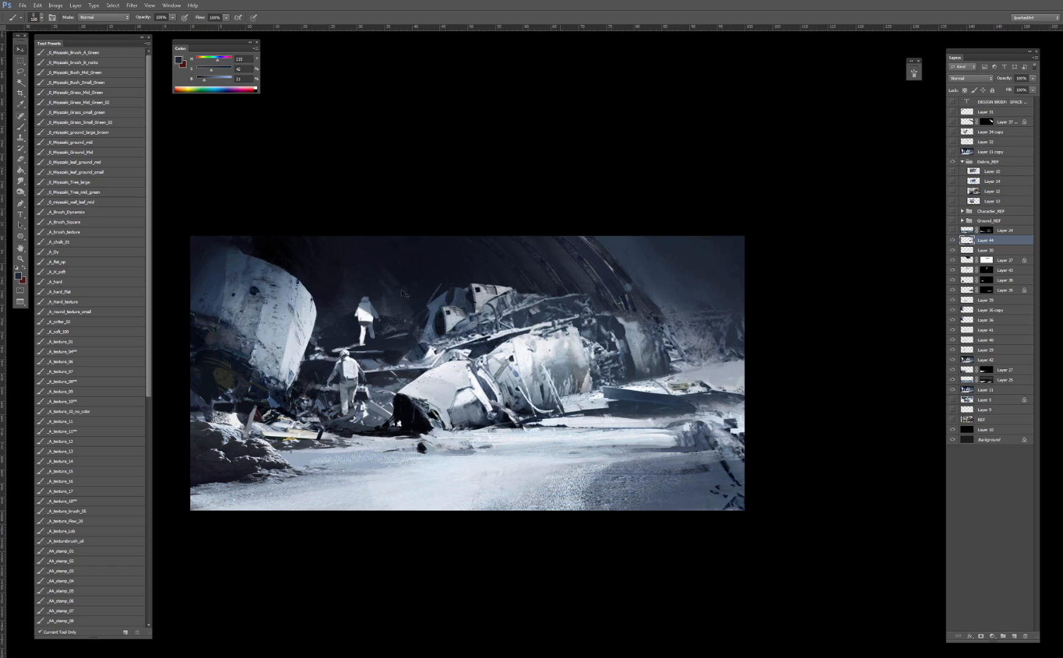
Step: Select Layer 37 and compare the overall composition with its ribbed hull hidden and shown
left_click(439, 276, "ctrl")
left_click(439, 276, "alt")
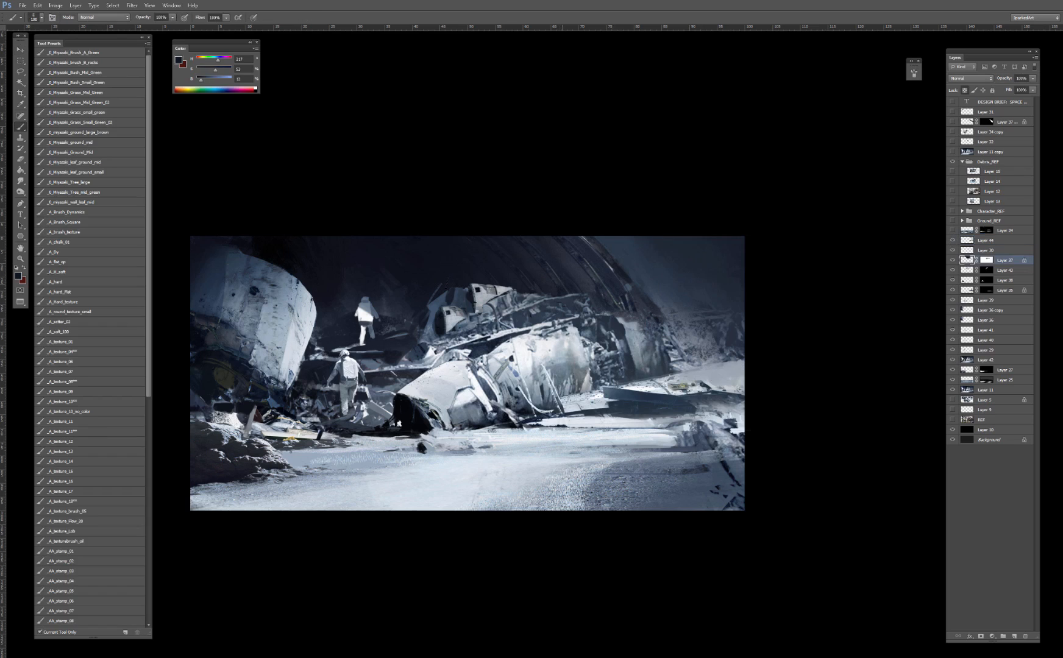
left_click(953, 261)
left_click(953, 261)
left_click(953, 261)
left_click(953, 261)
left_click(953, 261)
left_click(953, 261)
left_click(953, 262)
left_click(953, 261)
left_click(953, 261)
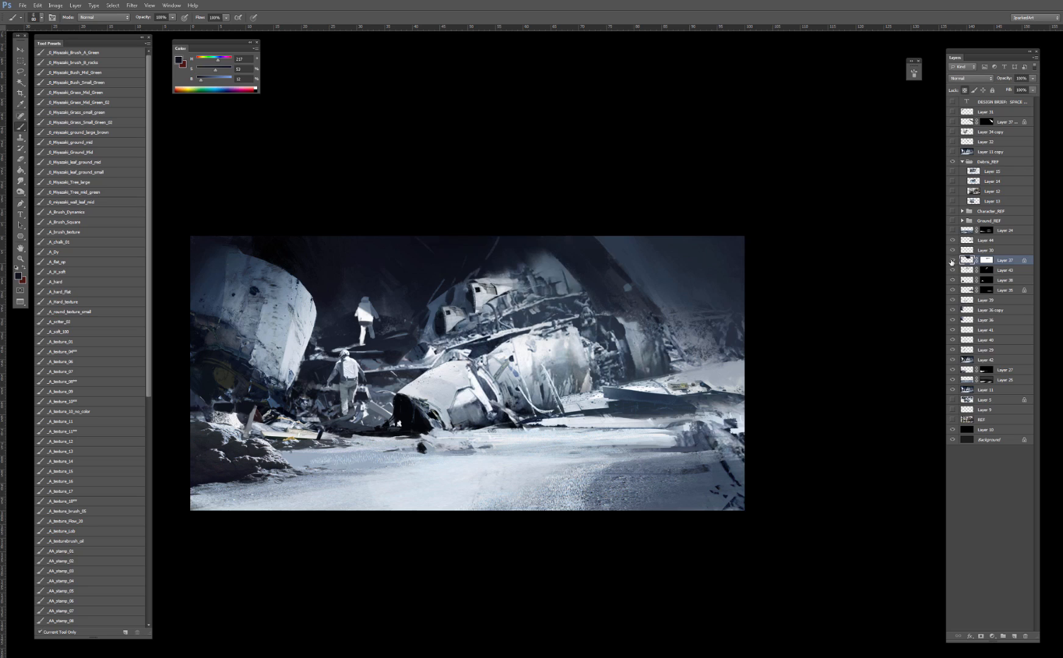
left_click(953, 262)
key("ctrl+minus")
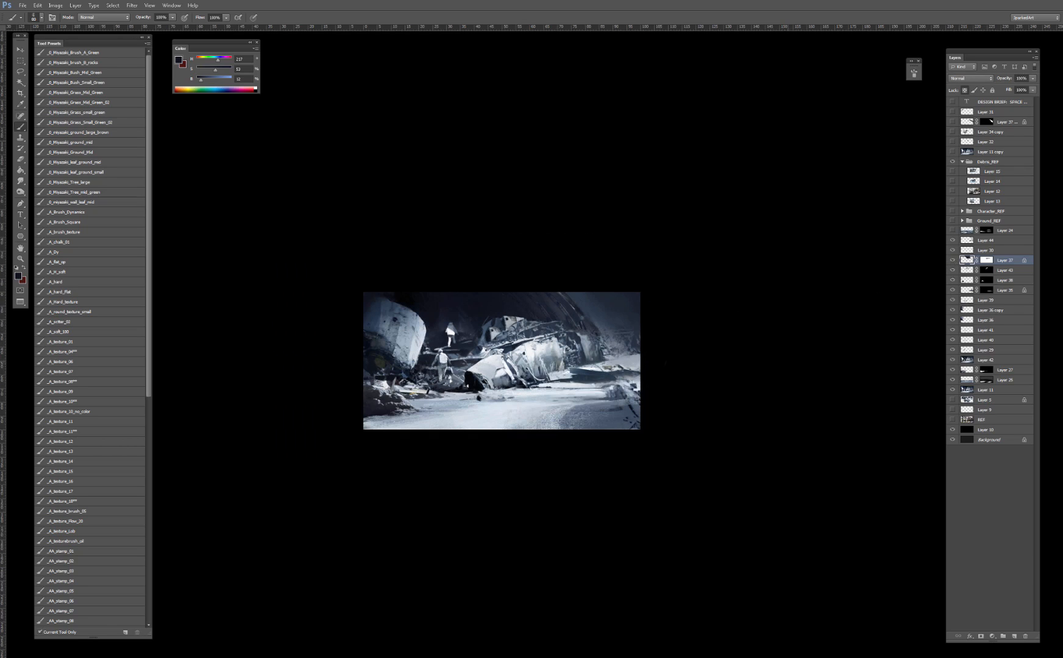
key("ctrl+plus")
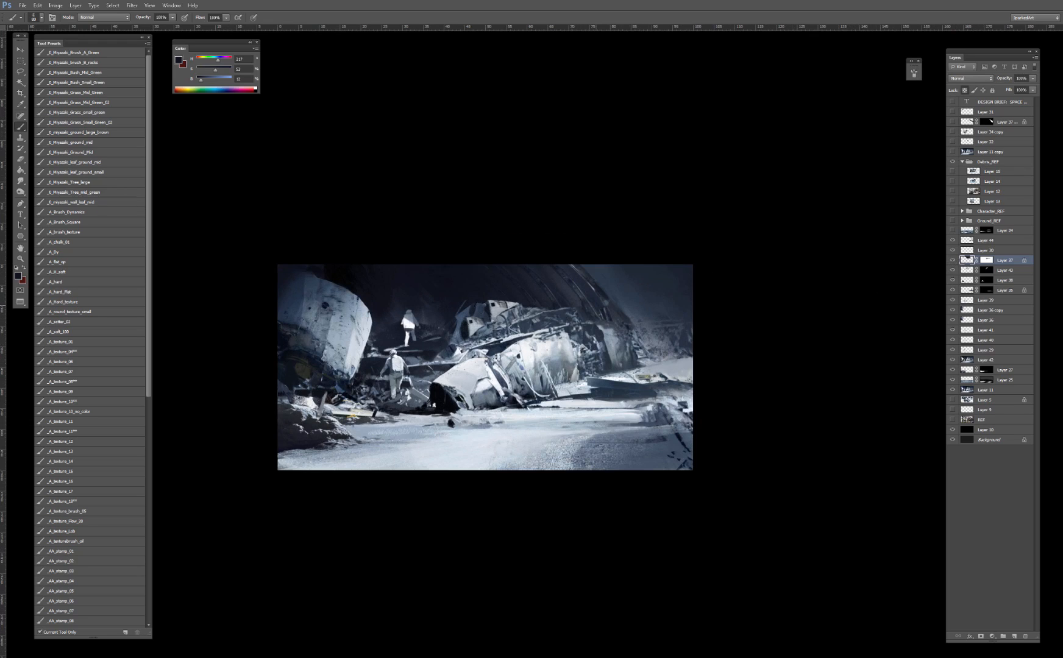
key("ctrl+plus")
left_click_drag(464, 278, 513, 296)
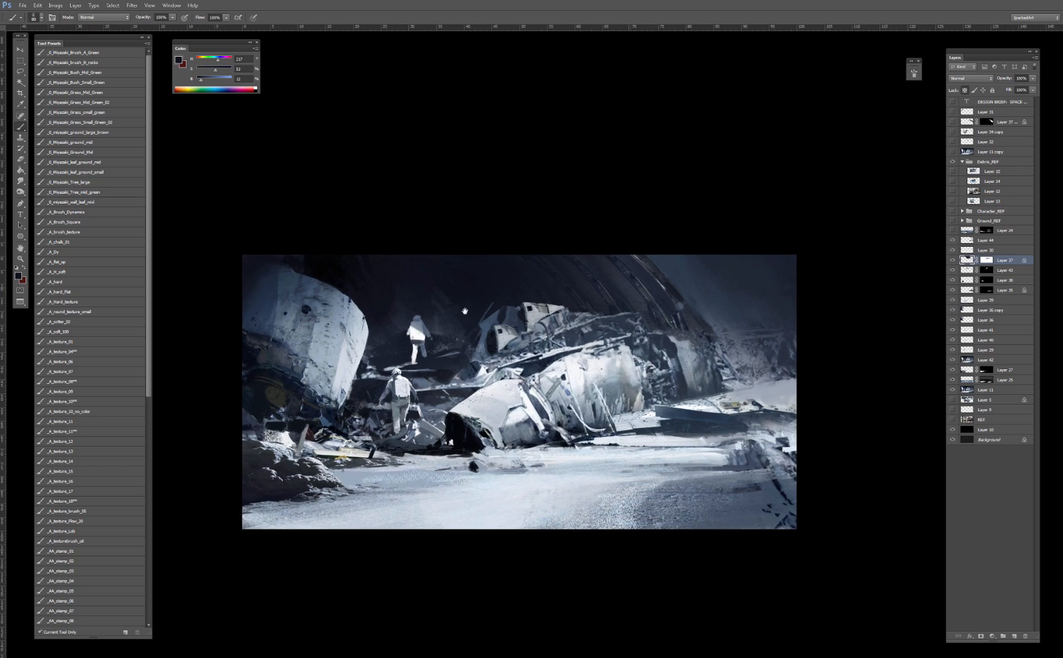
Step: Show Layer 34 copy, flip its fuselage piece horizontally and move it up to the top of the scene
left_click(966, 132)
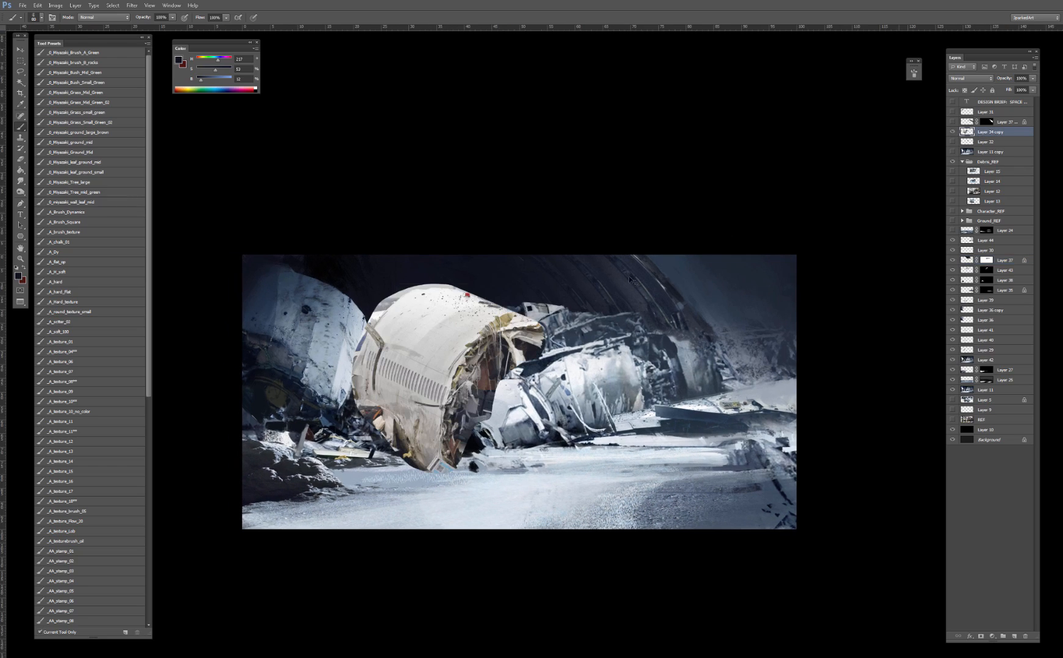
key("v")
left_click(545, 378)
right_click(451, 365)
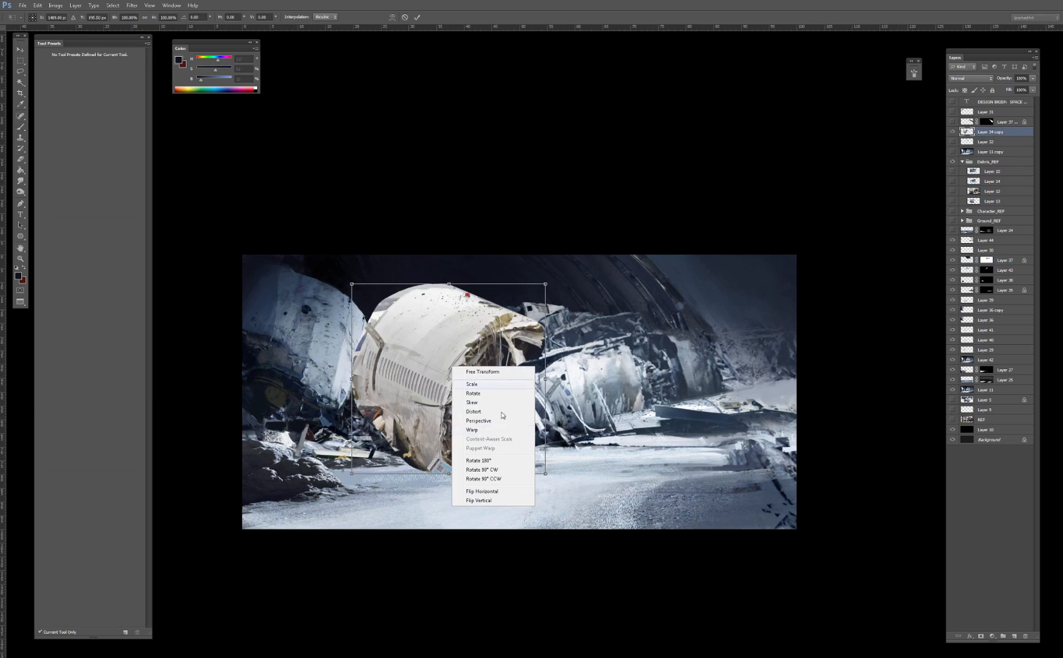
left_click(495, 490)
left_click_drag(483, 325, 510, 286)
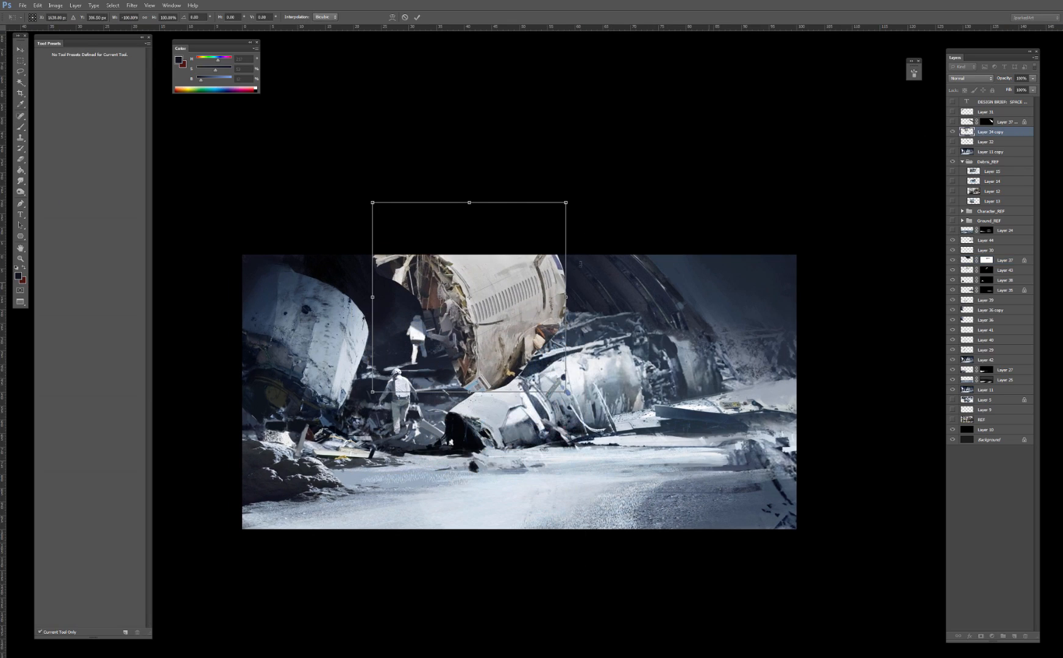
Step: Rotate the fuselage piece and position it hanging from the image's top edge above the two figures
left_click_drag(578, 288, 512, 218)
mouse_move(489, 254)
left_mouse_down()
mouse_move(441, 220)
mouse_move(447, 207)
mouse_move(459, 221)
left_mouse_up()
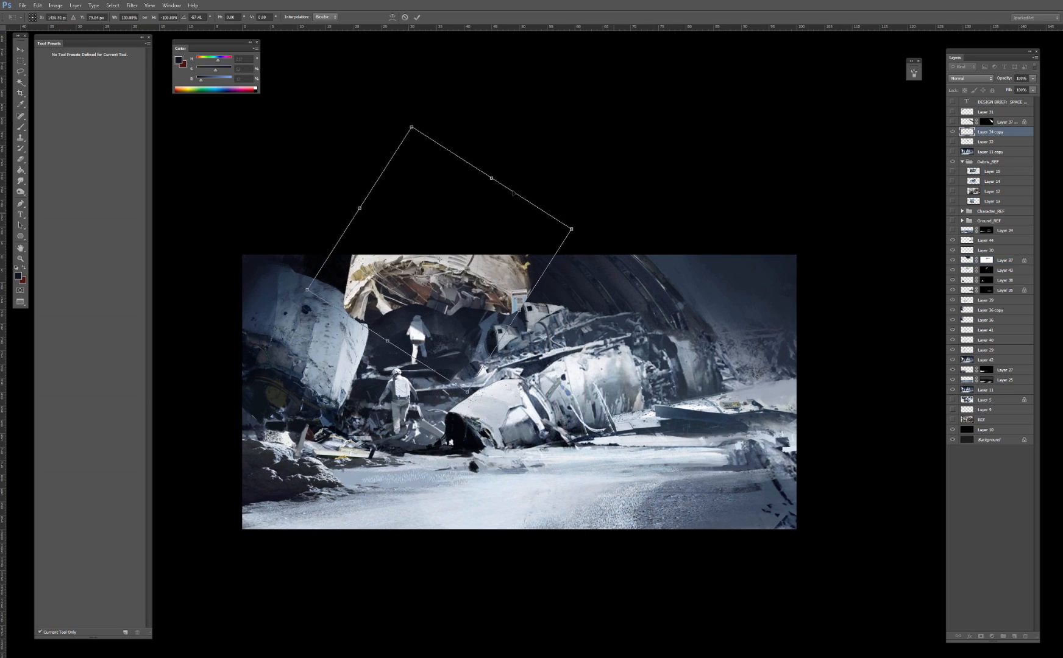
left_click_drag(546, 175, 554, 268)
left_click_drag(466, 285, 502, 312)
key("Return")
Step: Duplicate the fuselage layer and place Layer 34 copy directly below Layer 24 in the layer stack
key("l")
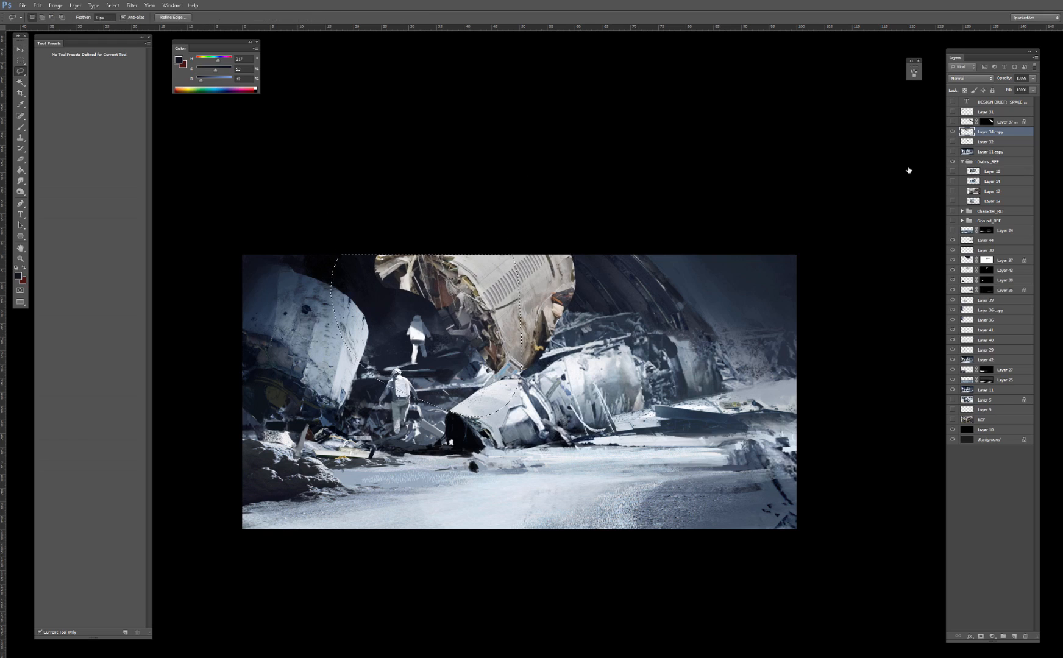
key("v")
left_click_drag(533, 308, 530, 317)
left_click_drag(1017, 131, 1015, 636)
left_click_drag(975, 143, 978, 246)
Step: Shift the fuselage piece's color balance toward blue and cyan in the midtones
key("ctrl+b")
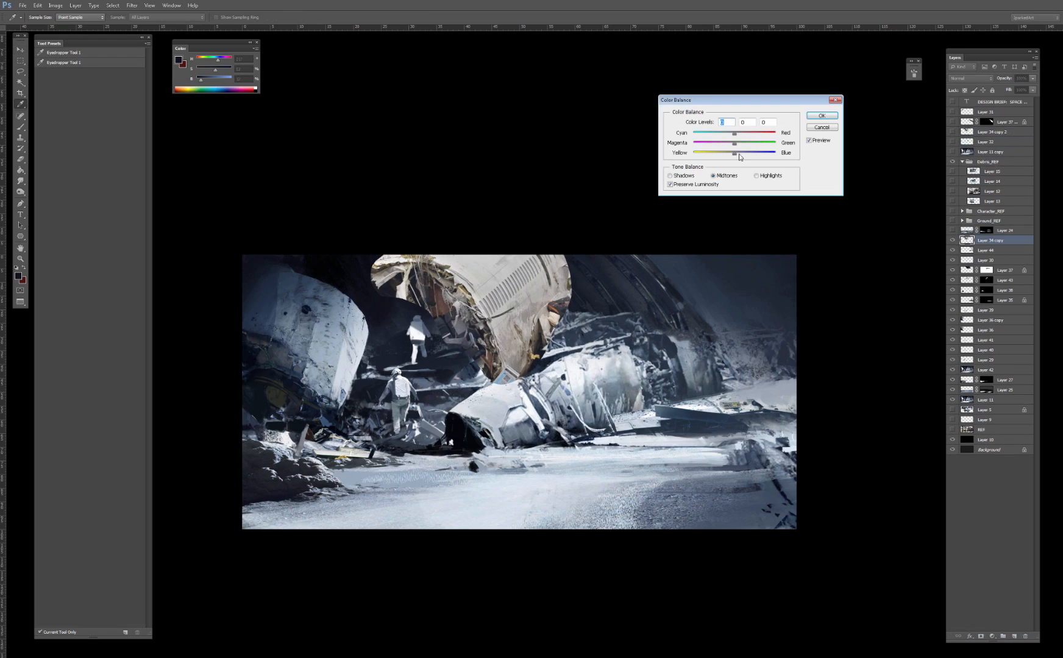
left_click_drag(735, 153, 743, 153)
left_click_drag(734, 133, 710, 134)
key("Return")
Step: Darken the fuselage piece with Levels by lowering its output white level and shift its midtone color balance further toward blue
key("ctrl+l")
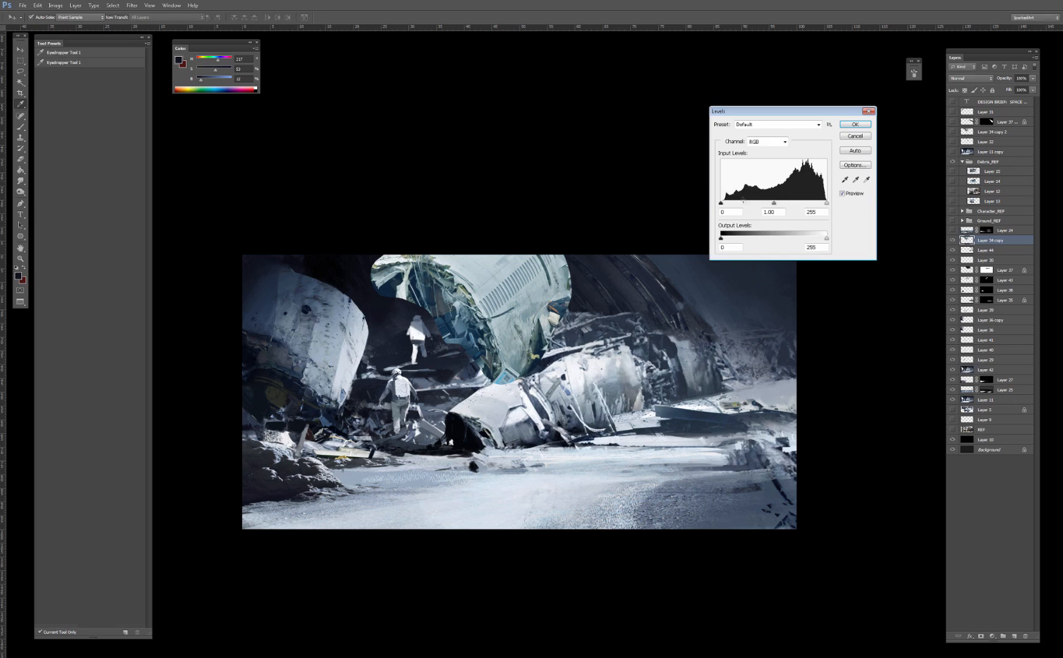
left_click_drag(826, 236, 786, 237)
key("Return")
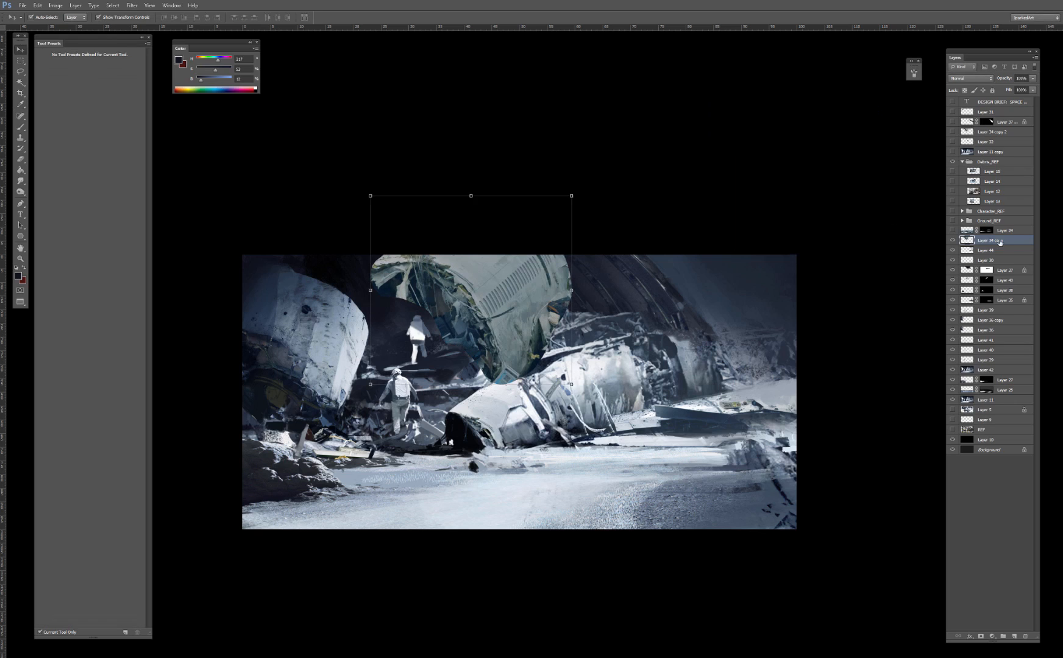
key("ctrl+b")
left_click_drag(739, 156, 742, 157)
key("Return")
Step: Blend the fuselage piece into the dark background with Blend If, splitting This Layer's shadow range and Underlying Layer's highlight range
double_click(1015, 240)
mouse_move(648, 210)
left_mouse_down()
mouse_move(665, 209)
mouse_move(647, 210)
left_mouse_up()
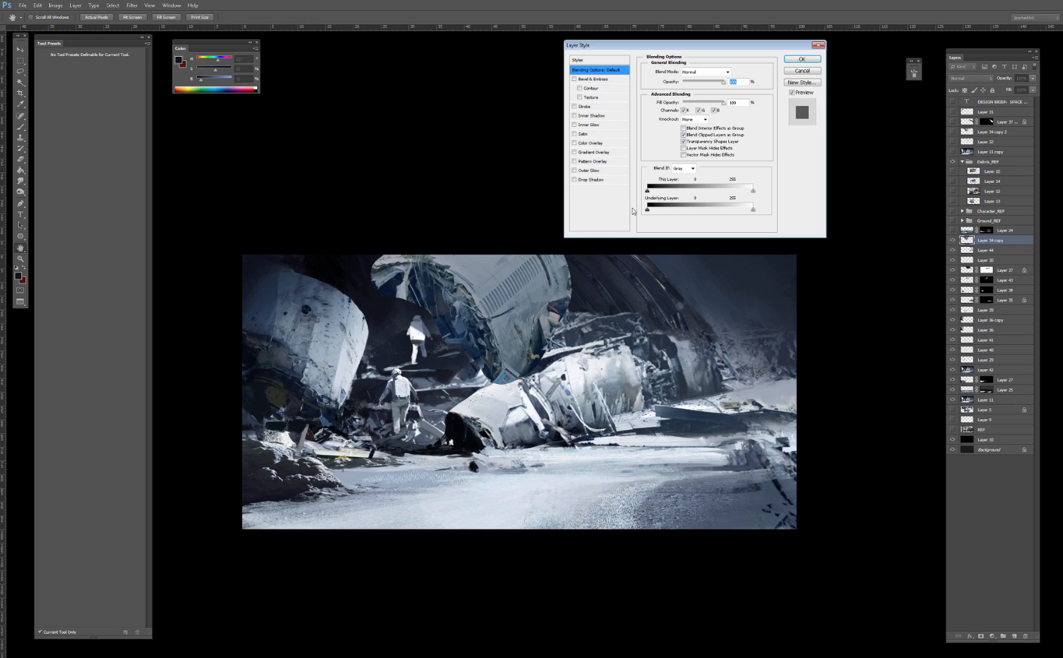
left_click_drag(753, 209, 666, 212)
left_click_drag(752, 192, 773, 196)
left_click_drag(648, 193, 722, 193)
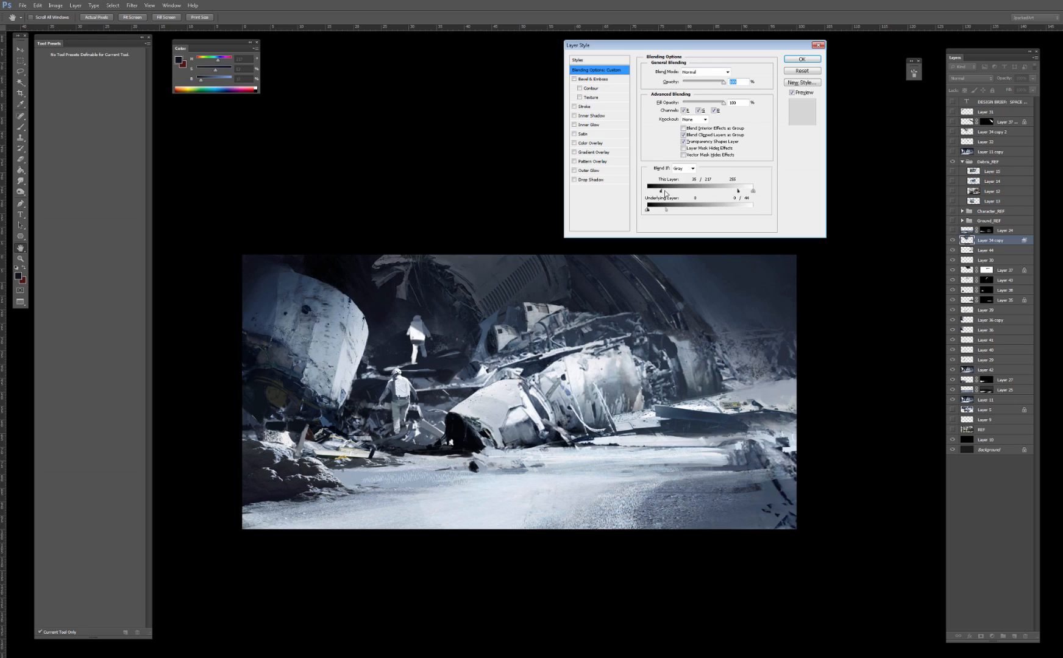
left_click_drag(648, 192, 699, 191)
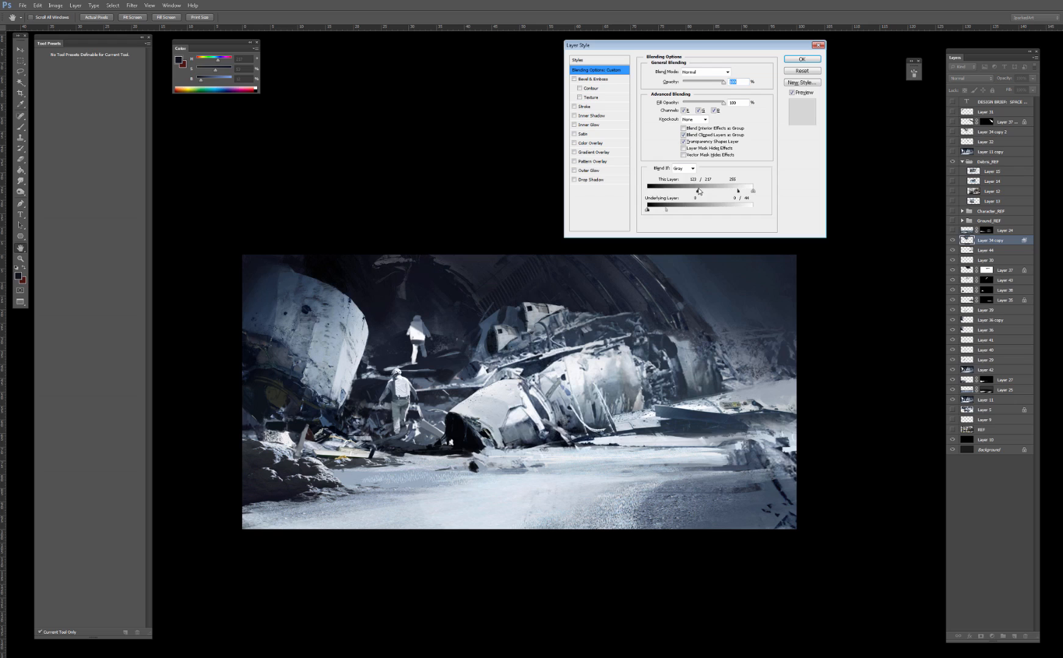
key("Return")
Step: Add a layer mask to the fuselage piece and paint black with a soft brush to fade its edges into the background
left_click(981, 637)
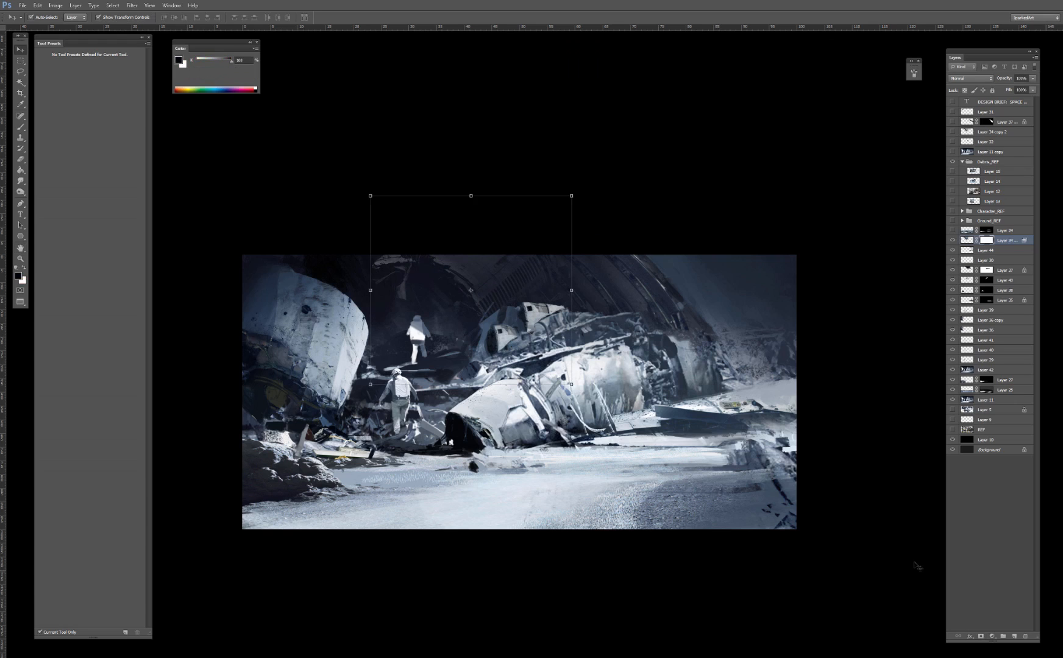
key("b")
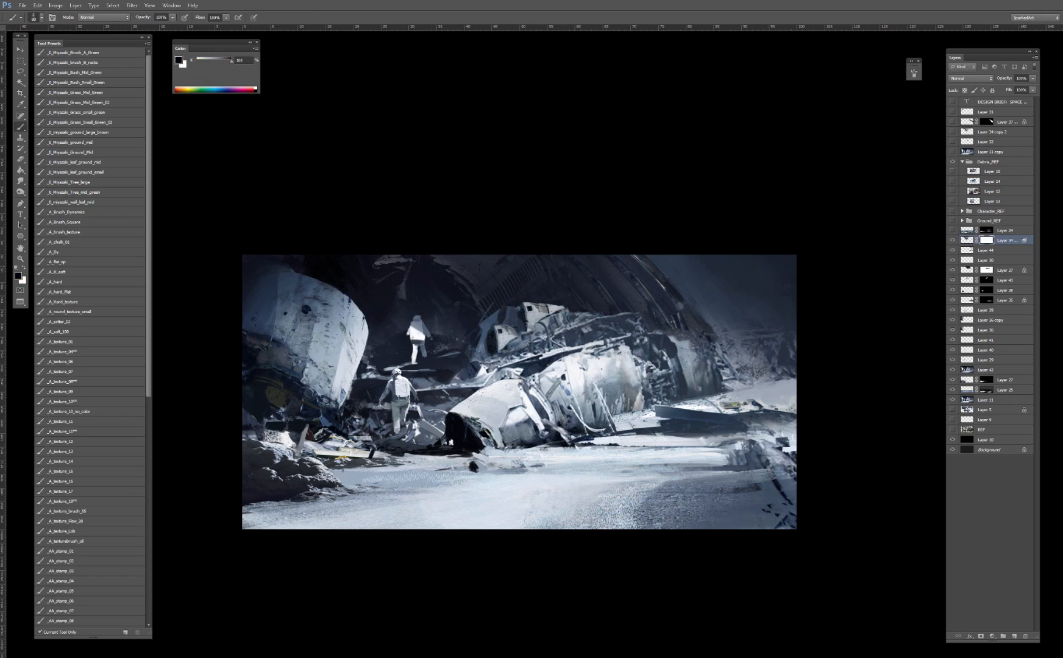
left_click(80, 333)
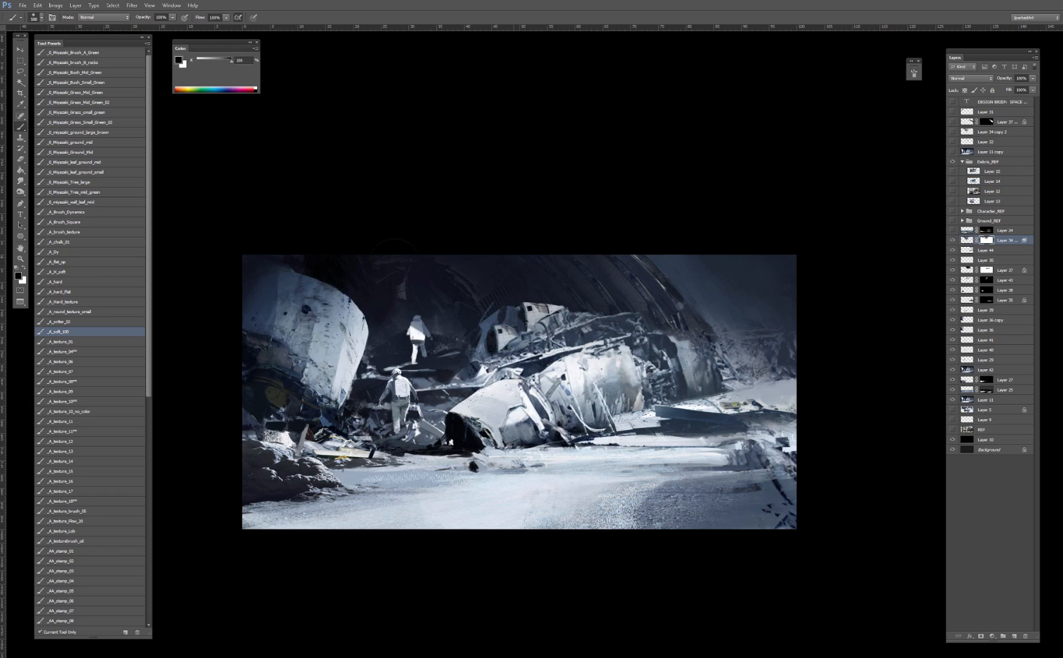
key("bracketleft")
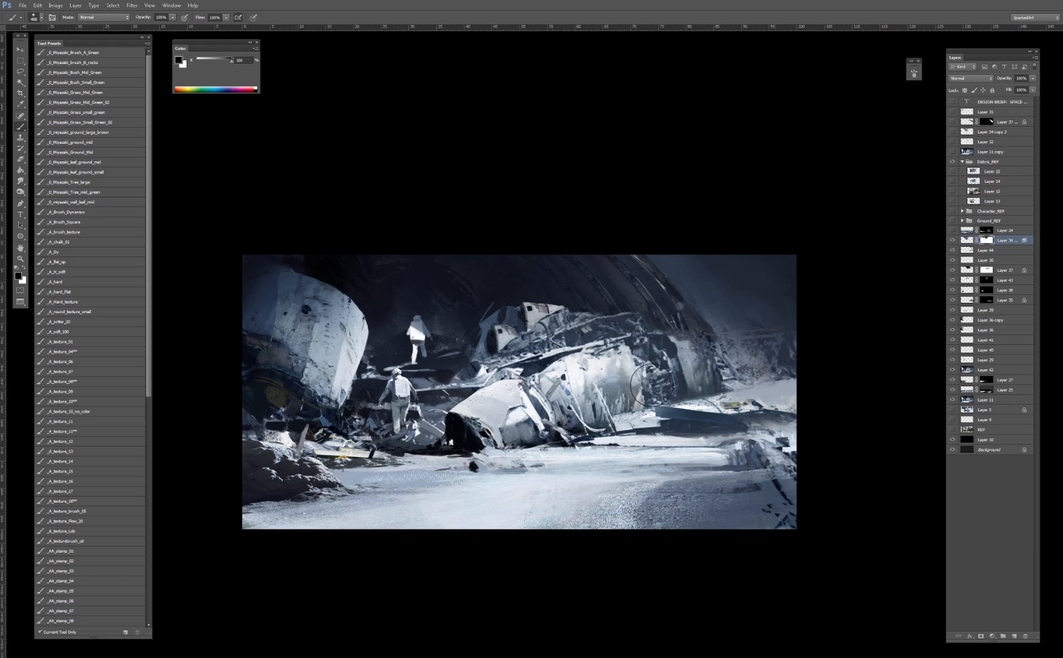
left_click_drag(645, 381, 630, 372)
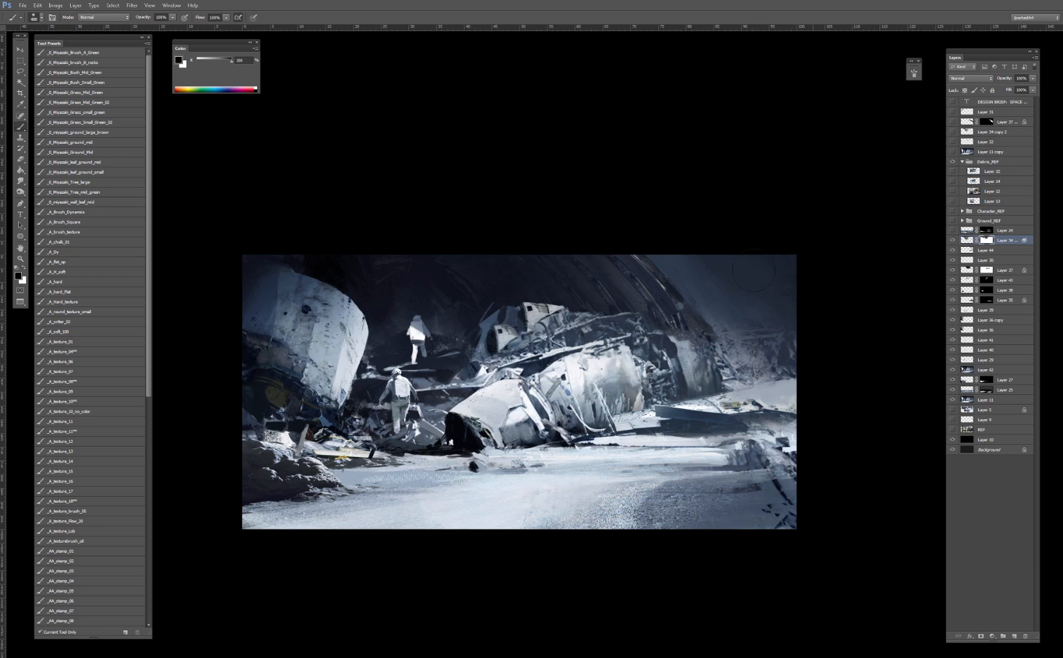
Step: Show the broken airliner photo in the Debris_REF group and reposition it over the scene to examine its wreckage
left_click(953, 192)
left_click(953, 193)
left_click(952, 193)
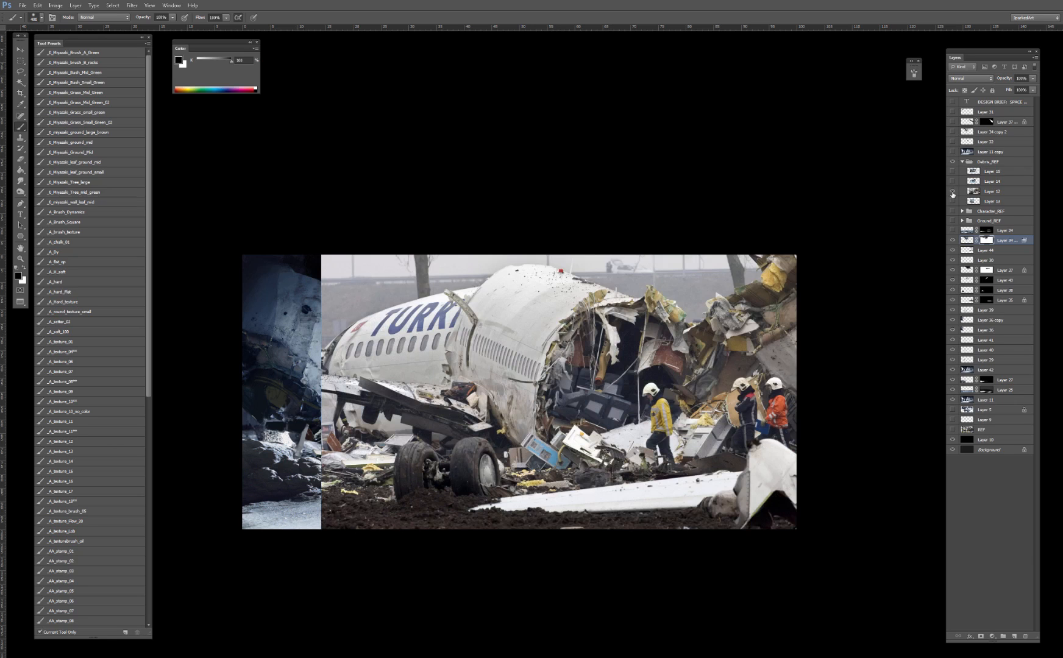
key("v")
left_click_drag(698, 406, 591, 379)
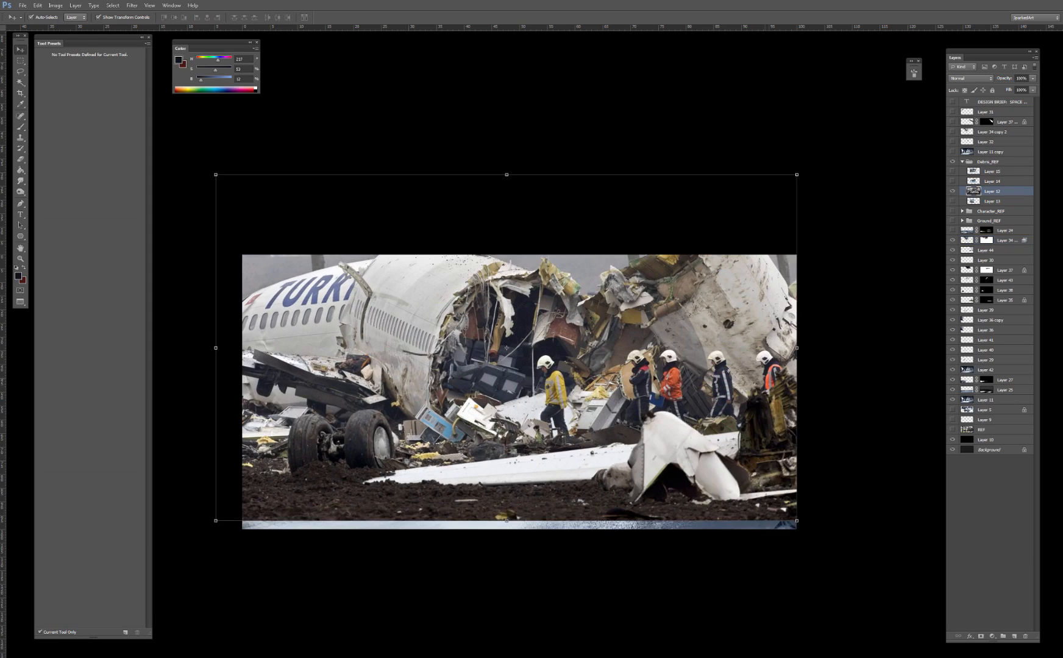
left_click_drag(659, 378, 763, 304)
left_click_drag(661, 395, 655, 400)
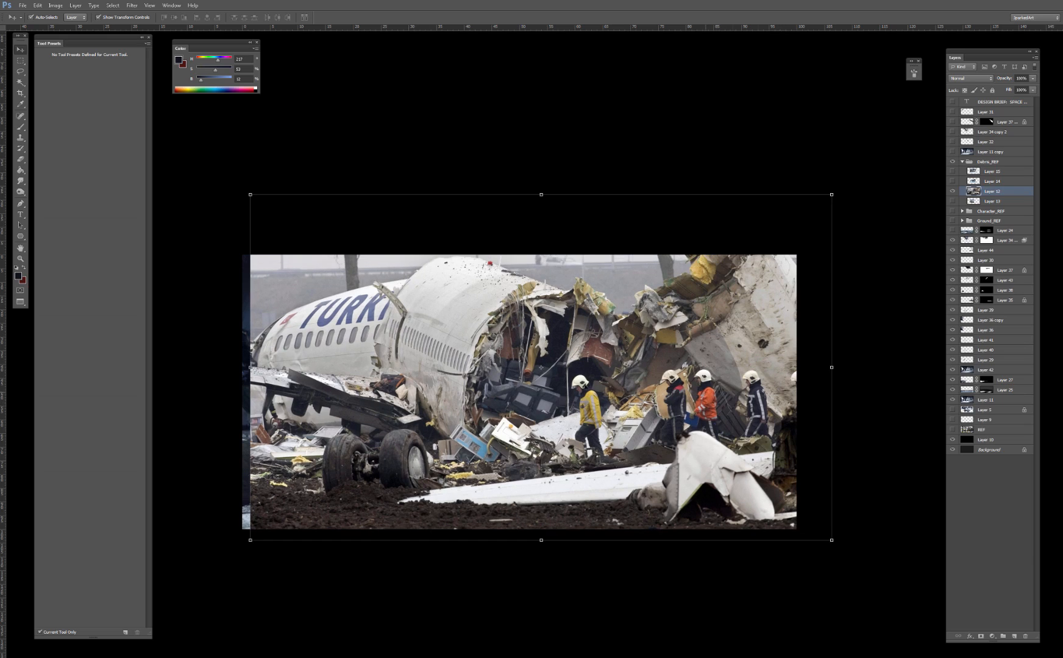
mouse_move(604, 364)
left_mouse_down()
mouse_move(586, 364)
mouse_move(565, 285)
mouse_move(547, 380)
mouse_move(619, 379)
mouse_move(651, 288)
left_mouse_up()
Step: Lasso a chunk of torn cabin debris in the airliner photo, hide the photo and copy the chunk to its own layer
key("ctrl+plus")
key("l")
left_click_drag(572, 255, 567, 264)
left_click(952, 191)
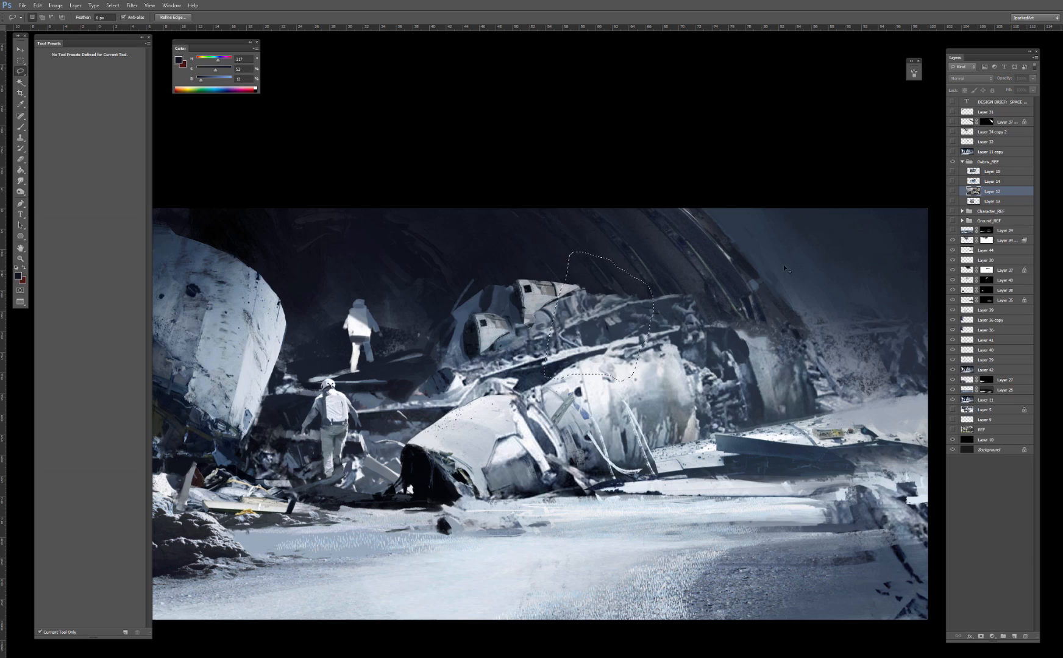
key("ctrl+j")
Step: Try to rotate, distort and fit the copied cabin debris chunk among the wreckage
key("v")
mouse_move(624, 310)
left_mouse_down()
mouse_move(439, 215)
mouse_move(453, 210)
mouse_move(489, 231)
left_mouse_up()
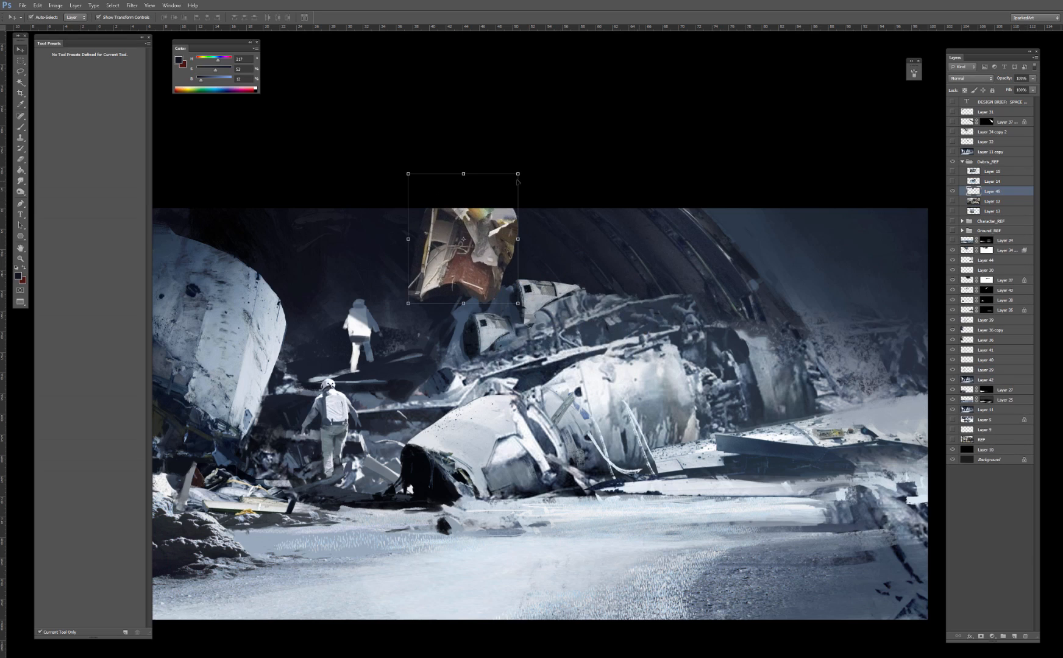
left_click_drag(518, 174, 521, 268)
left_click_drag(491, 245, 699, 283)
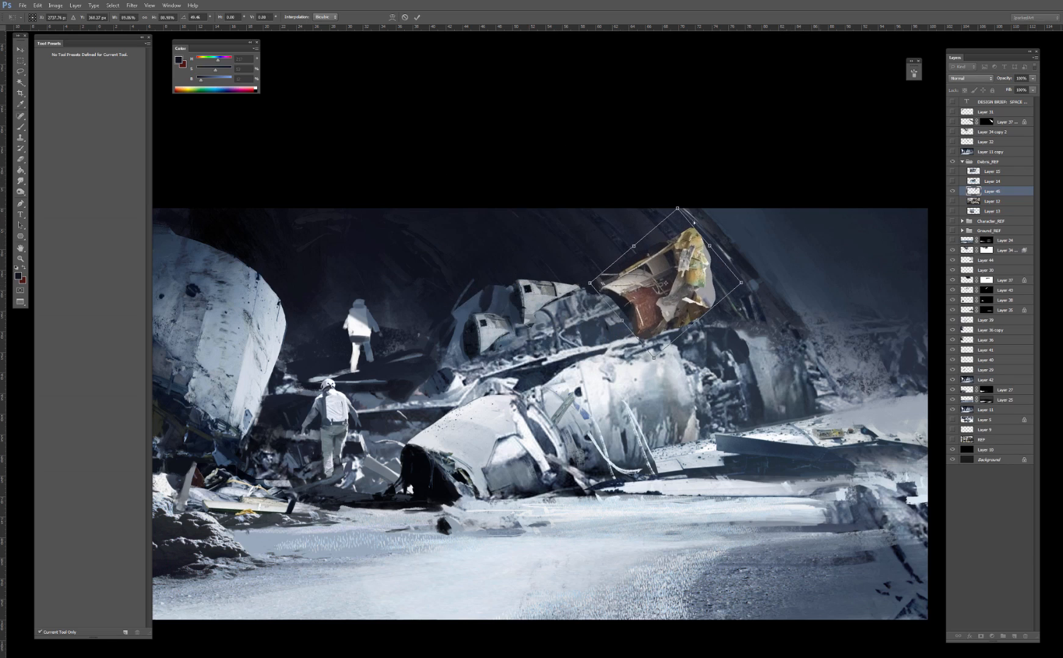
left_click_drag(677, 209, 680, 197)
left_click_drag(635, 240, 631, 233)
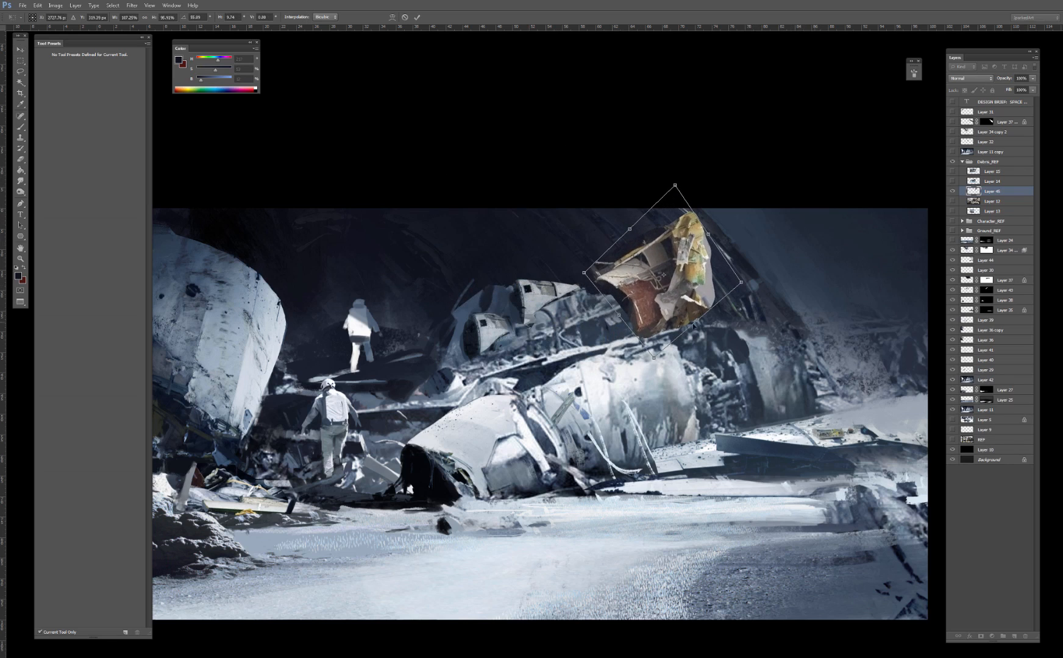
left_click_drag(697, 320, 703, 328)
left_click_drag(716, 307, 820, 379)
left_click_drag(847, 318, 866, 331)
left_click_drag(807, 386, 694, 425)
left_click_drag(763, 524, 508, 222)
key("Escape")
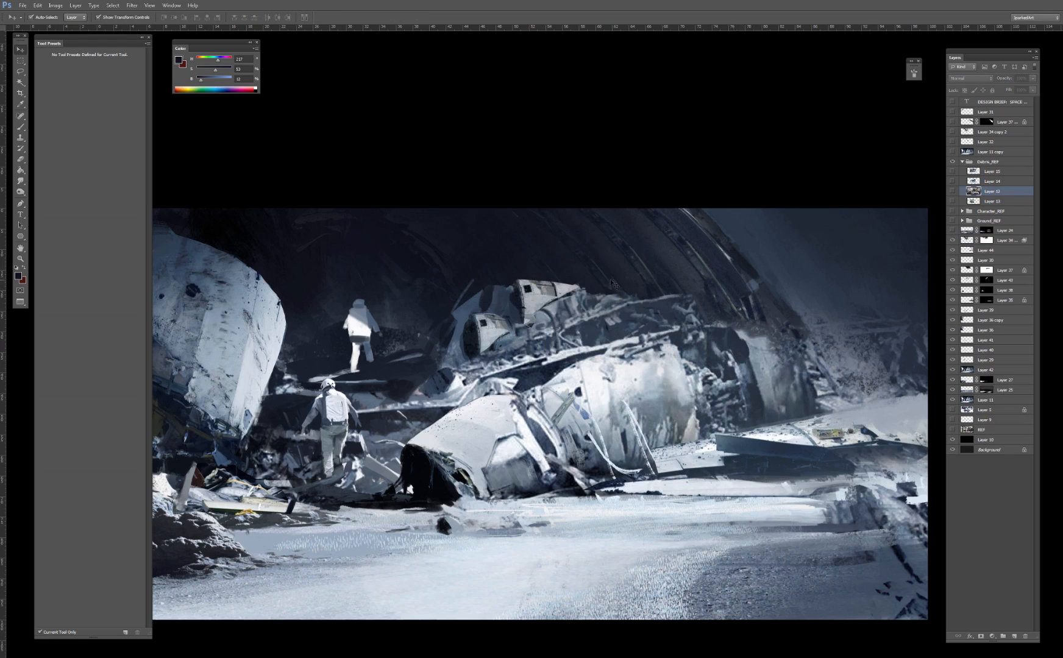
Step: Show the hidden girder layer below Layer 34 copy 2 and position the girder across the central wreckage
key("ctrl+minus")
key("ctrl+minus")
key("ctrl+plus")
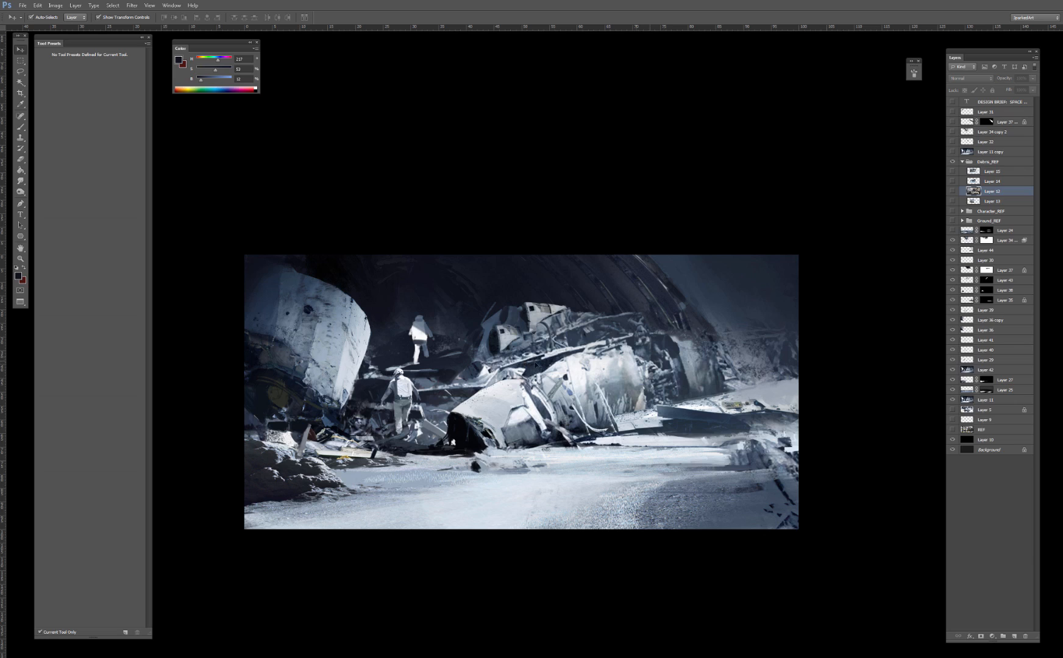
left_click(952, 141)
left_click(549, 347)
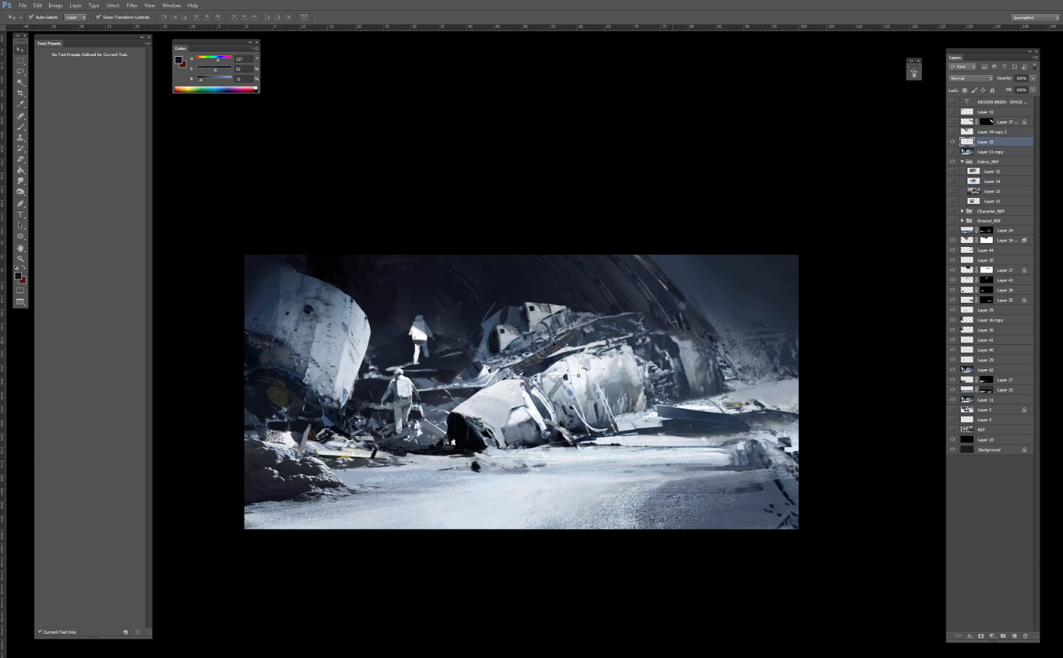
key("ctrl+plus")
left_click_drag(602, 318, 631, 354)
key("Return")
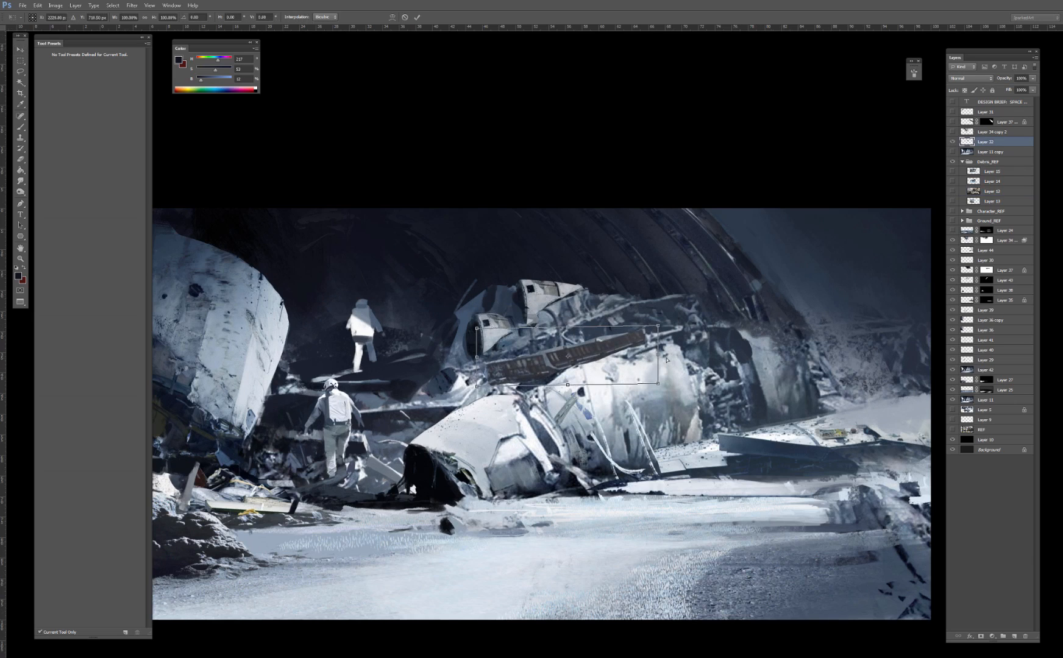
Step: Brighten the girder with Levels using an input white of 189, move it up against the dark hull and hide its layer
key("ctrl+l")
left_click_drag(827, 202, 768, 204)
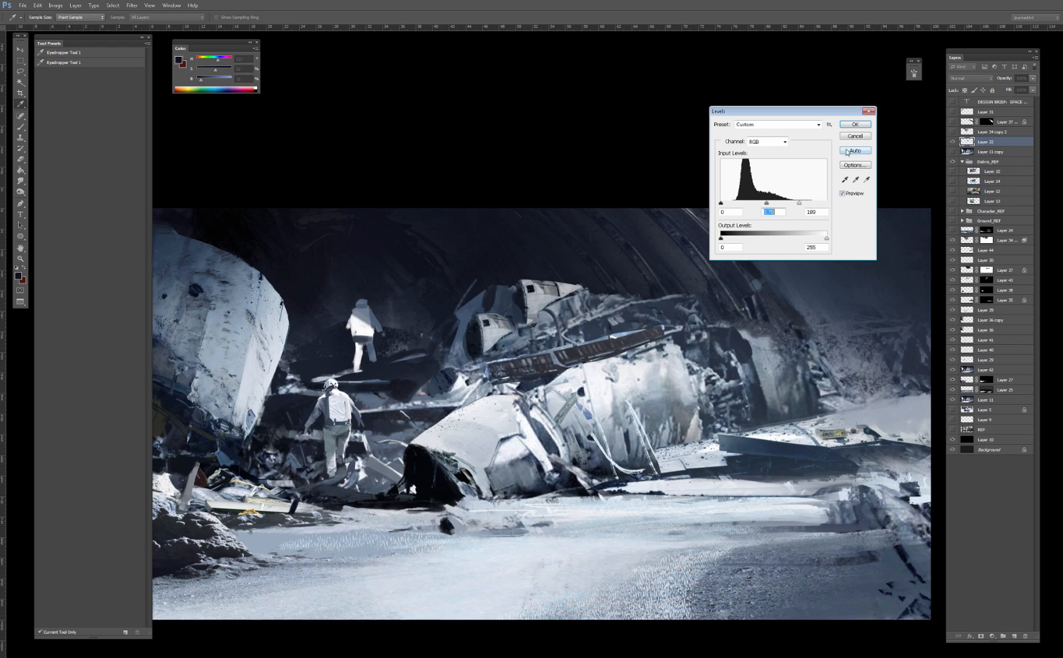
left_click(853, 126)
left_click_drag(624, 346, 639, 238)
left_click(953, 142)
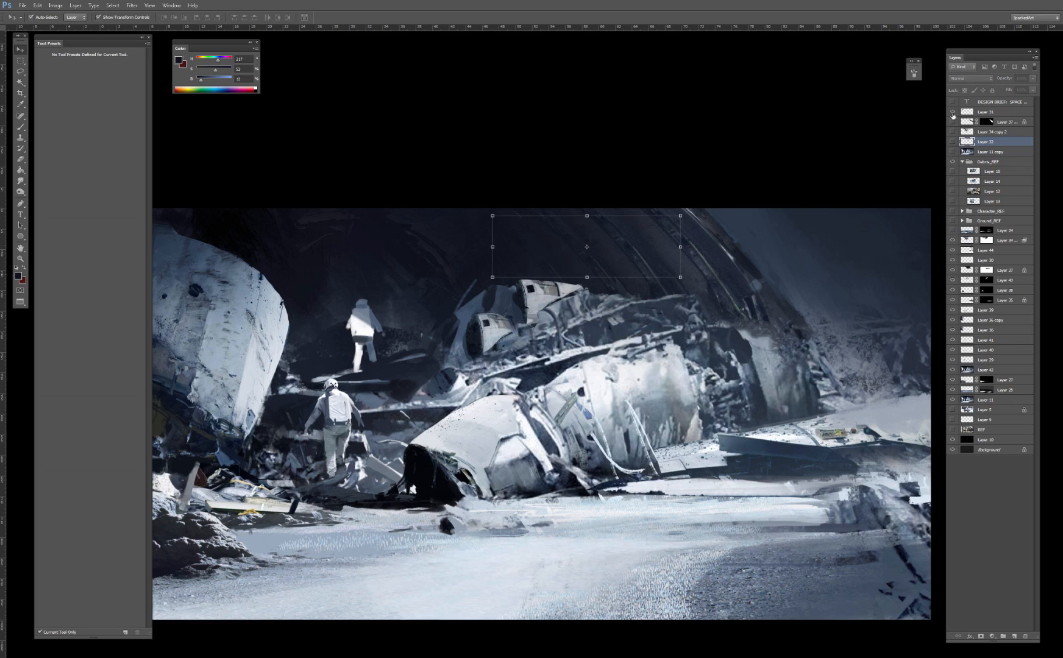
Step: Show the engine nozzle layer, enlarge the nozzle and rotate it in front of the central fuselage wreck
left_click(952, 112)
left_click_drag(319, 294, 349, 372)
key("ctrl+t")
left_click_drag(334, 362, 660, 310)
left_click_drag(701, 272, 571, 446)
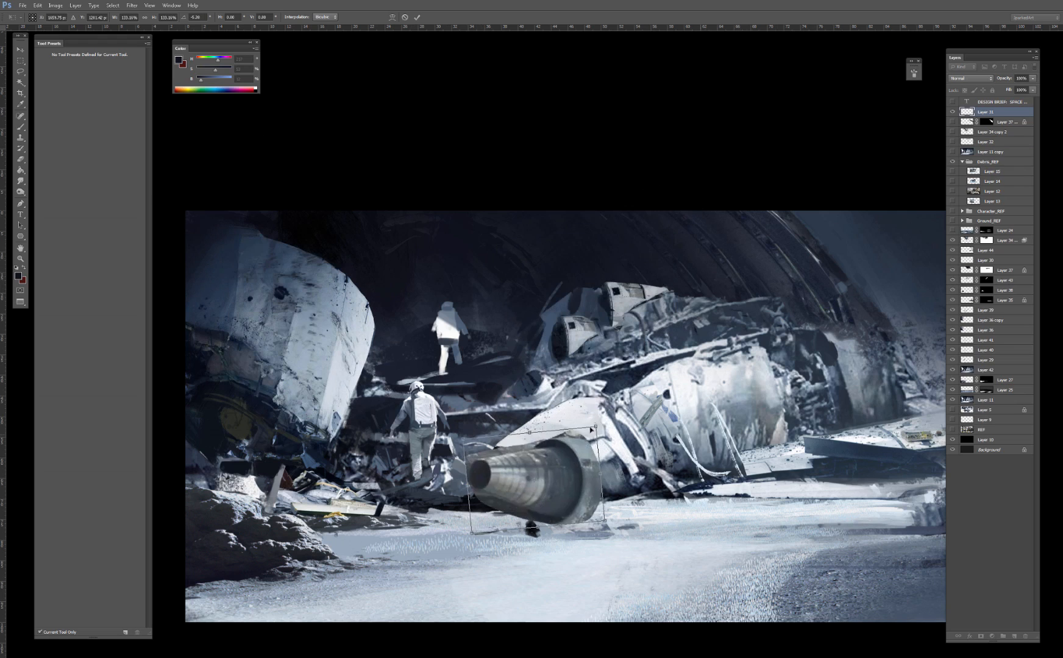
left_click_drag(613, 412, 580, 363)
key("Return")
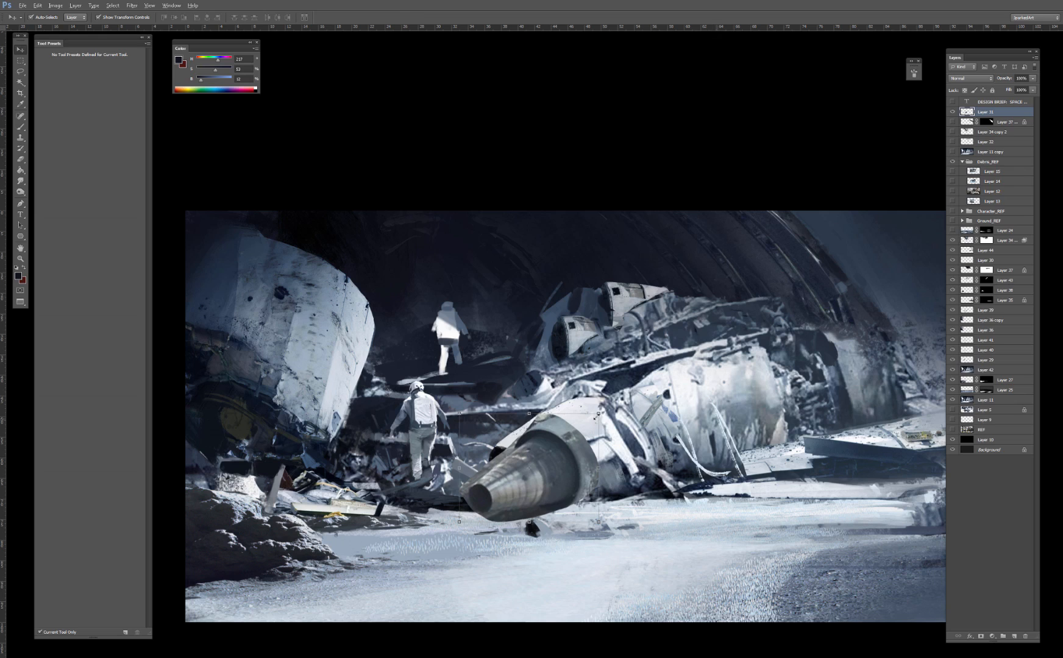
Step: Move the engine nozzle up beside the upper figure, duplicate it as a backup and hide the duplicate layer
left_click_drag(596, 417, 584, 277)
key("Return")
left_click_drag(583, 278, 709, 264, "alt")
left_click(952, 112)
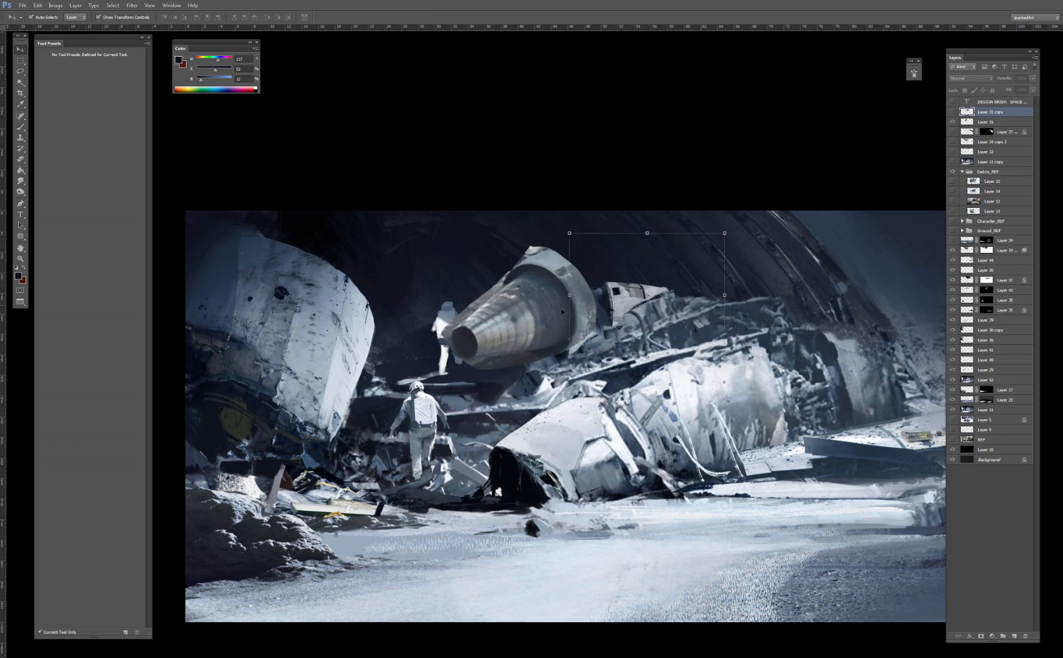
Step: Move the visible engine nozzle over the far end of the central fuselage wreck and rotate it to point toward the figures
left_click_drag(587, 309, 647, 350)
left_click_drag(646, 350, 699, 390)
left_click_drag(712, 344, 711, 374)
key("Return")
Step: Brighten the engine nozzle with a Levels adjustment
key("i")
key("ctrl+l")
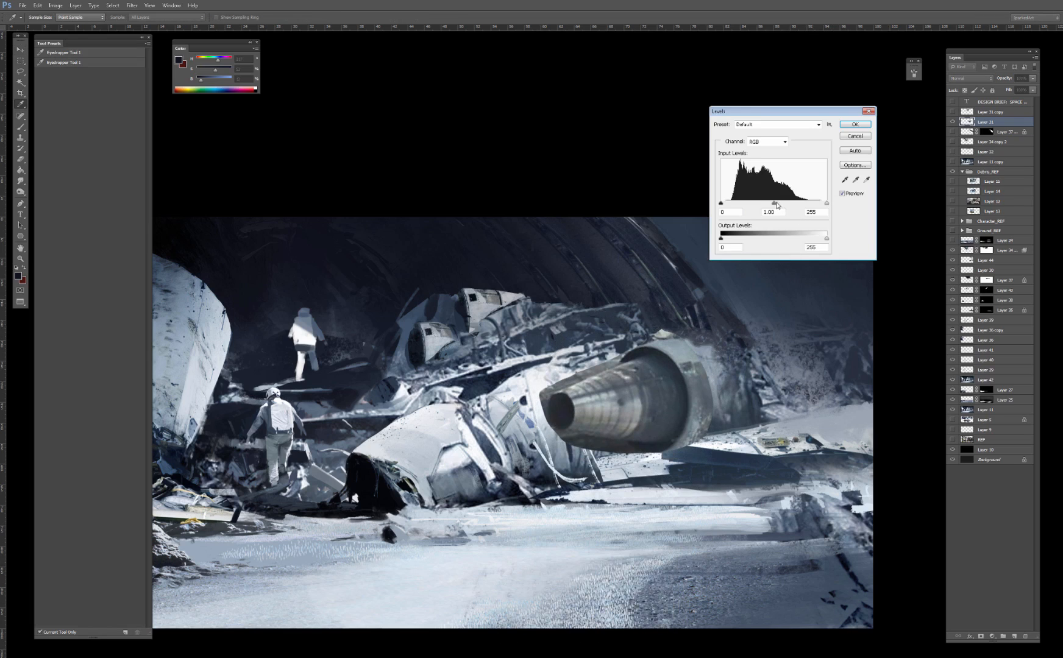
left_click_drag(774, 203, 804, 204)
key("Return")
key("v")
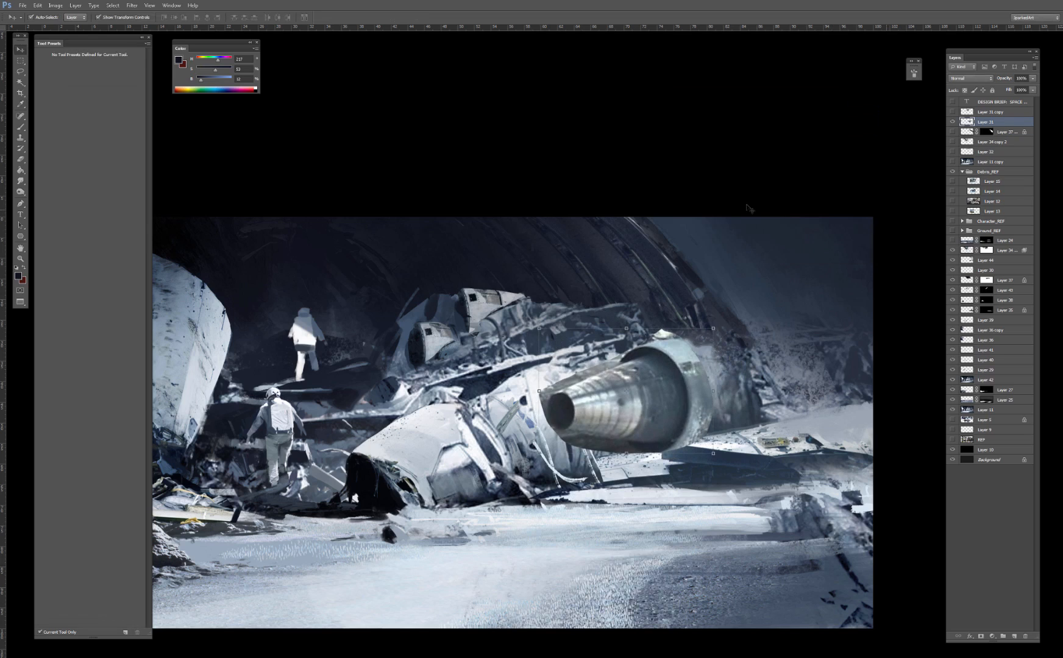
Step: Shift the engine nozzle's color balance toward cyan and blue, and brighten it with Levels using midtones of about 1.12
key("i")
key("ctrl+b")
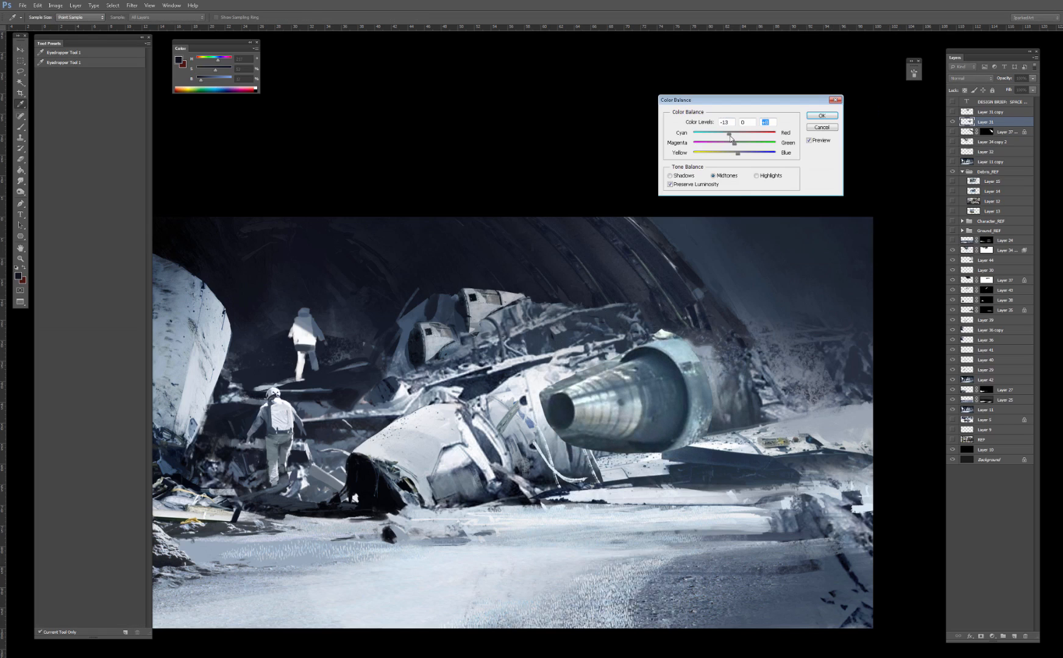
key("Return")
key("ctrl+l")
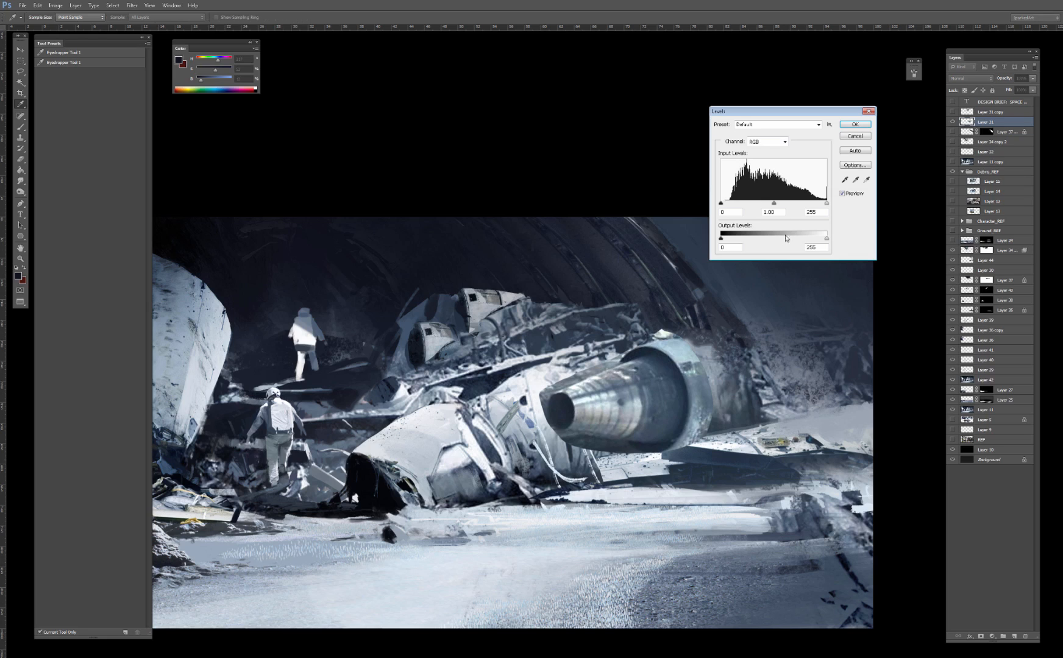
left_click_drag(820, 205, 817, 203)
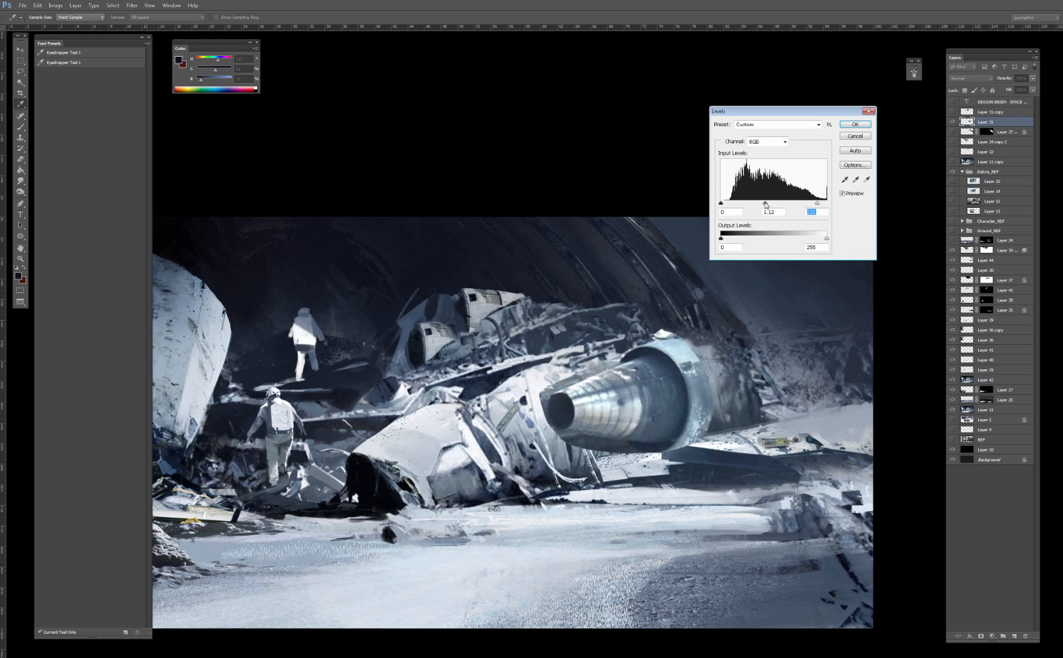
key("Return")
Step: Duplicate the engine nozzle and place the copy over the upper wreckage, closer to the two figures
key("v")
left_click_drag(681, 374, 560, 282)
Step: Try to shrink, rotate and skew the duplicate engine nozzle over the upper wreckage
left_click_drag(595, 238, 506, 297)
left_click_drag(532, 356, 532, 384)
left_click_drag(535, 320, 585, 302)
left_click_drag(421, 289, 421, 385)
left_click_drag(582, 314, 566, 293)
left_click_drag(531, 333, 516, 278)
left_click_drag(531, 303, 518, 350)
key("Escape")
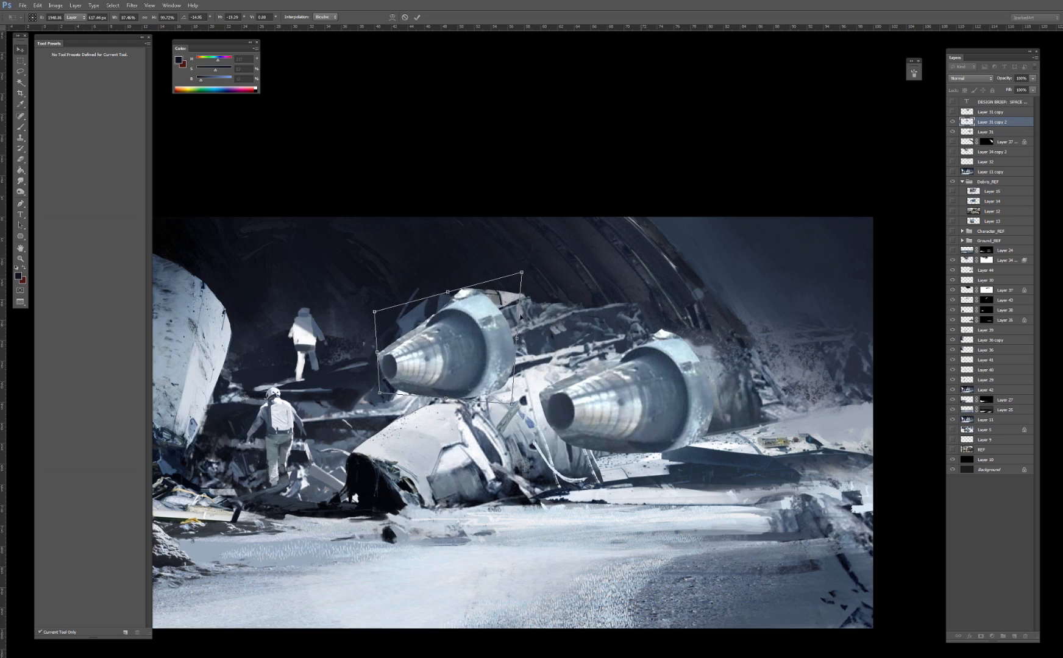
Step: Warp the duplicate engine nozzle to shorten its tapered tip
key("ctrl+t")
right_click(538, 308)
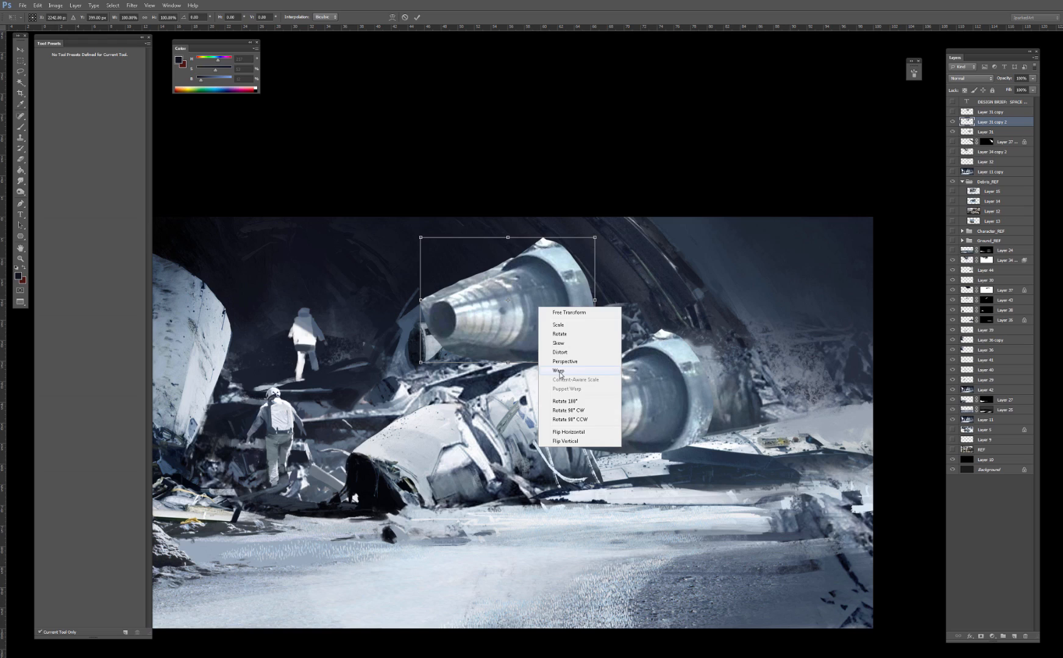
left_click(558, 371)
key("Return")
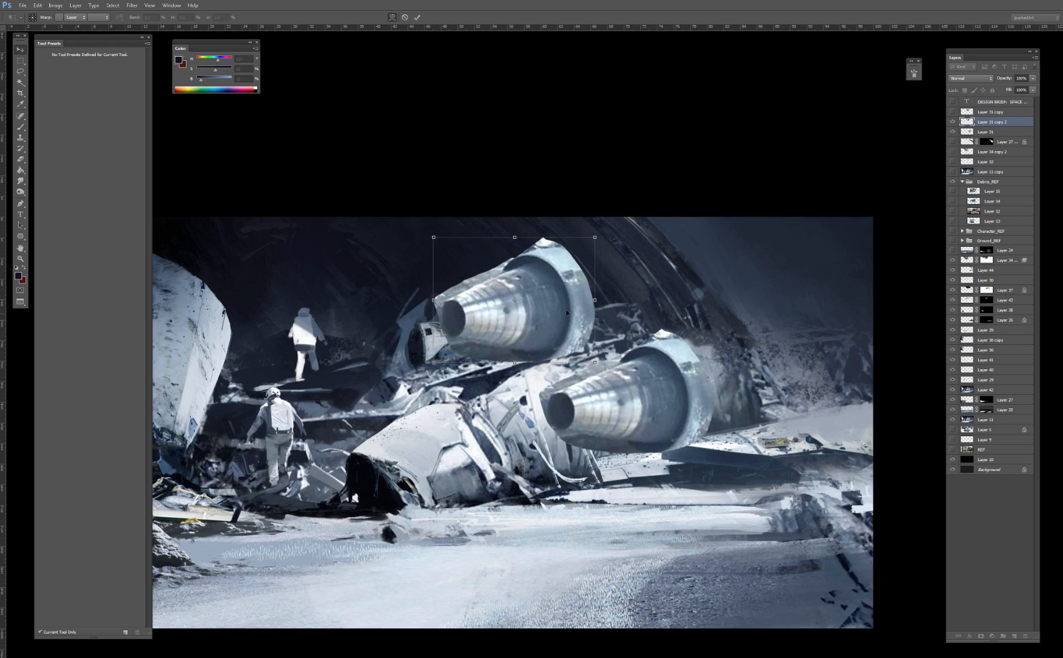
Step: Shrink the duplicate engine nozzle slightly and set it aside over the snow in front of the wreckage
left_click_drag(569, 296, 512, 321)
left_click_drag(540, 264, 513, 283)
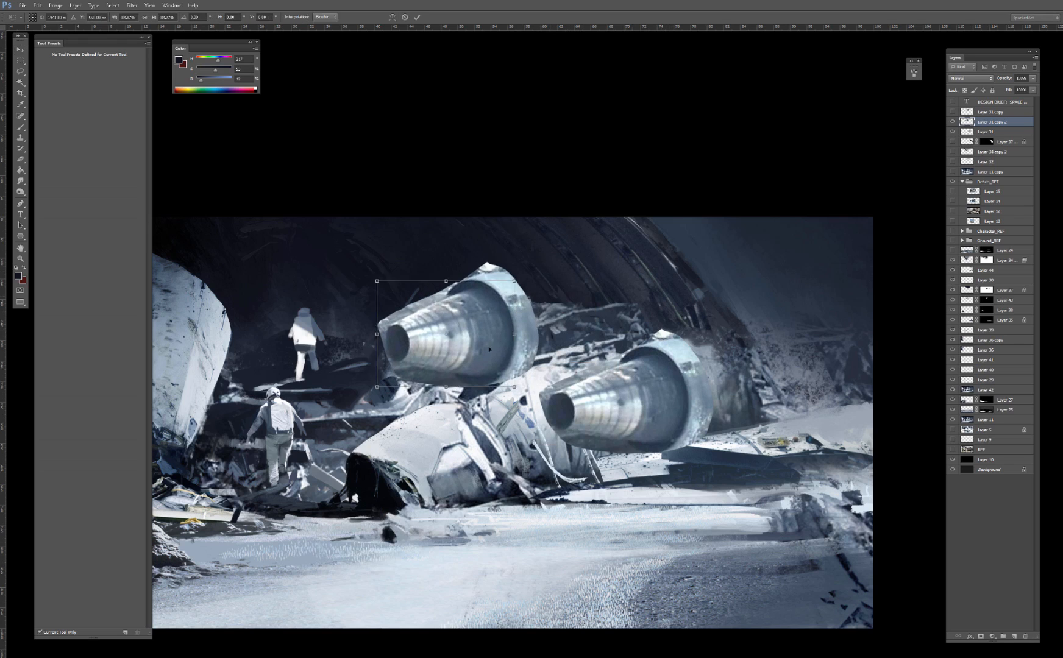
left_click_drag(481, 323, 459, 474)
key("Return")
left_click(478, 306)
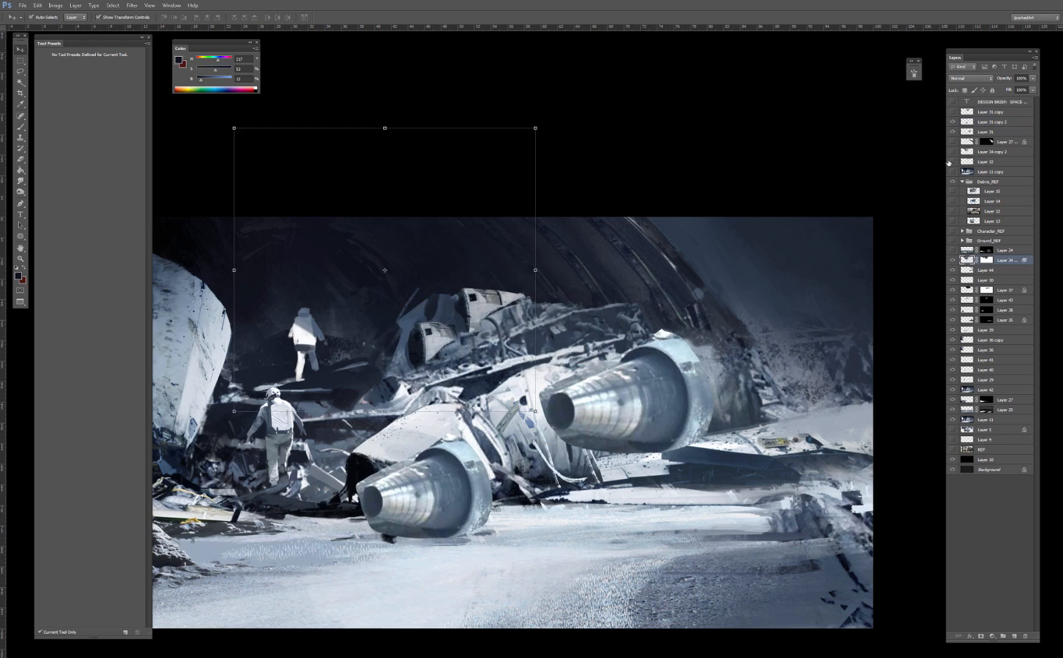
Step: Compare the upper wreckage with individual layers switched off, and hide Layer 43 with the old engine details
left_click(952, 271)
left_click(952, 271)
left_click(953, 271)
left_click(953, 270)
left_click(953, 300)
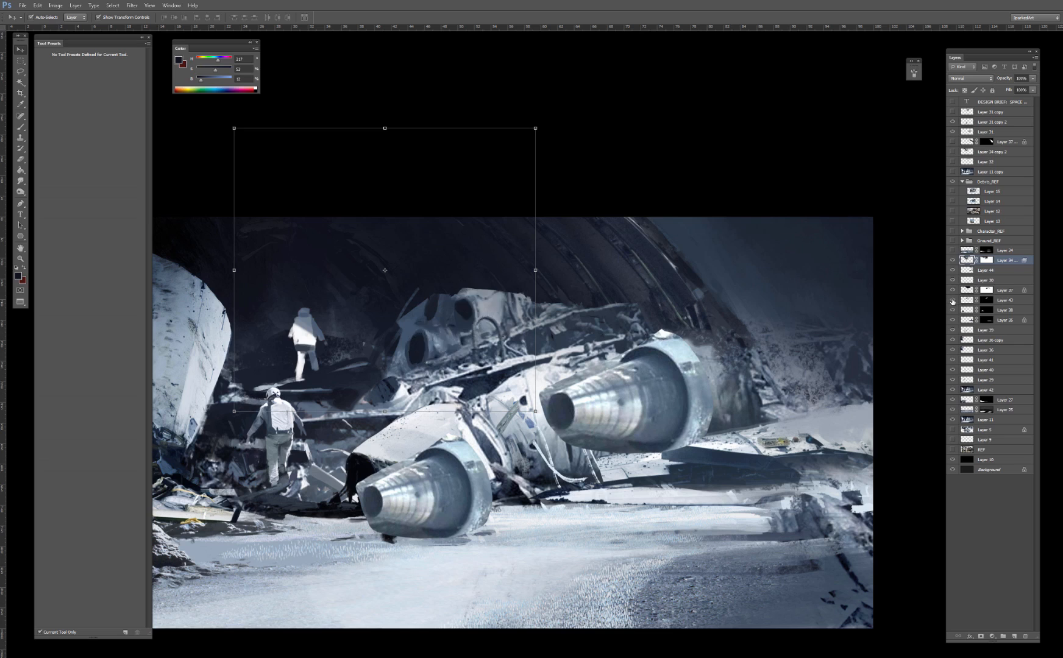
left_click(953, 299)
left_click(953, 300)
left_click(952, 300)
left_click(953, 300)
Step: Move the duplicate engine nozzle back over the upper wreckage and fine-tune its size to cover the old engine openings
left_click_drag(461, 468, 491, 298)
left_click_drag(522, 262, 522, 313)
key("Return")
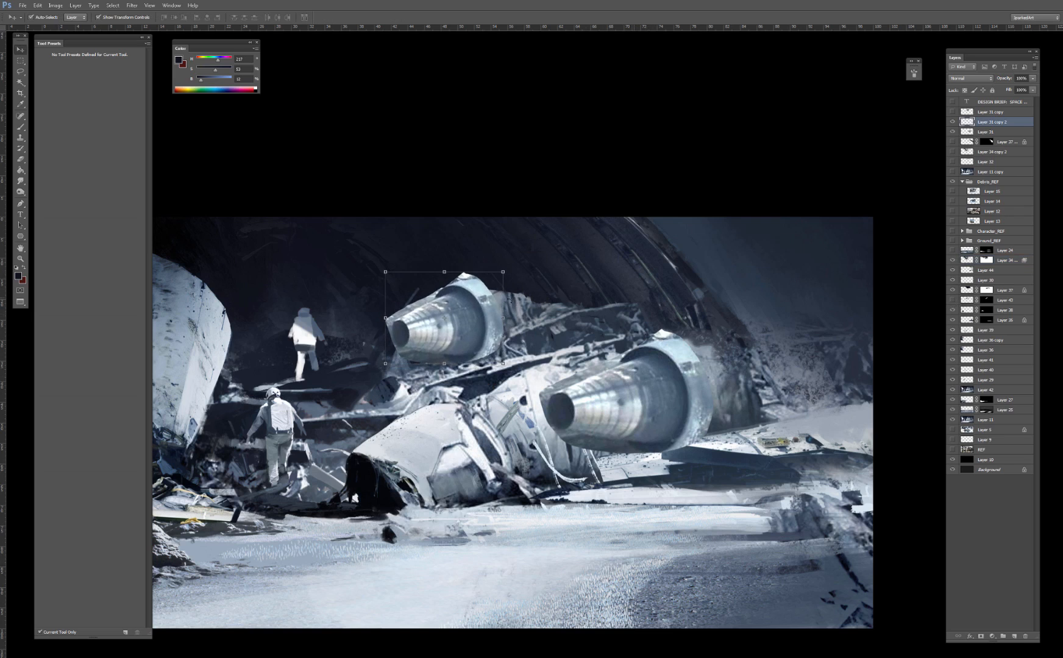
left_click_drag(462, 342, 526, 312)
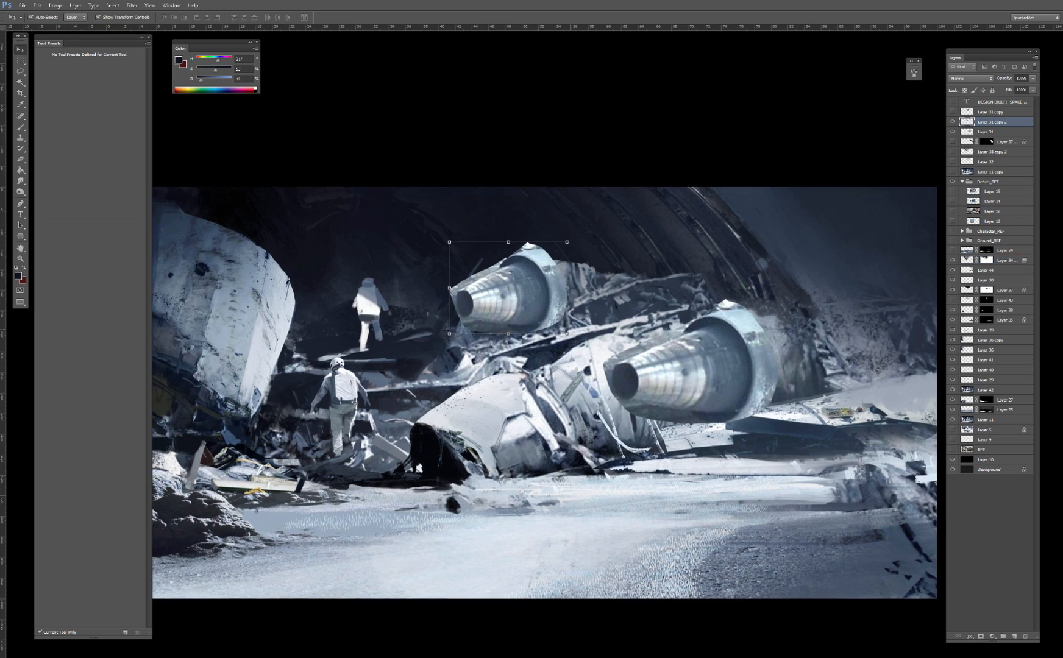
key("ctrl+t")
left_click_drag(448, 334, 439, 342)
left_click_drag(487, 305, 490, 302)
key("Return")
Step: Enlarge the lower engine nozzle slightly and adjust its placement over the wreckage
left_click(676, 366, "ctrl")
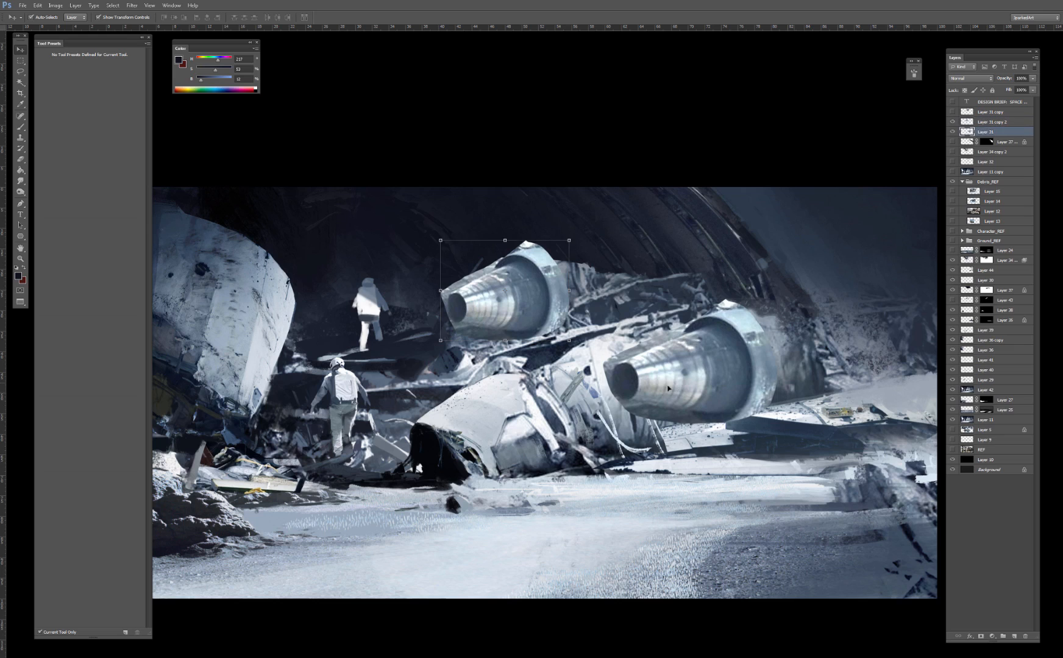
key("ctrl+t")
left_click_drag(588, 437, 584, 439)
mouse_move(639, 381)
left_mouse_down()
mouse_move(600, 630)
mouse_move(636, 383)
left_mouse_up()
left_click_drag(750, 356, 791, 343)
key("Return")
Step: Darken the lower engine nozzle's midtones slightly with Levels
key("ctrl+l")
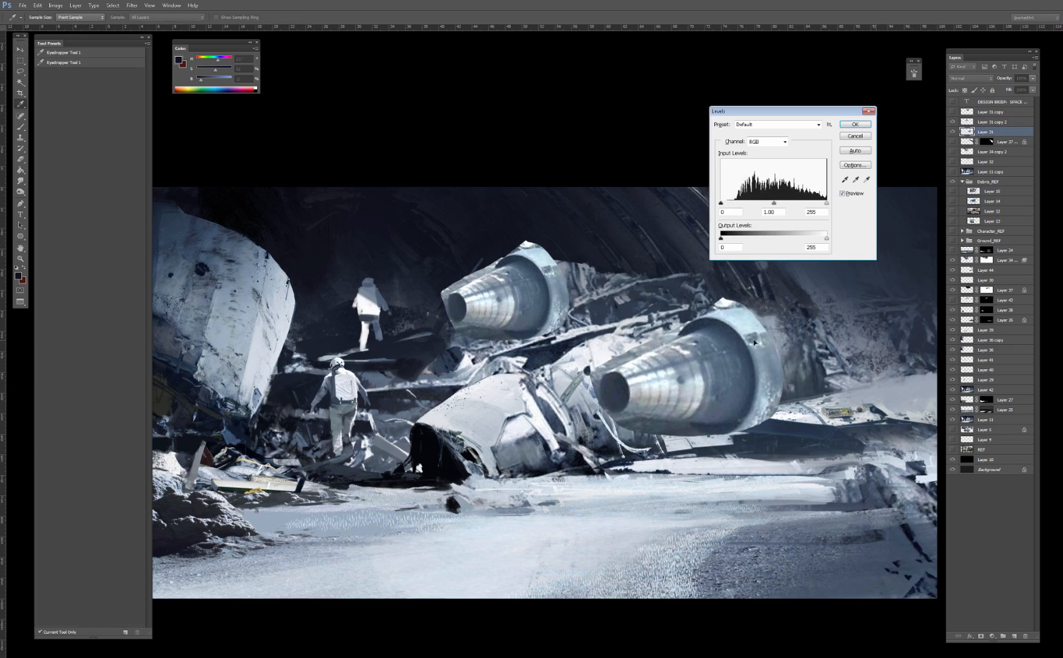
left_click_drag(775, 204, 780, 203)
key("Return")
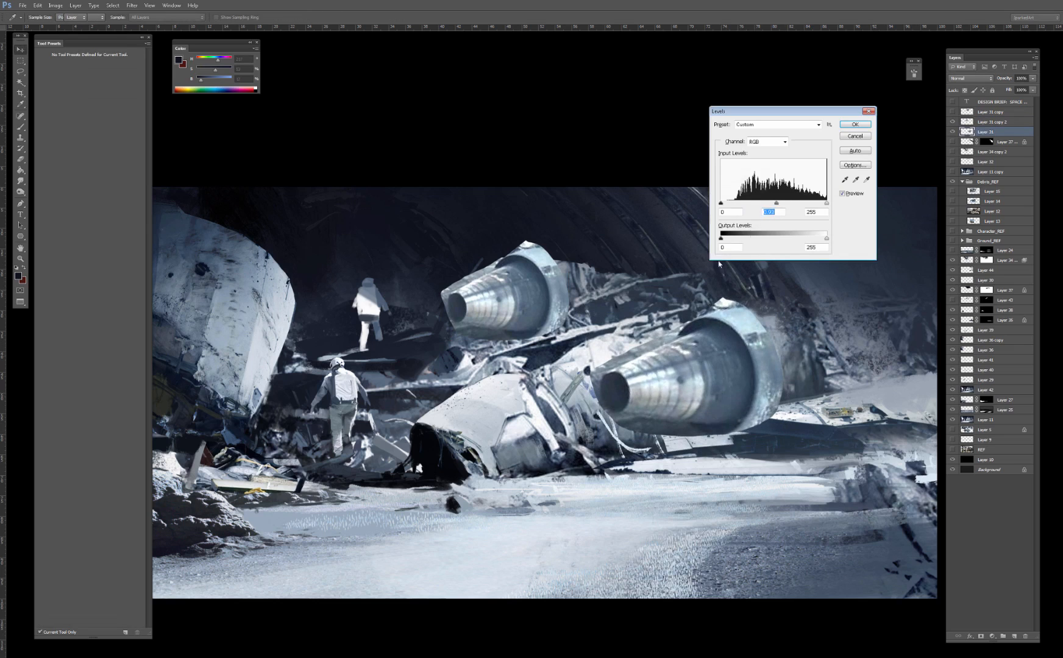
Step: Erase the leftover fringe around the tapered cones of both engine nozzles
key("e")
left_click_drag(671, 333, 593, 370)
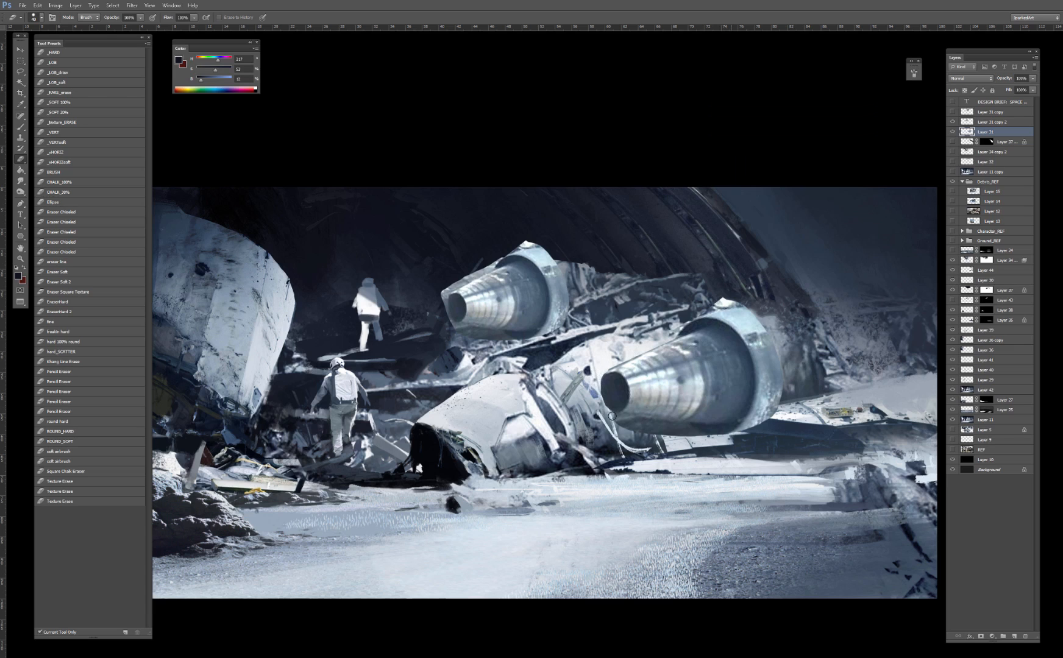
mouse_move(638, 431)
left_mouse_down()
mouse_move(662, 430)
mouse_move(626, 420)
mouse_move(717, 434)
mouse_move(632, 426)
left_mouse_up()
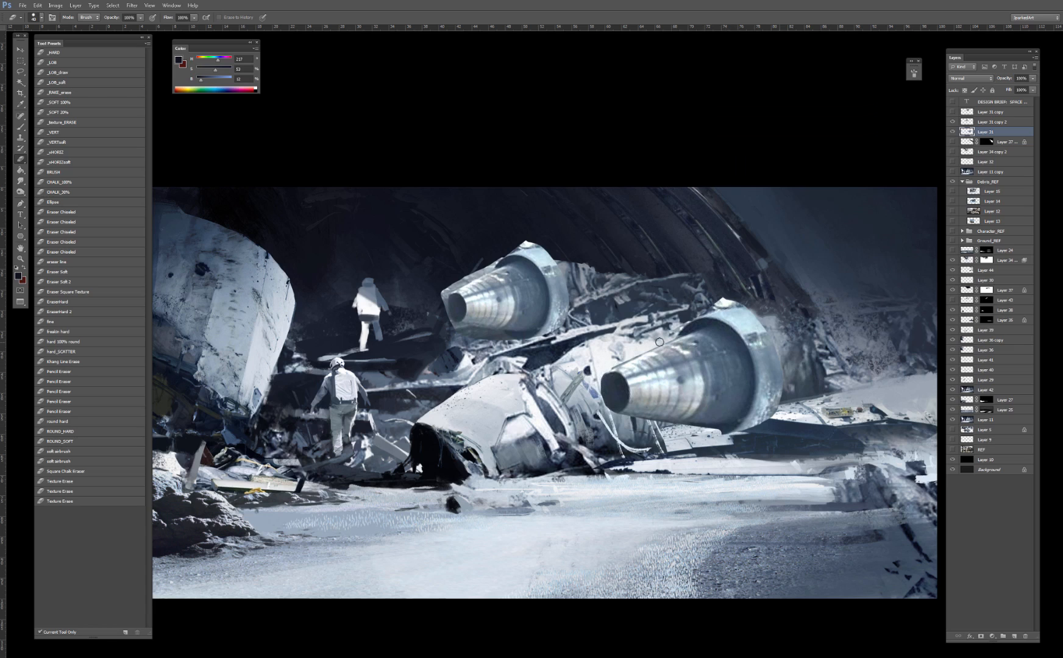
left_click(493, 296, "ctrl")
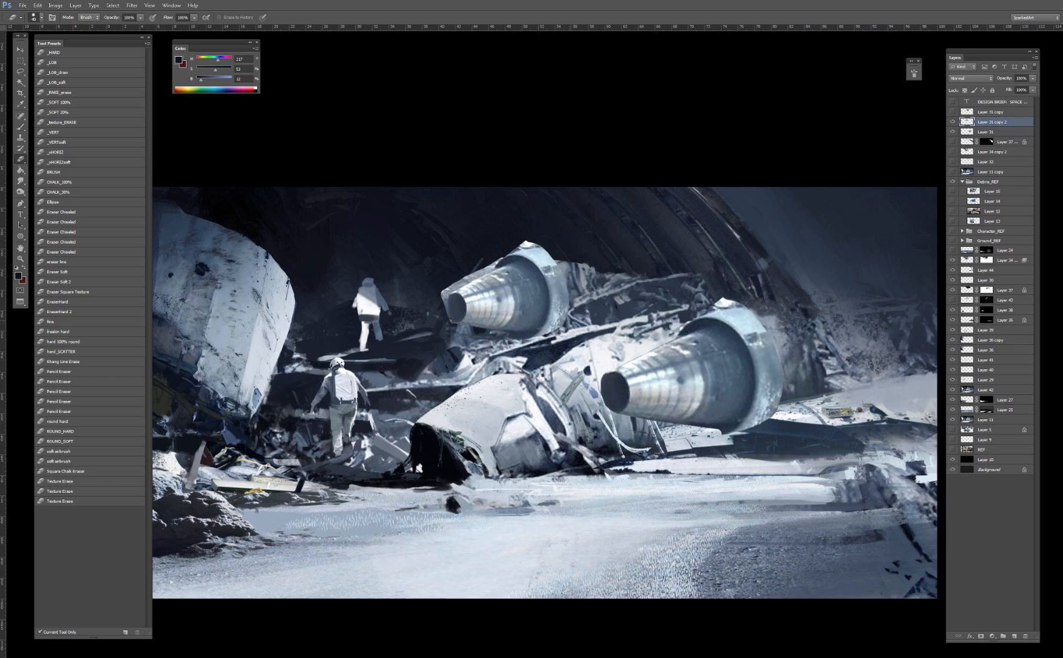
left_click_drag(490, 269, 460, 287)
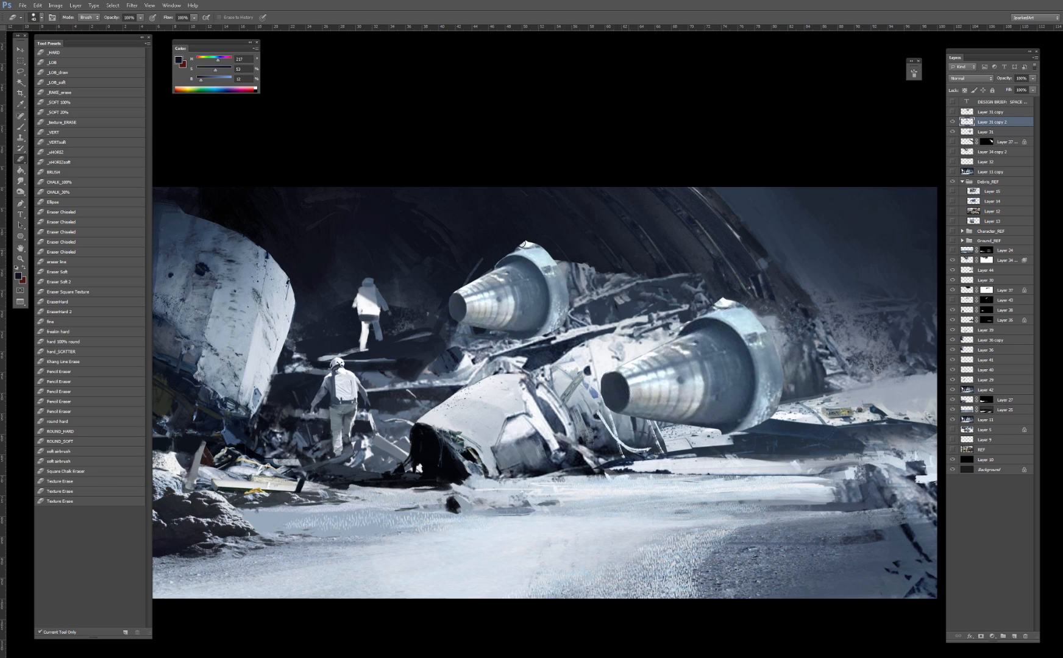
key("ctrl+minus")
key("ctrl+minus")
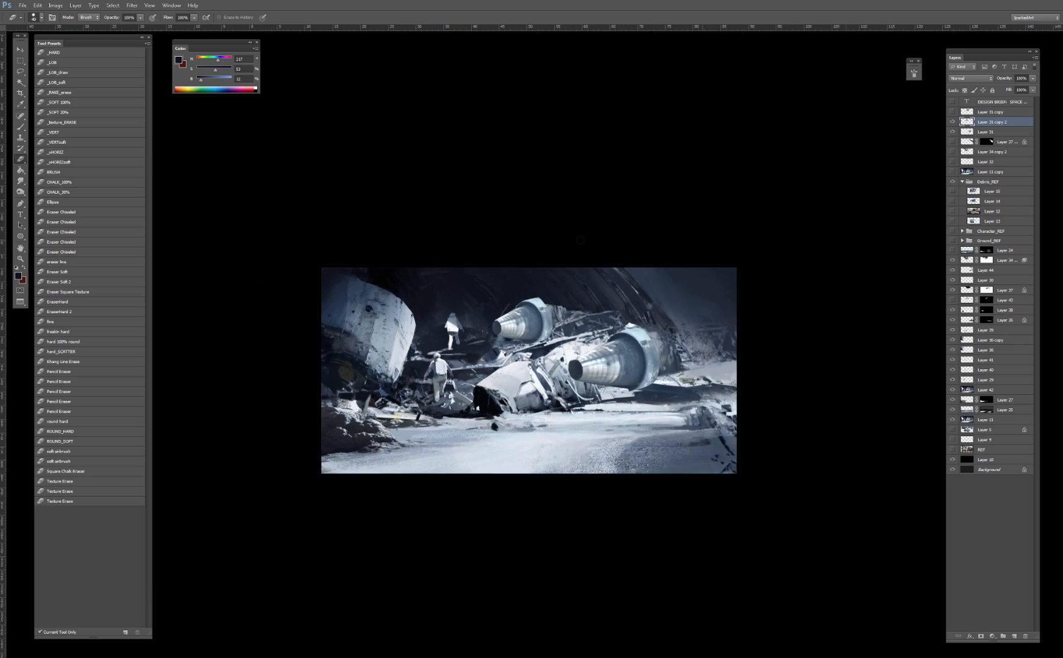
key("ctrl+plus")
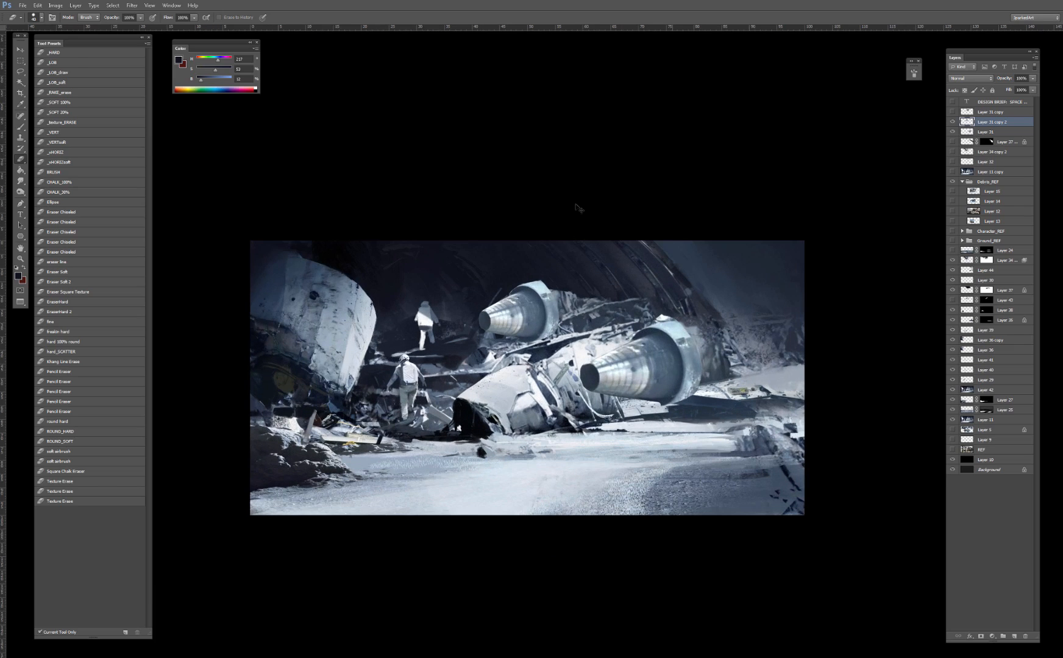
key("ctrl+l")
left_click(856, 136)
Step: Lock the upper nozzle layer's transparent pixels and darken the cone's tip with a large dark brush in Overlay mode
key("ctrl+plus")
key("b")
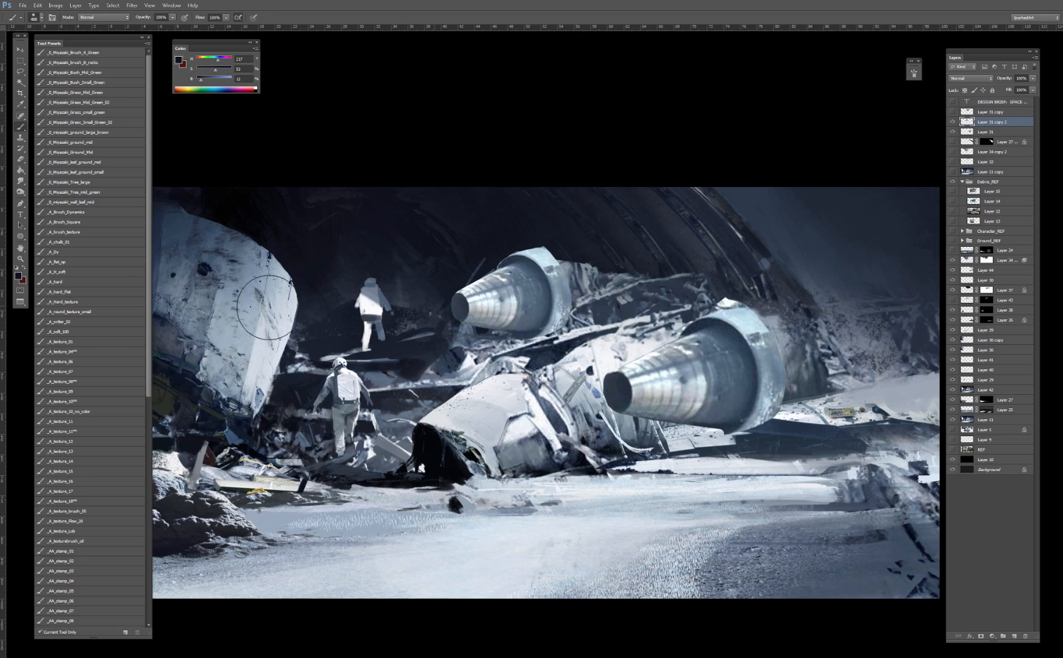
key("bracketright")
right_click(458, 312)
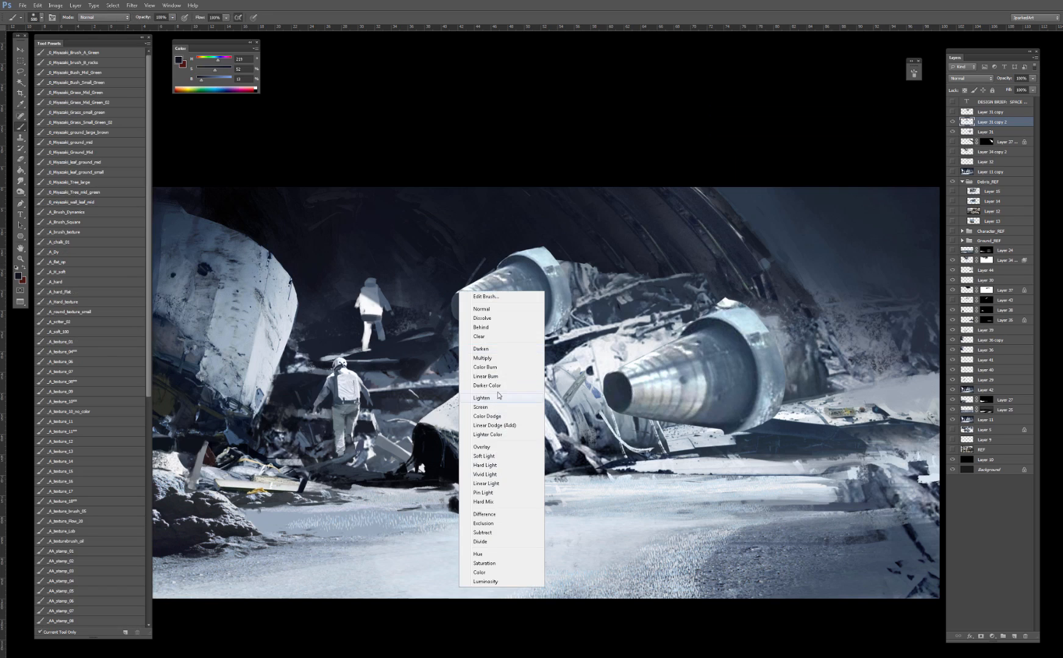
left_click(482, 447)
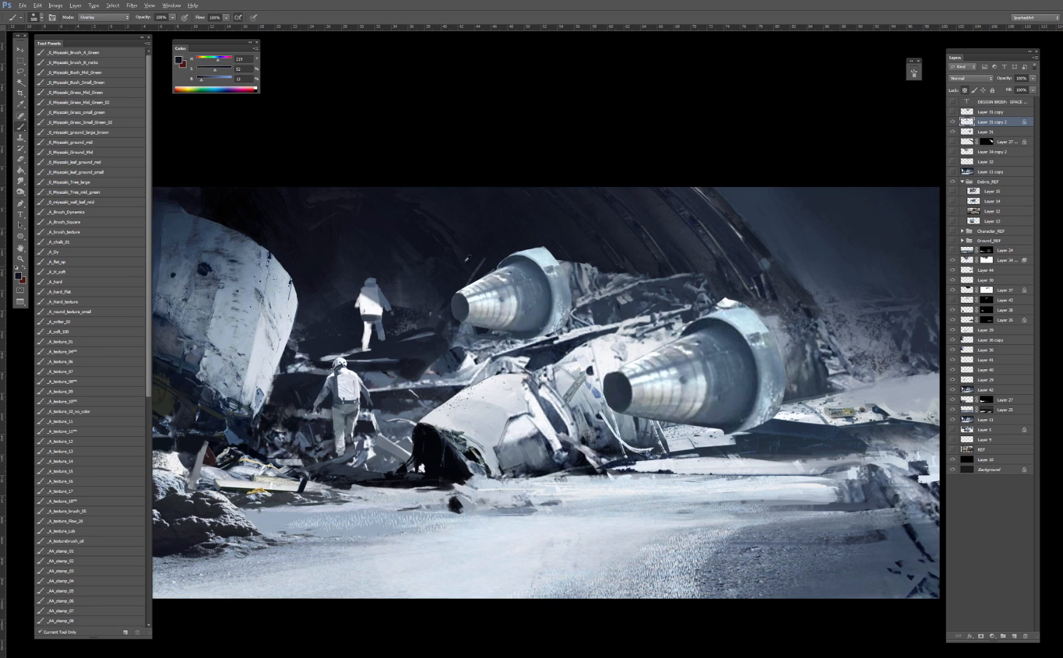
left_click(457, 256, "alt")
key("bracketright")
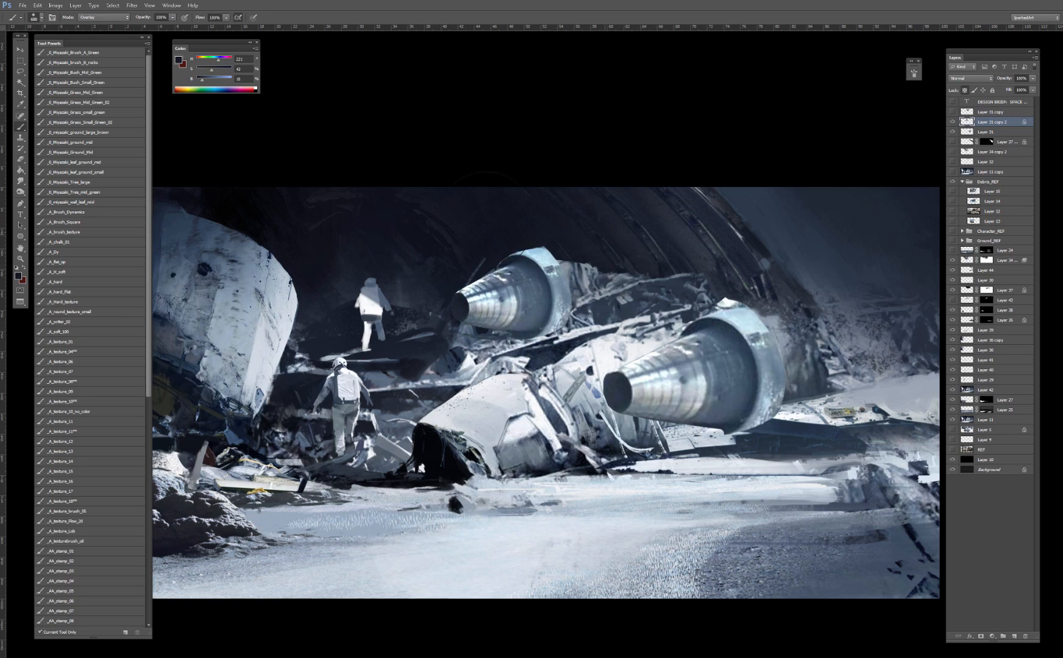
Step: Darken the bright upper edge of the upper nozzle's rim using a sampled background color in Multiply mode
left_click(499, 226, "alt")
right_click(506, 233, "shift")
left_click(541, 300)
key("bracketleft")
mouse_move(549, 235)
left_mouse_down()
mouse_move(466, 271)
mouse_move(548, 239)
left_mouse_up()
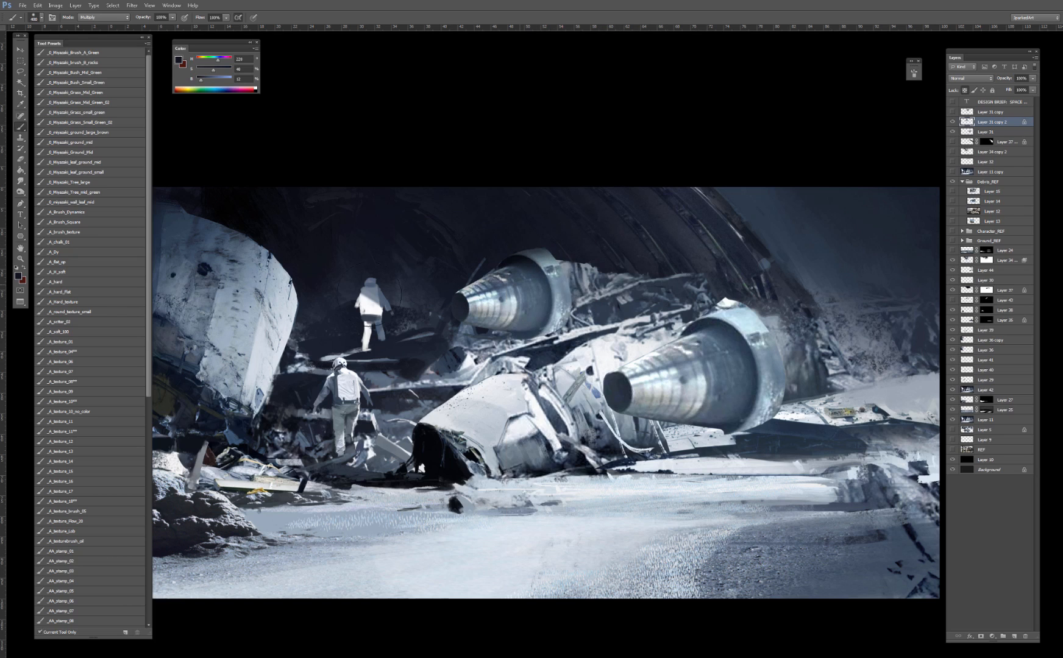
Step: Try several Multiply shading strokes along the upper nozzle's top edge, undoing the unwanted ones
key("bracketright")
left_click_drag(466, 262, 552, 238)
key("ctrl+z")
key("ctrl+z")
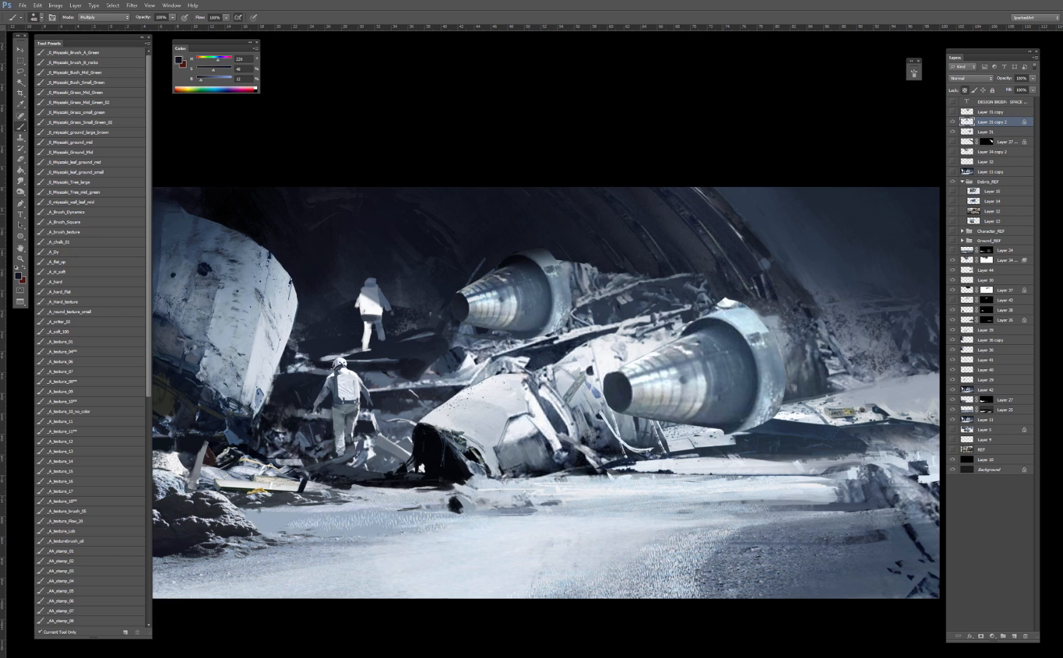
key("ctrl+alt+z")
left_click_drag(457, 259, 518, 226)
key("ctrl+alt+z")
key("ctrl+alt+z")
left_click_drag(446, 286, 536, 236)
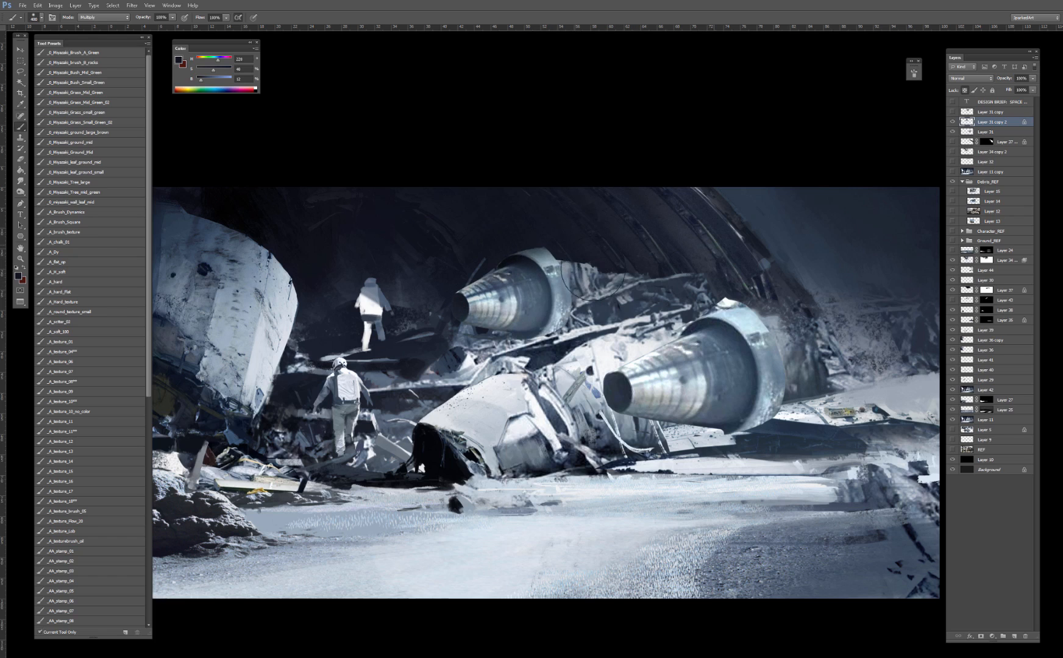
Step: Darken the lower engine nozzle's tapered tip with the dark brush in Overlay mode
key("alt+bracketleft")
right_click(659, 350, "shift")
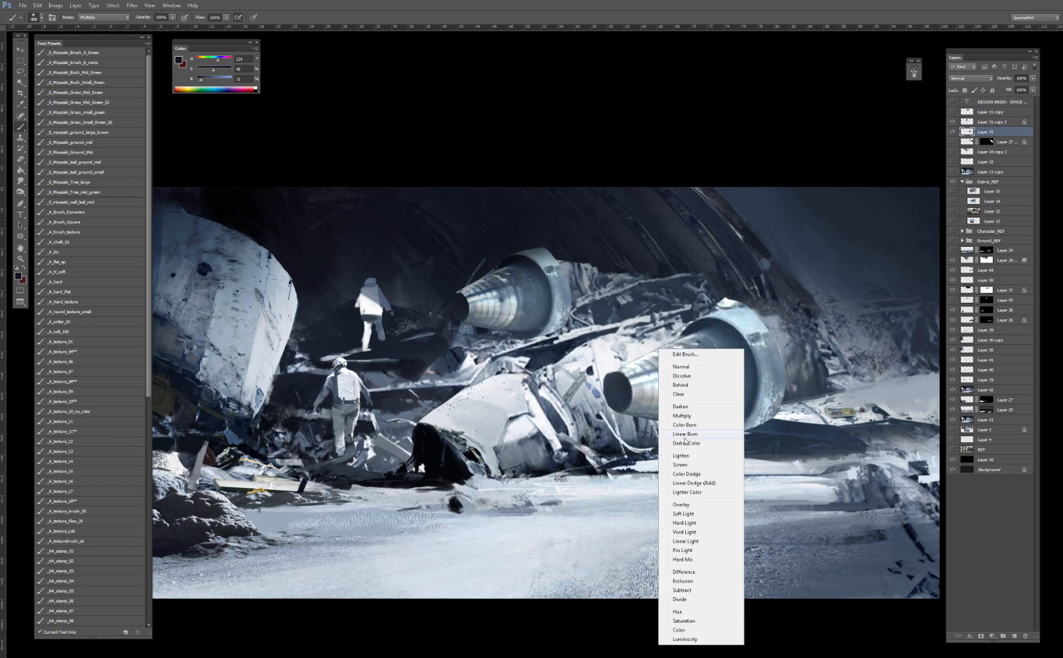
left_click(683, 504)
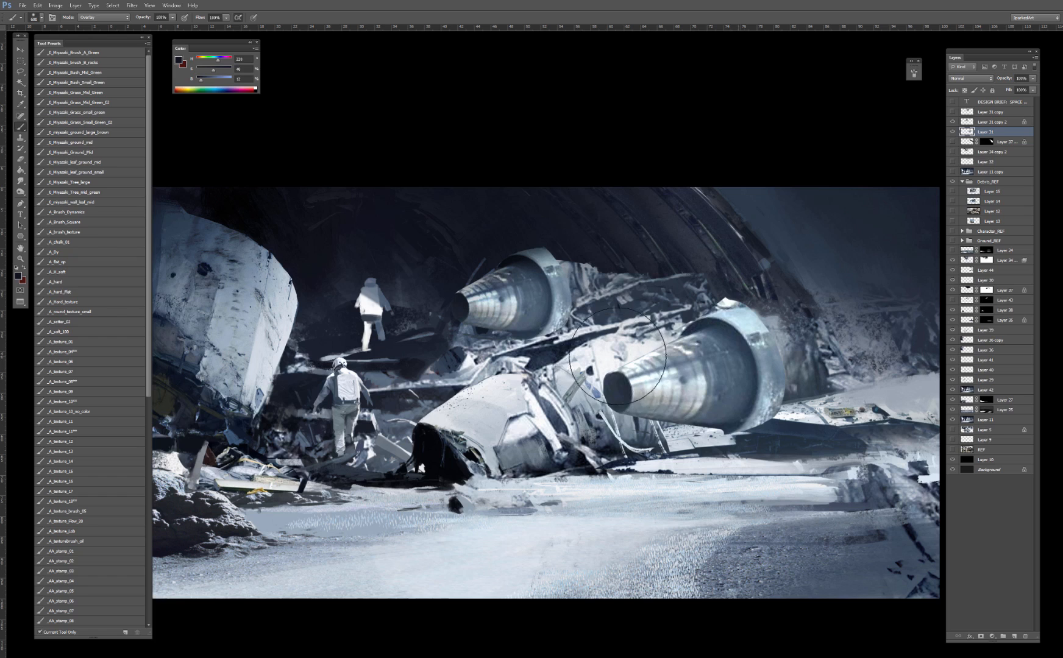
mouse_move(647, 348)
left_mouse_down()
mouse_move(722, 309)
mouse_move(753, 313)
mouse_move(517, 409)
mouse_move(496, 356)
left_mouse_up()
Step: Try a rotated duplicate of the lower nozzle over the foreground wreckage, darkened with Levels, and delete it
key("v")
left_click_drag(489, 393, 422, 456)
key("Return")
key("ctrl+l")
left_click_drag(774, 203, 786, 205)
key("Return")
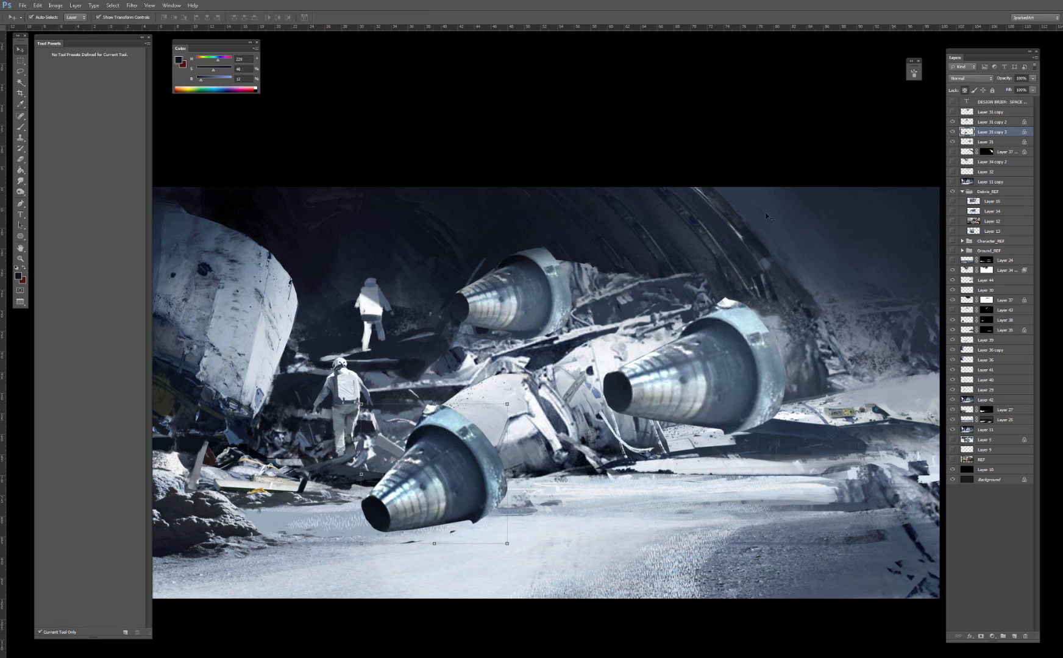
key("Delete")
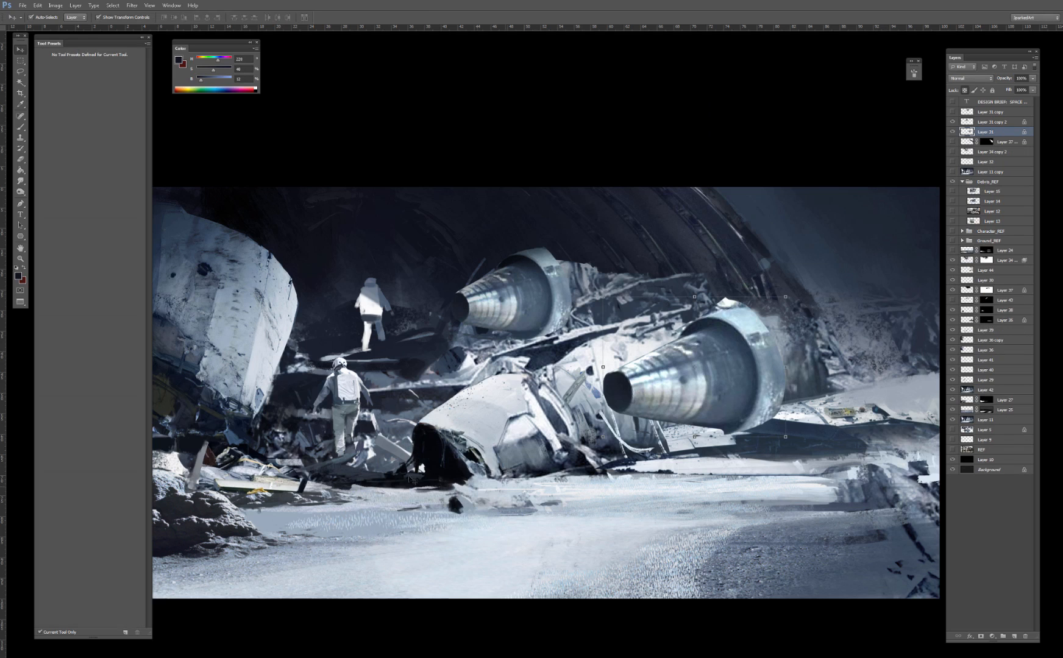
Step: Merge the two engine nozzle layers and move the merged layer directly below Layer 24
left_click_drag(494, 439, 518, 454)
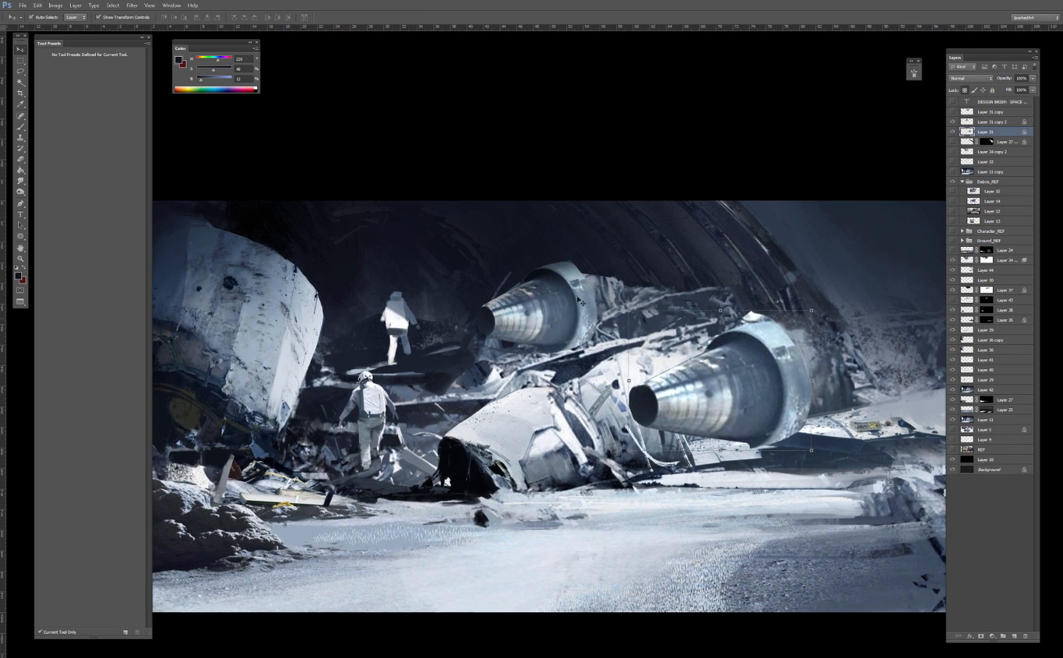
left_click(580, 277)
left_click(995, 133, "shift")
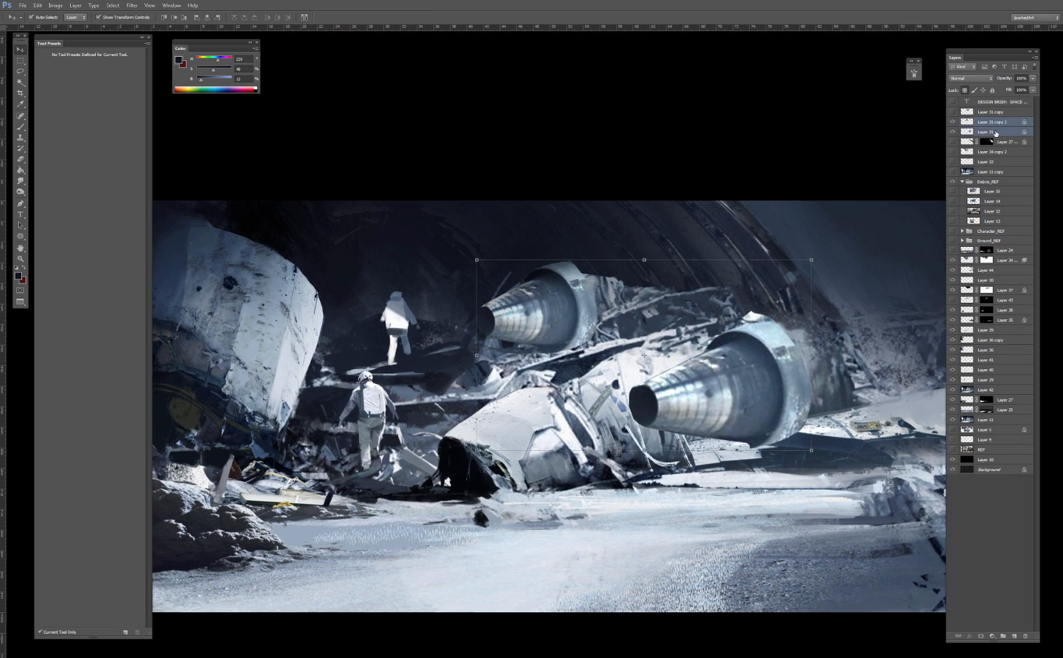
key("ctrl+e")
left_click_drag(999, 124, 1000, 245)
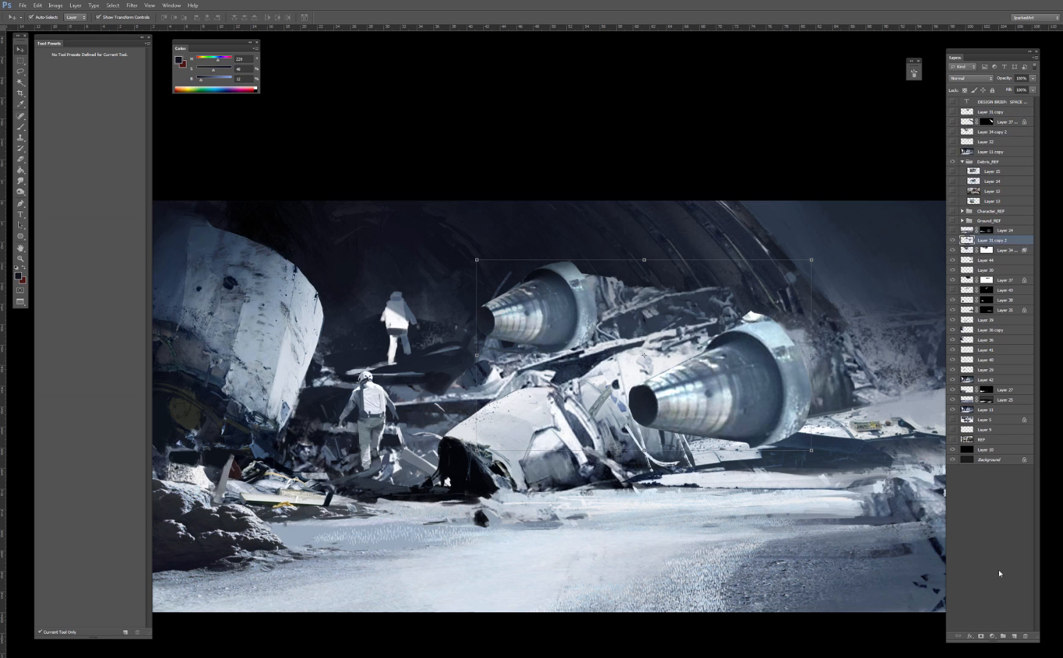
Step: Add a layer mask to the merged nozzles and move them down the stack behind the foreground wing debris
left_click(981, 636)
key("e")
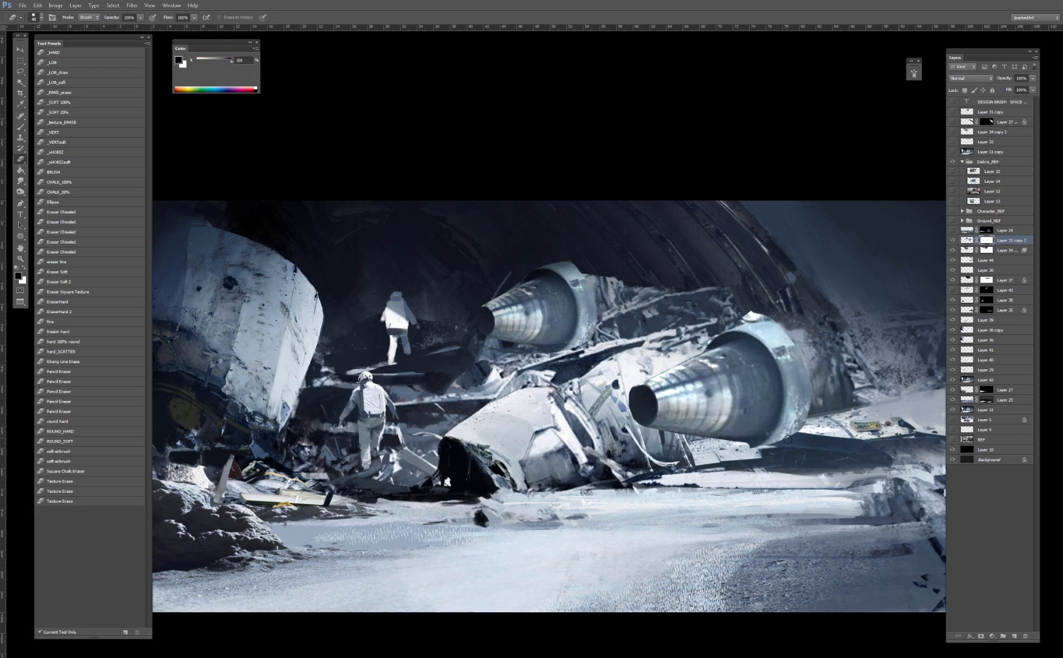
left_click_drag(997, 243, 1000, 274)
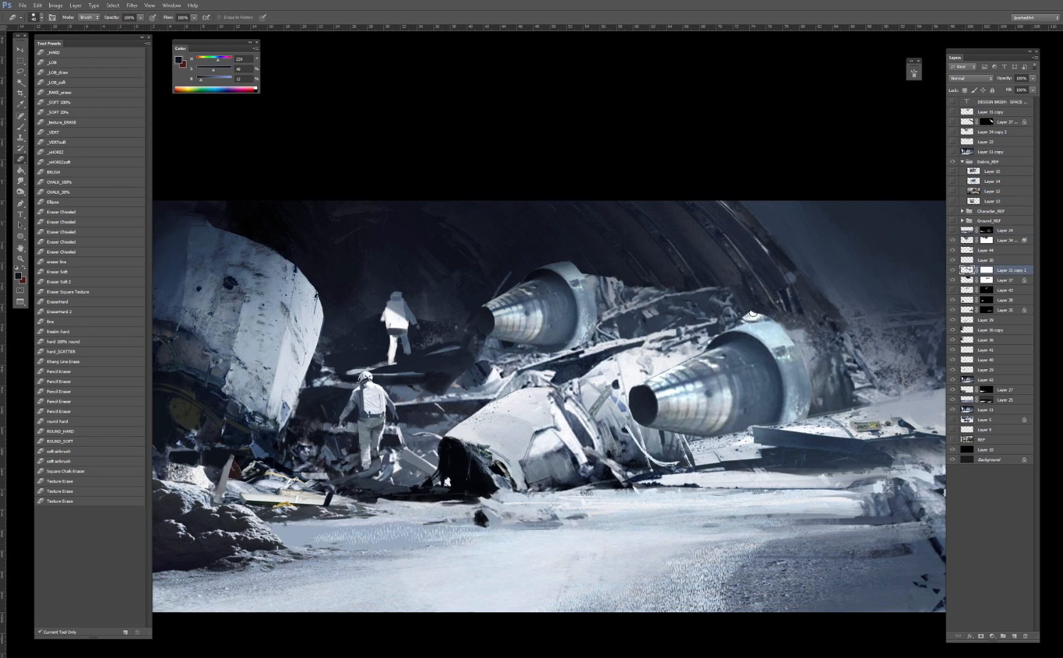
Step: Mask out the spike on the lower nozzle's top rim using the _A_texture_08** brush
left_click(985, 270)
key("b")
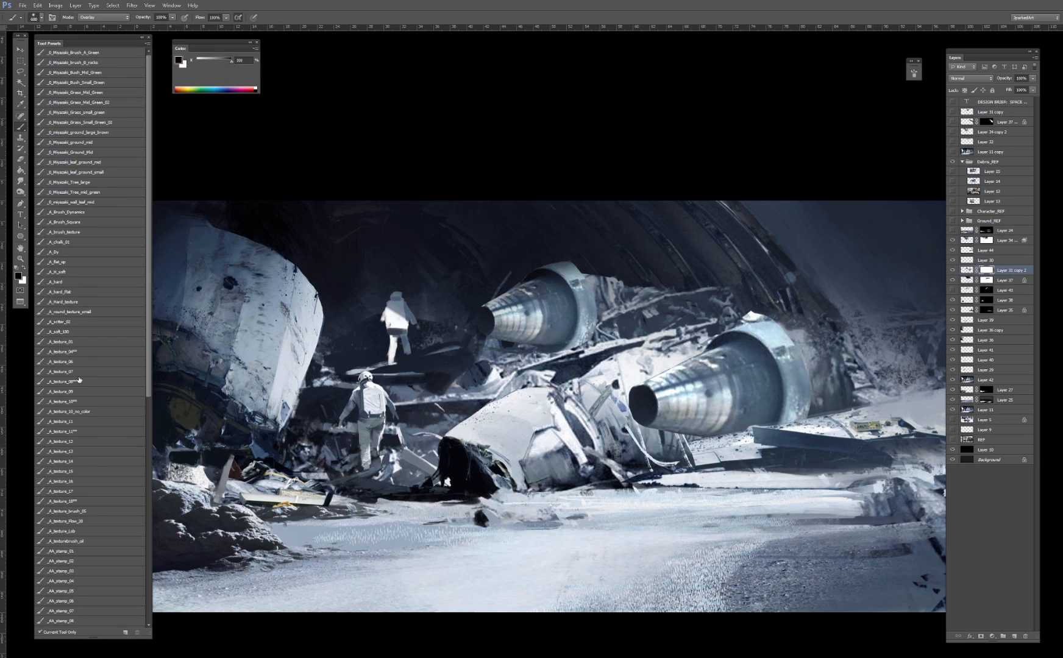
left_click(82, 382)
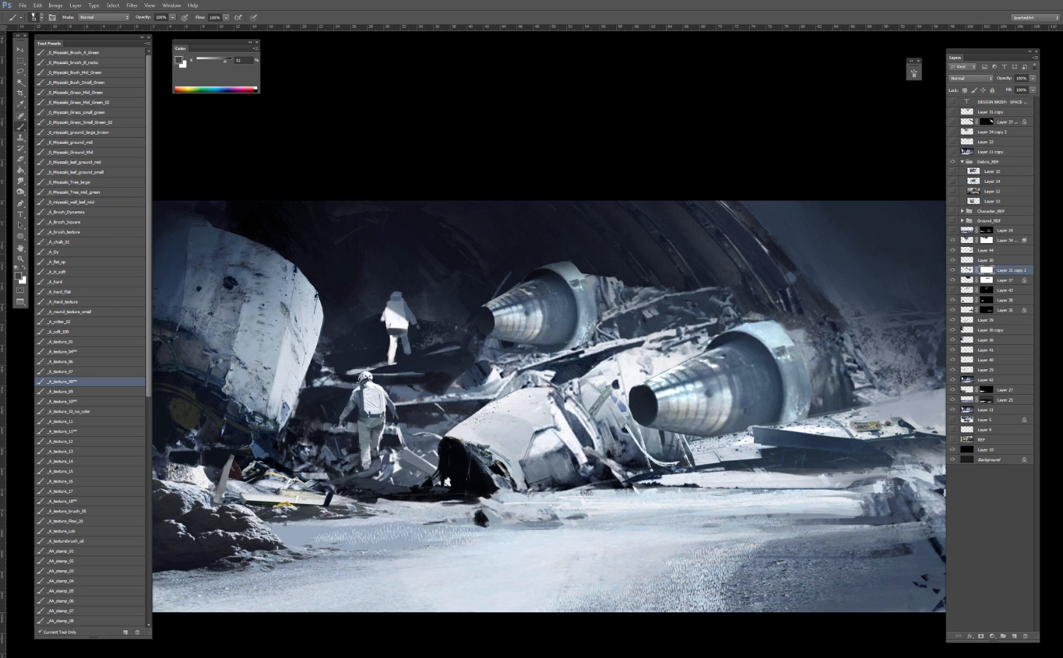
Step: Merge the masked nozzles with a new layer and paint a rounded casing behind the upper nozzle's rim in sampled blue-grey tones
left_click(1014, 636)
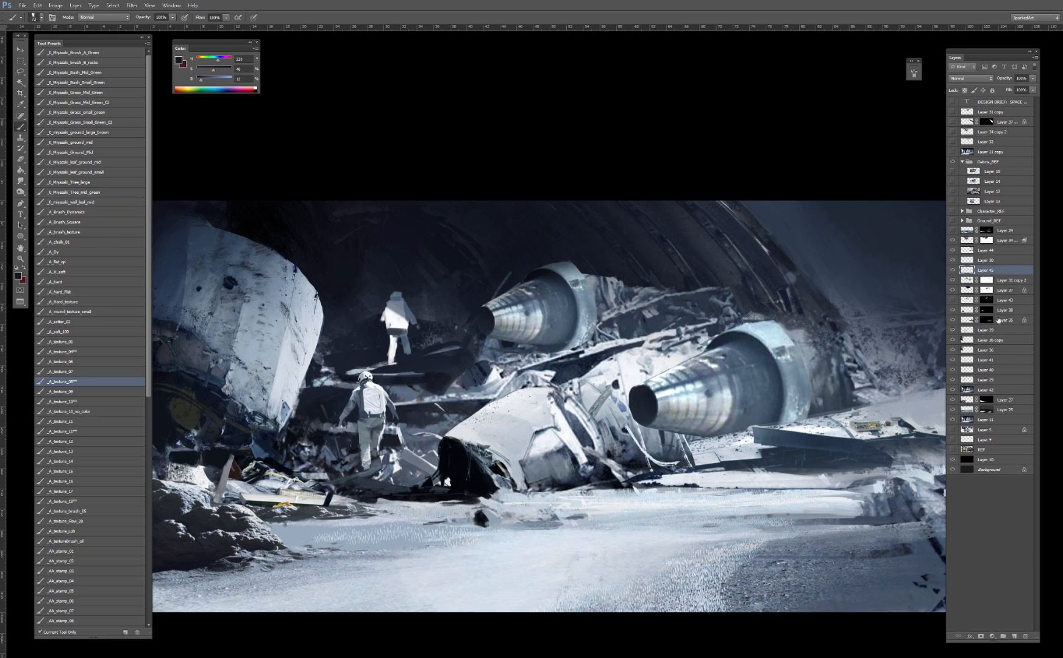
key("ctrl+e")
left_click(582, 299, "alt")
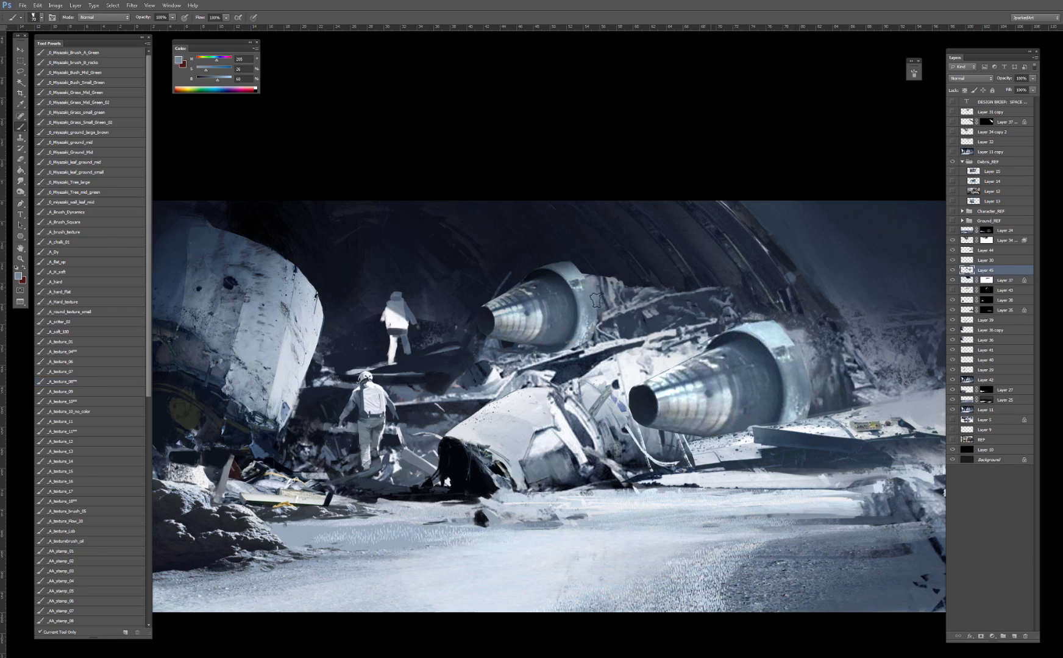
left_click(577, 271, "alt")
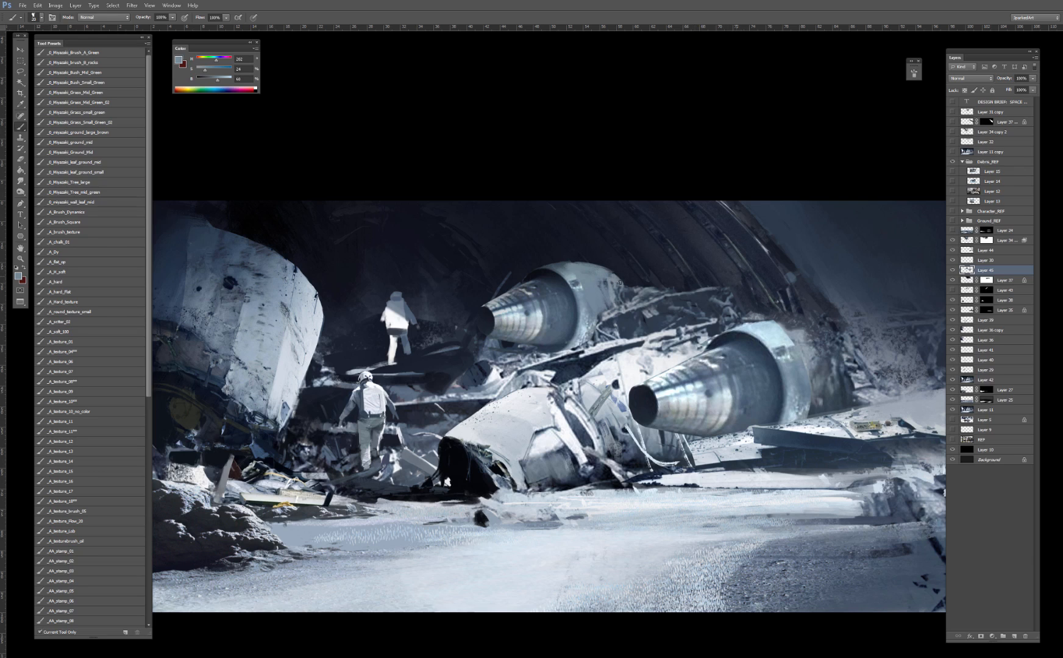
Step: Lock the nozzle layer's transparency and shade the casing behind the upper nozzle in sampled dark blue with the _A_soft_100 brush
left_click(83, 334)
left_click(606, 248, "alt")
mouse_move(579, 268)
left_mouse_down()
mouse_move(553, 263)
mouse_move(634, 303)
left_mouse_up()
key("bracketright")
key("bracketright")
key("bracketright")
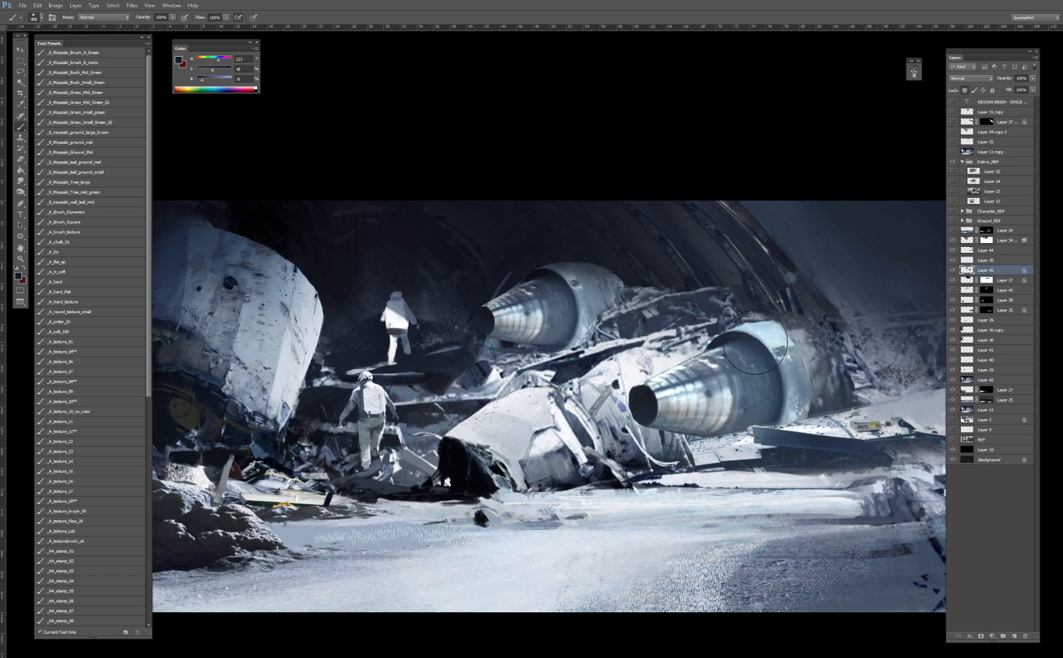
left_click_drag(757, 334, 682, 320)
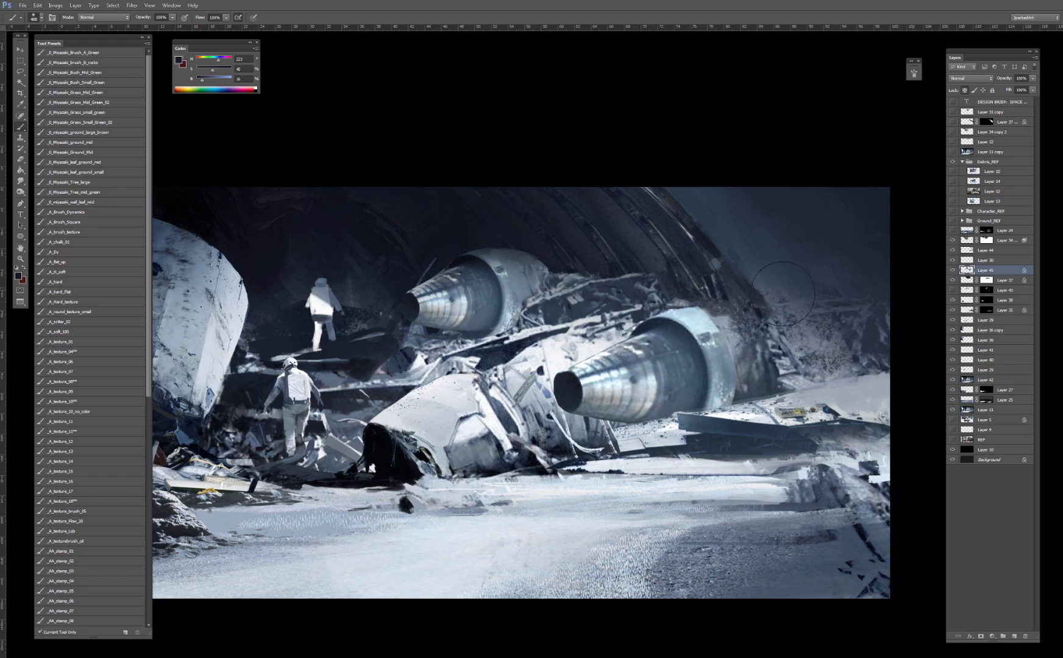
Step: Compare the current painting with the earlier Layer 11 copy and Layer 34 copy 2 by toggling their visibility
key("ctrl+minus")
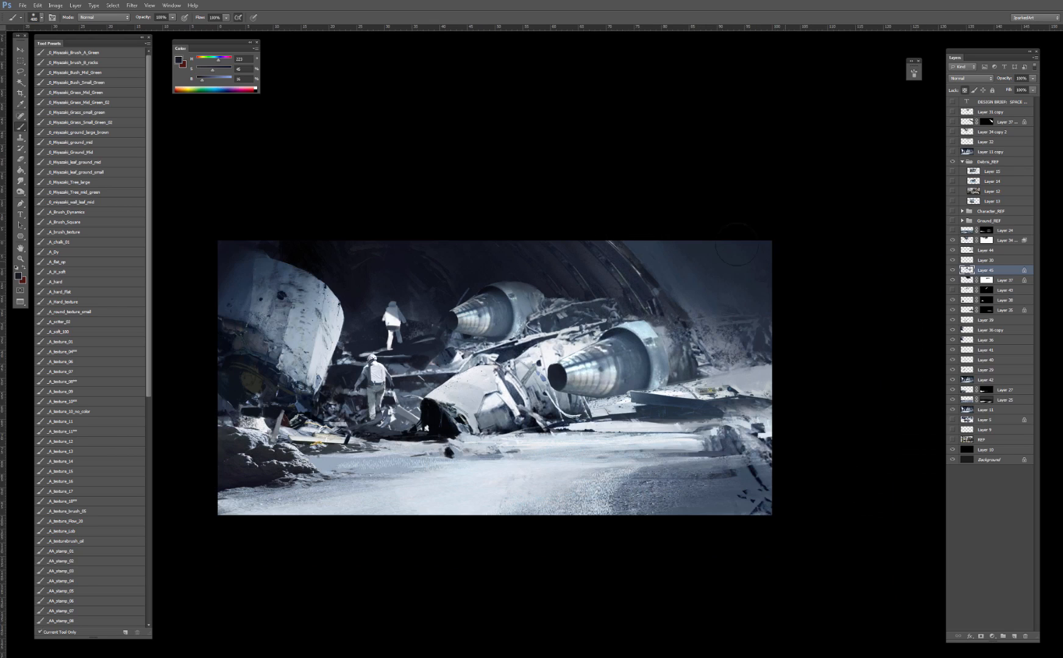
left_click(951, 151)
left_click(952, 152)
left_click(952, 150)
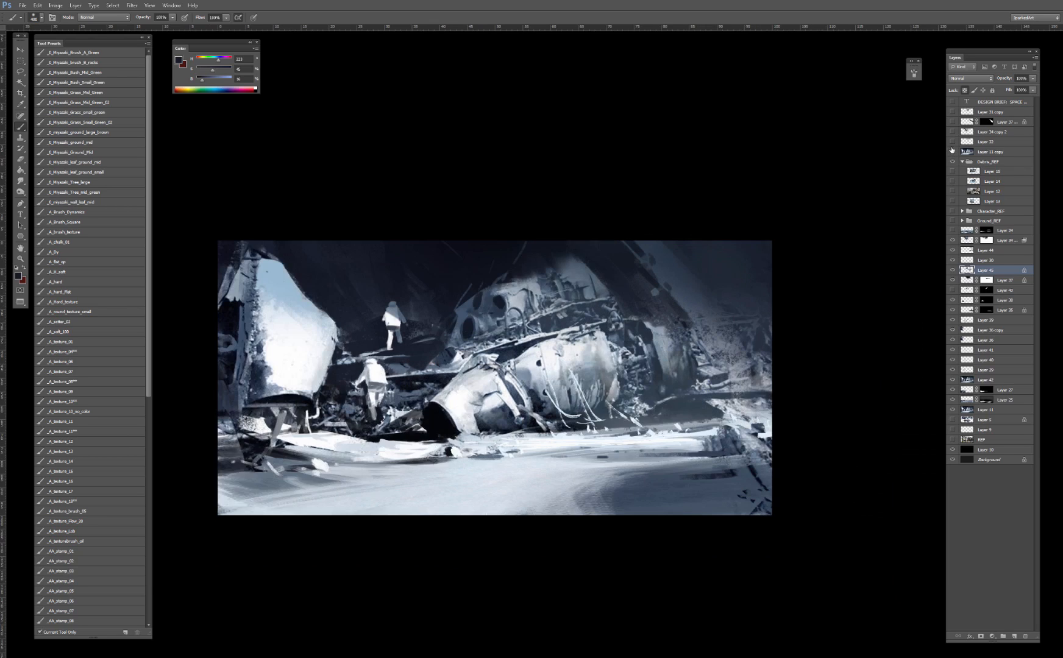
left_click(952, 149)
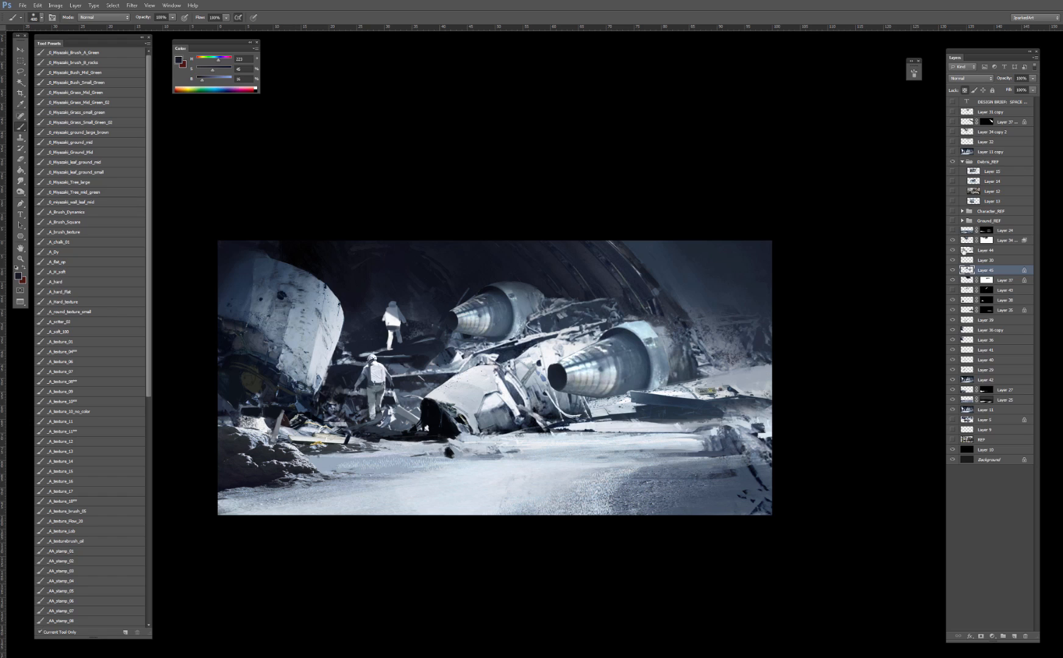
left_click(952, 133)
left_click(953, 133)
left_click(952, 133)
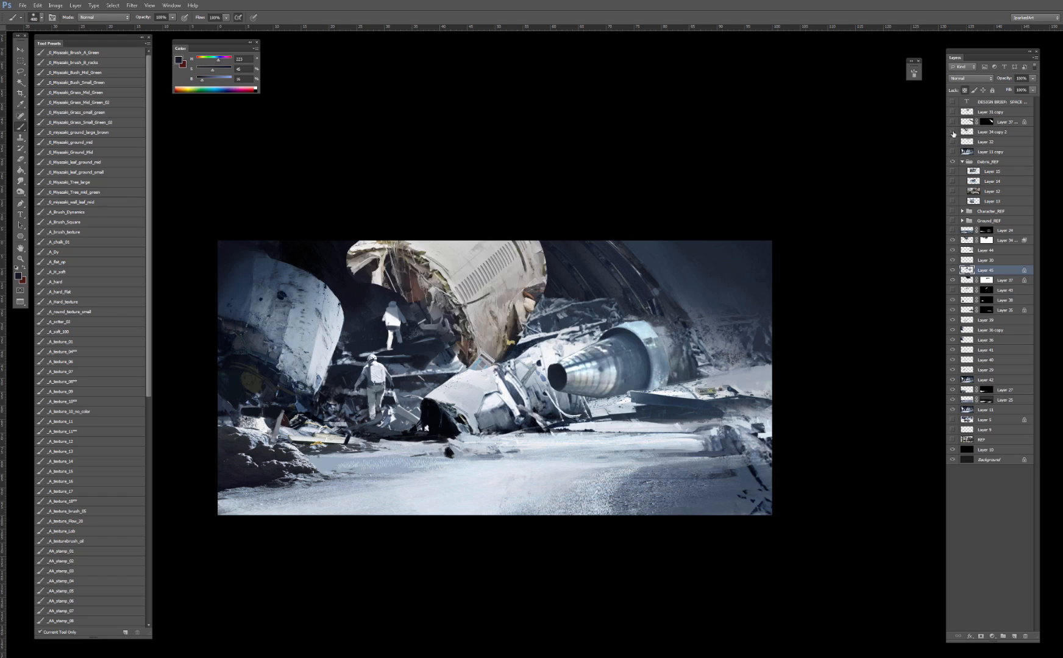
left_click(954, 135)
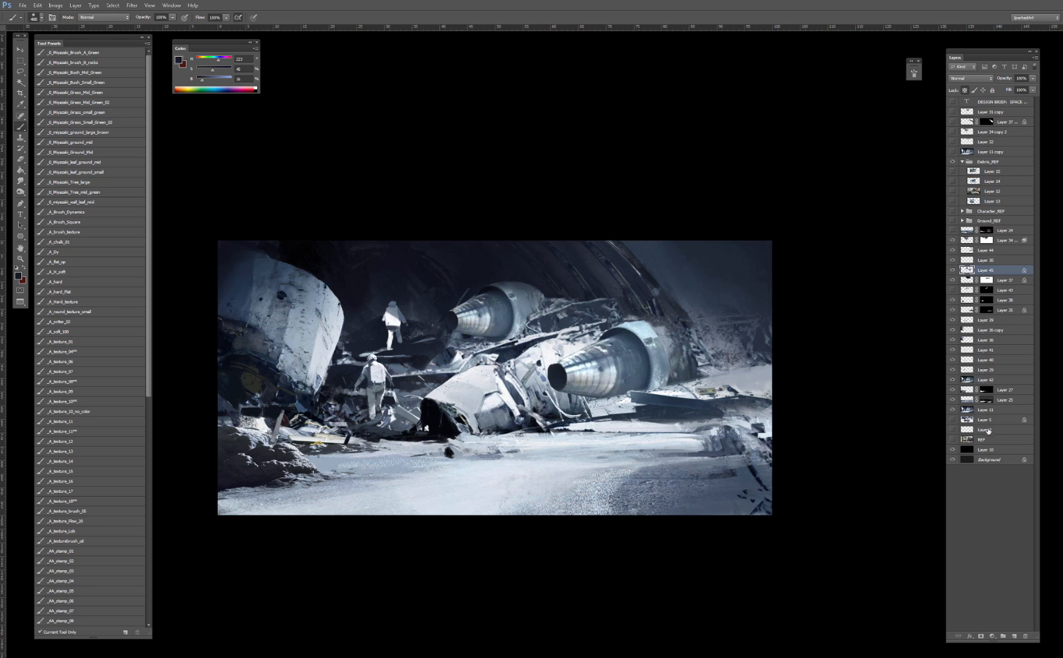
Step: Move the REF layer up the stack to directly below the design brief text, show it and shift it over the canvas
left_click_drag(985, 438, 985, 107)
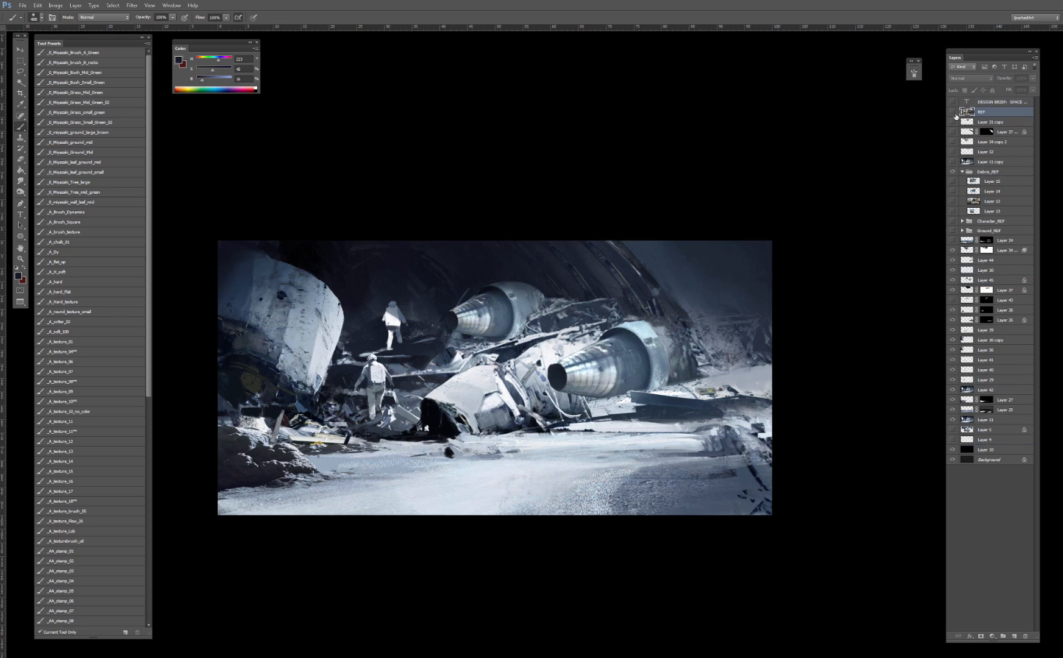
left_click(952, 112)
key("v")
left_click_drag(593, 304, 576, 310)
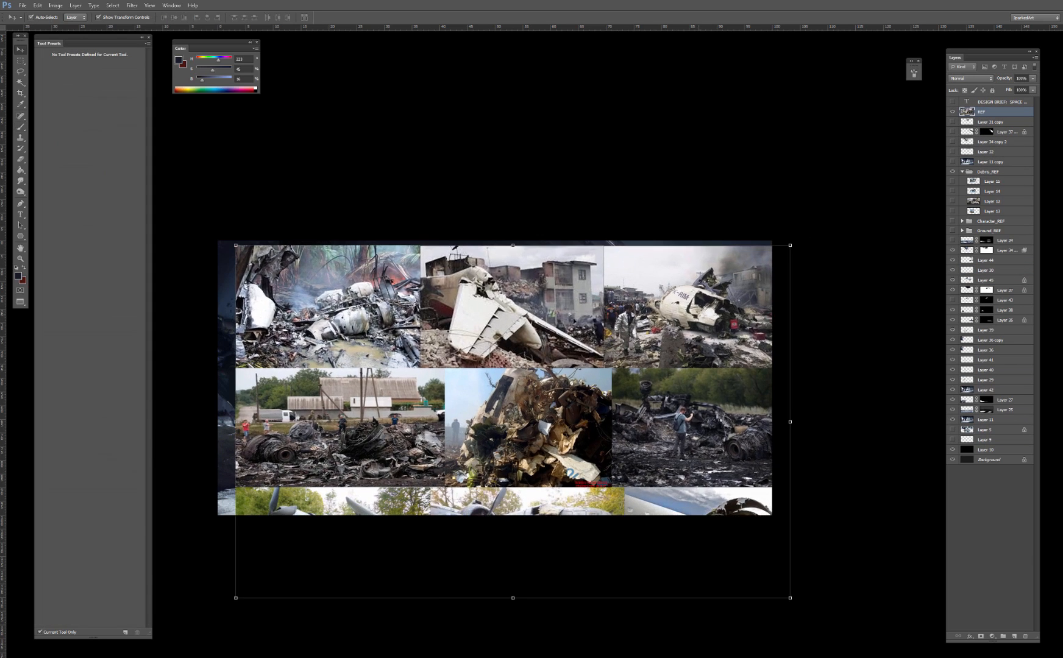
Step: Lasso the burnt wreckage heap in the field photo, copy it to a new layer and move the copy off its original
key("ctrl+plus")
key("ctrl+plus")
left_click_drag(264, 495, 548, 367)
left_click_drag(493, 393, 520, 358)
key("ctrl+plus")
key("l")
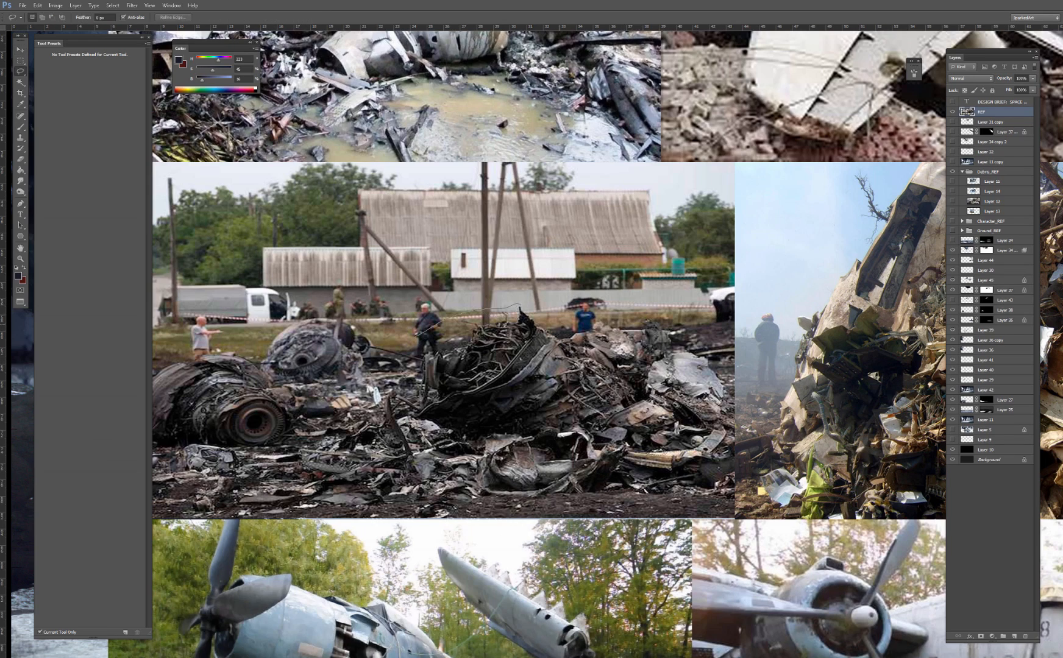
left_click_drag(586, 435, 518, 306)
key("ctrl+j")
key("v")
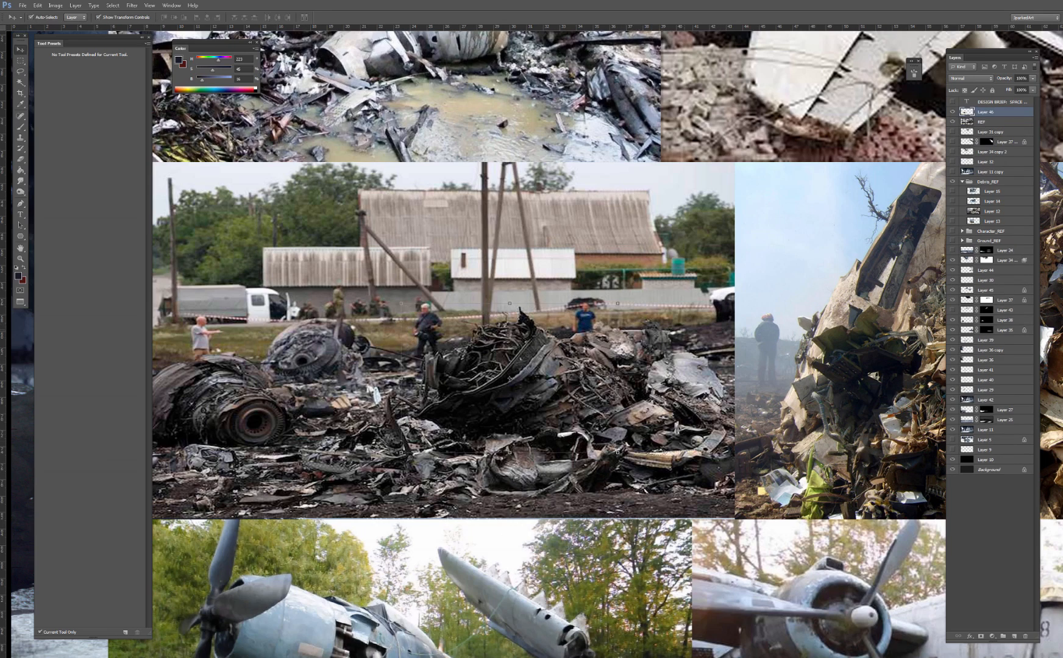
left_click_drag(581, 373, 581, 245)
left_click_drag(598, 246, 599, 297)
Step: Reposition the REF sheet and copy the torn white fuselage section from the street crash photo to a new layer
left_click_drag(816, 305, 622, 281)
key("ctrl+minus")
left_click_drag(766, 400, 573, 255)
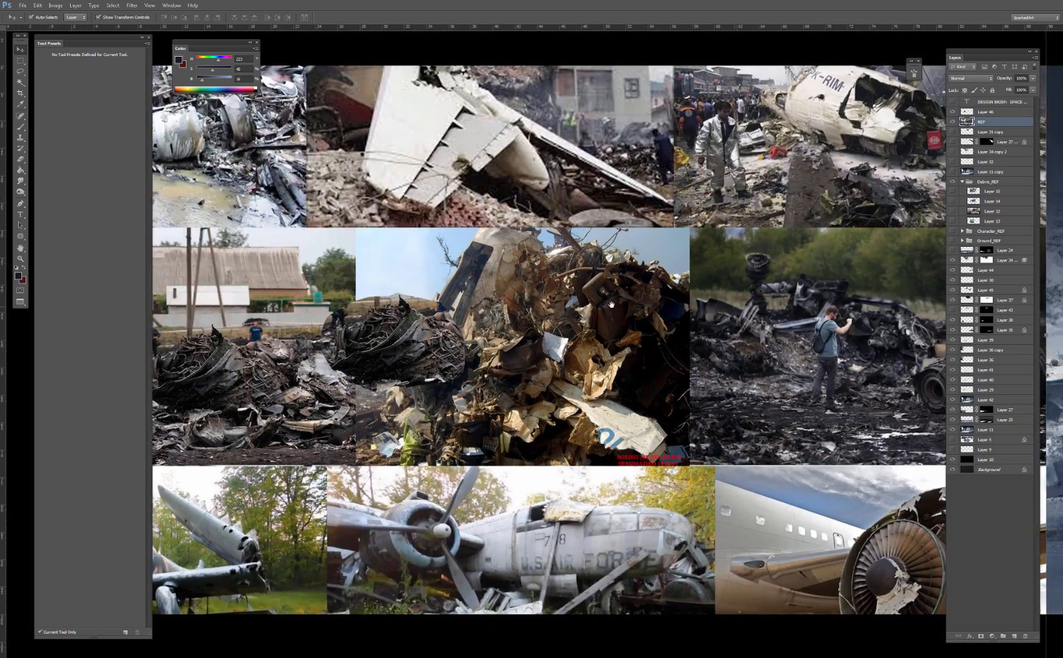
left_click_drag(687, 287, 583, 362)
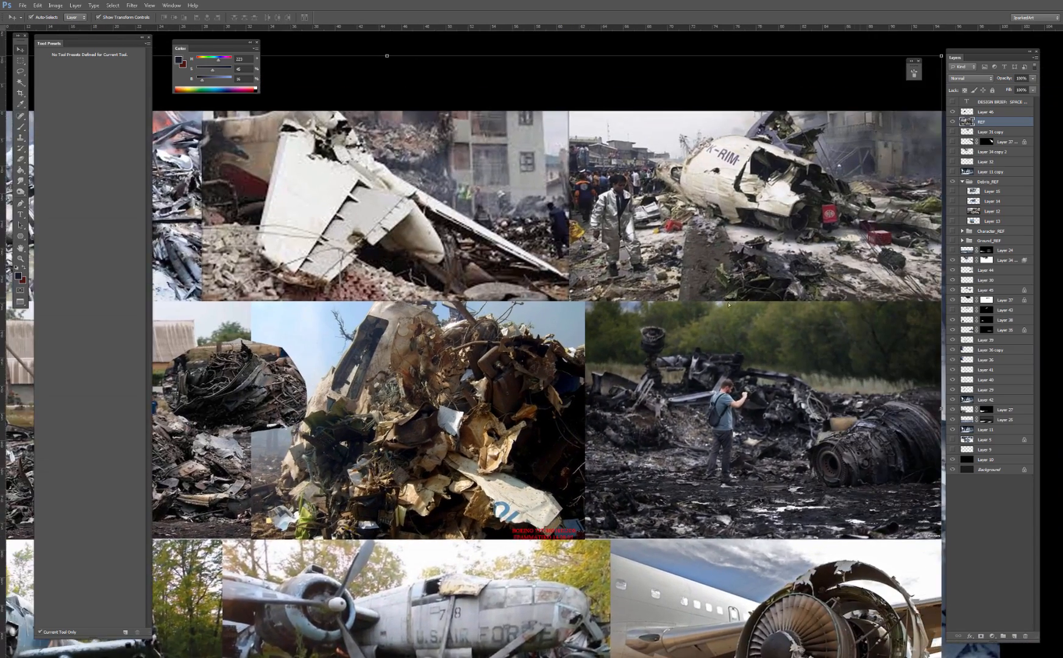
mouse_move(846, 191)
left_mouse_down()
mouse_move(743, 253)
mouse_move(699, 305)
left_mouse_up()
key("ctrl+plus")
key("l")
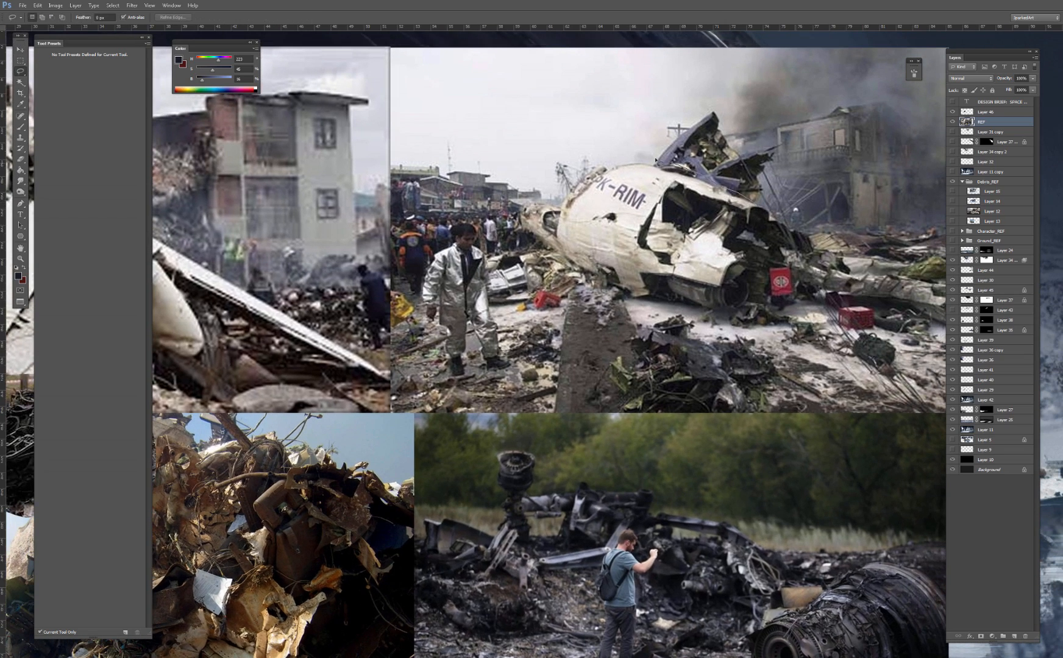
left_click_drag(600, 288, 698, 325)
mouse_move(772, 293)
left_mouse_down()
mouse_move(785, 227)
mouse_move(625, 182)
left_mouse_up()
key("ctrl+j")
key("v")
left_click_drag(633, 545, 632, 403)
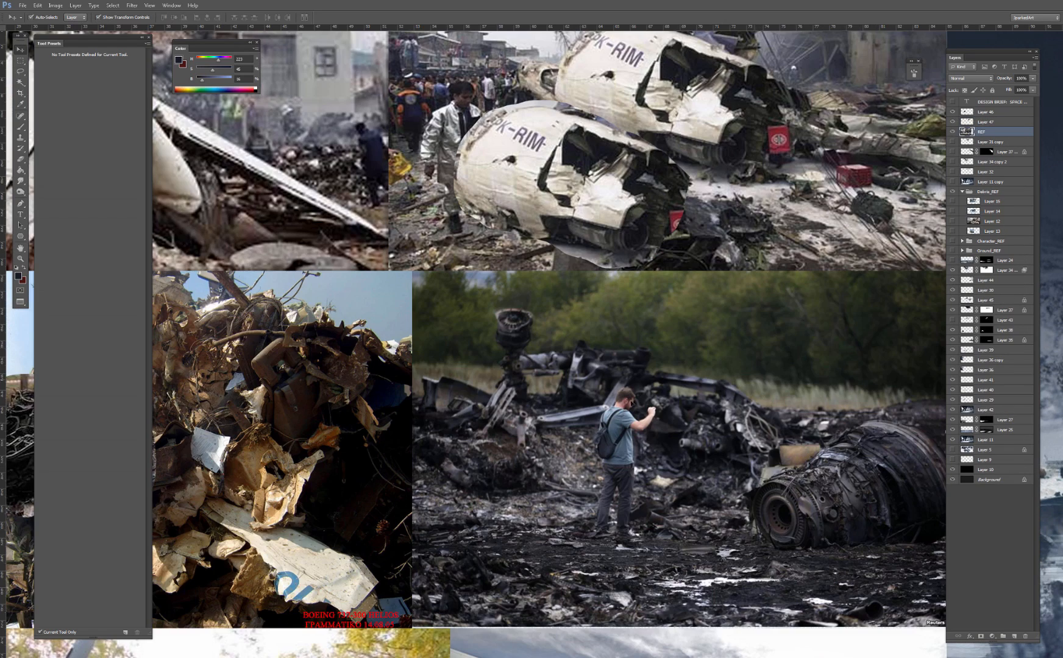
Step: Copy the charred engine from the photo of the man with a backpack to a new layer and move it above the original
mouse_move(756, 462)
left_mouse_down()
mouse_move(588, 354)
mouse_move(538, 355)
left_mouse_up()
key("l")
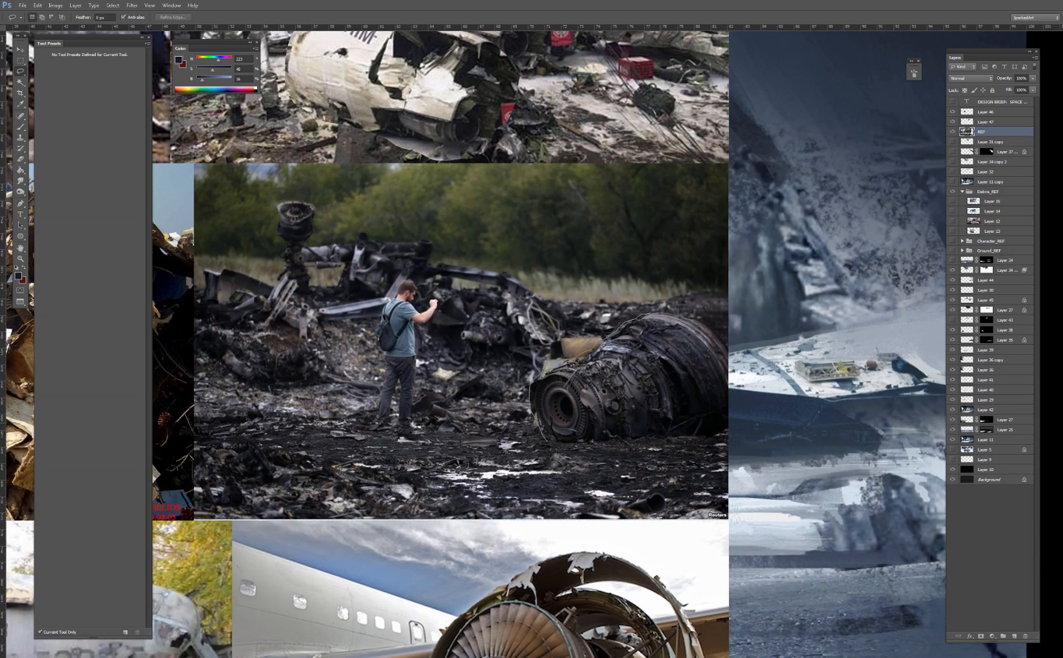
left_click_drag(547, 440, 716, 434)
left_click_drag(661, 297, 636, 316)
key("ctrl+j")
key("v")
left_click_drag(664, 392, 719, 261)
mouse_move(661, 433)
left_mouse_down()
mouse_move(720, 416)
mouse_move(604, 427)
left_mouse_up()
Step: Copy the burnt foreground ground strip from the same photo to a new layer and move it slightly down
key("l")
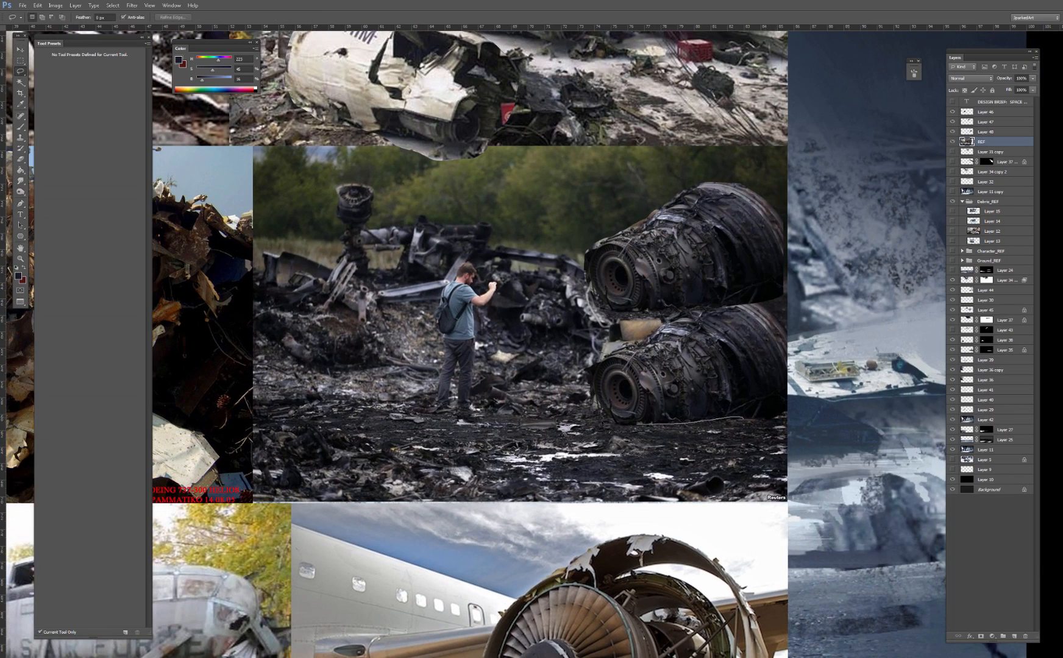
mouse_move(280, 379)
left_mouse_down()
mouse_move(259, 480)
mouse_move(576, 487)
mouse_move(762, 478)
mouse_move(805, 465)
left_mouse_up()
key("ctrl+j")
key("v")
left_click_drag(669, 448, 676, 492)
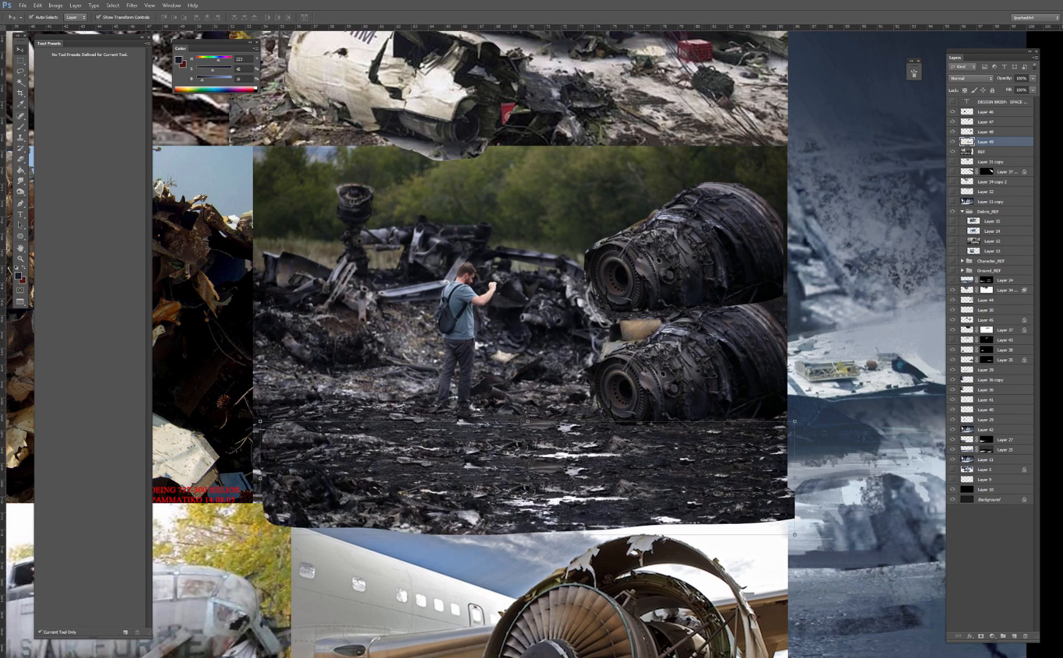
left_click_drag(785, 253, 803, 260)
left_click_drag(627, 358, 631, 358)
Step: Copy the patch of dark debris beside the charred engine to a new layer and hide the REF layer
key("l")
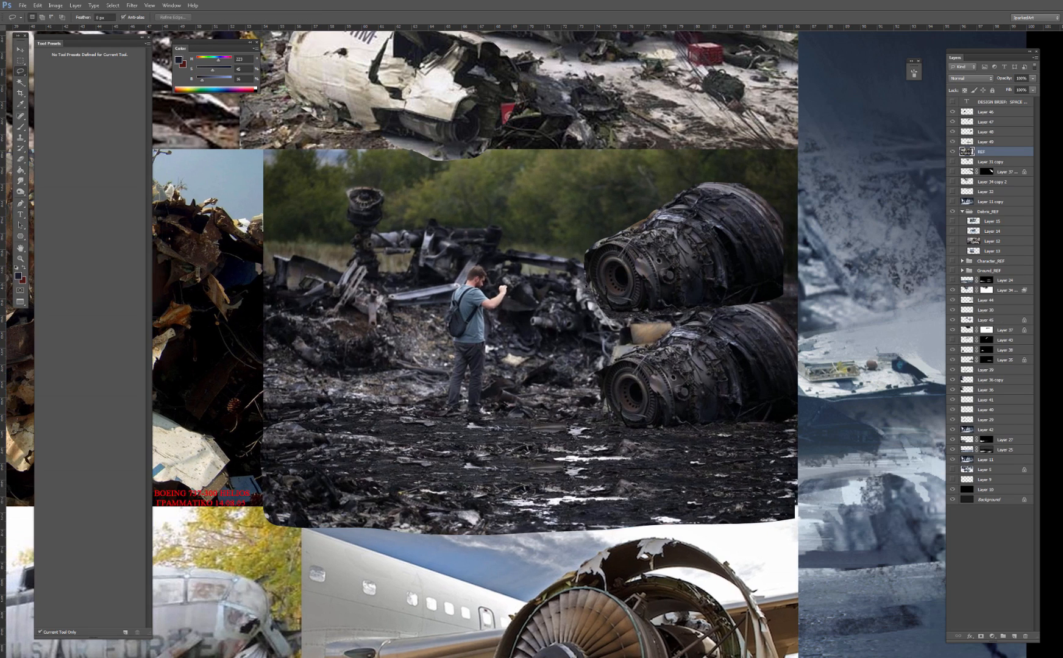
left_click_drag(510, 303, 584, 270)
key("ctrl+j")
left_click(951, 161)
key("v")
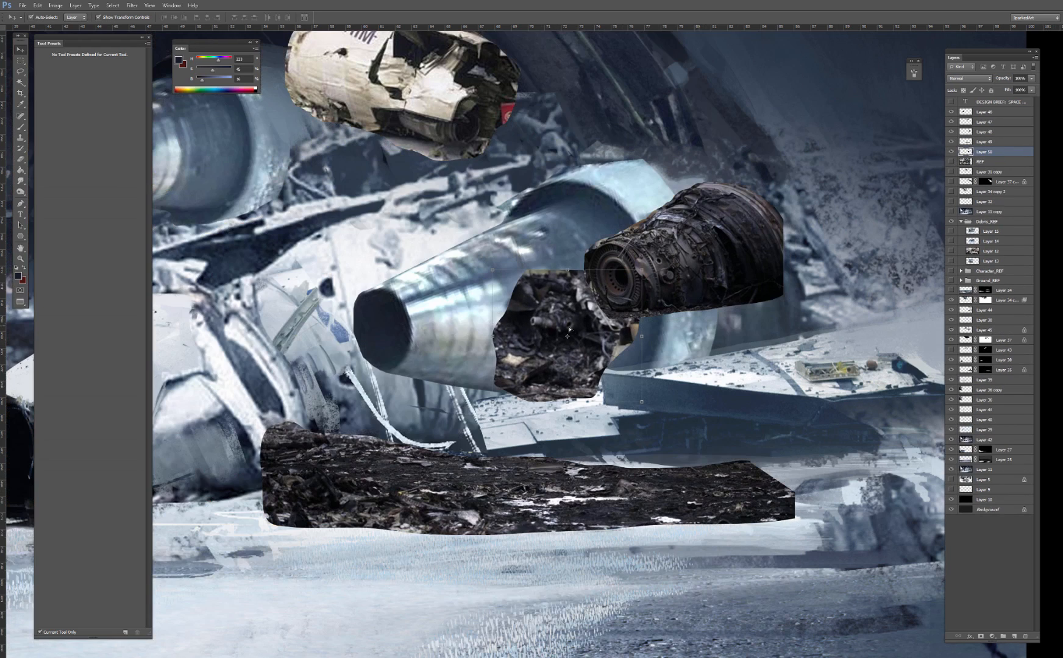
Step: Place the burnt wreckage heap below the lower nozzle and the dark debris patch beside the foreground astronaut
left_click_drag(567, 336, 284, 317)
key("ctrl+0")
left_click_drag(378, 351, 762, 426)
left_click_drag(584, 312, 401, 356)
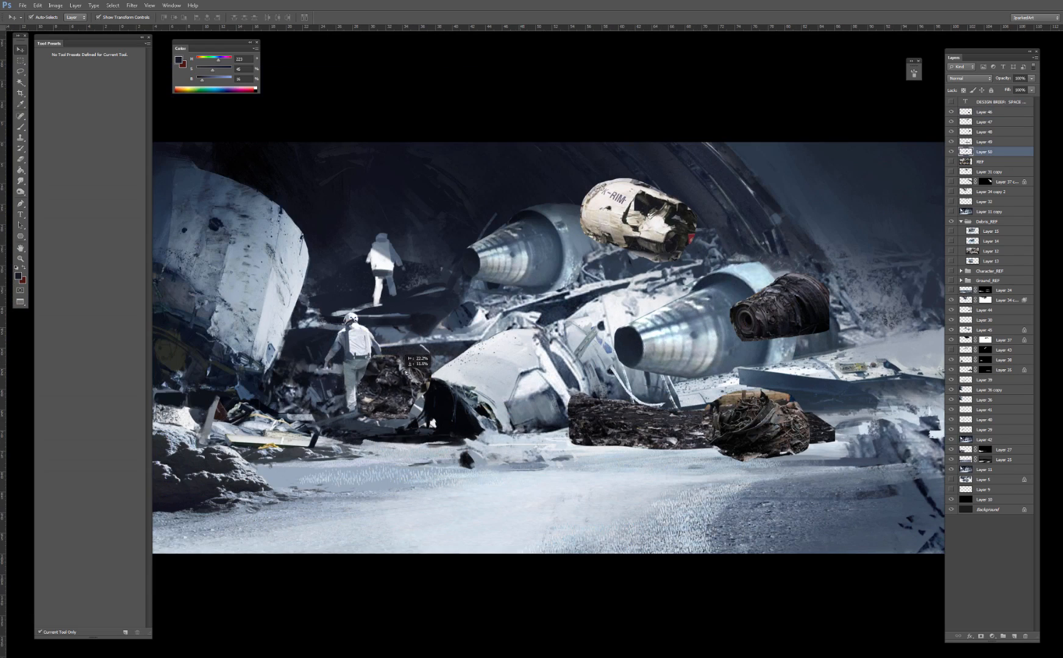
Step: Move the debris patch layer directly below Layer 24 and shift its midtones to -17 cyan with Color Balance
left_click_drag(987, 151, 989, 295)
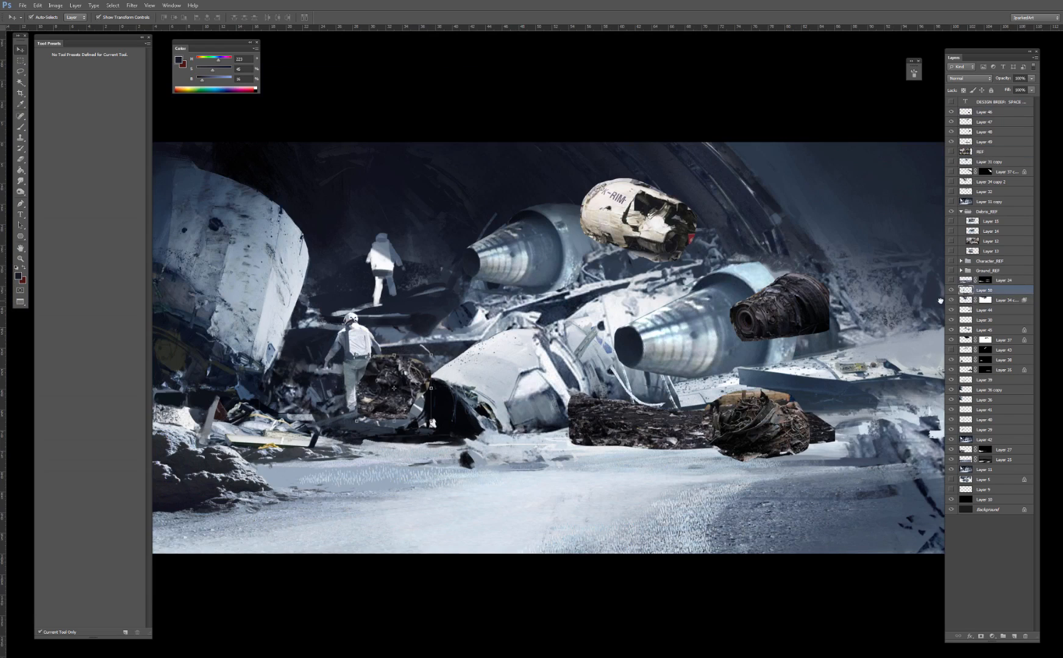
left_click_drag(486, 382, 580, 313)
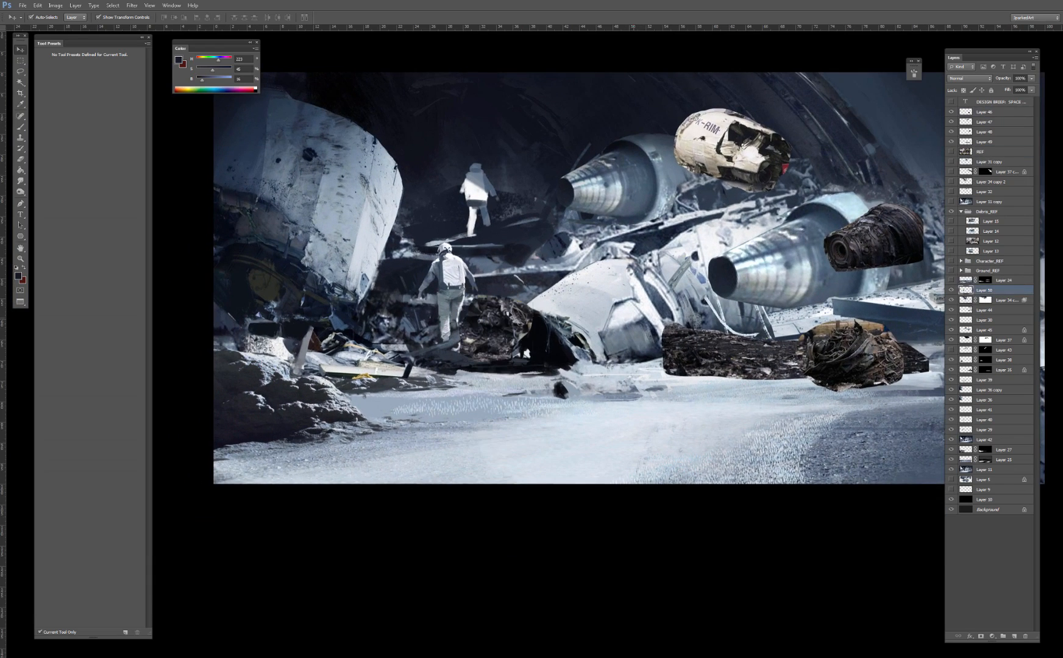
key("ctrl+b")
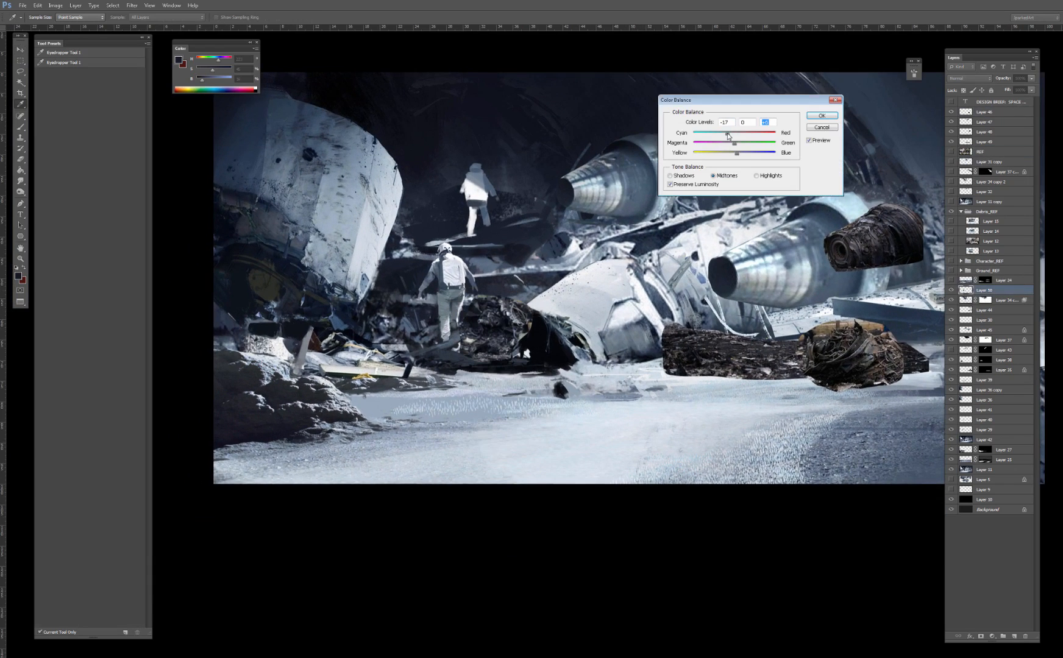
key("Return")
Step: Duplicate the debris patch behind the foreground astronaut, merge the two pieces and move the merged layer directly below Layer 35
left_click_drag(520, 315, 410, 286)
left_click(511, 287, "shift")
key("ctrl+e")
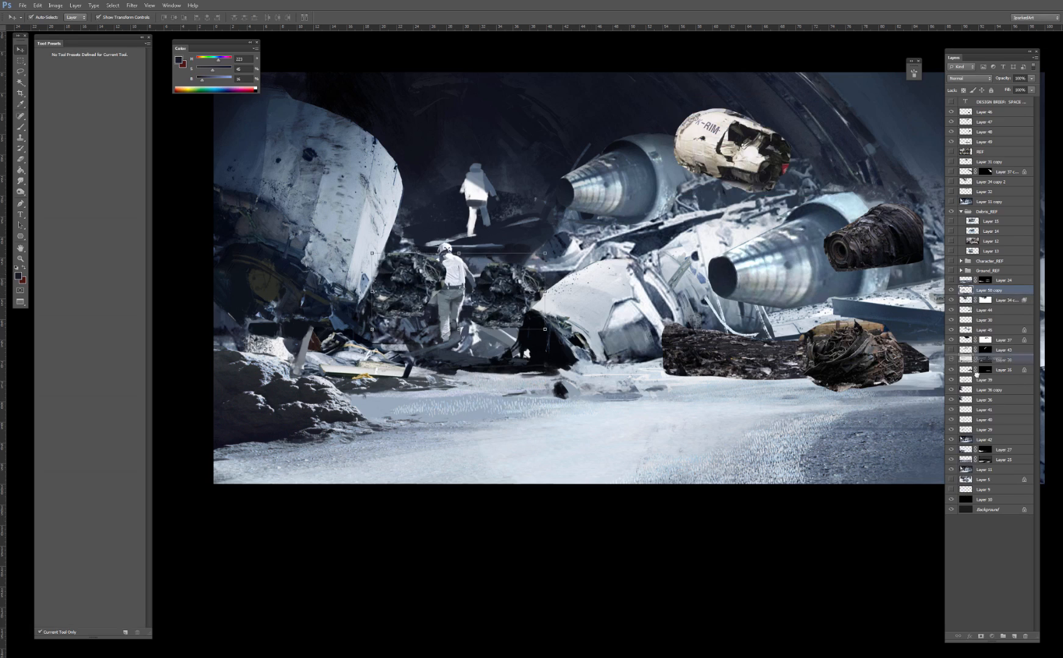
left_click_drag(972, 372, 967, 356)
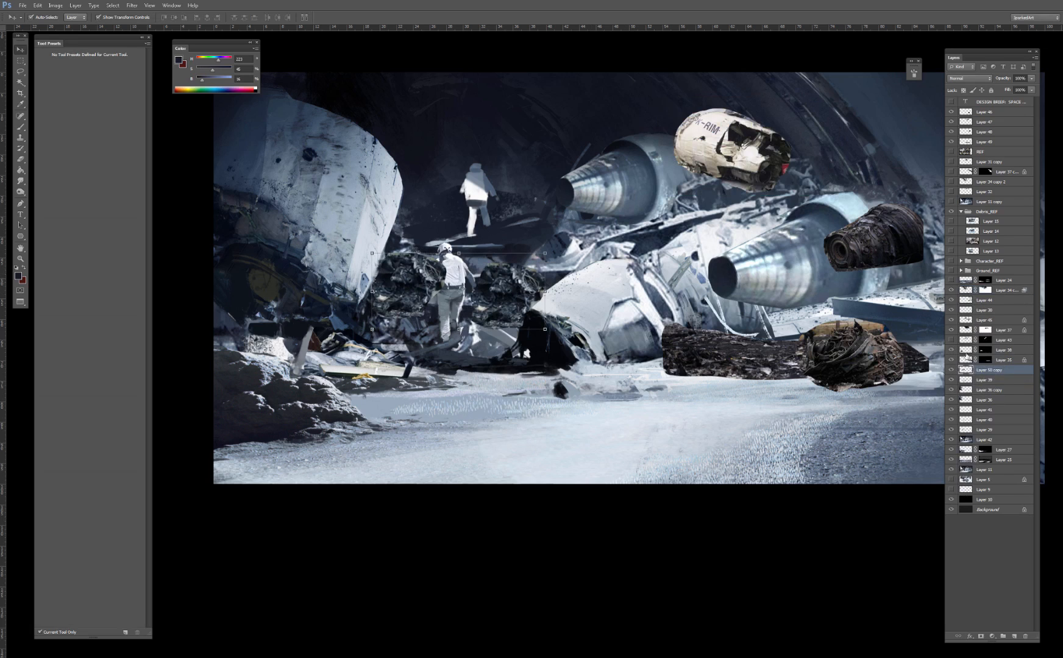
double_click(1016, 368)
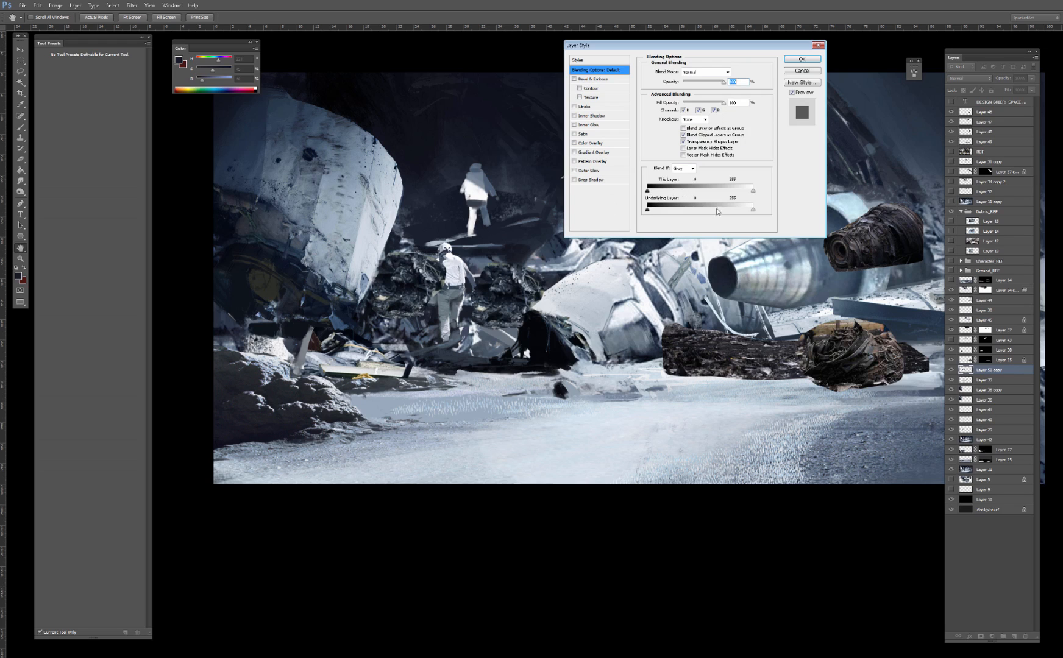
left_click_drag(753, 211, 680, 211)
left_click(802, 71)
Step: Set the merged debris layer's blend mode to Lighten and lower its white output level with Levels
left_click(969, 78)
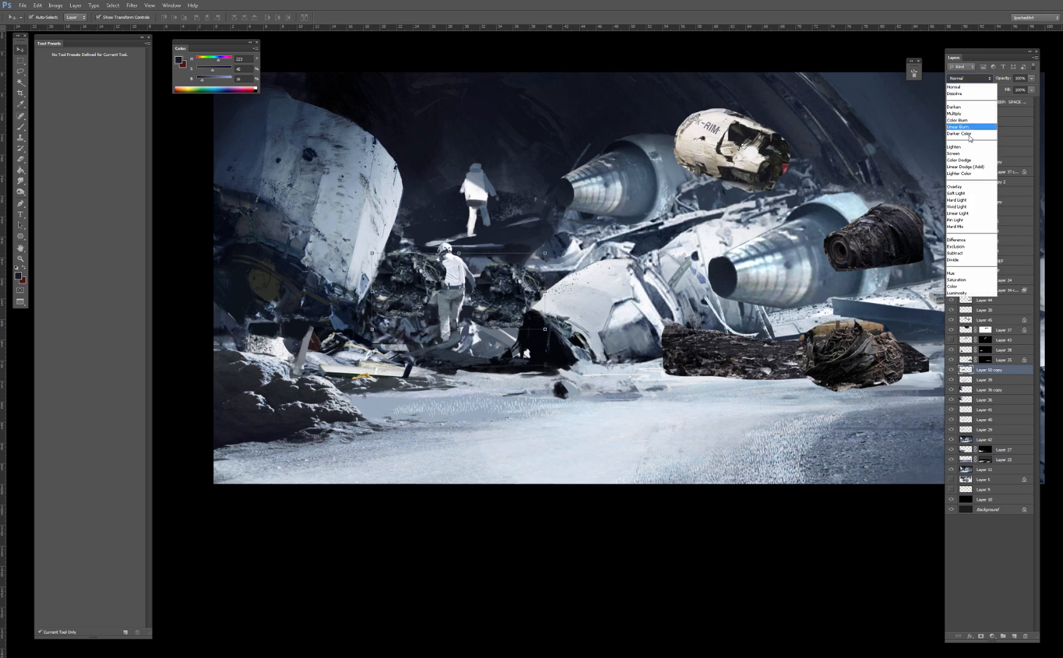
left_click(954, 147)
key("ctrl+l")
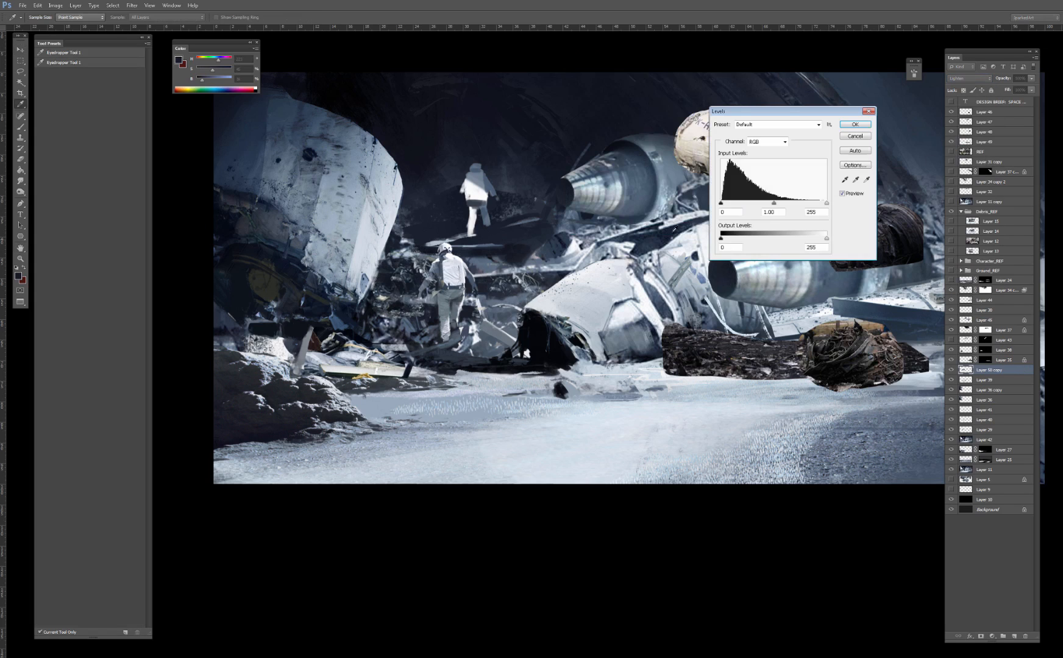
left_click_drag(825, 237, 795, 235)
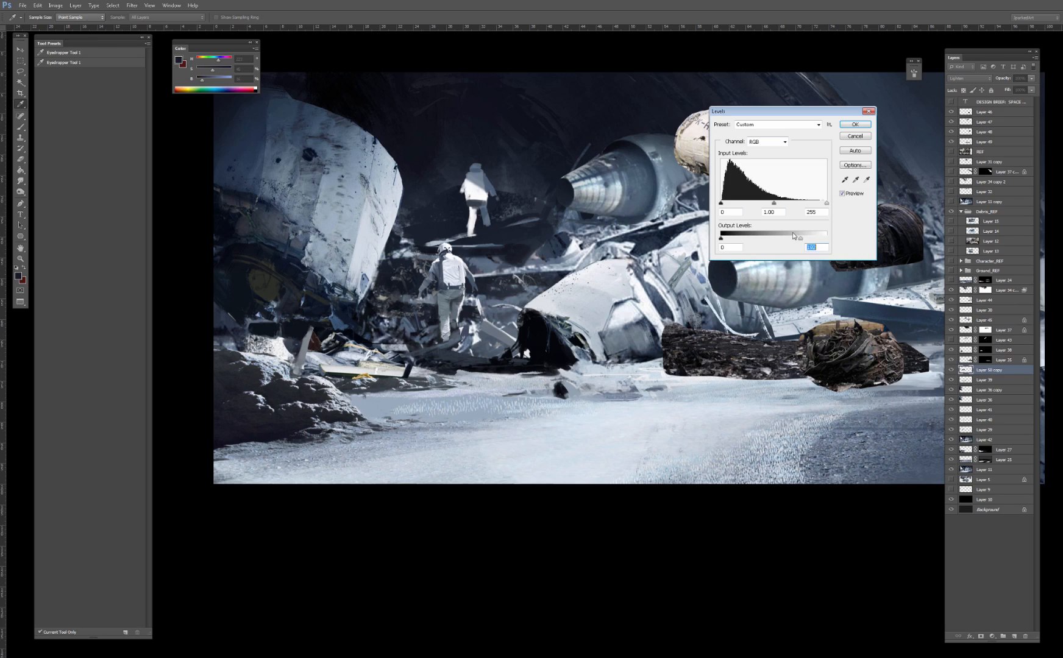
key("Return")
Step: Shift the debris midtones toward cyan and blue, and erase the excess debris with the _SOFT 100% eraser
key("ctrl+b")
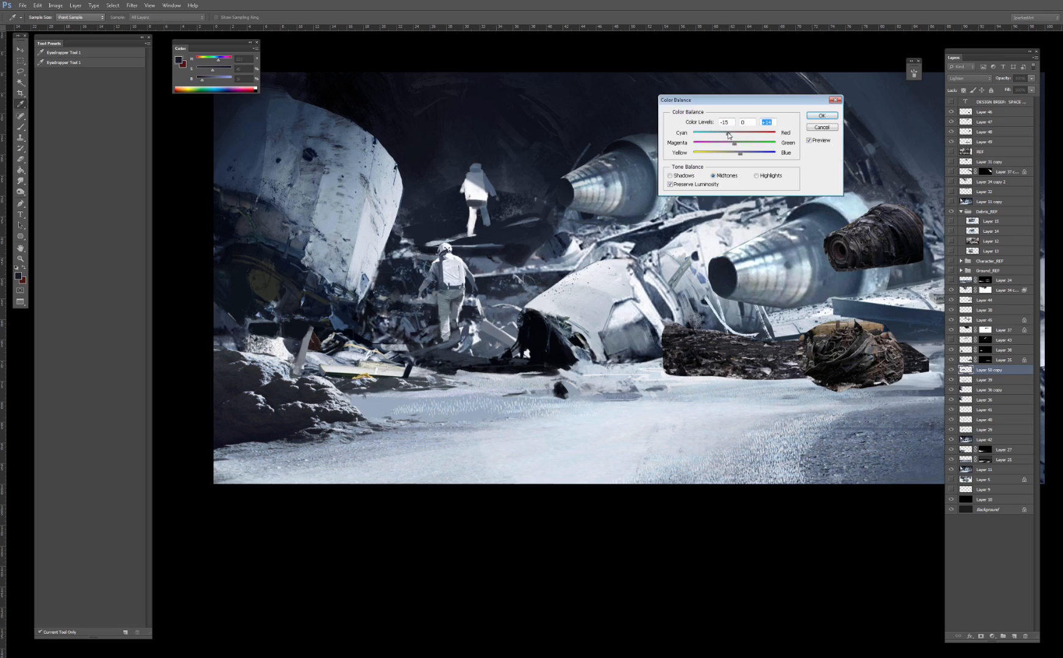
left_click_drag(728, 134, 727, 135)
key("Return")
key("e")
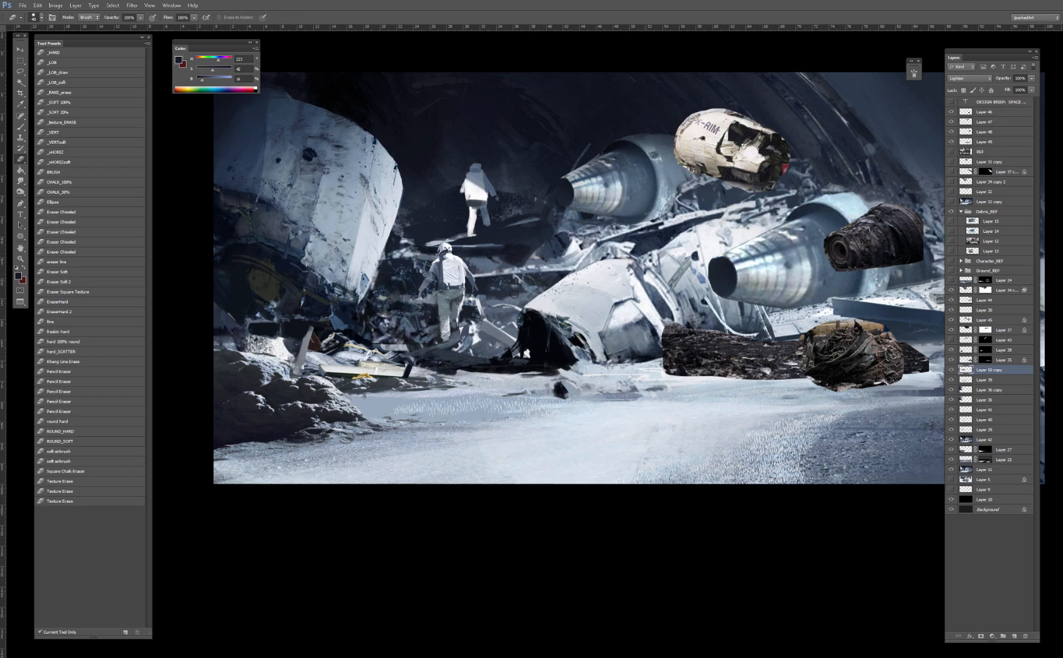
left_click(98, 103)
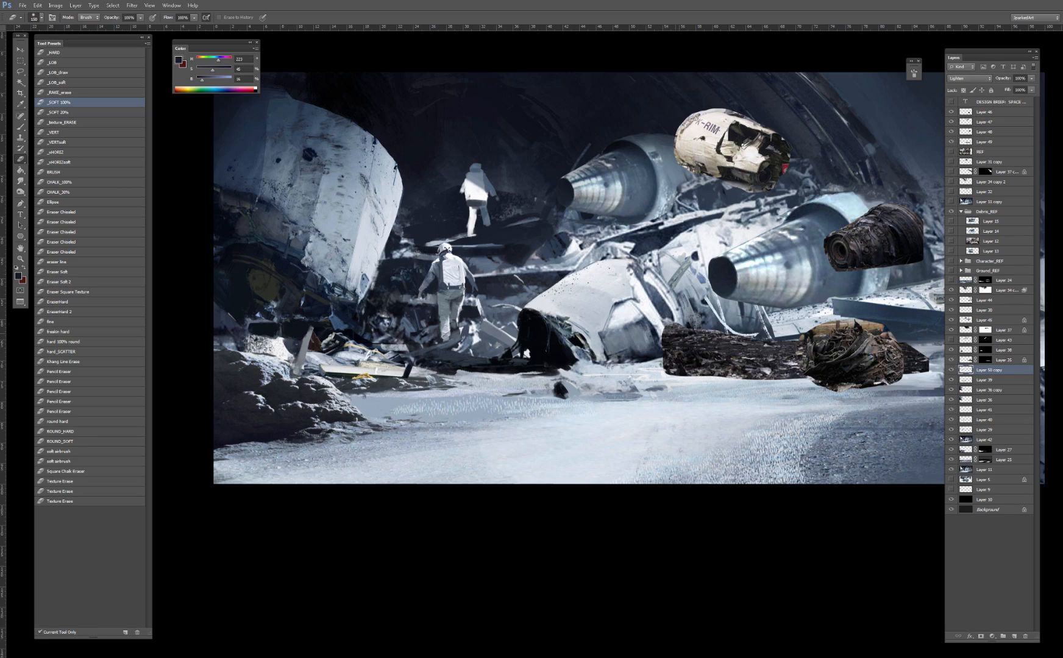
Step: Move the dark debris strip of Layer 49 onto the ground around the foreground astronaut, then stretch it wider and tilt it slightly
key("v")
left_click_drag(676, 286, 598, 289)
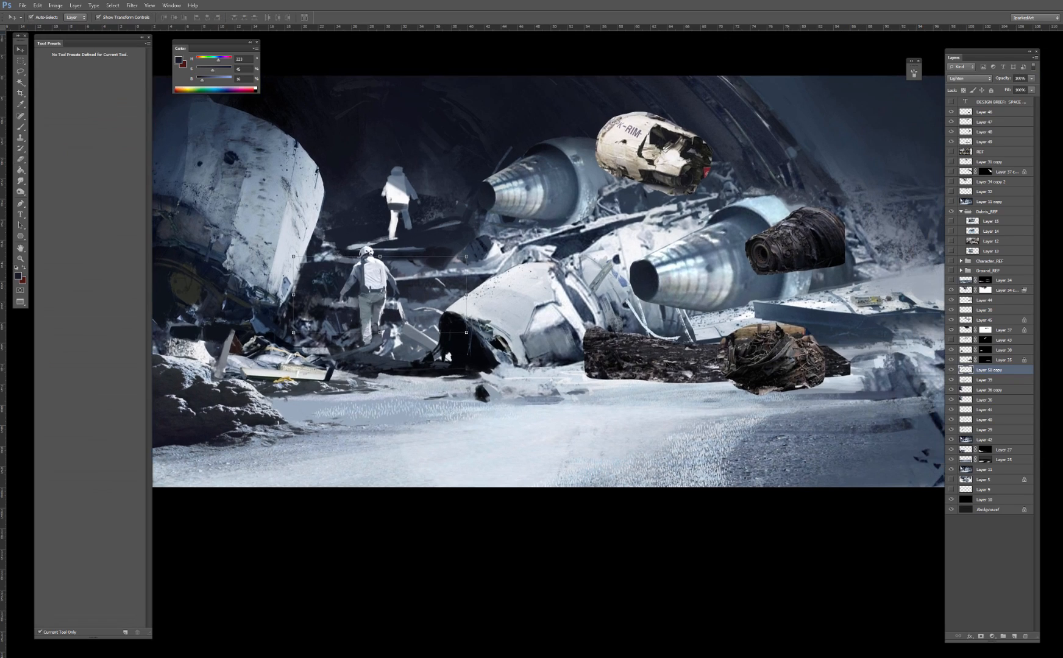
mouse_move(666, 357)
left_mouse_down()
mouse_move(385, 399)
mouse_move(354, 368)
mouse_move(339, 369)
left_mouse_up()
key("ctrl+t")
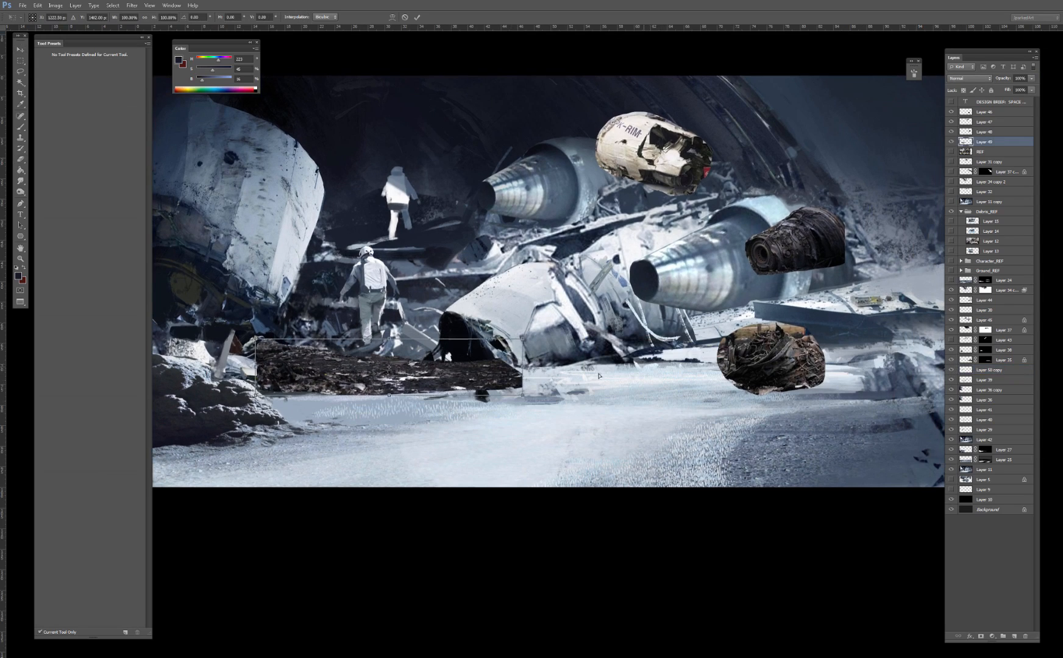
left_click_drag(521, 367, 627, 371)
left_click_drag(556, 381, 518, 504)
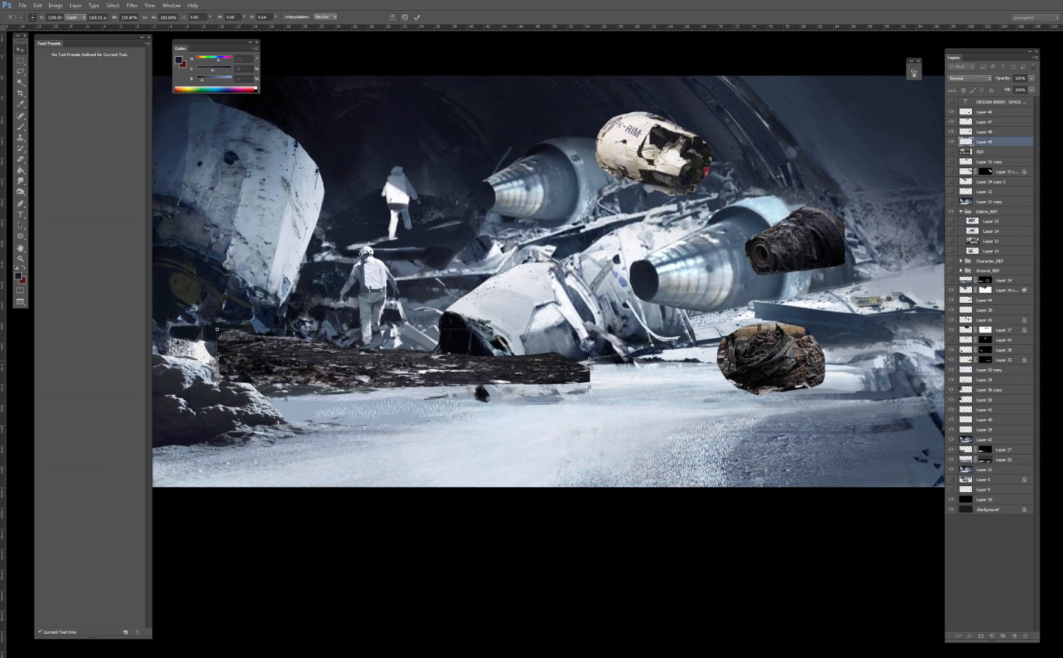
key("Return")
Step: Shift the debris strip's midtones to +18 blue and toward cyan with Color Balance, and test it with inverted colors
key("i")
key("ctrl+b")
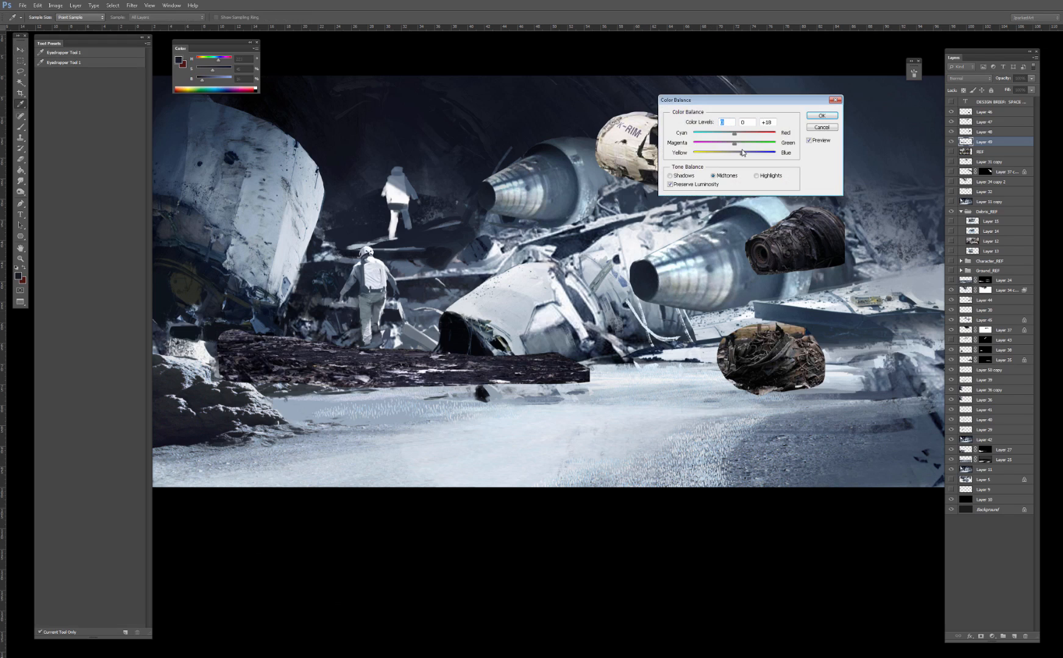
left_click(742, 153)
left_click(725, 133)
key("Return")
key("v")
key("ctrl+i")
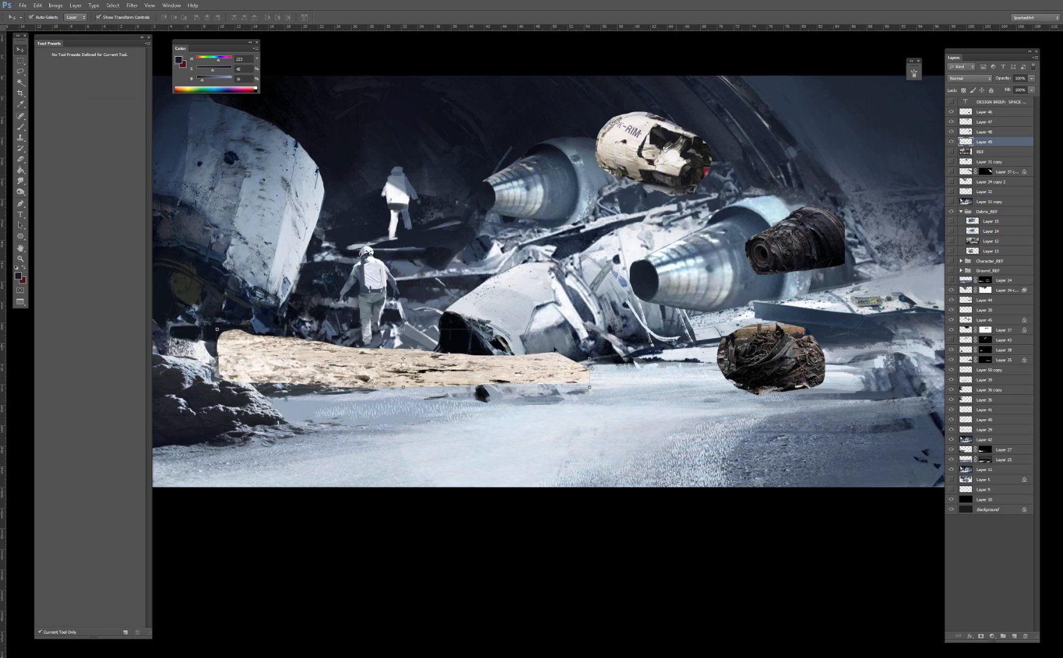
key("ctrl+i")
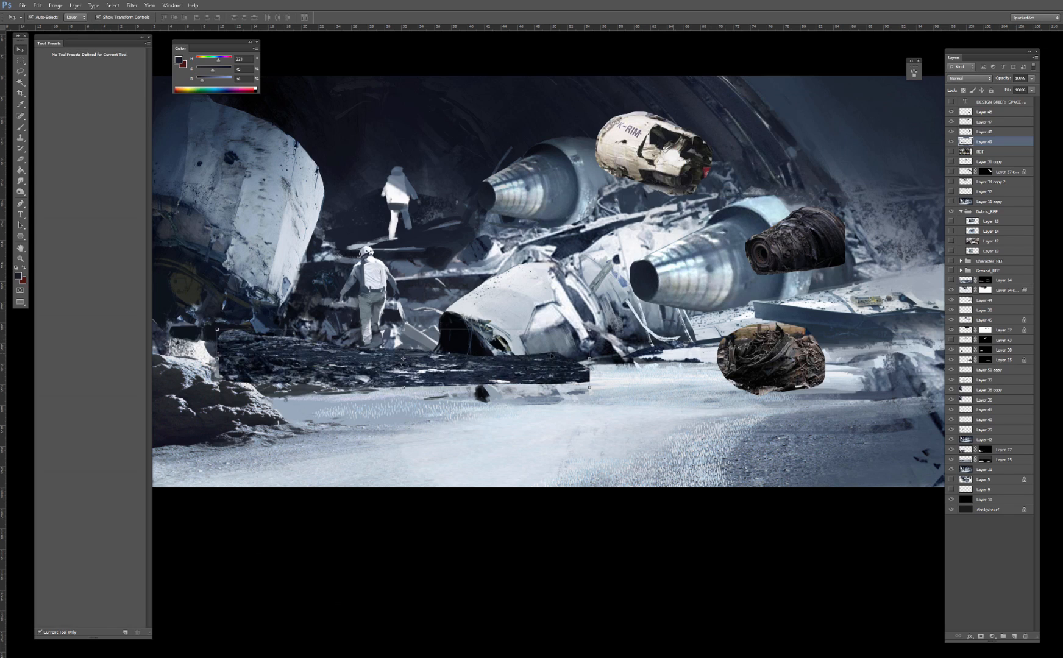
Step: Duplicate the debris strip layer and hide the copy
left_click_drag(551, 379, 618, 431)
key("Return")
key("ctrl+minus")
left_click(952, 141)
left_click(965, 153)
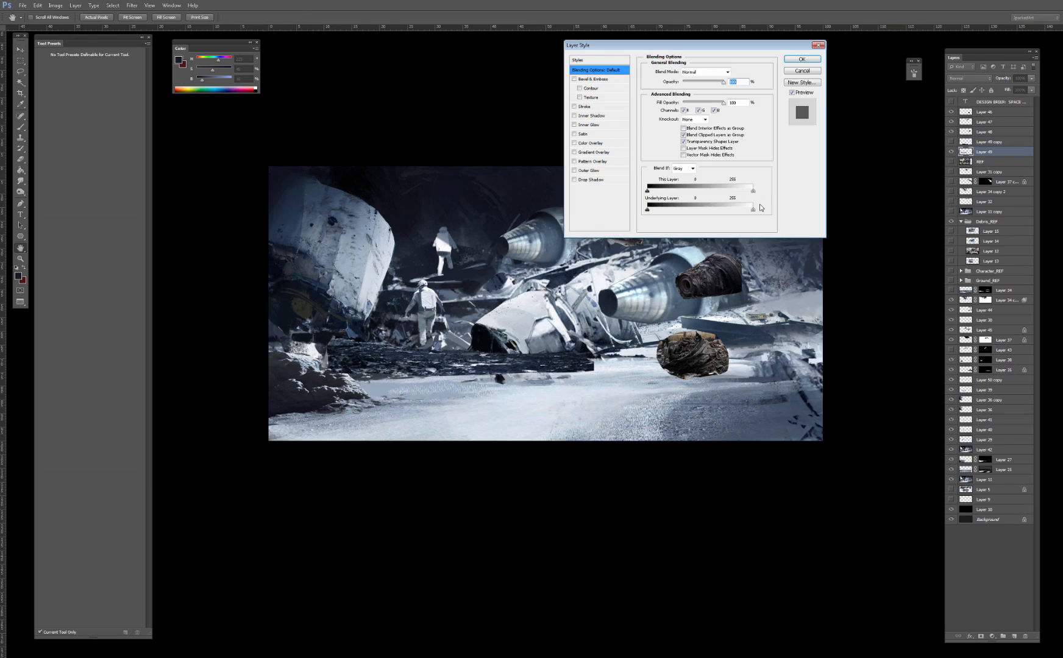
mouse_move(648, 190)
left_mouse_down()
mouse_move(677, 190)
mouse_move(646, 191)
left_mouse_up()
left_click_drag(648, 210, 750, 211)
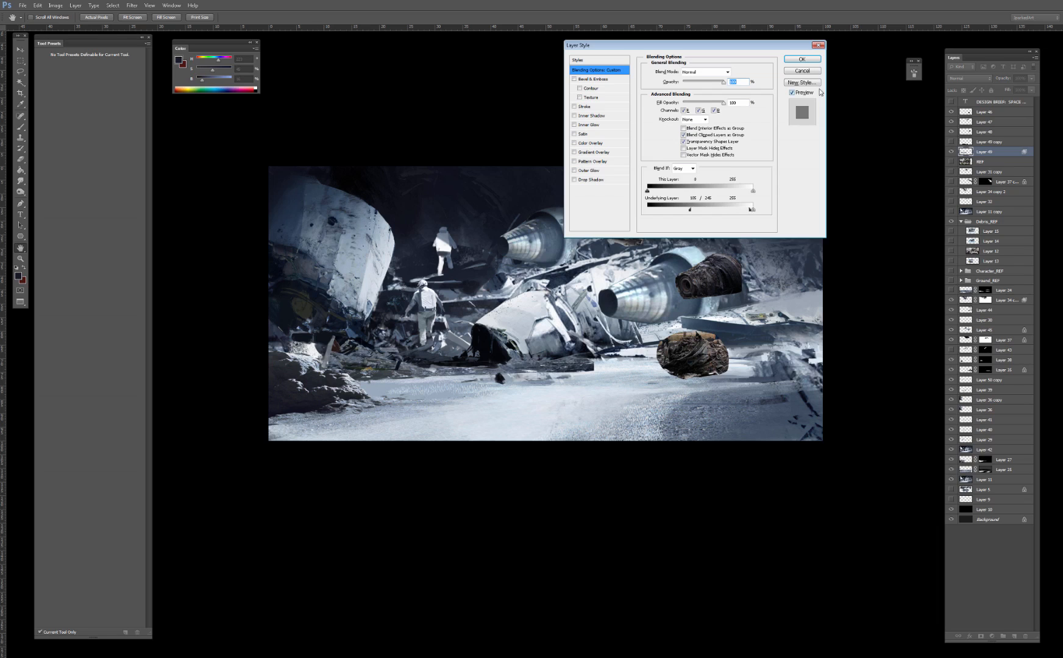
left_click(801, 59)
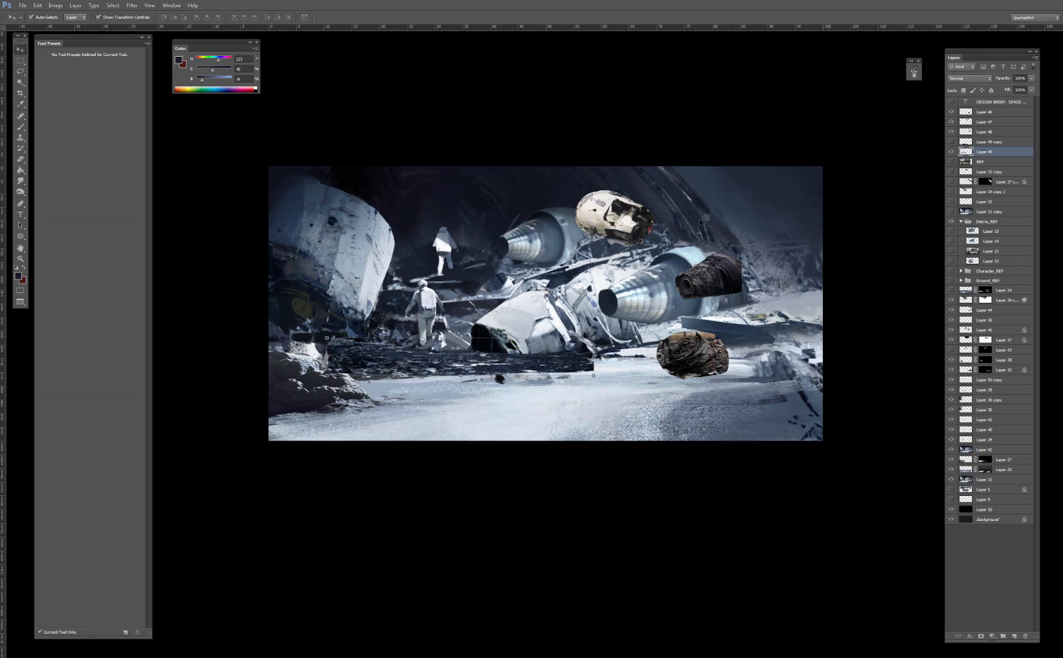
Step: Invert the debris strip's colors and shift its midtones toward cyan with Color Balance
key("ctrl+z")
key("ctrl+b")
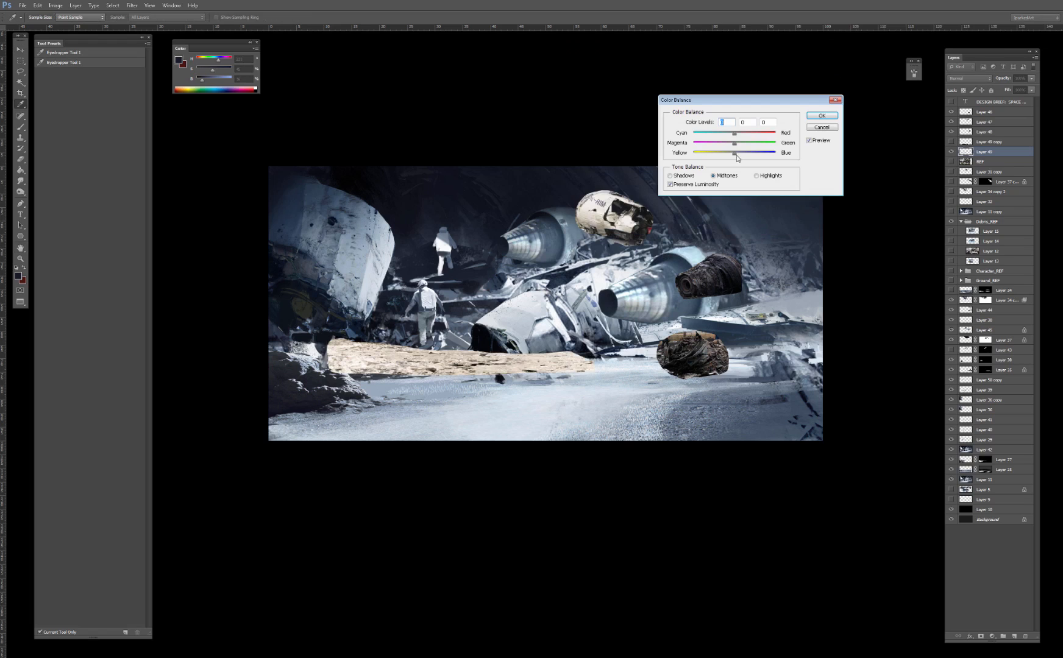
left_click_drag(720, 134, 716, 134)
key("Return")
Step: Darken the debris strip's midtones with Levels, then color-balance them to -39 cyan and slightly toward blue
key("ctrl+l")
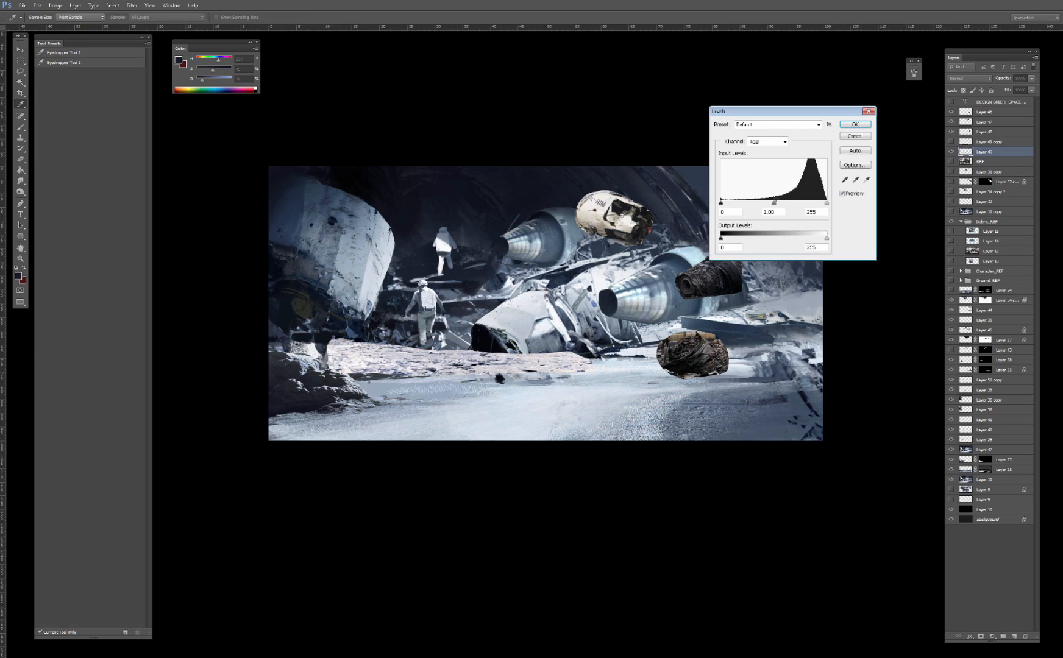
left_click_drag(774, 203, 790, 204)
key("Return")
key("ctrl+b")
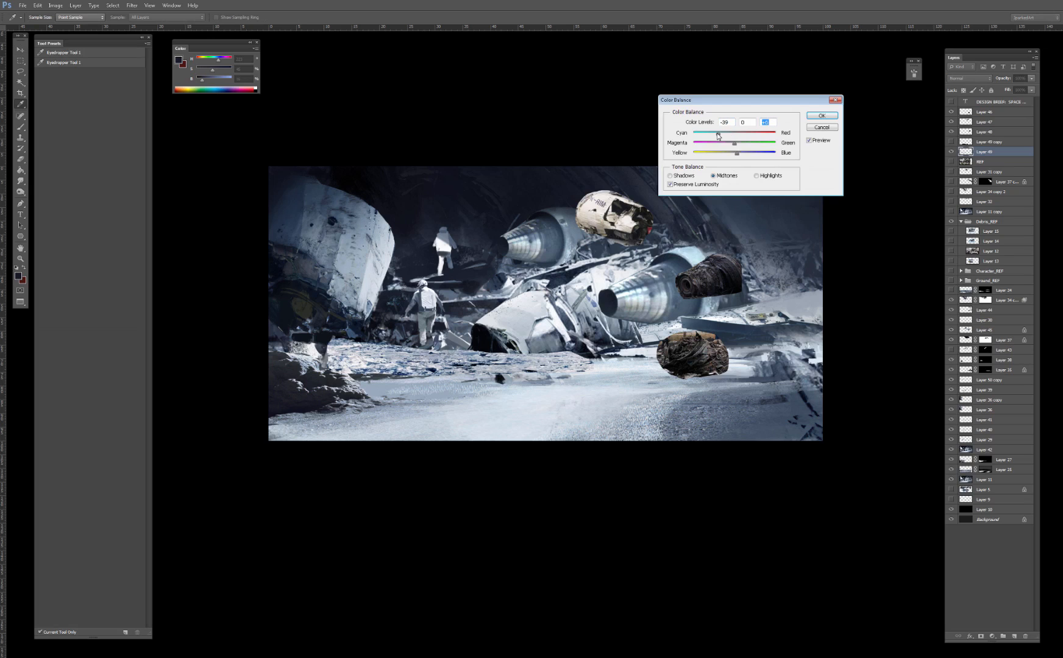
key("Return")
Step: Blend Layer 49 into the ground by splitting the black Underlying Layer slider of Blend If to about 59 / 130
left_click(976, 80)
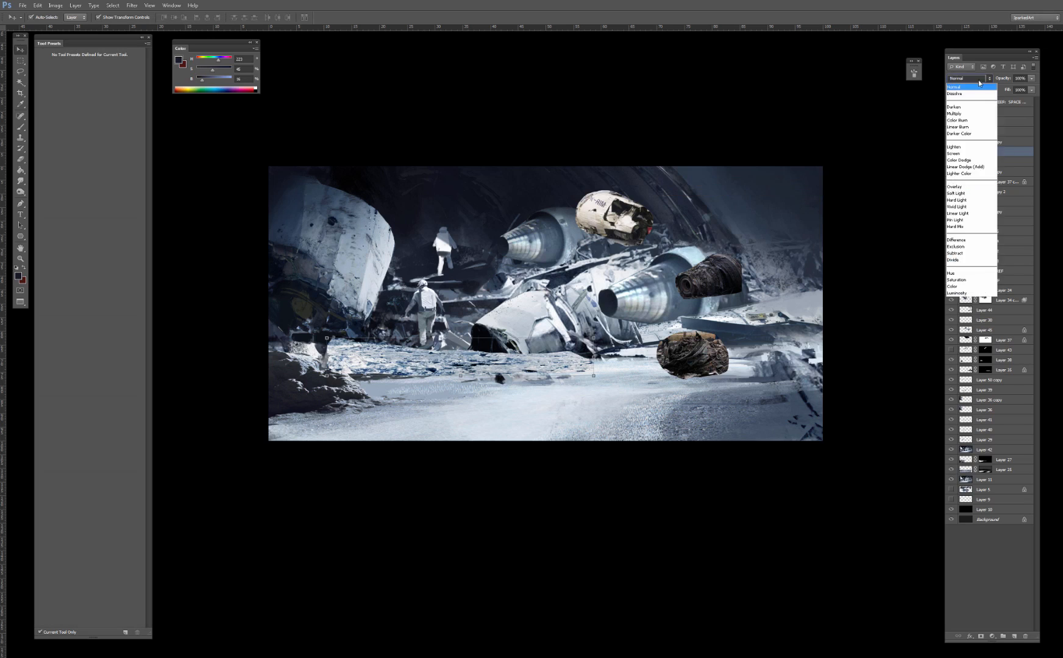
left_click(1003, 148)
double_click(1008, 152)
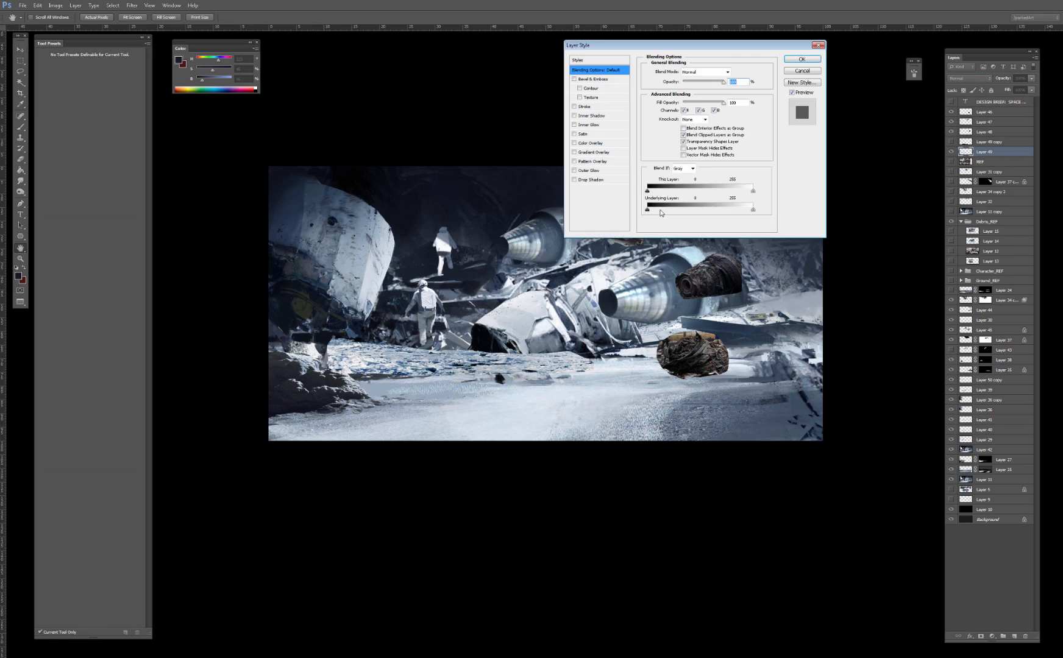
left_click_drag(648, 209, 704, 211)
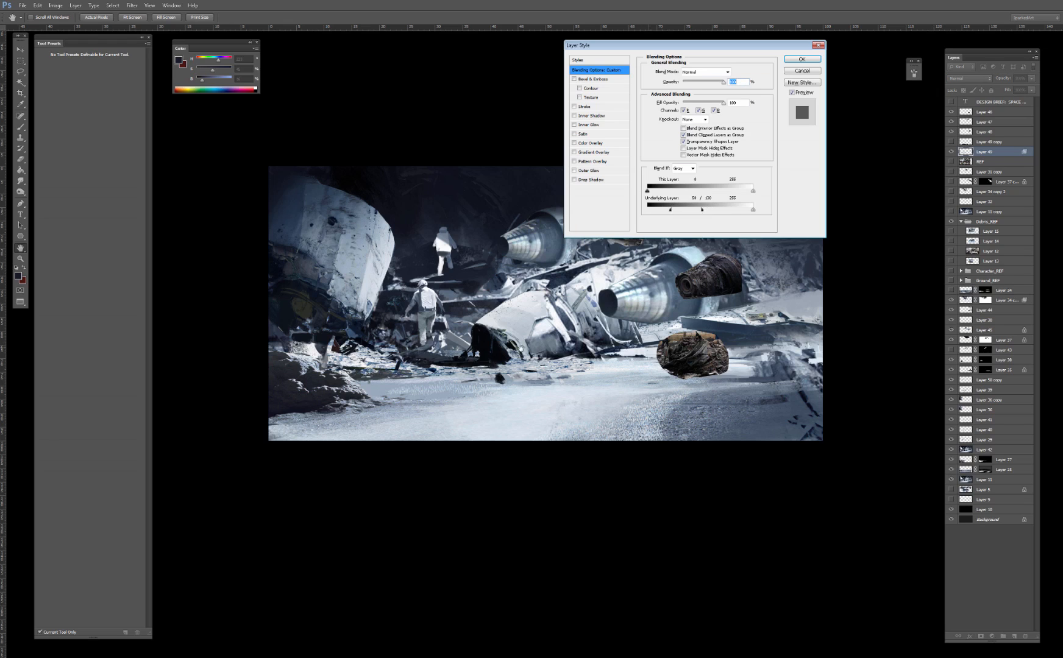
key("Return")
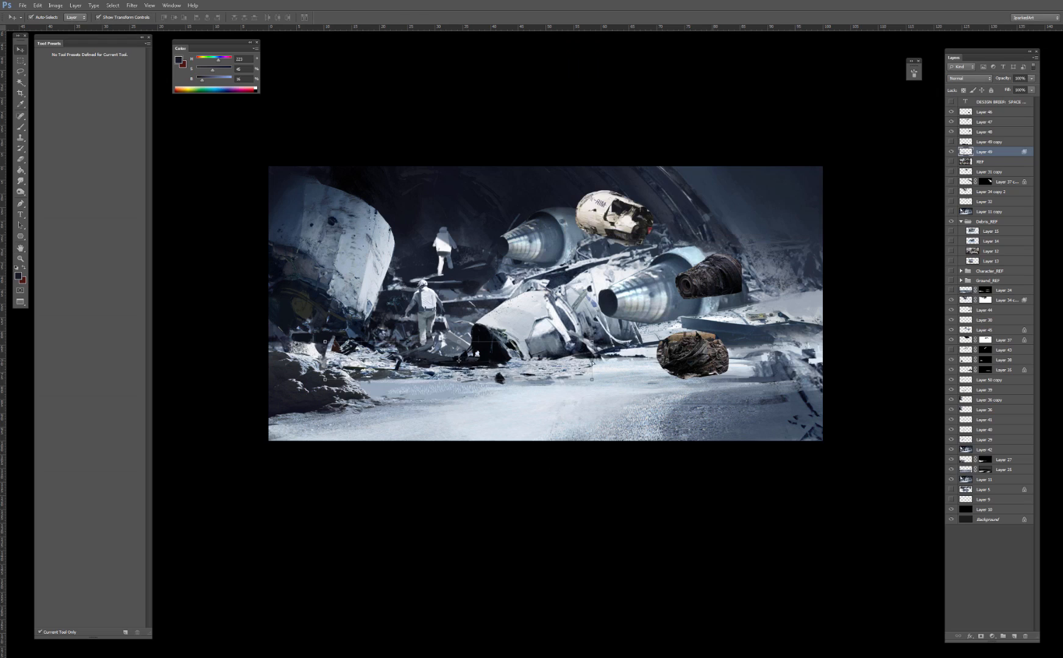
left_click_drag(592, 362, 538, 395)
key("Return")
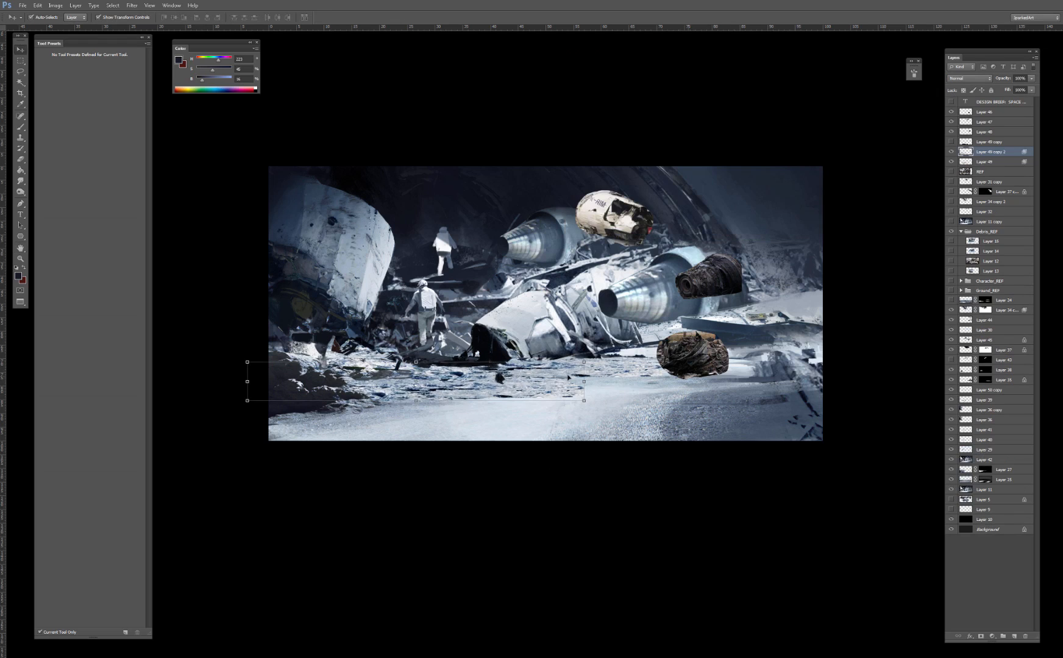
key("ctrl+z")
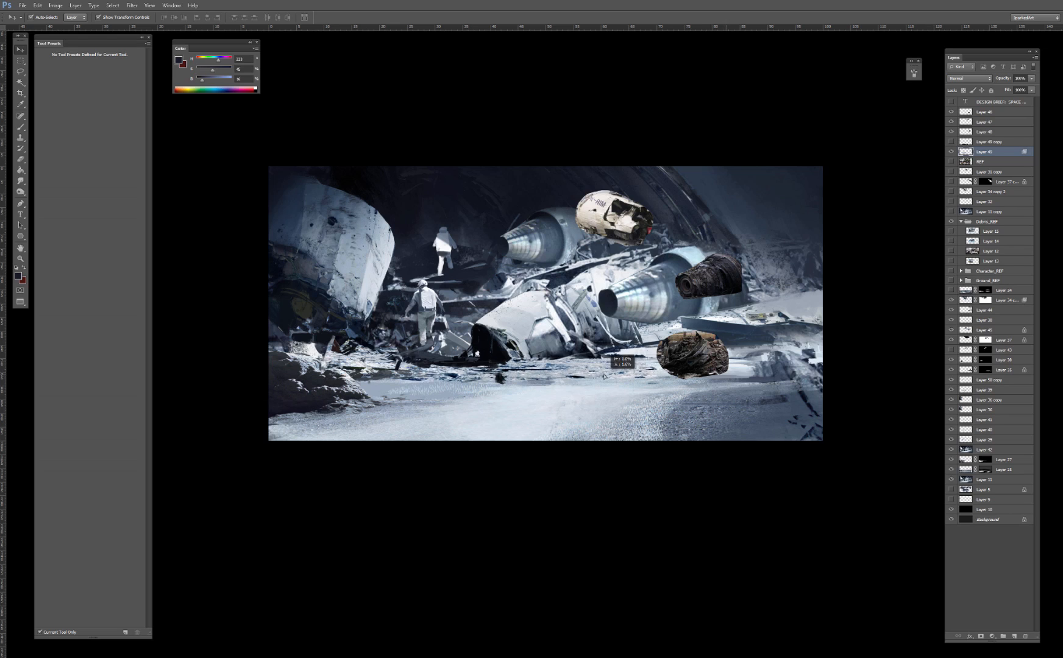
Step: Lower the saturation of the debris strip with Hue/Saturation
key("ctrl+u")
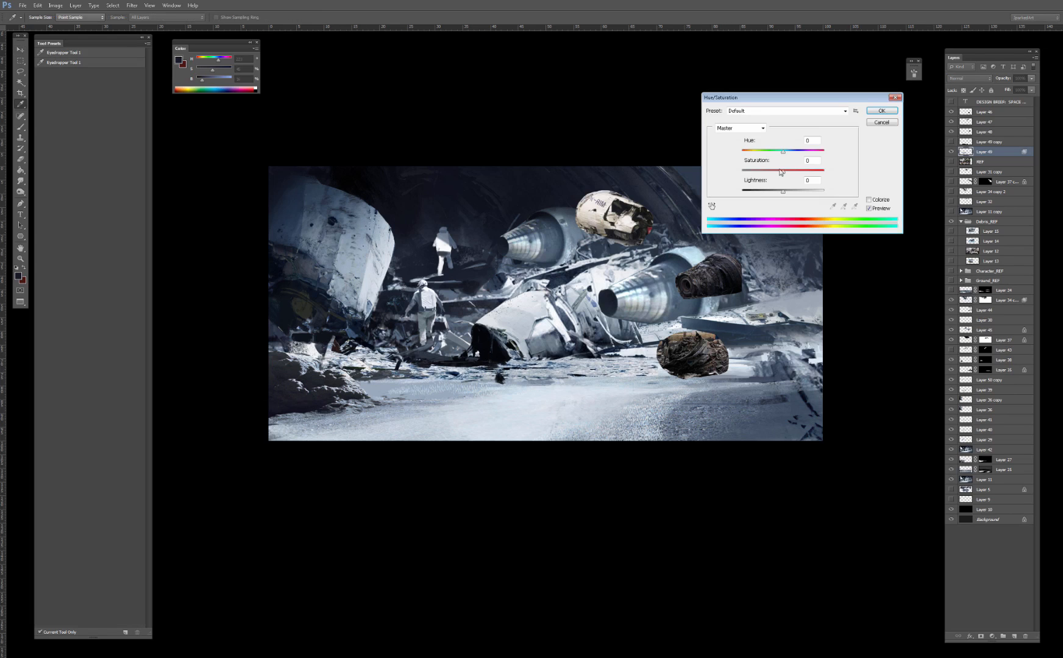
left_click_drag(780, 170, 764, 174)
key("Return")
Step: Lock Layer 49's transparent pixels and tone the debris with a larger brush in Lighten mode, using a color sampled from the wreckage
key("b")
right_click(452, 329)
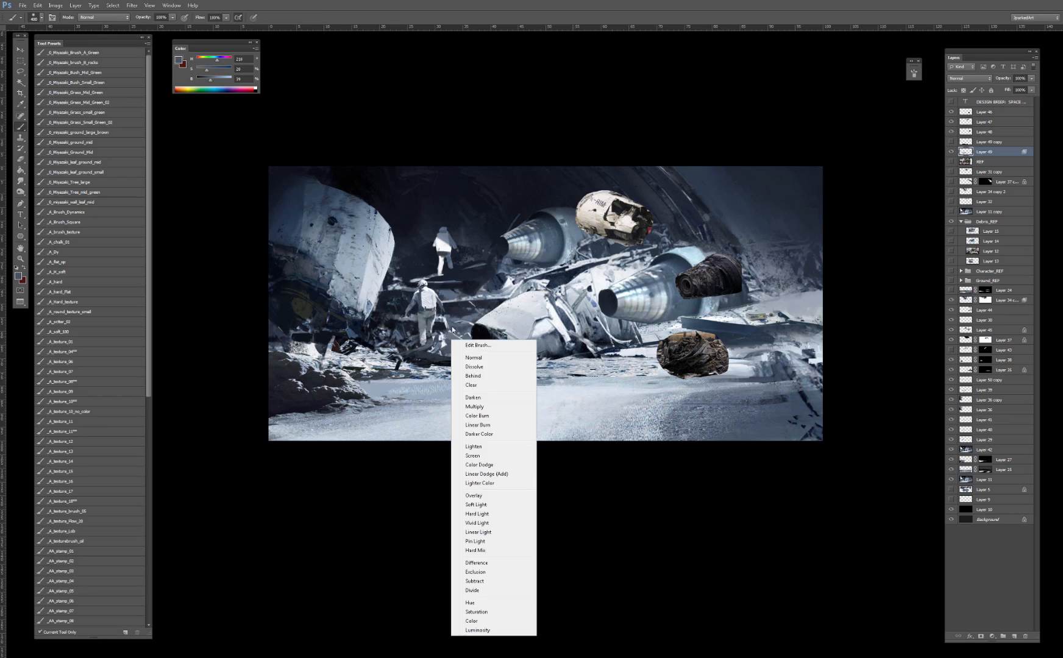
left_click(474, 447)
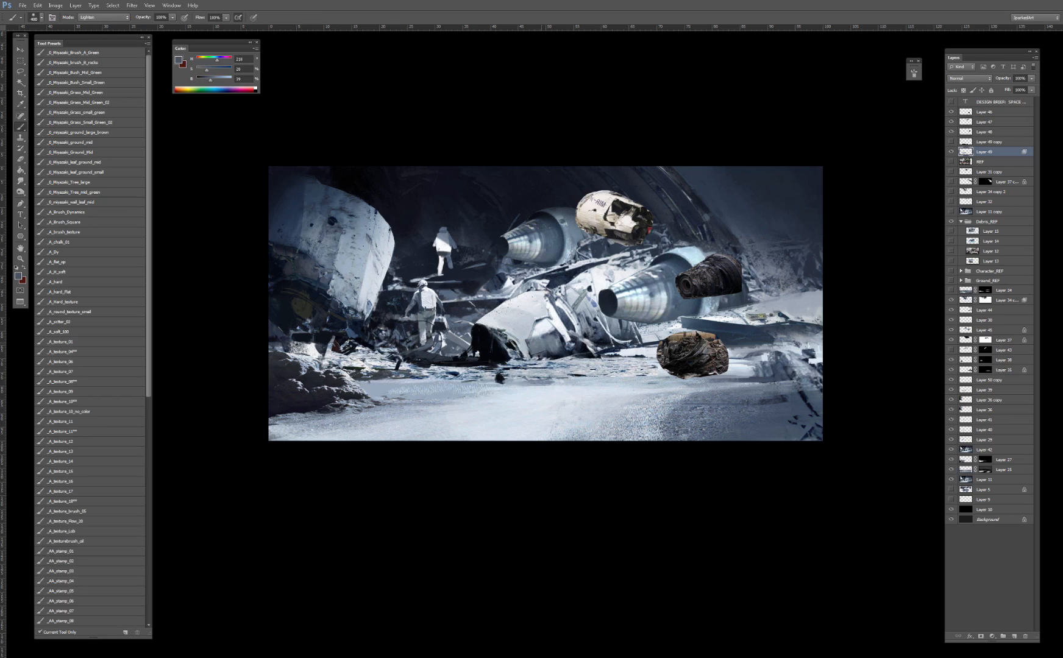
key("slash")
key("bracketright")
left_click(451, 339, "alt")
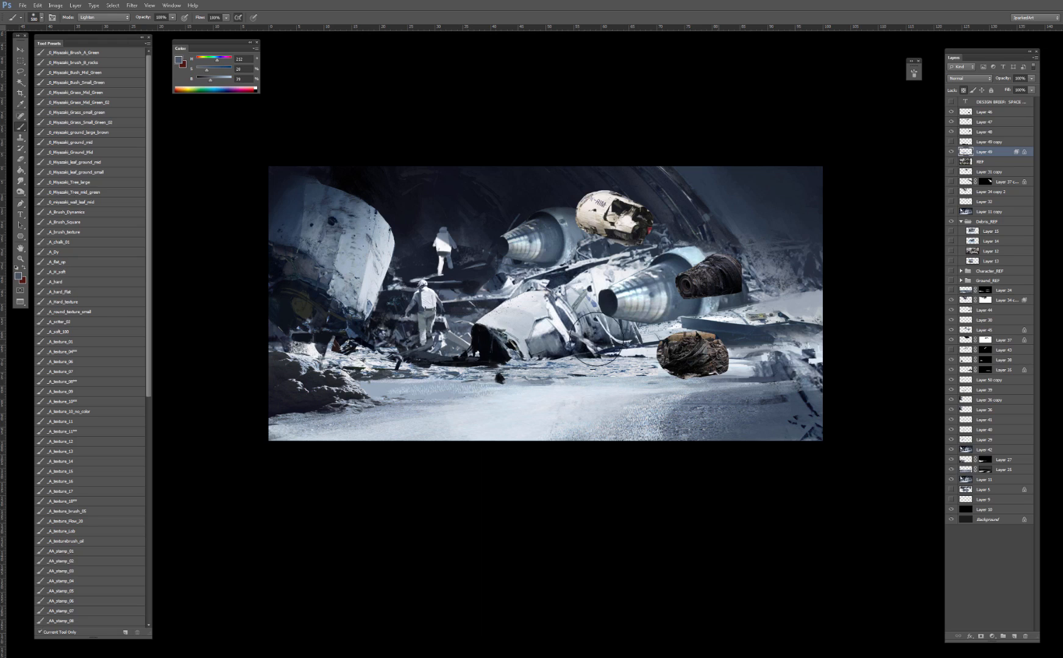
Step: Shift the debris strip down over the snow in front of the wreckage and widen and skew it slightly
key("v")
mouse_move(467, 350)
left_mouse_down()
mouse_move(481, 496)
mouse_move(468, 366)
mouse_move(466, 420)
mouse_move(463, 384)
left_mouse_up()
key("ctrl+t")
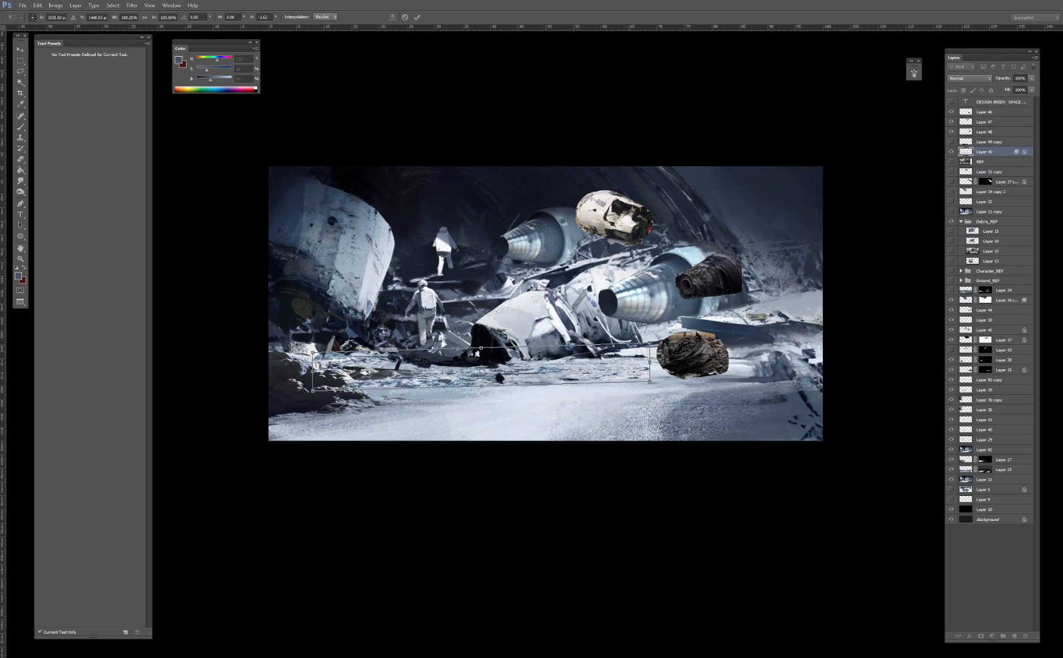
key("Return")
Step: Unlock Layer 49's transparency, erase excess debris with an enlarged _SOFT 100% eraser, and compare the layer hidden and shown
key("e")
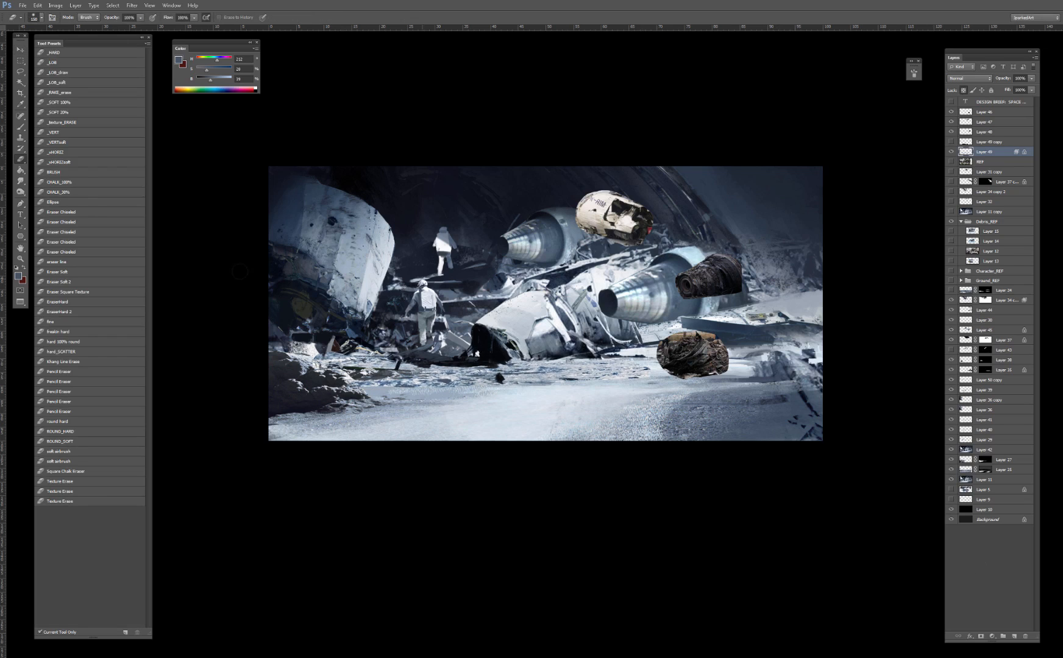
left_click(89, 101)
key("/")
left_click_drag(360, 378, 642, 375)
key("]")
key("]")
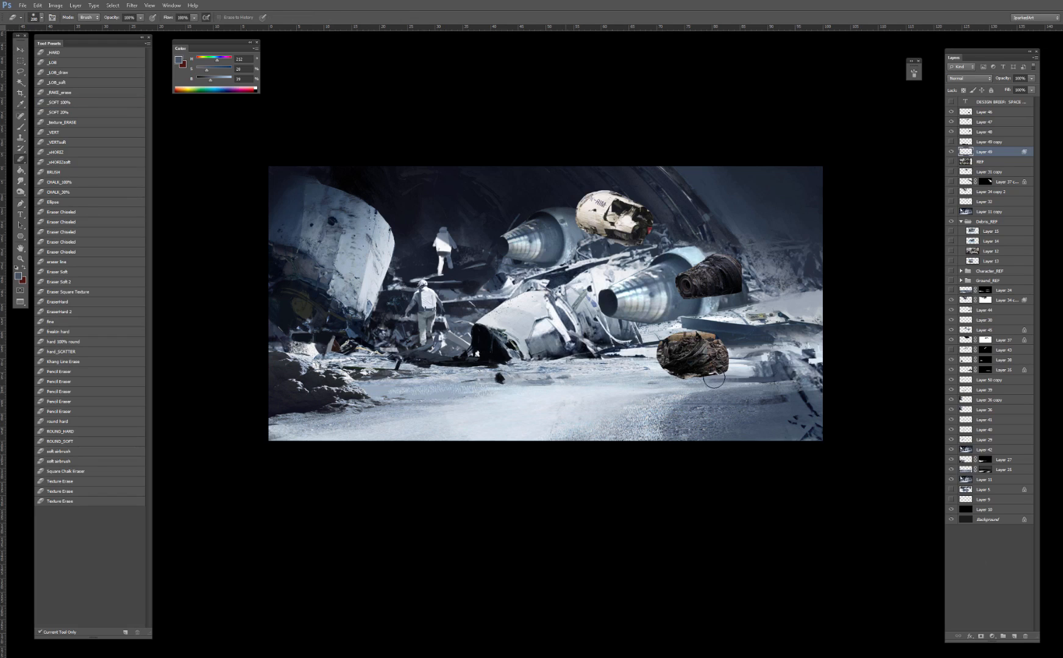
left_click_drag(378, 382, 313, 368)
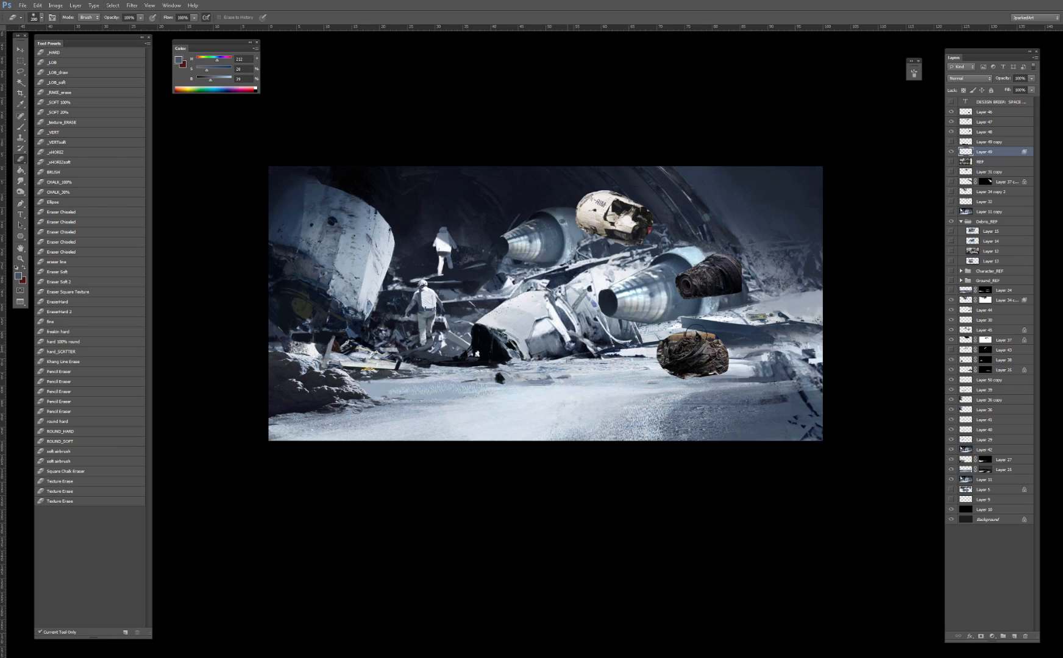
left_click_drag(525, 360, 638, 366)
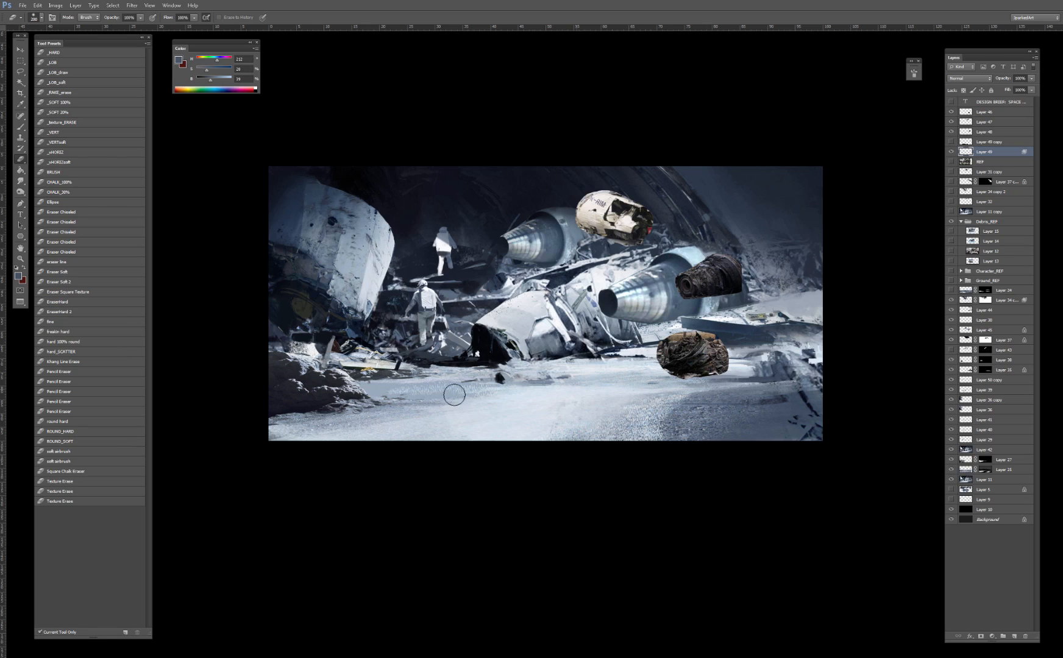
key("ctrl+z")
key("v")
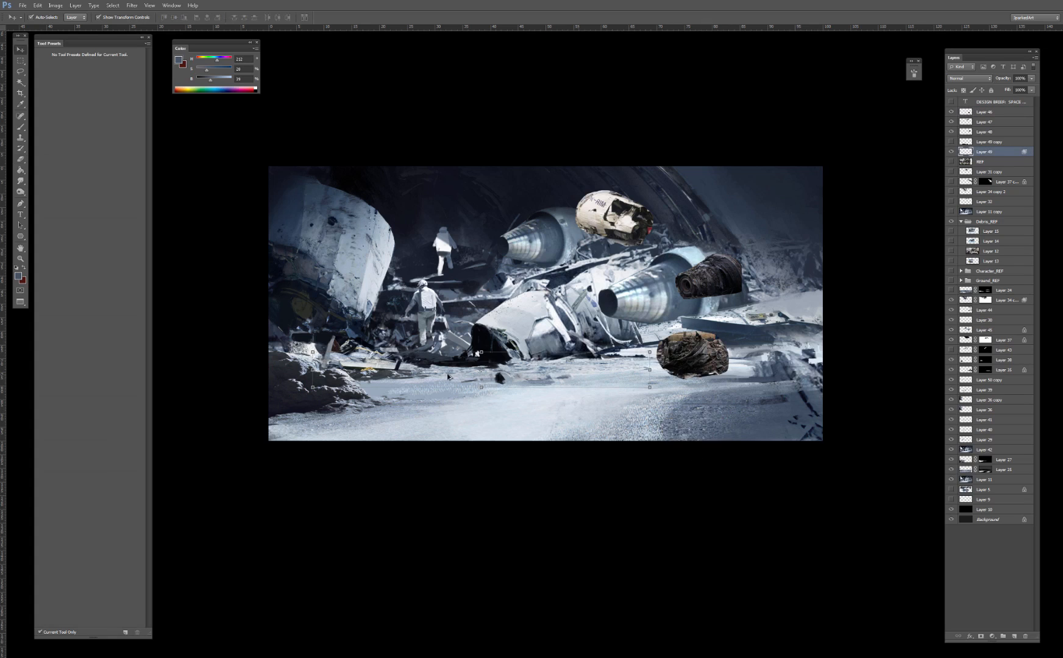
left_click(951, 153)
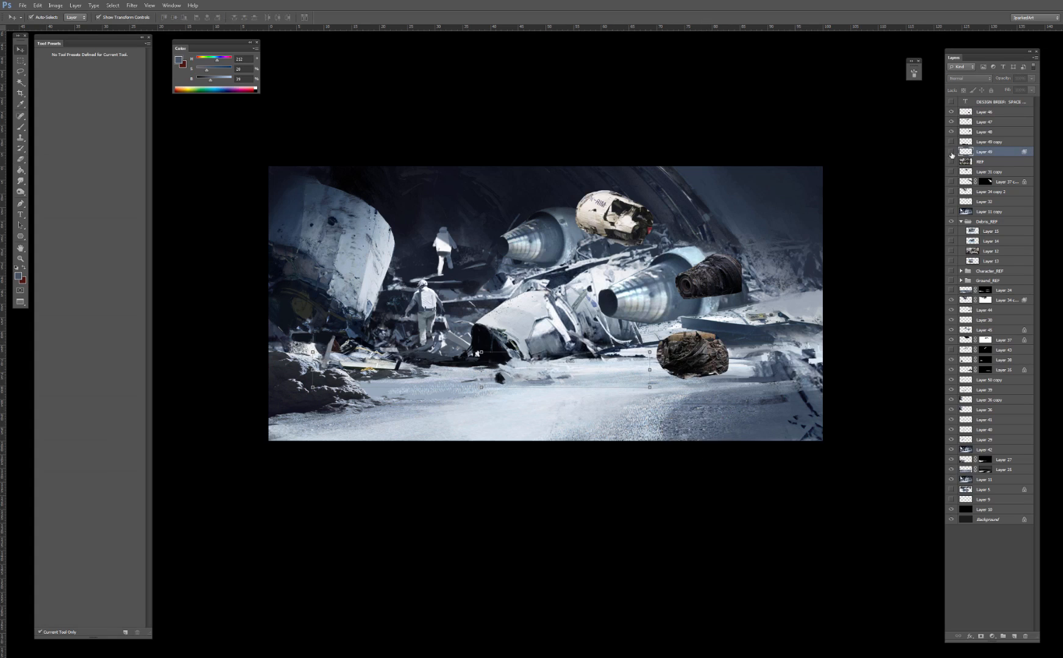
left_click(951, 153)
left_click(951, 153)
left_click(951, 153)
Step: Enlarge the tangled wreckage of Layer 46 in the lower-right foreground and cut away its photo background with the Lasso
left_click_drag(706, 363, 848, 327)
key("Return")
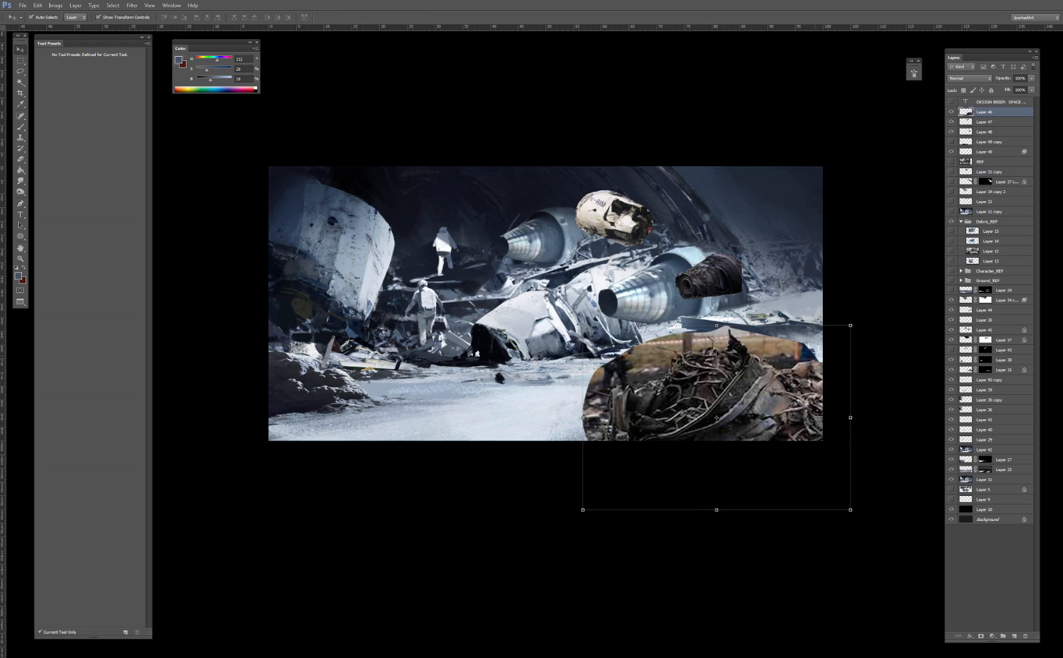
key("e")
key("l")
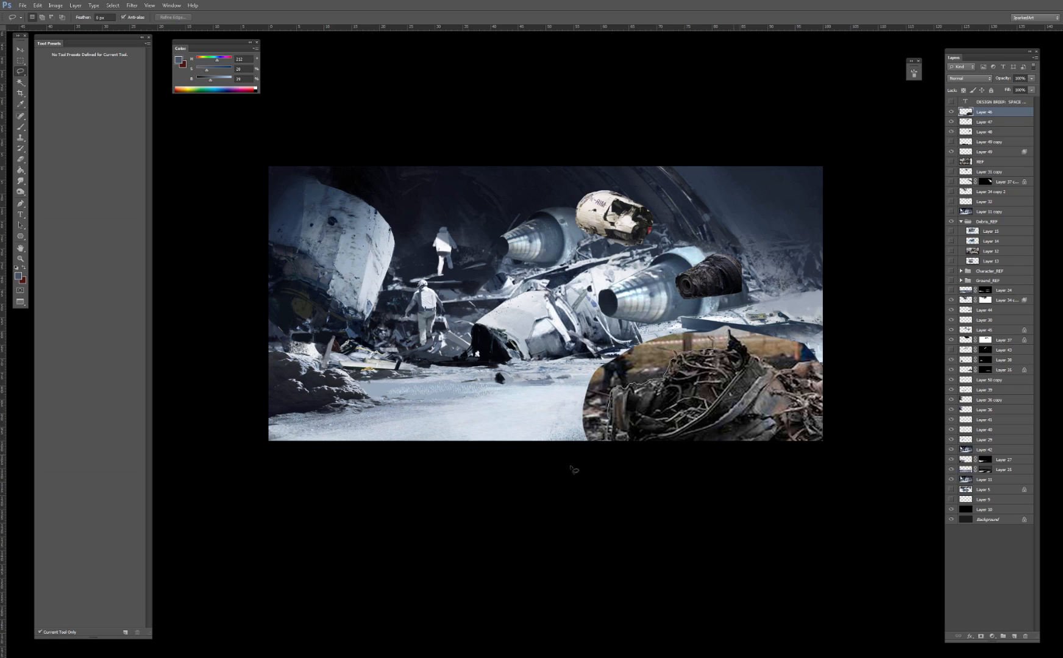
mouse_move(573, 469)
left_mouse_down()
mouse_move(618, 283)
mouse_move(739, 282)
mouse_move(743, 305)
left_mouse_up()
mouse_move(796, 366)
left_mouse_down()
mouse_move(818, 312)
mouse_move(714, 290)
left_mouse_up()
key("Delete")
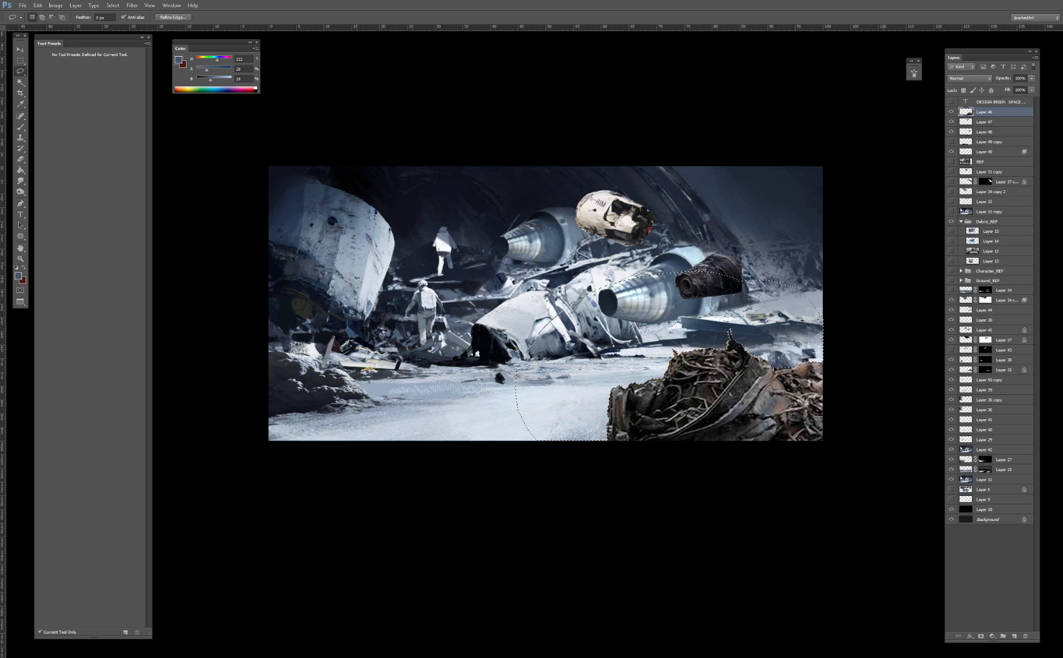
key("ctrl+d")
Step: Enlarge the tangled wreckage further and rotate it upright at the painting's lower-right edge
key("v")
mouse_move(761, 420)
left_mouse_down()
mouse_move(748, 444)
mouse_move(757, 422)
left_mouse_up()
left_click_drag(847, 327, 877, 309)
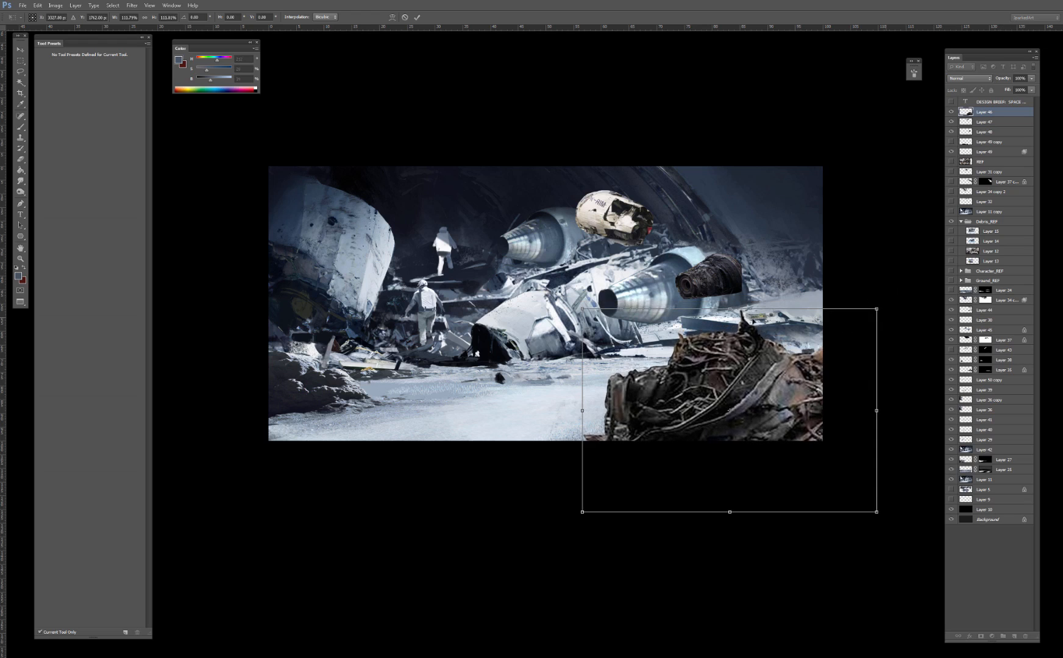
left_click_drag(753, 321, 800, 329)
left_click_drag(936, 291, 951, 315)
left_click_drag(790, 301, 676, 289)
key("Return")
Step: Enlarge the dark engine piece over the right nozzle and place a rotated duplicate of it on the foreground snow
key("ctrl+t")
key("Return")
key("ctrl+plus")
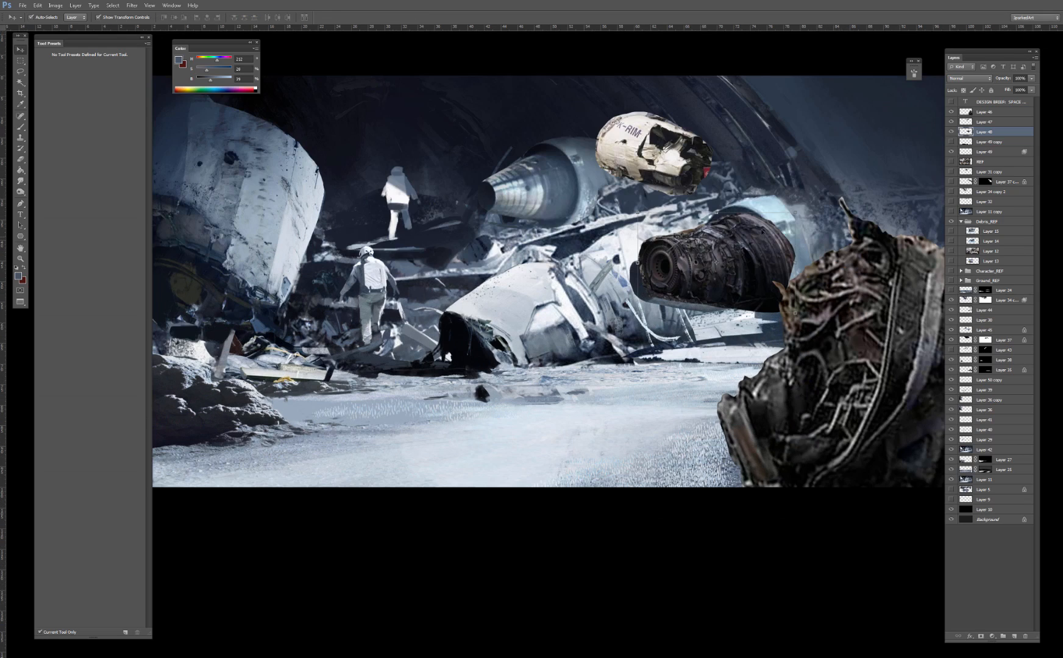
left_click_drag(796, 213, 810, 184)
left_click_drag(750, 249, 794, 264)
left_click_drag(814, 236, 569, 378)
key("Return")
Step: Flip the white MIR-X hull fragment of Layer 47 horizontally and enlarge it in the painting's upper-right area
left_click_drag(657, 156, 631, 191)
key("ctrl+t")
right_click(667, 193)
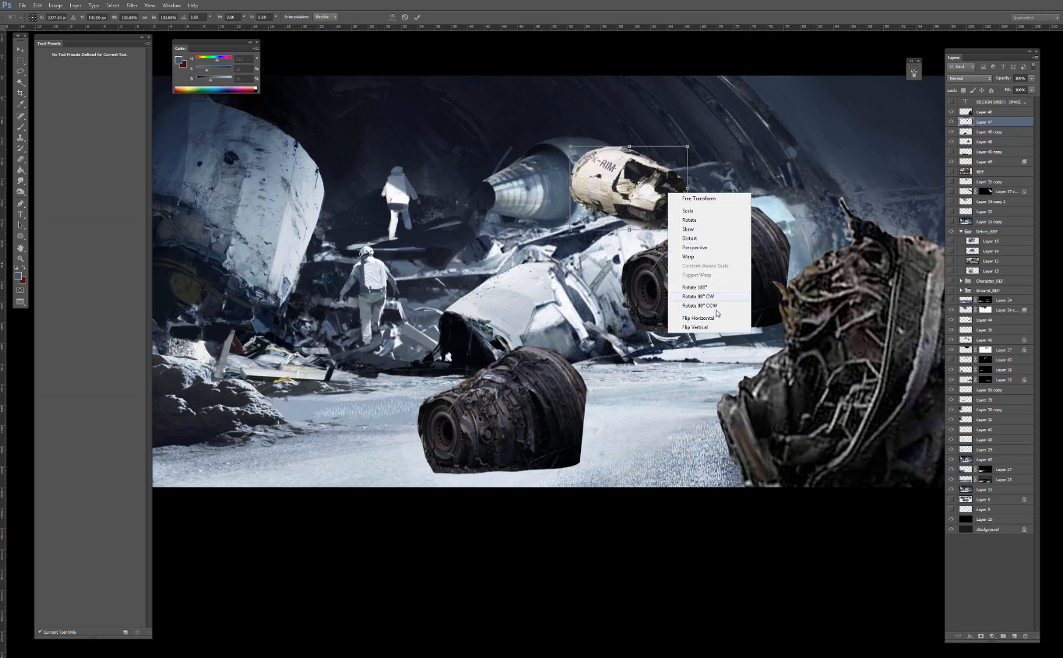
left_click(713, 318)
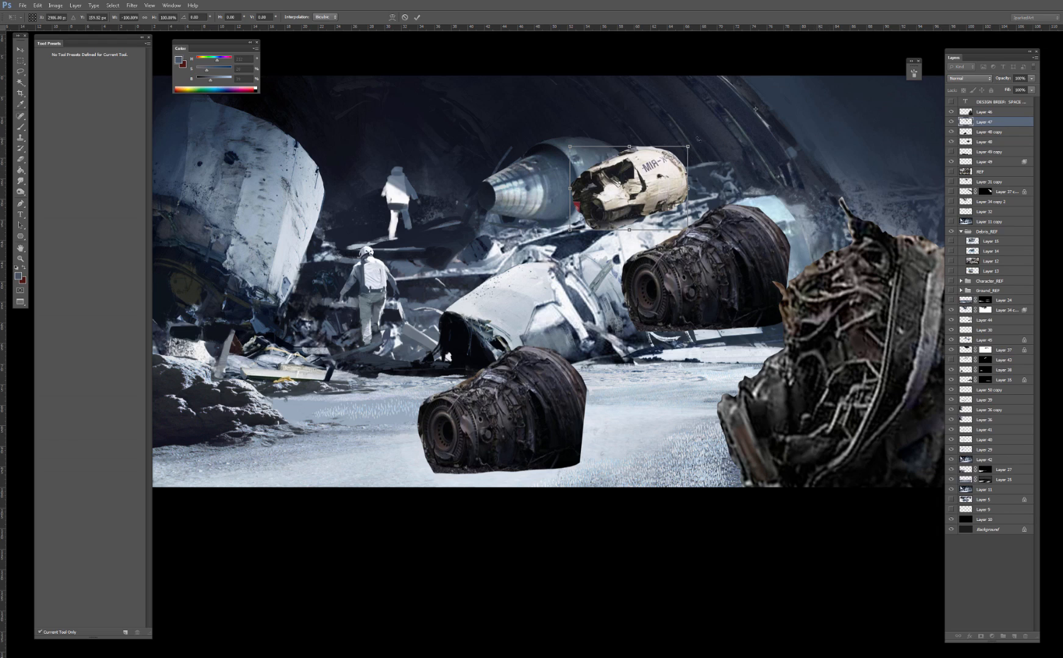
key("Return")
left_click_drag(687, 147, 762, 93)
left_click_drag(699, 154, 833, 126)
key("Return")
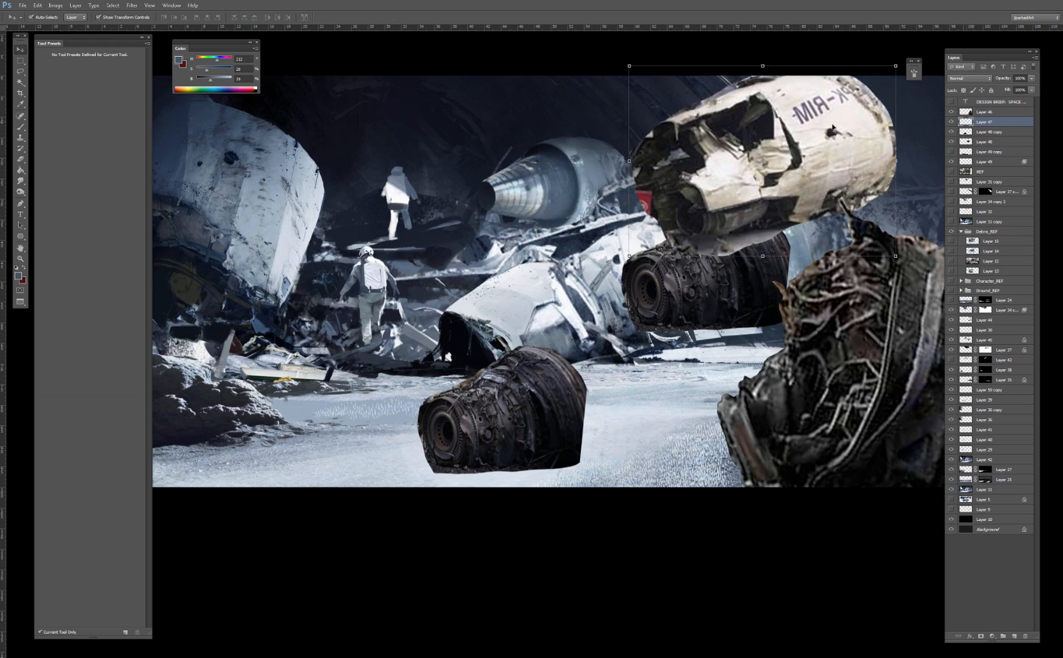
Step: Move Layer 47 below the Layer 34 copy in the stack, and widen, stretch and tilt its hull fragment across the painting's upper right
key("ctrl+minus")
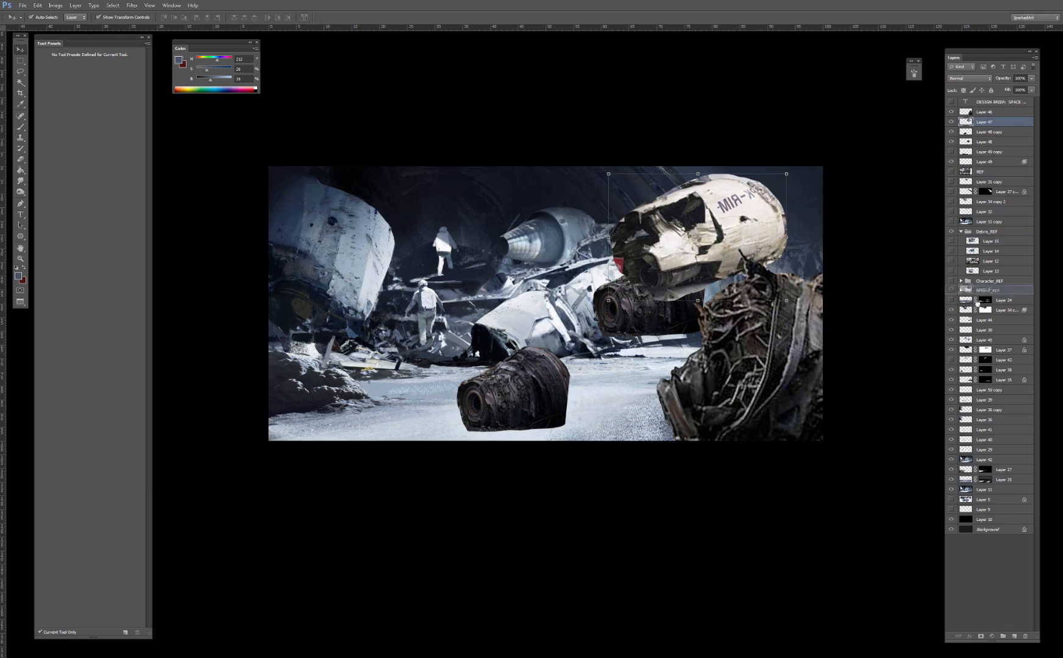
mouse_move(977, 303)
left_mouse_down()
mouse_move(975, 324)
mouse_move(993, 305)
left_mouse_up()
left_click_drag(754, 242, 812, 235)
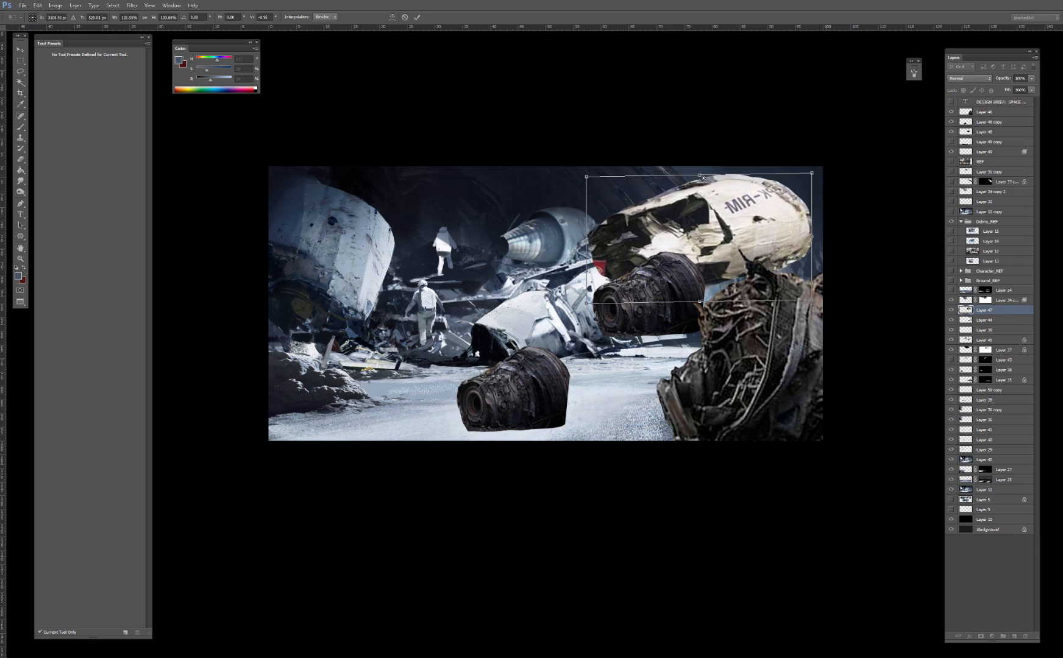
left_click_drag(699, 175, 705, 160)
left_click_drag(812, 298, 811, 321)
left_click_drag(814, 239, 826, 260)
left_click_drag(792, 310, 797, 326)
left_click_drag(797, 326, 797, 448)
key("Return")
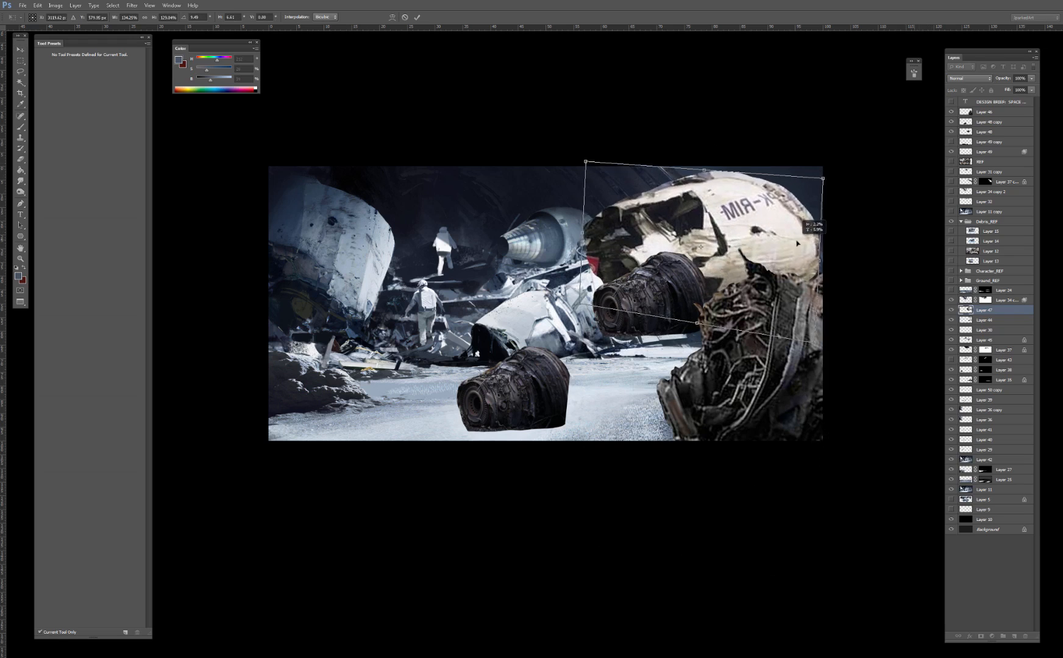
Step: Cool the hull fragment with two Color Balance passes that shift the midtones toward cyan and blue, using +25 blue in the second
key("ctrl+b")
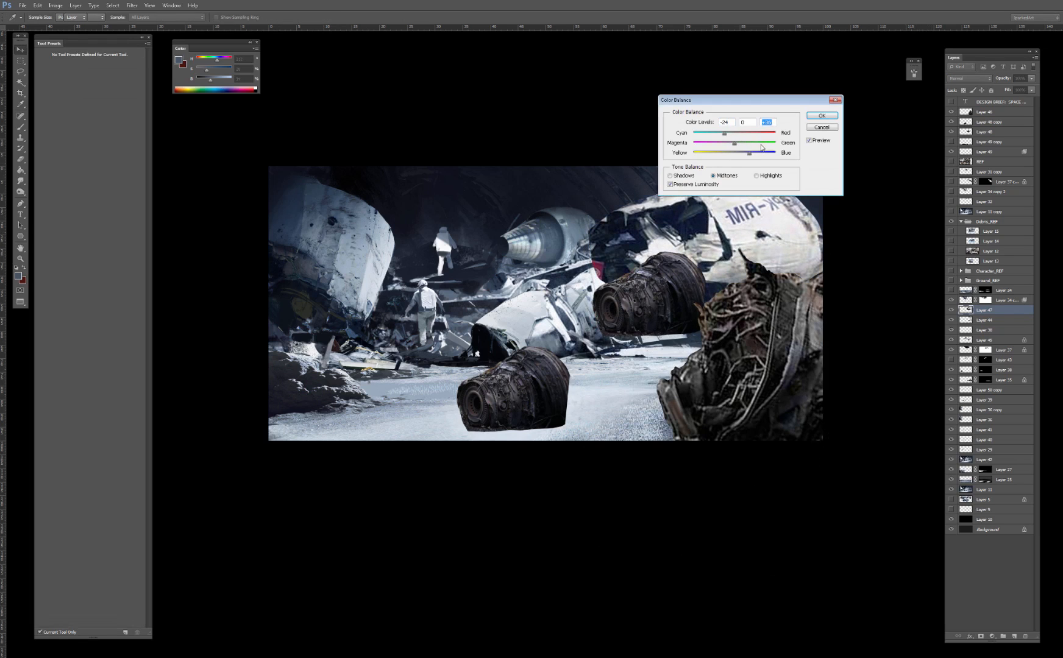
key("Return")
key("ctrl+u")
key("Escape")
key("ctrl+b")
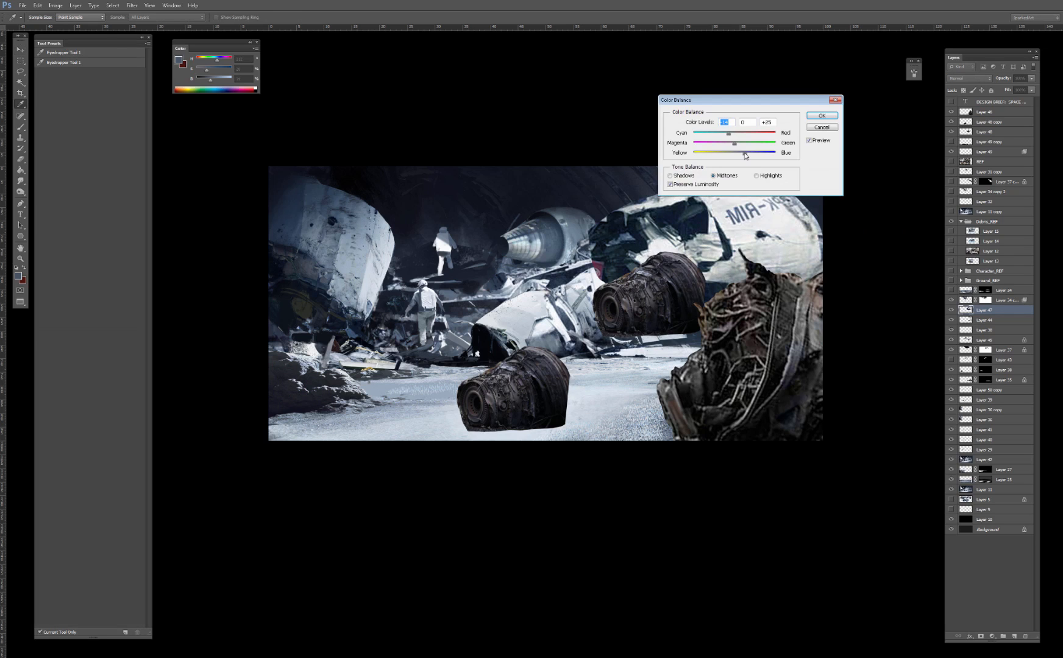
key("Return")
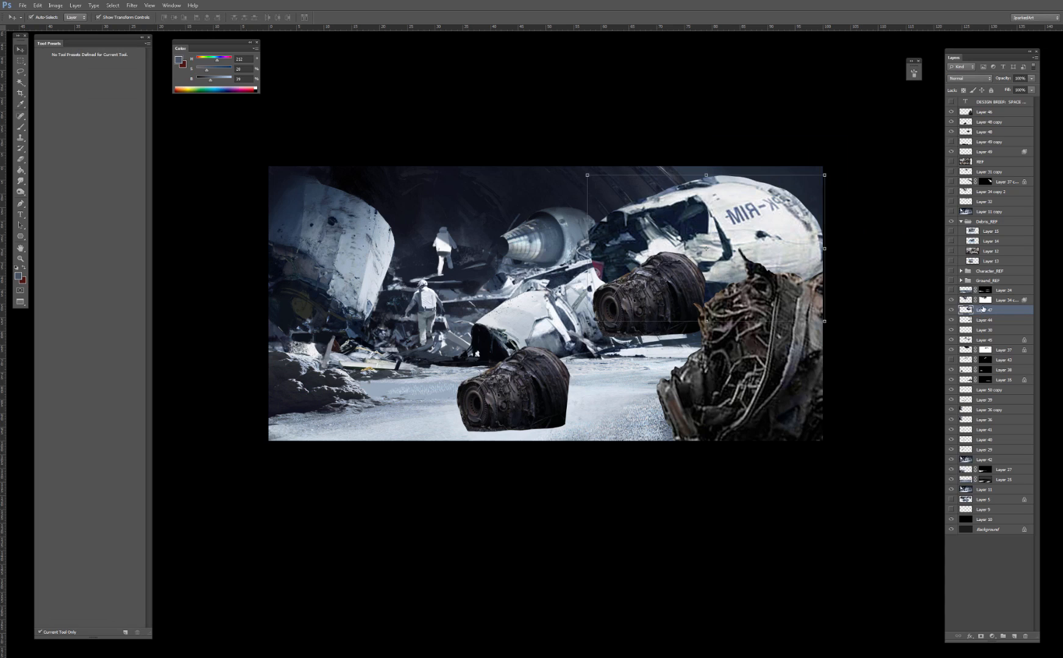
Step: Compare the painting with Layer 47's hull fragment hidden and shown
left_click(952, 310)
left_click(952, 310)
left_click(952, 311)
left_click(952, 310)
key("e")
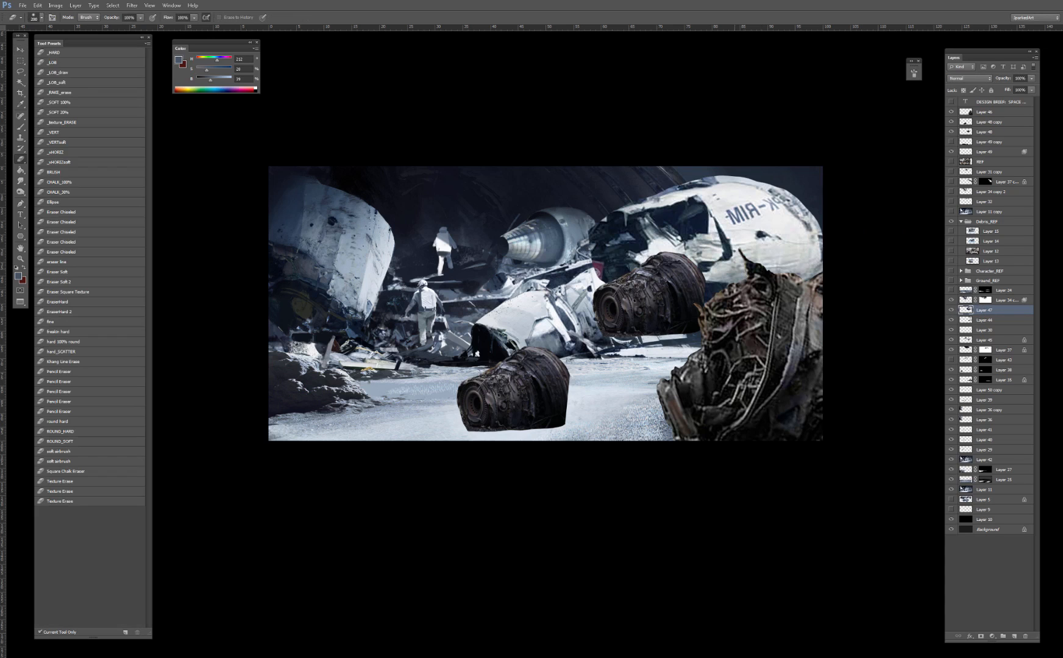
Step: Add a layer mask to Layer 47 and paint out the hull's jagged left end with a black brush in Normal mode
left_click(981, 636)
key("b")
key("d")
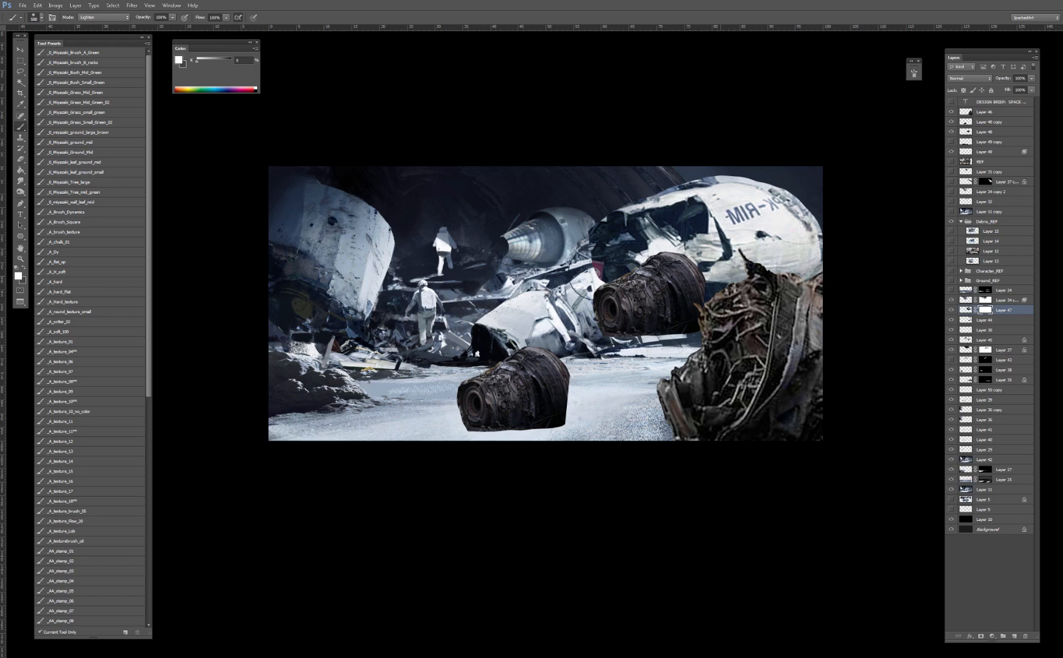
right_click(570, 264, "shift")
left_click(585, 268)
key("x")
key("x")
key("x")
left_click_drag(595, 245, 634, 241)
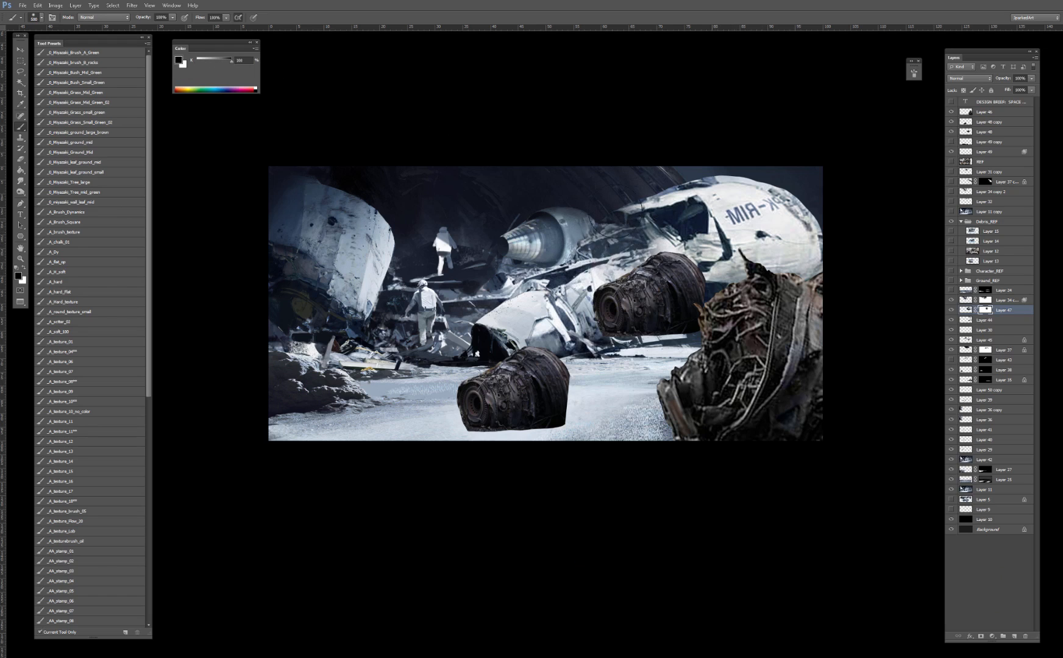
Step: Try masking the hull fragment's upper edge, undo the stroke, and switch to a smaller white brush
mouse_move(730, 166)
left_mouse_down()
mouse_move(832, 172)
mouse_move(737, 168)
mouse_move(808, 190)
mouse_move(738, 194)
left_mouse_up()
key("ctrl+z")
key("ctrl+alt+z")
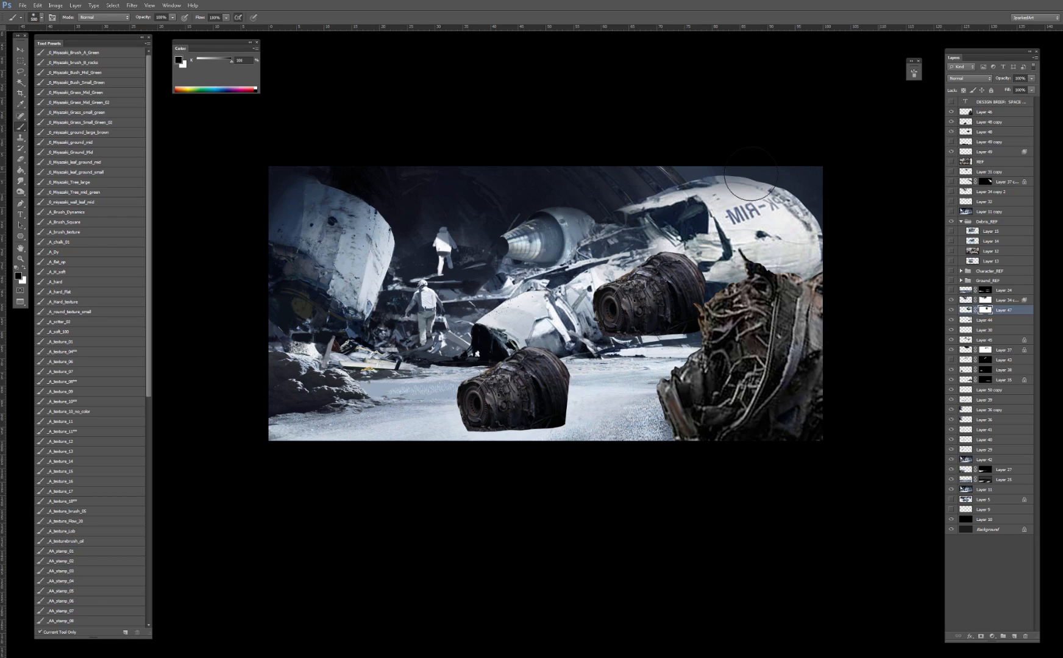
key("x")
key("bracketleft")
key("bracketleft")
key("bracketleft")
key("bracketleft")
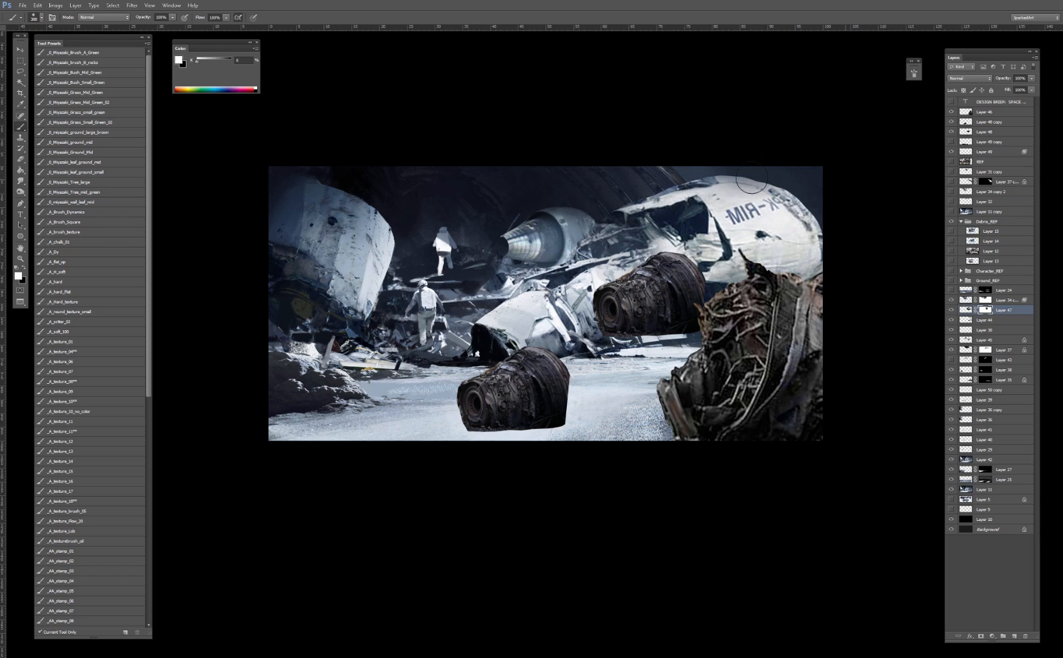
Step: Fit the duplicated dark engine piece over the broken hull in the middle and compare its layer hidden and shown
key("v")
left_click_drag(533, 386, 572, 280)
key("ctrl+t")
left_click_drag(584, 289, 587, 294)
mouse_move(558, 317)
left_mouse_down()
mouse_move(560, 342)
mouse_move(560, 316)
left_mouse_up()
key("Return")
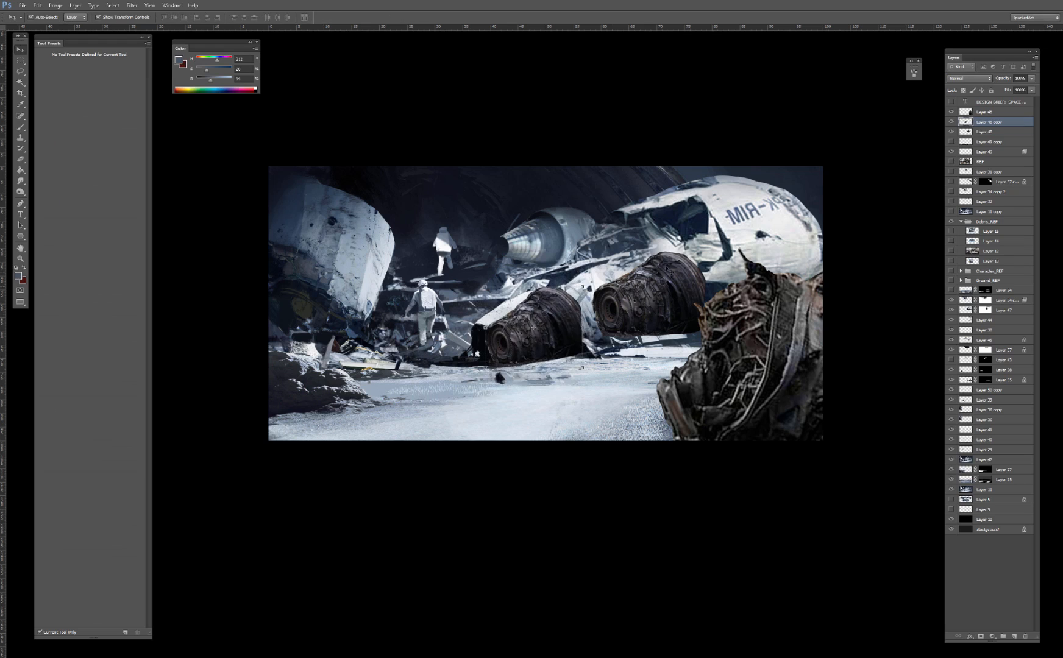
left_click(951, 122)
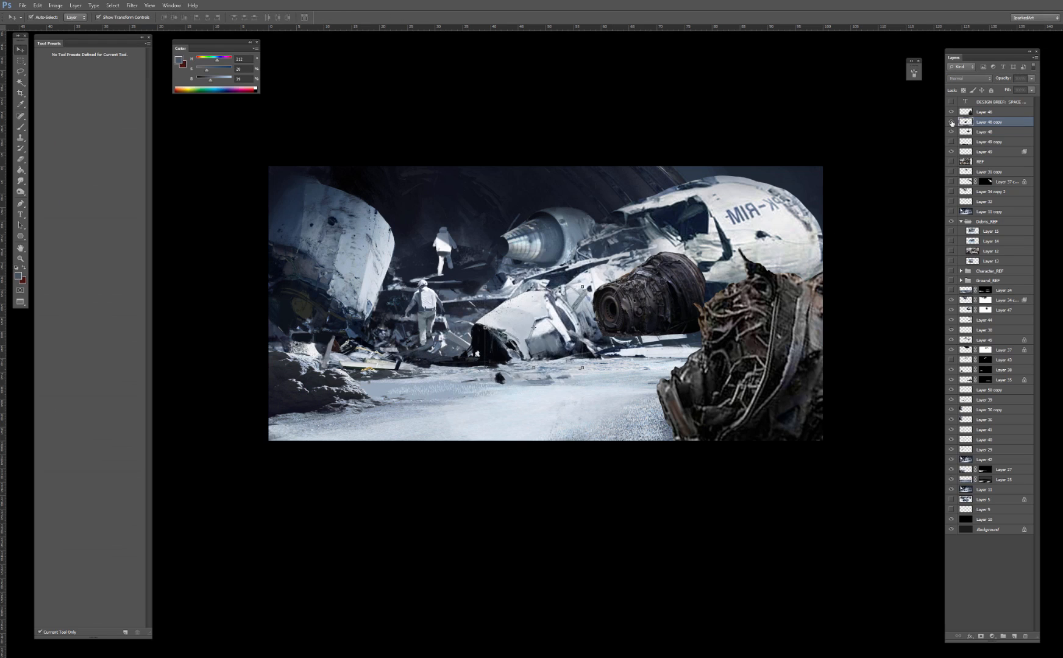
left_click(951, 122)
left_click(951, 122)
left_click(951, 121)
Step: Adjust the duplicated engine piece with Levels and set its midtone Color Balance to -14, 0, +10
key("ctrl+l")
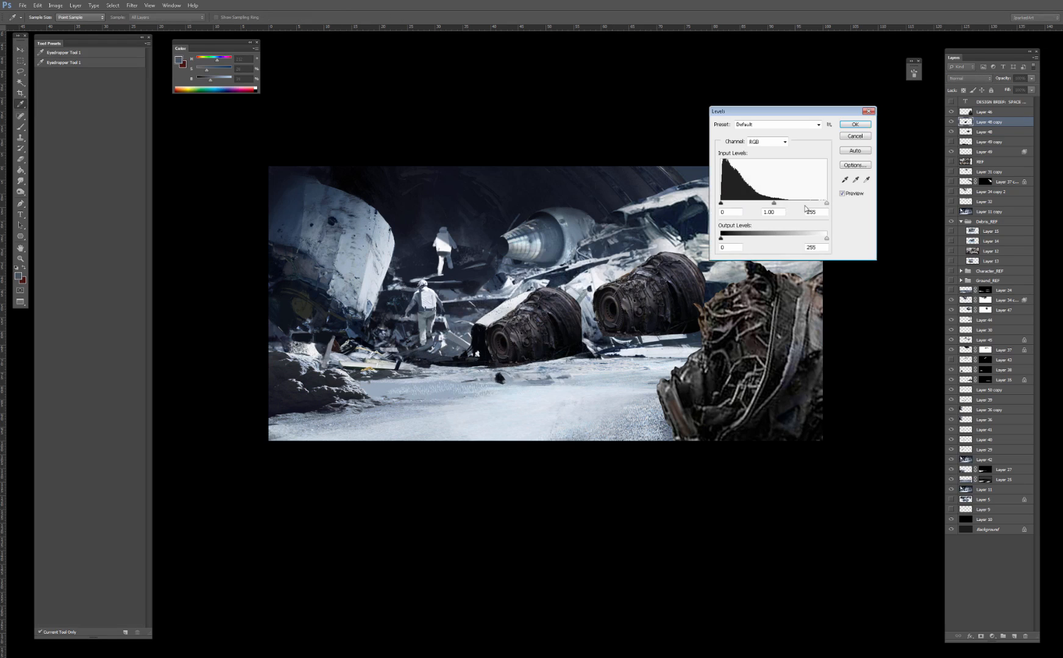
left_click_drag(764, 203, 812, 203)
key("Return")
key("ctrl+b")
left_click(739, 155)
left_click_drag(735, 134, 730, 136)
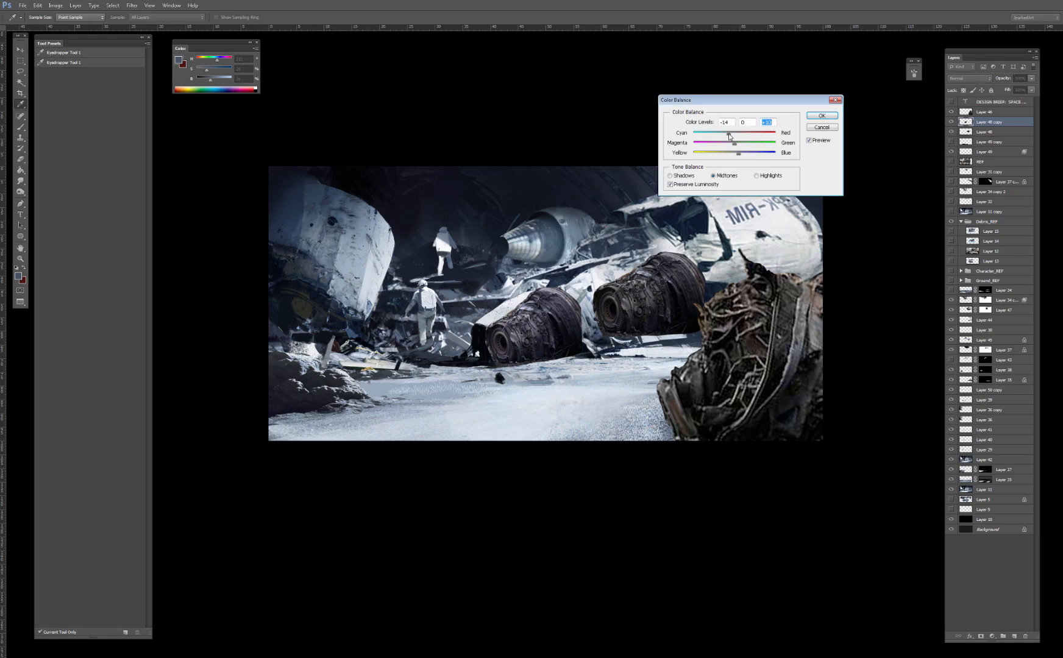
key("Return")
Step: Add a layer mask to Layer 48 copy and fill it with black to hide the duplicated engine piece
key("v")
left_click(981, 637)
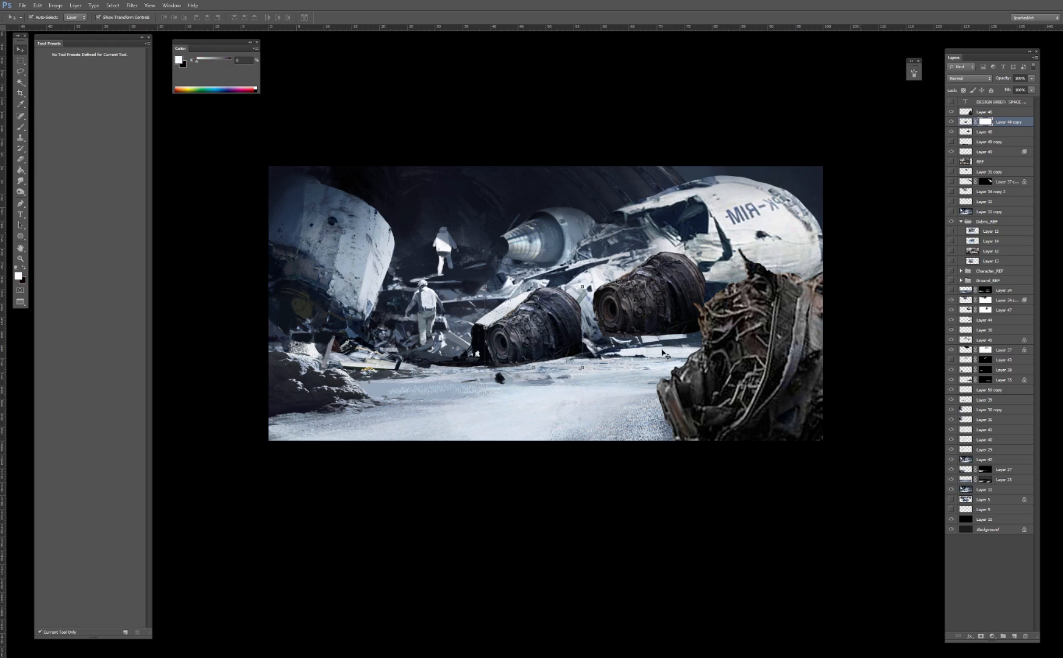
key("g")
key("x")
key("x")
key("b")
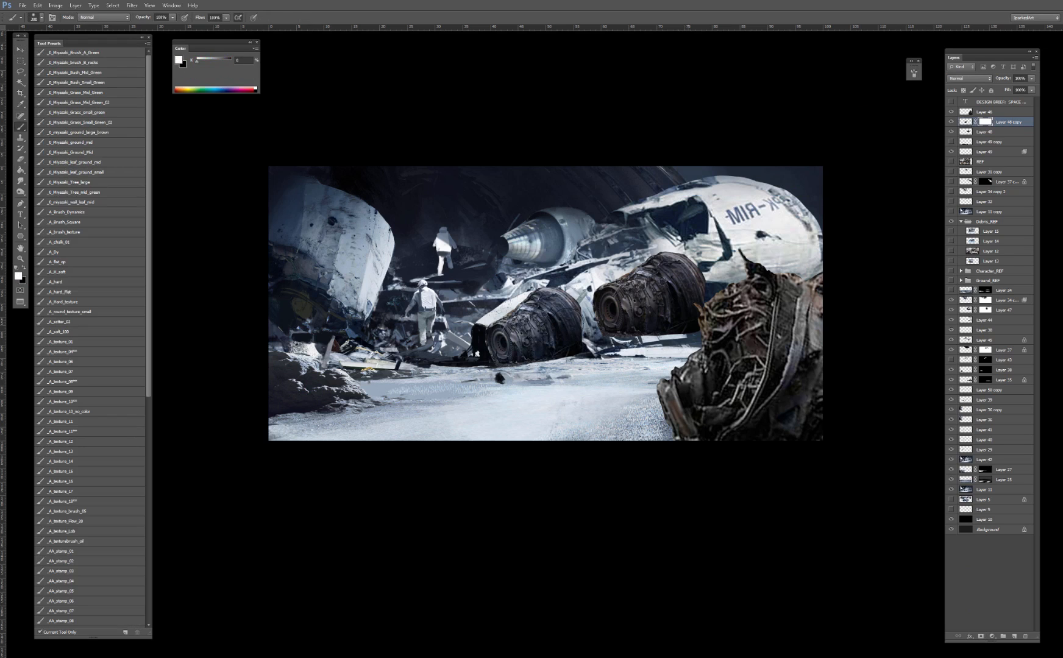
key("g")
key("x")
left_click(562, 323)
key("x")
key("b")
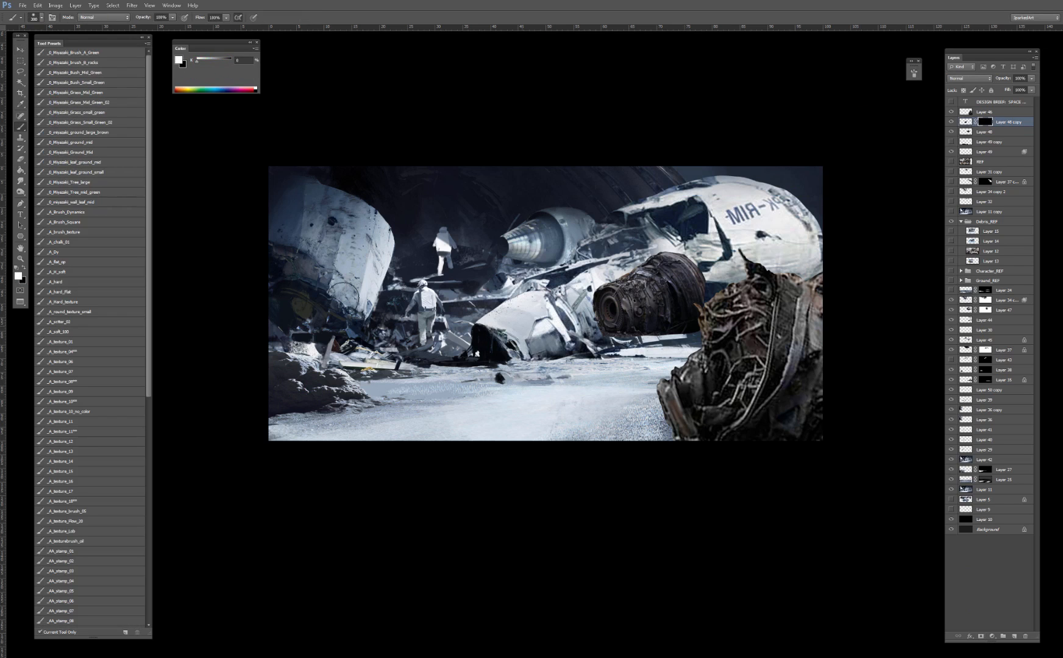
Step: Work on the Layer 48 copy mask with a white texture brush and a black _A_soft_100 brush, then deselect the layer
left_click(79, 380)
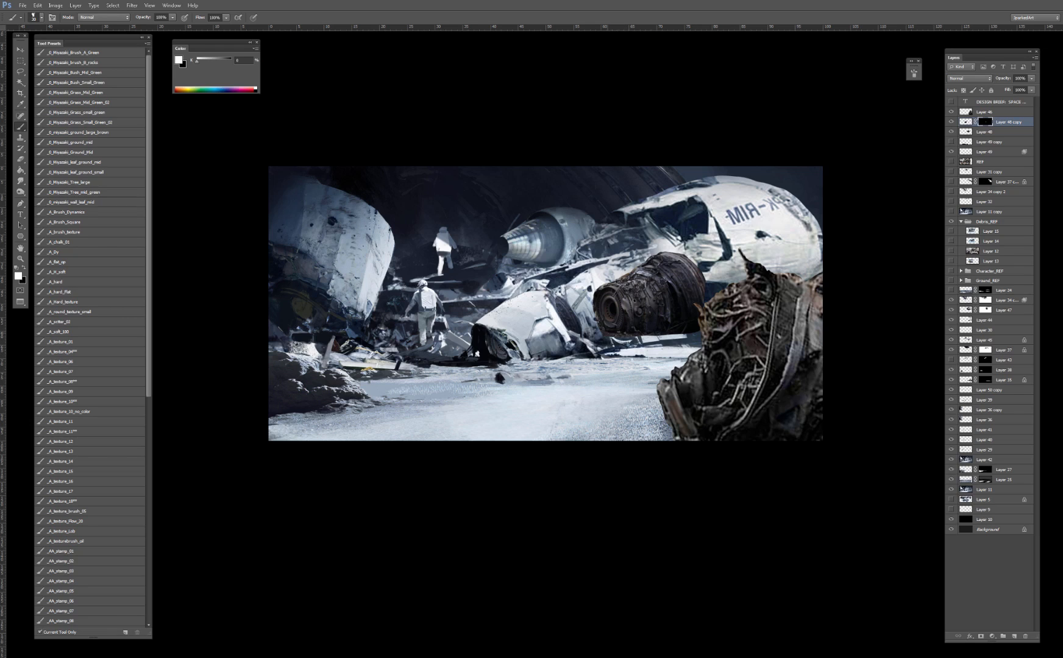
key("x")
left_click(84, 332)
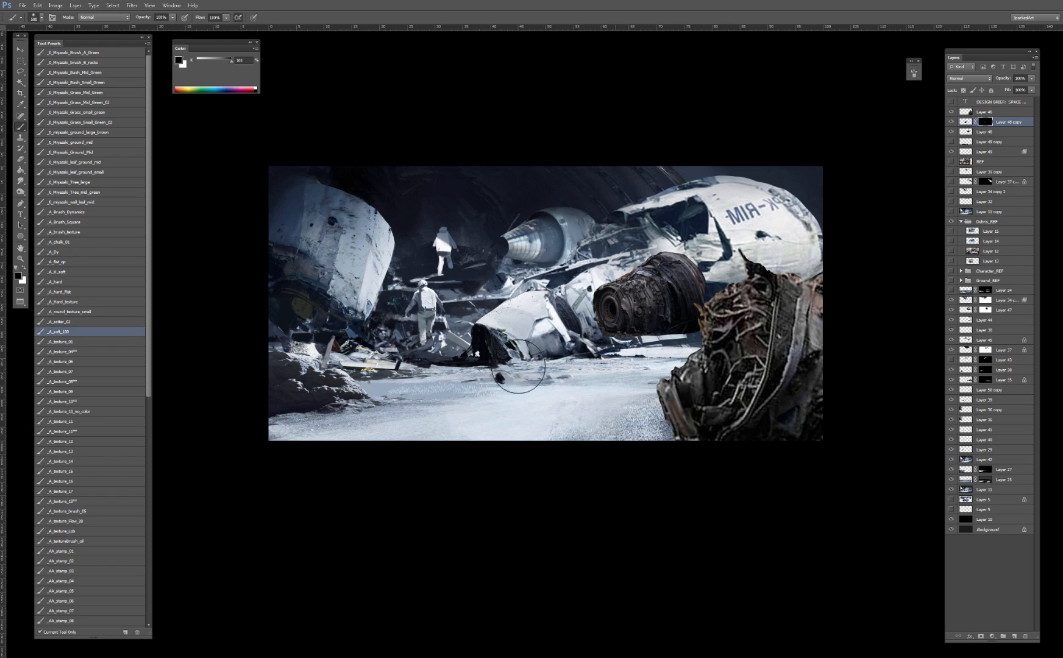
key("v")
left_click(689, 515)
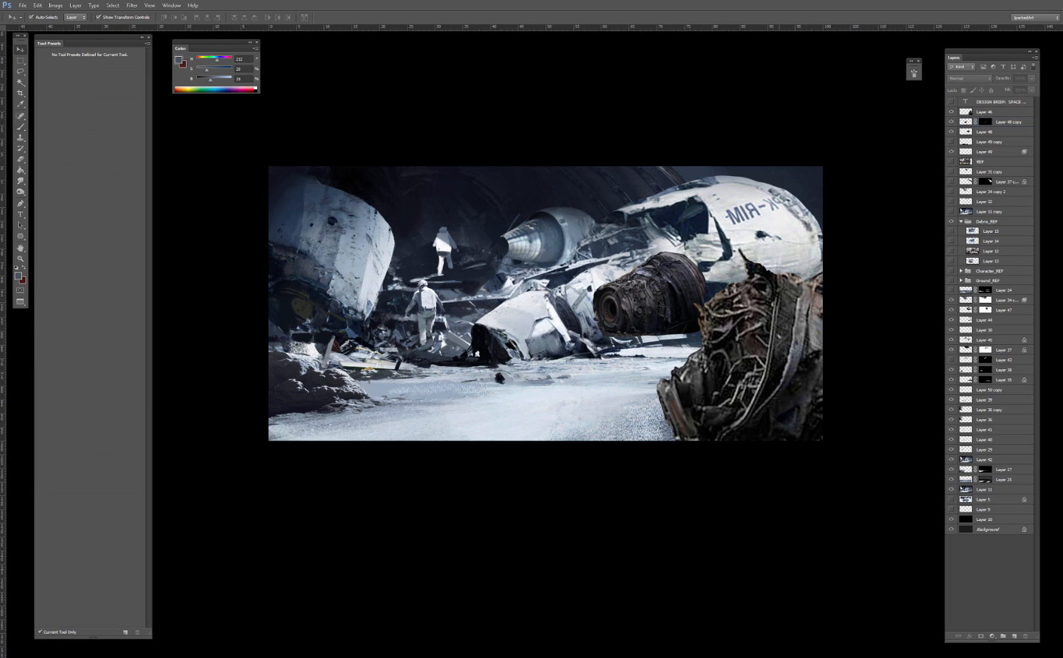
Step: Try moving the masked Layer 48 copy down past the painting's lower edge and undo the move
left_click_drag(660, 304, 667, 472)
key("ctrl+z")
key("ctrl+z")
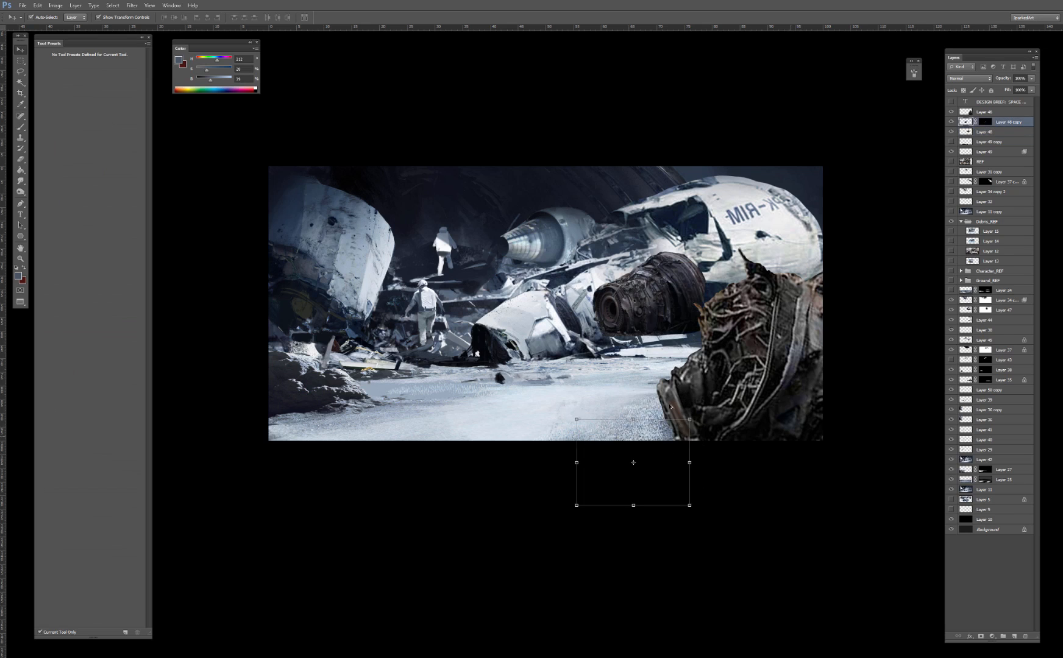
key("ctrl+z")
Step: Hide the dark engine piece of Layer 48 over the right nozzle and compare Layer 47's hull hidden and shown
left_click(951, 122)
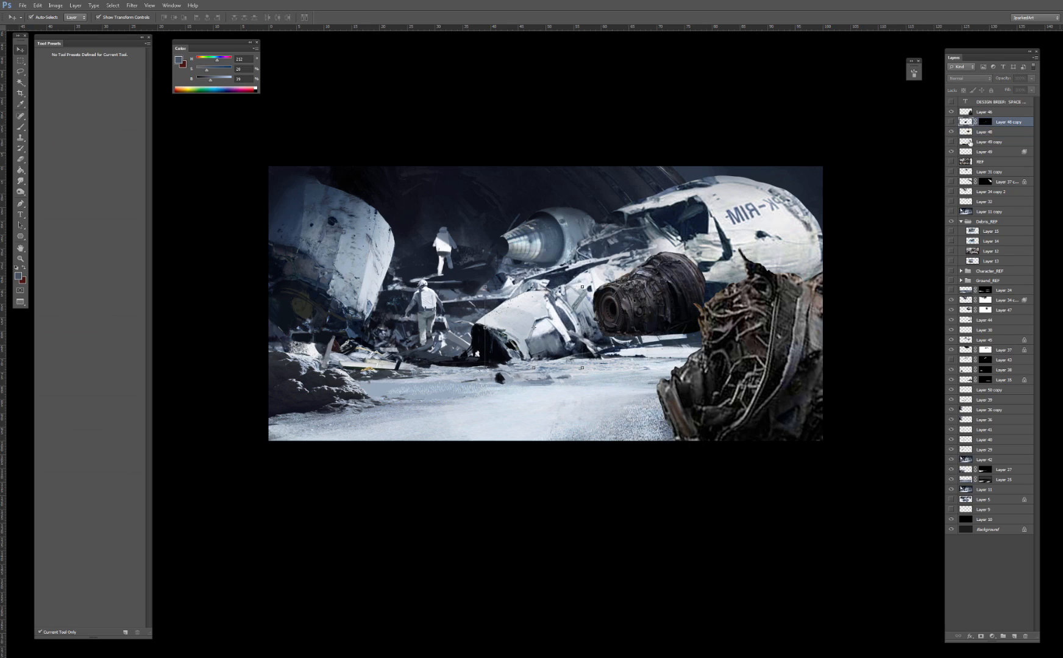
left_click(952, 122)
left_click(982, 307)
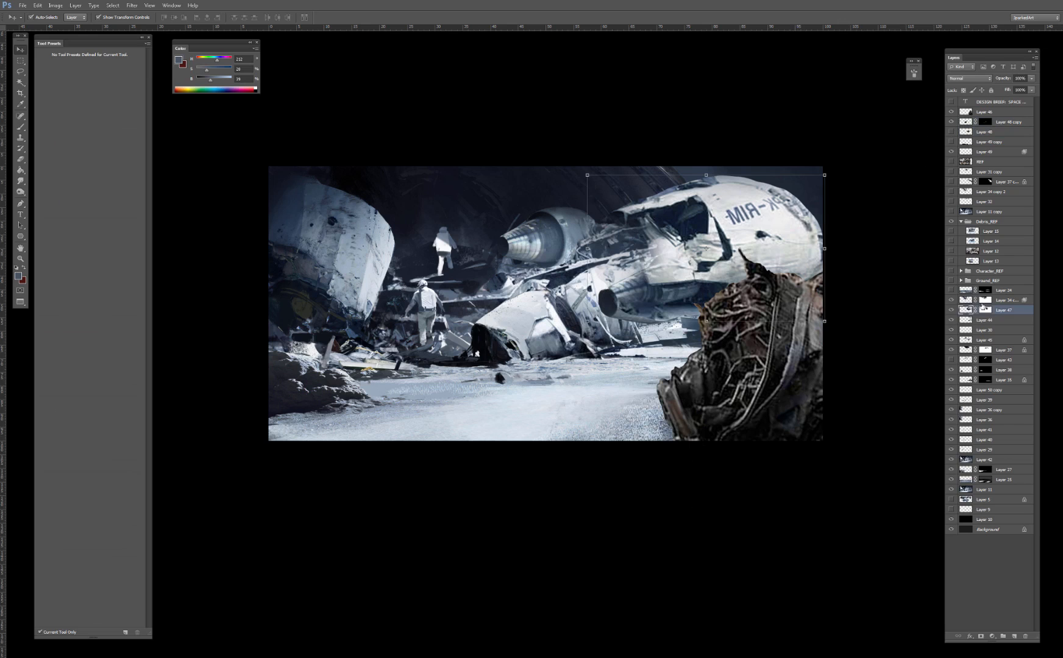
left_click(948, 313)
left_click(948, 315)
left_click(951, 314)
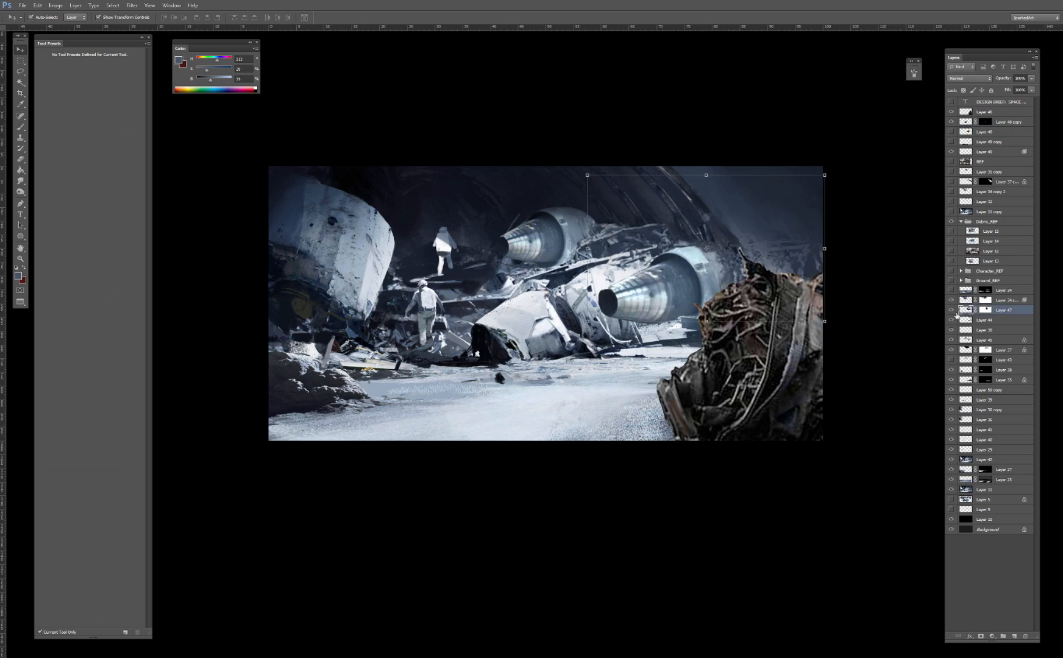
left_click(953, 314)
Step: Paint black on Layer 47's mask to uncover the right nozzle, and compare the layer hidden and shown
key("b")
key("d")
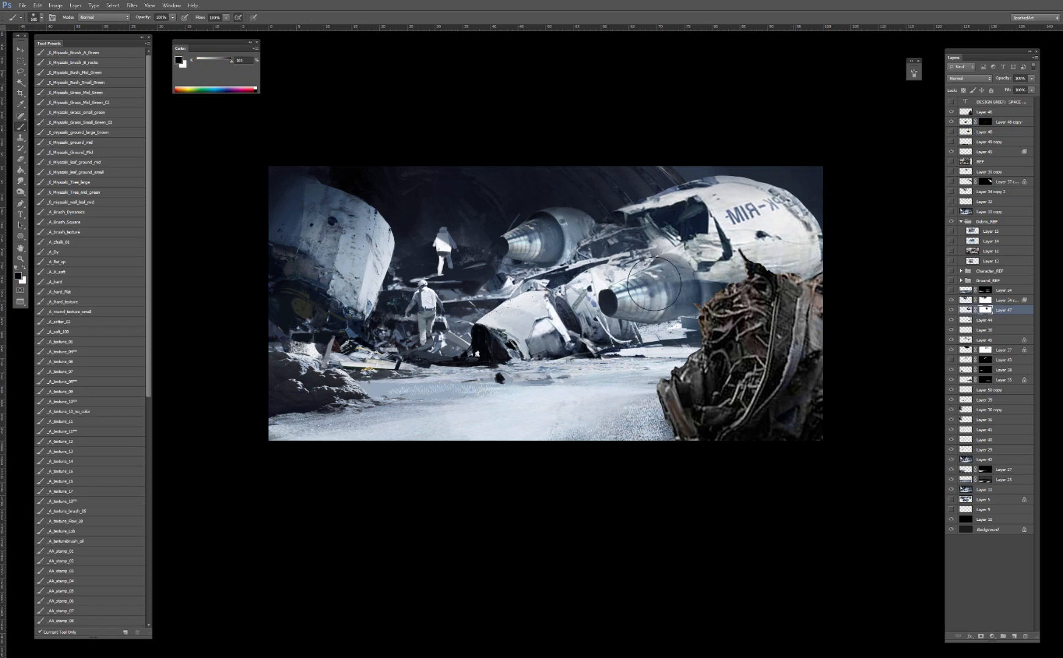
mouse_move(709, 277)
left_mouse_down()
mouse_move(708, 302)
mouse_move(683, 280)
left_mouse_up()
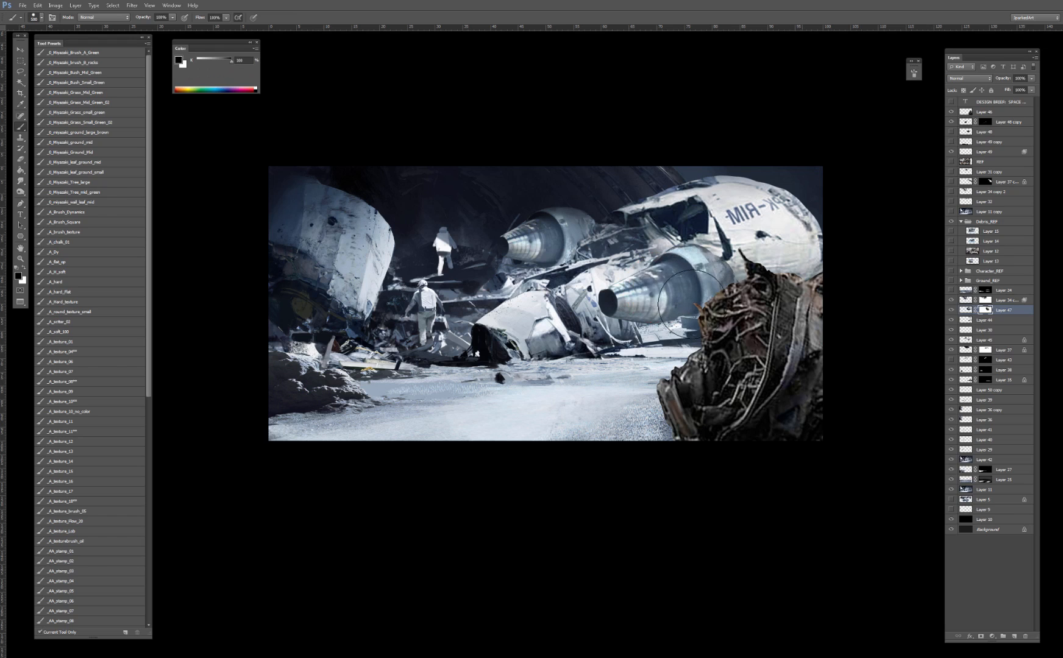
left_click_drag(656, 320, 711, 357)
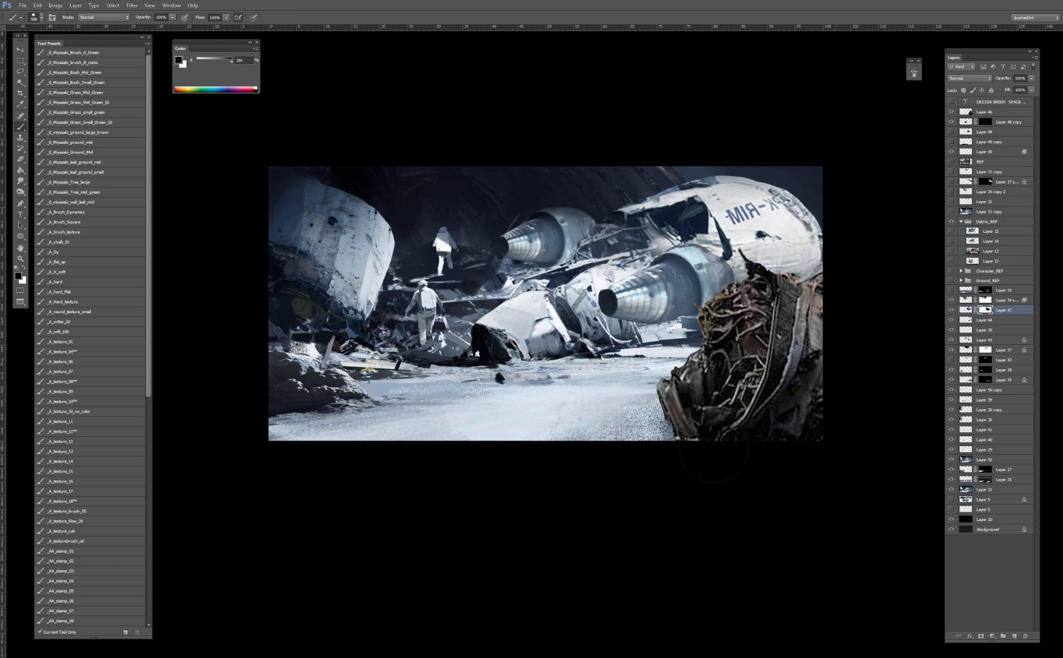
left_click(950, 310)
left_click(950, 311)
left_click(950, 310)
left_click(950, 311)
Step: Set the brush mode to Darken and create a new layer clipped to Layer 47
key("x")
right_click(770, 197)
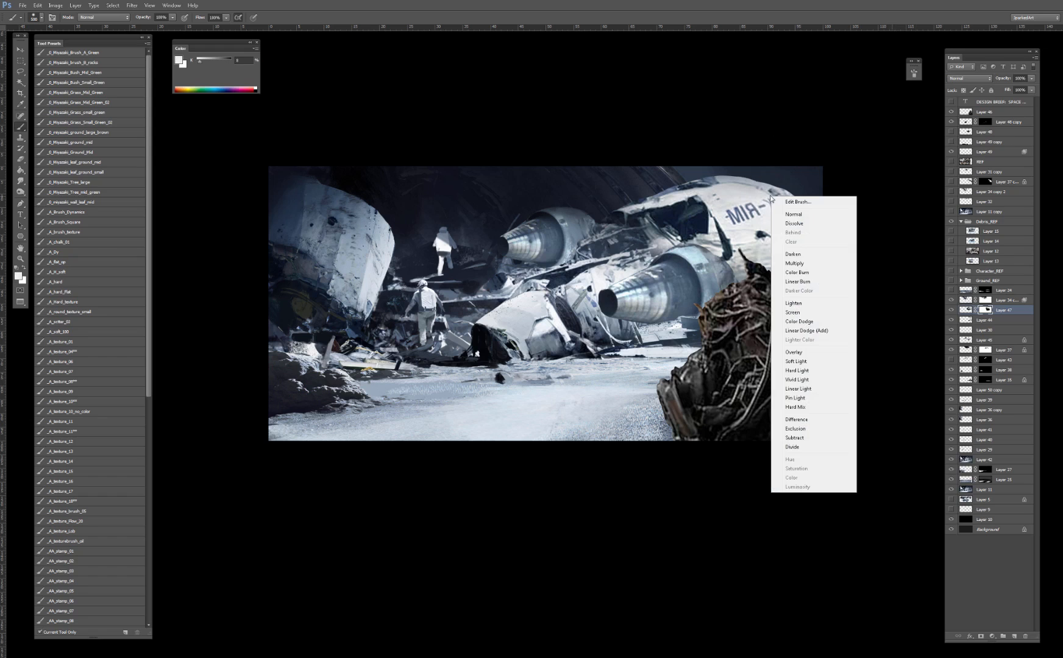
left_click(792, 254)
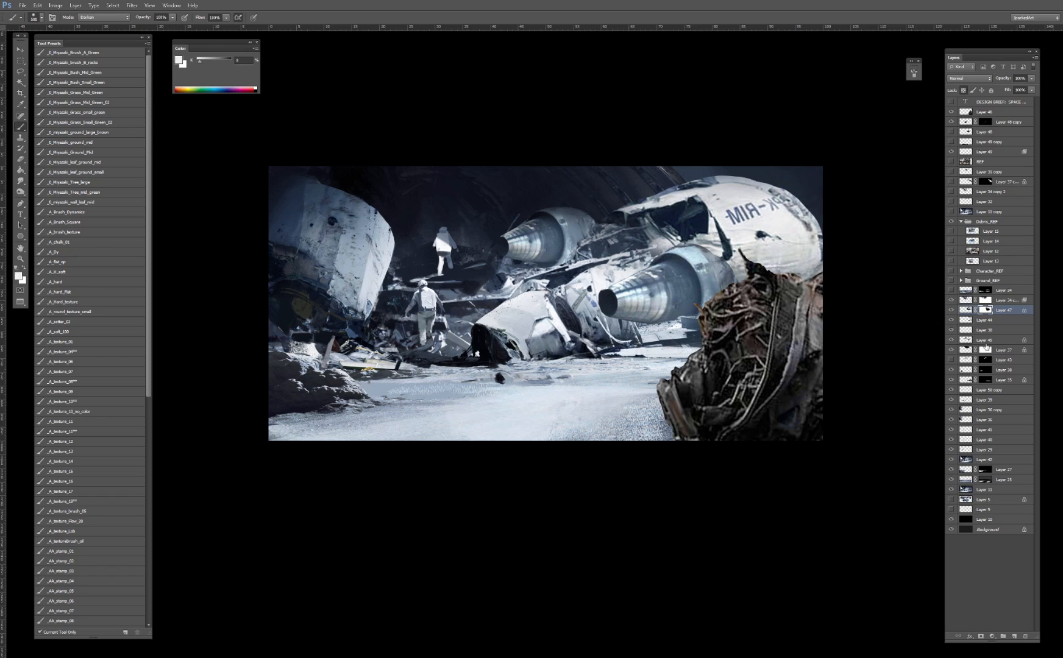
left_click(1011, 635)
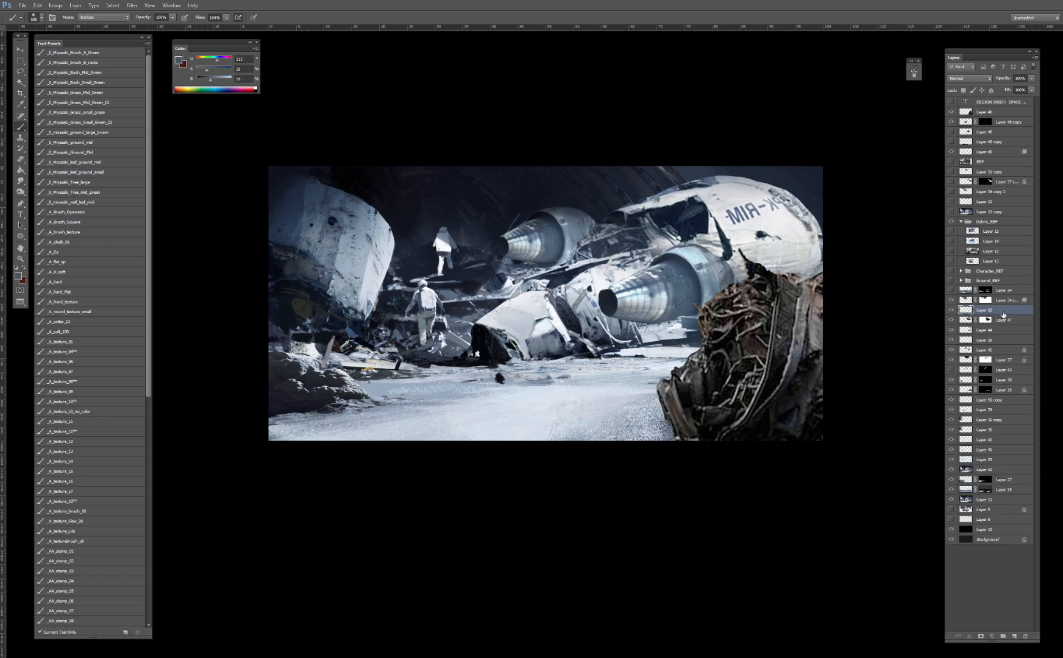
key("ctrl+alt+g")
left_click(968, 319)
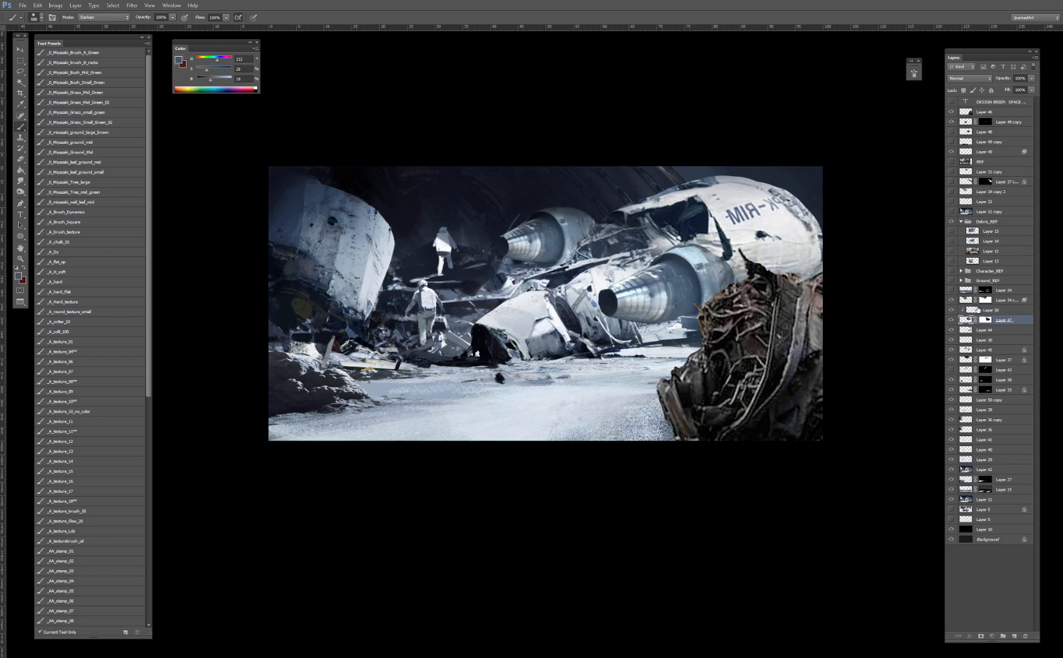
Step: Paint dark blue sampled from the background over the right hull's upper edge on clipped Layer 50
left_click(978, 309)
mouse_move(716, 168)
left_mouse_down()
mouse_move(798, 192)
mouse_move(579, 183)
mouse_move(676, 178)
mouse_move(802, 223)
left_mouse_up()
left_click(651, 202, "alt")
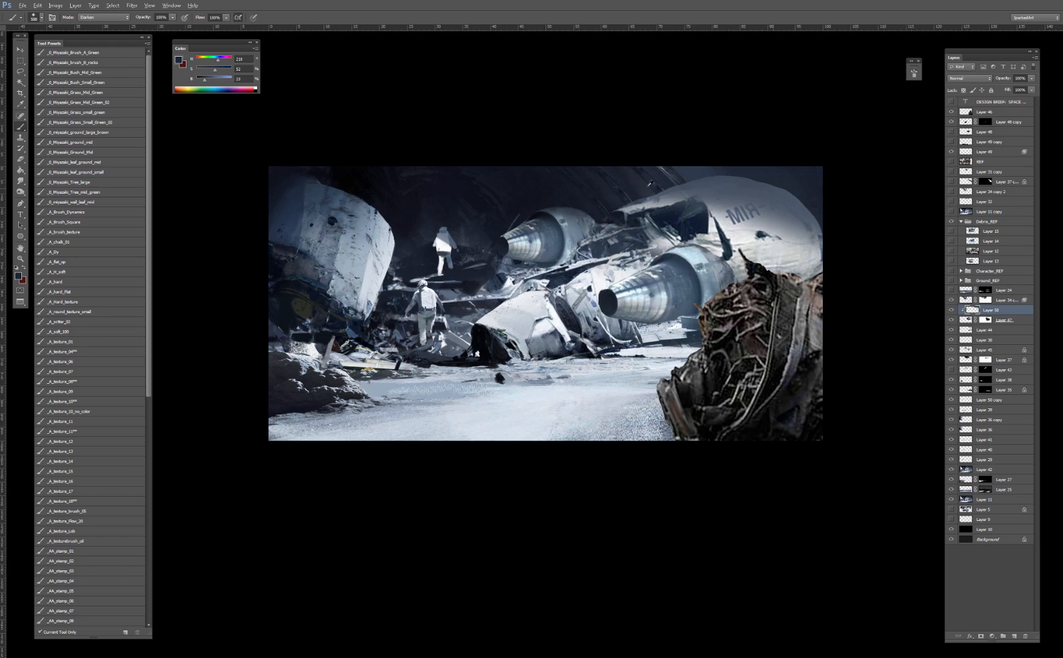
left_click(637, 184, "alt")
mouse_move(579, 192)
left_mouse_down()
mouse_move(719, 160)
mouse_move(579, 188)
mouse_move(803, 176)
left_mouse_up()
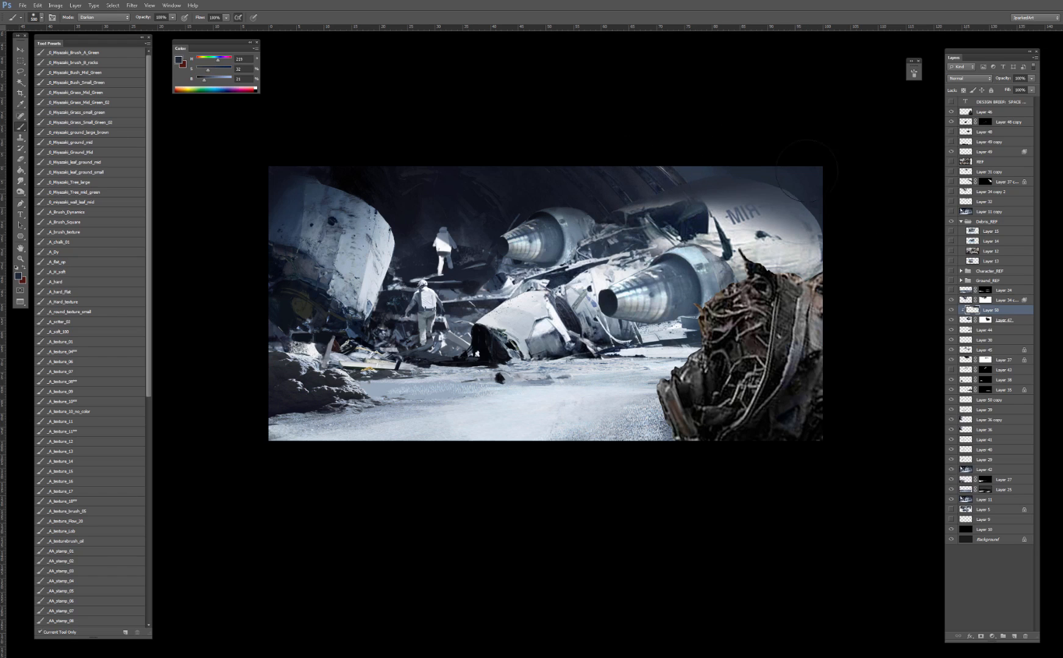
left_click_drag(559, 224, 885, 157)
key("ctrl+z")
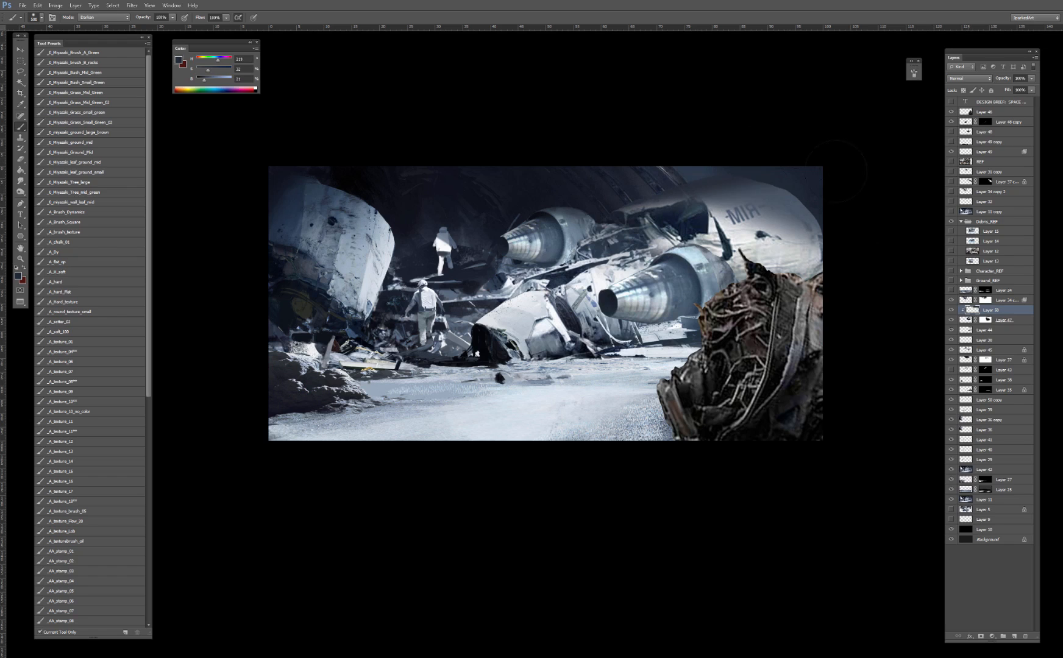
Step: Deepen the hull's upper shading with the blue sampled above it and compare Layer 50 hidden and shown
left_click(739, 166, "alt")
mouse_move(568, 218)
left_mouse_down()
mouse_move(652, 182)
mouse_move(808, 171)
left_mouse_up()
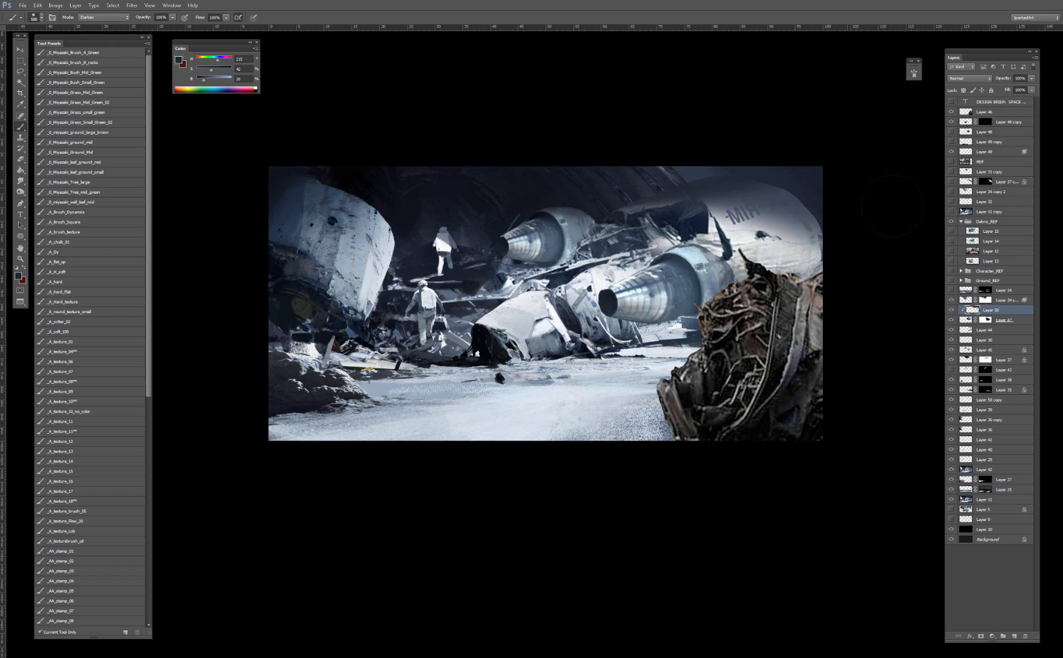
left_click_drag(630, 233, 819, 183)
key("ctrl+z")
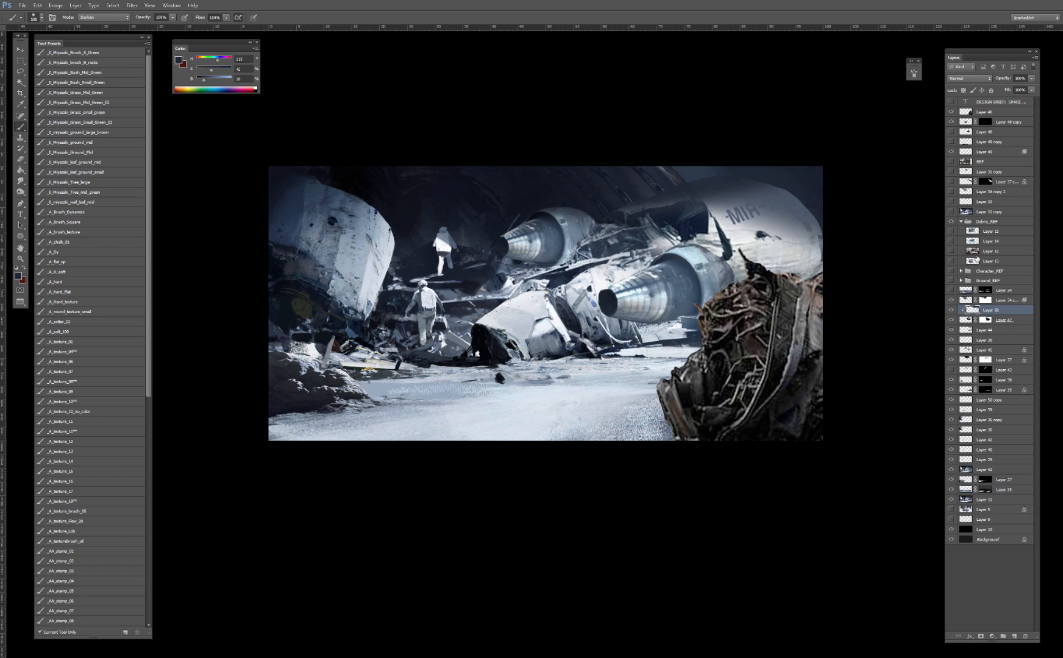
left_click(952, 311)
left_click(951, 311)
Step: Use Color Balance on Layer 50 to shift the midtones to -10 toward cyan and slightly toward blue
key("ctrl+b")
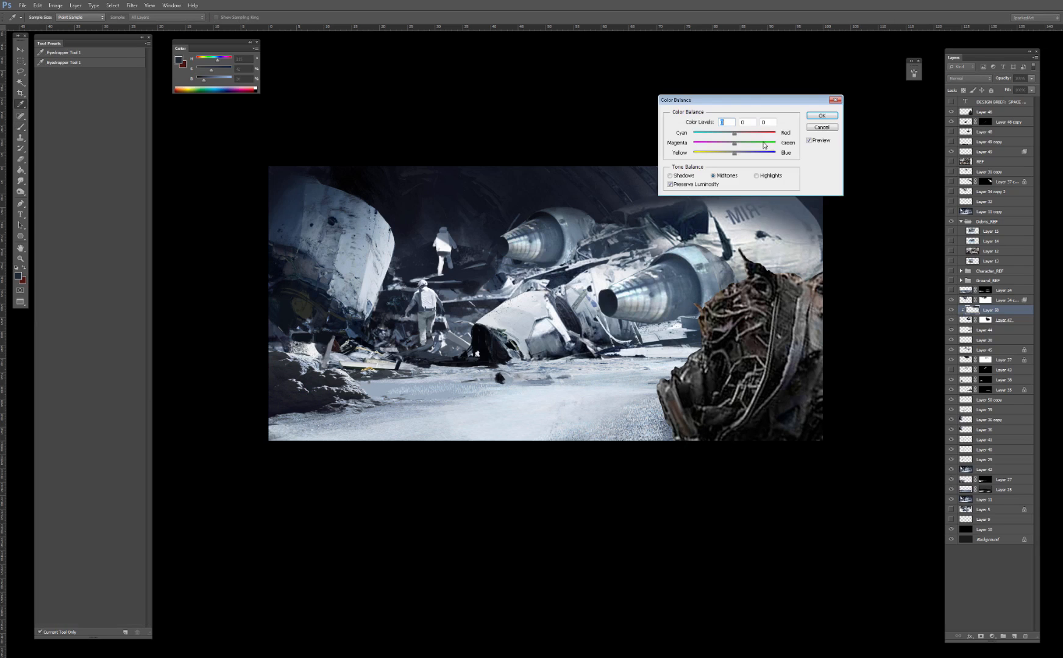
left_click_drag(736, 145, 768, 404)
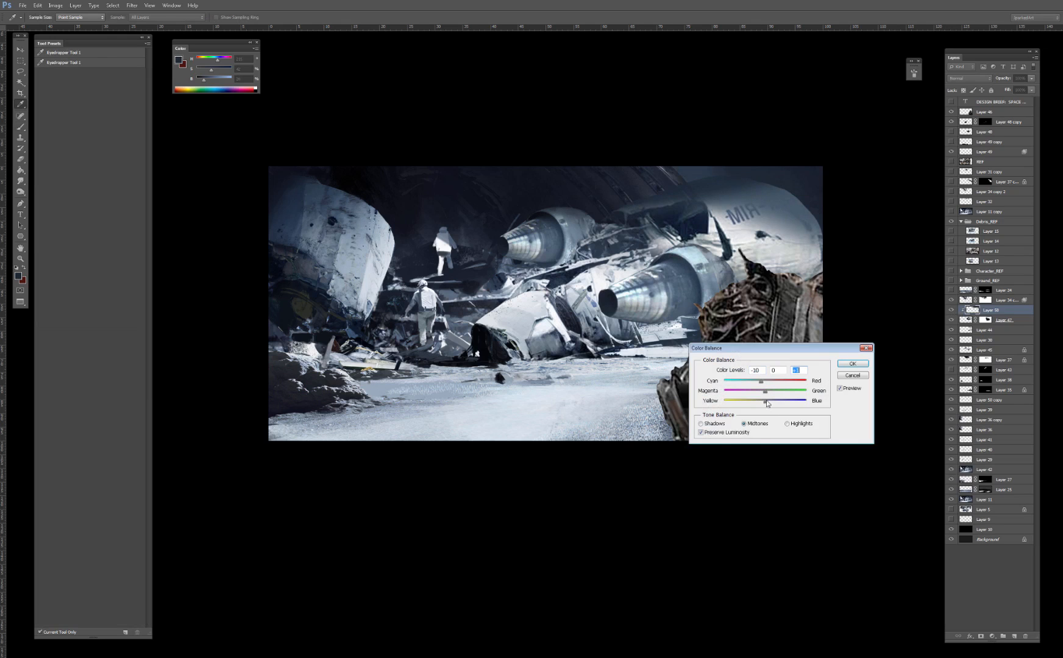
key("Return")
Step: Hide Layer 46's brown foreground wreckage
key("v")
left_click(732, 335)
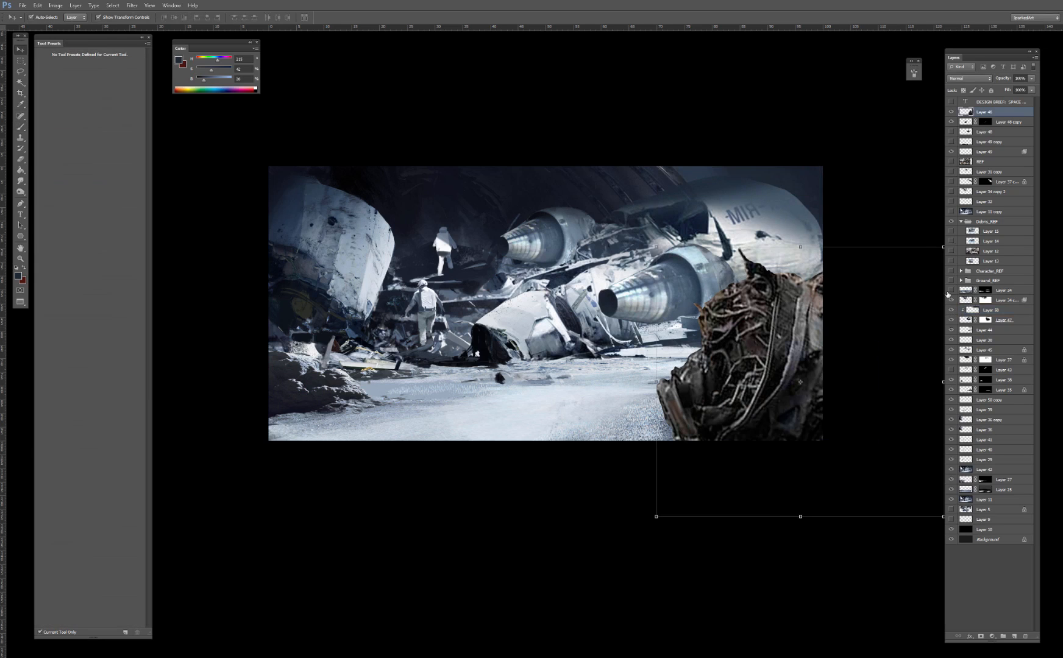
left_click(950, 113)
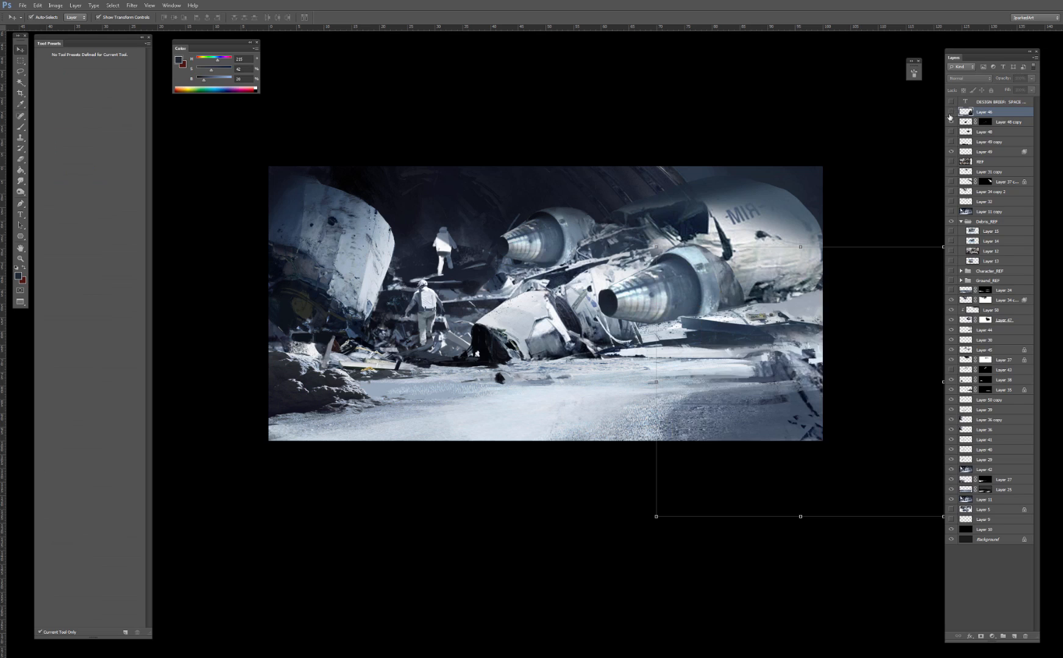
left_click(813, 130)
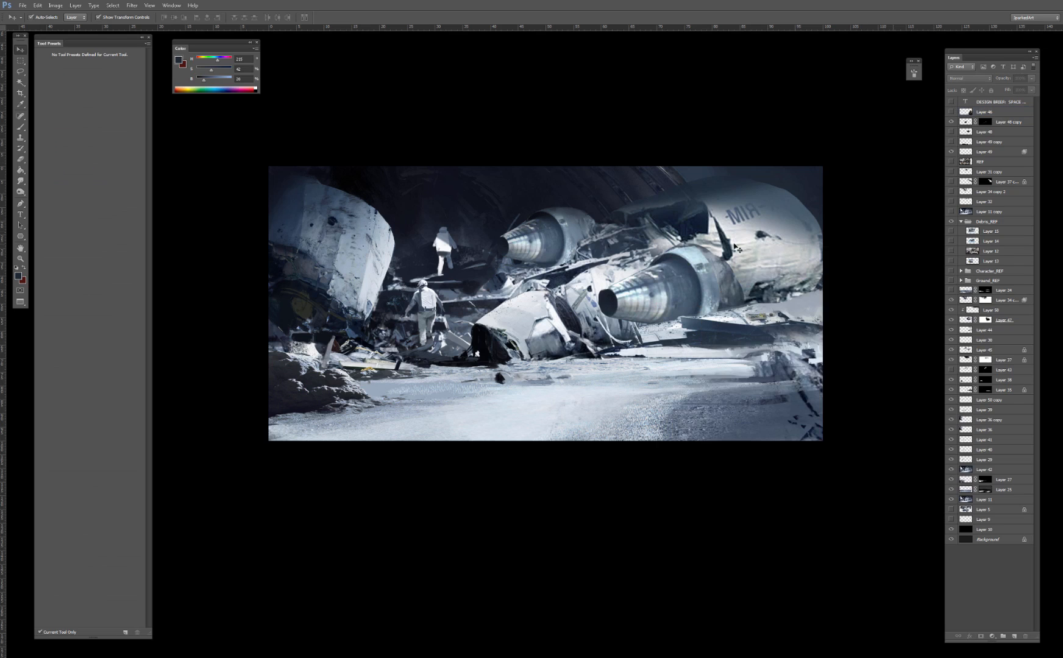
Step: Lower the opacity of Layer 50's hull shading and compare the layer hidden and shown
left_click(760, 197)
left_click(951, 311)
left_click(952, 311)
left_click(951, 311)
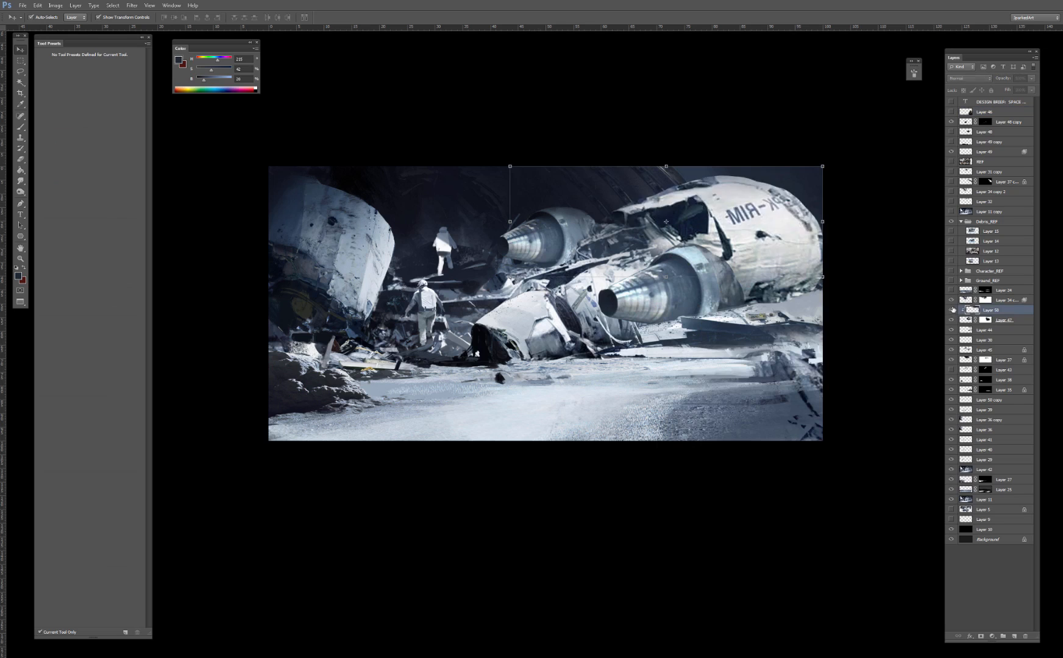
left_click(951, 311)
left_click_drag(1003, 82, 1004, 79)
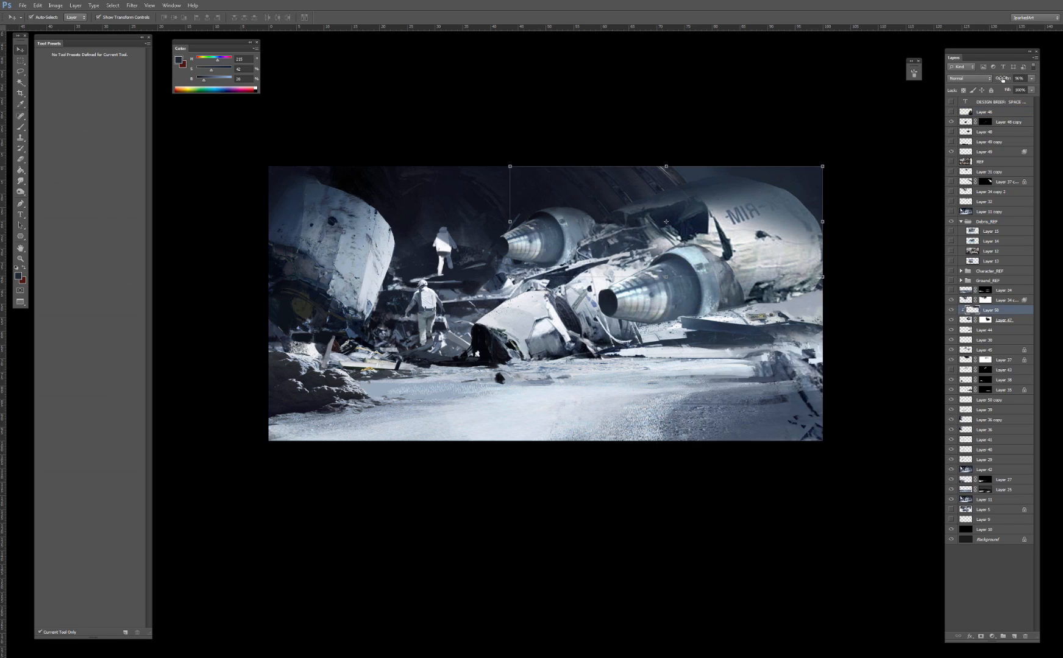
left_click(952, 310)
left_click(951, 310)
Step: Smudge away the lettering on Layer 47's hull with an enlarged smudge preset, and compare against Layer 11 copy
left_click(966, 320)
key("r")
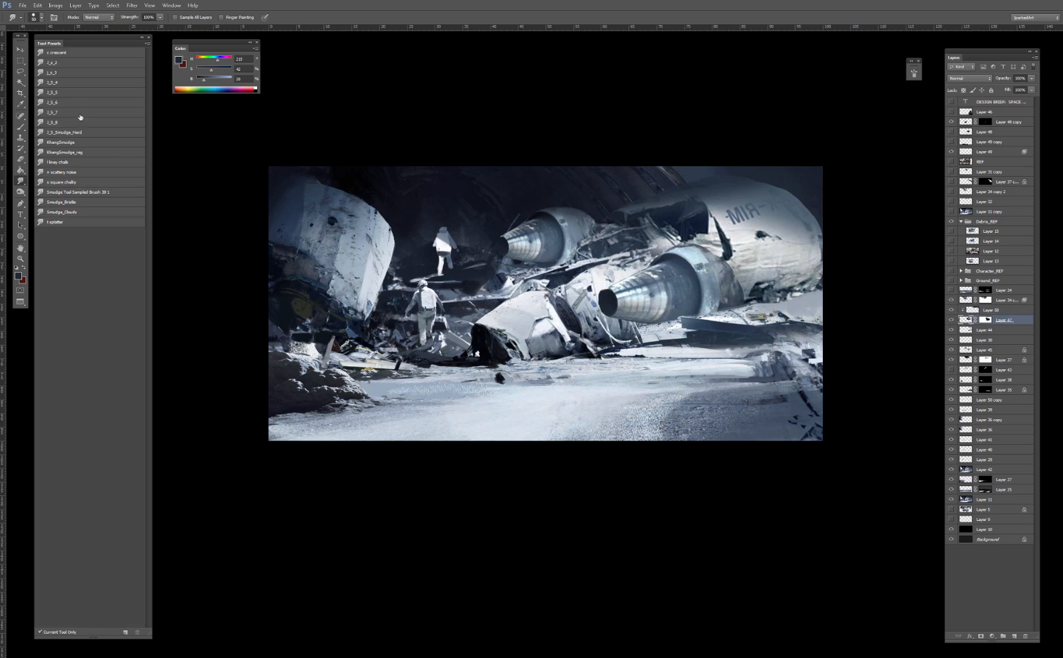
left_click(100, 102)
key("bracketright")
left_click(952, 212)
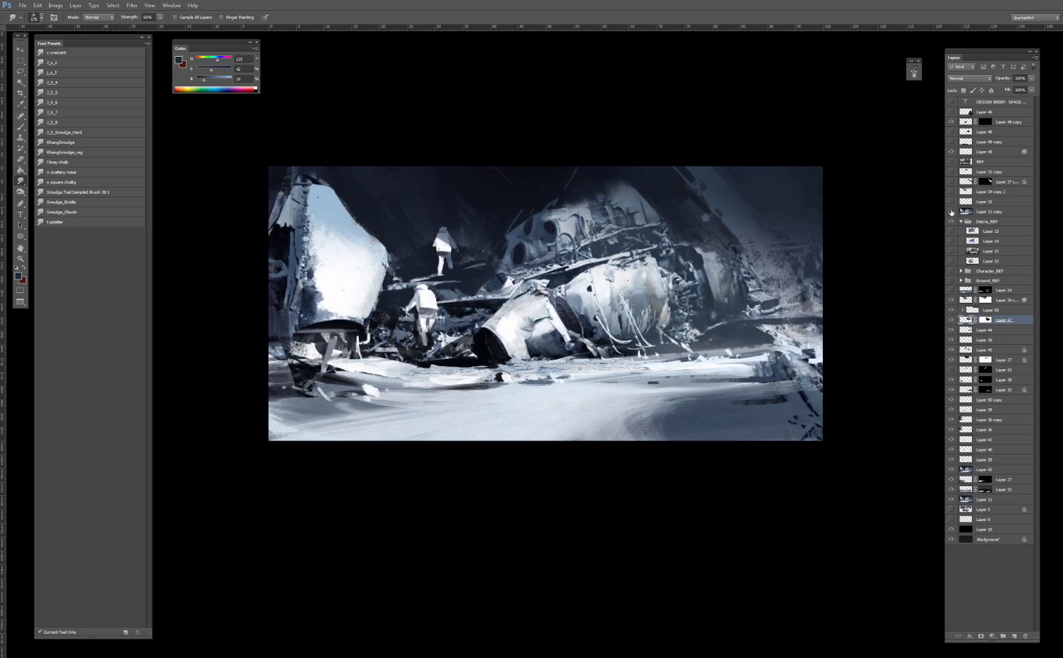
left_click(951, 212)
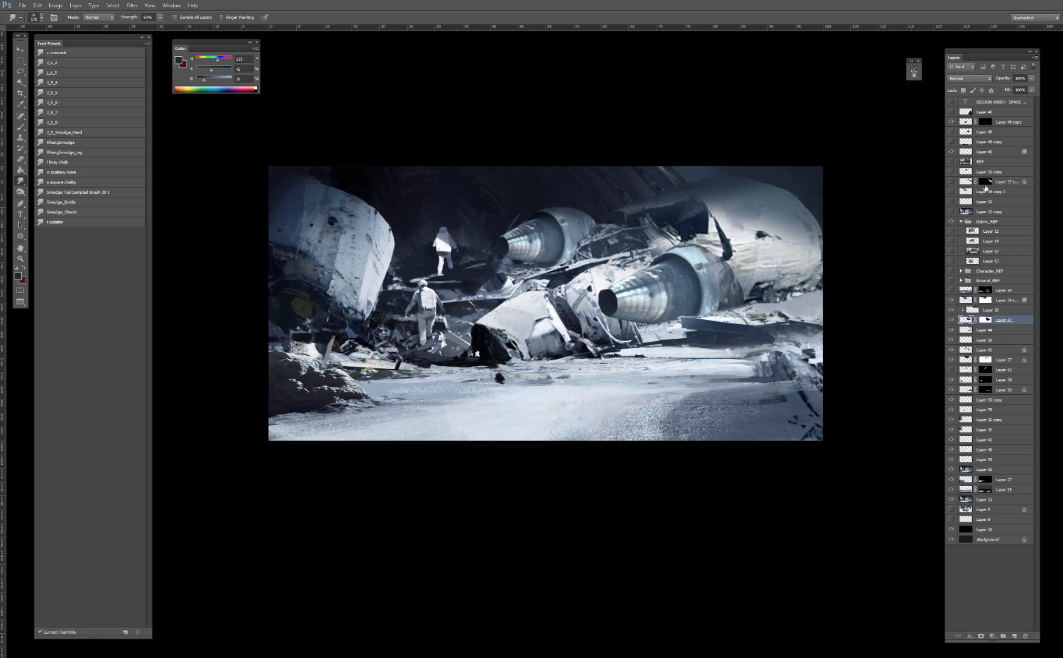
Step: Show the REF photo sheet and shift it to bring the smoking jungle crash photo fully onto the canvas
left_click(951, 162)
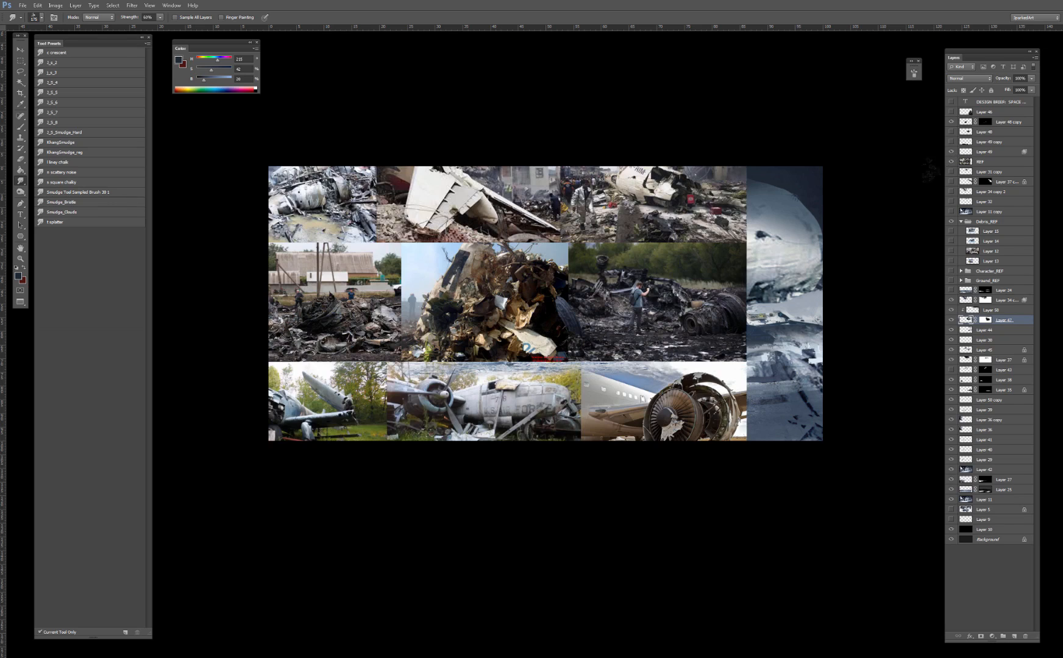
key("v")
mouse_move(674, 290)
left_mouse_down()
mouse_move(693, 247)
mouse_move(720, 262)
mouse_move(747, 342)
left_mouse_up()
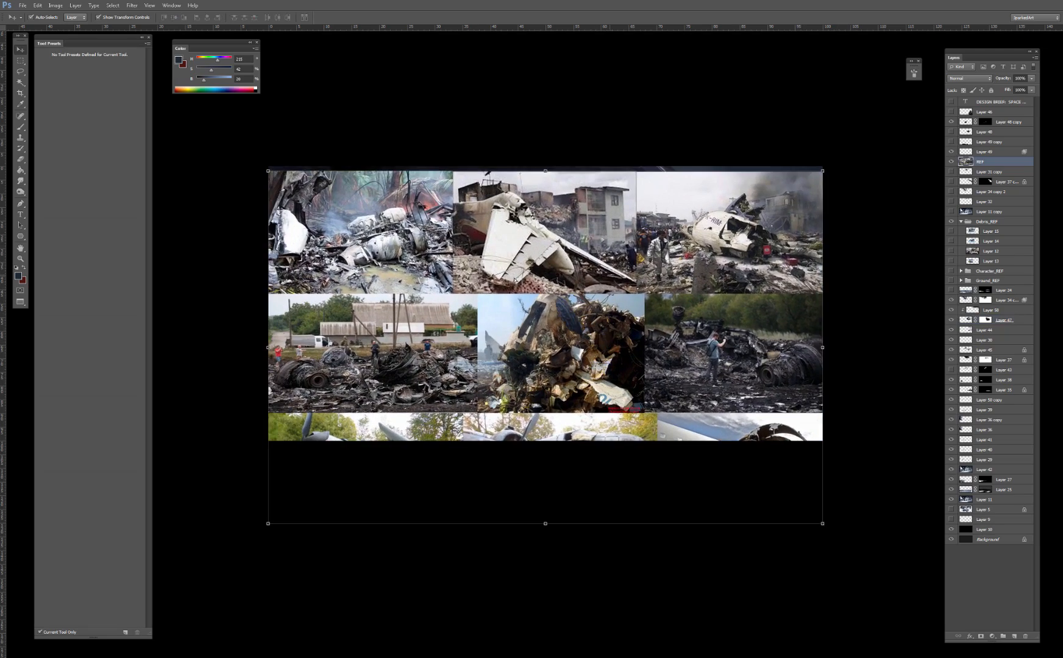
left_click_drag(514, 281, 559, 286)
key("ctrl+plus")
key("ctrl+plus")
left_click_drag(438, 256, 668, 425)
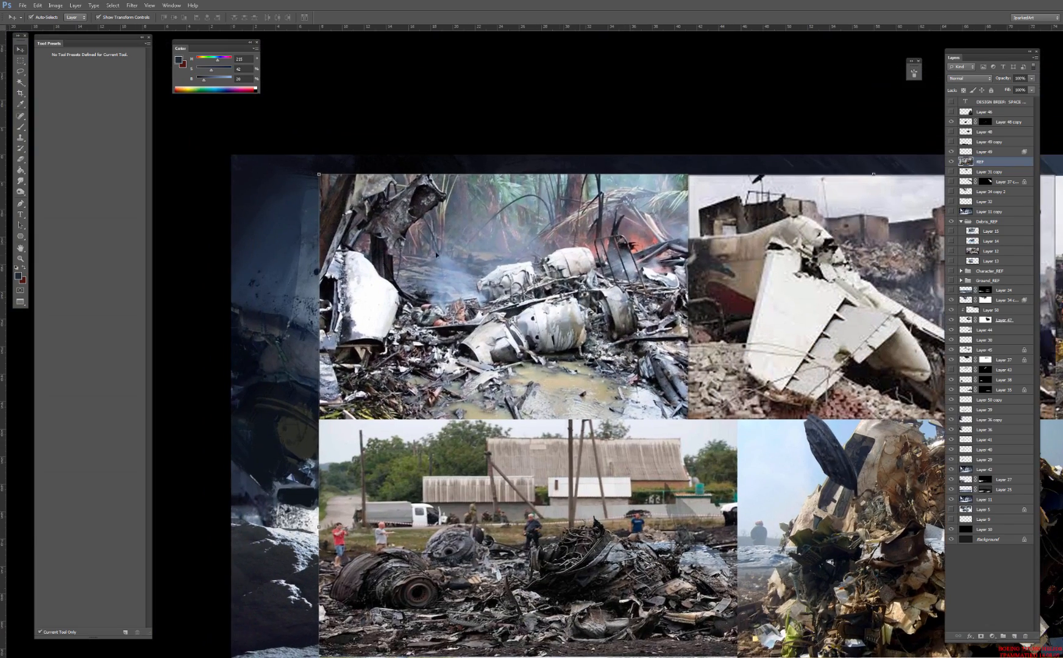
Step: Lasso the white hull piece and torn metal in the jungle crash photo, and paste a copy with REF hidden
key("l")
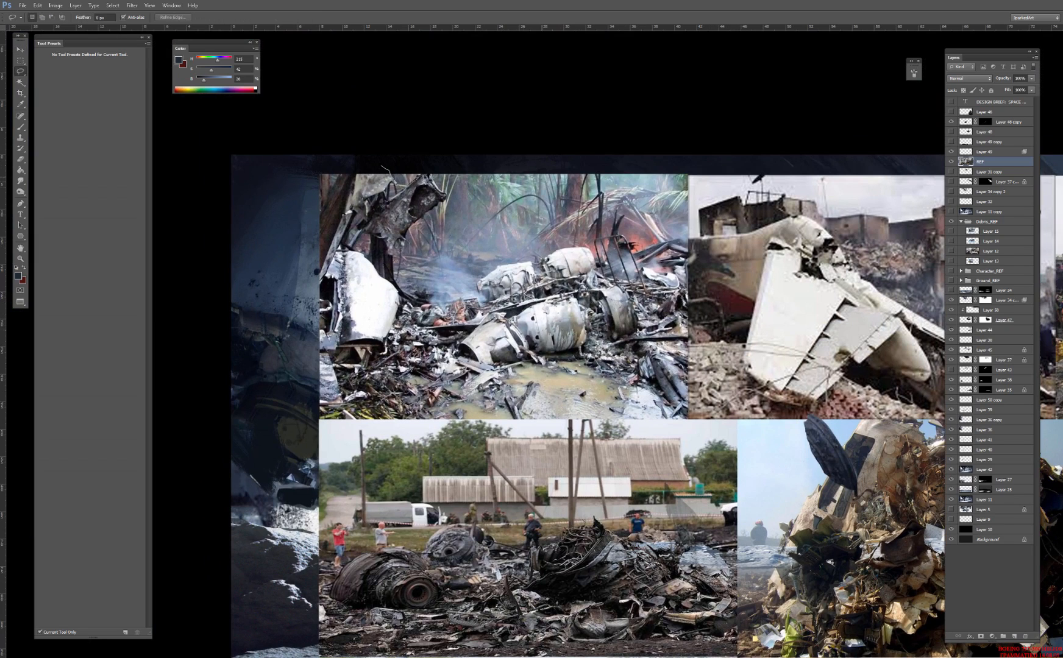
mouse_move(379, 363)
left_mouse_down()
mouse_move(322, 161)
mouse_move(380, 165)
left_mouse_up()
key("ctrl+c")
left_click(950, 161)
key("ctrl+v")
key("v")
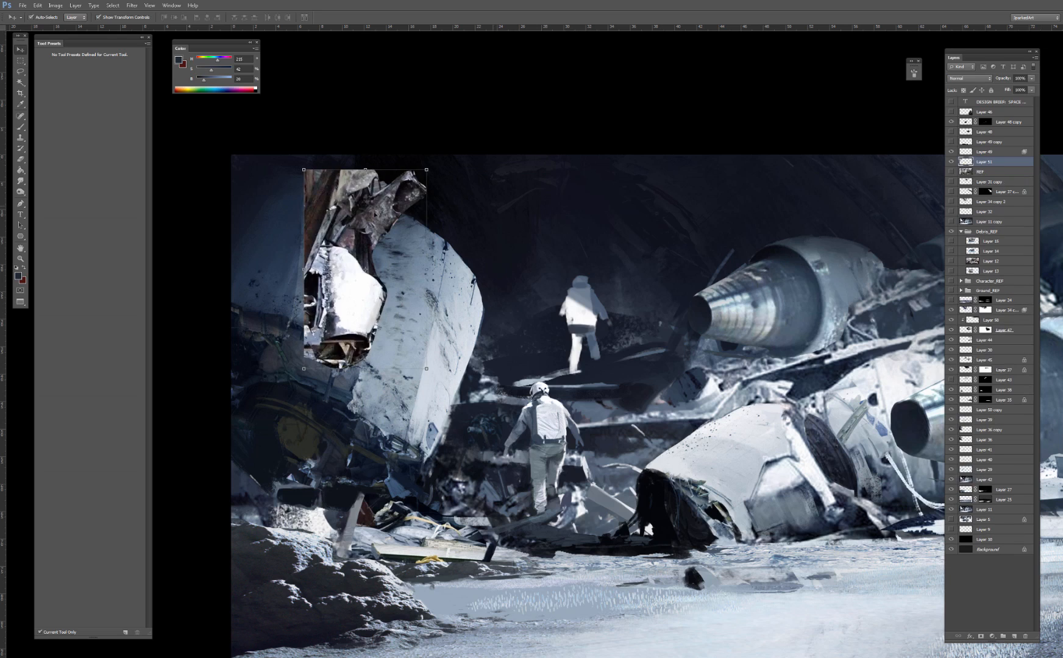
Step: Enlarge the pasted wreckage fragment, move it over the painting's upper-right corner and flip it horizontally
left_click_drag(366, 268, 305, 283)
key("ctrl+minus")
key("ctrl+minus")
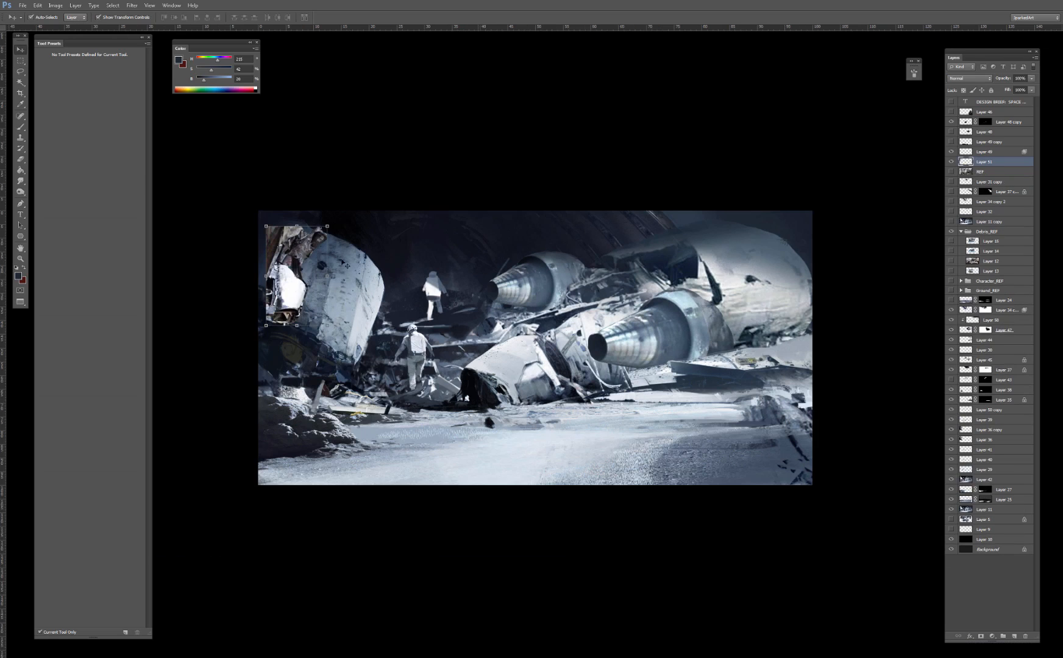
mouse_move(329, 225)
left_mouse_down()
mouse_move(335, 214)
mouse_move(348, 225)
left_mouse_up()
left_click_drag(326, 265, 807, 166)
key("Return")
key("ctrl+t")
right_click(634, 269)
left_click(677, 392)
key("Return")
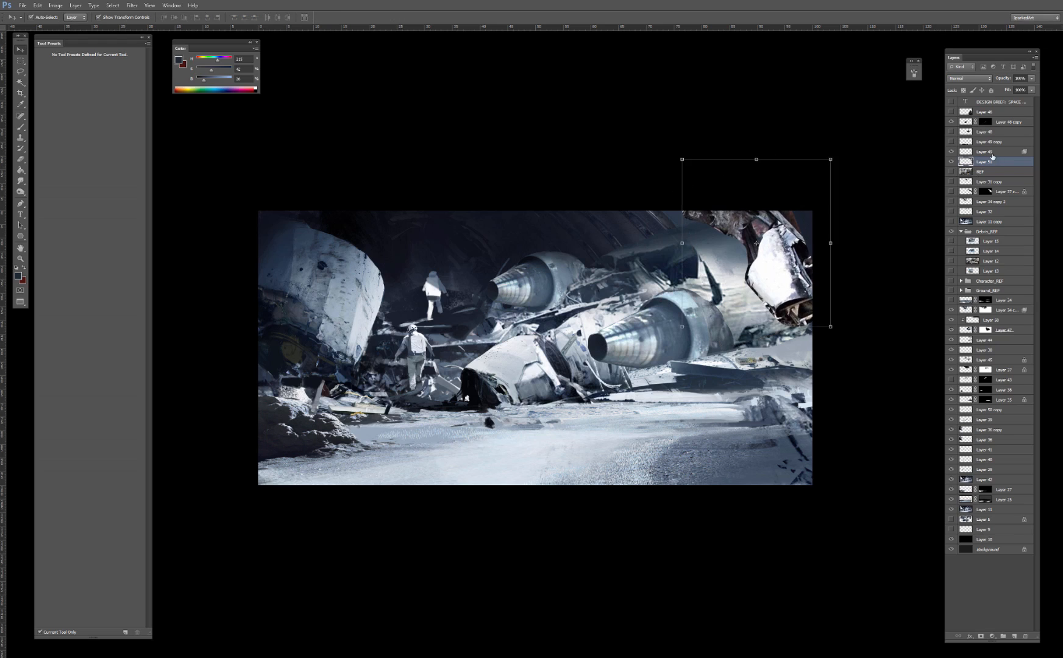
Step: Place Layer 51 below Layer 47 and rotate the fragment about -32° behind the right hull
left_click_drag(995, 162, 978, 334)
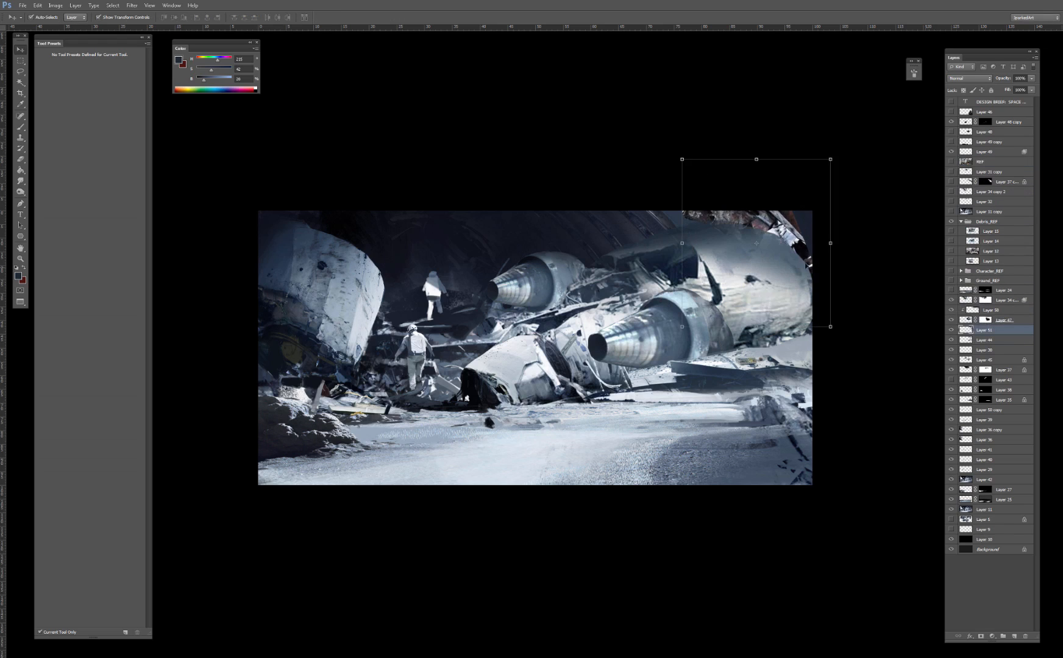
mouse_move(791, 225)
left_mouse_down()
mouse_move(749, 206)
mouse_move(806, 219)
mouse_move(789, 170)
mouse_move(791, 224)
left_mouse_up()
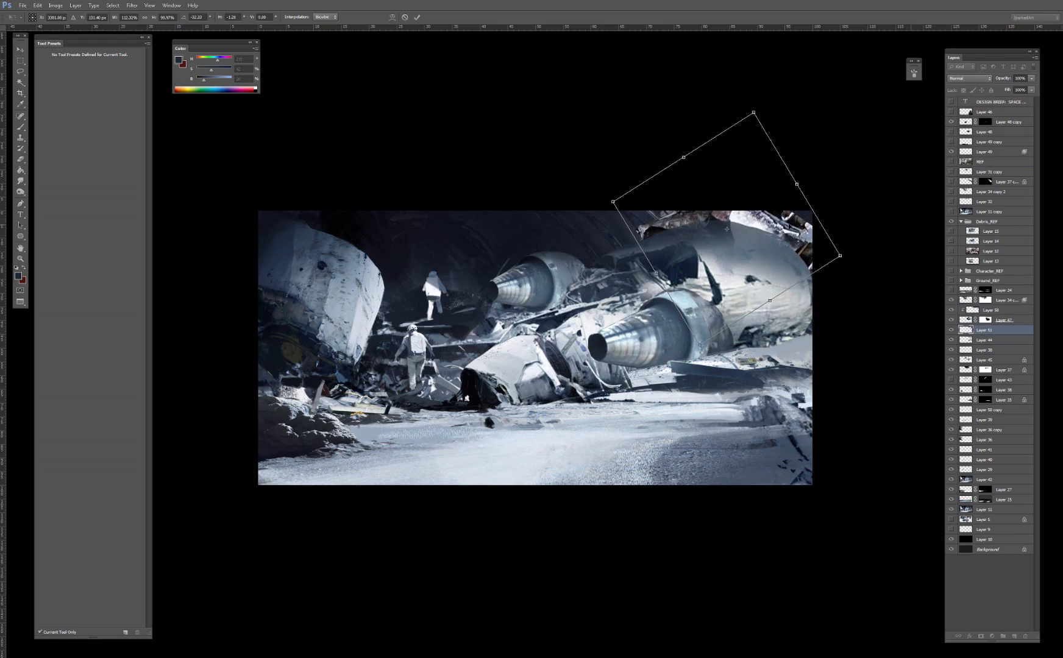
key("Return")
key("ctrl+b")
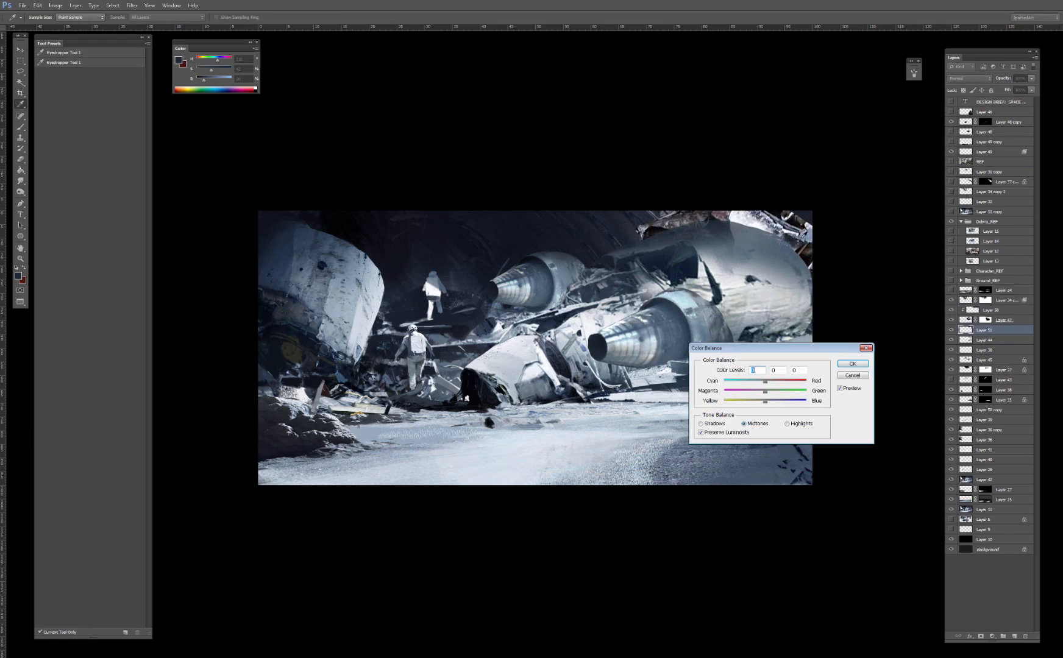
left_click(852, 376)
Step: Lock Layer 51's transparent pixels, darken its wreckage with a large dark blue brush and compare the layer hidden and shown
key("b")
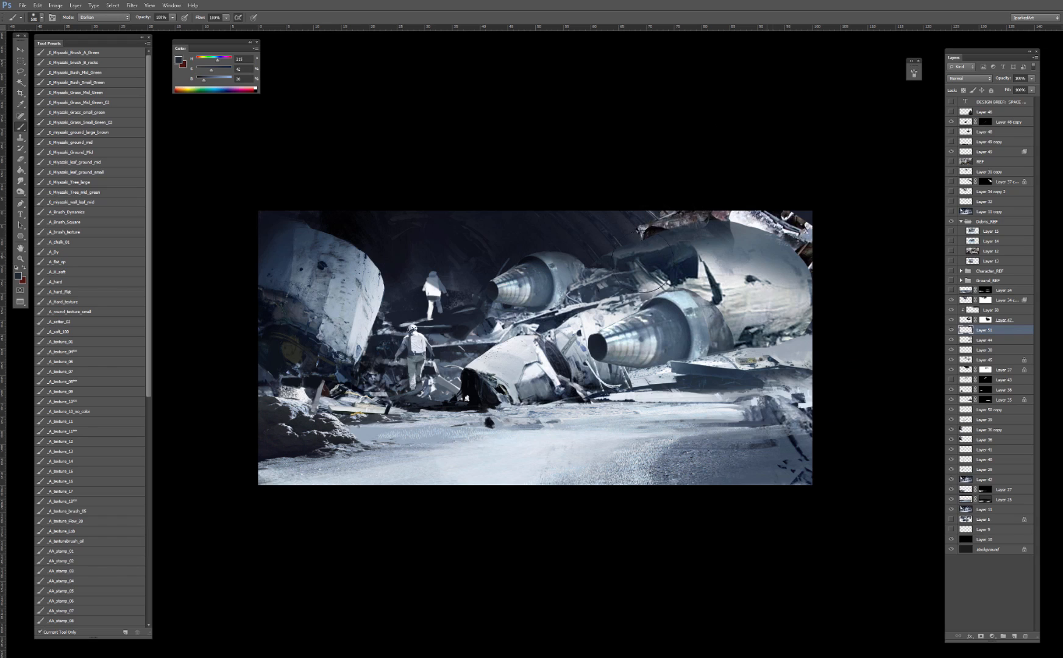
right_click(643, 270)
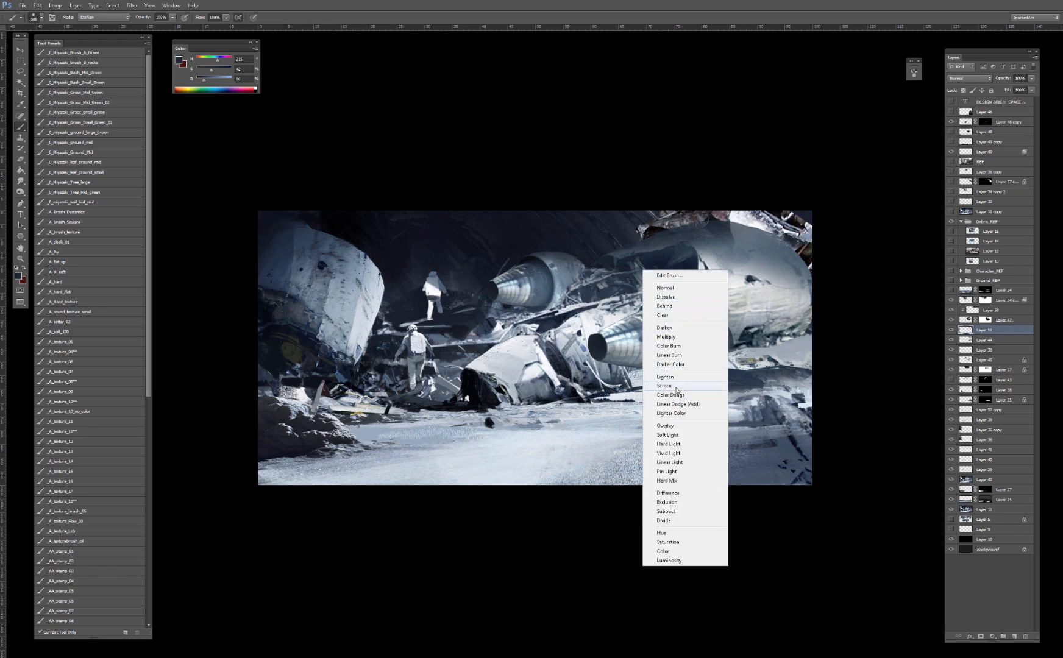
left_click(704, 257)
key("]")
key("]")
key("]")
key("/")
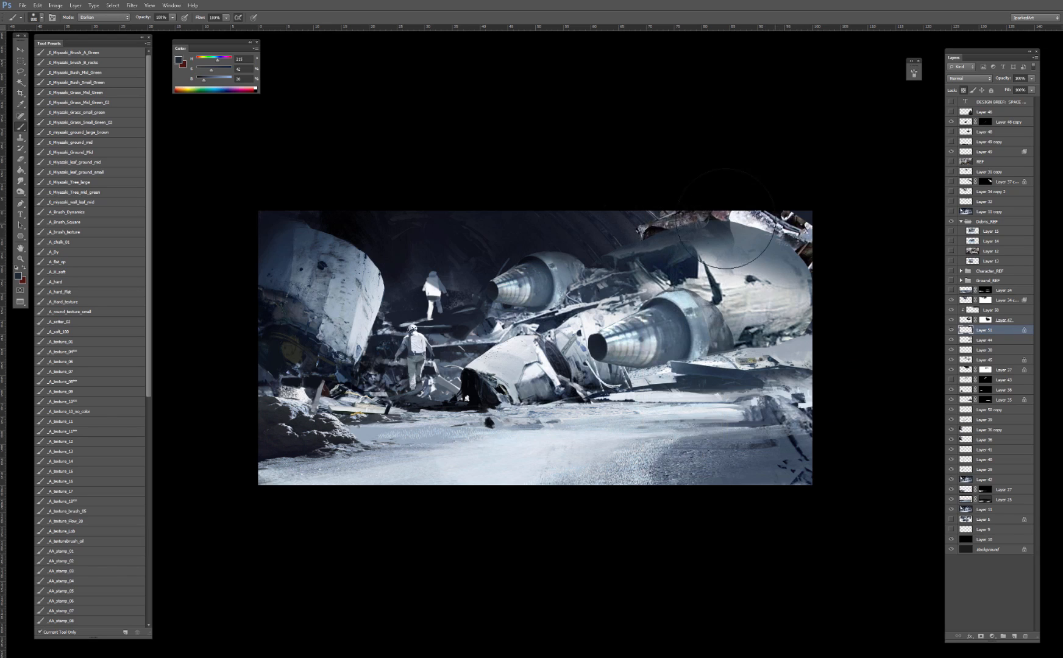
left_click_drag(725, 218, 883, 258)
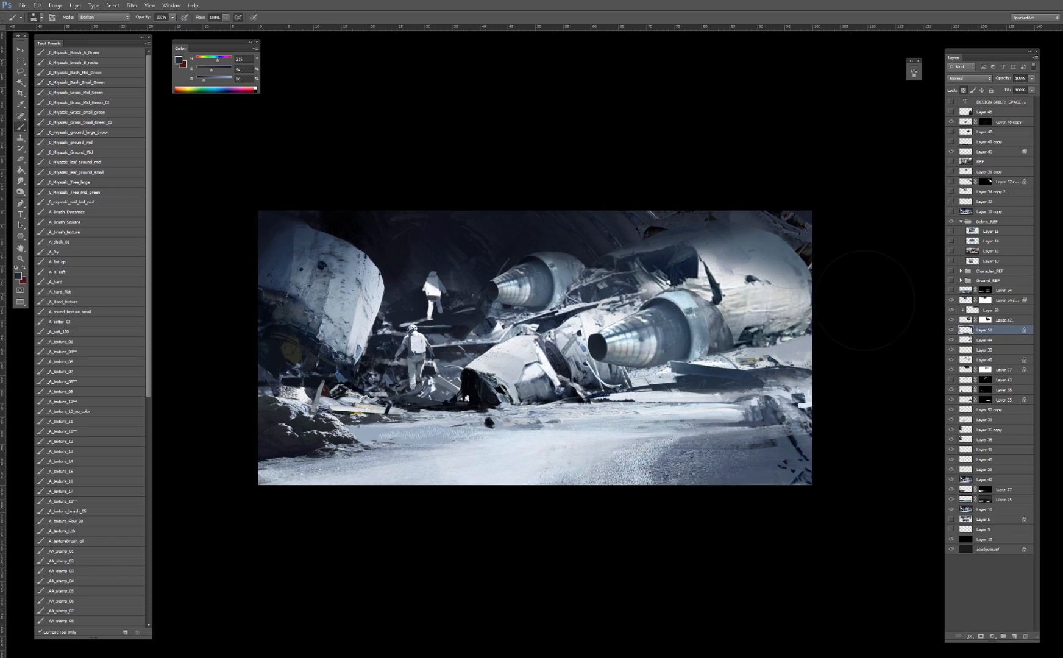
key("ctrl+z")
key("ctrl+z")
left_click(951, 329)
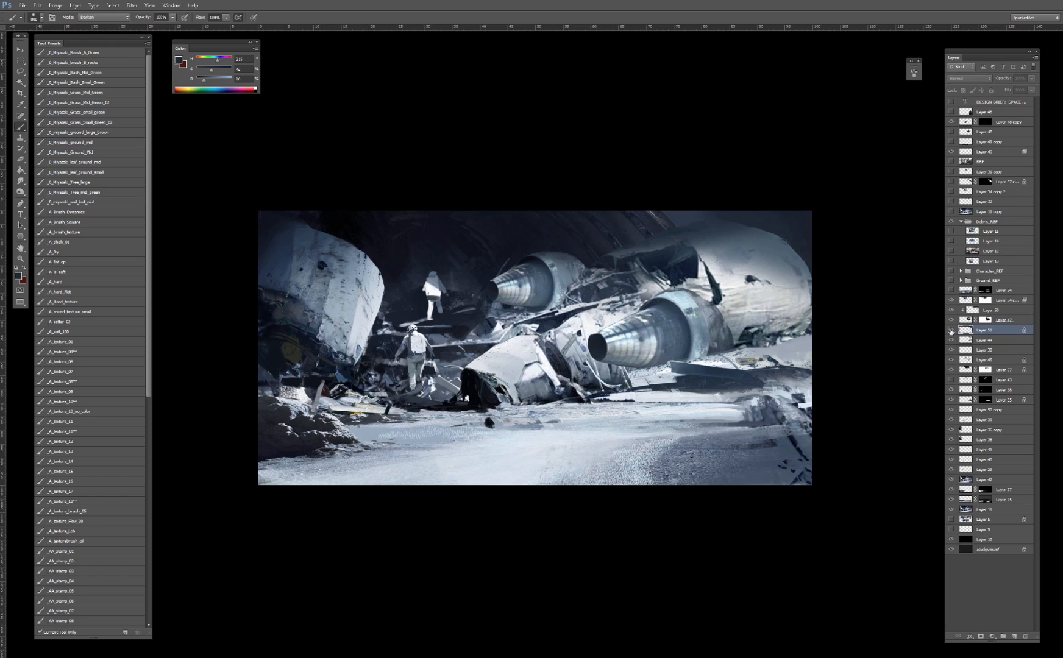
left_click(951, 330)
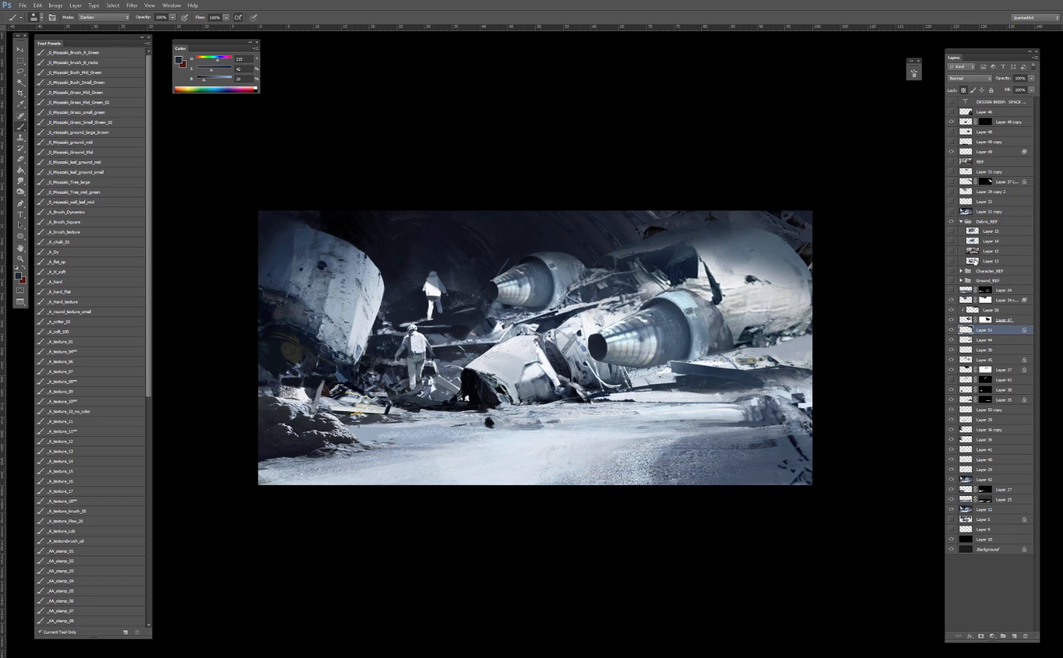
Step: Compare Layer 44's debris below the right hull hidden and shown, and add a layer mask to it
key("v")
left_click(747, 362)
left_click(952, 340)
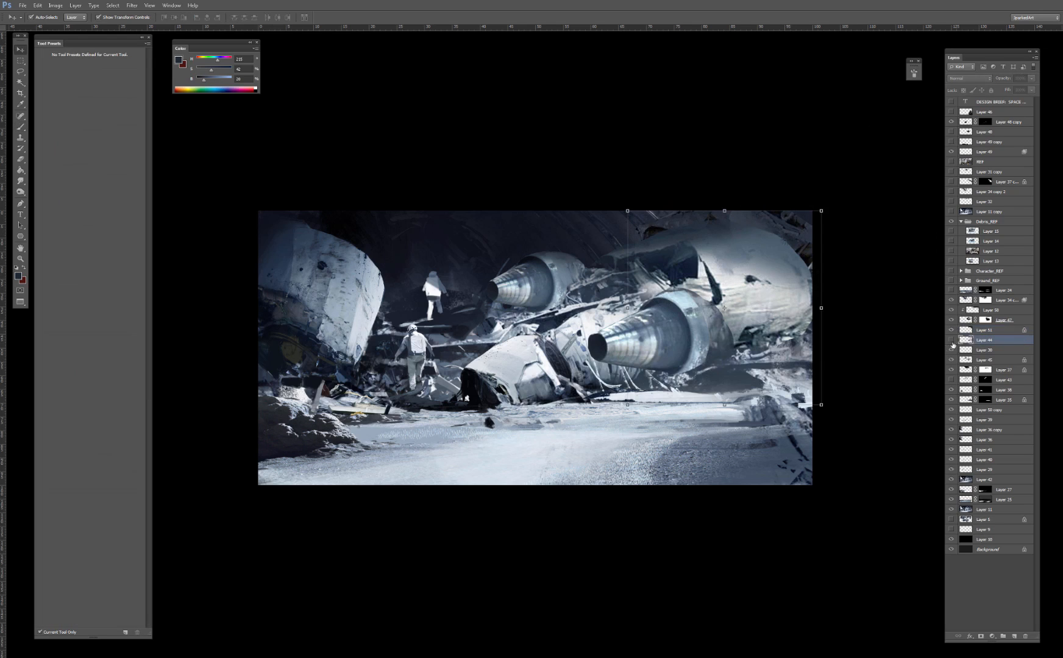
left_click(952, 340)
left_click(952, 340)
left_click(952, 340)
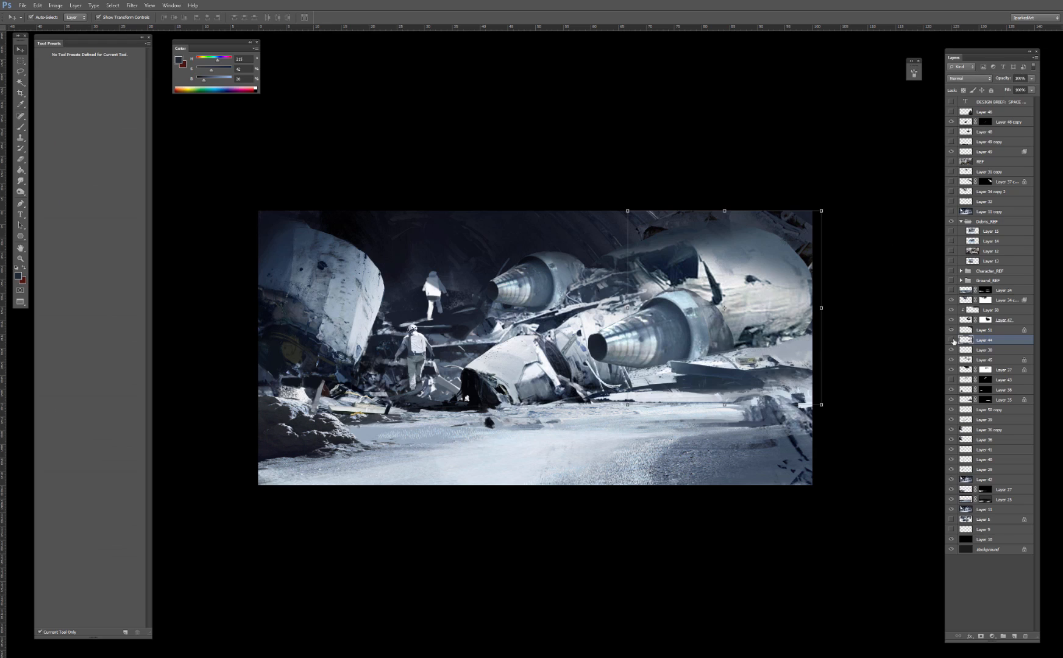
left_click(952, 340)
left_click(951, 340)
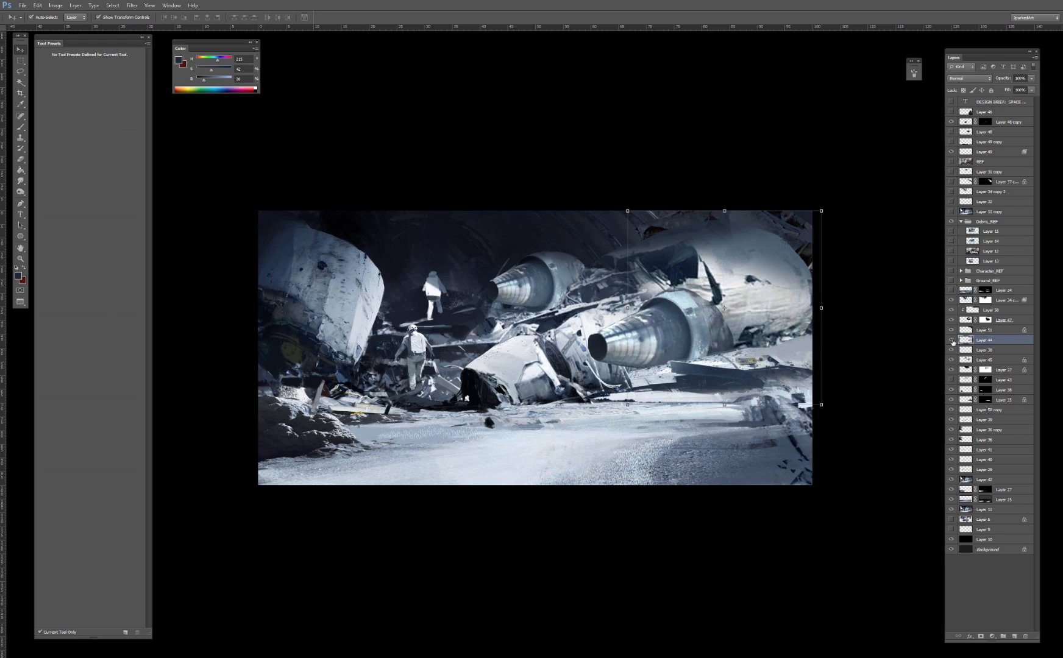
left_click(981, 638)
key("b")
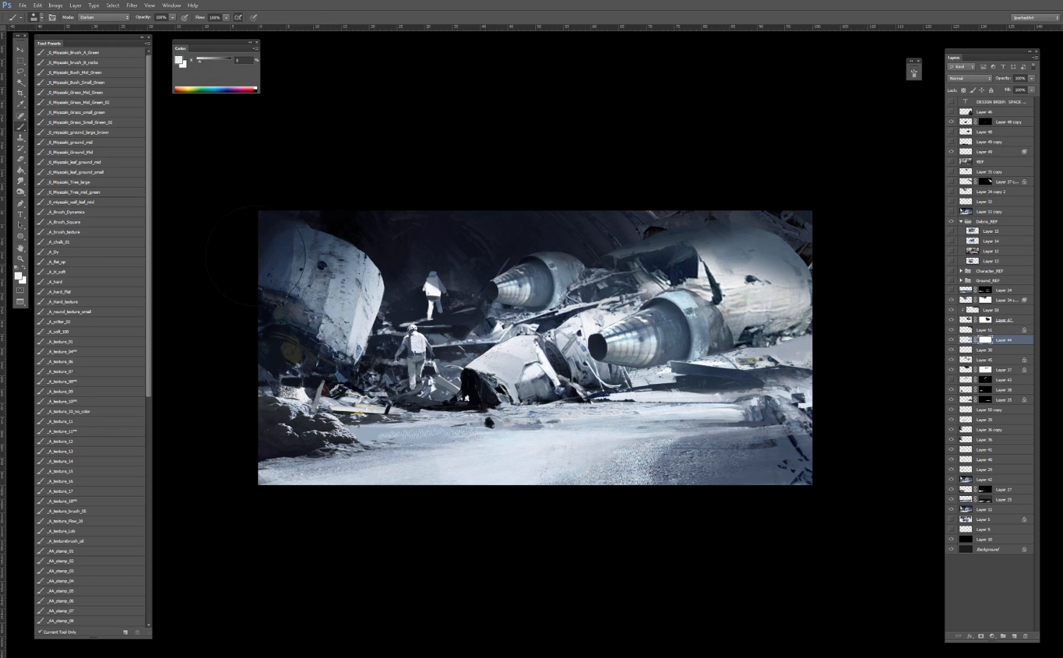
Step: Paint on Layer 44's mask with a texture brush to hide debris below the right hull, and compare the layer hidden and shown
left_click(76, 382)
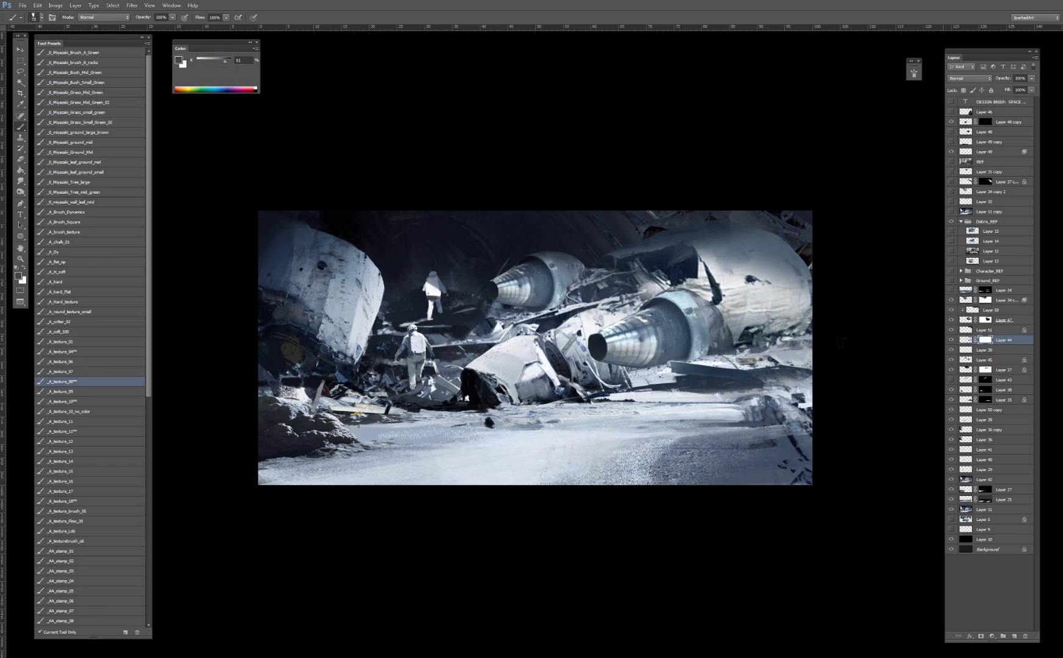
mouse_move(787, 334)
left_mouse_down()
mouse_move(654, 356)
mouse_move(783, 358)
left_mouse_up()
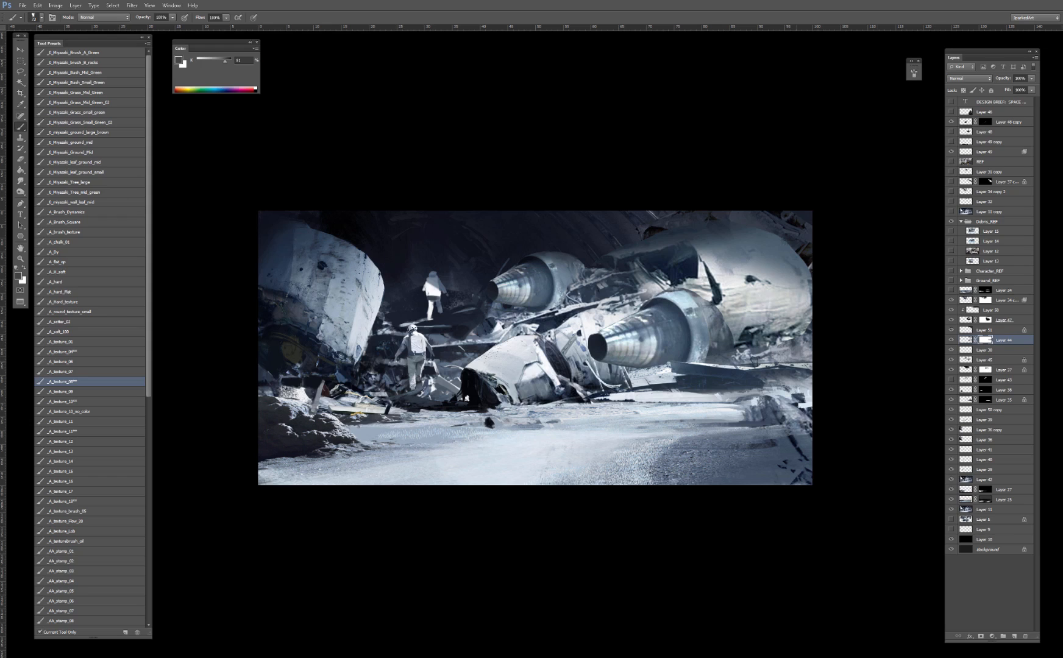
mouse_move(639, 365)
left_mouse_down()
mouse_move(666, 379)
mouse_move(653, 380)
mouse_move(724, 388)
mouse_move(624, 386)
left_mouse_up()
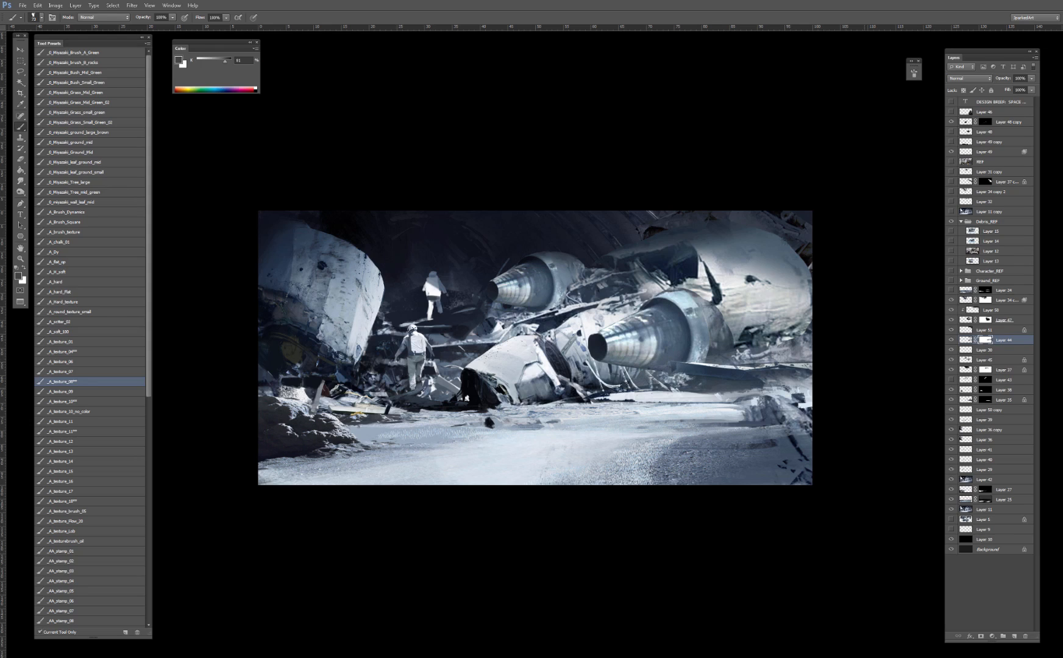
mouse_move(761, 380)
left_mouse_down()
mouse_move(686, 361)
mouse_move(709, 373)
mouse_move(803, 369)
left_mouse_up()
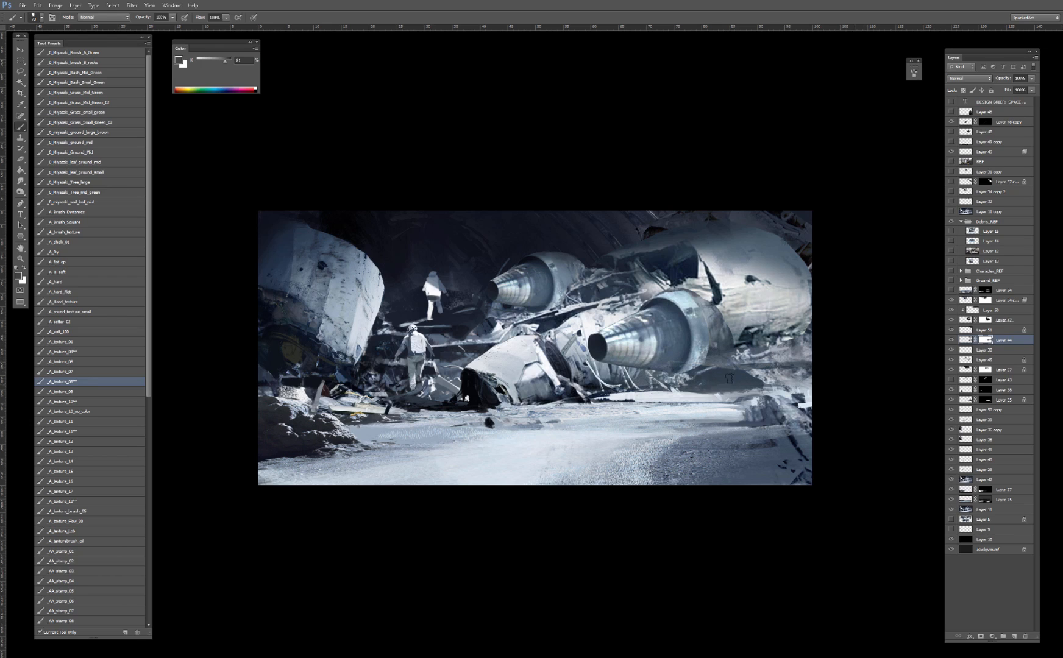
left_click(952, 340)
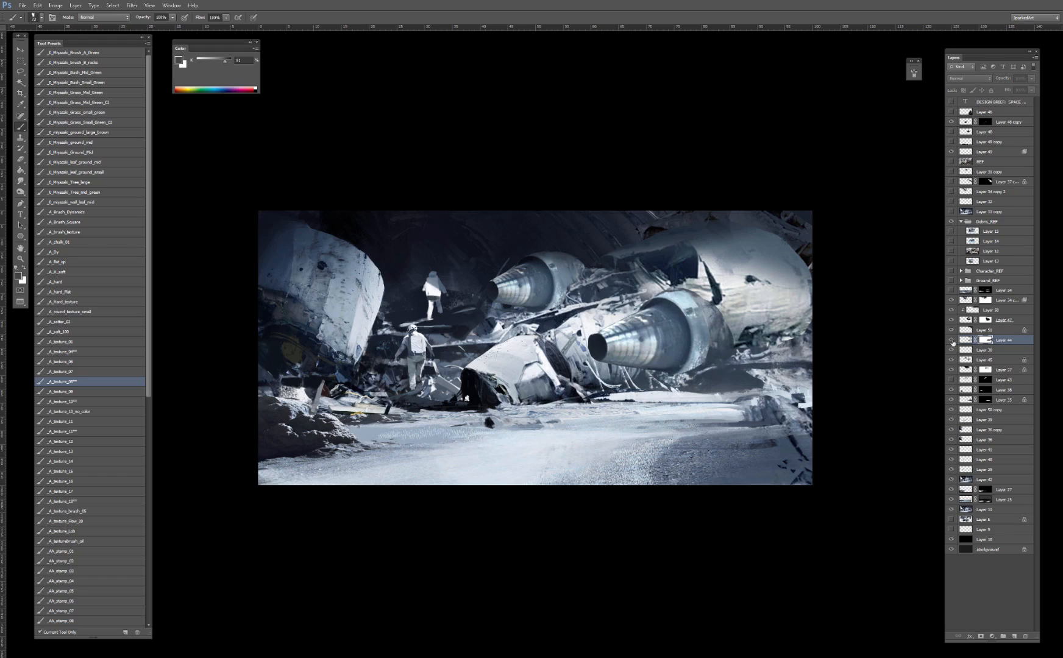
left_click(951, 340)
Step: Undo the brushwork and masking on Layer 44's debris
key("ctrl+alt+z")
key("ctrl+alt+z")
key("ctrl+alt+z")
key("ctrl+alt+z")
key("ctrl+alt+z")
key("ctrl+alt+z")
key("ctrl+alt+z")
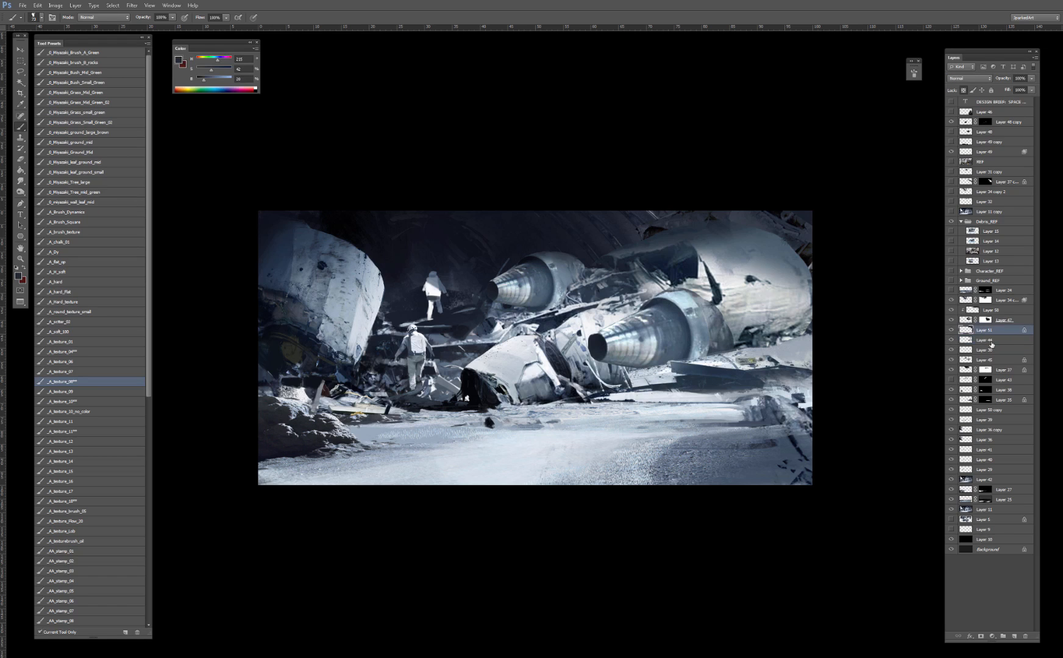
Step: Give Layer 44 a mask again, try the layer below Layer 45 in the stack and hide it
left_click_drag(991, 344, 978, 359)
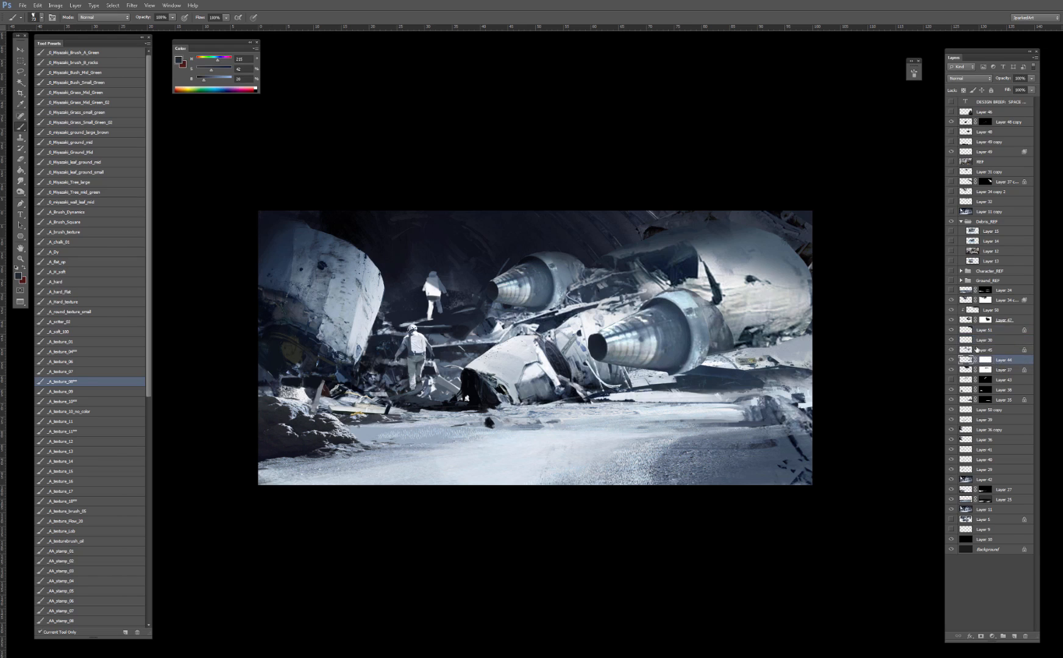
key("ctrl+z")
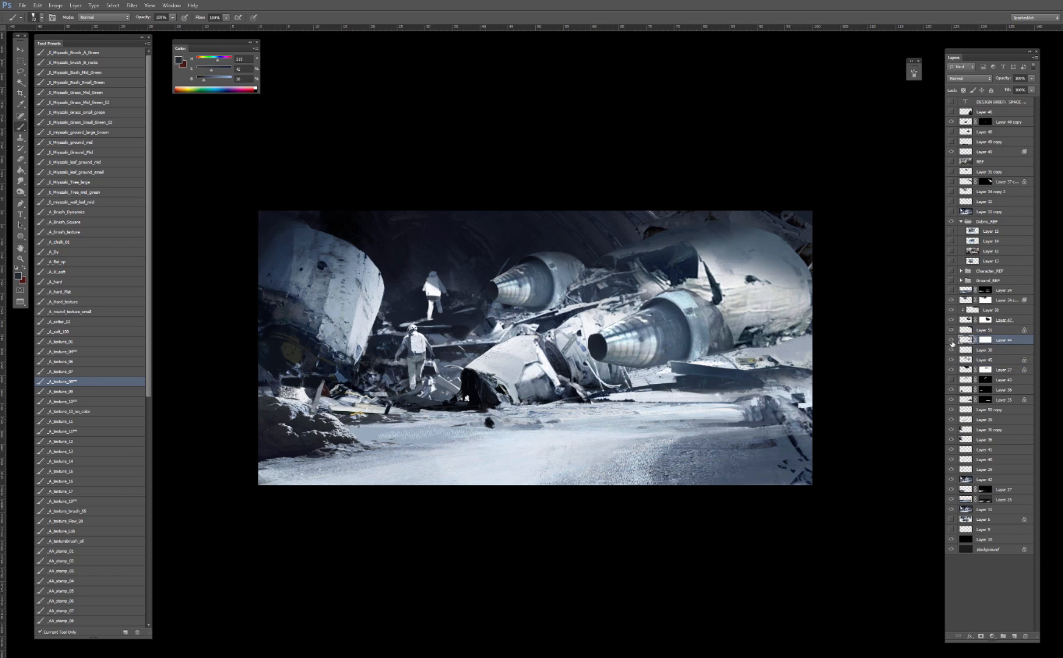
left_click(951, 342)
Step: Compare Layer 47's right hull hidden and shown, and try masking its edge behind the large nozzle with a texture brush
key("v")
left_click(774, 322)
left_click(754, 319)
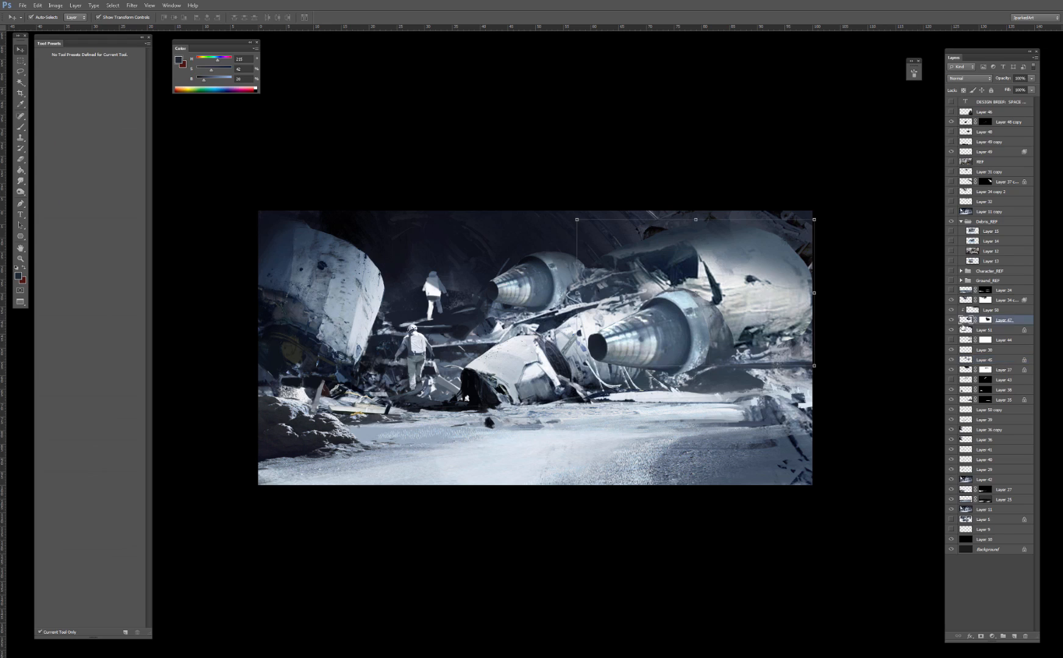
left_click(952, 319)
left_click(951, 319)
left_click(984, 320)
key("b")
left_click_drag(717, 315, 739, 337)
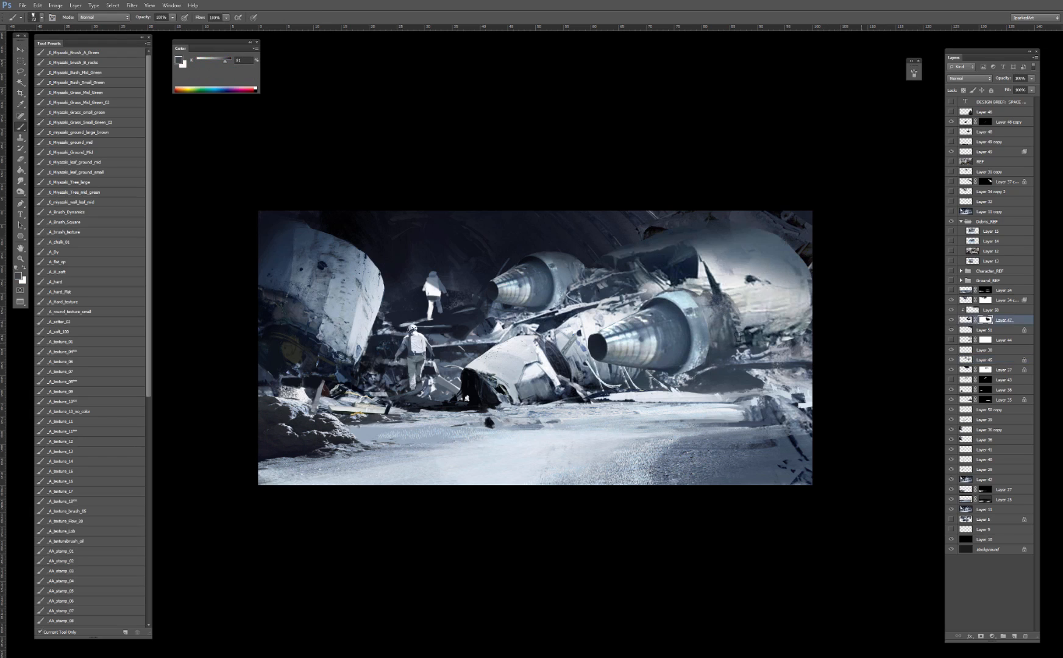
mouse_move(733, 295)
left_mouse_down()
mouse_move(756, 322)
mouse_move(753, 304)
mouse_move(690, 293)
mouse_move(758, 338)
mouse_move(756, 300)
mouse_move(772, 338)
mouse_move(787, 302)
mouse_move(803, 327)
mouse_move(807, 295)
mouse_move(726, 277)
left_mouse_up()
key("ctrl+alt+z")
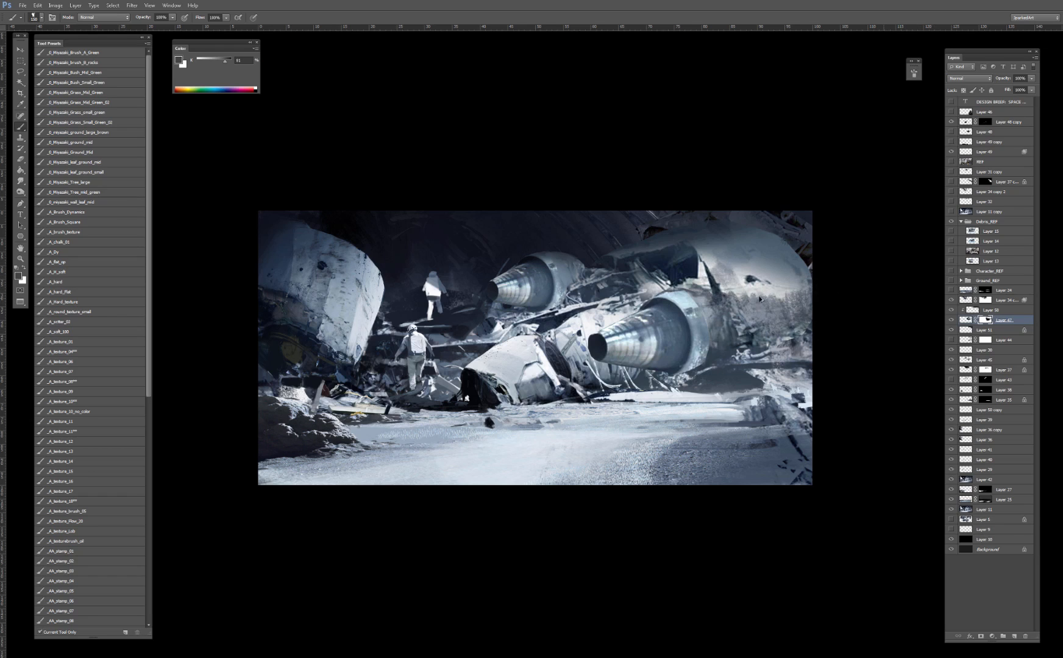
key("ctrl+alt+z")
Step: Paint the hull behind the large nozzle back in with white on Layer 47's mask and compare the layer hidden and shown
key("x")
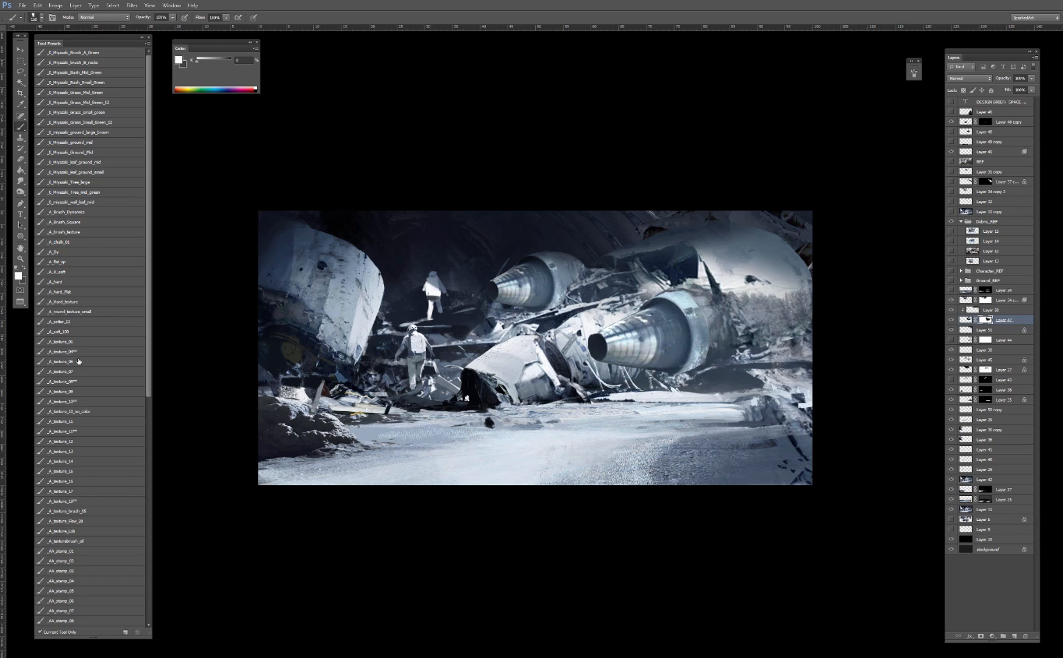
key("bracketright")
key("bracketright")
key("bracketright")
key("bracketright")
mouse_move(738, 291)
left_mouse_down()
mouse_move(747, 311)
mouse_move(730, 278)
mouse_move(761, 311)
mouse_move(760, 280)
mouse_move(772, 279)
mouse_move(802, 305)
left_mouse_up()
left_click_drag(712, 336, 703, 268)
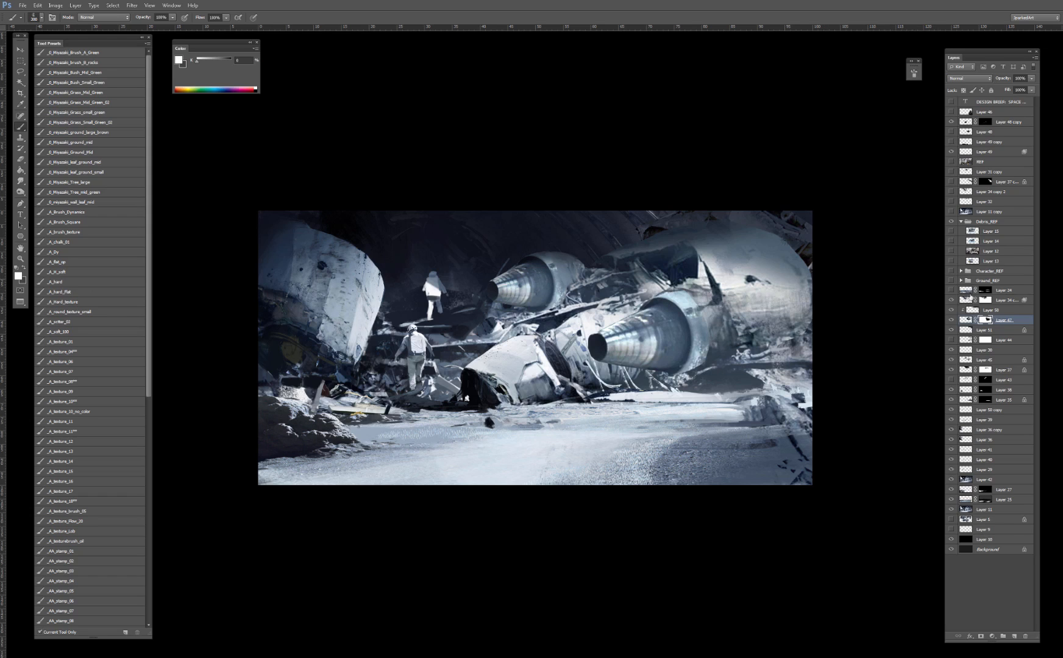
left_click(950, 321)
left_click(952, 321)
Step: Duplicate Layer 51's dark wreckage and place the copy above the rear nozzle
left_click(951, 329)
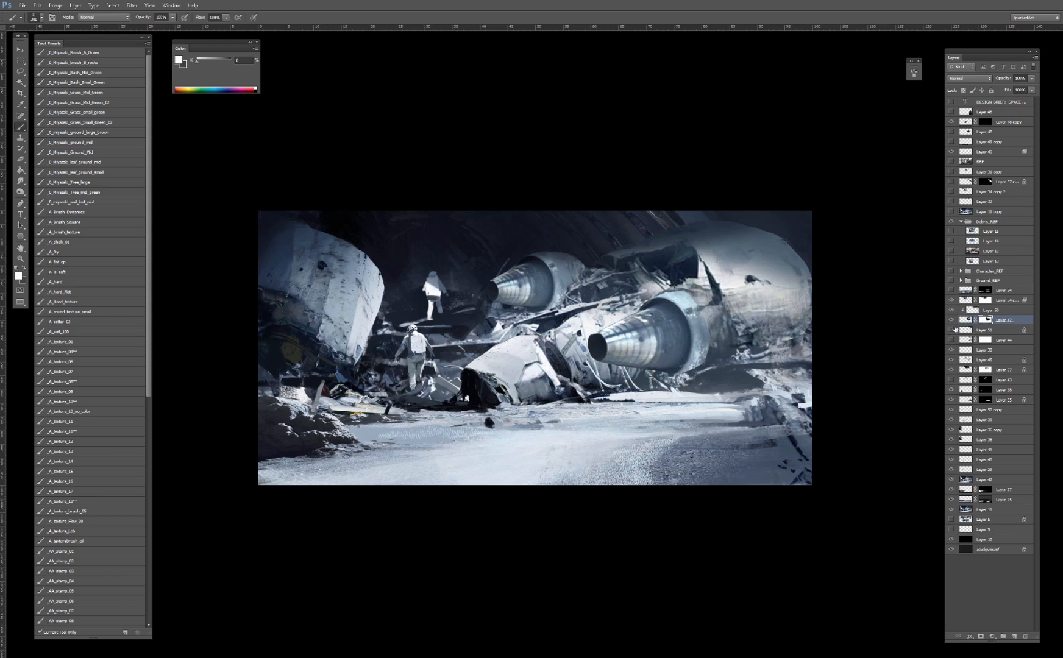
left_click(985, 330)
key("v")
mouse_move(684, 219)
left_mouse_down()
mouse_move(548, 219)
mouse_move(529, 229)
left_mouse_up()
key("ctrl+j")
Step: Scale down the copied wreckage and fit it between the rear nozzle and the broken end of the right hull
key("ctrl+t")
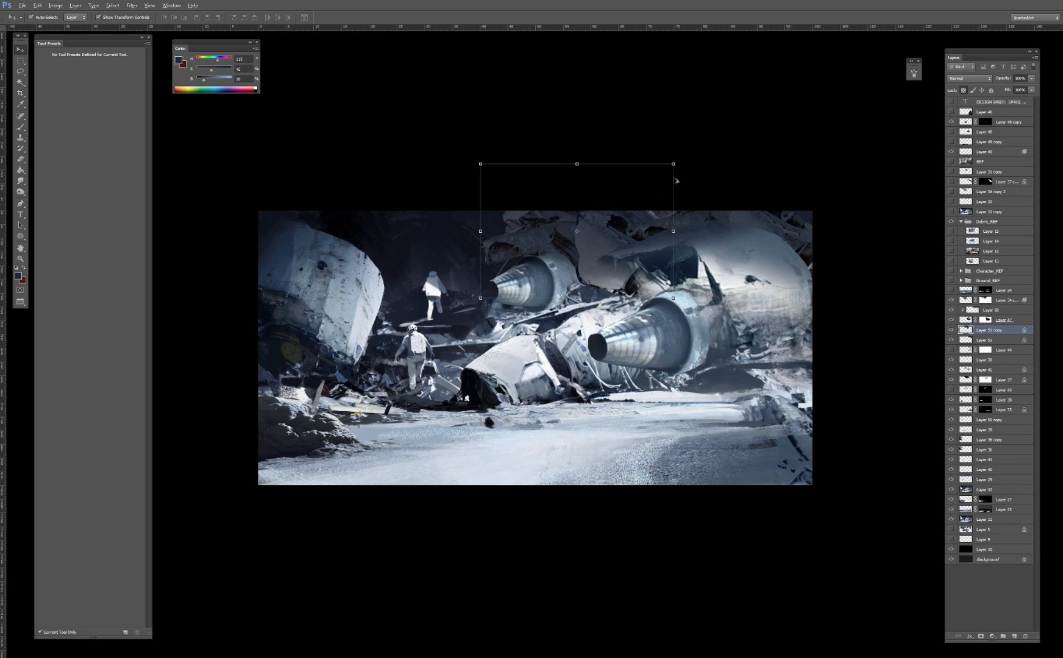
left_click_drag(672, 164, 646, 150)
mouse_move(609, 213)
left_mouse_down()
mouse_move(608, 423)
mouse_move(613, 217)
left_mouse_up()
left_click_drag(667, 192, 676, 227)
left_click_drag(604, 235, 643, 258)
key("Escape")
left_click_drag(696, 187, 638, 219)
key("Return")
Step: Tint the copied wreckage blue with an enlarged soft brush in Overlay mode, using a color sampled from the rear nozzle
key("b")
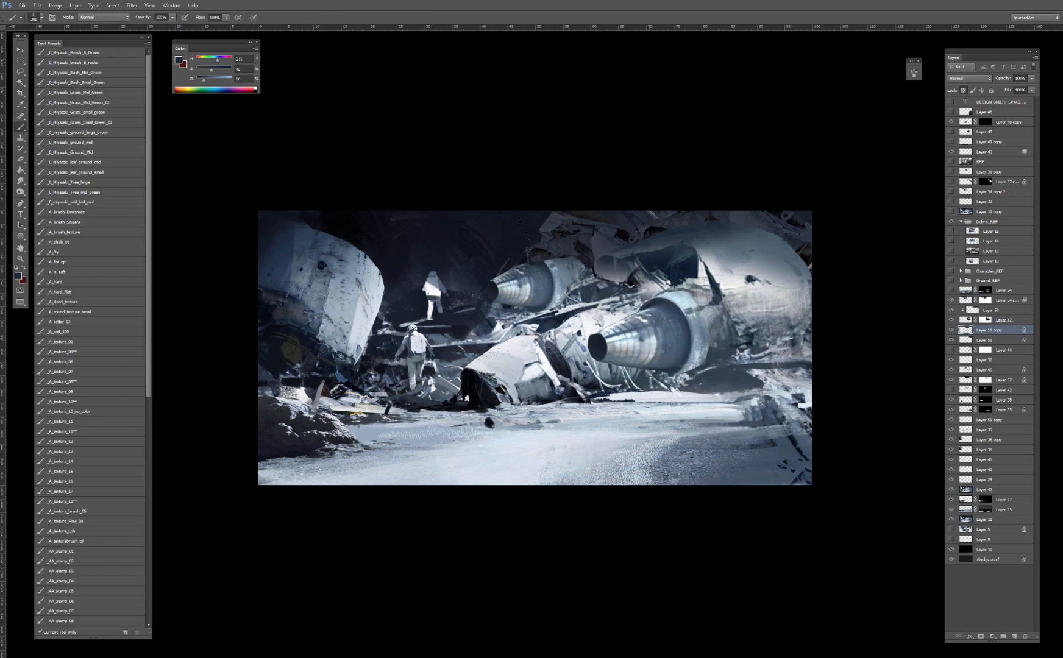
left_click(69, 332)
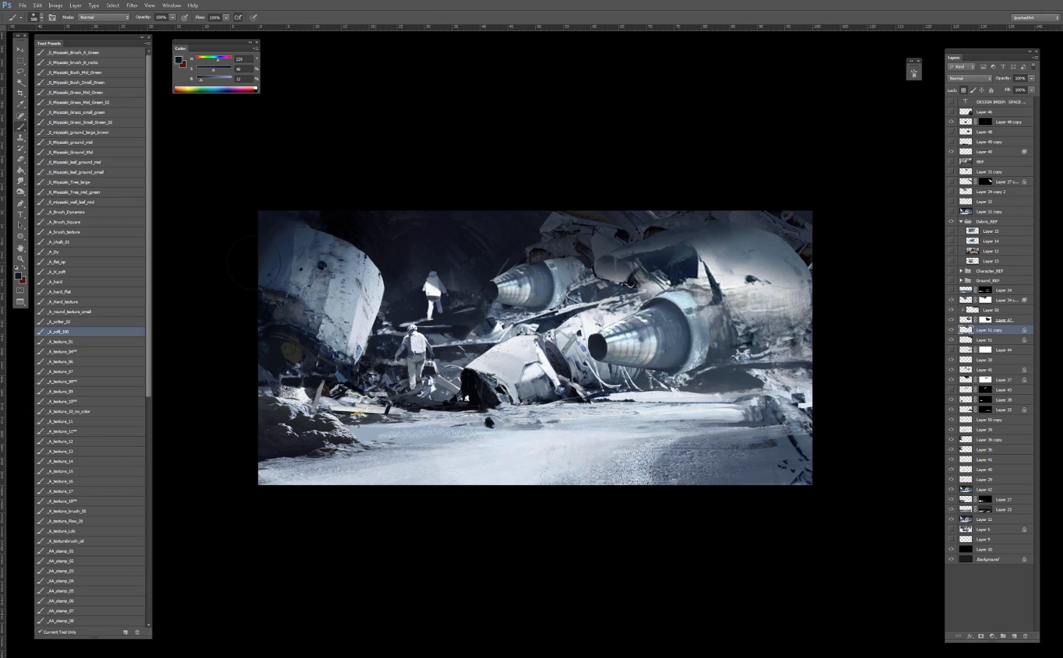
right_click(543, 253)
left_click(576, 409)
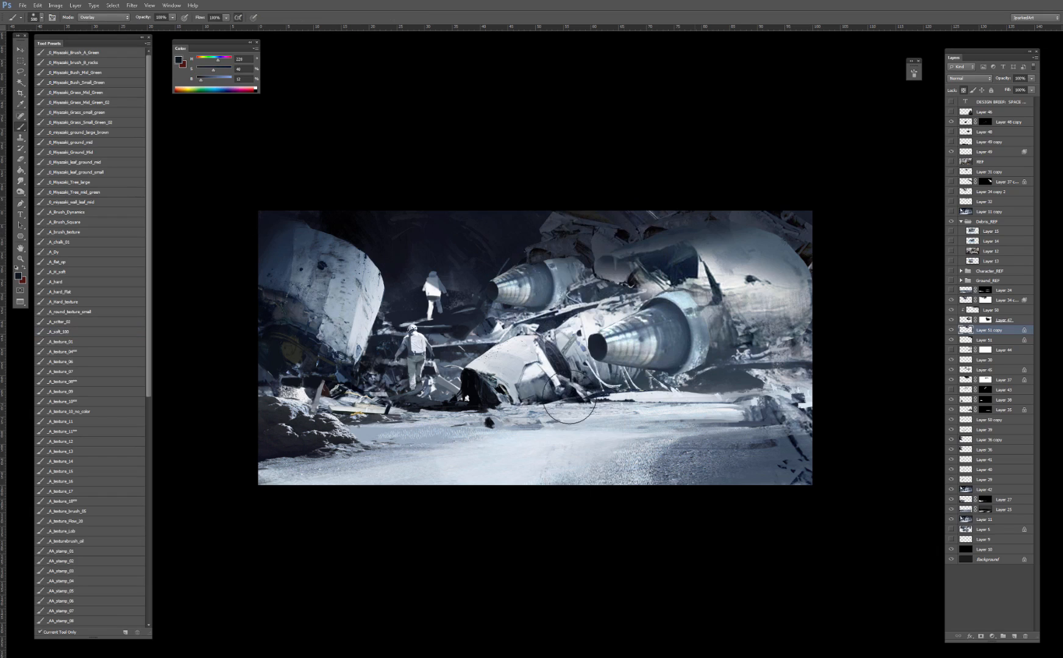
left_click(563, 268, "alt")
key("]")
key("]")
key("]")
key("]")
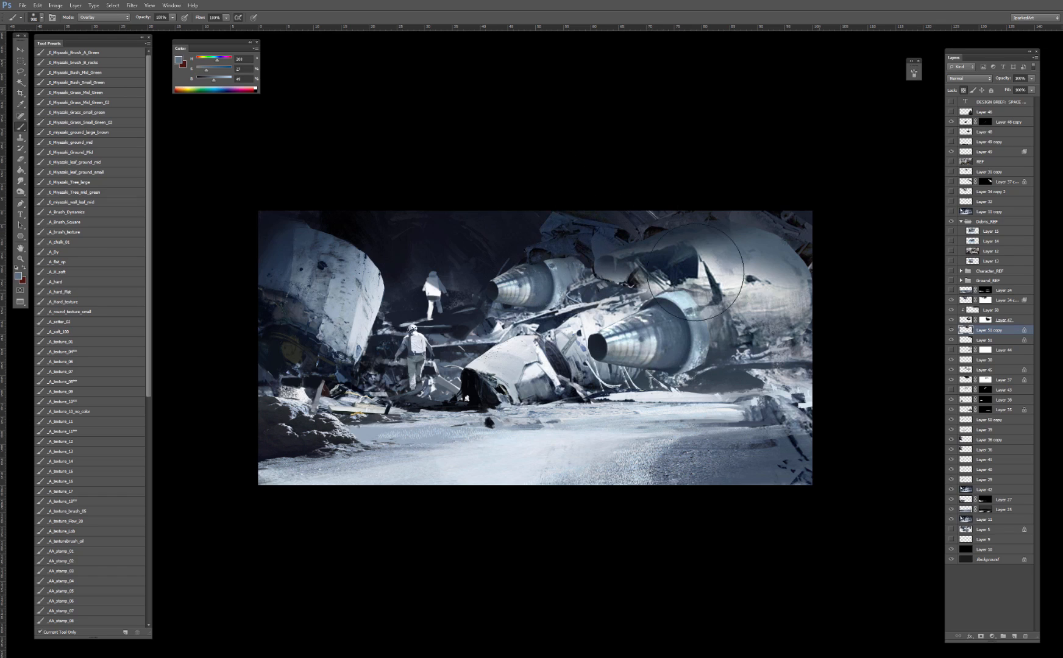
Step: Shade the copied wreckage into the background with sampled dark blues, using the soft brush in Lighten and Darken modes
left_click(510, 231, "alt")
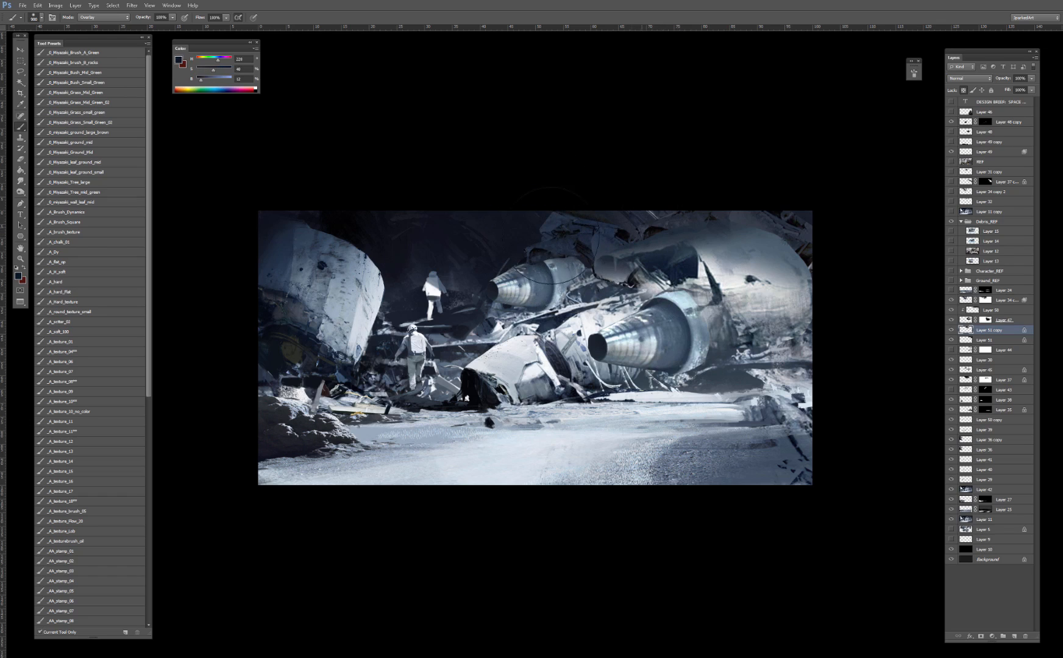
right_click(545, 237)
left_click(554, 293)
right_click(550, 294)
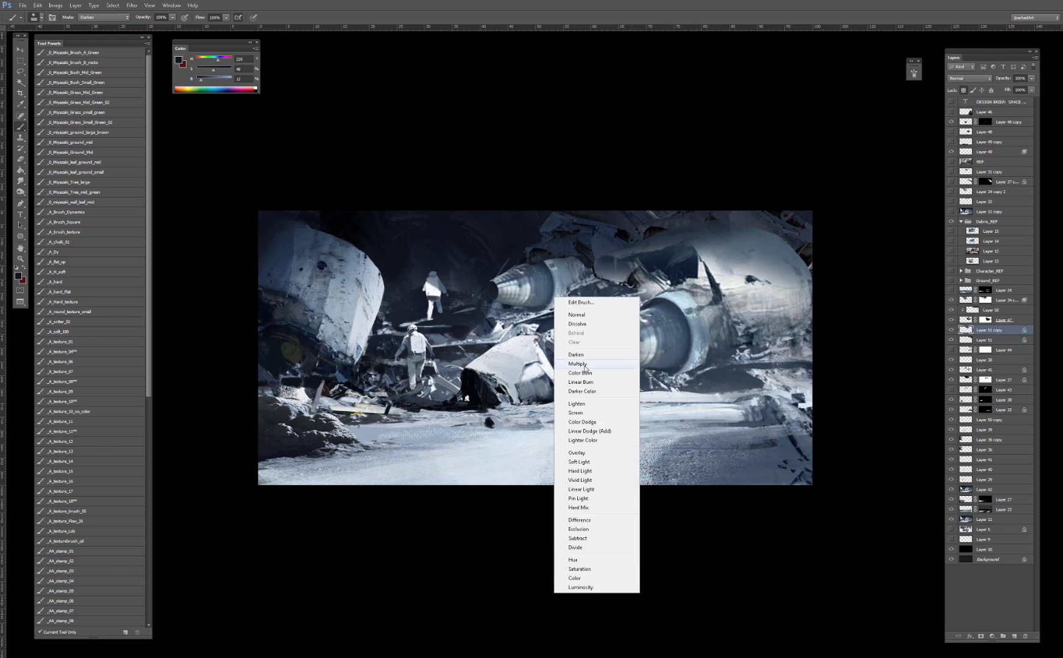
left_click(579, 395)
key("[")
key("[")
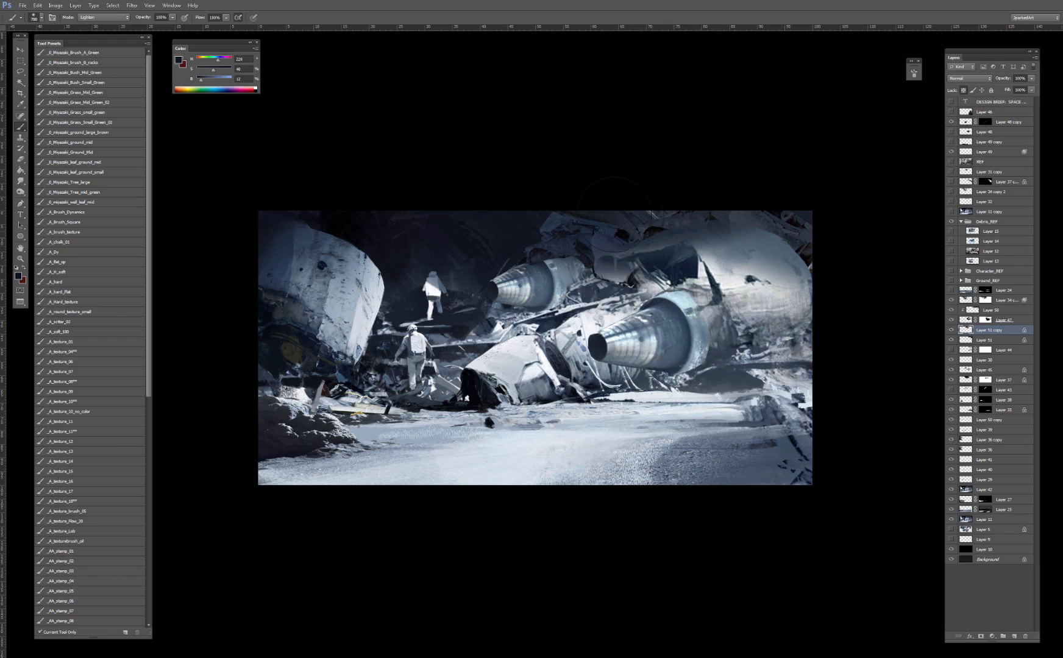
left_click(603, 221, "alt")
right_click(524, 258)
left_click(557, 305)
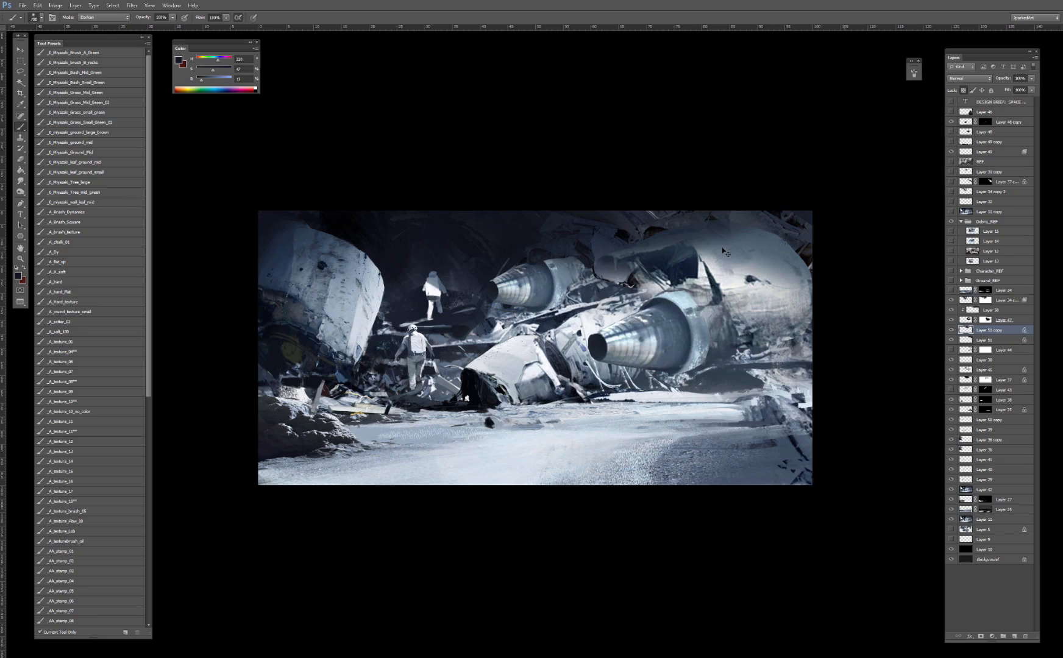
Step: Select Layer 51's wreckage above the right hull and compare it hidden and shown
key("v")
left_click(741, 219)
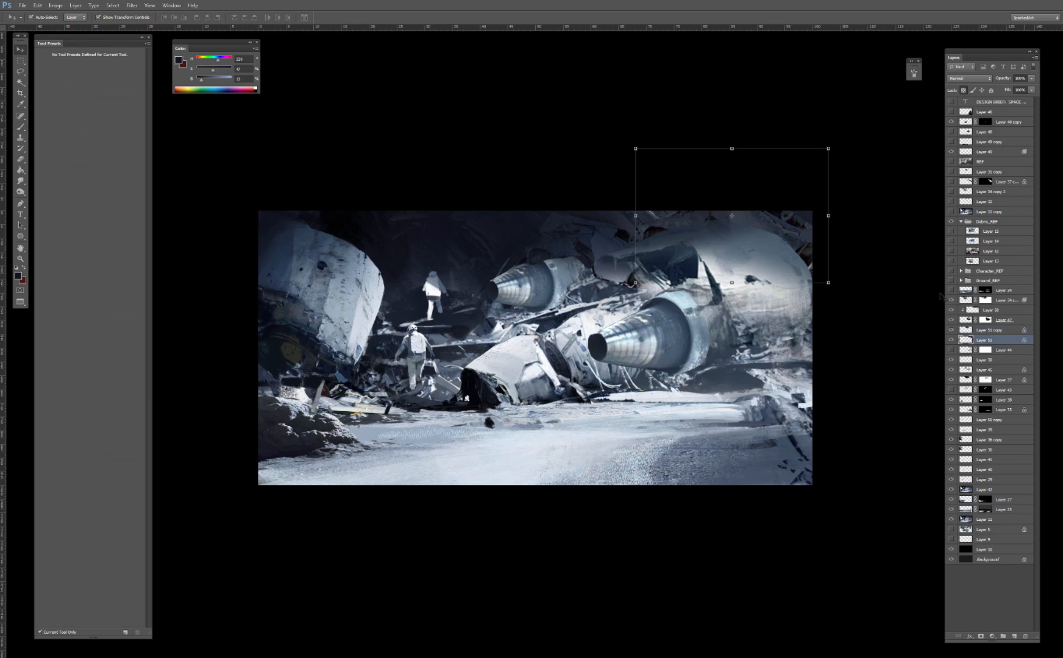
left_click(952, 341)
left_click(951, 340)
left_click(952, 340)
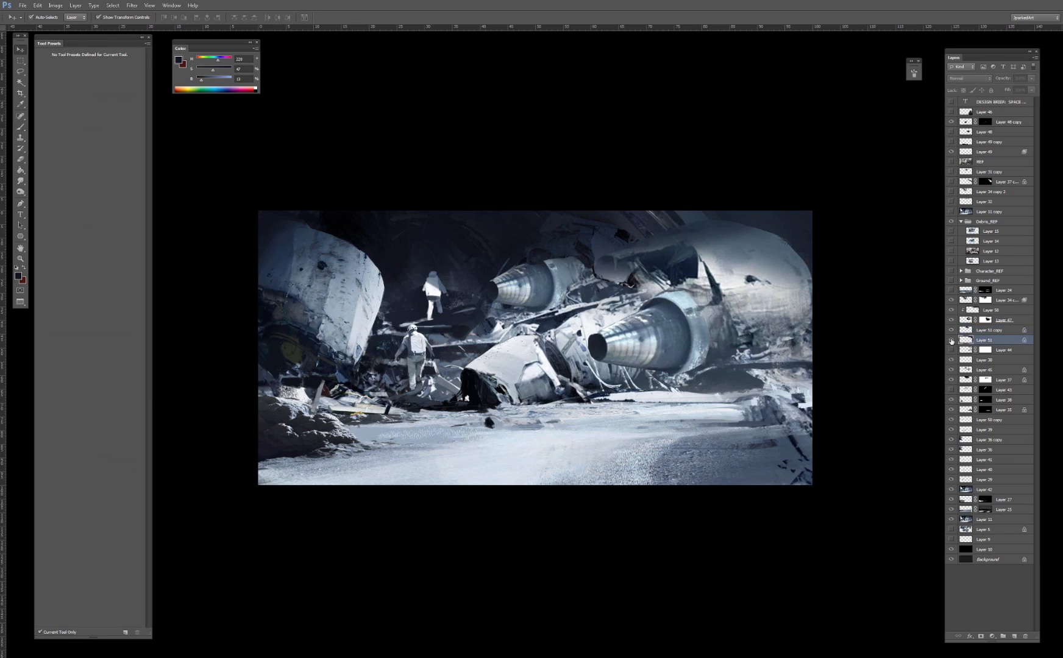
left_click(951, 340)
Step: Compare Layer 47's right hull hidden and shown several times
left_click(736, 256)
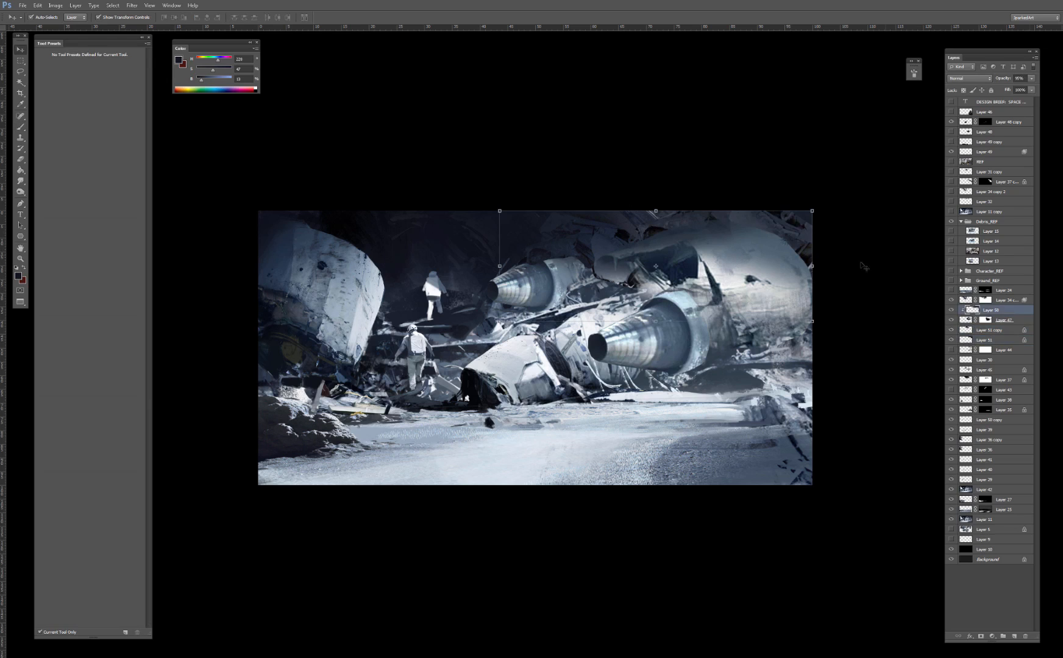
left_click(952, 321)
left_click(952, 320)
left_click(951, 320)
left_click(951, 321)
left_click(951, 321)
left_click(951, 320)
Step: Lock Layer 47's transparent pixels and soften the hull's lower shadow with a sampled dark blue brush in Lighten mode
left_click(960, 320)
key("b")
left_click(716, 339, "alt")
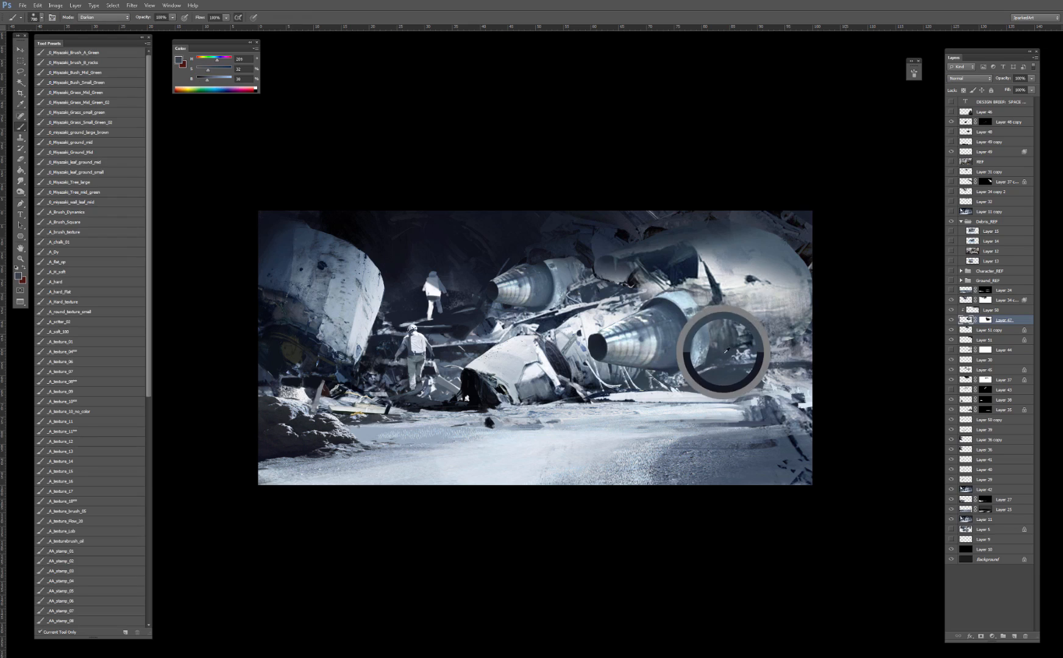
right_click(738, 343, "shift")
left_click(747, 456)
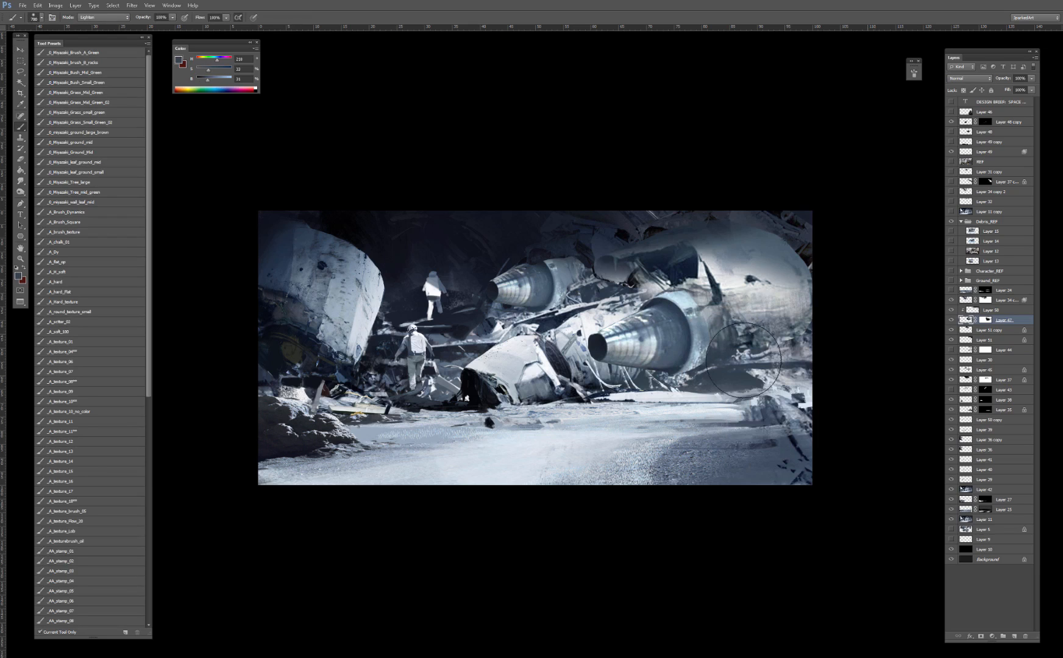
key("bracketleft")
key("slash")
mouse_move(749, 343)
left_mouse_down()
mouse_move(836, 330)
mouse_move(809, 324)
mouse_move(772, 370)
left_mouse_up()
Step: Select Layer 45's large nozzle and compare the layer hidden and shown
key("v")
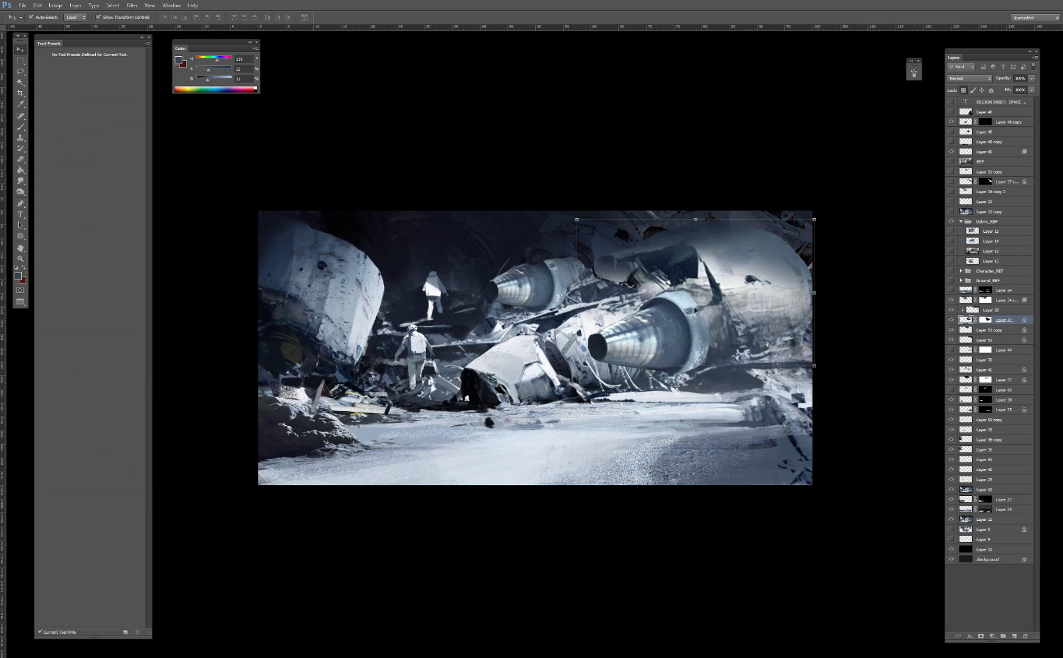
left_click(682, 335)
left_click(951, 370)
left_click(950, 370)
left_click(950, 370)
left_click(950, 370)
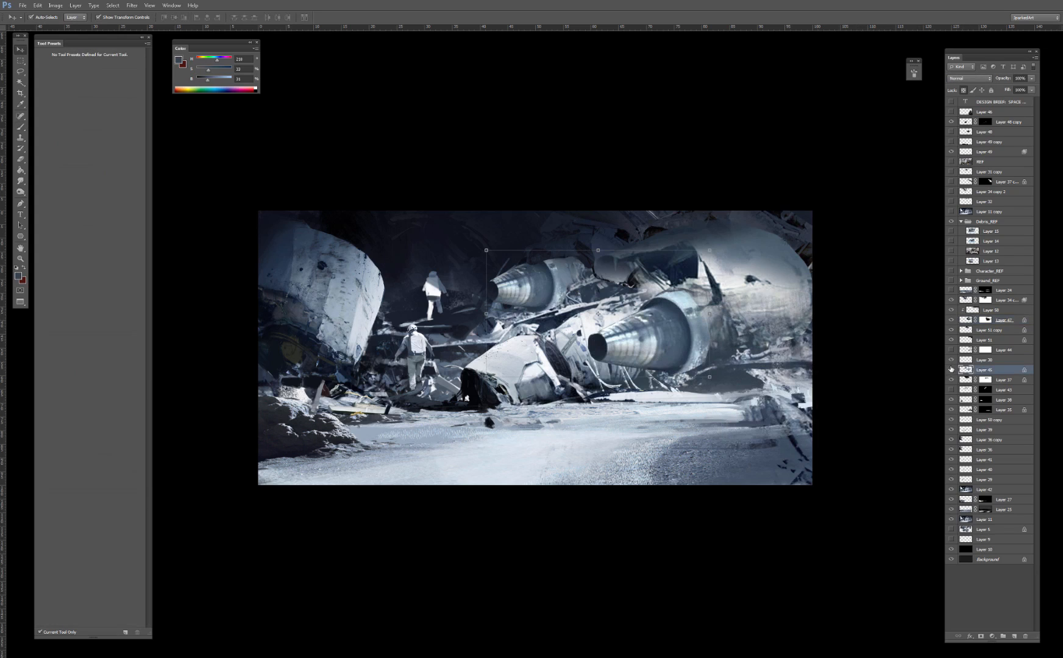
Step: Compare Layer 50's hull shading hidden and shown, and merge it with Layer 47
left_click(951, 312)
left_click(950, 312)
left_click(982, 312)
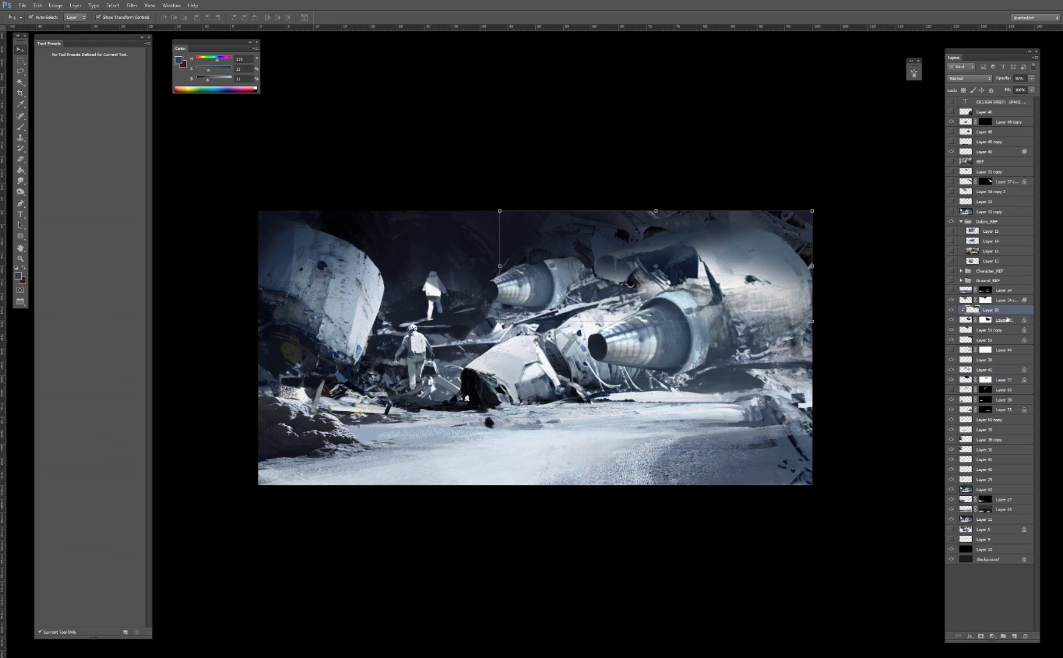
left_click(1010, 324, "shift")
key("ctrl+e")
Step: Compare the merged right hull layer hidden and shown
key("b")
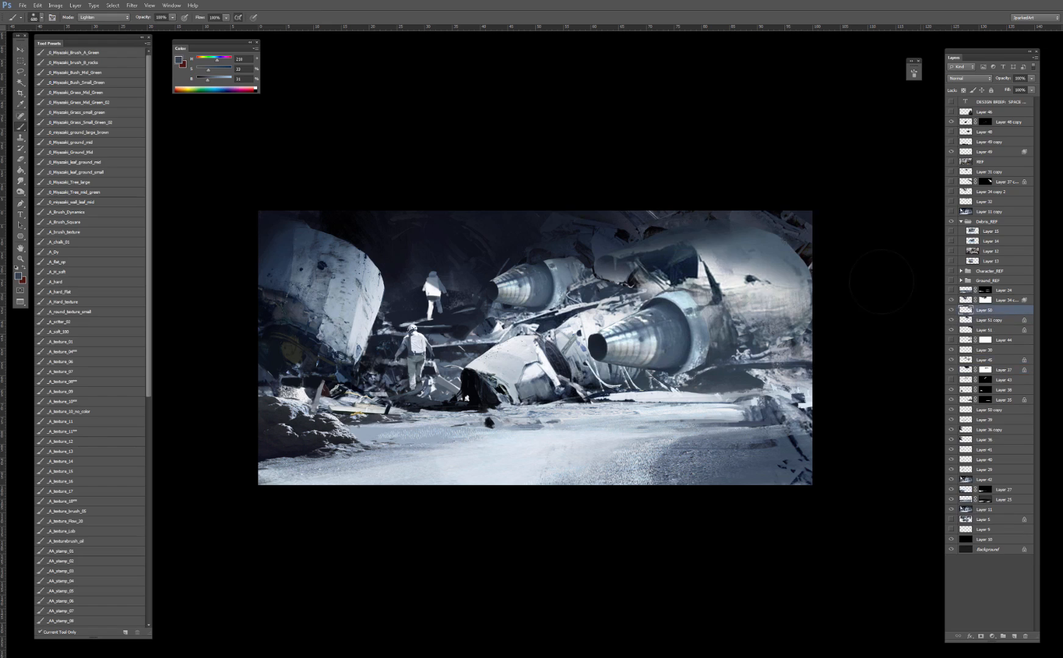
left_click(952, 310)
left_click(951, 310)
left_click(951, 310)
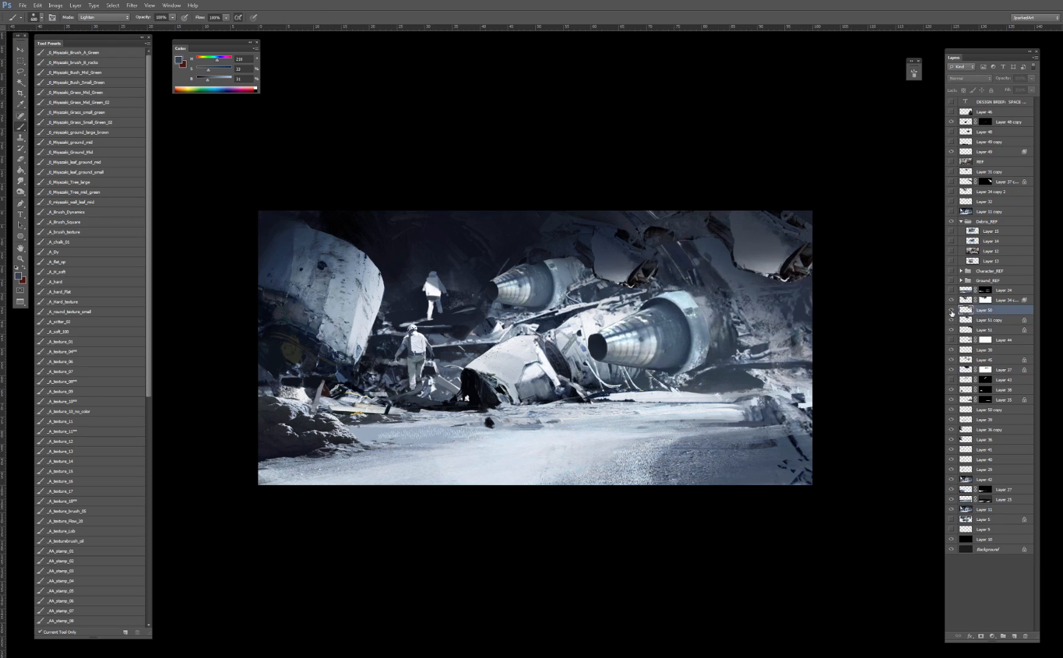
left_click(952, 310)
Step: Select Layer 51 copy's wreckage above the far nozzle and compare the layer hidden and shown
key("v")
left_click(597, 231)
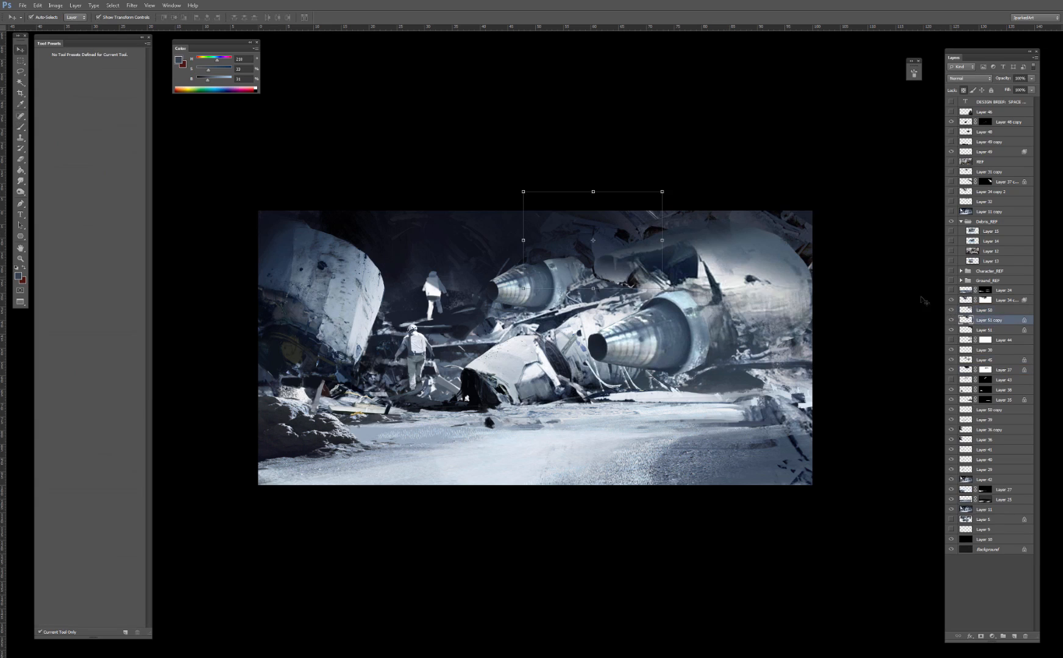
left_click(951, 320)
left_click(951, 320)
left_click(951, 320)
left_click(952, 320)
key("e")
left_click_drag(608, 275, 622, 282)
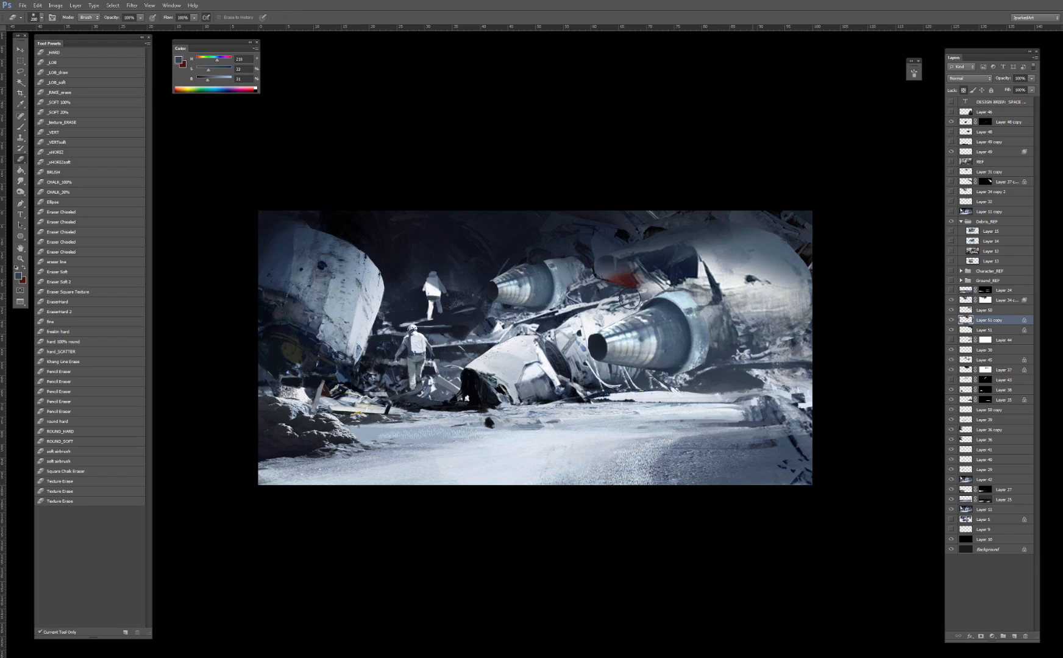
key("ctrl+z")
key("v")
key("e")
key("slash")
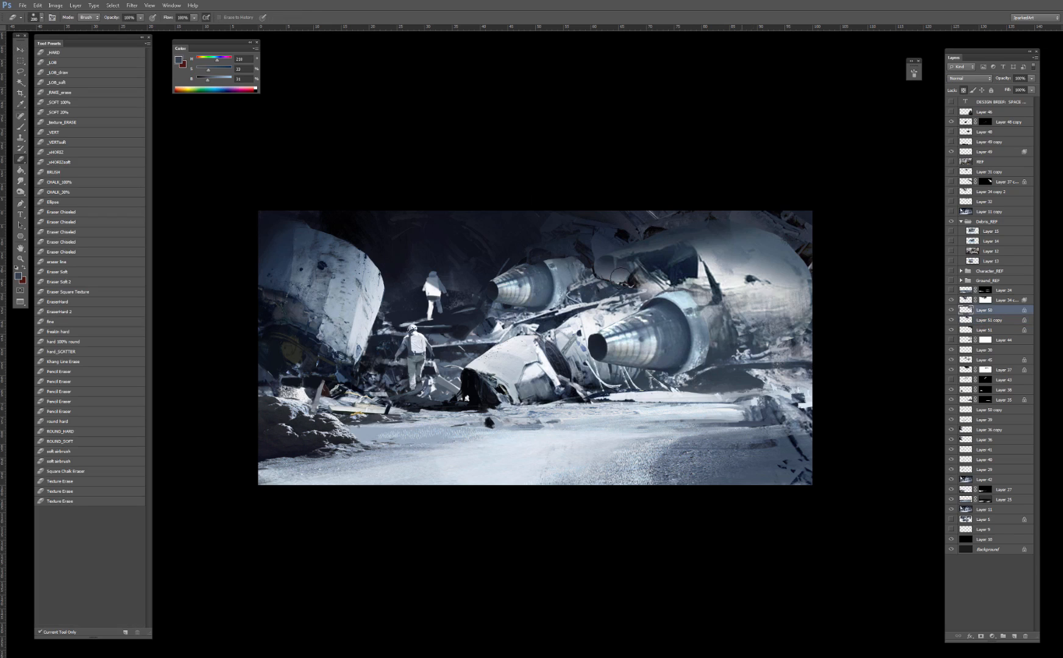
left_click_drag(617, 283, 621, 276)
key("ctrl+z")
Step: Unlock Layer 51 copy's transparent pixels and erase its wreckage edge between the two nozzles
key("v")
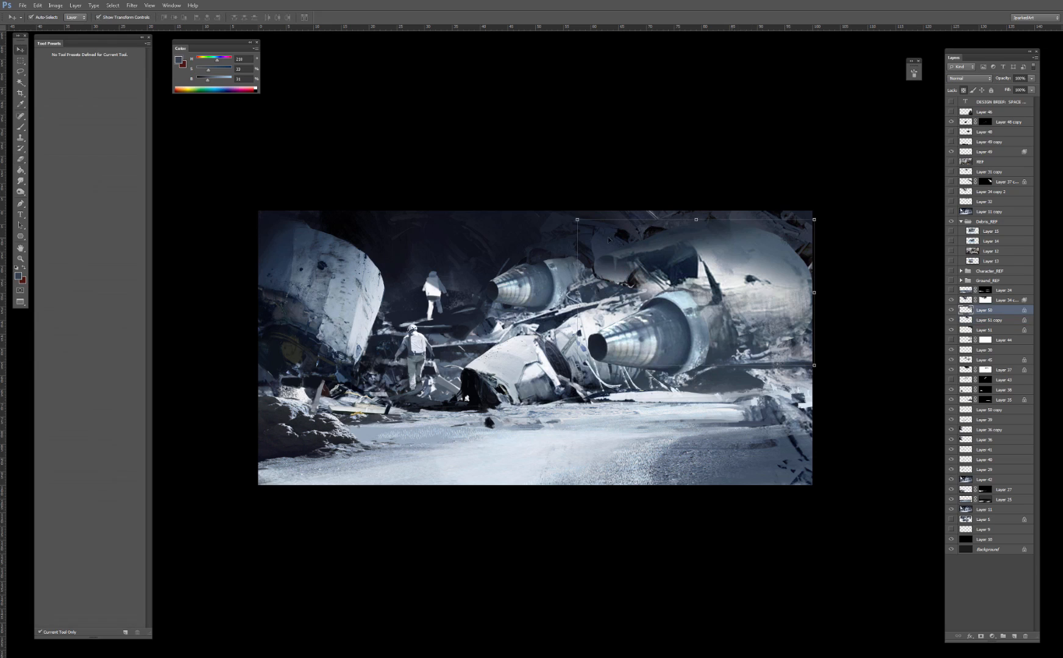
left_click(632, 275)
key("e")
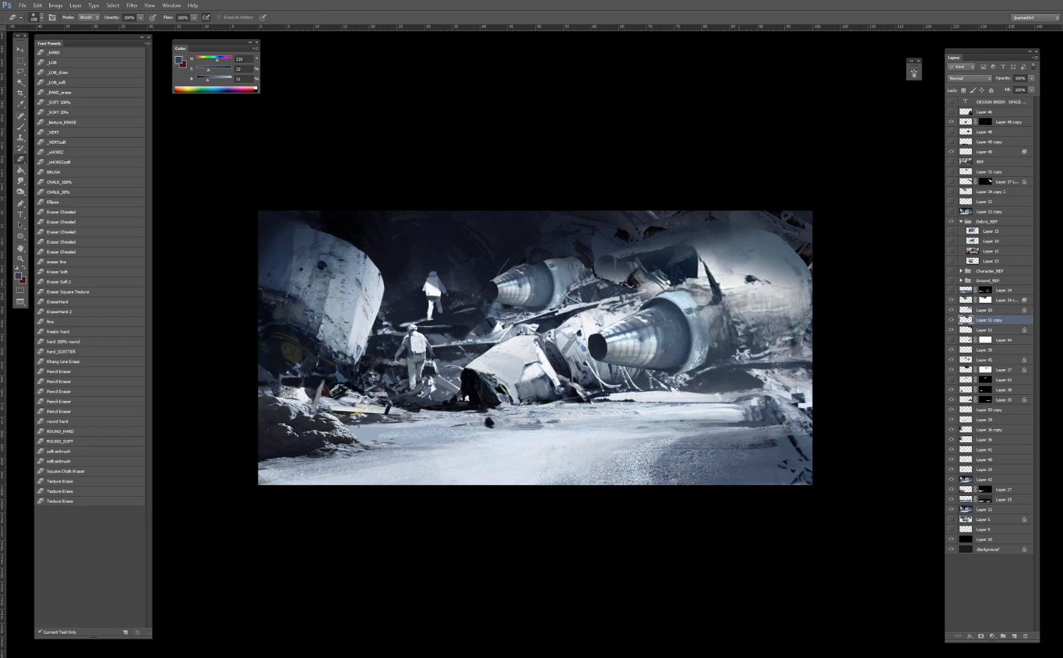
left_click_drag(606, 289, 609, 278)
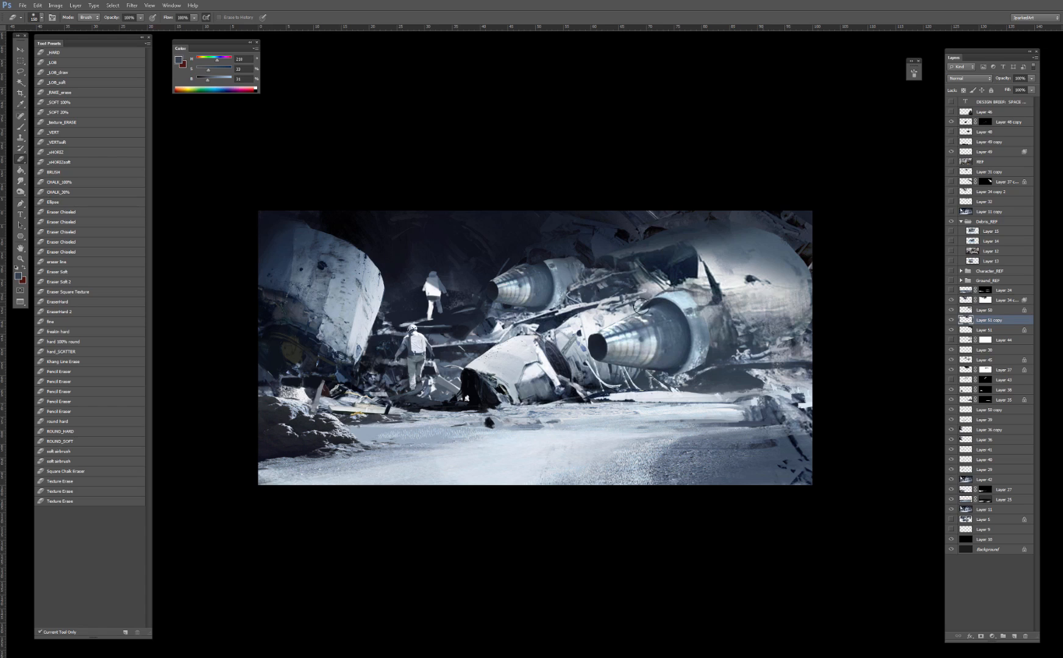
Step: Select Layer 51's wreckage above the right hull and compare the layer hidden and shown
key("v")
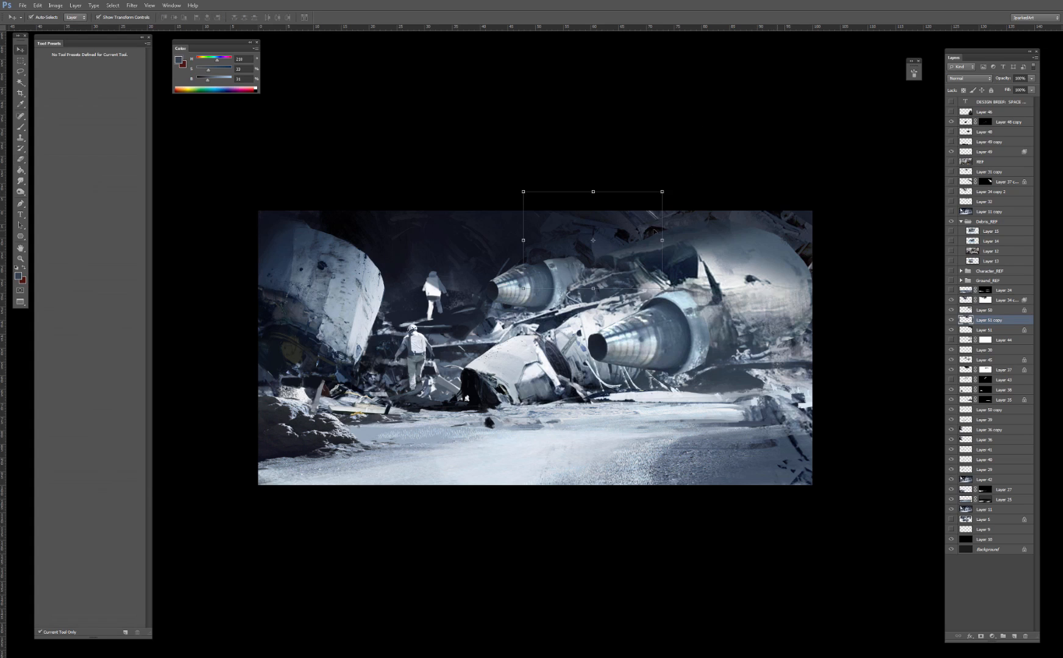
left_click(970, 329)
left_click(950, 331)
left_click(950, 331)
left_click(950, 331)
left_click(950, 331)
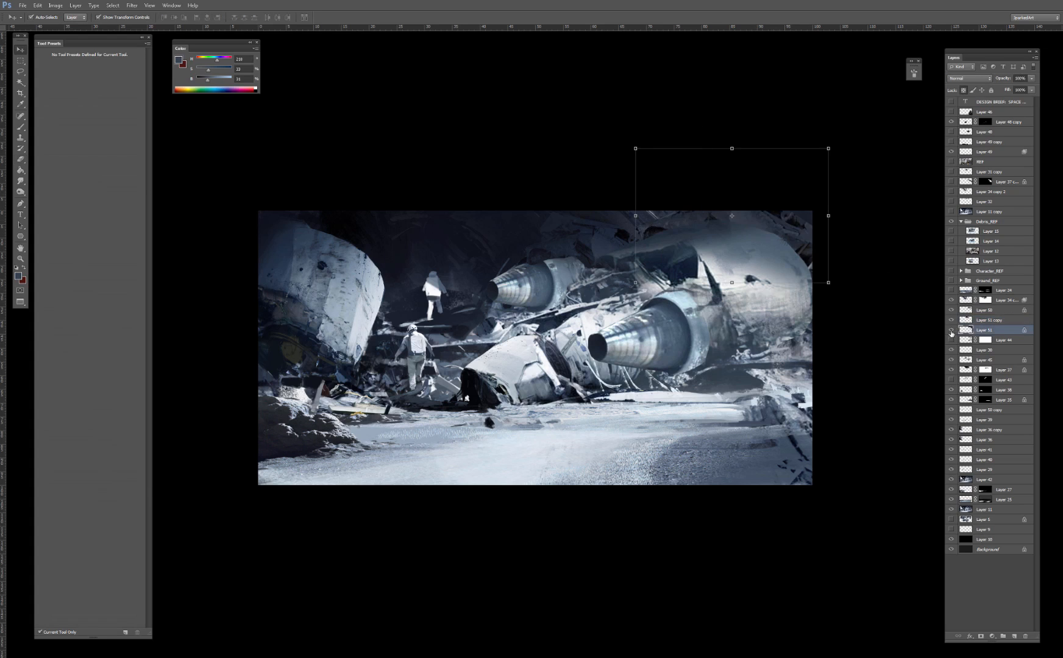
Step: Darken the background wreckage above the right hull with sampled near-black on a new layer, and place that layer above Layer 51
key("b")
left_click(643, 218, "alt")
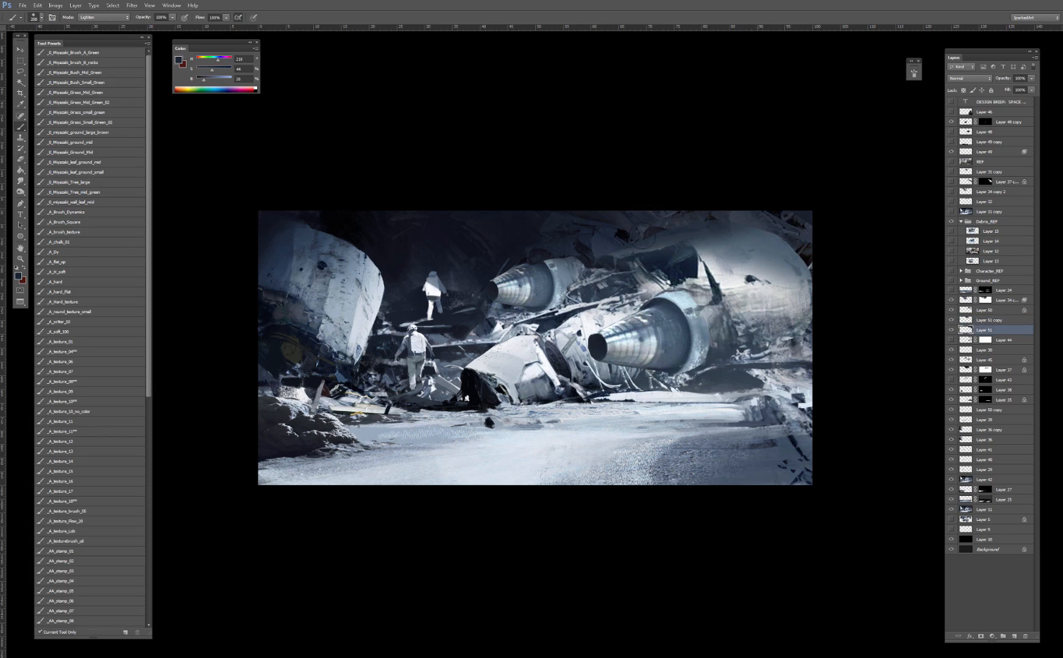
left_click(627, 230, "alt")
left_click(1000, 342)
left_click(1015, 638)
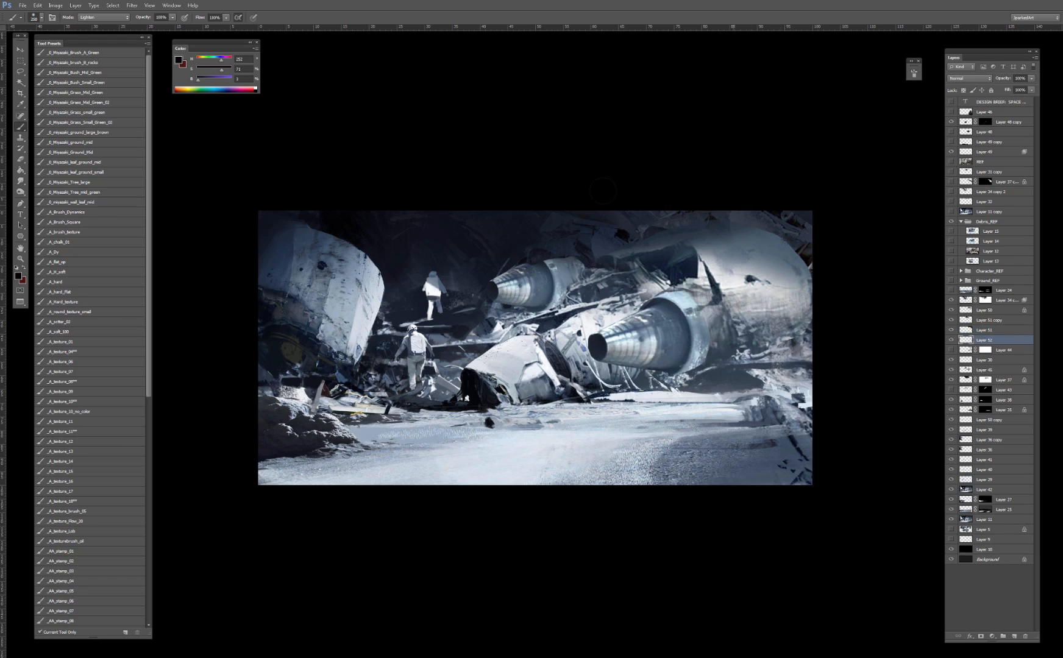
left_click(520, 233, "alt")
left_click(787, 209, "alt")
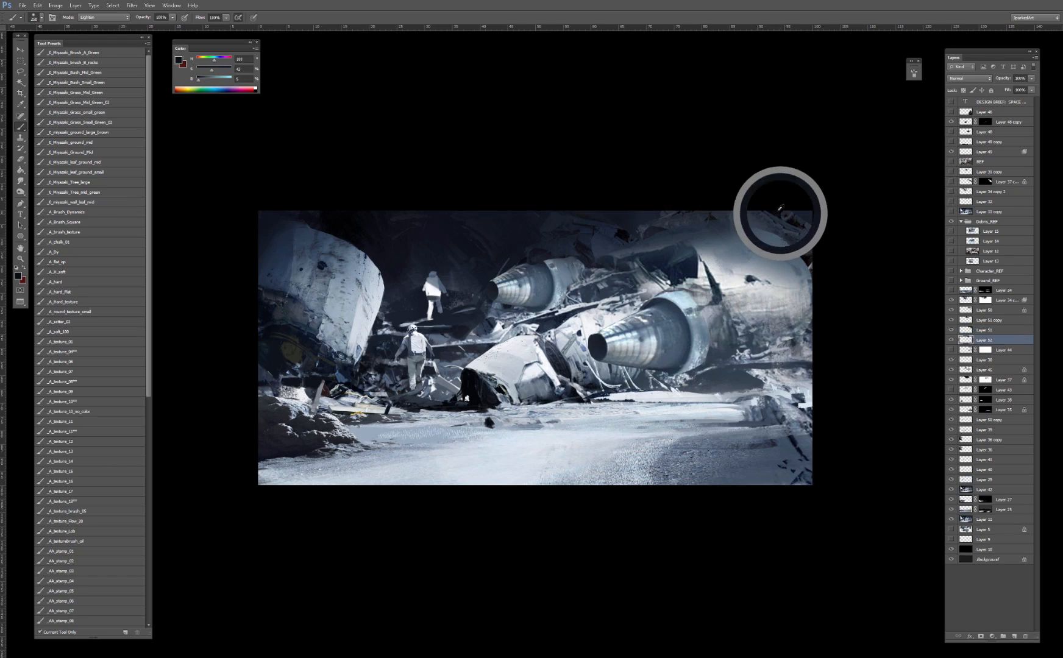
left_click_drag(976, 339, 981, 329)
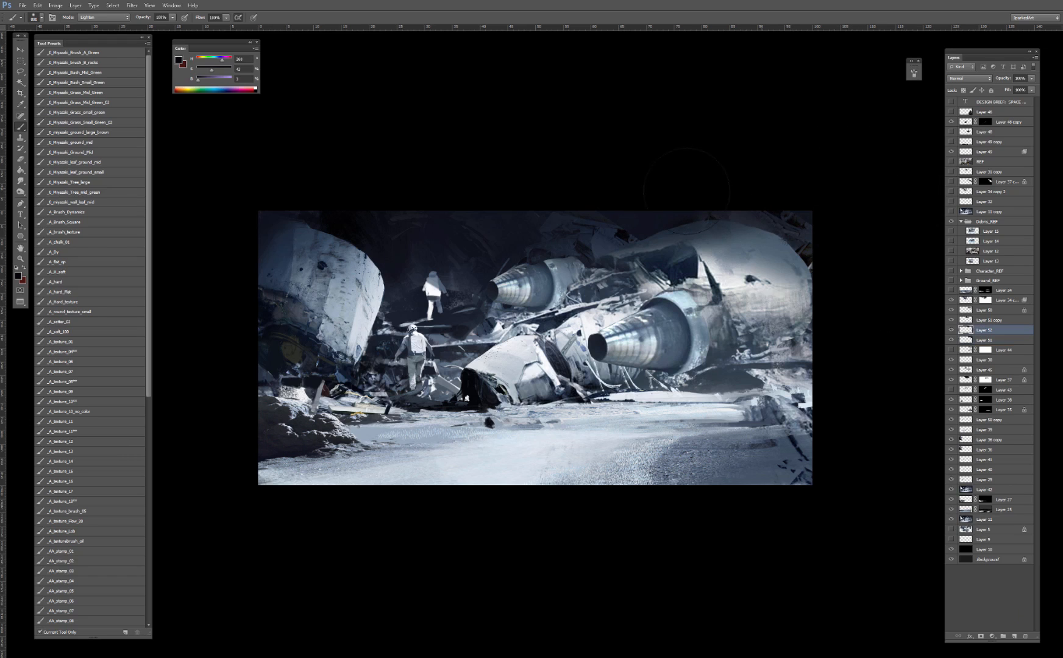
Step: Move Layer 48 copy and Layer 49 together below the Ground_REF group and Layer 24
key("v")
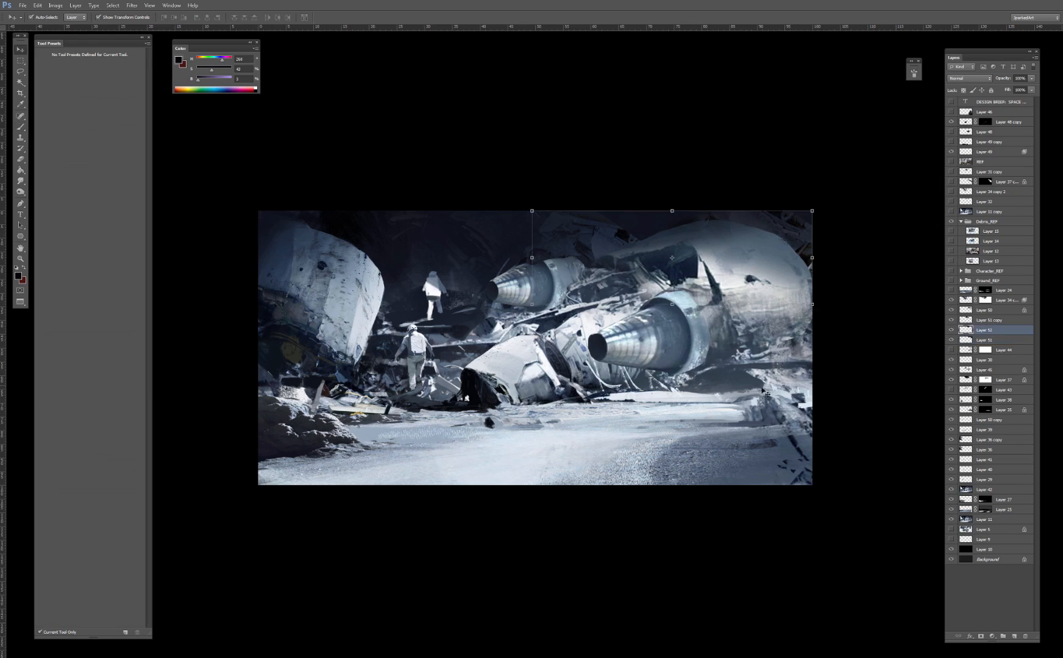
left_click(316, 430)
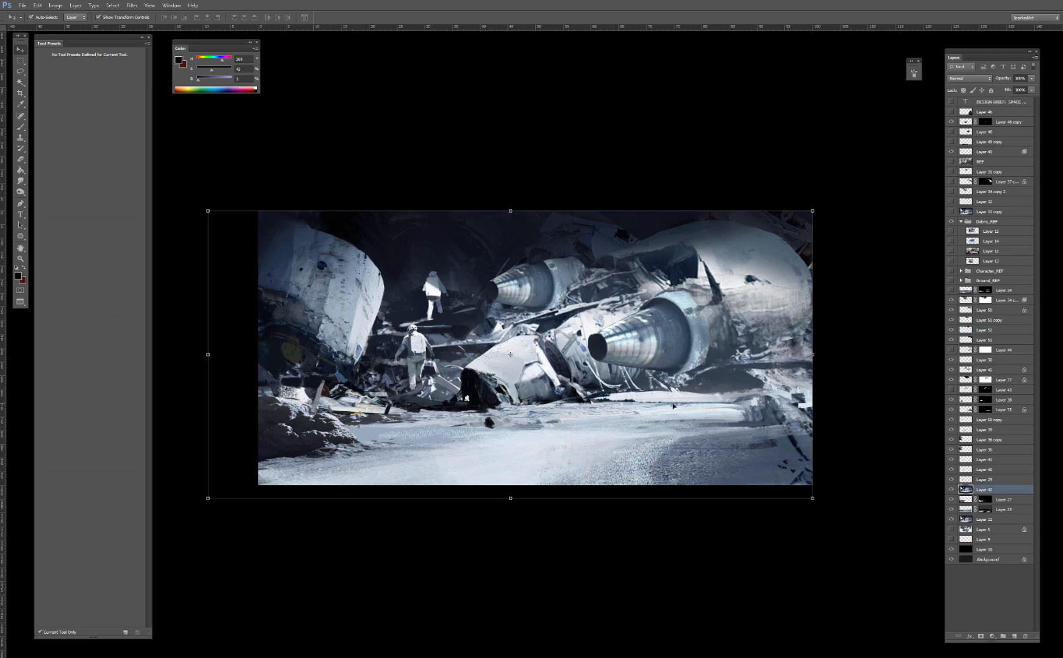
left_click_drag(1013, 123, 973, 283)
left_click(1009, 153, "shift")
Step: Shift Debris_REF's airliner wreck photo slightly left, hide it, and enlarge the snowfield plane wreck photo over the painting's centre
left_click(951, 232)
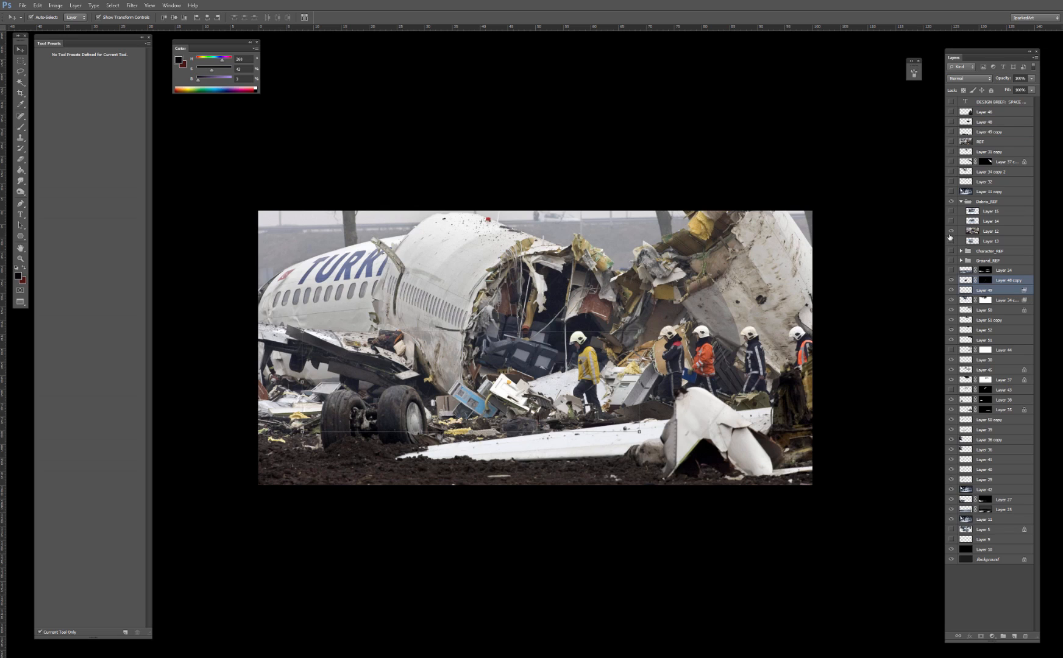
left_click_drag(731, 312, 709, 314)
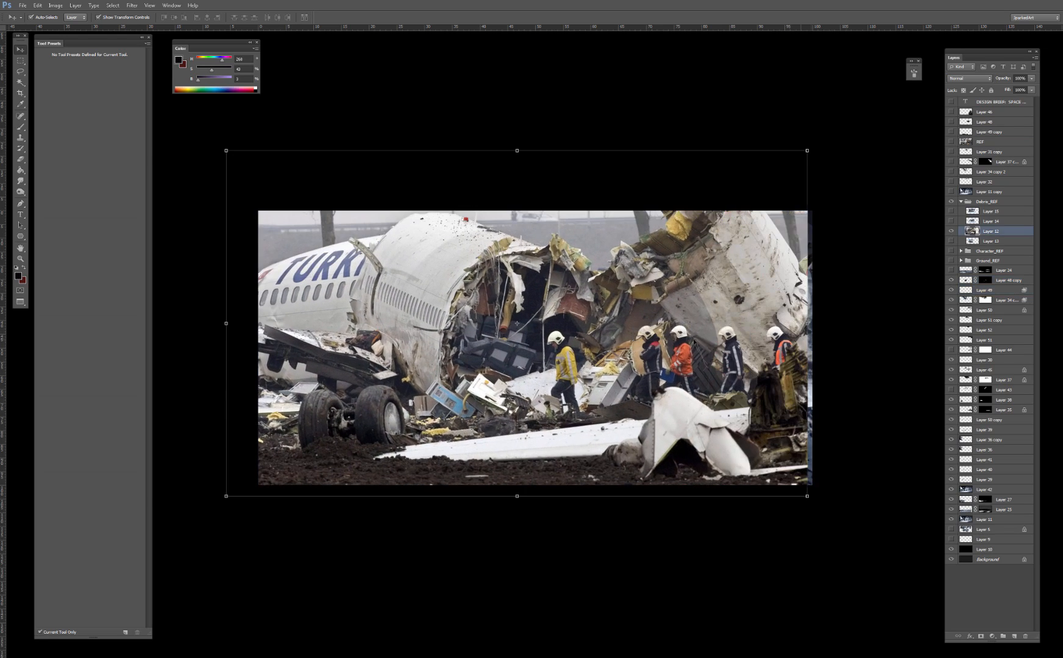
left_click(951, 222)
left_click_drag(565, 368, 565, 380)
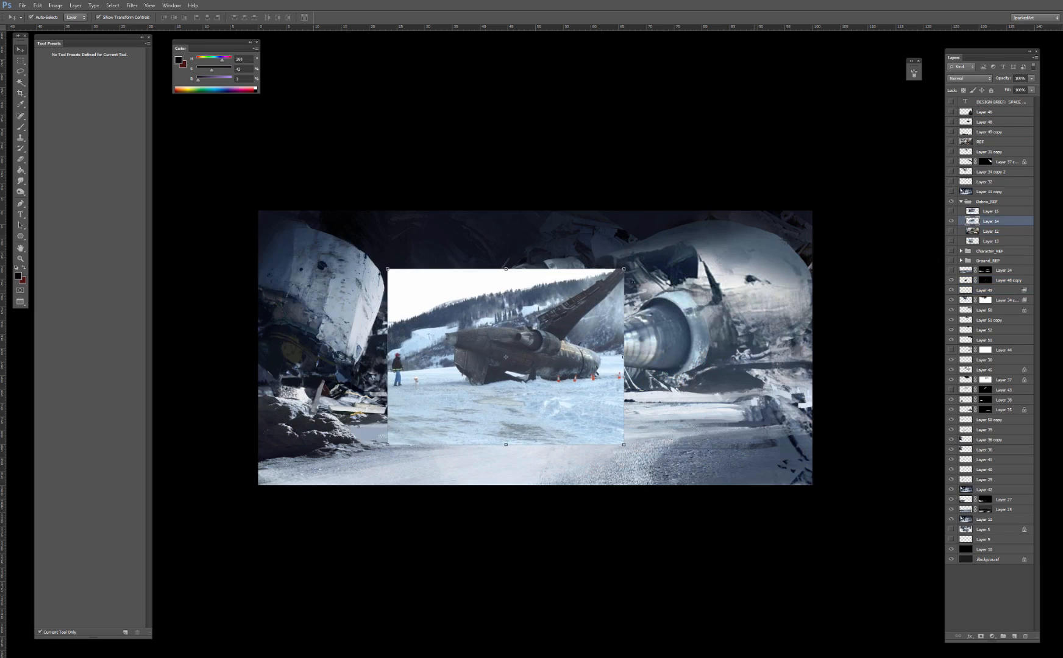
left_click_drag(623, 269, 666, 237)
mouse_move(602, 323)
left_mouse_down()
mouse_move(615, 320)
mouse_move(679, 185)
mouse_move(621, 331)
left_mouse_up()
key("Return")
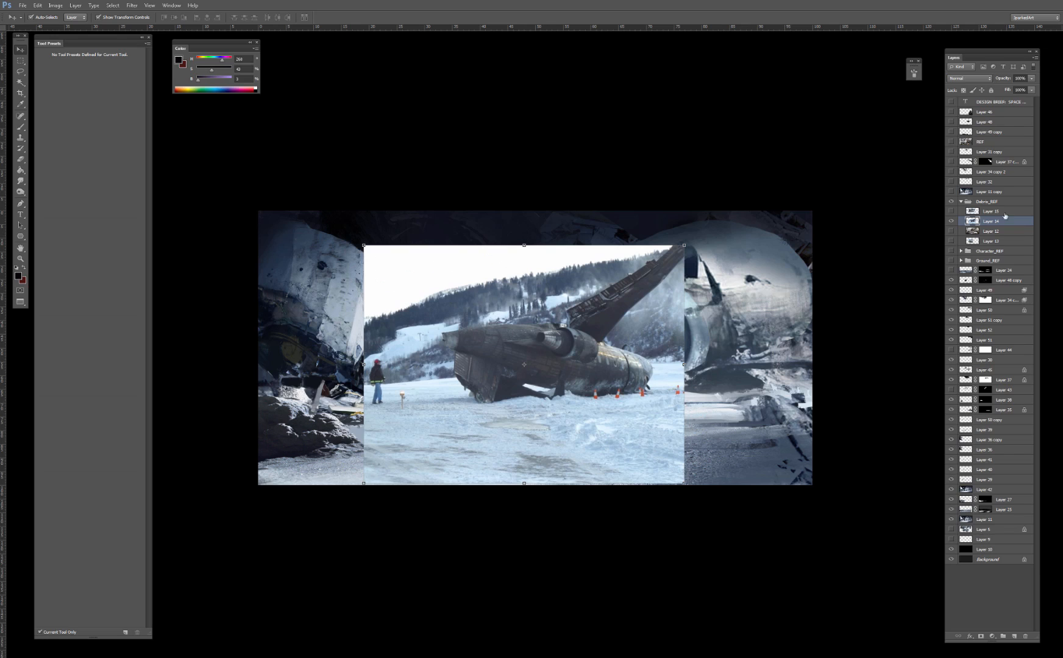
Step: Review the Debris_REF wreck photos one at a time against the painting, hiding each one again
left_click(951, 221)
left_click(951, 231)
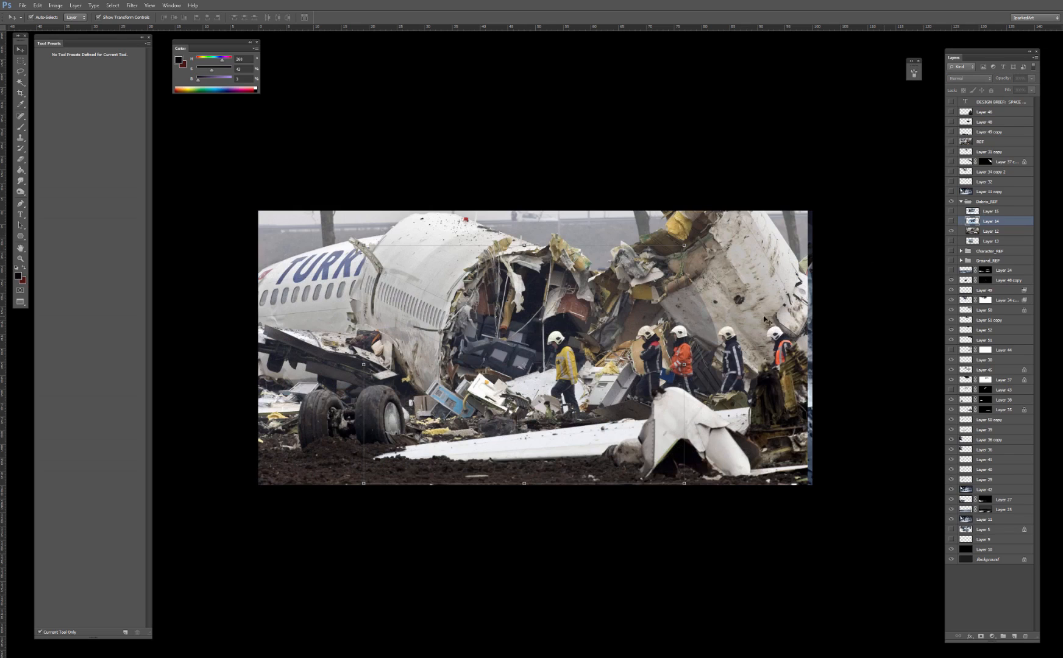
left_click(951, 231)
left_click(952, 240)
left_click(978, 241)
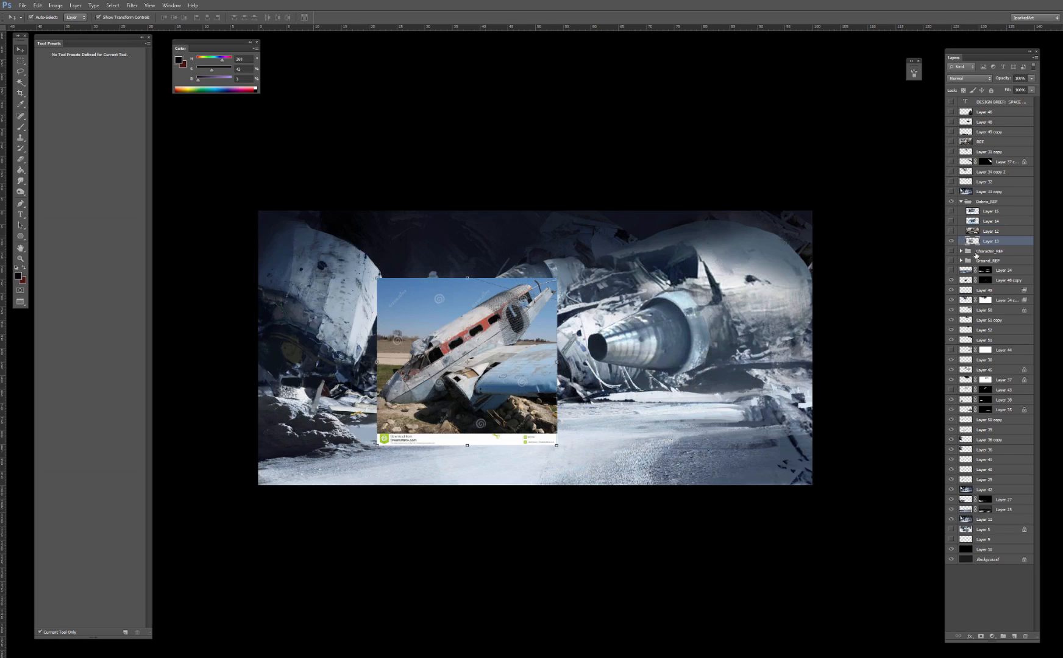
left_click(951, 240)
left_click(952, 221)
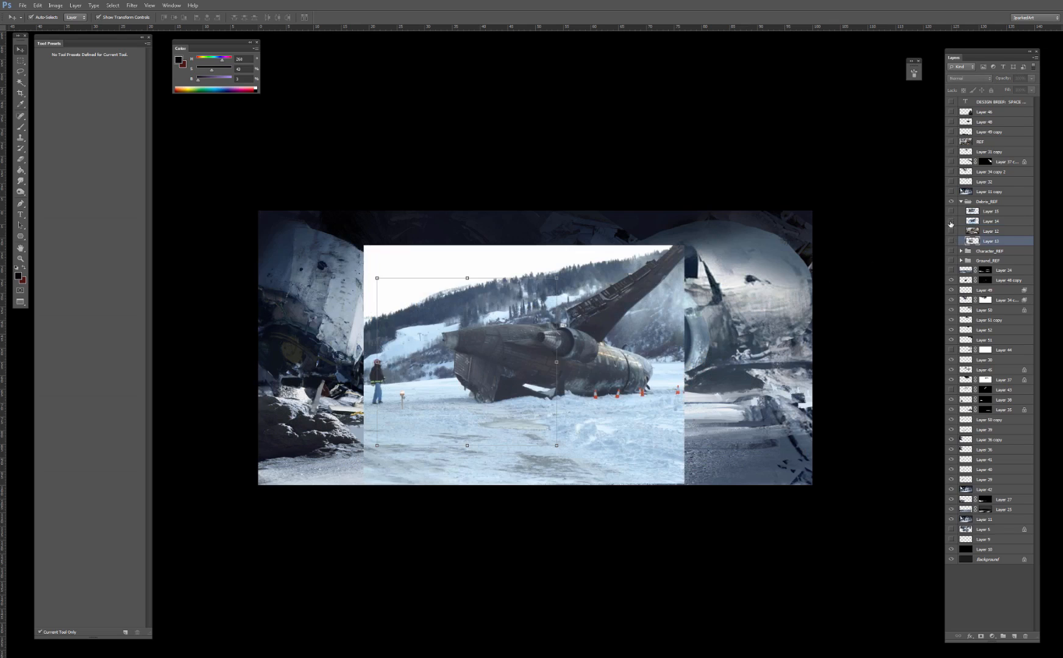
left_click(952, 221)
left_click(951, 212)
left_click_drag(618, 346, 621, 359)
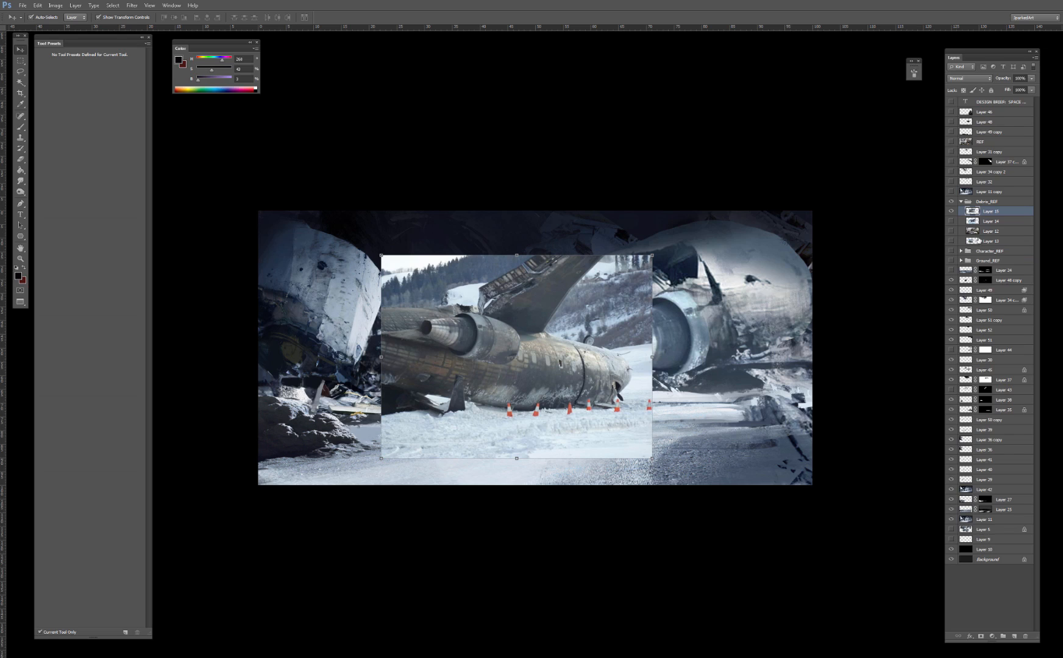
left_click(951, 211)
Step: Compare the current painting with the earlier version on Layer 11 copy
left_click(951, 192)
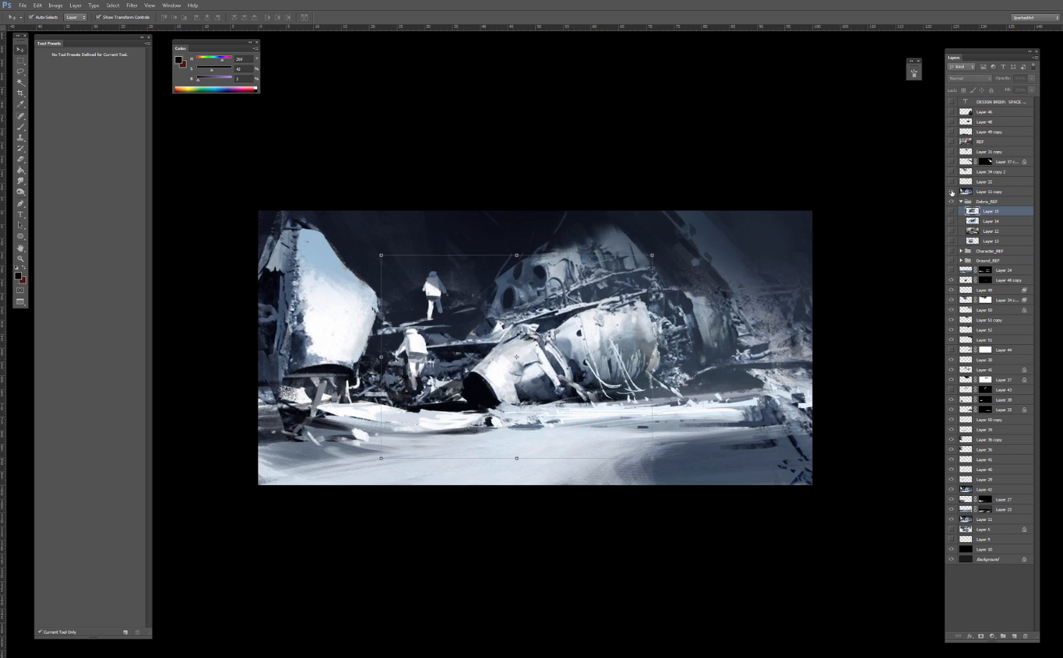
left_click(950, 191)
left_click(950, 191)
left_click(950, 191)
left_click(951, 191)
left_click(951, 191)
left_click(950, 191)
left_click(950, 191)
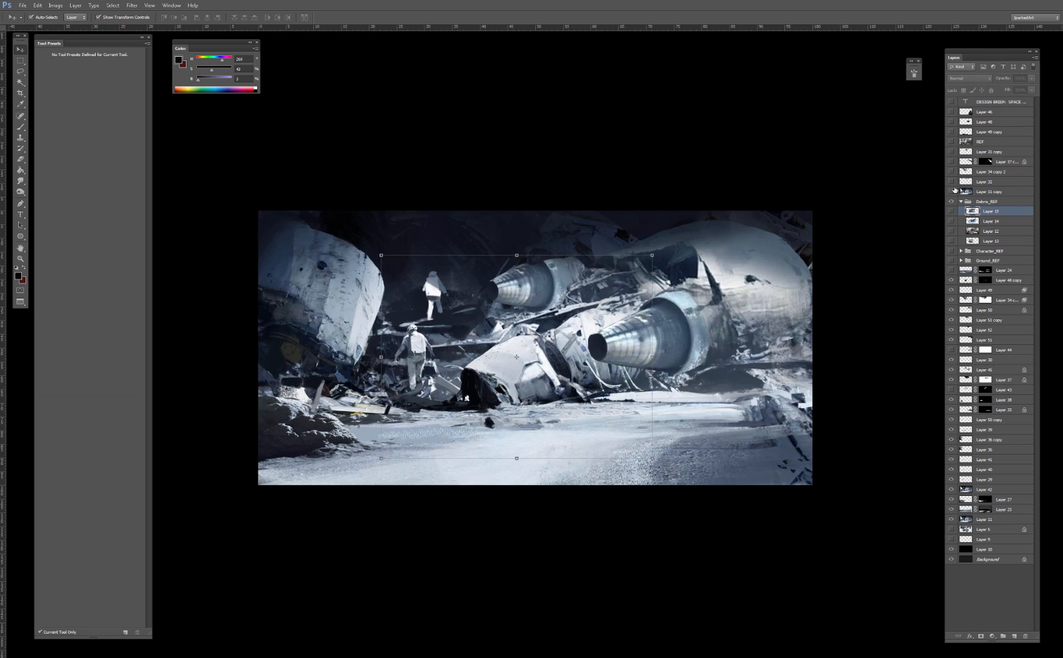
Step: Add a layer mask to Layer 45's large nozzle and set the brush to Normal mode with pure black
left_click(719, 344)
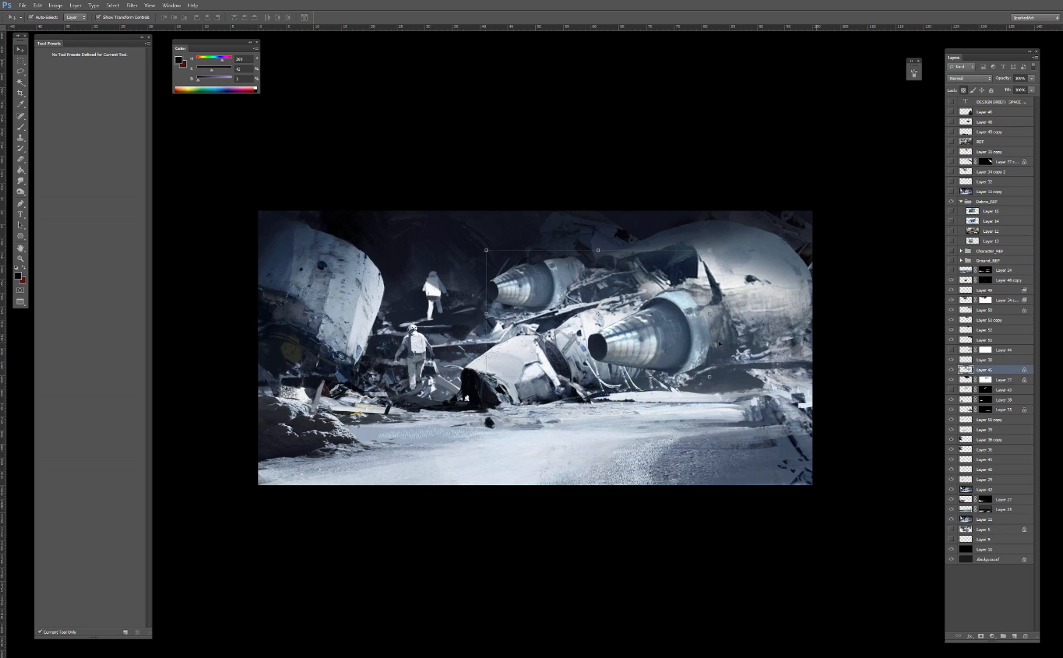
left_click(952, 370)
left_click(952, 369)
key("e")
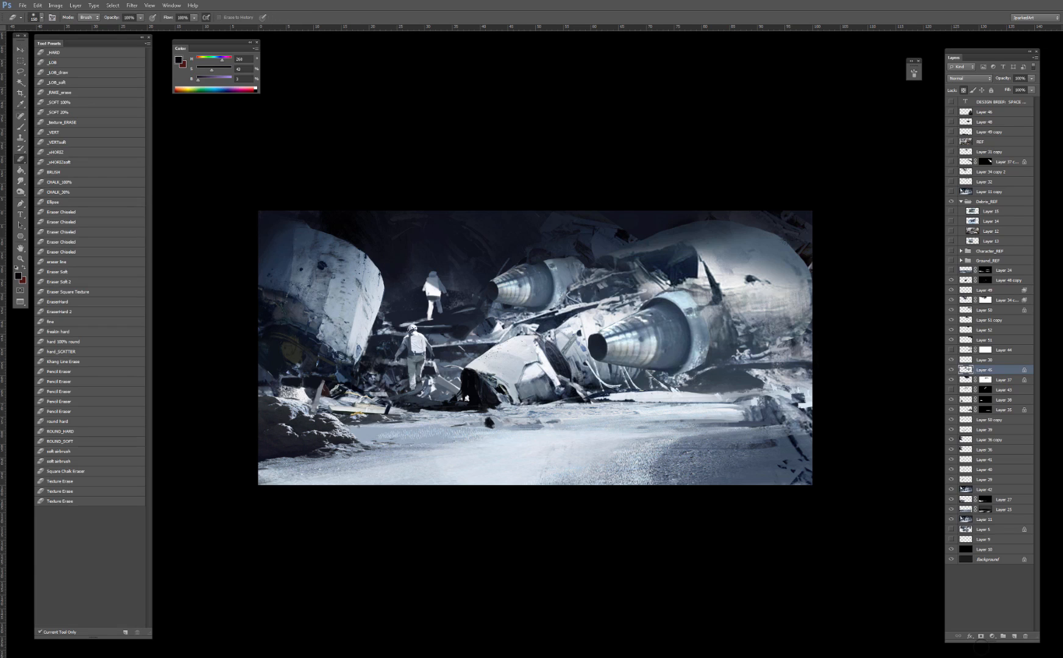
left_click(980, 635)
key("b")
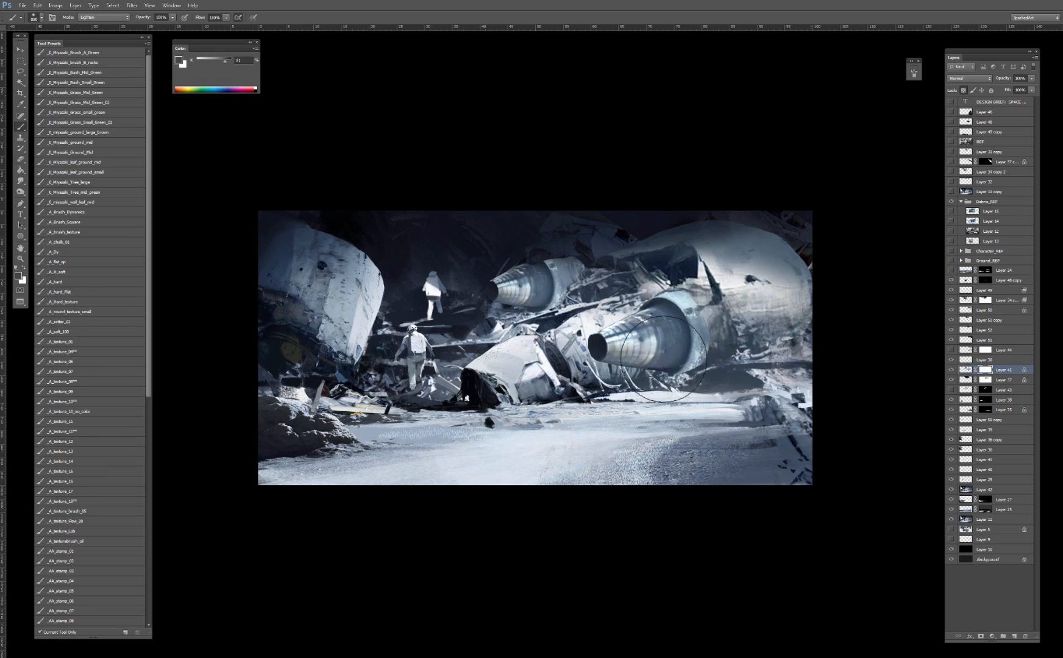
right_click(659, 344, "shift")
left_click(671, 348)
left_click_drag(229, 64, 237, 64)
Step: Mask out Layer 45's large nozzle in black, undoing the first pass to review the whole composition before repainting the mask
mouse_move(654, 347)
left_mouse_down()
mouse_move(682, 330)
mouse_move(683, 343)
mouse_move(651, 345)
mouse_move(628, 362)
mouse_move(715, 353)
mouse_move(763, 348)
left_mouse_up()
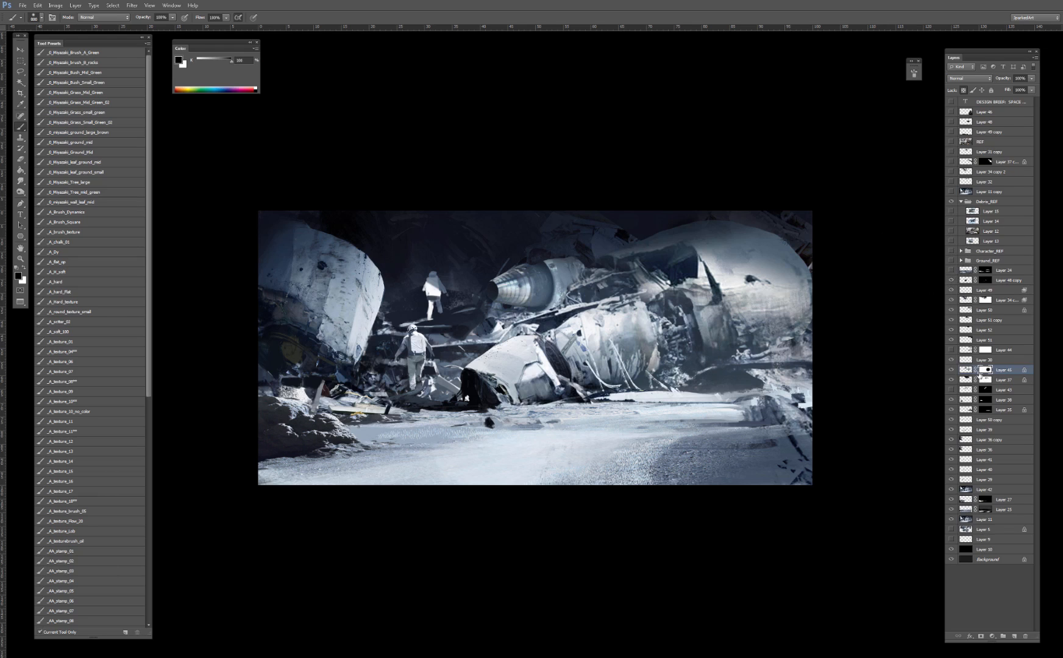
key("ctrl+z")
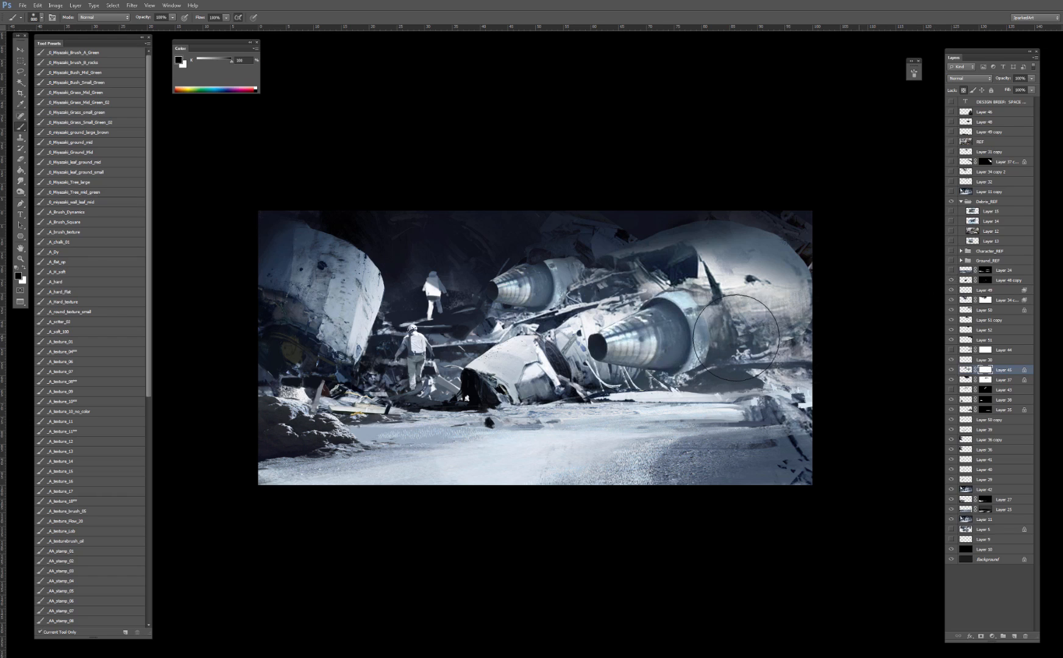
key("ctrl+minus")
key("ctrl+minus")
key("ctrl+minus")
key("ctrl+minus")
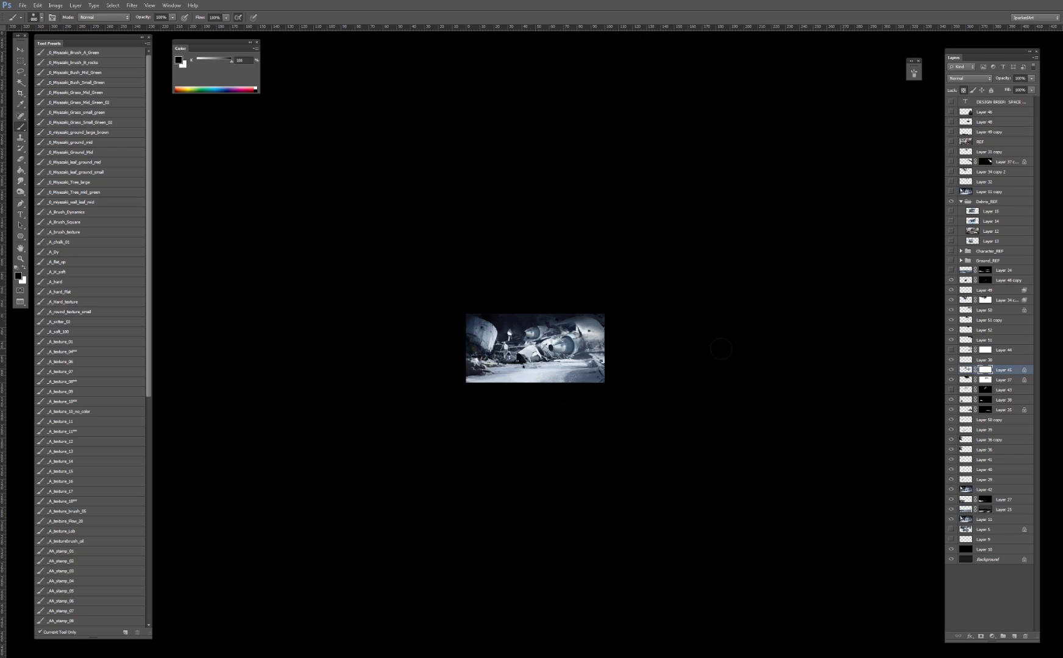
key("ctrl+plus")
key("ctrl+plus")
key("ctrl+plus")
key("ctrl+plus")
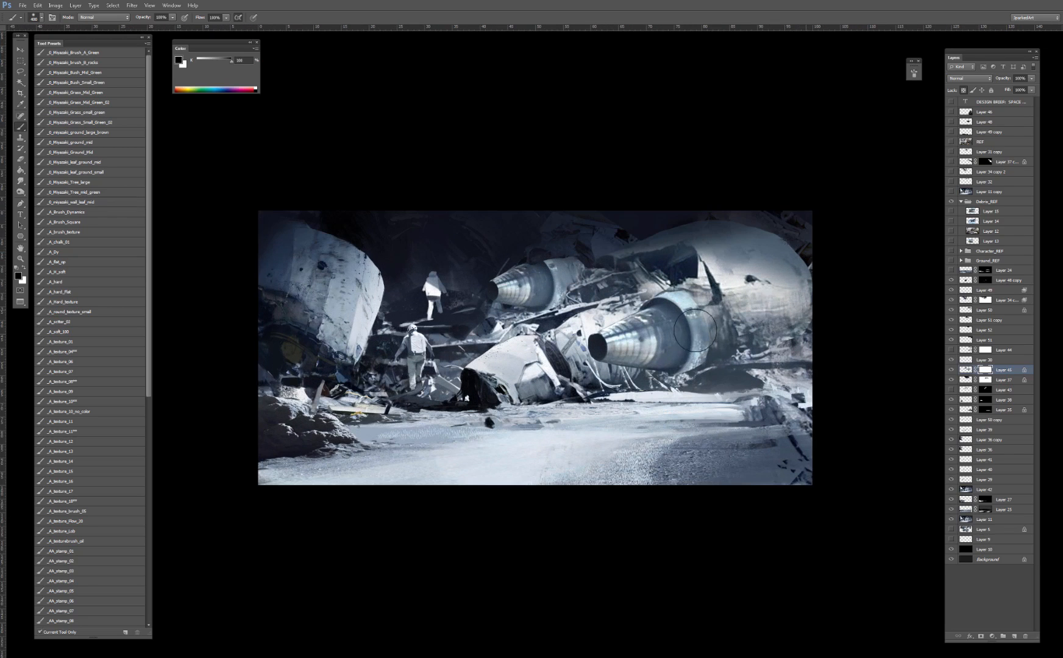
mouse_move(677, 359)
left_mouse_down()
mouse_move(661, 322)
mouse_move(676, 299)
mouse_move(667, 334)
mouse_move(616, 349)
mouse_move(610, 338)
mouse_move(693, 312)
left_mouse_up()
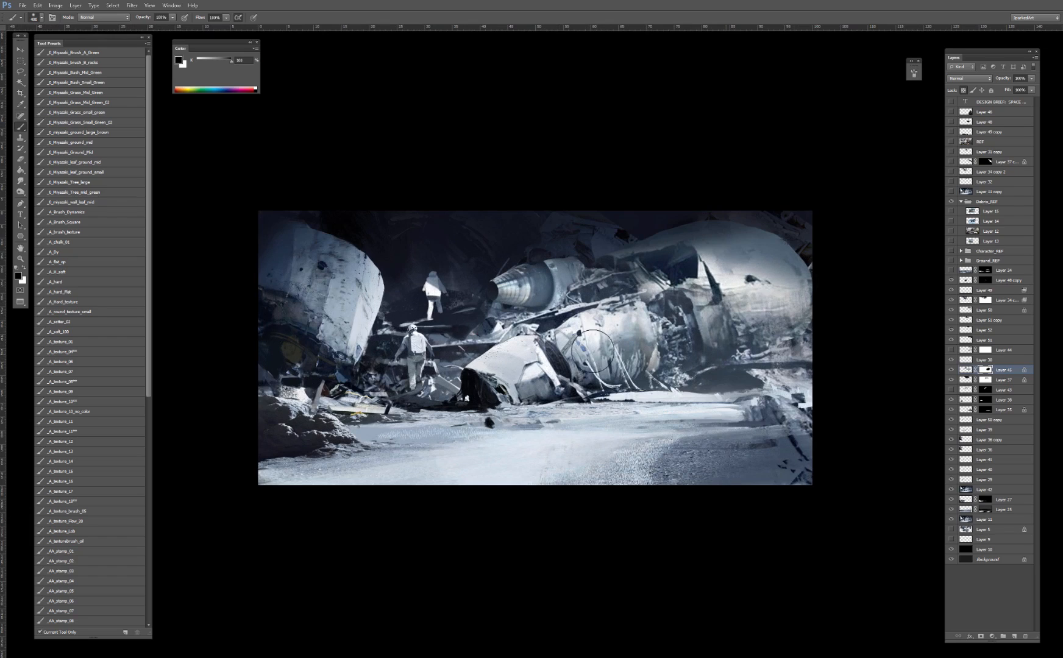
Step: Select Layer 48 copy's foreground wreckage and compare the layer hidden and shown
key("v")
left_click(525, 368)
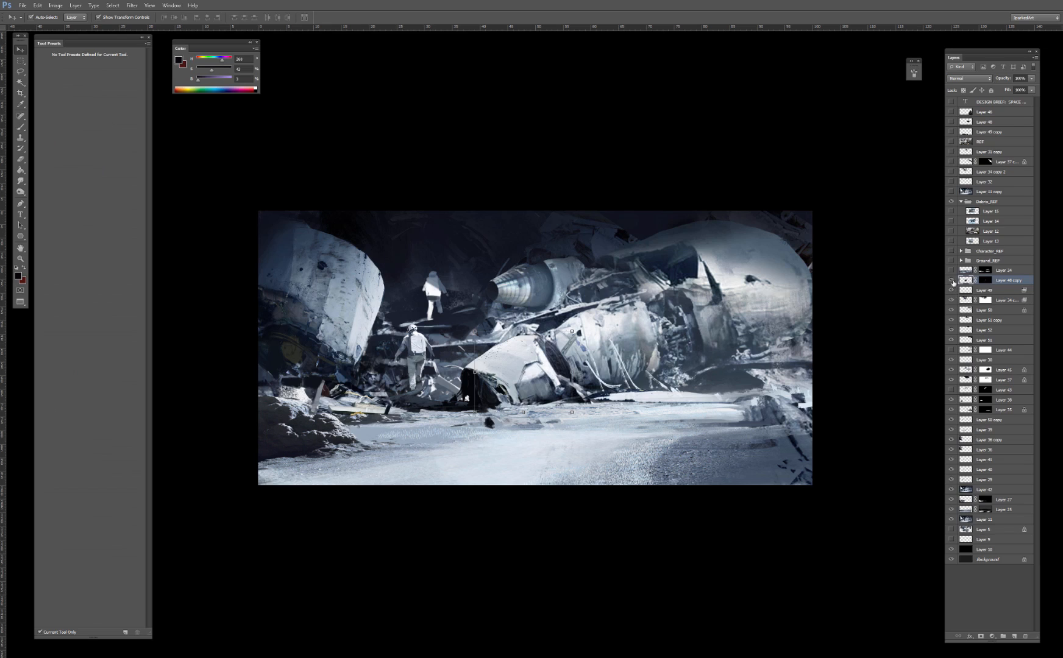
left_click(951, 281)
left_click(952, 280)
left_click(951, 280)
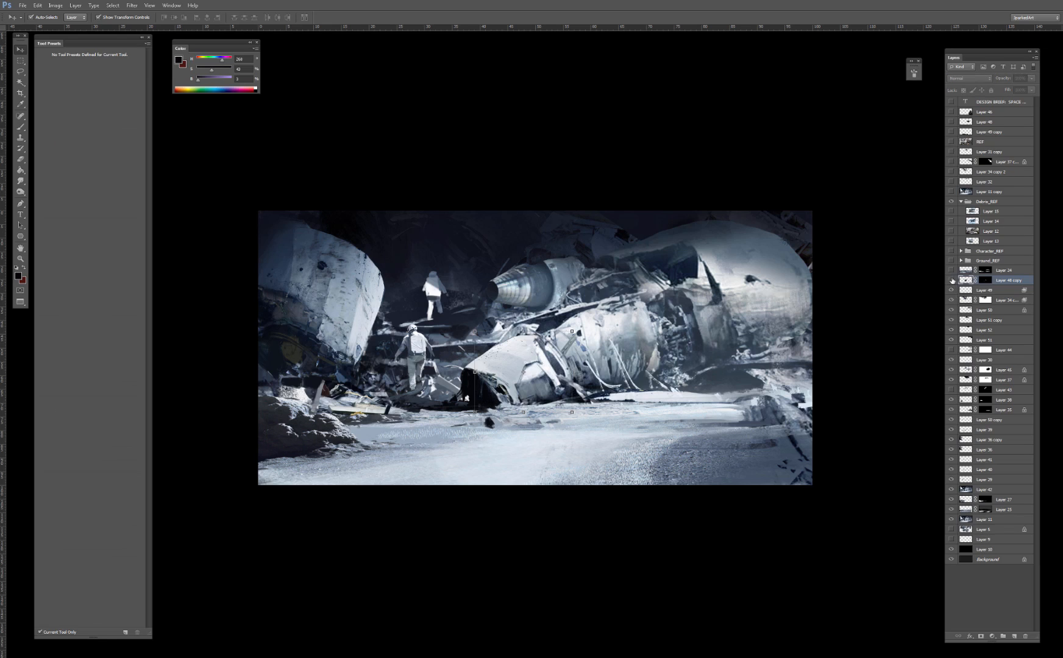
left_click(952, 280)
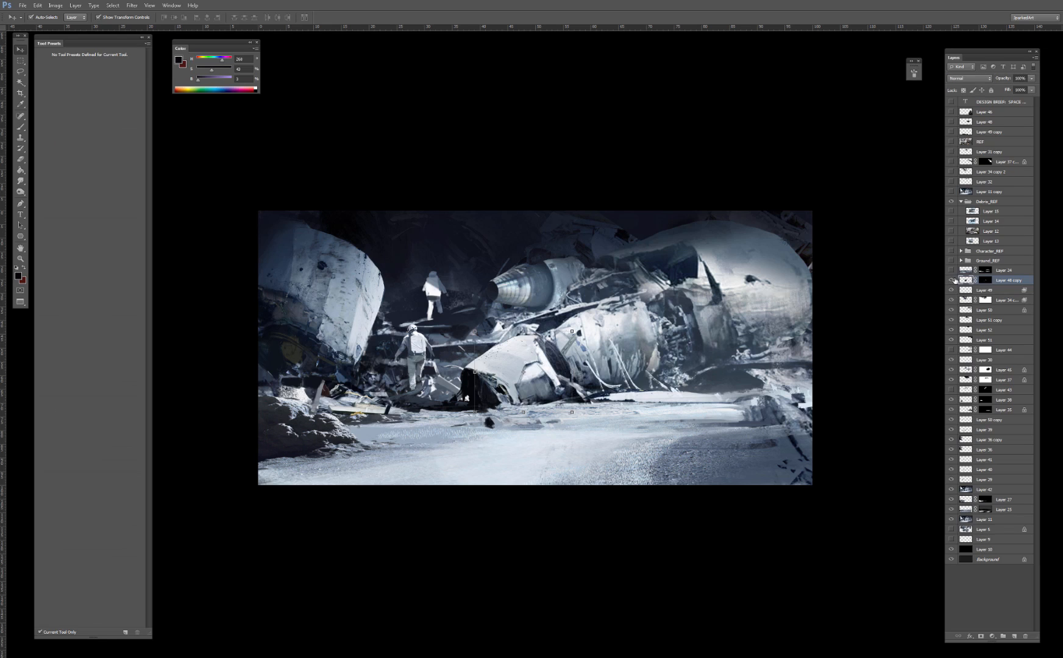
Step: Recheck Layer 48 copy hidden and shown, and touch up its mask over the foreground wreckage
left_click(951, 280)
left_click(951, 280)
left_click(951, 280)
left_click(951, 280)
left_click(981, 281)
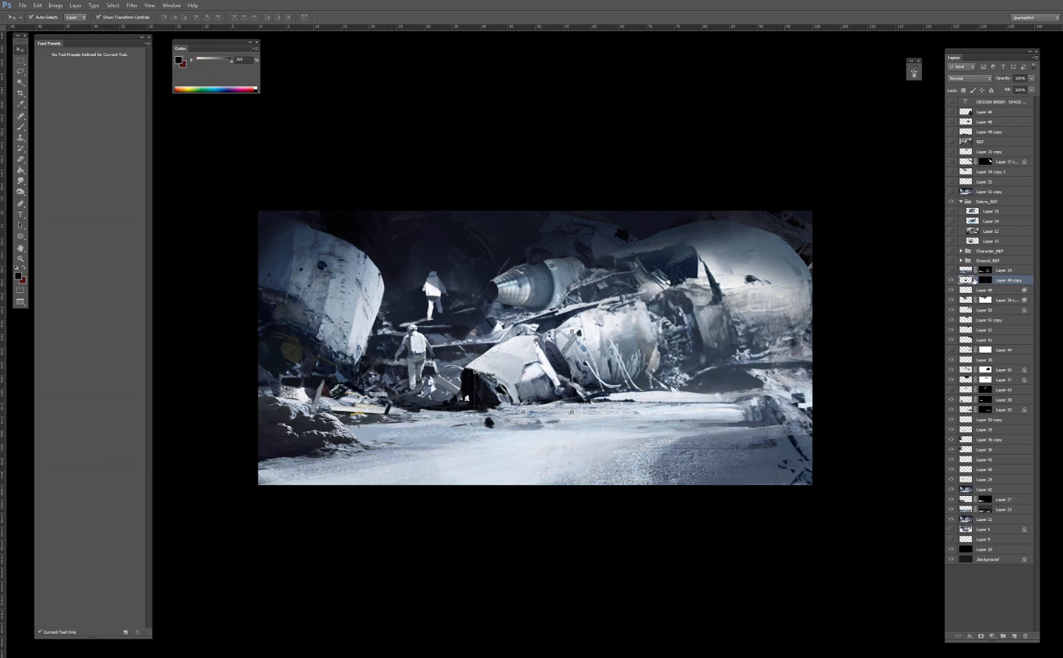
key("b")
mouse_move(573, 342)
left_mouse_down()
mouse_move(576, 370)
mouse_move(557, 346)
left_mouse_up()
key("v")
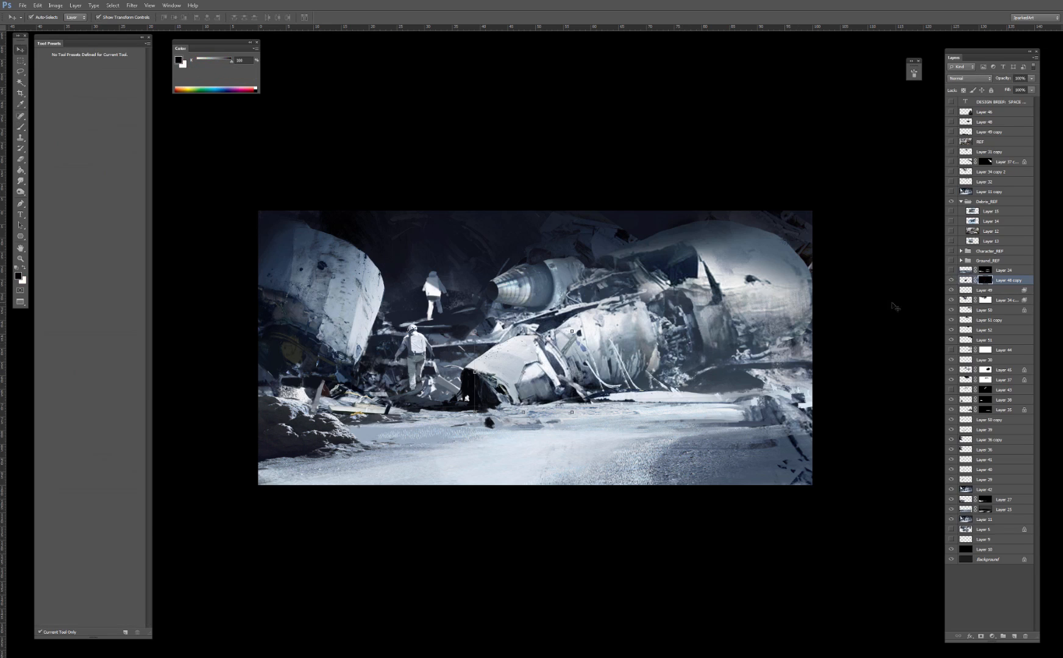
left_click(886, 307)
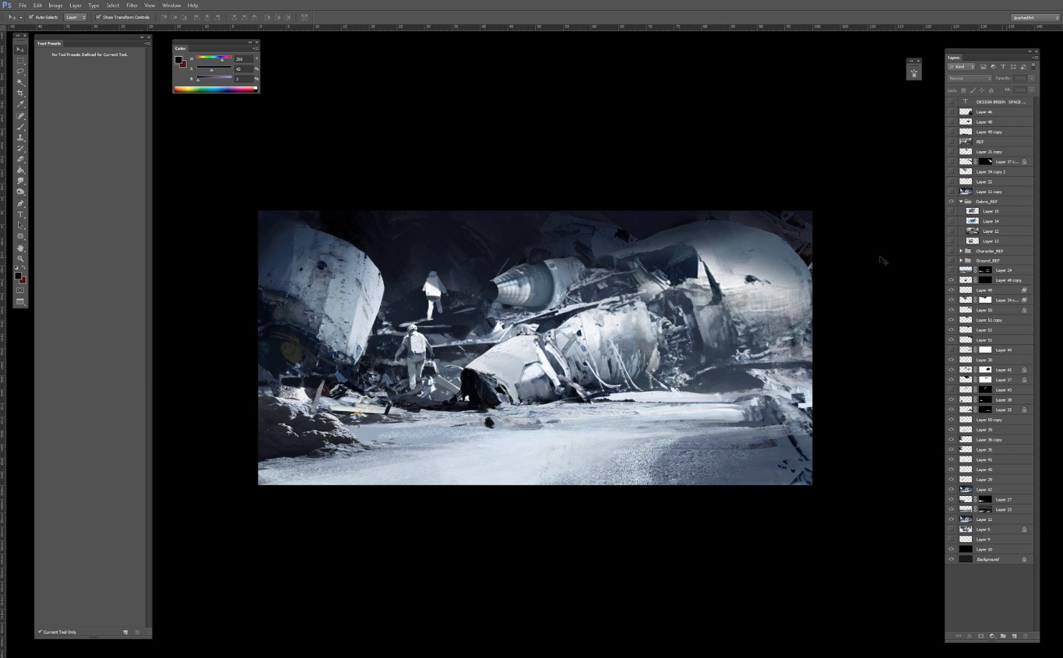
Step: Compare the current painting with the earlier version on Layer 11 copy
left_click(951, 191)
left_click(951, 192)
left_click(952, 192)
left_click(951, 192)
left_click(951, 191)
left_click(951, 192)
Step: Add a layer mask to Layer 50's large background hull, and undo a trial black stroke over the hull's outer edge
left_click(787, 339)
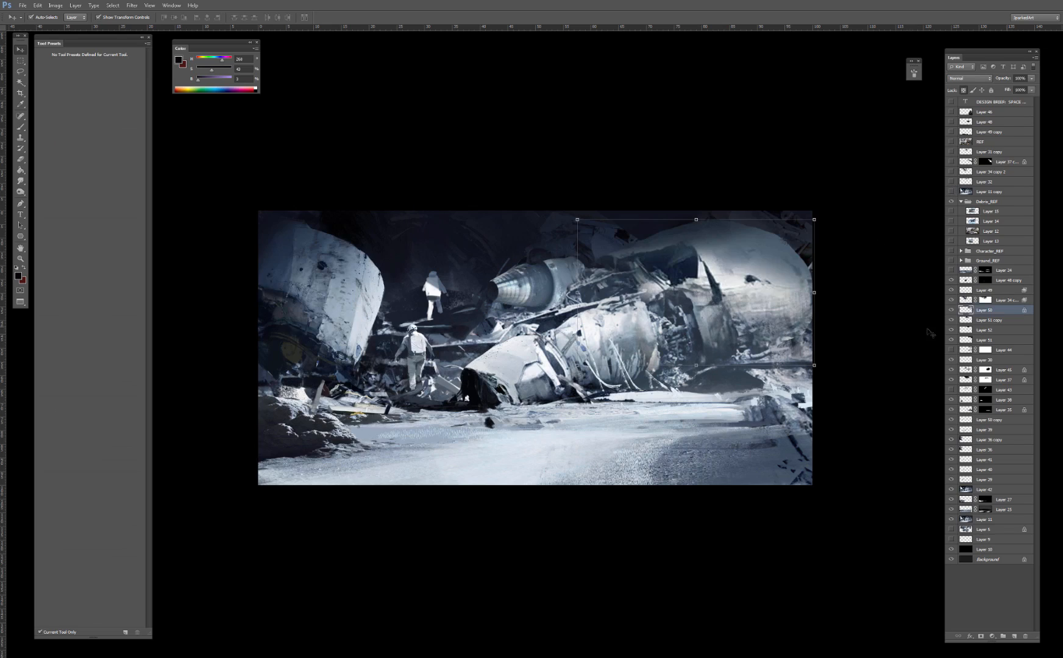
key("e")
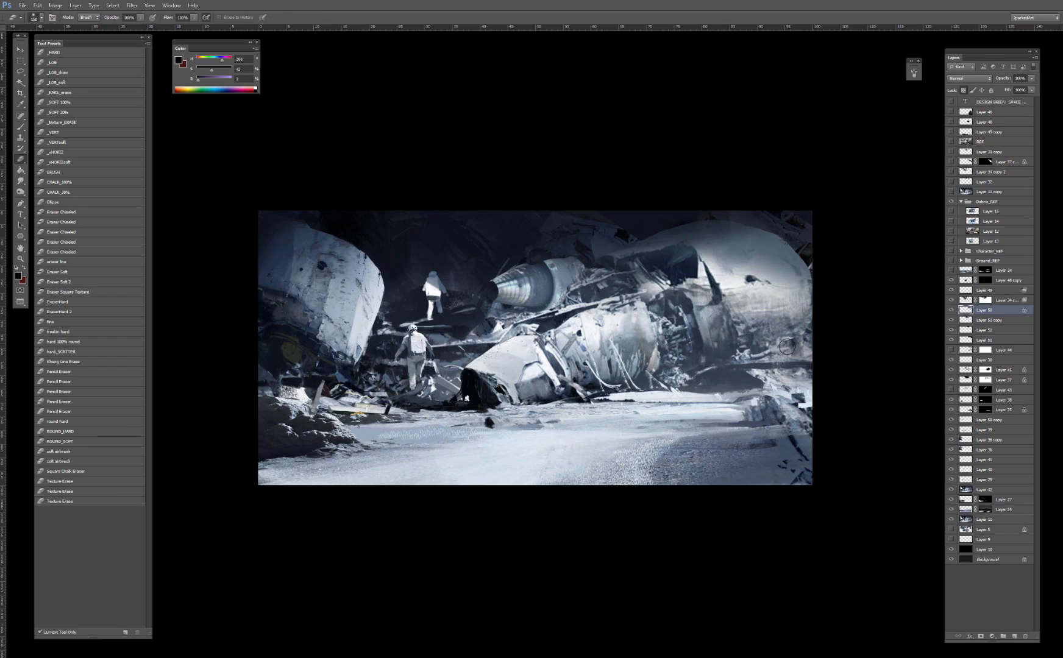
left_click(969, 301)
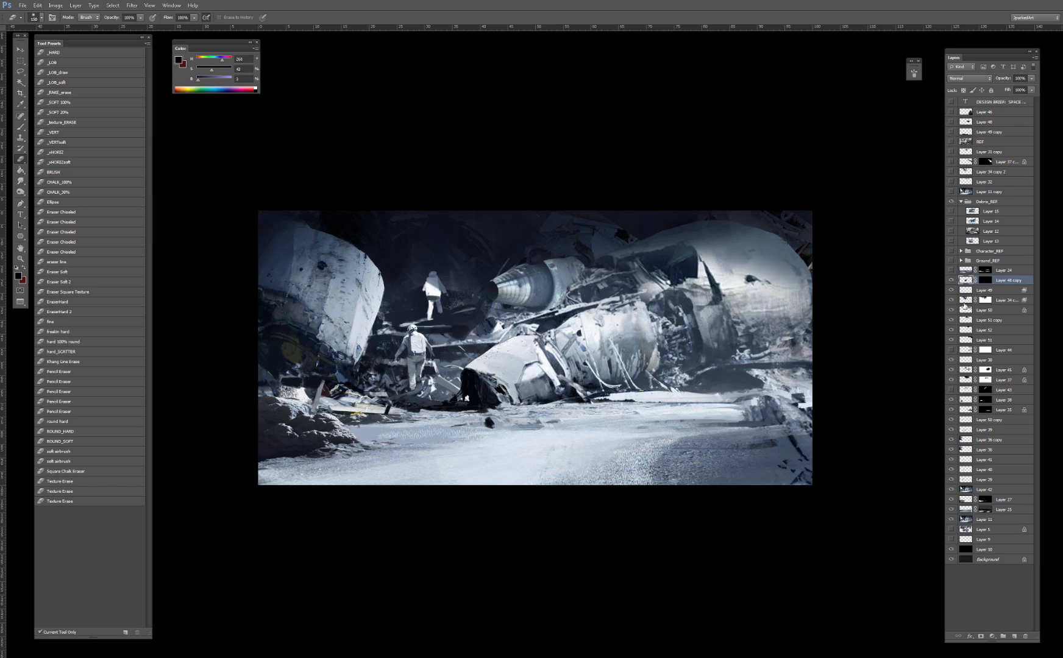
left_click(969, 310)
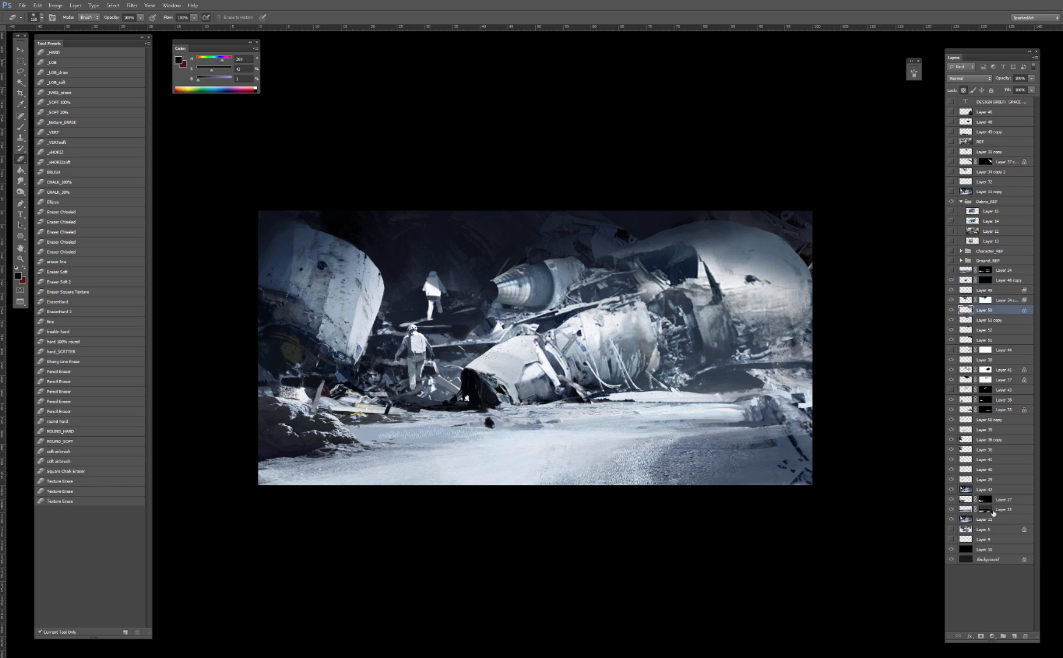
left_click(980, 635)
key("b")
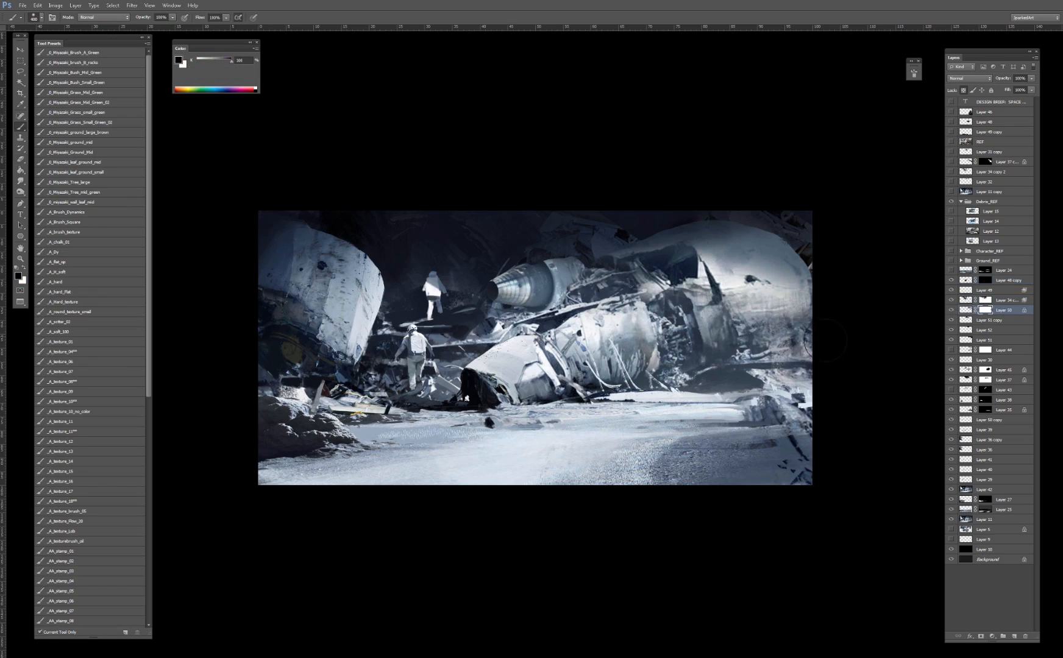
left_click_drag(733, 227, 861, 274)
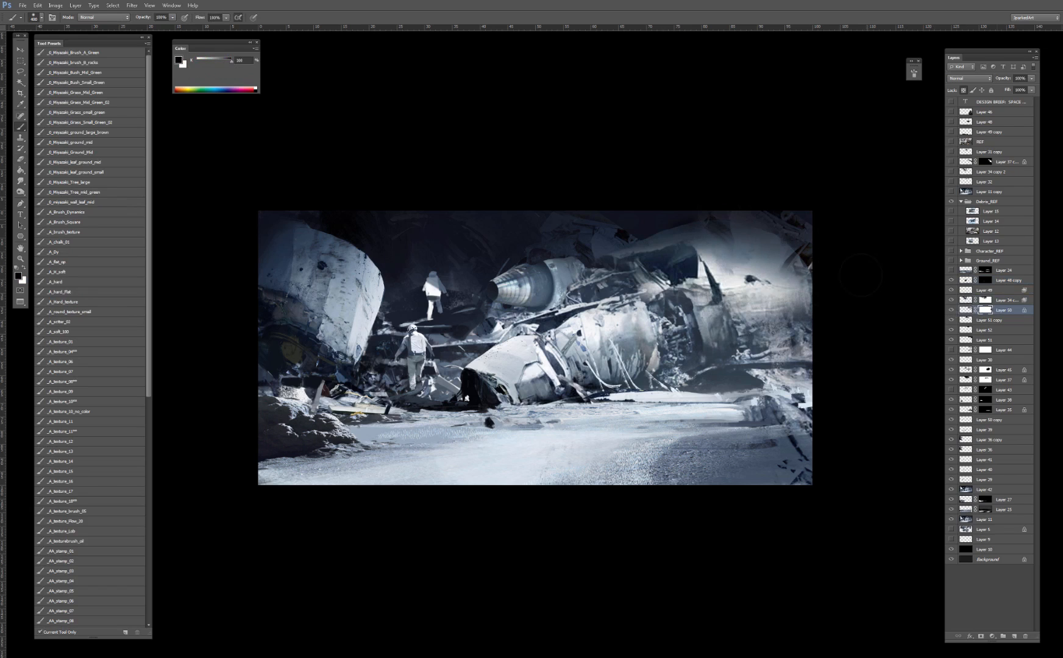
key("ctrl+z")
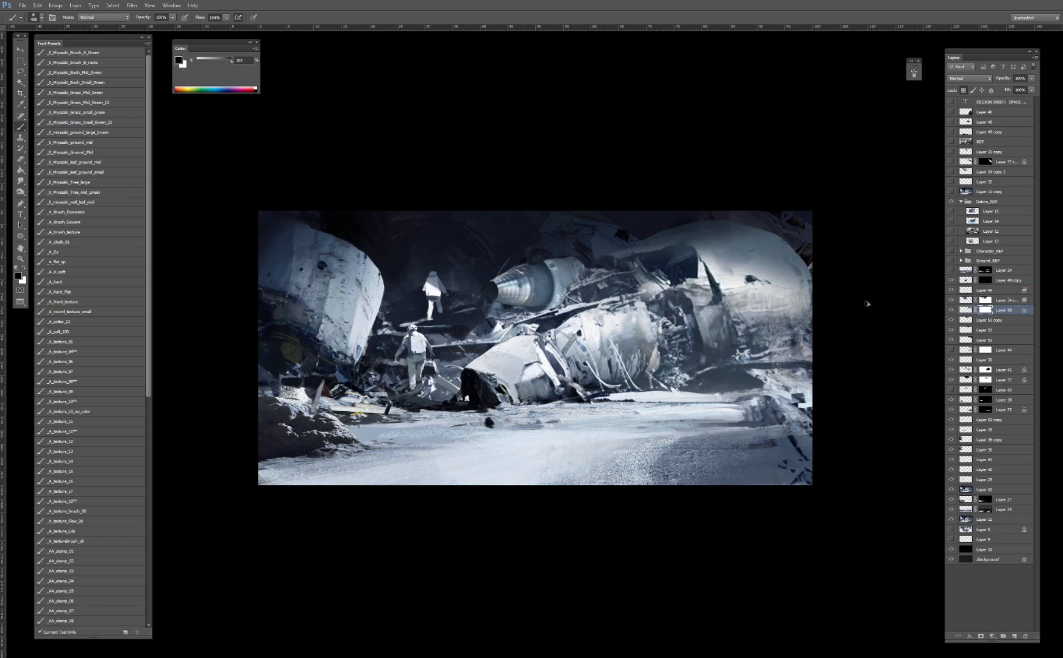
key("v")
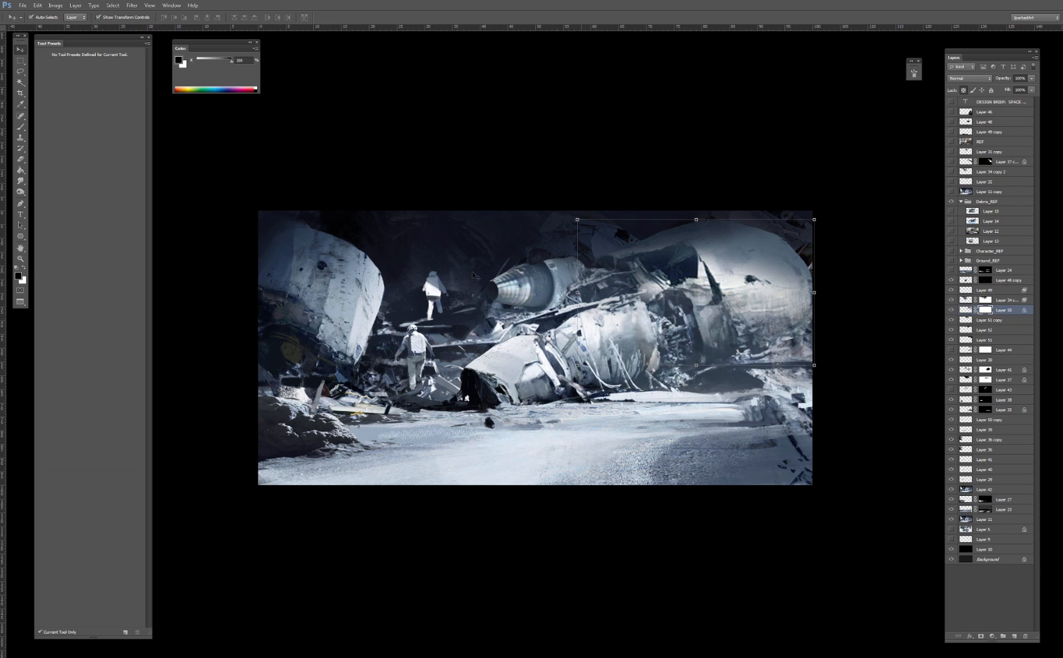
left_click(499, 85)
Step: Duplicate the lower astronaut, flip the copy horizontally, and scale it down over the upper astronaut
key("ctrl+plus")
key("ctrl+plus")
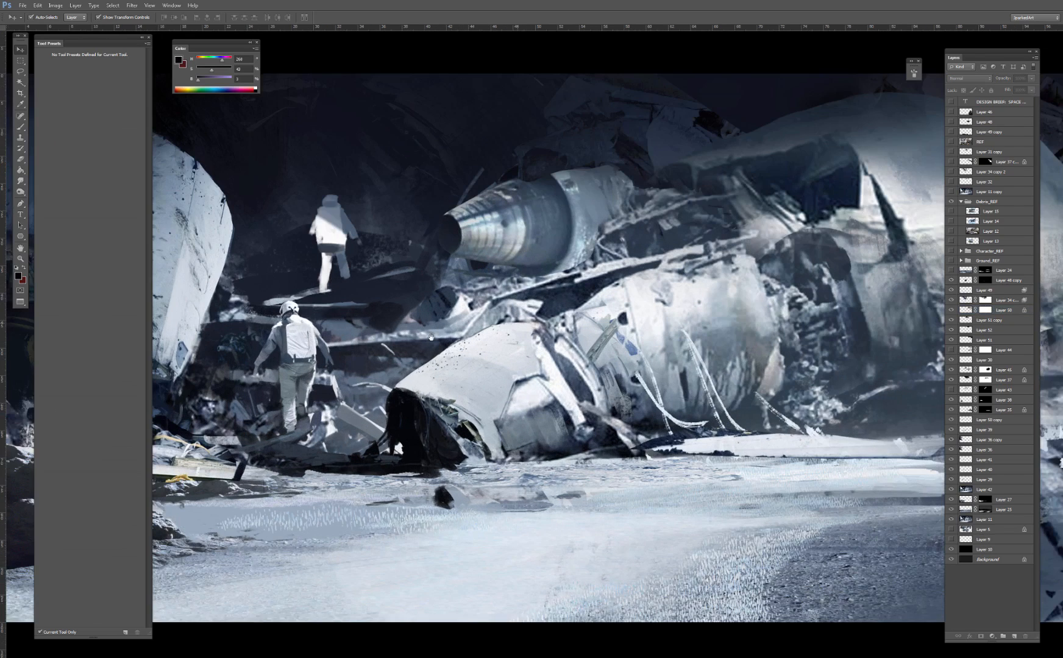
left_click_drag(310, 339, 499, 265)
right_click(454, 278)
left_click(481, 403)
left_click_drag(518, 218, 498, 246)
left_click_drag(475, 324, 483, 294)
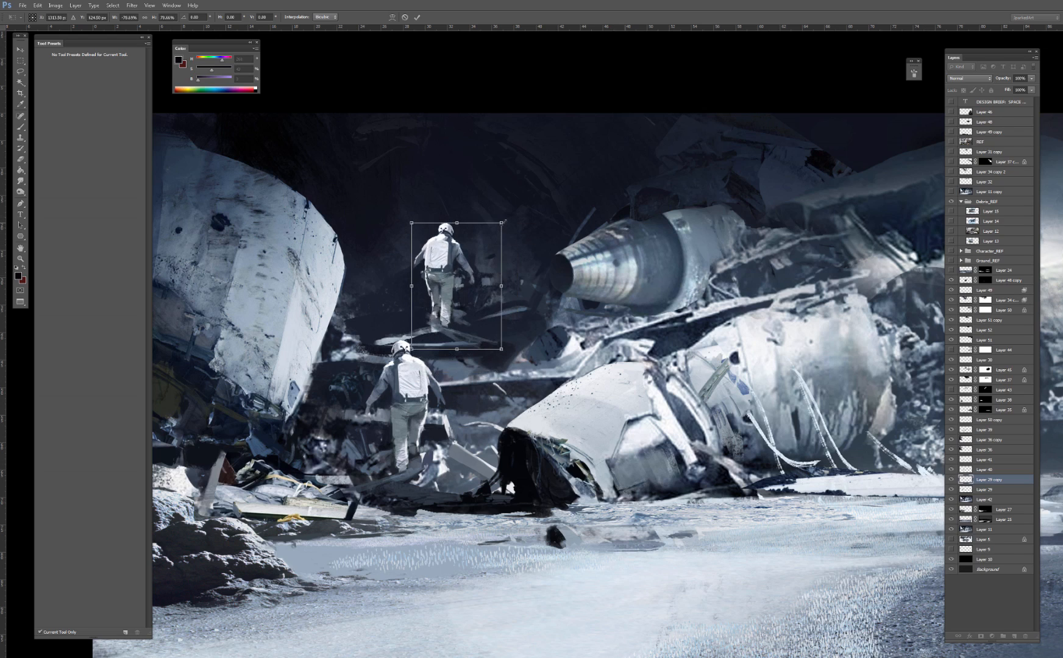
Step: Fine-tune the astronaut copy's size, rotation and position to align it with the upper astronaut
left_click_drag(502, 224, 498, 231)
left_click_drag(481, 284, 484, 285)
left_click_drag(502, 226, 497, 223)
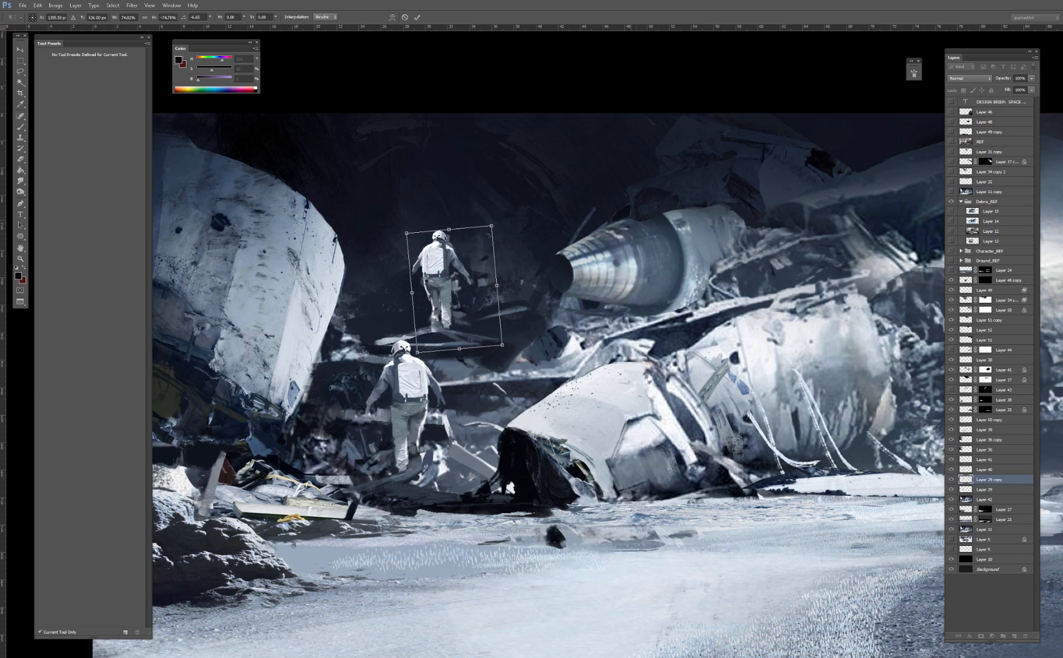
key("Return")
mouse_move(441, 263)
left_mouse_down()
mouse_move(452, 315)
mouse_move(447, 264)
left_mouse_up()
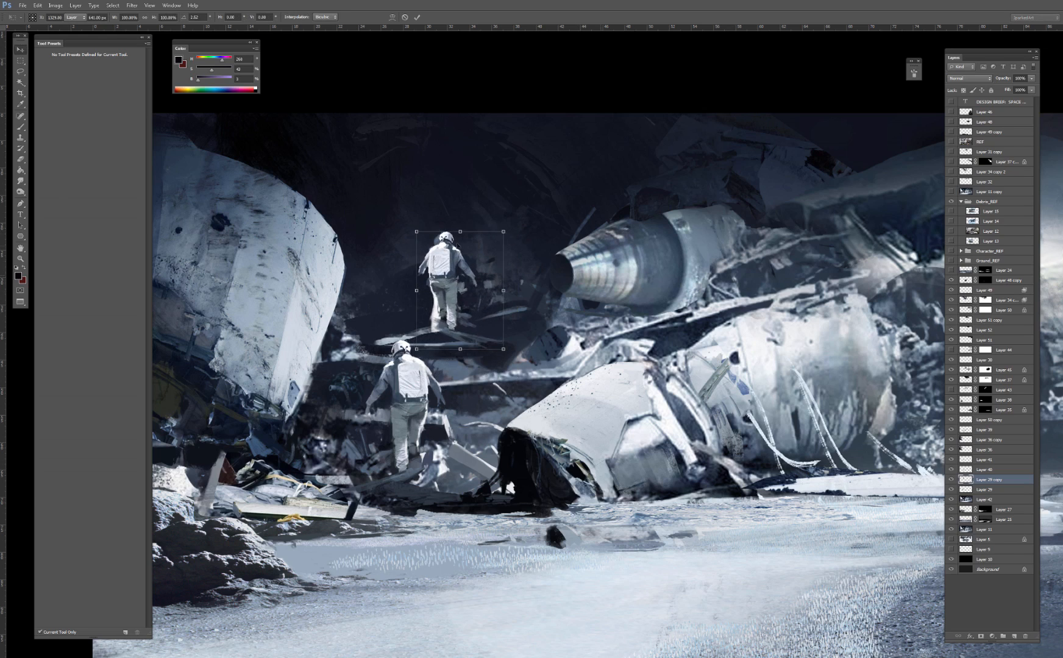
Step: Erase the astronaut copy's legs, head and outer arm areas to blend it with the painted figure underneath
key("e")
left_click_drag(449, 323, 447, 283)
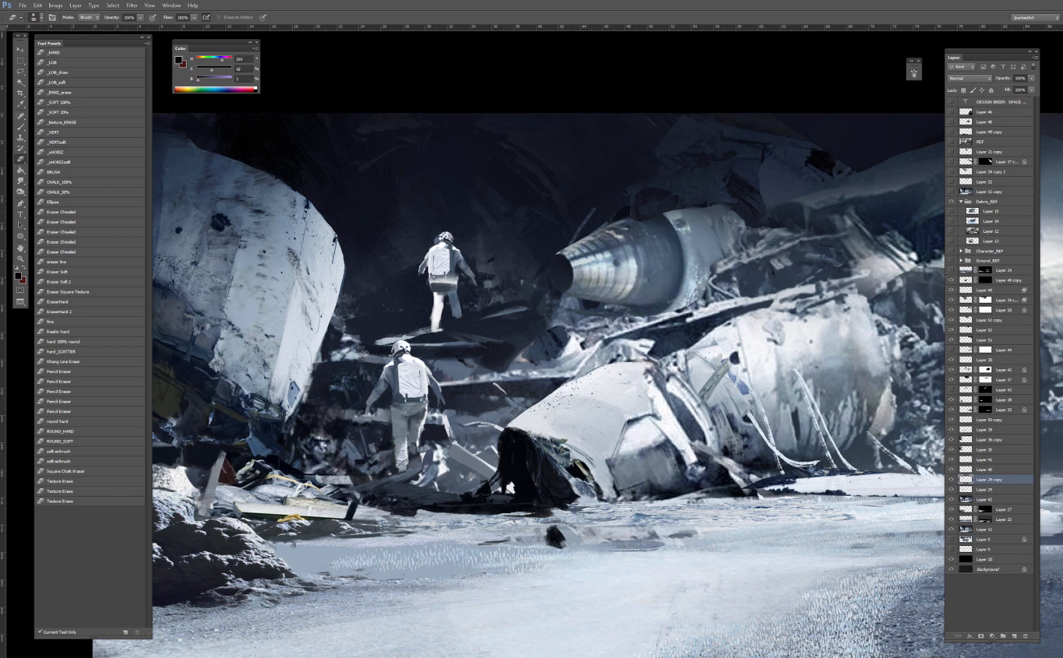
mouse_move(445, 239)
left_mouse_down()
mouse_move(476, 260)
mouse_move(433, 235)
mouse_move(485, 284)
left_mouse_up()
key("bracketright")
key("bracketright")
key("bracketright")
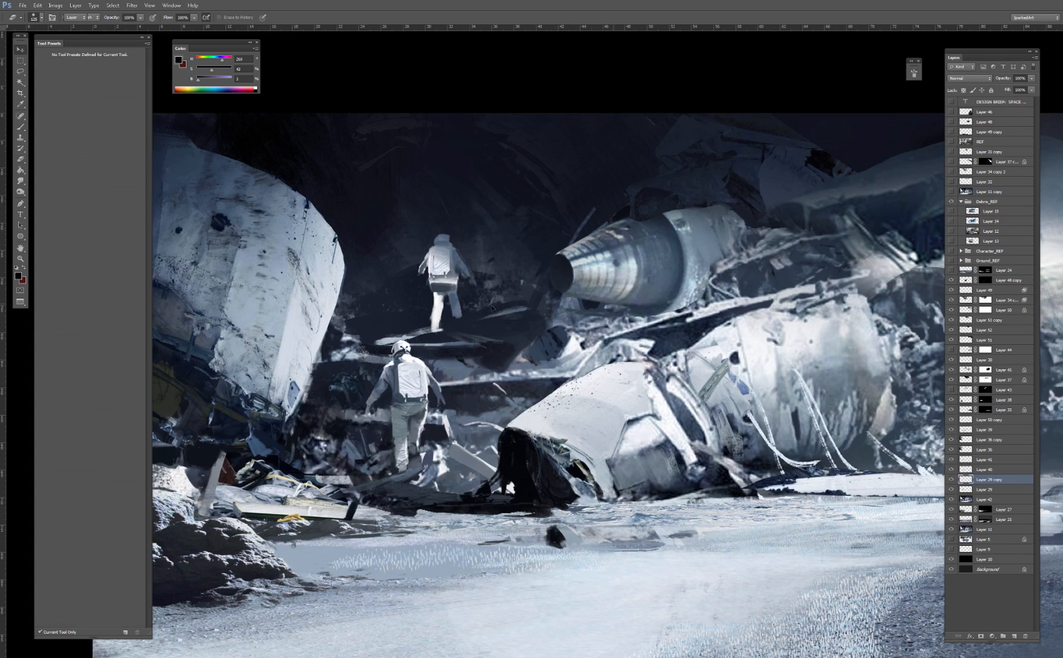
Step: Scale down the remaining astronaut copy and reposition it over the upper astronaut's torso
key("ctrl+t")
left_click_drag(503, 348, 495, 340)
left_click_drag(483, 338, 480, 395)
key("Escape")
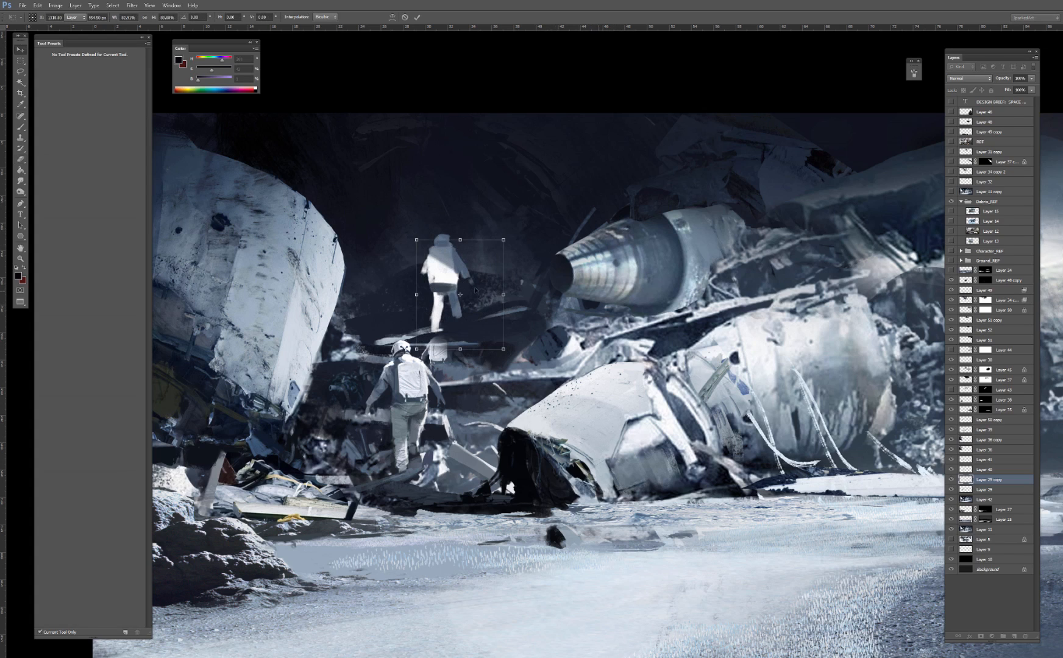
left_click_drag(417, 351, 452, 326)
key("Return")
key("e")
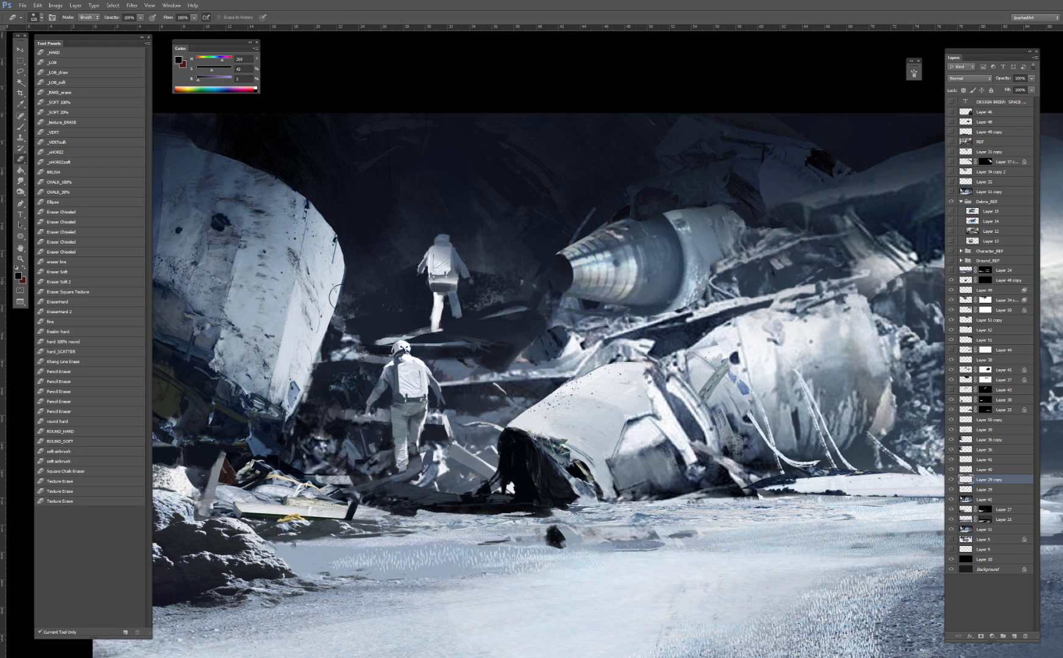
Step: Pick a textured brush preset and paint out the upper astronaut's dark waist band with colors sampled from the figure and background
key("b")
left_click(79, 382)
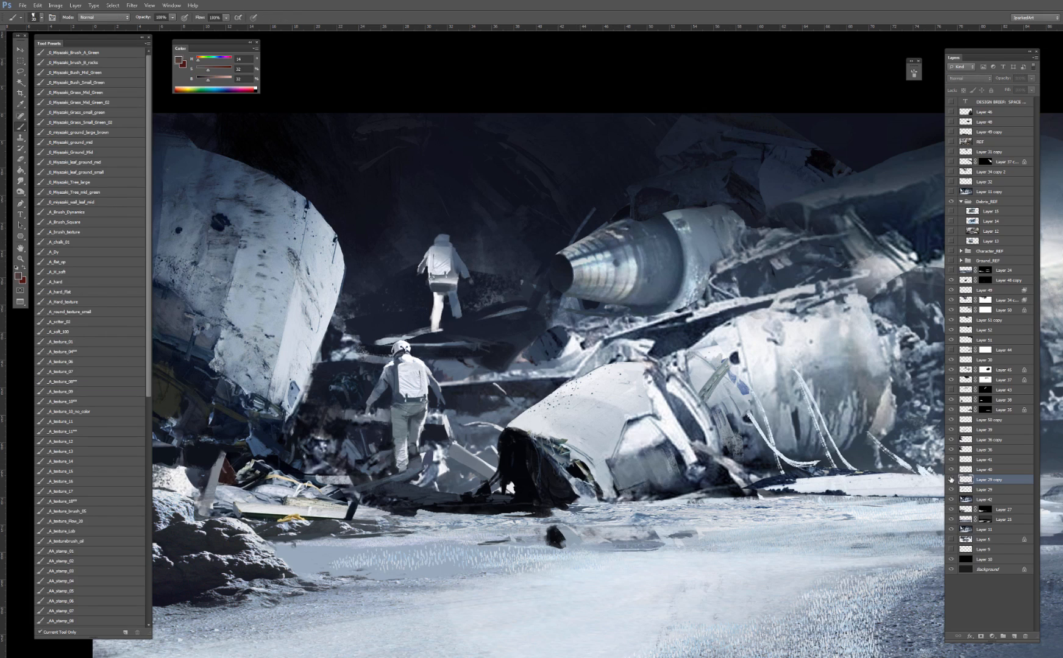
key("e")
key("b")
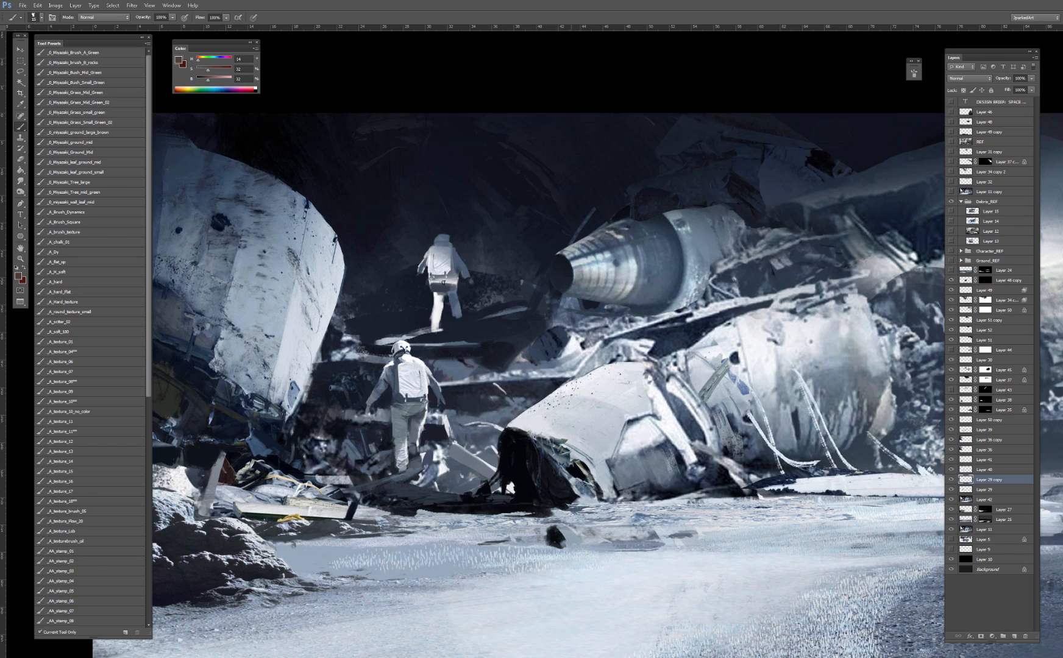
left_click_drag(442, 284, 411, 404)
left_click(443, 276, "alt")
left_click_drag(449, 280, 438, 286)
left_click(454, 297, "alt")
left_click(462, 318, "alt")
left_click_drag(421, 335, 447, 235)
left_click(451, 235, "alt")
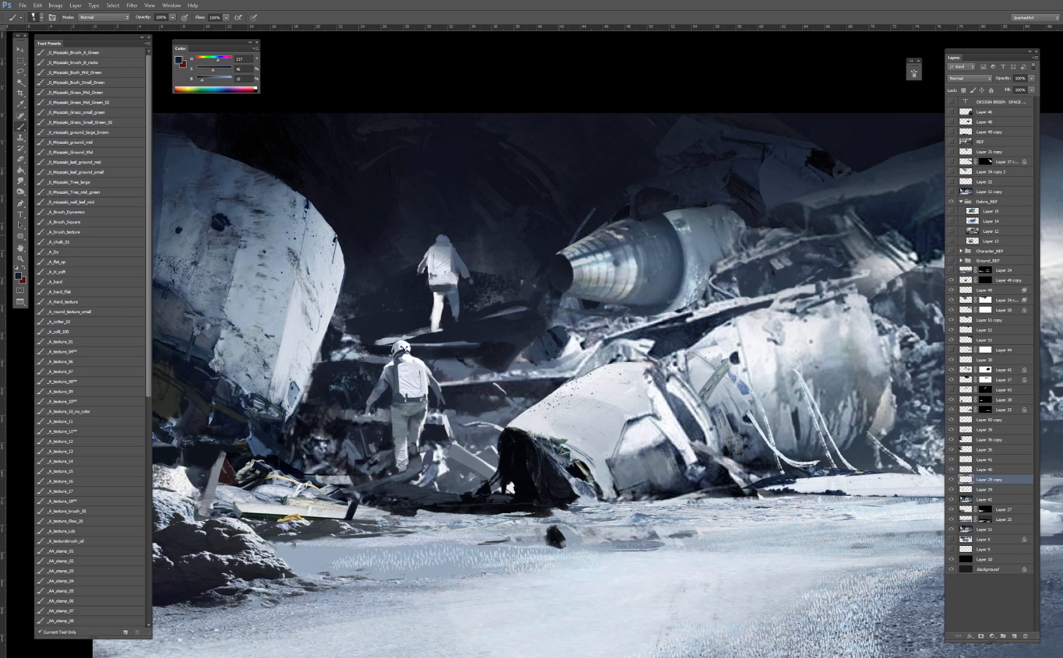
Step: Paint the upper astronaut's helmet, jacket and hips with grey and blue tones sampled from the figure
left_click(439, 239, "alt")
left_click_drag(422, 270, 382, 385)
left_click(456, 264, "alt")
left_click_drag(438, 265, 399, 349)
left_click_drag(401, 351, 399, 355)
left_click(454, 288, "alt")
left_click_drag(415, 349, 397, 417)
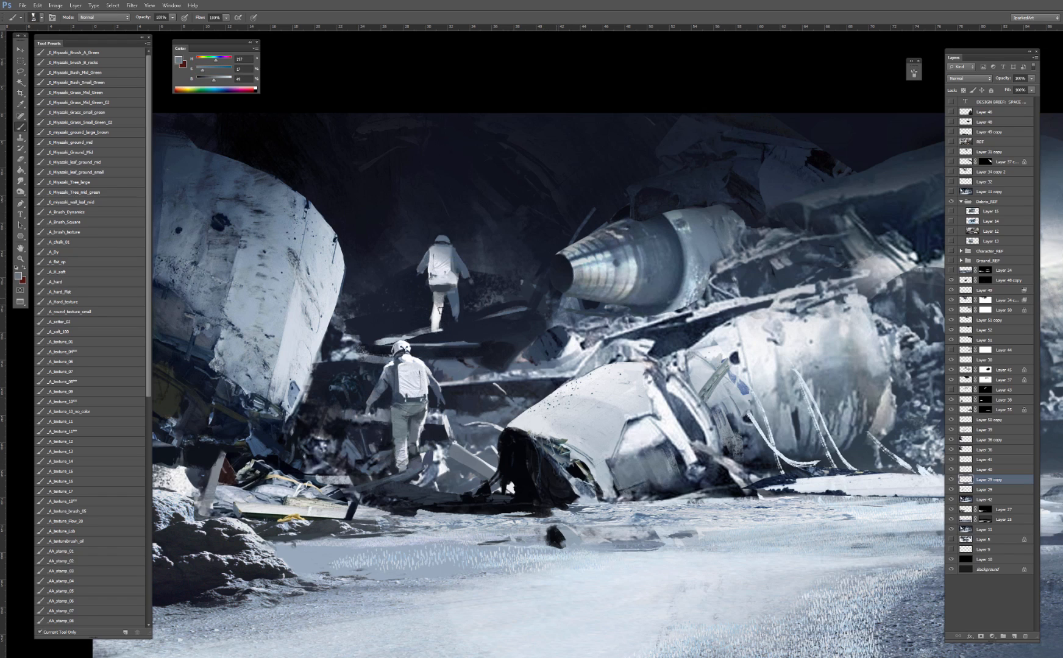
Step: Refine the upper astronaut's legs and the jacket's lower edge with sampled light and shadow tones
left_click(436, 311, "alt")
left_click(440, 301, "alt")
left_click(441, 296, "alt")
left_click(446, 306, "alt")
left_click(449, 300, "alt")
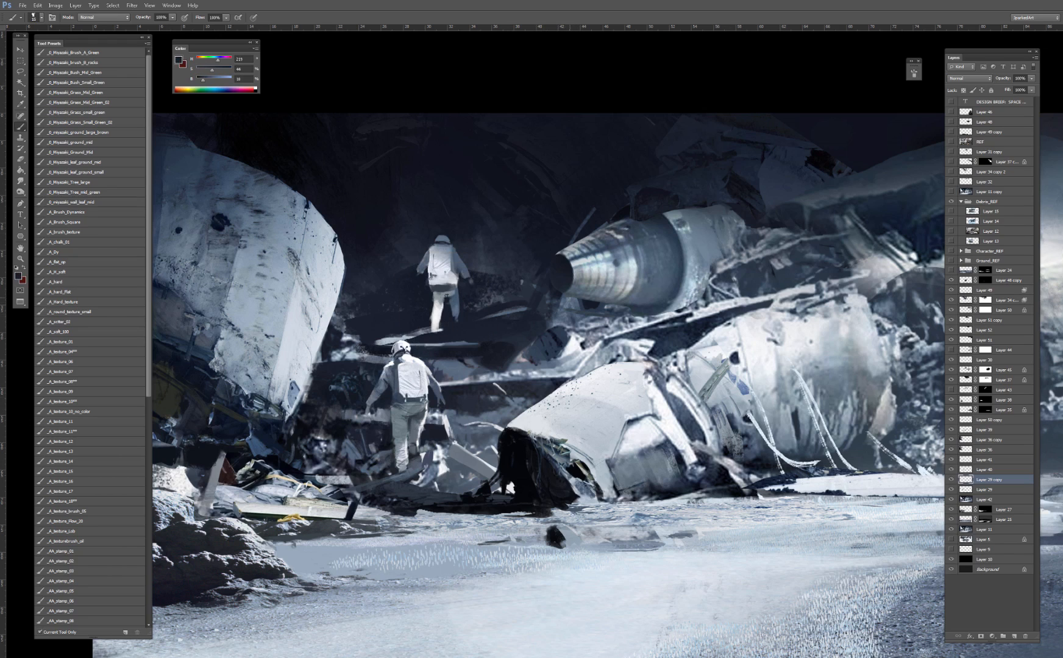
left_click(454, 290, "alt")
left_click(440, 295, "alt")
left_click(448, 286, "alt")
left_click(423, 287, "alt")
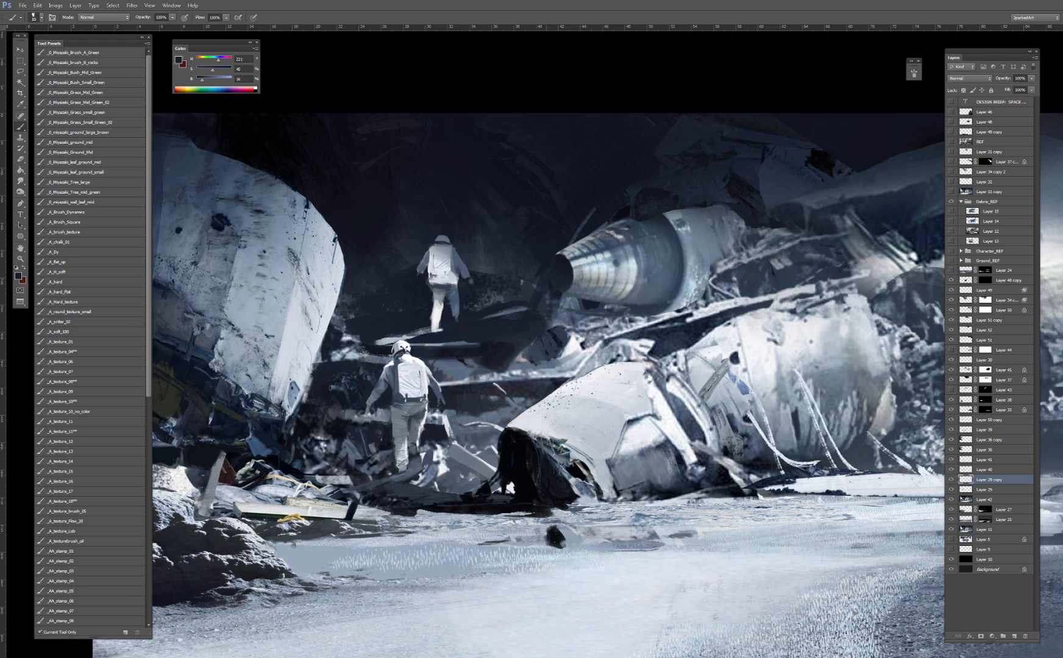
Step: Clean up the upper astronaut's boots, arm and helmet outline with sampled colors, then compare the astronaut copy layer hidden and shown
left_click(438, 285, "alt")
left_click(425, 287, "alt")
left_click(444, 326, "alt")
left_click(423, 268, "alt")
left_click(422, 259, "alt")
left_click(437, 240, "alt")
left_click(397, 342, "alt")
left_click(458, 239, "alt")
left_click(407, 368, "alt")
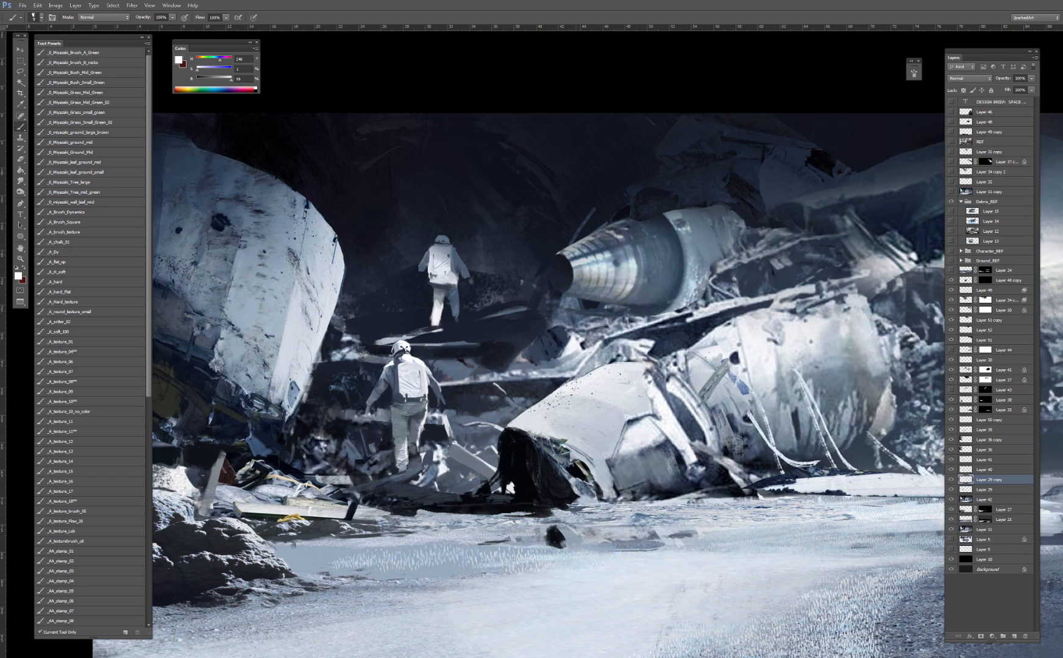
left_click(951, 479)
left_click(951, 480)
Step: Lock the layer's transparency and shade the upper astronaut's helmet and shoulders in Darken mode, then compare with Layer 11 copy
left_click(456, 256, "alt")
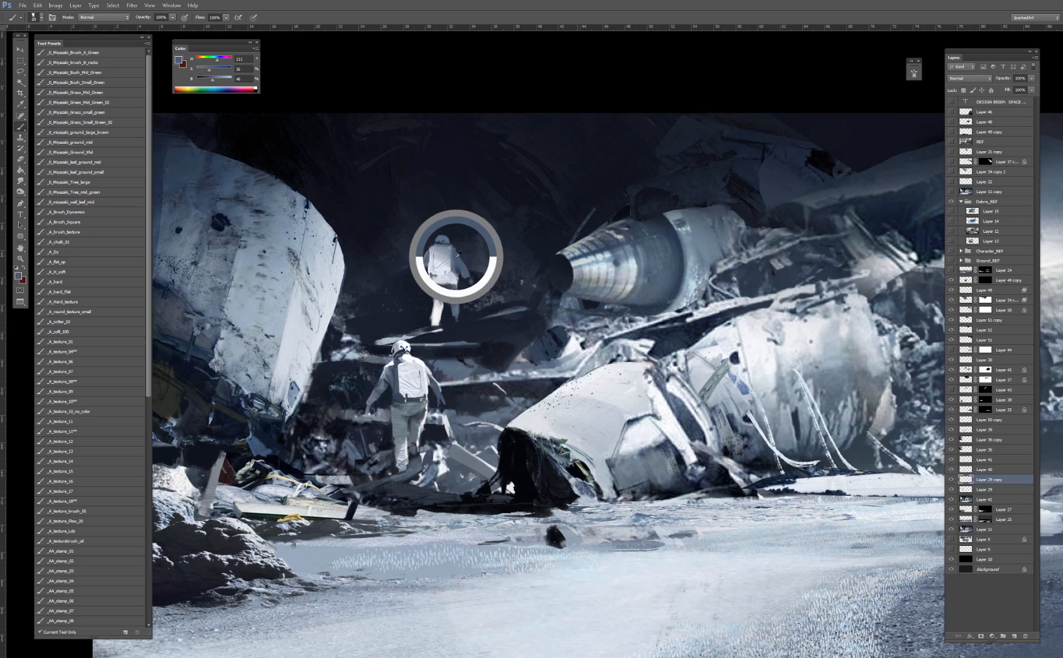
right_click(451, 261)
left_click(480, 321)
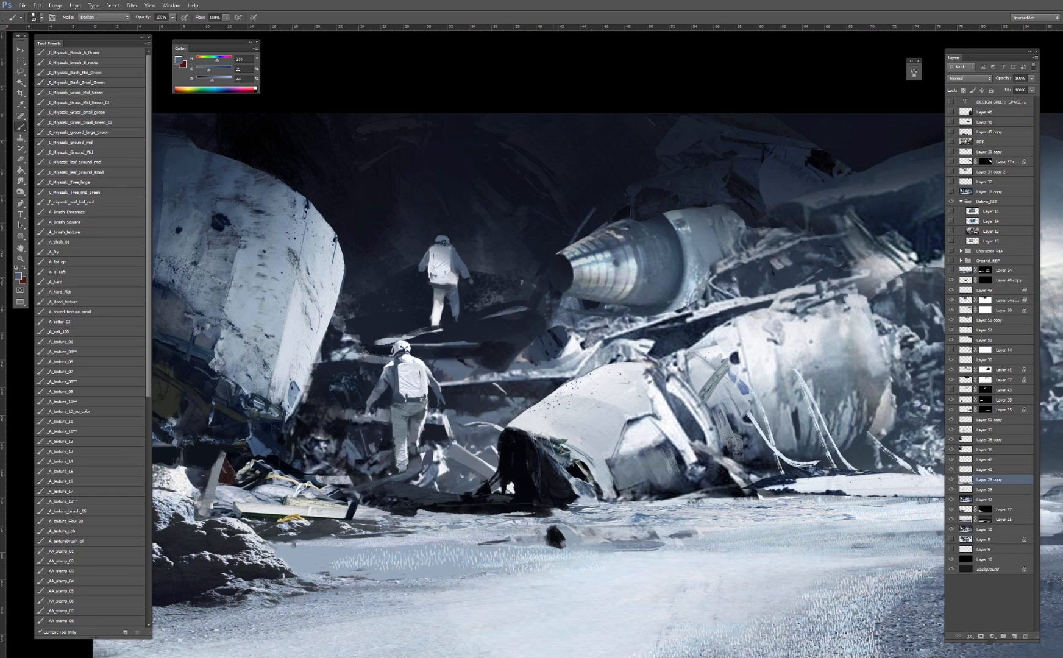
key("]")
key("/")
mouse_move(443, 246)
left_mouse_down()
mouse_move(448, 259)
mouse_move(434, 244)
left_mouse_up()
left_click(457, 259, "alt")
left_click(443, 241, "alt")
left_click(951, 192)
left_click(952, 192)
Step: Return the brush to Normal mode, unlock the layer's transparency, and trim the upper astronaut's arm with sampled blue tones
right_click(427, 232, "shift")
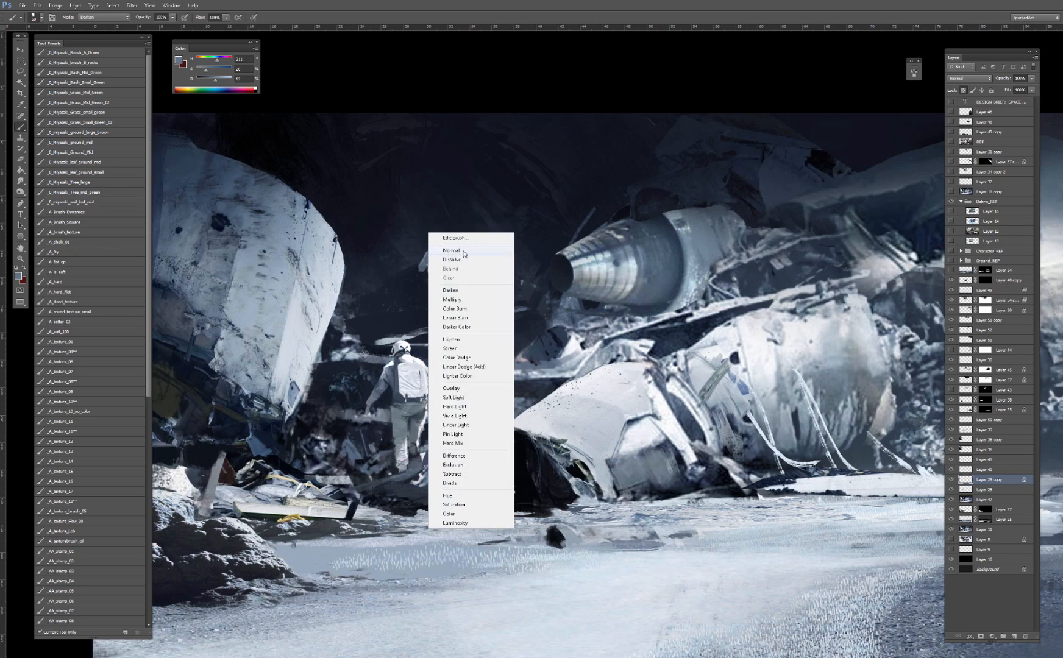
left_click(463, 242)
left_click(526, 244, "alt")
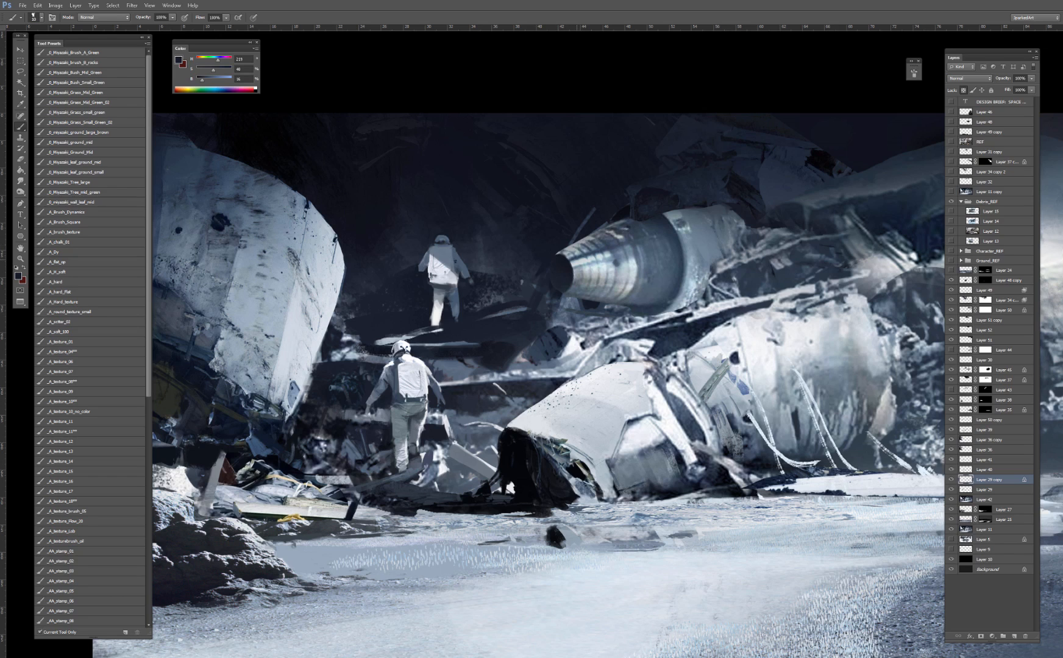
right_click(451, 246, "shift")
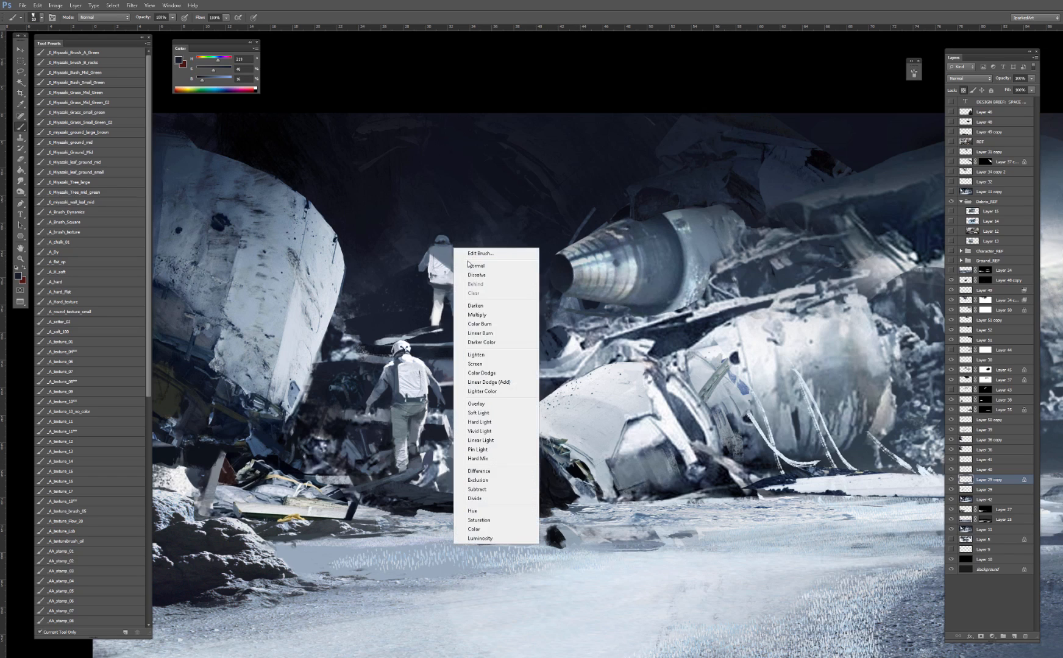
left_click(520, 75)
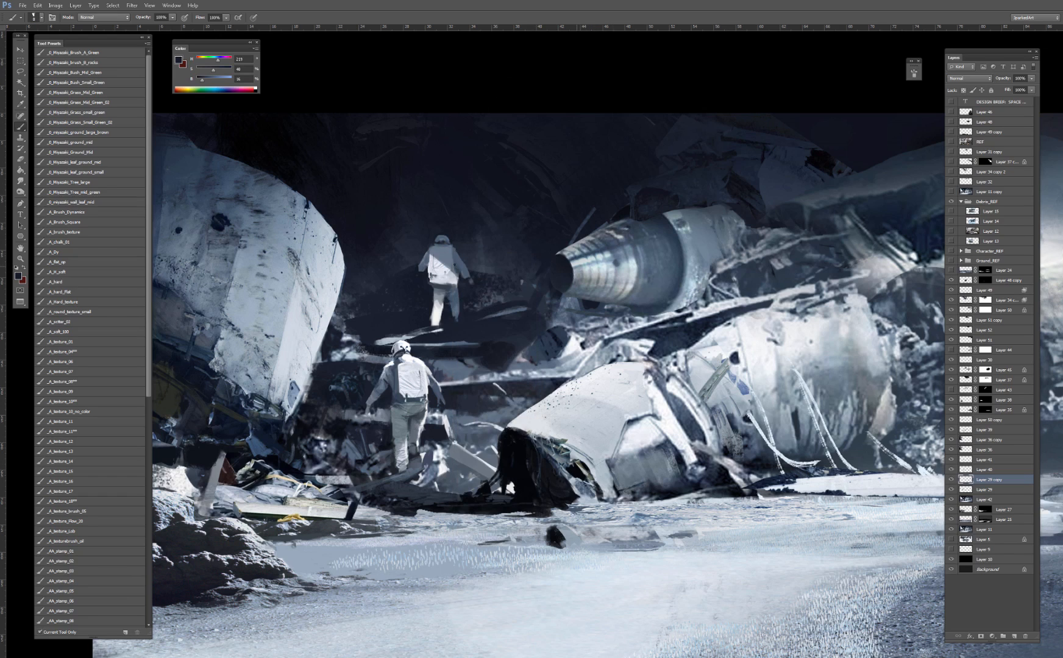
left_click(462, 287, "alt")
left_click(423, 264, "alt")
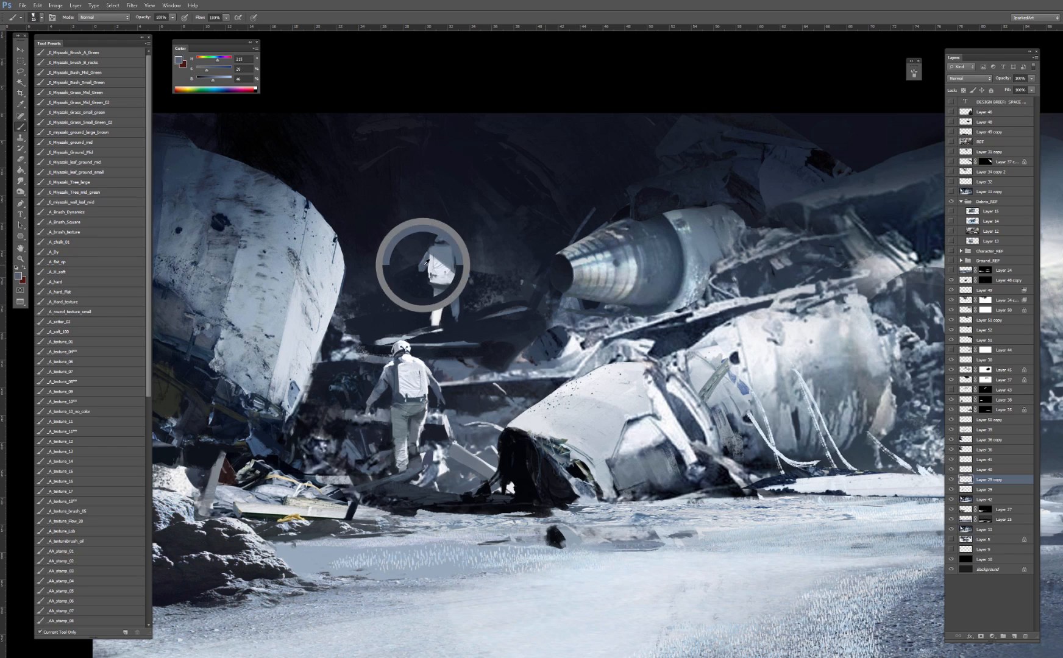
left_click(419, 273, "alt")
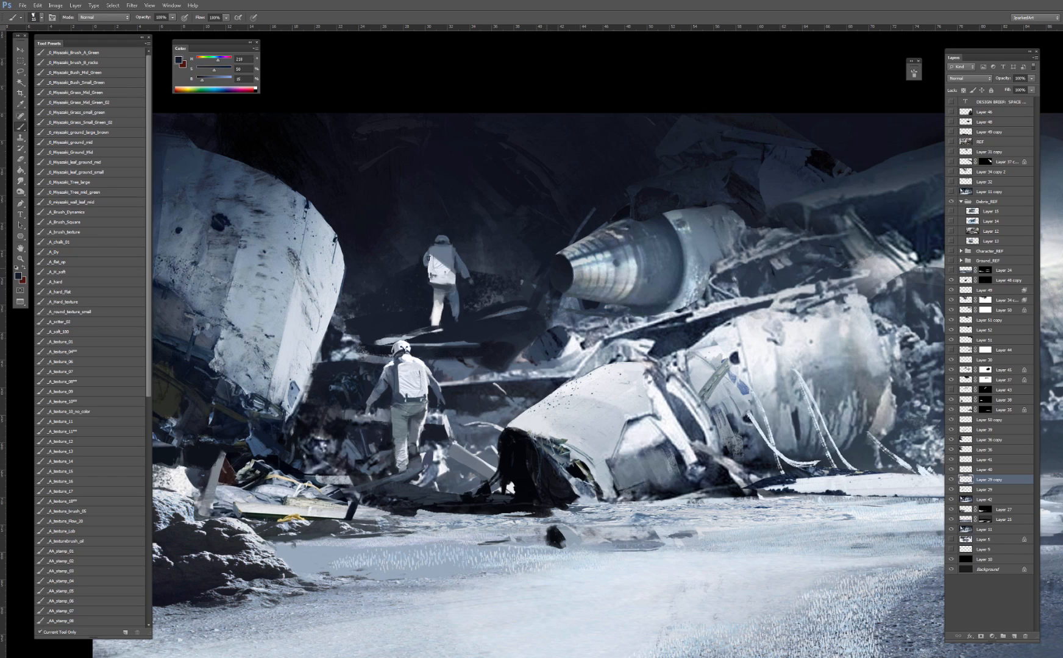
Step: Trim the upper astronaut's shoulders and arms with sampled background blues and light jacket tones
left_click(426, 261, "alt")
left_click(427, 259, "alt")
left_click(466, 256, "alt")
left_click(467, 257, "alt")
left_click(475, 284, "alt")
left_click(478, 283, "alt")
left_click(434, 260, "alt")
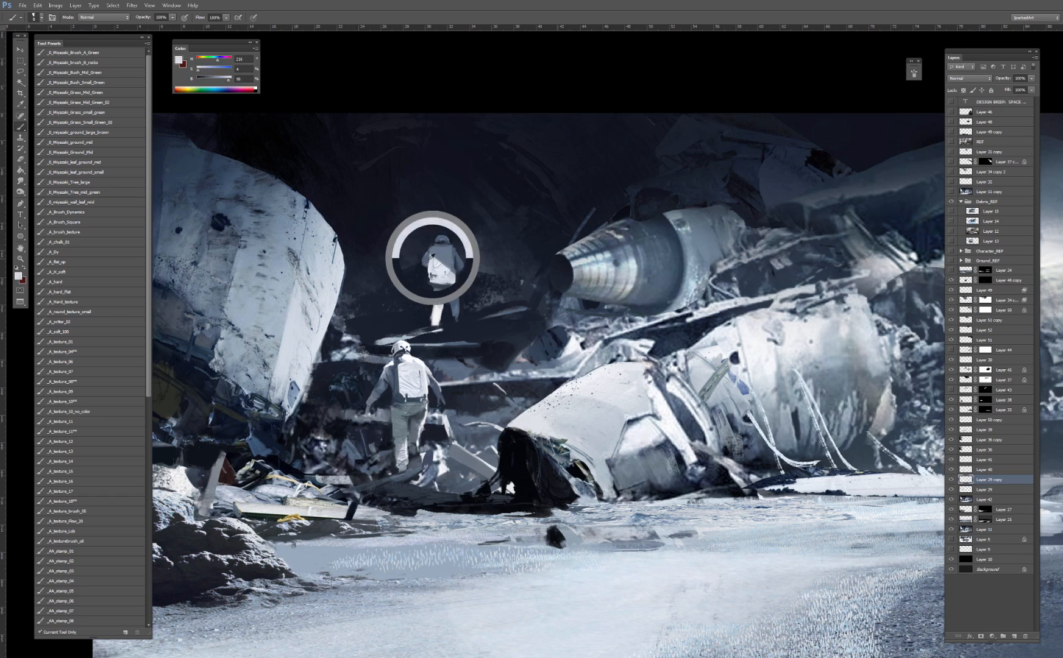
left_click(460, 261, "alt")
left_click(454, 275, "alt")
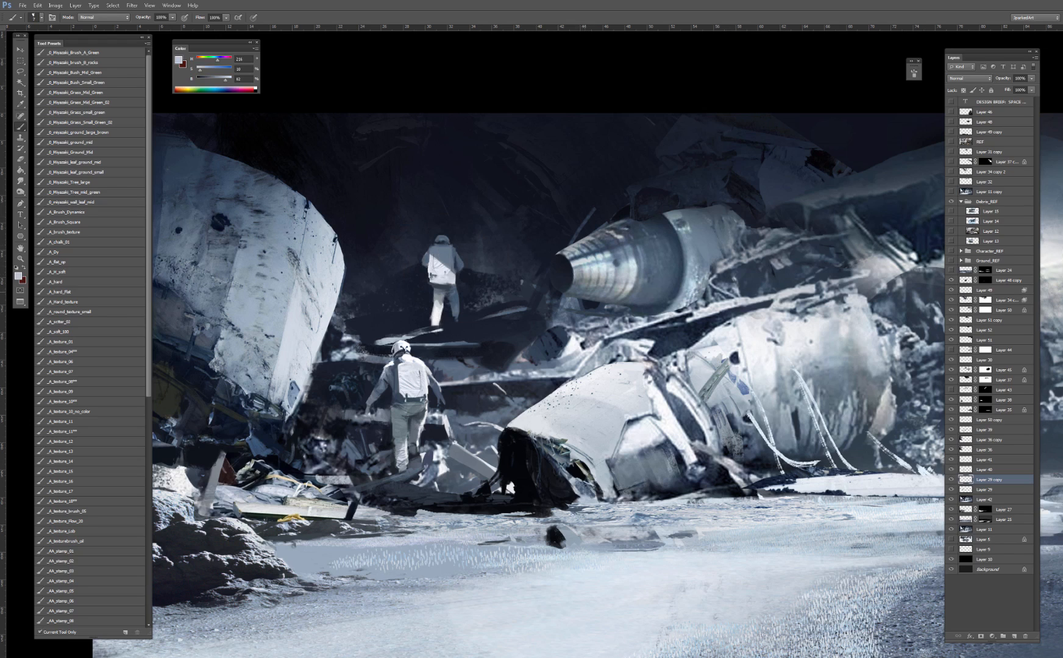
Step: Add light and shadow to the upper astronaut's legs and boots using tones sampled from the figure and backdrop
left_click(434, 297, "alt")
left_click(435, 295, "alt")
left_click(440, 295, "alt")
left_click(431, 316, "alt")
left_click(437, 309, "alt")
left_click(433, 307, "alt")
left_click(434, 300, "alt")
left_click(438, 286, "alt")
Step: Refine the upper astronaut's jacket, shoulder and helmet with sampled light and blue-gray shades
left_click_drag(438, 254, 405, 374, "alt")
left_click(438, 267, "alt")
left_click(440, 257, "alt")
left_click(427, 256, "alt")
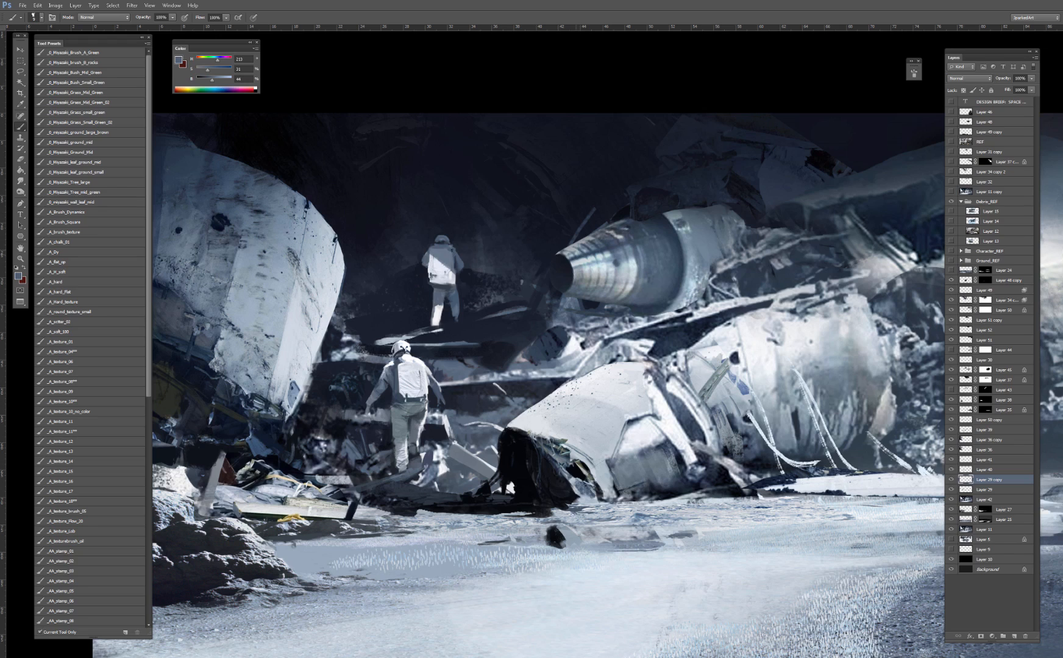
left_click(438, 250, "alt")
left_click(427, 255, "alt")
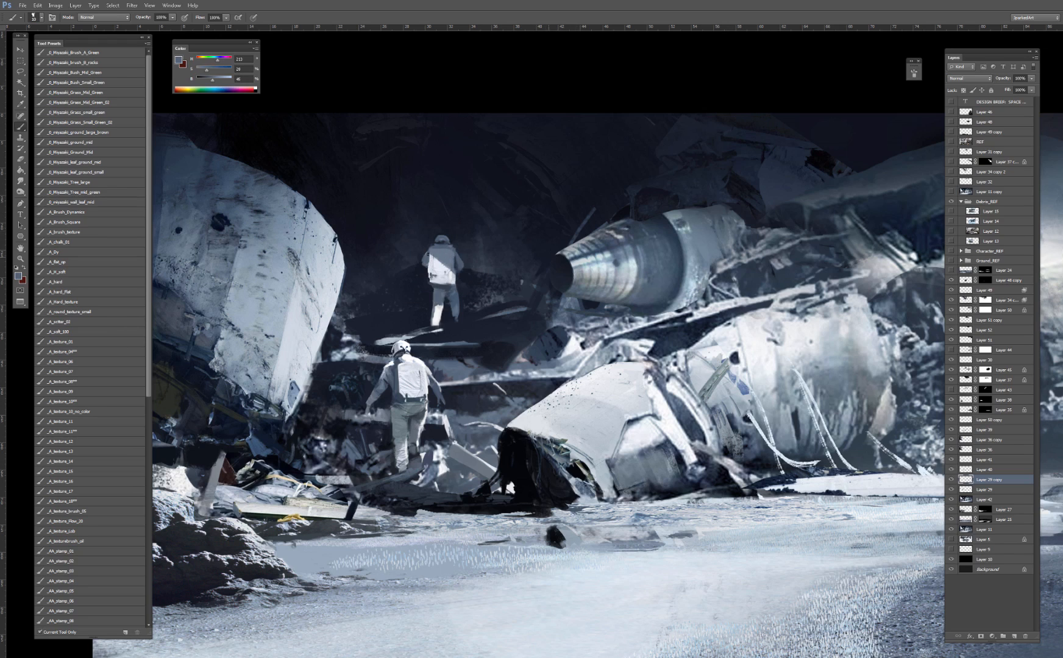
left_click(436, 250, "alt")
Step: Touch up around the upper astronaut's legs with a larger brush and sampled dark blue, then review the whole composition
left_click_drag(432, 314, 391, 334)
key("ctrl+minus")
key("ctrl+minus")
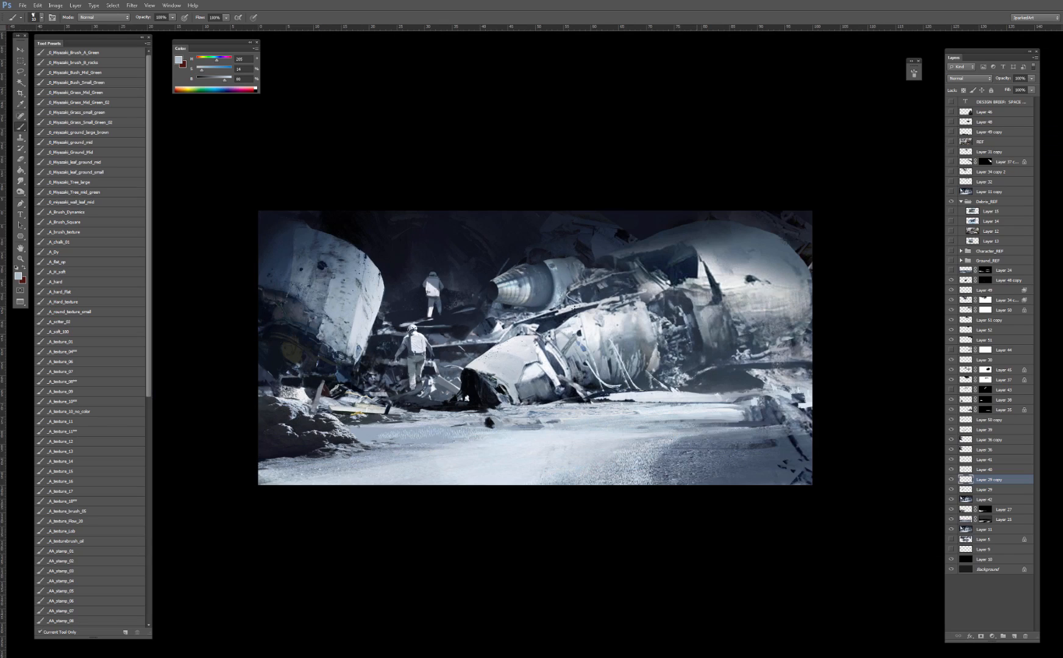
mouse_move(444, 293)
left_mouse_down()
mouse_move(476, 290)
mouse_move(523, 336)
left_mouse_up()
key("ctrl+plus")
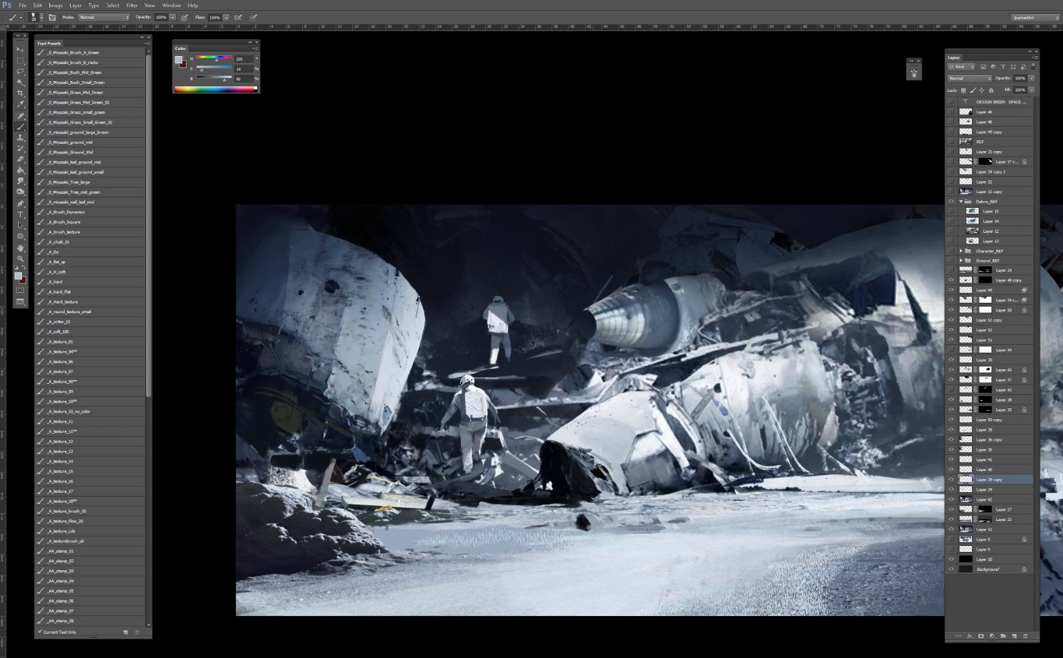
key("bracketright")
key("bracketright")
key("bracketright")
left_click(485, 323, "alt")
key("ctrl+minus")
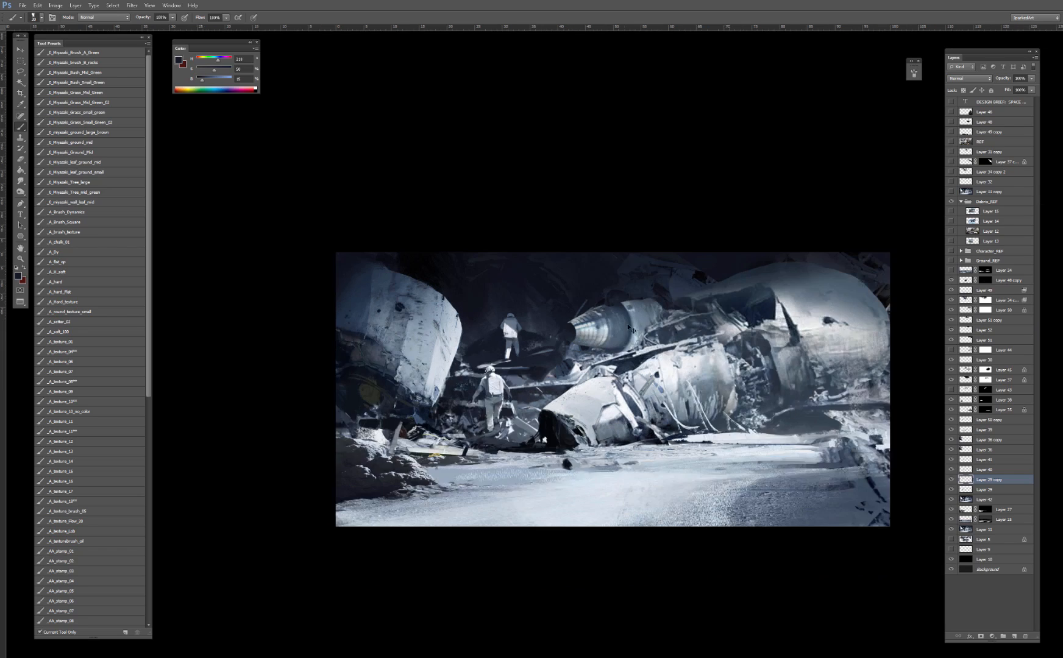
key("ctrl+minus")
key("ctrl+plus")
left_click_drag(737, 299, 686, 275)
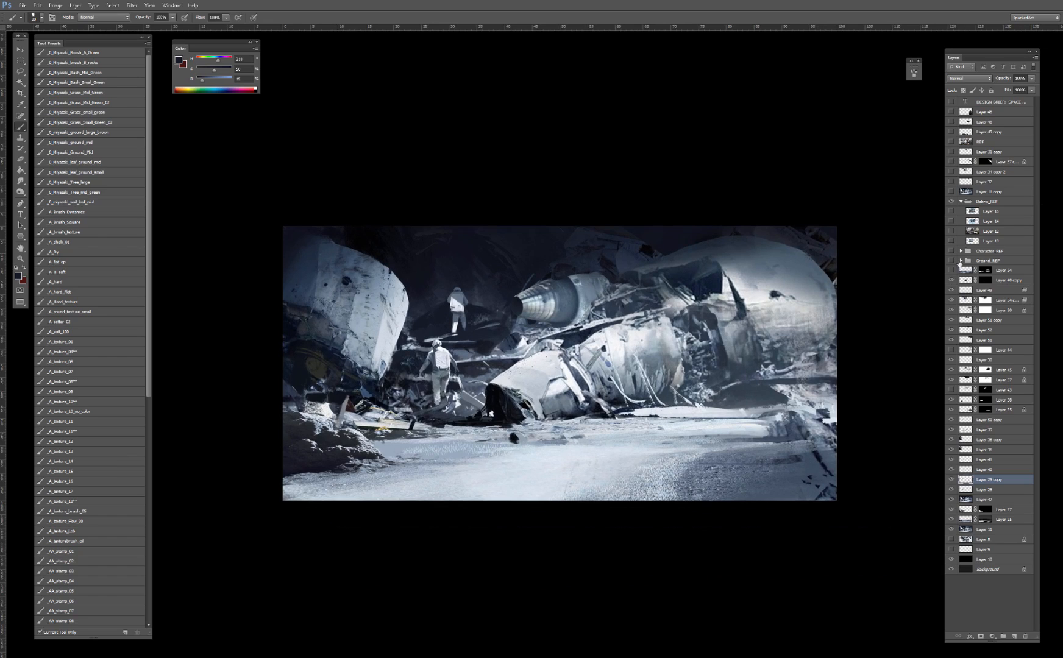
Step: Paste a merged copy of the whole canvas as a new layer above the painting layers and collapse the Debris_REF group
left_click(988, 280)
key("ctrl+a")
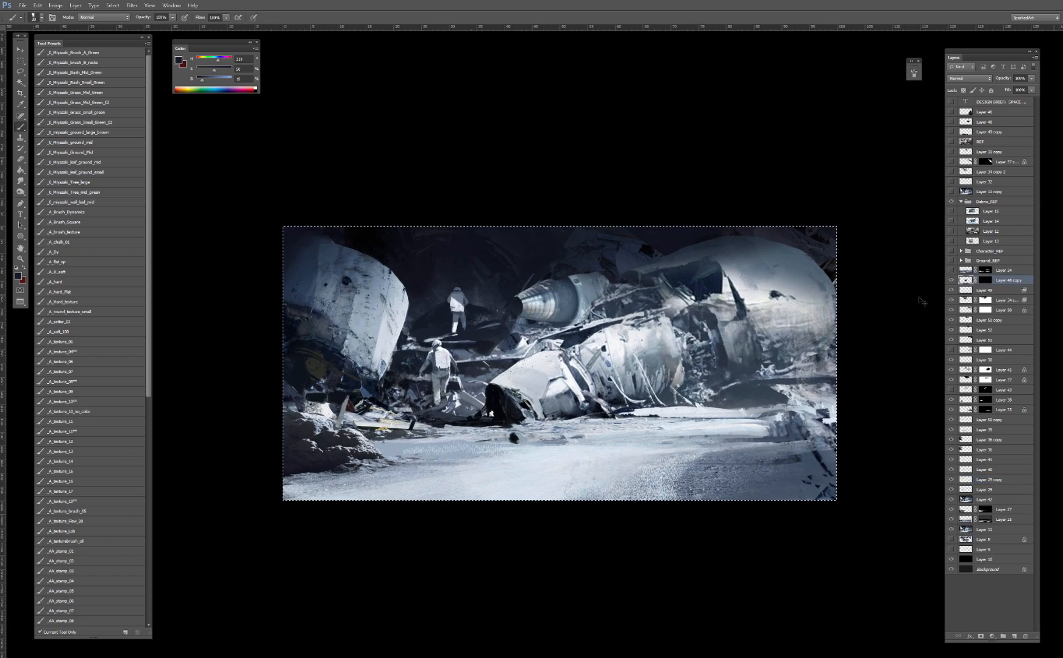
key("ctrl+shift+c")
key("ctrl+v")
left_click(960, 202)
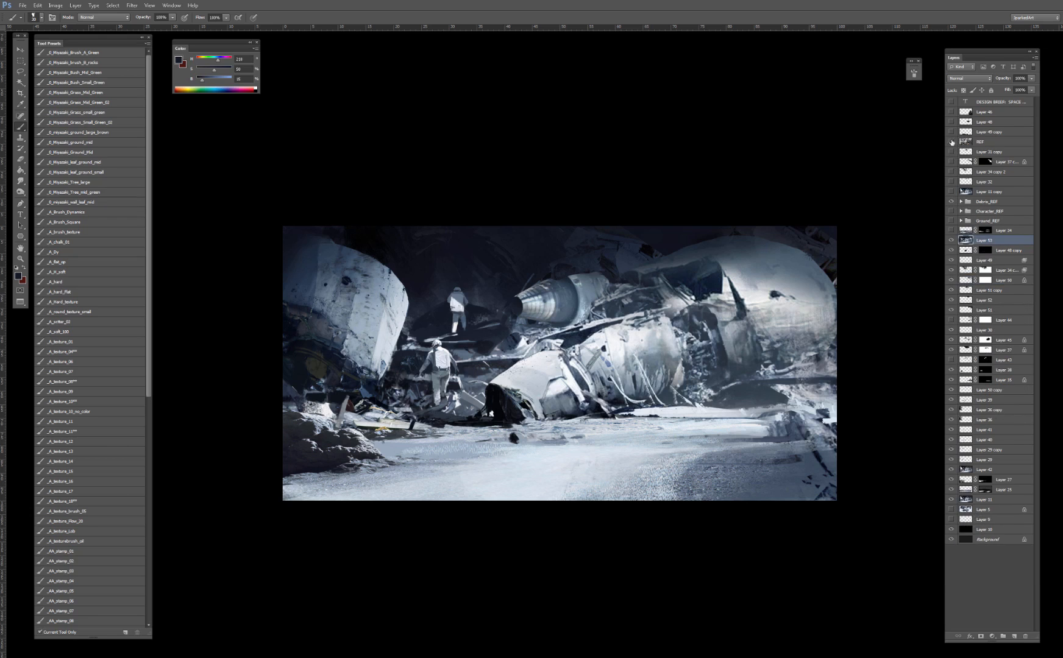
key("v")
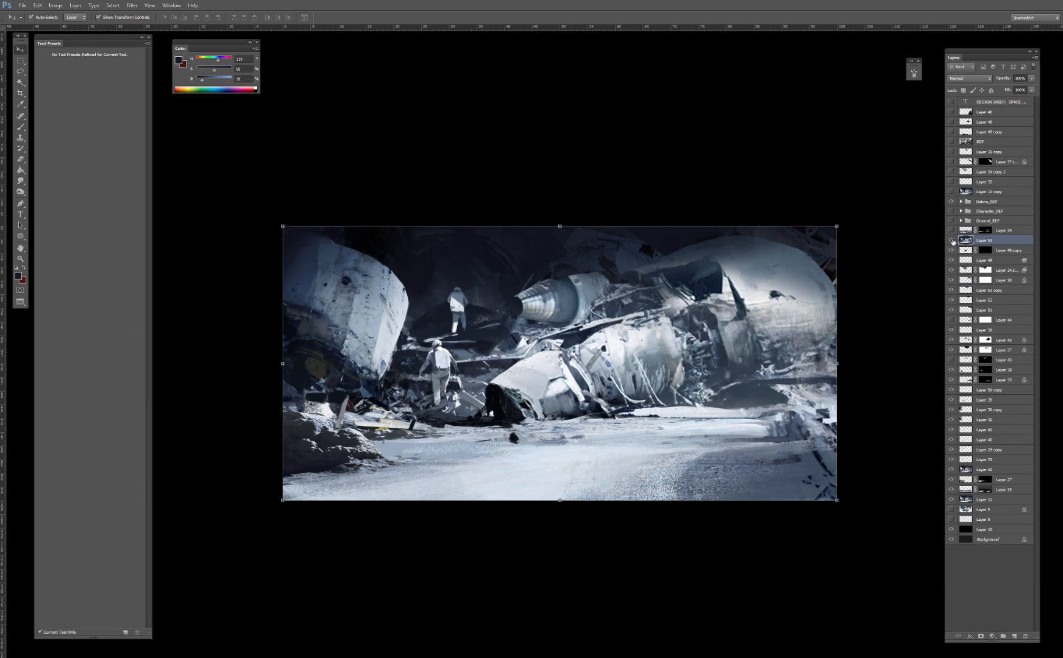
key("b")
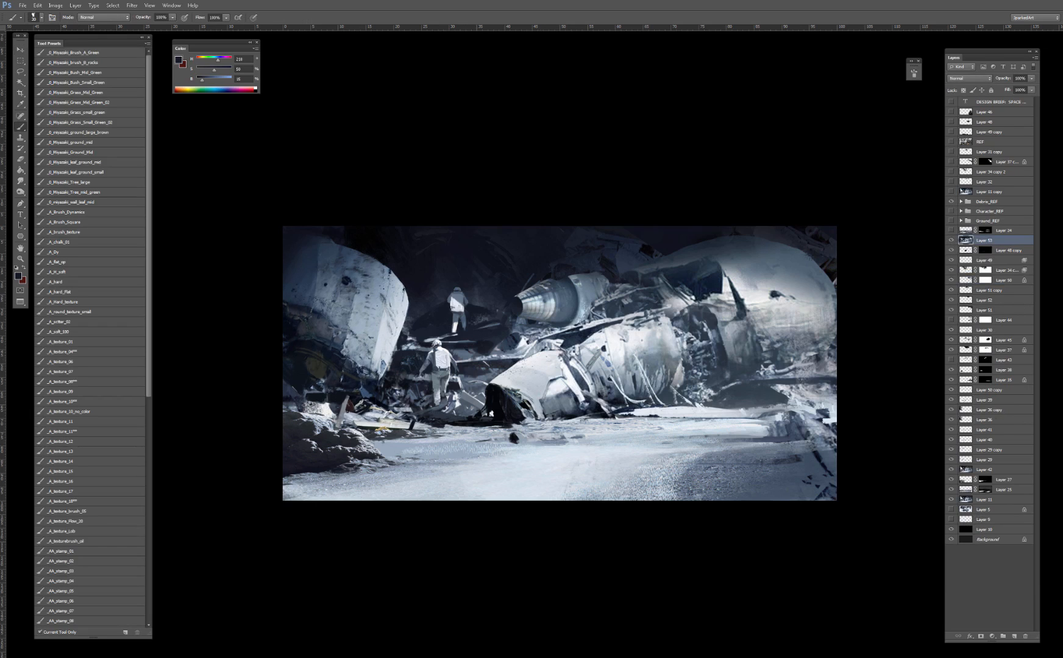
Step: Paint over the small debris above the foreground rocks at the painting's left edge with sampled dark blues
left_click(336, 395, "alt")
left_click(301, 402, "alt")
left_click(305, 403, "alt")
left_click(336, 396, "alt")
left_click(309, 407, "alt")
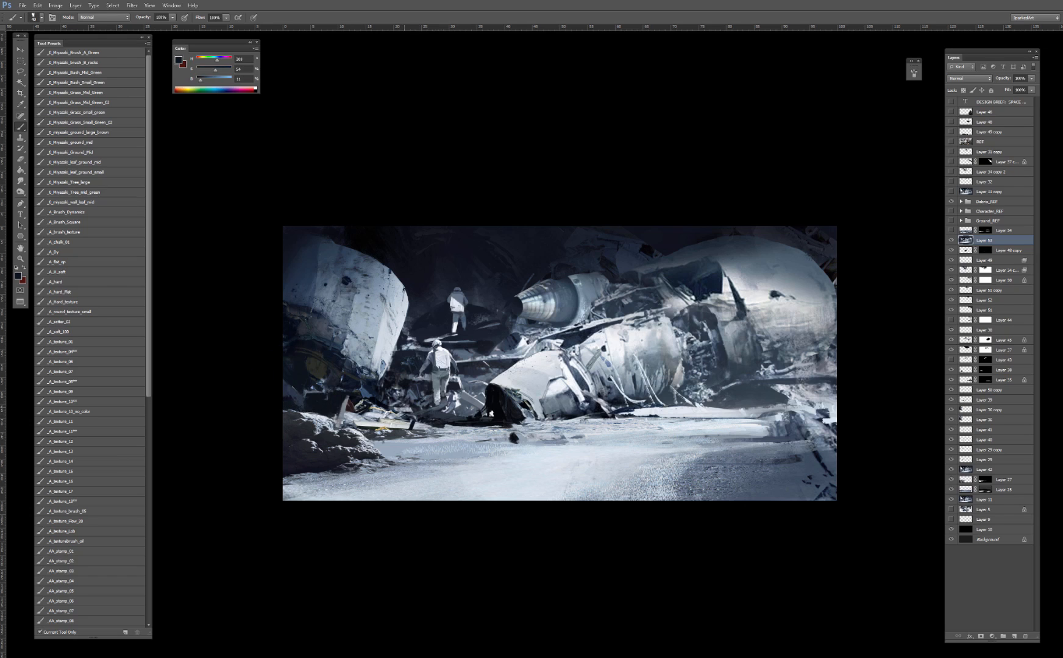
left_click(296, 398, "alt")
left_click_drag(296, 397, 309, 405)
left_click(303, 402, "alt")
left_click(296, 393, "alt")
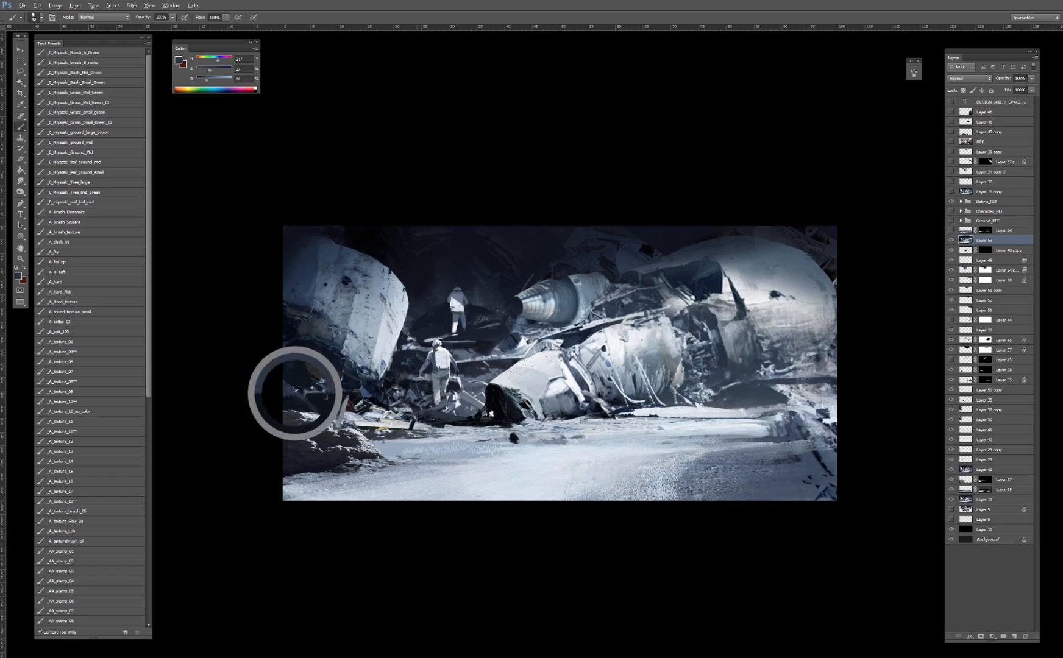
key("bracketright")
key("bracketright")
key("bracketright")
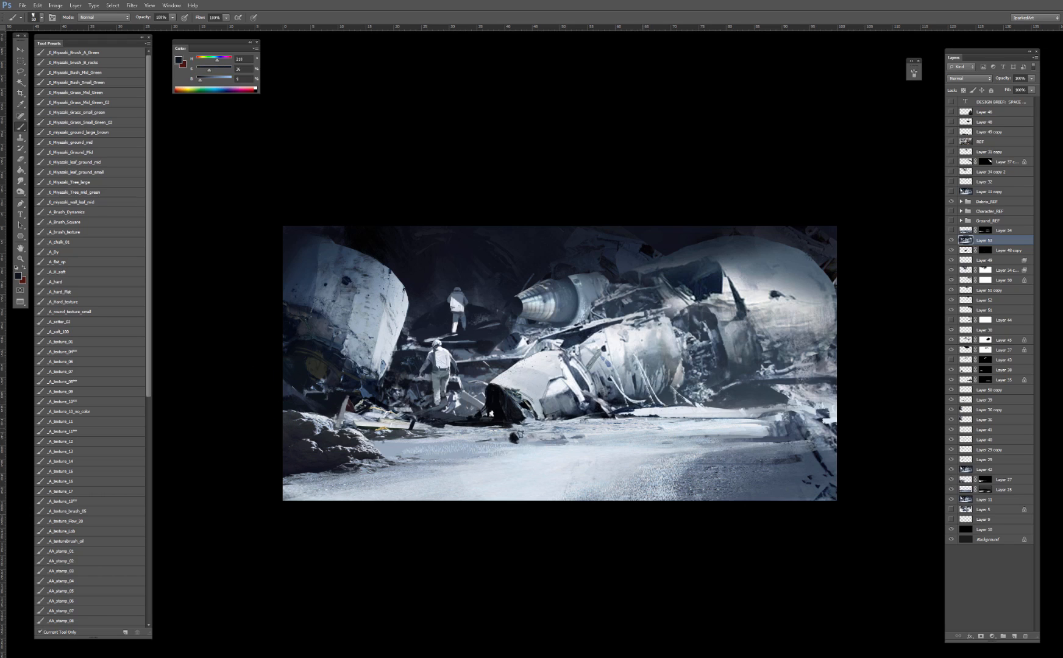
Step: Paint the snow beside the foreground rocks with sampled pale blue tones and an enlarged brush
left_click(525, 451, "alt")
left_click(507, 462, "alt")
left_click(403, 446, "alt")
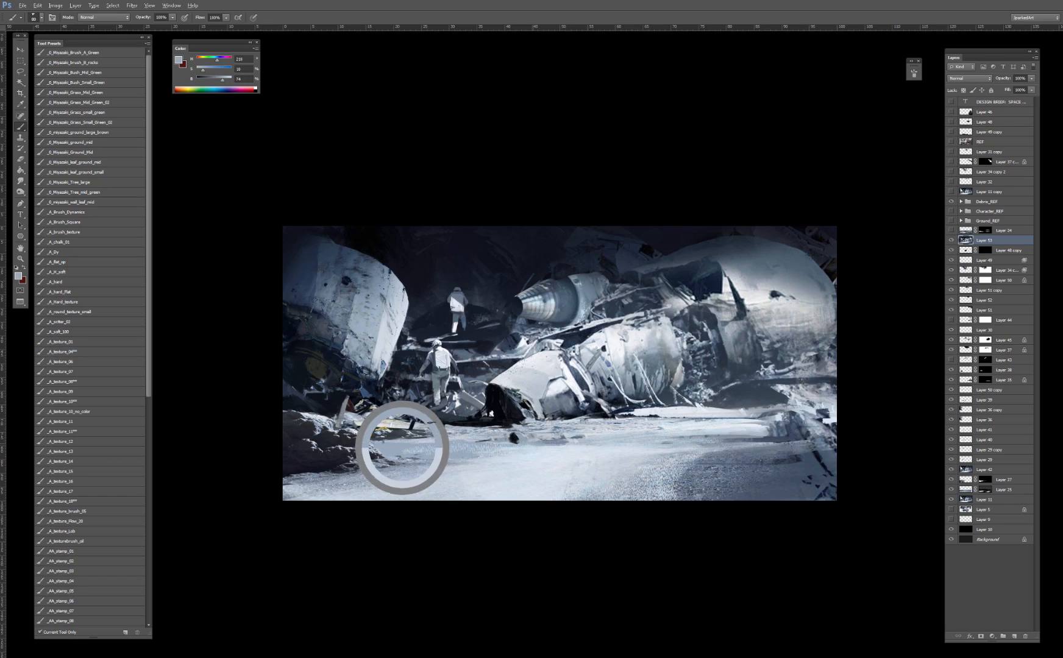
left_click_drag(431, 446, 402, 447)
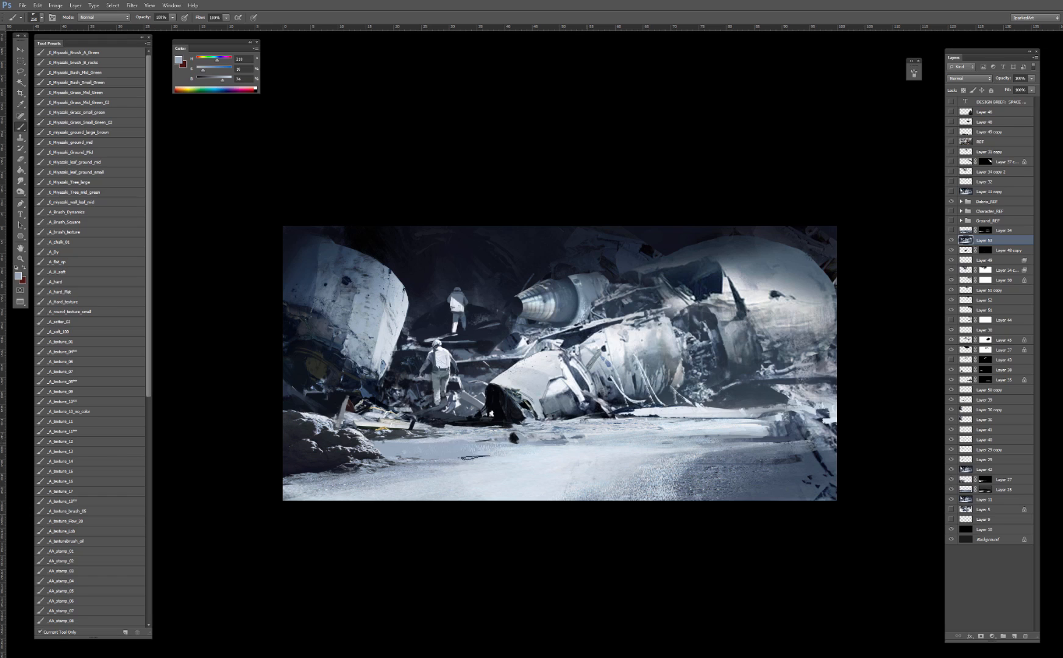
key("bracketright")
key("bracketright")
left_click(494, 456, "alt")
key("bracketright")
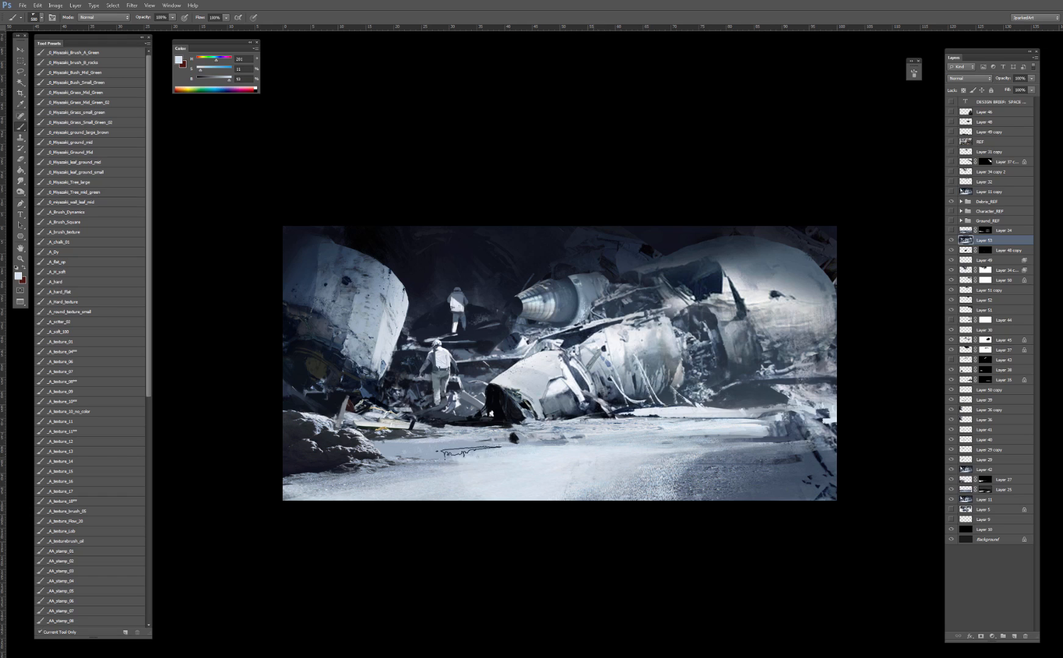
Step: Blend the central snow with sampled pale blues at 70% brush opacity, then smooth it with a soft round brush preset
left_click(435, 454, "alt")
key("7")
left_click(481, 462, "alt")
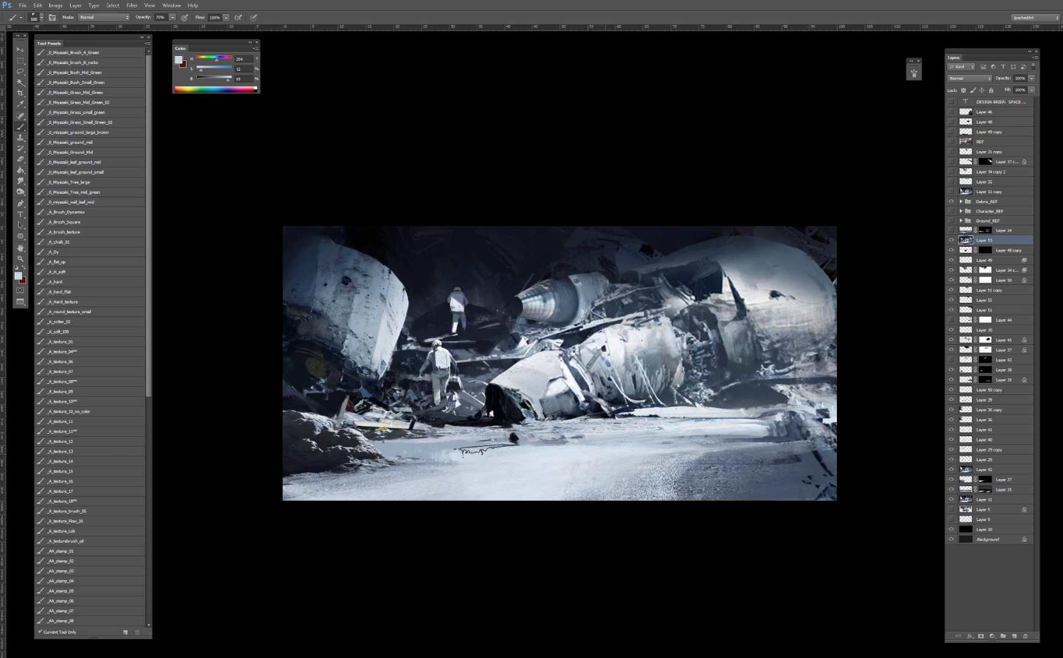
left_click_drag(495, 452, 520, 463)
left_click(429, 448, "alt")
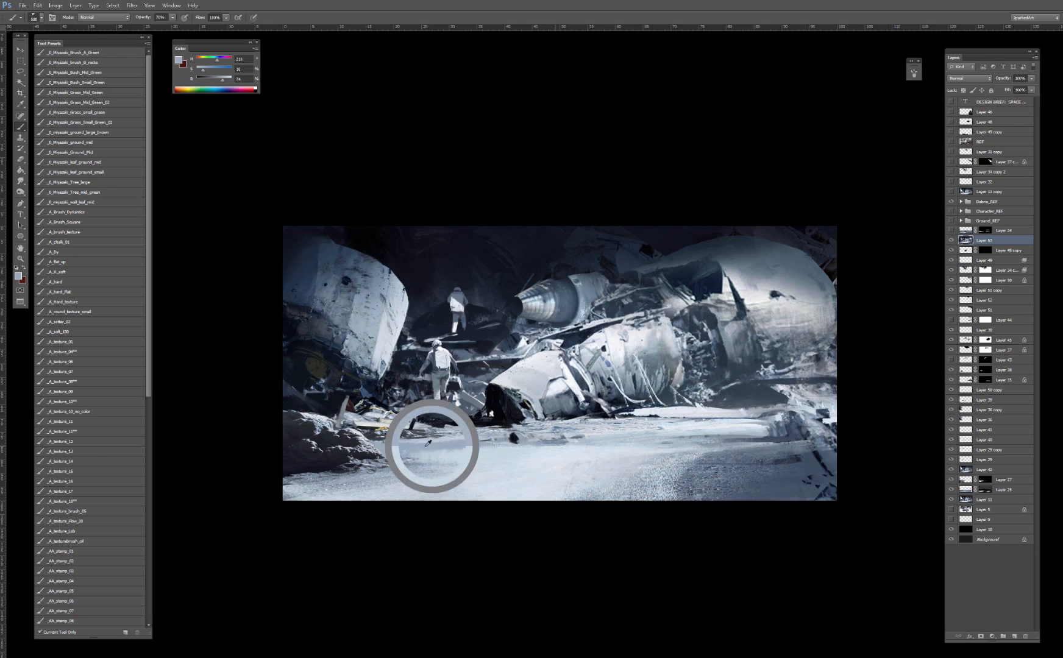
key("bracketright")
left_click(494, 465, "alt")
key("bracketright")
key("bracketright")
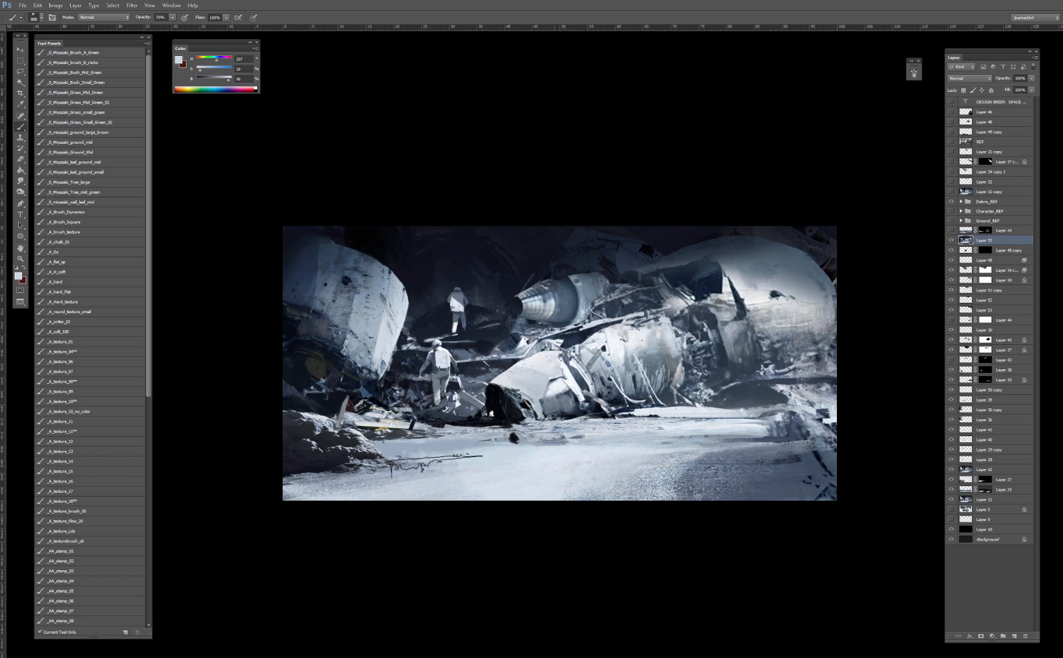
left_click_drag(433, 467, 425, 457)
left_click(77, 385)
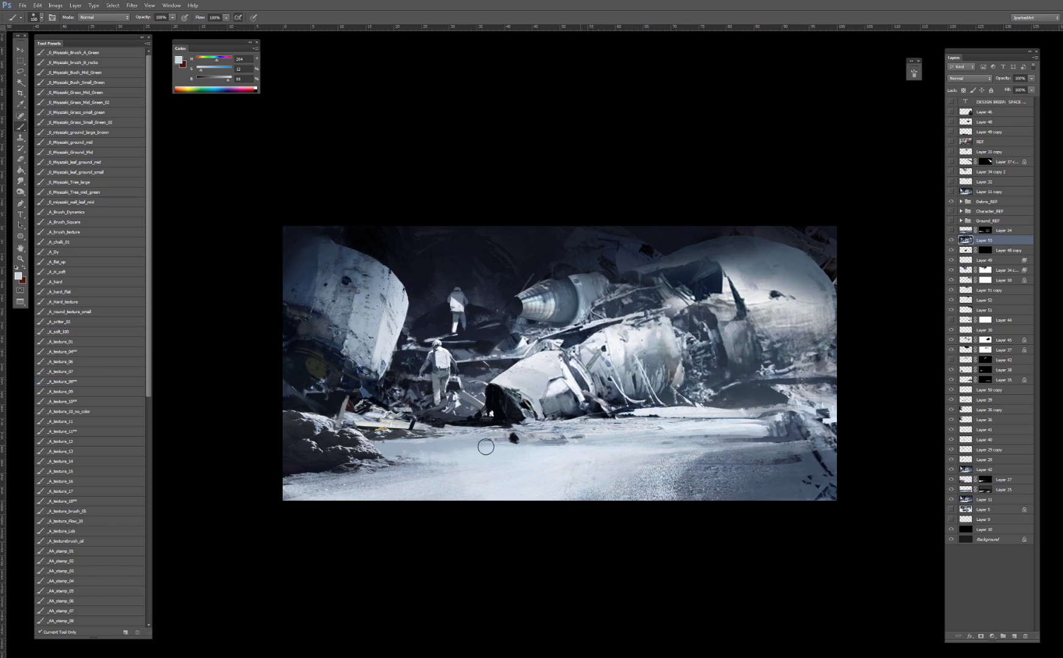
left_click(620, 429, "alt")
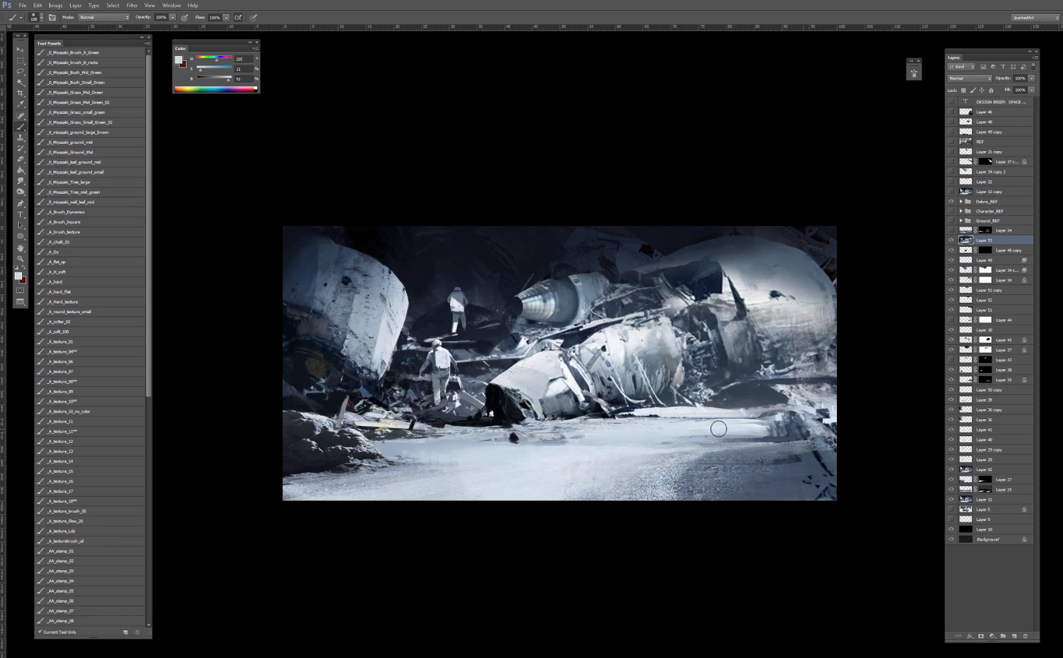
Step: Add a new layer and texture the snow below the large hull with the _A_texture_11 brush in sampled light tones
left_click(1014, 636)
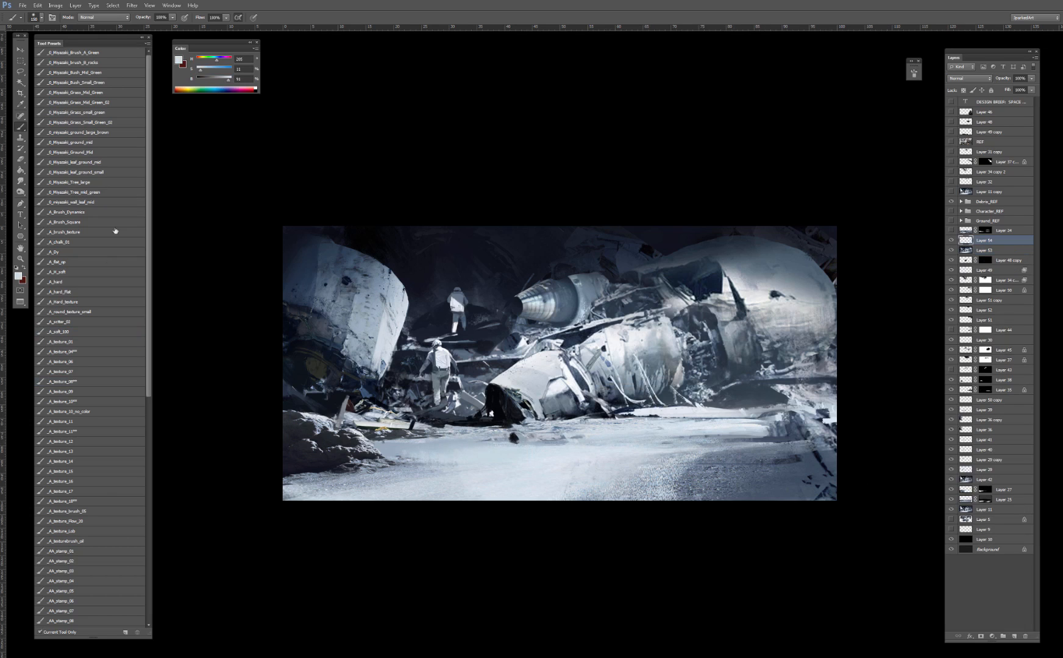
left_click(108, 421)
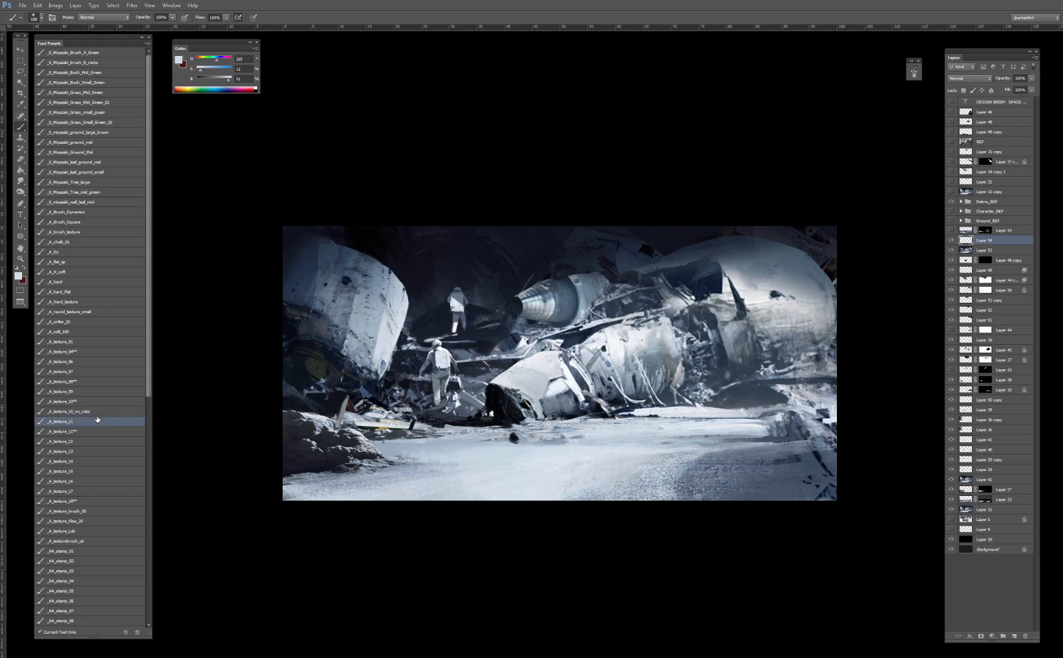
left_click(726, 425, "alt")
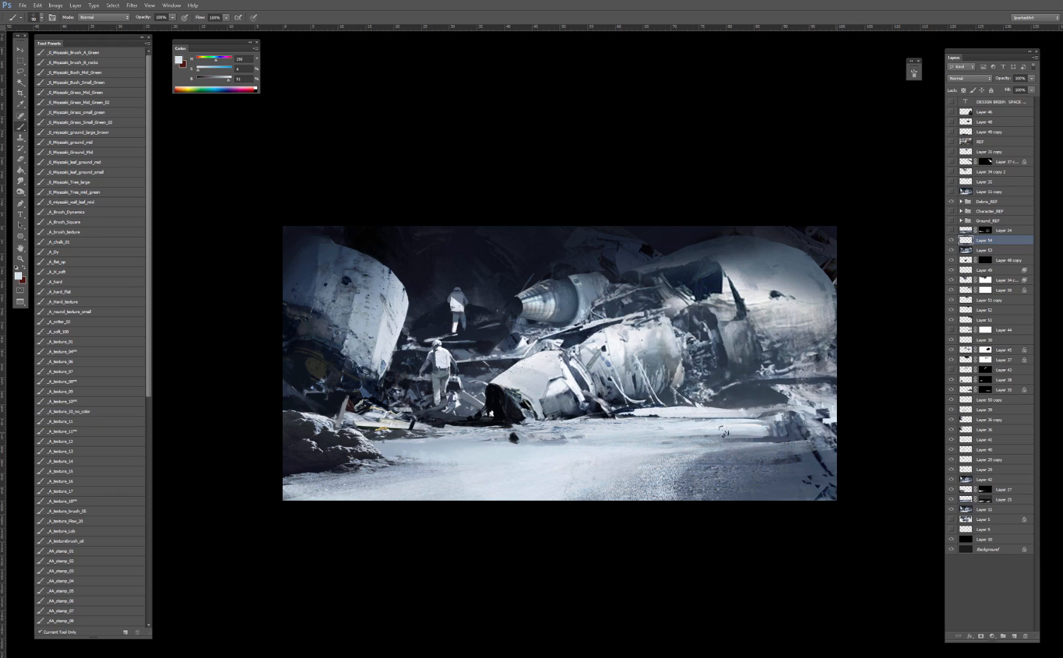
key("bracketright")
key("bracketright")
key("bracketright")
key("bracketright")
key("bracketright")
left_click(616, 437, "alt")
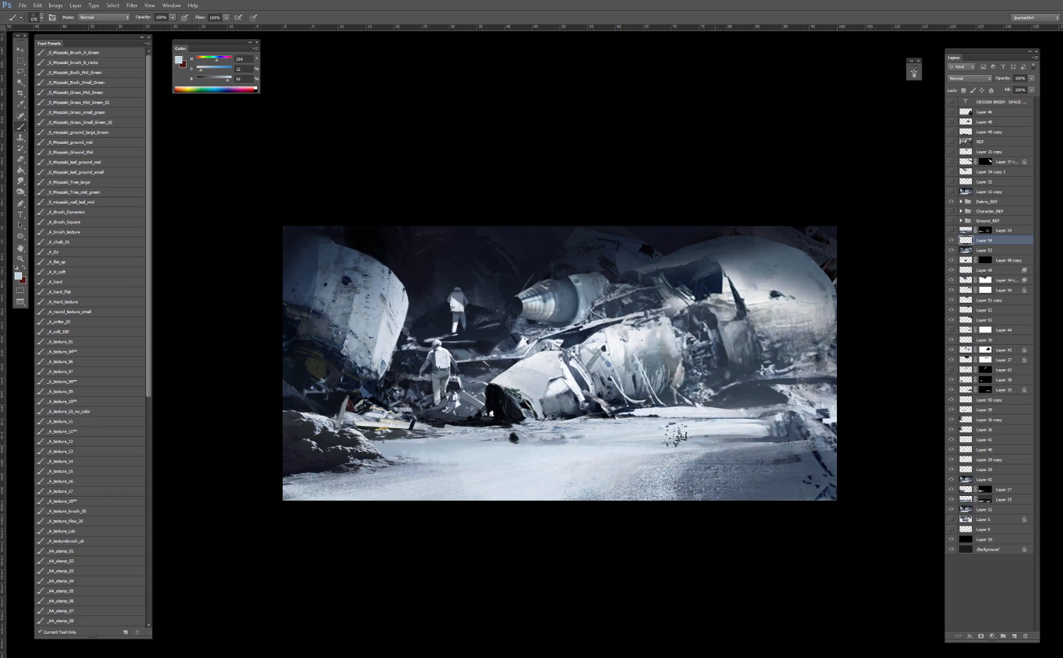
key("bracketright")
key("bracketright")
key("bracketright")
key("bracketright")
key("bracketright")
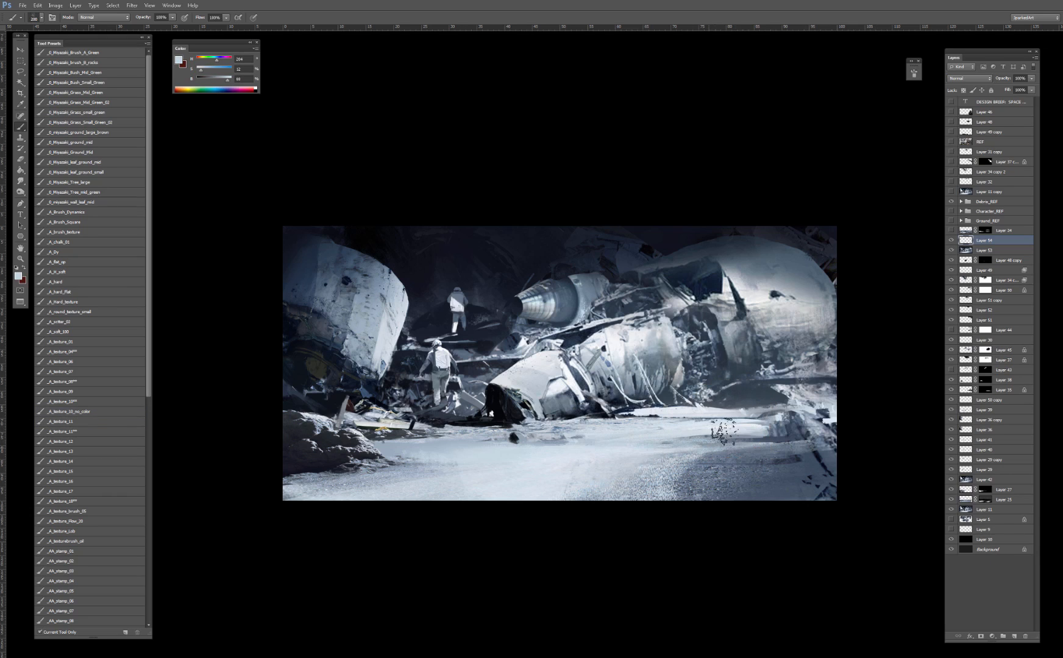
Step: Texture the central foreground snow with a smaller brush and sampled near-white tones
left_click(581, 455, "alt")
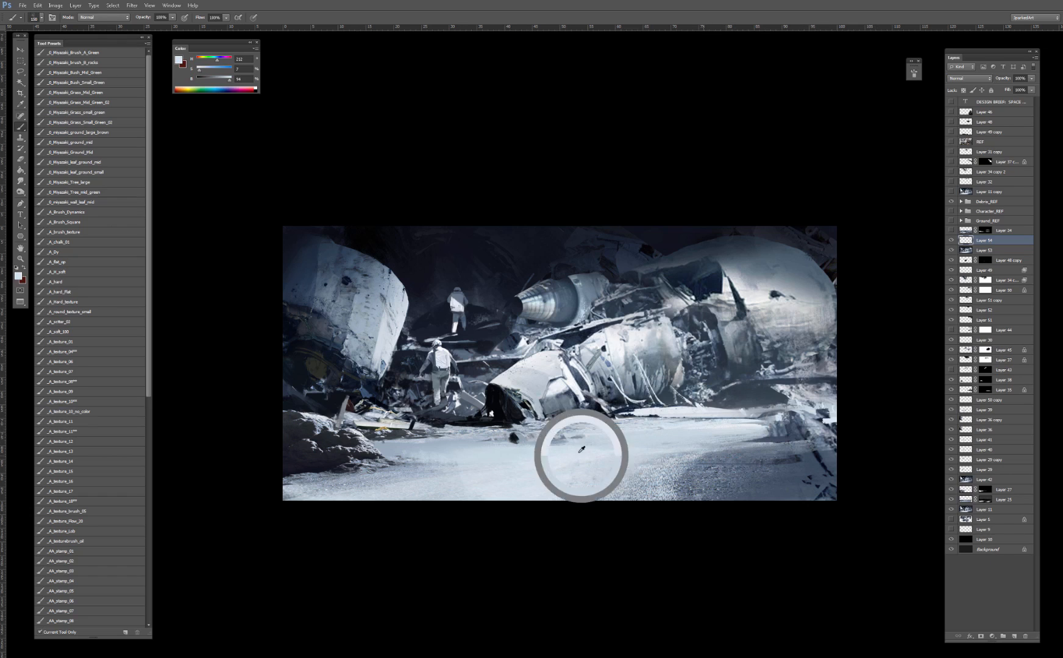
key("bracketleft")
key("bracketleft")
key("bracketleft")
key("bracketleft")
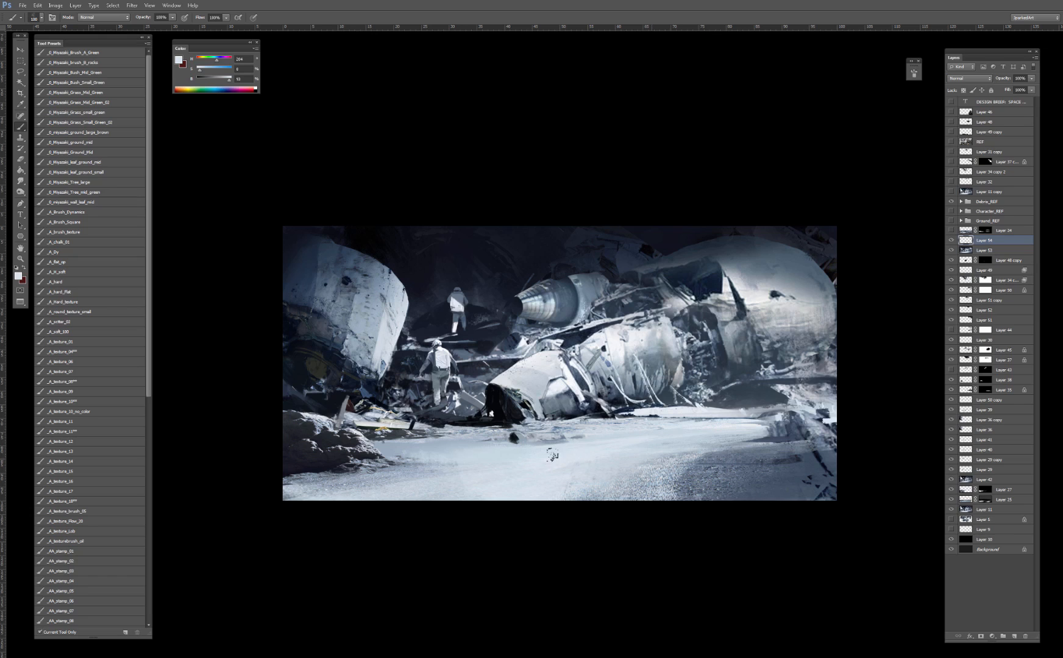
Step: Set a smaller brush and a near-white colour at 100% brightness, and paint highlights on the snow around the small foreground debris
key("bracketleft")
key("bracketleft")
key("bracketleft")
key("bracketleft")
key("bracketleft")
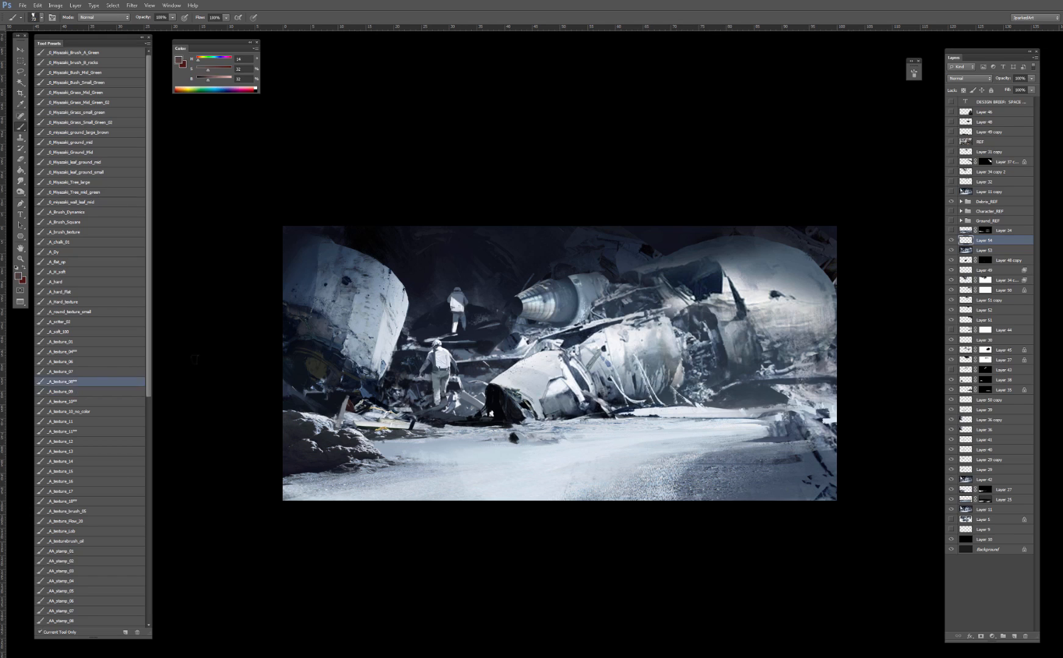
left_click(513, 466, "alt")
left_click_drag(228, 80, 239, 79)
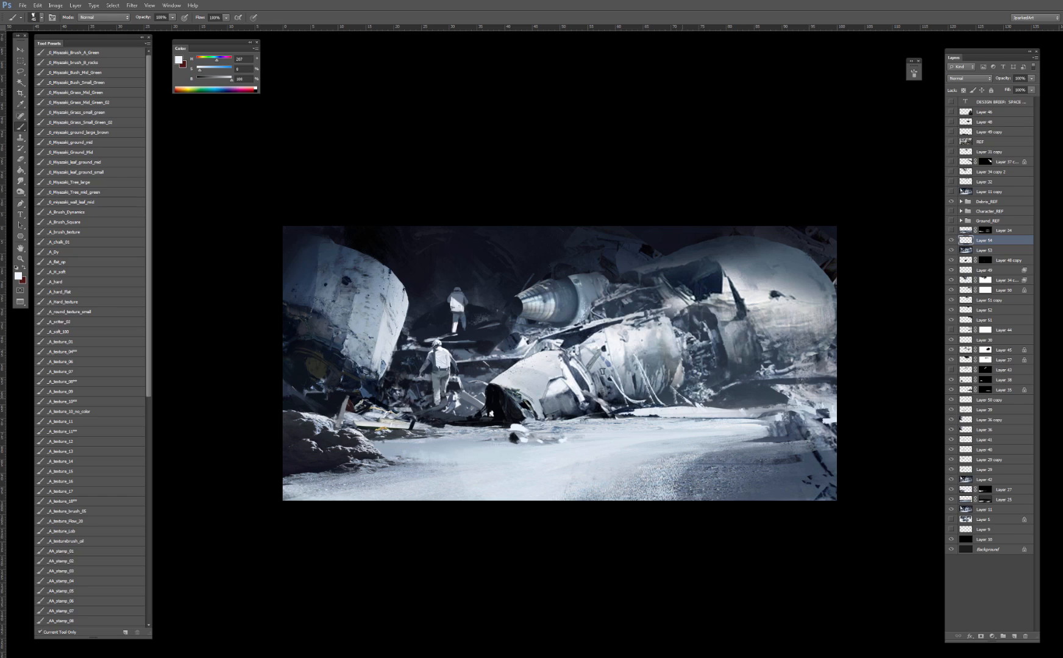
left_click_drag(612, 416, 615, 419)
Step: Adjust the brush size and paint more white strokes over the snow beside the small debris
key("bracketleft")
key("bracketleft")
key("bracketright")
key("bracketright")
key("bracketright")
key("bracketright")
left_click_drag(537, 426, 557, 429)
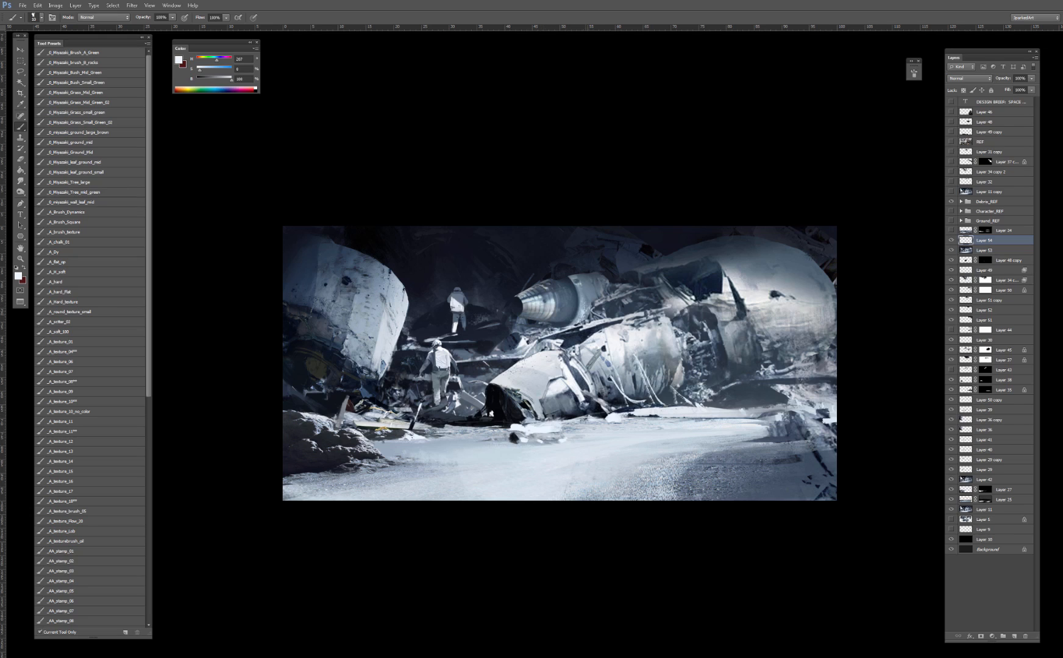
Step: Sample a dark wreckage colour and paint over the bright debris piece above the left foreground rock
left_click(344, 395, "alt")
left_click_drag(341, 409, 337, 426)
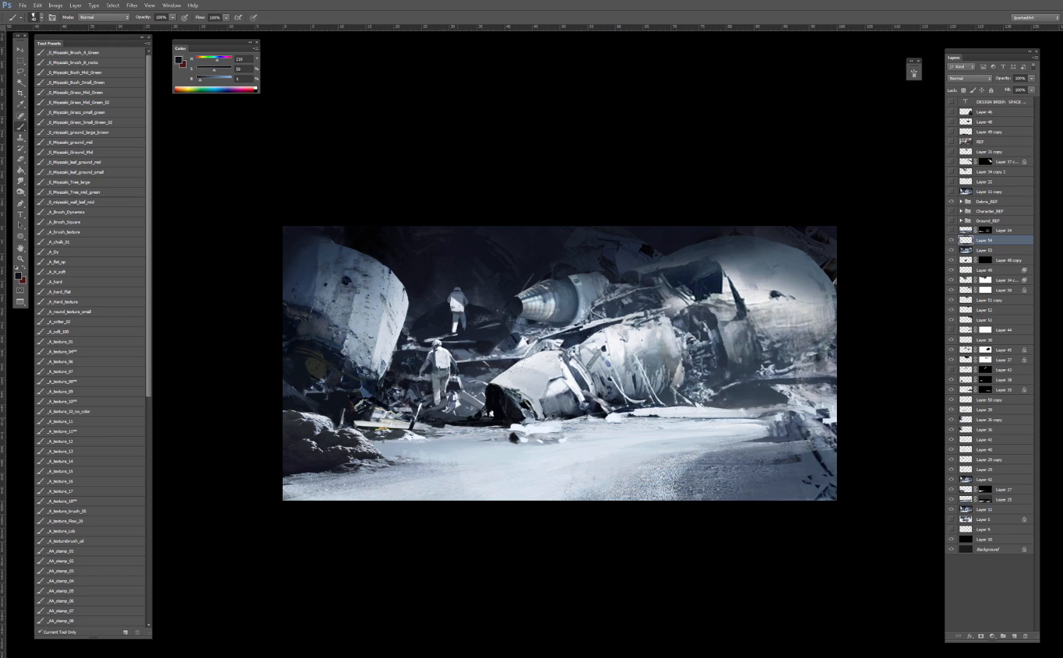
left_click(311, 463, "alt")
mouse_move(293, 477)
left_mouse_down()
mouse_move(312, 477)
mouse_move(285, 480)
left_mouse_up()
key("ctrl+z")
Step: Open the Ground_REF group, show the brown Mars ground photo and lasso a wide band of its lower rocks
left_click(961, 221)
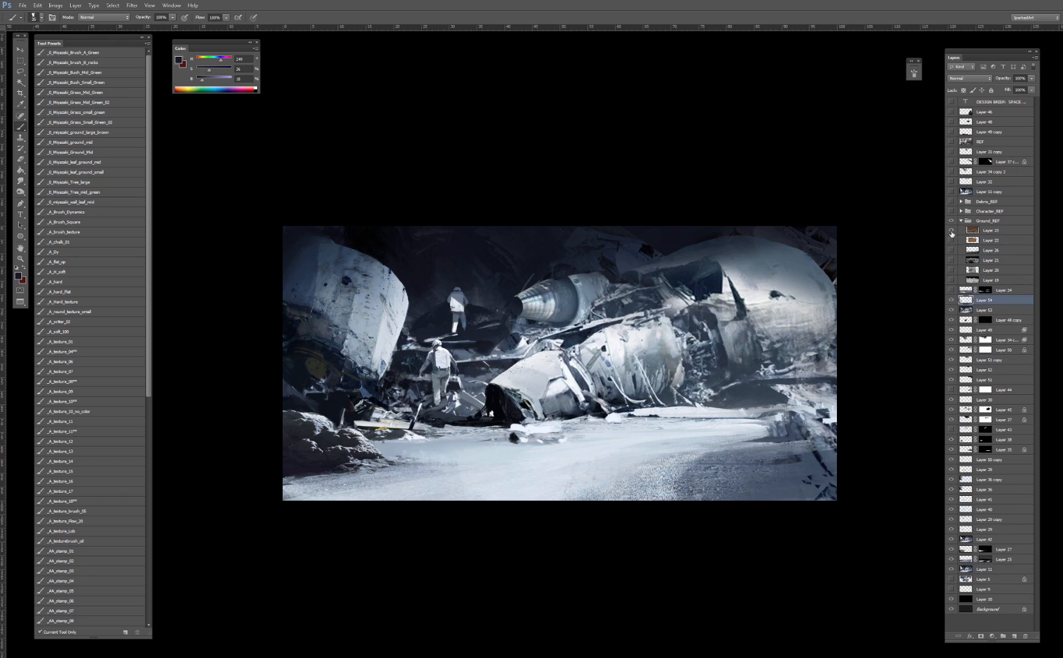
left_click(950, 220)
key("l")
left_click_drag(408, 423, 405, 428)
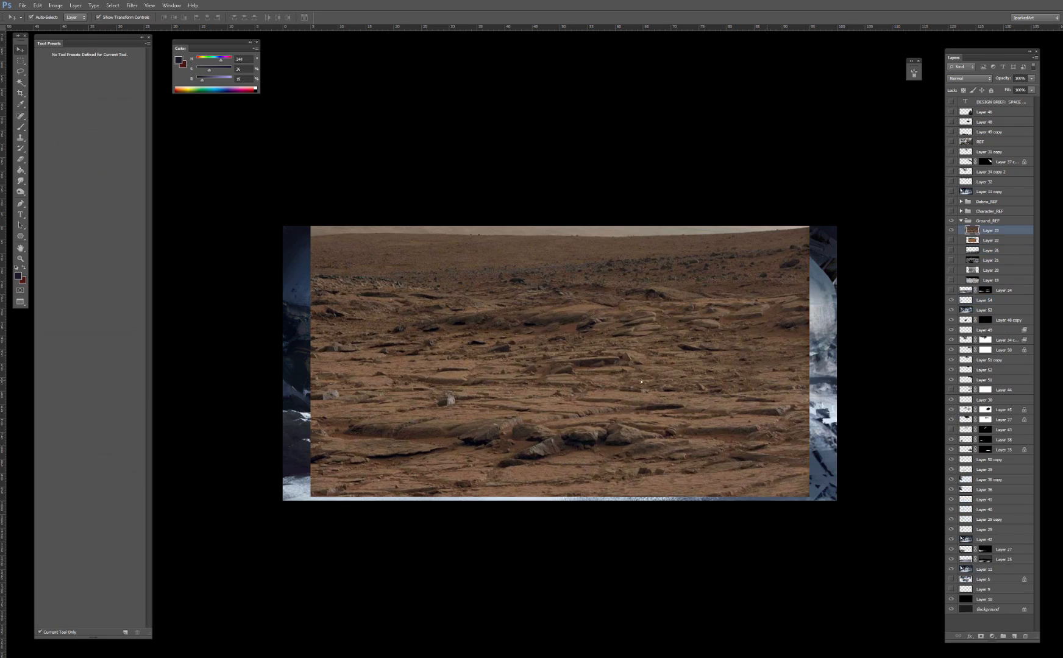
mouse_move(443, 379)
left_mouse_down()
mouse_move(334, 406)
mouse_move(369, 450)
mouse_move(548, 464)
mouse_move(761, 446)
mouse_move(761, 400)
left_mouse_up()
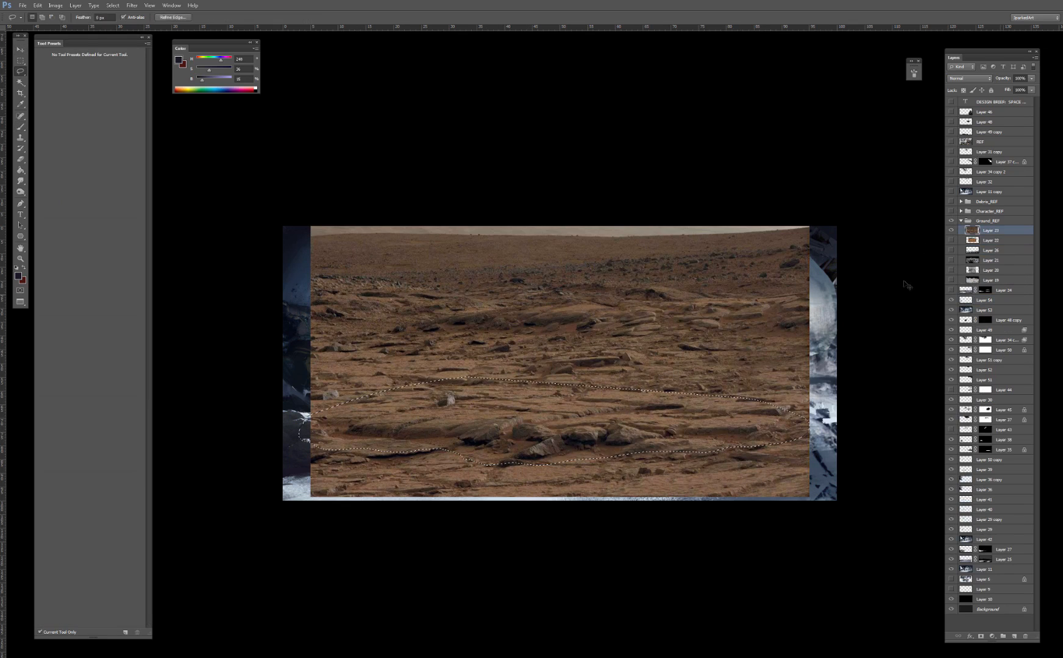
Step: Copy the selected Mars rock band to a new layer, shift it over the foreground and hide it
left_click(951, 230)
key("ctrl+j")
key("v")
mouse_move(668, 434)
left_mouse_down()
mouse_move(838, 487)
mouse_move(768, 497)
mouse_move(783, 492)
mouse_move(571, 466)
left_mouse_up()
left_click(950, 230)
Step: Examine the orange desert photo in Ground_REF as a possible ground source, then hide it
left_click(950, 251)
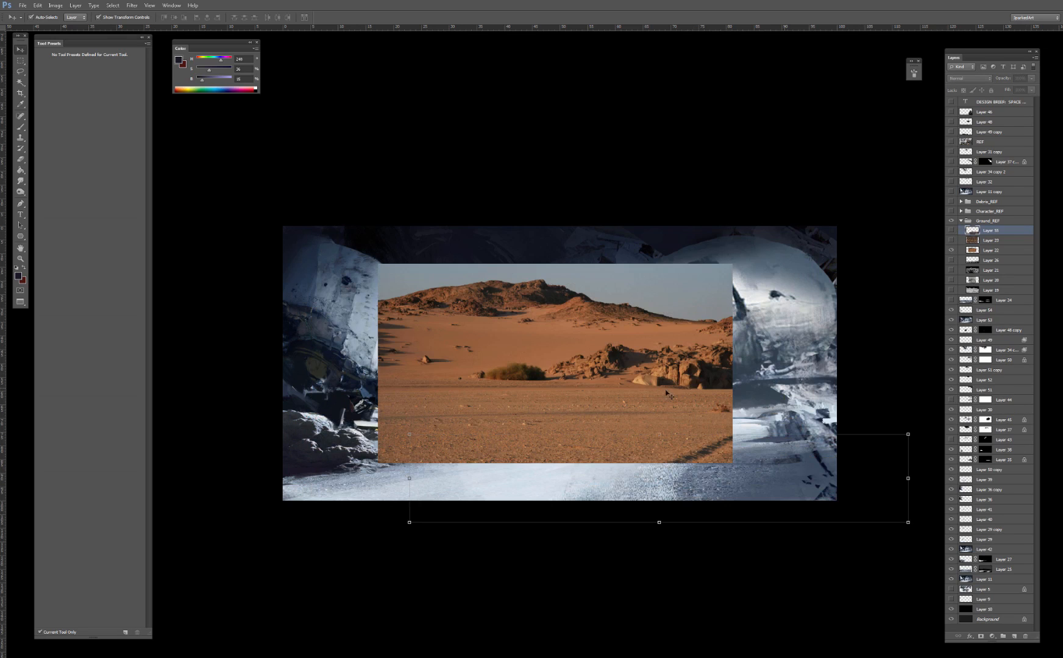
left_click_drag(669, 395, 423, 387)
left_click(951, 250)
Step: Show the lunar reference photo, lasso its large central boulder and copy it to a new layer
left_click(950, 270)
left_click_drag(539, 390, 726, 358)
mouse_move(493, 380)
left_mouse_down()
mouse_move(673, 391)
mouse_move(547, 385)
mouse_move(635, 385)
mouse_move(613, 385)
left_mouse_up()
key("l")
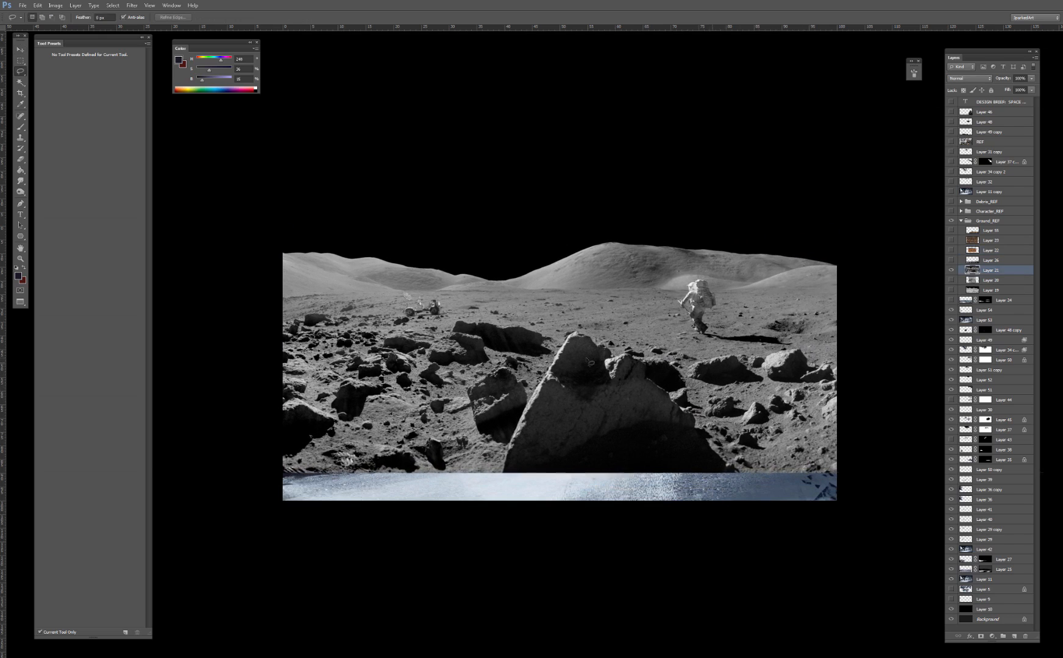
mouse_move(526, 401)
left_mouse_down()
mouse_move(567, 495)
mouse_move(655, 481)
mouse_move(600, 323)
mouse_move(576, 322)
left_mouse_up()
left_click(951, 271)
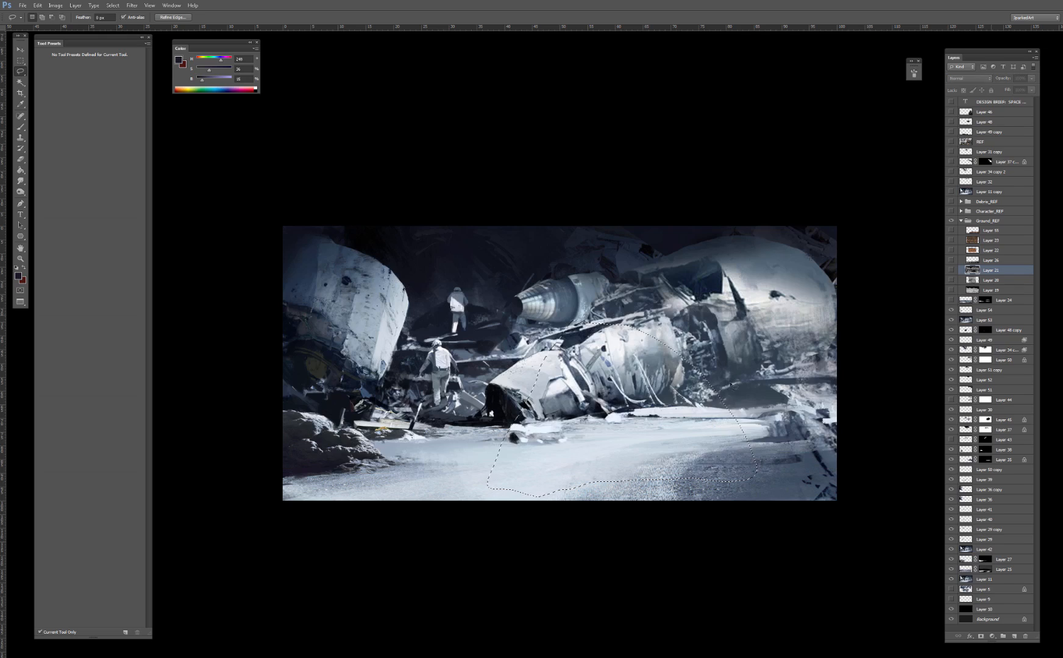
key("ctrl+j")
Step: Flip the boulder copy horizontally, stretch it wider and place it in the painting's lower-right foreground
key("ctrl+t")
right_click(686, 420)
left_click(725, 541)
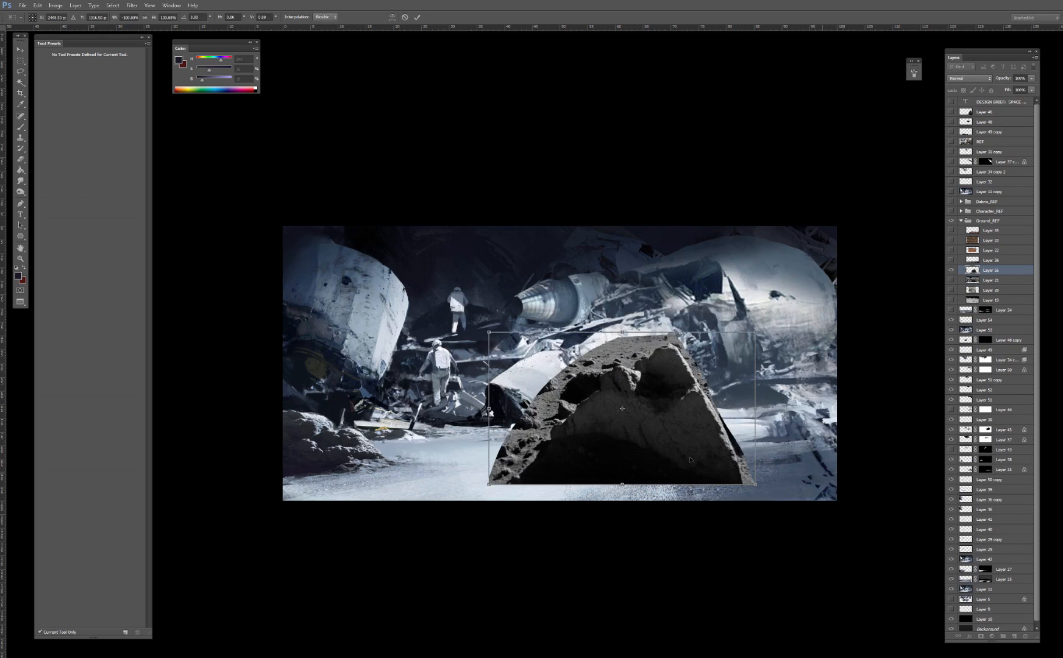
left_click_drag(692, 440, 759, 480)
left_click_drag(821, 448, 908, 441)
left_click_drag(795, 440, 789, 463)
key("Return")
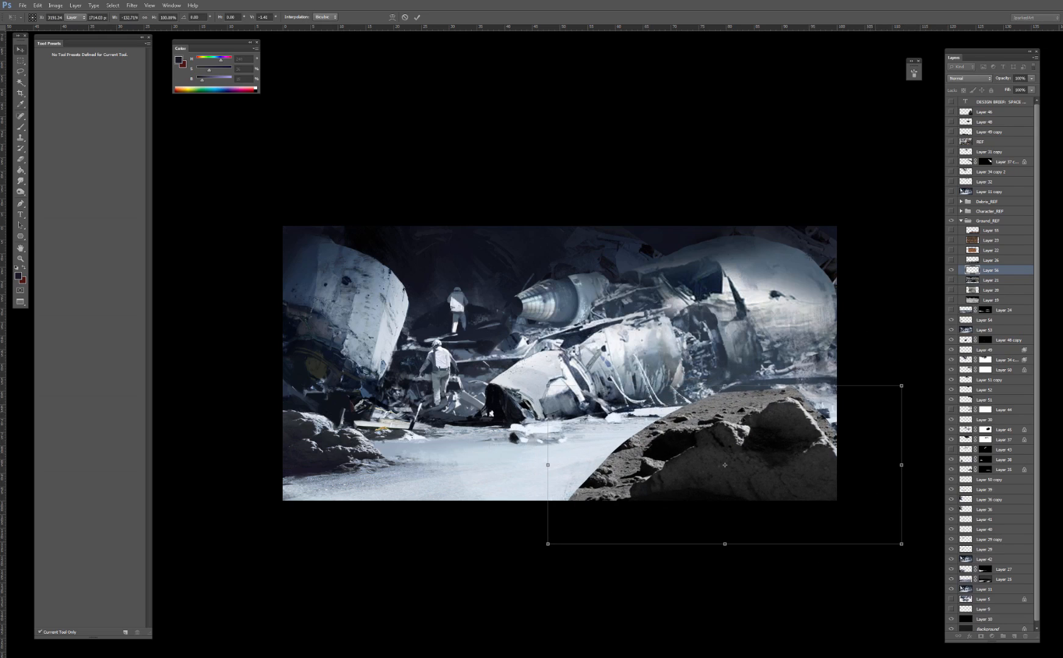
Step: Cut away the ground behind the boulder copy, then delete the boulder layer
key("e")
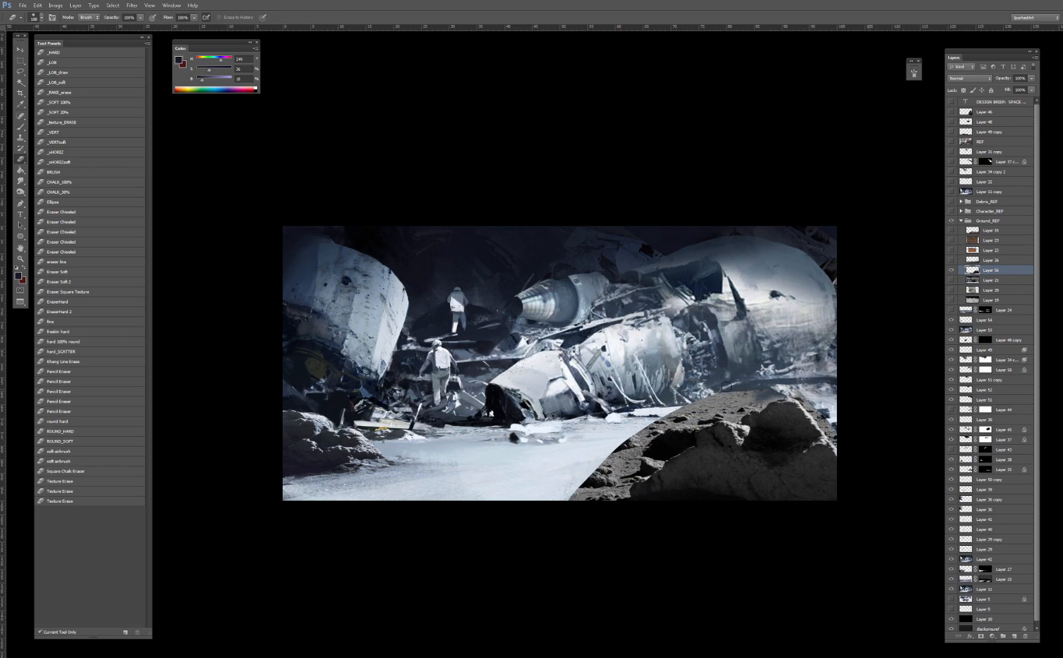
left_click(73, 52)
key("bracketright")
key("bracketright")
key("bracketright")
key("bracketright")
key("bracketright")
key("bracketright")
key("bracketright")
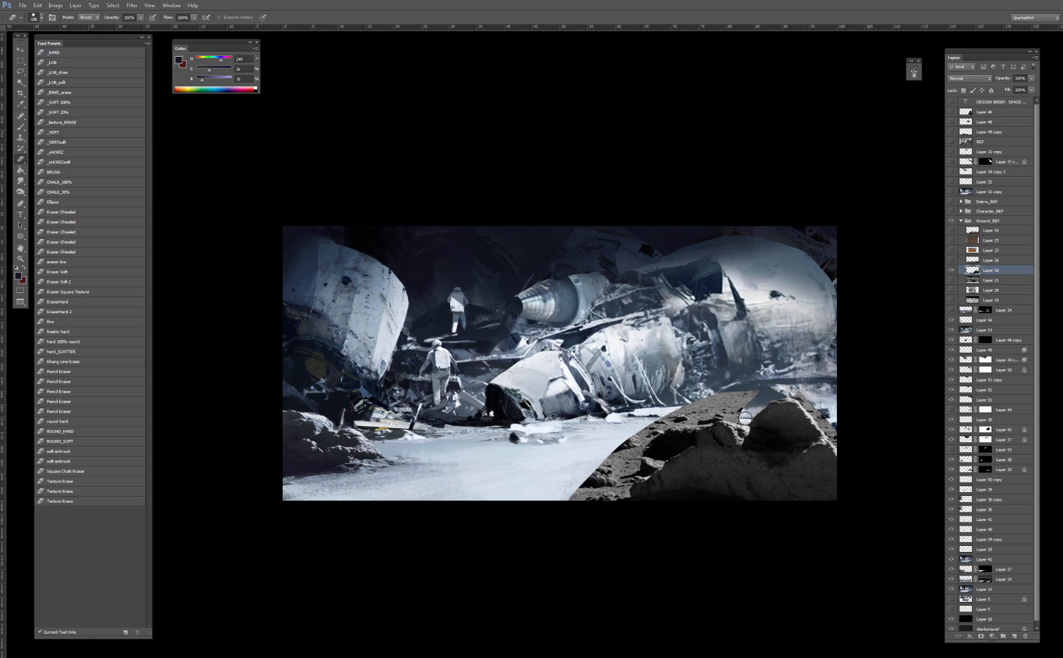
key("l")
mouse_move(710, 429)
left_mouse_down()
mouse_move(628, 504)
mouse_move(494, 496)
mouse_move(729, 357)
mouse_move(749, 420)
mouse_move(750, 390)
left_mouse_up()
key("Delete")
key("e")
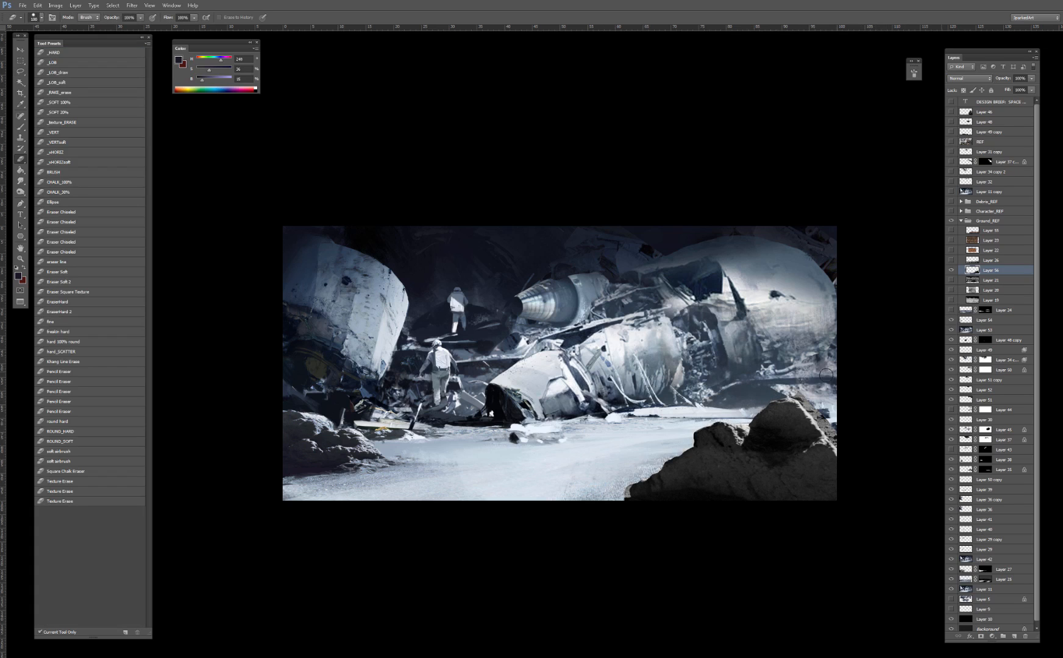
key("v")
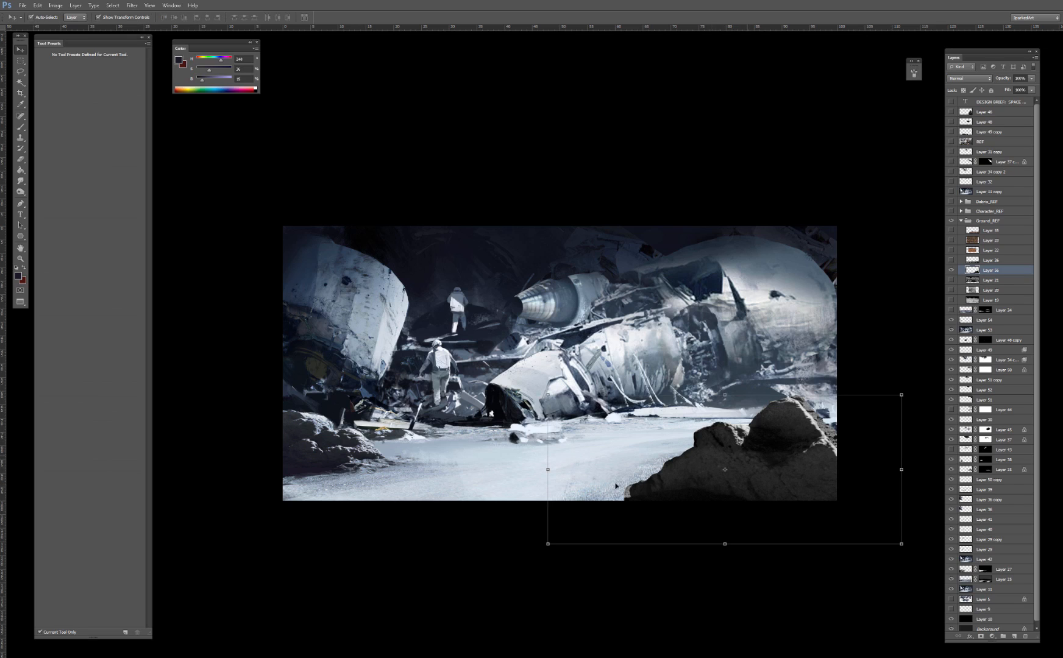
key("Delete")
Step: Show the lunar photo again, shift it, and copy a lassoed strip of its mid-ground rocks to a new layer
left_click(951, 270)
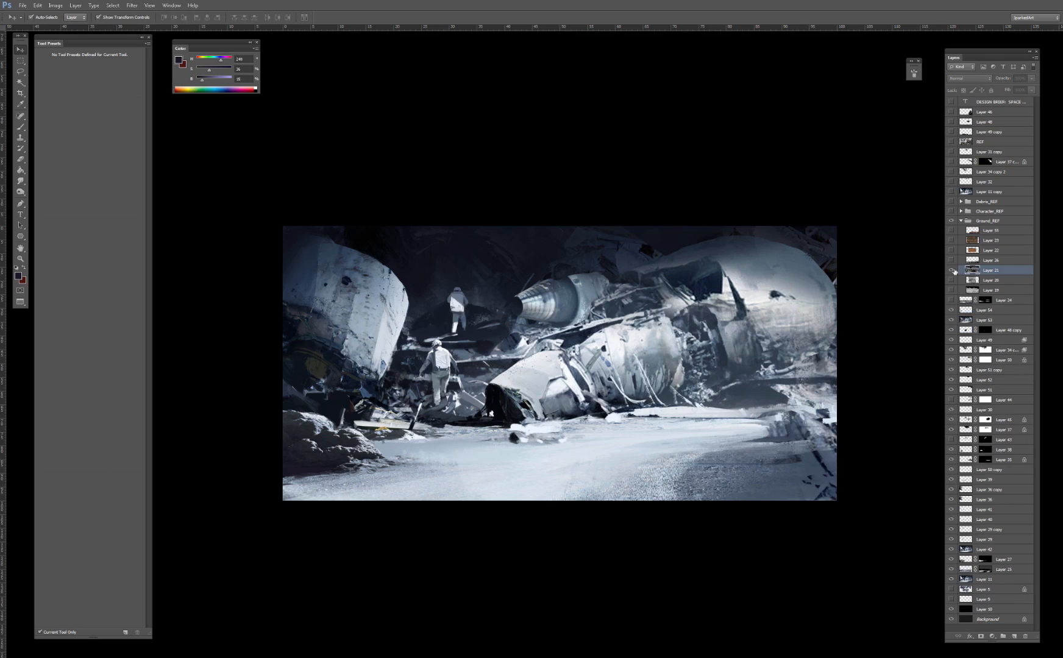
mouse_move(781, 393)
left_mouse_down()
mouse_move(542, 393)
mouse_move(743, 406)
left_mouse_up()
key("l")
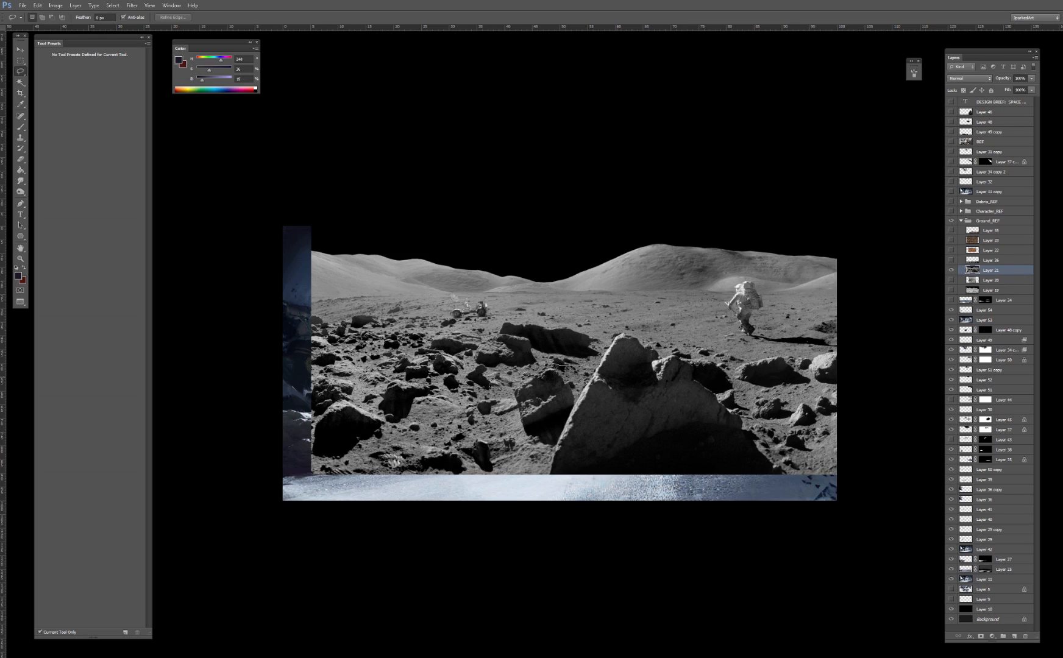
mouse_move(554, 366)
left_mouse_down()
mouse_move(454, 388)
mouse_move(363, 367)
mouse_move(396, 329)
mouse_move(569, 364)
left_mouse_up()
left_click(950, 270)
key("ctrl+j")
Step: Flip the lunar rock strip horizontally, stretch and skew it, and place it across the painting's lower-right foreground
key("ctrl+t")
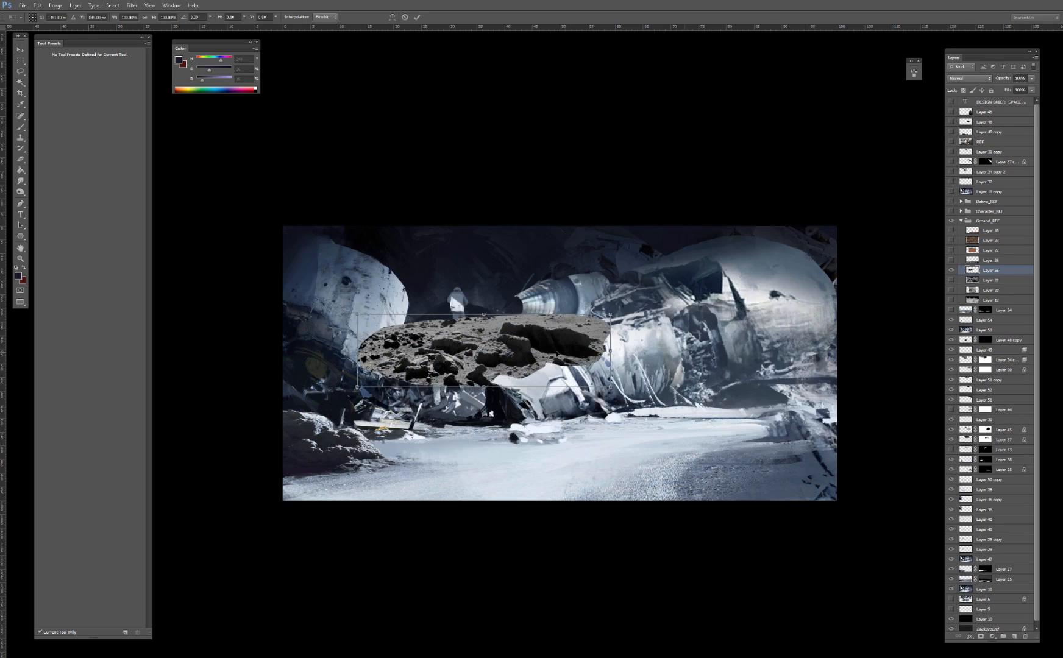
right_click(556, 353)
left_click(599, 472)
left_click_drag(551, 357, 674, 469)
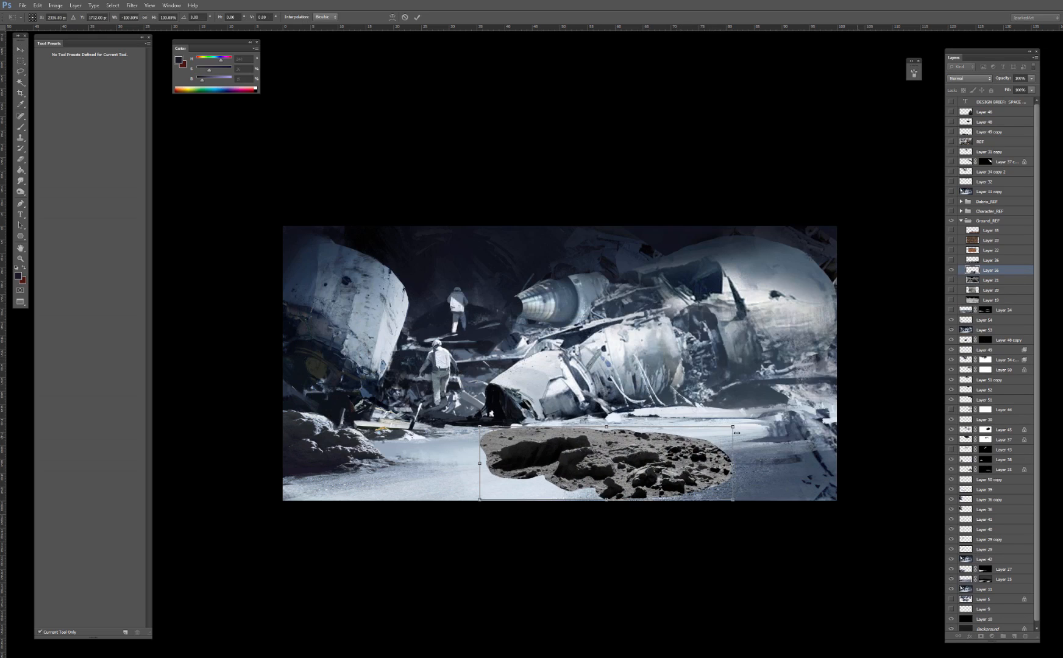
left_click_drag(733, 428, 841, 396)
left_click_drag(862, 355, 852, 334)
left_click_drag(773, 414, 899, 433)
left_click_drag(613, 537, 570, 542)
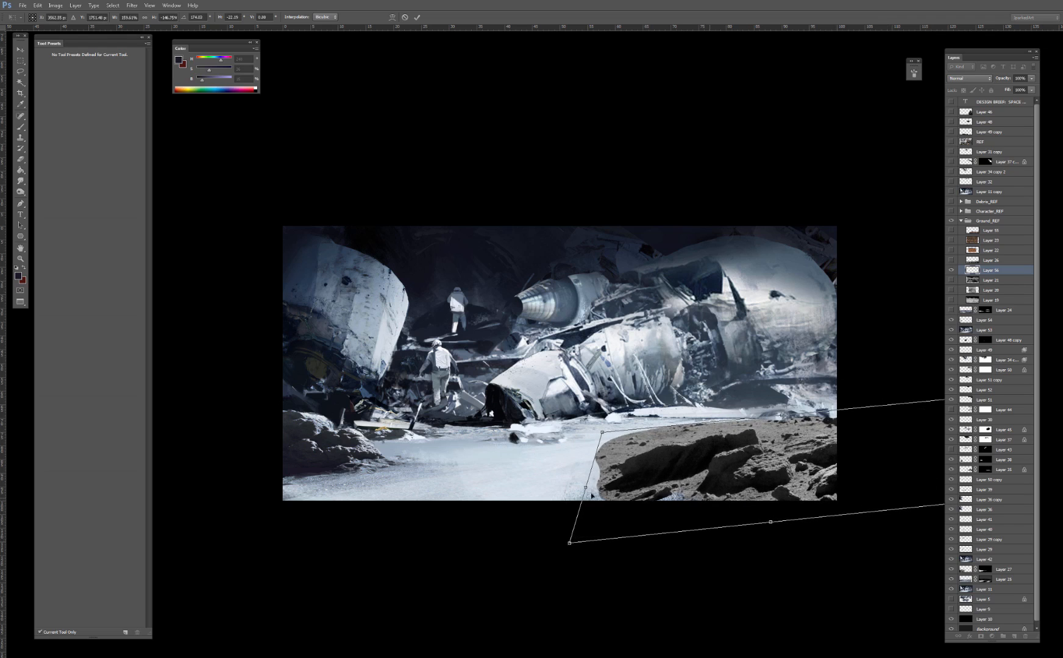
left_click_drag(586, 487, 548, 482)
left_click_drag(763, 414, 757, 457)
key("Return")
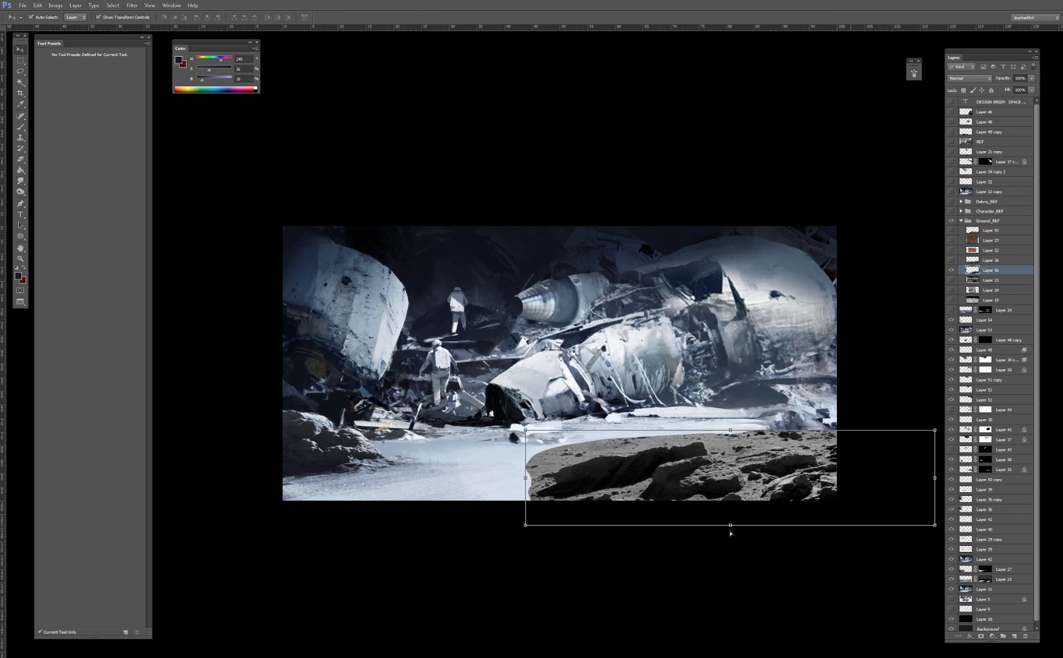
Step: Fine-tune the size and position of the rock strip in the lower-right foreground
left_click_drag(731, 529, 731, 534)
left_click_drag(912, 461, 909, 457)
key("Return")
left_click_drag(891, 418, 894, 420)
key("Return")
Step: Tint the rock strip toward blue with Color Balance and brighten its highlights with Levels
key("ctrl+b")
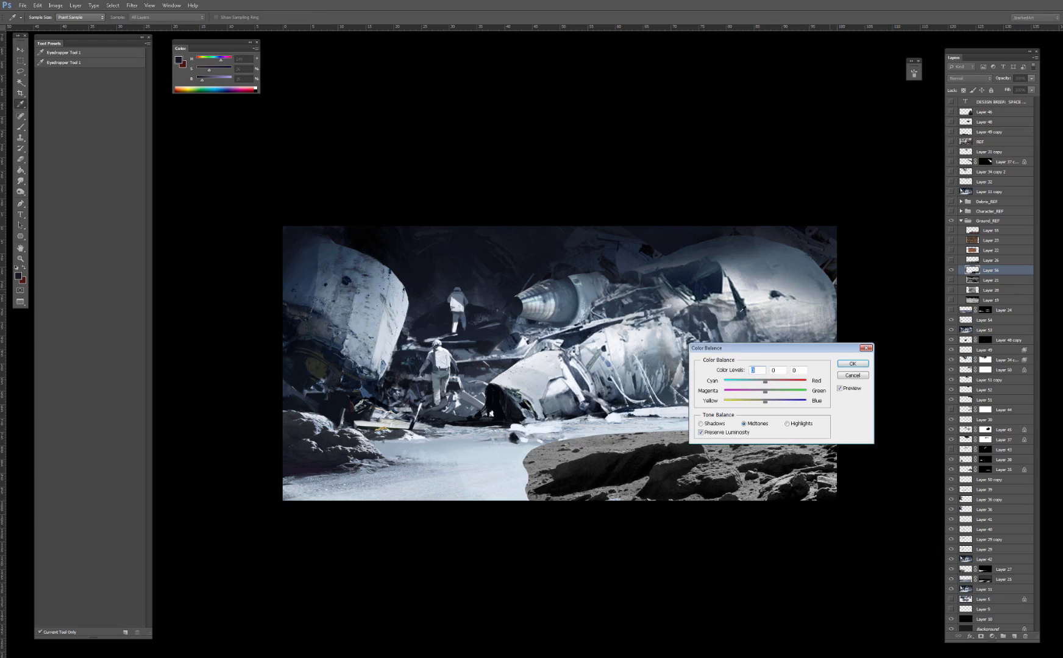
left_click_drag(764, 382, 778, 401)
key("Return")
key("ctrl+l")
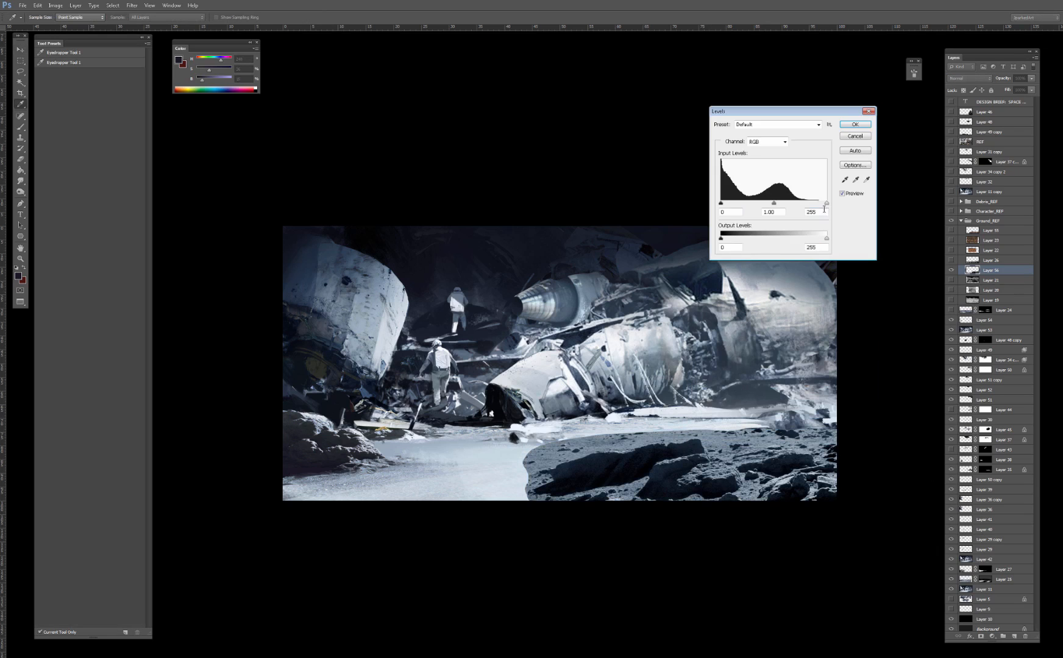
left_click_drag(826, 203, 791, 204)
left_click_drag(757, 204, 746, 205)
key("Return")
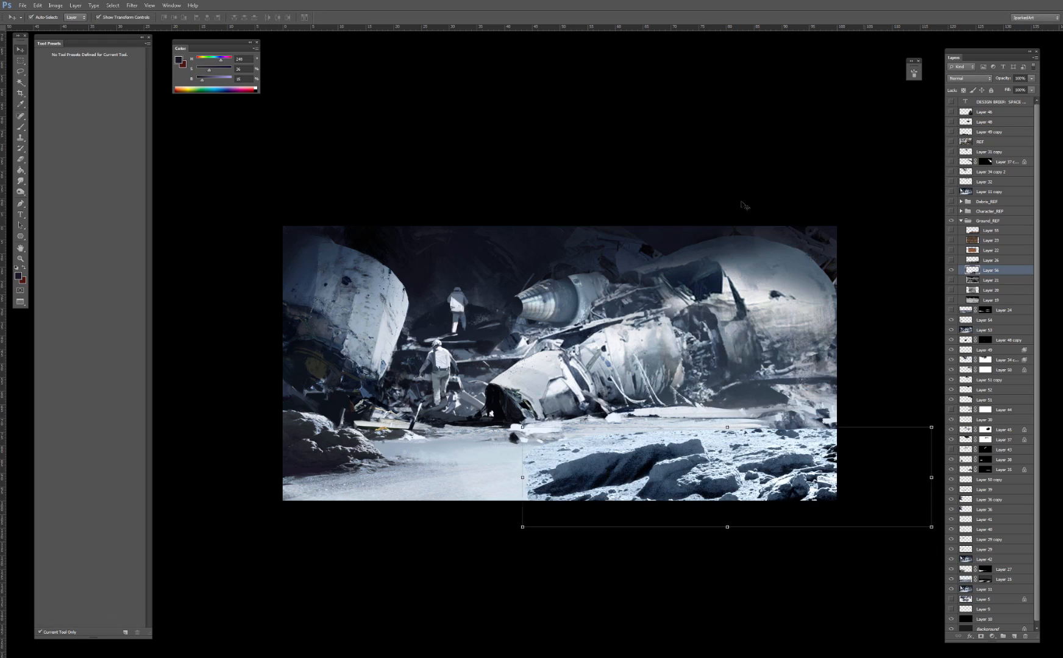
Step: Reduce the rock strip's saturation with Hue/Saturation and darken its midtones to 0.79 with Levels
key("ctrl+u")
left_click_drag(773, 170, 783, 206)
key("Return")
key("ctrl+l")
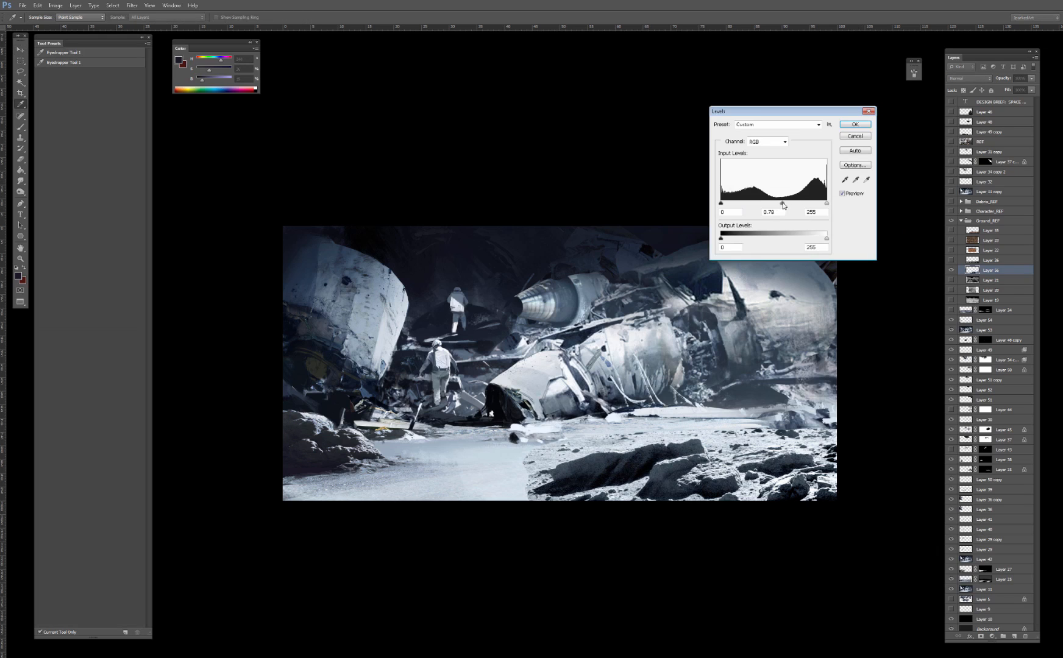
key("Return")
key("v")
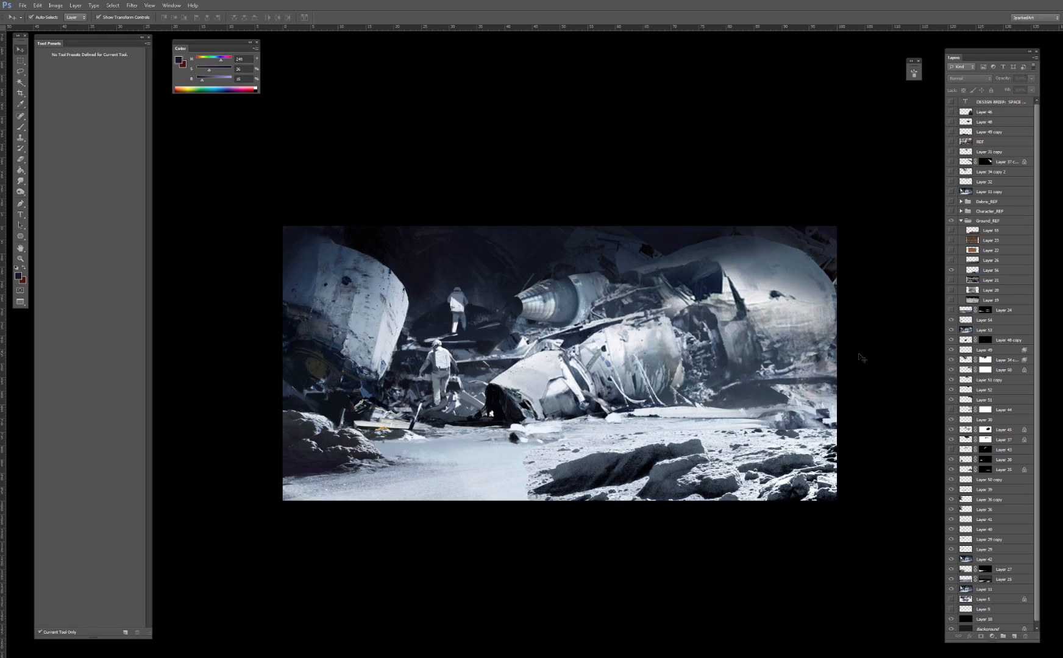
Step: Duplicate the rock strip into the left foreground and scale the copy to about 92% width and 72% height
key("ctrl+minus")
key("ctrl+minus")
key("ctrl+minus")
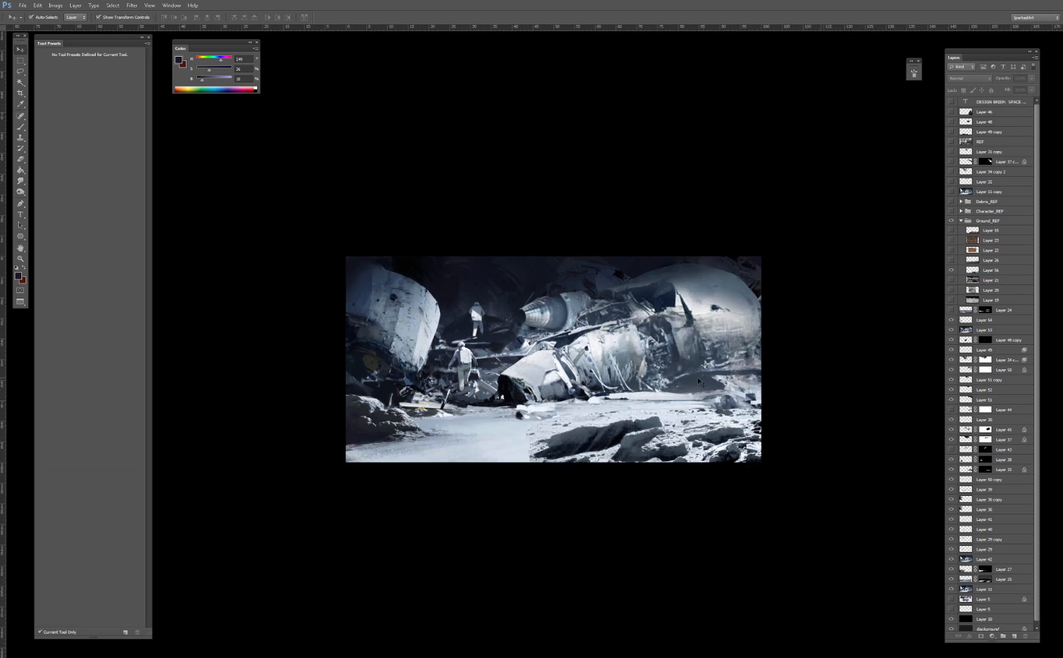
key("ctrl+plus")
key("ctrl+plus")
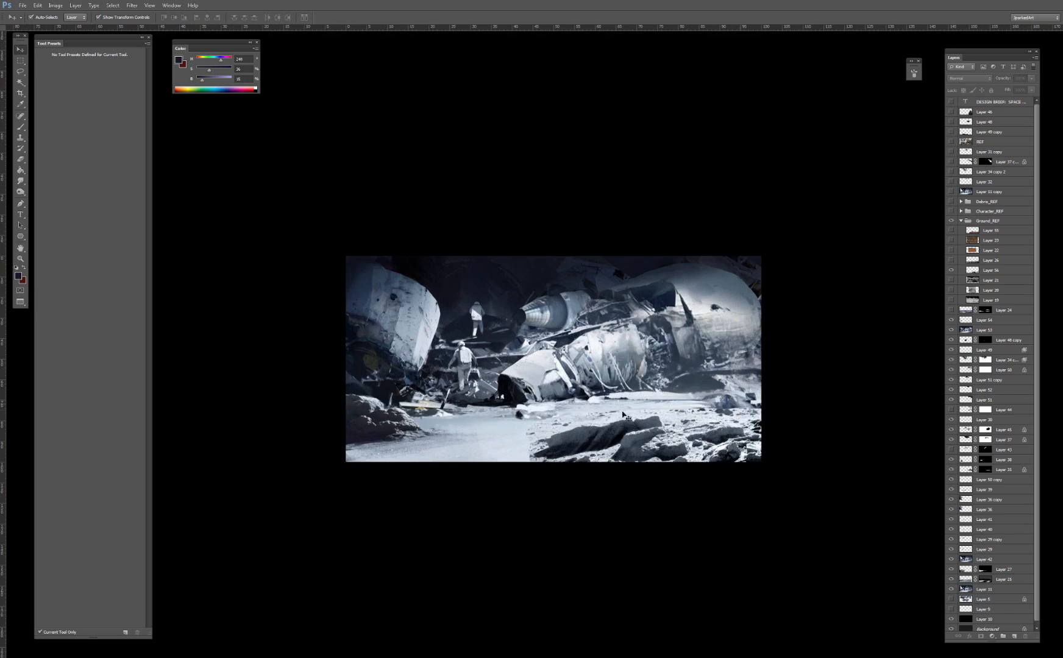
left_click_drag(686, 437, 411, 399)
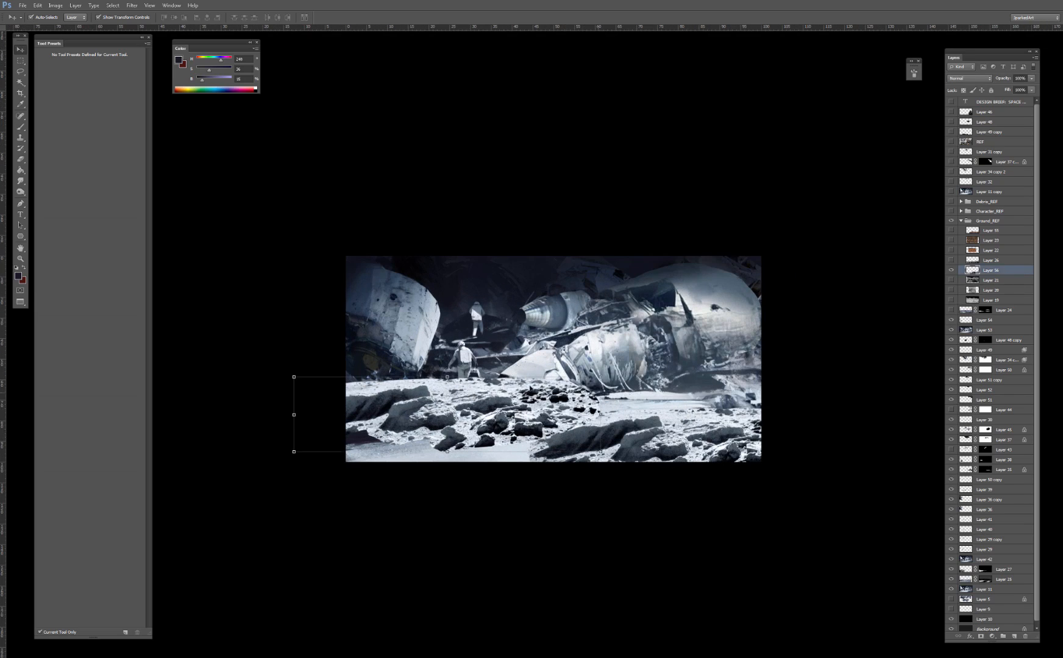
left_click_drag(601, 376, 561, 418)
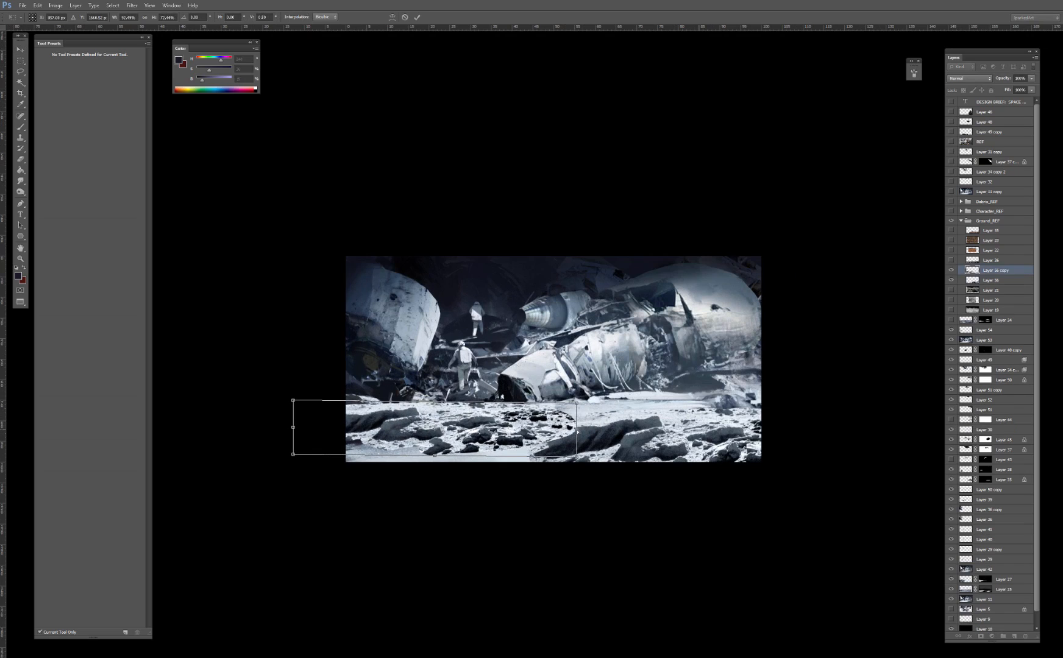
key("Return")
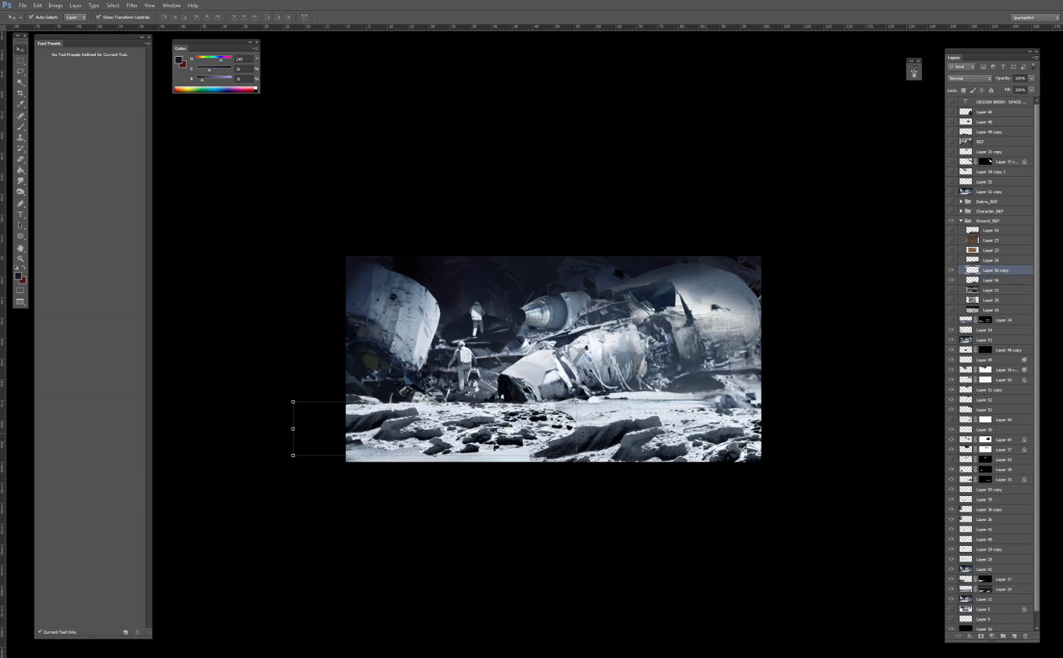
Step: Erase the middle and right parts of the duplicated rock strip to clear the central snow path
key("e")
mouse_move(575, 437)
left_mouse_down()
mouse_move(440, 451)
mouse_move(471, 446)
mouse_move(430, 437)
mouse_move(574, 417)
mouse_move(531, 425)
left_mouse_up()
left_click_drag(554, 410, 486, 404)
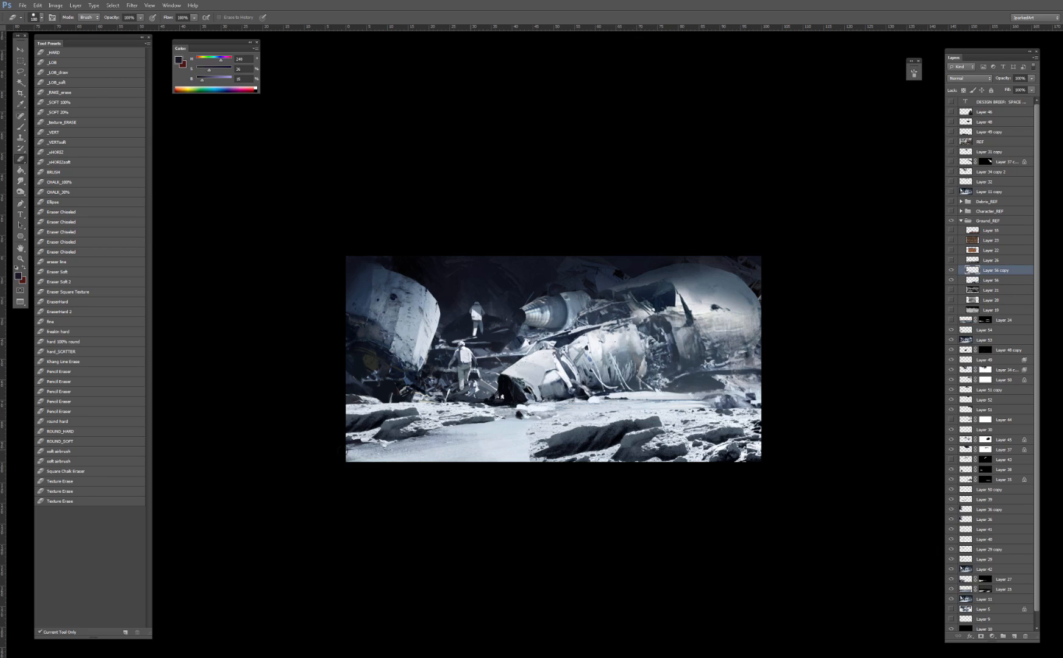
Step: Paint sampled dark blue shadow below the left foreground rocks and erase excess along the copy's upper edge
key("b")
left_click(366, 421, "alt")
mouse_move(347, 437)
left_mouse_down()
mouse_move(378, 429)
mouse_move(390, 441)
left_mouse_up()
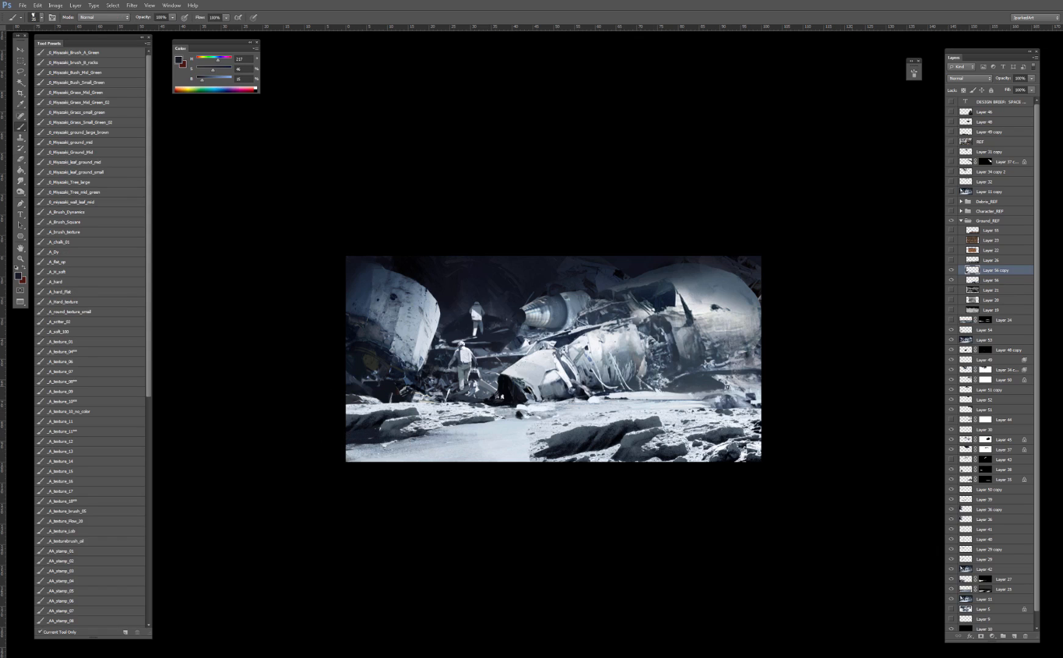
key("e")
mouse_move(384, 406)
left_mouse_down()
mouse_move(344, 413)
mouse_move(489, 409)
left_mouse_up()
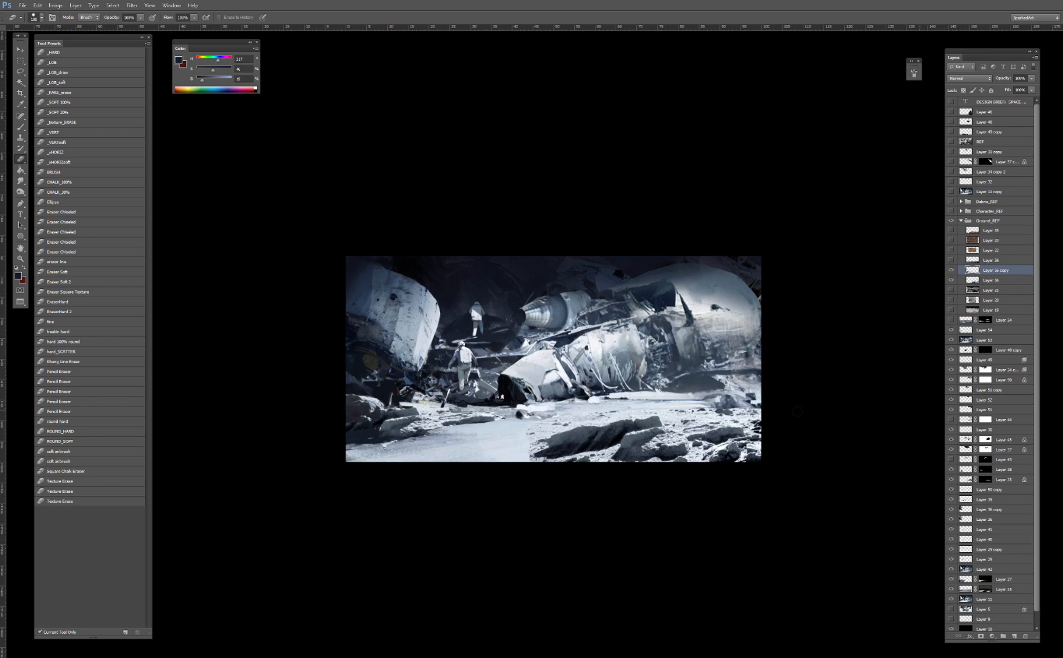
Step: Erase the dark middle rocks of the original rock strip, Layer 56, so the snow path stays open up to the right-hand boulders
left_click(626, 444, "ctrl")
mouse_move(534, 443)
left_mouse_down()
mouse_move(663, 421)
mouse_move(573, 434)
mouse_move(560, 454)
mouse_move(593, 454)
left_mouse_up()
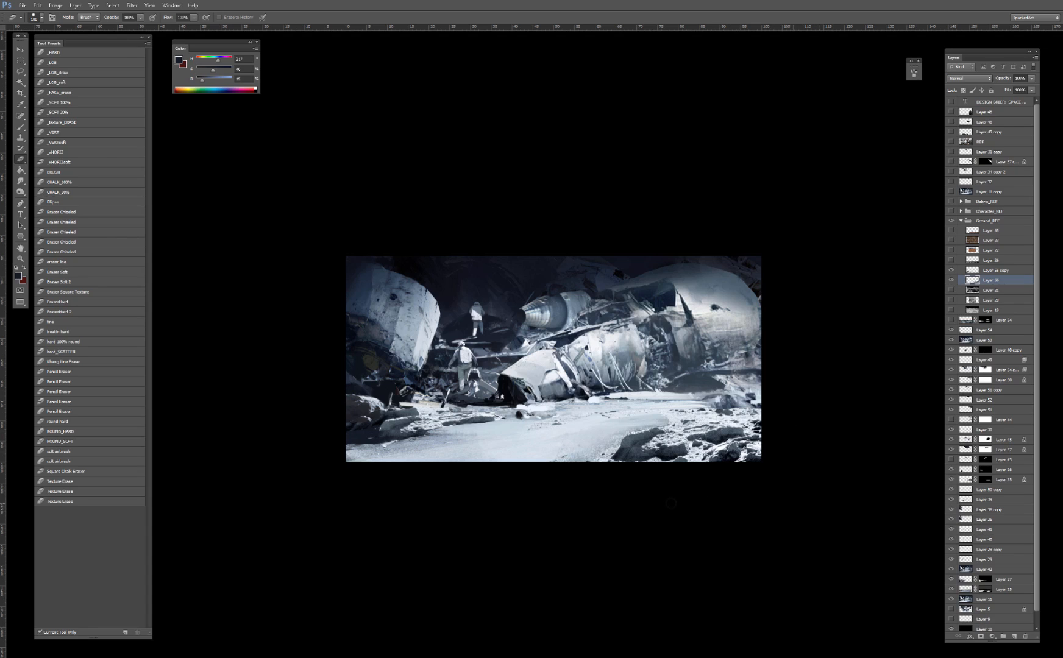
key("v")
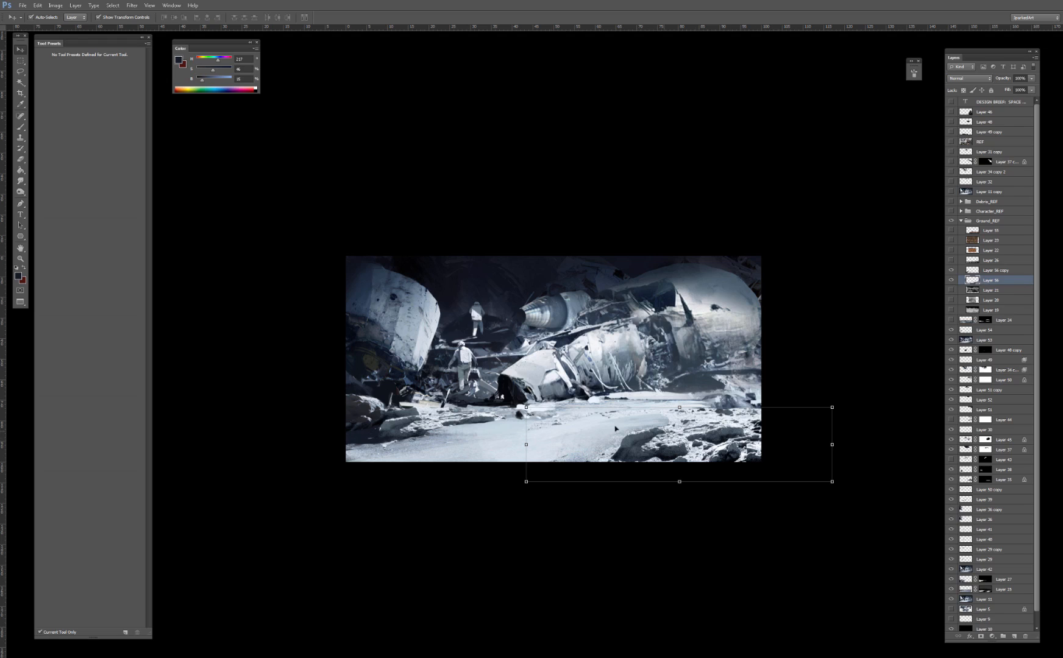
key("e")
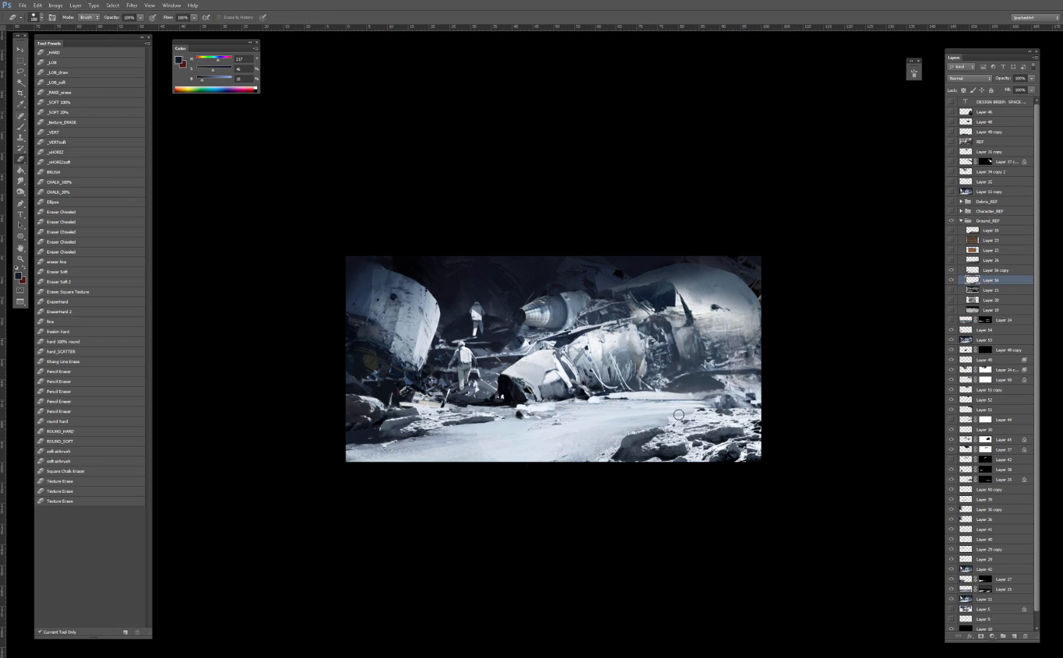
key("ctrl+z")
left_click(951, 281)
left_click(951, 281)
left_click_drag(689, 415, 613, 422)
Step: Set an enlarged brush to Darken mode with a colour sampled from the snow and lock the transparent pixels of Layer 56
key("b")
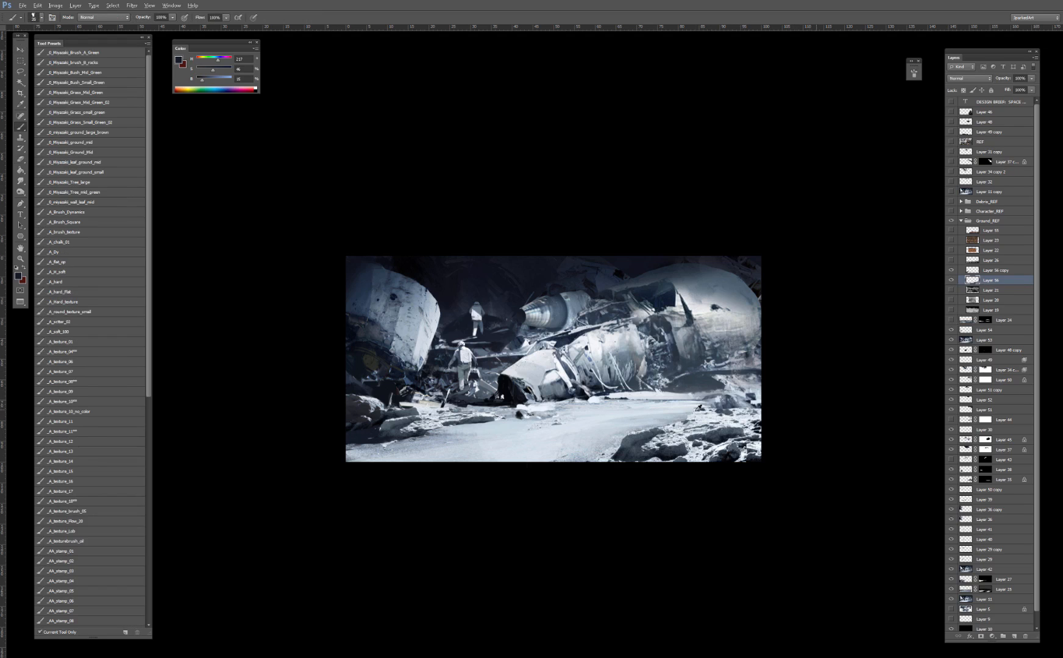
left_click(697, 414, "alt")
left_click(698, 417, "alt")
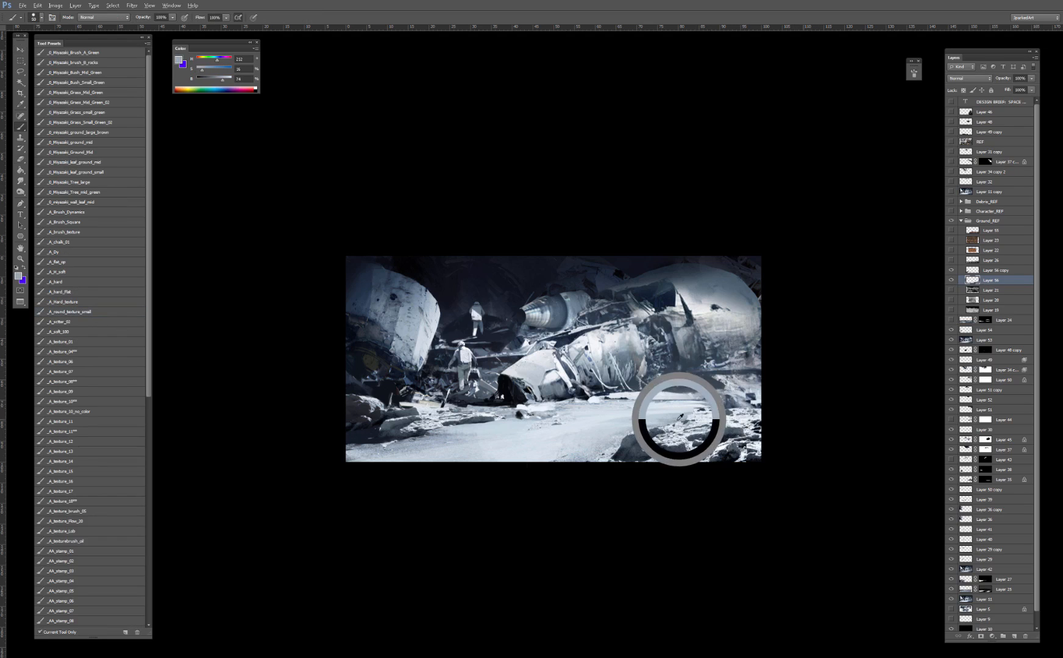
right_click(691, 415, "shift")
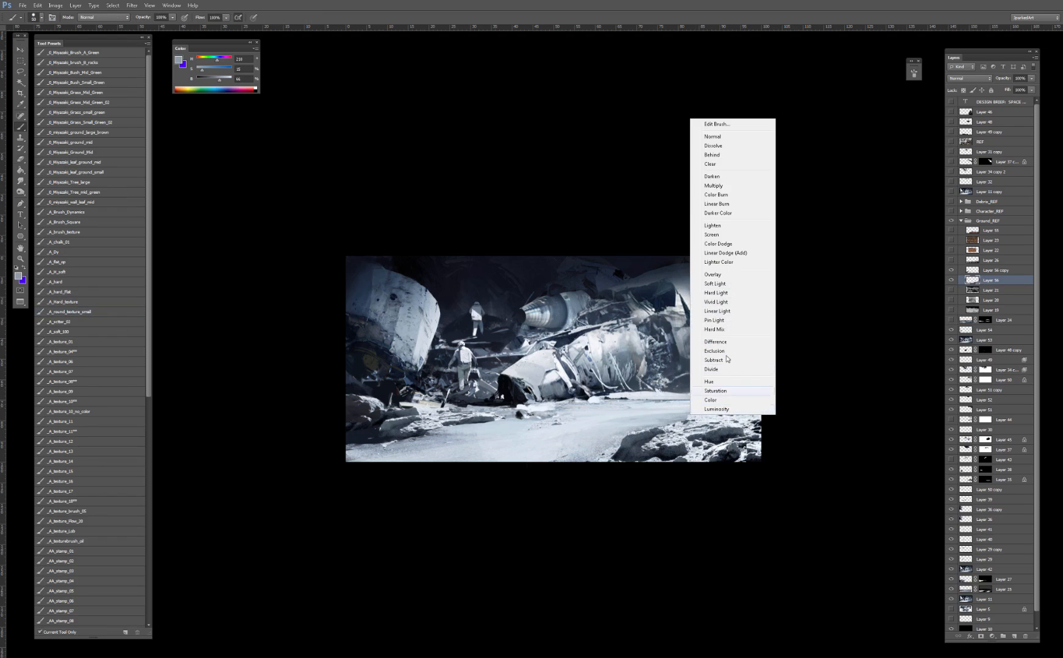
left_click(713, 177)
key("slash")
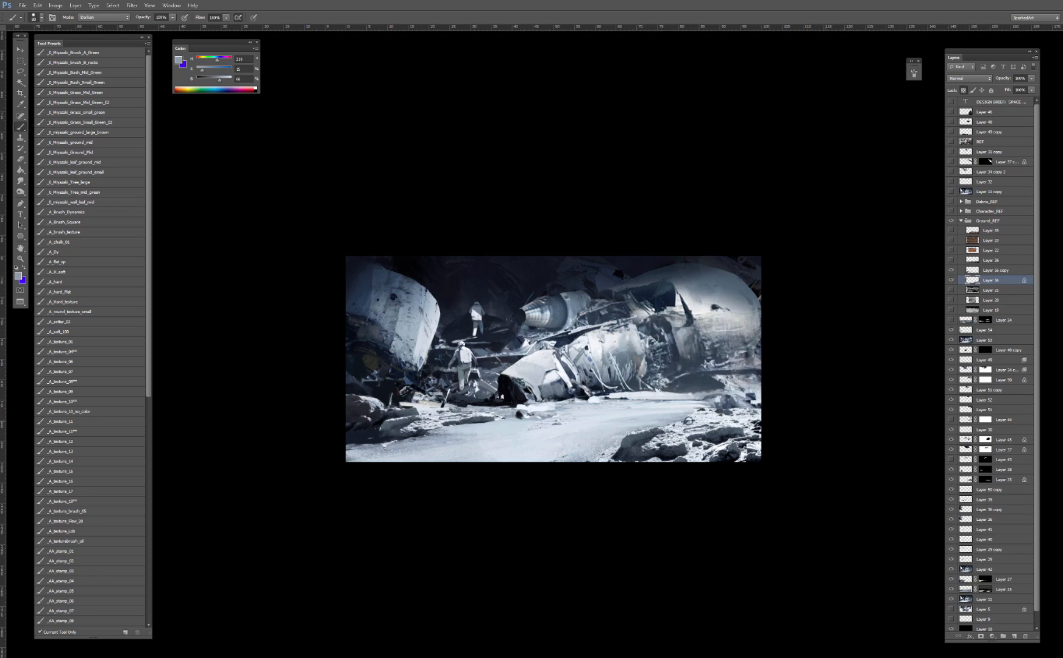
key("bracketright")
key("bracketright")
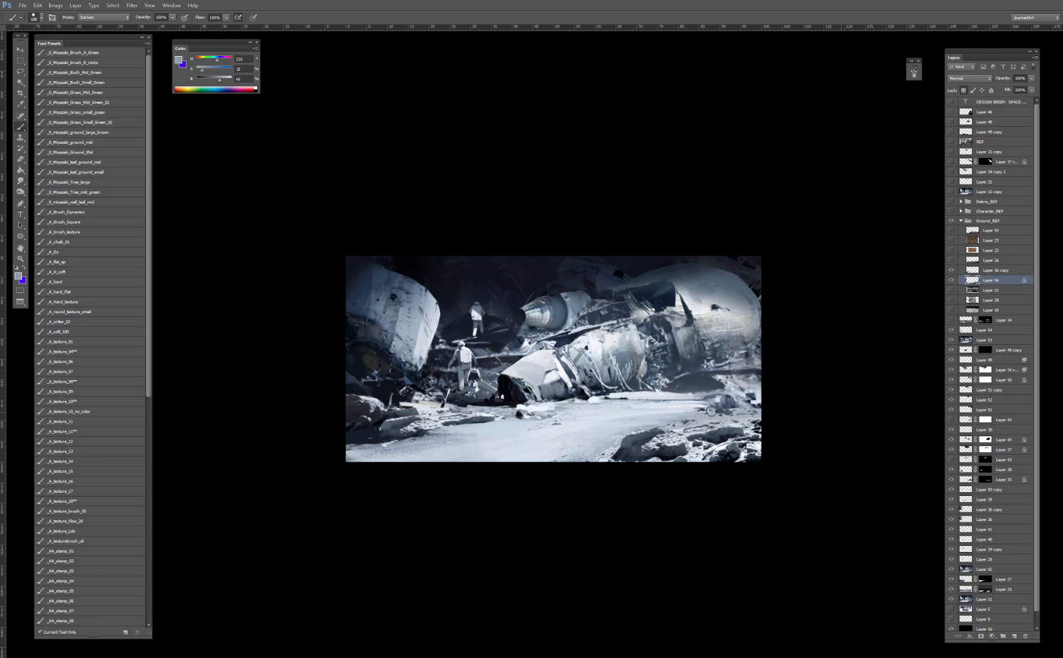
left_click(684, 407, "alt")
Step: Add a layer mask to Layer 56 and paint black along the right rocks' upper edge to blend it into the snow
key("e")
left_click(980, 636)
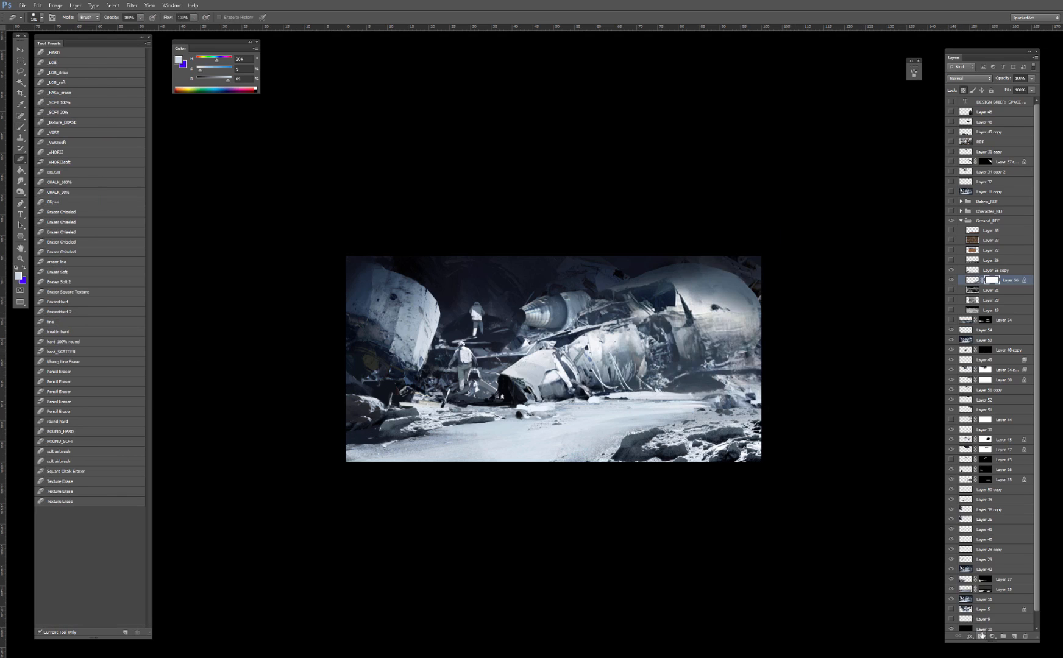
key("b")
key("d")
key("x")
left_click_drag(689, 411, 760, 402)
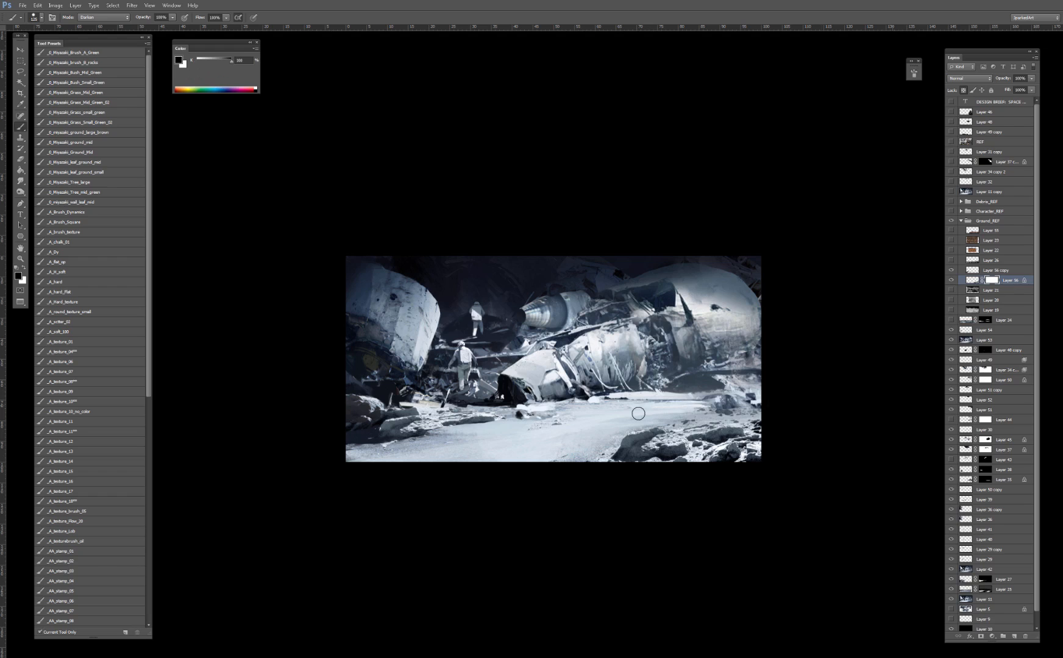
mouse_move(639, 412)
left_mouse_down()
mouse_move(760, 413)
mouse_move(765, 423)
left_mouse_up()
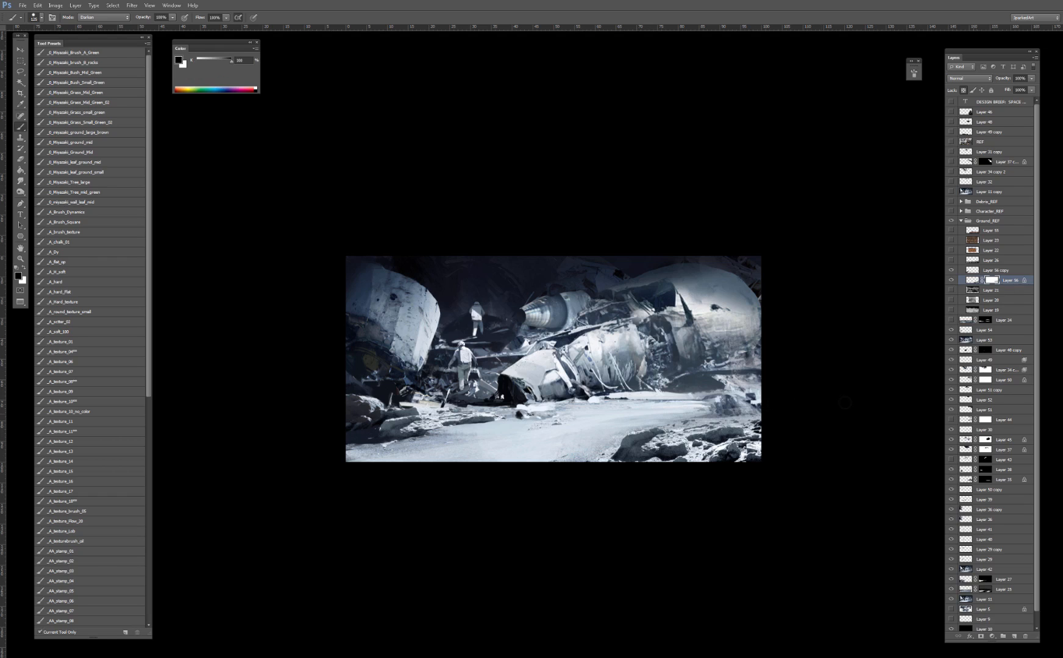
Step: Erase leftover patches of the duplicated rock strip around the upper and lower edges of the left foreground rocks
key("alt+]")
key("e")
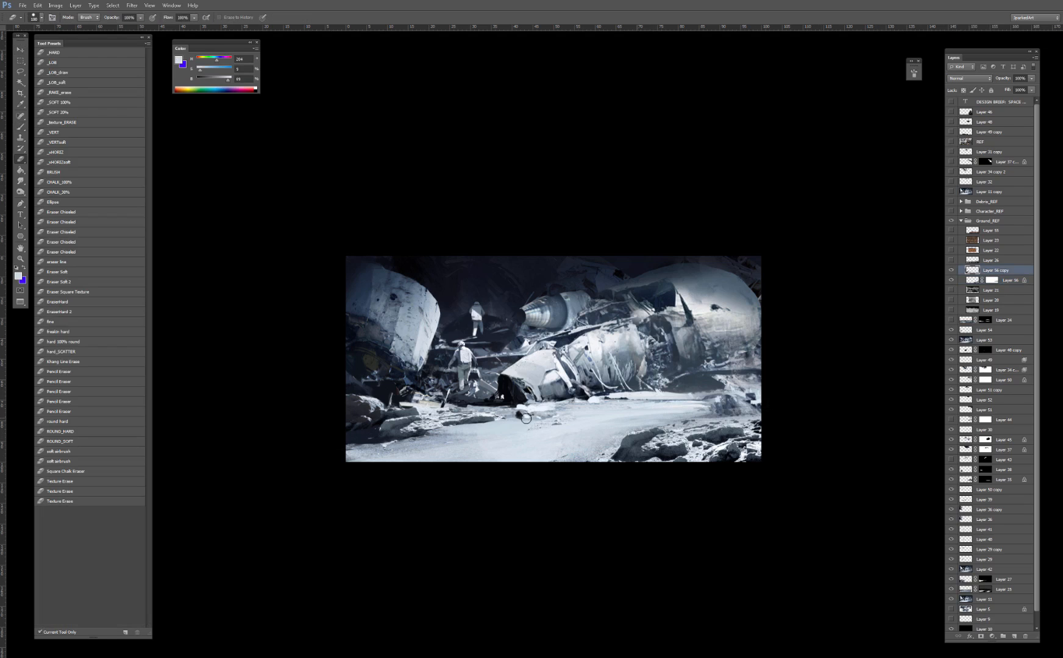
left_click_drag(434, 404, 420, 403)
mouse_move(386, 453)
left_mouse_down()
mouse_move(376, 450)
mouse_move(401, 443)
left_mouse_up()
key("v")
left_click(787, 408)
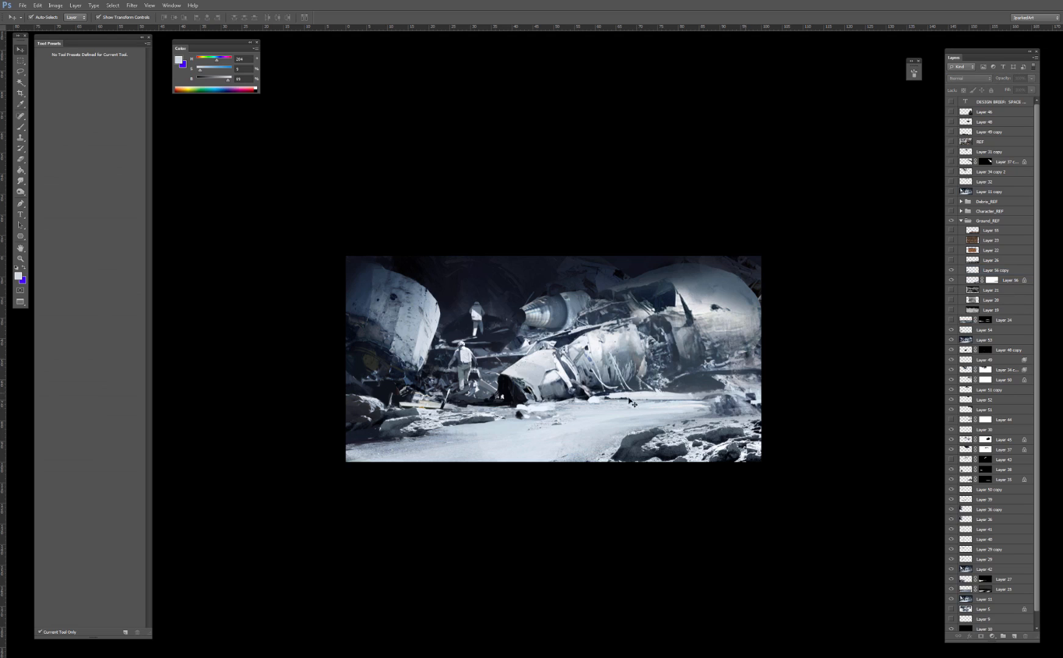
Step: Move both rock strip layers out of the Ground_REF group to just above Layer 54 and stamp all visible layers into a new layer
left_click(1011, 271)
left_click(1019, 280, "shift")
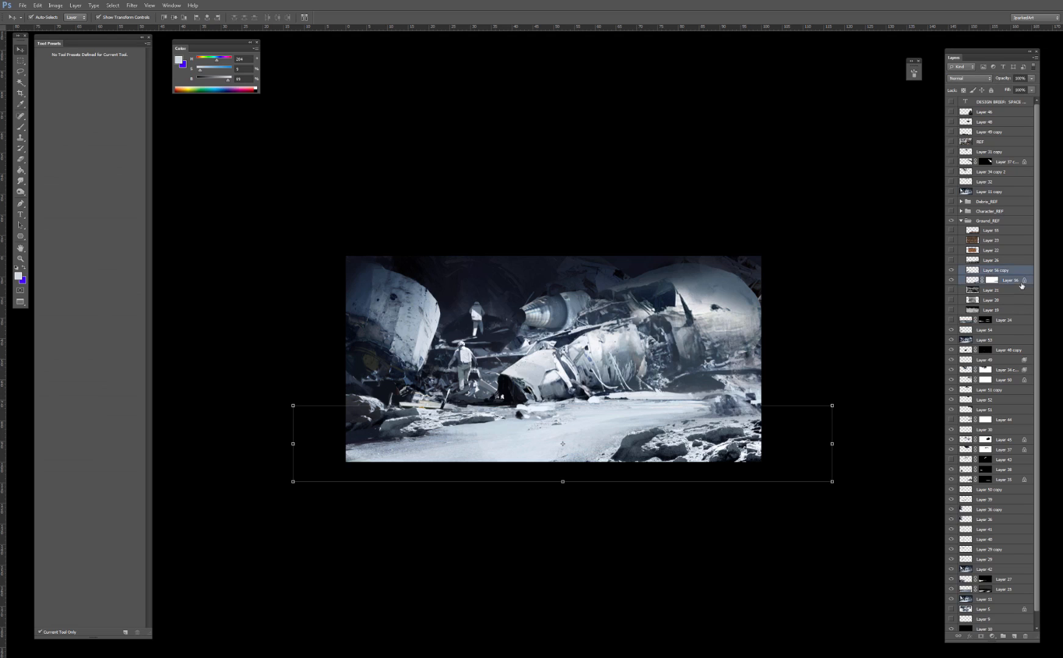
left_click_drag(1014, 299, 1011, 310)
key("ctrl+shift+alt+e")
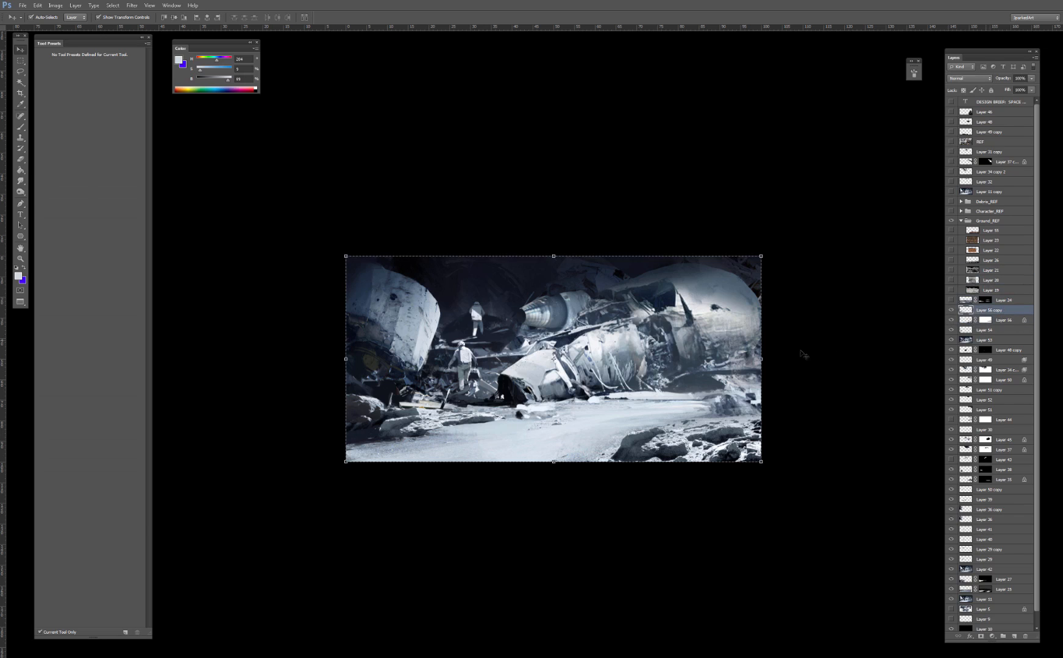
key("b")
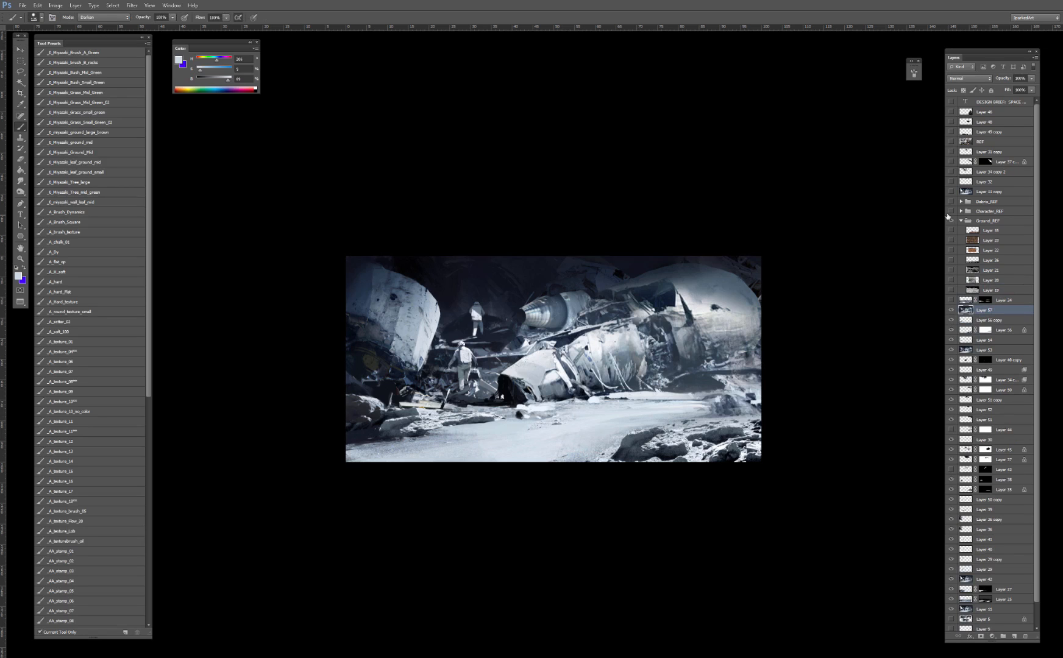
Step: Compare the current painting with the earlier version by repeatedly showing and hiding Layer 11 copy
left_click(951, 191)
left_click(950, 191)
left_click(950, 192)
left_click(950, 192)
left_click(950, 192)
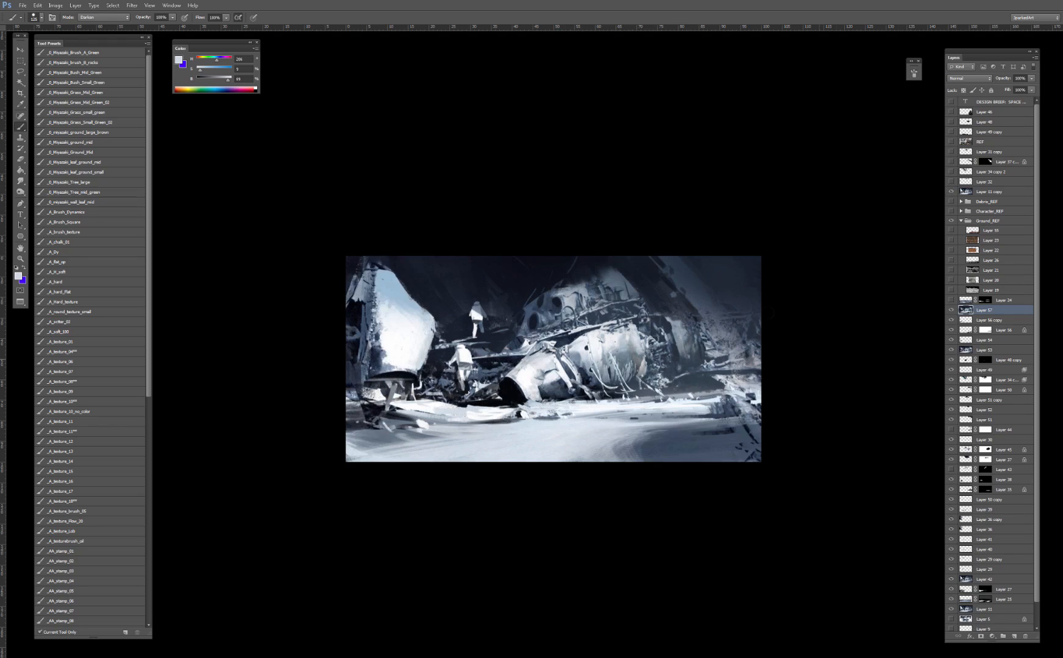
left_click(951, 192)
left_click(950, 192)
left_click(950, 192)
left_click(951, 192)
left_click(950, 193)
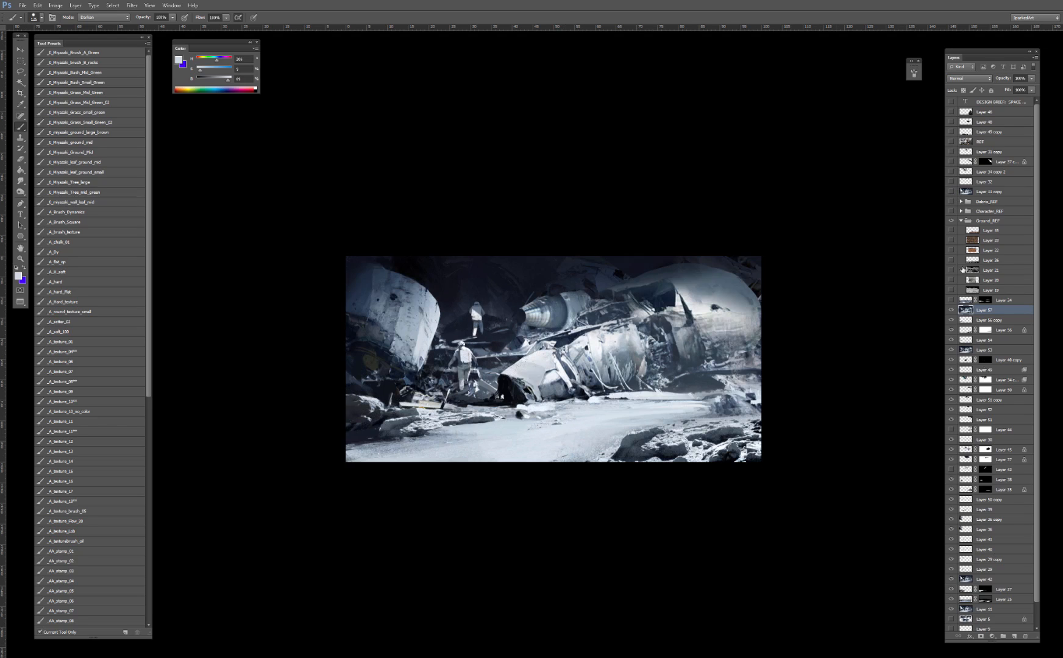
Step: Draw a near-white gradient glow on a new layer and flatten it into a thin band along the snow path's far edge
left_click(1014, 637)
key("g")
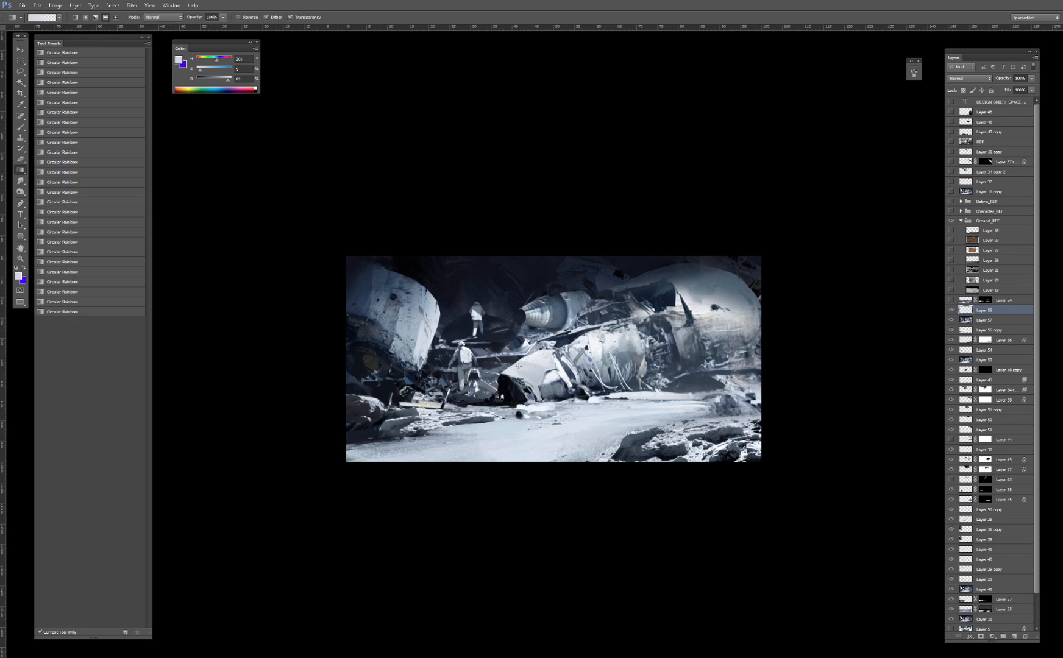
left_click(539, 355, "alt")
left_click(95, 17)
key("v")
left_click_drag(494, 411, 636, 412)
left_click_drag(501, 373, 497, 410)
key("Return")
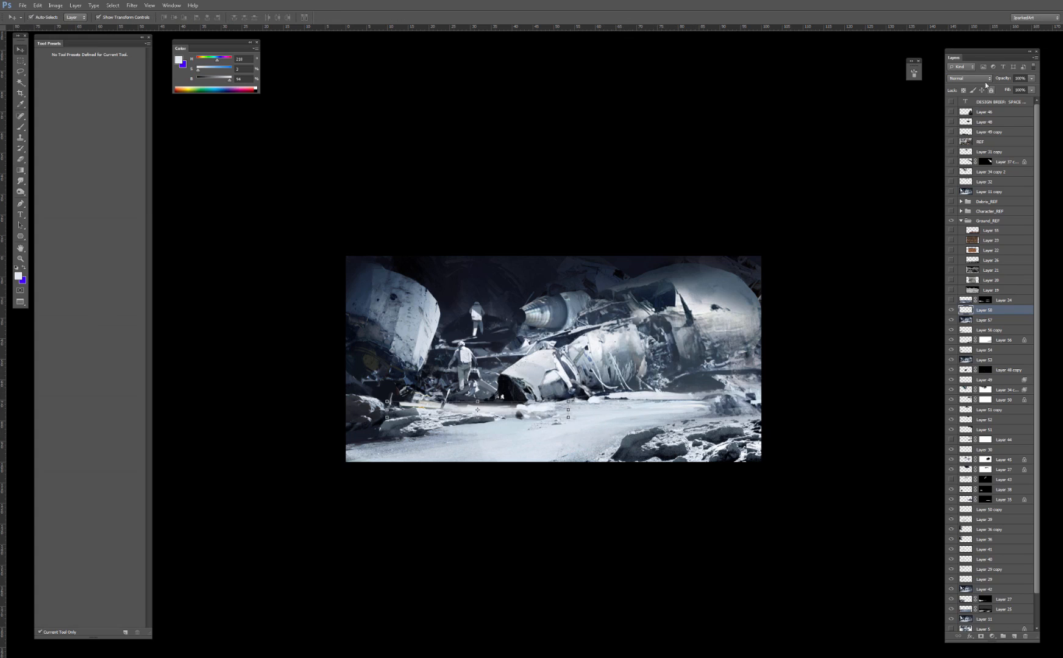
Step: Set the glow layer's blend mode to Color Dodge and lower its lightness with Hue/Saturation
left_click(987, 80)
left_click(969, 159)
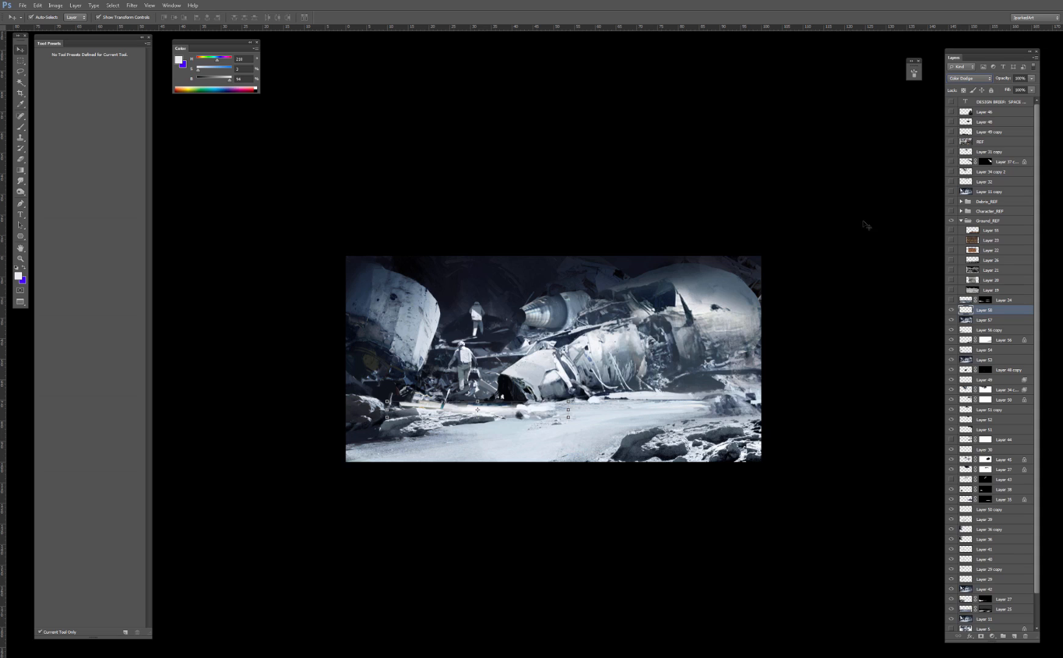
key("ctrl+u")
left_click_drag(783, 191, 764, 194)
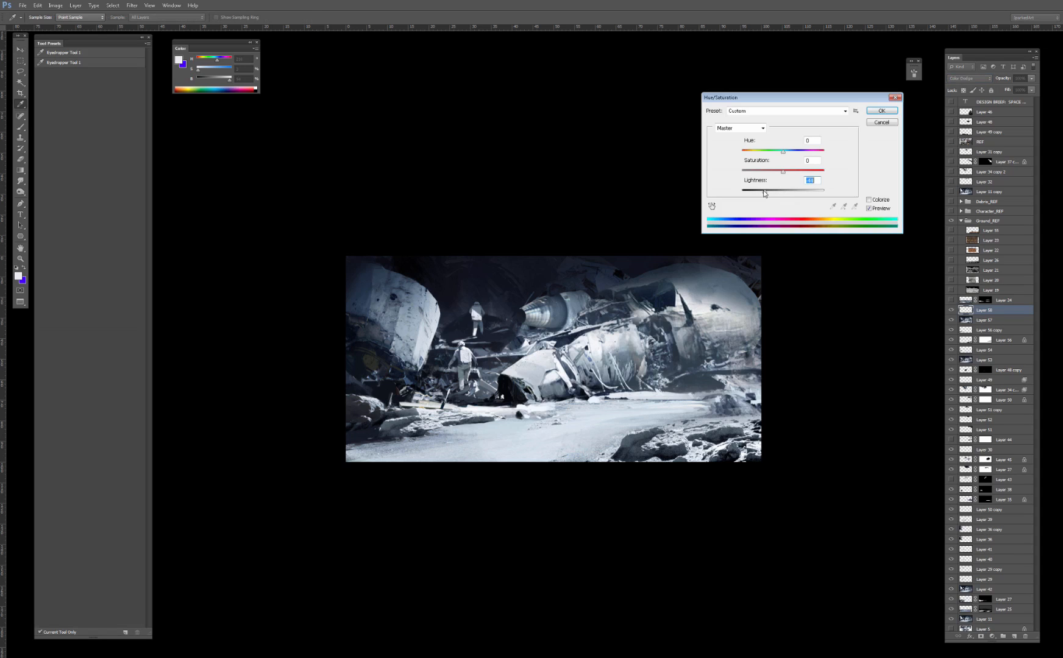
key("Return")
Step: Stretch the glow band wider along the snow and set its Blend If Underlying Layer black slider to 122
key("ctrl+t")
left_click_drag(596, 408, 707, 409)
left_click_drag(641, 413, 578, 417)
key("Return")
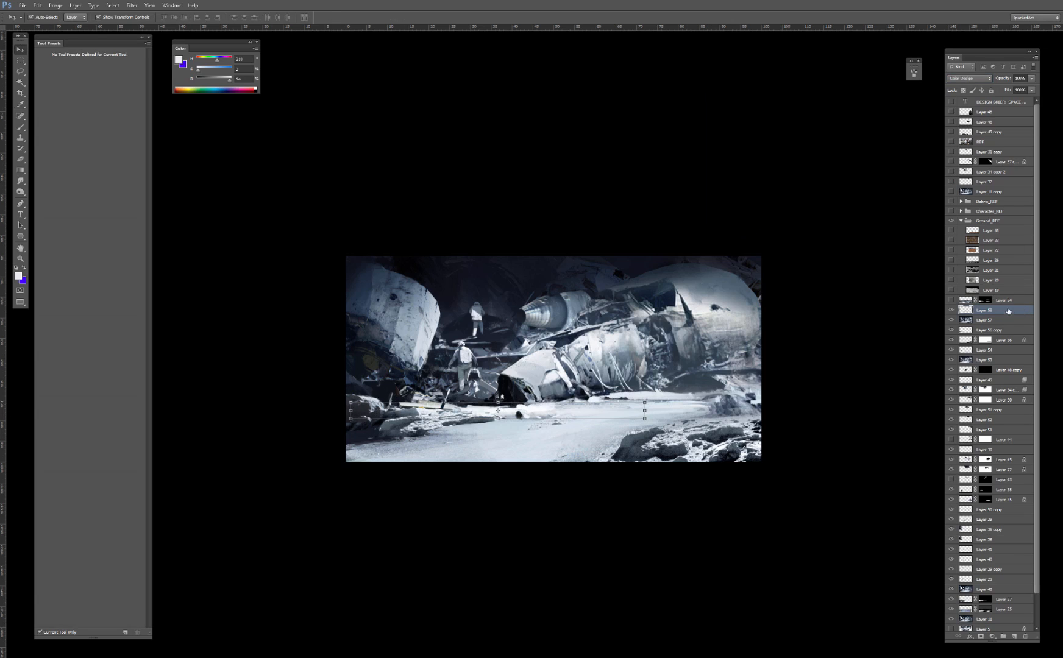
double_click(965, 309)
left_click_drag(650, 211, 698, 218)
key("Return")
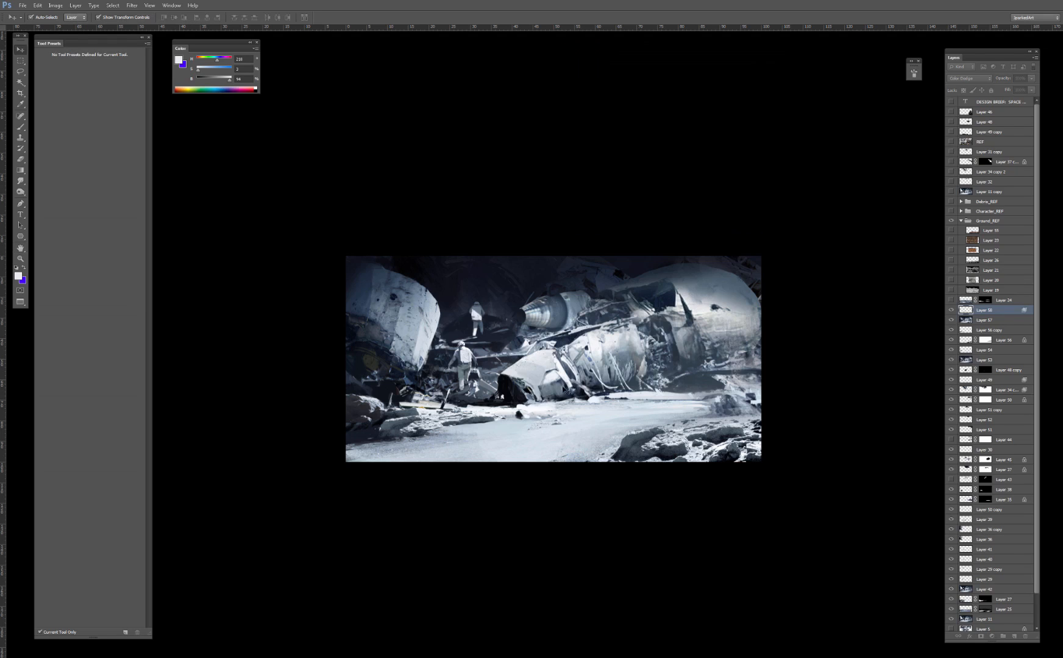
Step: Try a duplicate of the glow, enlarged and slightly rotated to cover the whole snowy foreground
left_click_drag(542, 407, 523, 526)
left_click_drag(555, 472, 489, 465)
left_click_drag(610, 462, 836, 454)
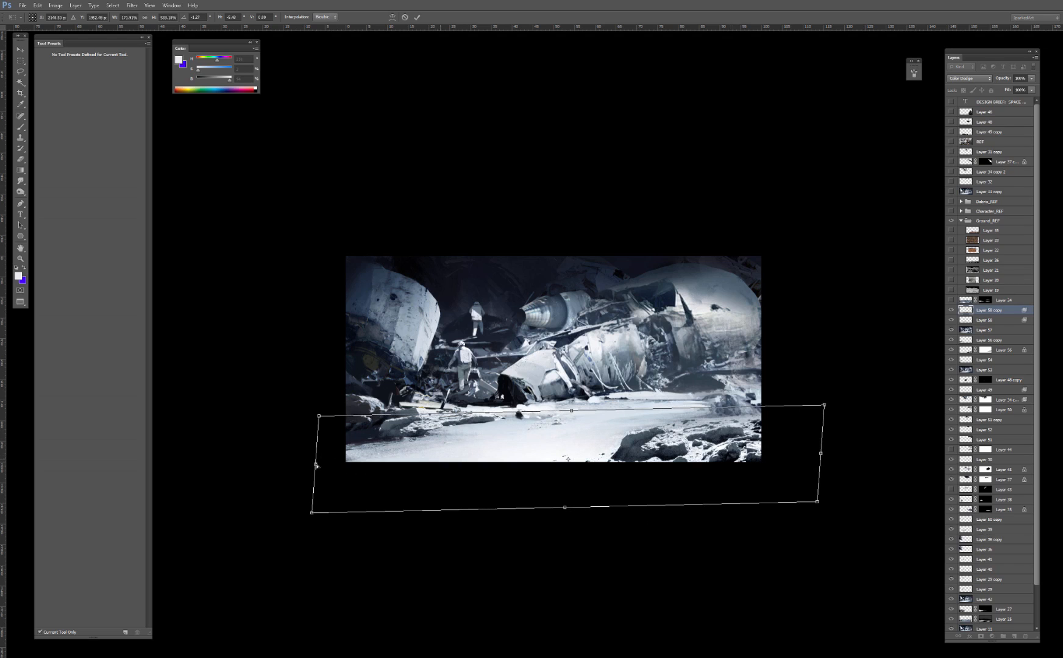
left_click_drag(317, 465, 244, 465)
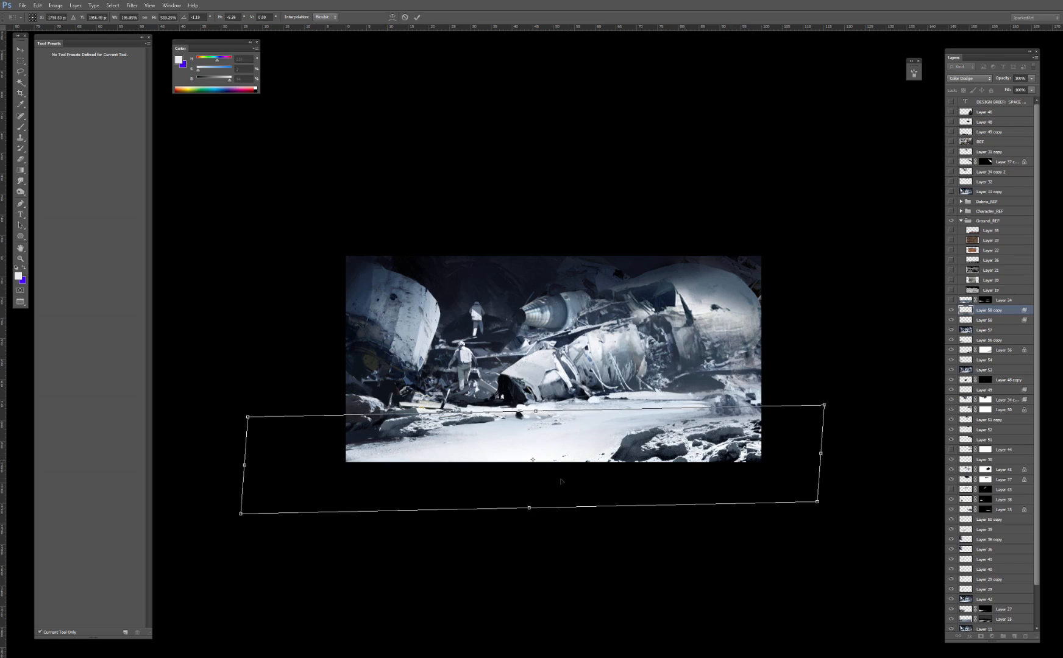
mouse_move(560, 481)
left_mouse_down()
mouse_move(558, 522)
mouse_move(560, 485)
left_mouse_up()
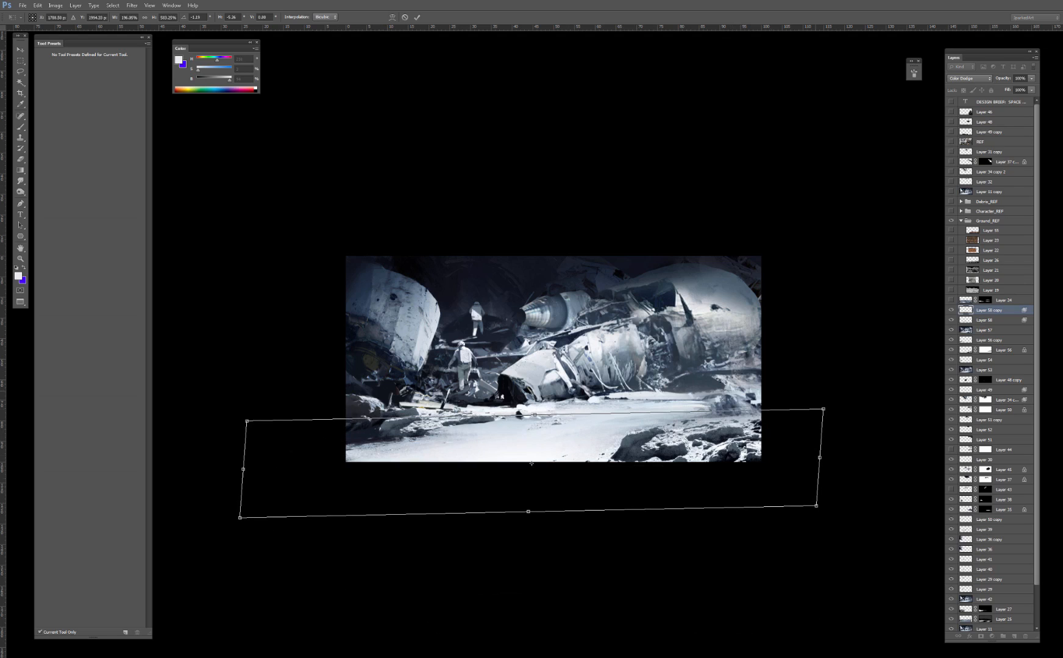
key("Return")
Step: Check the foreground glow copy at a reduced view size, shift it slightly up and widen it a little
left_click(817, 334)
key("ctrl+minus")
key("ctrl+minus")
key("ctrl+minus")
key("ctrl+plus")
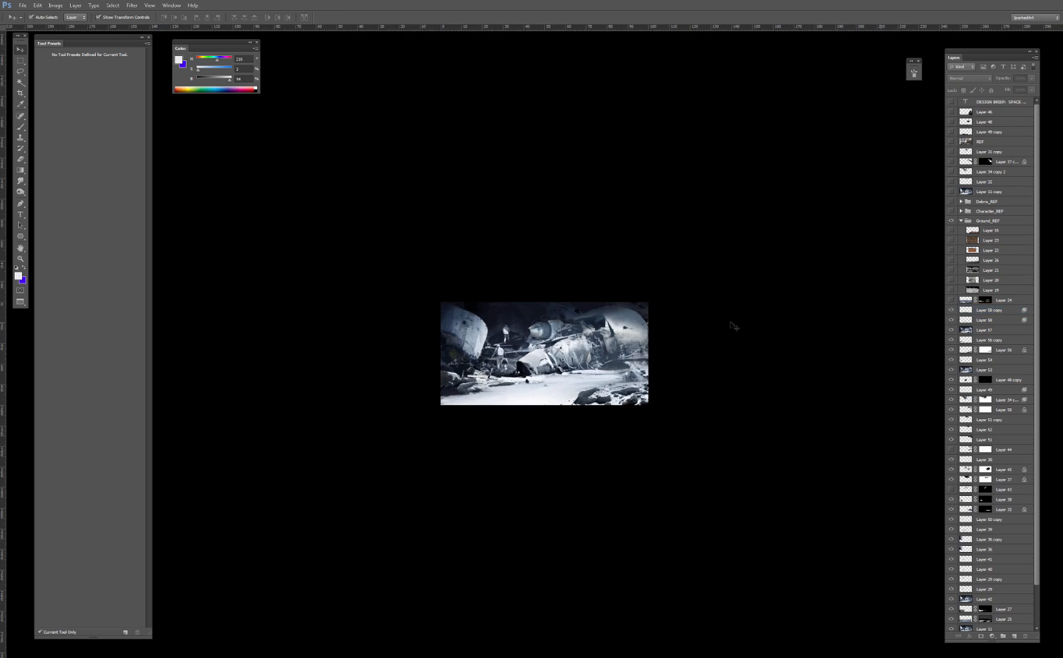
key("ctrl+plus")
key("ctrl+plus")
mouse_move(533, 460)
left_mouse_down()
mouse_move(543, 516)
mouse_move(543, 452)
left_mouse_up()
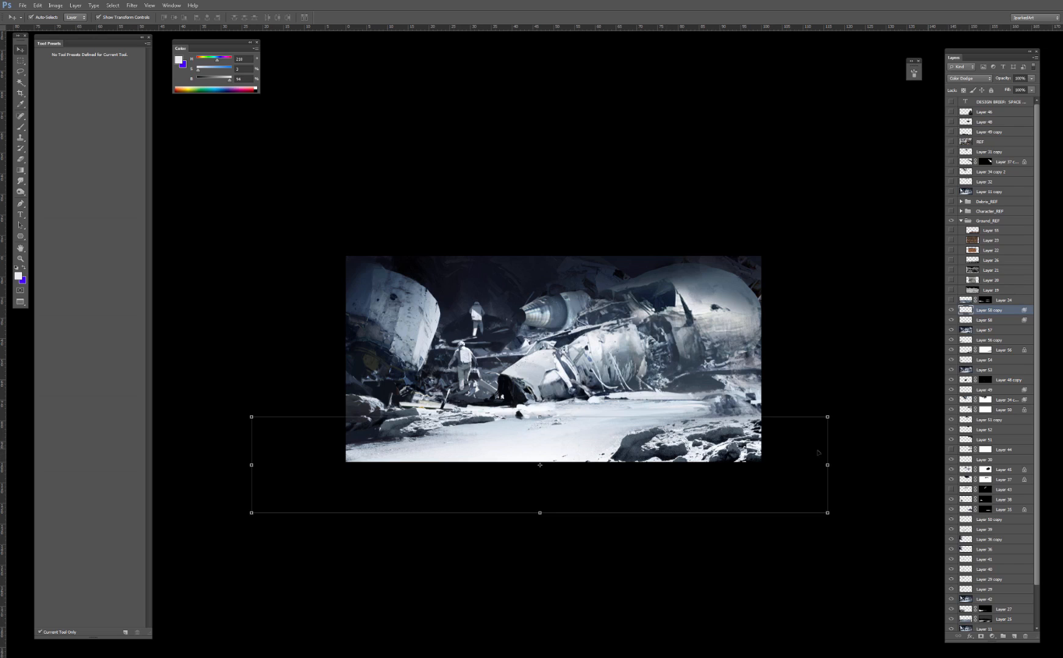
left_click_drag(828, 465, 836, 465)
key("Return")
Step: Try reshaping the glow copy into a smaller patch placed over the walking figures and the engine
left_click_drag(543, 418, 544, 457)
left_click_drag(537, 465, 582, 289)
left_click_drag(860, 357, 554, 365)
key("Return")
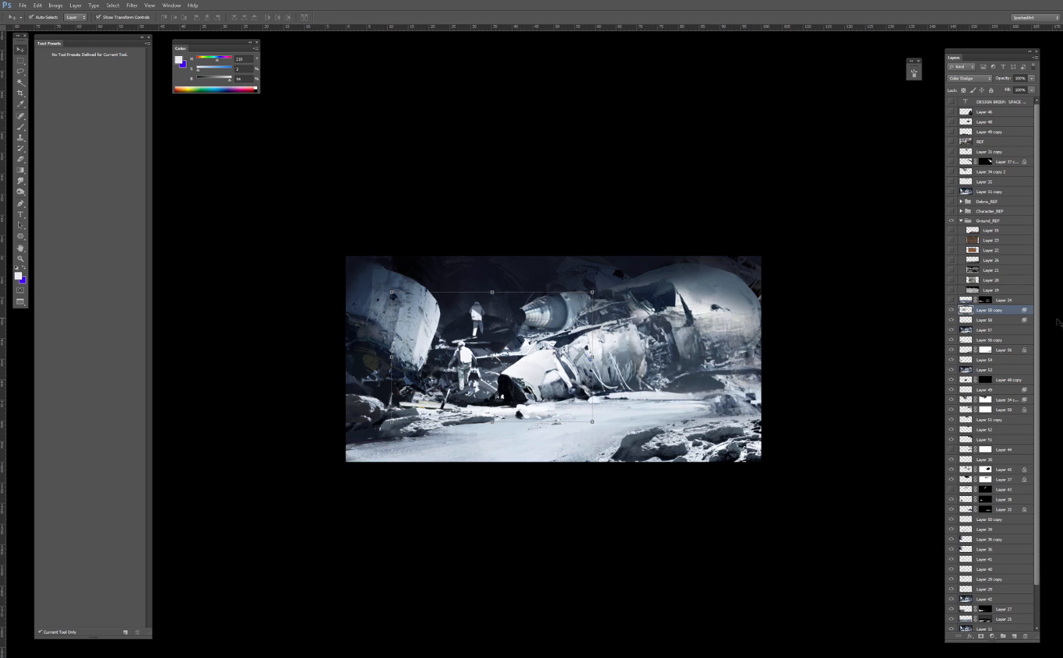
Step: Raise the glow copy's Blend If black slider for the underlying layer, and discard the copy
double_click(1025, 312)
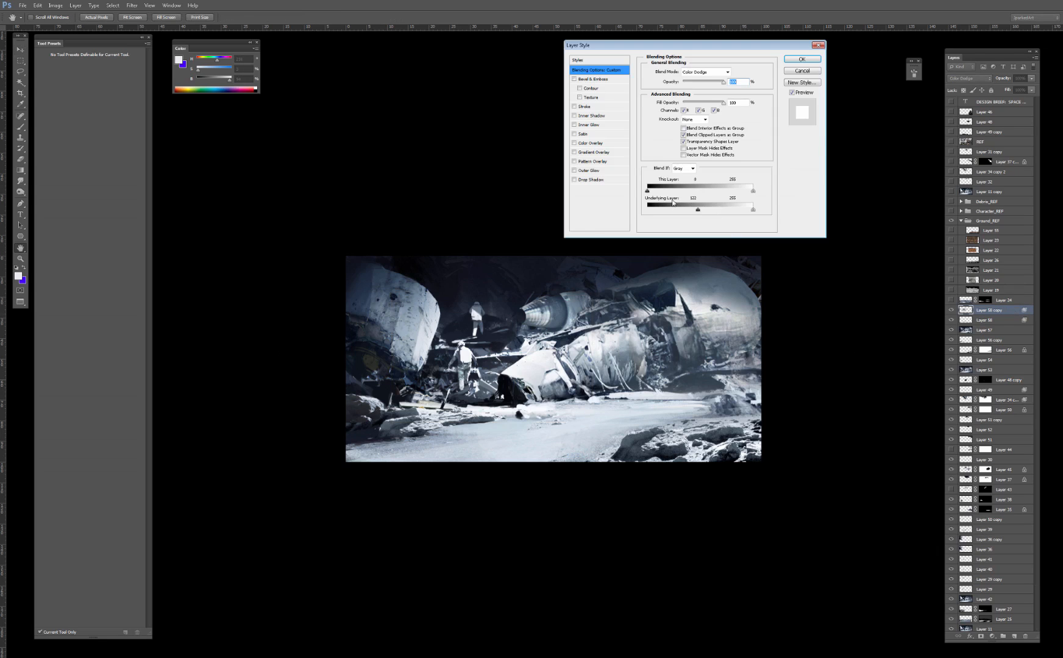
mouse_move(698, 209)
left_mouse_down()
mouse_move(734, 209)
mouse_move(708, 209)
left_mouse_up()
key("Return")
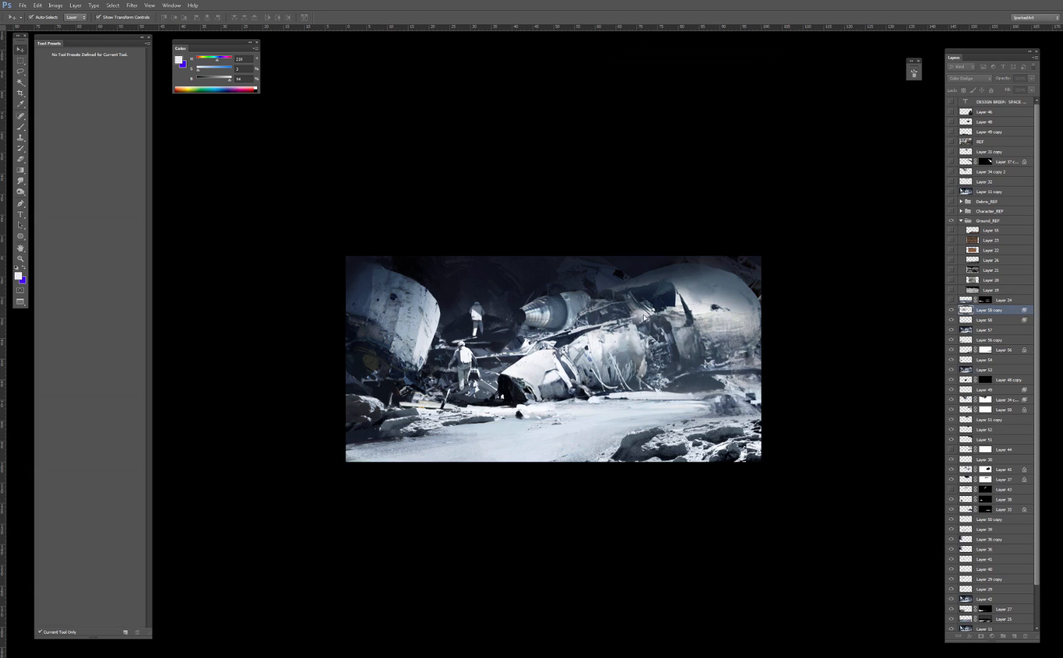
key("e")
key("v")
key("ctrl+e")
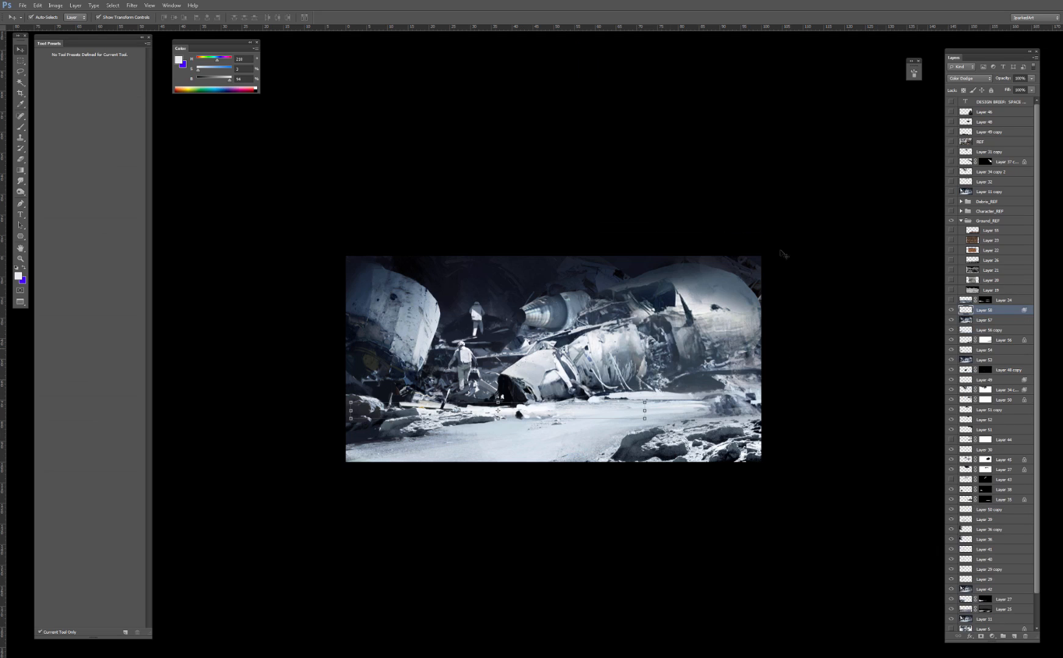
Step: Compare the picture with and without the glow band, and smudge the upper-right hull edge on stamped Layer 57
left_click(950, 310)
left_click(951, 310)
left_click(964, 320)
key("r")
left_click_drag(752, 285, 755, 277)
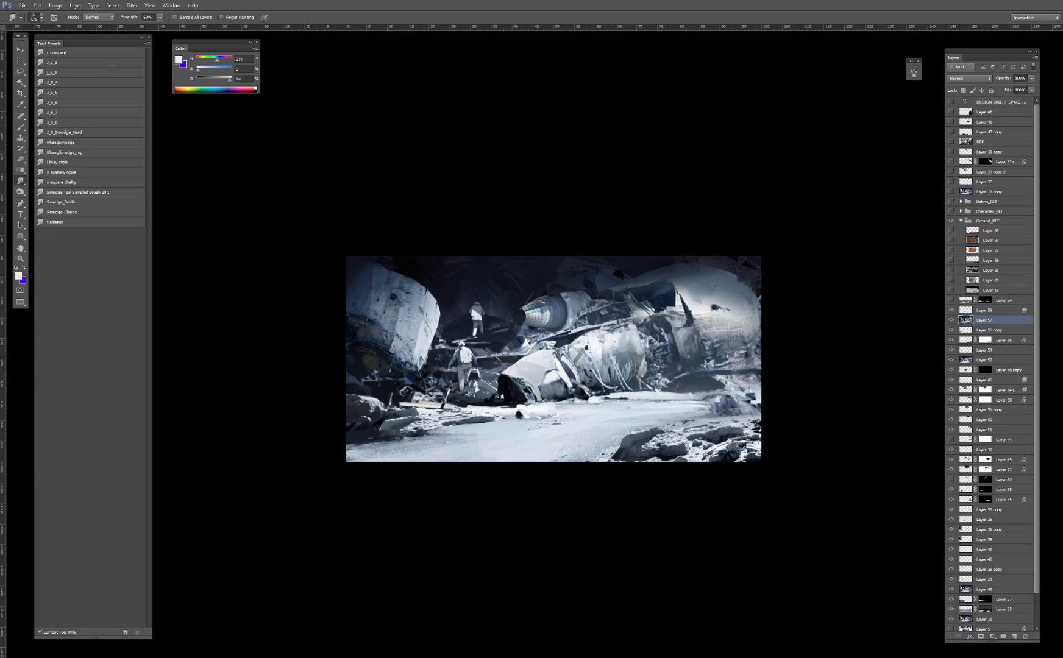
Step: Paint sampled dark blue-grey tones along the top edge of the large upper-right hull with the _A_texture_08 brush
key("b")
left_click(733, 277, "alt")
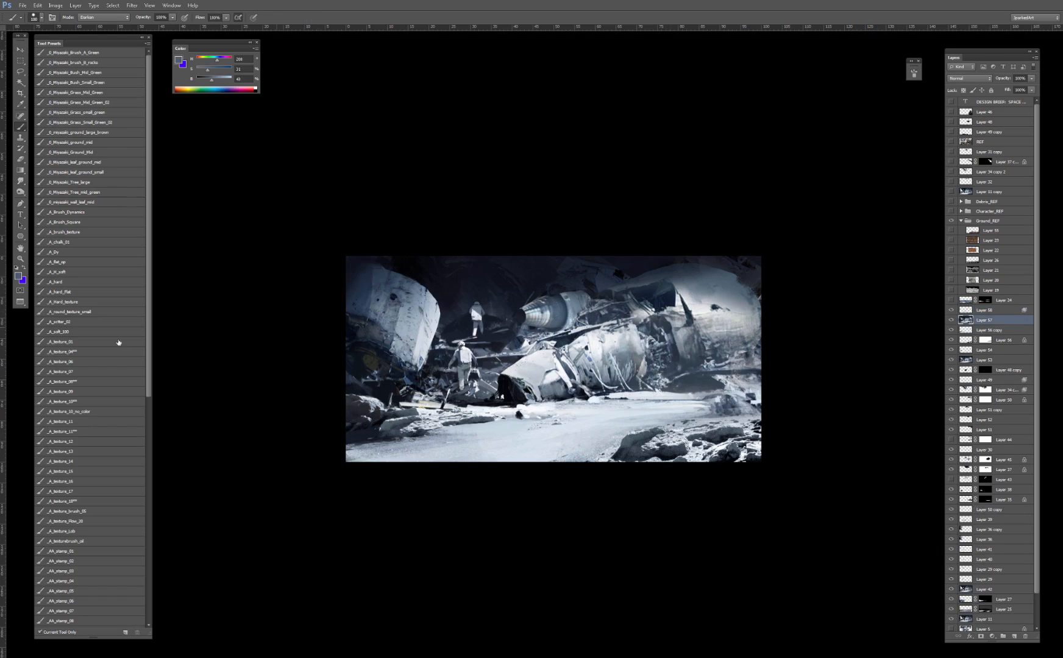
left_click(79, 384)
left_click(730, 278, "alt")
left_click(726, 263, "alt")
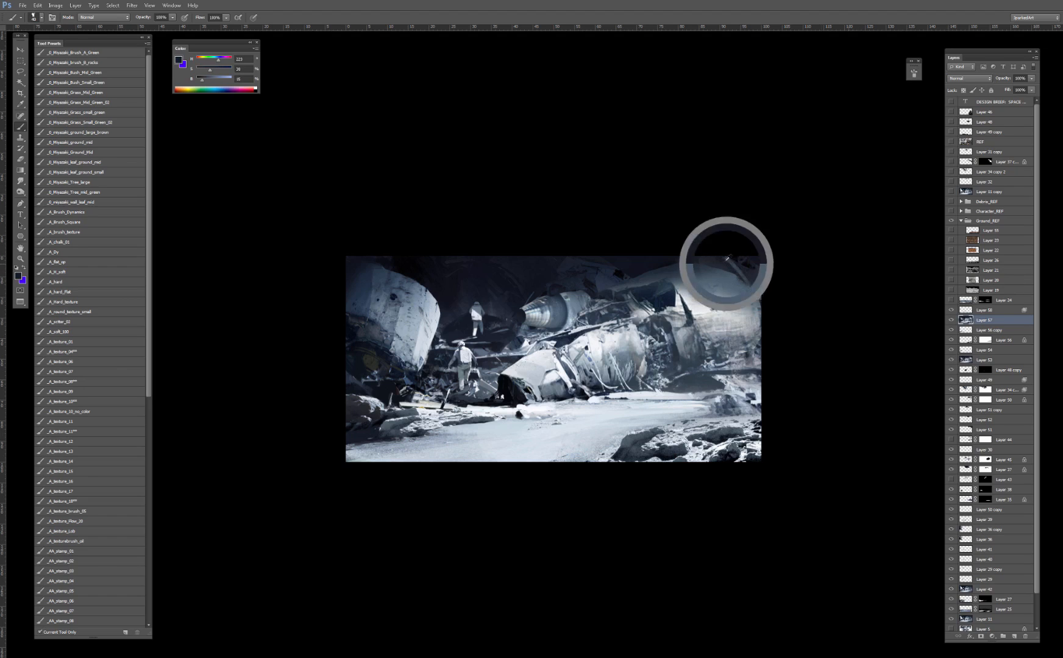
left_click(699, 261, "alt")
left_click(649, 264, "alt")
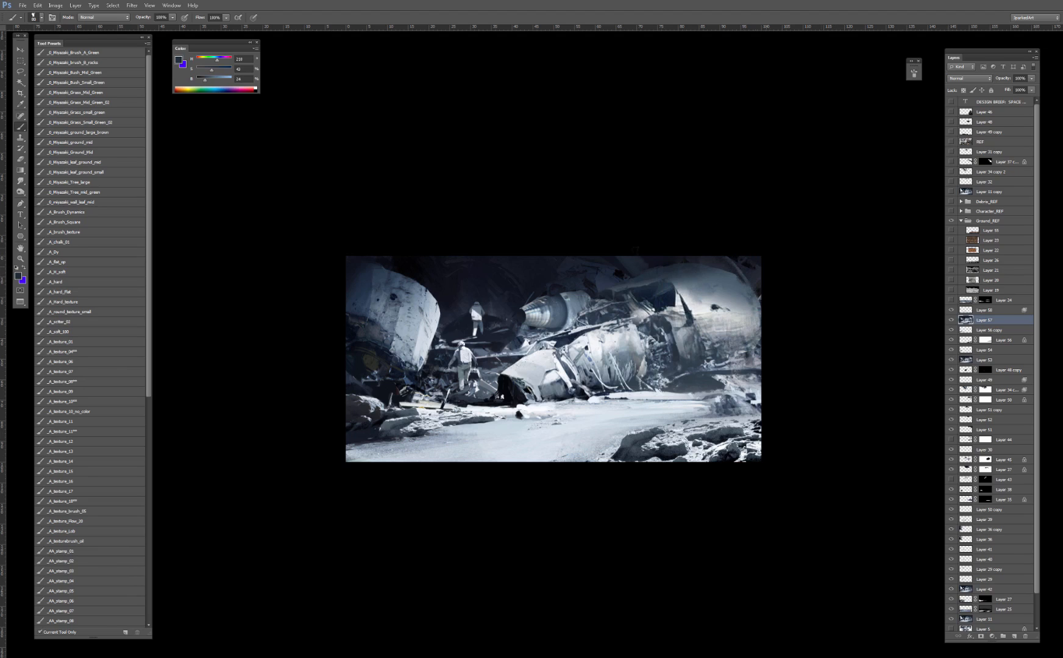
Step: Blend the dark background into the wreckage ridge between the engine and the upper-right hull using repeatedly sampled shadow tones
left_click(622, 271, "alt")
left_click(660, 264, "alt")
left_click(668, 263, "alt")
left_click(711, 269, "alt")
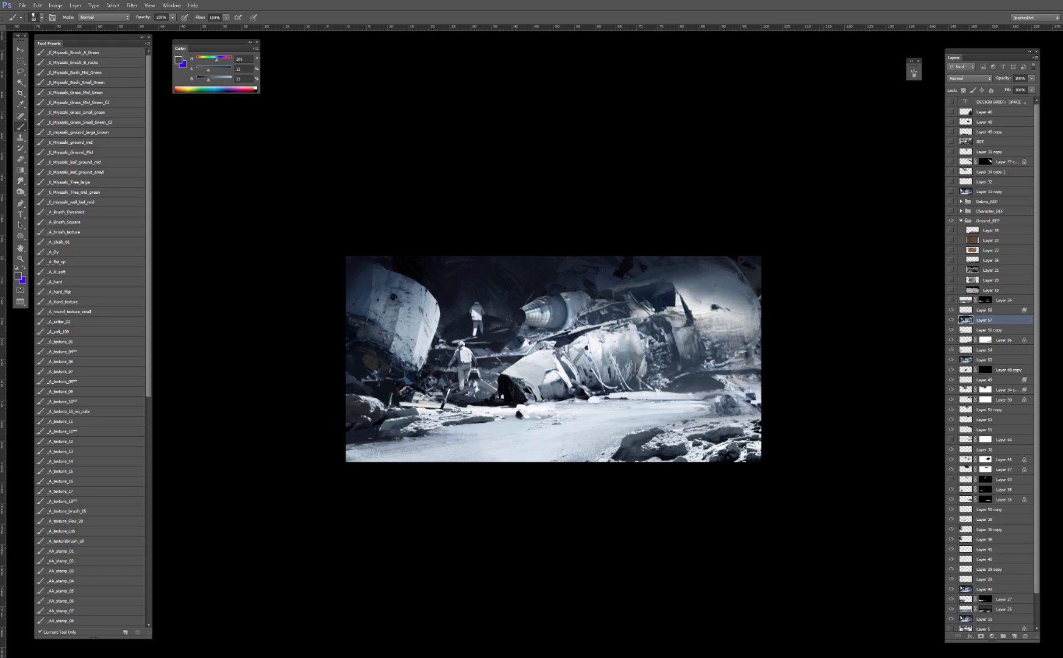
left_click(719, 256, "alt")
left_click(619, 272, "alt")
left_click(566, 265, "alt")
left_click(652, 283, "alt")
left_click(626, 259, "alt")
left_click(566, 267, "alt")
Step: Deepen the shadowed background between the upper walking figure and the engine with a larger brush and sampled near-black blue
key("ctrl+plus")
left_click_drag(480, 314, 537, 331)
key("bracketright")
key("bracketright")
key("bracketright")
left_click(526, 321, "alt")
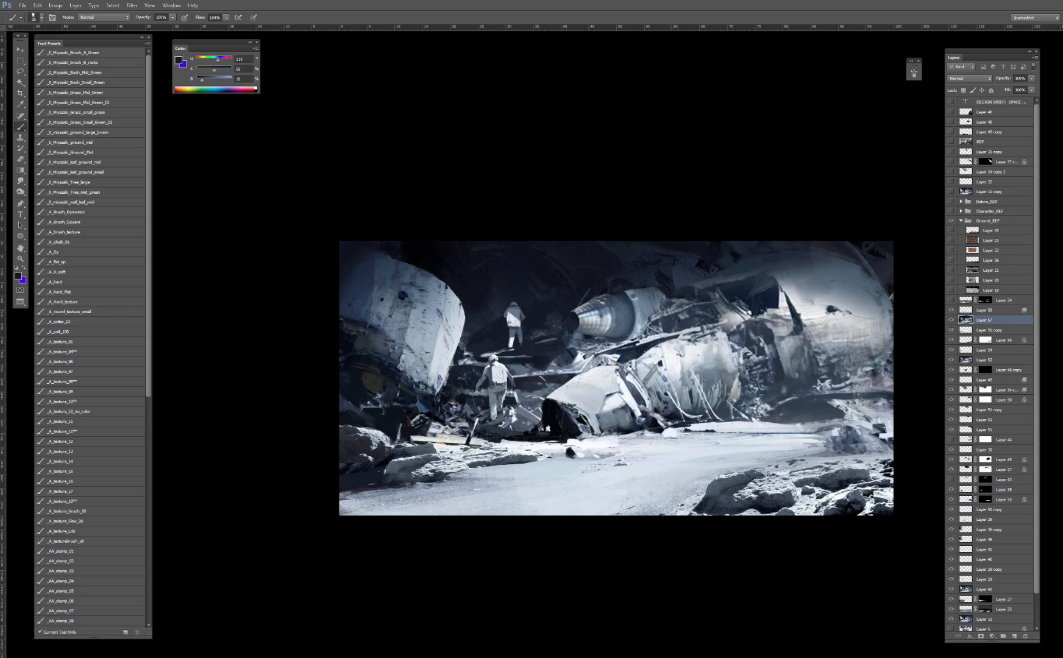
left_click(568, 305, "alt")
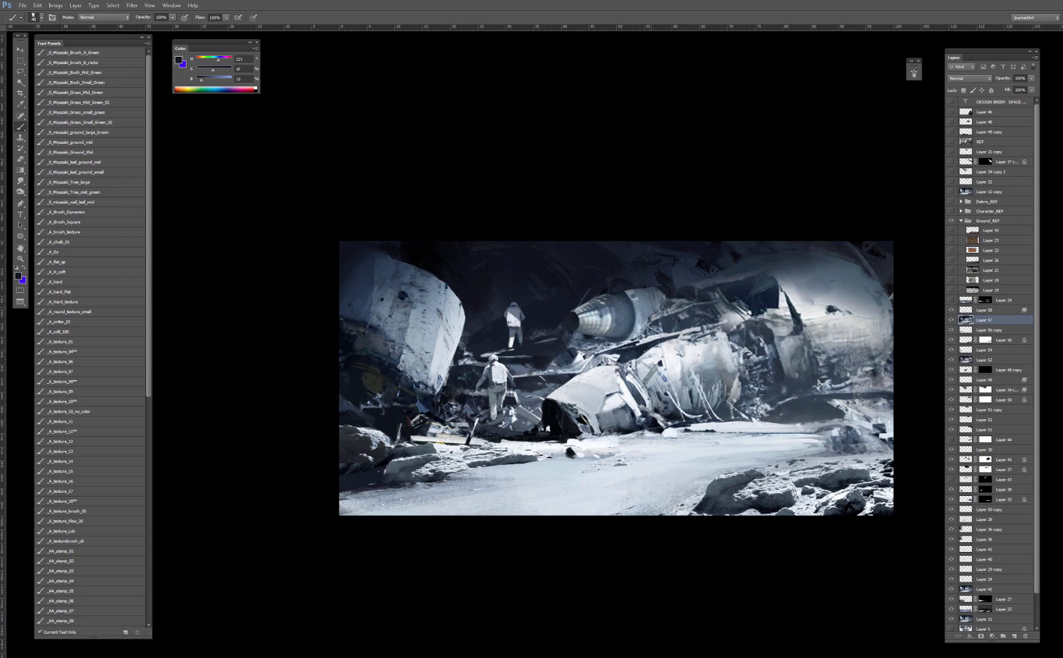
Step: Touch up the shadows around the engine and above the upper-right hull with sampled dark tones
left_click(556, 408, "alt")
left_click(538, 306, "alt")
left_click(720, 248, "alt")
left_click_drag(786, 323, 741, 324)
key("bracketright")
key("bracketright")
key("bracketright")
key("bracketright")
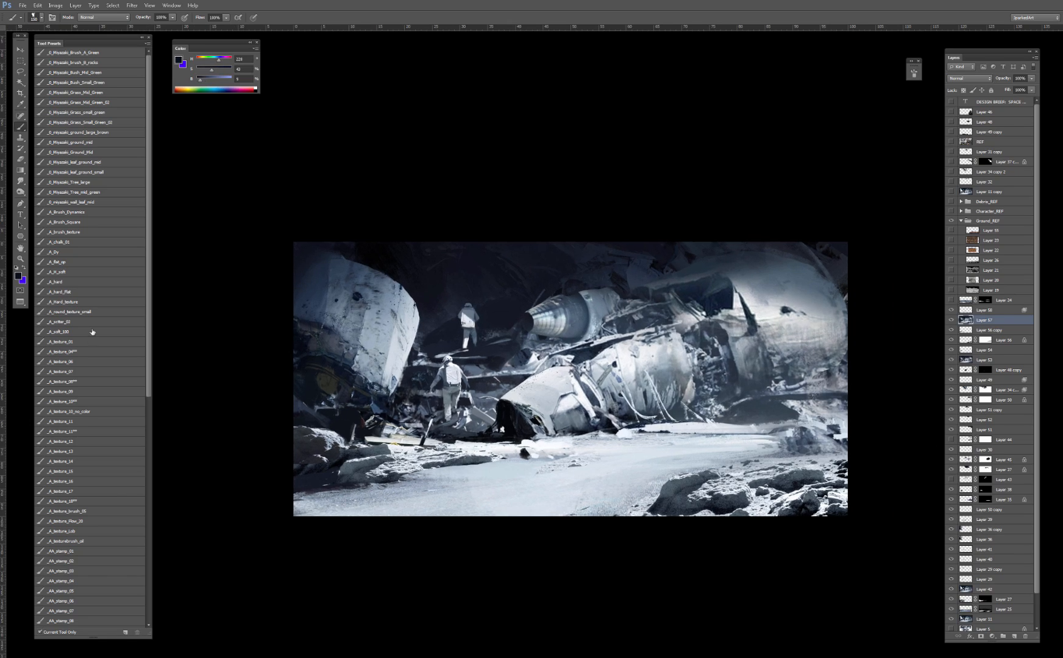
Step: Add a new layer above Layer 58, set its blend mode to Overlay and choose the soft brush preset
left_click(1015, 637)
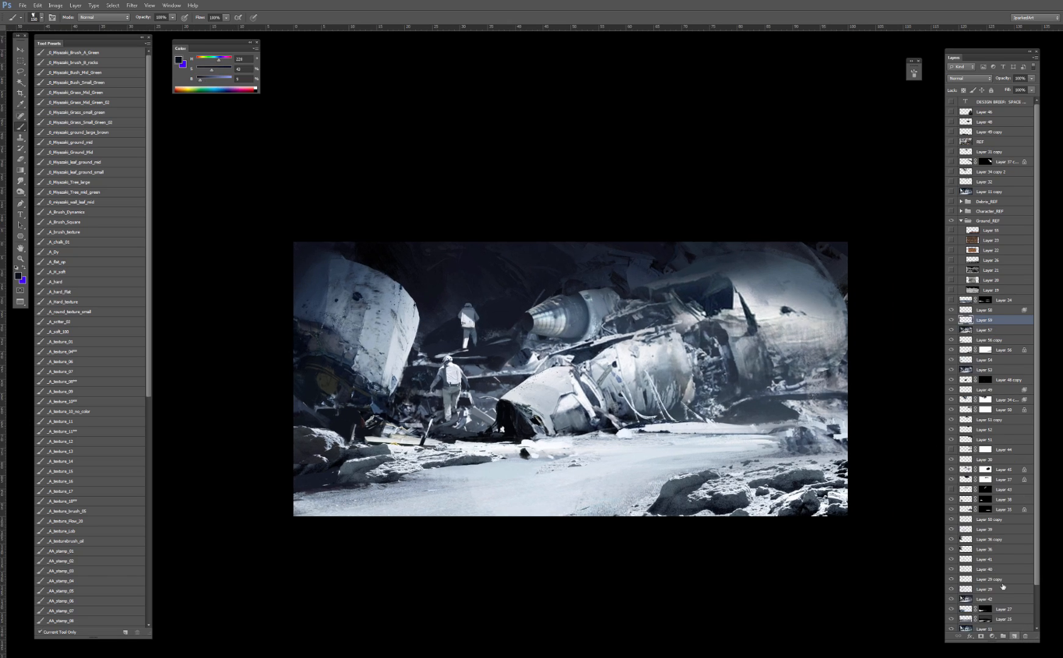
left_click(981, 78)
left_click(956, 187)
key("ctrl+bracketright")
left_click(69, 331)
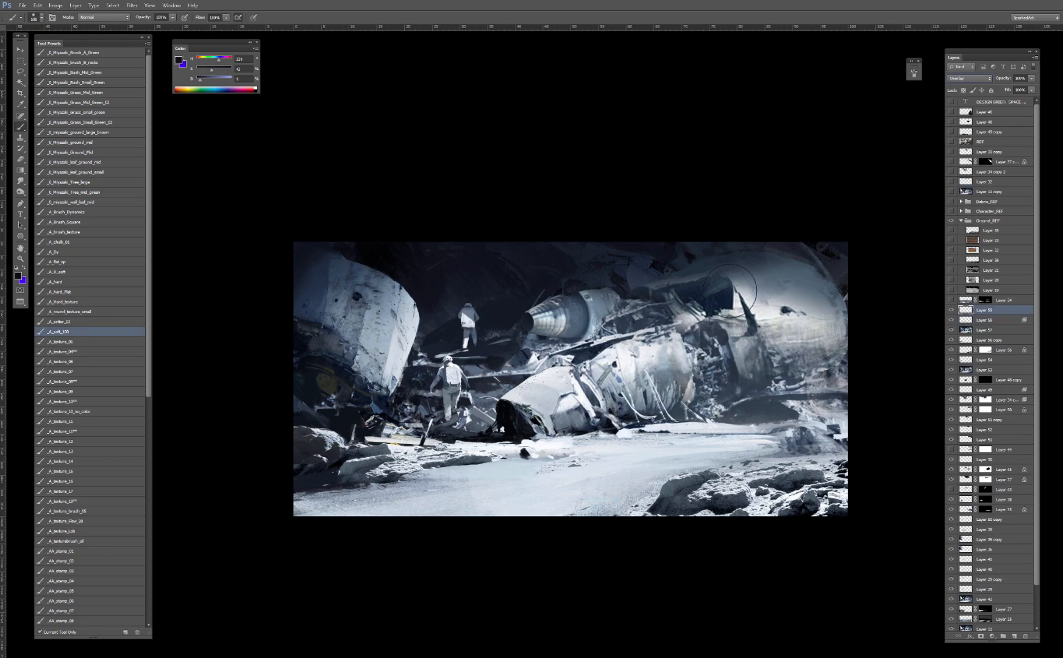
Step: Shade the upper-right hull with a large soft brush in sampled grey-blue, and set the layer's blend mode to Multiply
left_click(748, 276, "alt")
key("bracketright")
key("bracketright")
key("bracketright")
key("bracketright")
mouse_move(643, 253)
left_mouse_down()
mouse_move(825, 307)
mouse_move(635, 259)
left_mouse_up()
key("bracketright")
key("bracketright")
left_click(969, 78)
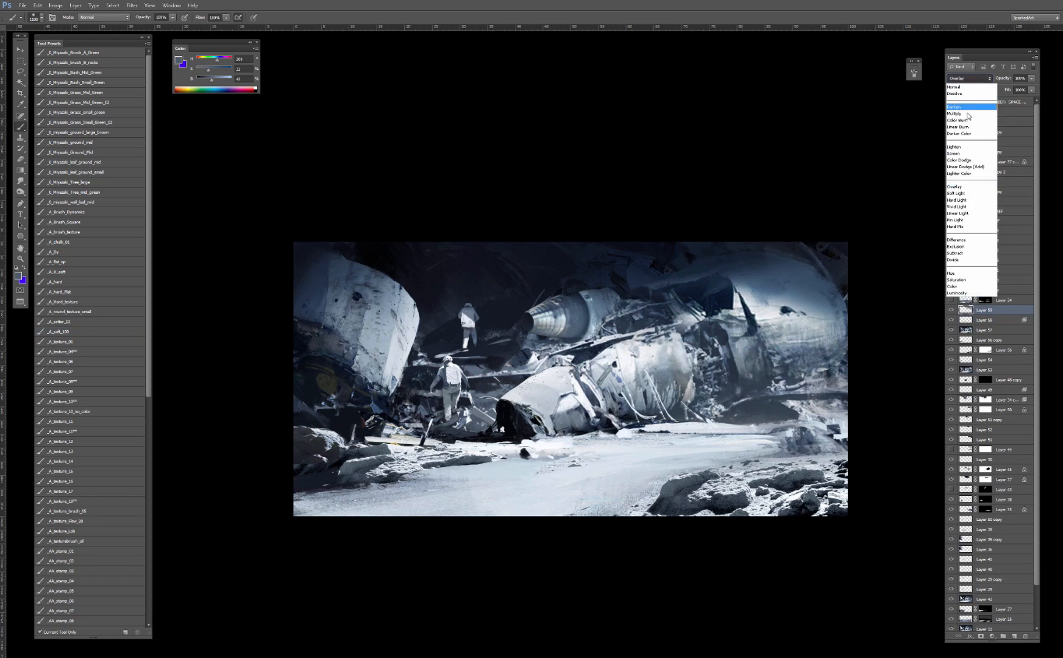
left_click(969, 120)
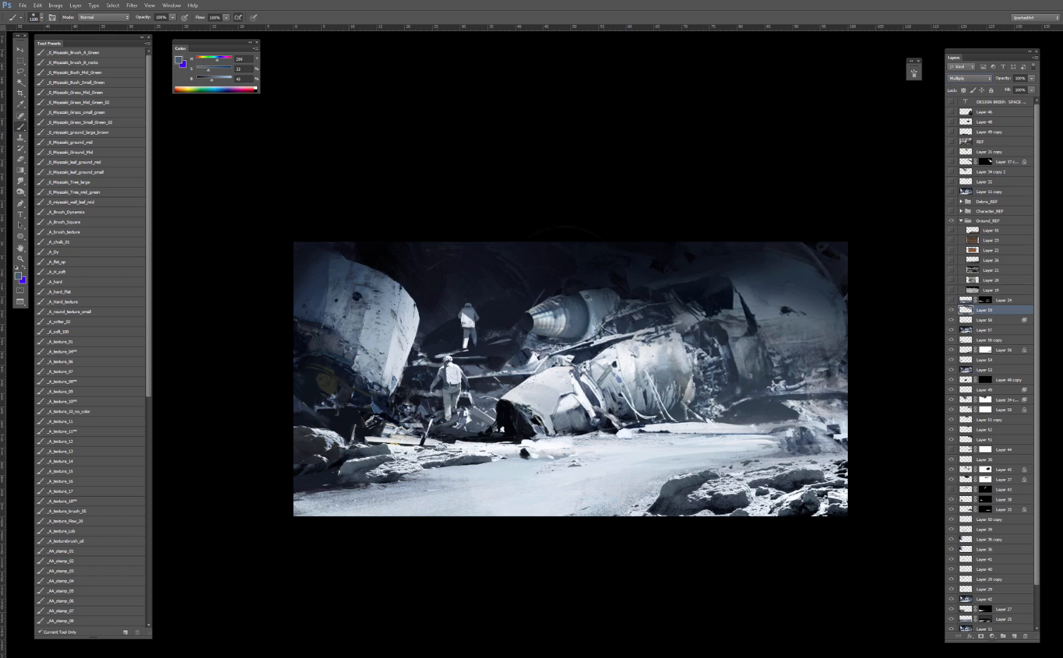
Step: Try darkening the snow beneath the wreck with a broad soft stroke, undo it and reduce the brush size
key("bracketleft")
key("bracketleft")
key("bracketleft")
key("bracketleft")
left_click_drag(597, 361, 797, 438)
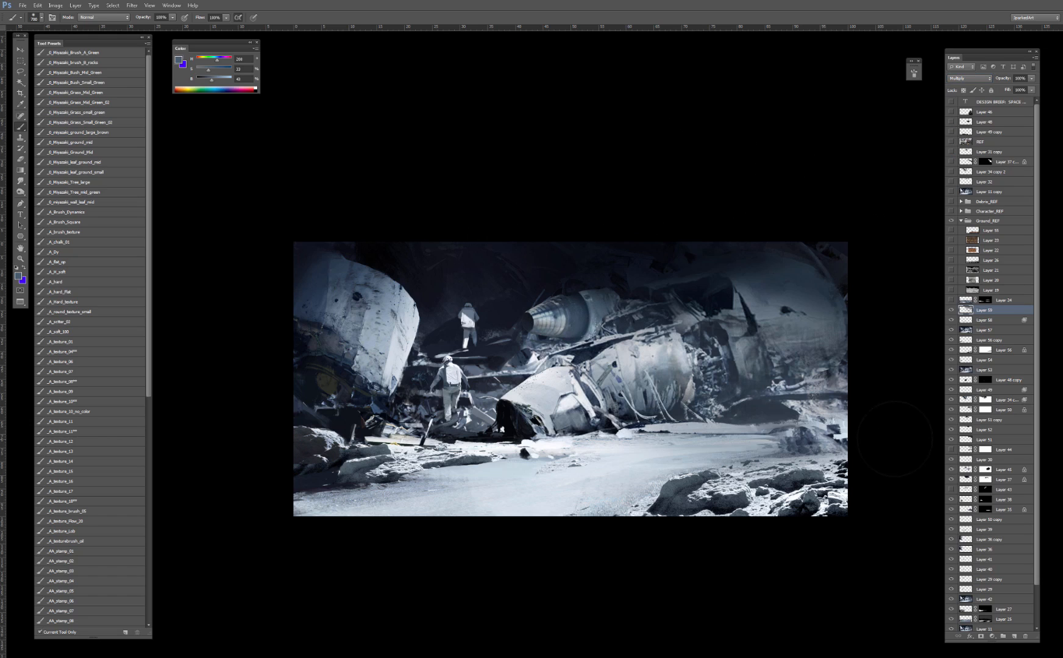
key("ctrl+z")
key("bracketleft")
key("bracketleft")
key("bracketleft")
key("bracketleft")
key("bracketleft")
key("bracketleft")
key("bracketleft")
key("bracketleft")
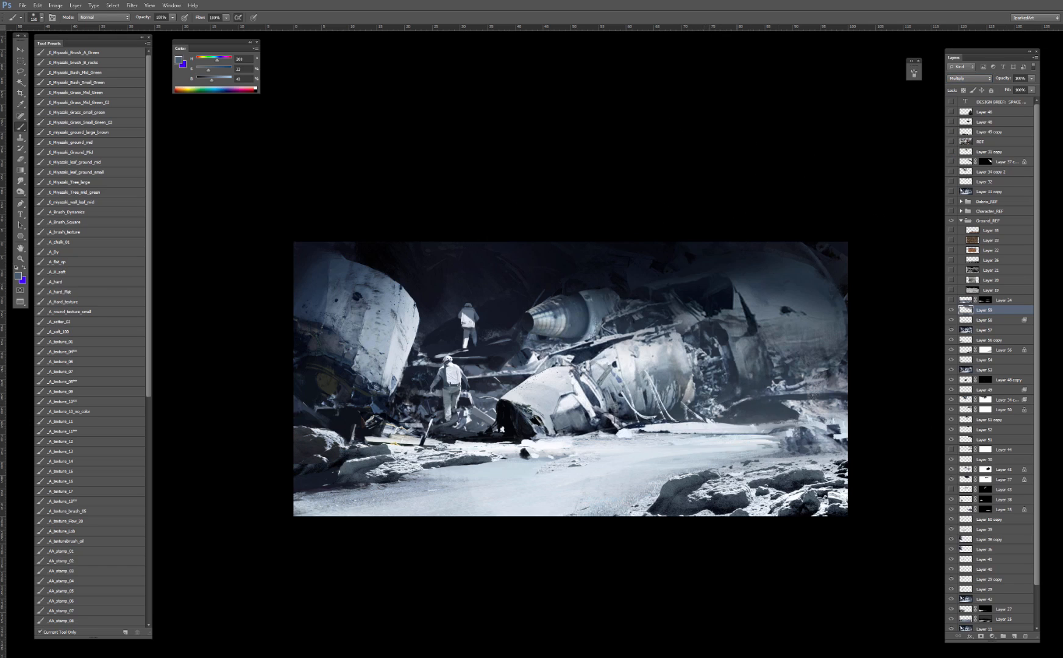
Step: Try smaller shadow strokes across the snow, the lower wreck and the foreground rocks, undoing each one
left_click_drag(676, 431, 799, 444)
key("ctrl+z")
left_click_drag(623, 433, 786, 441)
key("ctrl+z")
mouse_move(588, 436)
left_mouse_down()
mouse_move(779, 441)
mouse_move(557, 428)
left_mouse_up()
key("ctrl+z")
key("ctrl+z")
mouse_move(774, 439)
left_mouse_down()
mouse_move(673, 431)
mouse_move(540, 381)
mouse_move(604, 402)
left_mouse_up()
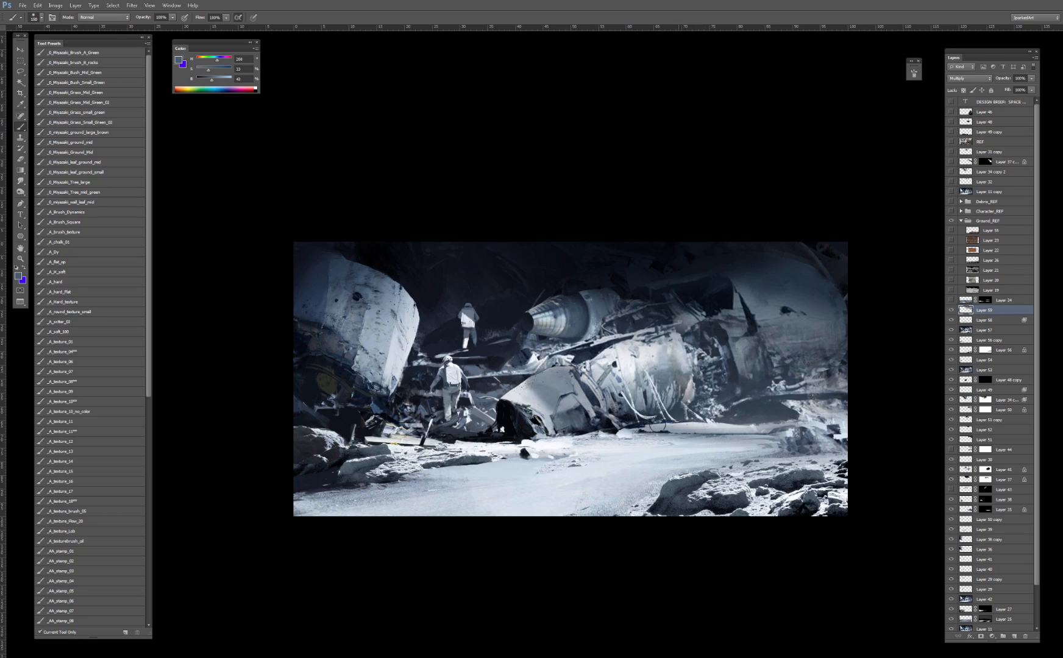
key("ctrl+z")
key("bracketright")
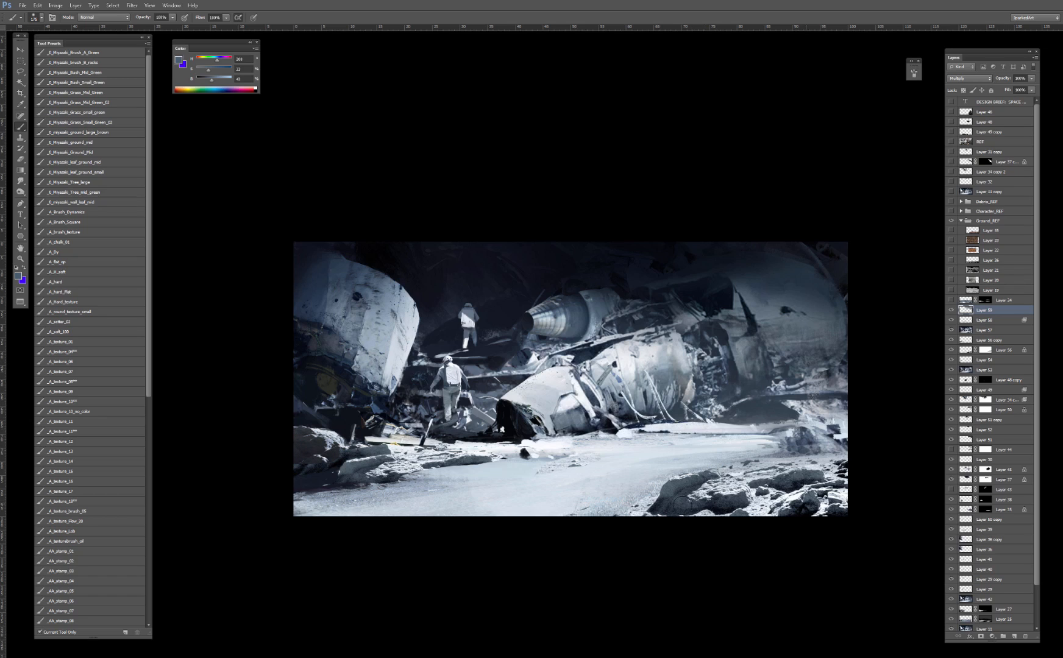
mouse_move(653, 517)
left_mouse_down()
mouse_move(608, 513)
mouse_move(701, 504)
left_mouse_up()
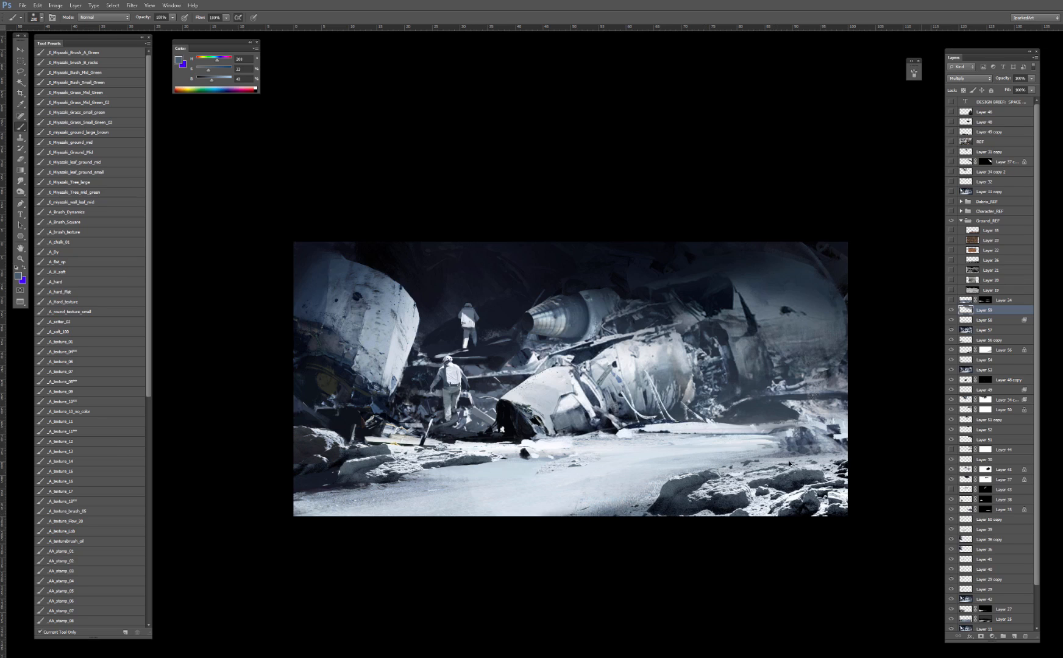
key("ctrl+z")
key("bracketleft")
Step: Compare the picture with and without the Multiply shading layer at a reduced view size
left_click(950, 310)
left_click(950, 310)
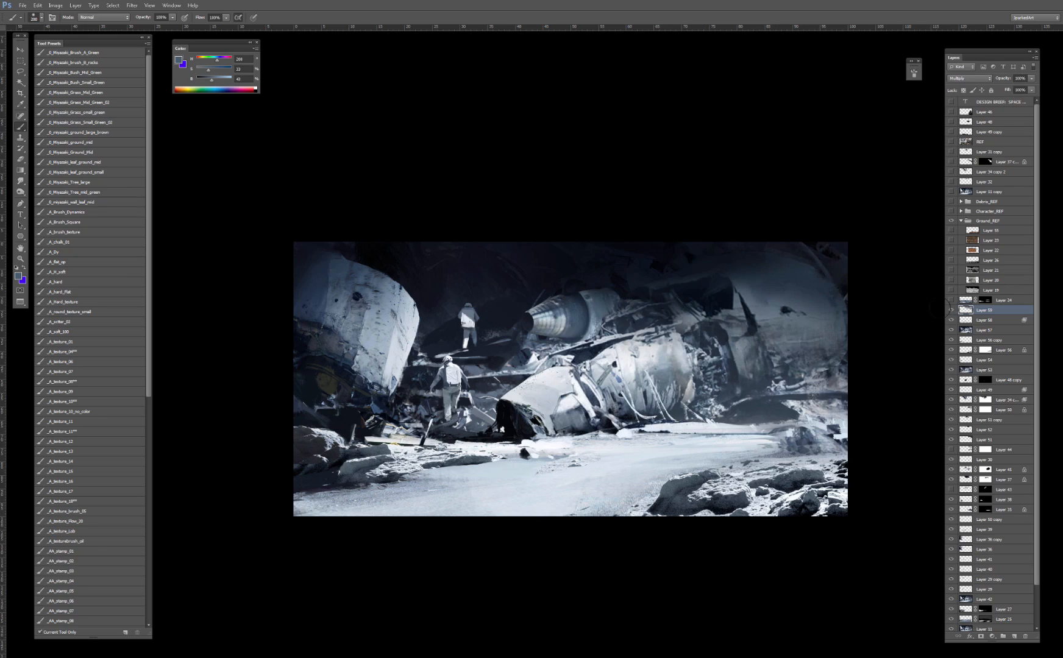
key("ctrl+minus")
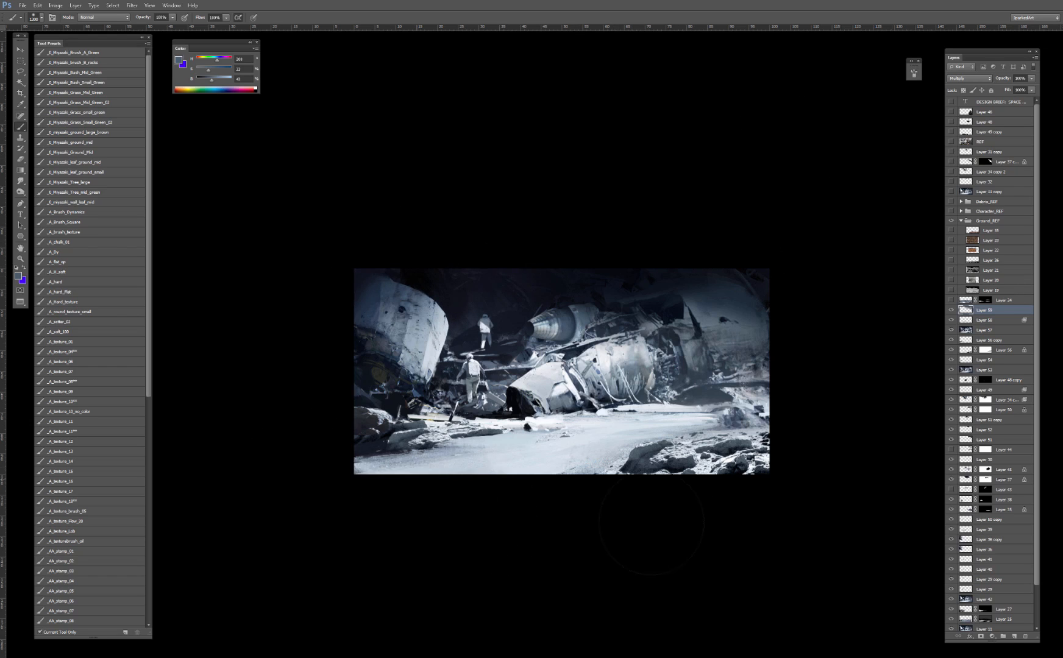
Step: Undo the last broad shading and try smaller soft shadow strokes across the snow below the figures and the wreck
key("ctrl+alt+z")
key("bracketleft")
key("bracketleft")
key("bracketleft")
key("bracketleft")
key("bracketleft")
key("bracketleft")
key("bracketleft")
key("bracketleft")
left_click_drag(422, 427, 728, 413)
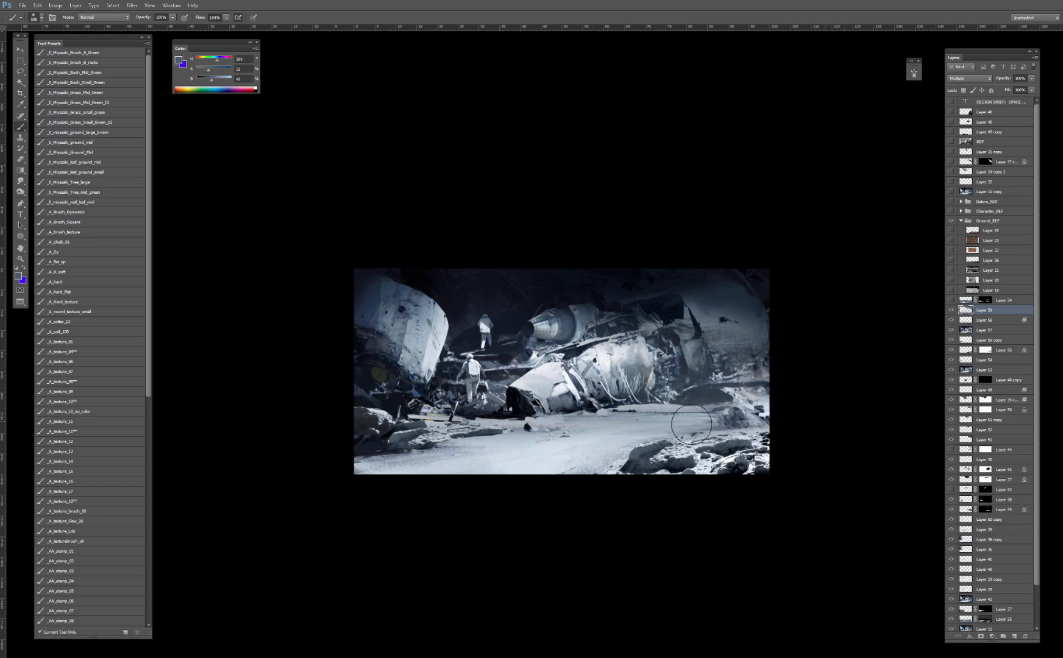
key("ctrl+z")
left_click_drag(399, 418, 527, 427)
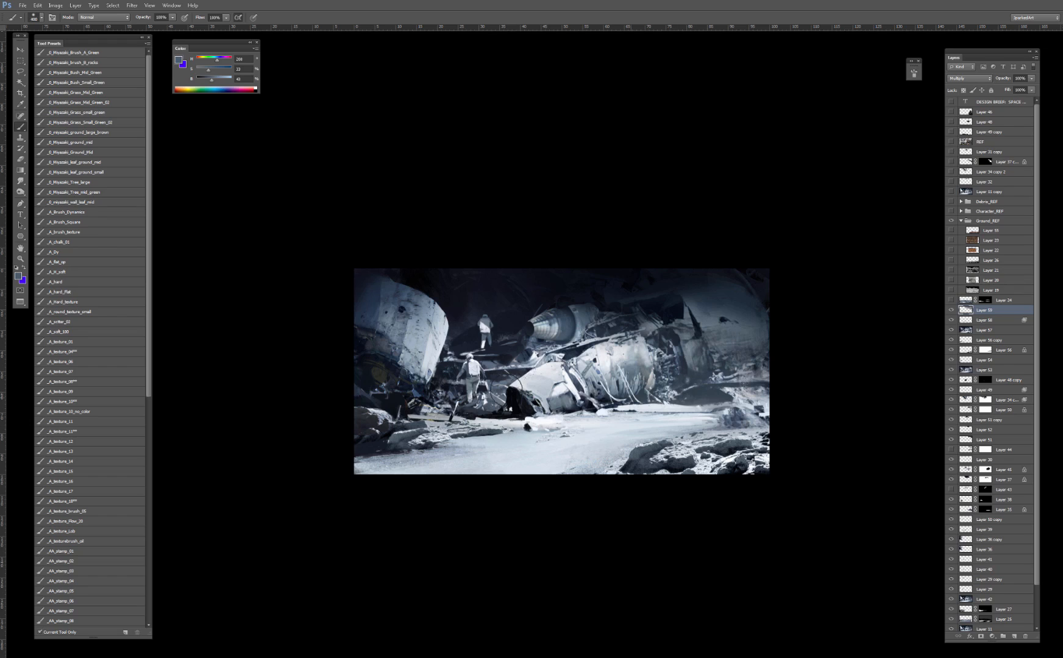
Step: Sample a dark blue from the left hull, raise its brightness to 52%, and undo the test shading on the snow
left_click(381, 291, "alt")
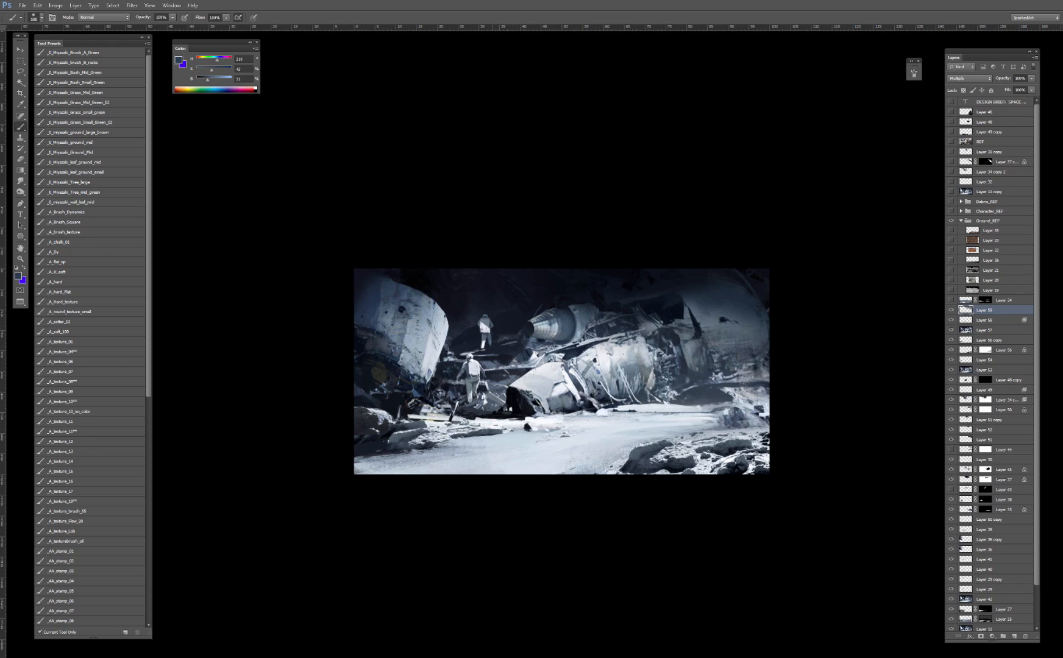
key("ctrl+z")
left_click_drag(210, 84, 215, 81)
key("ctrl+z")
key("ctrl+z")
Step: Try shading the snowy foreground and the picture's bottom edge with wide soft strokes in the brighter blue
left_click_drag(397, 424, 509, 428)
key("bracketright")
key("bracketright")
key("bracketright")
key("bracketright")
mouse_move(390, 461)
left_mouse_down()
mouse_move(418, 449)
mouse_move(755, 447)
left_mouse_up()
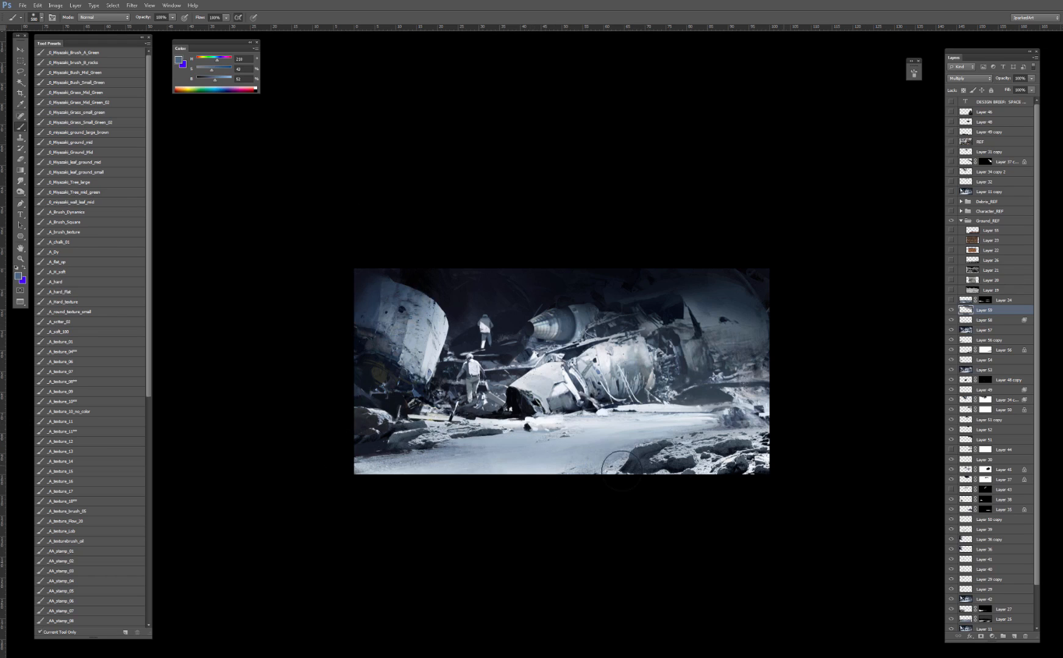
key("ctrl+z")
left_click_drag(330, 478, 796, 482)
key("ctrl+z")
left_click_drag(366, 493, 787, 487)
key("ctrl+z")
Step: Add a new layer with a blue gradient fading upward from the picture's bottom edge, and set it to Multiply
left_click(1014, 638)
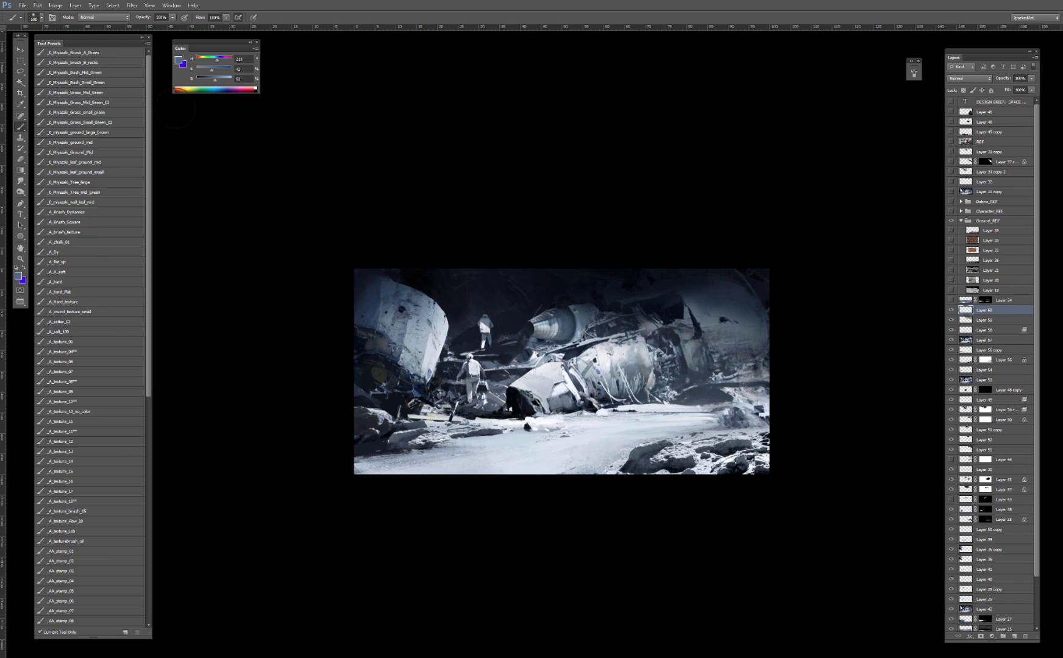
key("g")
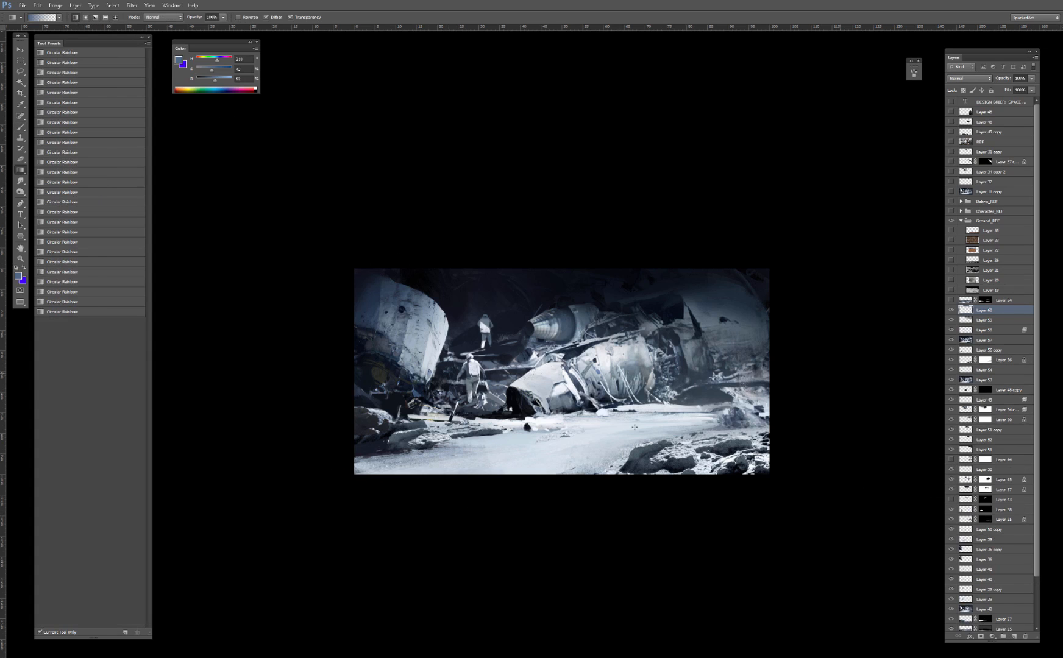
left_click_drag(526, 495, 526, 495)
left_click(969, 77)
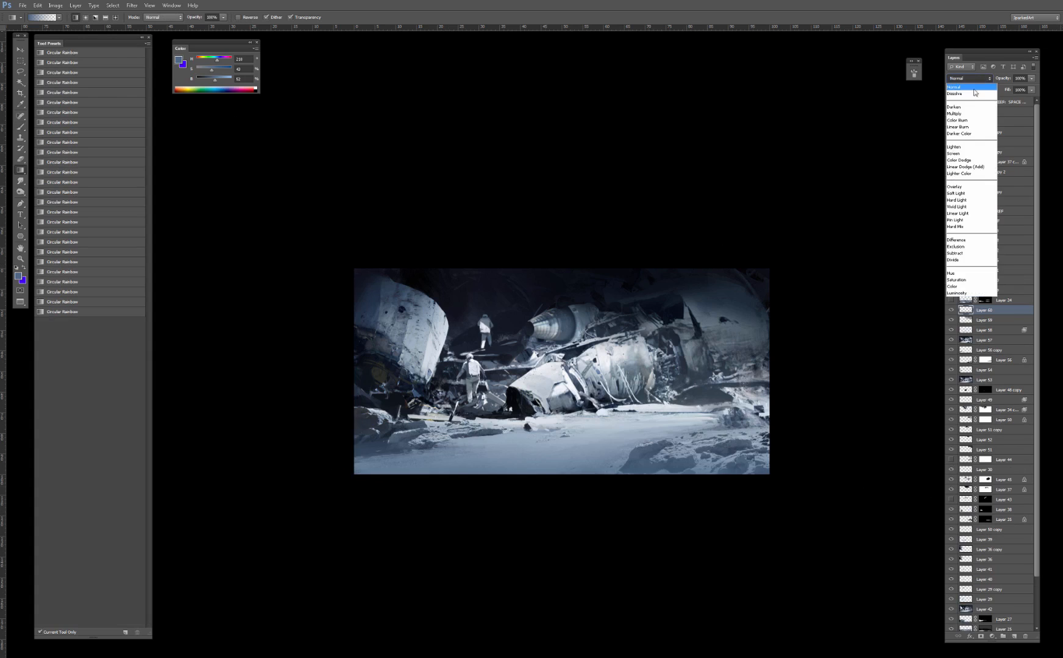
left_click(966, 116)
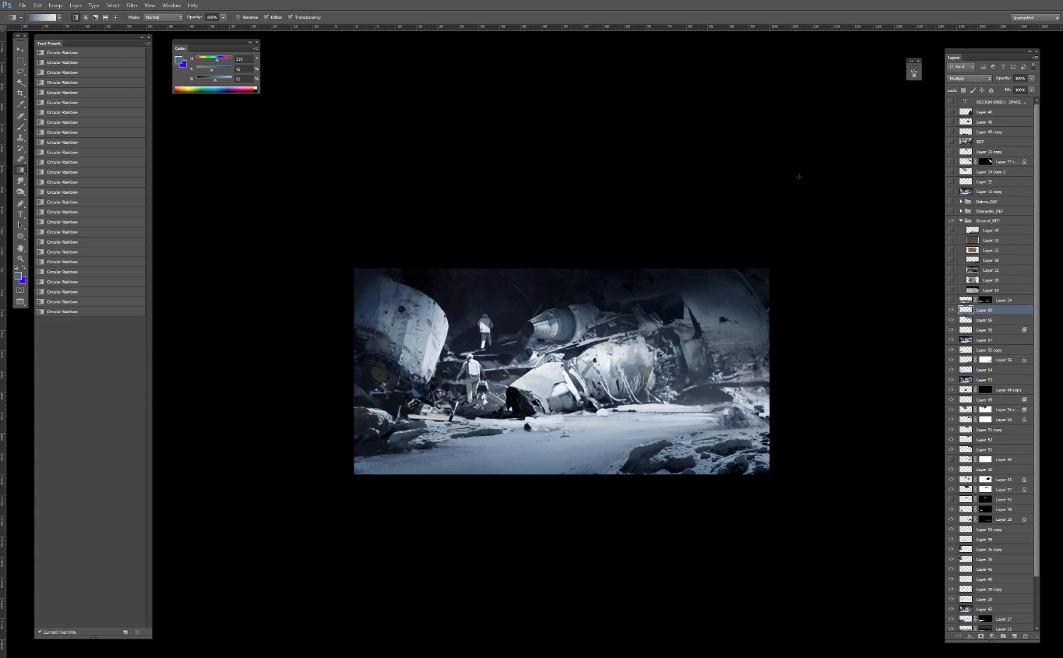
Step: Lower the gradient band so its upper edge starts at the snow line below the wreck and its base passes the canvas
key("v")
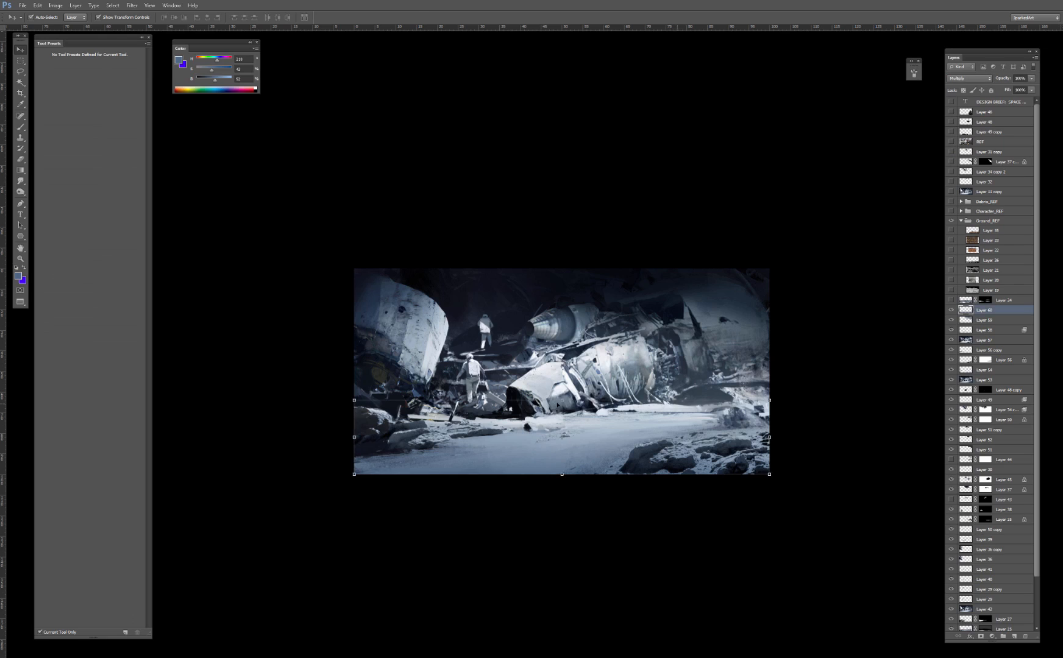
left_click_drag(561, 400, 560, 414)
left_click_drag(561, 474, 559, 487)
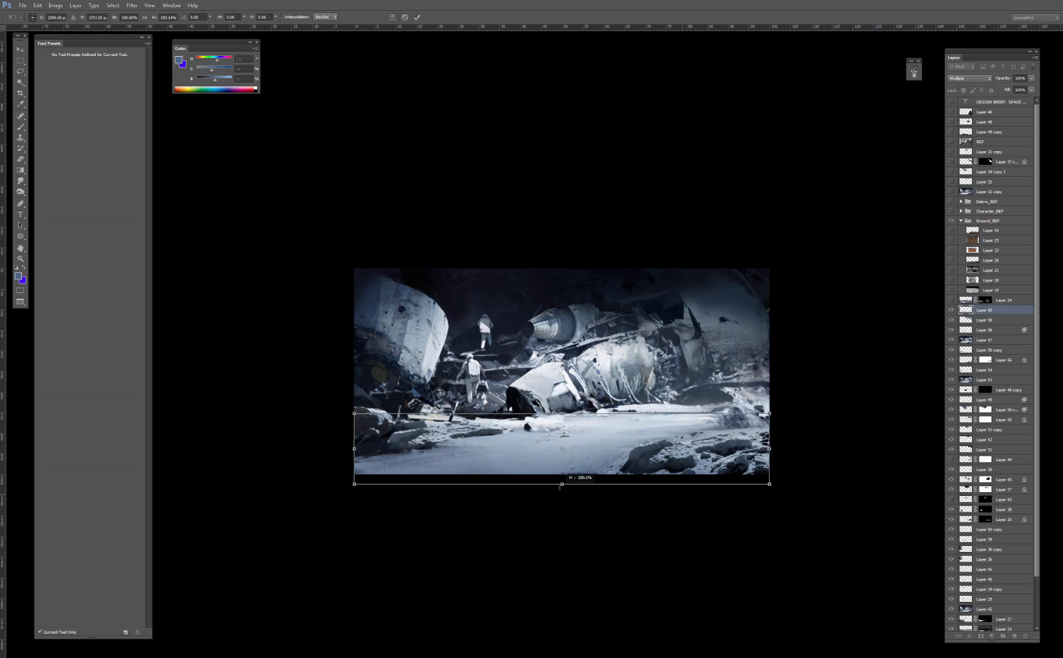
key("Return")
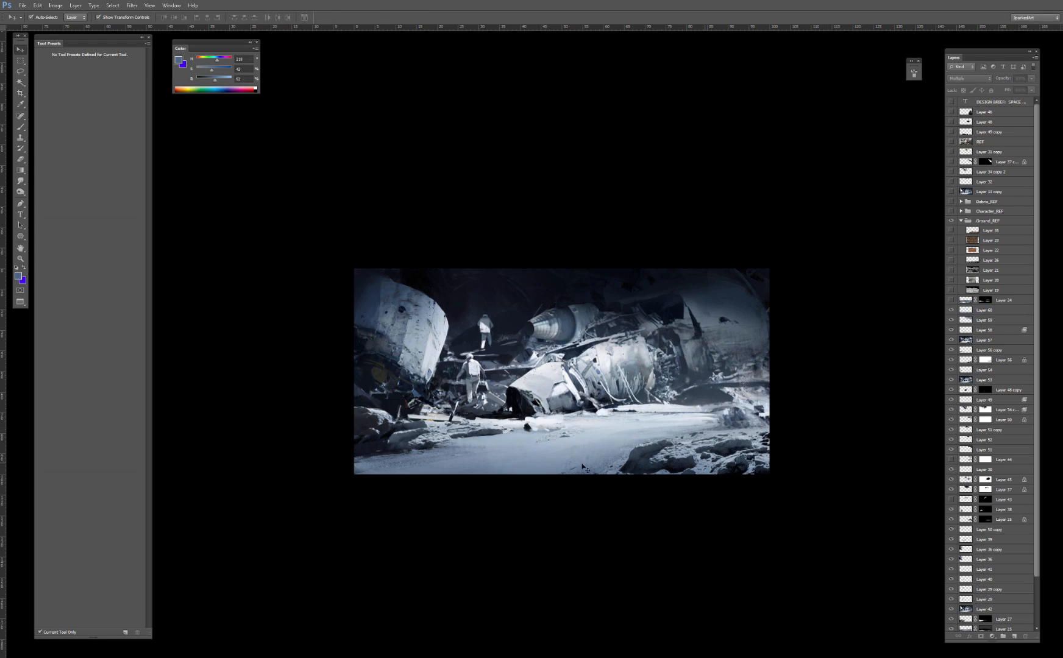
Step: Try erasing horizontal streaks from the gradient over the snowy foreground, and undo the strokes
key("e")
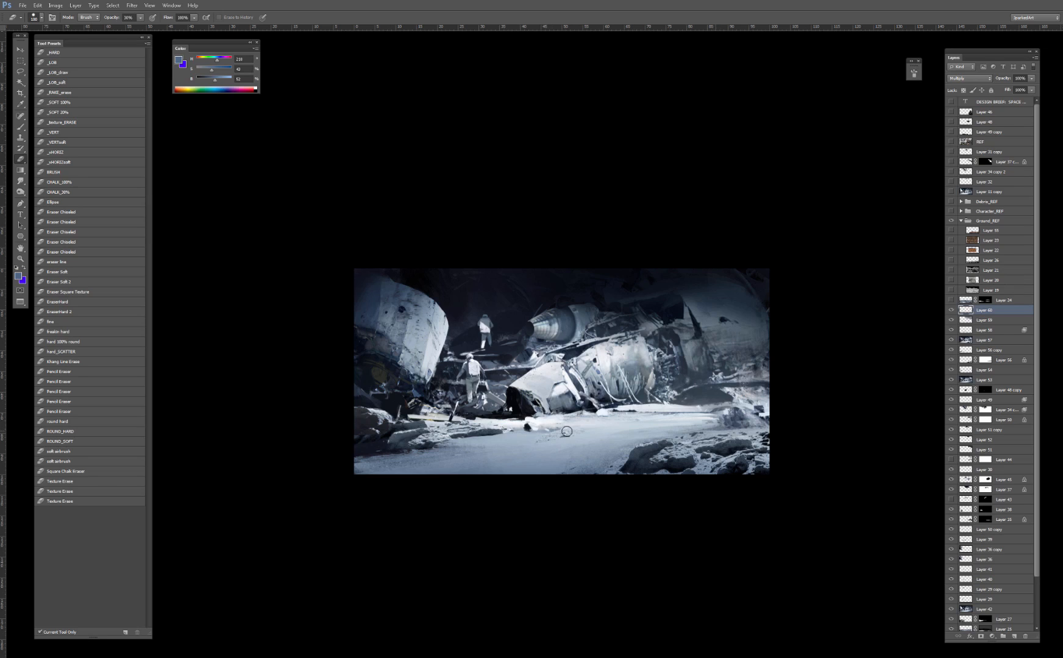
left_click_drag(748, 428, 415, 440)
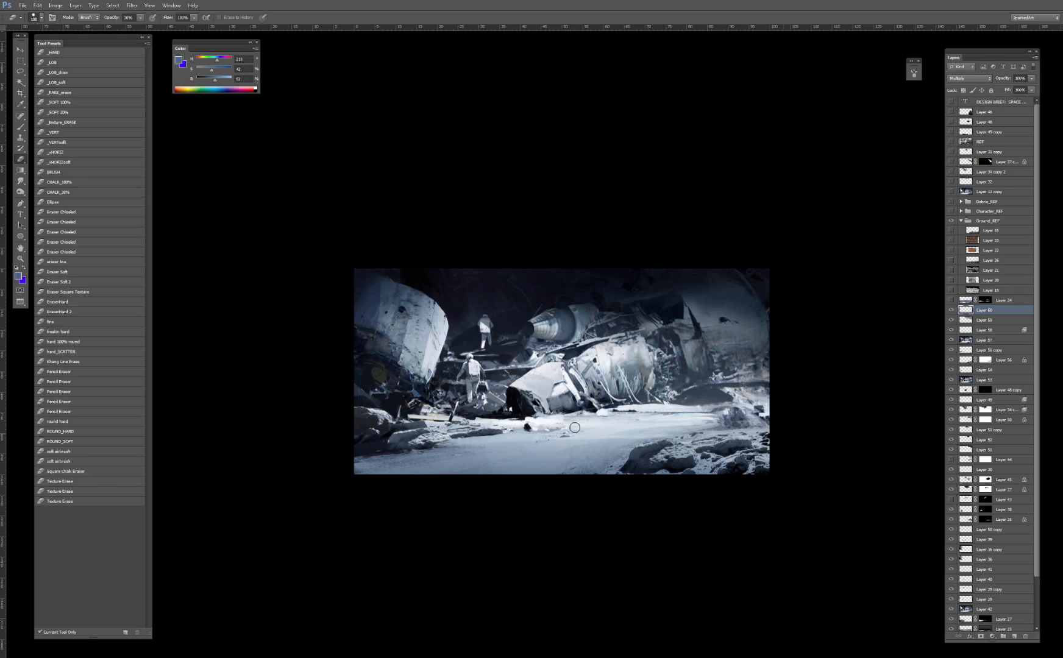
left_click_drag(632, 440, 437, 439)
left_click_drag(628, 450, 408, 454)
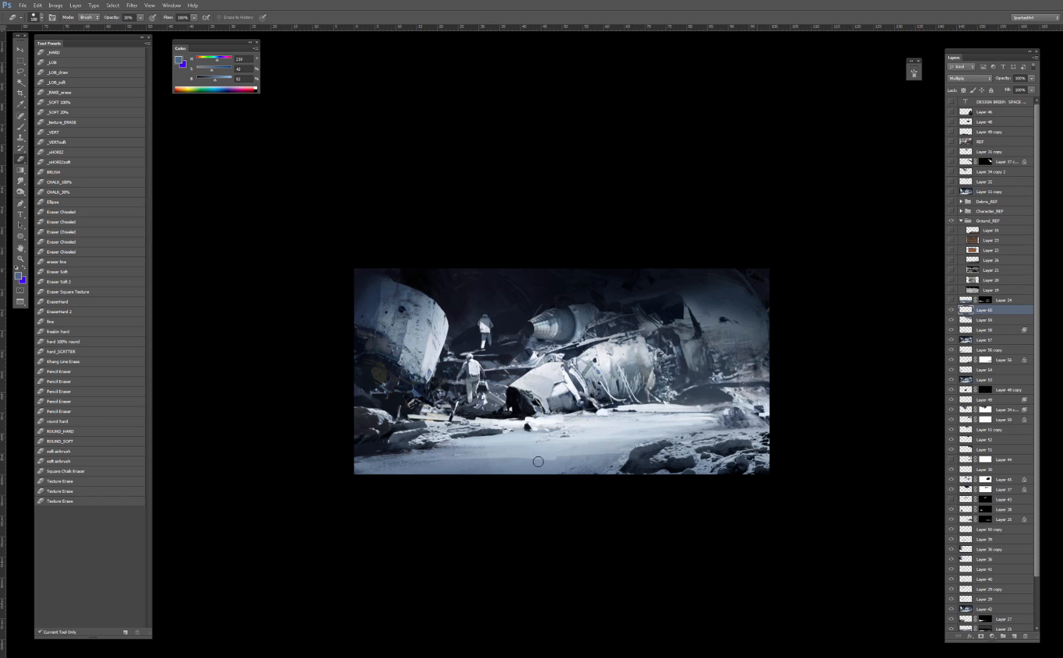
left_click_drag(538, 462, 376, 465)
key("ctrl+alt+z")
key("ctrl+alt+z")
key("ctrl+alt+z")
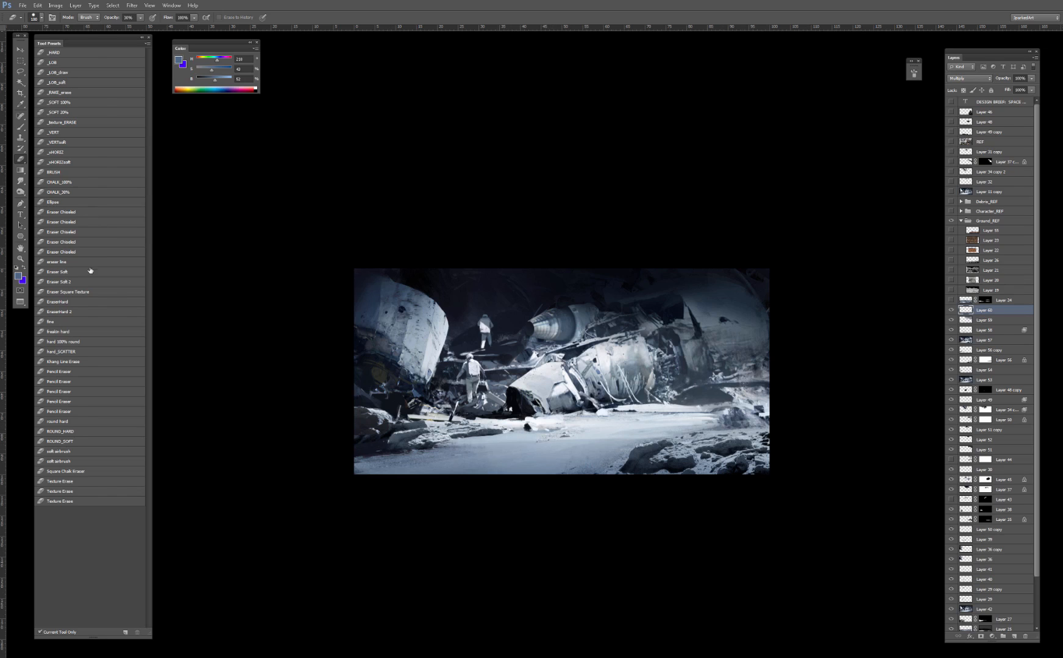
Step: Add a layer mask to the blue gradient layer and break up the gradient with the enlarged _A_texture_06 brush
key("b")
left_click(72, 352)
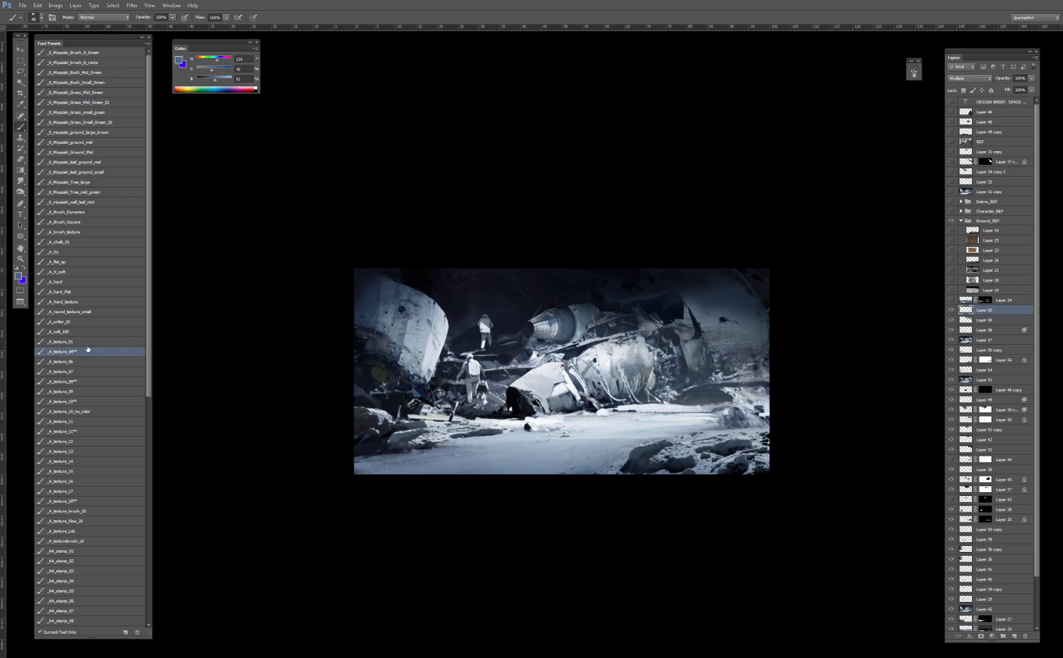
left_click(78, 362)
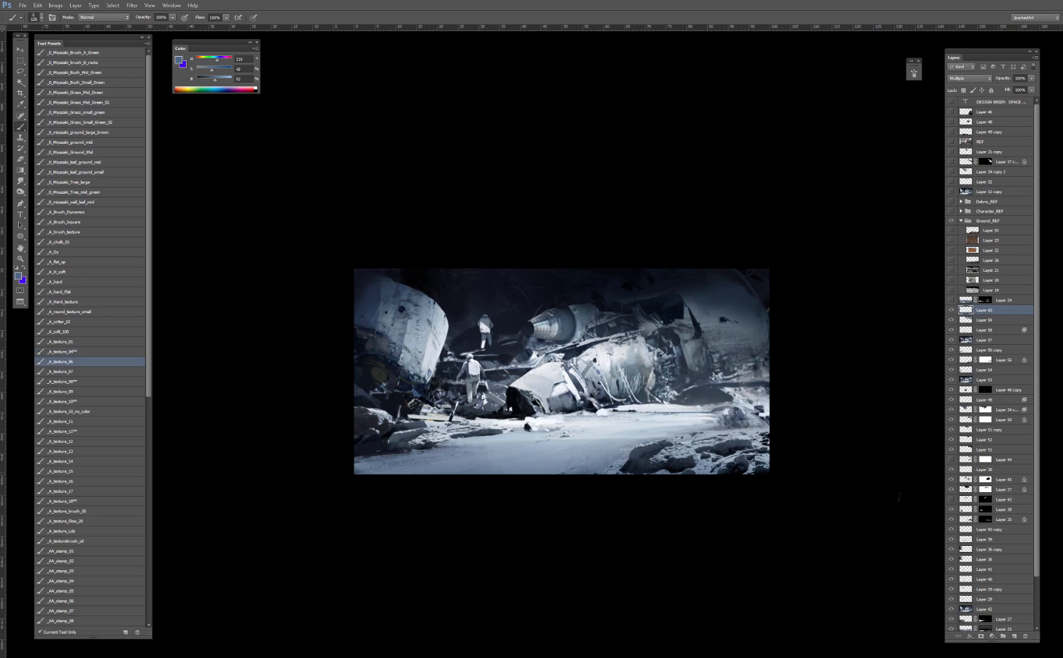
left_click(981, 636)
key("bracketright")
key("bracketright")
key("bracketright")
key("bracketright")
key("bracketright")
key("bracketright")
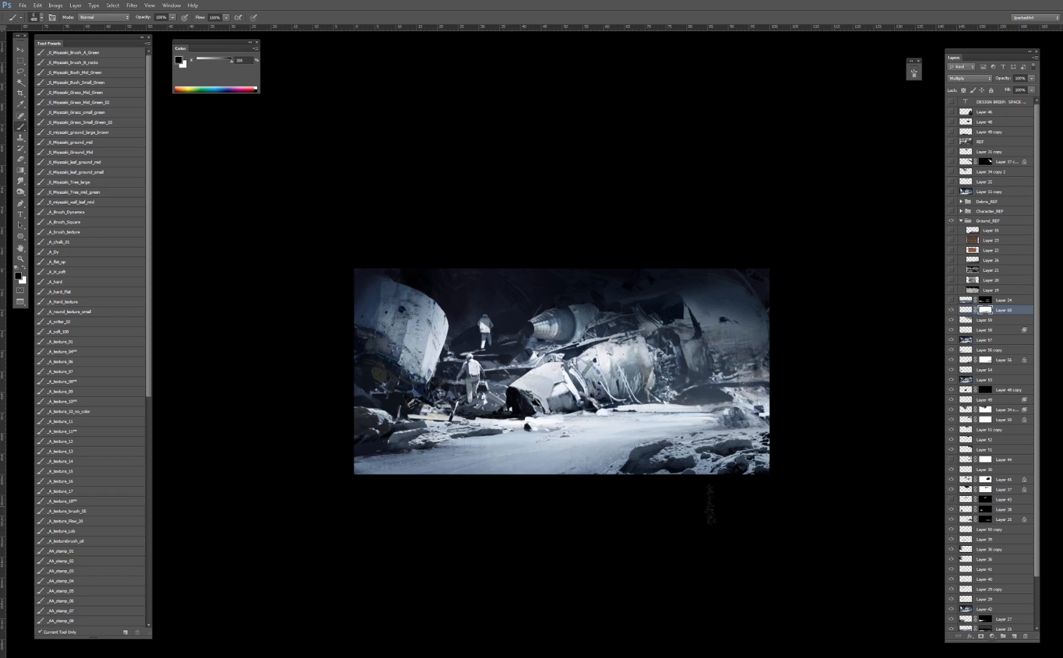
Step: Show the Layer 19 lunar ground photo, copy a freehand-selected patch of its tracked foreground to a new layer, and hide the photo
left_click(950, 290)
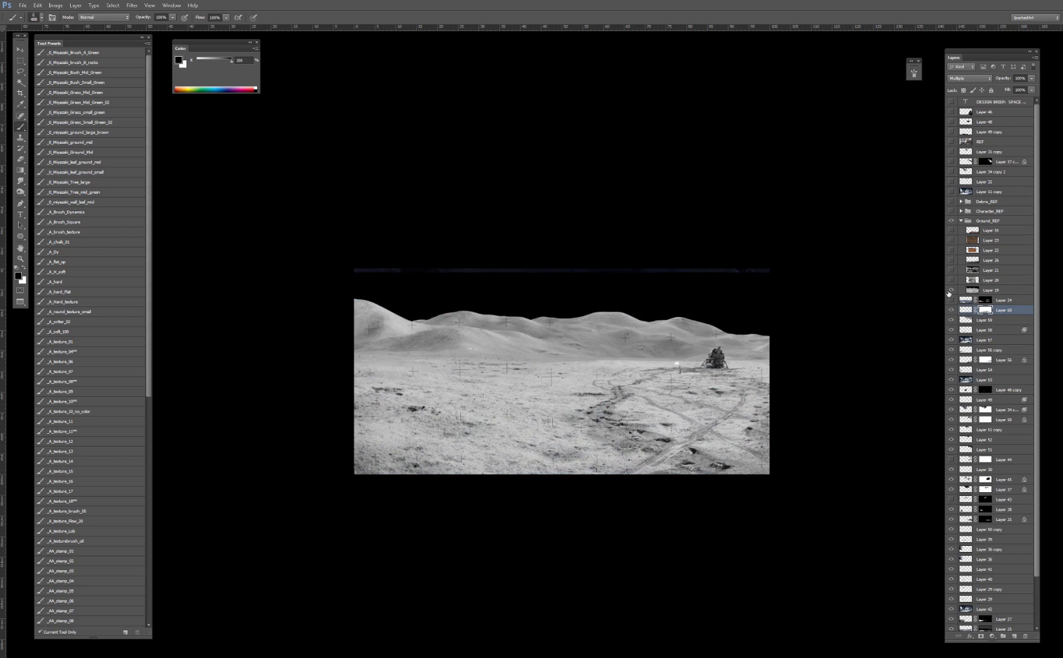
key("v")
mouse_move(674, 381)
left_mouse_down()
mouse_move(578, 376)
mouse_move(490, 391)
mouse_move(489, 440)
mouse_move(548, 466)
mouse_move(723, 449)
mouse_move(693, 381)
left_mouse_up()
key("l")
left_click(951, 290)
key("ctrl+j")
key("v")
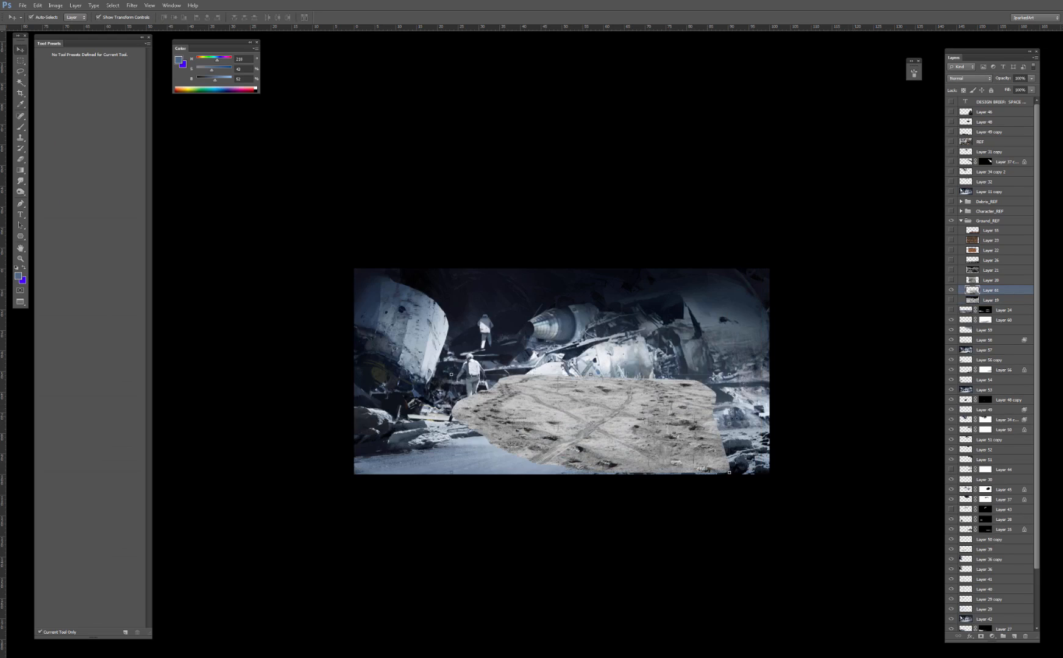
Step: Flip the lunar ground patch horizontally and fit it flat over the snowy foreground's left half, past the canvas edge
key("ctrl+t")
right_click(616, 425)
left_click(659, 556)
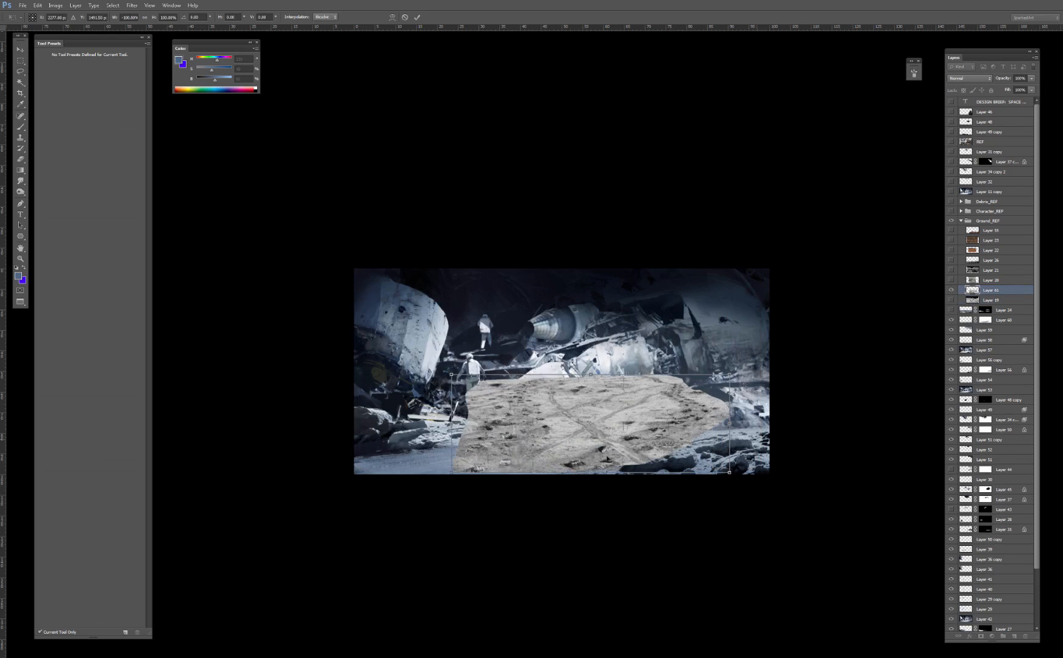
left_click_drag(630, 420, 459, 451)
left_click_drag(580, 454, 663, 452)
left_click_drag(622, 450, 569, 446)
left_click_drag(609, 407, 629, 402)
left_click_drag(543, 416, 508, 419)
key("Return")
Step: Erase the ground patch's upper edge around the rocks below the figures and shift the patch slightly right
key("e")
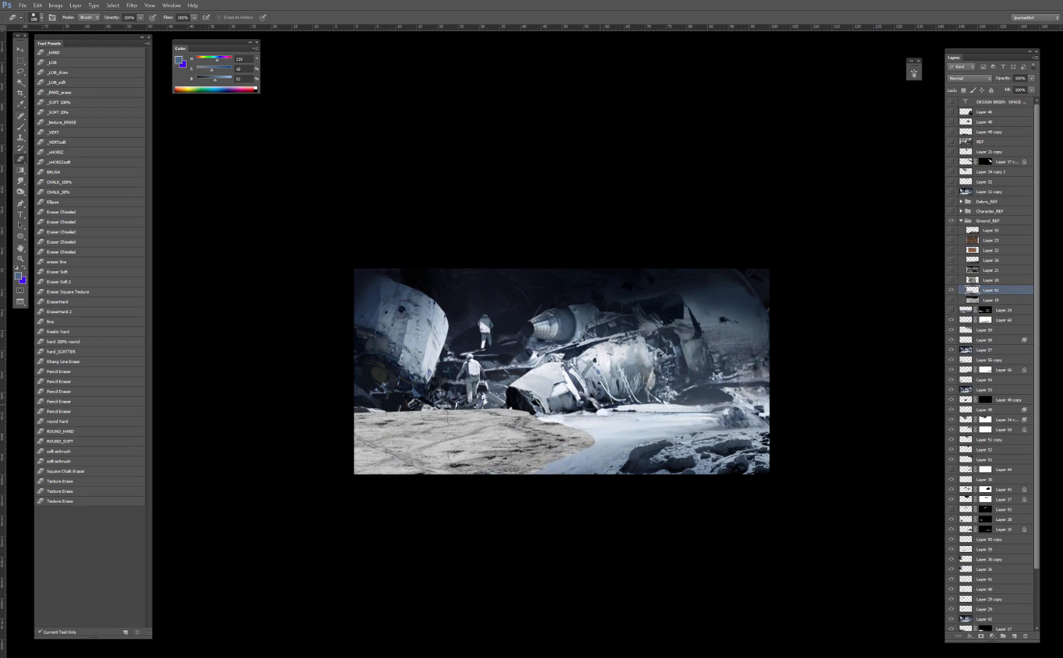
mouse_move(452, 407)
left_mouse_down()
mouse_move(555, 414)
mouse_move(528, 417)
left_mouse_up()
mouse_move(417, 411)
left_mouse_down()
mouse_move(449, 418)
mouse_move(261, 420)
left_mouse_up()
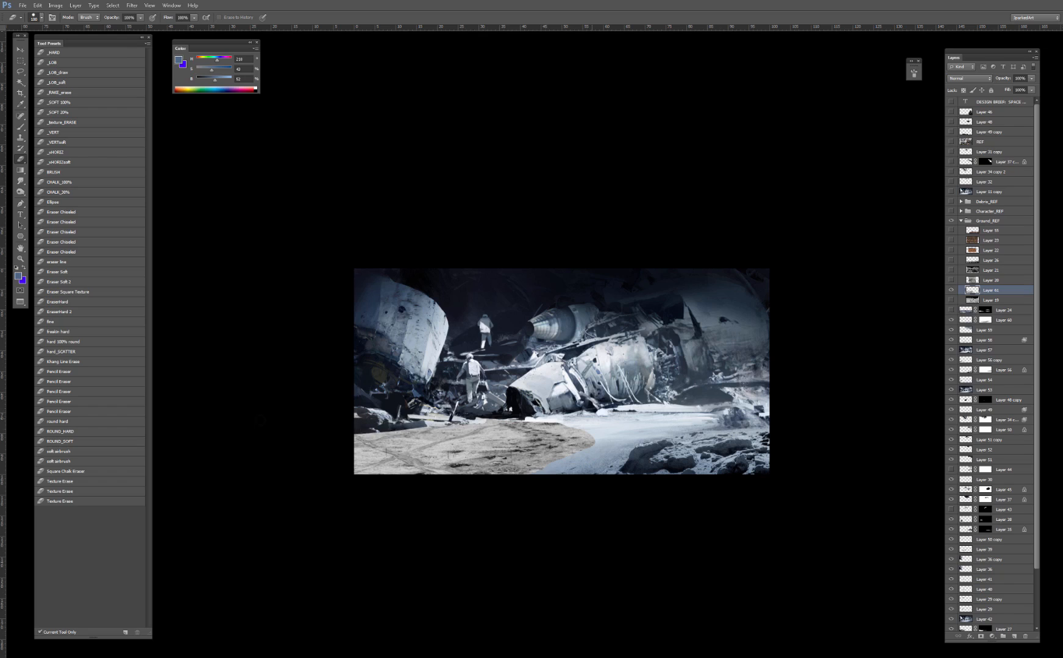
key("v")
mouse_move(542, 448)
left_mouse_down()
mouse_move(536, 472)
mouse_move(526, 445)
mouse_move(612, 451)
left_mouse_up()
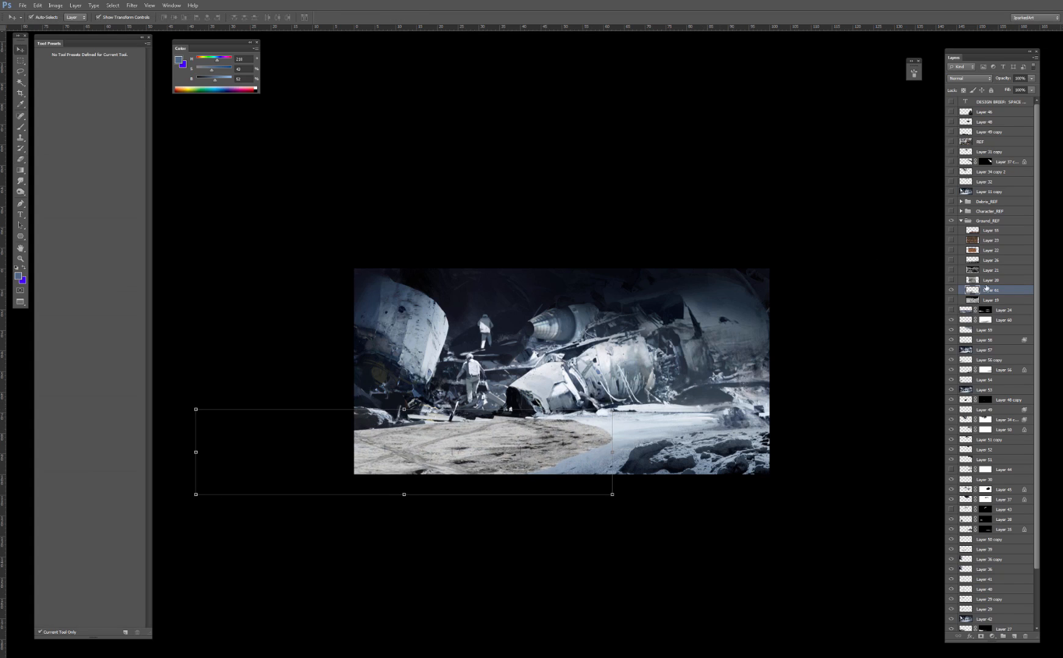
Step: Move the ground patch layer out of the Ground_REF group to just above the gradient layer and set it to Multiply
left_click_drag(994, 290, 994, 315)
left_click(970, 79)
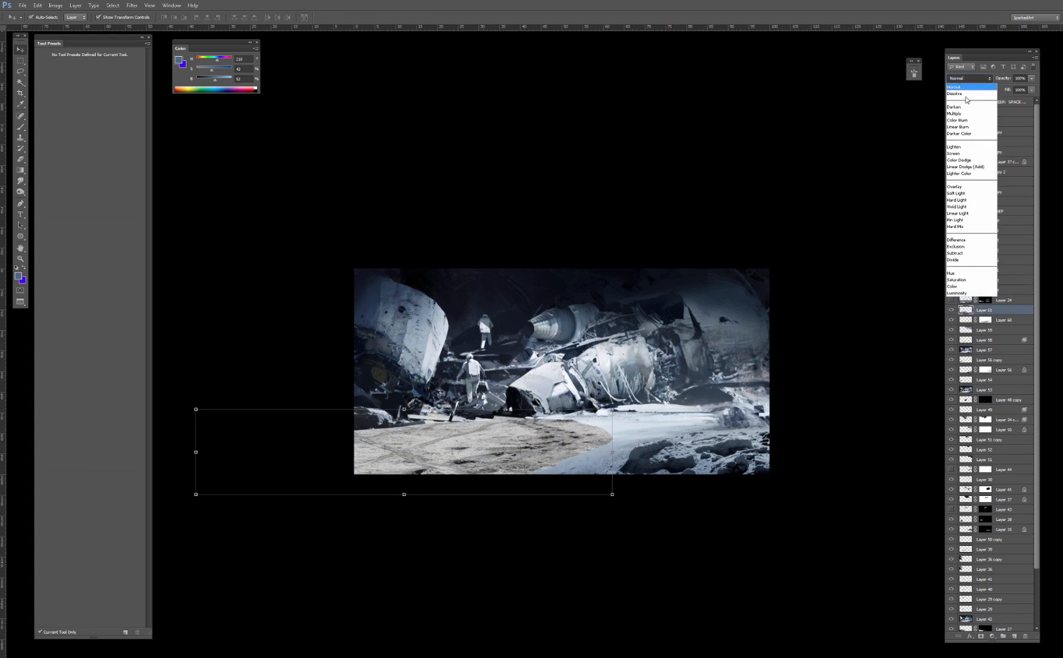
left_click(963, 114)
Step: Brighten the ground patch with Levels by lowering its white input level to about 207
key("ctrl+l")
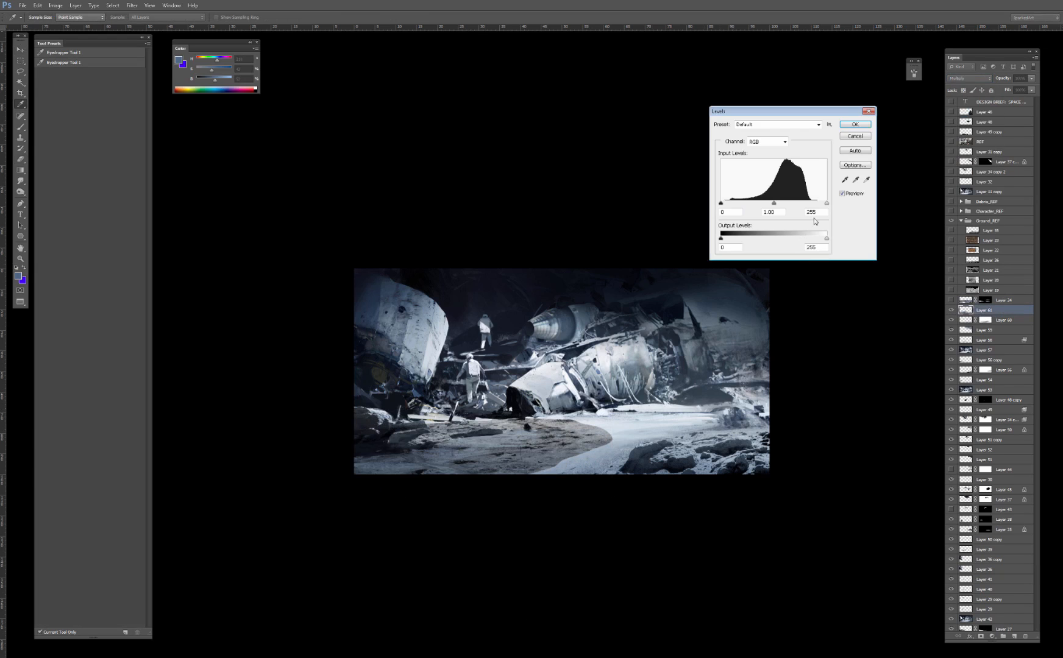
left_click_drag(825, 204, 807, 203)
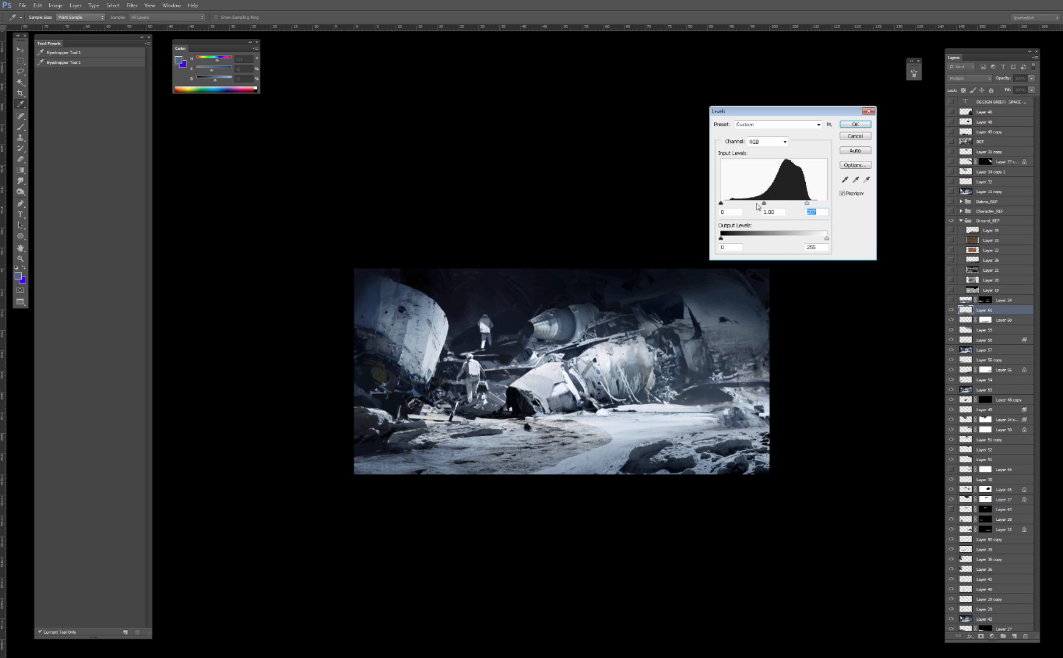
left_click(763, 203)
key("Return")
Step: Fully desaturate the ground patch with Hue/Saturation, leaving Color Balance at its defaults
key("ctrl+b")
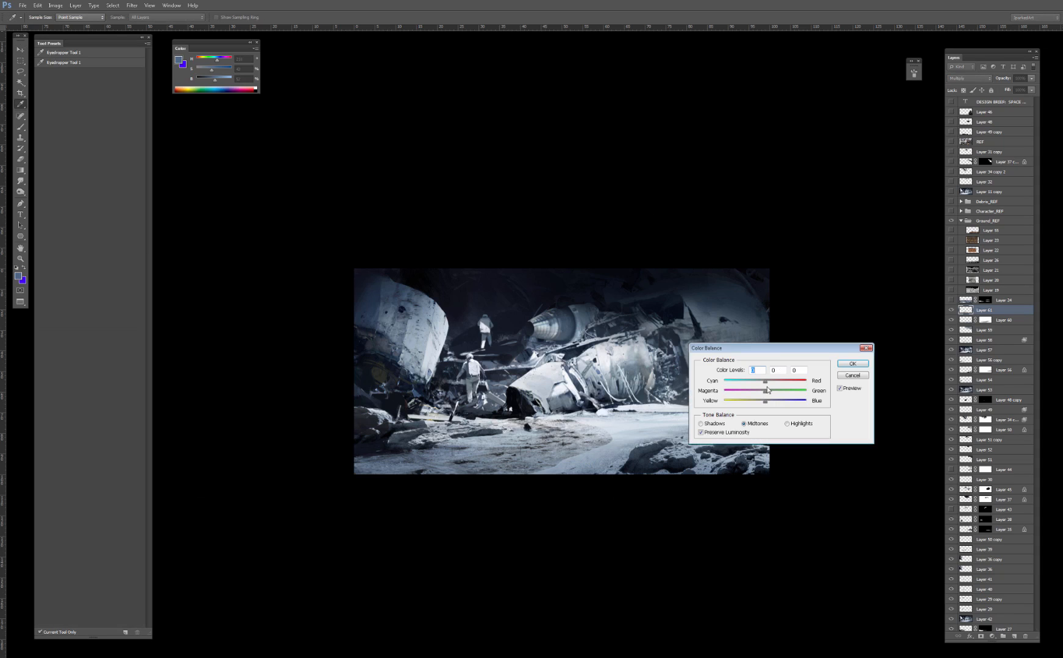
key("Return")
key("ctrl+u")
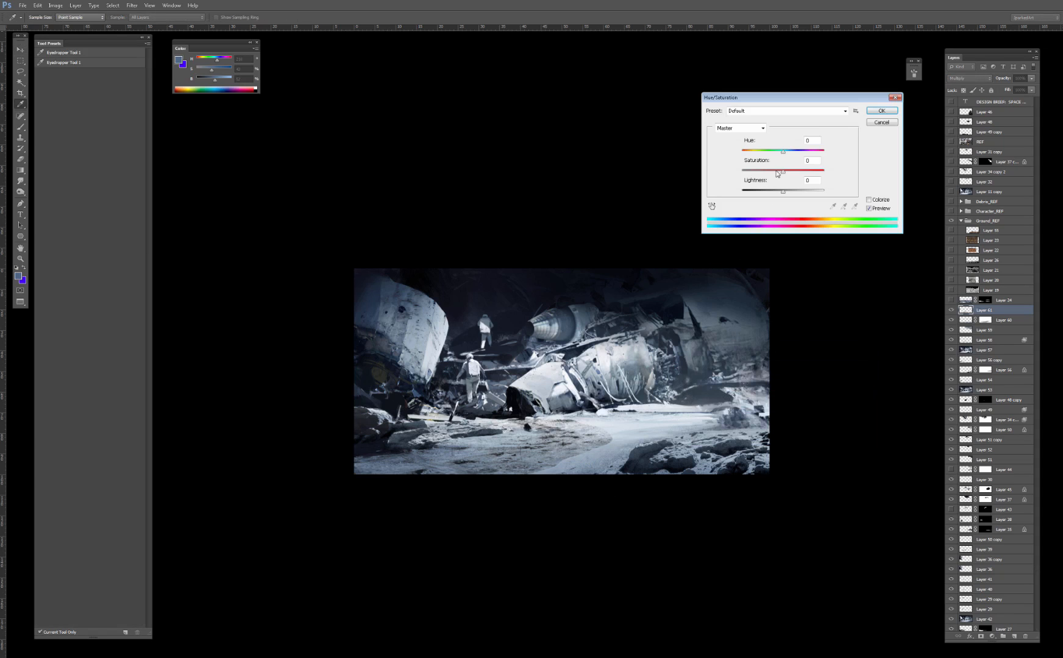
left_click_drag(777, 174, 718, 183)
key("Return")
key("v")
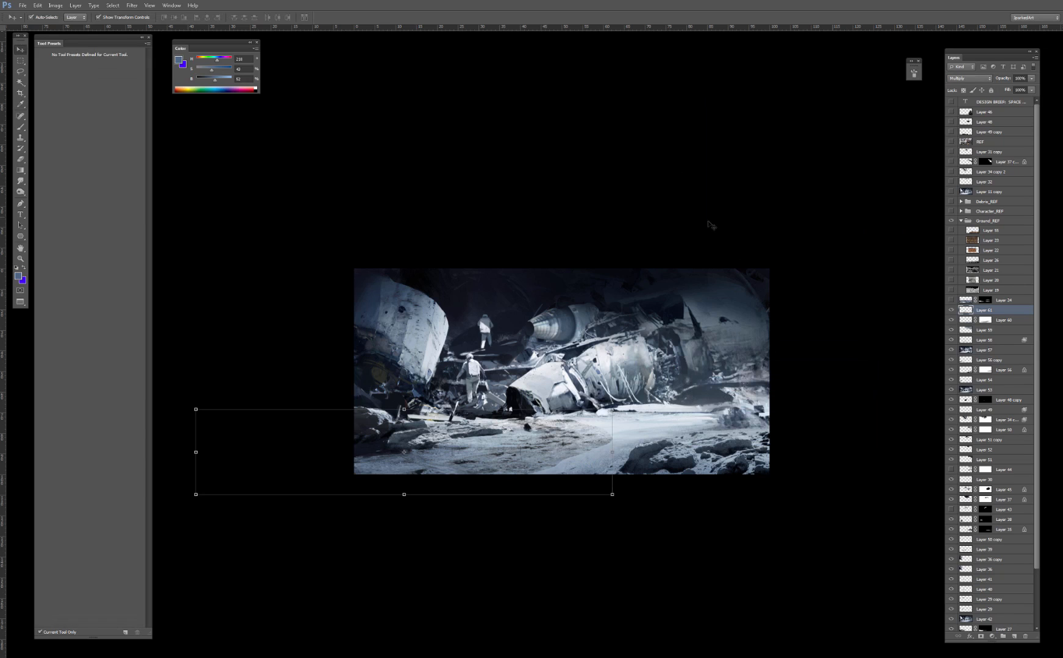
Step: Tint the ground patch's midtones toward blue with Color Balance
key("ctrl+n")
key("Escape")
key("ctrl+b")
left_click_drag(764, 382, 776, 403)
key("Return")
Step: Split the ground patch's Blend If highlight limit for This Layer to 96 / 255
mouse_move(652, 211)
left_mouse_down()
mouse_move(698, 211)
mouse_move(647, 210)
left_mouse_up()
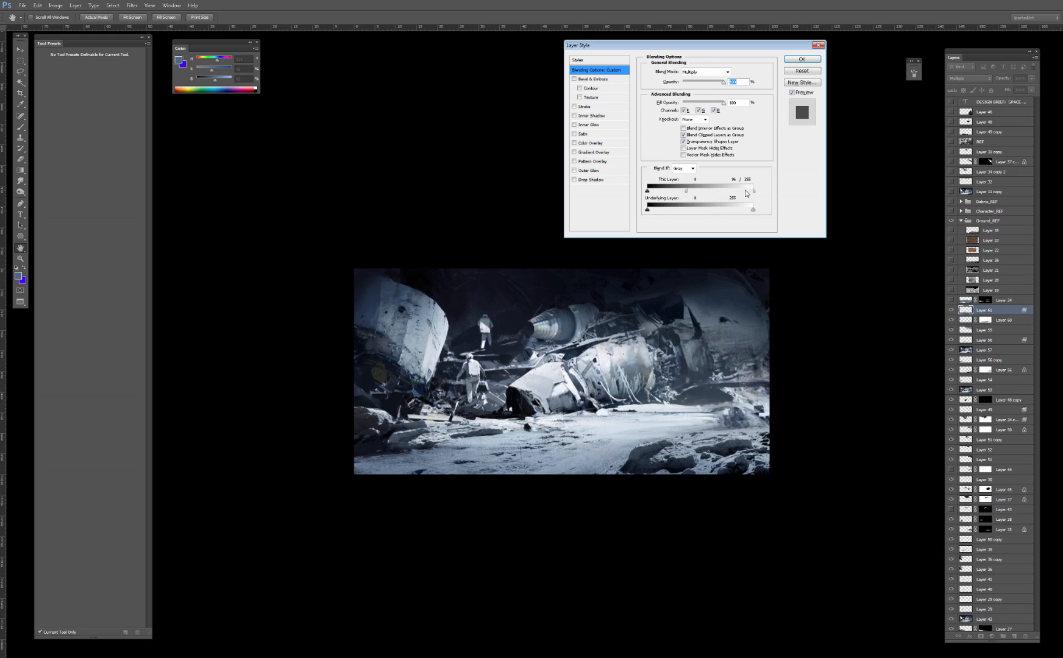
mouse_move(745, 194)
left_mouse_down()
mouse_move(727, 193)
mouse_move(759, 193)
left_mouse_up()
key("Return")
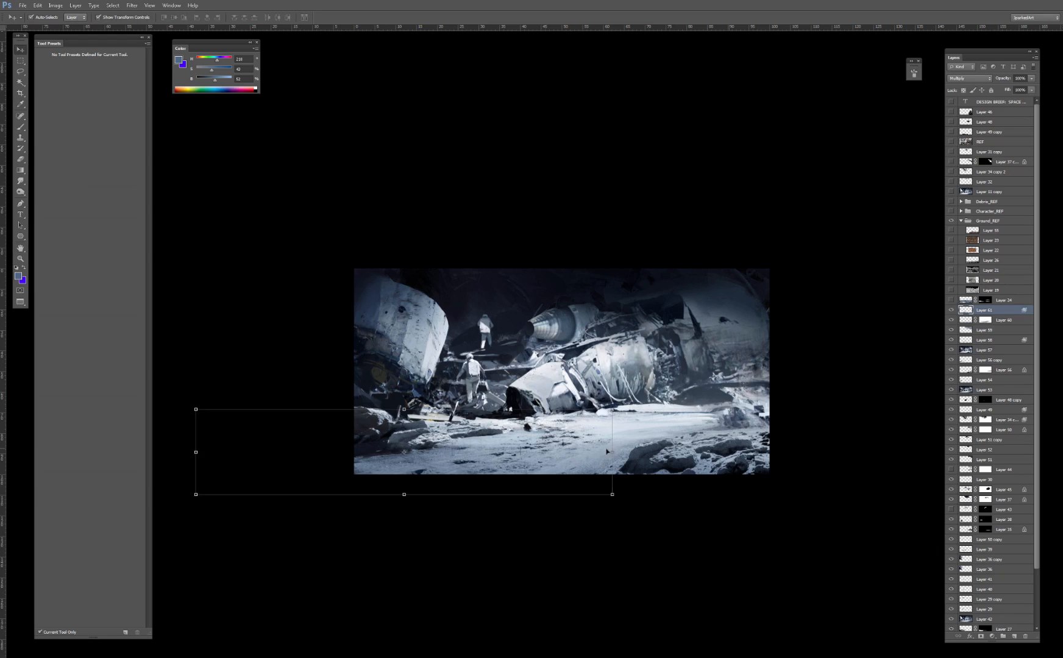
Step: Add a mask to the ground patch, blend its edges with a black textured brush, and try skewing the patch
key("e")
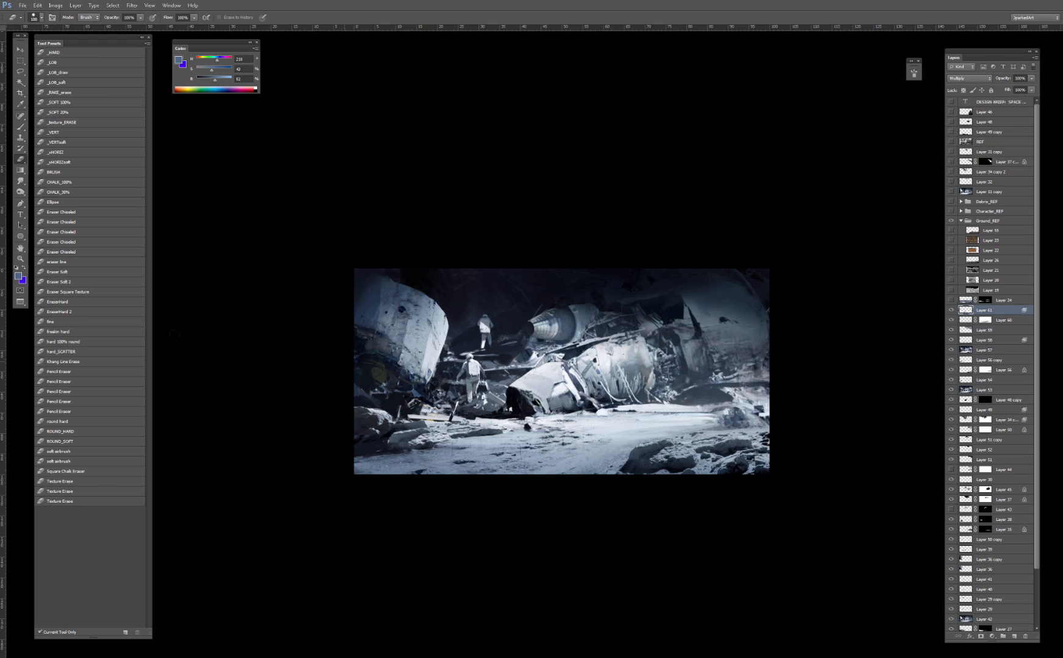
key("b")
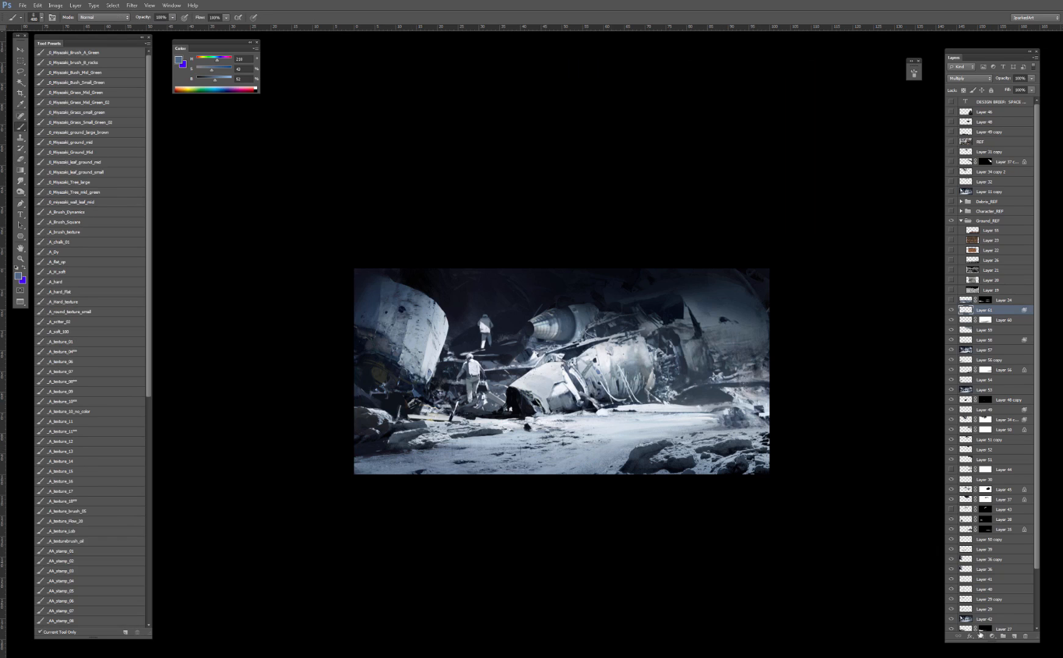
left_click(980, 635)
key("d")
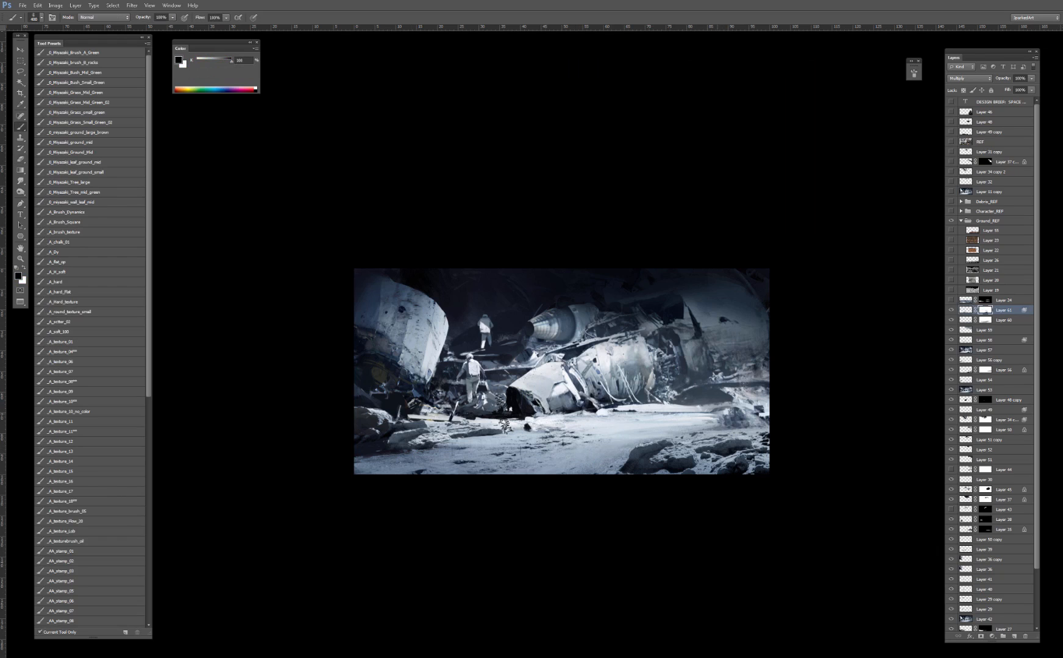
key("ctrl+t")
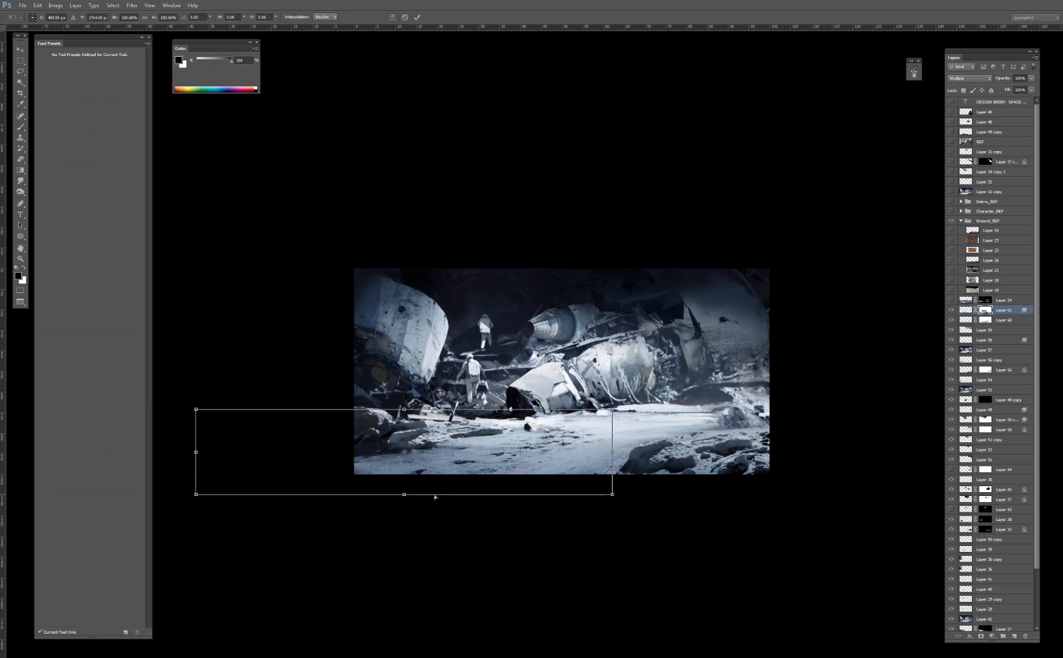
left_click_drag(435, 497, 456, 501)
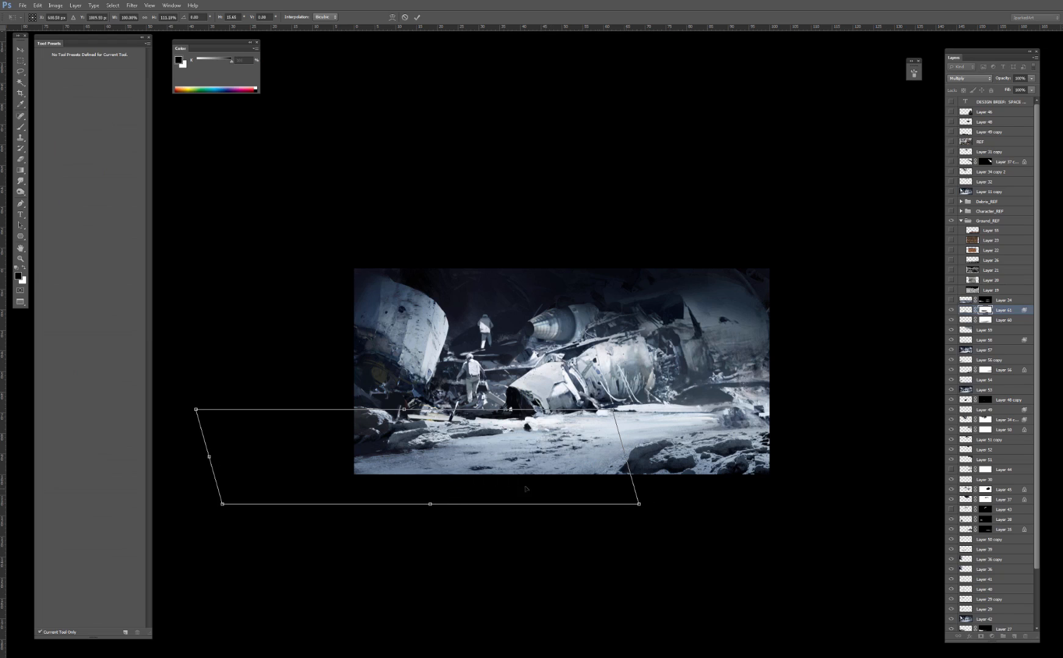
key("Escape")
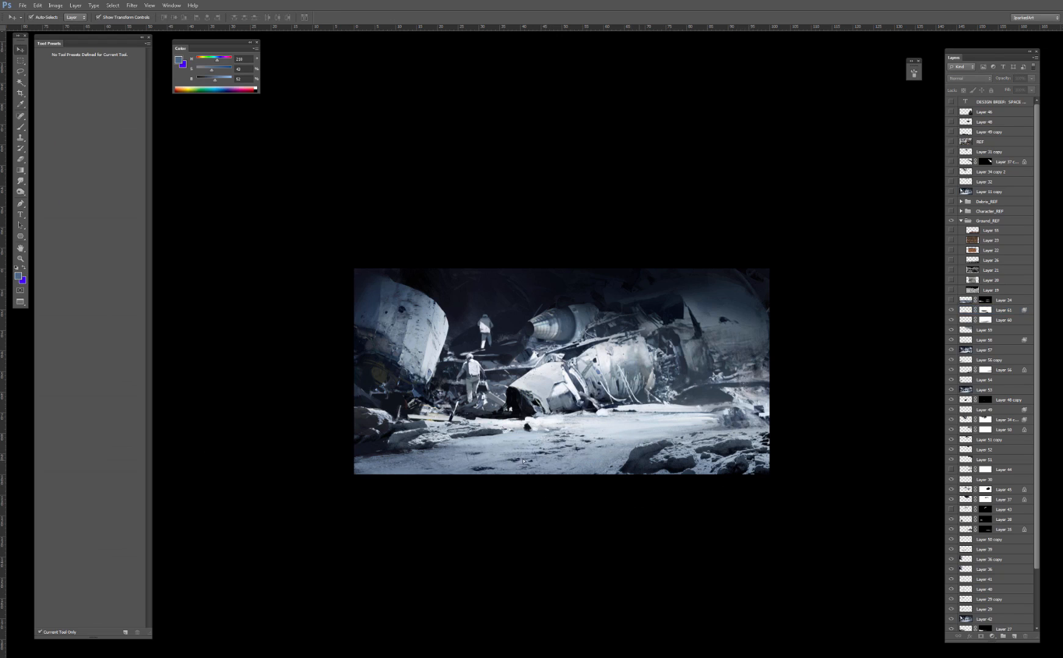
Step: Duplicate the ground patch and squash the copy into a low horizontal strip just below the wreck
key("ctrl+j")
key("ctrl+t")
left_click_drag(547, 351, 547, 403)
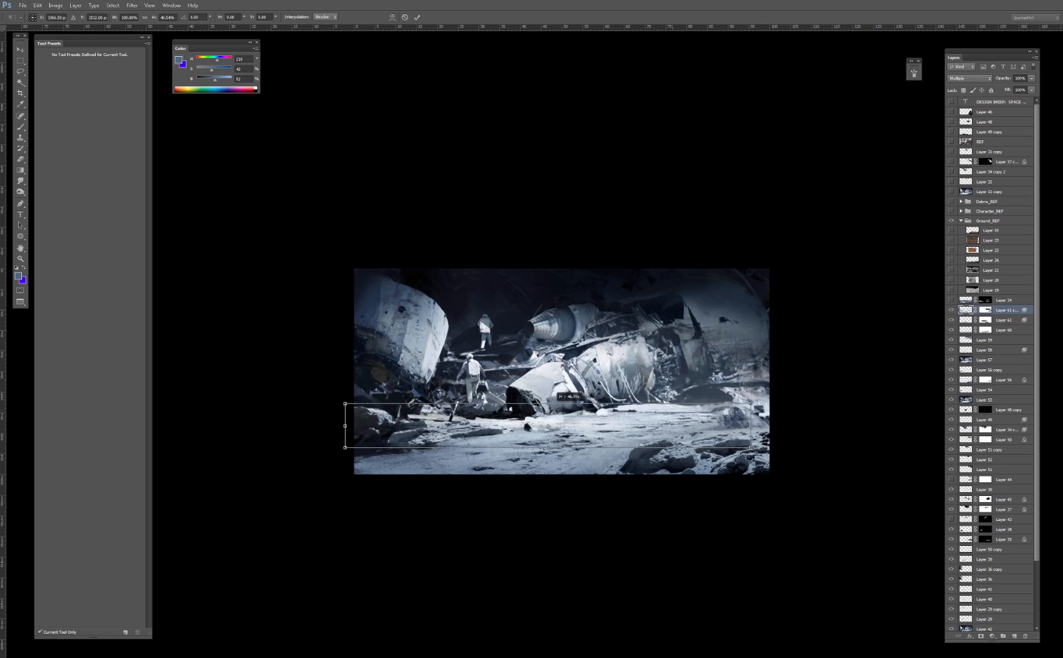
left_click_drag(574, 447, 574, 437)
mouse_move(590, 428)
left_mouse_down()
mouse_move(574, 470)
mouse_move(591, 435)
left_mouse_up()
key("Return")
Step: Flip the ground strip horizontally, flatten it further, and stretch and distort it across the right side below the wreck
key("ctrl+t")
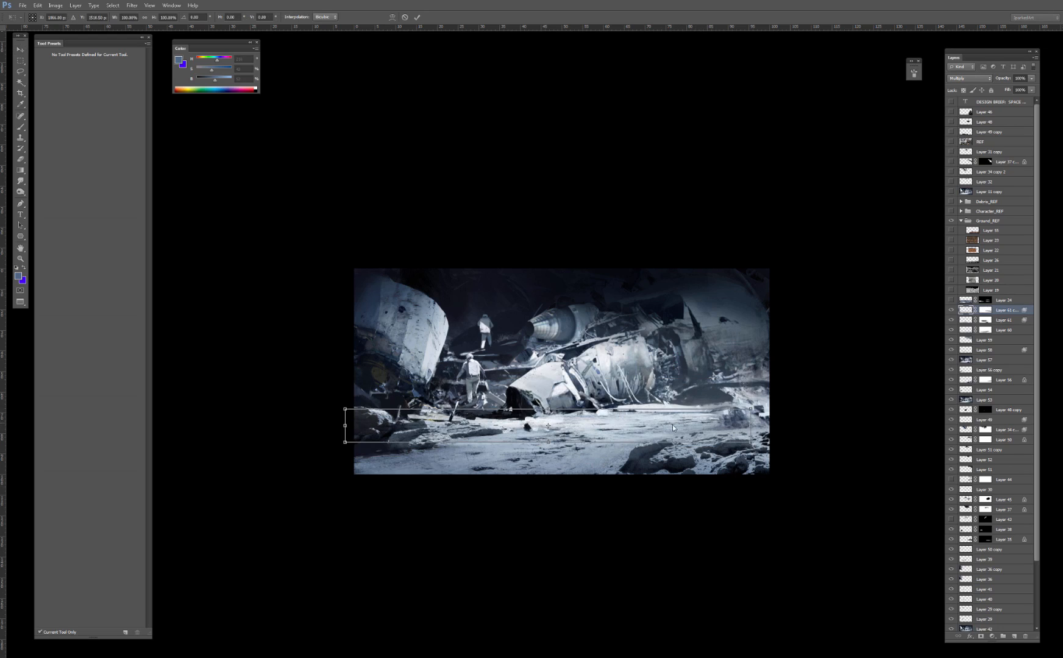
right_click(665, 422)
left_click(701, 549)
left_click_drag(623, 434, 749, 431)
left_click_drag(674, 403, 669, 415)
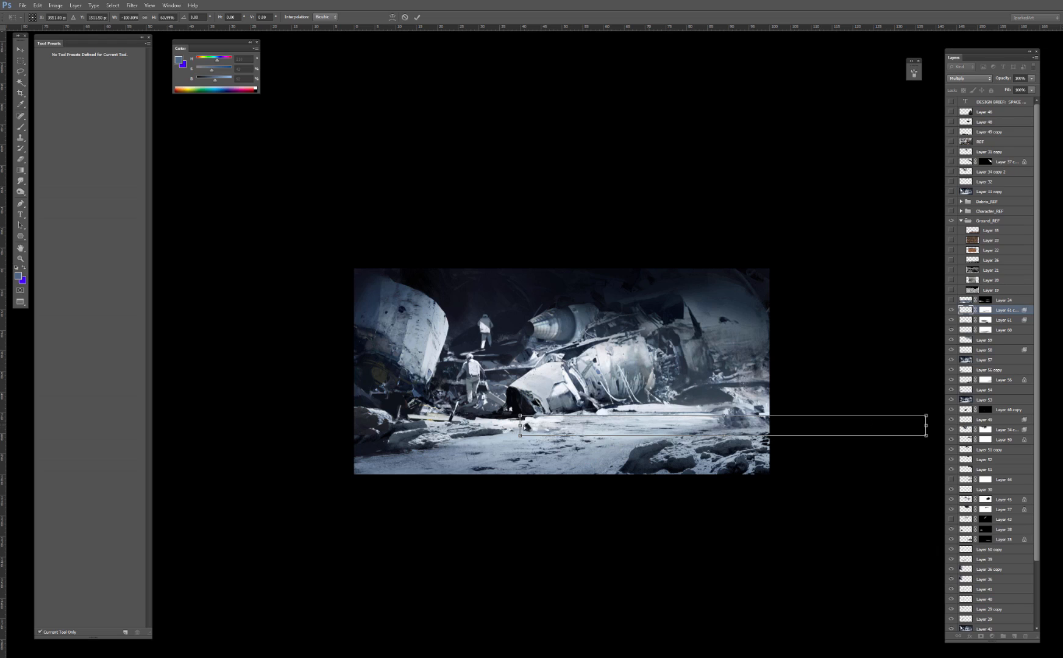
left_click_drag(520, 426, 457, 423)
mouse_move(691, 434)
left_mouse_down()
mouse_move(717, 431)
mouse_move(723, 414)
mouse_move(700, 415)
mouse_move(723, 426)
mouse_move(711, 434)
left_mouse_up()
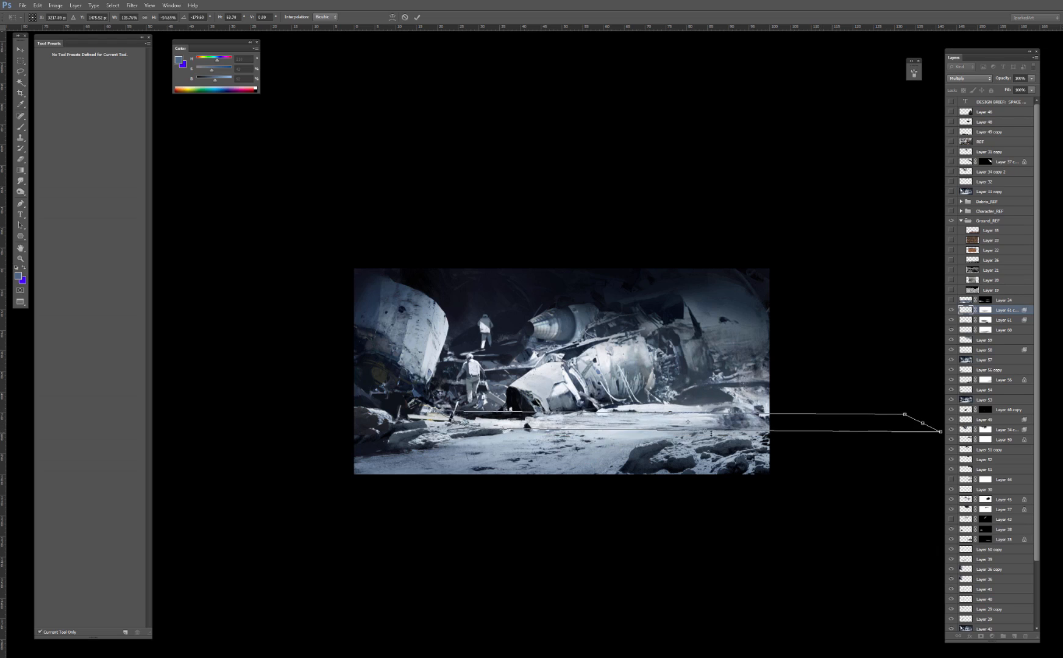
key("Return")
Step: Brighten the ground strip with Levels by lowering its white input level
key("ctrl+l")
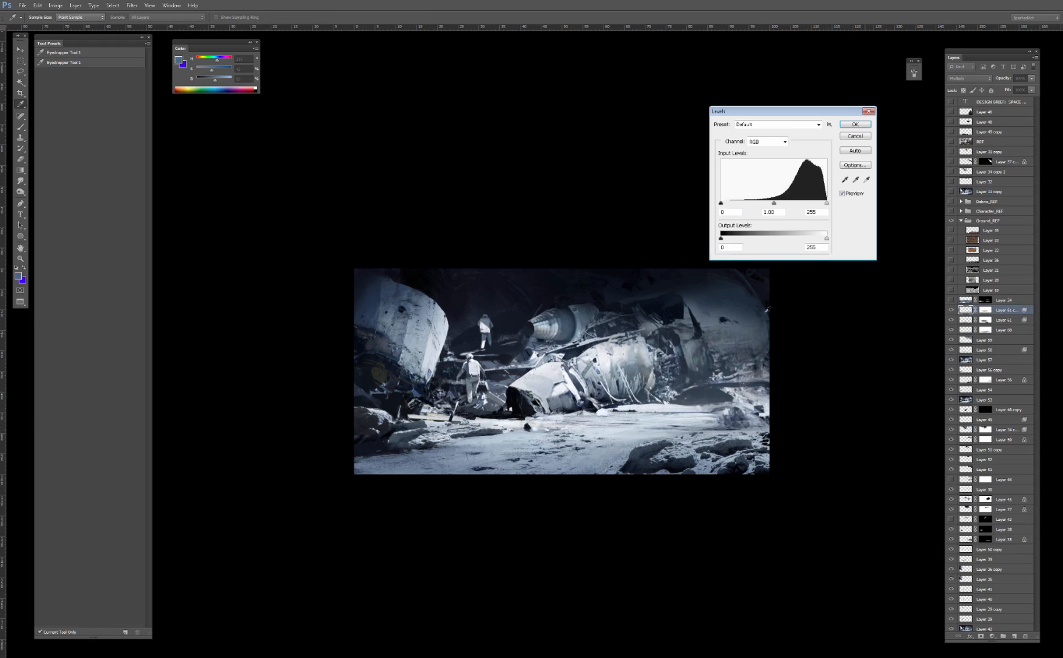
left_click_drag(825, 203, 804, 204)
key("Return")
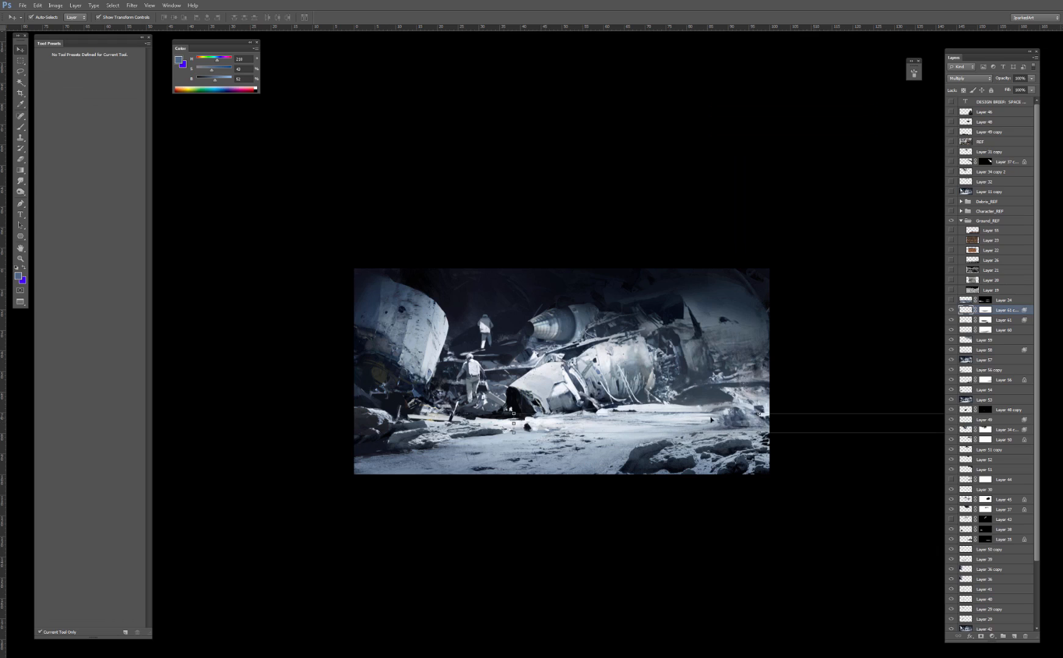
Step: Stretch the ground strip taller with a slight rotation, and lighten its midtones to 1.37 with Levels
left_click_drag(759, 414, 760, 407)
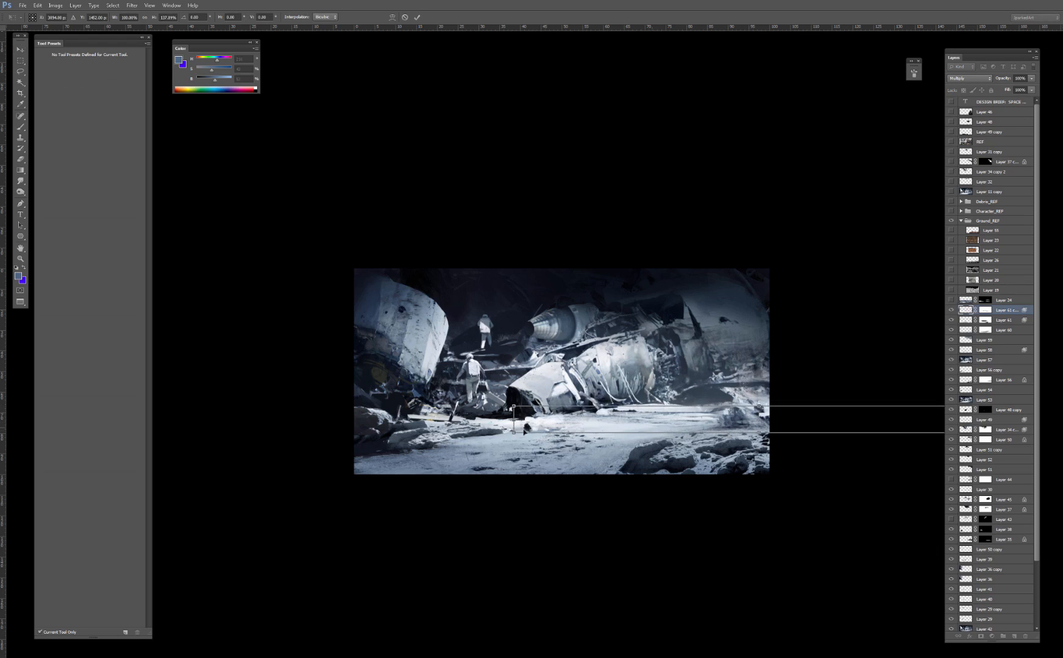
left_click_drag(513, 433, 502, 408)
key("Return")
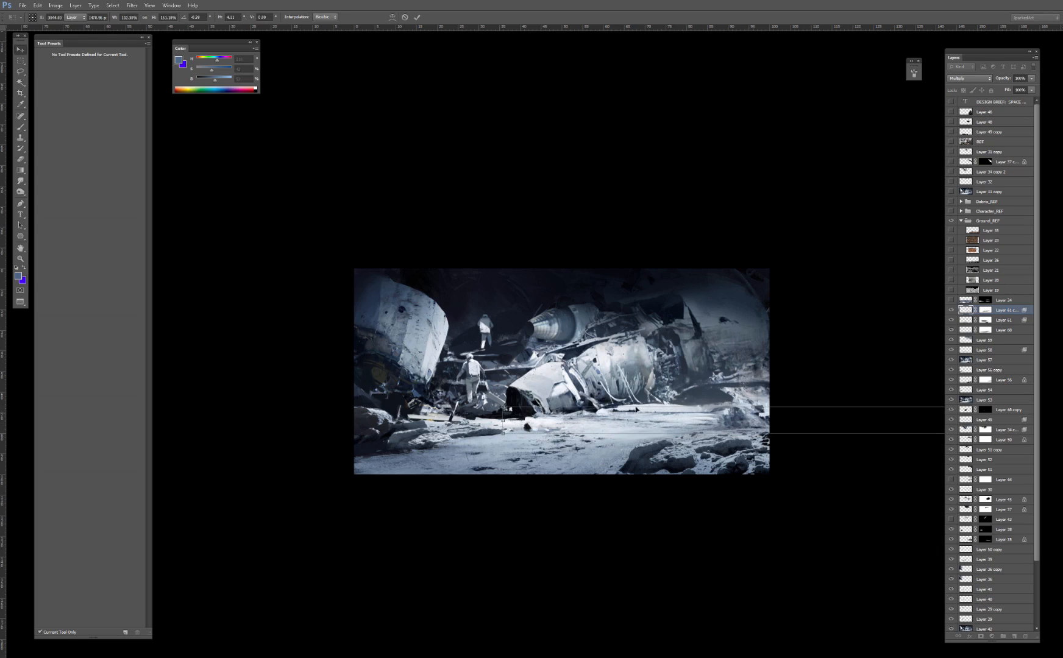
key("ctrl+l")
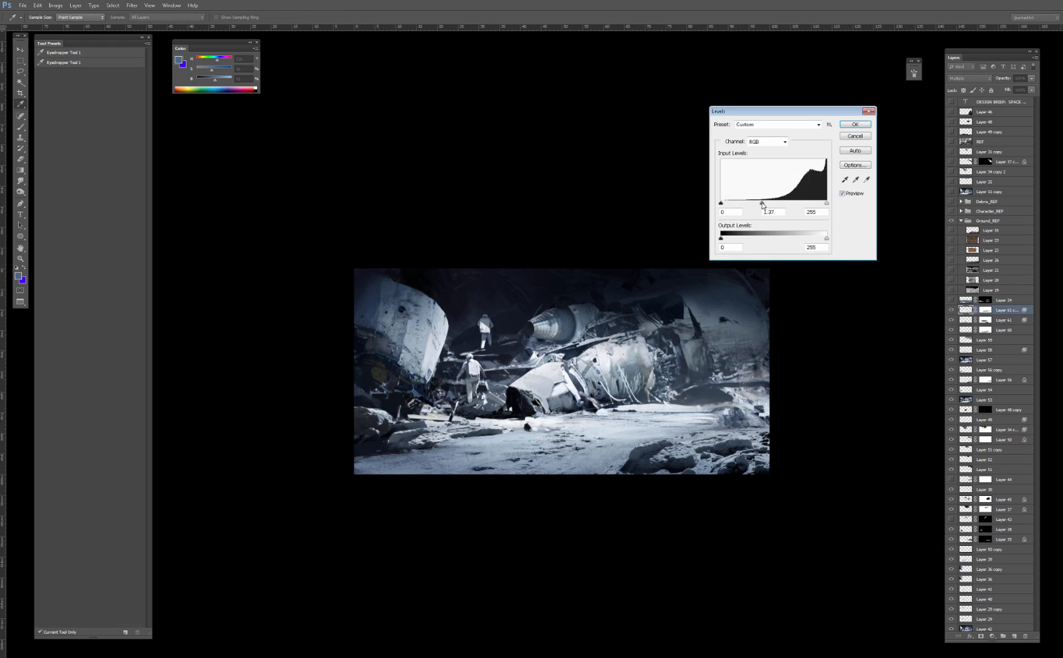
key("Return")
Step: Merge a stamp of all visible layers into a new layer above the ground strip
key("e")
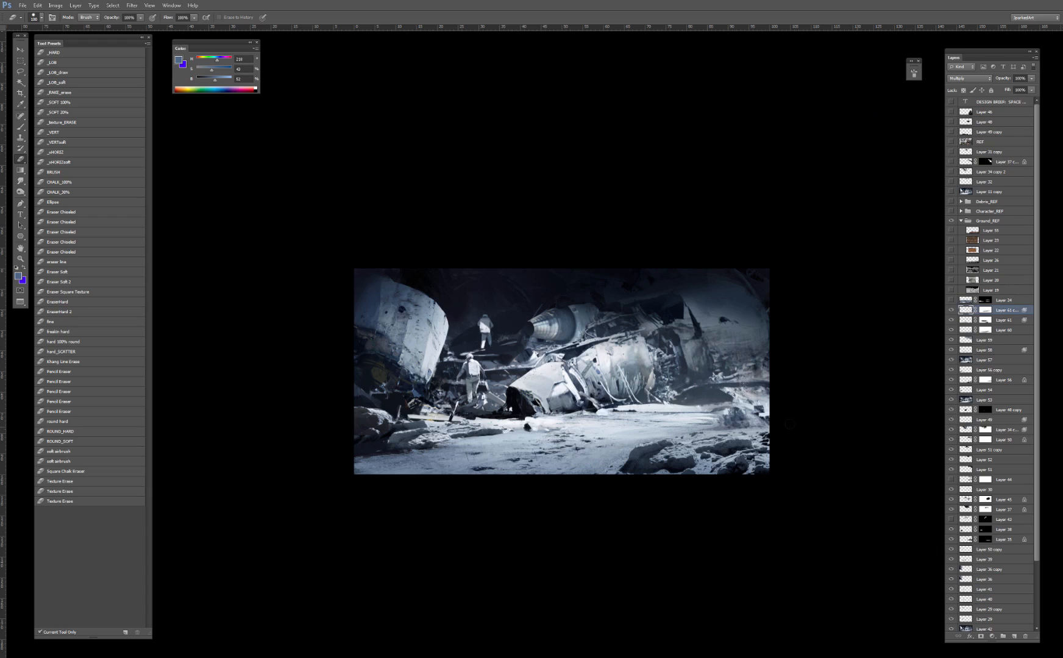
left_click_drag(837, 357, 838, 358)
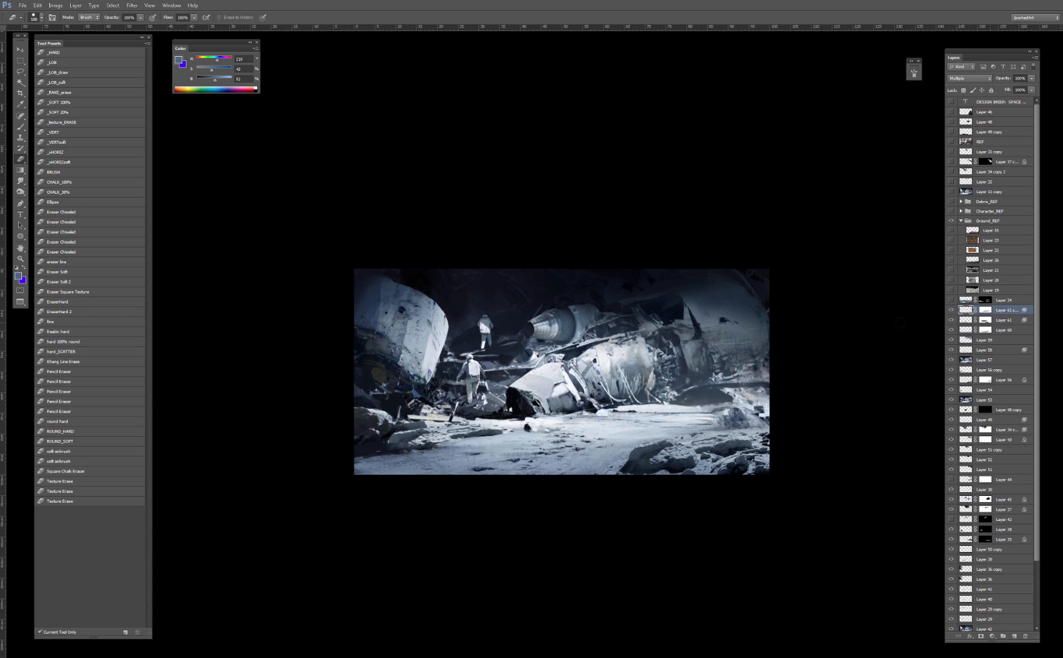
key("ctrl+shift+alt+e")
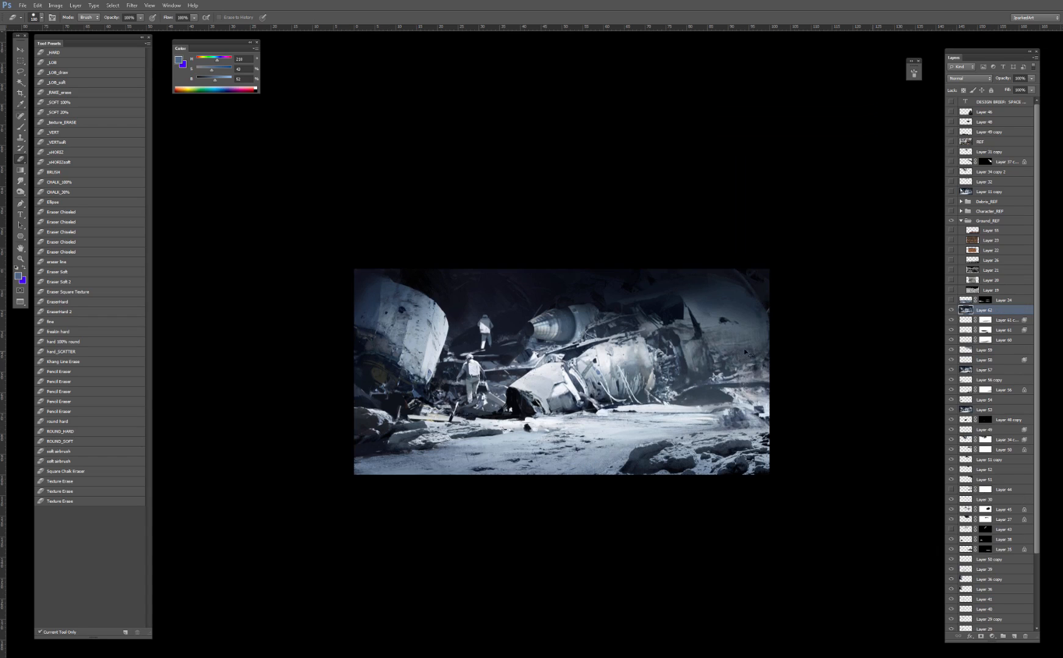
key("ctrl+plus")
key("ctrl+plus")
key("b")
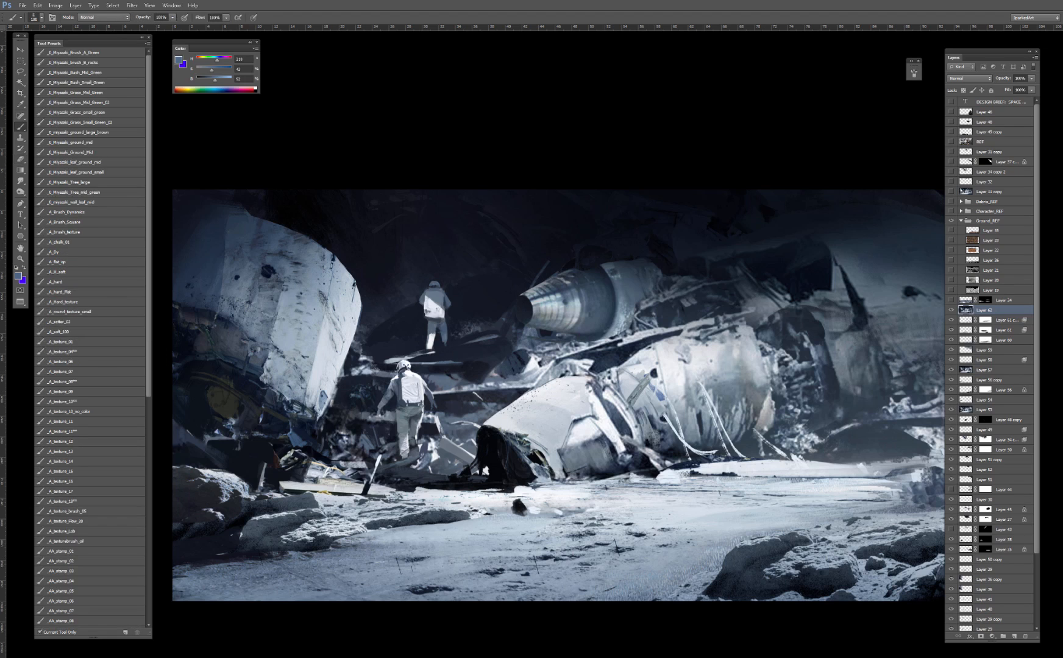
key("ctrl+minus")
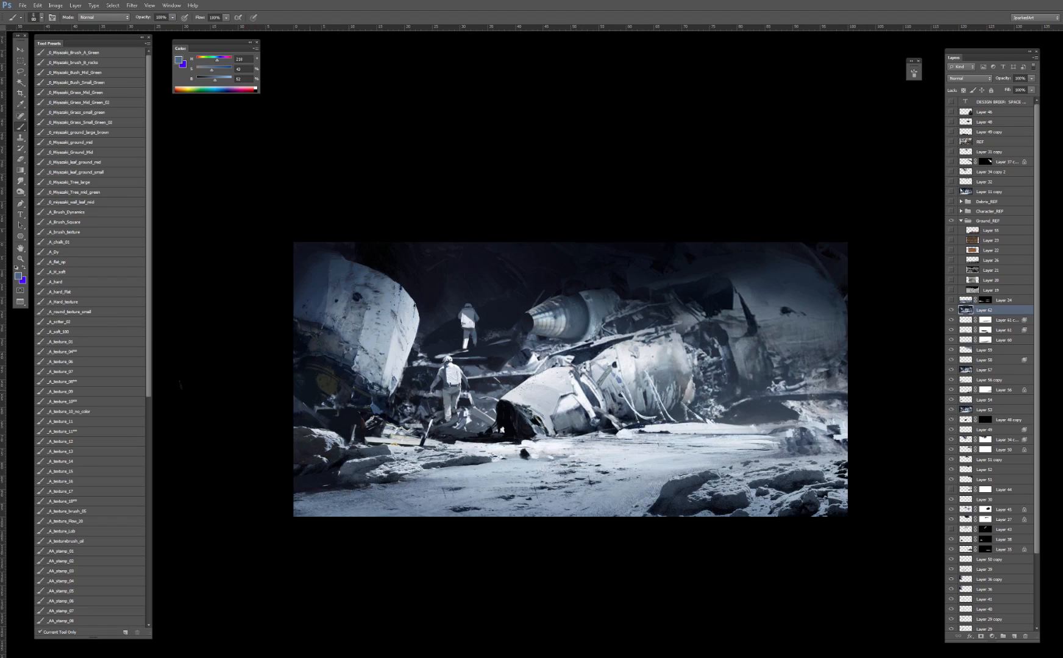
left_click(79, 332)
left_click(84, 375)
left_click(375, 406, "alt")
left_click(401, 358, "alt")
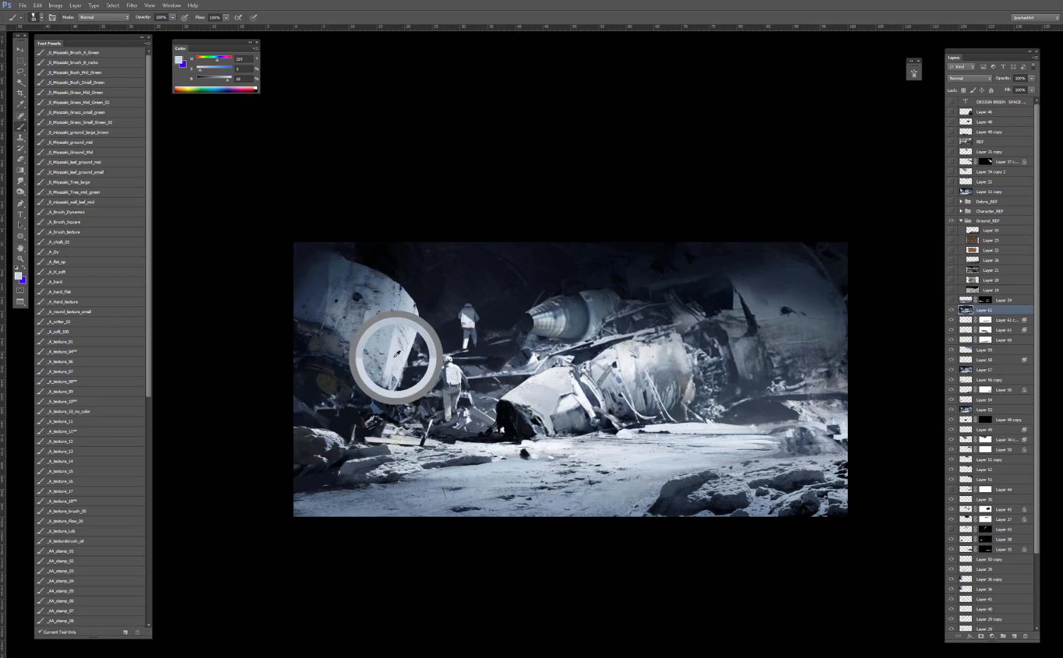
Step: Select the bright hull faces of the left cylinder and the front wreck section with the Magic Wand, undoing the overly wide addition at the engine cone
key("w")
left_click(400, 358)
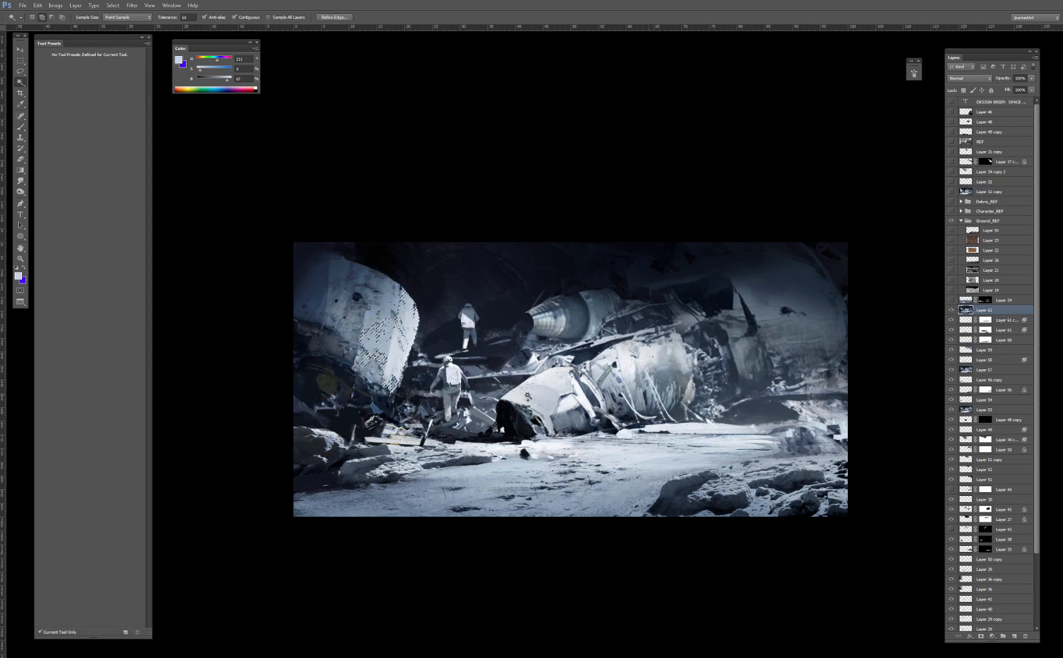
key("b")
left_click(394, 351, "alt")
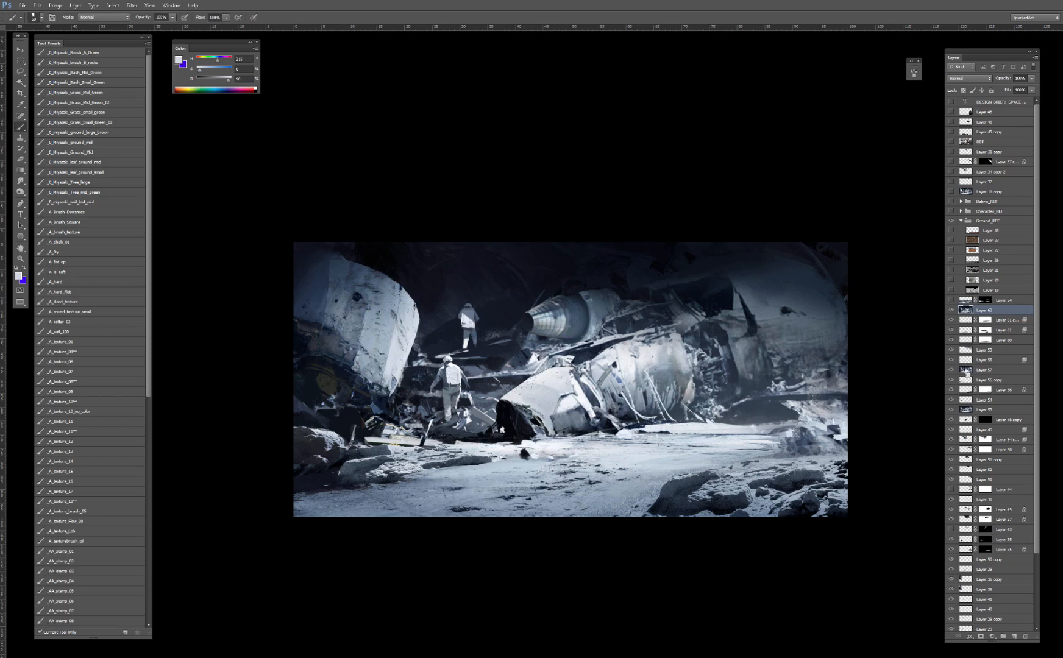
key("w")
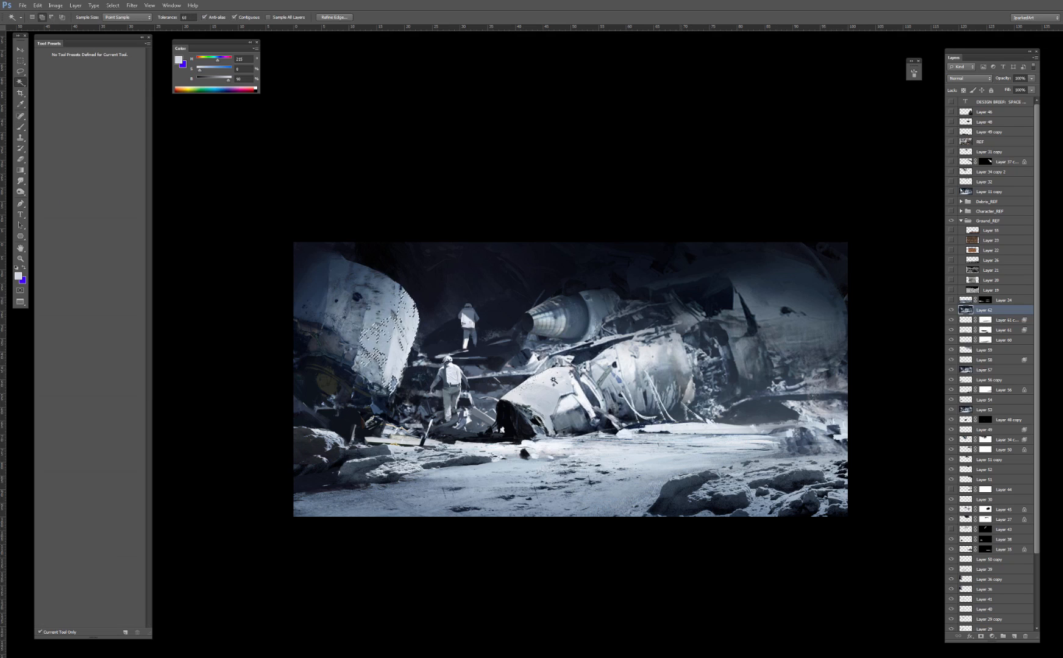
left_click(550, 394, "shift")
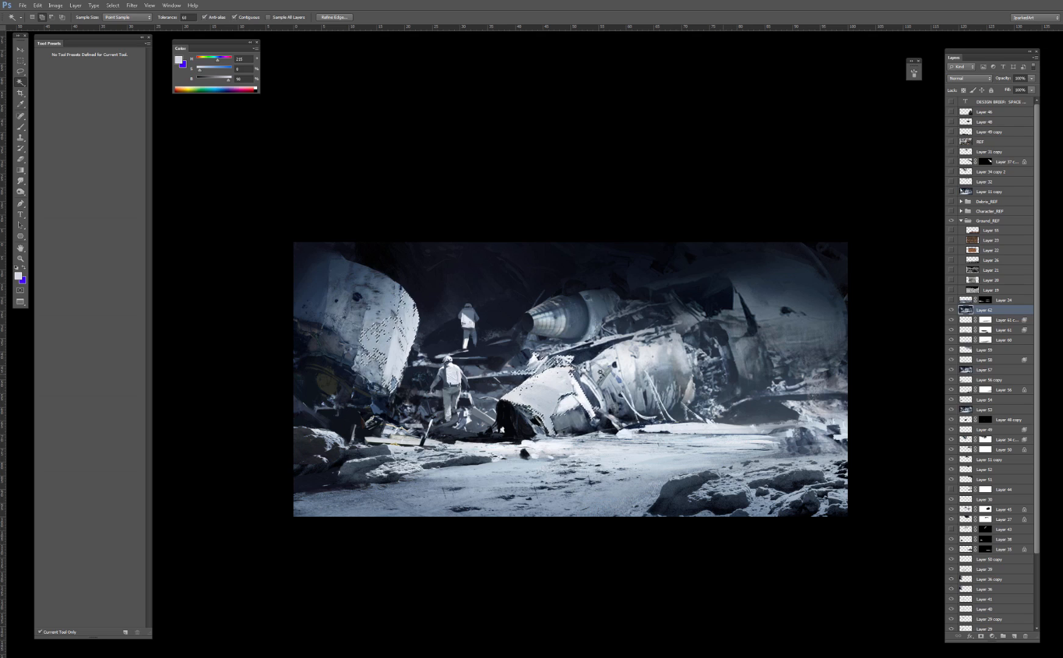
left_click(546, 325, "shift")
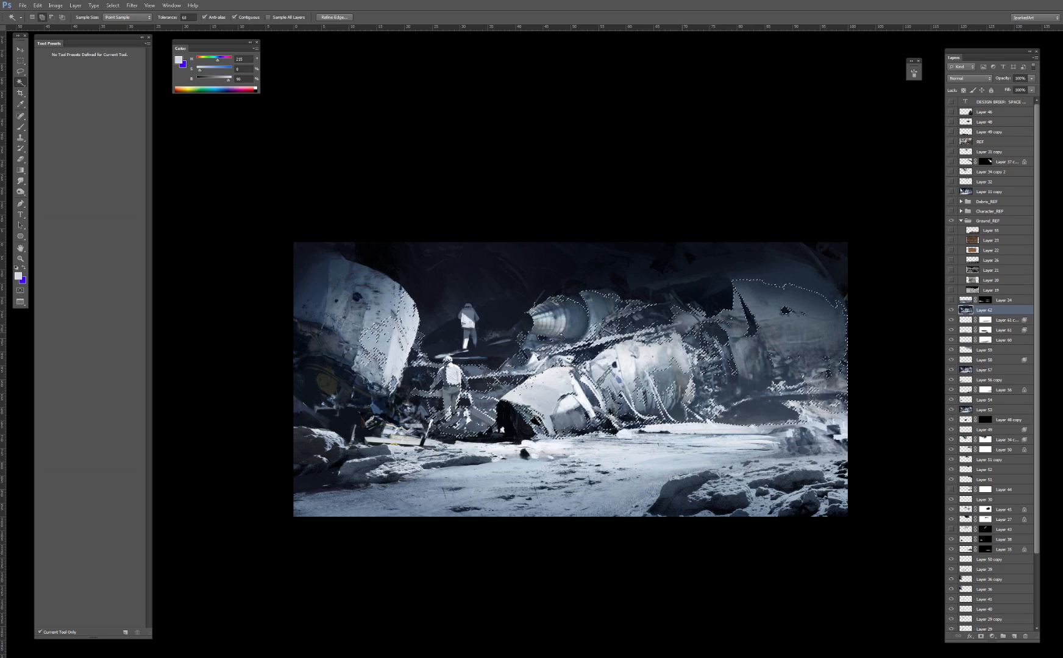
key("ctrl+z")
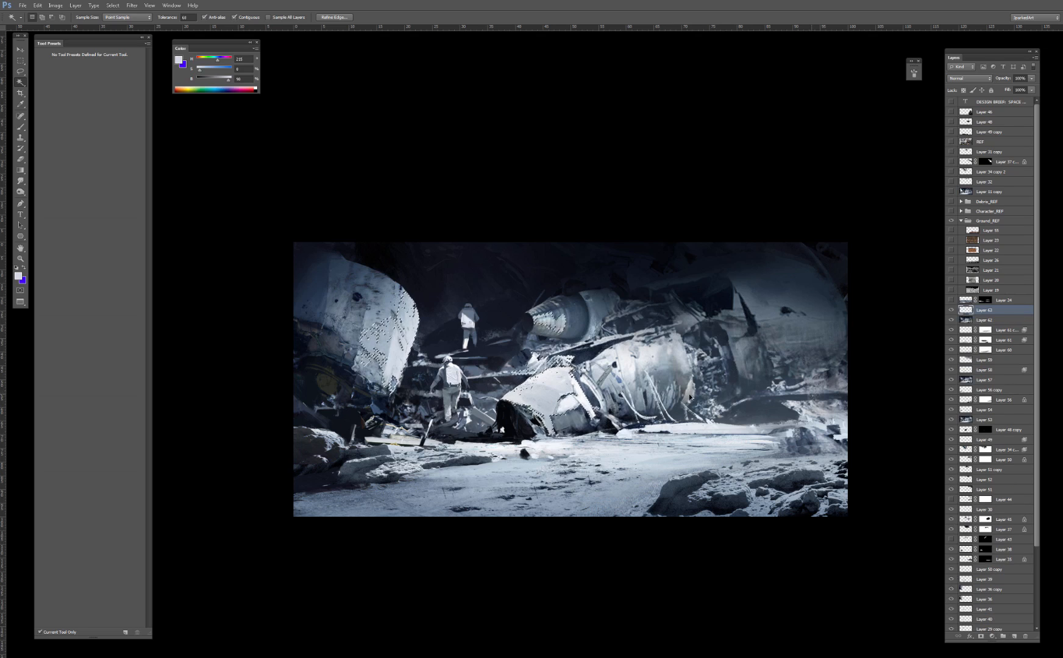
Step: Copy the selected hull faces to a new layer and brighten them with Levels by lowering the white input level
key("ctrl+j")
key("ctrl+l")
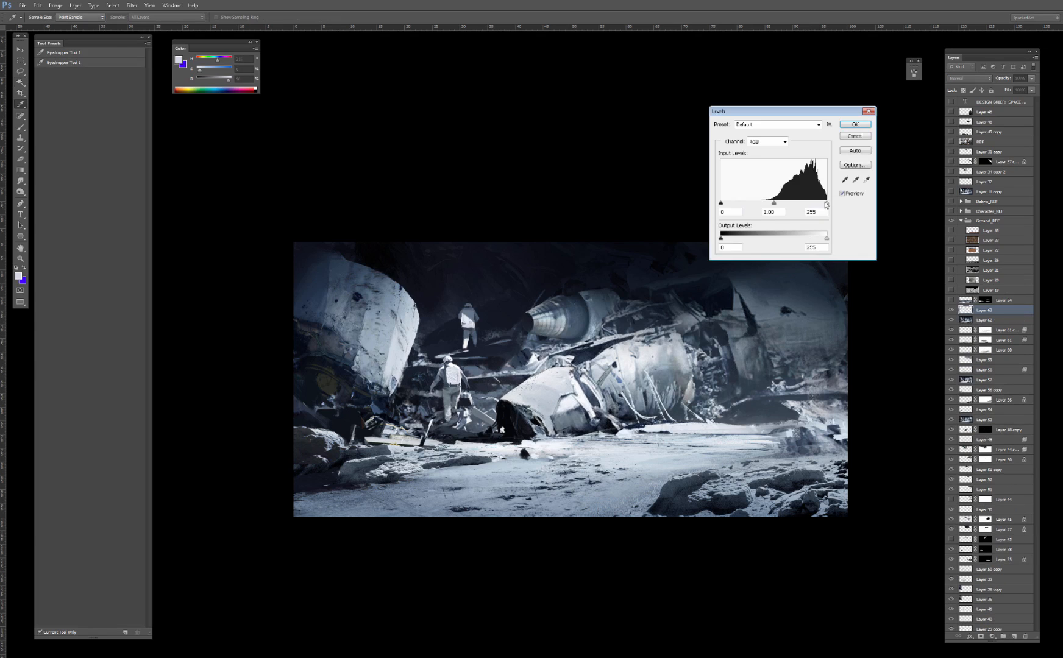
left_click_drag(826, 203, 813, 204)
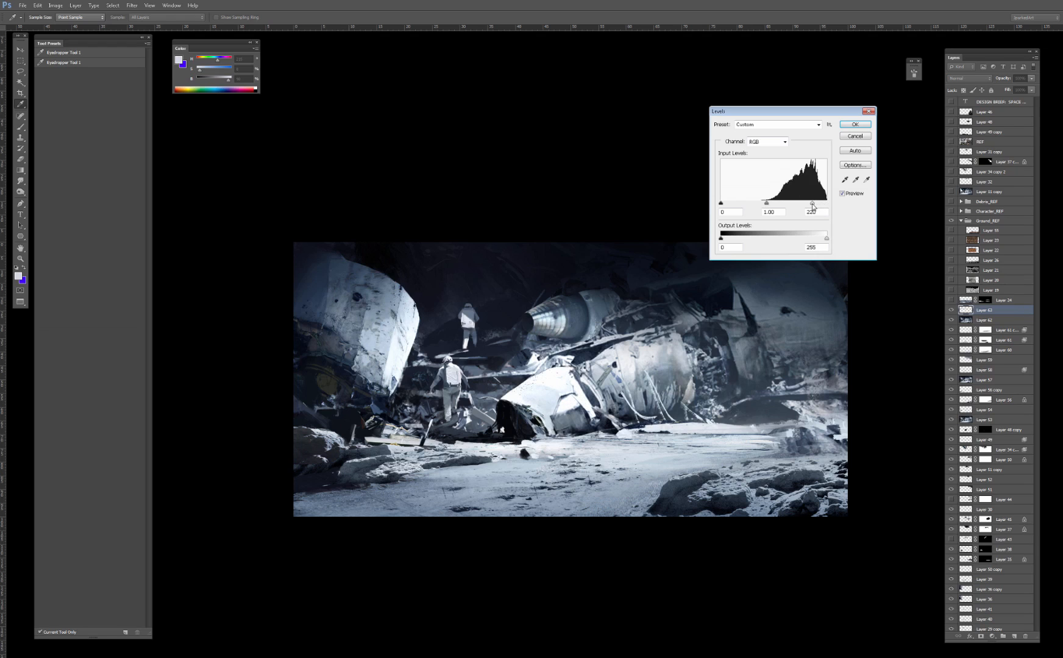
key("Return")
key("e")
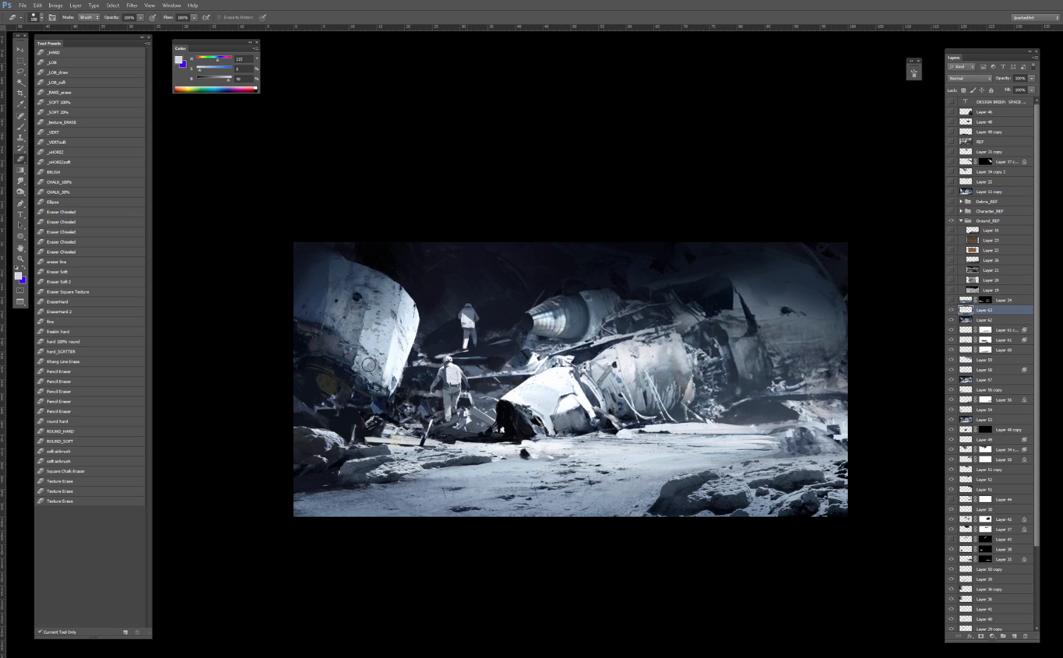
mouse_move(367, 364)
left_mouse_down()
mouse_move(362, 342)
mouse_move(389, 347)
left_mouse_up()
key("ctrl+z")
Step: Mask the brightened layer with a large texture brush over the left cylinder and front hull, and merge it into the layer below
key("b")
left_click(77, 363)
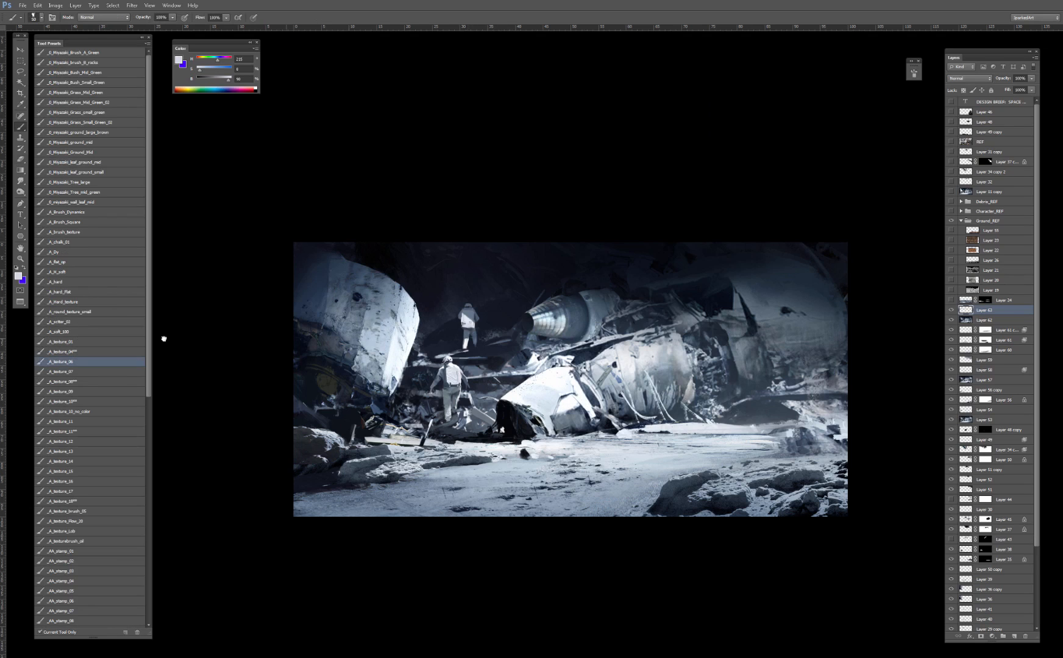
left_click(981, 636)
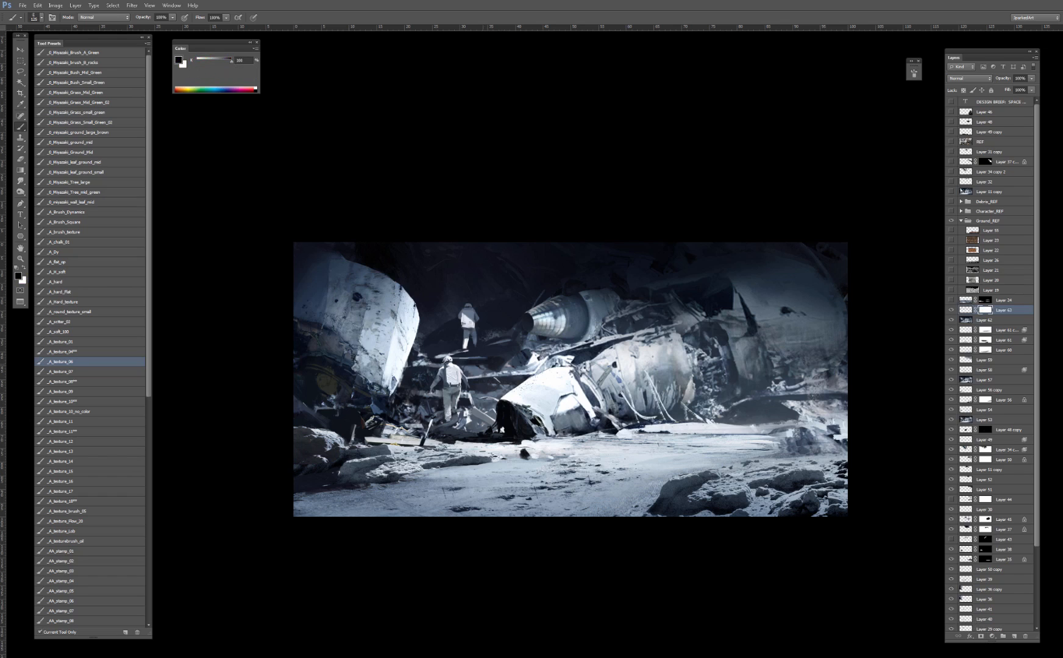
key("bracketright")
key("bracketright")
key("bracketright")
key("bracketright")
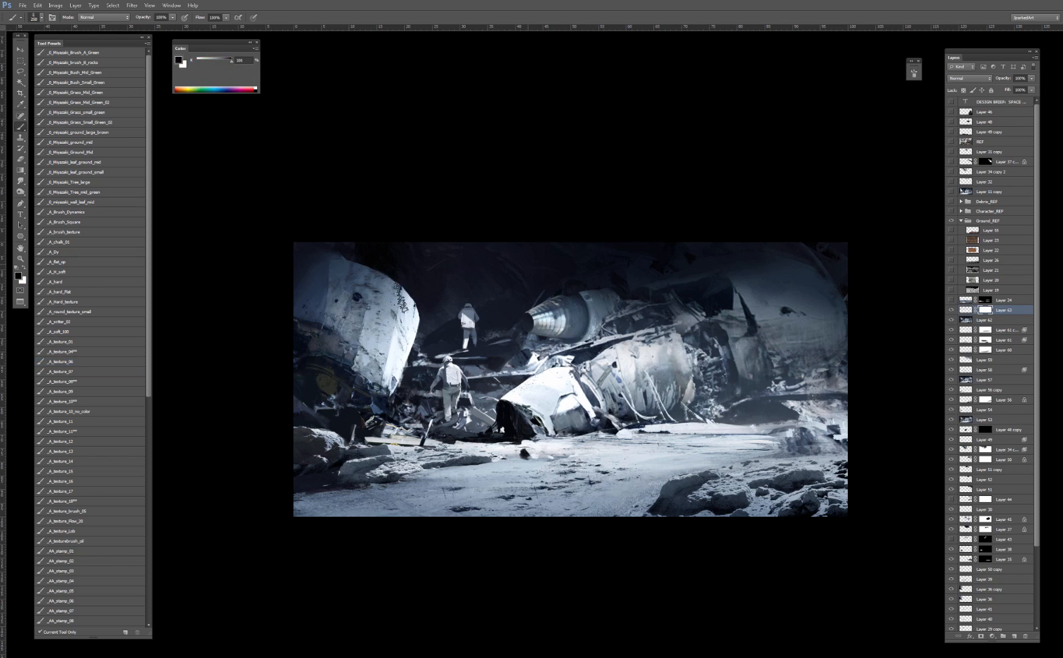
left_click_drag(403, 299, 396, 373)
key("bracketright")
mouse_move(502, 390)
left_mouse_down()
mouse_move(544, 373)
mouse_move(486, 410)
left_mouse_up()
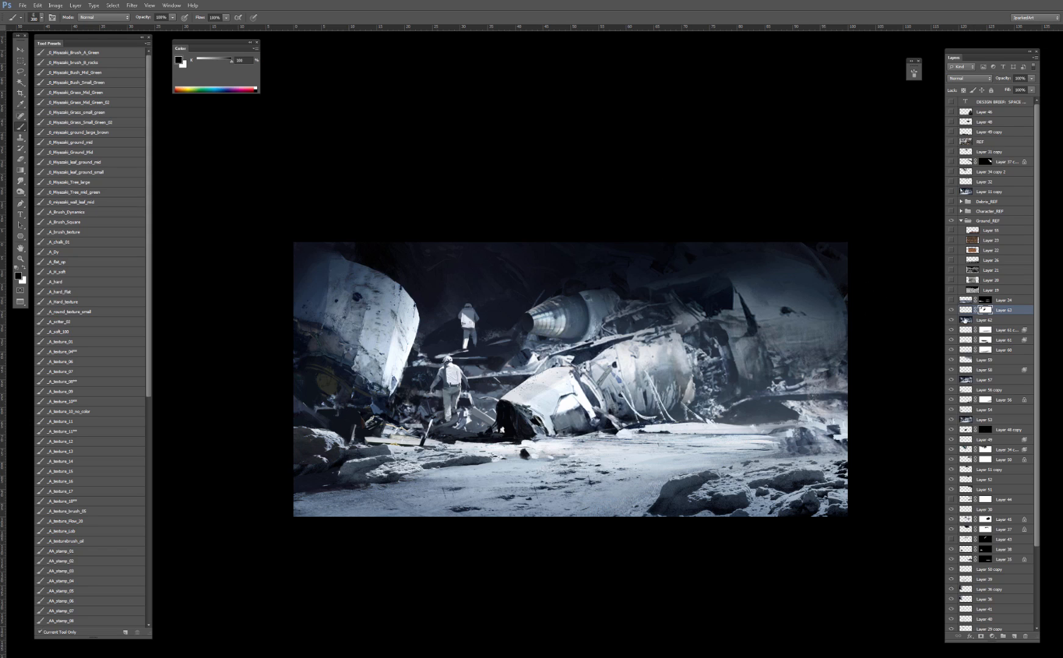
key("ctrl+e")
Step: Create a new layer above the merged painting and mix a muted grey-green brush colour
left_click(1015, 638)
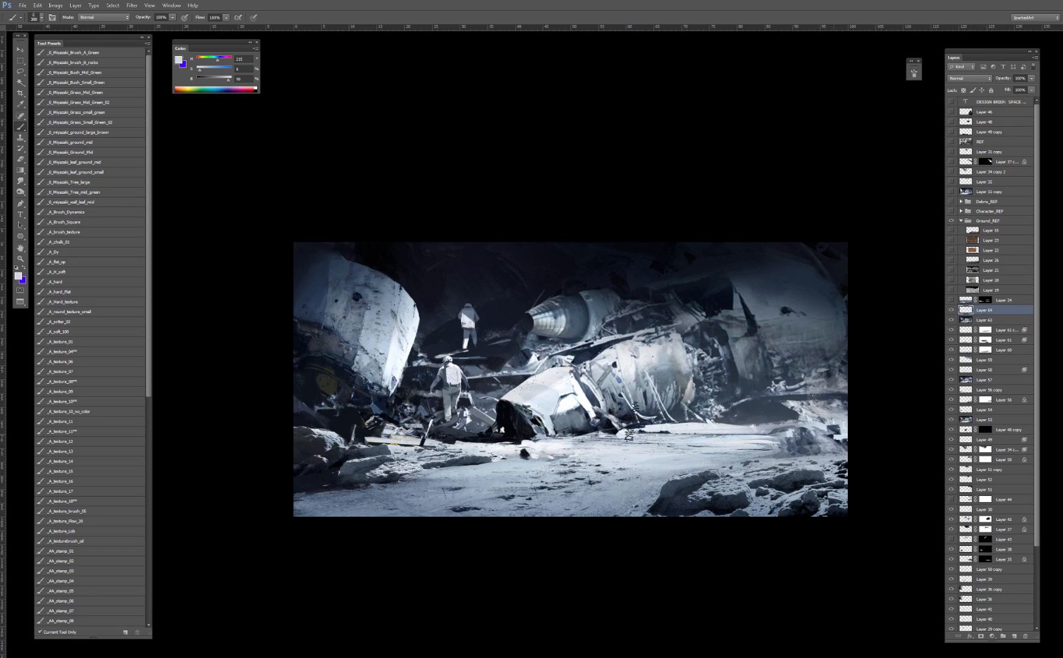
key("ctrl+plus")
key("bracketleft")
key("bracketleft")
key("bracketleft")
left_click(325, 486, "alt")
mouse_move(325, 487)
left_mouse_down()
mouse_move(240, 397)
mouse_move(309, 409)
left_mouse_up()
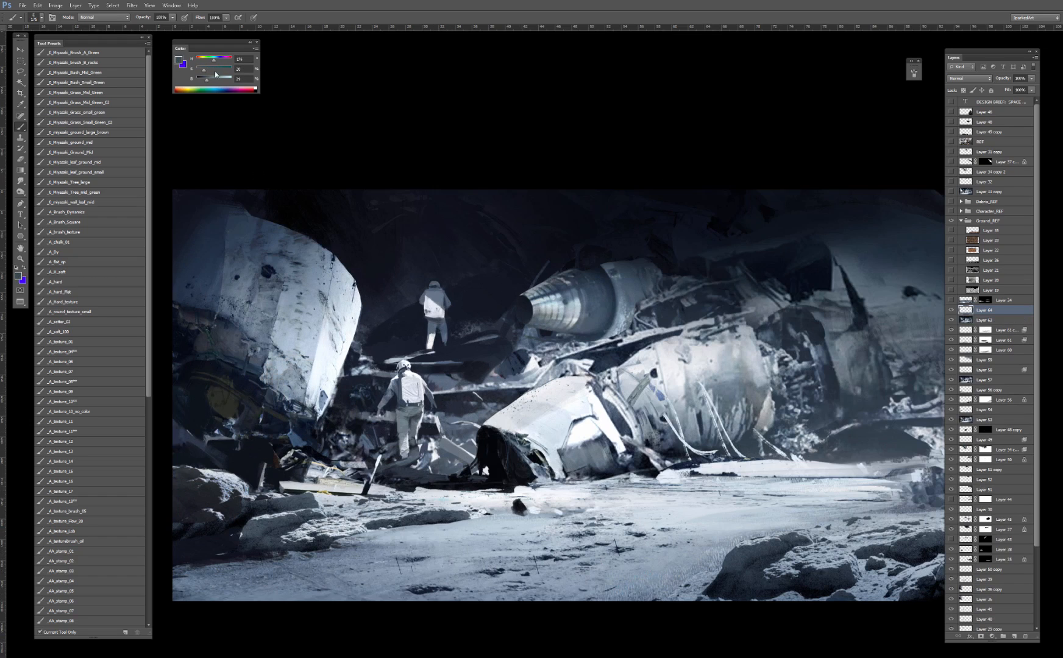
mouse_move(206, 79)
left_mouse_down()
mouse_move(211, 67)
mouse_move(203, 72)
left_mouse_up()
key("bracketleft")
key("bracketleft")
key("bracketleft")
key("bracketleft")
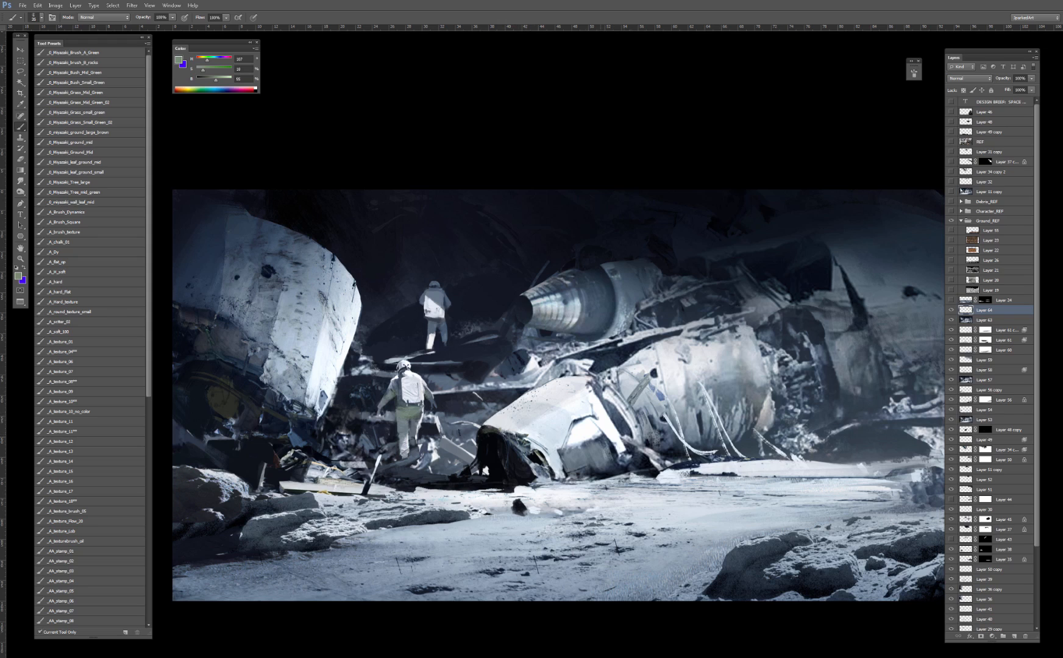
Step: Paint muted green accents as an arc across the dark background and a band along the ground behind the wreck on the right
left_click_drag(399, 470, 421, 479)
key("ctrl+alt+z")
key("ctrl+alt+z")
left_click_drag(291, 420, 313, 424)
mouse_move(335, 231)
left_mouse_down()
mouse_move(427, 204)
mouse_move(525, 227)
mouse_move(536, 248)
left_mouse_up()
left_click_drag(551, 229, 564, 244)
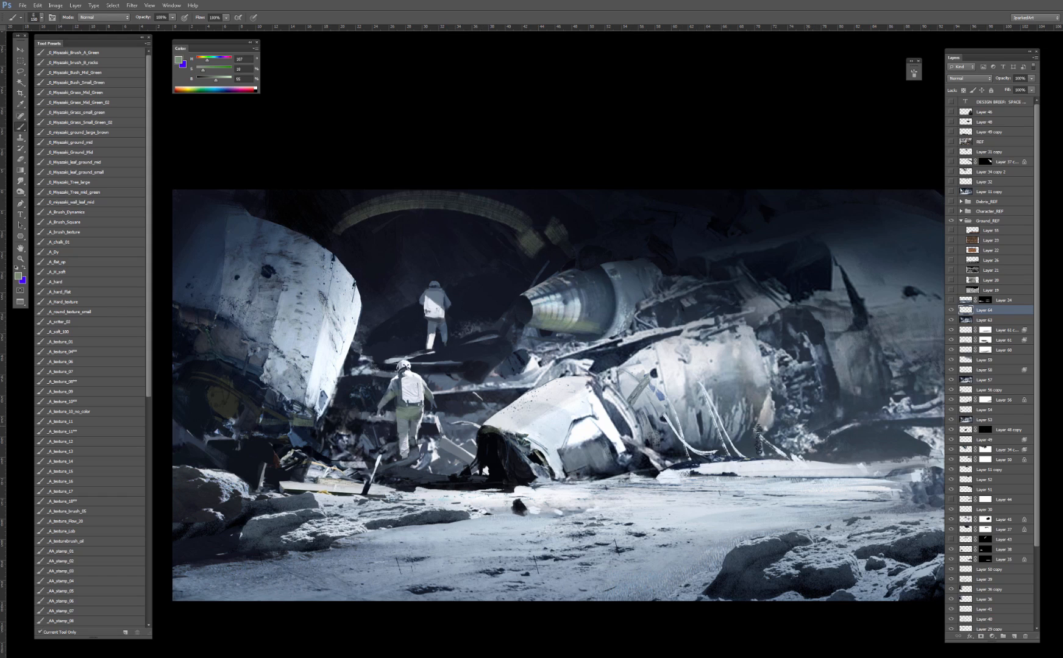
mouse_move(812, 430)
left_mouse_down()
mouse_move(879, 435)
mouse_move(808, 429)
mouse_move(805, 412)
mouse_move(874, 405)
left_mouse_up()
Step: Paint a muted green band across the dark upper fuselage behind the engine cone with a smaller brush
key("bracketleft")
key("bracketleft")
key("bracketleft")
key("bracketleft")
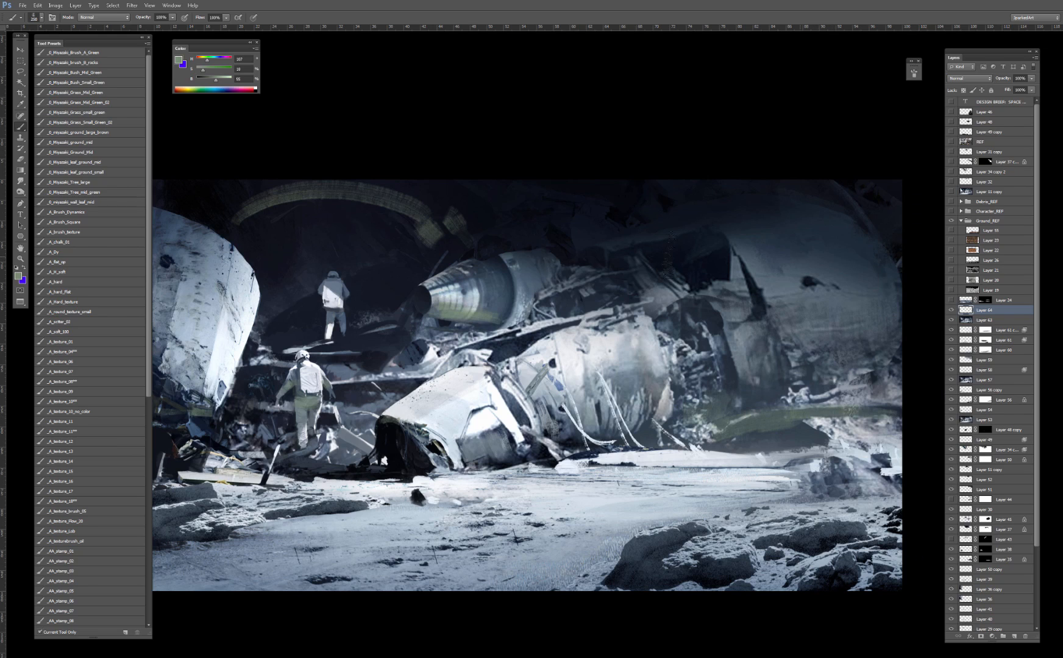
mouse_move(631, 257)
left_mouse_down()
mouse_move(710, 251)
mouse_move(579, 268)
mouse_move(568, 259)
left_mouse_up()
left_click_drag(547, 287, 699, 269)
Step: Paint small muted green strokes over the debris around the front astronaut, undoing the last stroke by the left rocks
key("bracketleft")
key("bracketleft")
key("bracketleft")
key("bracketleft")
mouse_move(413, 402)
left_mouse_down()
mouse_move(495, 402)
mouse_move(473, 401)
left_mouse_up()
key("bracketright")
mouse_move(567, 369)
left_mouse_down()
mouse_move(501, 371)
mouse_move(537, 343)
left_mouse_up()
left_click_drag(431, 362, 389, 360)
key("bracketright")
mouse_move(273, 486)
left_mouse_down()
mouse_move(323, 490)
mouse_move(241, 485)
left_mouse_up()
key("ctrl+z")
left_click(965, 319)
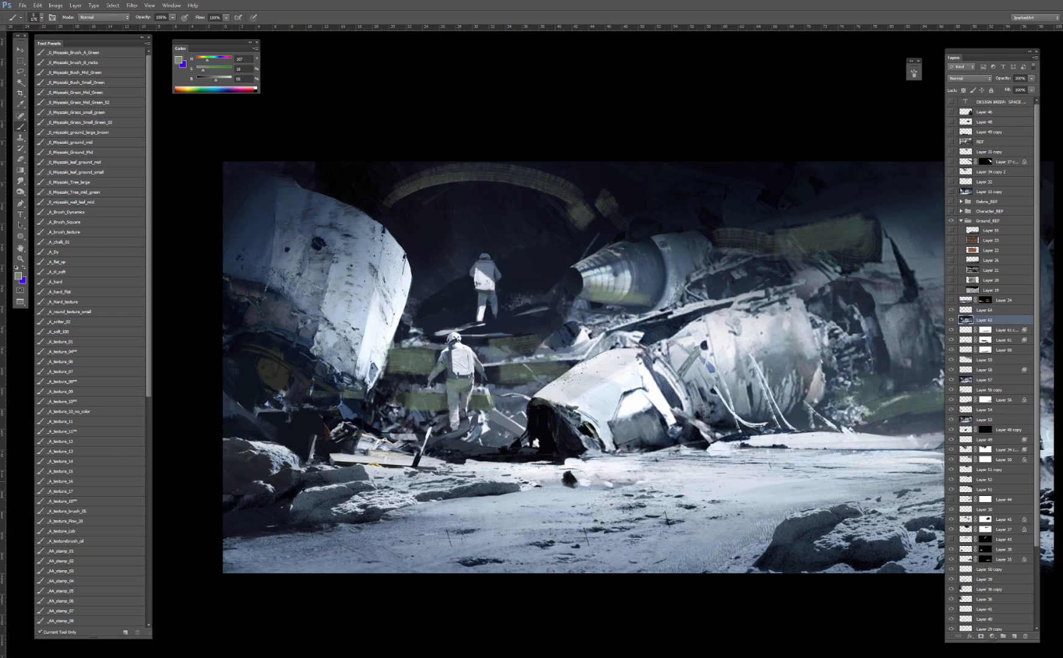
left_click(269, 501, "alt")
right_click(269, 496, "shift")
left_click(290, 482)
left_click(1000, 311)
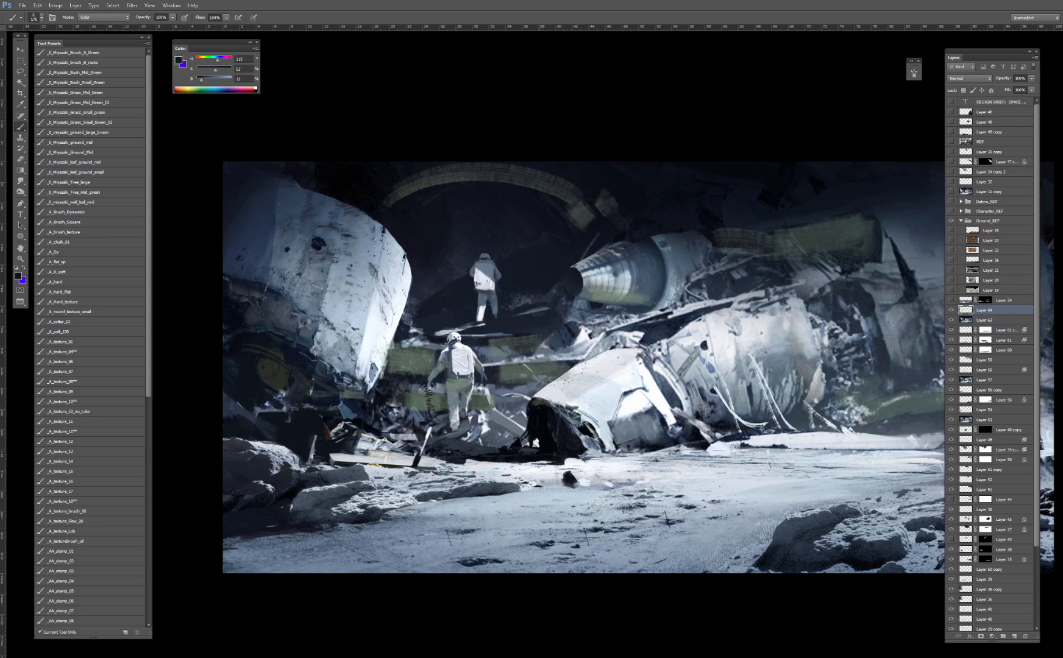
right_click(487, 382, "shift")
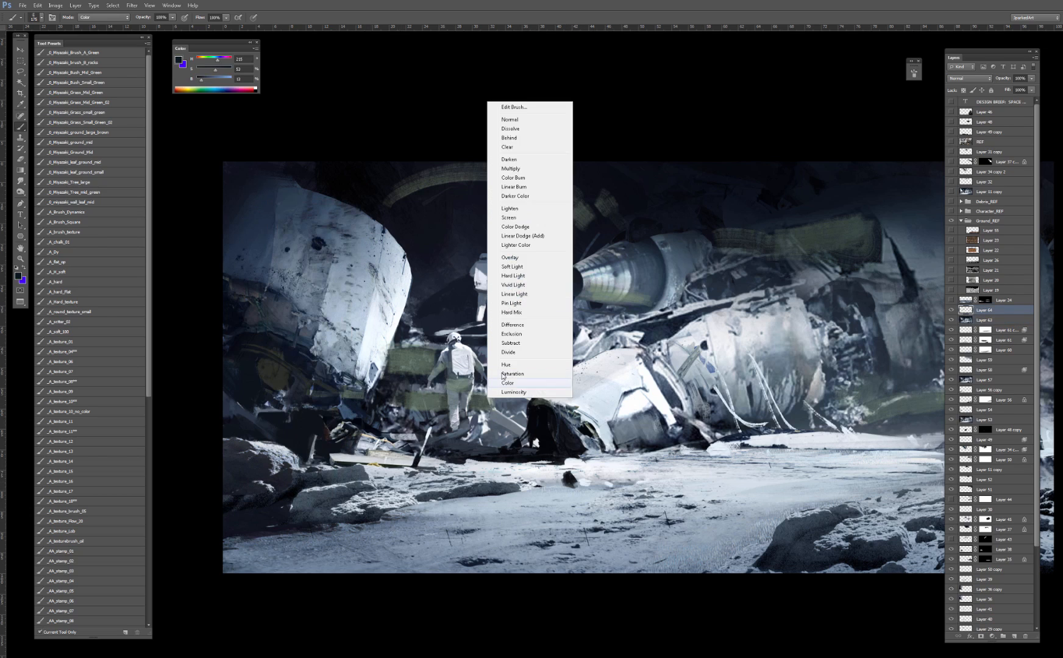
left_click(509, 119)
Step: Sample a darker grey-green from the debris and paint it around the front astronaut and the beams behind him
left_click(515, 373, "alt")
mouse_move(513, 376)
left_mouse_down()
mouse_move(518, 369)
mouse_move(485, 389)
mouse_move(503, 377)
left_mouse_up()
mouse_move(420, 390)
left_mouse_down()
mouse_move(383, 396)
mouse_move(414, 371)
left_mouse_up()
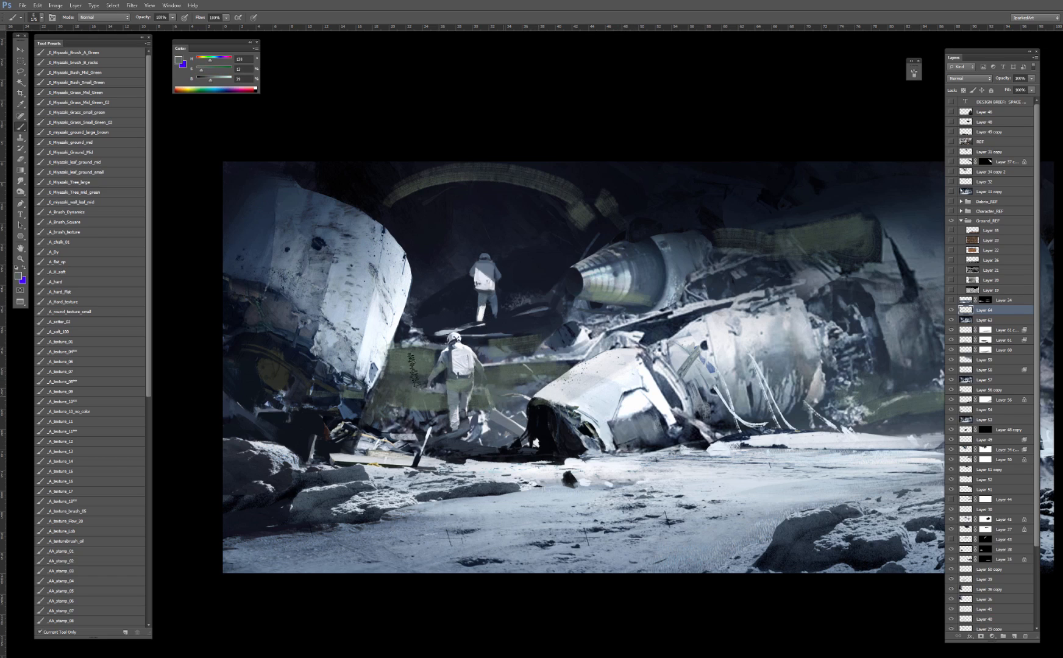
left_click_drag(472, 346, 544, 326)
key("ctrl+z")
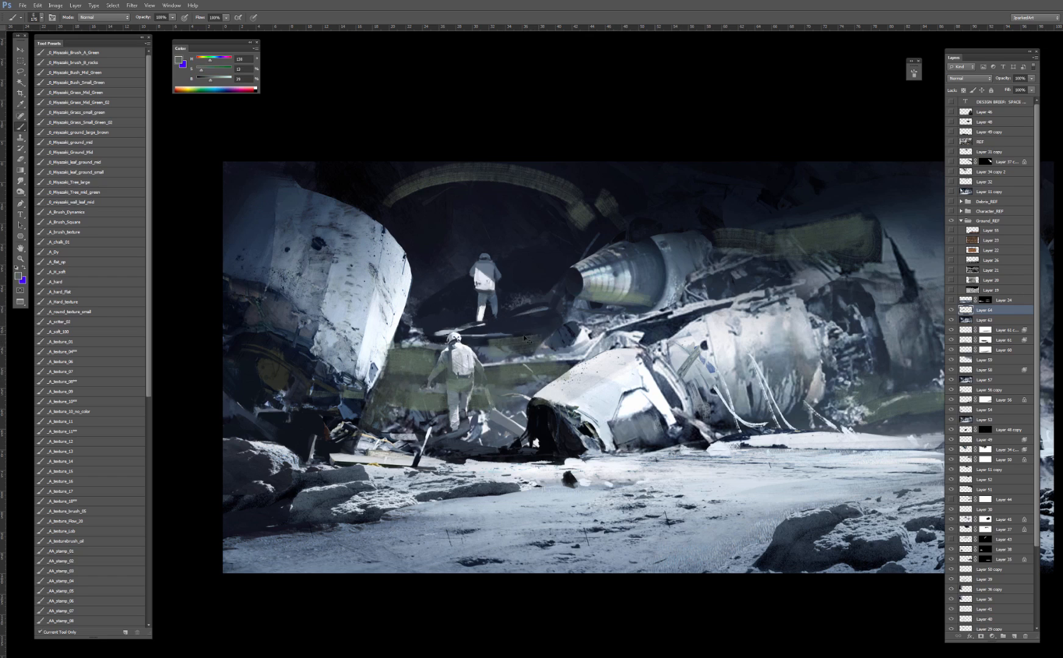
left_click_drag(483, 351, 542, 318)
Step: Paint the grey-green over the debris at the front astronaut's feet and along the base of the central hull
mouse_move(319, 372)
left_mouse_down()
mouse_move(234, 332)
mouse_move(282, 328)
left_mouse_up()
key("ctrl+z")
mouse_move(352, 431)
left_mouse_down()
mouse_move(342, 411)
mouse_move(384, 422)
mouse_move(408, 411)
mouse_move(454, 440)
left_mouse_up()
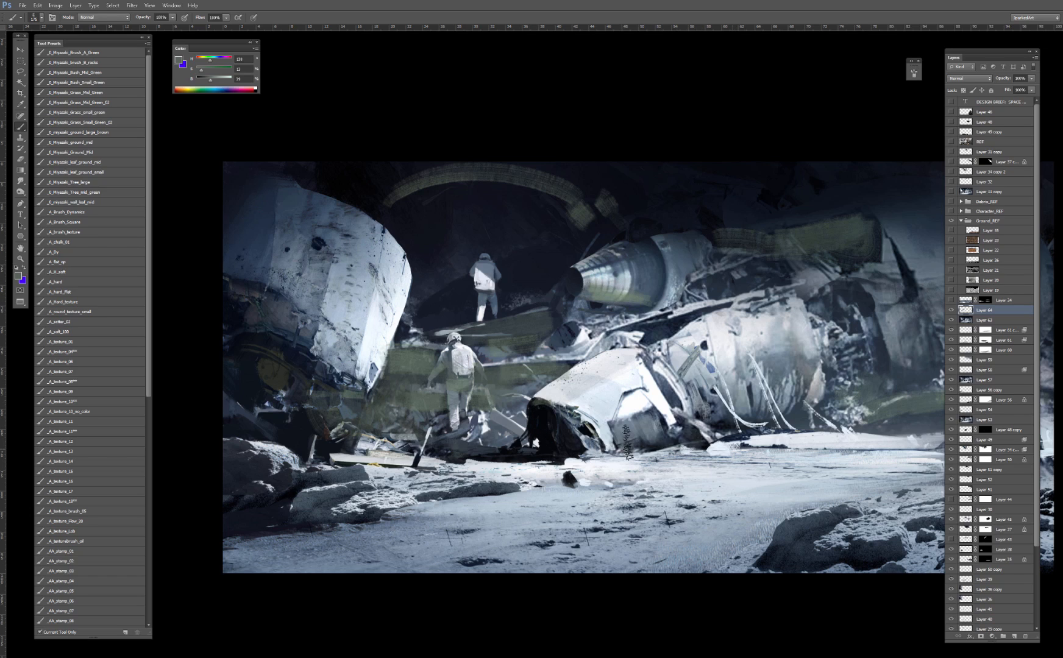
left_click_drag(710, 424, 715, 453)
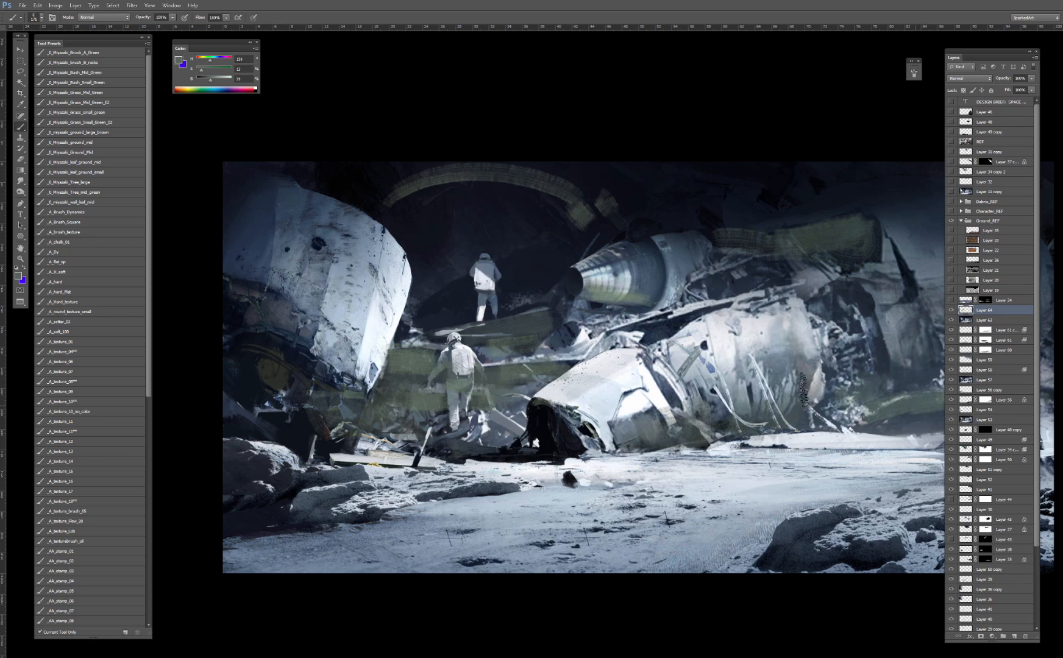
left_click_drag(797, 331, 726, 321)
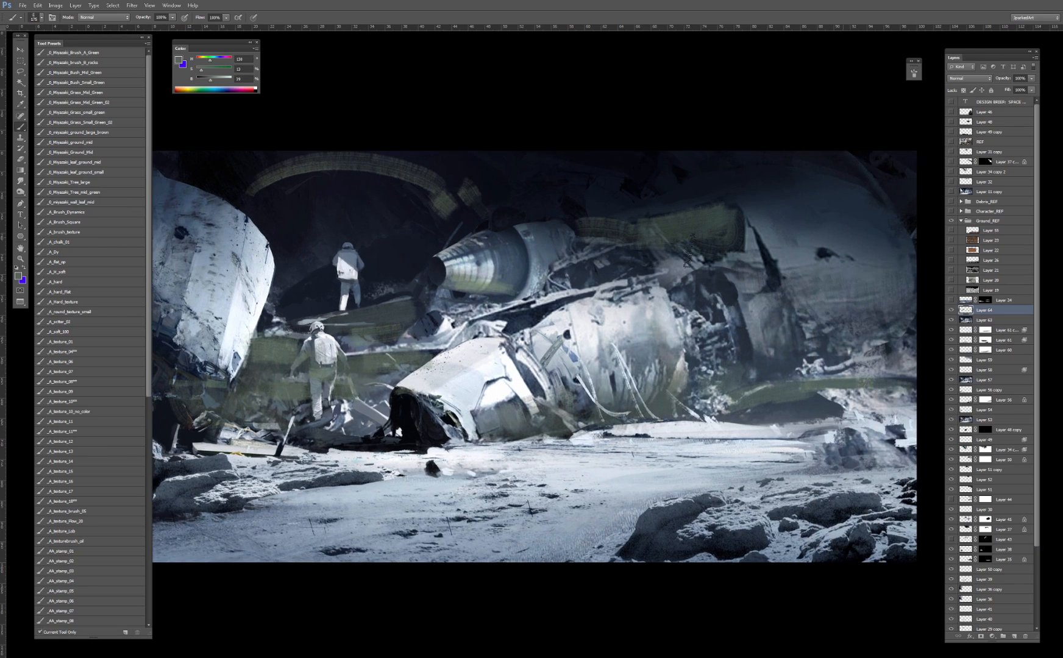
Step: Set the green accent layer's blending mode to Lighten
key("ctrl+minus")
key("ctrl+minus")
key("ctrl+plus")
left_click_drag(500, 345, 551, 369)
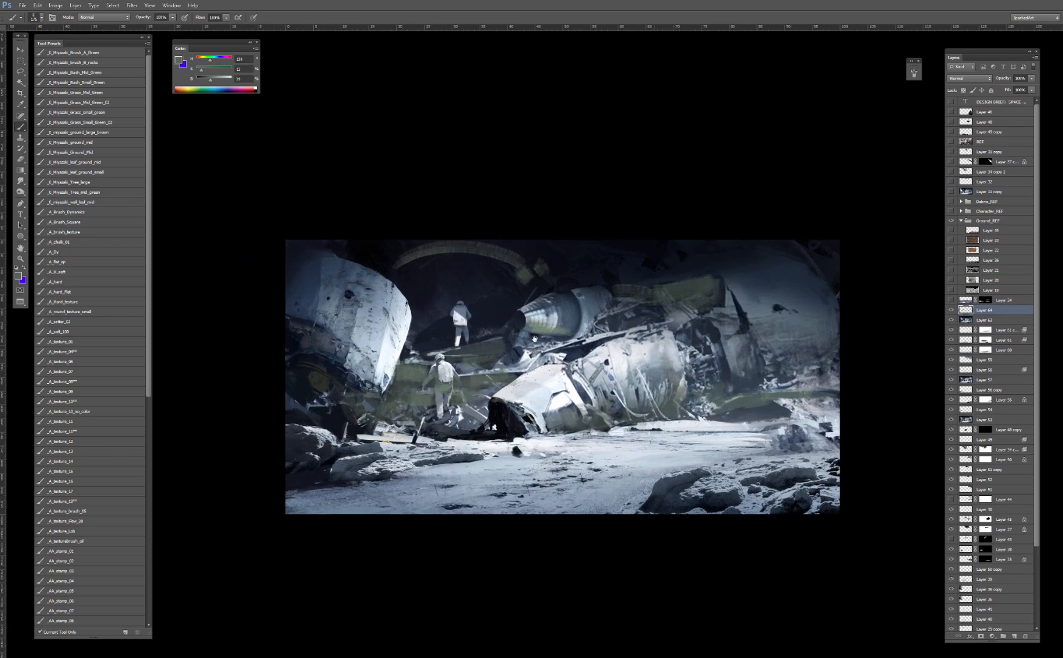
left_click(973, 79)
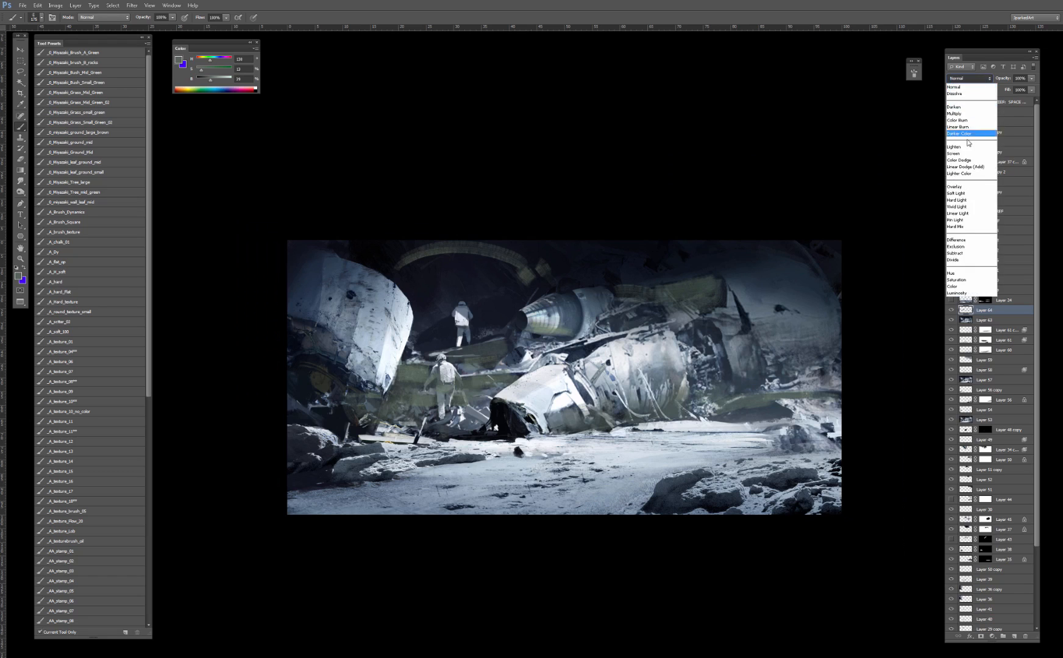
left_click(965, 143)
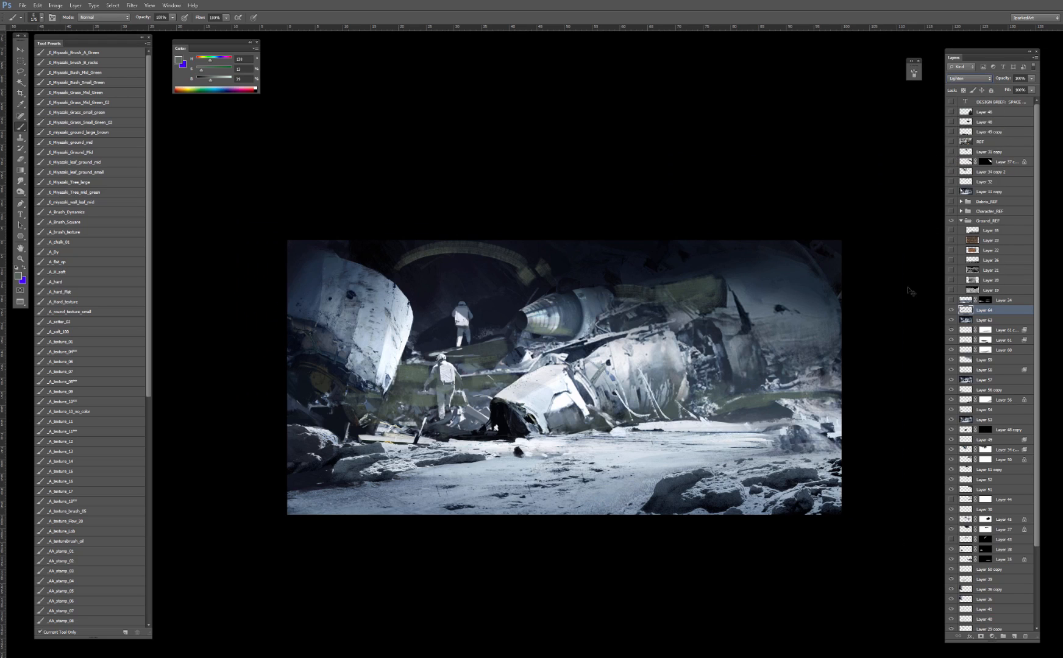
key("ctrl+l")
left_click_drag(777, 205, 797, 208)
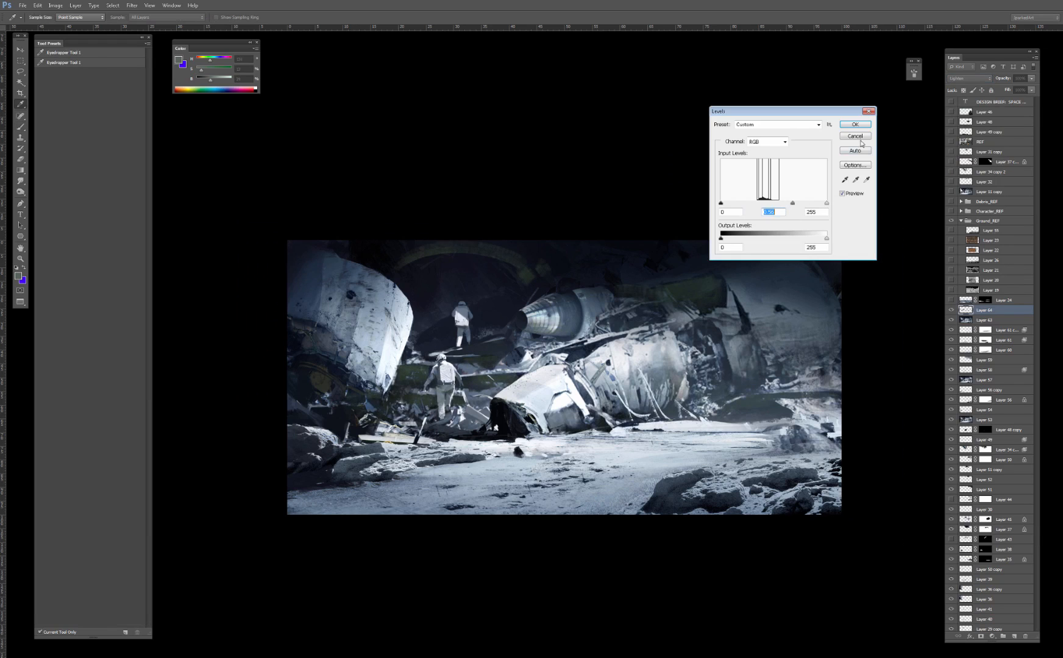
left_click(856, 136)
Step: Adjust the green accent layer's Blend If range for the underlying layer, splitting the white slider to fade the greens out of brighter areas
double_click(1015, 309)
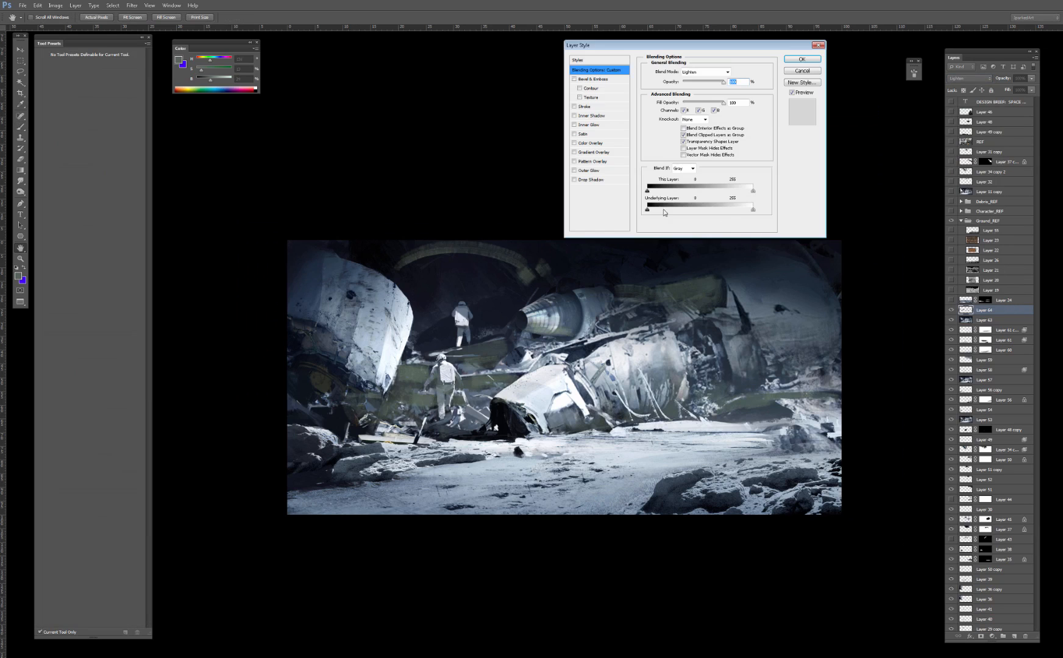
mouse_move(648, 209)
left_mouse_down()
mouse_move(677, 211)
mouse_move(647, 210)
left_mouse_up()
left_click_drag(673, 213, 646, 218)
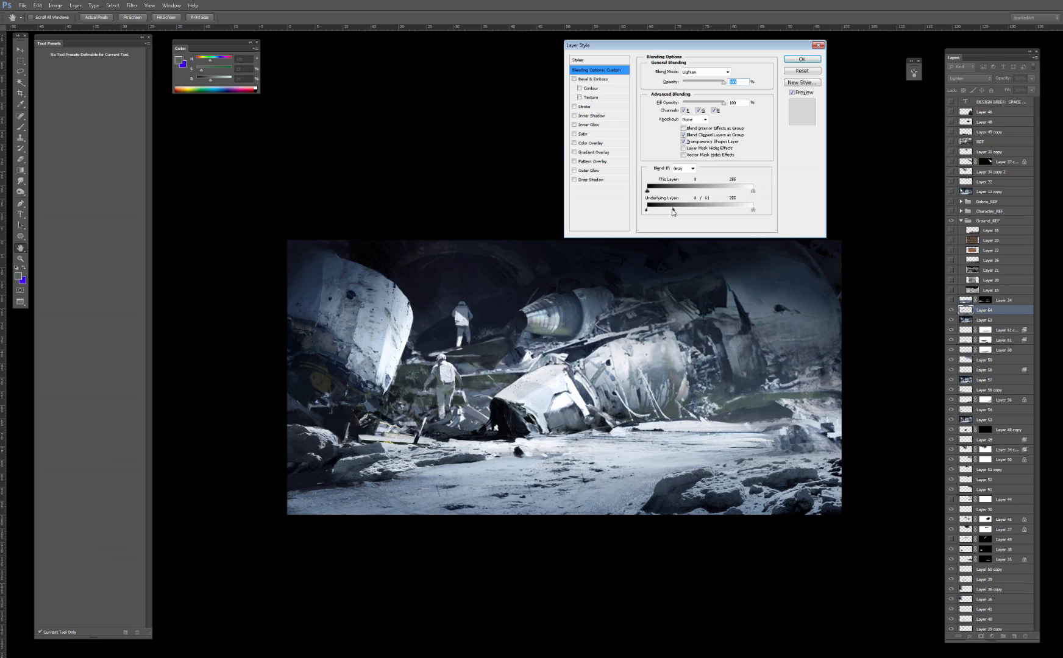
left_click_drag(750, 212, 692, 210)
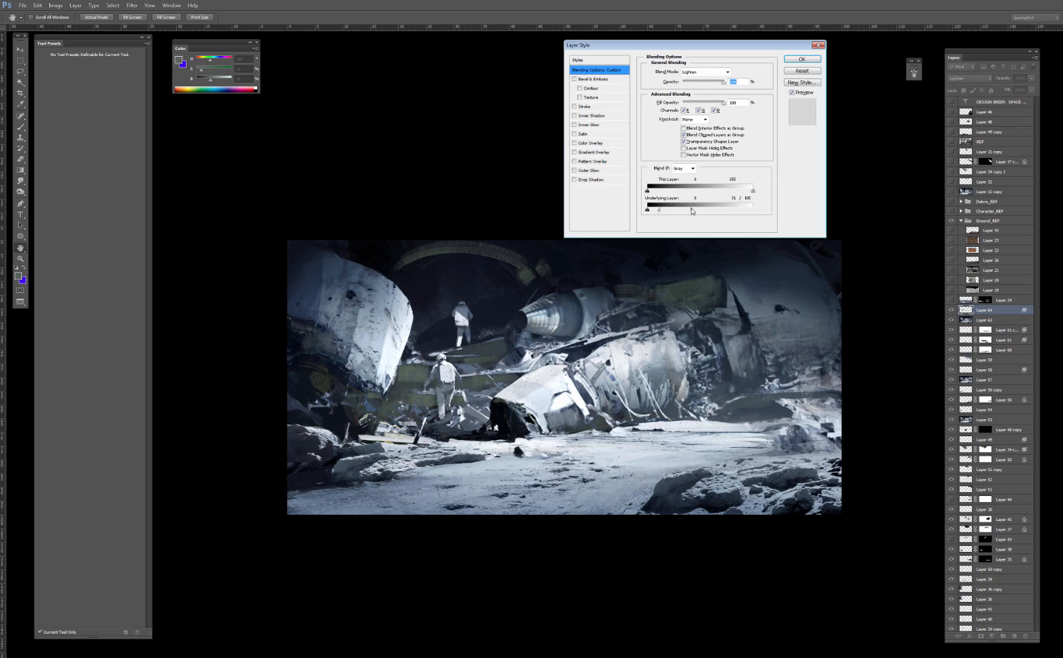
key("Return")
key("i")
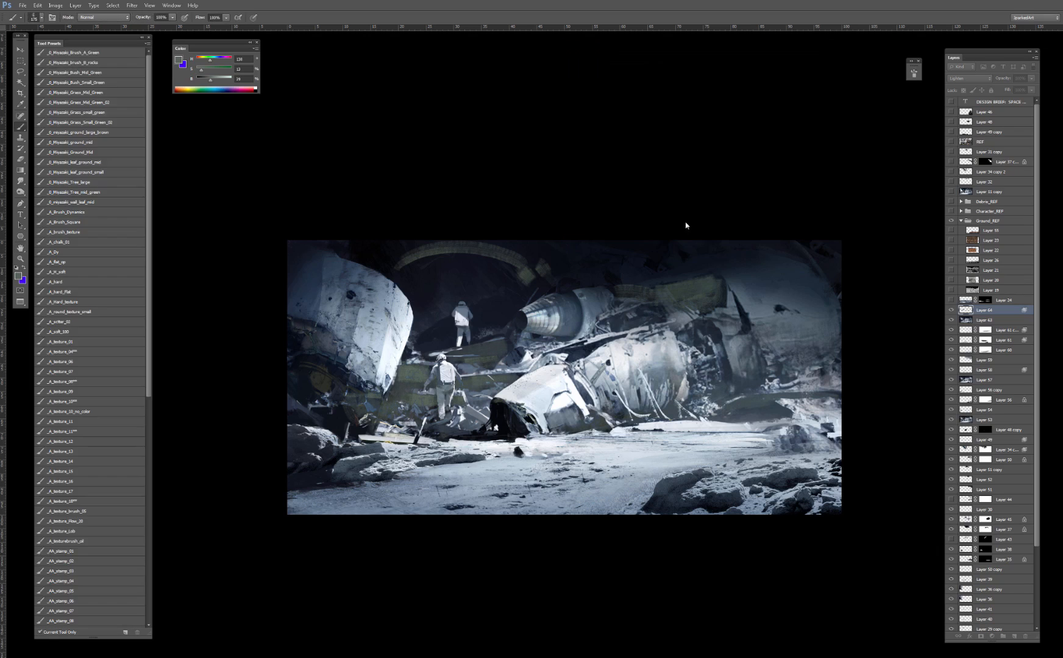
key("ctrl+l")
left_click_drag(774, 203, 792, 204)
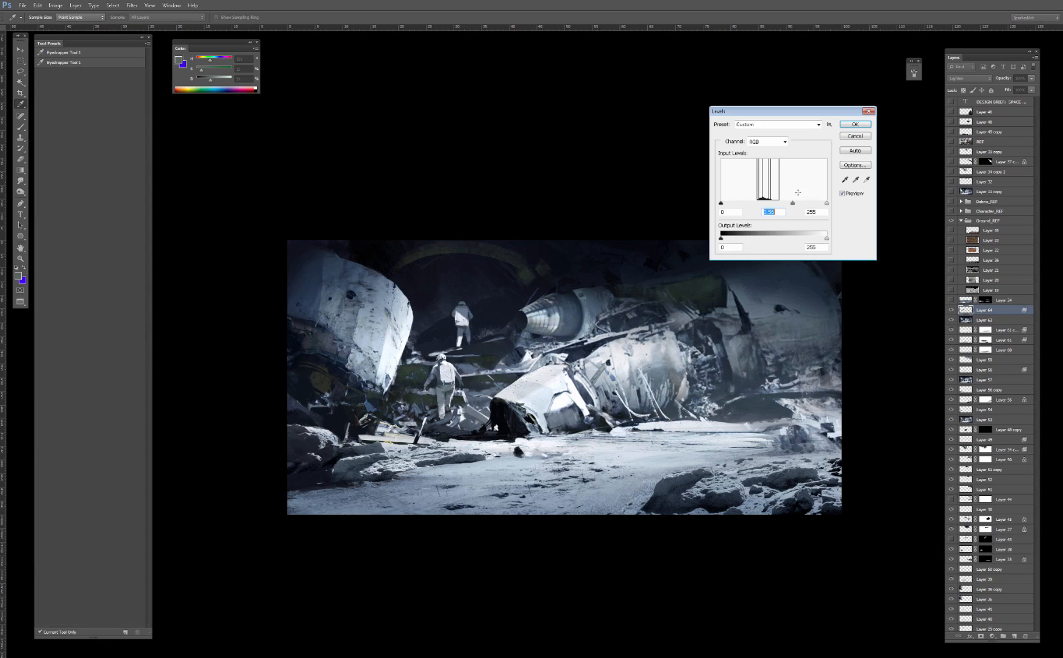
left_click(855, 124)
key("b")
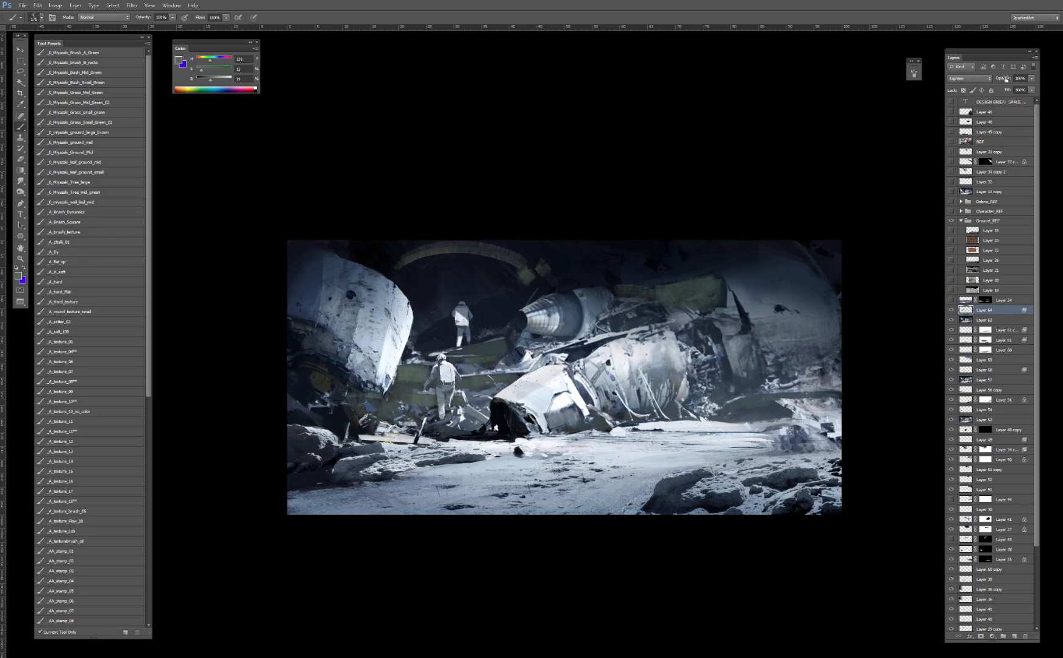
Step: Lower the green accent layer's opacity and compare the painting with and without it
left_click_drag(1006, 79, 1000, 78)
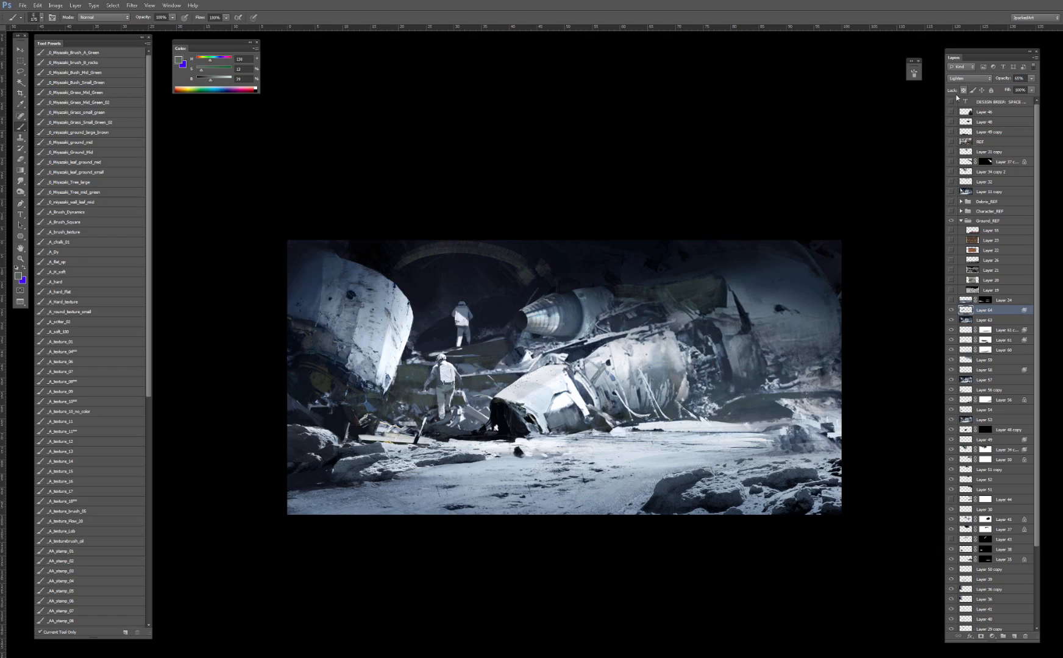
left_click(951, 310)
left_click(951, 310)
left_click(950, 310)
left_click(950, 310)
Step: Darken the green accent layer's midtones slightly with Levels
key("ctrl+l")
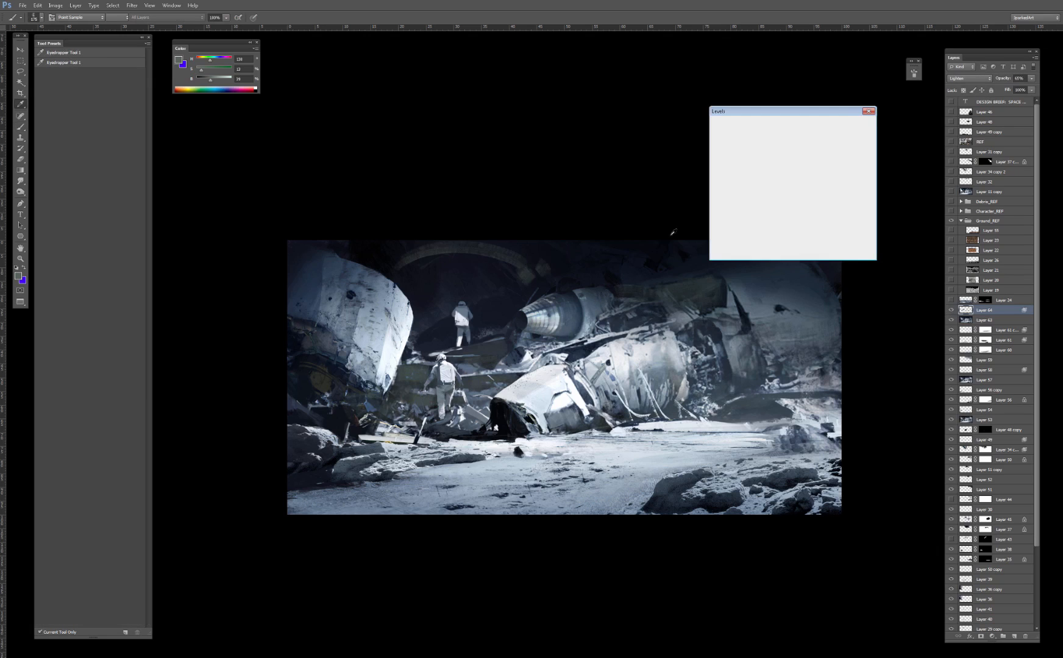
left_click_drag(773, 203, 785, 204)
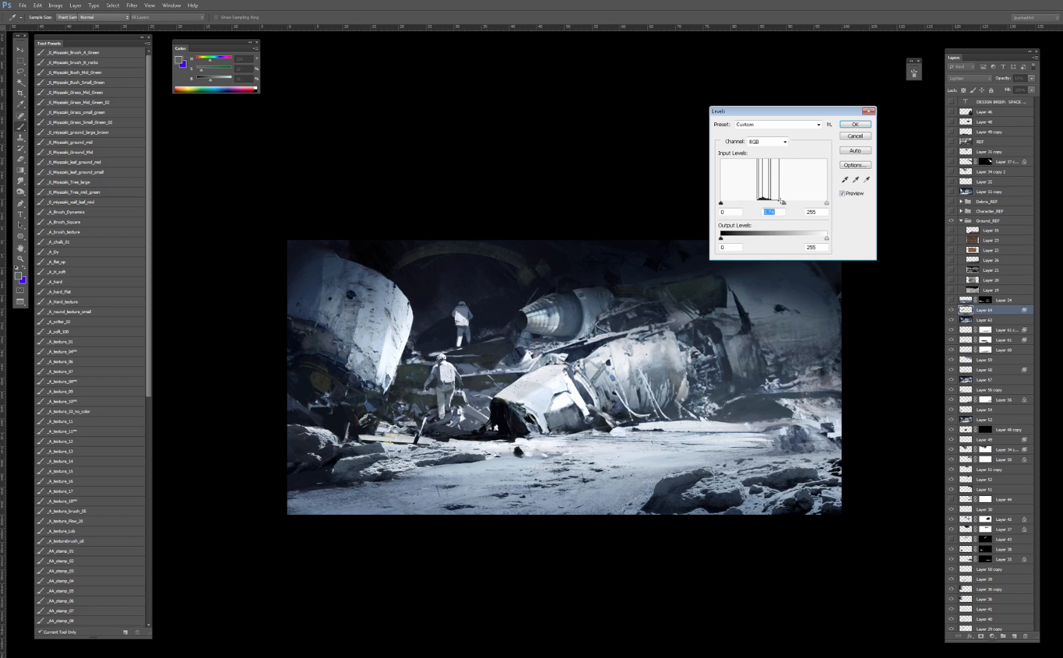
key("Return")
Step: Fine-tune the green accent layer's colour with a Hue/Saturation adjustment
key("ctrl+b")
key("Escape")
key("ctrl+u")
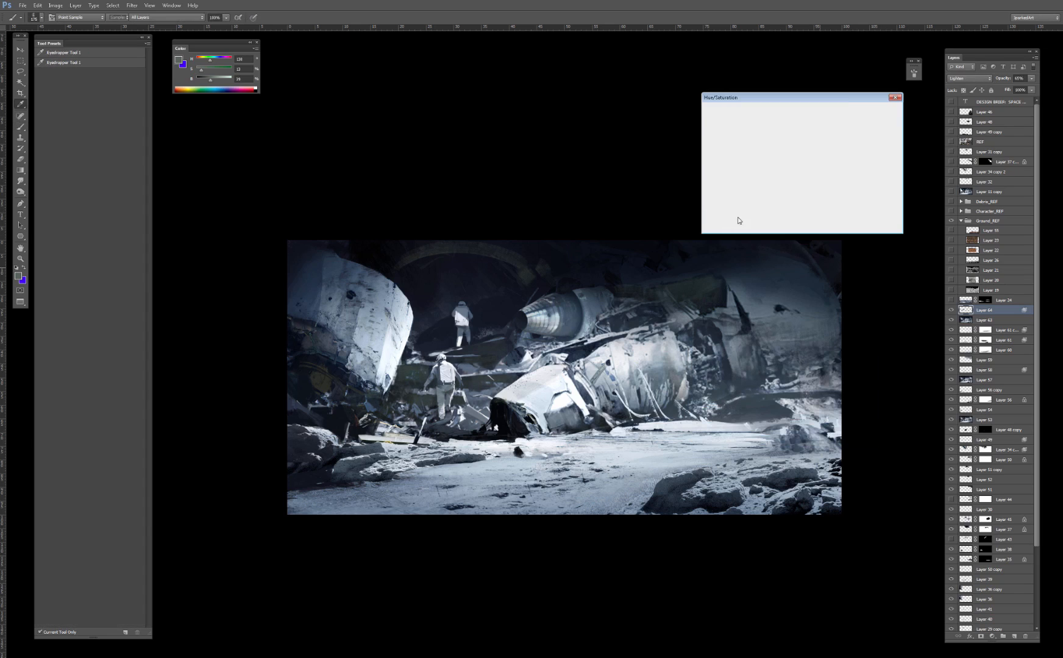
mouse_move(783, 151)
left_mouse_down()
mouse_move(771, 155)
mouse_move(784, 157)
left_mouse_up()
key("Return")
key("b")
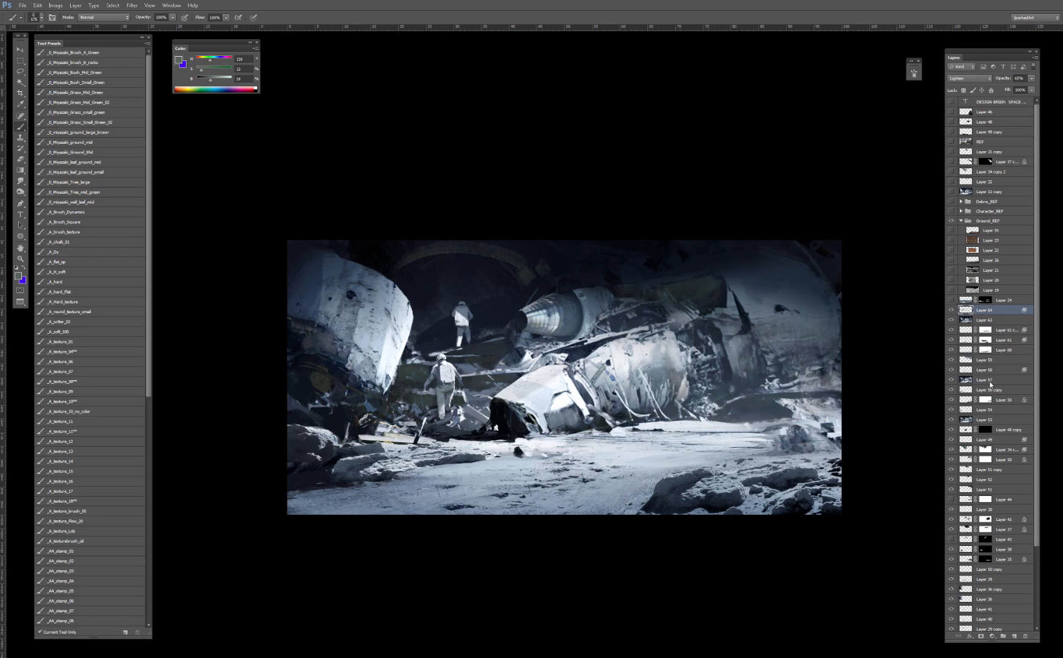
Step: Add a mask to the green accent layer, paint out the arch in the dark background and compare with the layer hidden
left_click(980, 637)
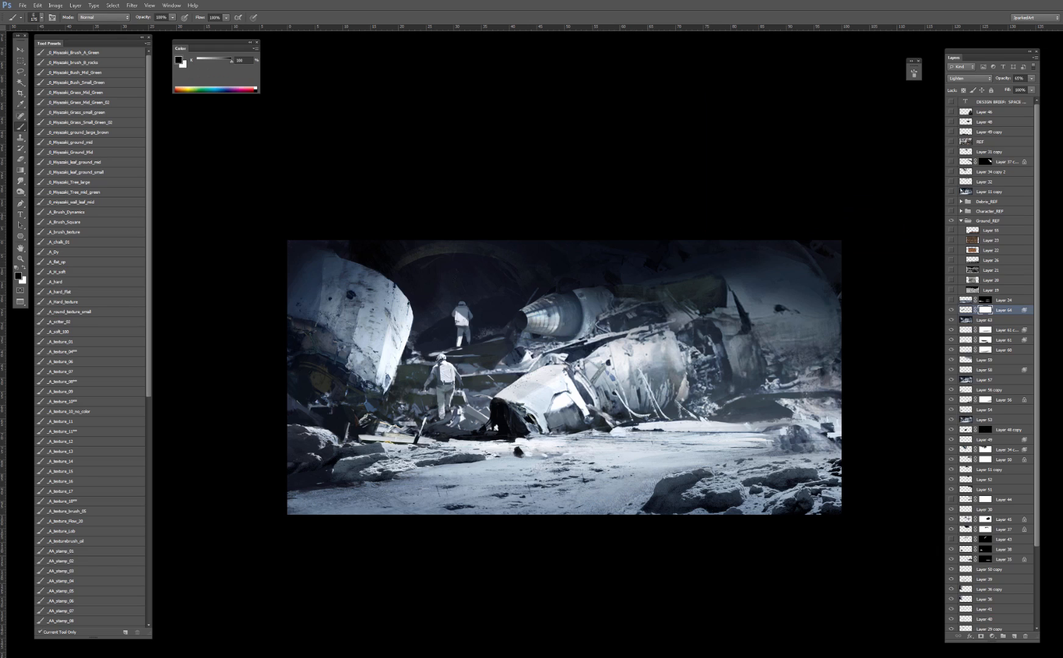
mouse_move(477, 273)
left_mouse_down()
mouse_move(426, 234)
mouse_move(440, 277)
left_mouse_up()
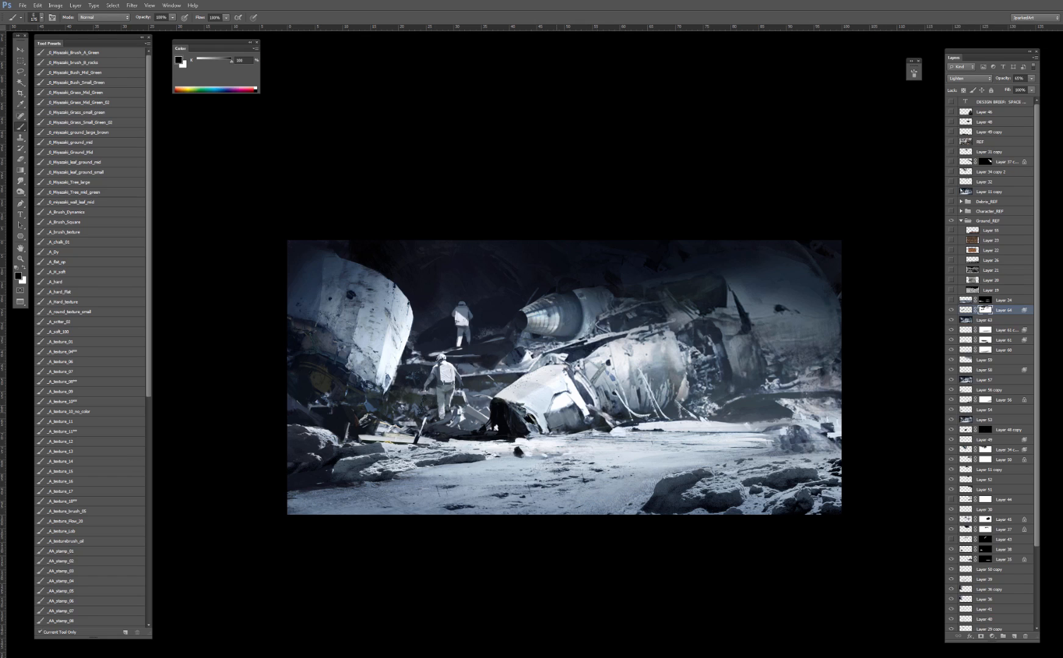
left_click(951, 311)
left_click(951, 311)
left_click(951, 312)
left_click(951, 310)
Step: Paste the abstract paint texture above the green accent layer and stretch it to cover the whole canvas
key("v")
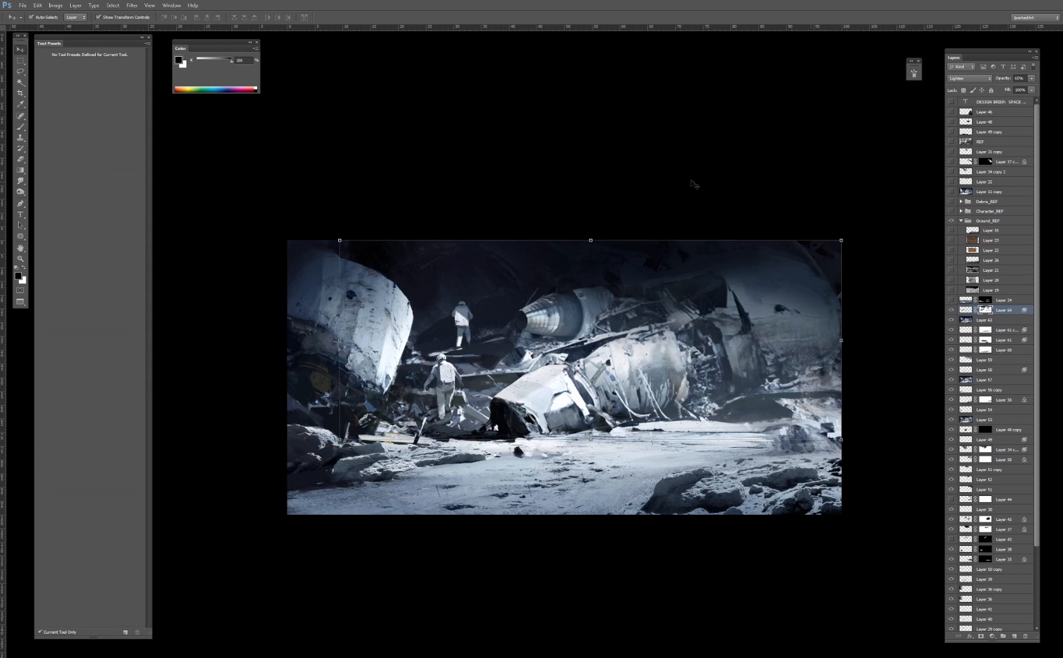
left_click(733, 167)
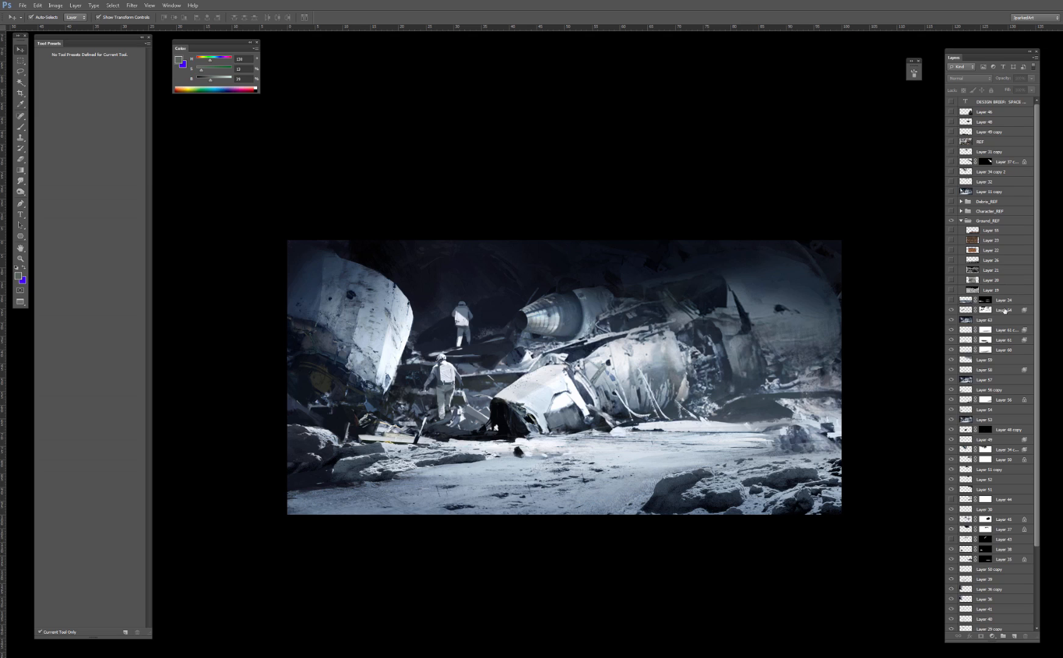
key("ctrl+v")
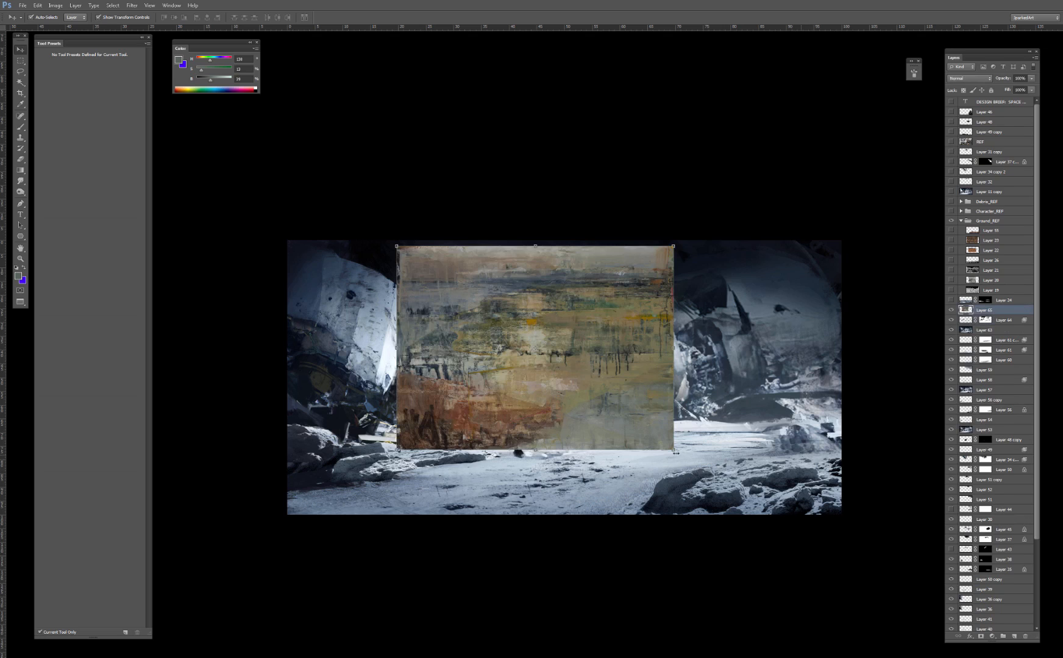
left_click_drag(674, 451, 789, 529)
left_click_drag(757, 445, 597, 403)
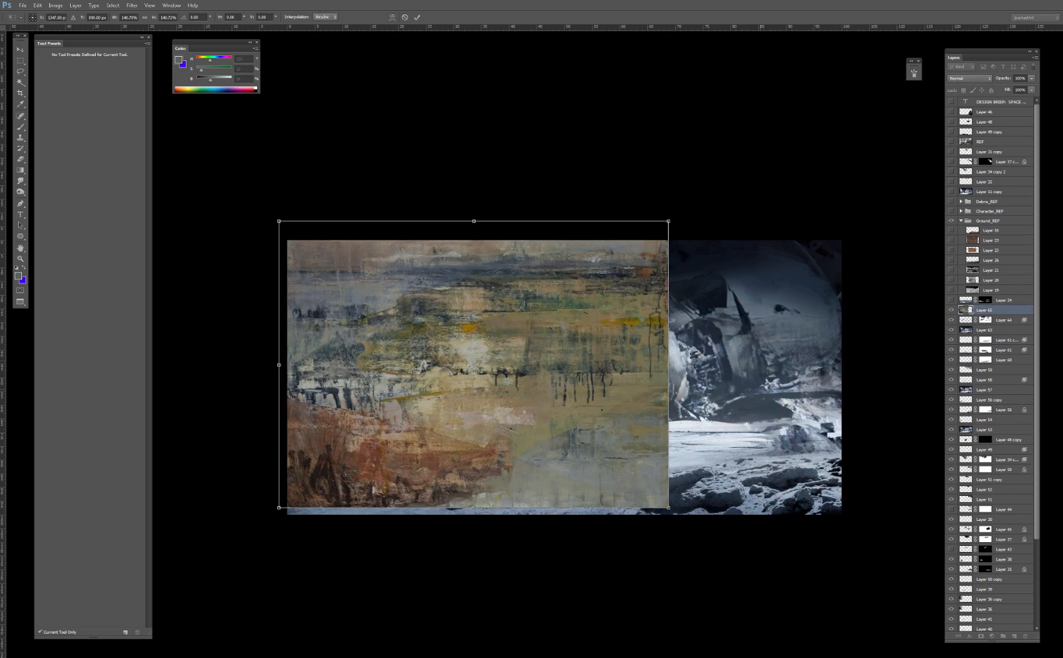
left_click_drag(669, 364, 850, 365)
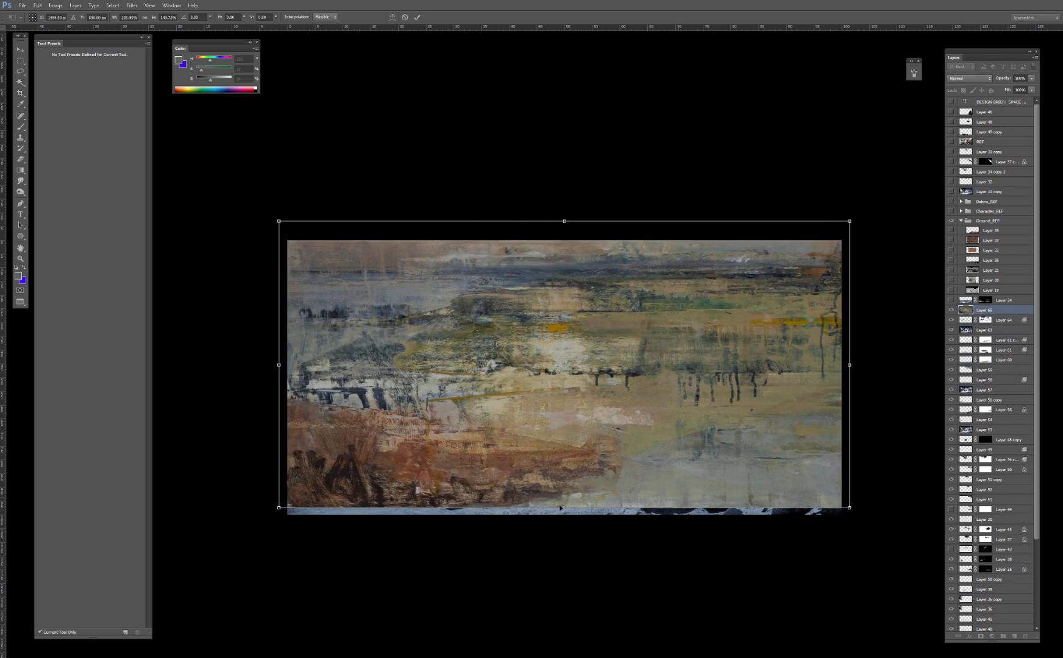
left_click_drag(564, 508, 559, 518)
key("Return")
Step: Set the texture layer's blending mode to Soft Light and reposition it slightly over the painting
left_click(969, 78)
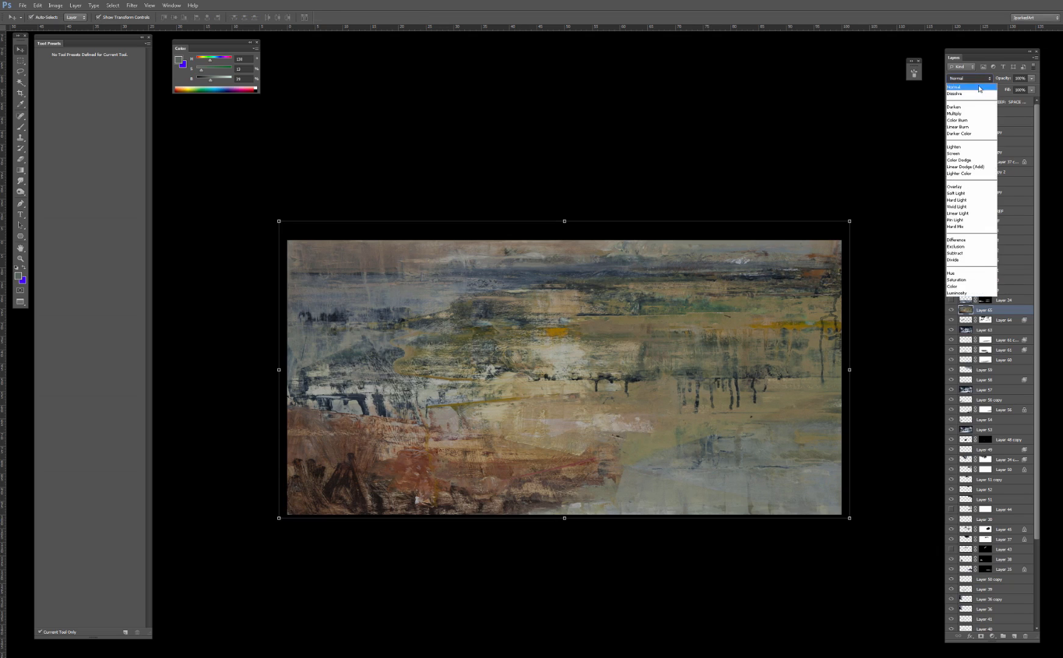
left_click(955, 193)
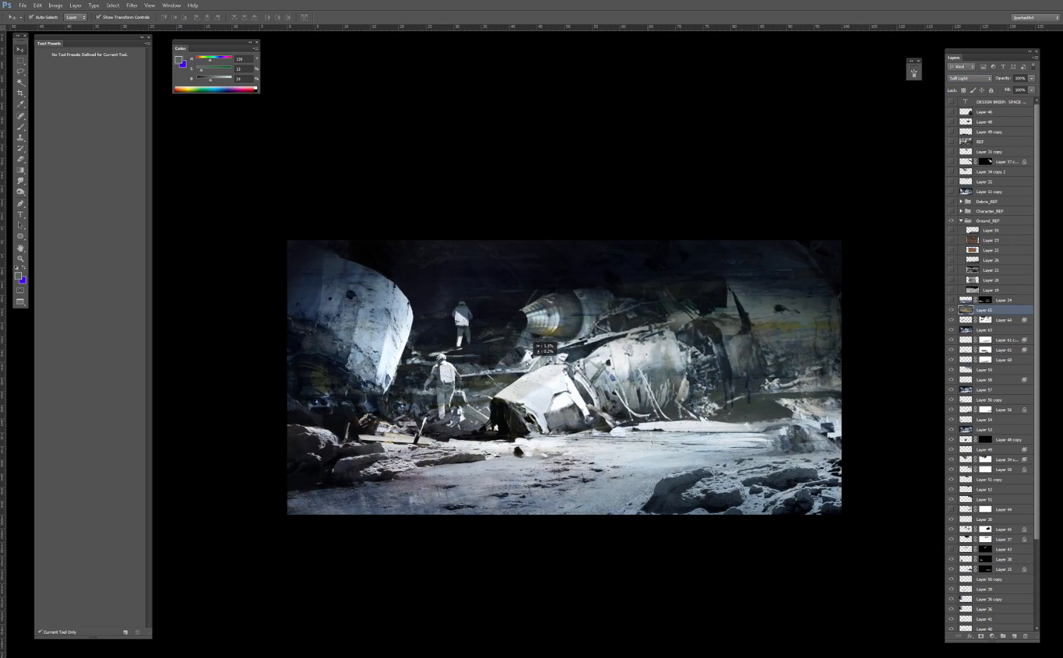
key("ctrl+t")
left_click_drag(558, 216, 559, 206)
key("Return")
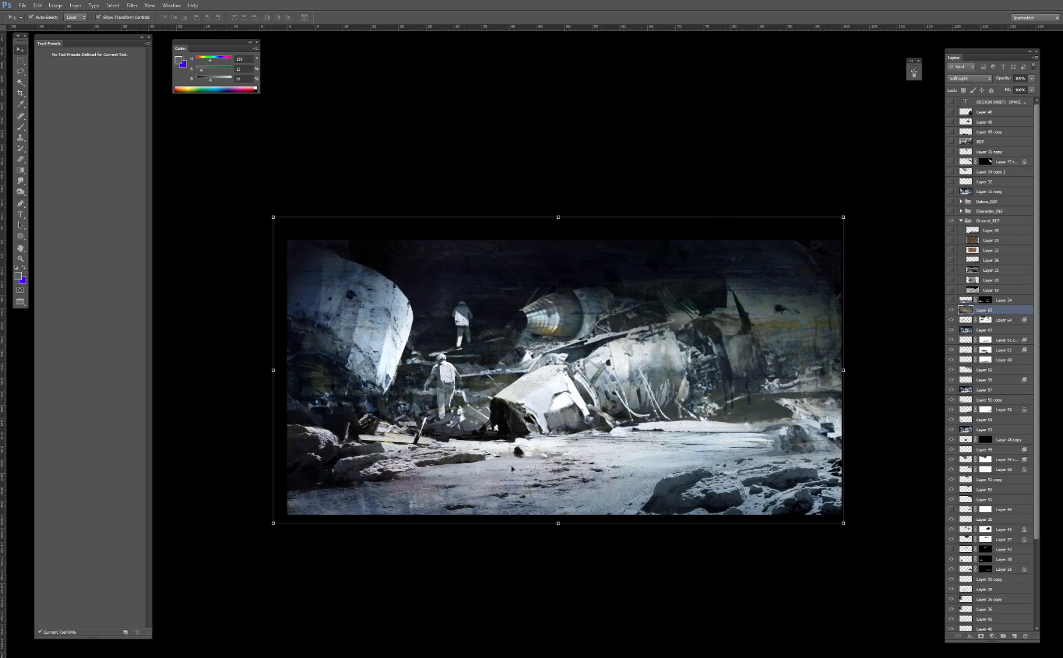
Step: Sample blue-grey ground tones and paint them with a Color-mode brush over the reddish foreground on the texture layer
key("b")
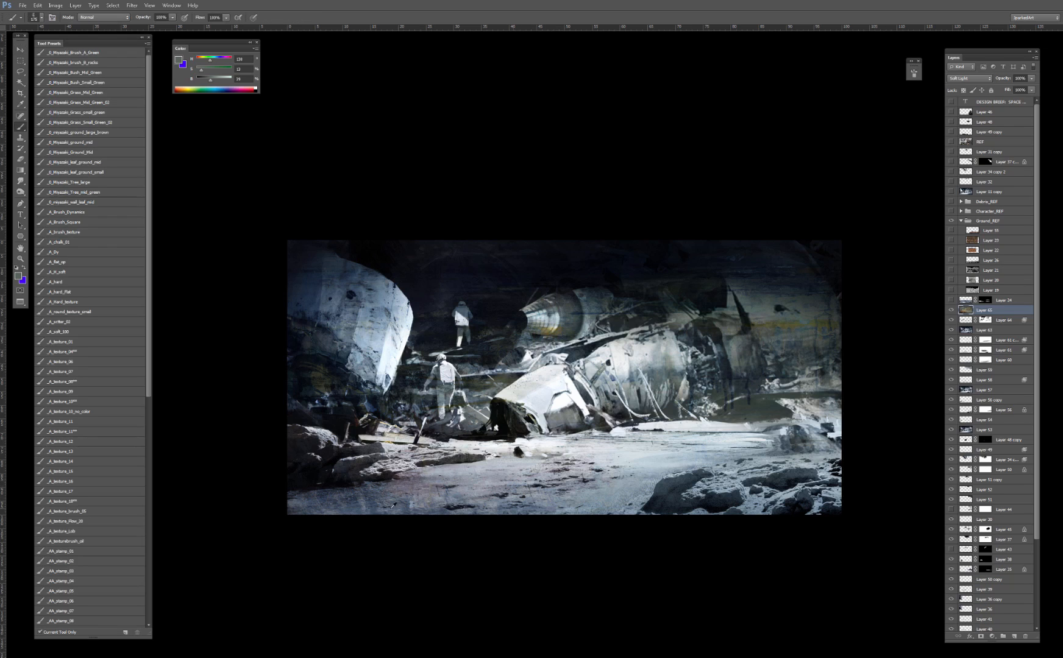
left_click(373, 506, "alt")
right_click(386, 486, "shift")
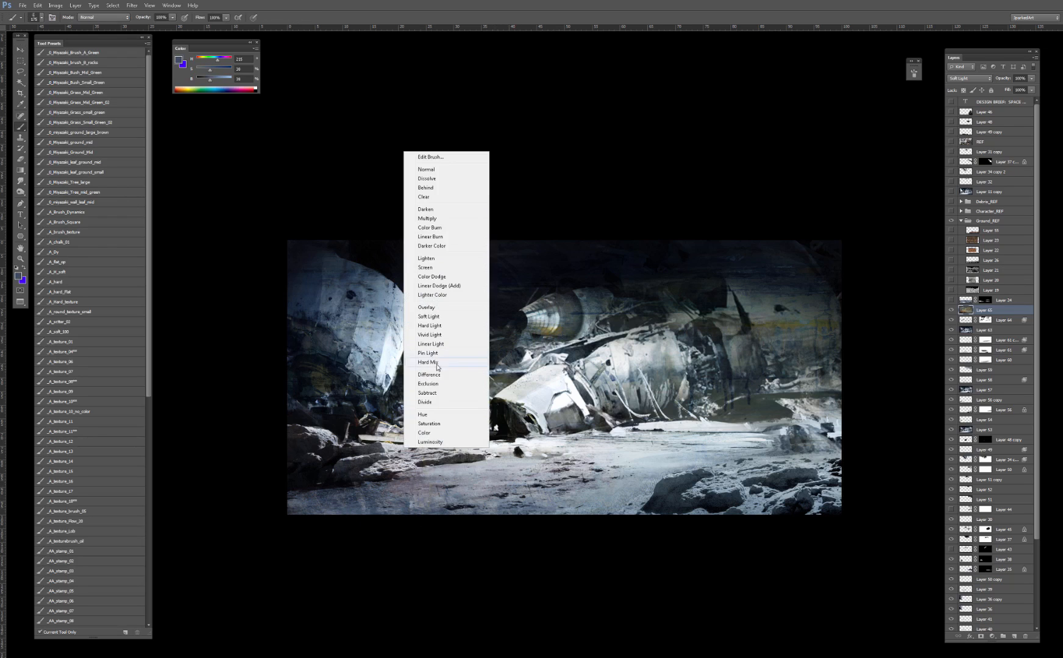
left_click(424, 433)
mouse_move(399, 442)
left_mouse_down()
mouse_move(421, 505)
mouse_move(368, 502)
mouse_move(325, 515)
left_mouse_up()
key("bracketright")
key("bracketright")
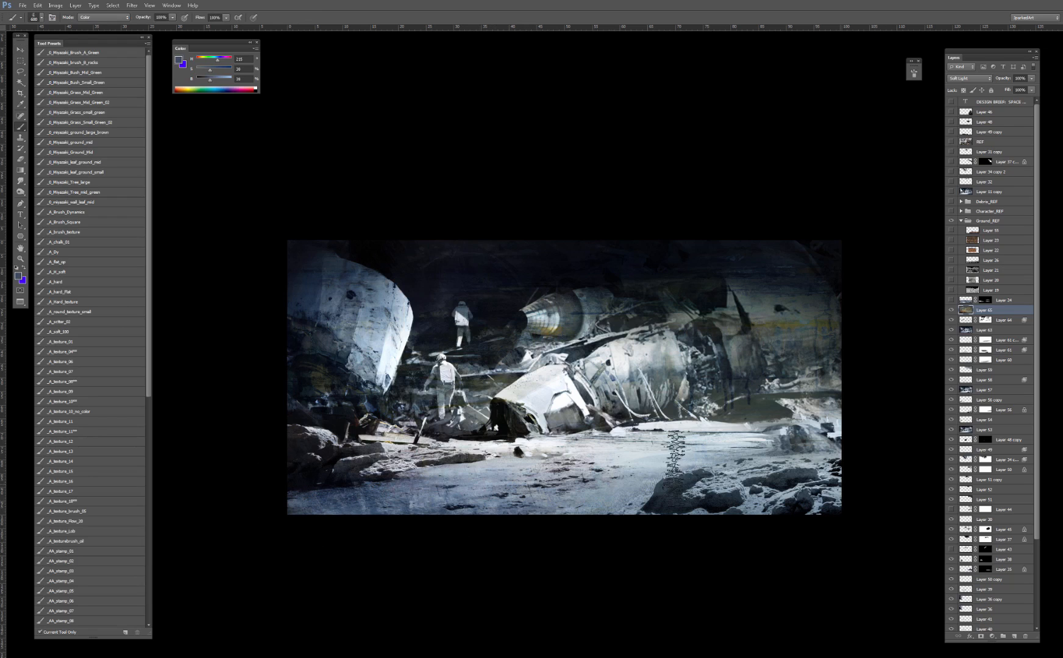
left_click(630, 456, "alt")
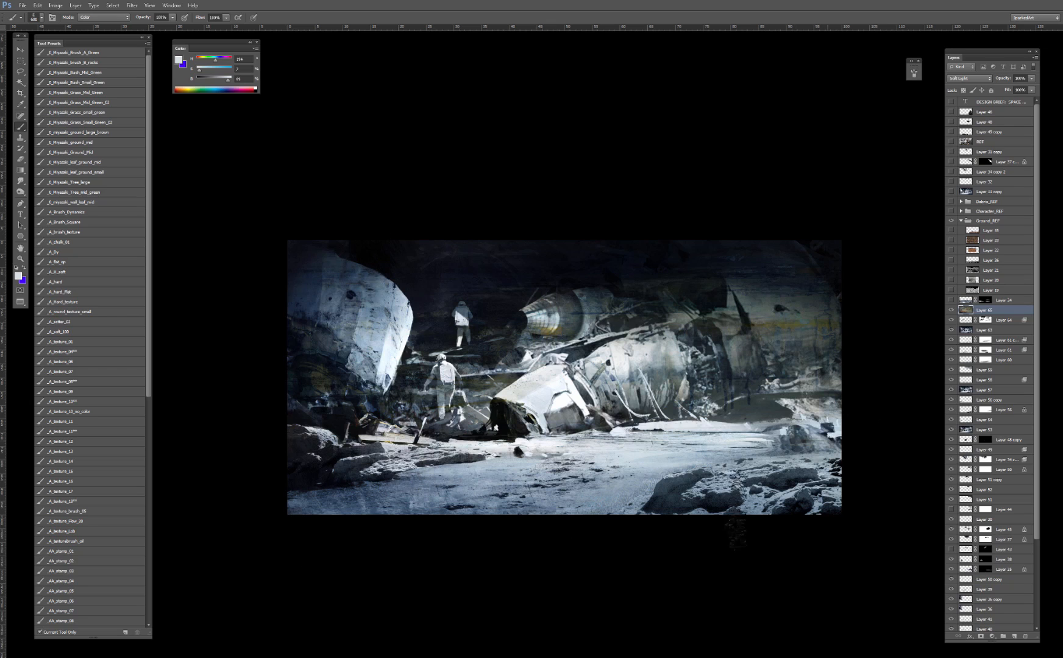
Step: Compare the painting with and without the paint texture layer
left_click(952, 310)
left_click(952, 311)
left_click(951, 310)
left_click(951, 310)
left_click(951, 310)
left_click(951, 310)
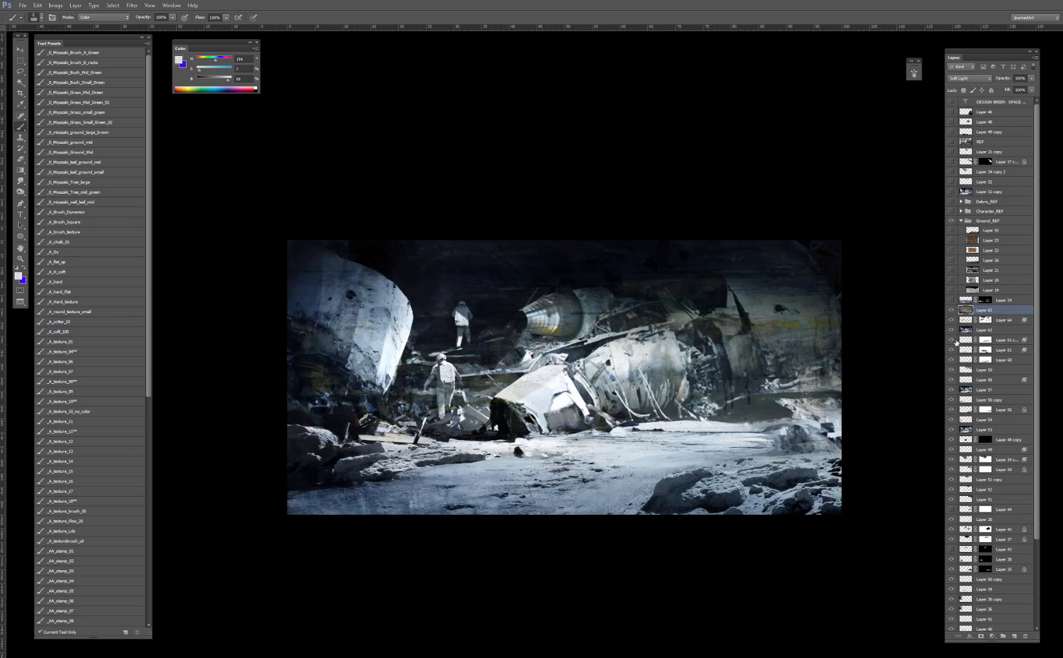
Step: Add a mask to the texture layer and try a diagonal gradient across it, undoing the gradient
left_click(980, 636)
key("g")
left_click_drag(536, 353, 619, 391)
key("x")
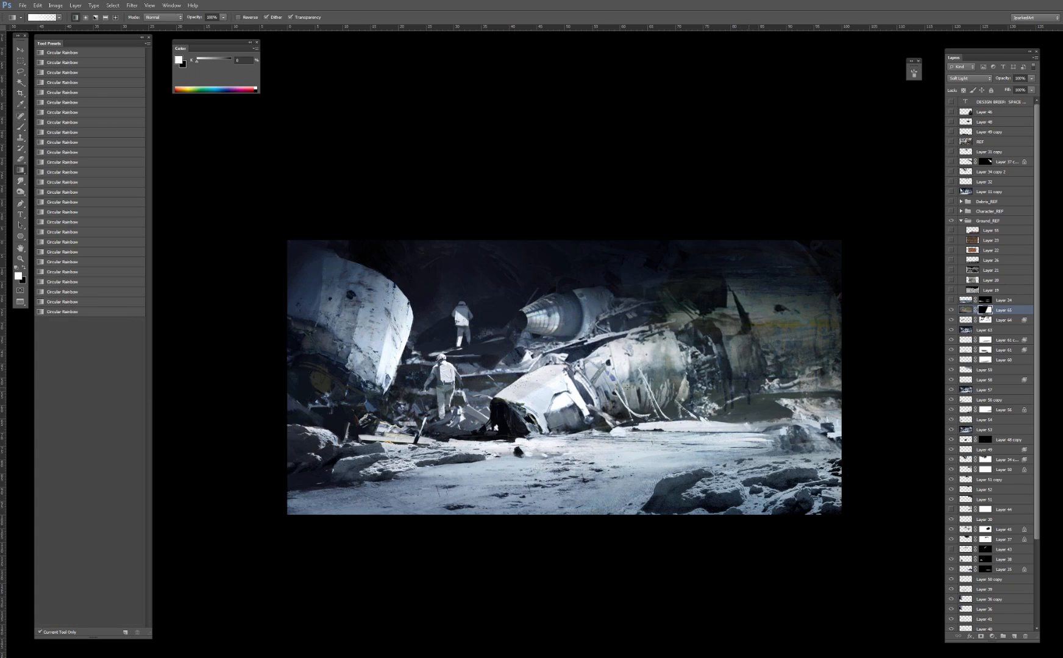
key("ctrl+z")
Step: Fill the texture layer's mask with black to hide the texture completely
key("shift+g")
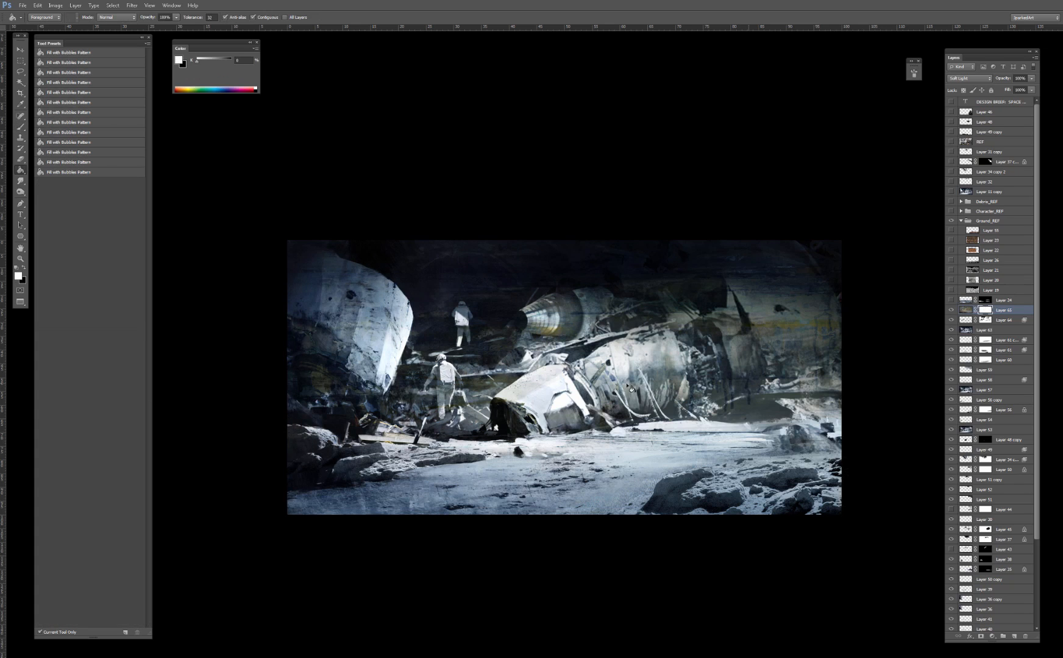
key("x")
left_click(631, 388)
key("x")
key("b")
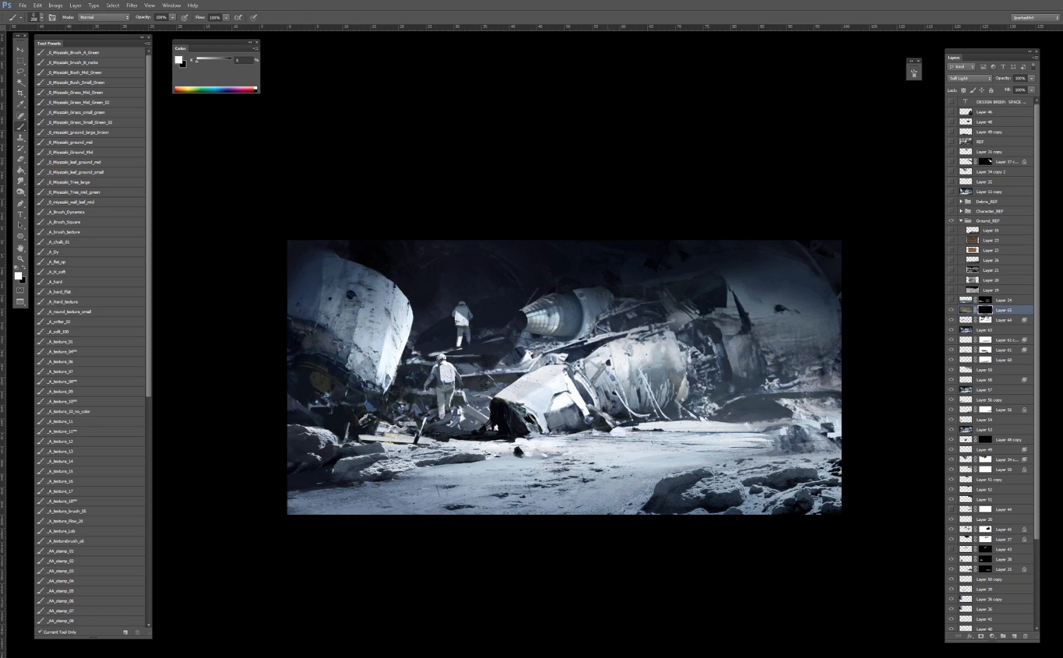
Step: Reveal parts of the texture in the dark background by painting its mask with a smaller brush, alternating white and black
key("bracketleft")
key("bracketleft")
key("bracketleft")
key("x")
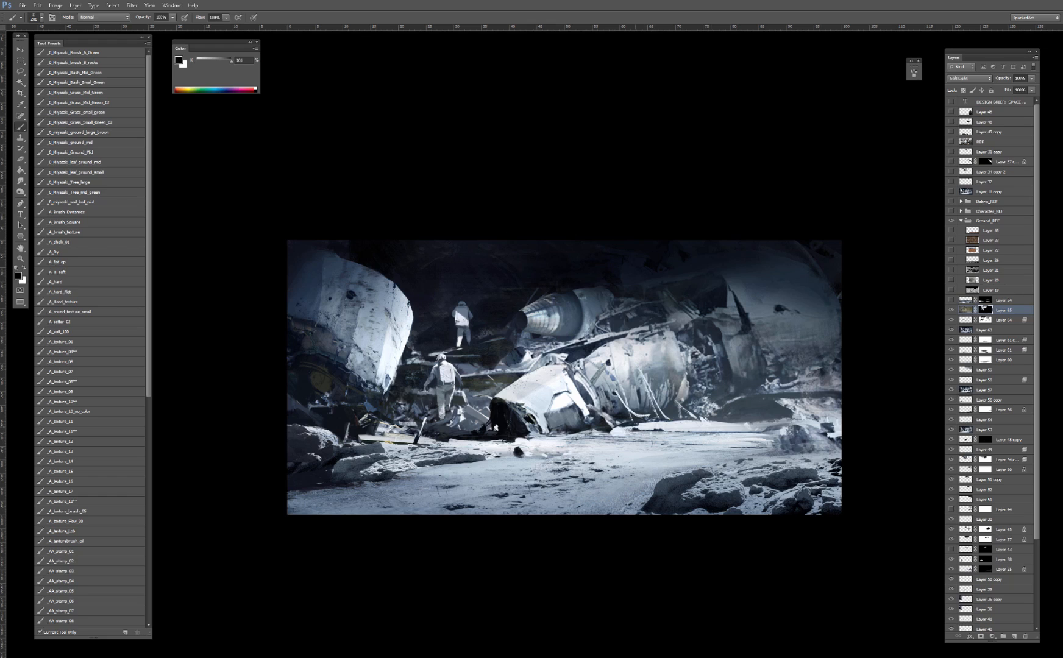
key("x")
Step: Check the hidden ground layer directly above the texture layer, Layer 34, and delete it
left_click(951, 300)
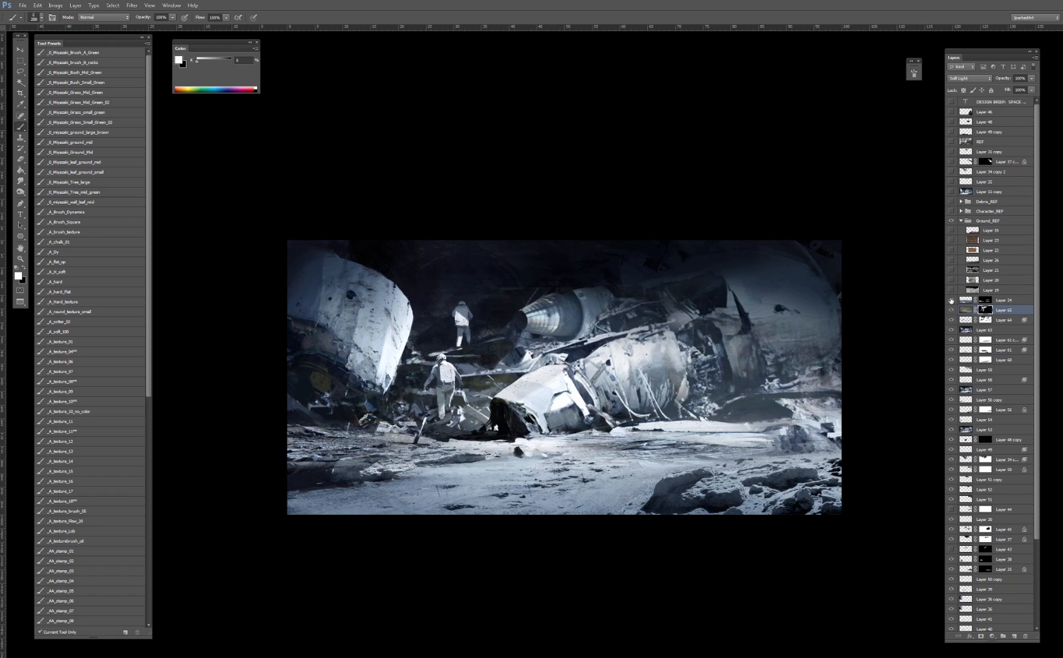
left_click(951, 301)
left_click(997, 301)
key("Delete")
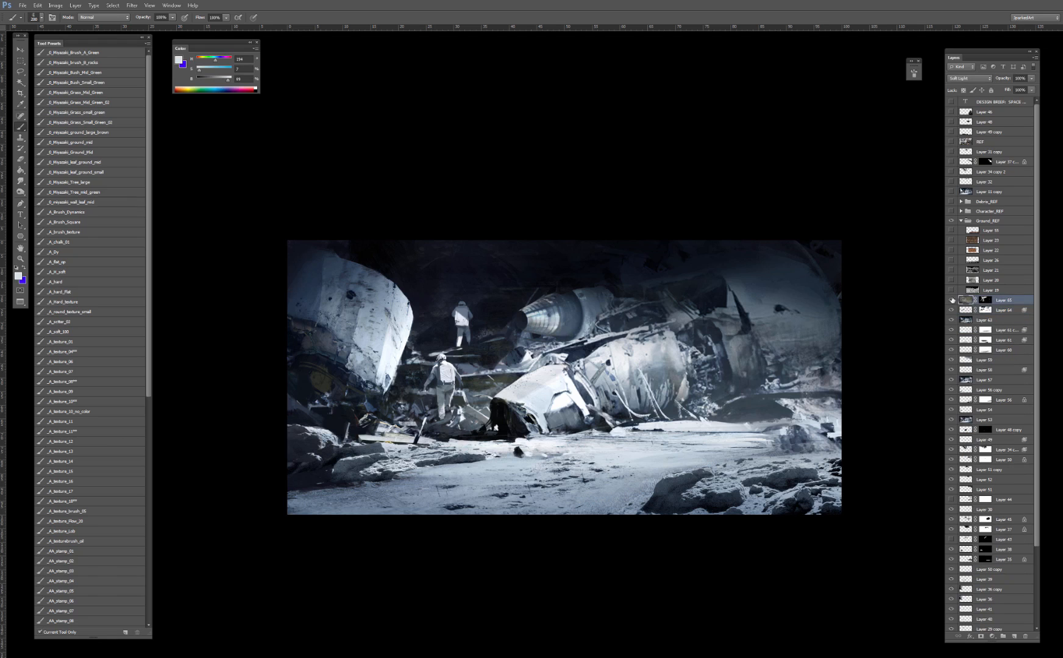
Step: Compare the painting with and without the texture layer and Layer 64 beneath it, leaving Layer 64 hidden
left_click(952, 301)
left_click(951, 301)
key("ctrl+minus")
key("ctrl+plus")
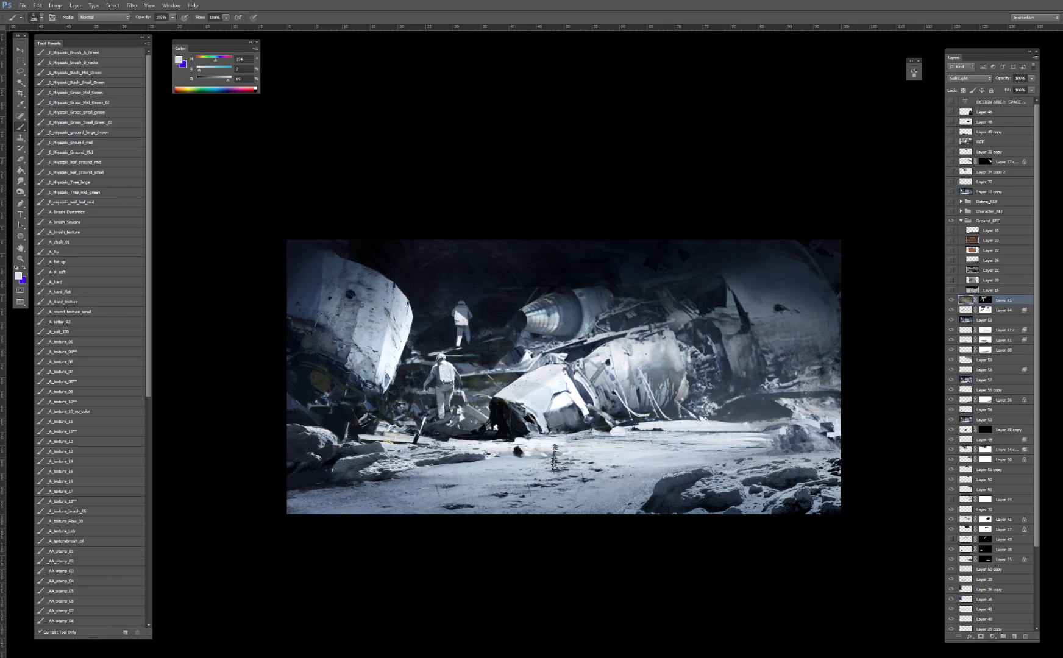
left_click(951, 311)
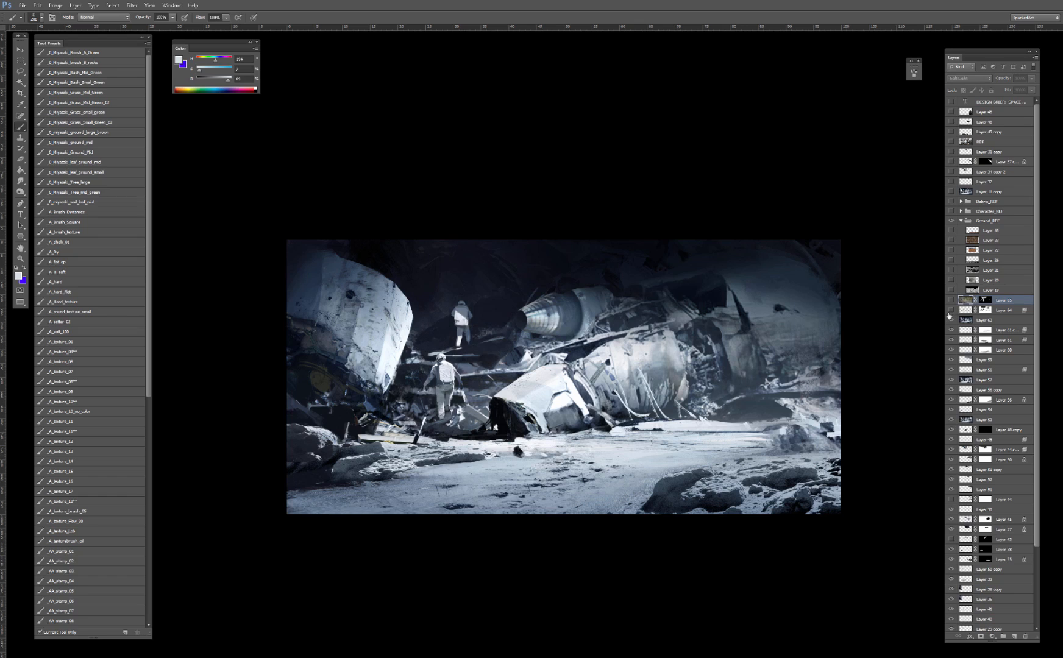
left_click(950, 312)
left_click(950, 312)
left_click(951, 312)
left_click(951, 311)
left_click(951, 311)
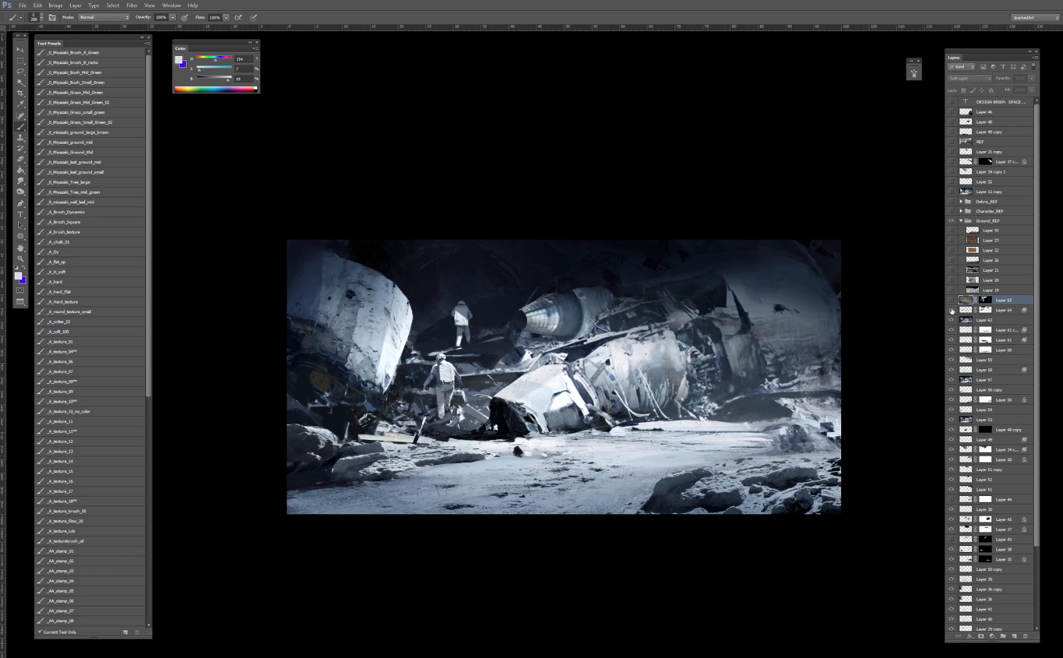
left_click(951, 311)
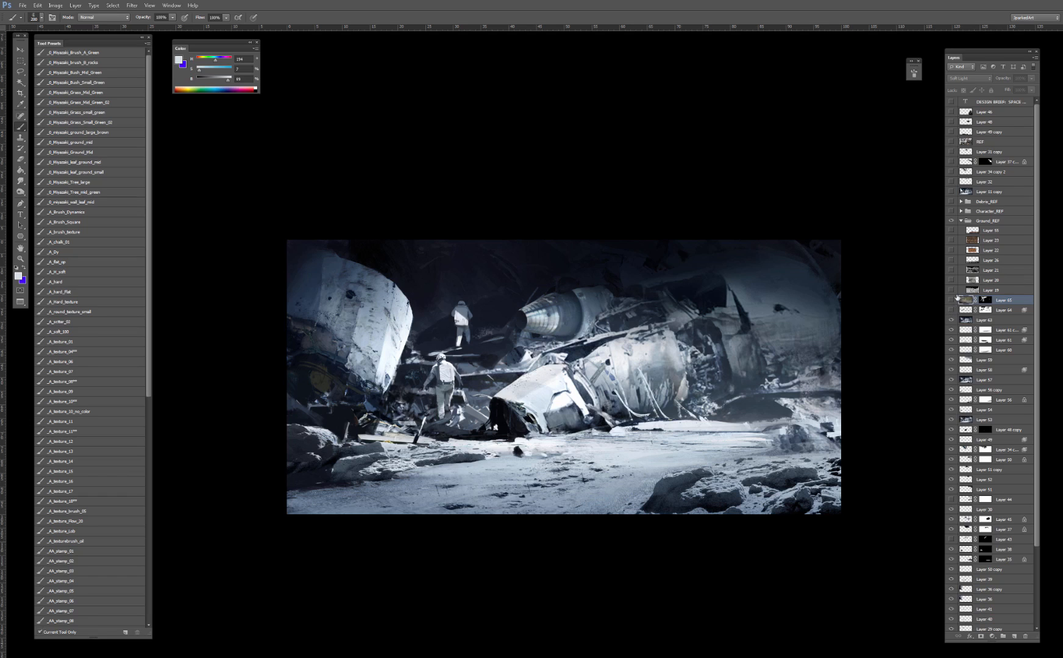
Step: Compare the painting with and without the texture layer, Layer 65, leaving it shown
left_click(951, 300)
left_click(951, 302)
left_click(951, 302)
left_click(951, 301)
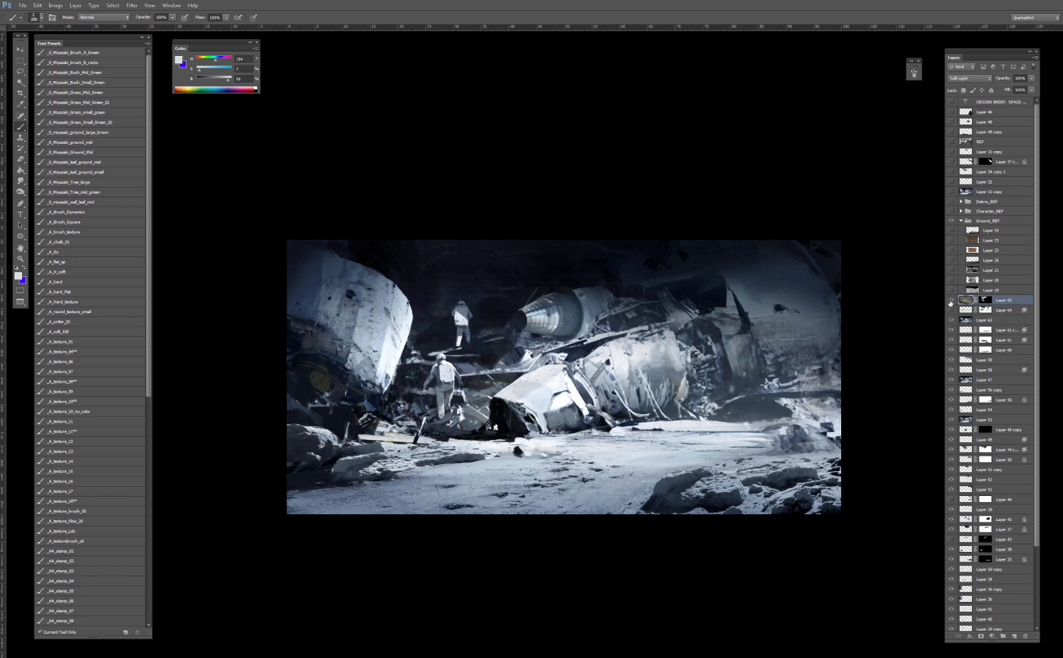
left_click(951, 301)
left_click(951, 301)
left_click(951, 301)
left_click(951, 301)
Step: Lower the saturation of the texture layer with Hue/Saturation
key("ctrl+u")
left_click(767, 170)
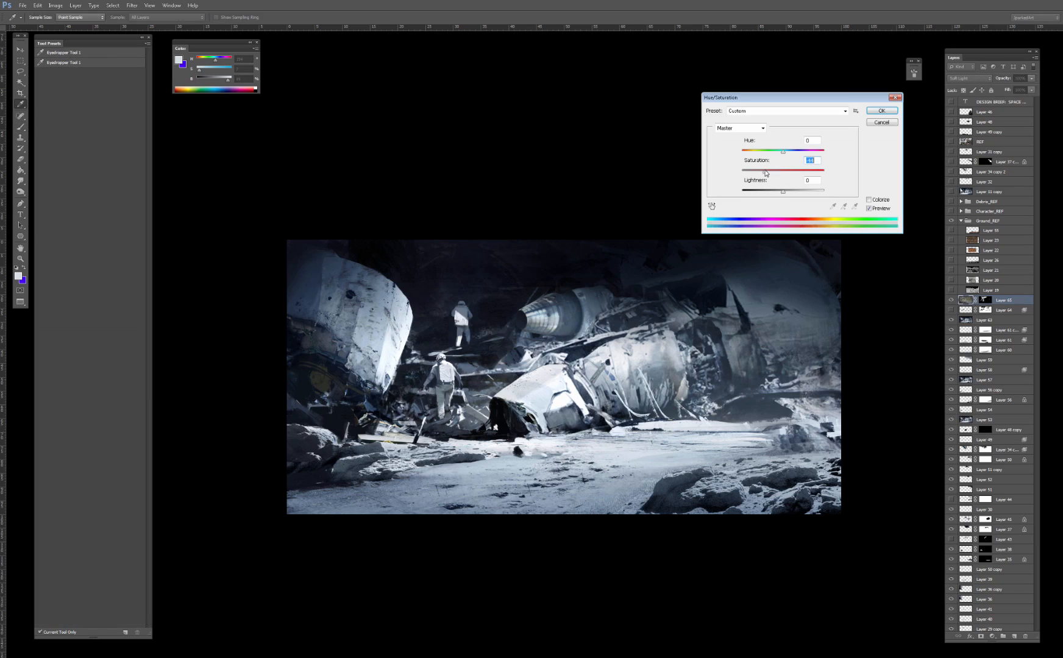
key("Return")
key("b")
key("ctrl+minus")
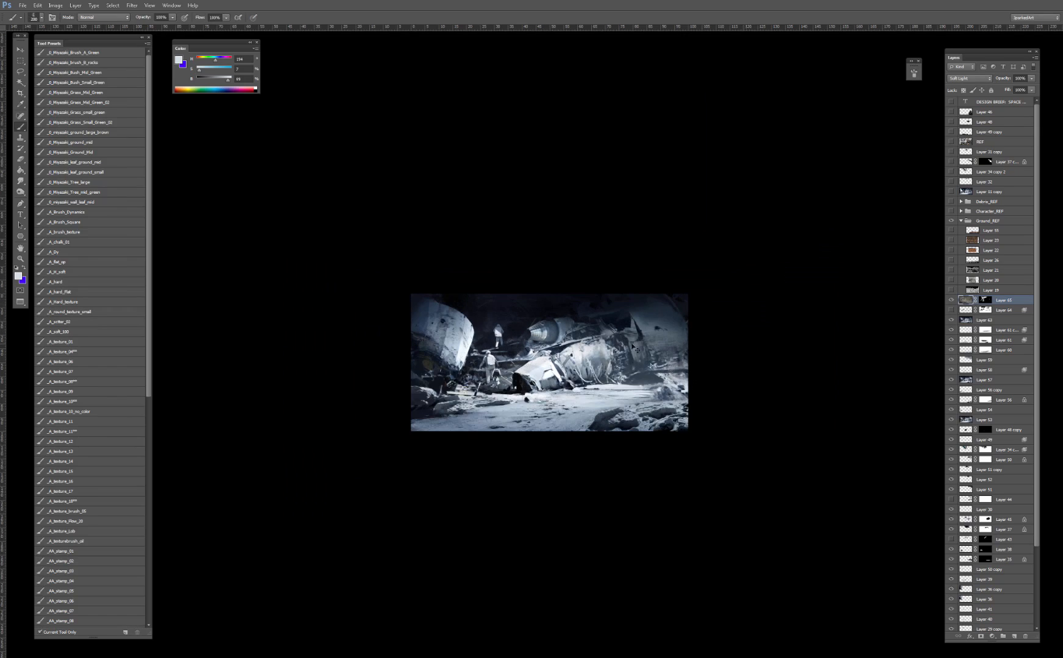
key("ctrl+plus")
Step: Reset the colours to black and white on the texture layer's mask, and check the desaturated texture's effect on the painting
key("d")
key("x")
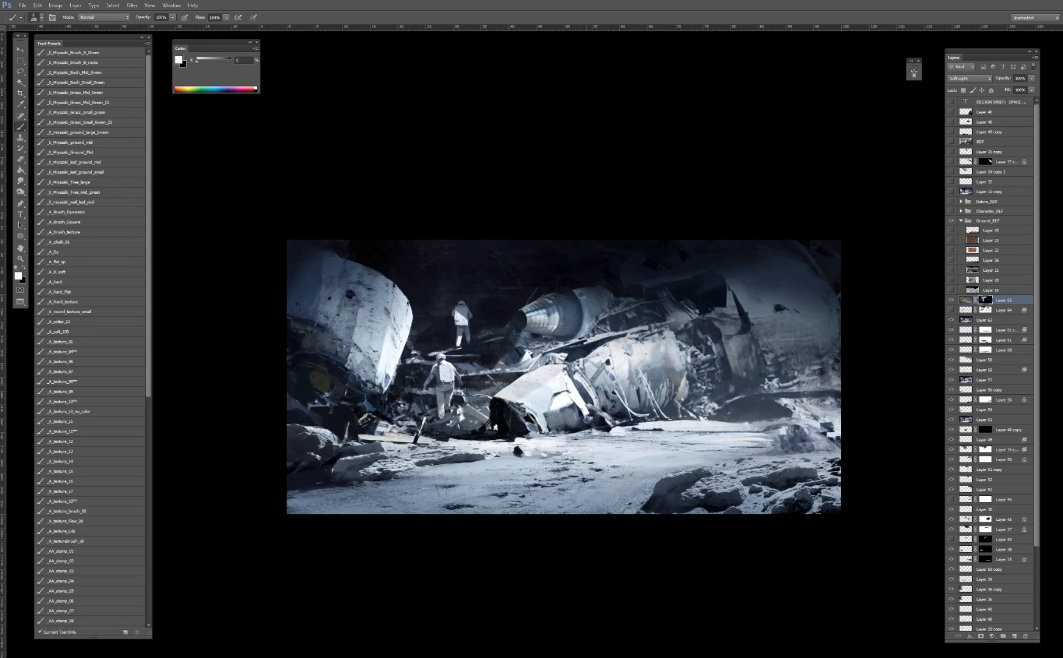
key("x")
key("ctrl+minus")
left_click(950, 300)
left_click(949, 300)
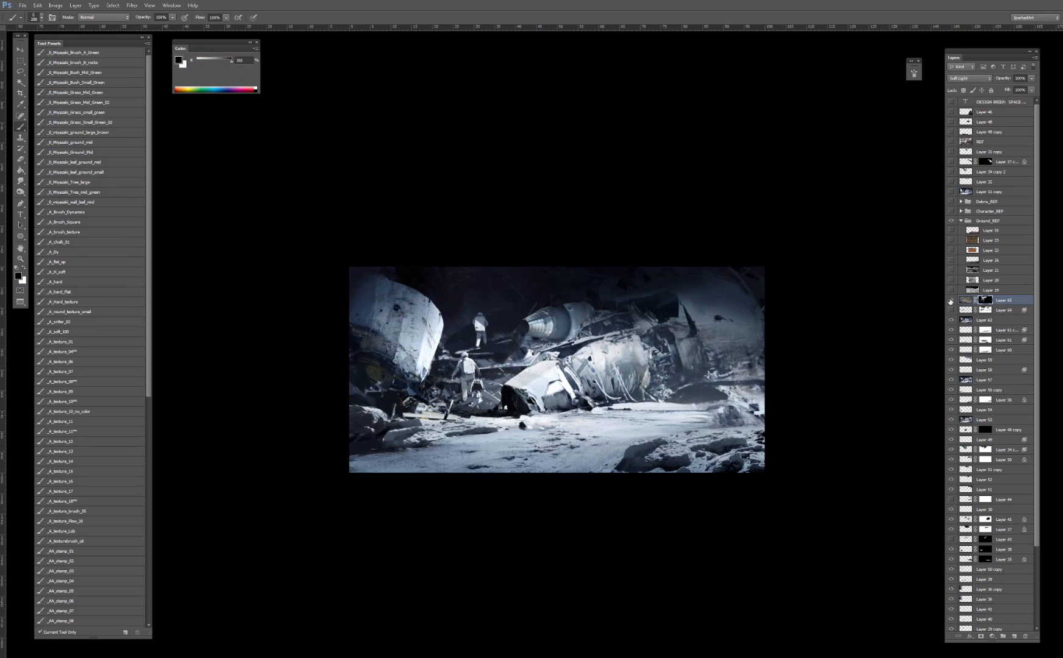
left_click(950, 300)
left_click(951, 300)
key("ctrl+plus")
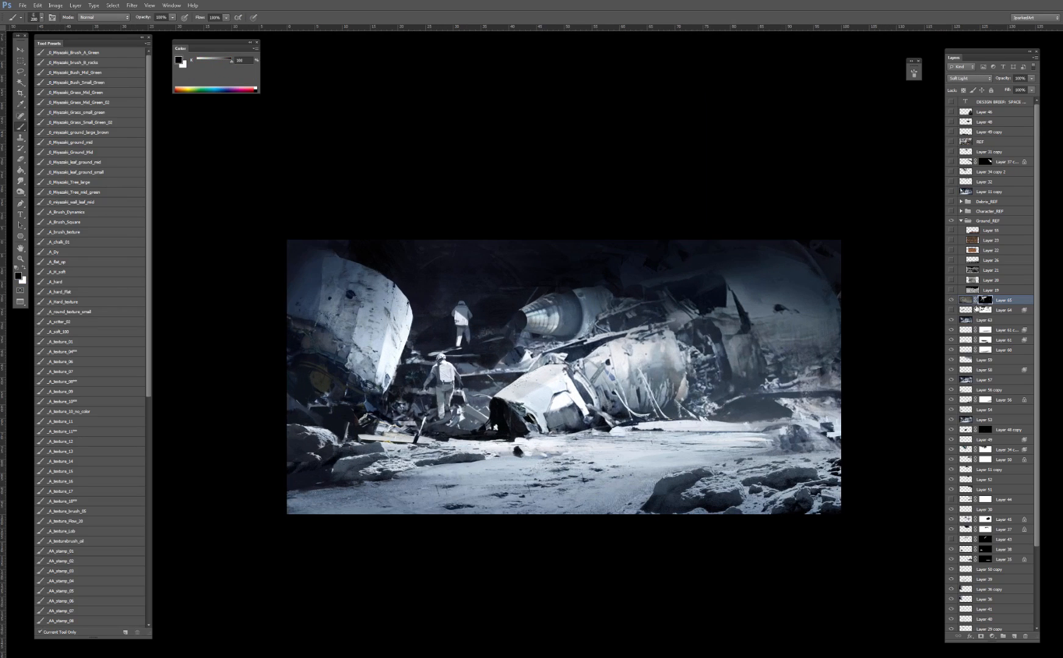
Step: Stamp all visible layers into a new layer above the texture layer and adjust the size of a smudge brush preset
key("ctrl+alt+shift+e")
key("r")
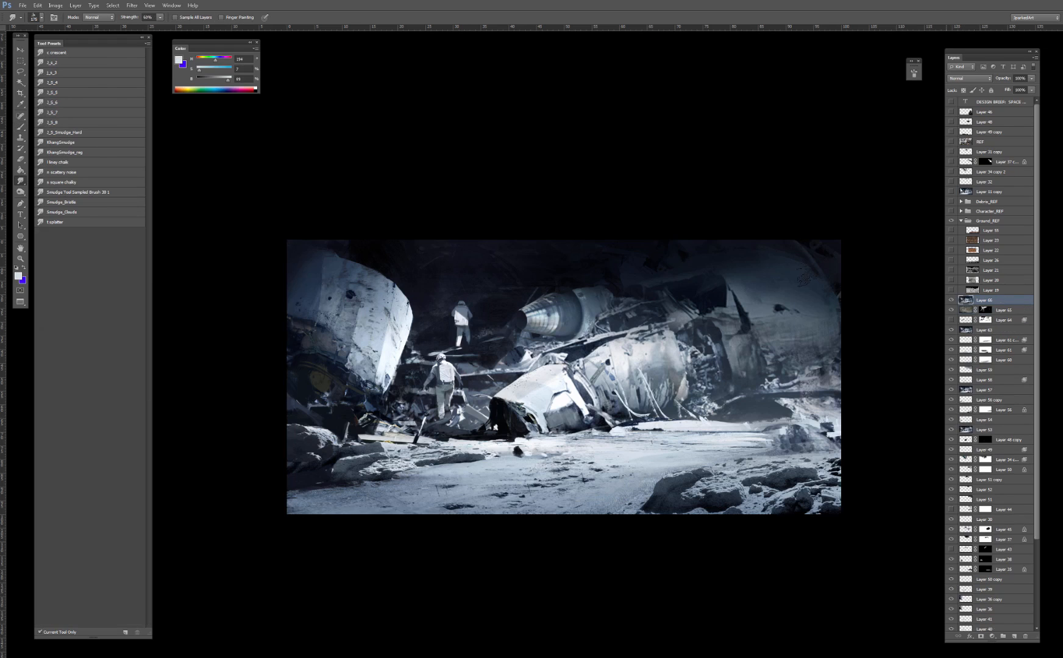
left_click(63, 92)
key("bracketright")
key("bracketright")
key("bracketleft")
key("bracketleft")
key("bracketleft")
key("b")
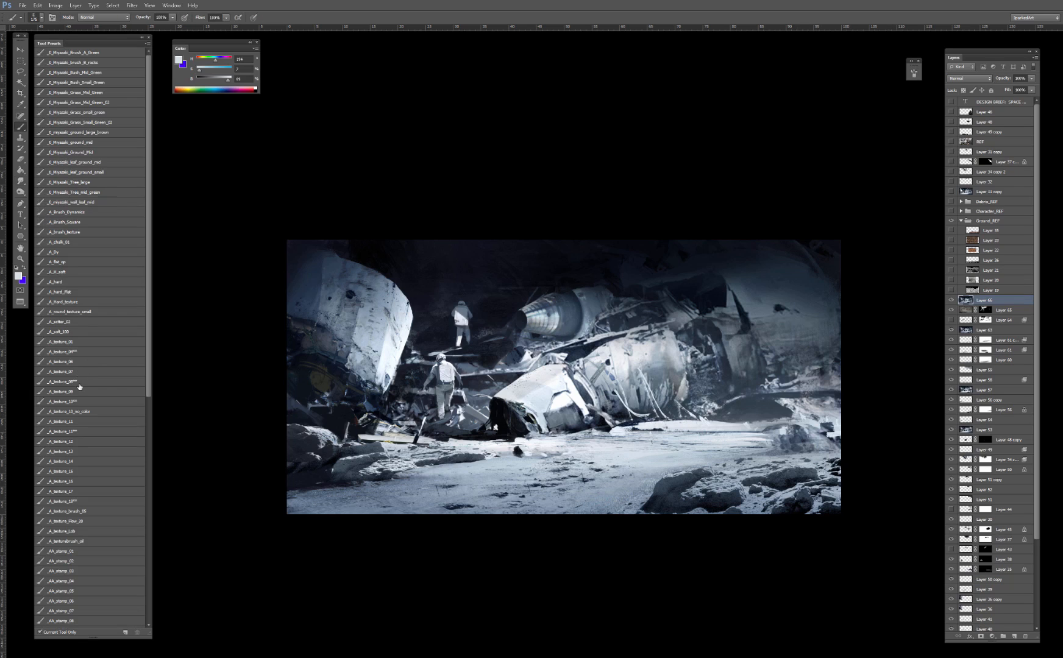
Step: Touch up the contact edge where the broken hull's struts meet the ground, using dark and light tones sampled nearby
left_click(620, 405, "alt")
left_click(613, 427, "alt")
left_click(636, 426, "alt")
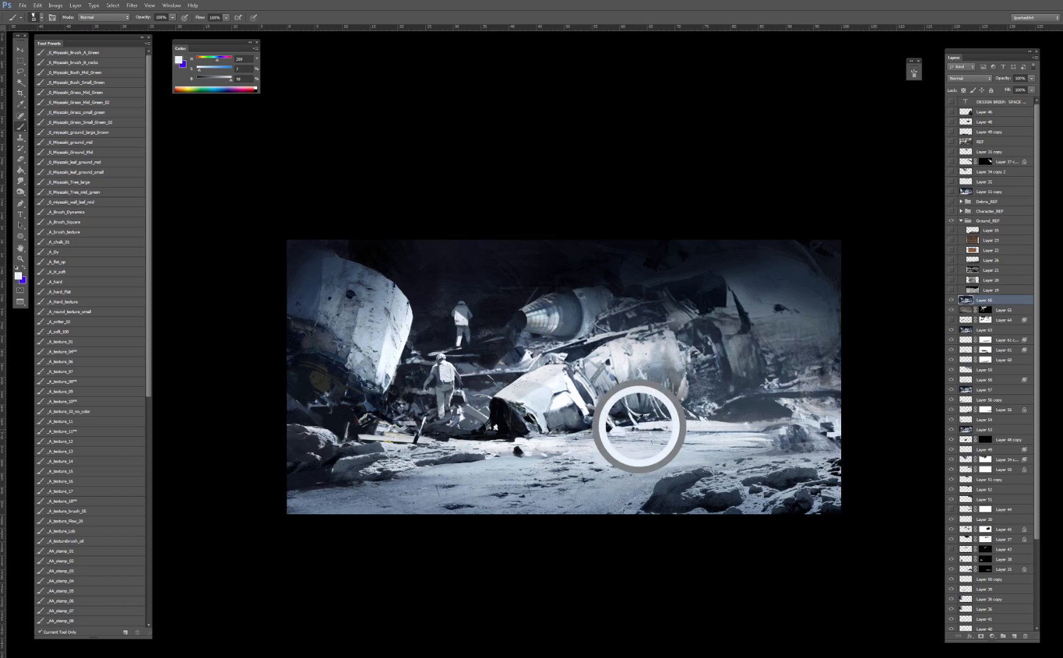
left_click(627, 424, "alt")
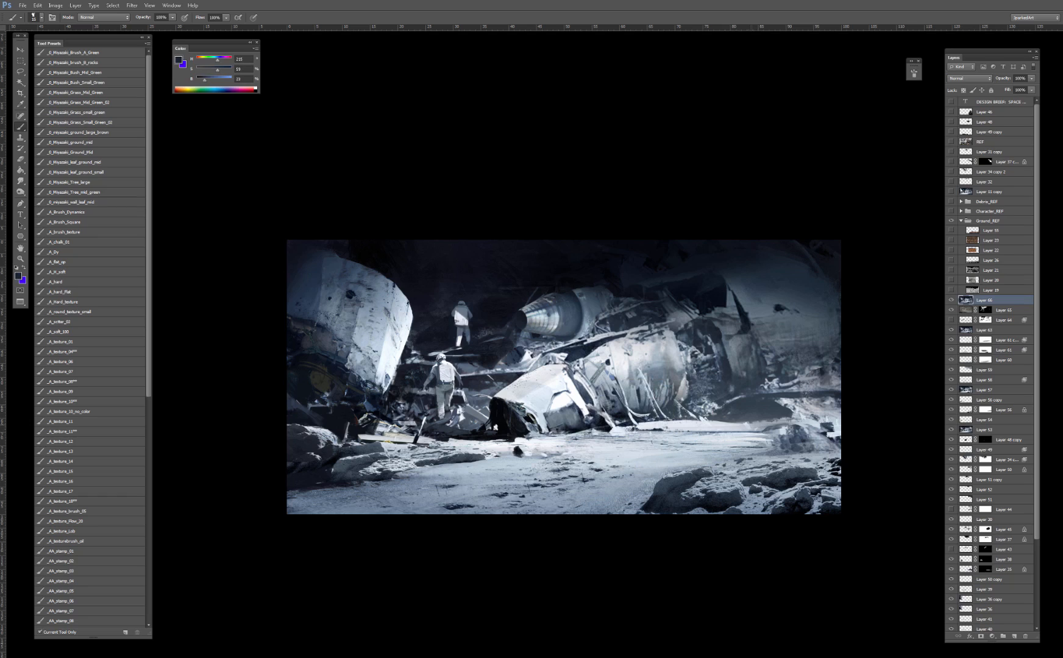
left_click(606, 429, "alt")
left_click(618, 430, "alt")
left_click(618, 429, "alt")
left_click(607, 431, "alt")
Step: Refine the small dark rocks on the ground in front of the open hull section with tones sampled around them
left_click(479, 458, "alt")
key("ctrl+plus")
key("ctrl+plus")
left_click_drag(523, 457, 562, 386)
left_click(320, 519, "alt")
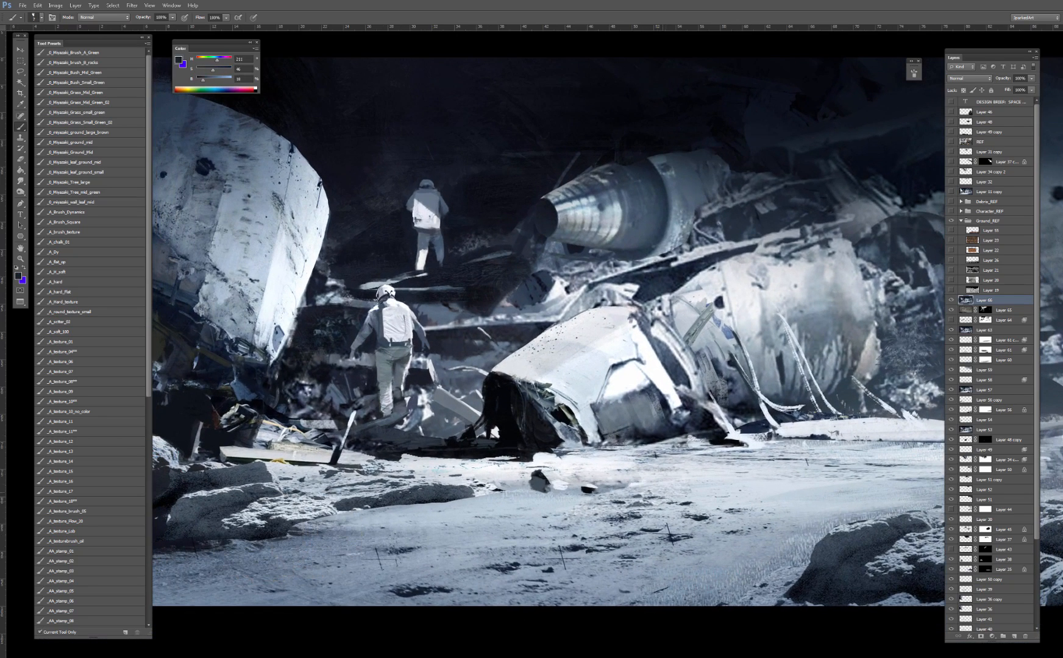
mouse_move(548, 490)
left_mouse_down()
mouse_move(525, 493)
mouse_move(516, 462)
left_mouse_up()
left_click(592, 485, "alt")
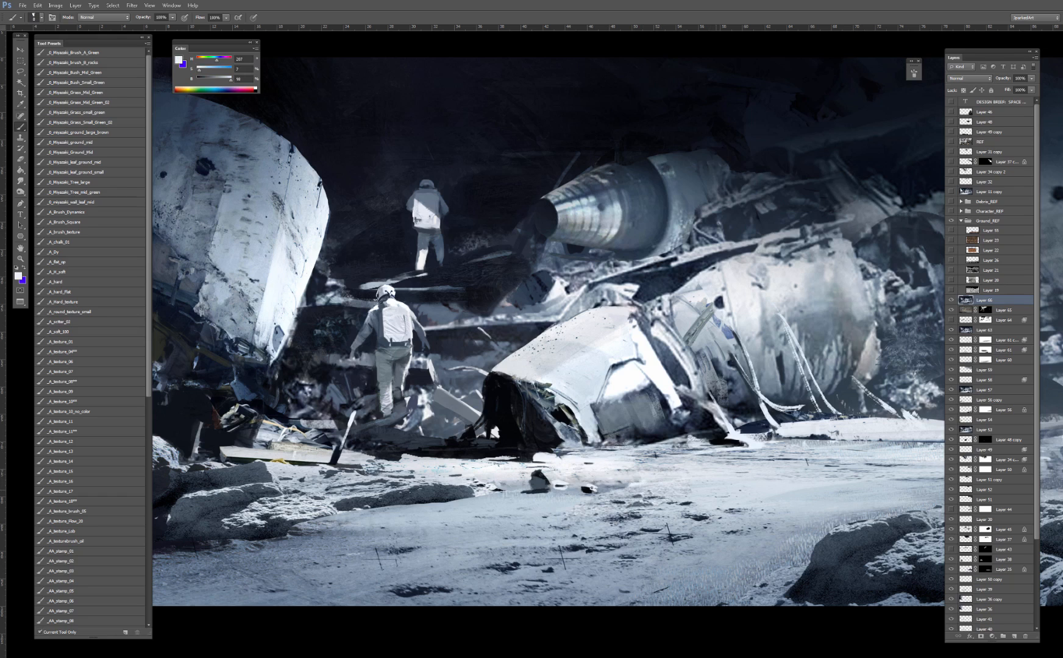
left_click(583, 490, "alt")
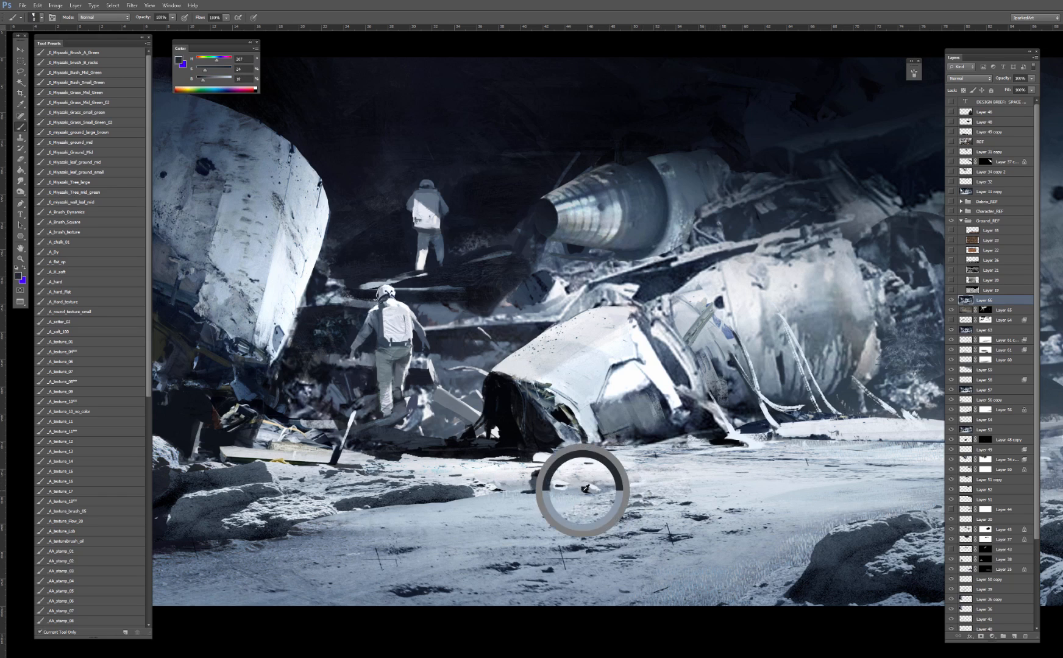
left_click(572, 486, "alt")
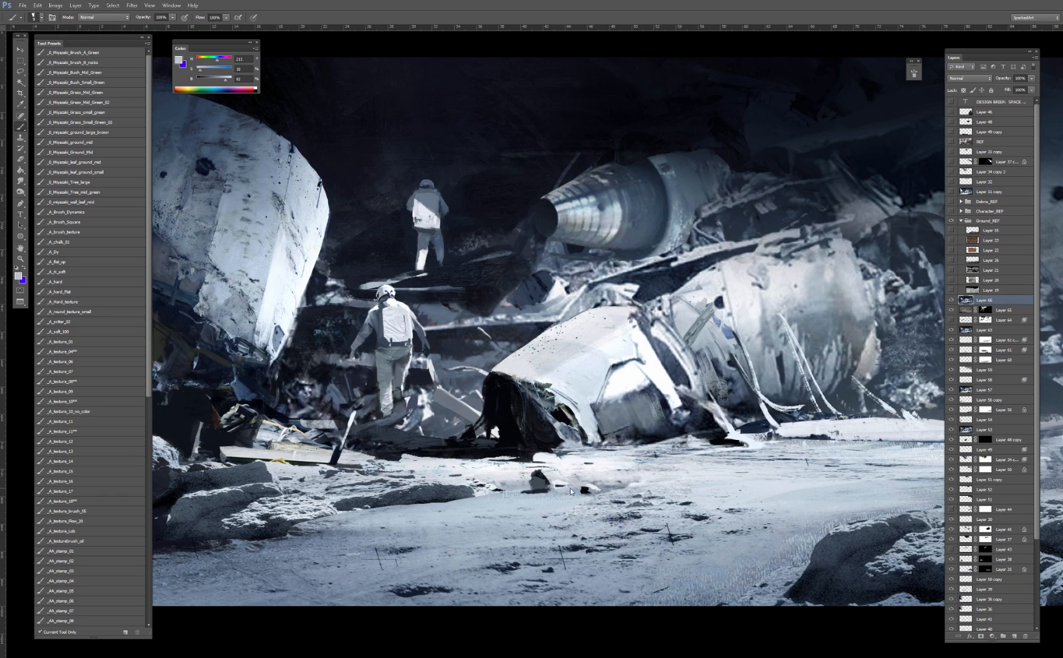
left_click(570, 491, "alt")
Step: Touch up the open ground in front of the wreck with sampled pale blue-grey tones
key("ctrl+minus")
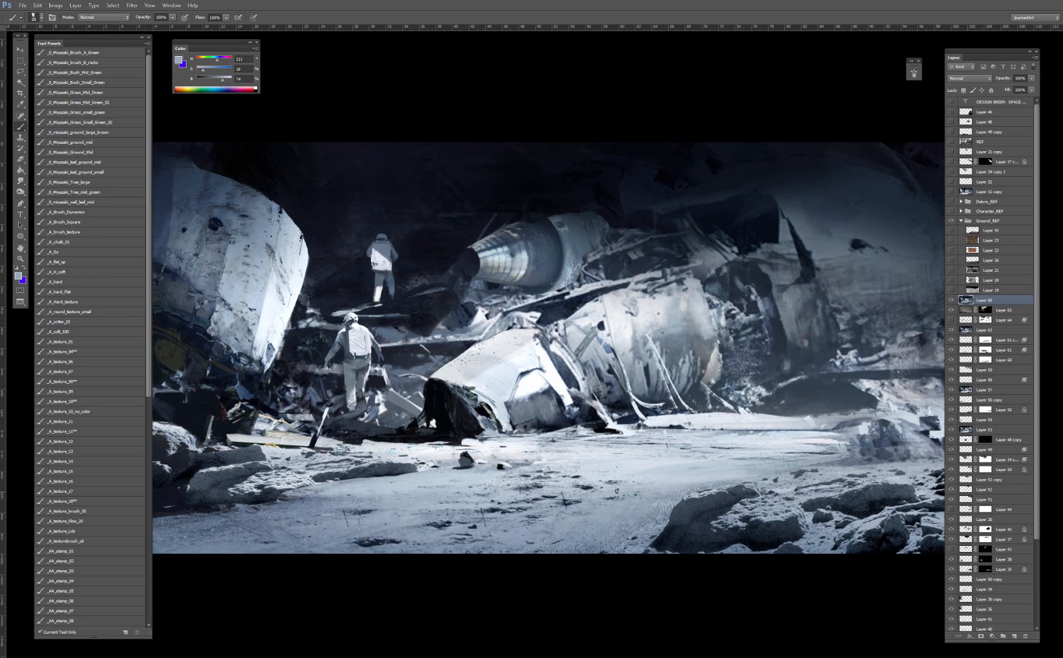
left_click(493, 513, "alt")
left_click(565, 494, "alt")
left_click(669, 445, "alt")
left_click(627, 461, "alt")
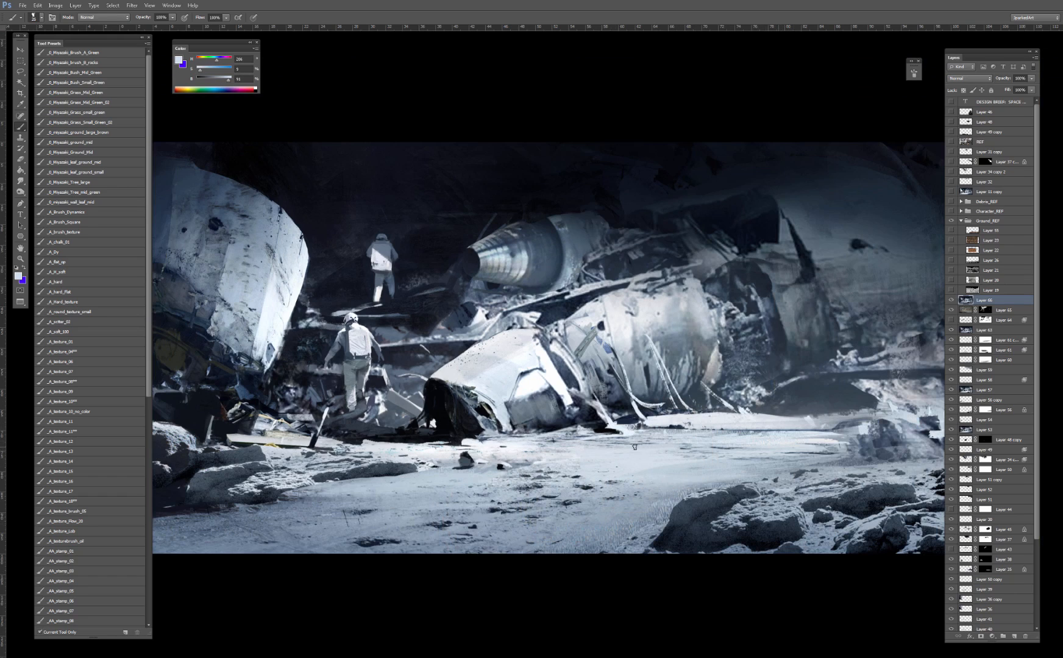
Step: Brush near-white strokes across the ground in front of the wreck, using a larger brush
left_click(520, 452, "alt")
left_click_drag(529, 446, 629, 451)
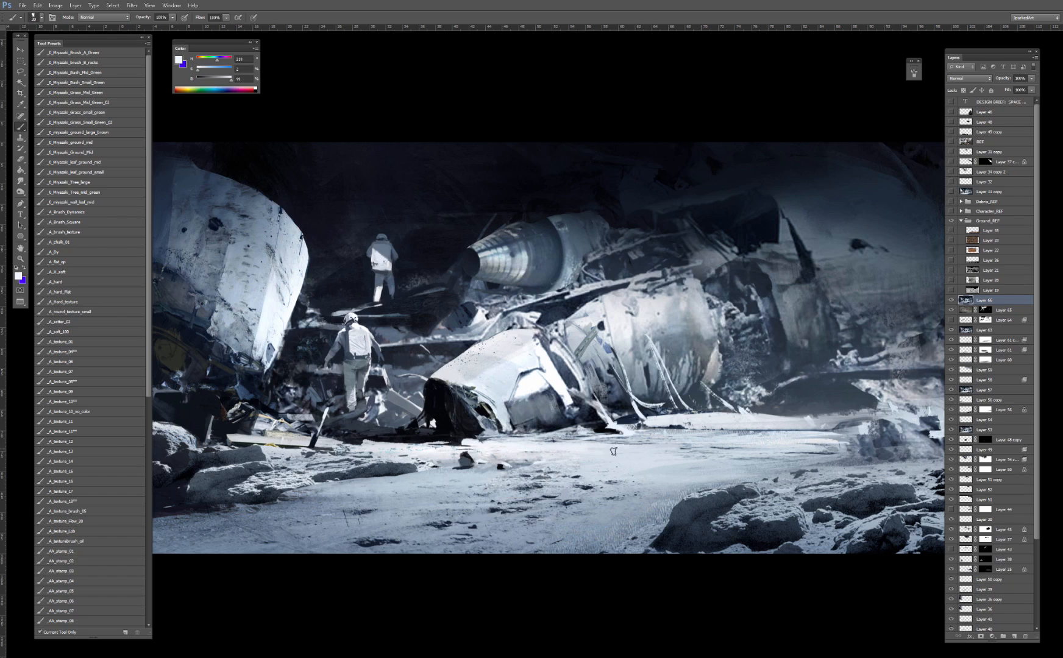
key("bracketright")
left_click_drag(531, 447, 633, 454)
left_click_drag(554, 461, 636, 448)
left_click_drag(579, 467, 651, 452)
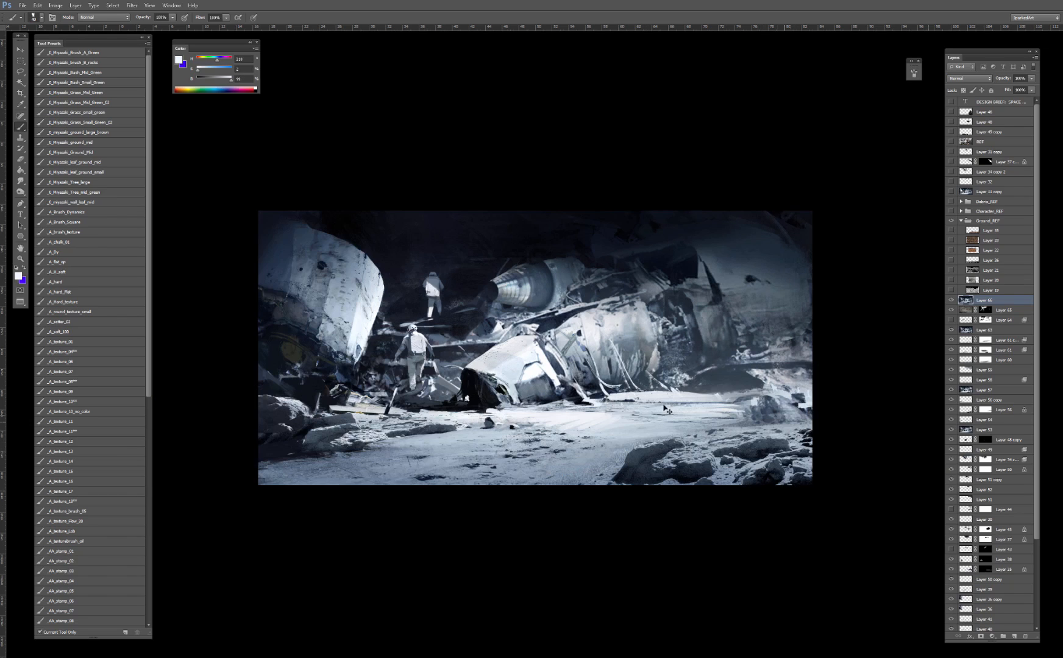
key("ctrl+minus")
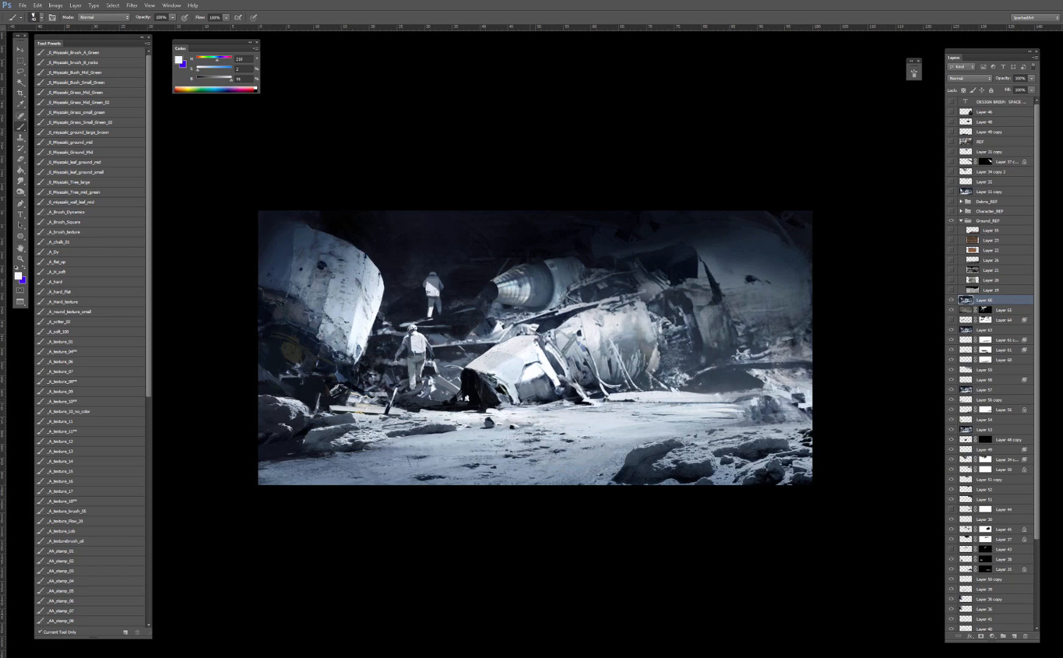
Step: Repaint the plank and upright stick beside the nearer figure with greys sampled from the surrounding debris
left_click(376, 411, "alt")
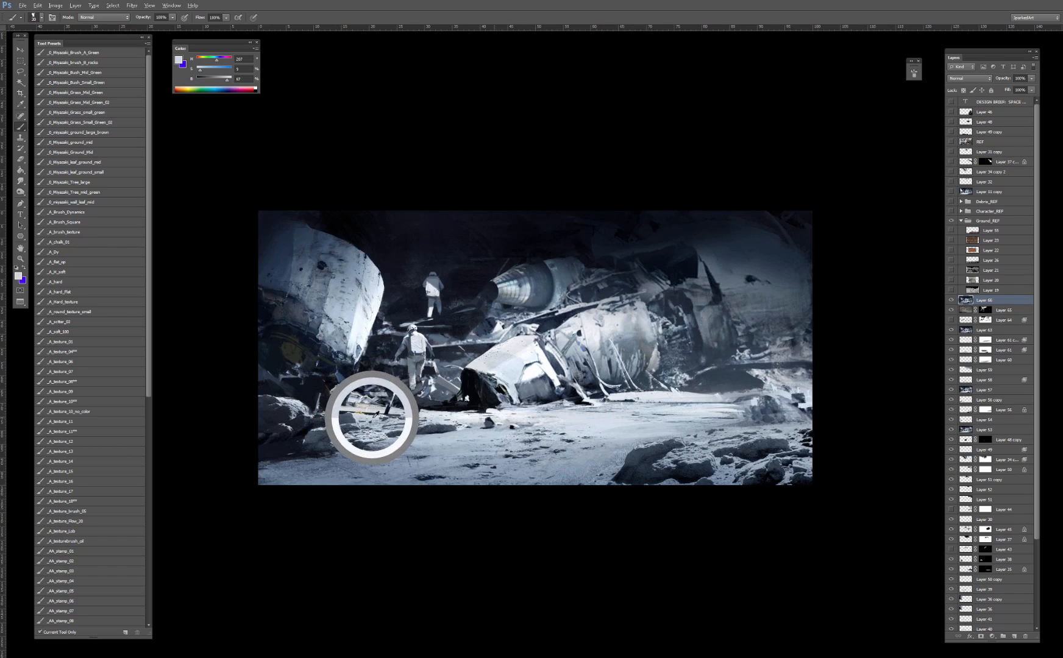
left_click(394, 408, "alt")
left_click(380, 407, "alt")
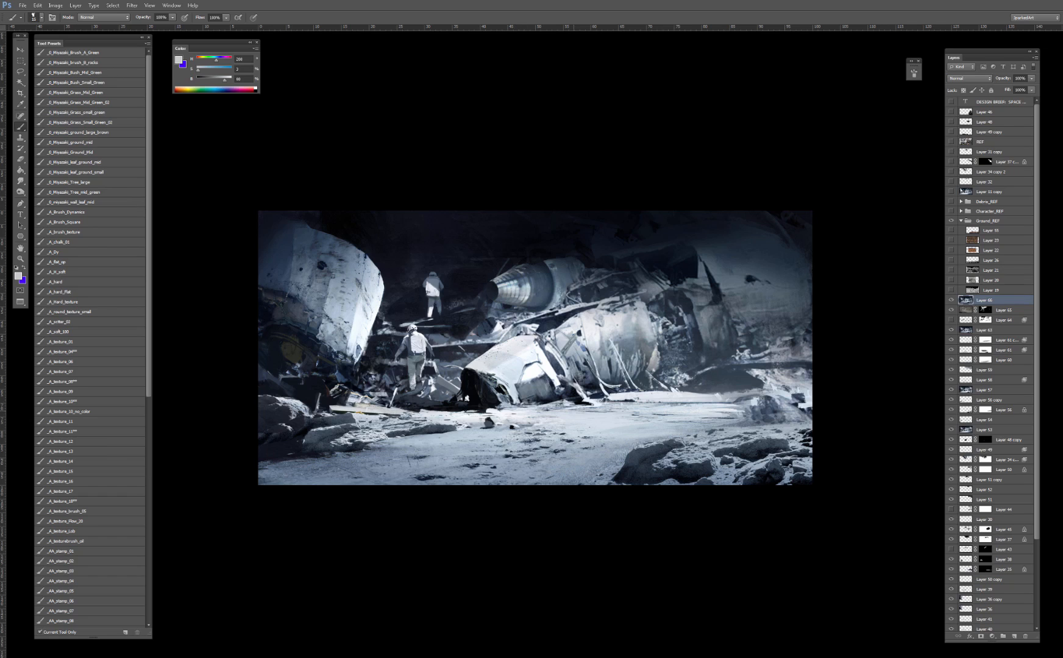
left_click_drag(459, 396, 547, 405)
Step: Rework the debris around the nearer figure's feet with sampled dark and light tones
left_click(483, 411, "alt")
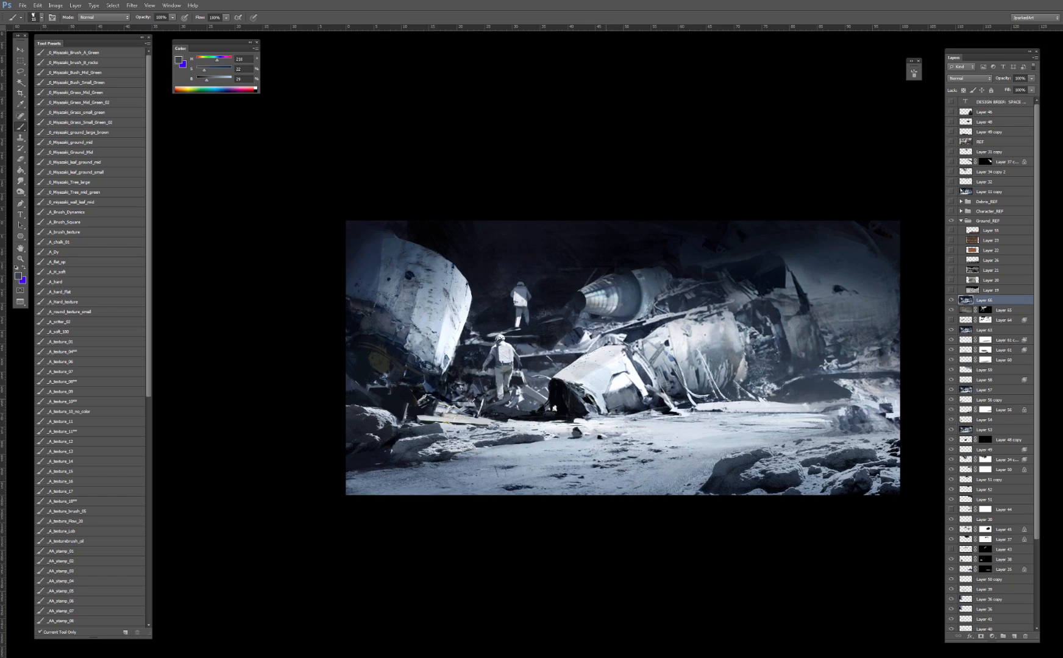
left_click(471, 402, "alt")
left_click(477, 394, "alt")
left_click(478, 405, "alt")
left_click(480, 407, "alt")
left_click(519, 385, "alt")
left_click(502, 407, "alt")
left_click(496, 401, "alt")
key("bracketleft")
key("bracketleft")
key("bracketleft")
Step: Paint smaller debris details between the large hull and the nearer figure with sampled colours, varying the brush size
left_click(501, 402, "alt")
left_click(468, 383, "alt")
left_click(458, 382, "alt")
left_click(465, 380, "alt")
left_click(470, 373, "alt")
key("bracketright")
key("bracketright")
left_click(460, 382, "alt")
left_click(459, 381, "alt")
Step: Repaint the ledge and debris between the two figures with tones sampled from the ledge and dark background
left_click(502, 322, "alt")
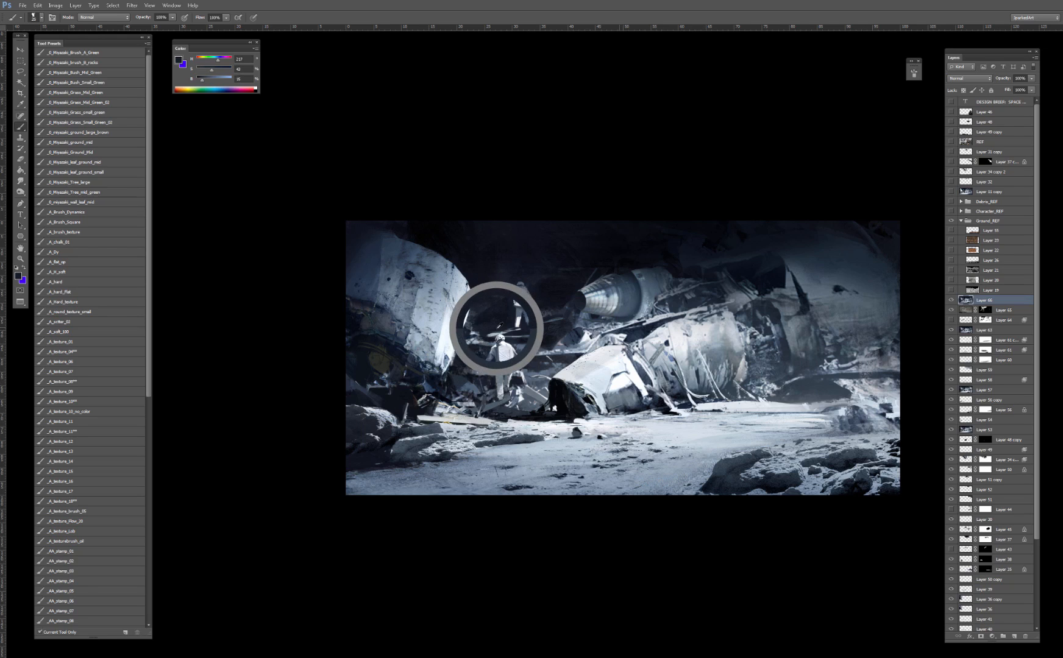
key("ctrl+plus")
left_click(452, 318, "alt")
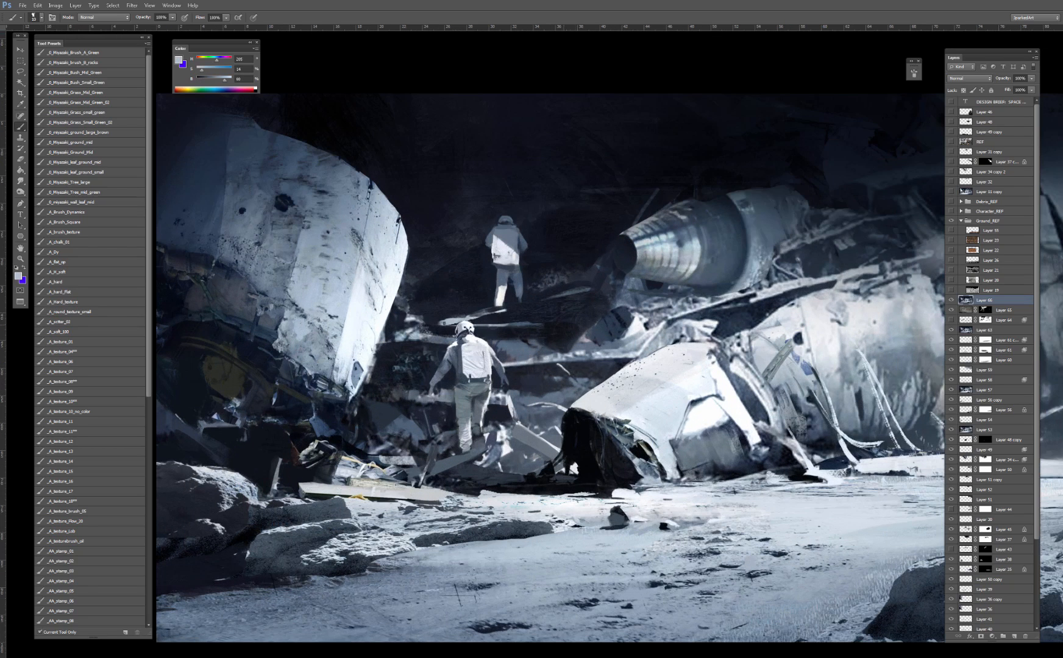
left_click(518, 347, "alt")
left_click(426, 314, "alt")
left_click(427, 324, "alt")
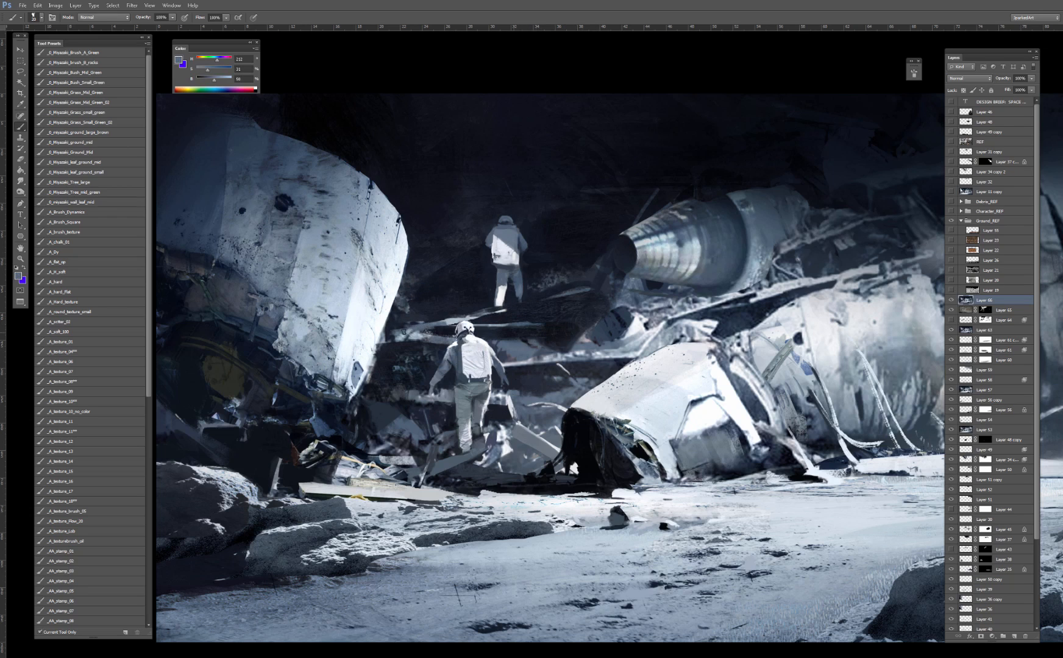
left_click(438, 309, "alt")
left_click(427, 266, "alt")
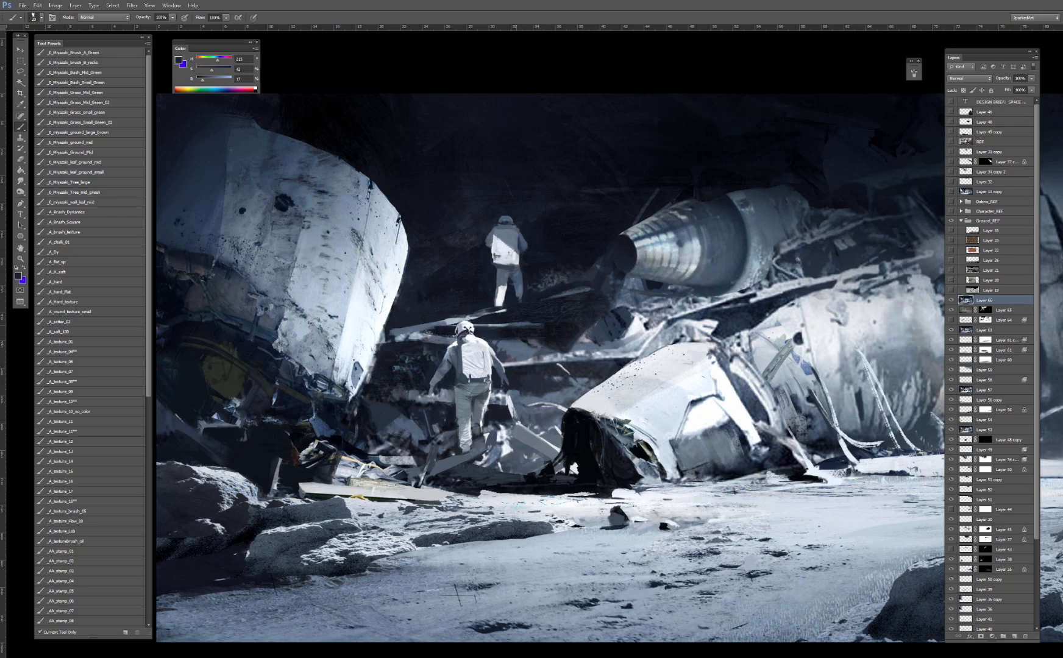
Step: Darken the pale ledge below the rear figure with dark blue strokes and compare the edit in the whole picture
left_click(436, 330, "alt")
left_click_drag(395, 330, 453, 324)
left_click_drag(451, 320, 468, 316)
key("ctrl+minus")
key("ctrl+minus")
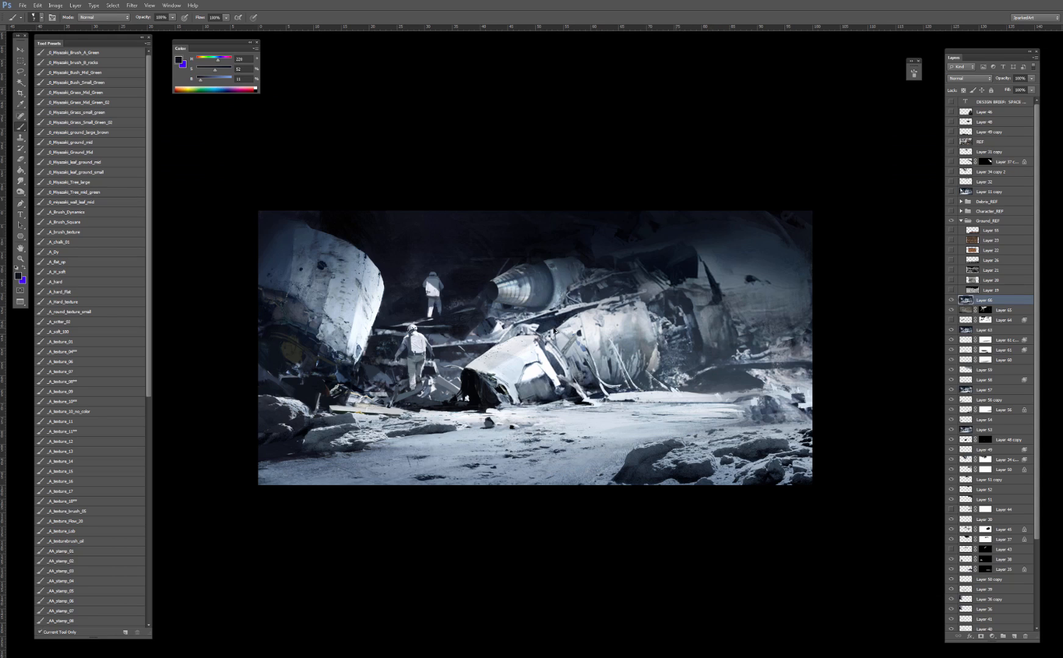
key("ctrl+shift+z")
key("ctrl+shift+z")
key("ctrl+plus")
key("ctrl+plus")
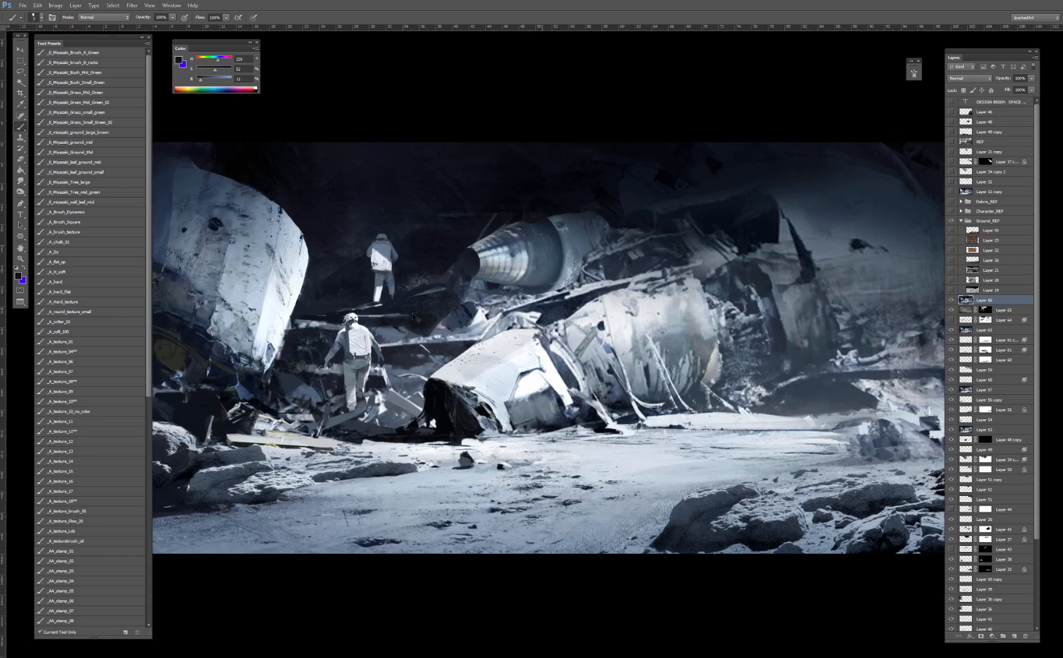
Step: Sample dark background tones around the rear figure and set the brush blending mode to Multiply
left_click_drag(297, 294, 435, 315)
left_click(951, 192)
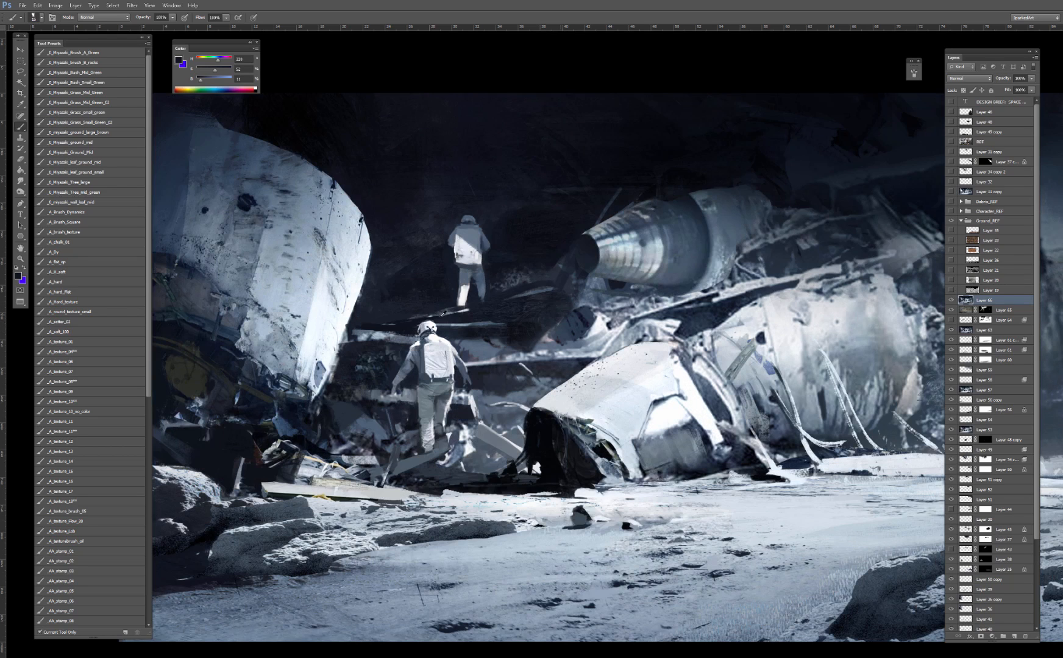
left_click(440, 316, "alt")
left_click(477, 227, "alt")
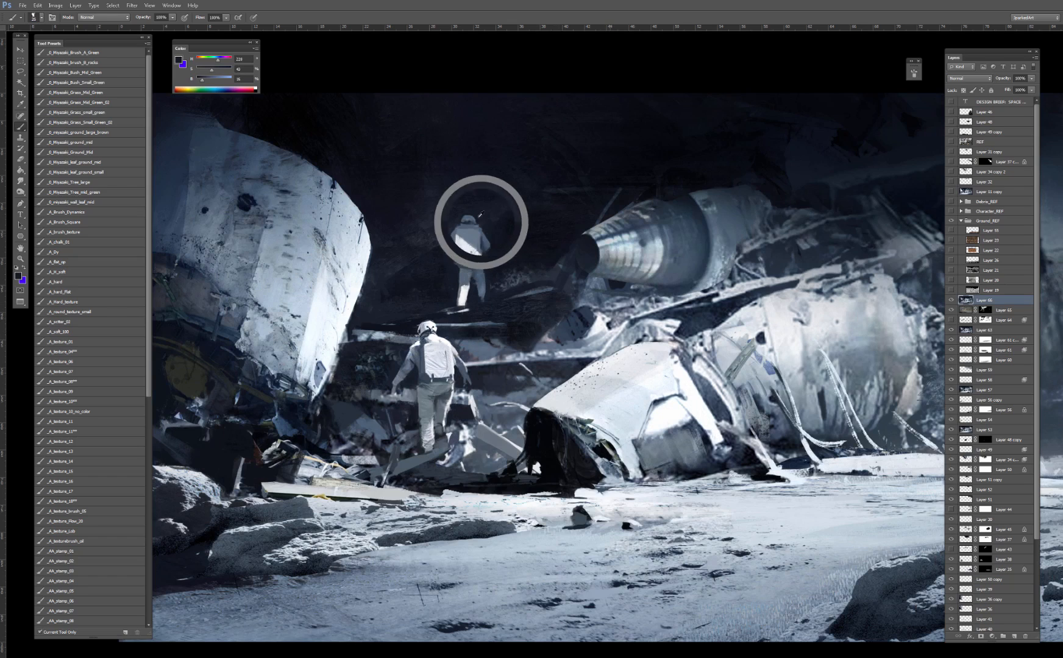
left_click(236, 312, "alt")
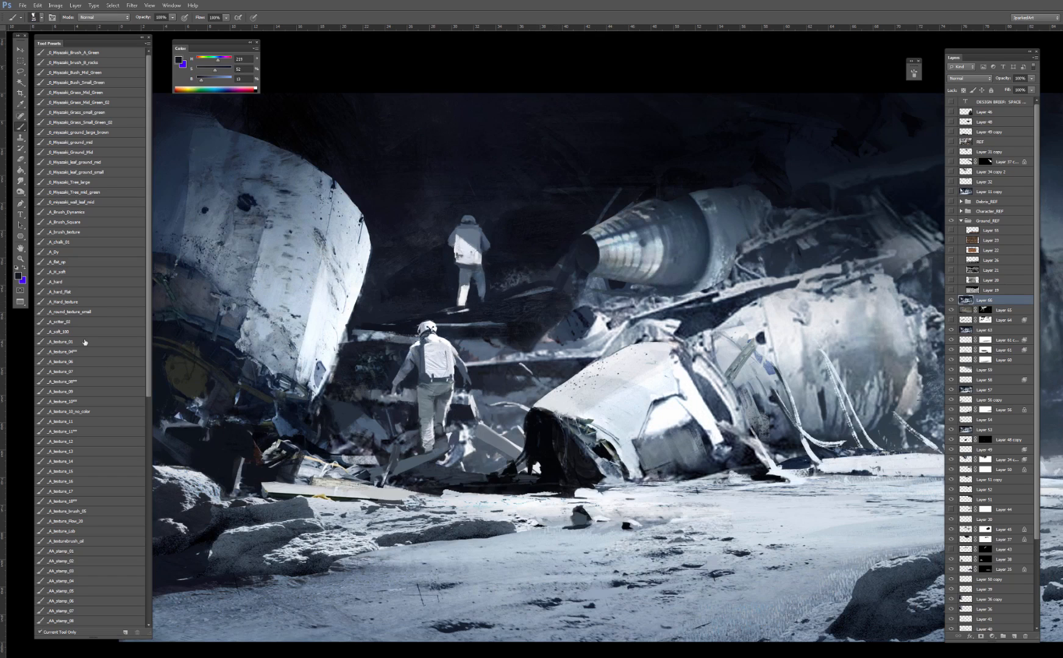
left_click(507, 231, "alt")
right_click(512, 241, "shift")
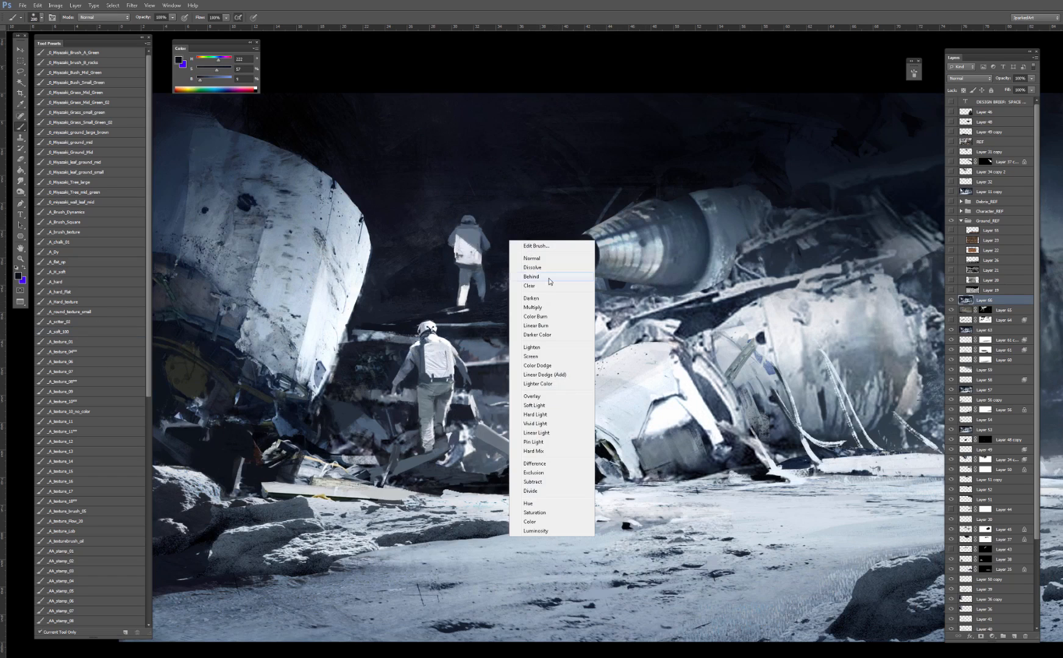
left_click(542, 306)
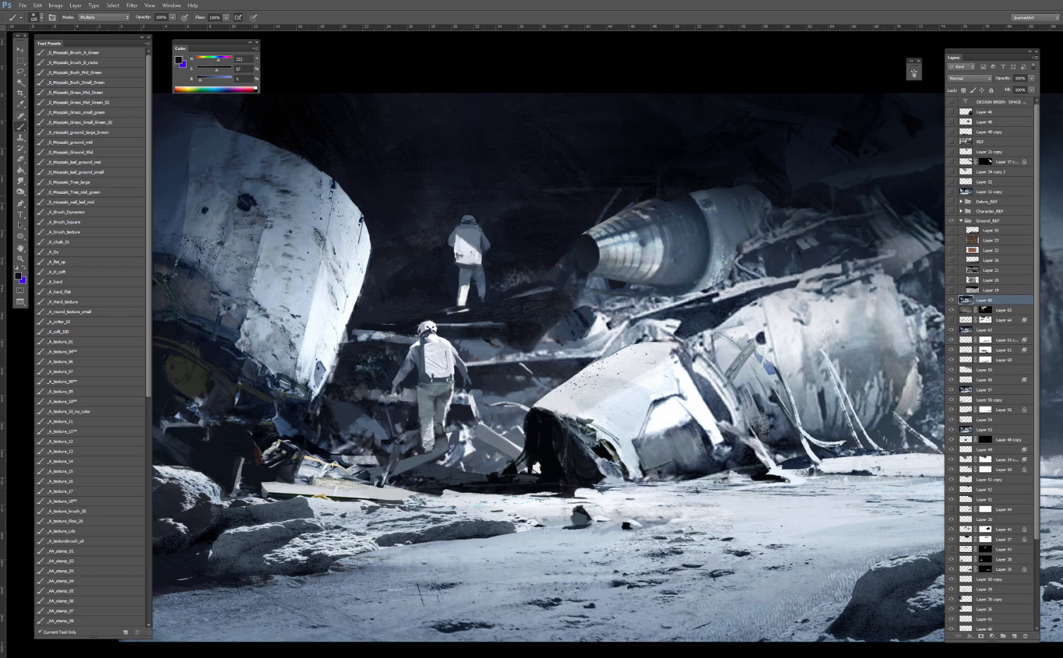
Step: Darken the rear figure's helmet and shoulders with Multiply strokes in sampled background tones, comparing the strokes by undoing them
left_click_drag(465, 218, 474, 222)
key("bracketright")
key("bracketright")
key("bracketright")
left_click(498, 207, "alt")
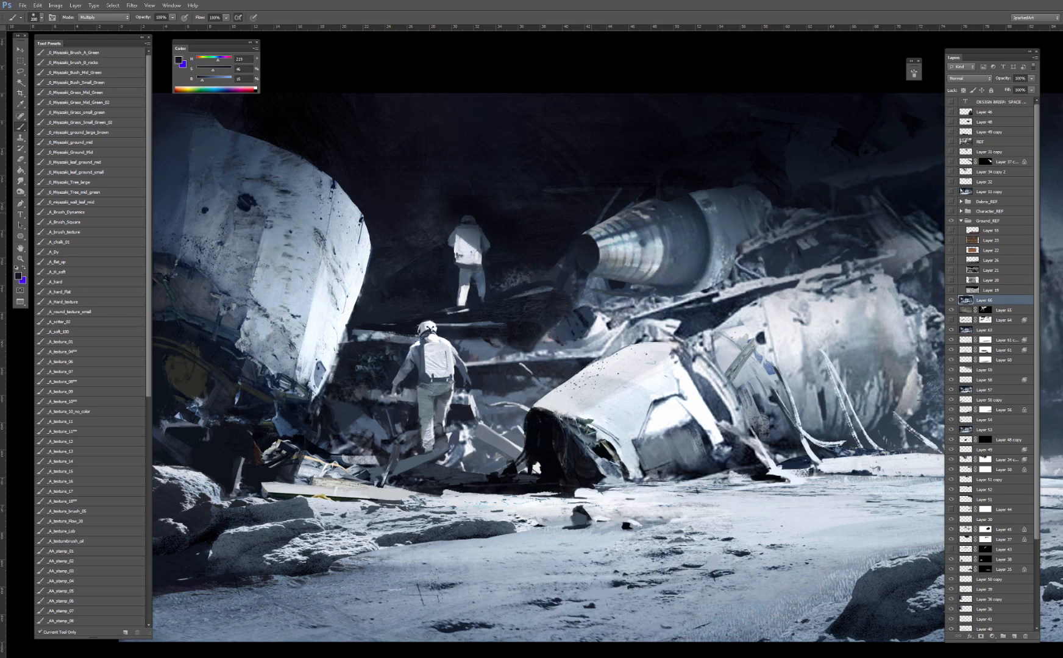
key("ctrl+minus")
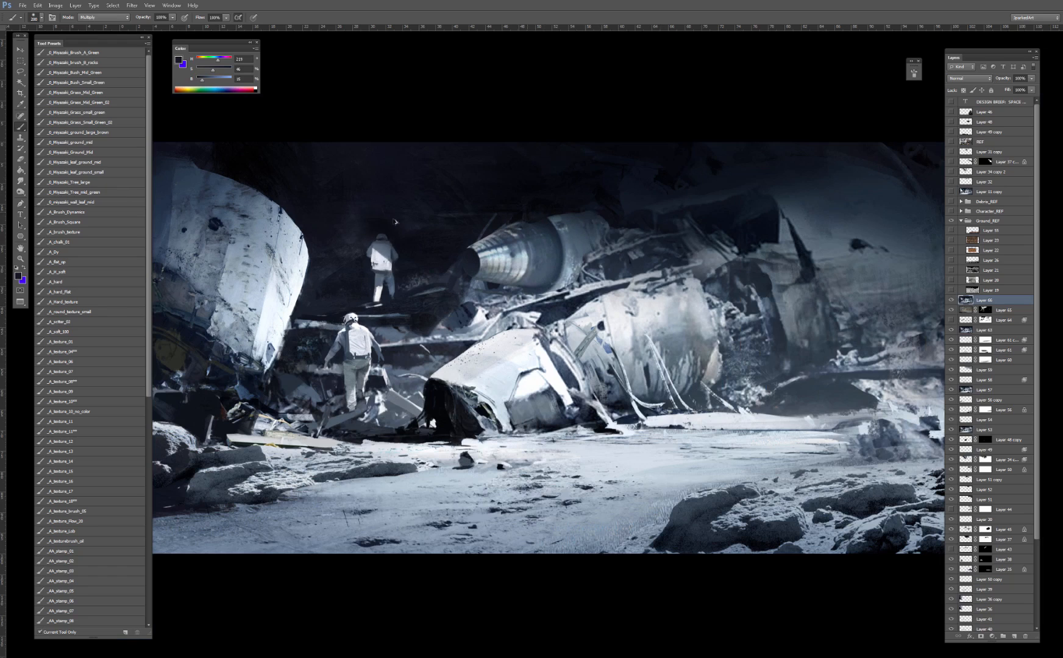
key("ctrl+z")
left_click(358, 222, "alt")
left_click_drag(393, 247, 395, 246)
key("ctrl+z")
key("ctrl+minus")
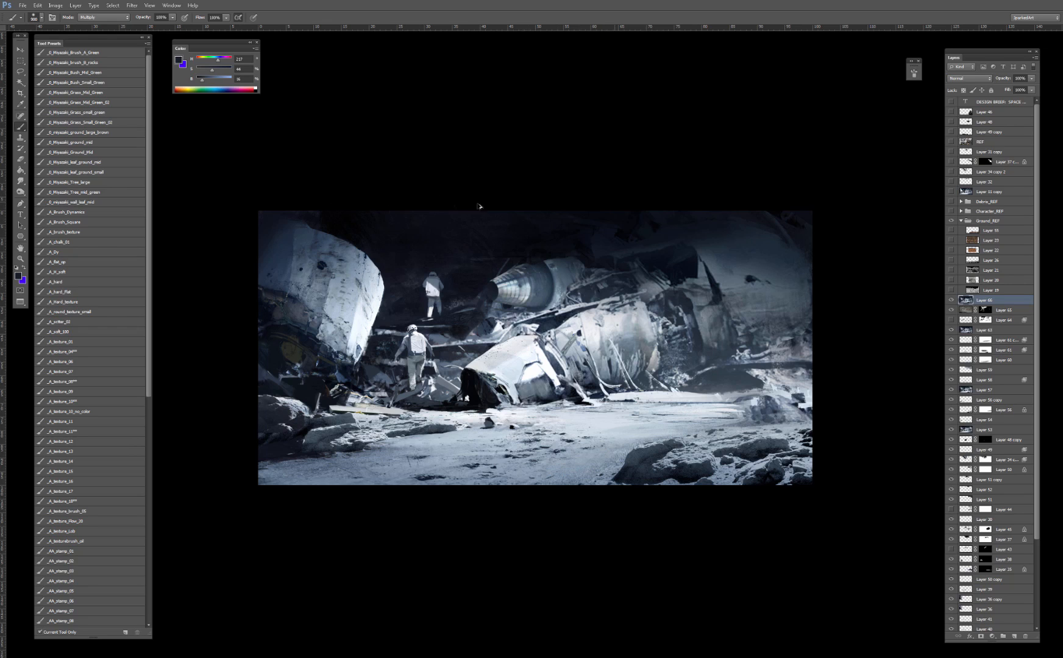
Step: Set the brush blending mode to Darken and touch up around the rear figure with a smaller brush and sampled near-black
right_click(460, 243, "shift")
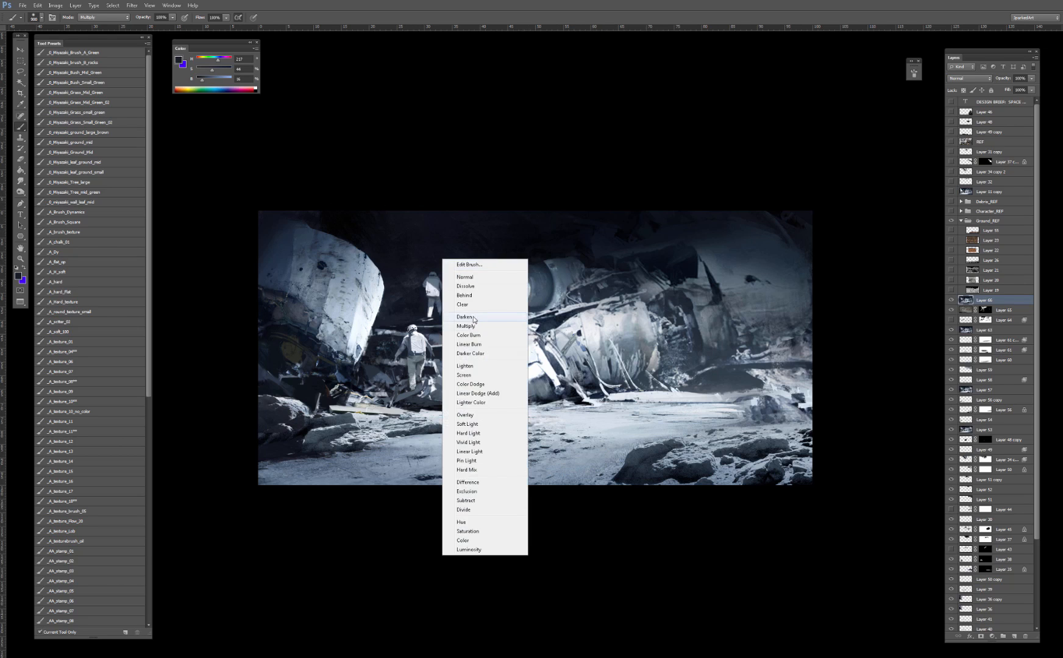
left_click(464, 317)
key("ctrl+0")
left_click(380, 225, "alt")
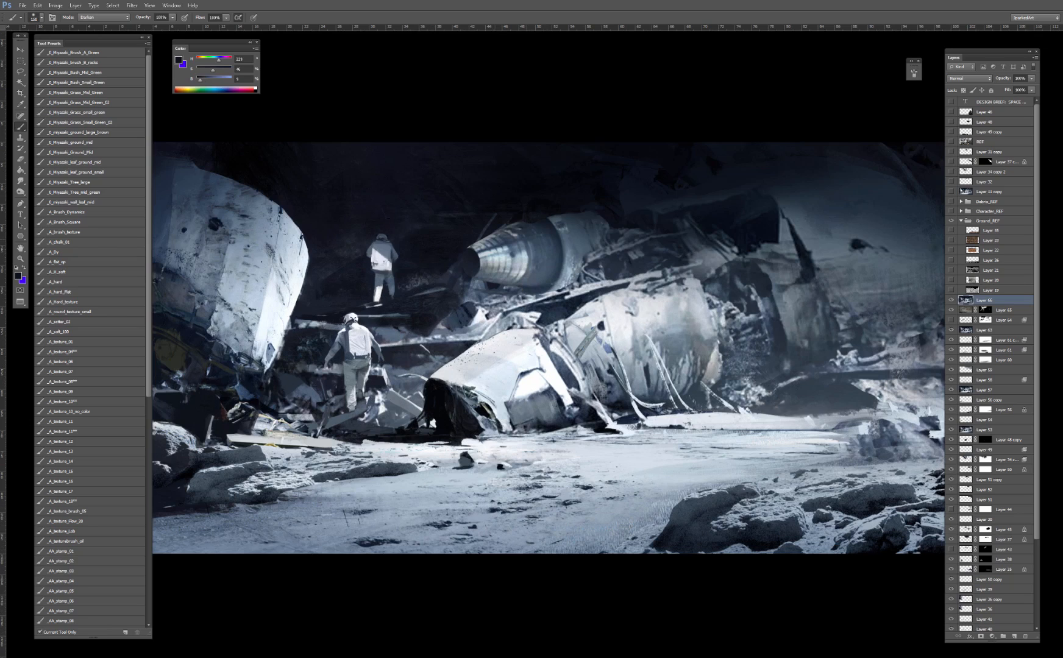
key("bracketleft")
key("bracketleft")
key("ctrl+minus")
key("ctrl+plus")
Step: Smudge the pale foreground ground below the small rocks and toward the picture's lower-left corner, varying the brush size
key("r")
left_click_drag(468, 444, 472, 443)
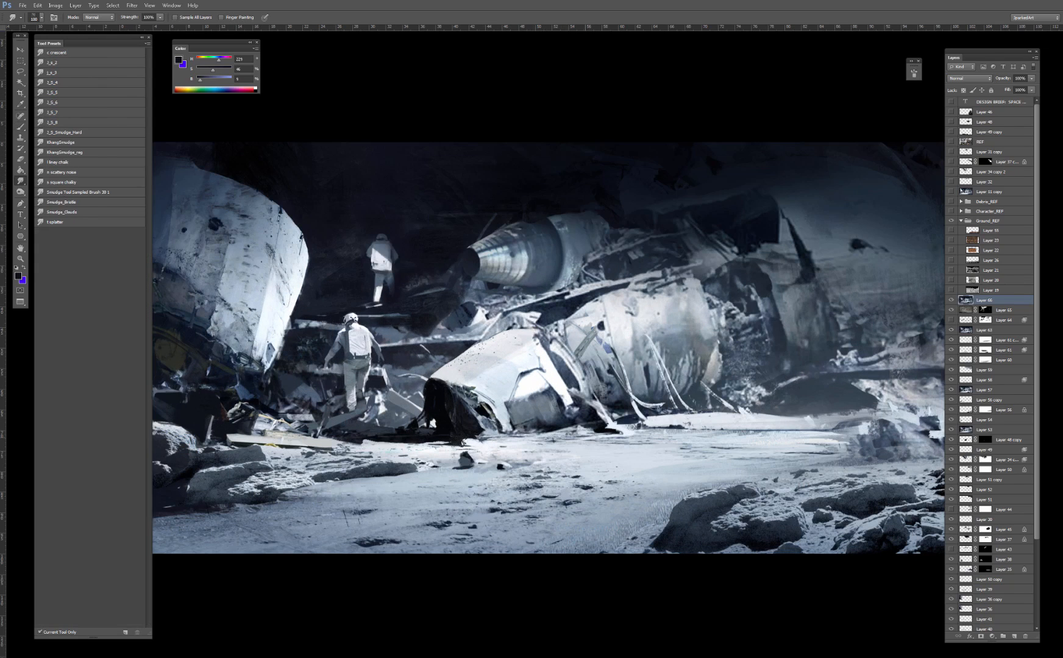
key("bracketleft")
key("bracketleft")
key("bracketright")
key("bracketright")
key("bracketright")
key("bracketright")
key("bracketleft")
key("bracketleft")
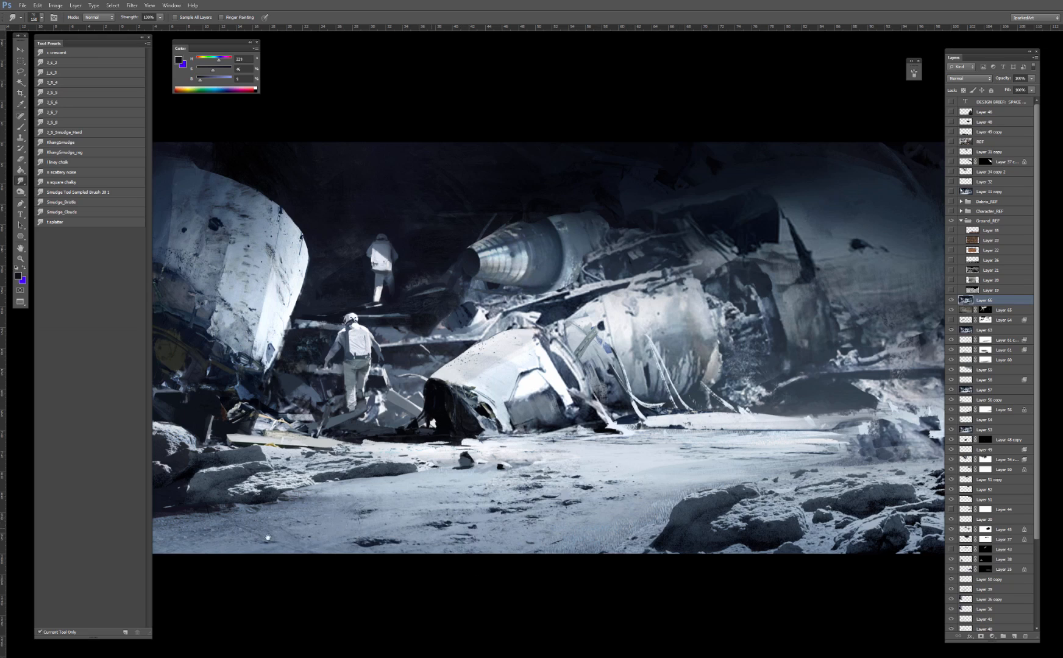
left_click_drag(268, 537, 394, 516)
key("bracketright")
key("bracketright")
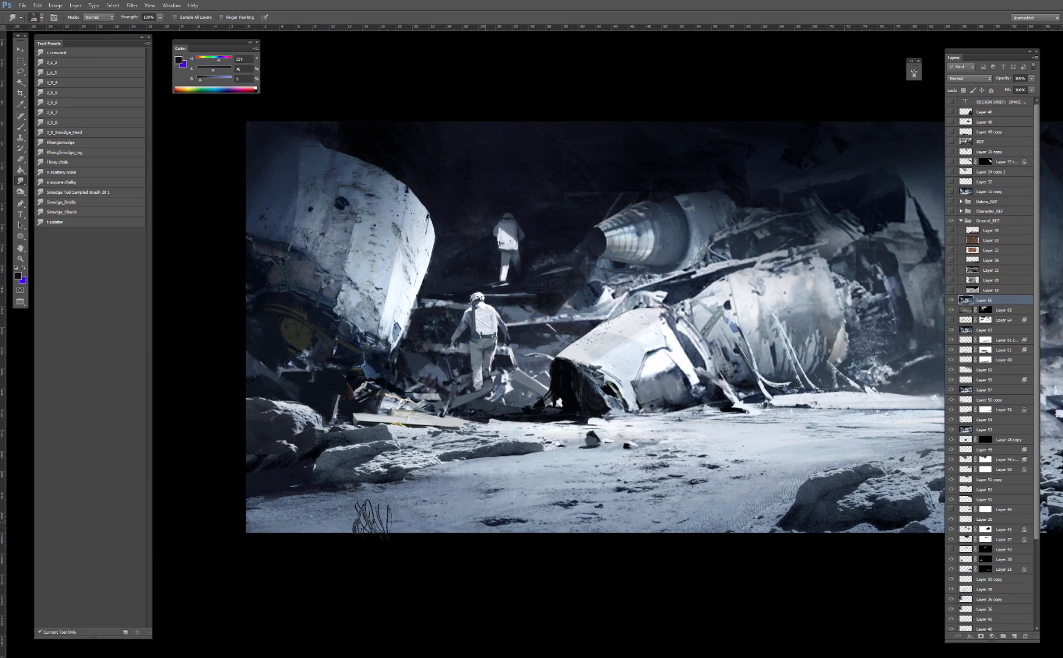
key("bracketleft")
key("bracketleft")
key("bracketleft")
Step: Paint the left foreground ground with an enlarged _A_texture_04** brush in a blue-grey sampled from the ground
key("b")
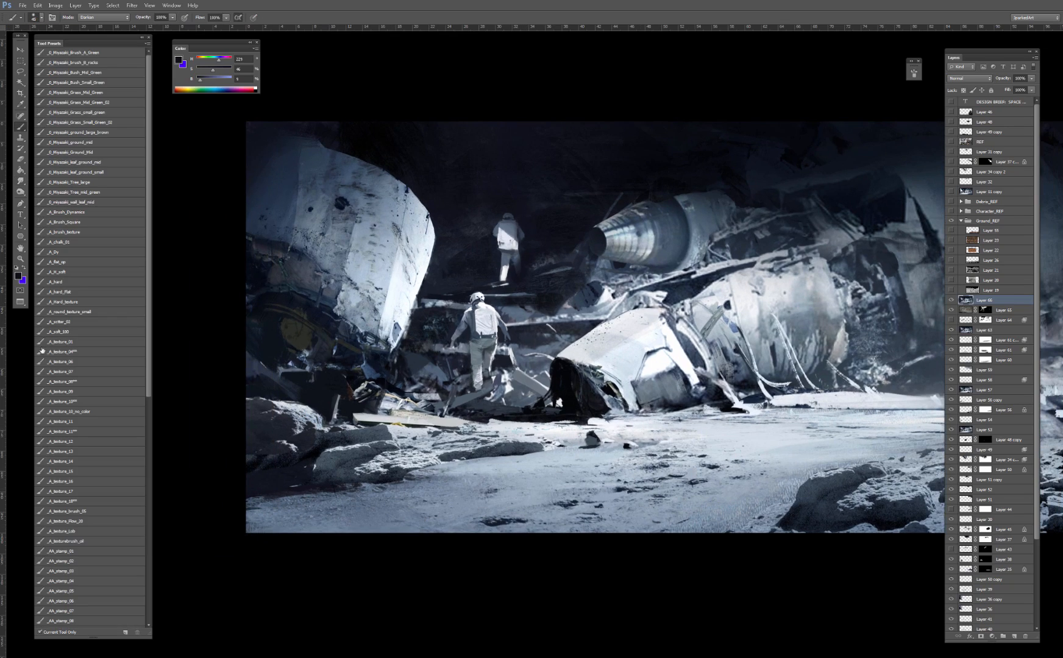
left_click(78, 352)
left_click(505, 480, "alt")
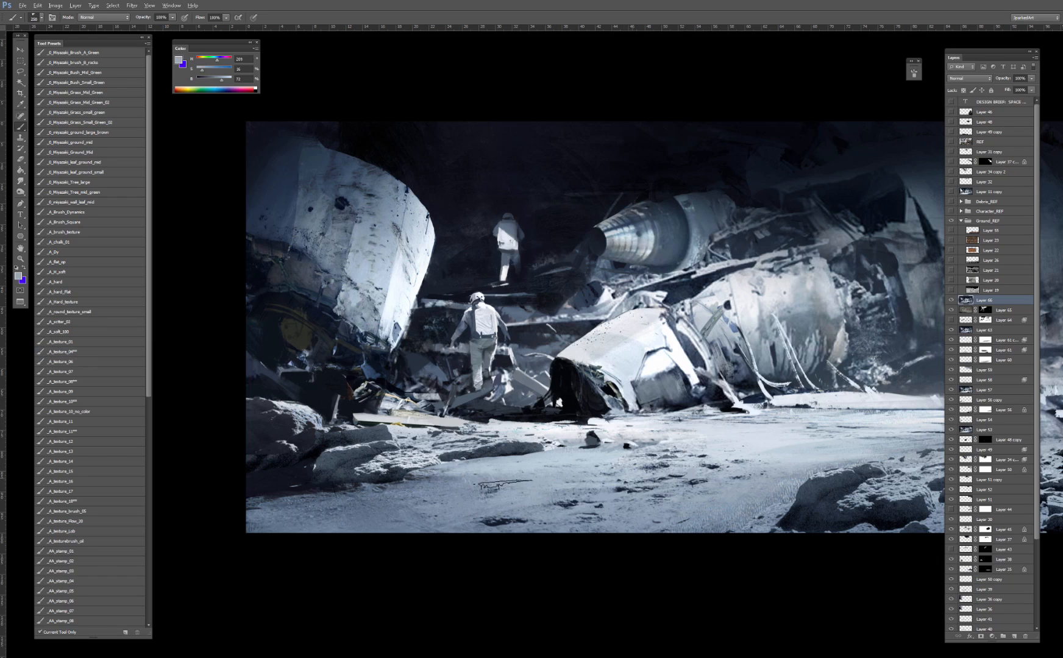
key("bracketright")
key("bracketright")
key("bracketright")
key("bracketright")
key("bracketright")
key("bracketright")
key("bracketright")
key("bracketright")
key("bracketright")
key("bracketright")
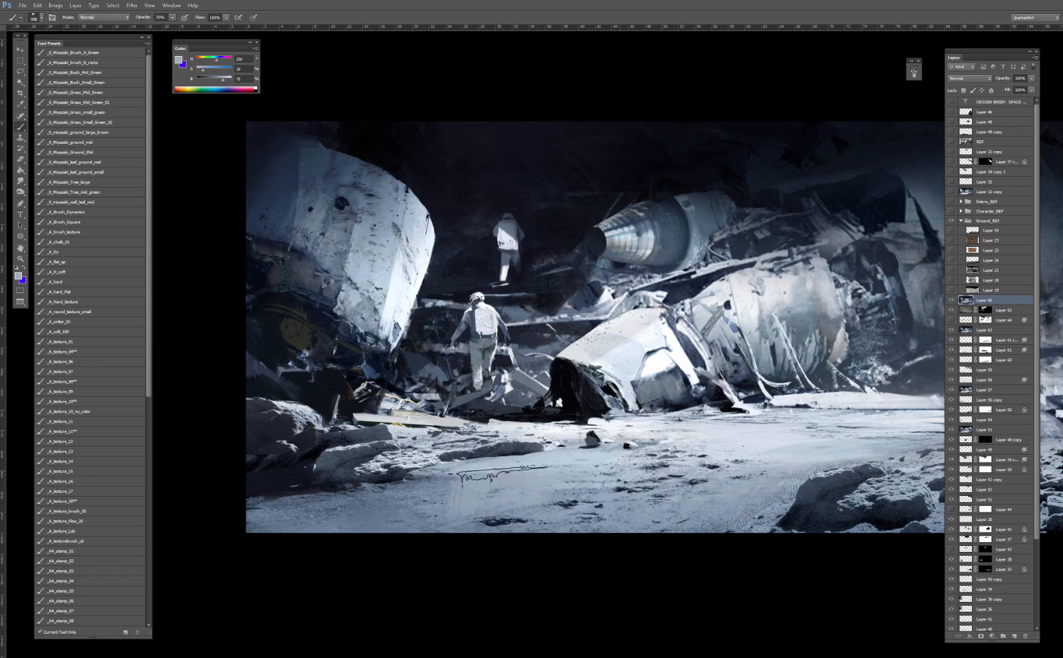
Step: Blend the left foreground ground with sampled light and mid tones at 70% brush opacity and reduced flow
left_click(527, 463, "alt")
key("7")
key("bracketright")
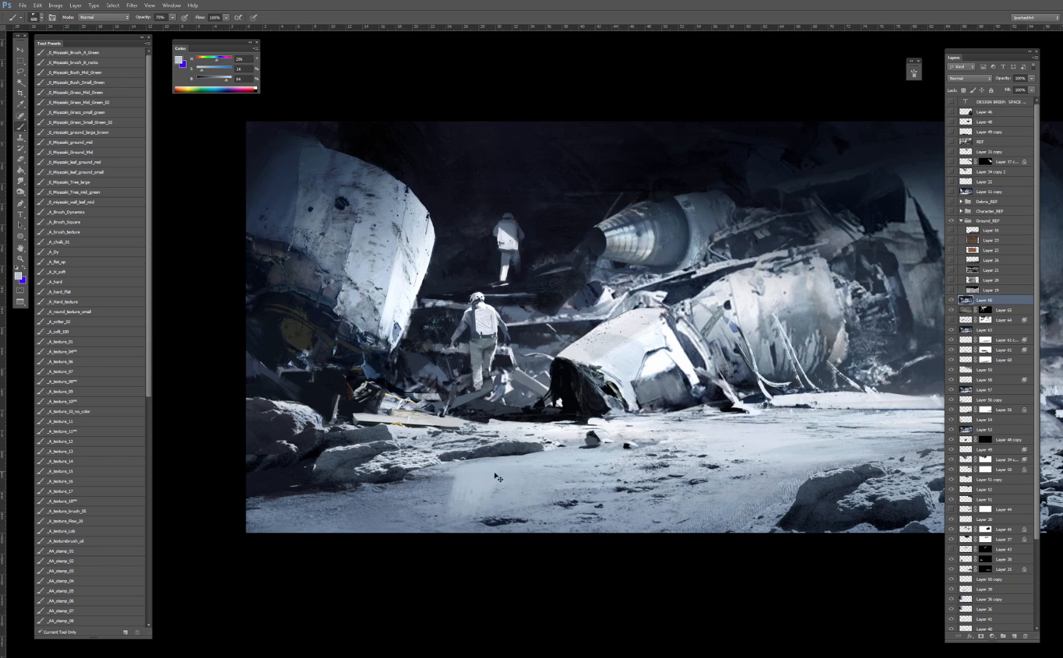
left_click_drag(206, 17, 183, 19)
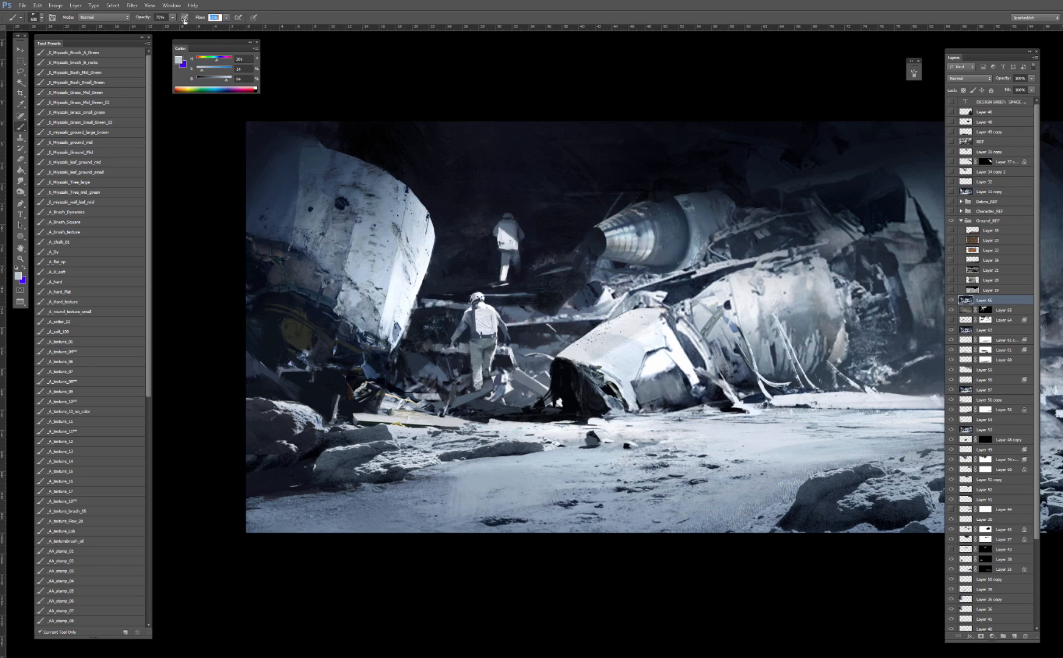
left_click(521, 451, "alt")
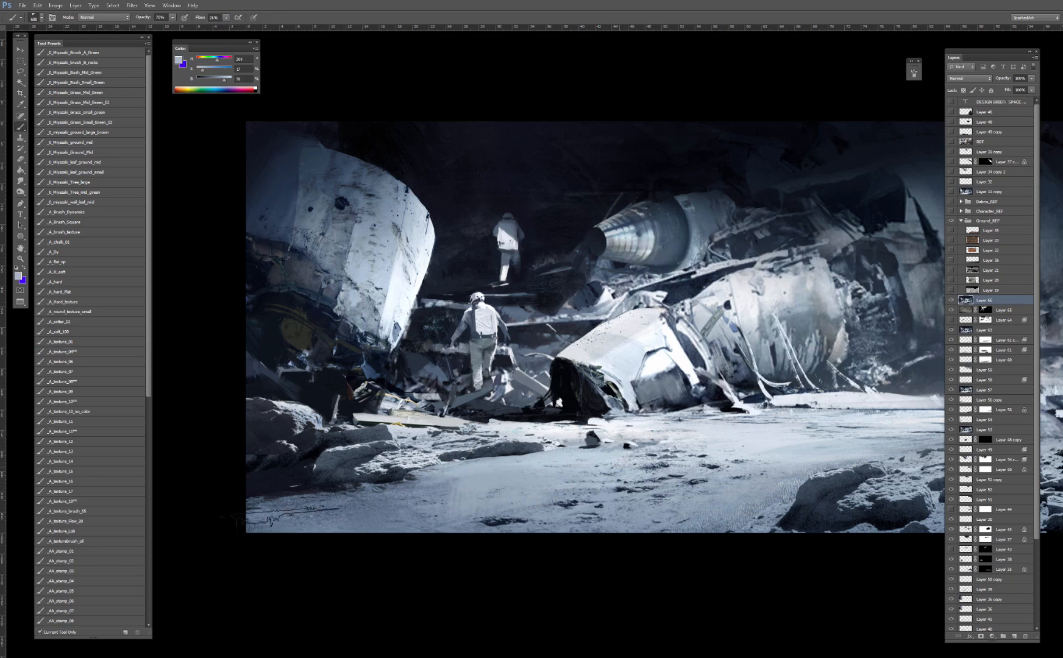
left_click(442, 513, "alt")
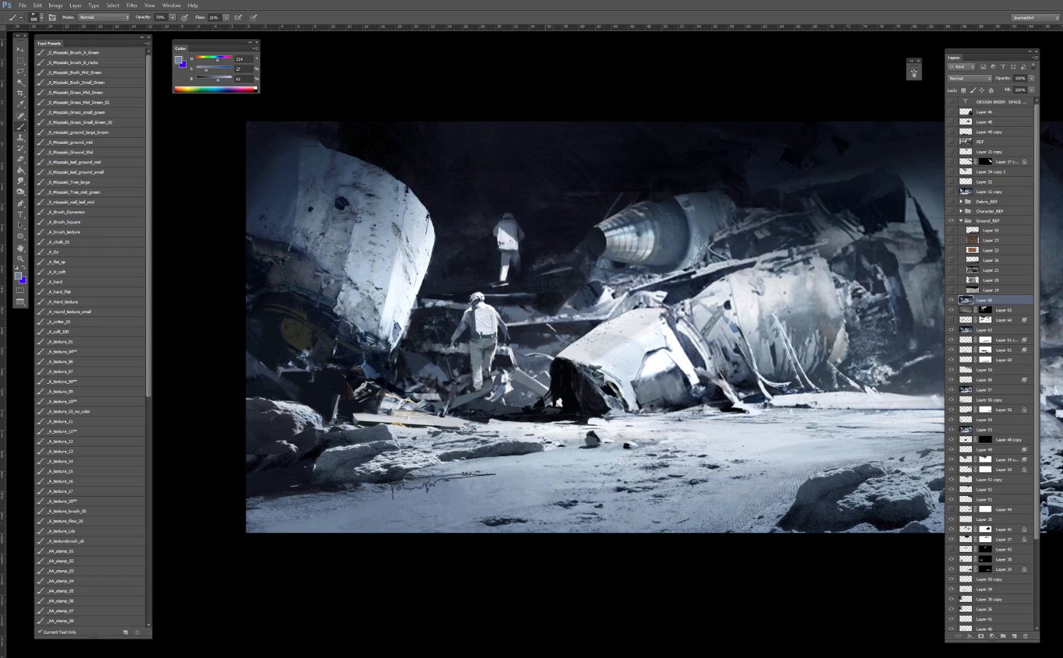
Step: Rework the ground edge beneath the left foreground rocks using the _A_texture_08** brush and tones sampled from the rocks
key("bracketleft")
key("bracketleft")
key("bracketleft")
key("bracketleft")
left_click(79, 381)
left_click(342, 459, "alt")
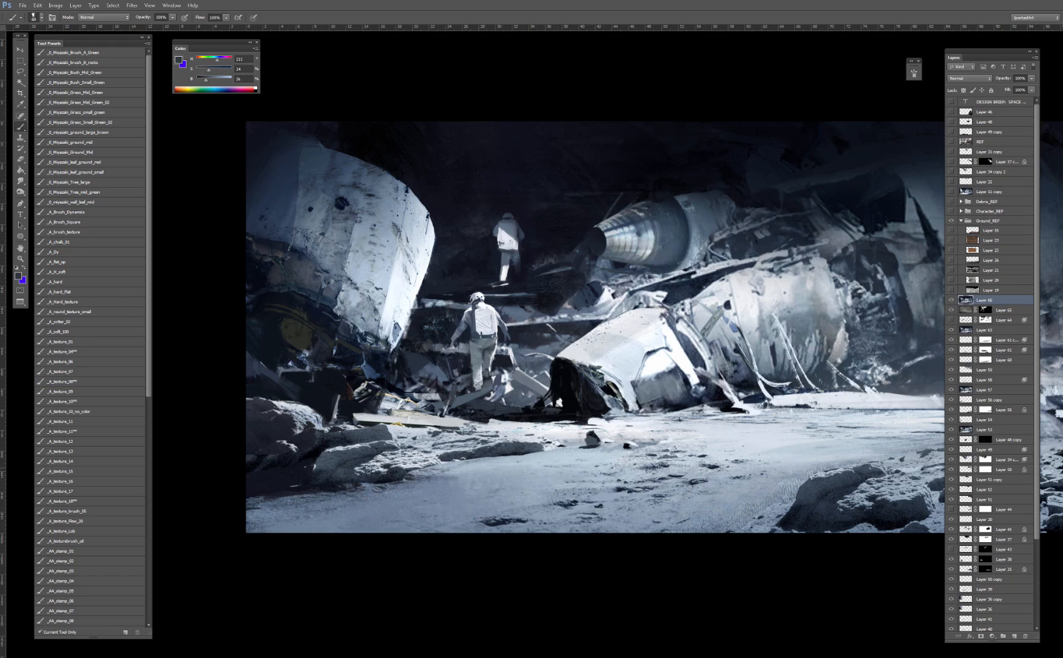
left_click(351, 457, "alt")
Step: Deepen the shadow at the base of the left foreground rocks with an enlarged soft brush in a sampled dark blue
left_click(82, 272)
left_click(86, 281)
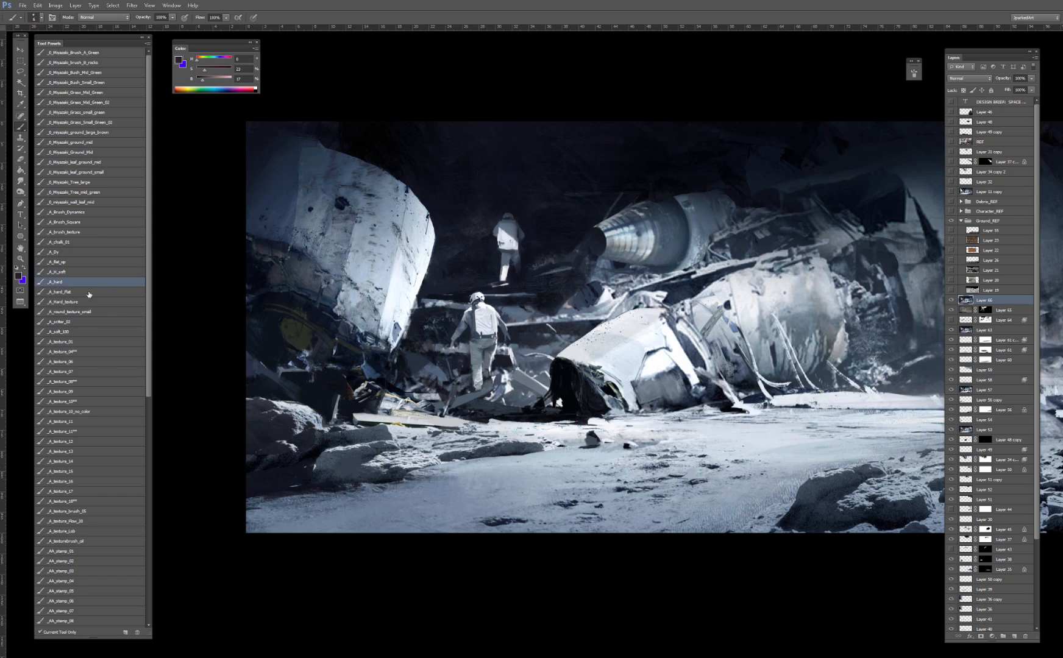
left_click(78, 273)
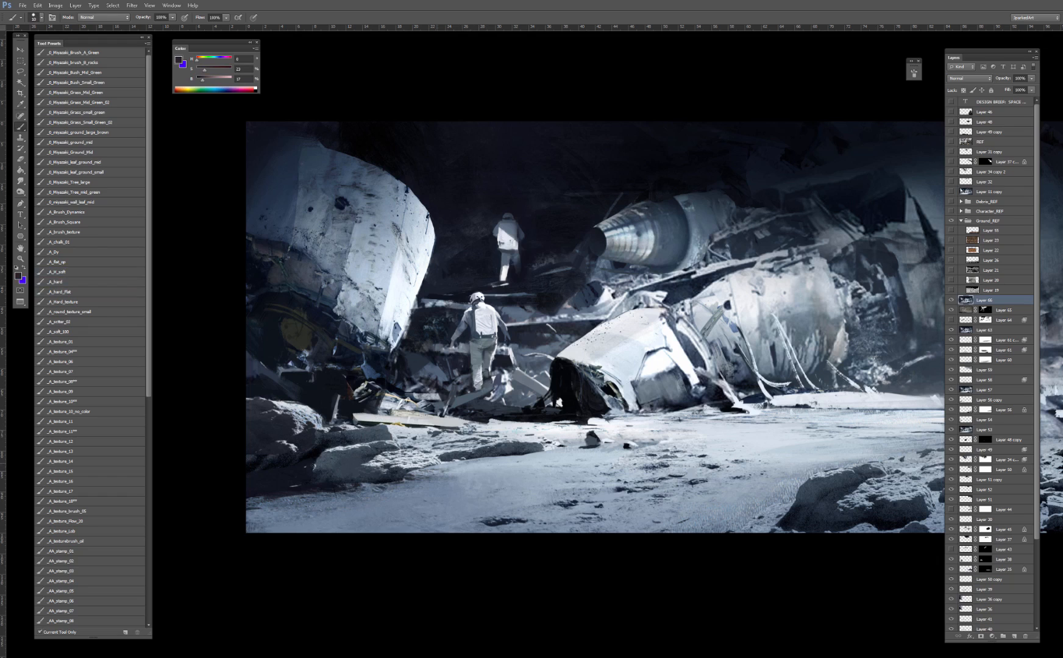
left_click(308, 472, "alt")
key("bracketright")
key("bracketright")
key("bracketright")
key("bracketright")
key("bracketright")
left_click_drag(318, 470, 351, 468)
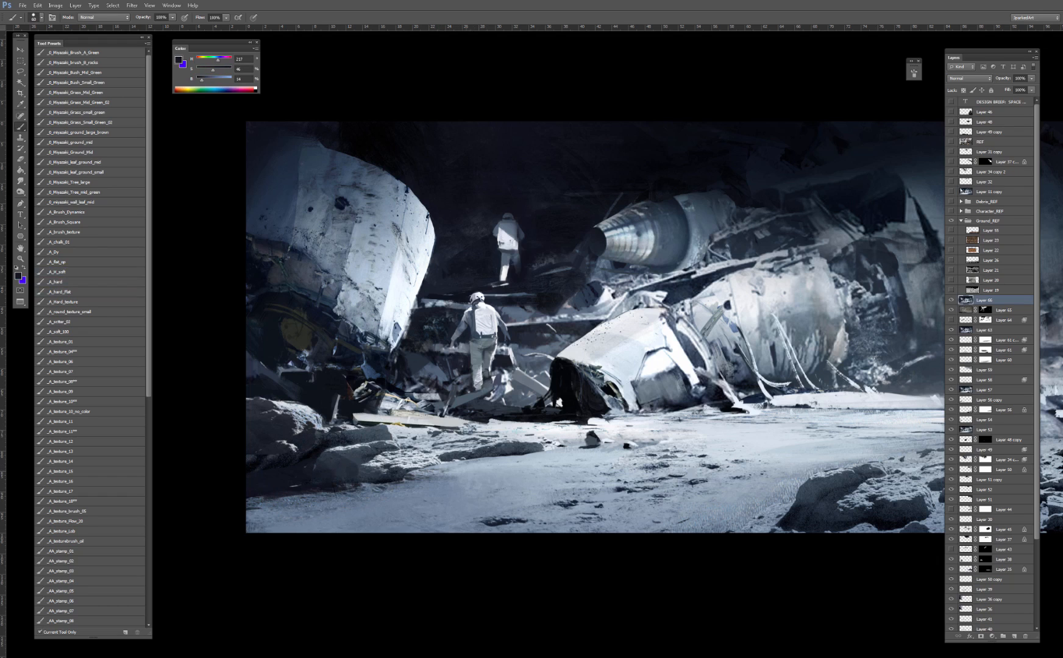
Step: Reshape the leftmost foreground rocks with sampled dark and light tones, using a smaller brush for the lit planes
left_click(318, 443, "alt")
left_click(276, 470, "alt")
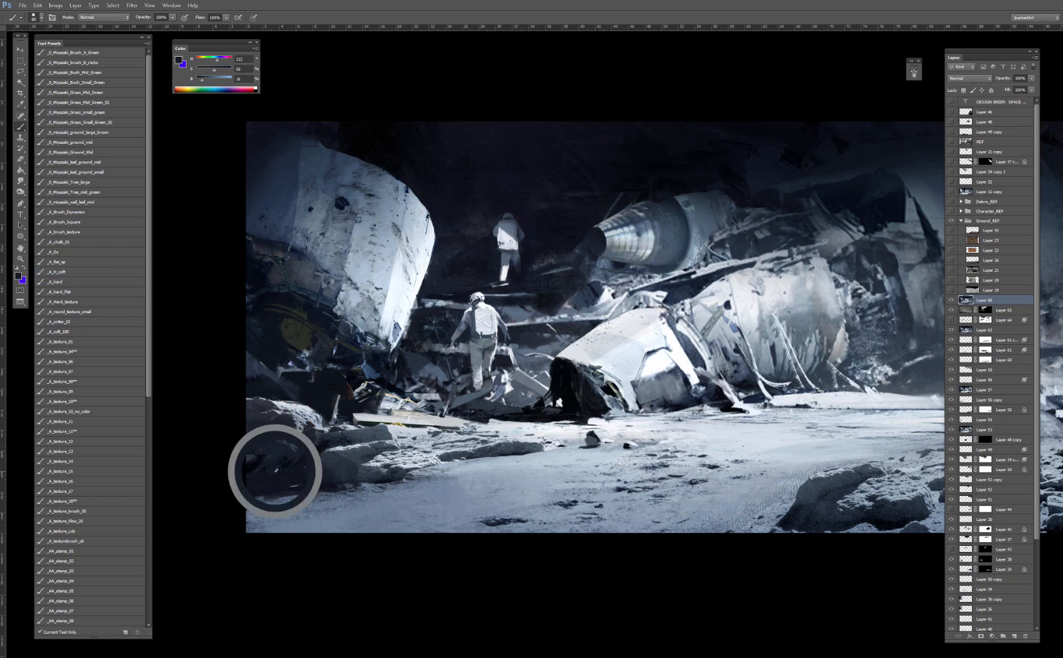
left_click(325, 442, "alt")
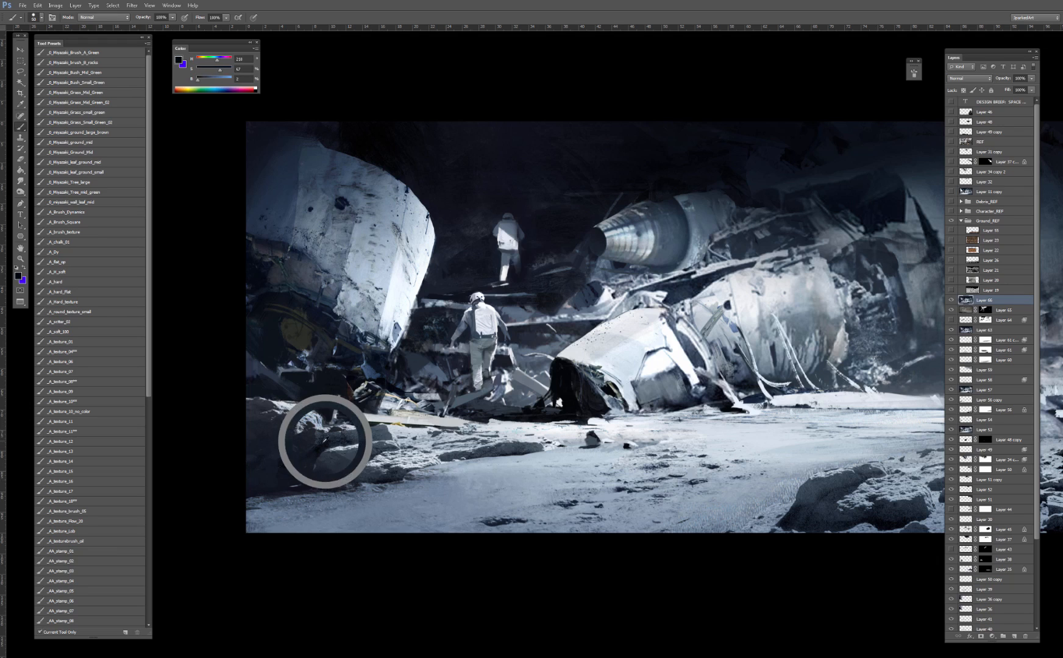
key("bracketleft")
key("bracketleft")
key("bracketleft")
left_click(305, 419, "alt")
left_click_drag(283, 438, 315, 466)
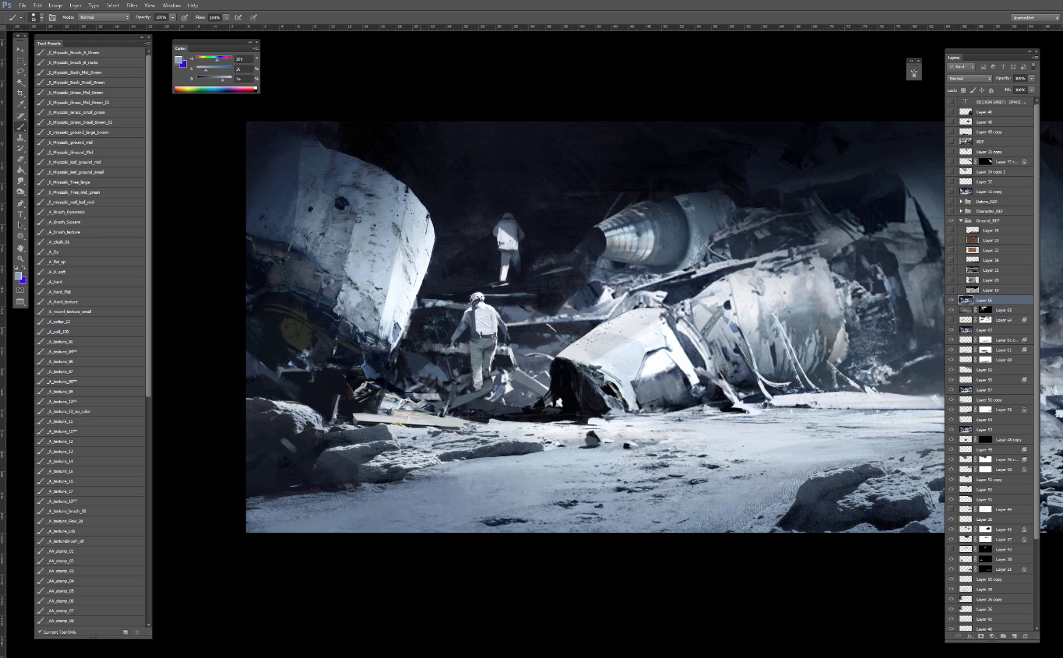
left_click(299, 463, "alt")
Step: Repaint the low flat rock and its ground edge below the nearer figure with sampled pale and dark tones
mouse_move(418, 436)
left_mouse_down()
mouse_move(463, 455)
mouse_move(438, 451)
mouse_move(457, 455)
mouse_move(439, 461)
mouse_move(461, 469)
mouse_move(500, 457)
left_mouse_up()
left_click(458, 464, "alt")
left_click(426, 448, "alt")
left_click(488, 459, "alt")
key("bracketleft")
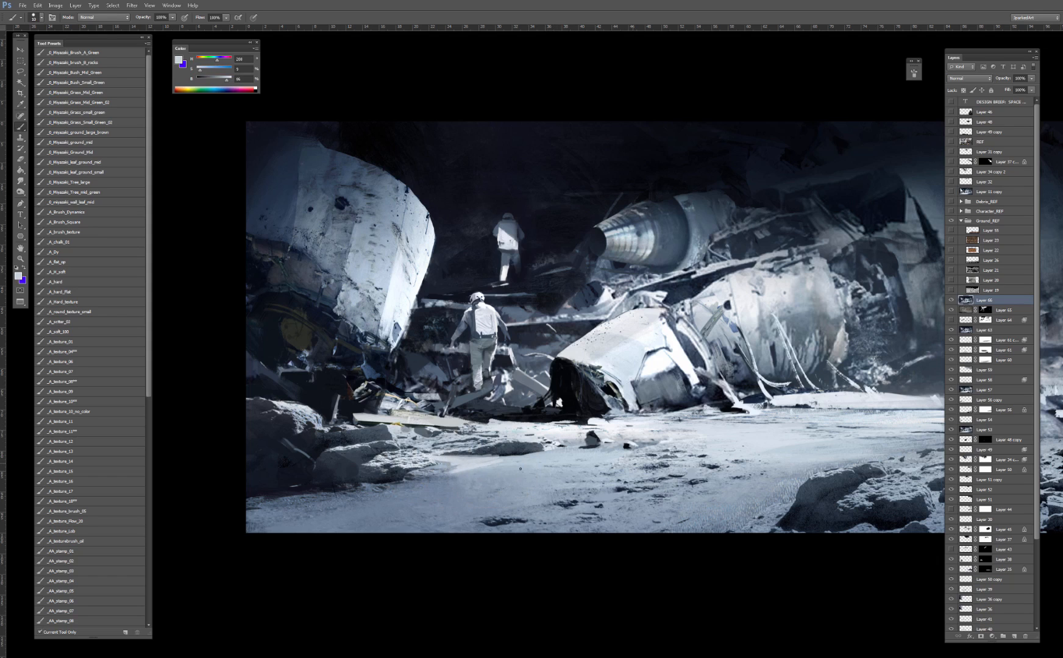
left_click(444, 457, "alt")
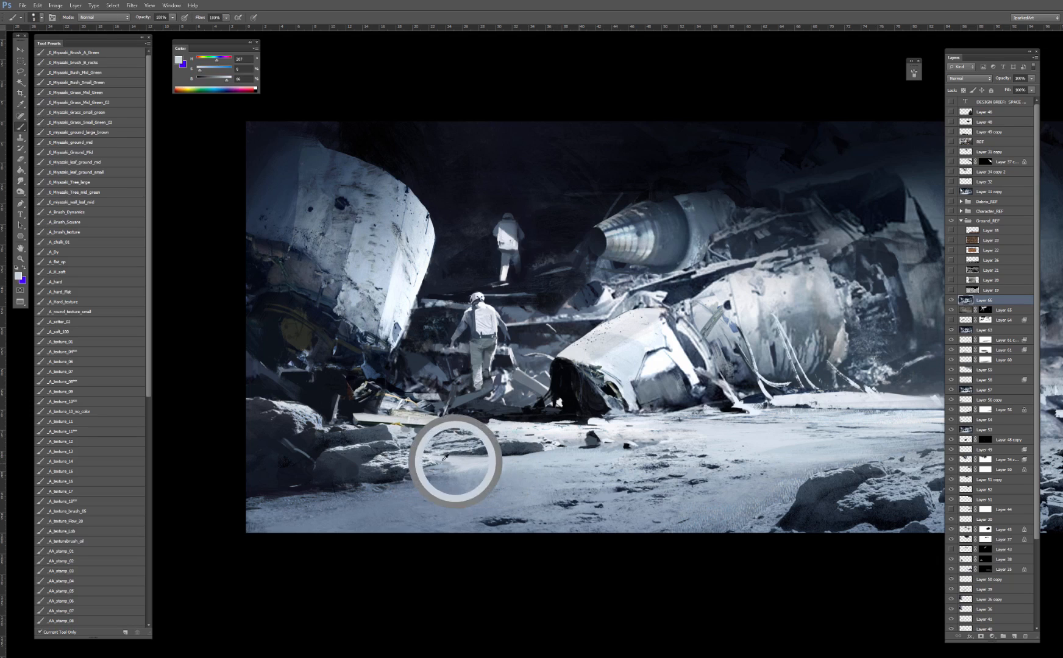
left_click_drag(463, 459, 527, 457)
left_click(513, 452, "alt")
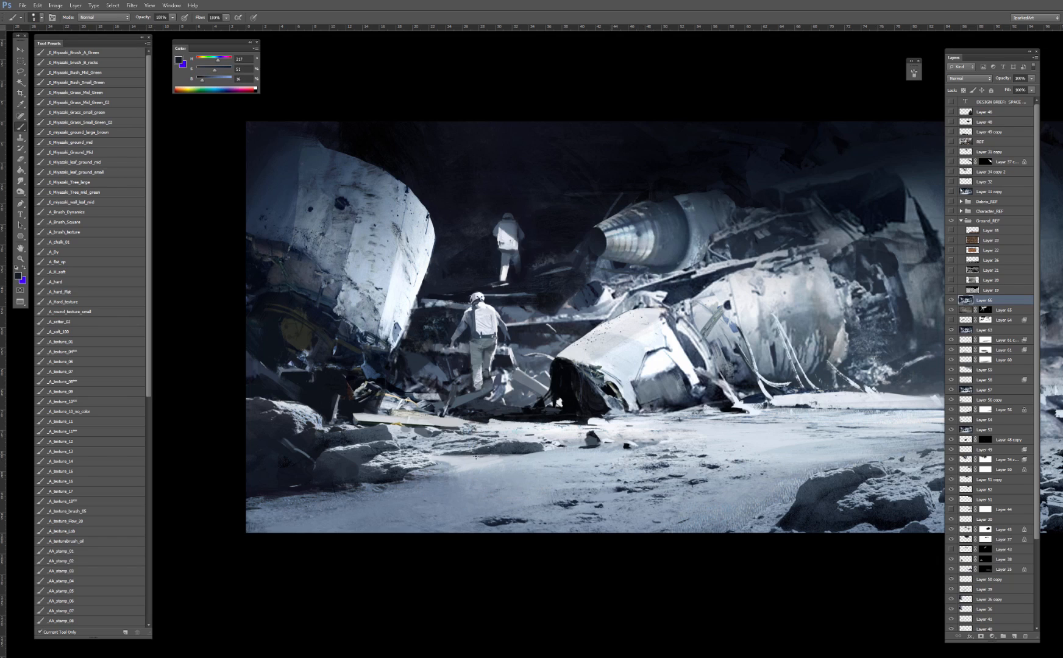
left_click(554, 441, "alt")
mouse_move(567, 446)
left_mouse_down()
mouse_move(585, 446)
mouse_move(506, 434)
left_mouse_up()
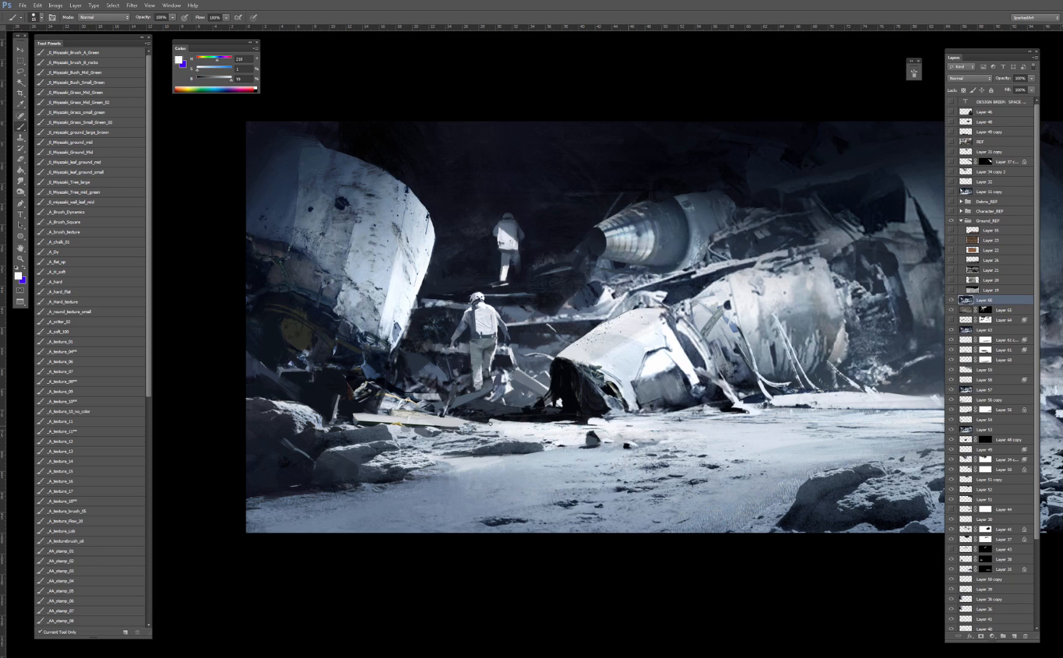
Step: Paint dark strokes along the ground edge beneath the debris beside the hull opening and review the whole picture
left_click(495, 417, "alt")
mouse_move(536, 423)
left_mouse_down()
mouse_move(570, 422)
mouse_move(491, 429)
mouse_move(505, 424)
left_mouse_up()
left_click_drag(551, 427, 479, 430)
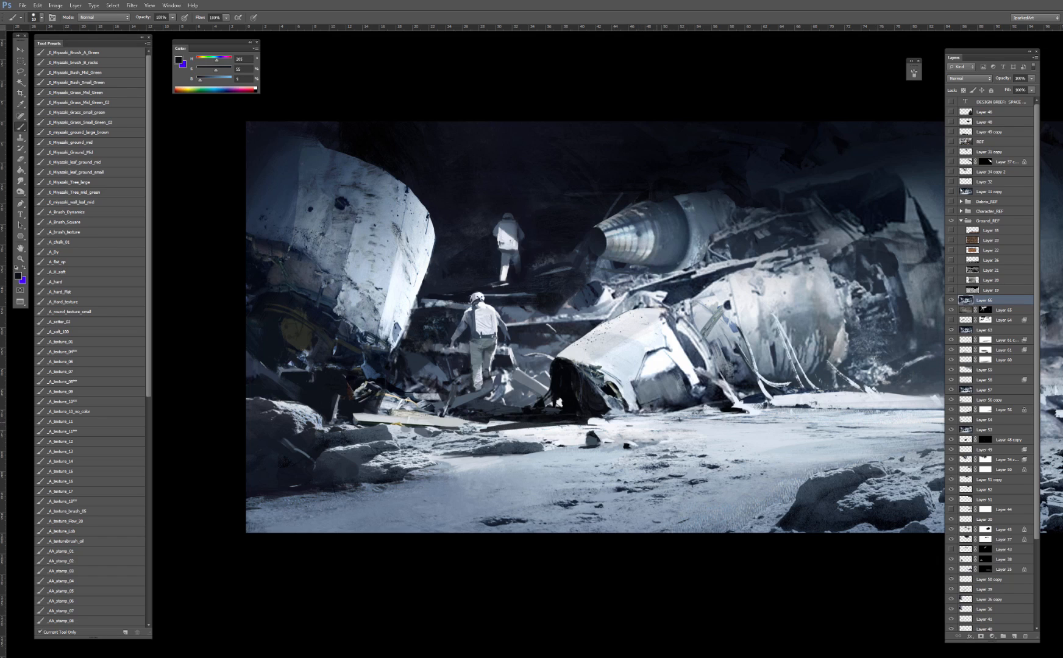
key("ctrl+minus")
key("ctrl+minus")
key("ctrl+plus")
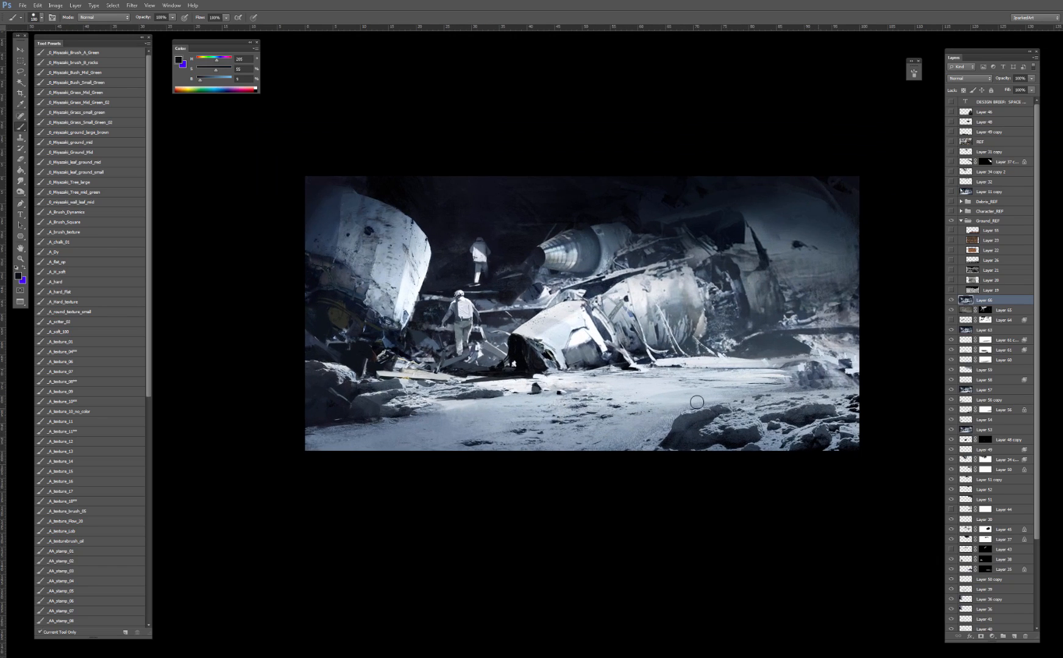
Step: Darken the lower-right foreground rocks with a greatly enlarged Burn tool on Shadows at 17% exposure
right_click(694, 398, "shift")
key("Escape")
left_click_drag(21, 192, 59, 197)
left_click(61, 199)
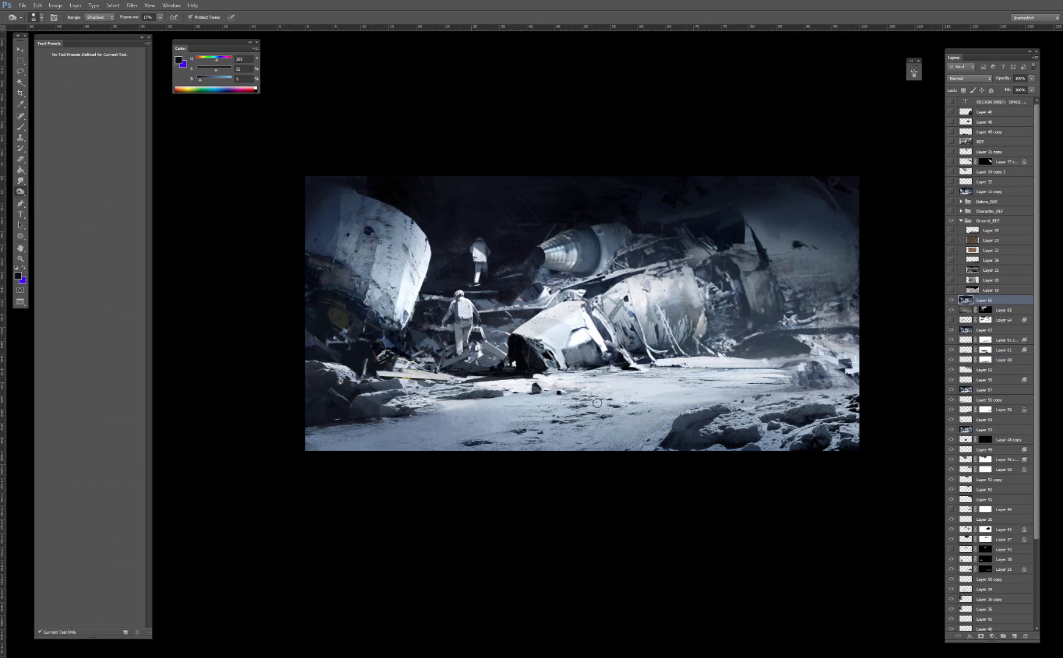
key("bracketright")
key("bracketright")
key("bracketright")
key("bracketright")
key("bracketright")
key("bracketright")
key("bracketright")
key("bracketright")
key("bracketright")
key("bracketright")
key("bracketright")
key("bracketright")
key("bracketright")
left_click_drag(717, 446, 811, 452)
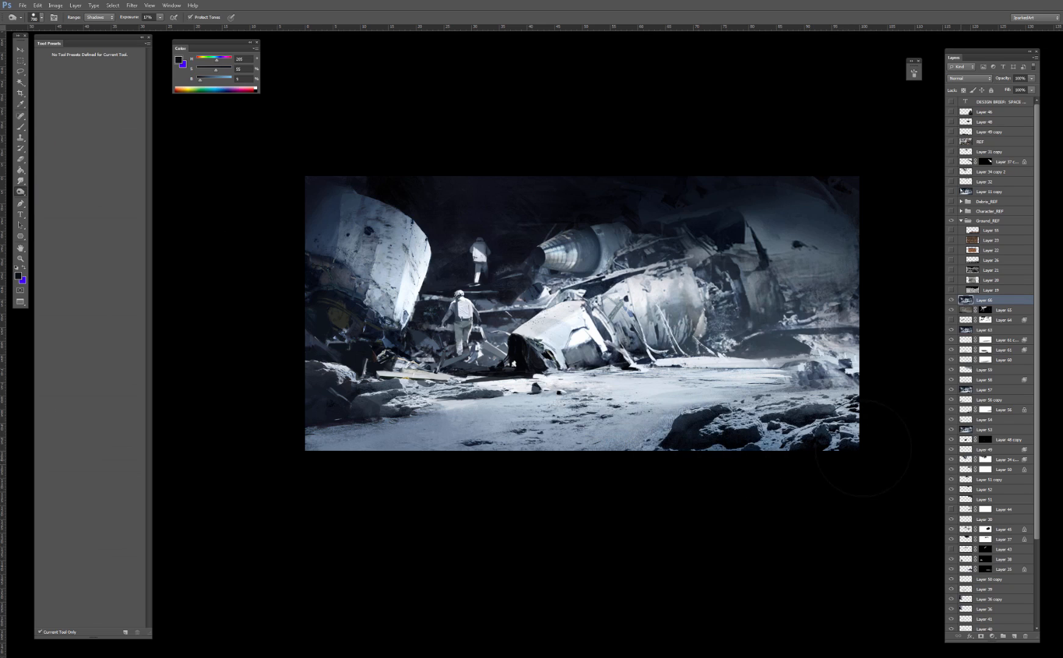
Step: Darken the lower-right foreground rocks with a further Burn stroke on Shadows at 17% exposure, using a slightly smaller brush
key("ctrl+z")
left_click_drag(741, 454, 670, 466)
key("ctrl+z")
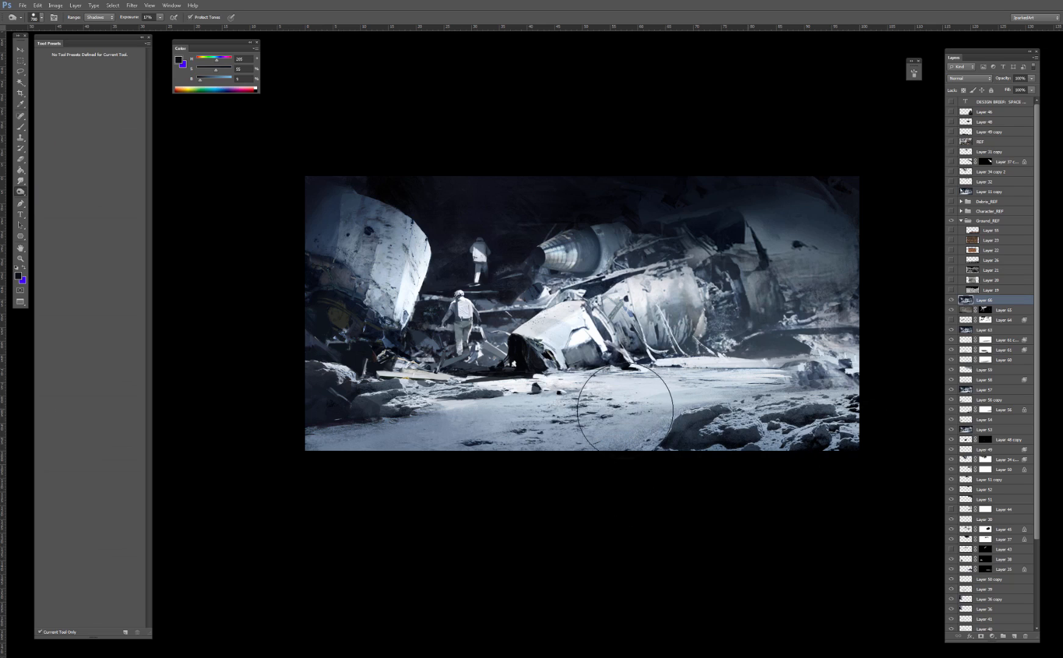
key("bracketleft")
left_click_drag(823, 448, 692, 438)
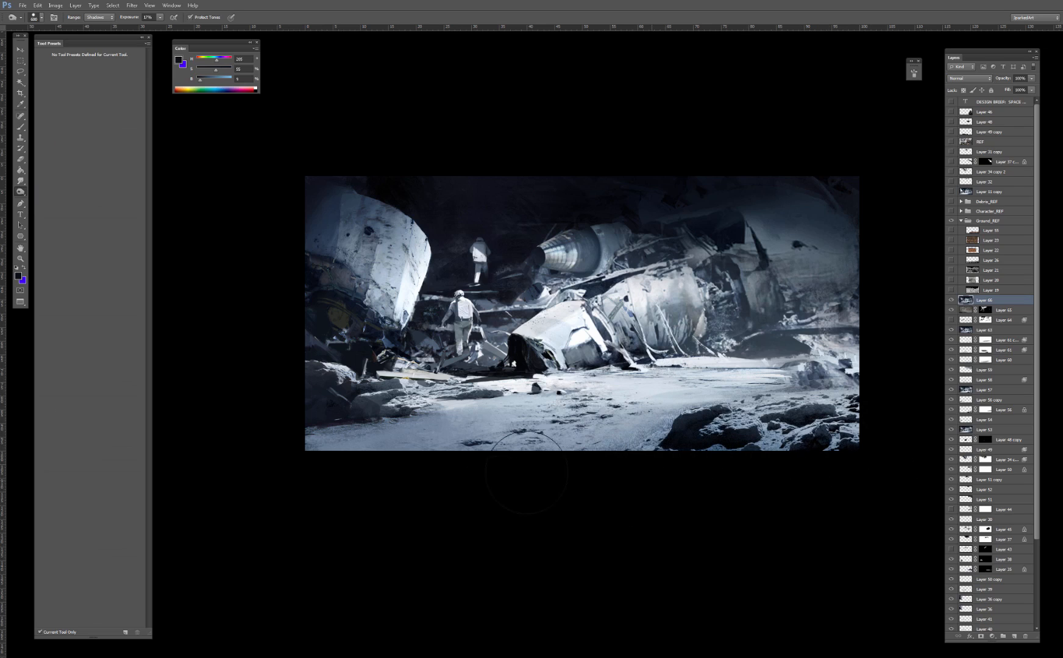
Step: Try to burn the lower-left rocks and the lower edge of the ground with an enlarged Burn tool
key("bracketright")
key("bracketright")
left_click_drag(293, 455, 531, 480)
key("ctrl+z")
left_click_drag(338, 399, 420, 431)
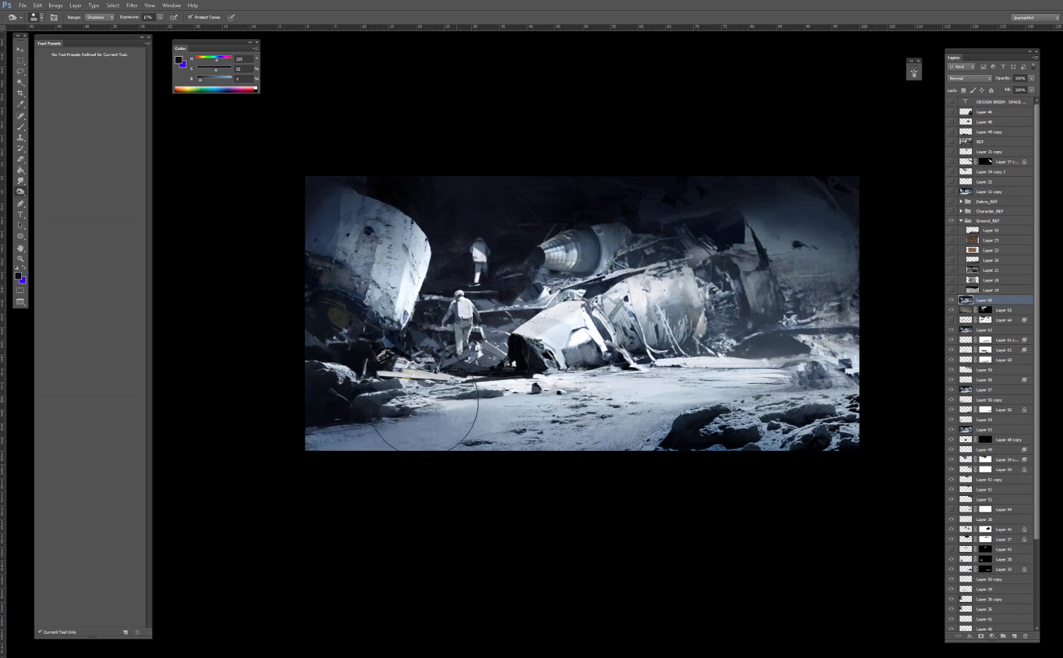
key("ctrl+z")
left_click_drag(315, 364, 312, 355)
key("ctrl+z")
key("ctrl+z")
mouse_move(389, 427)
left_mouse_down()
mouse_move(347, 419)
mouse_move(381, 421)
left_mouse_up()
key("bracketleft")
key("bracketleft")
key("bracketright")
key("ctrl+z")
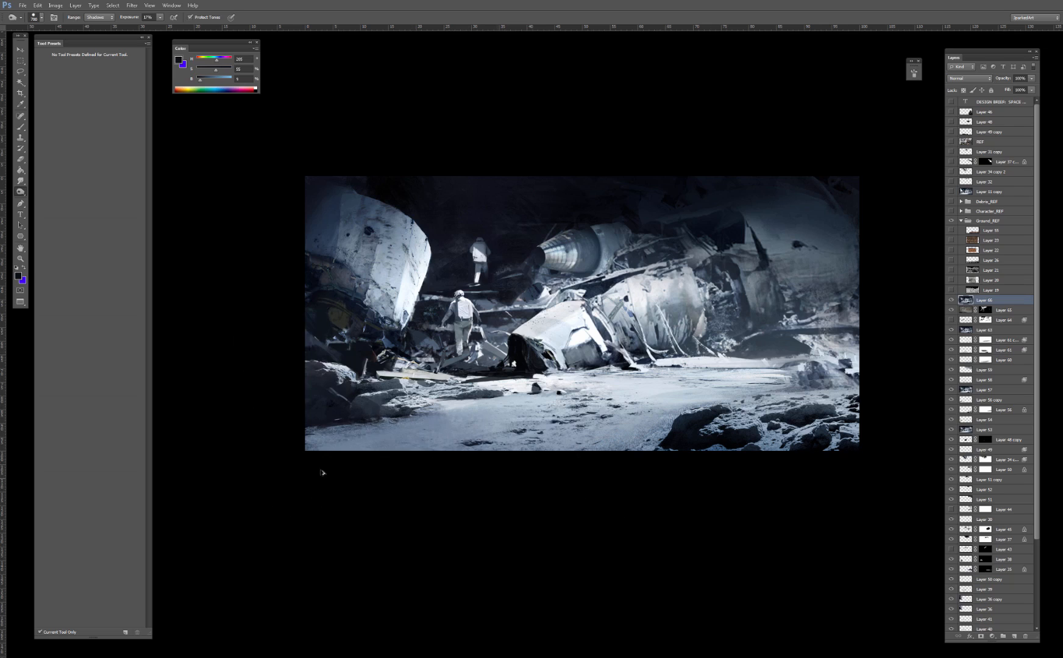
left_click_drag(323, 473, 806, 469)
key("ctrl+z")
left_click_drag(843, 398, 852, 395)
key("ctrl+z")
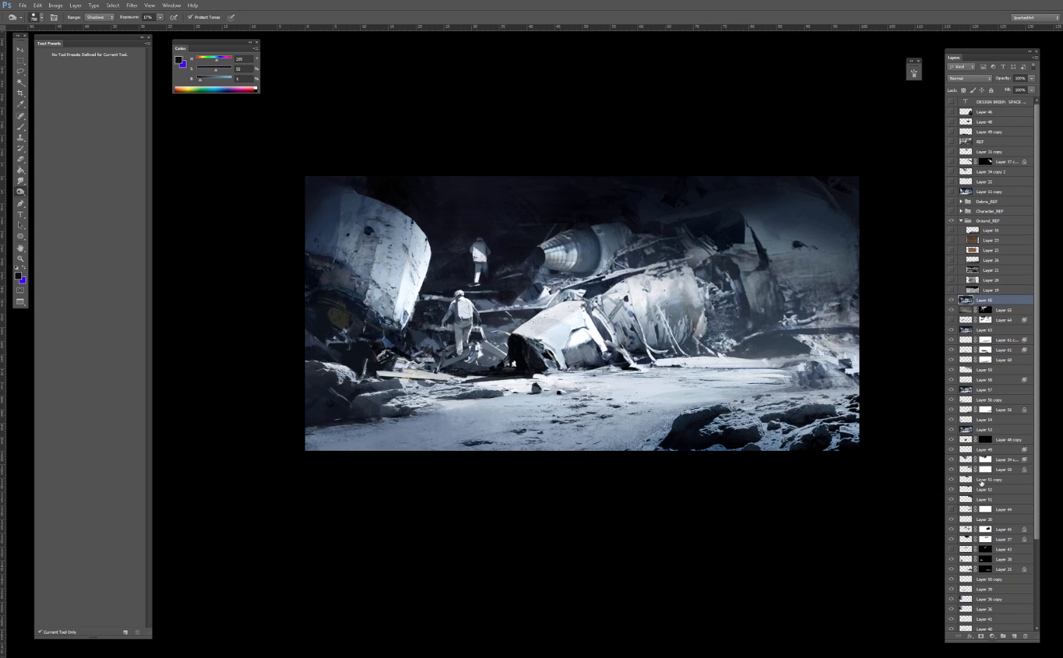
Step: Add a new layer and paint a blue-grey haze over the dark background and rear wreckage with a large soft brush and sampled tones
left_click(1012, 636)
key("b")
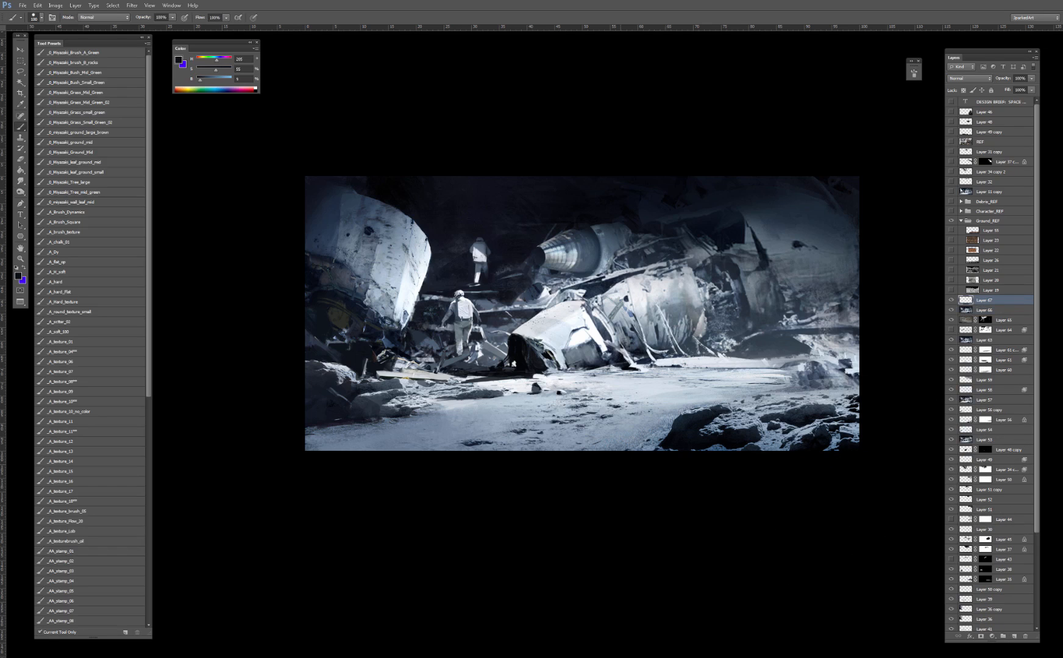
left_click(77, 331)
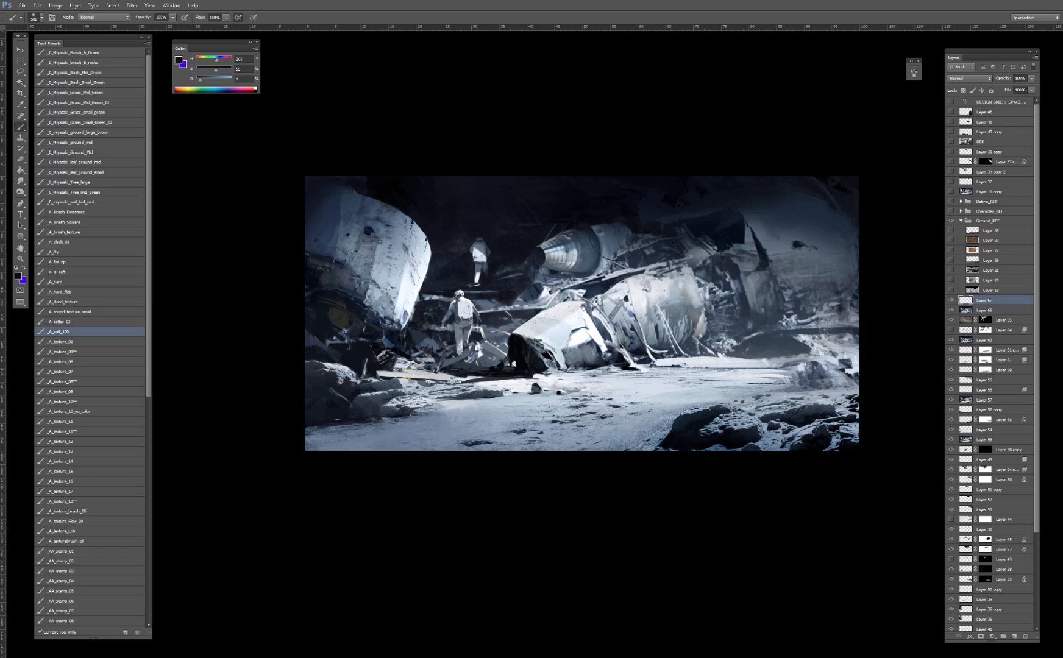
left_click(755, 243, "alt")
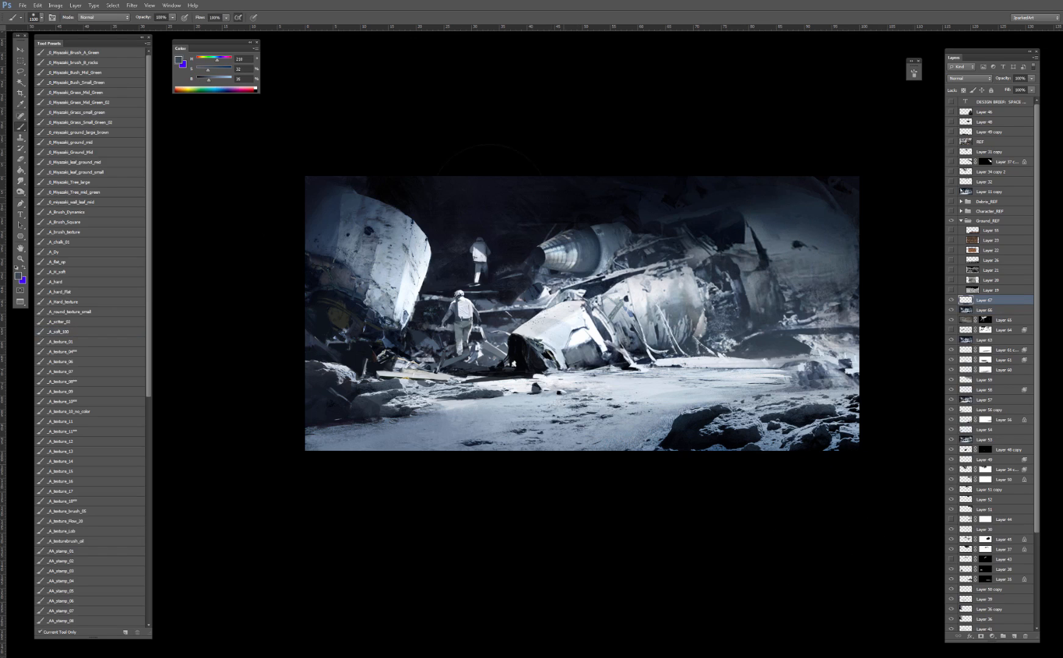
left_click(587, 259, "alt")
key("bracketright")
key("bracketright")
key("bracketright")
key("bracketright")
key("bracketright")
key("bracketleft")
key("bracketleft")
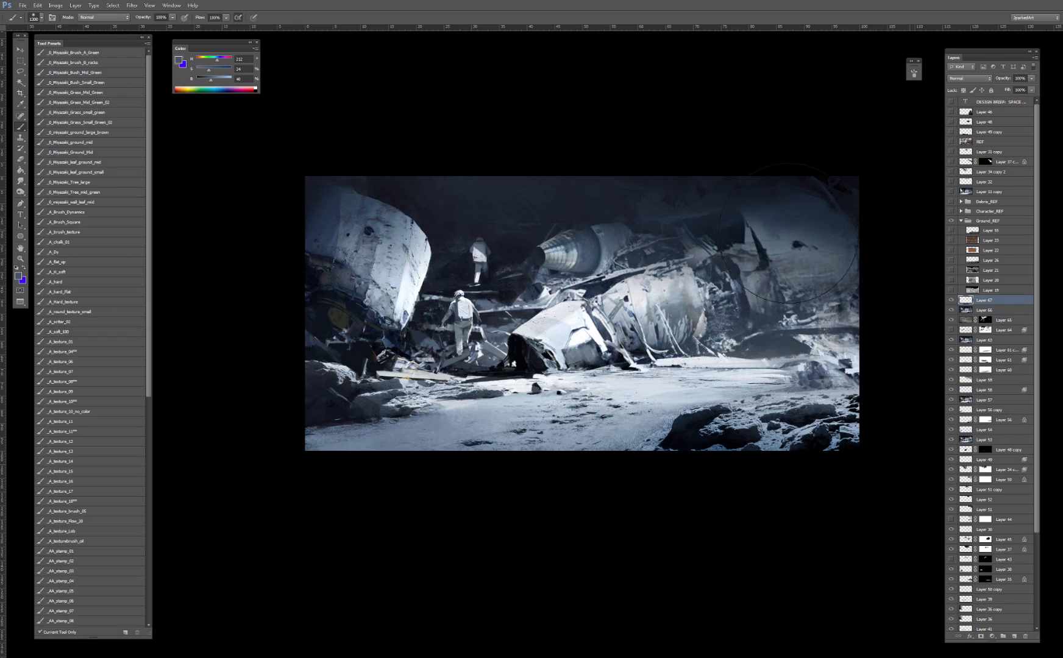
key("bracketright")
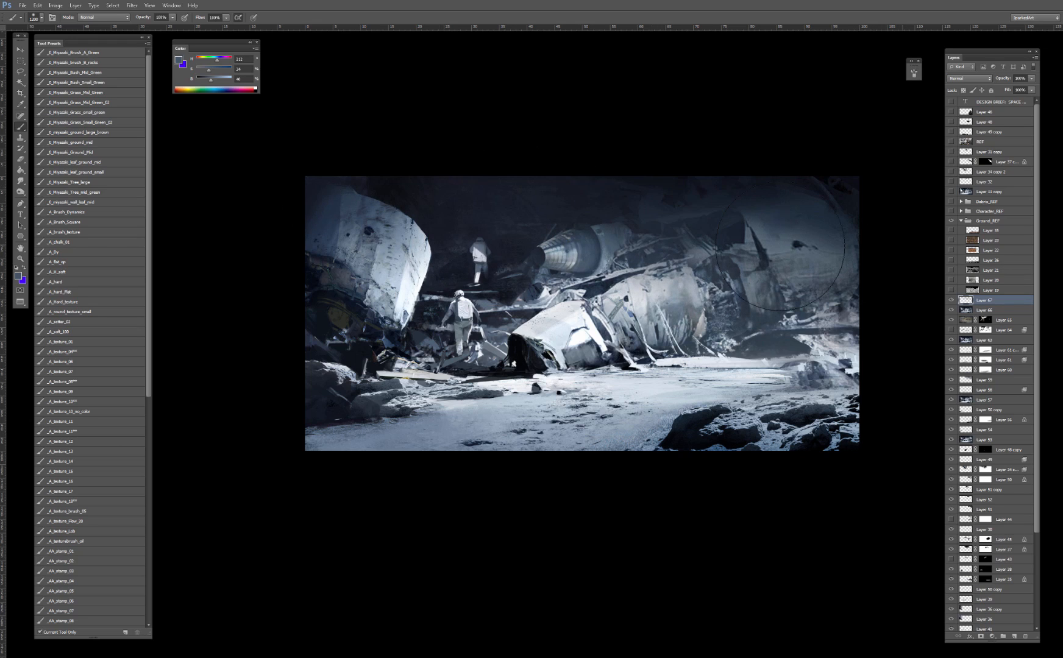
Step: Set the haze layer to Lighten, darken it with Levels, and toggle its visibility to compare the effect
left_click(967, 78)
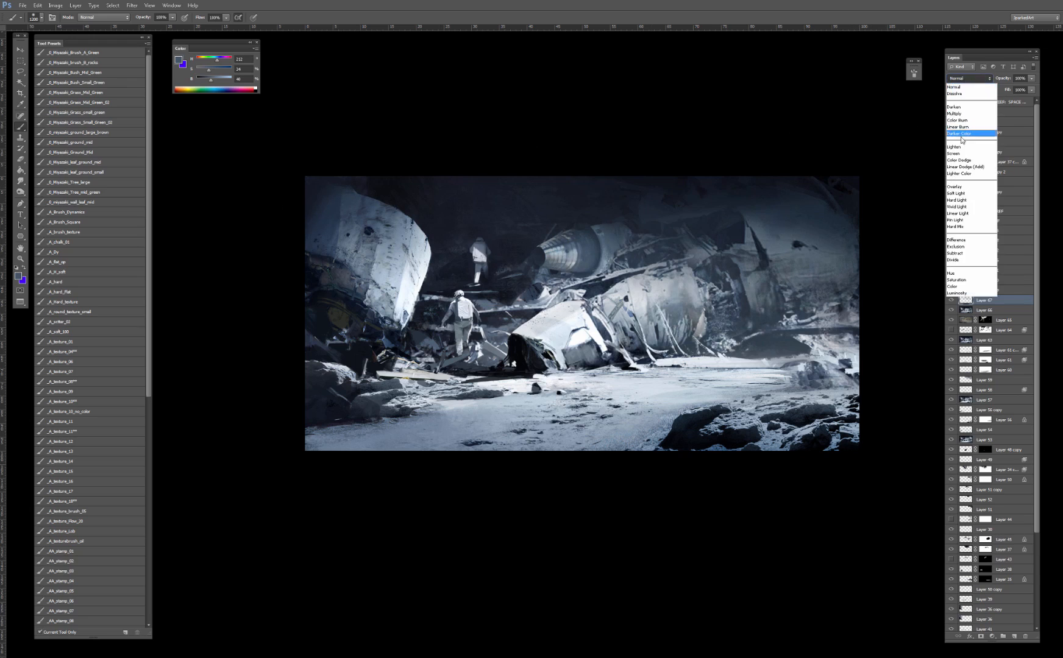
left_click(966, 140)
key("ctrl+l")
left_click_drag(773, 203, 786, 204)
key("Return")
left_click(950, 300)
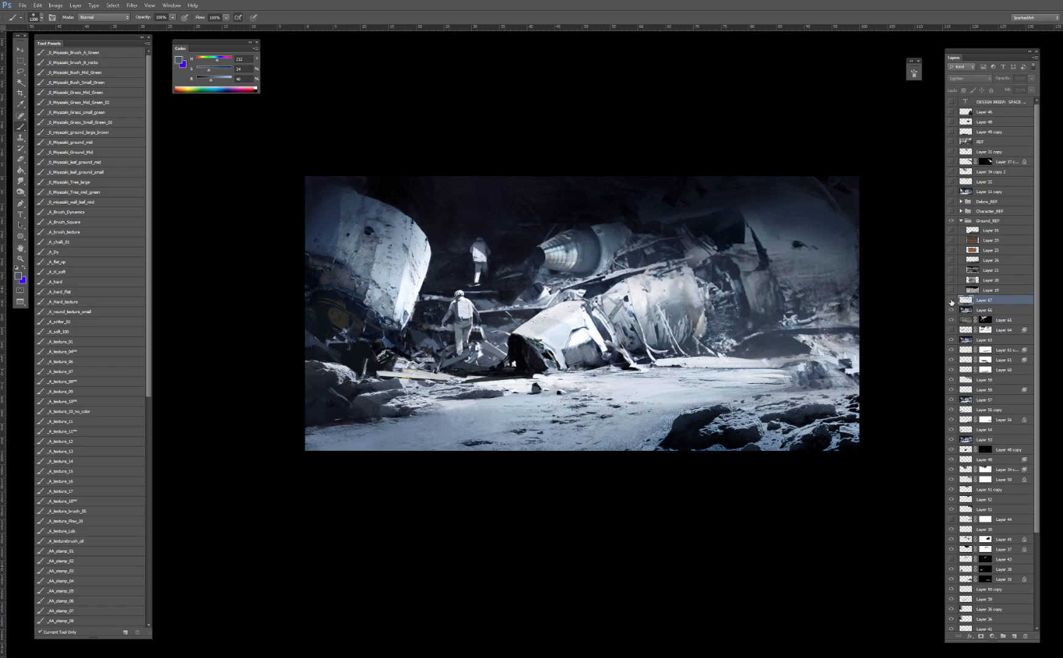
left_click(951, 300)
left_click(950, 300)
left_click(951, 300)
Step: Soften the dark upper background with a sampled dark blue on the haze layer, varying the soft brush size
left_click(489, 197, "alt")
key("bracketleft")
key("bracketleft")
key("bracketleft")
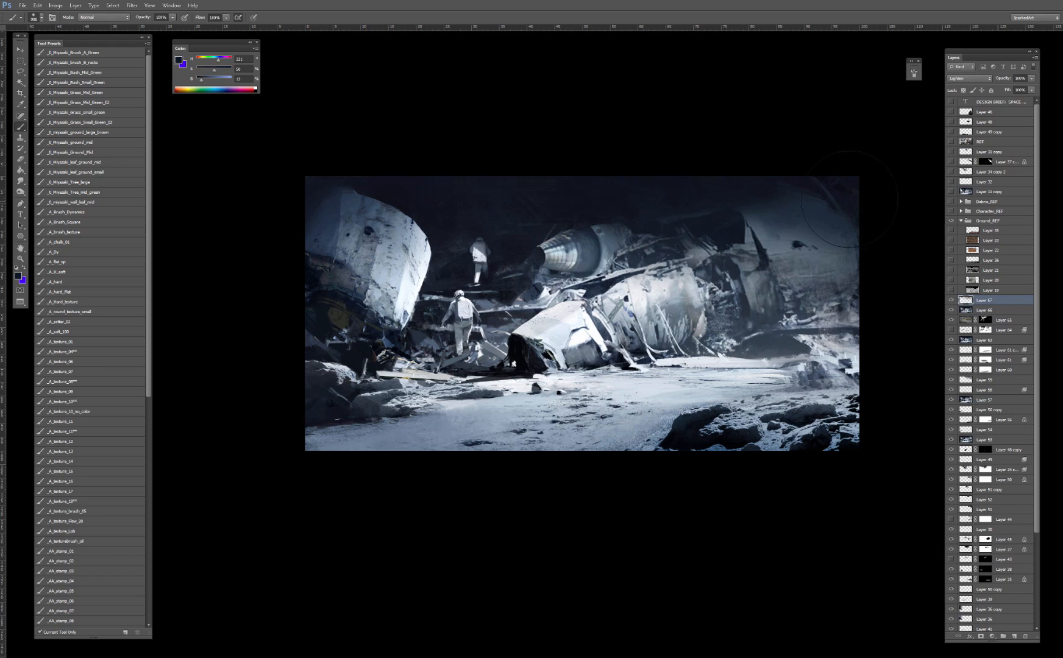
key("bracketright")
key("bracketright")
key("bracketleft")
key("bracketleft")
key("bracketleft")
key("bracketleft")
key("bracketleft")
left_click(375, 353, "alt")
key("s")
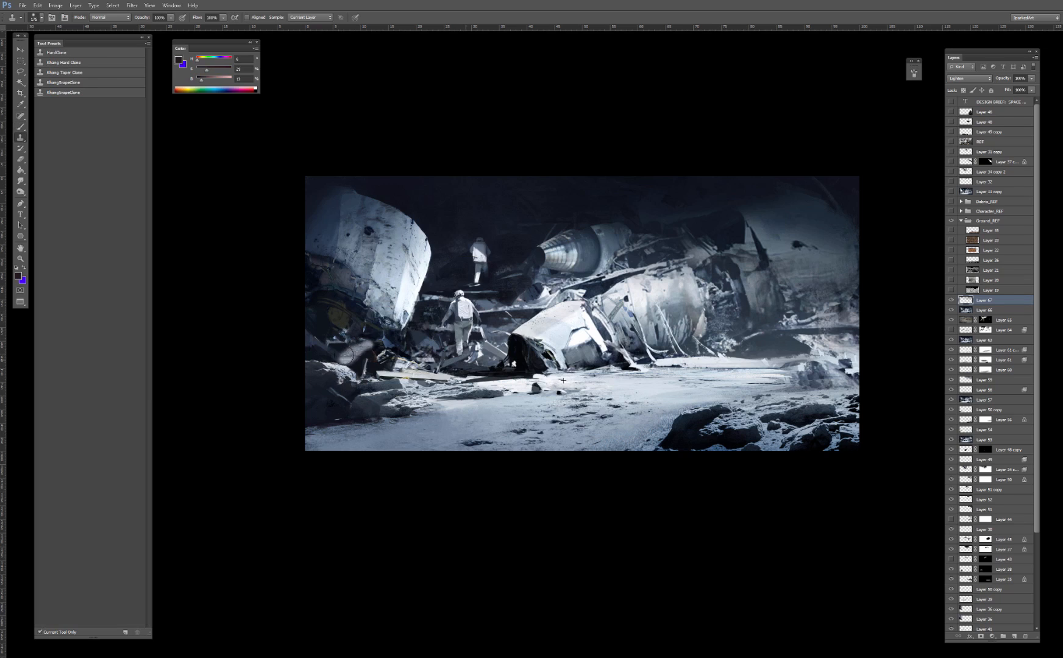
key("shift+s")
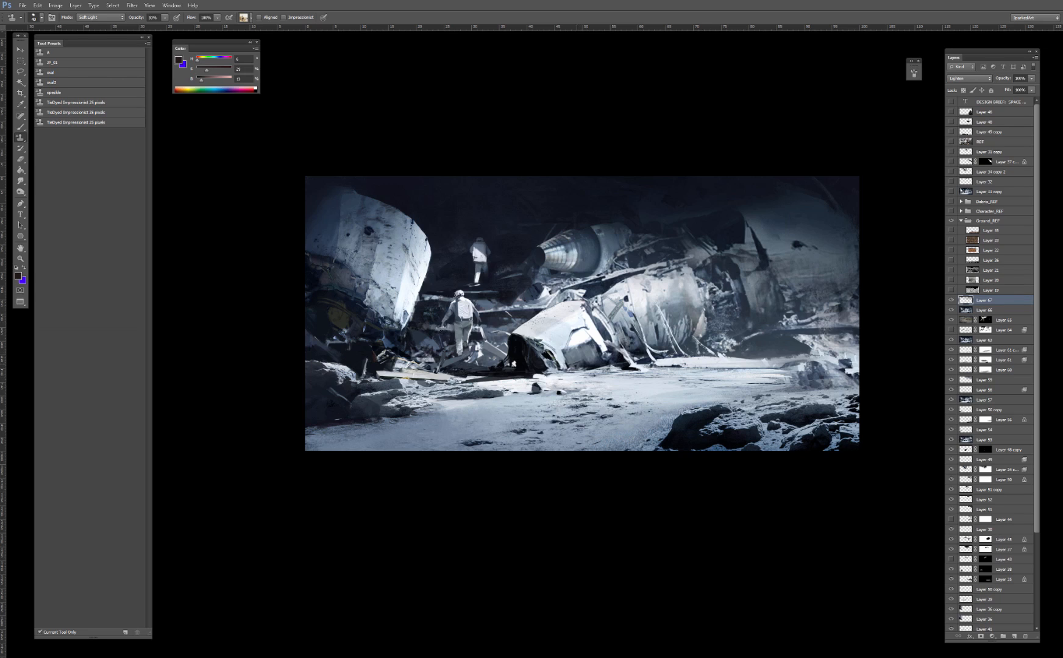
Step: Switch to a harder brush on Layer 66 and try a sampled dark stroke on the ground below the hull opening
key("b")
left_click(77, 293)
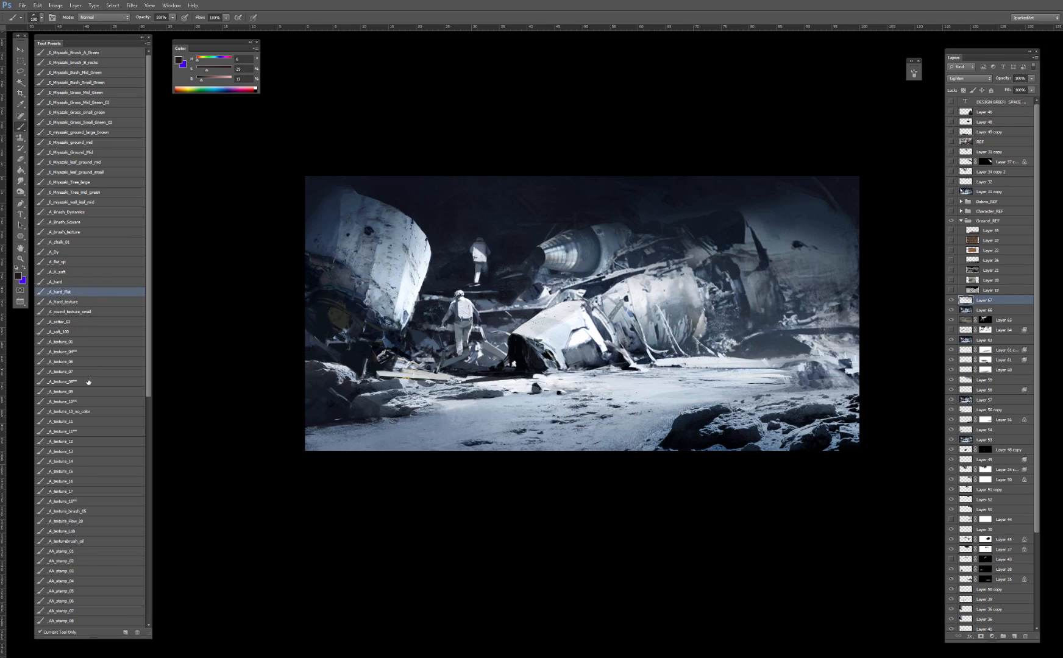
left_click(83, 503)
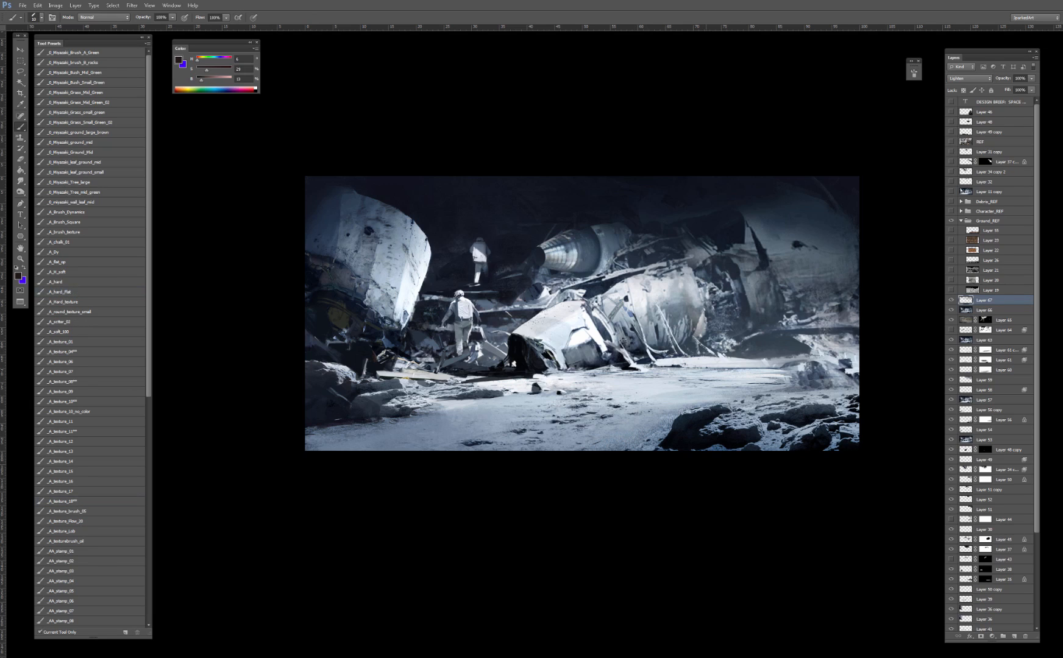
left_click(965, 313)
left_click(531, 369, "alt")
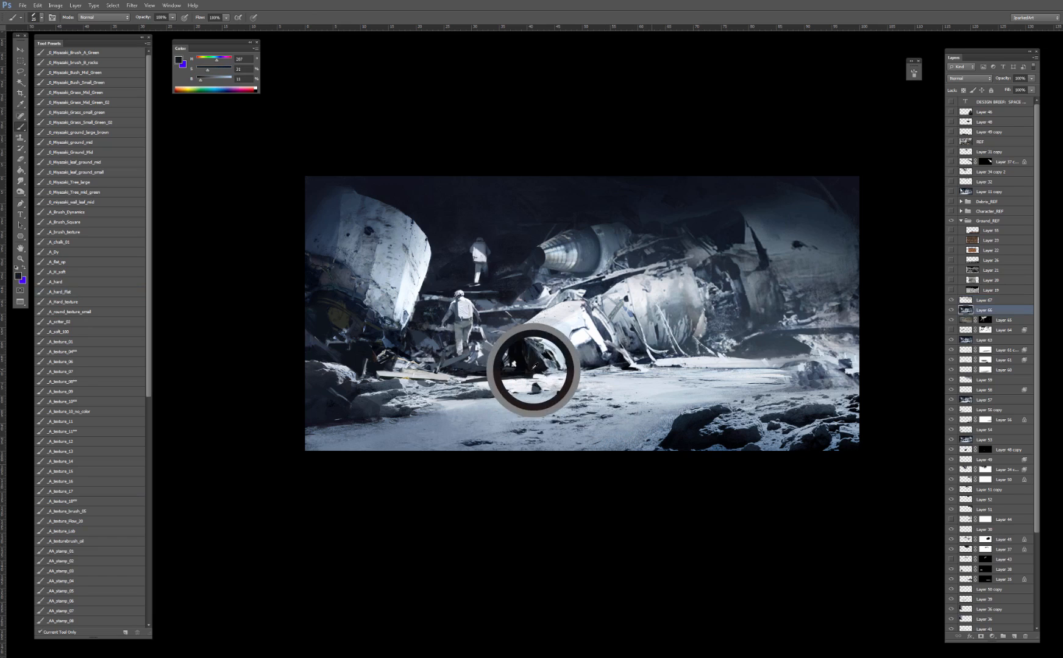
left_click_drag(536, 376, 556, 371)
key("ctrl+z")
Step: Paint a dark contact shadow beneath the central wreck's lower edge with a smaller brush and a sampled dark tone
key("bracketleft")
key("bracketleft")
key("bracketleft")
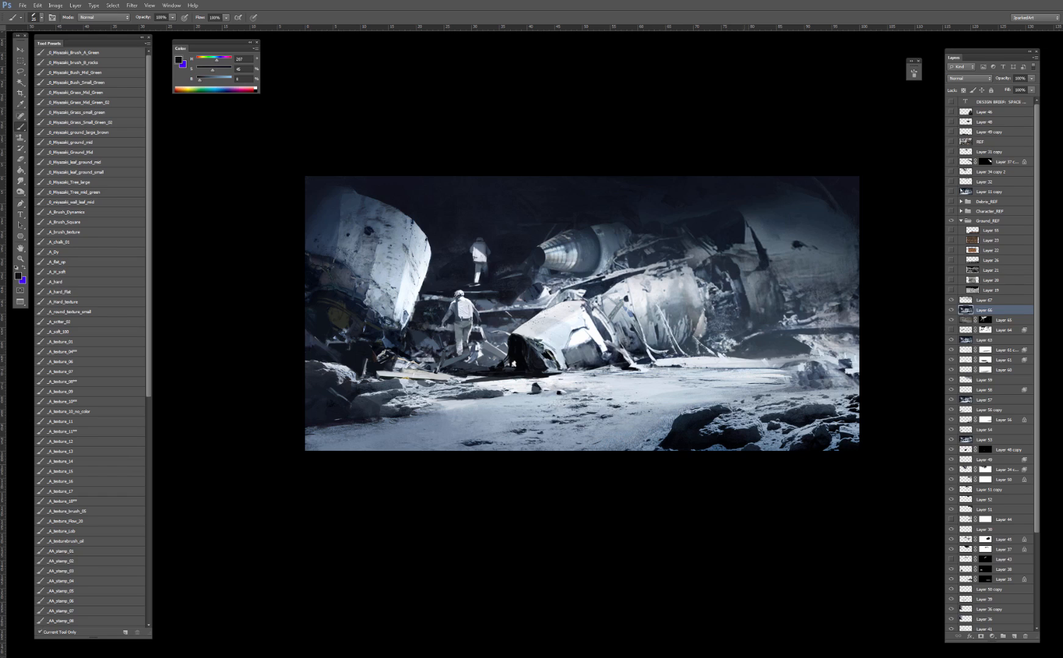
left_click(624, 363, "alt")
left_click_drag(606, 372, 637, 371)
key("ctrl+z")
left_click_drag(606, 369, 632, 370)
Step: Touch up the bright ground edge to the right of the central wreck with sampled pale and grey tones
left_click(737, 369, "alt")
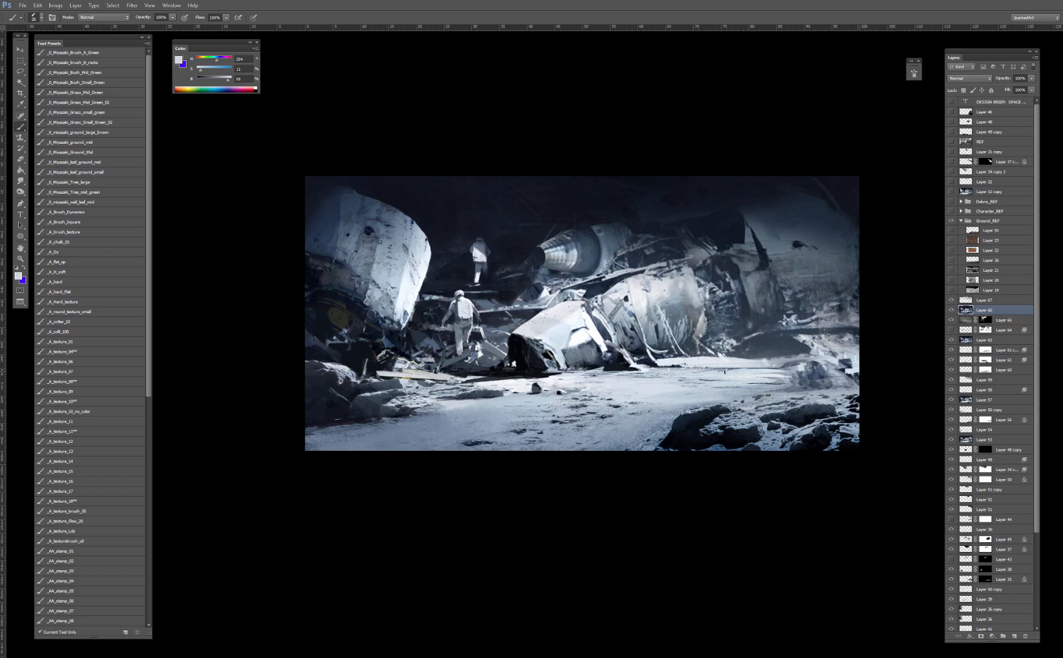
mouse_move(725, 371)
left_mouse_down()
mouse_move(705, 371)
mouse_move(742, 368)
left_mouse_up()
left_click(730, 360, "alt")
left_click(778, 359, "alt")
key("bracketleft")
key("bracketleft")
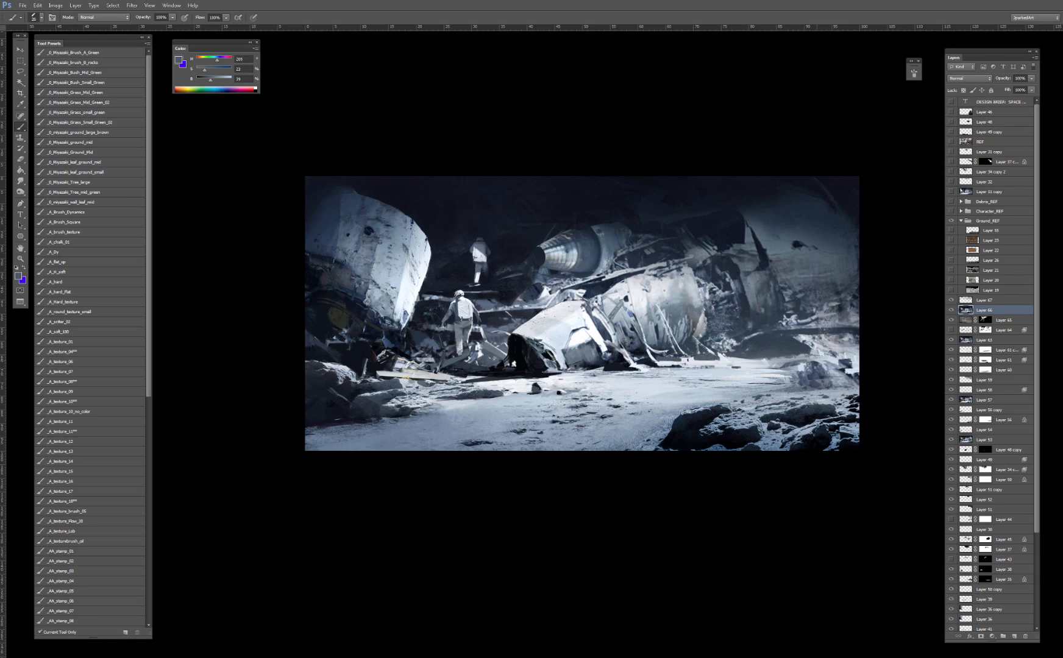
Step: Repaint the dark mound behind the ground's far right end with sampled grey-blue tones and review the whole picture
left_click(771, 354, "alt")
key("bracketright")
mouse_move(809, 354)
left_mouse_down()
mouse_move(841, 356)
mouse_move(781, 348)
mouse_move(847, 346)
mouse_move(820, 339)
mouse_move(855, 348)
mouse_move(832, 343)
mouse_move(826, 352)
mouse_move(836, 348)
left_mouse_up()
left_click(852, 329, "alt")
left_click_drag(819, 336, 858, 350)
key("ctrl+minus")
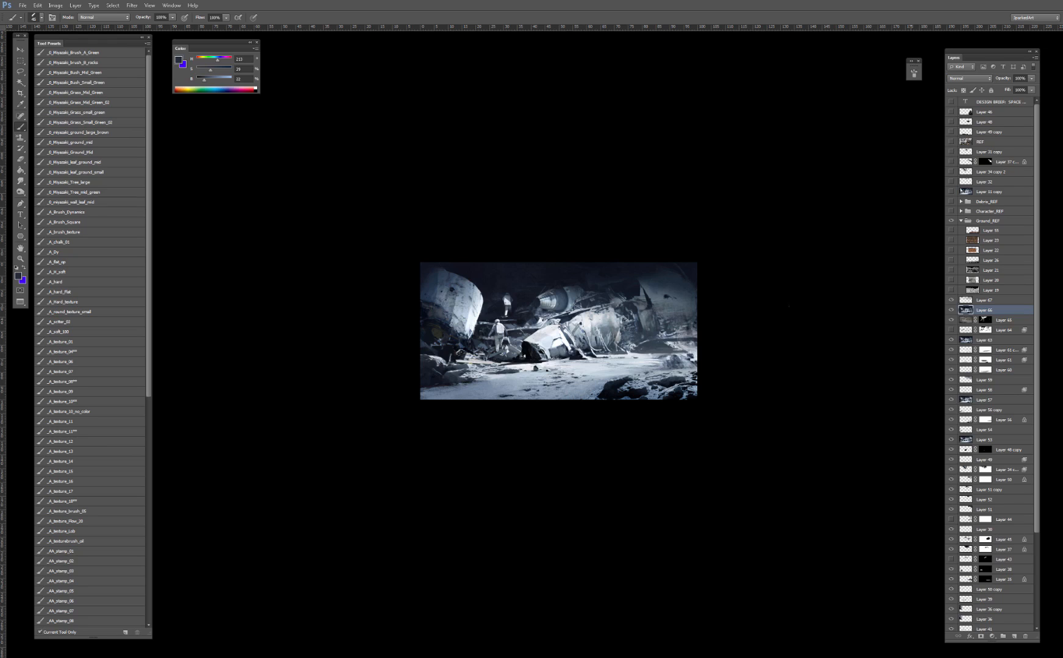
Step: Repaint the upper-right background surface and its dark upper edge with sampled blue-grey tones, using a greatly enlarged brush
key("ctrl+plus")
left_click(762, 227, "alt")
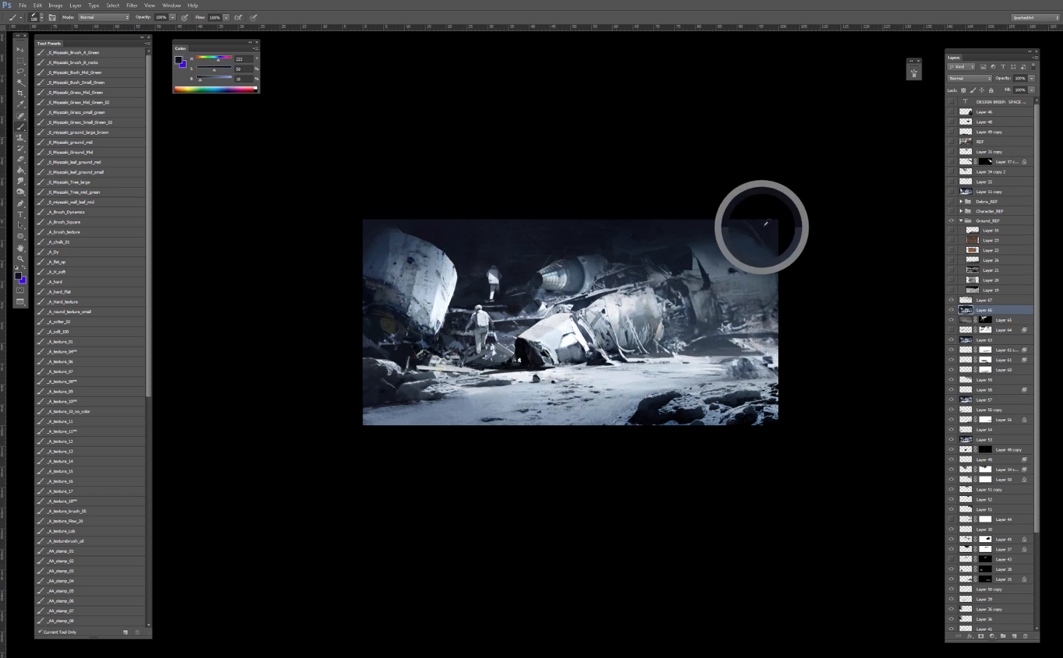
key("bracketright")
key("bracketright")
key("bracketright")
key("bracketright")
key("bracketright")
key("bracketright")
key("bracketright")
key("bracketright")
key("bracketright")
left_click(758, 262, "alt")
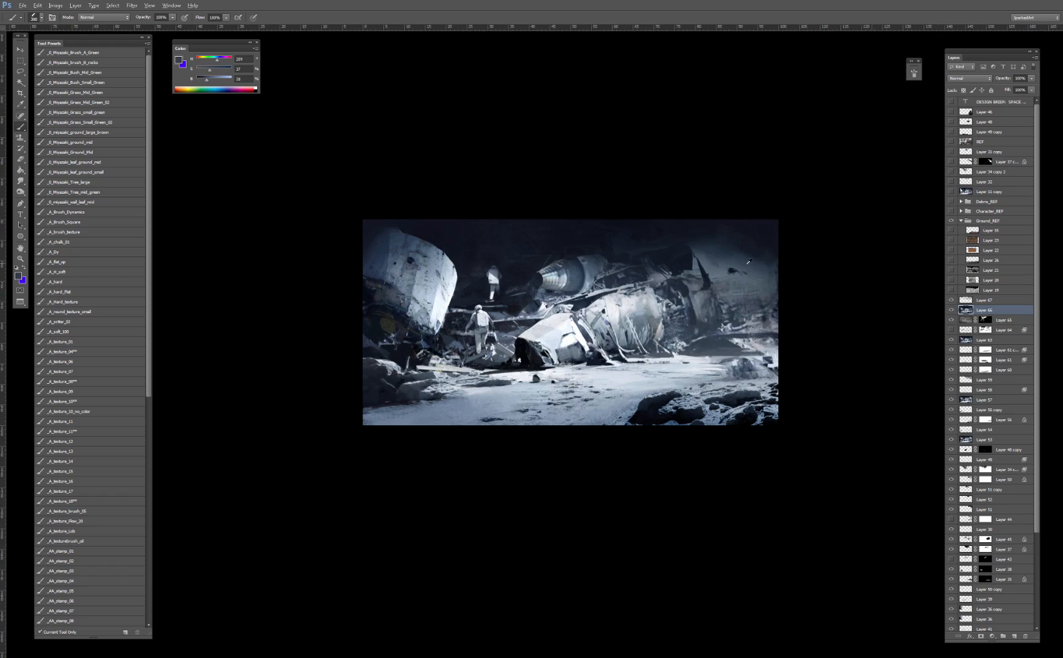
left_click(744, 237, "alt")
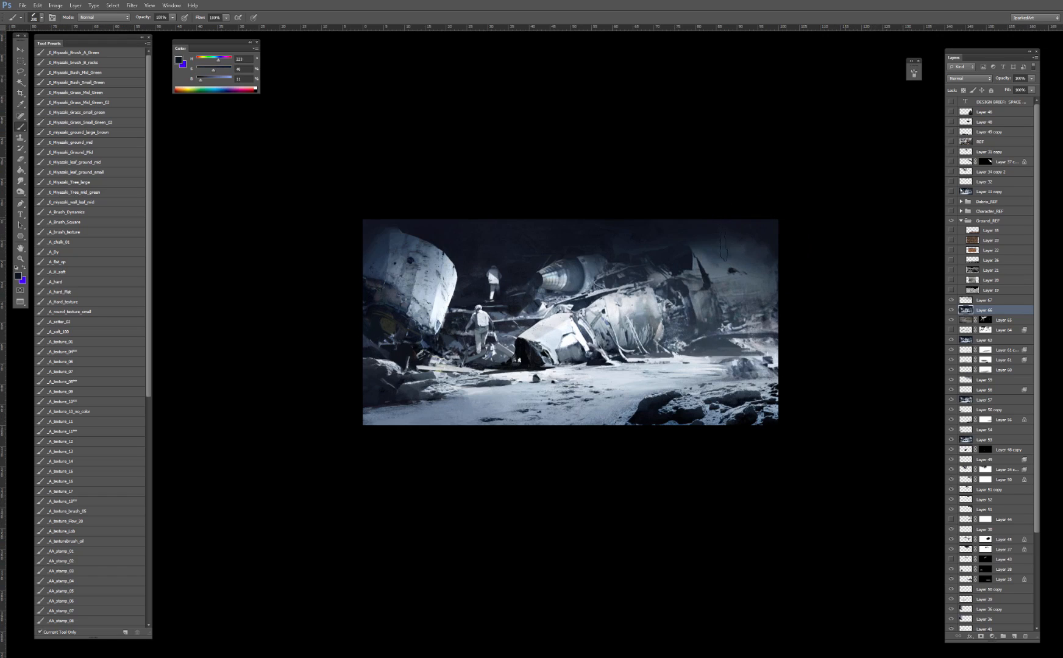
left_click(737, 261, "alt")
mouse_move(736, 262)
left_mouse_down()
mouse_move(722, 236)
mouse_move(761, 254)
left_mouse_up()
left_click(728, 223, "alt")
Step: Select the pale plating of the central hull with the Magic Wand and pick a mid grey-blue brush colour
key("ctrl+plus")
key("ctrl+plus")
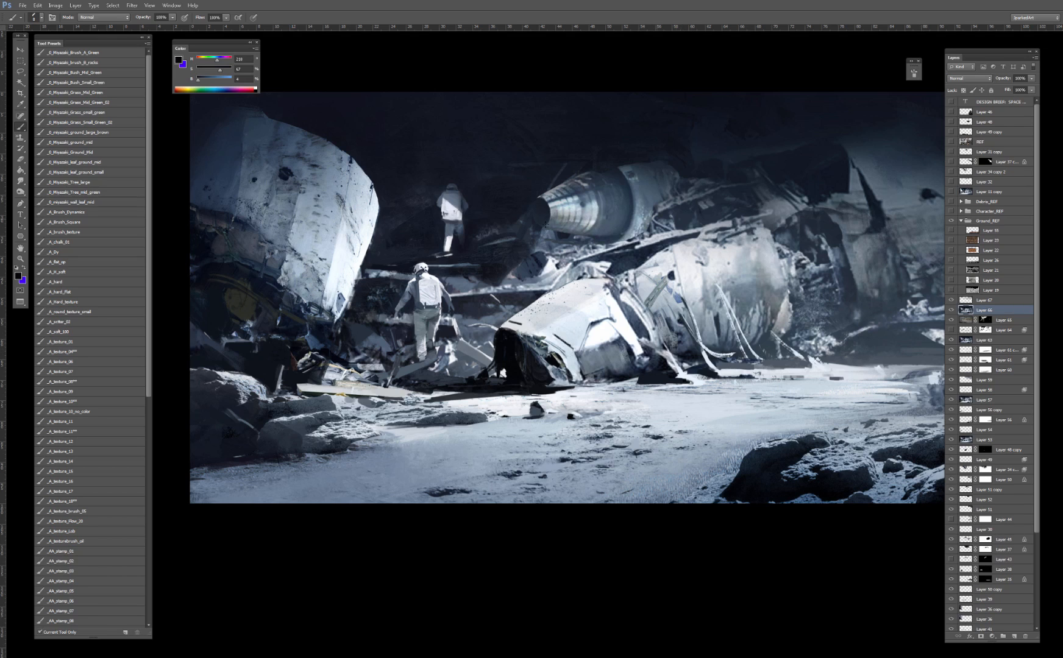
key("ctrl+plus")
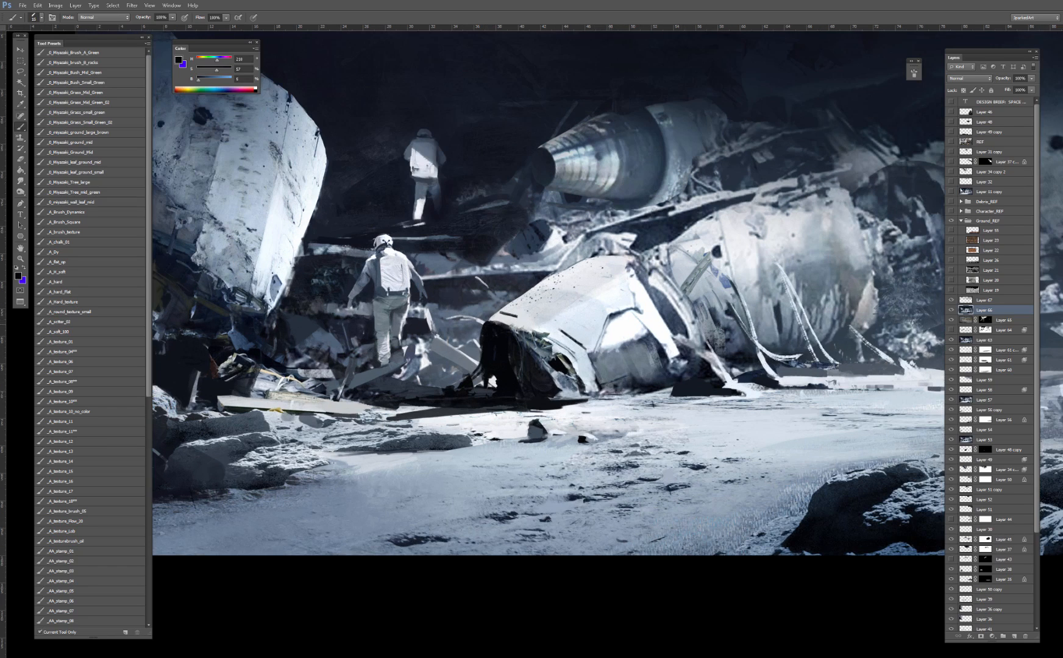
left_click(493, 323, "alt")
key("w")
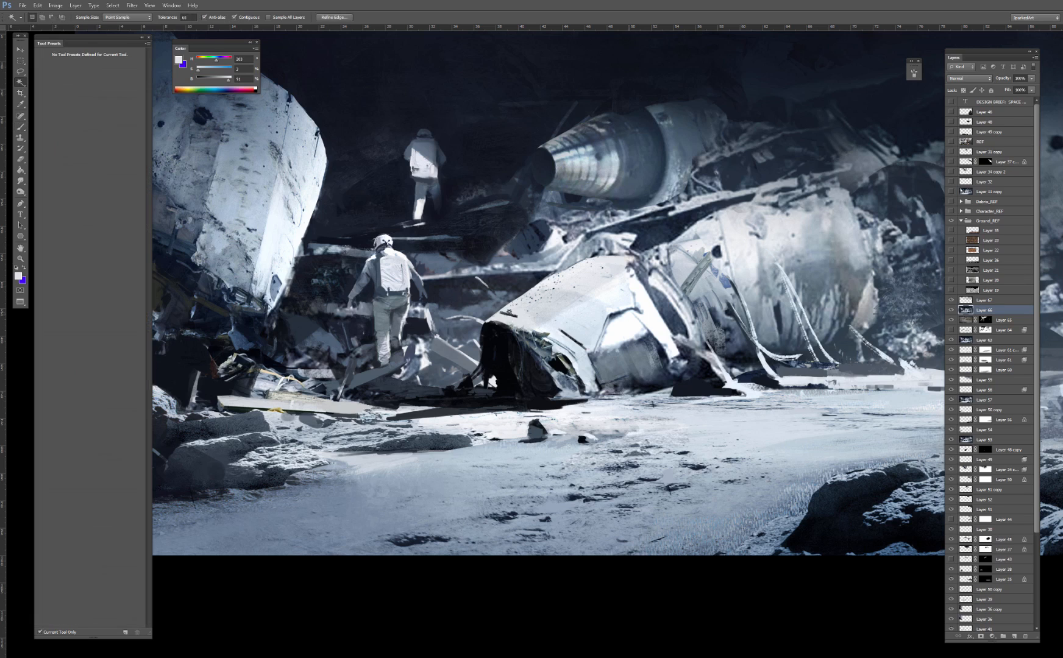
left_click(521, 314)
key("b")
mouse_move(534, 321)
left_mouse_down()
mouse_move(578, 314)
mouse_move(458, 306)
mouse_move(436, 375)
mouse_move(365, 372)
left_mouse_up()
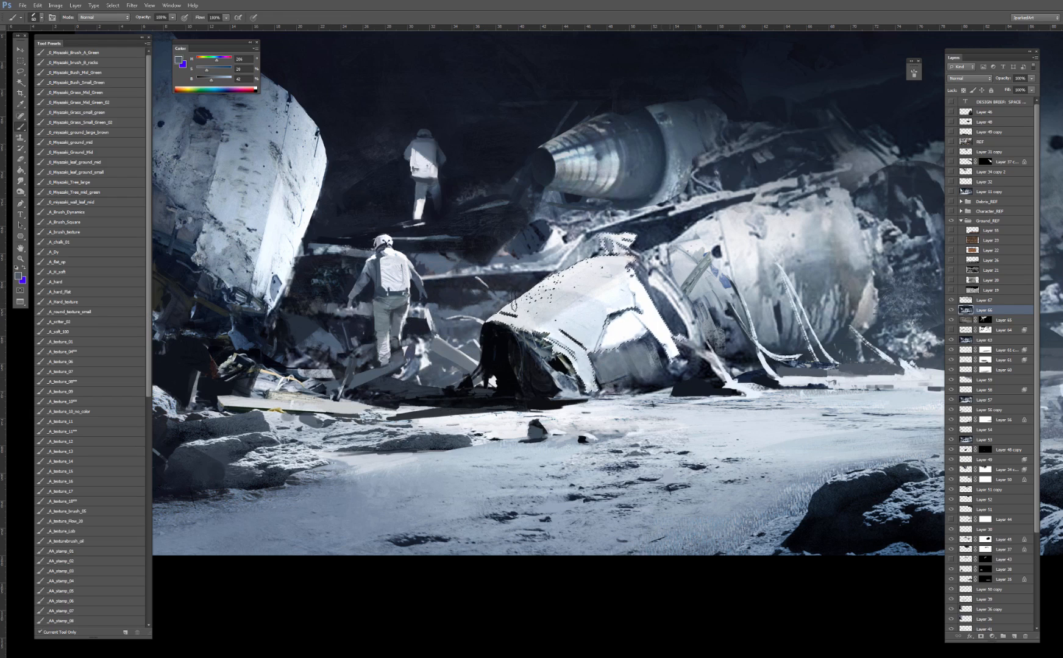
Step: Try to shade the selected hull plating's upper side with an enlarged hard-edged brush
key("bracketright")
key("bracketright")
key("bracketright")
key("bracketright")
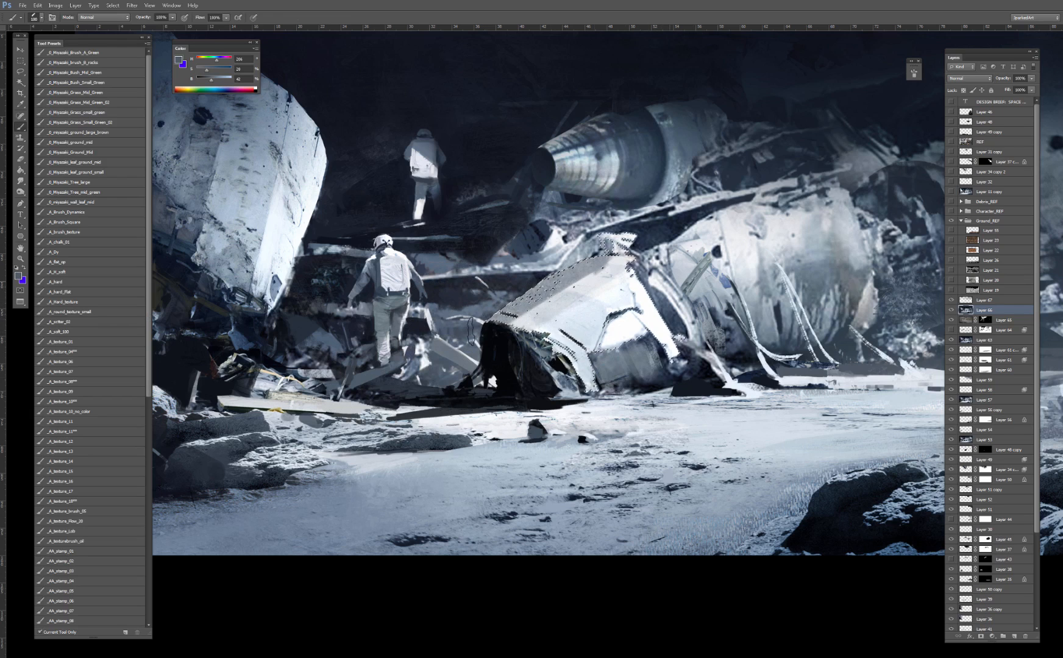
left_click_drag(520, 306, 613, 272)
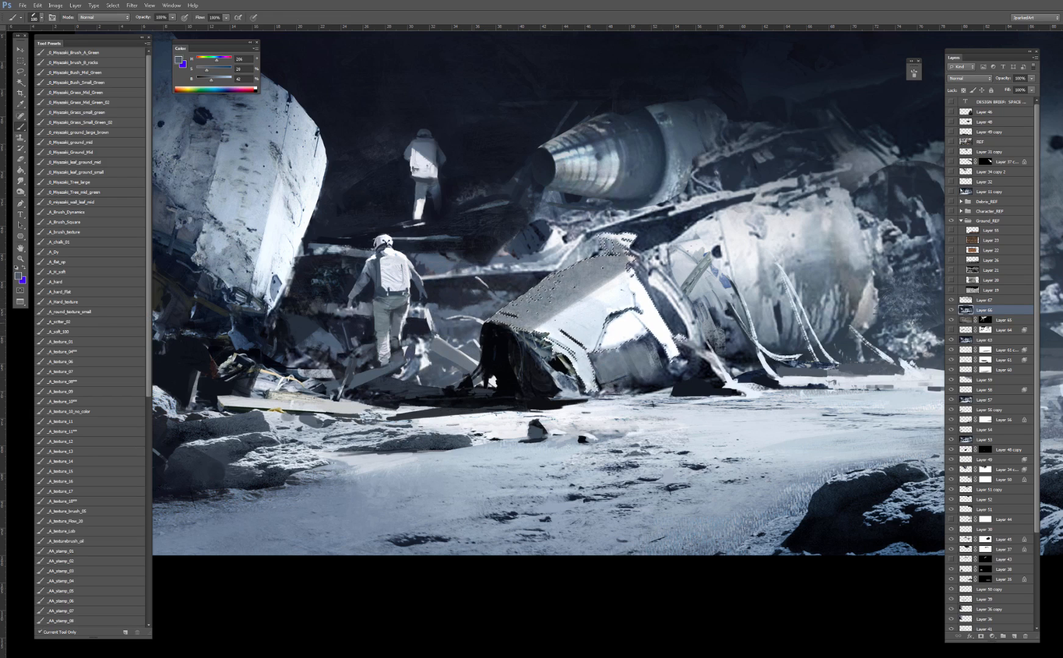
key("ctrl+z")
Step: Shade the upper side of the selected hull plating with a reduced soft brush in grey-blue, and clear the selection
left_click(72, 333)
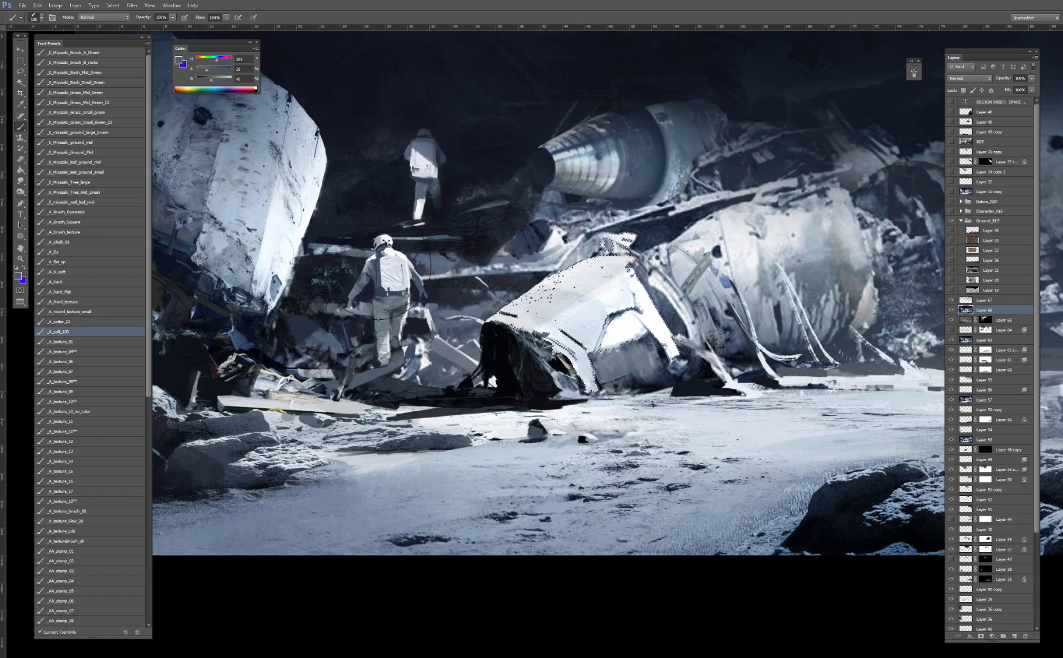
key("bracketleft")
key("bracketleft")
key("bracketleft")
key("bracketleft")
key("bracketleft")
key("bracketleft")
key("bracketleft")
key("bracketleft")
key("bracketleft")
key("bracketleft")
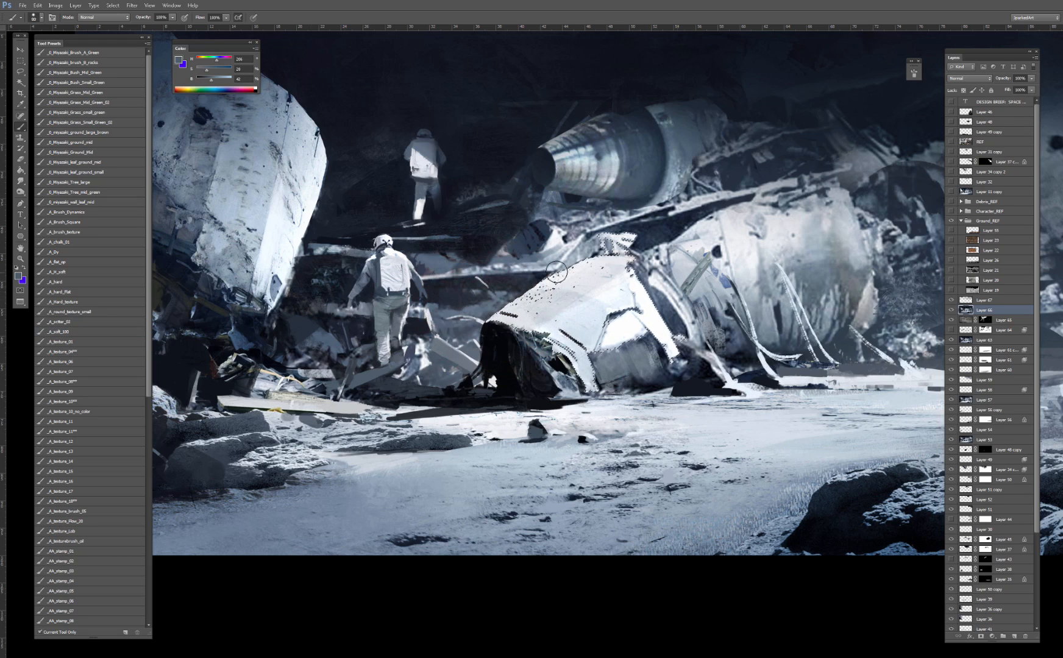
left_click_drag(512, 318, 593, 266)
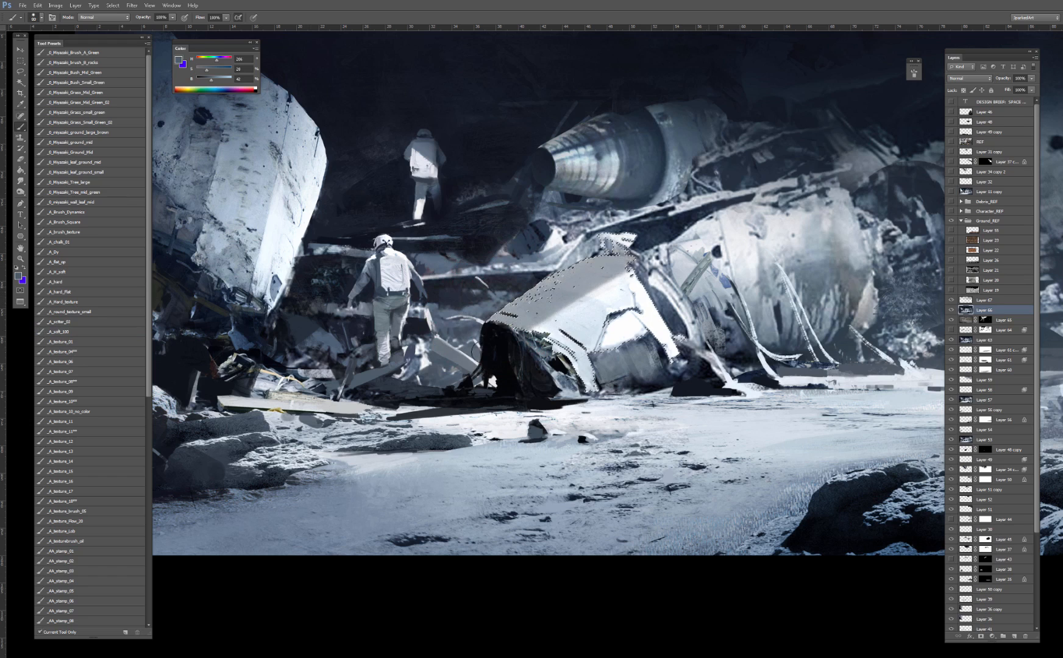
key("ctrl+d")
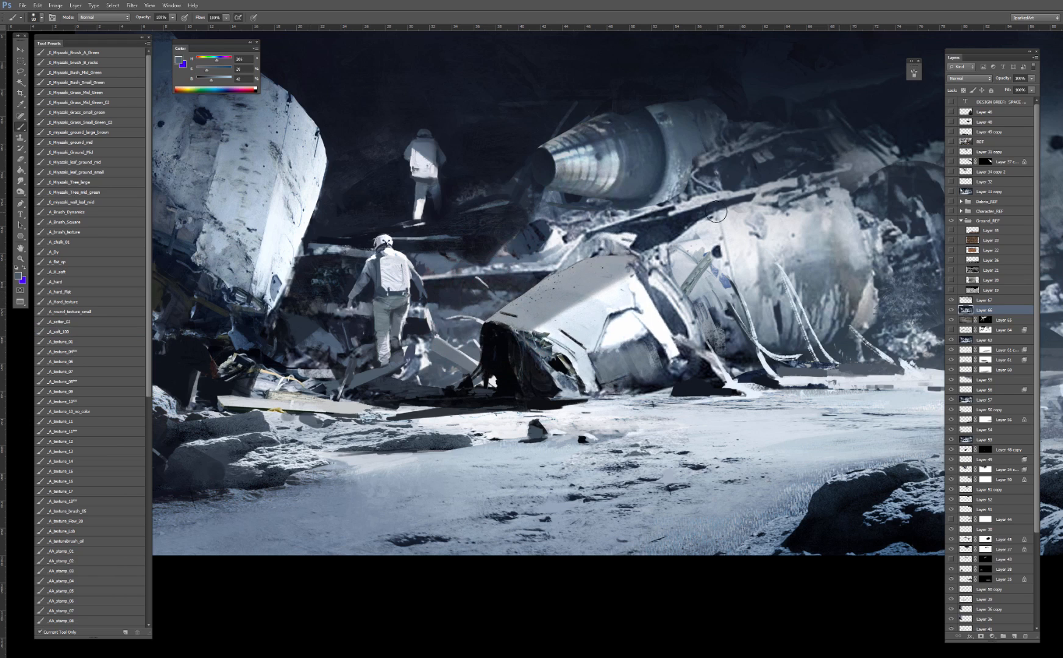
Step: Restore the selection on the central hull's plating and examine its shading against the whole painting
key("ctrl+shift+d")
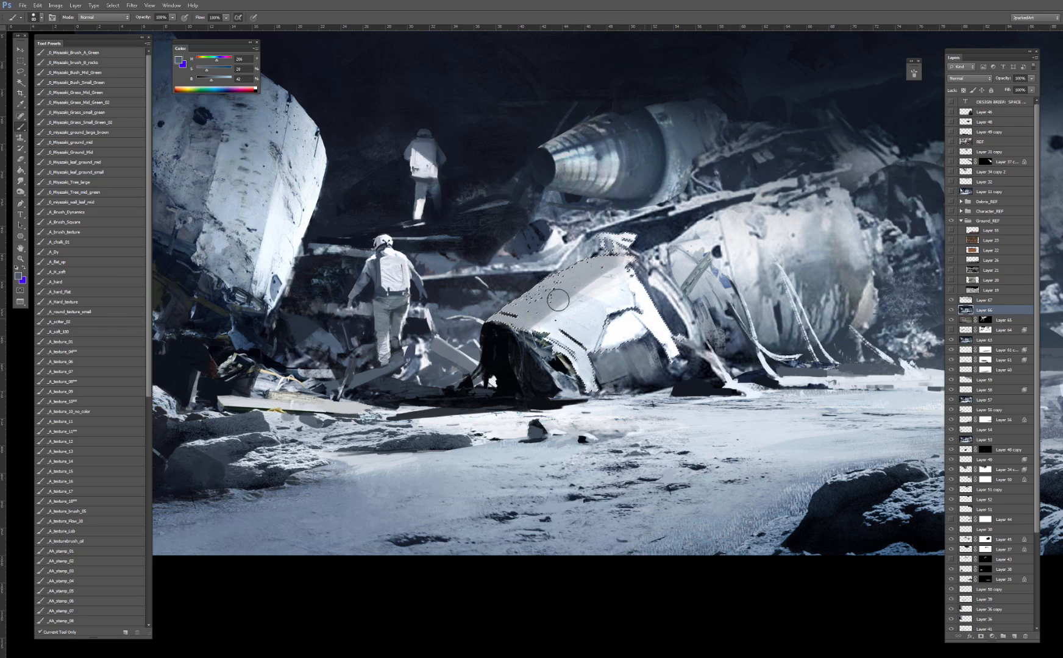
key("ctrl+d")
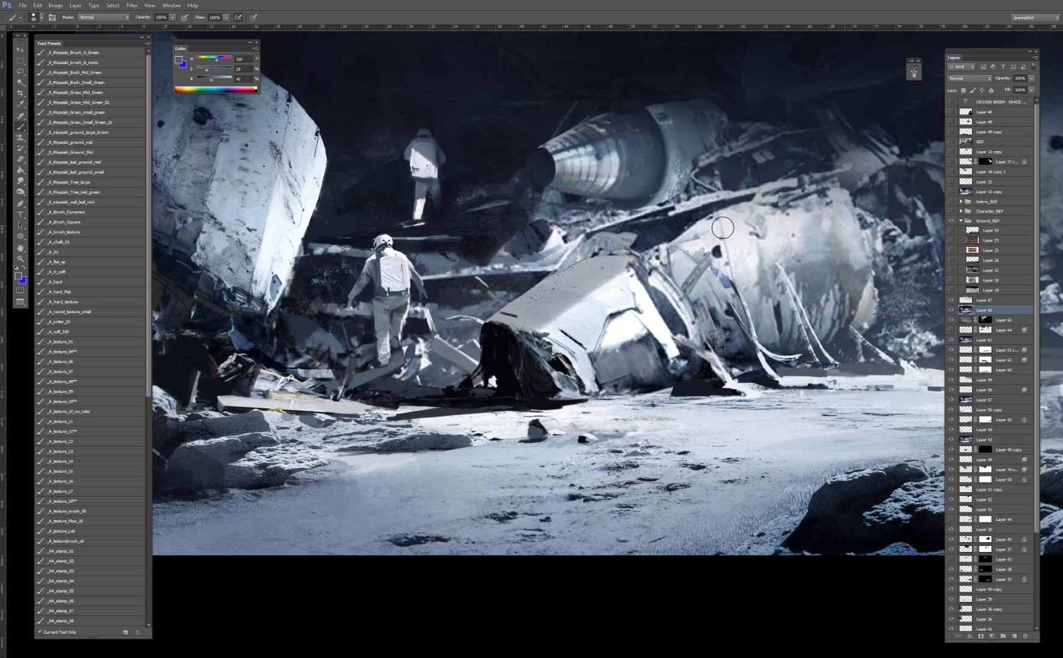
key("ctrl+minus")
key("ctrl+minus")
key("ctrl+minus")
key("ctrl+plus")
key("ctrl+plus")
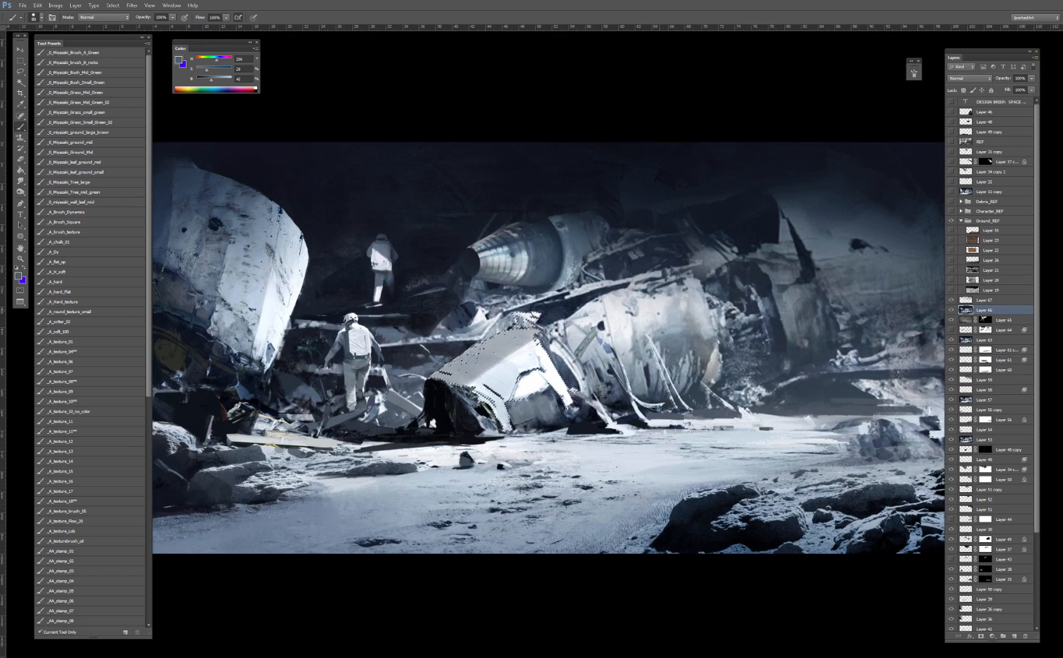
key("ctrl+minus")
key("ctrl+minus")
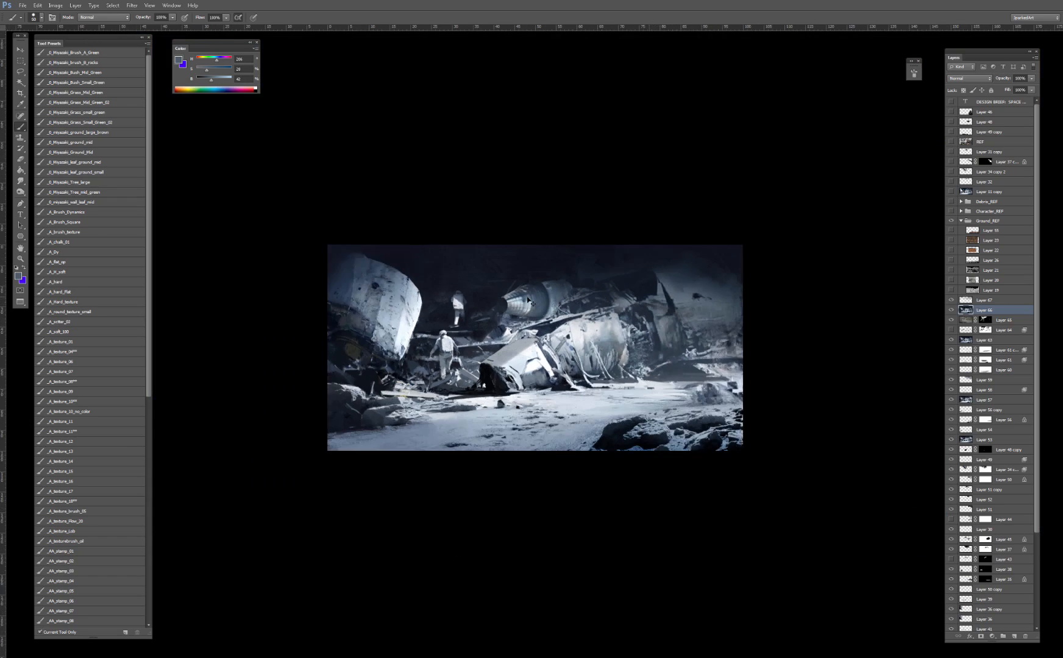
key("ctrl+plus")
key("ctrl+plus")
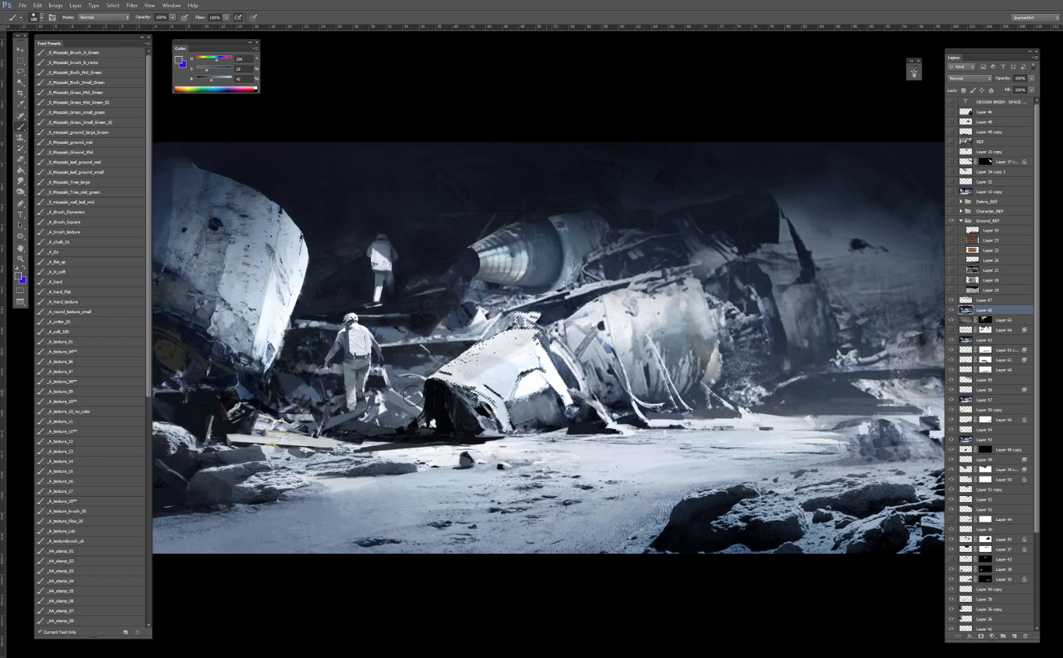
Step: Shade the selected hull plating's upper side with an enlarged soft brush, set the brush mode to Screen and clear the selection
key("bracketright")
key("bracketright")
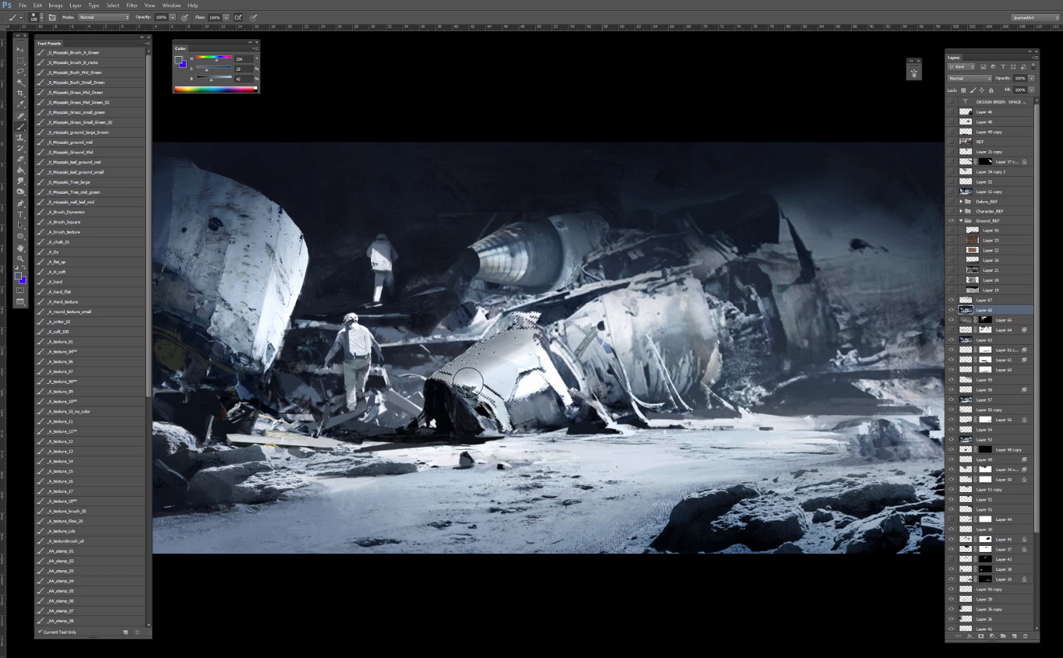
key("ctrl+d")
key("ctrl+shift+d")
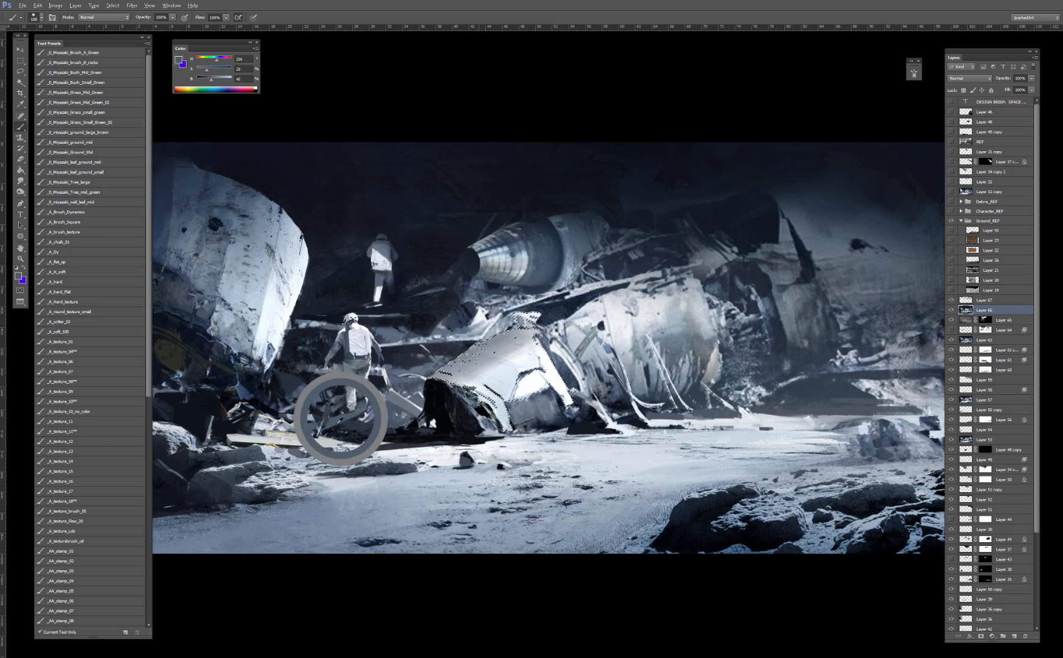
right_click(426, 346, "shift")
left_click(461, 465)
key("ctrl+d")
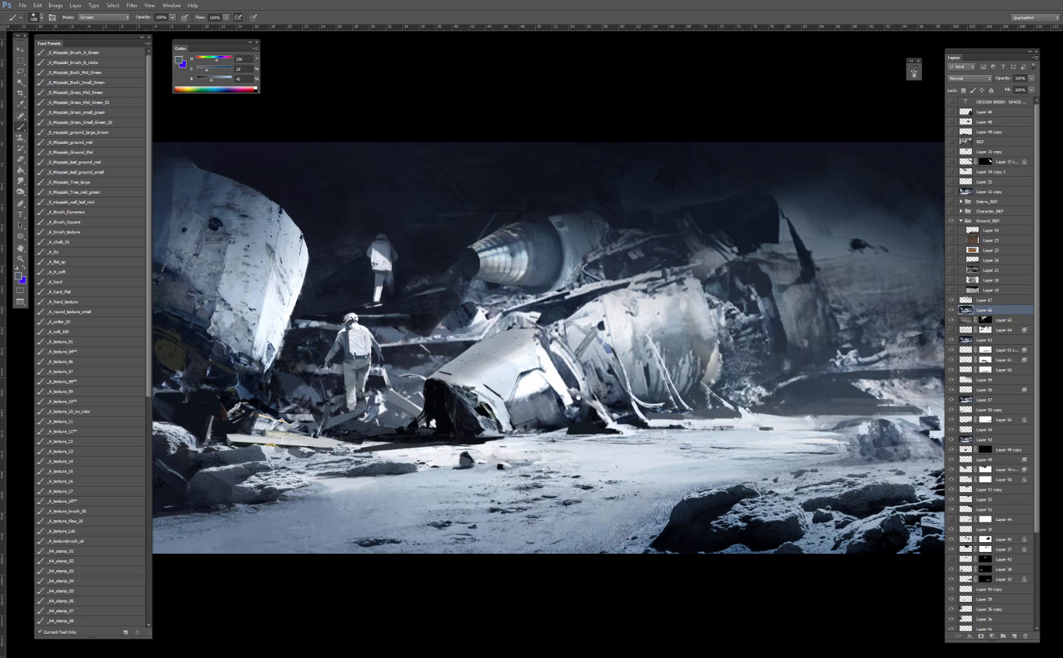
Step: Tone down the debris below the rear engine with a sampled grey-blue, using a much smaller brush in Darken mode
left_click_drag(578, 397, 667, 343)
key("ctrl+minus")
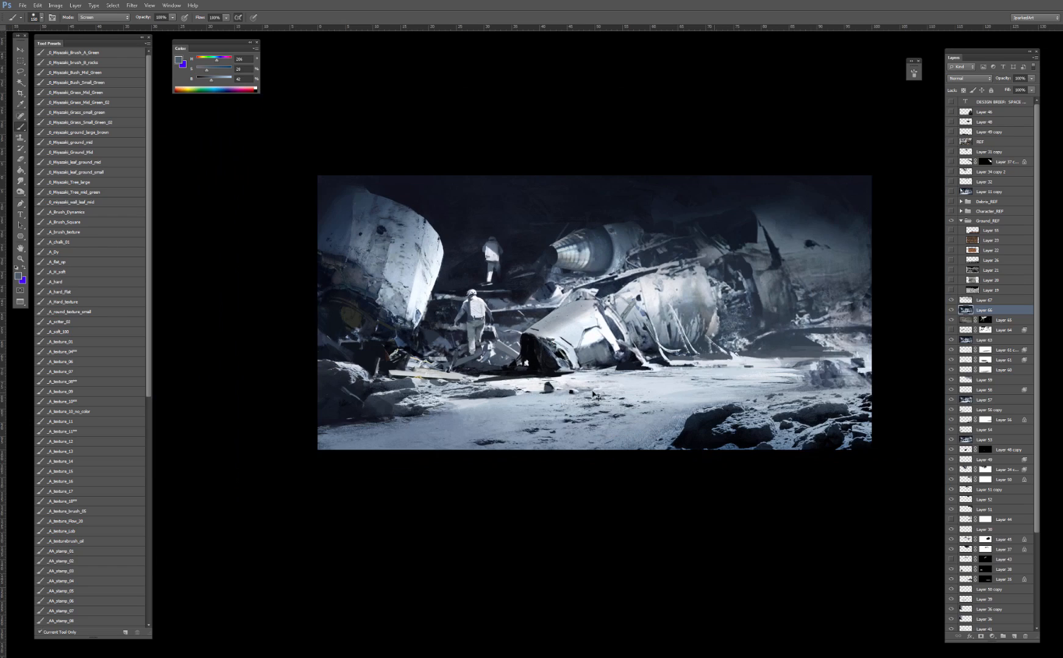
key("ctrl+plus")
left_click(668, 197, "alt")
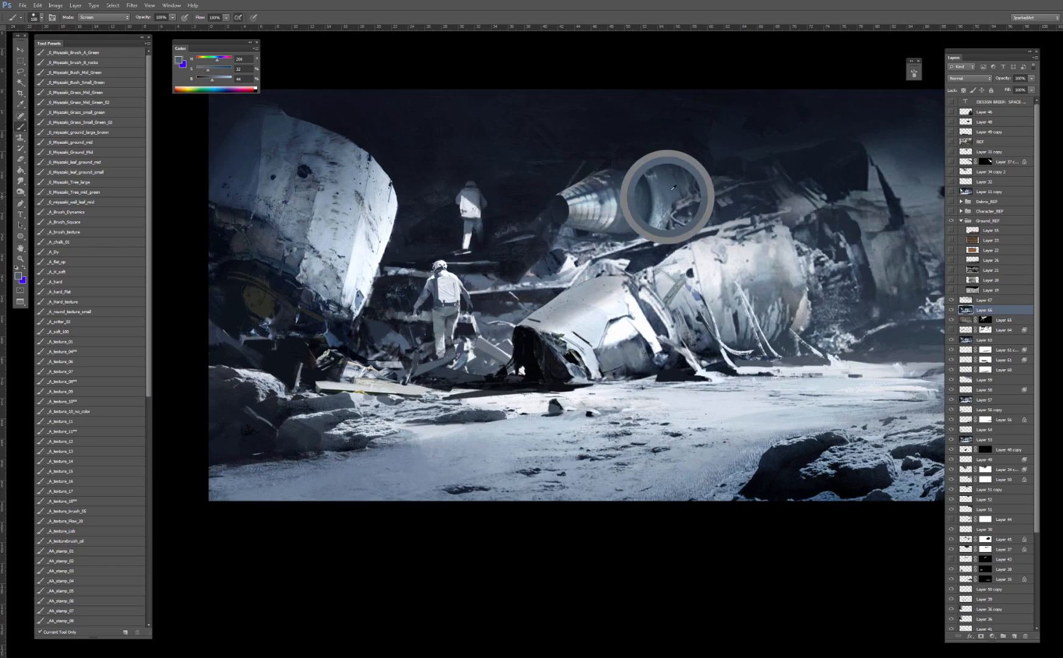
right_click(641, 247, "shift")
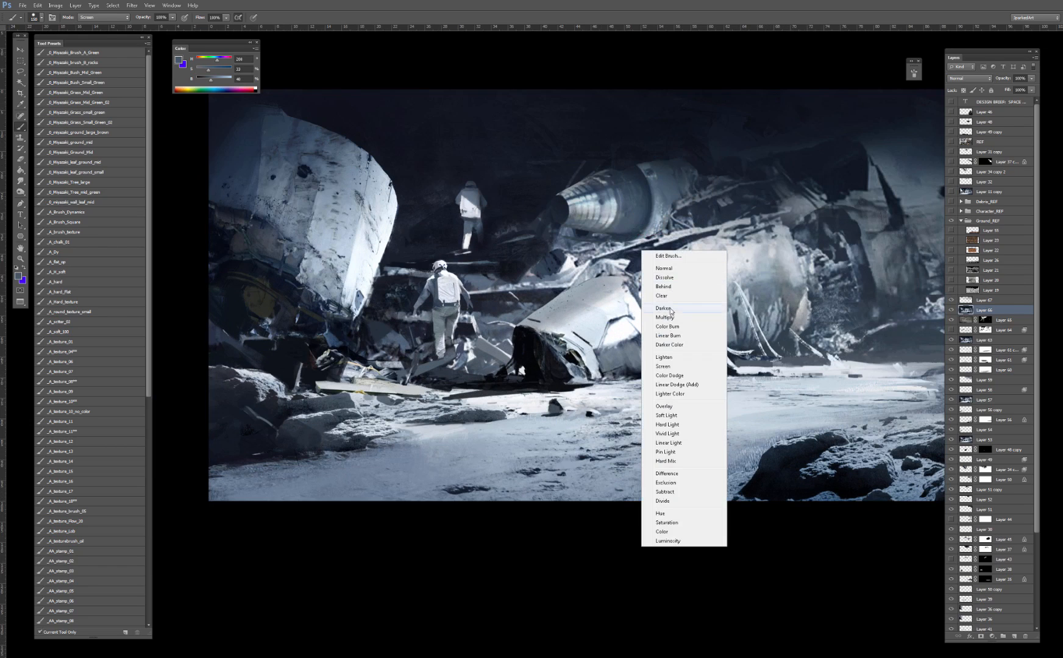
left_click(673, 302)
key("bracketleft")
key("bracketleft")
key("bracketleft")
key("bracketleft")
key("bracketleft")
key("bracketleft")
key("bracketleft")
key("bracketleft")
mouse_move(694, 231)
left_mouse_down()
mouse_move(775, 213)
mouse_move(684, 228)
mouse_move(693, 192)
mouse_move(701, 216)
mouse_move(685, 206)
mouse_move(631, 244)
mouse_move(566, 243)
left_mouse_up()
key("bracketleft")
key("bracketleft")
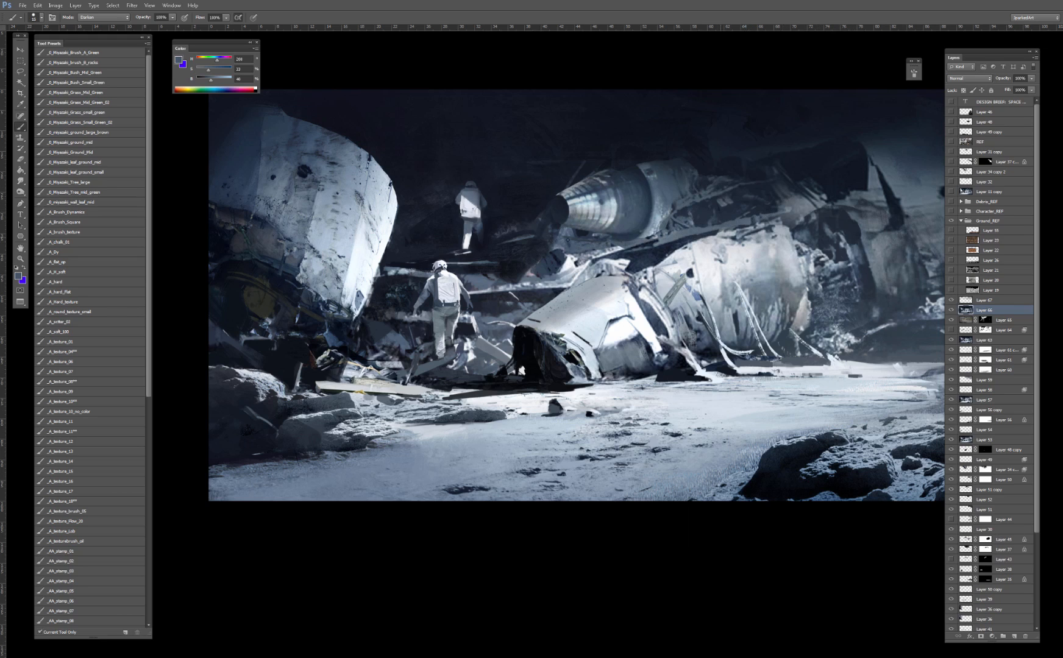
Step: Darken the gaps under the rear engine's nozzle with sampled dark blue, and pick near-black from the central hull's opening
left_click(562, 230, "alt")
left_click(577, 234, "alt")
mouse_move(568, 235)
left_mouse_down()
mouse_move(554, 236)
mouse_move(603, 249)
left_mouse_up()
key("bracketleft")
key("ctrl+minus")
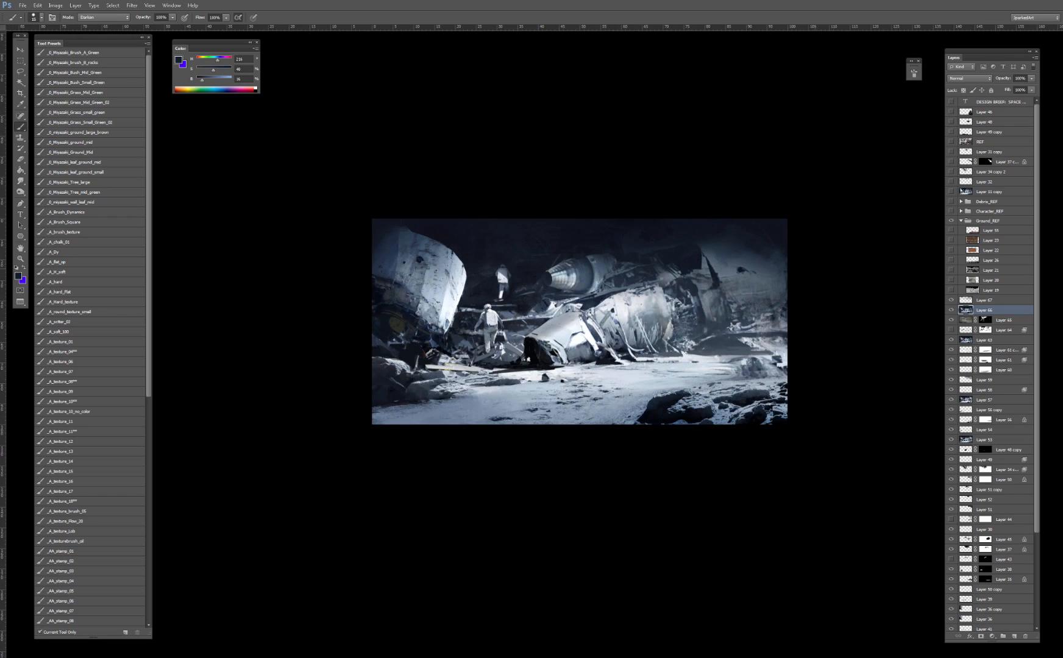
key("ctrl+plus")
left_click(515, 329, "alt")
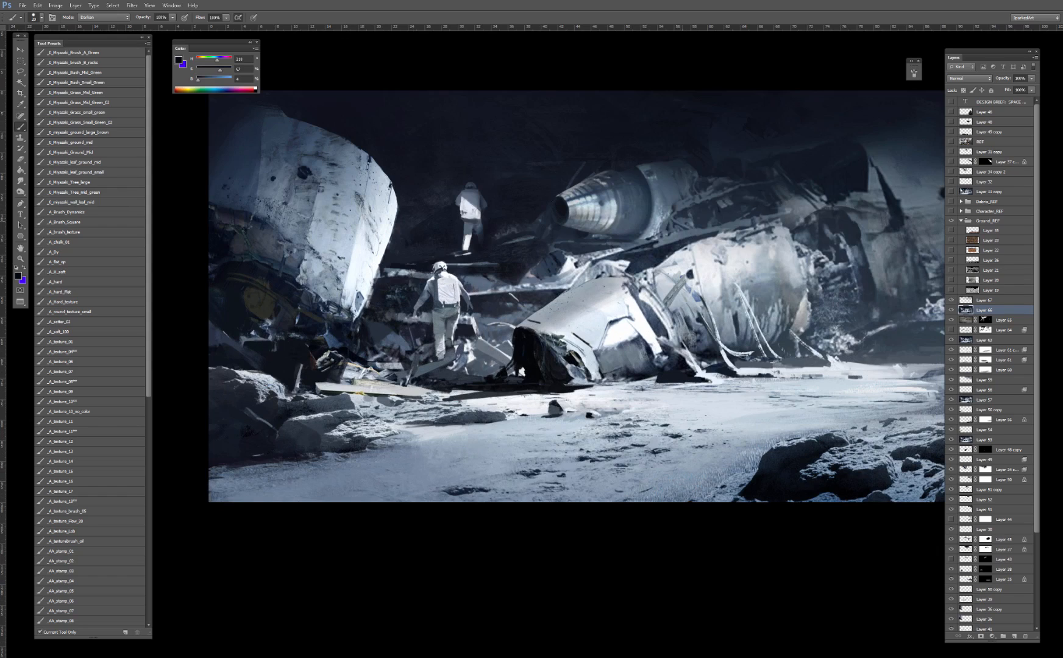
key("ctrl+minus")
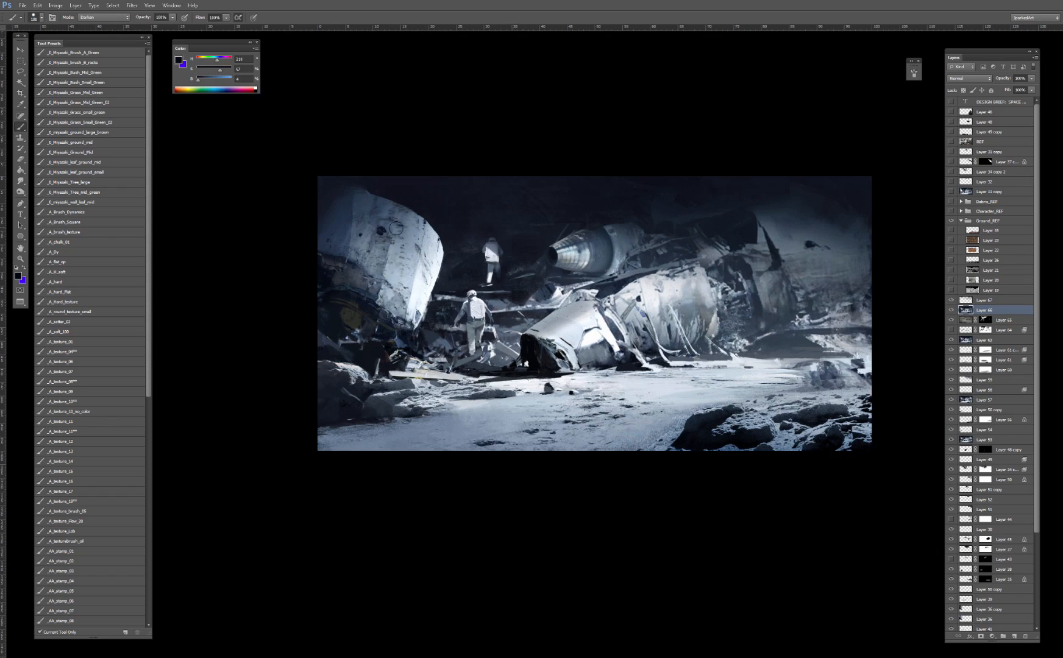
Step: Tone down the left hull's shadowed side and the debris beneath it with sampled blues and an enlarged Darken-mode brush
key("bracketright")
key("bracketright")
key("bracketright")
key("bracketright")
key("bracketright")
left_click(337, 242, "alt")
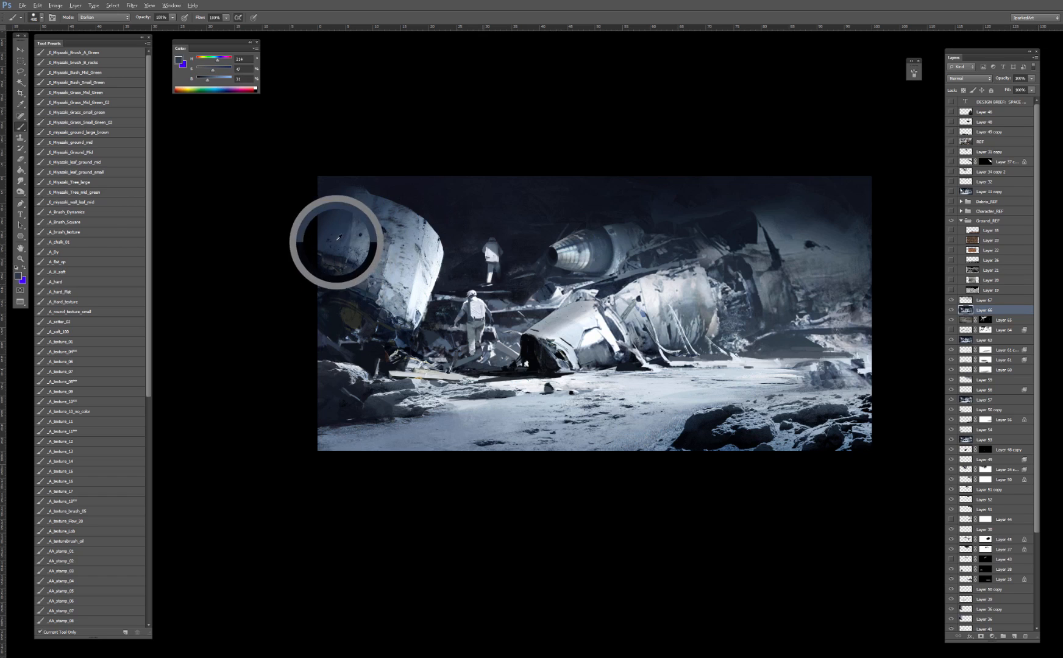
left_click(323, 332, "alt")
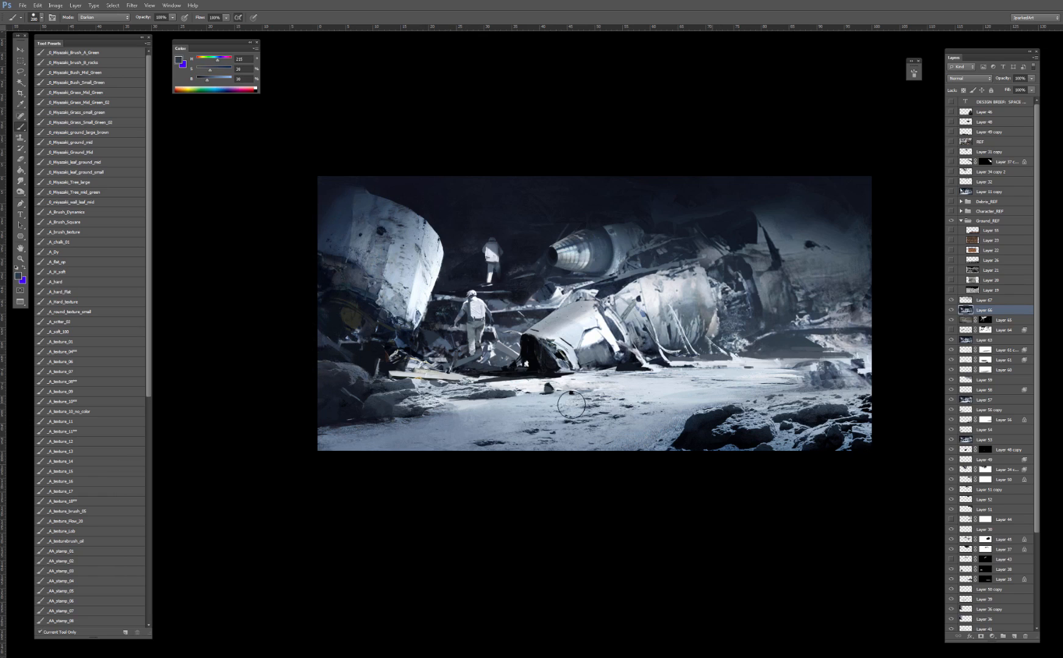
left_click(389, 336, "alt")
left_click(358, 244, "alt")
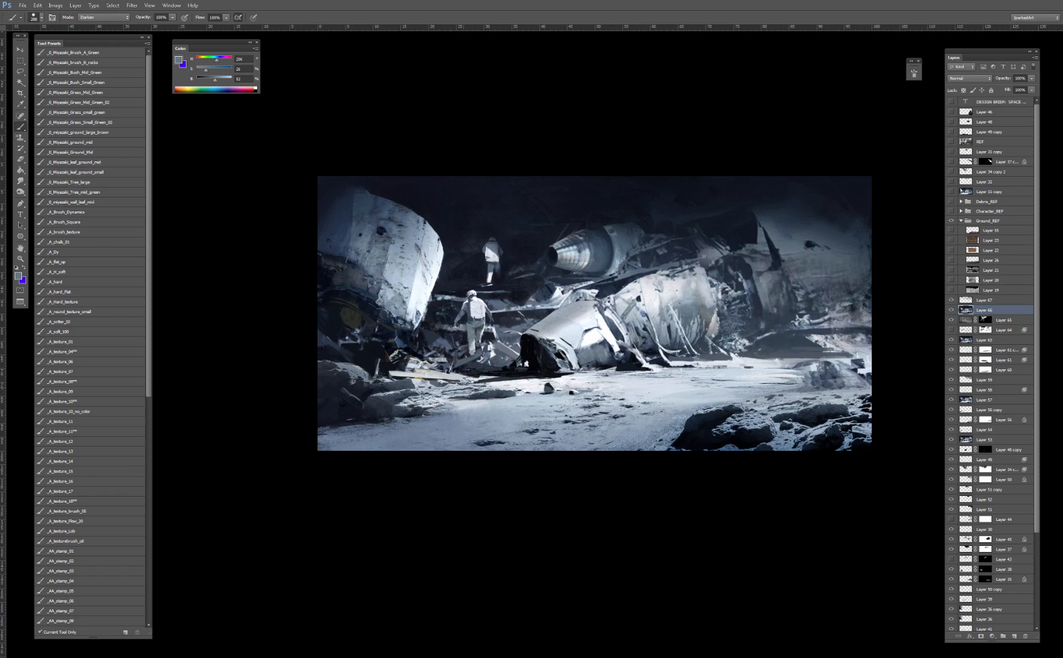
Step: Tint the lower-right foreground rocks with blue sampled from the ground, using the brush in Color mode
left_click(657, 422, "alt")
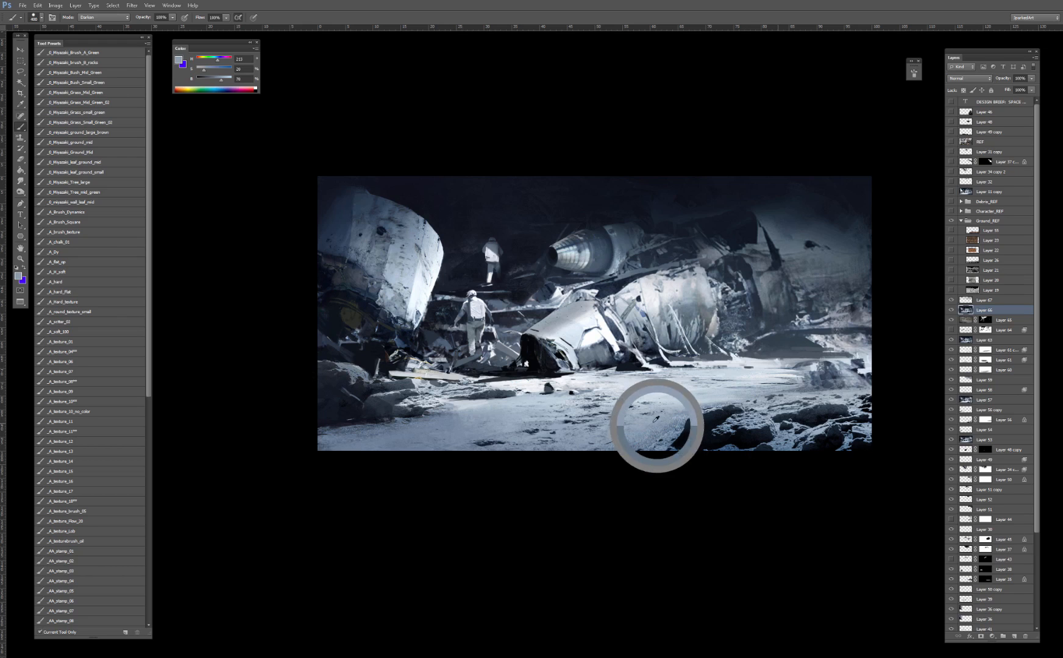
right_click(665, 411, "shift")
left_click(689, 388)
left_click(659, 434, "alt")
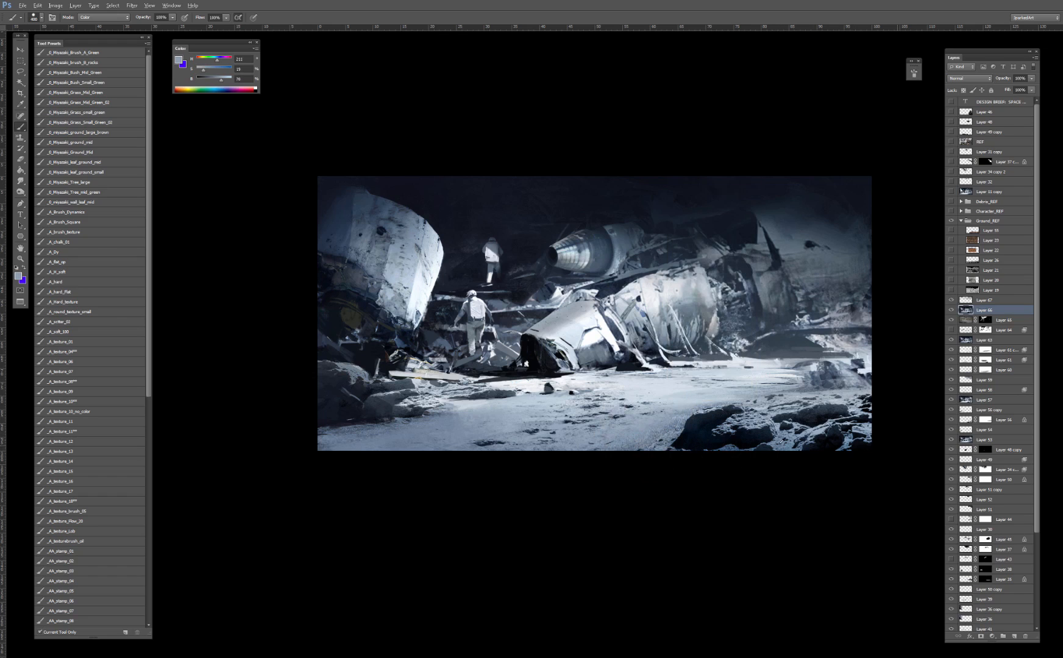
left_click(777, 440, "alt")
left_click(663, 424, "alt")
Step: Smear away the pale rock at the far right of the ground with horizontal Smudge strokes, using the hard smudge preset
key("r")
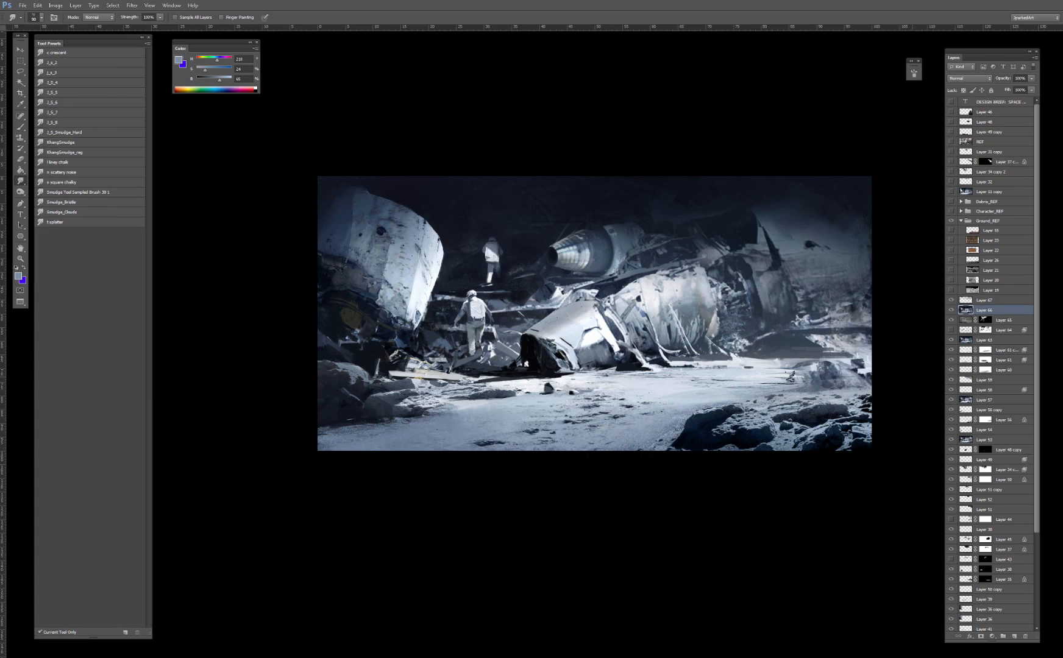
left_click(92, 133)
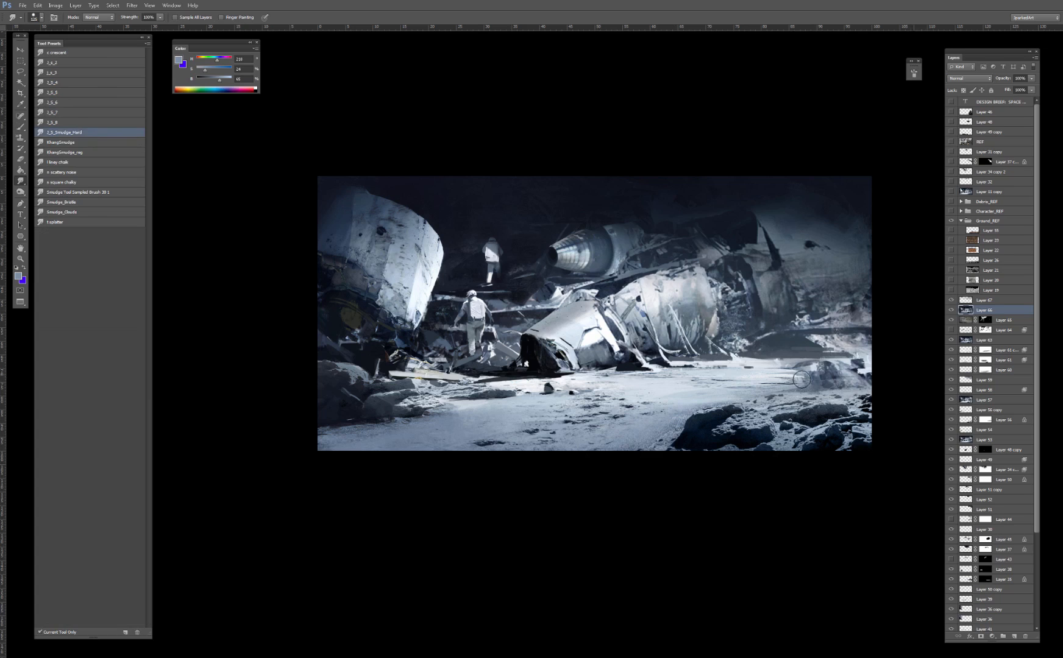
mouse_move(841, 372)
left_mouse_down()
mouse_move(778, 376)
mouse_move(857, 380)
left_mouse_up()
key("[")
key("[")
key("[")
key("[")
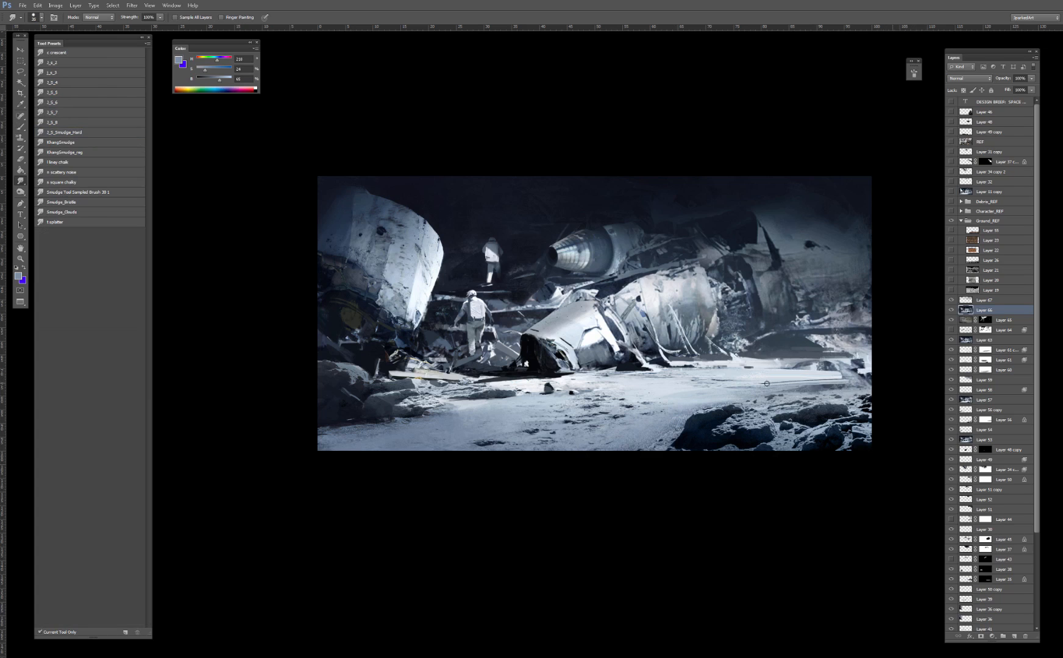
left_click_drag(768, 383, 873, 370)
left_click_drag(744, 368, 885, 371)
left_click_drag(783, 366, 865, 363)
left_click_drag(764, 362, 878, 360)
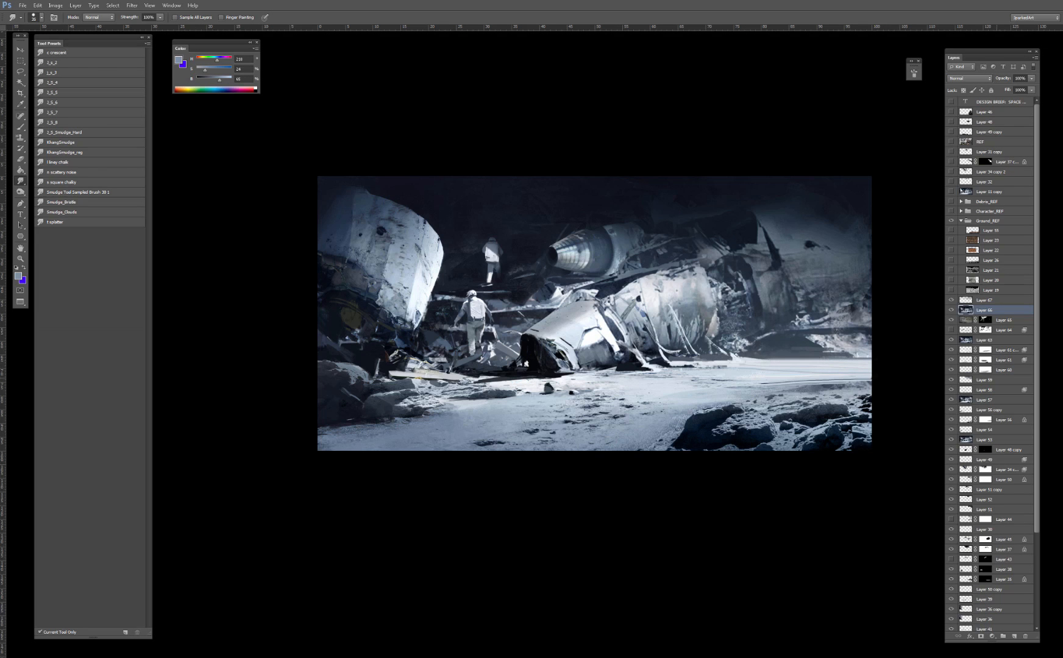
Step: Repaint the smudged far-right ground with a reduced textured brush in pale tones sampled from the surrounding surface
key("b")
left_click(86, 385)
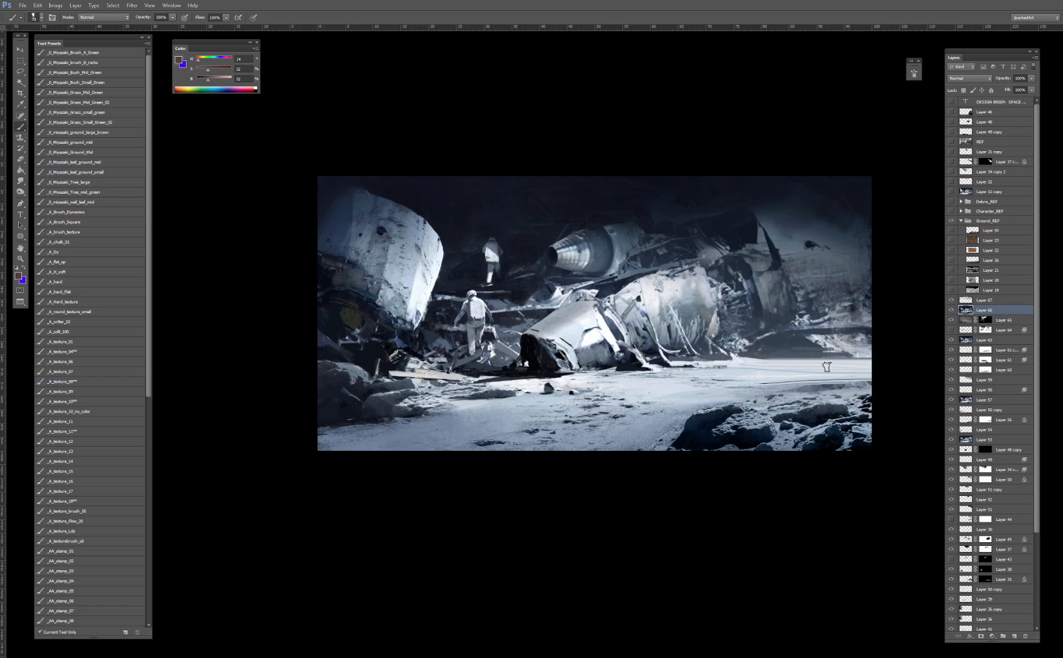
left_click(801, 379, "alt")
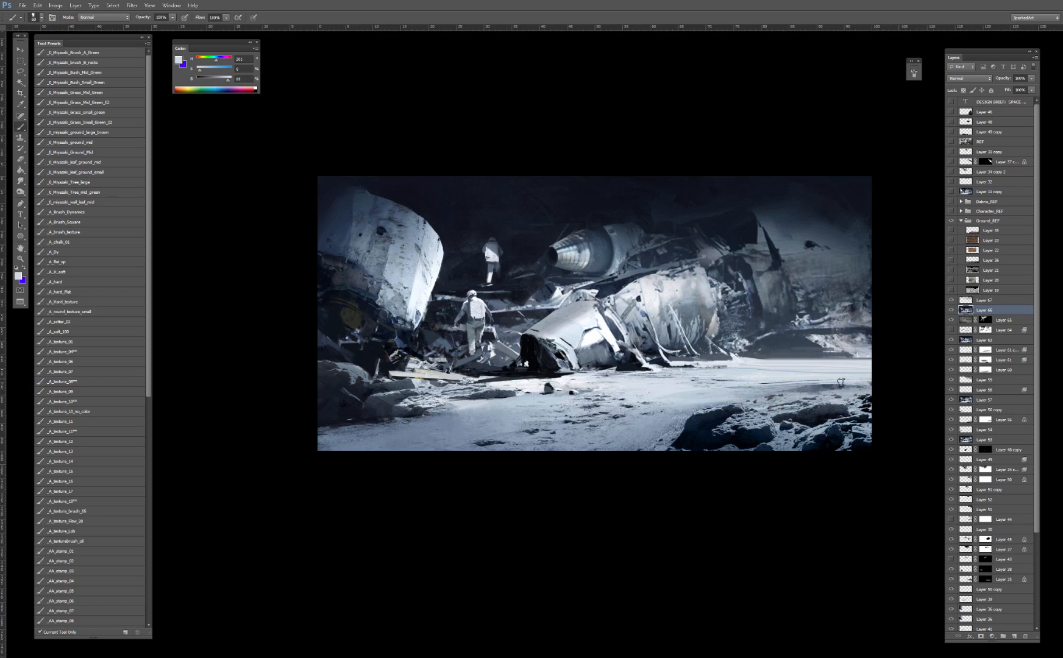
left_click(821, 385, "alt")
key("bracketleft")
key("bracketleft")
left_click_drag(827, 384, 858, 379)
left_click(851, 382, "alt")
left_click(722, 365, "alt")
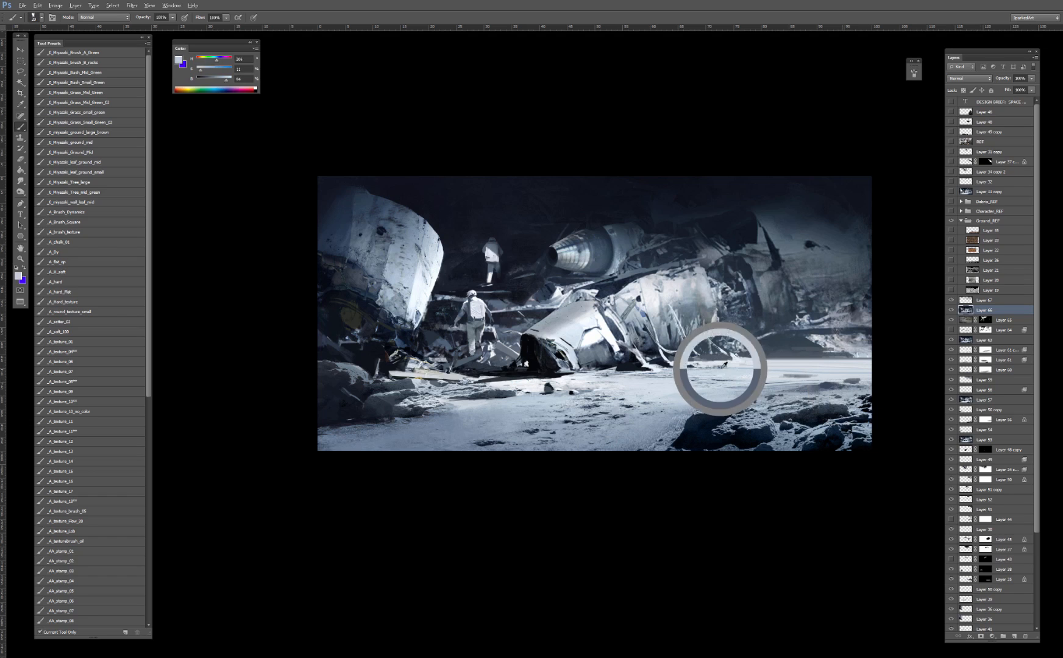
left_click_drag(785, 373, 788, 375)
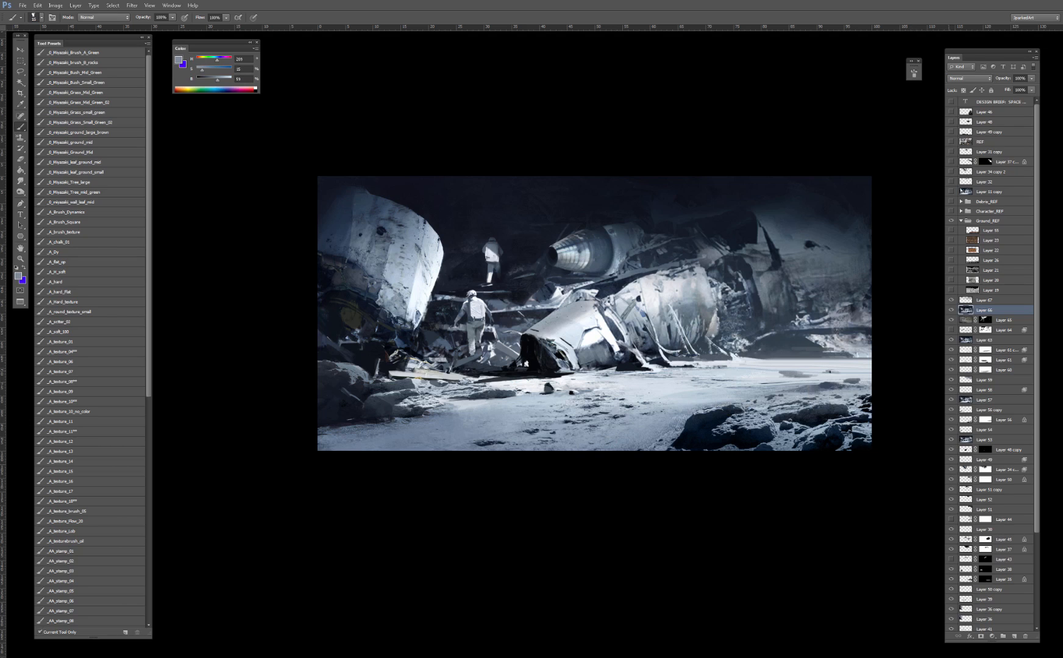
Step: Add thin grey streaks and pale highlights across the far-right ground with sampled tones
mouse_move(780, 365)
left_mouse_down()
mouse_move(834, 366)
mouse_move(755, 363)
mouse_move(807, 351)
mouse_move(769, 370)
mouse_move(828, 369)
mouse_move(761, 370)
mouse_move(836, 365)
left_mouse_up()
left_click(756, 373, "alt")
left_click(821, 361, "alt")
left_click(821, 369, "alt")
left_click(850, 370, "alt")
left_click(814, 377, "alt")
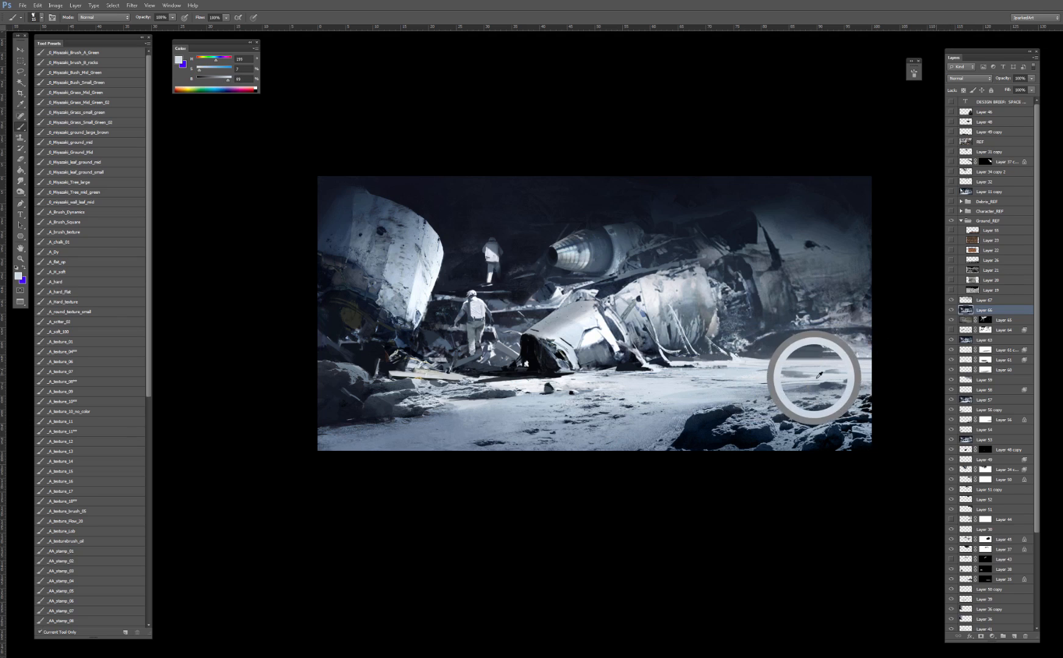
left_click_drag(817, 377, 800, 378)
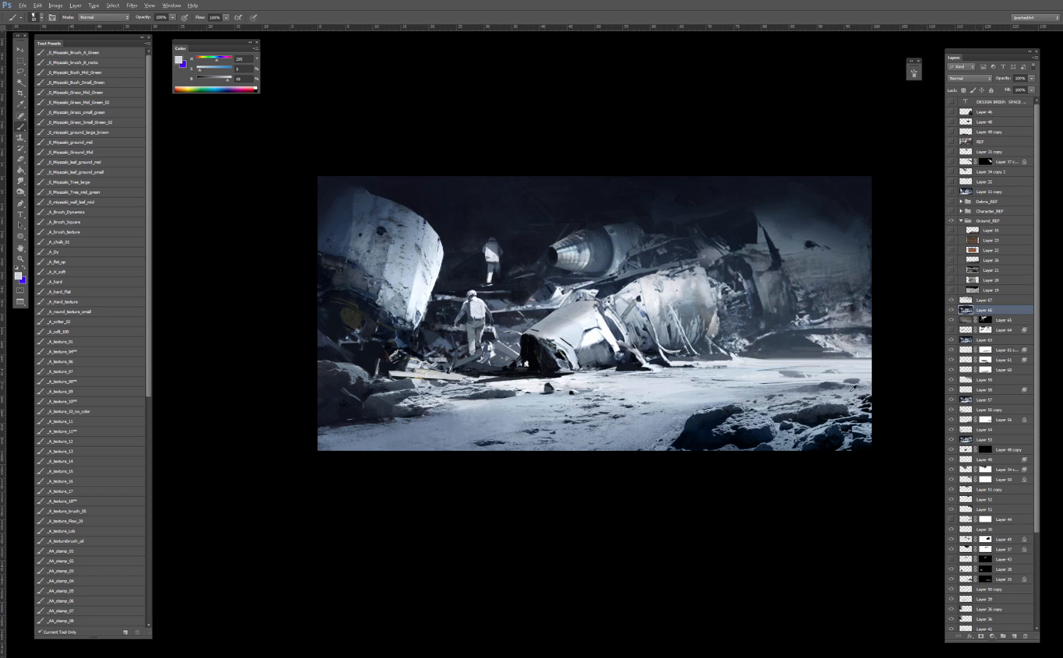
mouse_move(852, 387)
left_mouse_down()
mouse_move(840, 401)
mouse_move(847, 381)
left_mouse_up()
left_click(836, 391, "alt")
Step: Touch up the ground edge and shadows along the central hull's base with sampled whites and dark blue-greys
left_click(731, 360, "alt")
left_click(640, 363, "alt")
left_click(643, 361, "alt")
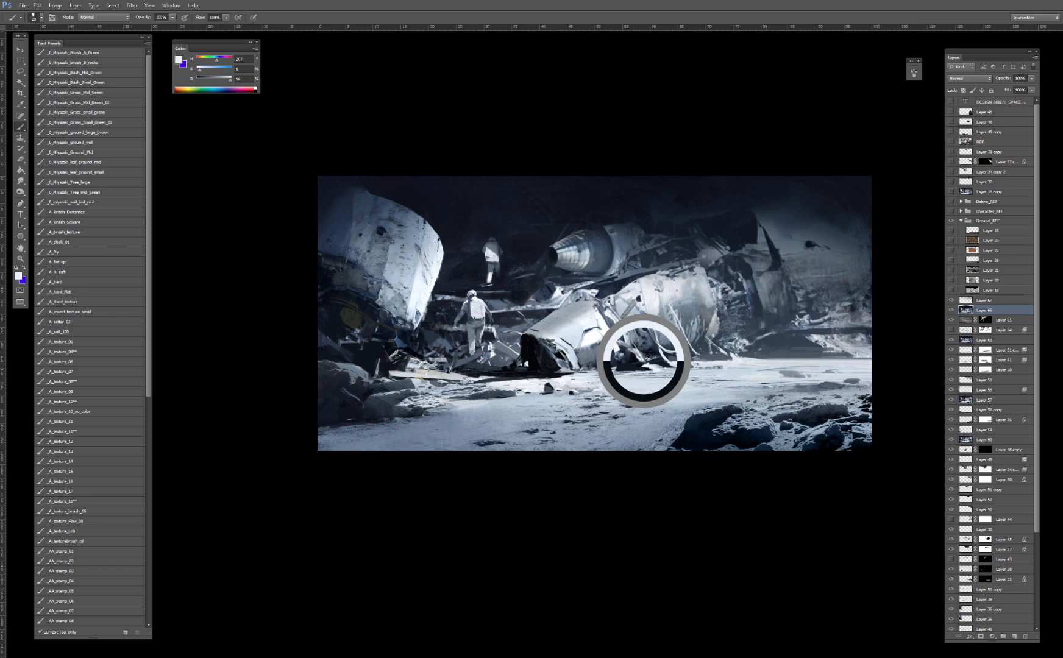
left_click(643, 361, "alt")
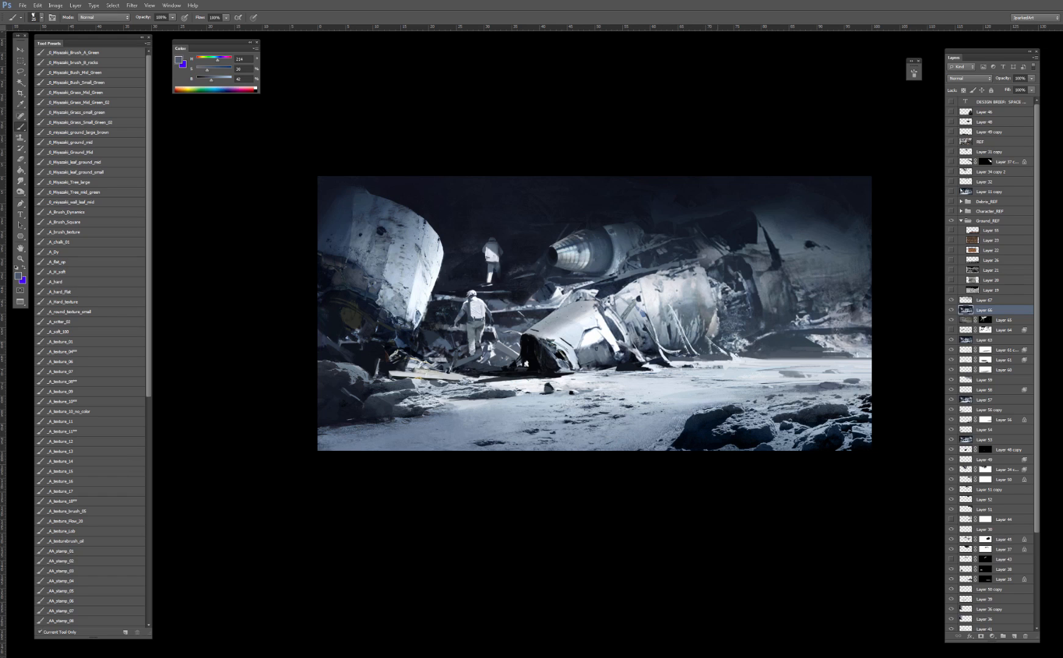
left_click(602, 355, "alt")
left_click(597, 334, "alt")
Step: Retouch the debris around the nearer astronaut's legs with sampled blue-grey tones and undo the unwanted strokes
scroll(536, 369, "up", 1)
left_click(439, 356, "alt")
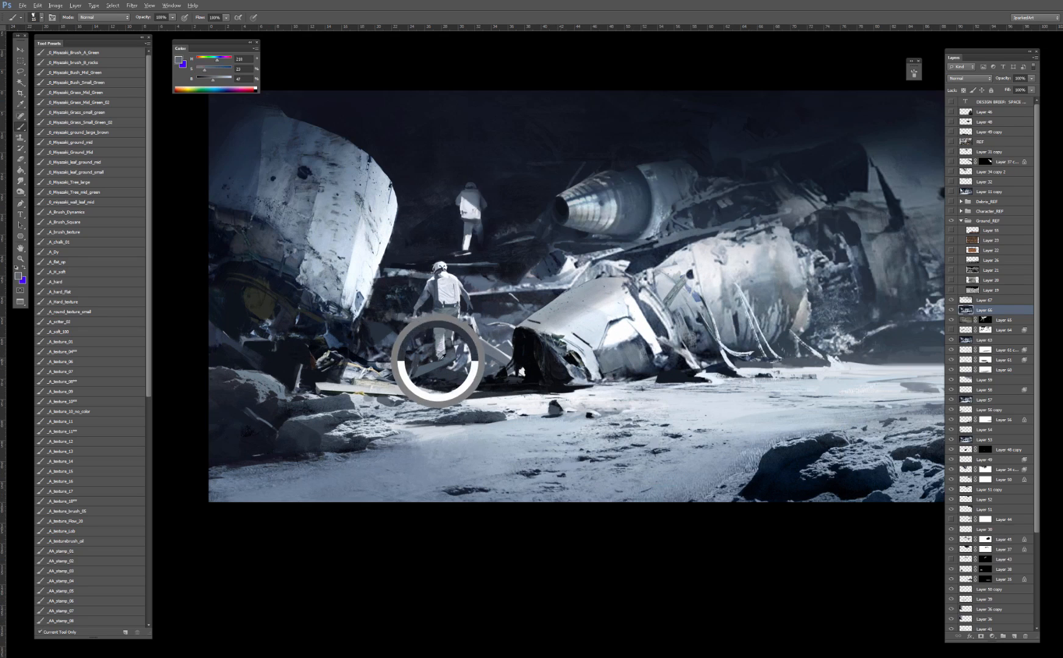
left_click(439, 358, "alt")
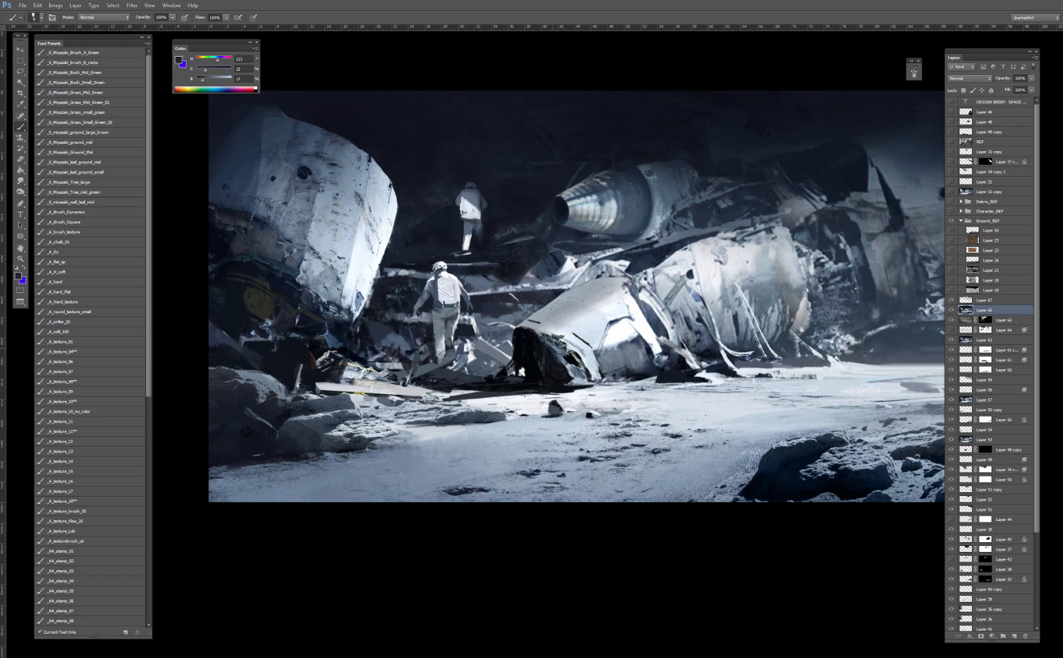
left_click(428, 328, "alt")
key("ctrl+z")
key("[")
key("ctrl+z")
Step: Set the brush to Darken mode and shade the farther astronaut's legs and torso with sampled greys
left_click(491, 265, "alt")
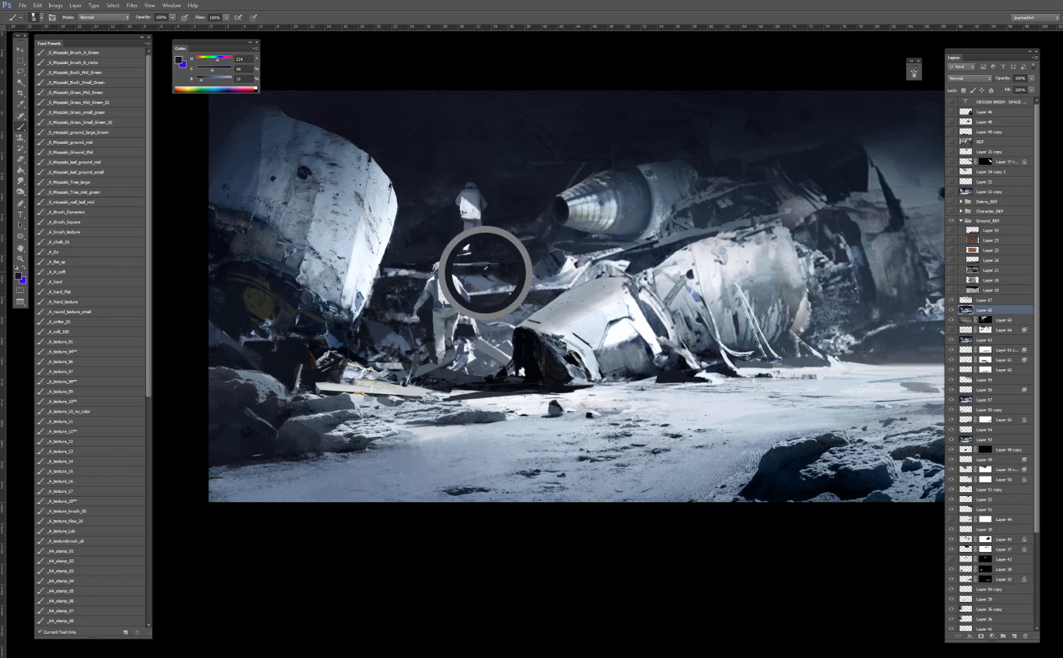
right_click(485, 263)
left_click(507, 318)
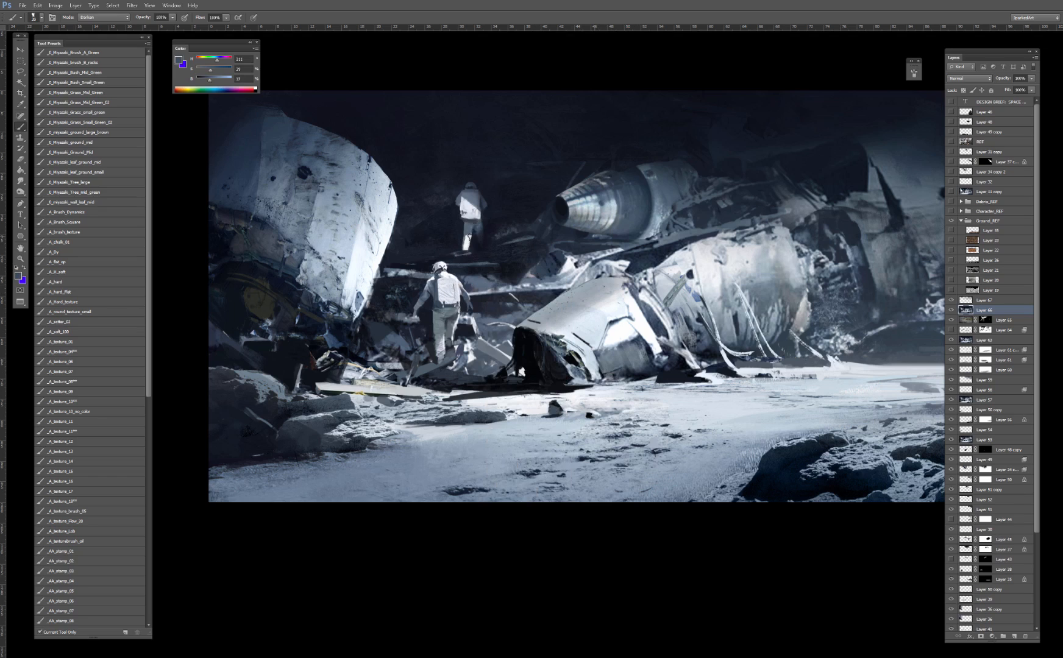
left_click(468, 228, "alt")
left_click_drag(469, 226, 466, 238)
left_click_drag(461, 195, 477, 209)
left_click(468, 201, "alt")
left_click_drag(463, 199, 479, 218)
Step: Darken the right edge of the left hull and the gap beside it with a smaller brush and sampled dark tones
key("[")
left_click_drag(391, 273, 411, 273)
left_click(410, 285, "alt")
left_click(395, 321, "alt")
left_click_drag(380, 256, 366, 306)
Step: Try larger brush strokes over the left debris and foreground ground, with opacity lowered to 40%, and undo them
key("ctrl+minus")
key("ctrl+minus")
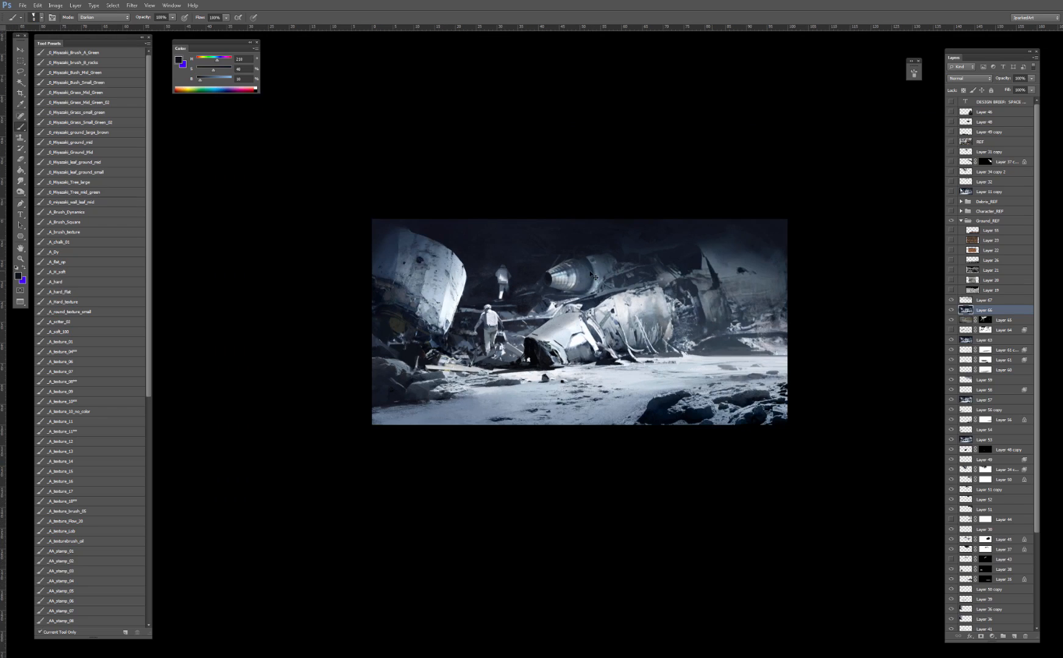
key("ctrl+plus")
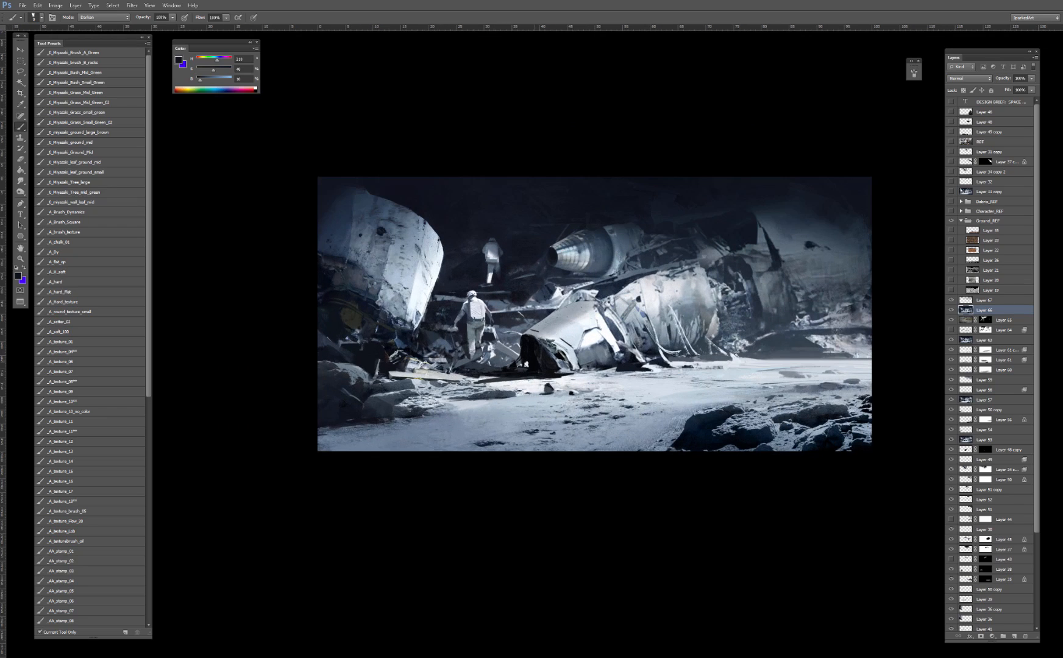
key("]")
key("]")
key("]")
left_click(408, 344, "alt")
key("]")
key("]")
mouse_move(394, 374)
left_mouse_down()
mouse_move(441, 377)
mouse_move(391, 378)
mouse_move(425, 381)
mouse_move(412, 375)
mouse_move(433, 364)
mouse_move(412, 362)
left_mouse_up()
key("ctrl+z")
key("4")
left_click_drag(405, 404, 494, 400)
key("ctrl+z")
left_click(465, 410, "alt")
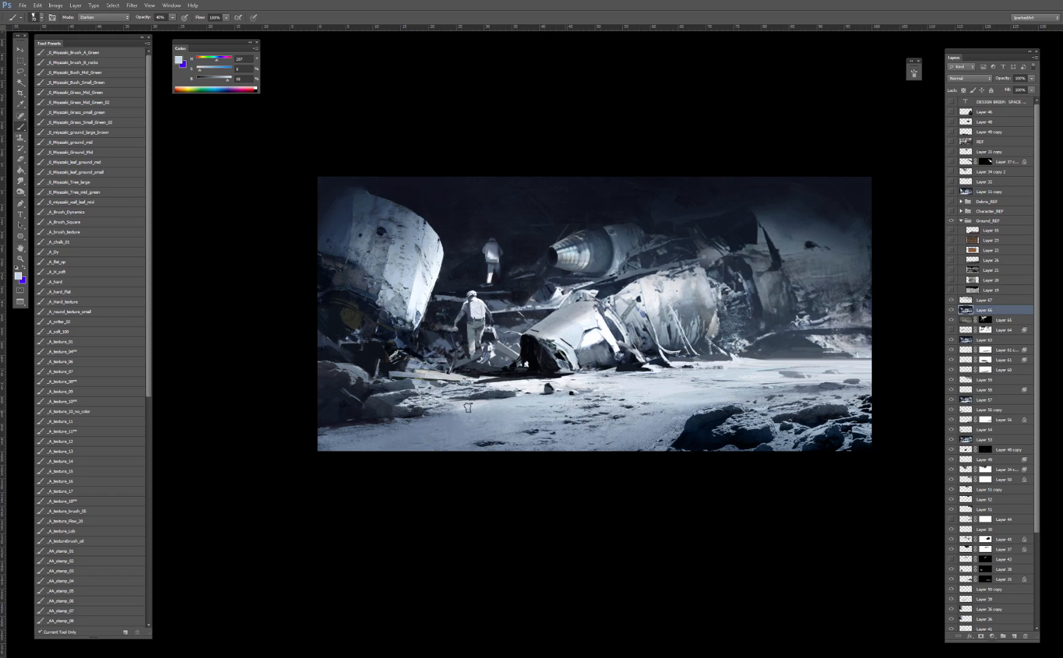
Step: Stamp all visible layers into a new layer above Layer 67 and choose the soft brush preset
left_click(988, 299)
key("ctrl+shift+alt+n")
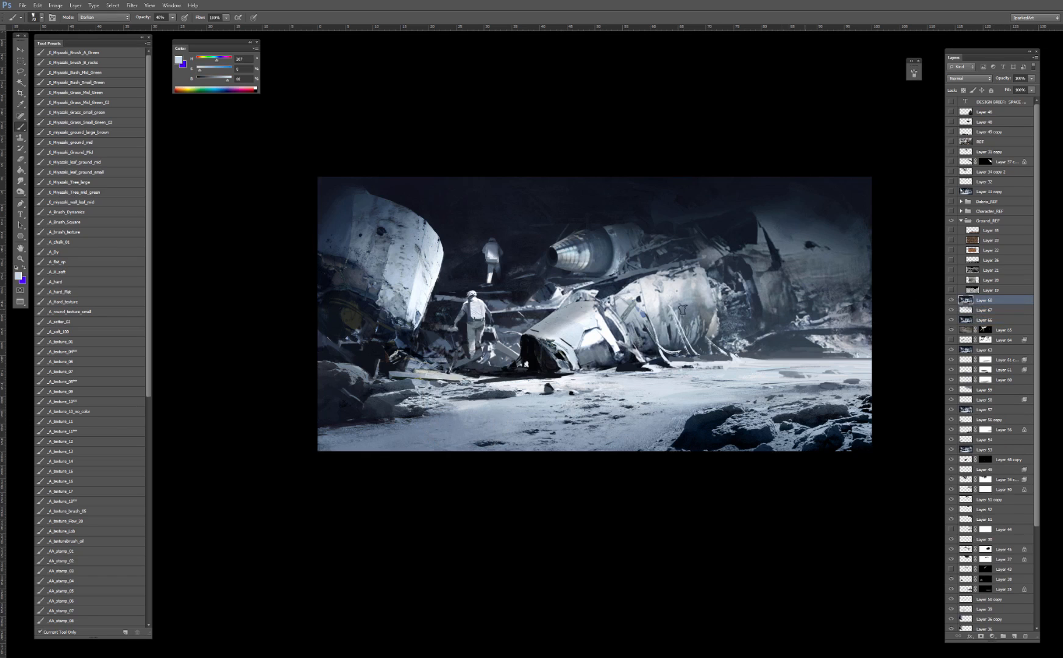
left_click(67, 332)
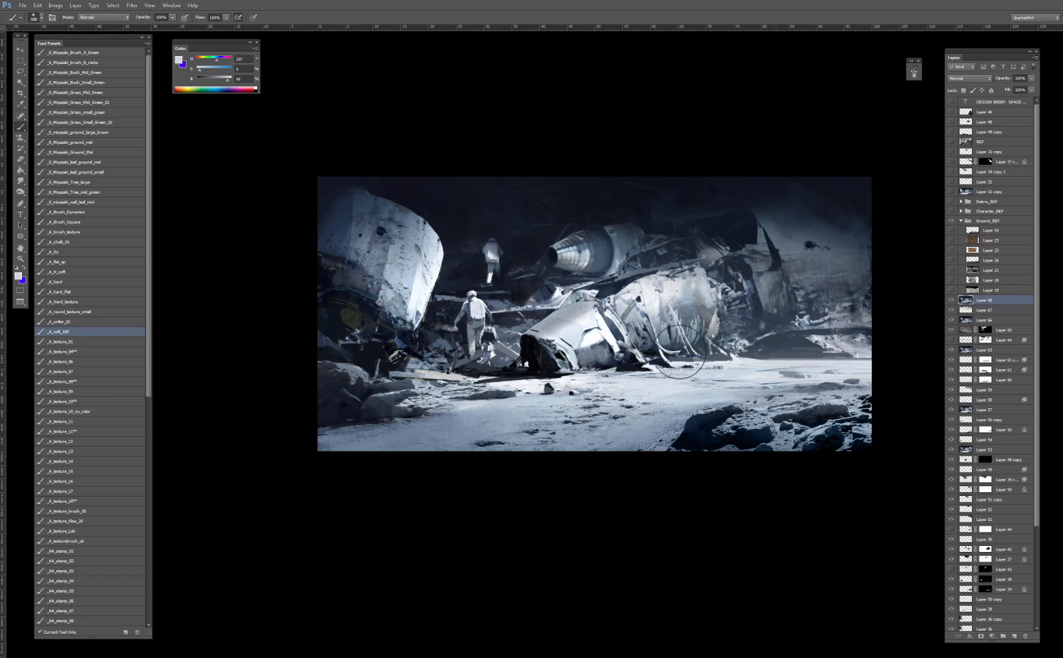
Step: Try the soft brush in Overlay and Darken modes with sampled blue-greys for the far-right ground edge
left_click(818, 233, "alt")
right_click(771, 322, "shift")
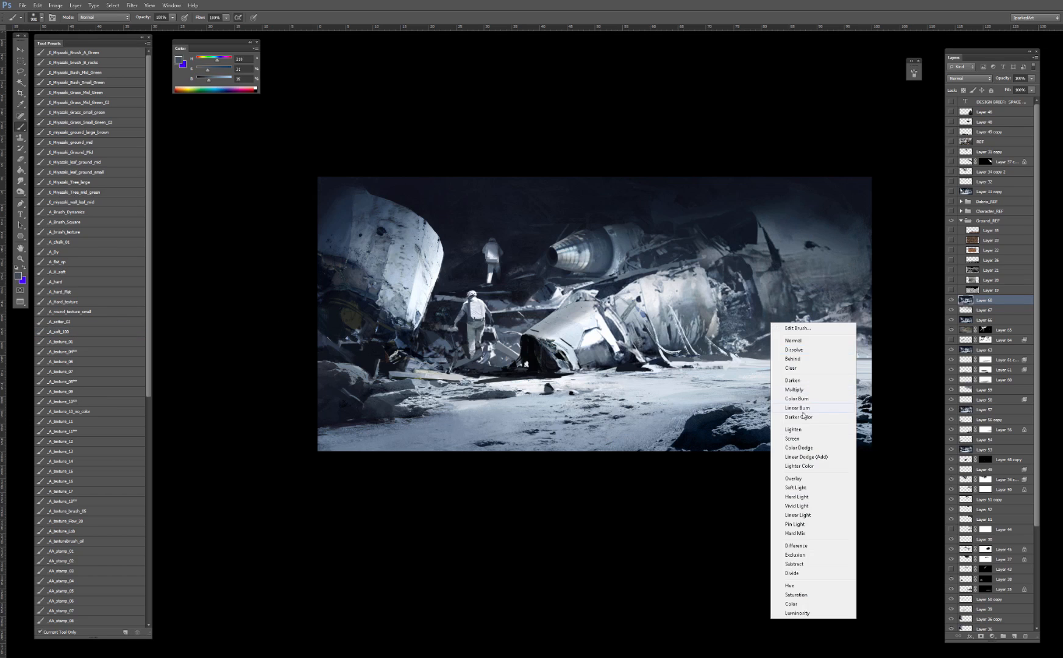
left_click(794, 478)
key("bracketleft")
key("bracketleft")
key("bracketleft")
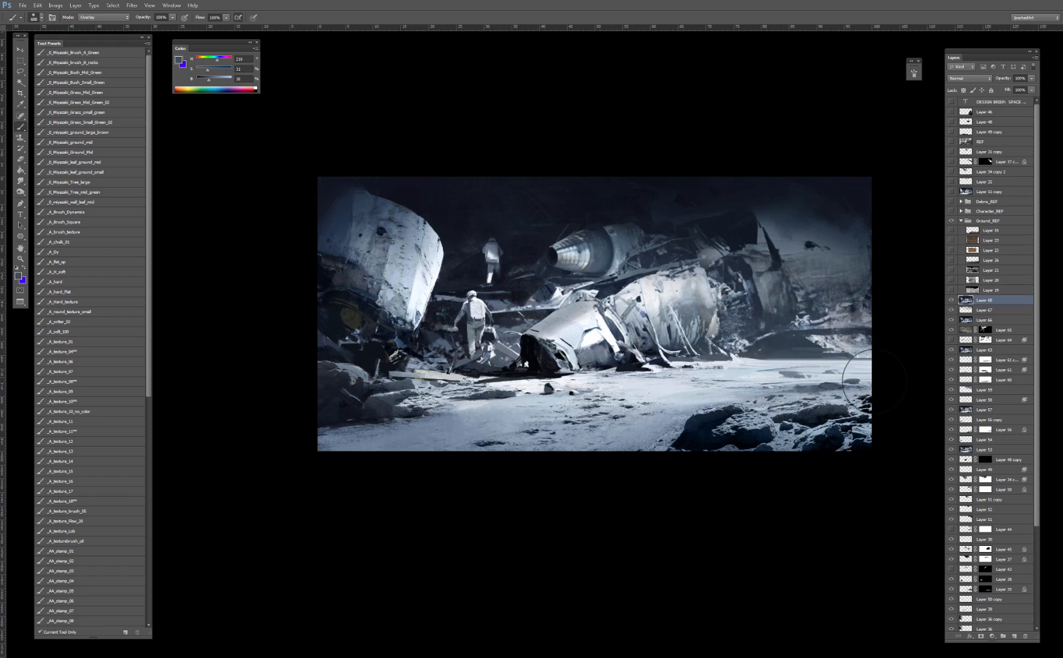
left_click(808, 353, "alt")
right_click(808, 353, "shift")
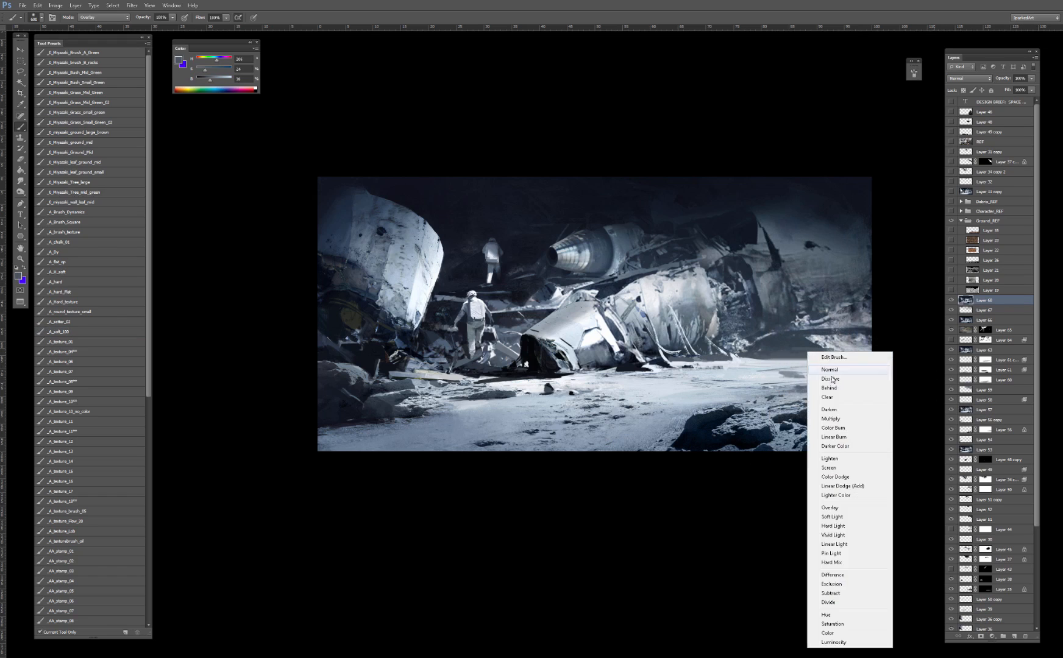
left_click(836, 413)
key("bracketleft")
key("bracketleft")
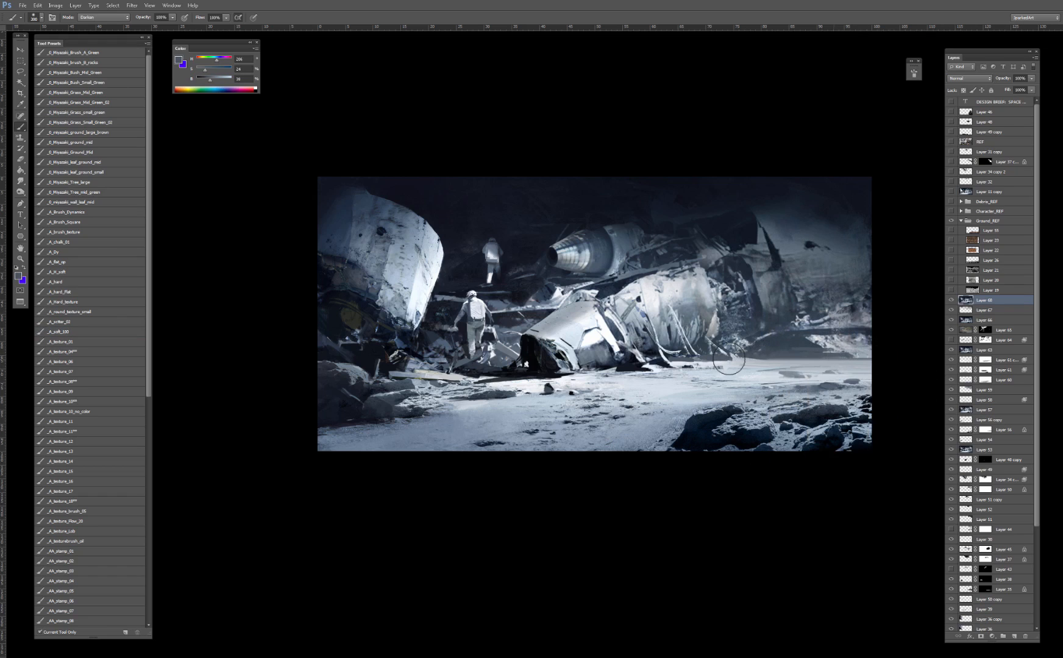
left_click(728, 332, "alt")
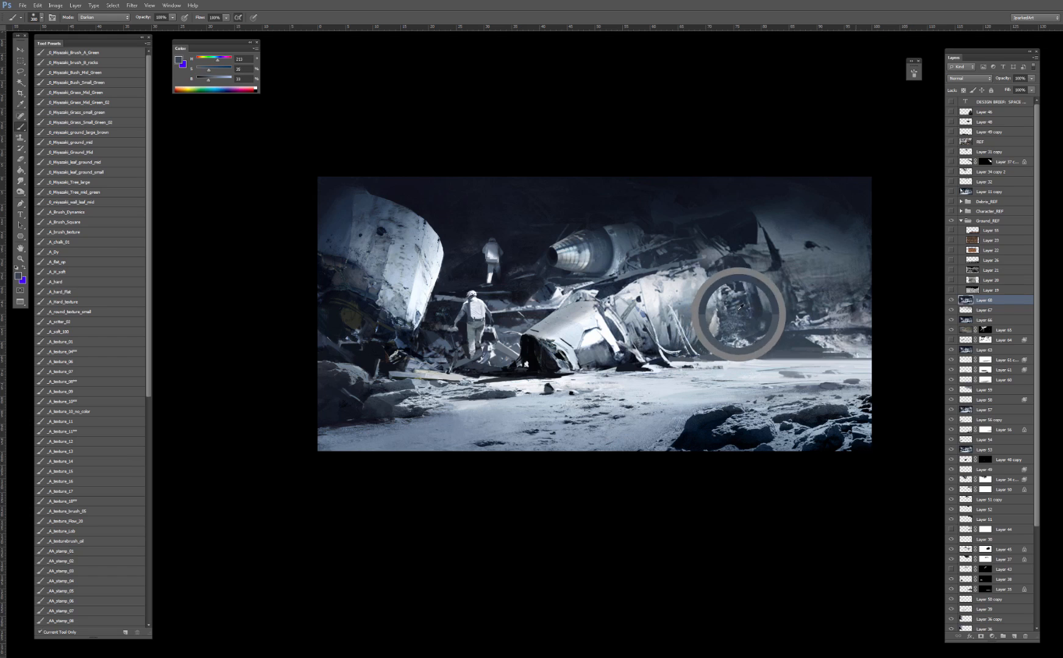
right_click(721, 317, "shift")
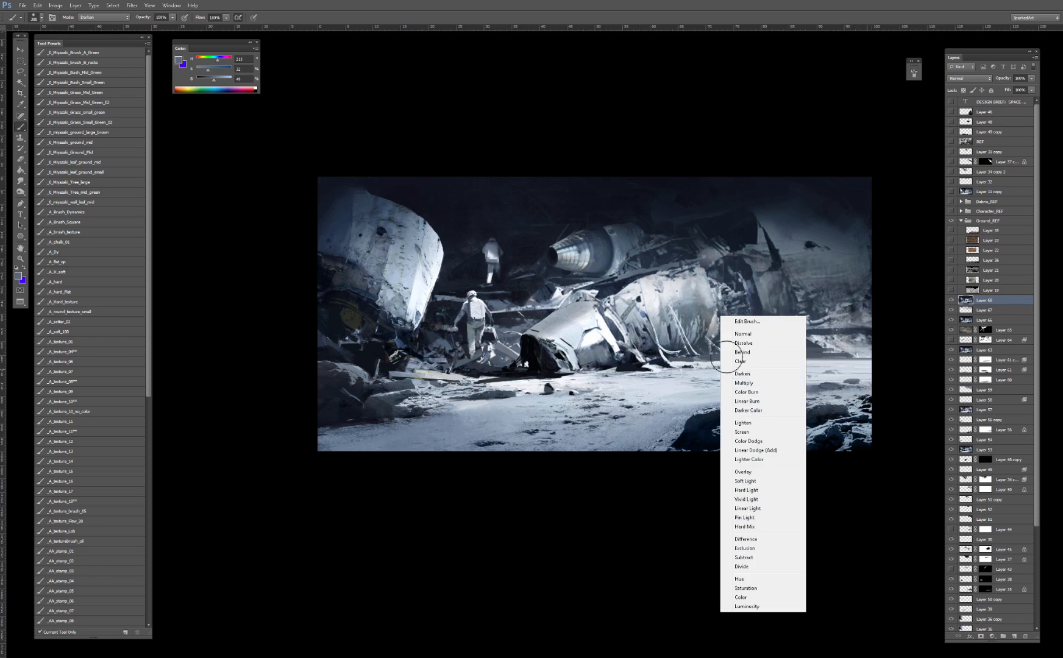
left_click(742, 374)
Step: Shade the far-right ground edge and distant debris with the soft brush in Multiply mode using a lighter blue-grey
right_click(572, 310, "shift")
left_click(595, 376)
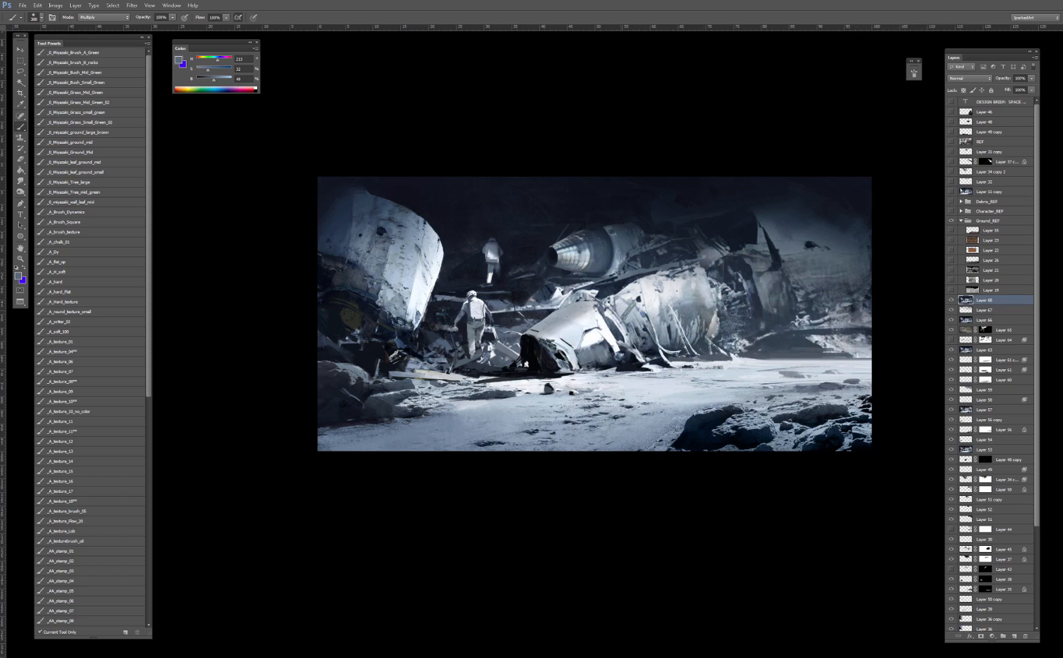
left_click_drag(214, 81, 228, 80)
key("ctrl+z")
left_click_drag(656, 368, 866, 353)
key("bracketleft")
key("bracketleft")
key("bracketright")
left_click_drag(756, 361, 866, 361)
key("bracketright")
key("bracketright")
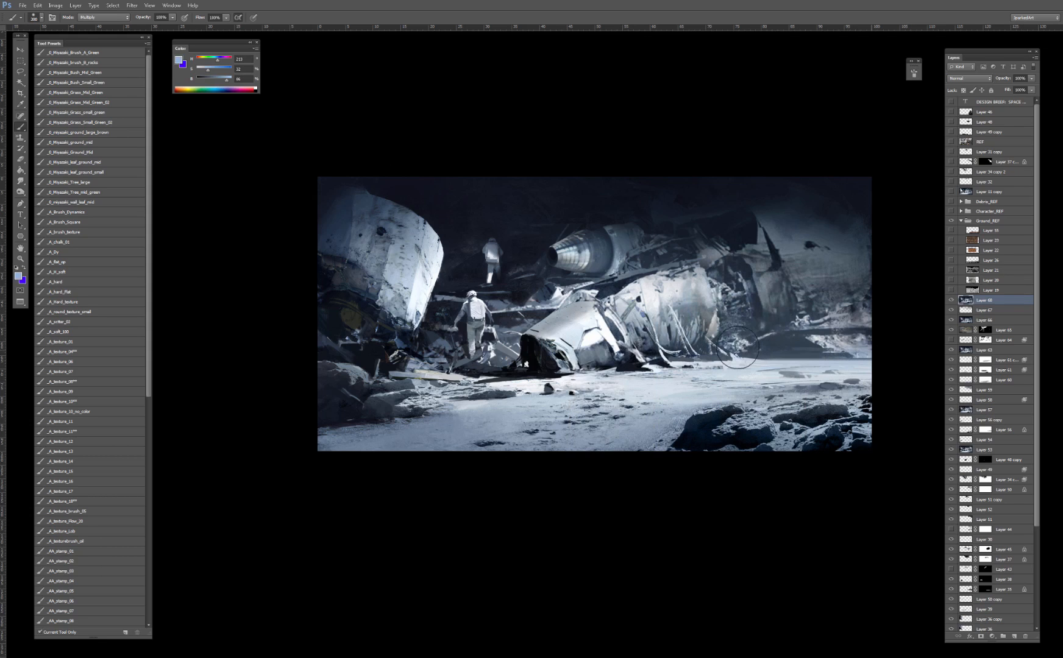
key("bracketright")
left_click_drag(717, 343, 729, 334)
left_click_drag(830, 331, 859, 328)
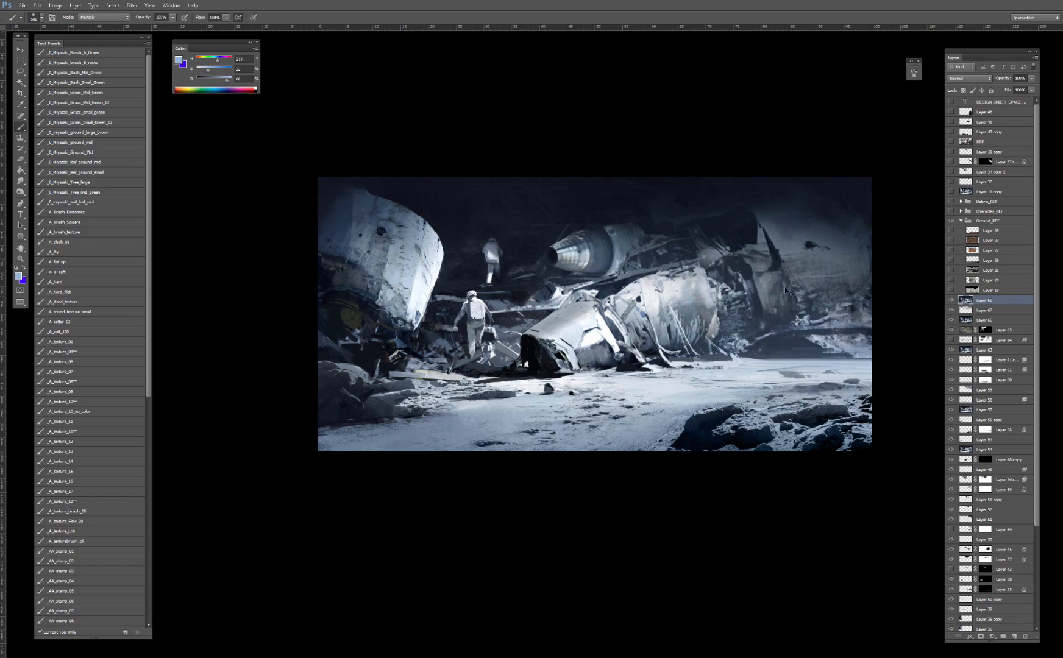
Step: Compare the current painting with the earlier version layer by toggling its visibility, also at a reduced view size
left_click(951, 191)
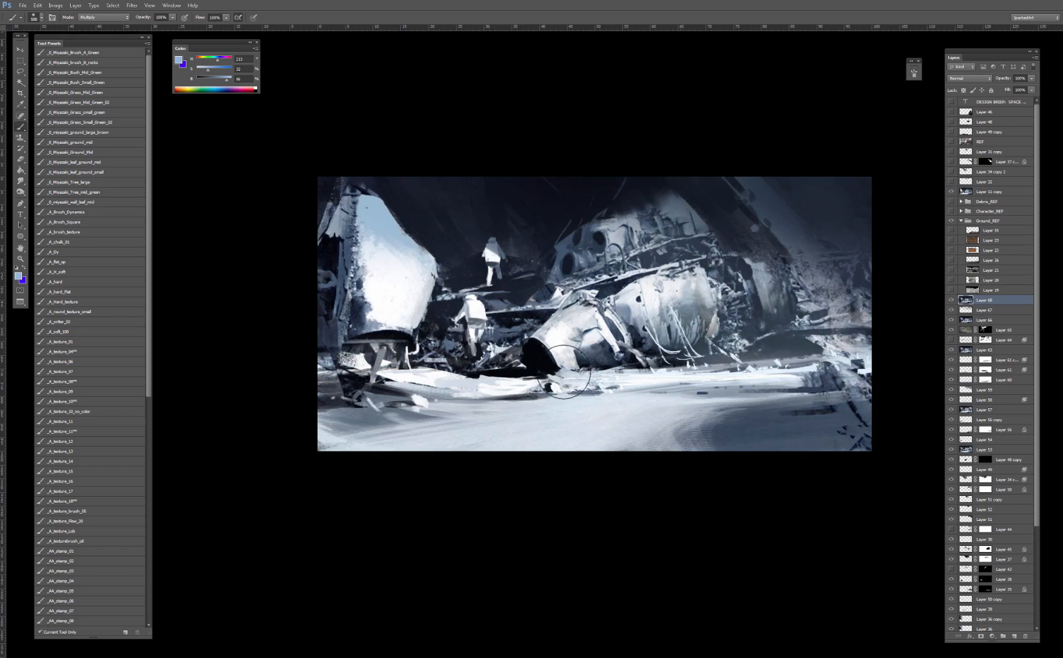
left_click(951, 192)
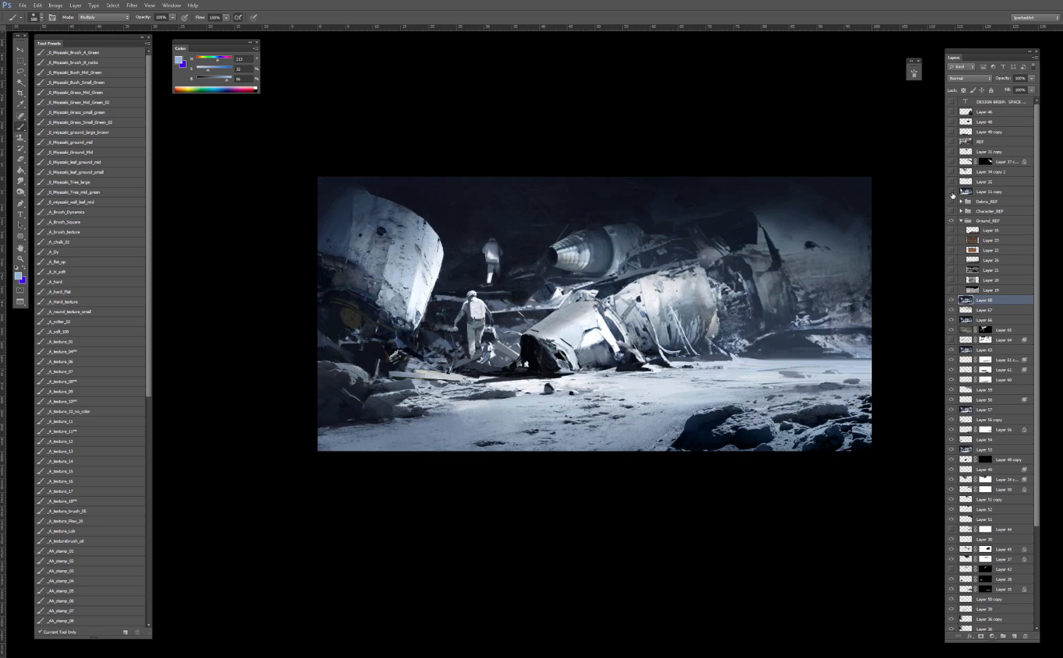
left_click(952, 192)
left_click(951, 193)
left_click(952, 193)
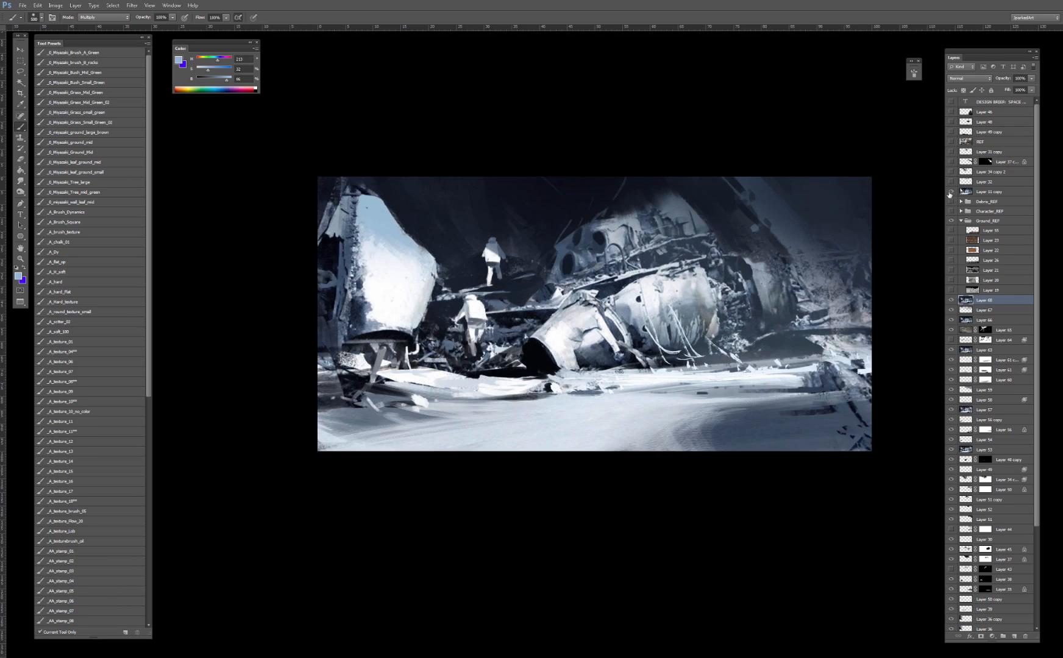
key("ctrl+minus")
key("ctrl+minus")
key("ctrl+minus")
key("ctrl+minus")
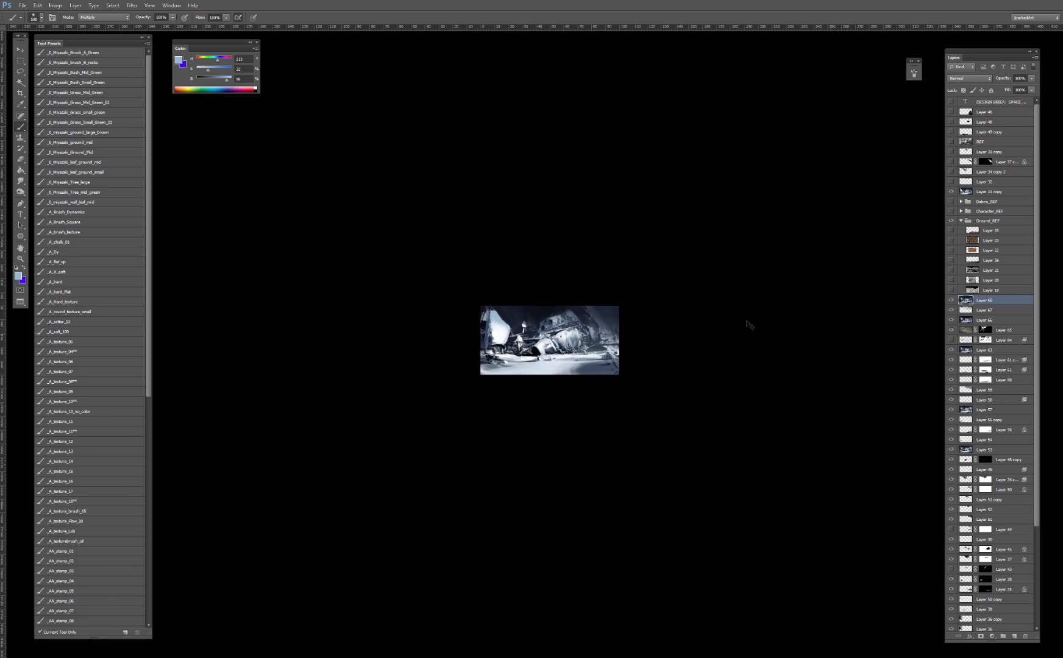
key("ctrl+plus")
key("ctrl+plus")
key("ctrl+plus")
key("ctrl+plus")
left_click(952, 192)
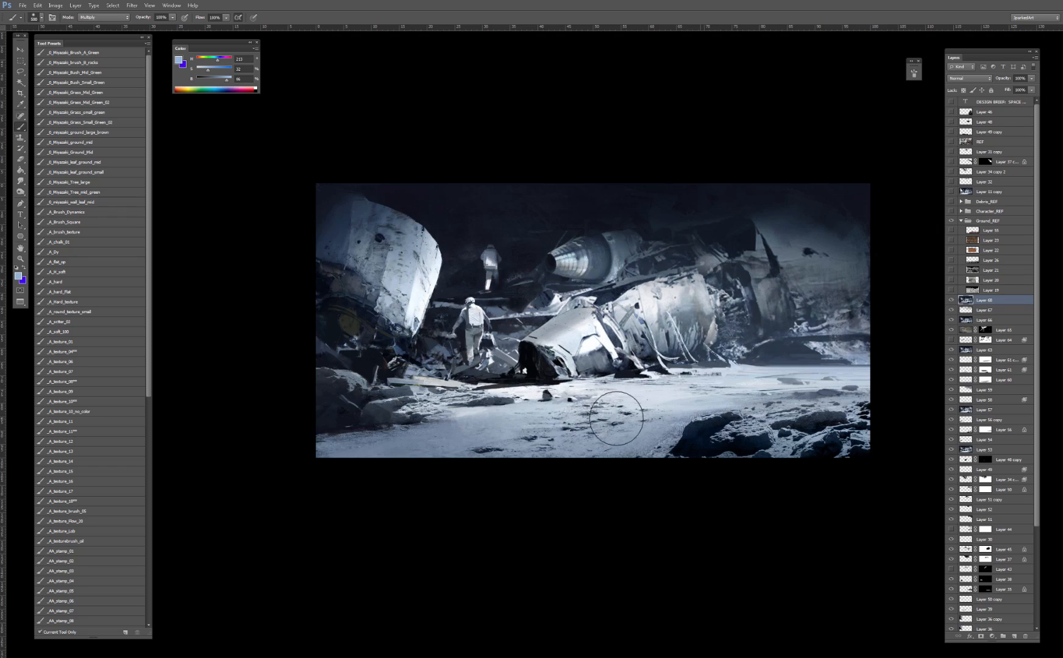
Step: Try brightening the foreground ground with a sampled white in Color Dodge mode and undo the stroke
left_click(515, 390, "alt")
right_click(532, 396, "shift")
left_click(560, 224)
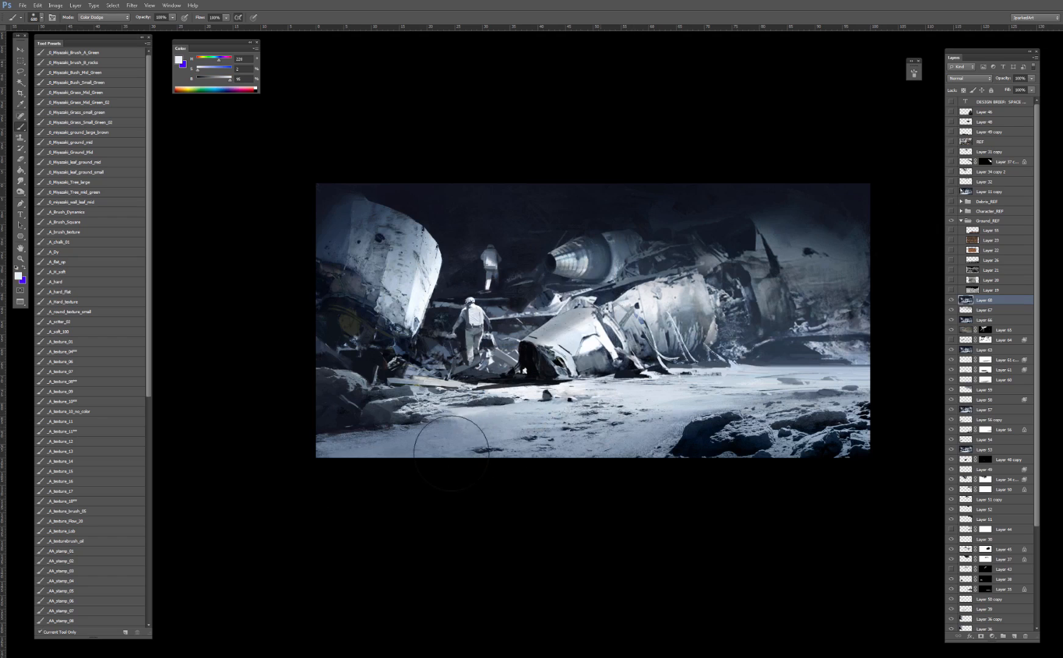
left_click_drag(365, 463, 658, 415)
key("ctrl+z")
Step: Duplicate the stamped layer and brighten the copy with Levels by lowering the white input level
left_click_drag(993, 303, 1014, 636)
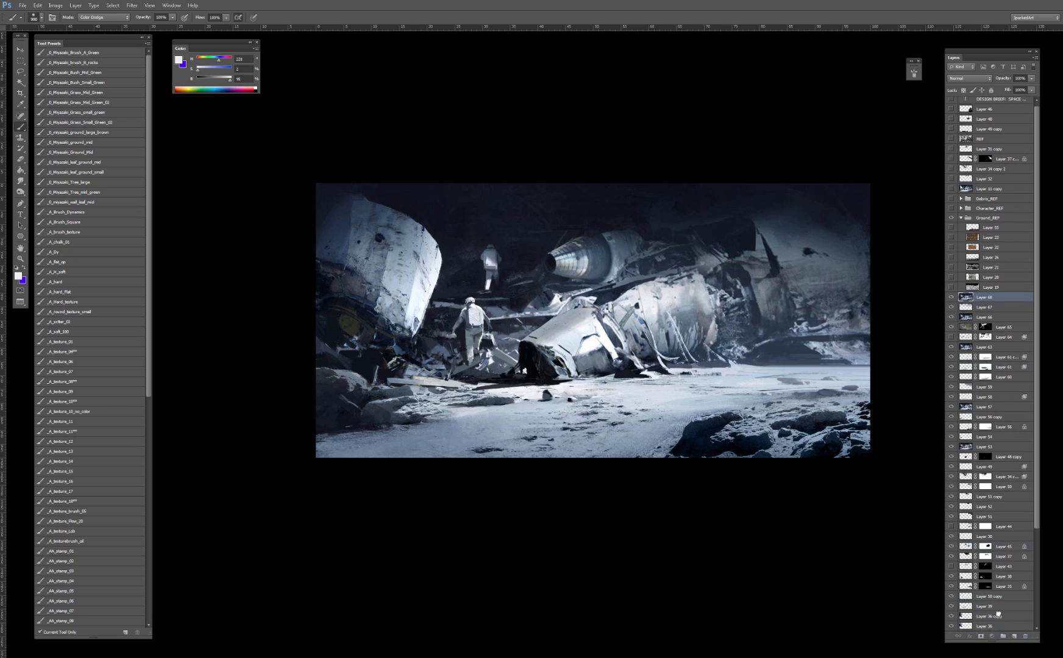
key("ctrl+l")
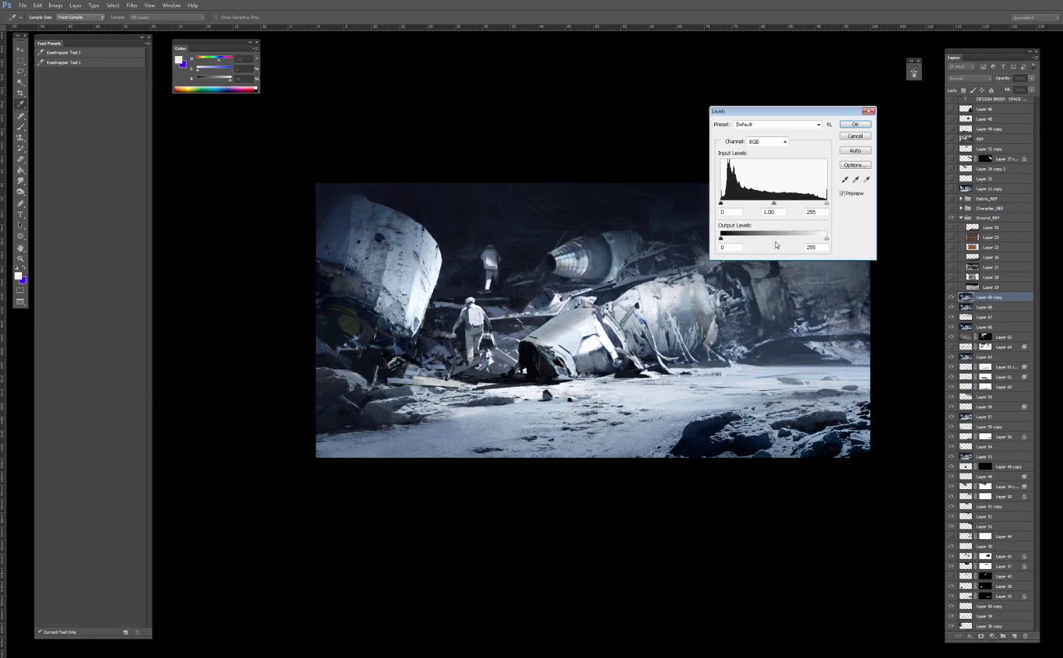
mouse_move(827, 203)
left_mouse_down()
mouse_move(763, 205)
mouse_move(817, 204)
left_mouse_up()
key("Return")
key("b")
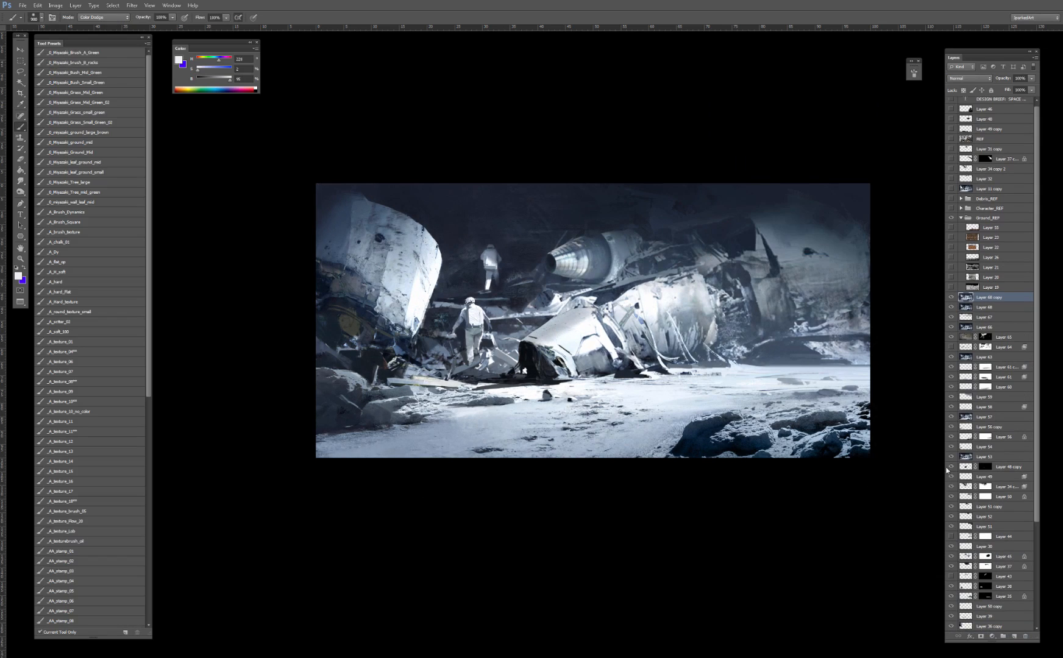
Step: Add a layer mask to the brightened copy and fill it with black
left_click(982, 637)
key("g")
left_click(526, 376)
key("x")
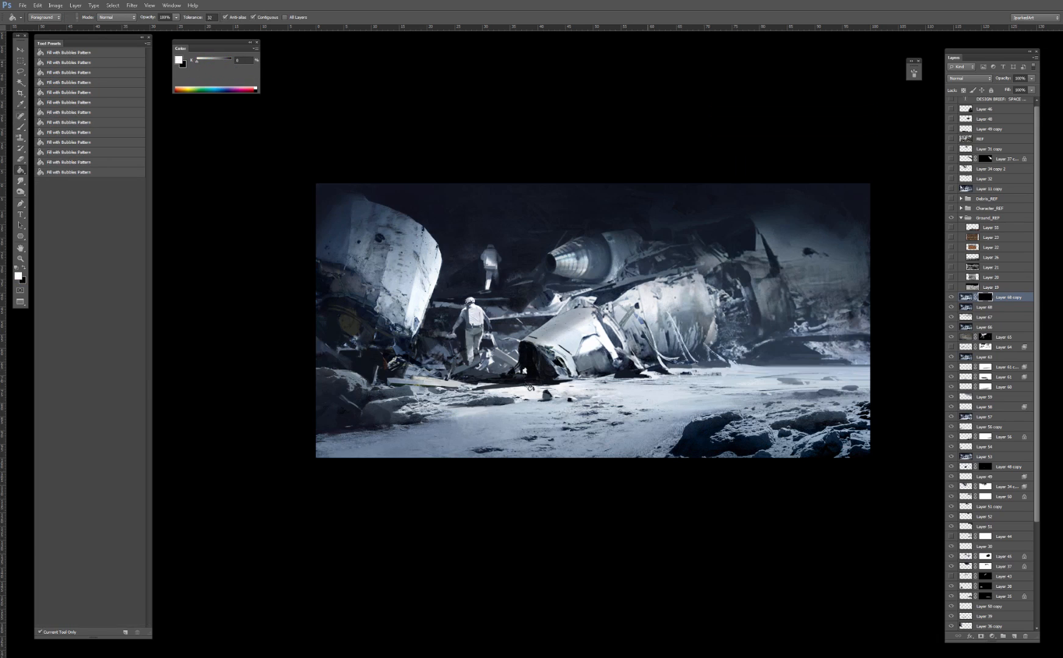
key("b")
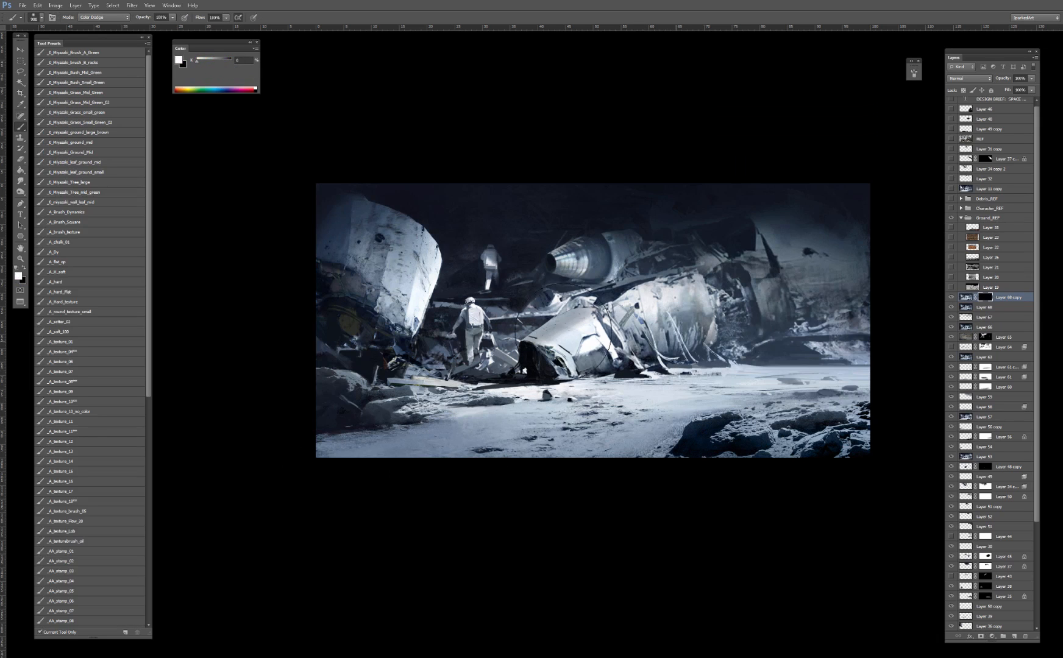
Step: Reveal the brightened copy across the foreground ground by painting white on its mask with the soft brush in Normal mode
right_click(564, 333, "shift")
left_click(595, 352)
key("[")
left_click_drag(373, 454, 548, 439)
left_click_drag(458, 448, 619, 421)
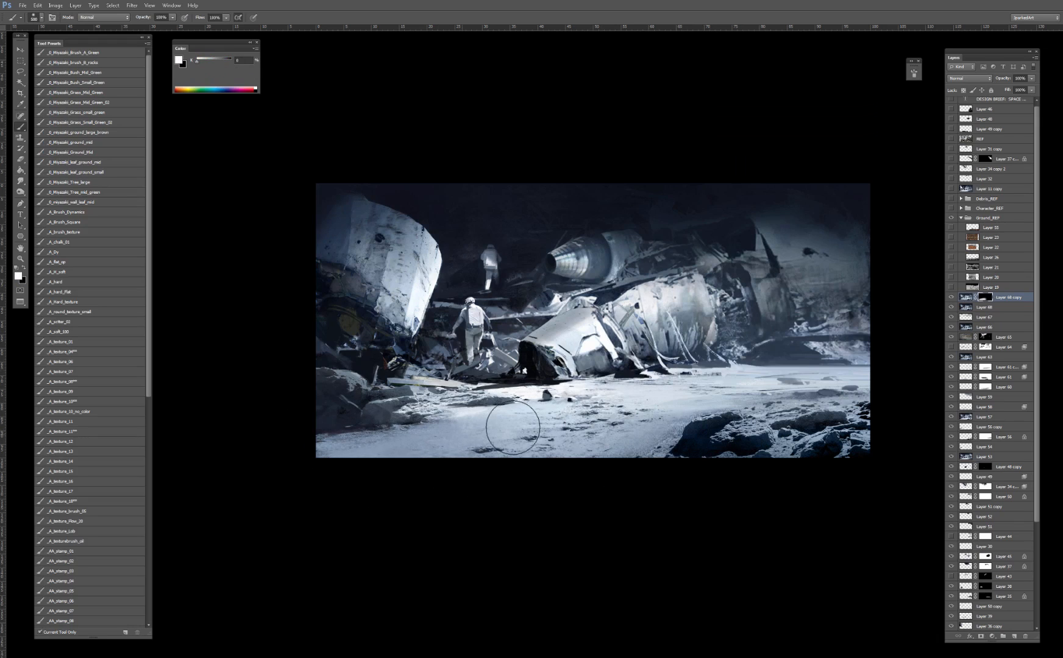
key("bracketleft")
key("bracketleft")
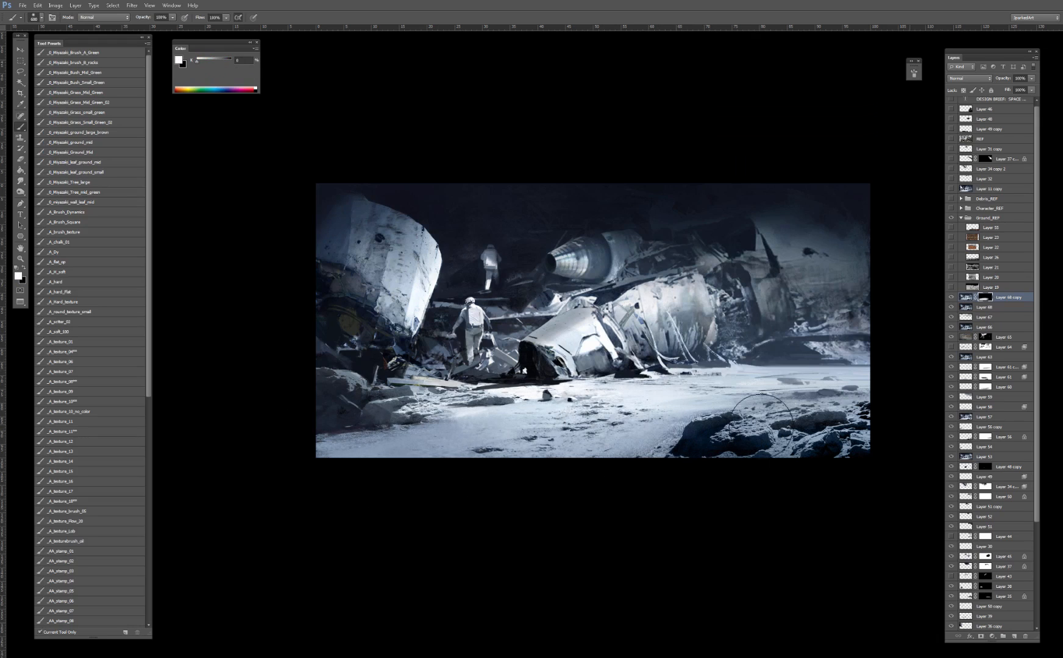
Step: Split the brightened copy's Blend If shadow slider for the underlying layer at about 60 and 100
double_click(1024, 302)
left_click_drag(648, 209, 692, 214)
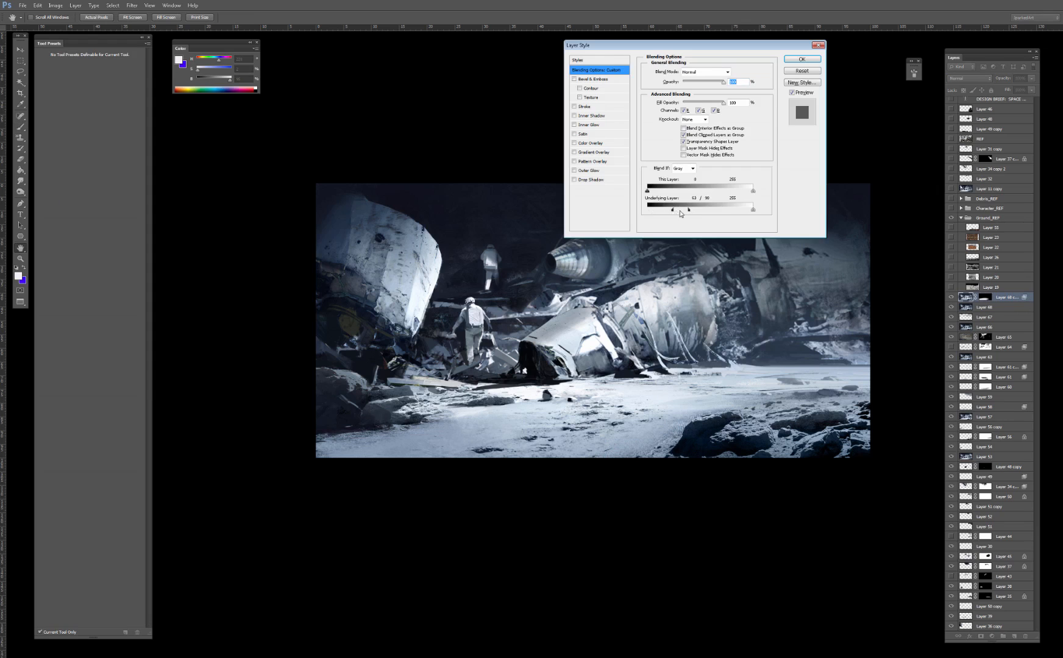
key("Return")
left_click(951, 297)
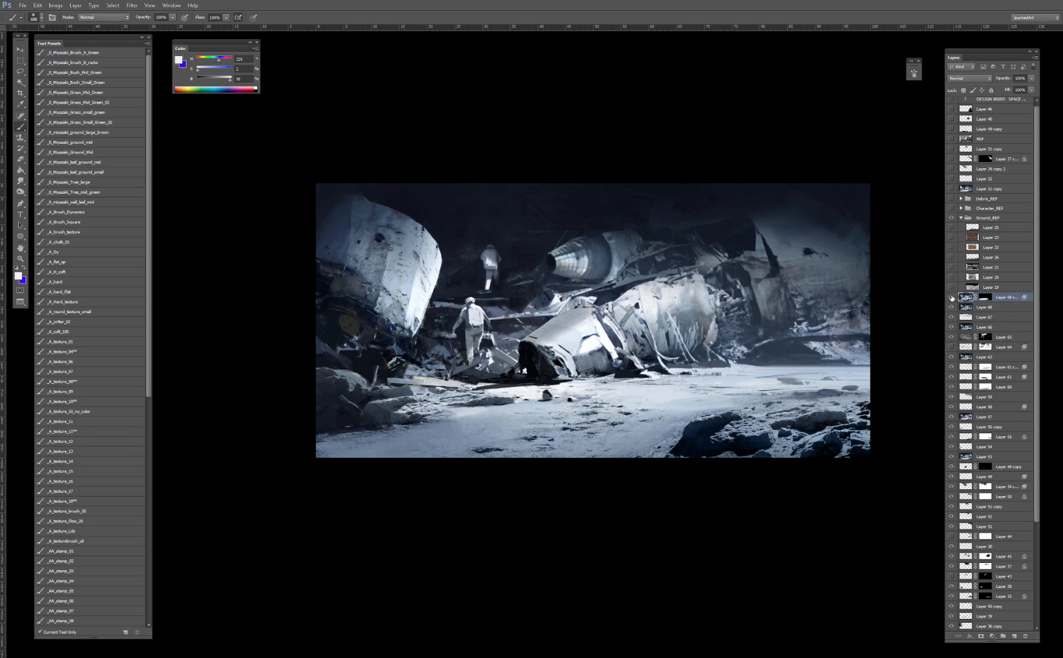
left_click(951, 297)
left_click(982, 297)
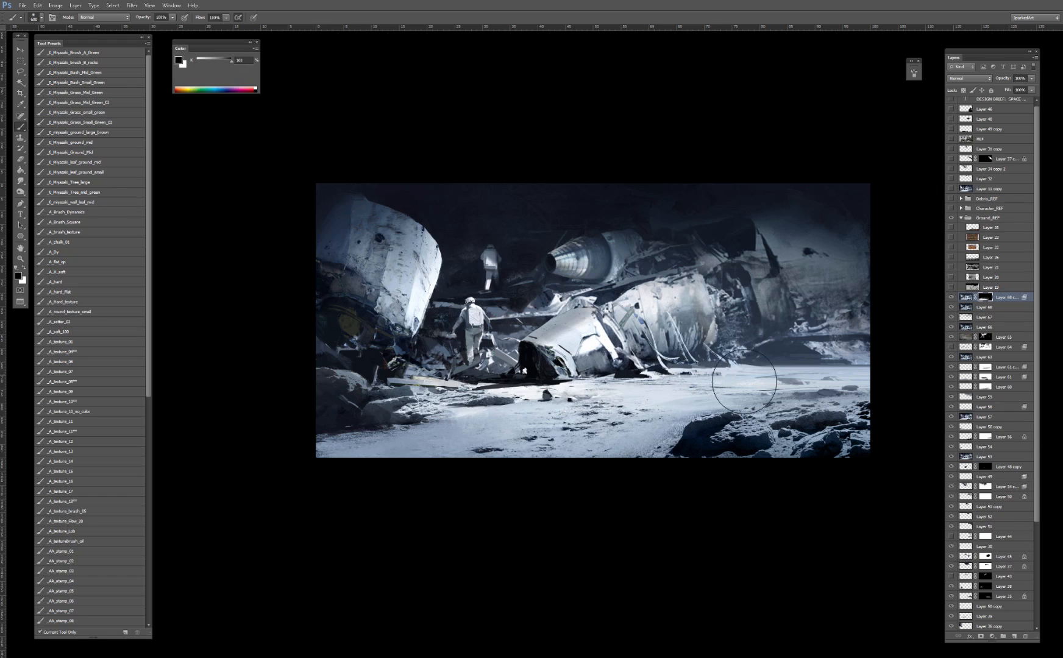
Step: Compare the brightened copy on and off and merge it with the stamped layer beneath
left_click(951, 298)
left_click(952, 297)
left_click(1002, 310, "shift")
key("ctrl+e")
Step: Examine the overall composition at reduced and enlarged view sizes
key("ctrl+minus")
key("ctrl+minus")
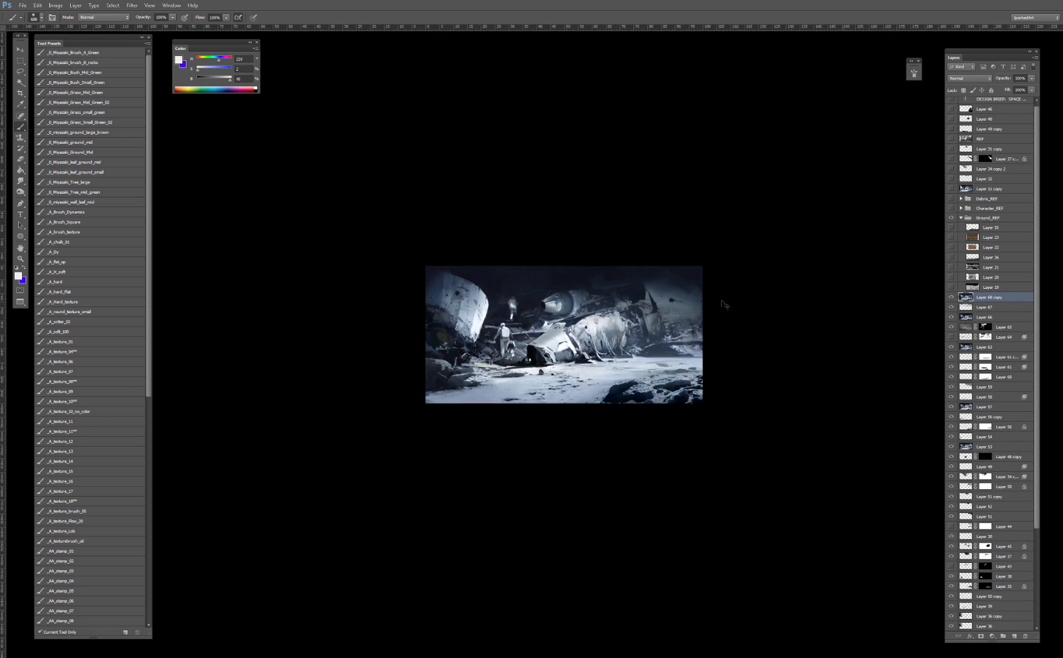
key("ctrl+minus")
key("ctrl+plus")
key("ctrl+plus")
key("ctrl+plus")
key("ctrl+plus")
key("ctrl+minus")
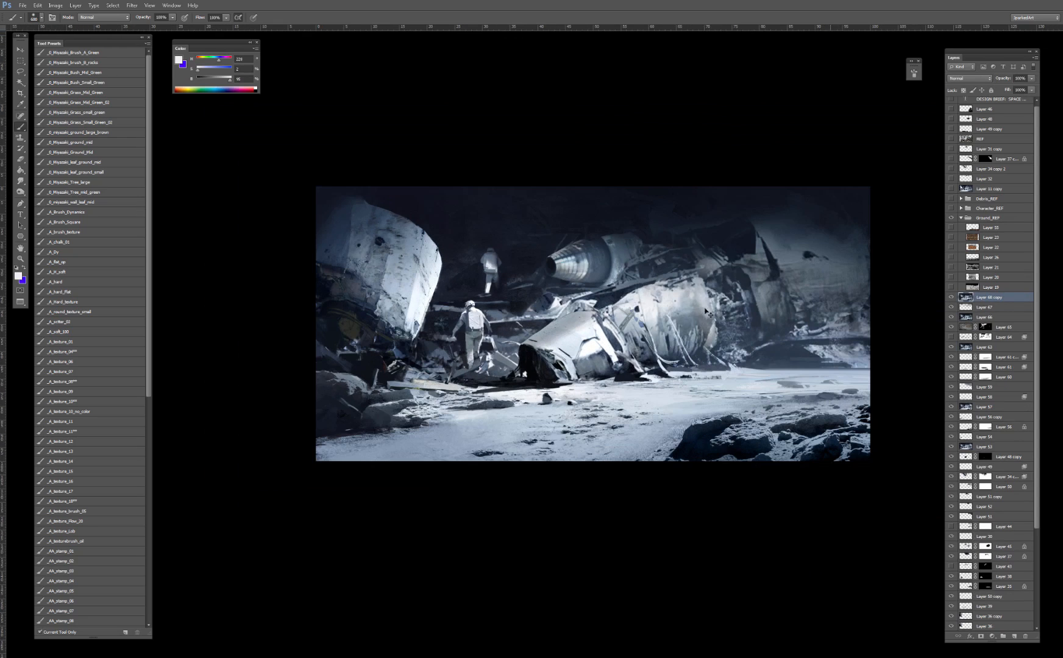
Step: Switch to the Smudge tool for blending the merged painting
left_click_drag(683, 295, 670, 308)
key("r")
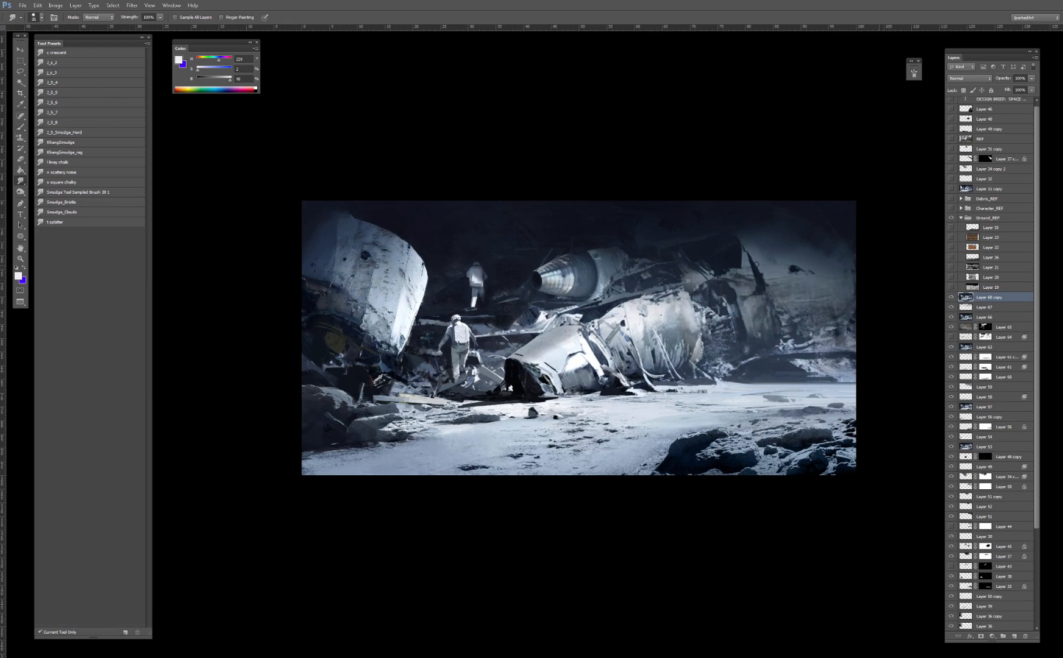